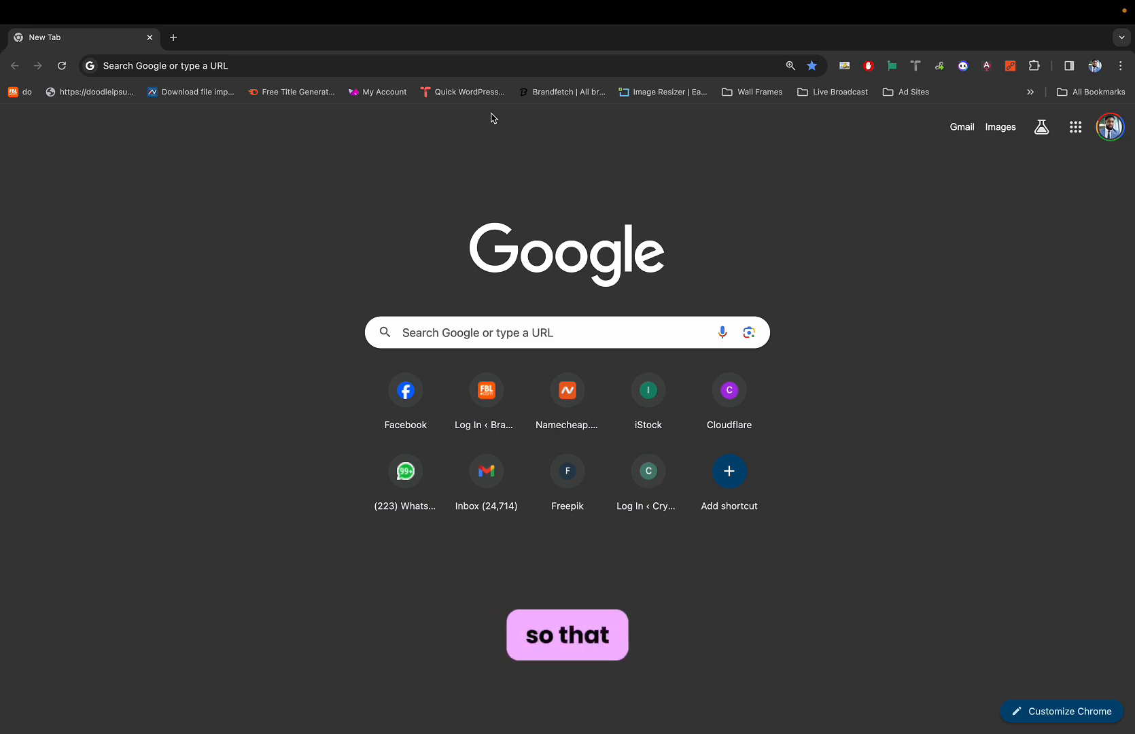
# Open and dismiss Chrome's recent search suggestions, then switch to the Telegram chats.
pyautogui.click(472, 71)
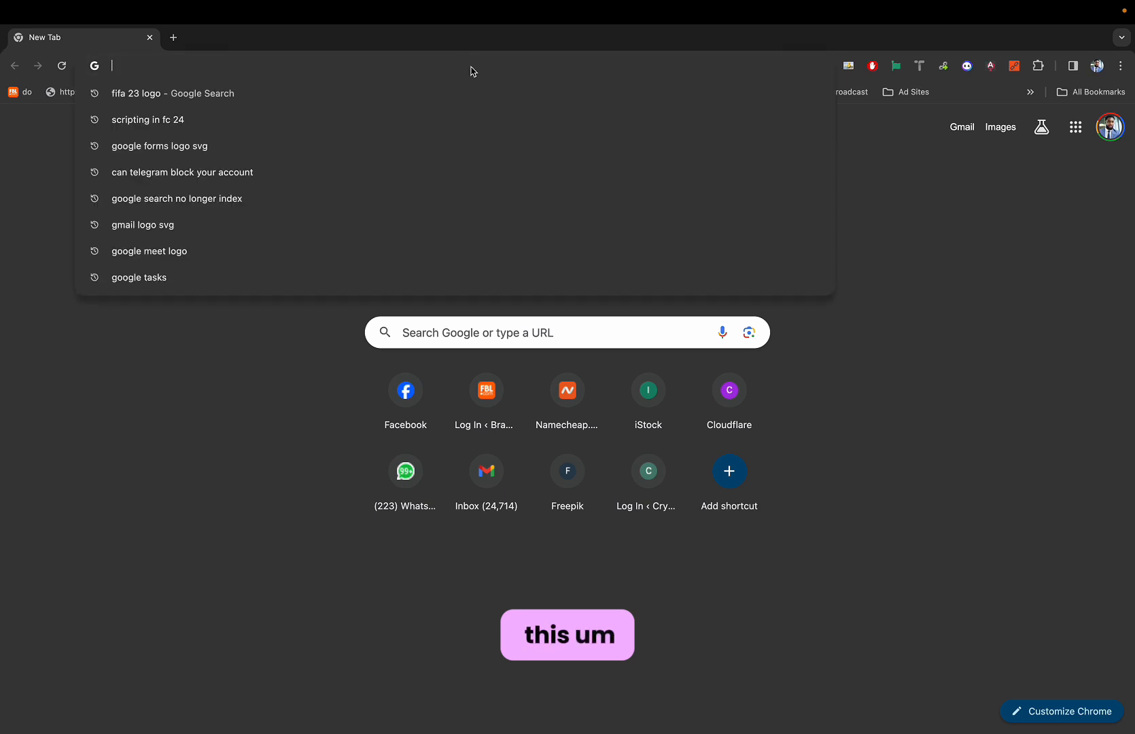
pyautogui.click(241, 335)
pyautogui.click(271, 71)
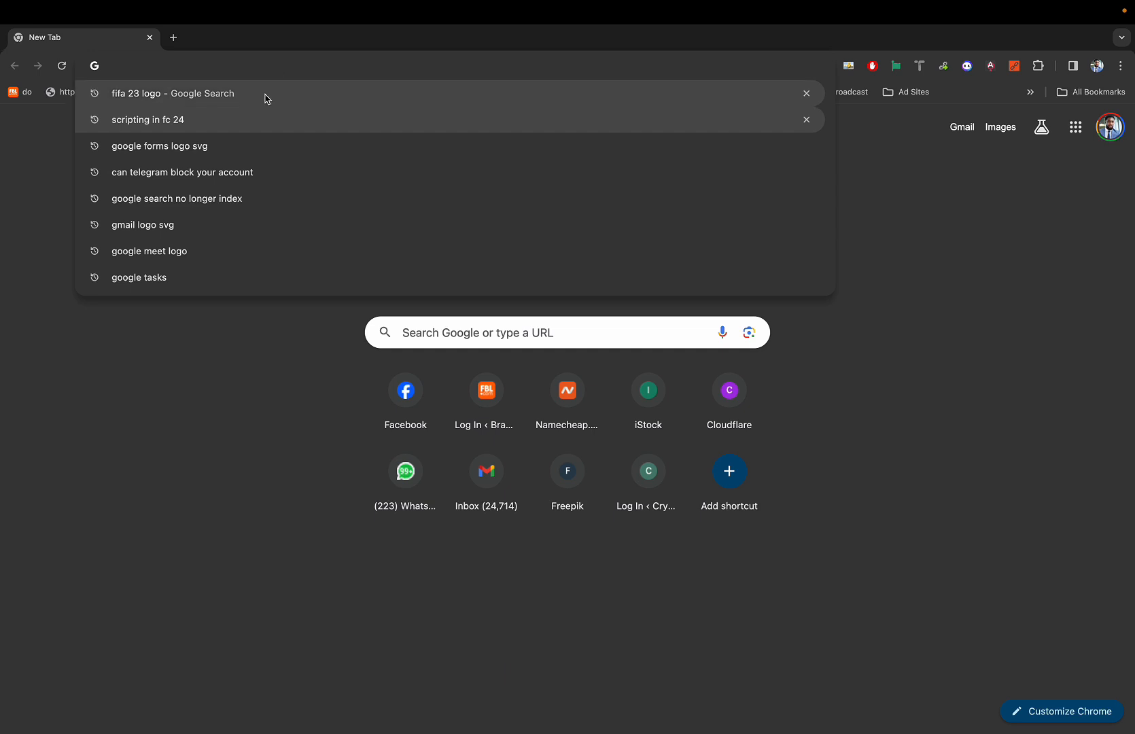
pyautogui.moveTo(326, 723)
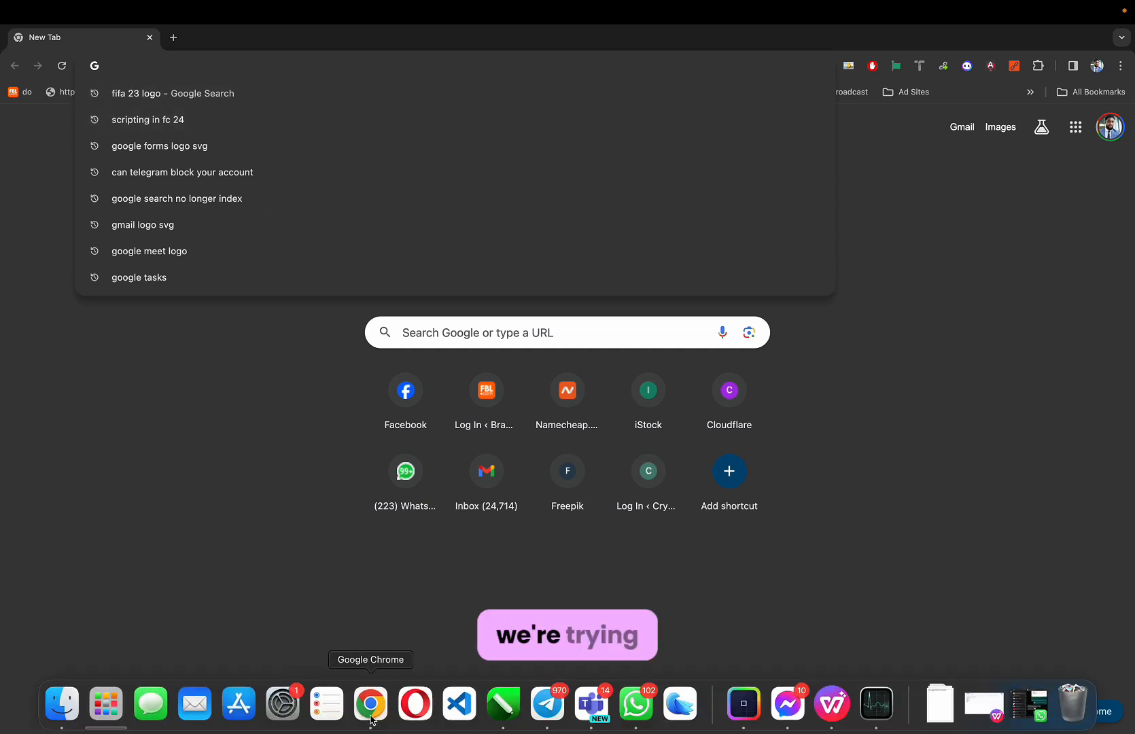
pyautogui.click(379, 624)
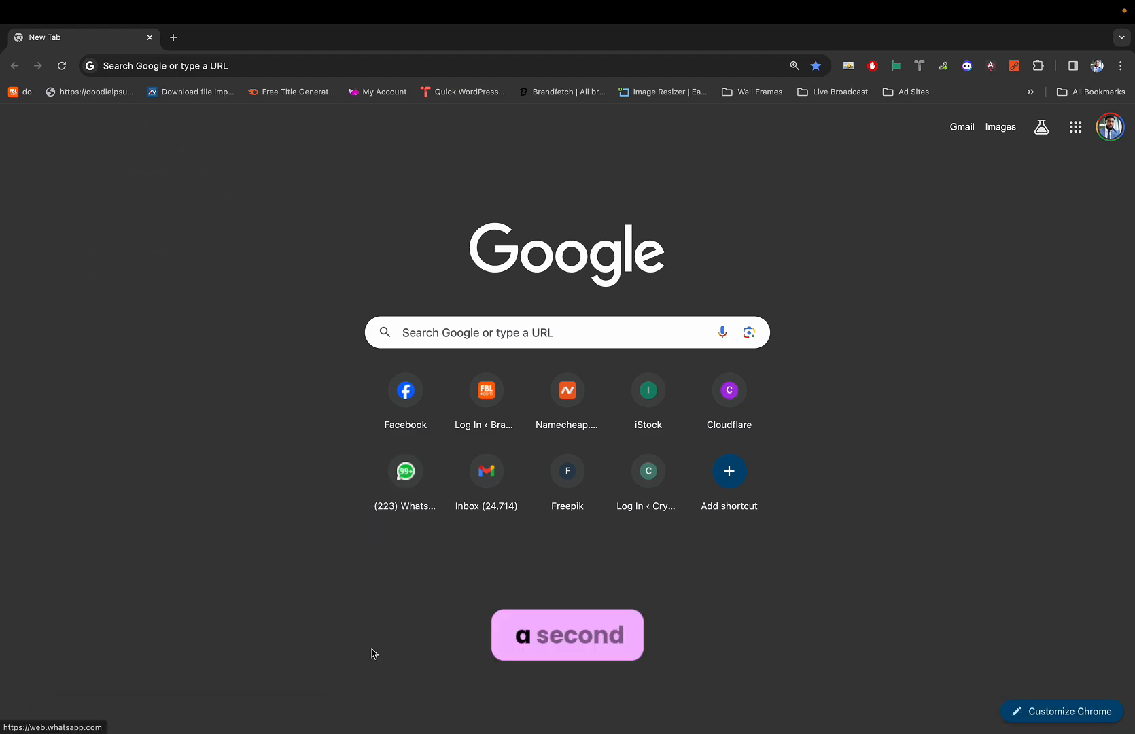
pyautogui.moveTo(575, 731)
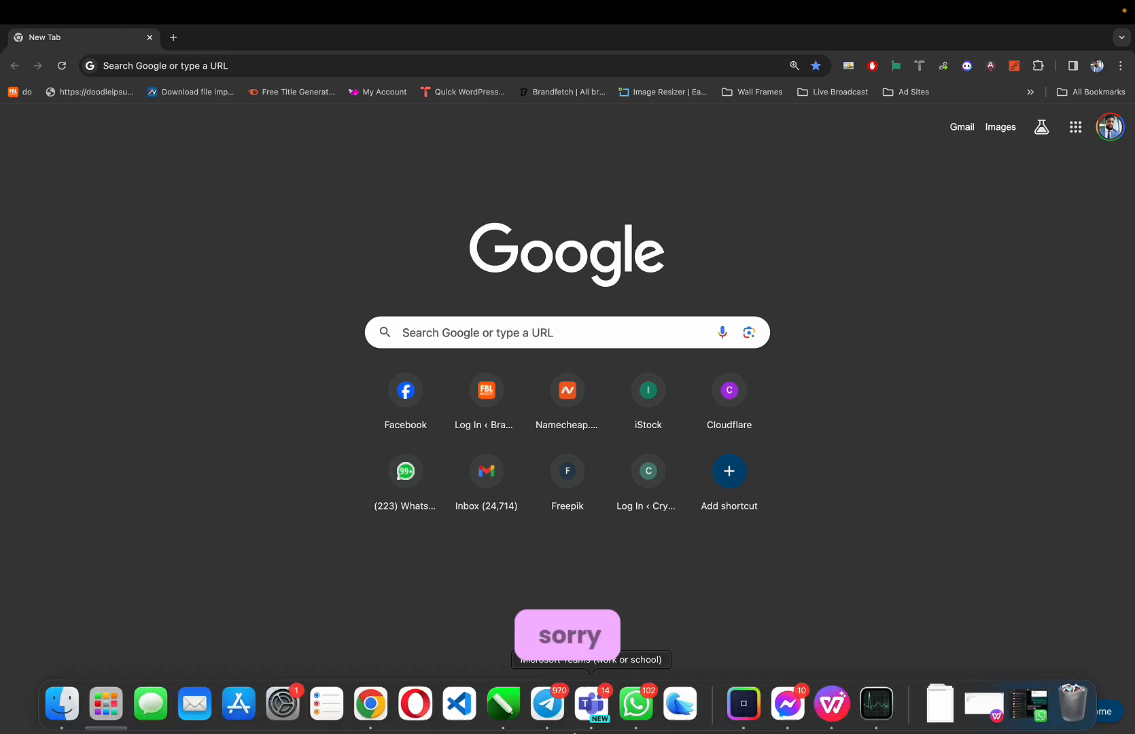
pyautogui.click(548, 706)
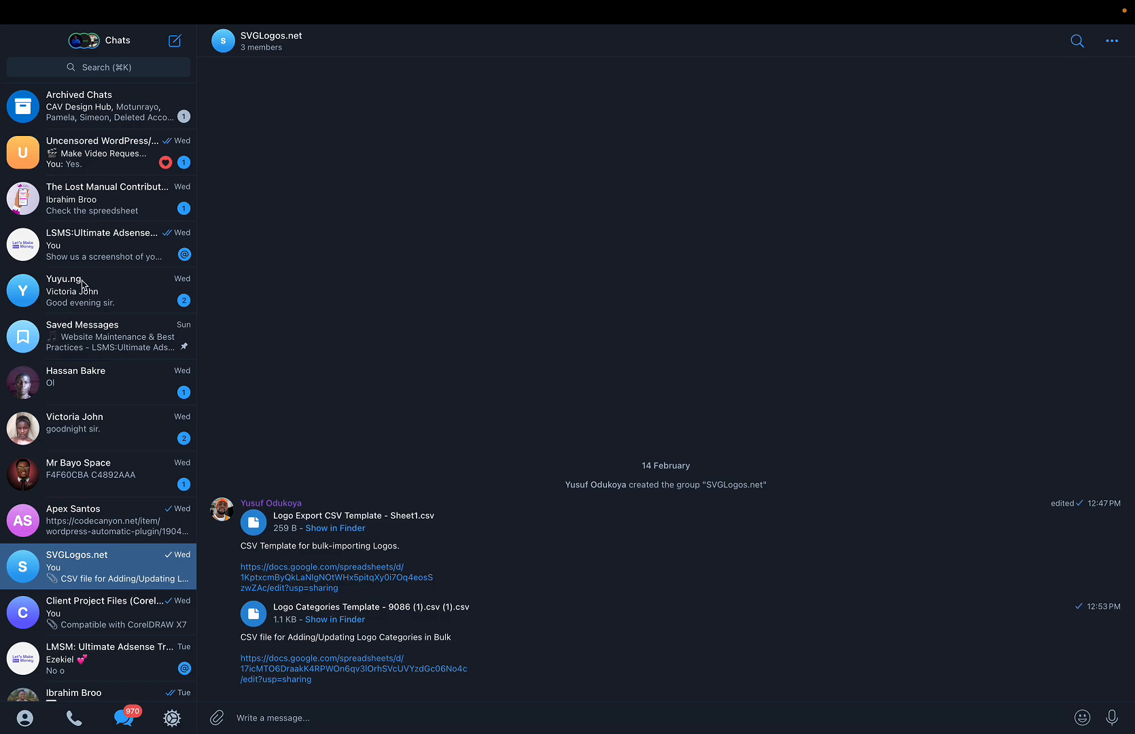
# Open the milo.diydreamsitedemos.com/home-2/ link from the Uncensored WordPress group's Make Video Request topic.
pyautogui.click(102, 156)
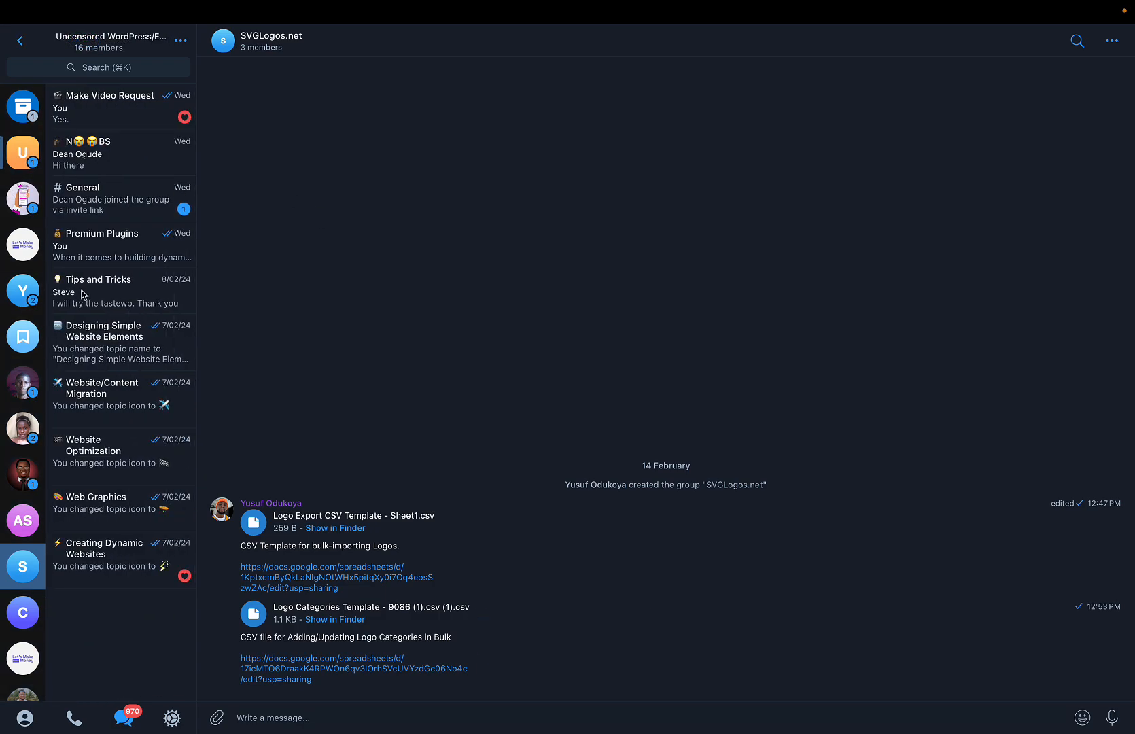
pyautogui.click(117, 102)
pyautogui.scroll(15, 378, 243)
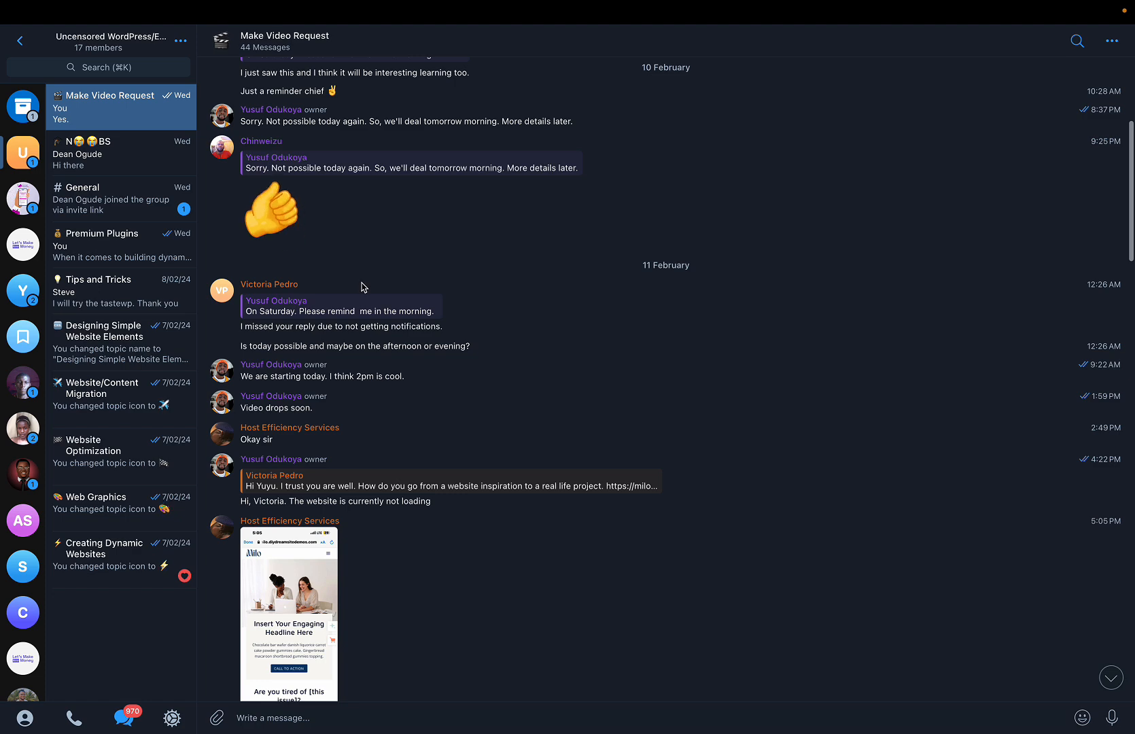
pyautogui.scroll(5, 362, 285)
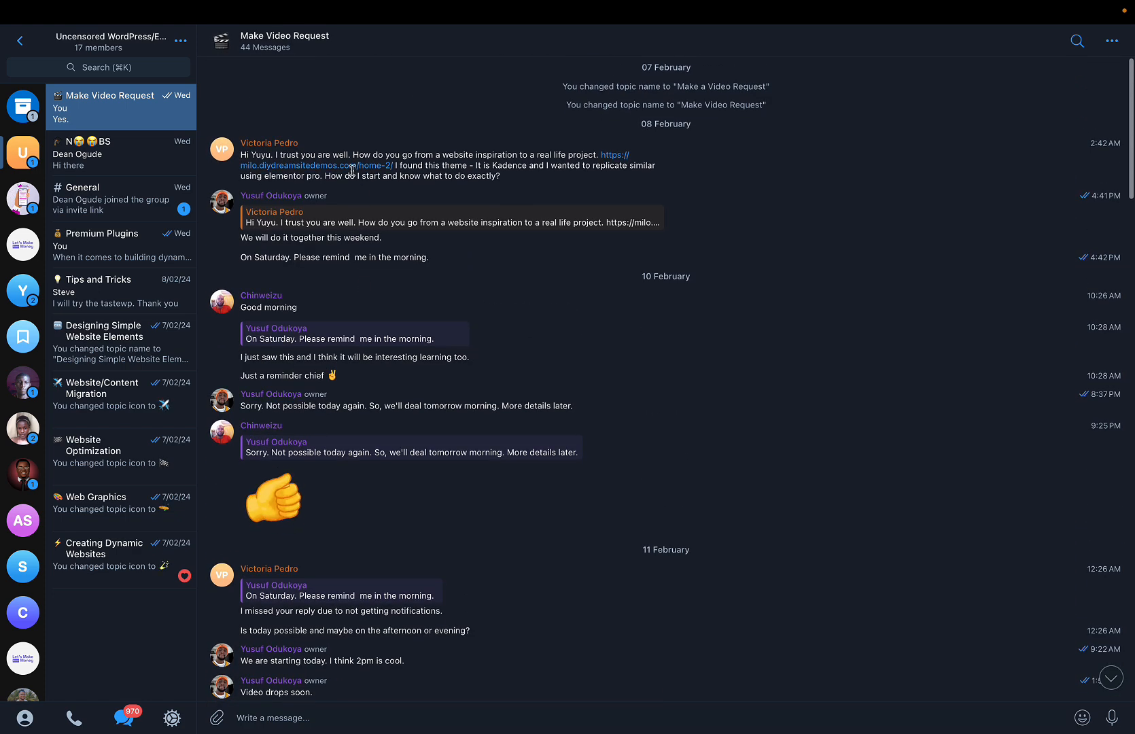
pyautogui.click(349, 164)
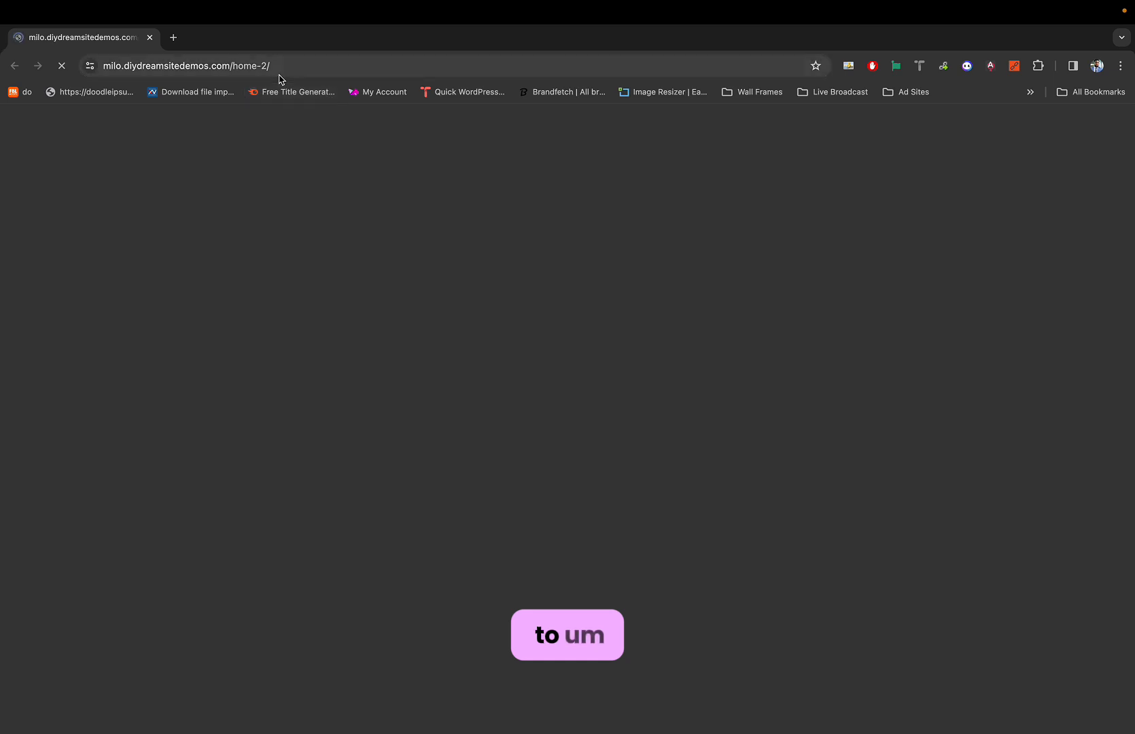
# Scroll through the Milo Home 2 demo page, then start a new blank tab.
pyautogui.scroll(-1, 264, 249)
pyautogui.scroll(1, 264, 250)
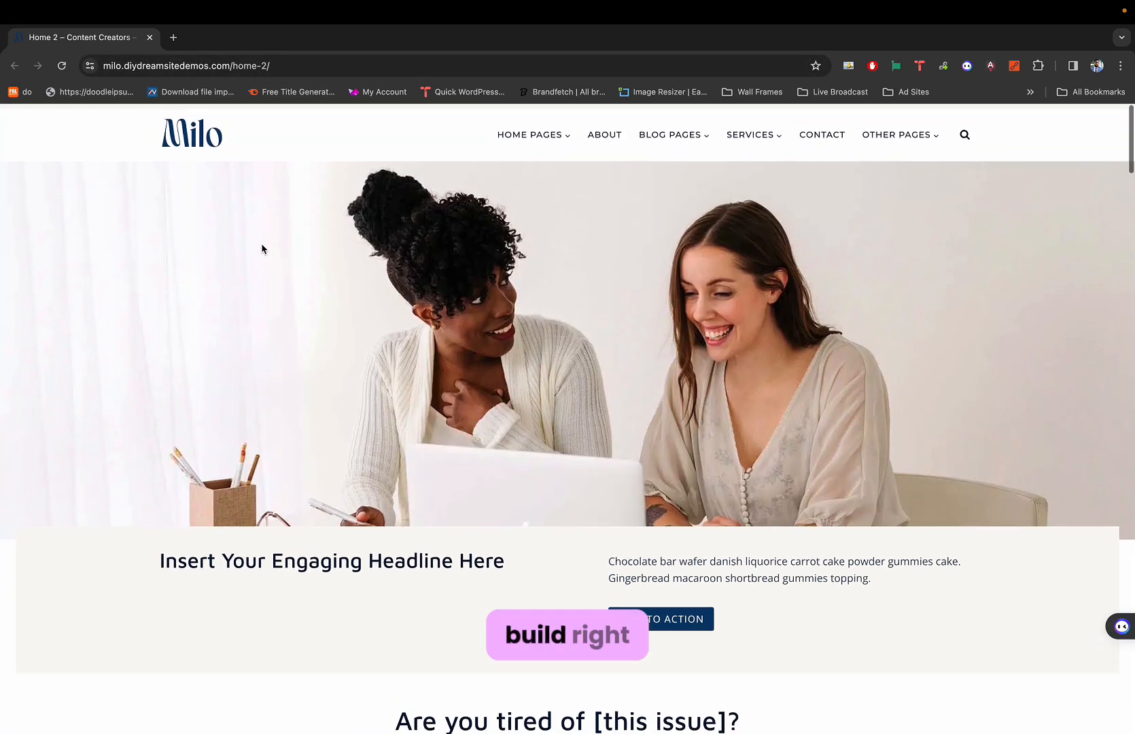
pyautogui.scroll(-1, 264, 250)
pyautogui.scroll(1, 263, 248)
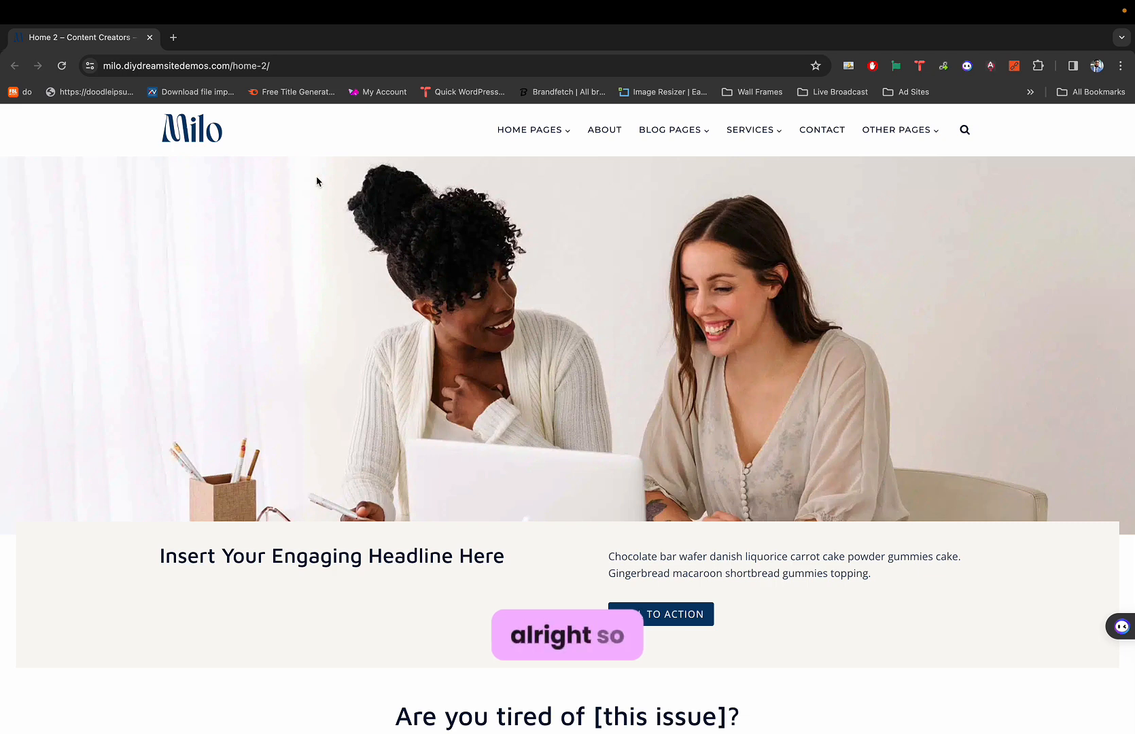
pyautogui.click(174, 37)
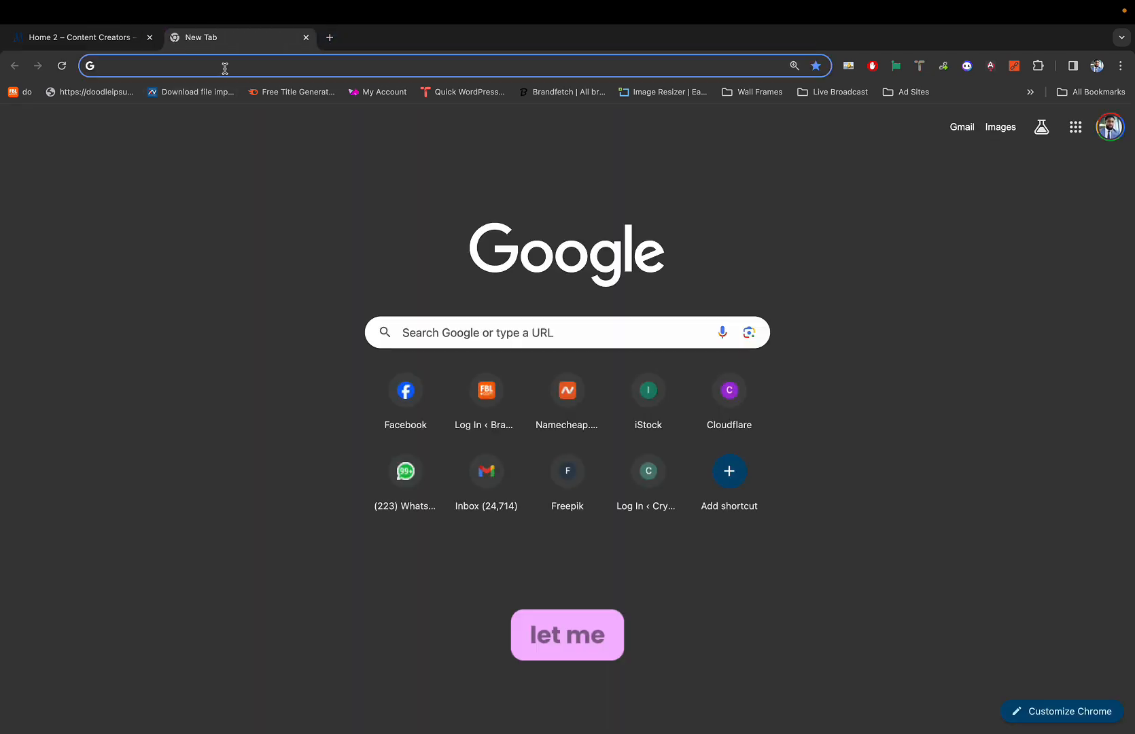
pyautogui.click(195, 61)
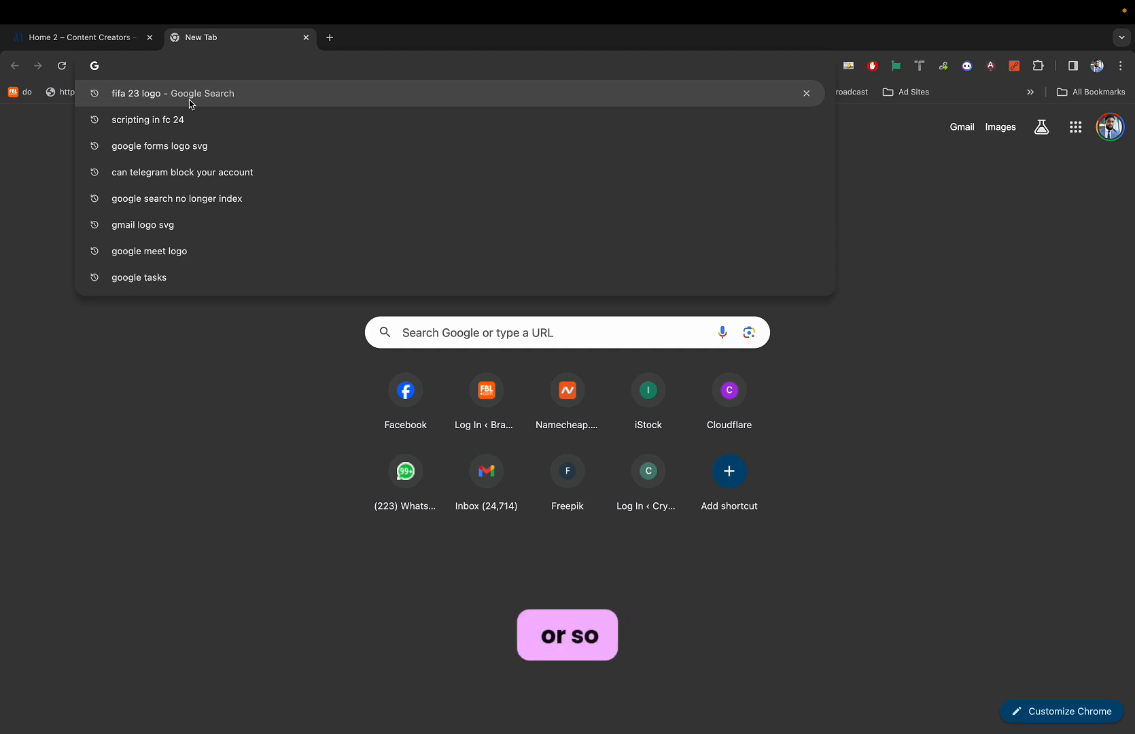
# Load the Rob Industry wp-admin address by typing 'robin' and accepting the autocomplete.
pyautogui.write('robindustry.s2-tastewp.com/wp-admin/')
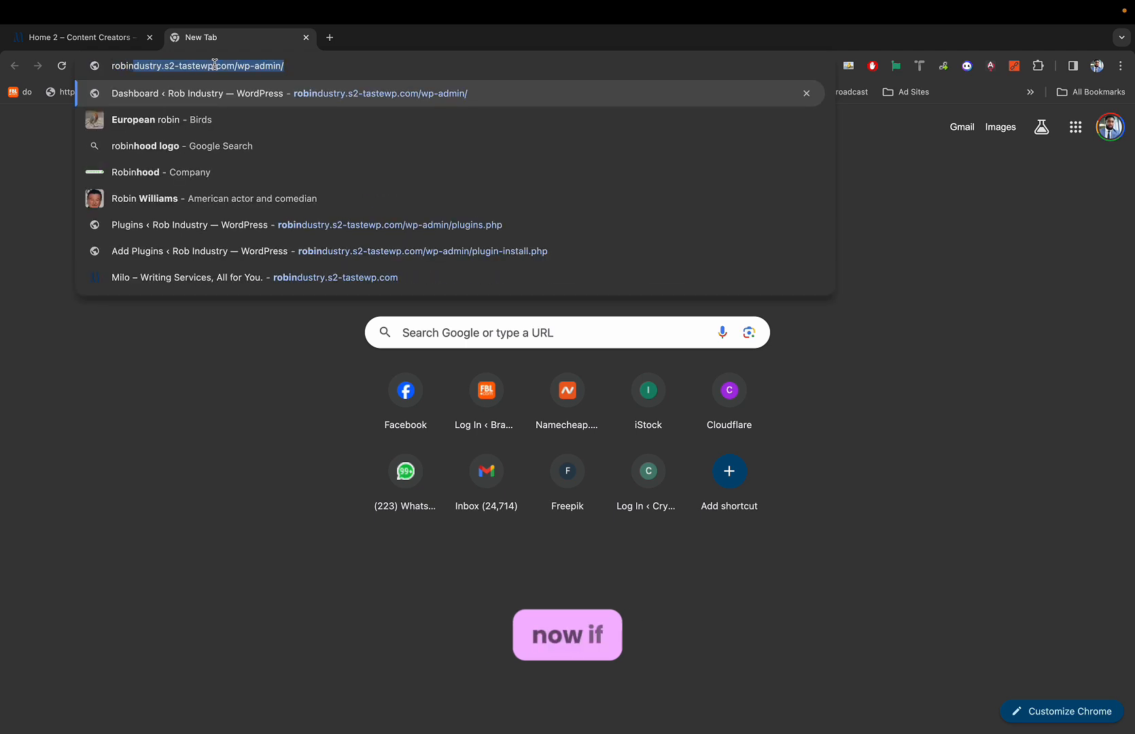
pyautogui.press('Right')
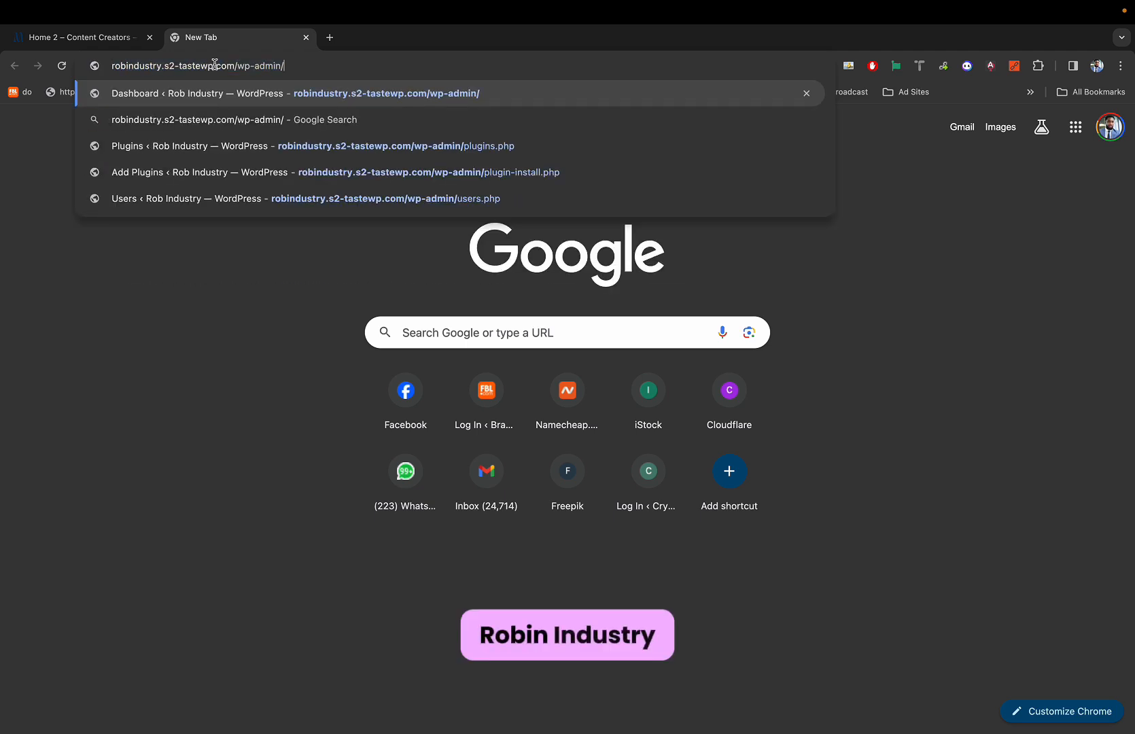
pyautogui.press('Return')
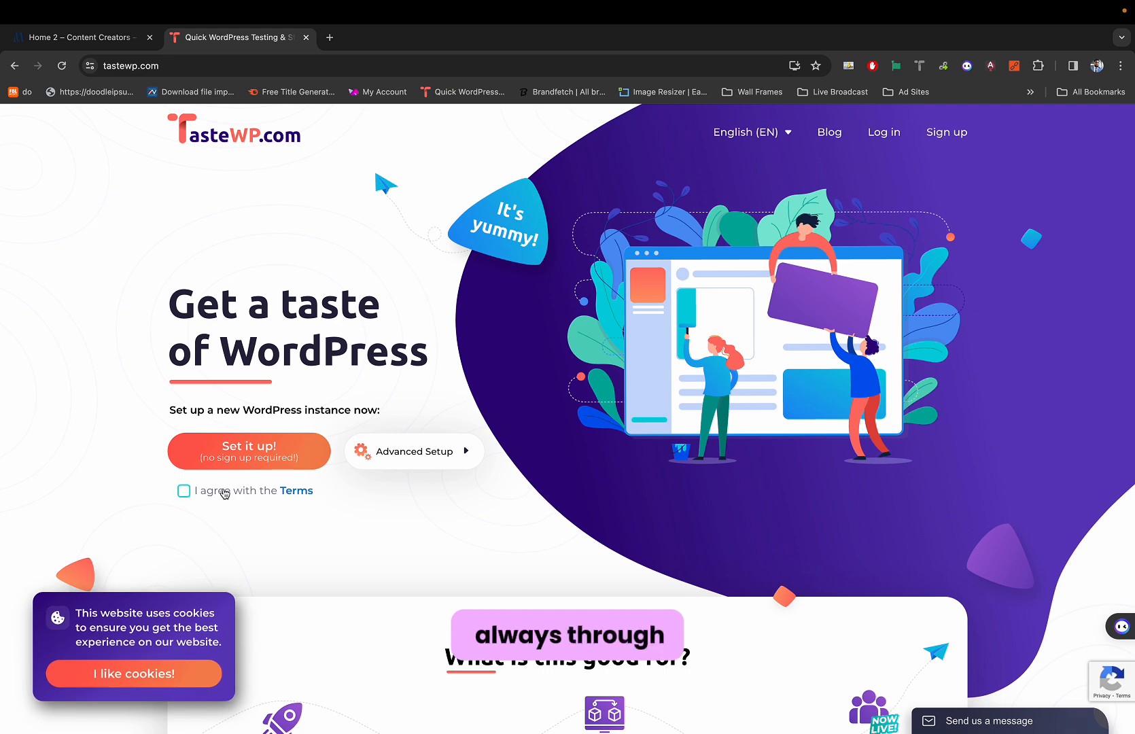
# Launch Finder through Spotlight search.
pyautogui.press('super+space')
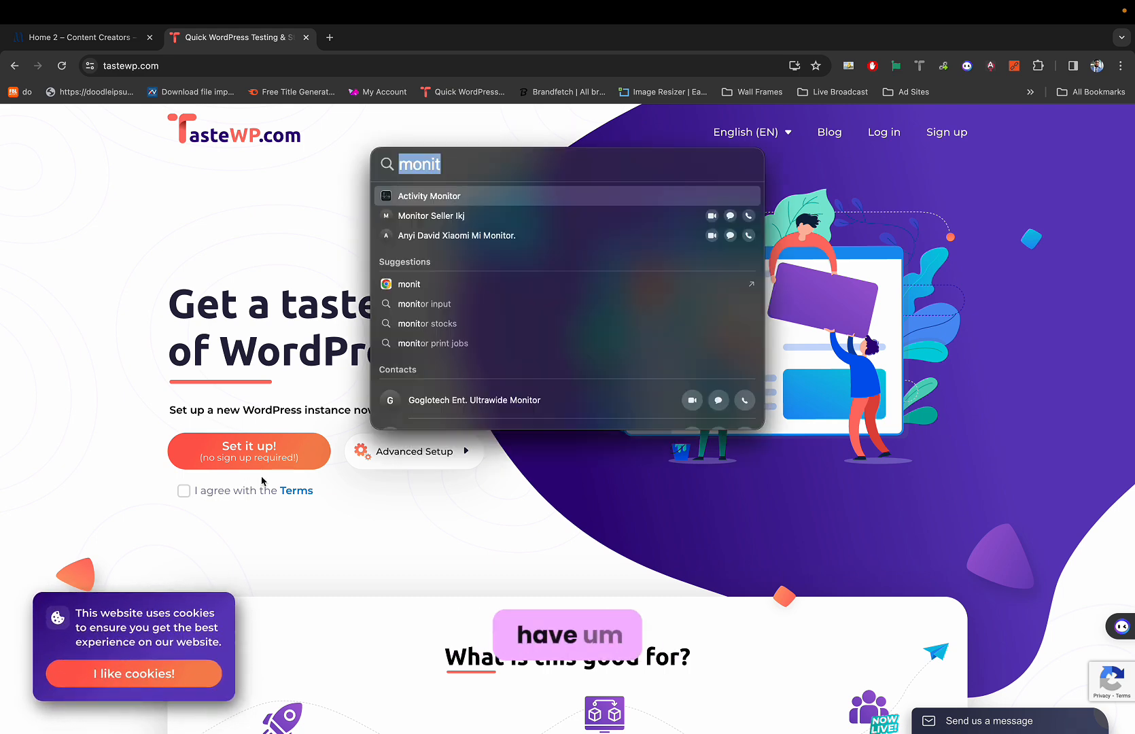
pyautogui.write('e')
pyautogui.press('BackSpace')
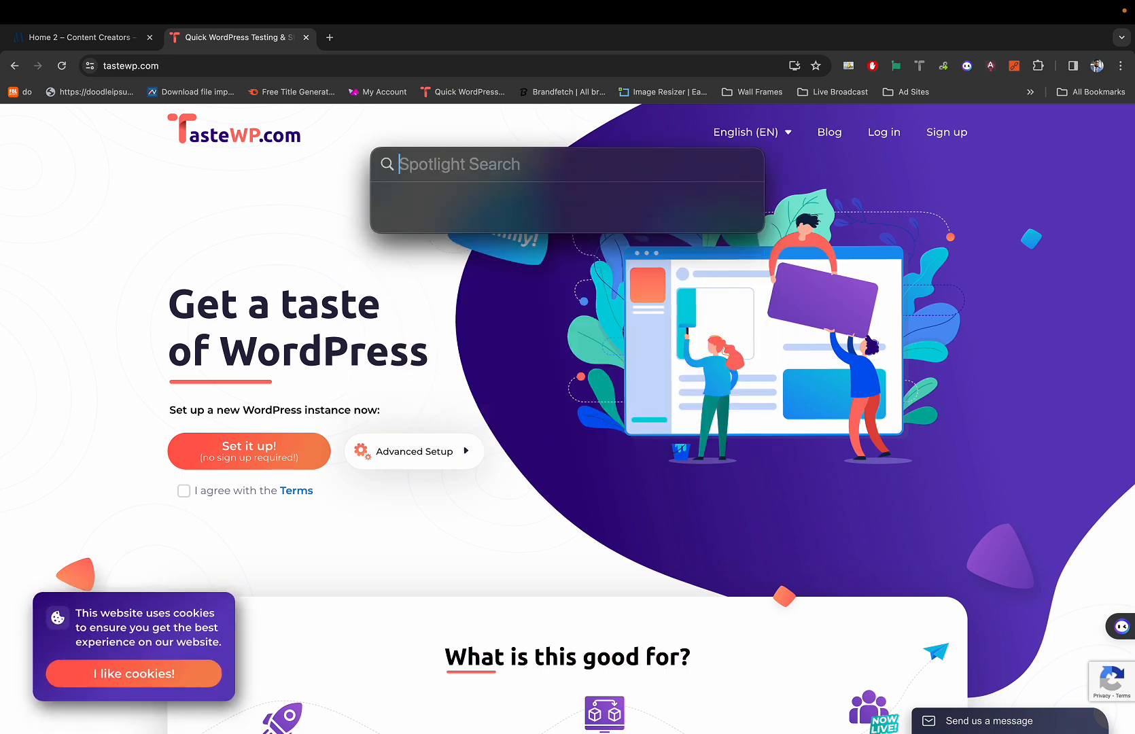
pyautogui.write('finder')
pyautogui.press('Return')
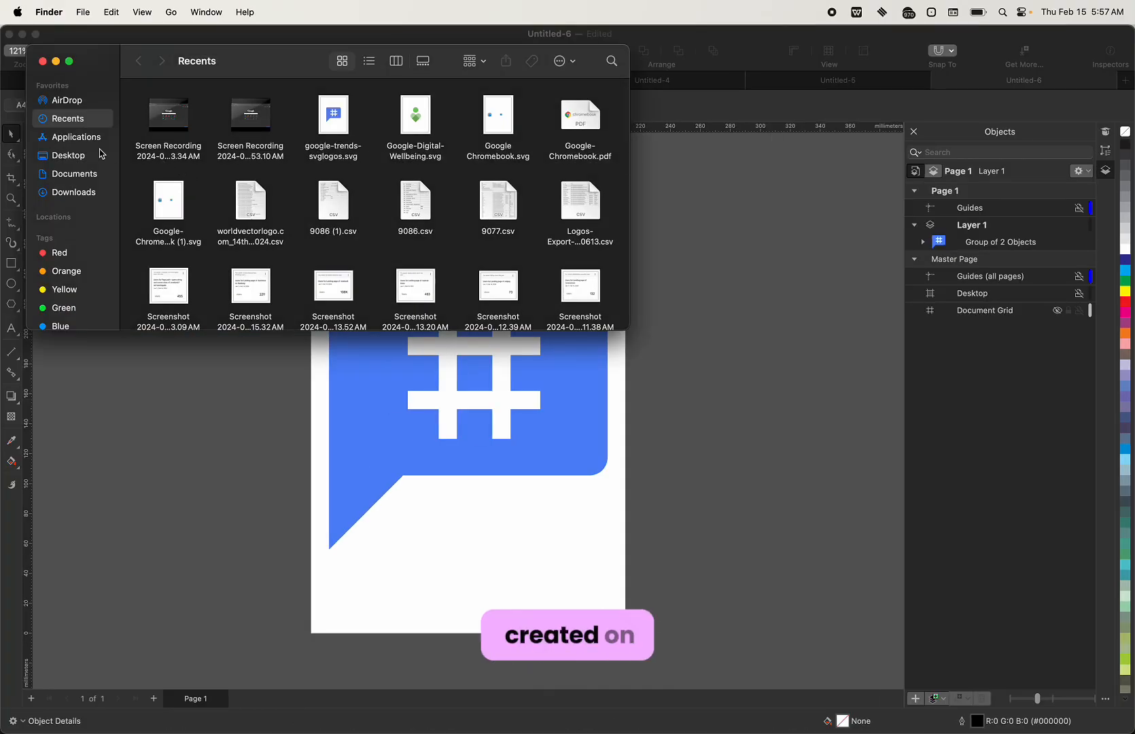
# Search Finder for .wpress files, starting from the Downloads folder.
pyautogui.click(73, 192)
pyautogui.scroll(-6, 221, 193)
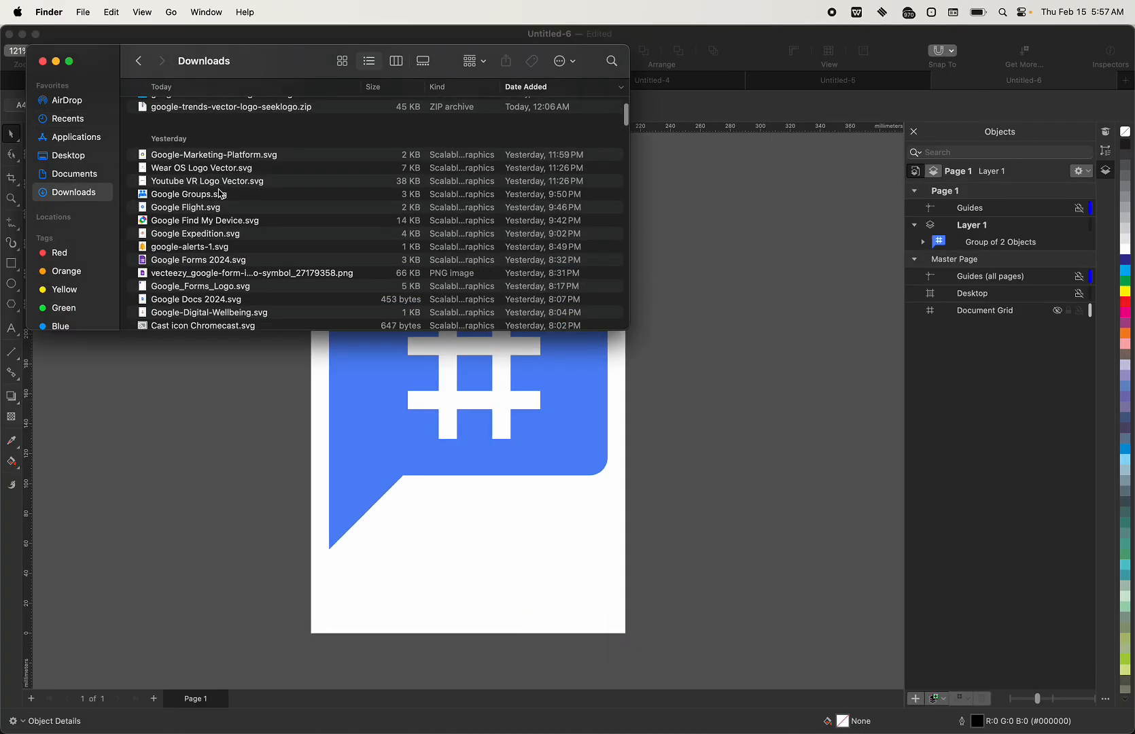
pyautogui.scroll(-15, 221, 193)
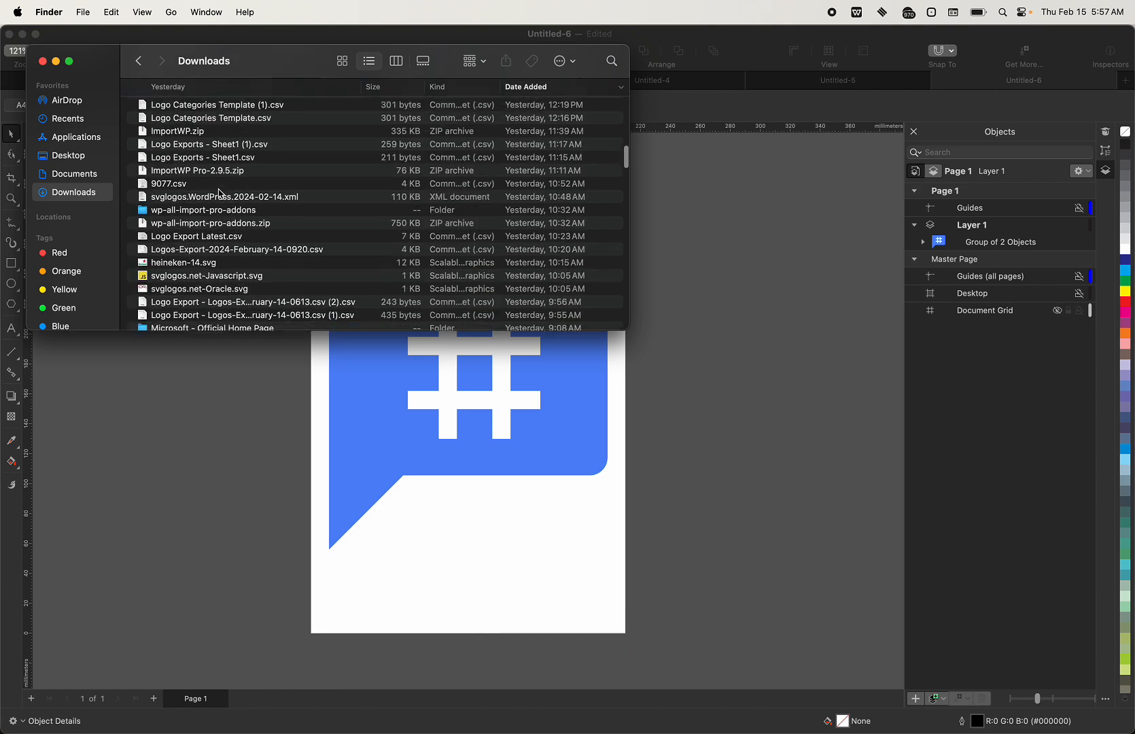
pyautogui.click(611, 61)
pyautogui.write('.wpress')
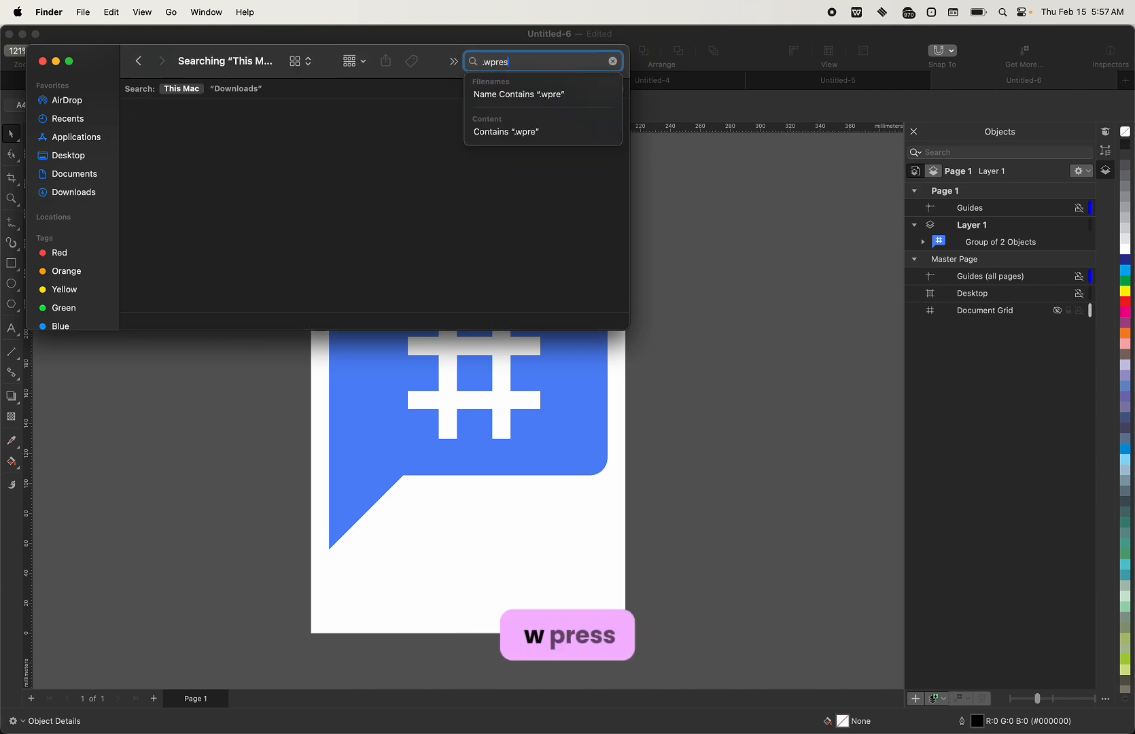
pyautogui.press('Return')
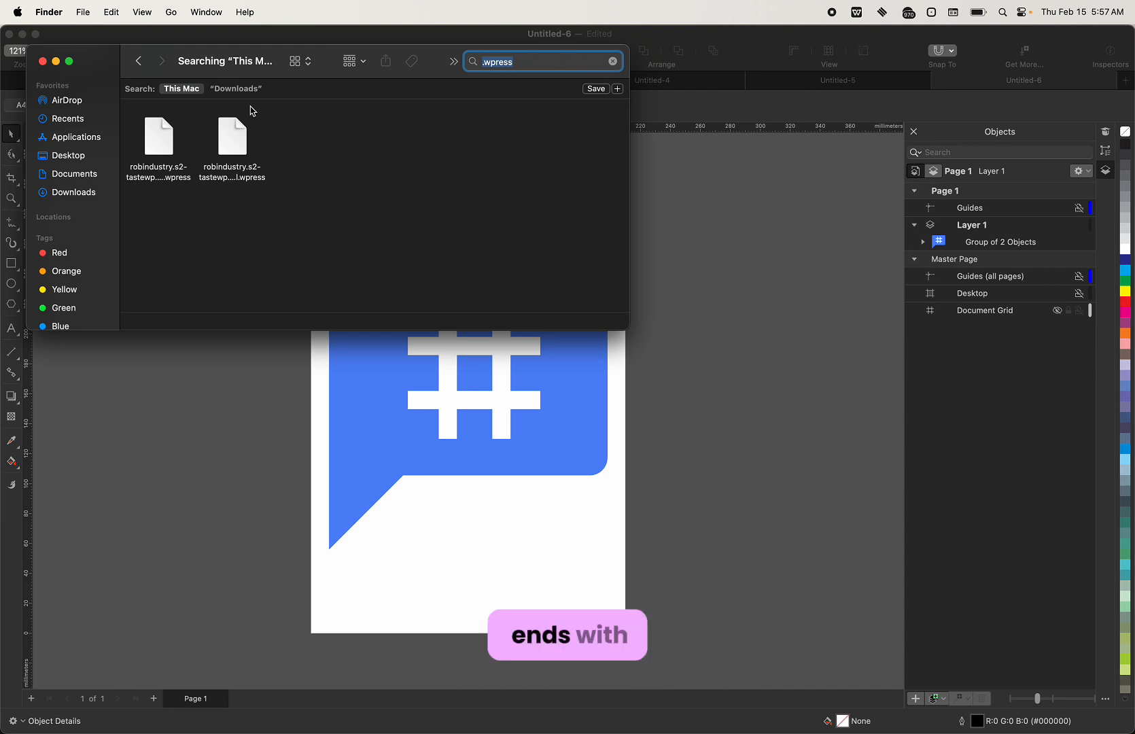
# Check the first .wpress backup's creation time in Get Info.
pyautogui.click(158, 132)
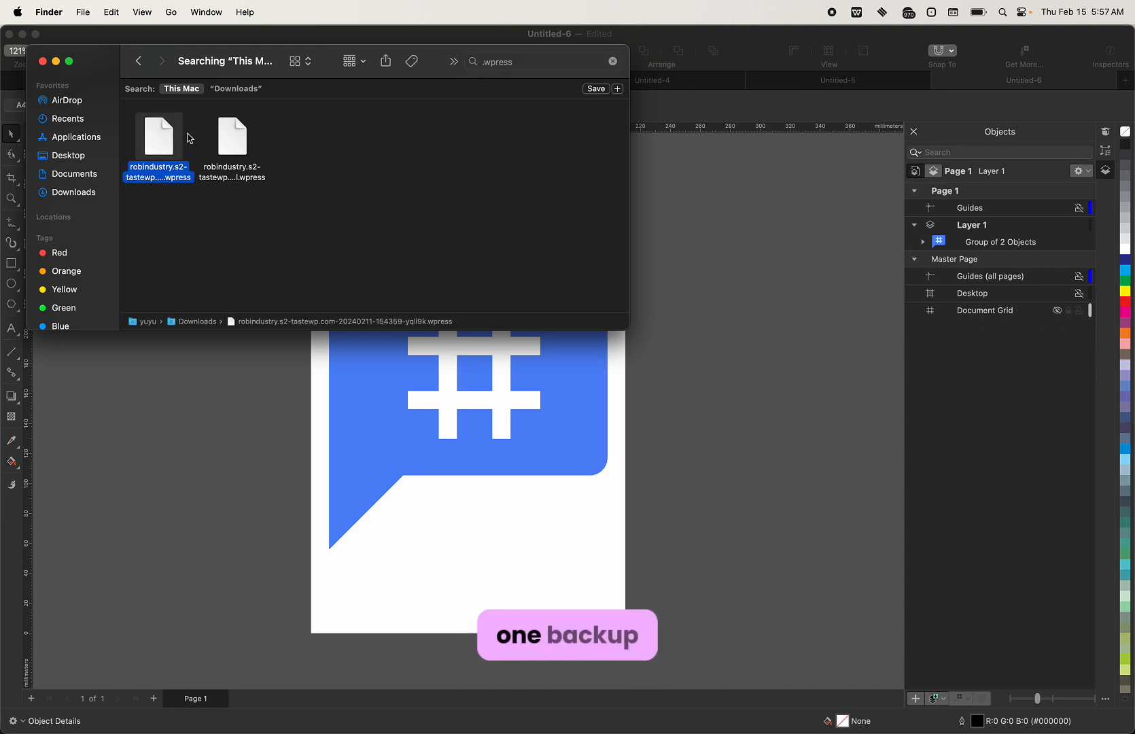
pyautogui.click(222, 146)
pyautogui.click(172, 145)
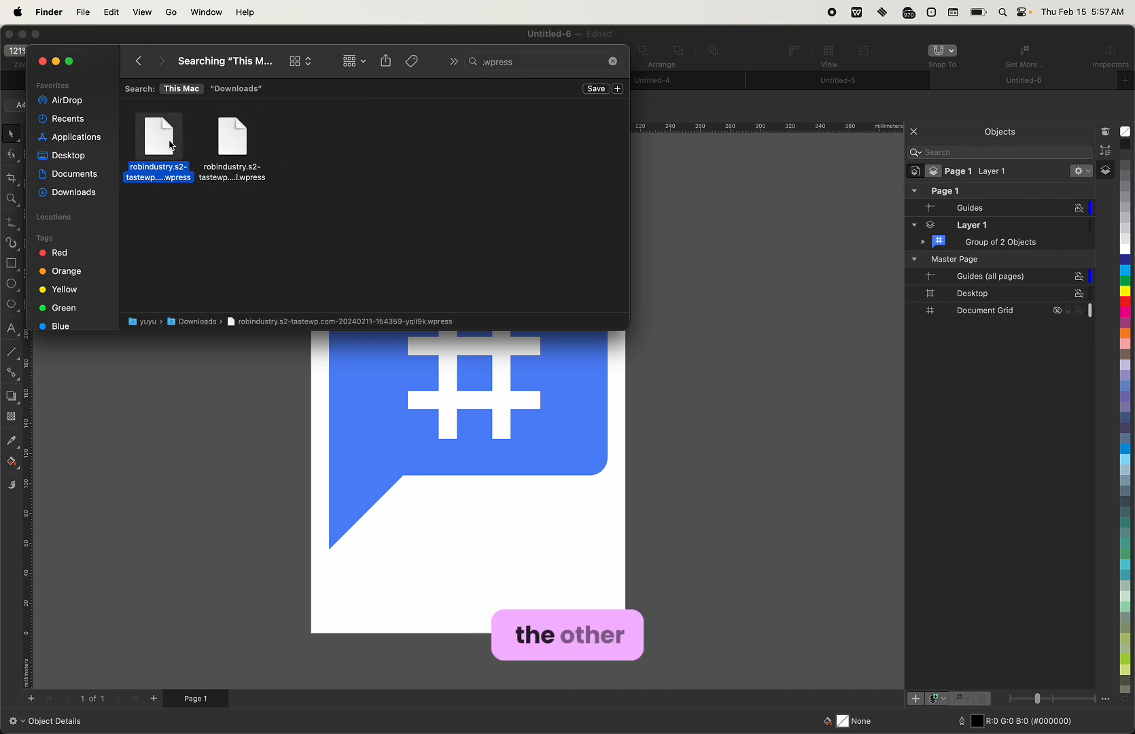
pyautogui.rightClick(172, 145)
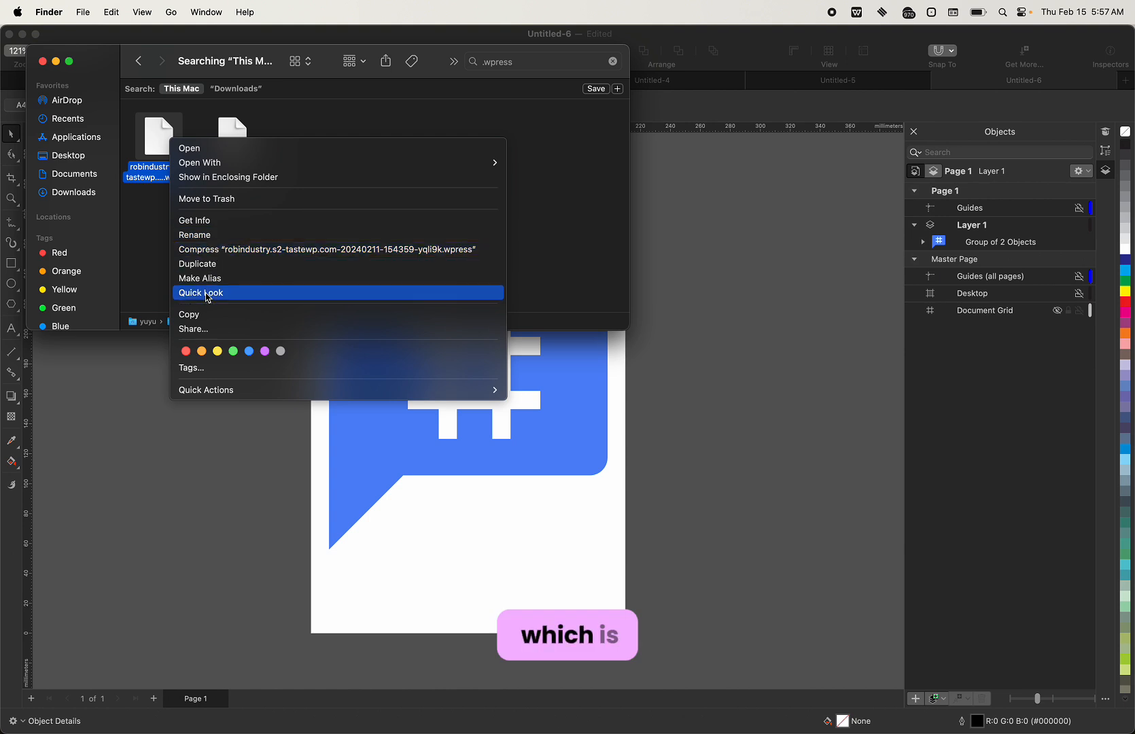
pyautogui.click(223, 224)
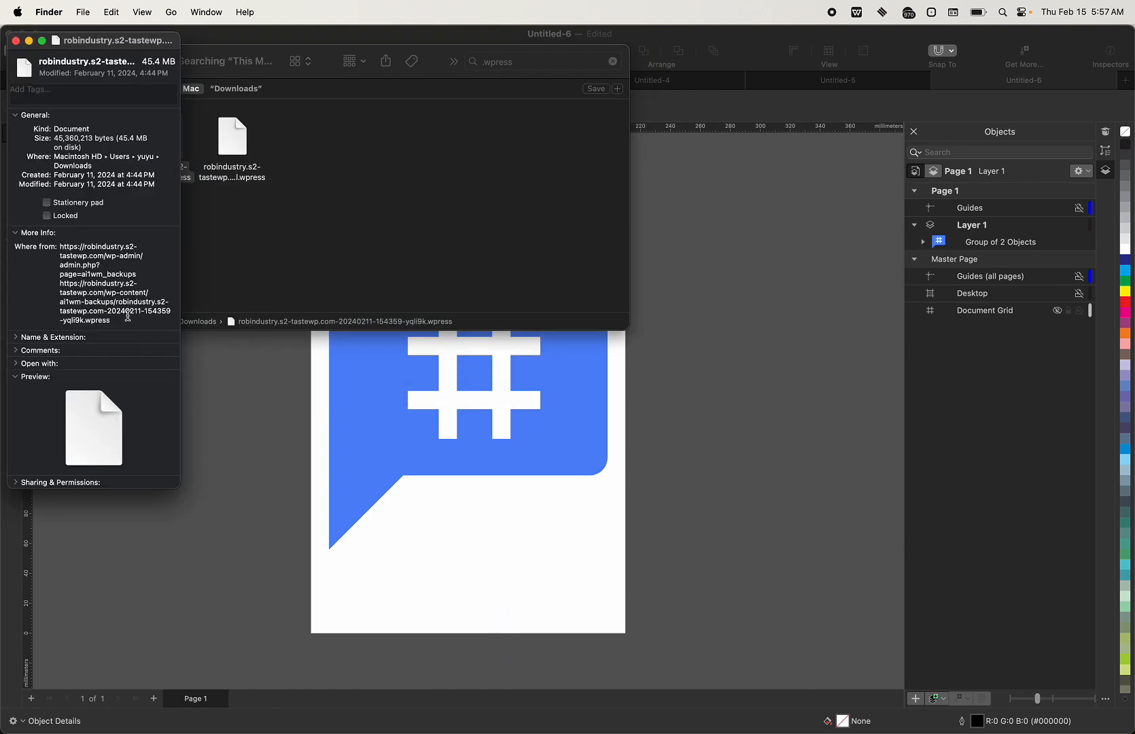
pyautogui.moveTo(113, 175); pyautogui.dragTo(151, 182)
pyautogui.click(141, 182)
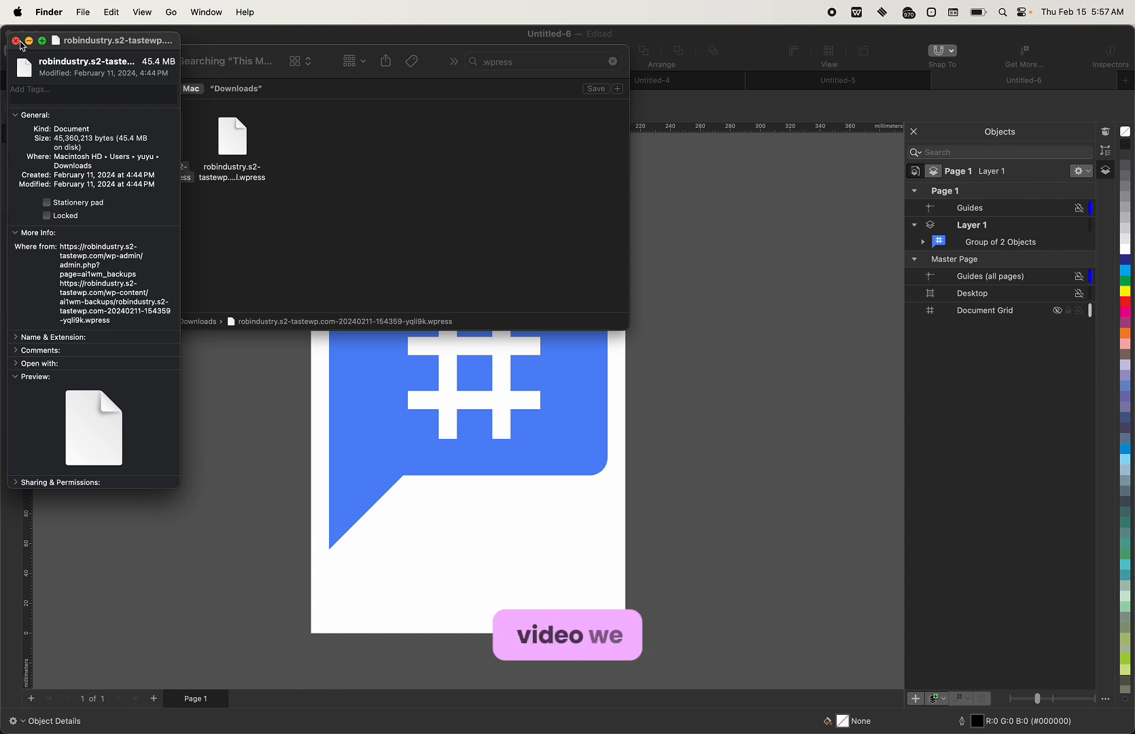
# Check the second .wpress backup's creation time (5:54 PM) and close its info window.
pyautogui.click(228, 162)
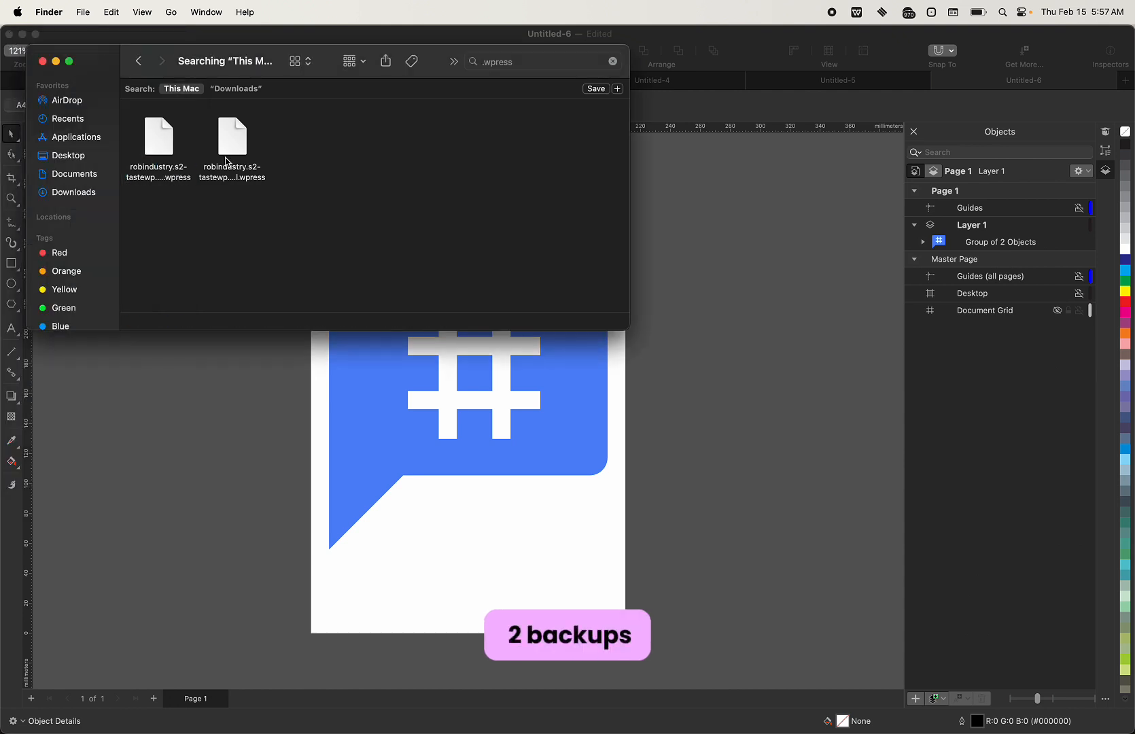
pyautogui.click(238, 155)
pyautogui.rightClick(237, 150)
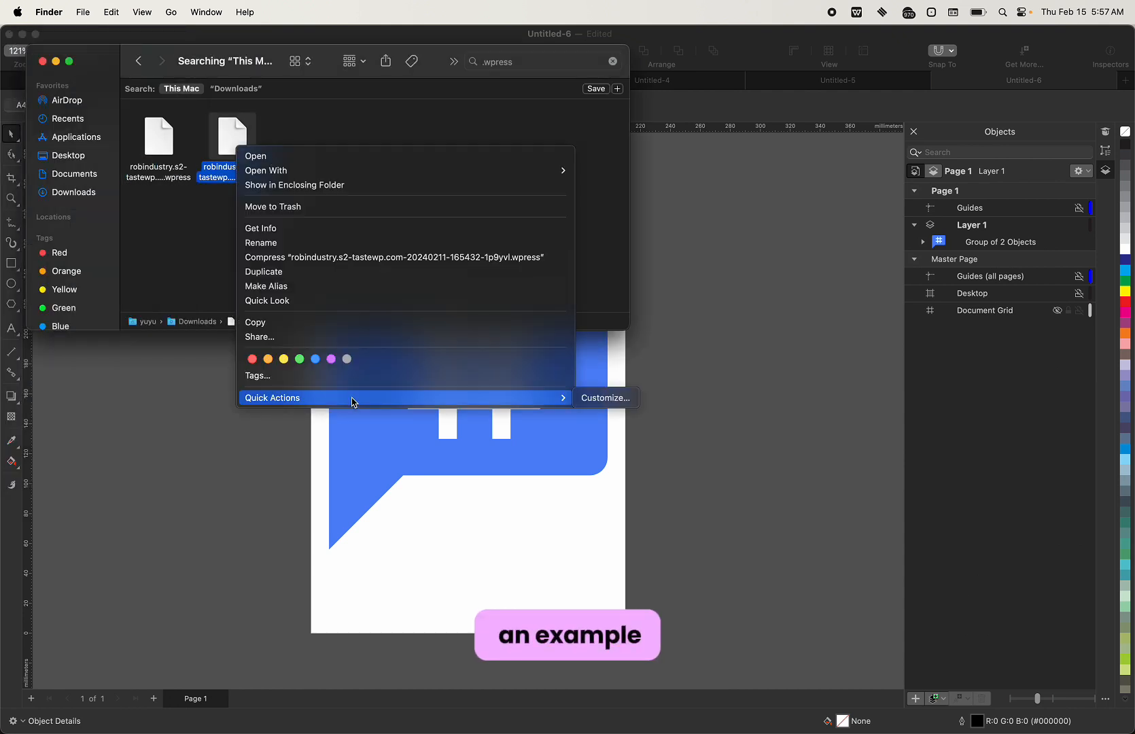
pyautogui.click(302, 229)
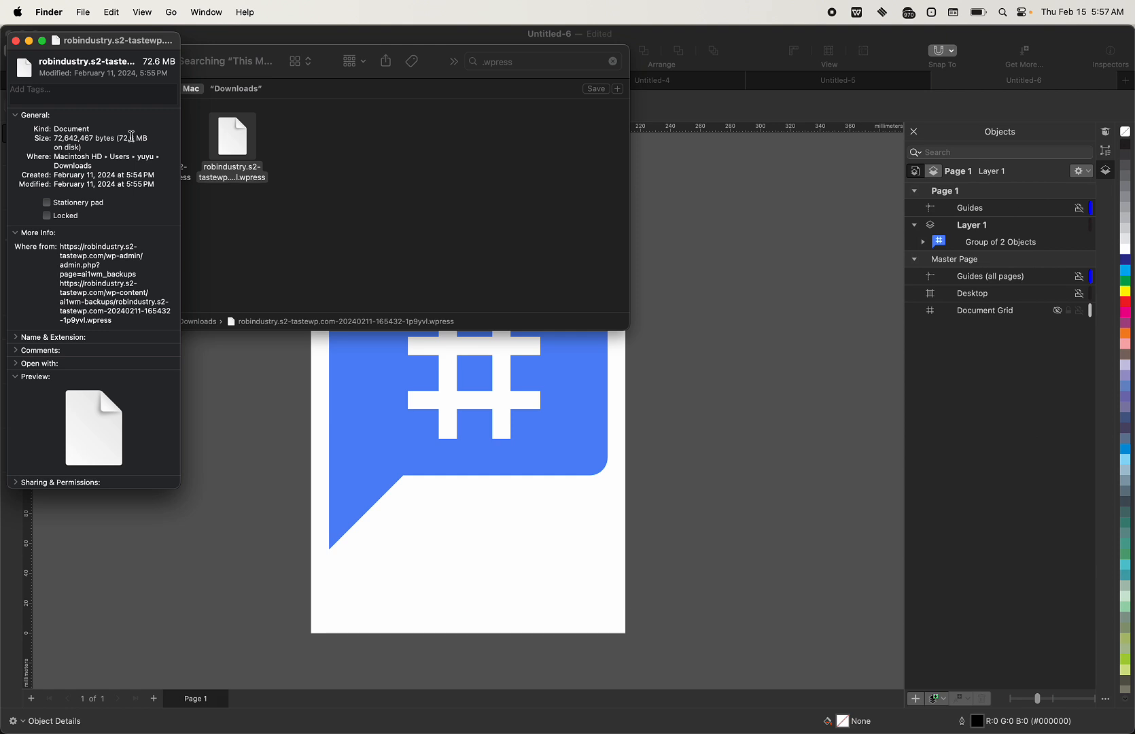
pyautogui.moveTo(126, 175); pyautogui.dragTo(154, 175)
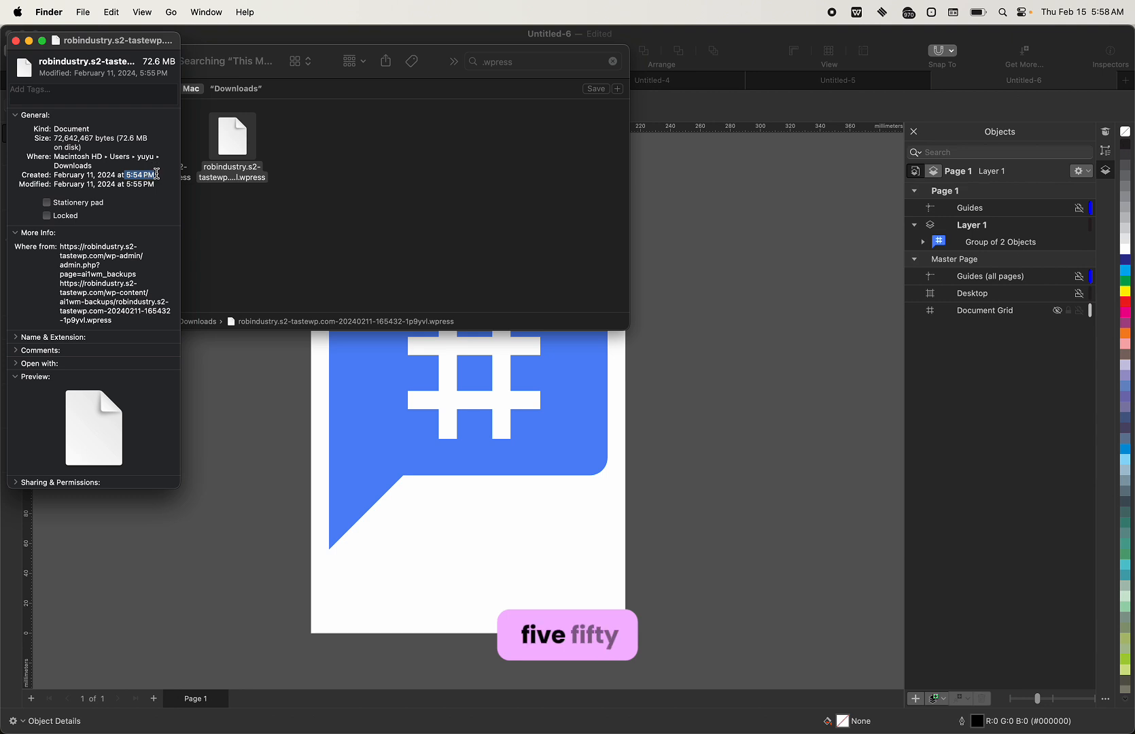
pyautogui.click(15, 41)
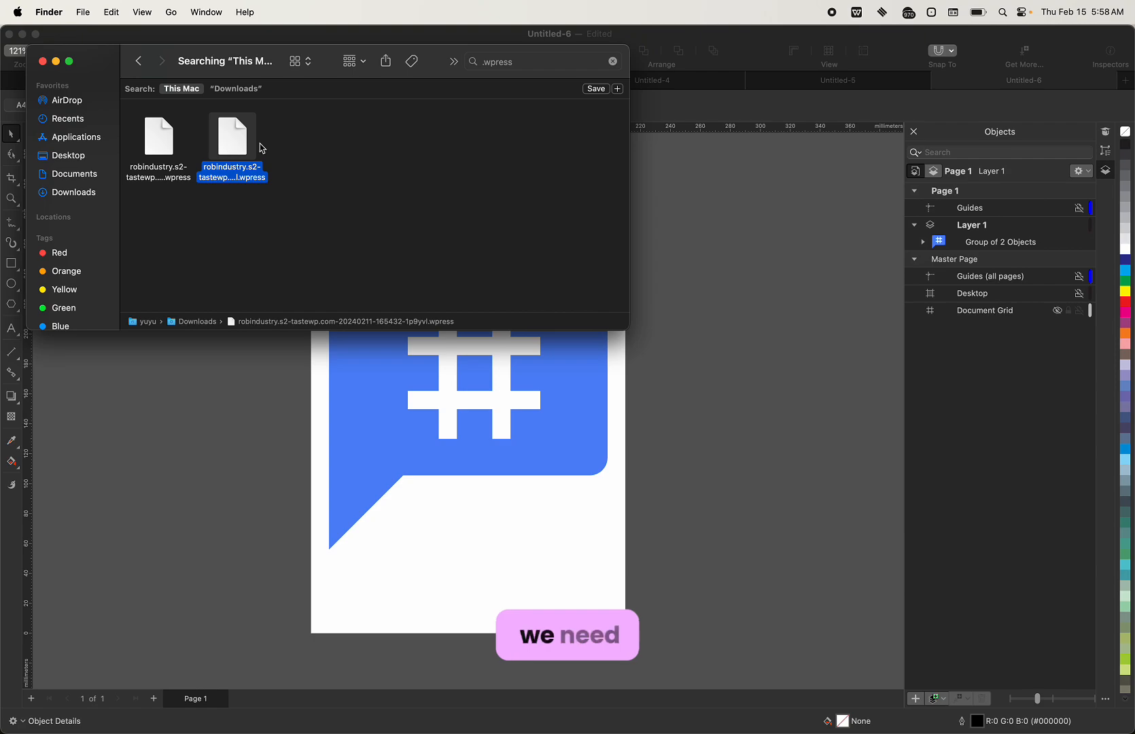
pyautogui.hotkey('ctrl', 'Right')
pyautogui.hotkey('ctrl', 'Left')
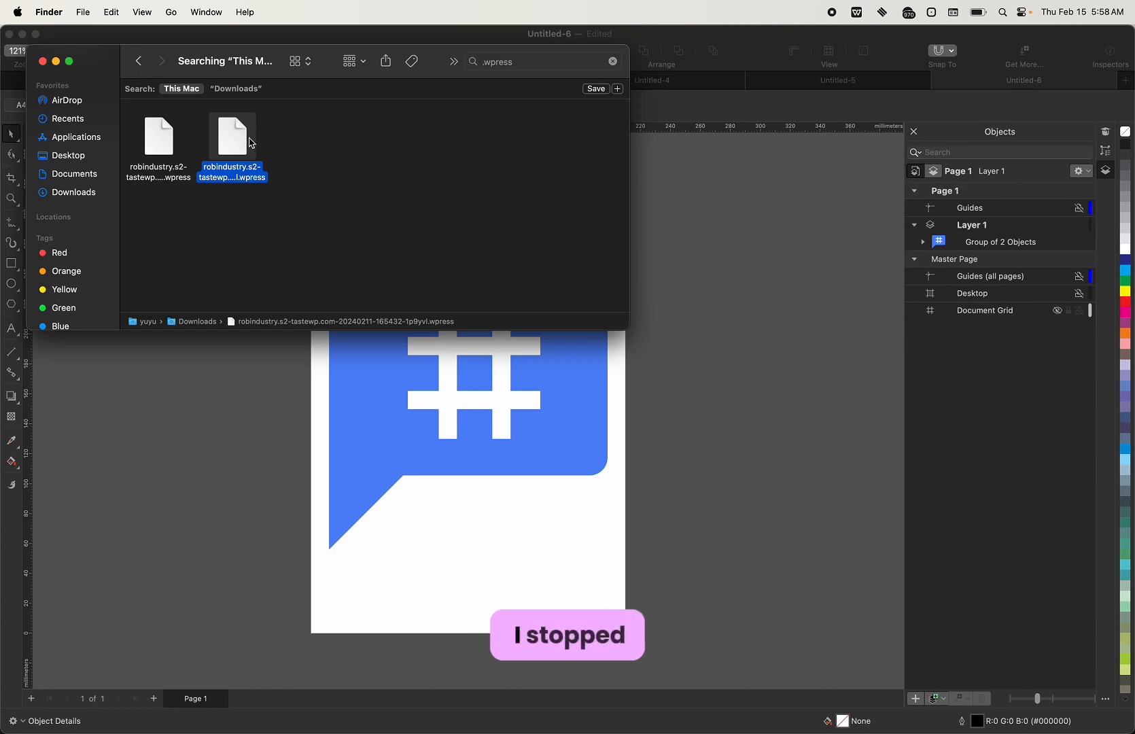
# Agree to TasteWP's terms, set up the Wacky Cry site, and access its dashboard.
pyautogui.hotkey('ctrl', 'Right')
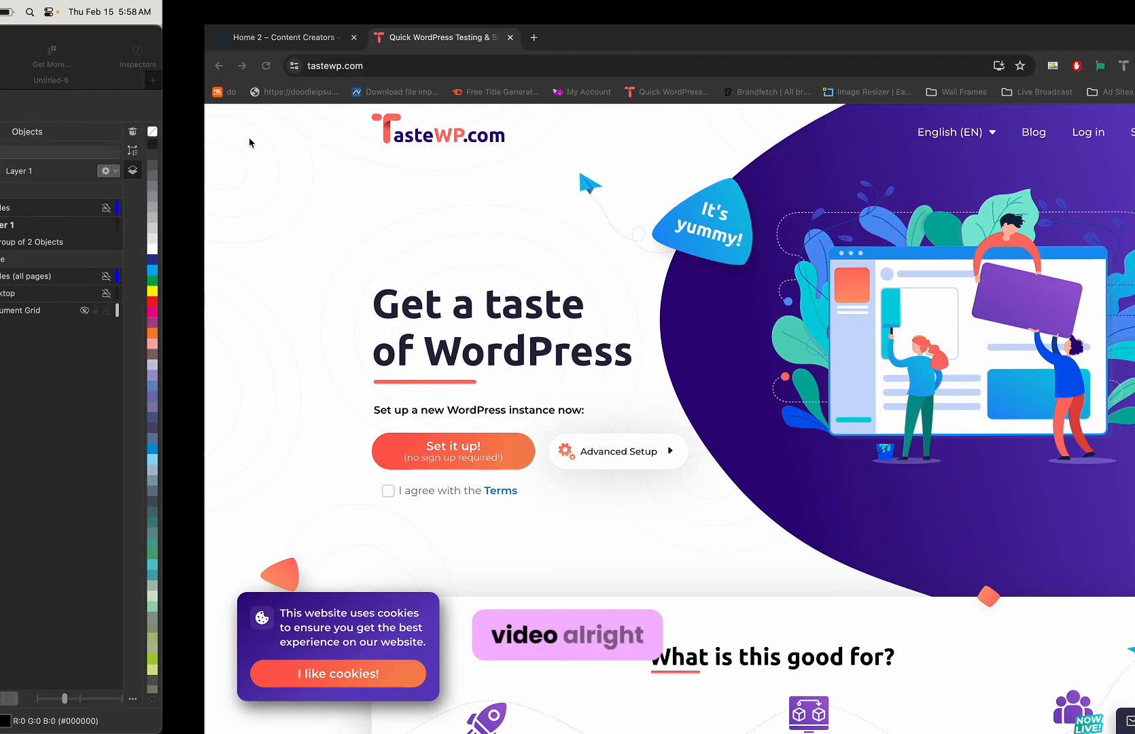
pyautogui.click(276, 65)
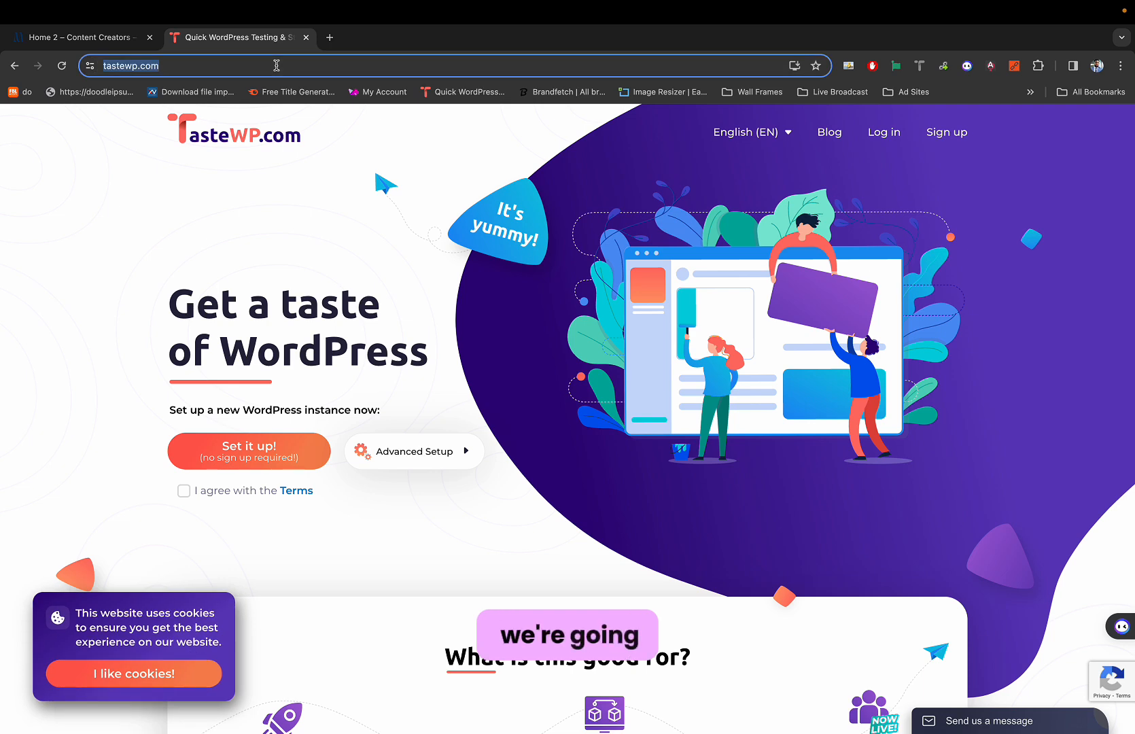
pyautogui.click(185, 490)
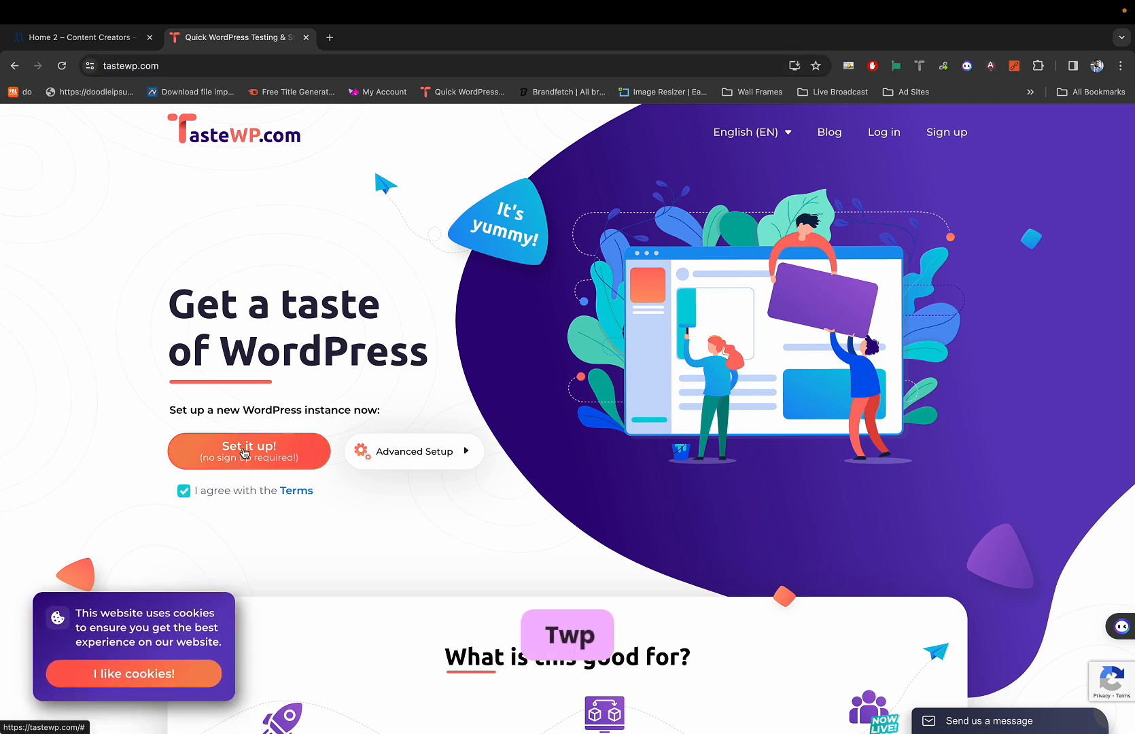
pyautogui.click(219, 455)
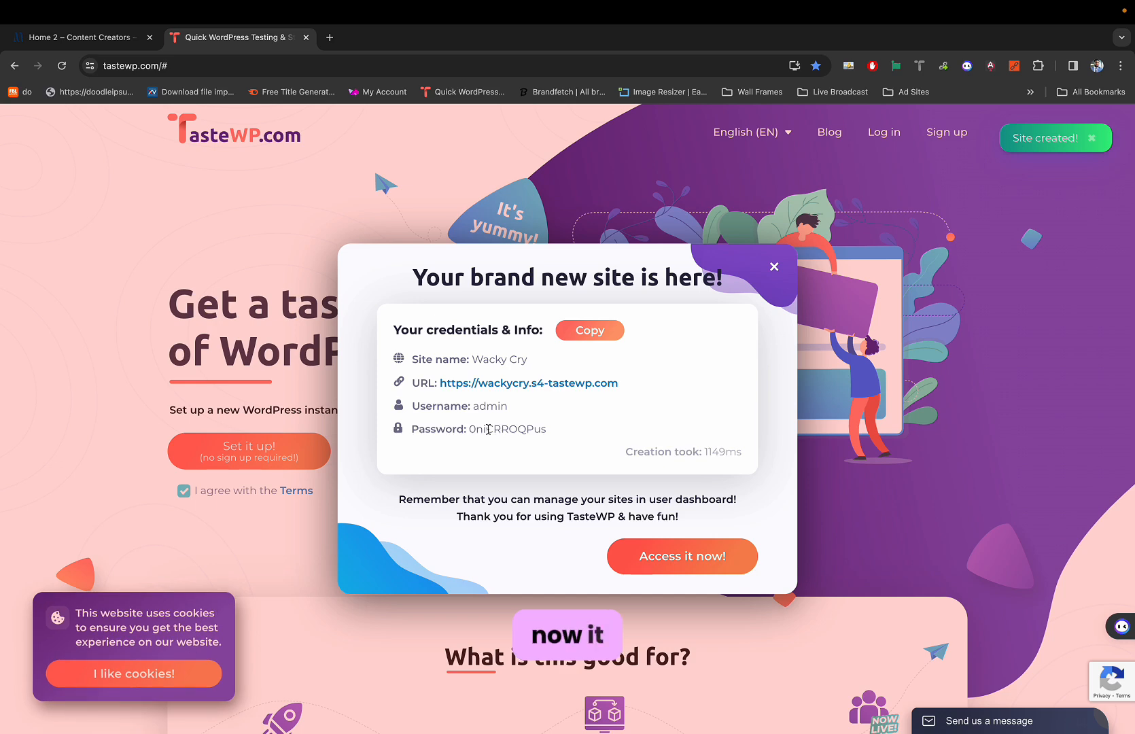
pyautogui.moveTo(634, 383); pyautogui.dragTo(441, 384)
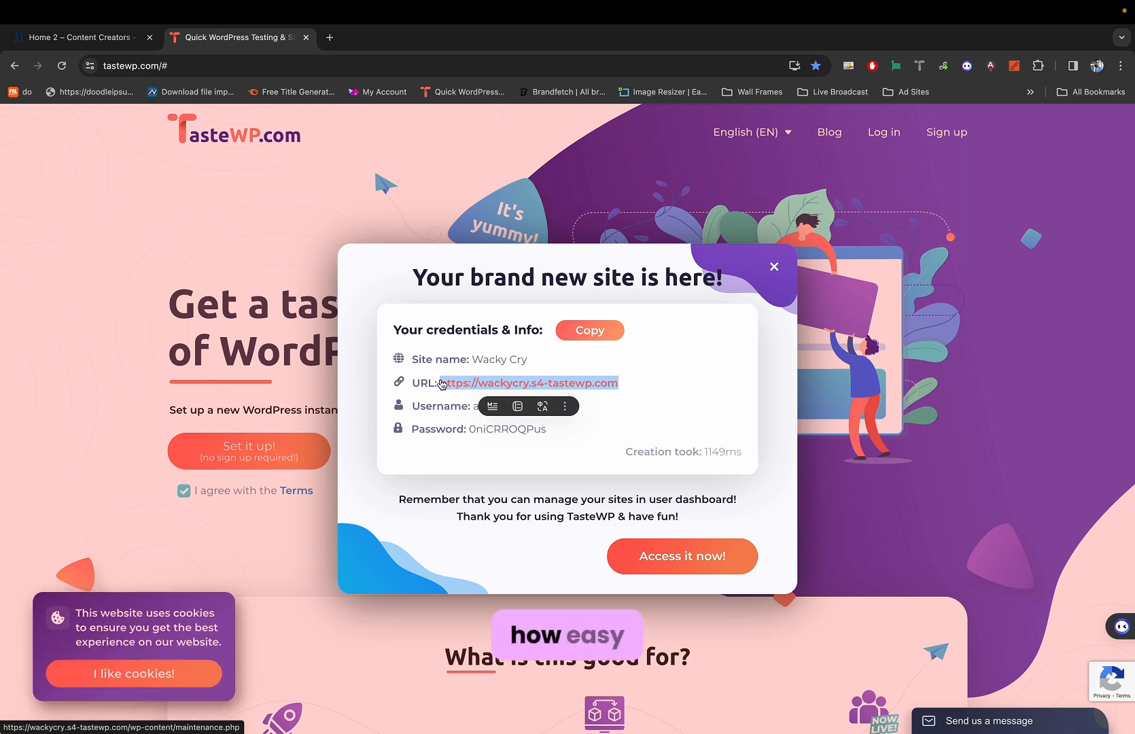
pyautogui.click(701, 375)
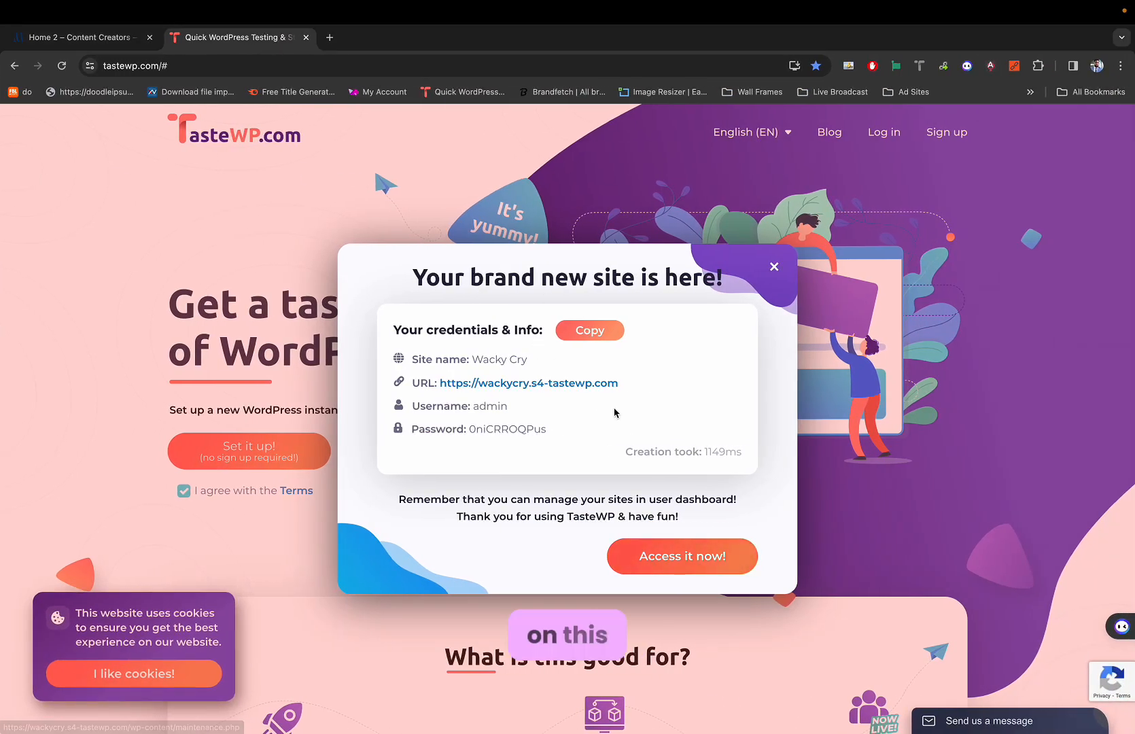
pyautogui.click(675, 556)
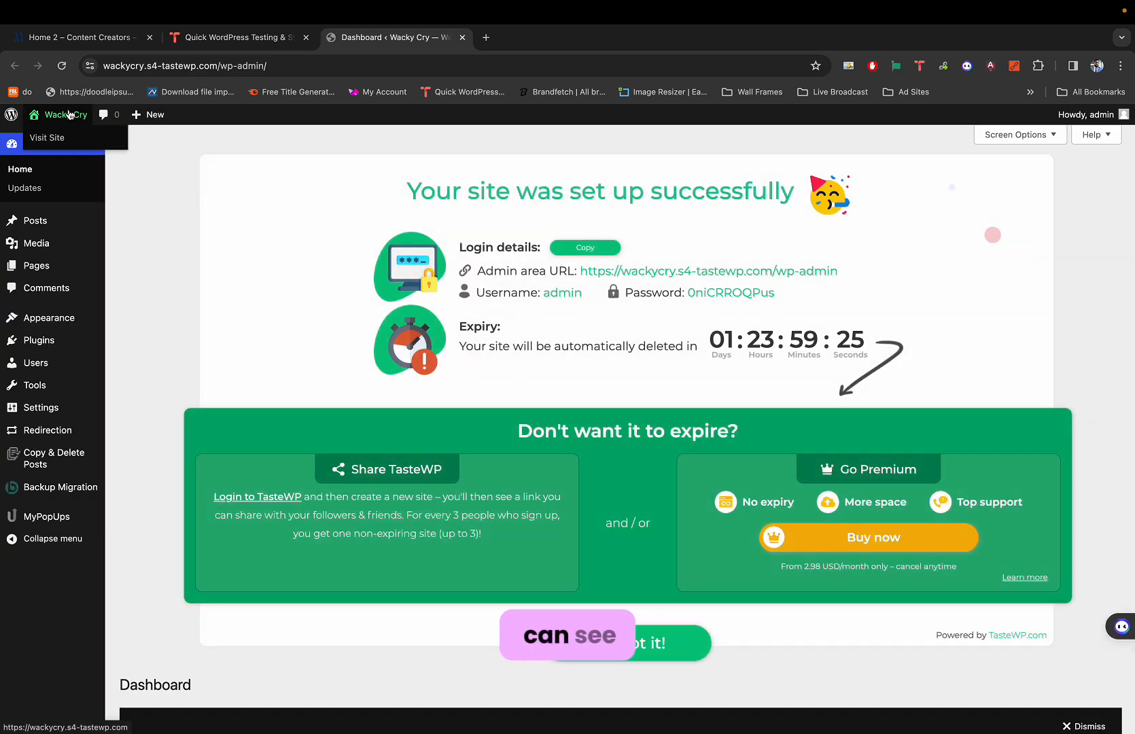
# Preview the Wacky Cry front end in a new tab, close it, and dismiss the TasteWP popup.
pyautogui.keyDown('super'); pyautogui.click(66, 137); pyautogui.keyUp('super')
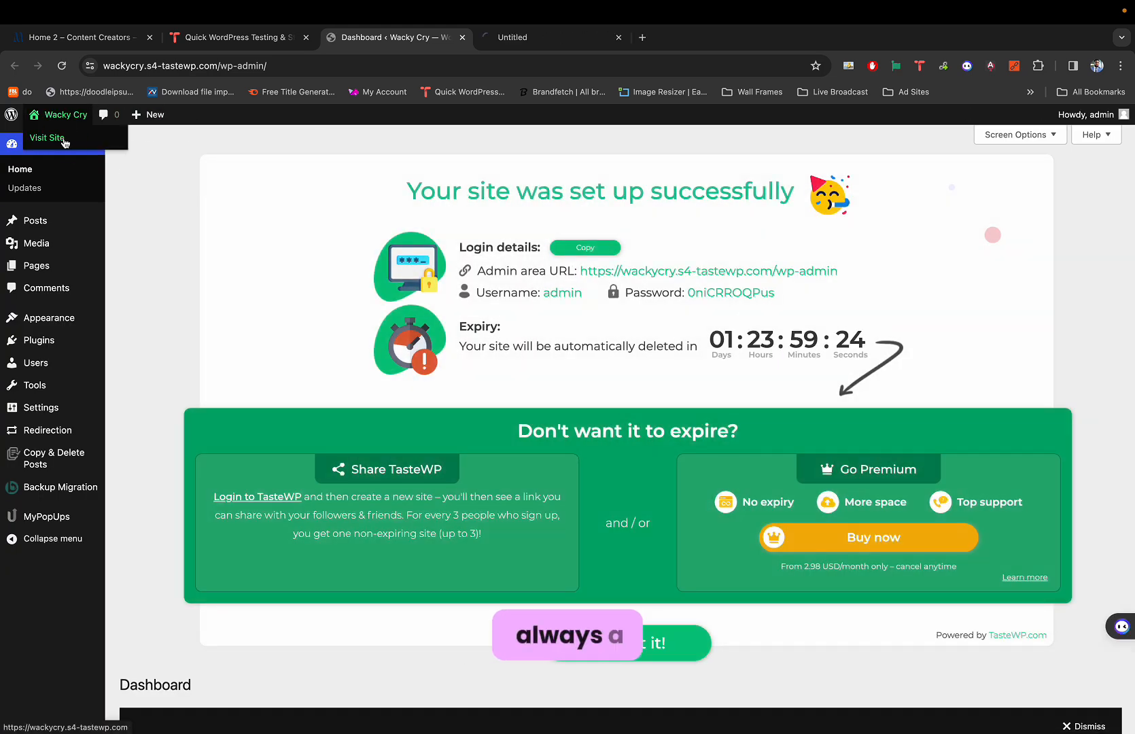
pyautogui.click(557, 36)
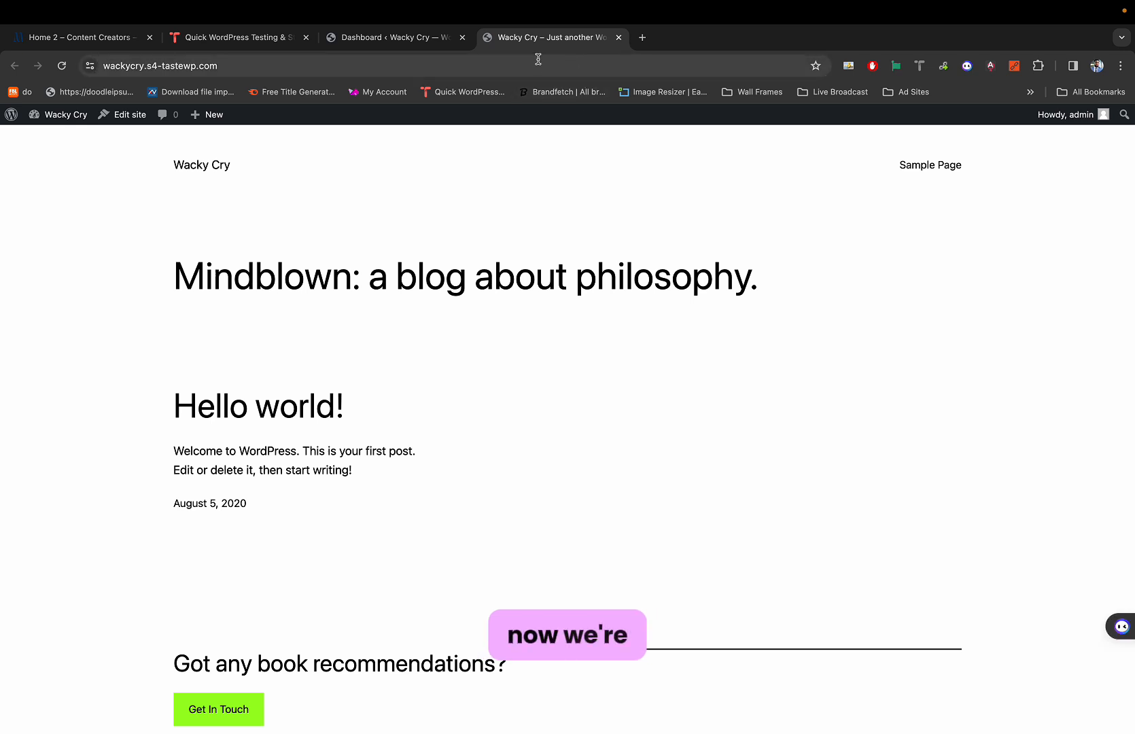
pyautogui.press('super+w')
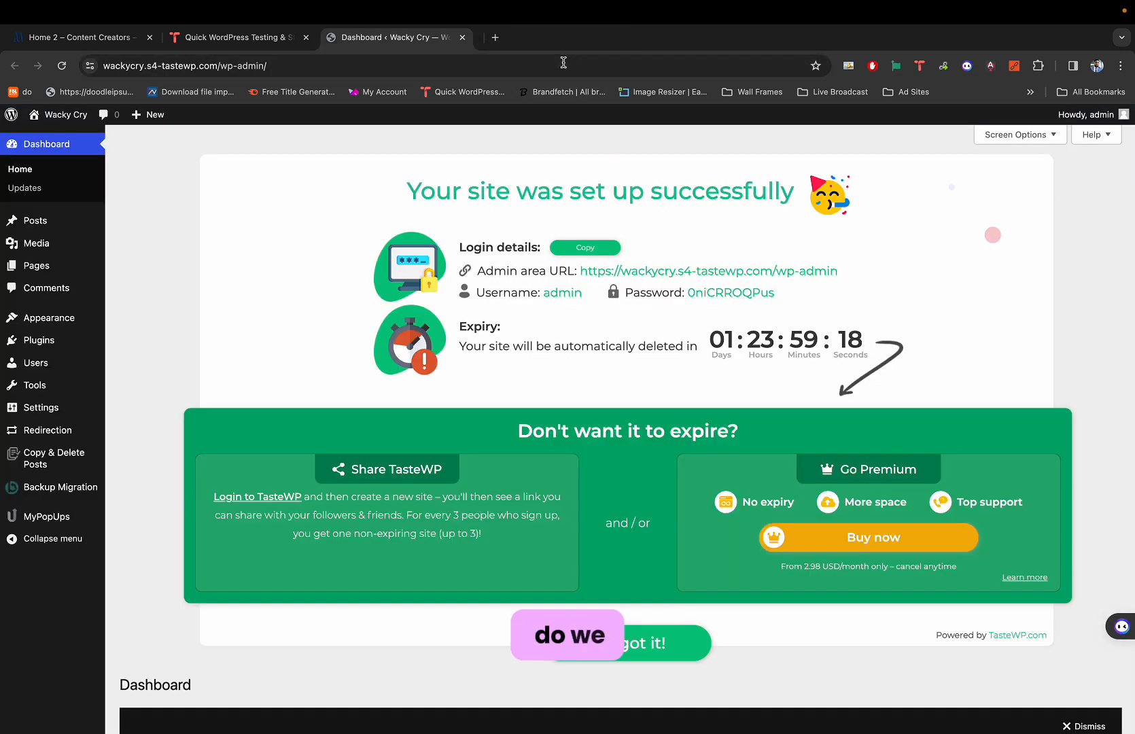
pyautogui.moveTo(64, 337)
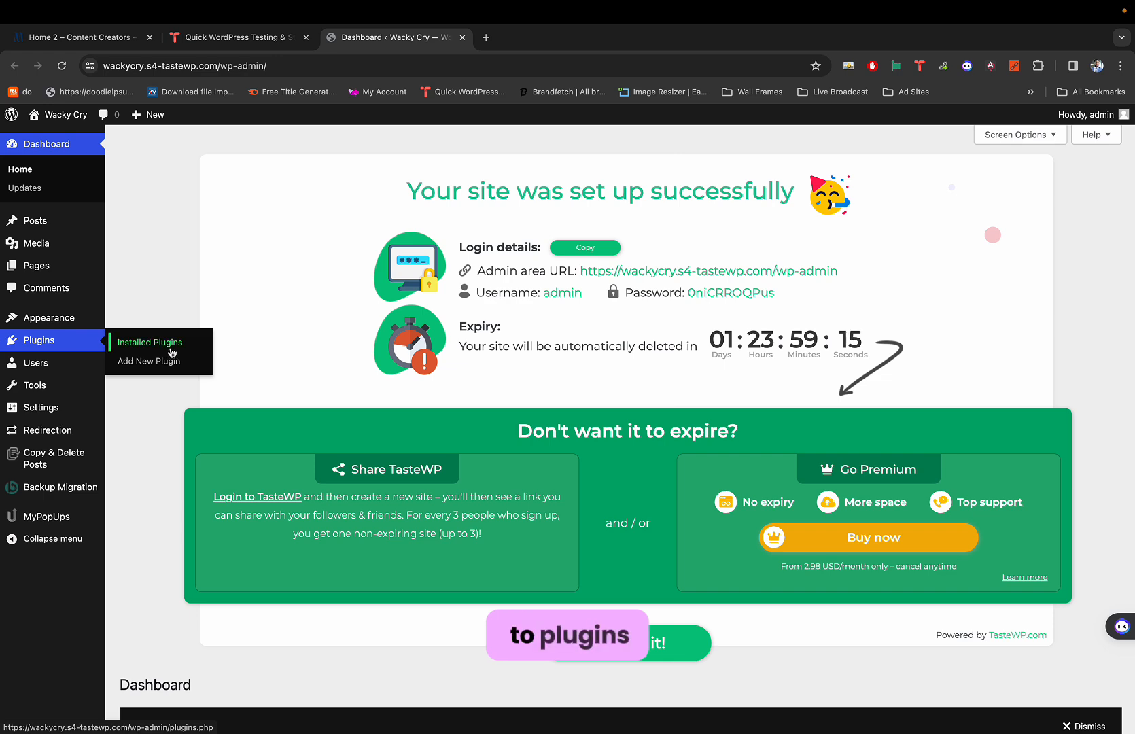
pyautogui.scroll(-5, 340, 381)
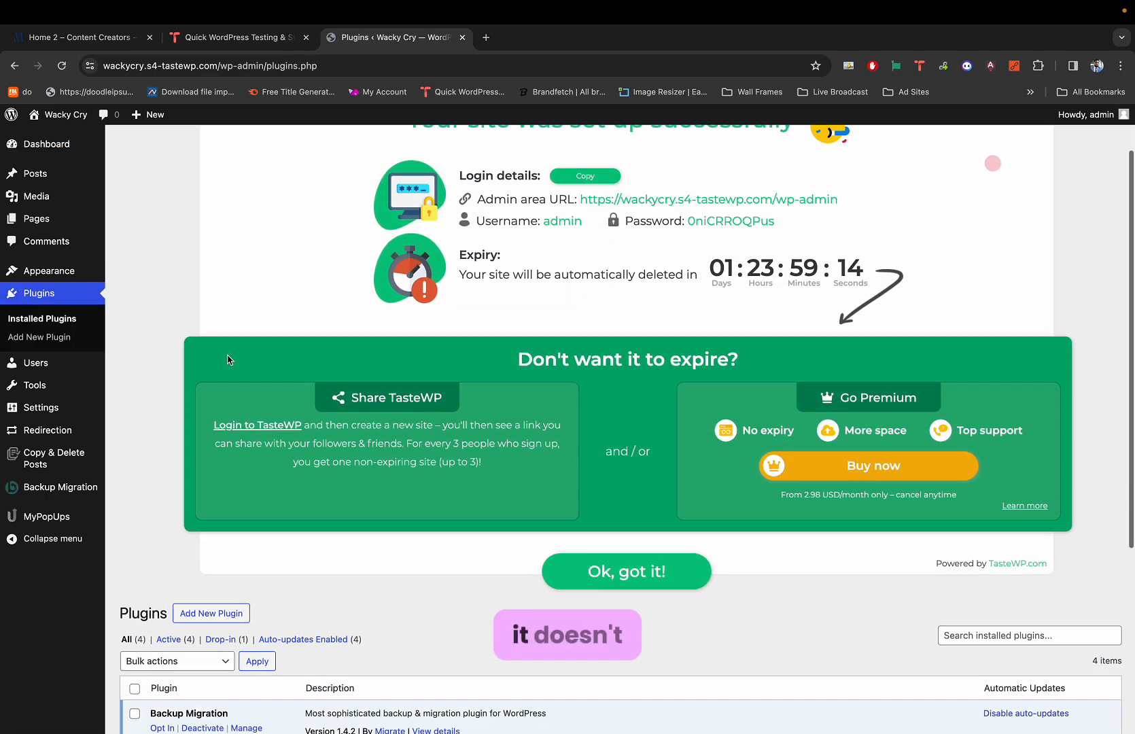
pyautogui.scroll(3, 438, 388)
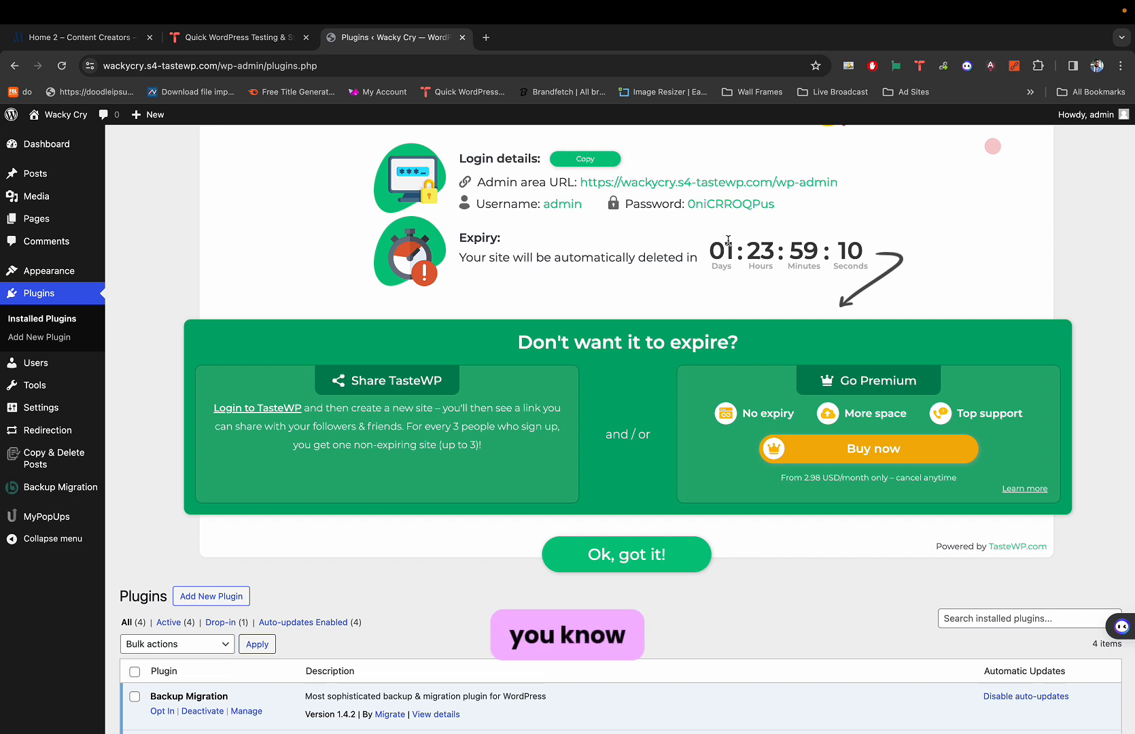
pyautogui.moveTo(706, 245); pyautogui.dragTo(866, 245)
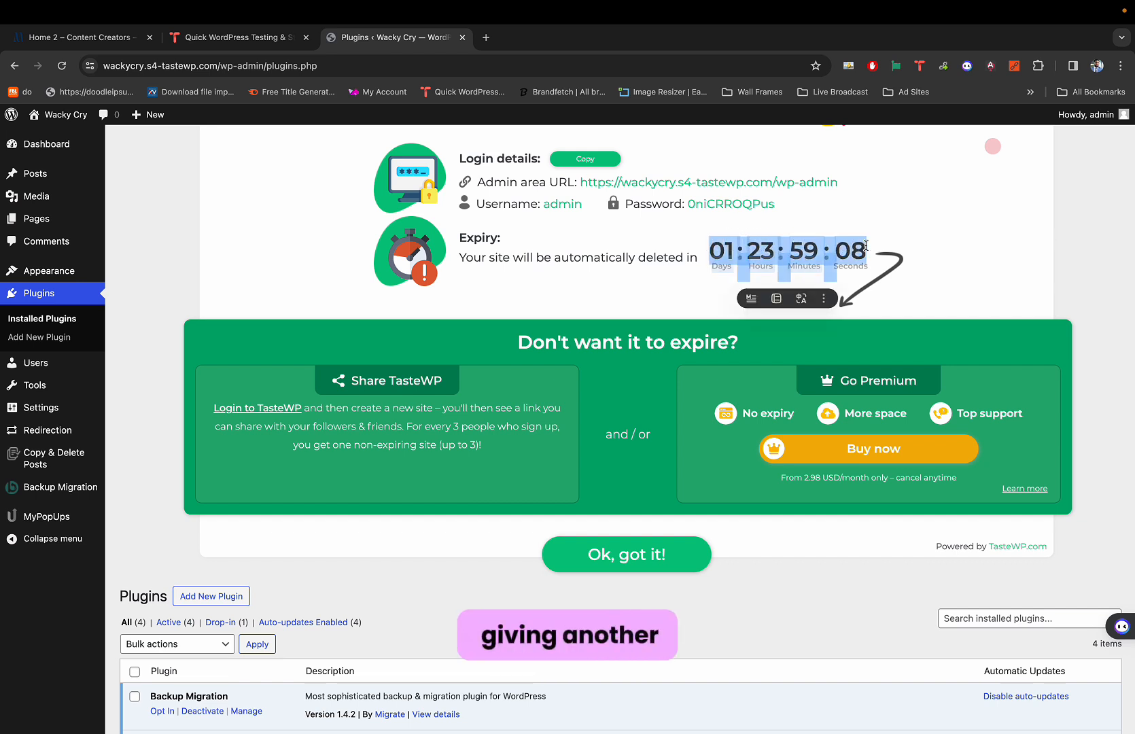
pyautogui.moveTo(205, 66); pyautogui.dragTo(119, 63)
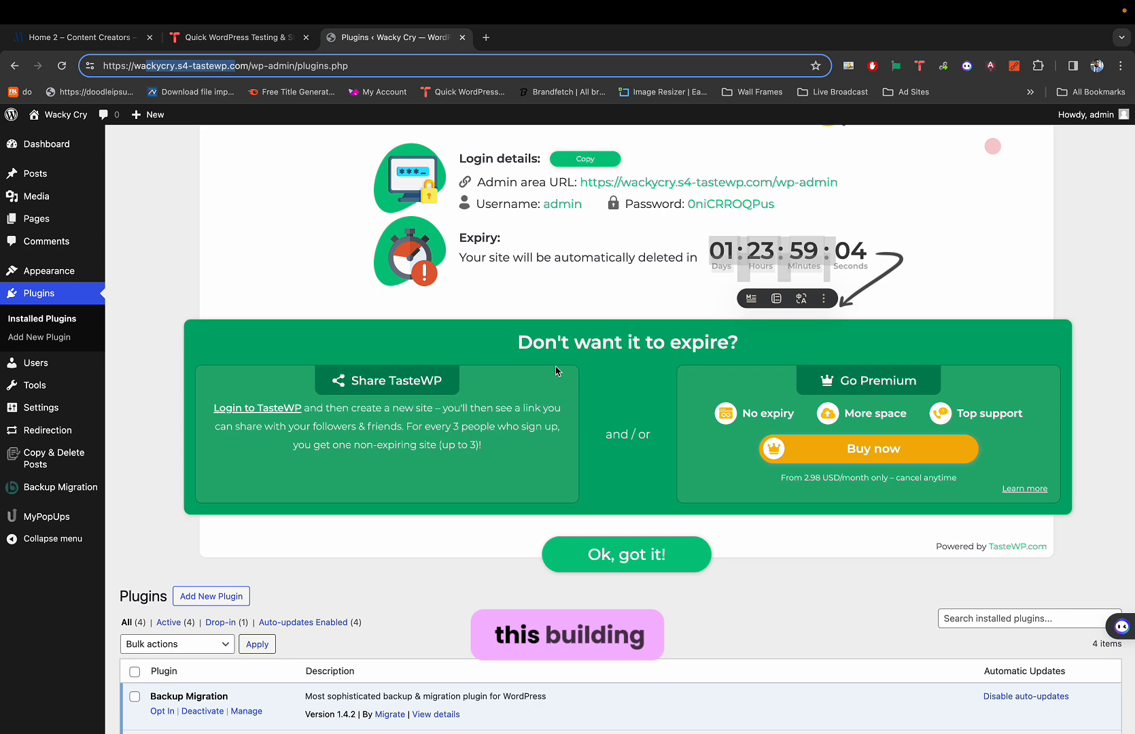
pyautogui.click(685, 567)
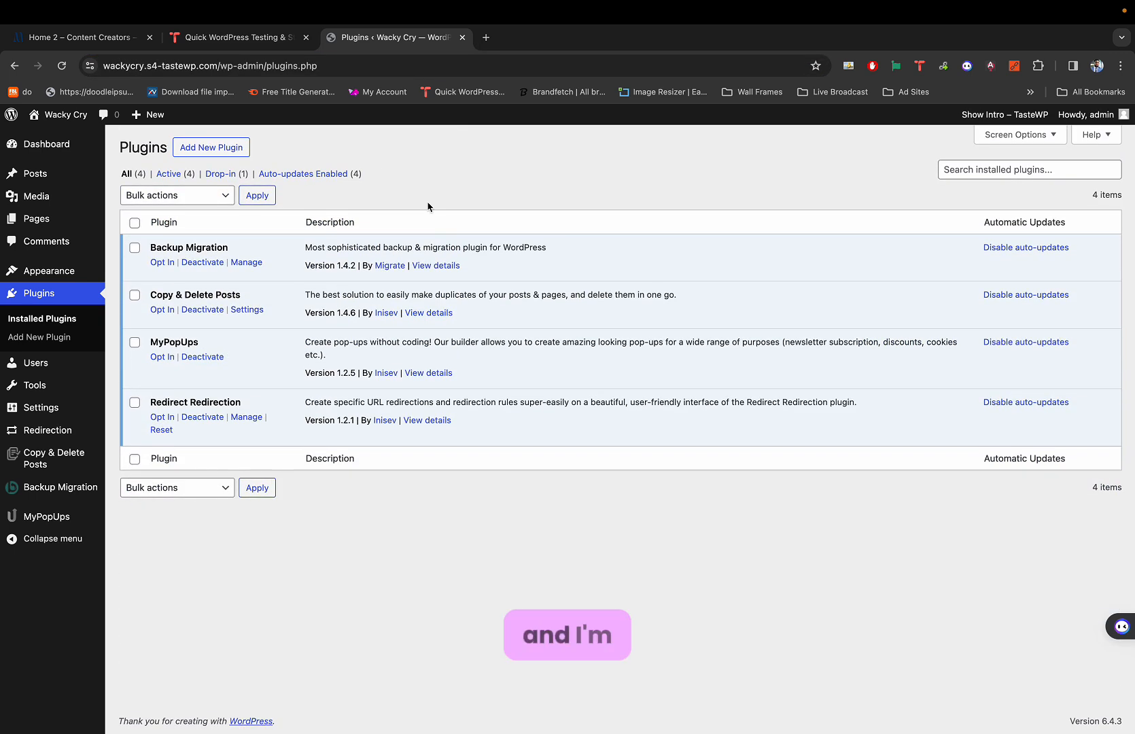
# Bulk-deactivate all four preinstalled plugins.
pyautogui.click(167, 195)
pyautogui.click(170, 225)
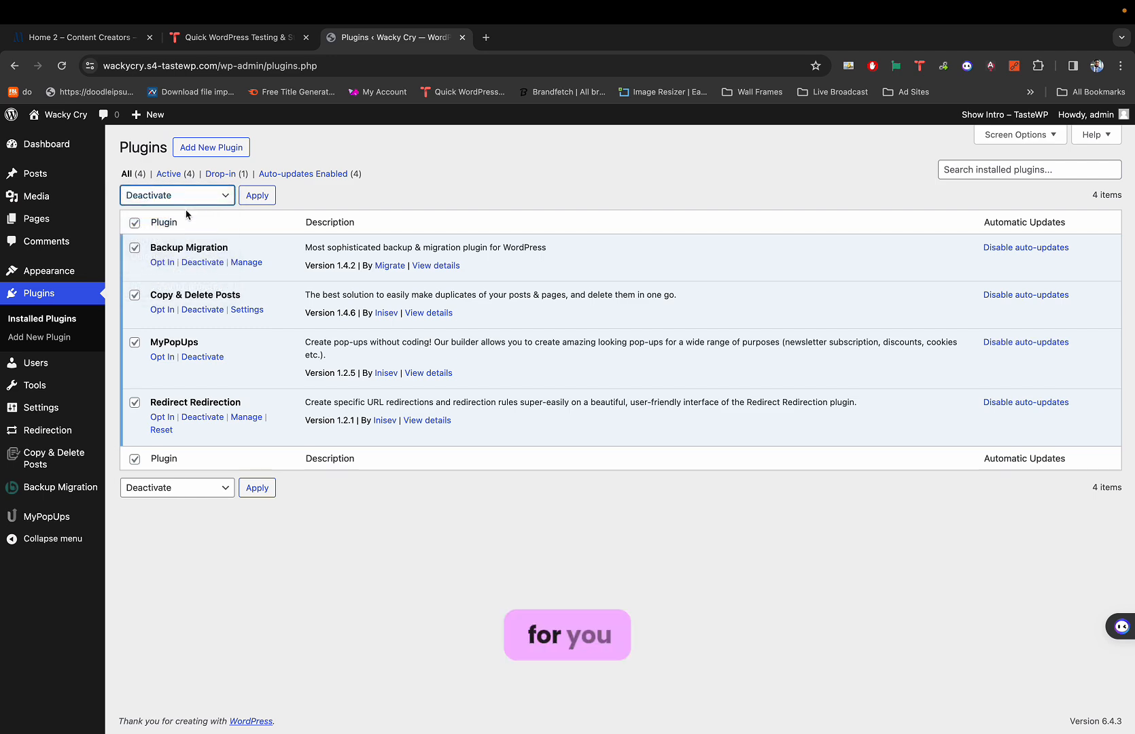
pyautogui.click(252, 195)
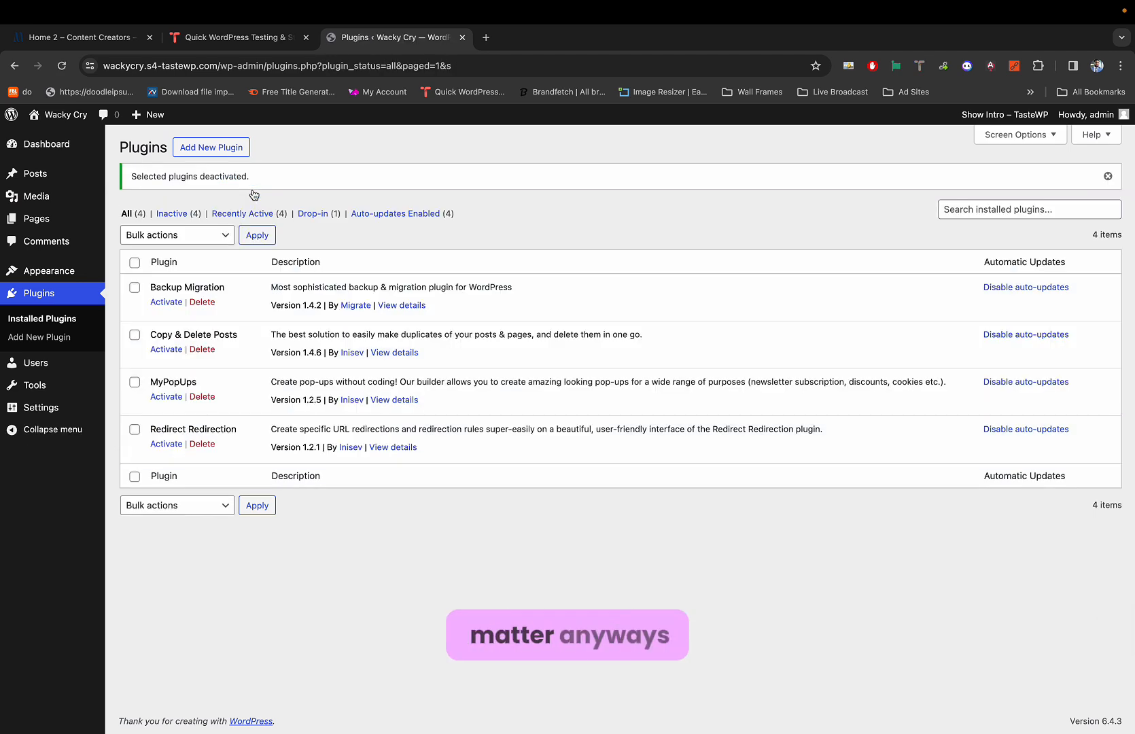
# Bulk-delete all four plugins, confirm the deletion, and go to Add Plugins.
pyautogui.click(134, 263)
pyautogui.click(163, 235)
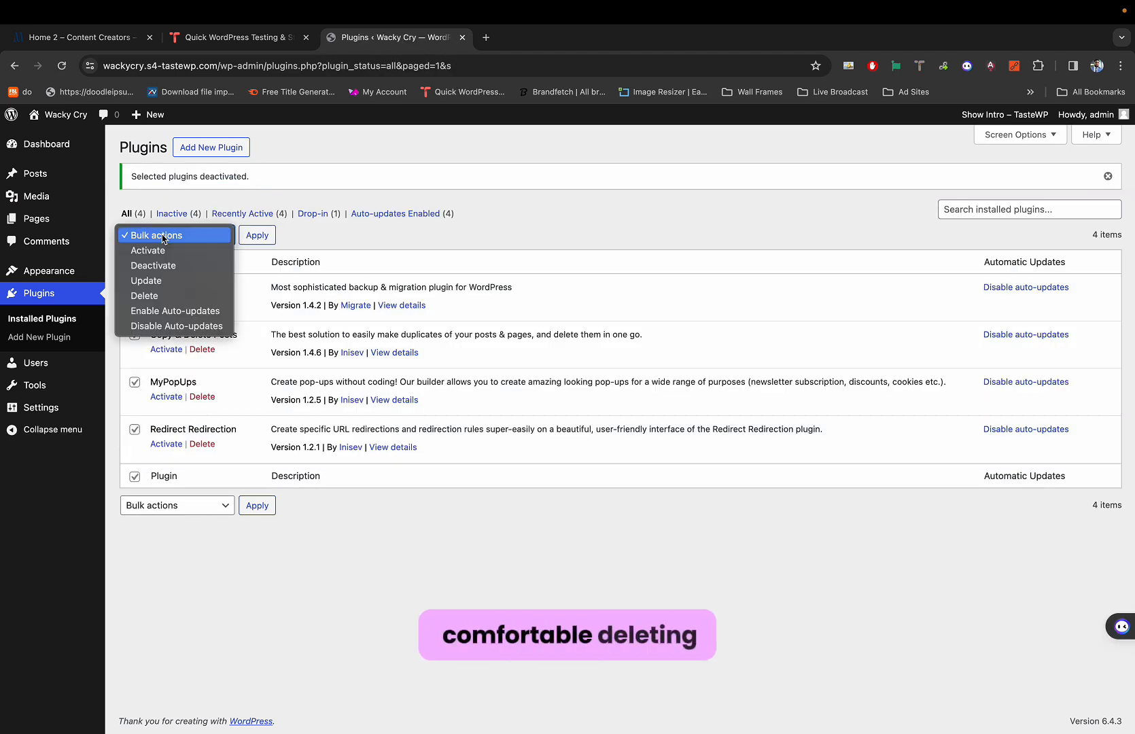
pyautogui.click(152, 295)
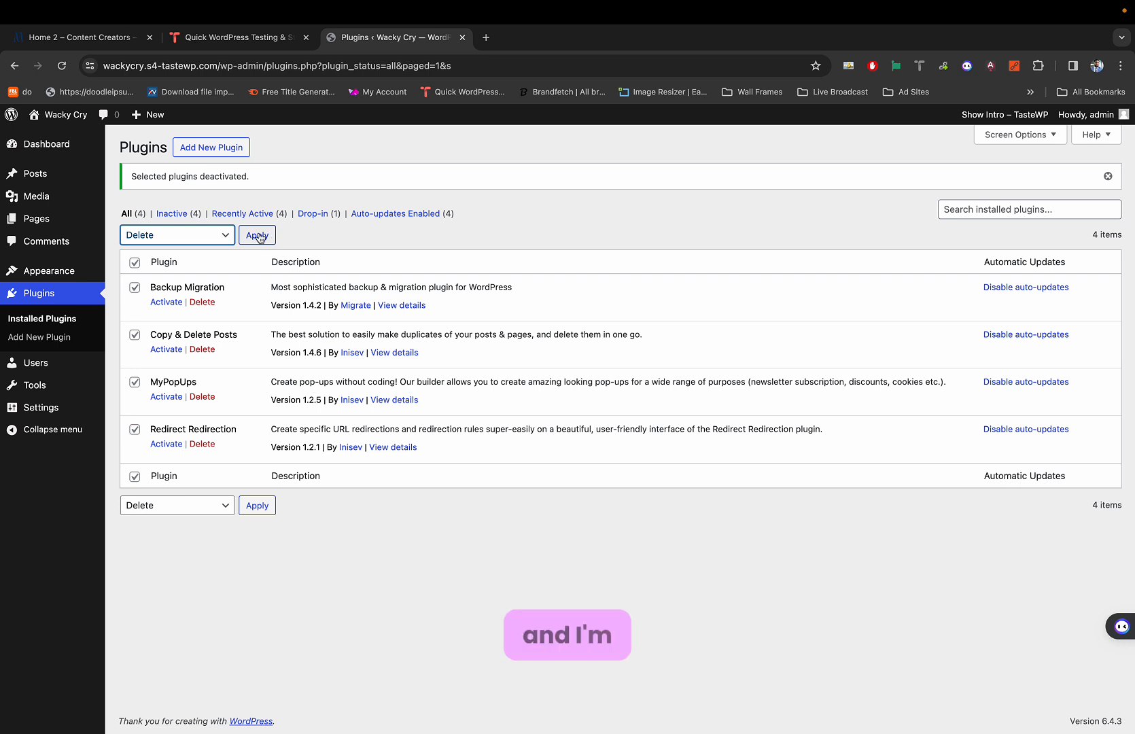
pyautogui.click(259, 235)
pyautogui.click(675, 160)
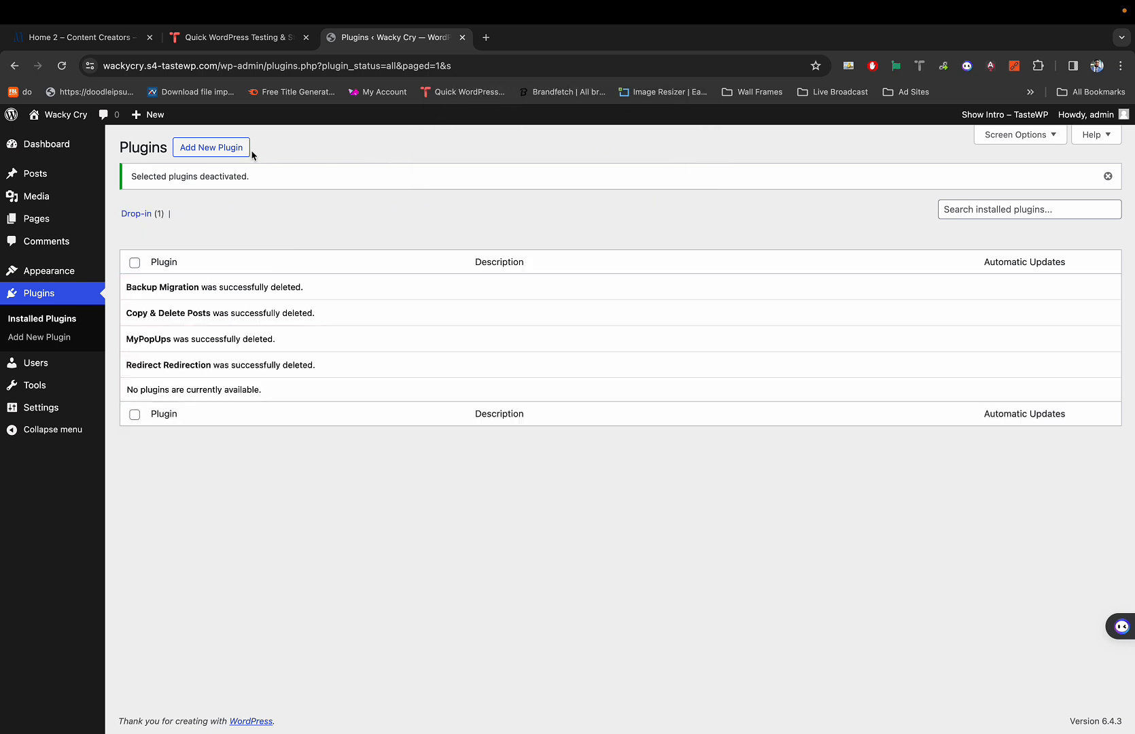
pyautogui.click(240, 150)
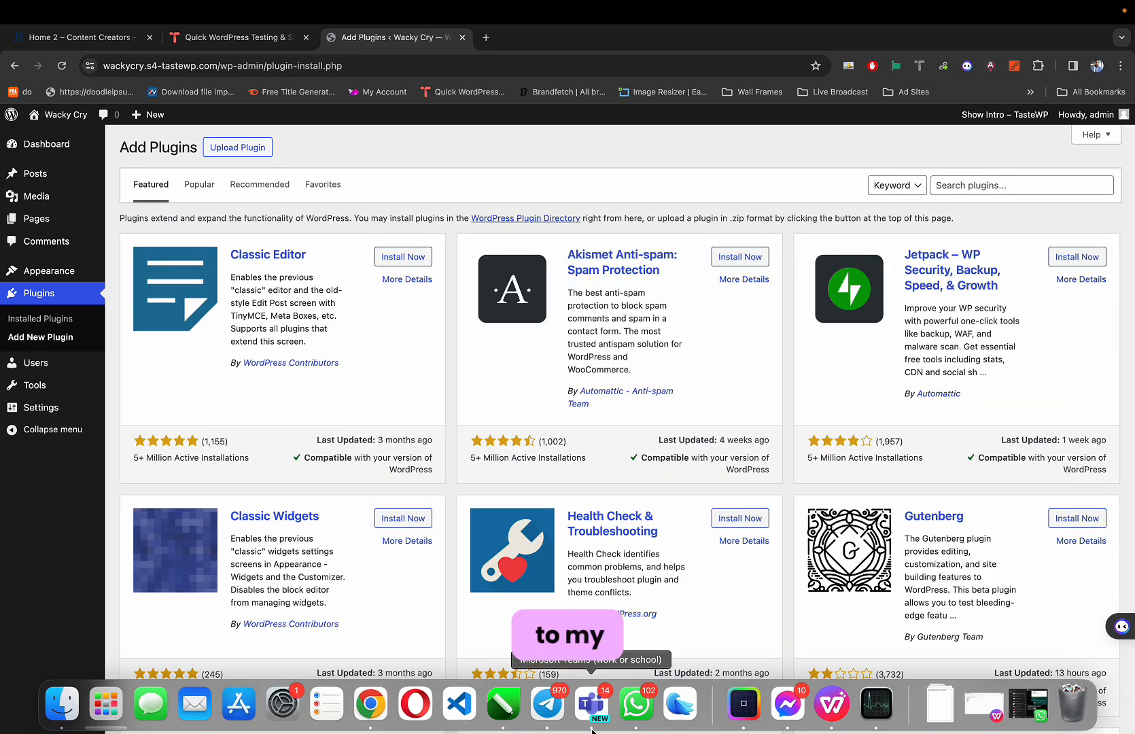
# Download all-in-one-wp-migration.zip and the unlimited extension zip from Telegram's Premium Plugins chat.
pyautogui.click(582, 714)
pyautogui.scroll(-15, 494, 357)
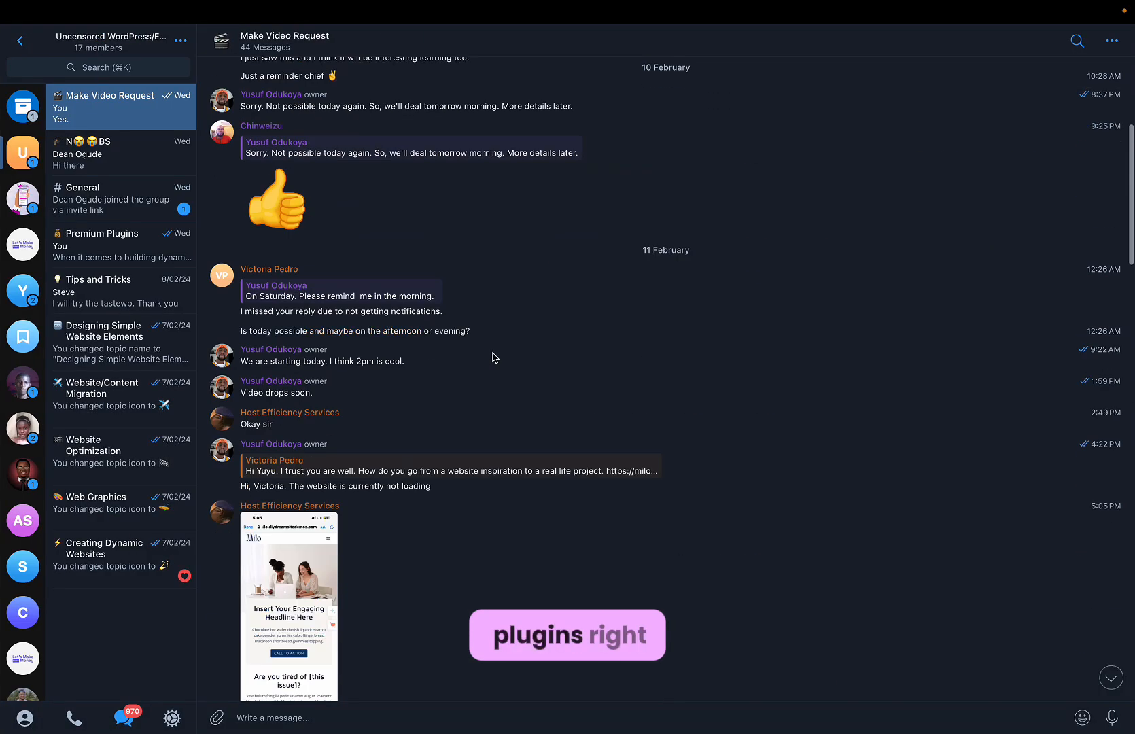
pyautogui.click(108, 239)
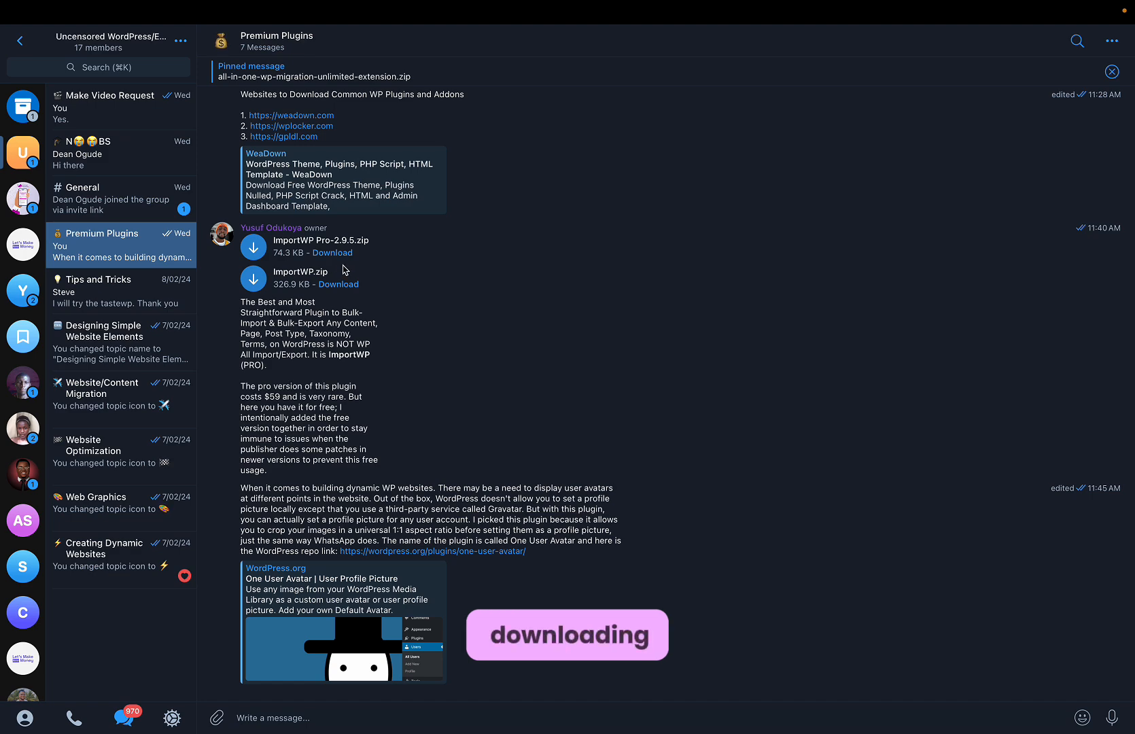
pyautogui.scroll(5, 344, 270)
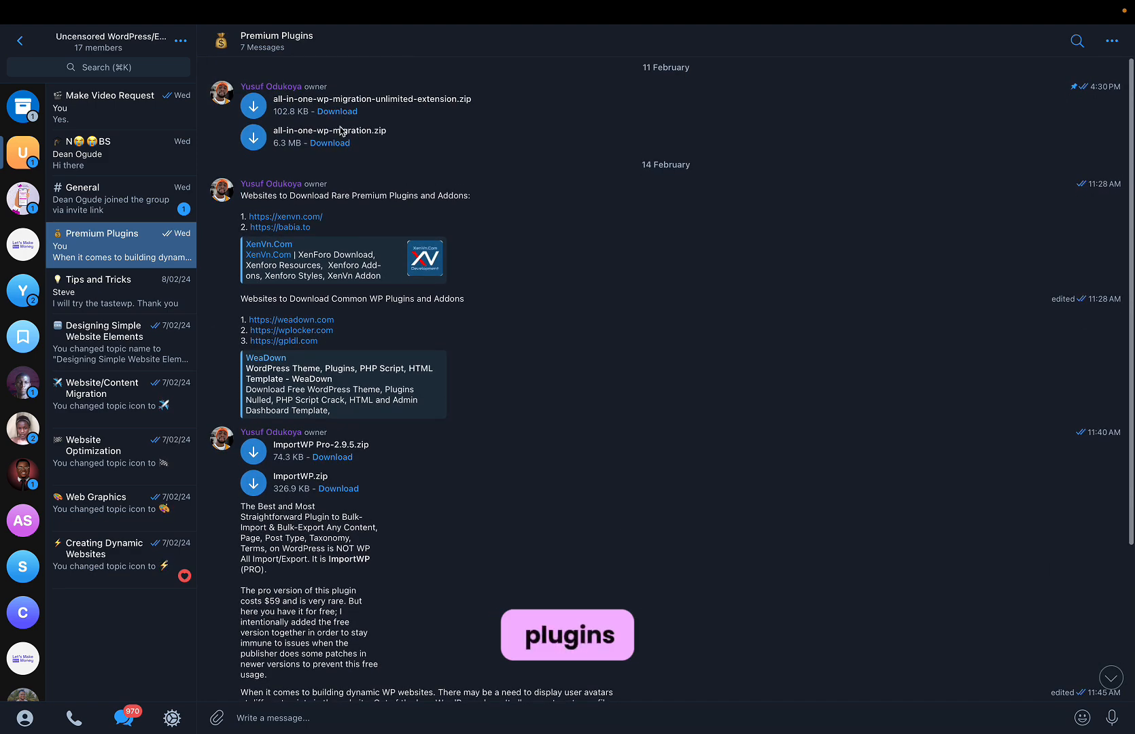
pyautogui.click(331, 143)
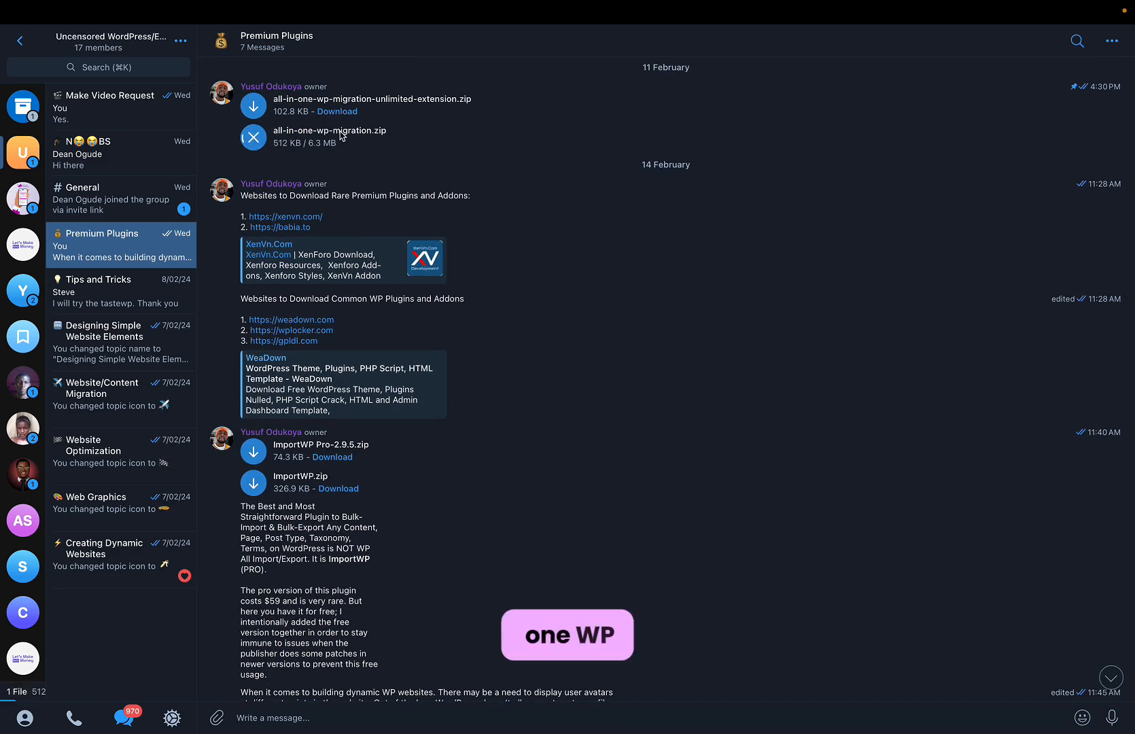
pyautogui.click(337, 111)
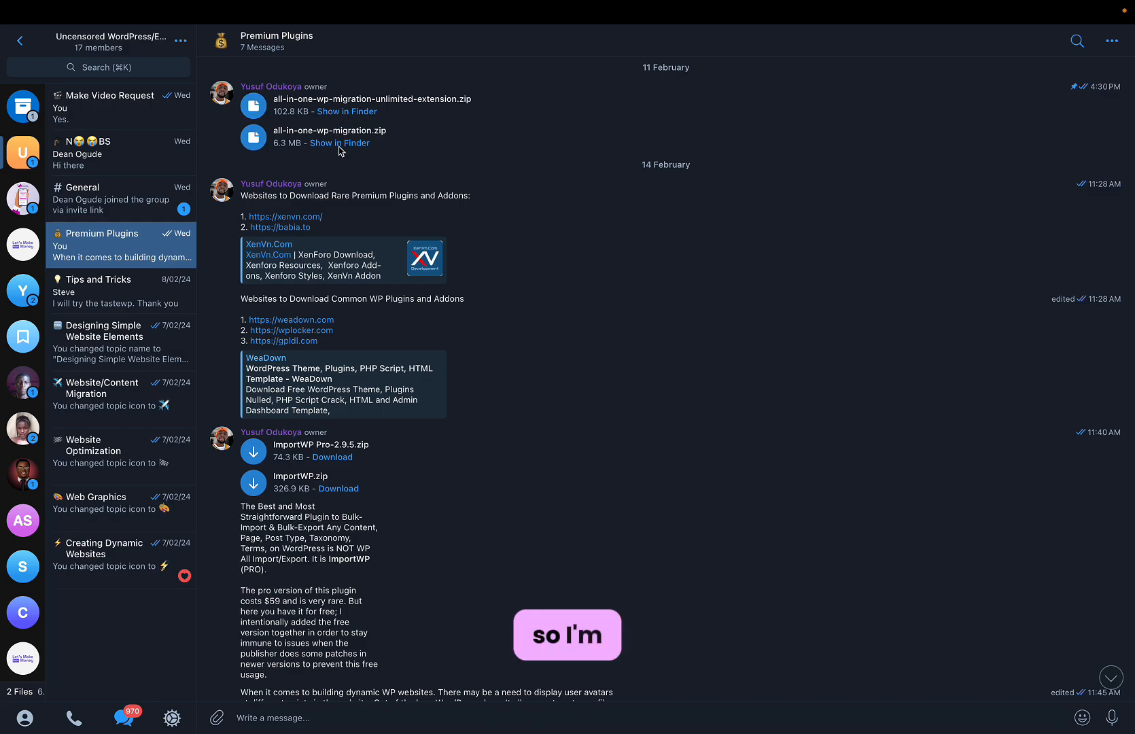
pyautogui.click(340, 144)
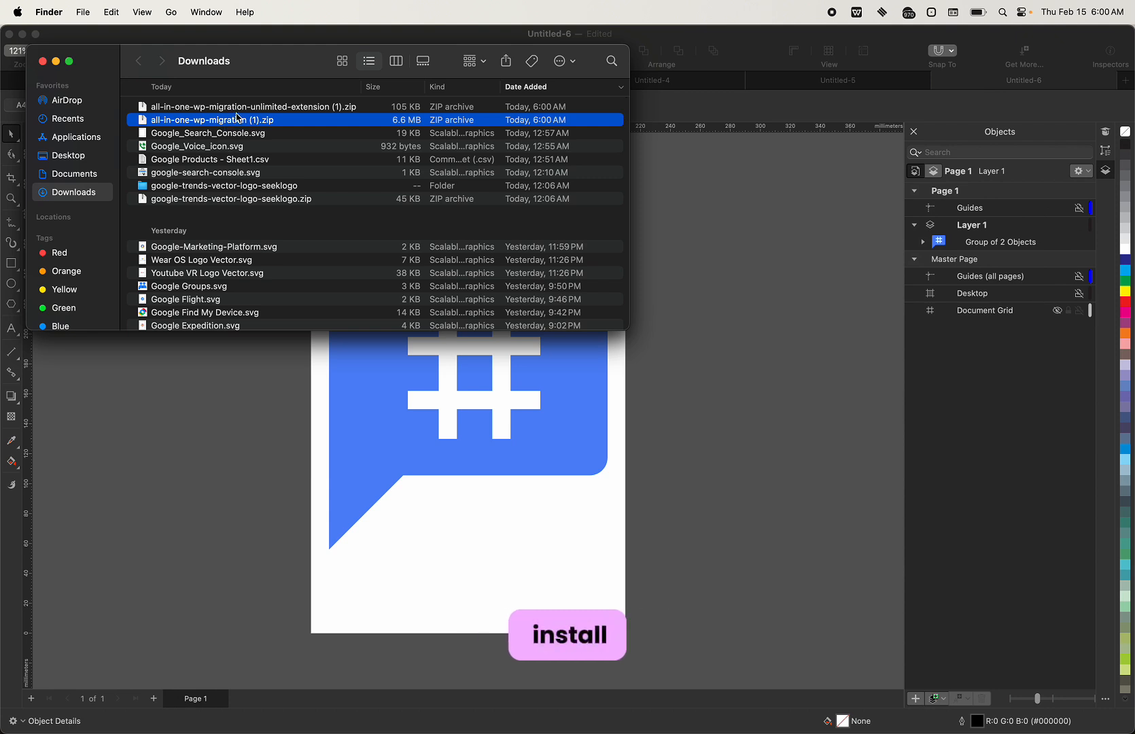
pyautogui.click(240, 109)
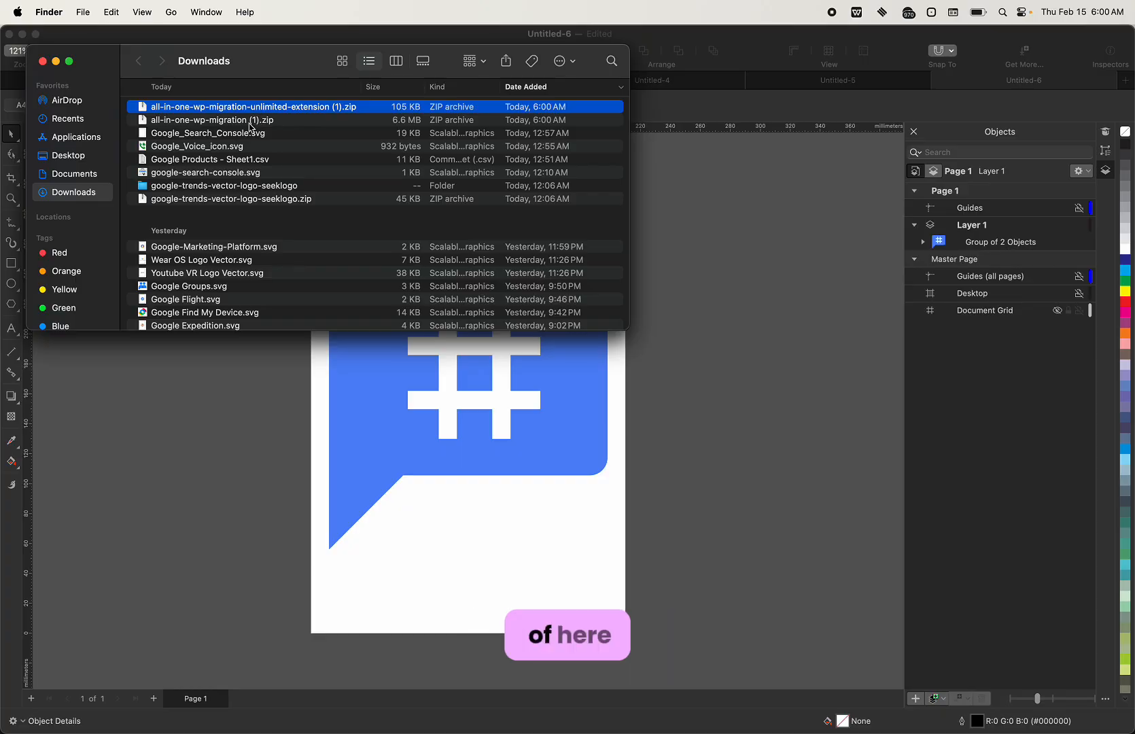
pyautogui.hotkey('ctrl', 'Right')
pyautogui.hotkey('ctrl', 'Right')
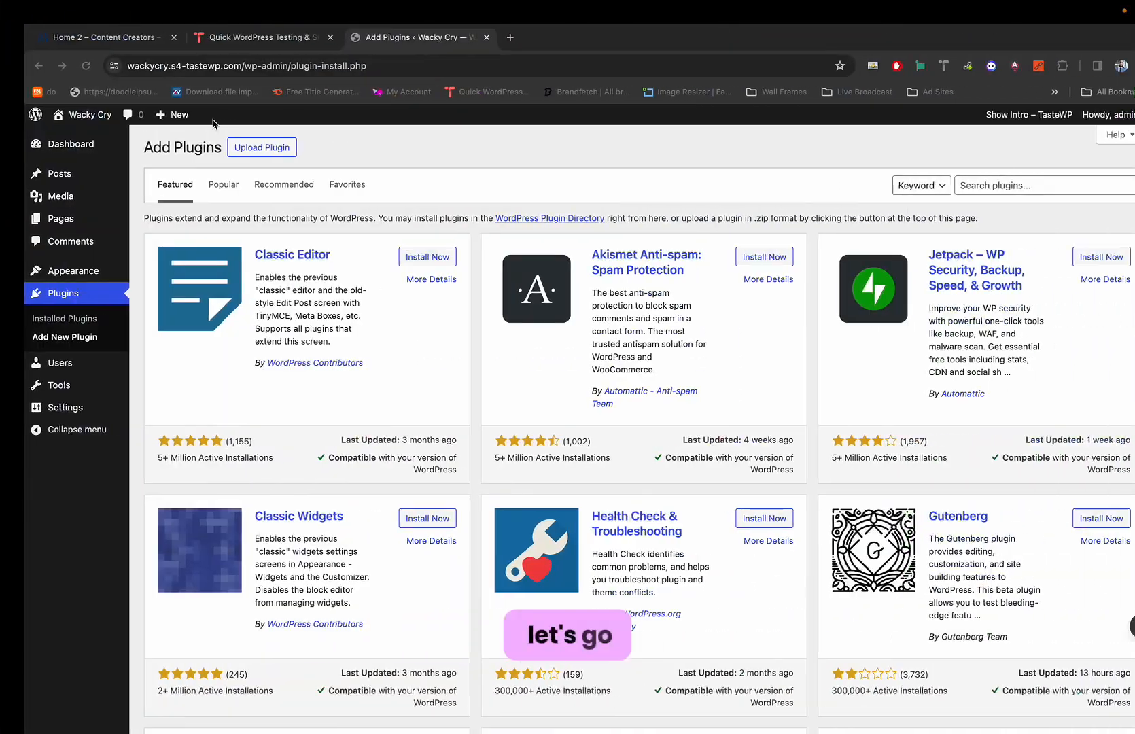
# Upload all-in-one-wp-migration (1).zip, install it, and activate All-in-One WP Migration 7.56.
pyautogui.click(231, 148)
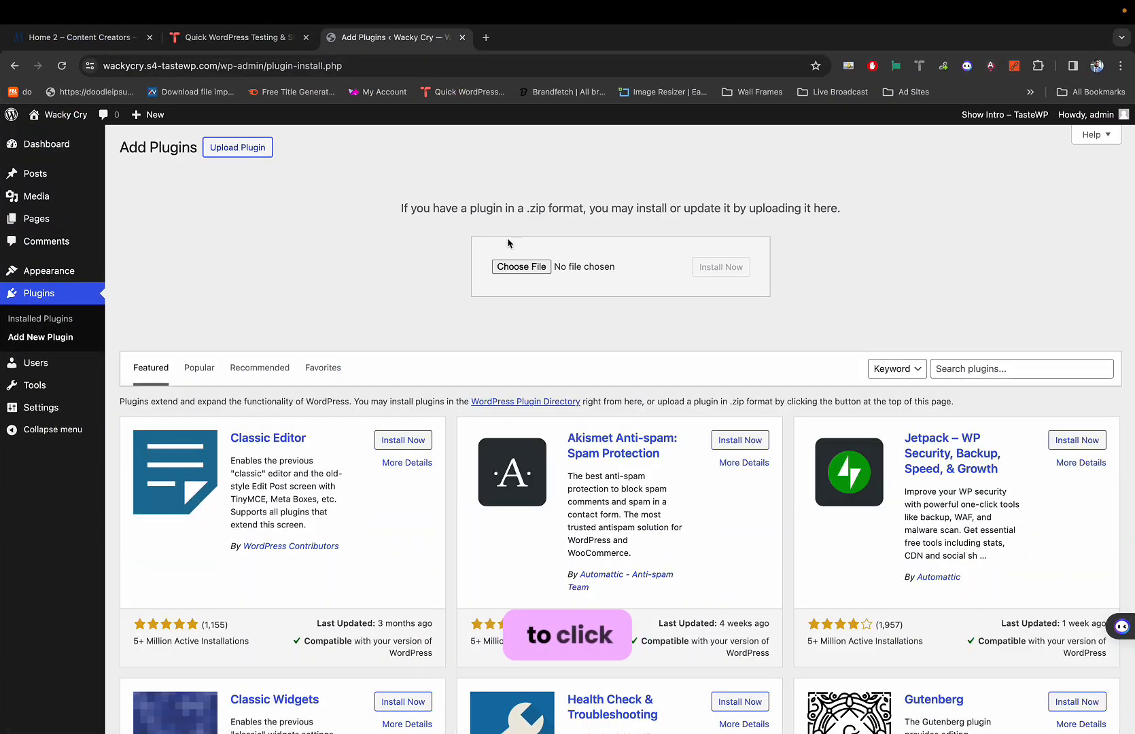
pyautogui.click(517, 267)
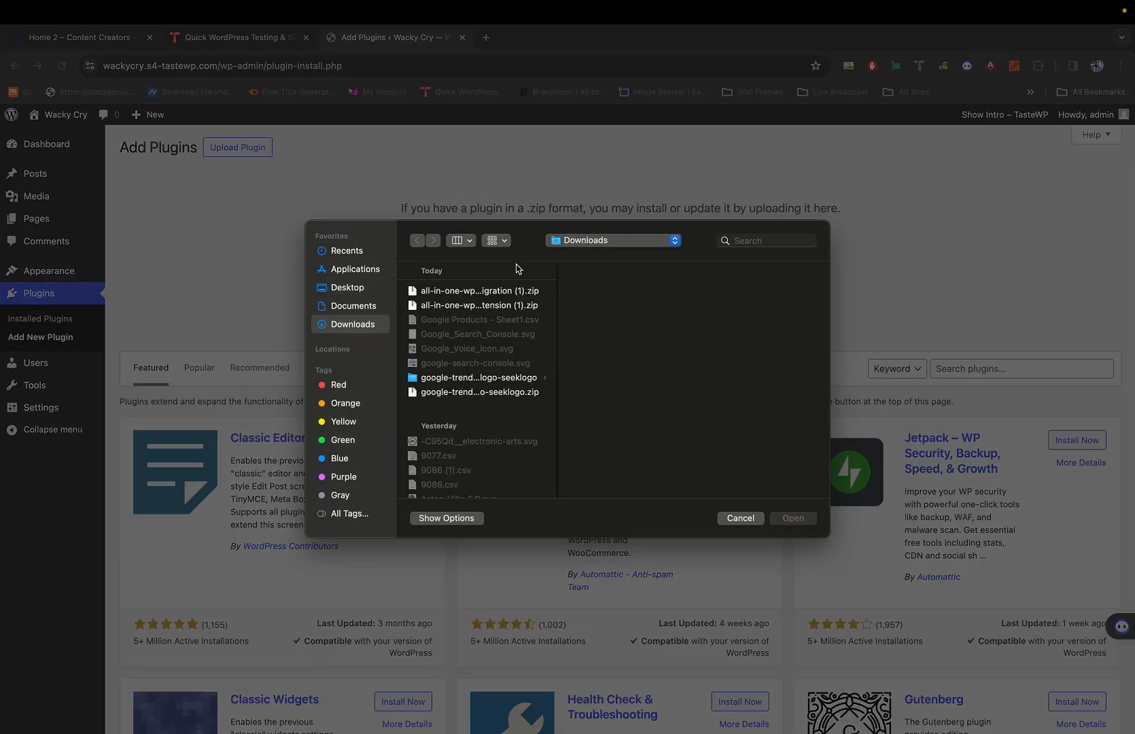
pyautogui.click(487, 290)
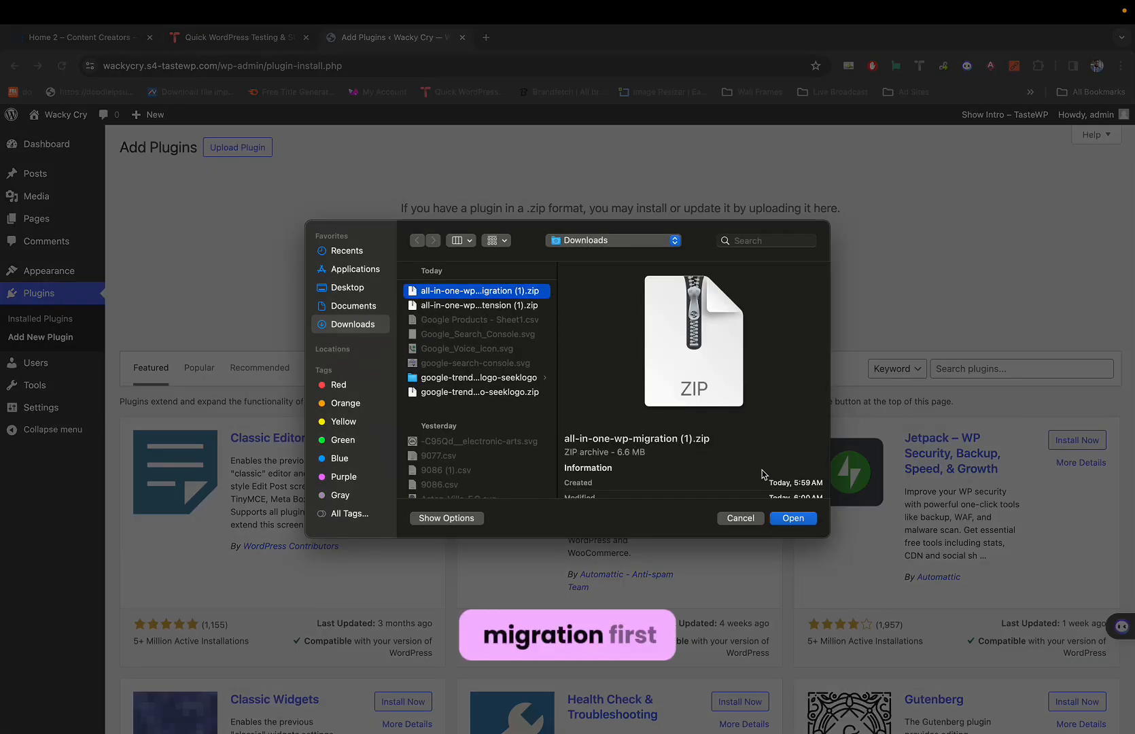
pyautogui.click(790, 518)
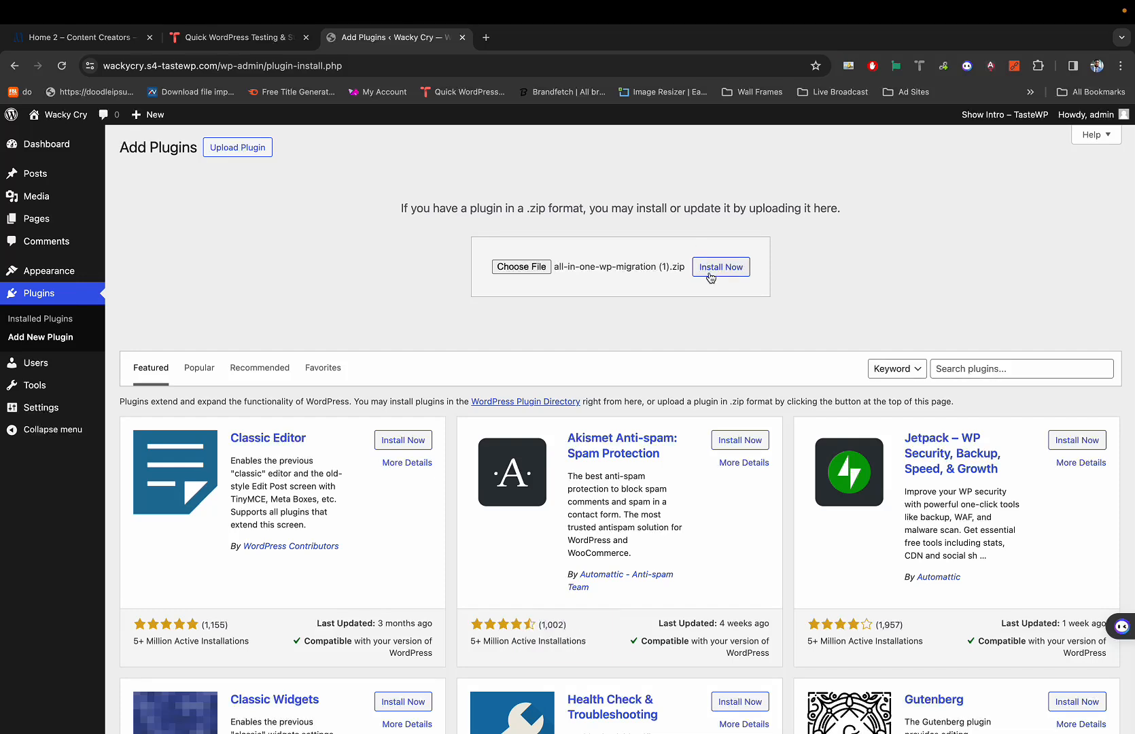
pyautogui.click(709, 275)
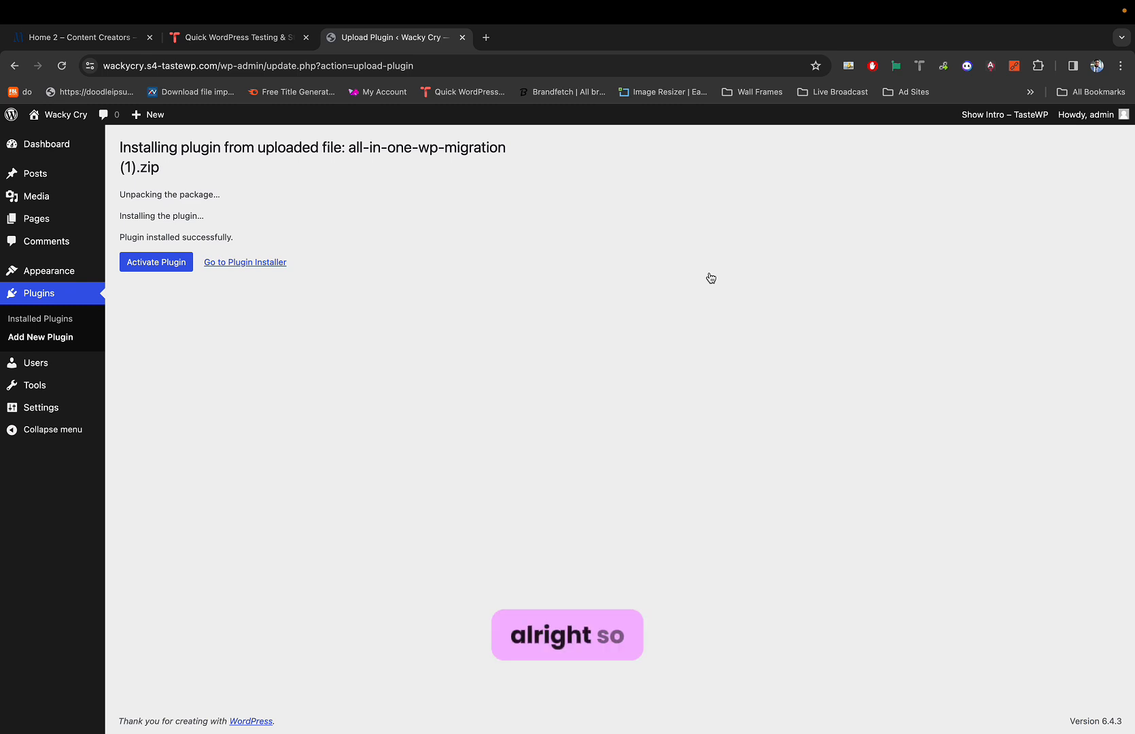
pyautogui.click(174, 265)
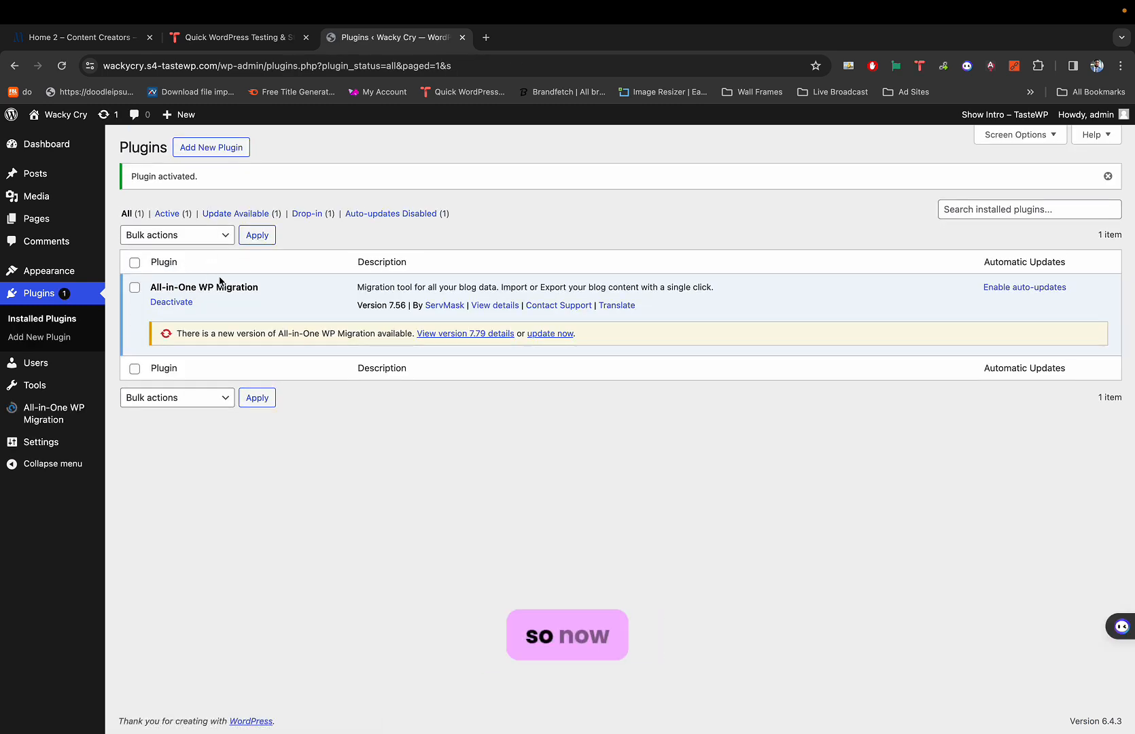
pyautogui.tripleClick(207, 282)
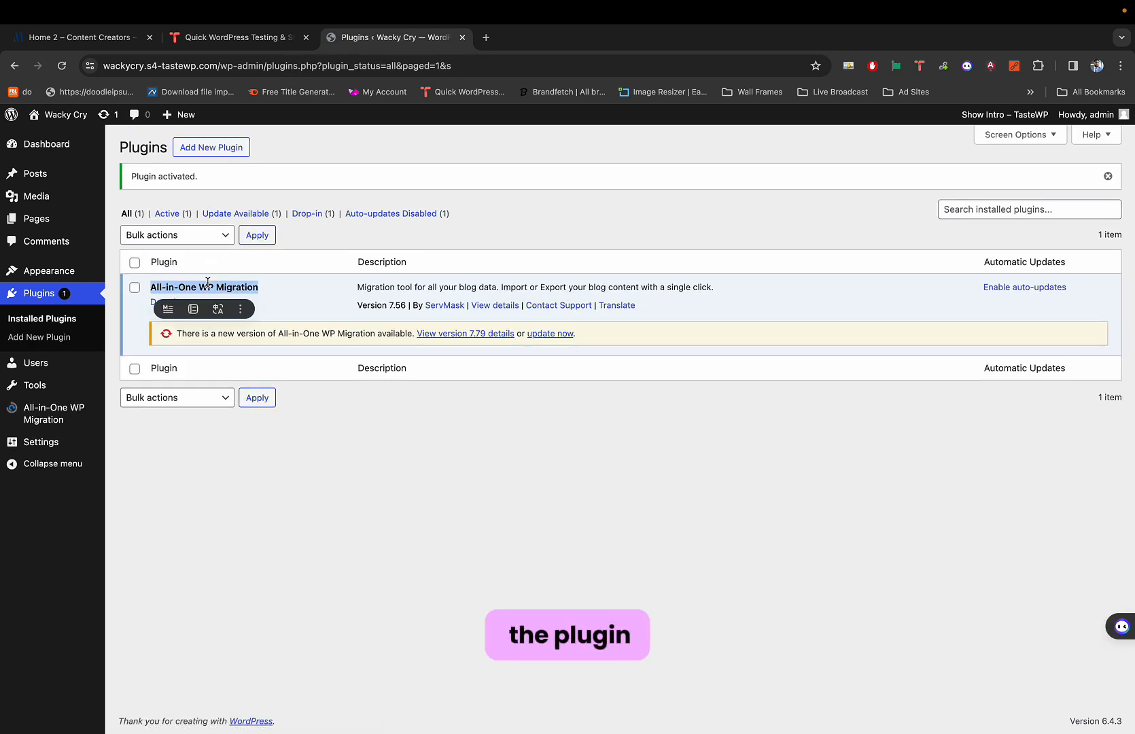
pyautogui.click(284, 150)
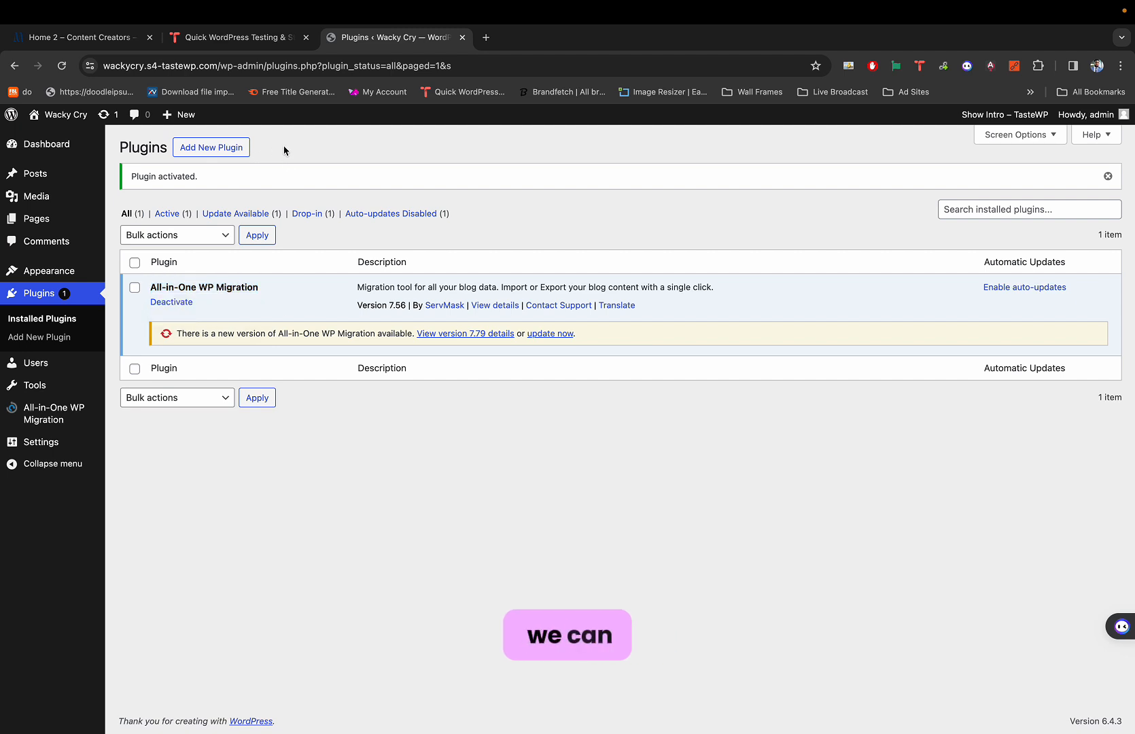
# Upload, install and activate the All-in-One WP Migration Unlimited Extension 2.39 zip.
pyautogui.click(210, 151)
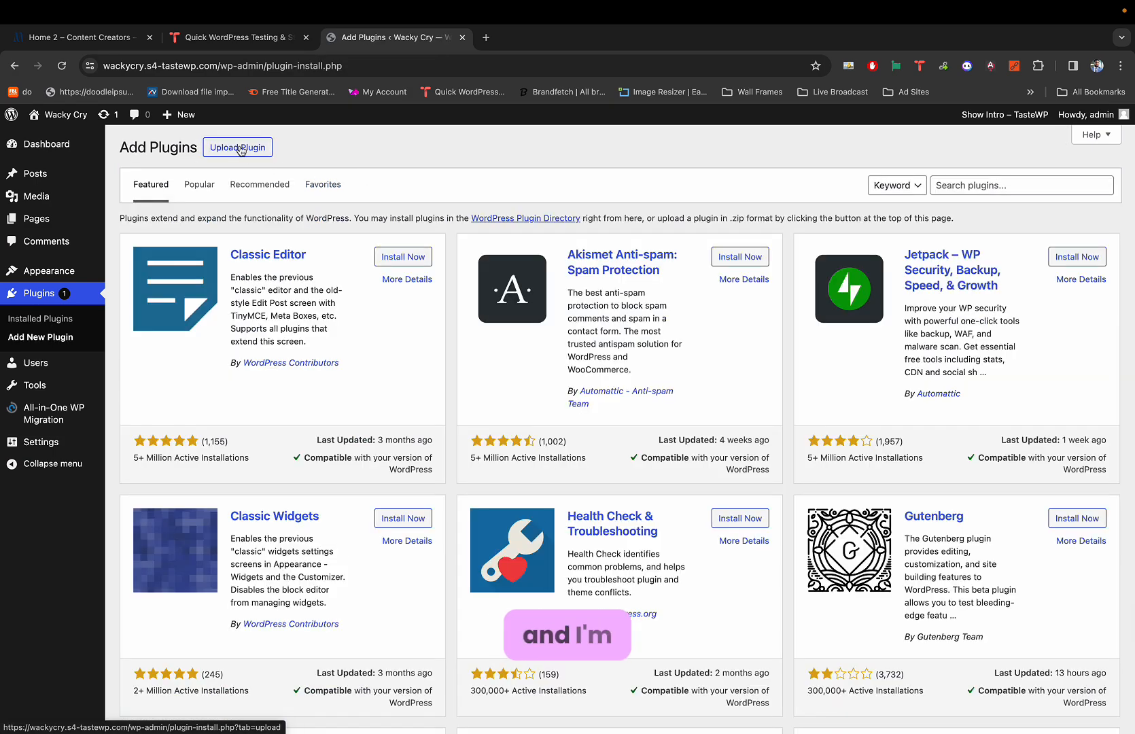
pyautogui.click(240, 150)
pyautogui.click(535, 270)
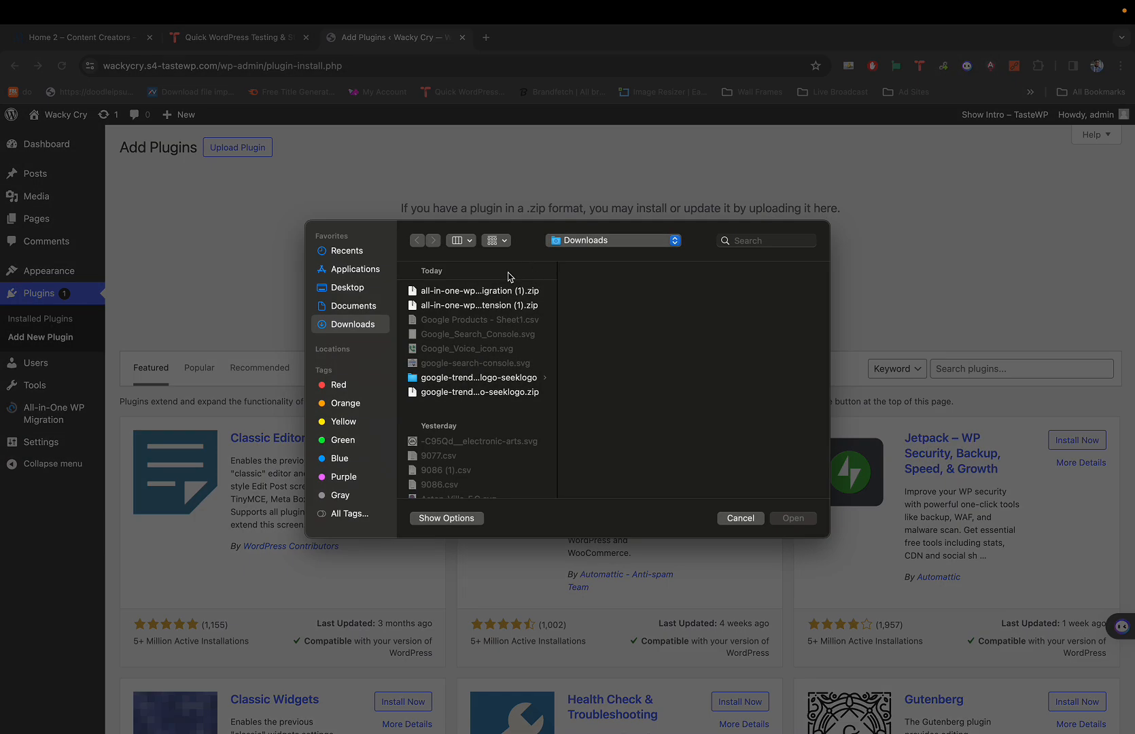
pyautogui.click(492, 305)
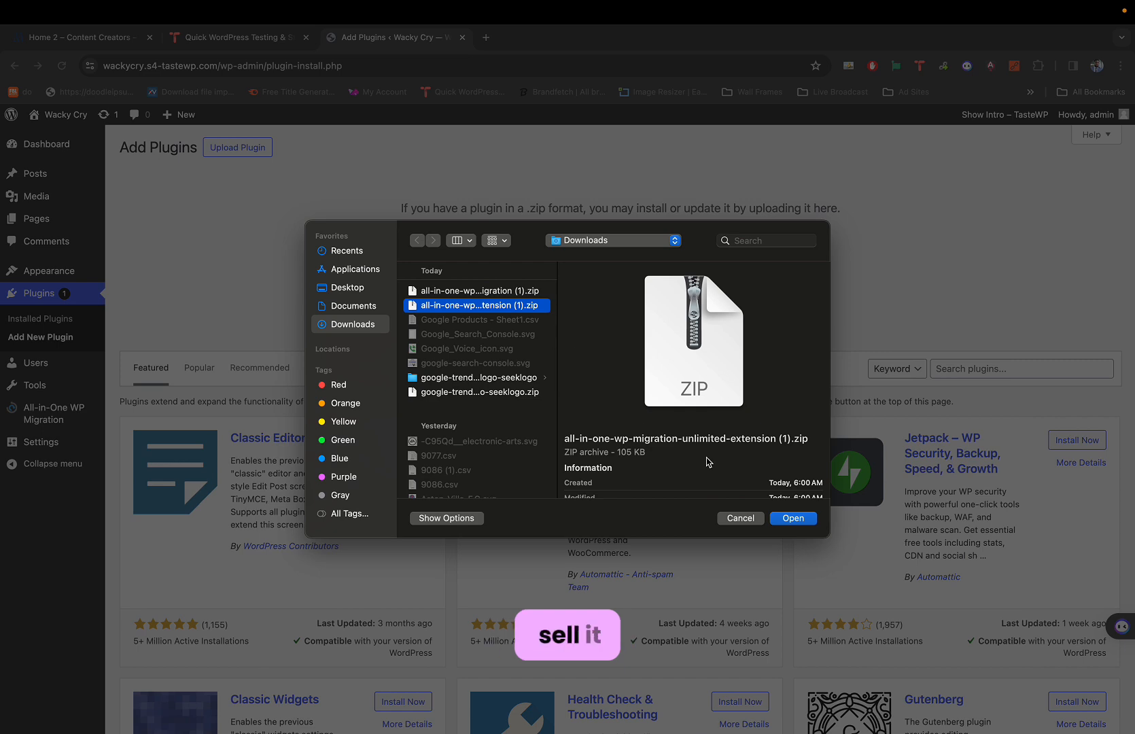
pyautogui.click(795, 518)
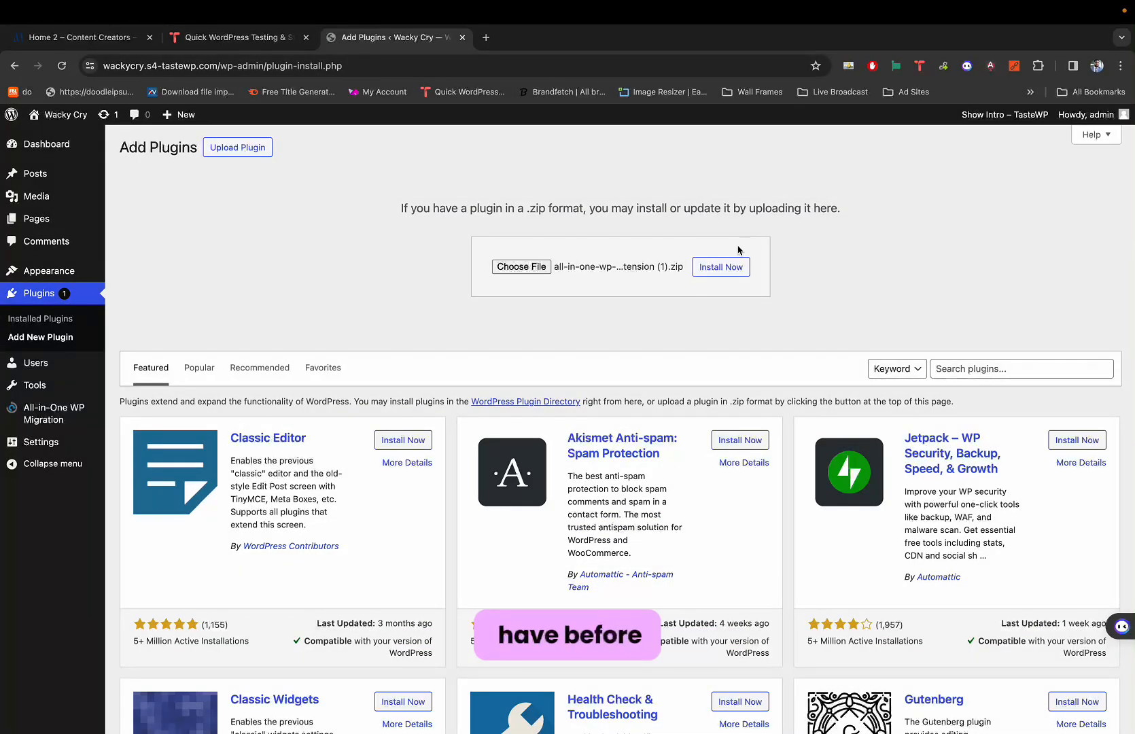
pyautogui.click(728, 263)
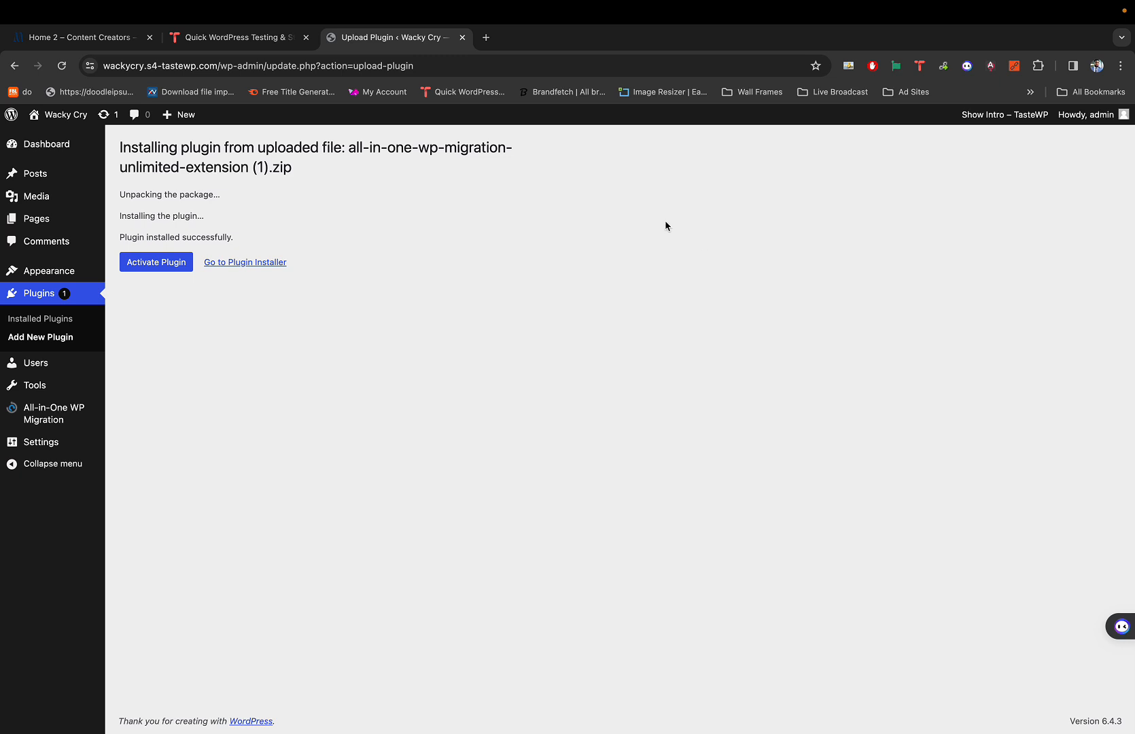
pyautogui.click(172, 268)
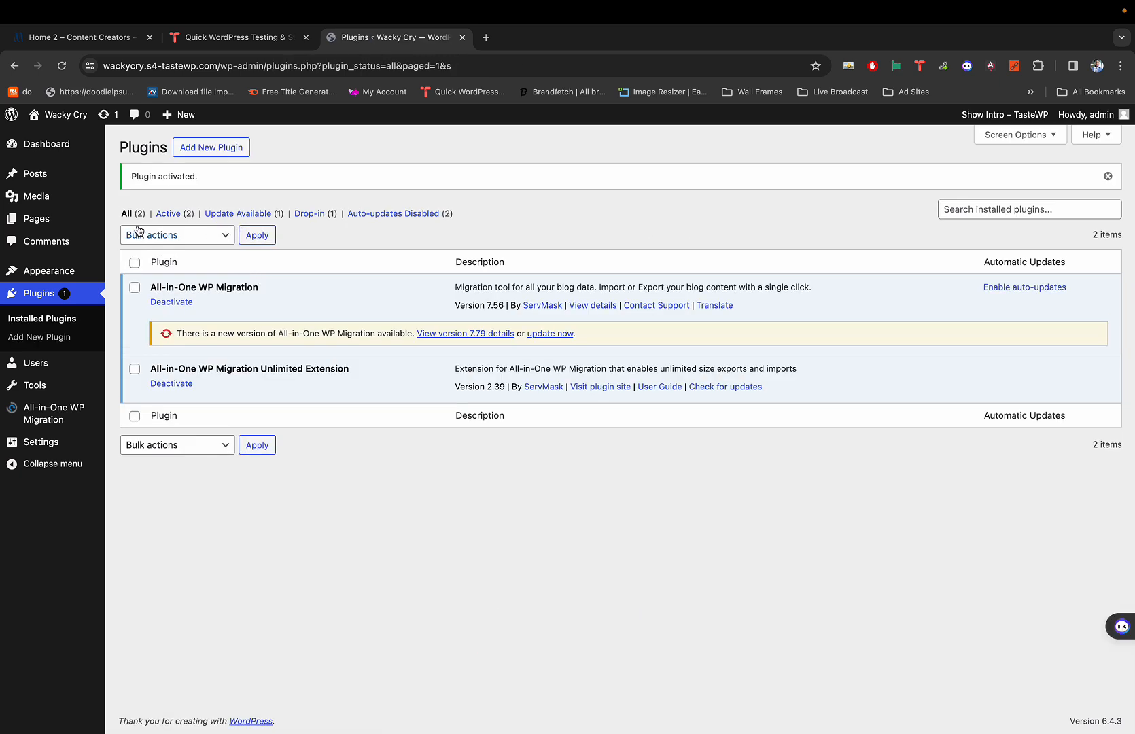
pyautogui.click(76, 409)
pyautogui.moveTo(77, 408)
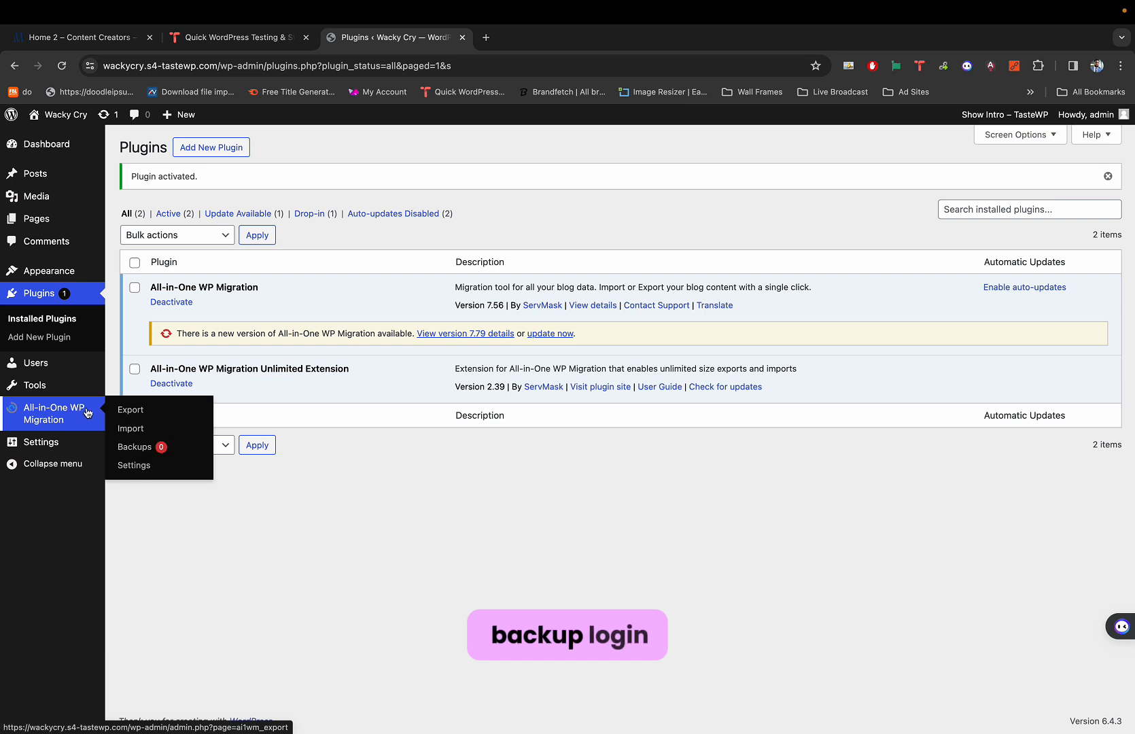
pyautogui.click(147, 438)
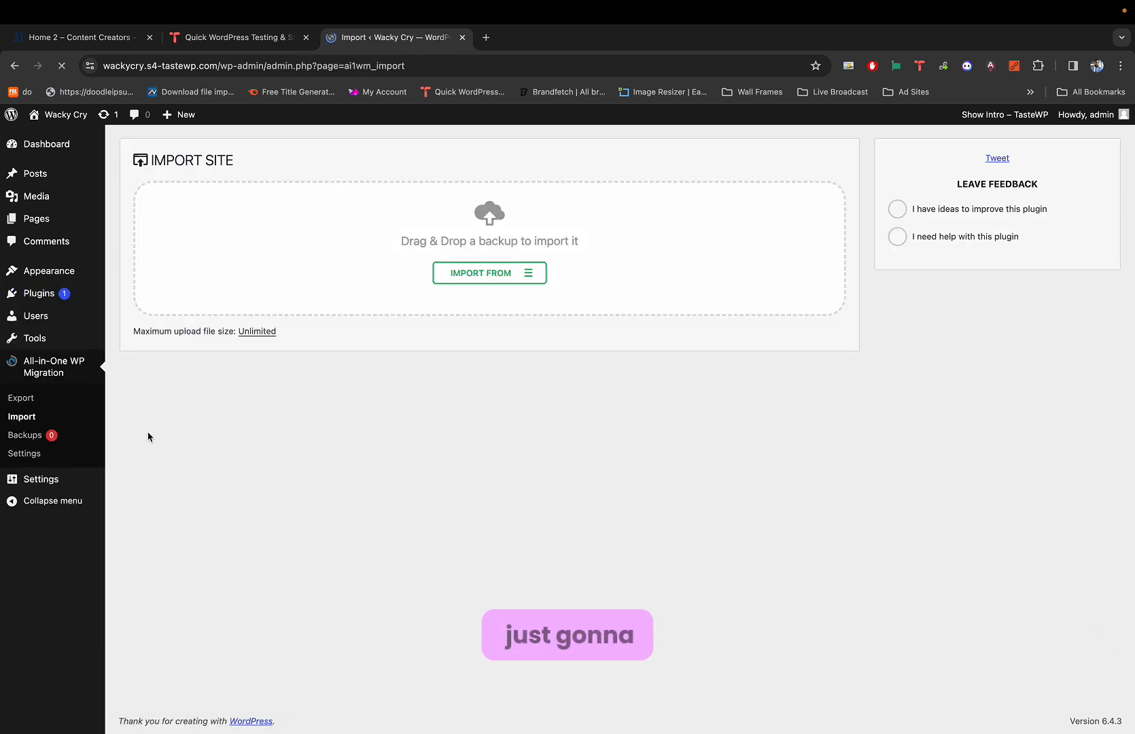
pyautogui.click(486, 272)
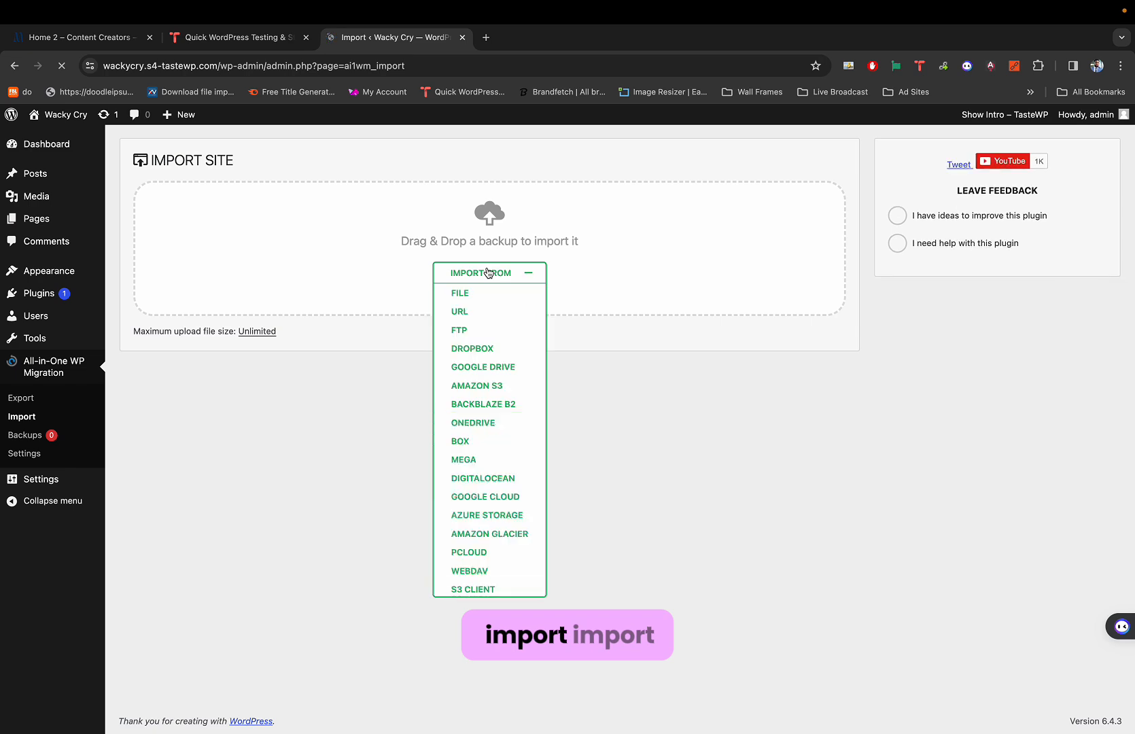
pyautogui.click(477, 292)
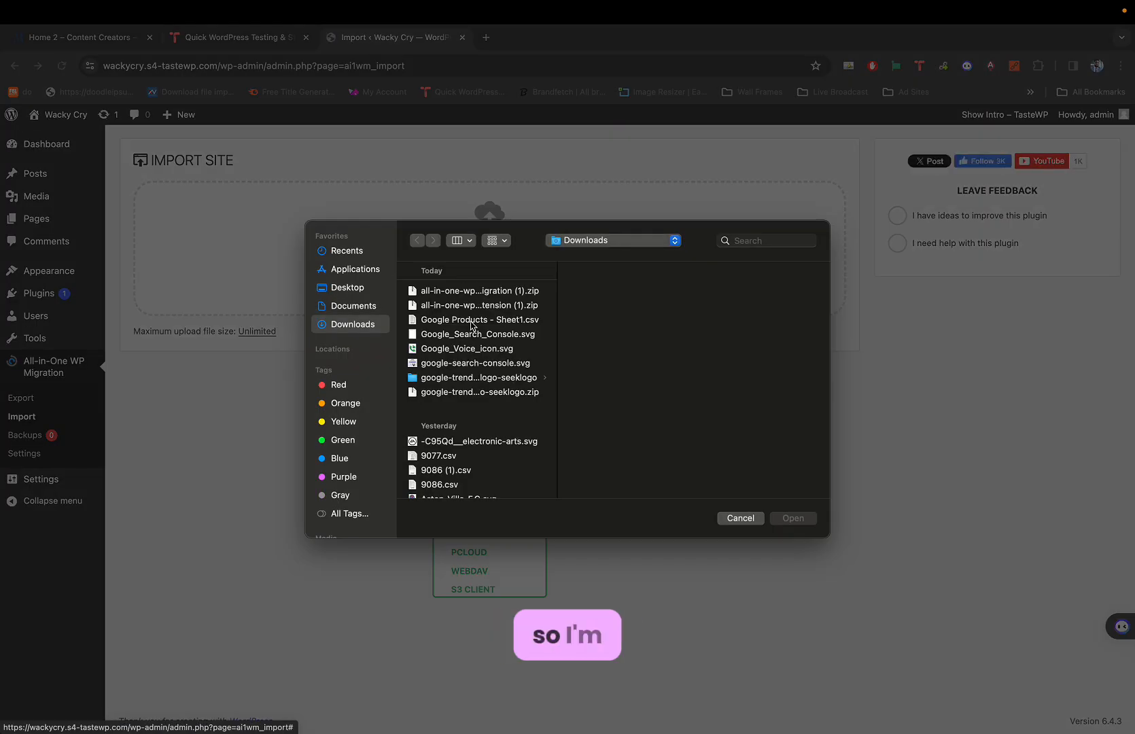
pyautogui.scroll(-1, 489, 298)
pyautogui.click(742, 241)
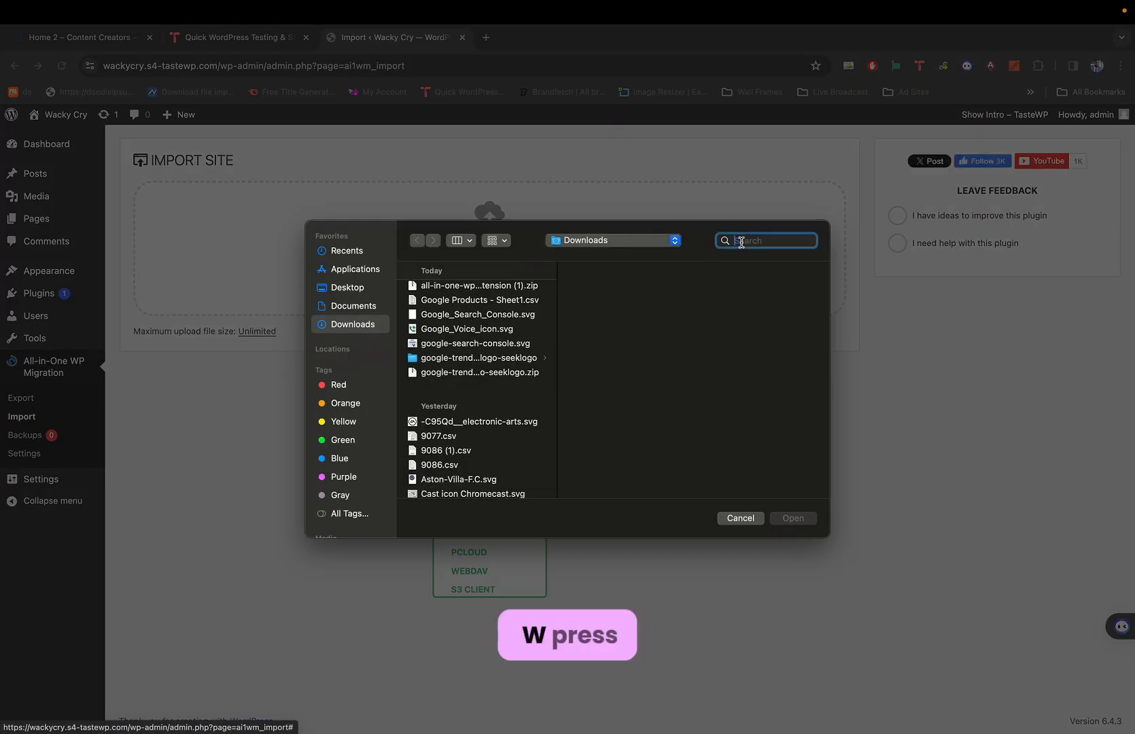
pyautogui.write('.wpress')
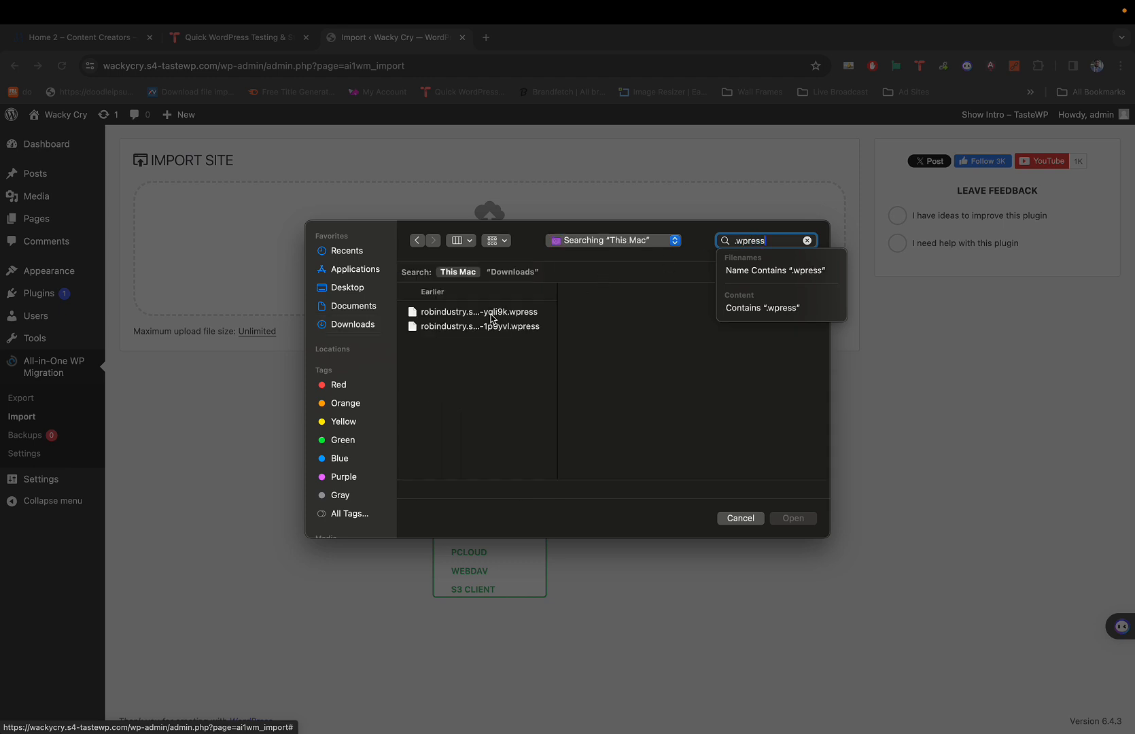
pyautogui.click(488, 312)
pyautogui.click(485, 327)
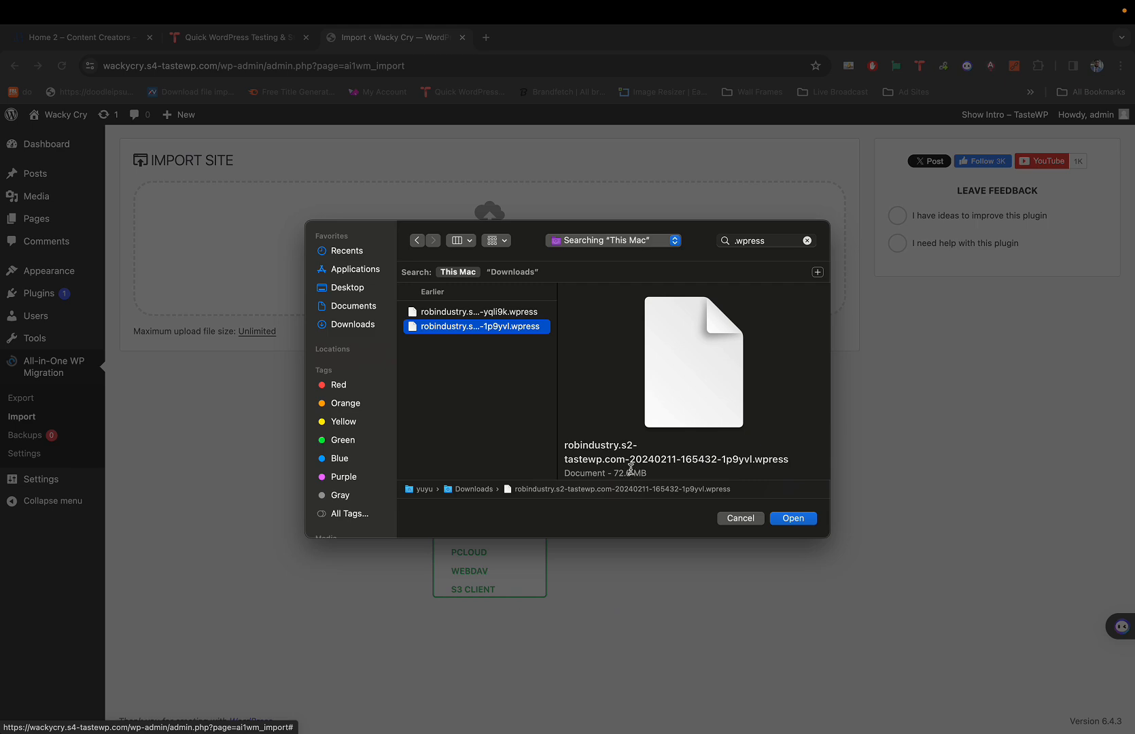
pyautogui.click(792, 518)
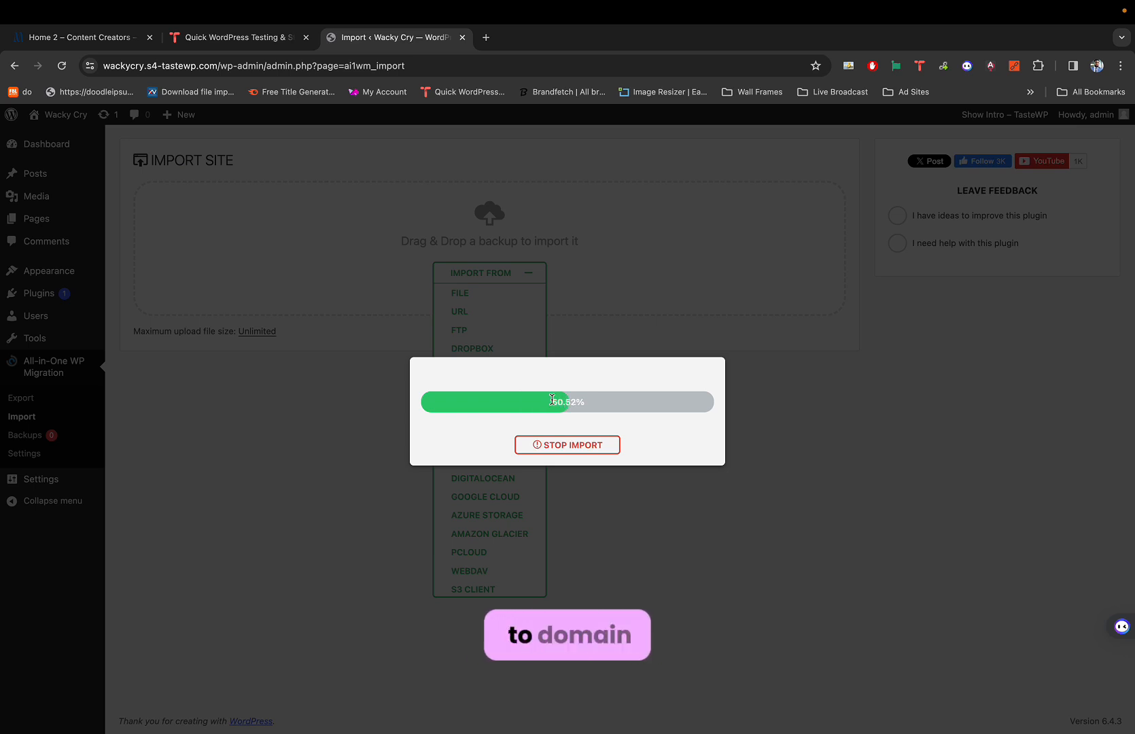
# Load svglogos.branditechture.com in a new tab, scroll through it, and open another blank tab.
pyautogui.click(485, 38)
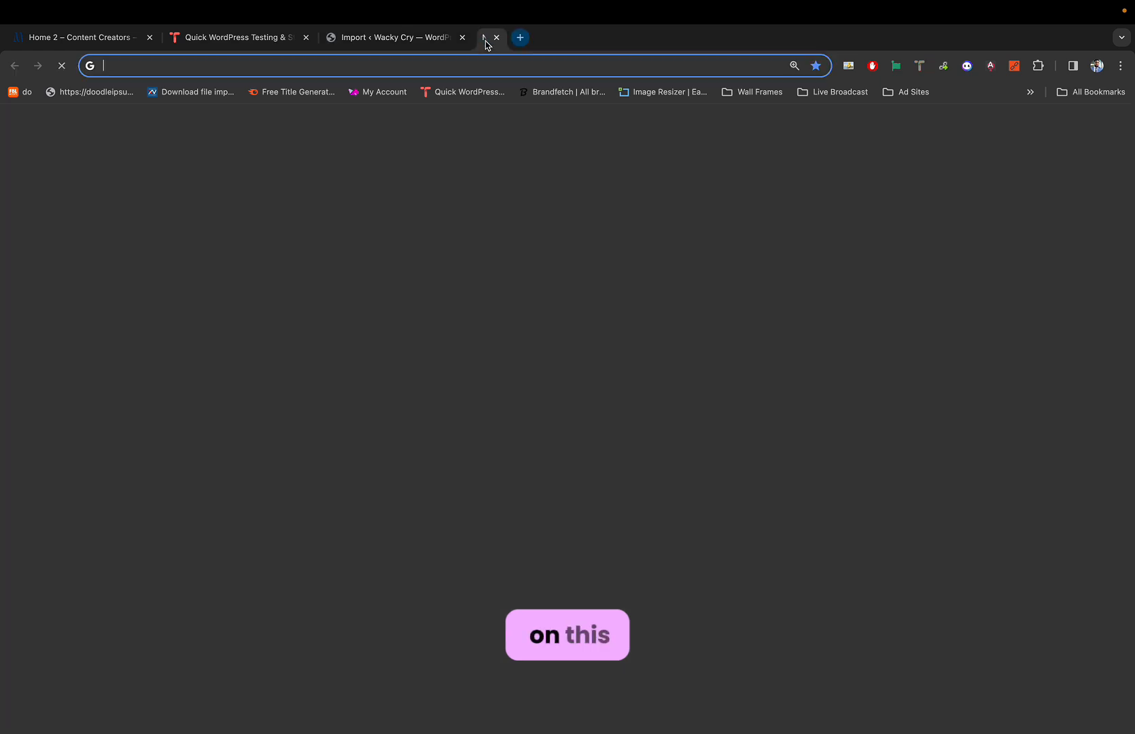
pyautogui.write('svg')
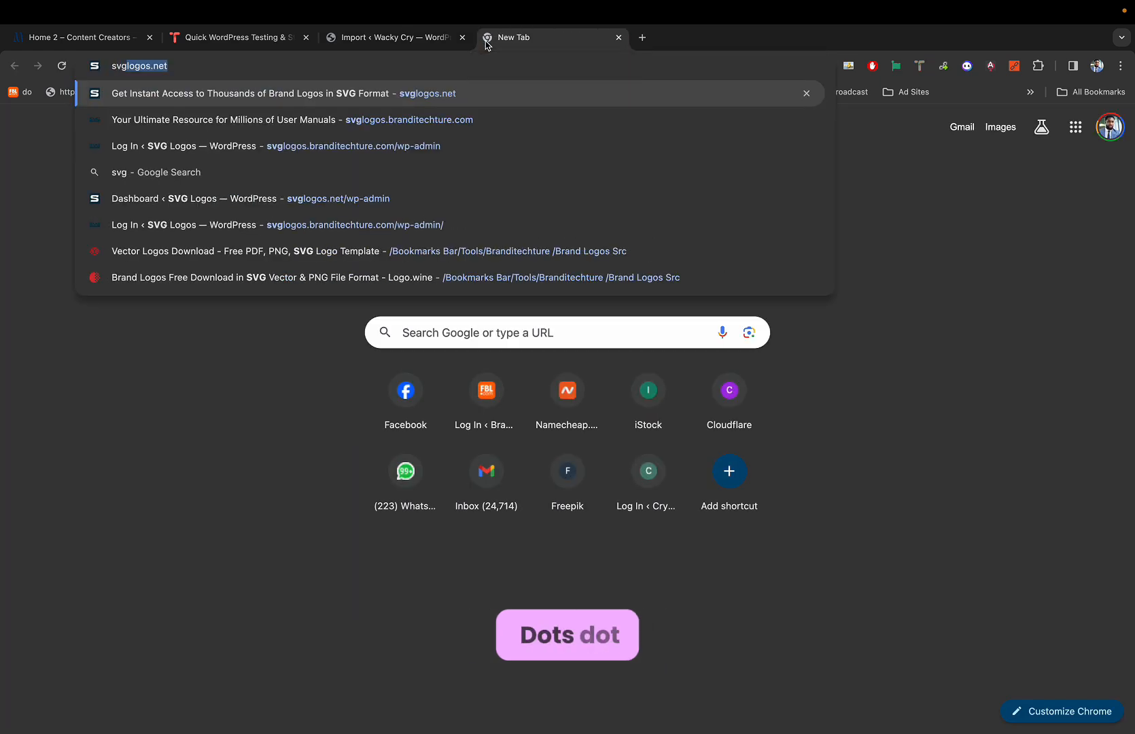
pyautogui.write('logos')
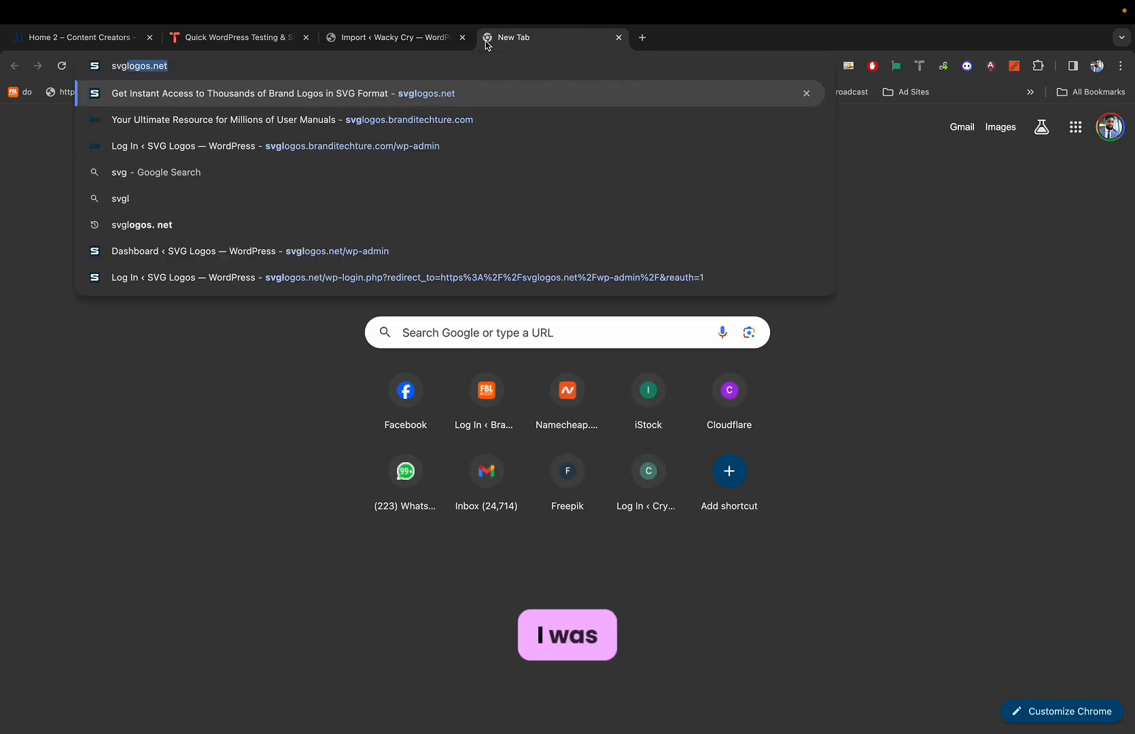
pyautogui.write('.branditechture.com/wp-adm')
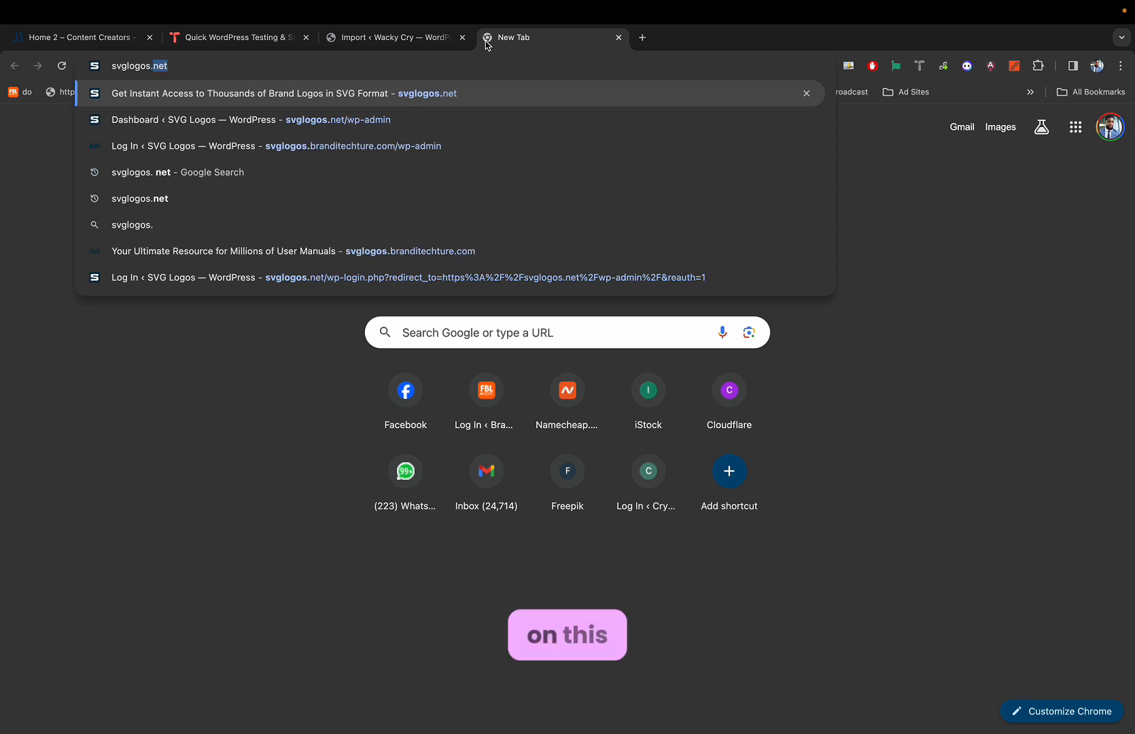
pyautogui.press('BackSpace')
pyautogui.press('BackSpace')
pyautogui.press('BackSpace')
pyautogui.press('BackSpace')
pyautogui.press('BackSpace')
pyautogui.press('BackSpace')
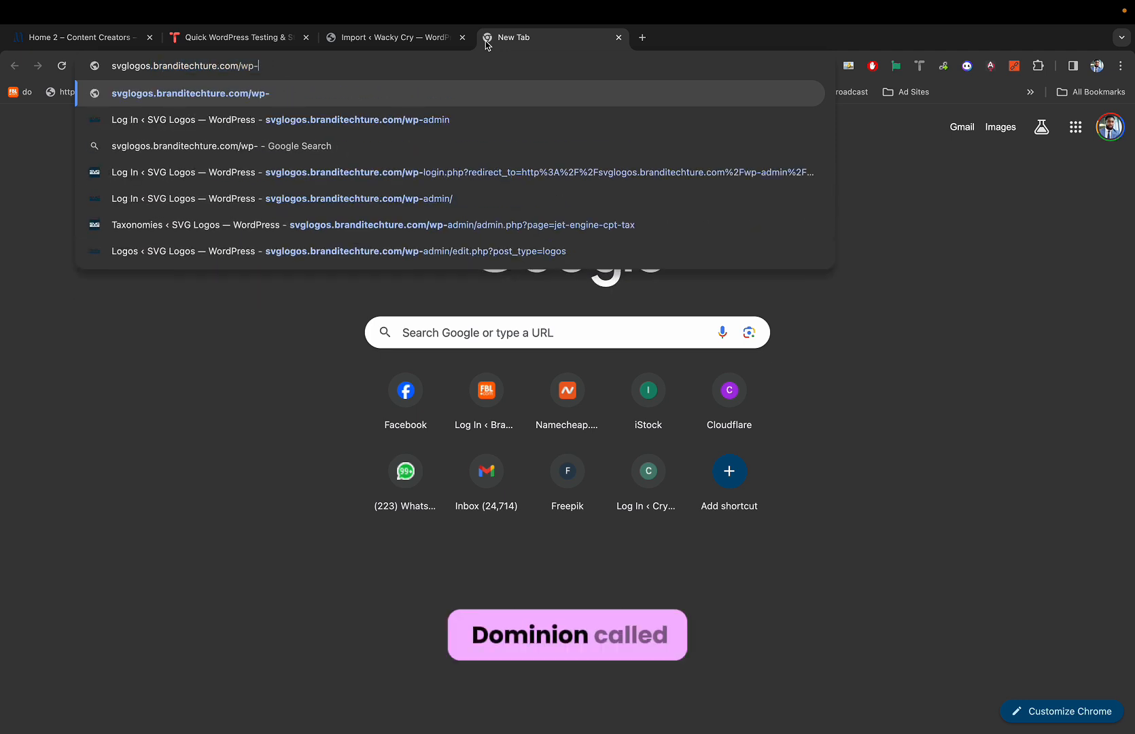
pyautogui.press('Return')
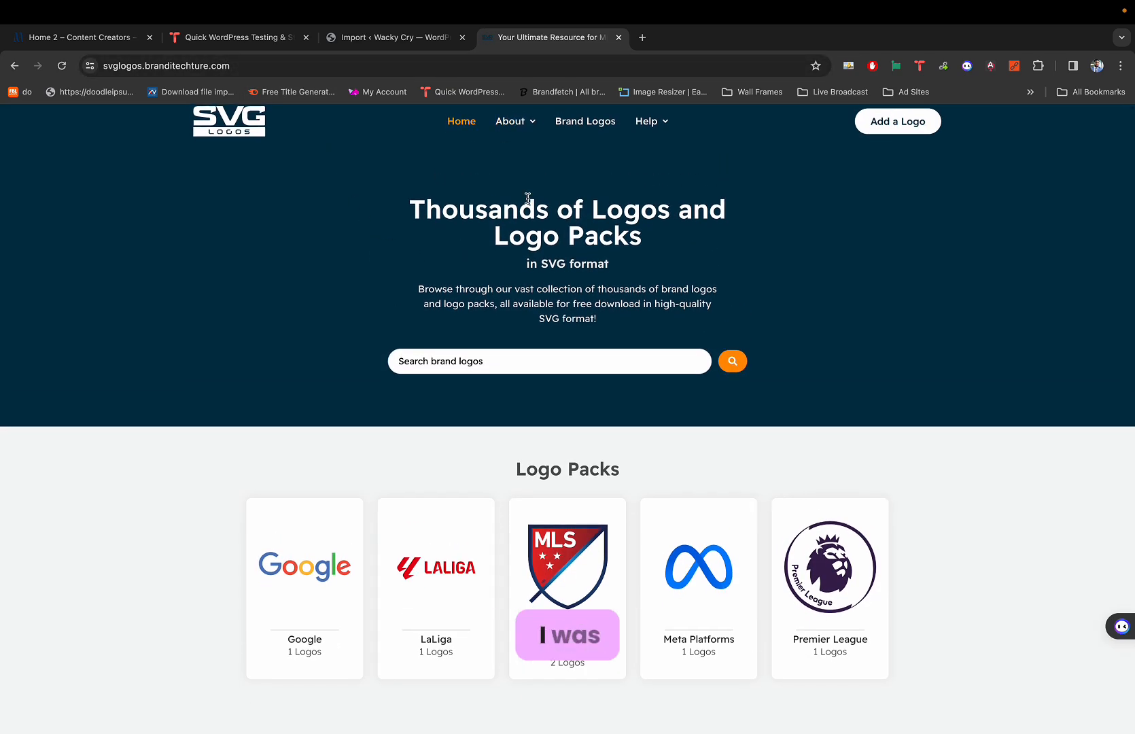
pyautogui.scroll(-6, 527, 198)
pyautogui.scroll(4, 526, 195)
pyautogui.scroll(3, 534, 201)
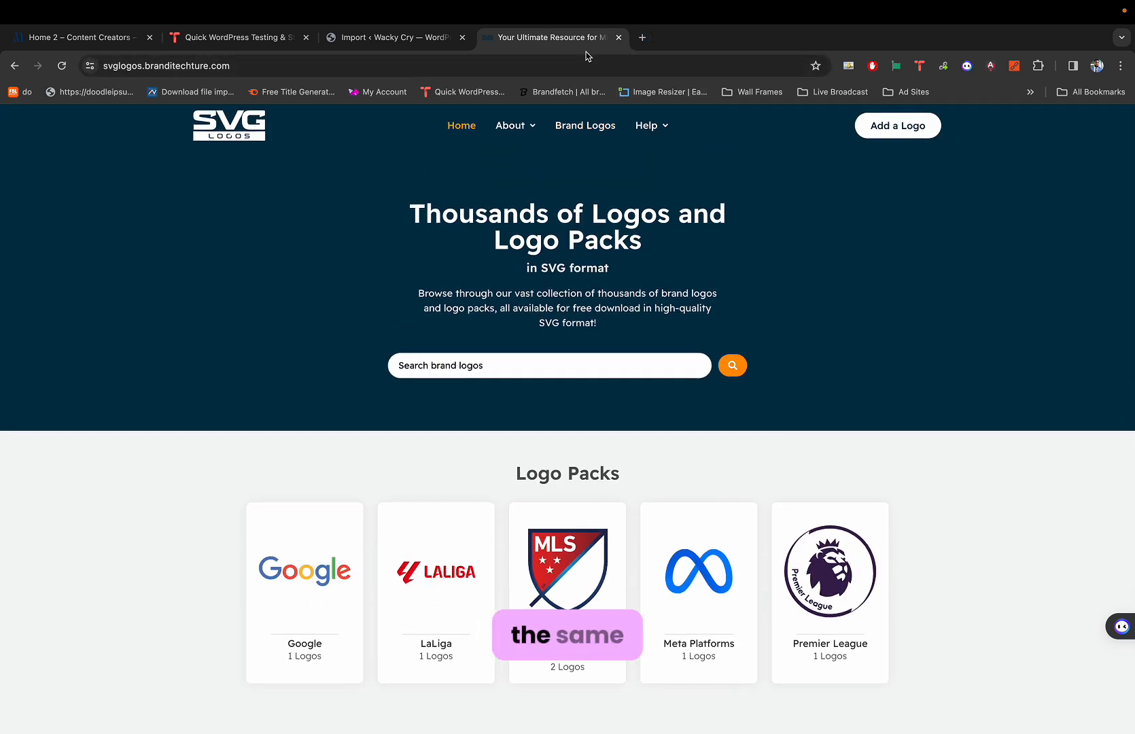
pyautogui.click(642, 37)
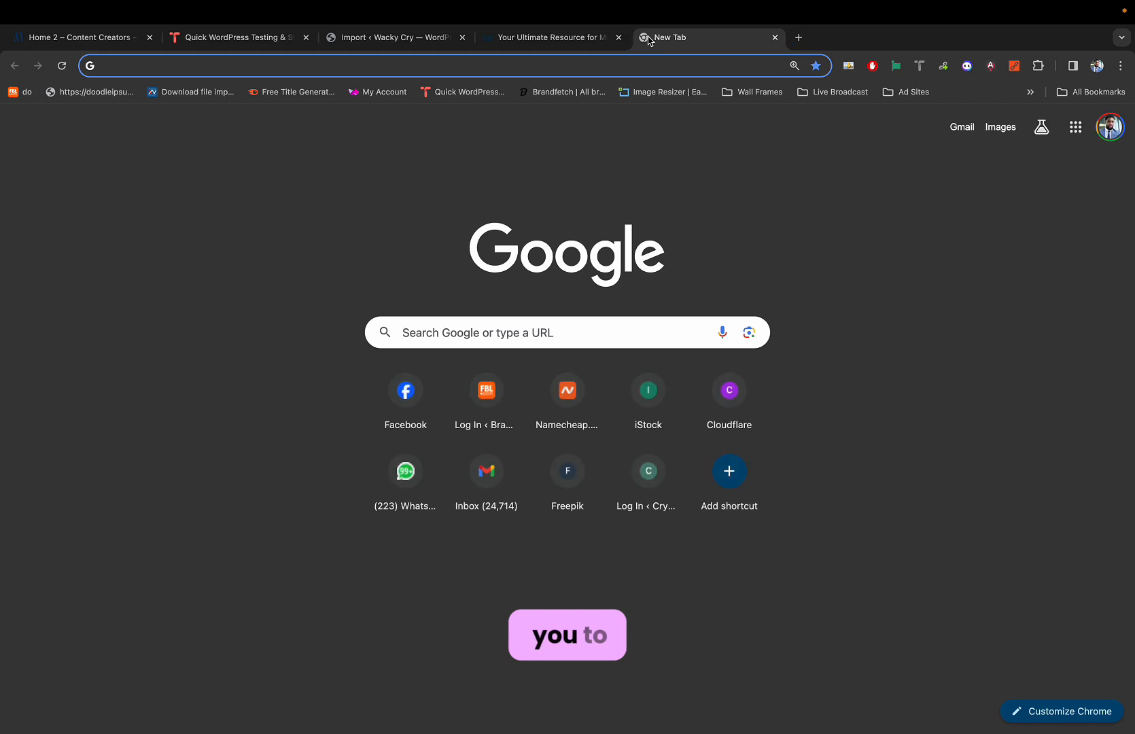
# Load svglogos.net in the blank tab.
pyautogui.write('svglogos.net')
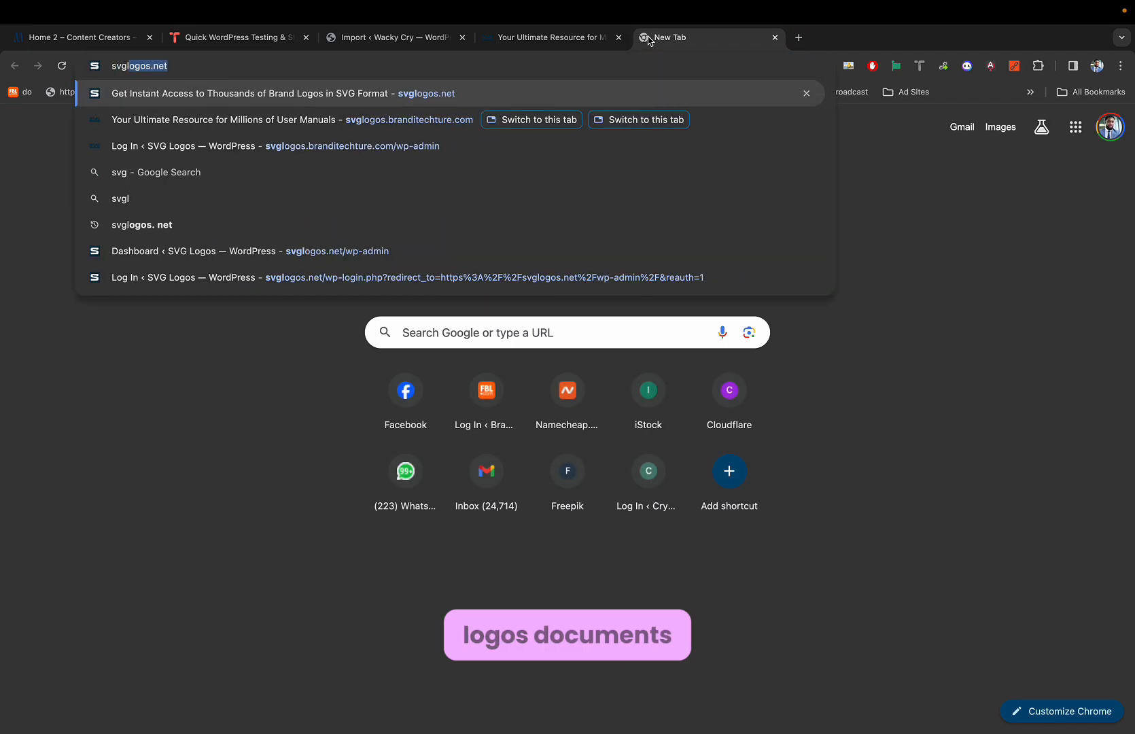
pyautogui.press('Return')
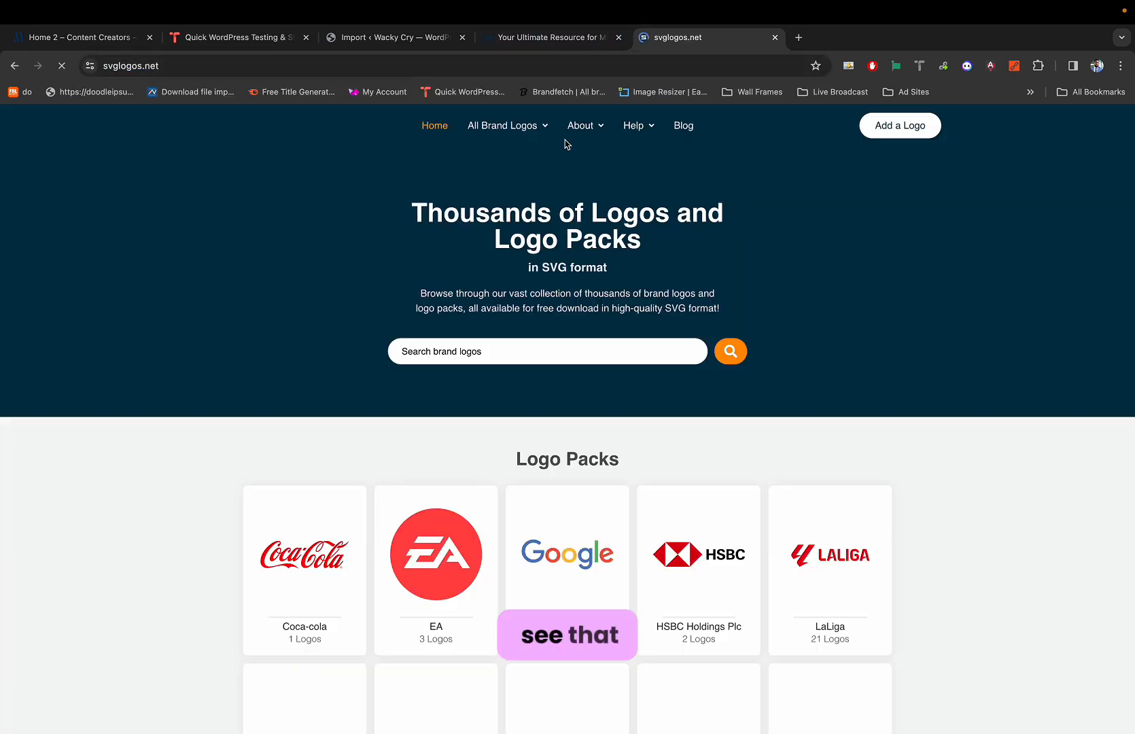
pyautogui.moveTo(517, 130)
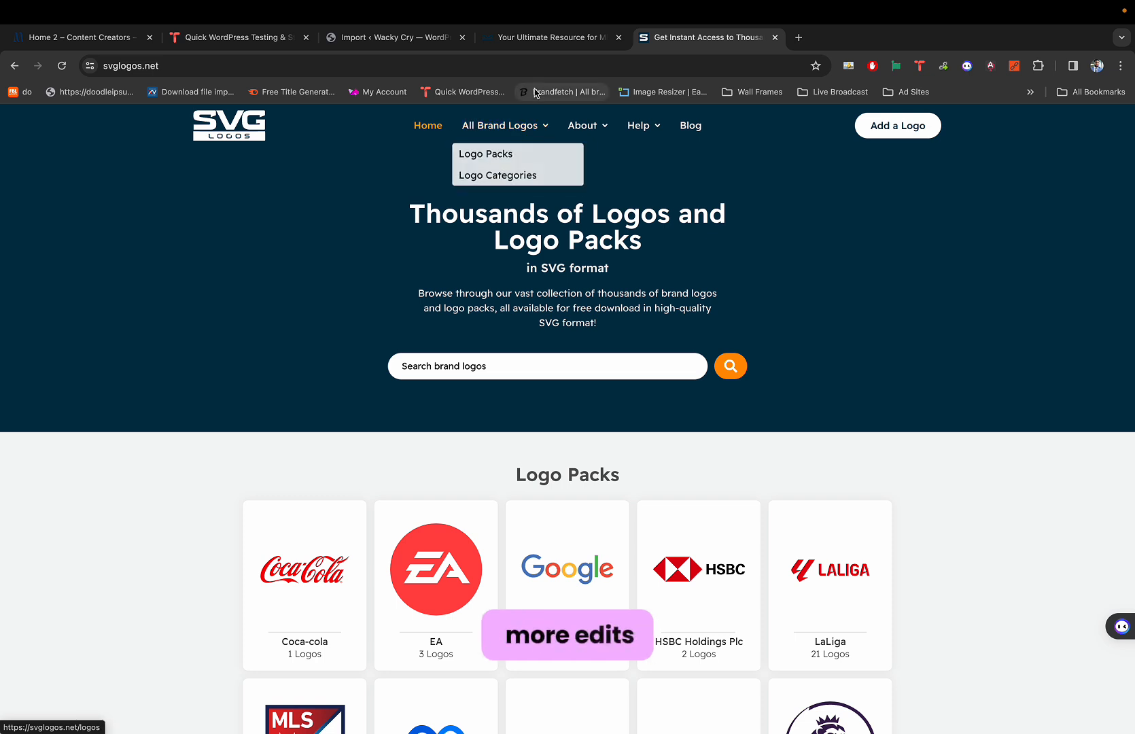
pyautogui.click(272, 66)
# Compare the svglogos.branditechture.com and svglogos.net tabs, ending on the branditechture.com copy.
pyautogui.click(523, 47)
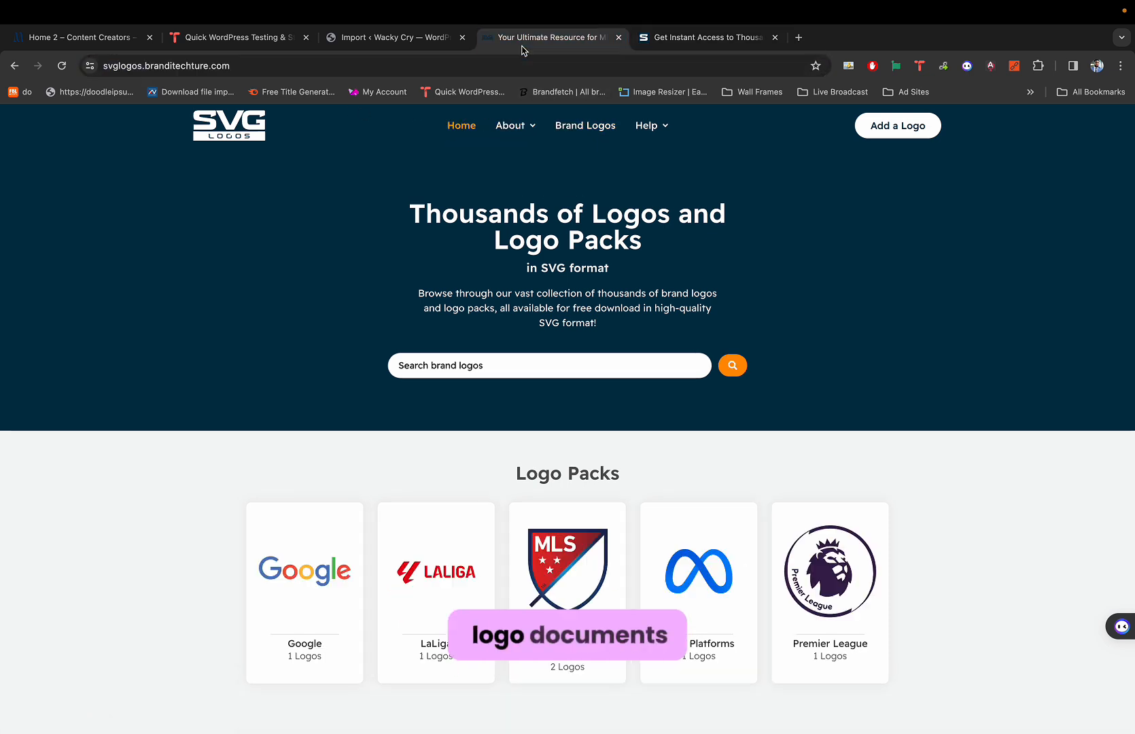
pyautogui.moveTo(286, 66); pyautogui.dragTo(178, 64)
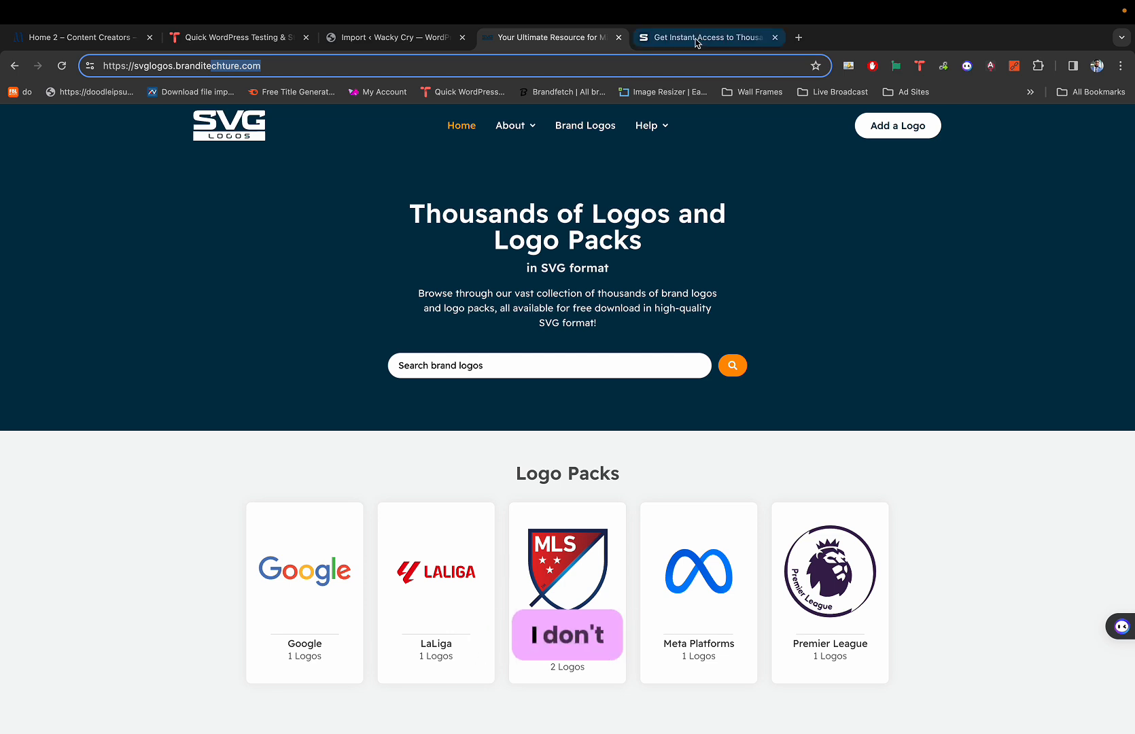
pyautogui.click(668, 41)
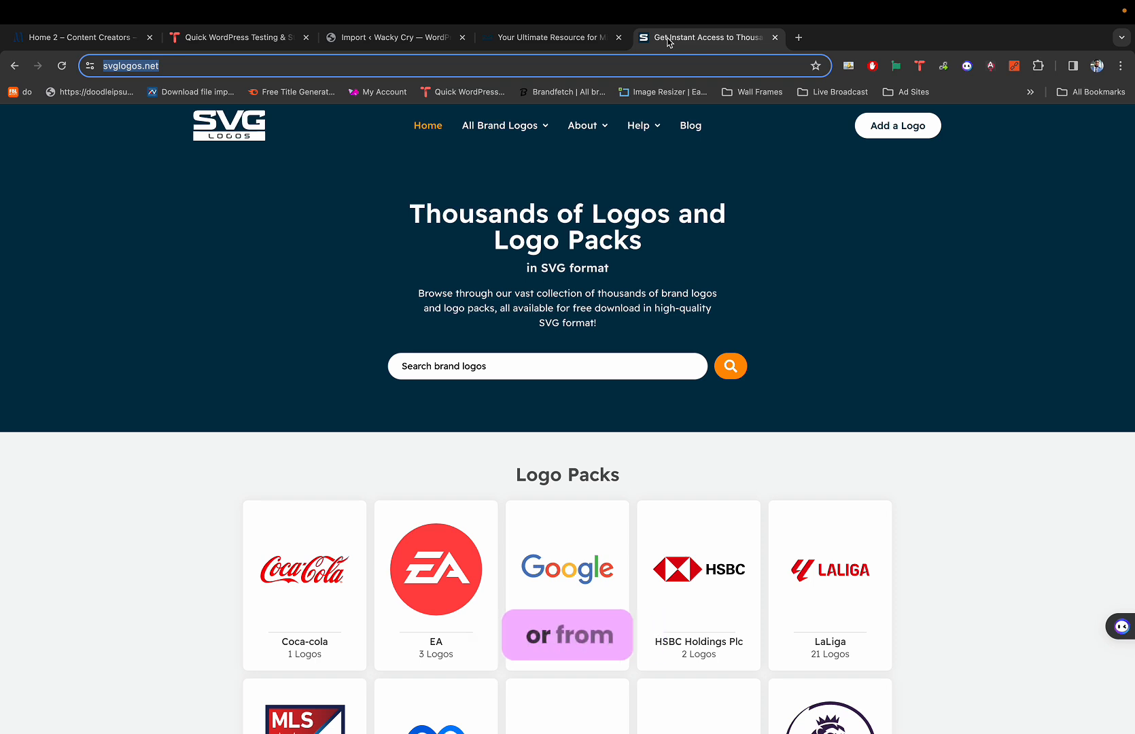
pyautogui.click(595, 46)
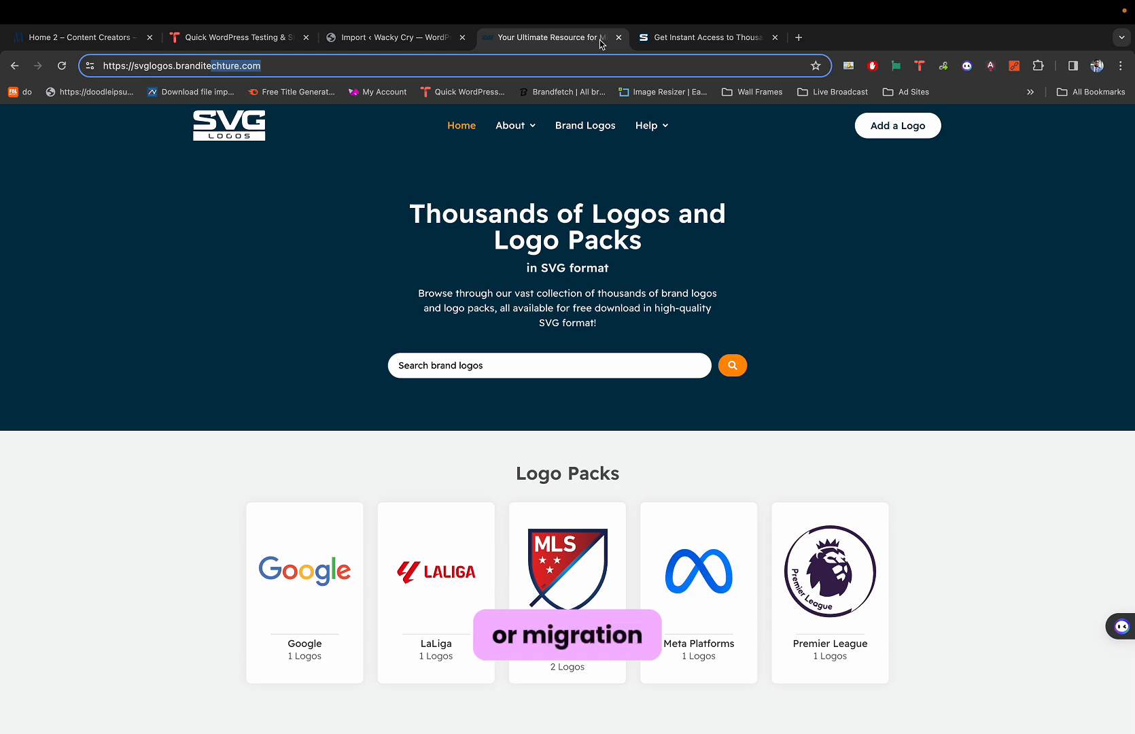
# Load more brand logos on svglogos.net and compare them with the branditechture.com copy.
pyautogui.click(658, 40)
pyautogui.scroll(-12, 575, 268)
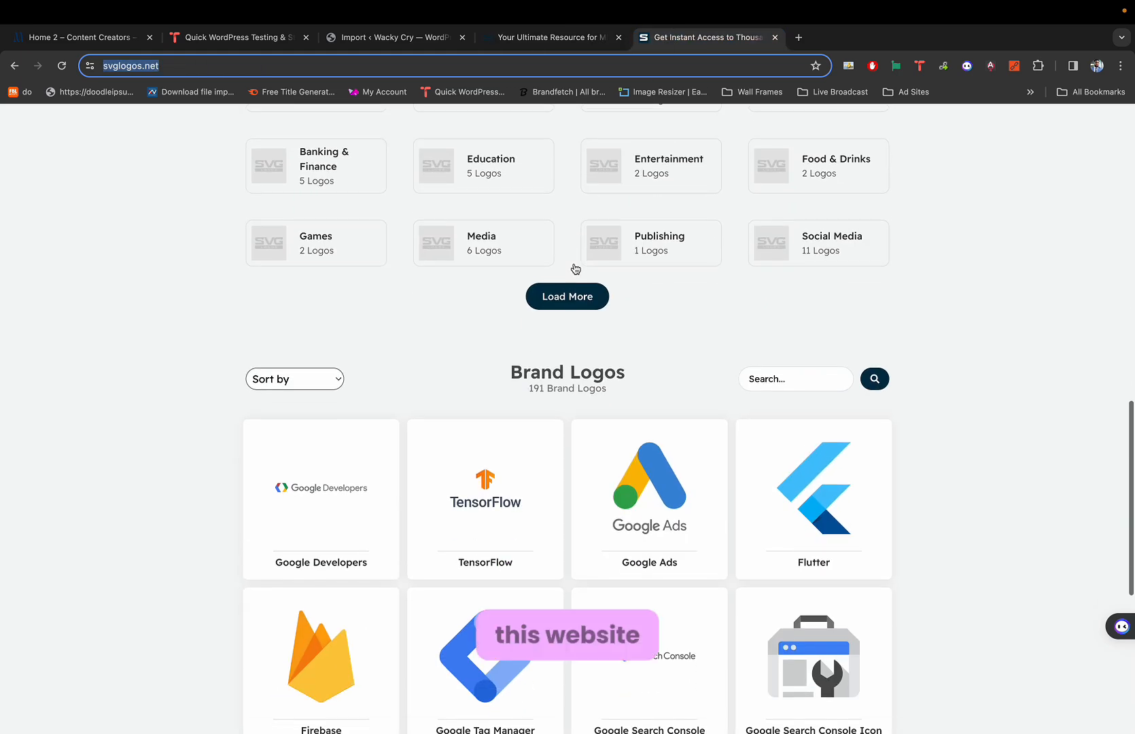
pyautogui.scroll(-7, 574, 272)
pyautogui.click(542, 507)
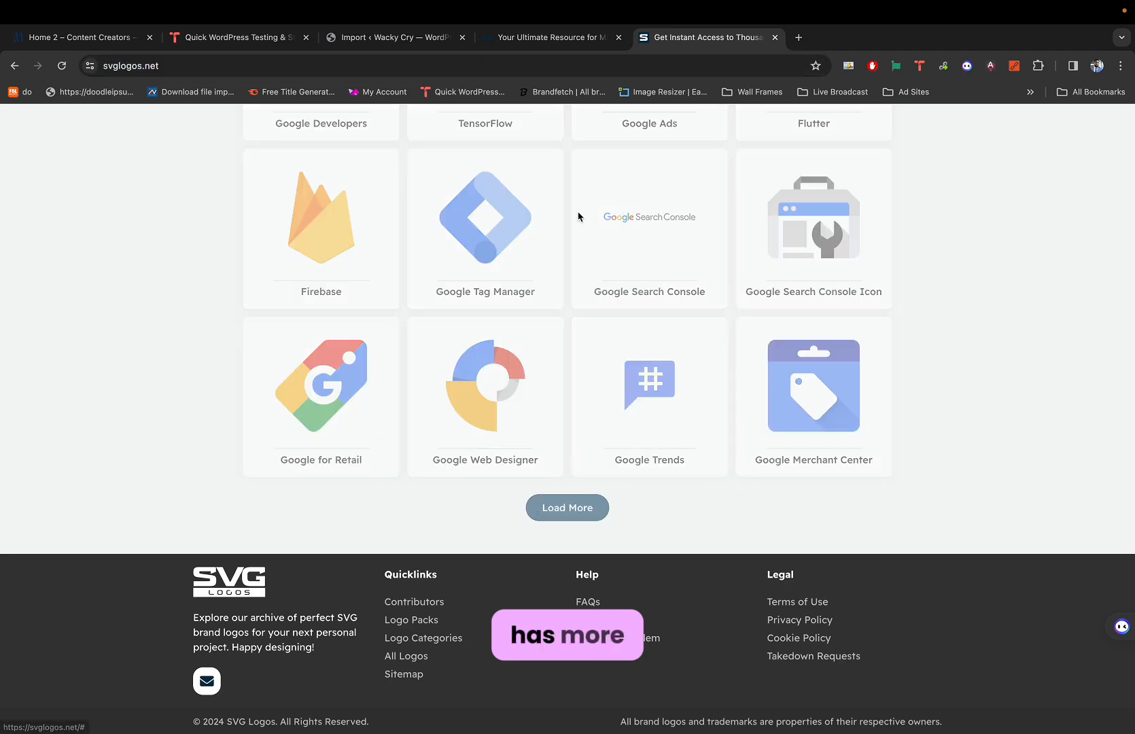
pyautogui.click(544, 39)
pyautogui.scroll(-1, 502, 216)
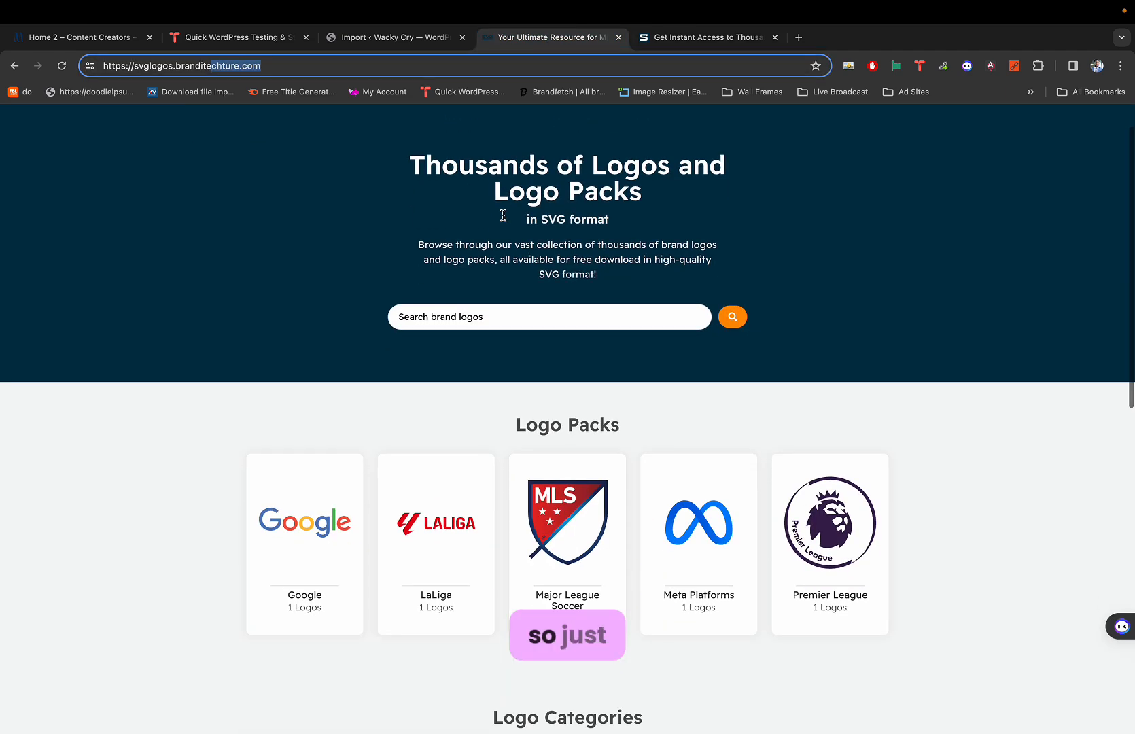
pyautogui.scroll(-1, 600, 145)
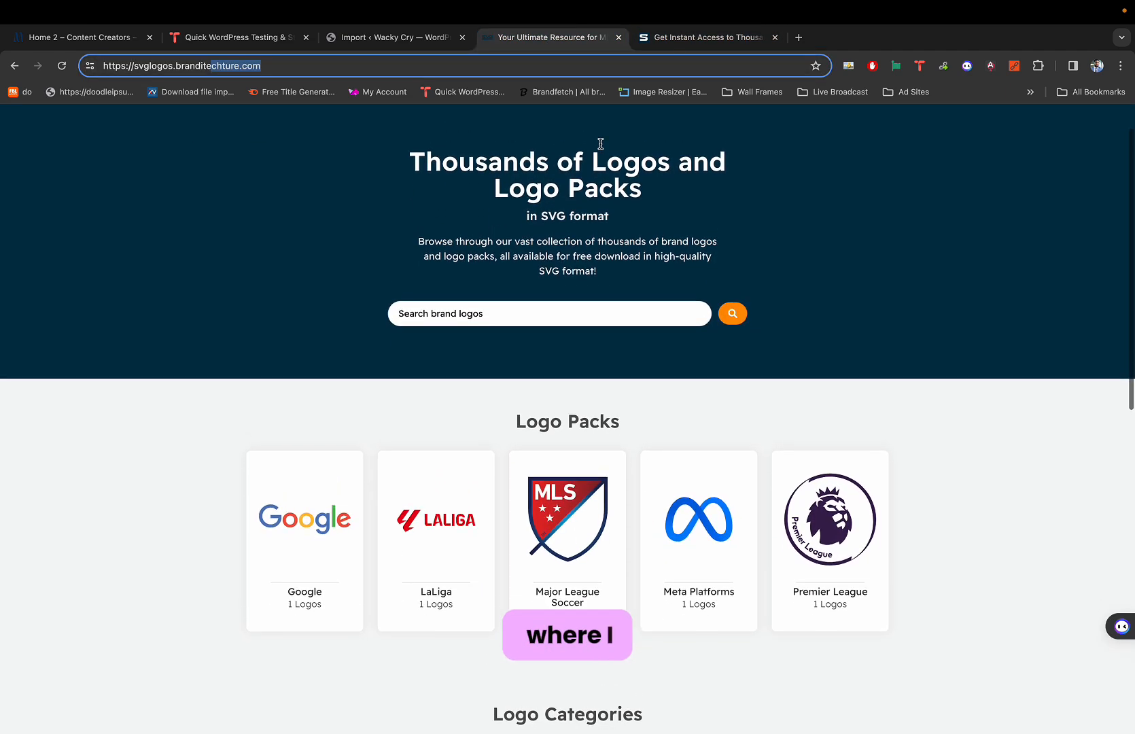
pyautogui.scroll(1, 600, 145)
pyautogui.scroll(-1, 600, 146)
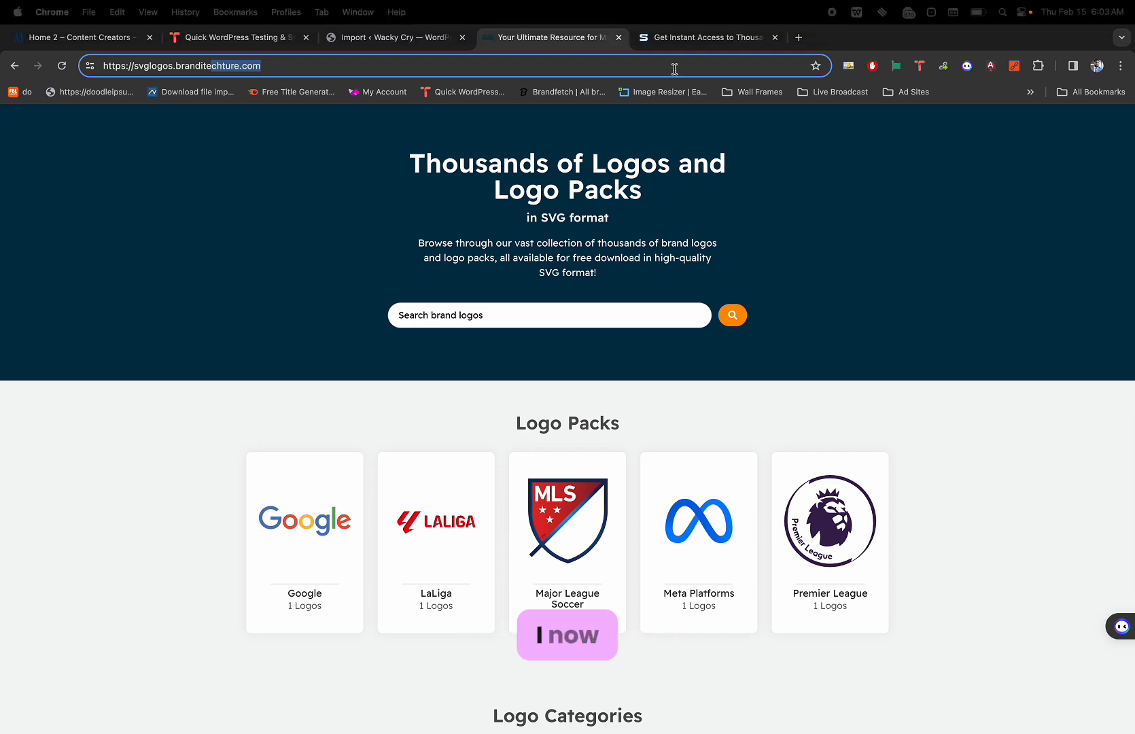
pyautogui.click(662, 36)
pyautogui.scroll(-3, 558, 355)
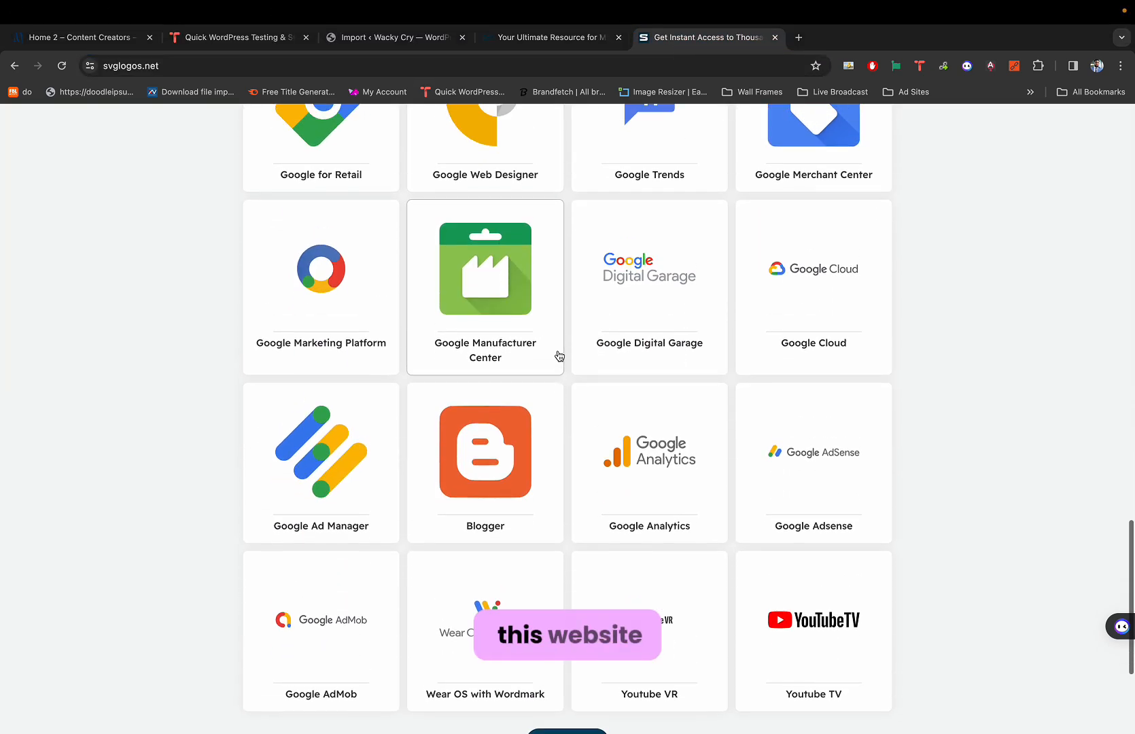
pyautogui.scroll(6, 559, 355)
pyautogui.scroll(-5, 558, 354)
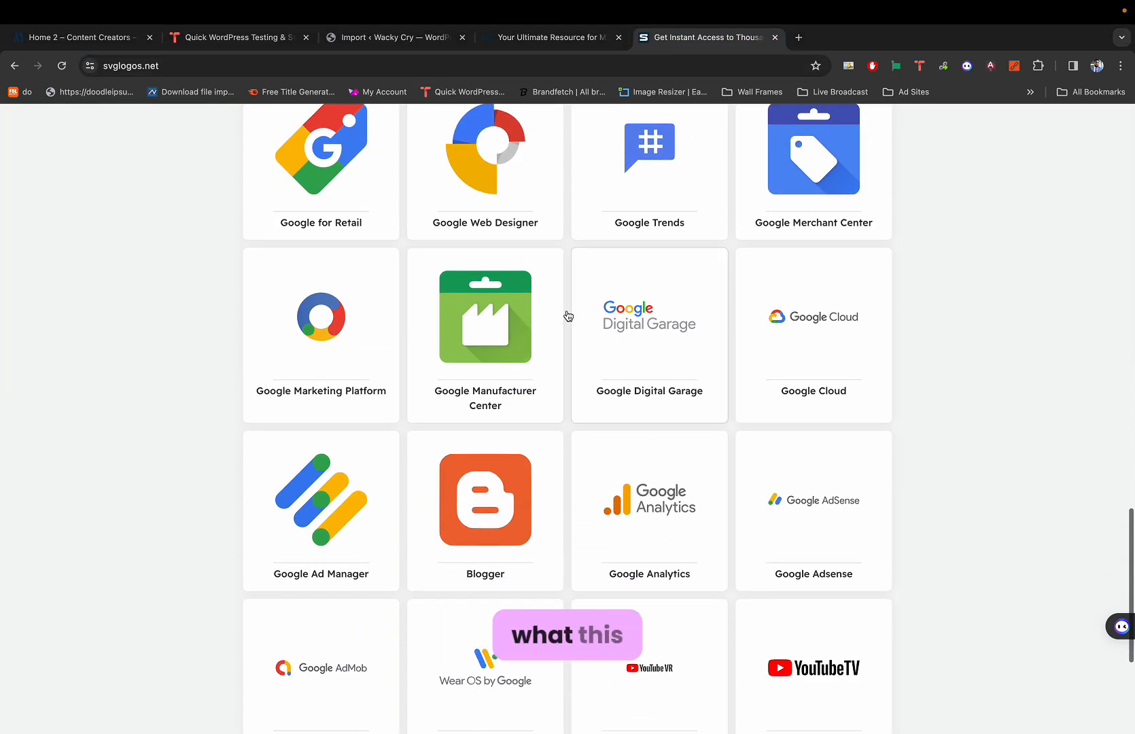
# Download the Google Manufacturer Center logo as SVG, then close both SVG Logos tabs.
pyautogui.click(472, 344)
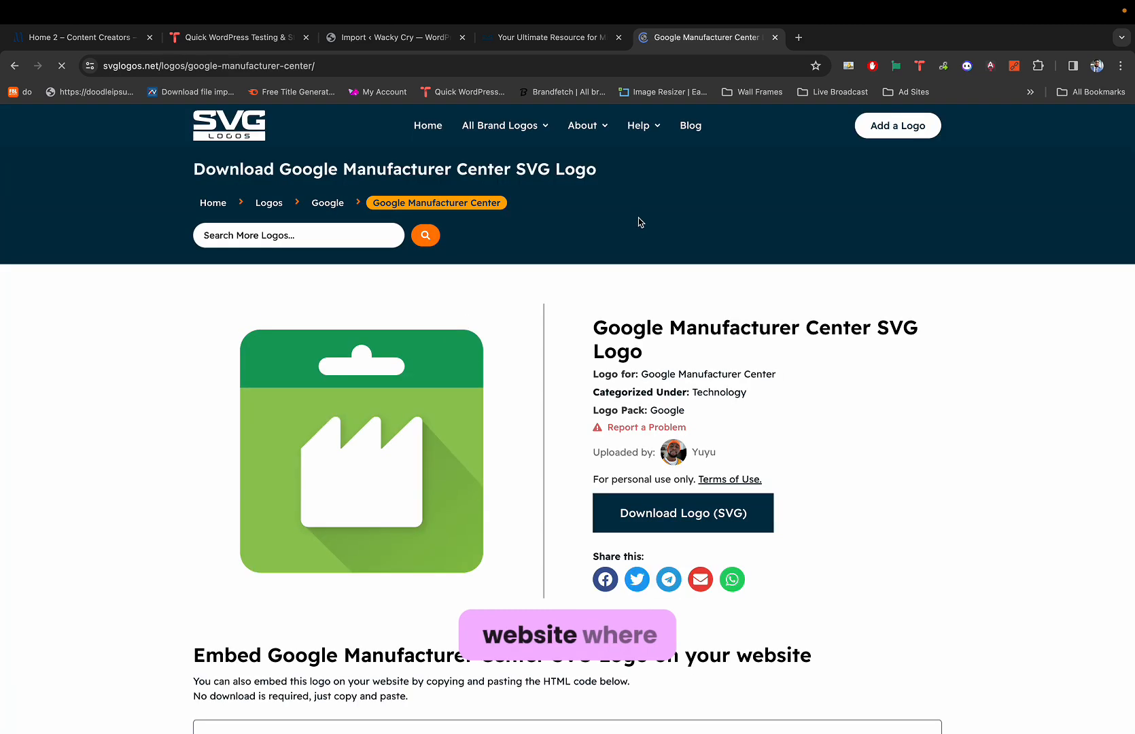
pyautogui.scroll(-2, 553, 347)
pyautogui.click(628, 449)
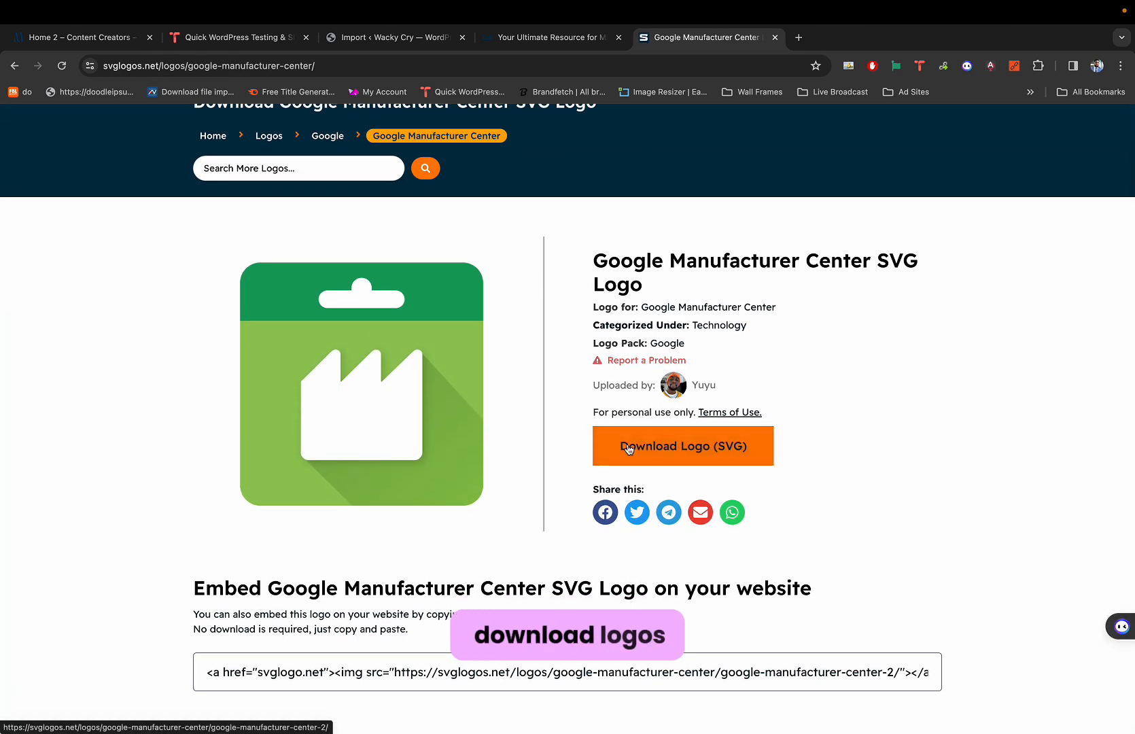
pyautogui.hotkey('ctrl', 'w')
pyautogui.scroll(-1, 453, 304)
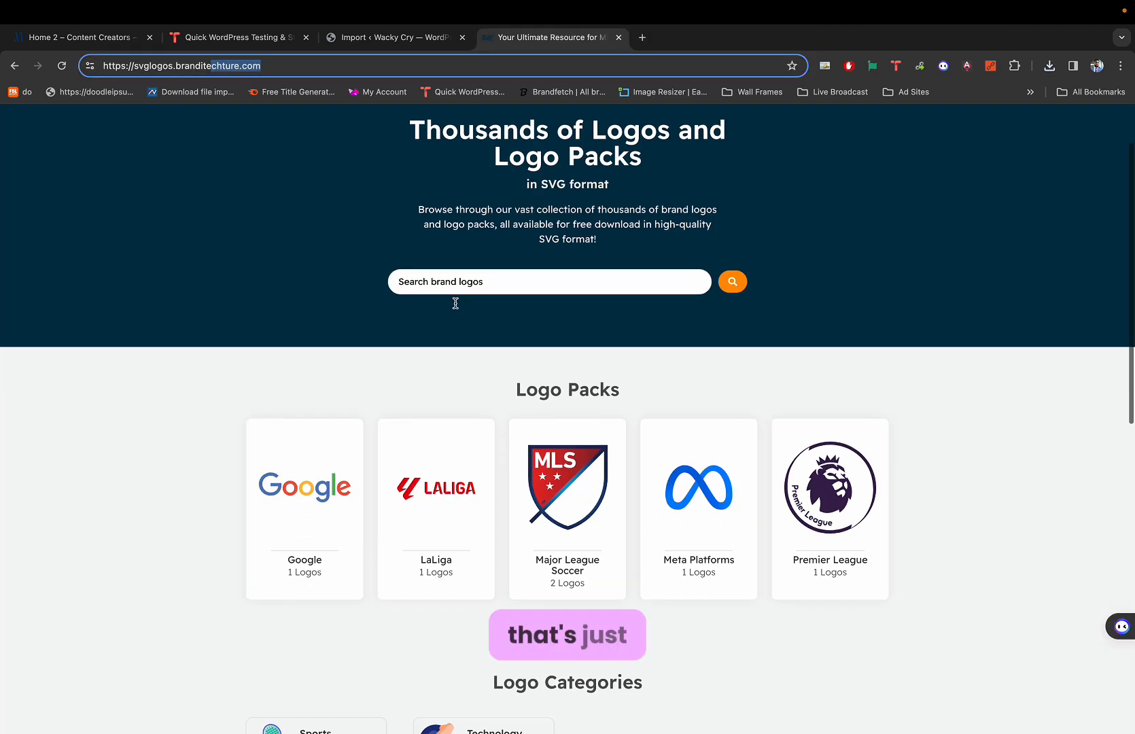
pyautogui.hotkey('ctrl', 'w')
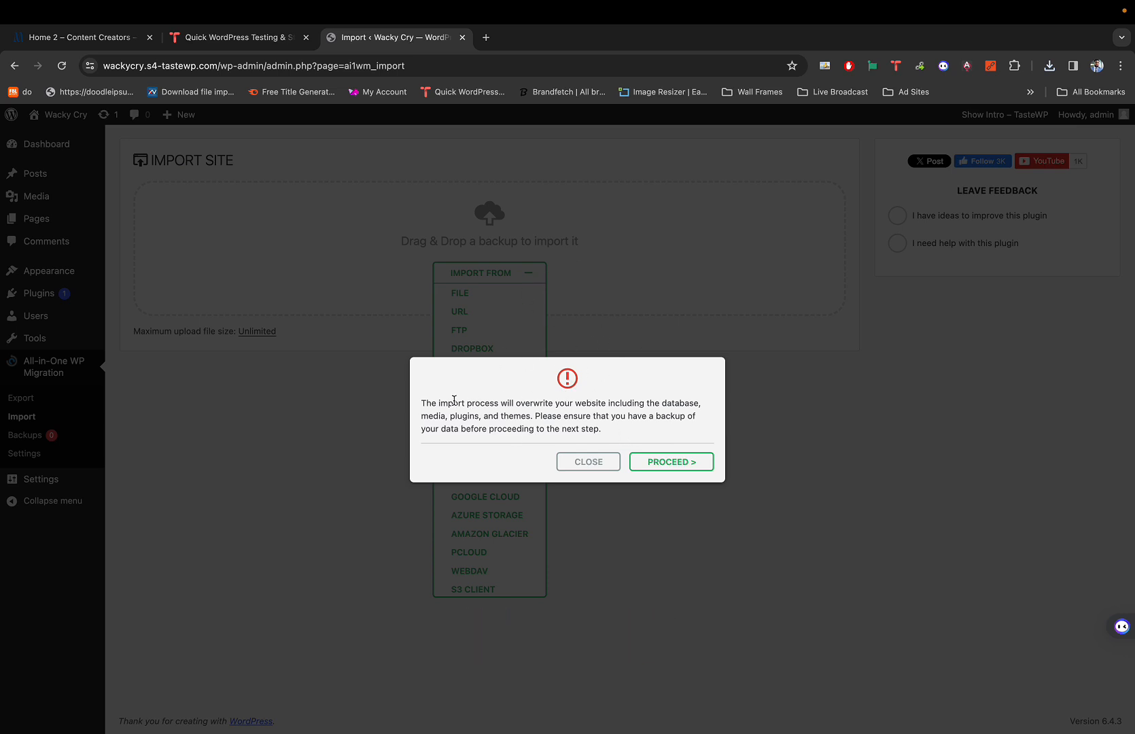
# Proceed past the overwrite warning and close the import once it reports success.
pyautogui.moveTo(445, 402); pyautogui.dragTo(609, 399)
pyautogui.click(612, 401)
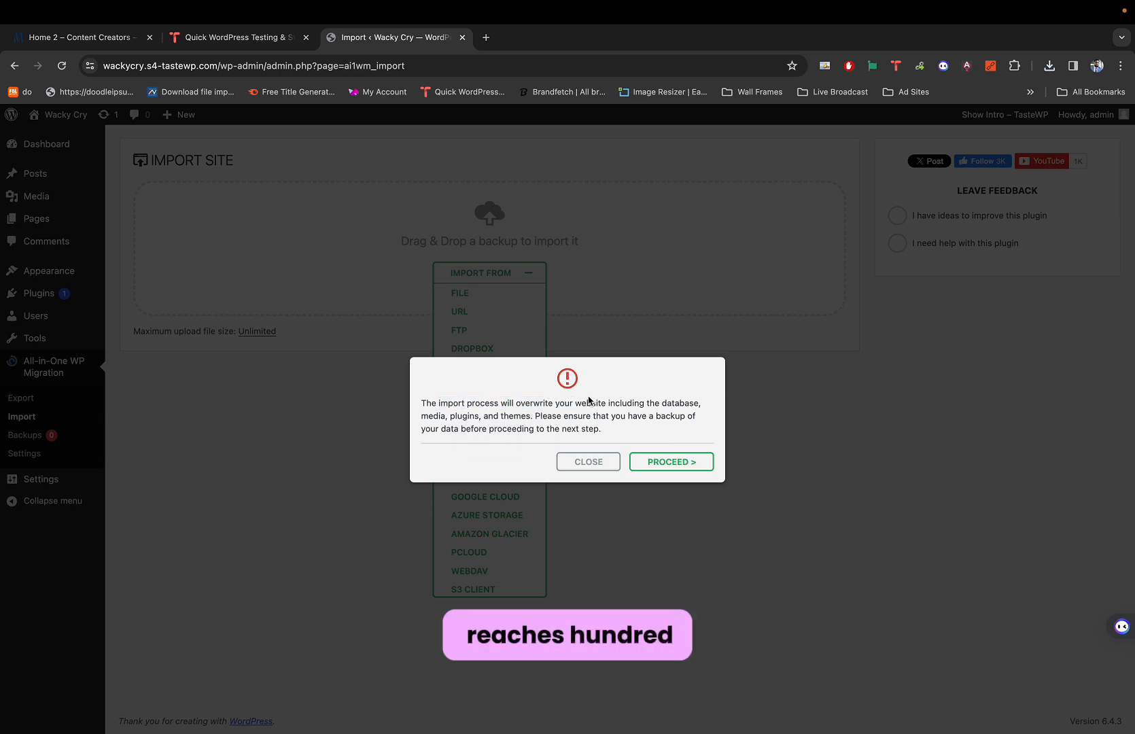
pyautogui.click(655, 461)
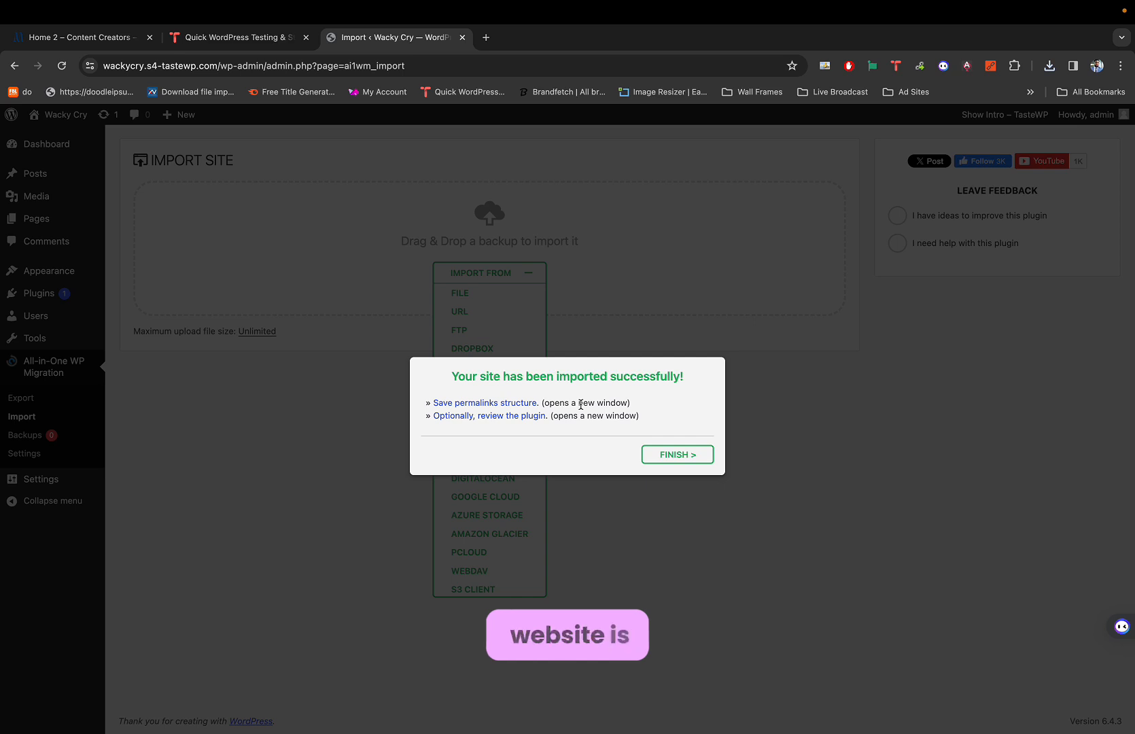
pyautogui.click(658, 454)
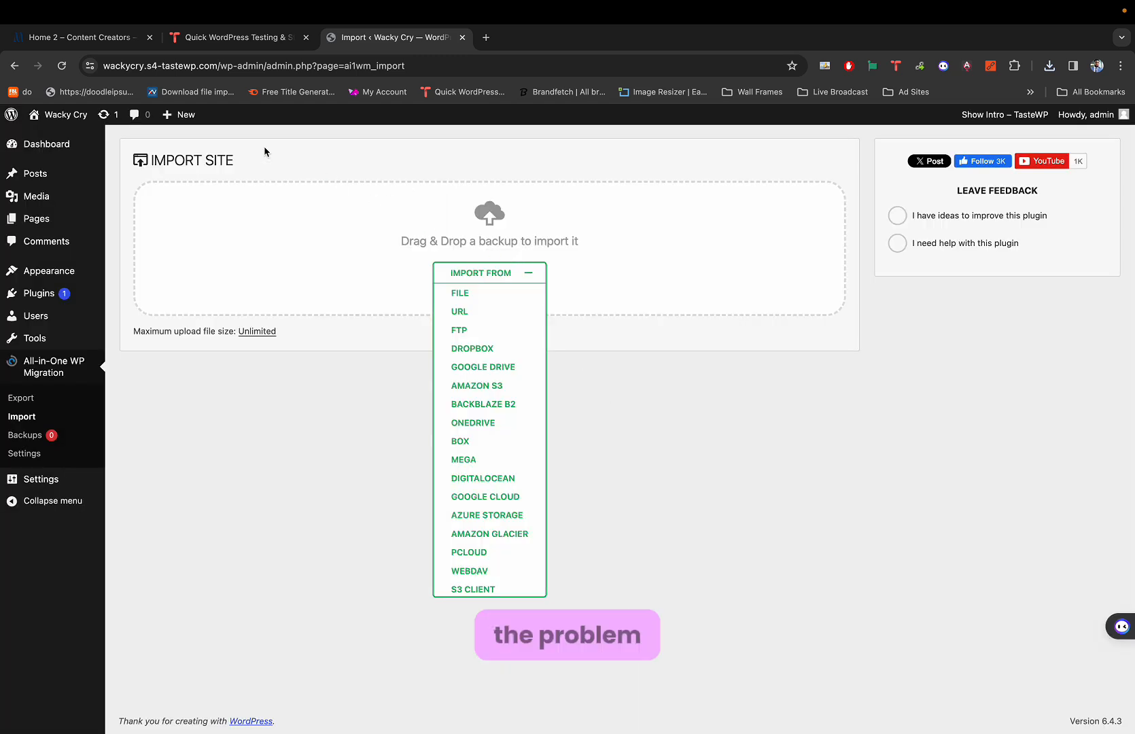
# Go to the Dashboard from the admin sidebar, landing on Milo's login page.
pyautogui.moveTo(78, 117)
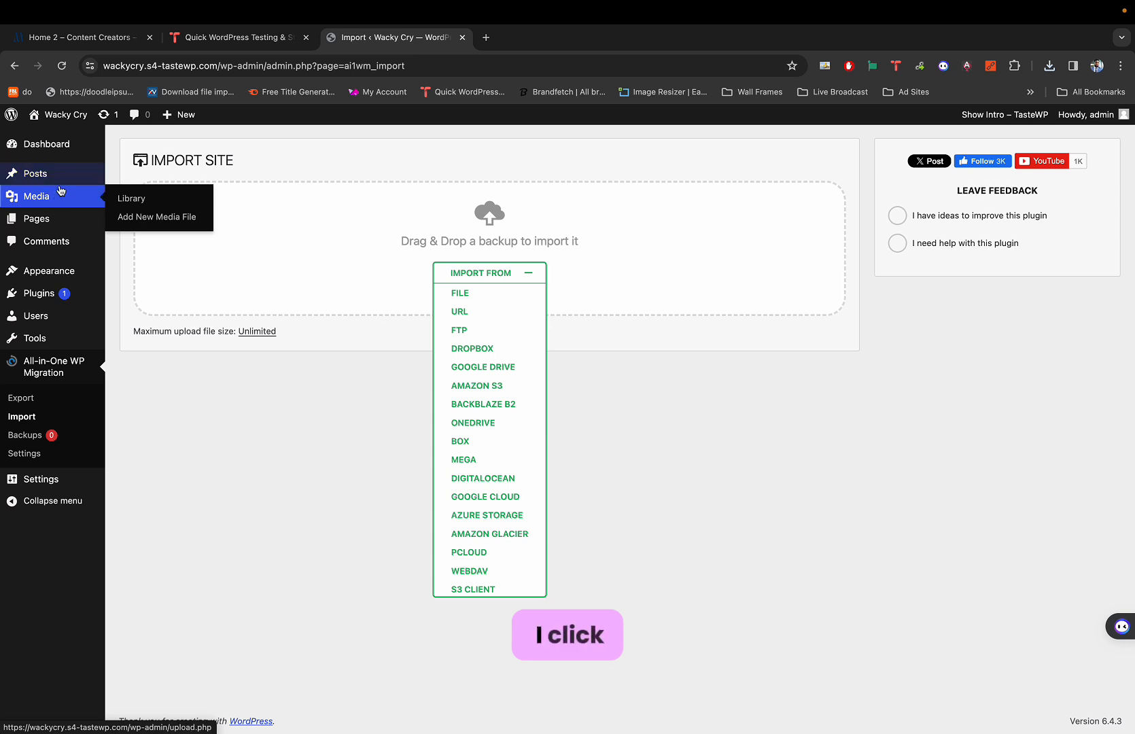
pyautogui.moveTo(58, 179)
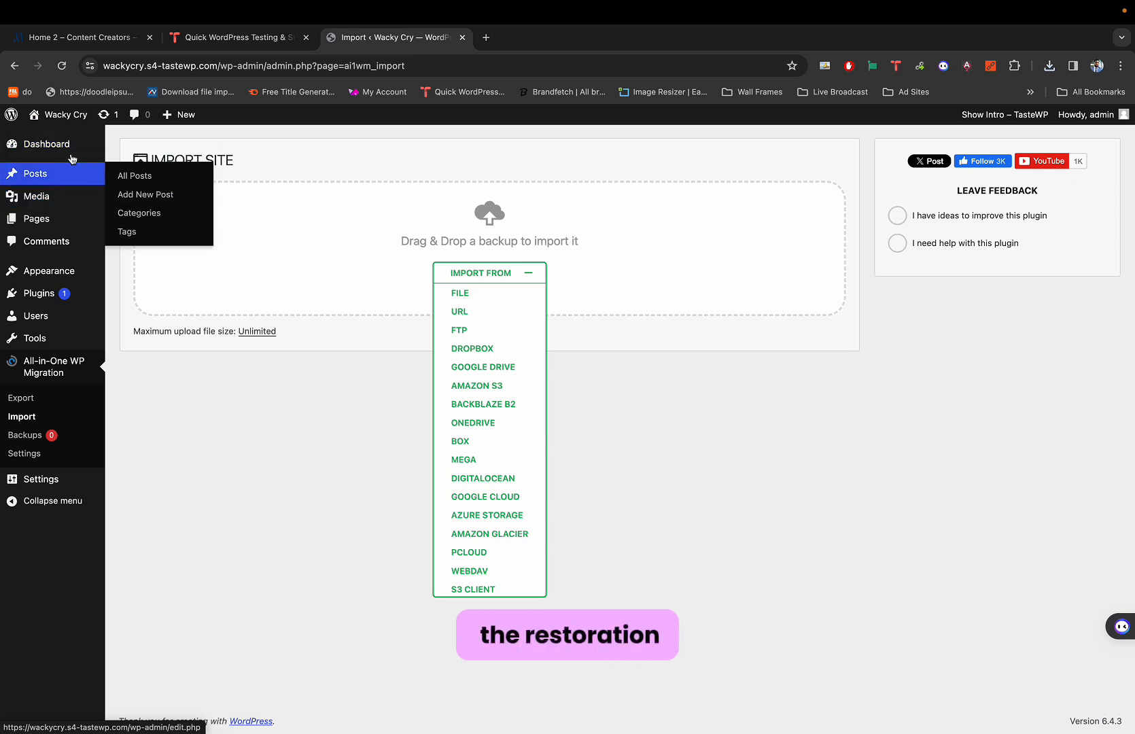
pyautogui.click(77, 149)
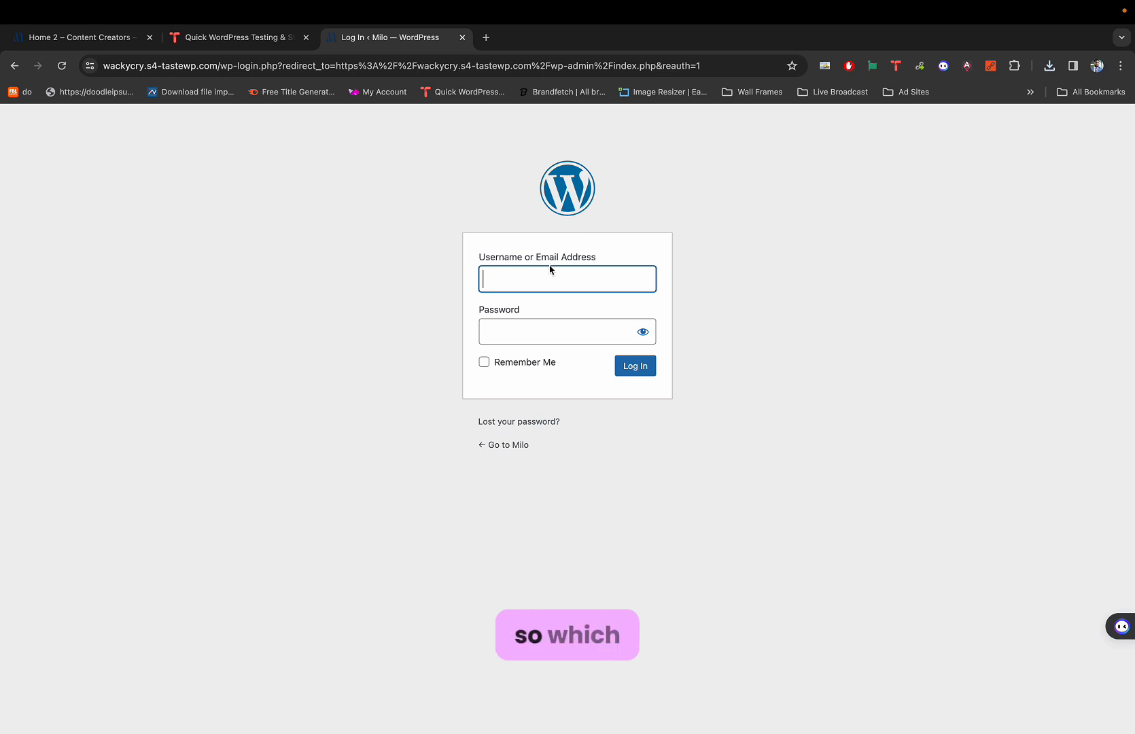
# Open the My WordPress PW note in Google Keep and paste its username into the login form.
pyautogui.click(525, 275)
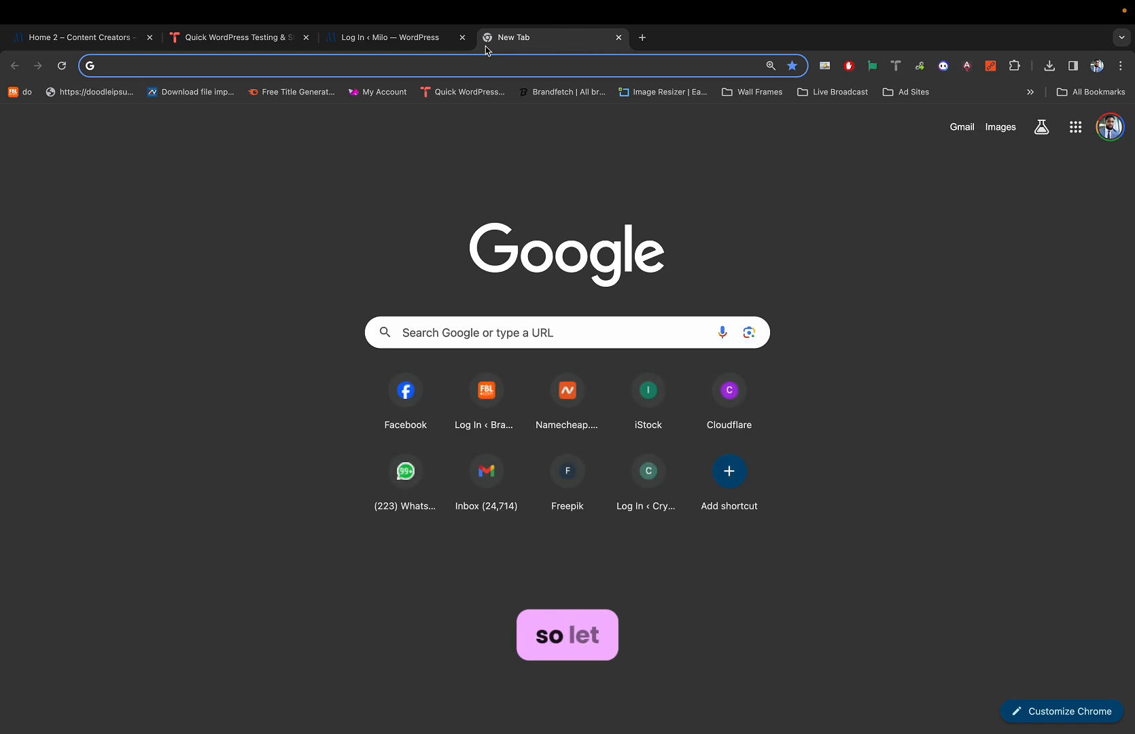
pyautogui.write('keep')
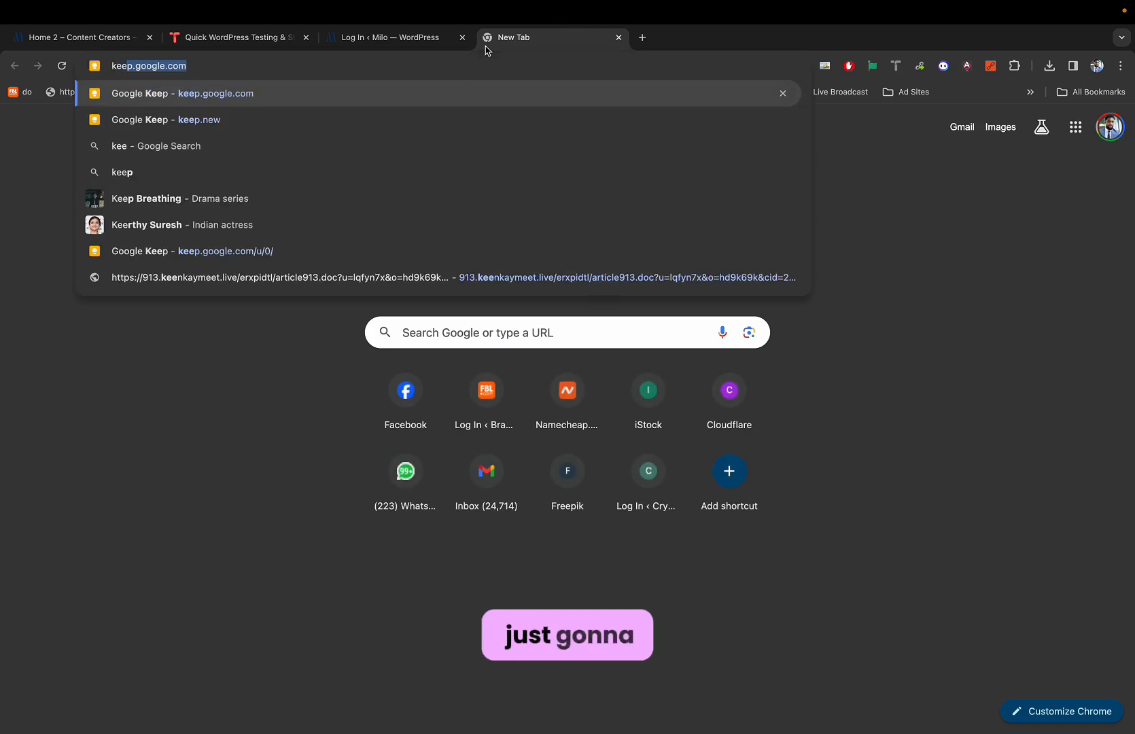
pyautogui.press('Return')
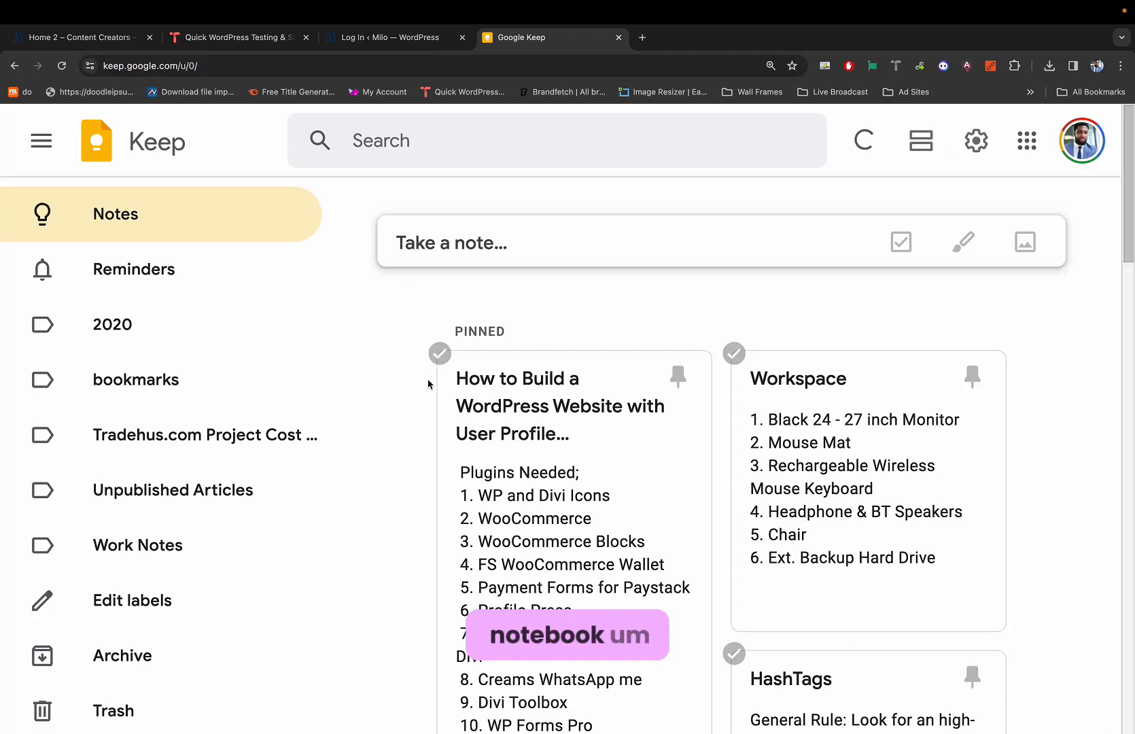
pyautogui.scroll(-15, 498, 436)
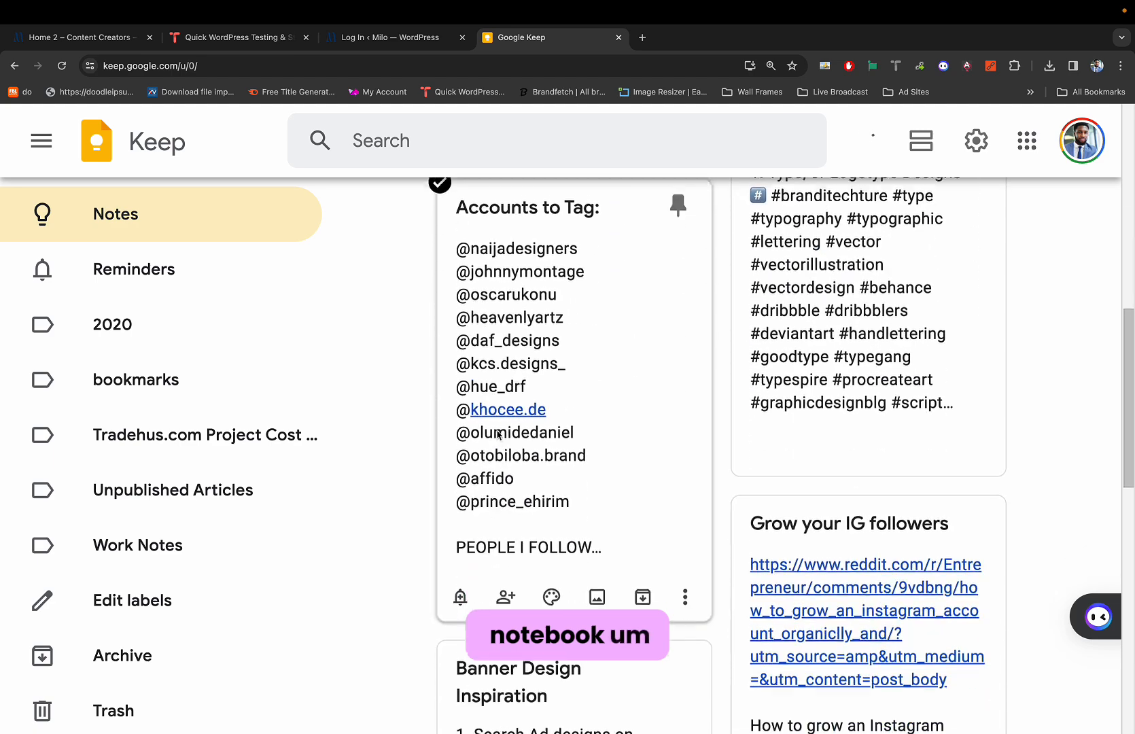
pyautogui.scroll(-7, 498, 435)
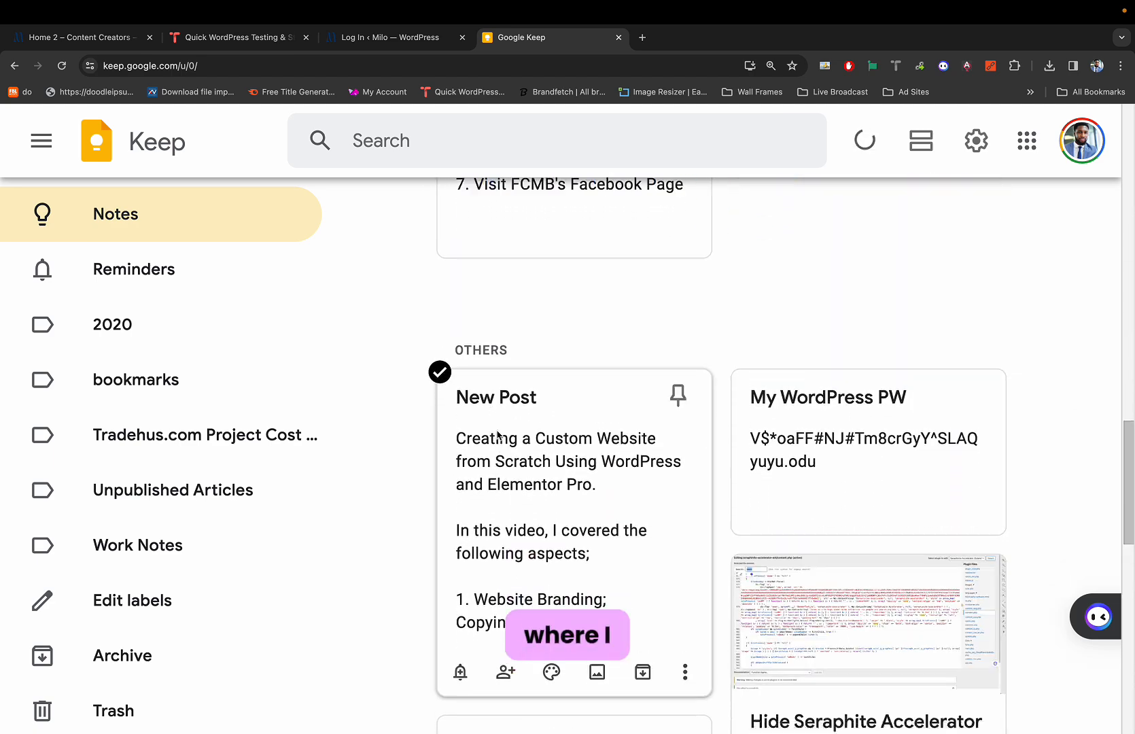
pyautogui.click(794, 638)
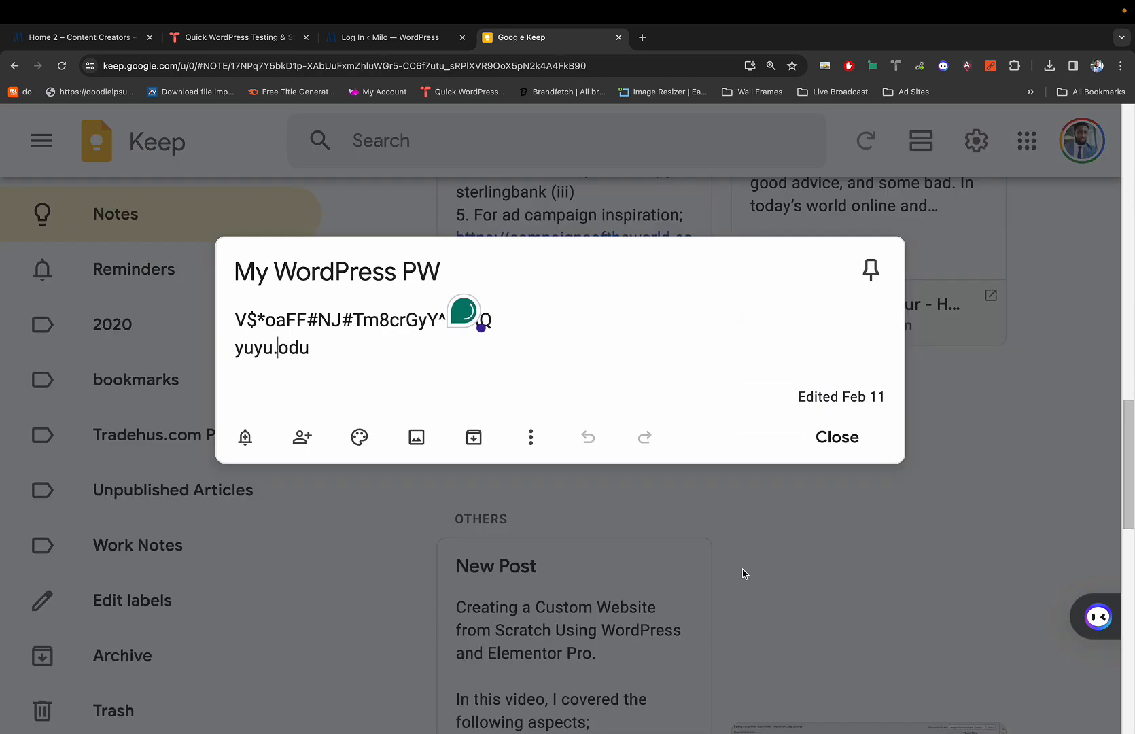
pyautogui.moveTo(330, 347); pyautogui.dragTo(229, 351)
pyautogui.hotkey('ctrl', 'c')
pyautogui.hotkey('ctrl', 'shift', 'Tab')
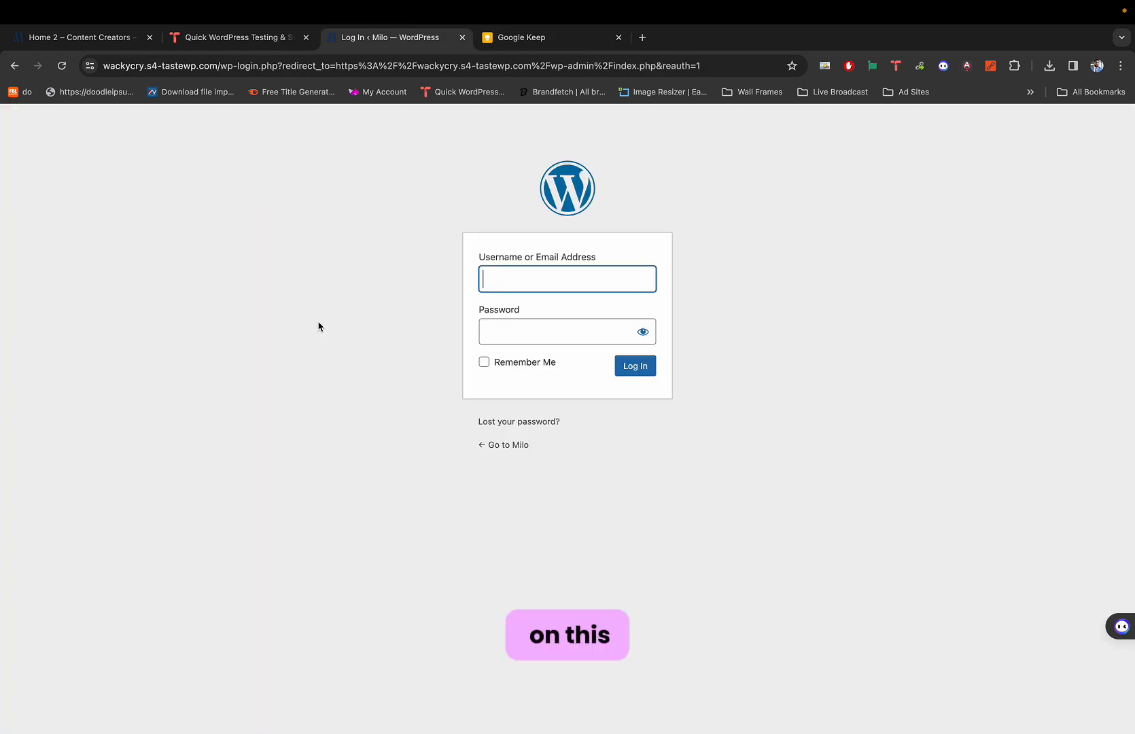
pyautogui.hotkey('ctrl', 'v')
# Copy the password line from the Keep note for the login form.
pyautogui.click(542, 326)
pyautogui.hotkey('ctrl', 'Tab')
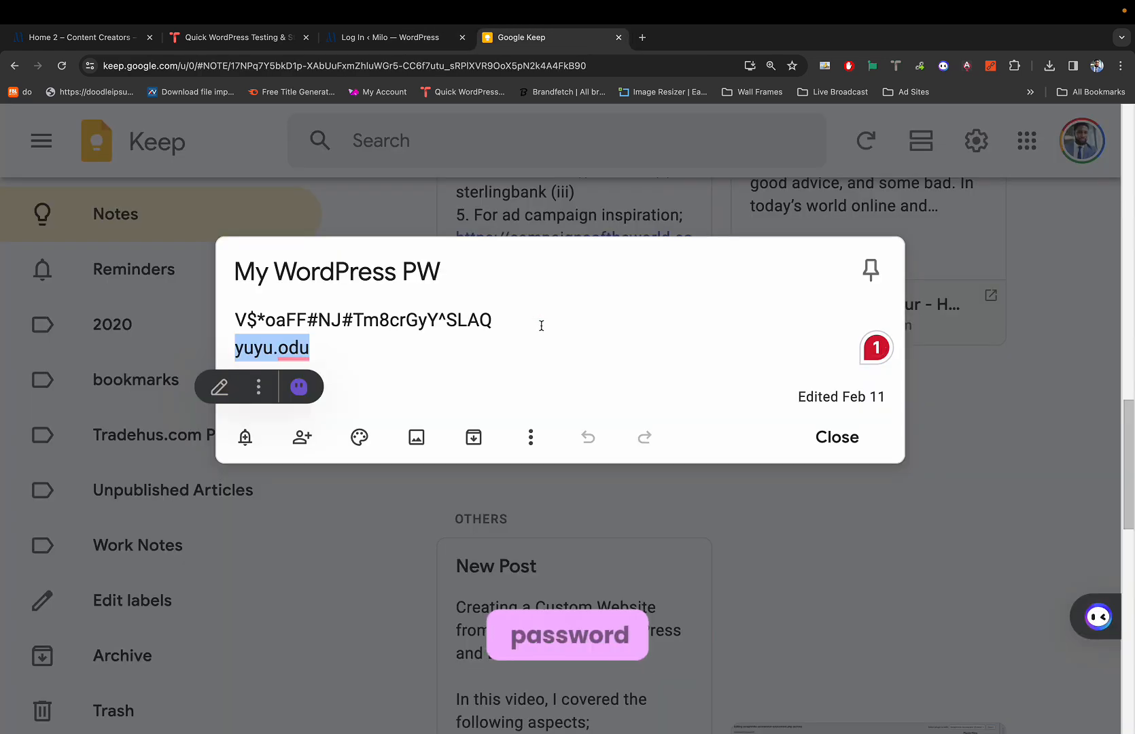
pyautogui.moveTo(506, 317); pyautogui.dragTo(234, 316)
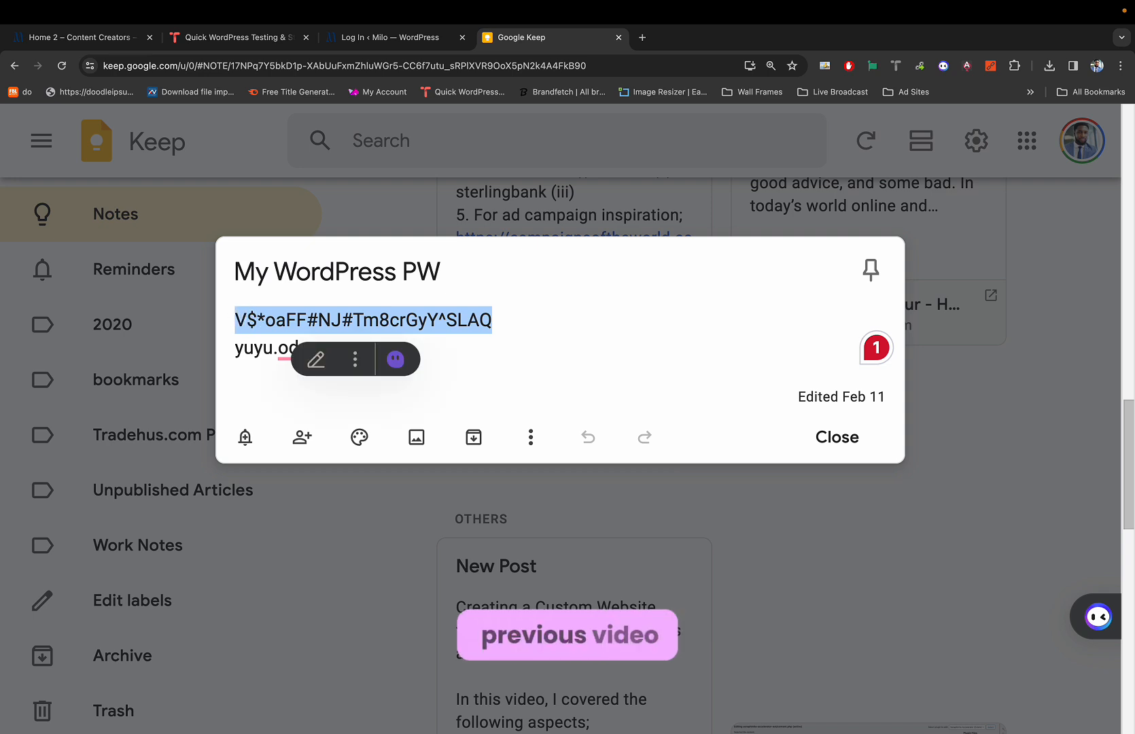
pyautogui.hotkey('ctrl', 'shift', 'Tab')
# Paste the password, log in to Milo's admin, and dismiss Chrome's save-password offer.
pyautogui.hotkey('ctrl', 'v')
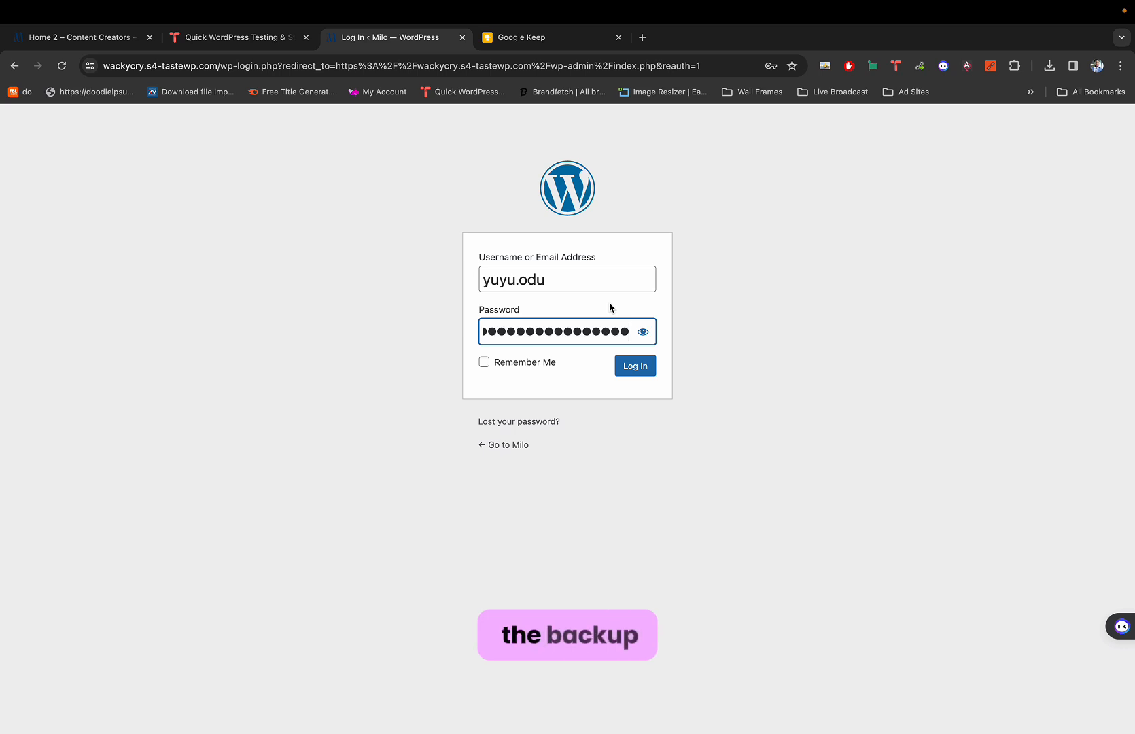
pyautogui.click(632, 368)
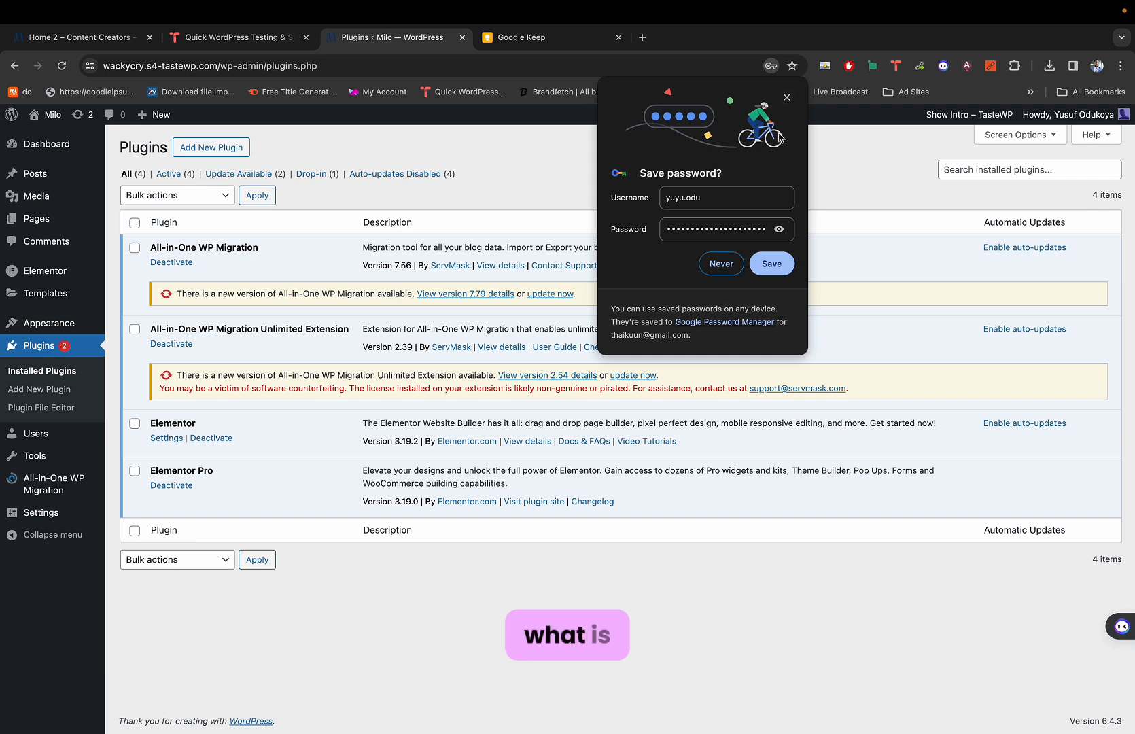
pyautogui.click(787, 98)
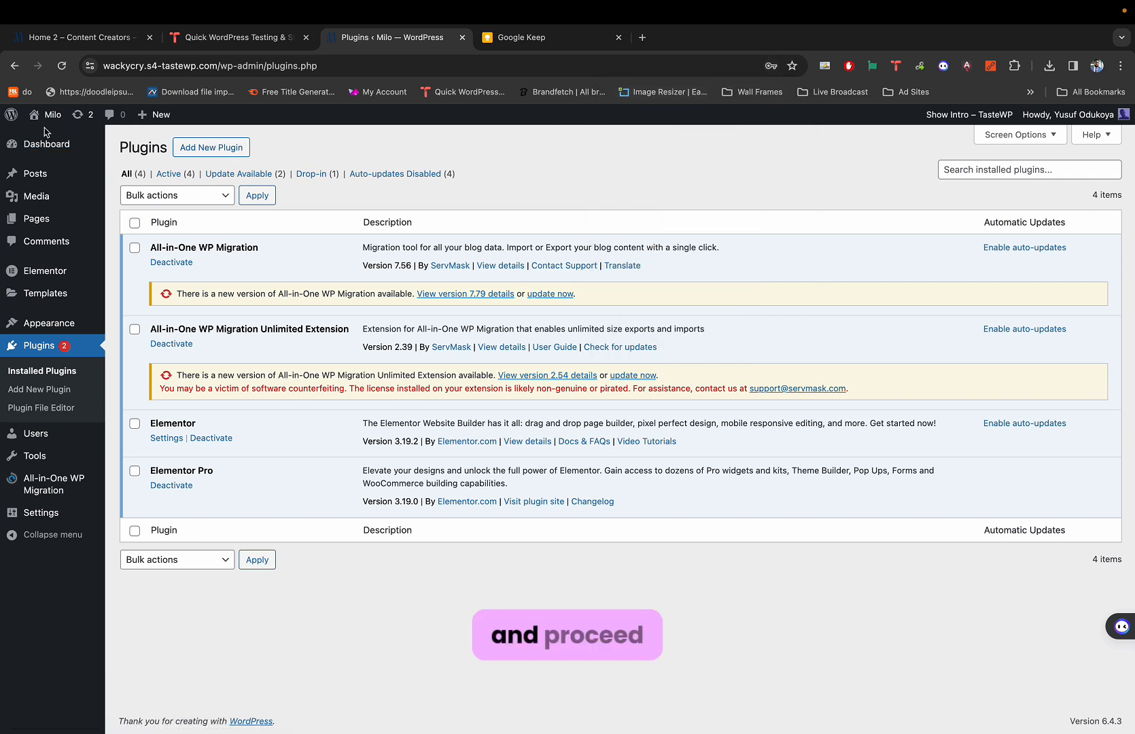
pyautogui.moveTo(48, 124)
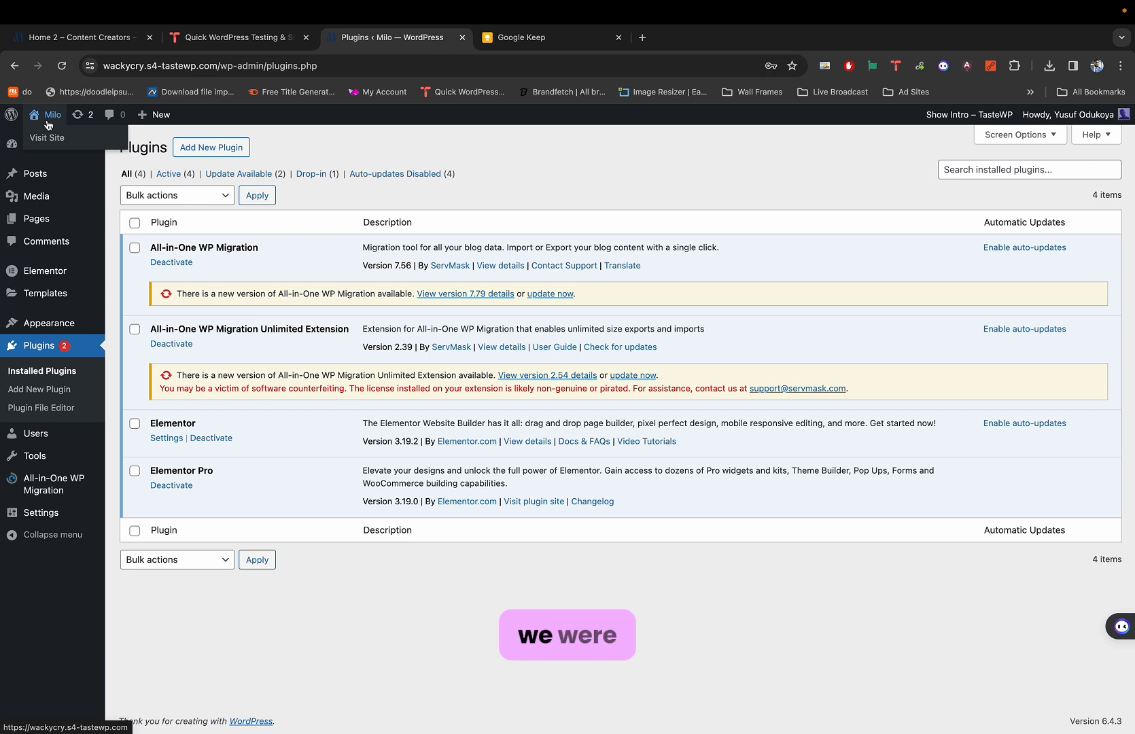
# View the live Milo homepage in its own tab, then start a fresh blank tab.
pyautogui.keyDown('super'); pyautogui.click(46, 138); pyautogui.keyUp('super')
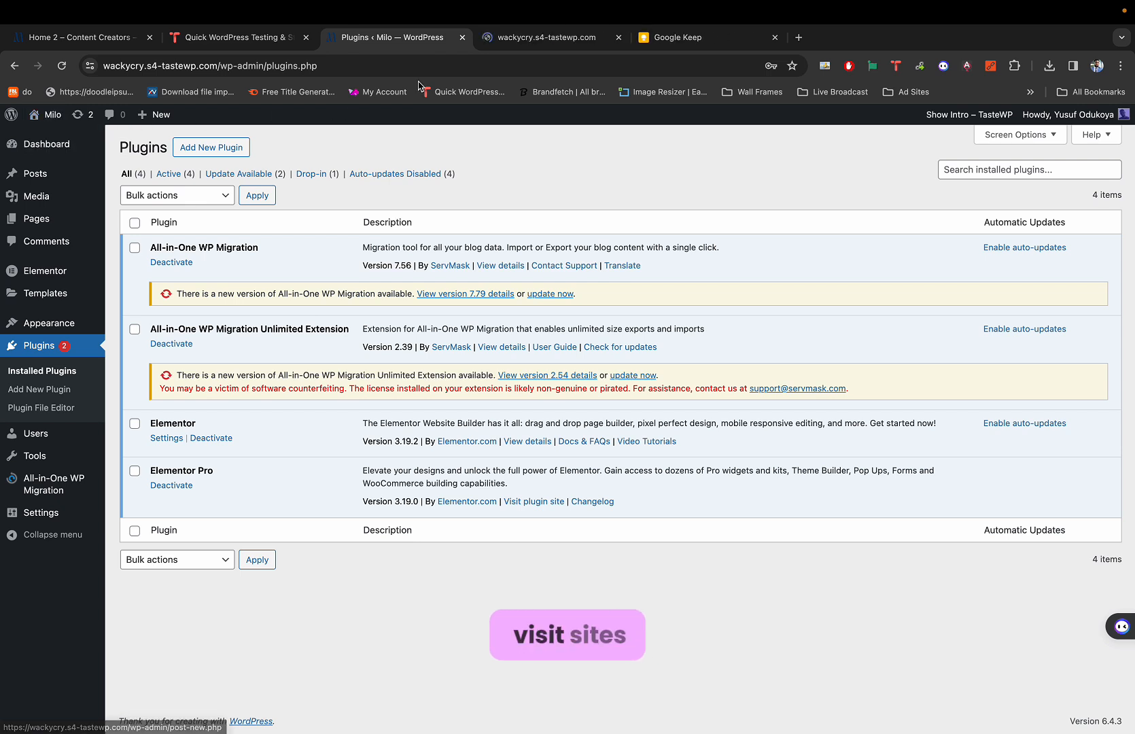
pyautogui.click(511, 42)
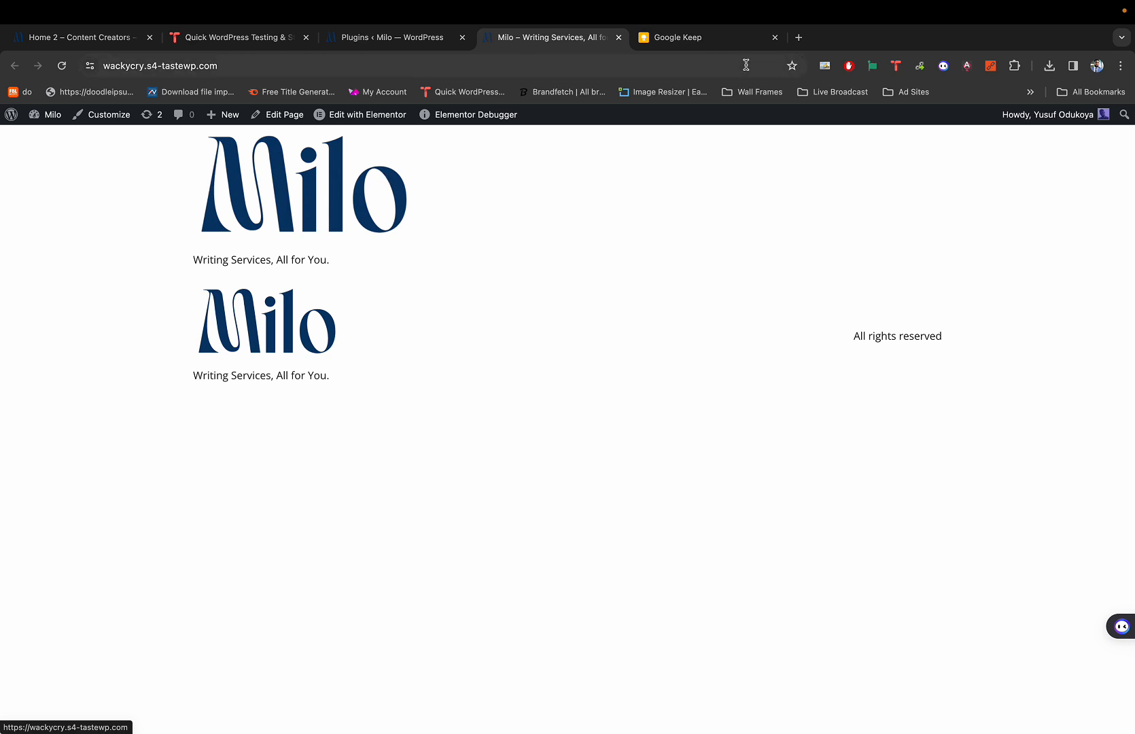
pyautogui.click(799, 38)
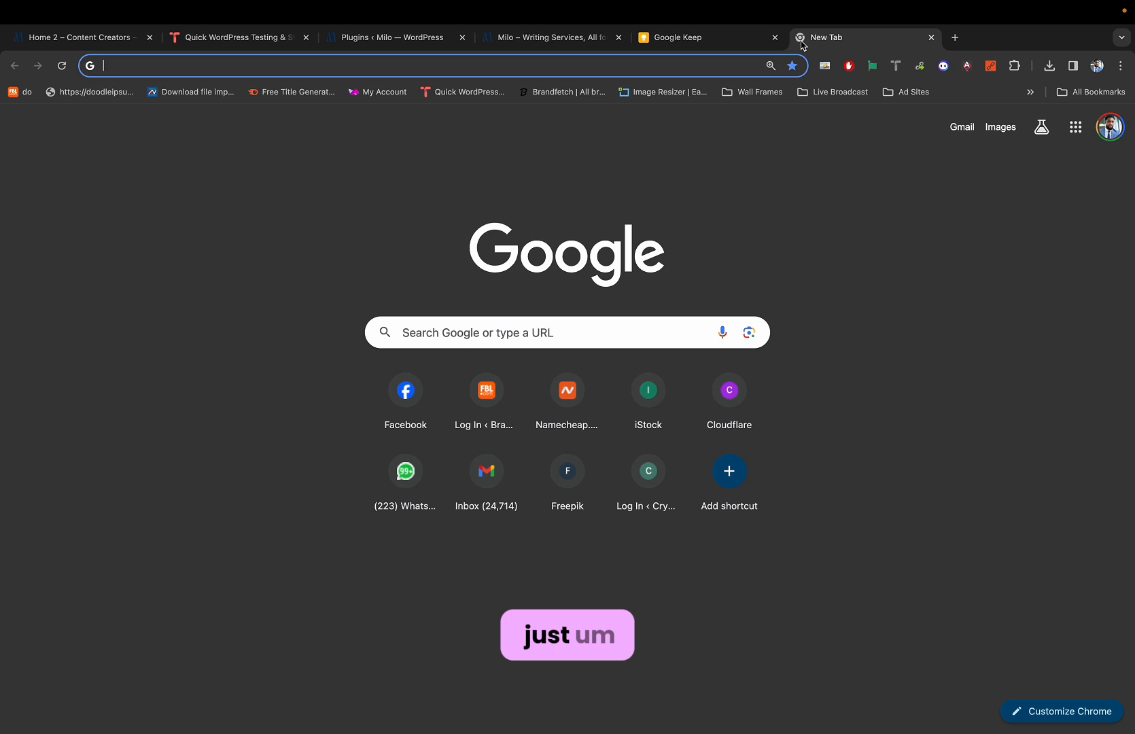
# Create a new Google Doc, type 'We will build', and start a '- Header' bullet list.
pyautogui.write('doc.new')
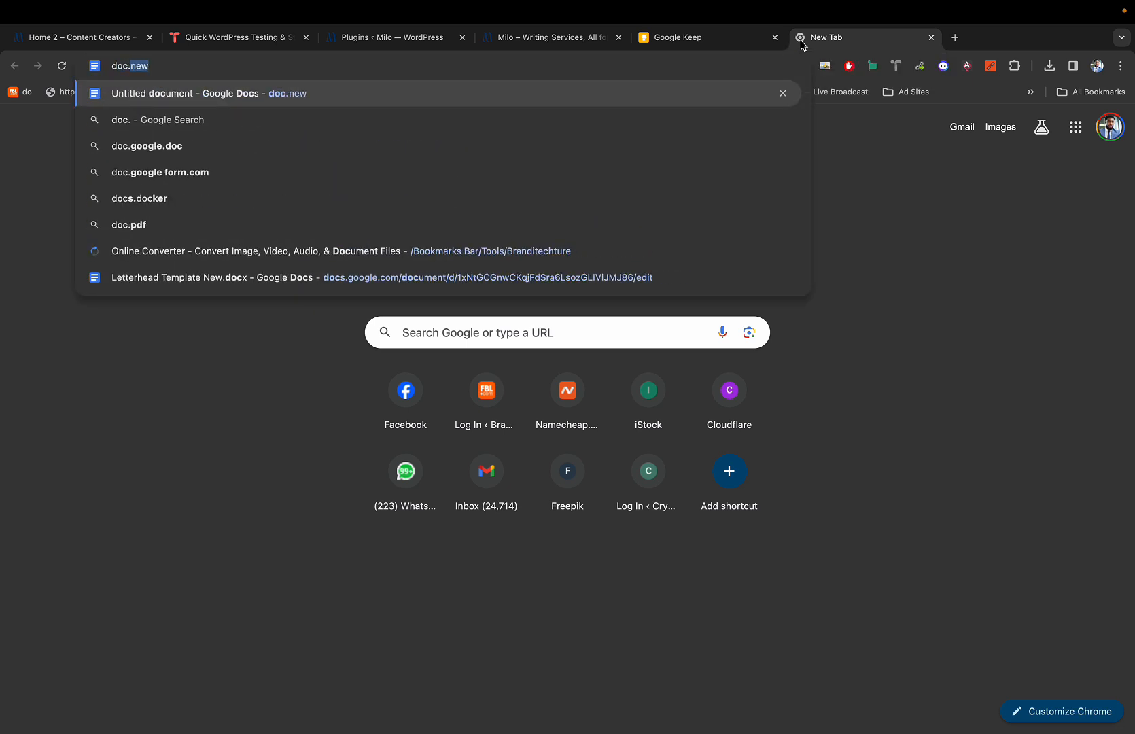
pyautogui.press('Return')
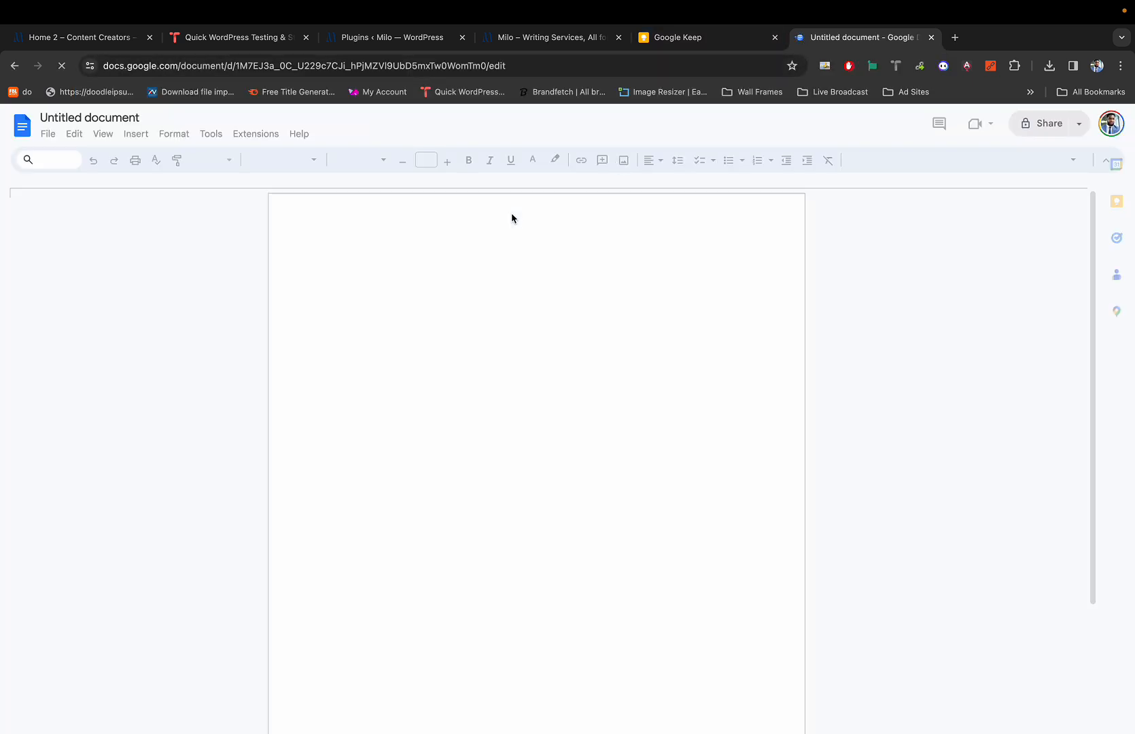
pyautogui.write('We ')
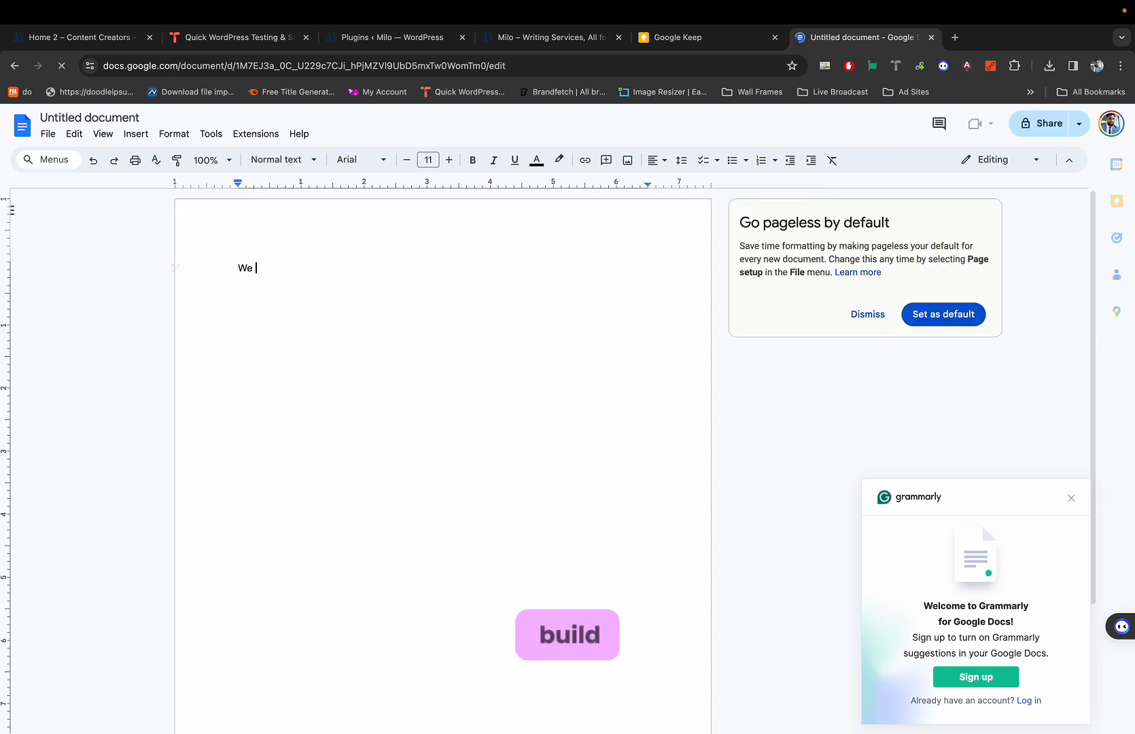
pyautogui.write('will build')
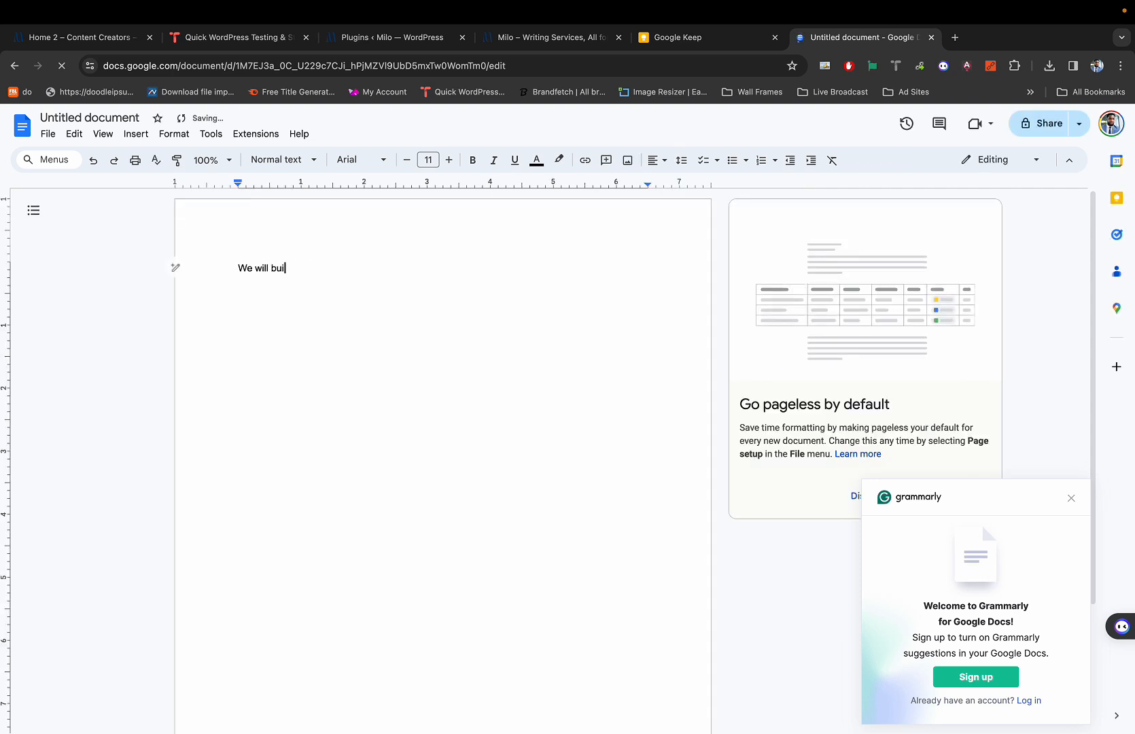
pyautogui.press('Return')
pyautogui.press('Return')
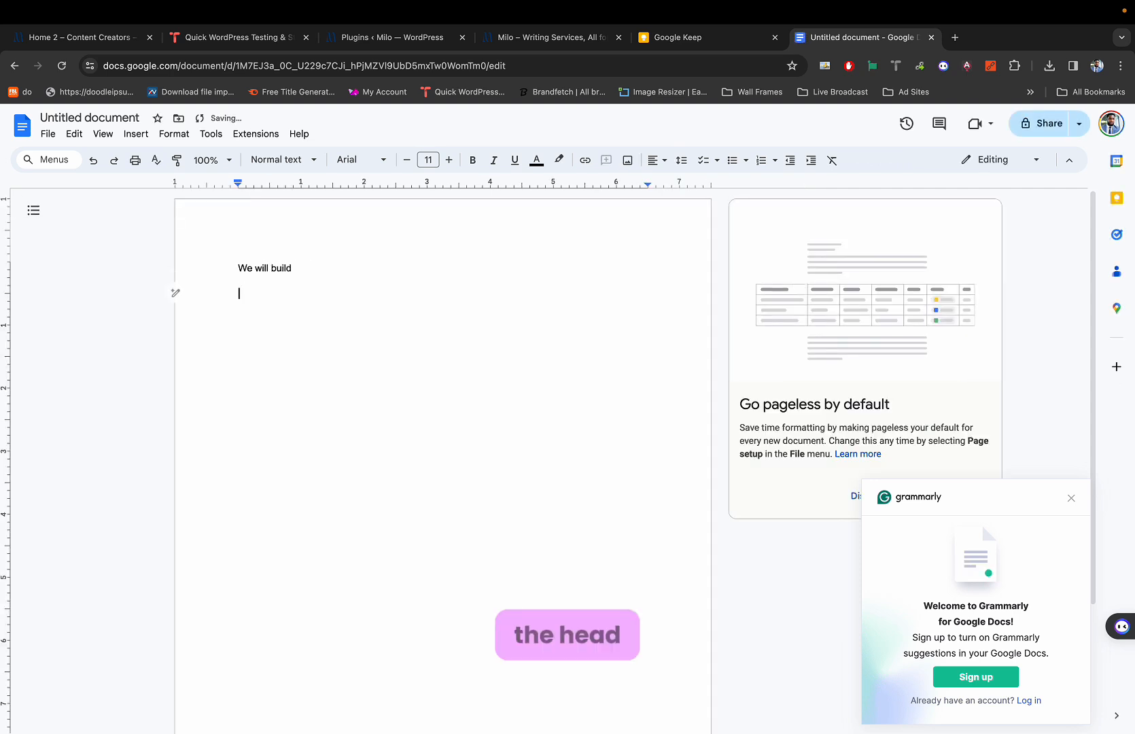
pyautogui.write('0')
pyautogui.press('BackSpace')
pyautogui.write('-')
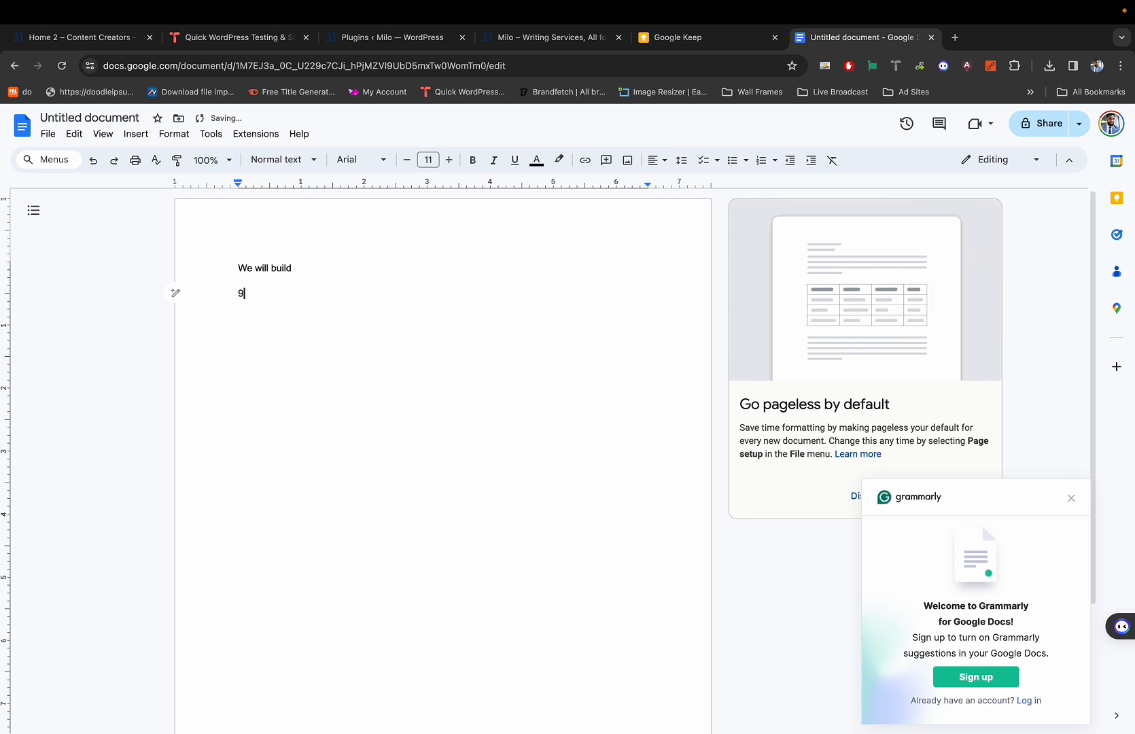
pyautogui.write(' Header')
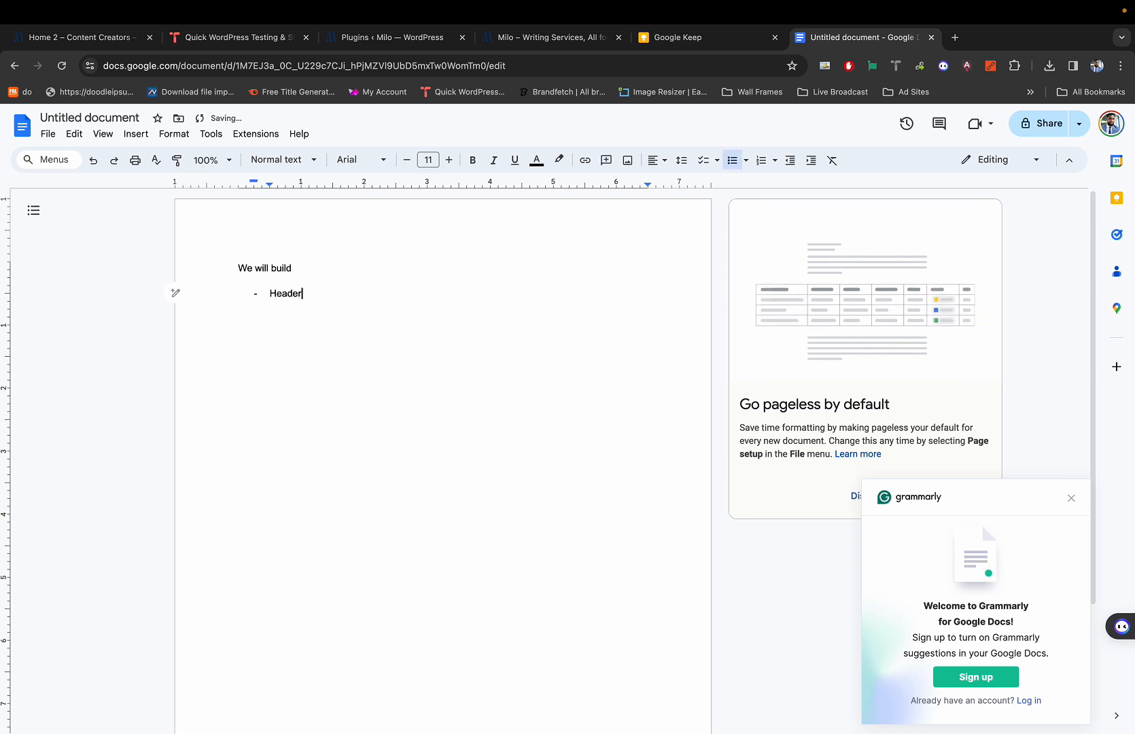
pyautogui.press('Return')
# Add the bullets Footer, Hero Section and Other Sections of the homepage.
pyautogui.write('F')
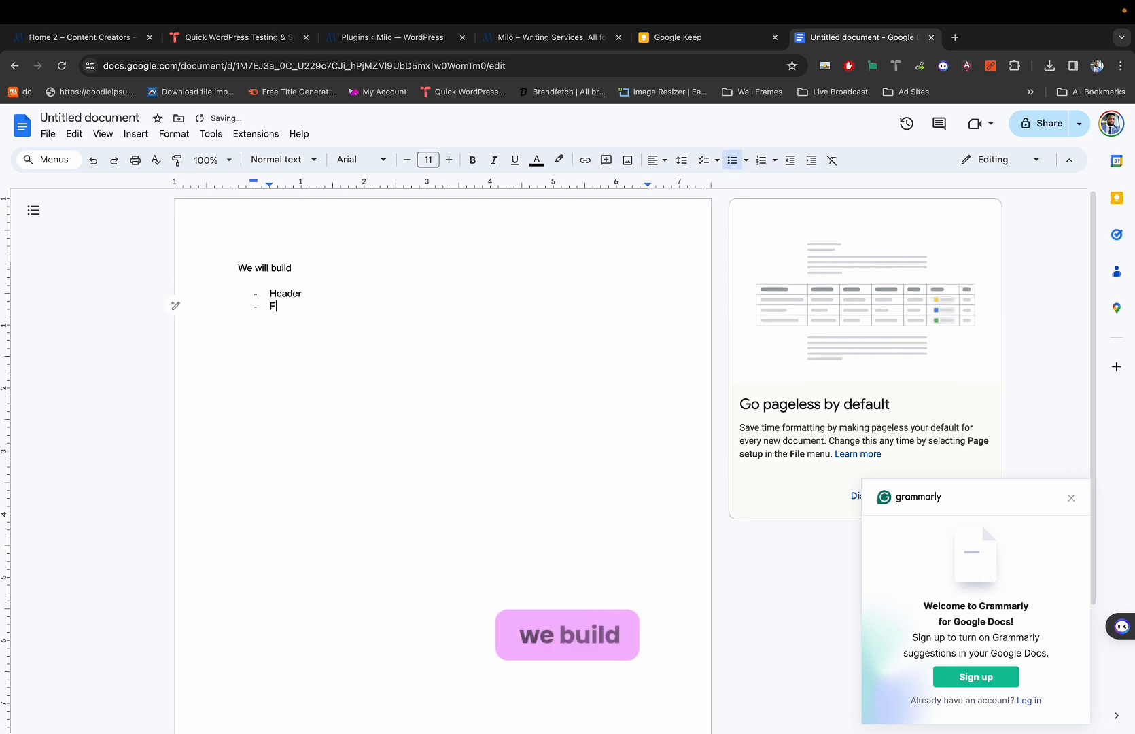
pyautogui.write('ooter')
pyautogui.press('Return')
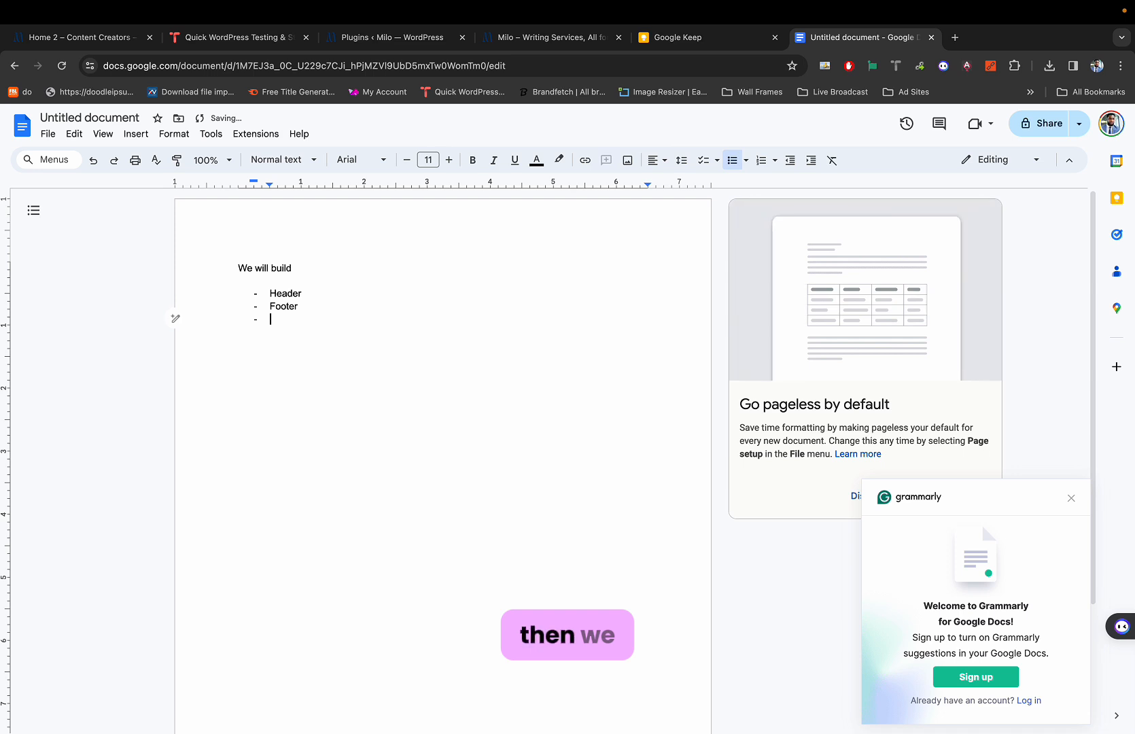
pyautogui.write('Hero ')
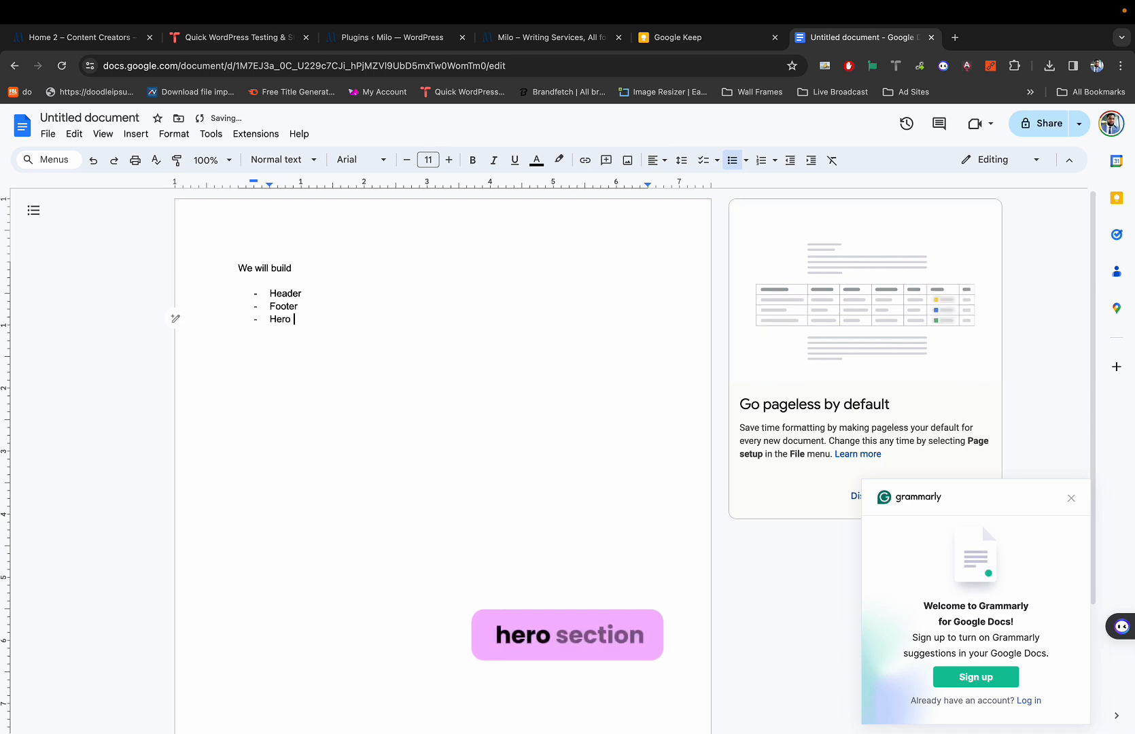
pyautogui.write('Section')
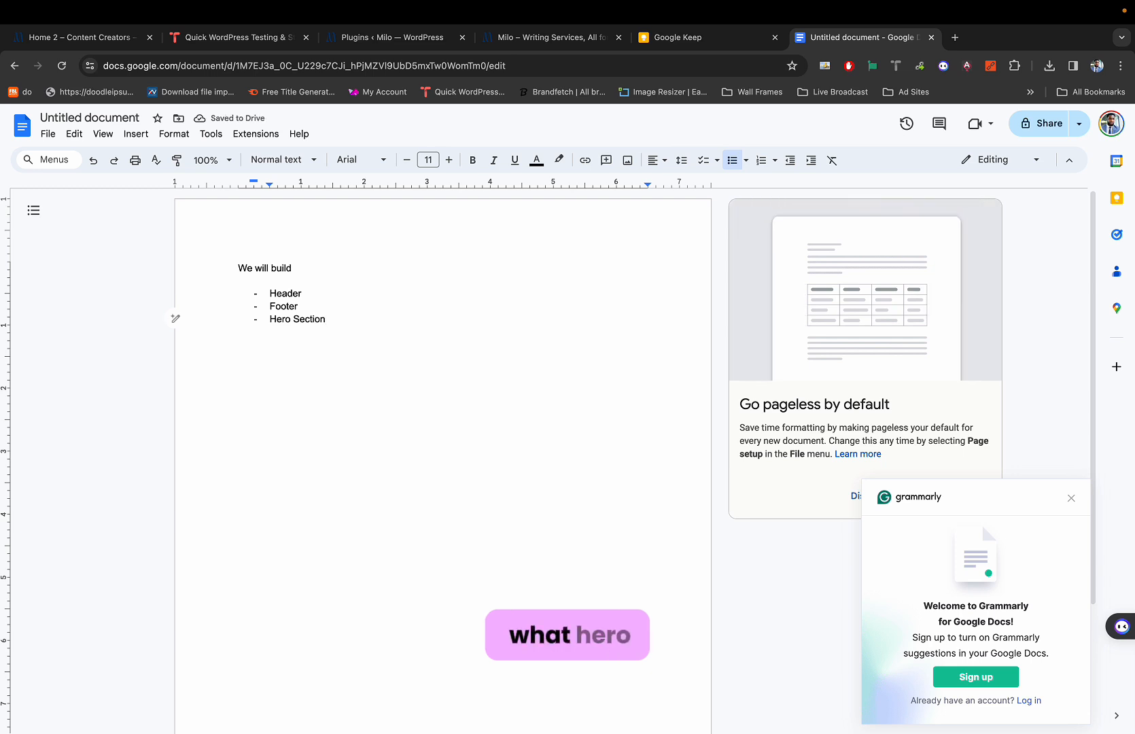
pyautogui.press('Return')
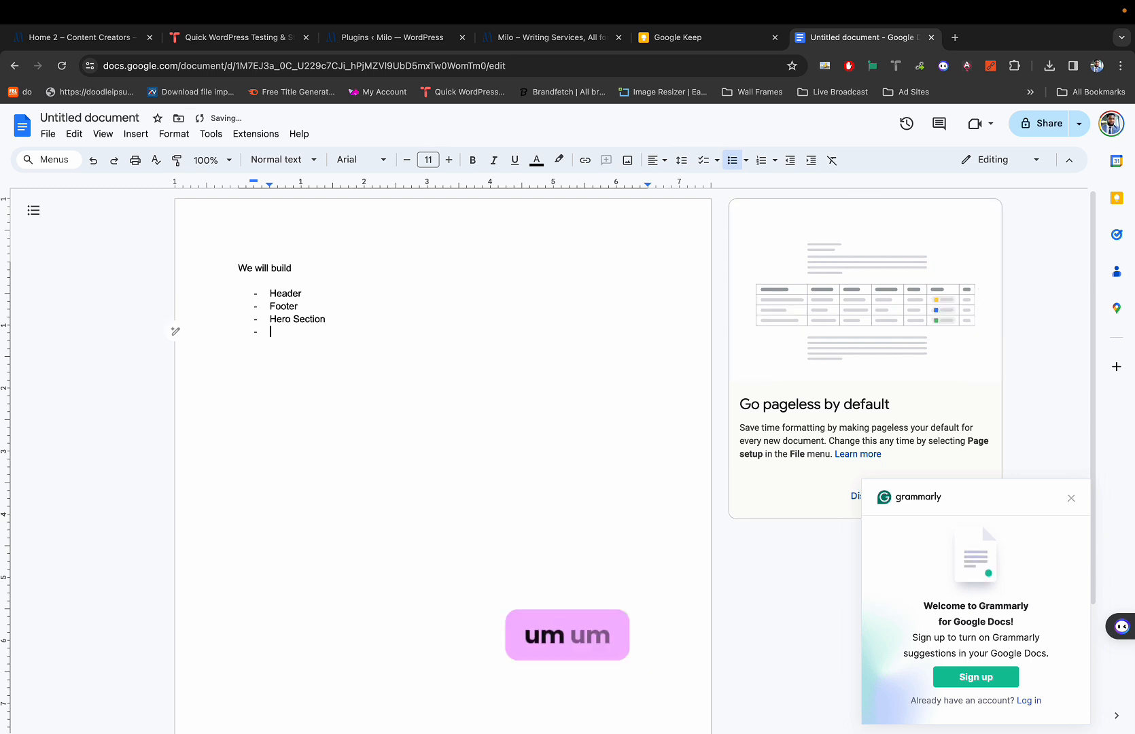
pyautogui.write('Other ')
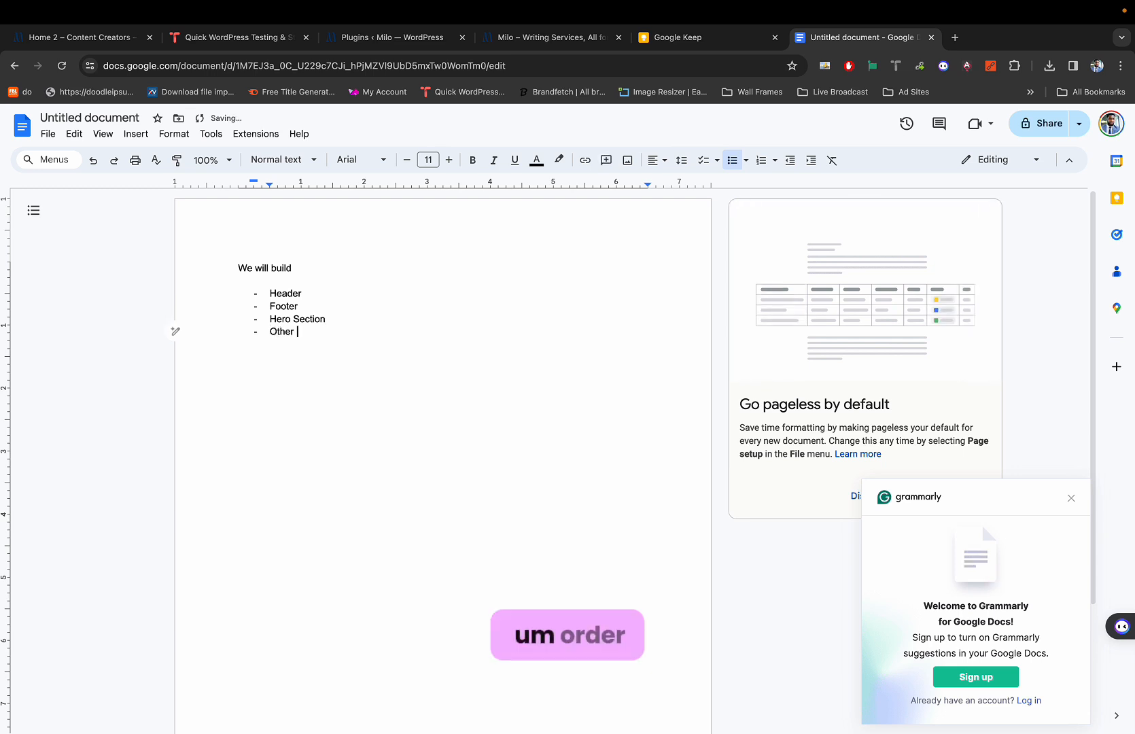
pyautogui.write('Section')
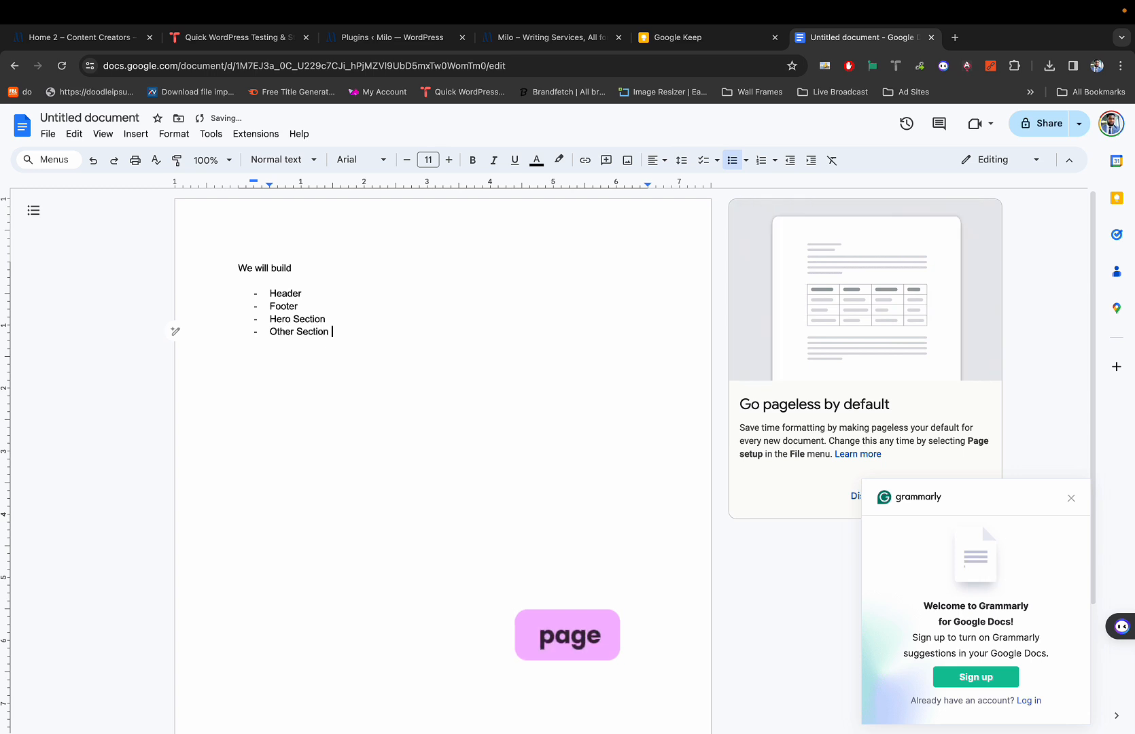
pyautogui.press('BackSpace')
pyautogui.write('s of thr')
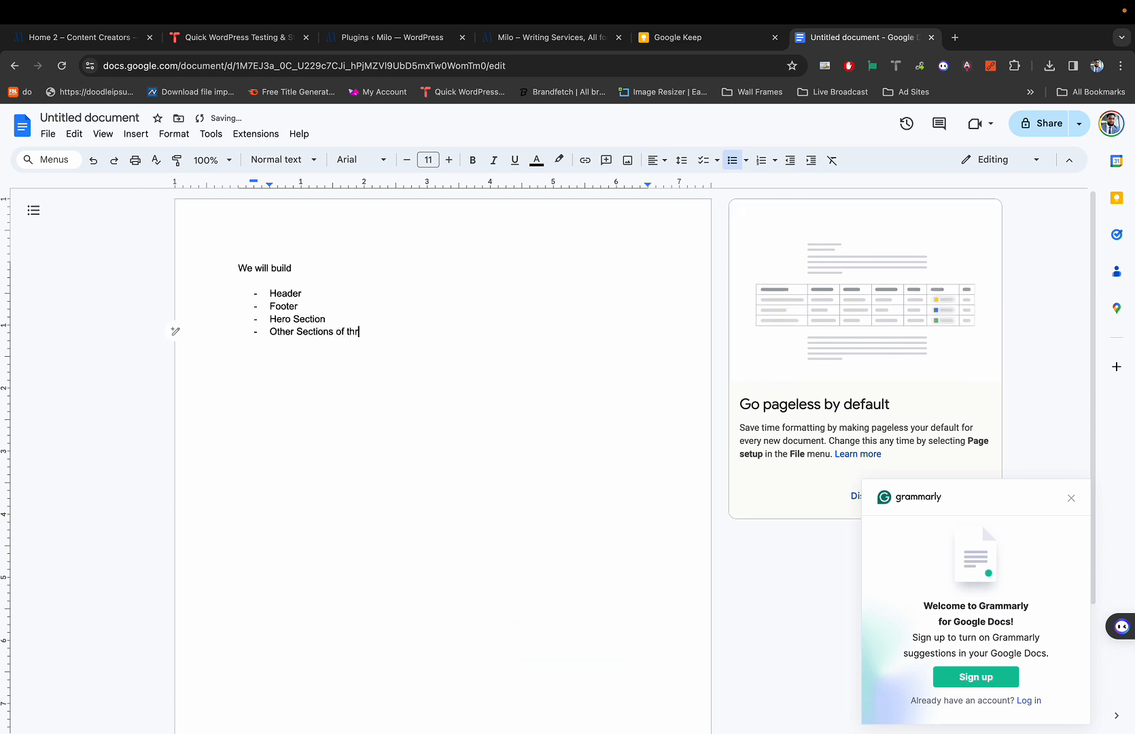
pyautogui.press('BackSpace')
pyautogui.write('e homepage')
# Enlarge all the document text to font size 27.
pyautogui.press('super+a')
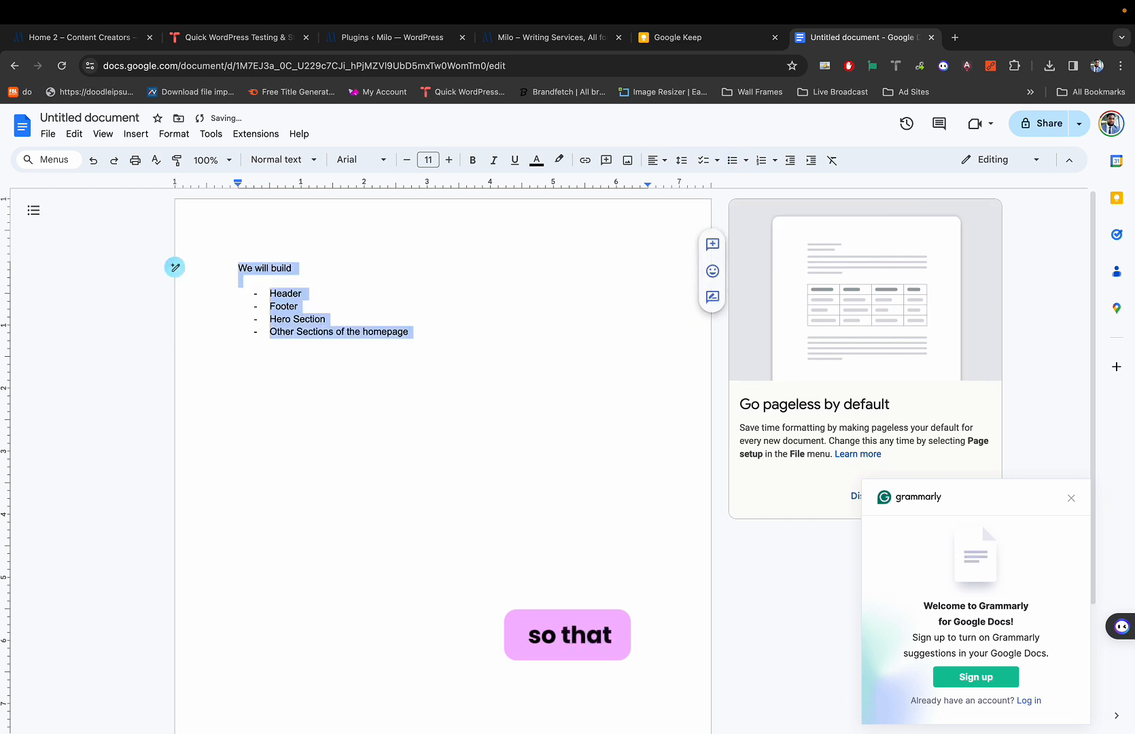
pyautogui.press('super+shift+period')
pyautogui.press('super+shift+period')
pyautogui.press('super+shift+period')
pyautogui.press('super+shift+period')
pyautogui.press('super+shift+period')
pyautogui.press('super+shift+period')
pyautogui.press('super+shift+period')
pyautogui.press('super+shift+period')
pyautogui.press('super+shift+period')
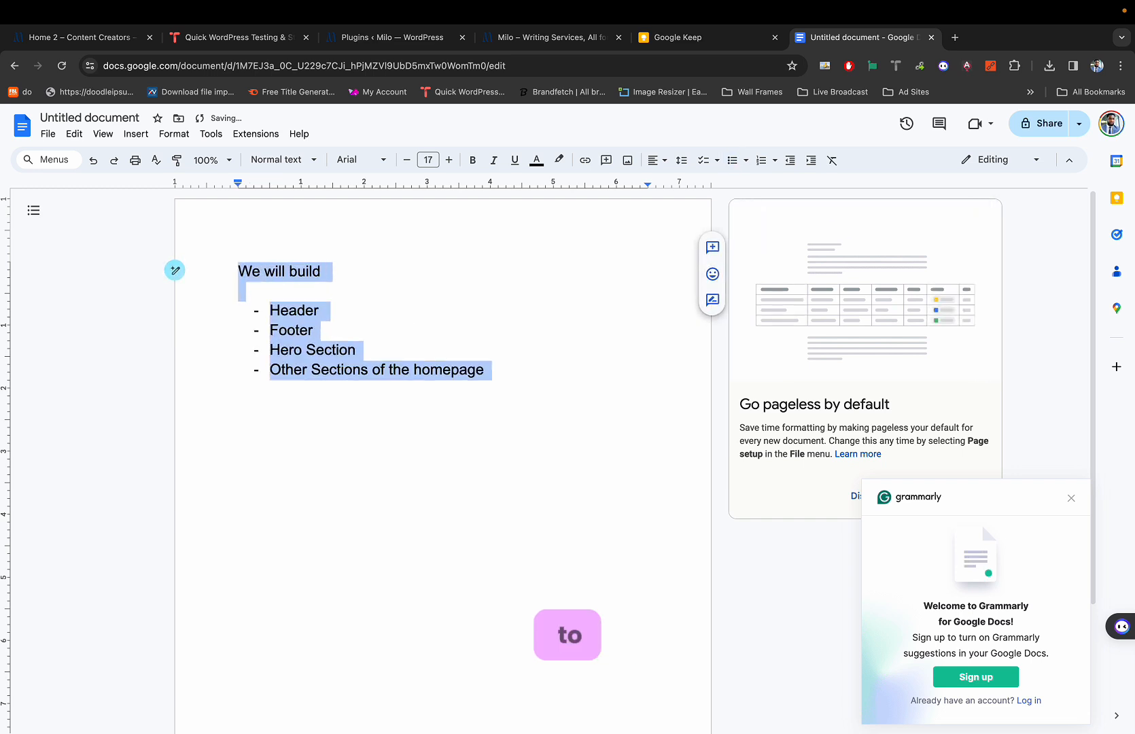
pyautogui.press('super+shift+period')
pyautogui.press('super+shift+period')
pyautogui.press('super+shift+period')
pyautogui.press('super+shift+period')
pyautogui.press('super+shift+period')
pyautogui.press('super+shift+period')
pyautogui.press('super+shift+period')
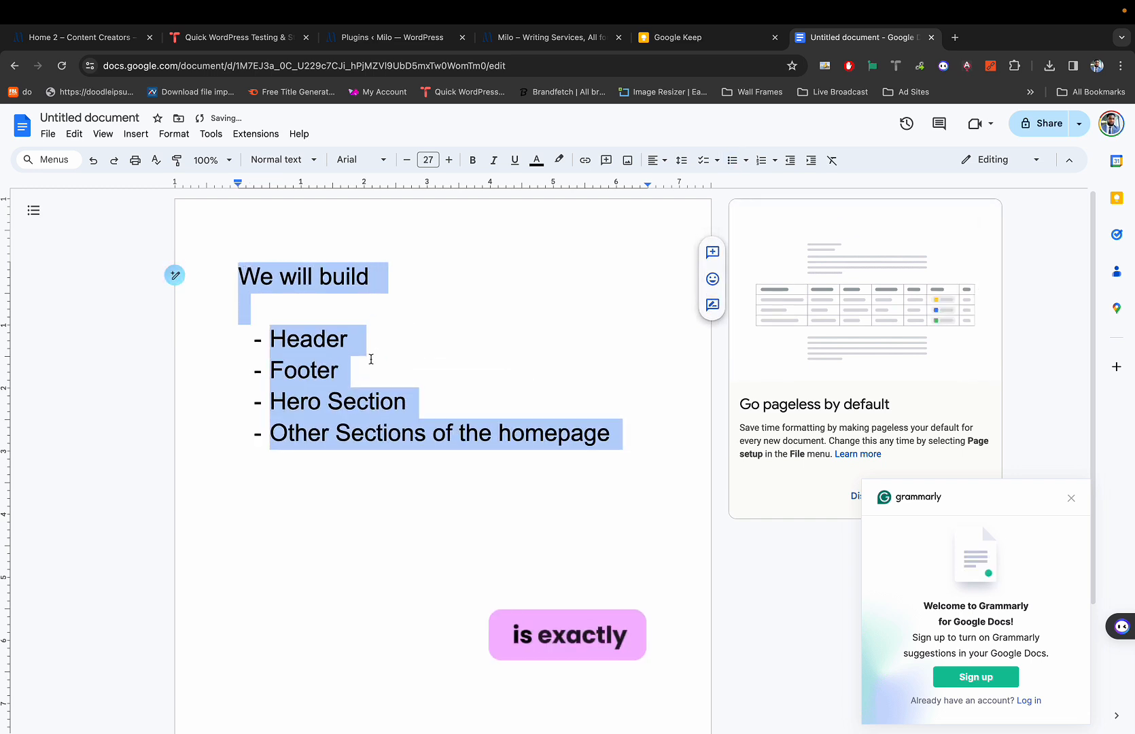
pyautogui.click(365, 457)
# Rename the document 'Part 2 - Building a Dynamic Website With WP'.
pyautogui.click(111, 117)
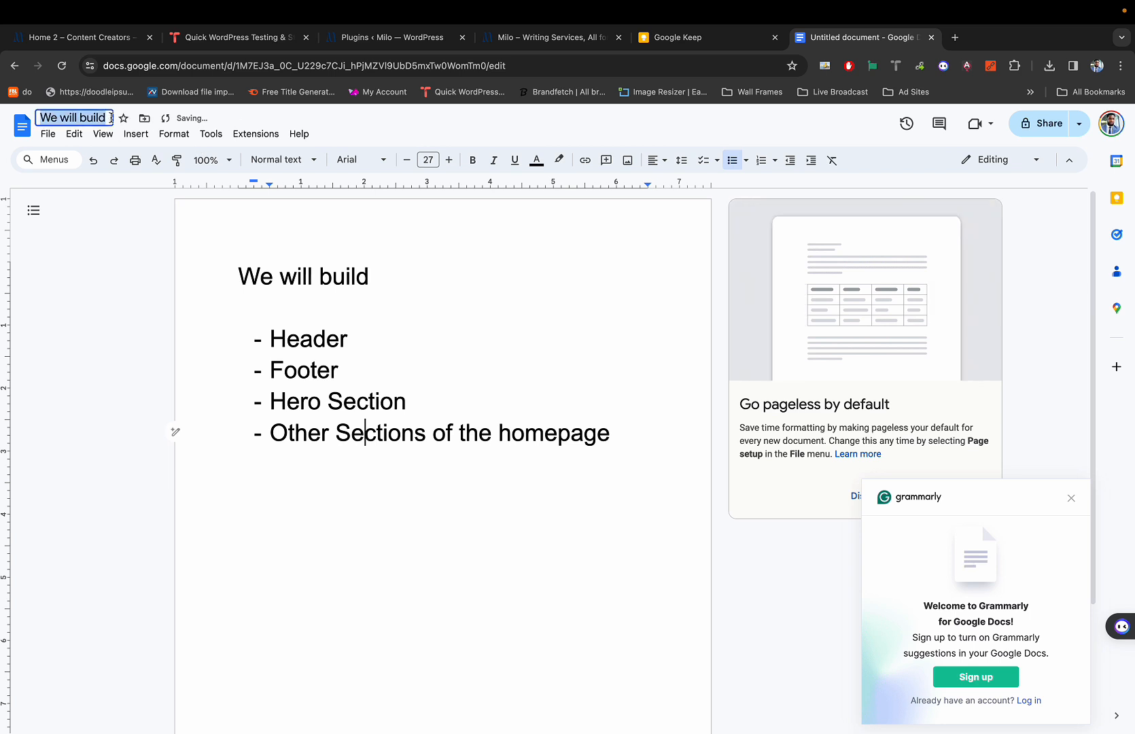
pyautogui.write('Part 2')
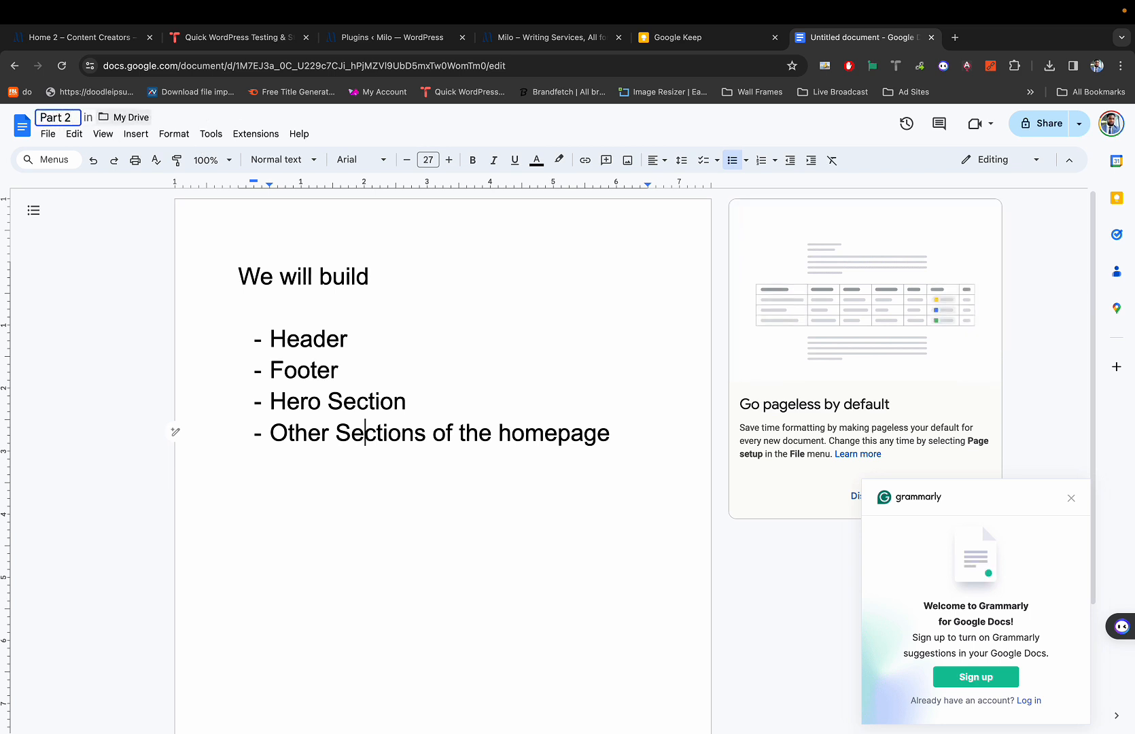
pyautogui.write(' - Buil')
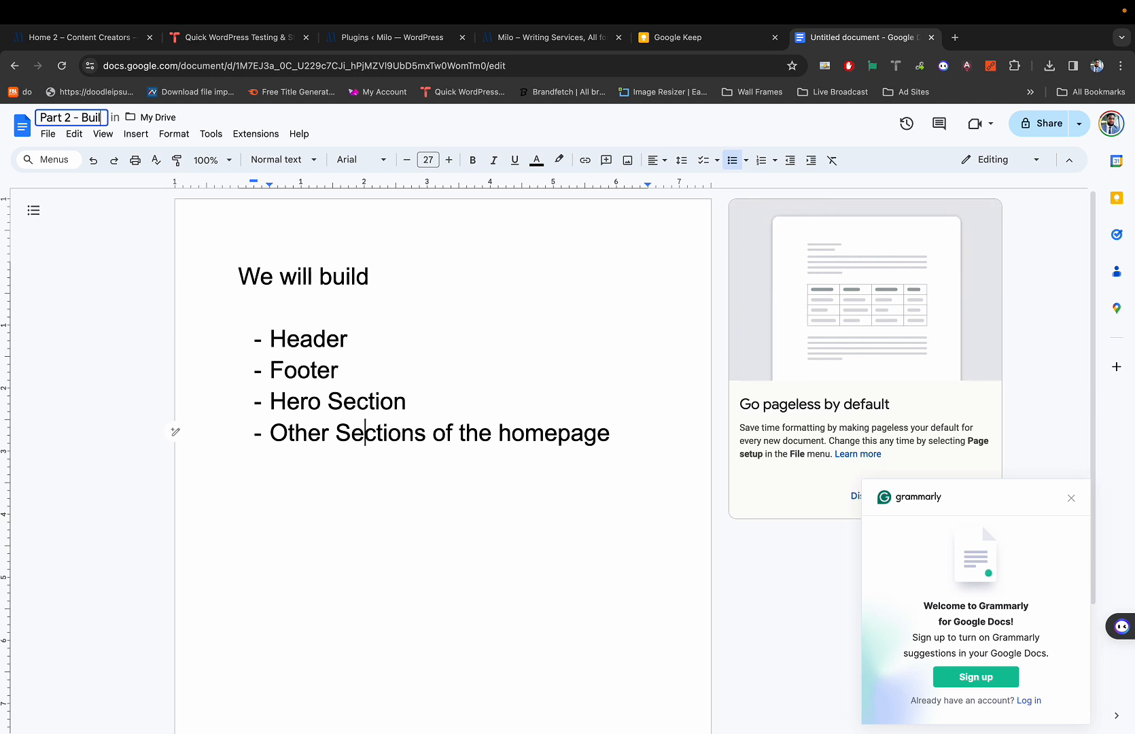
pyautogui.write('di')
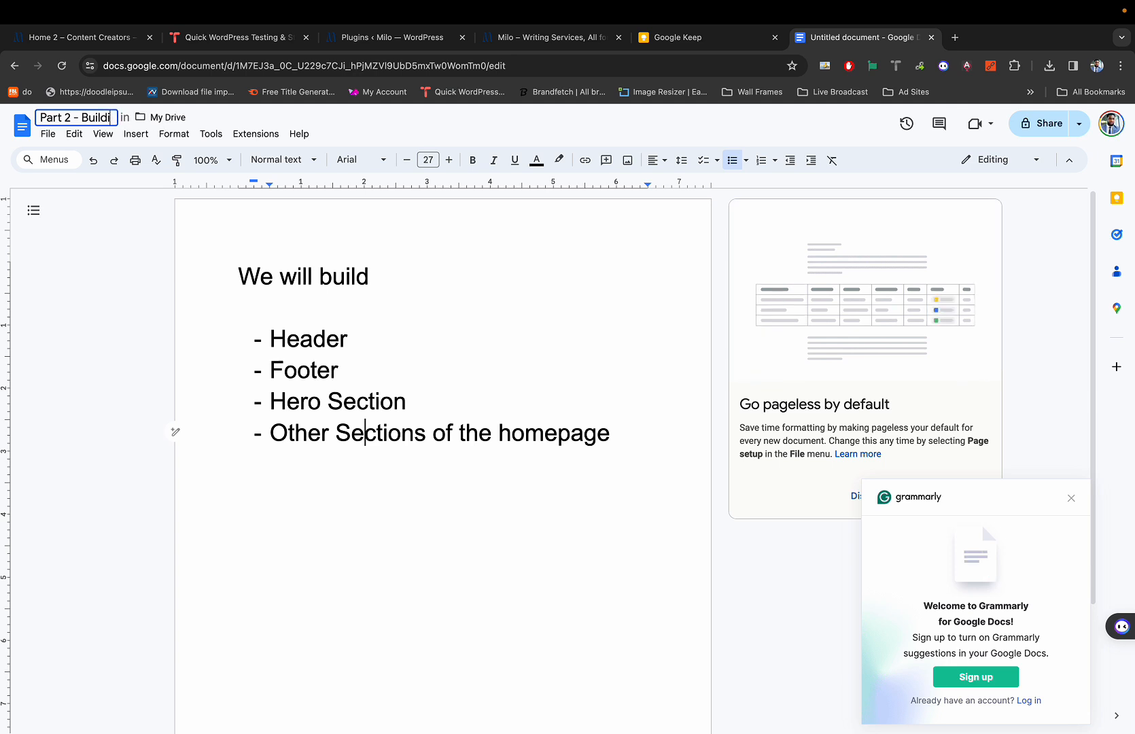
pyautogui.write('ng a Dynam')
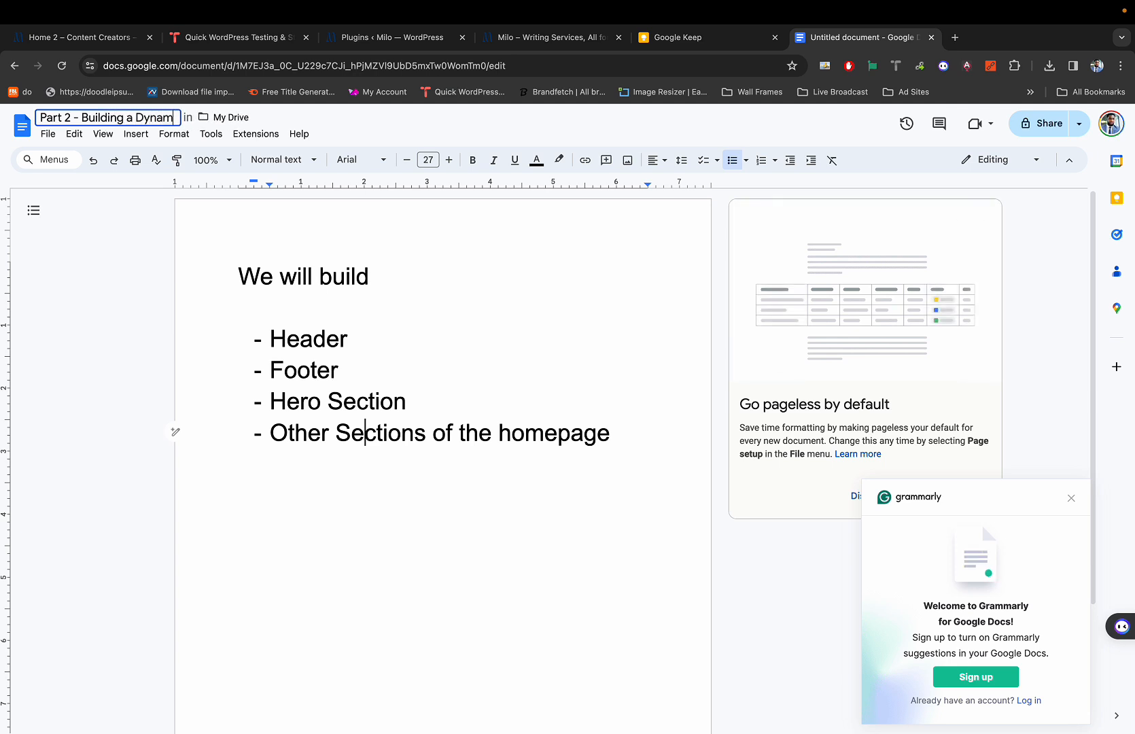
pyautogui.write('ic Website With Wo')
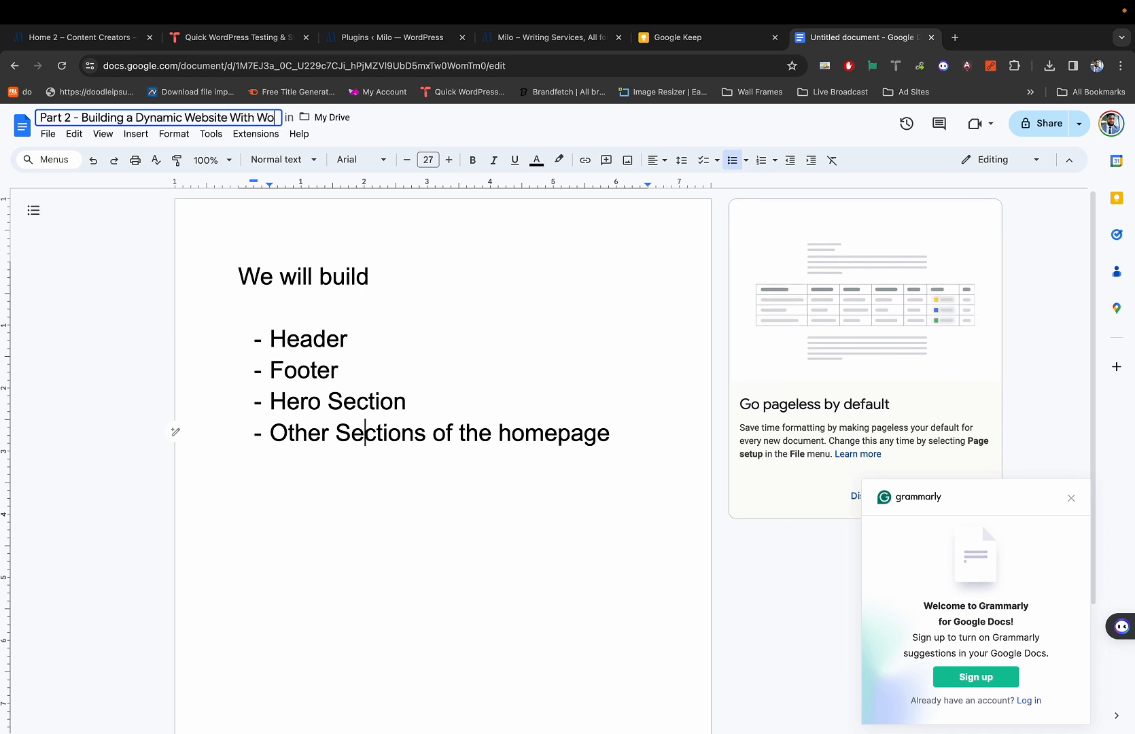
pyautogui.press('BackSpace')
pyautogui.write('P')
pyautogui.press('Return')
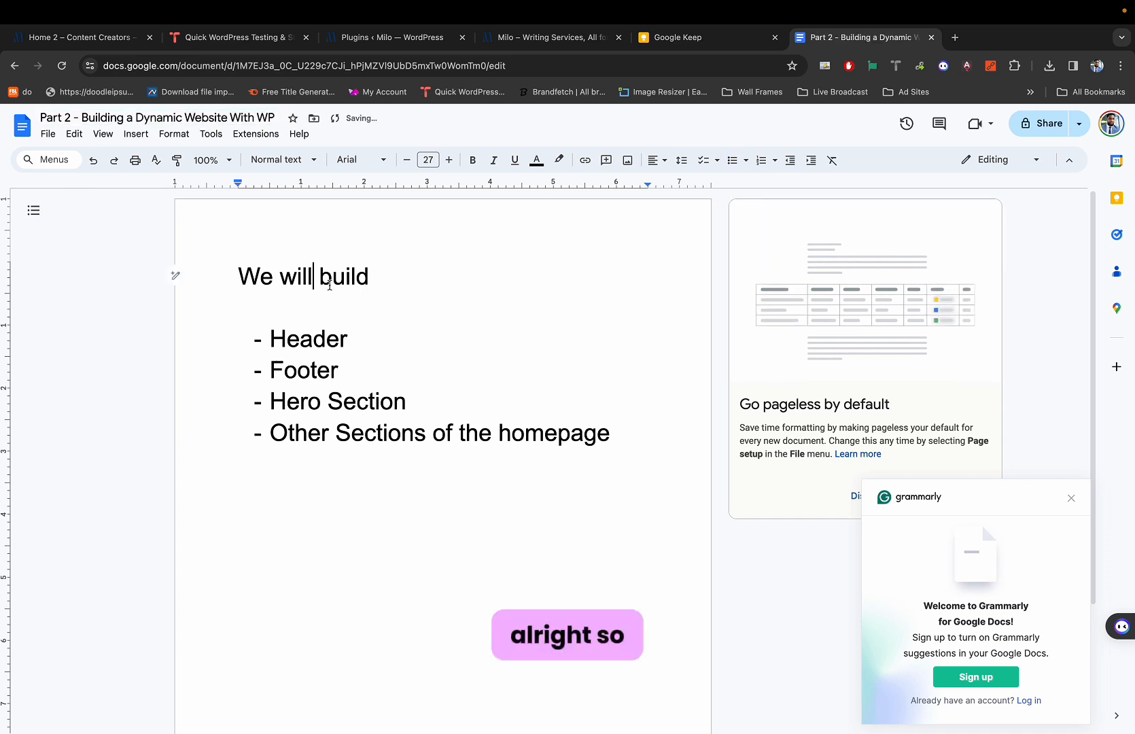
# End the 'We will build' line with a colon.
pyautogui.click(381, 280)
pyautogui.write(':')
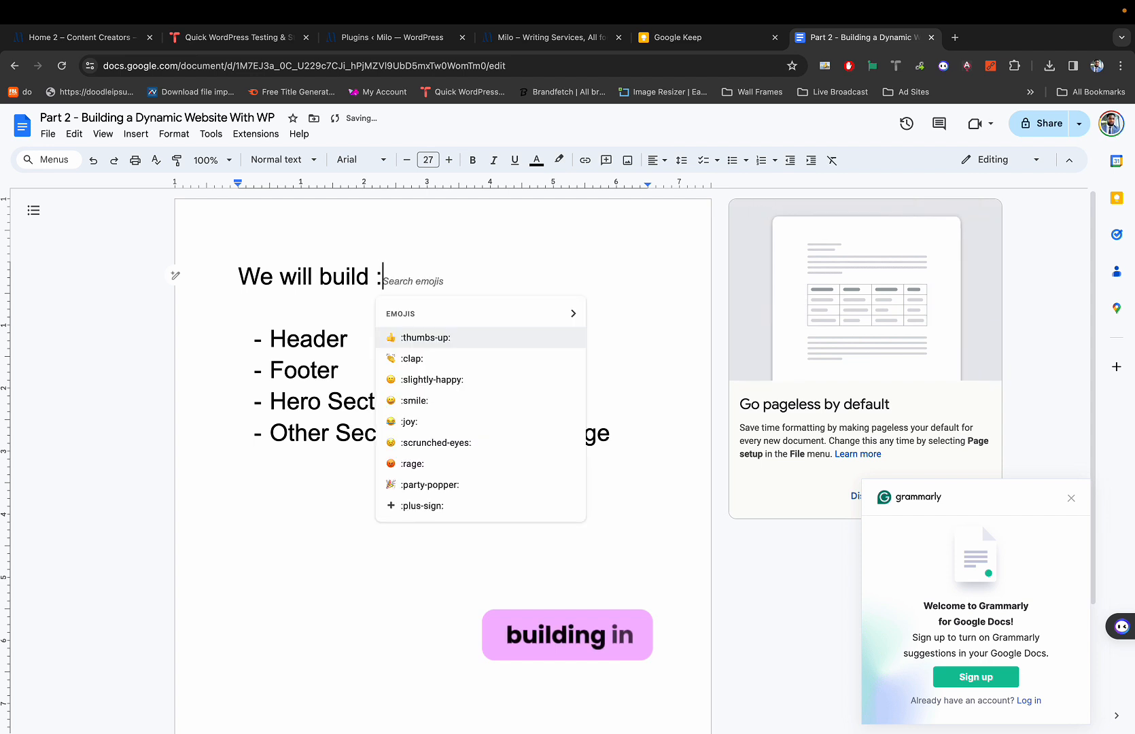
pyautogui.press('BackSpace')
pyautogui.press('BackSpace')
pyautogui.write(':')
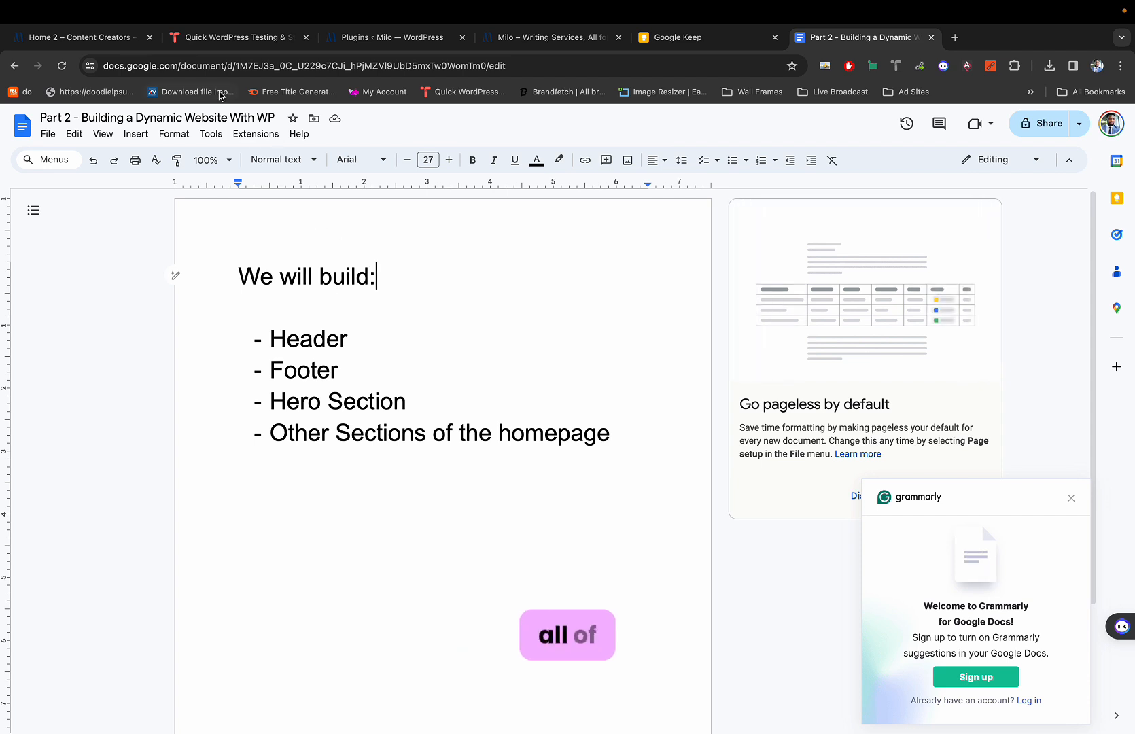
# Close the TasteWP testing tab and return to the Milo 'Home 2 – Content Creators' page.
pyautogui.click(88, 44)
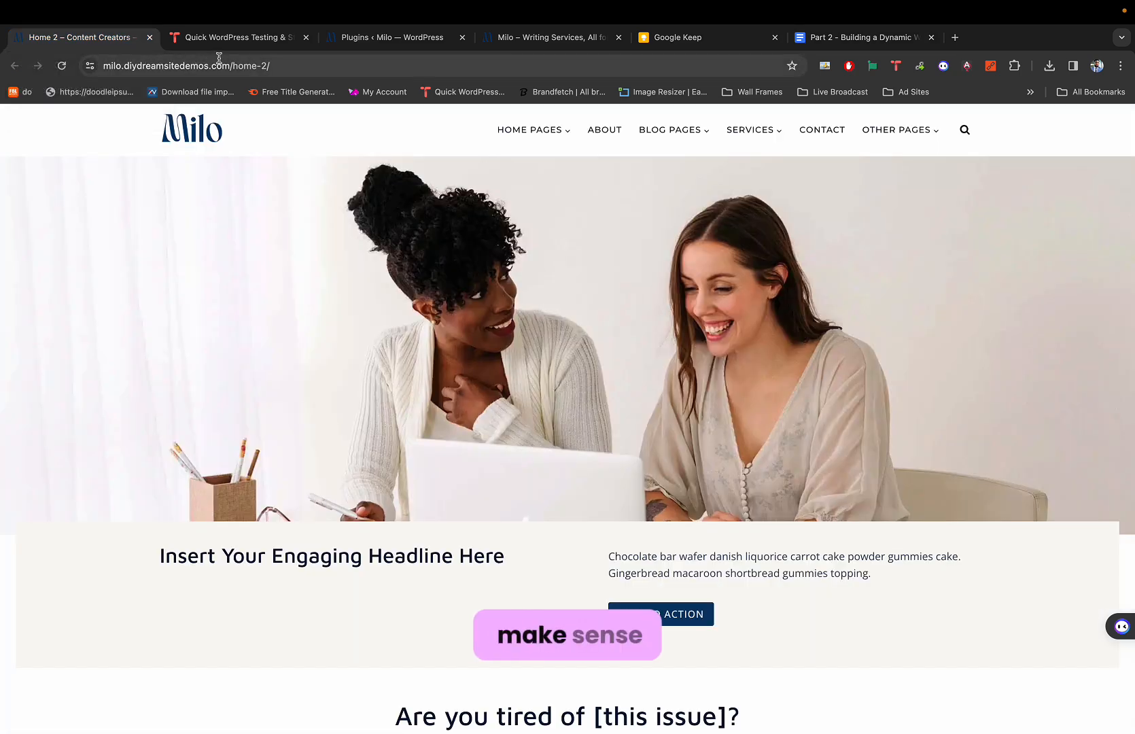
pyautogui.click(282, 43)
pyautogui.click(306, 38)
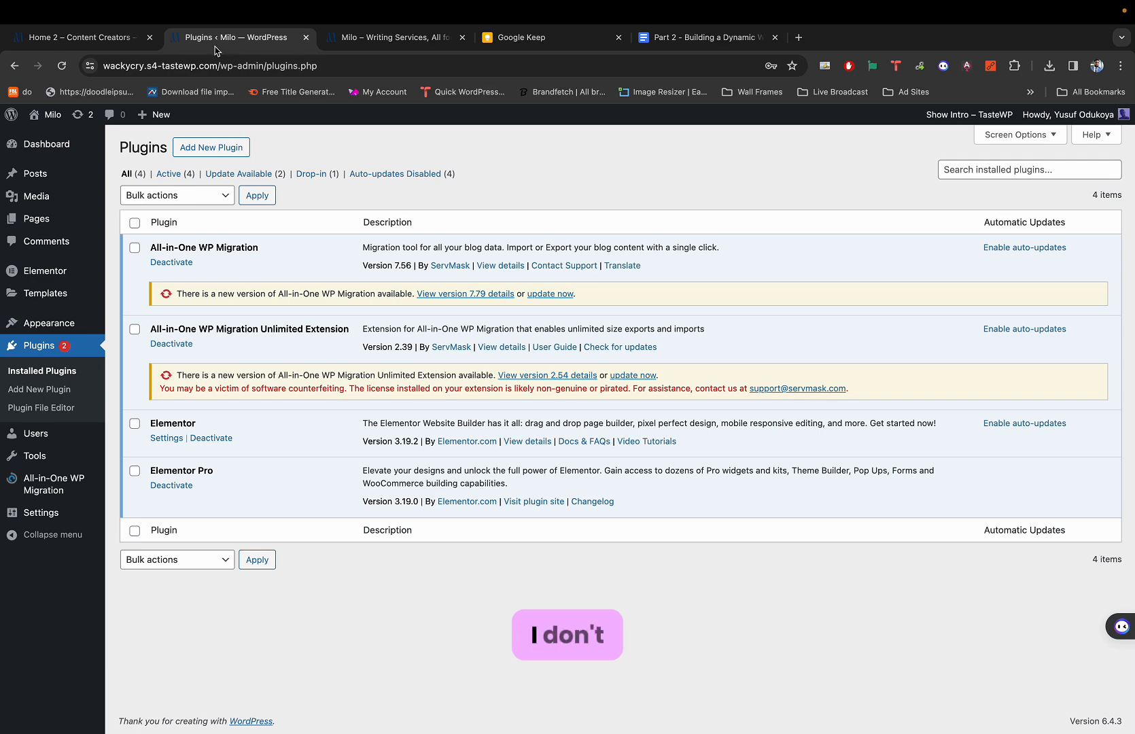
pyautogui.click(100, 39)
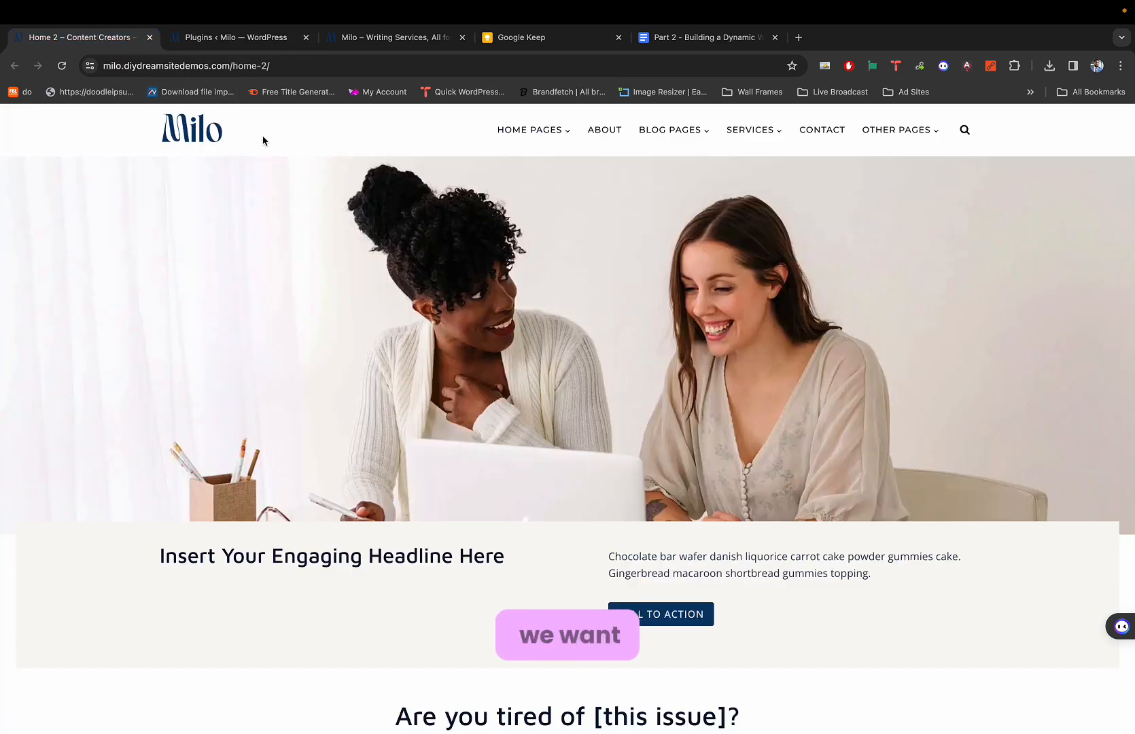
pyautogui.moveTo(546, 147)
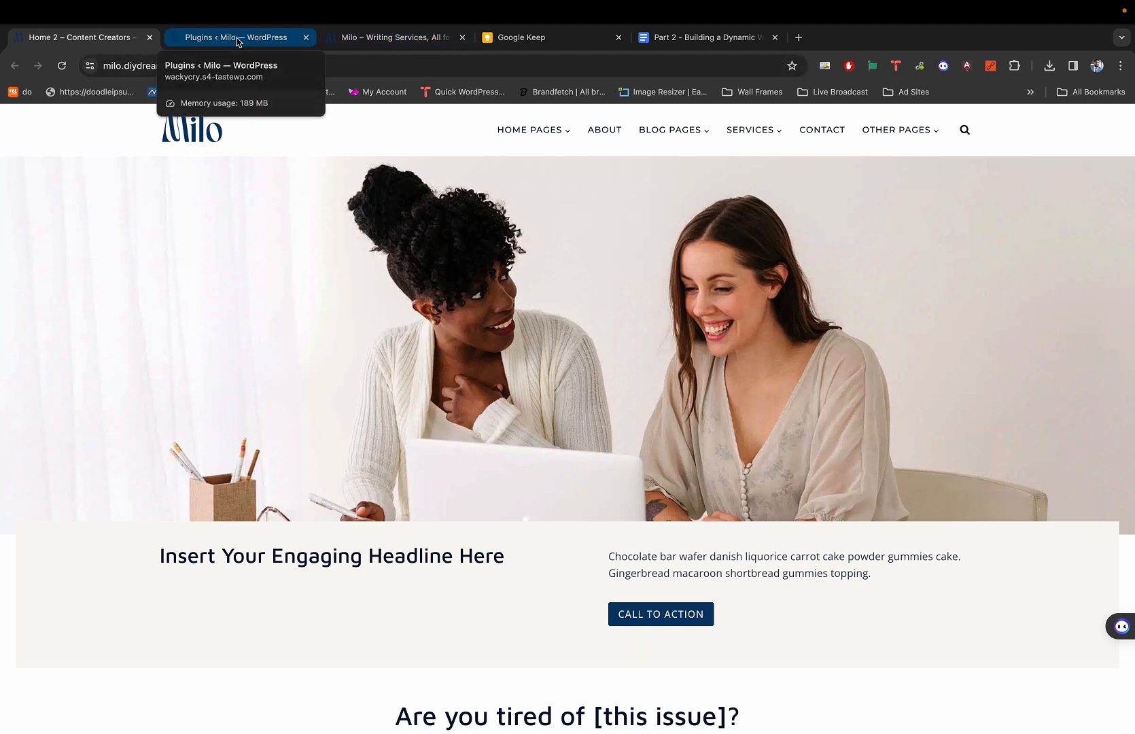
# Open gpldl.com in a new tab and go to the GPLDL sign-in page.
pyautogui.click(804, 38)
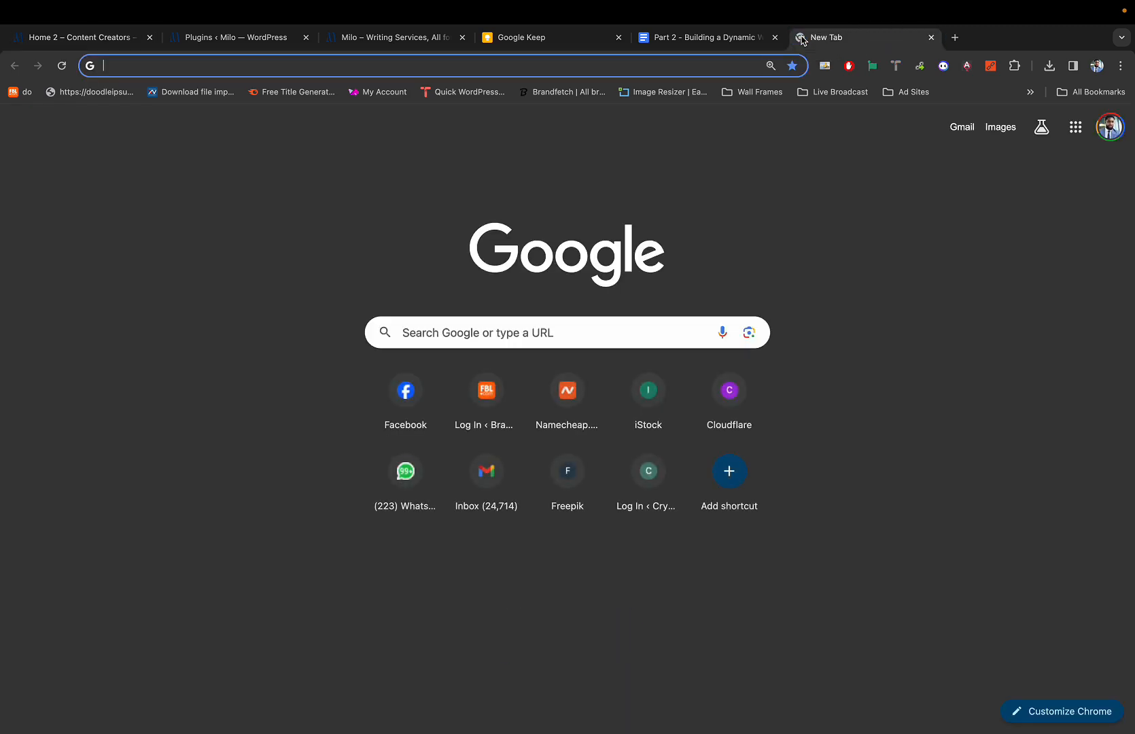
pyautogui.write('gpl')
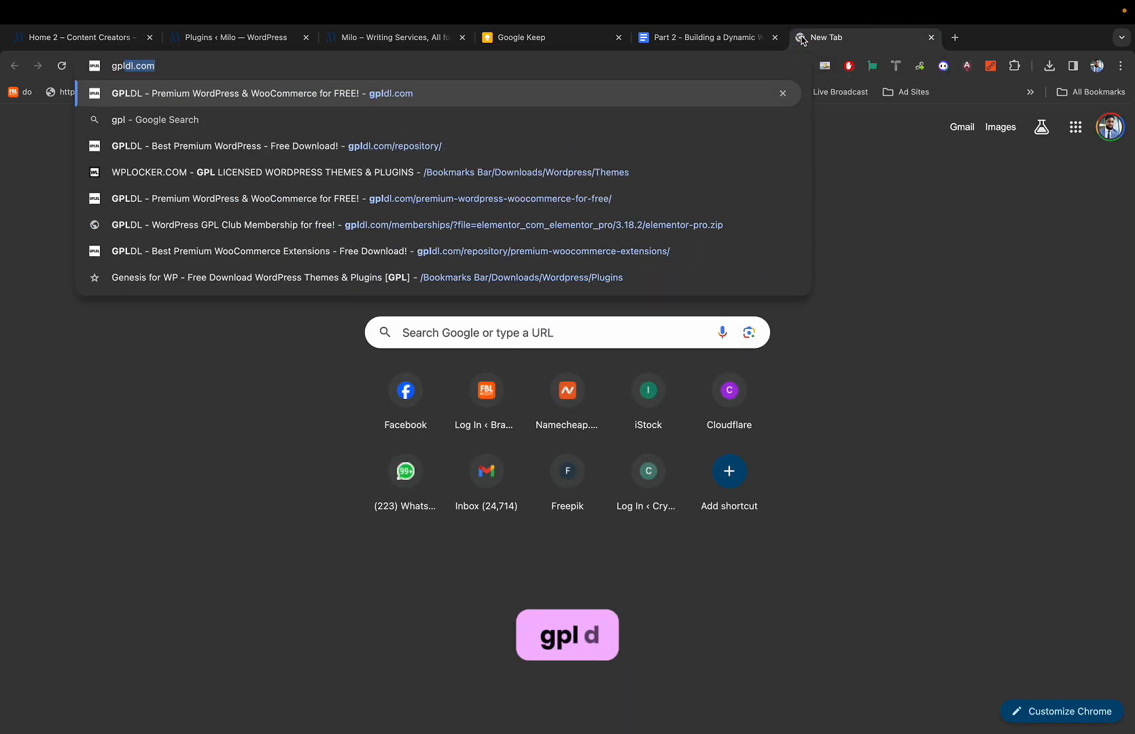
pyautogui.press('Return')
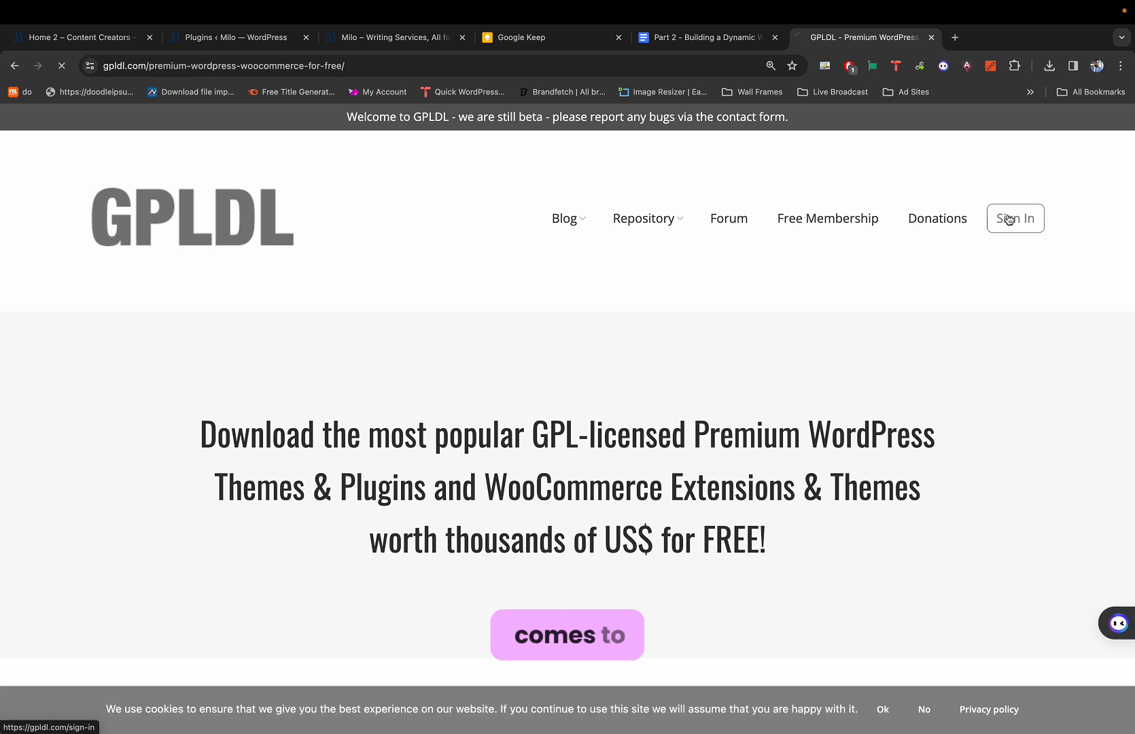
pyautogui.click(843, 227)
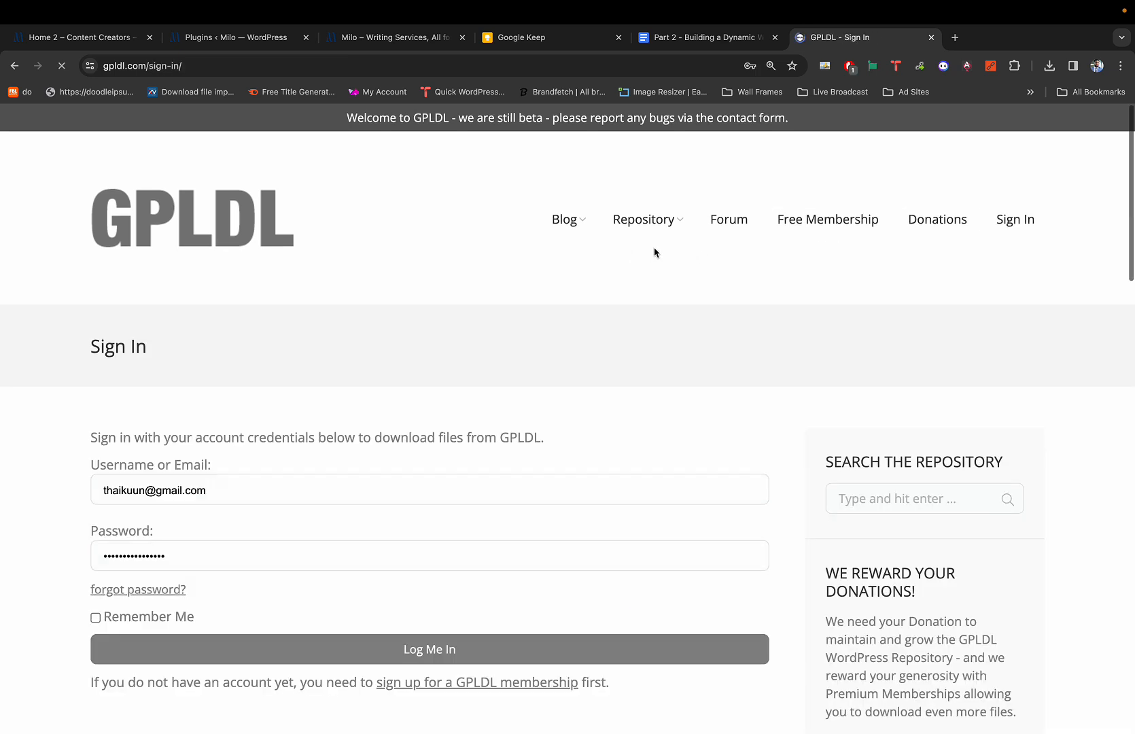
pyautogui.scroll(-3, 523, 368)
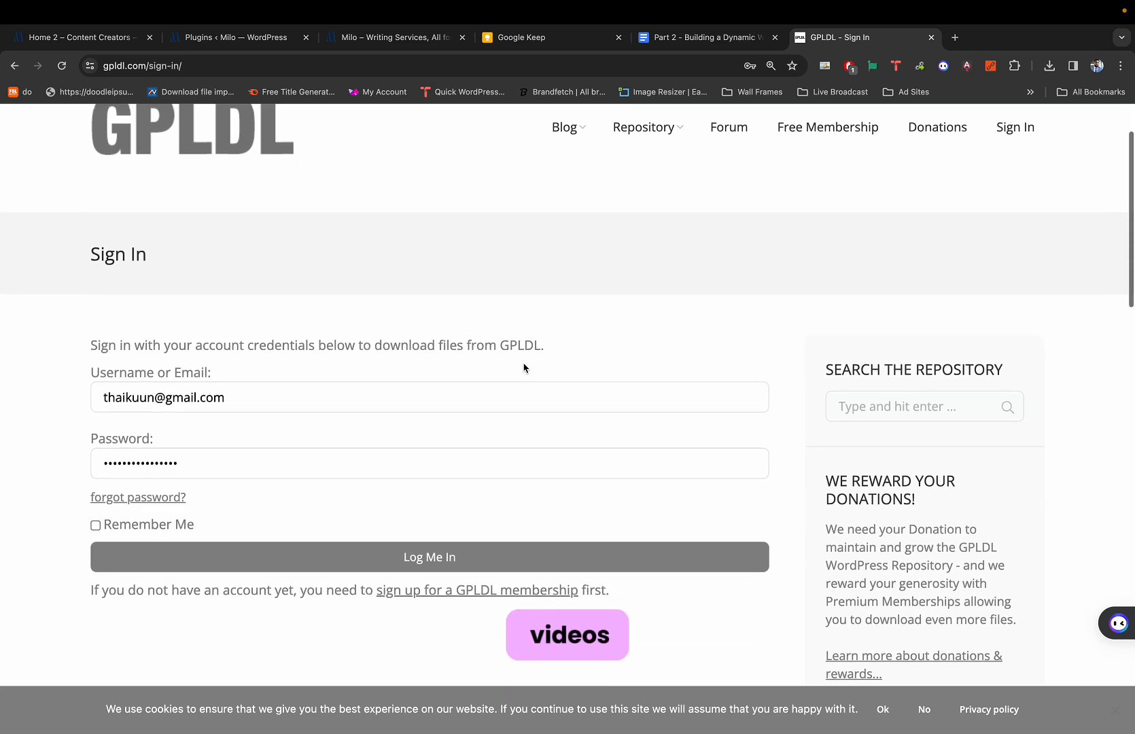
pyautogui.scroll(-1, 523, 368)
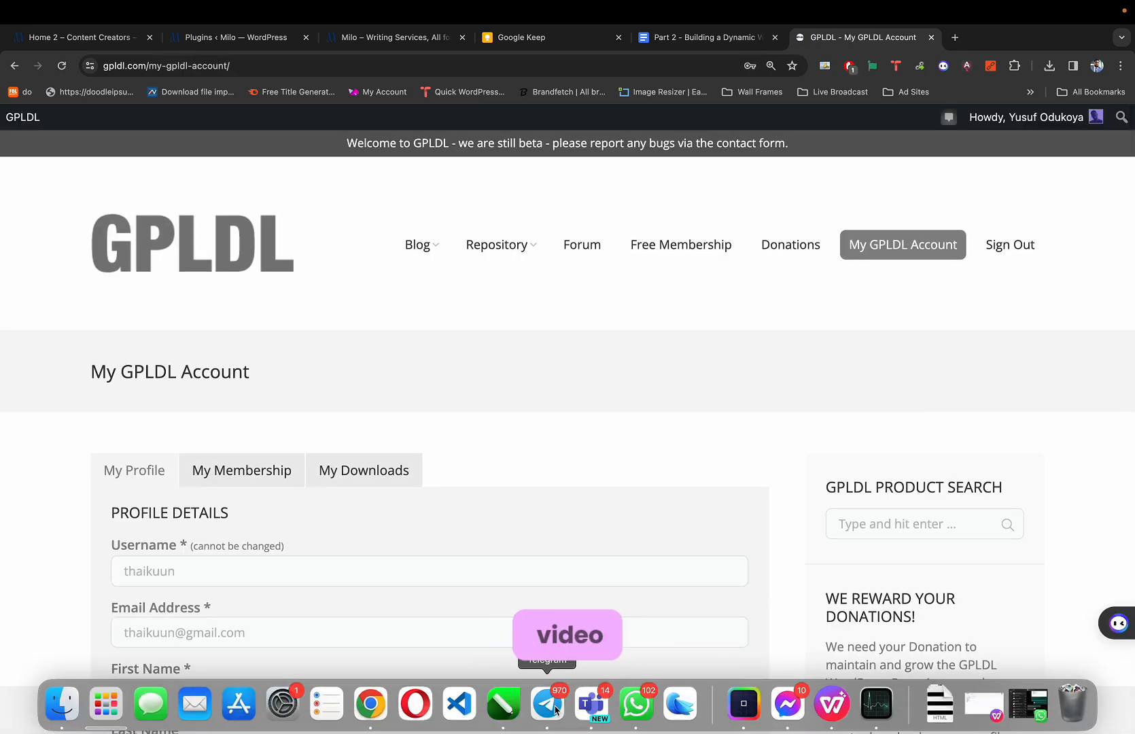
pyautogui.click(547, 703)
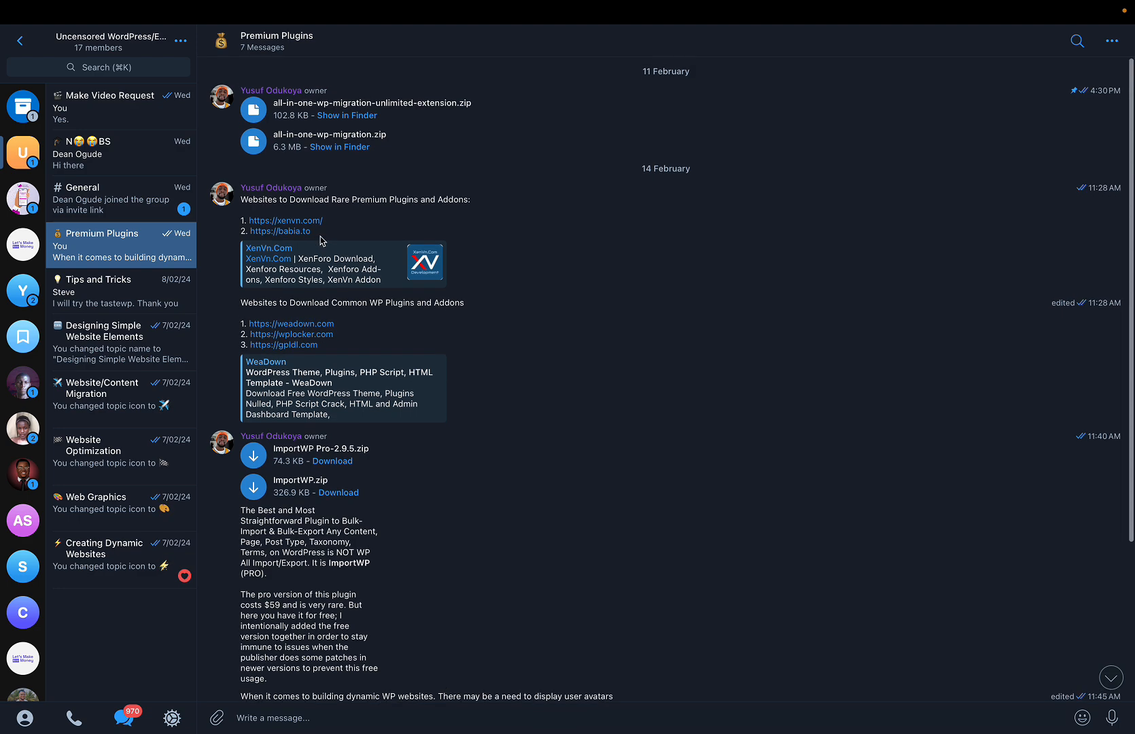
# Open the Tips and Tricks topic and preview the tutorial video and its poster's profile.
pyautogui.scroll(-1, 271, 204)
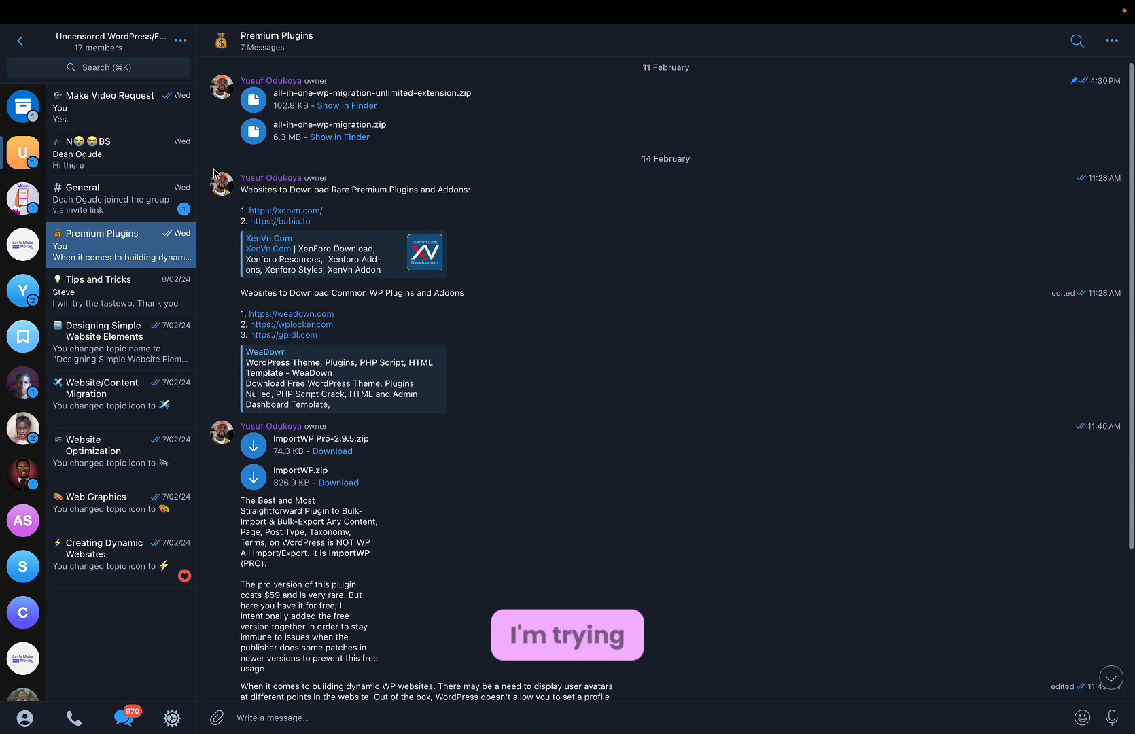
pyautogui.click(123, 299)
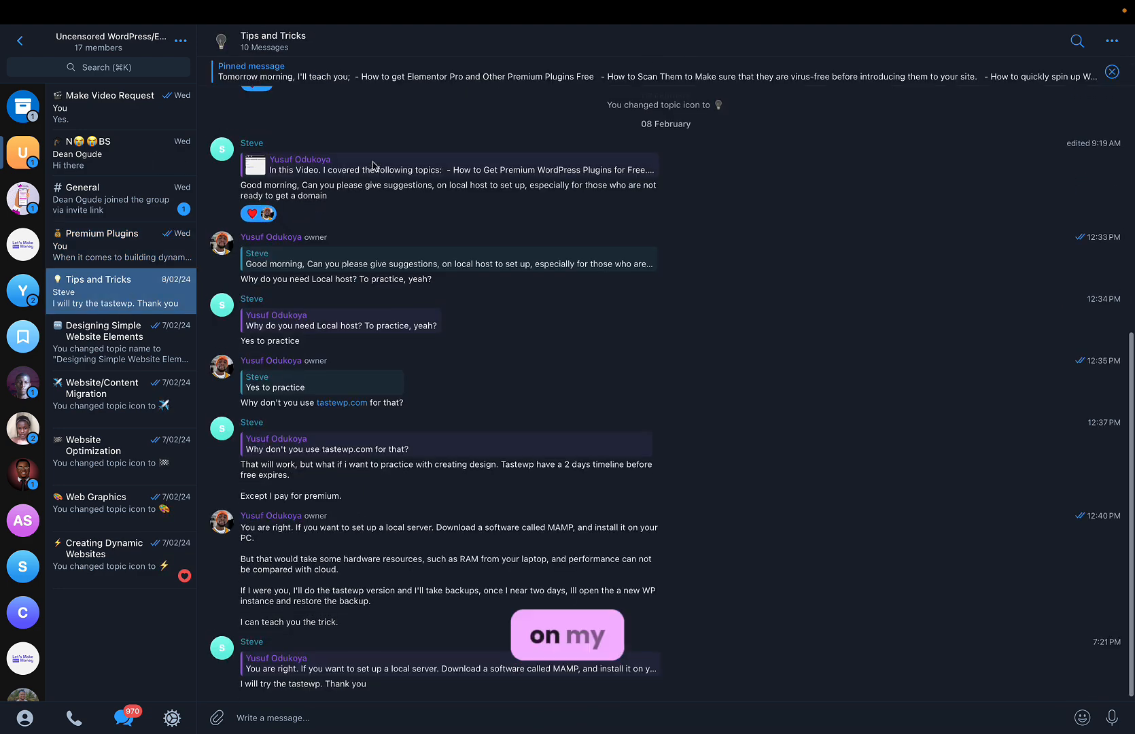
pyautogui.scroll(6, 372, 162)
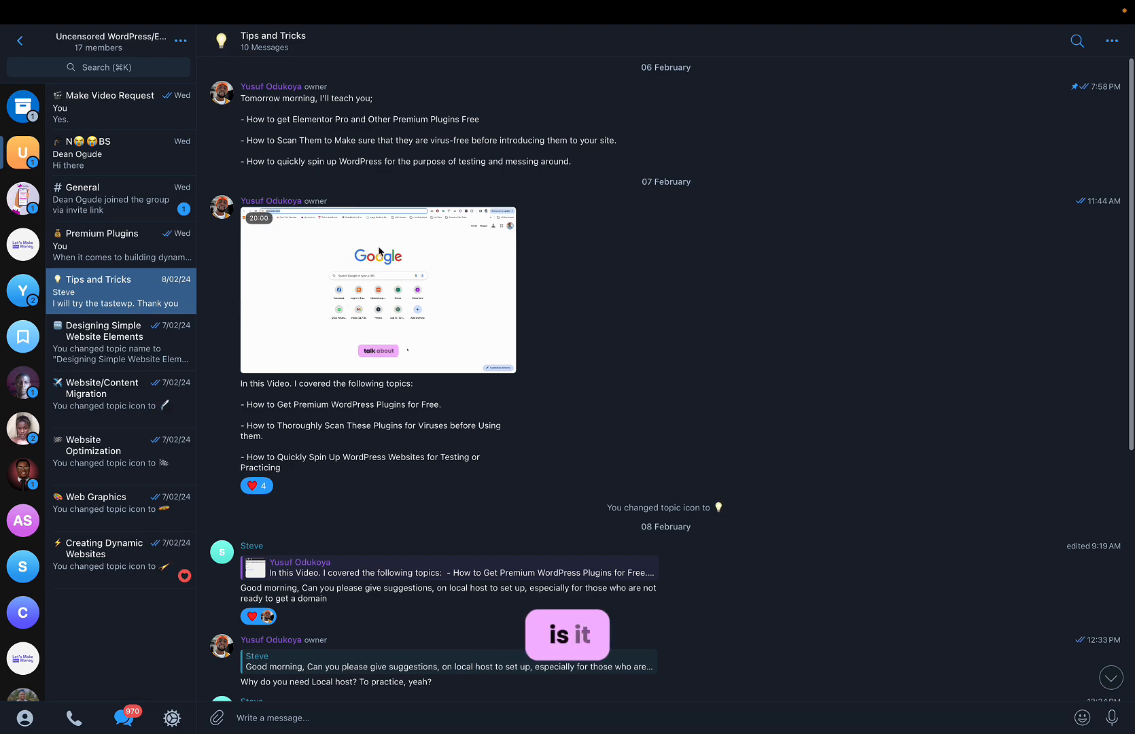
pyautogui.click(440, 277)
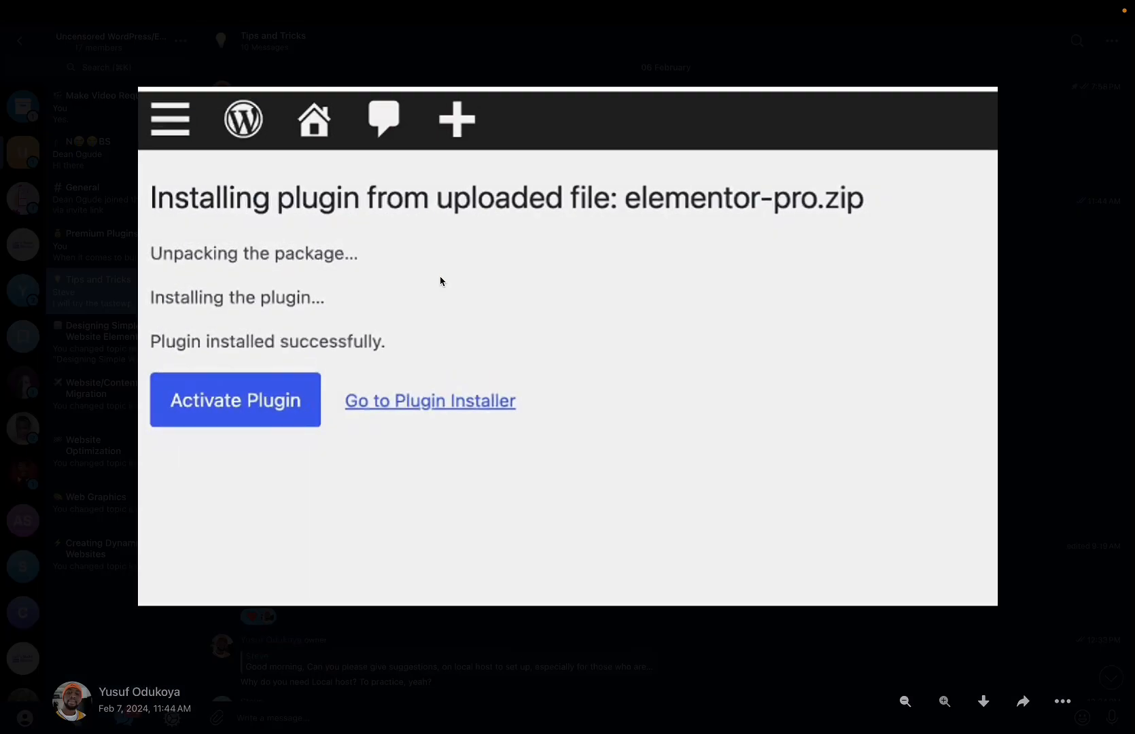
pyautogui.press('Escape')
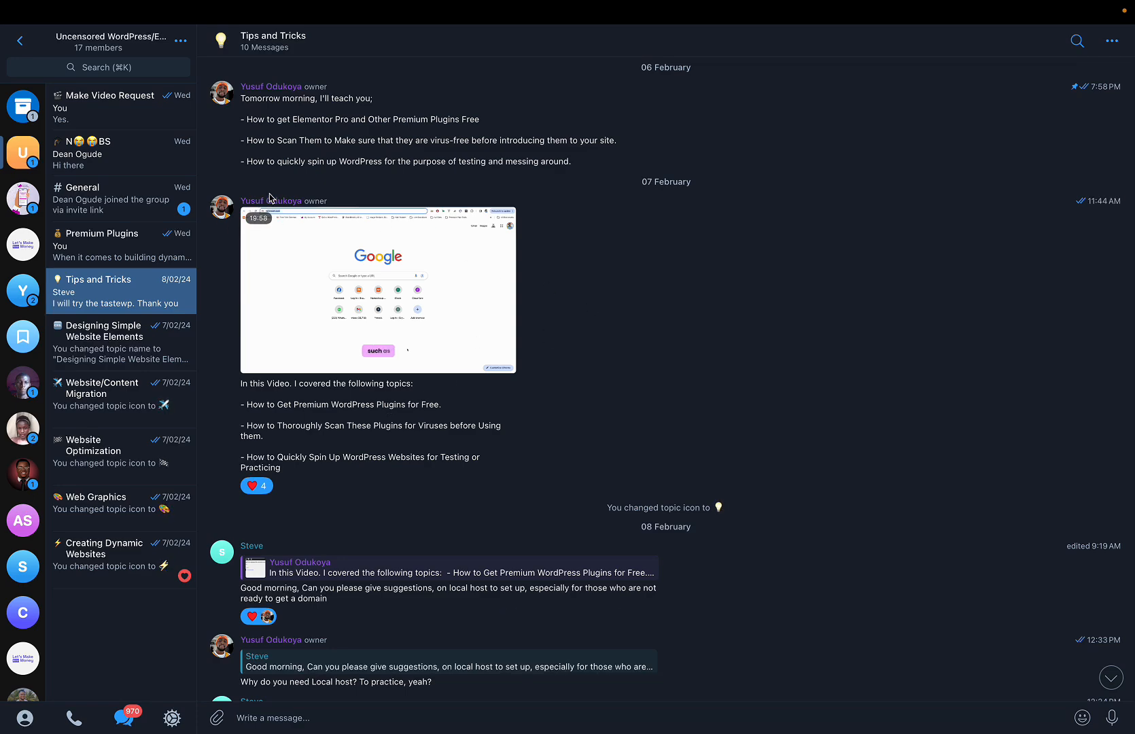
pyautogui.click(269, 199)
pyautogui.press('Escape')
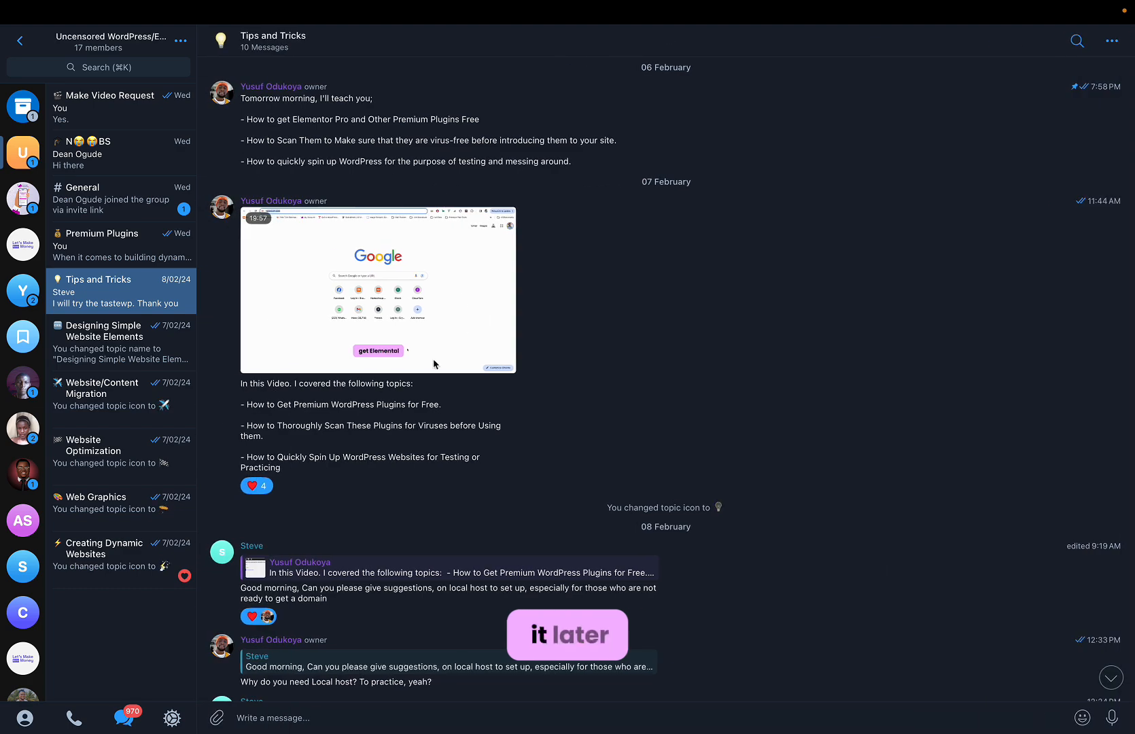
# Forward the tutorial video post to the Premium Plugins topic and send it.
pyautogui.rightClick(377, 395)
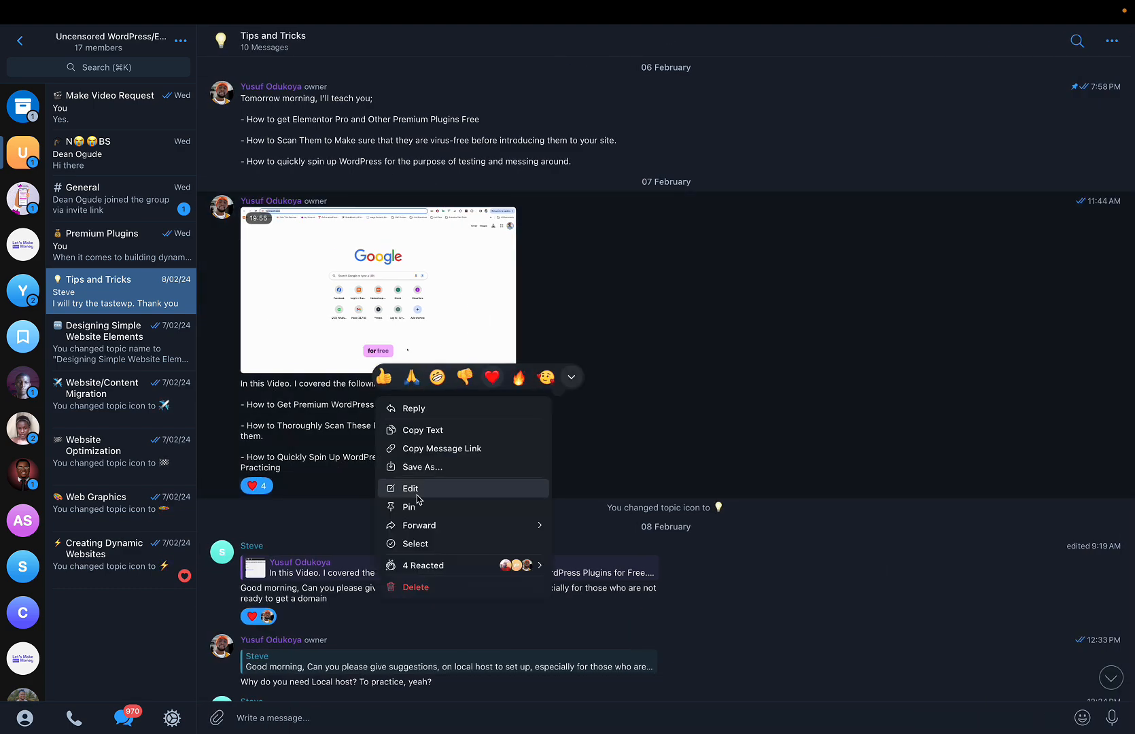
pyautogui.moveTo(420, 535)
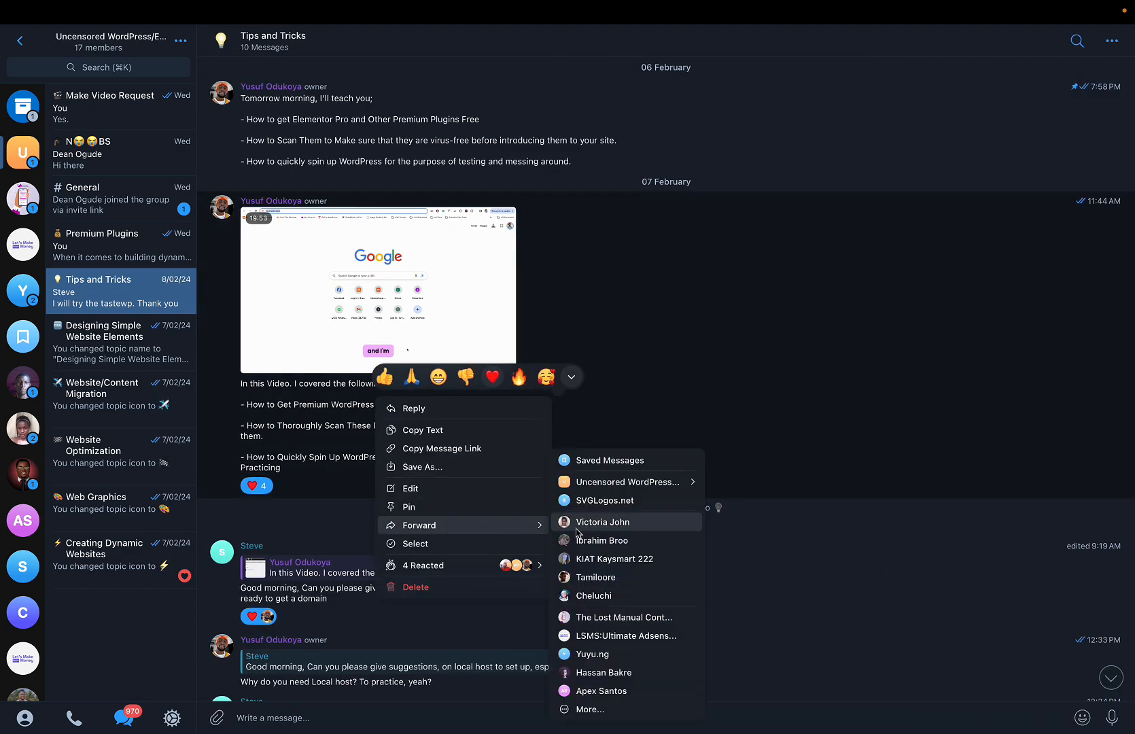
pyautogui.moveTo(672, 484)
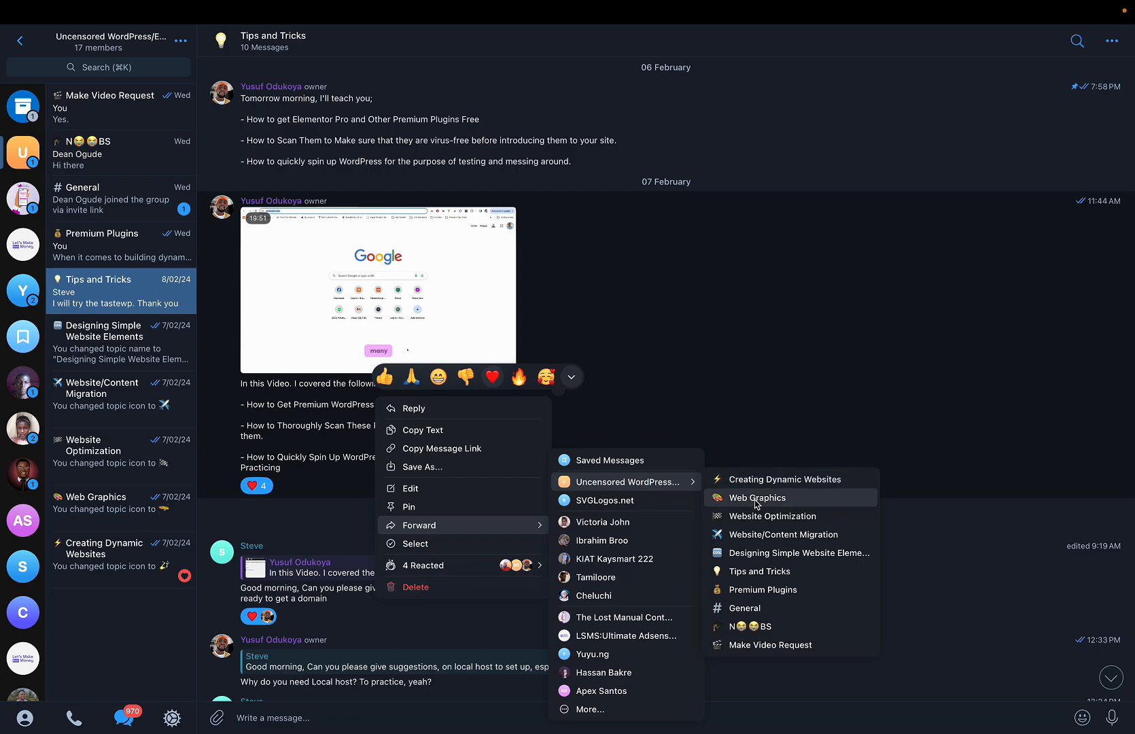
pyautogui.click(761, 598)
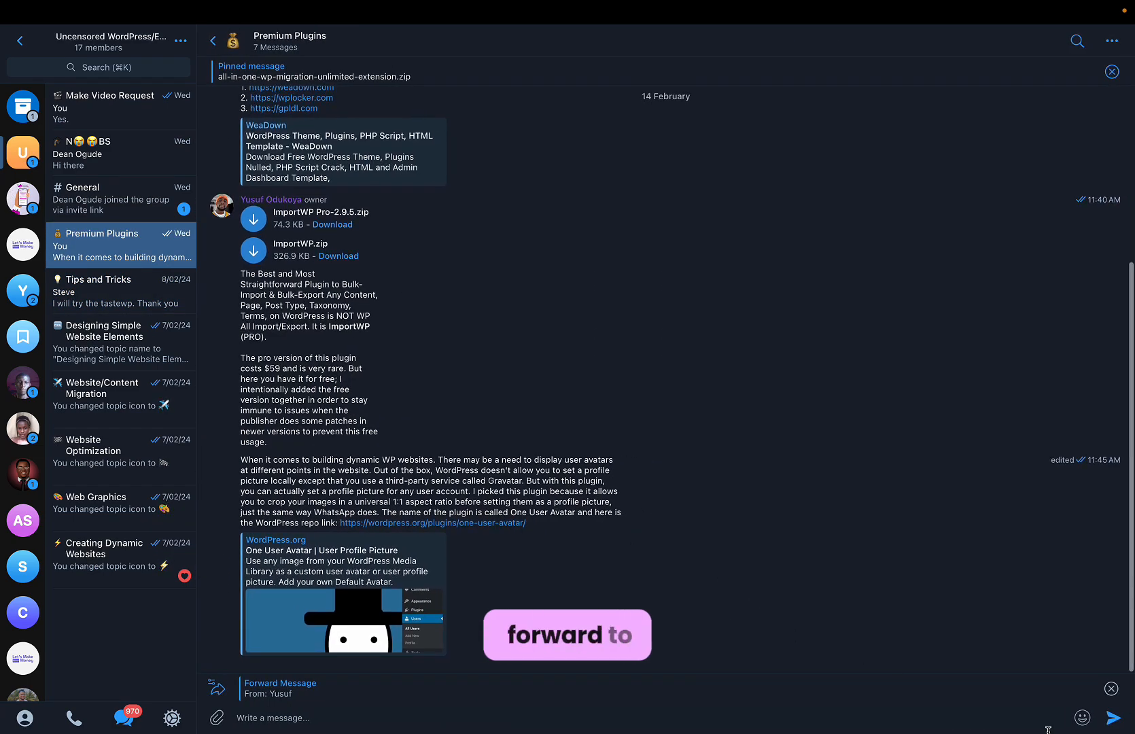
pyautogui.click(1112, 720)
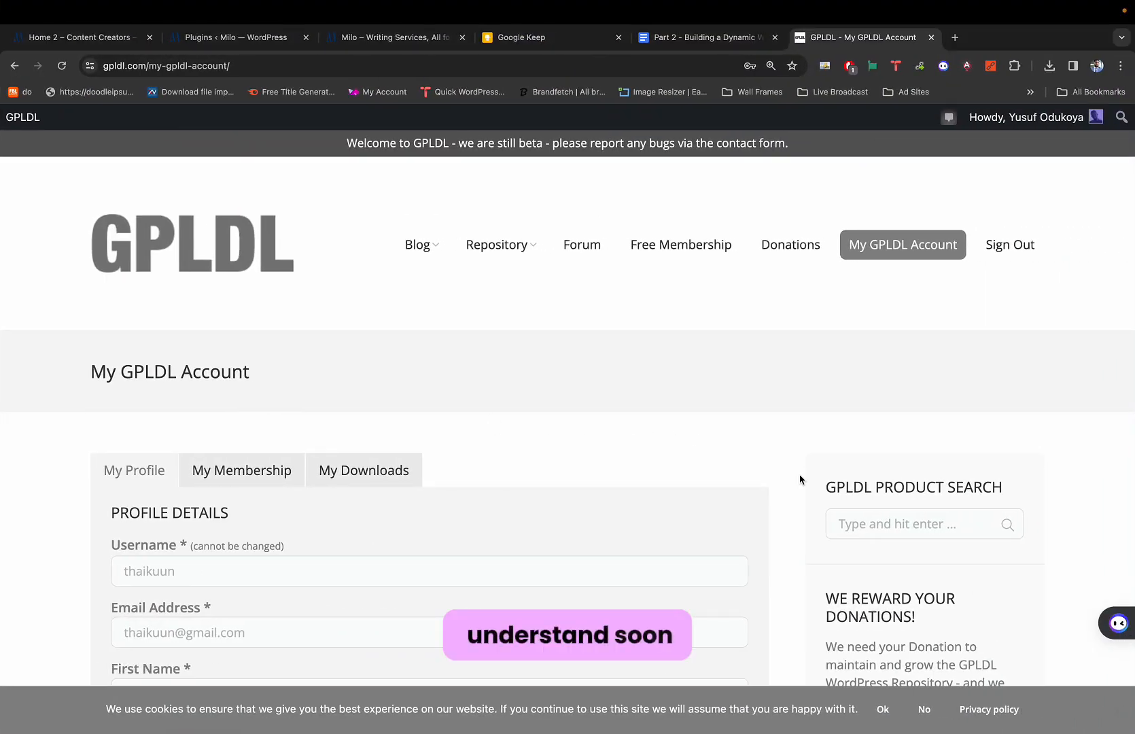
# Search GPLDL for JetMenu and download the JetMenu Elementor plugin.
pyautogui.click(902, 524)
pyautogui.write('Je')
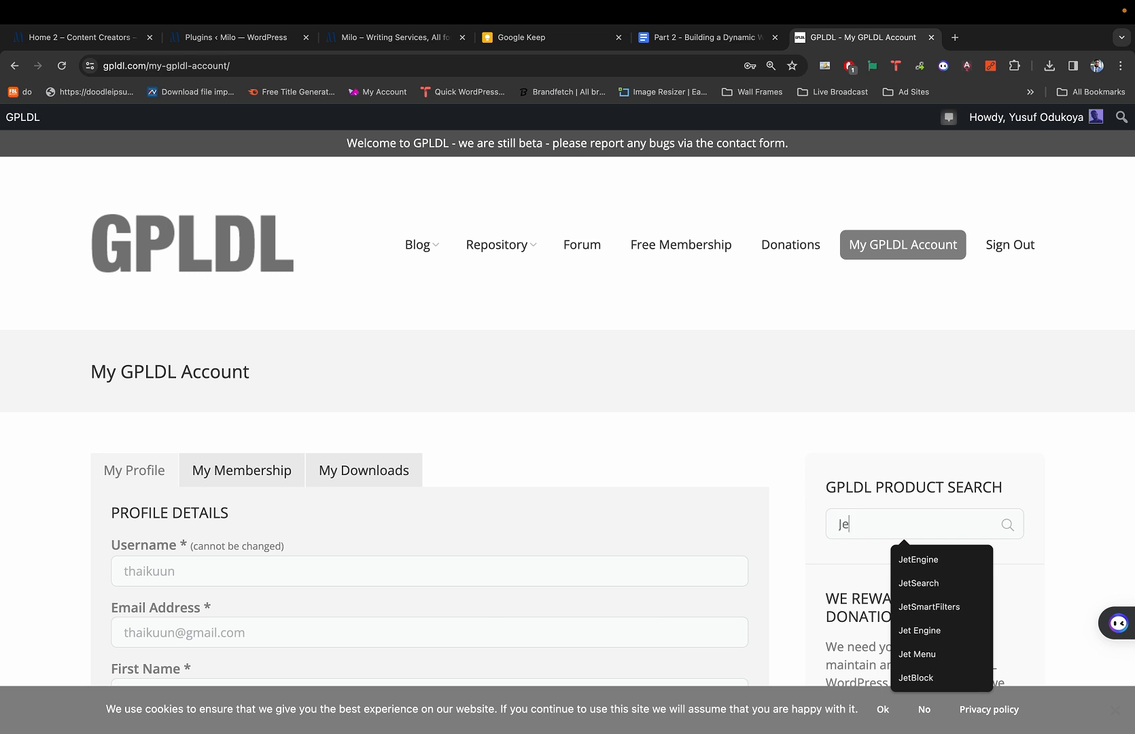
pyautogui.write('t')
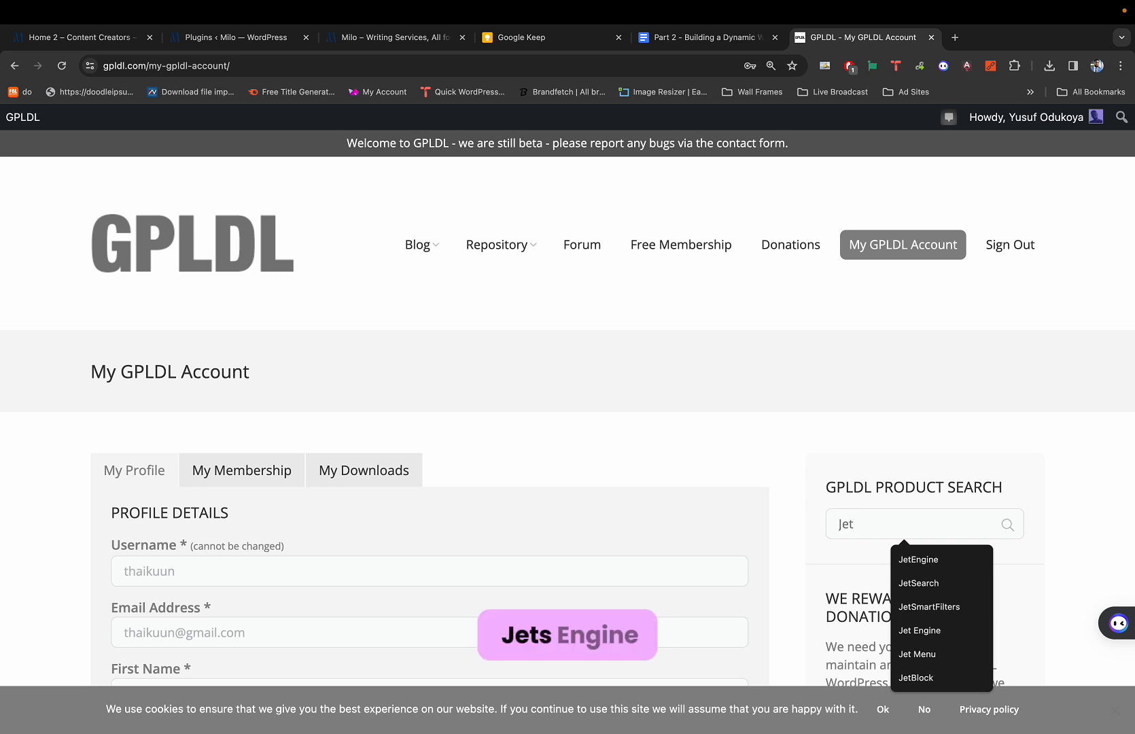
pyautogui.write('Eng')
pyautogui.press('BackSpace')
pyautogui.press('BackSpace')
pyautogui.press('BackSpace')
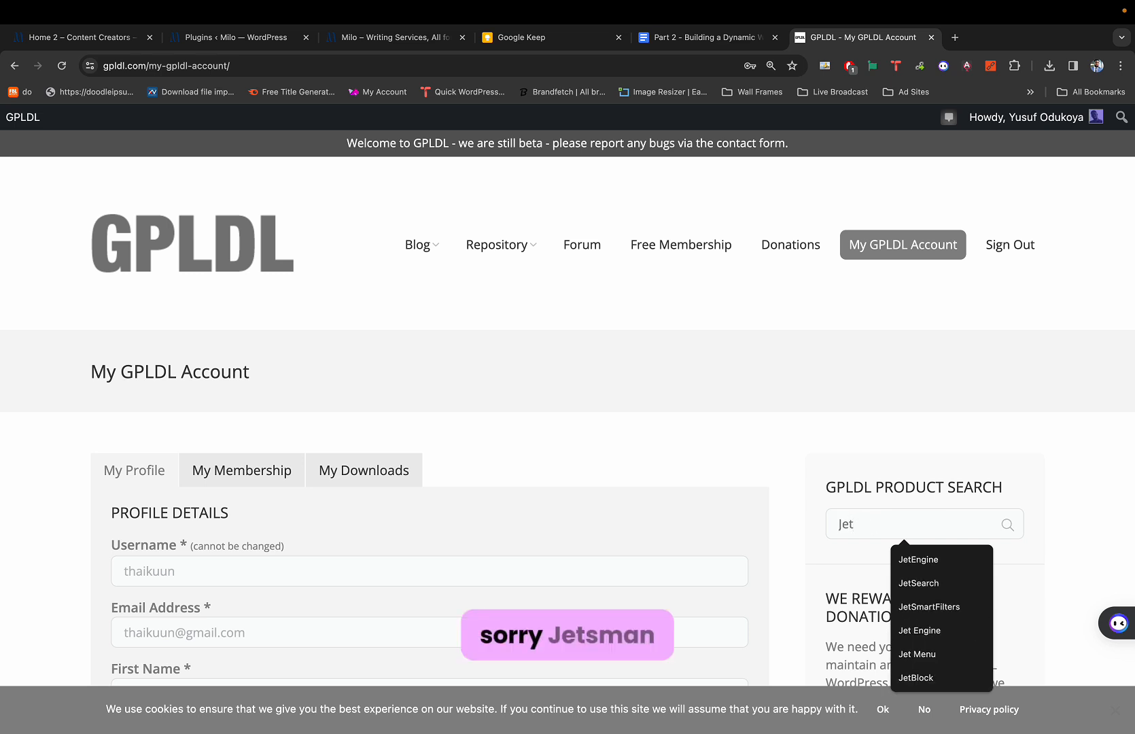
pyautogui.write('Menu')
pyautogui.press('Return')
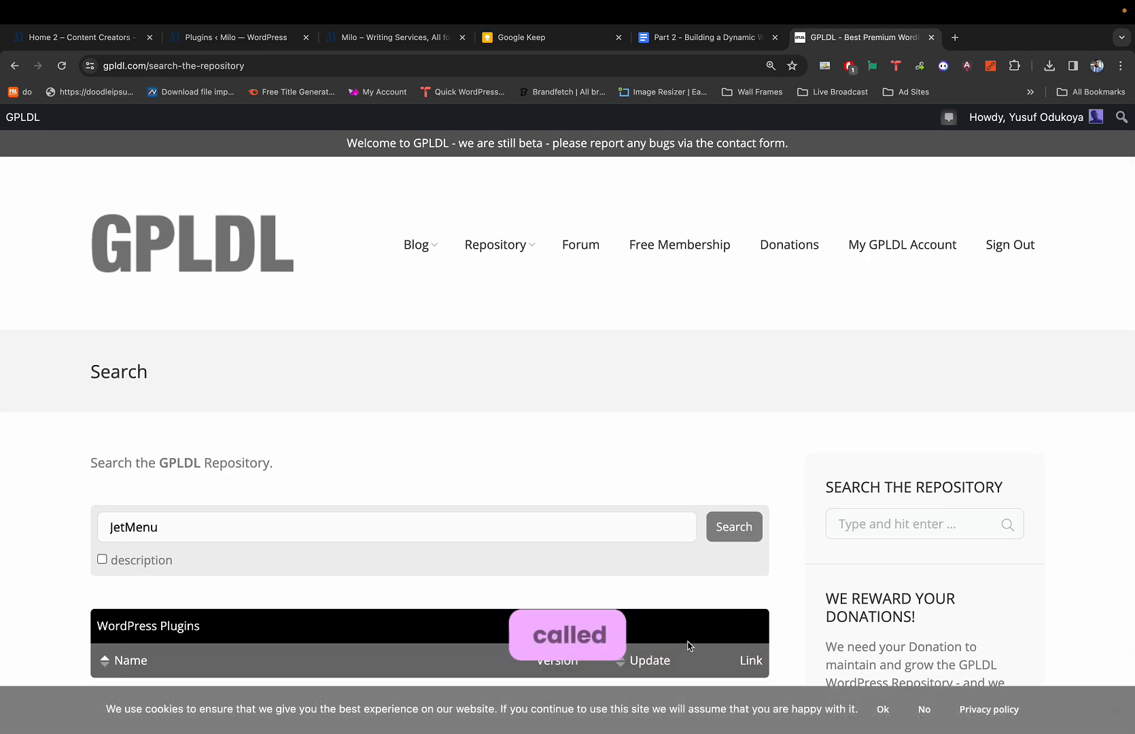
pyautogui.scroll(-2, 699, 572)
pyautogui.scroll(-5, 699, 572)
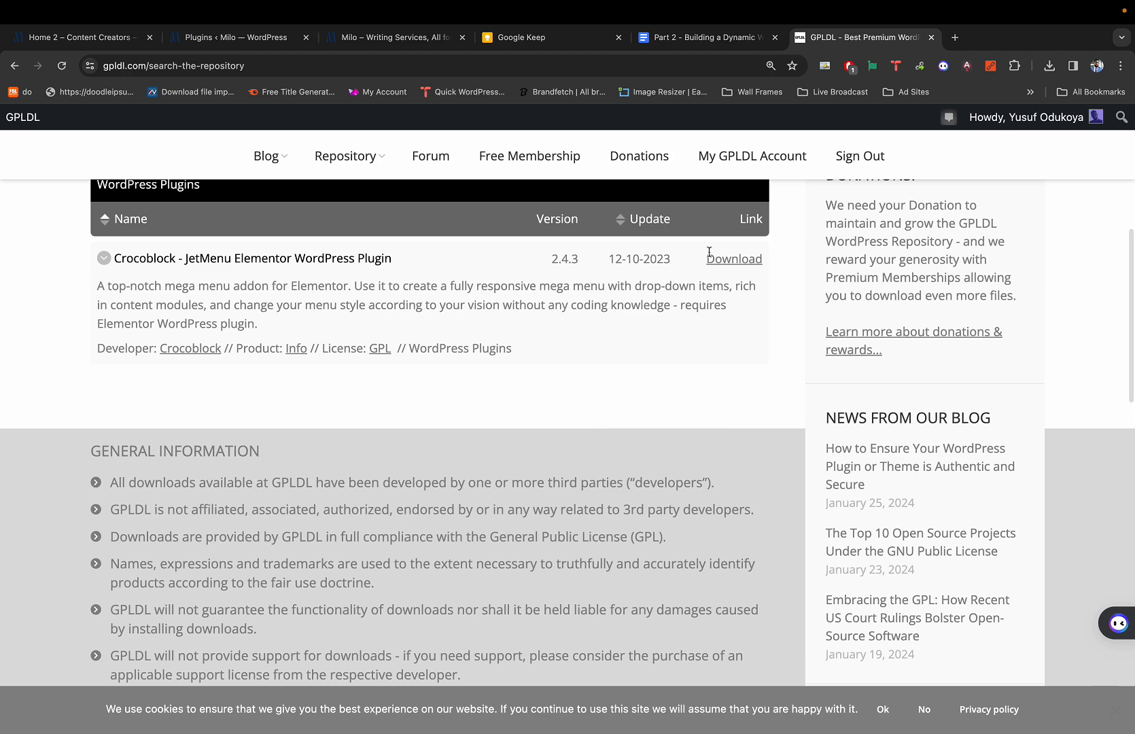
pyautogui.click(737, 261)
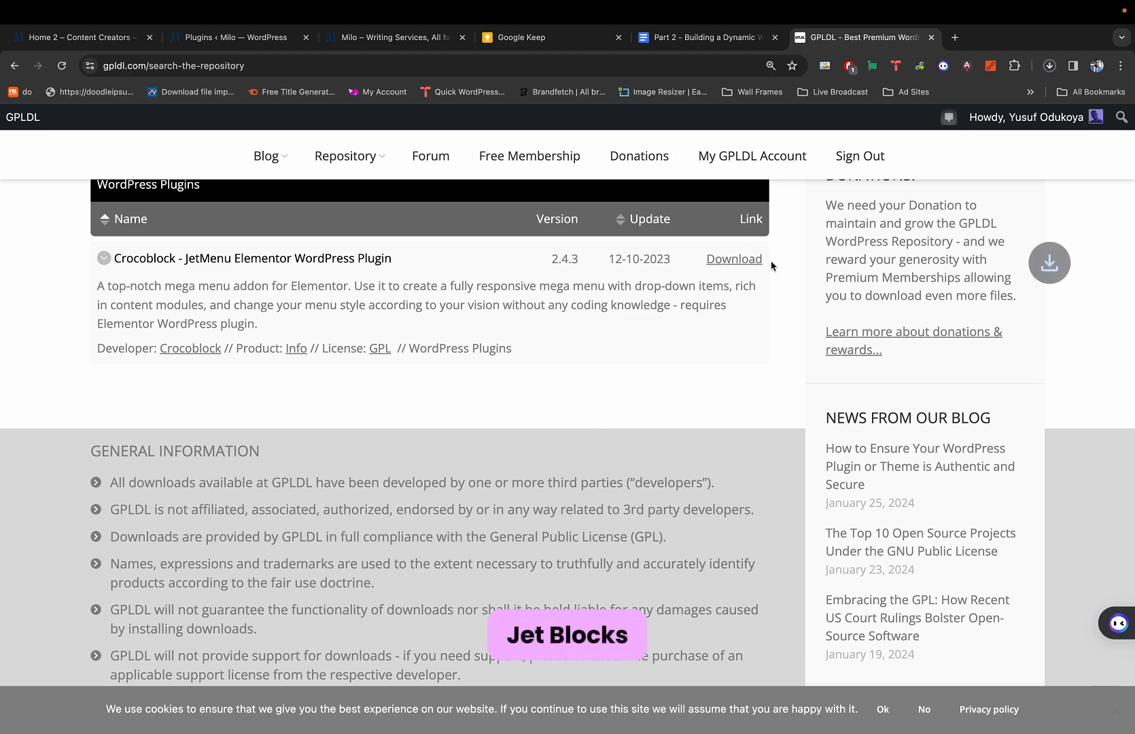
# Search for JetBlocks and download JetBlocks for Elementor.
pyautogui.scroll(5, 779, 242)
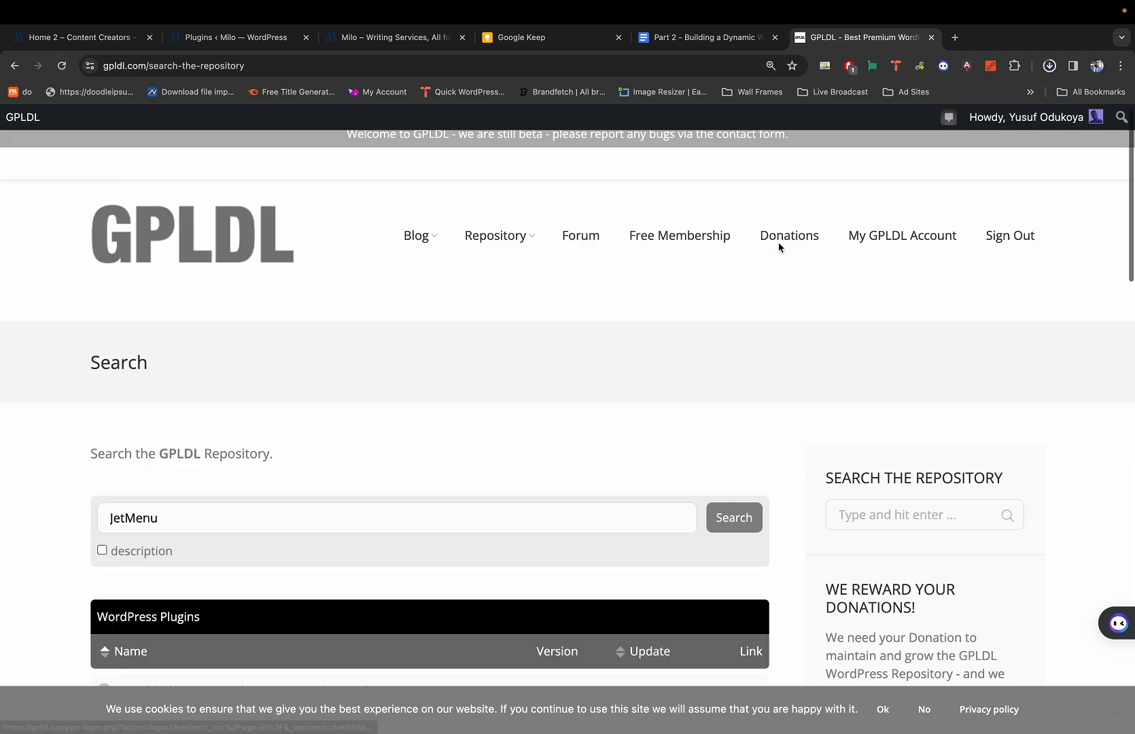
pyautogui.click(892, 516)
pyautogui.write('Jey')
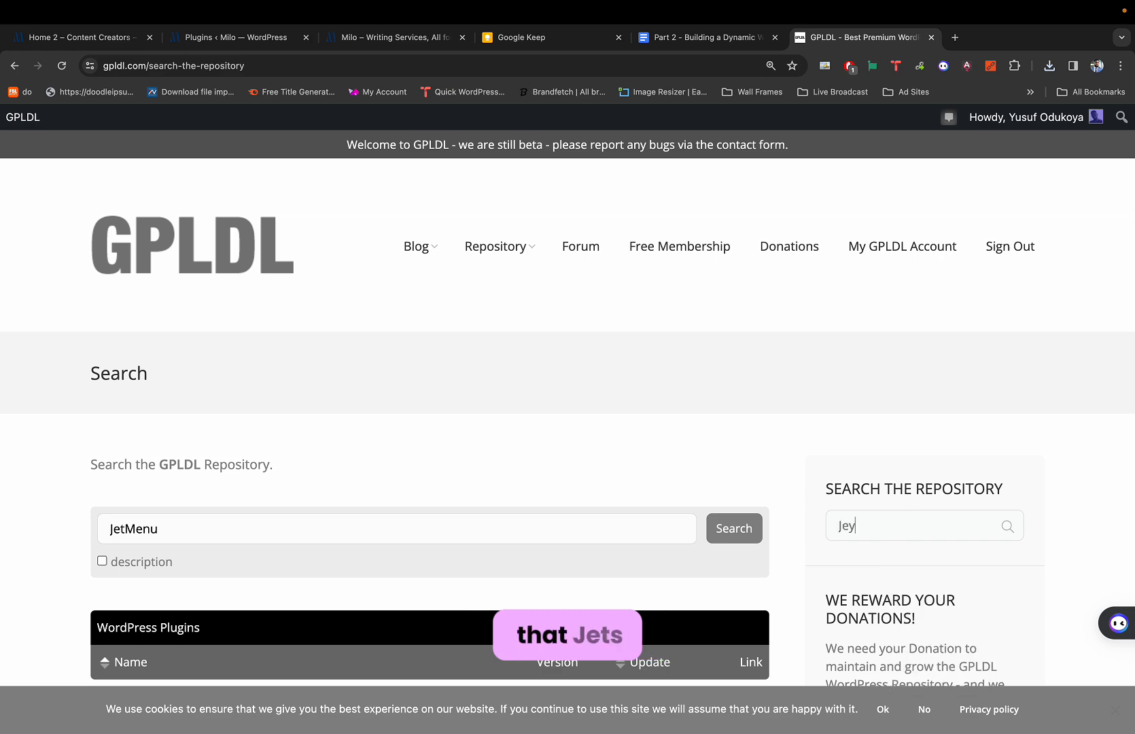
pyautogui.press('BackSpace')
pyautogui.write('tBlocks')
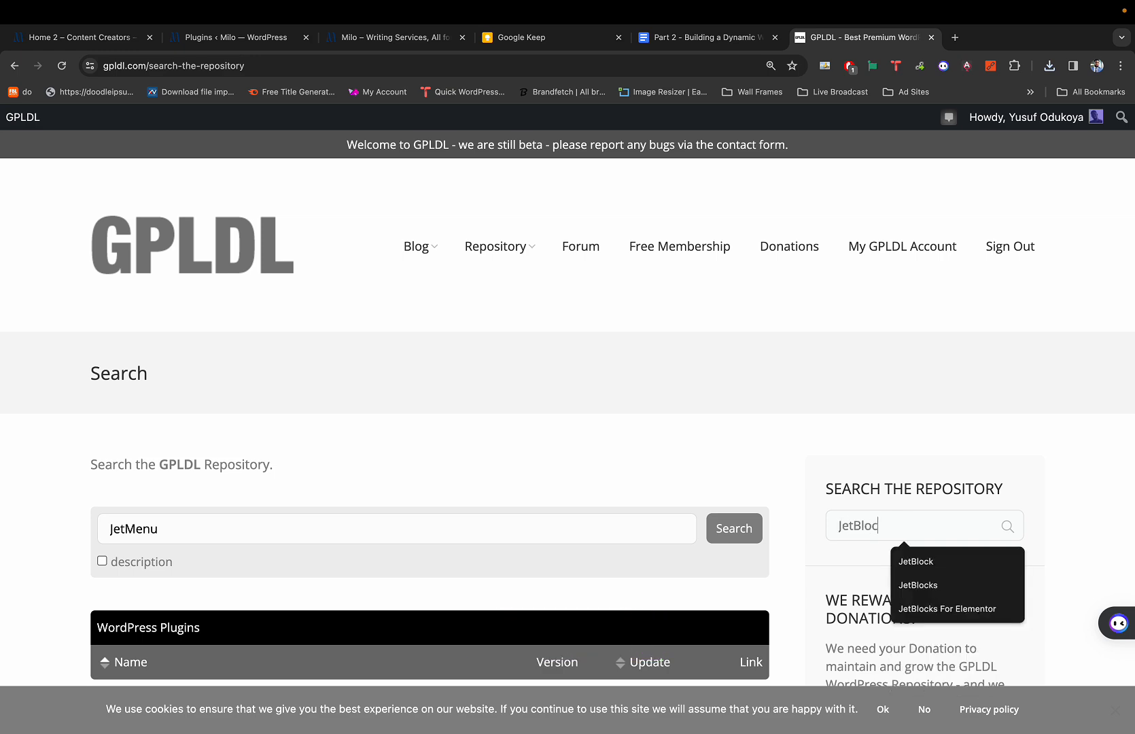
pyautogui.press('Return')
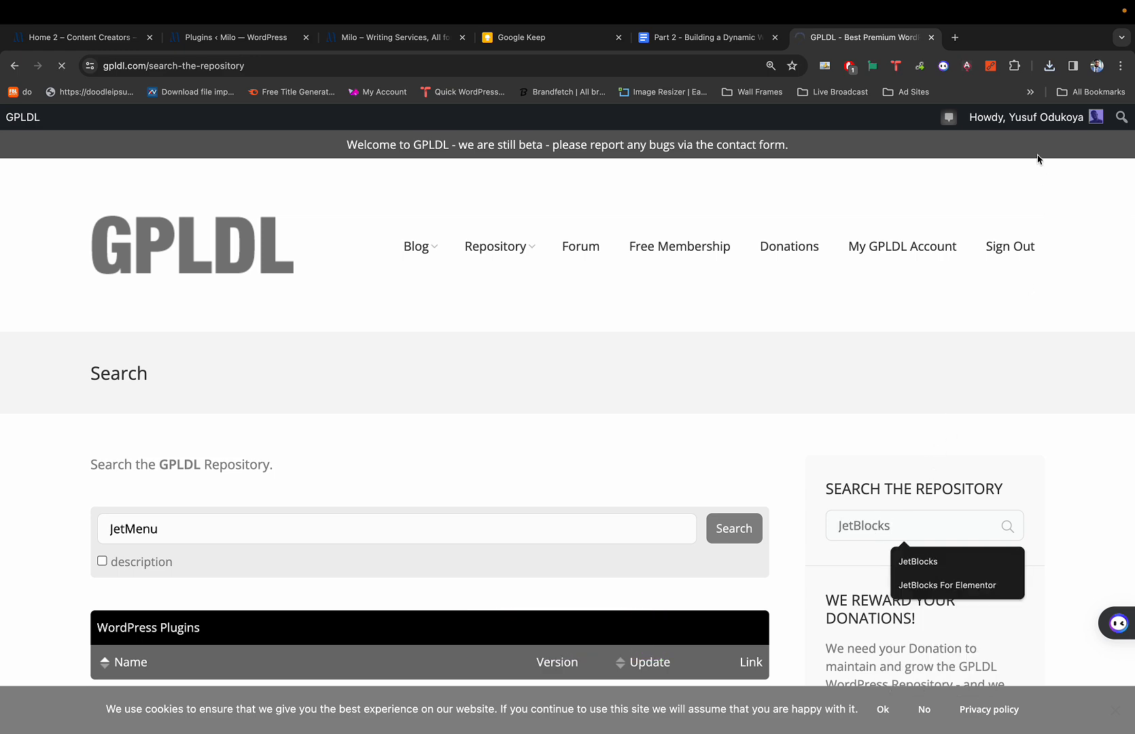
pyautogui.scroll(-4, 787, 412)
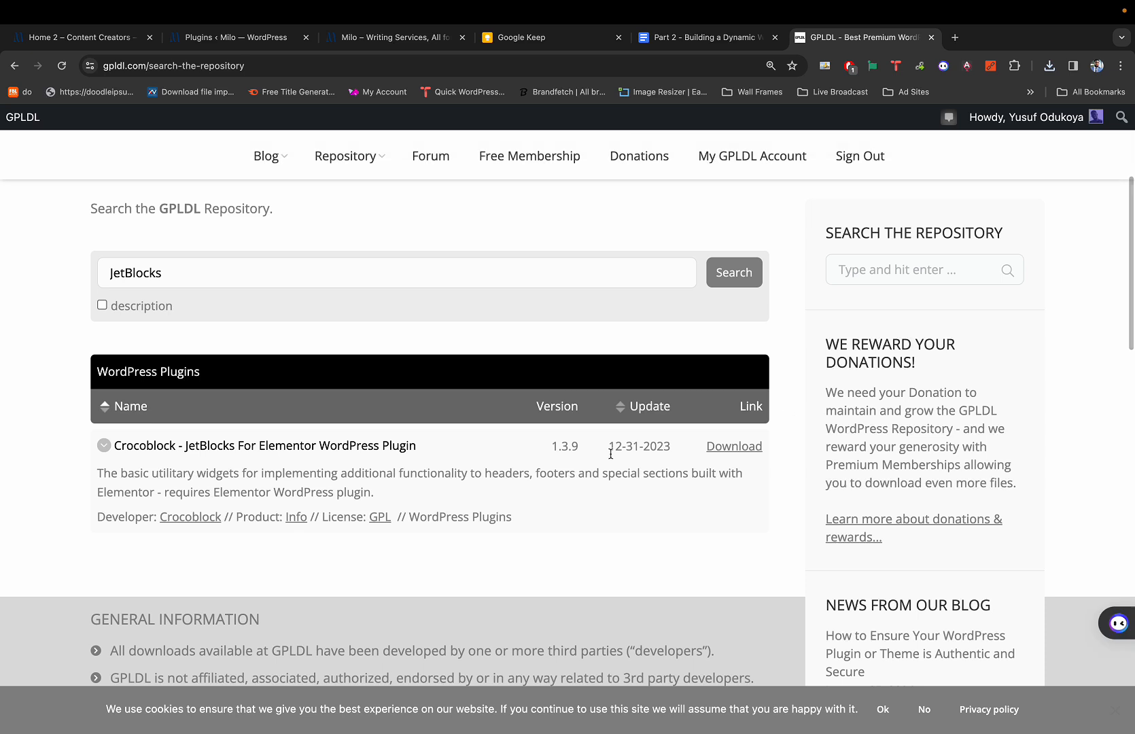
pyautogui.click(728, 453)
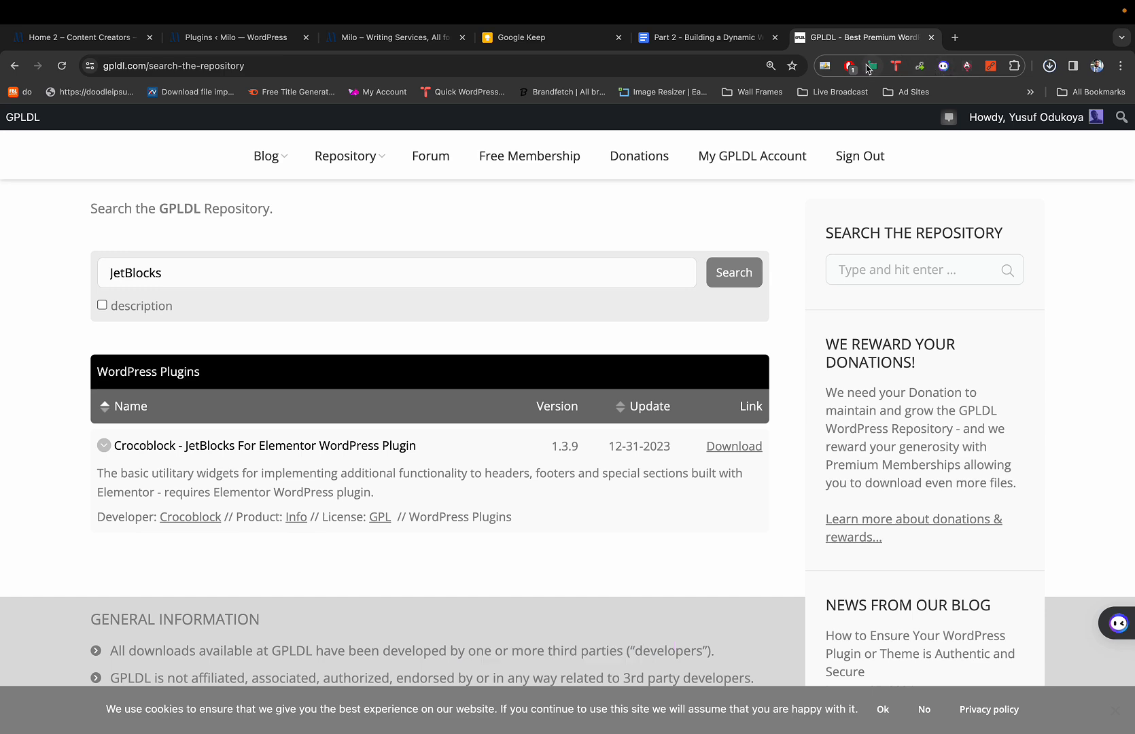
# Go to virustotal.com in the same tab.
pyautogui.click(706, 64)
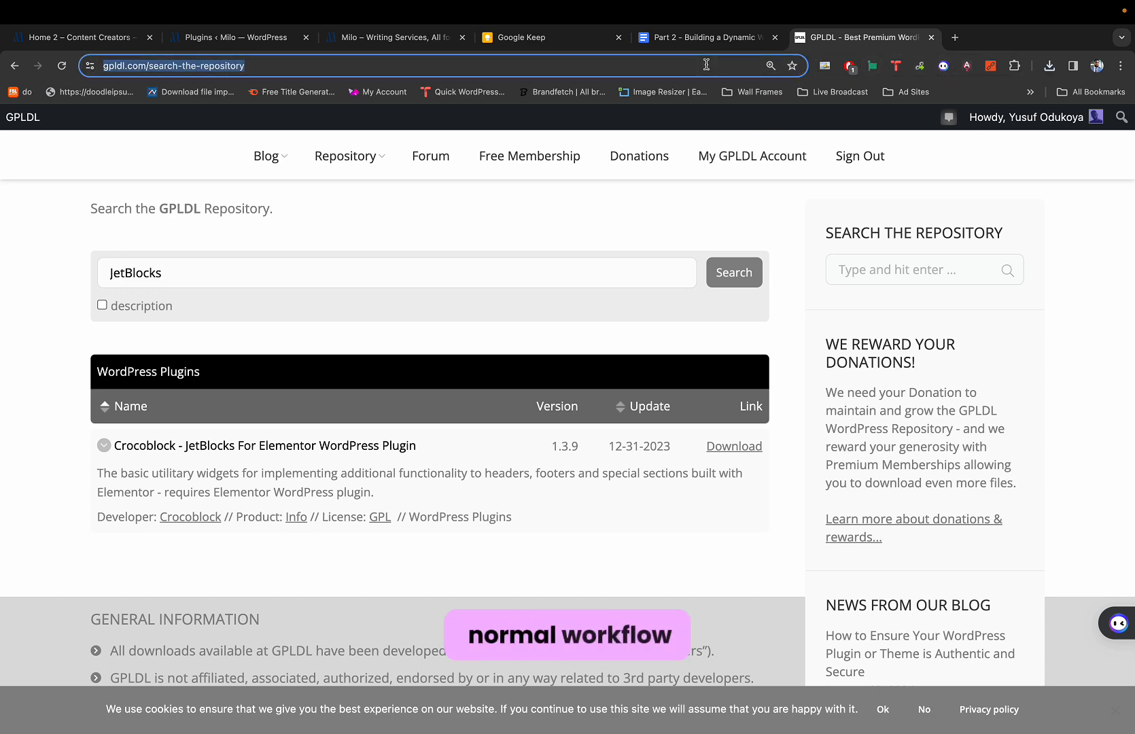
pyautogui.write('vi')
pyautogui.press('Return')
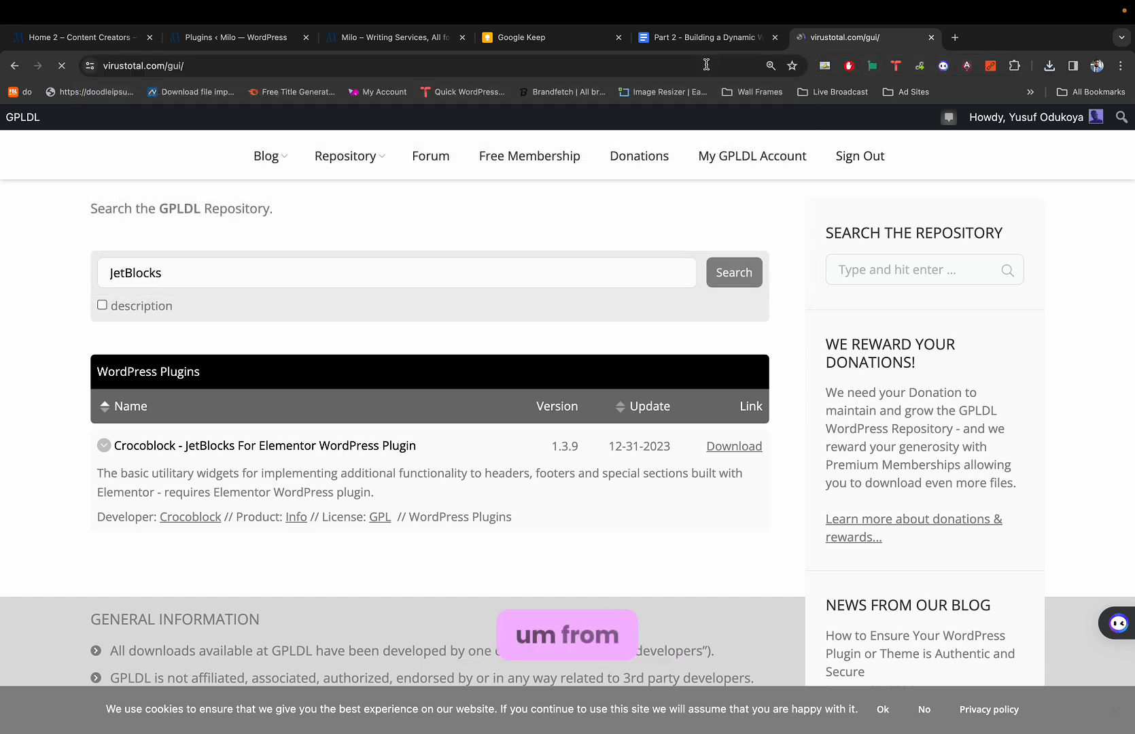
# Drop jet-menu.zip from the downloads list onto VirusTotal for scanning.
pyautogui.click(1049, 67)
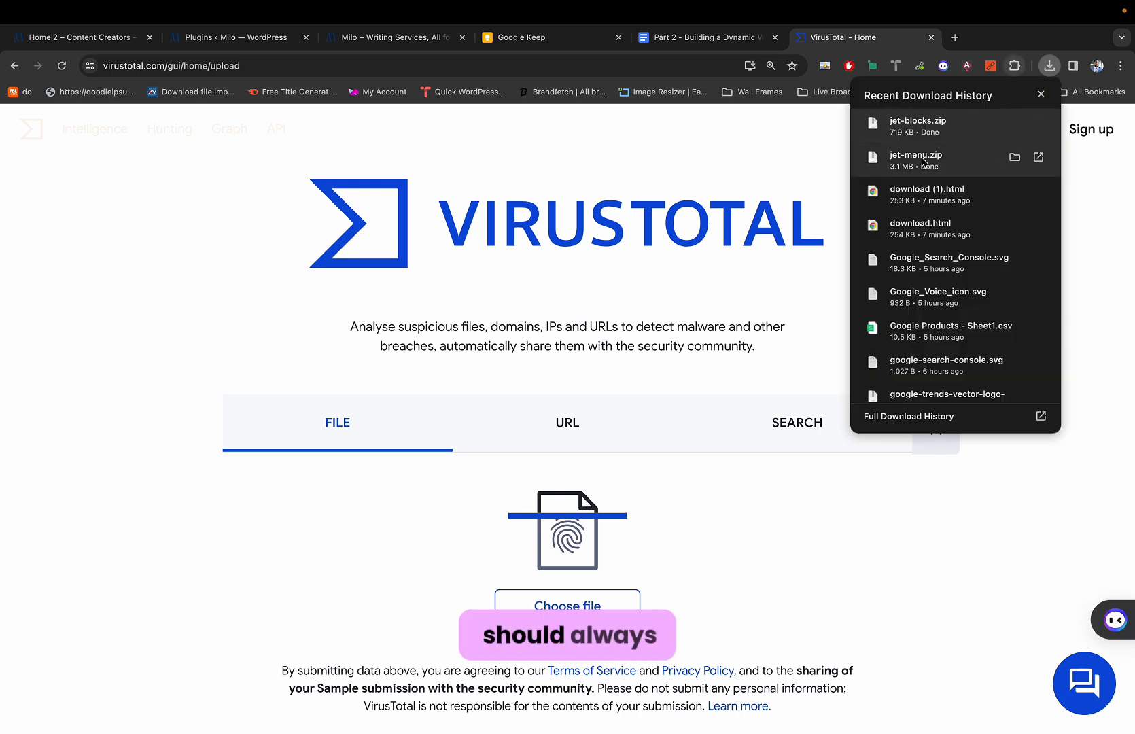
pyautogui.moveTo(858, 178); pyautogui.dragTo(662, 352)
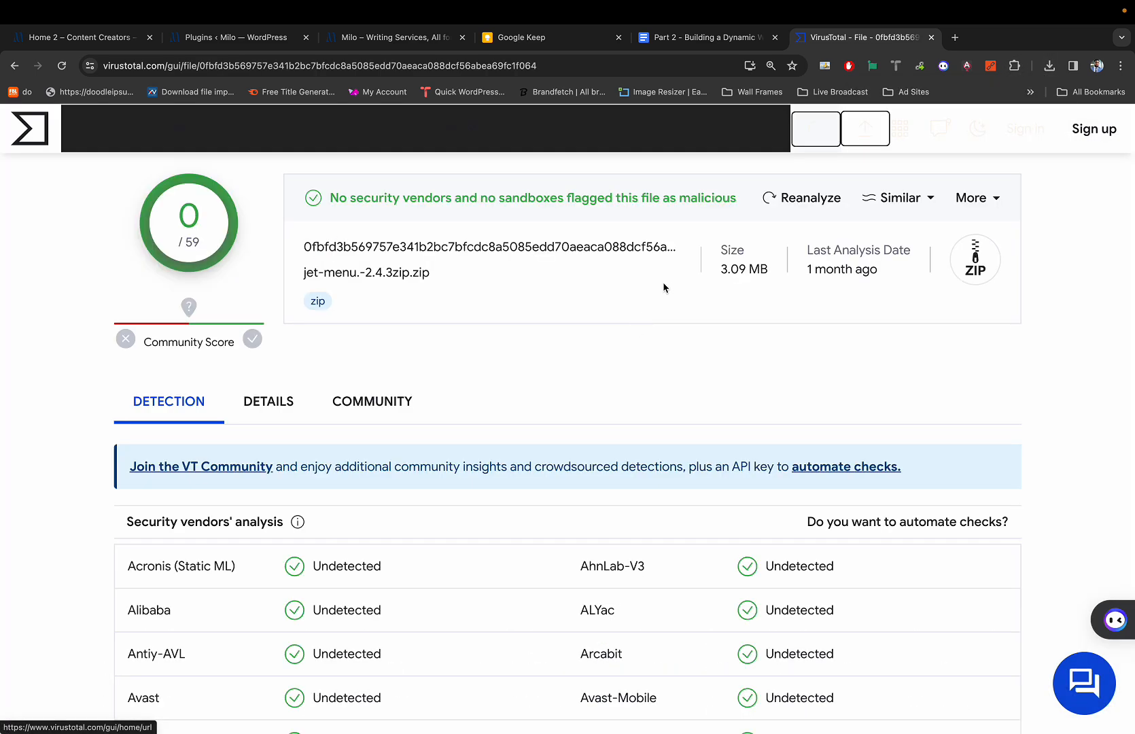
pyautogui.click(1049, 65)
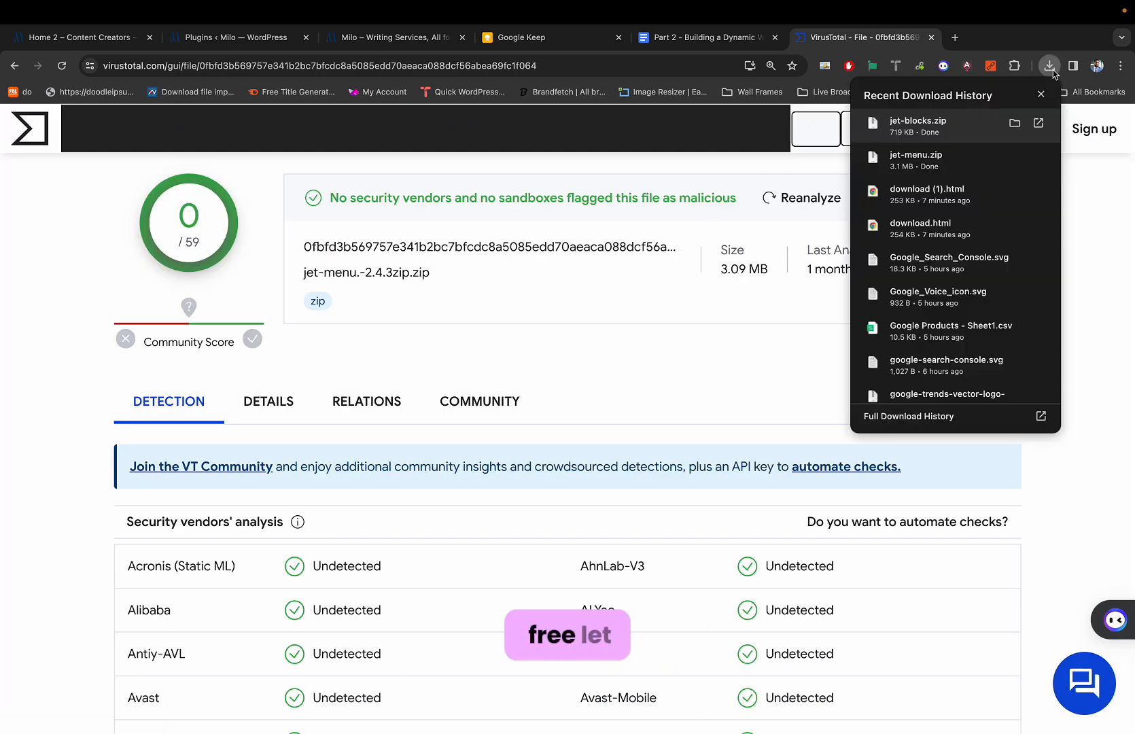
pyautogui.doubleClick(649, 261)
pyautogui.scroll(1, 649, 261)
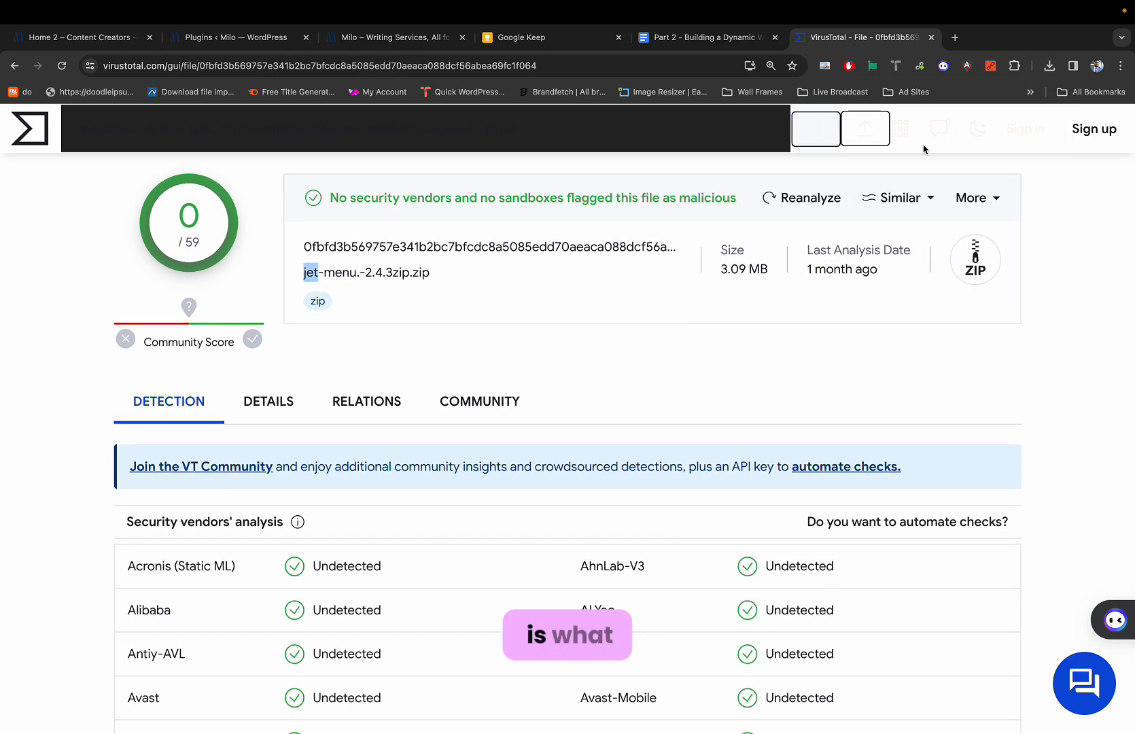
pyautogui.click(915, 156)
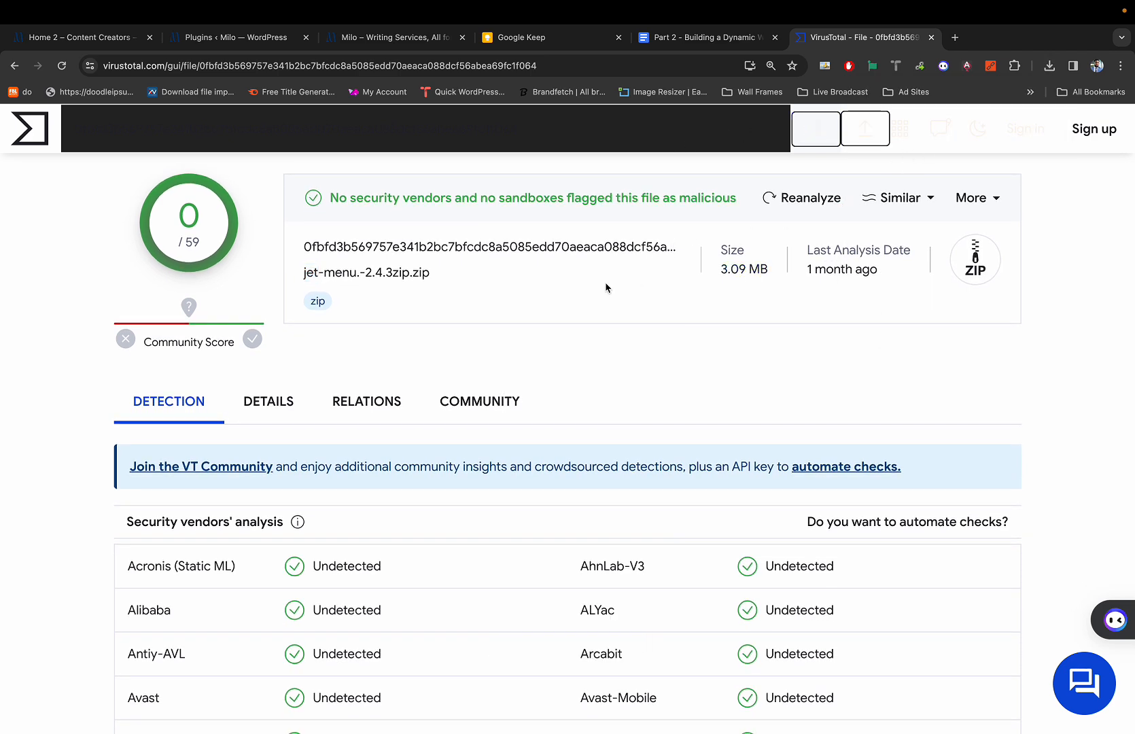
# Reopen the jet-menu report showing 0/59 and select the jet-menu part of its file name.
pyautogui.scroll(-1, 411, 351)
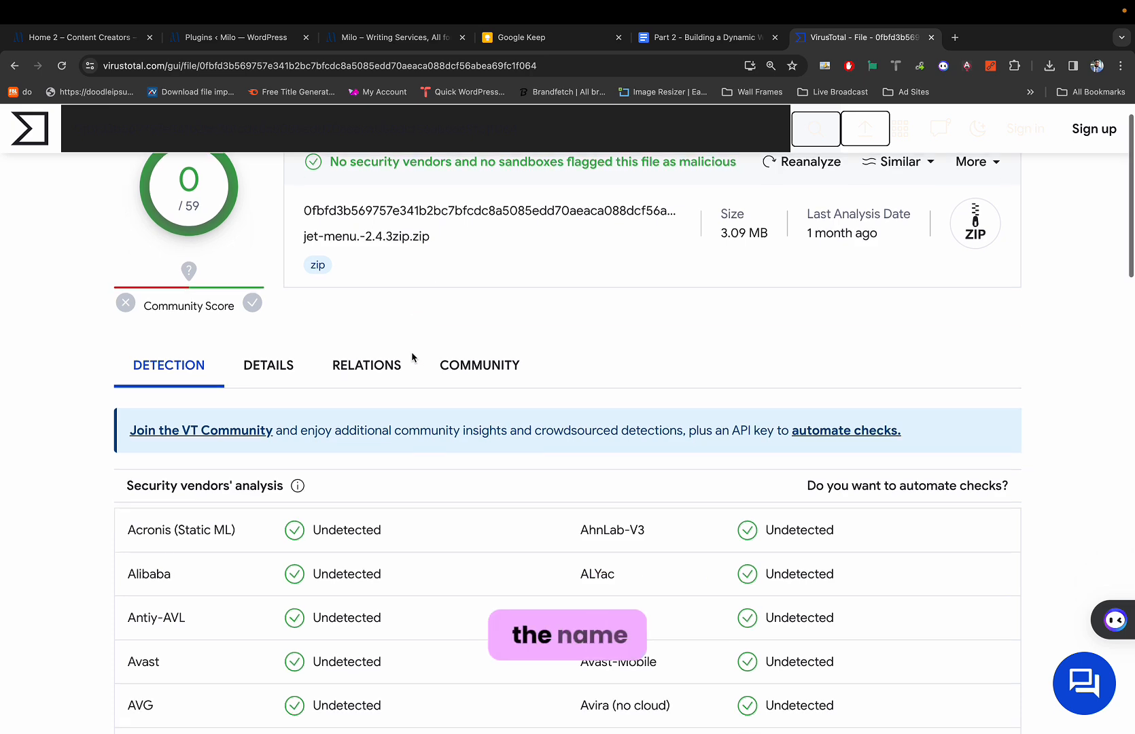
pyautogui.press('super+w')
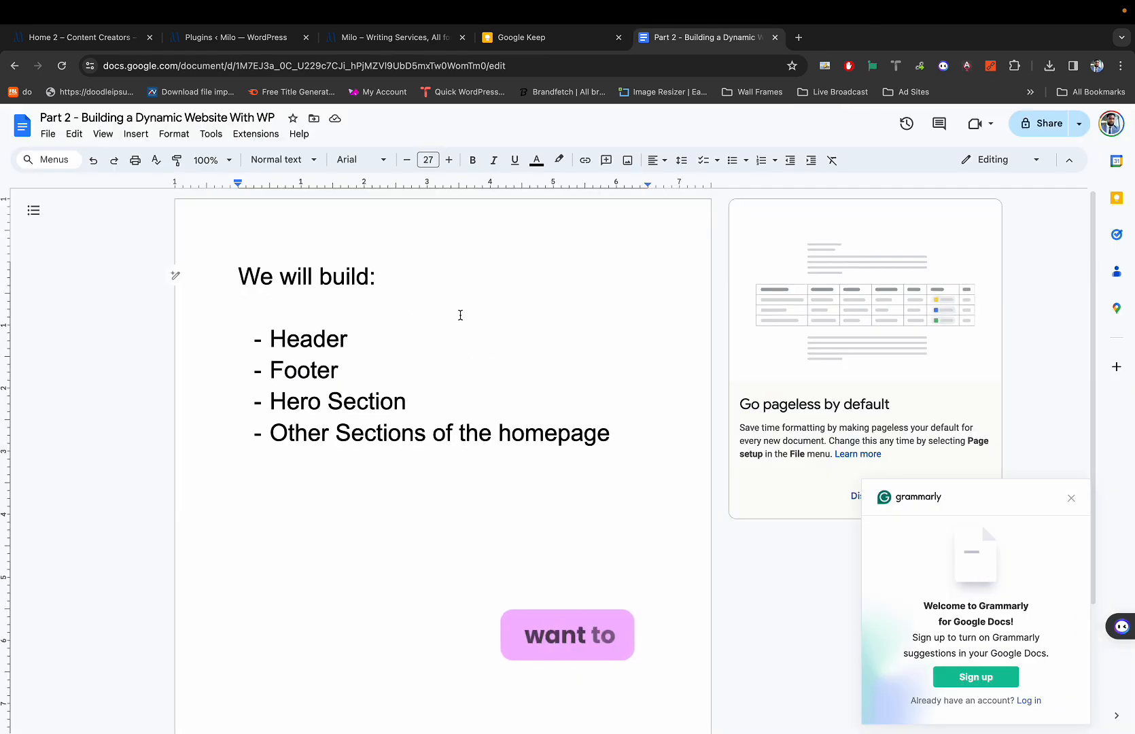
pyautogui.press('super+shift+t')
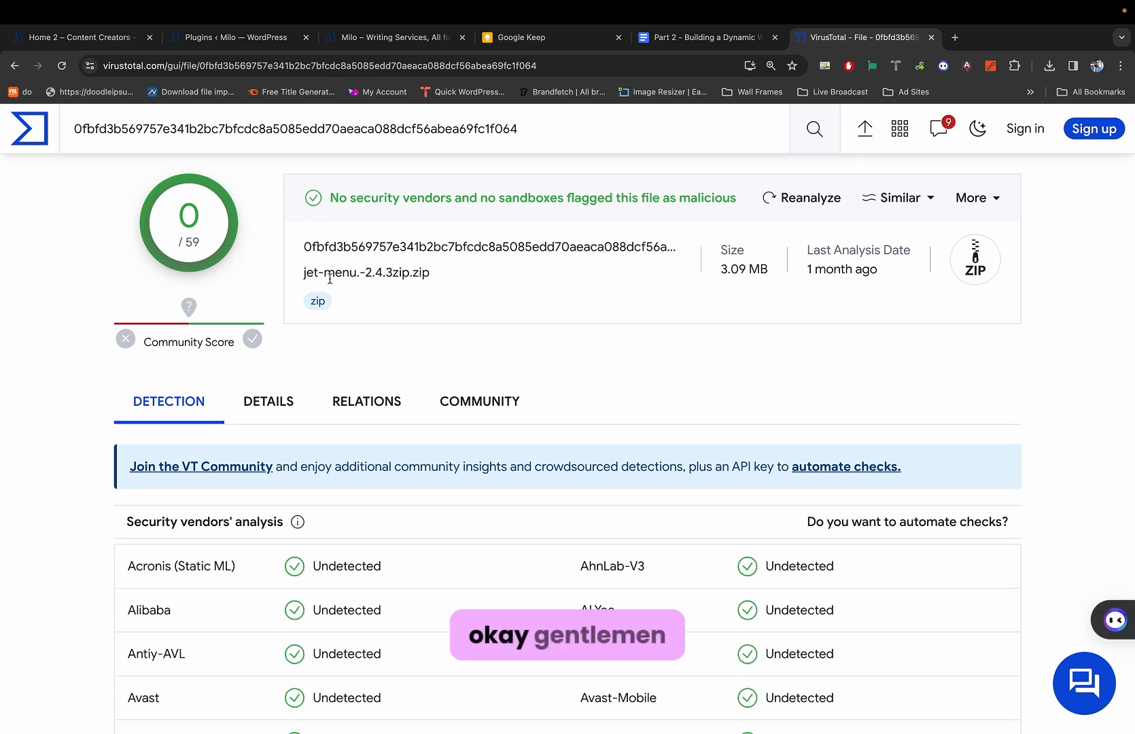
pyautogui.press('super+plus')
pyautogui.press('super+plus')
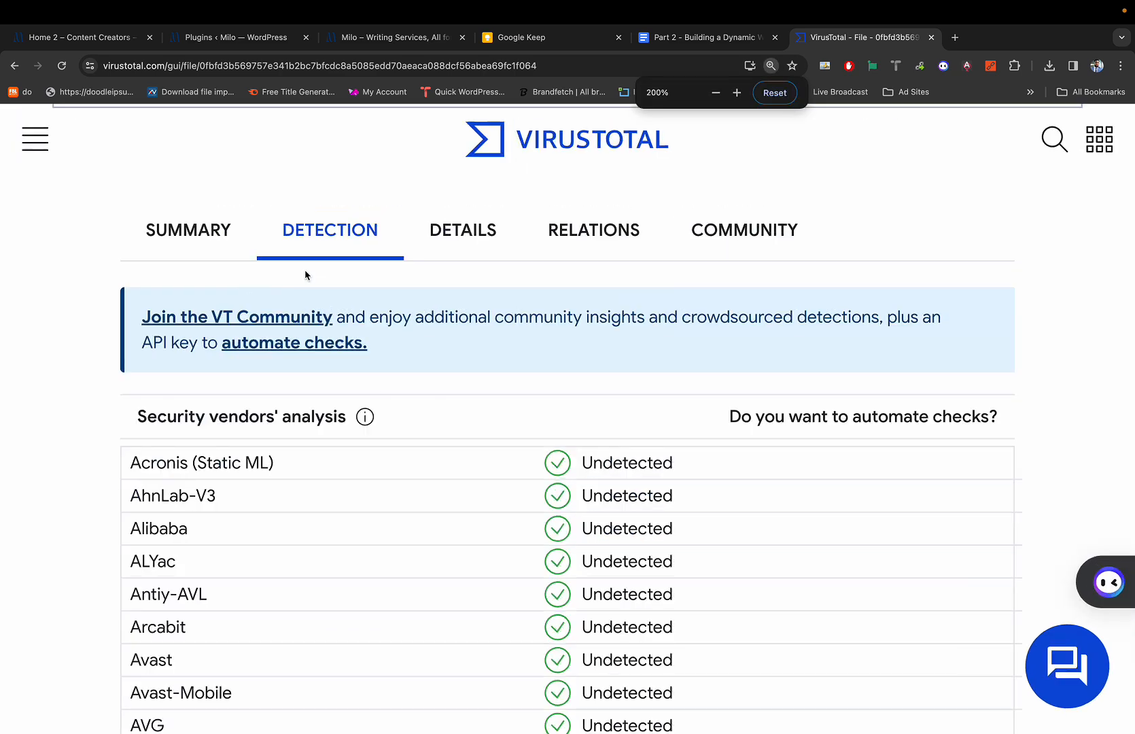
pyautogui.press('super+minus')
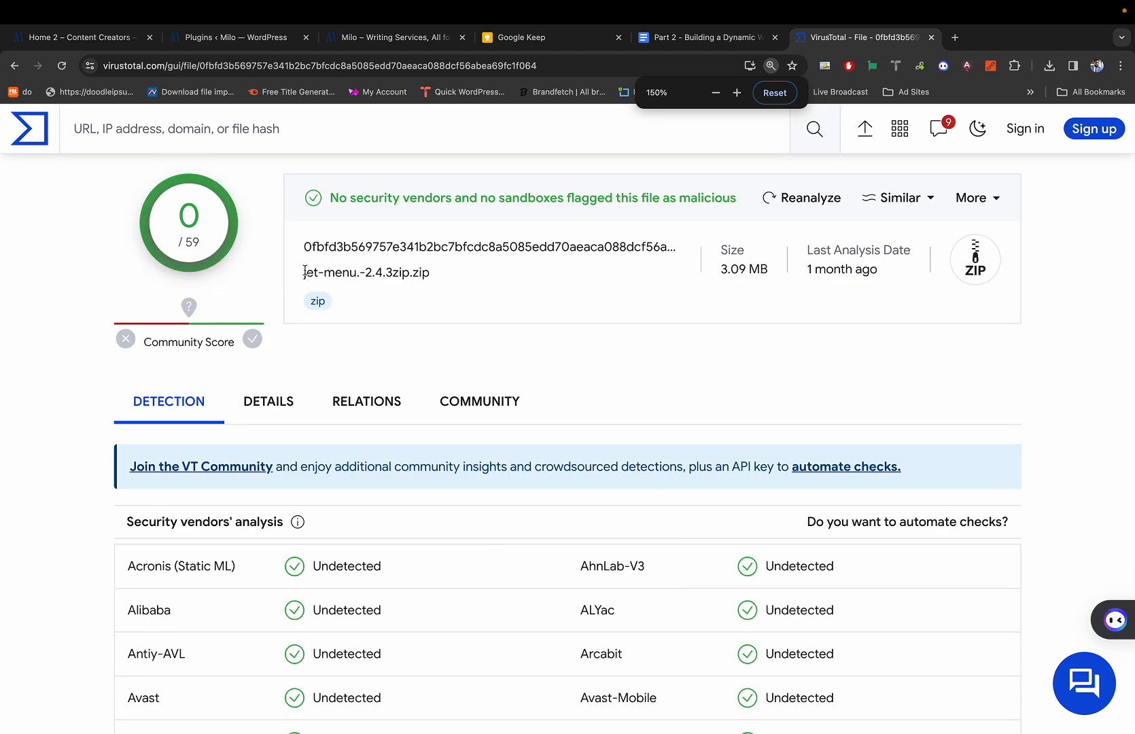
pyautogui.rightClick(305, 272)
pyautogui.click(319, 271)
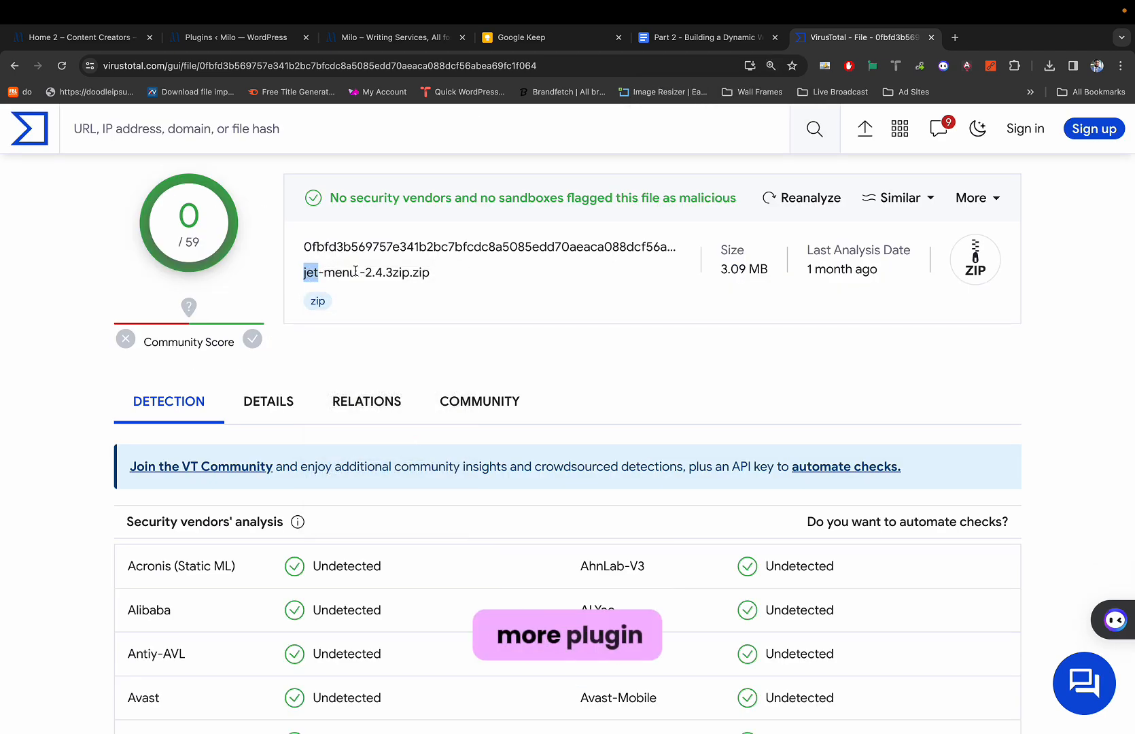
pyautogui.moveTo(356, 271); pyautogui.dragTo(303, 271)
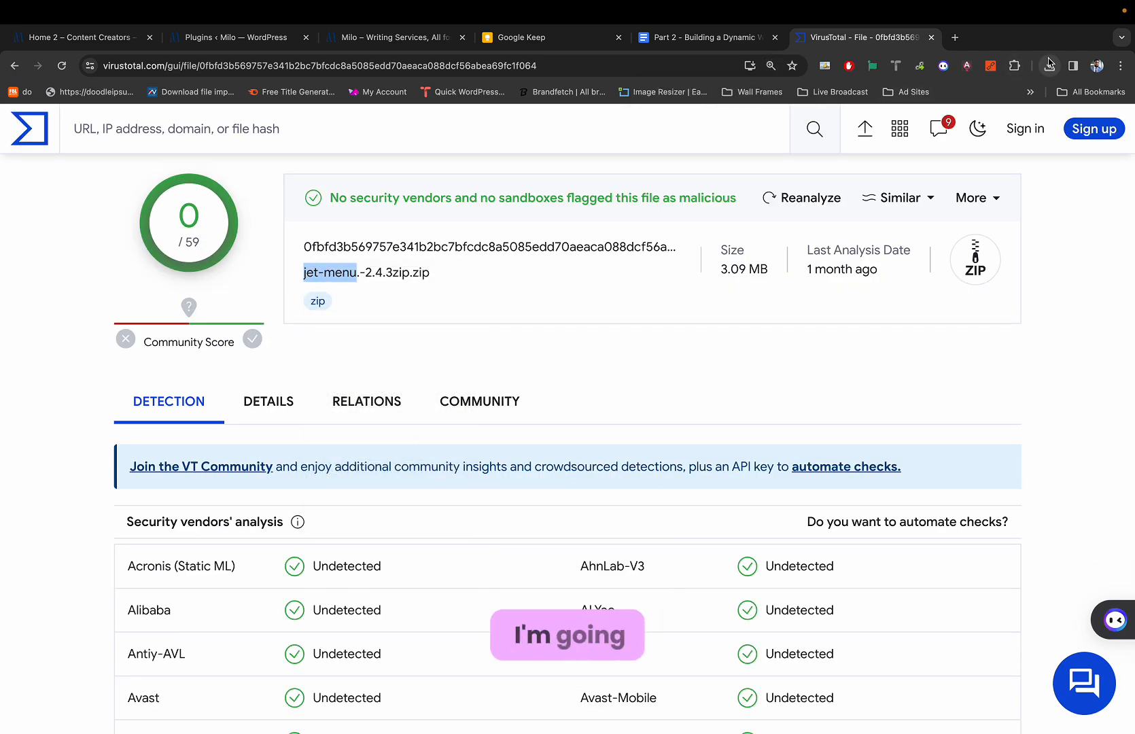
# Drag jet-blocks.zip onto VirusTotal, confirm the upload, and watch it reach 0/58 detections.
pyautogui.click(1049, 65)
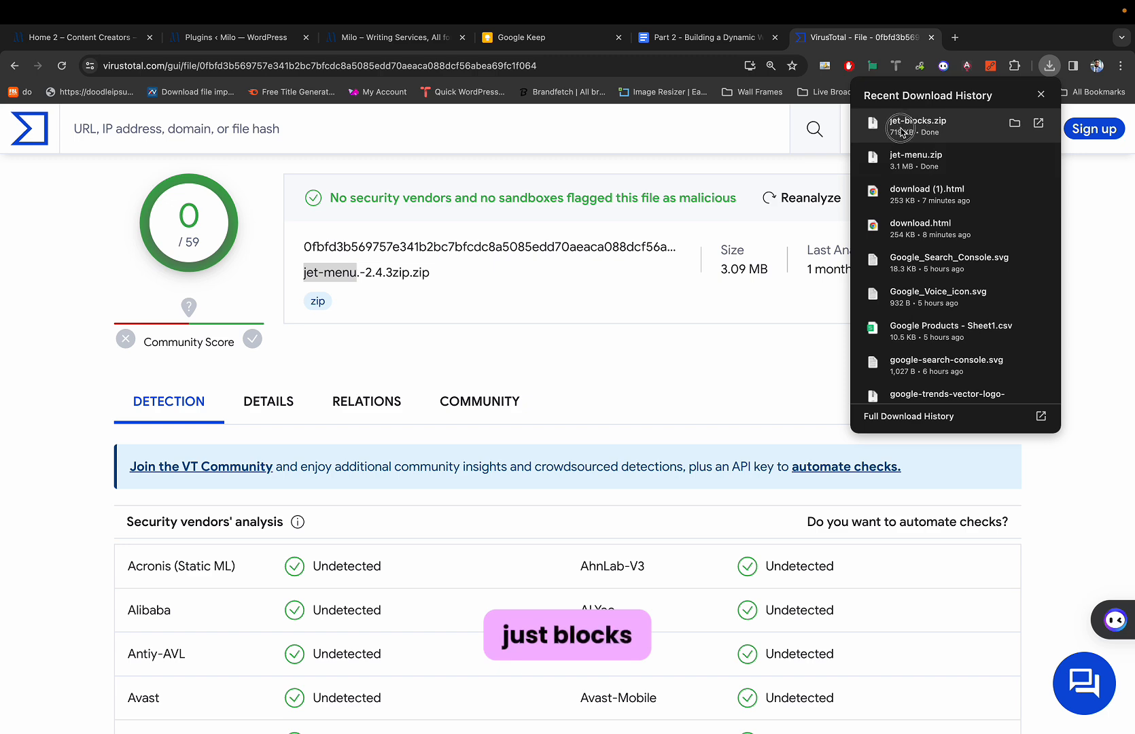
pyautogui.moveTo(901, 131); pyautogui.dragTo(611, 415)
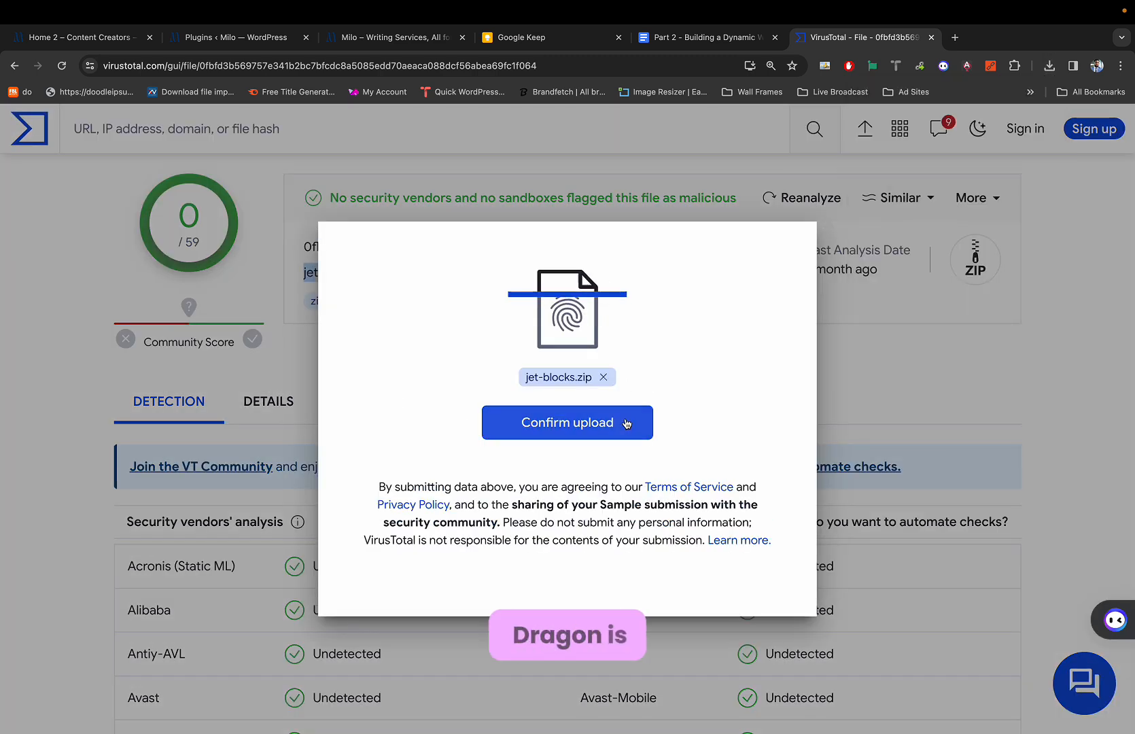
pyautogui.click(606, 422)
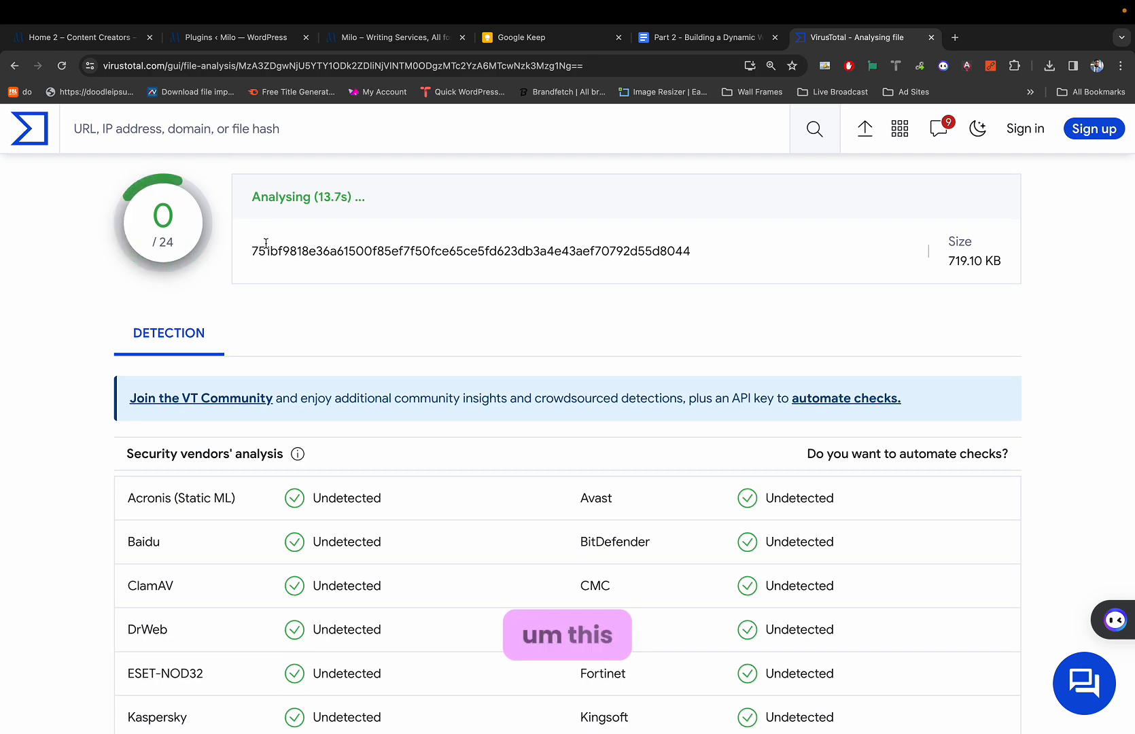
pyautogui.rightClick(266, 247)
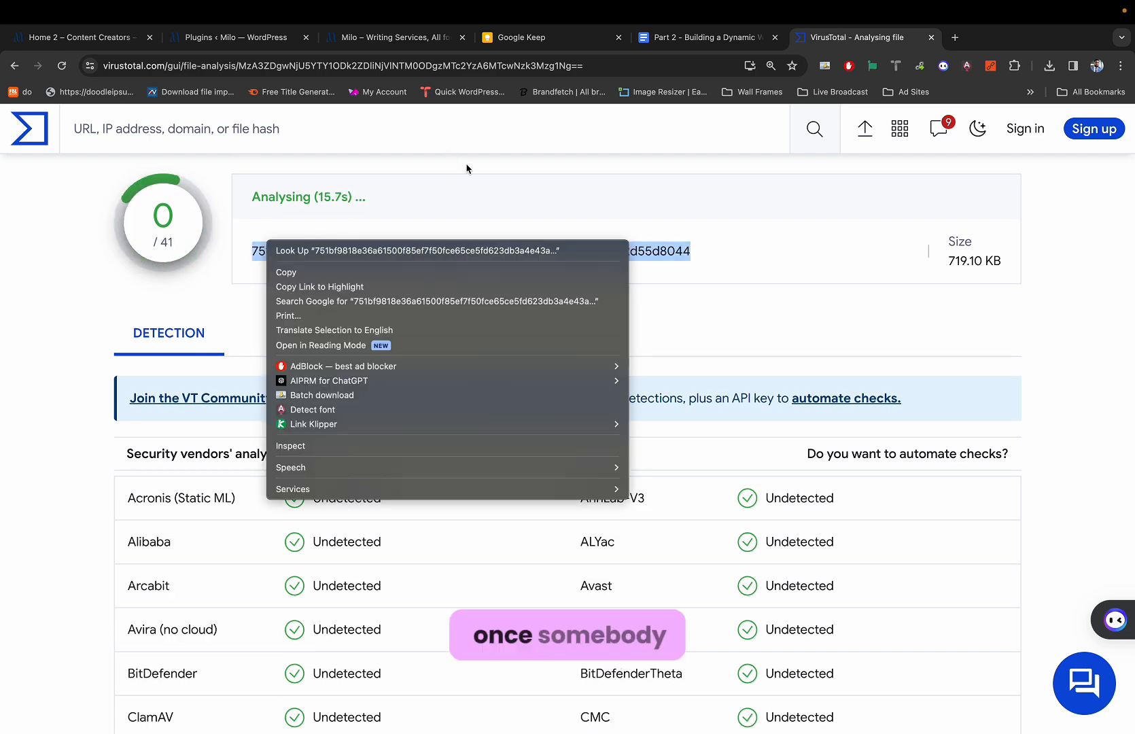
pyautogui.click(639, 173)
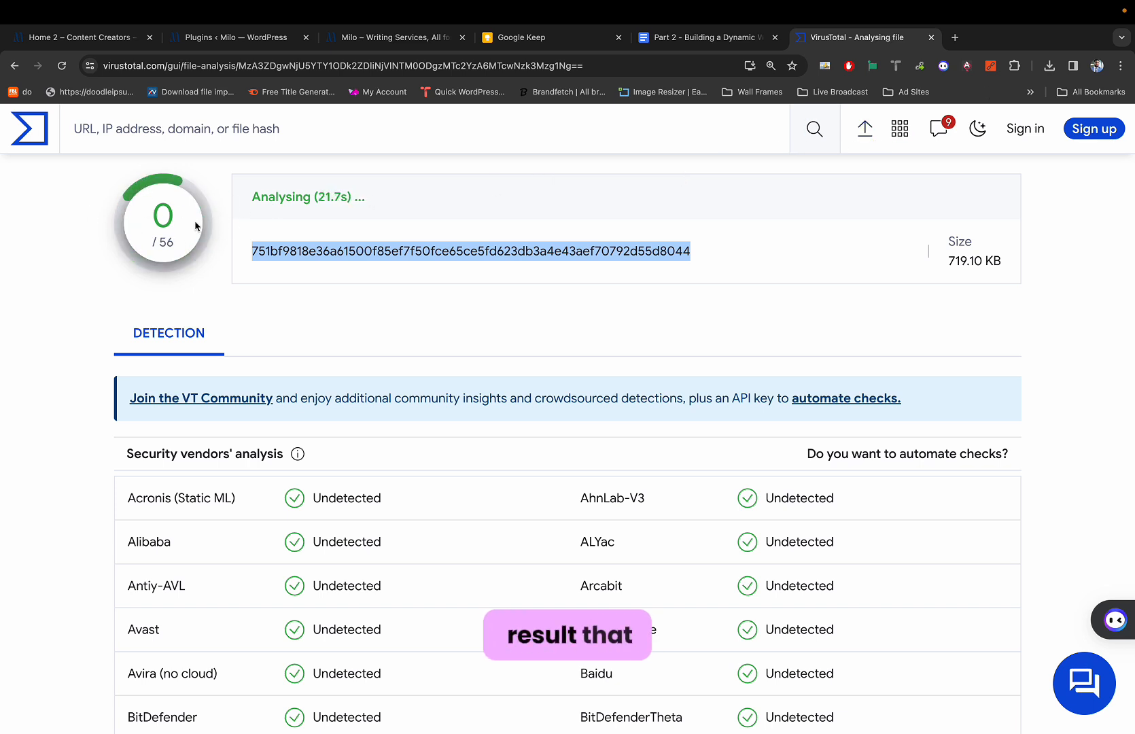
pyautogui.click(295, 245)
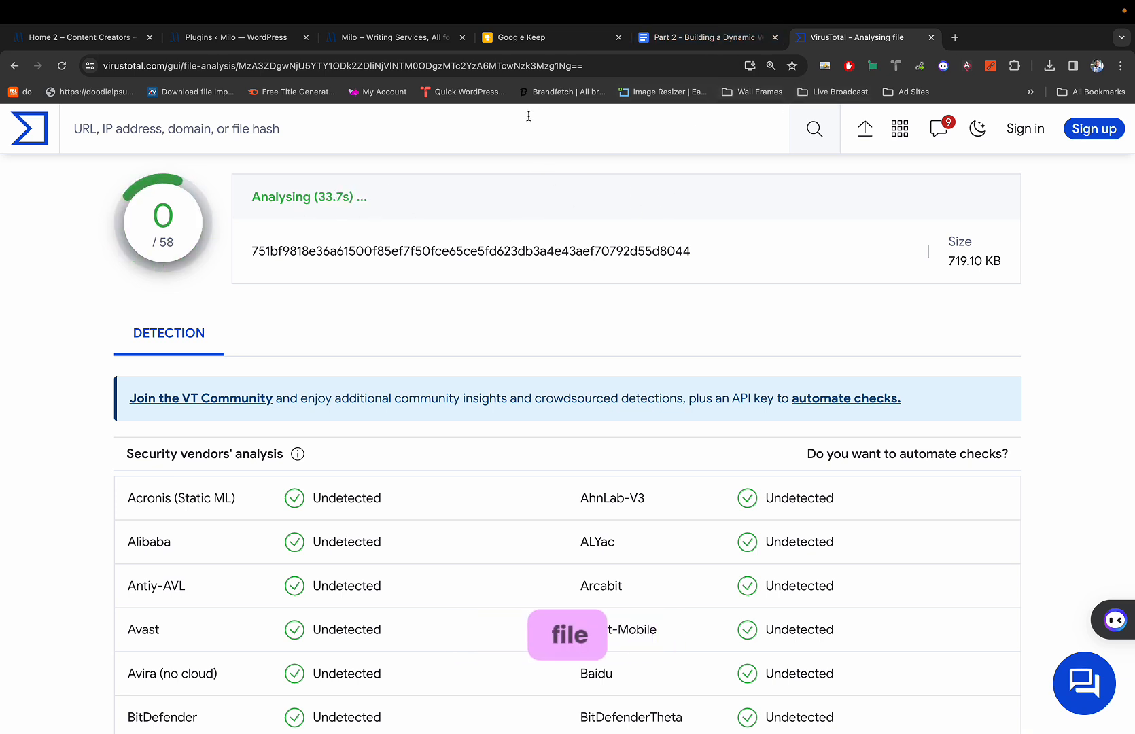
pyautogui.click(1049, 66)
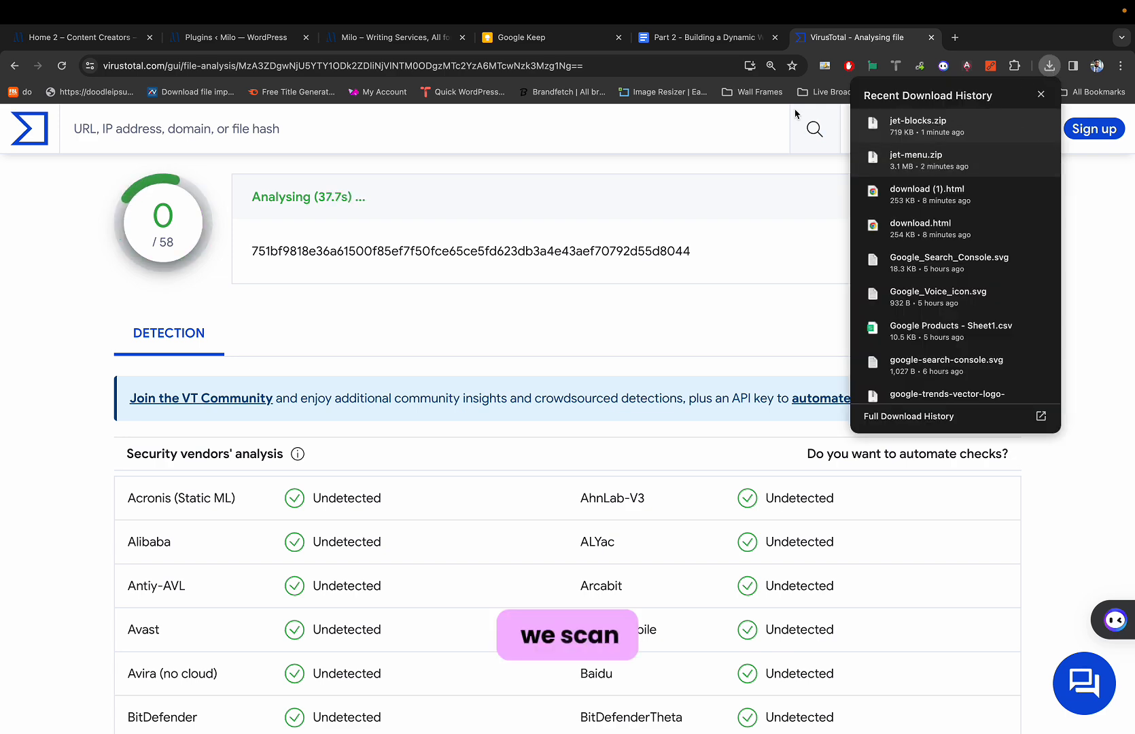
# Go to the Milo Plugins page, glance at the front page, then open Add New Plugin.
pyautogui.click(250, 49)
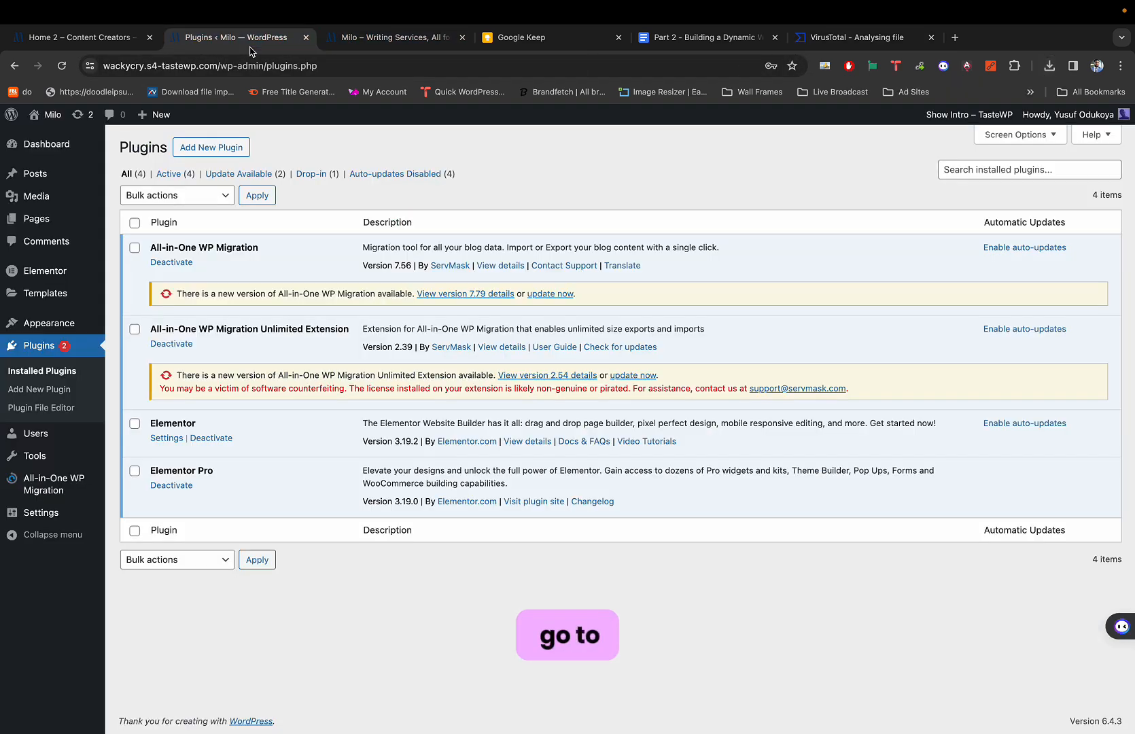
pyautogui.click(207, 151)
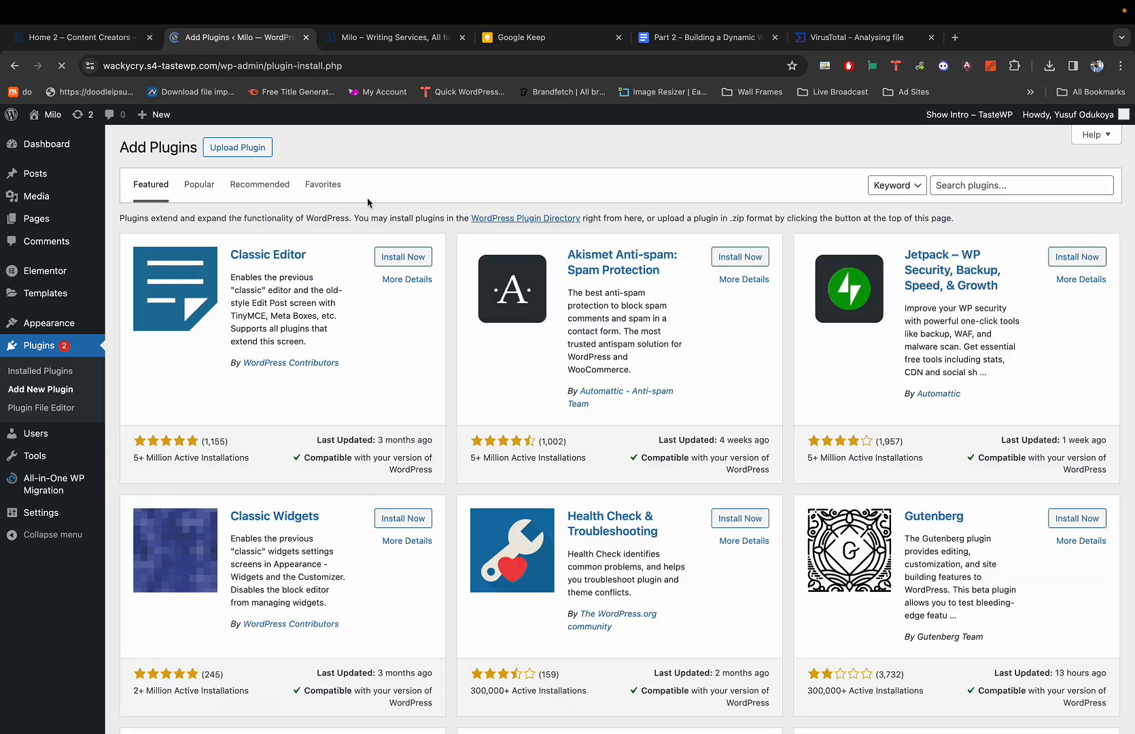
pyautogui.click(14, 65)
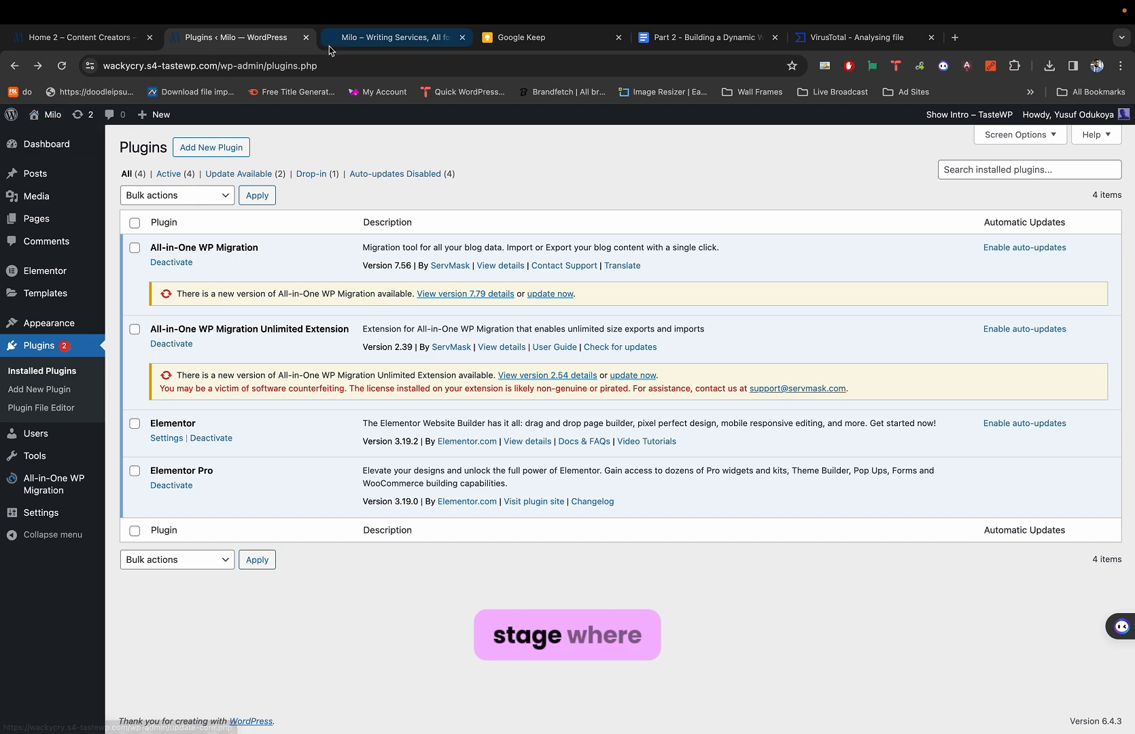
pyautogui.click(353, 38)
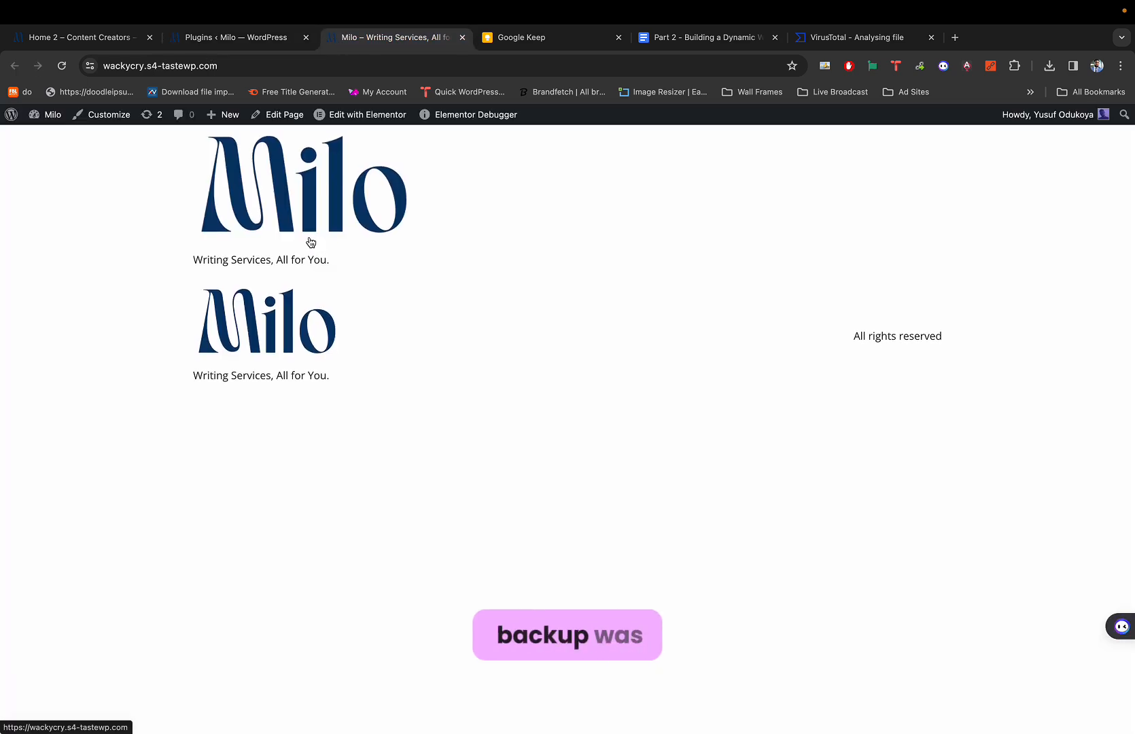
pyautogui.click(248, 39)
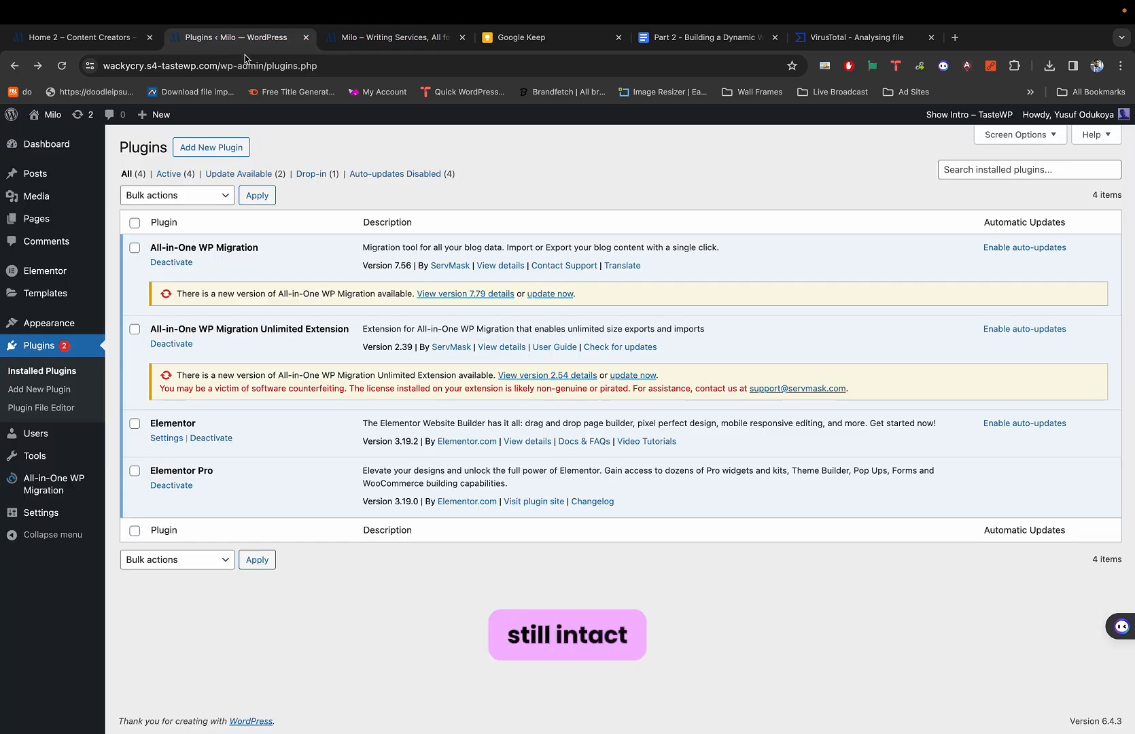
pyautogui.click(215, 147)
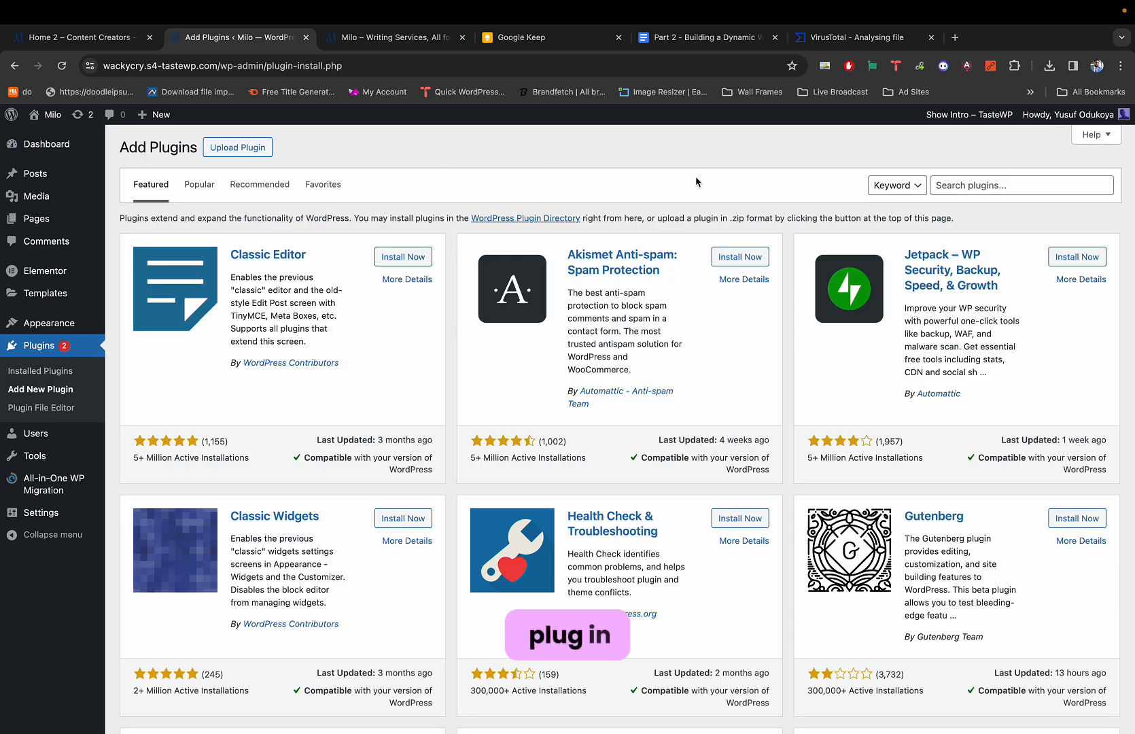
# Upload jet-menu.zip from Downloads through Upload Plugin and install it.
pyautogui.click(237, 147)
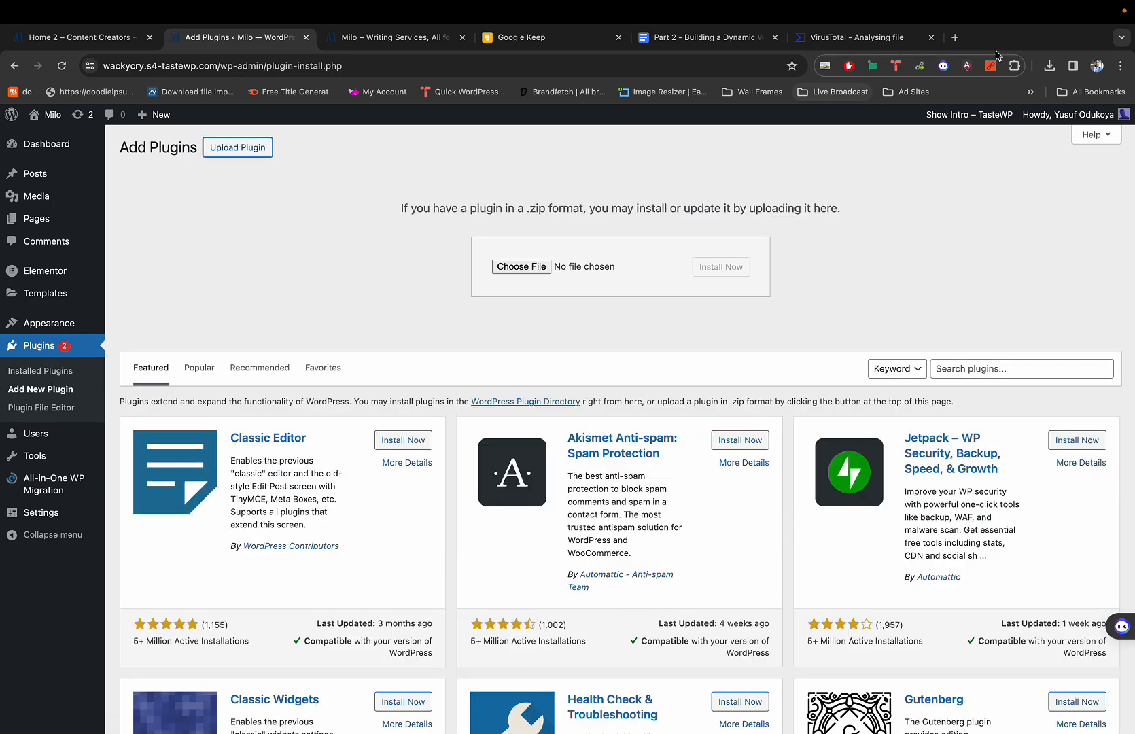
pyautogui.click(1047, 66)
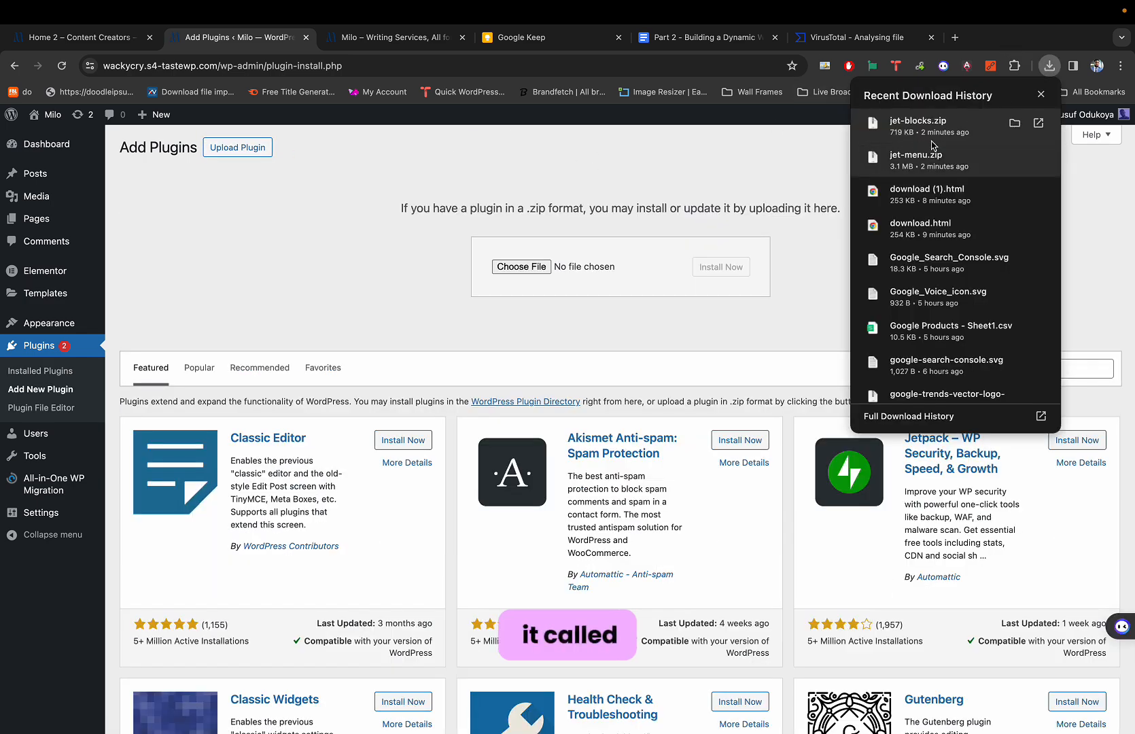
pyautogui.moveTo(930, 161); pyautogui.dragTo(537, 270)
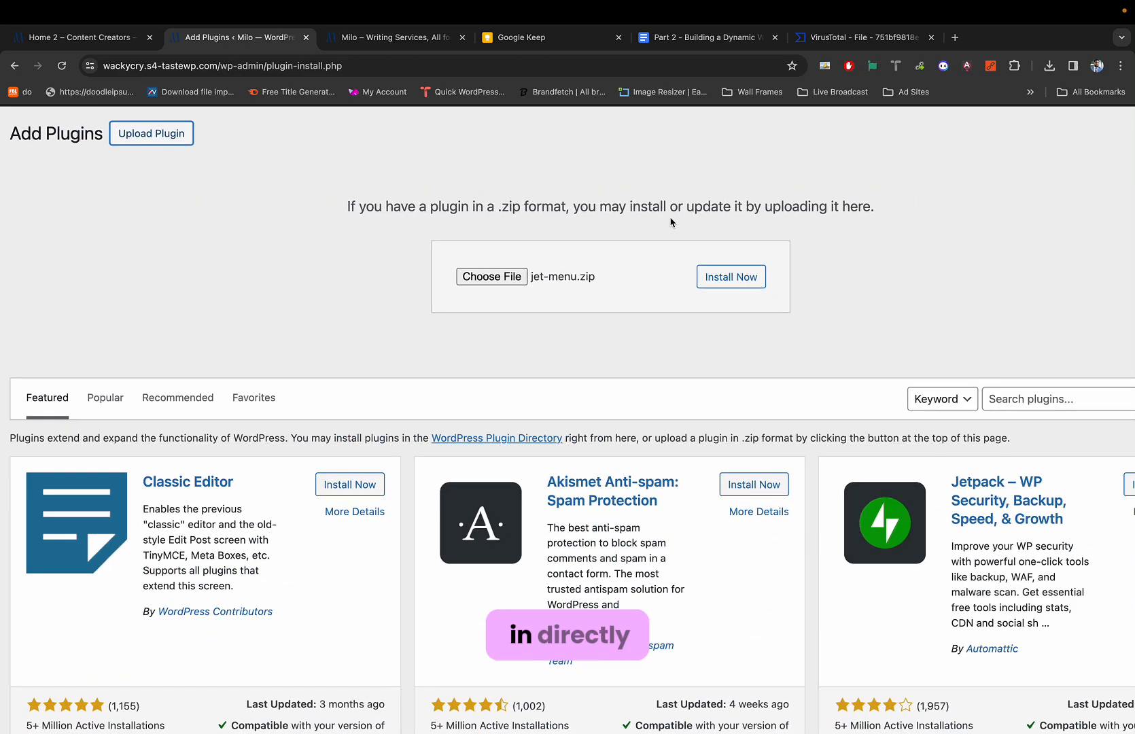
pyautogui.rightClick(671, 221)
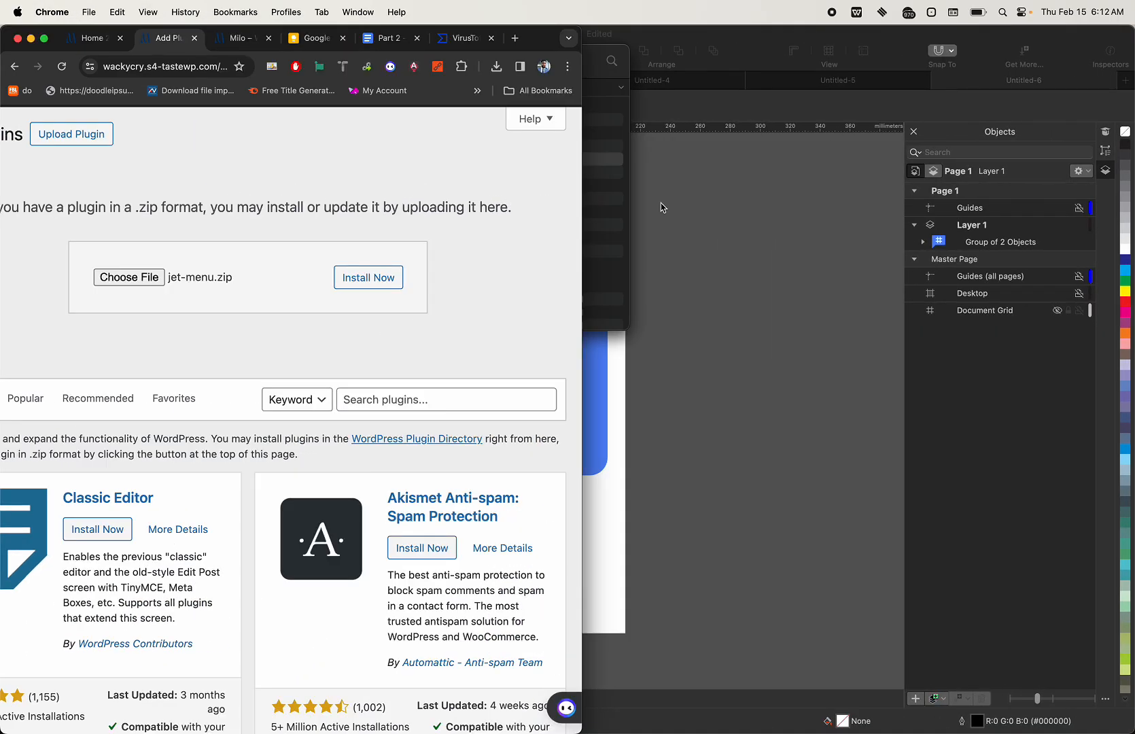
pyautogui.click(45, 41)
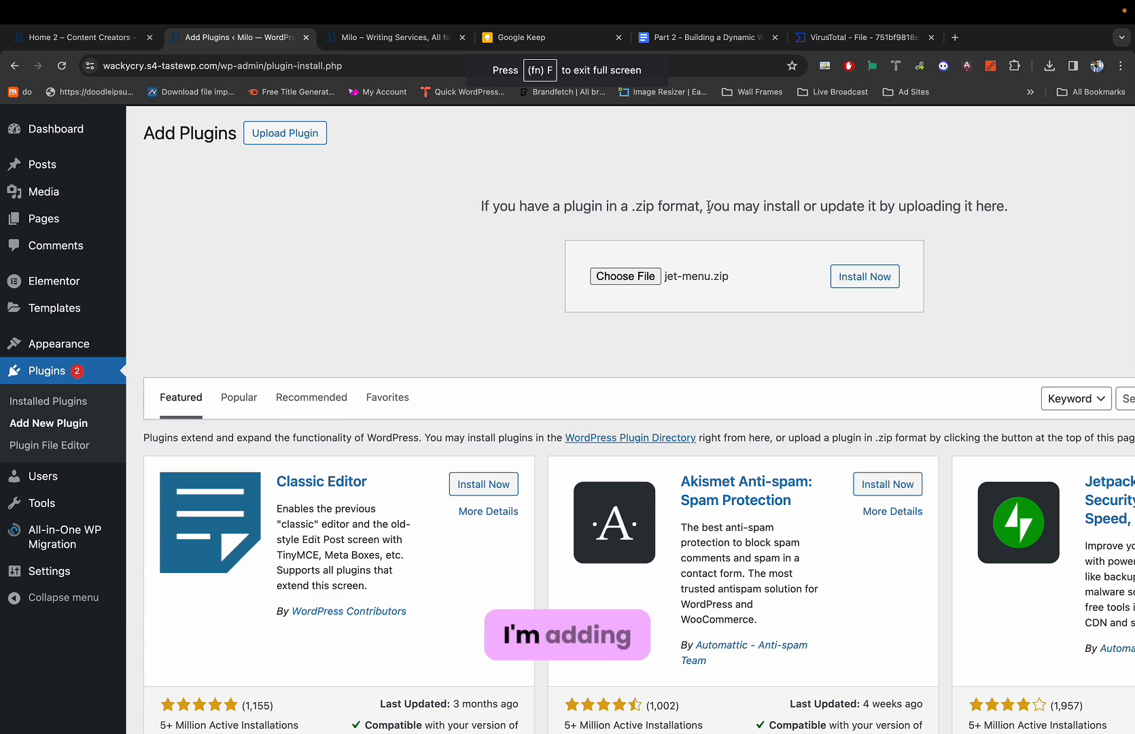
pyautogui.scroll(2, 708, 206)
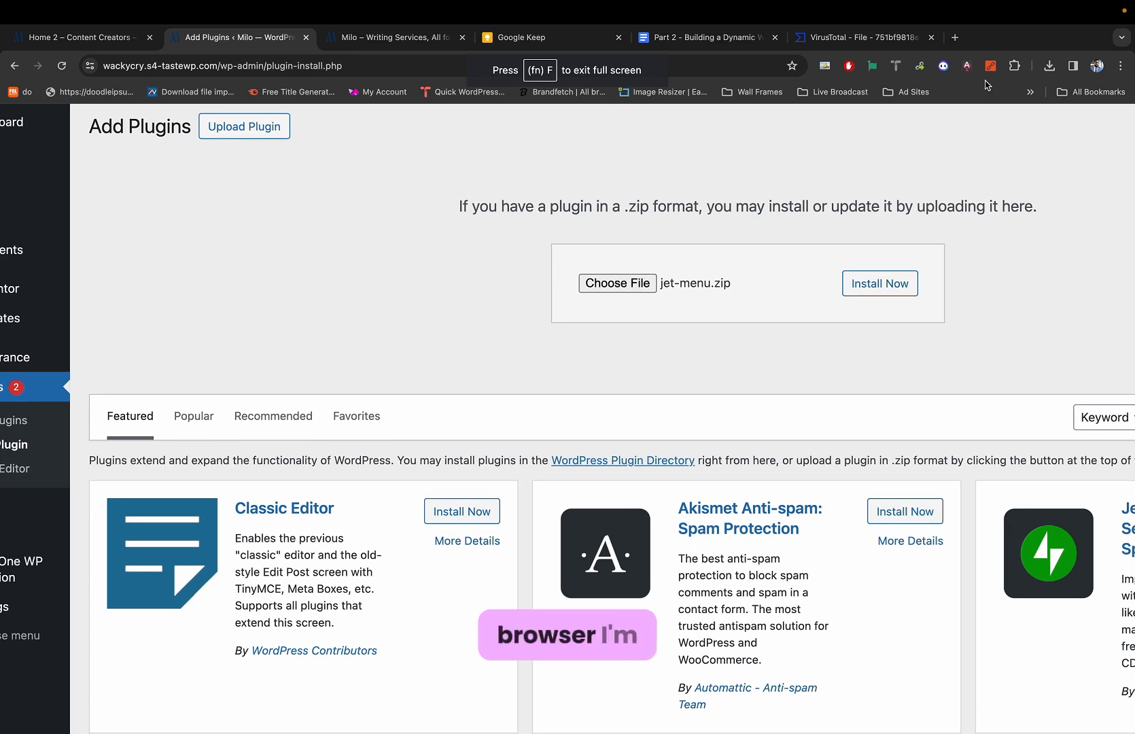
pyautogui.click(1049, 65)
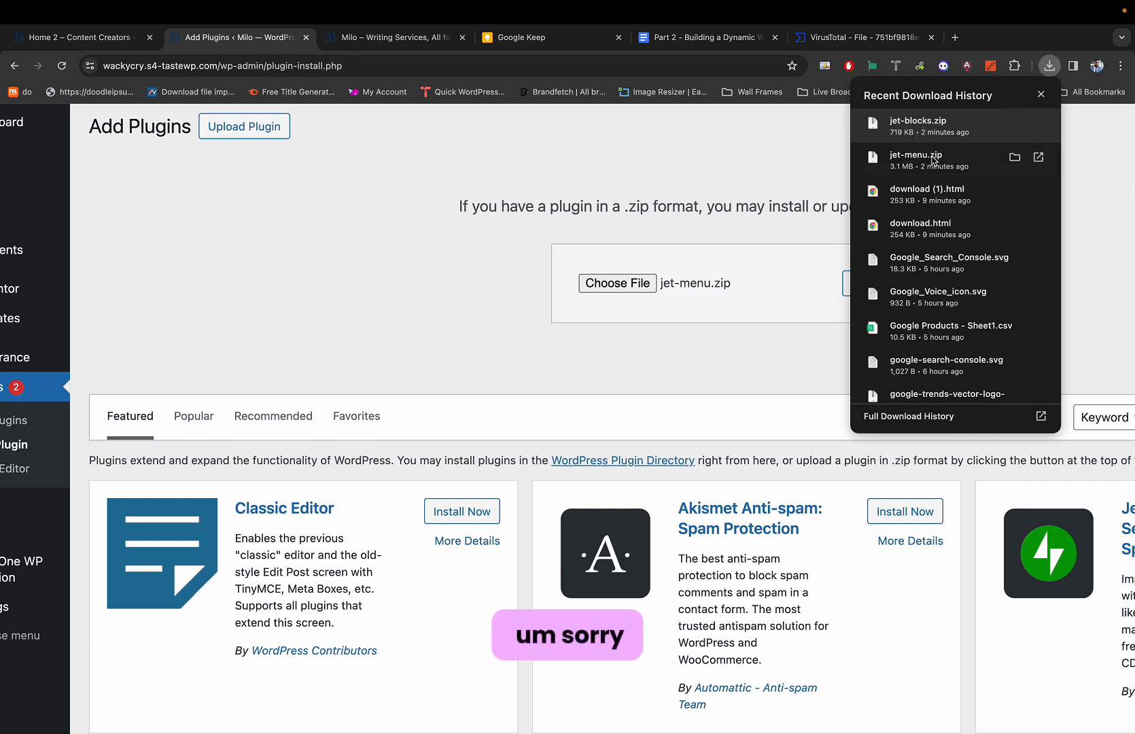
pyautogui.moveTo(917, 158); pyautogui.dragTo(634, 291)
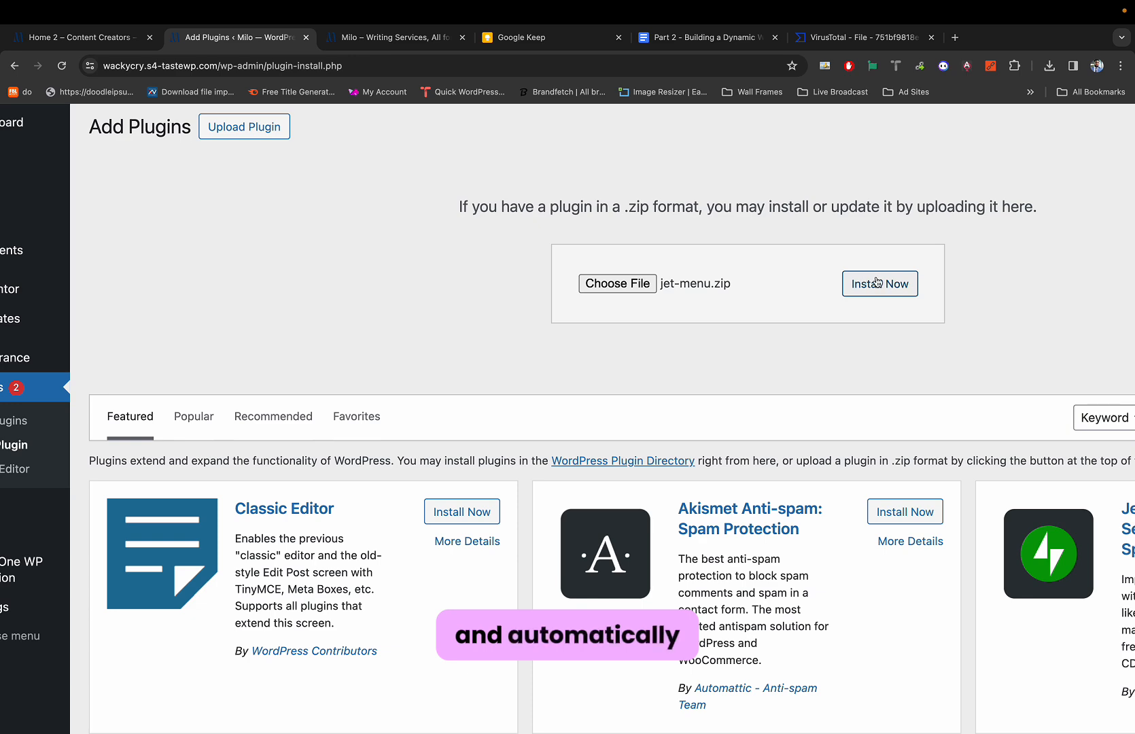
pyautogui.click(616, 284)
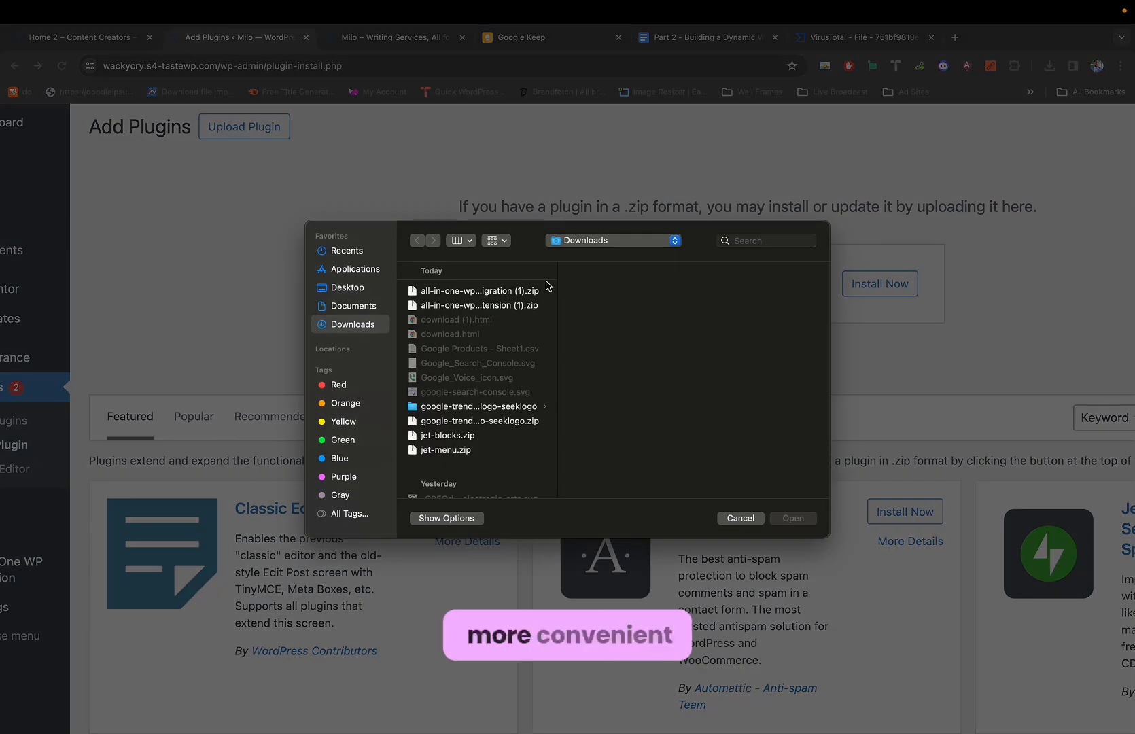
pyautogui.doubleClick(449, 450)
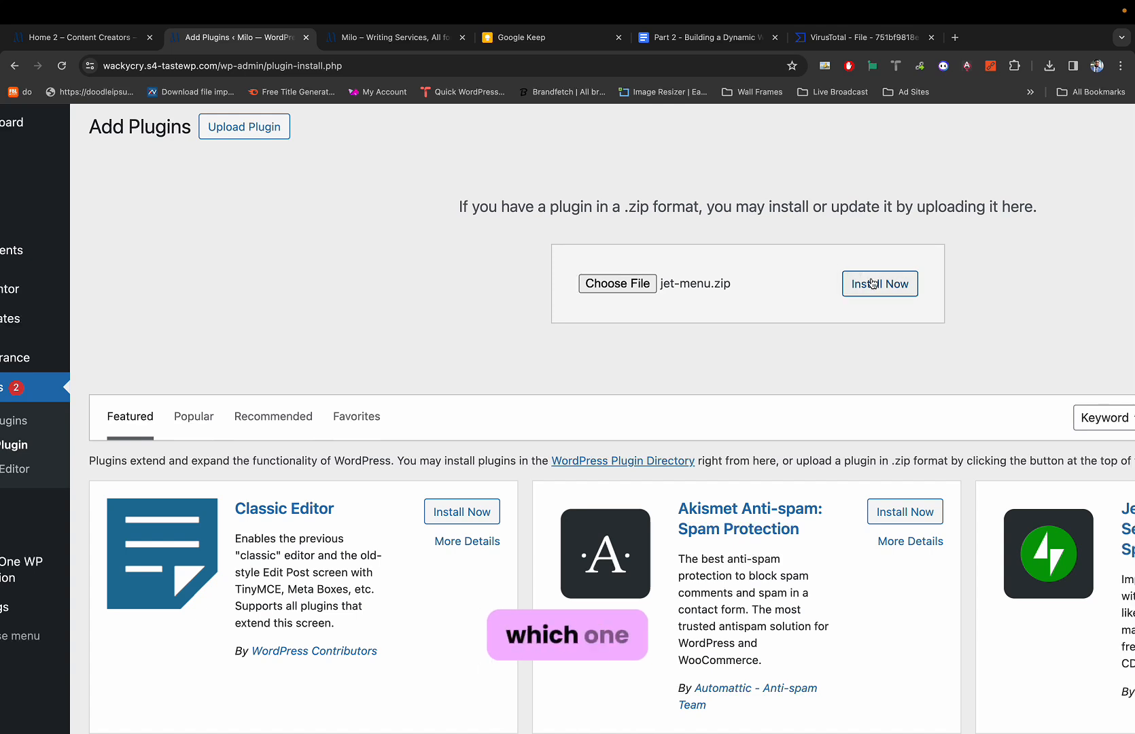
pyautogui.click(872, 283)
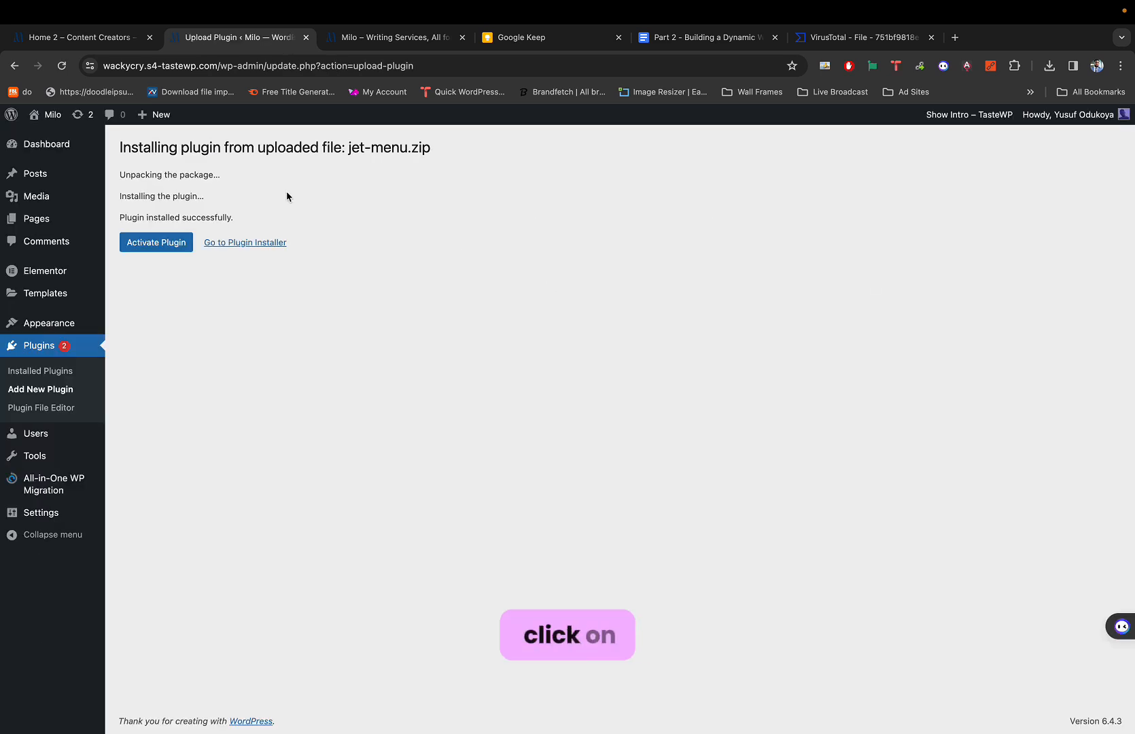
# Activate the JetMenu 2.4.3 plugin and run its database update.
pyautogui.click(160, 249)
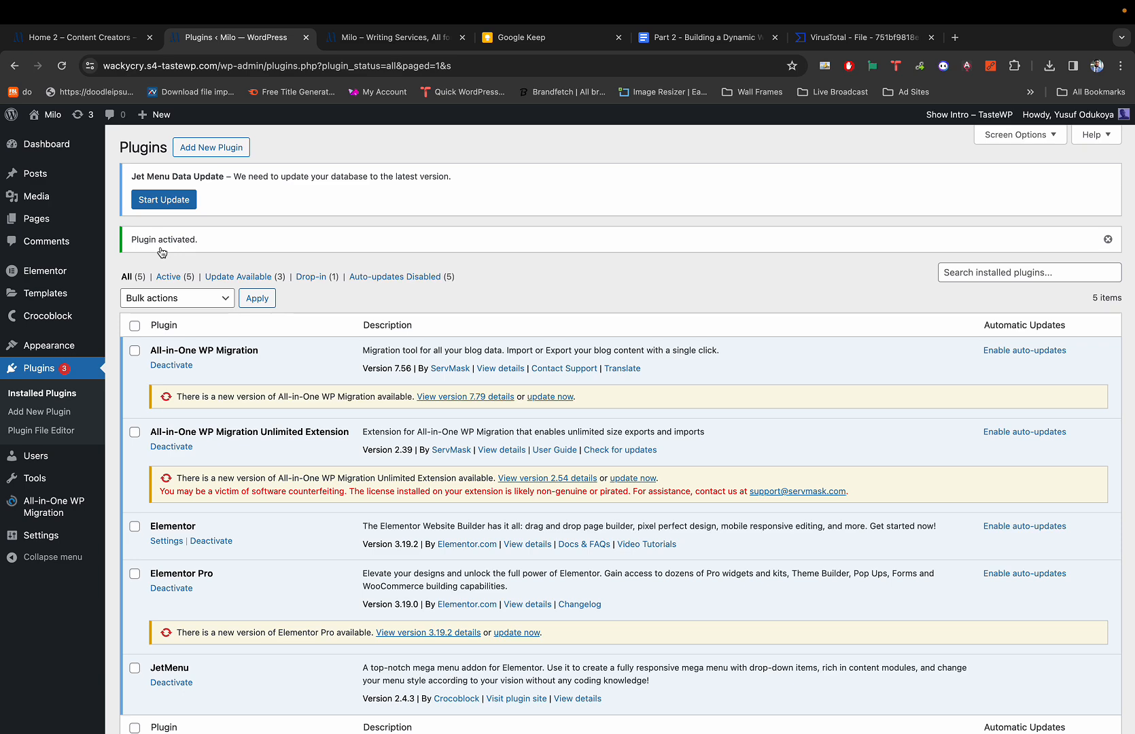
pyautogui.scroll(-2, 235, 363)
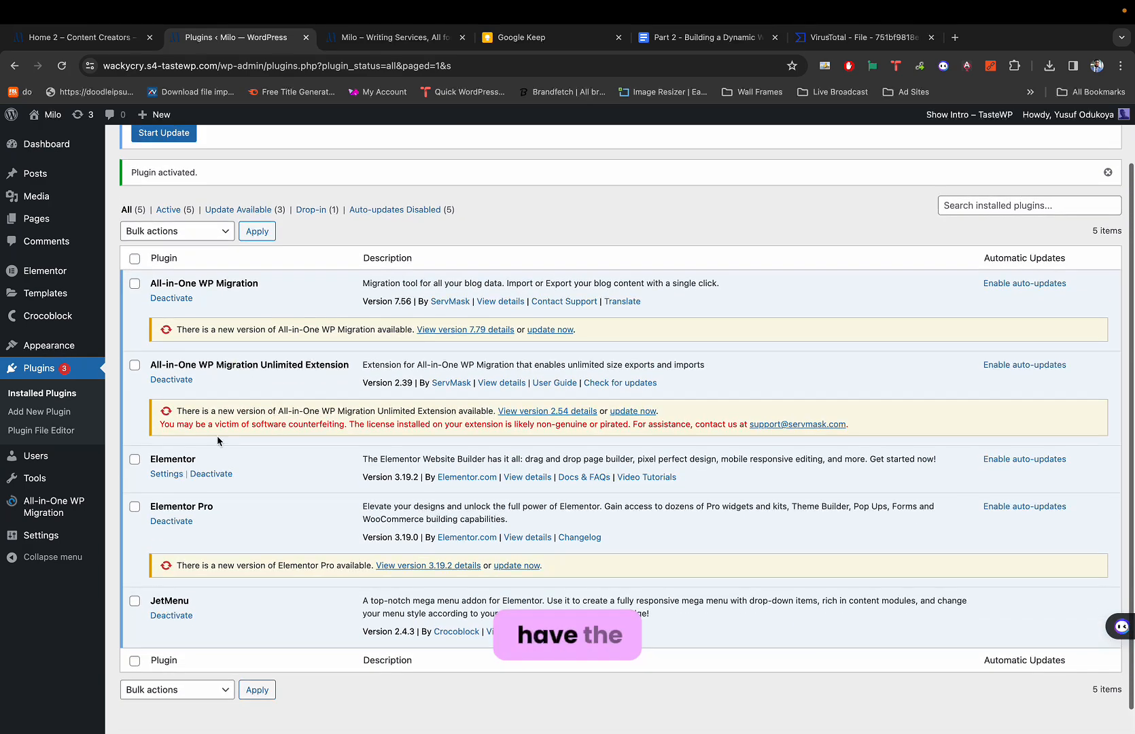
pyautogui.scroll(2, 218, 441)
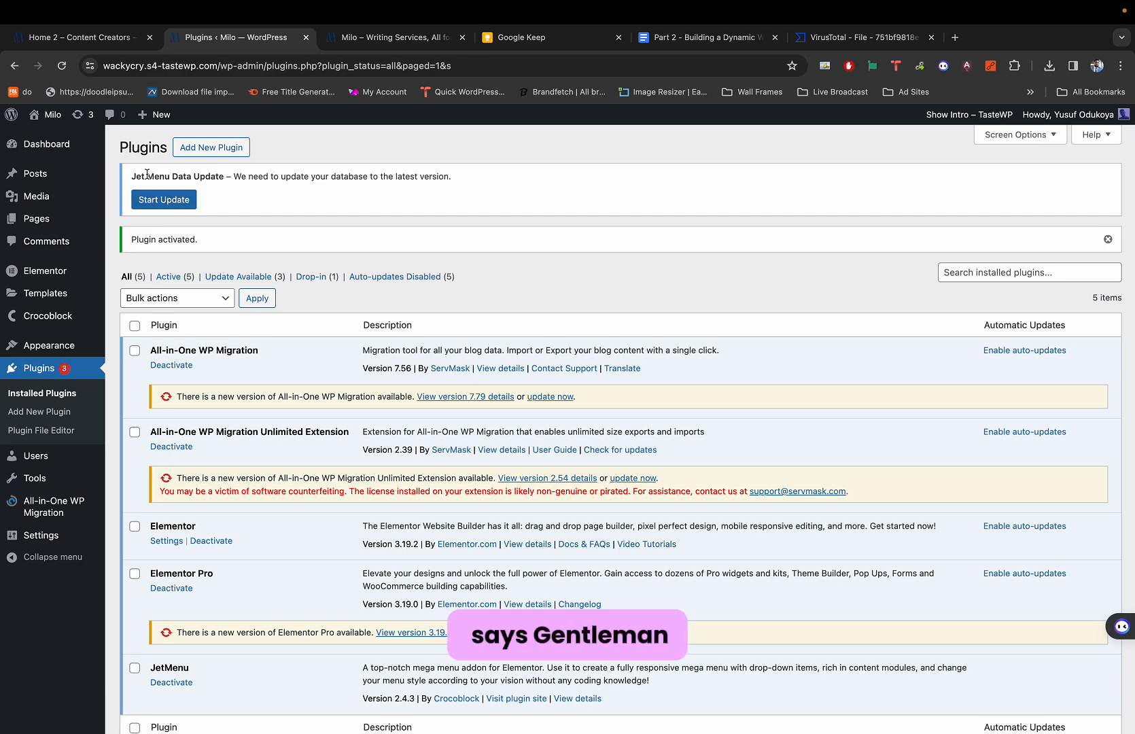
pyautogui.scroll(5, 147, 174)
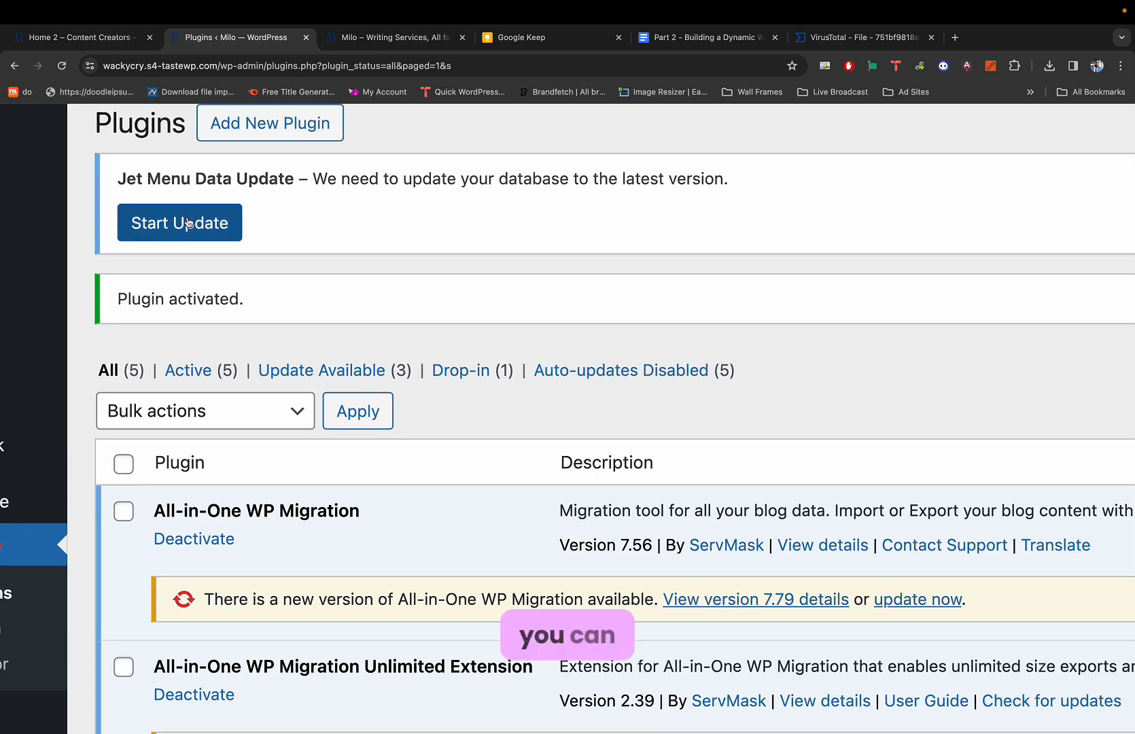
pyautogui.click(188, 223)
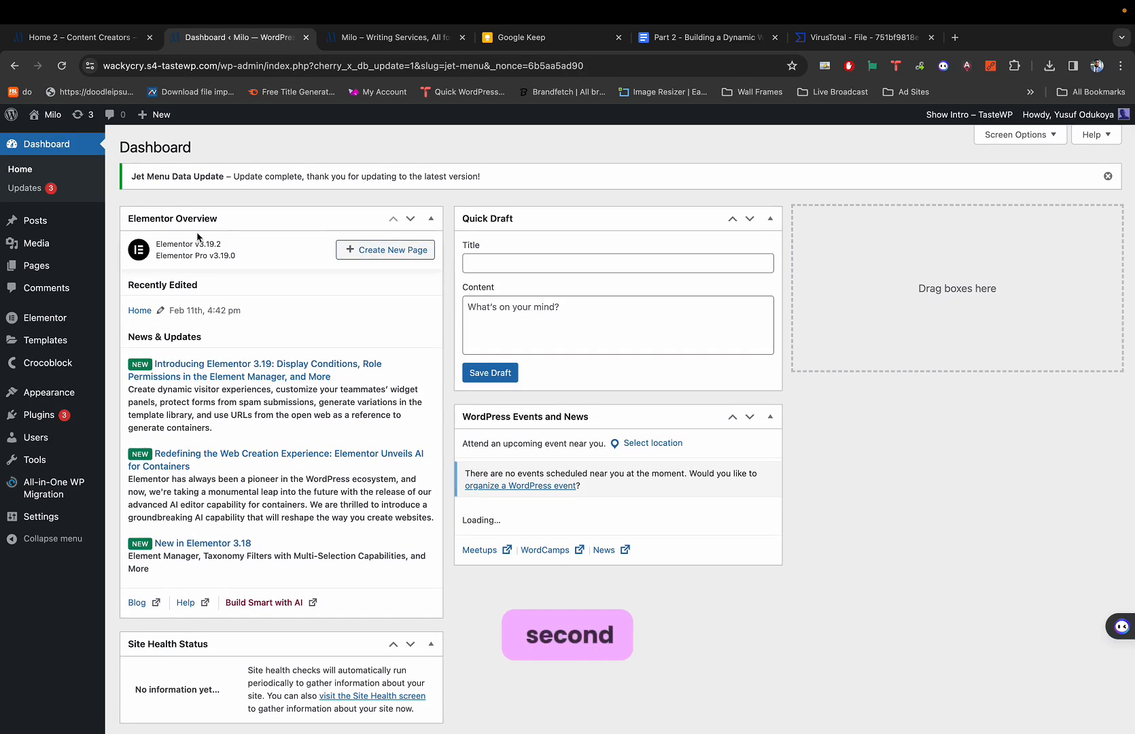
# Return to the Add Plugins page to add another plugin.
pyautogui.moveTo(40, 414)
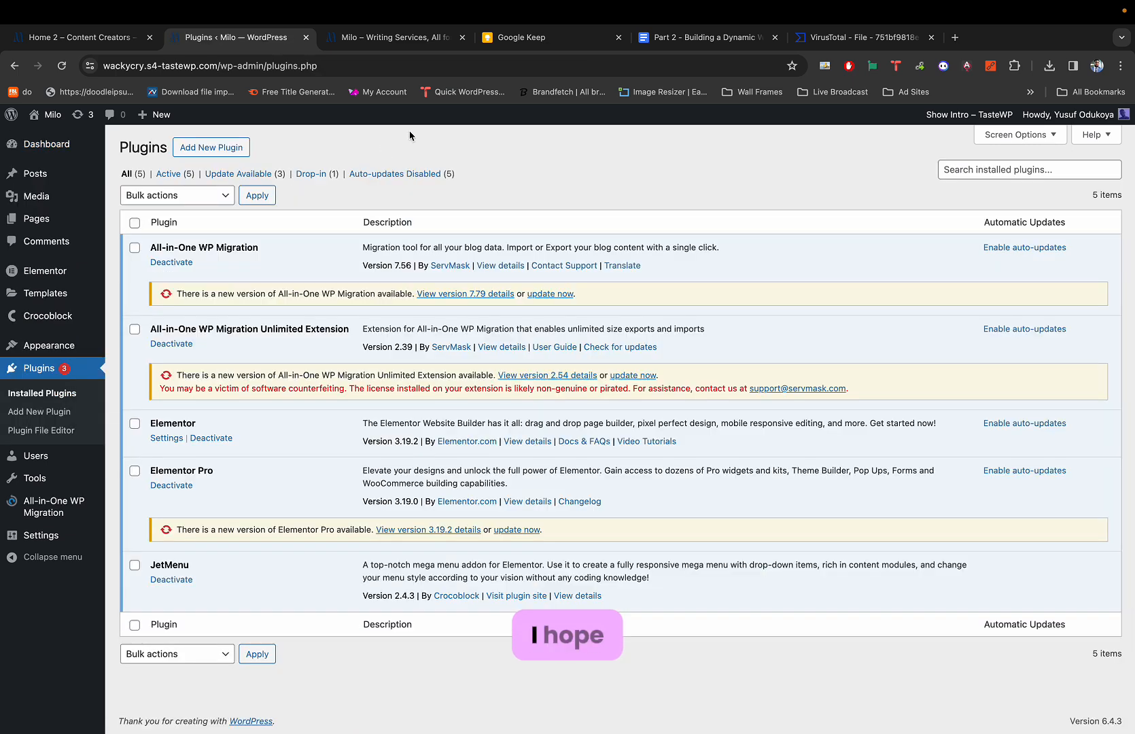
pyautogui.click(834, 42)
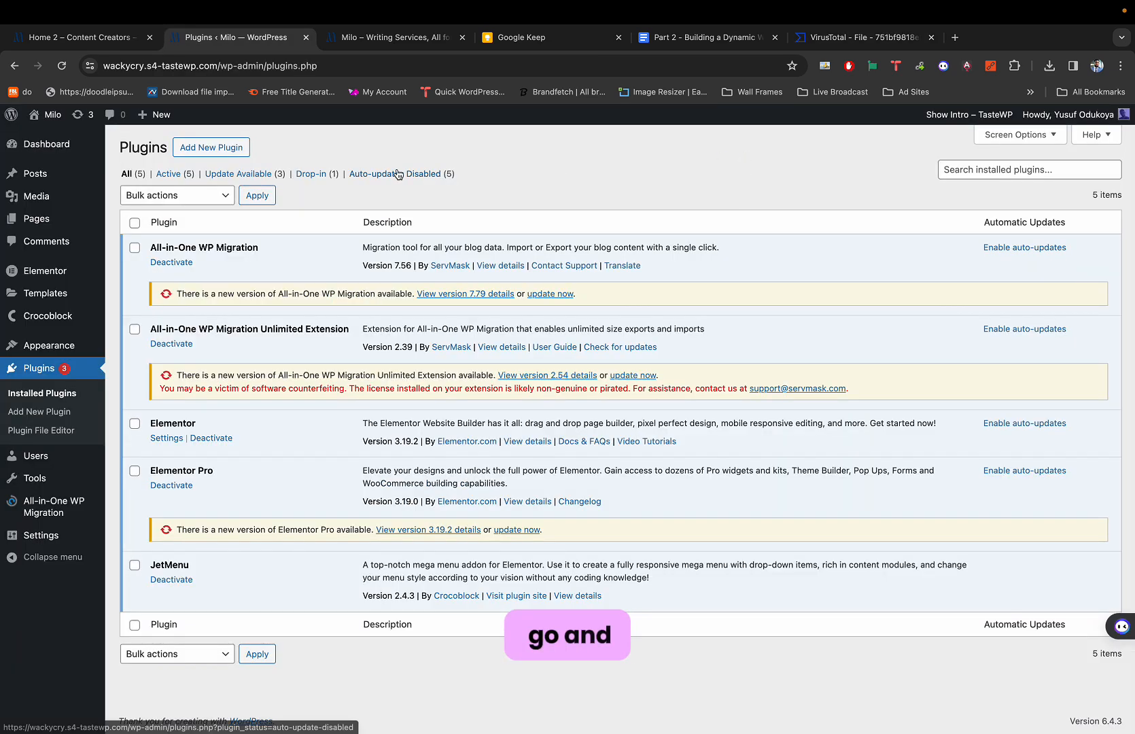
pyautogui.click(211, 148)
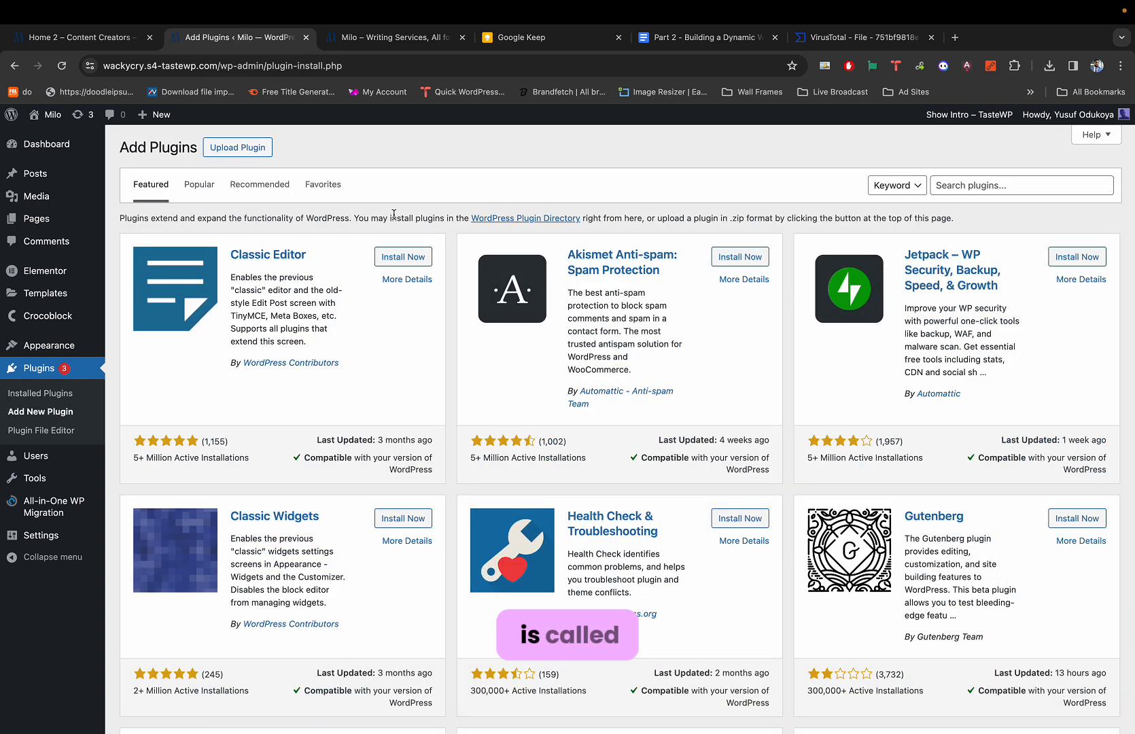
# Upload jet-blocks.zip from recent downloads and install it.
pyautogui.click(252, 154)
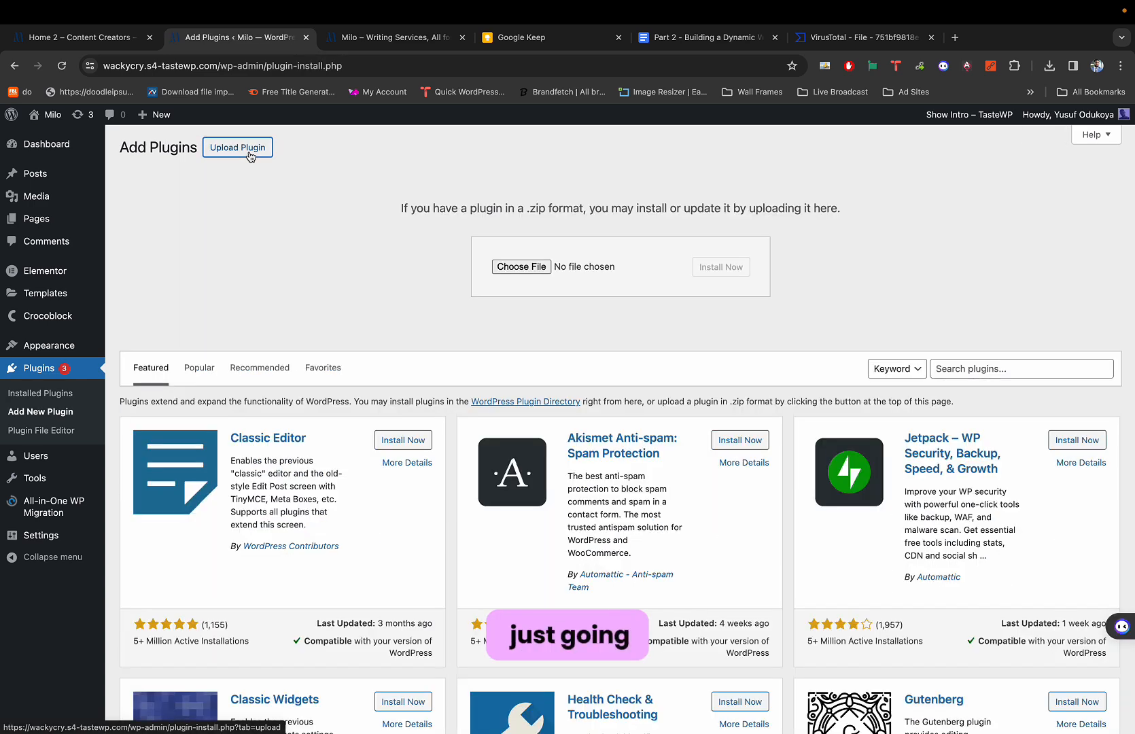
pyautogui.click(1049, 65)
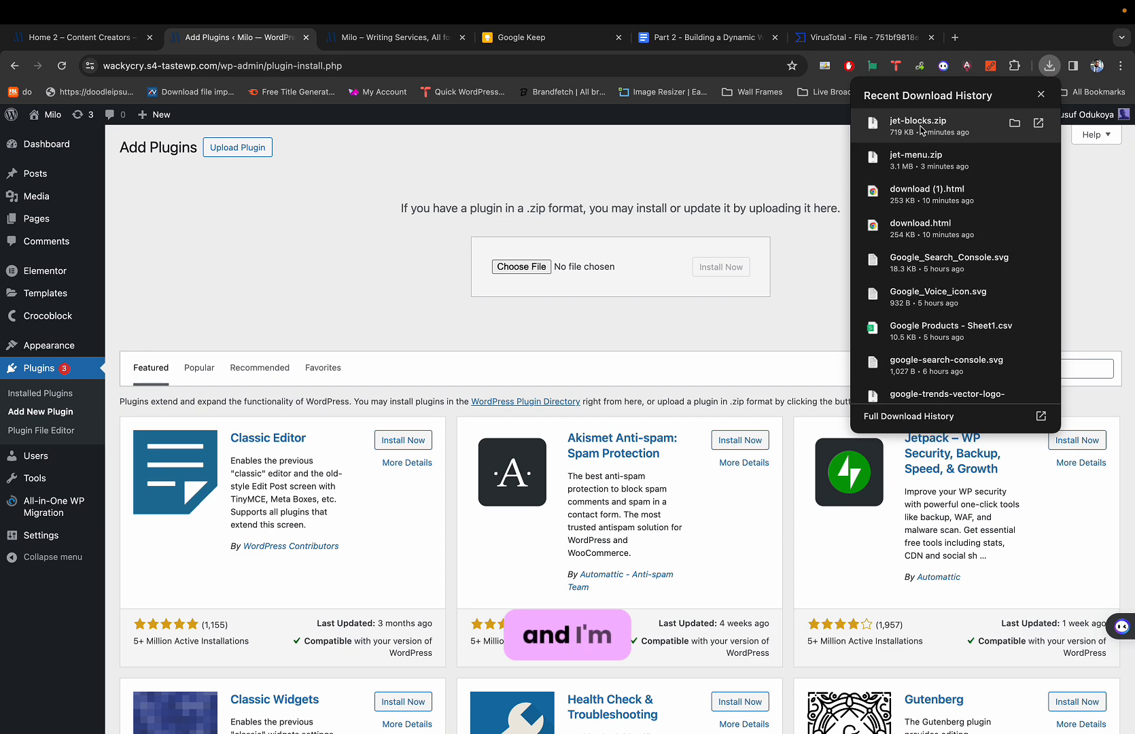
pyautogui.moveTo(920, 131); pyautogui.dragTo(530, 269)
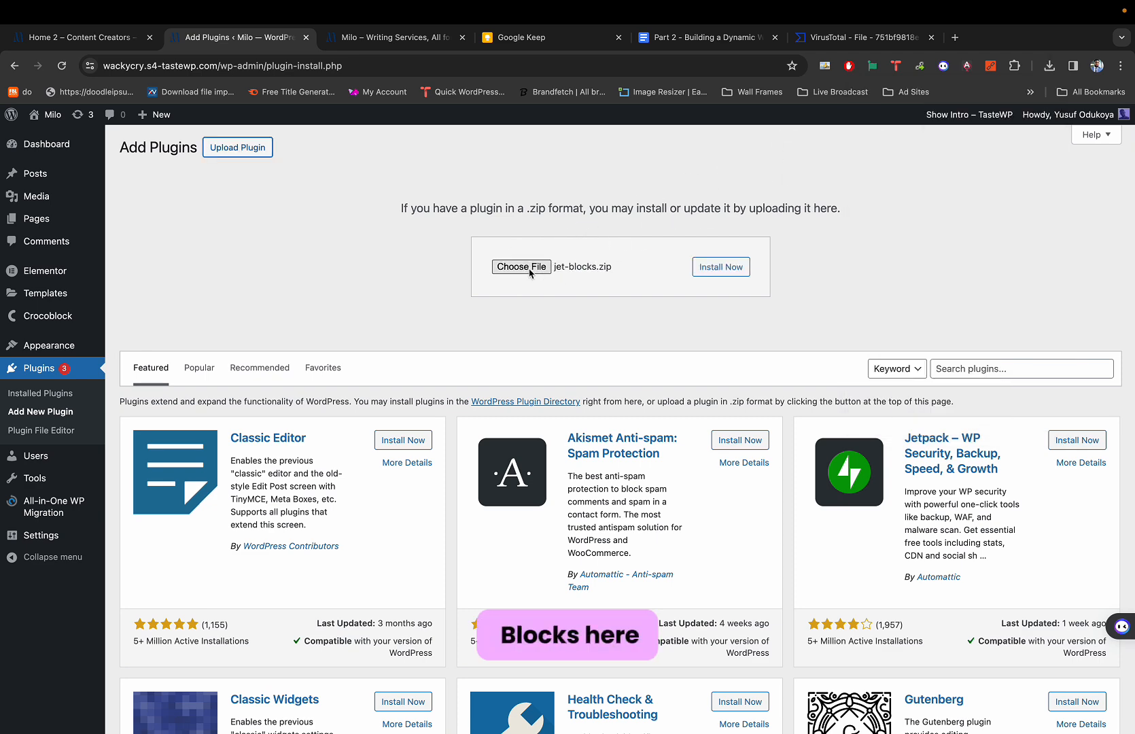
pyautogui.click(714, 268)
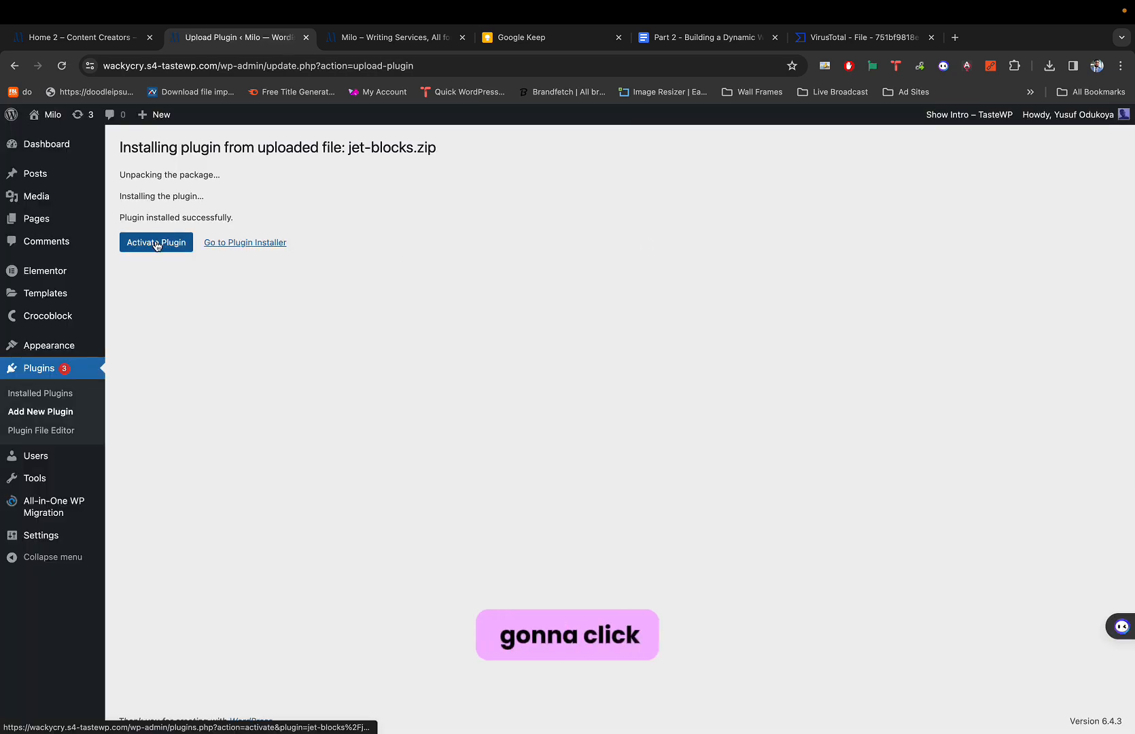
# Activate JetBlocks For Elementor 1.3.9 and run the Jet Blocks database update.
pyautogui.click(156, 242)
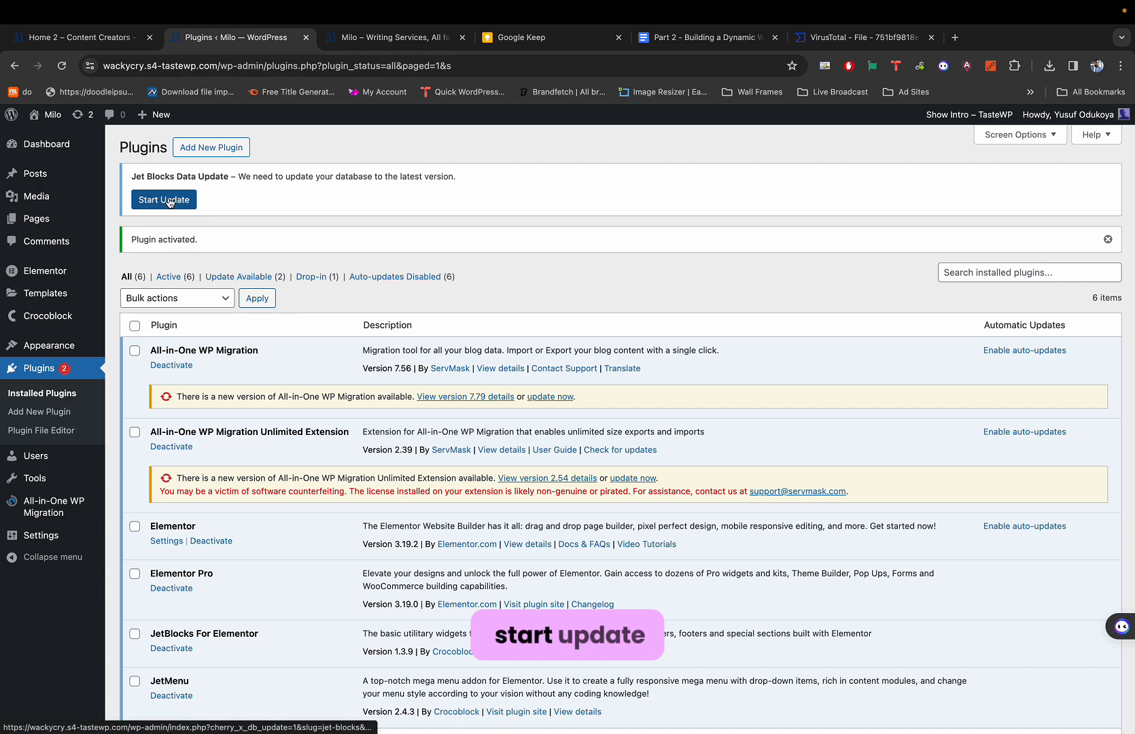
pyautogui.scroll(5, 170, 202)
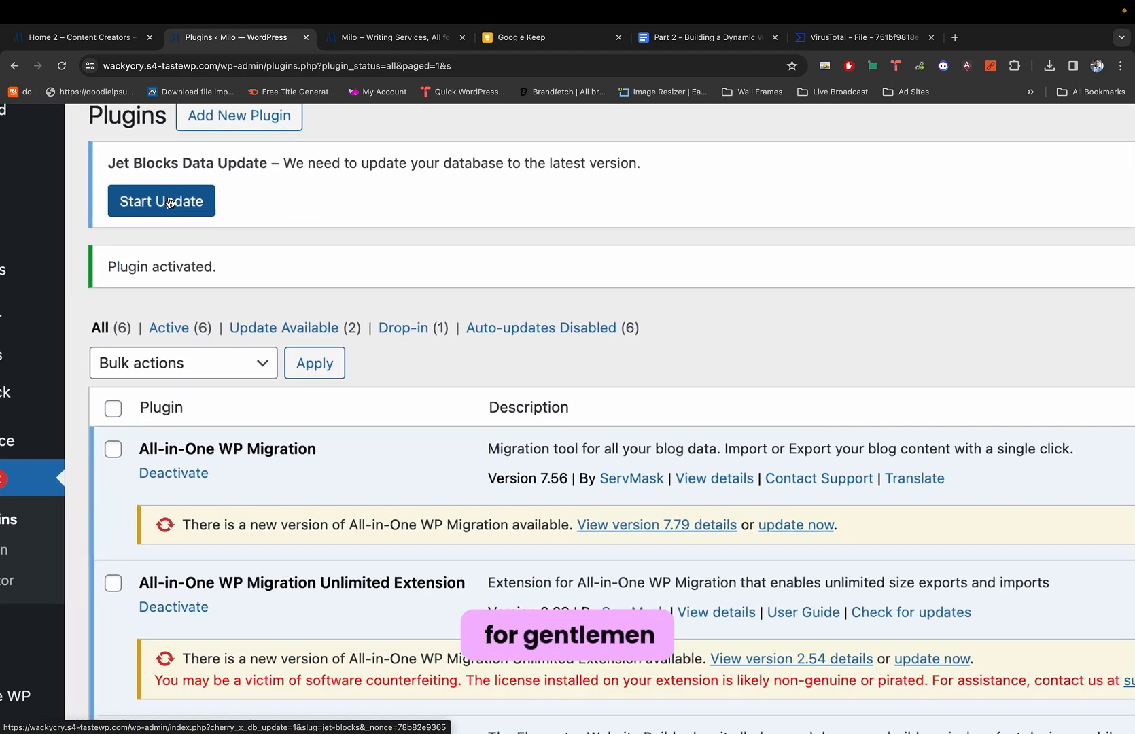
pyautogui.click(157, 199)
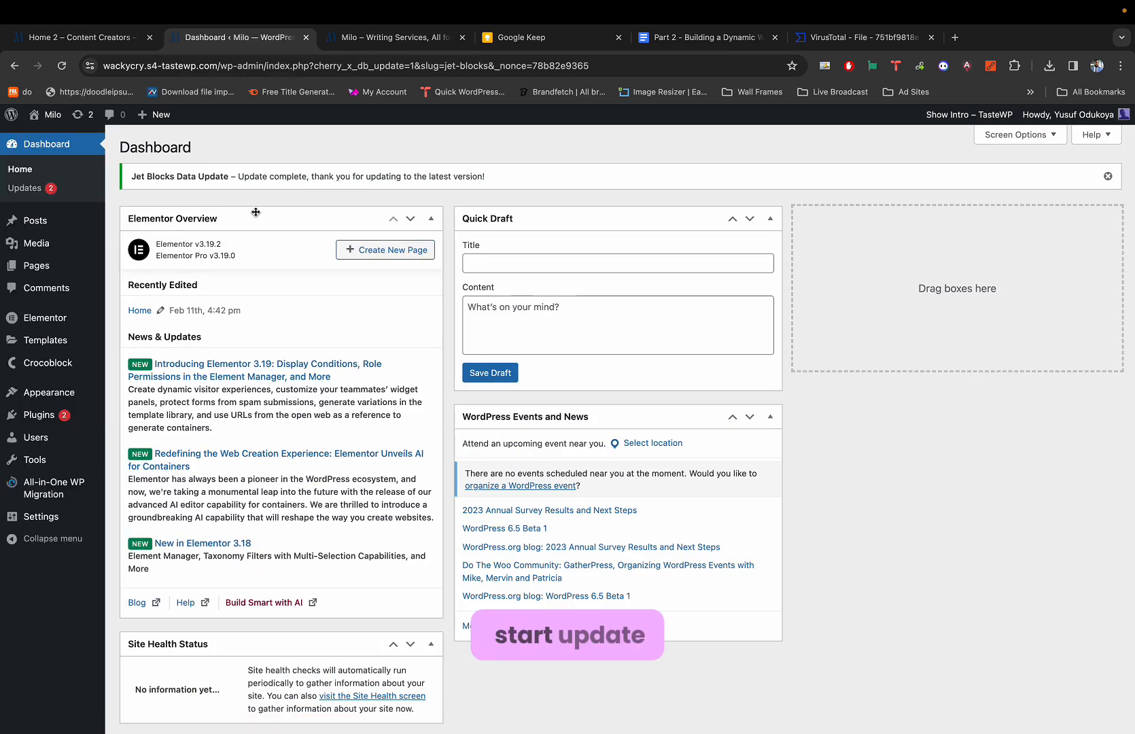
pyautogui.scroll(5, 321, 172)
pyautogui.scroll(-5, 321, 173)
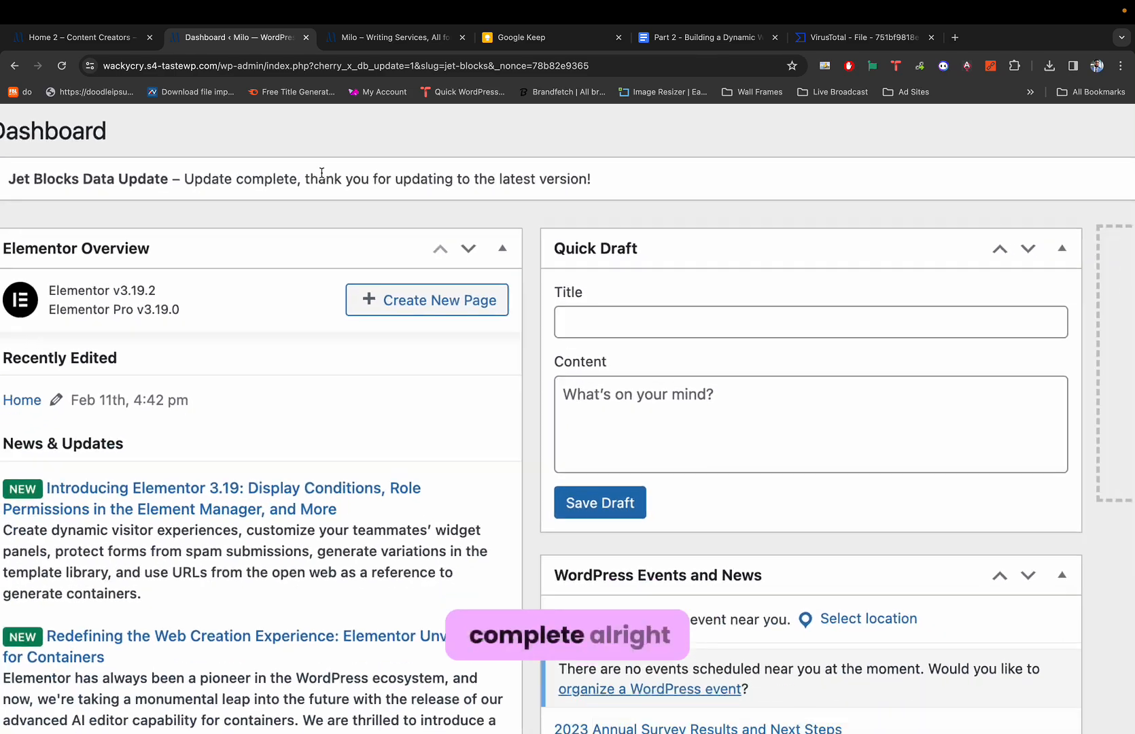
pyautogui.scroll(-5, 321, 173)
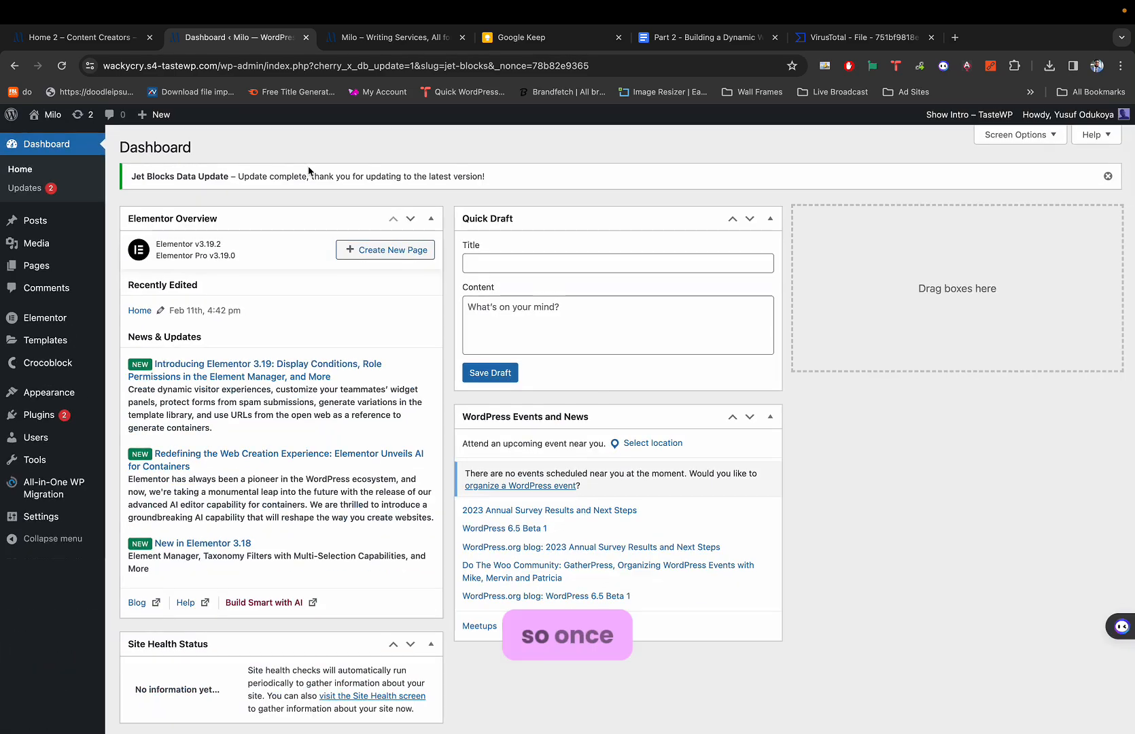
# Review the Home 2 – Content Creators demo's navigation items and search overlay, then return to the dashboard.
pyautogui.click(370, 42)
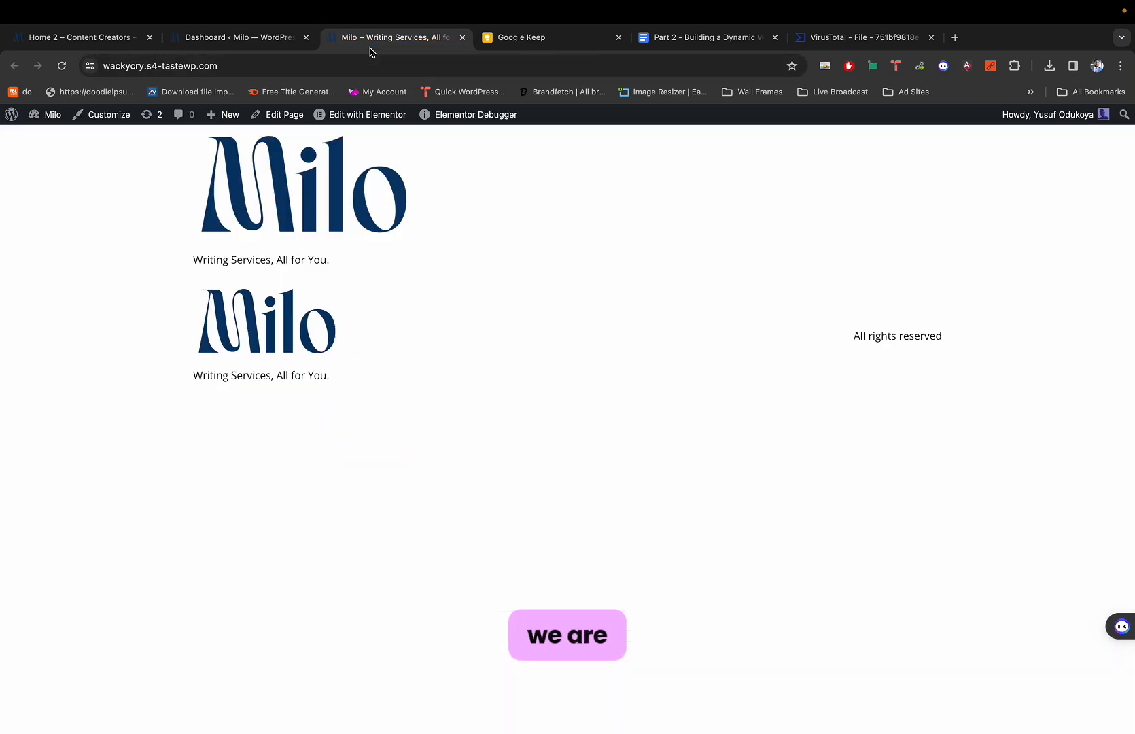
pyautogui.click(126, 42)
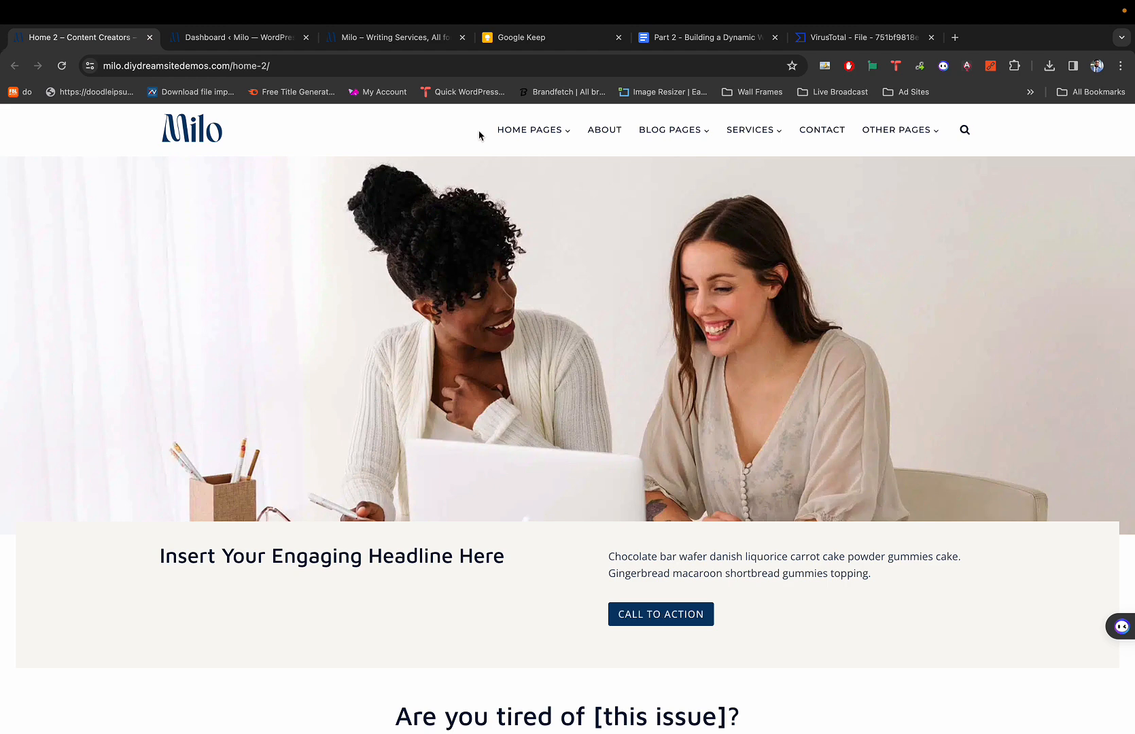
pyautogui.moveTo(479, 133)
pyautogui.mouseDown()
pyautogui.moveTo(896, 142)
pyautogui.moveTo(484, 125)
pyautogui.mouseUp()
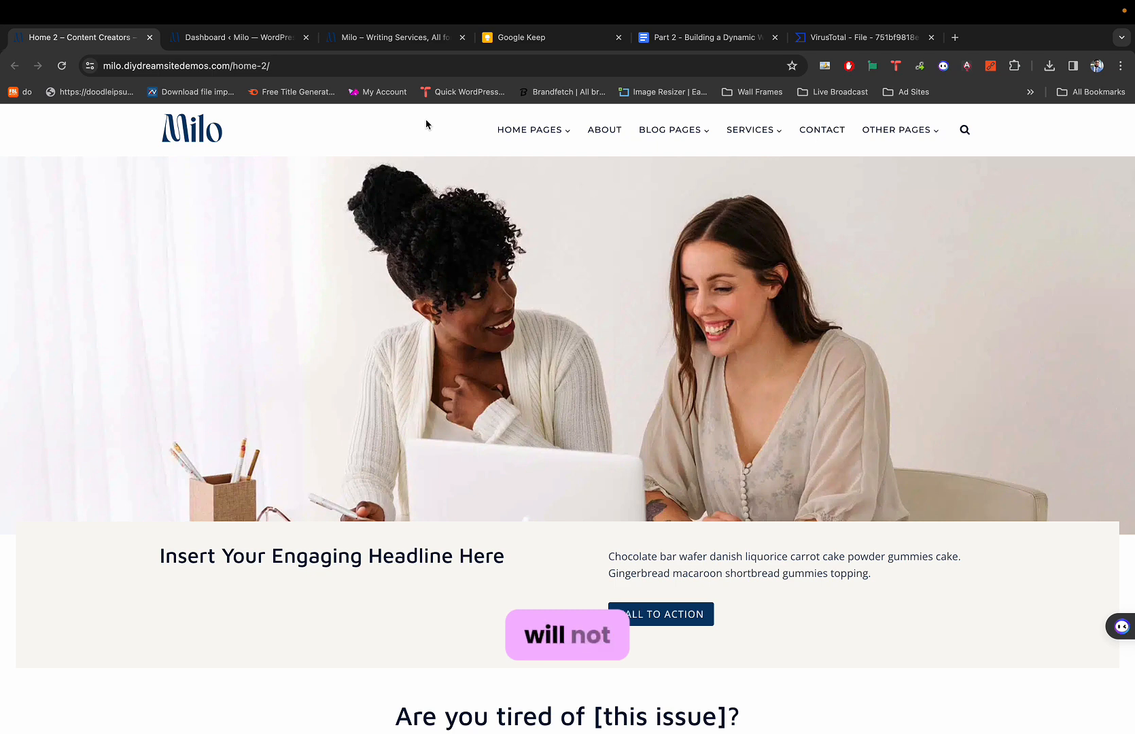
pyautogui.moveTo(507, 132)
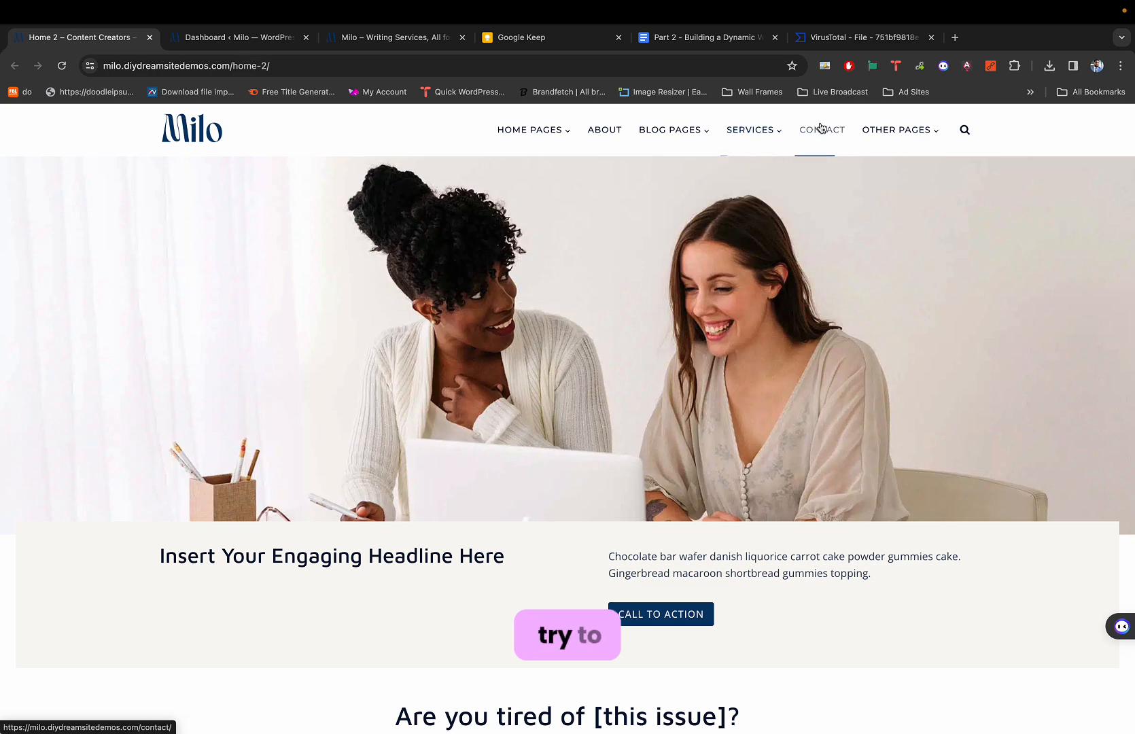
pyautogui.click(964, 129)
pyautogui.click(952, 171)
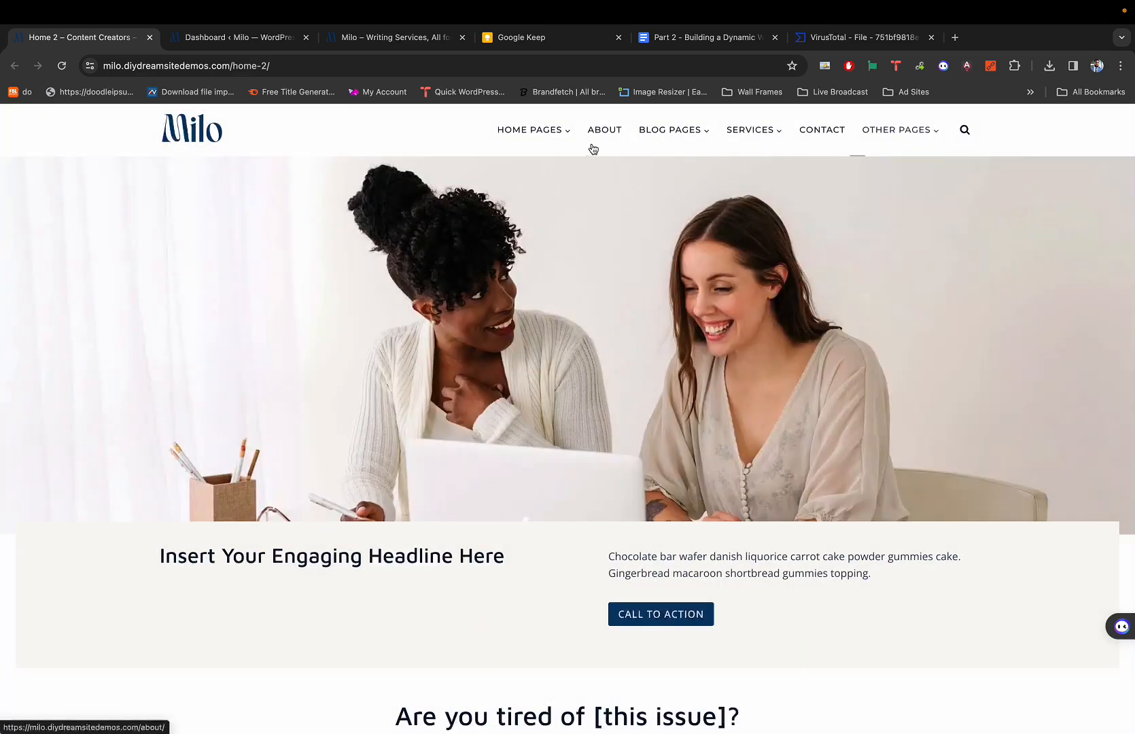
pyautogui.click(213, 47)
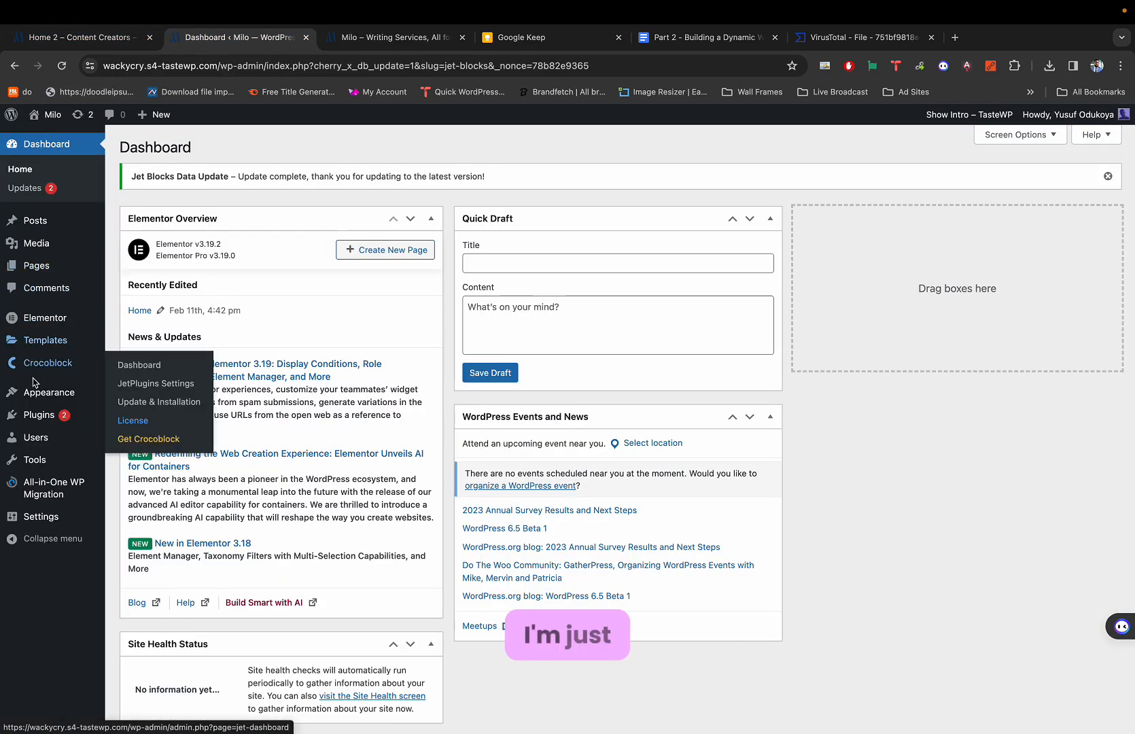
# On Appearance > Menus, start typing 'Practice Menu' into the Menu Name field.
pyautogui.moveTo(42, 396)
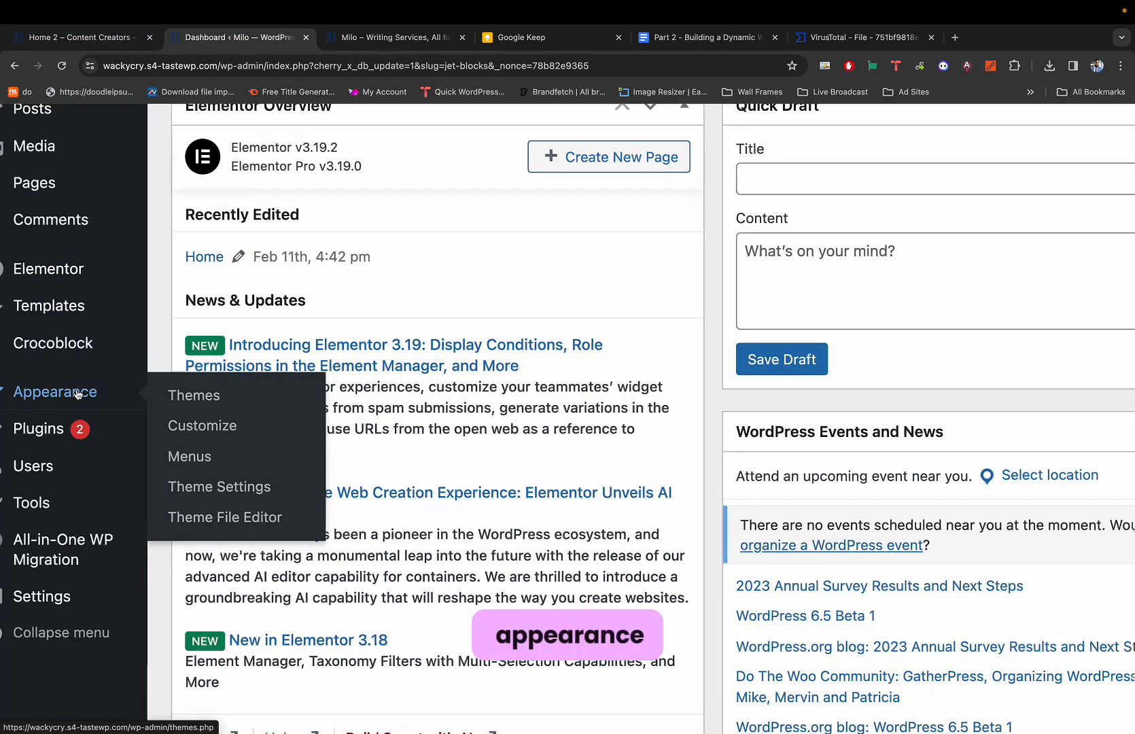
pyautogui.hscroll(-2, 77, 394)
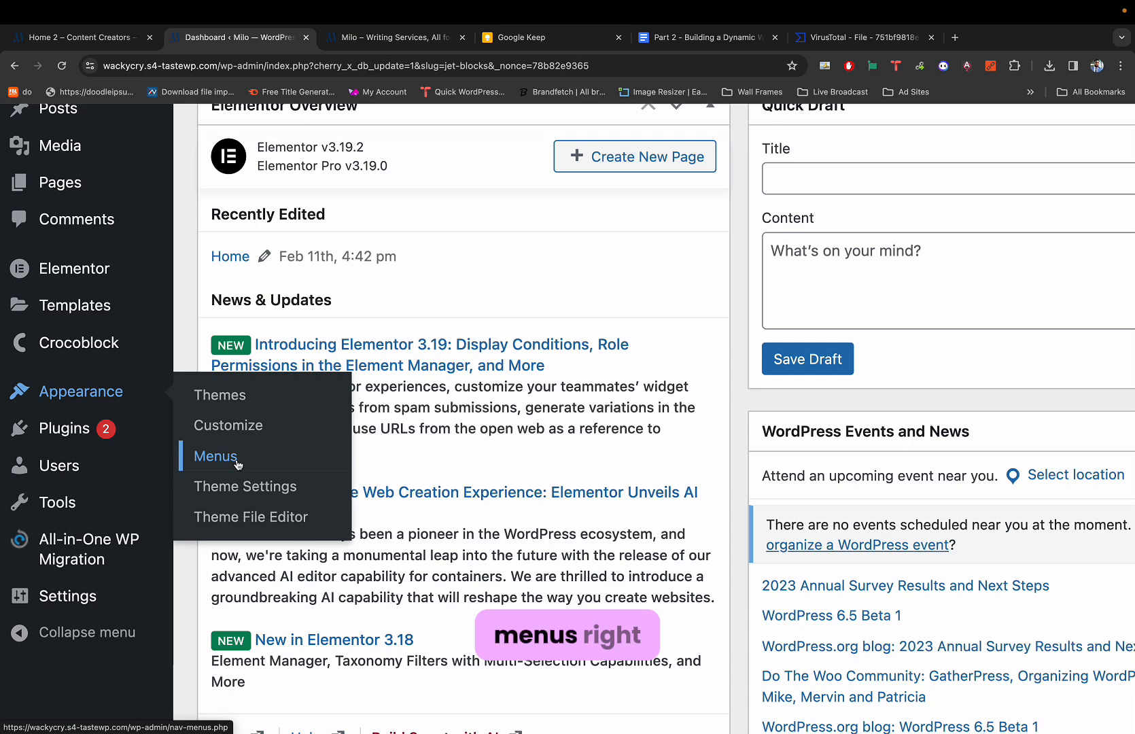
pyautogui.scroll(3, 238, 465)
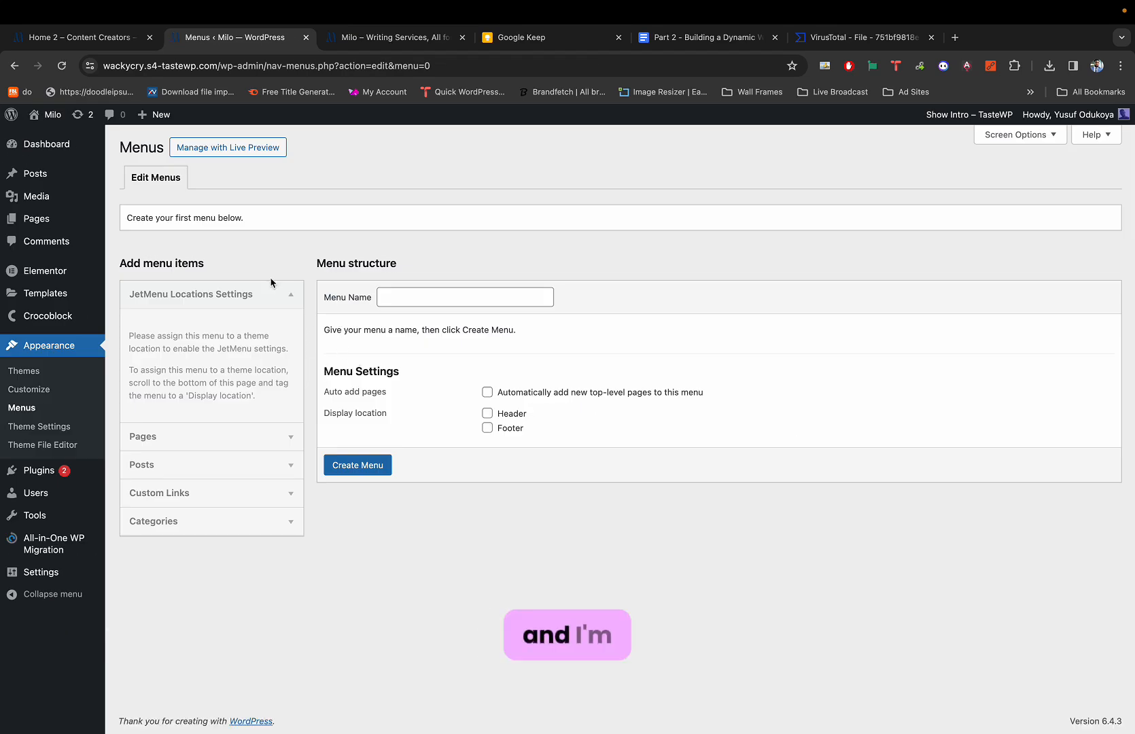
pyautogui.click(392, 294)
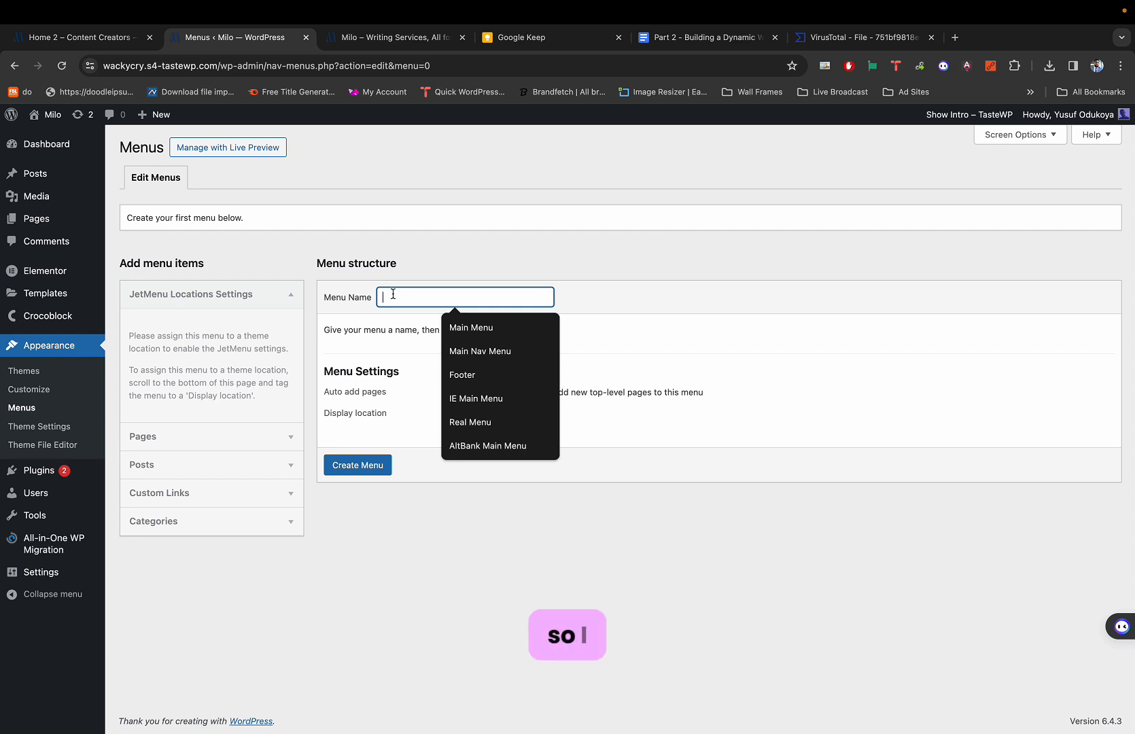
pyautogui.write('Practice Menu')
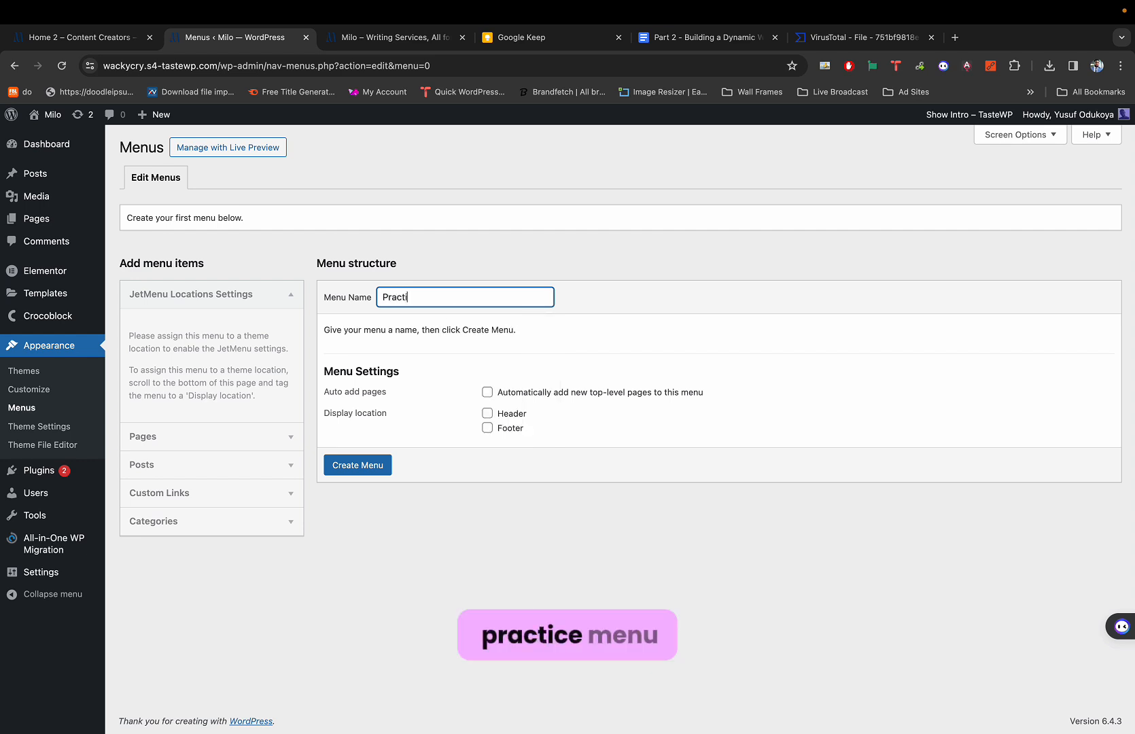
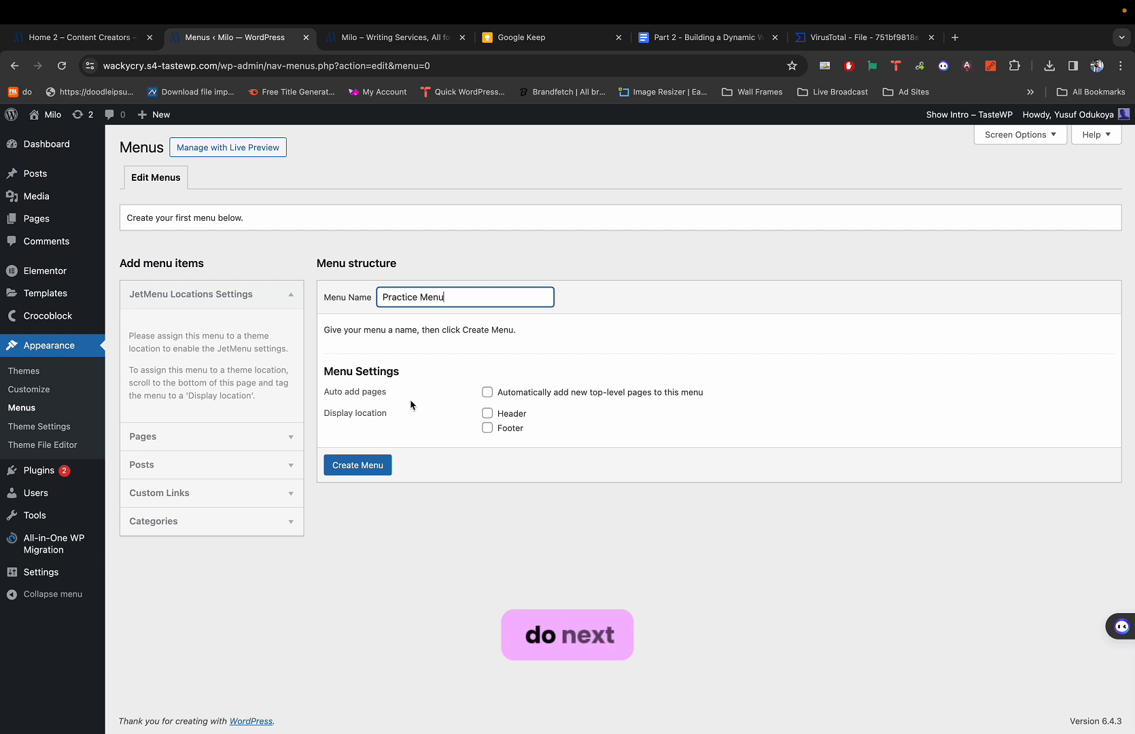
# Tick Header as the Practice Menu's display location and create the menu.
pyautogui.click(487, 414)
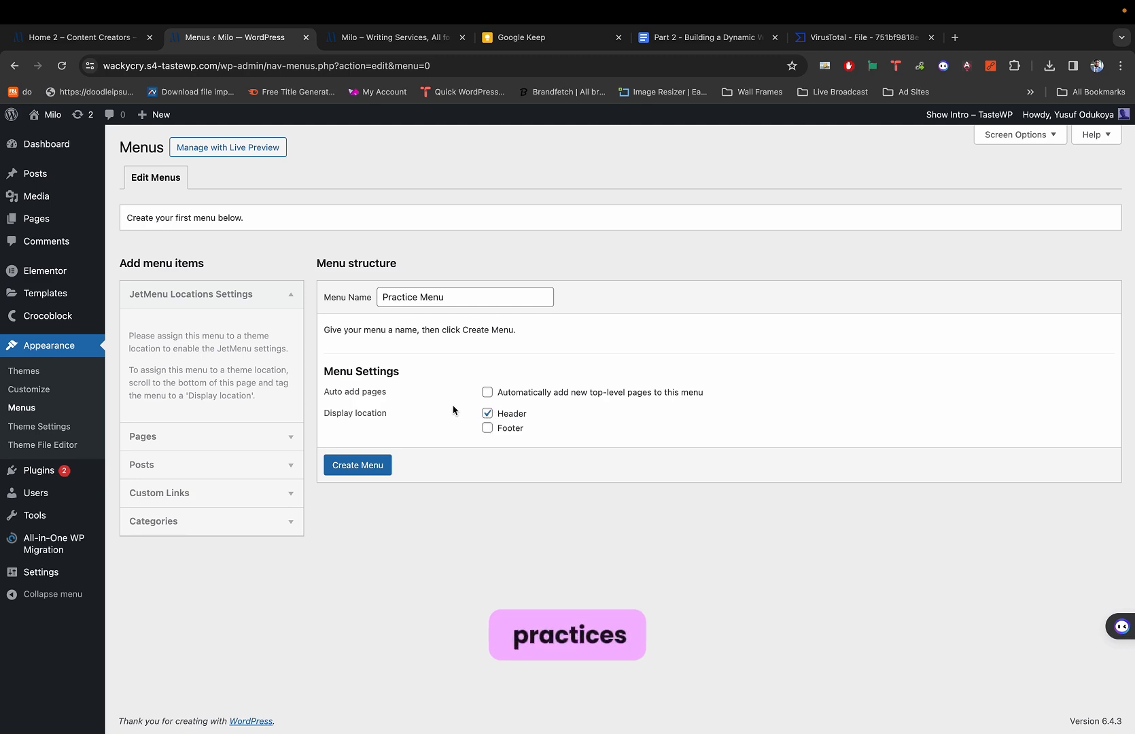
pyautogui.scroll(5, 486, 413)
pyautogui.click(487, 413)
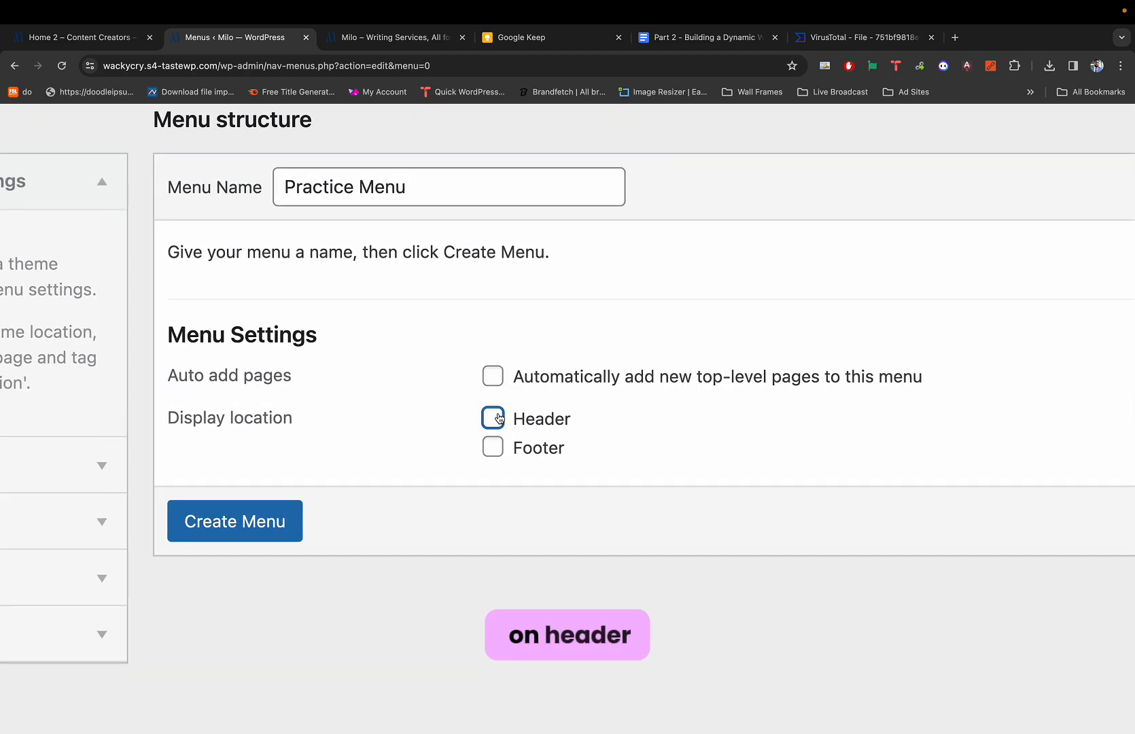
pyautogui.click(389, 177)
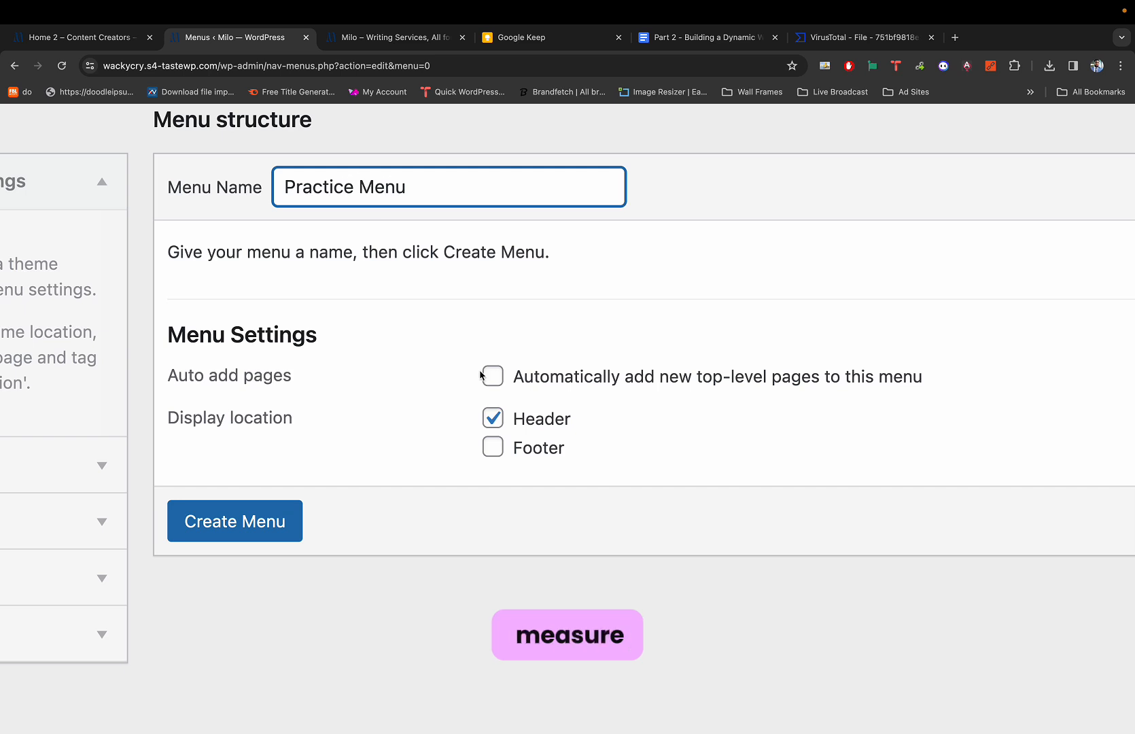
pyautogui.click(258, 516)
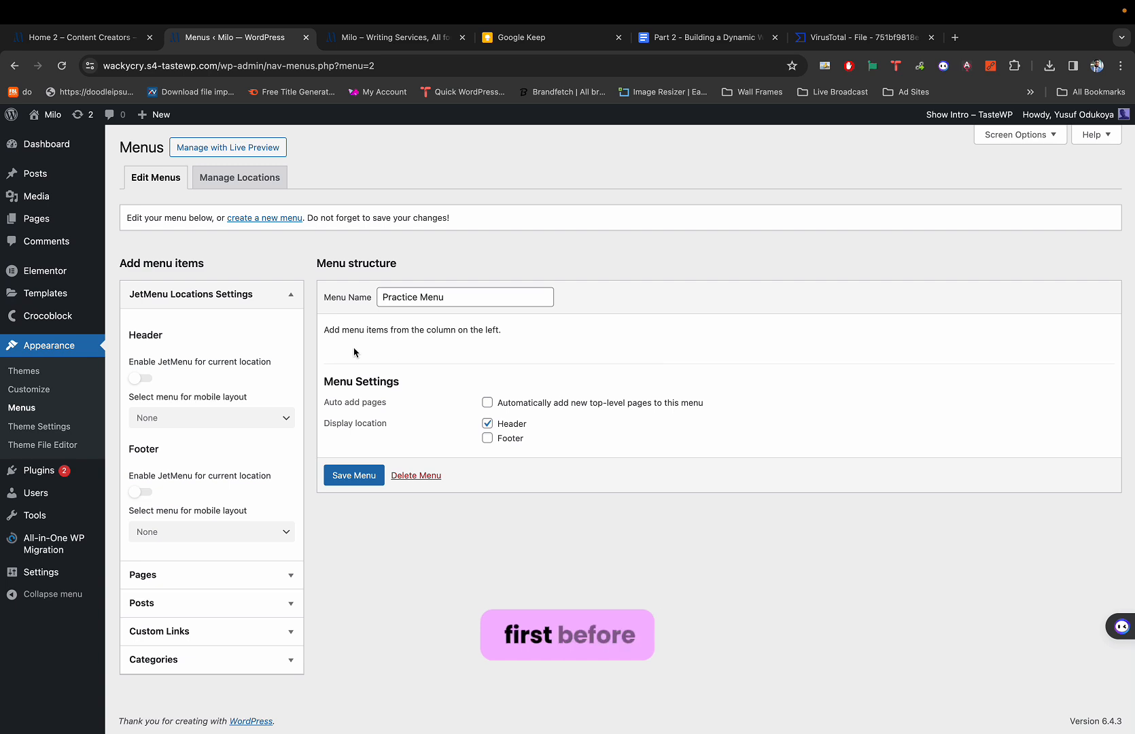
# Collapse JetMenu Locations, expand Pages and add the Home page to the Practice Menu.
pyautogui.click(293, 299)
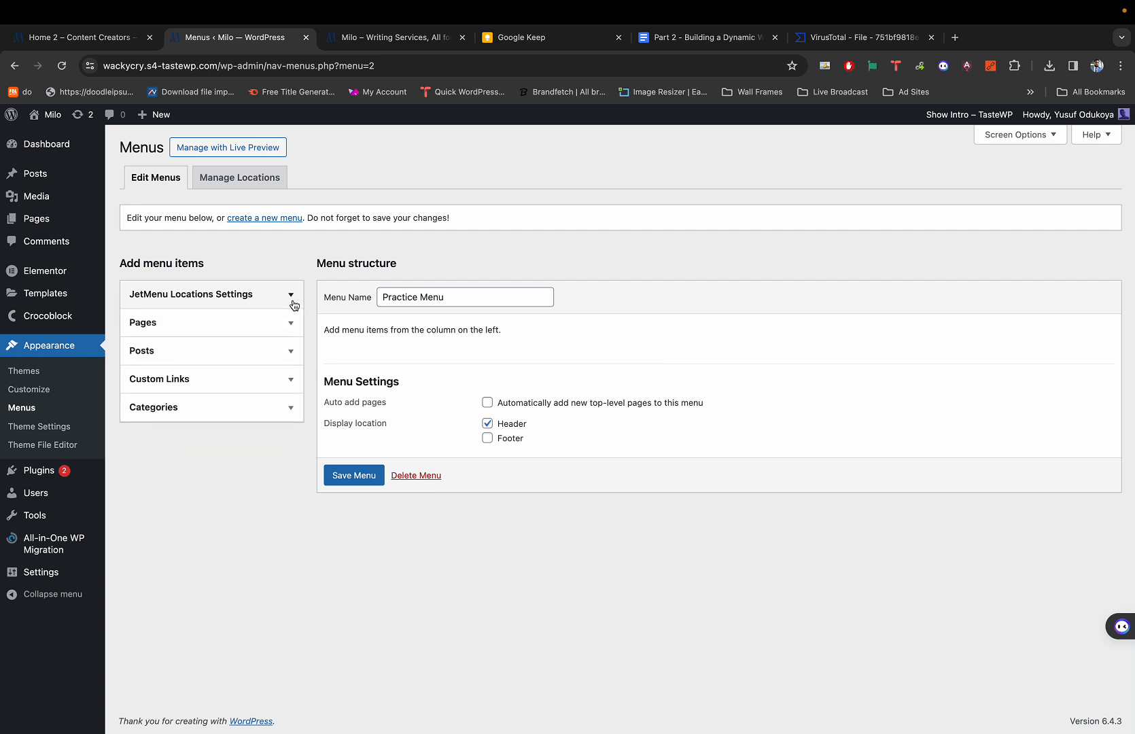
pyautogui.click(229, 327)
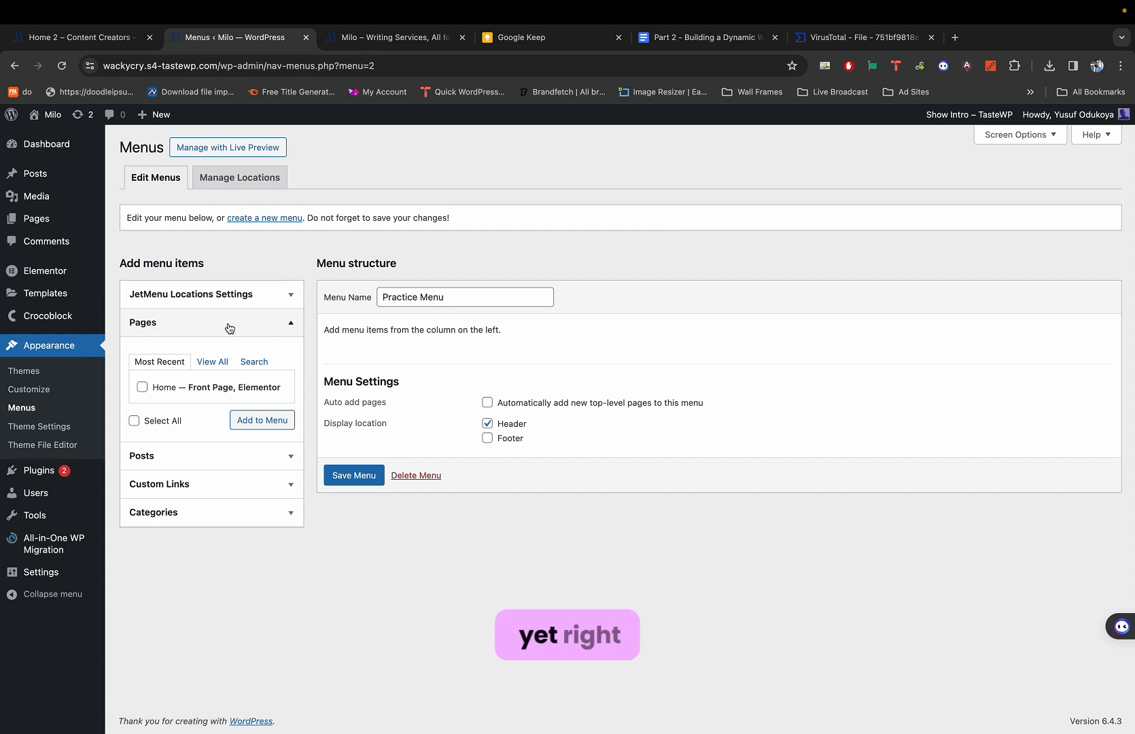
pyautogui.click(229, 327)
pyautogui.click(229, 327)
pyautogui.click(229, 327)
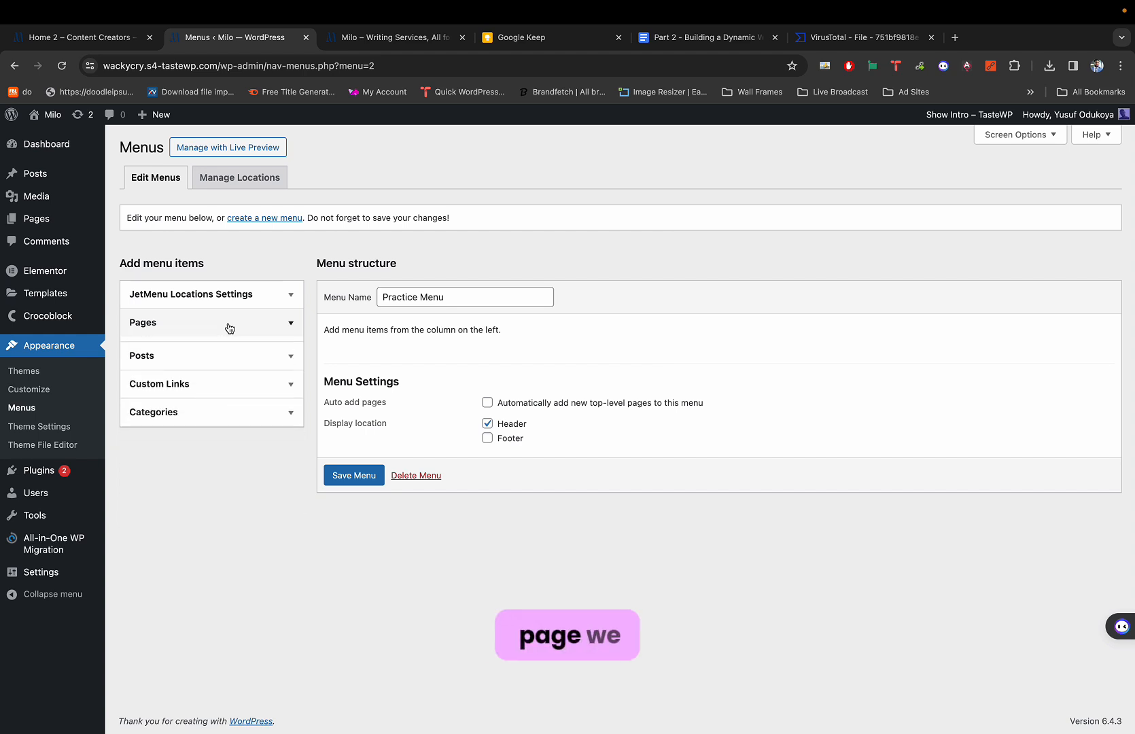
pyautogui.click(227, 329)
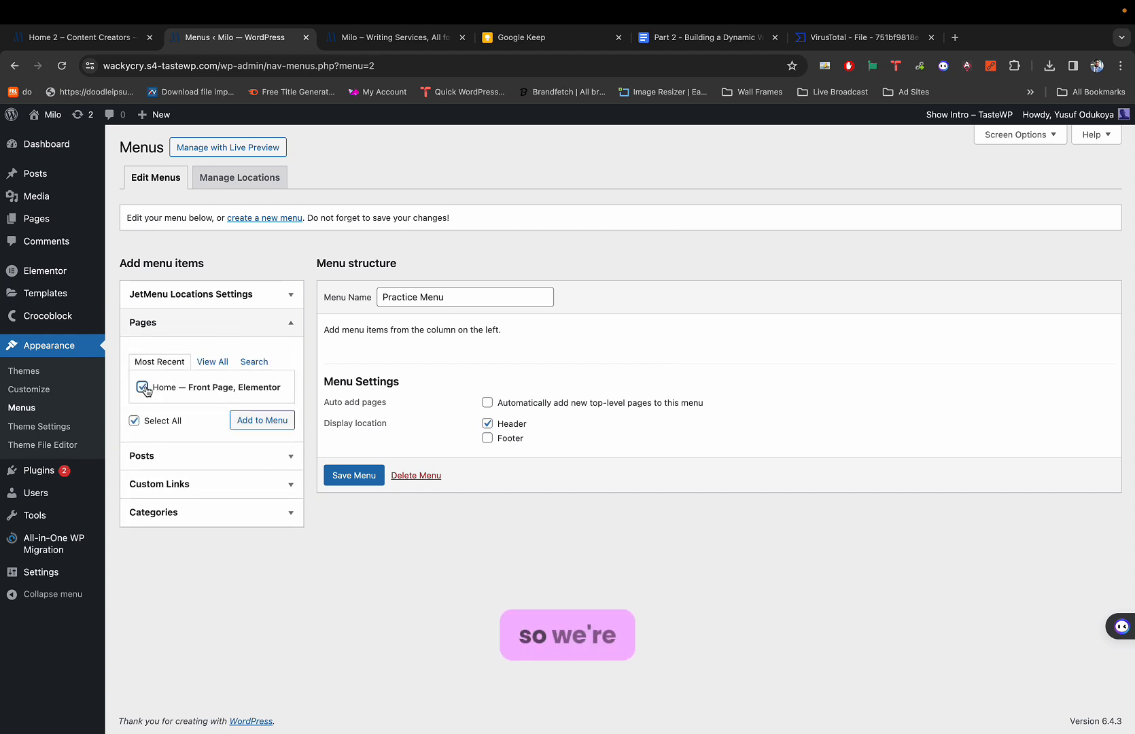
pyautogui.click(261, 420)
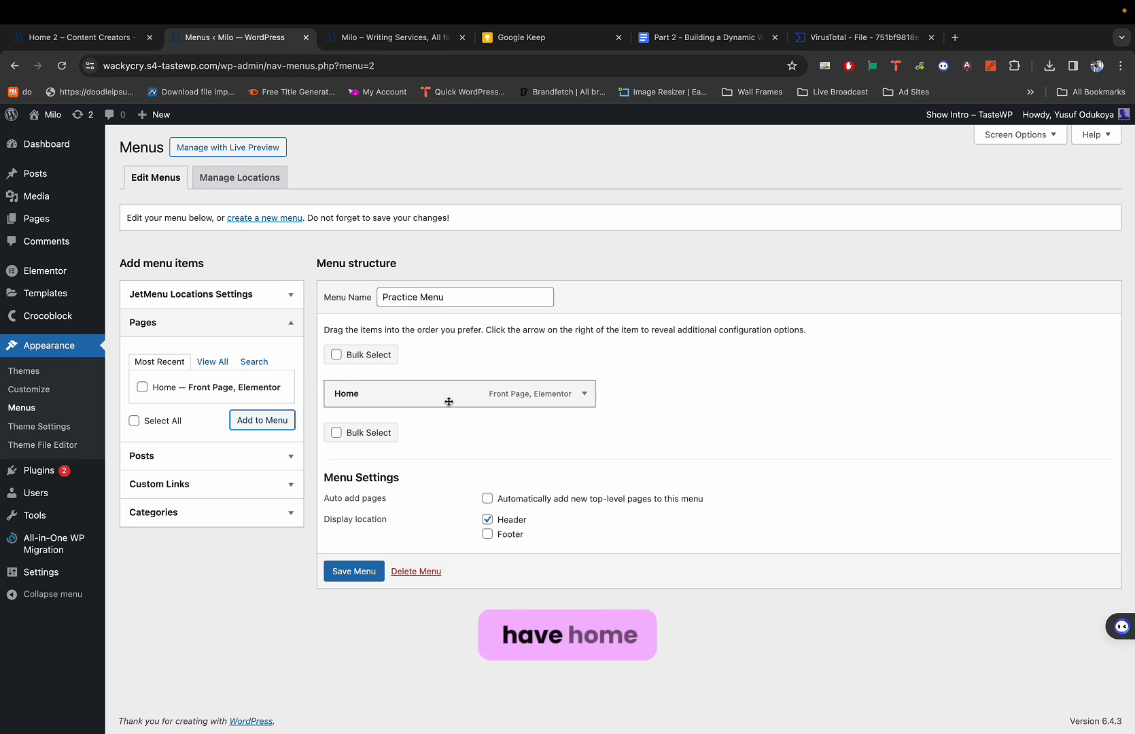
pyautogui.click(220, 483)
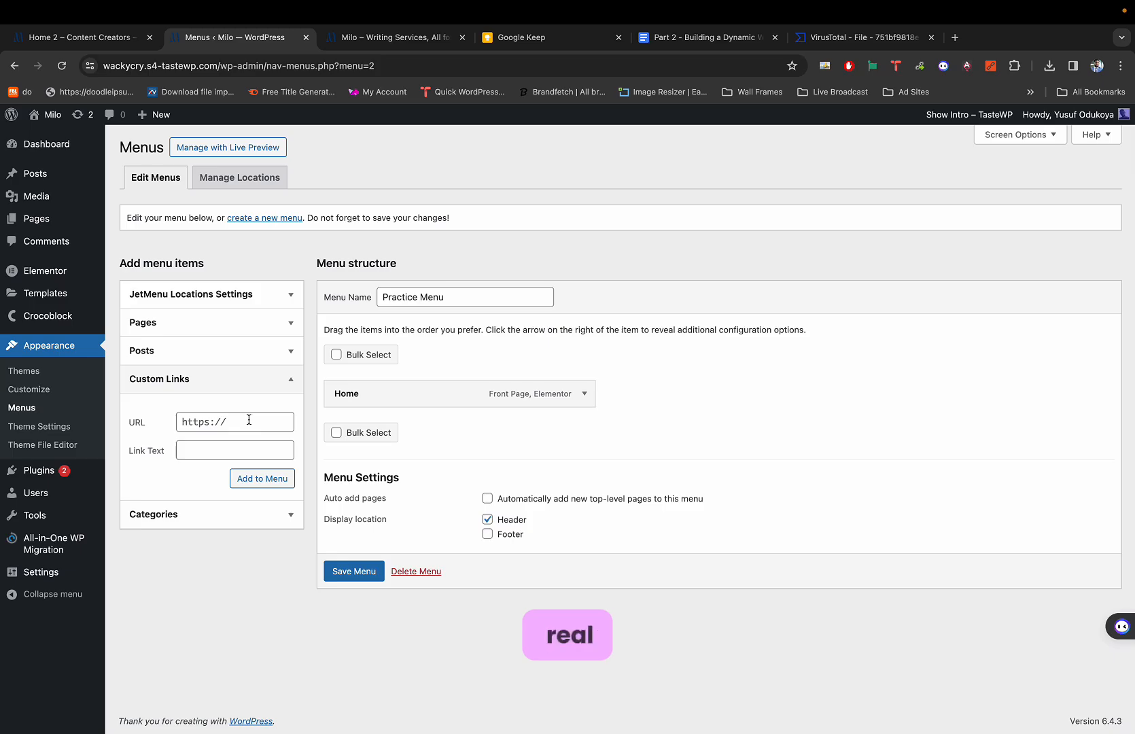
# Check the Milo demo site's navigation items in the other browser tab.
pyautogui.hotkey('ctrl', 'Left')
pyautogui.hotkey('ctrl', 'Right')
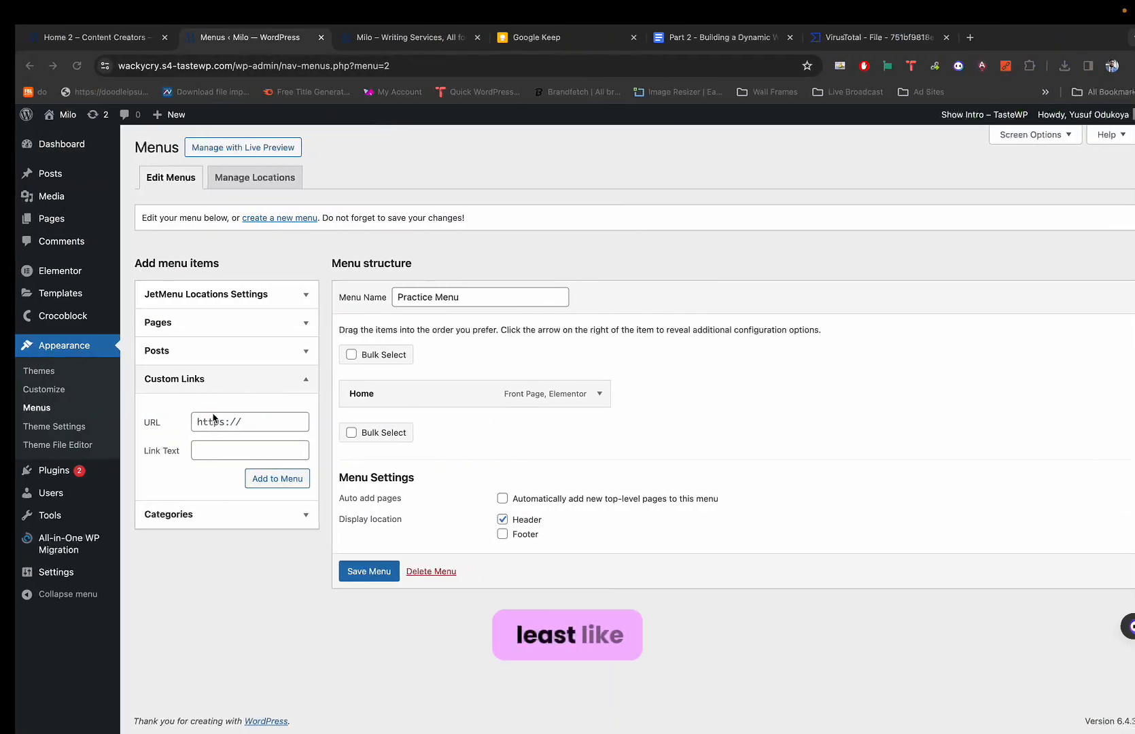
pyautogui.click(80, 41)
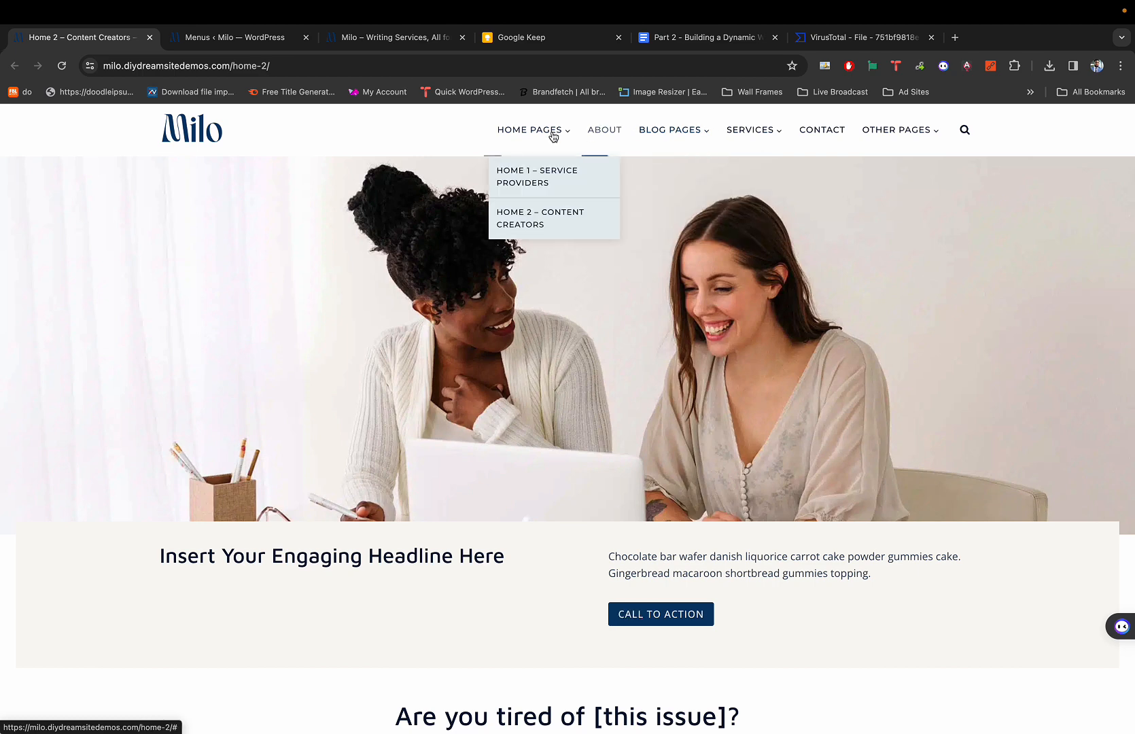
pyautogui.moveTo(536, 133)
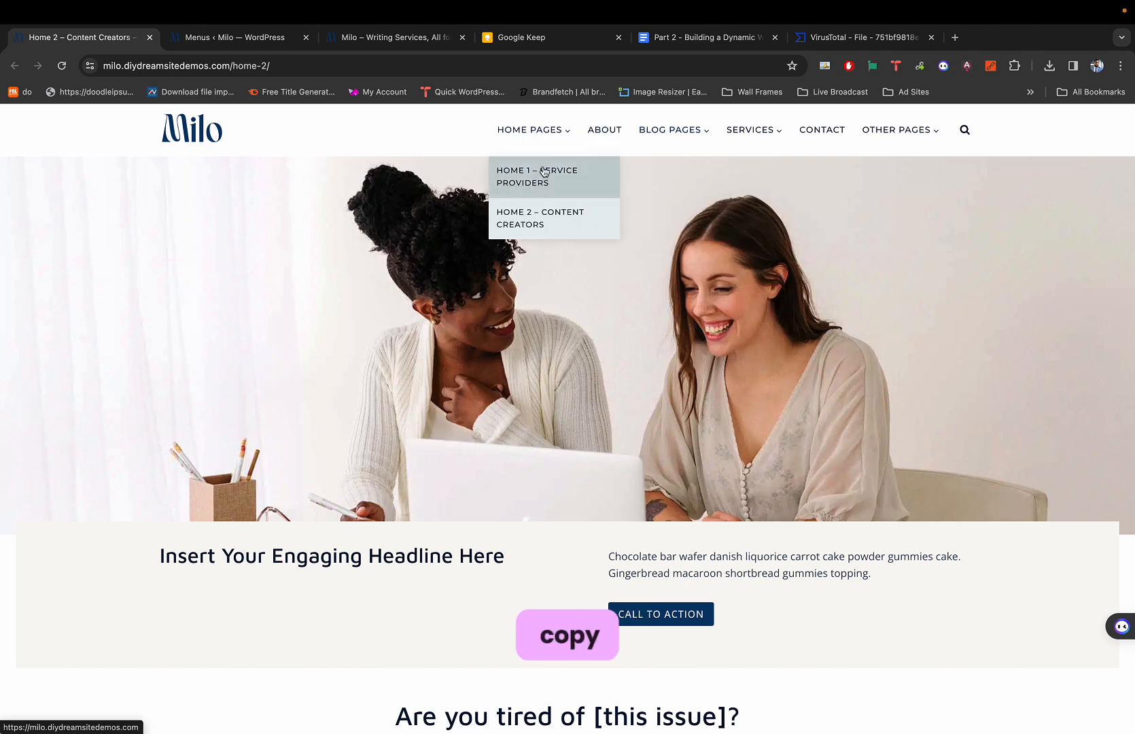
pyautogui.hotkey('ctrl', 'Tab')
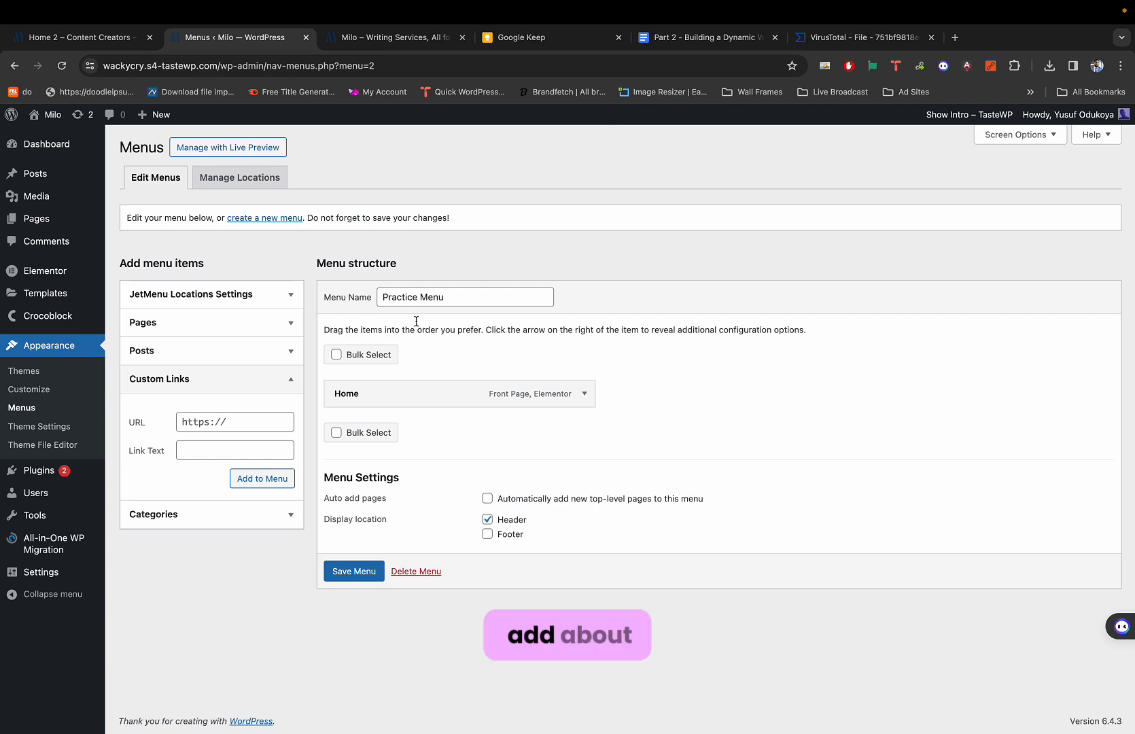
# Add a custom link 'About' with URL # to the menu.
pyautogui.click(205, 422)
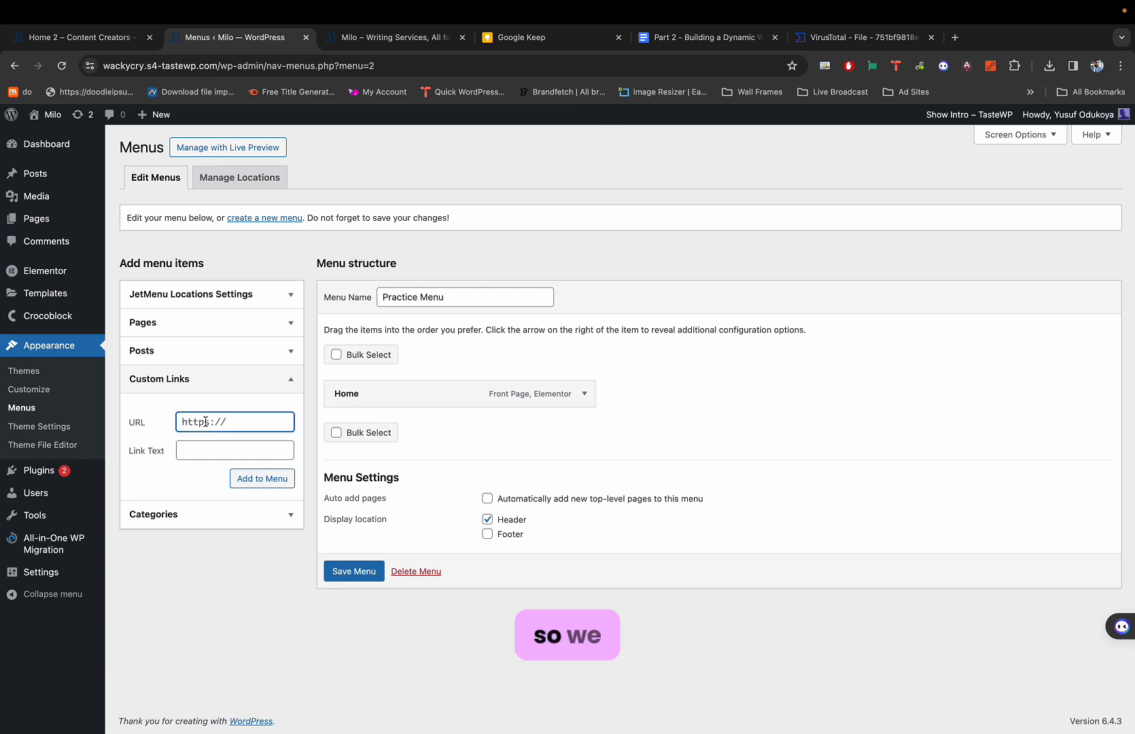
pyautogui.hotkey('ctrl', 'a')
pyautogui.write('#')
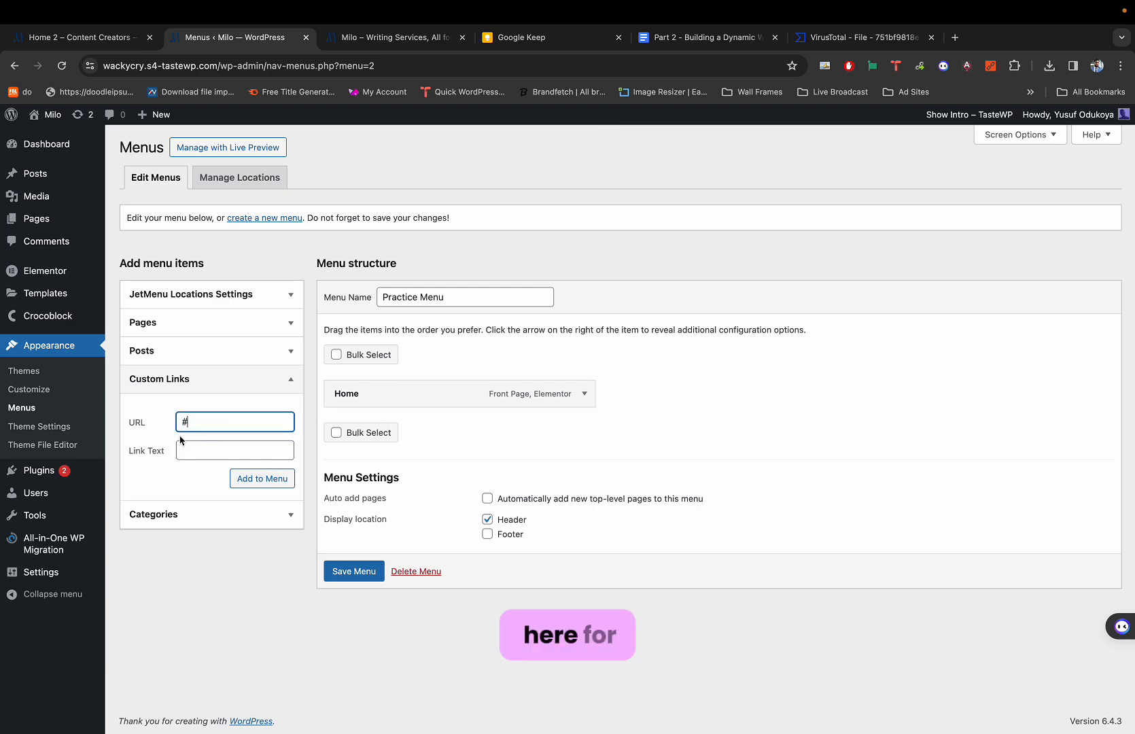
pyautogui.scroll(3, 180, 440)
pyautogui.scroll(2, 188, 442)
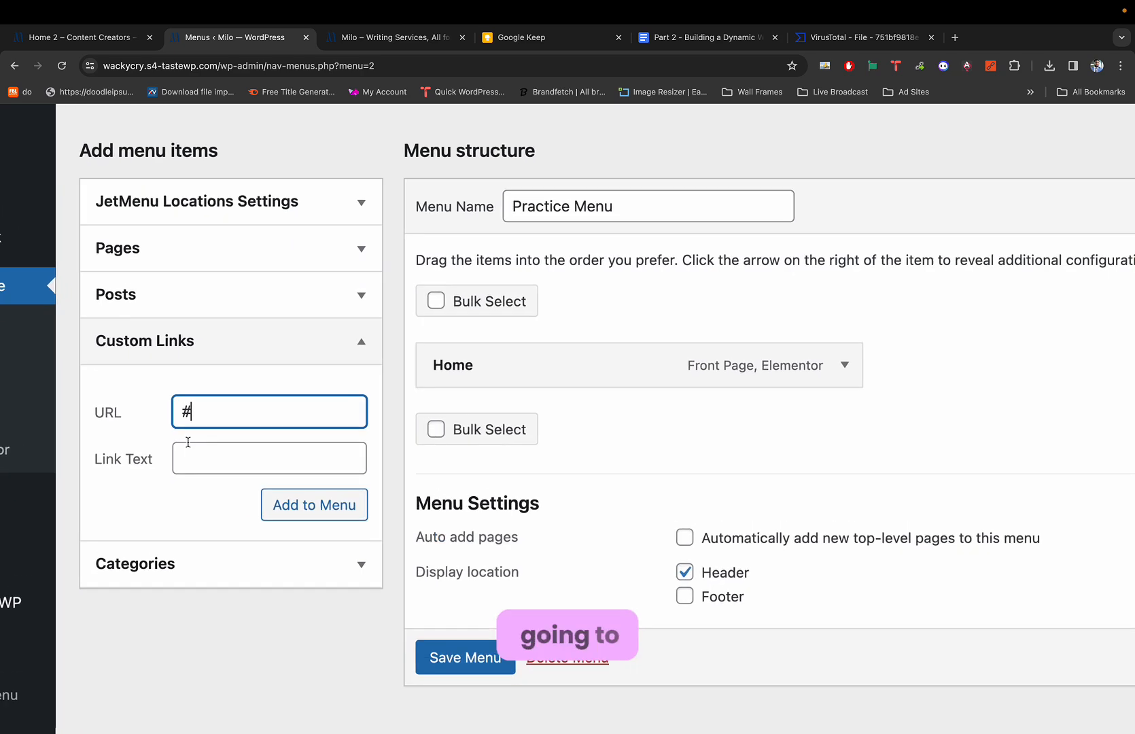
pyautogui.click(224, 449)
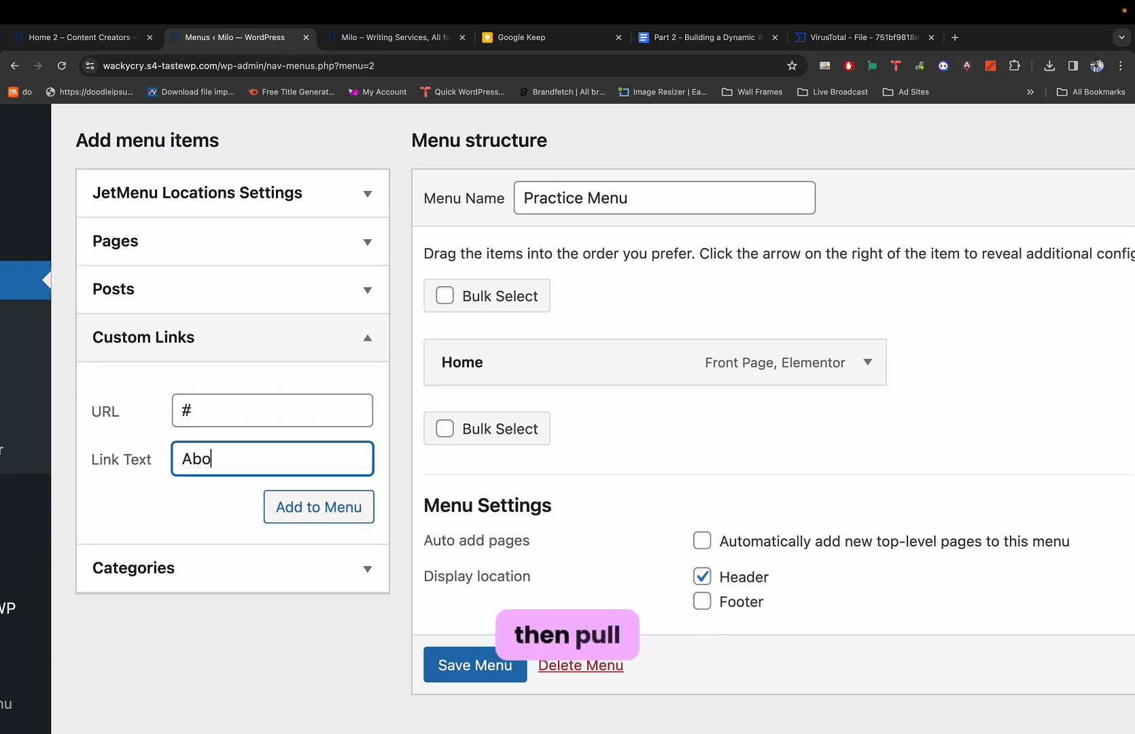
pyautogui.write('About')
pyautogui.click(299, 504)
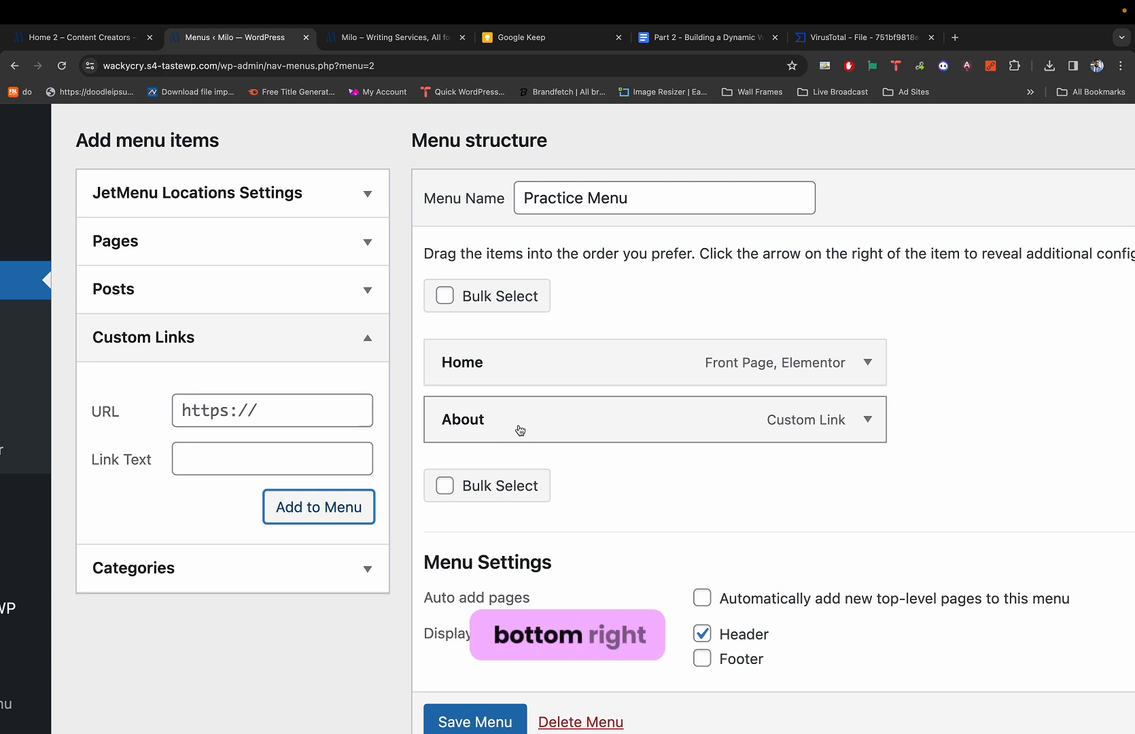
pyautogui.click(268, 408)
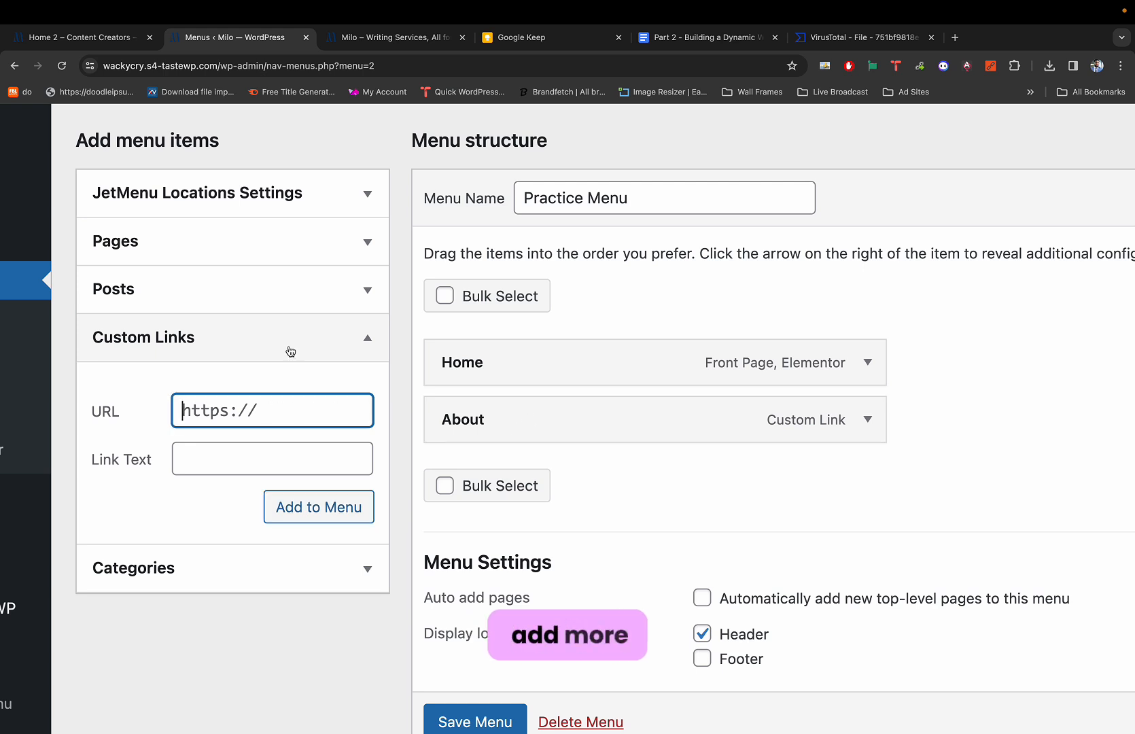
# Compare with the demo's Blog Pages dropdown and add another custom link, which lands as 'Menu Item'.
pyautogui.hotkey('ctrl', 'shift', 'Tab')
pyautogui.moveTo(642, 118)
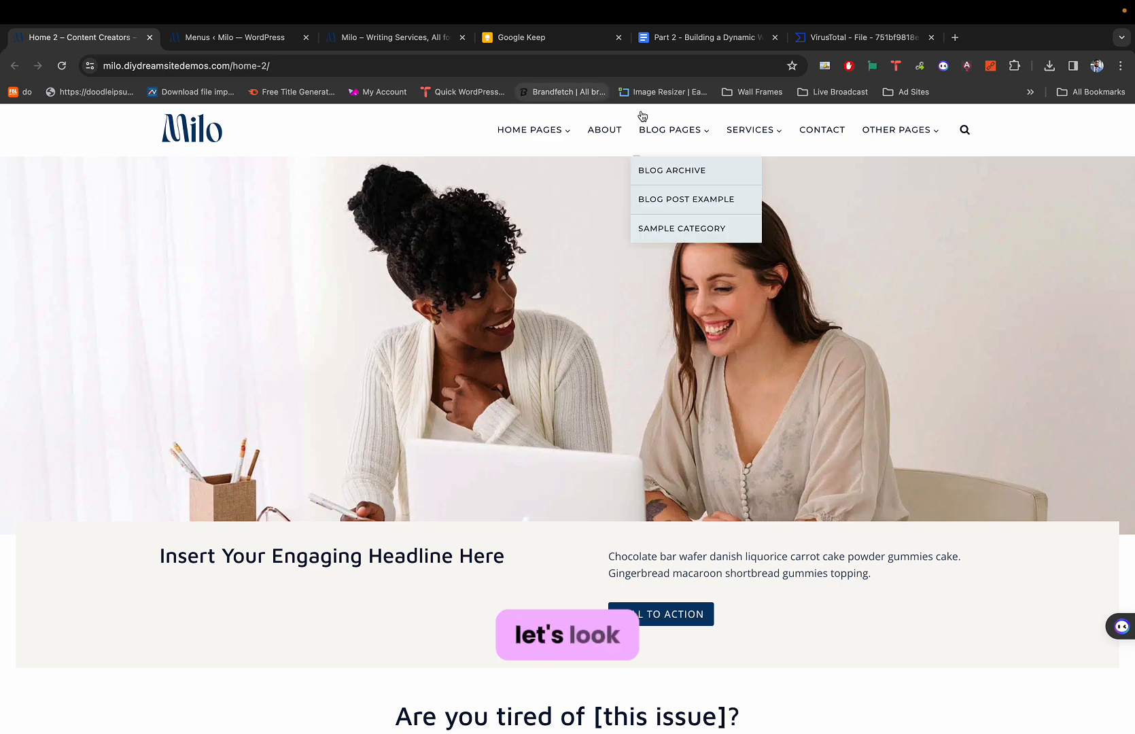
pyautogui.hotkey('ctrl', 'Tab')
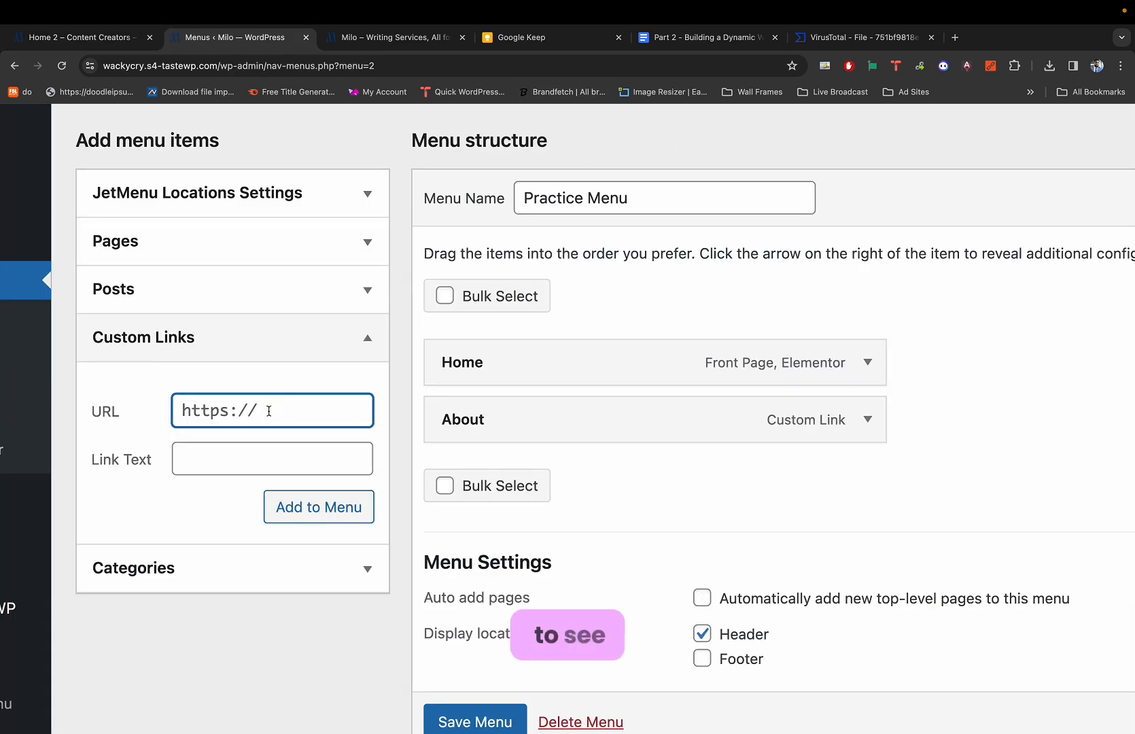
pyautogui.write('Blog')
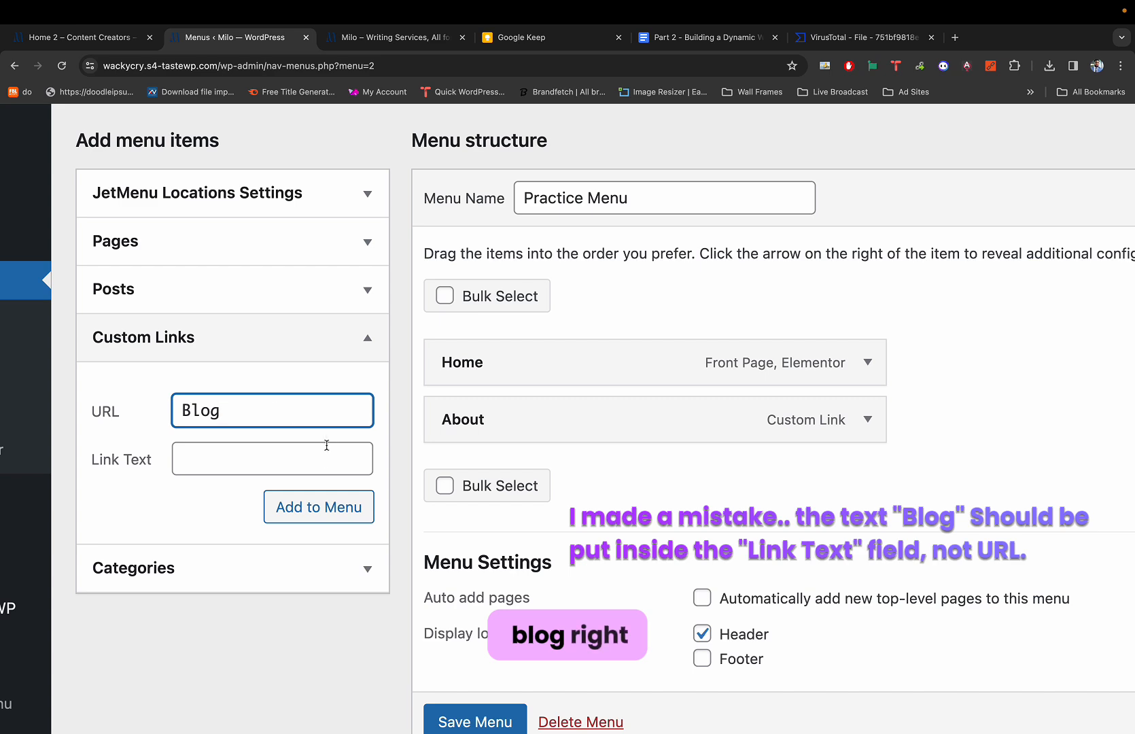
pyautogui.click(309, 506)
# Add a custom link 'Services' with URL # to the menu.
pyautogui.hotkey('ctrl', 'shift', 'Tab')
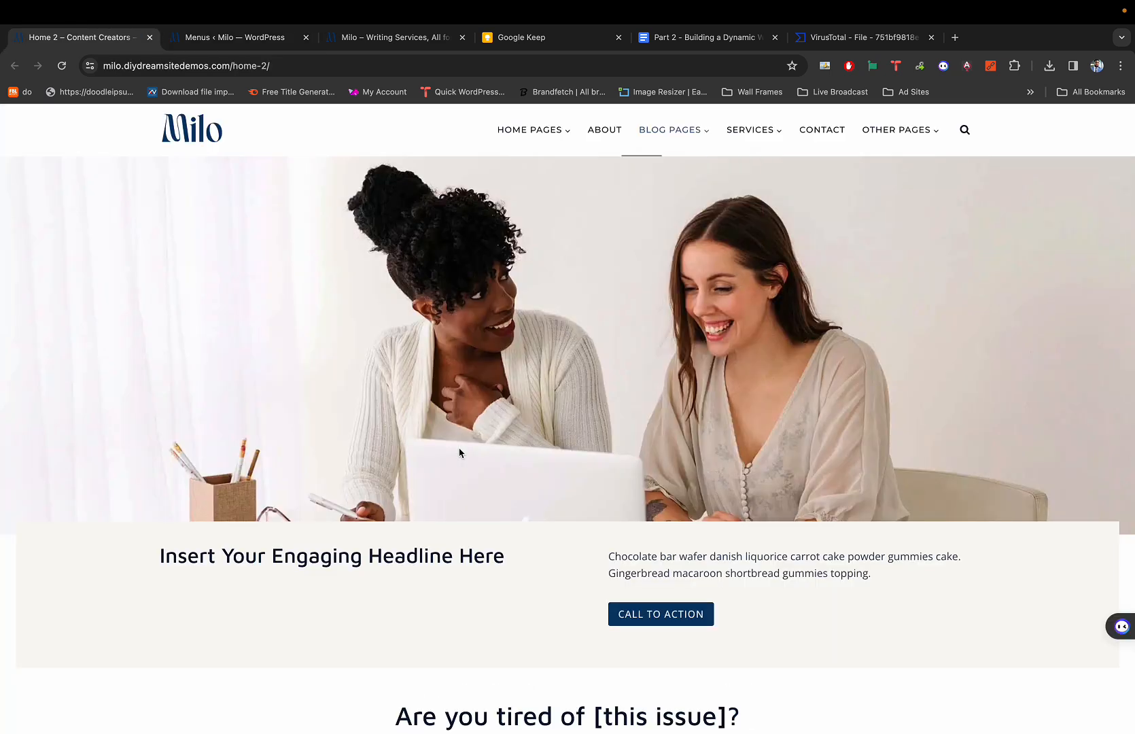
pyautogui.hotkey('ctrl', 'Tab')
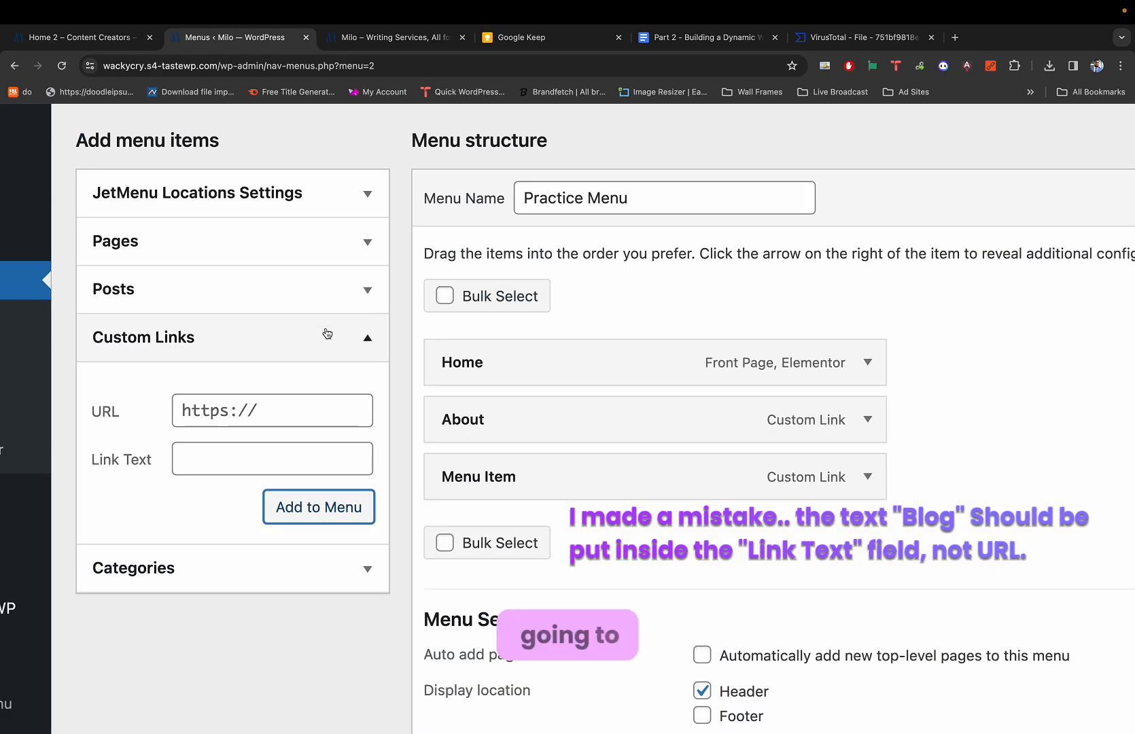
pyautogui.click(229, 415)
pyautogui.hotkey('ctrl', 'a')
pyautogui.write('#')
pyautogui.click(222, 449)
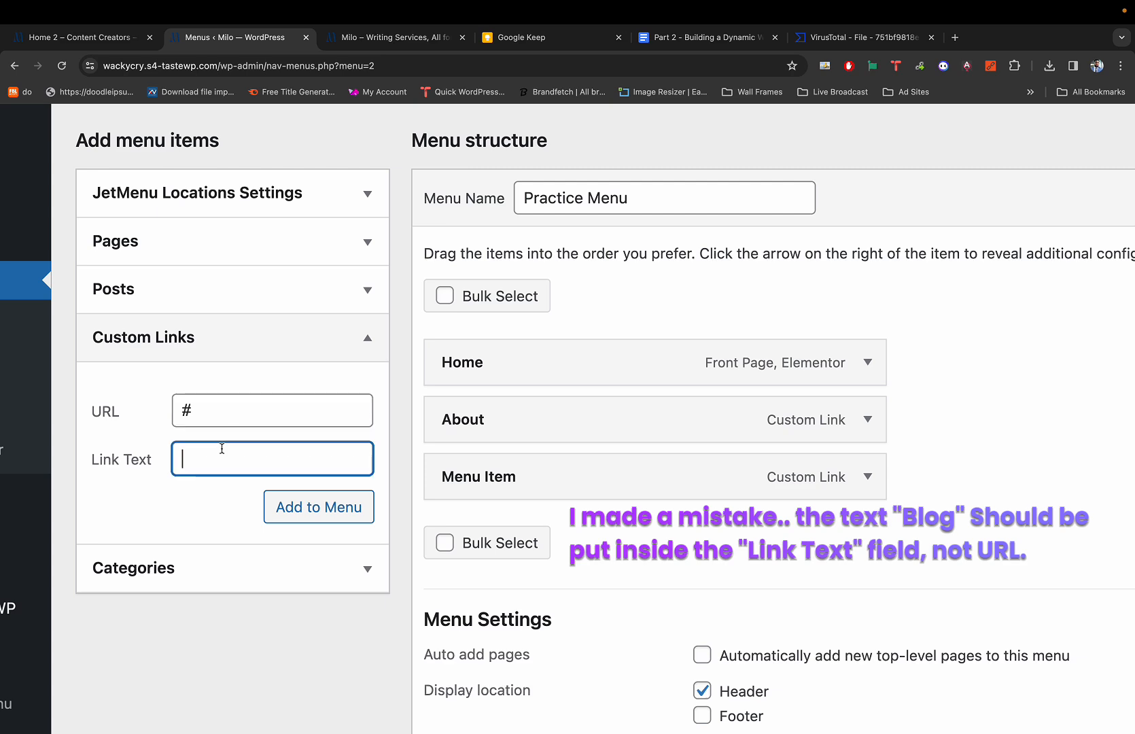
pyautogui.write('Services')
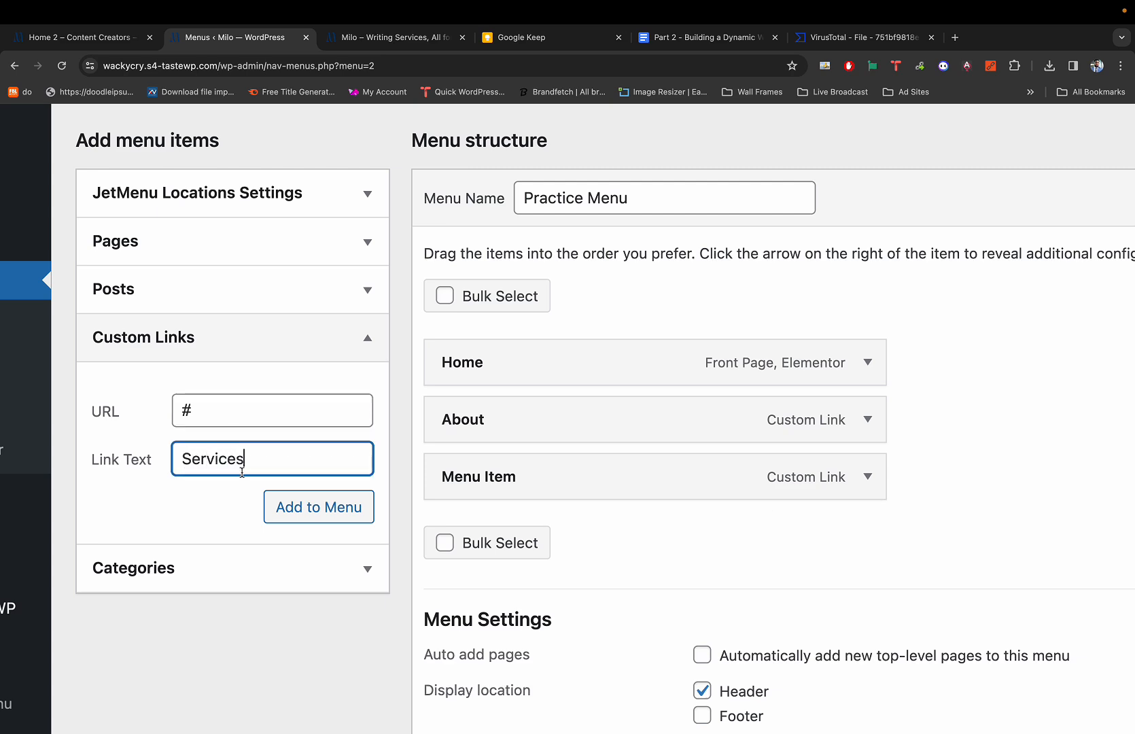
pyautogui.click(285, 502)
# Check the demo's Services dropdown, then add a 'Writing' custom link with URL #.
pyautogui.hotkey('ctrl', 'shift', 'Tab')
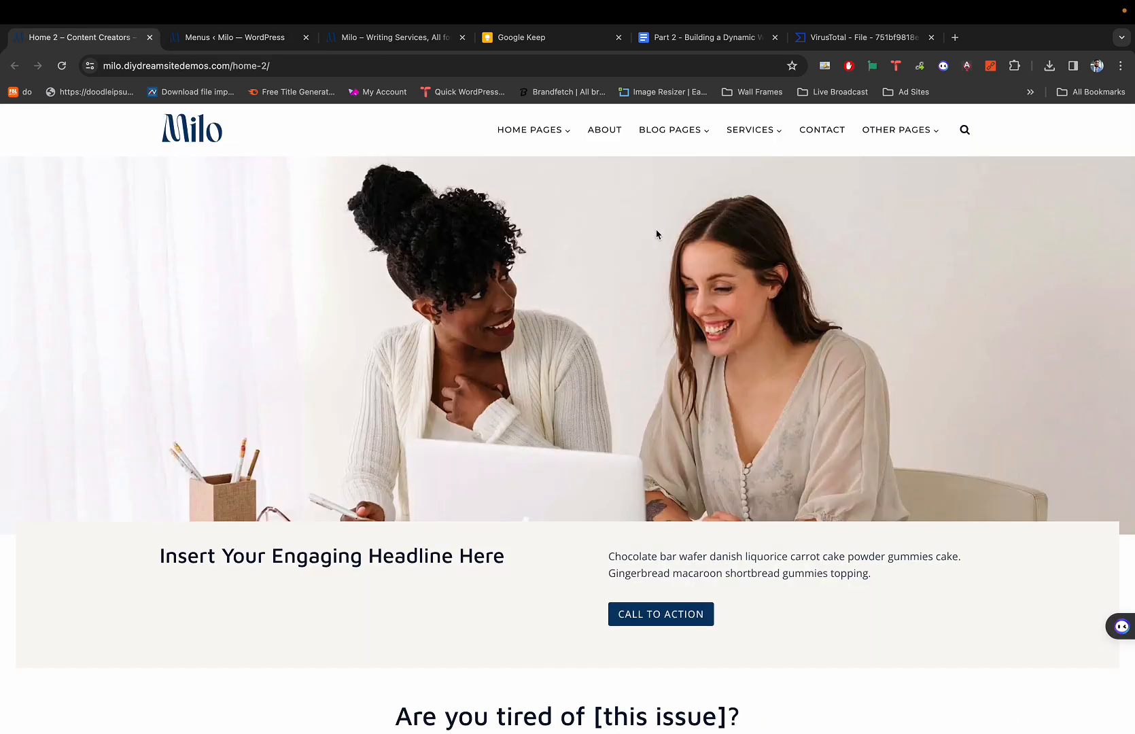
pyautogui.moveTo(750, 133)
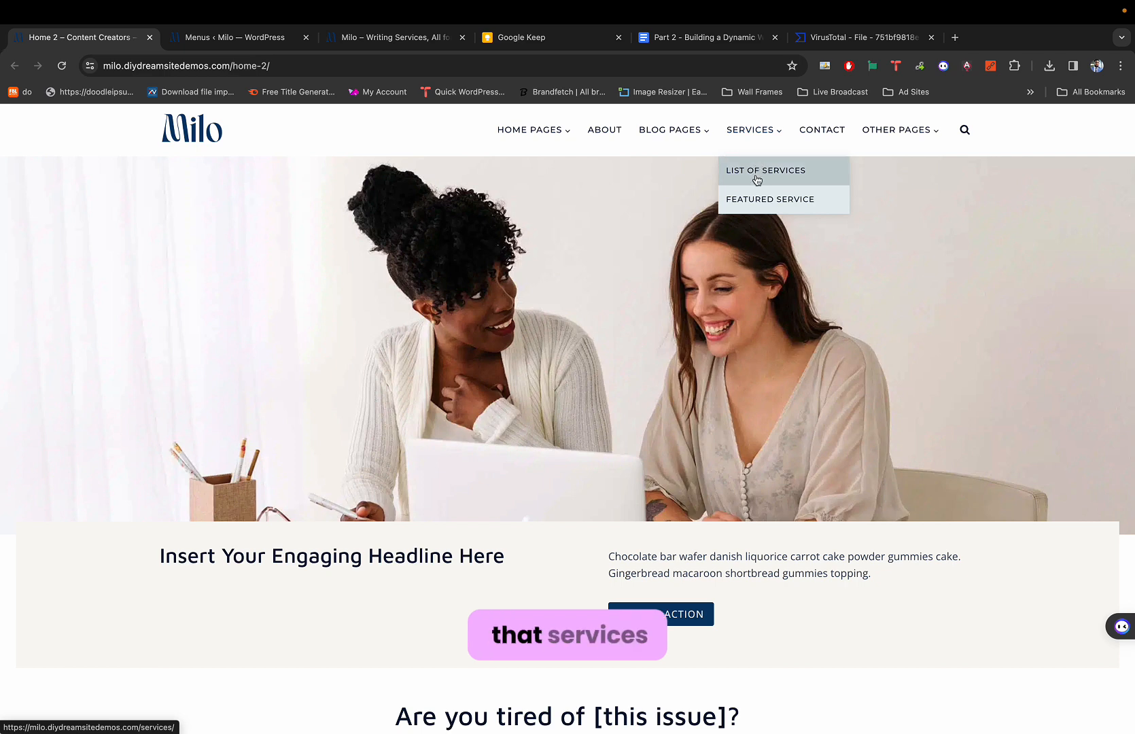
pyautogui.hotkey('ctrl', 'Tab')
pyautogui.click(328, 417)
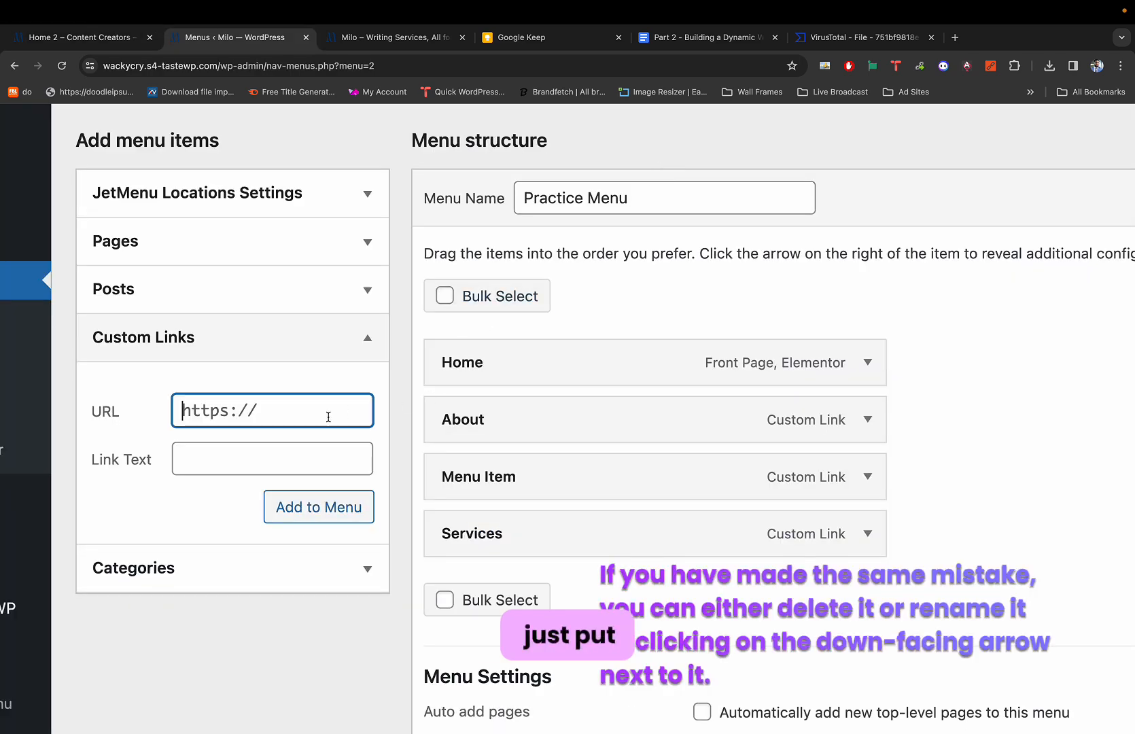
pyautogui.write('#')
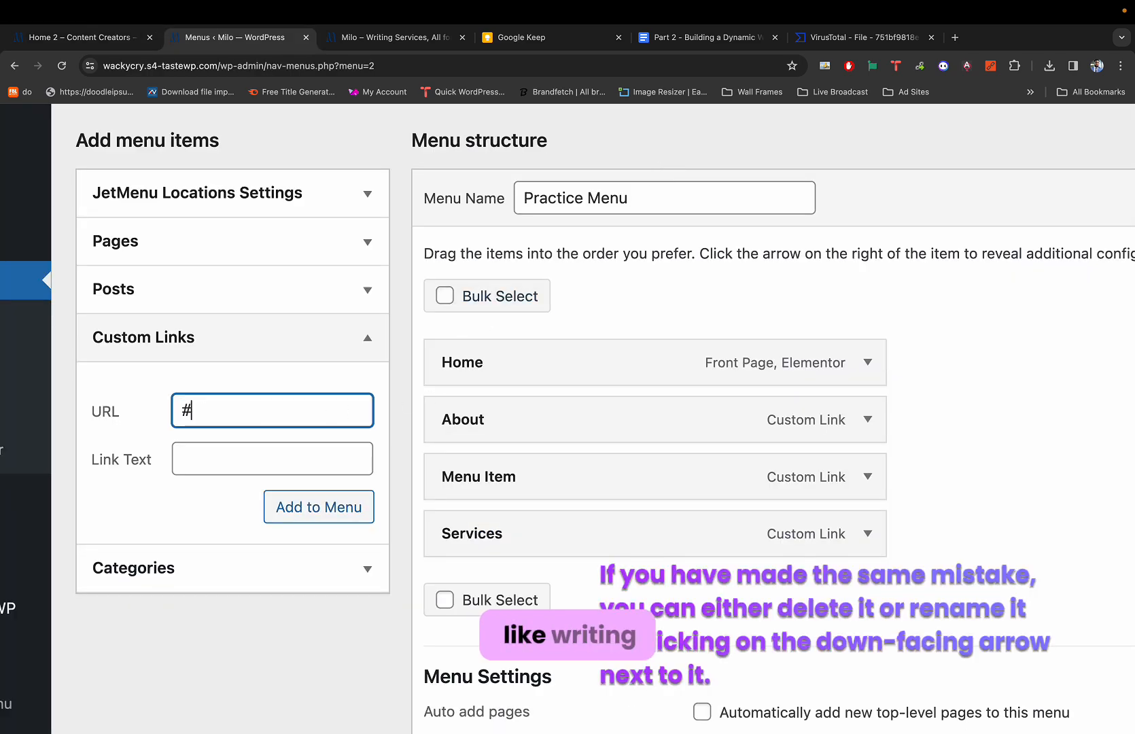
pyautogui.write('Writing')
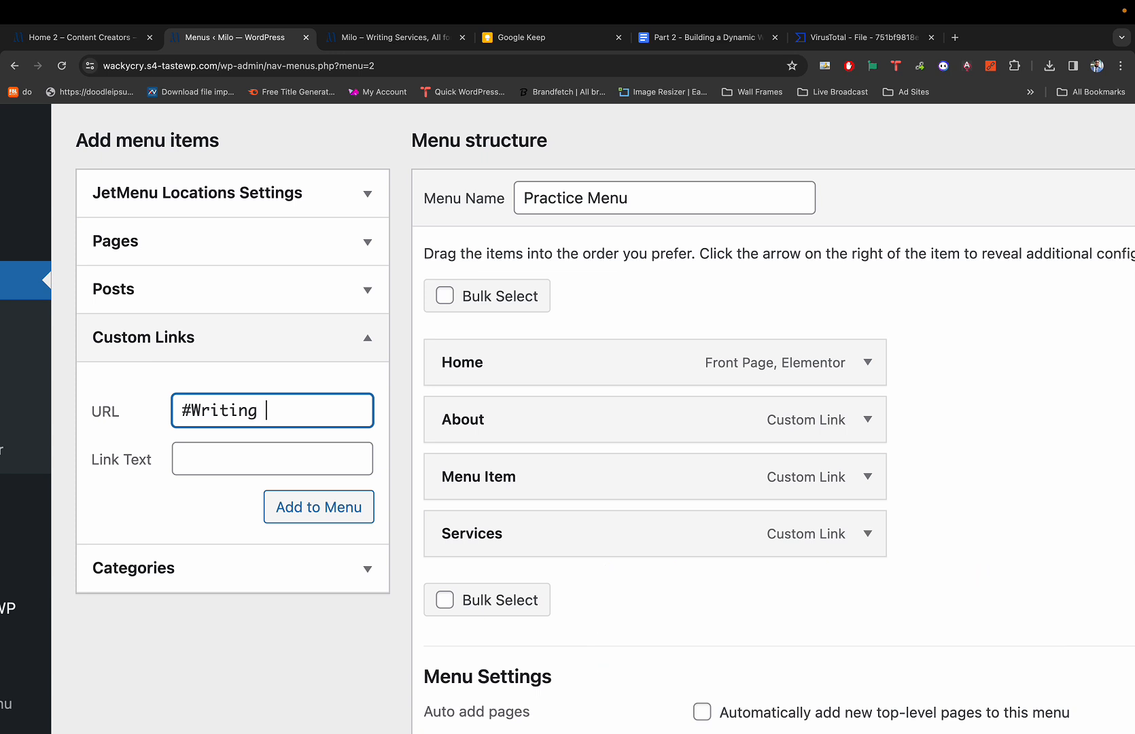
pyautogui.press('Left')
pyautogui.press('Left')
pyautogui.press('Left')
pyautogui.press('shift+super+Right')
pyautogui.press('super+c')
pyautogui.press('BackSpace')
pyautogui.press('Tab')
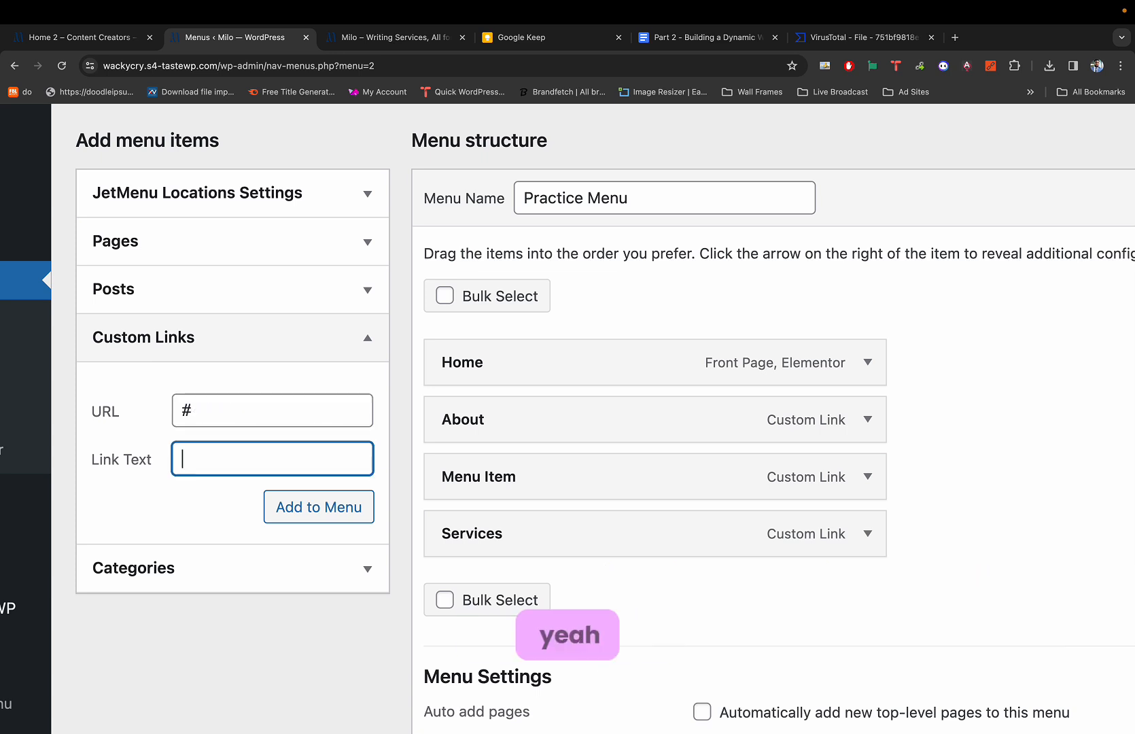
pyautogui.press('super+v')
pyautogui.click(317, 515)
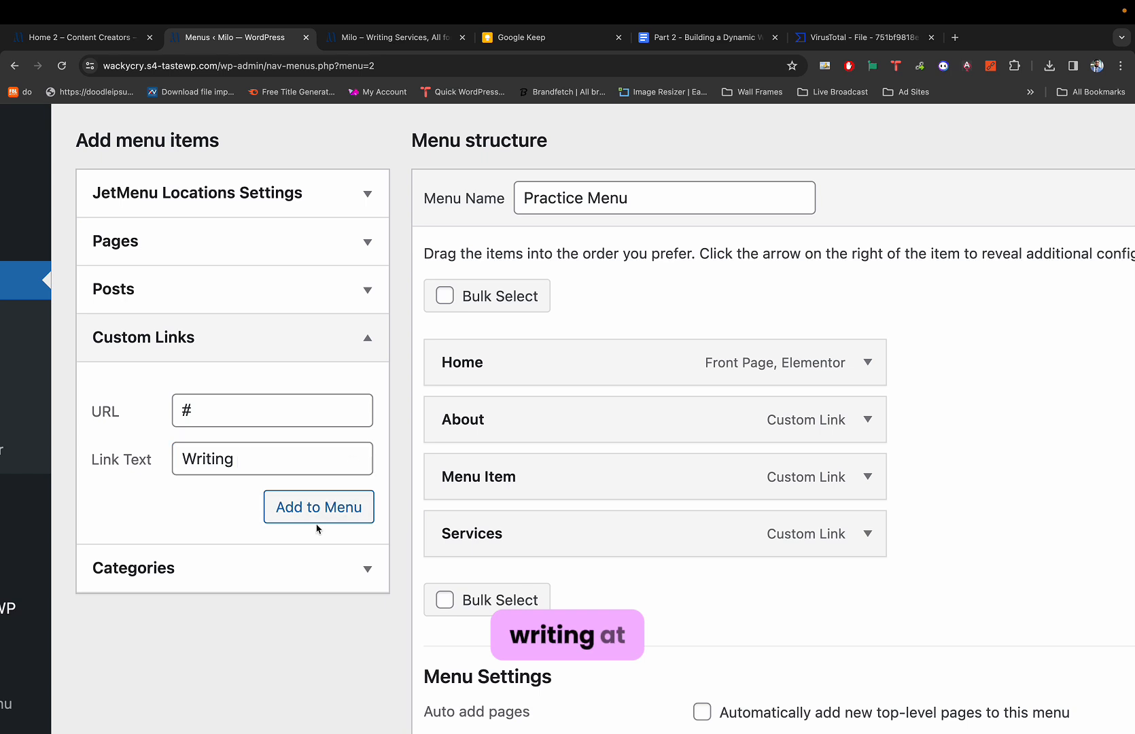
# Add a custom link with URL # and link text 'Graphic Design' after Writing.
pyautogui.click(277, 420)
pyautogui.write('#')
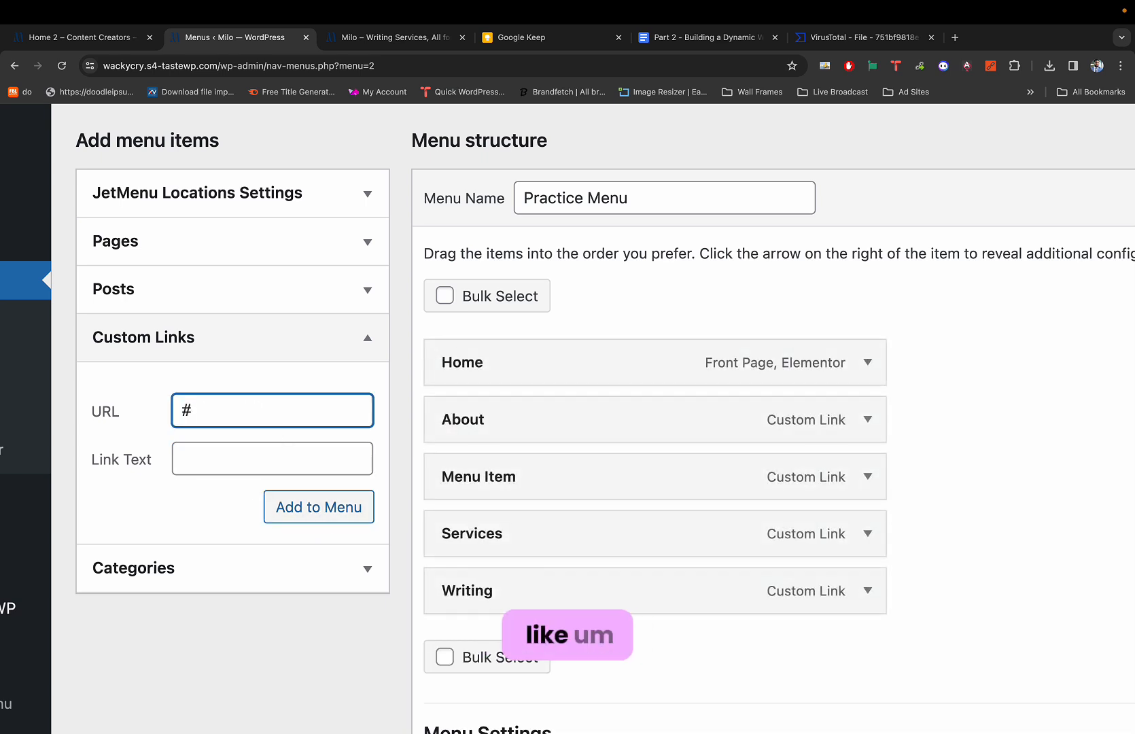
pyautogui.click(265, 451)
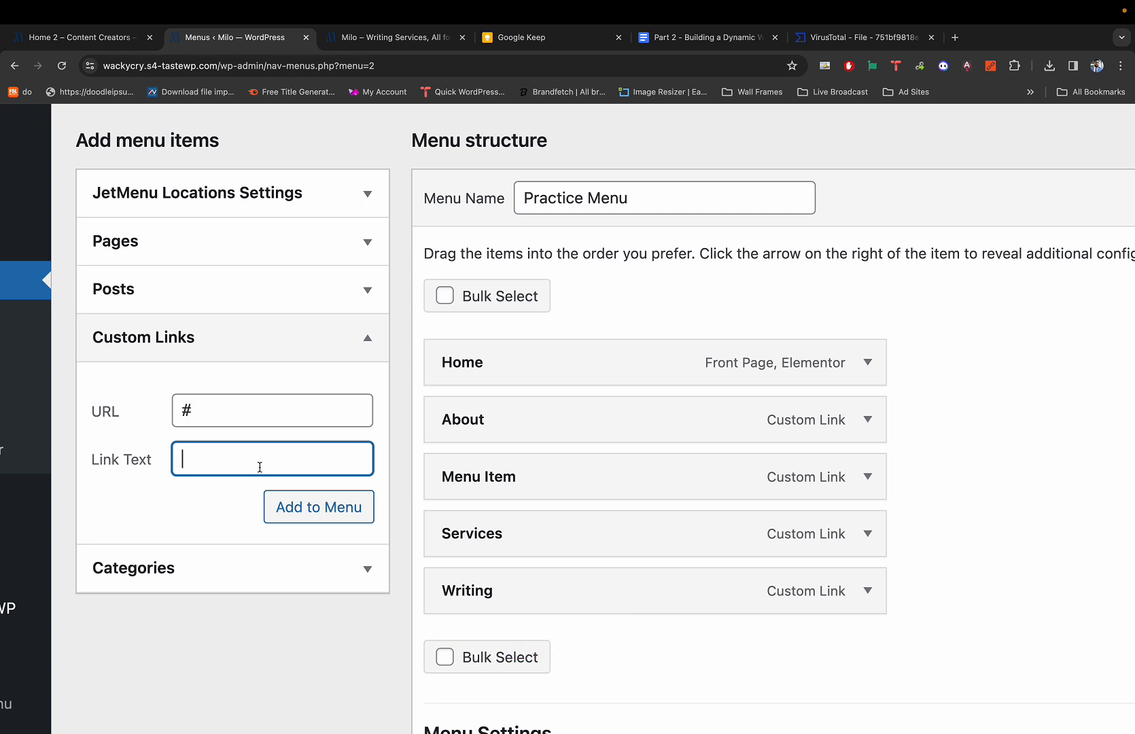
pyautogui.write('Design')
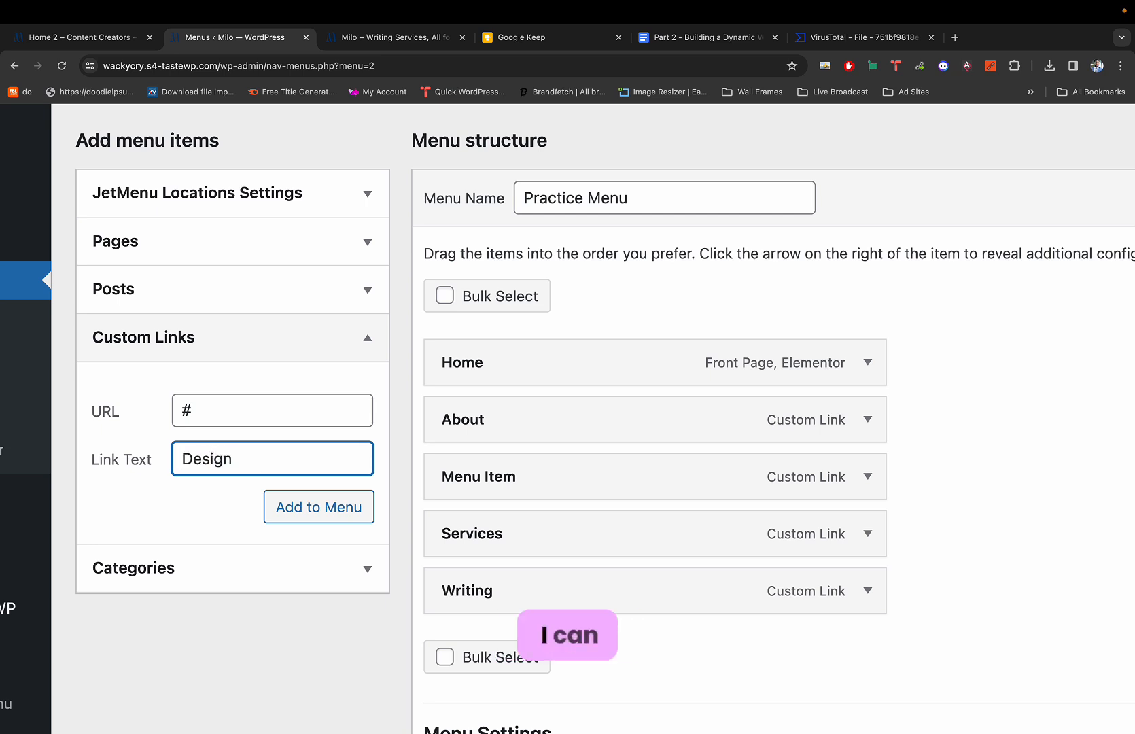
pyautogui.click(182, 459)
pyautogui.write('Graphi')
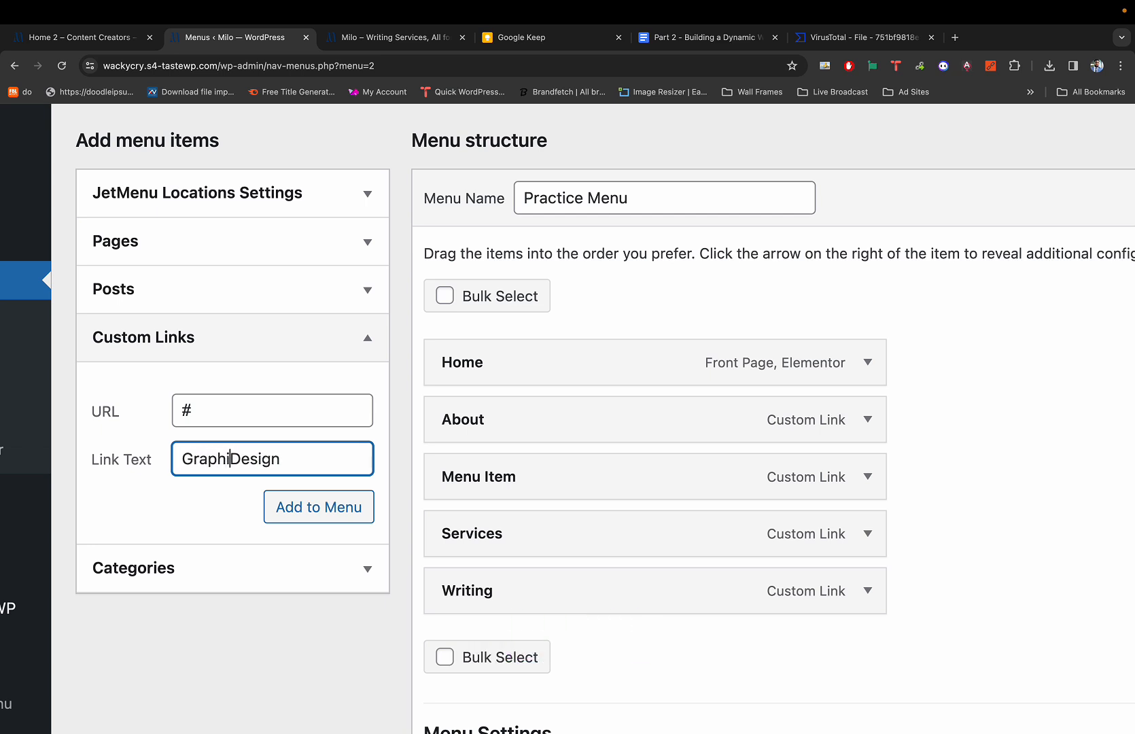
pyautogui.write('c')
pyautogui.click(354, 518)
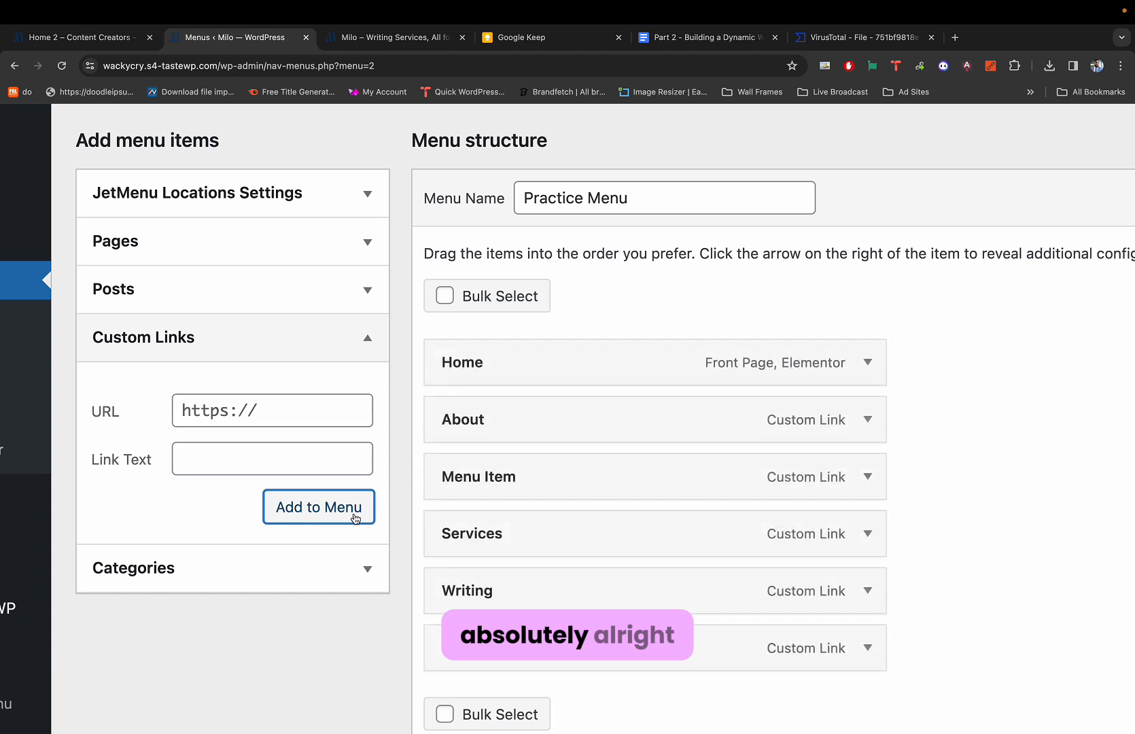
pyautogui.scroll(-1, 543, 511)
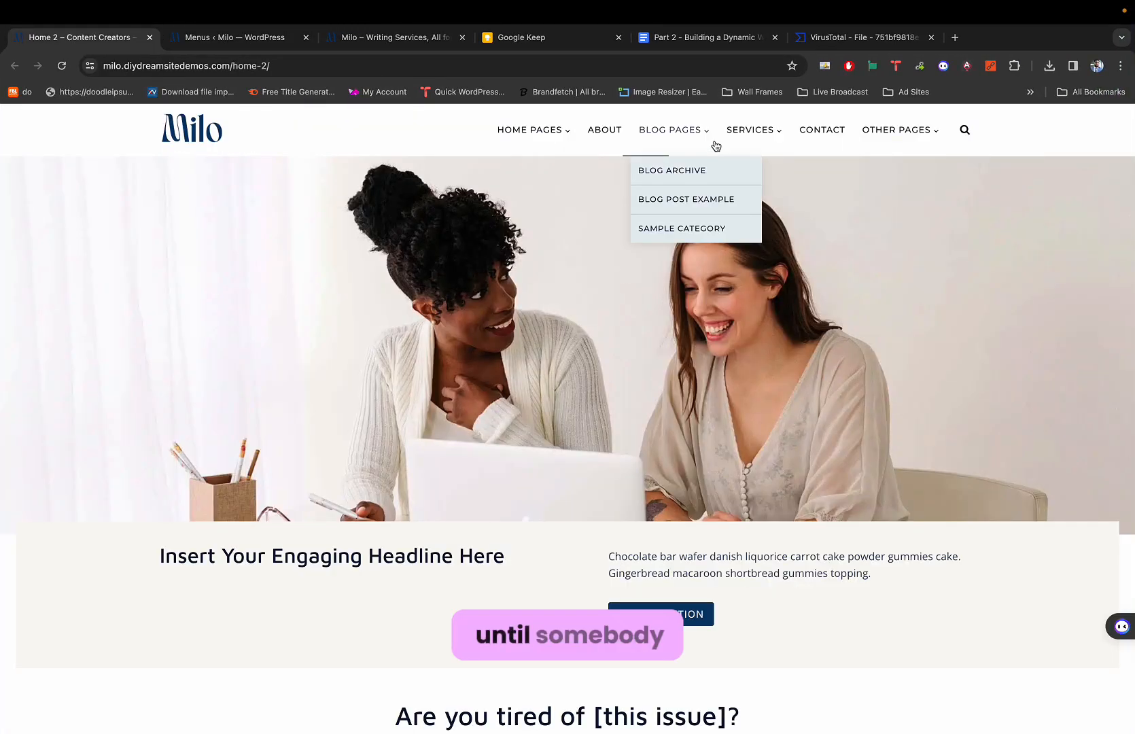
pyautogui.moveTo(748, 127)
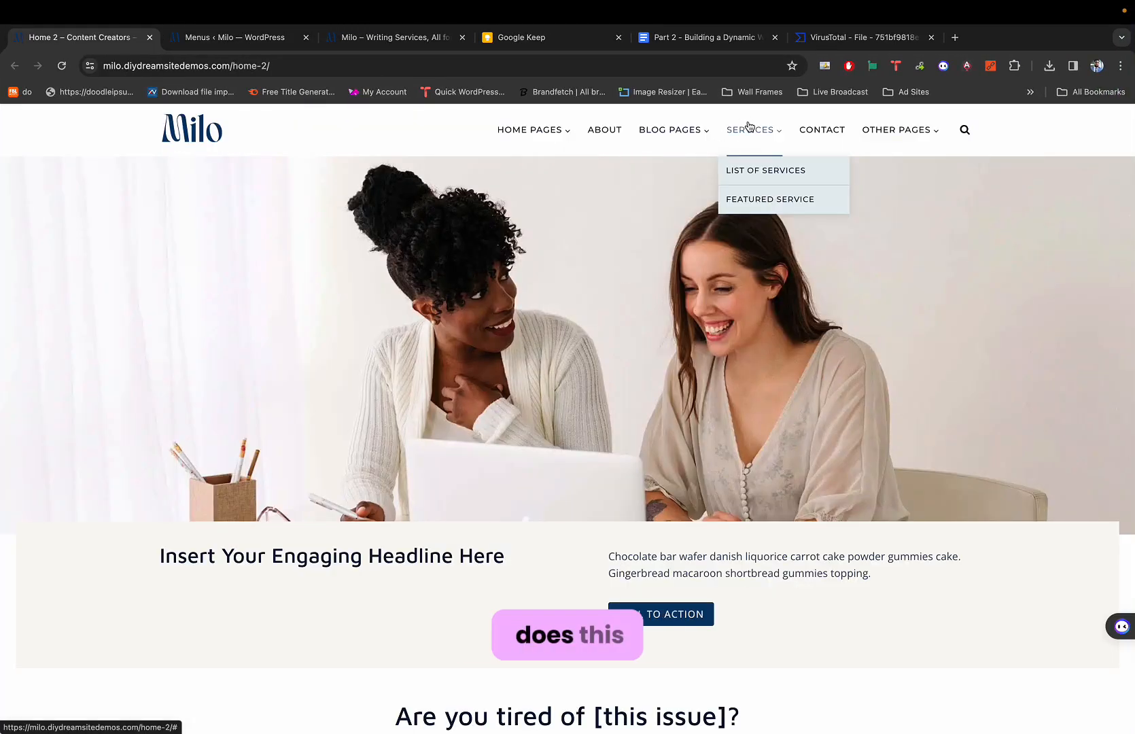
pyautogui.moveTo(529, 149)
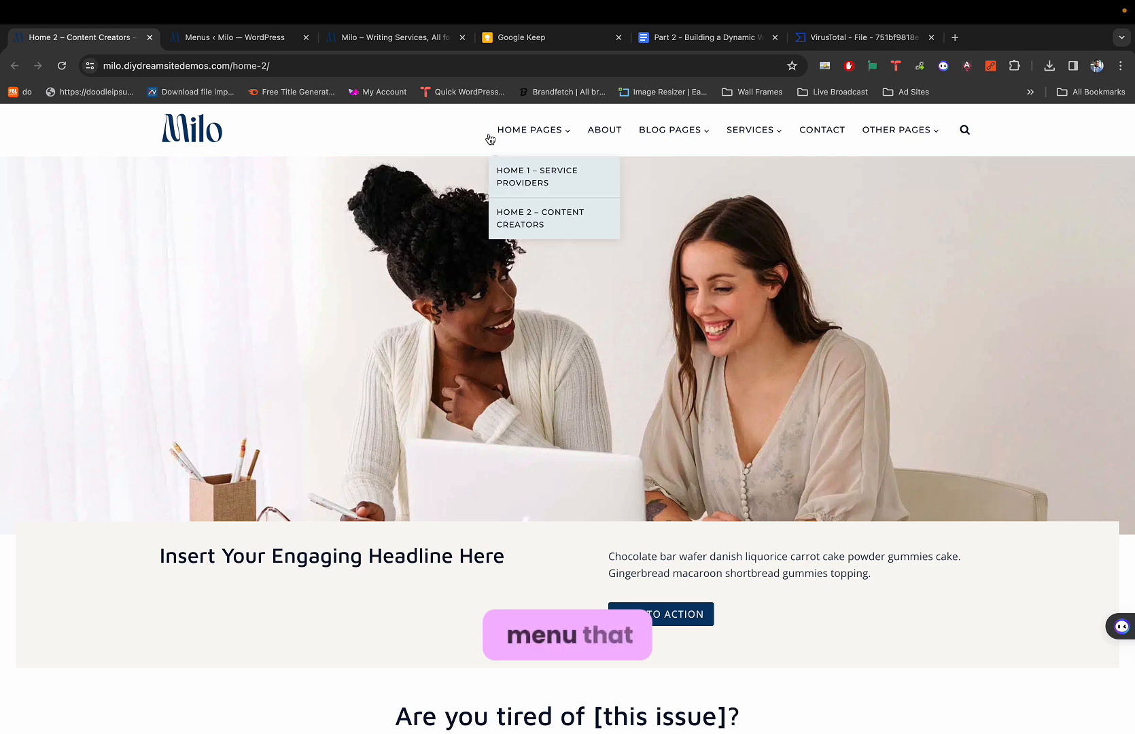
pyautogui.moveTo(692, 152)
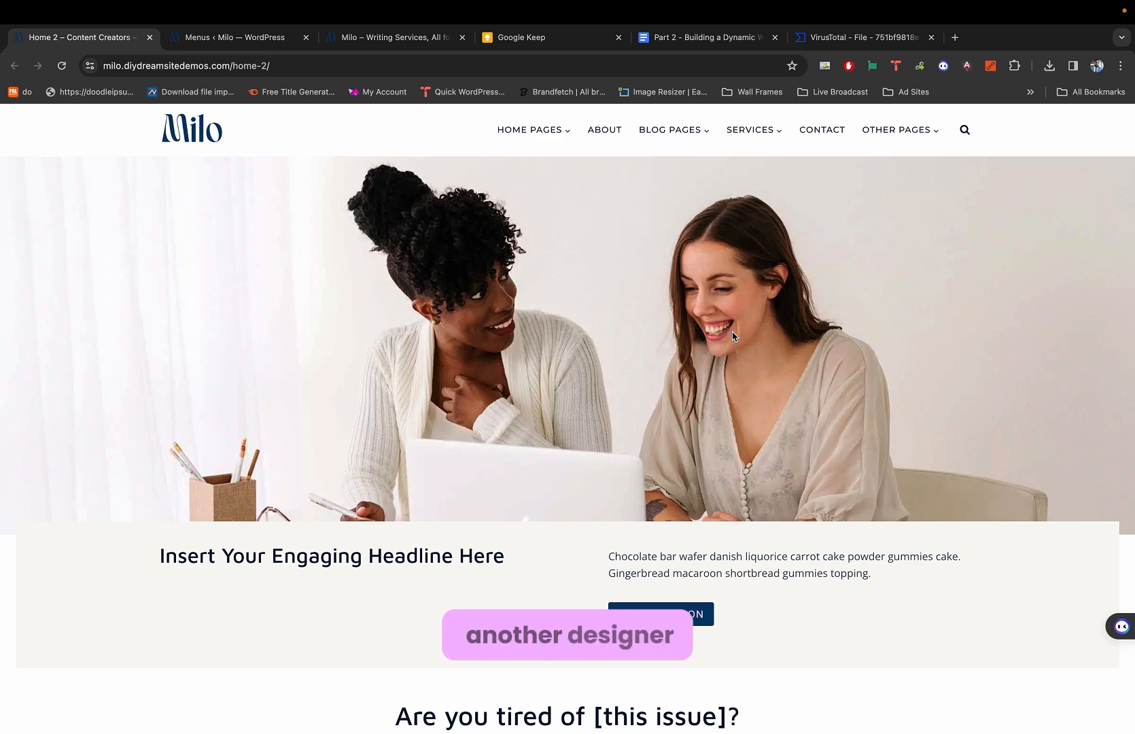
pyautogui.hotkey('ctrl', 'Tab')
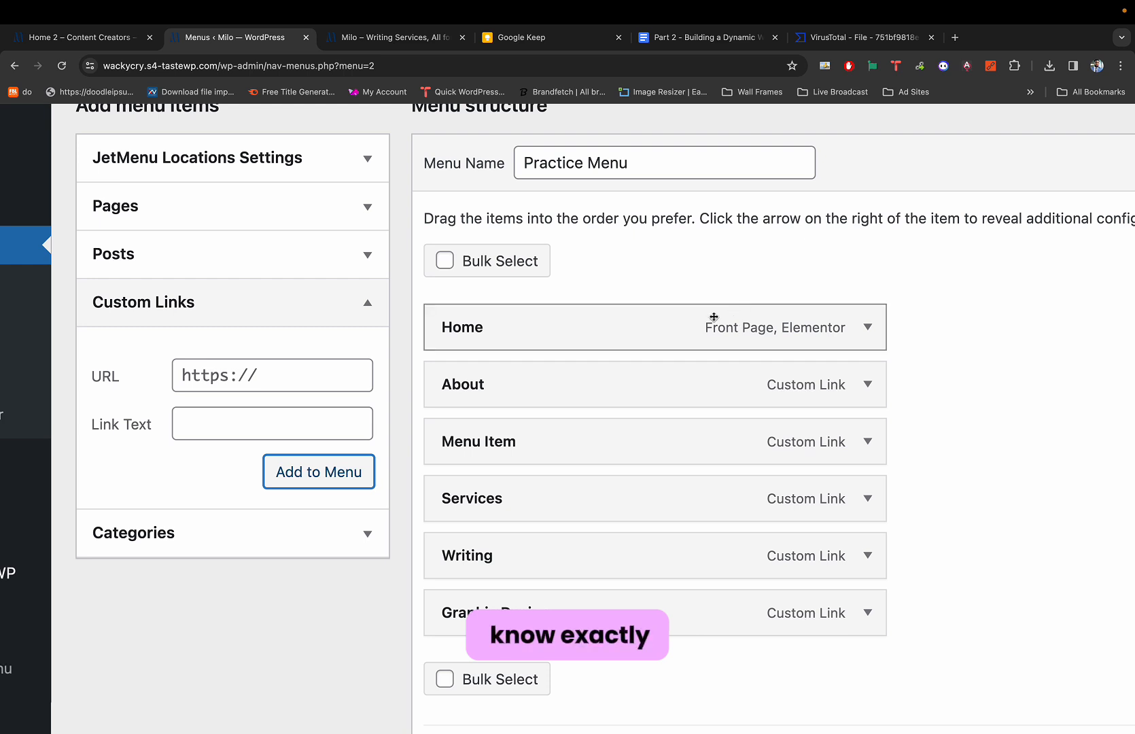
# Indent Writing and Graphic Design under Services, then compare against the live Milo header.
pyautogui.moveTo(464, 560); pyautogui.dragTo(507, 560)
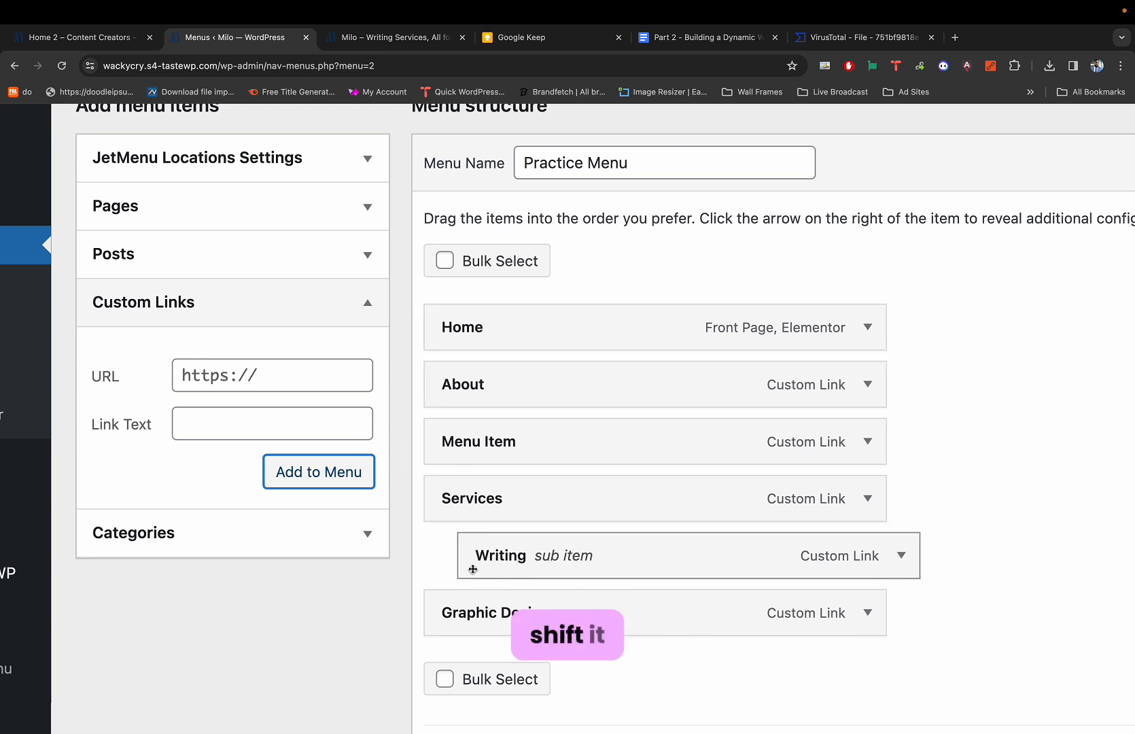
pyautogui.moveTo(457, 610); pyautogui.dragTo(483, 608)
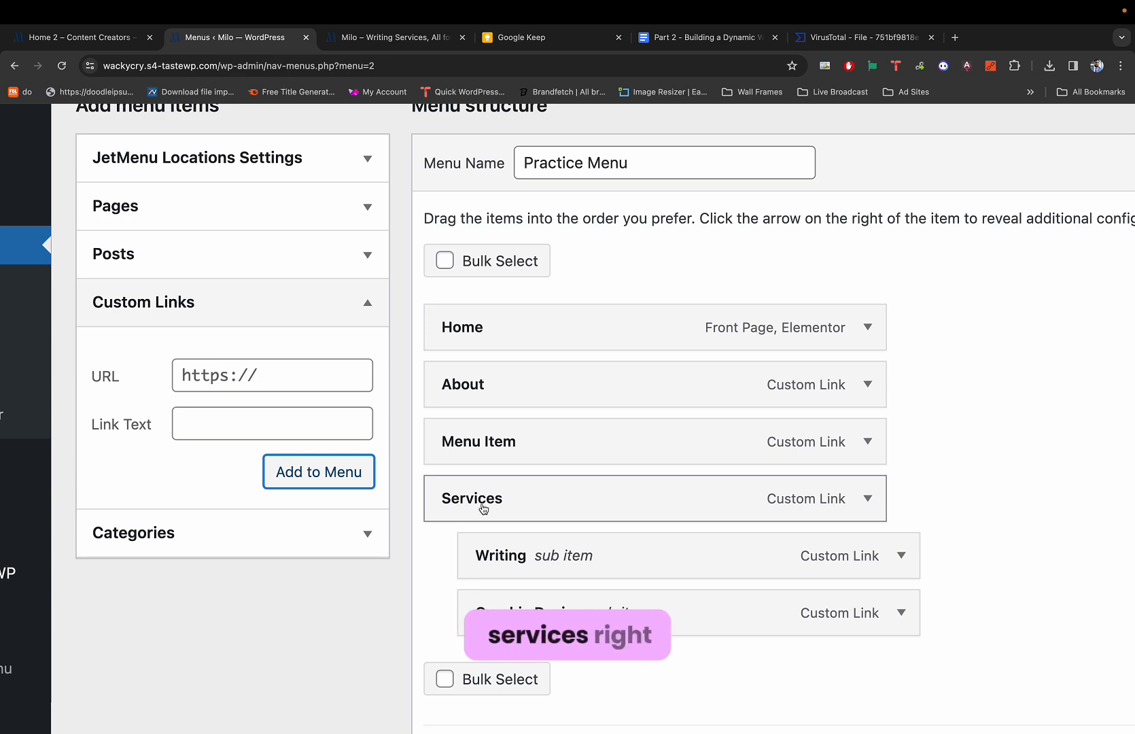
pyautogui.hotkey('ctrl', 'shift', 'Tab')
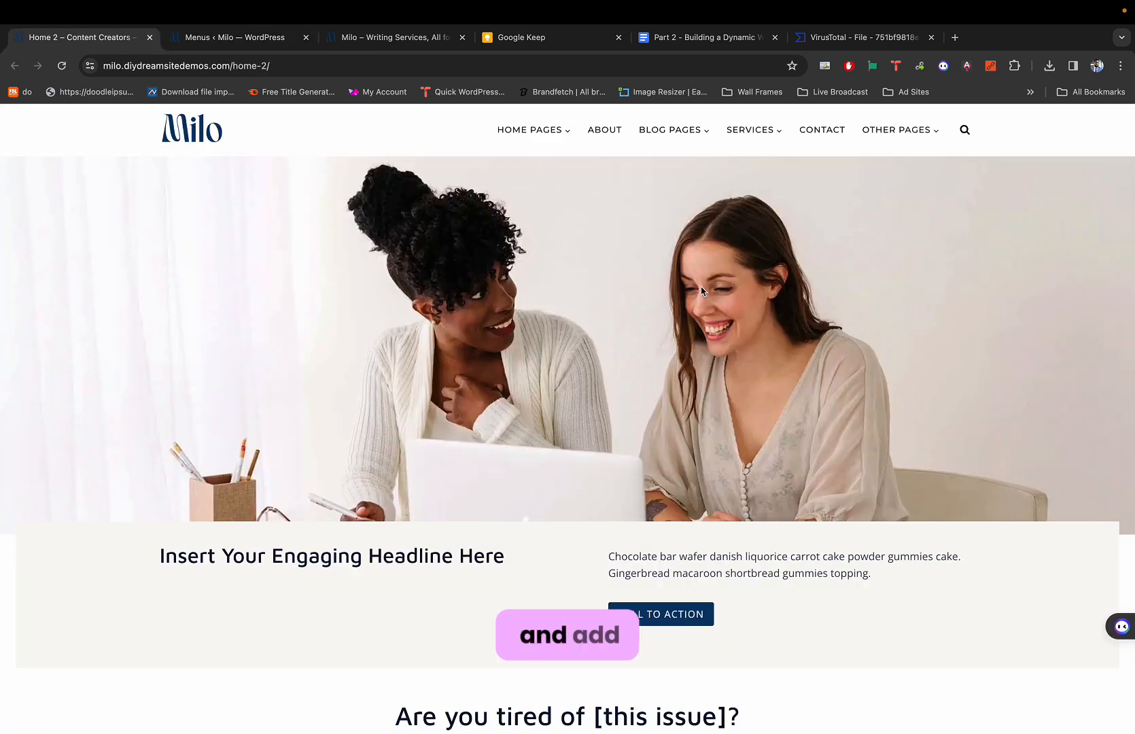
pyautogui.hotkey('ctrl', 'Tab')
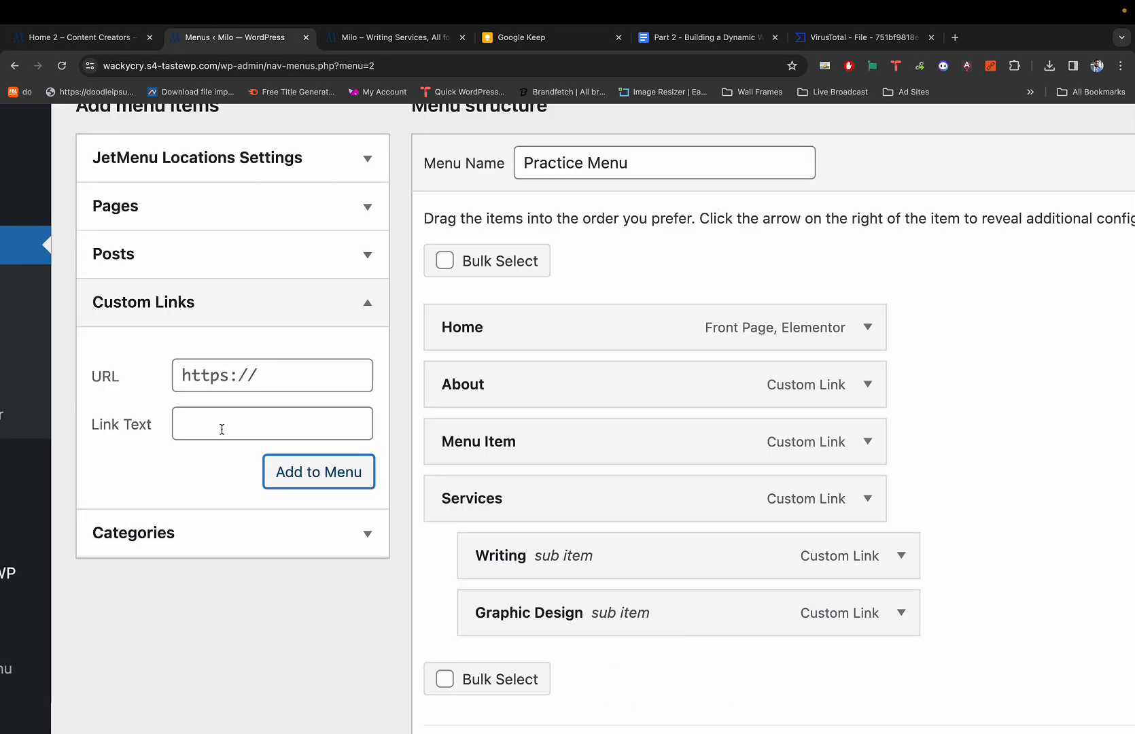
# Add a top-level 'Contact' custom link with URL # at the end of the menu.
pyautogui.click(248, 381)
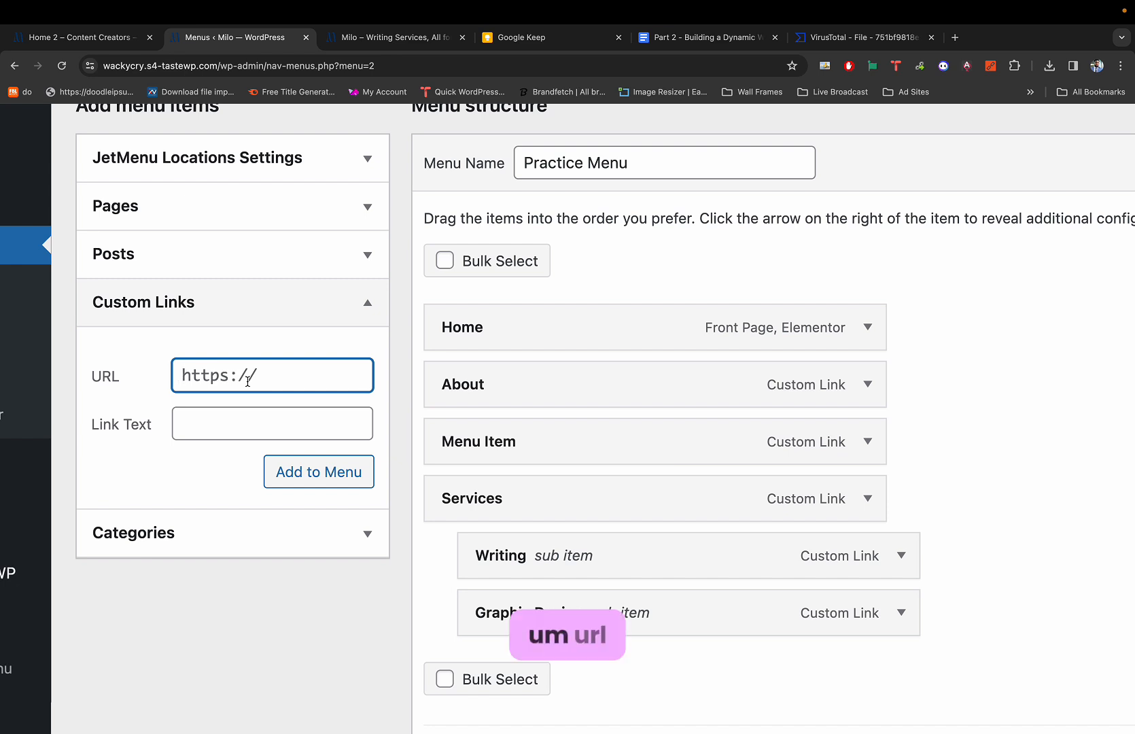
pyautogui.hotkey('ctrl', 'a')
pyautogui.write('#')
pyautogui.click(286, 413)
pyautogui.write('Co')
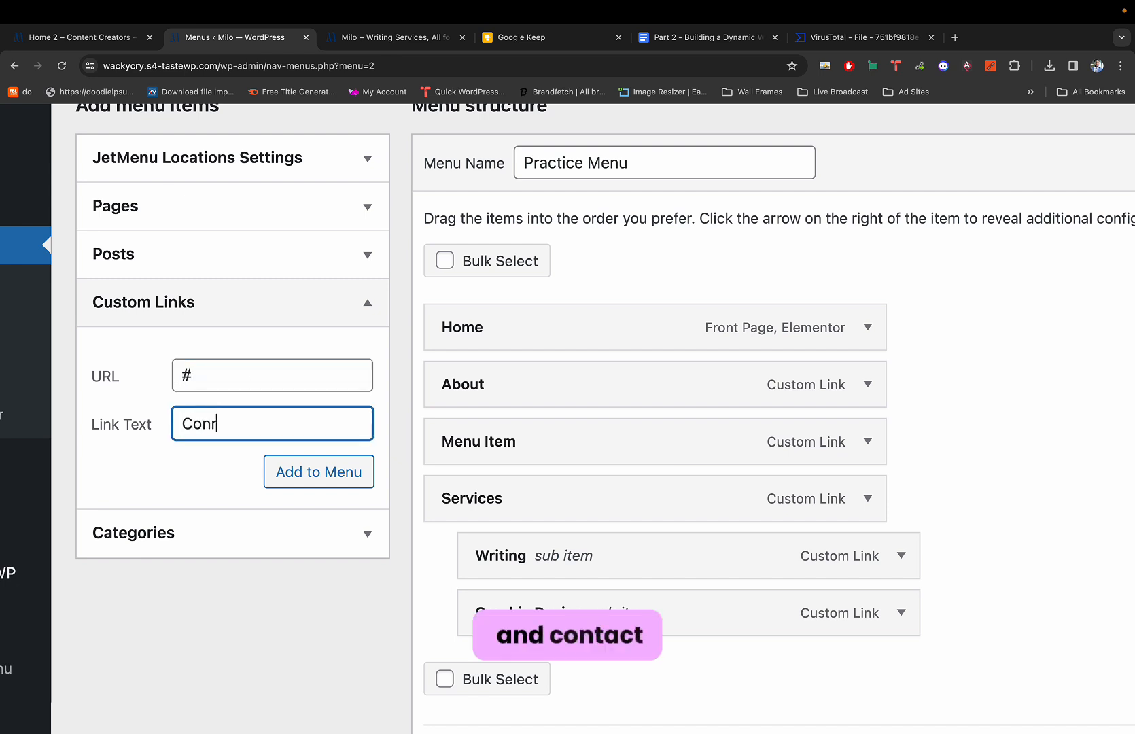
pyautogui.write('nta')
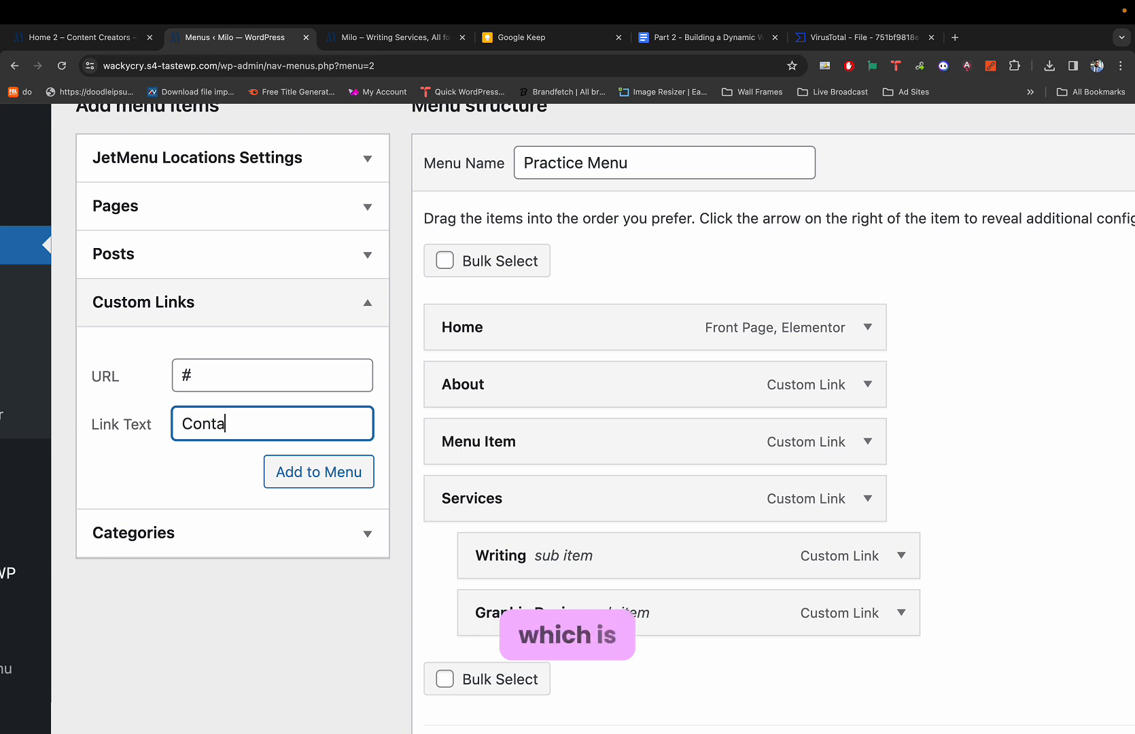
pyautogui.write('ct')
pyautogui.click(290, 469)
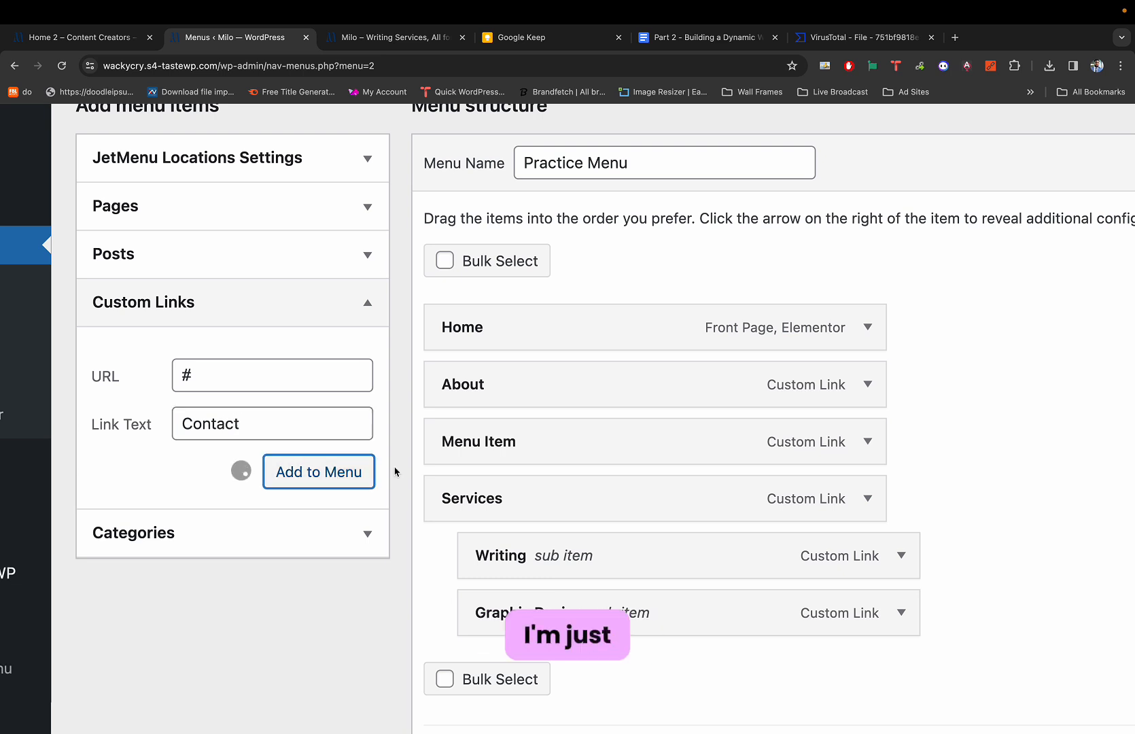
# Save the Practice Menu.
pyautogui.scroll(-3, 484, 530)
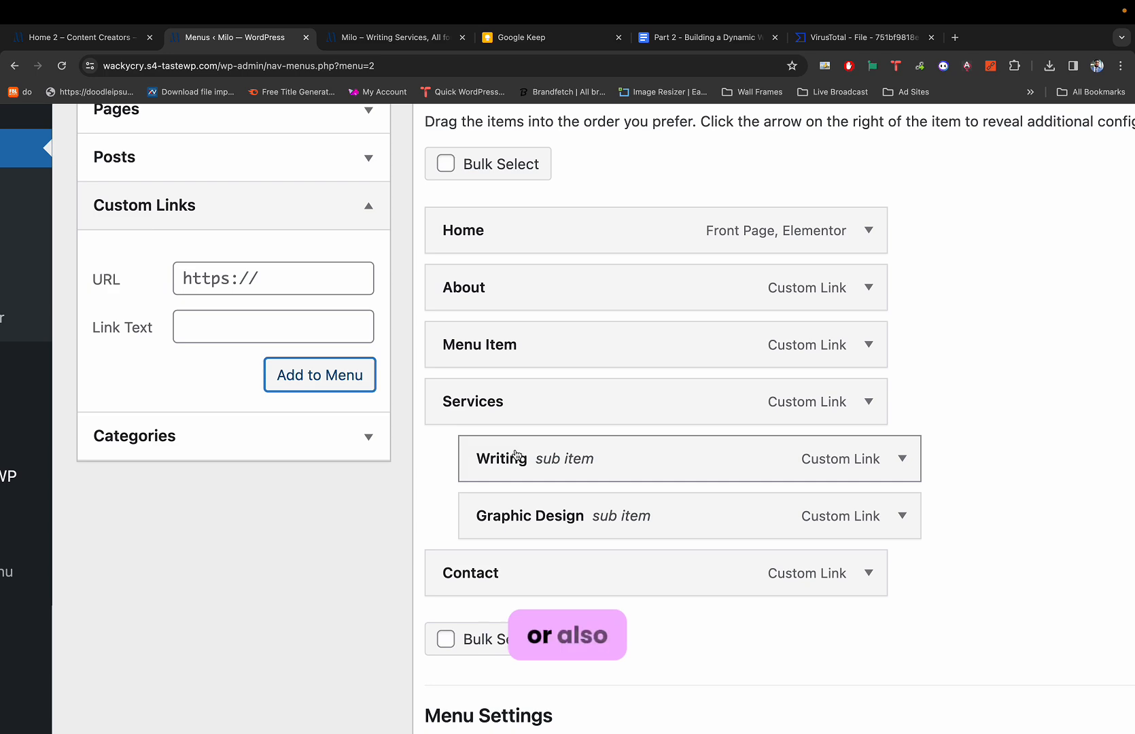
pyautogui.scroll(-5, 554, 373)
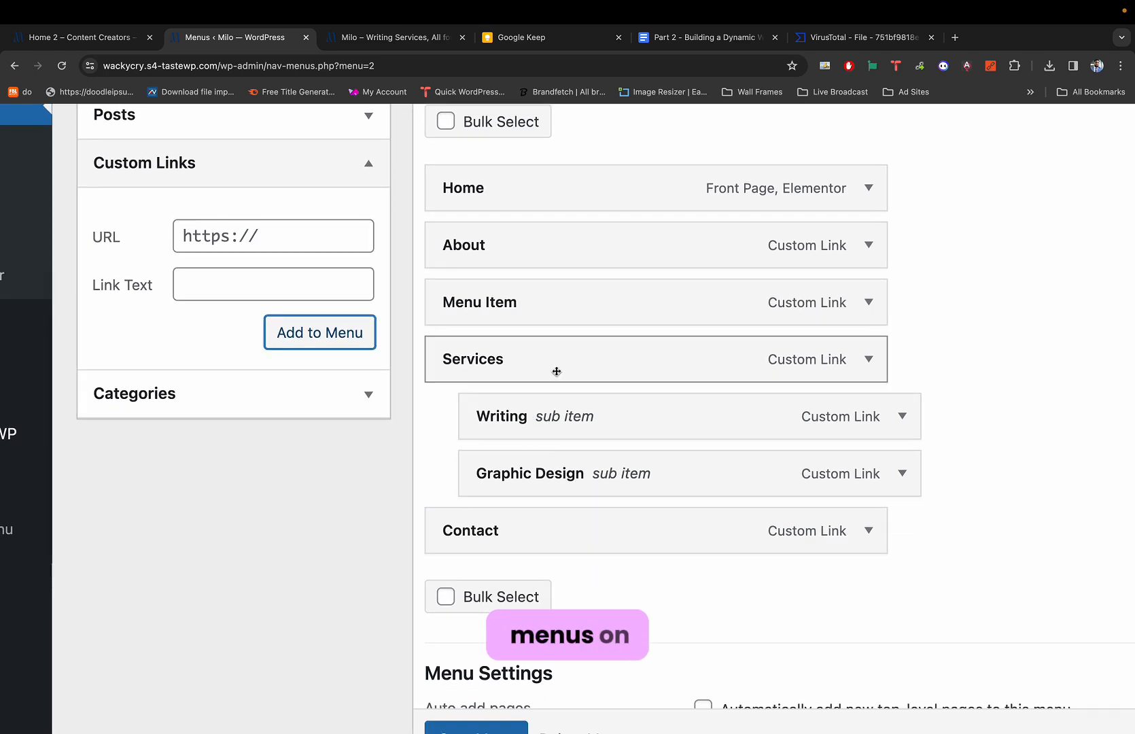
pyautogui.scroll(-1, 498, 546)
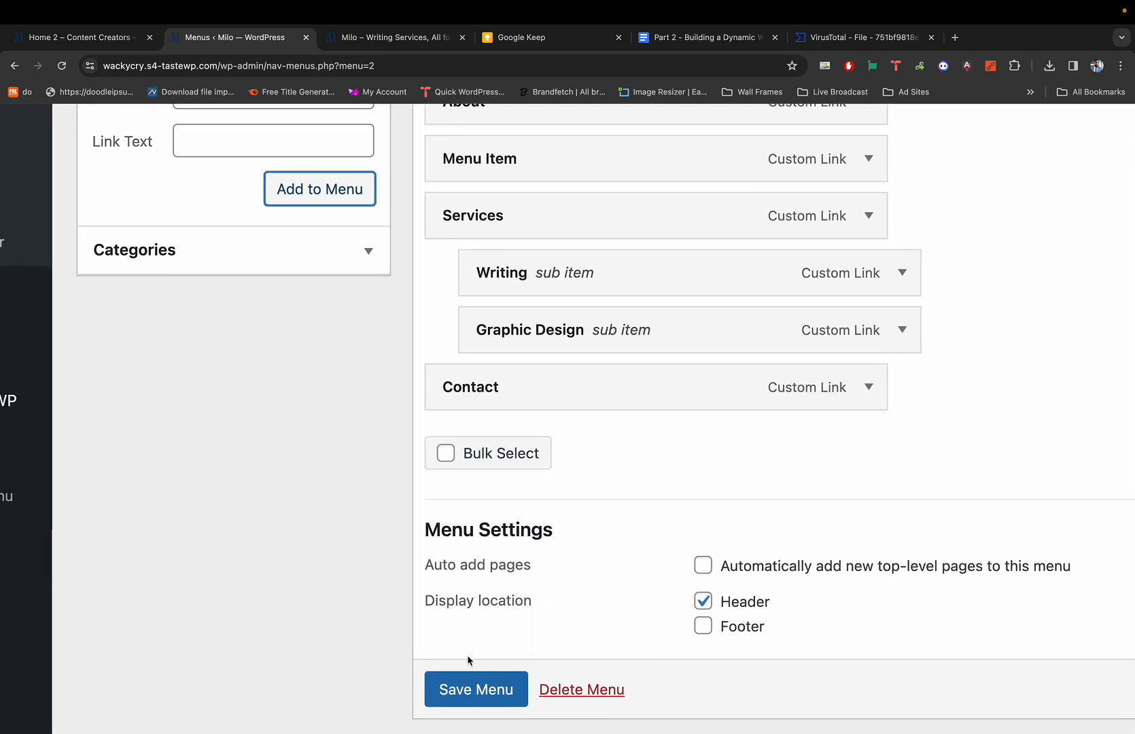
pyautogui.click(456, 686)
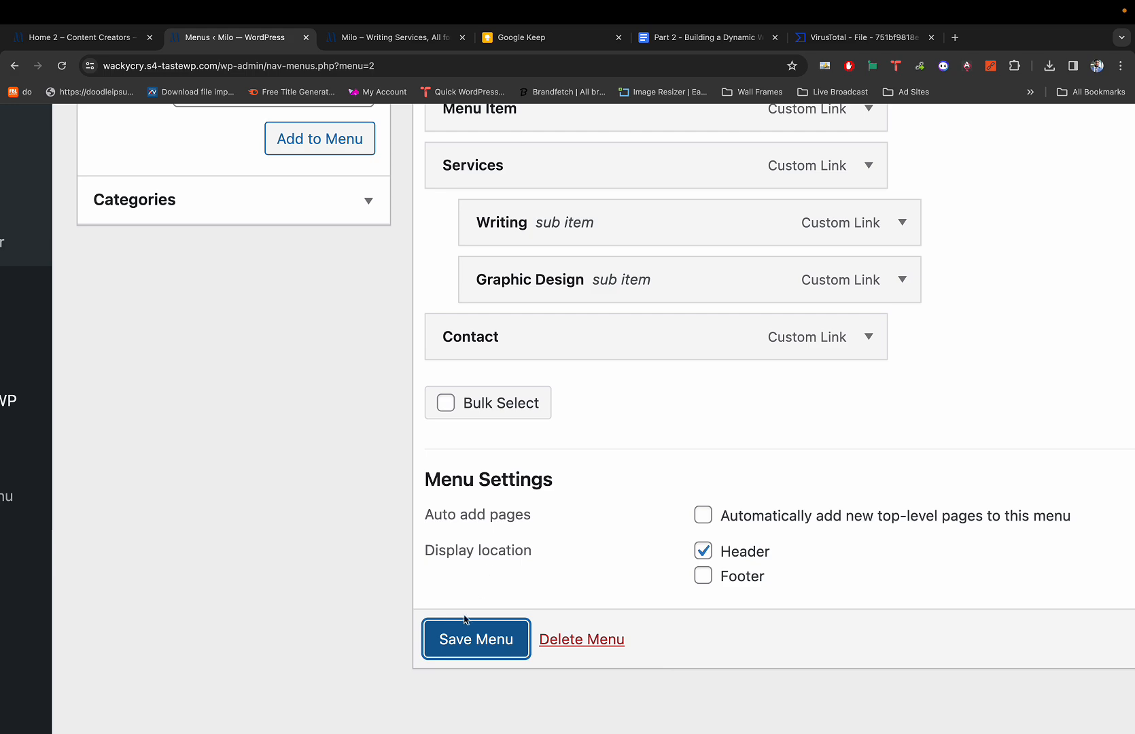
pyautogui.click(461, 639)
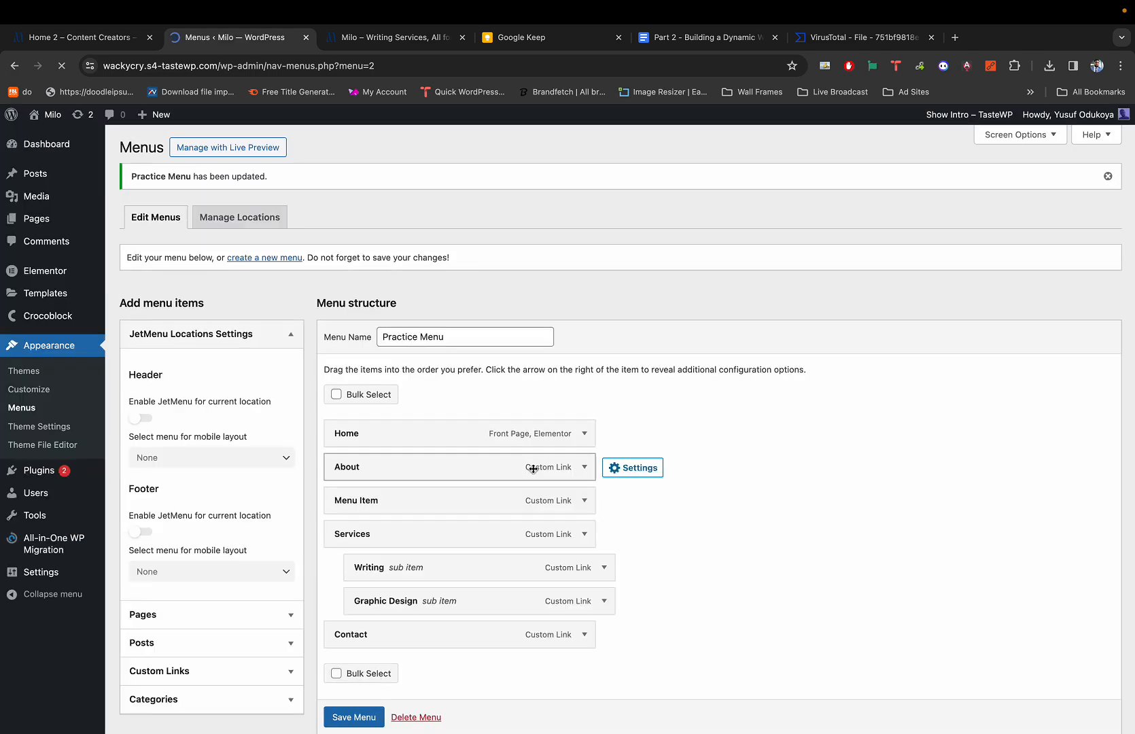
# Look over the saved menu page, then switch to the Milo – Writing Services front-end tab.
pyautogui.scroll(-3, 532, 471)
pyautogui.scroll(3, 532, 467)
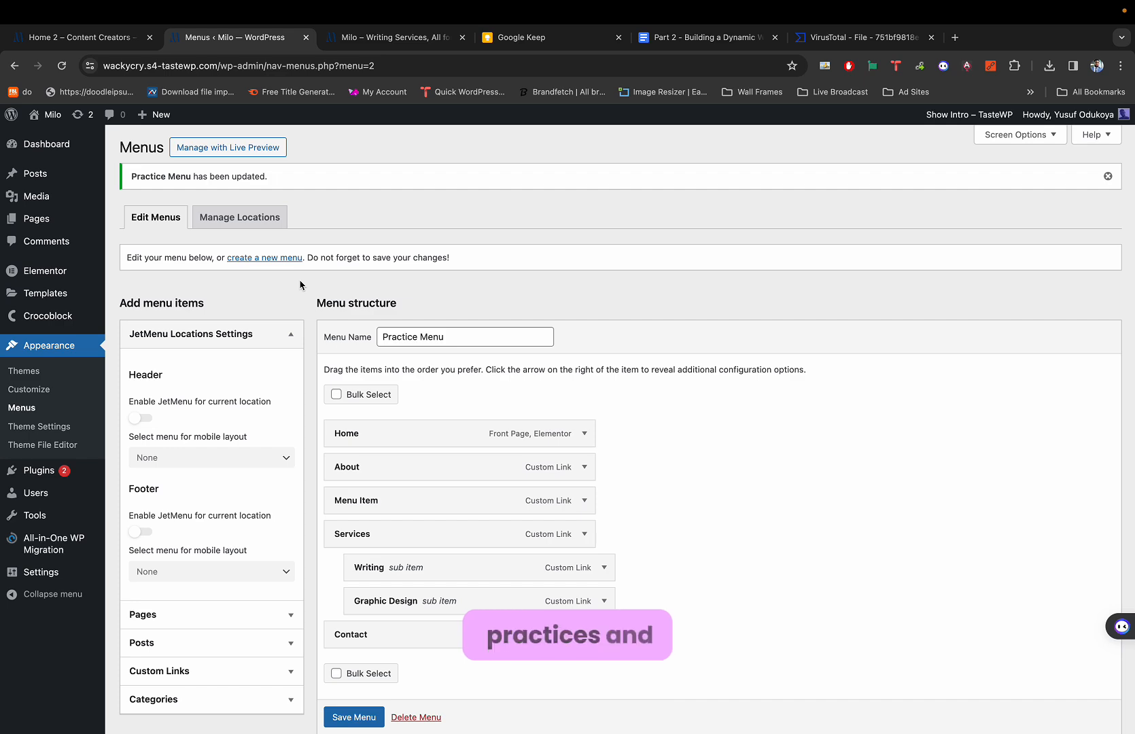
pyautogui.scroll(2, 257, 277)
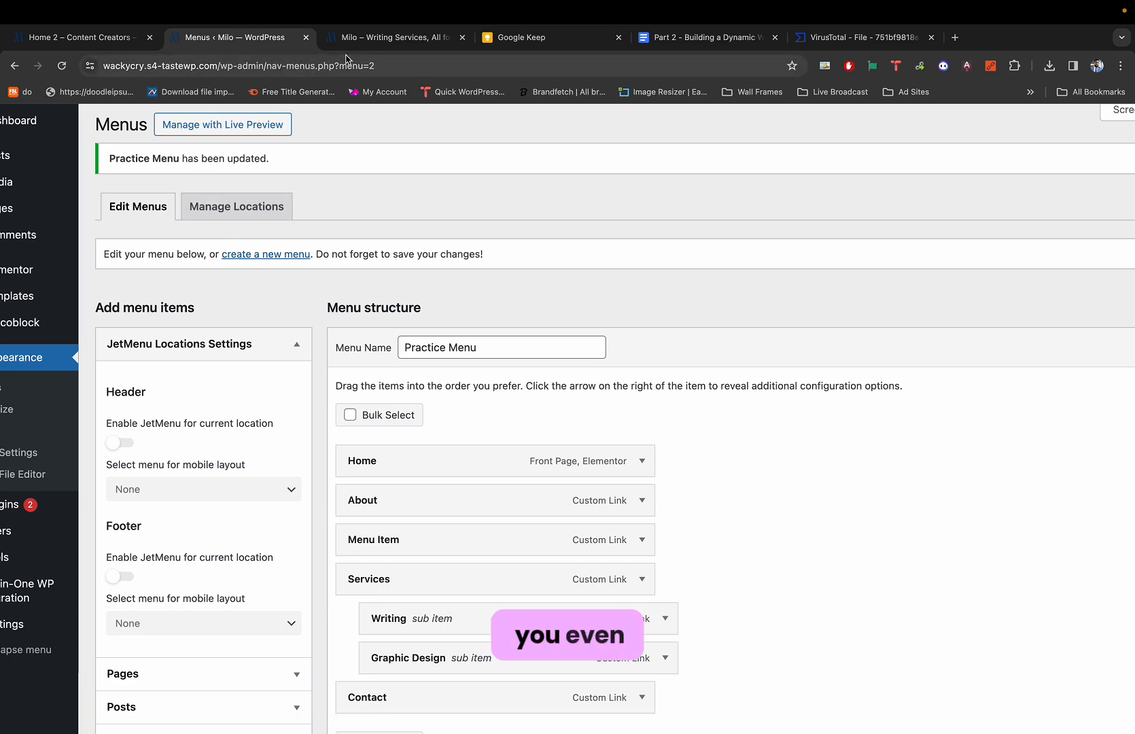
pyautogui.scroll(1, 232, 225)
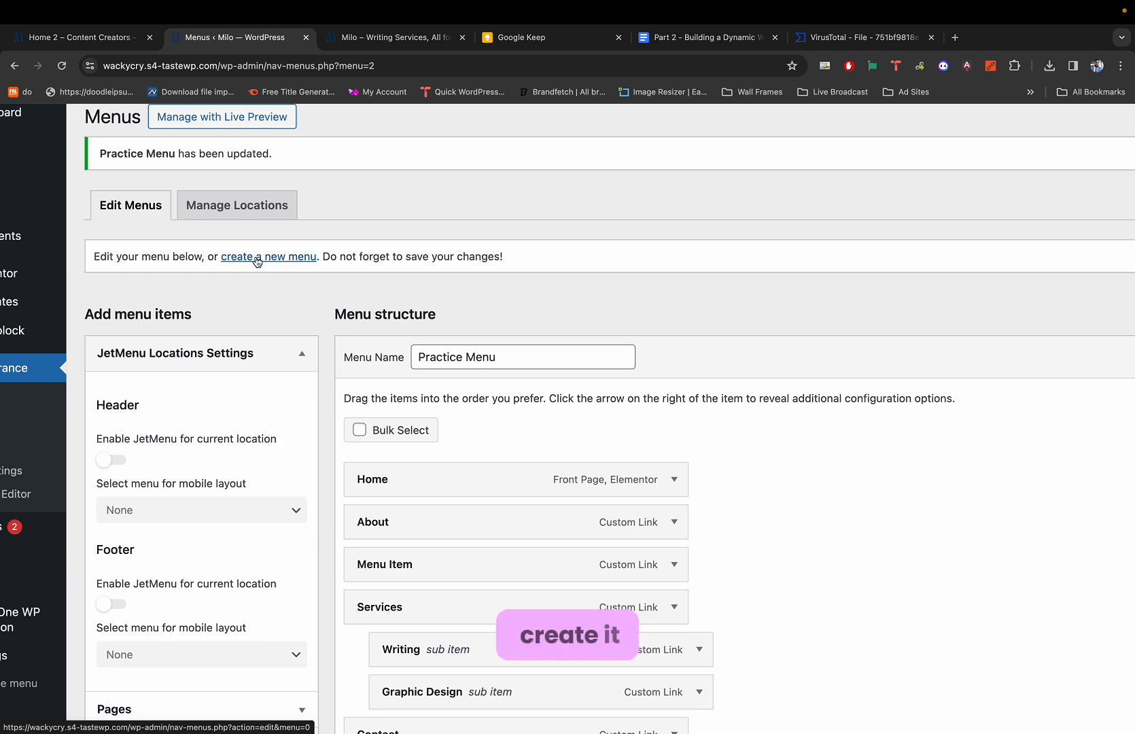
pyautogui.click(455, 355)
pyautogui.scroll(-1, 449, 463)
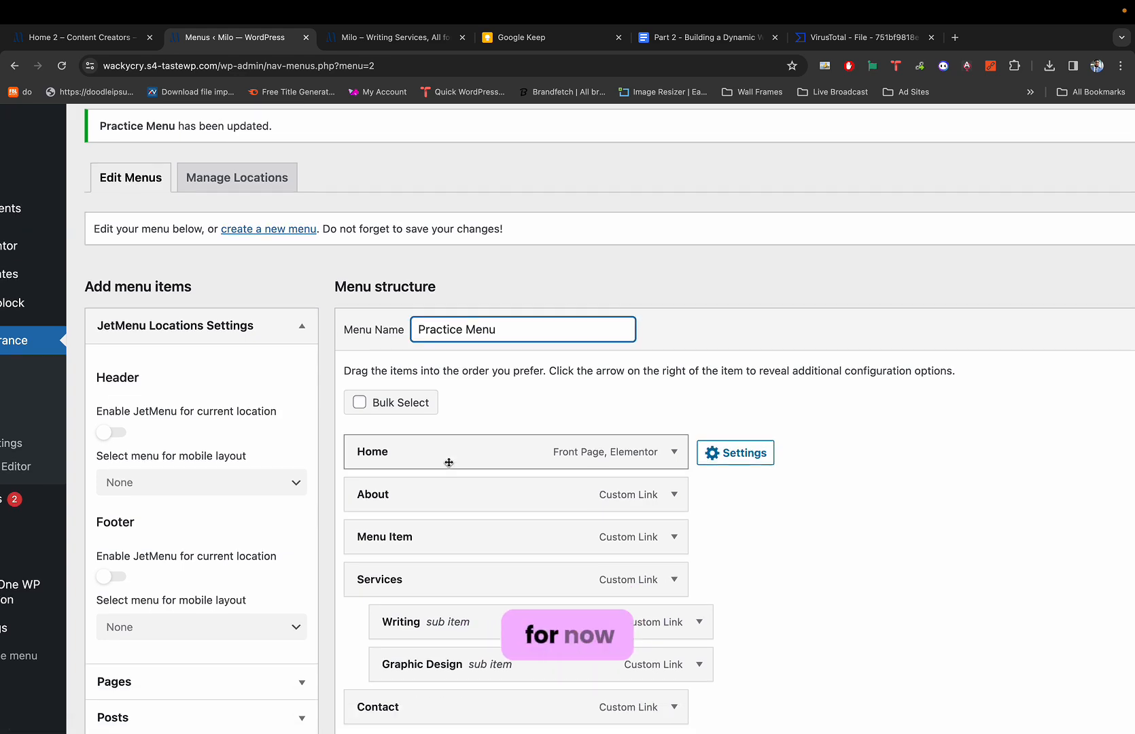
pyautogui.scroll(-5, 449, 462)
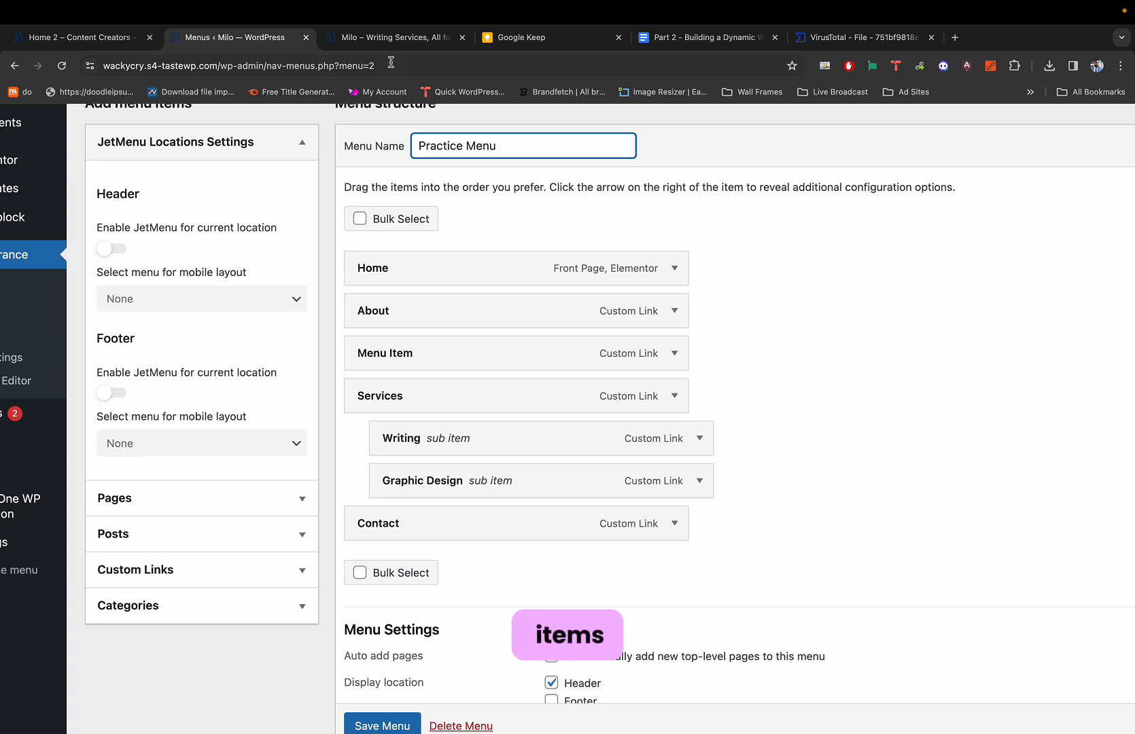
pyautogui.click(385, 39)
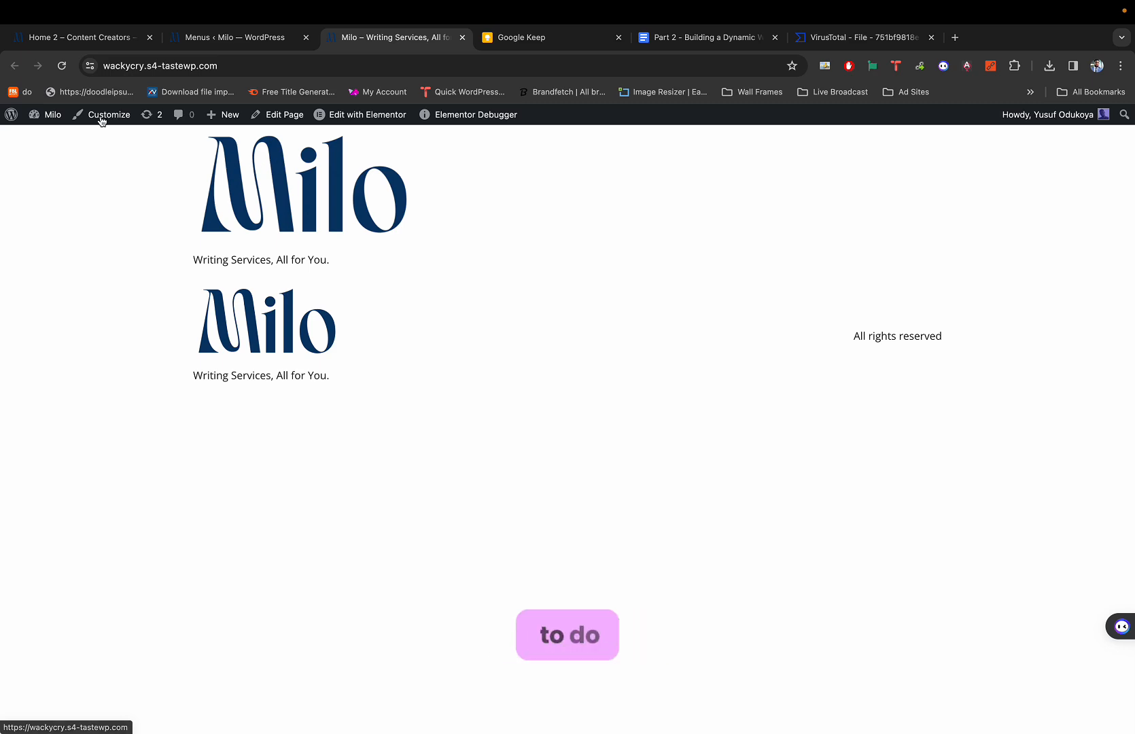
# Open the live site via Visit Site and check its header menu items.
pyautogui.moveTo(53, 121)
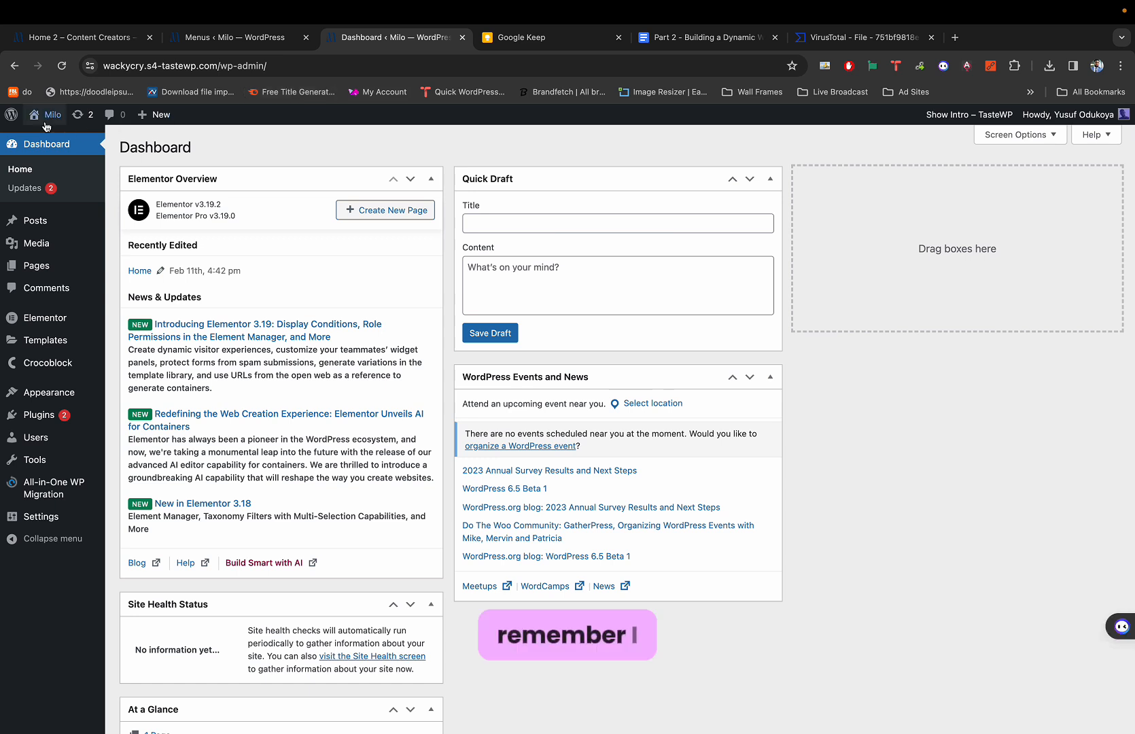
pyautogui.keyDown('super'); pyautogui.click(48, 137); pyautogui.keyUp('super')
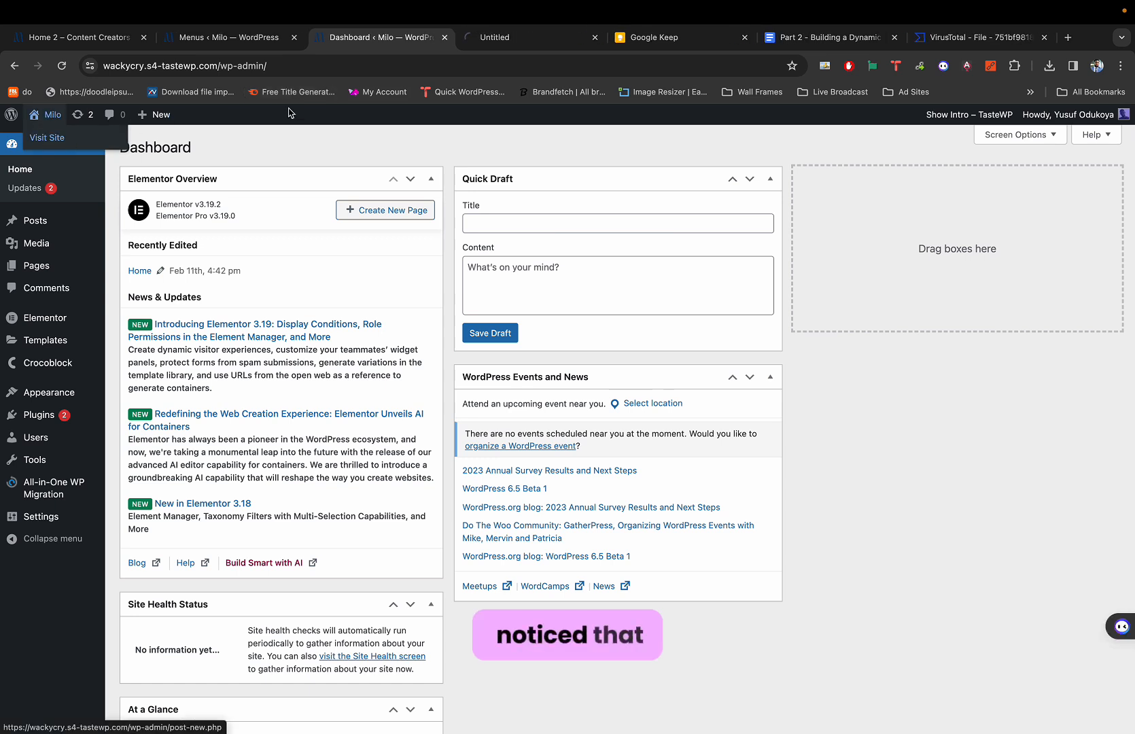
pyautogui.click(511, 45)
pyautogui.moveTo(462, 126)
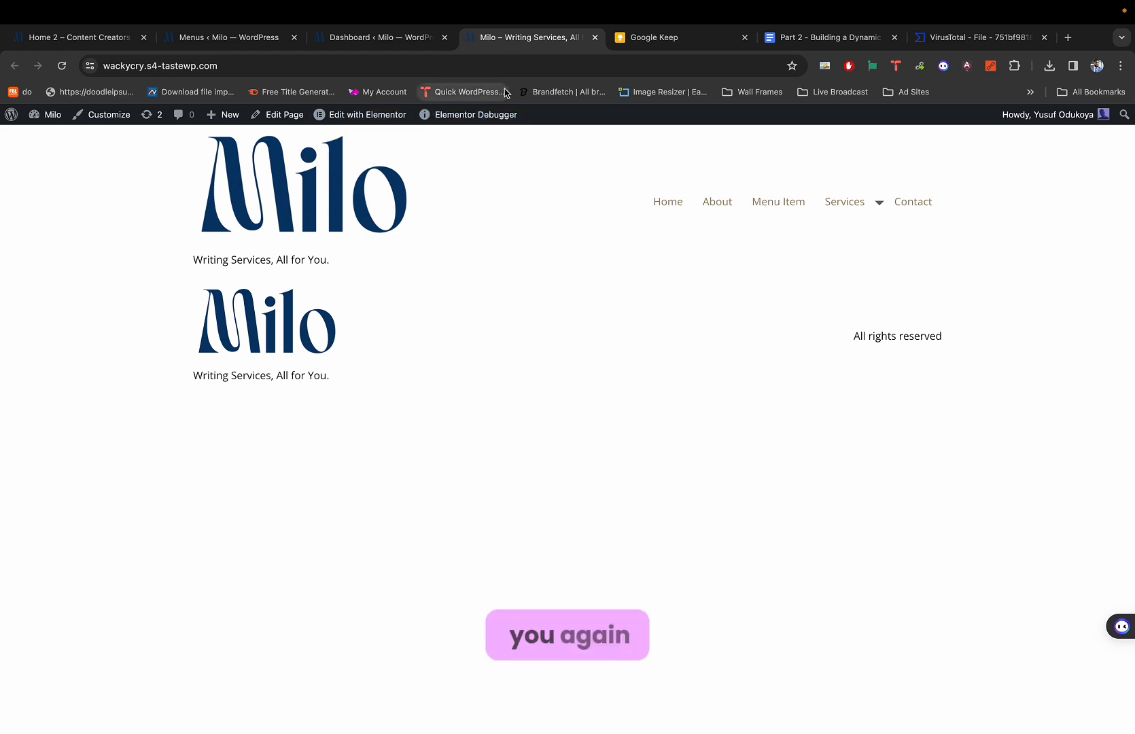
pyautogui.click(379, 42)
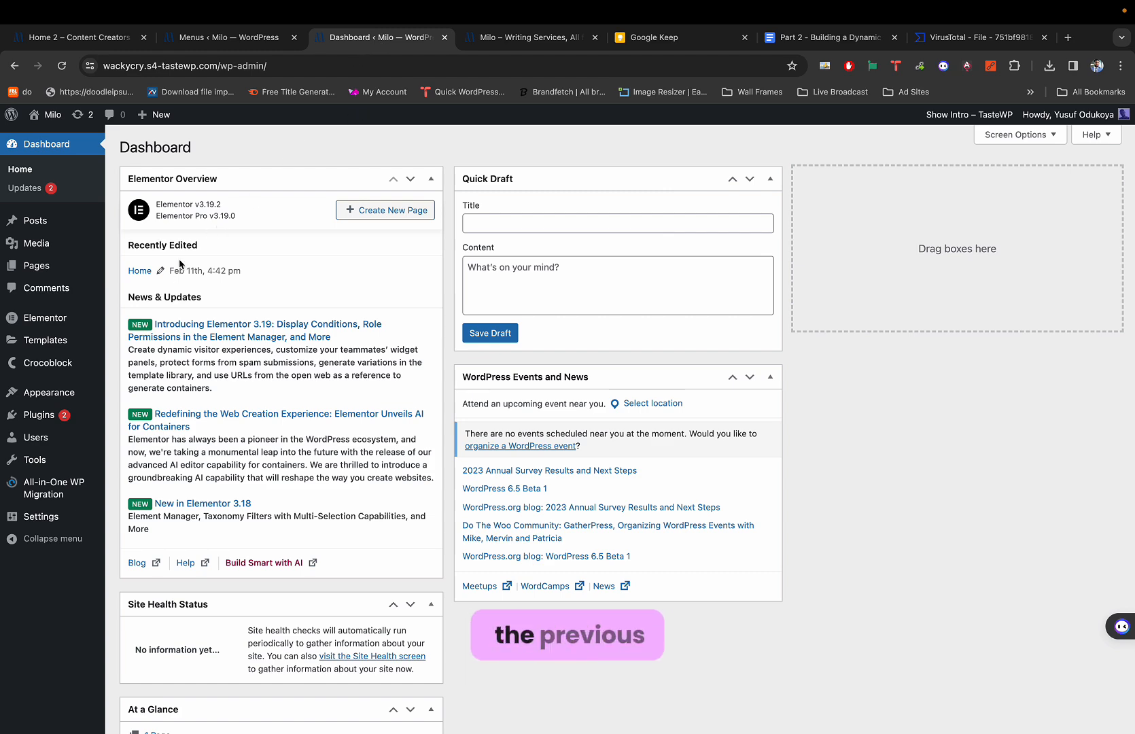
# Zoom in on the front page header to inspect the menu, then go back to the Dashboard.
pyautogui.hotkey('ctrl', '+')
pyautogui.hotkey('ctrl', '+')
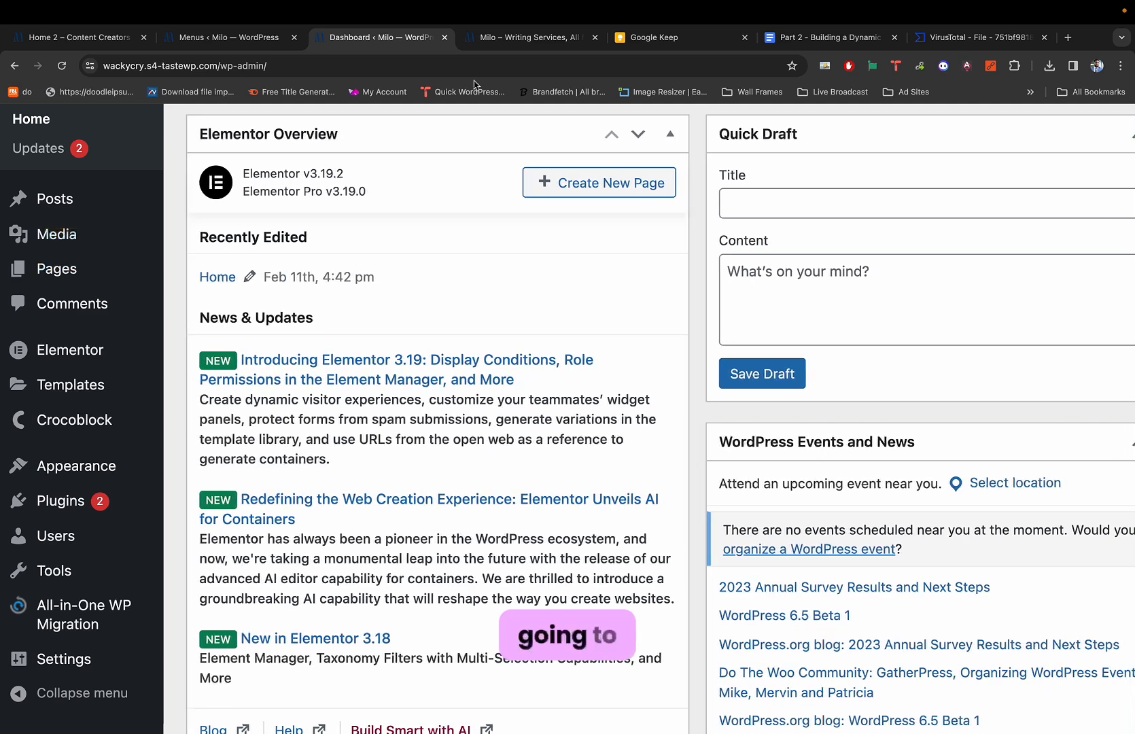
pyautogui.hotkey('ctrl', '0')
pyautogui.click(507, 42)
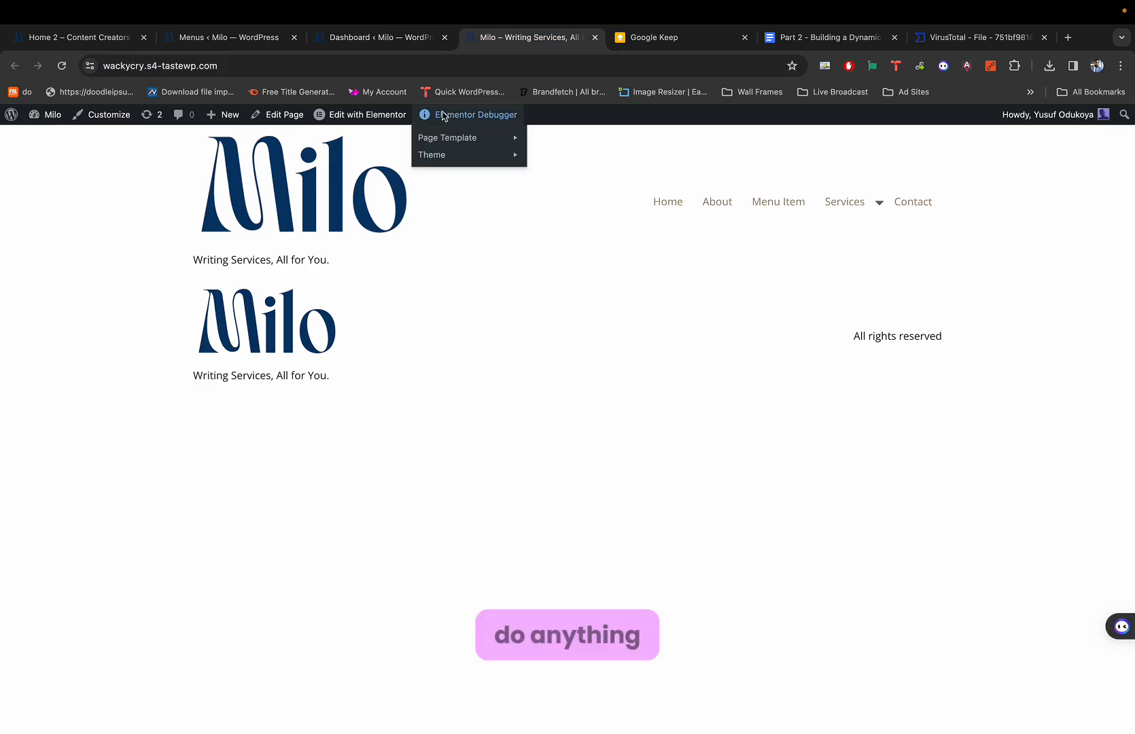
pyautogui.hotkey('ctrl', '+')
pyautogui.hotkey('ctrl', '+')
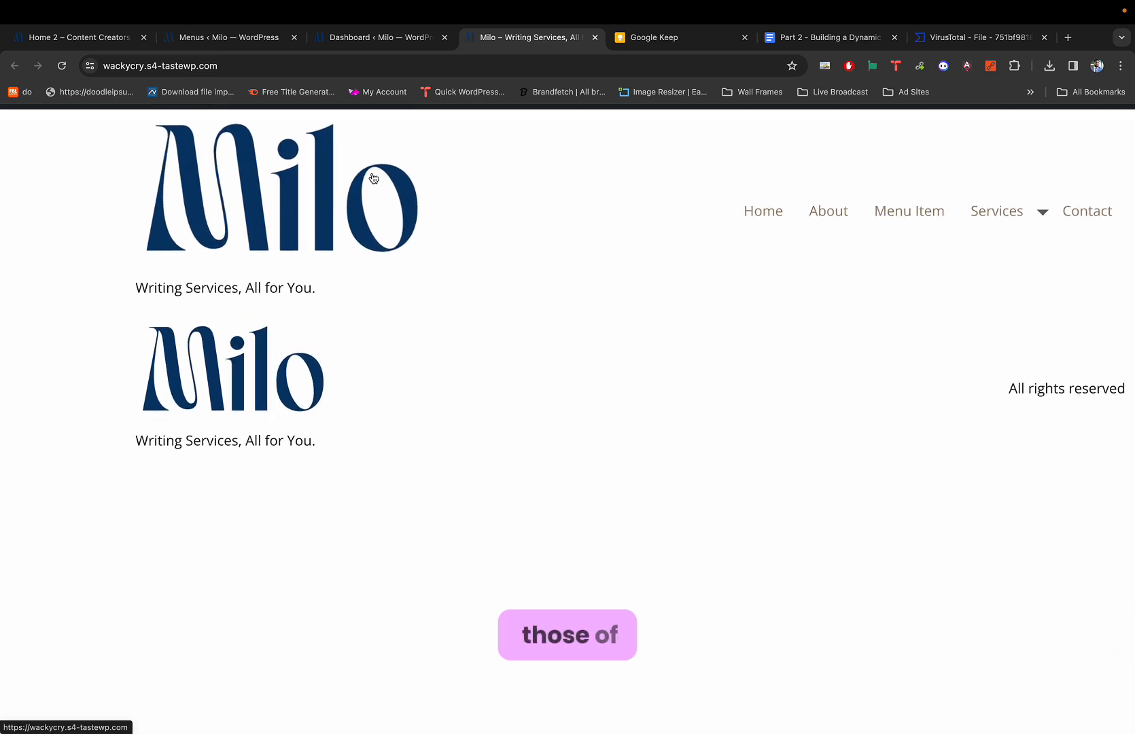
pyautogui.hscroll(-4, 379, 195)
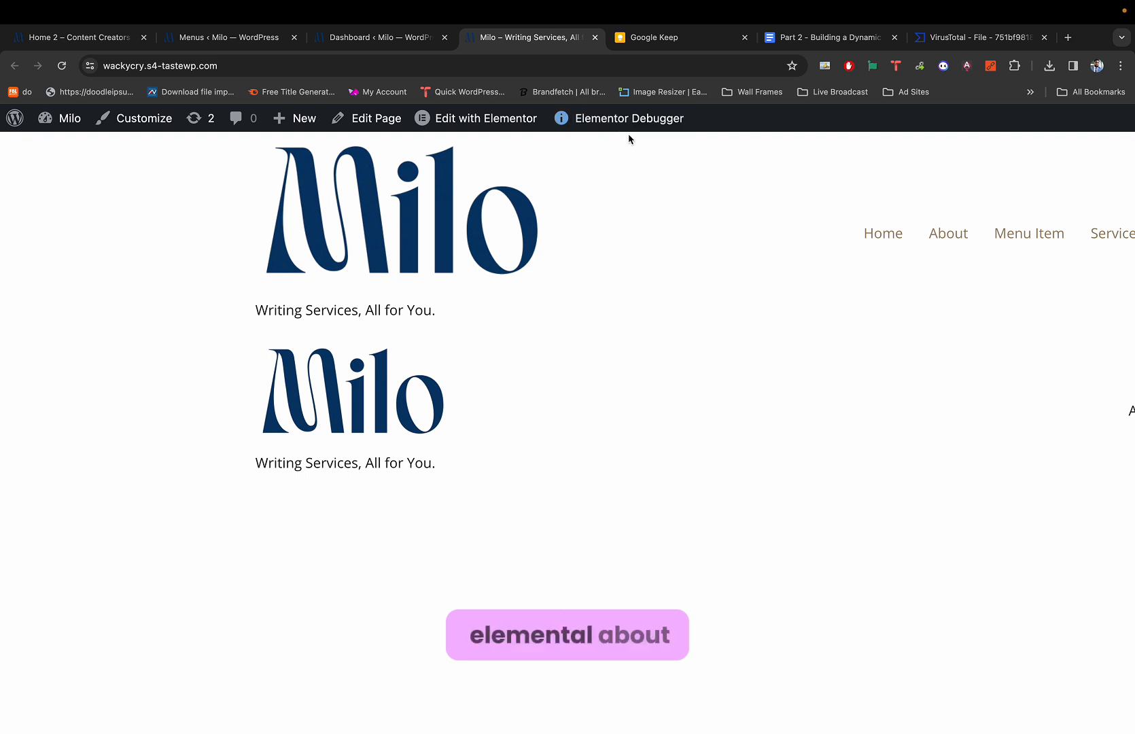
pyautogui.moveTo(593, 145)
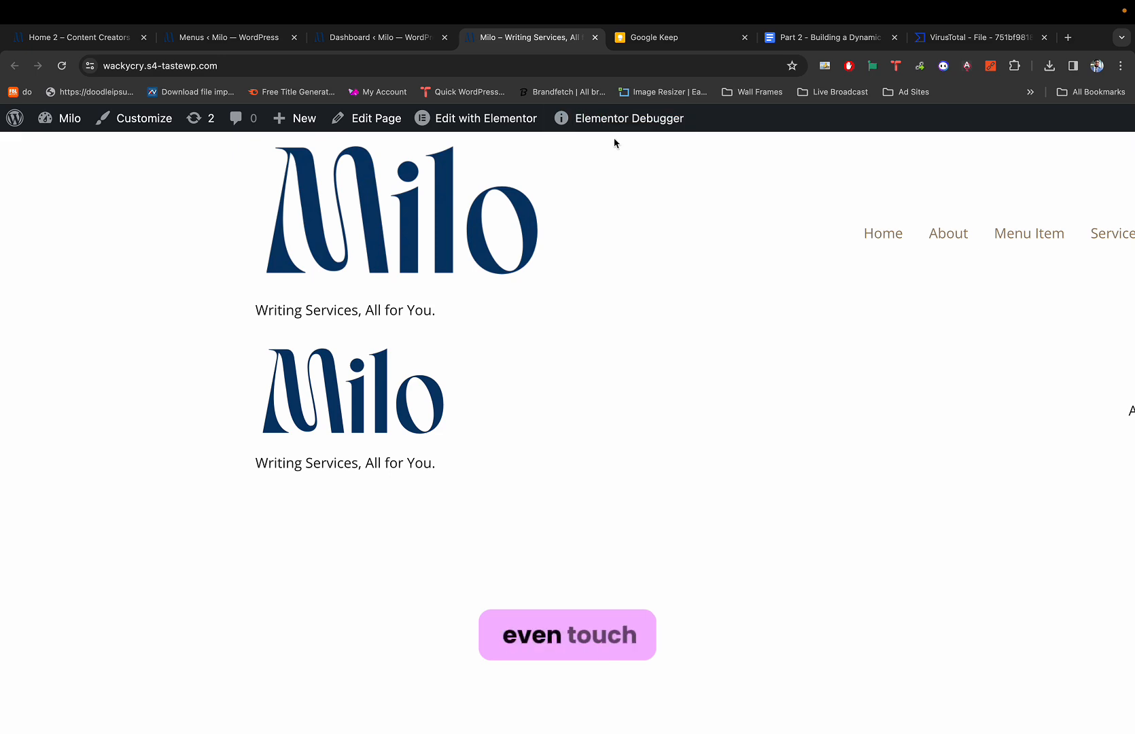
pyautogui.click(361, 41)
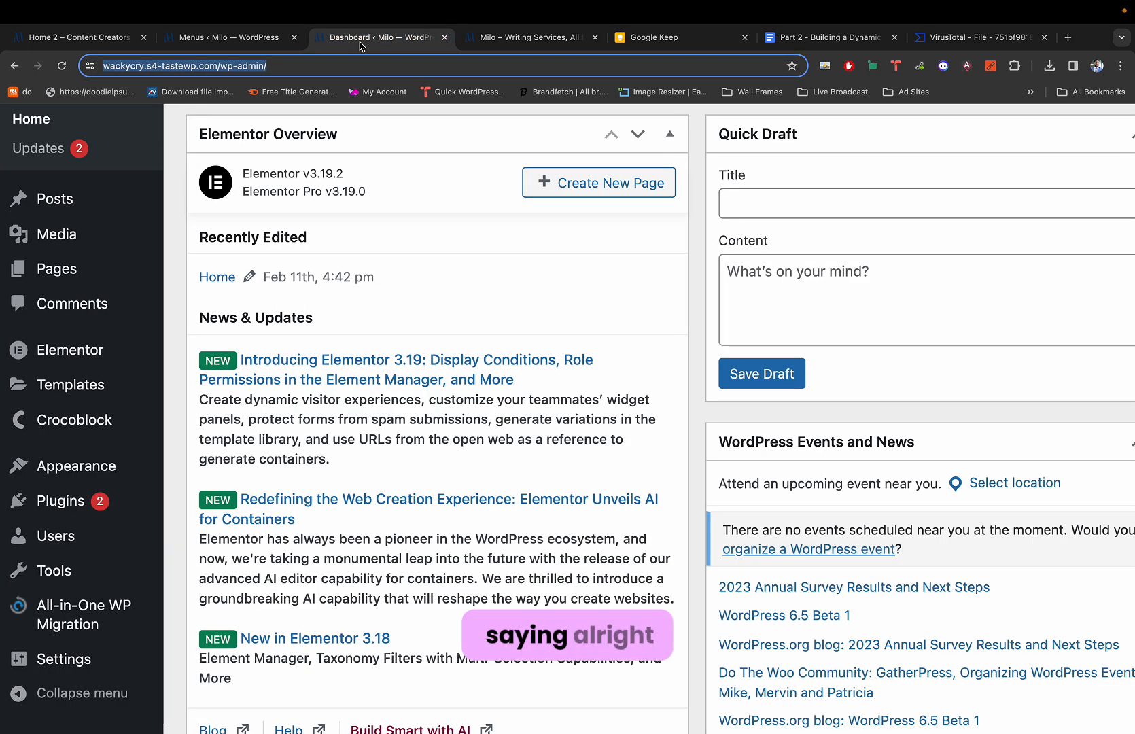
pyautogui.scroll(2, 265, 216)
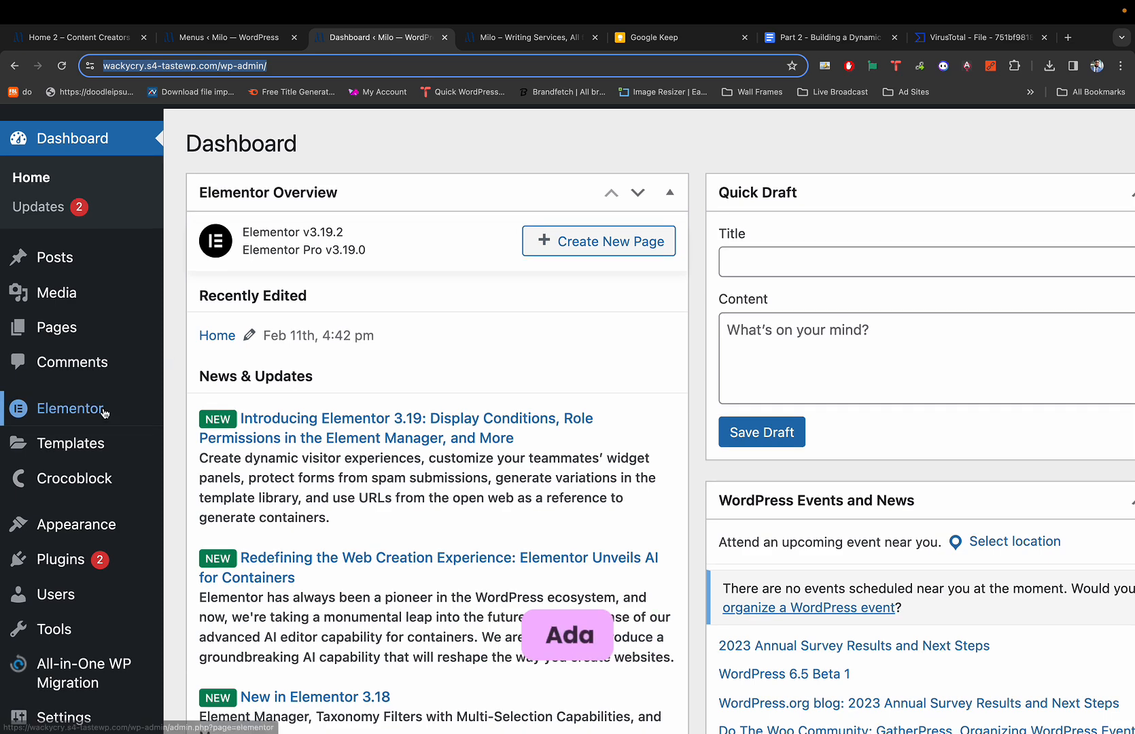
# Open Elementor's Theme Builder from Templates to reach the Header, Footer and other site parts.
pyautogui.moveTo(88, 416)
pyautogui.moveTo(83, 445)
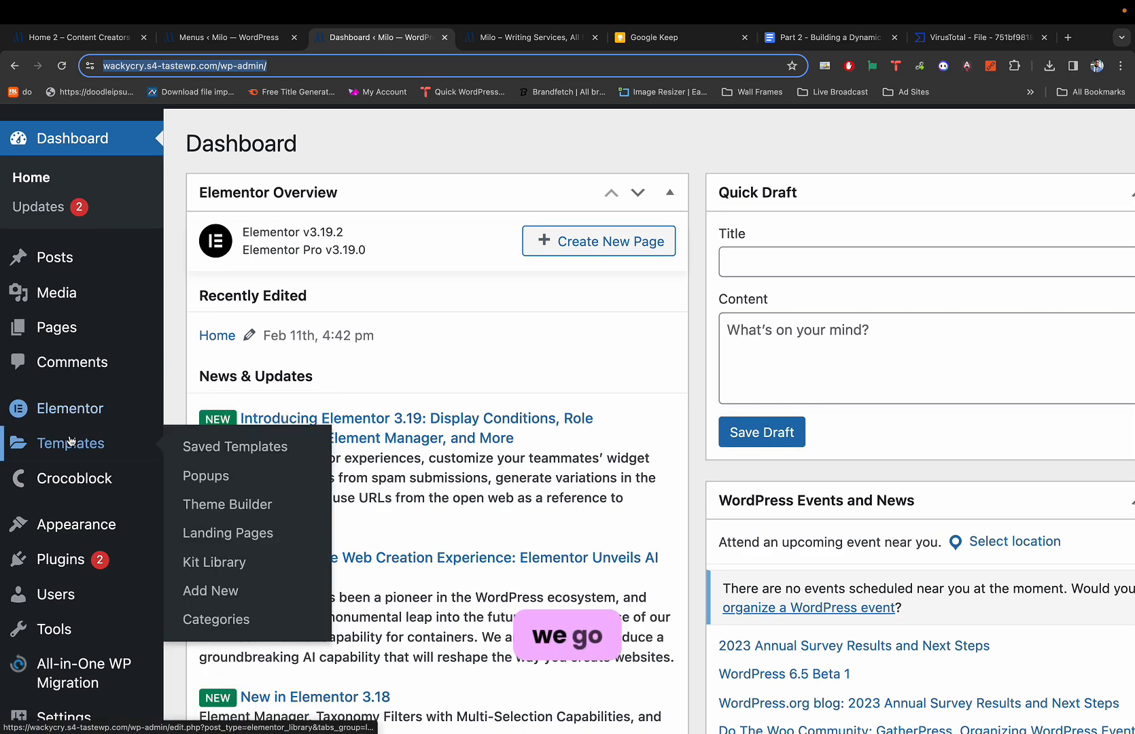
pyautogui.click(216, 505)
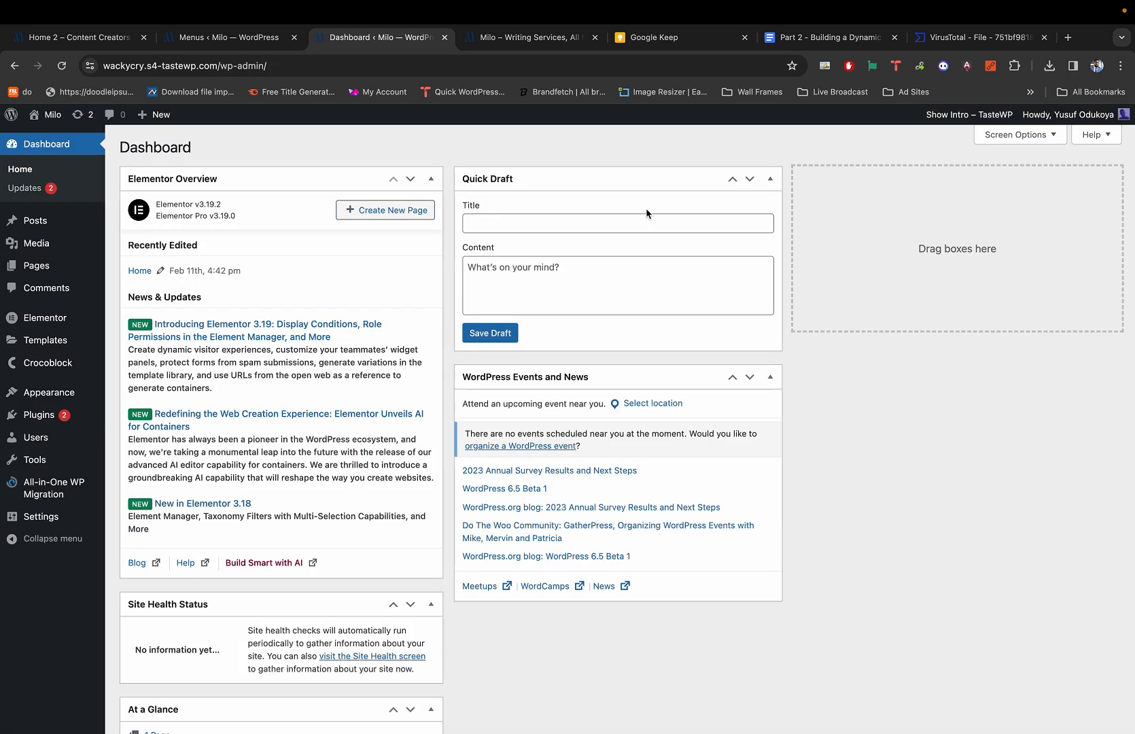
pyautogui.moveTo(72, 338)
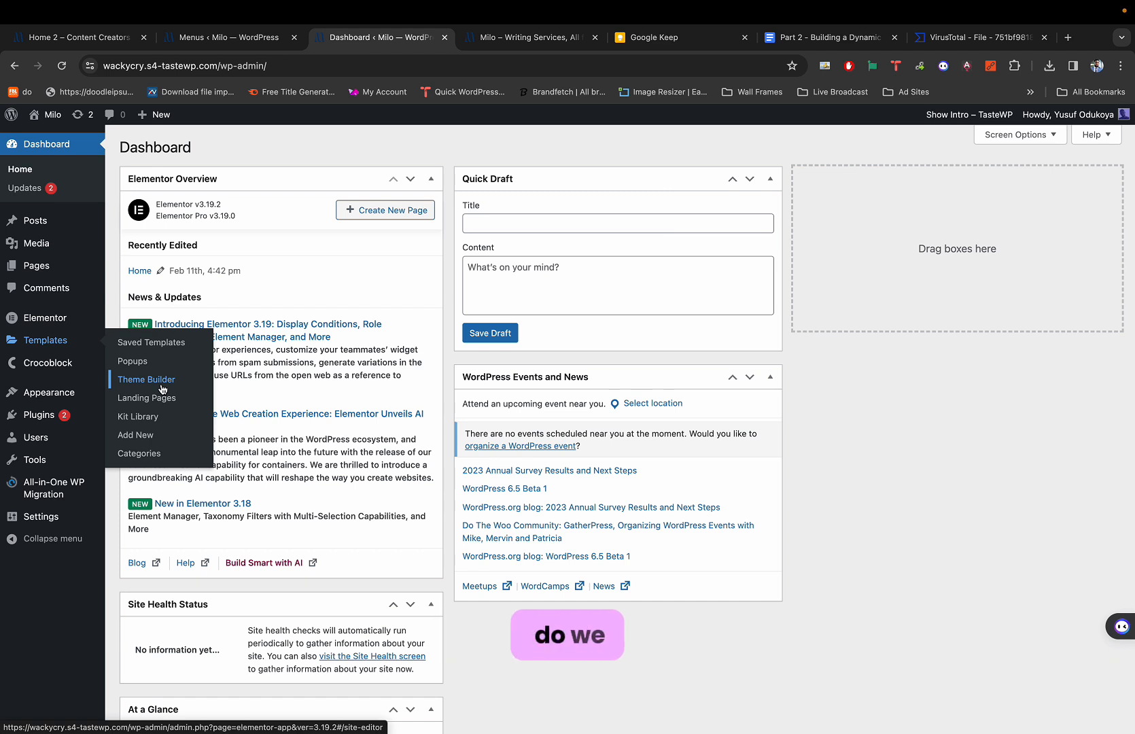
pyautogui.scroll(5, 163, 390)
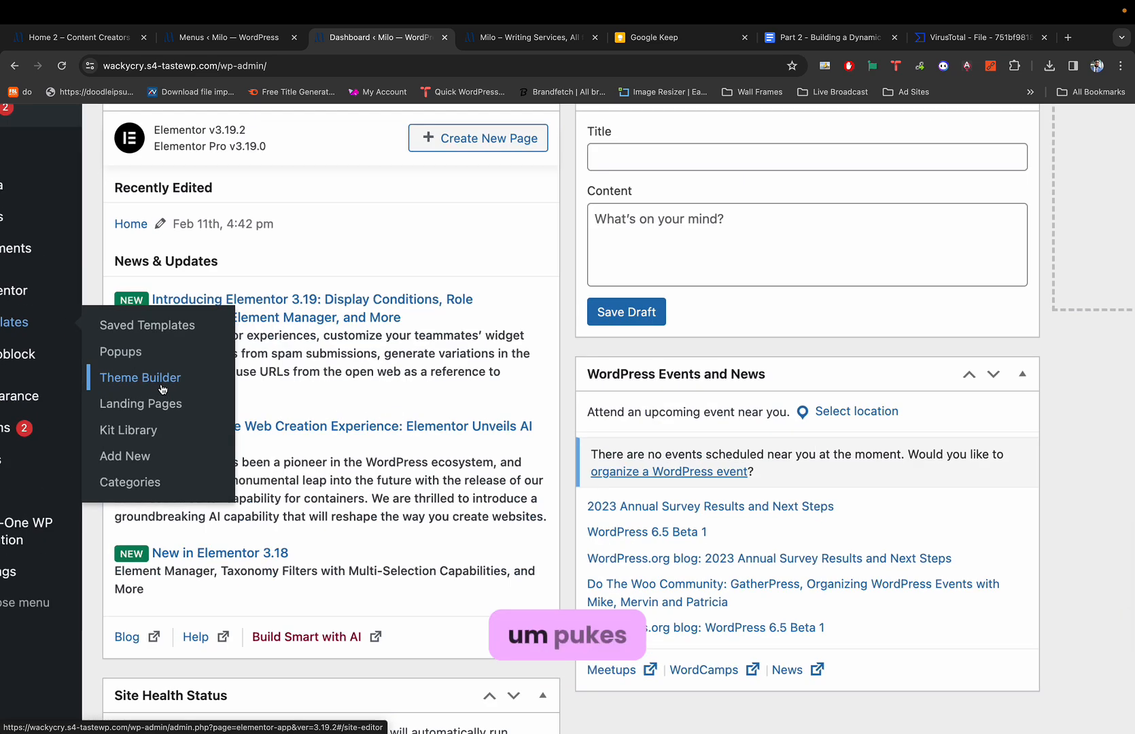
pyautogui.hscroll(-3, 150, 404)
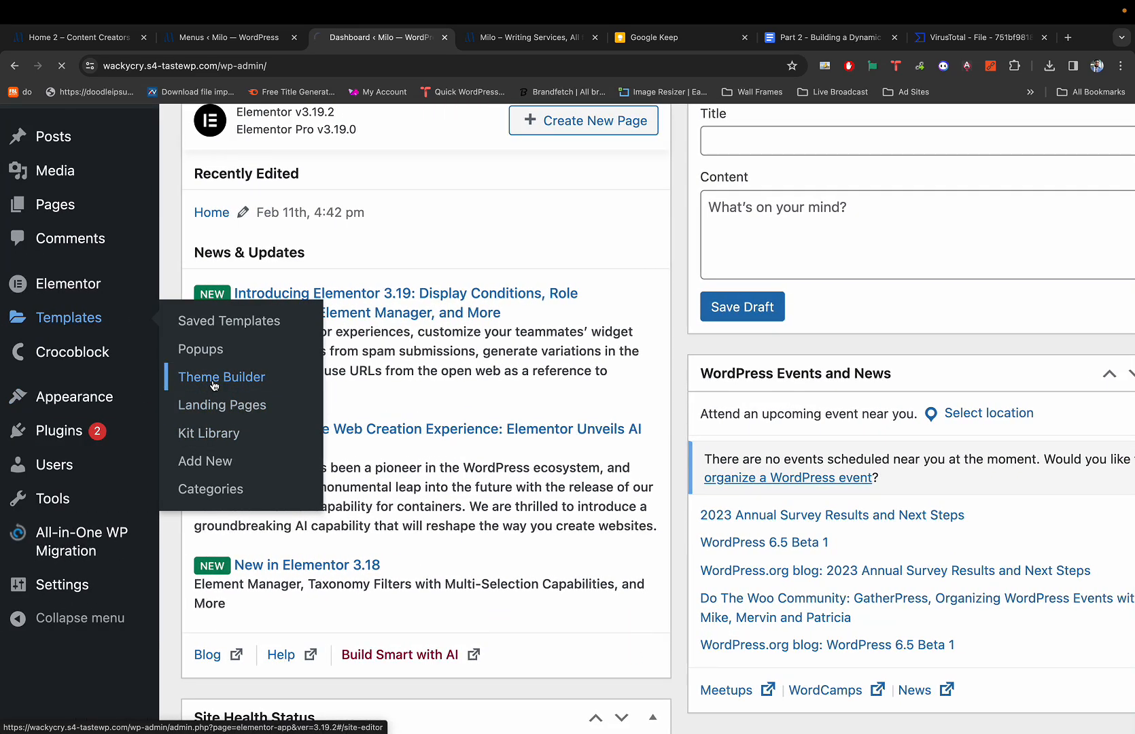
pyautogui.click(214, 384)
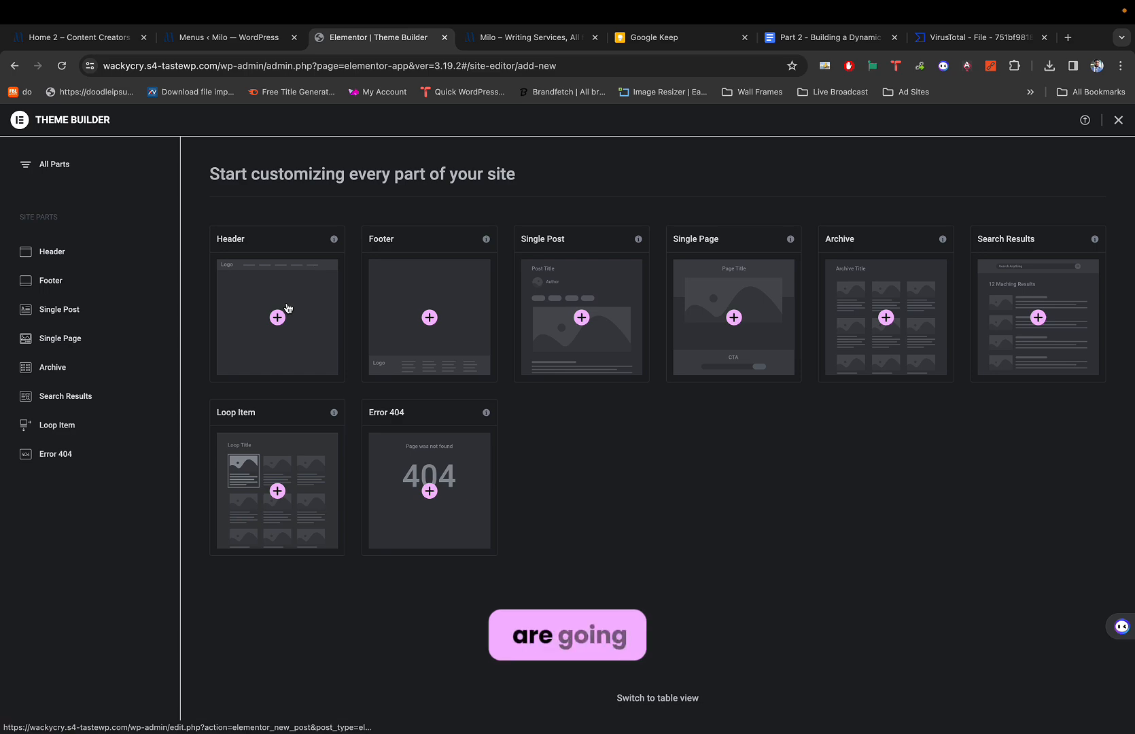
# Start a blank header template with a single-row flexbox container.
pyautogui.scroll(5, 267, 305)
pyautogui.scroll(2, 267, 306)
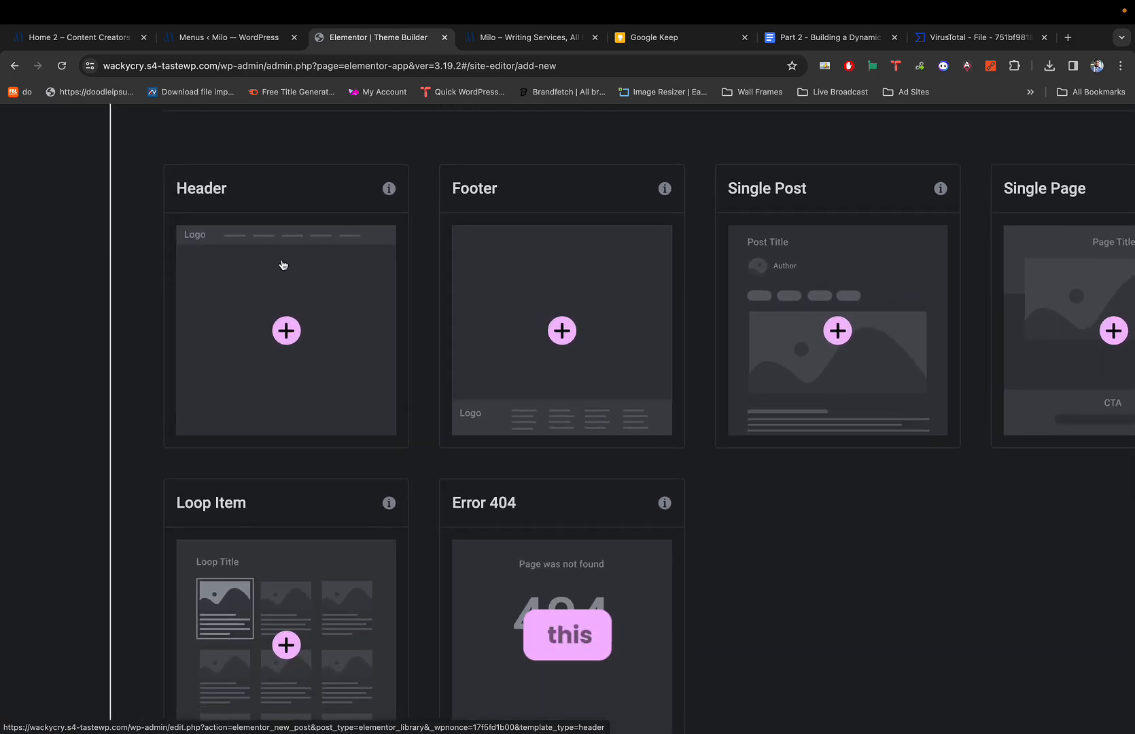
pyautogui.click(288, 330)
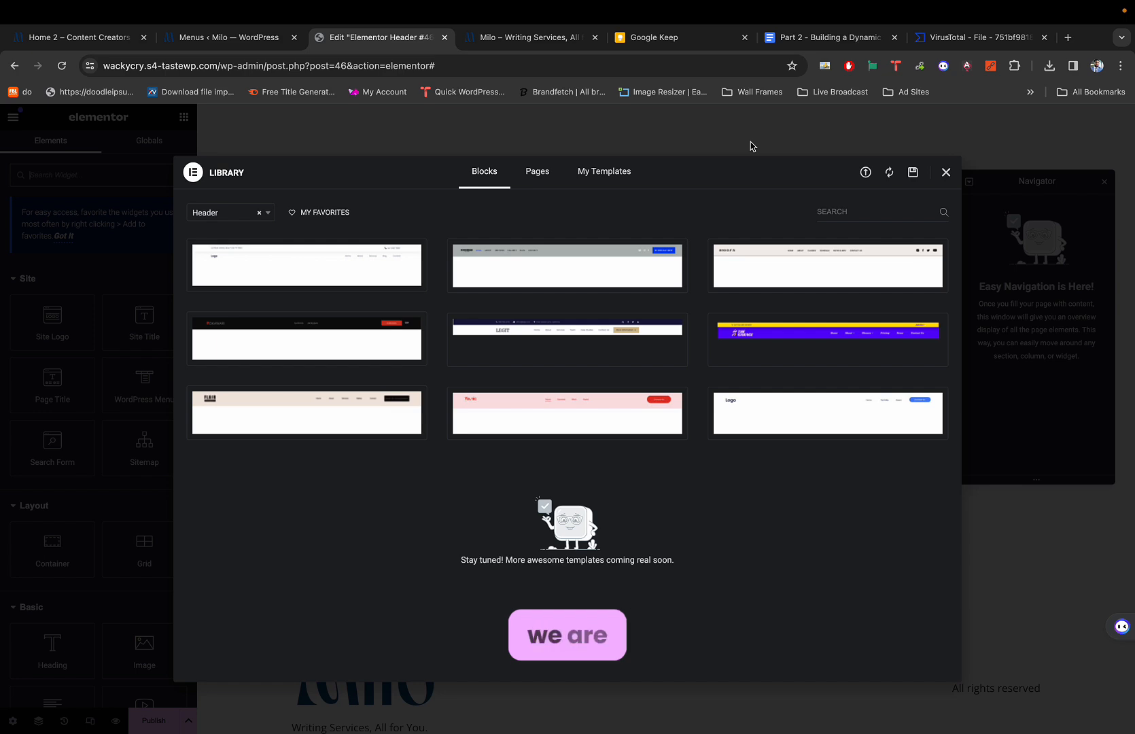
pyautogui.click(946, 173)
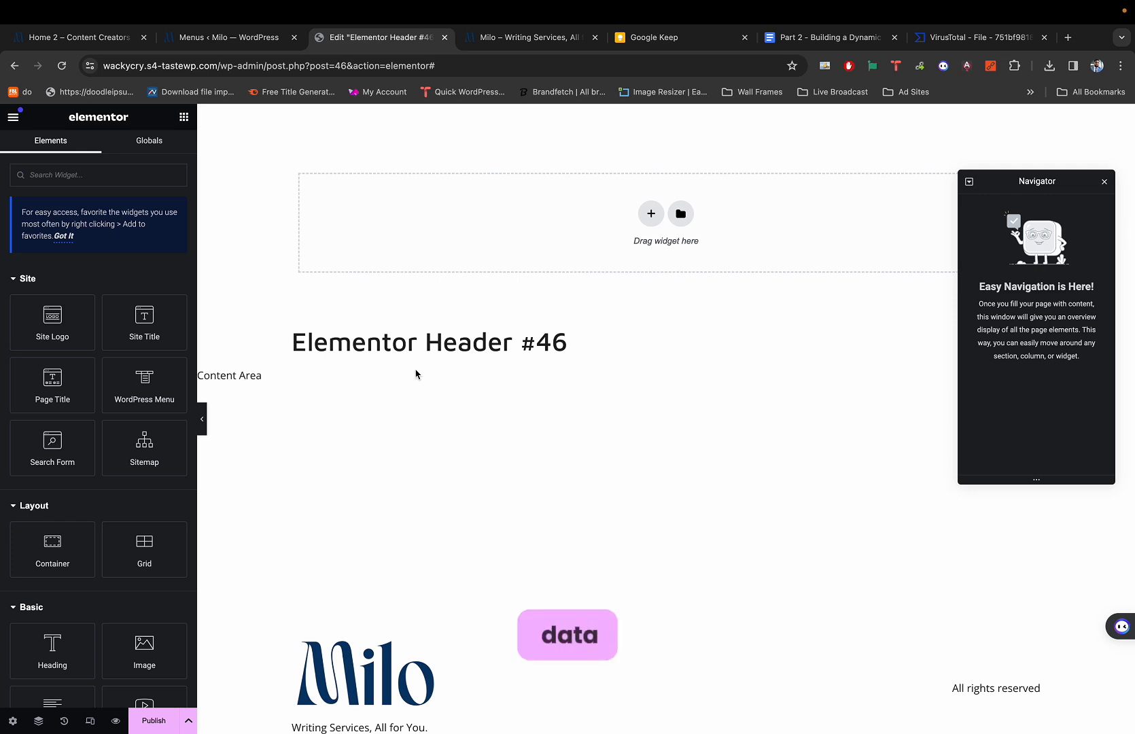
pyautogui.click(651, 212)
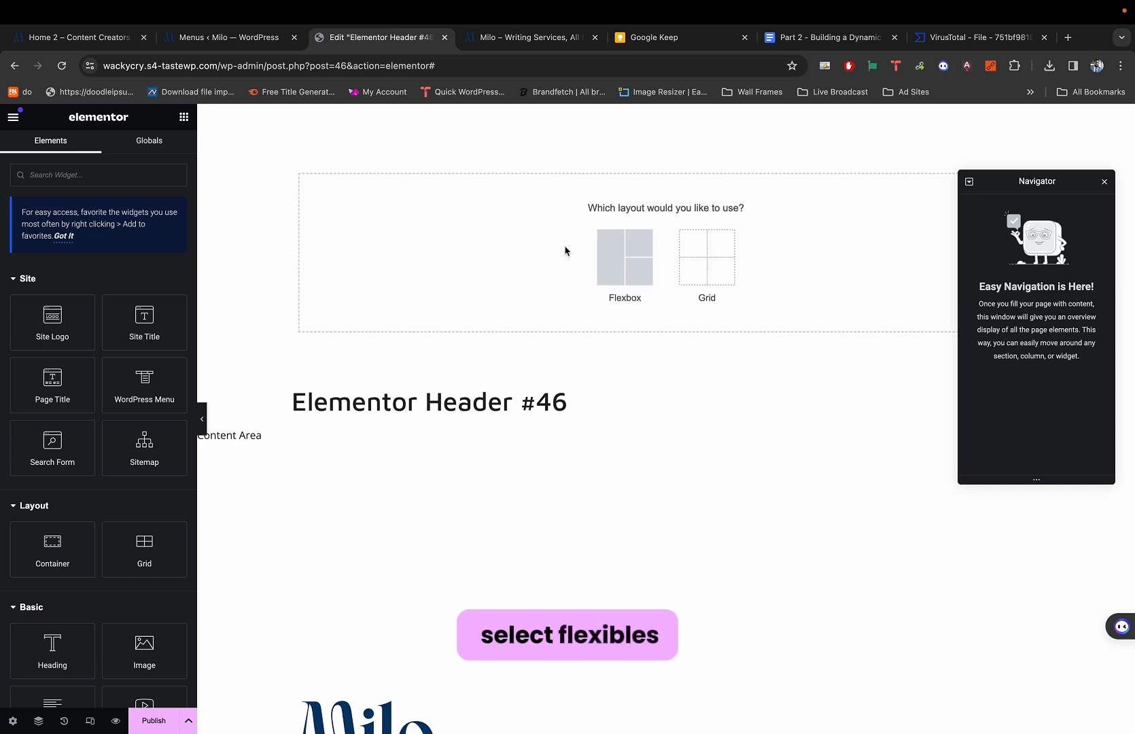
pyautogui.click(623, 252)
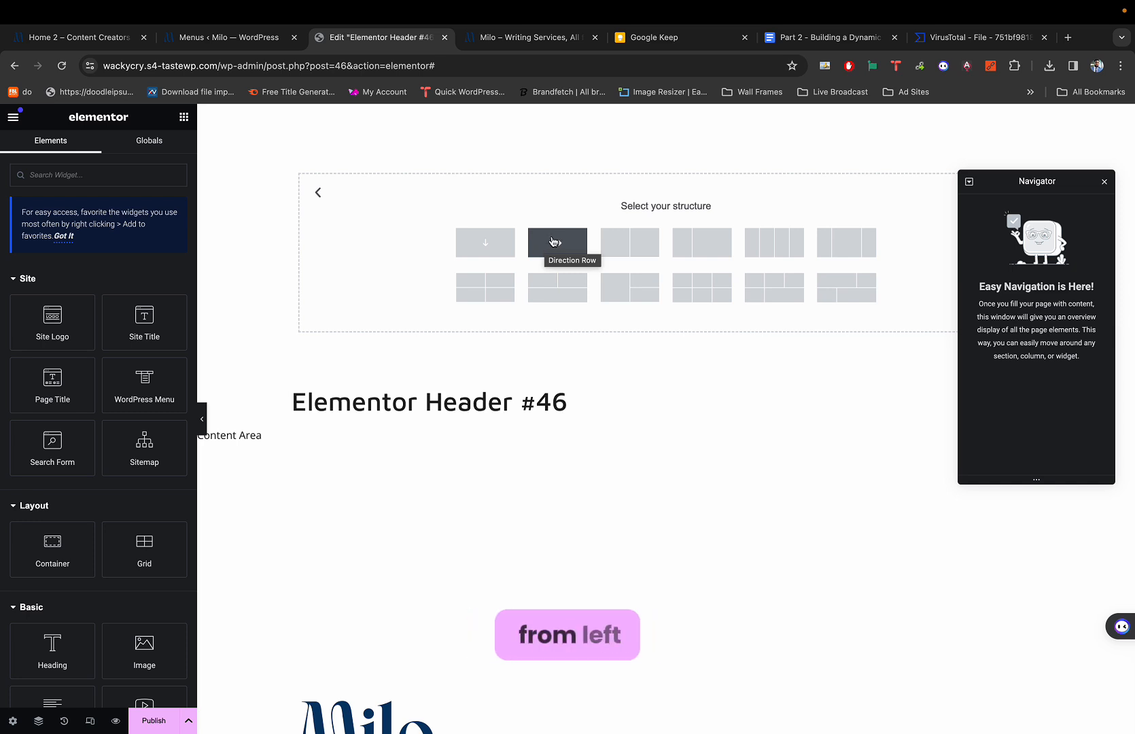
pyautogui.click(554, 241)
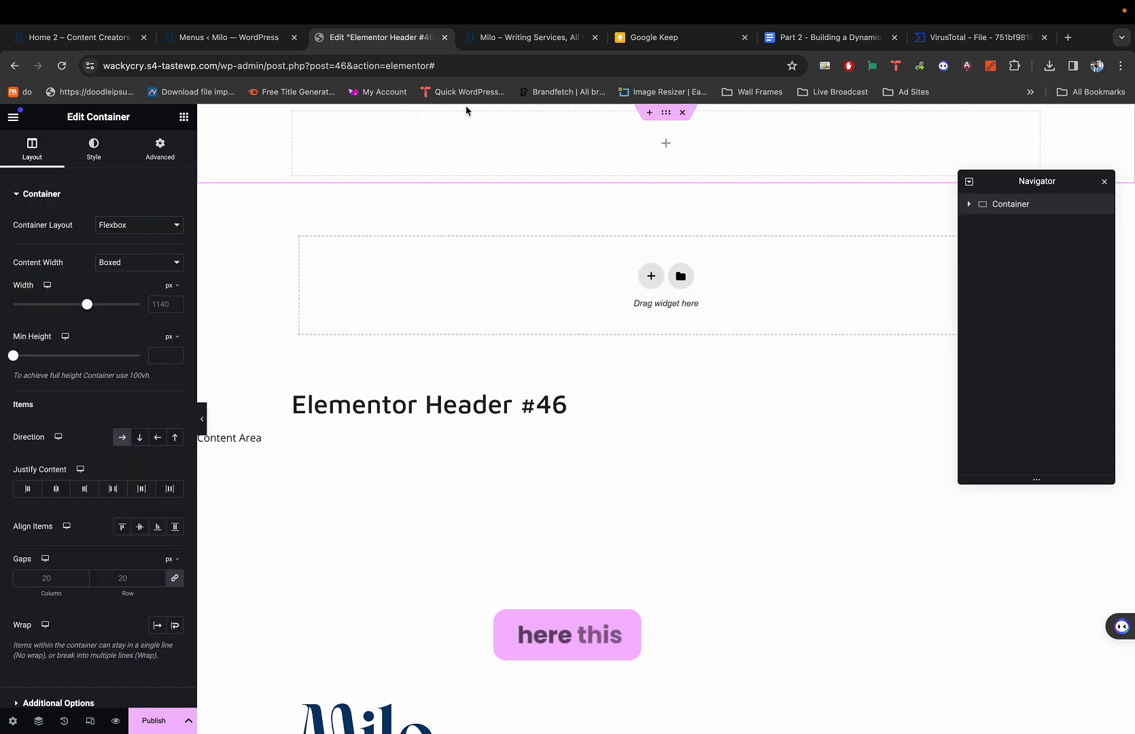
# Place the Site Logo widget in the header container, undoing a stray Site Title.
pyautogui.click(184, 117)
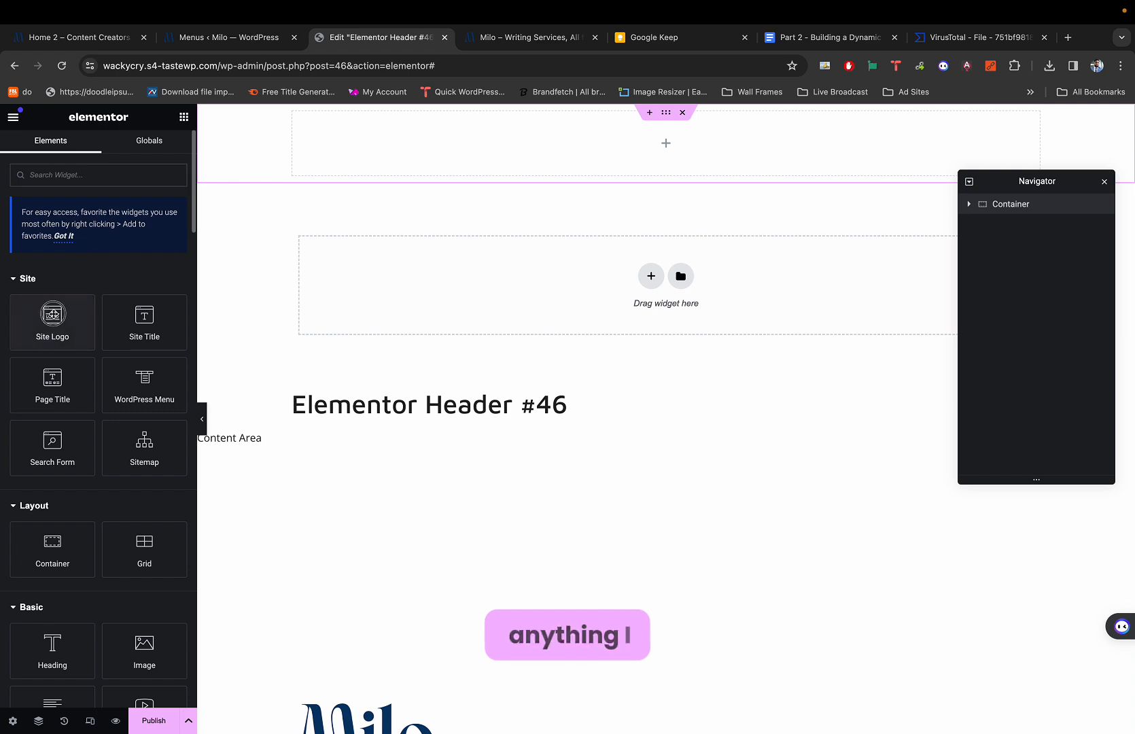
pyautogui.moveTo(51, 319); pyautogui.dragTo(336, 134)
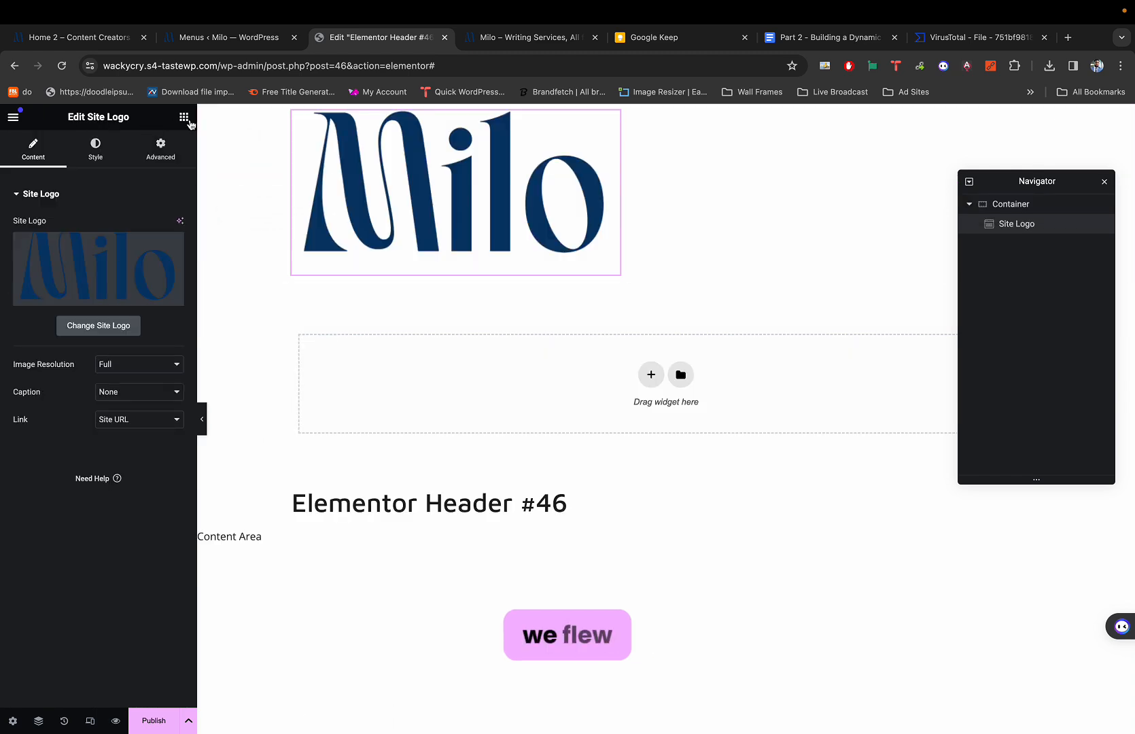
pyautogui.click(182, 121)
pyautogui.moveTo(144, 318); pyautogui.dragTo(601, 198)
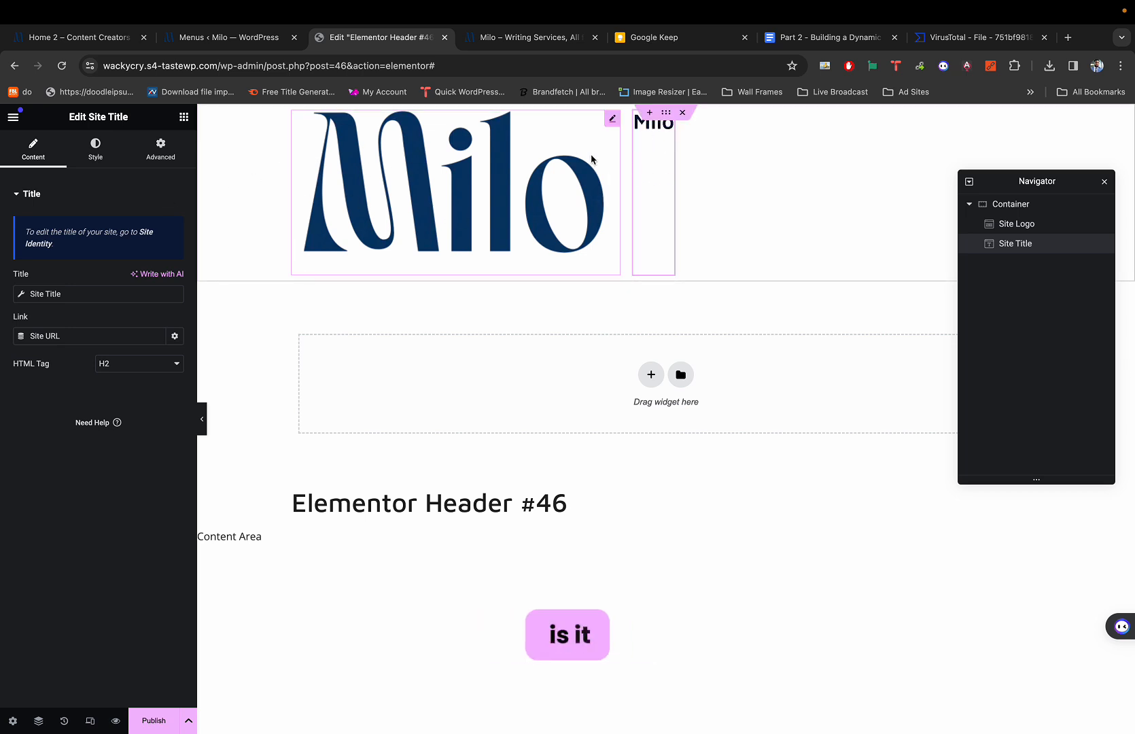
pyautogui.press('super+z')
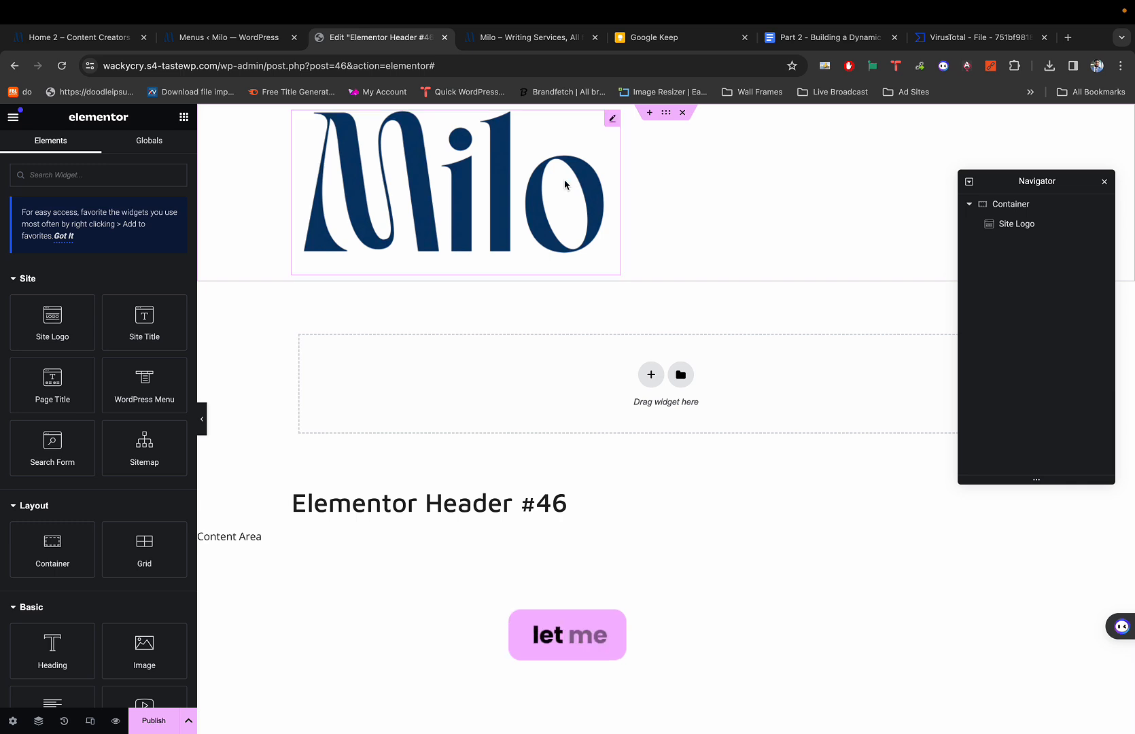
pyautogui.press('super+z')
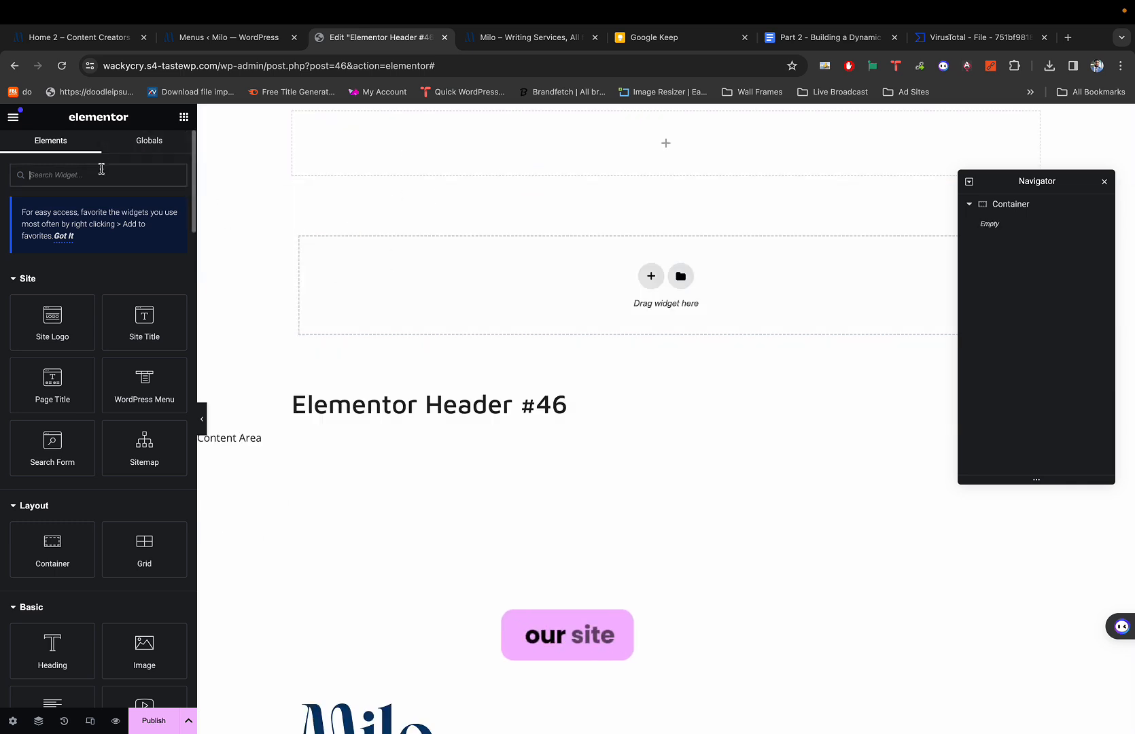
pyautogui.write('im')
pyautogui.press('BackSpace')
pyautogui.press('BackSpace')
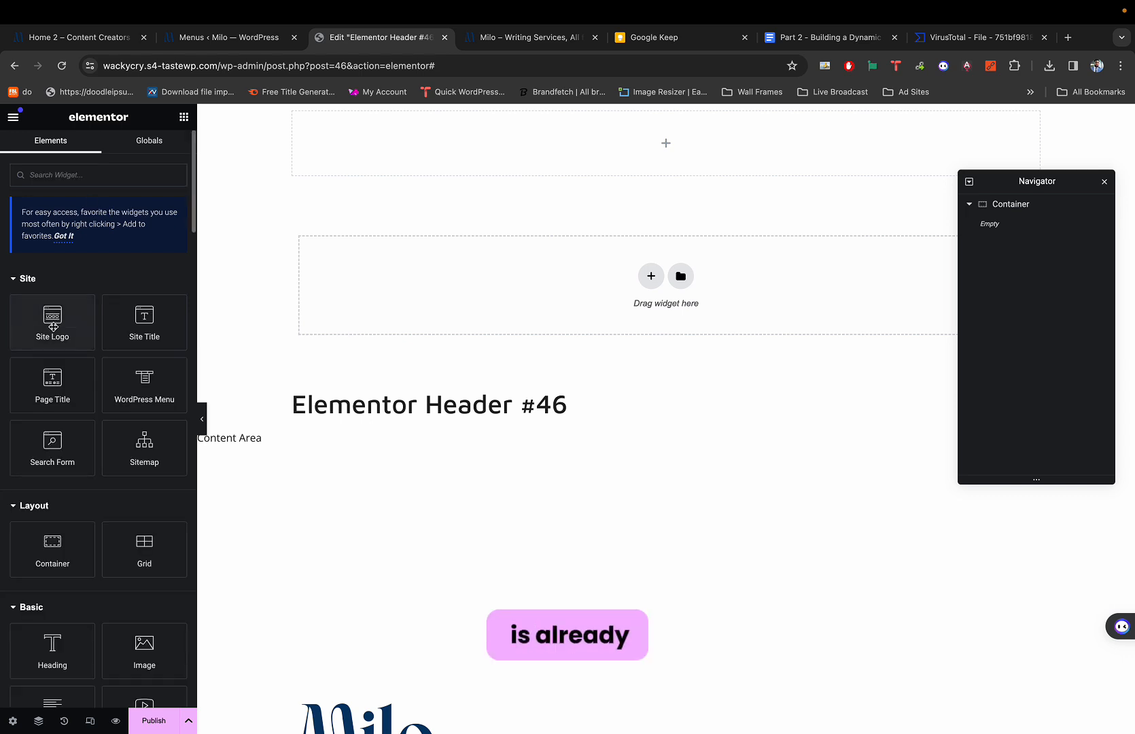
pyautogui.moveTo(54, 325); pyautogui.dragTo(384, 153)
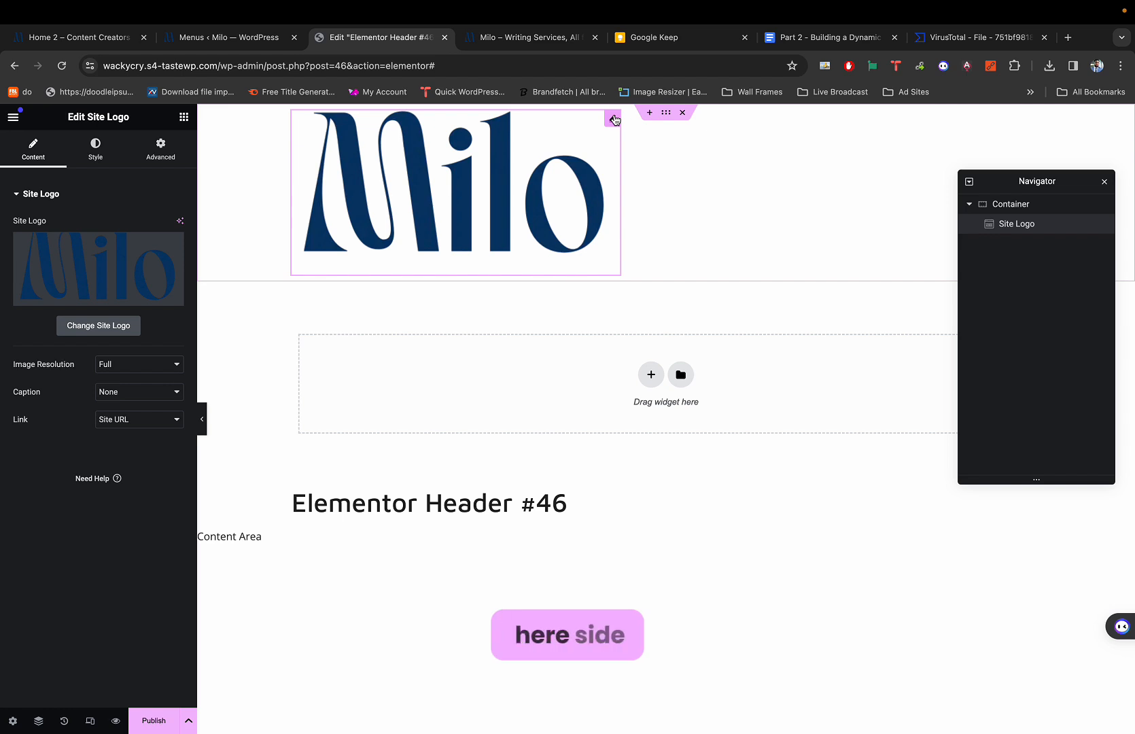
# Size the logo image to 23% width and drop a Heading widget beside it.
pyautogui.click(95, 148)
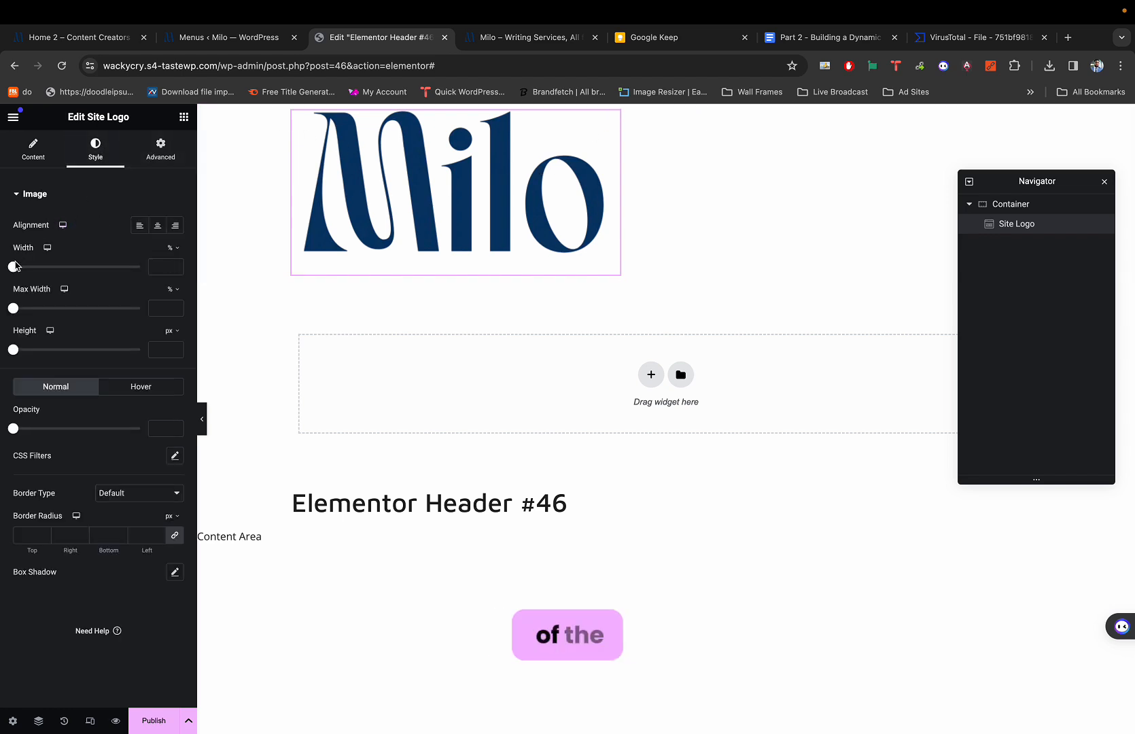
pyautogui.moveTo(13, 266); pyautogui.dragTo(28, 267)
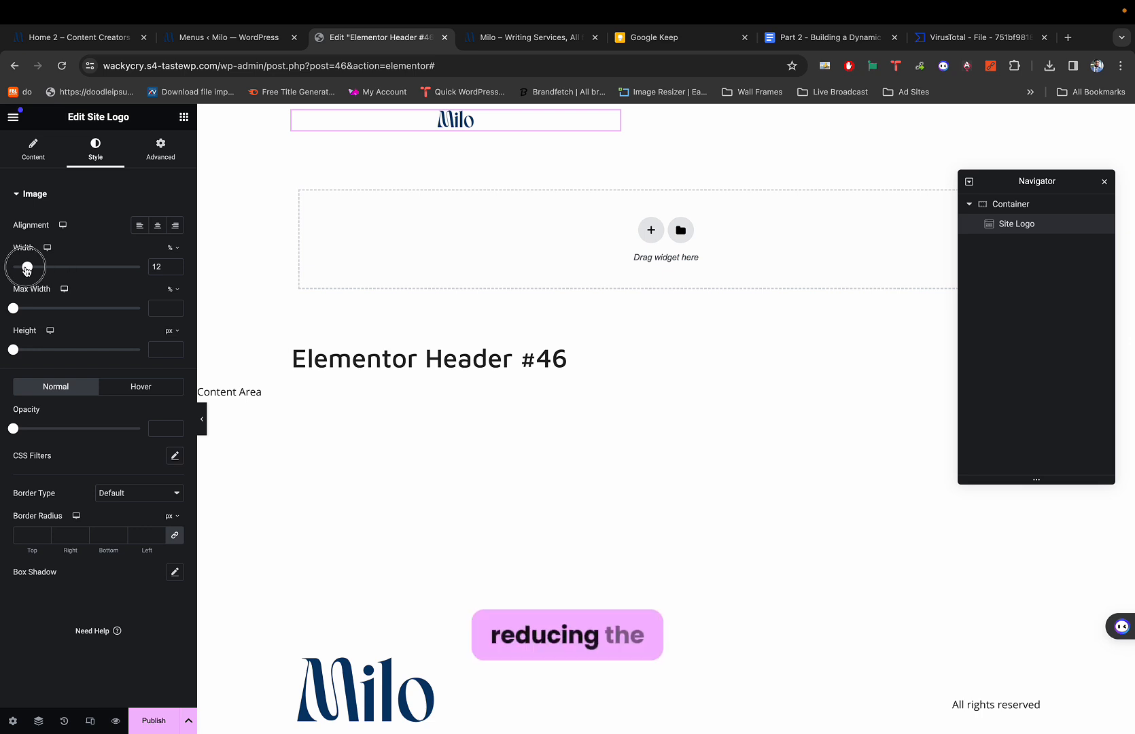
pyautogui.moveTo(26, 268); pyautogui.dragTo(41, 267)
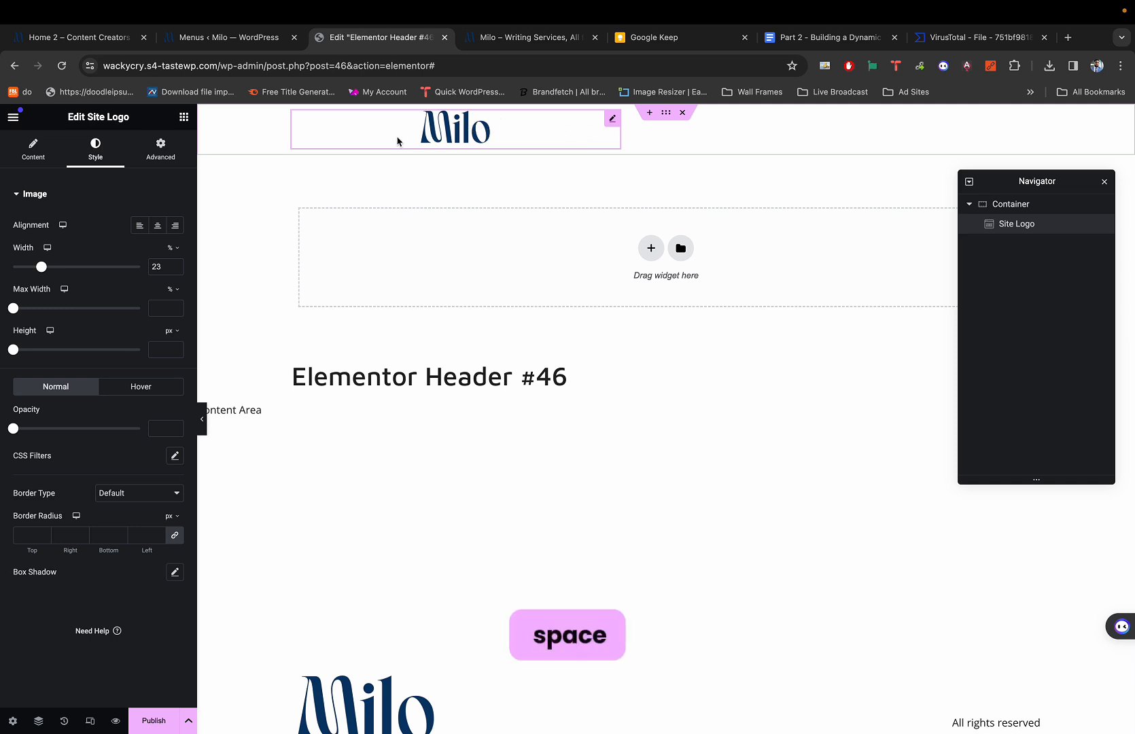
pyautogui.click(186, 118)
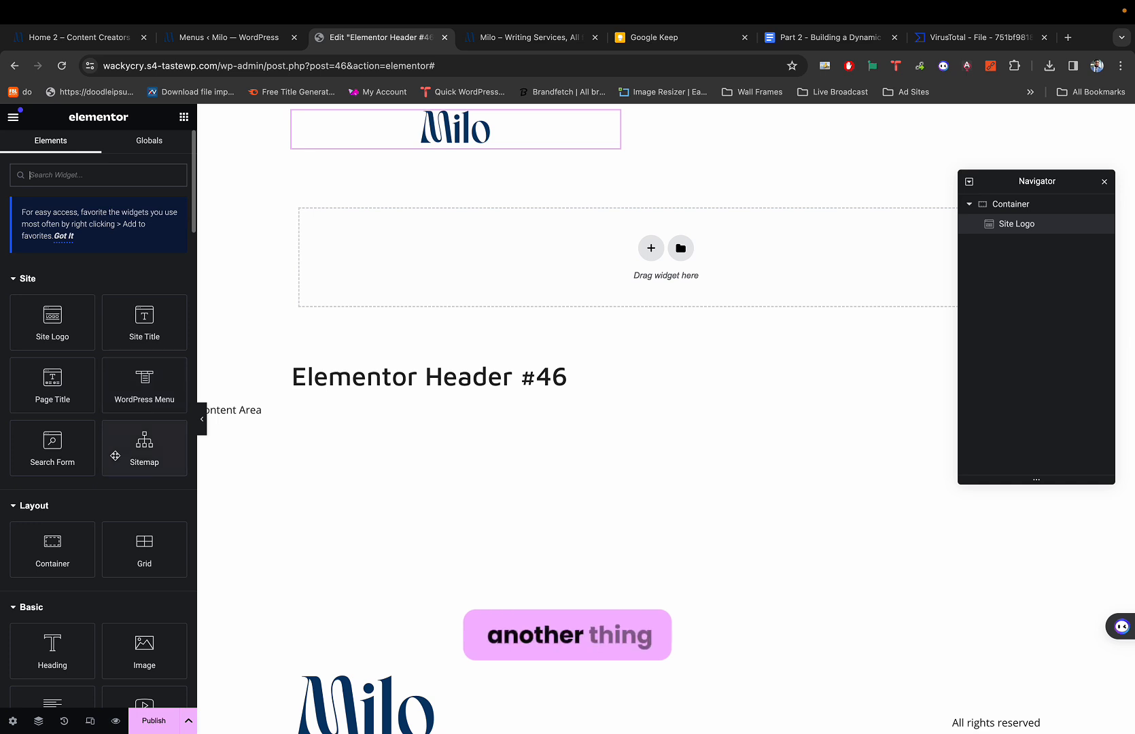
pyautogui.moveTo(68, 648); pyautogui.dragTo(610, 140)
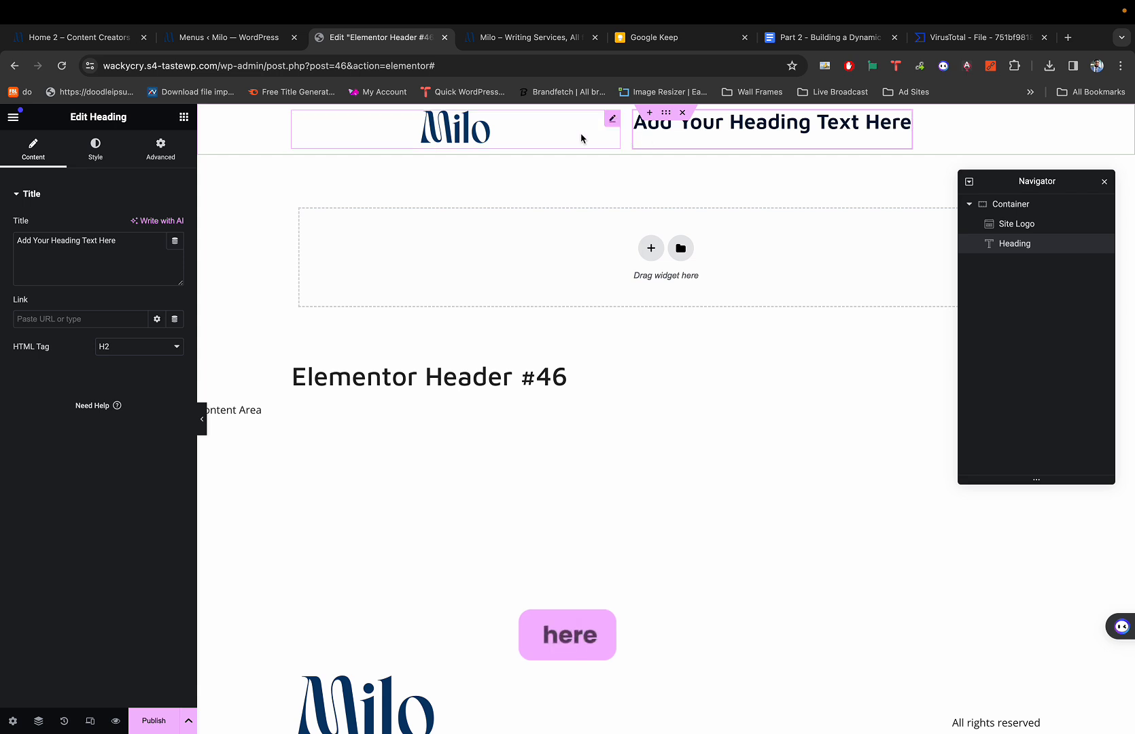
# Select the Site Logo and set its alignment to Left.
pyautogui.click(436, 134)
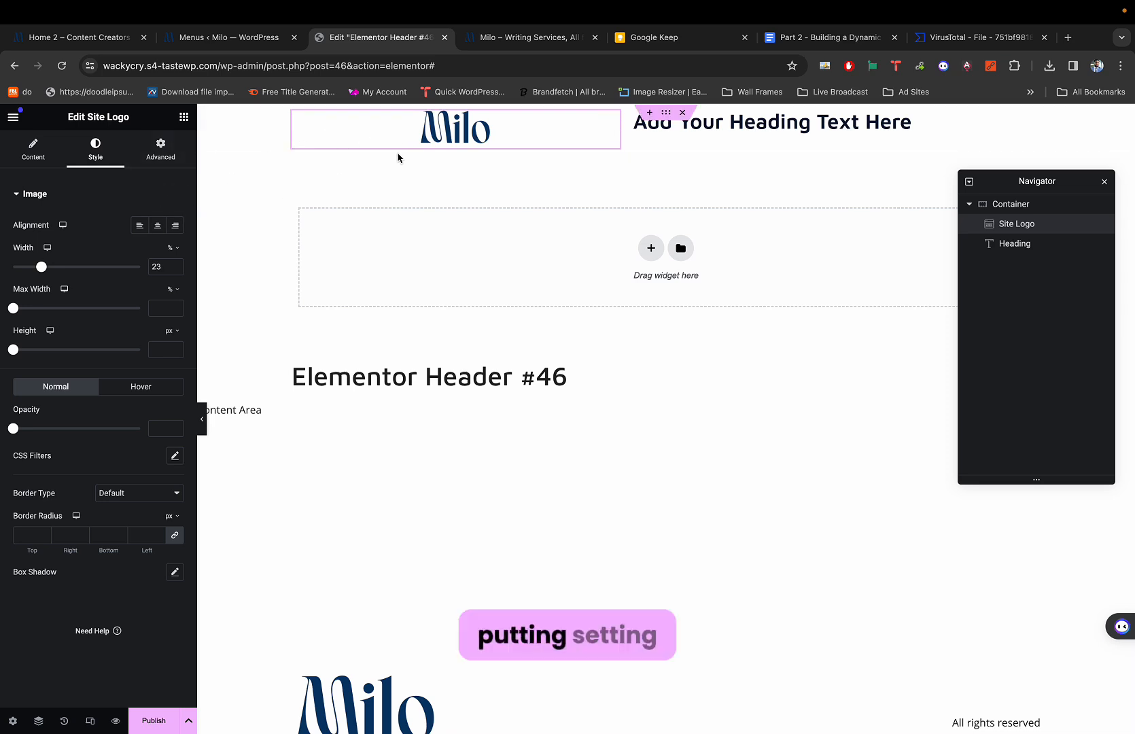
pyautogui.click(138, 226)
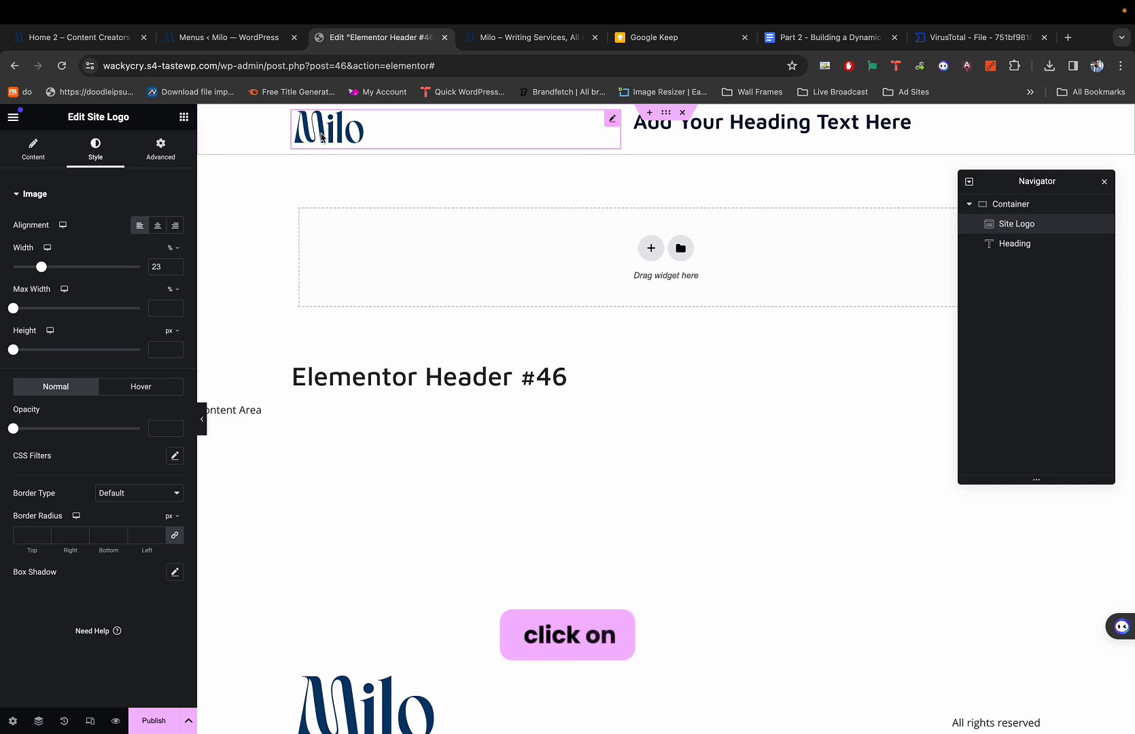
# Give the logo box a Custom width and make the logo image fill it at 100%.
pyautogui.click(161, 148)
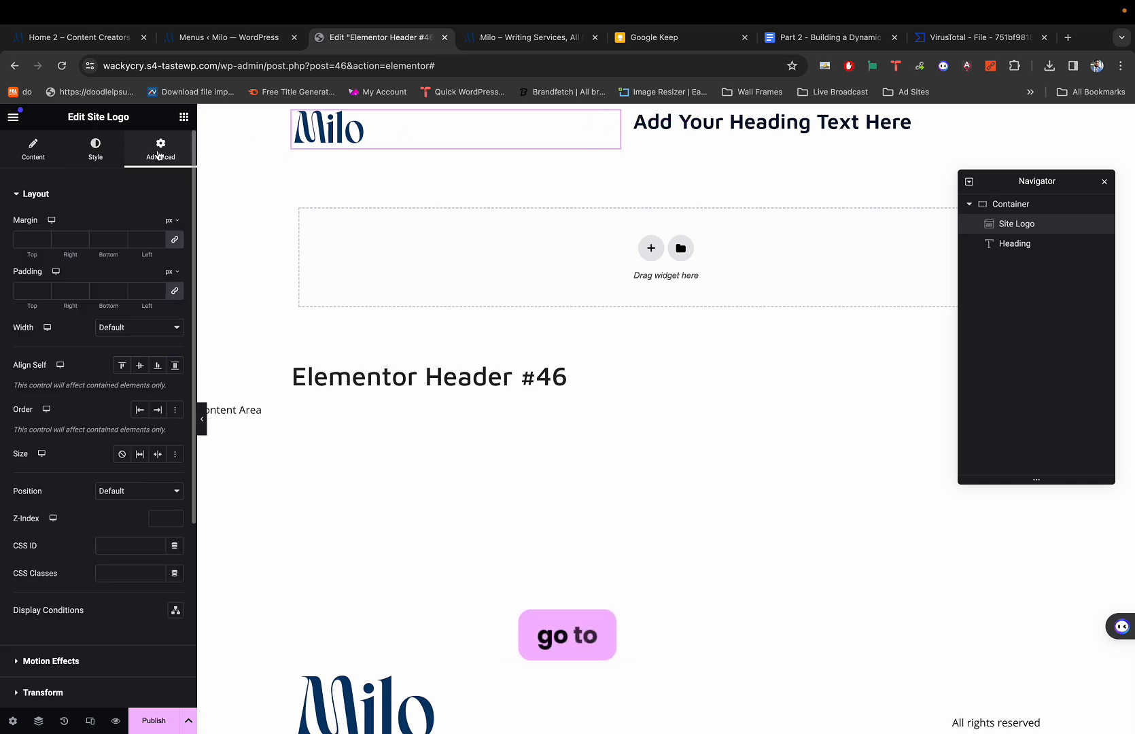
pyautogui.click(131, 332)
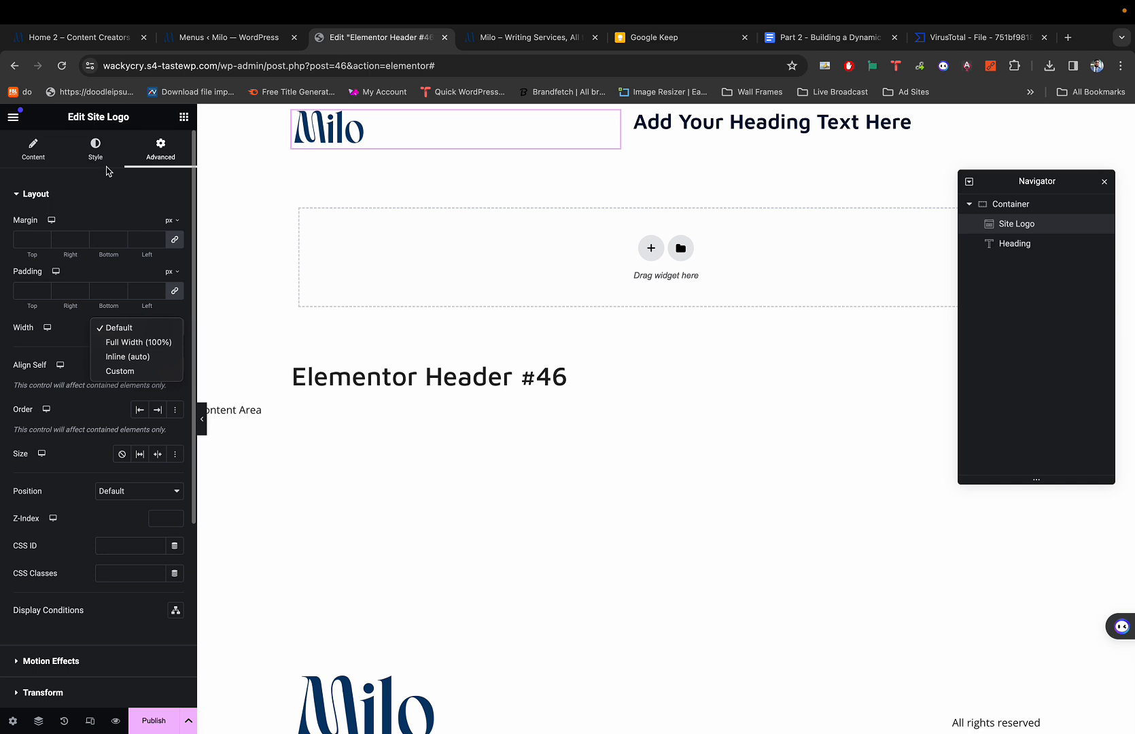
pyautogui.click(126, 371)
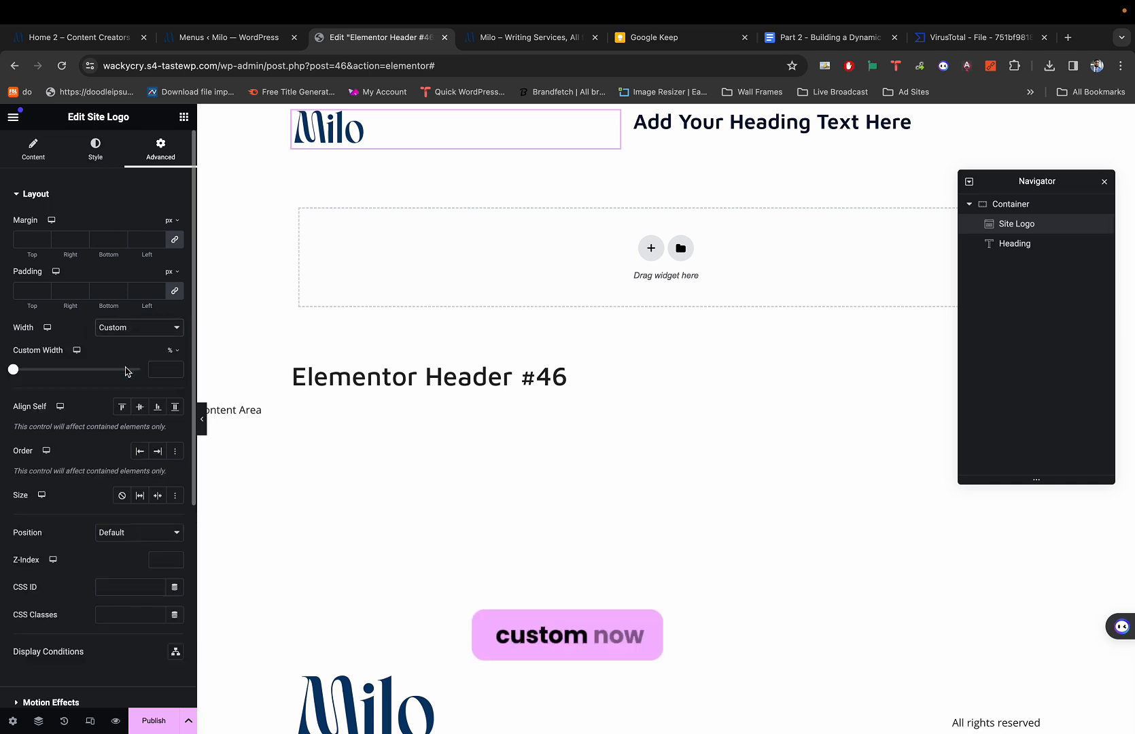
pyautogui.click(171, 351)
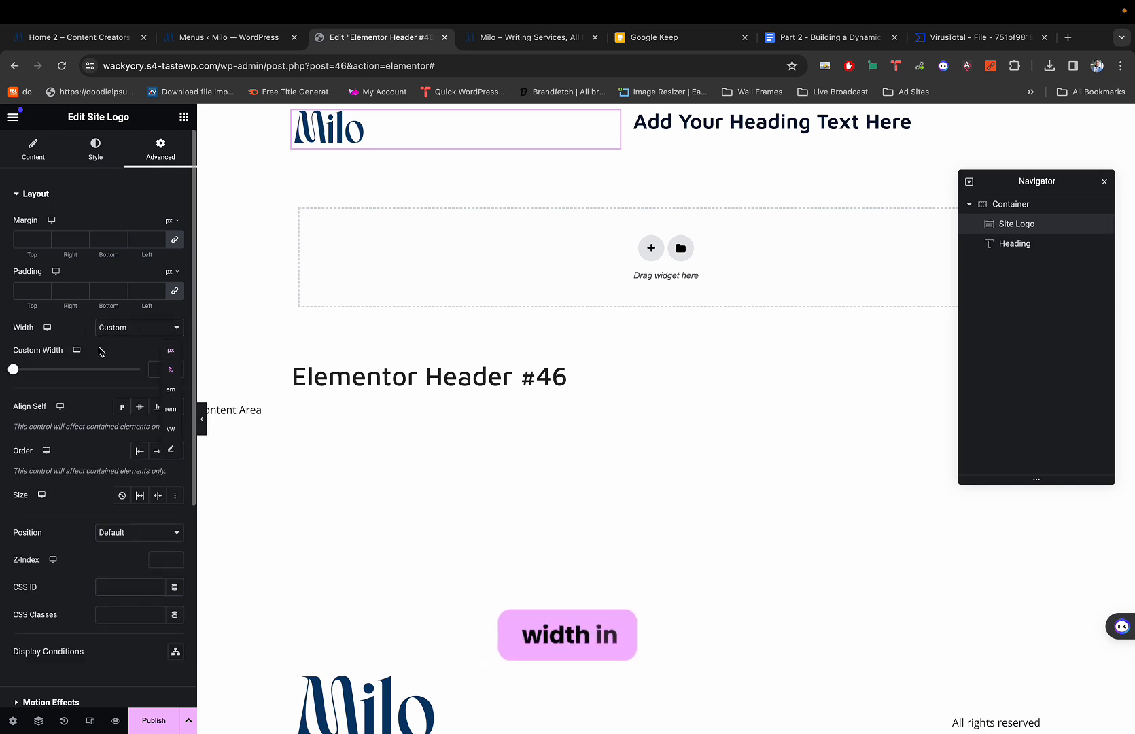
pyautogui.moveTo(13, 369); pyautogui.dragTo(20, 371)
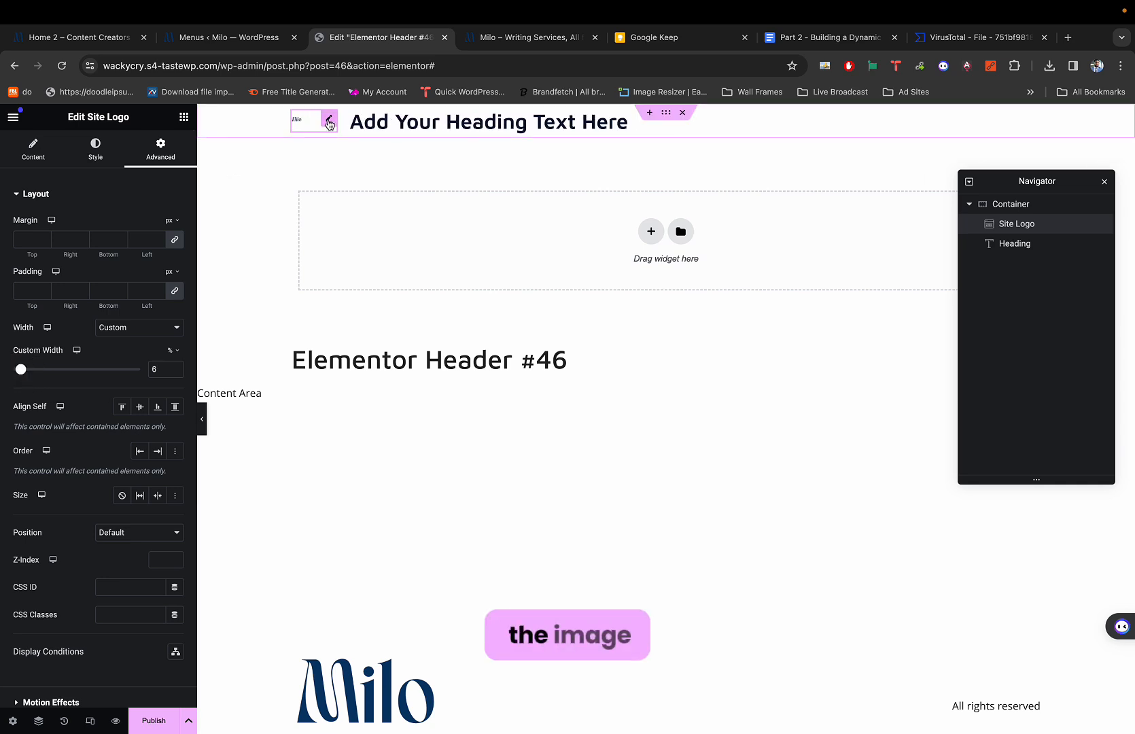
pyautogui.click(112, 148)
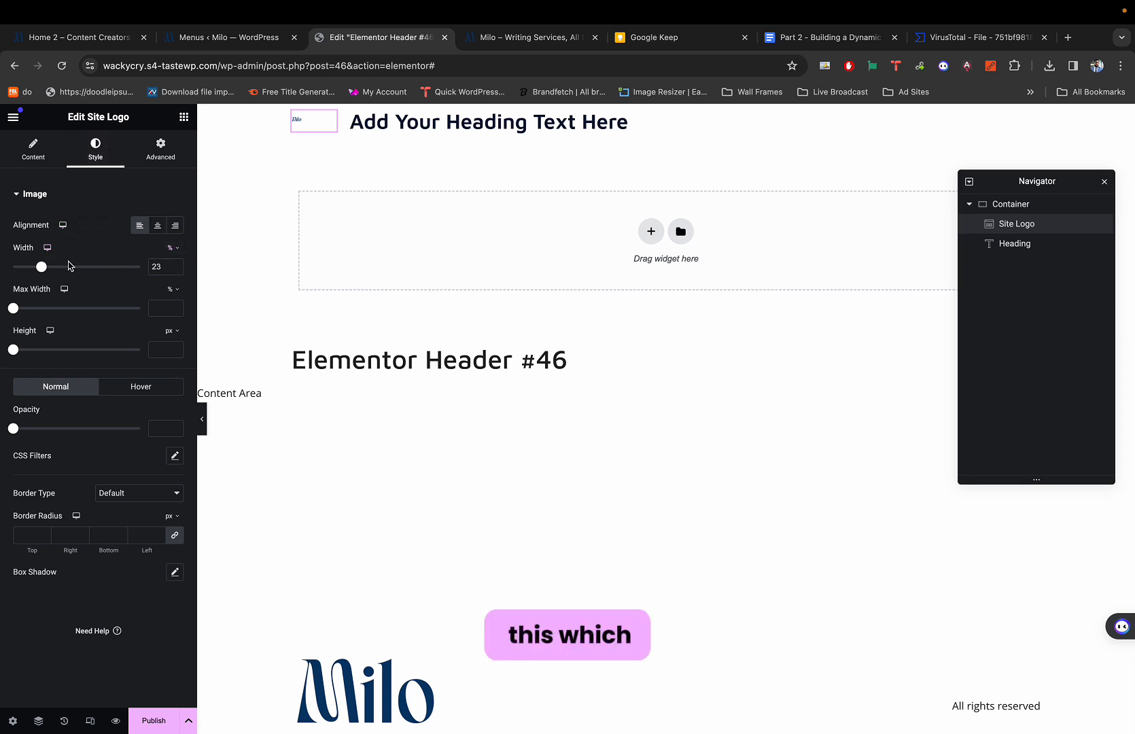
pyautogui.moveTo(41, 266); pyautogui.dragTo(175, 280)
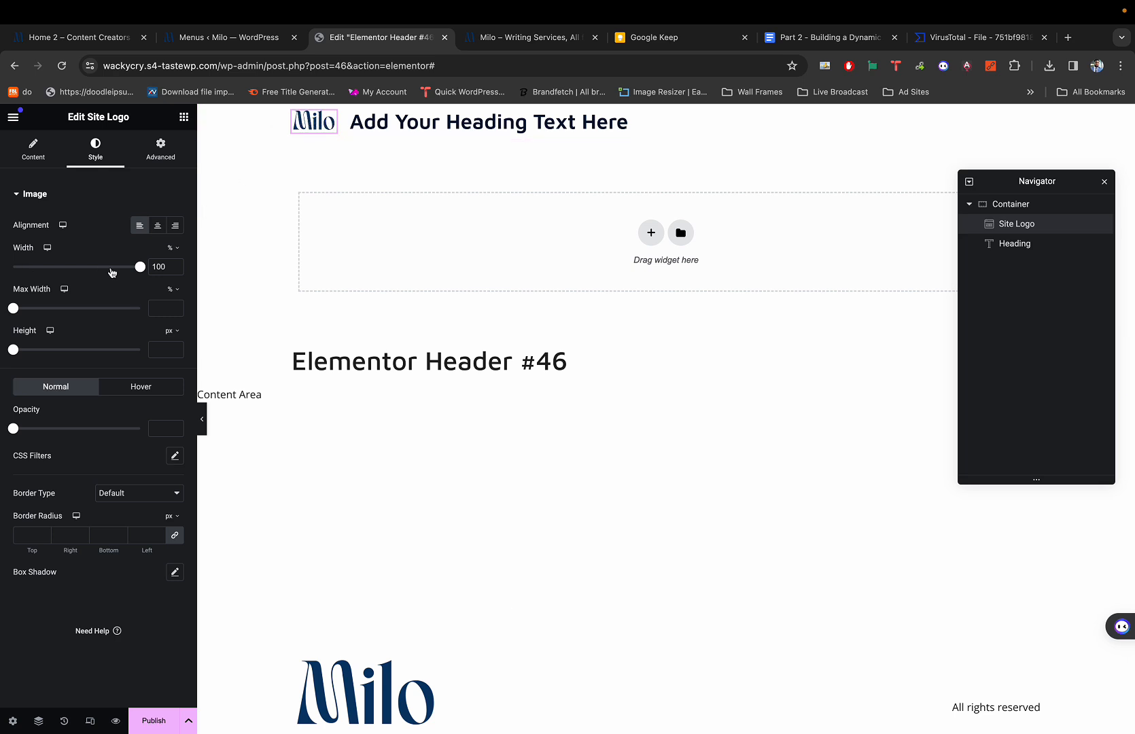
pyautogui.moveTo(142, 270)
pyautogui.mouseDown()
pyautogui.moveTo(113, 268)
pyautogui.moveTo(162, 280)
pyautogui.mouseUp()
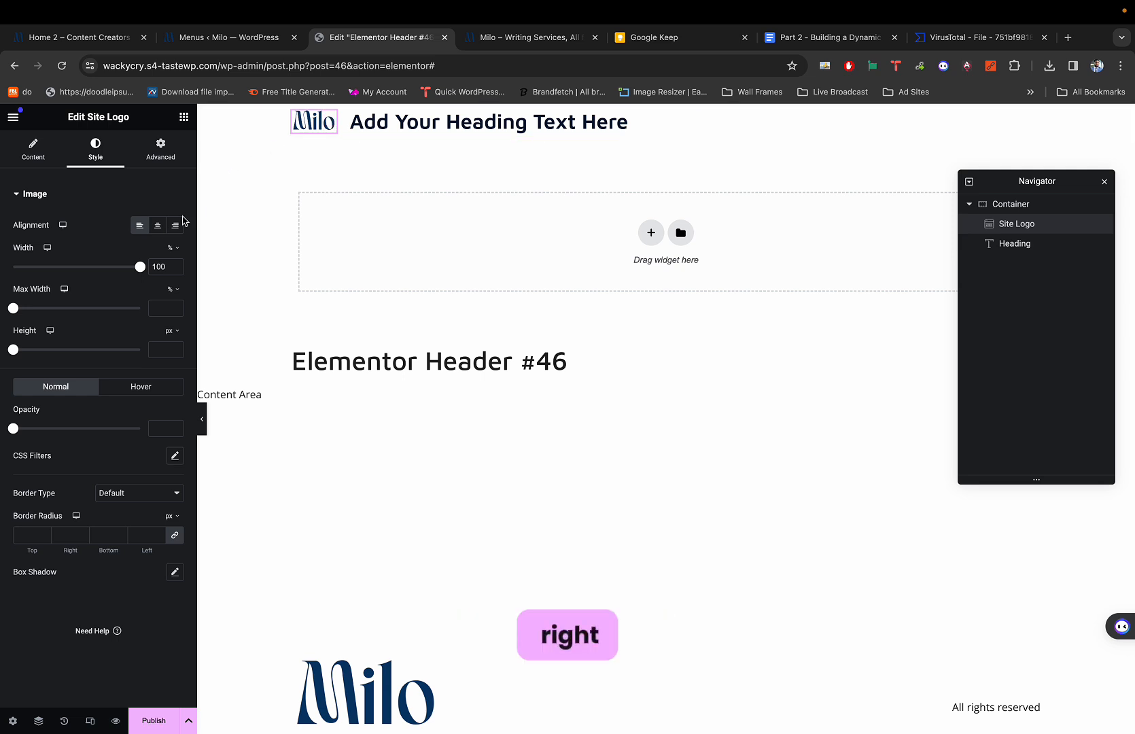
# Fine-tune the logo box to 10% width, then view the Milo demo Home 2 page.
pyautogui.click(173, 159)
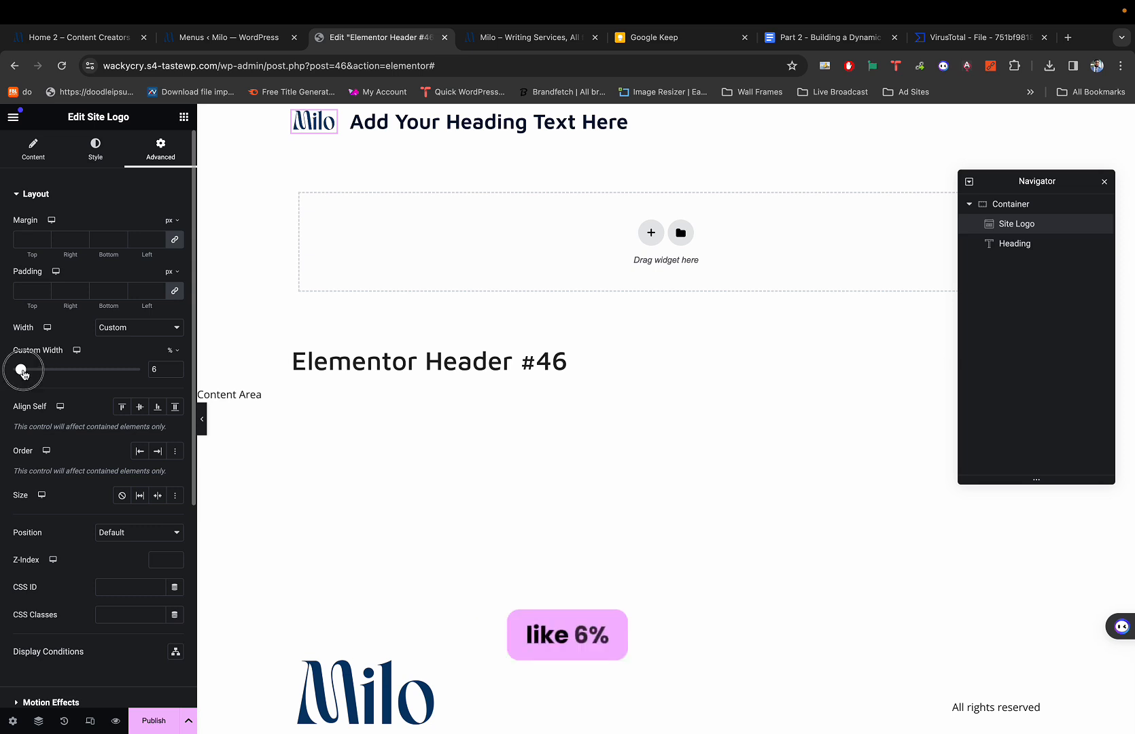
pyautogui.moveTo(23, 372); pyautogui.dragTo(32, 373)
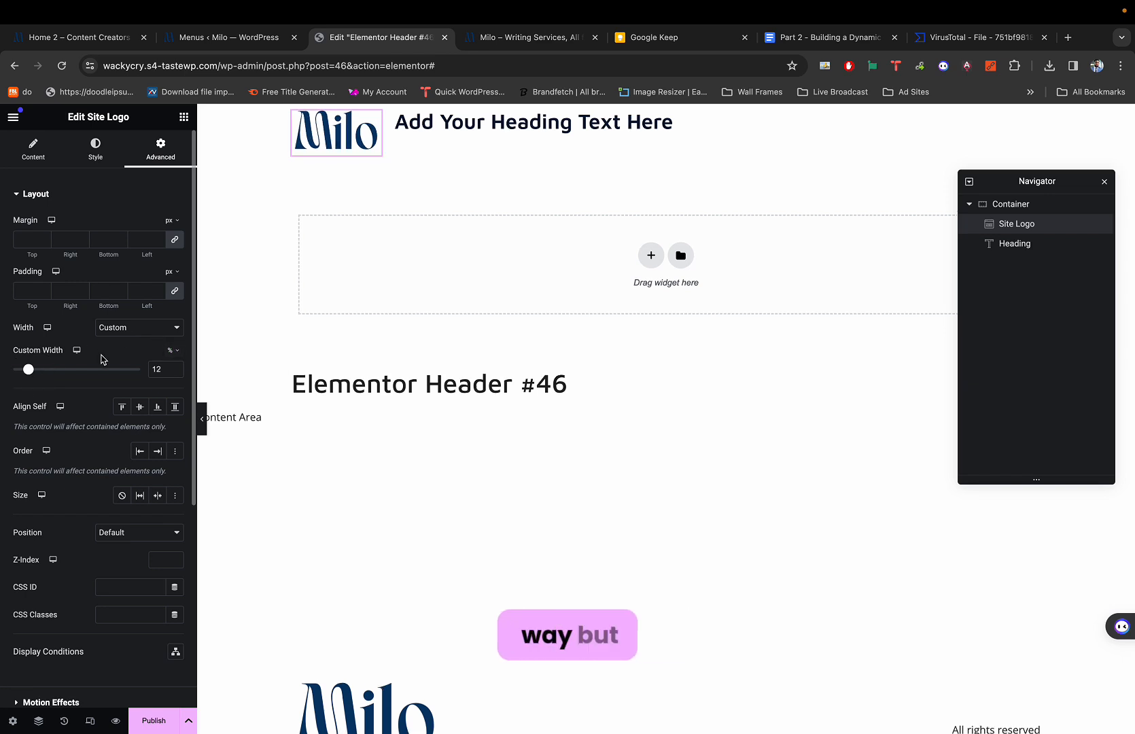
pyautogui.moveTo(32, 373); pyautogui.dragTo(29, 373)
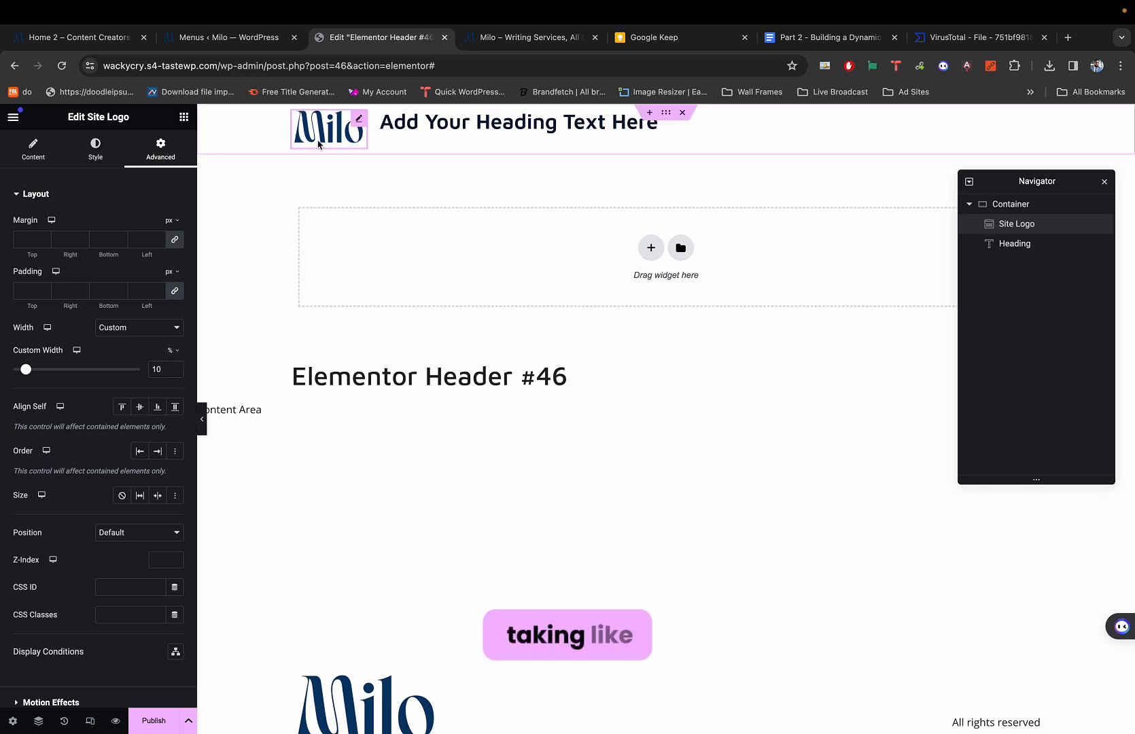
pyautogui.click(127, 39)
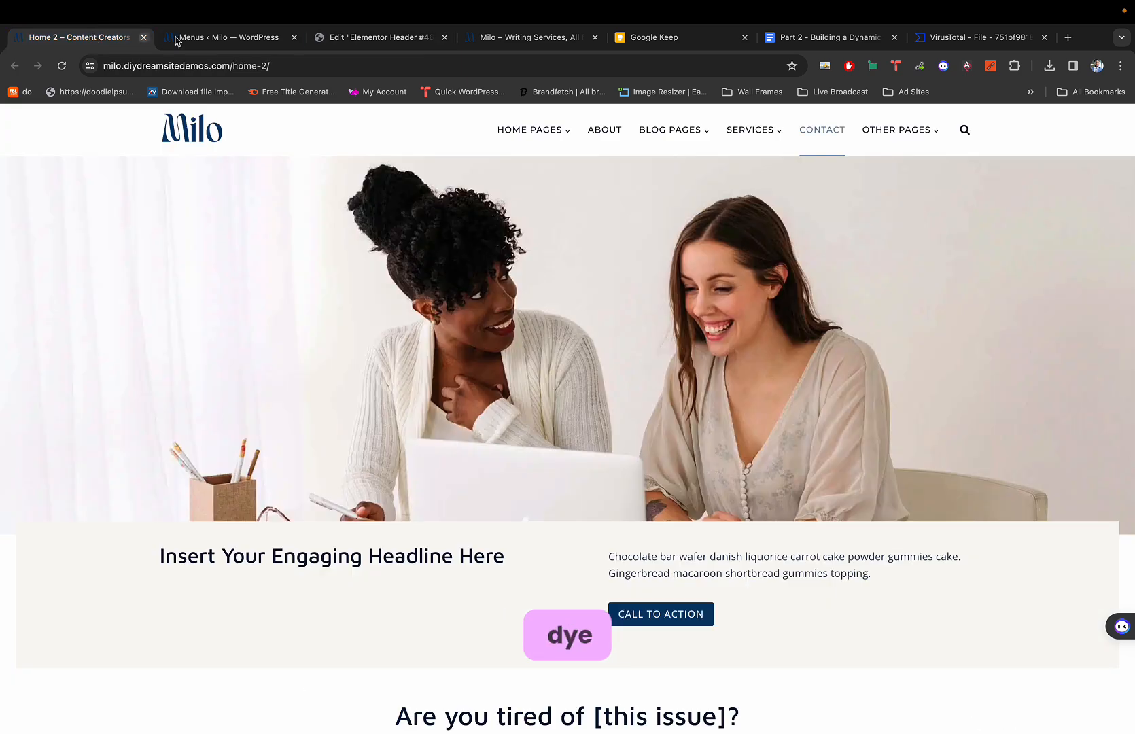
# Delete the leftover placeholder heading from the header.
pyautogui.press('super+3')
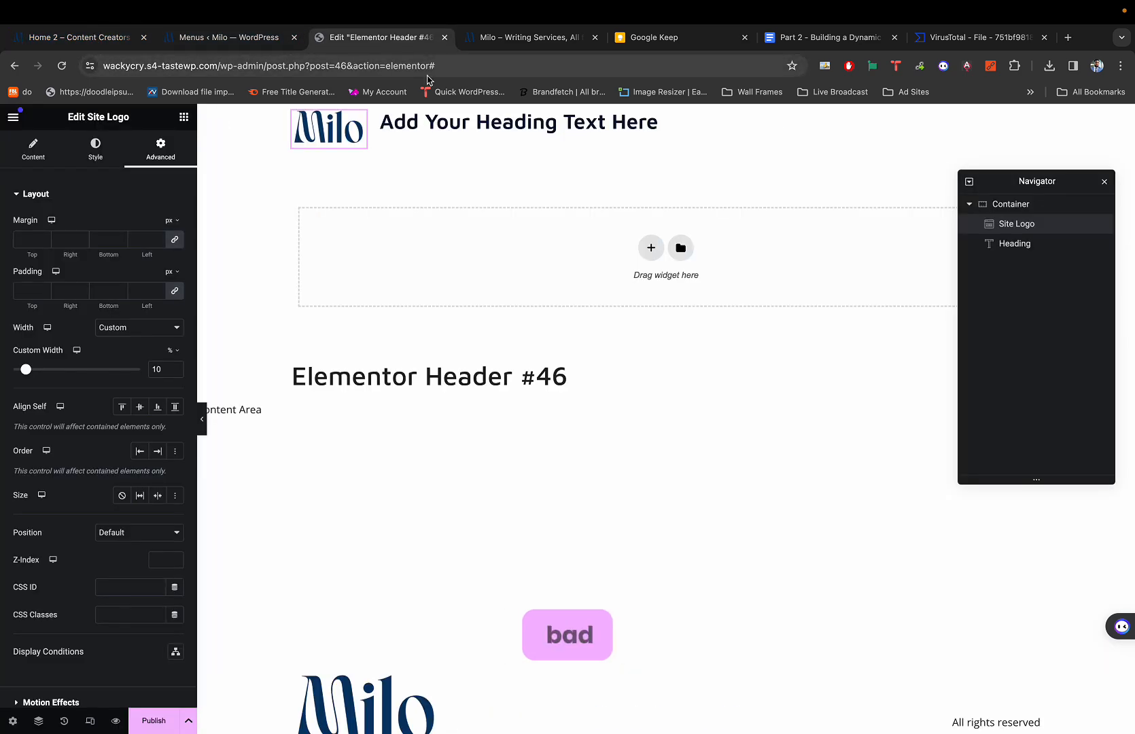
pyautogui.press('super+1')
pyautogui.press('super+3')
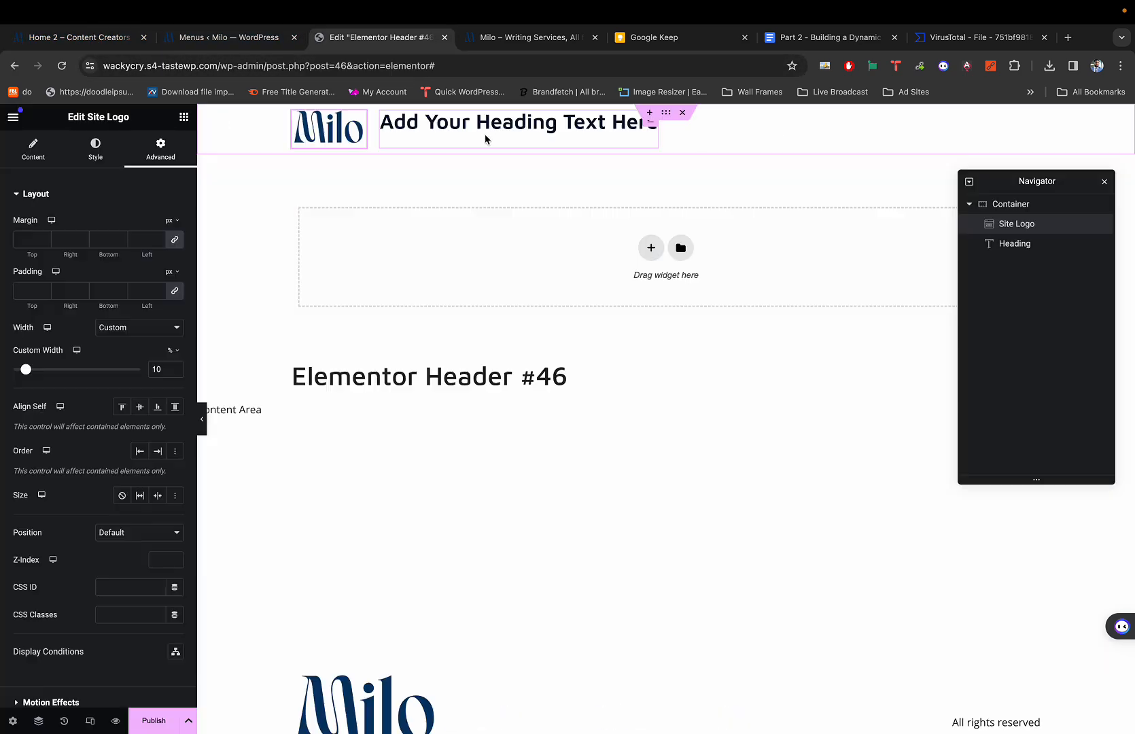
pyautogui.click(519, 127)
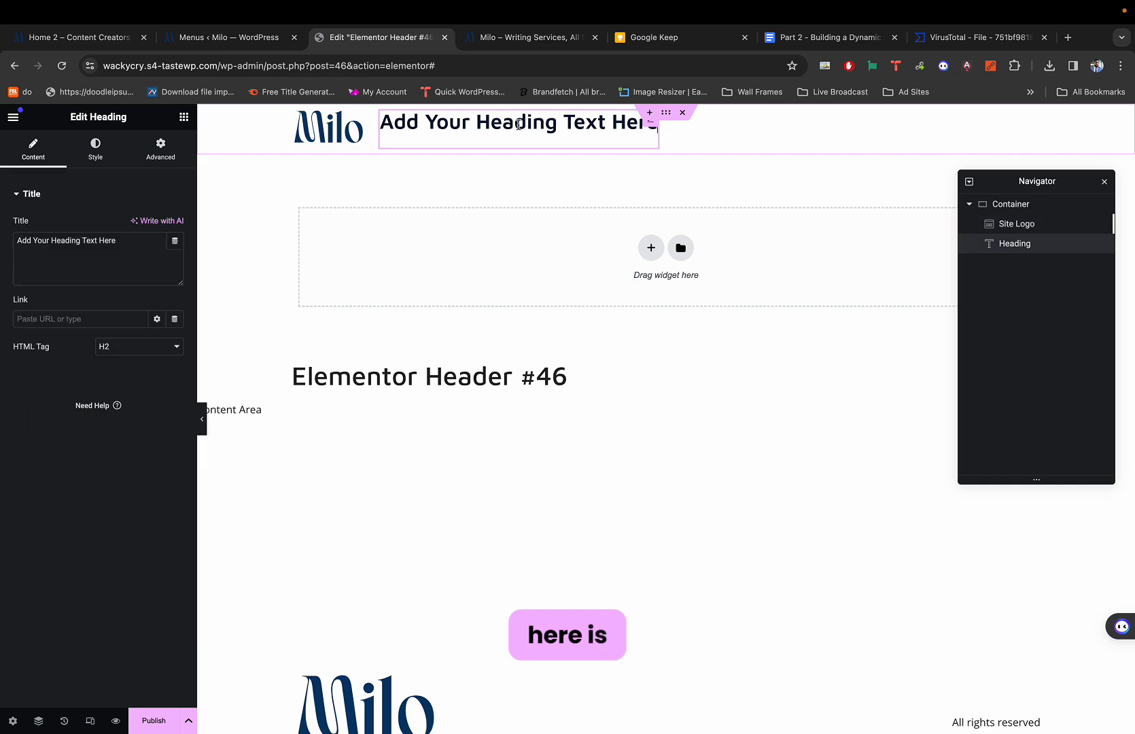
pyautogui.rightClick(519, 128)
pyautogui.click(544, 392)
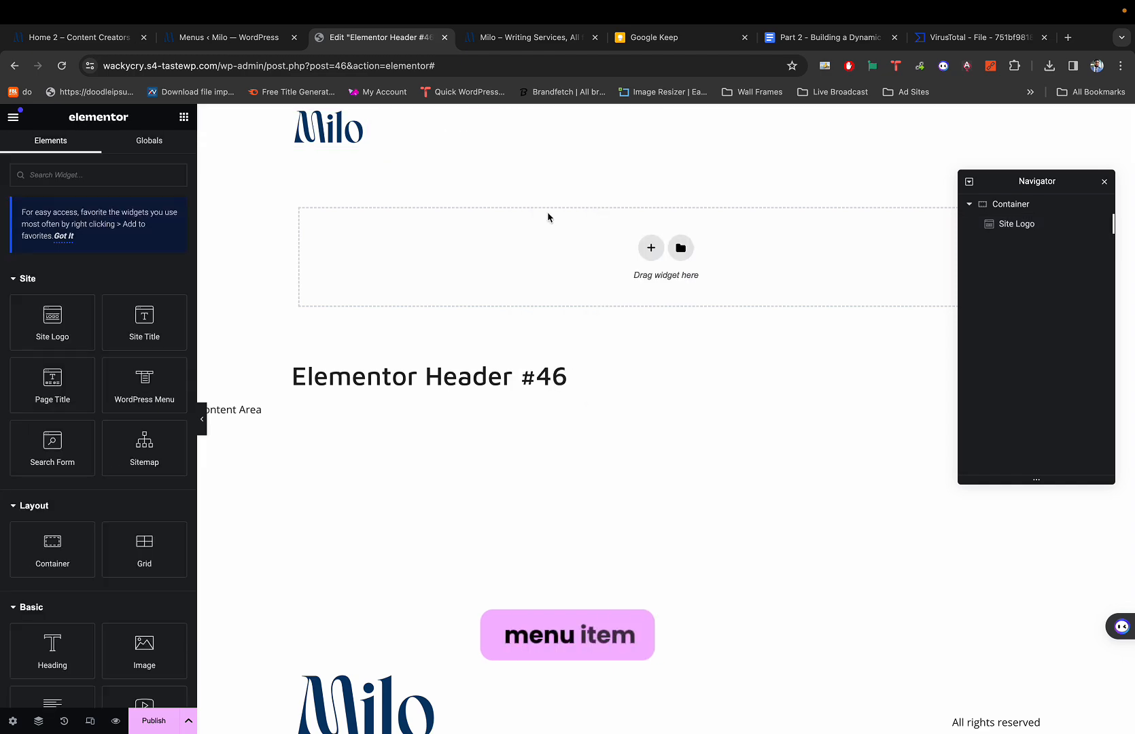
# Look over the Milo demo site's menu, then return to the header editor.
pyautogui.press('super+1')
pyautogui.moveTo(544, 129)
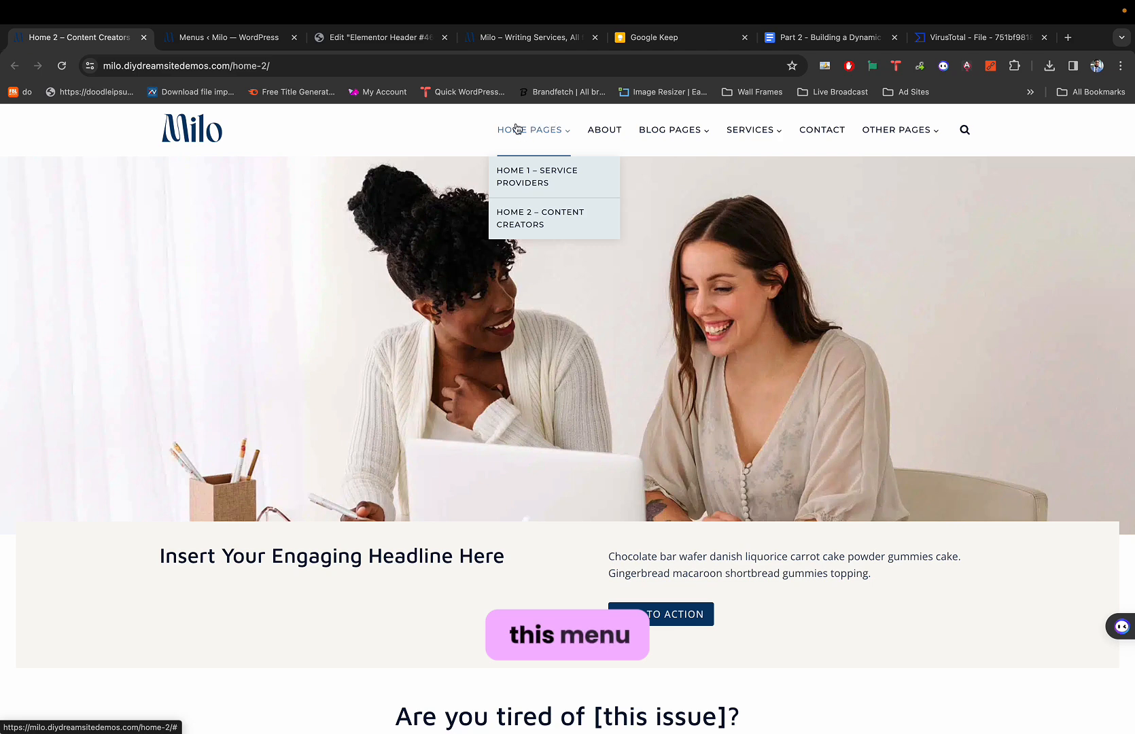
pyautogui.moveTo(717, 143)
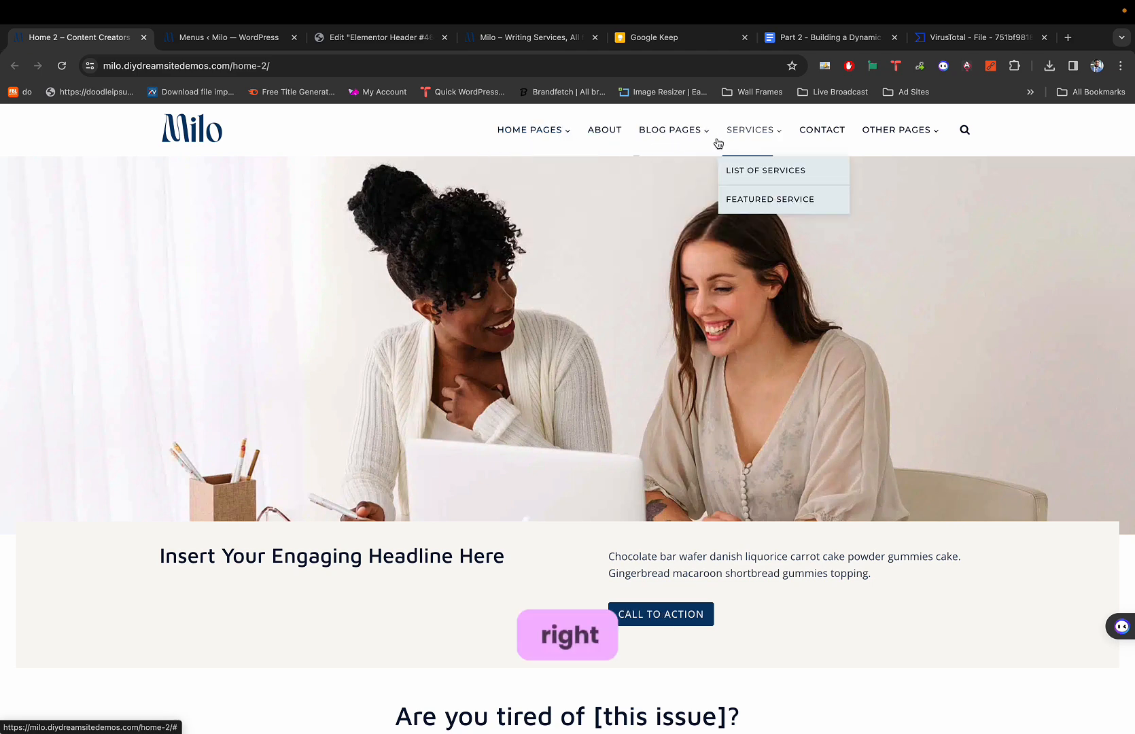
pyautogui.moveTo(680, 142)
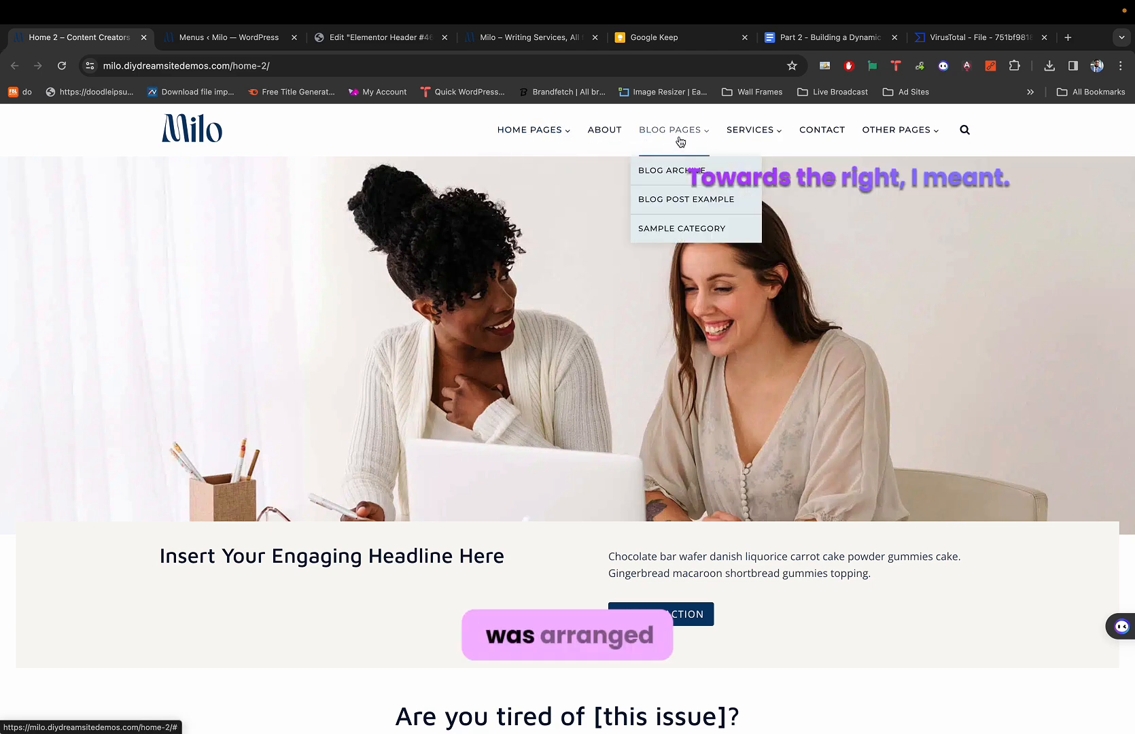
pyautogui.moveTo(867, 140)
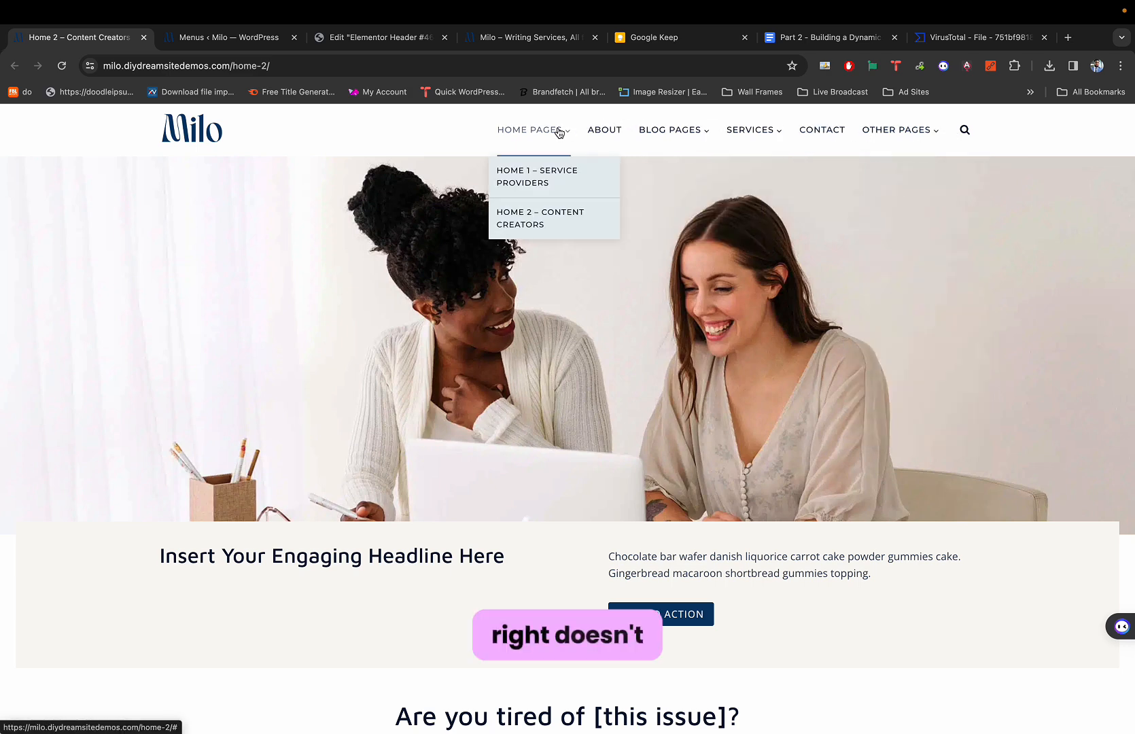
pyautogui.press('super+3')
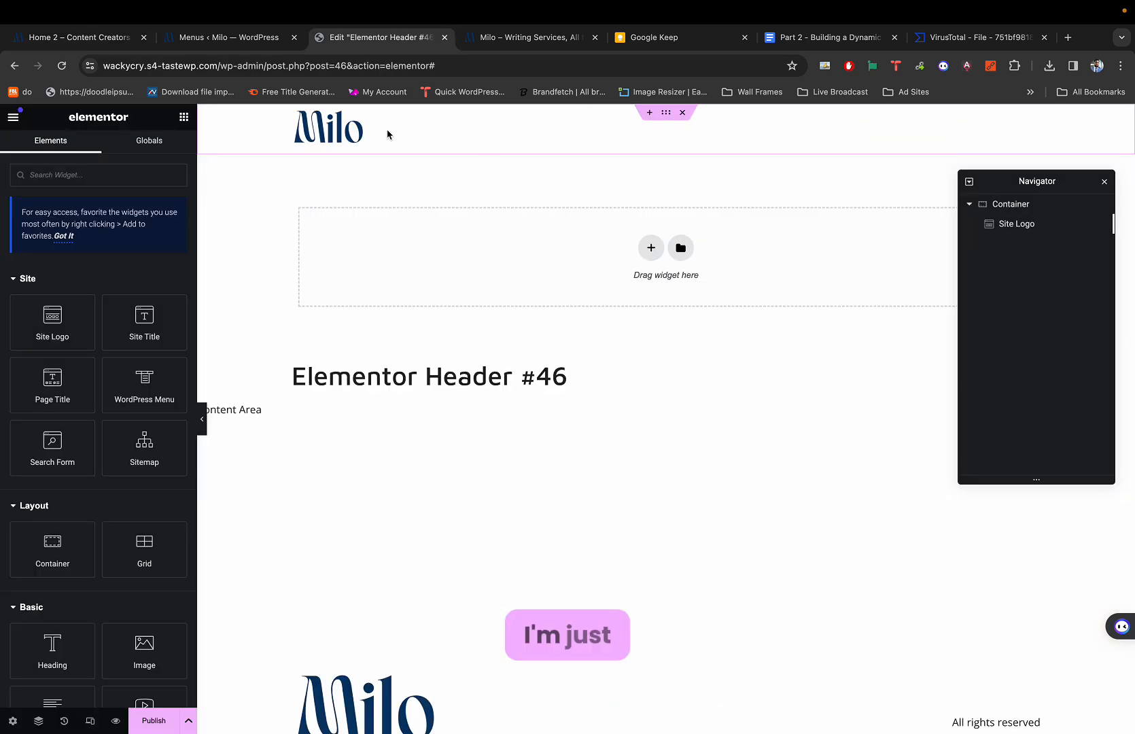
# Search widgets for 'menu' and add a Navigation Menu using Practice Menu beside the logo.
pyautogui.click(185, 117)
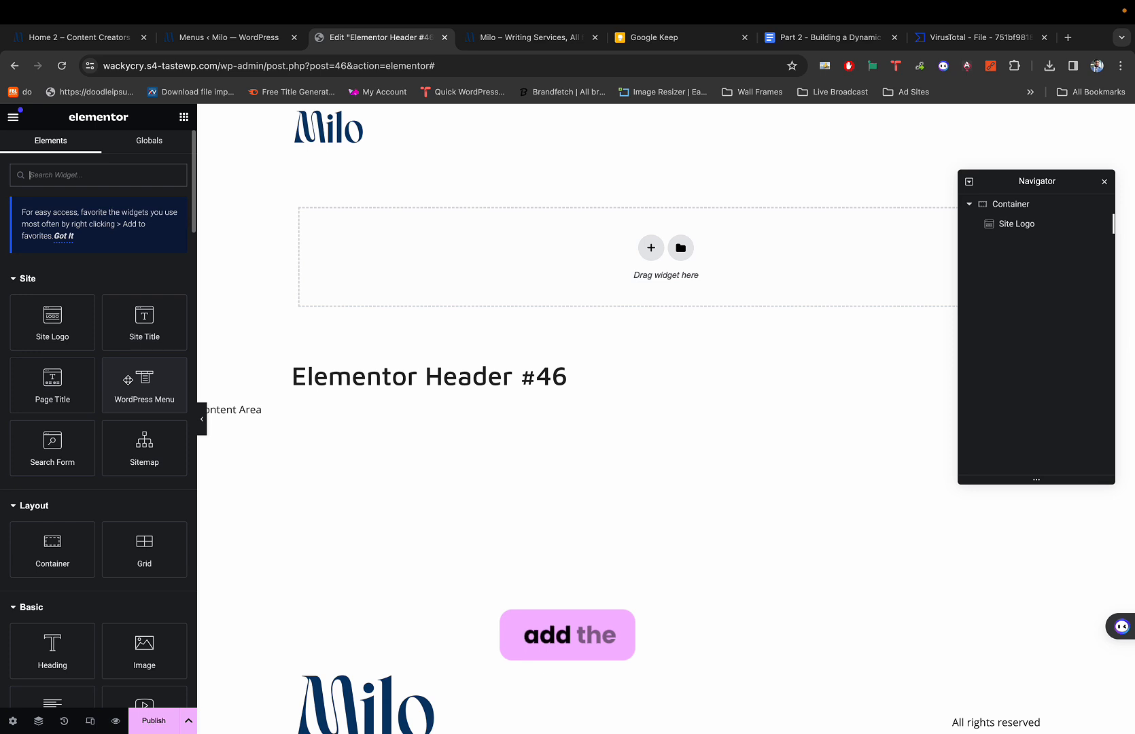
pyautogui.write('menu')
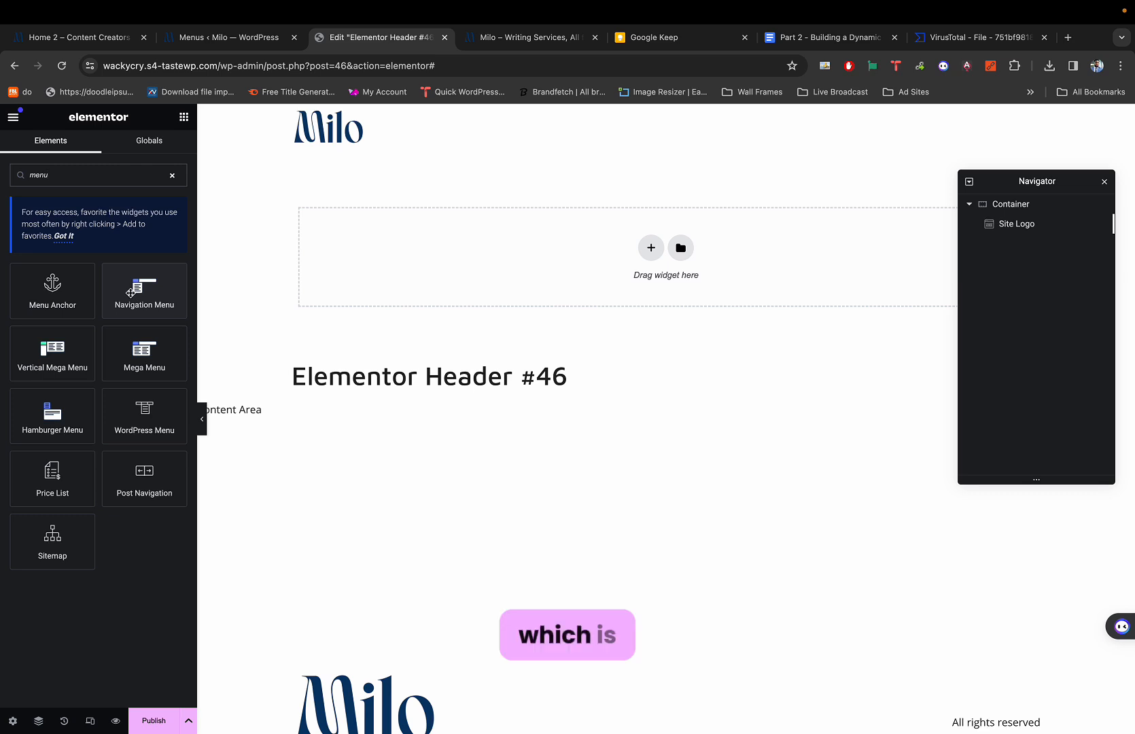
pyautogui.moveTo(130, 292); pyautogui.dragTo(361, 125)
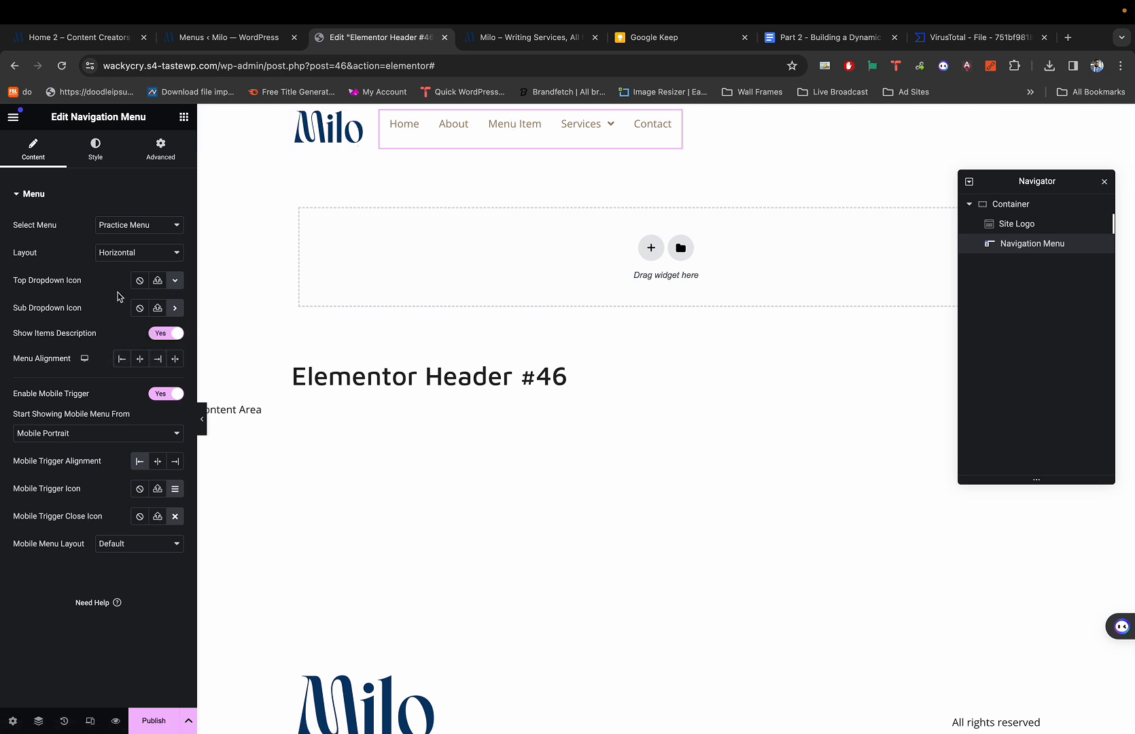
pyautogui.click(107, 150)
pyautogui.click(156, 150)
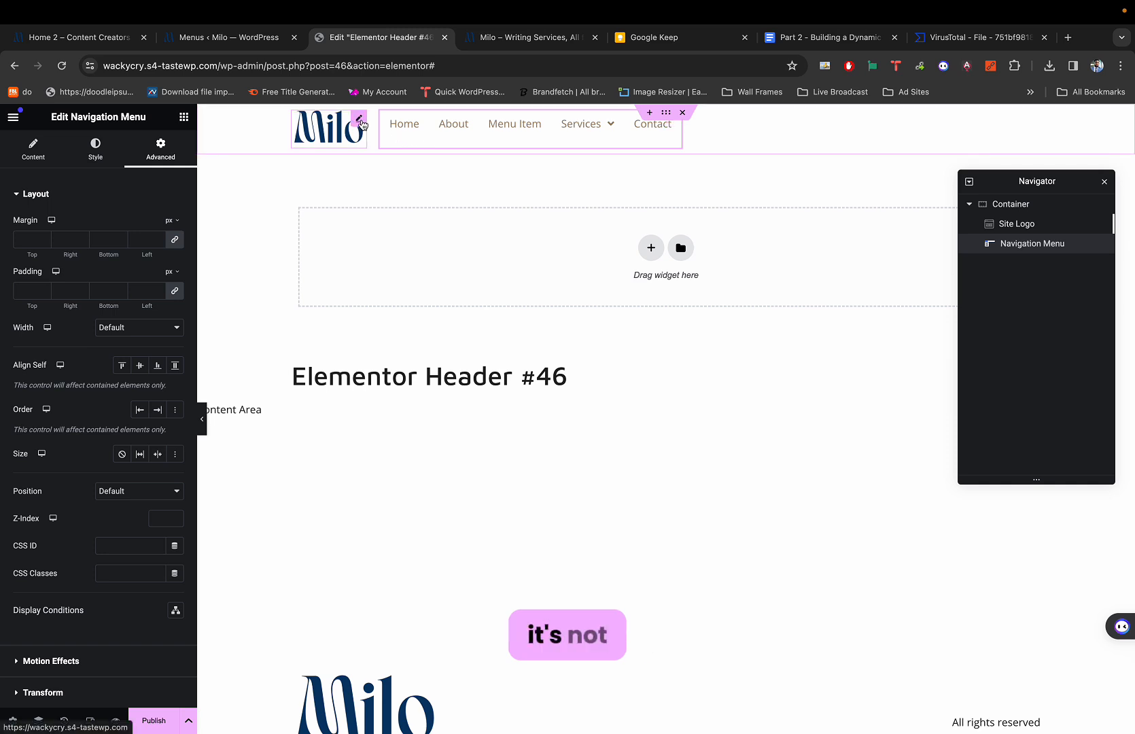
# Set the header container's Justify Content to Space Between, logo left and menu right.
pyautogui.click(669, 118)
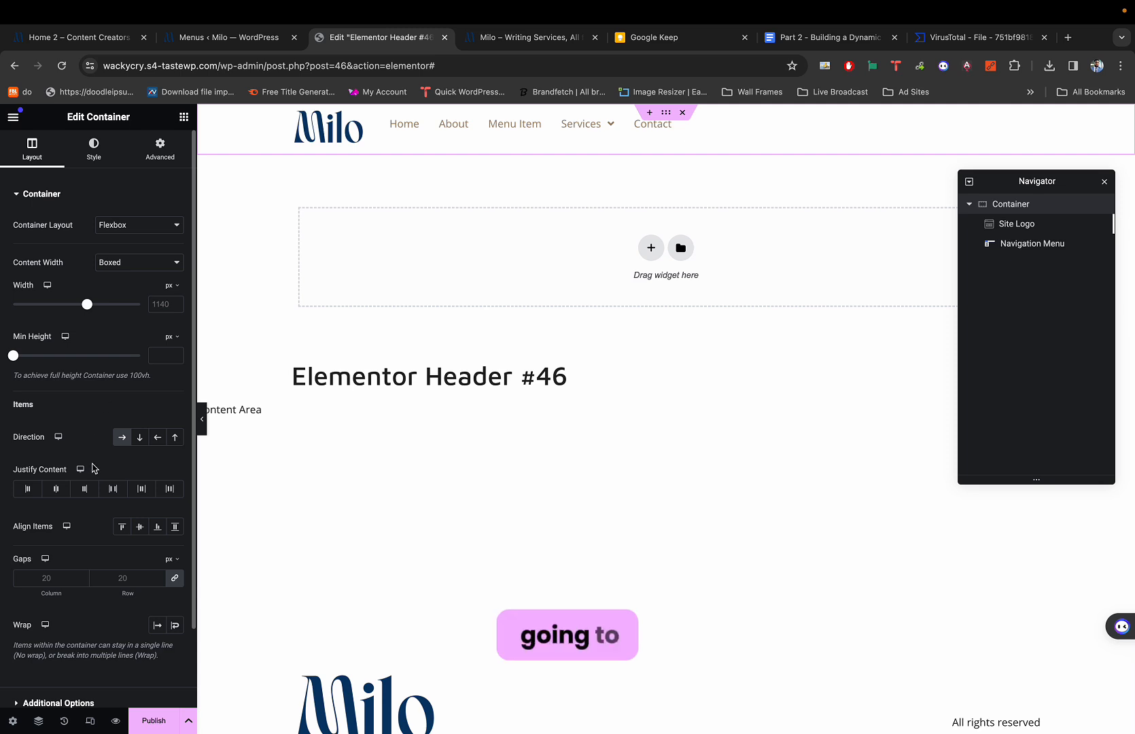
pyautogui.click(111, 492)
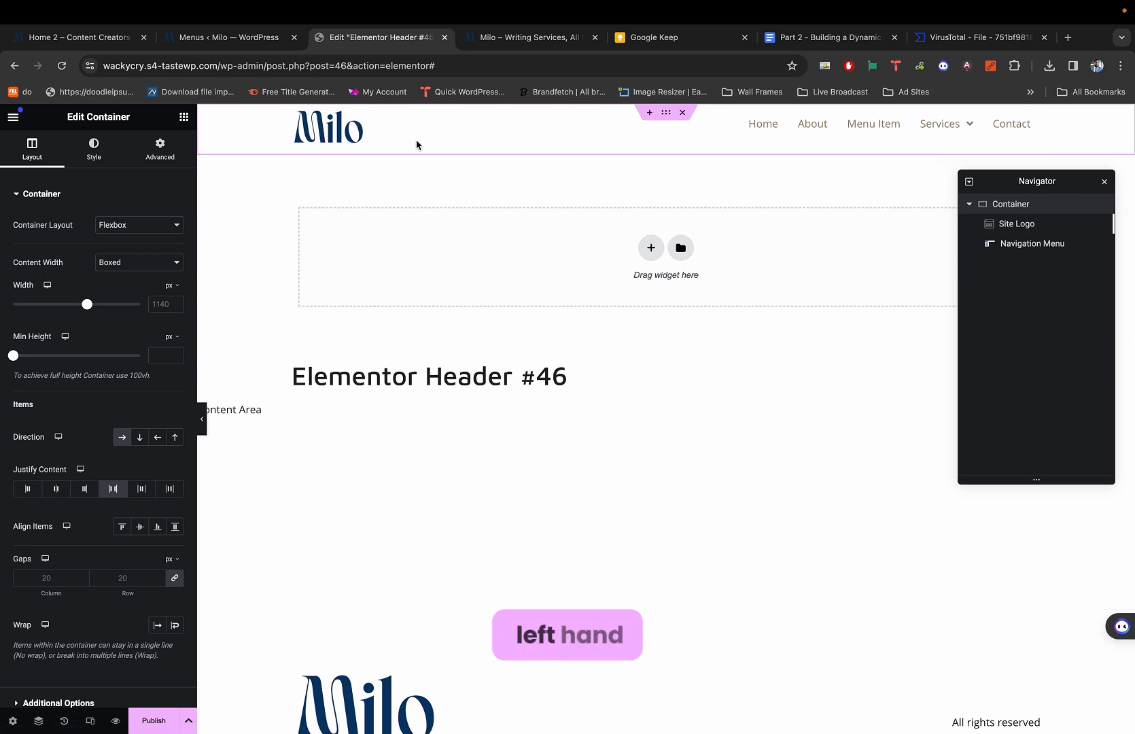
pyautogui.click(56, 489)
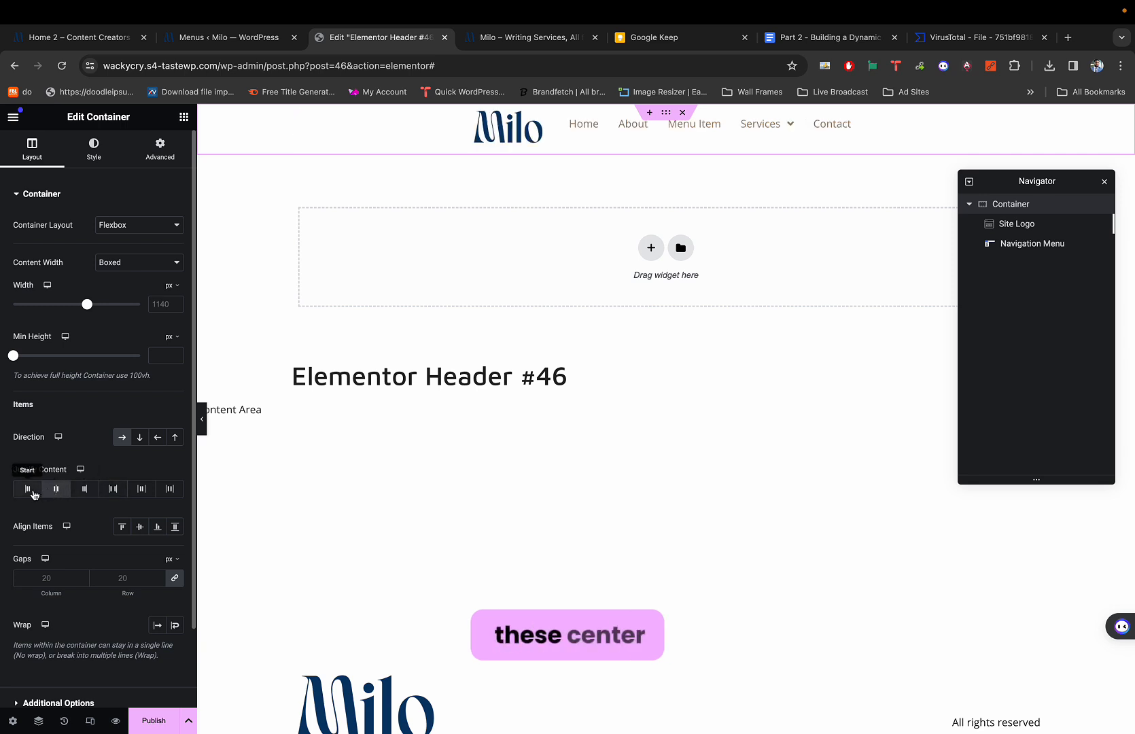
pyautogui.click(33, 491)
pyautogui.click(143, 493)
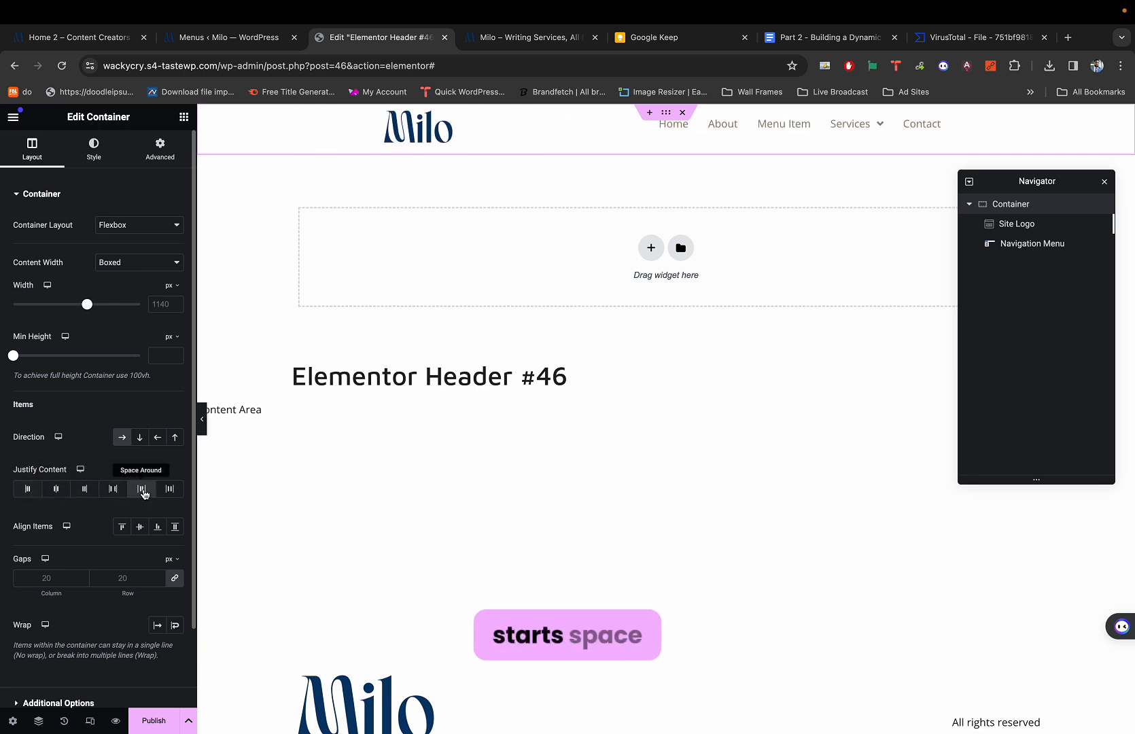
pyautogui.click(170, 494)
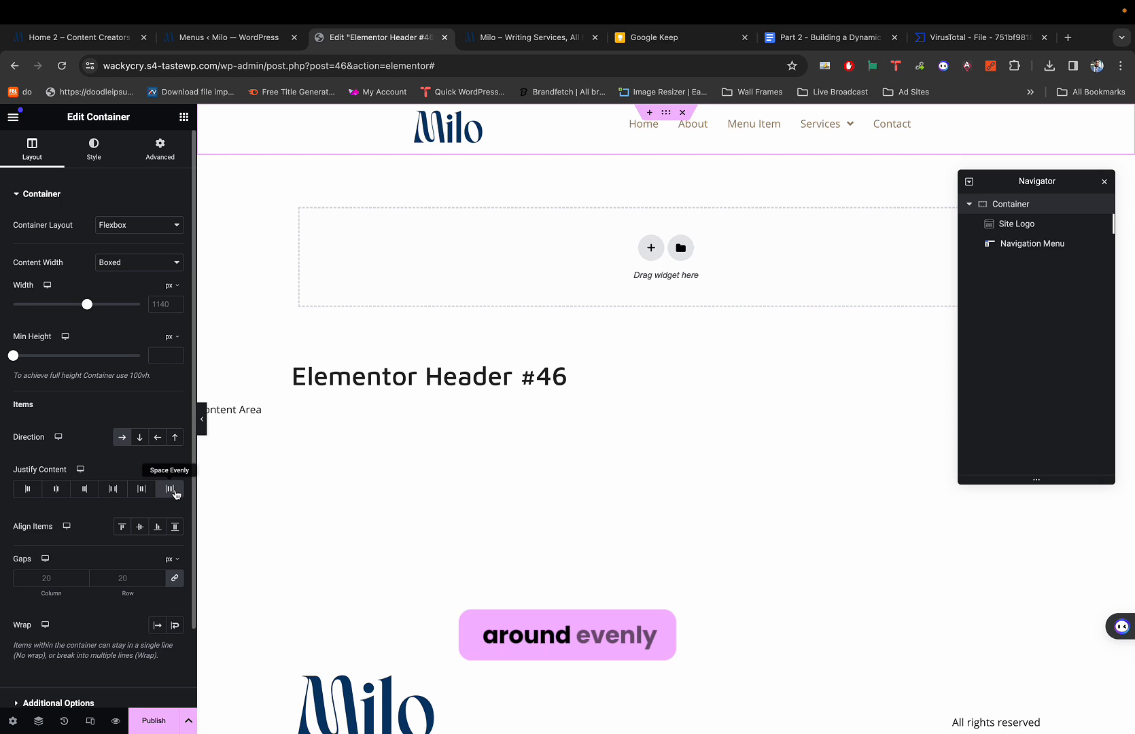
pyautogui.click(85, 492)
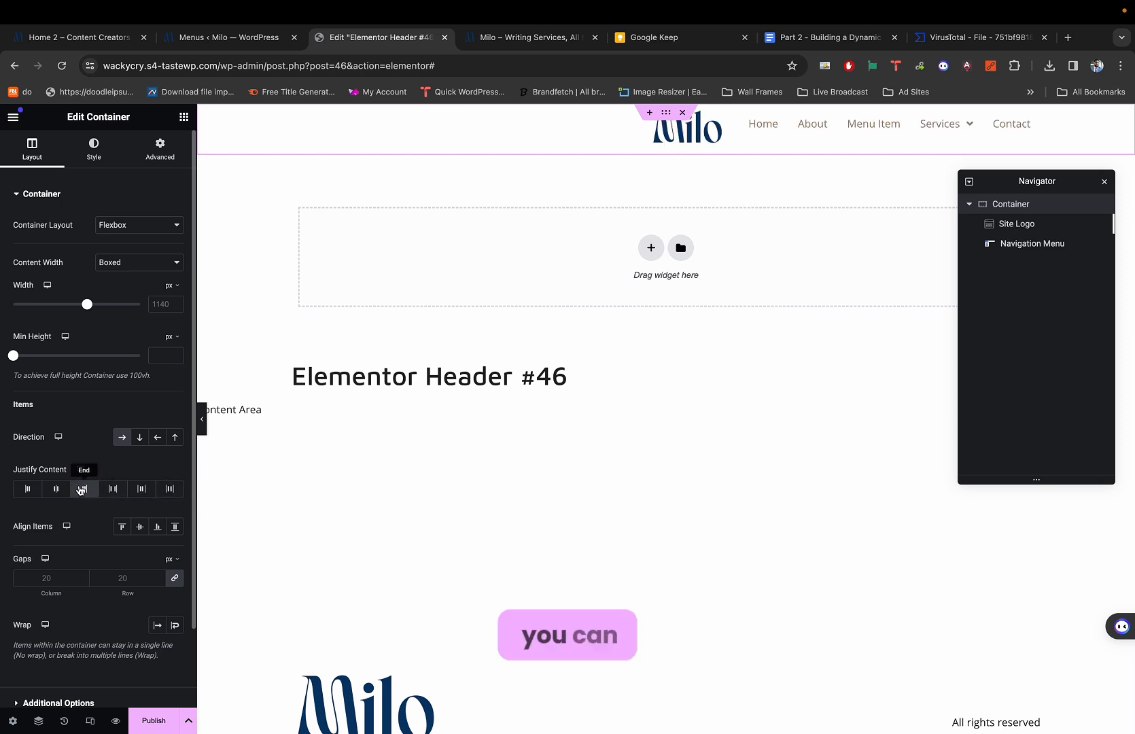
pyautogui.click(144, 489)
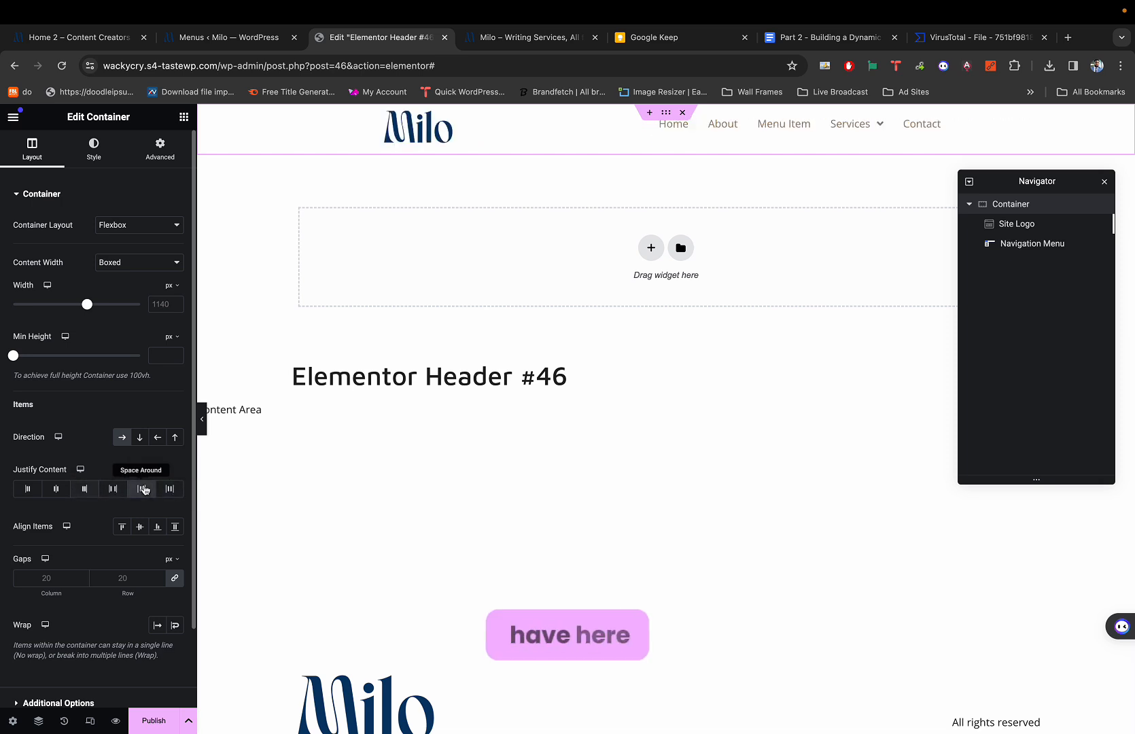
pyautogui.click(168, 490)
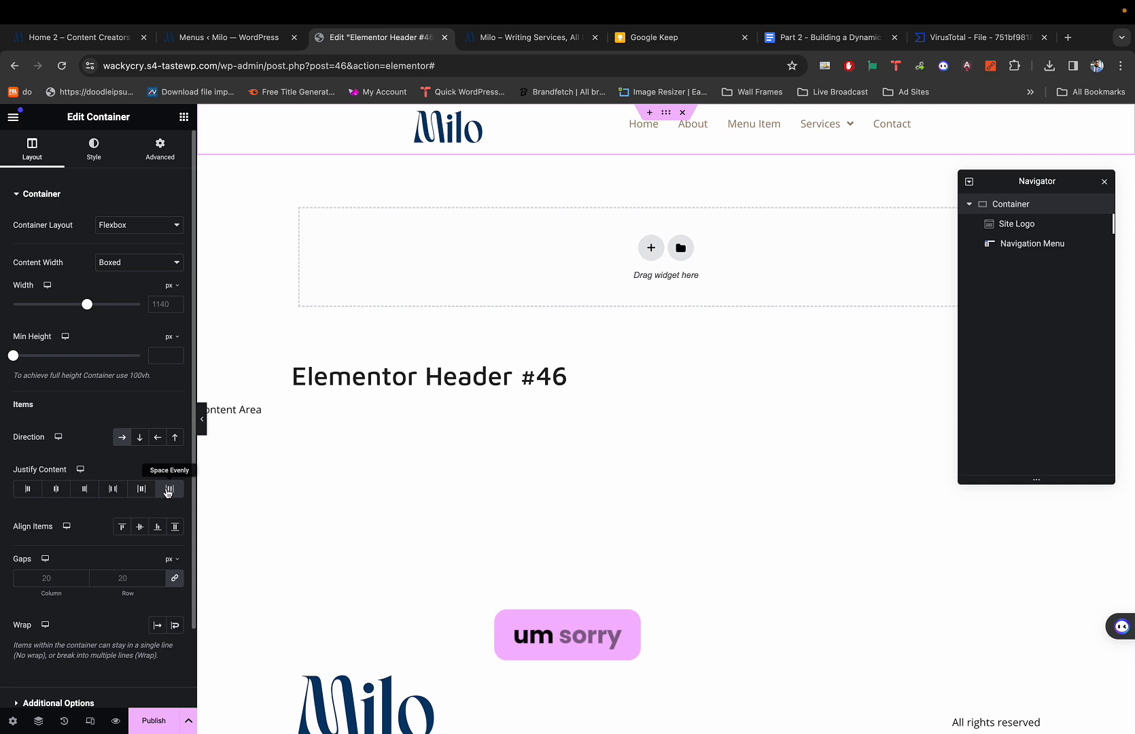
pyautogui.click(111, 492)
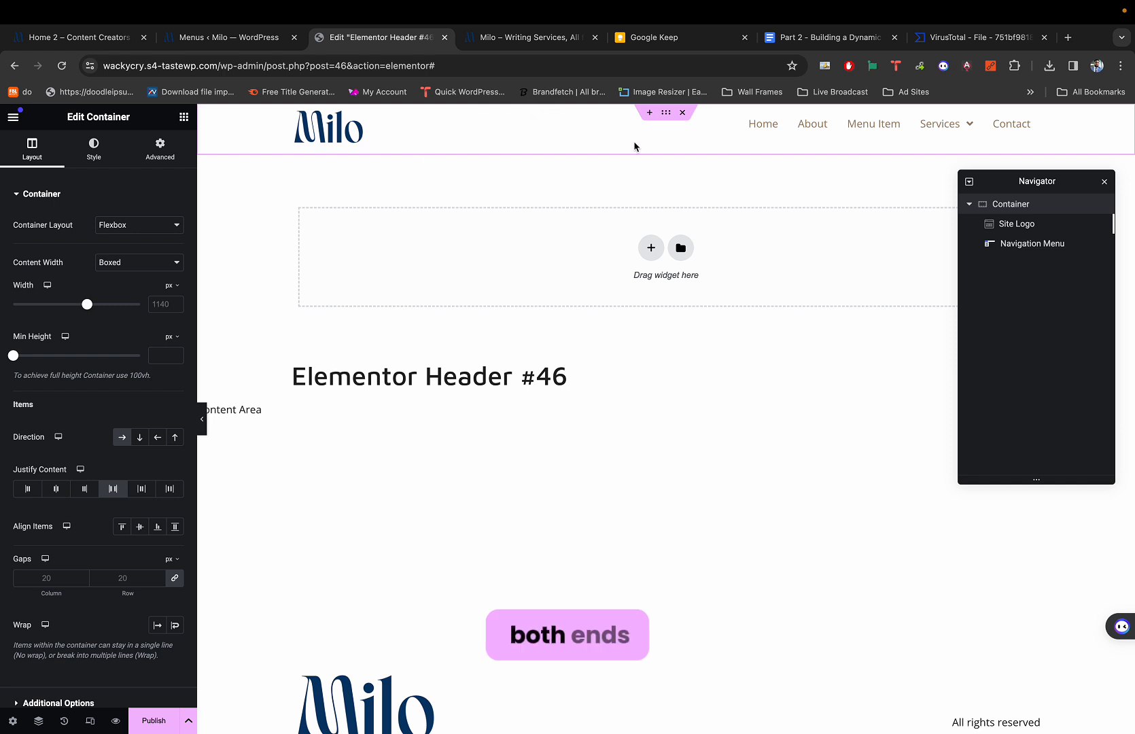
pyautogui.click(184, 116)
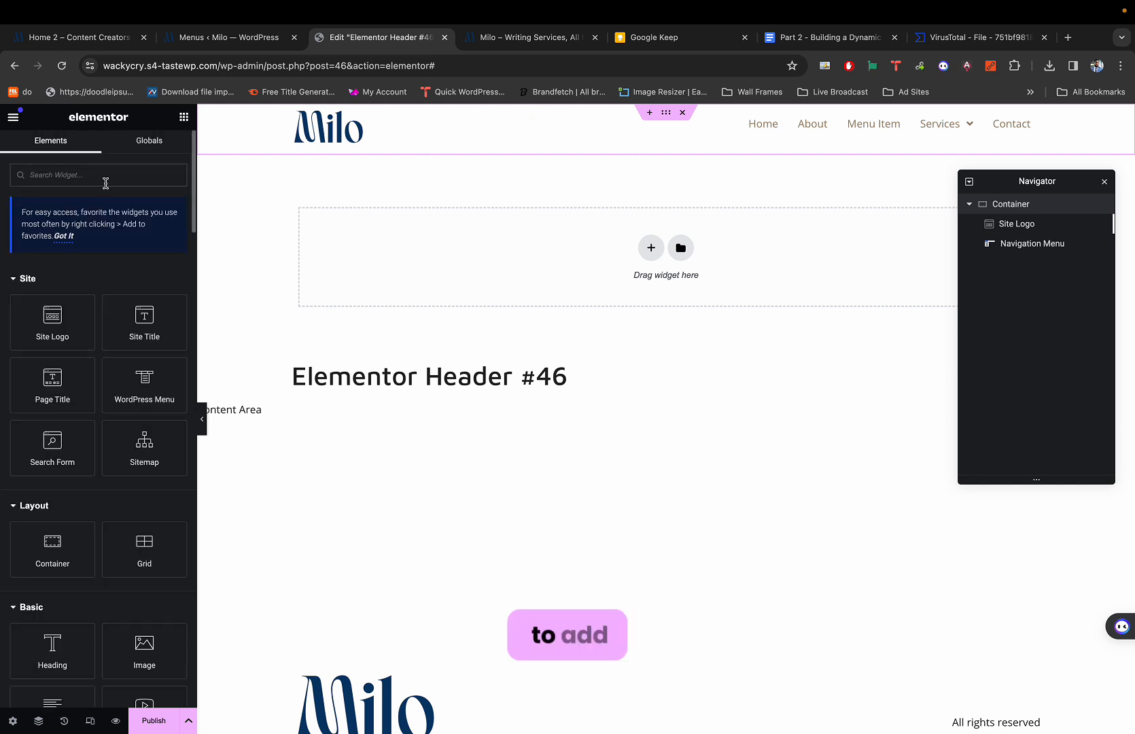
# Add a Search Form widget and move it after the Navigation Menu in the Navigator.
pyautogui.write('searc')
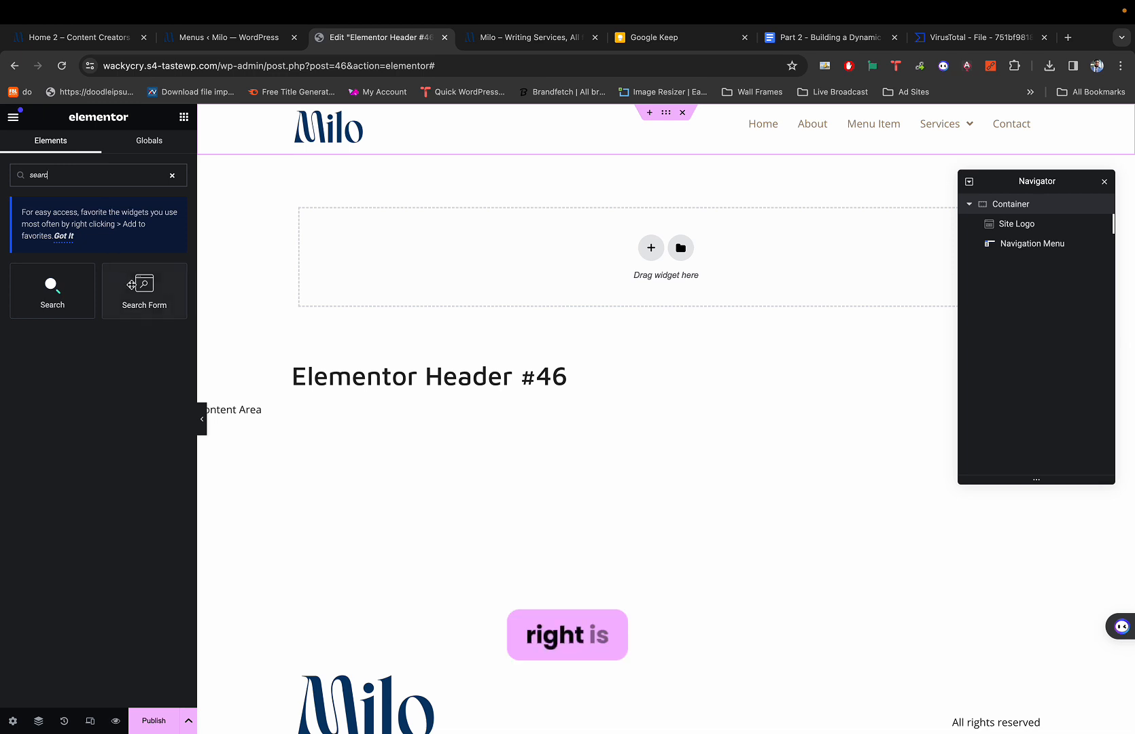
pyautogui.moveTo(140, 288); pyautogui.dragTo(947, 116)
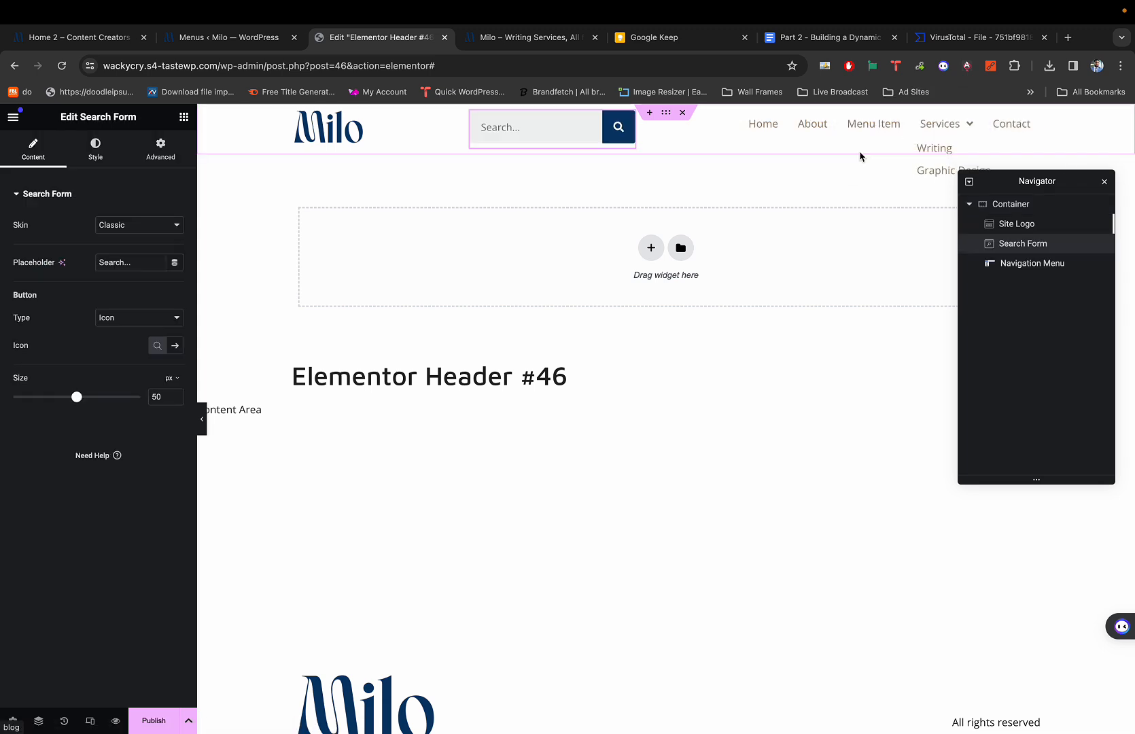
pyautogui.click(1022, 248)
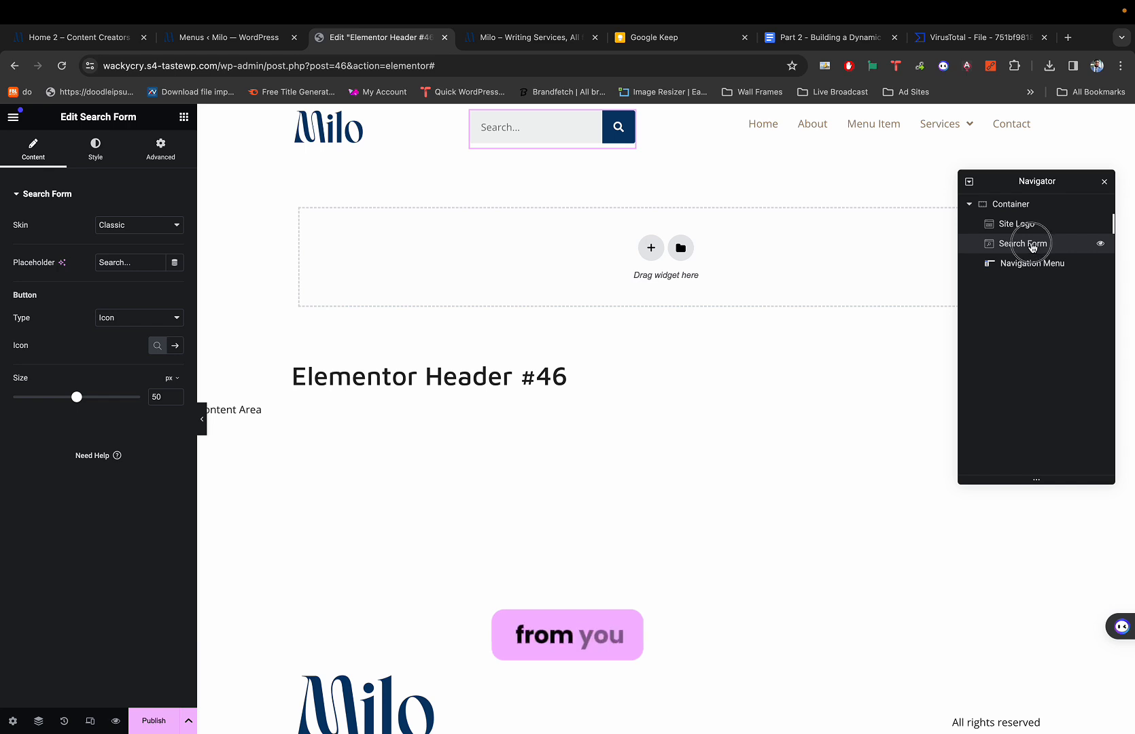
pyautogui.moveTo(1032, 247); pyautogui.dragTo(1033, 269)
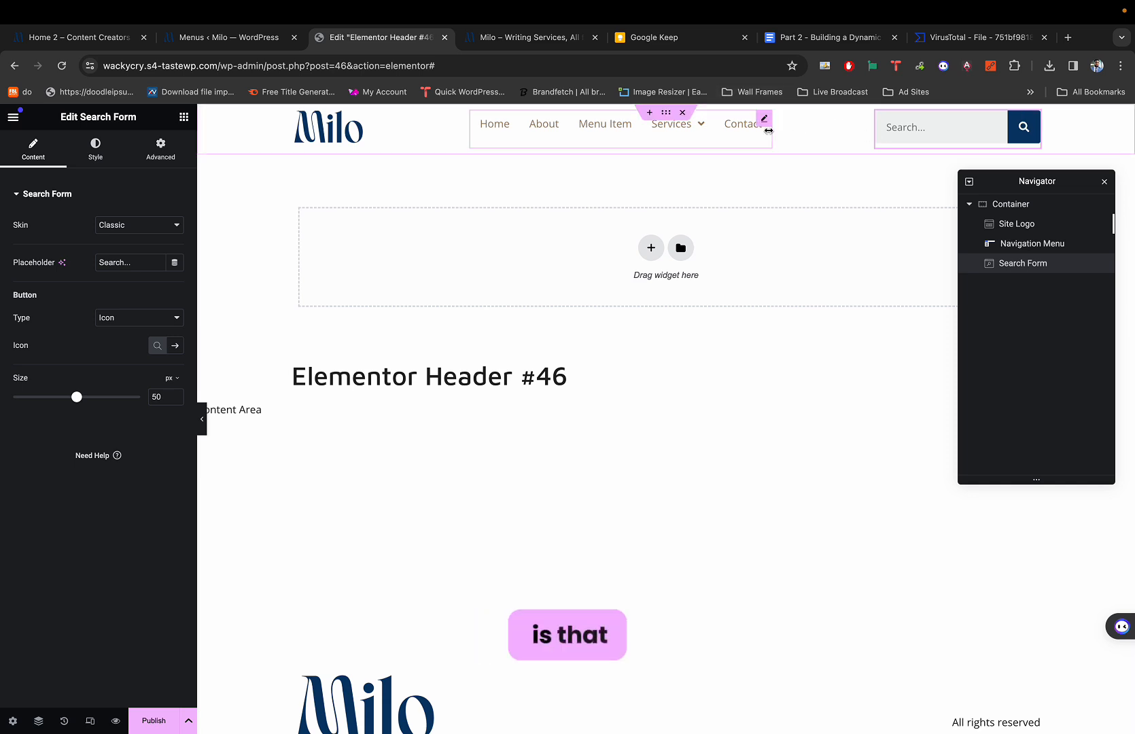
pyautogui.moveTo(694, 136)
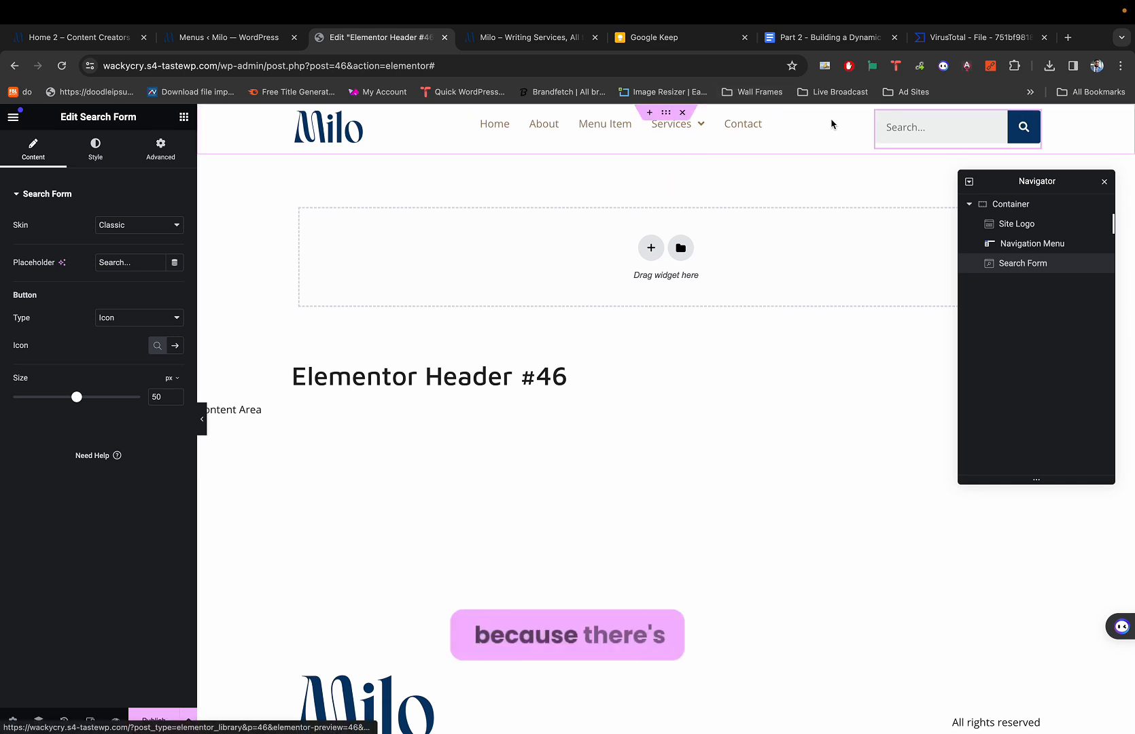
pyautogui.click(1013, 224)
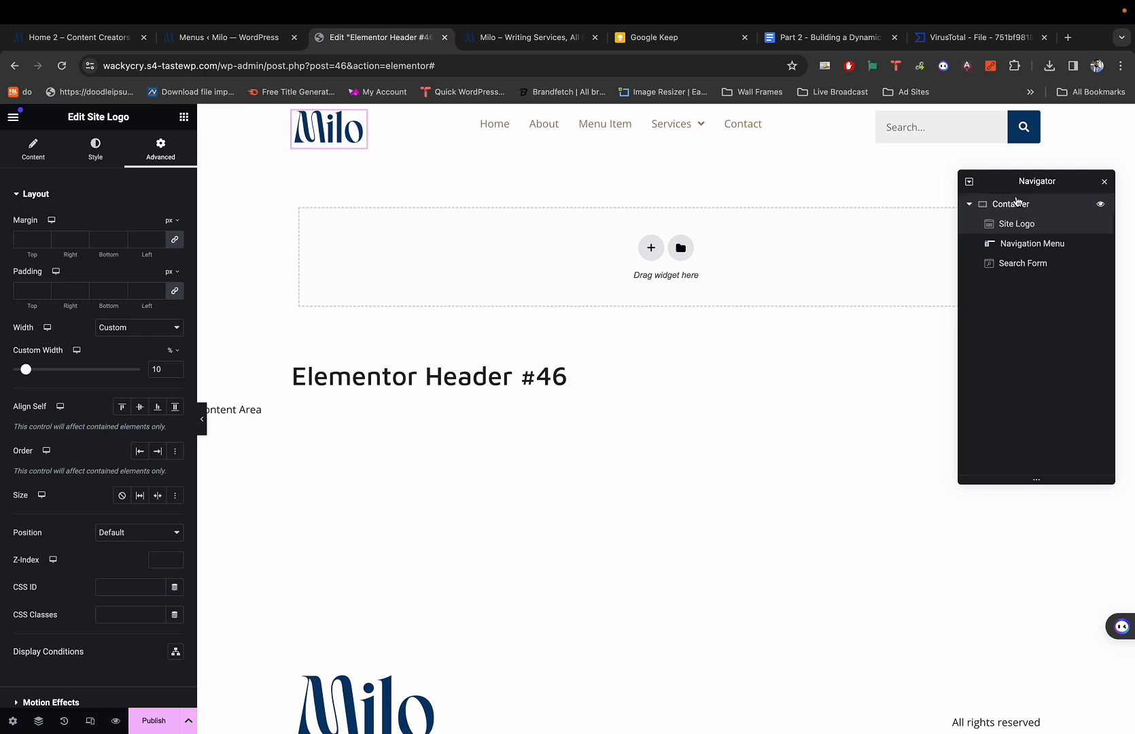
pyautogui.click(998, 204)
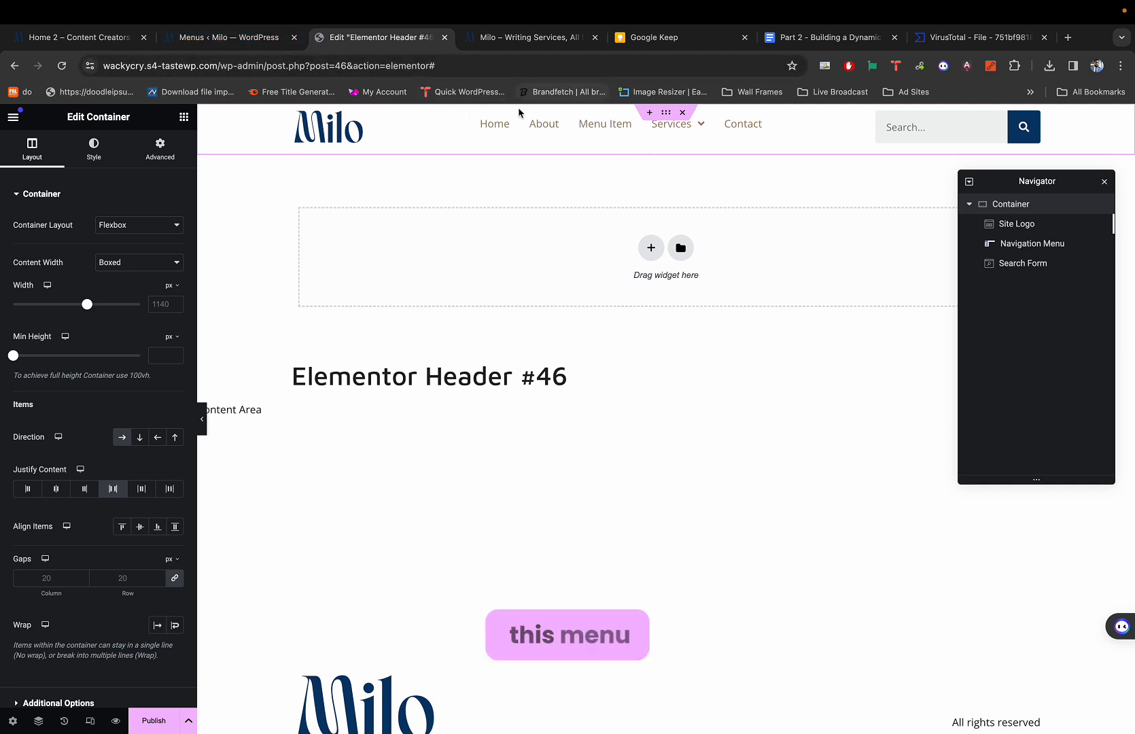
pyautogui.click(133, 40)
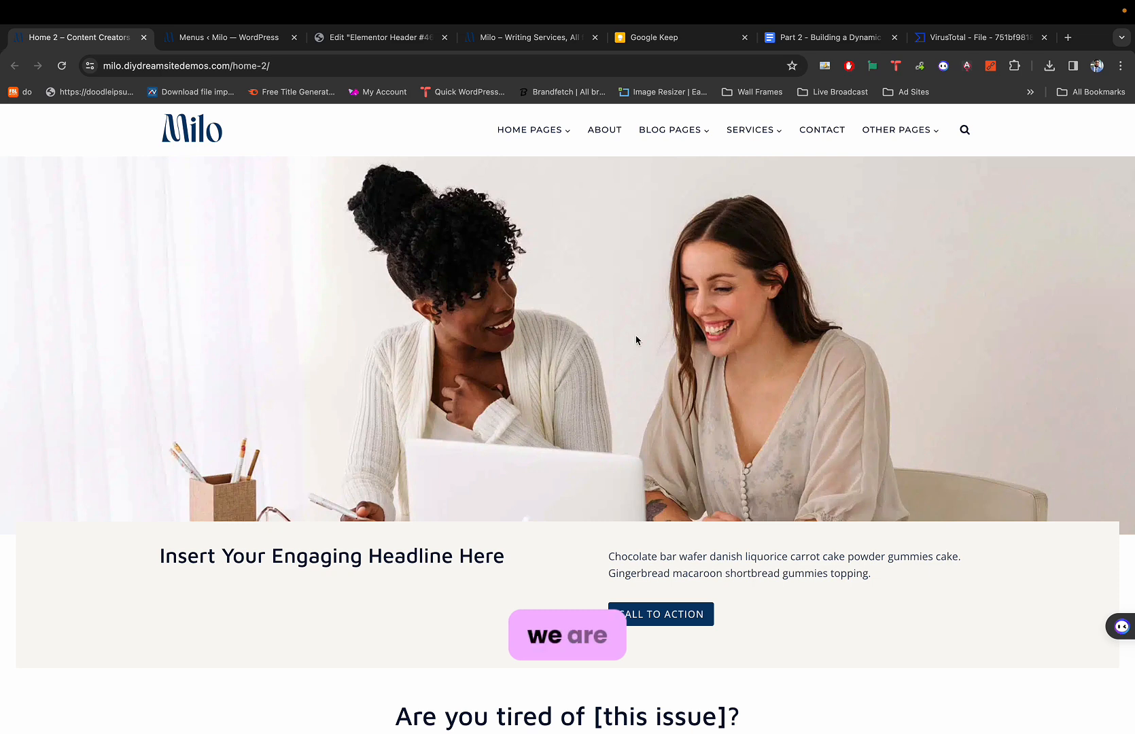
pyautogui.hotkey('ctrl', 'Tab')
pyautogui.hotkey('ctrl', 'Tab')
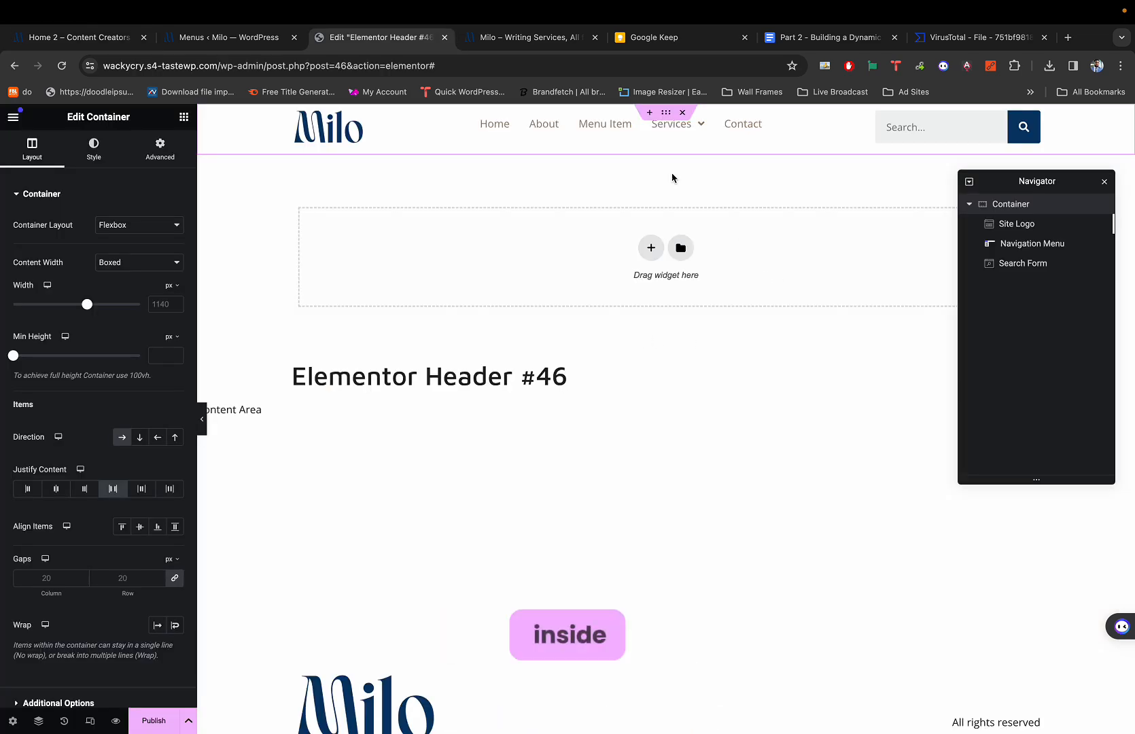
pyautogui.click(188, 120)
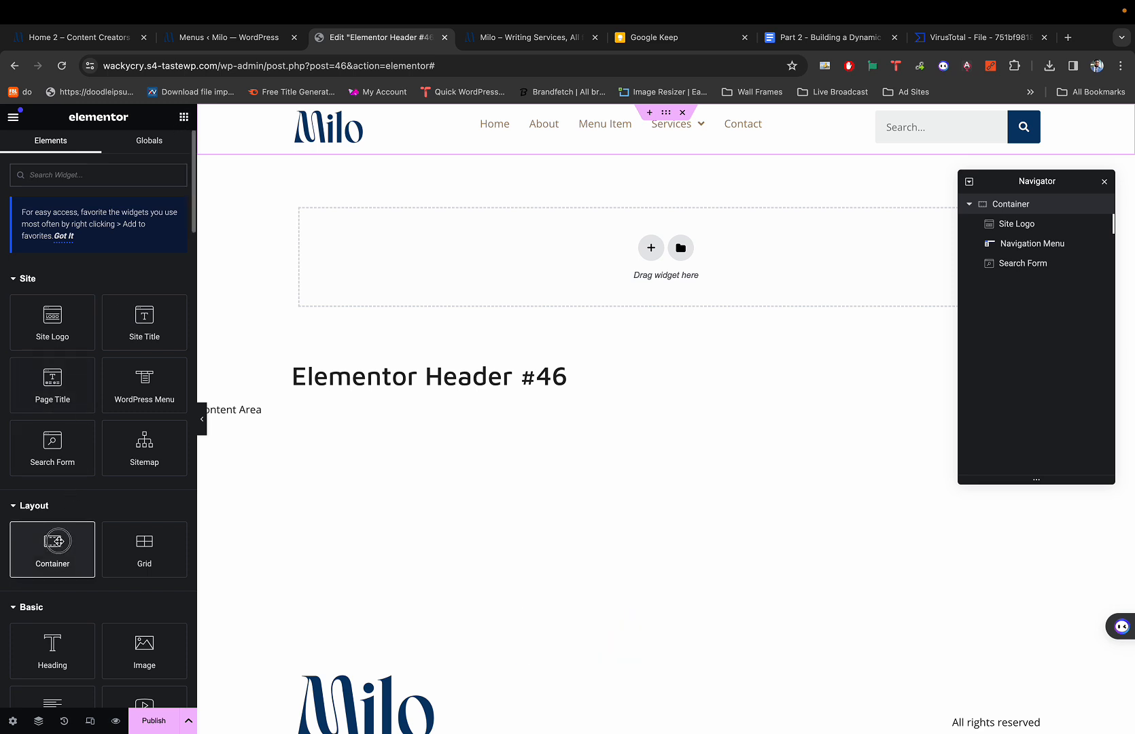
# Drop an empty Container into the header between the Site Logo and Navigation Menu.
pyautogui.moveTo(58, 542); pyautogui.dragTo(347, 131)
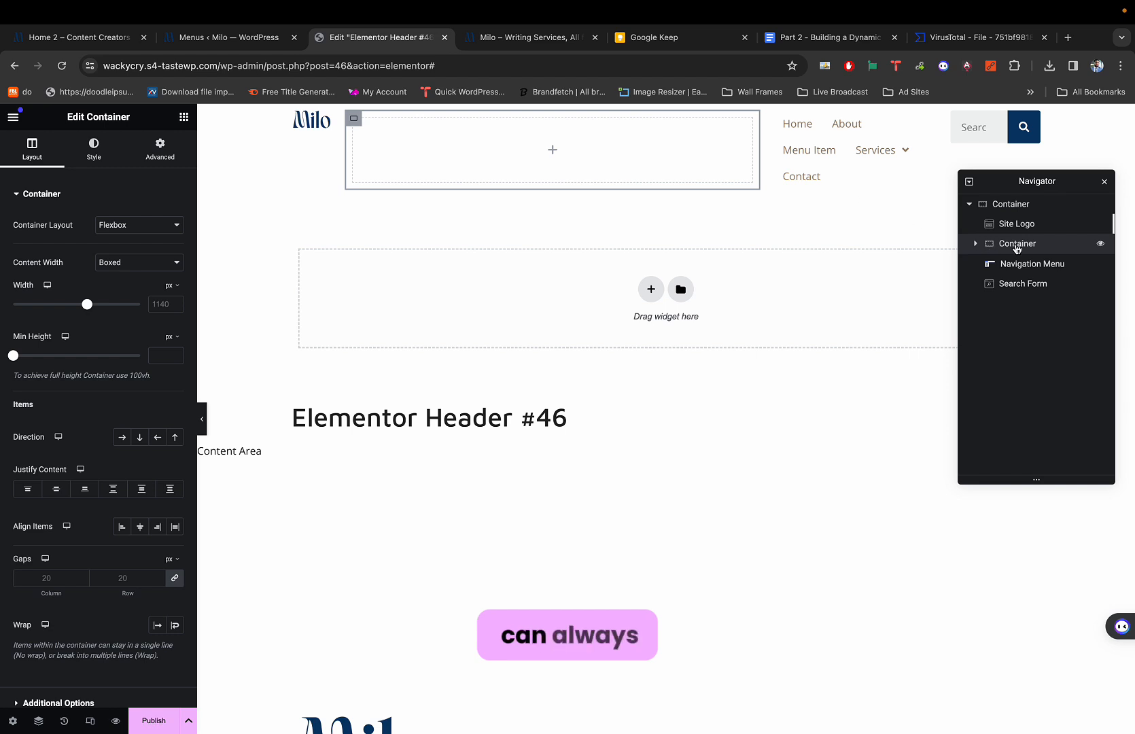
pyautogui.moveTo(1017, 250)
pyautogui.mouseDown()
pyautogui.moveTo(1021, 283)
pyautogui.moveTo(1009, 245)
pyautogui.mouseUp()
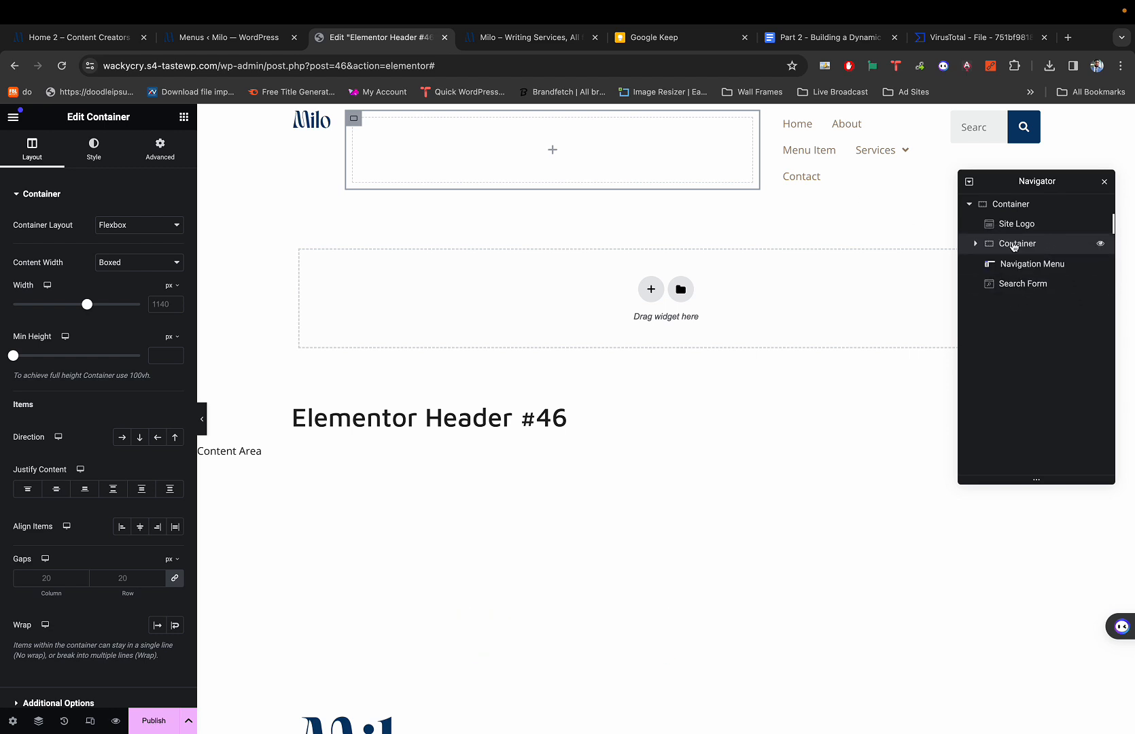
pyautogui.click(184, 118)
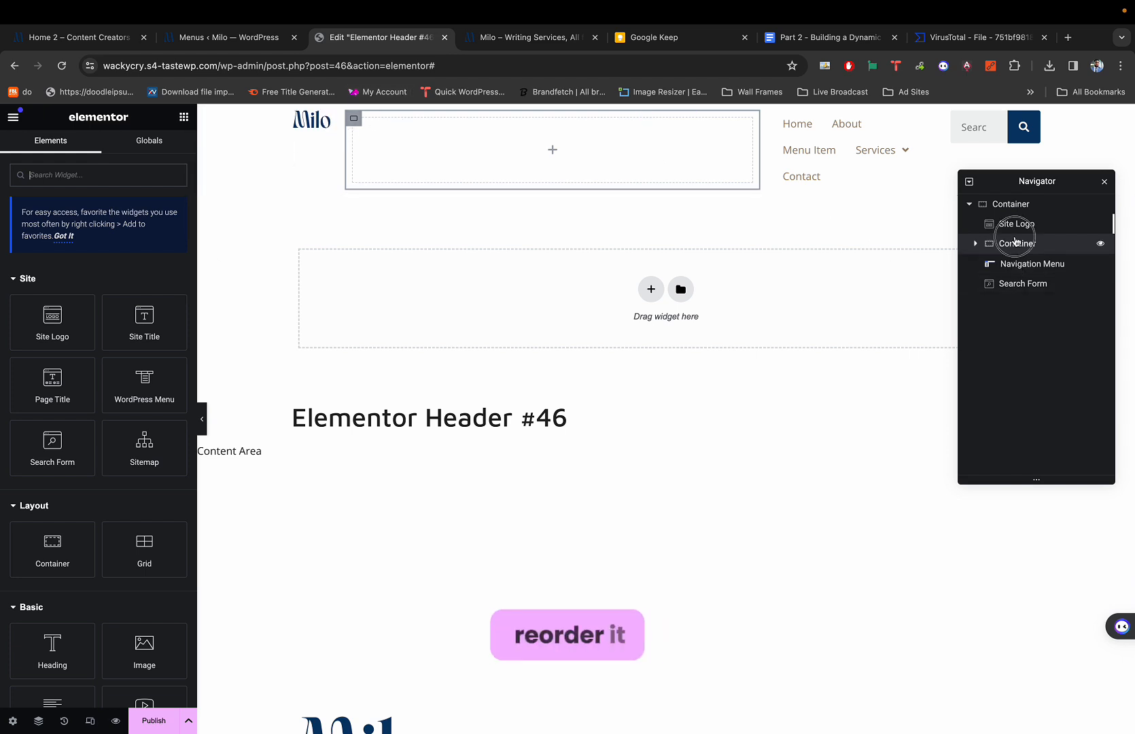
pyautogui.moveTo(1014, 241)
pyautogui.mouseDown()
pyautogui.moveTo(1013, 296)
pyautogui.moveTo(1012, 247)
pyautogui.mouseUp()
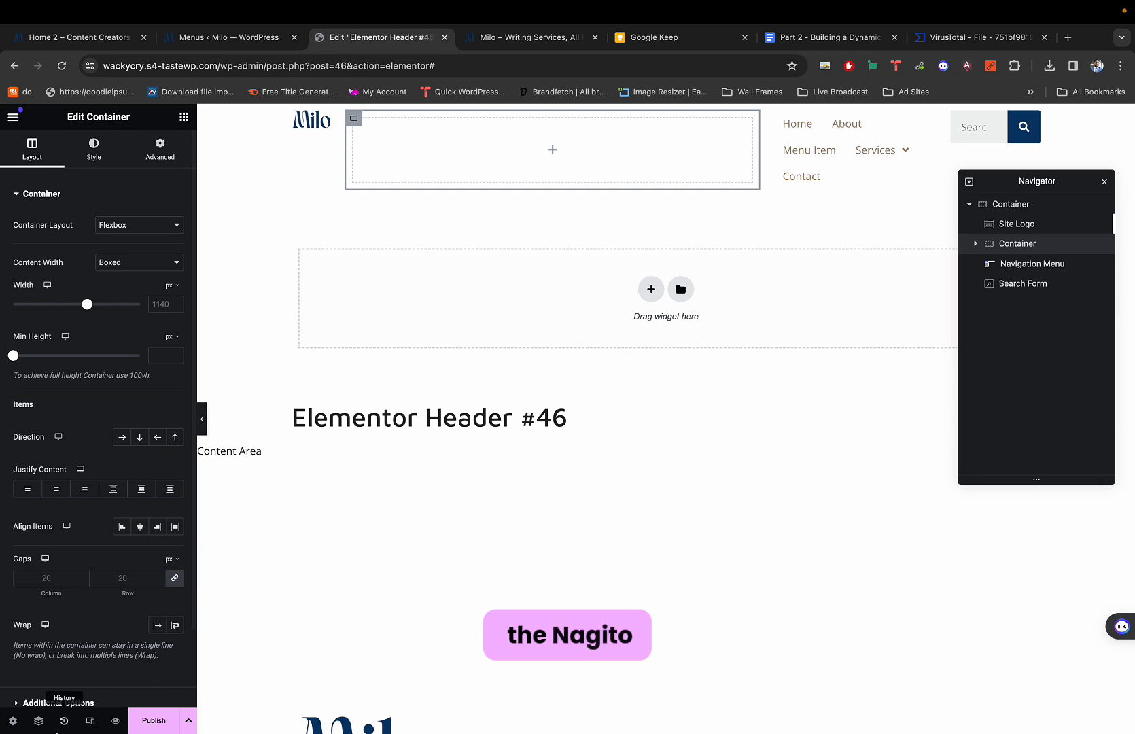
pyautogui.click(38, 722)
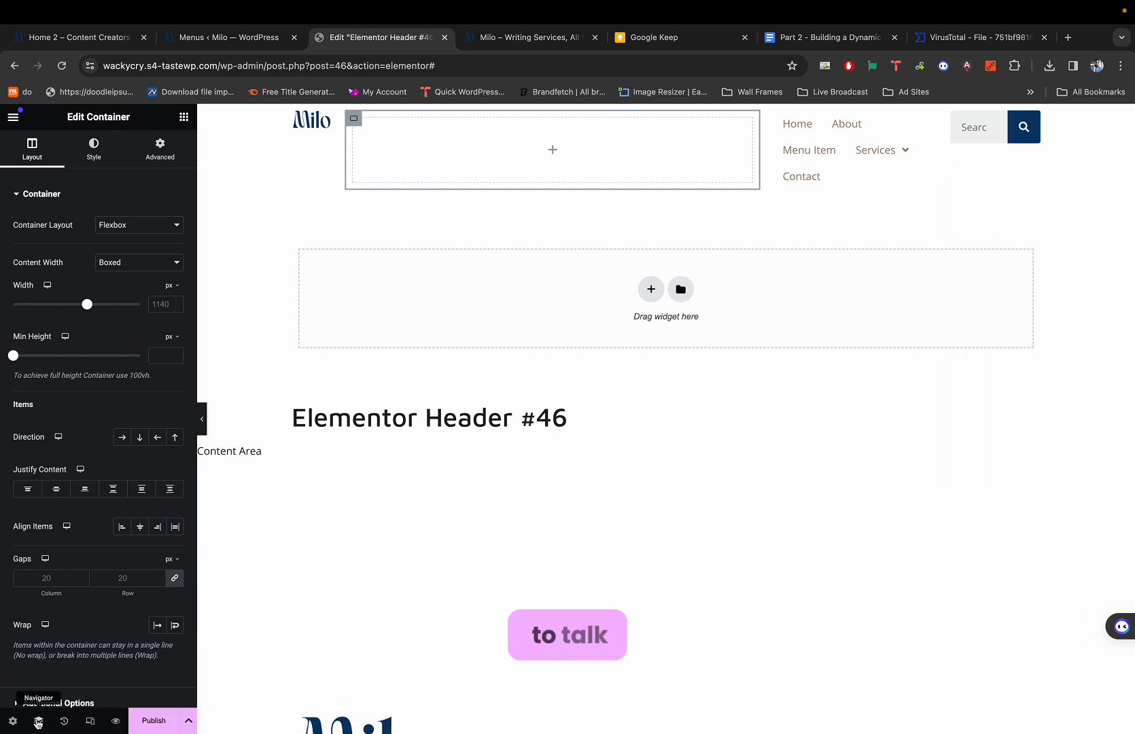
pyautogui.click(38, 721)
pyautogui.click(38, 722)
pyautogui.click(38, 722)
pyautogui.click(38, 722)
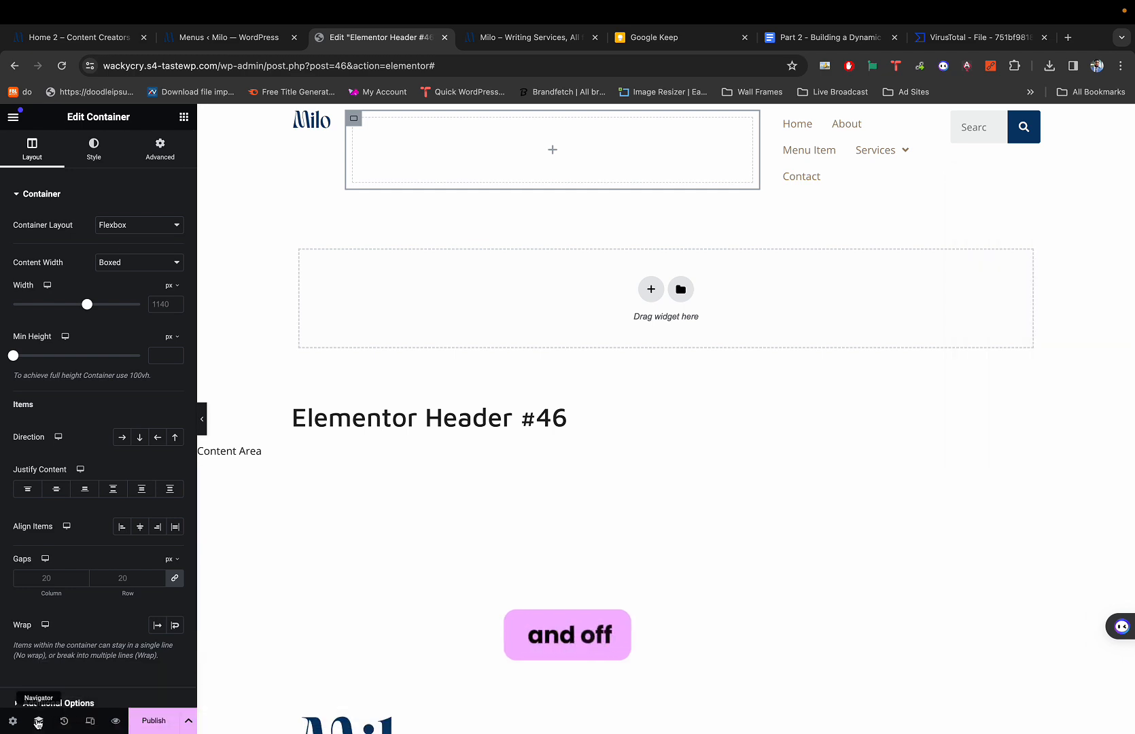
pyautogui.scroll(5, 38, 723)
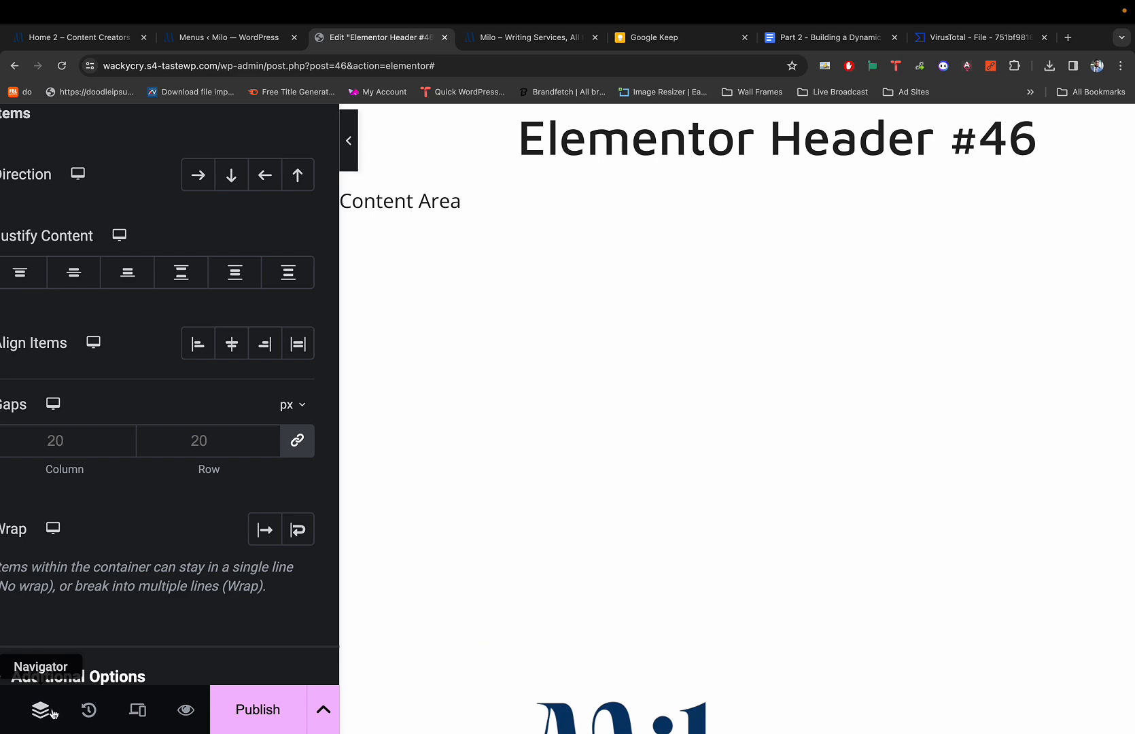
pyautogui.scroll(-5, 53, 713)
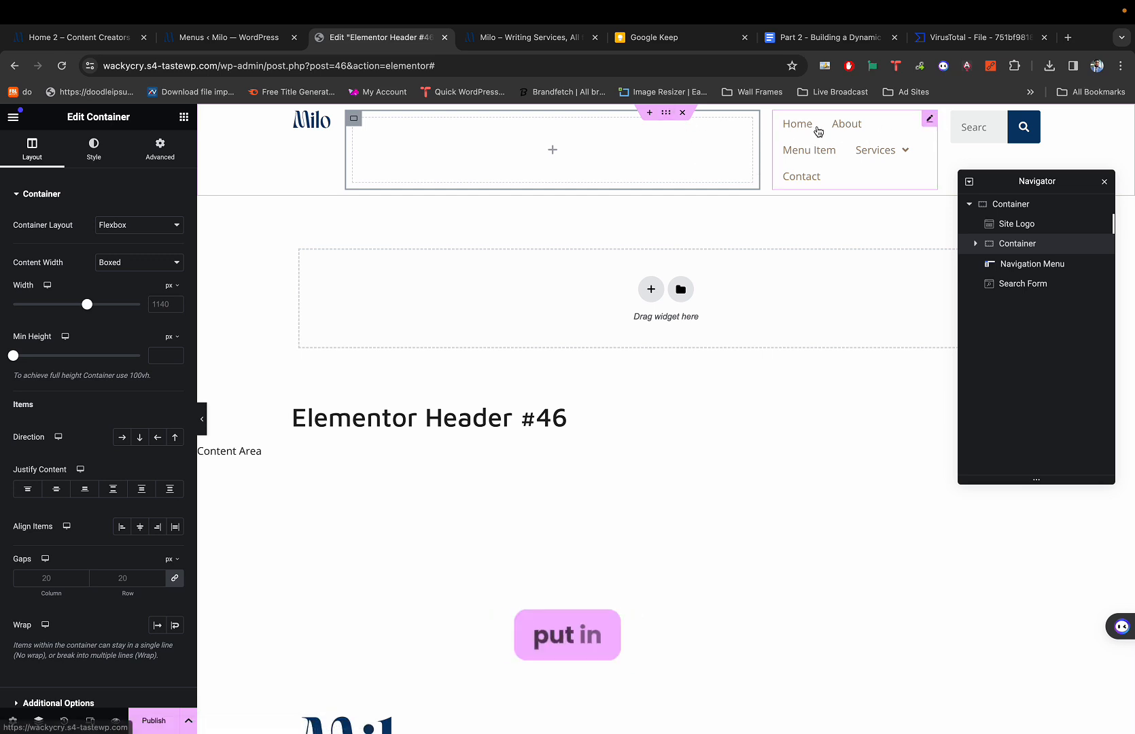
# Check the Milo demo site's header for reference before rearranging widgets.
pyautogui.rightClick(927, 121)
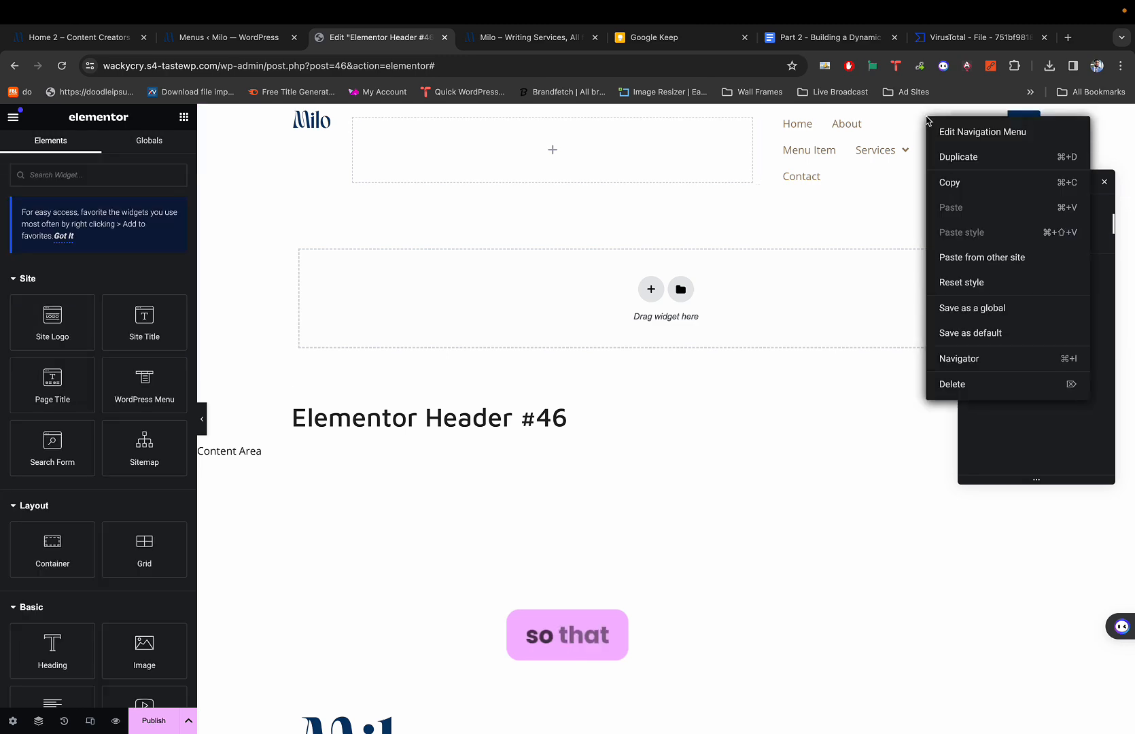
pyautogui.click(804, 217)
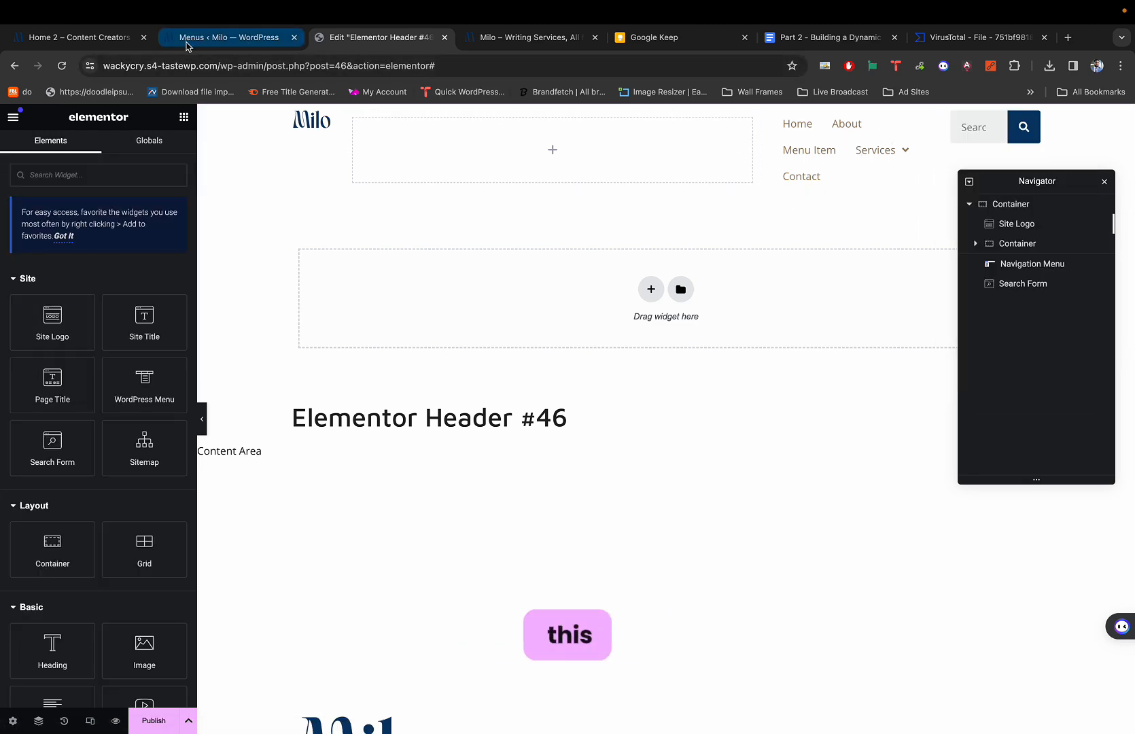
pyautogui.click(95, 42)
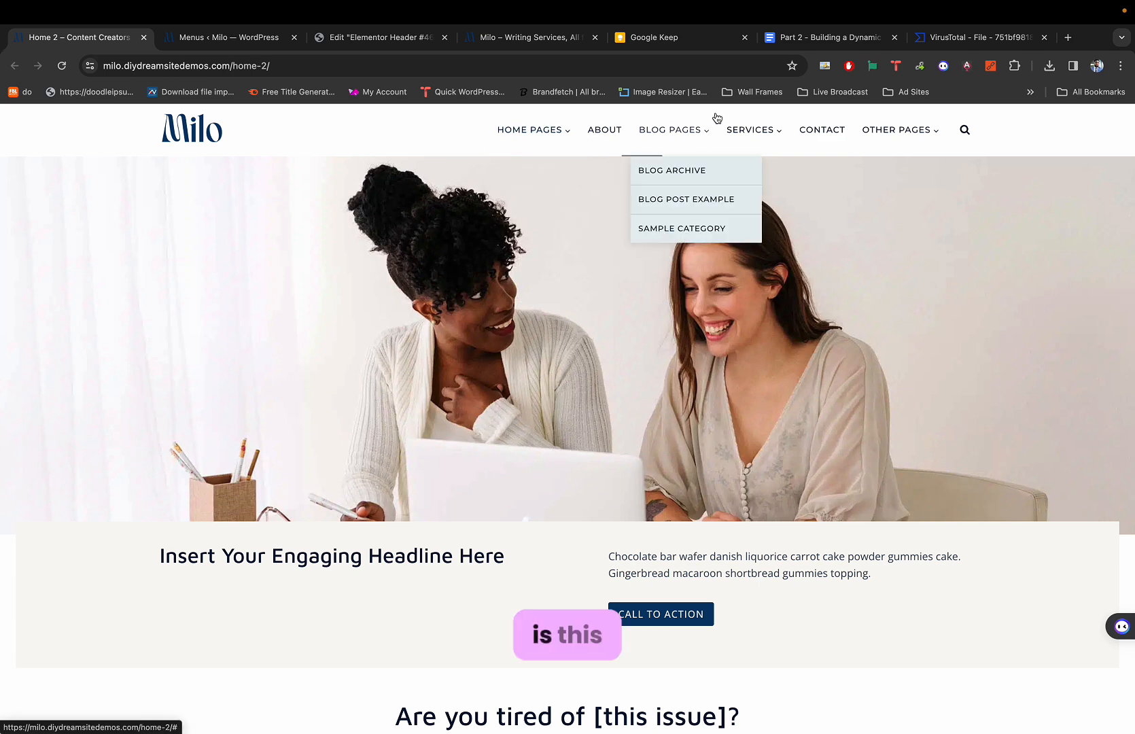
pyautogui.moveTo(521, 148)
pyautogui.press('super+3')
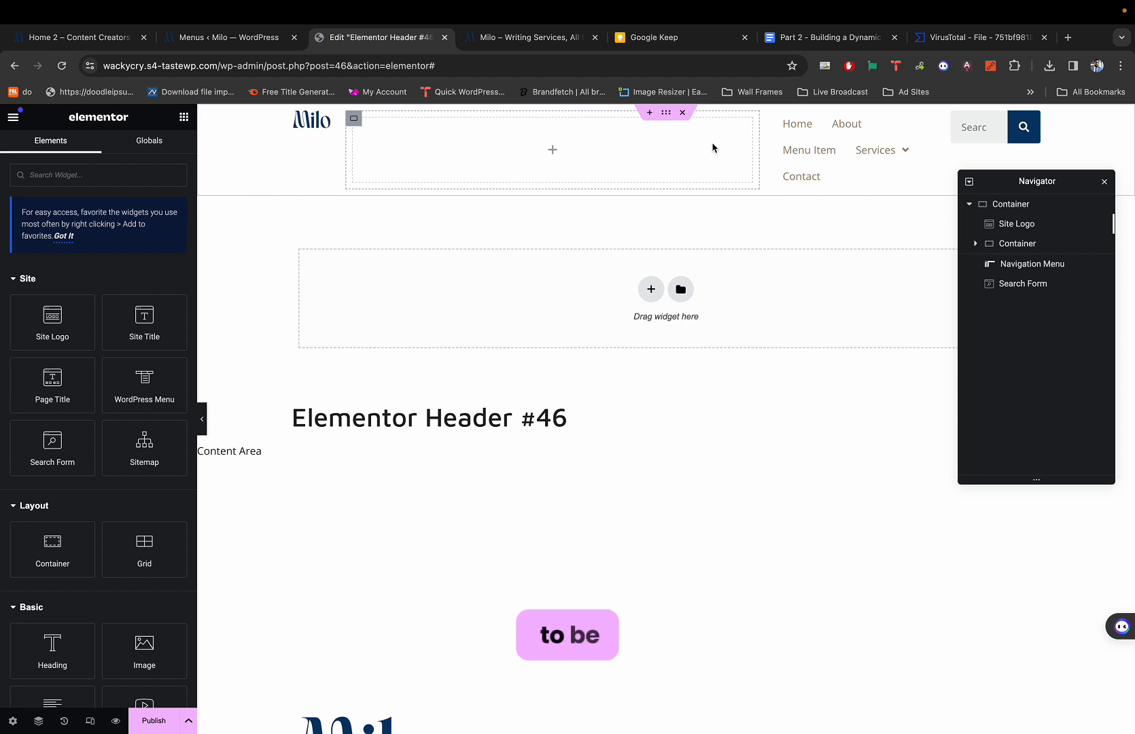
# Copy the Navigation Menu and Search Form into the inner container, search after menu.
pyautogui.rightClick(848, 129)
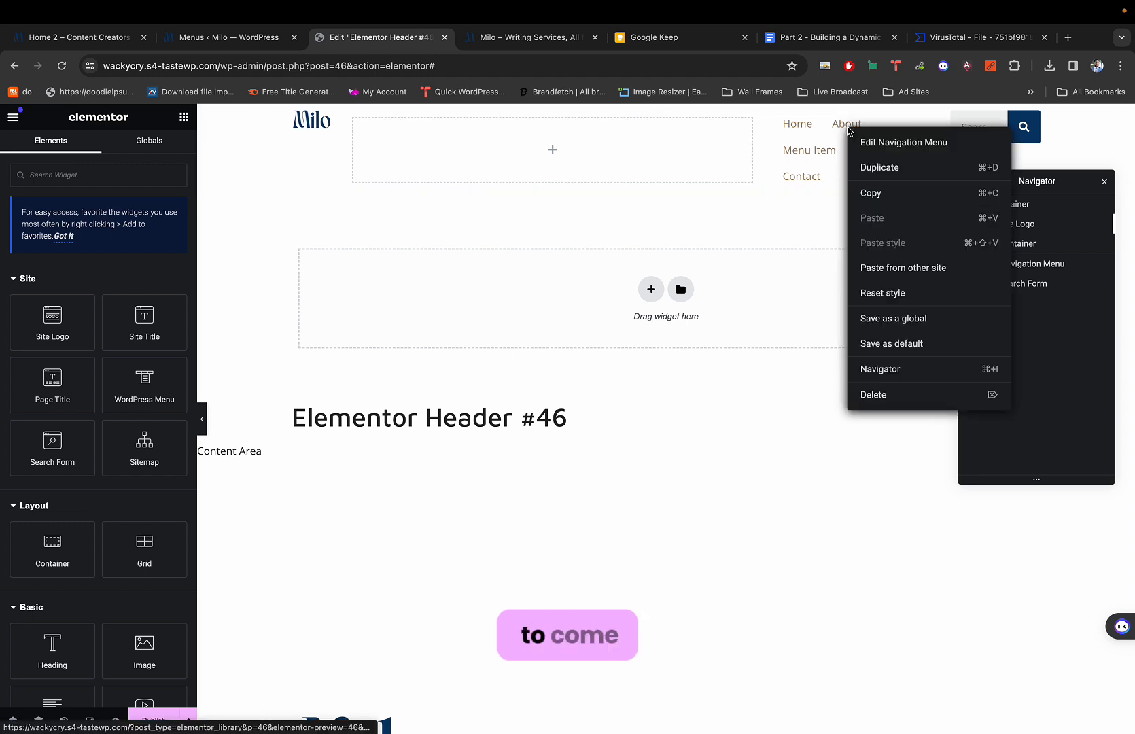
pyautogui.click(867, 191)
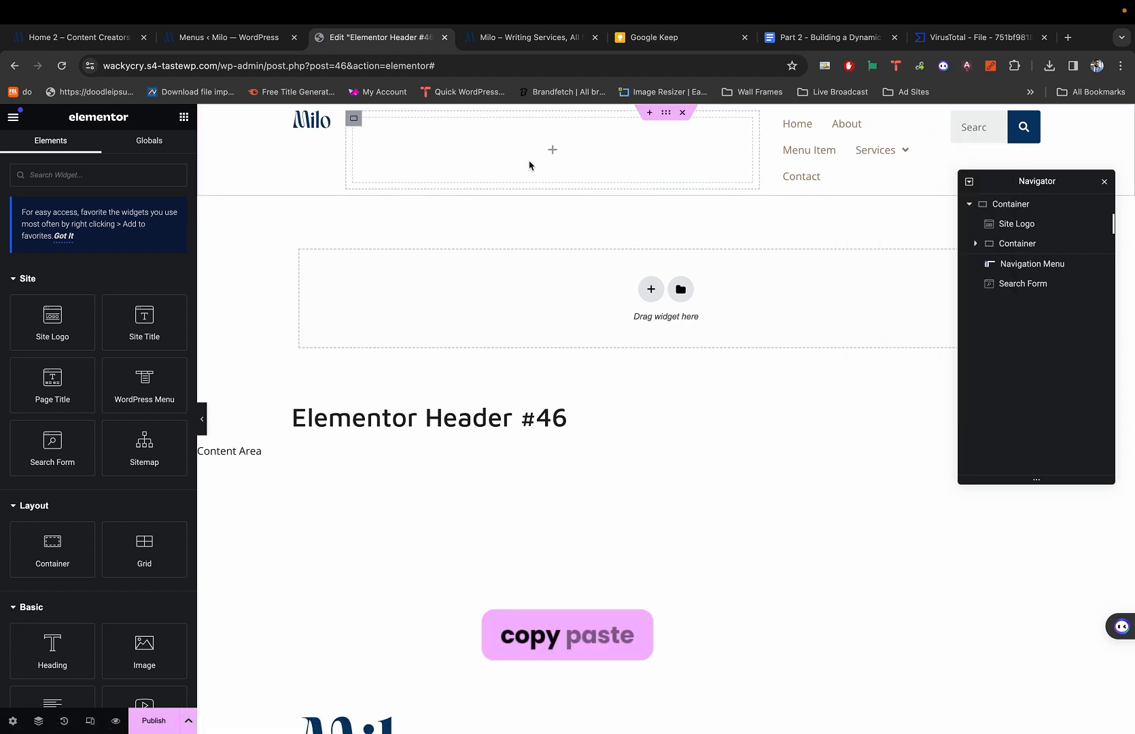
pyautogui.rightClick(470, 148)
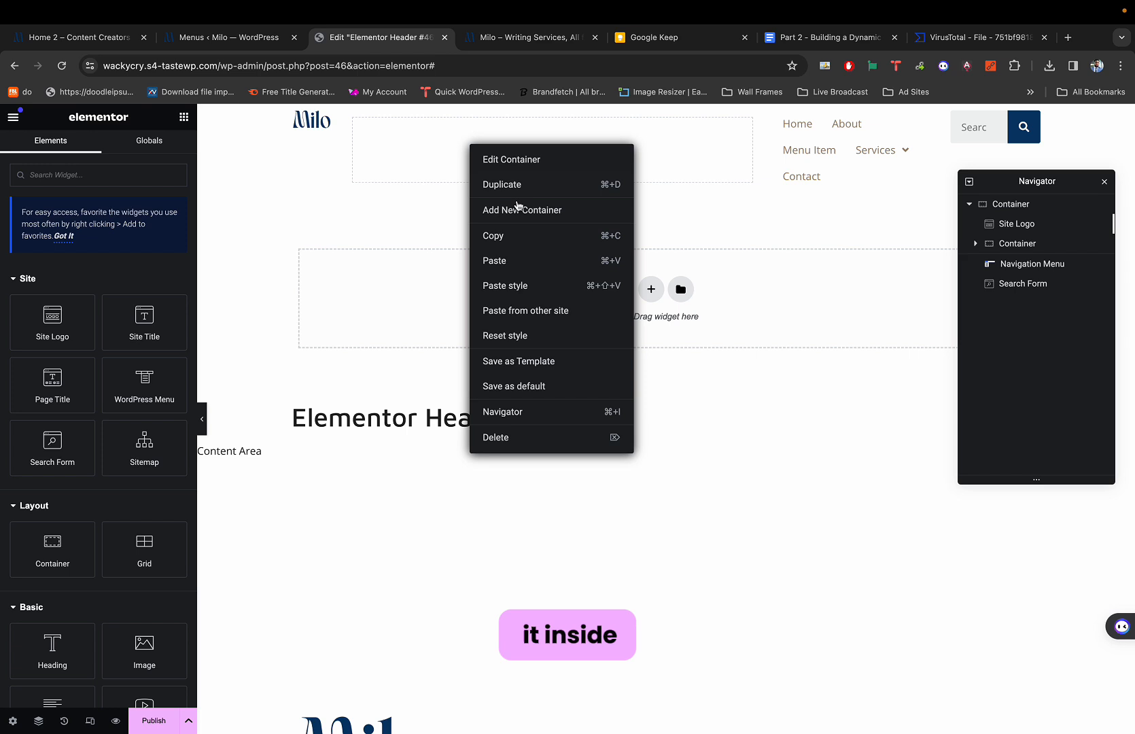
pyautogui.click(513, 259)
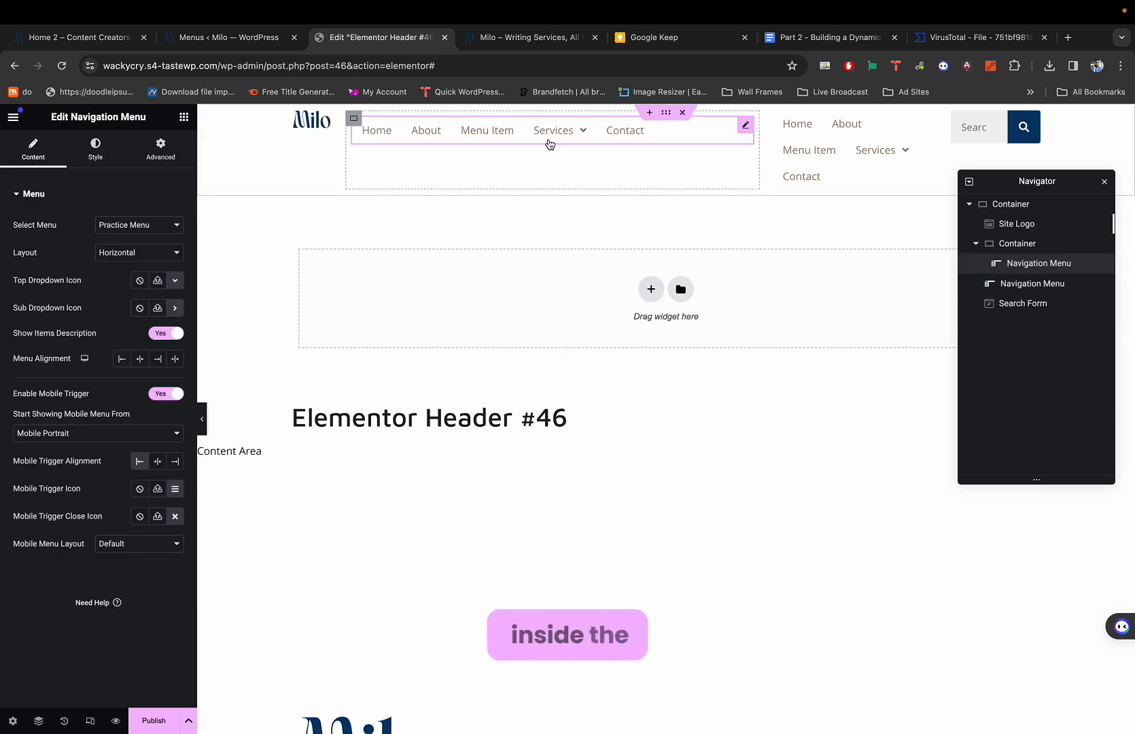
pyautogui.rightClick(983, 127)
pyautogui.click(999, 192)
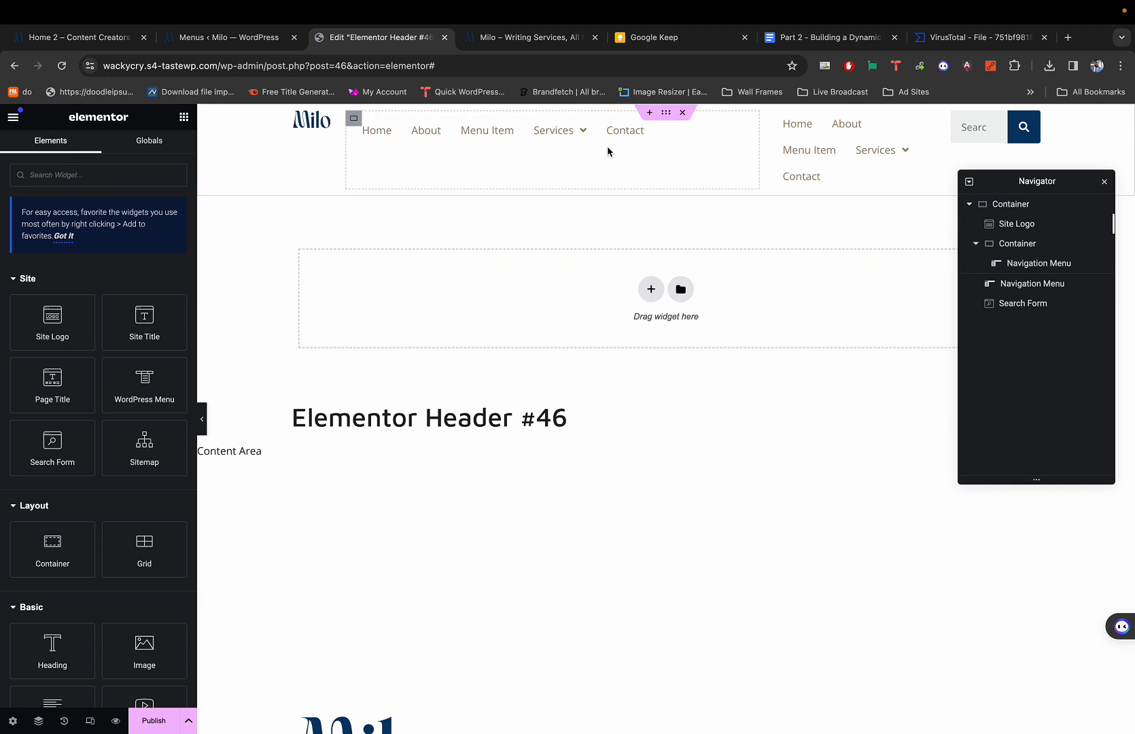
pyautogui.rightClick(588, 129)
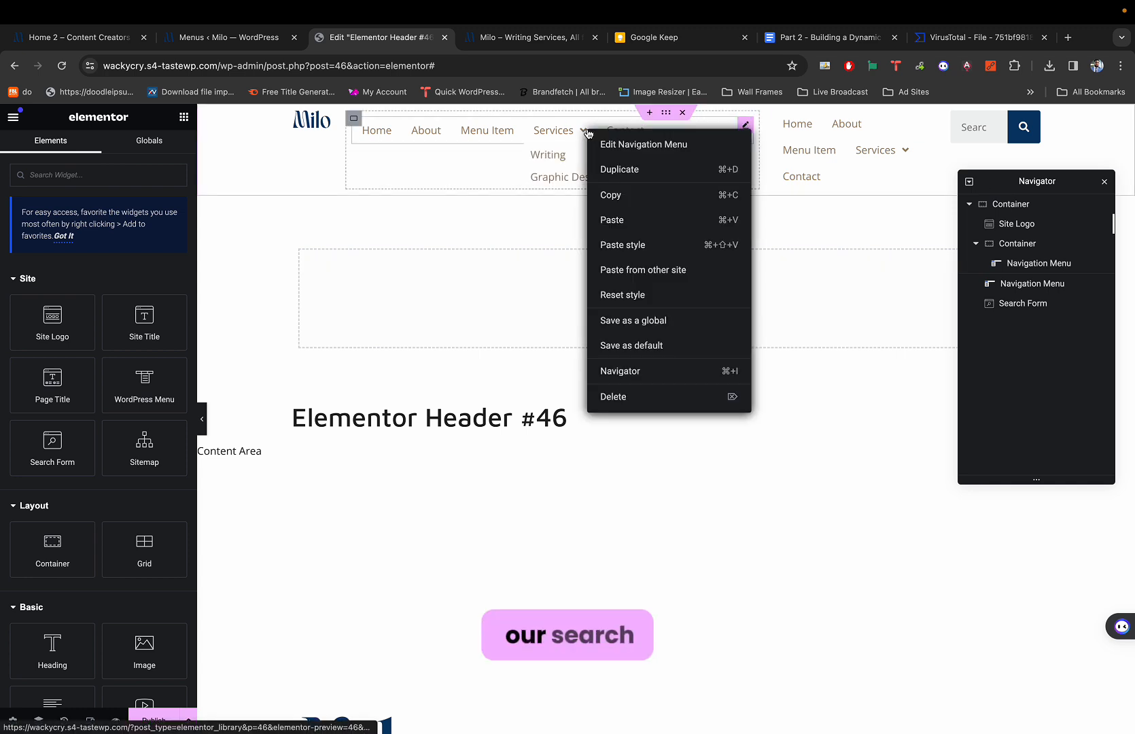
pyautogui.click(626, 226)
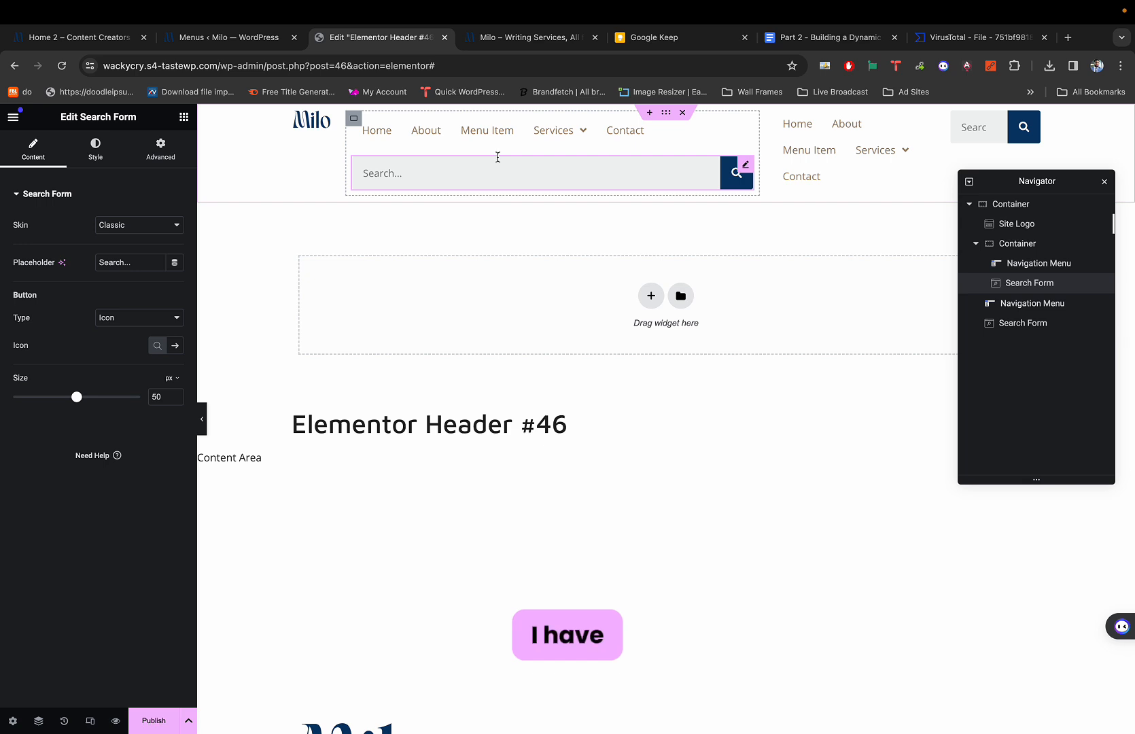
# Delete the original Navigation Menu and Search Form from the header.
pyautogui.rightClick(818, 126)
pyautogui.click(840, 391)
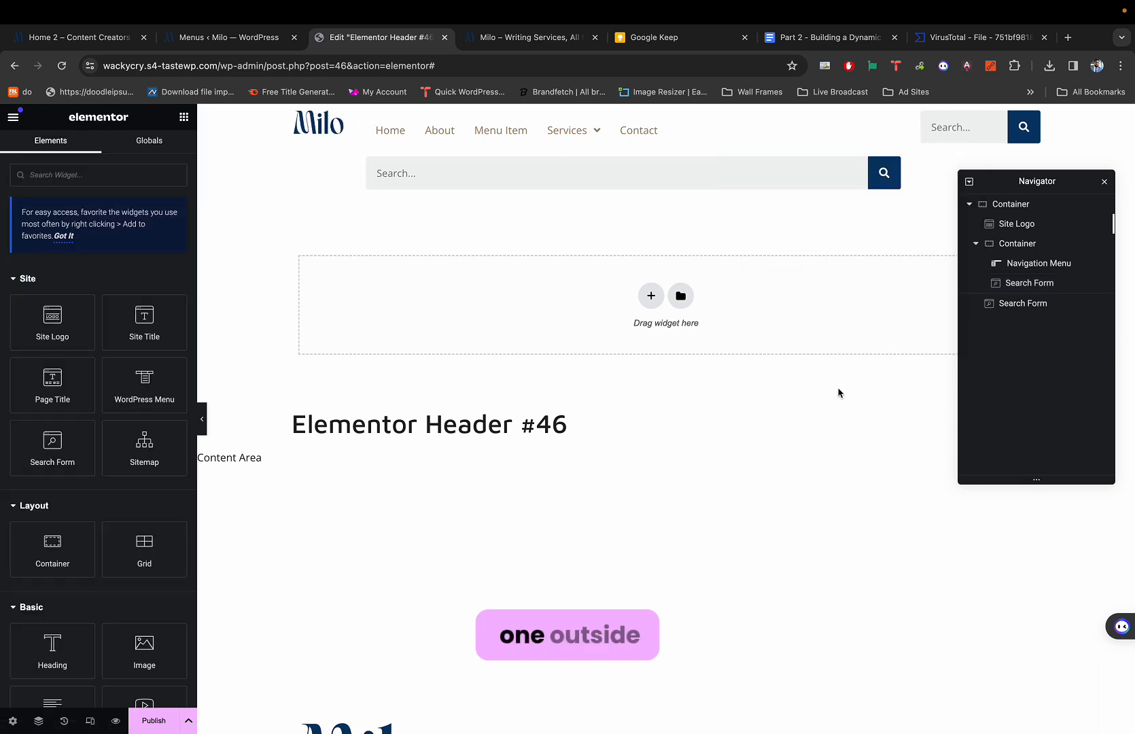
pyautogui.rightClick(960, 134)
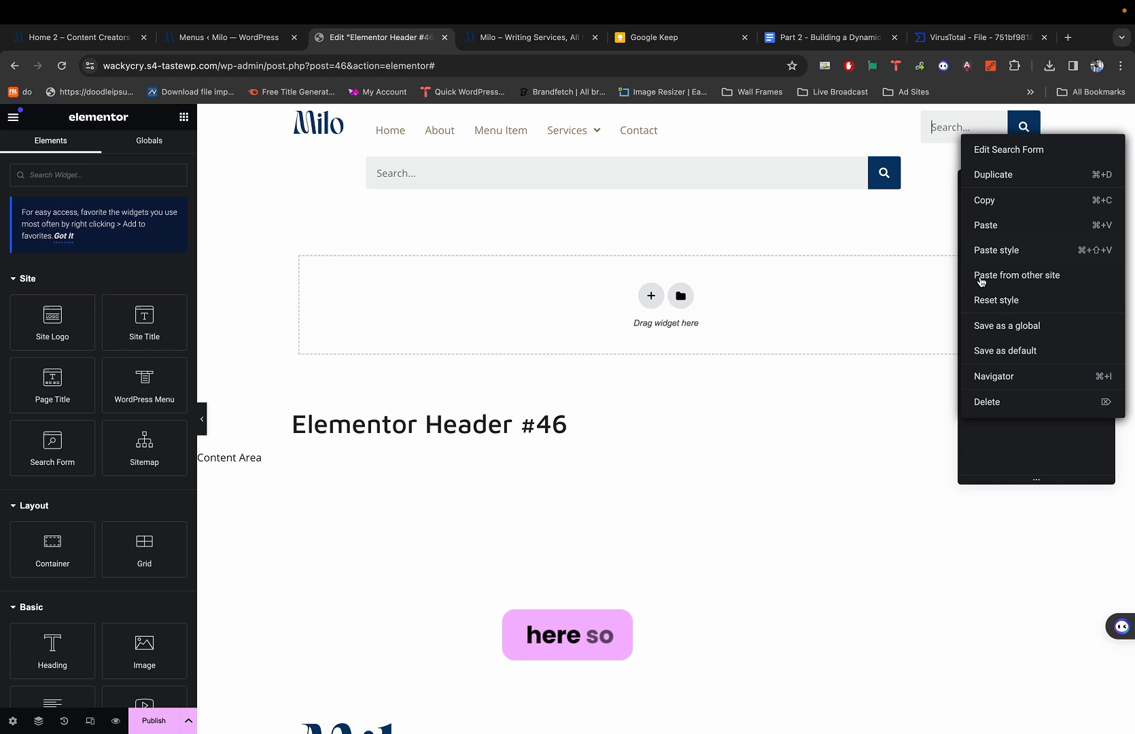
pyautogui.click(988, 400)
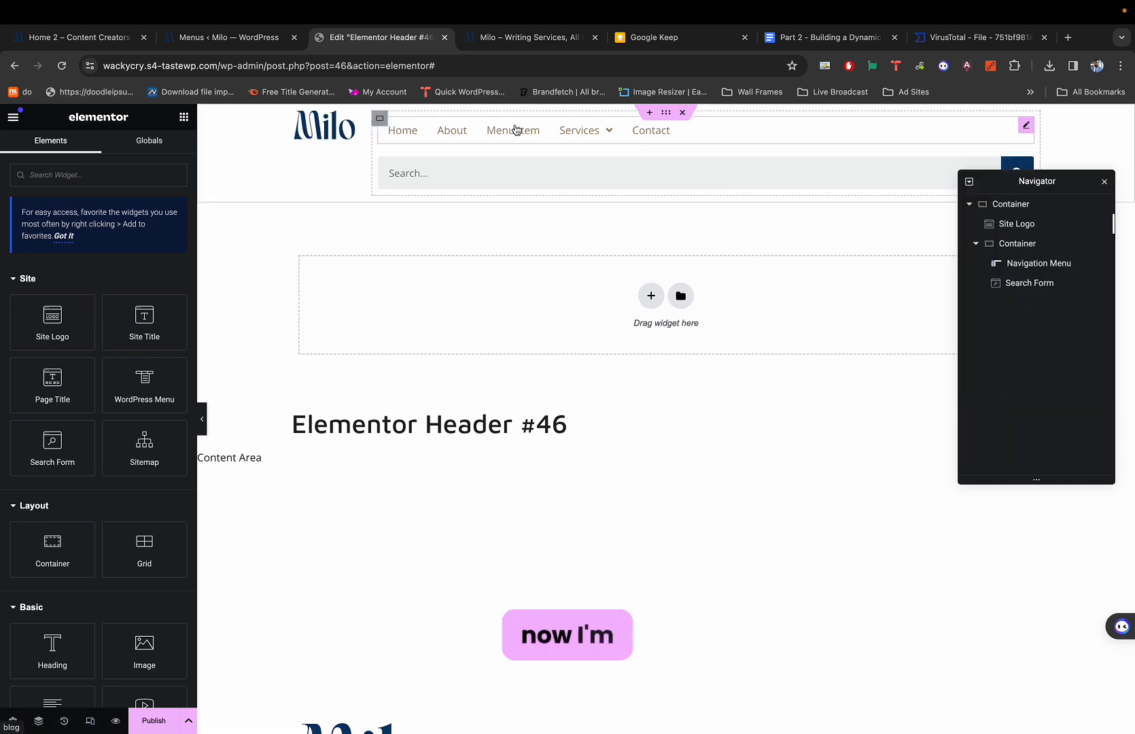
# Select the inner Container in the Navigator, dismissing an accidental emoji picker.
pyautogui.click(380, 119)
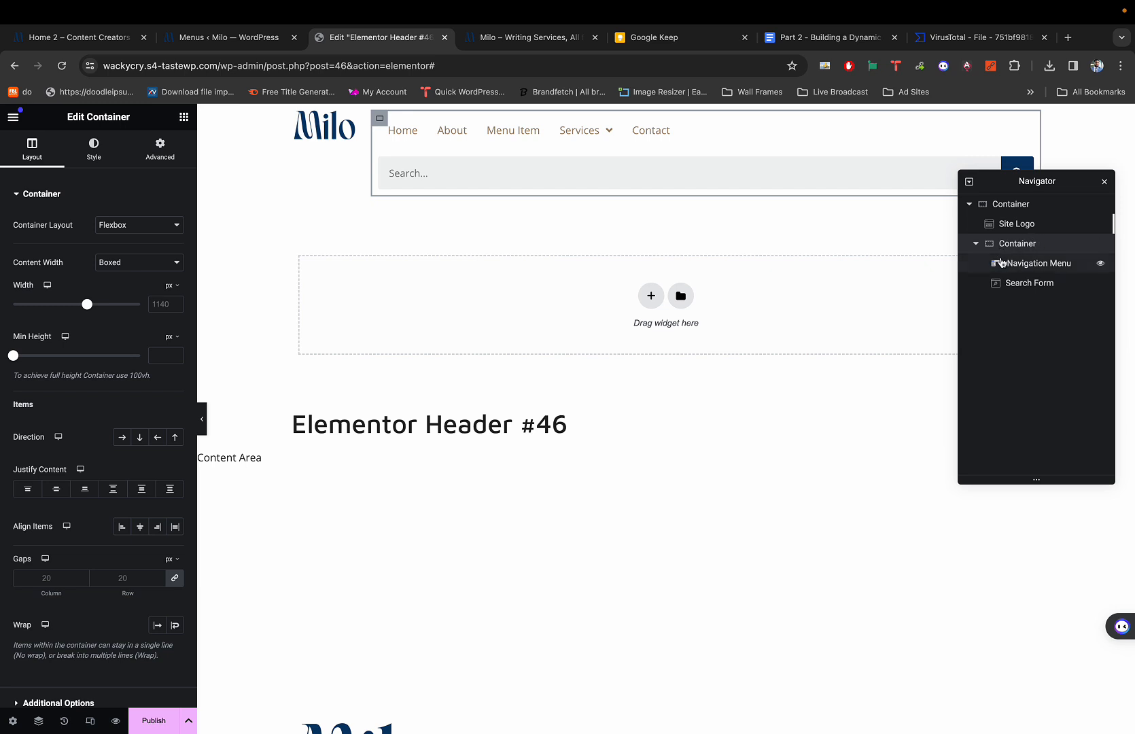
pyautogui.scroll(3, 1004, 267)
pyautogui.press('ctrl+super+space')
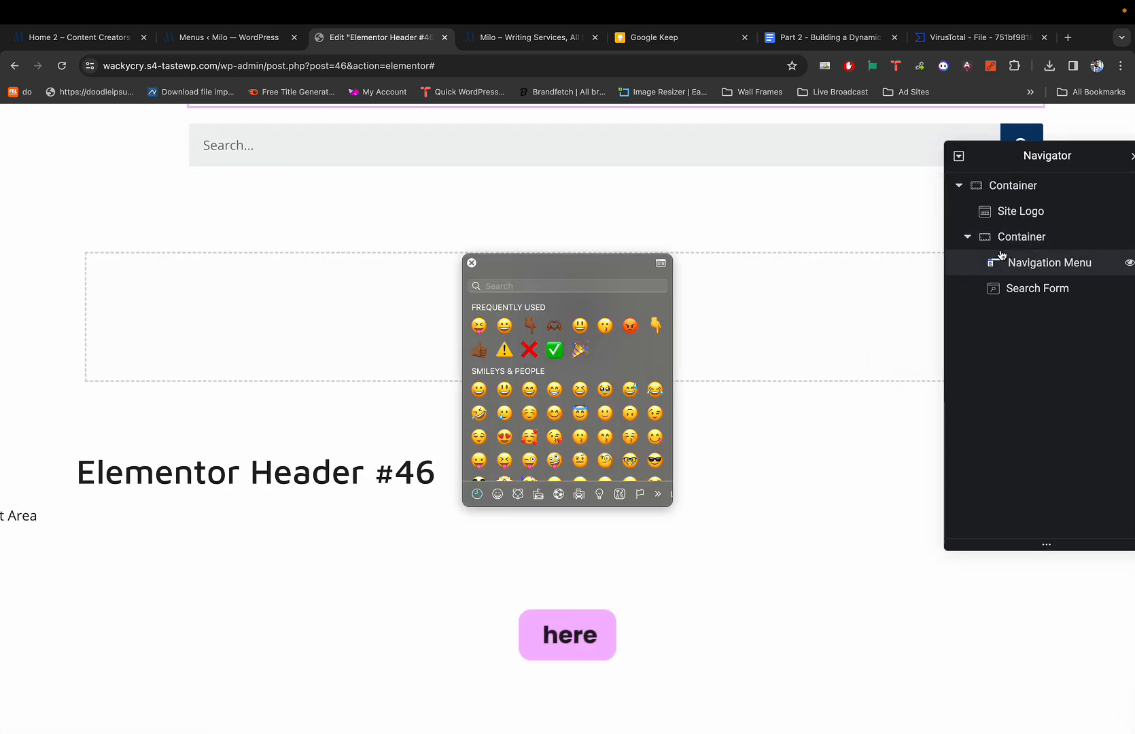
pyautogui.click(472, 264)
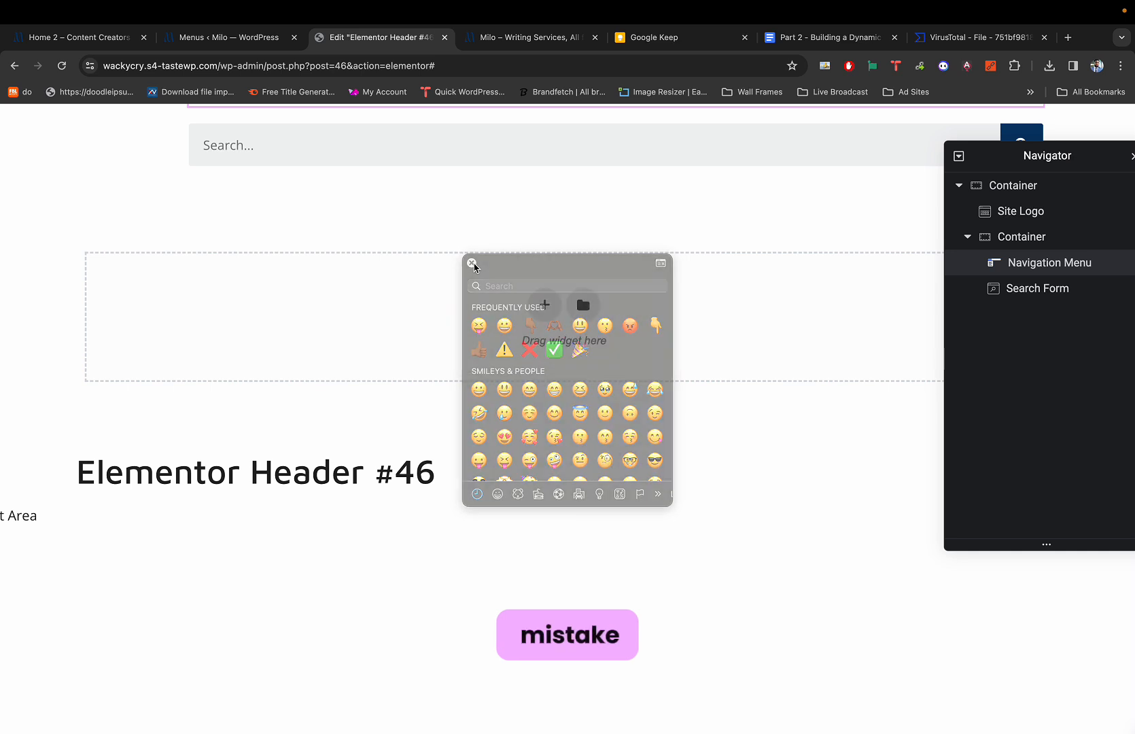
pyautogui.scroll(-3, 503, 285)
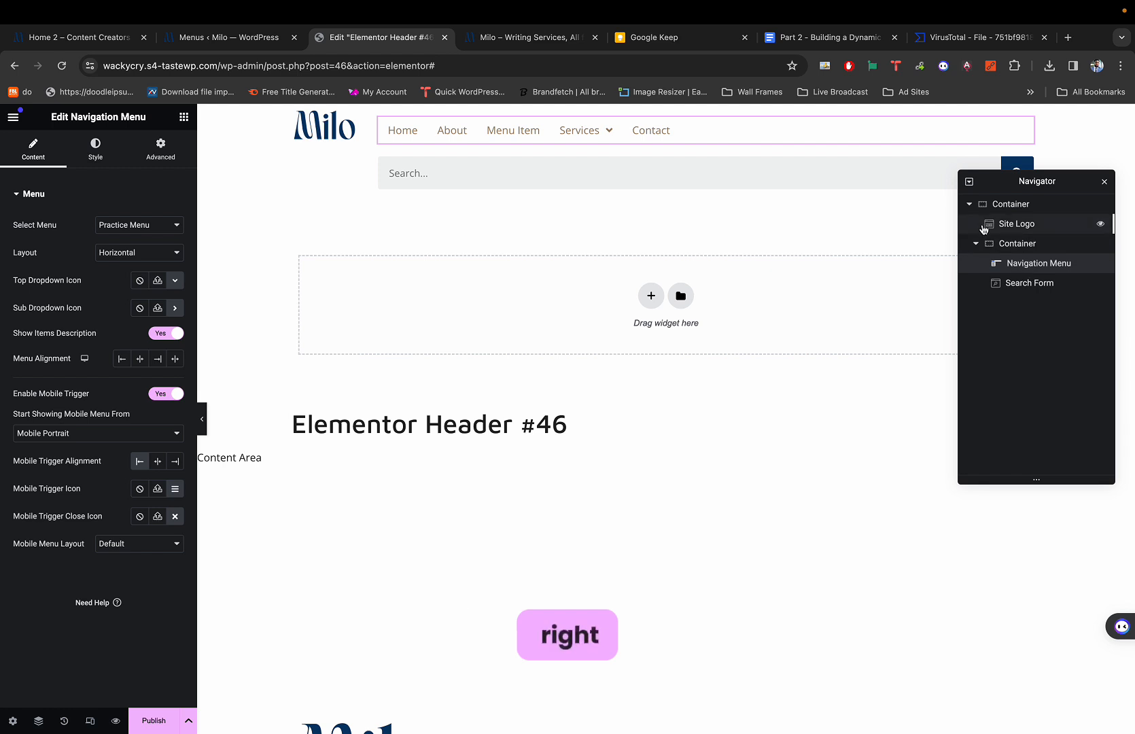
pyautogui.click(1034, 244)
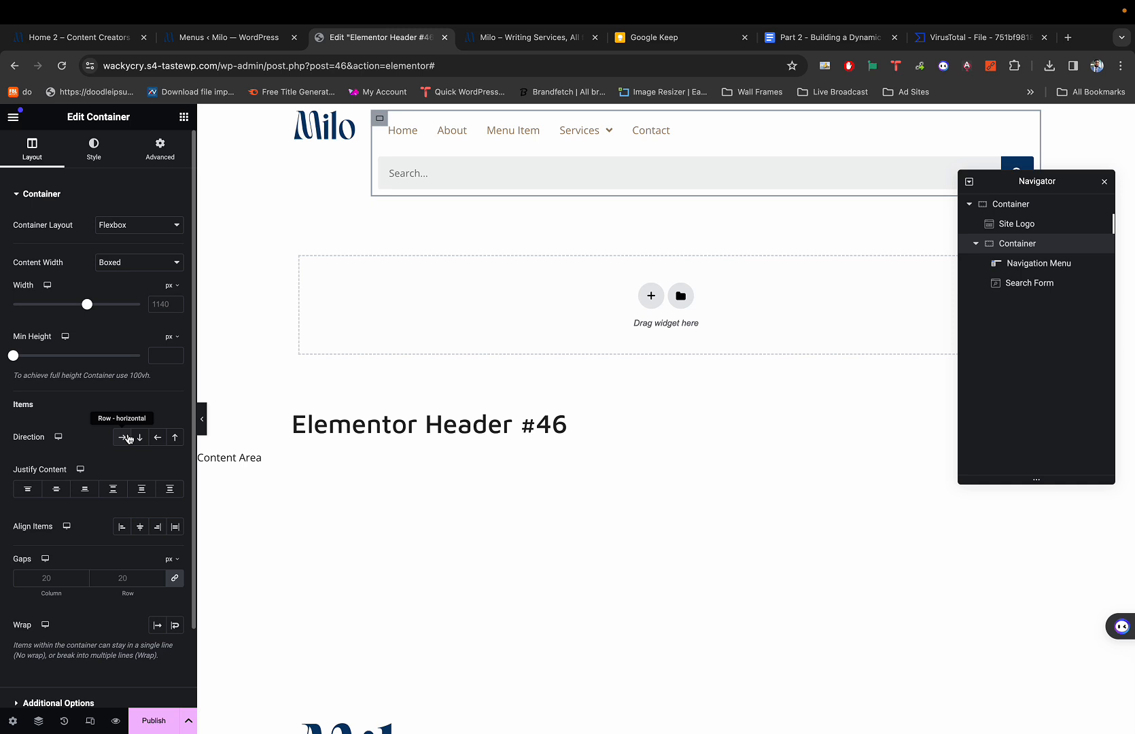
# Place the menu and search form in one row and set Justify Content to End.
pyautogui.click(123, 437)
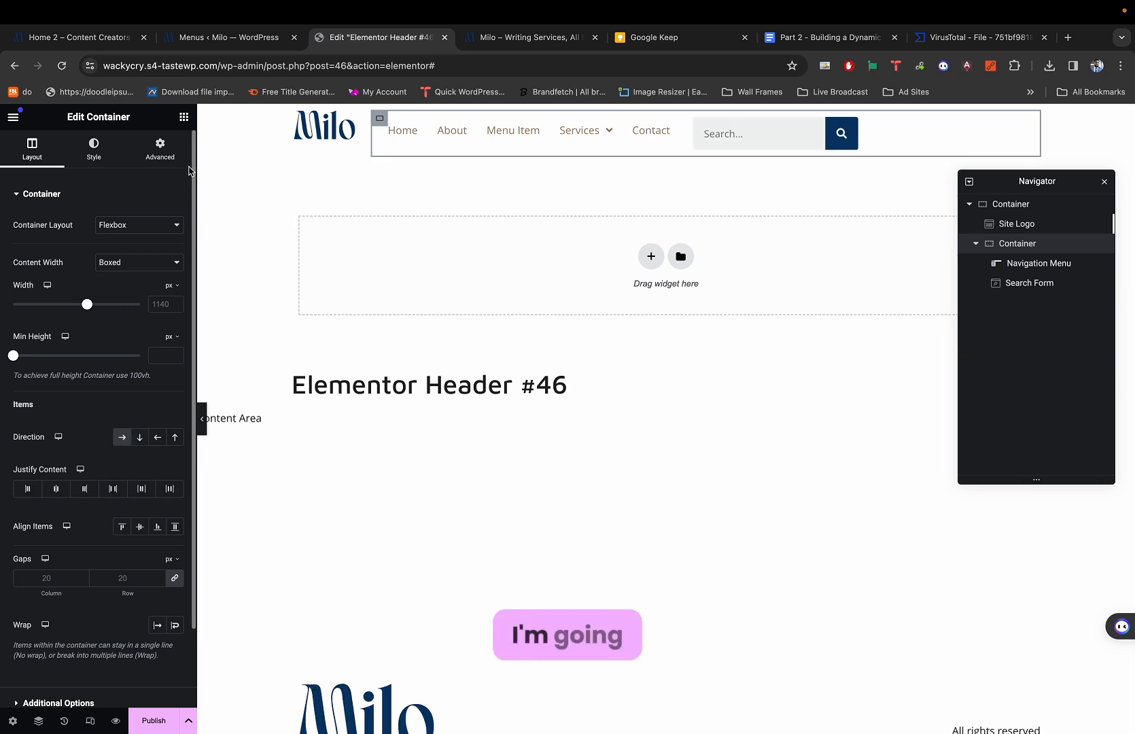
pyautogui.click(169, 149)
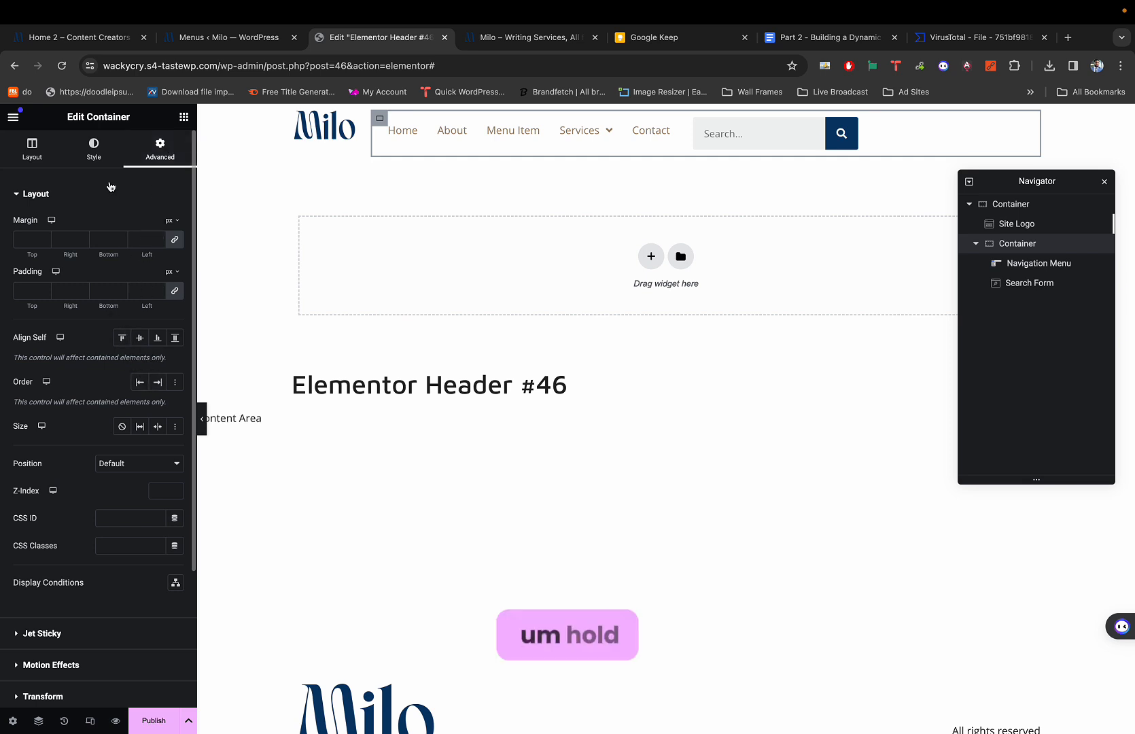
pyautogui.click(95, 141)
pyautogui.click(34, 148)
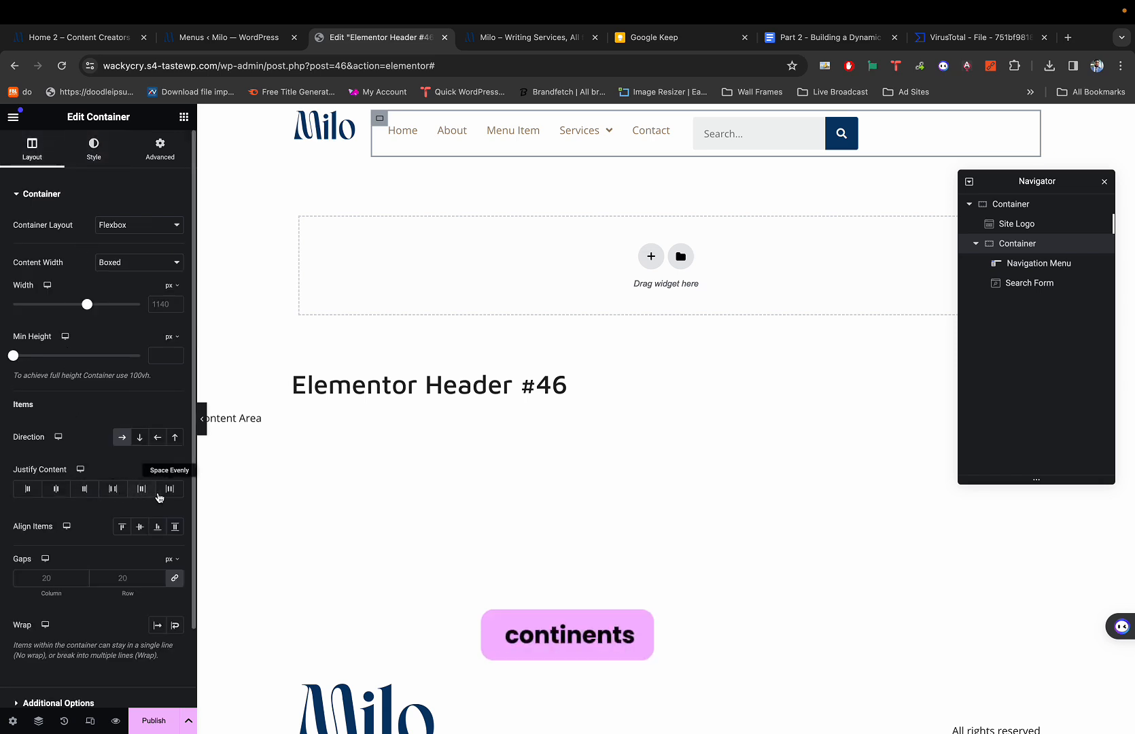
pyautogui.click(87, 489)
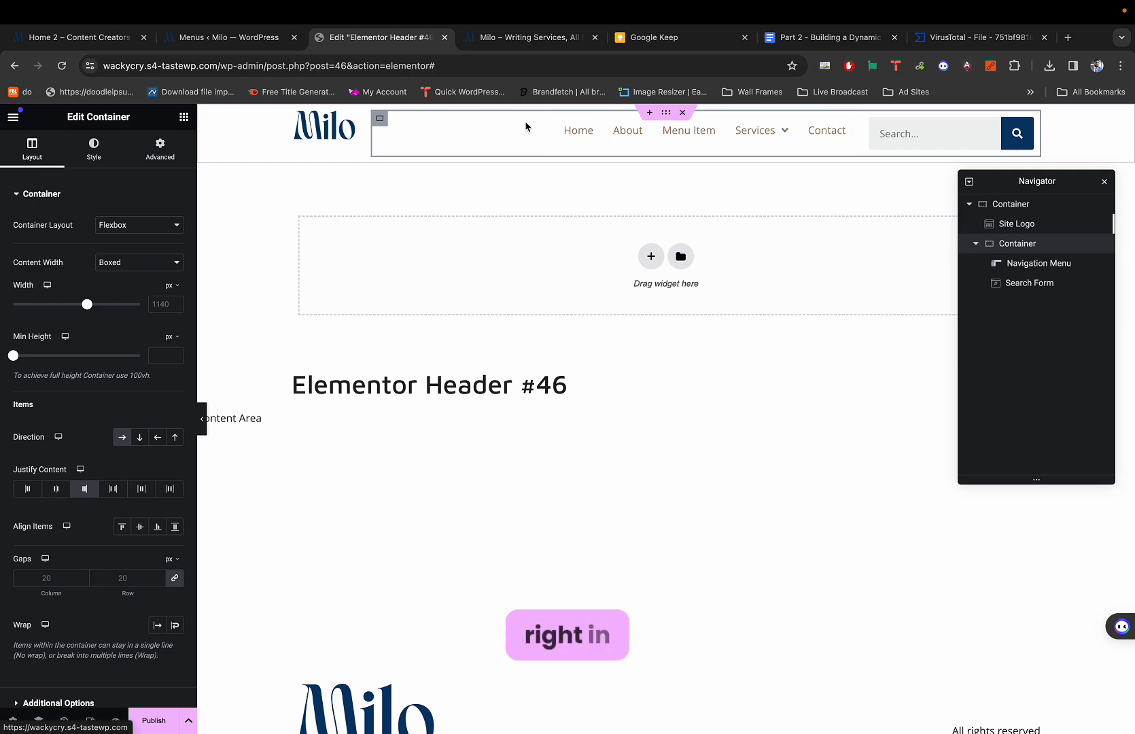
# Bring up the Milo demo's Home 2 – Content Creators page for comparison, then return to the editor.
pyautogui.click(228, 38)
pyautogui.click(92, 39)
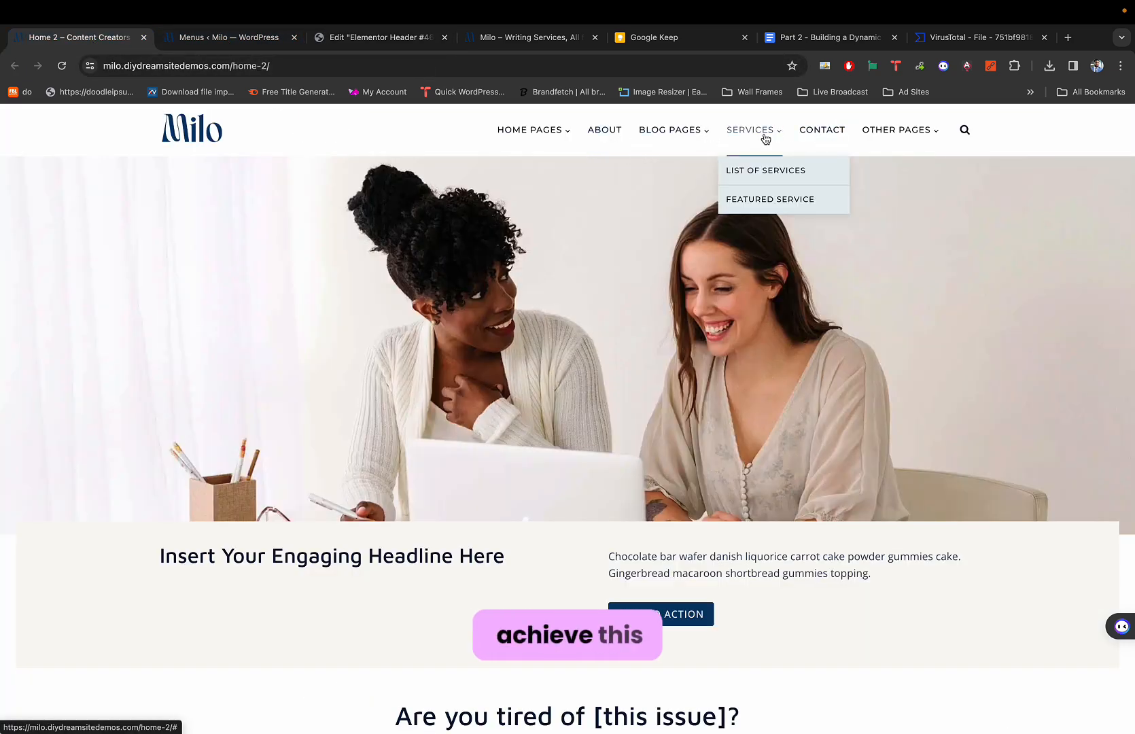
pyautogui.press('super+3')
# Switch the header's Search Form skin from Classic to Full Screen.
pyautogui.click(1021, 131)
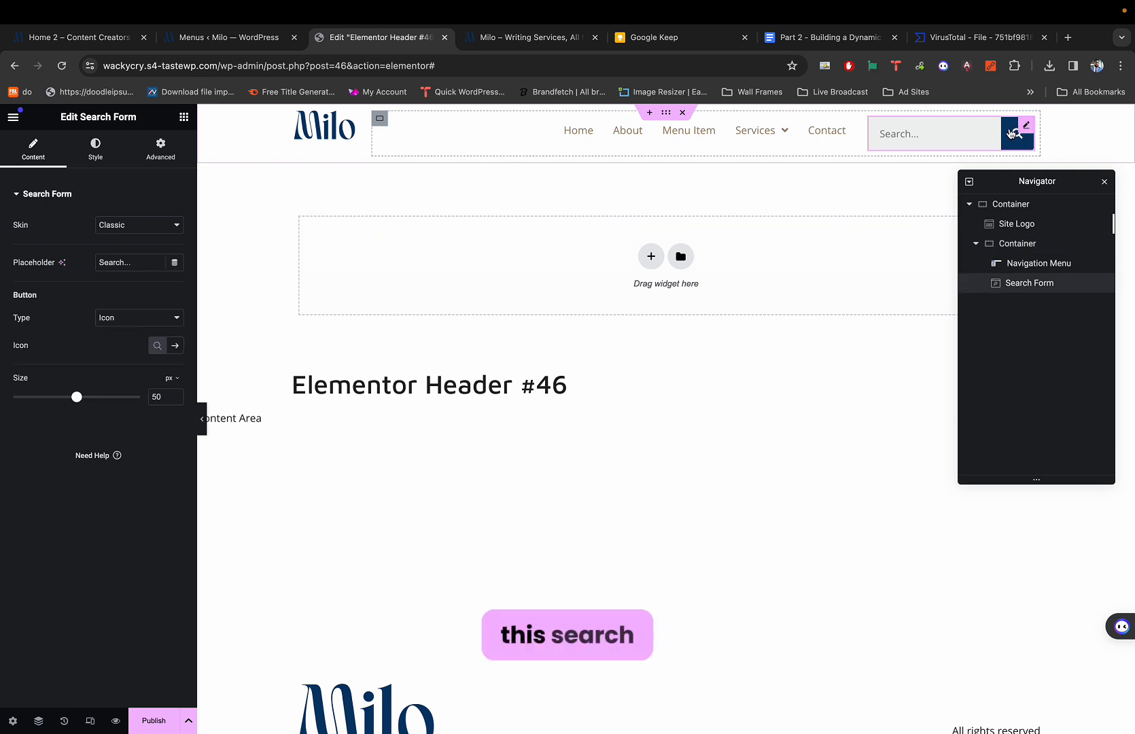
pyautogui.click(151, 224)
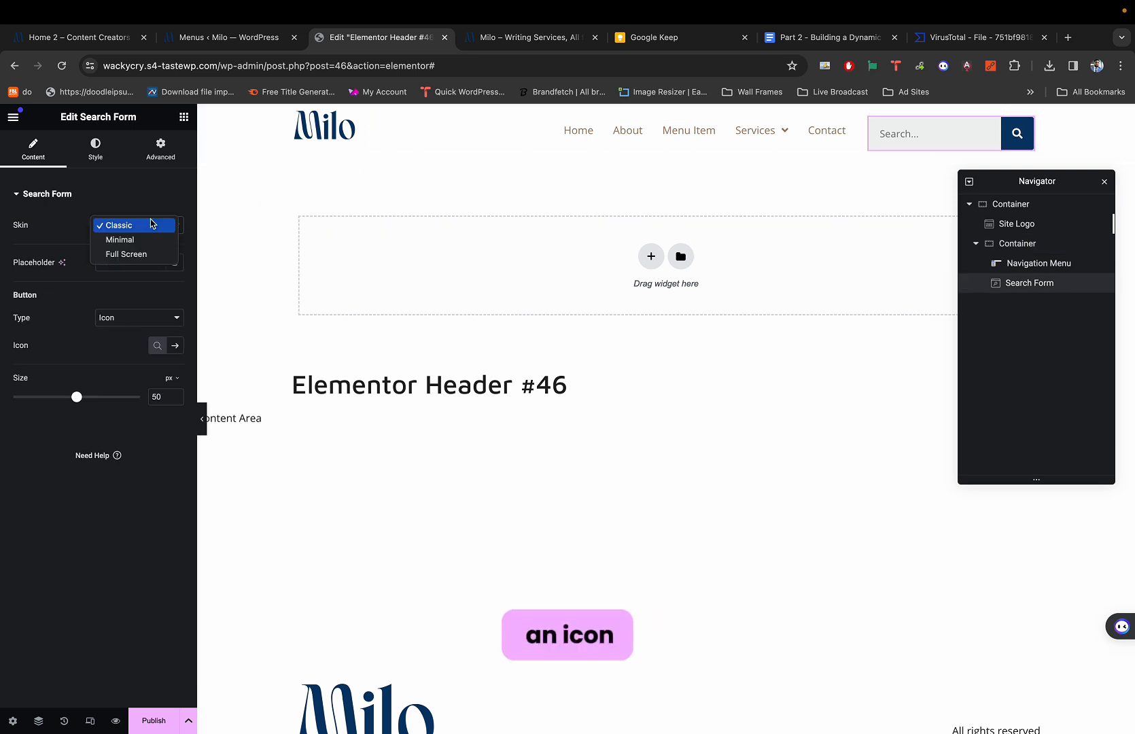
pyautogui.click(134, 254)
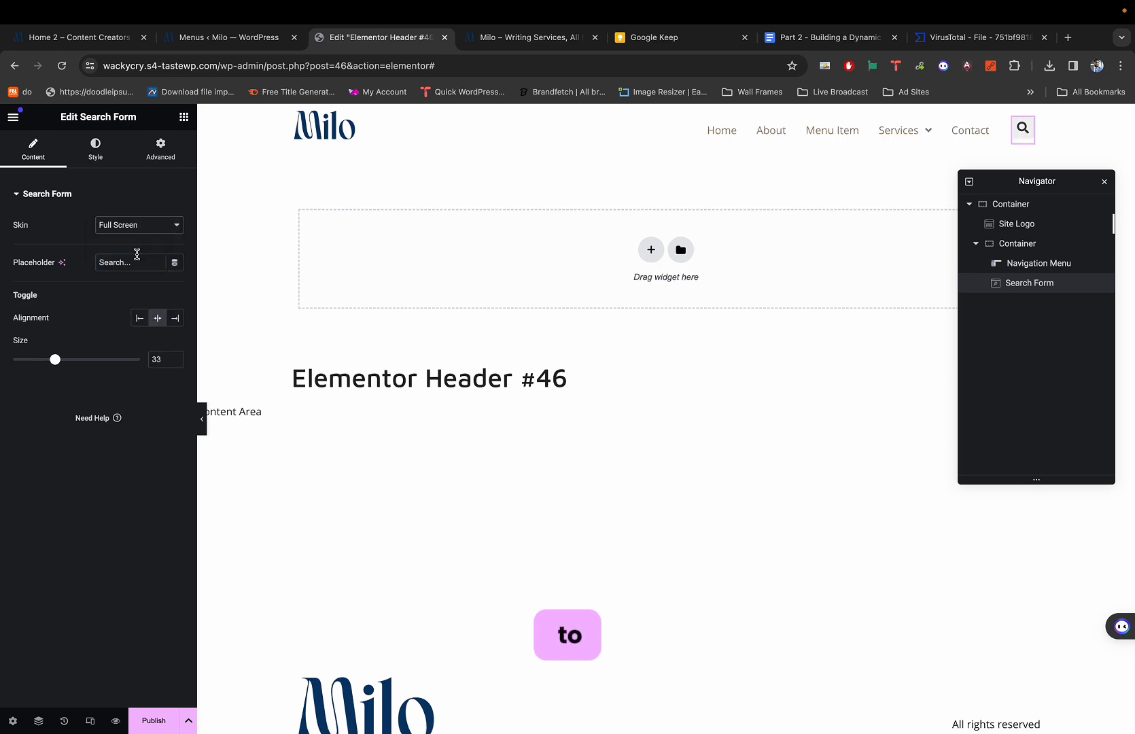
# Test the full-screen search overlay against the demo site's, then preview the header.
pyautogui.click(1020, 129)
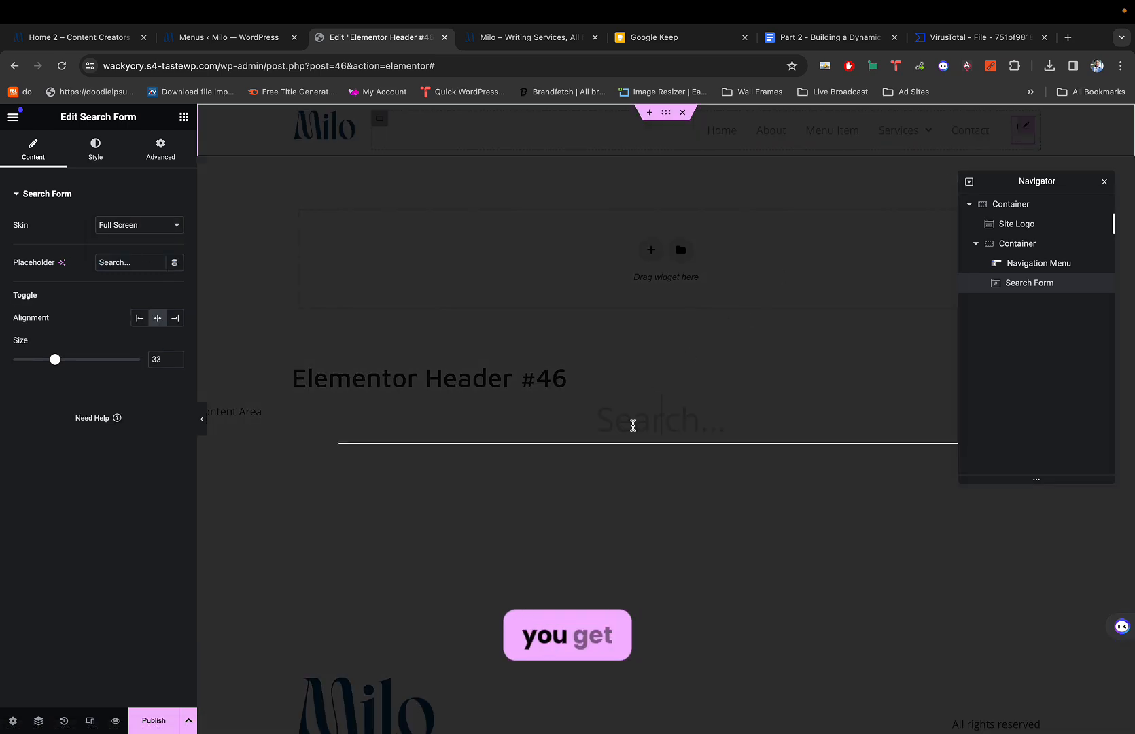
pyautogui.click(633, 425)
pyautogui.hotkey('ctrl', '1')
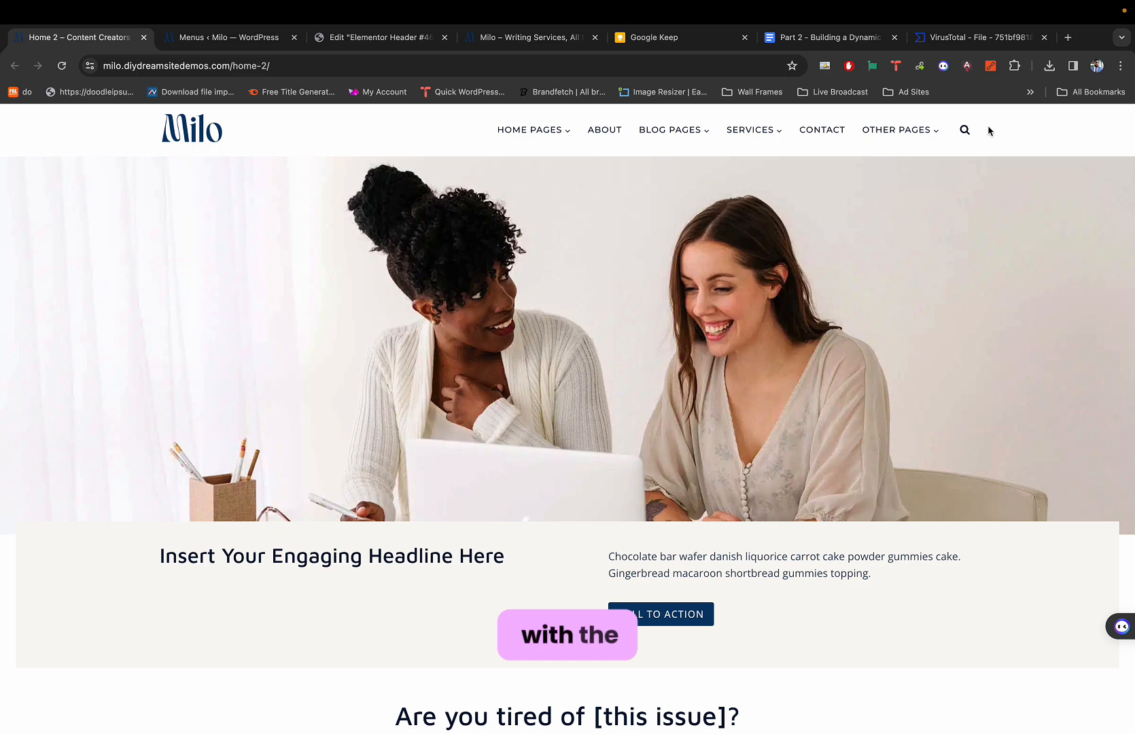
pyautogui.click(965, 129)
pyautogui.click(748, 273)
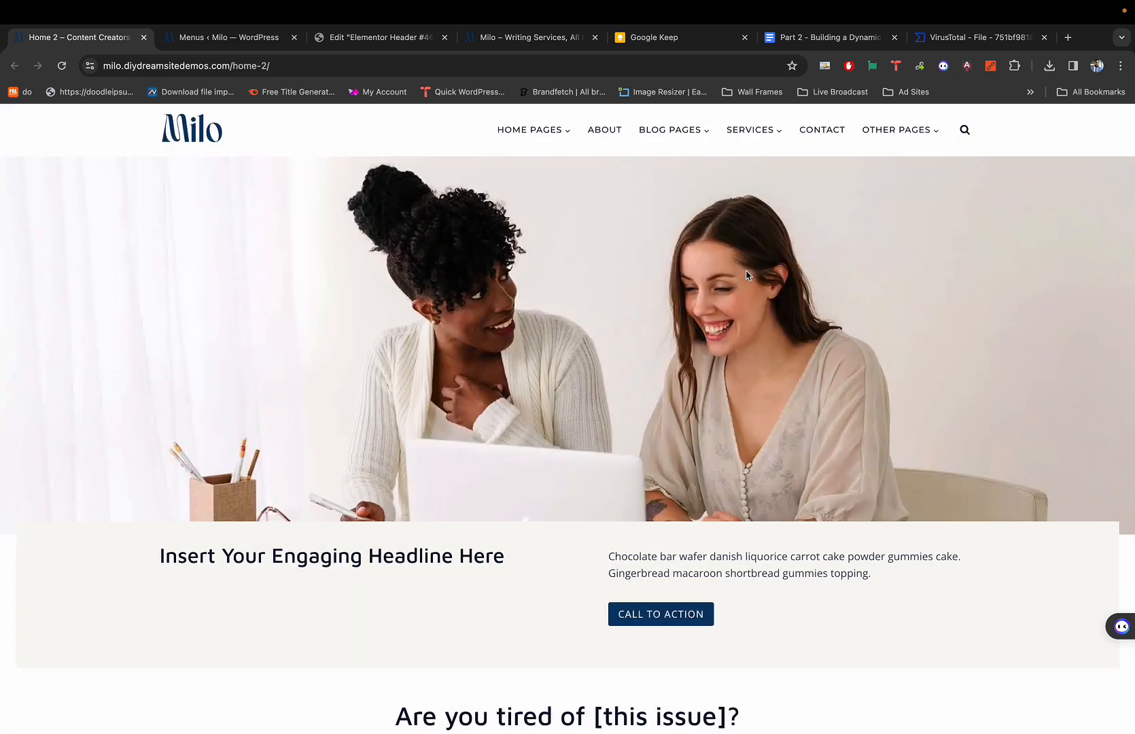
pyautogui.hotkey('ctrl', '3')
pyautogui.click(761, 282)
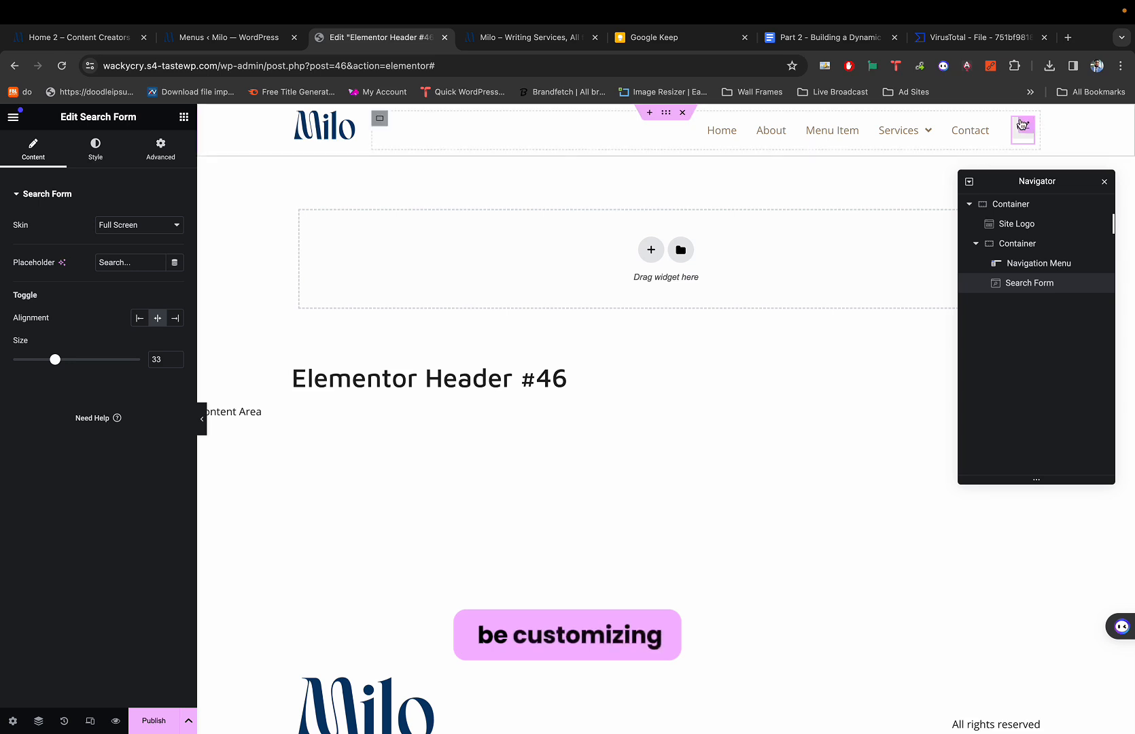
pyautogui.press('super+p')
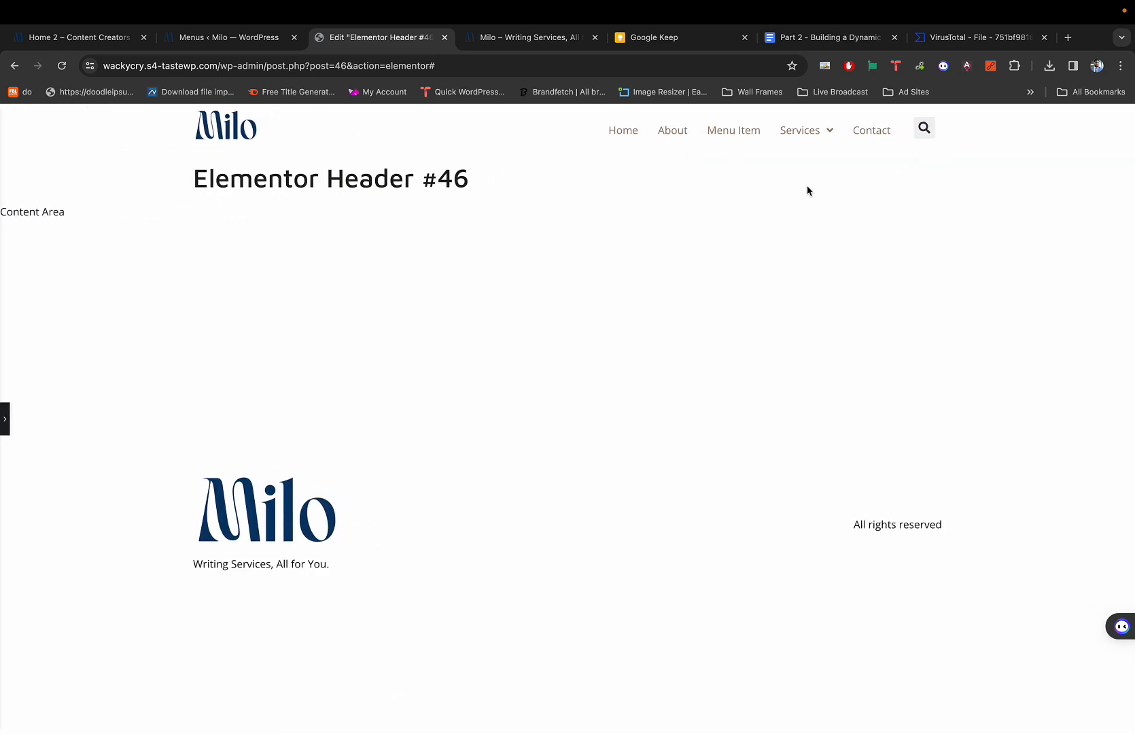
pyautogui.press('super+p')
pyautogui.click(977, 133)
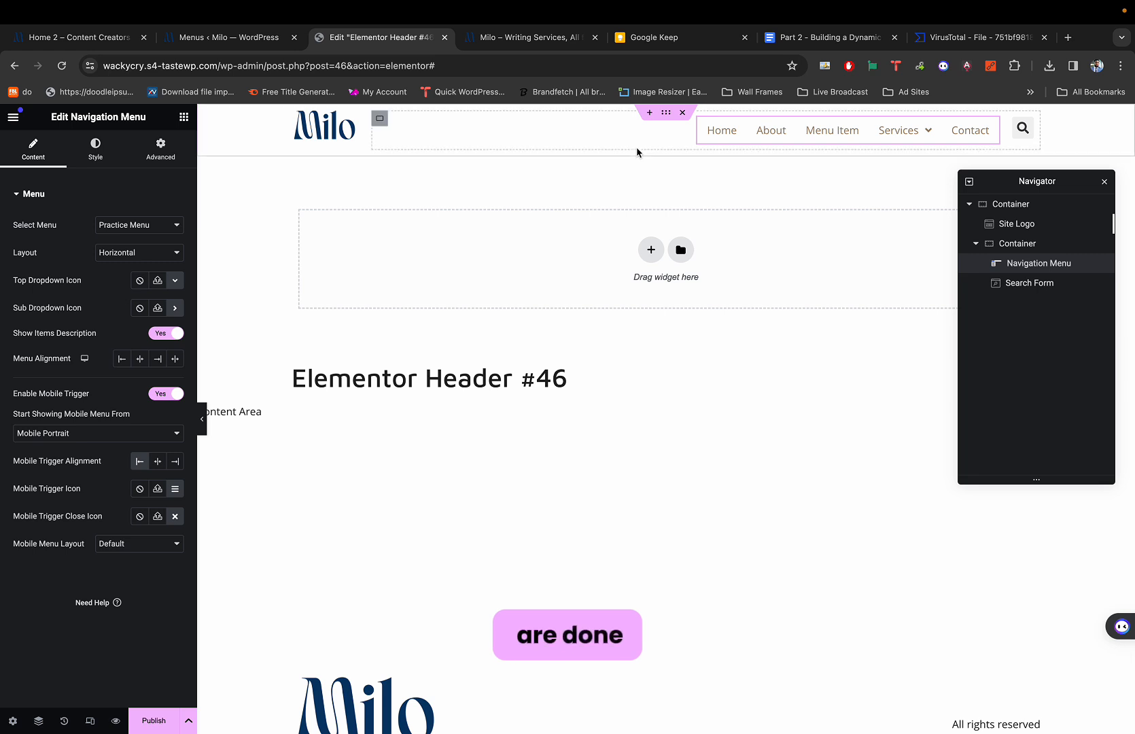
pyautogui.click(668, 115)
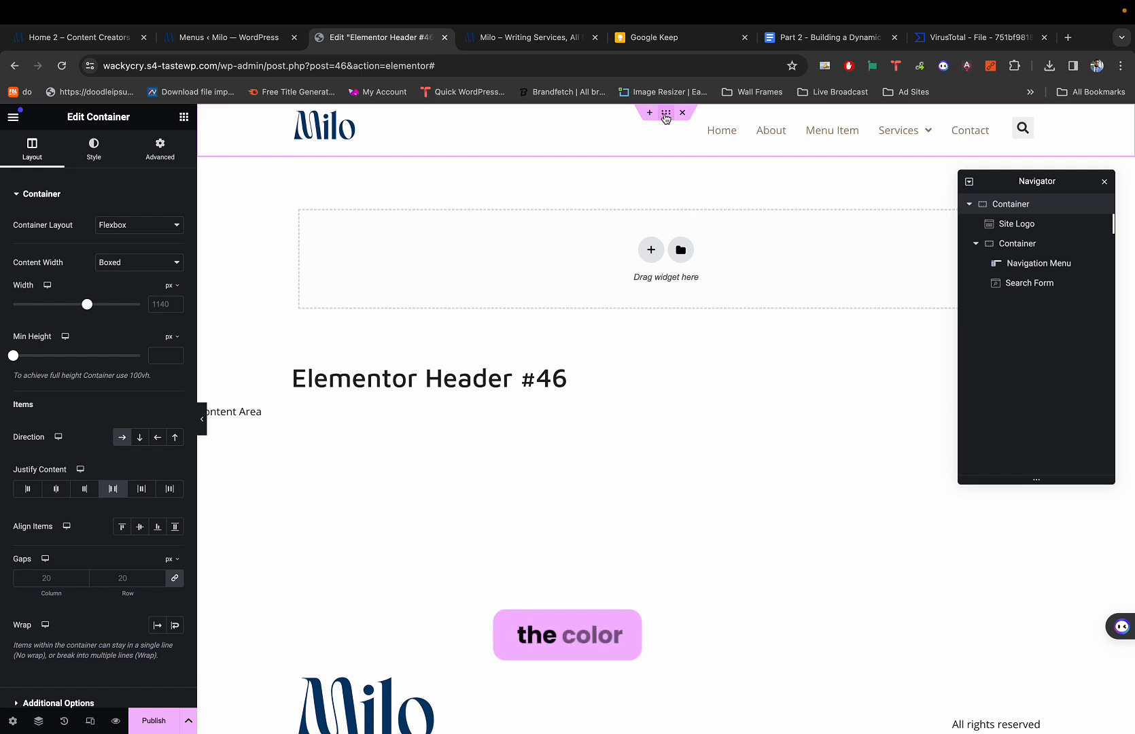
pyautogui.click(969, 204)
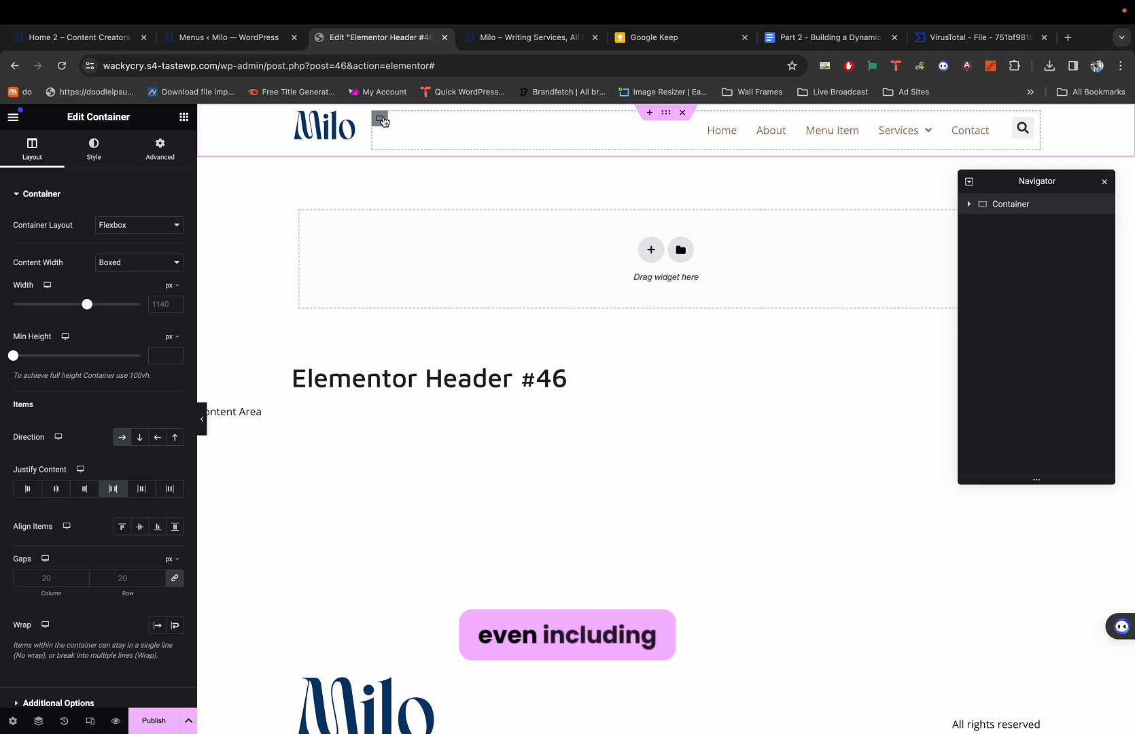
pyautogui.click(380, 120)
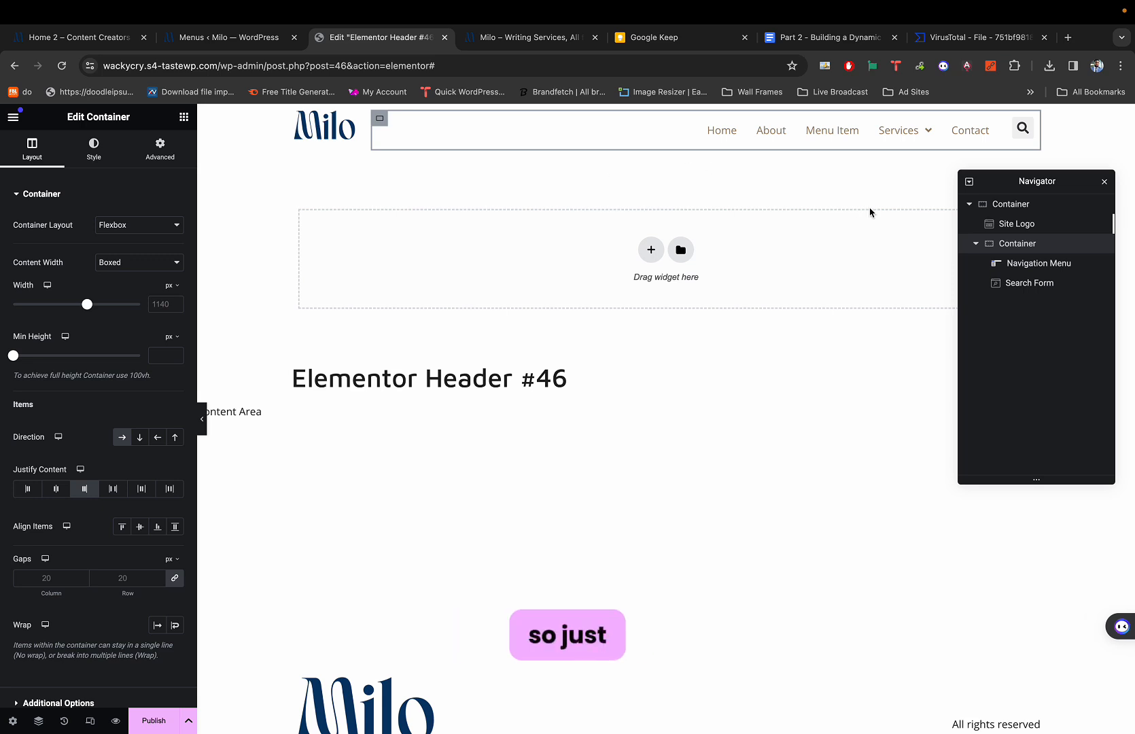
pyautogui.click(975, 243)
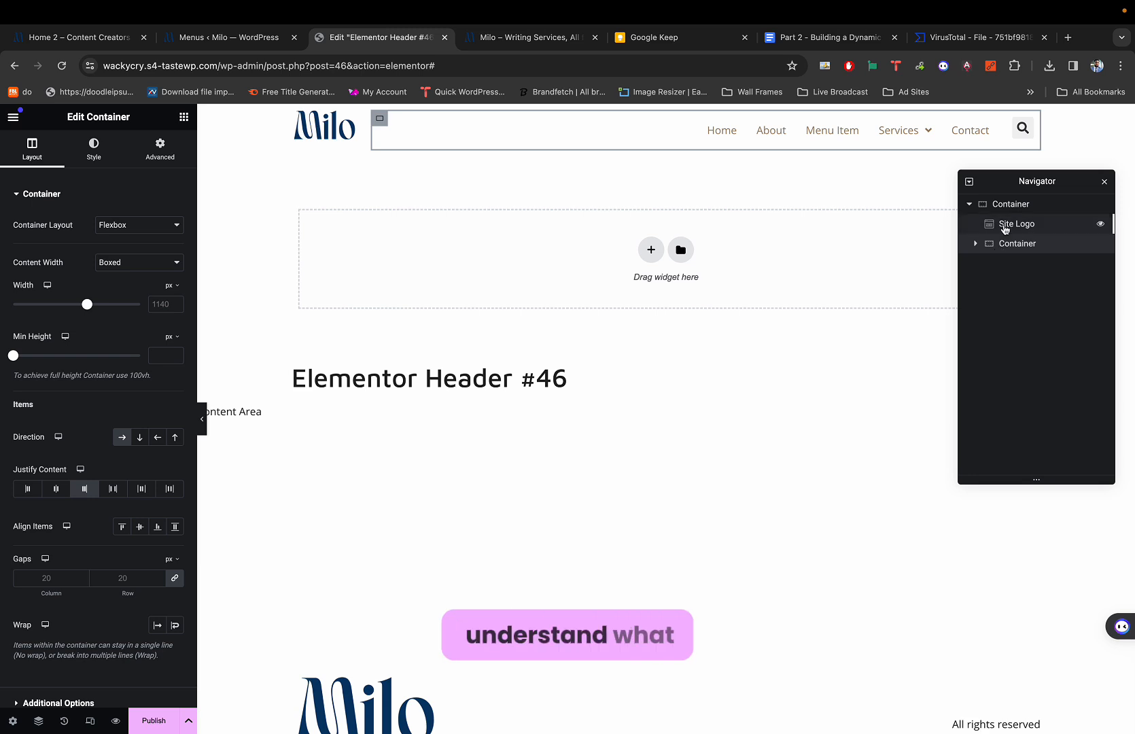
pyautogui.click(974, 244)
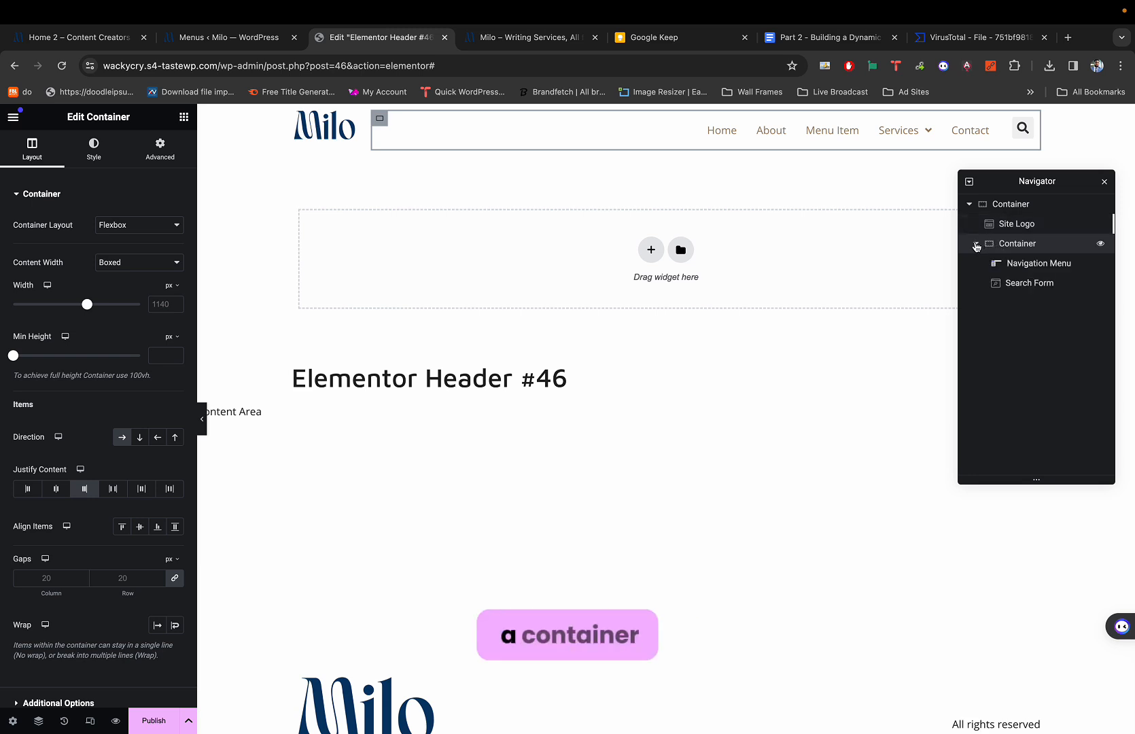
pyautogui.click(975, 244)
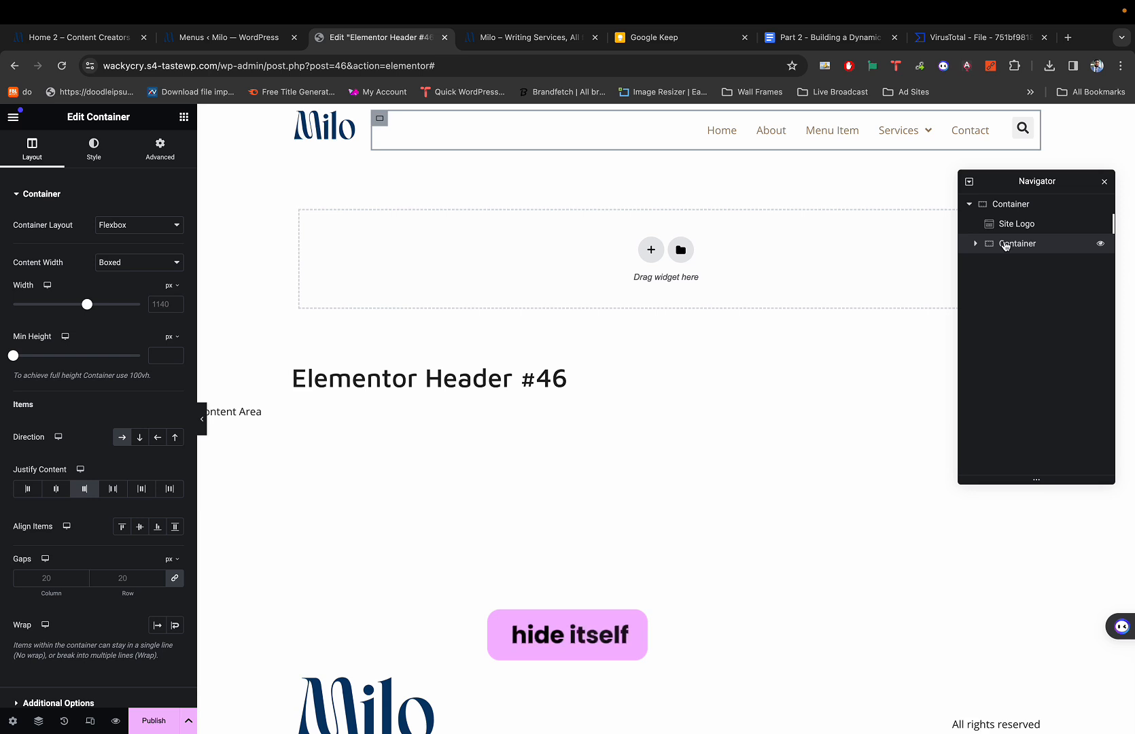
pyautogui.click(1007, 205)
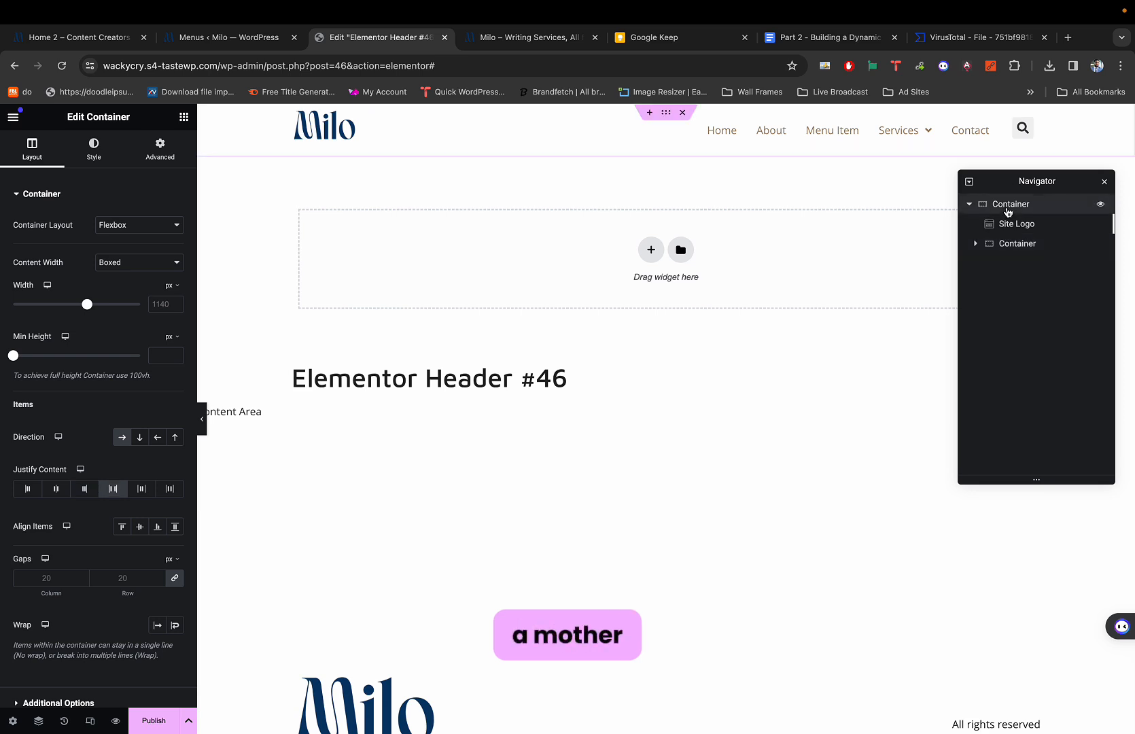
pyautogui.click(969, 205)
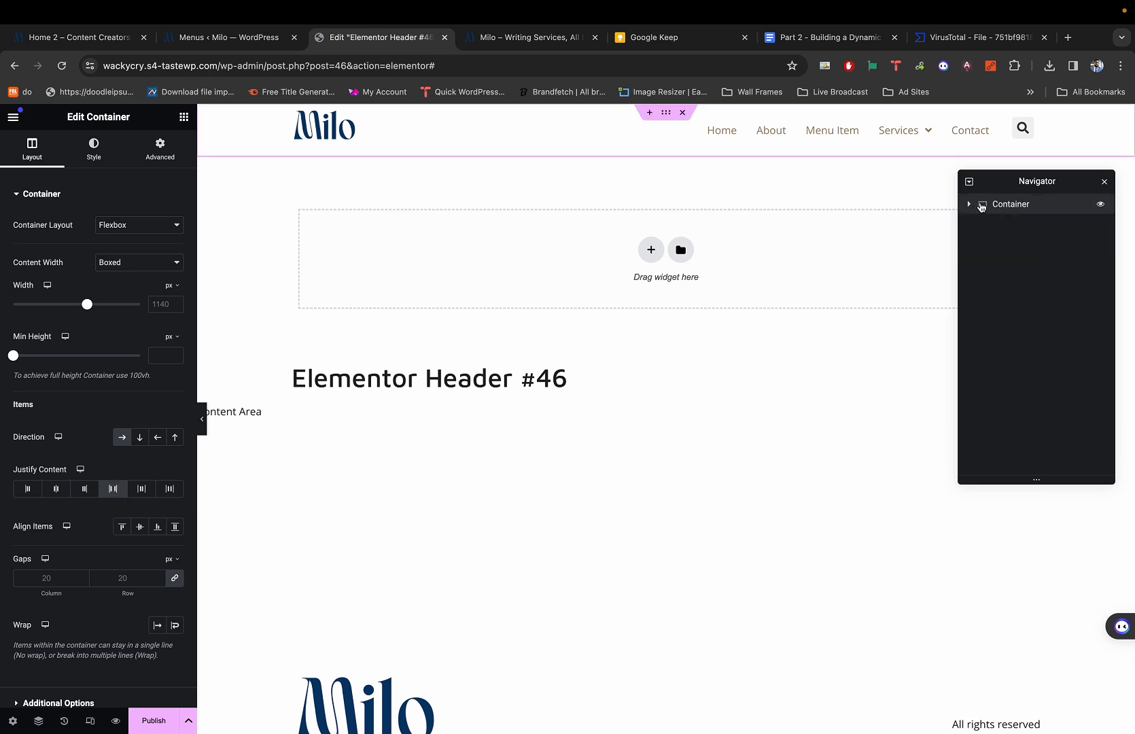
pyautogui.rightClick(981, 208)
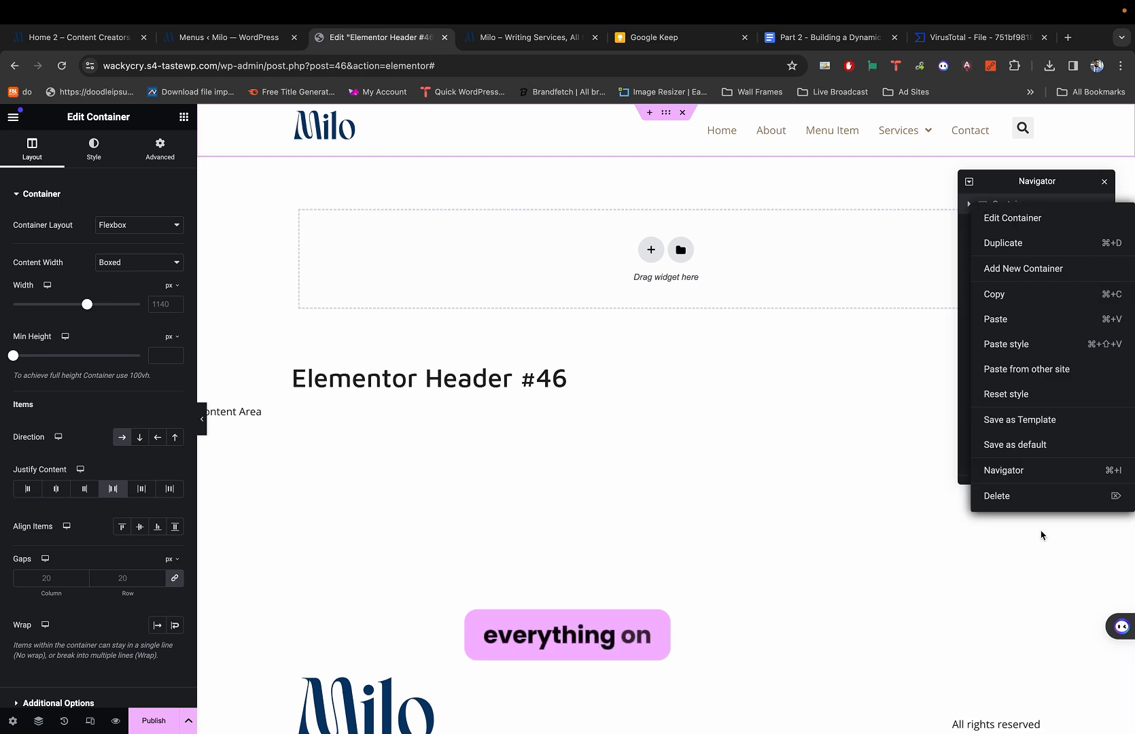
pyautogui.click(1019, 493)
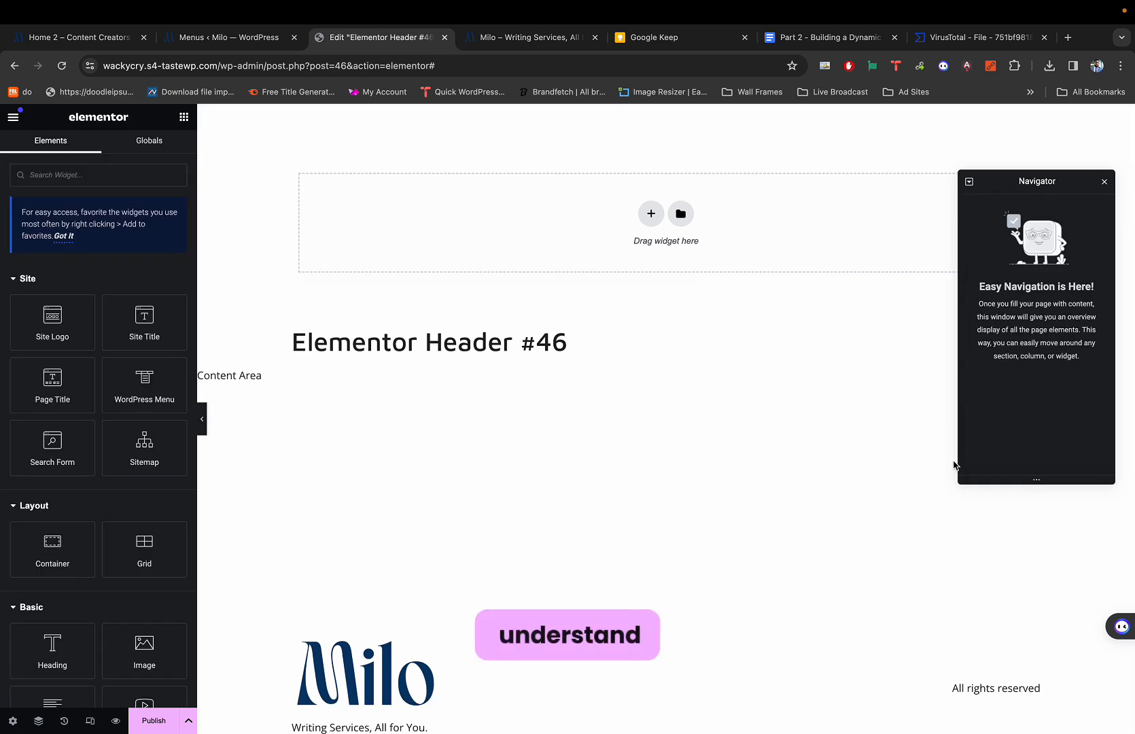
pyautogui.press('super+z')
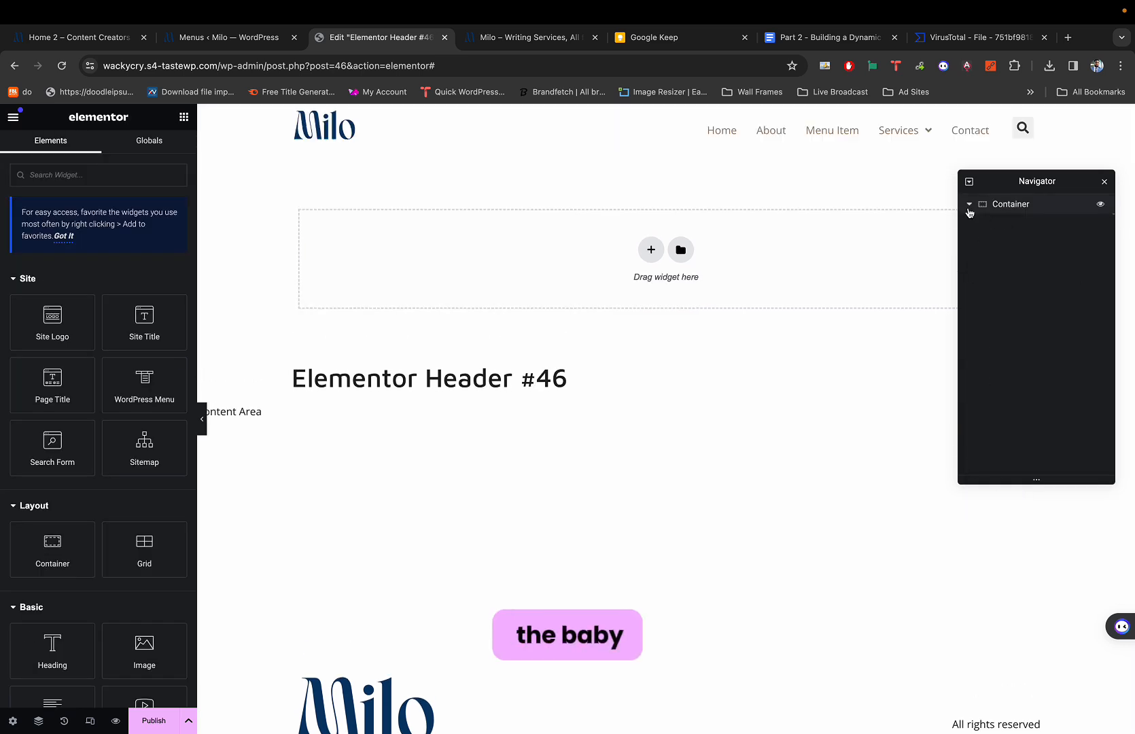
pyautogui.click(968, 204)
pyautogui.click(1004, 244)
pyautogui.rightClick(1002, 246)
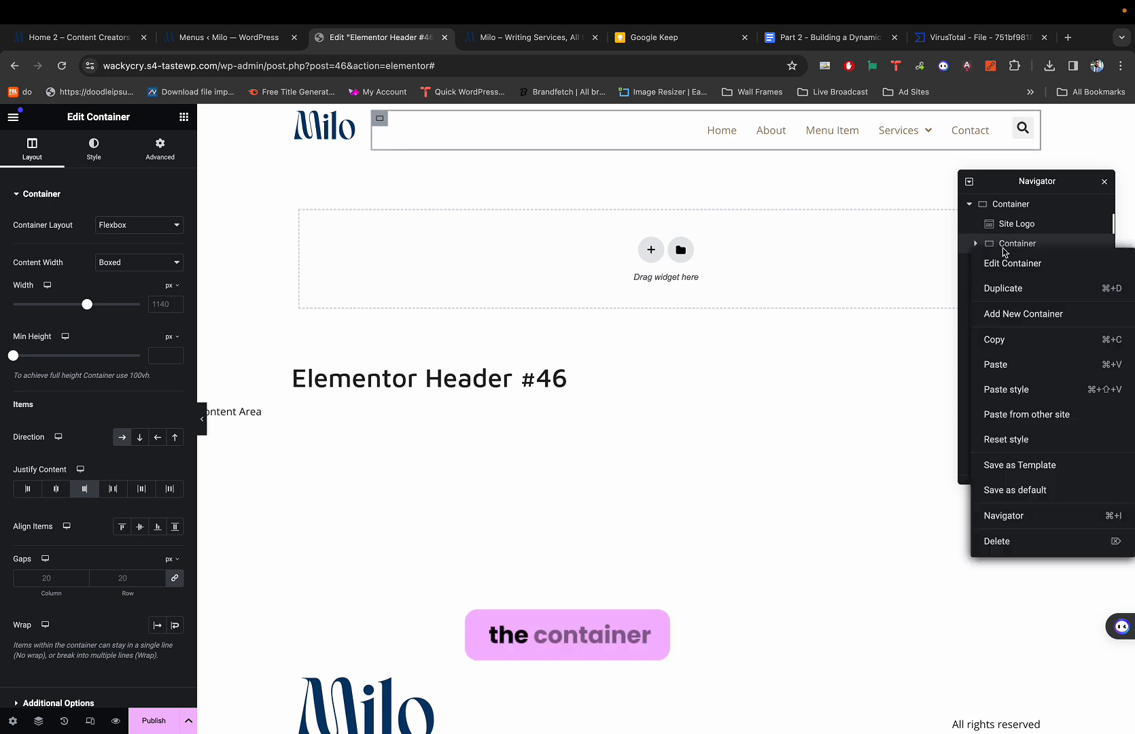
pyautogui.click(1065, 541)
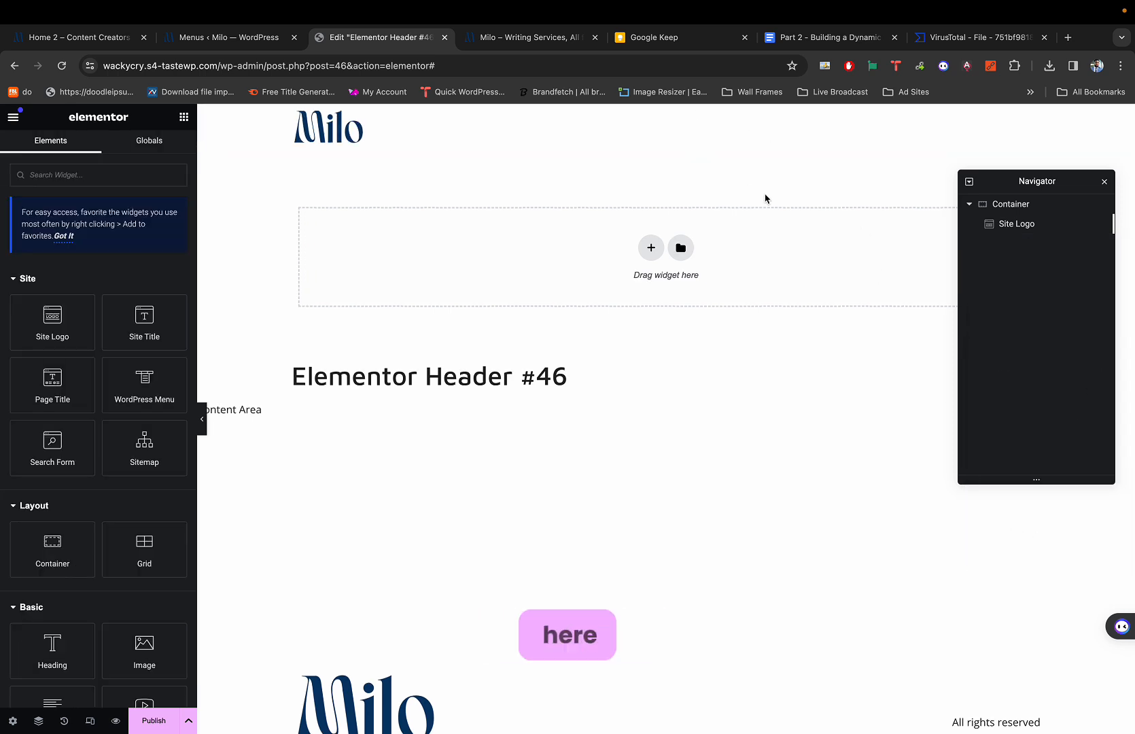
pyautogui.hotkey('ctrl', 'a')
pyautogui.click(799, 246)
pyautogui.press('super+z')
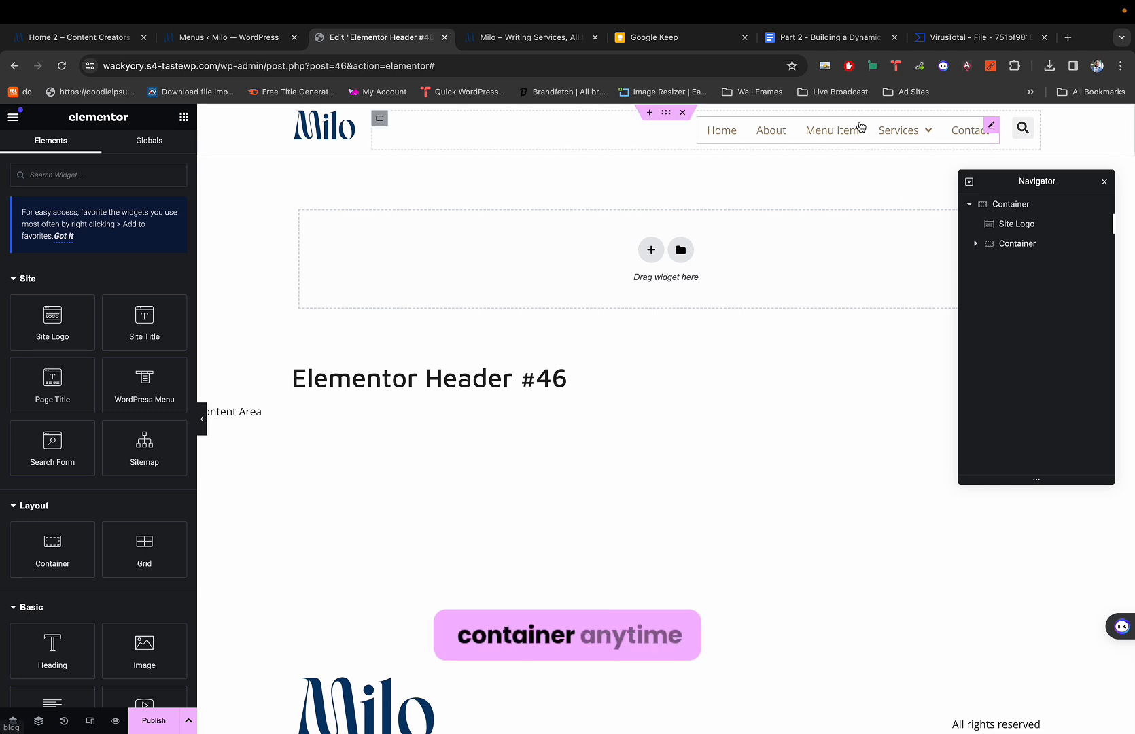
pyautogui.moveTo(877, 133)
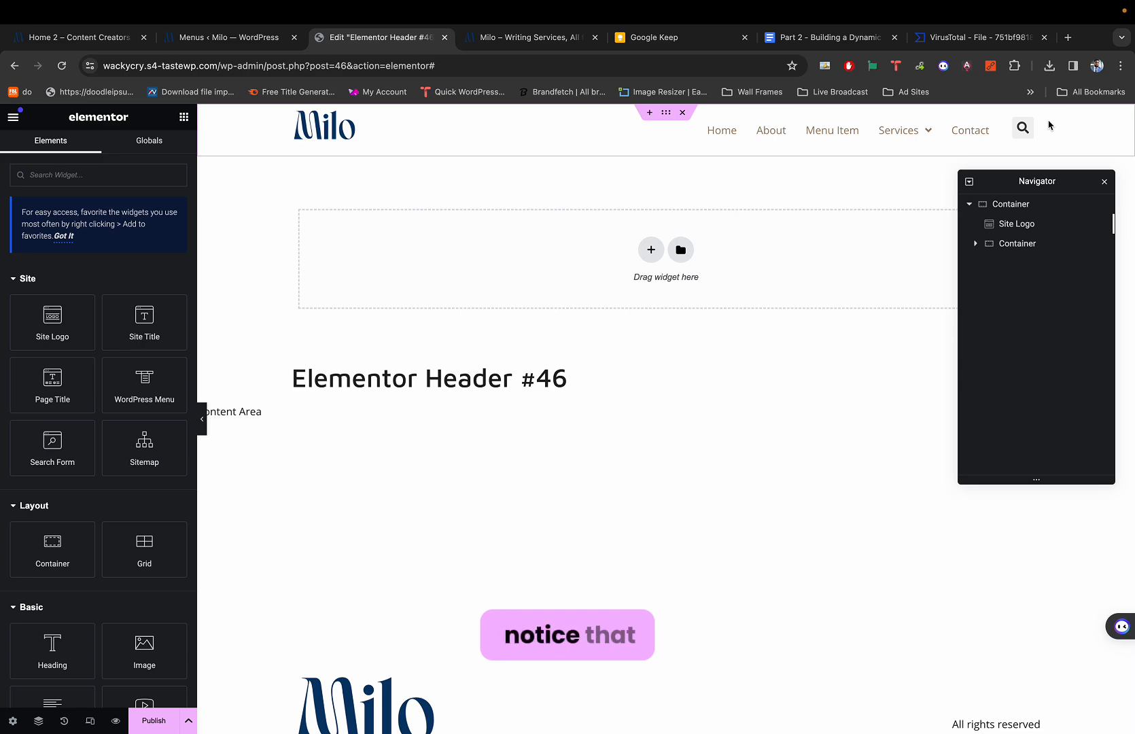
pyautogui.scroll(5, 1048, 125)
pyautogui.scroll(1, 1009, 117)
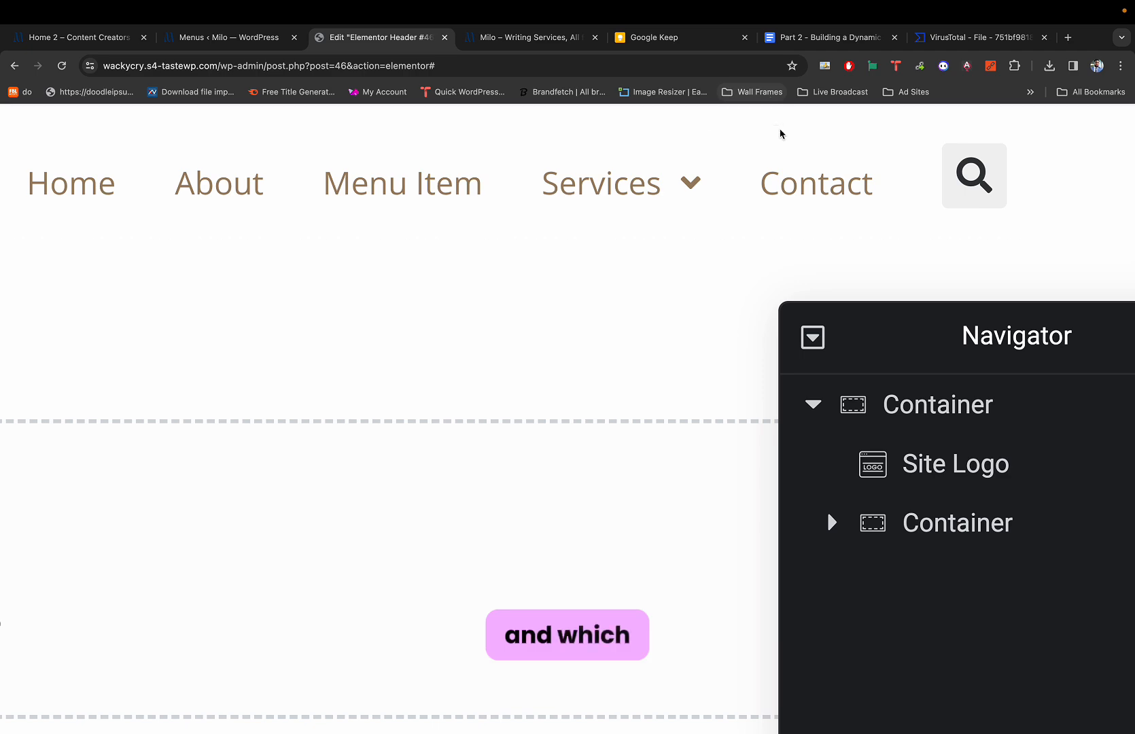
# Select the header's Search Form and open its Style > Toggle options.
pyautogui.press('super+1')
pyautogui.scroll(3, 953, 136)
pyautogui.scroll(3, 953, 136)
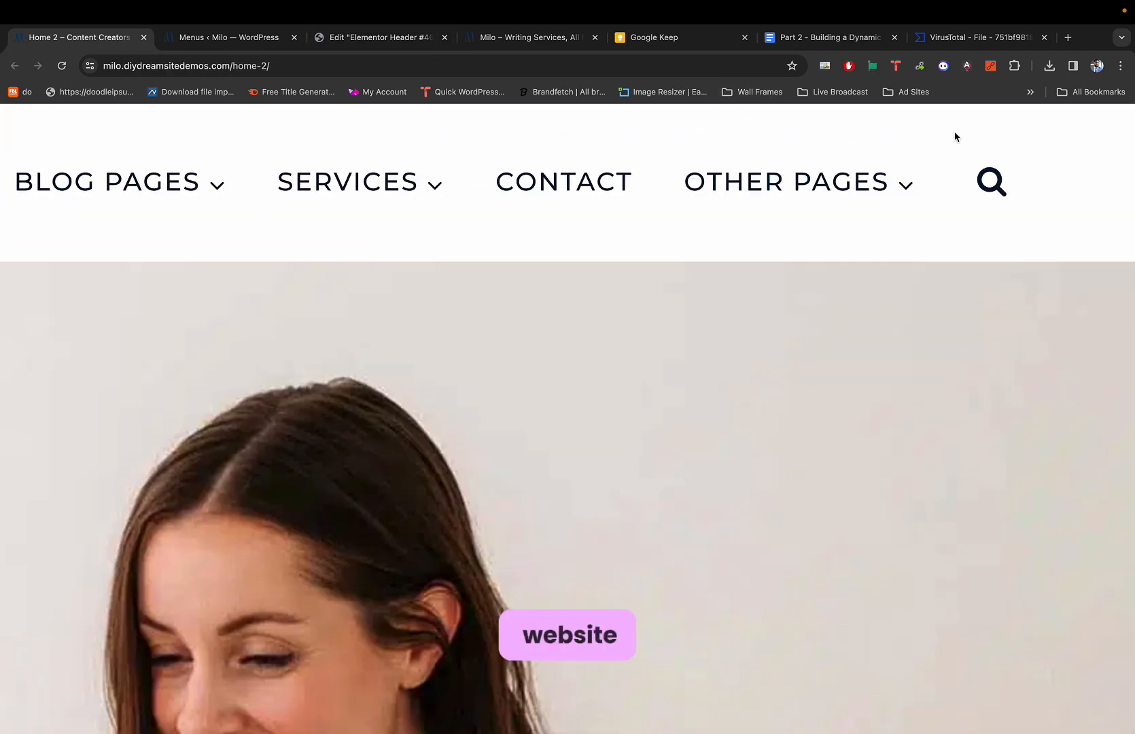
pyautogui.press('super+3')
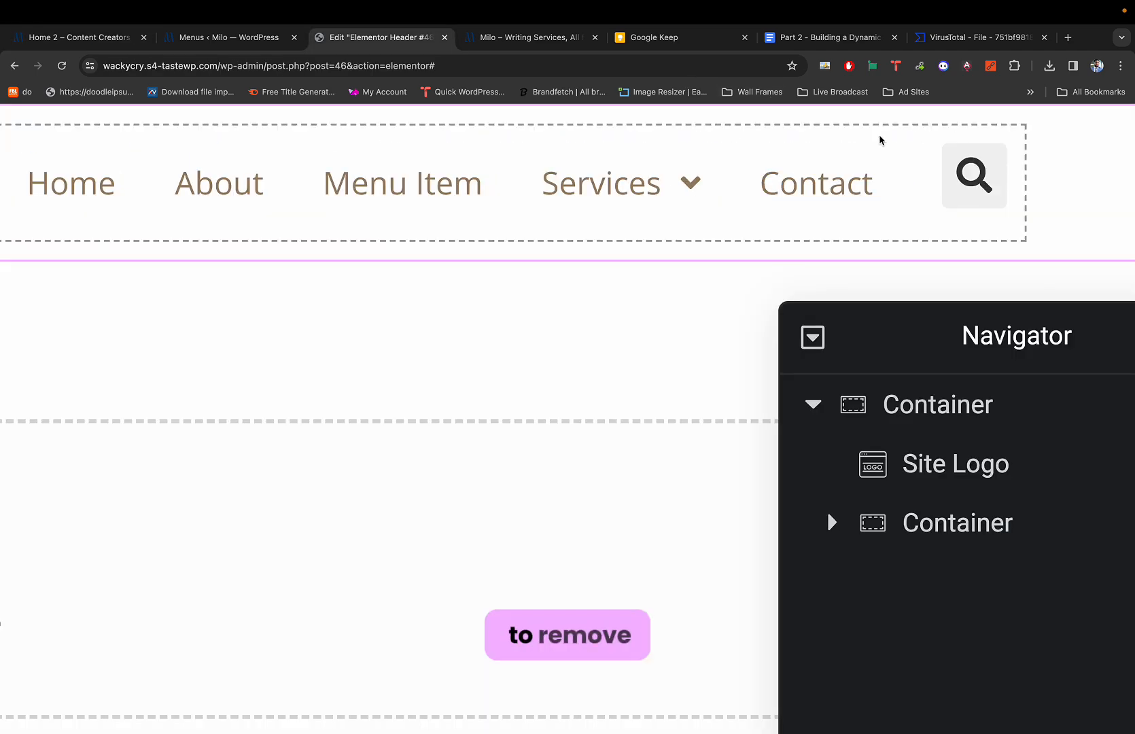
pyautogui.click(955, 192)
pyautogui.scroll(-5, 788, 180)
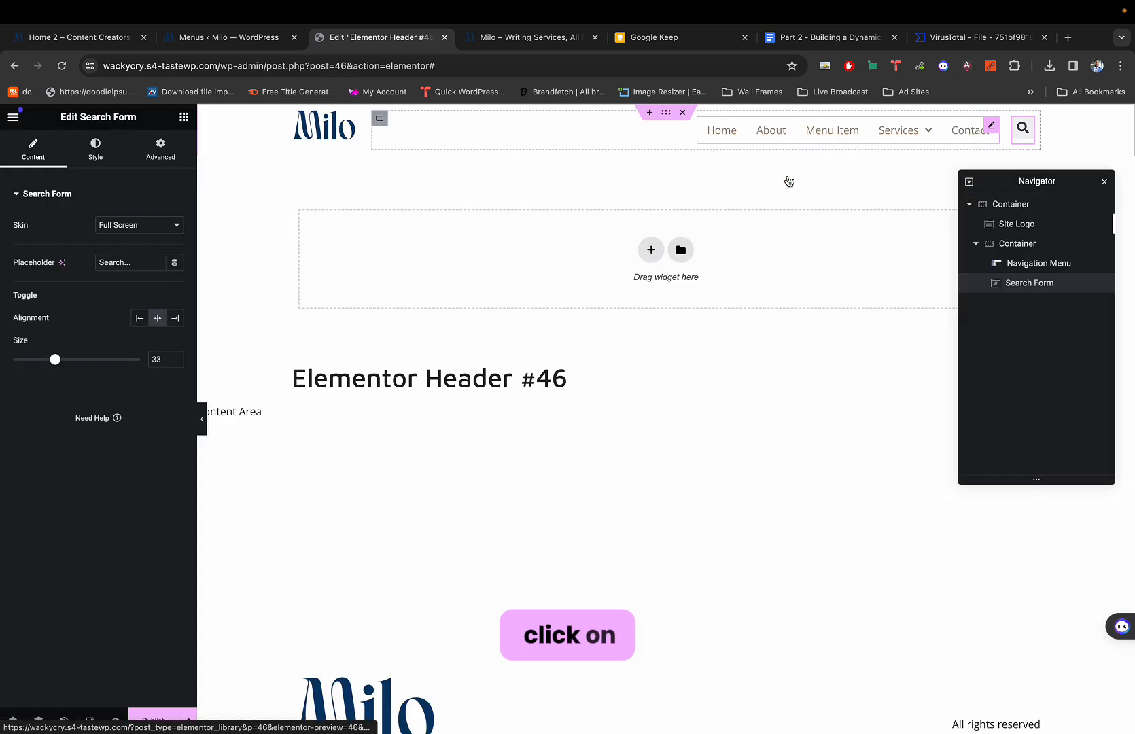
pyautogui.click(96, 147)
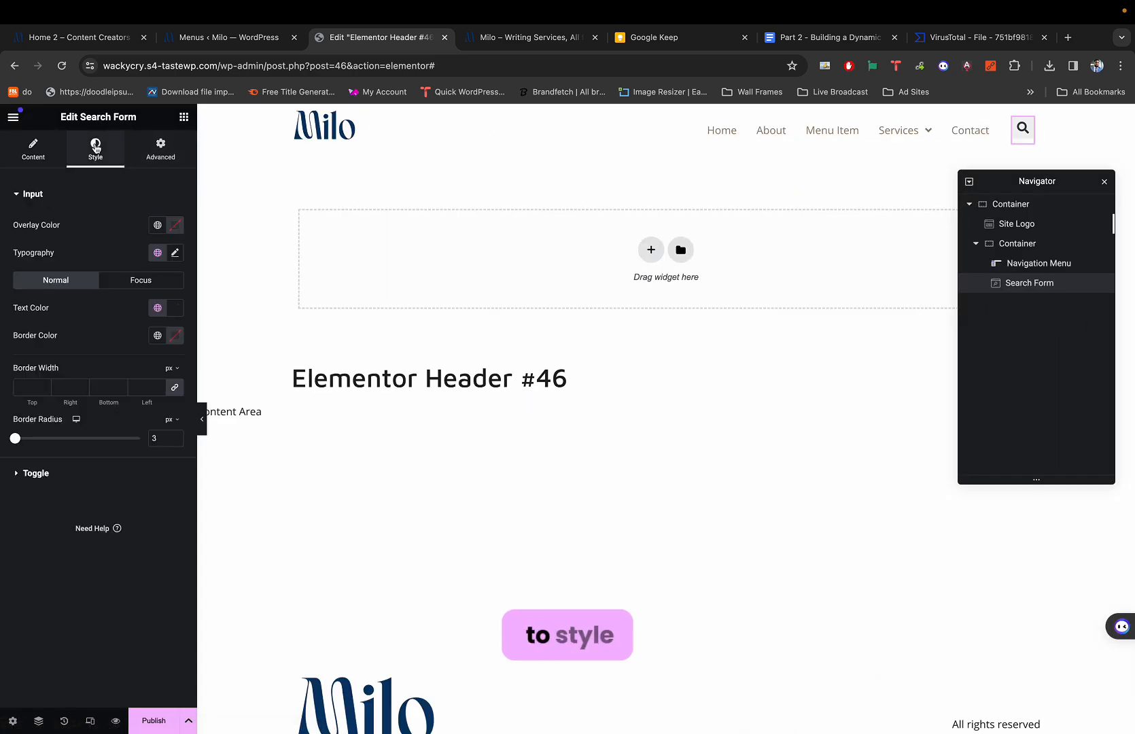
pyautogui.scroll(3, 94, 229)
pyautogui.scroll(2, 156, 237)
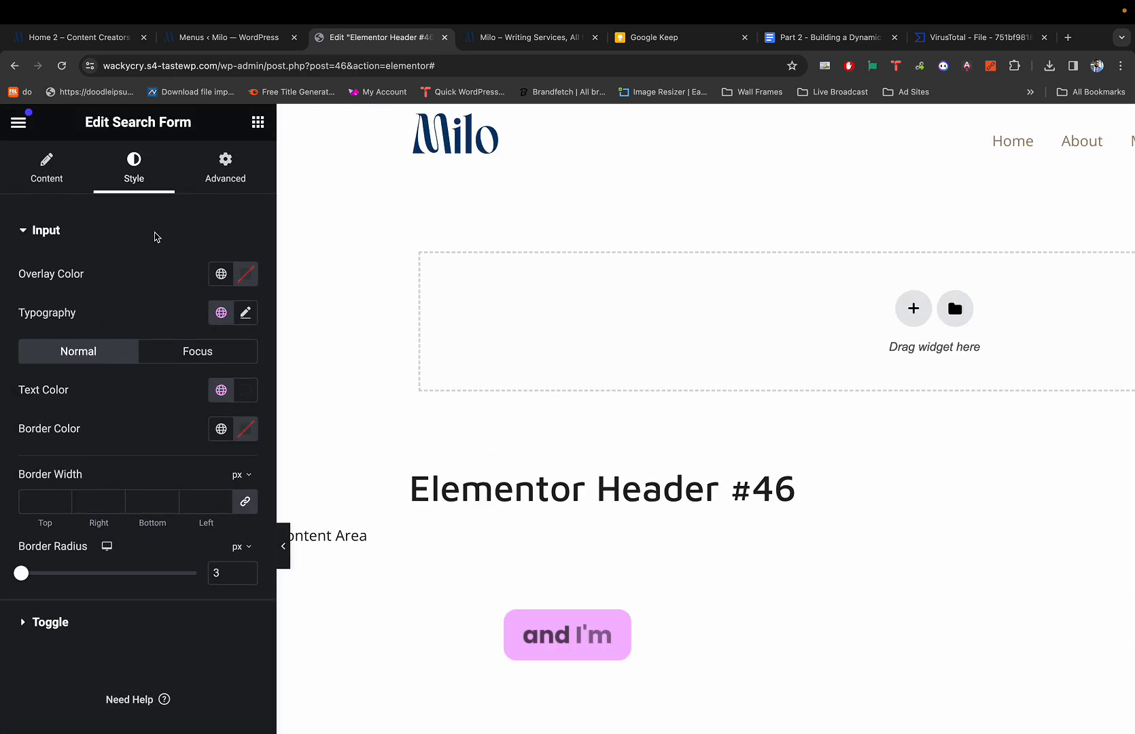
pyautogui.scroll(-2, 114, 409)
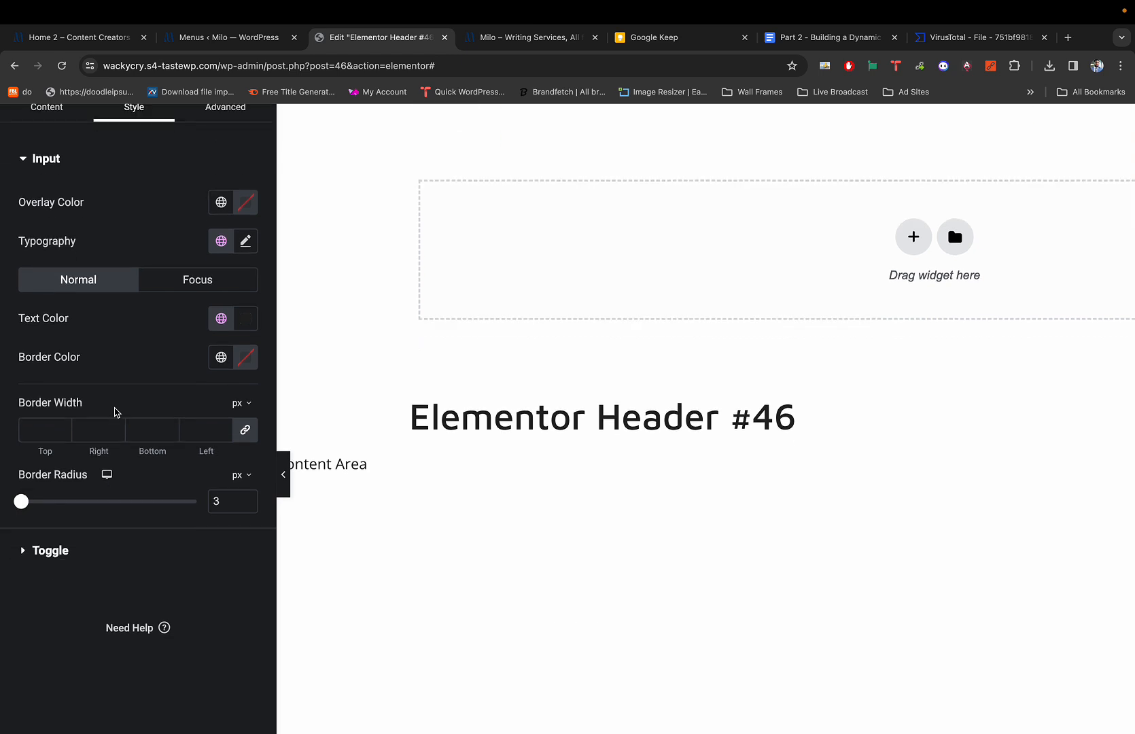
pyautogui.scroll(2, 79, 390)
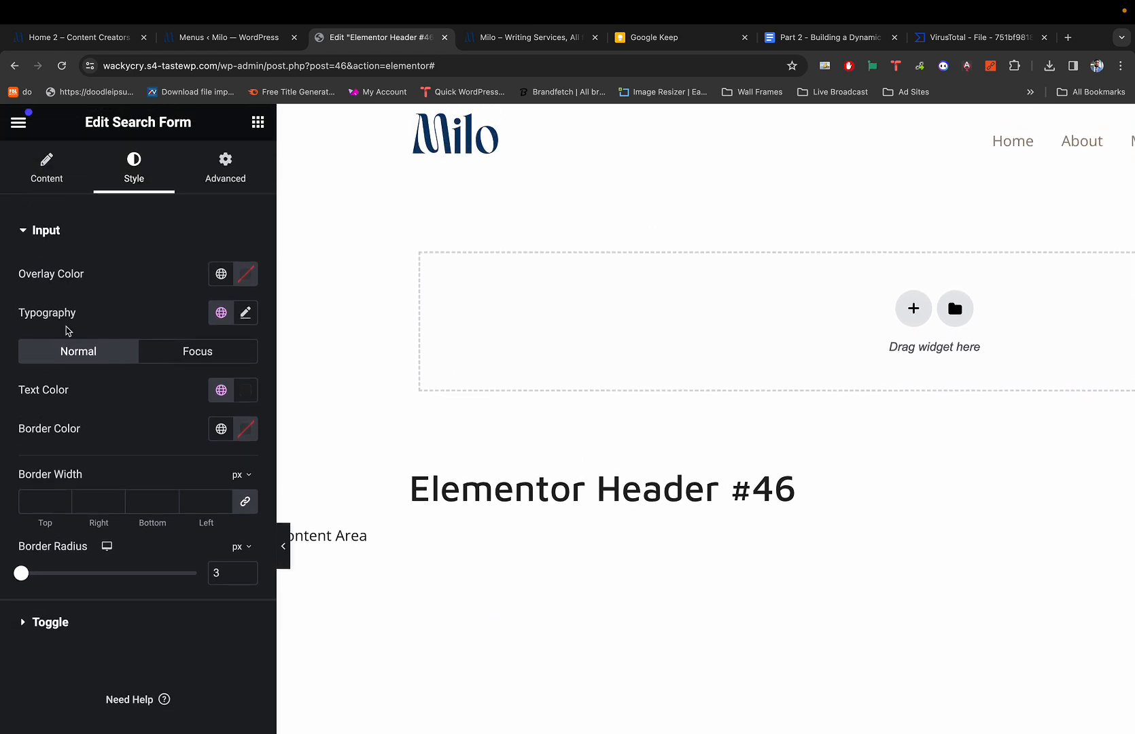
pyautogui.scroll(-3, 55, 485)
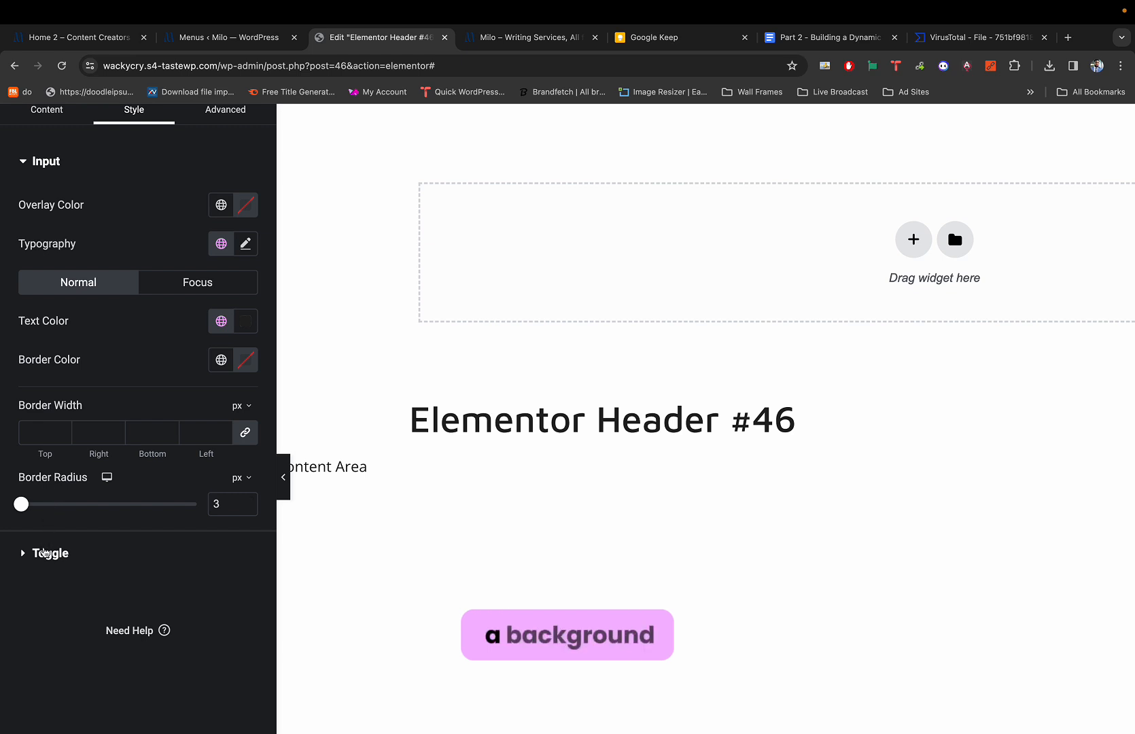
pyautogui.click(44, 552)
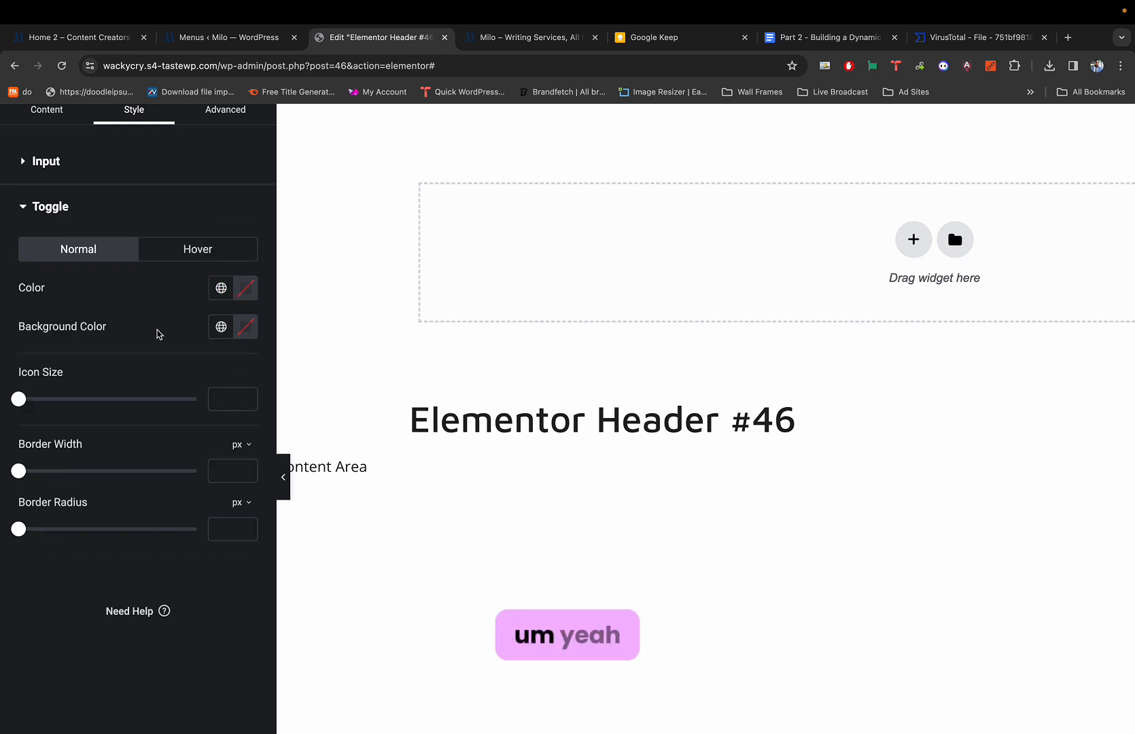
# Make the toggle's Background Color fully transparent (#02010100) and close the picker.
pyautogui.click(244, 329)
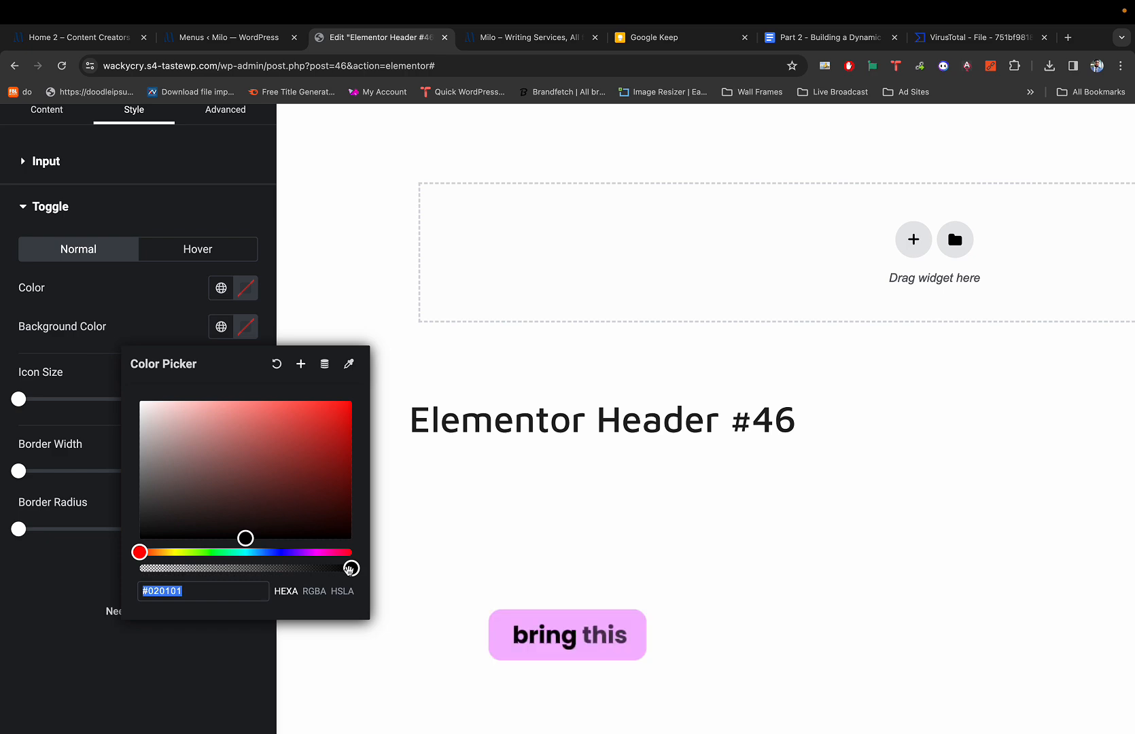
pyautogui.moveTo(349, 568); pyautogui.dragTo(133, 569)
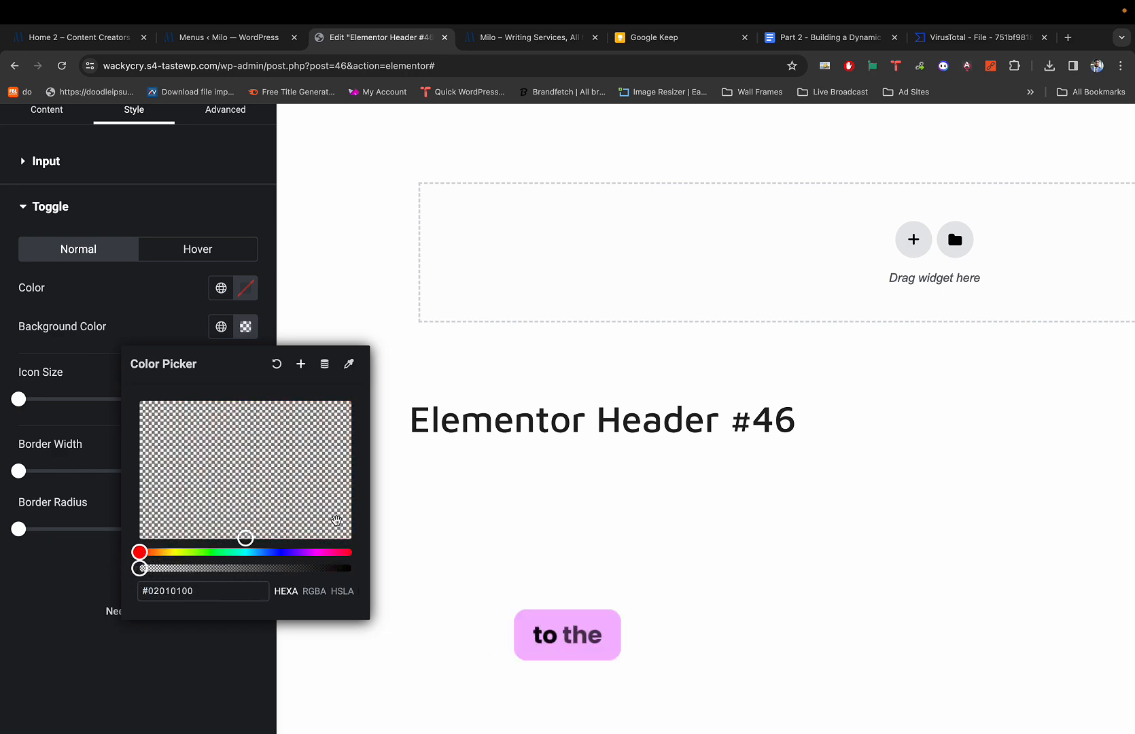
pyautogui.hotkey('ctrl', '-')
pyautogui.scroll(-2, 1032, 211)
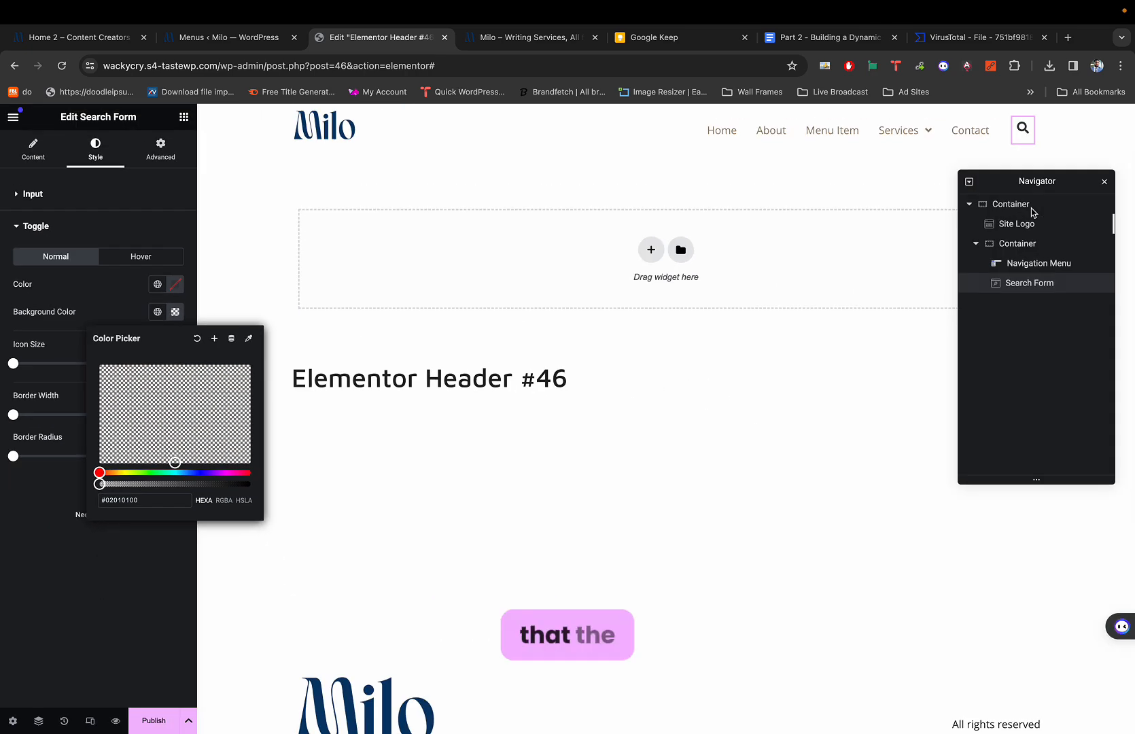
pyautogui.click(1059, 124)
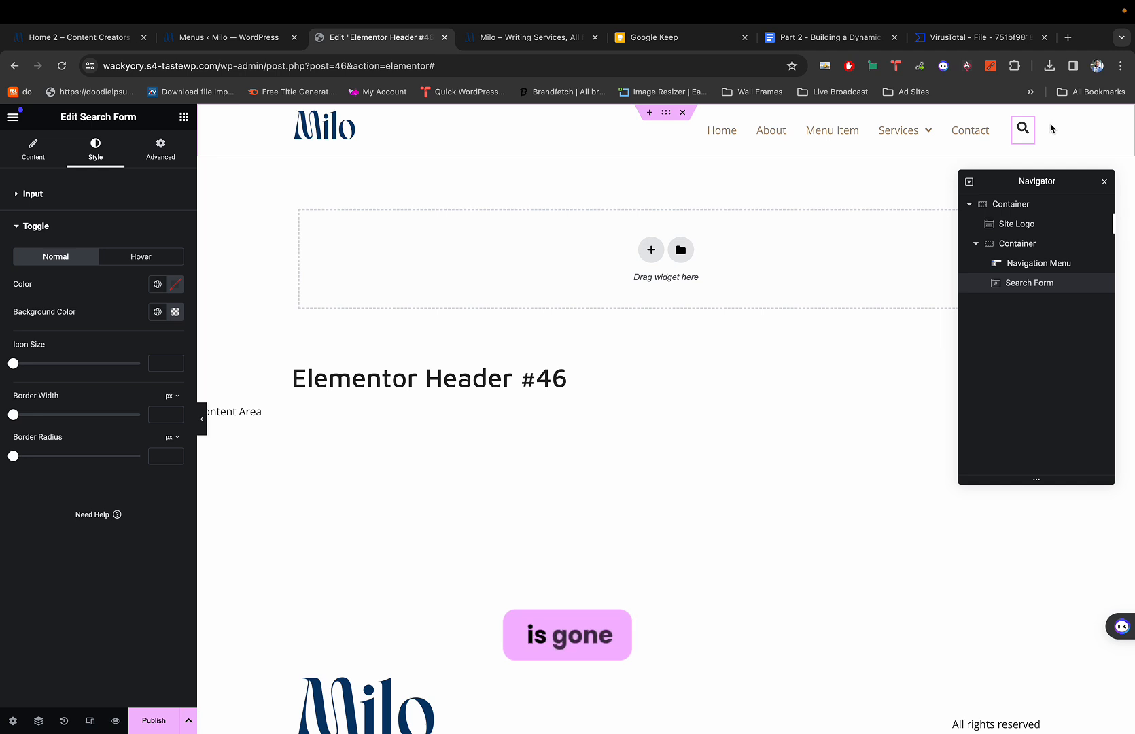
pyautogui.scroll(5, 1053, 126)
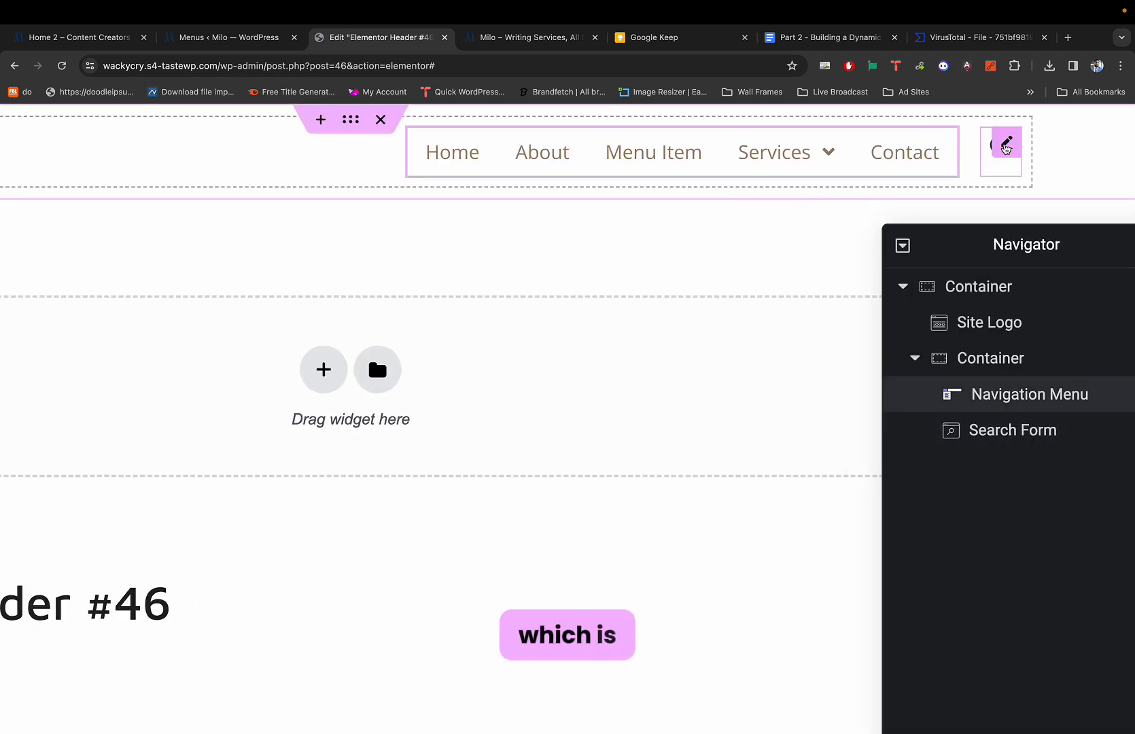
# Review the Milo demo site's navigation menu for reference, then return to the header editor.
pyautogui.scroll(-5, 782, 240)
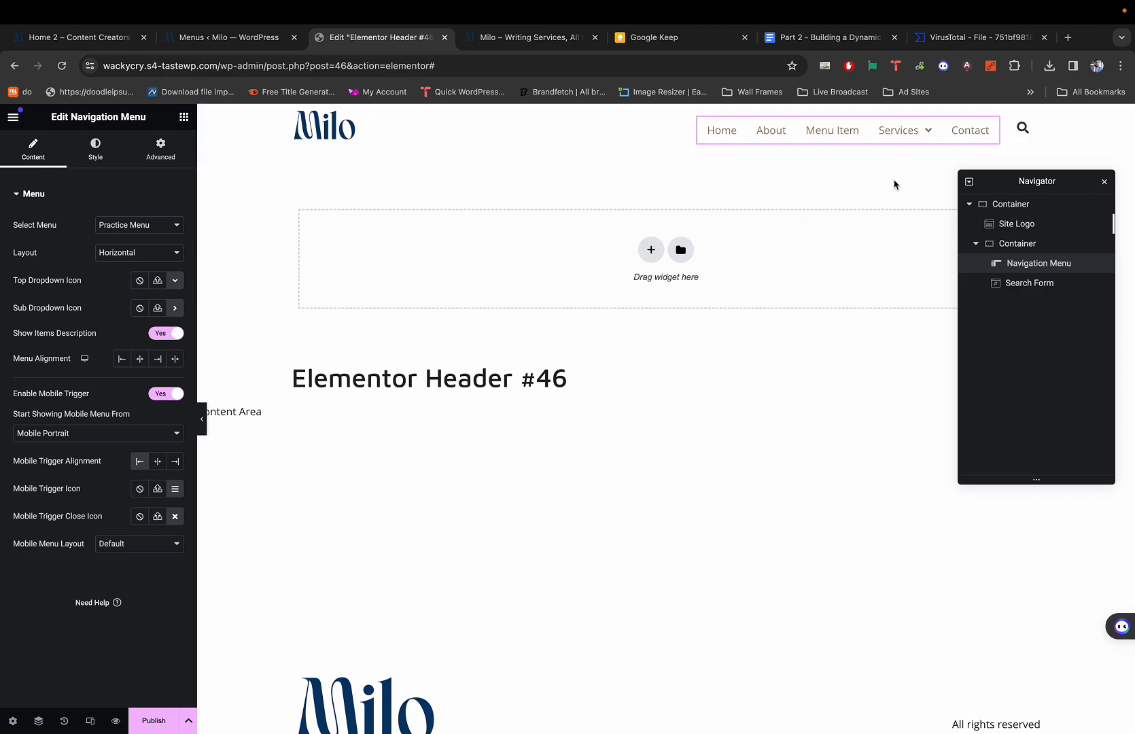
pyautogui.press('super+1')
pyautogui.scroll(-5, 774, 199)
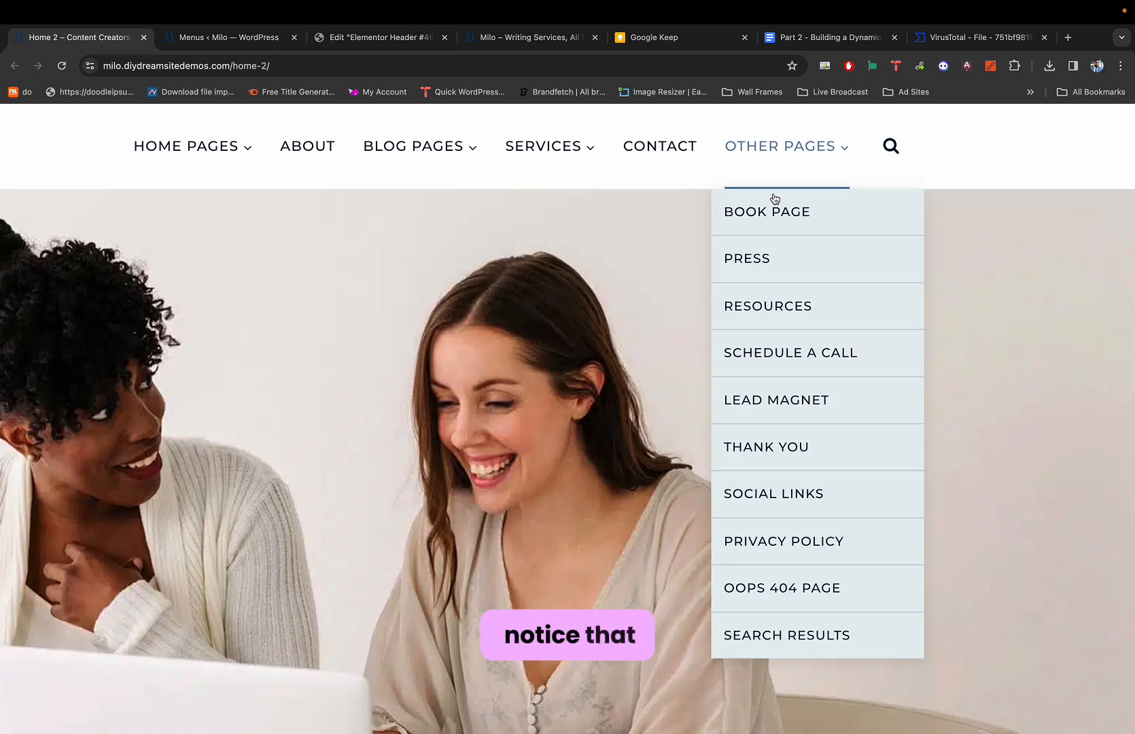
pyautogui.hscroll(-4, 850, 240)
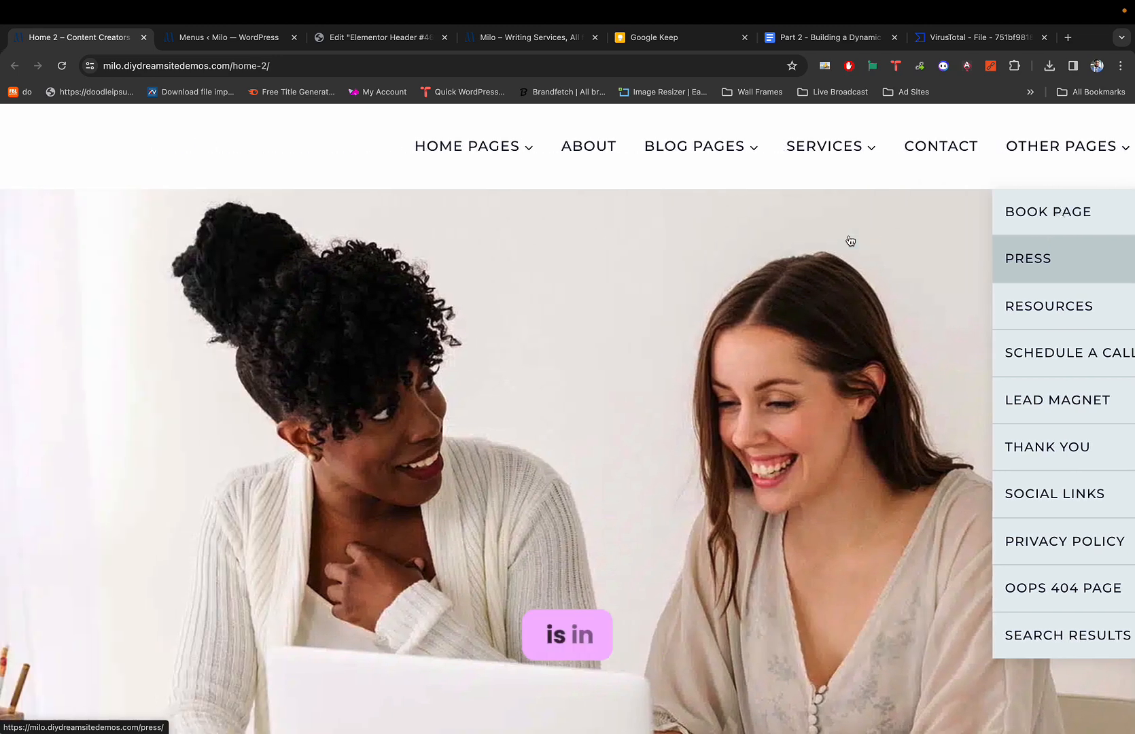
pyautogui.hscroll(2, 790, 215)
pyautogui.hscroll(1, 782, 211)
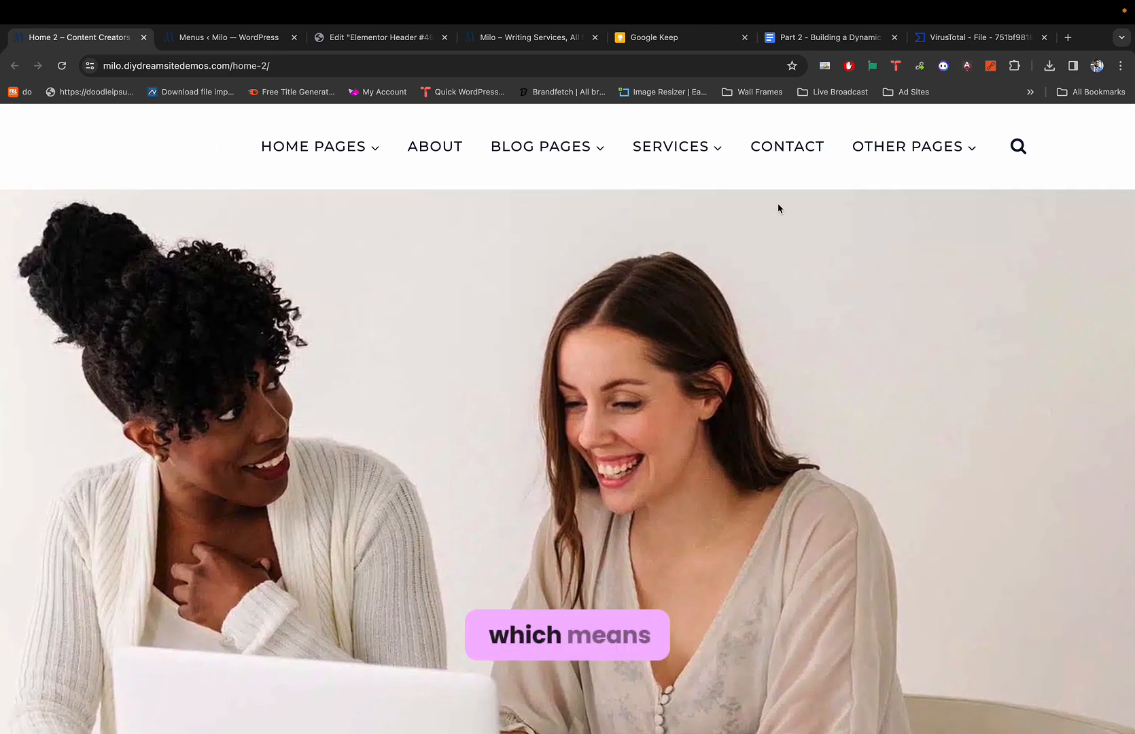
pyautogui.moveTo(699, 145)
pyautogui.press('super+3')
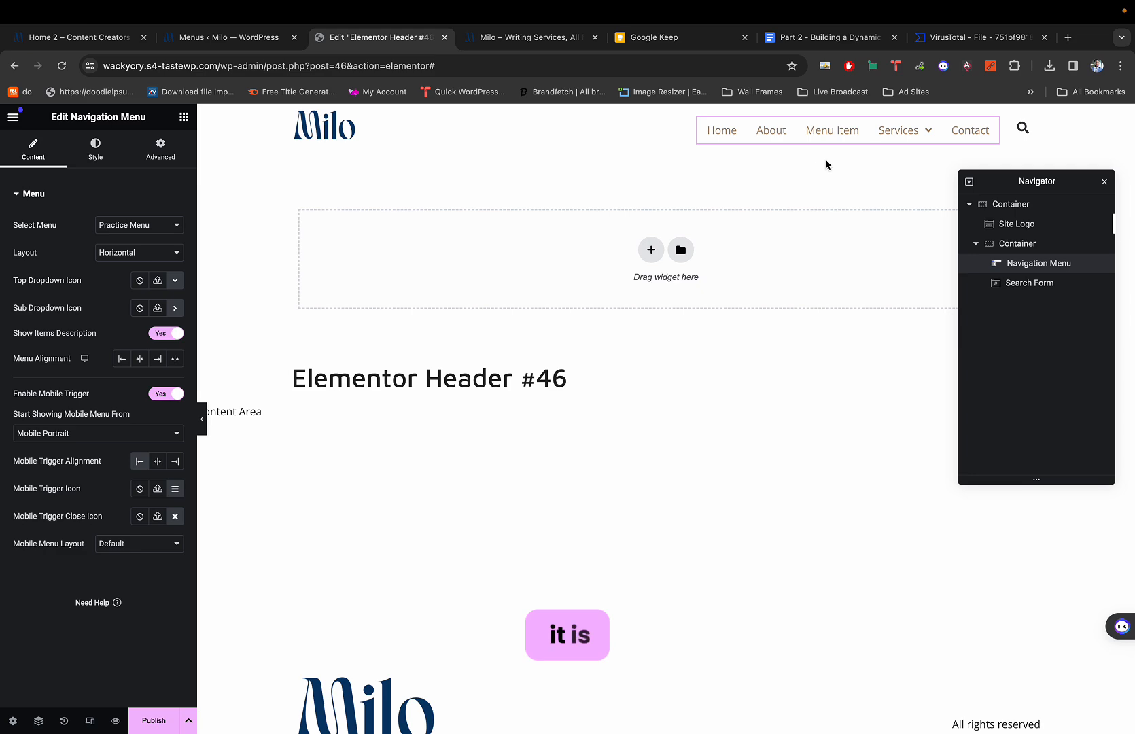
pyautogui.scroll(1, 808, 160)
pyautogui.scroll(-1, 820, 164)
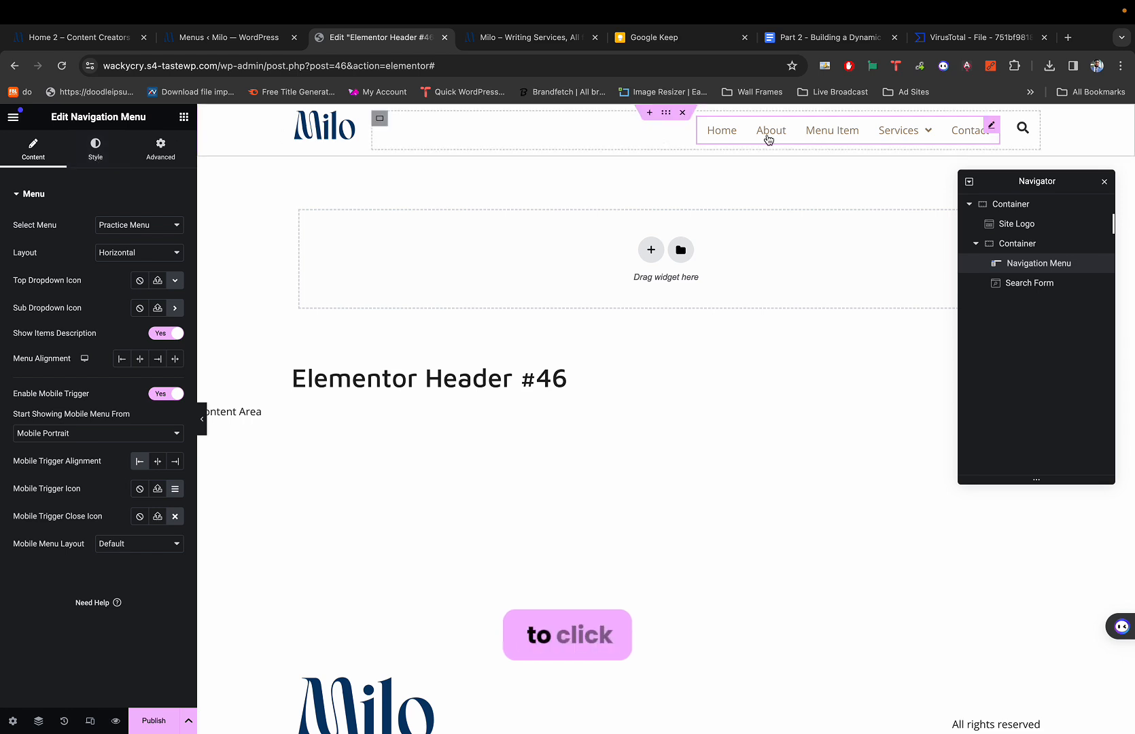
# Show the Navigation Menu's Style options and compare with the demo's Blog Pages dropdown.
pyautogui.click(95, 146)
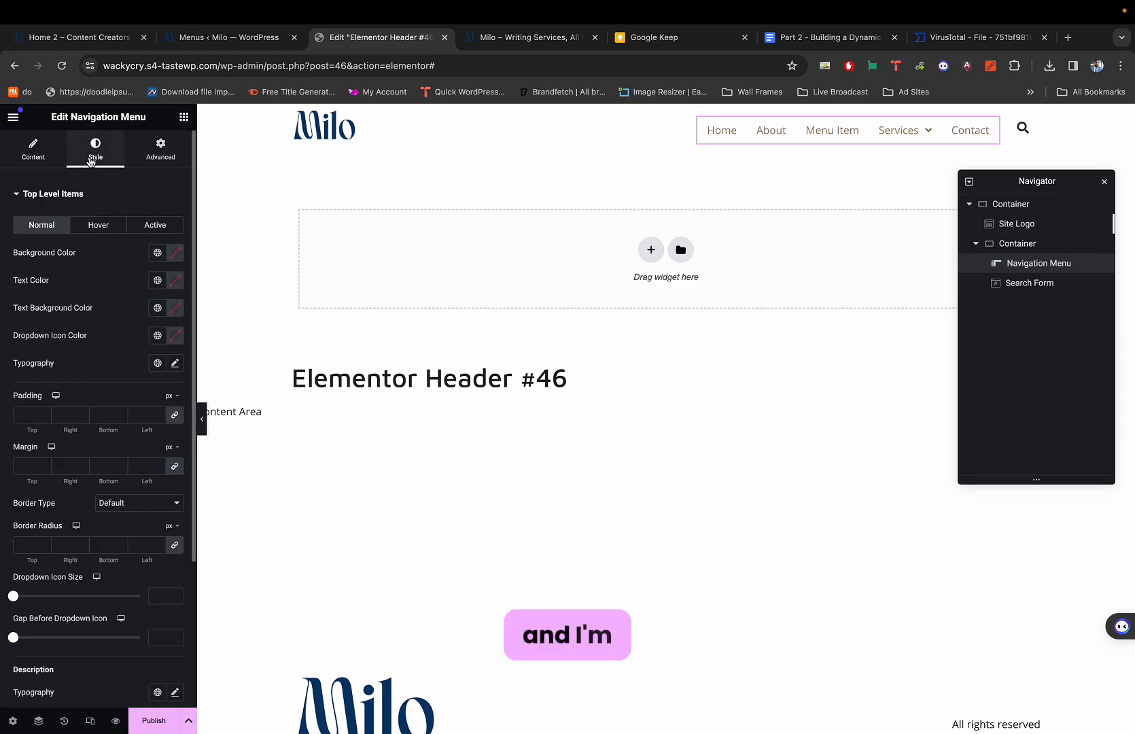
pyautogui.scroll(-2, 81, 378)
pyautogui.scroll(-2, 81, 378)
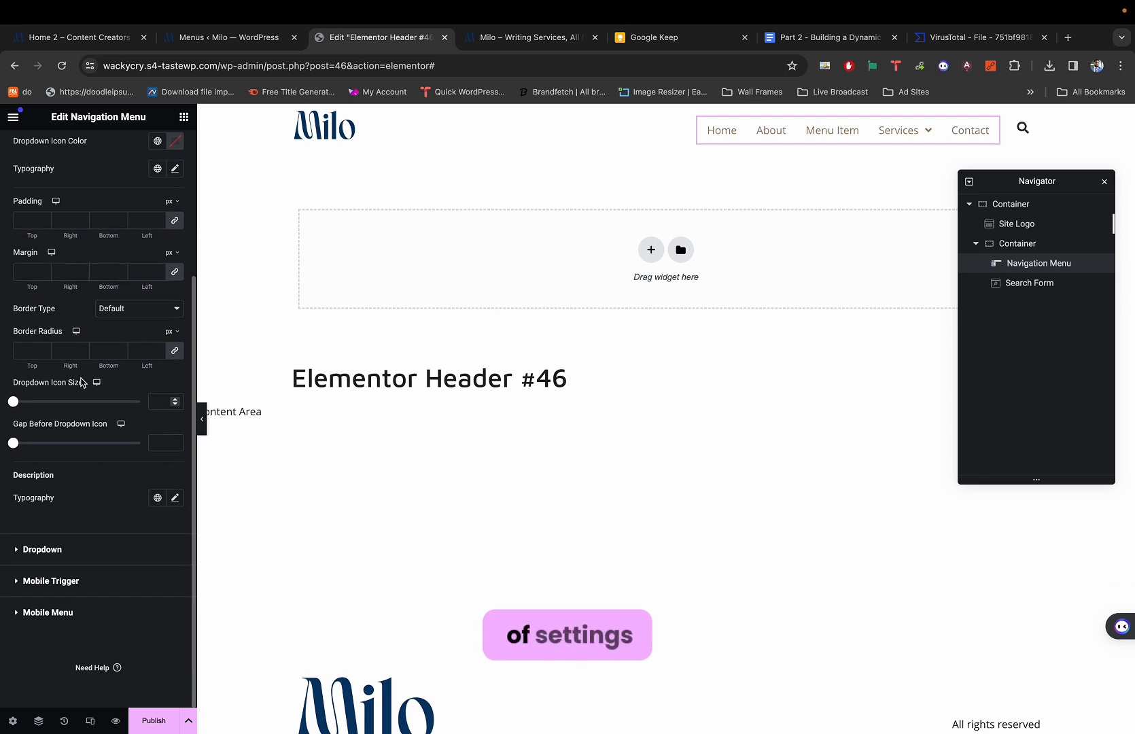
pyautogui.scroll(5, 81, 379)
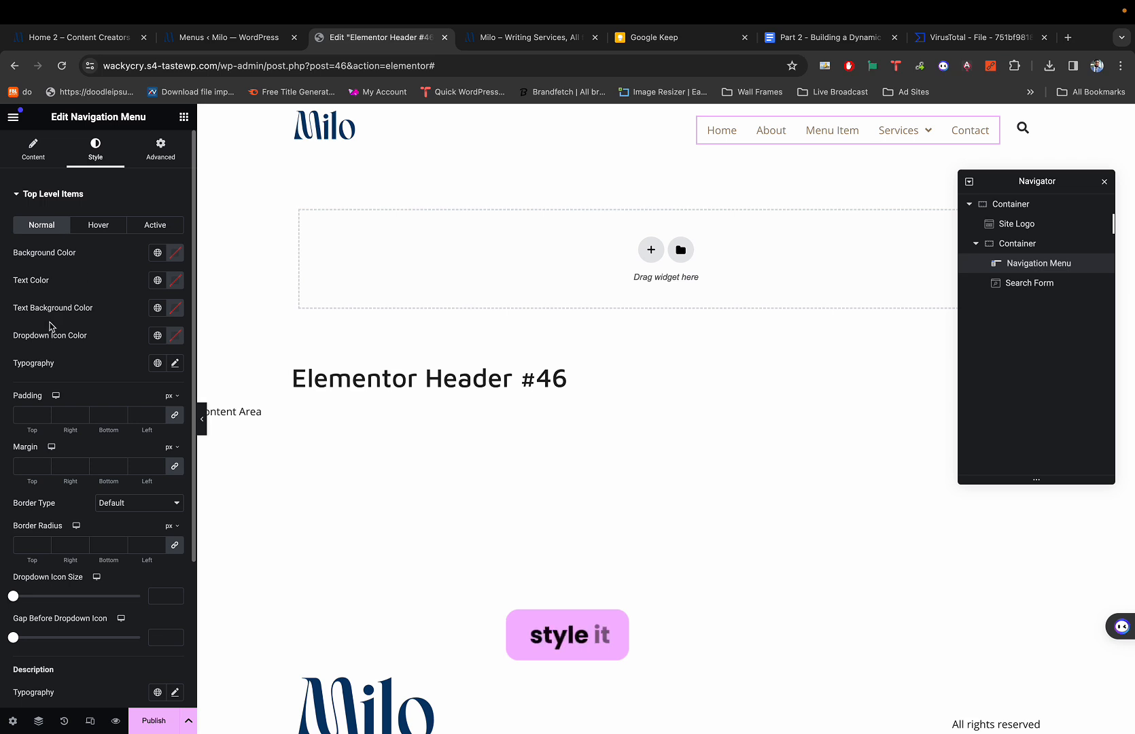
pyautogui.scroll(-1, 43, 378)
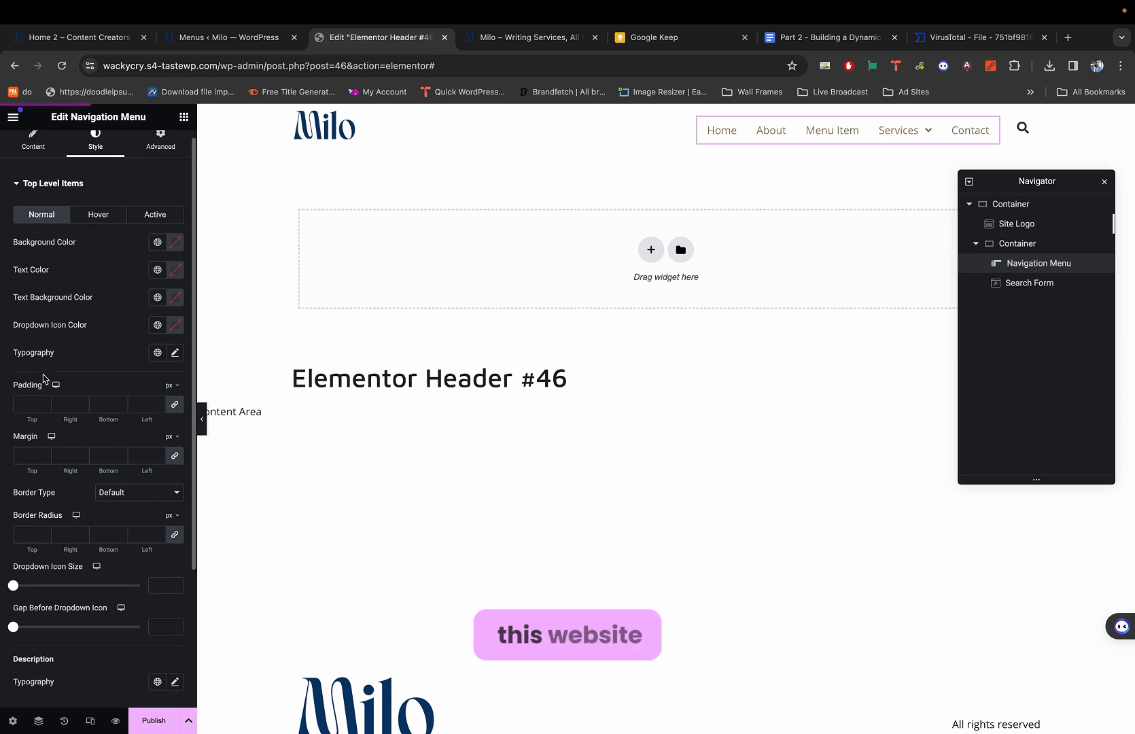
pyautogui.click(80, 37)
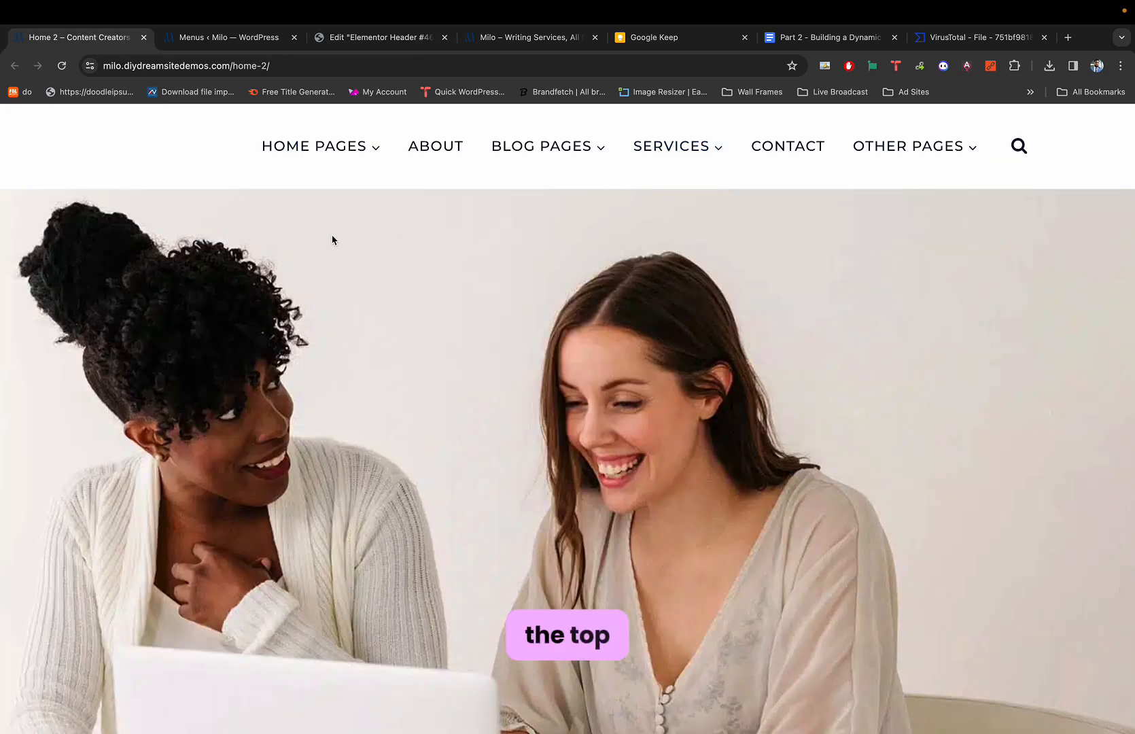
pyautogui.moveTo(527, 170)
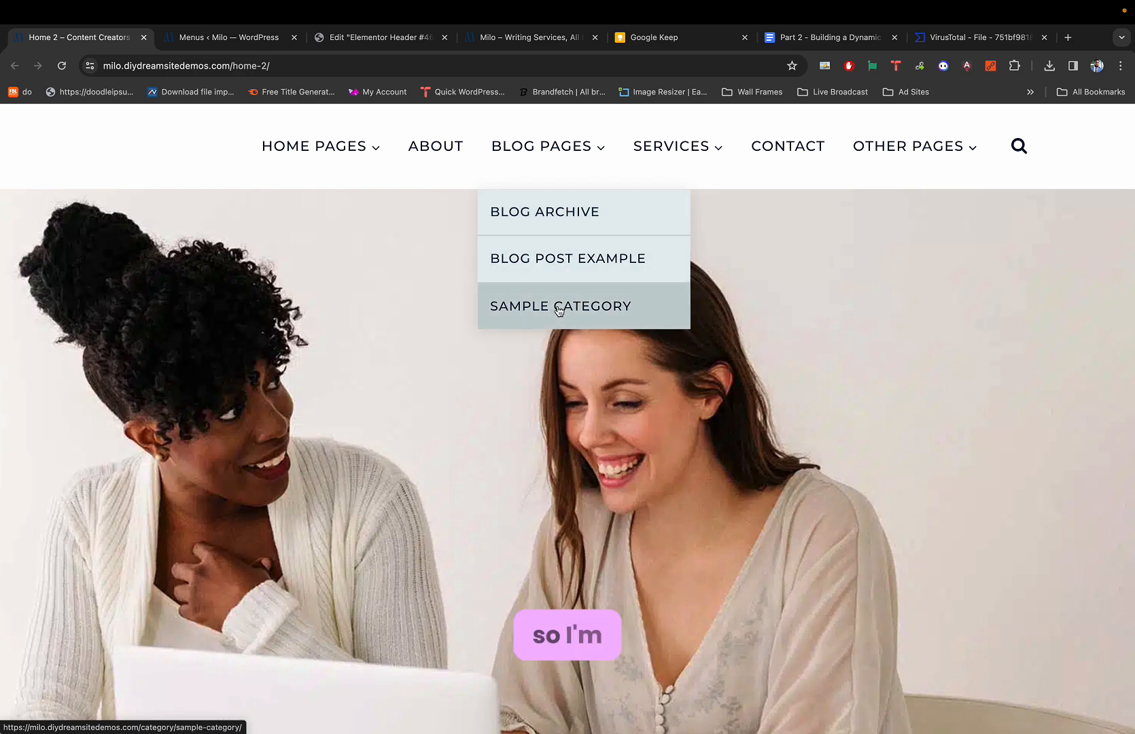
pyautogui.press('super+3')
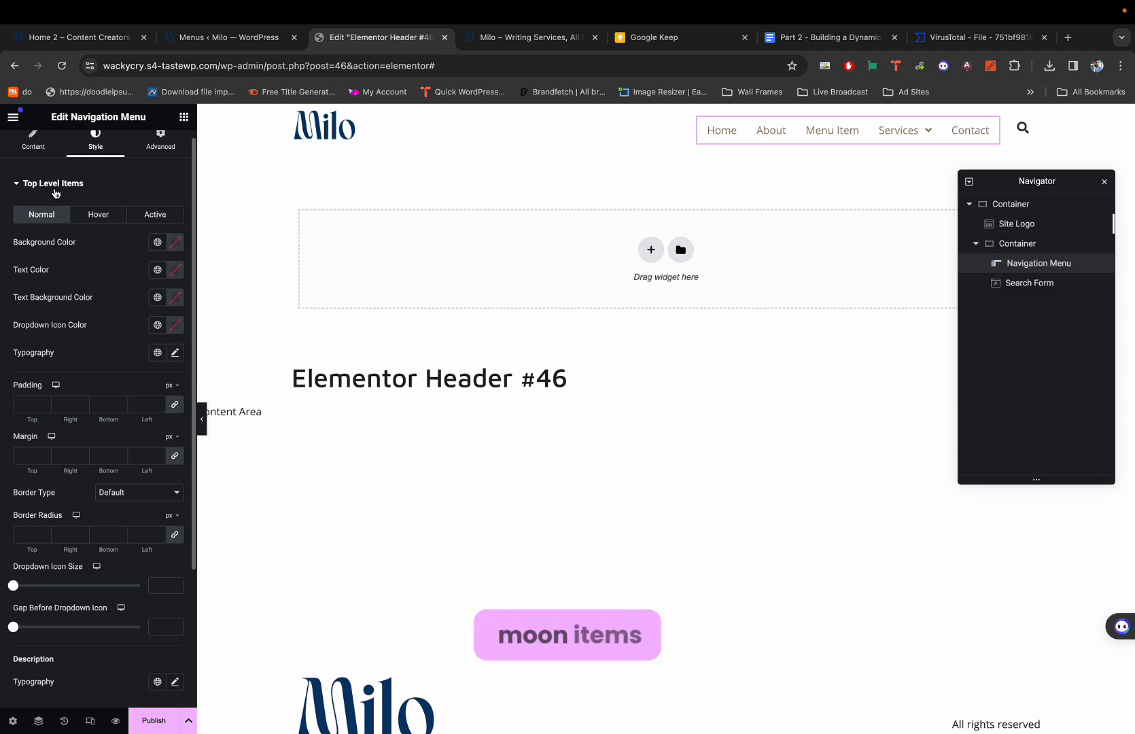
pyautogui.scroll(5, 55, 194)
pyautogui.hscroll(-2, 84, 212)
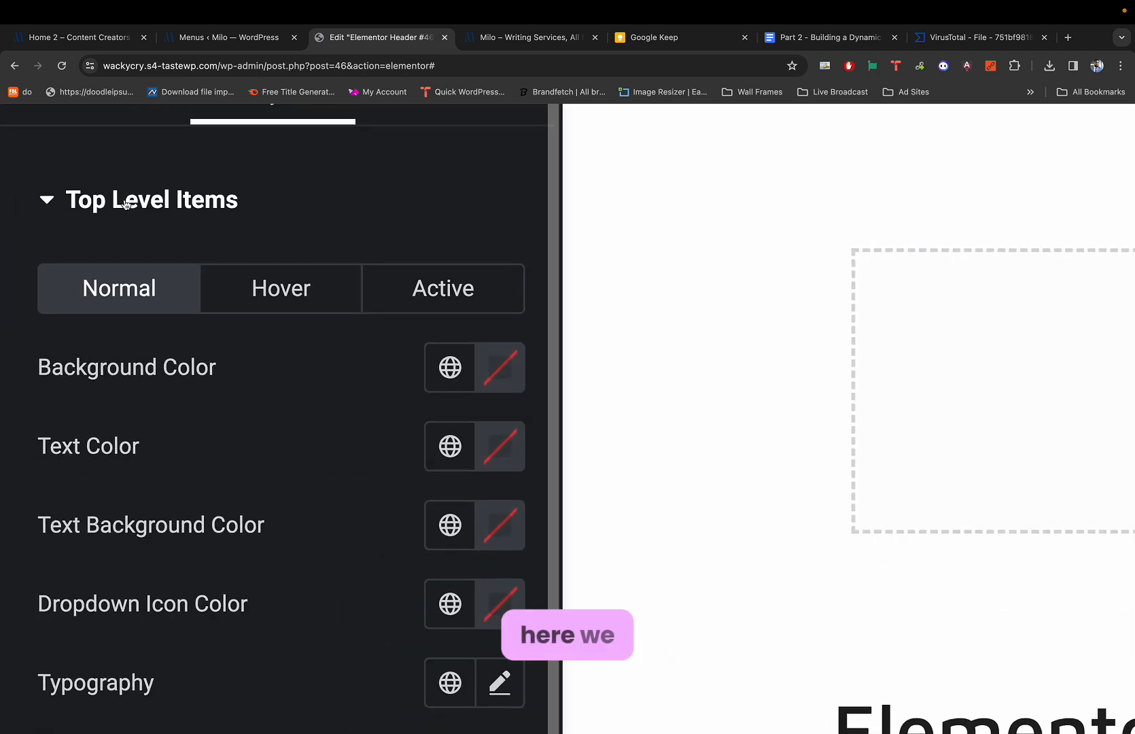
pyautogui.scroll(-5, 135, 228)
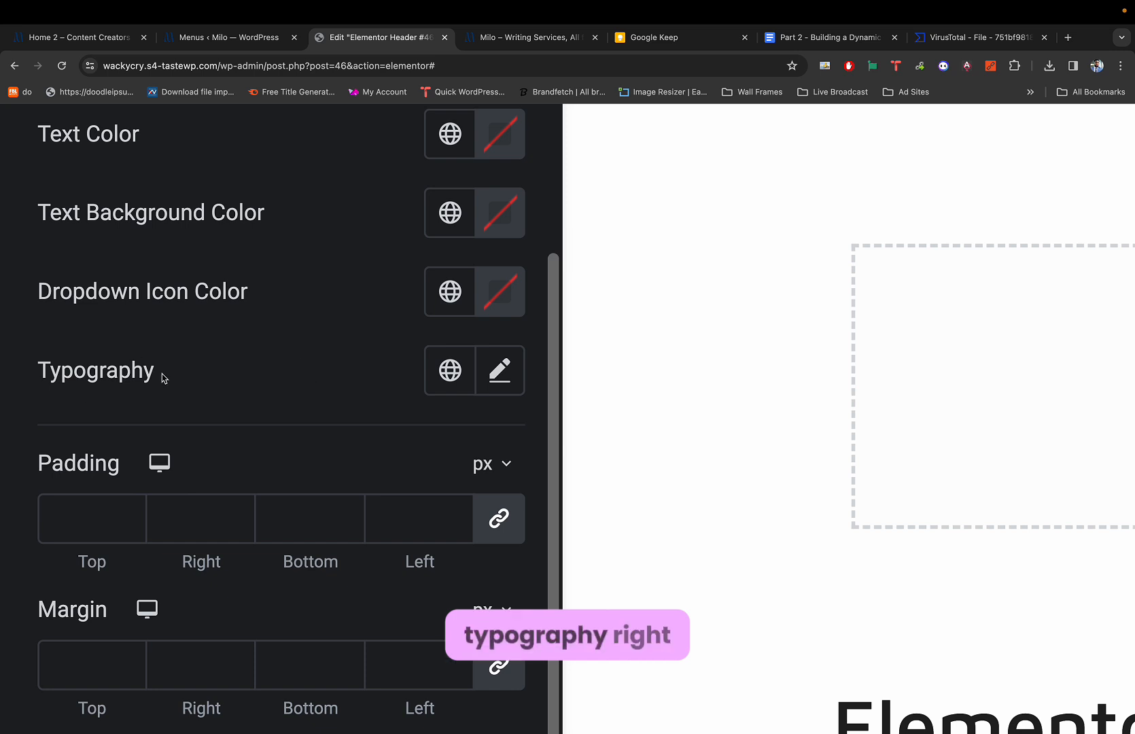
# Set the top-level menu items' Typography Transform to Uppercase.
pyautogui.click(505, 385)
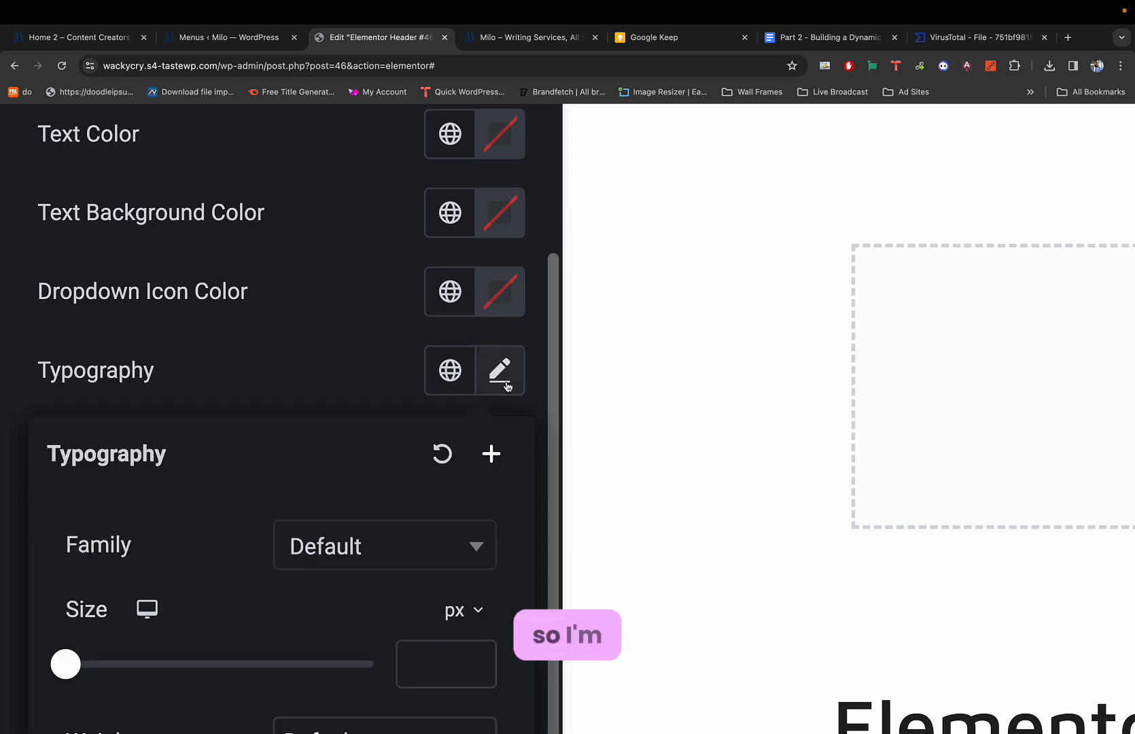
pyautogui.scroll(-10, 384, 422)
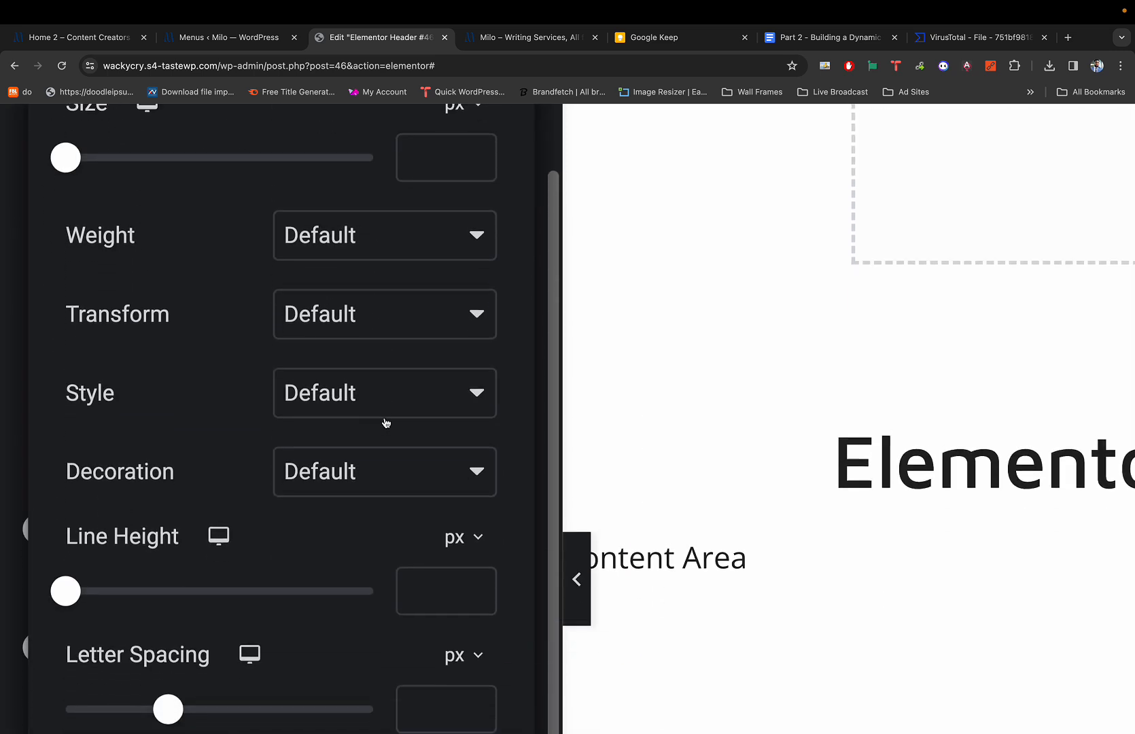
pyautogui.click(348, 318)
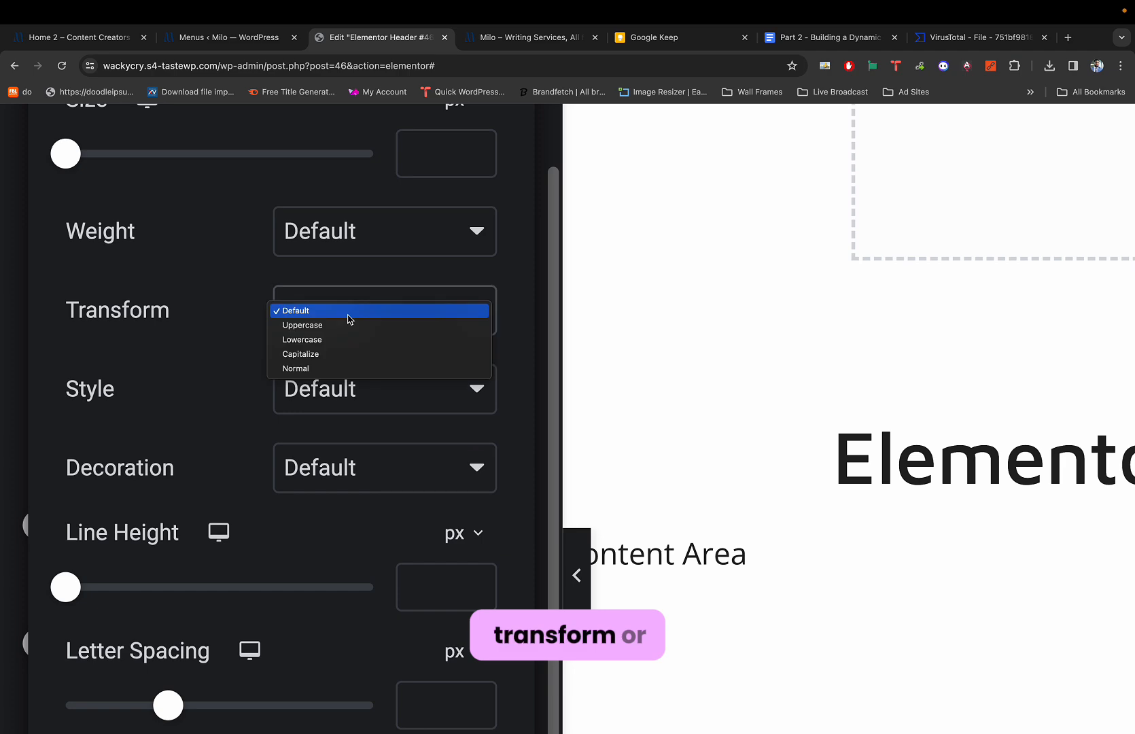
pyautogui.click(338, 332)
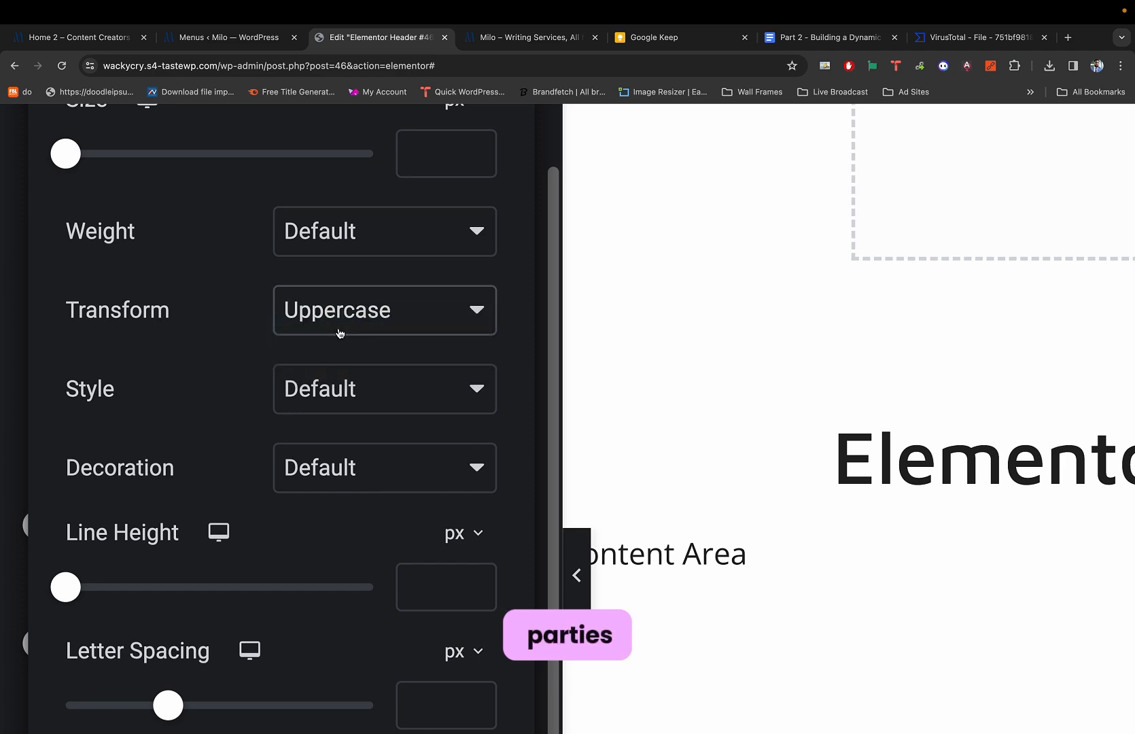
pyautogui.scroll(-10, 431, 301)
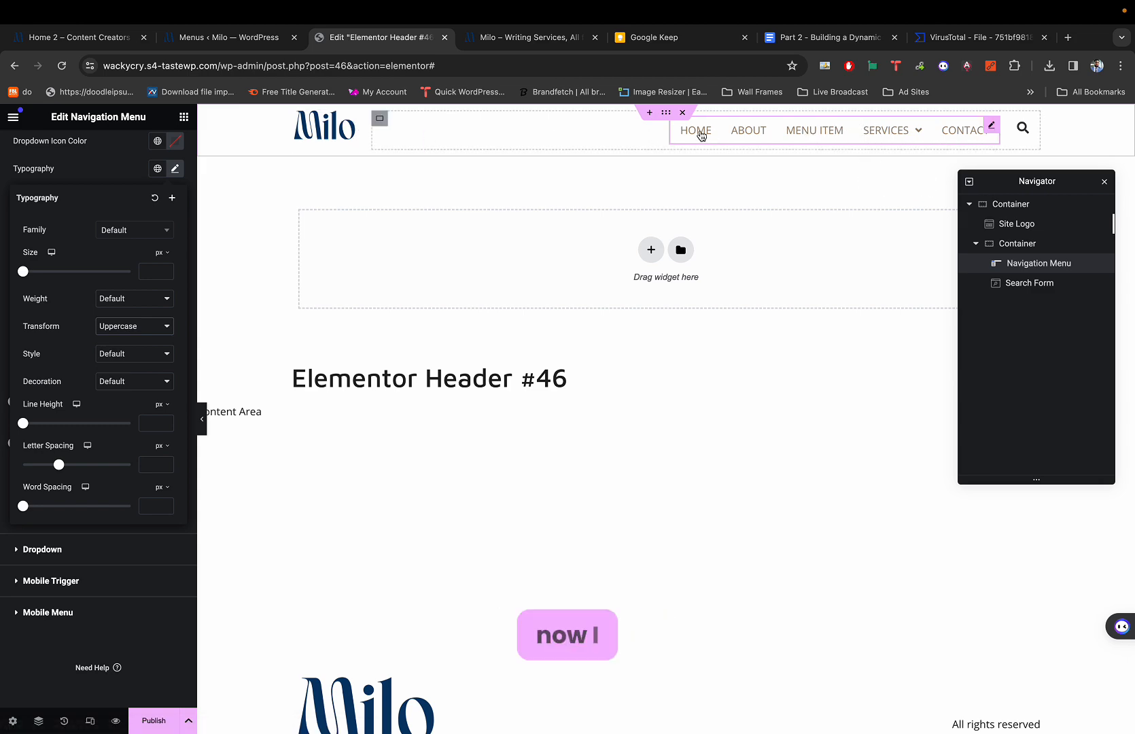
# Compare with the demo site and set the top-level menu font Size to 14px.
pyautogui.press('super+1')
pyautogui.press('super+3')
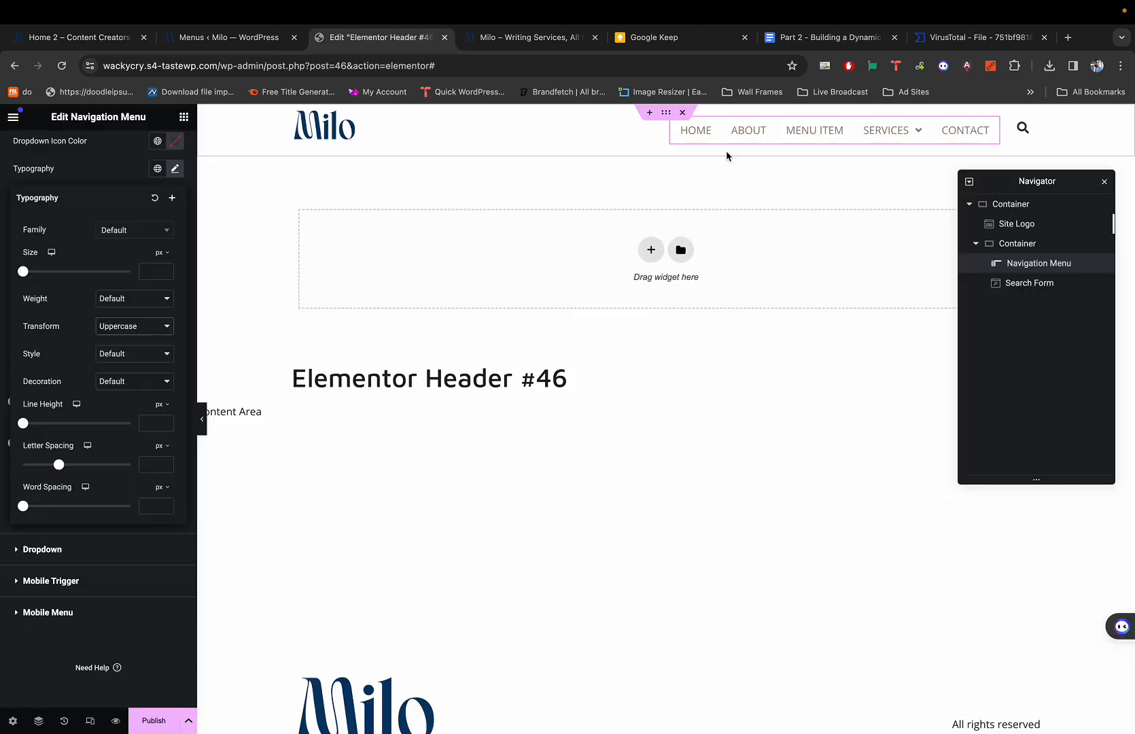
pyautogui.press('super+1')
pyautogui.press('super+3')
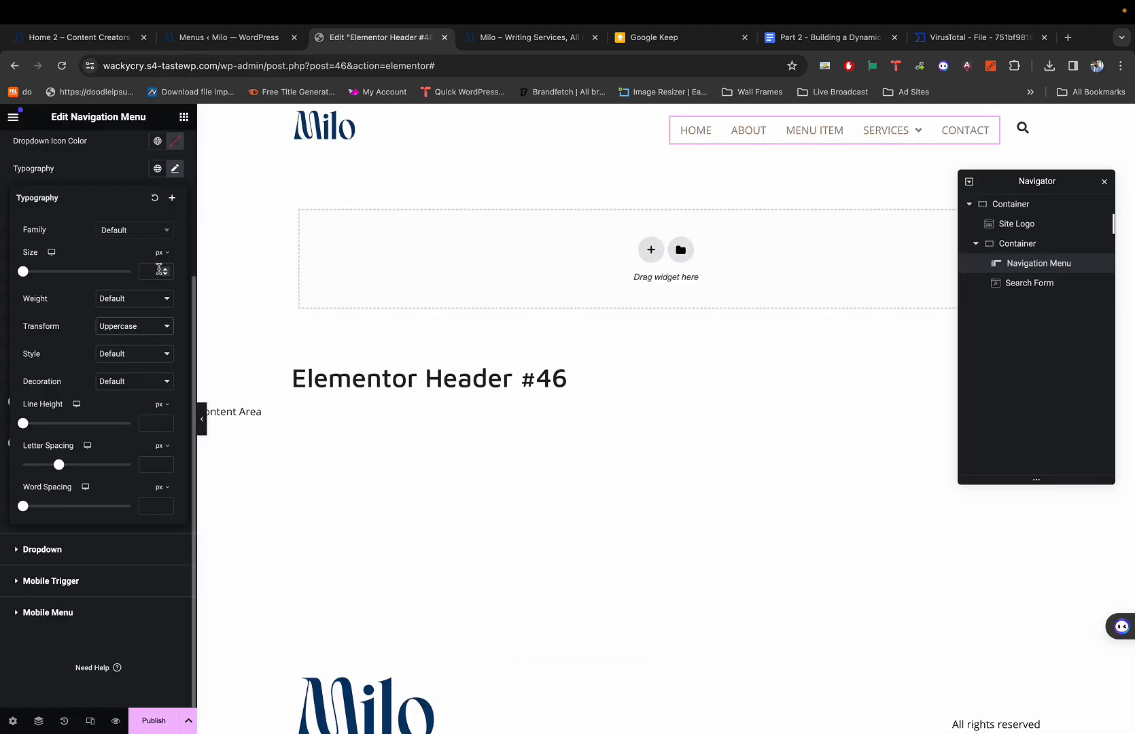
pyautogui.scroll(2, 136, 271)
pyautogui.scroll(5, 173, 340)
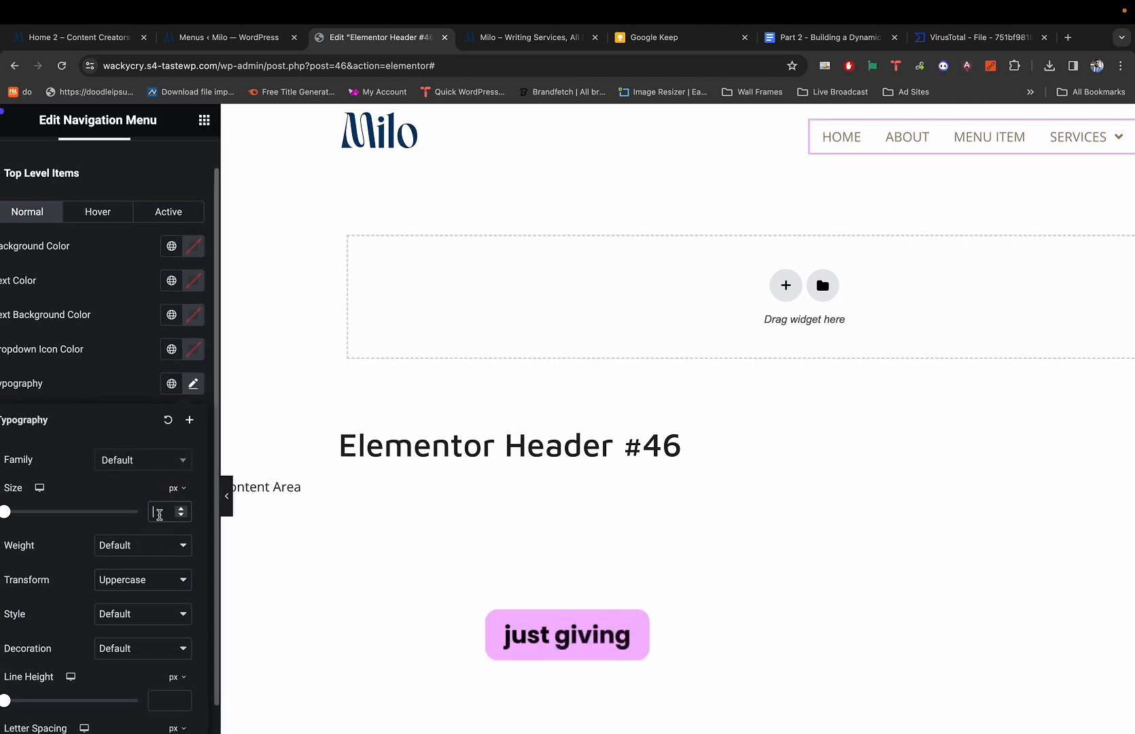
pyautogui.write('14')
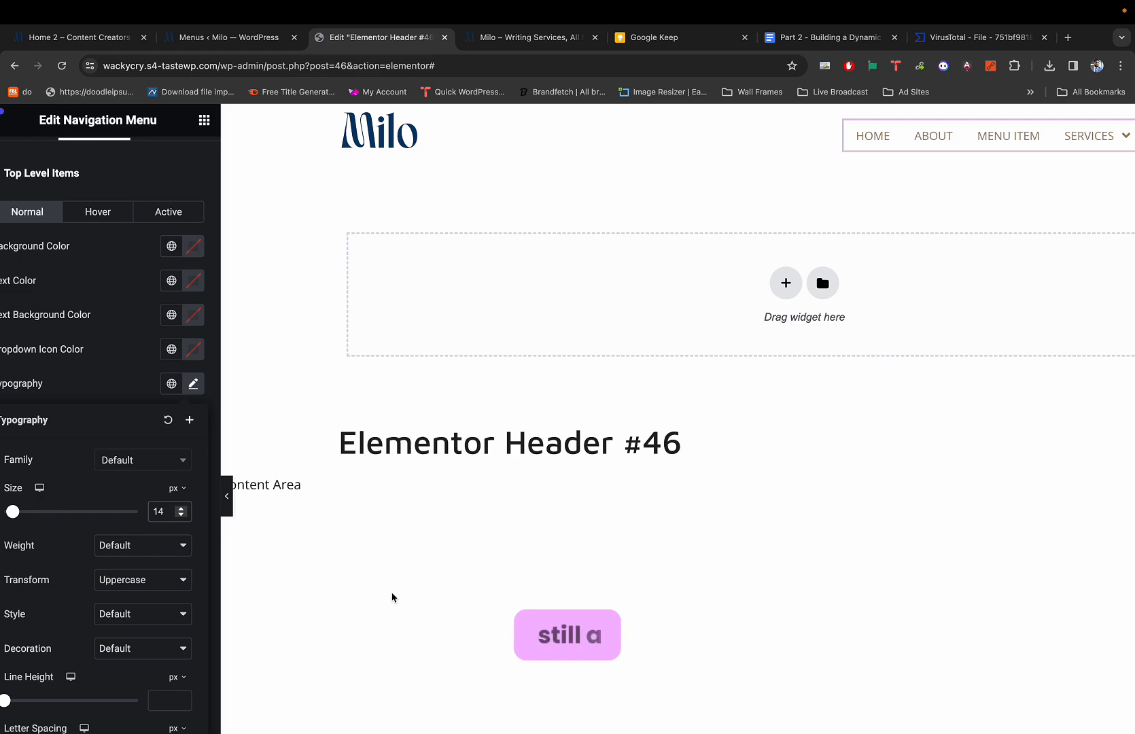
pyautogui.scroll(-3, 392, 598)
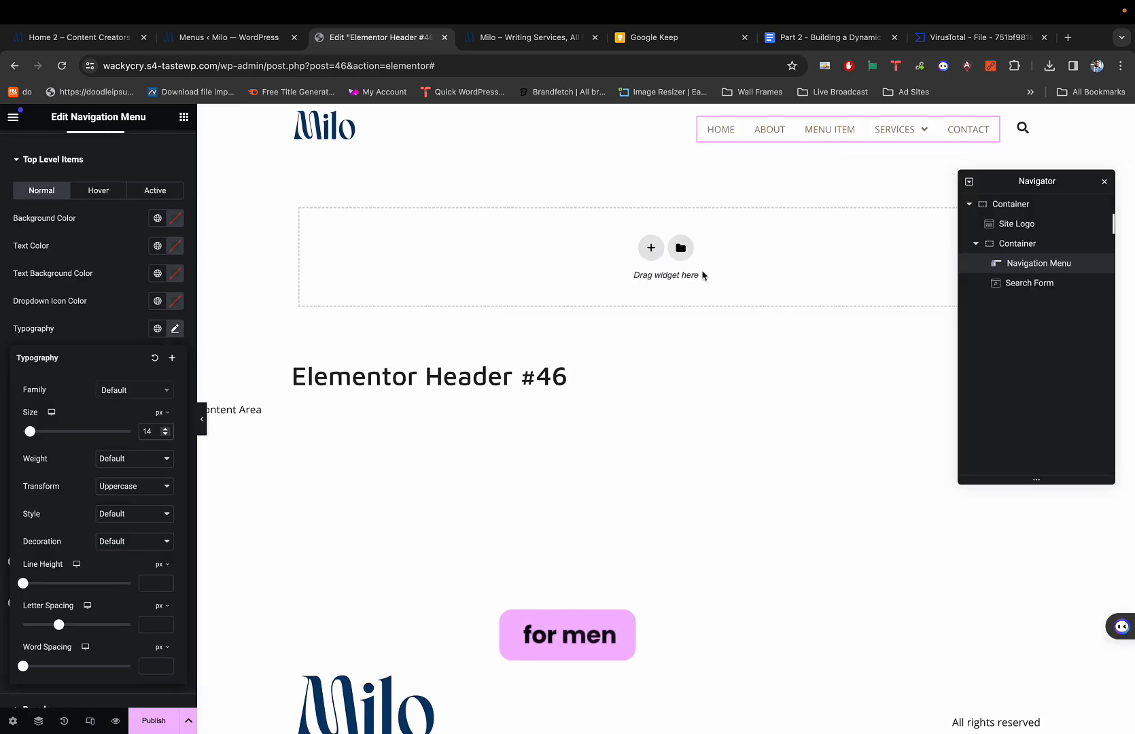
pyautogui.click(767, 192)
# Preview the header and compare its Services dropdown with the demo site's.
pyautogui.hotkey('ctrl', 'p')
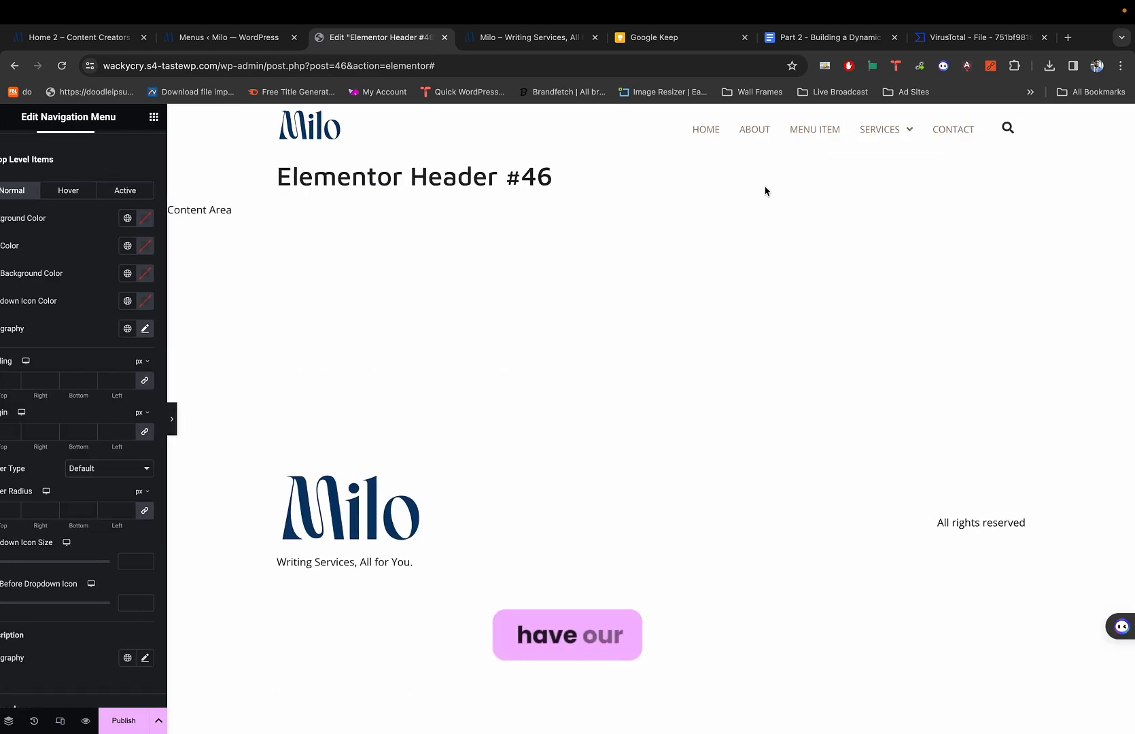
pyautogui.hotkey('ctrl', 'p')
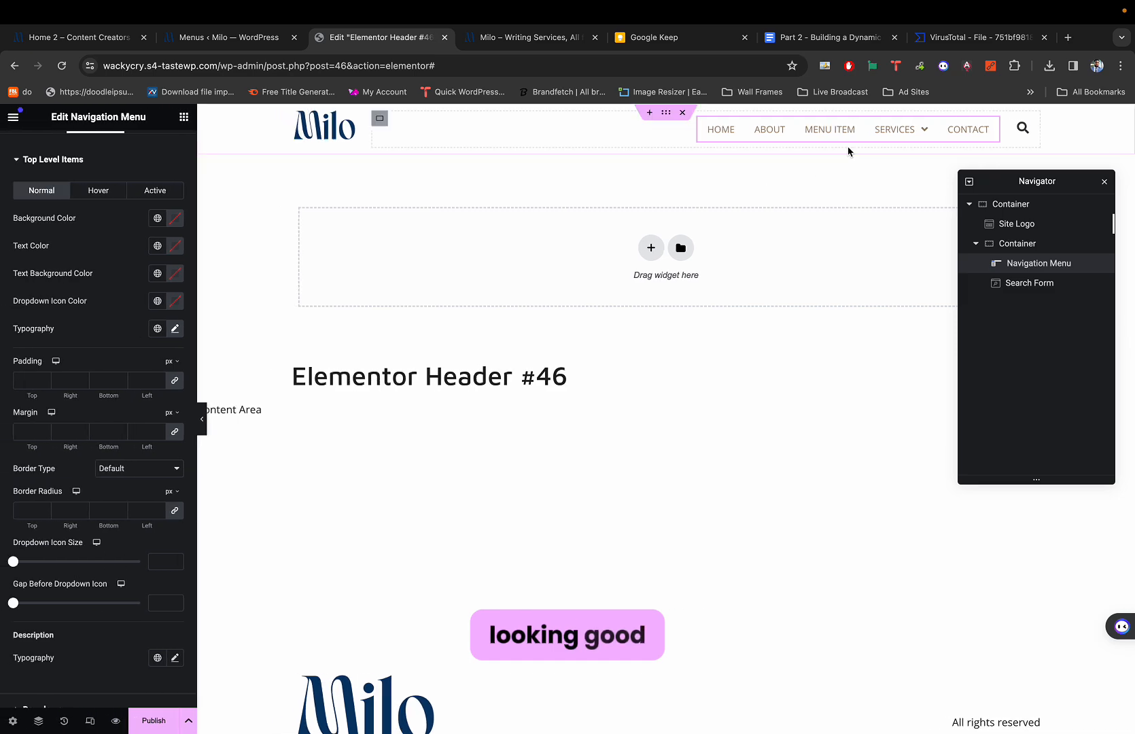
pyautogui.hotkey('ctrl', '1')
pyautogui.hotkey('ctrl', '3')
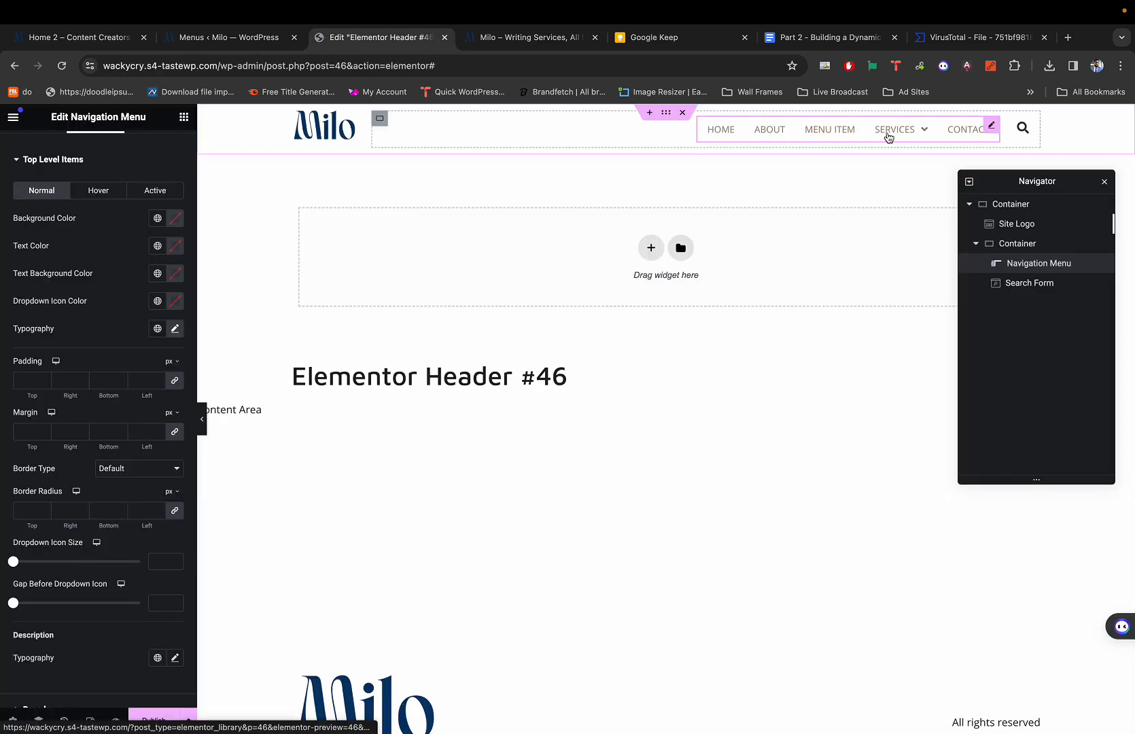
pyautogui.hotkey('ctrl', '1')
pyautogui.moveTo(656, 157)
pyautogui.hotkey('ctrl', '3')
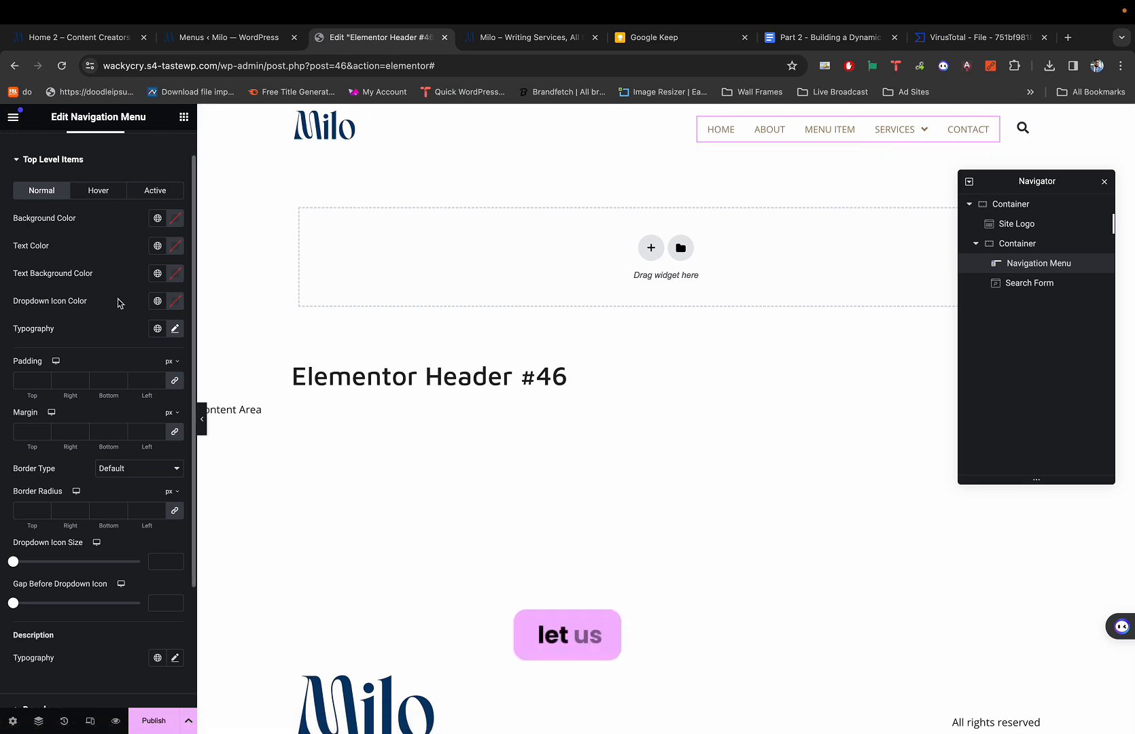
# Expand the Navigation Menu's Dropdown style section.
pyautogui.scroll(-5, 118, 302)
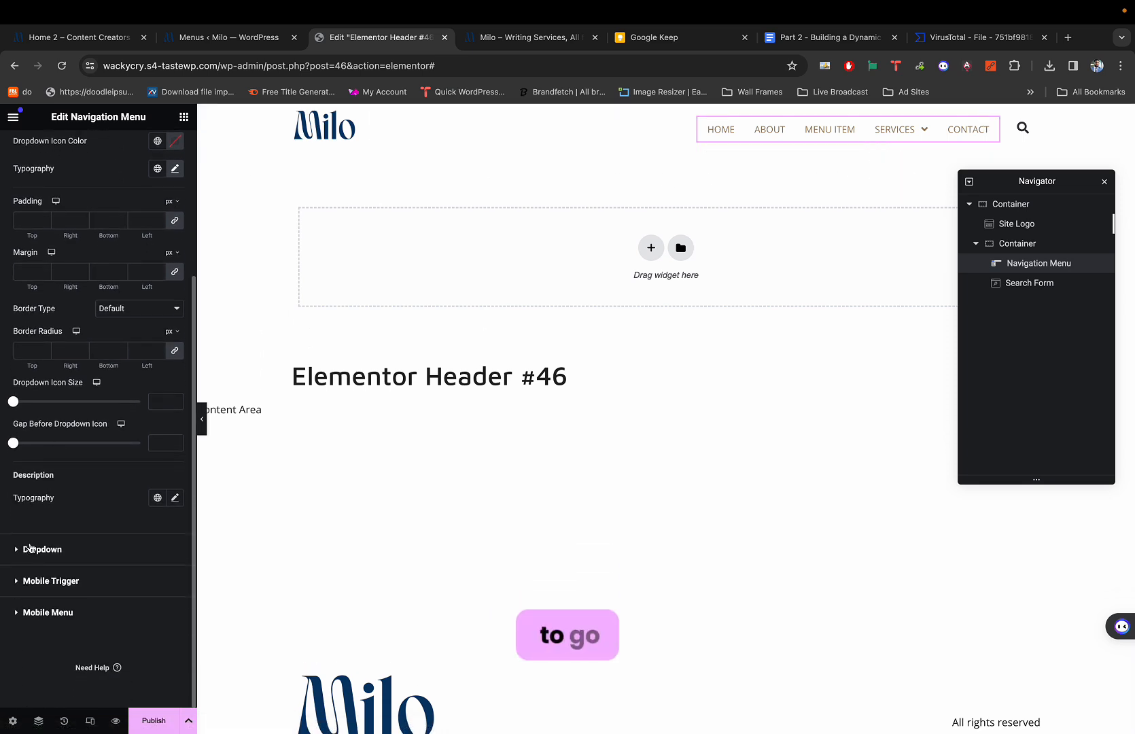
pyautogui.scroll(1, 102, 496)
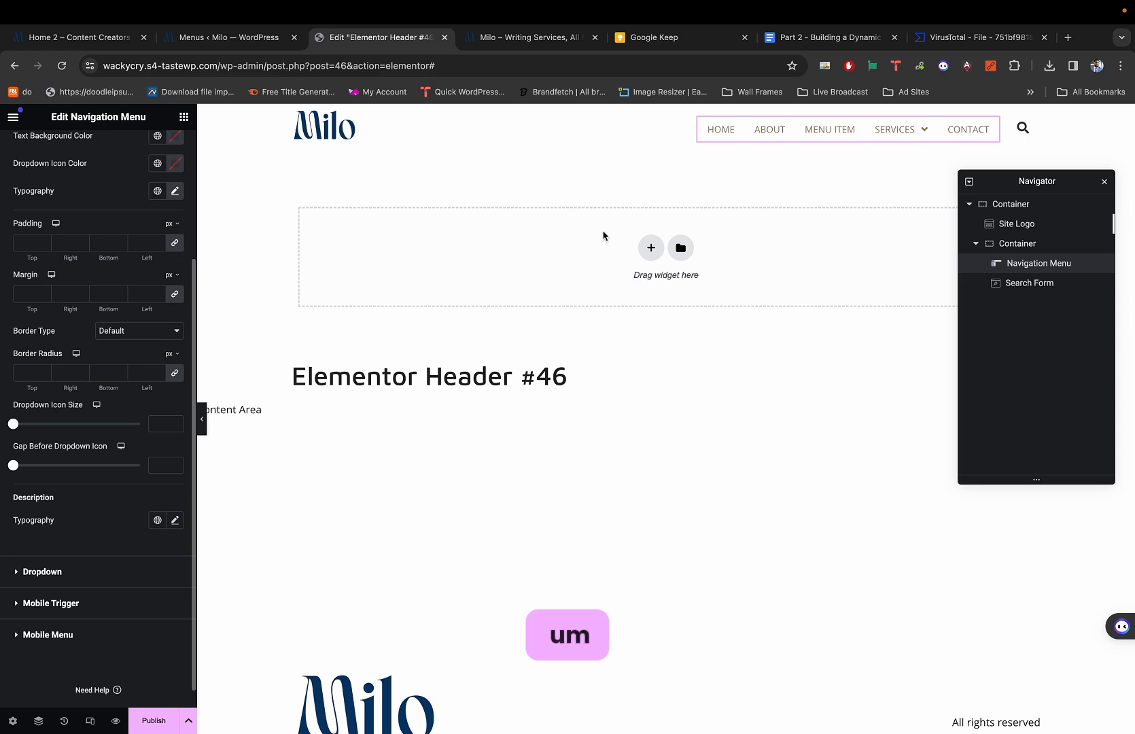
pyautogui.scroll(5, 133, 257)
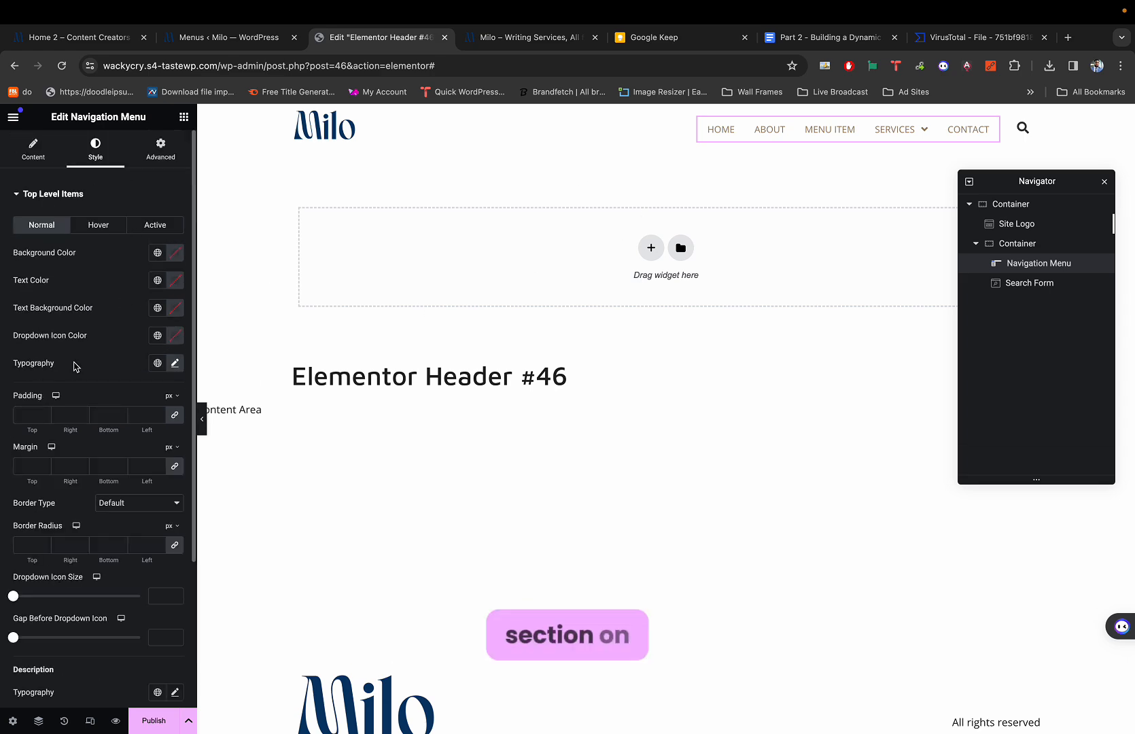
pyautogui.scroll(-6, 75, 367)
pyautogui.scroll(1, 21, 421)
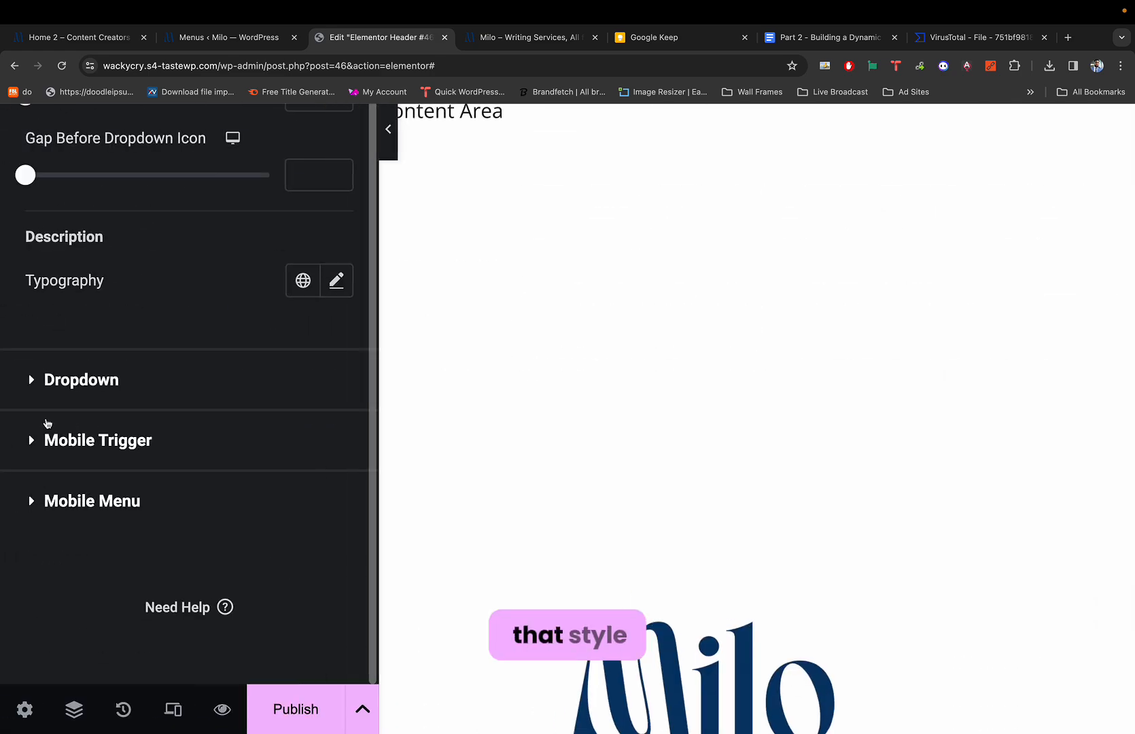
pyautogui.click(111, 384)
pyautogui.scroll(-5, 146, 380)
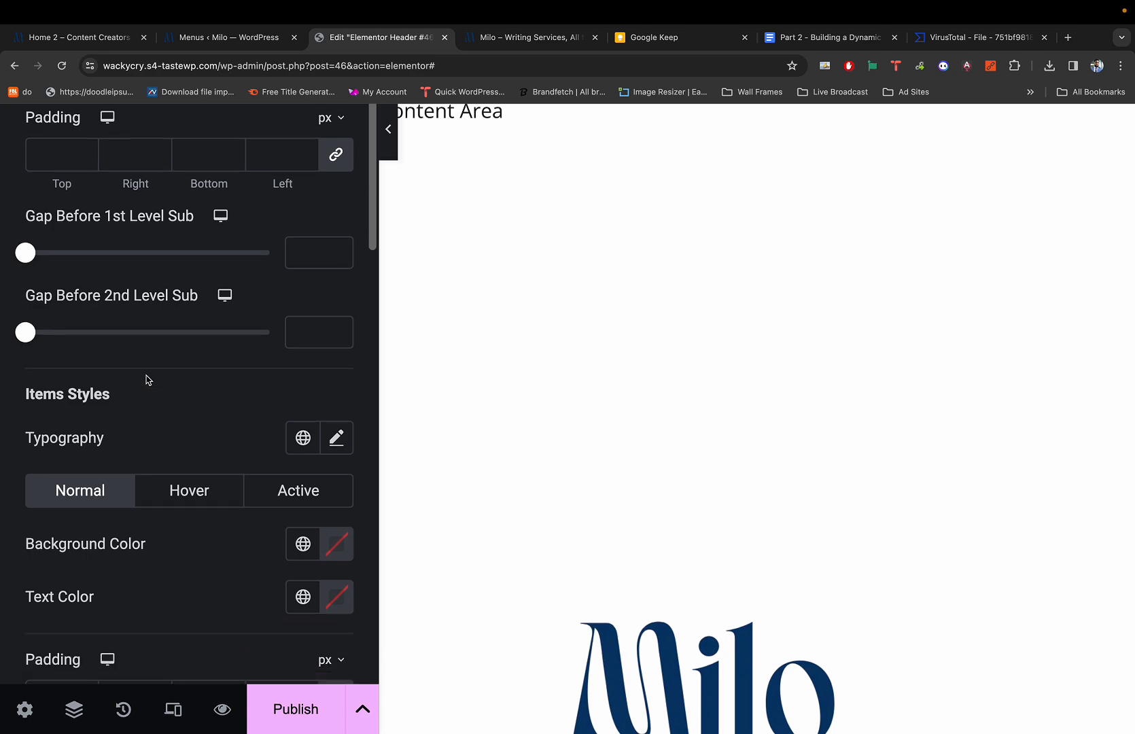
pyautogui.scroll(12, 146, 380)
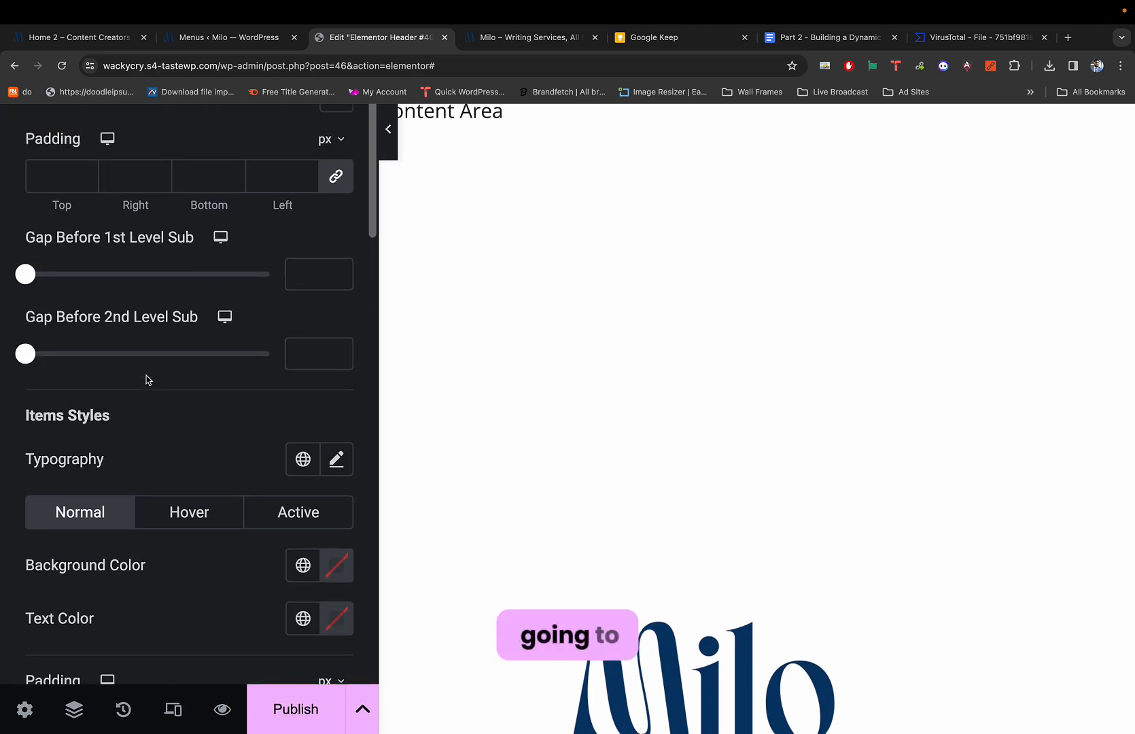
pyautogui.scroll(3, 146, 380)
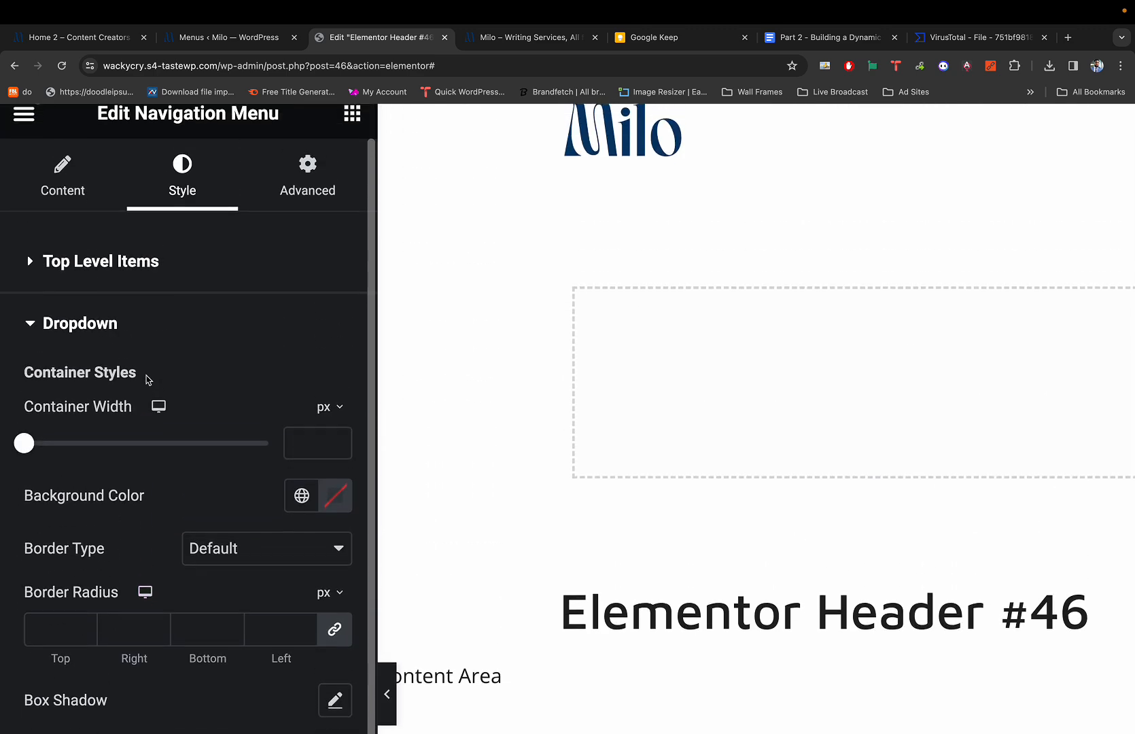
pyautogui.scroll(-4, 146, 380)
pyautogui.scroll(-10, 146, 375)
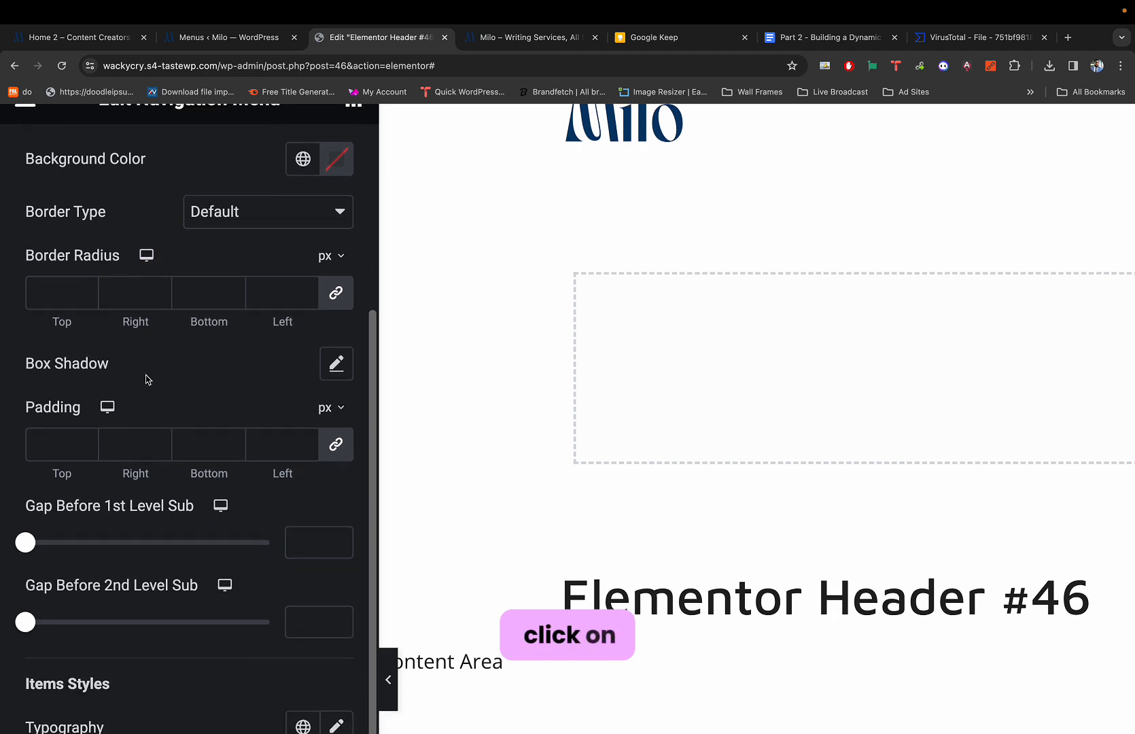
pyautogui.scroll(-3, 195, 354)
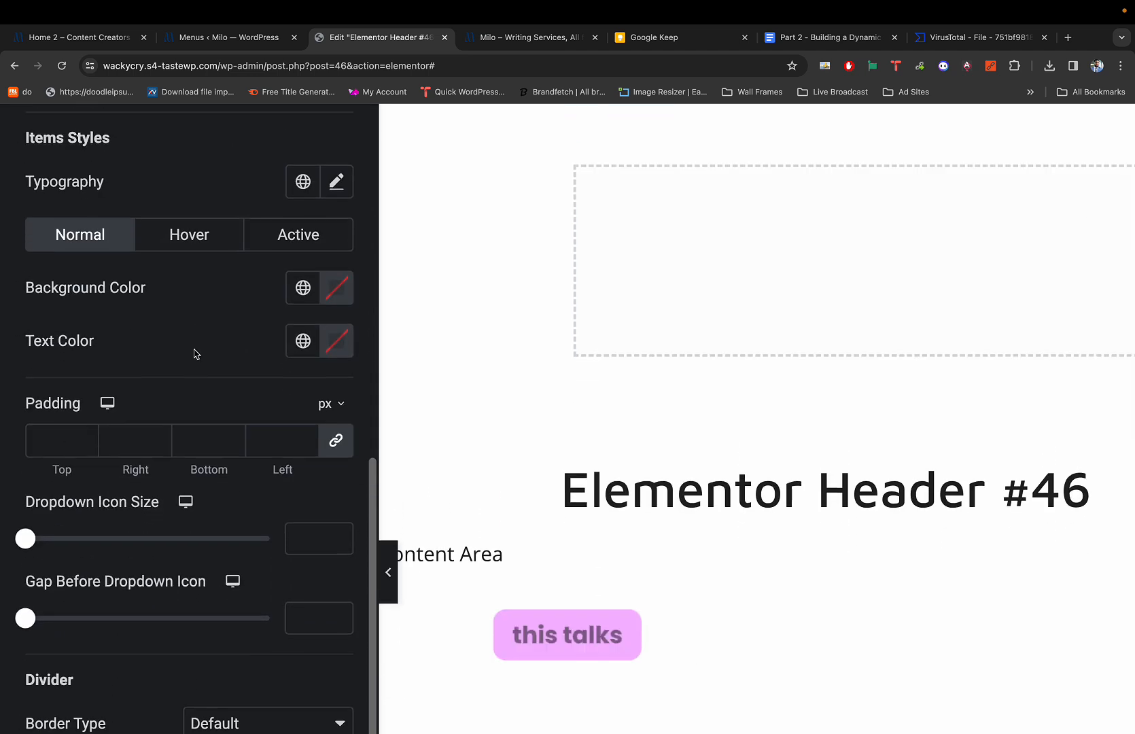
# Set the dropdown items' Typography Transform to Uppercase, showing WRITING and GRAPHIC DESIGN.
pyautogui.click(335, 243)
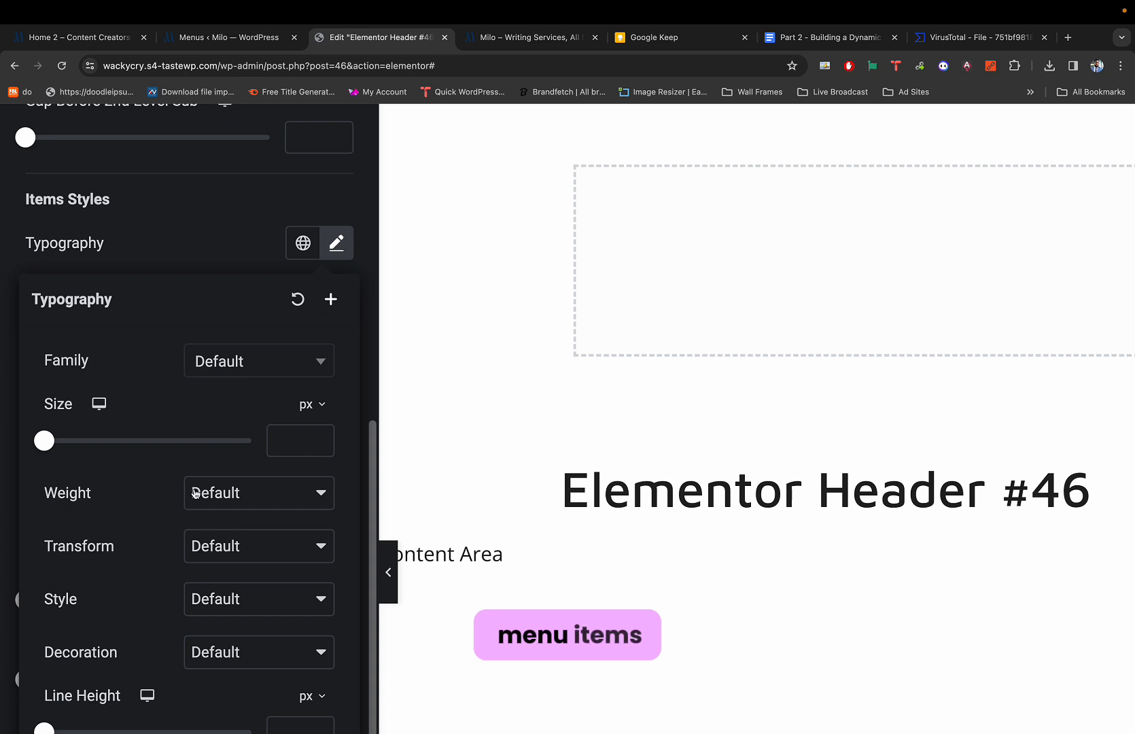
pyautogui.scroll(-5, 197, 529)
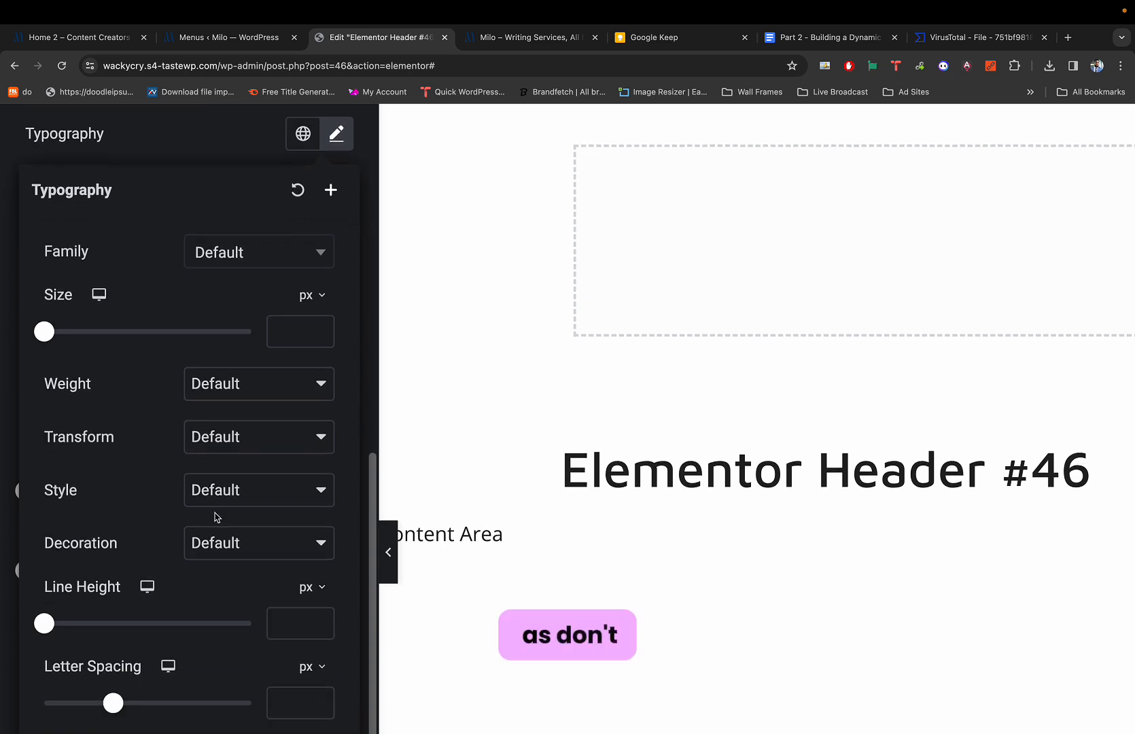
pyautogui.scroll(-2, 221, 526)
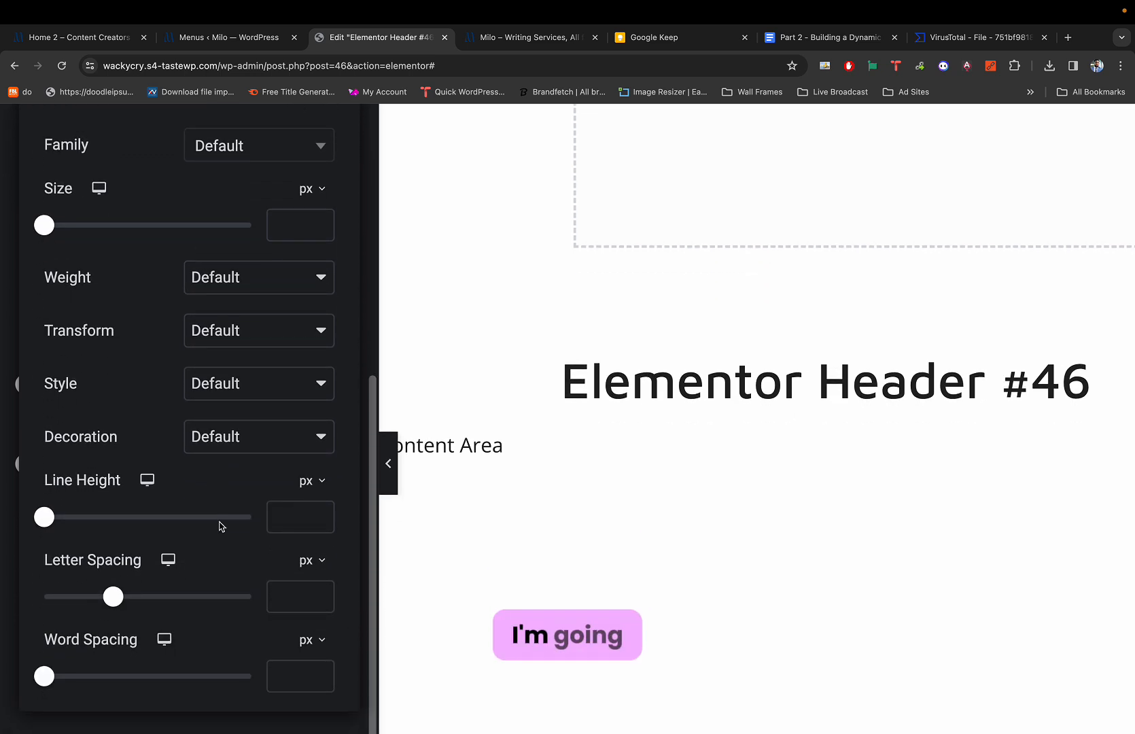
pyautogui.click(242, 347)
pyautogui.click(238, 347)
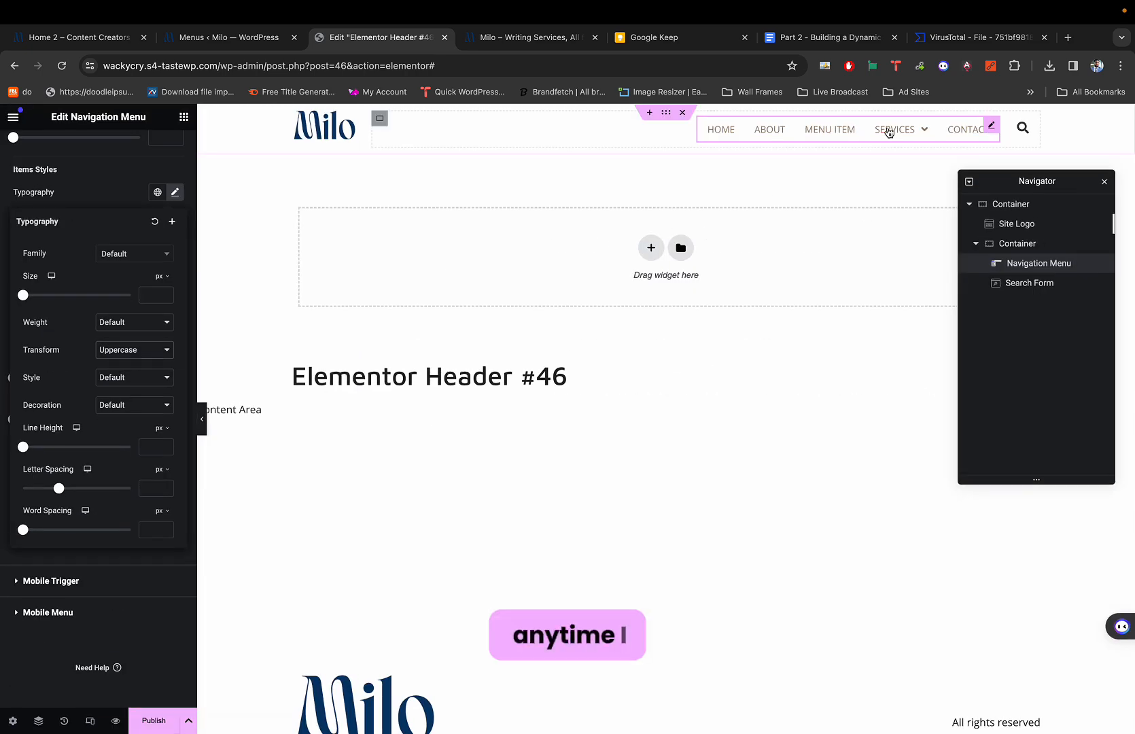
pyautogui.moveTo(909, 129)
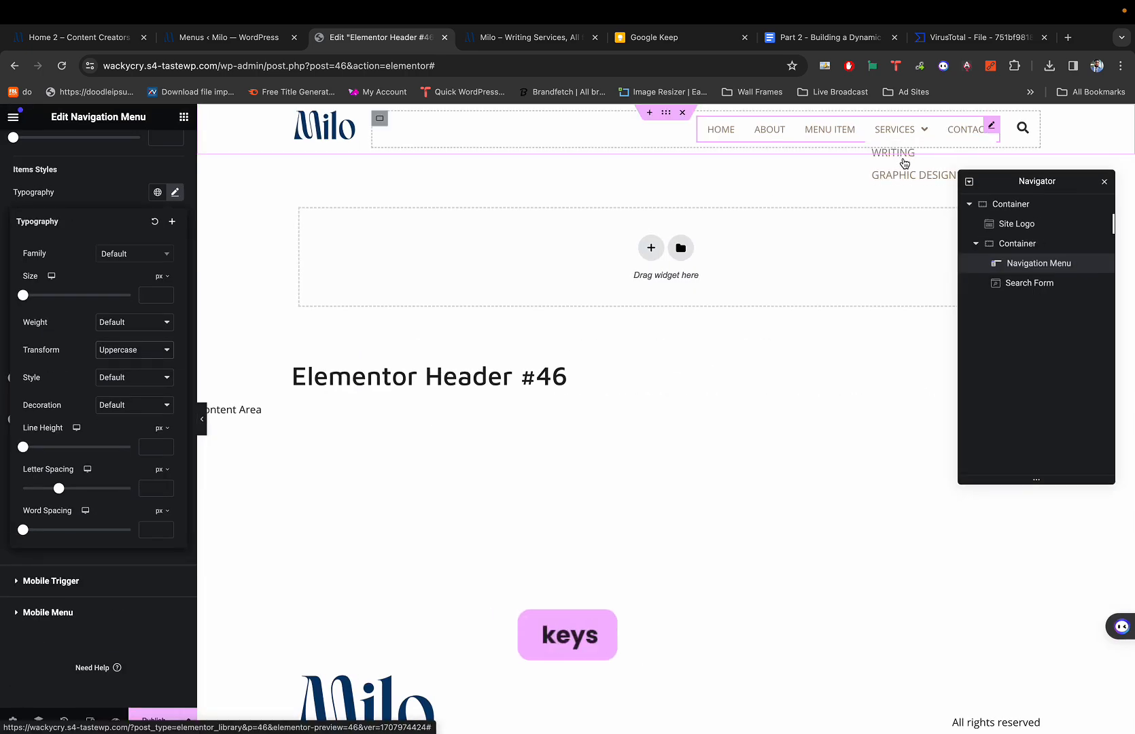
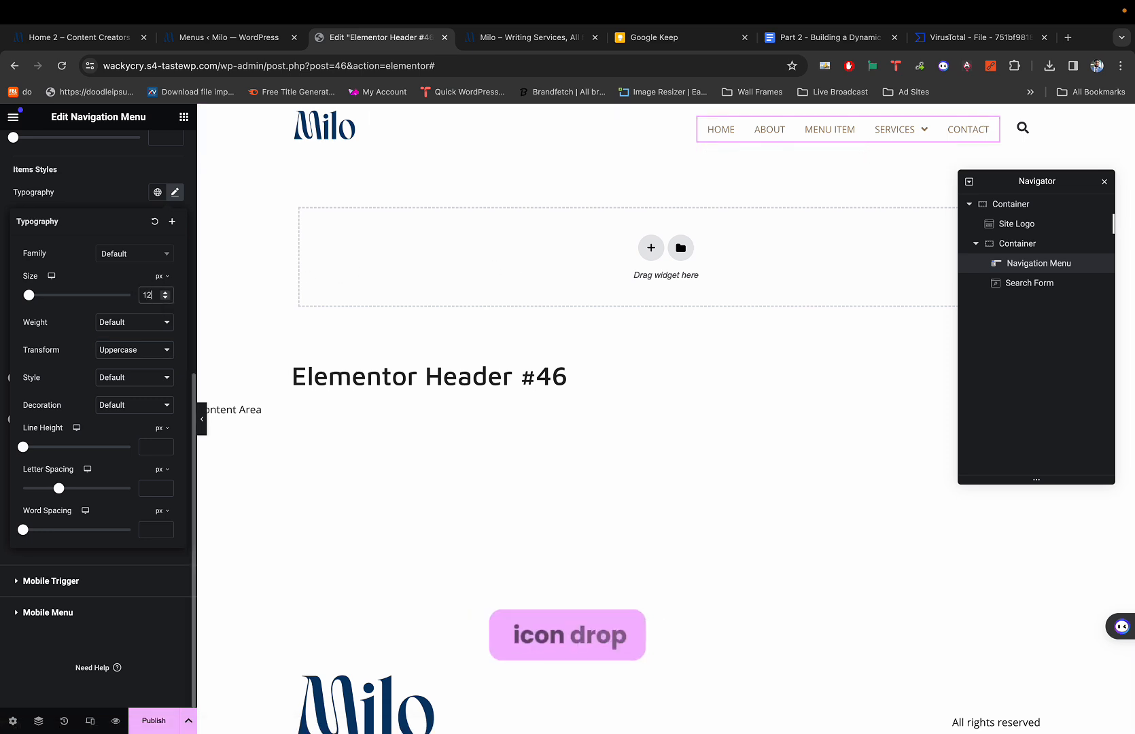
# Change the menu items' typography size from 12 to 14 px.
pyautogui.click(160, 294)
pyautogui.moveTo(909, 131)
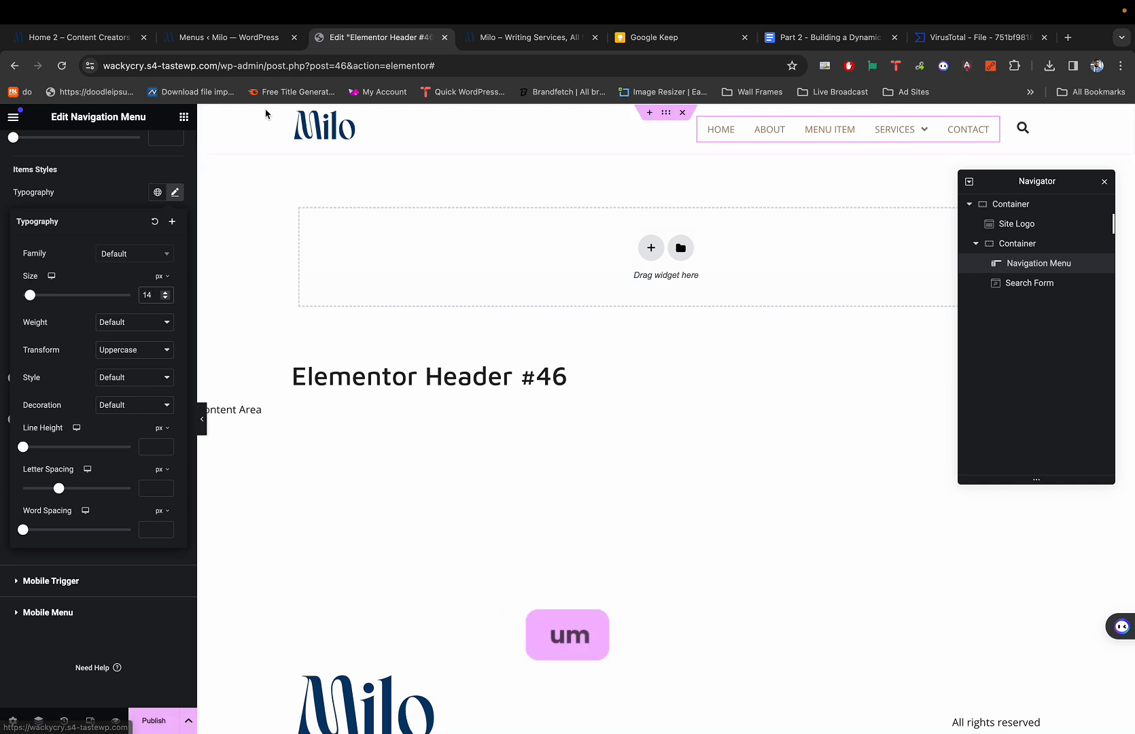
pyautogui.click(104, 185)
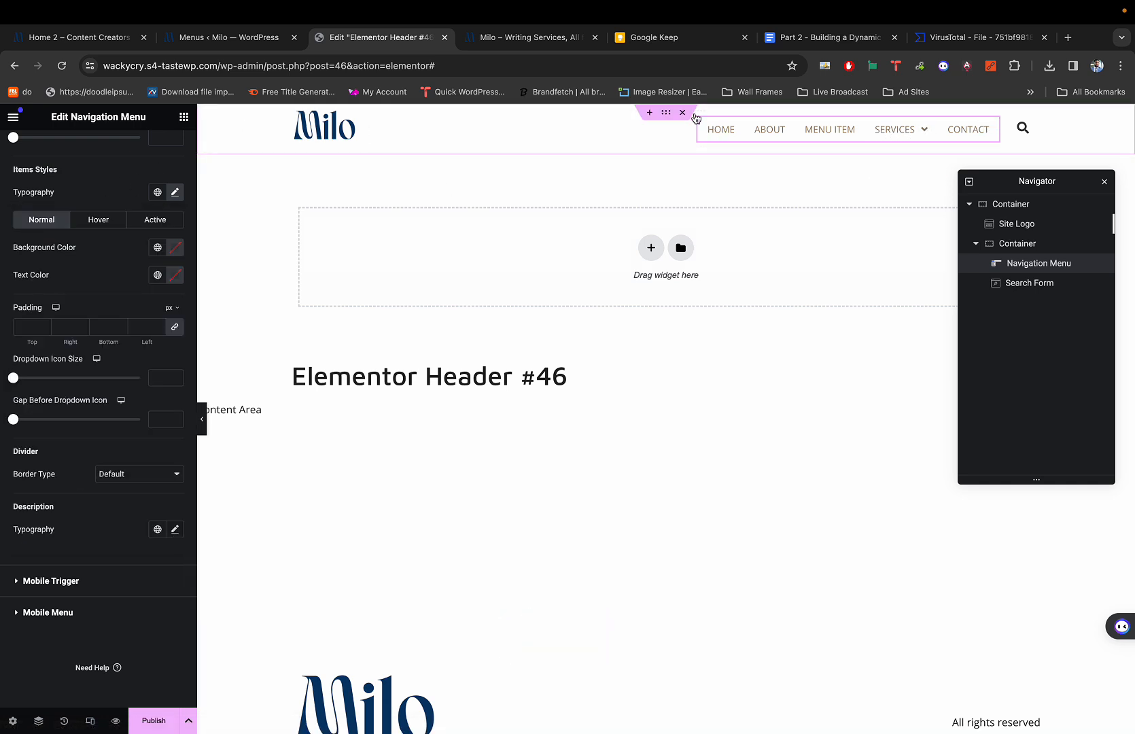
# Give the outer header container a Classic white background, then reselect the Navigation Menu widget.
pyautogui.click(666, 114)
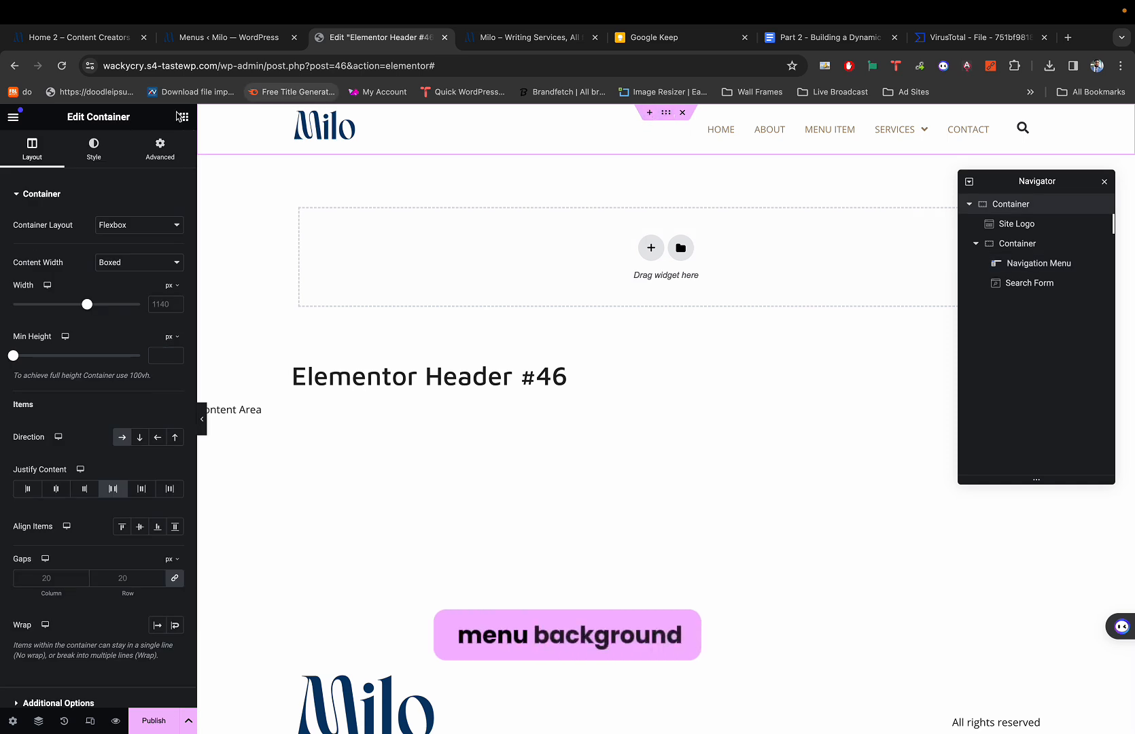
pyautogui.click(99, 147)
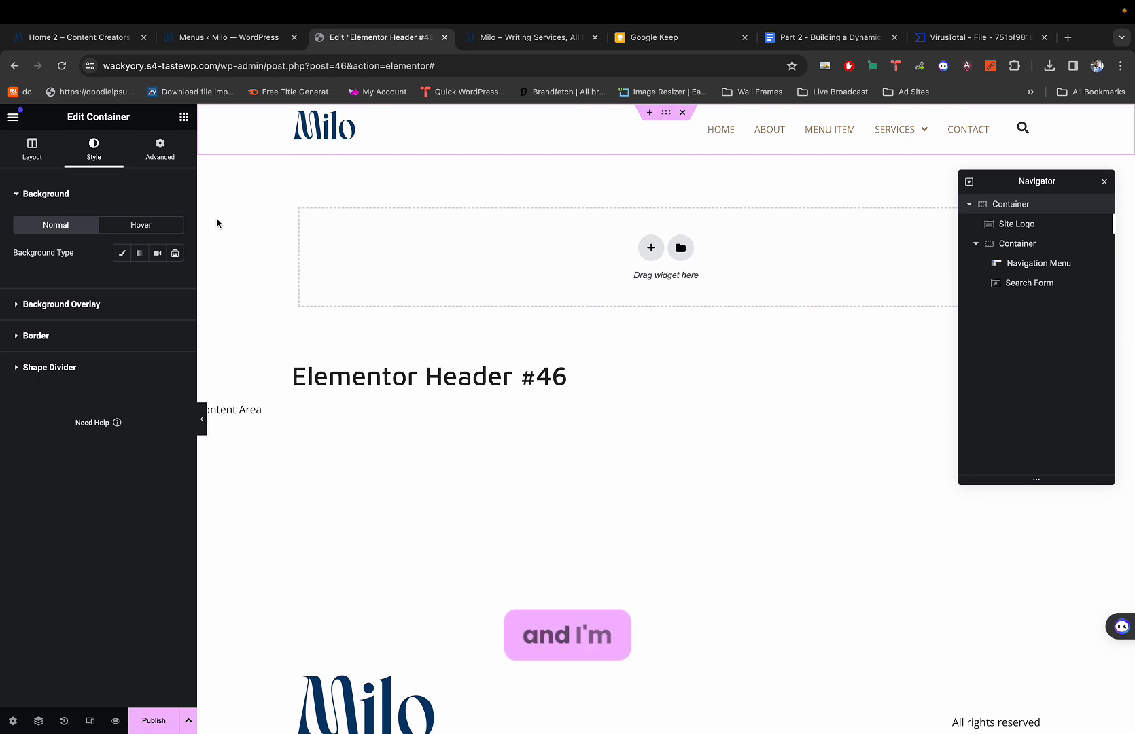
pyautogui.click(122, 252)
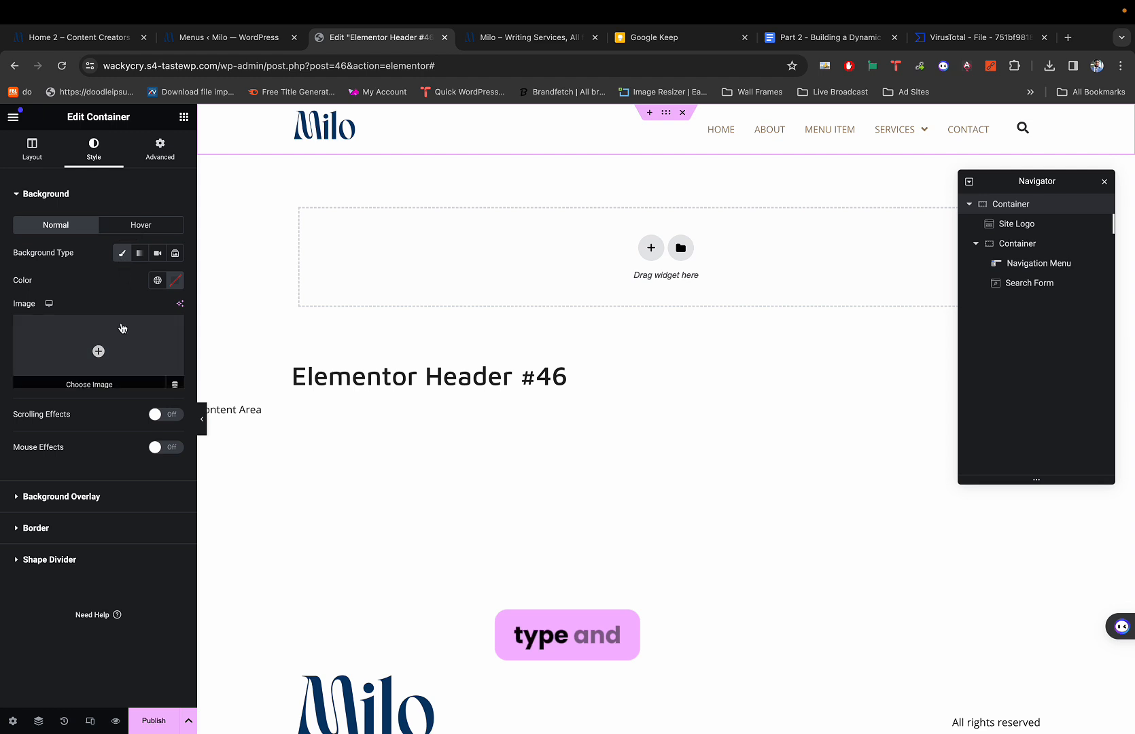
pyautogui.click(175, 281)
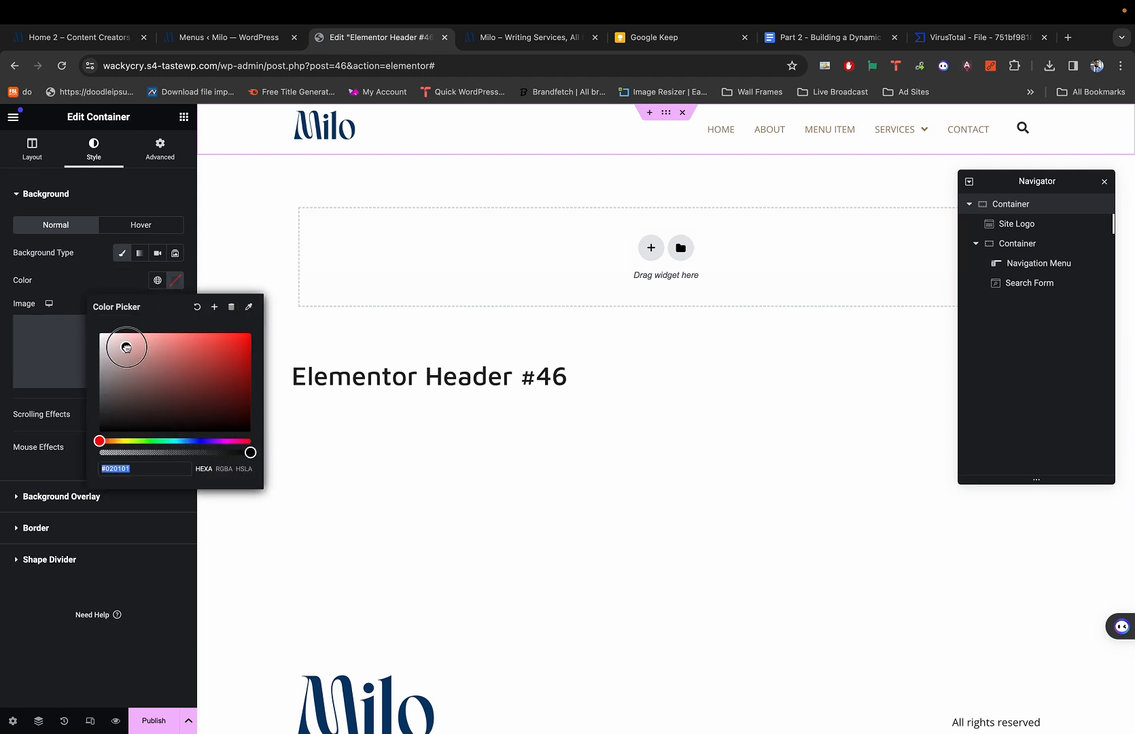
pyautogui.click(84, 275)
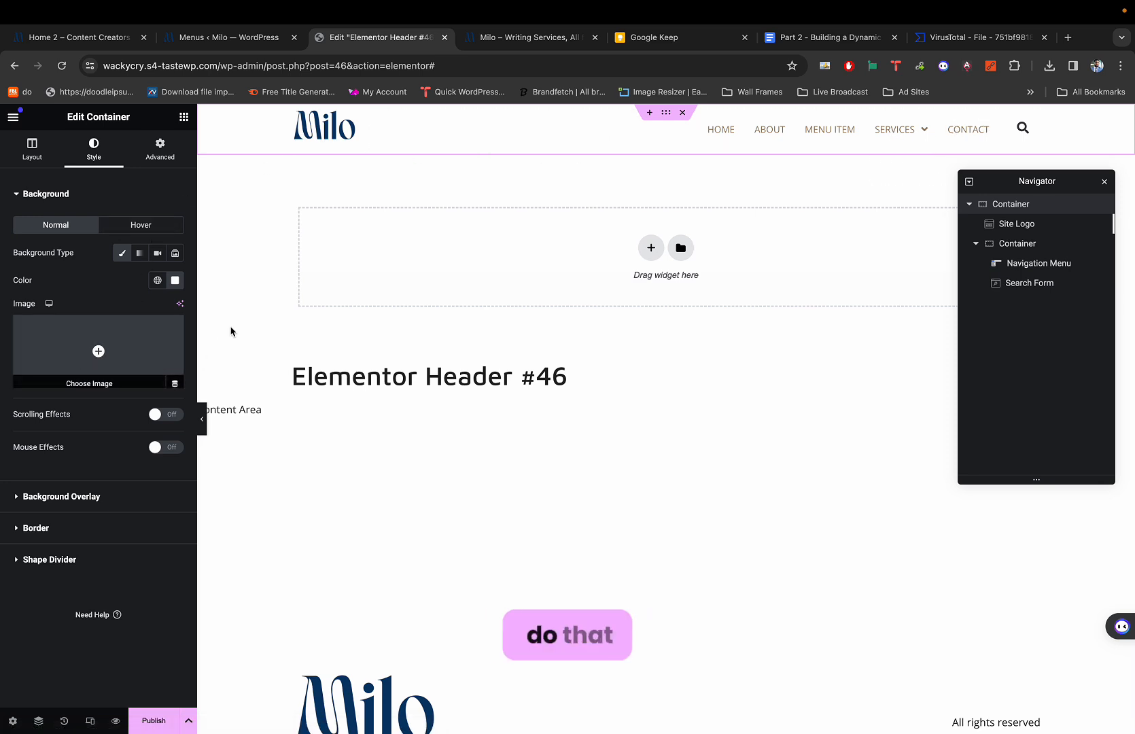
pyautogui.click(833, 131)
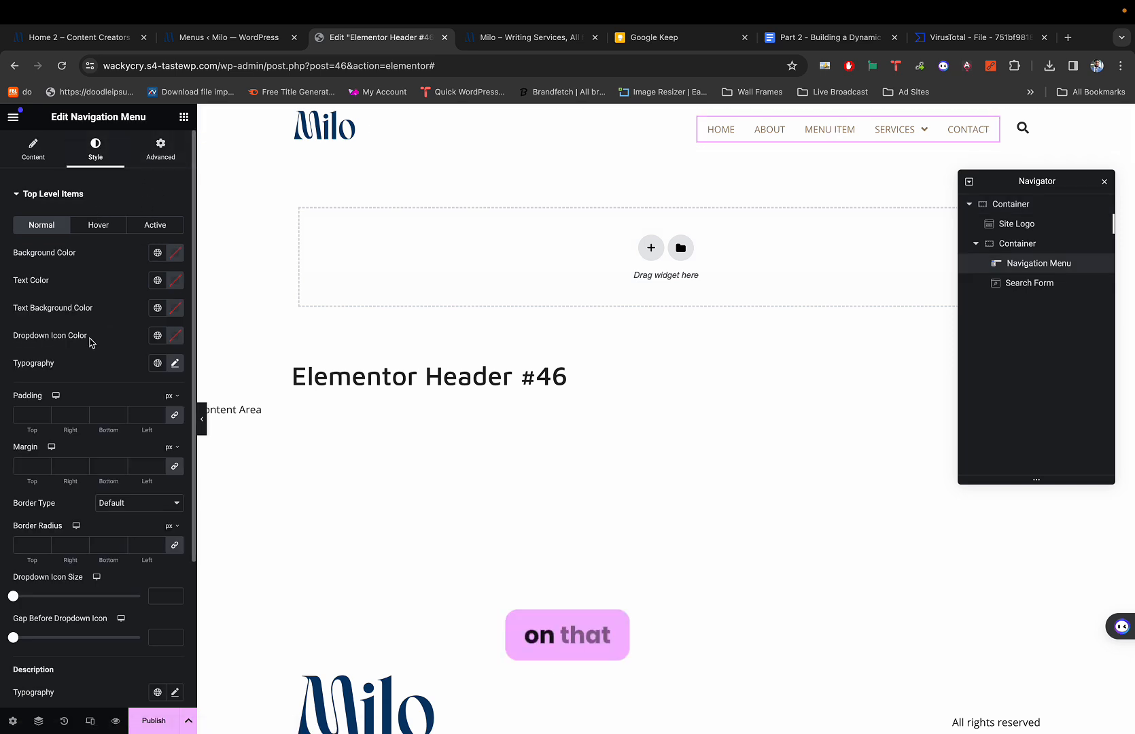
# Expand the Dropdown style section and add a small Gap Before 1st Level Sub.
pyautogui.scroll(-5, 91, 342)
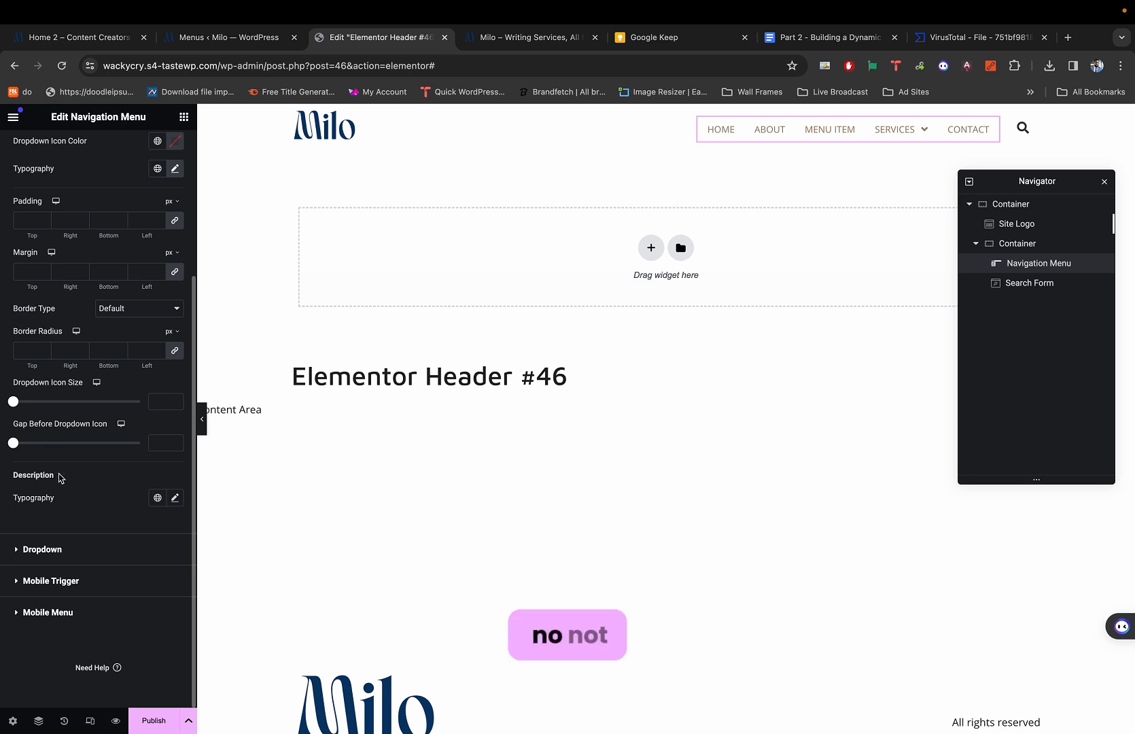
pyautogui.click(30, 554)
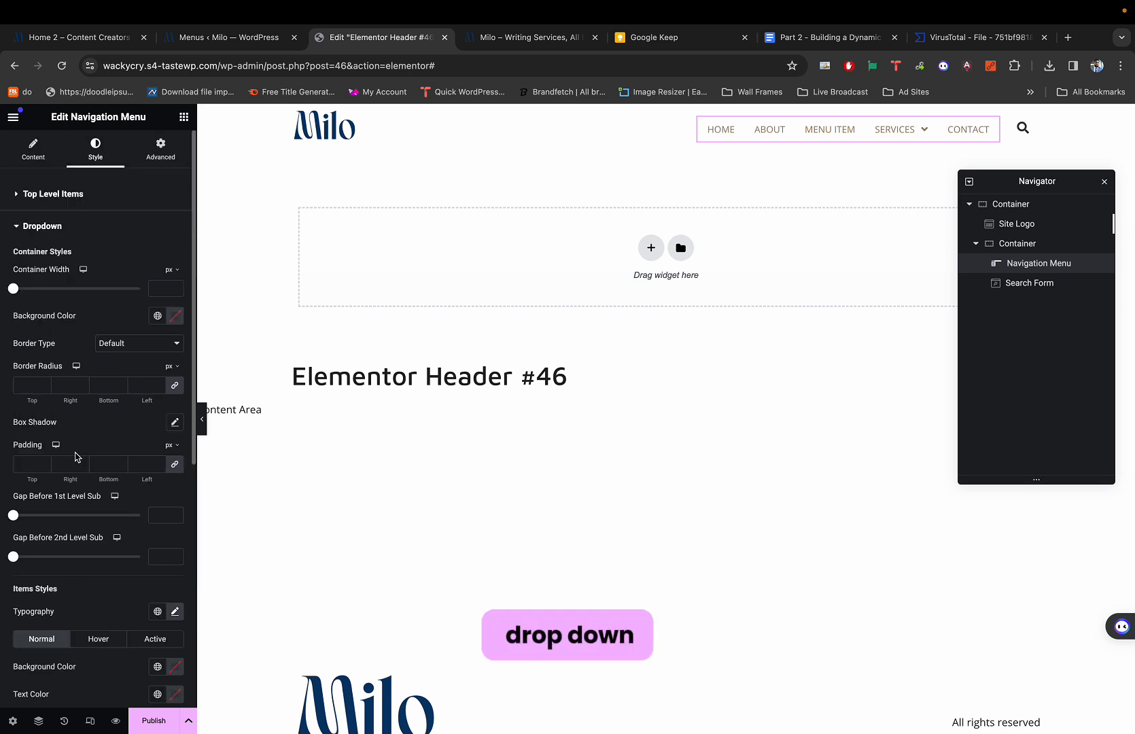
pyautogui.scroll(-3, 81, 374)
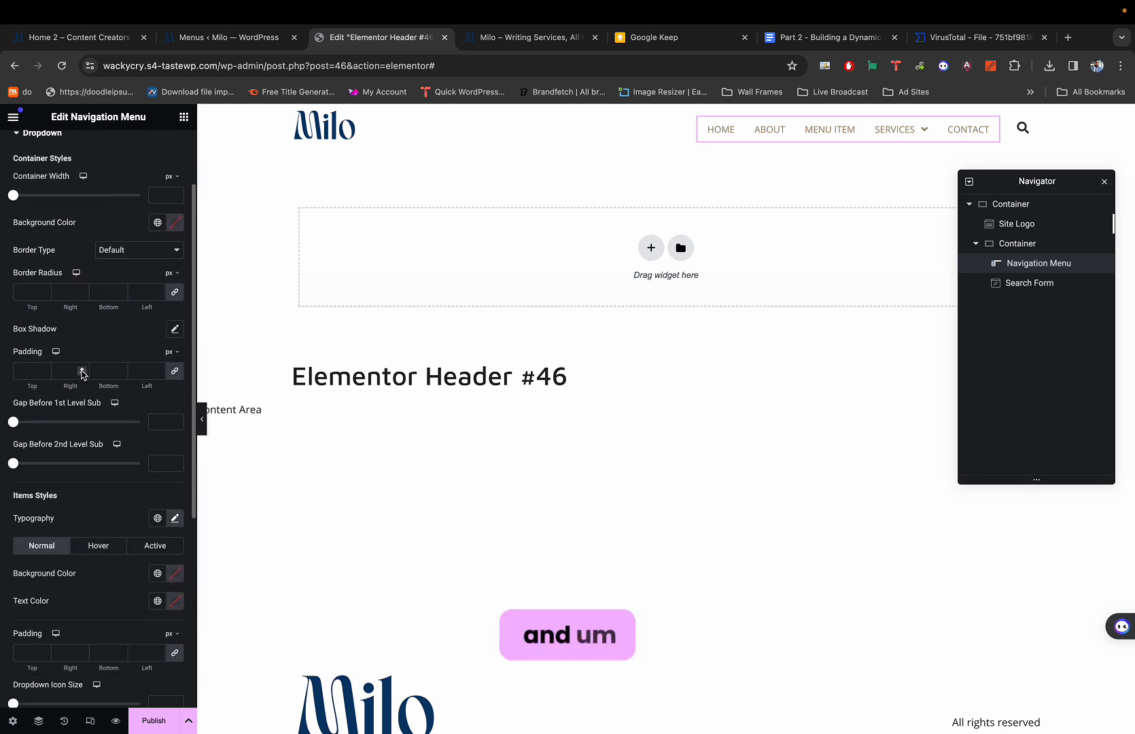
pyautogui.scroll(-5, 81, 374)
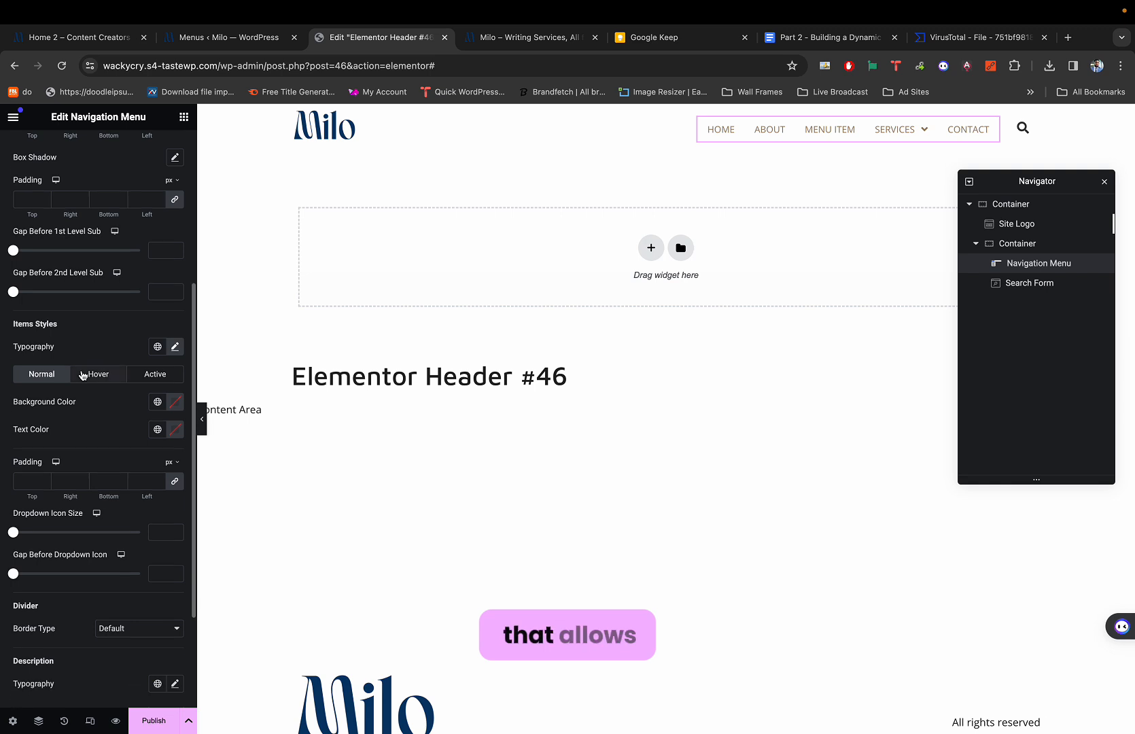
pyautogui.scroll(-3, 82, 375)
pyautogui.scroll(2, 83, 374)
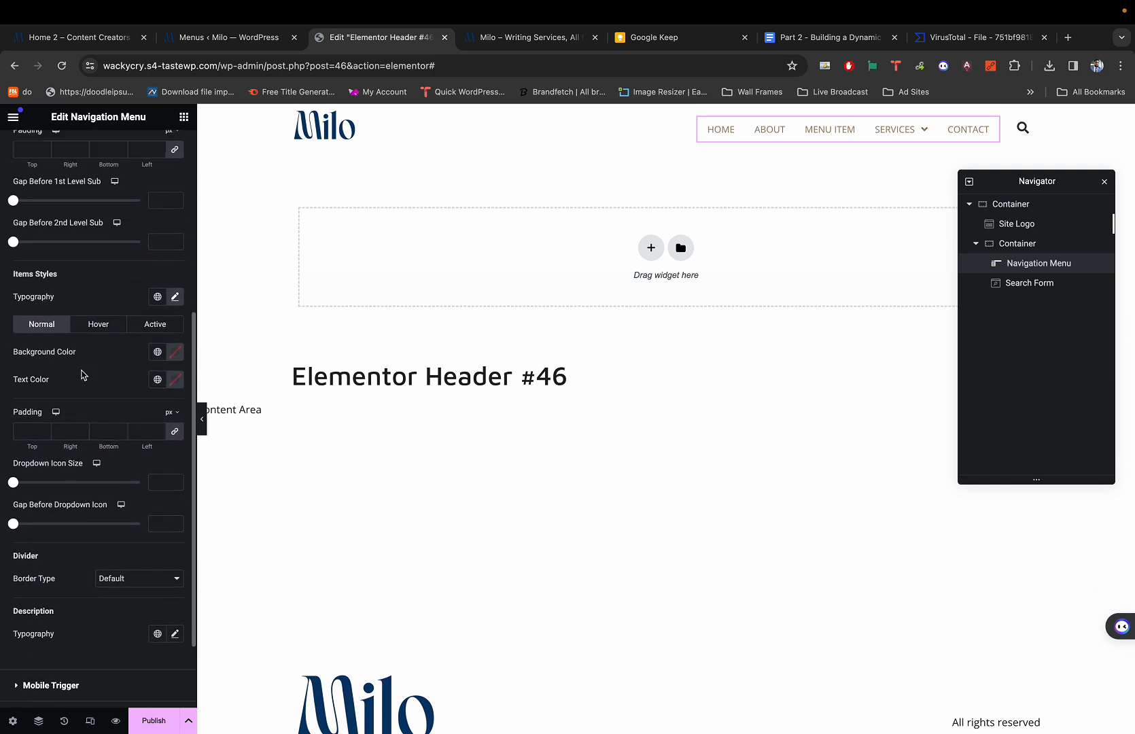
pyautogui.scroll(2, 82, 374)
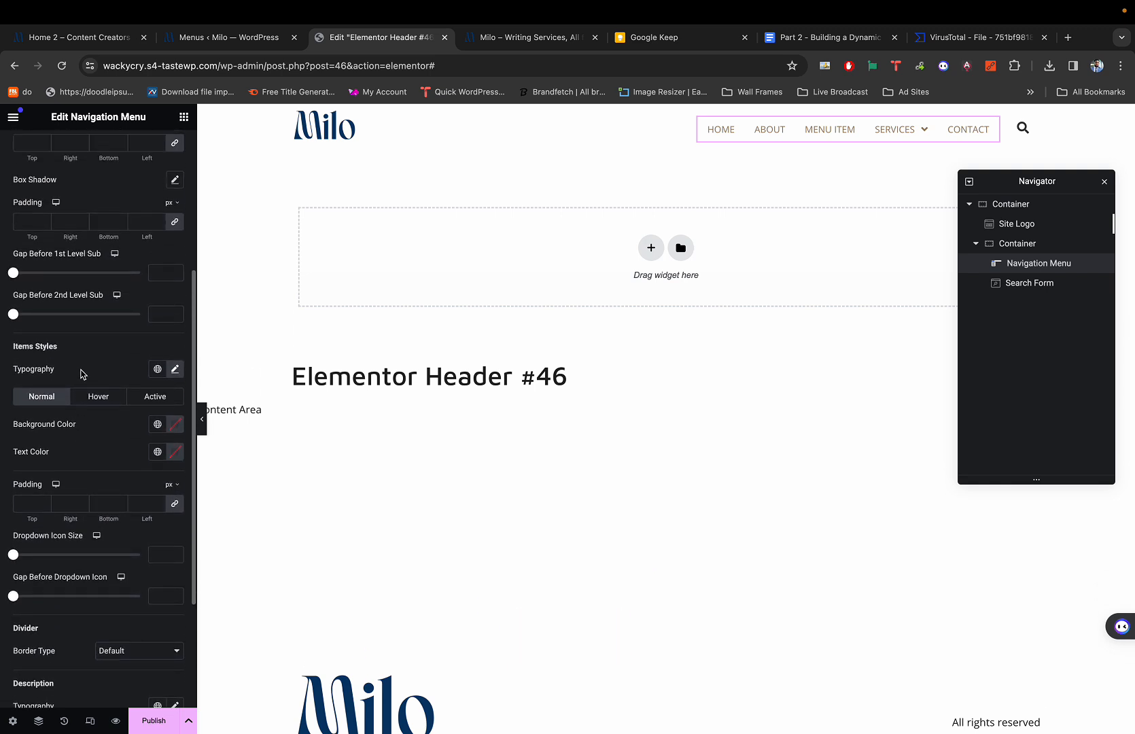
pyautogui.scroll(-1, 82, 374)
pyautogui.scroll(2, 82, 372)
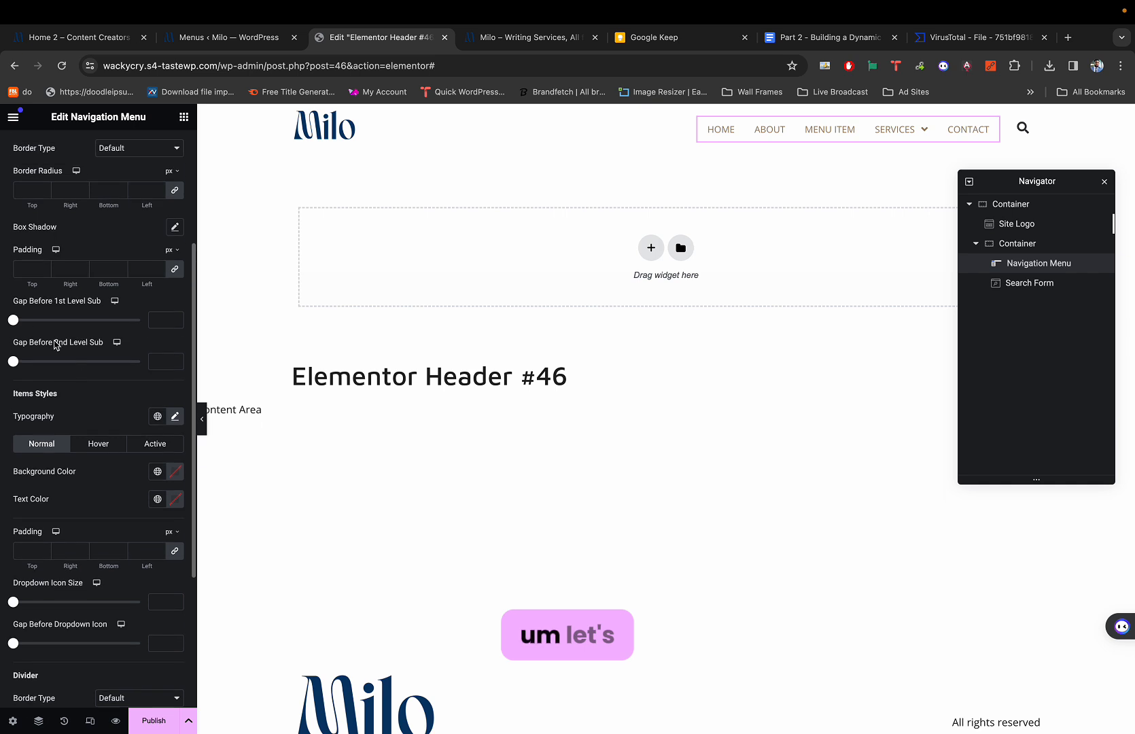
pyautogui.moveTo(17, 322); pyautogui.dragTo(24, 322)
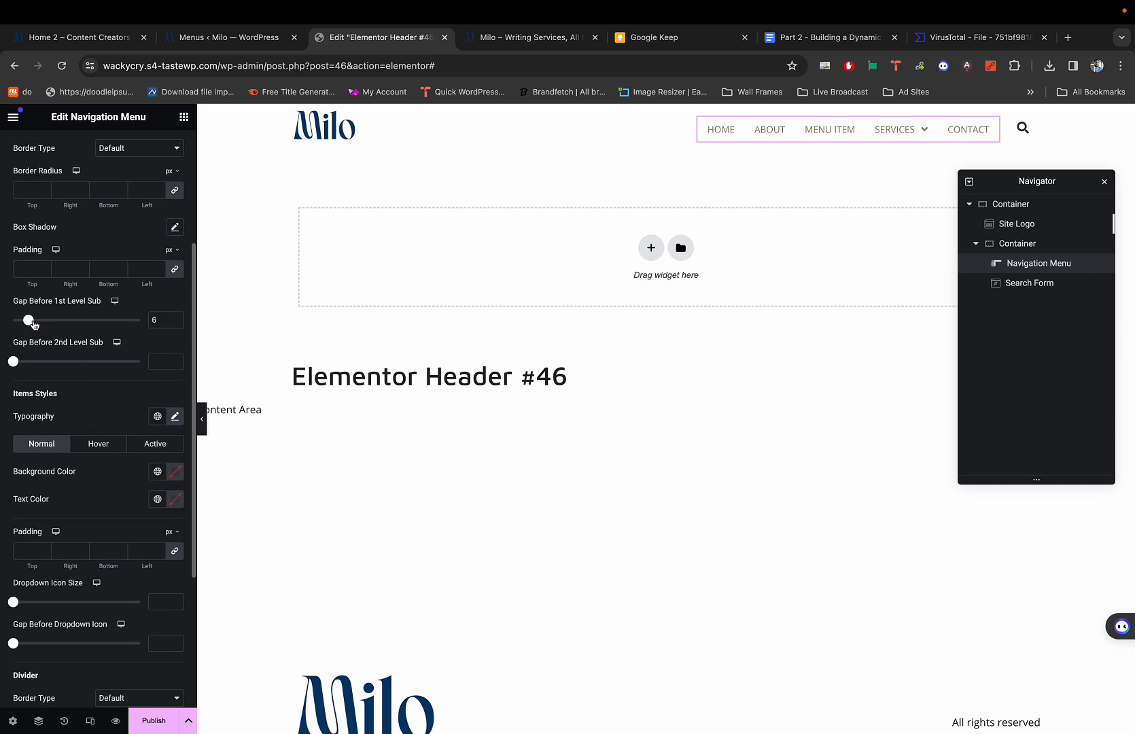
# Widen the submenu gap and set its value to exactly 8.
pyautogui.scroll(2, 34, 324)
pyautogui.scroll(3, 35, 324)
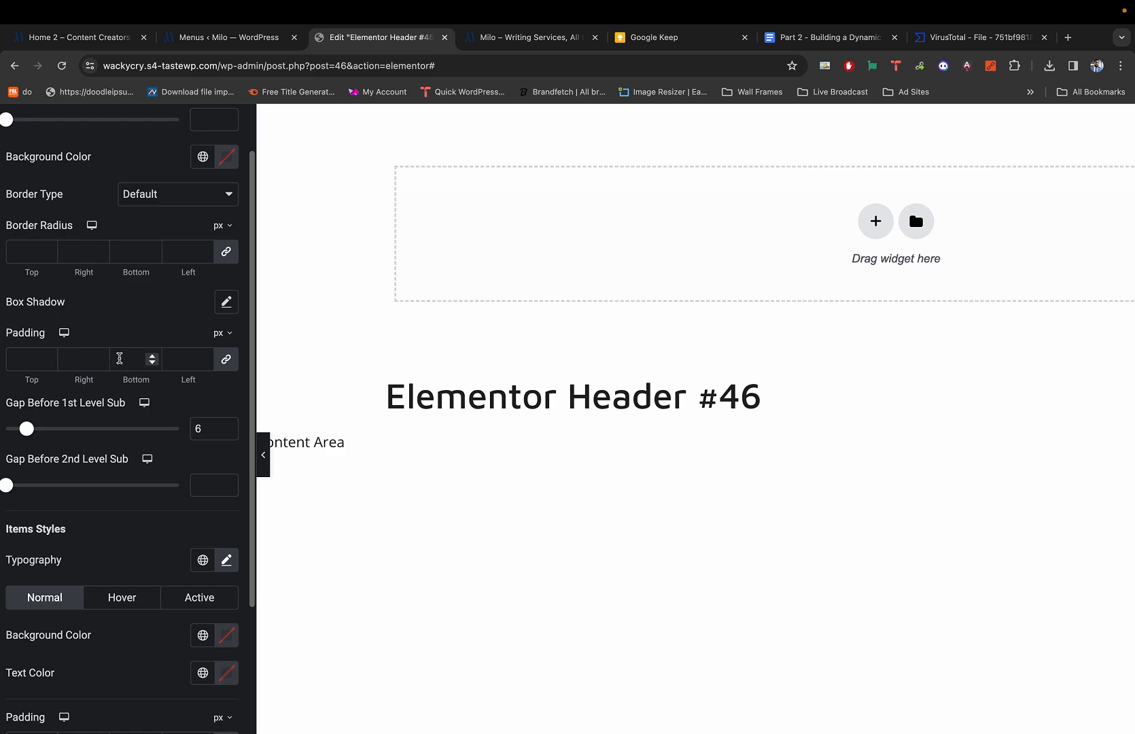
pyautogui.hscroll(-2, 34, 413)
pyautogui.scroll(2, 537, 330)
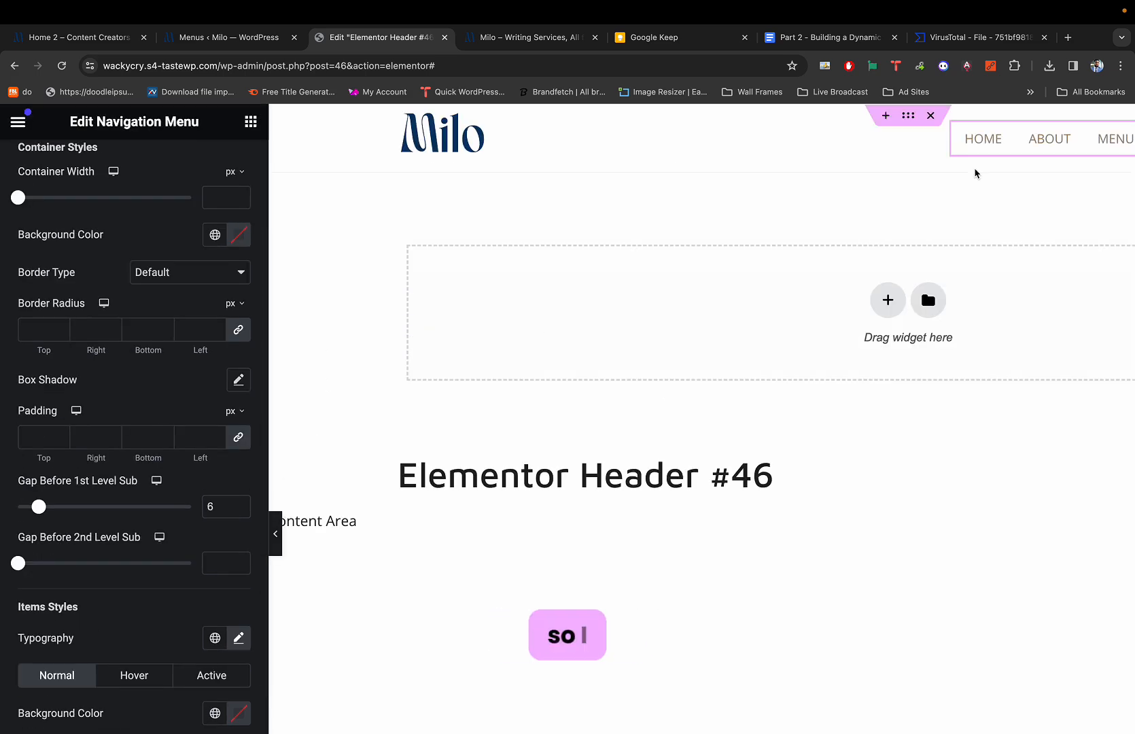
pyautogui.hscroll(4, 1060, 167)
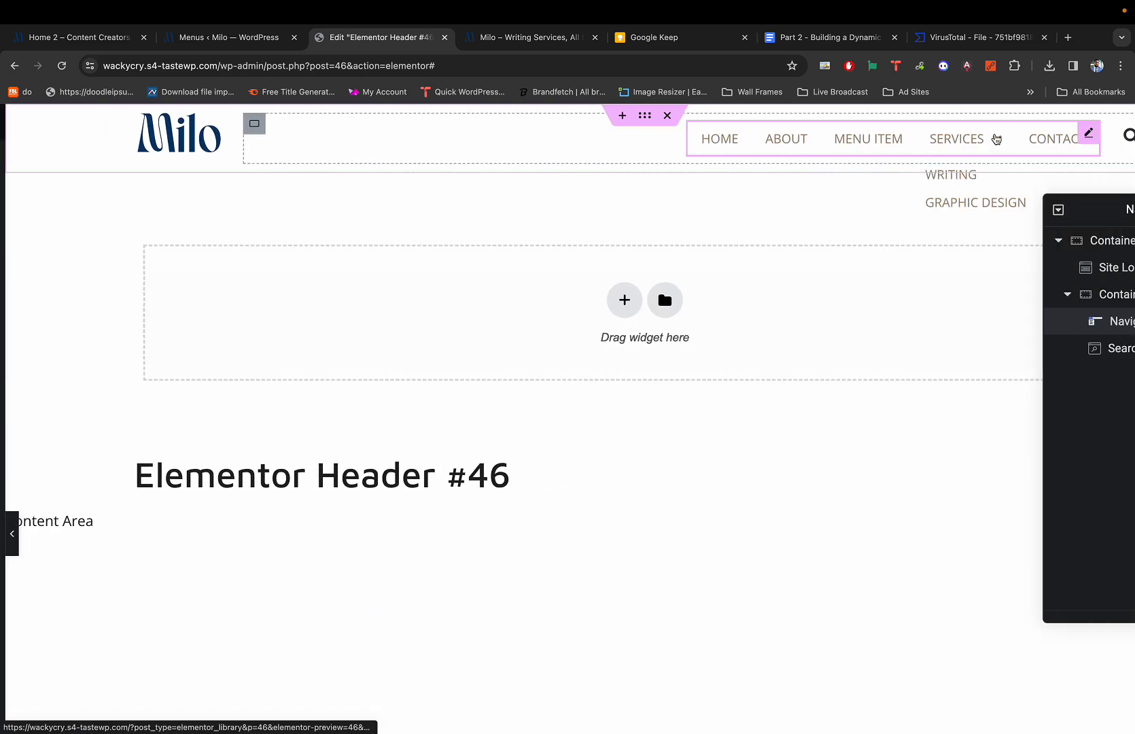
pyautogui.scroll(-5, 974, 176)
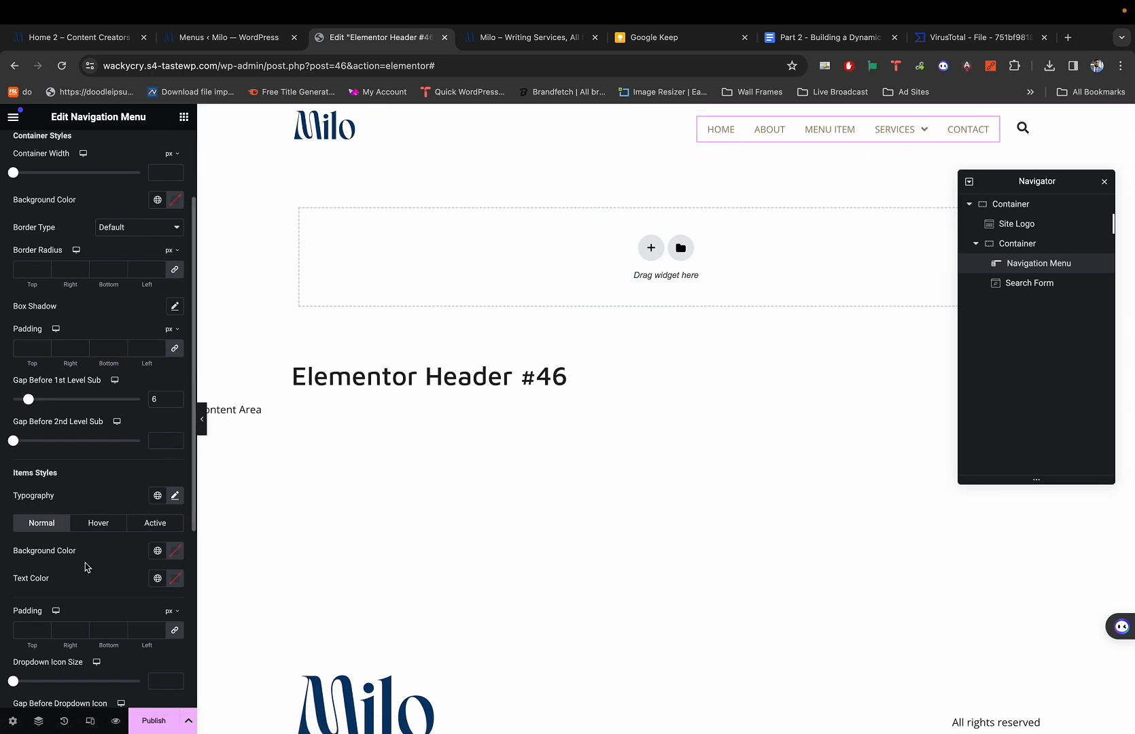
pyautogui.scroll(-2, 63, 607)
pyautogui.scroll(-1, 63, 607)
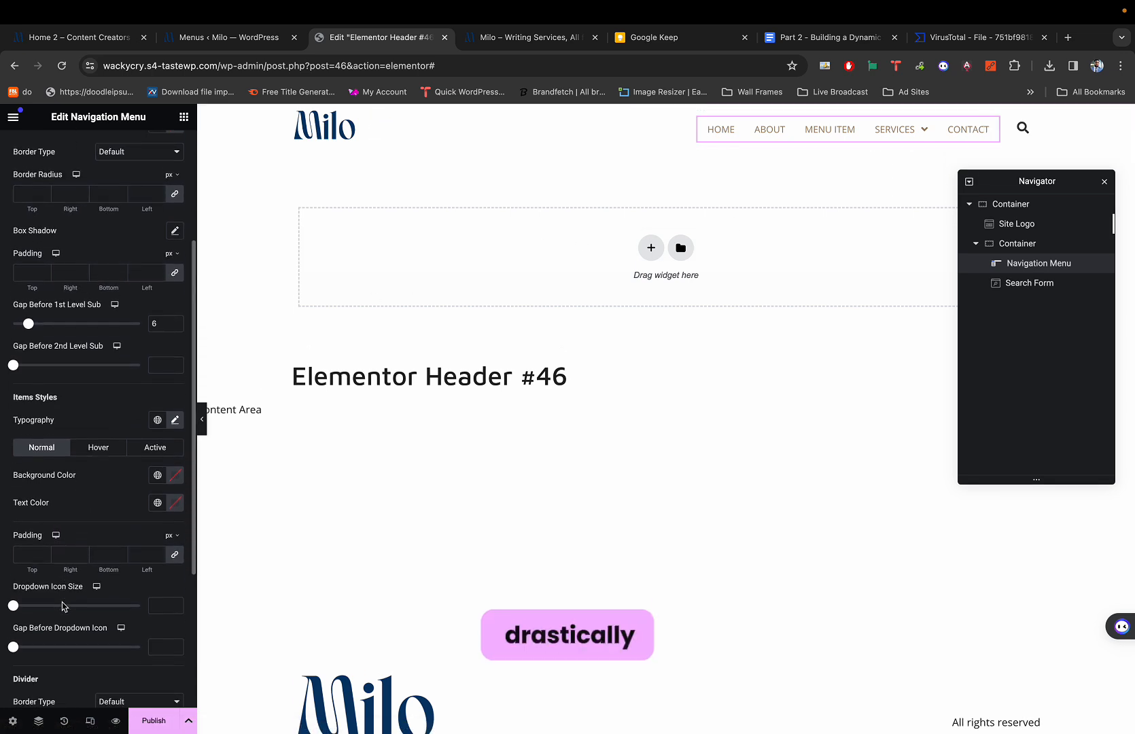
pyautogui.moveTo(30, 324); pyautogui.dragTo(91, 324)
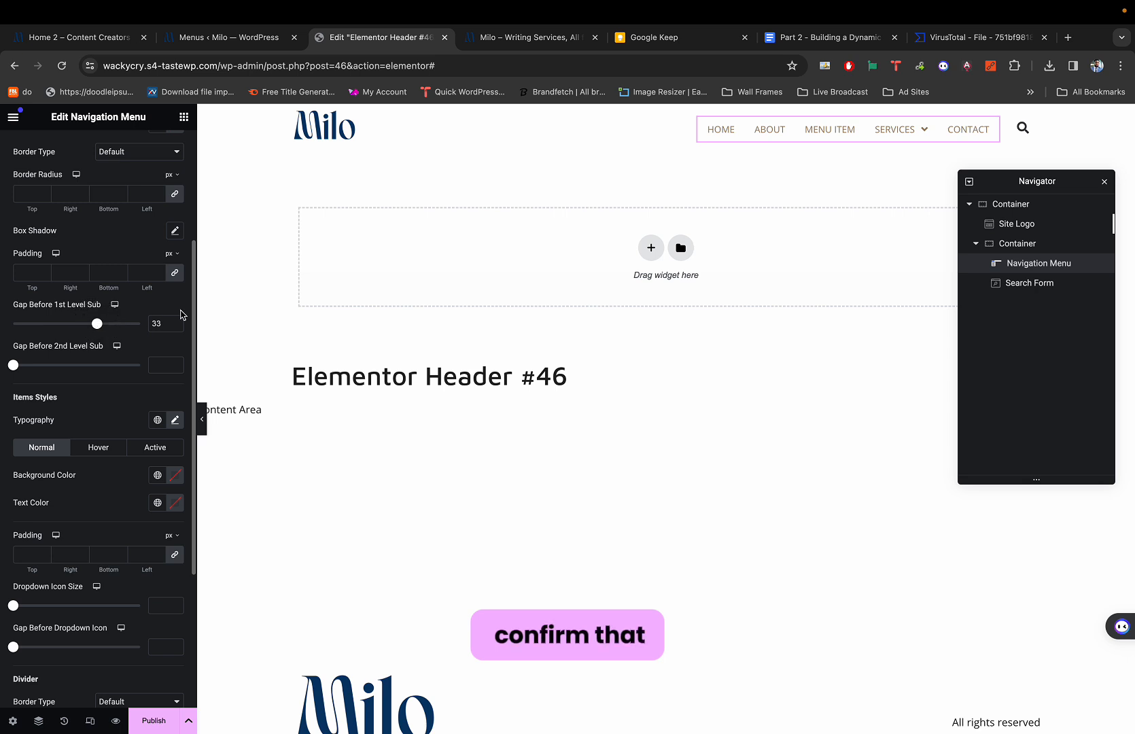
pyautogui.moveTo(912, 134)
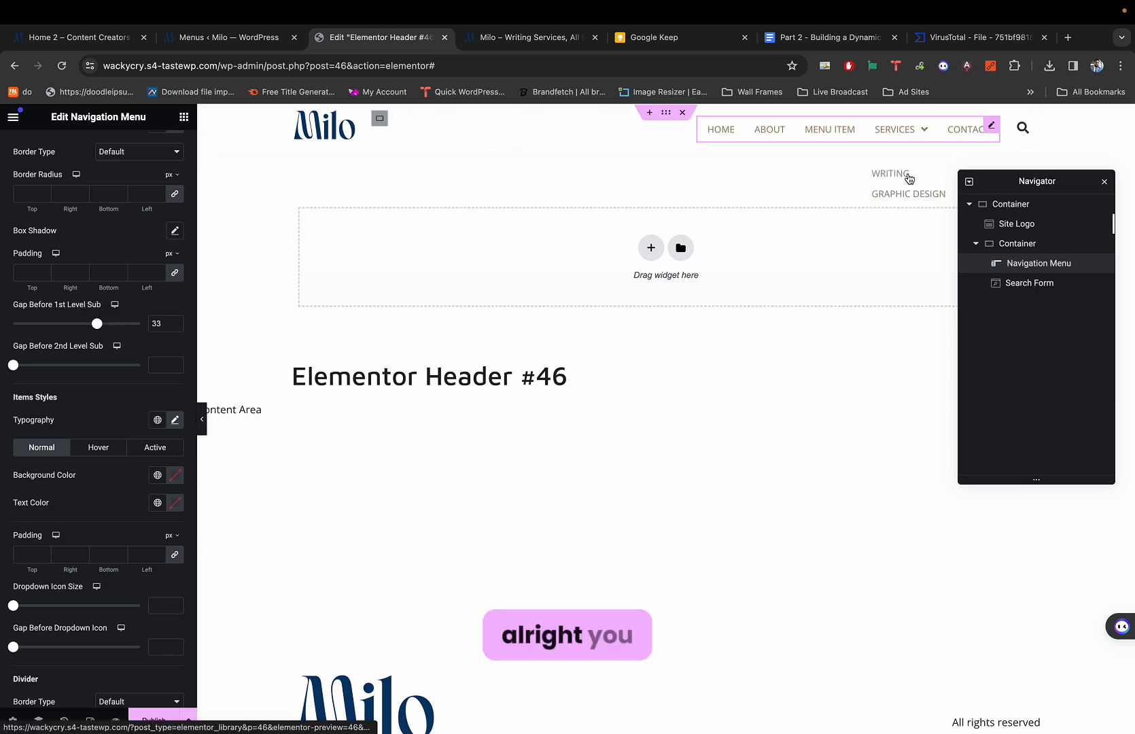
pyautogui.doubleClick(153, 329)
pyautogui.write('8')
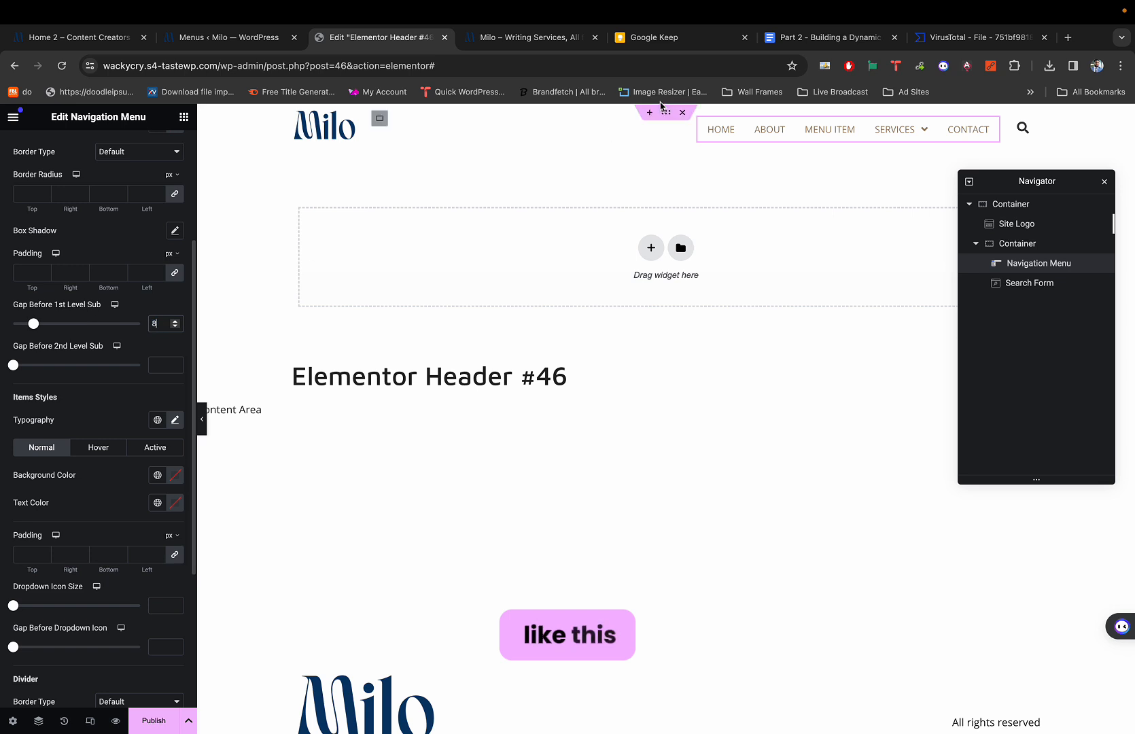
pyautogui.moveTo(925, 136)
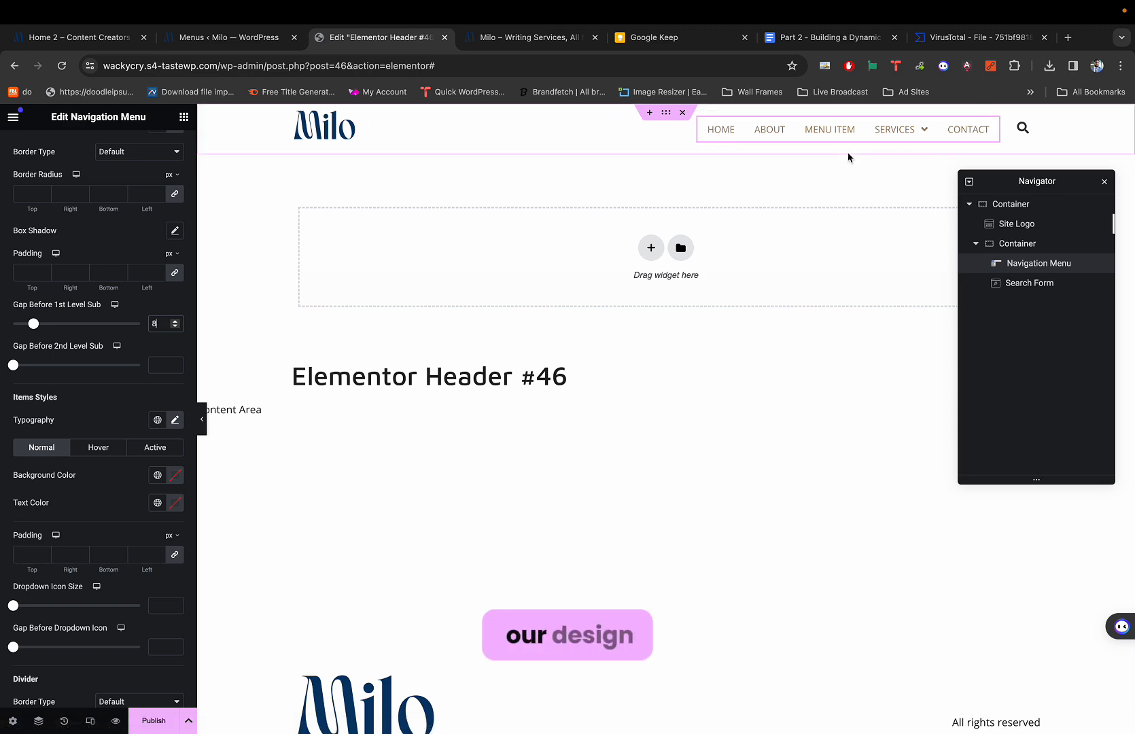
pyautogui.press('super+1')
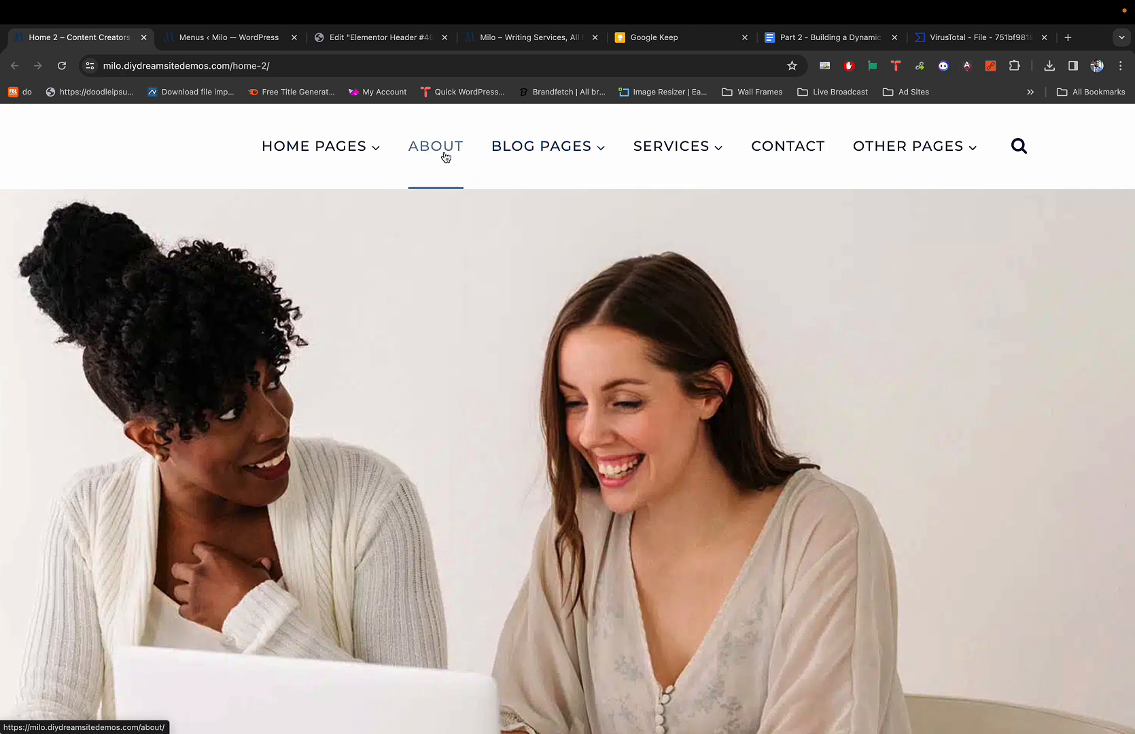
# Flip between the demo's Blog Pages and Services dropdowns and the editor preview to compare them.
pyautogui.moveTo(530, 163)
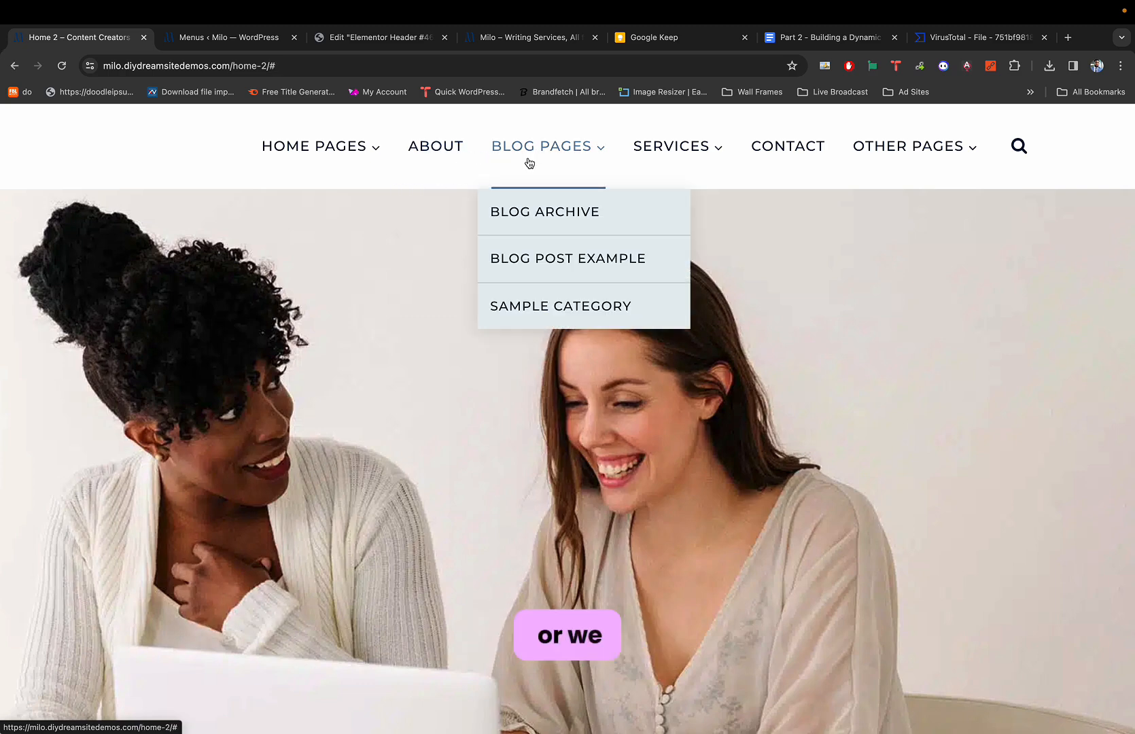
pyautogui.press('super+3')
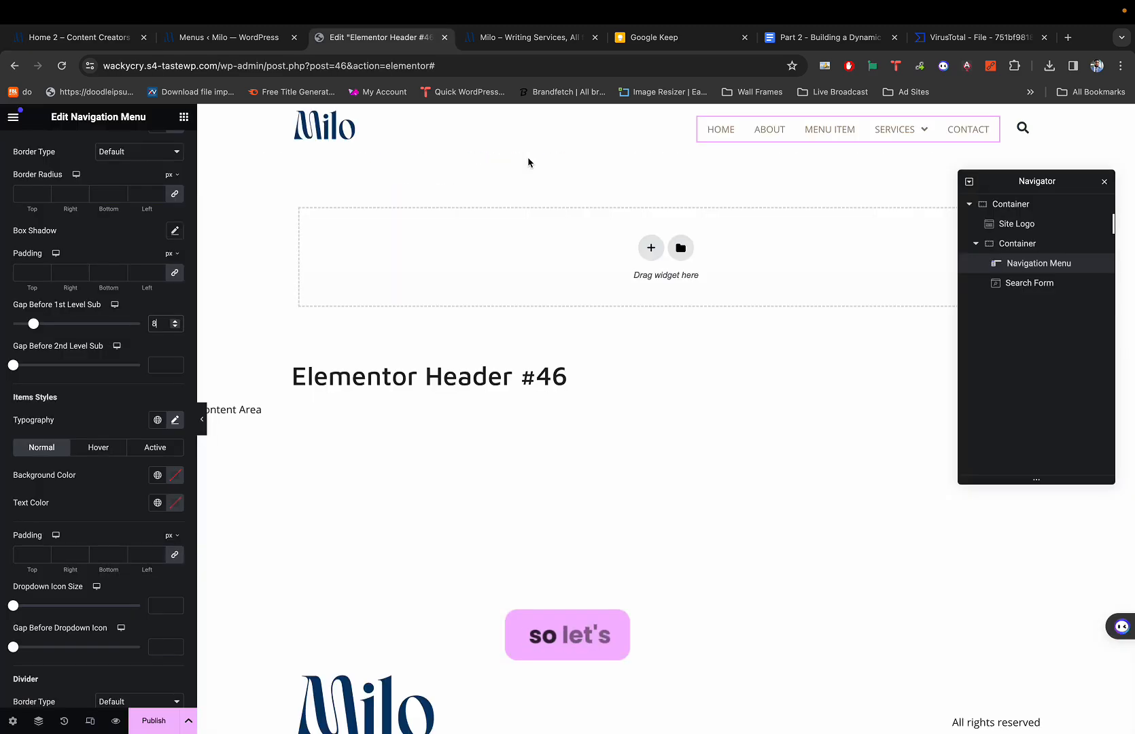
pyautogui.press('super+1')
pyautogui.press('super+3')
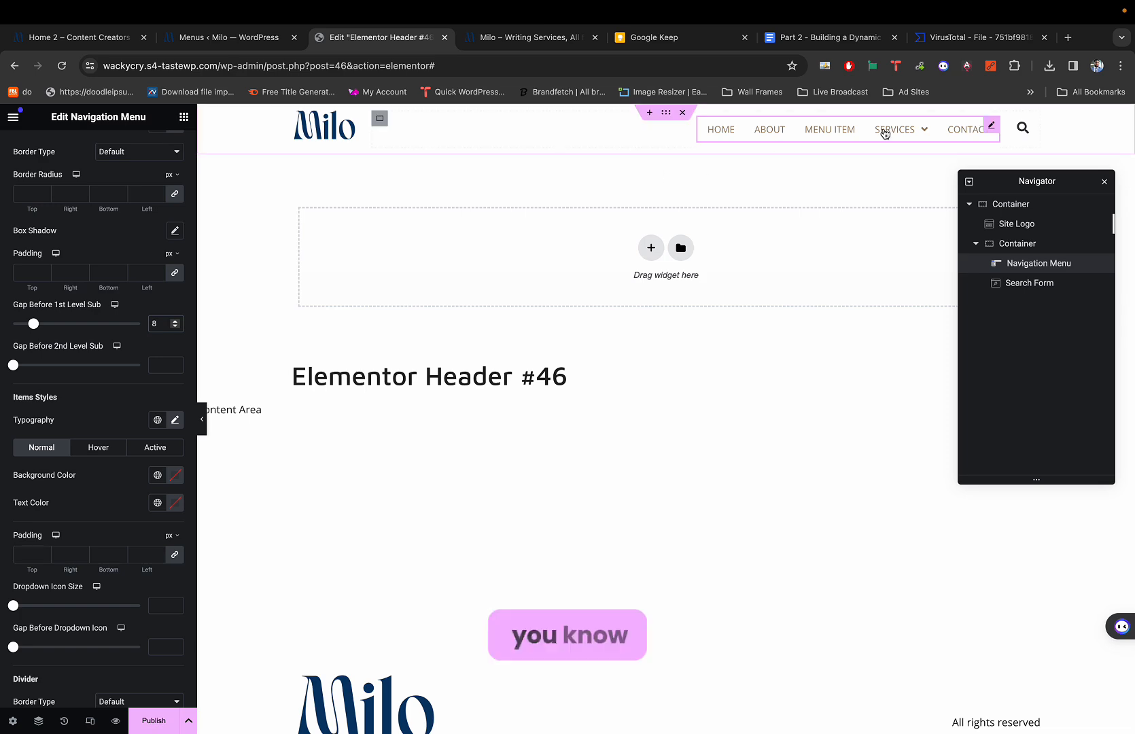
pyautogui.press('super+1')
pyautogui.press('super+3')
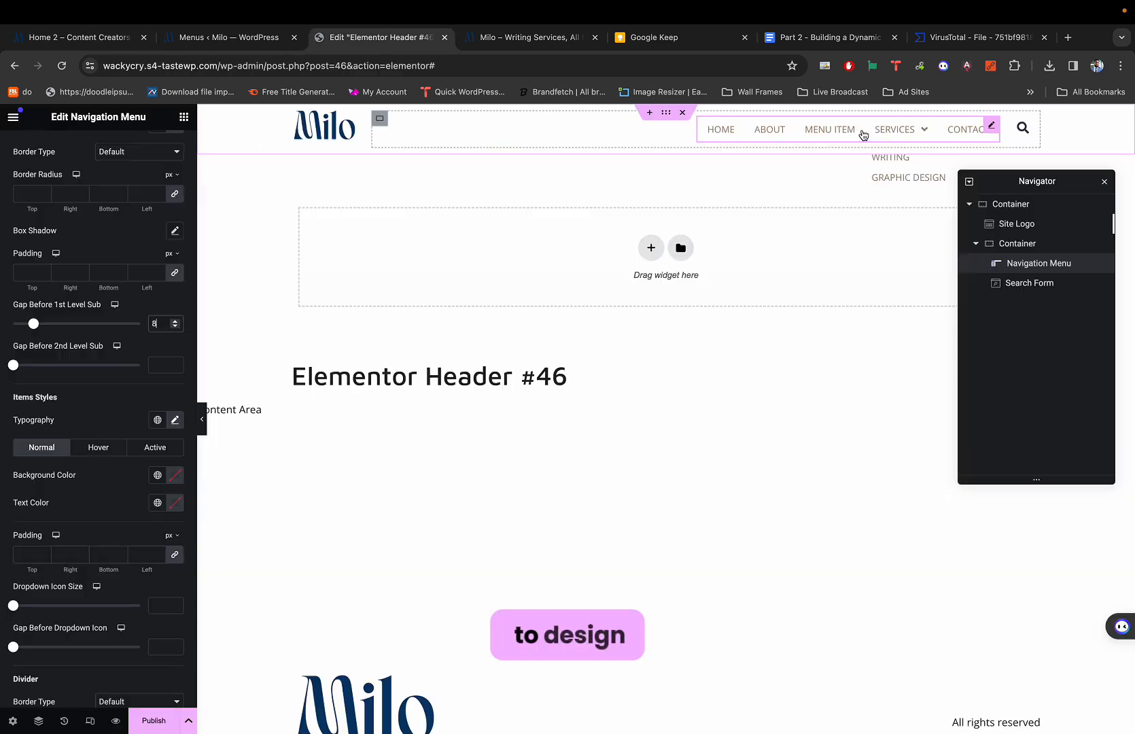
pyautogui.press('super+1')
pyautogui.moveTo(643, 151)
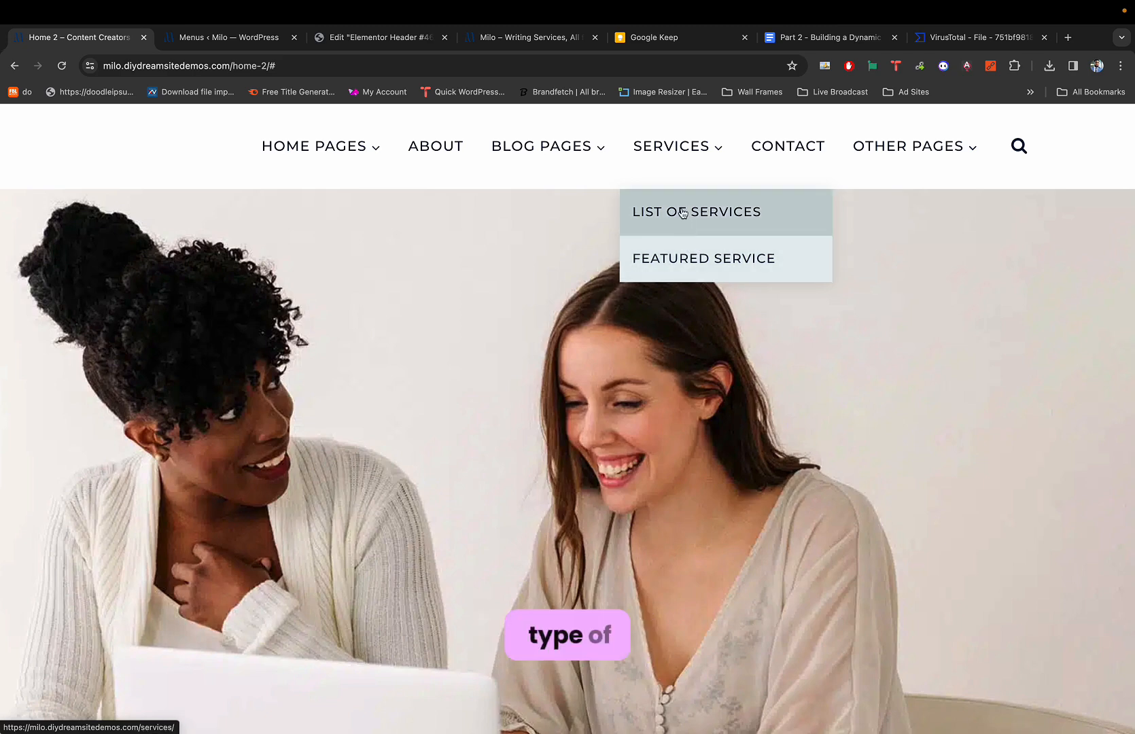
pyautogui.press('super+3')
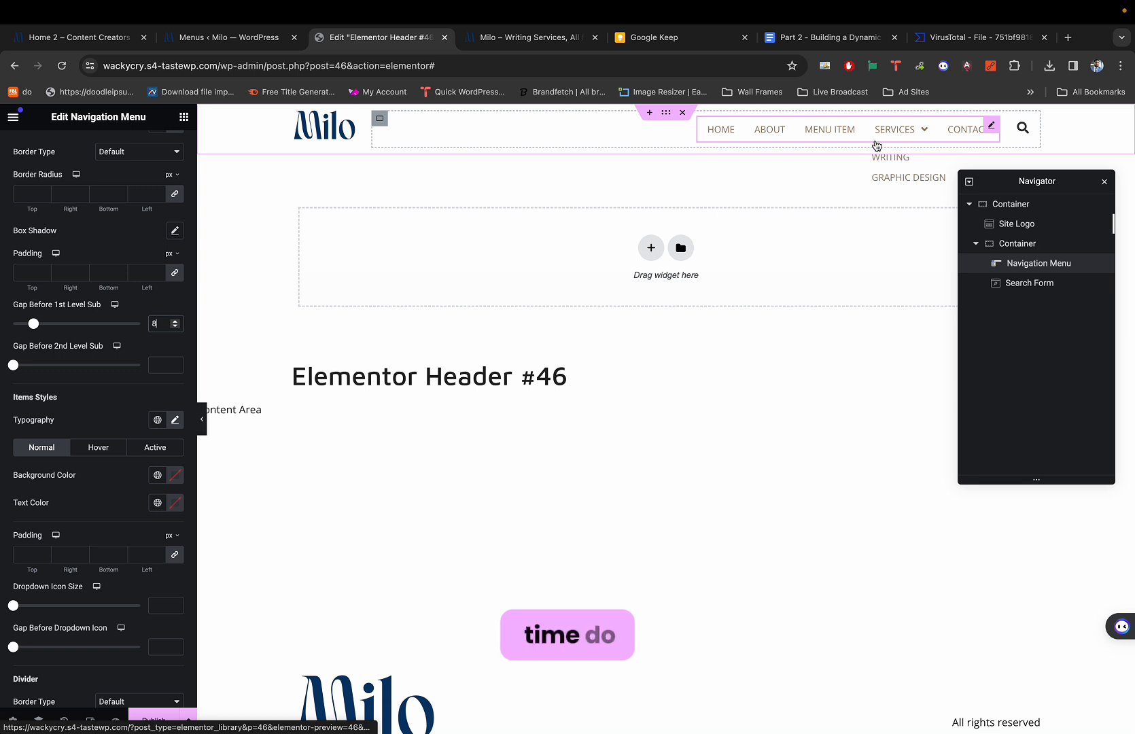
# Set the dropdown container's background colour to the global Light Teal.
pyautogui.scroll(1, 117, 267)
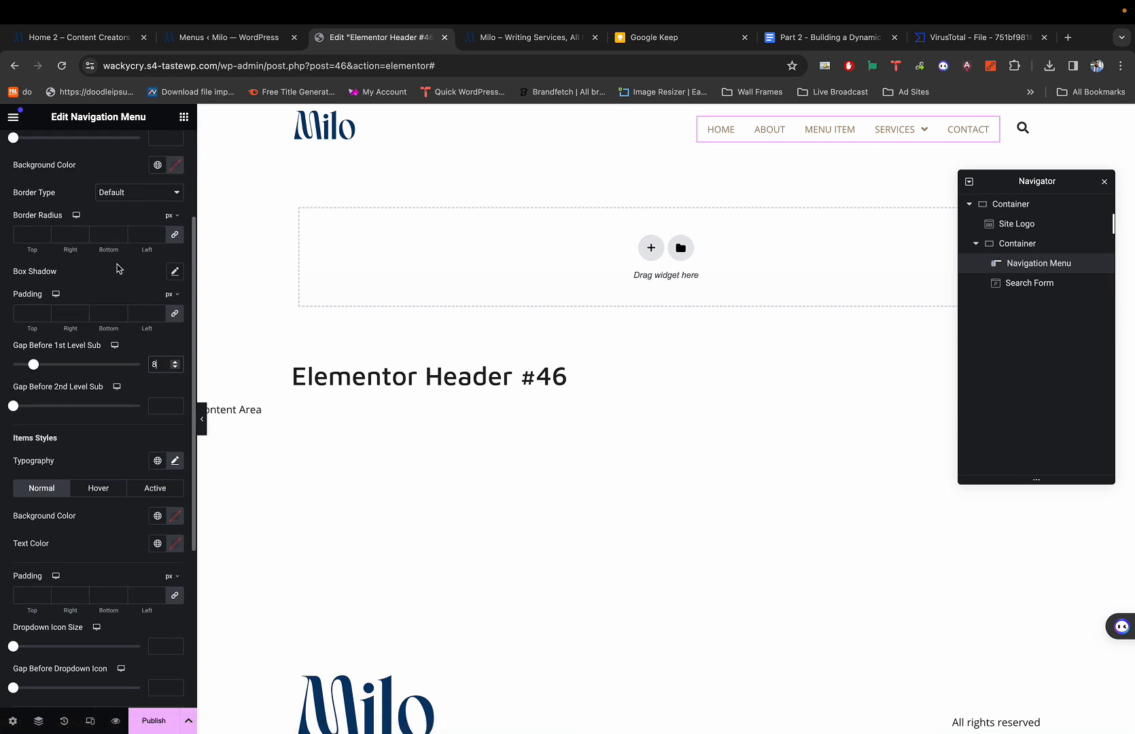
pyautogui.scroll(-1, 116, 267)
pyautogui.scroll(3, 117, 262)
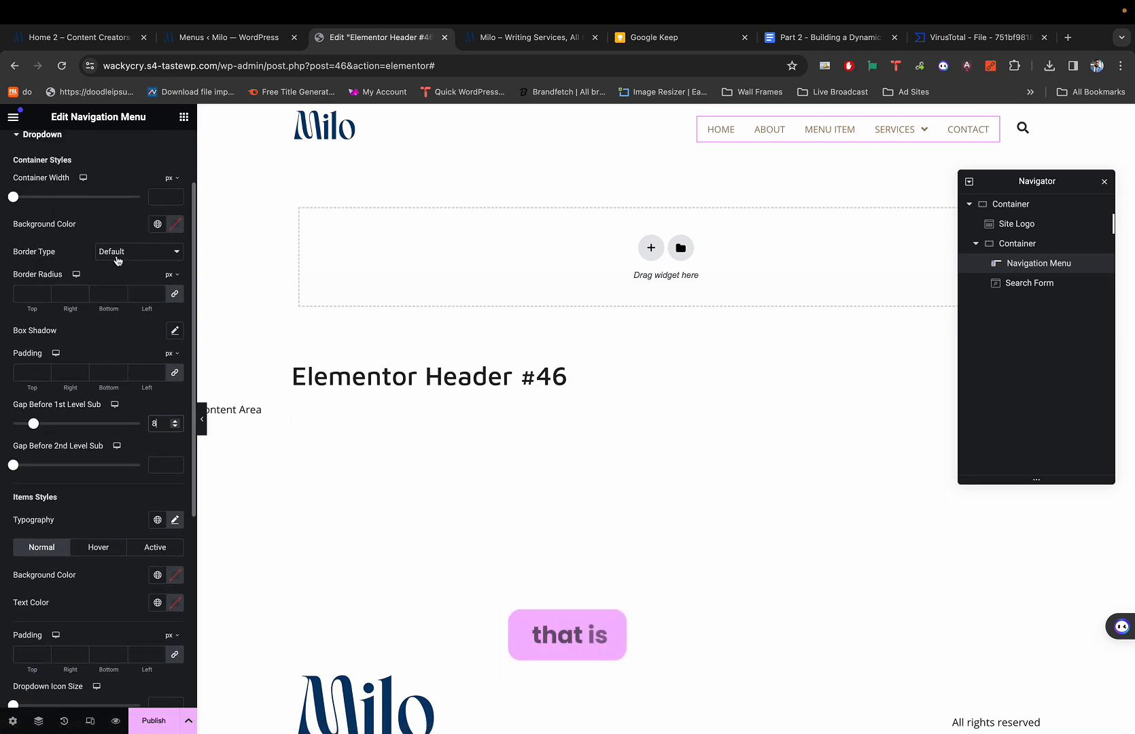
pyautogui.scroll(3, 117, 259)
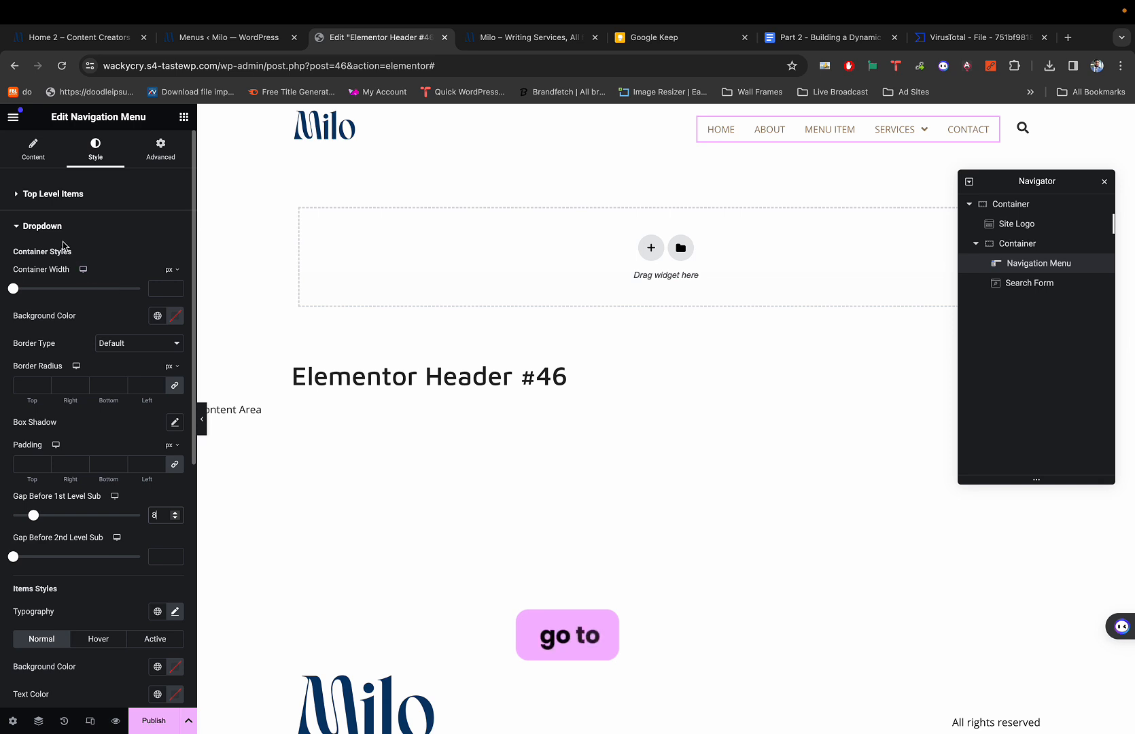
pyautogui.scroll(-3, 71, 340)
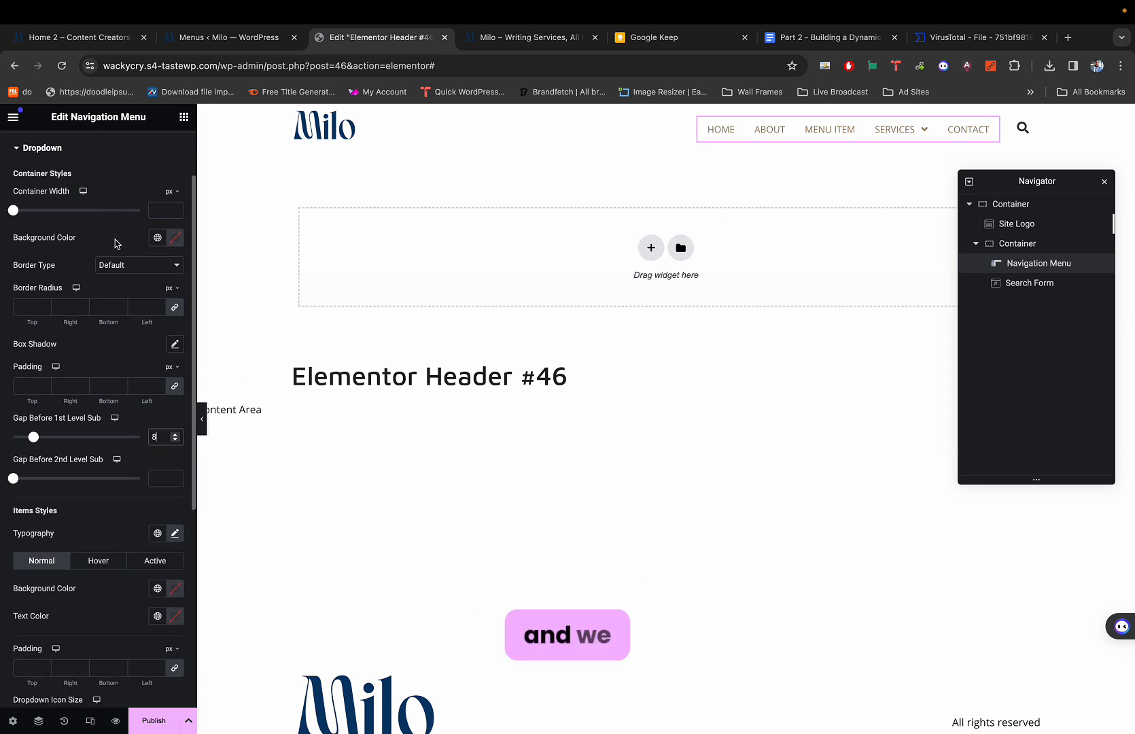
pyautogui.scroll(1, 153, 234)
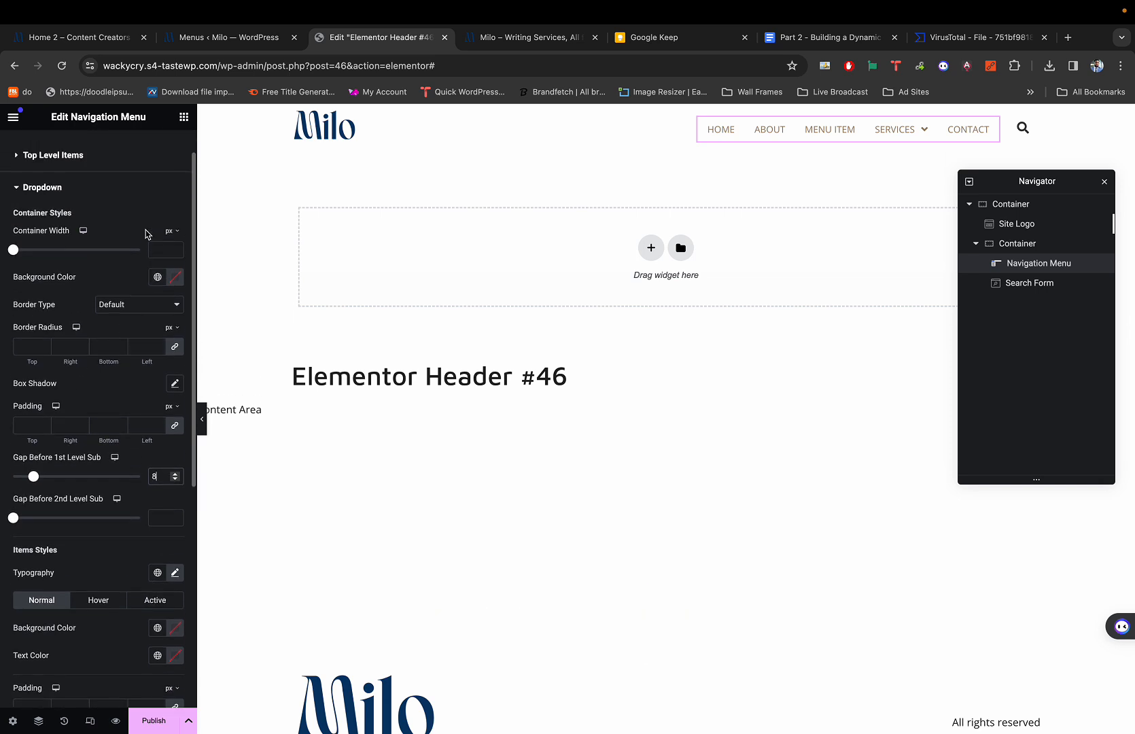
pyautogui.scroll(-3, 144, 255)
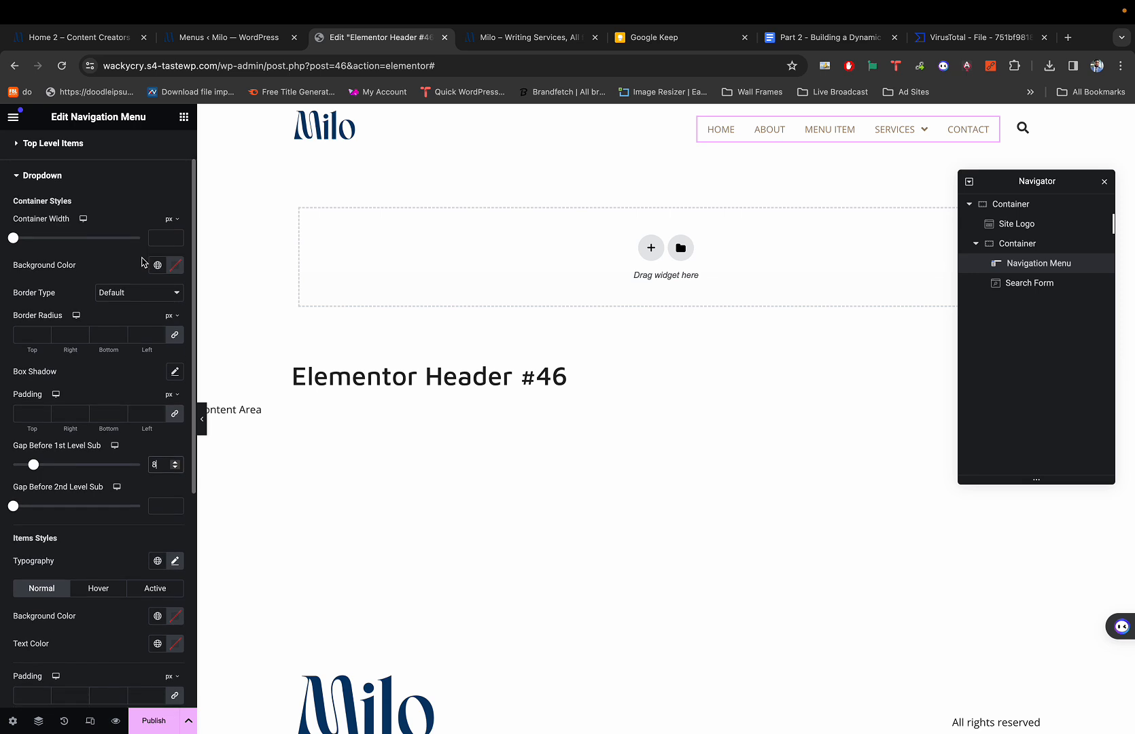
pyautogui.scroll(-2, 142, 257)
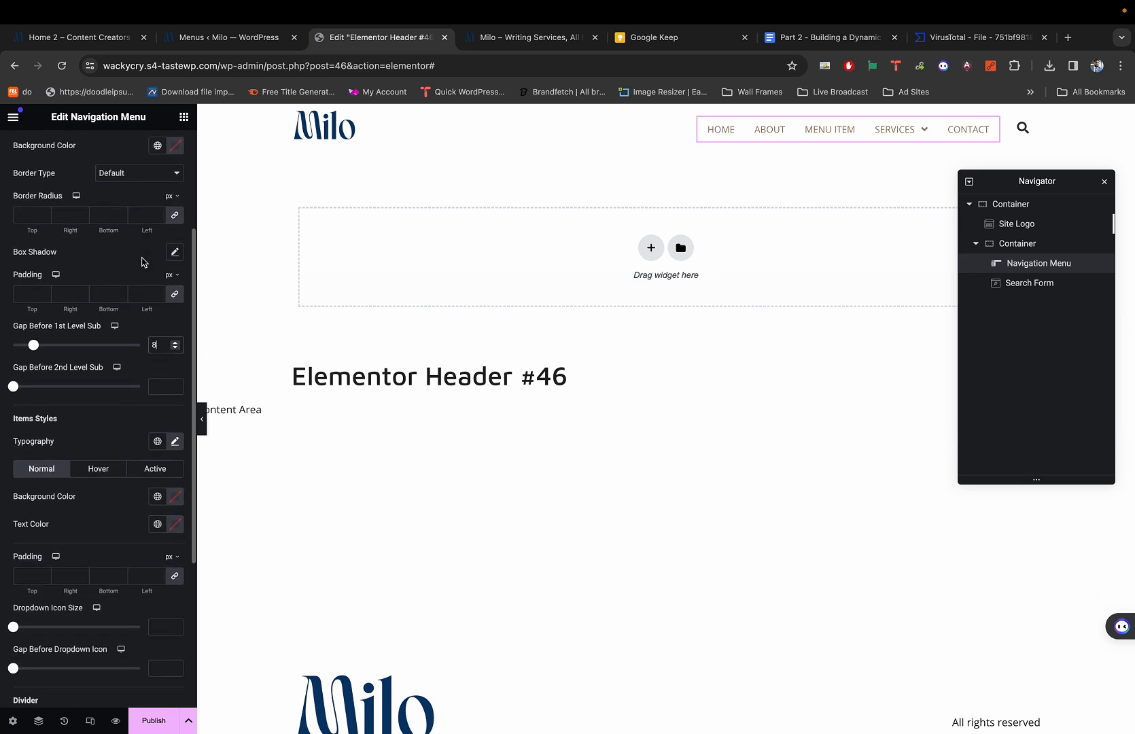
pyautogui.scroll(3, 143, 262)
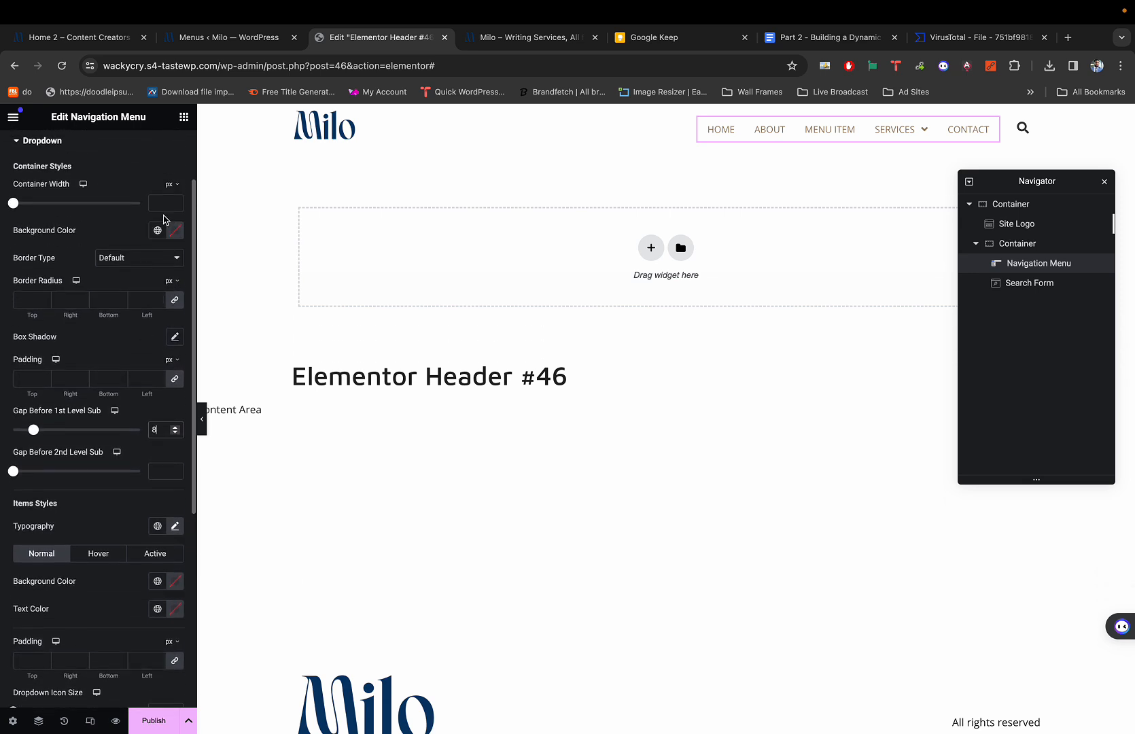
pyautogui.scroll(1, 164, 219)
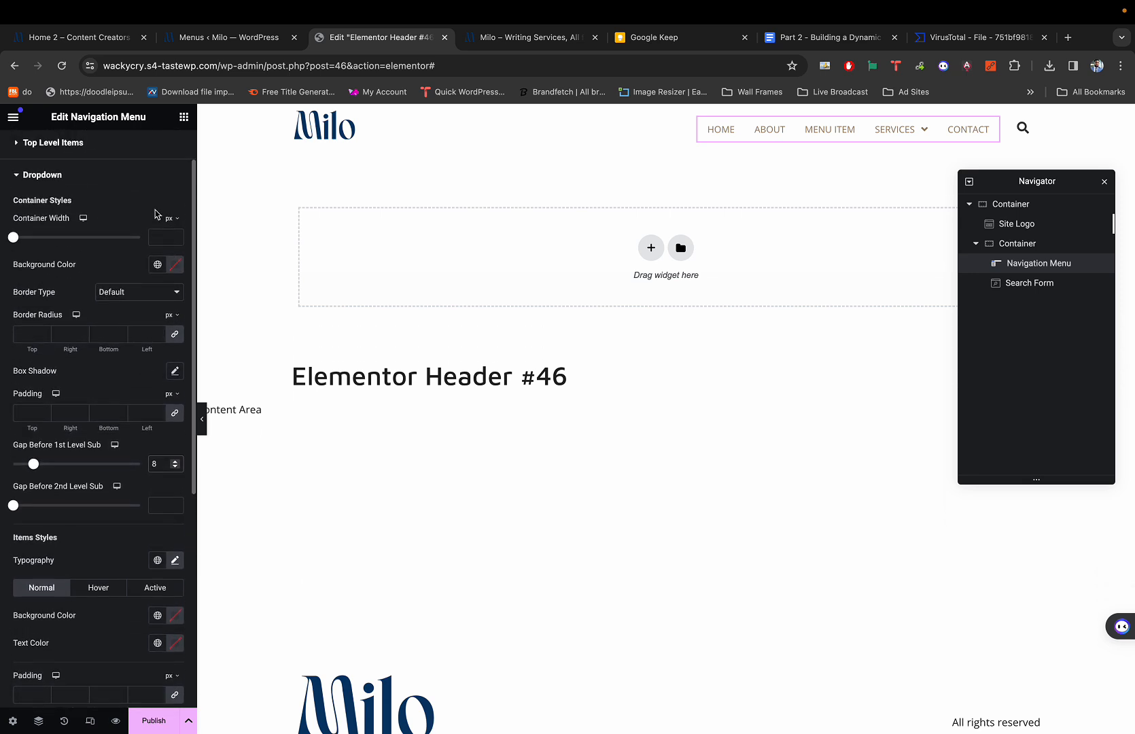
pyautogui.click(155, 268)
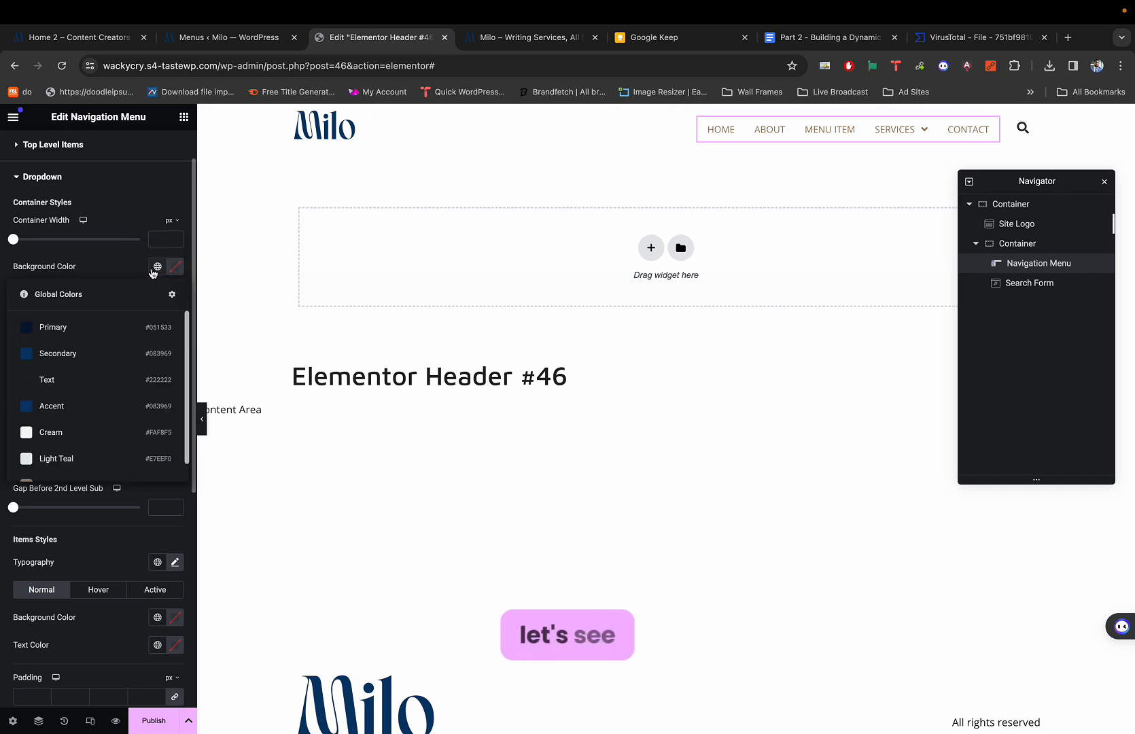
pyautogui.scroll(-1, 86, 379)
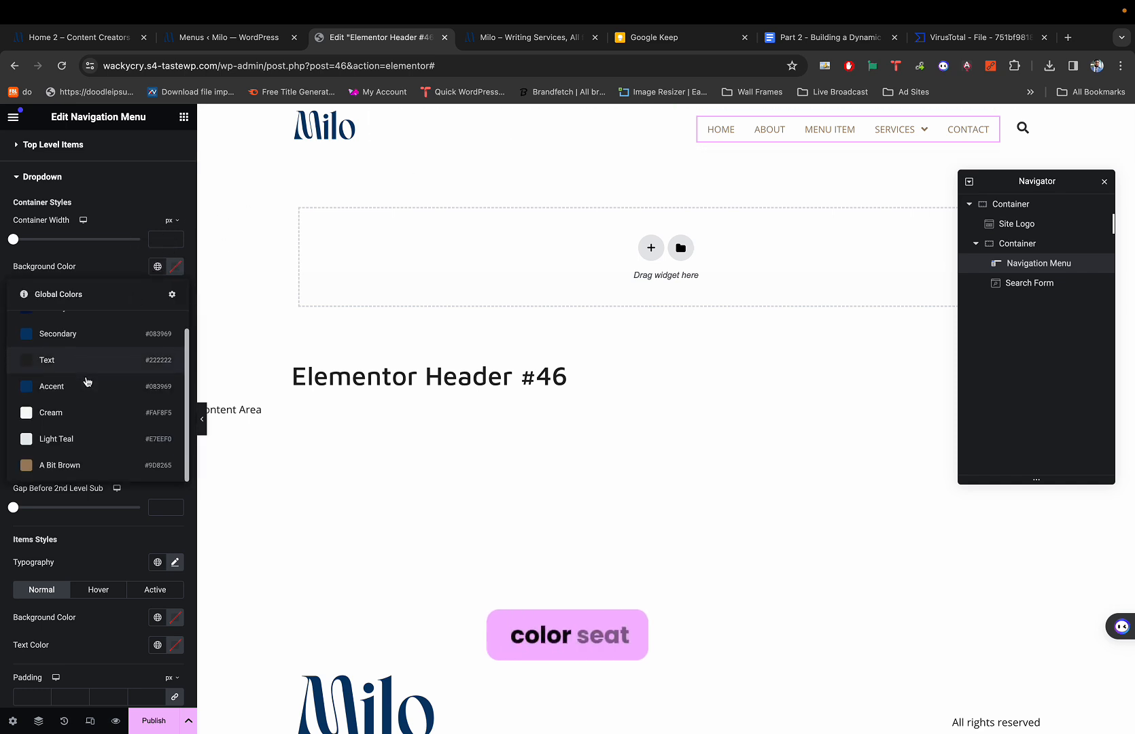
pyautogui.click(63, 440)
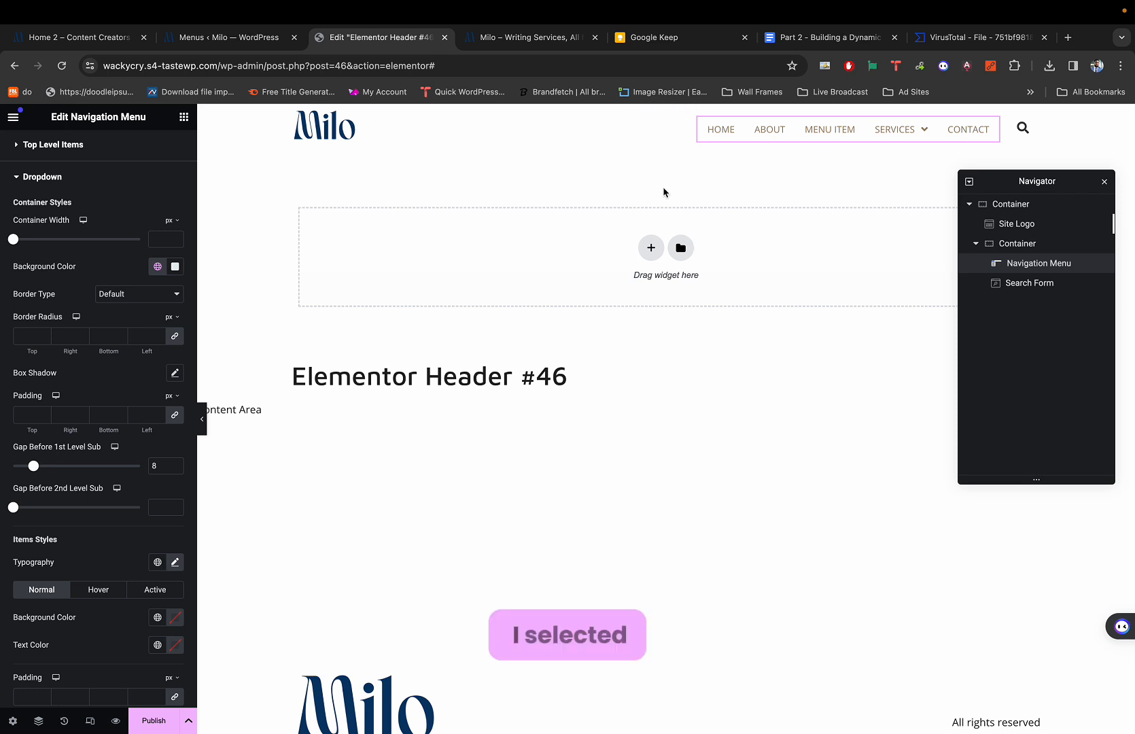
pyautogui.click(157, 266)
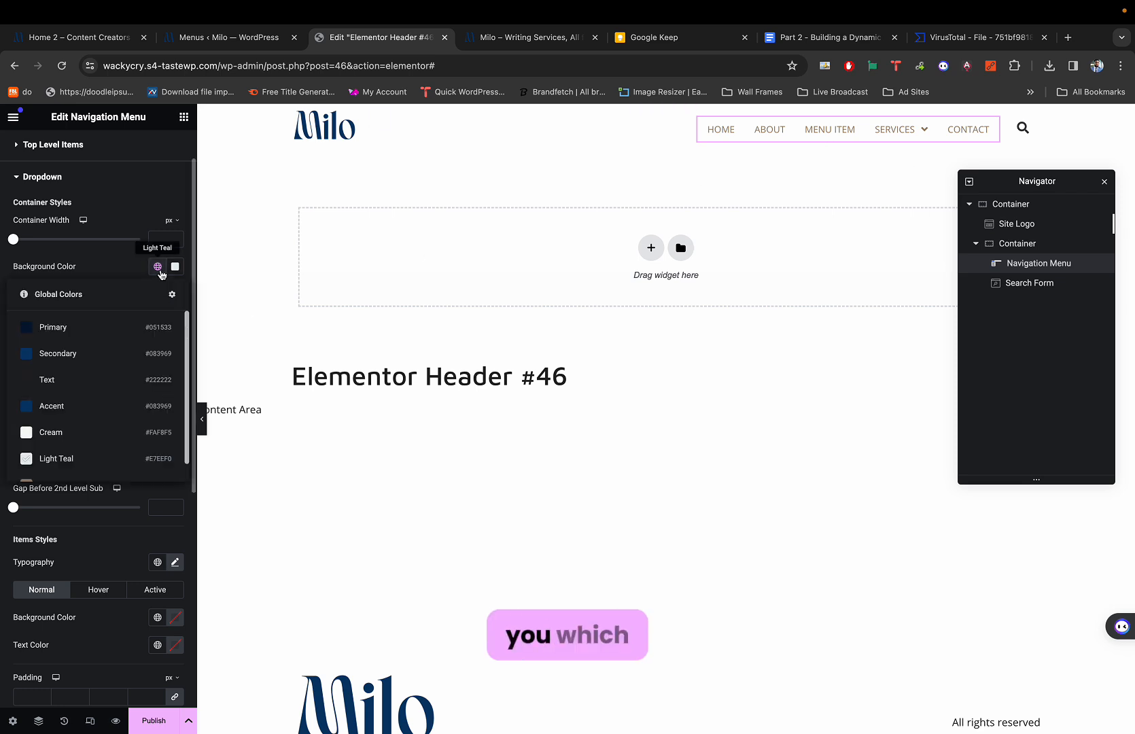
pyautogui.click(84, 459)
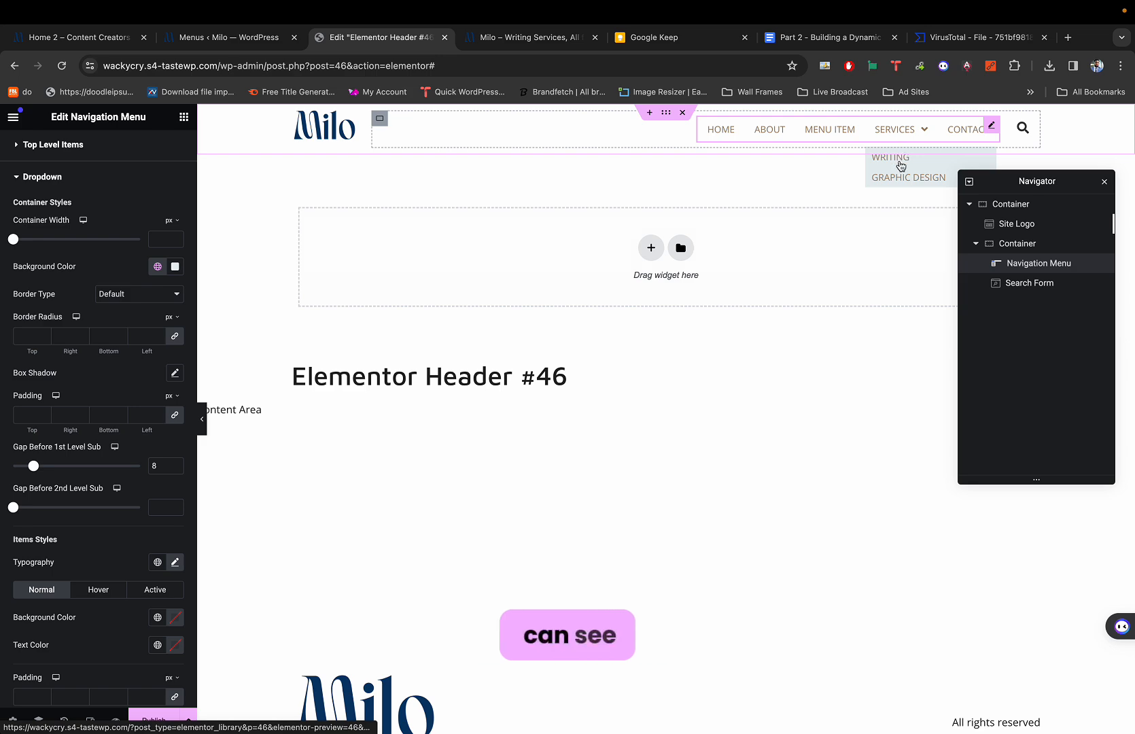
# Compare the teal dropdown against the Milo demo's dropdown.
pyautogui.press('super+1')
pyautogui.moveTo(866, 188)
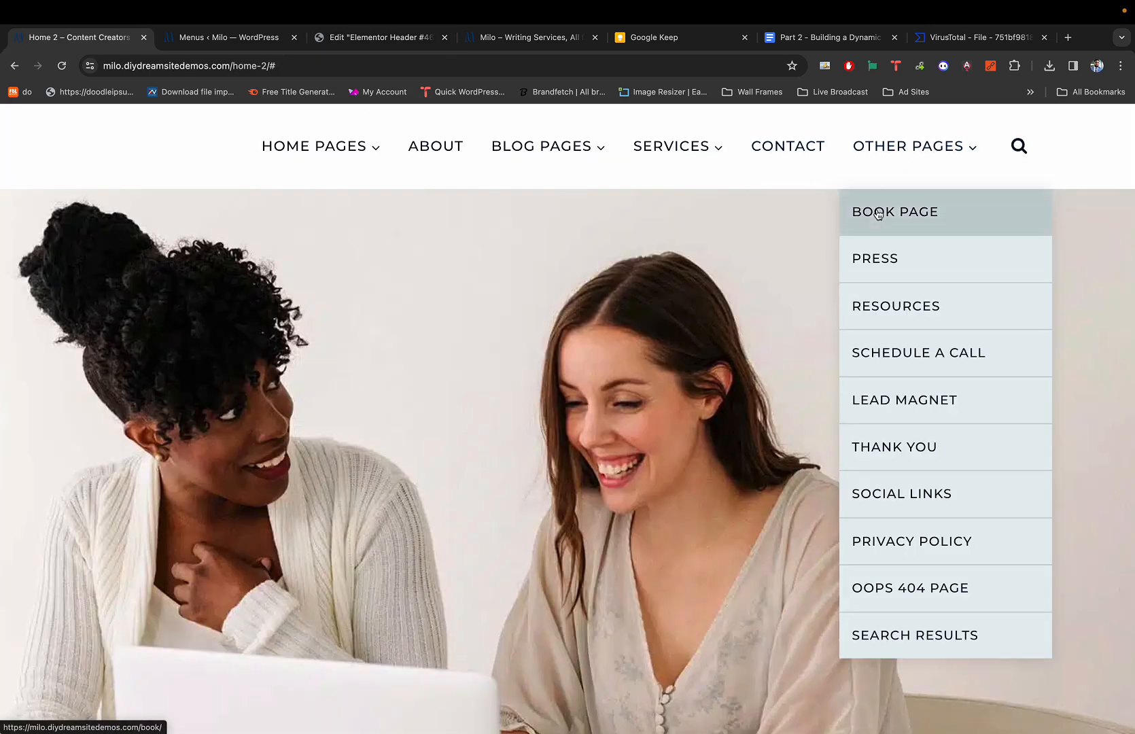
pyautogui.press('super+3')
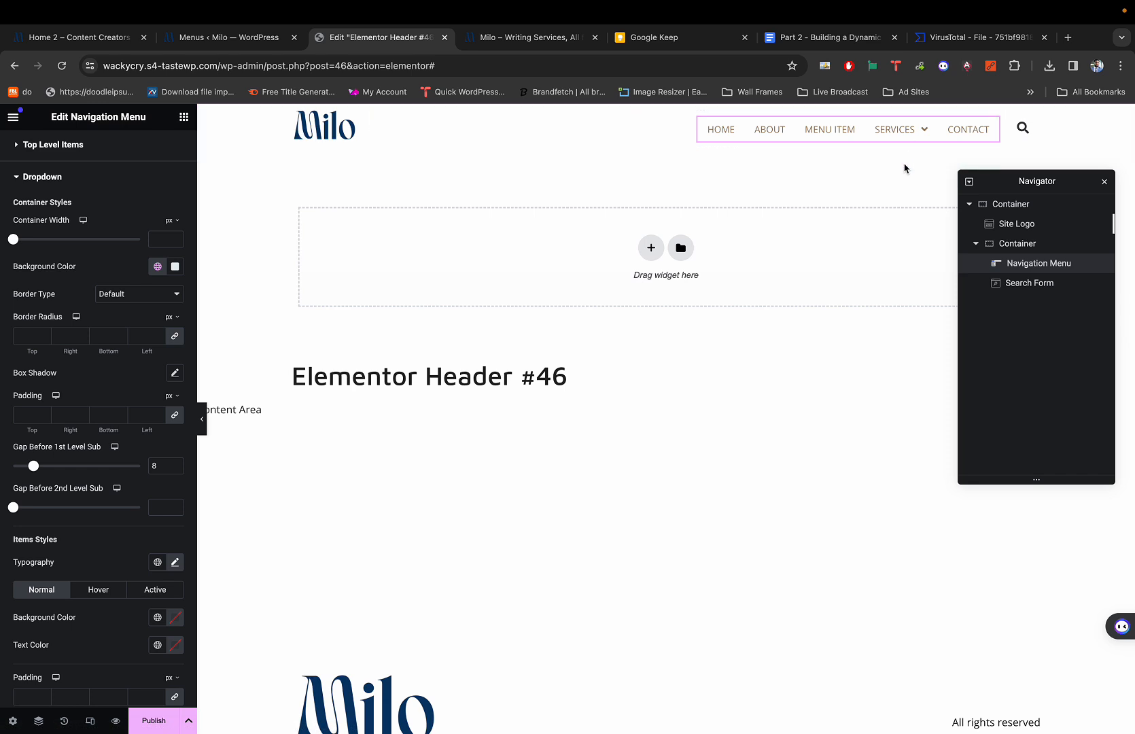
pyautogui.moveTo(911, 160)
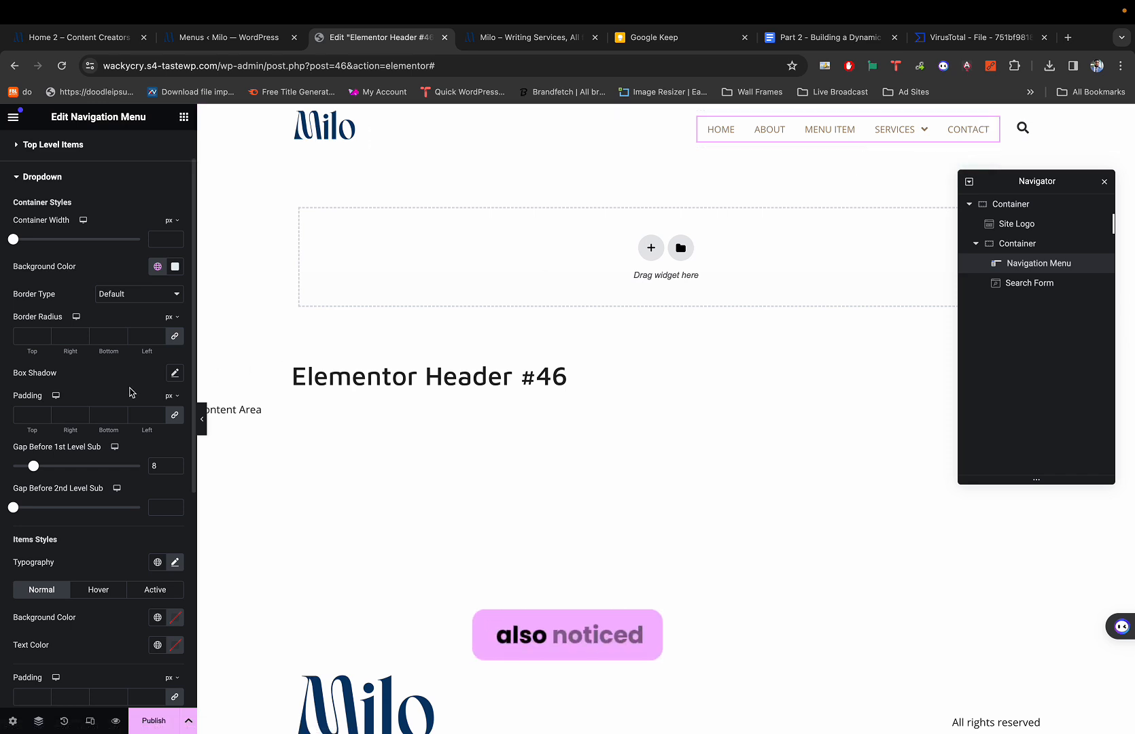
pyautogui.scroll(-1, 105, 429)
pyautogui.press('super+1')
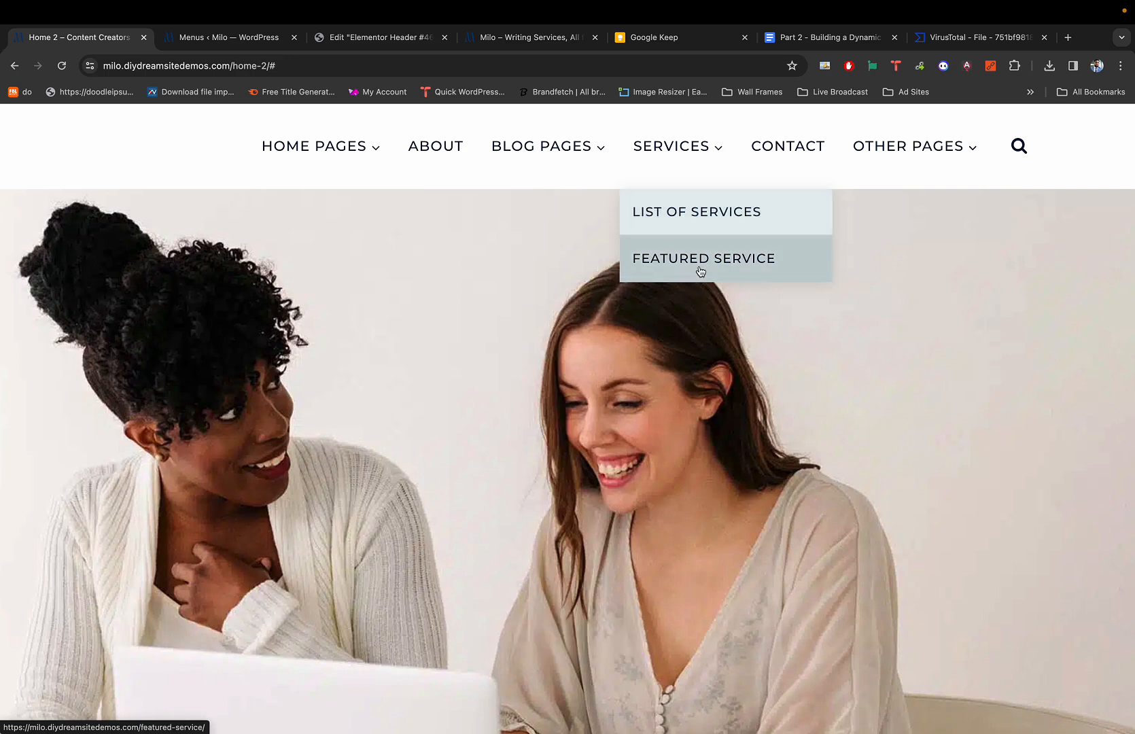
pyautogui.press('super+3')
# Set the dropdown Divider's Border Type to Solid.
pyautogui.scroll(-3, 76, 471)
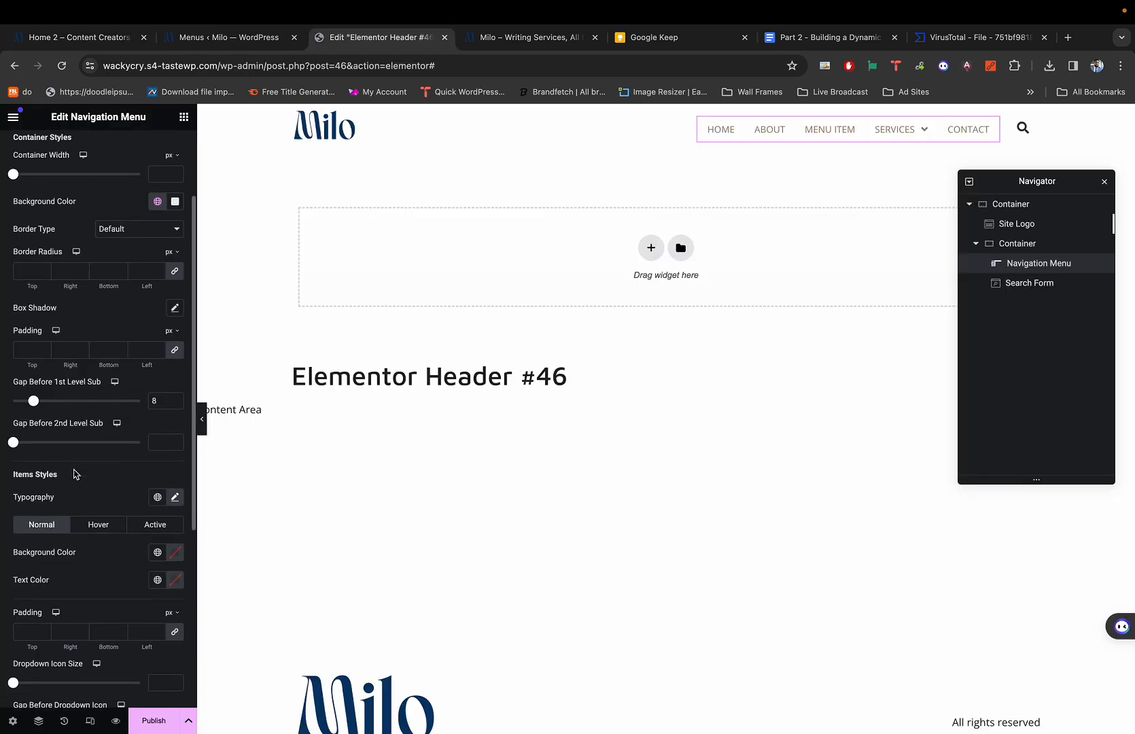
pyautogui.scroll(-5, 75, 474)
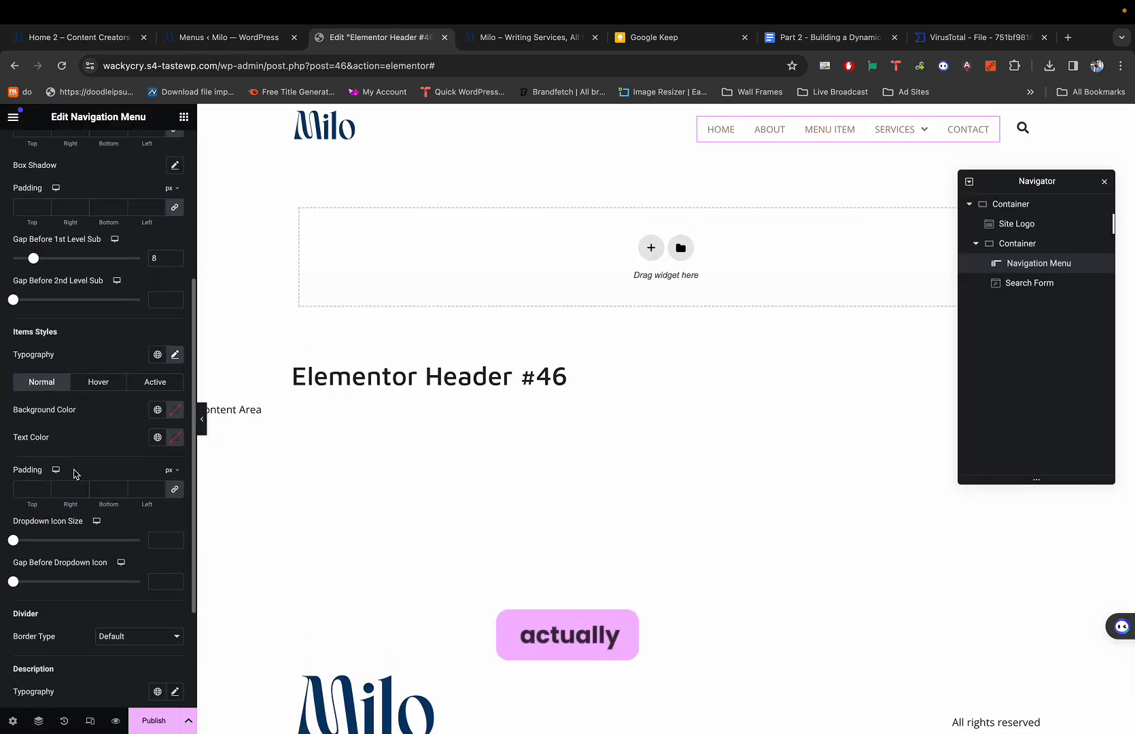
pyautogui.scroll(-1, 76, 489)
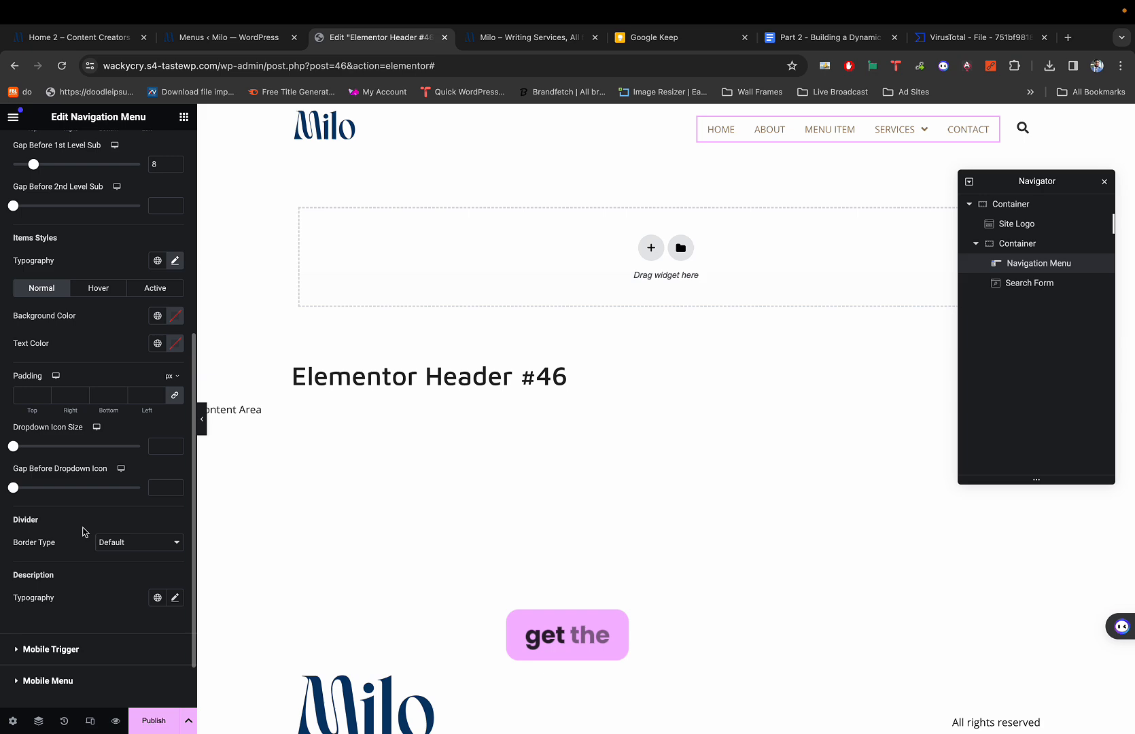
pyautogui.click(113, 544)
pyautogui.click(51, 530)
pyautogui.scroll(-2, 51, 529)
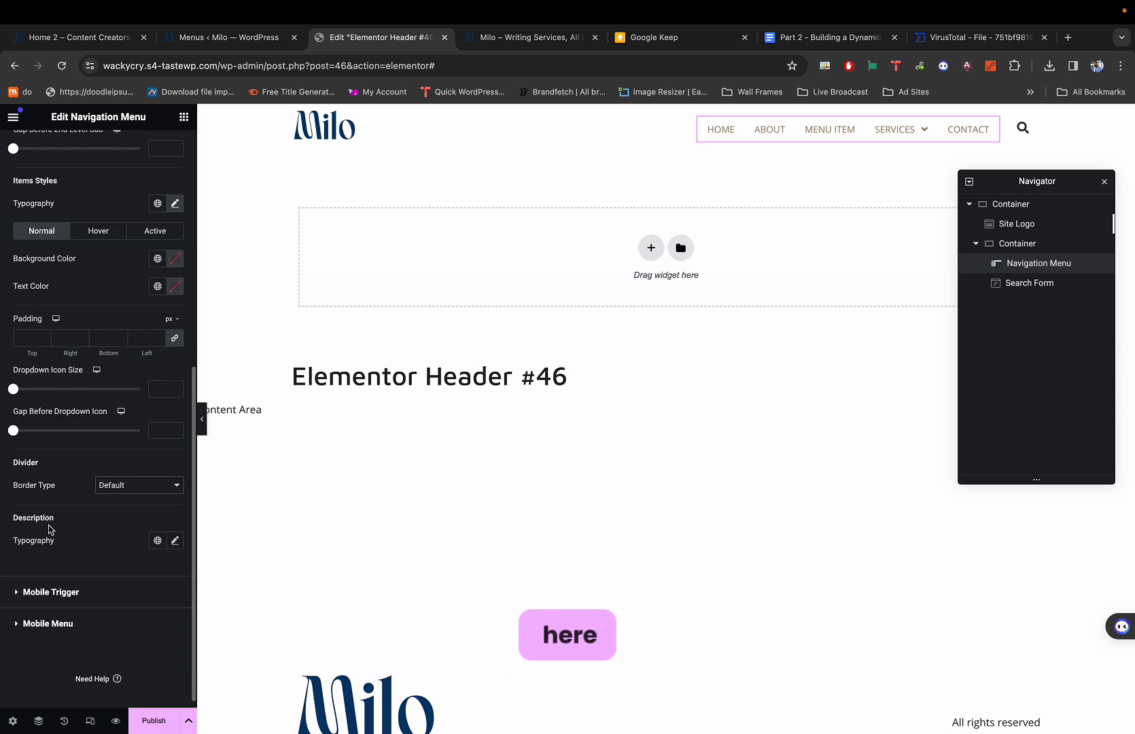
pyautogui.scroll(5, 49, 490)
pyautogui.scroll(-1, 49, 486)
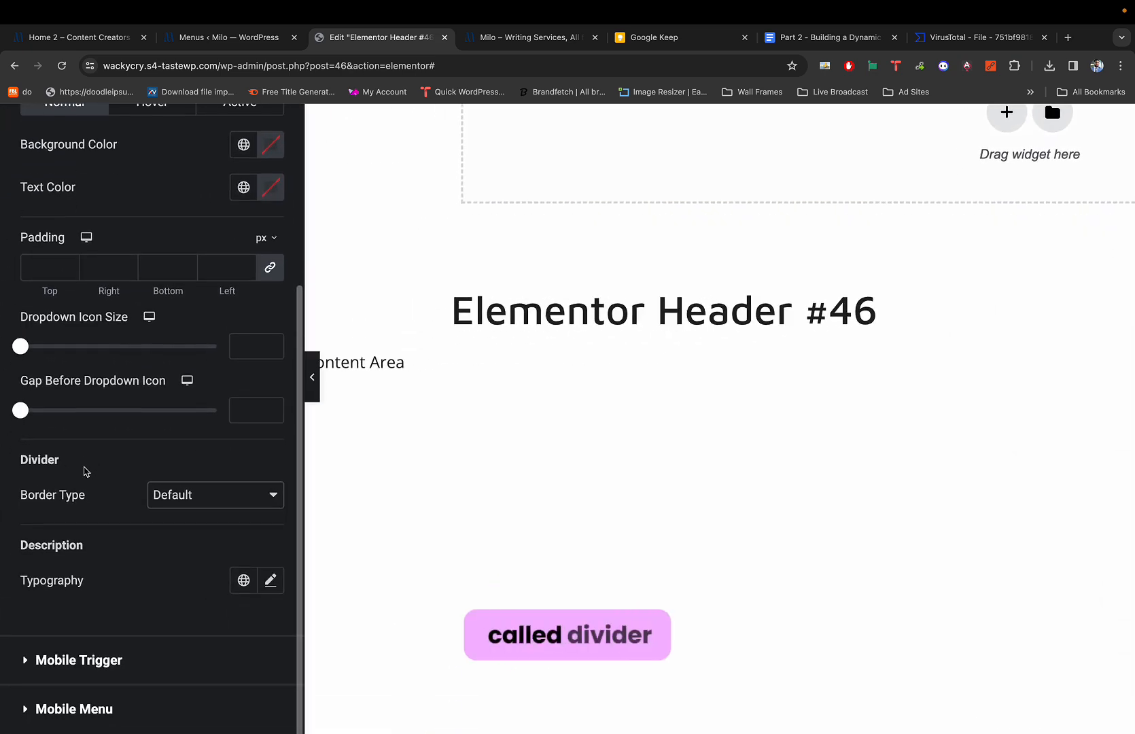
pyautogui.scroll(-2, 86, 471)
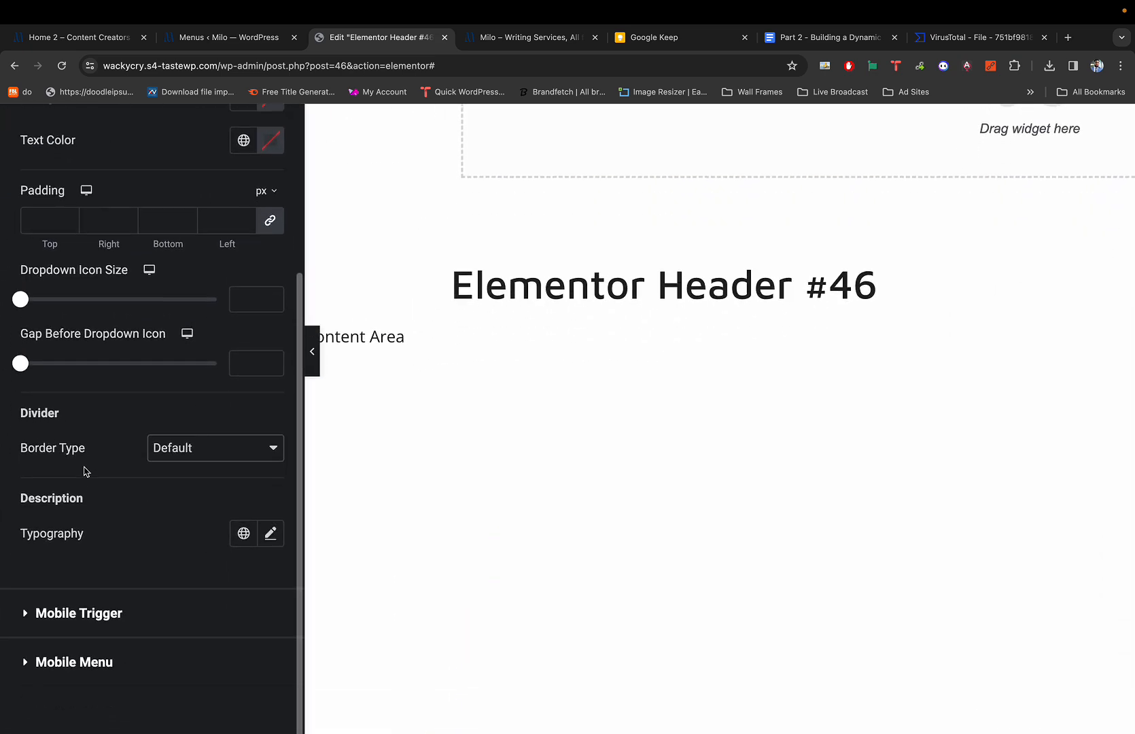
pyautogui.click(180, 450)
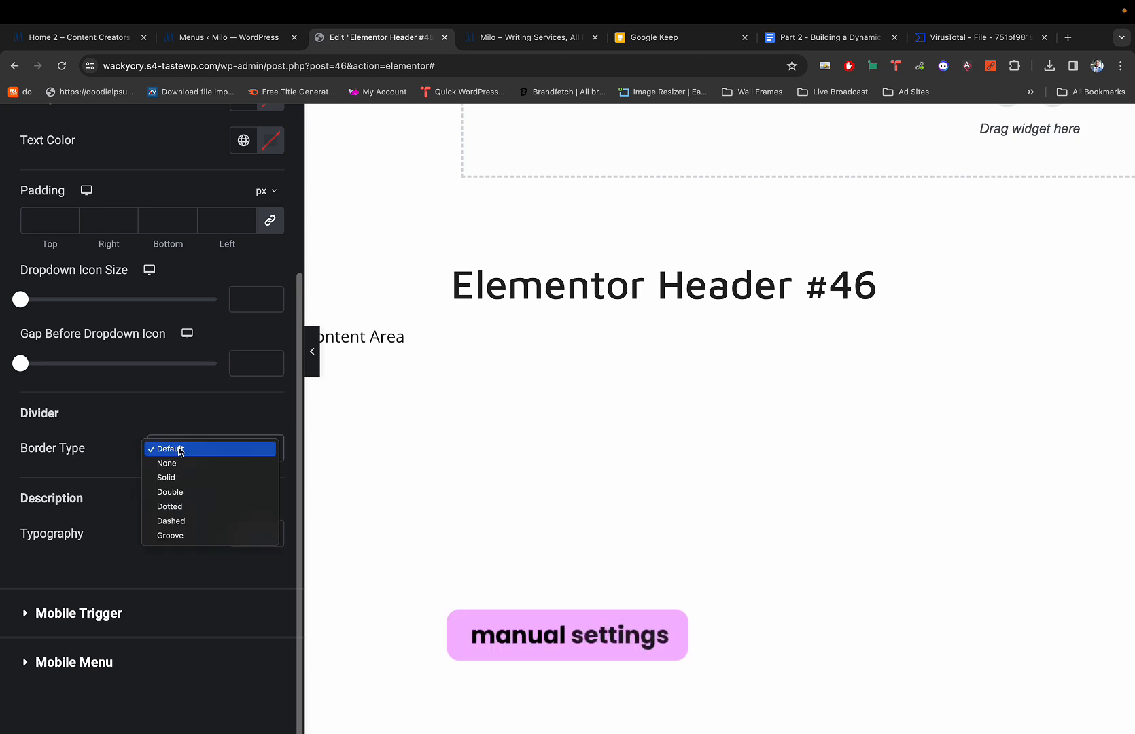
pyautogui.click(119, 446)
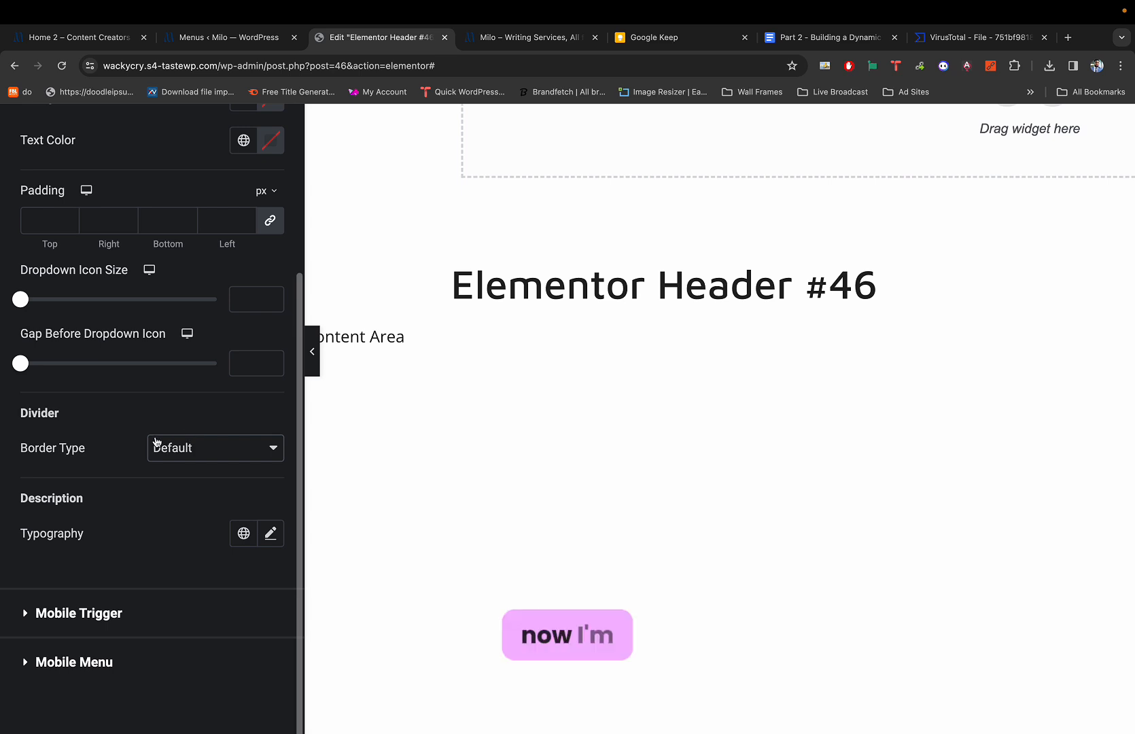
pyautogui.click(189, 455)
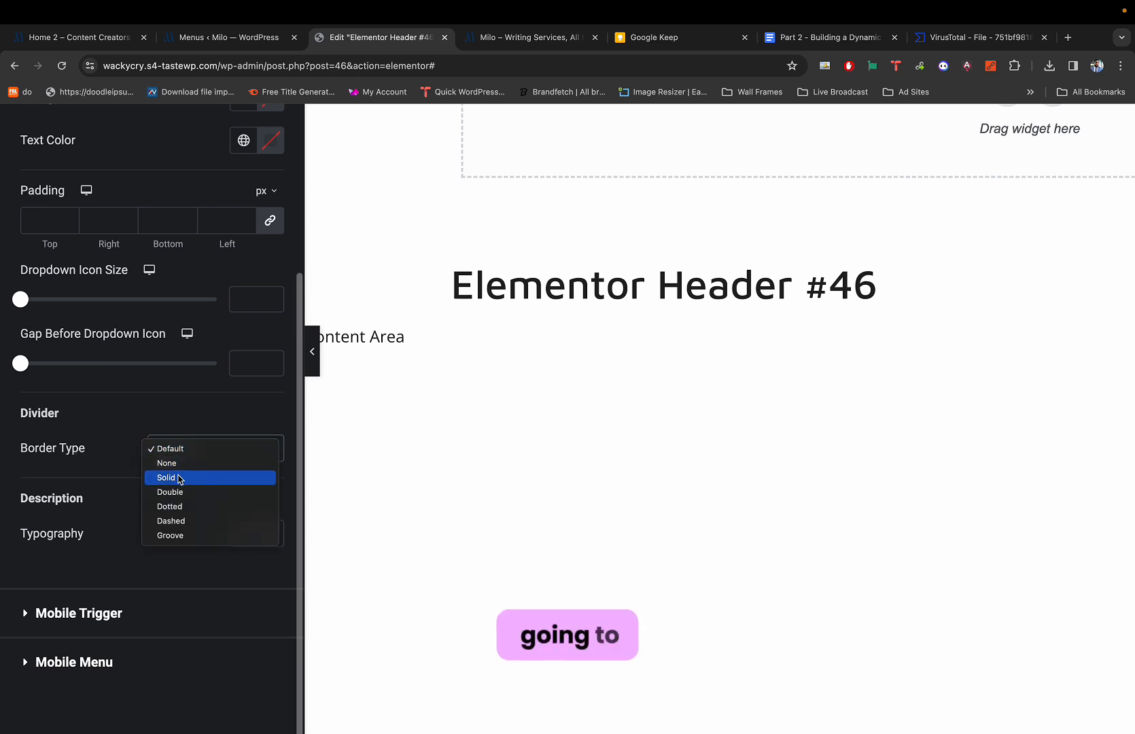
pyautogui.click(181, 475)
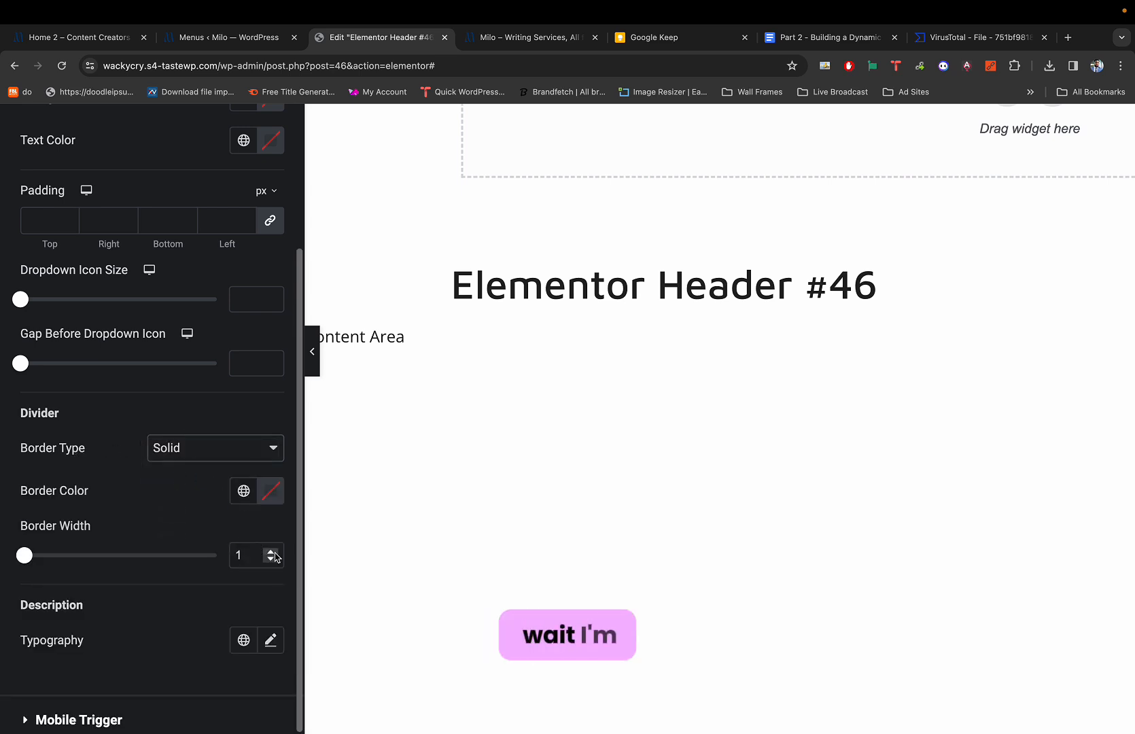
# Lower the divider Border Width from 2 to 1 and preview the Services dropdown.
pyautogui.scroll(4, 533, 453)
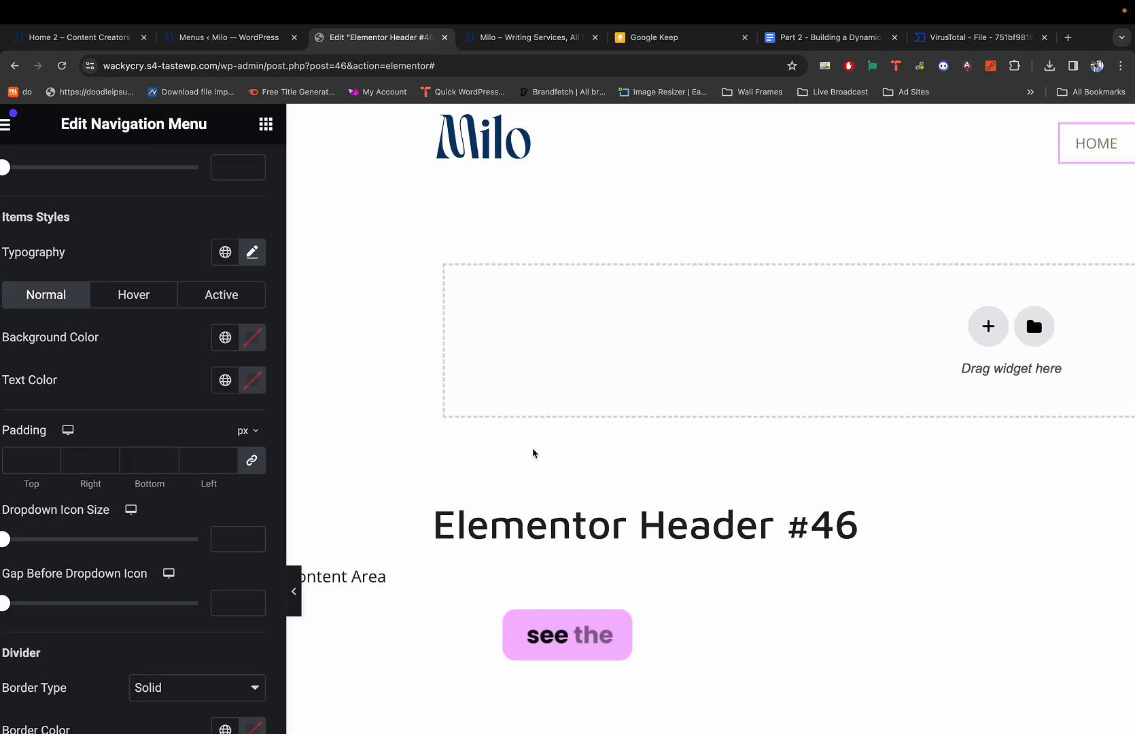
pyautogui.hscroll(4, 532, 454)
pyautogui.hscroll(4, 533, 454)
pyautogui.moveTo(774, 147)
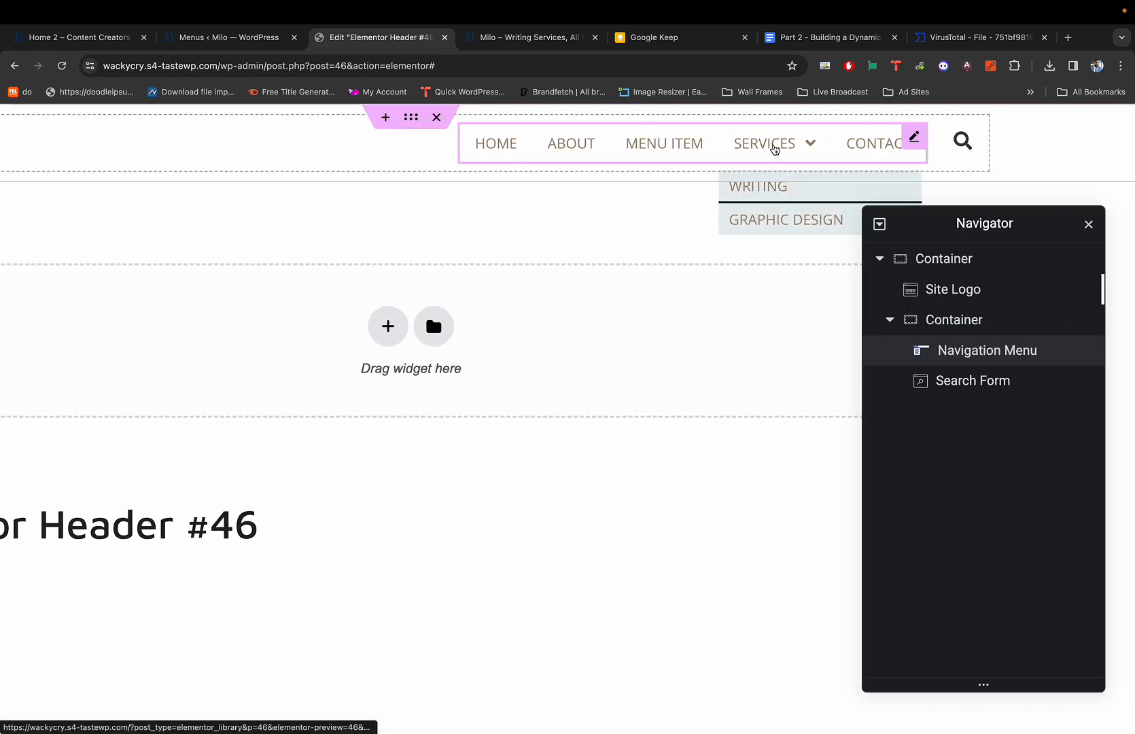
pyautogui.scroll(-1, 770, 205)
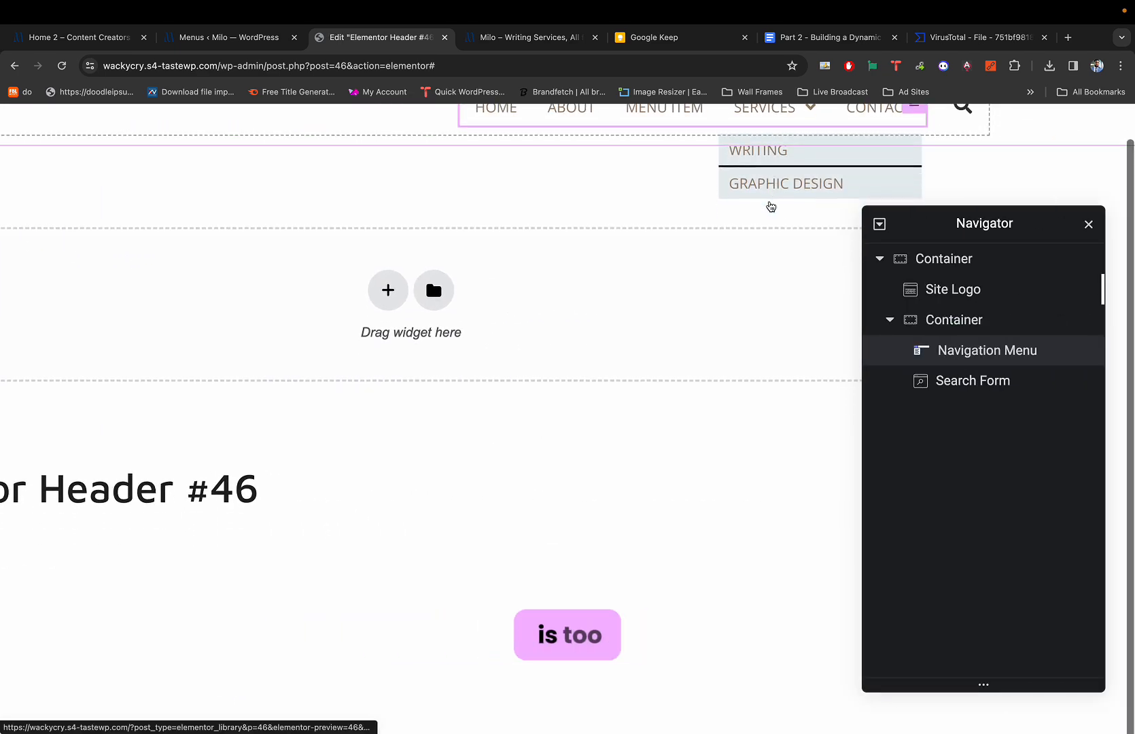
pyautogui.hscroll(-10, 770, 205)
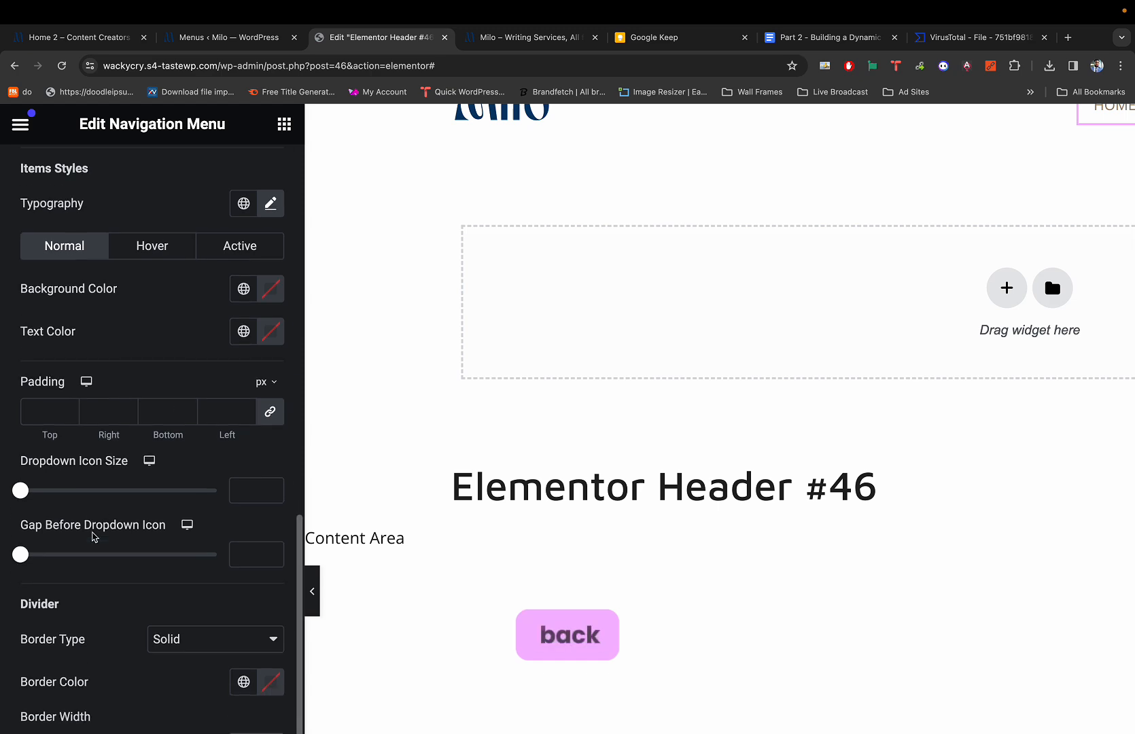
pyautogui.scroll(-5, 94, 535)
pyautogui.click(269, 437)
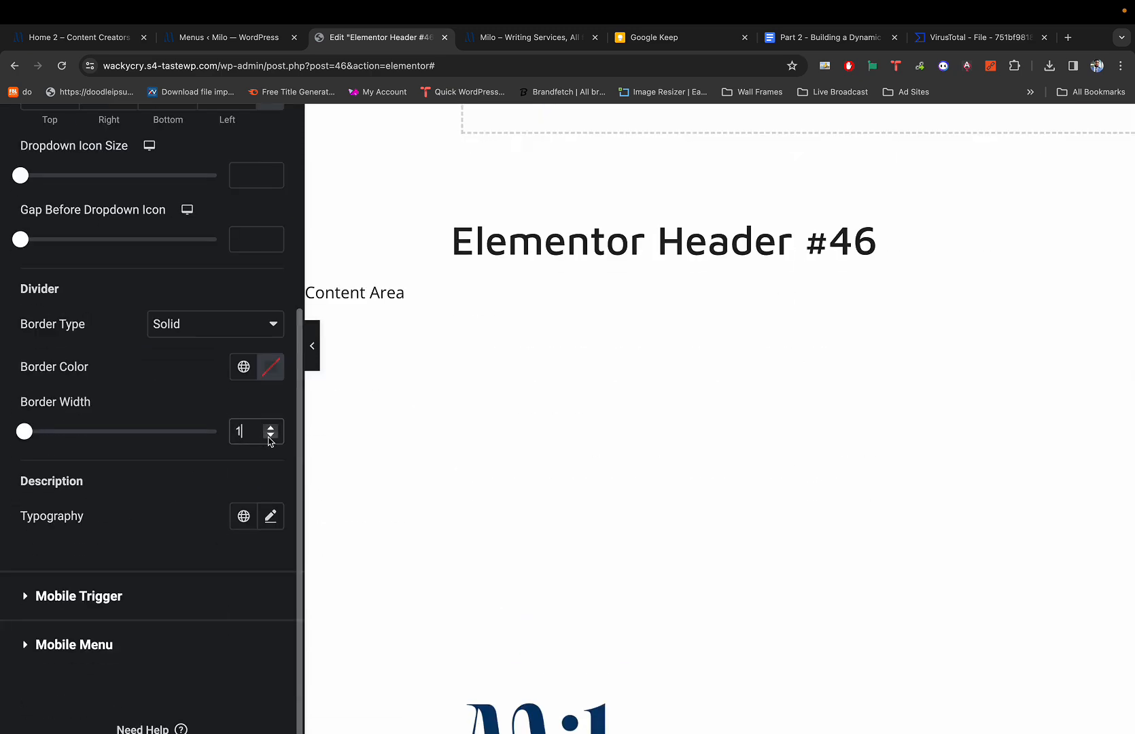
pyautogui.scroll(4, 555, 366)
pyautogui.hscroll(8, 714, 301)
pyautogui.scroll(1, 760, 247)
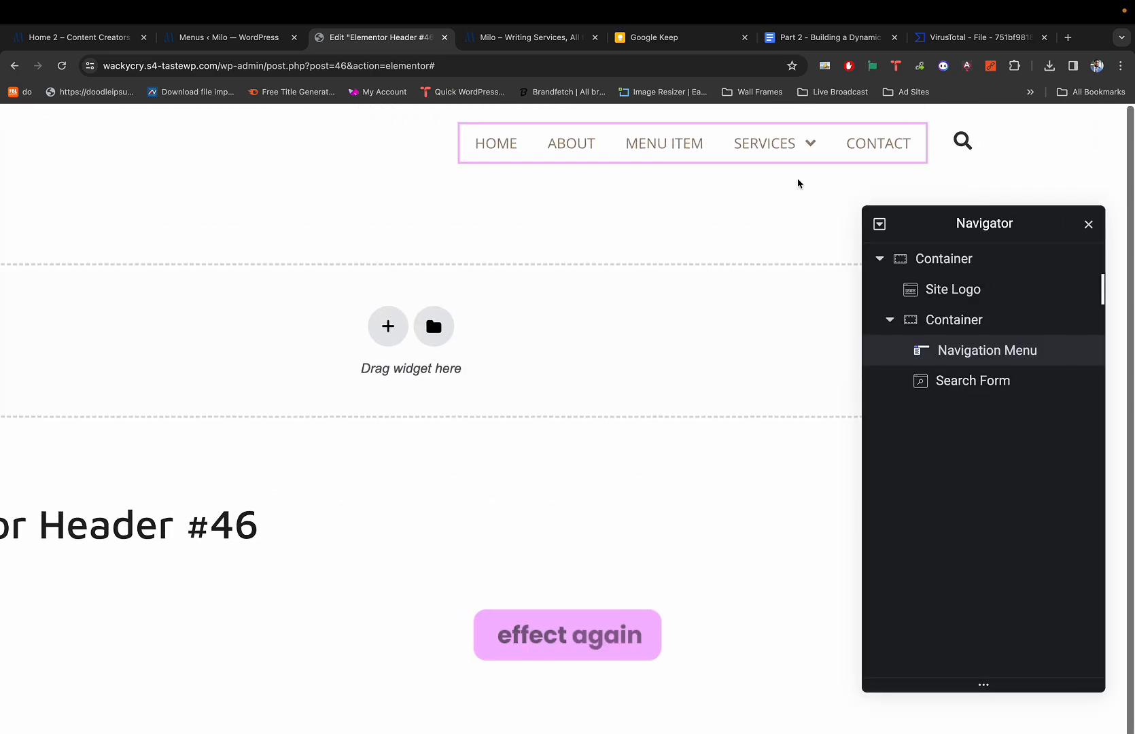
pyautogui.moveTo(788, 155)
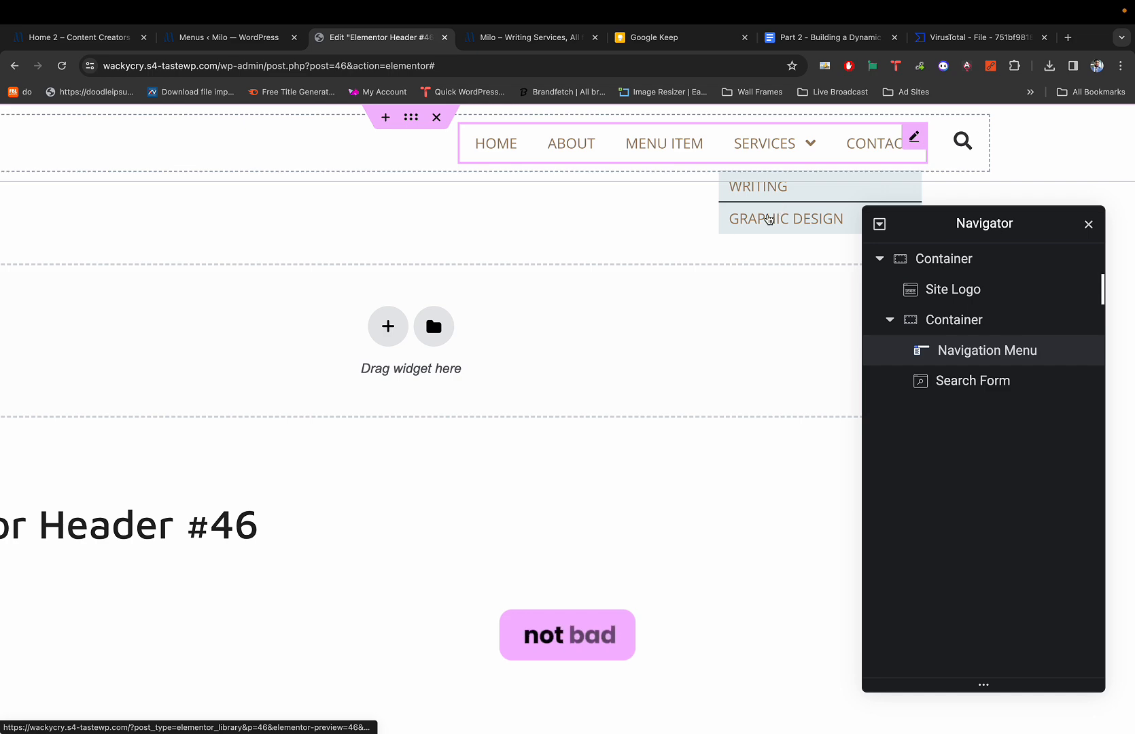
pyautogui.scroll(-1, 770, 218)
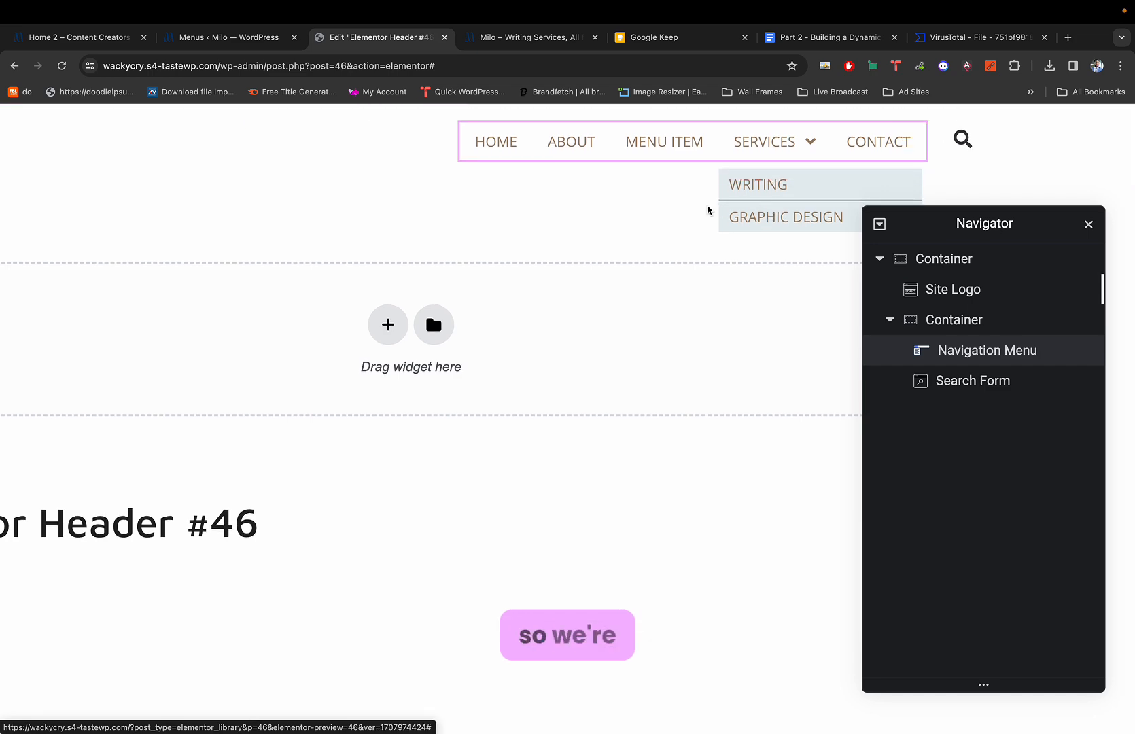
pyautogui.hscroll(-10, 591, 248)
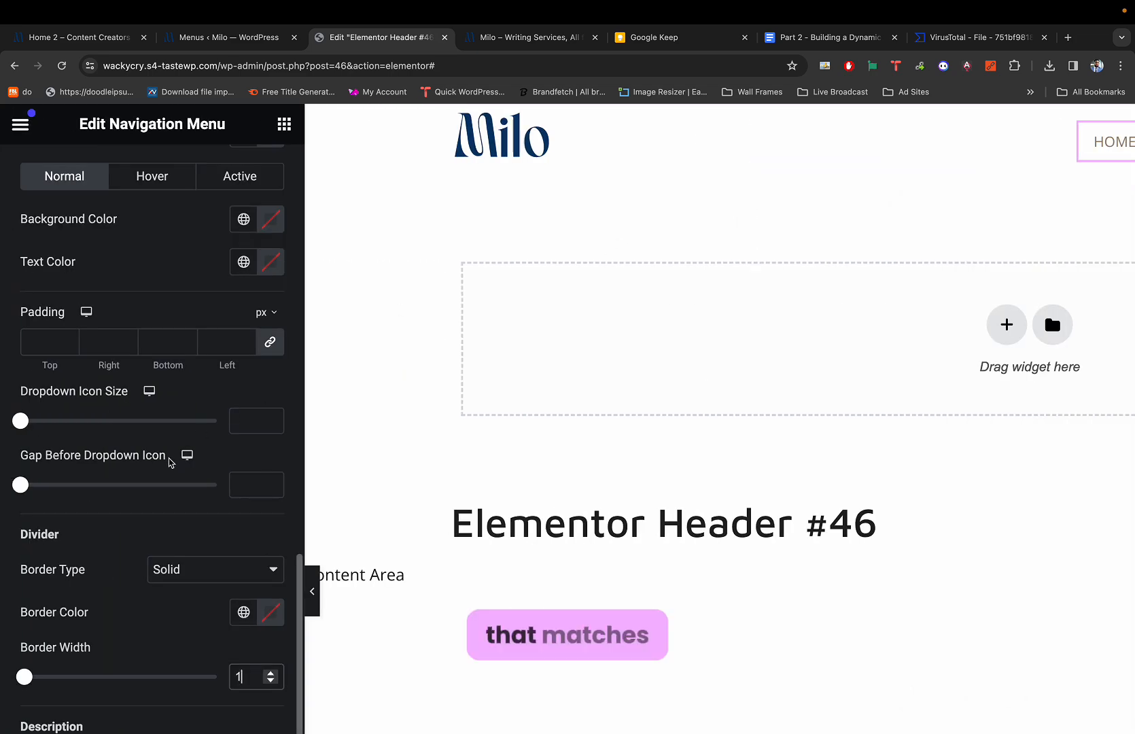
pyautogui.scroll(-3, 170, 458)
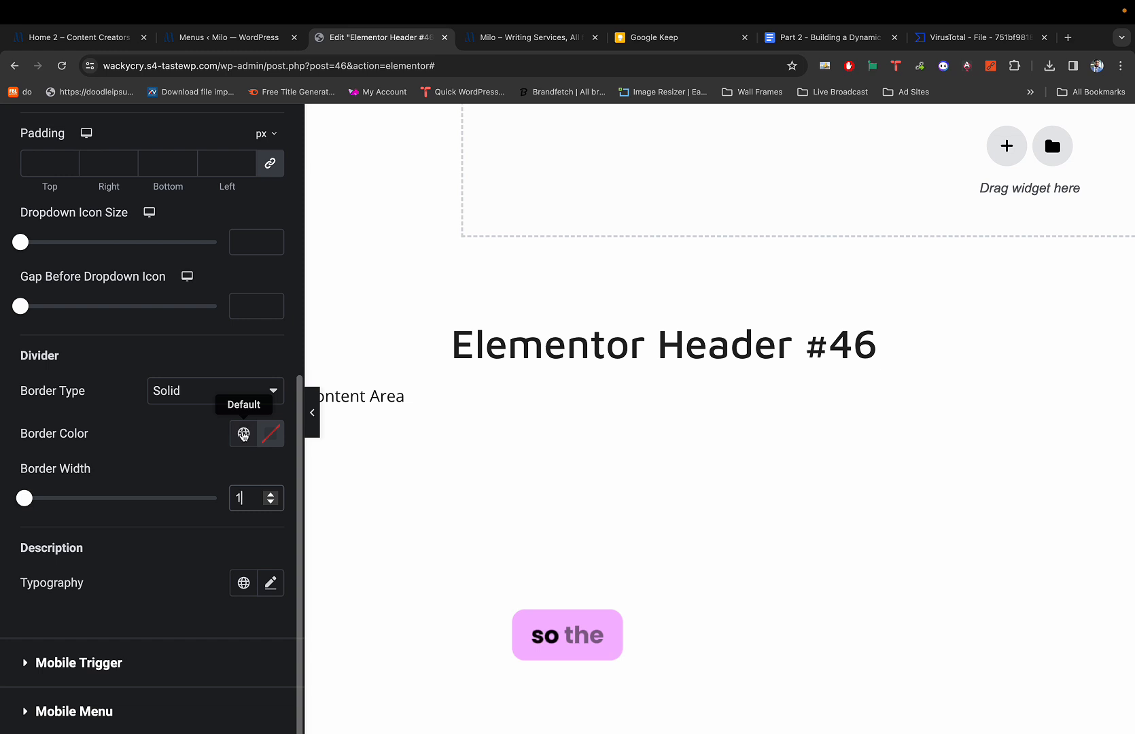
# Set the divider Border Color to the global Cream colour.
pyautogui.click(243, 434)
pyautogui.scroll(-5, 197, 516)
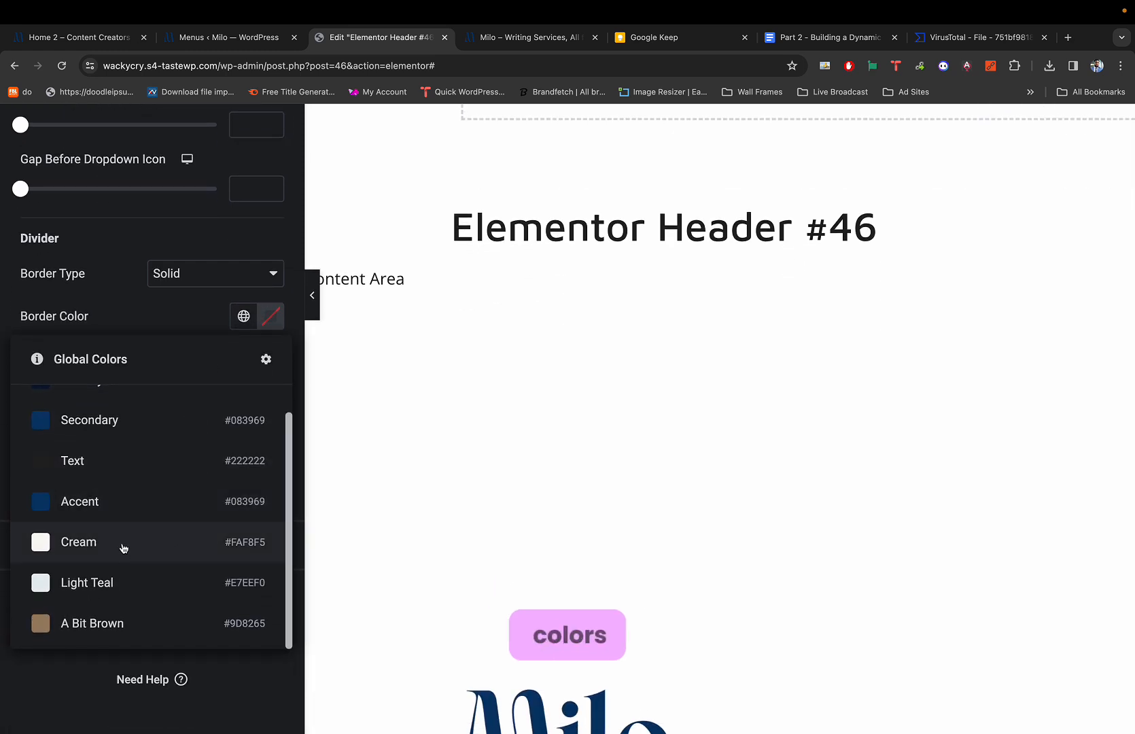
pyautogui.click(124, 548)
pyautogui.hscroll(8, 473, 426)
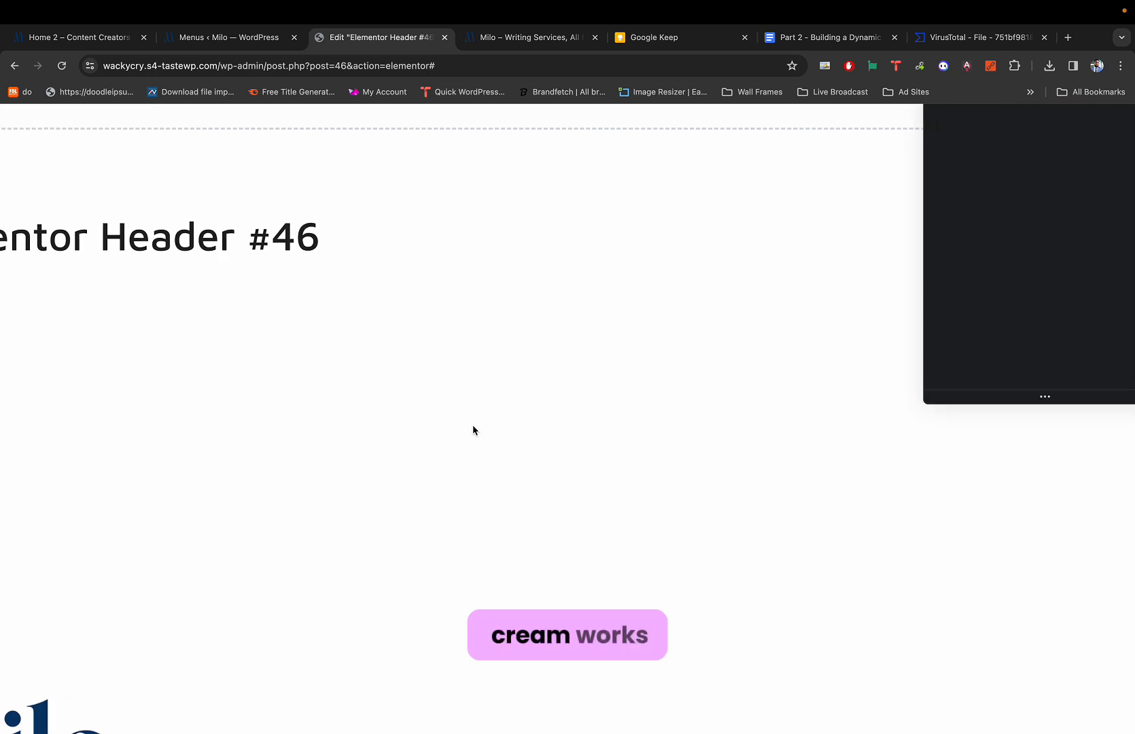
pyautogui.scroll(4, 473, 430)
pyautogui.moveTo(823, 144)
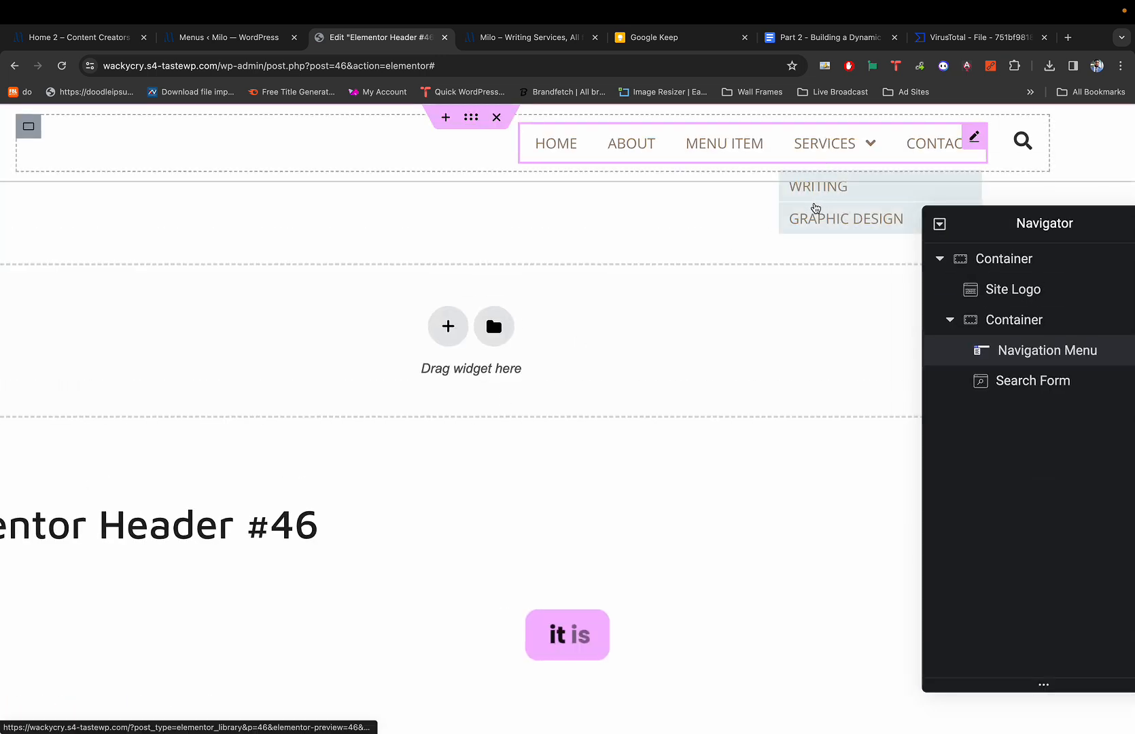
pyautogui.hscroll(-8, 710, 254)
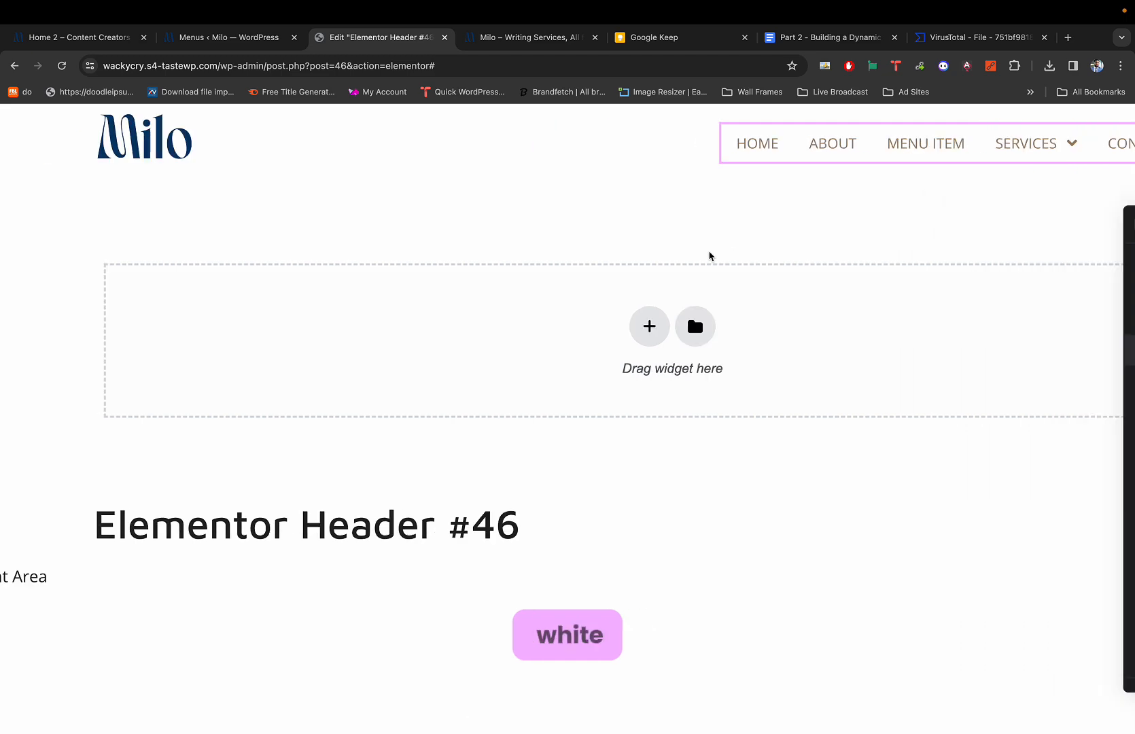
# Switch the divider colour to the global A Bit Brown and compare with the demo.
pyautogui.click(244, 613)
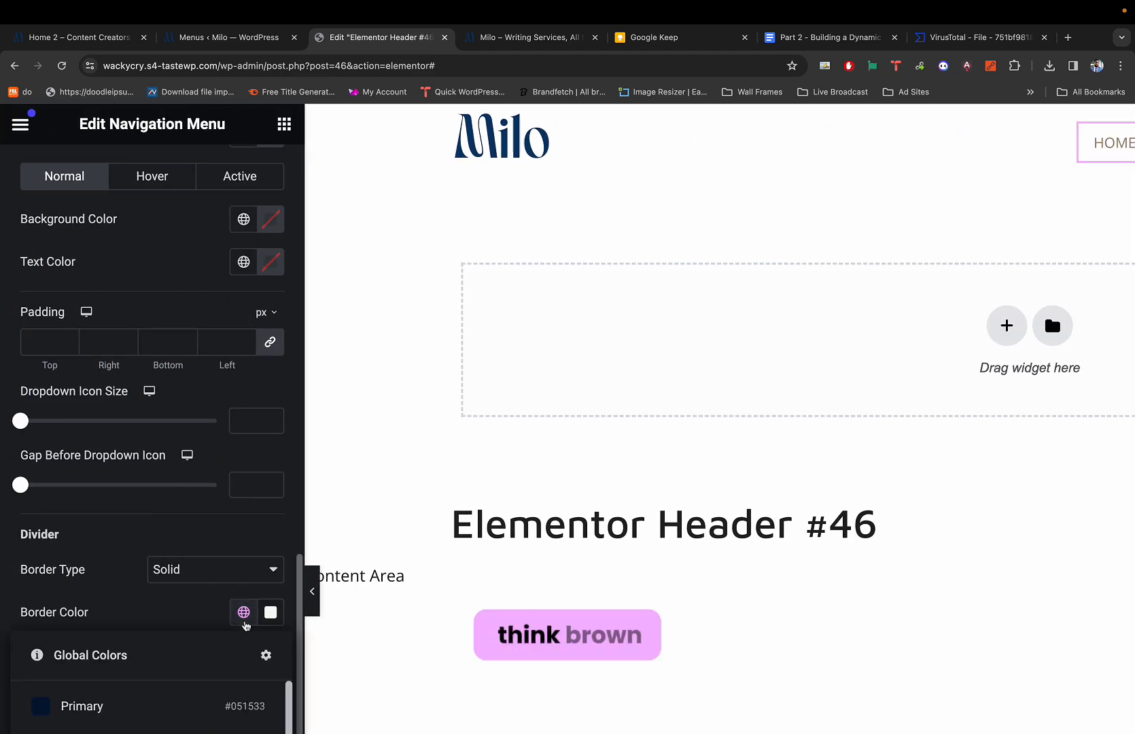
pyautogui.scroll(-1, 182, 599)
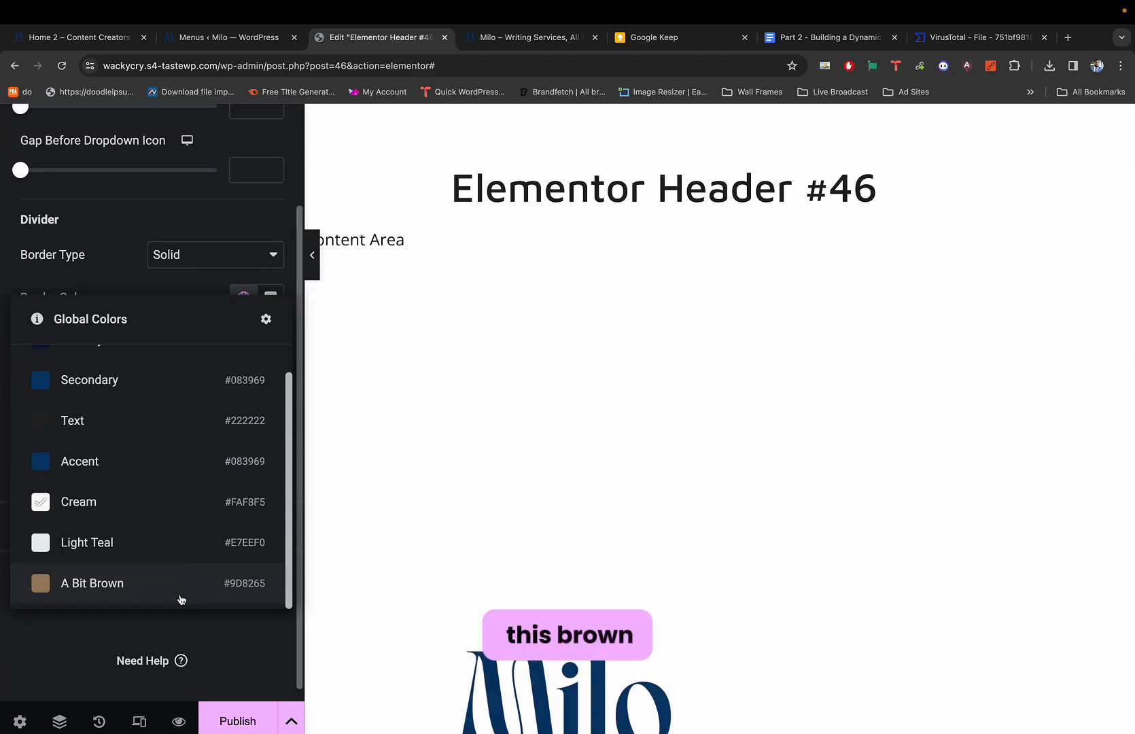
pyautogui.click(173, 584)
pyautogui.scroll(5, 654, 397)
pyautogui.hscroll(10, 653, 398)
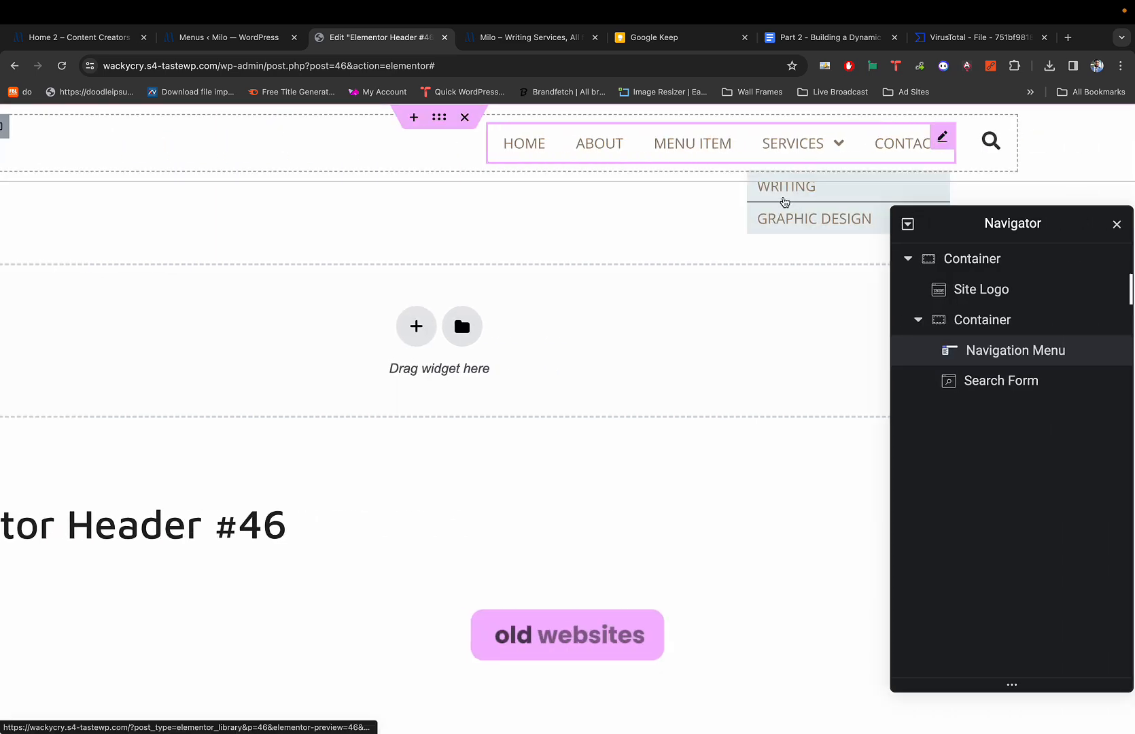
pyautogui.press('super+1')
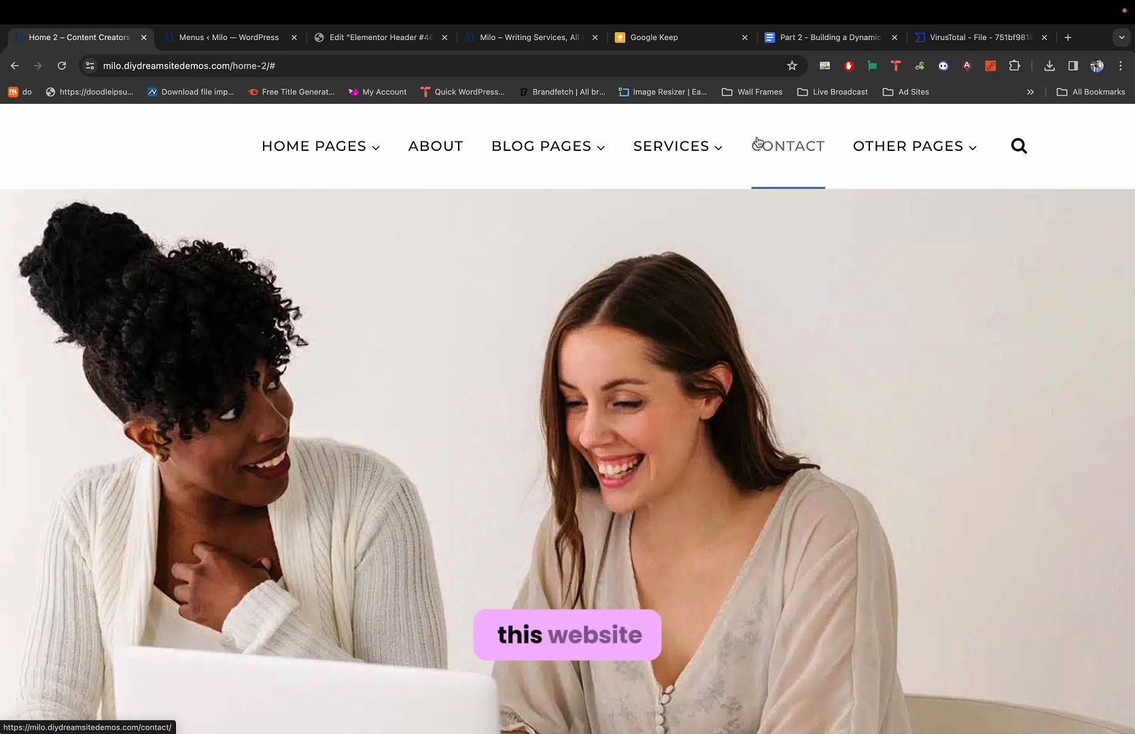
pyautogui.moveTo(860, 151)
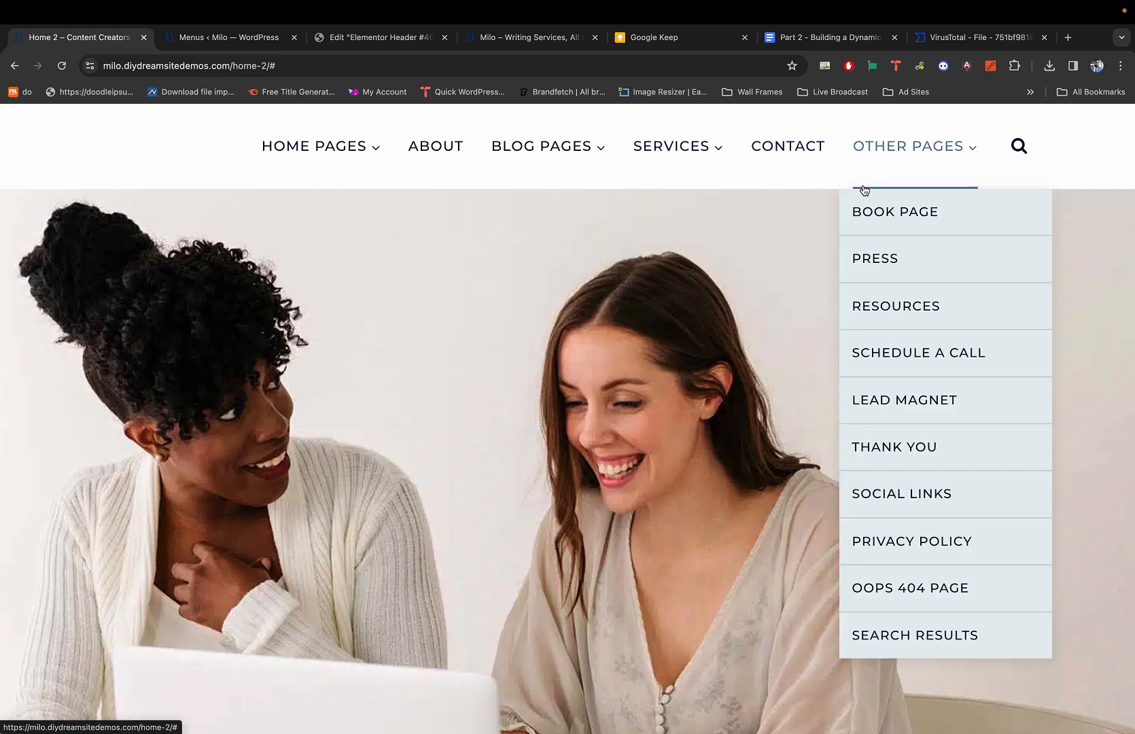
pyautogui.press('super+3')
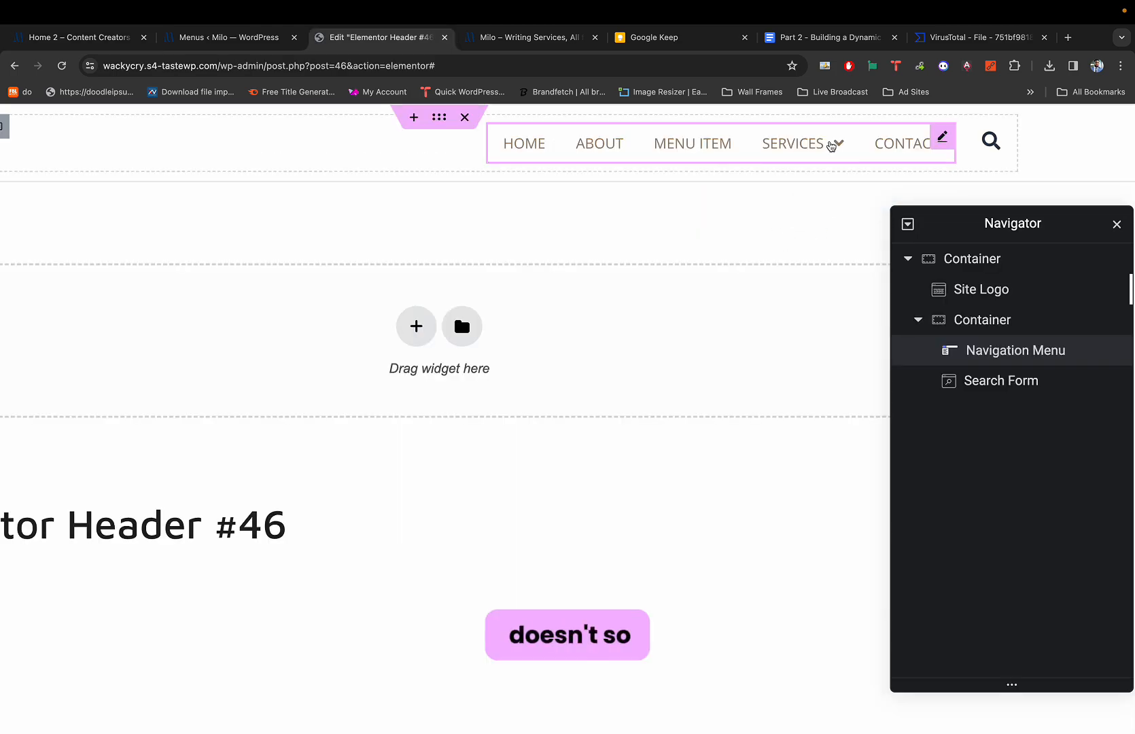
# Apply Light Teal to the dividers, then adjust it in the colour picker to grey #99A8AC.
pyautogui.click(811, 213)
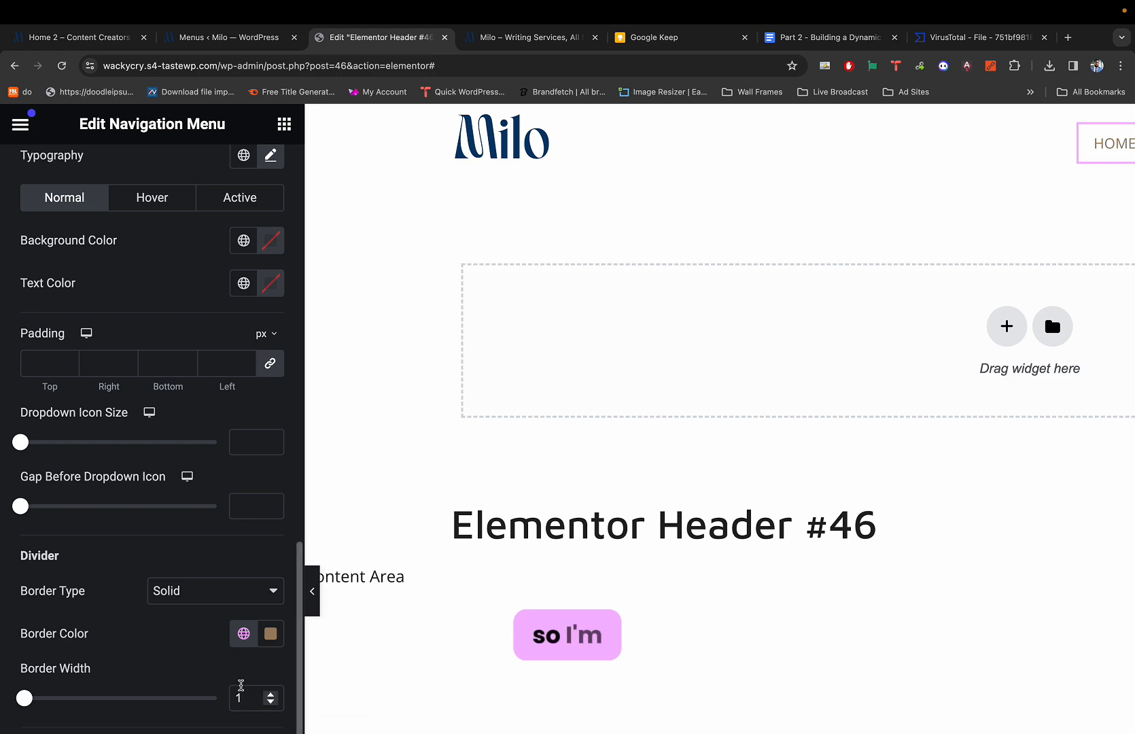
pyautogui.click(270, 633)
pyautogui.scroll(-5, 243, 639)
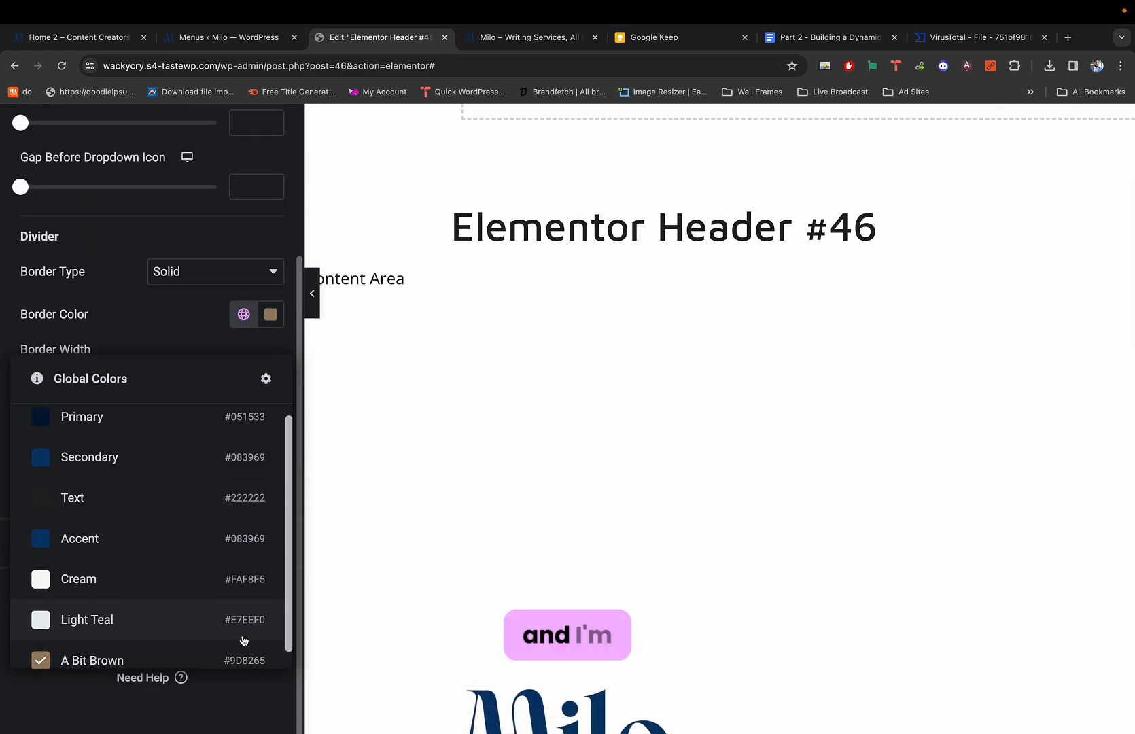
pyautogui.scroll(-1, 220, 582)
pyautogui.click(166, 588)
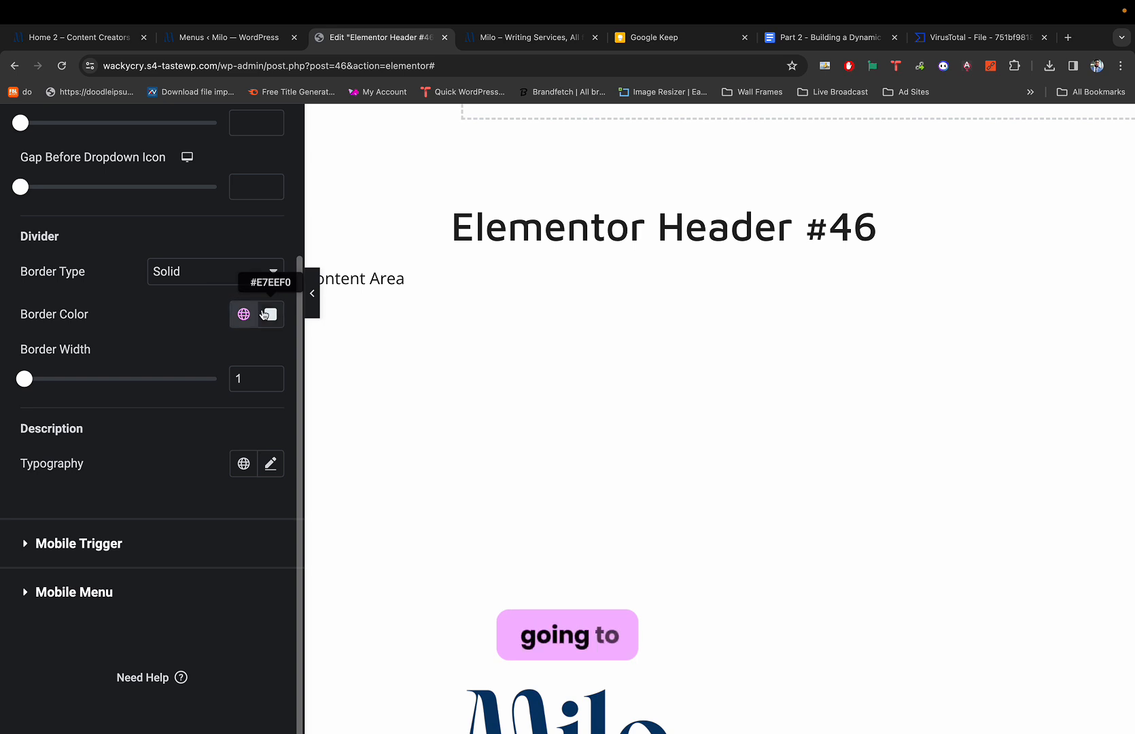
pyautogui.click(268, 314)
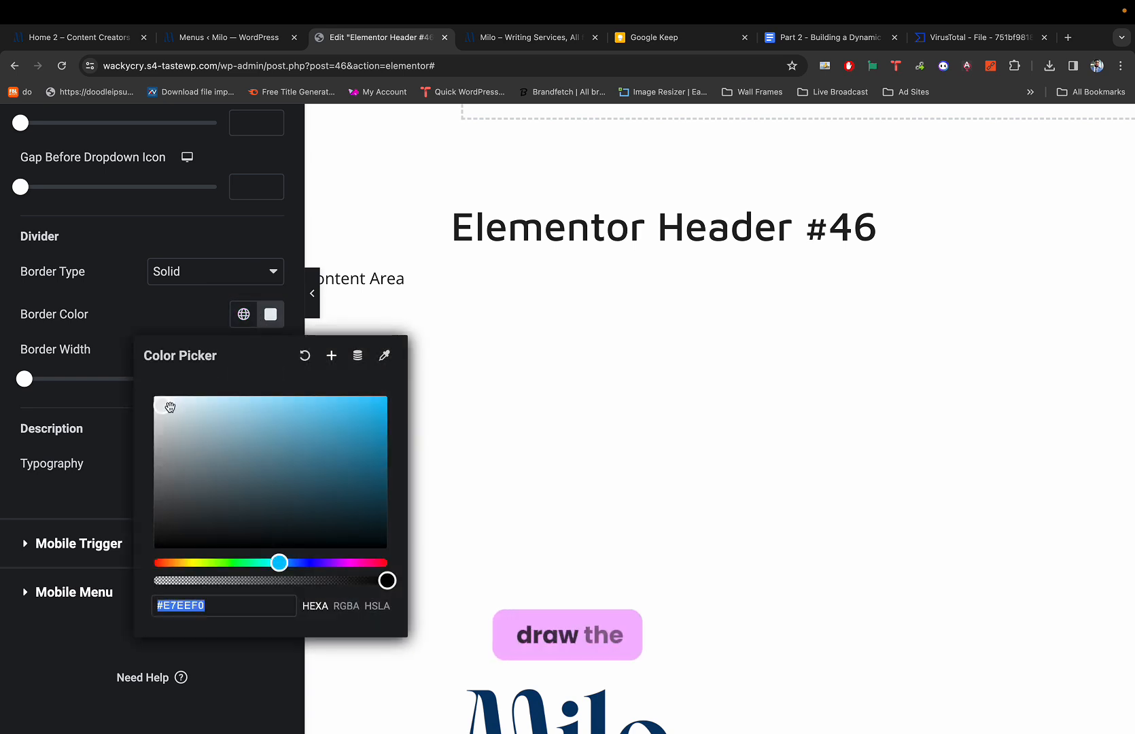
pyautogui.moveTo(166, 408); pyautogui.dragTo(179, 446)
pyautogui.click(199, 305)
pyautogui.hscroll(4, 488, 311)
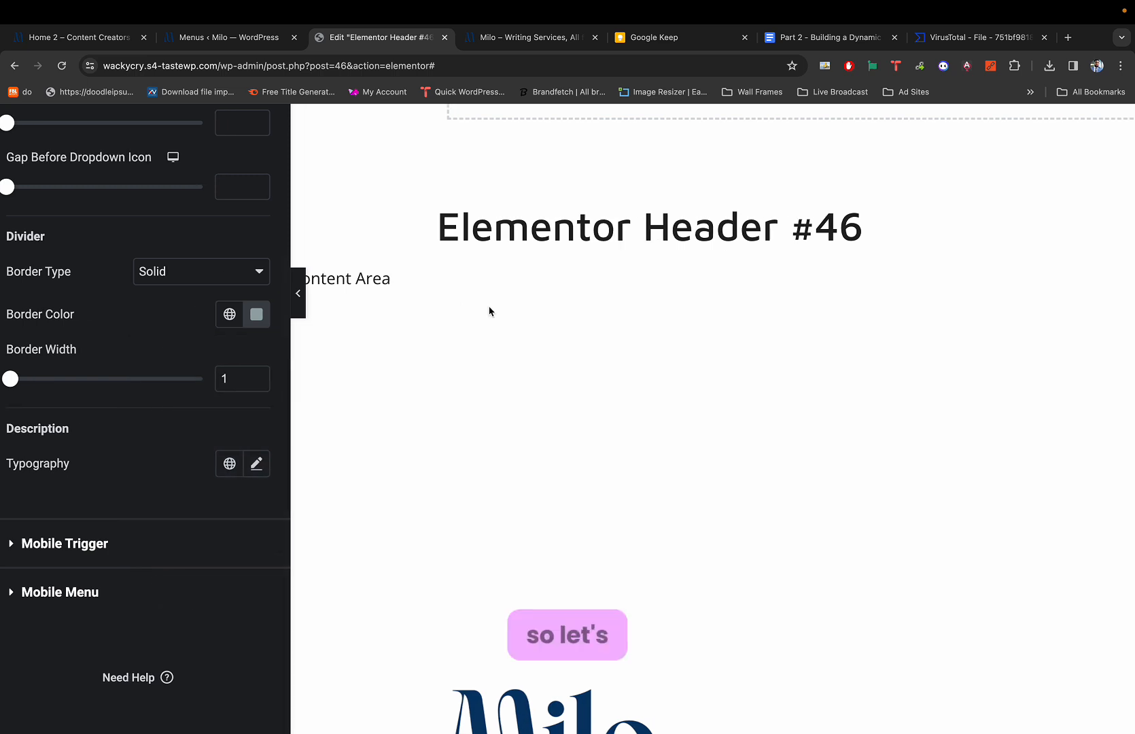
pyautogui.scroll(4, 488, 312)
pyautogui.hscroll(5, 708, 240)
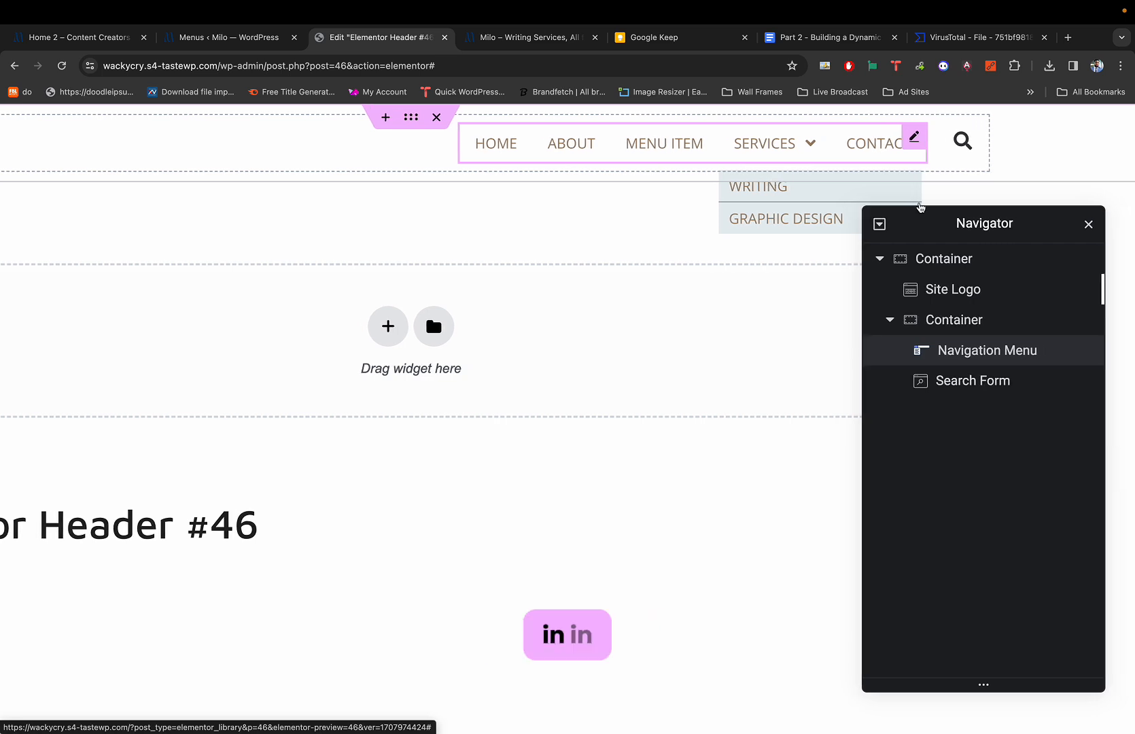
pyautogui.moveTo(950, 218); pyautogui.dragTo(950, 258)
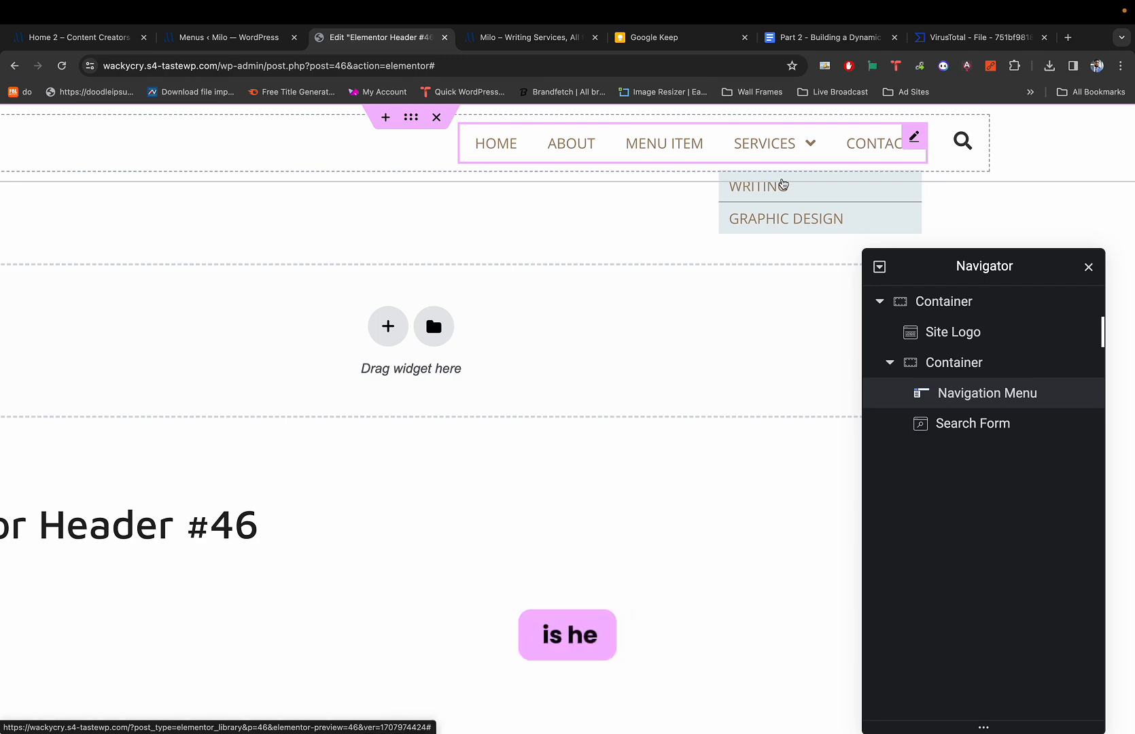
pyautogui.scroll(-4, 783, 184)
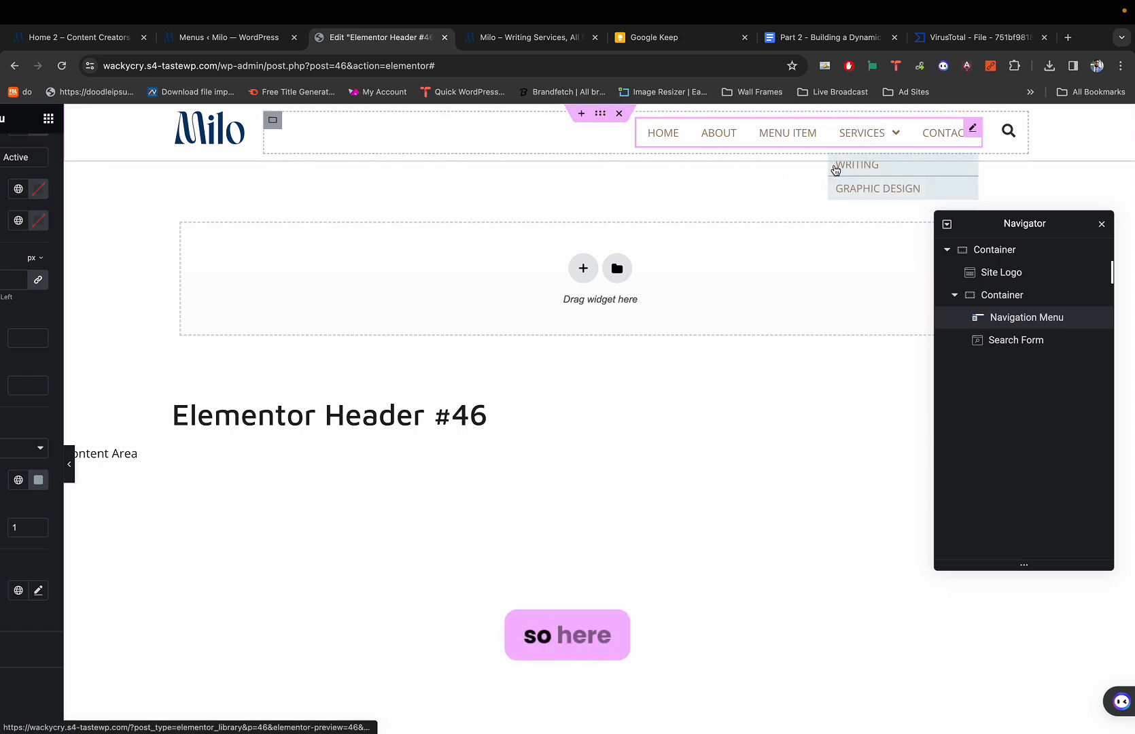
pyautogui.moveTo(874, 144)
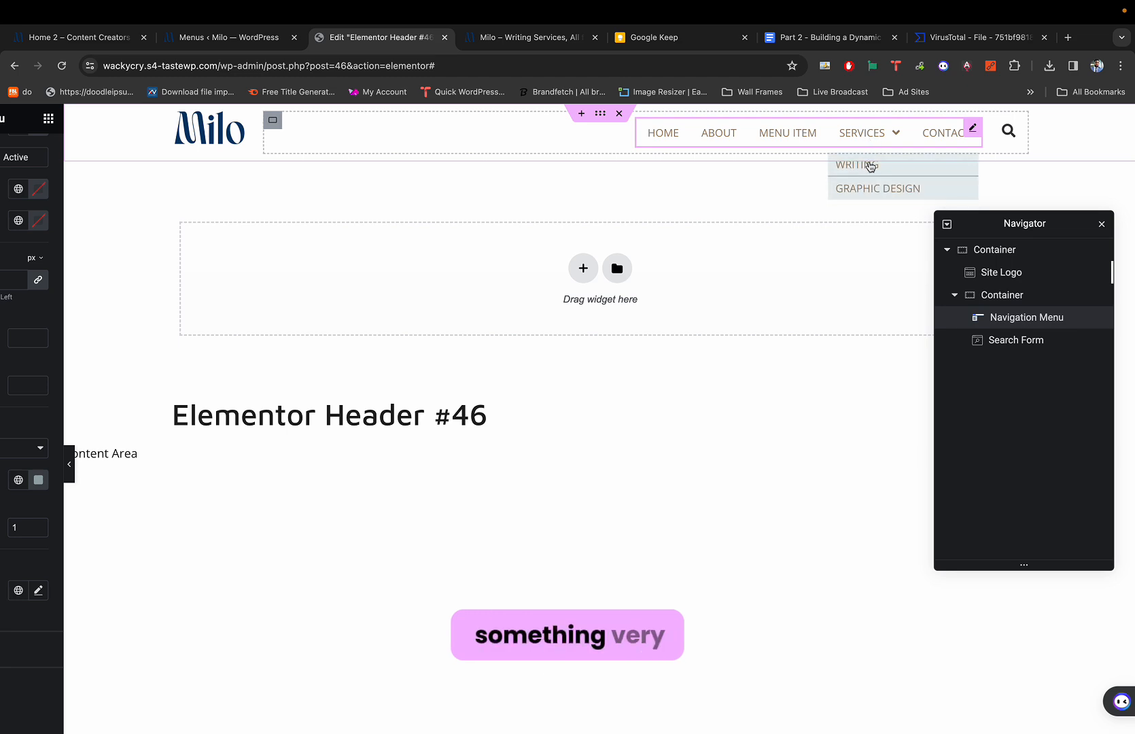
pyautogui.press('super+1')
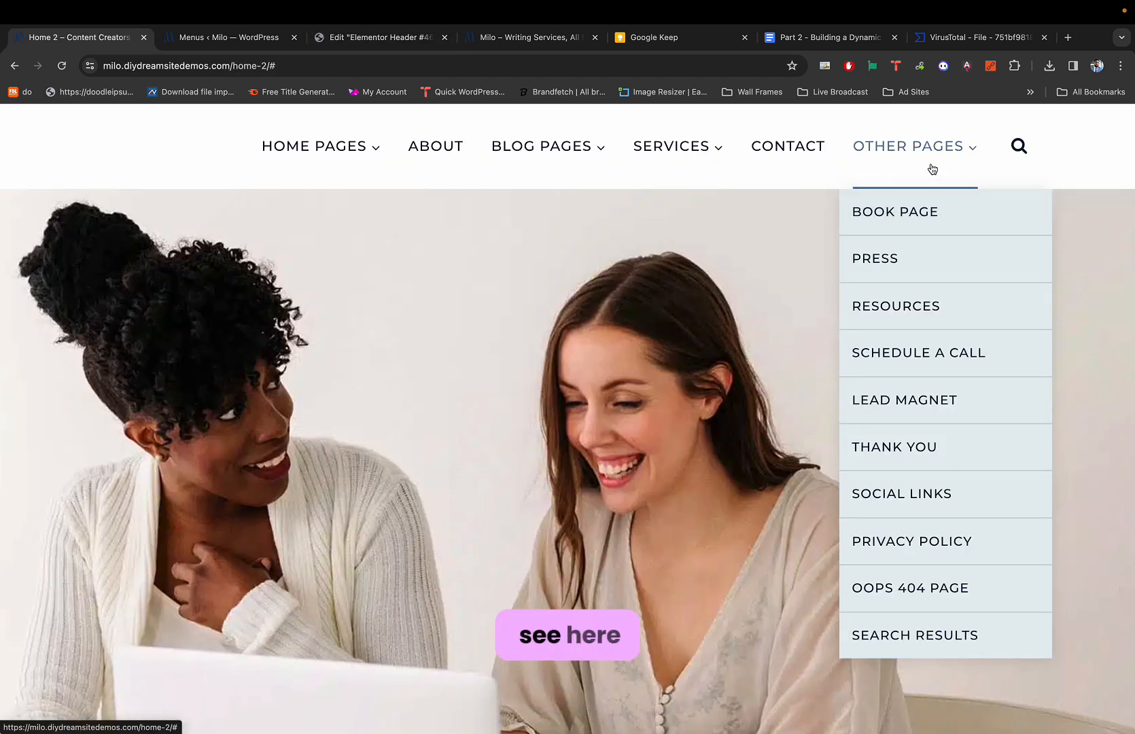
pyautogui.press('super+3')
pyautogui.hscroll(-2, 772, 194)
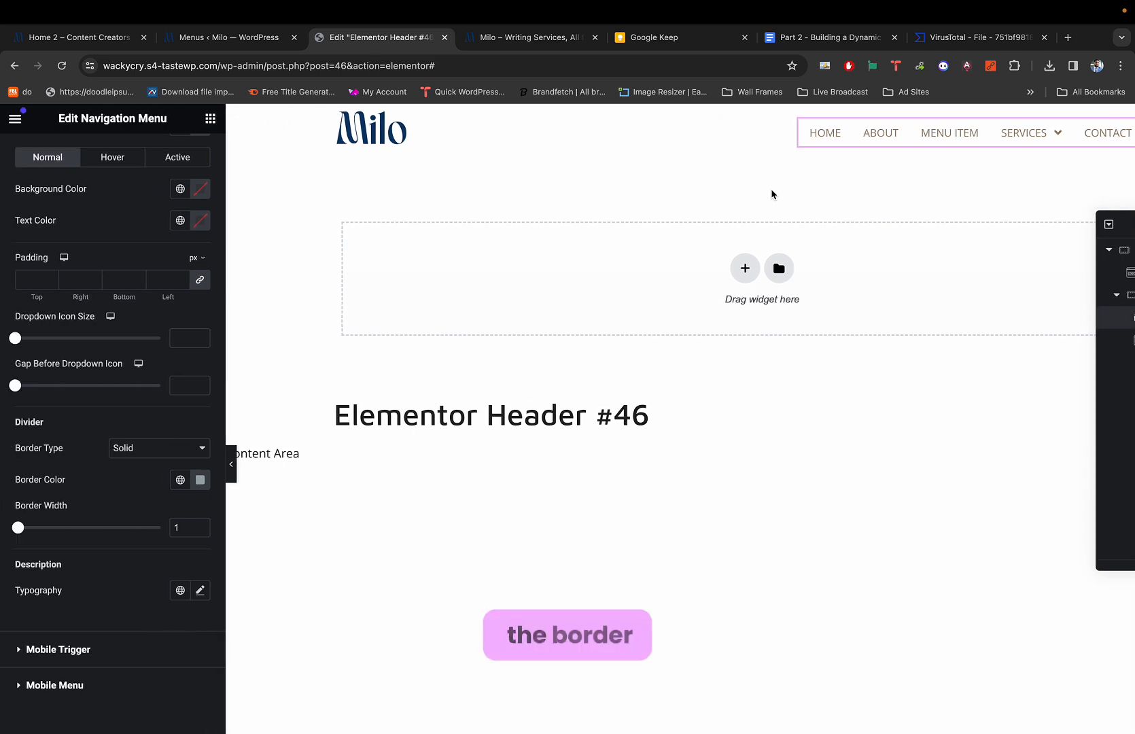
# Raise the divider width to 1.4 and shift the divider colour to grey-blue #8A979B.
pyautogui.click(185, 527)
pyautogui.write('.4')
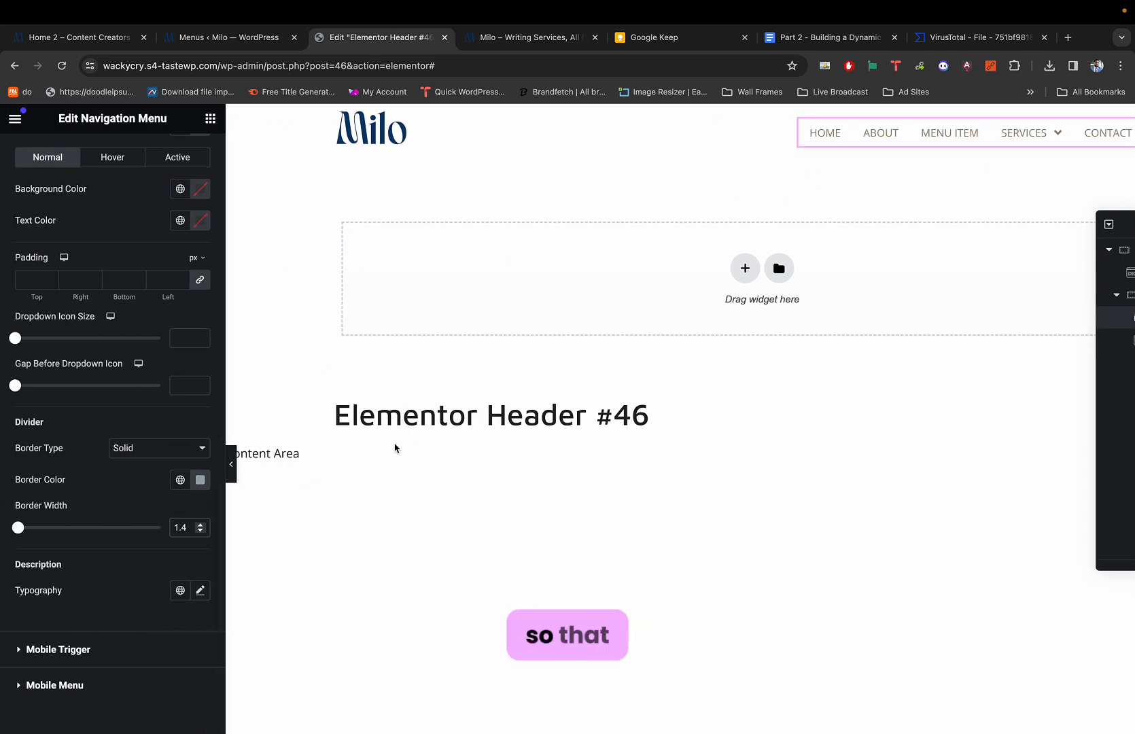
pyautogui.hscroll(2, 401, 445)
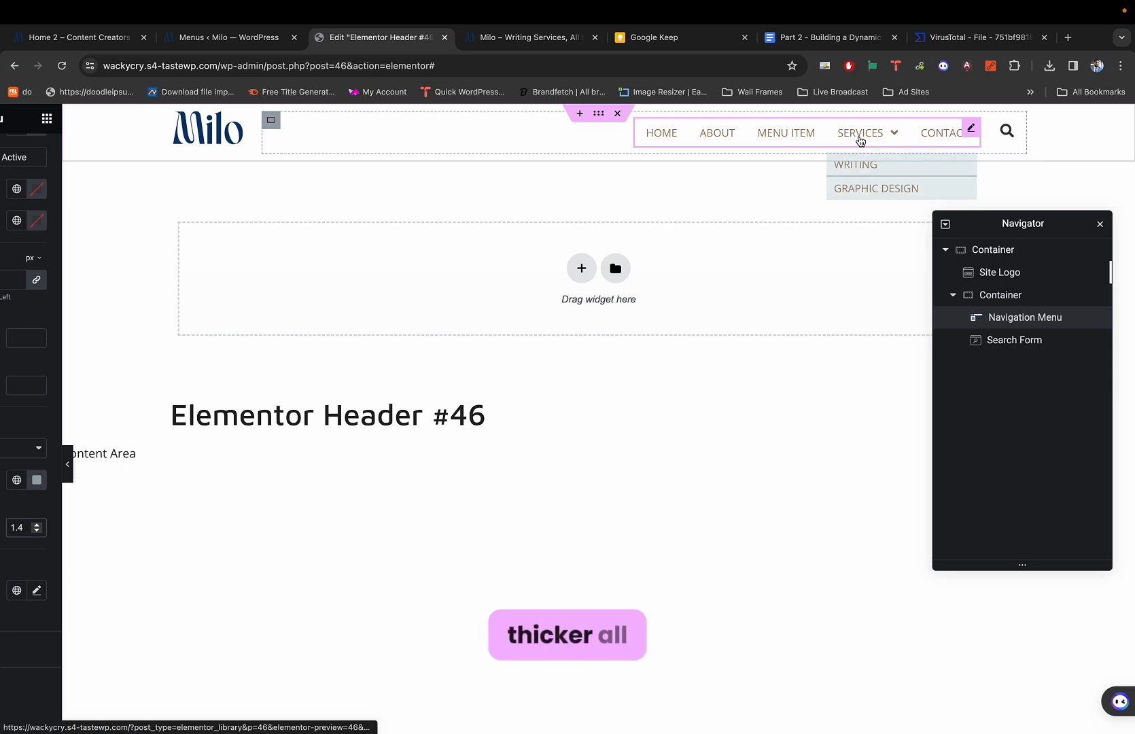
pyautogui.hscroll(-2, 615, 332)
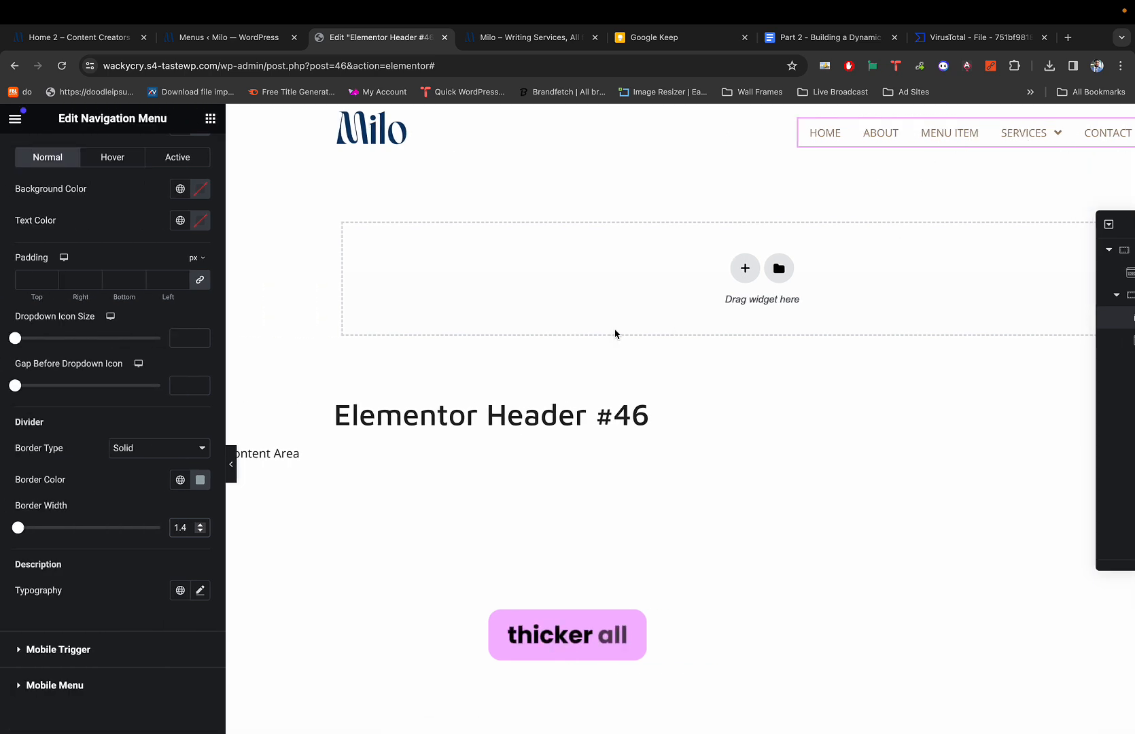
pyautogui.click(199, 480)
pyautogui.moveTo(130, 575); pyautogui.dragTo(124, 572)
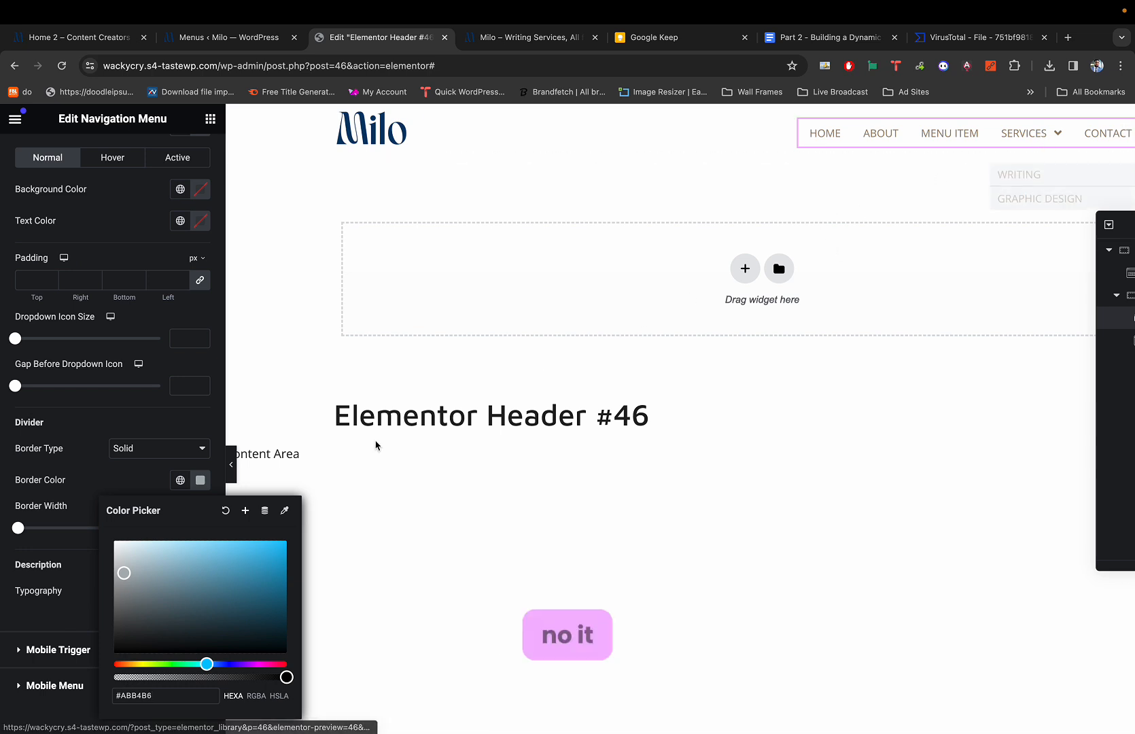
pyautogui.moveTo(124, 577); pyautogui.dragTo(132, 584)
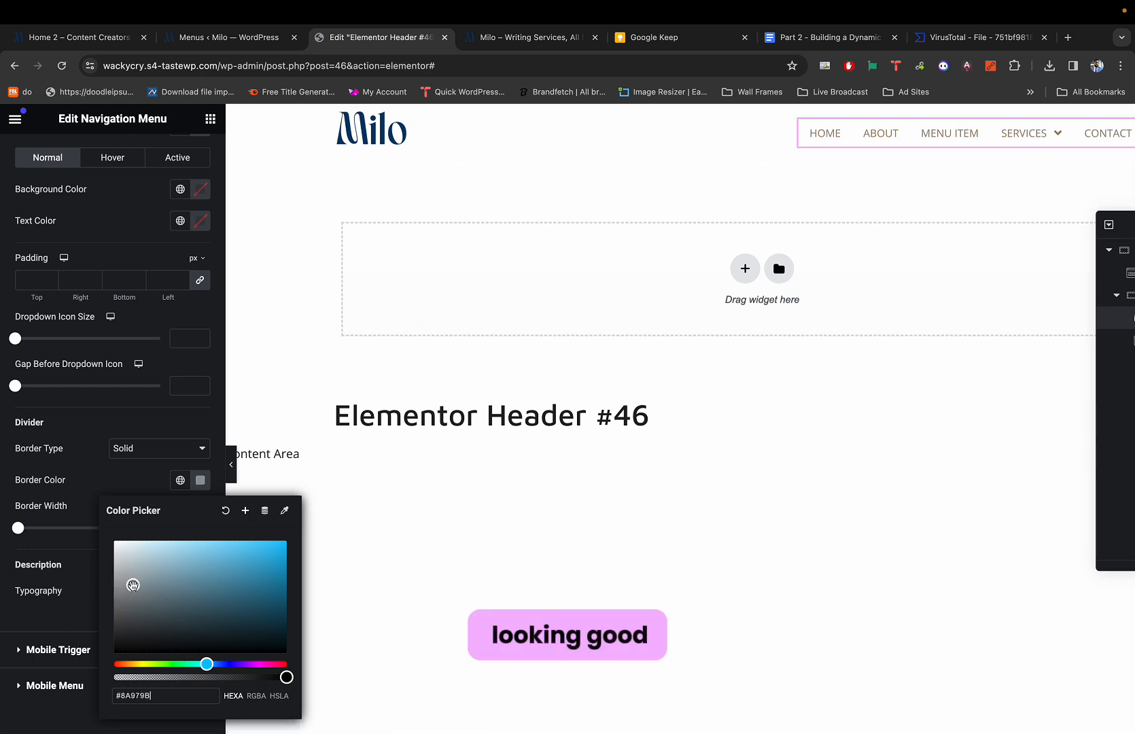
pyautogui.moveTo(1012, 129)
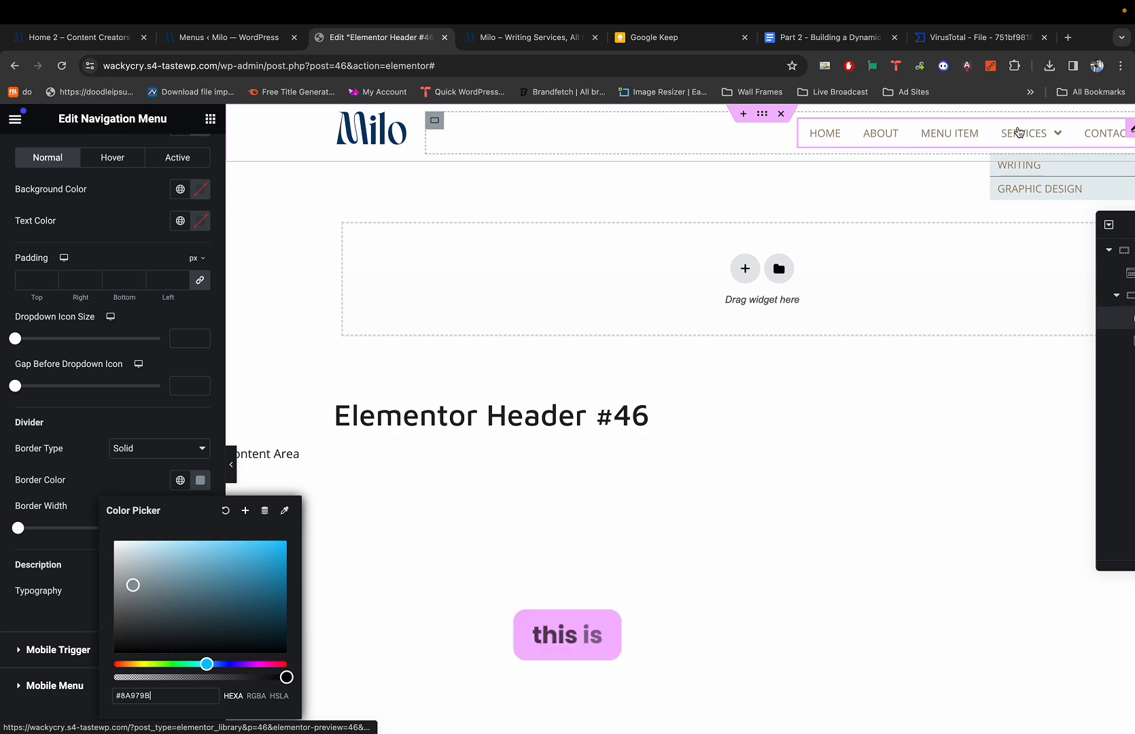
# After comparing with the demo dropdown, lower the divider colour's alpha to about #8A979BA8.
pyautogui.press('super+1')
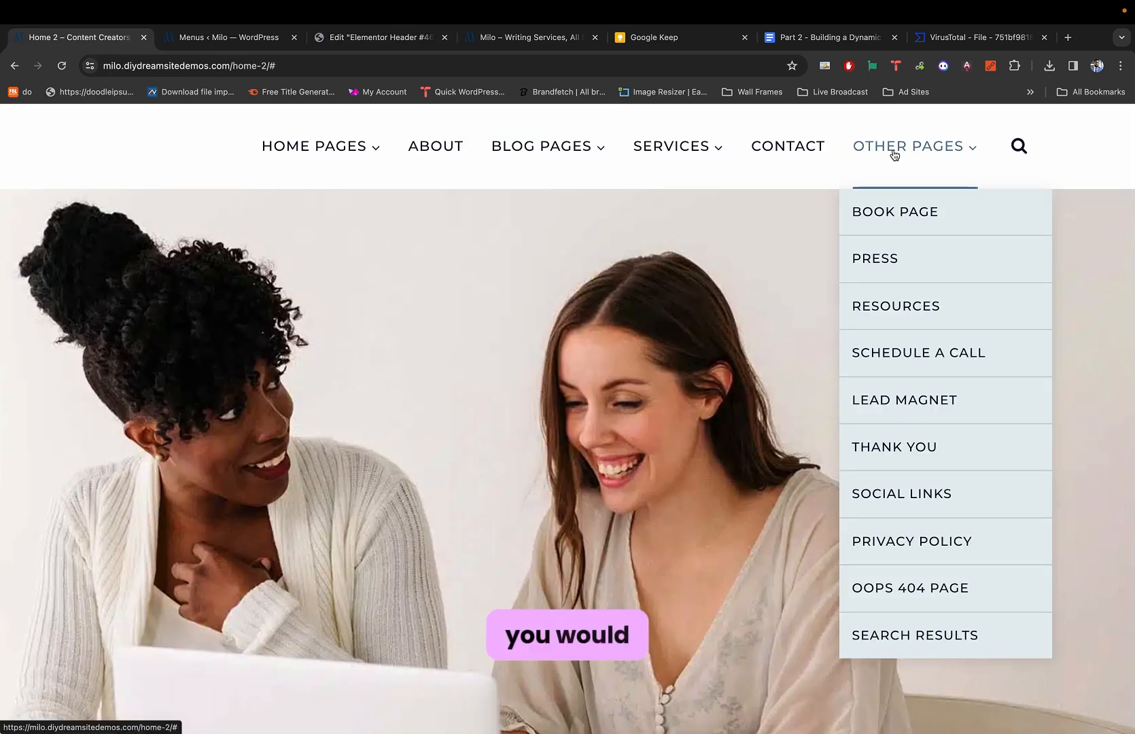
pyautogui.press('super+3')
pyautogui.press('super+1')
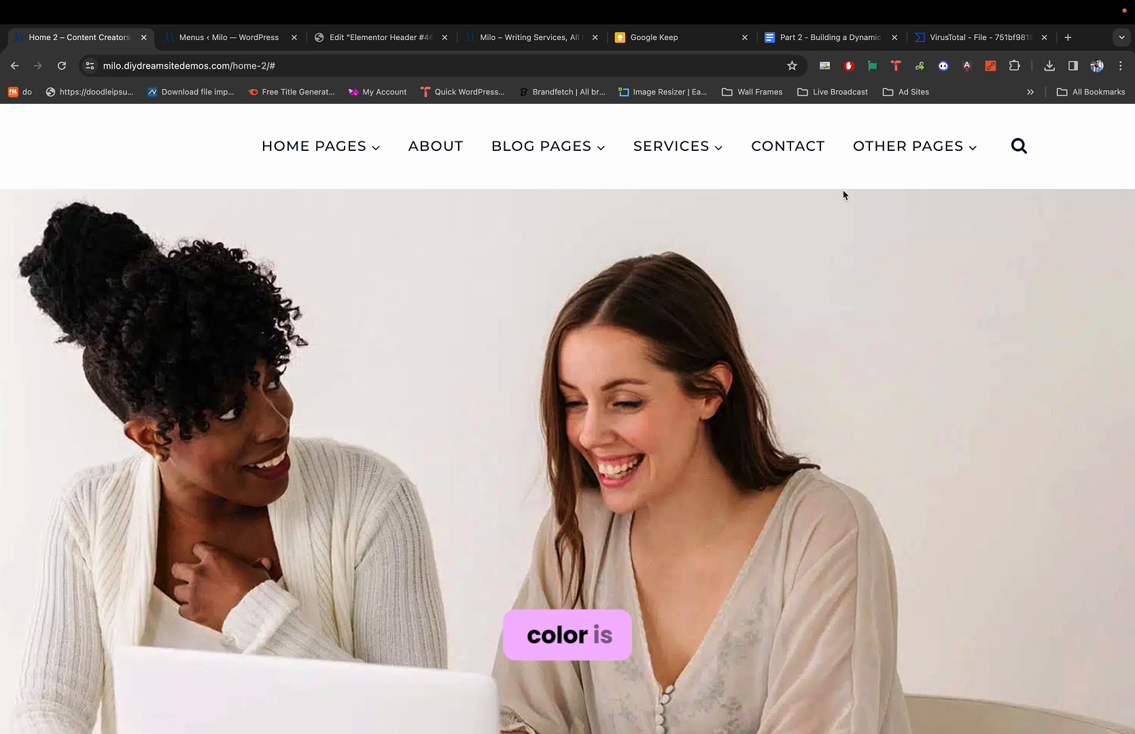
pyautogui.press('super+3')
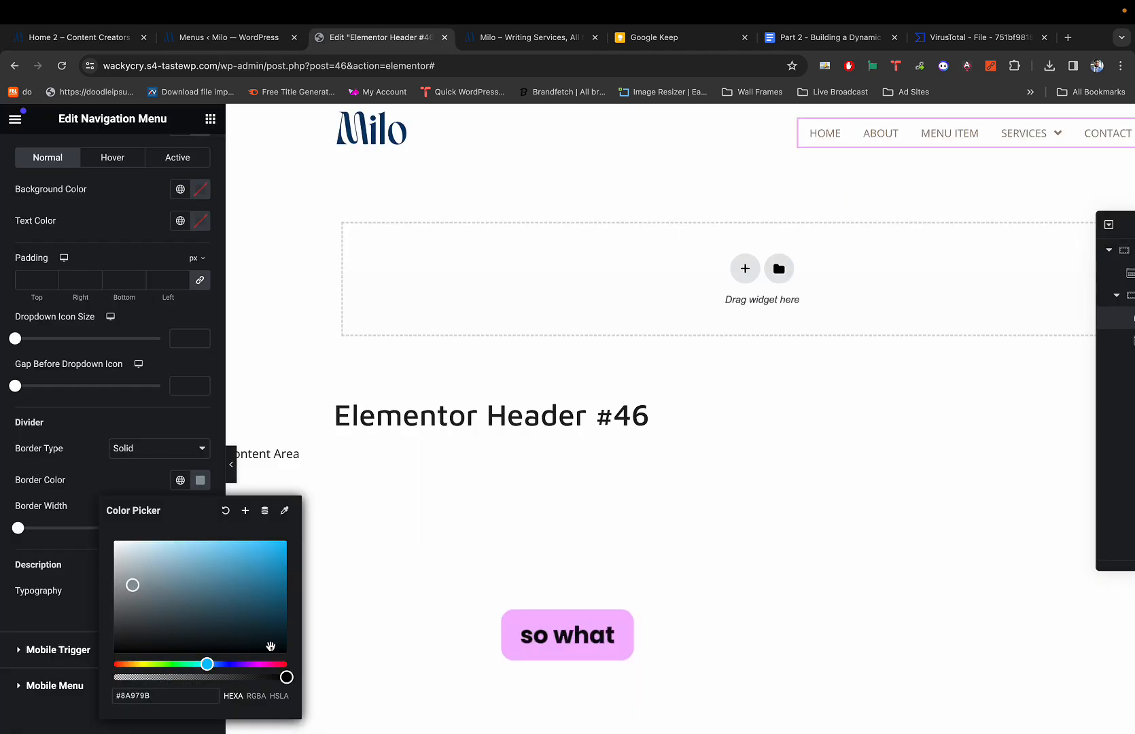
pyautogui.moveTo(285, 677); pyautogui.dragTo(227, 677)
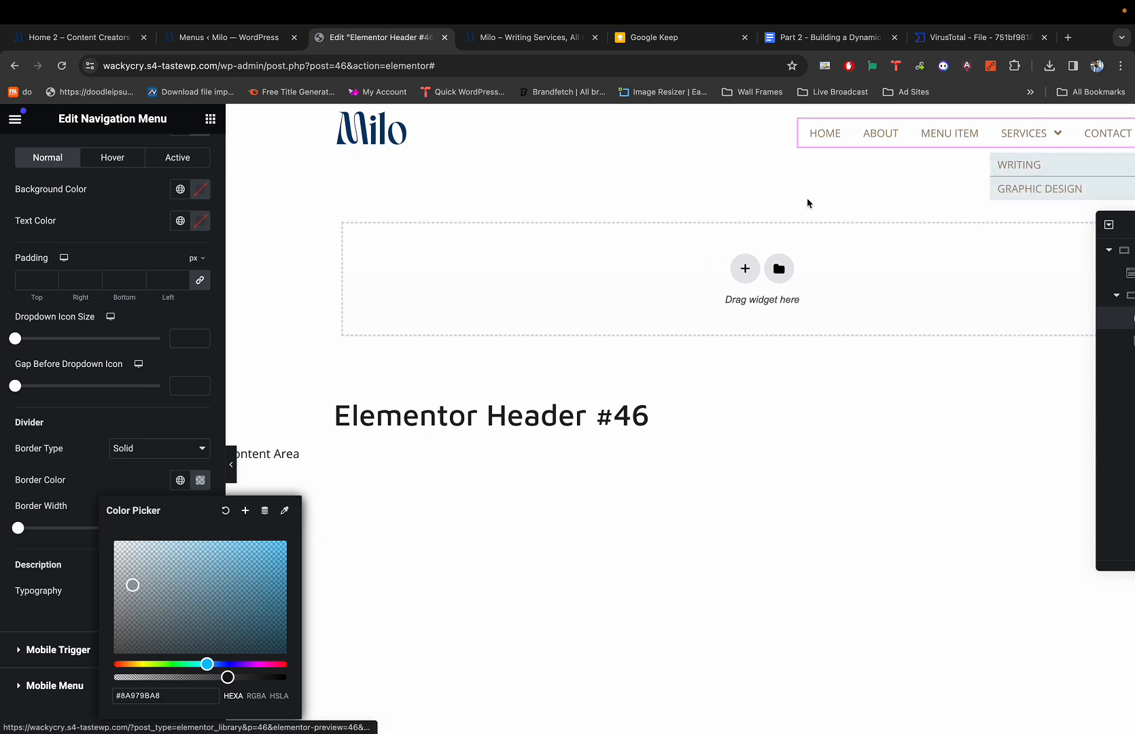
# Set the dropdown divider border width to 2, then refine it to 1.8.
pyautogui.click(127, 494)
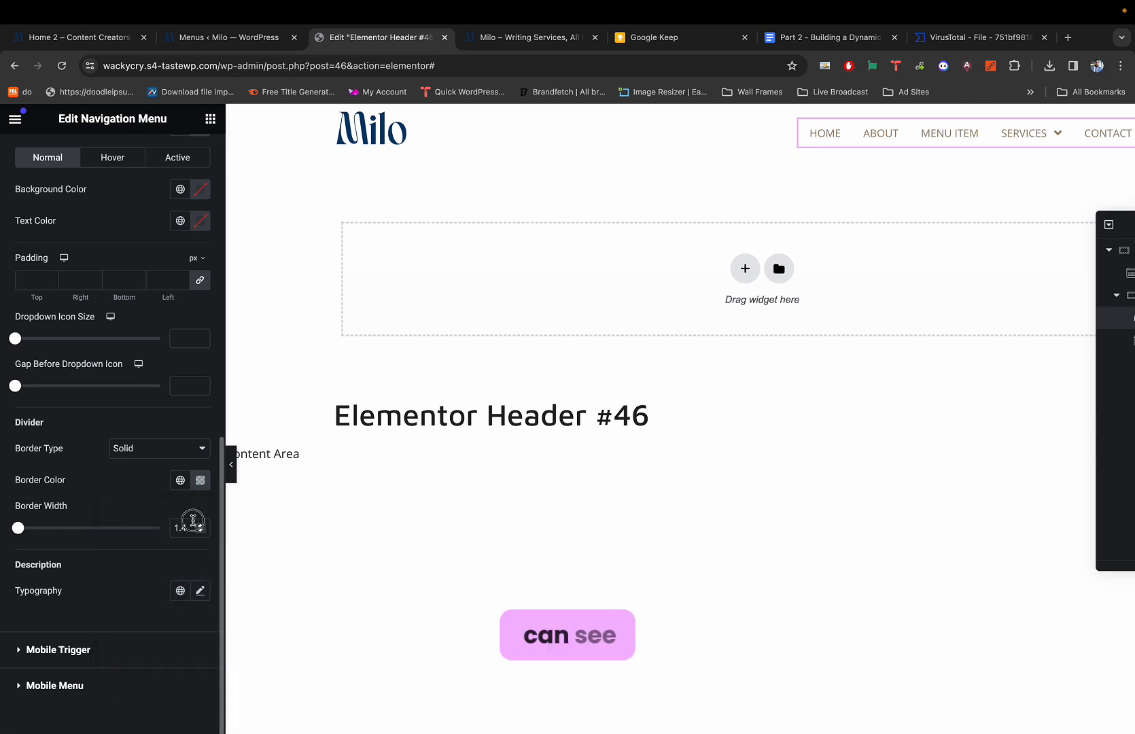
pyautogui.moveTo(192, 523); pyautogui.dragTo(159, 522)
pyautogui.write('2')
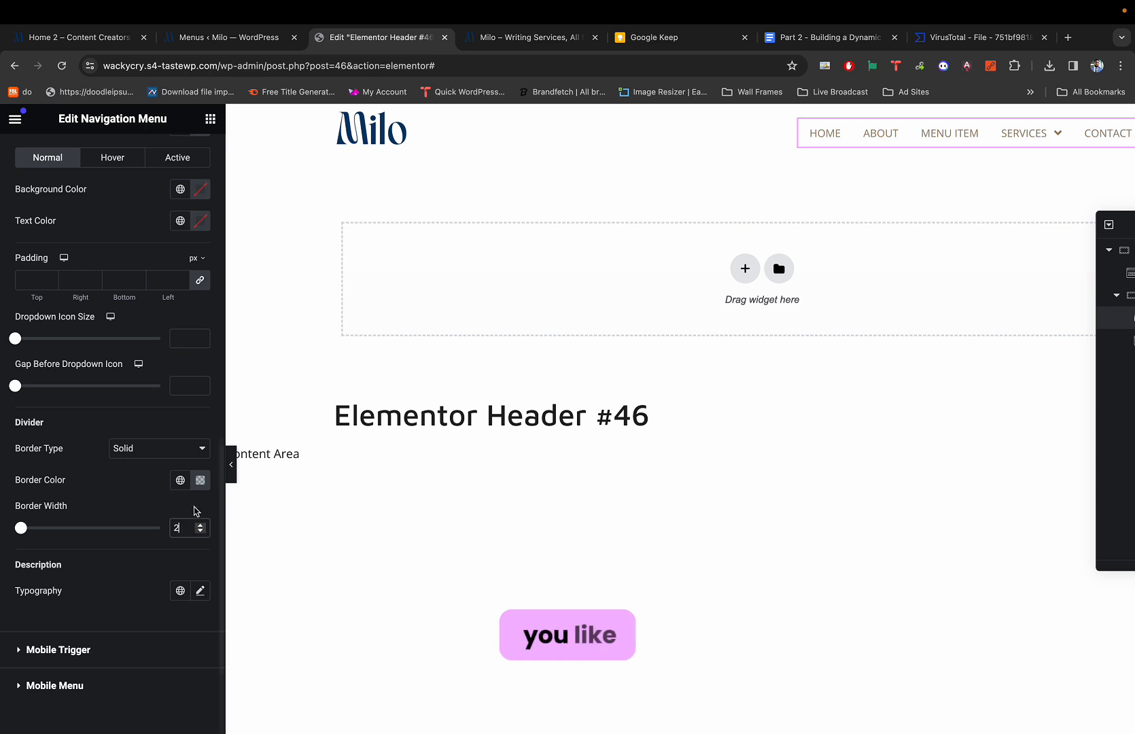
pyautogui.moveTo(1022, 126)
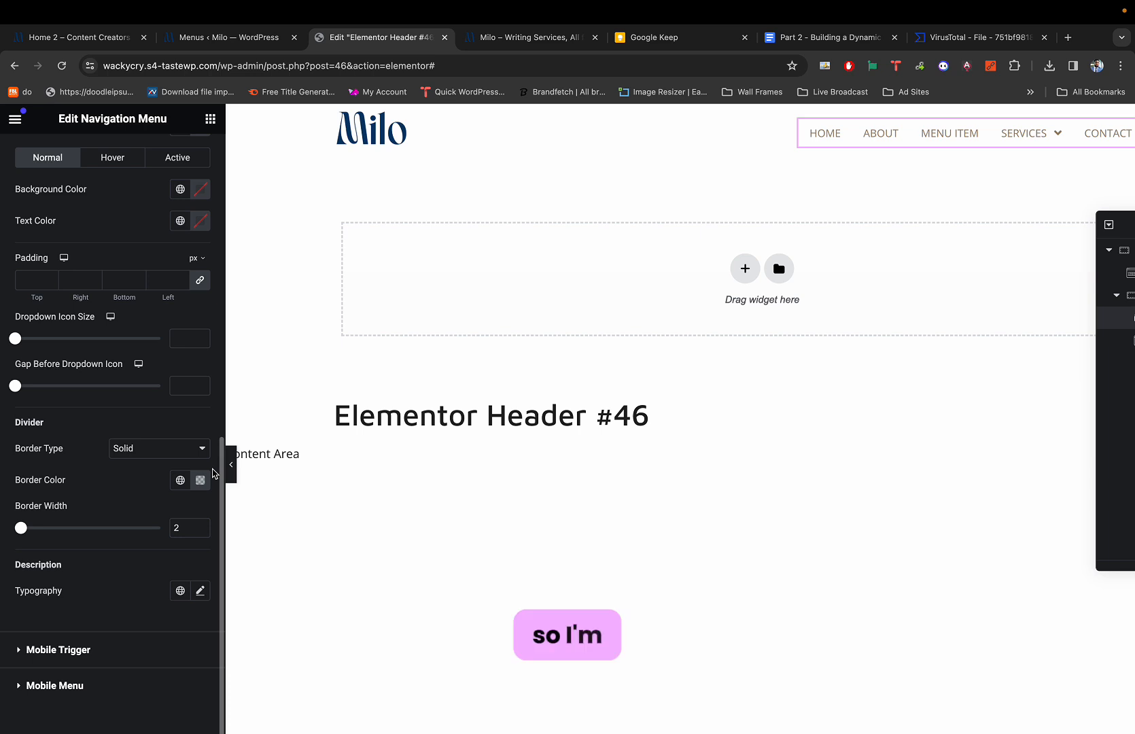
pyautogui.click(176, 524)
pyautogui.write('1')
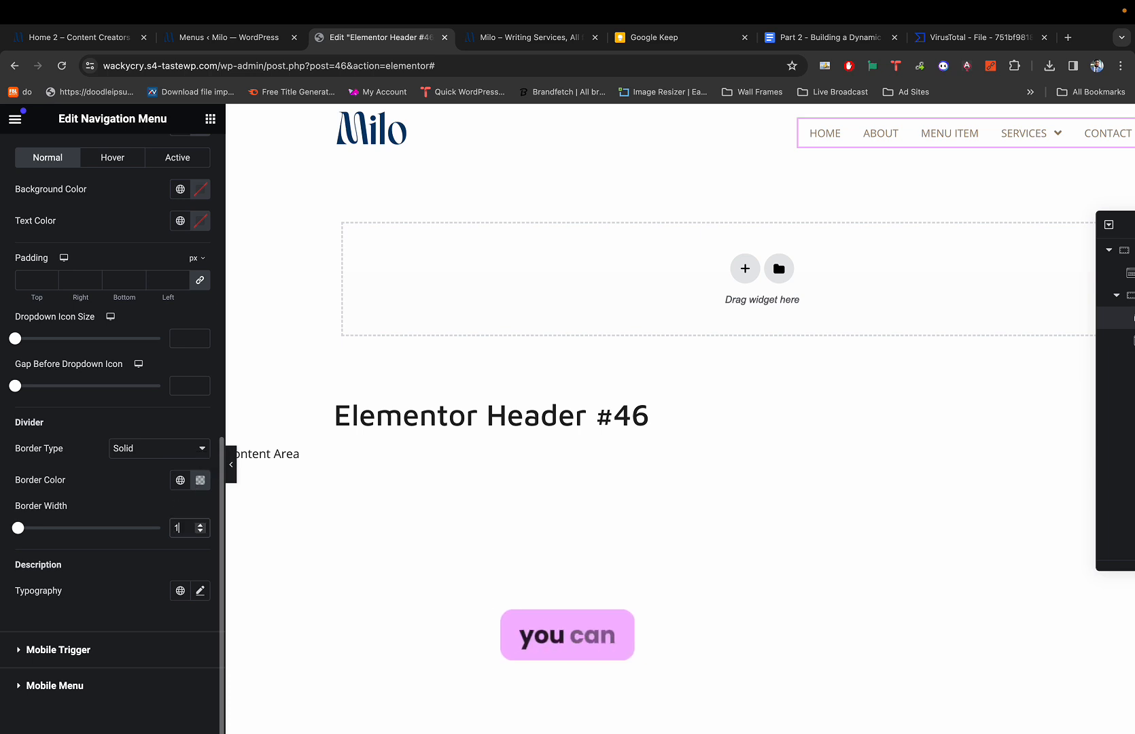
pyautogui.write('.8')
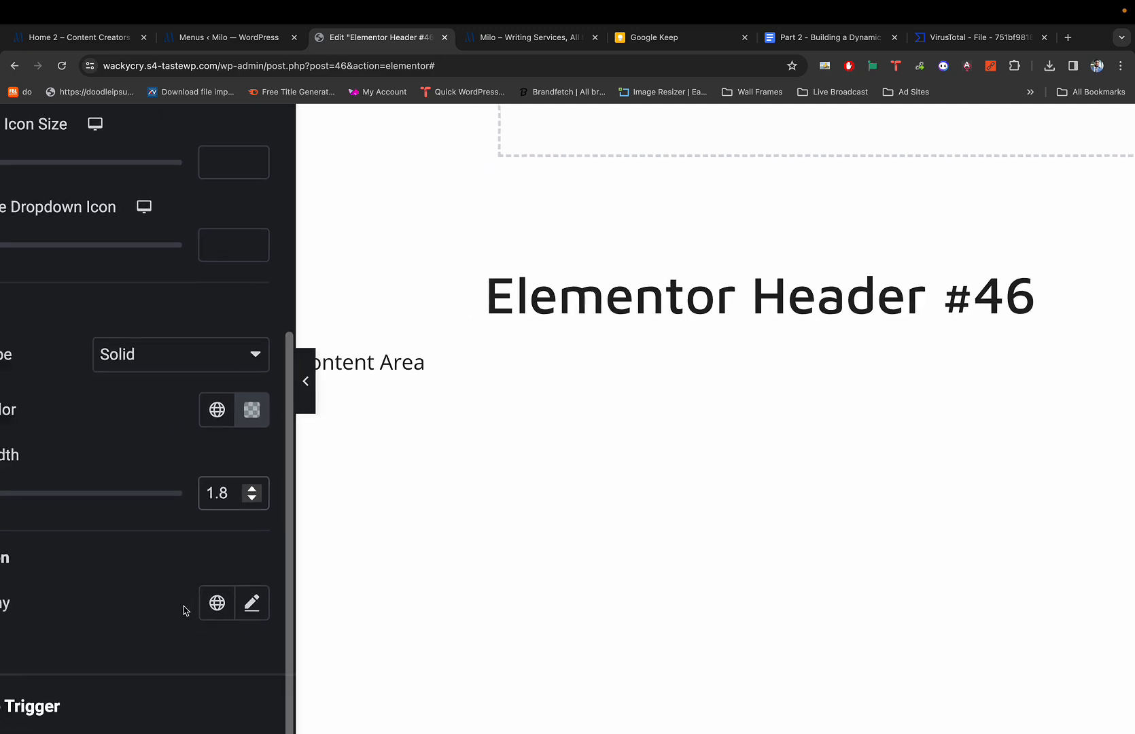
# Compare the new divider width against the demo site's dropdown.
pyautogui.hscroll(-2, 183, 610)
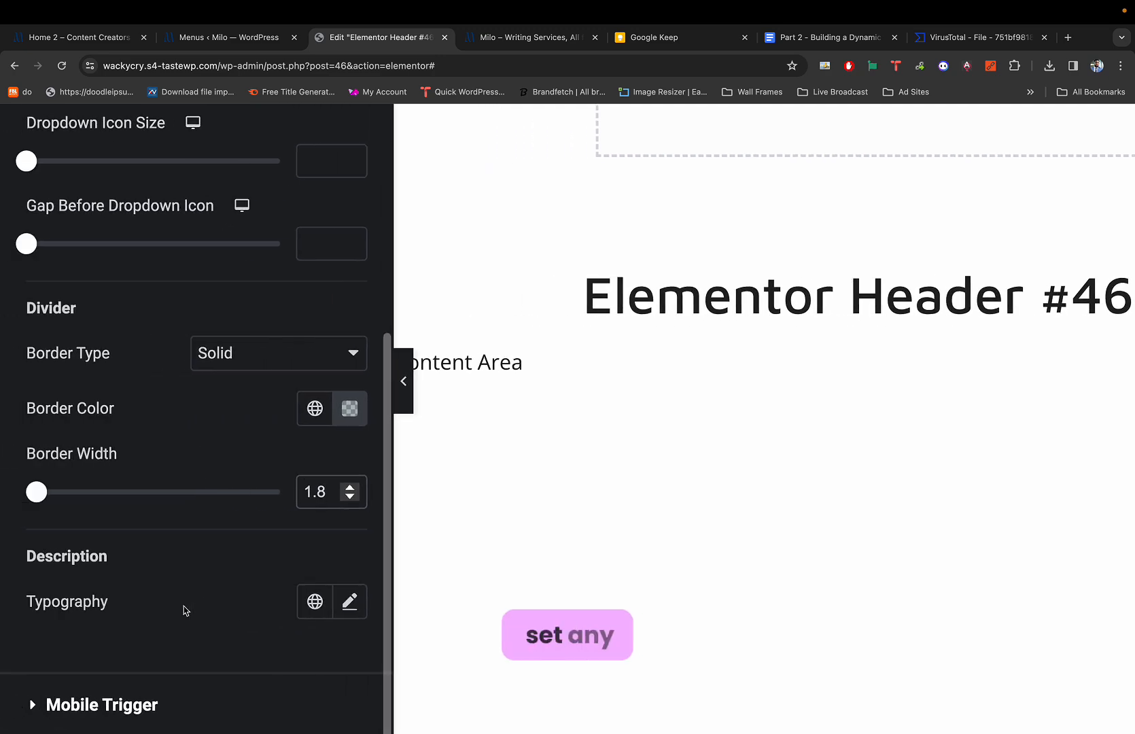
pyautogui.scroll(-5, 184, 611)
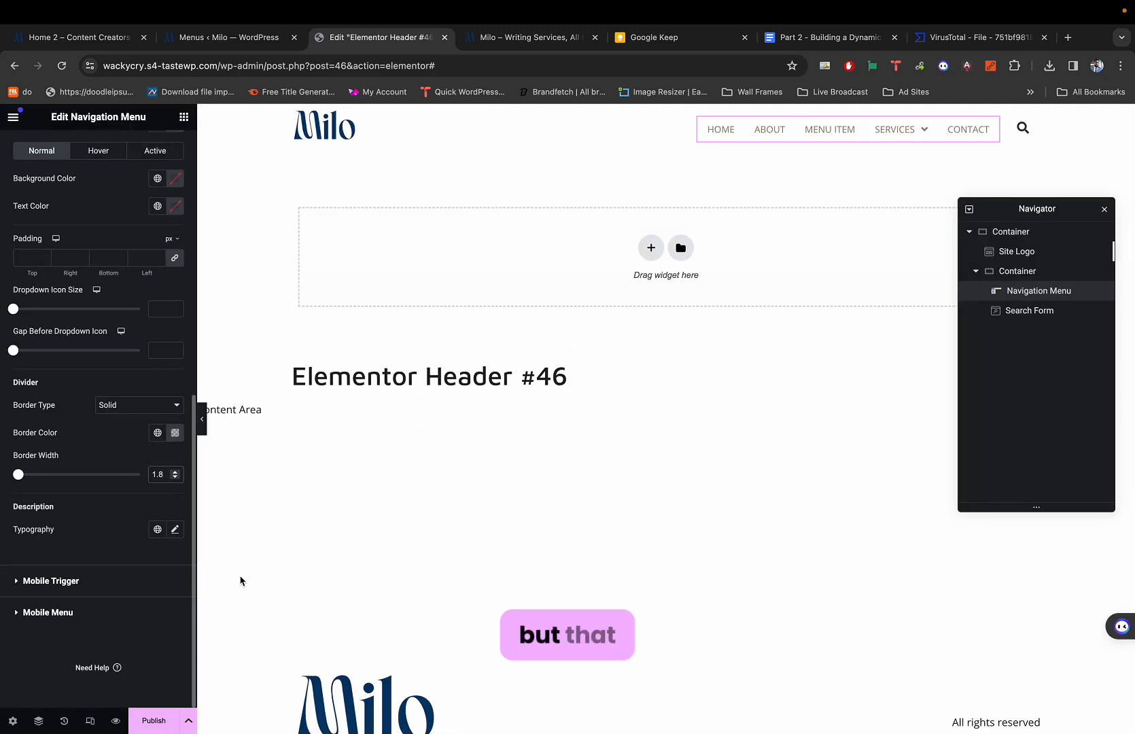
pyautogui.moveTo(904, 126)
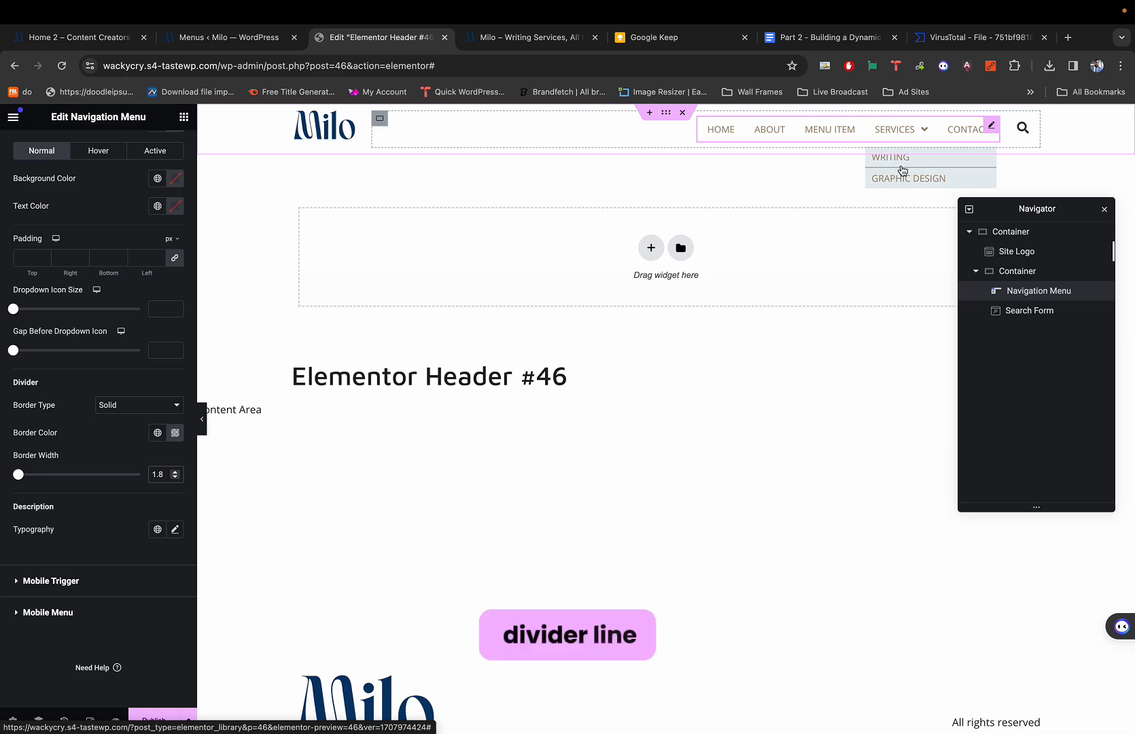
pyautogui.press('super+1')
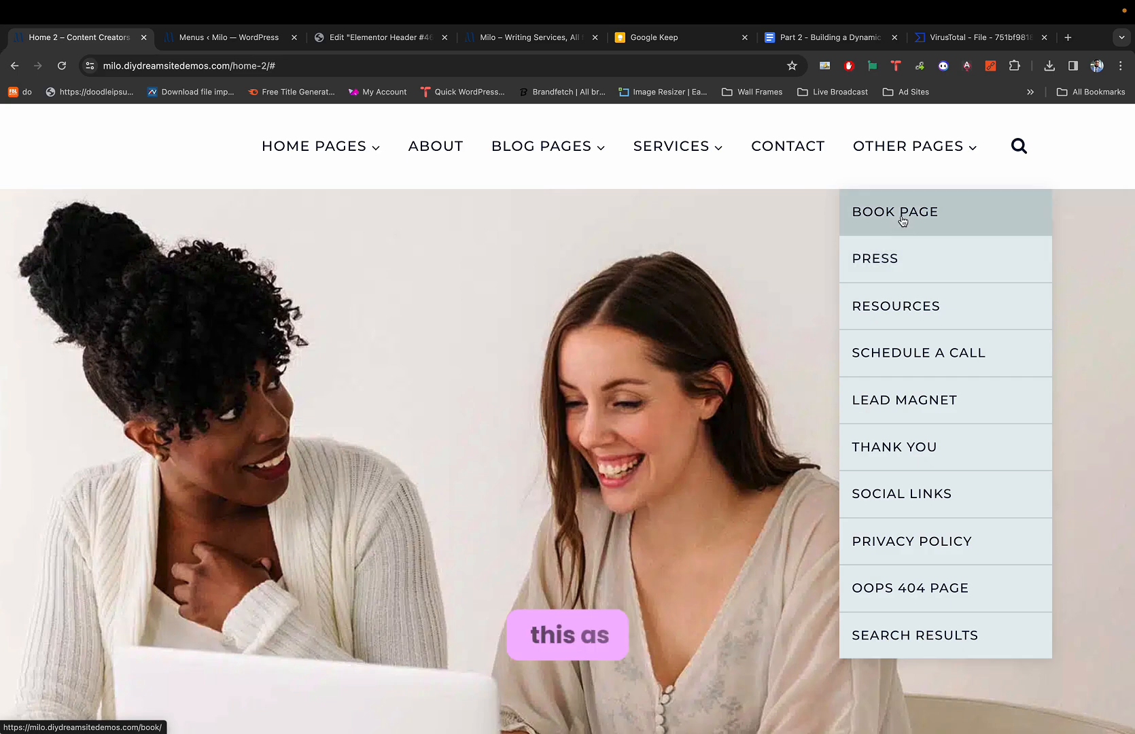
pyautogui.press('super+3')
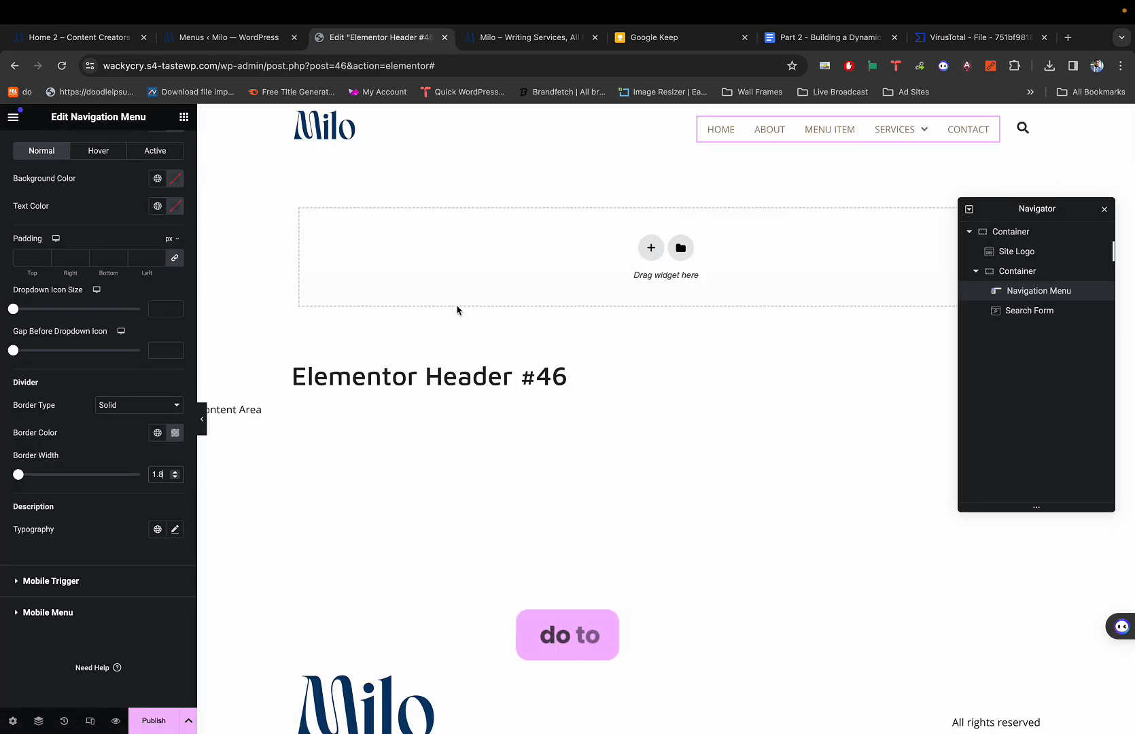
# Lower the divider border colour's opacity further so the lines look fainter.
pyautogui.click(175, 432)
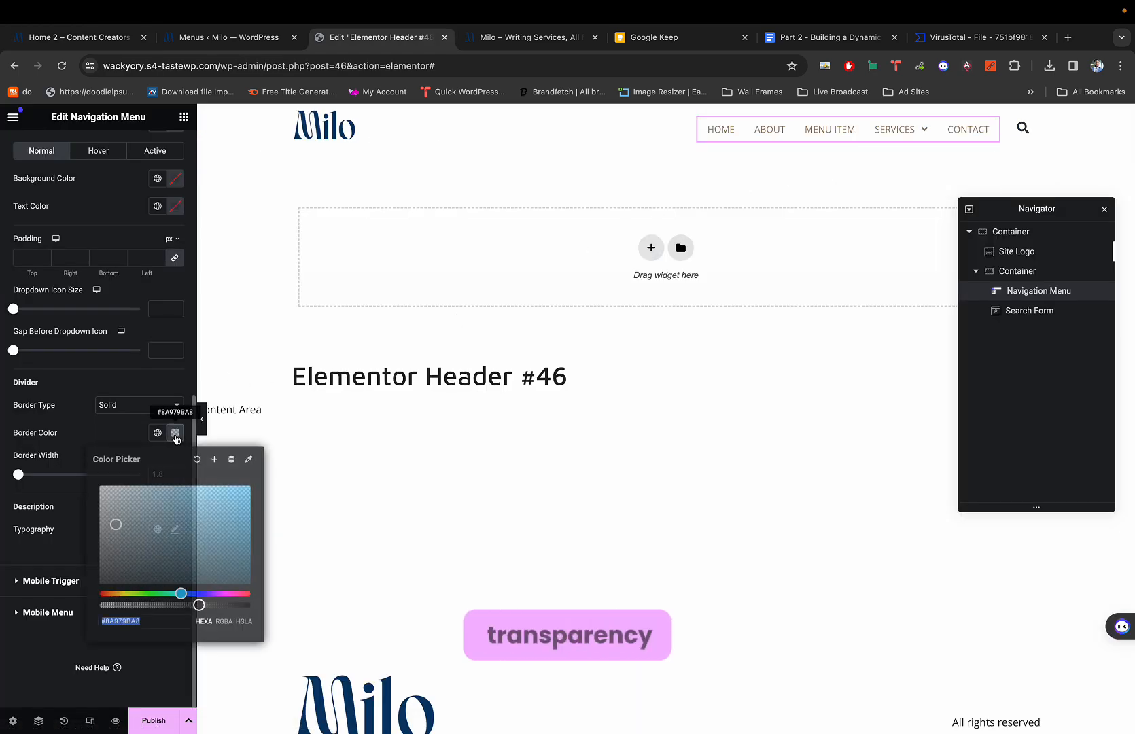
pyautogui.moveTo(198, 605); pyautogui.dragTo(165, 605)
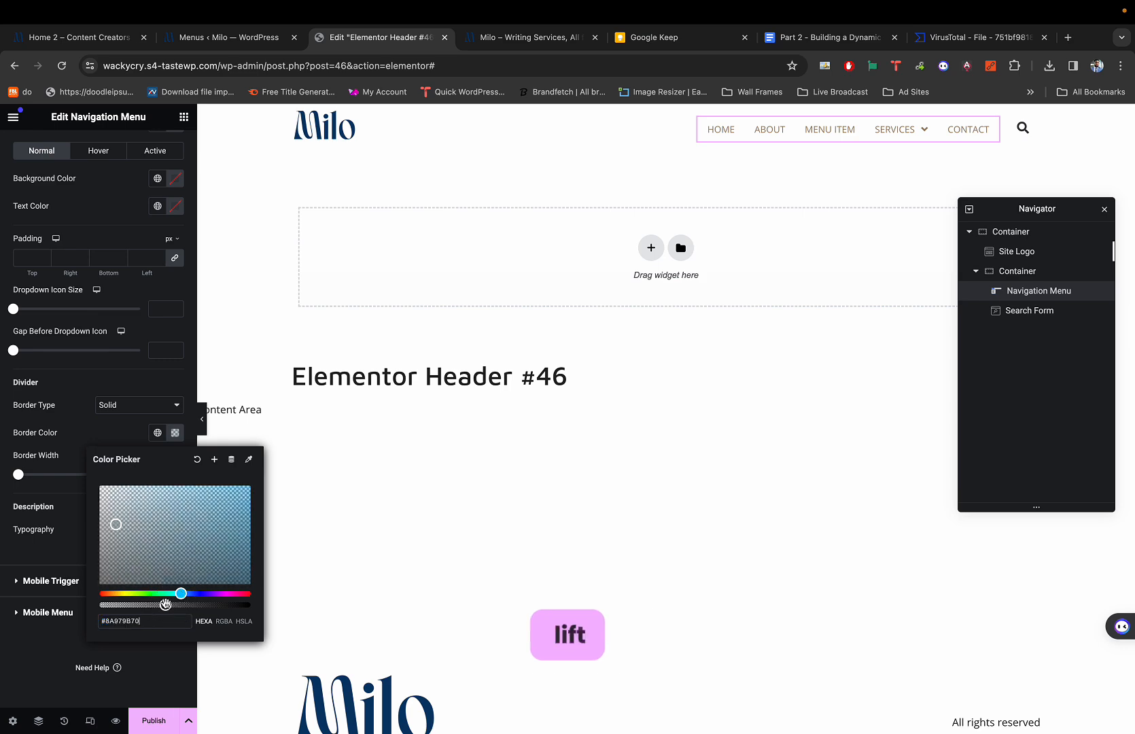
pyautogui.click(114, 382)
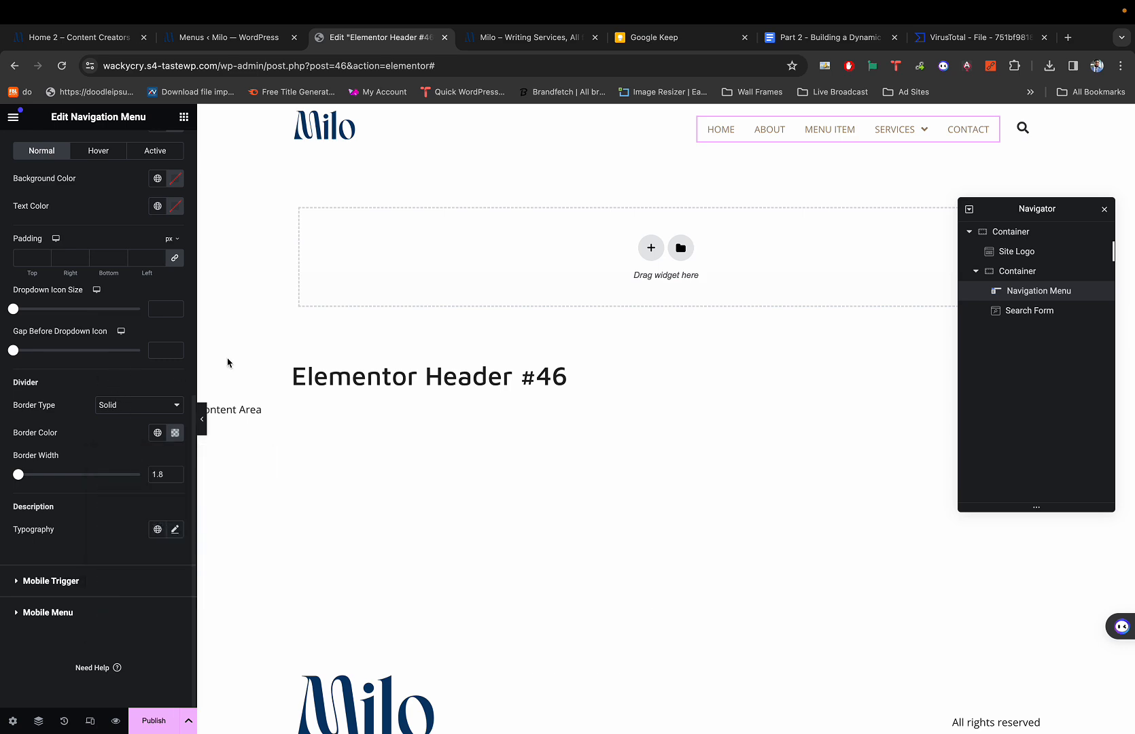
# Compare the fainter dividers with the demo site's dropdown.
pyautogui.click(78, 38)
pyautogui.click(380, 38)
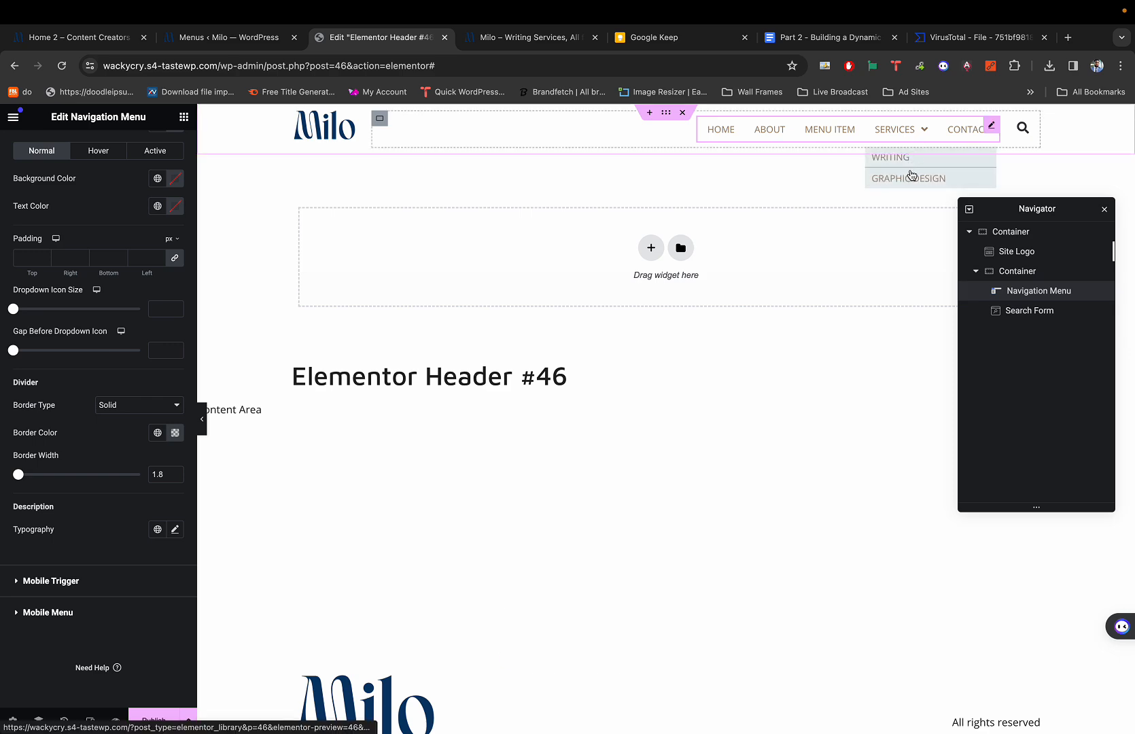
pyautogui.press('super+1')
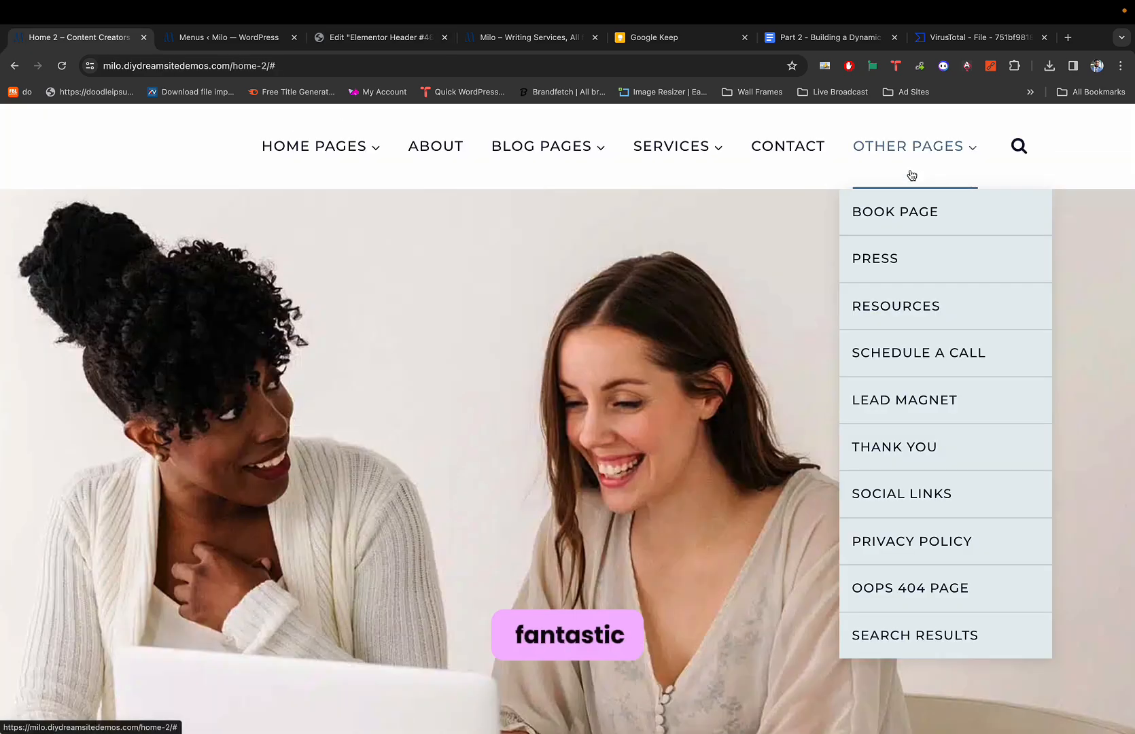
pyautogui.press('super+3')
pyautogui.press('super+1')
pyautogui.press('super+3')
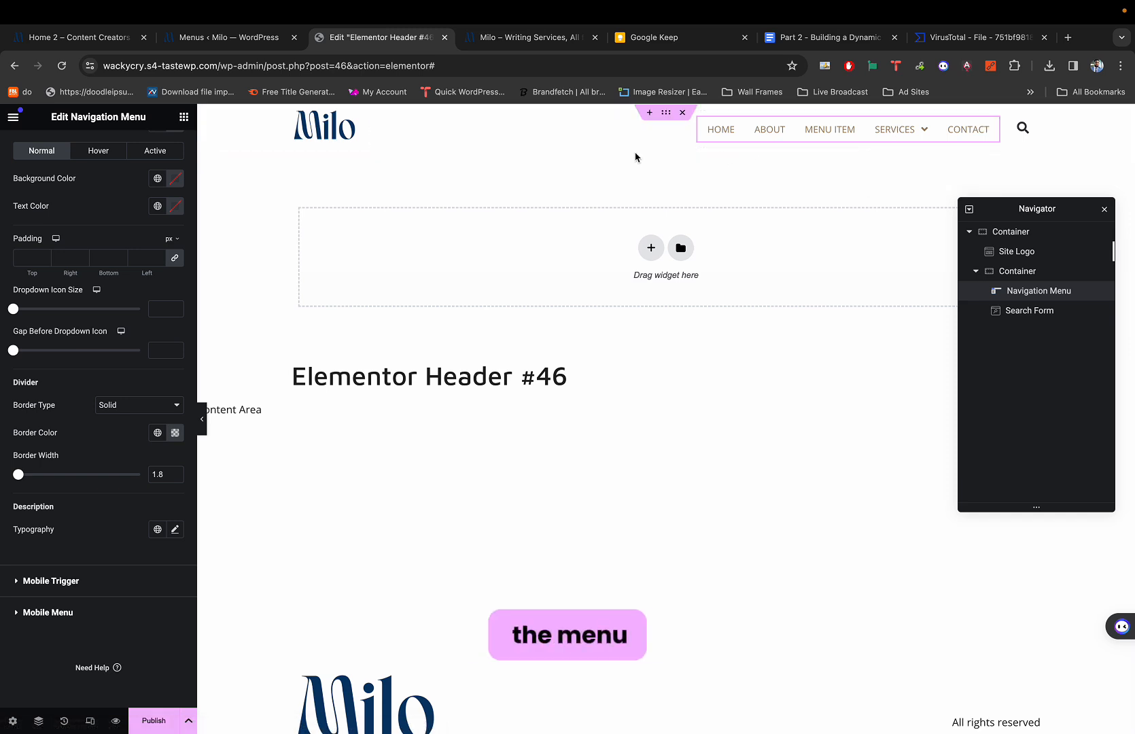
pyautogui.scroll(8, 94, 229)
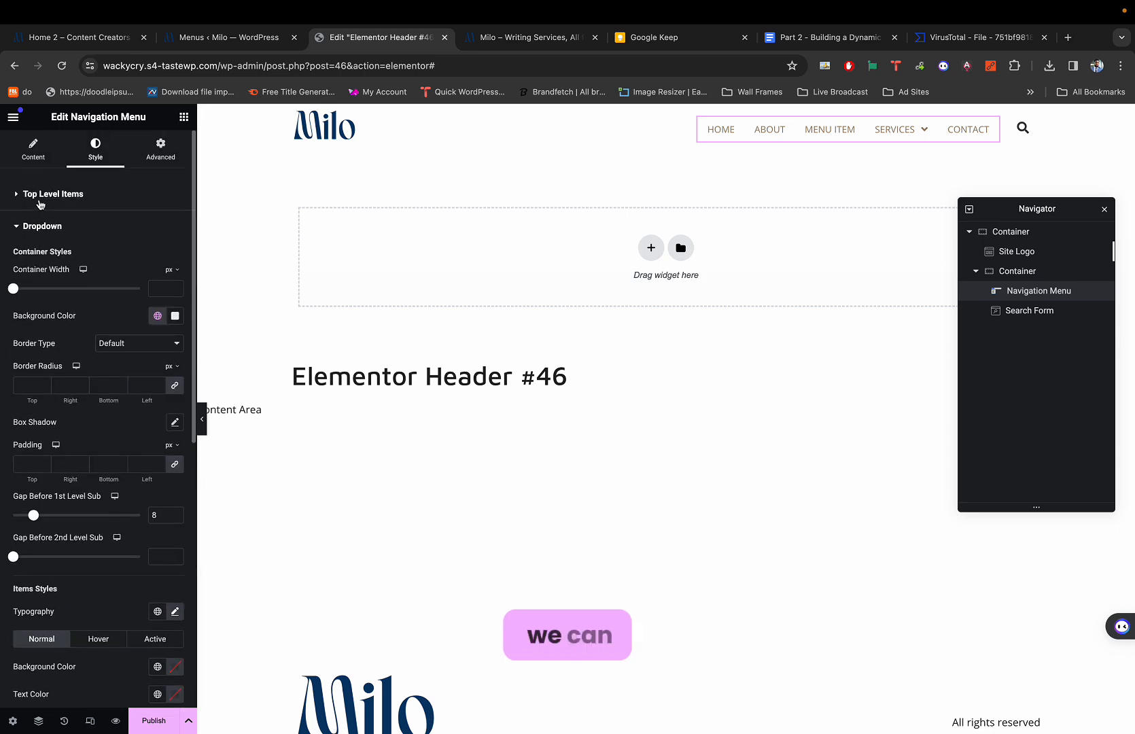
pyautogui.click(39, 200)
pyautogui.click(42, 200)
pyautogui.click(47, 200)
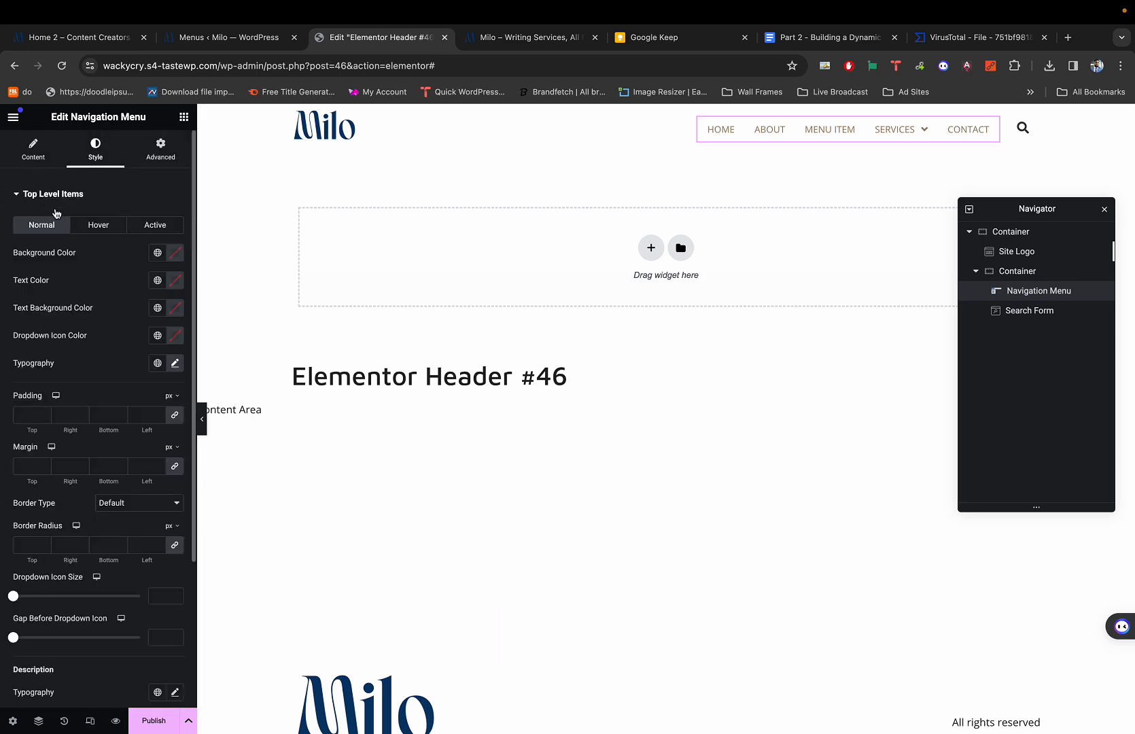
pyautogui.click(42, 195)
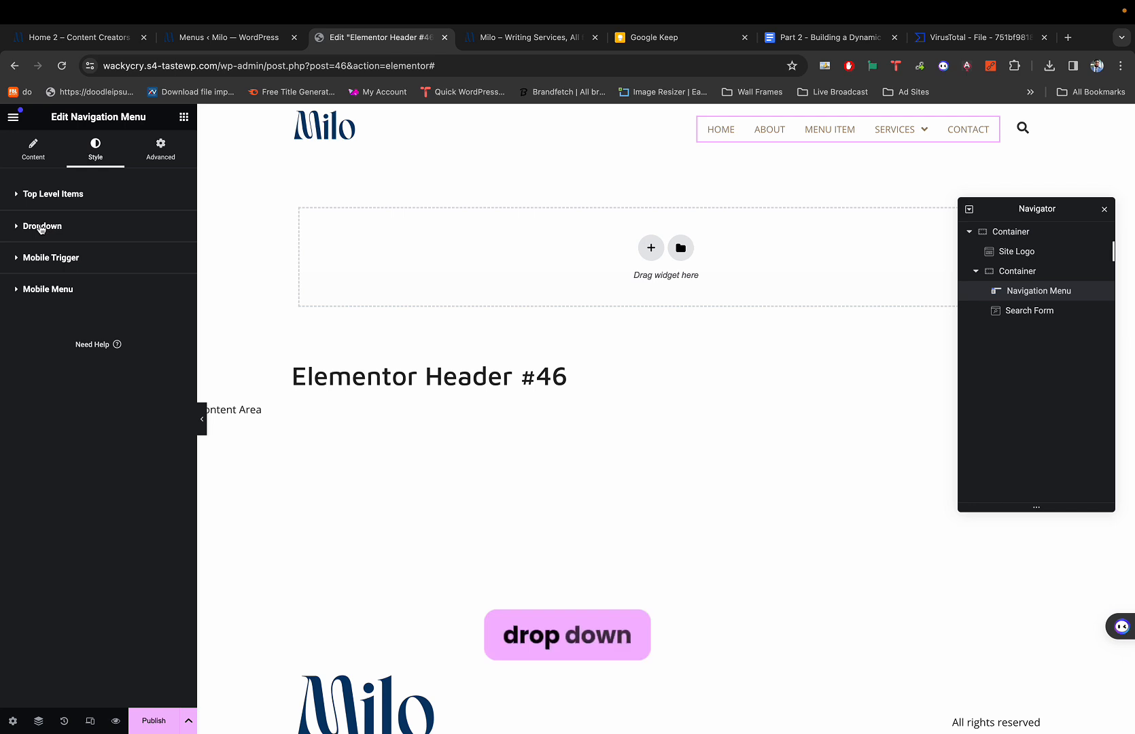
pyautogui.click(41, 228)
pyautogui.scroll(-4, 53, 340)
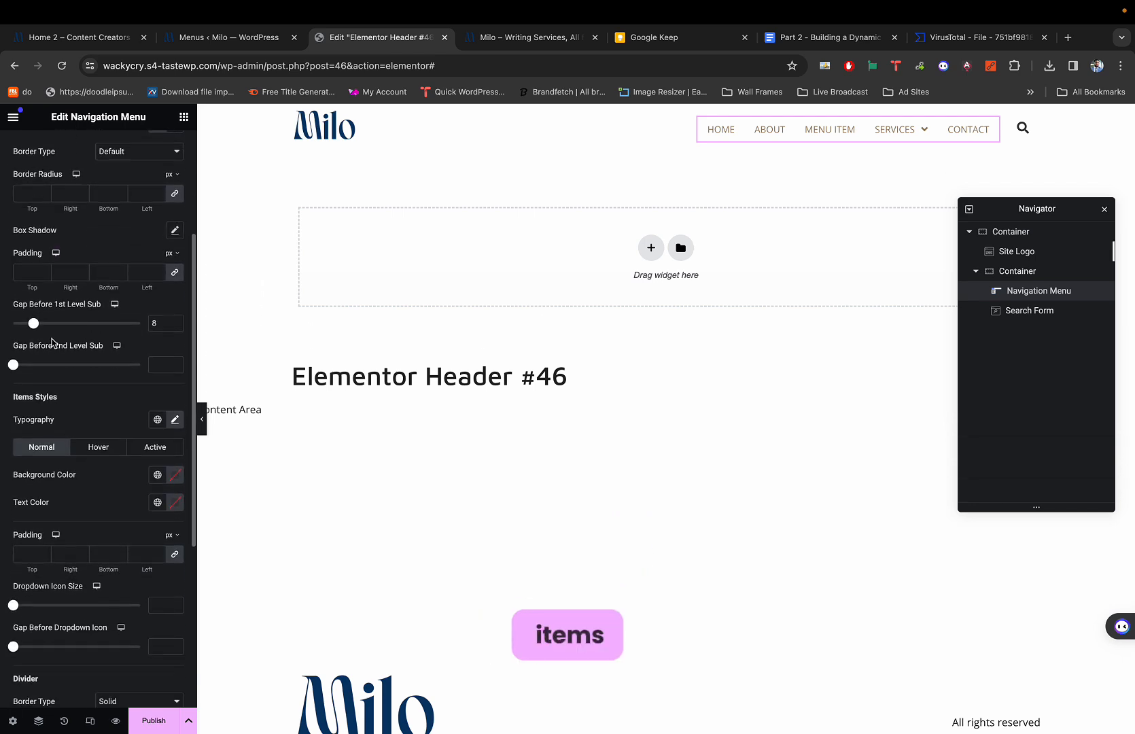
pyautogui.scroll(-2, 53, 341)
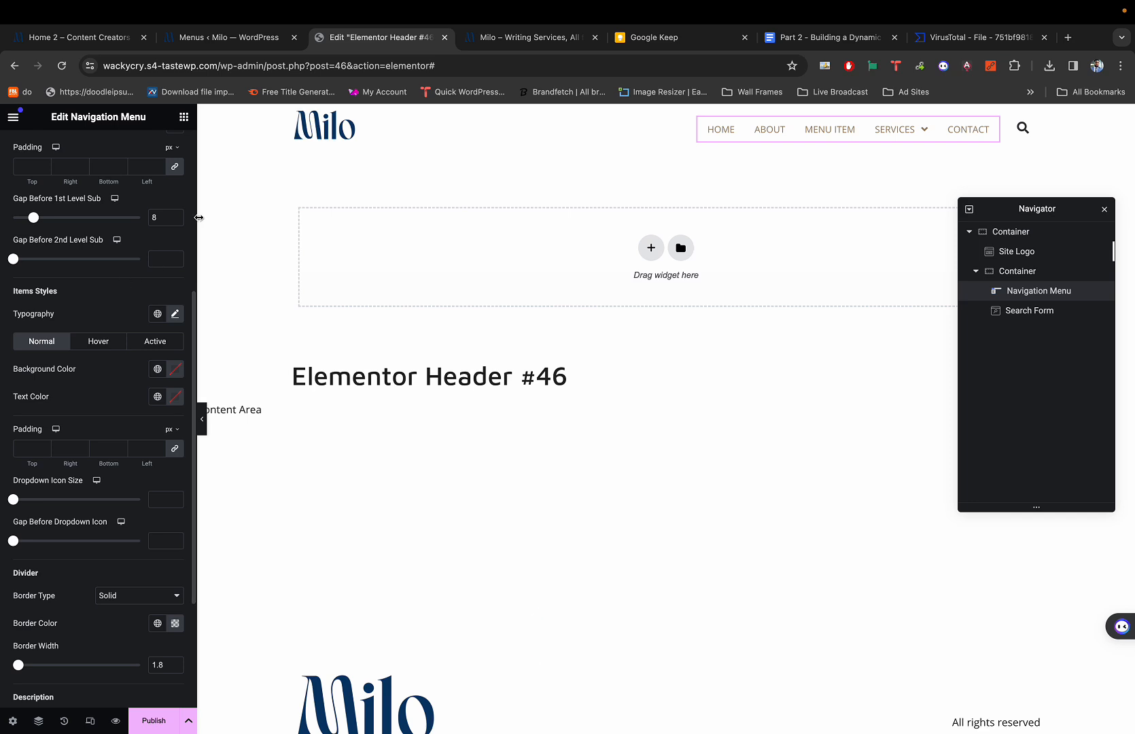
pyautogui.scroll(3, 119, 228)
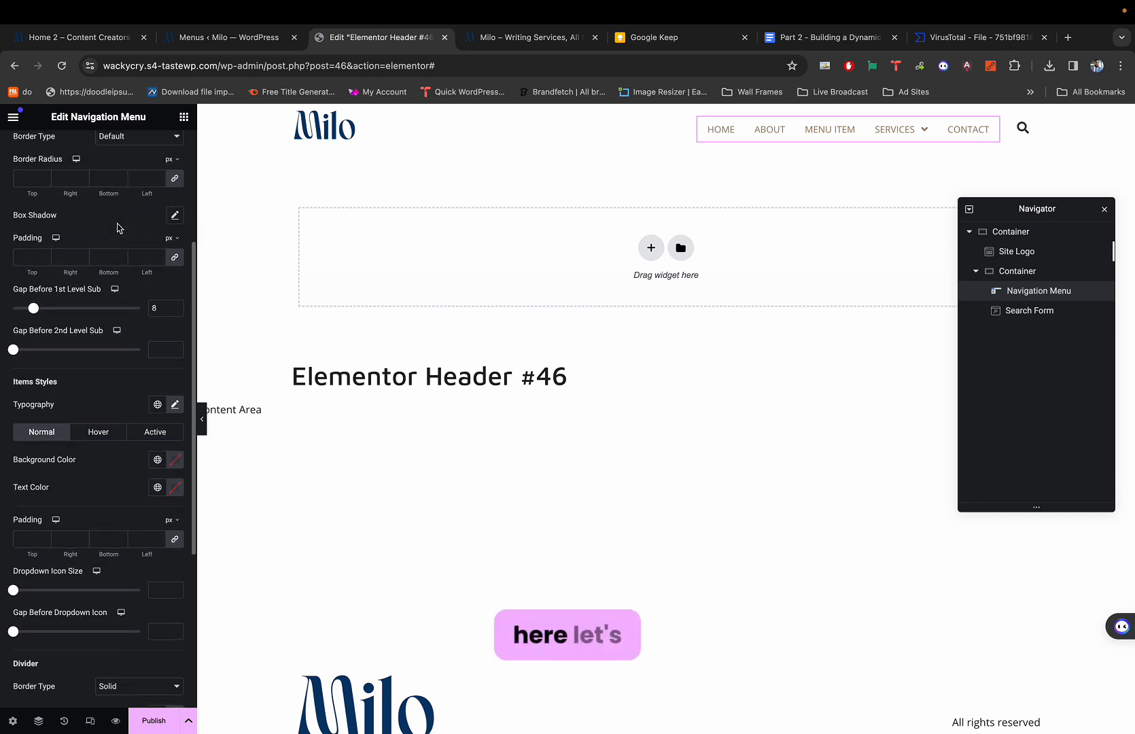
pyautogui.moveTo(919, 140)
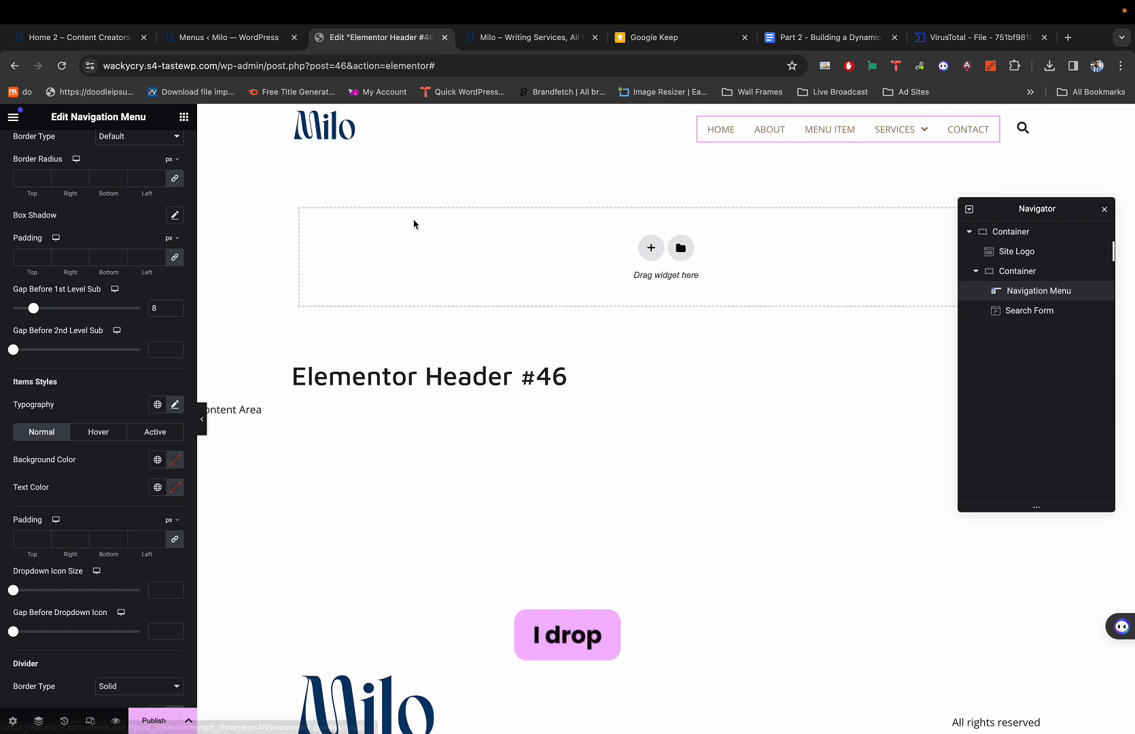
pyautogui.scroll(2, 91, 460)
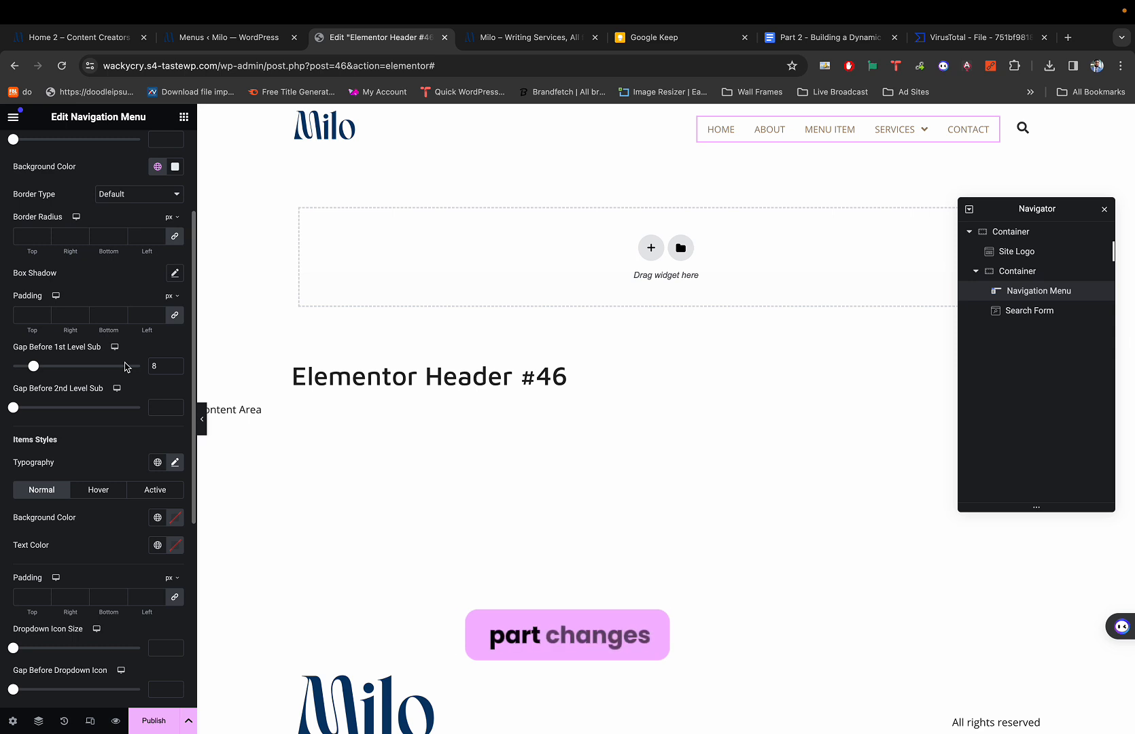
pyautogui.scroll(-4, 125, 367)
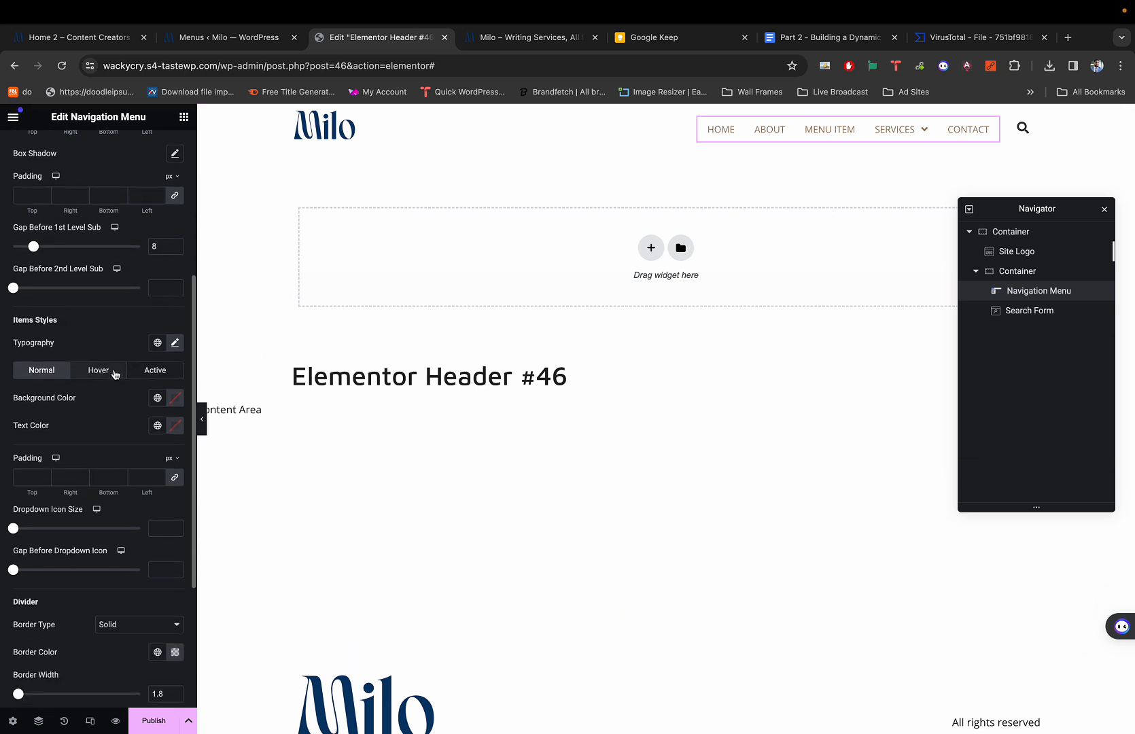
pyautogui.scroll(9, 139, 380)
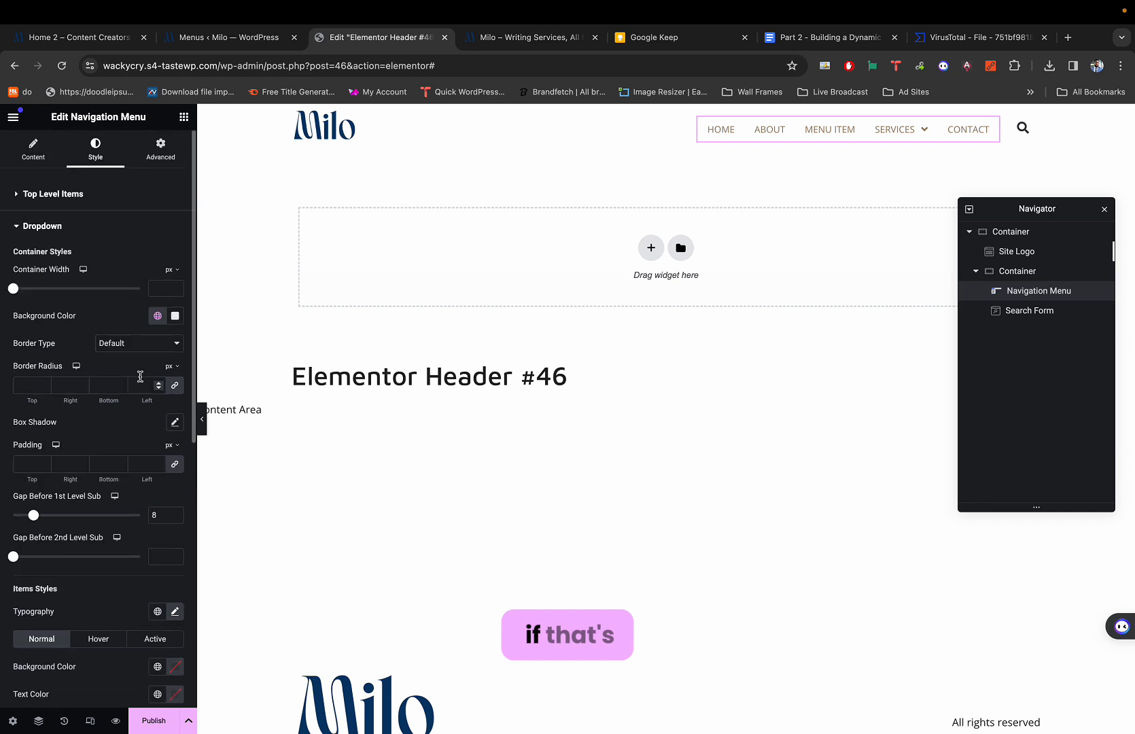
pyautogui.scroll(-5, 142, 380)
pyautogui.scroll(-3, 140, 381)
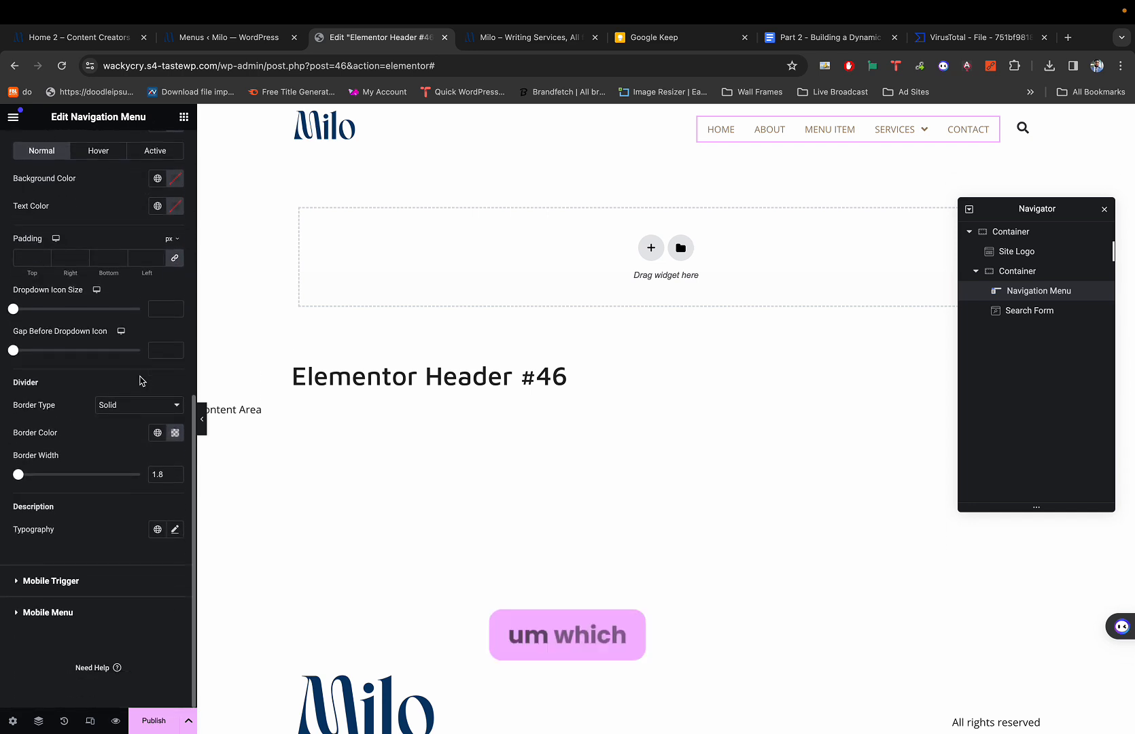
pyautogui.scroll(12, 140, 380)
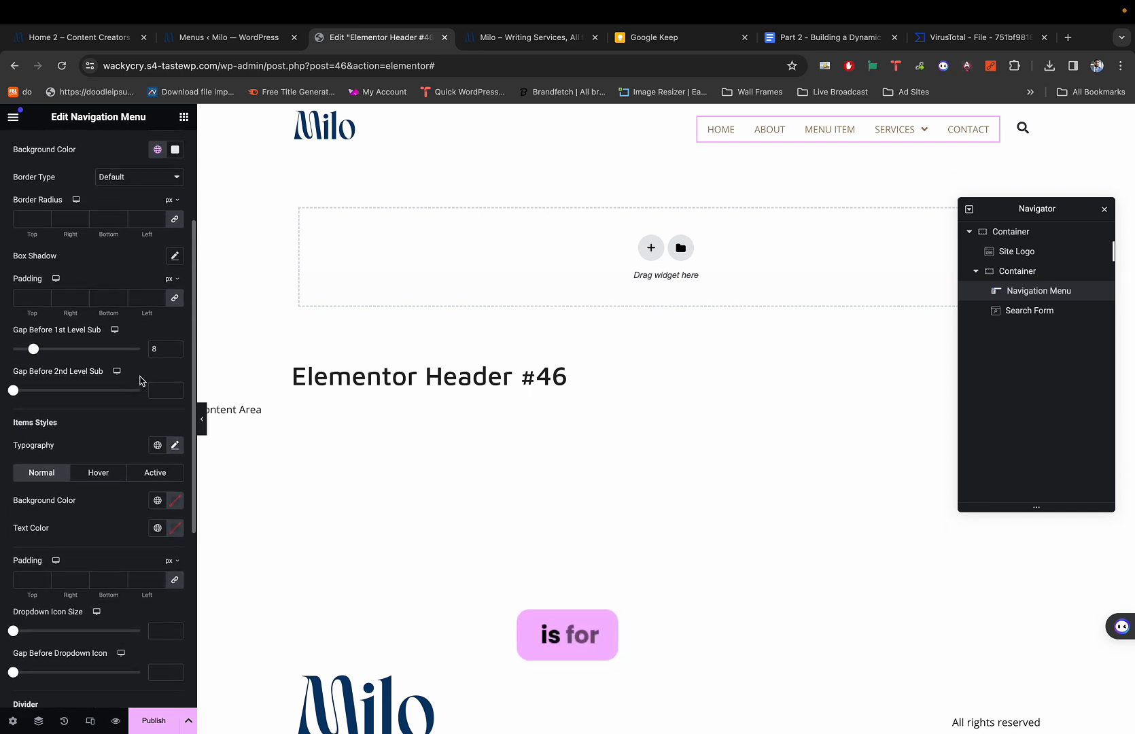
pyautogui.scroll(4, 140, 379)
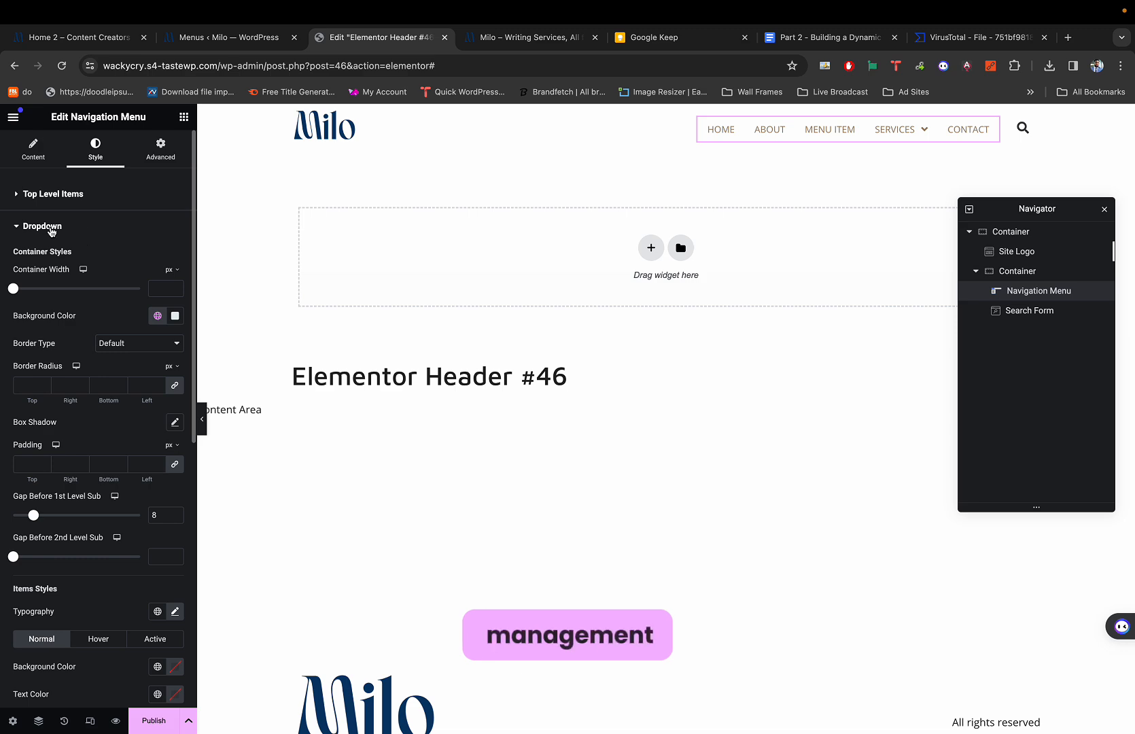
pyautogui.scroll(-14, 69, 454)
pyautogui.scroll(4, 70, 373)
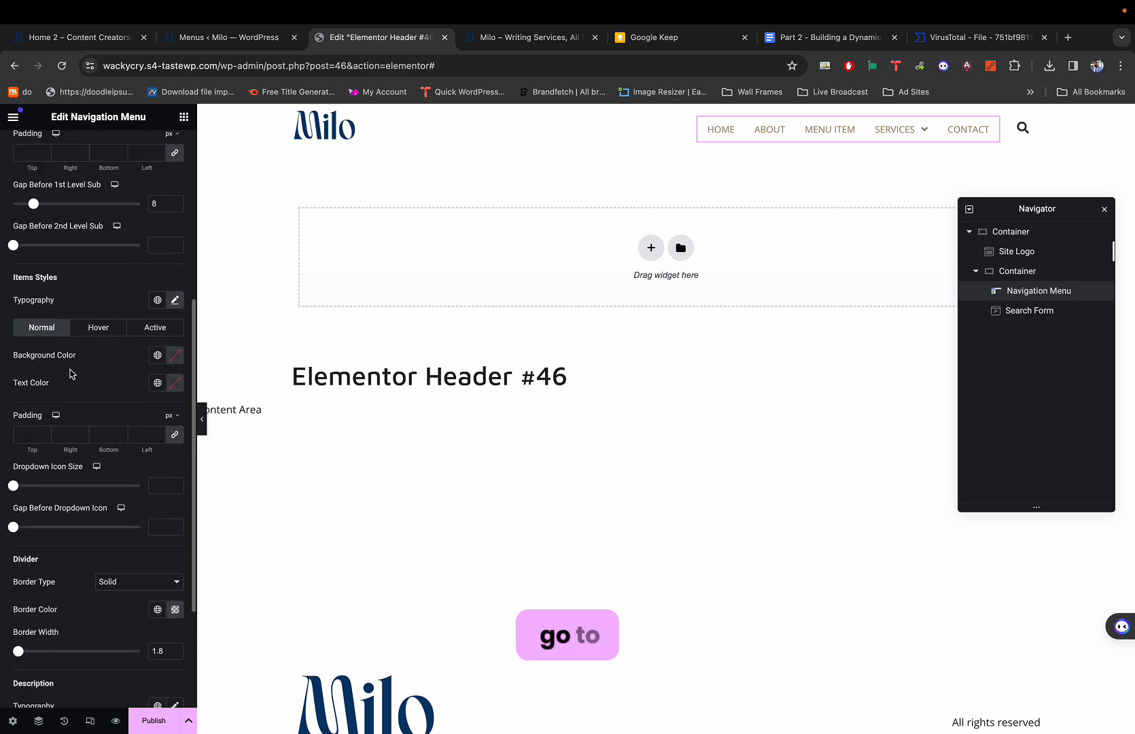
pyautogui.scroll(-6, 72, 373)
pyautogui.scroll(2, 72, 374)
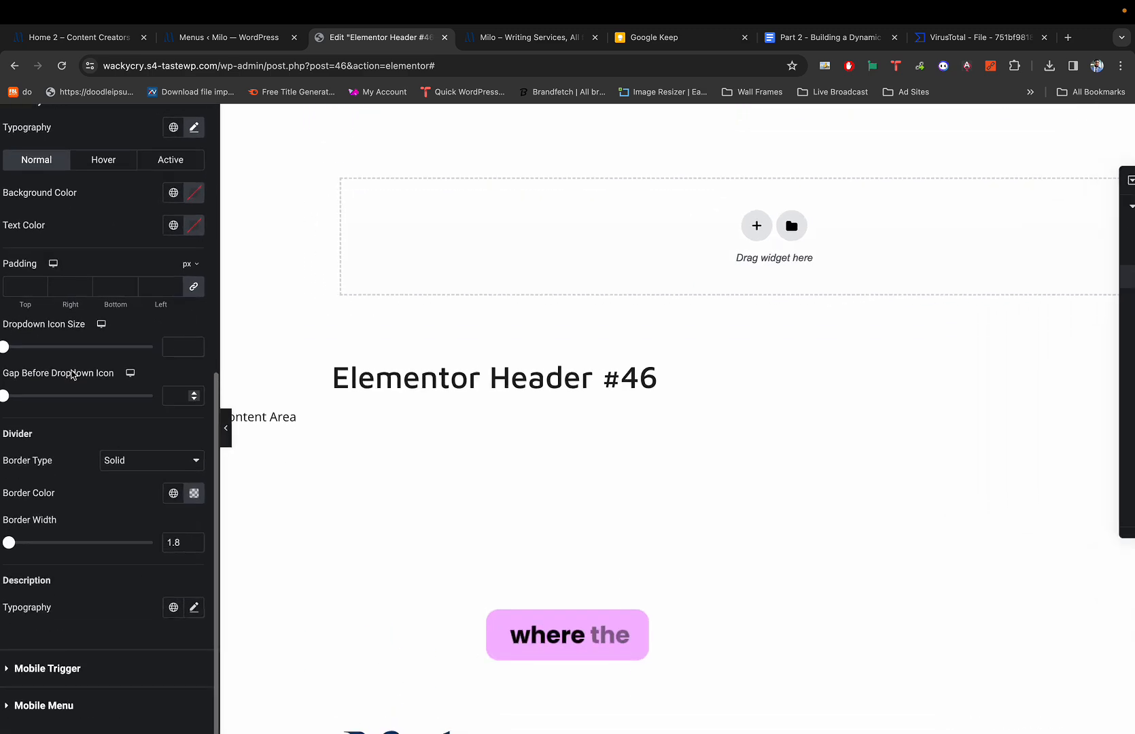
pyautogui.hscroll(-1, 81, 378)
pyautogui.scroll(-4, 86, 381)
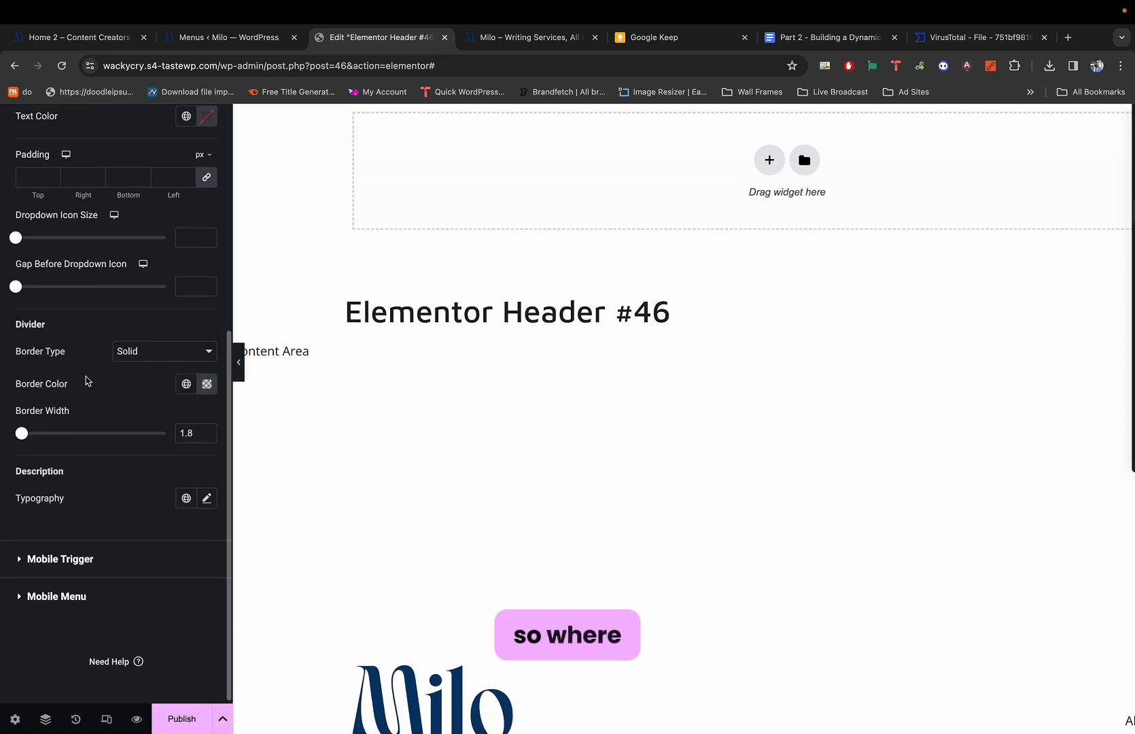
pyautogui.scroll(11, 86, 380)
pyautogui.scroll(8, 86, 381)
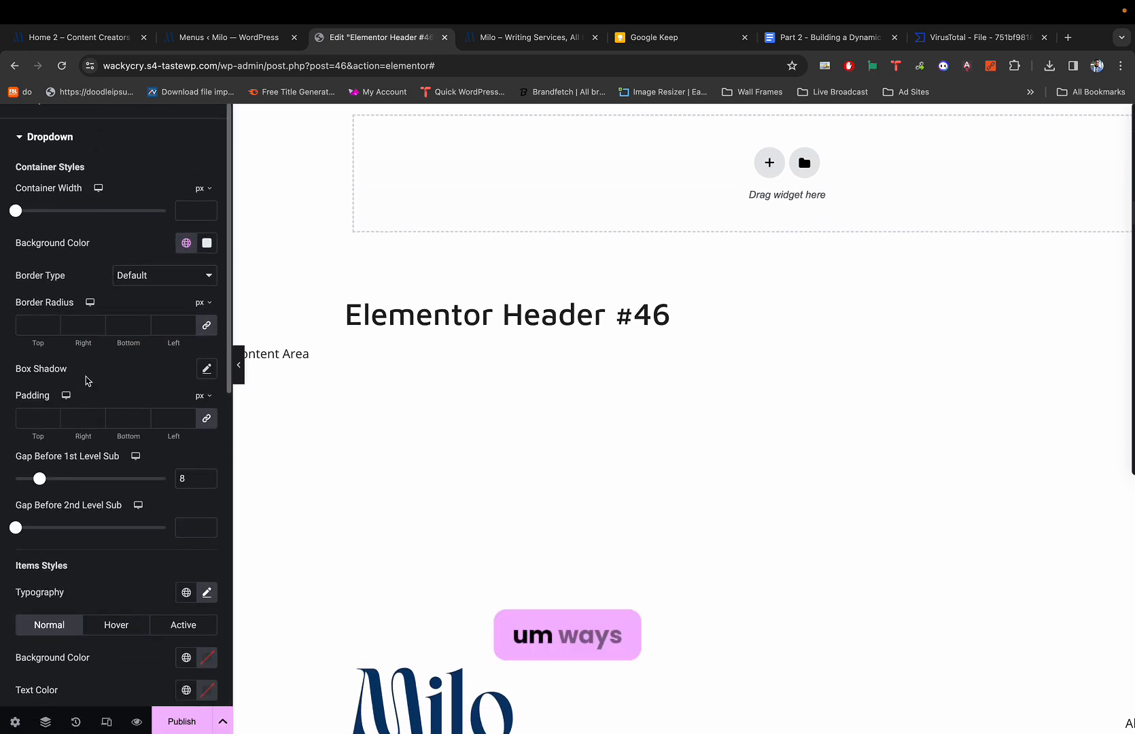
pyautogui.scroll(-10, 87, 377)
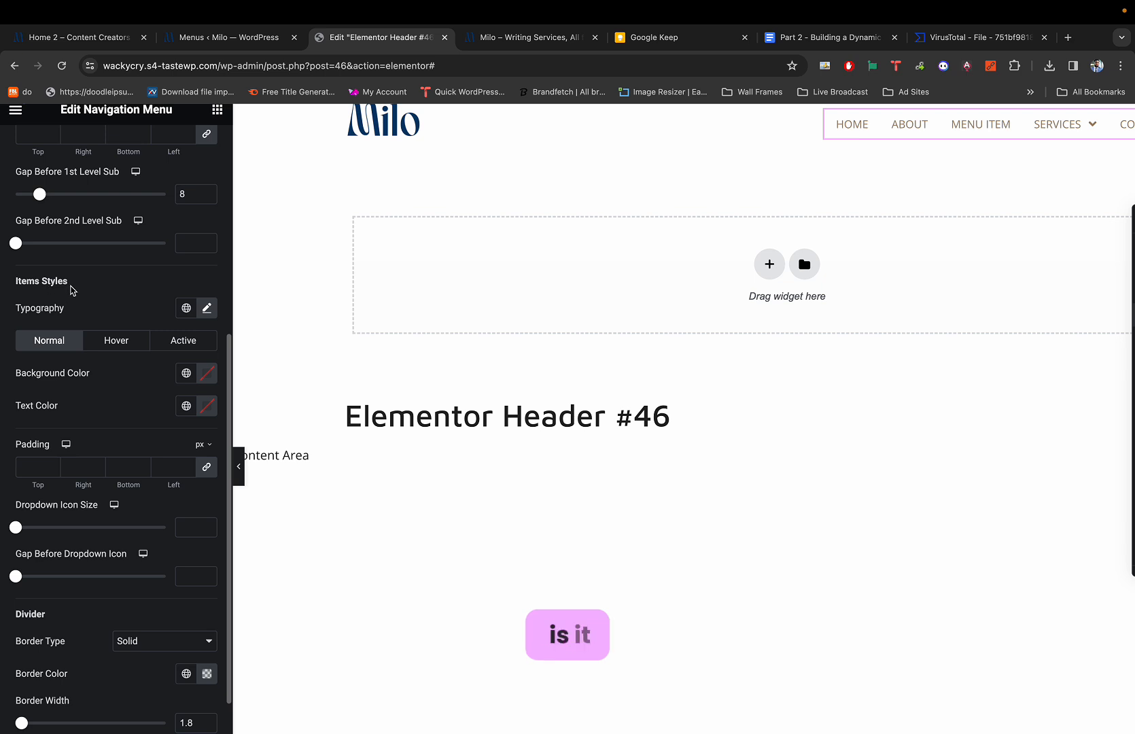
# Under Items Styles Hover, set the dropdown items' background to global A Bit Brown.
pyautogui.moveTo(70, 289); pyautogui.dragTo(21, 283)
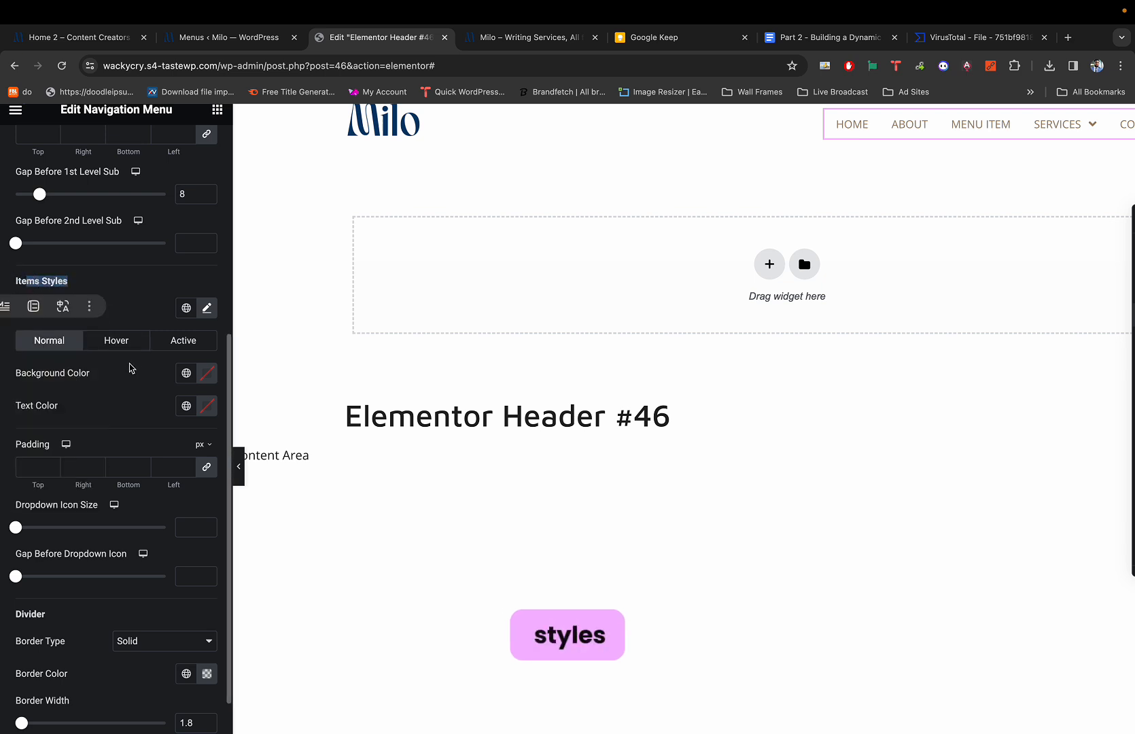
pyautogui.click(140, 374)
pyautogui.click(123, 346)
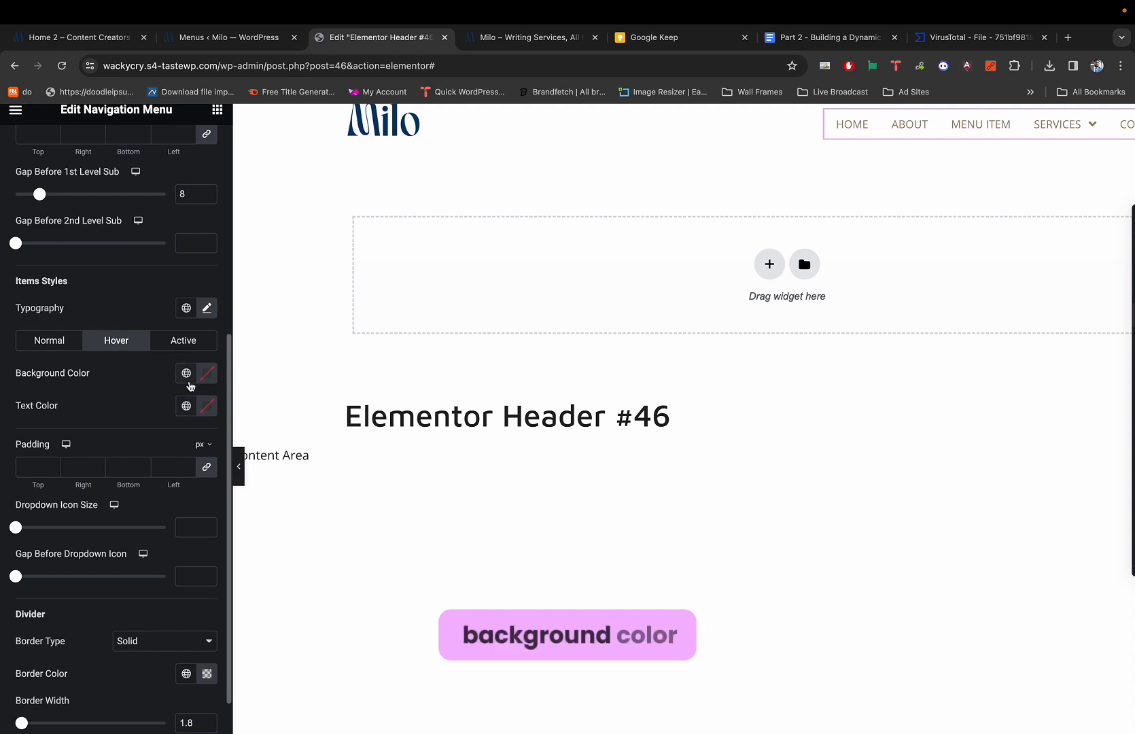
pyautogui.click(188, 378)
pyautogui.scroll(-1, 96, 535)
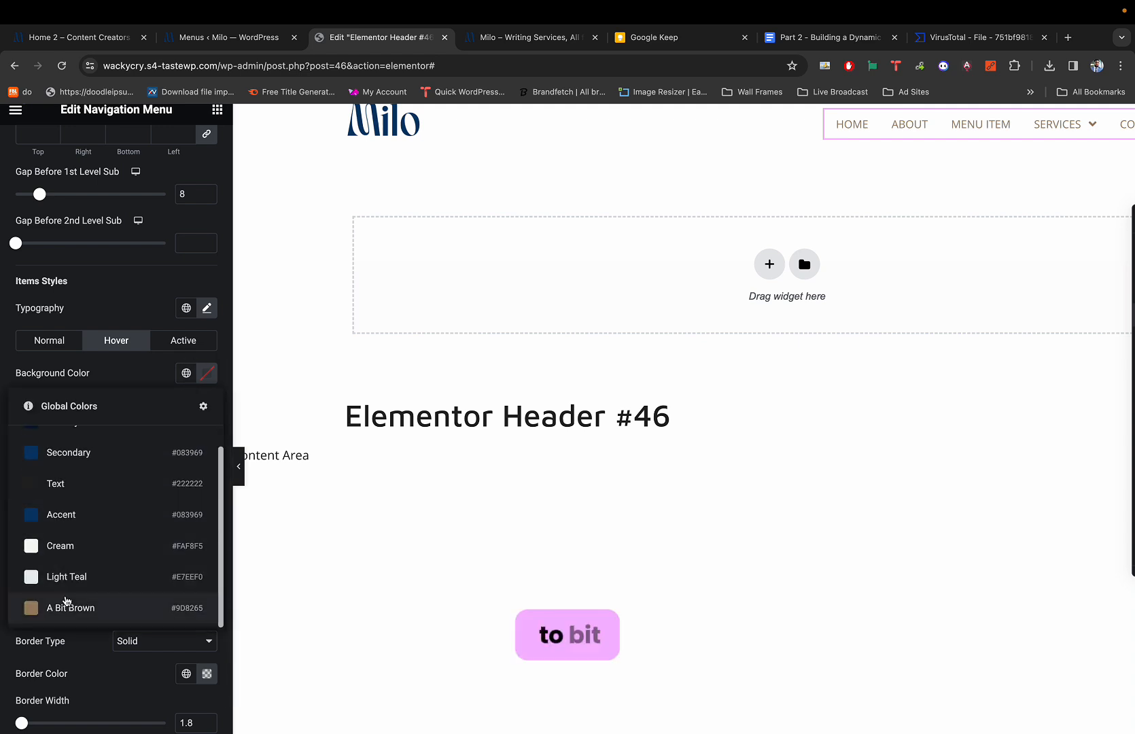
pyautogui.click(65, 606)
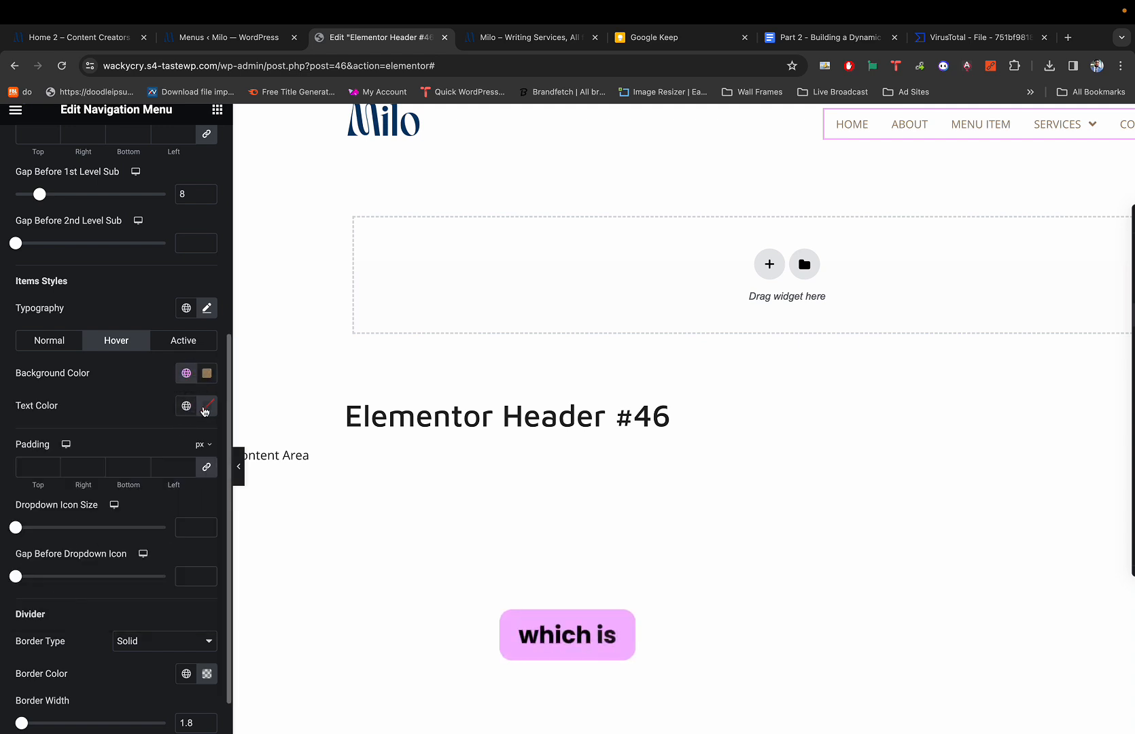
# Make the dropdown items' hover text colour white (#FFFFFF).
pyautogui.click(206, 407)
pyautogui.moveTo(140, 482); pyautogui.dragTo(107, 452)
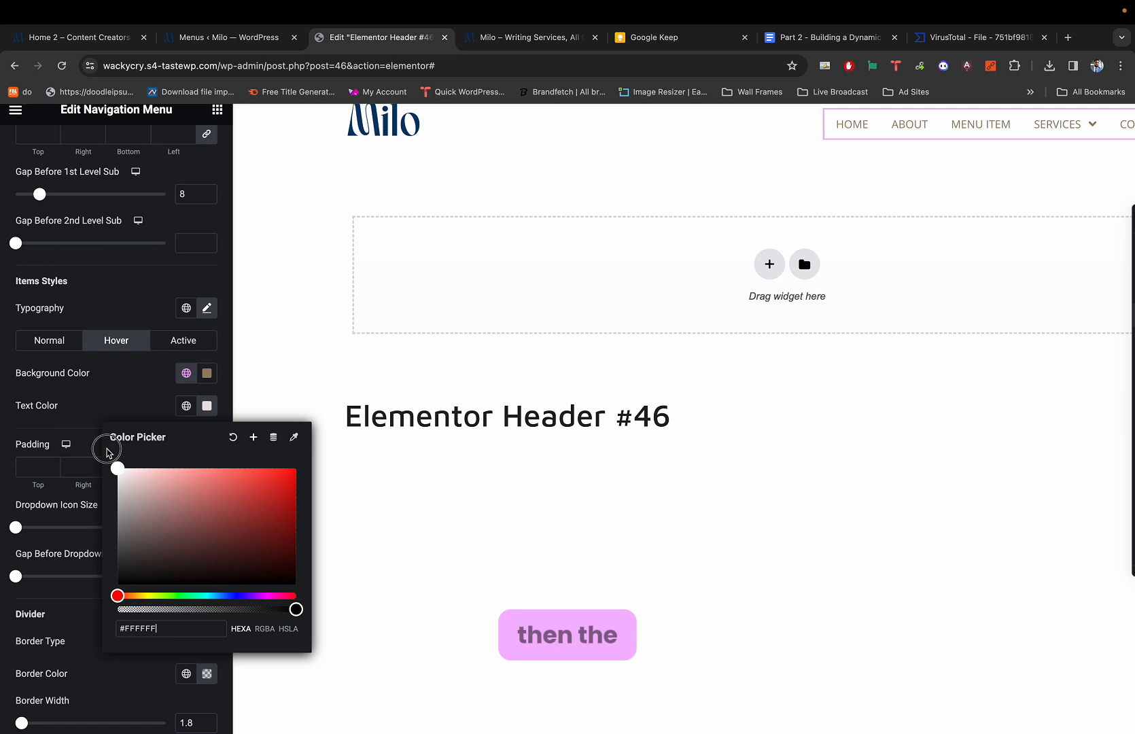
pyautogui.click(139, 401)
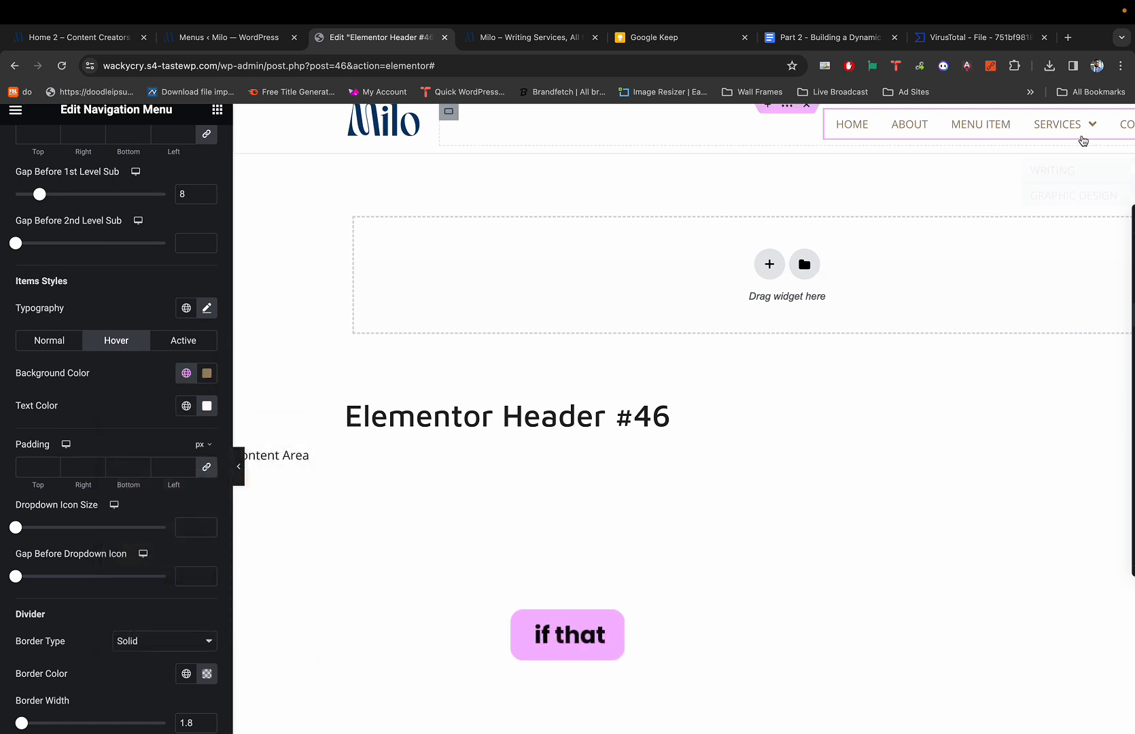
pyautogui.moveTo(1082, 139)
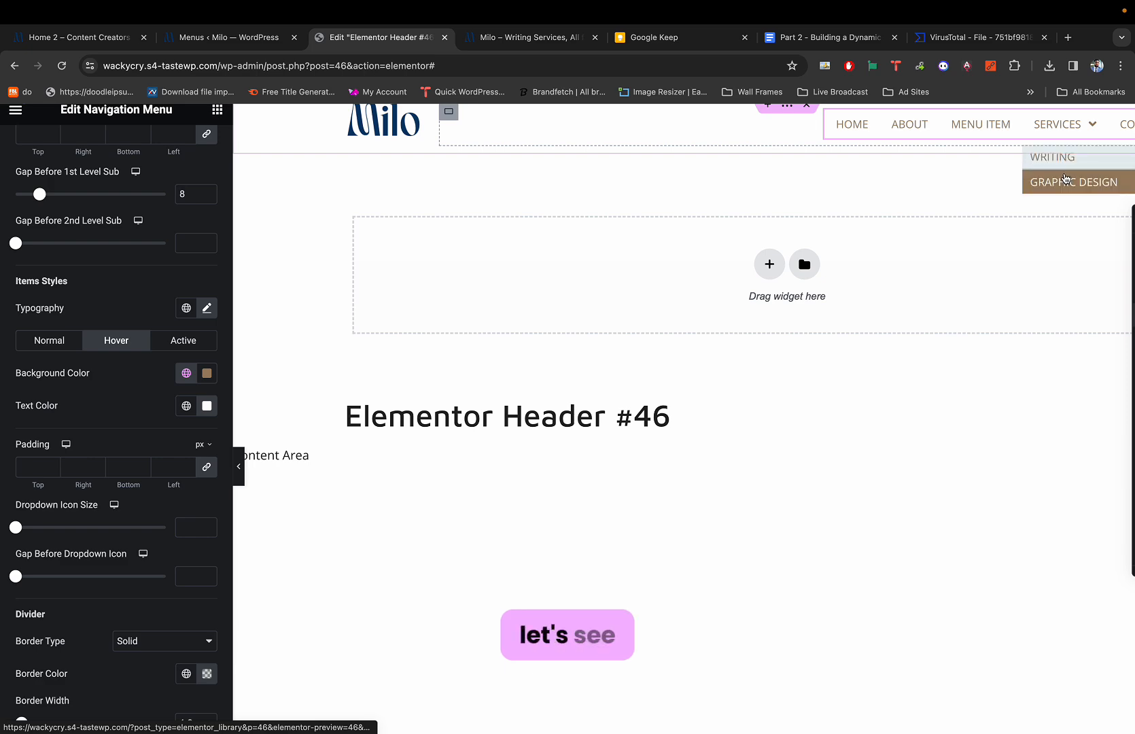
pyautogui.press('super+1')
pyautogui.moveTo(852, 154)
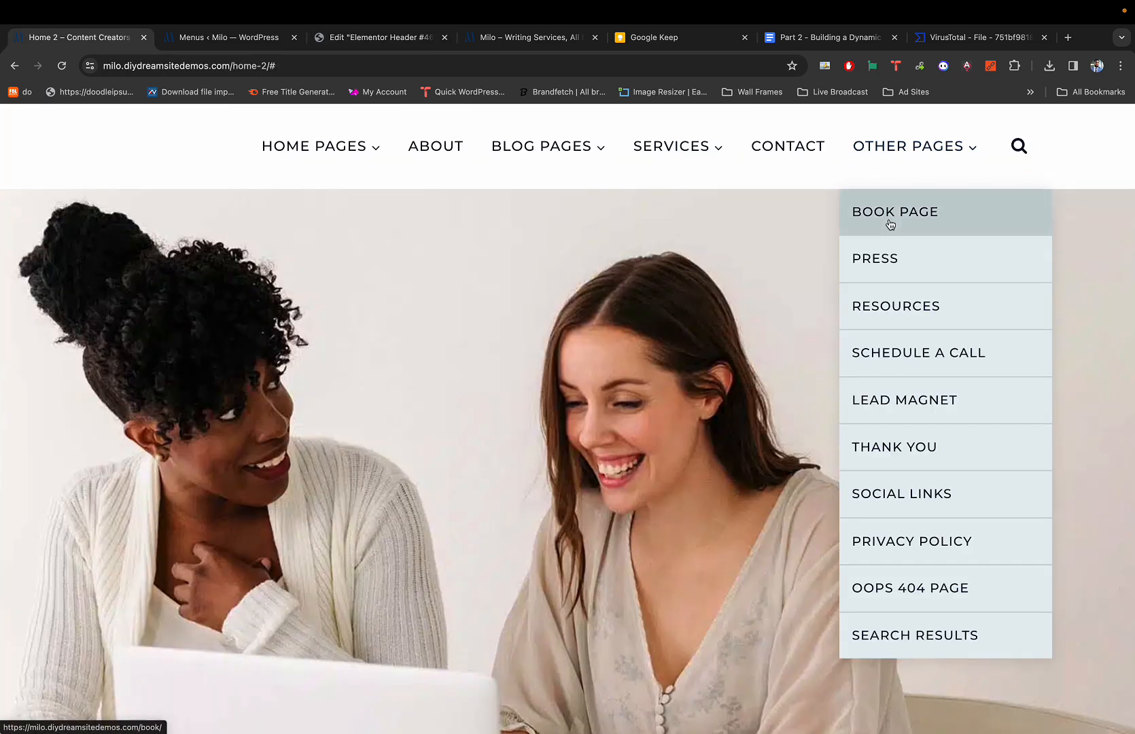
pyautogui.press('super+3')
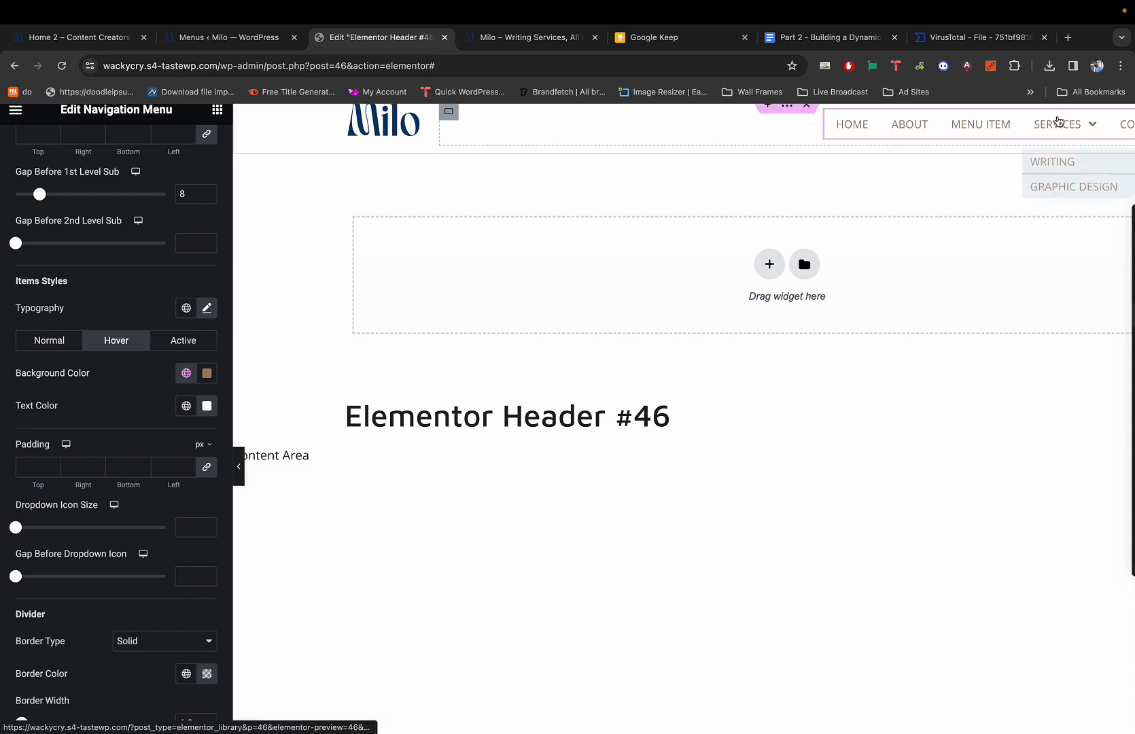
pyautogui.press('super+1')
pyautogui.moveTo(937, 168)
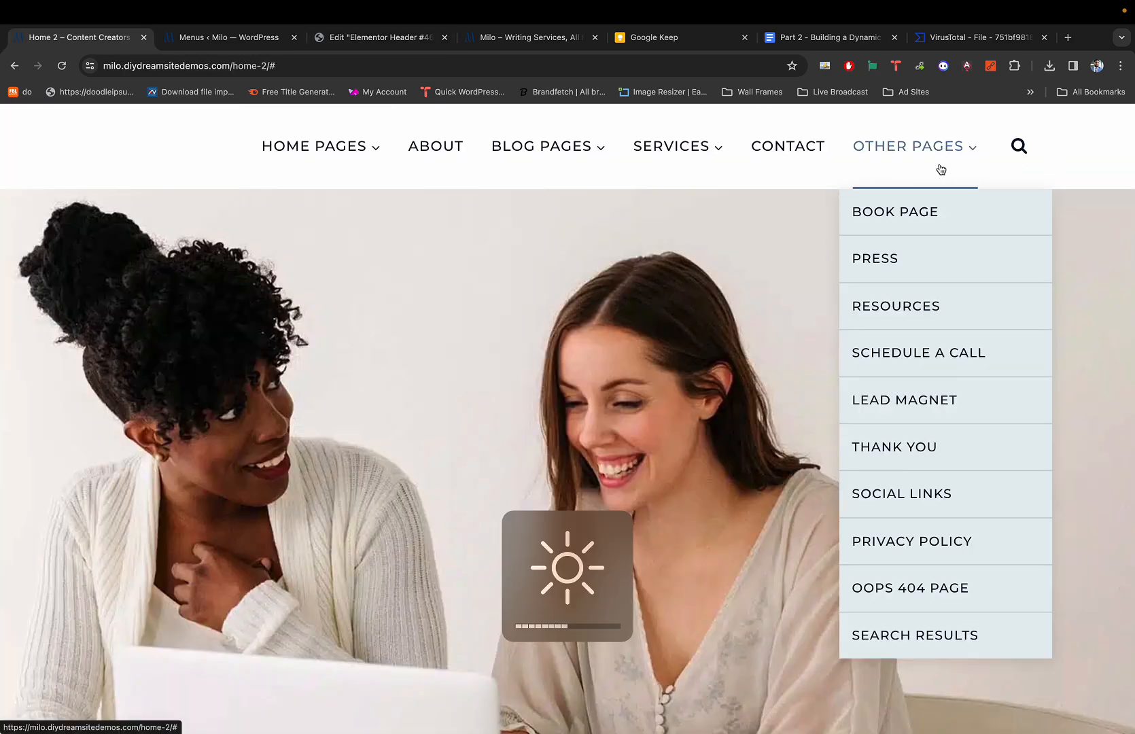
pyautogui.press('super+3')
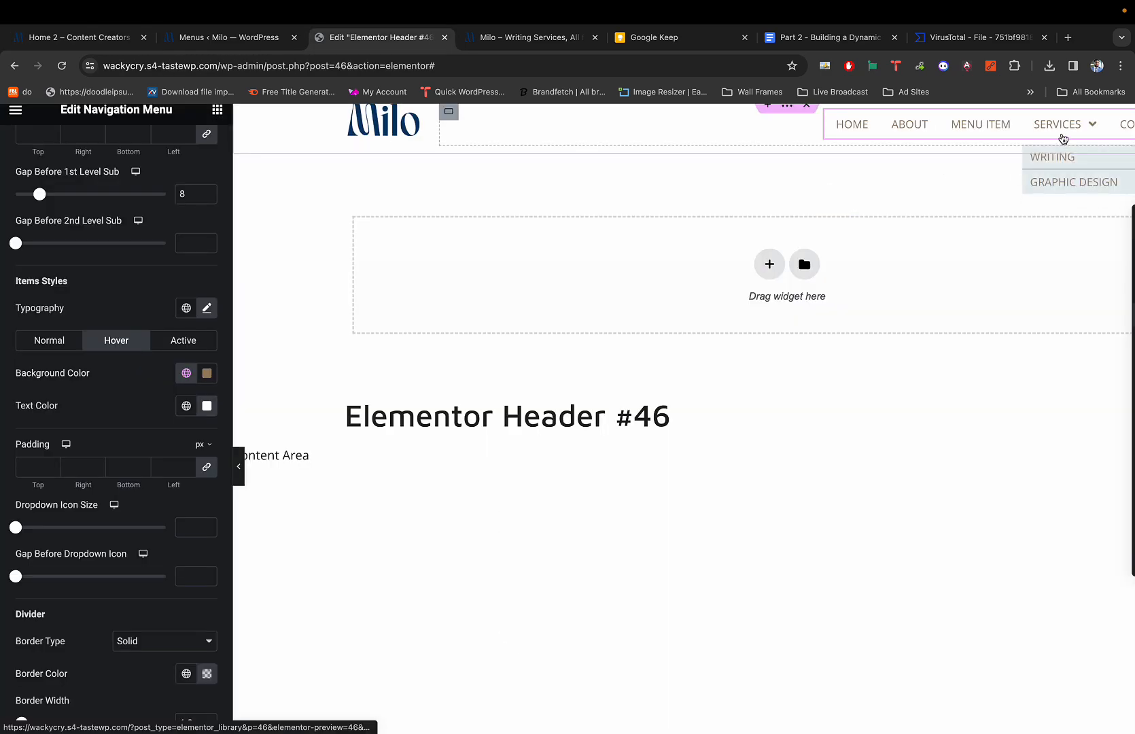
pyautogui.press('super+1')
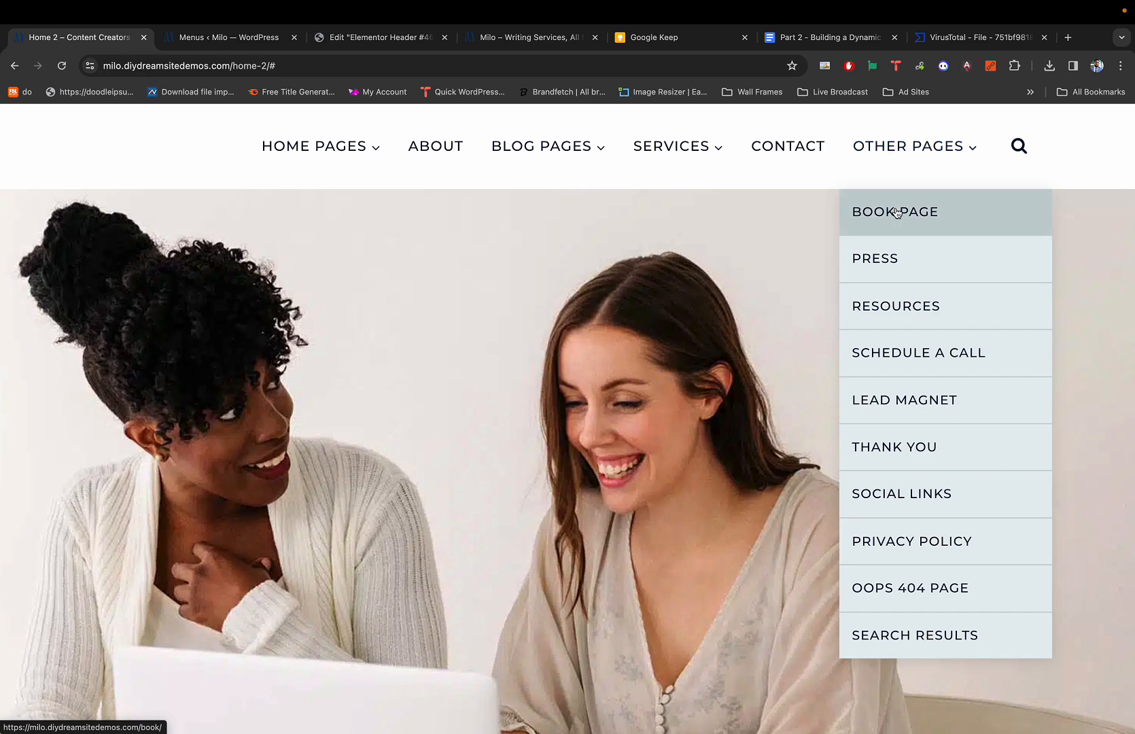
pyautogui.press('super+3')
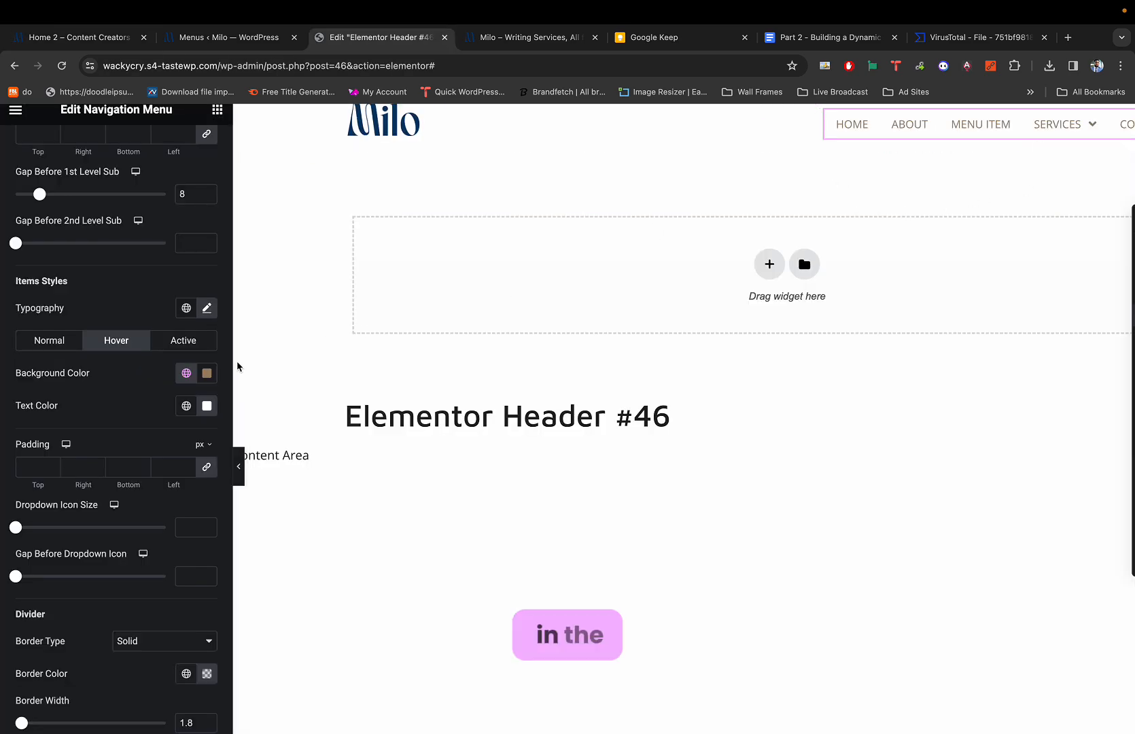
# Switch the hover background to global Light Teal, then darken it to muted #91ACB4.
pyautogui.click(186, 373)
pyautogui.scroll(-1, 54, 530)
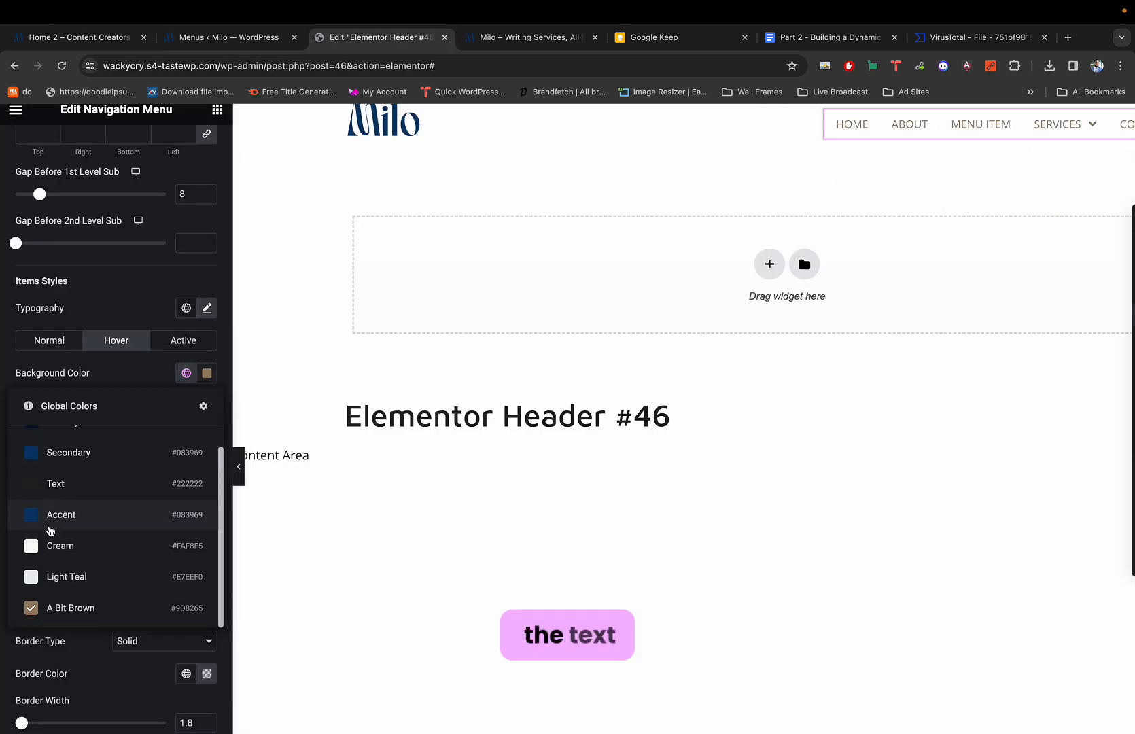
pyautogui.scroll(1, 54, 530)
pyautogui.scroll(-1, 61, 527)
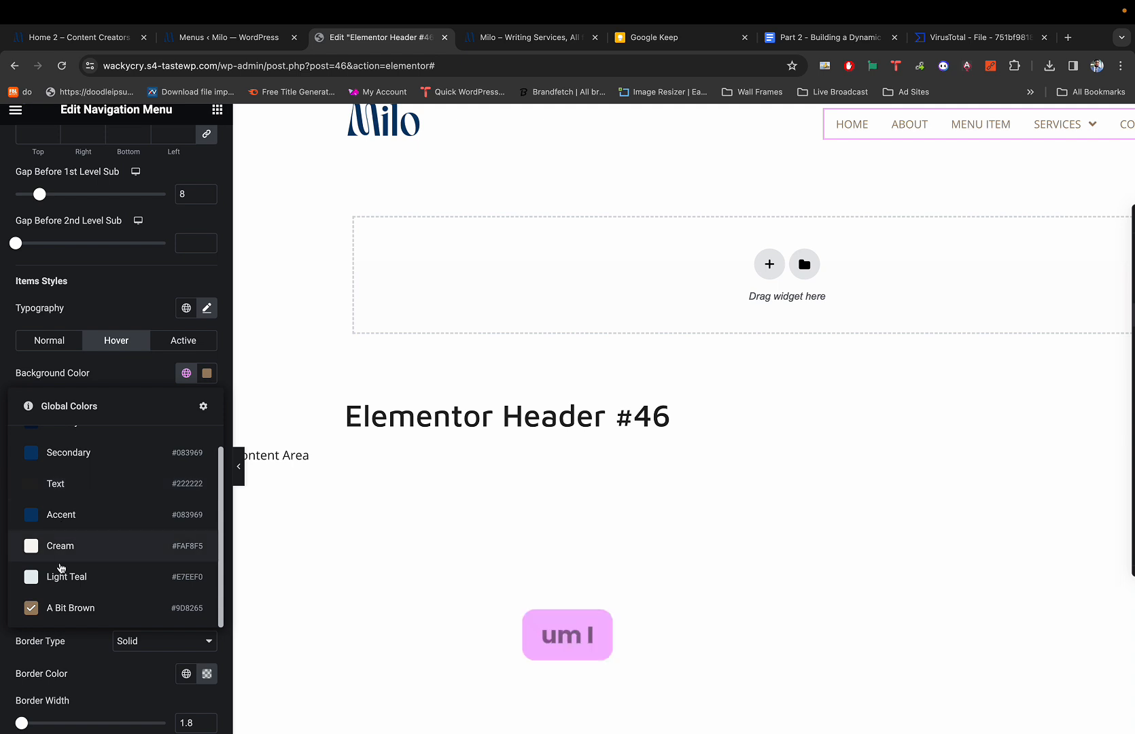
pyautogui.scroll(3, 68, 537)
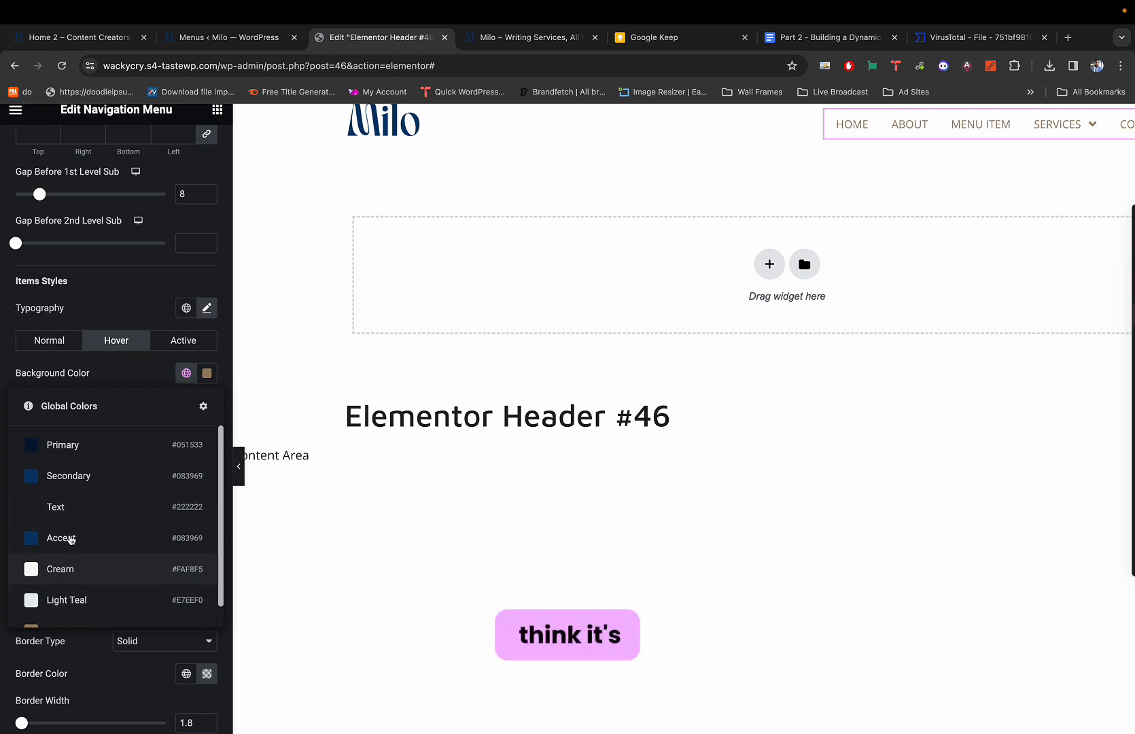
pyautogui.scroll(-1, 68, 544)
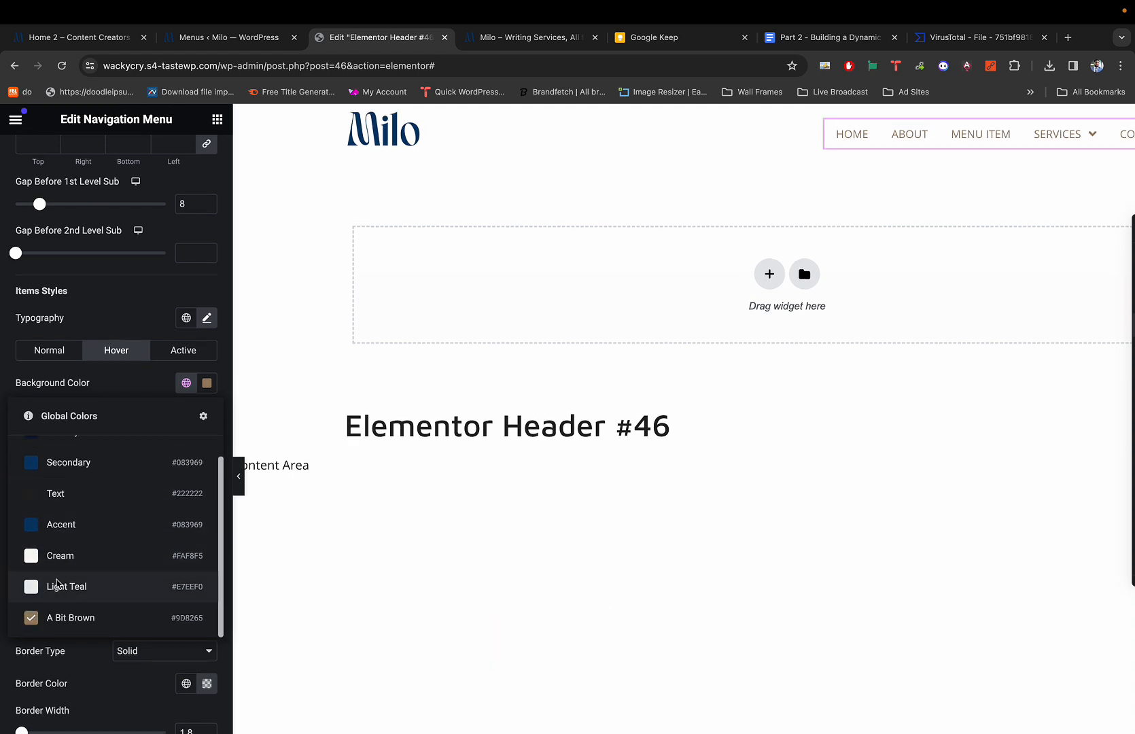
pyautogui.click(55, 585)
pyautogui.click(207, 383)
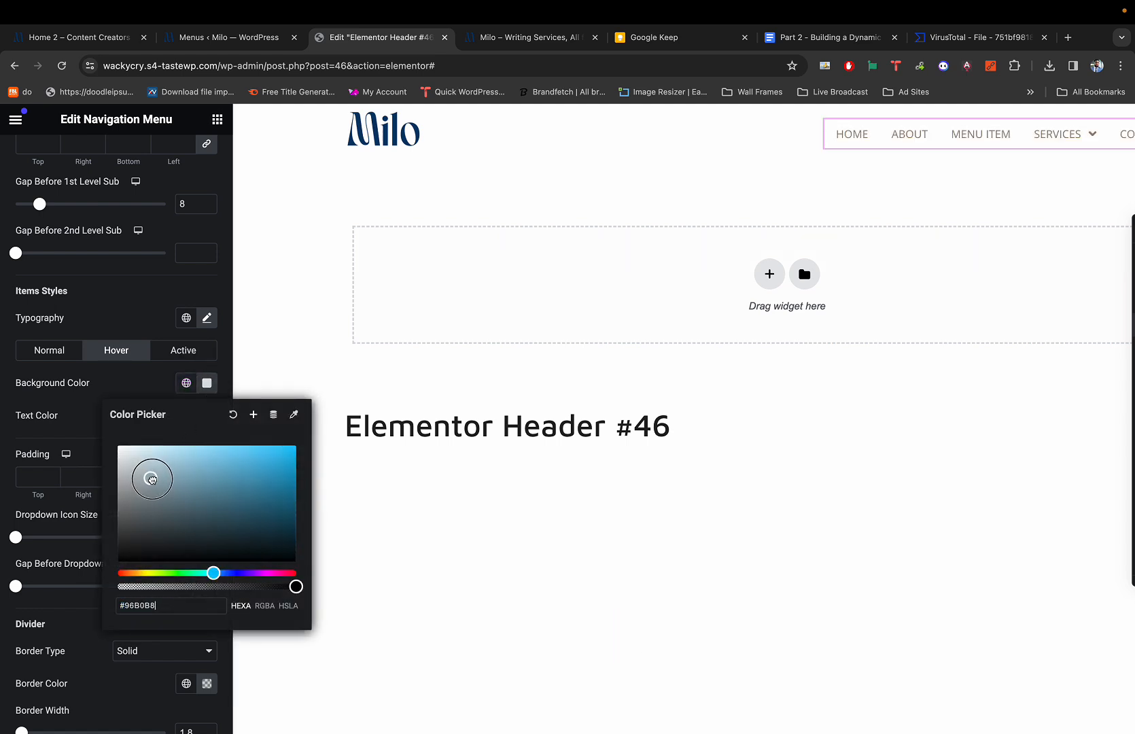
pyautogui.moveTo(152, 480); pyautogui.dragTo(152, 480)
pyautogui.click(164, 398)
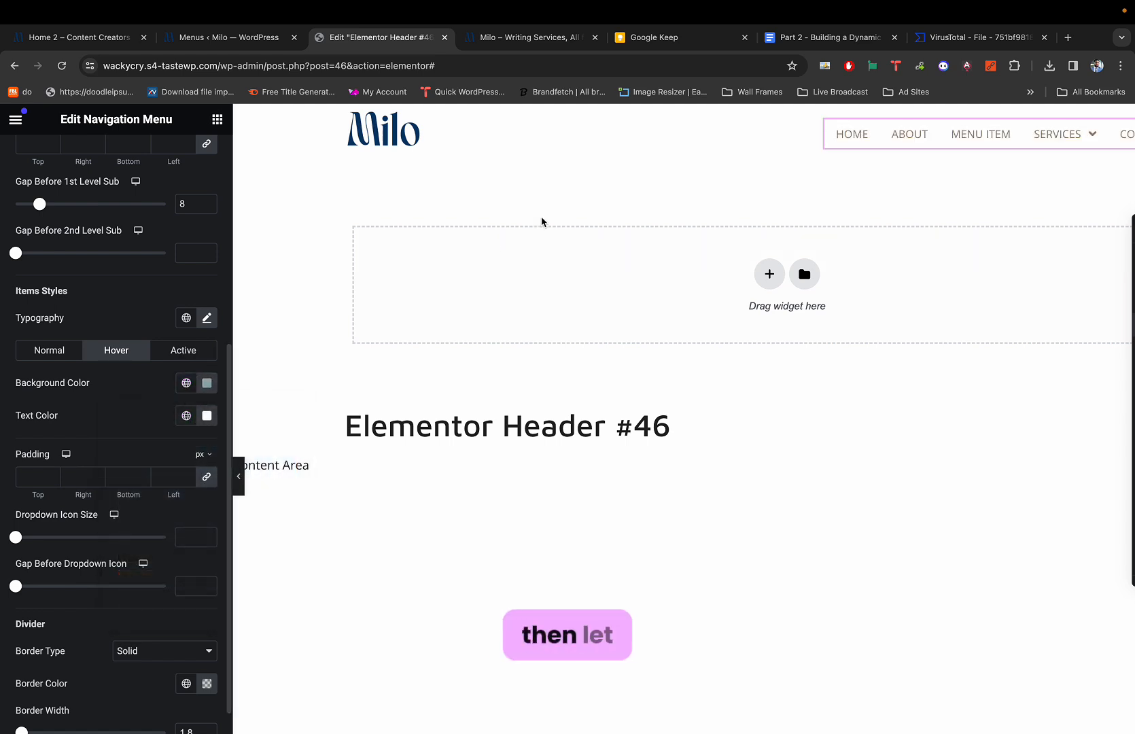
pyautogui.moveTo(1055, 135)
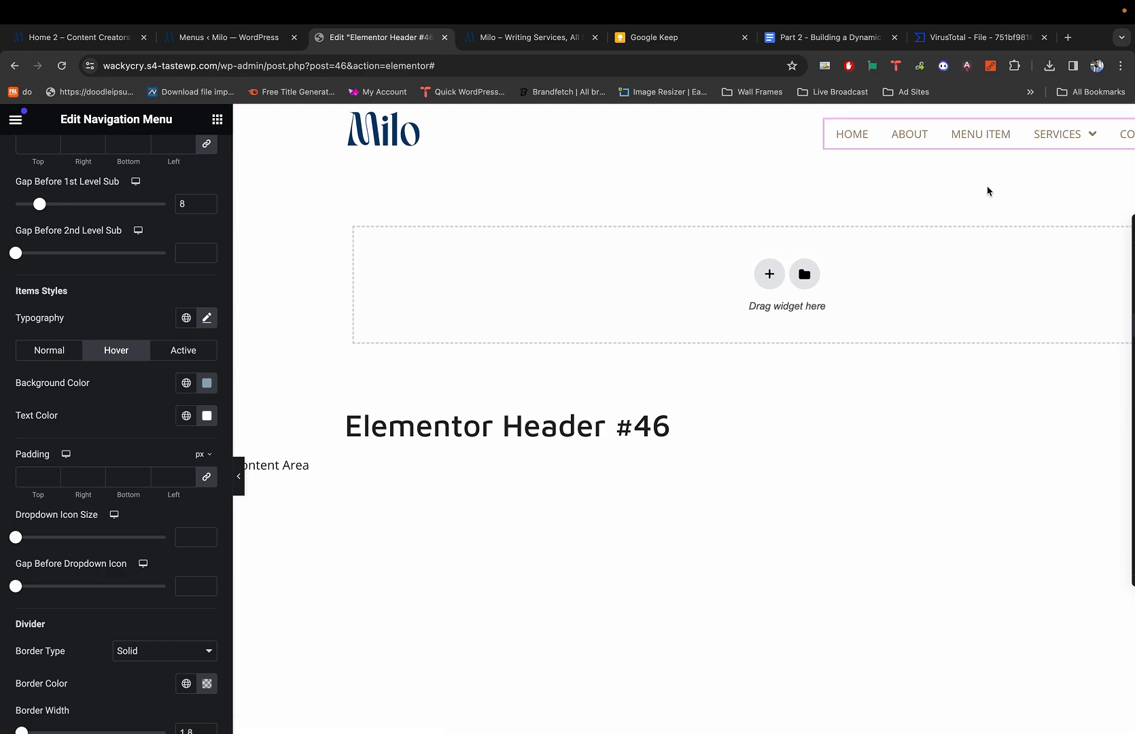
# Inspect the demo site's BOOK PAGE dropdown link styling in the developer tools.
pyautogui.press('super+1')
pyautogui.press('super+3')
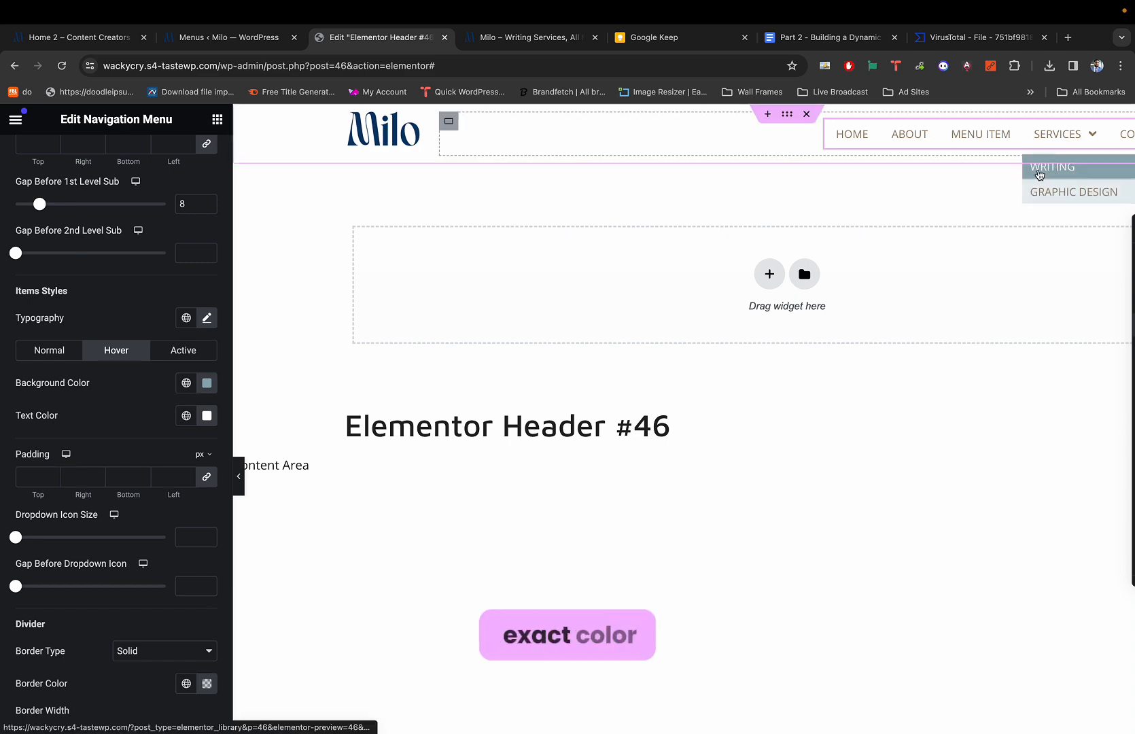
pyautogui.press('super+1')
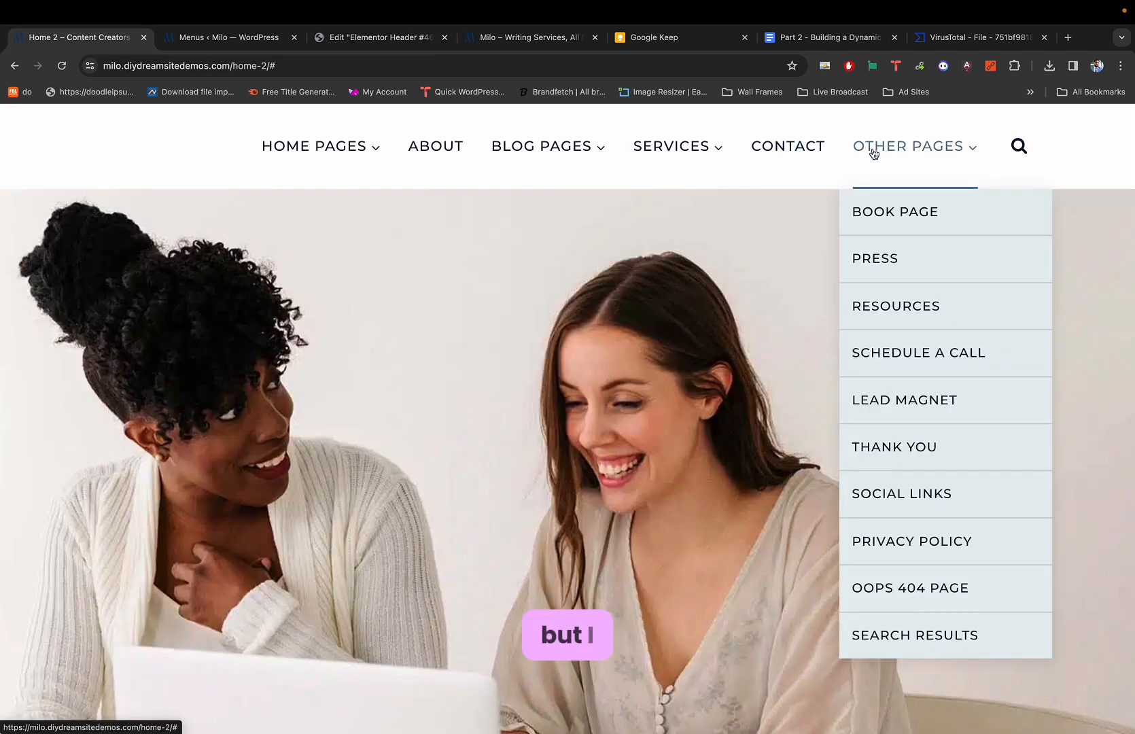
pyautogui.press('super+alt+i')
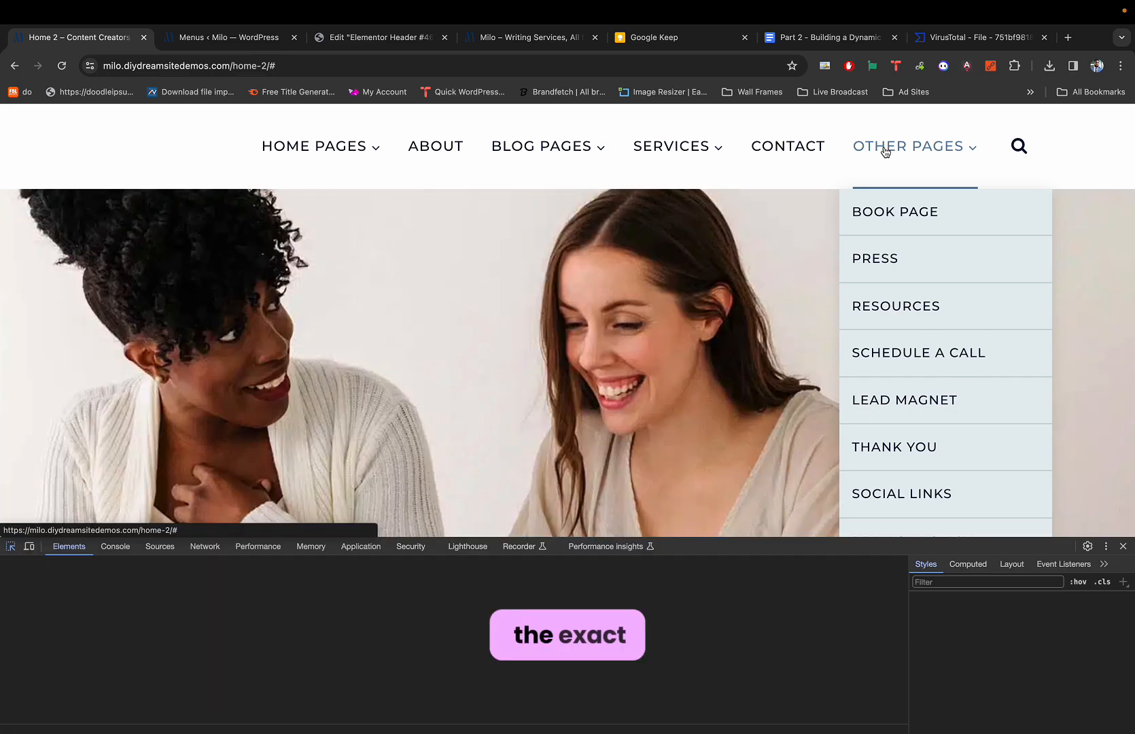
pyautogui.press('super+shift+c')
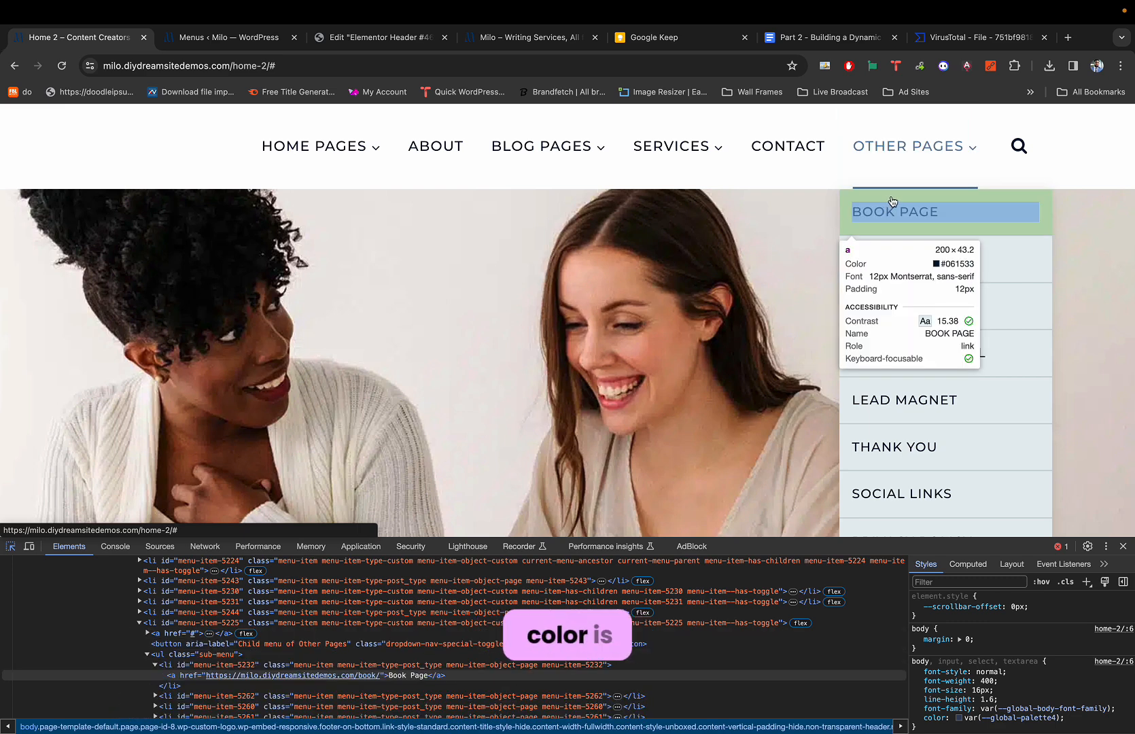
pyautogui.click(889, 237)
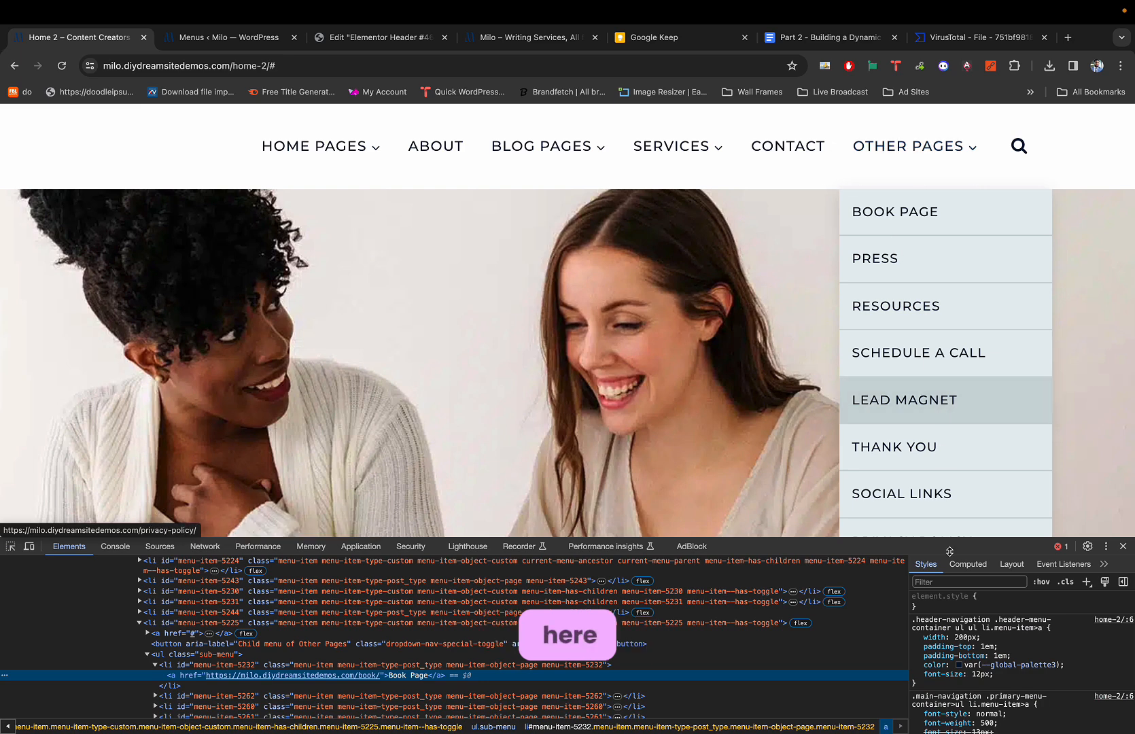
# Sample the demo dropdown's light background colour E7EEF0 and return to Elementor.
pyautogui.click(1122, 545)
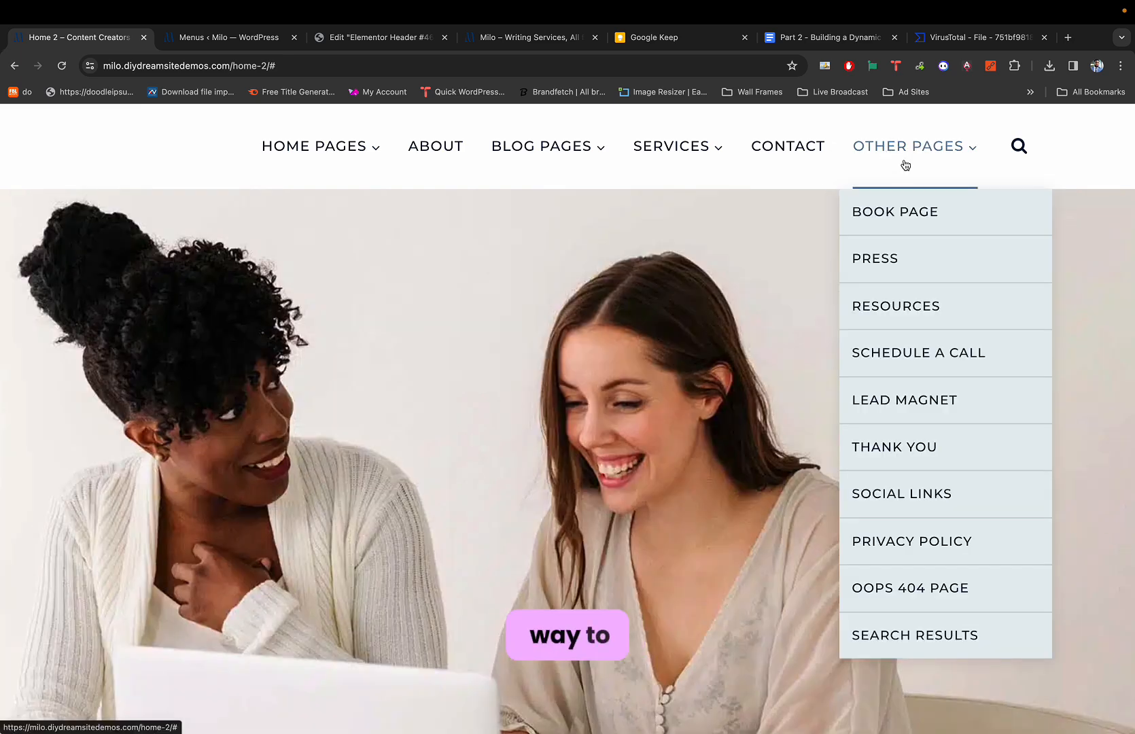
pyautogui.hotkey('alt', 'shift', 'c')
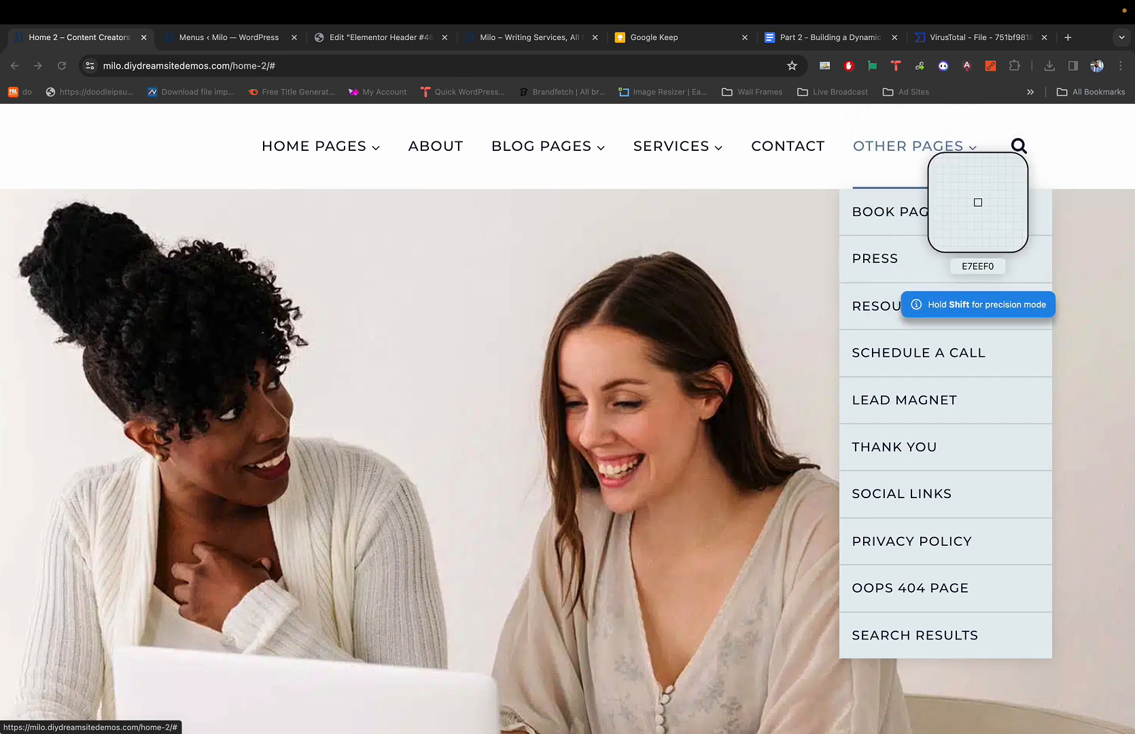
pyautogui.click(995, 201)
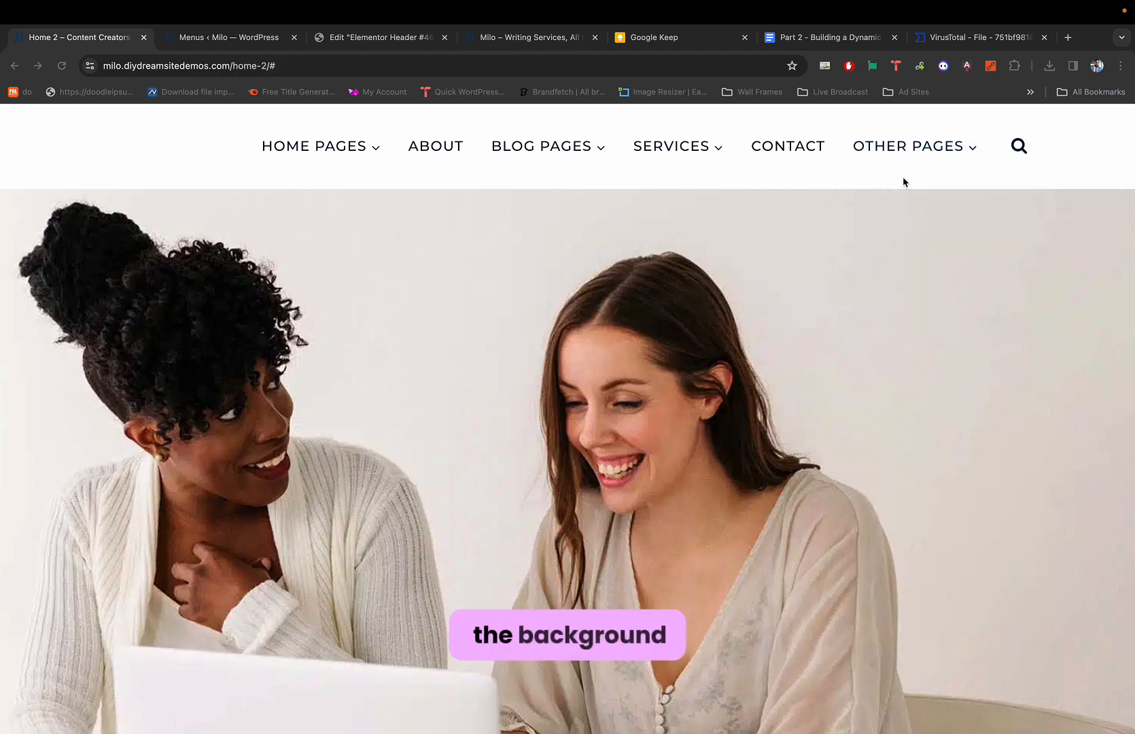
pyautogui.press('super+3')
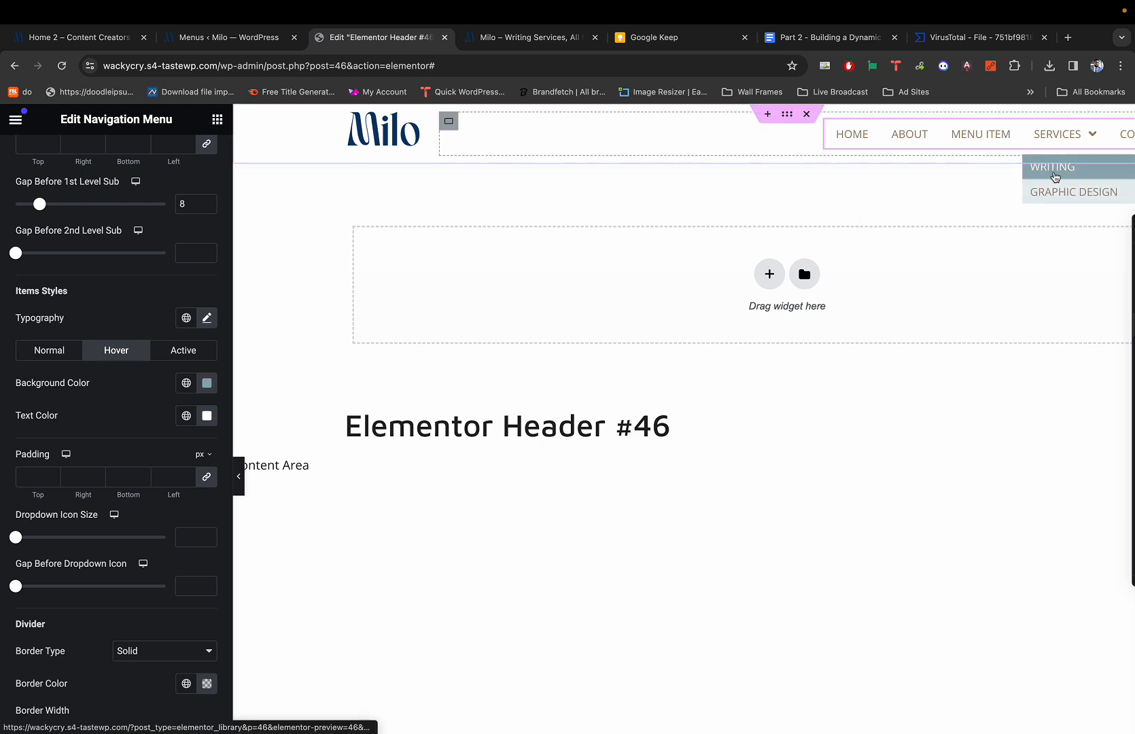
pyautogui.press('super+1')
pyautogui.moveTo(942, 145)
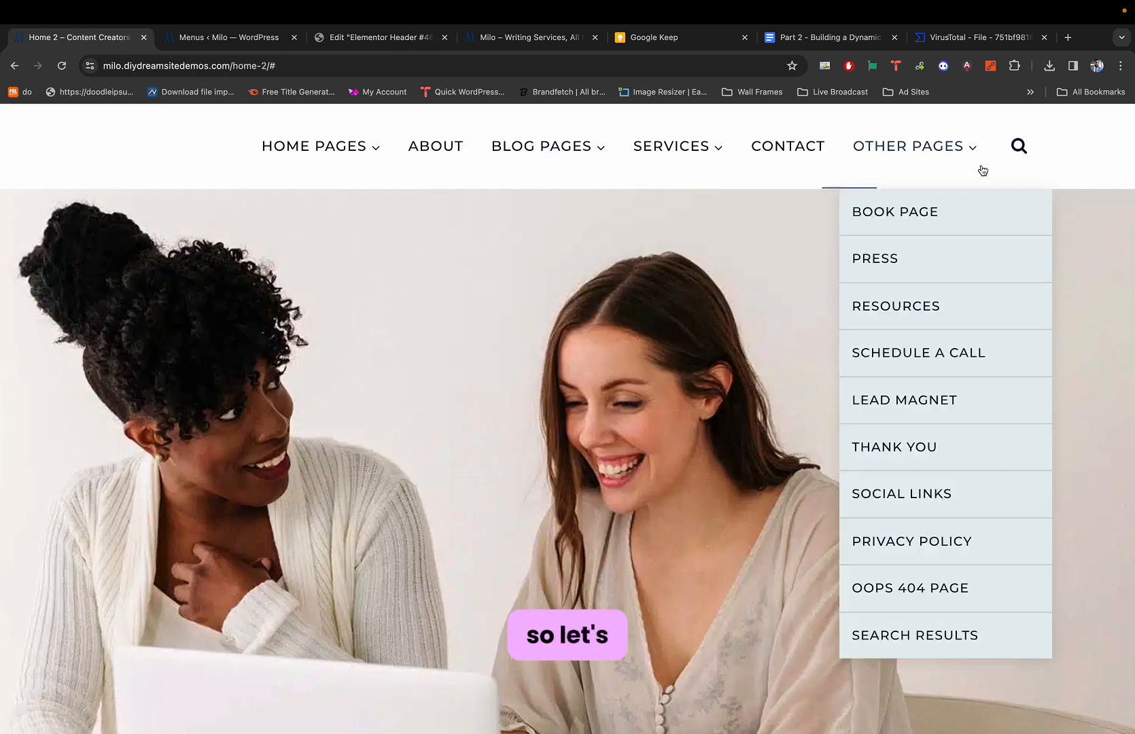
pyautogui.moveTo(892, 182)
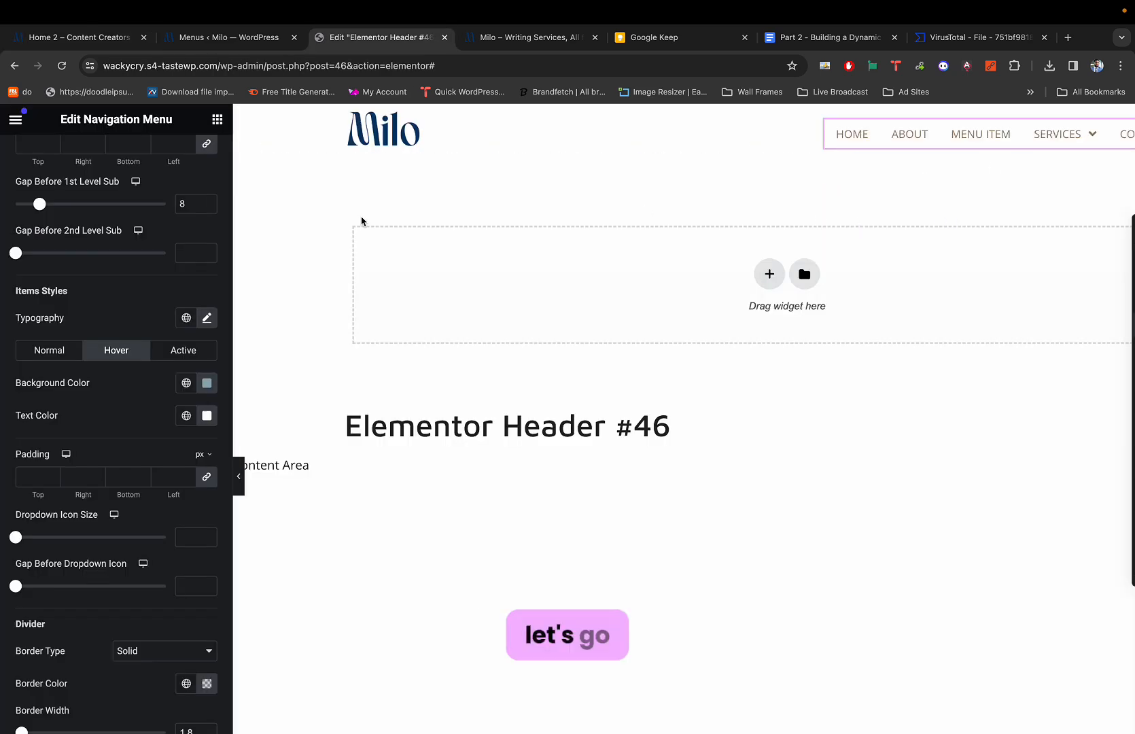
# Paste E7EEF0 as the dropdown background colour and reselect the Nav Menu widget.
pyautogui.scroll(3, 151, 277)
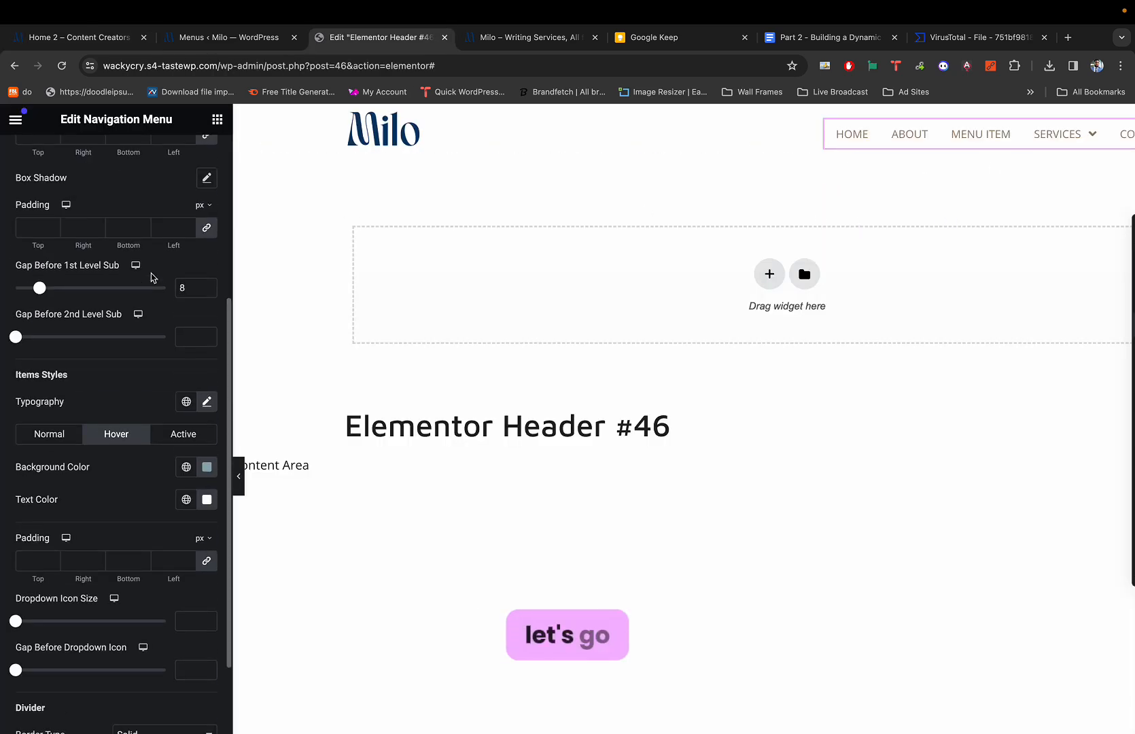
pyautogui.scroll(3, 151, 277)
pyautogui.scroll(2, 145, 286)
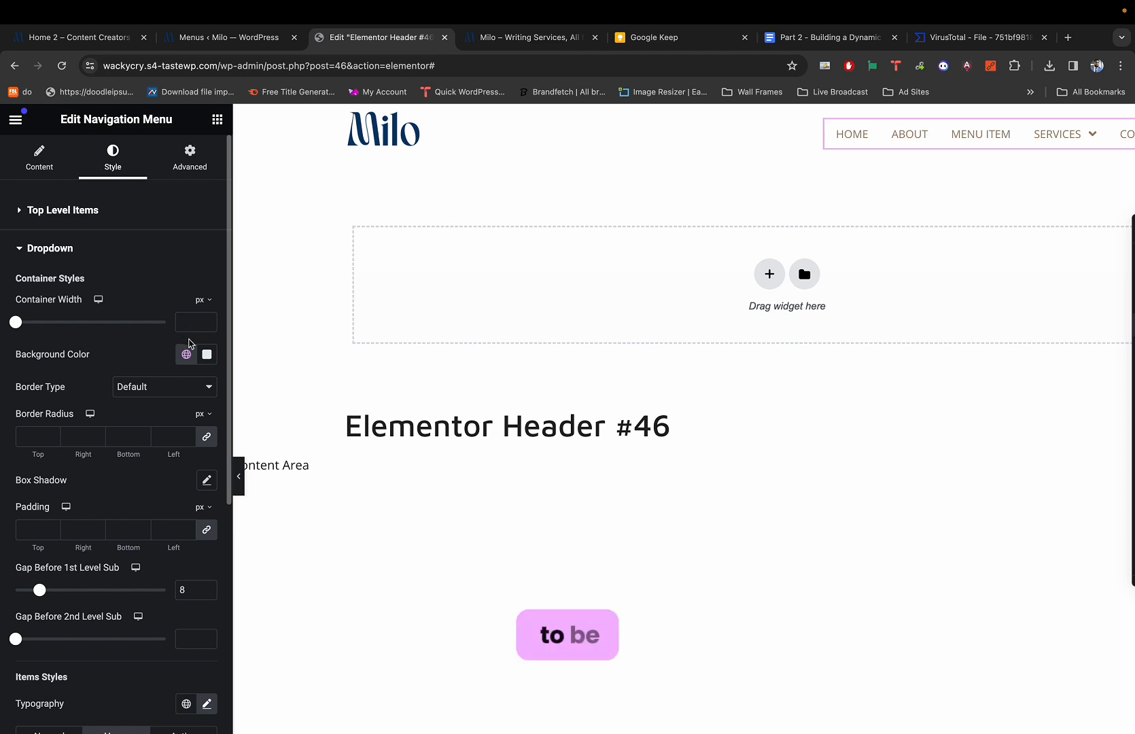
pyautogui.click(207, 354)
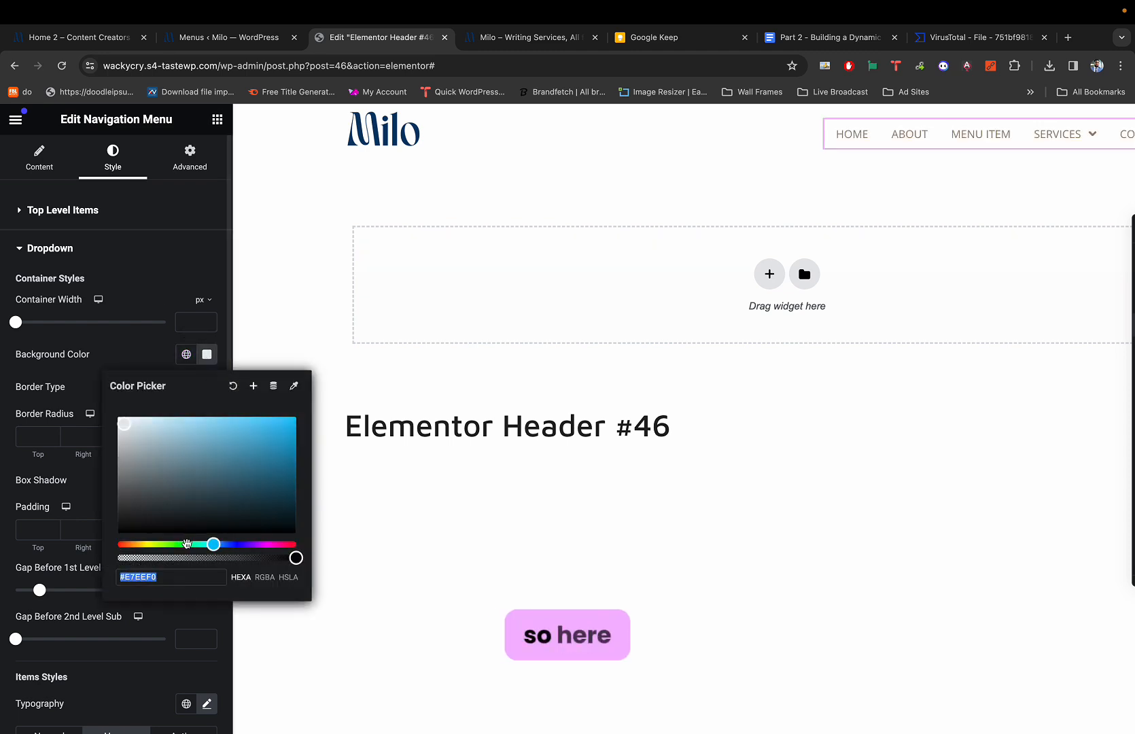
pyautogui.write('E7EEF0')
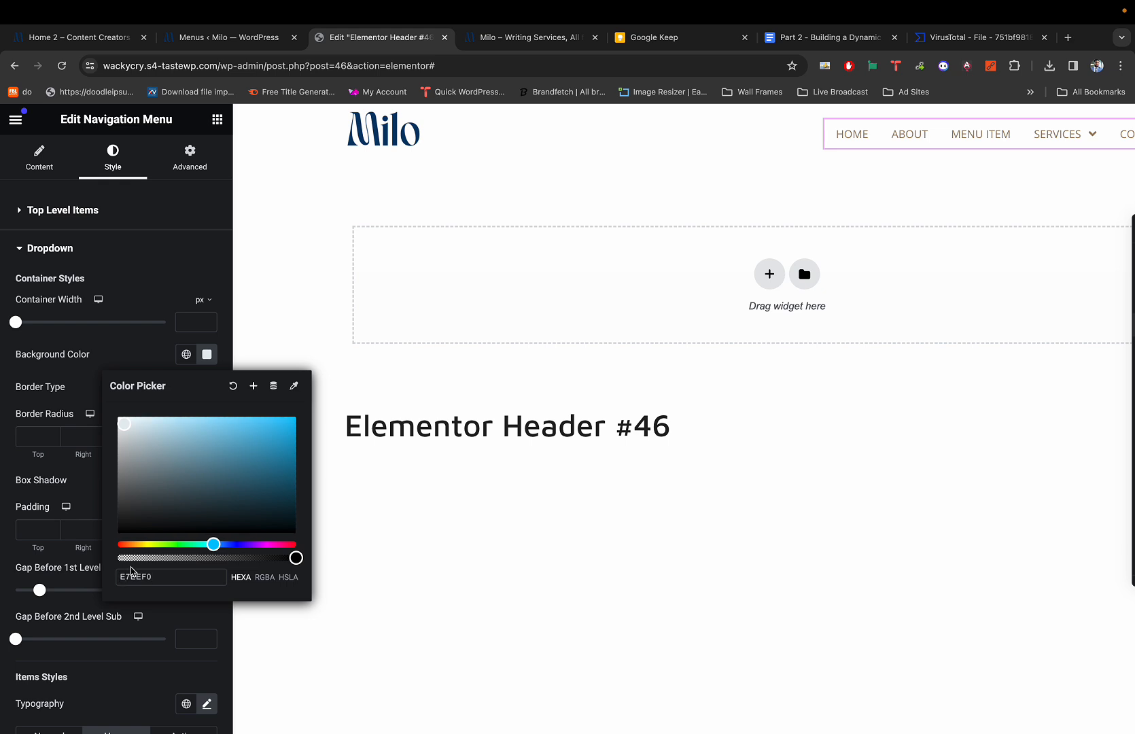
pyautogui.press('Escape')
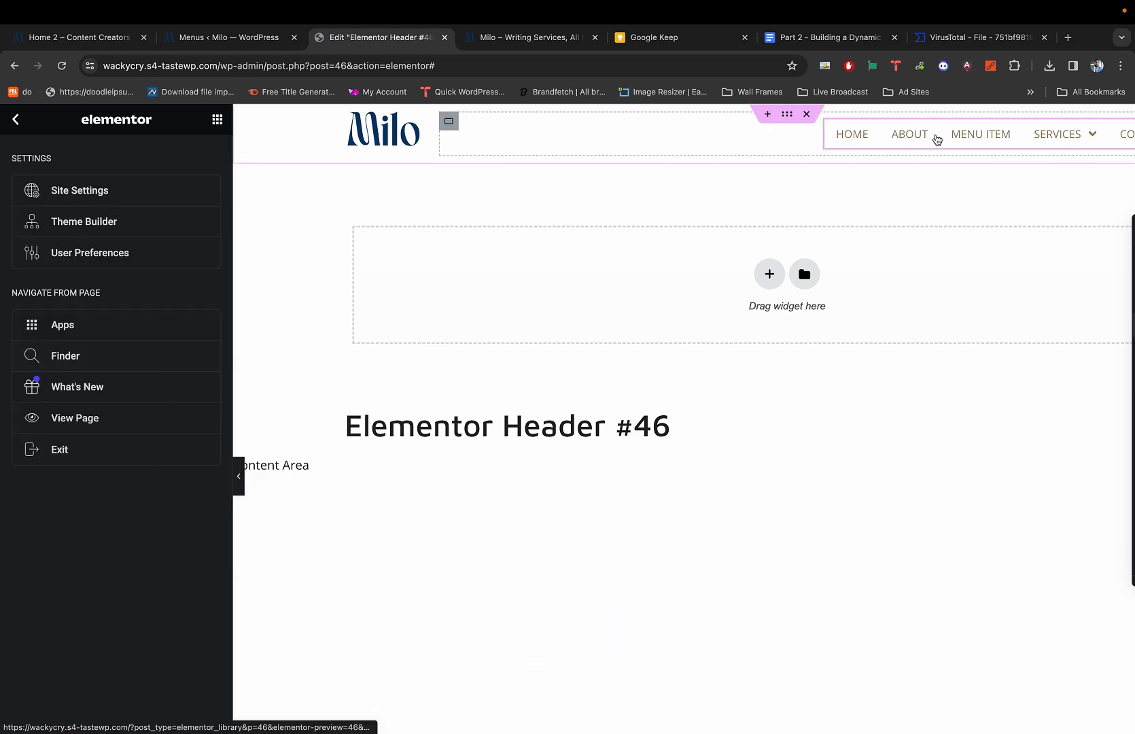
pyautogui.click(936, 139)
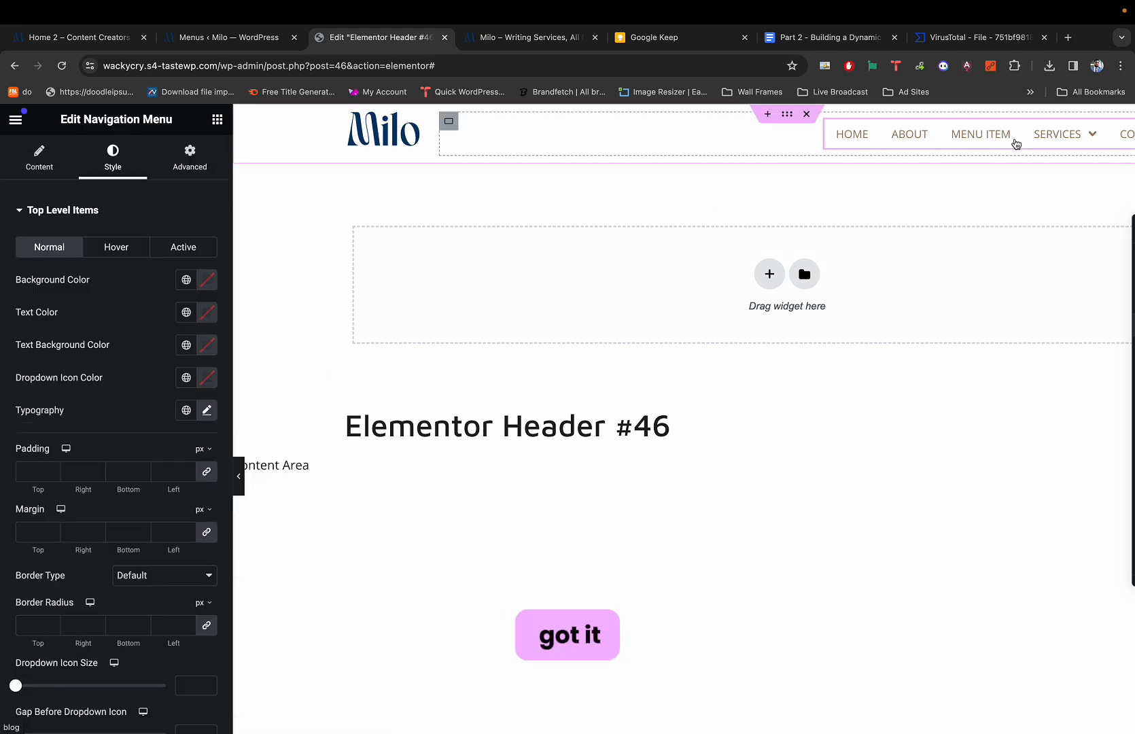
# Sample the demo's hovered BOOK PAGE shade, then show the top-level items' Hover settings.
pyautogui.moveTo(1052, 134)
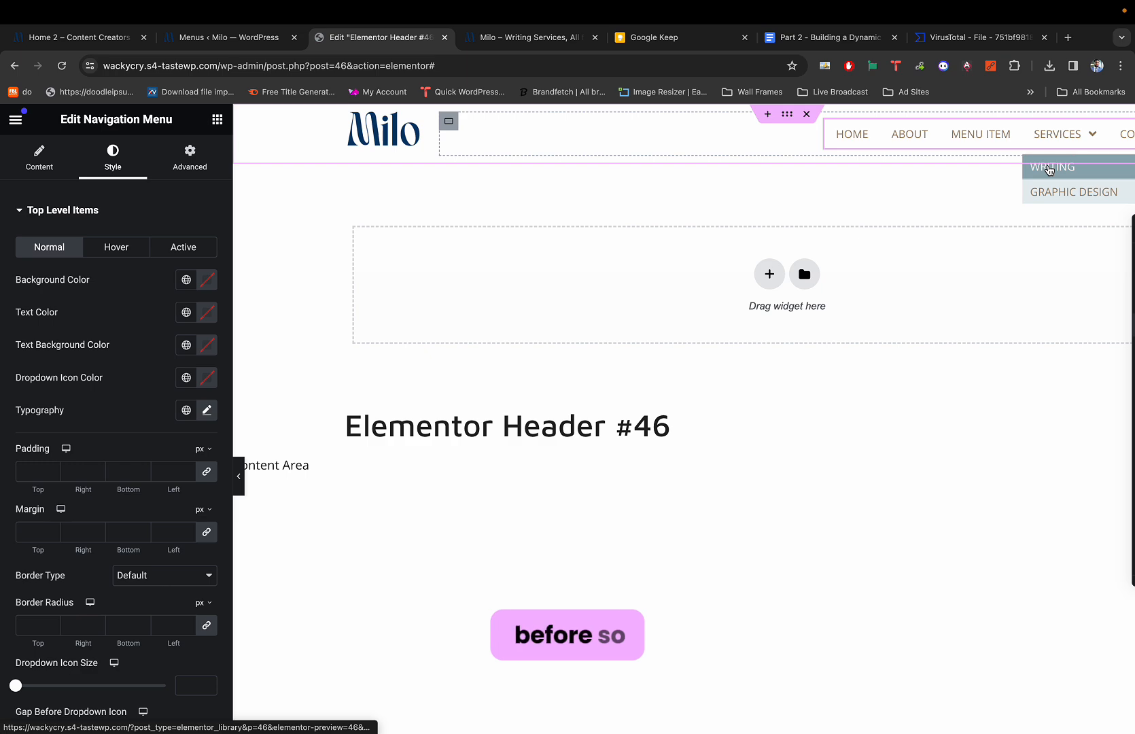
pyautogui.press('super+1')
pyautogui.moveTo(914, 183)
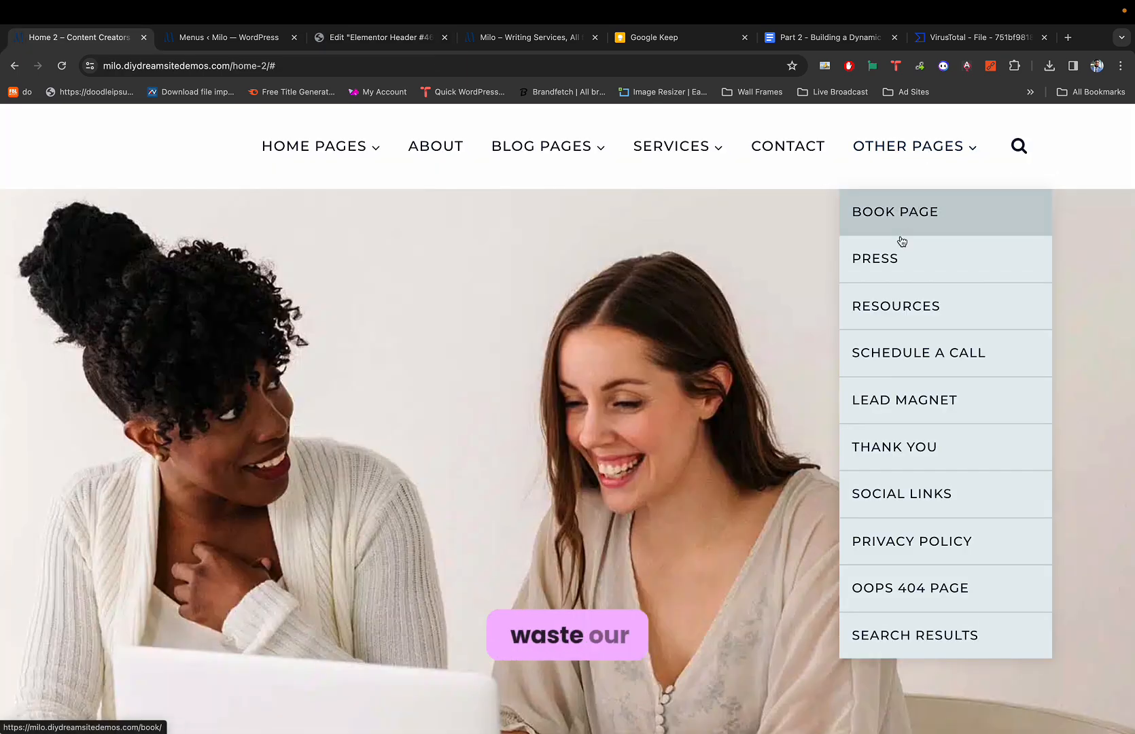
pyautogui.press('super+3')
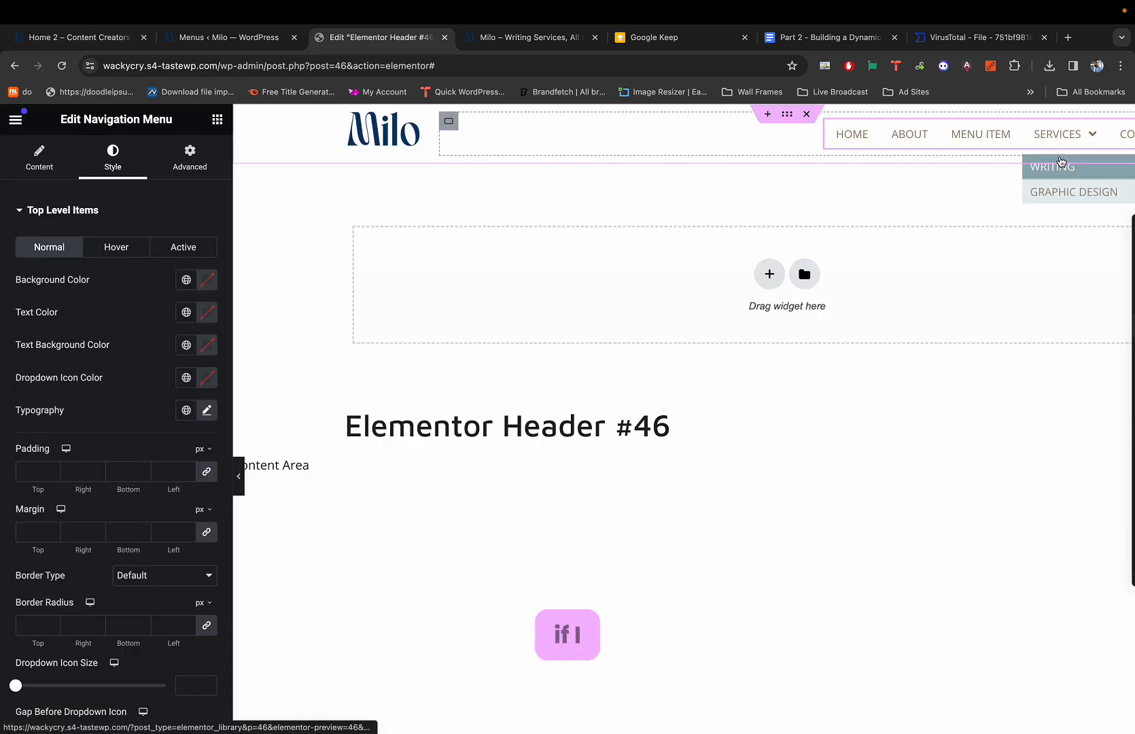
pyautogui.press('super+1')
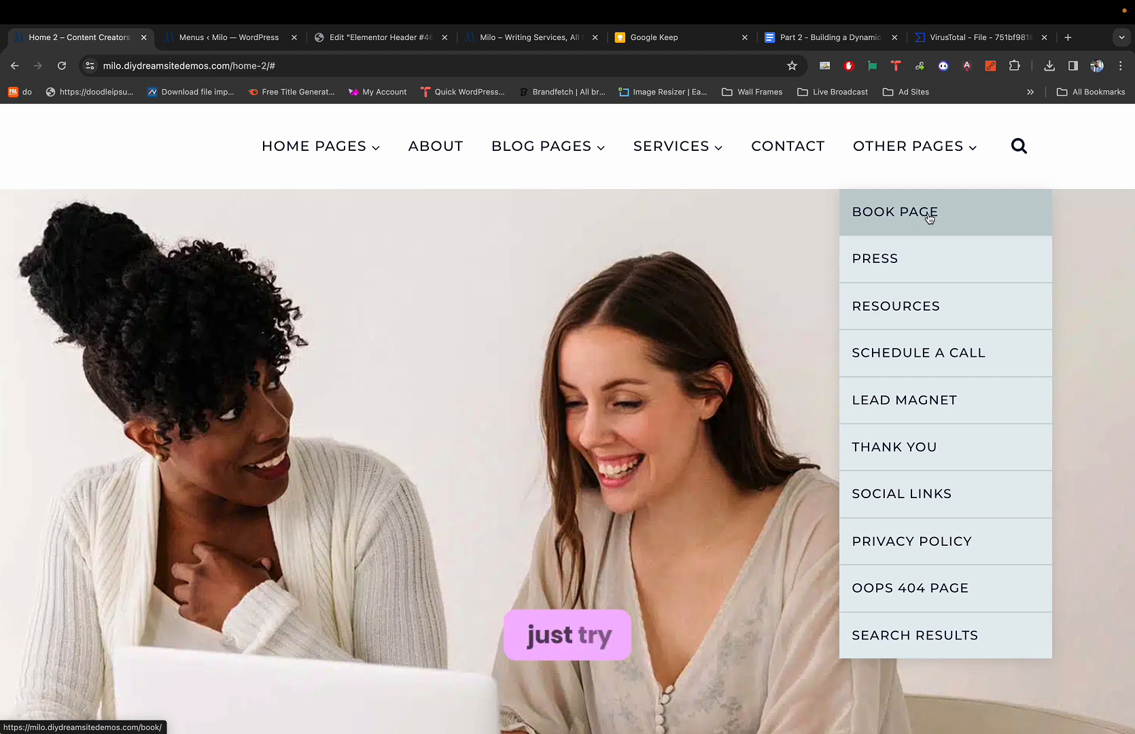
pyautogui.press('super+shift+c')
pyautogui.click(971, 214)
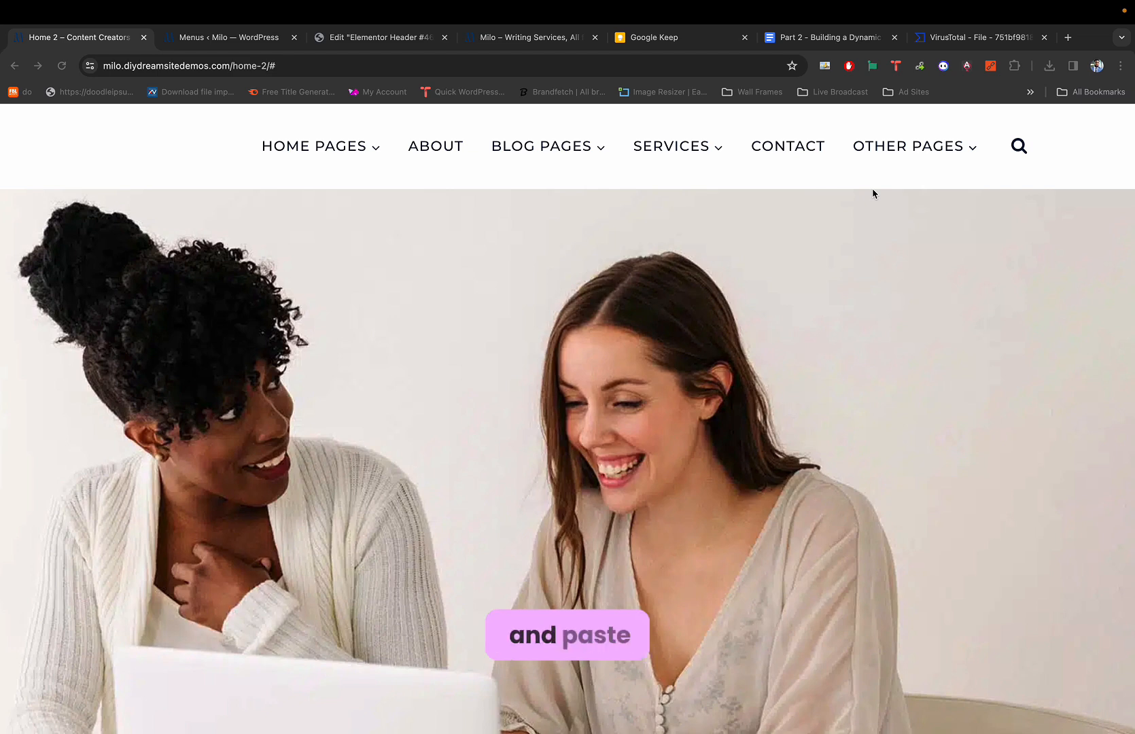
pyautogui.hotkey('ctrl', 'Tab')
pyautogui.hotkey('ctrl', 'Tab')
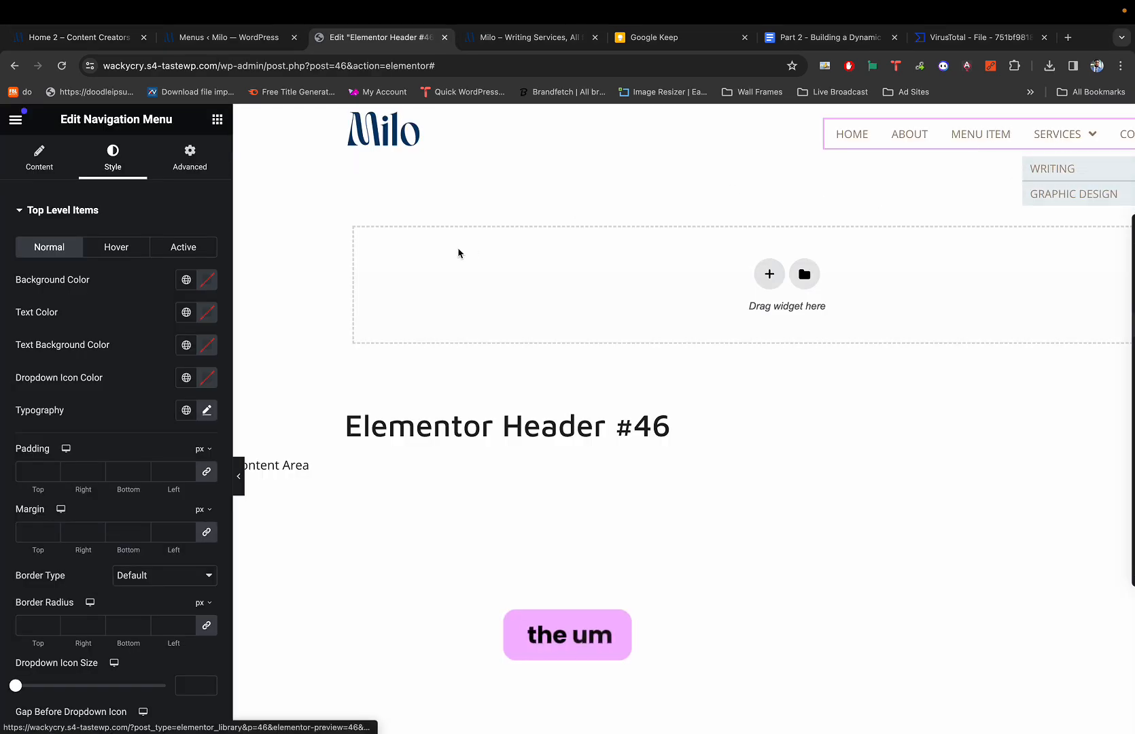
pyautogui.click(123, 248)
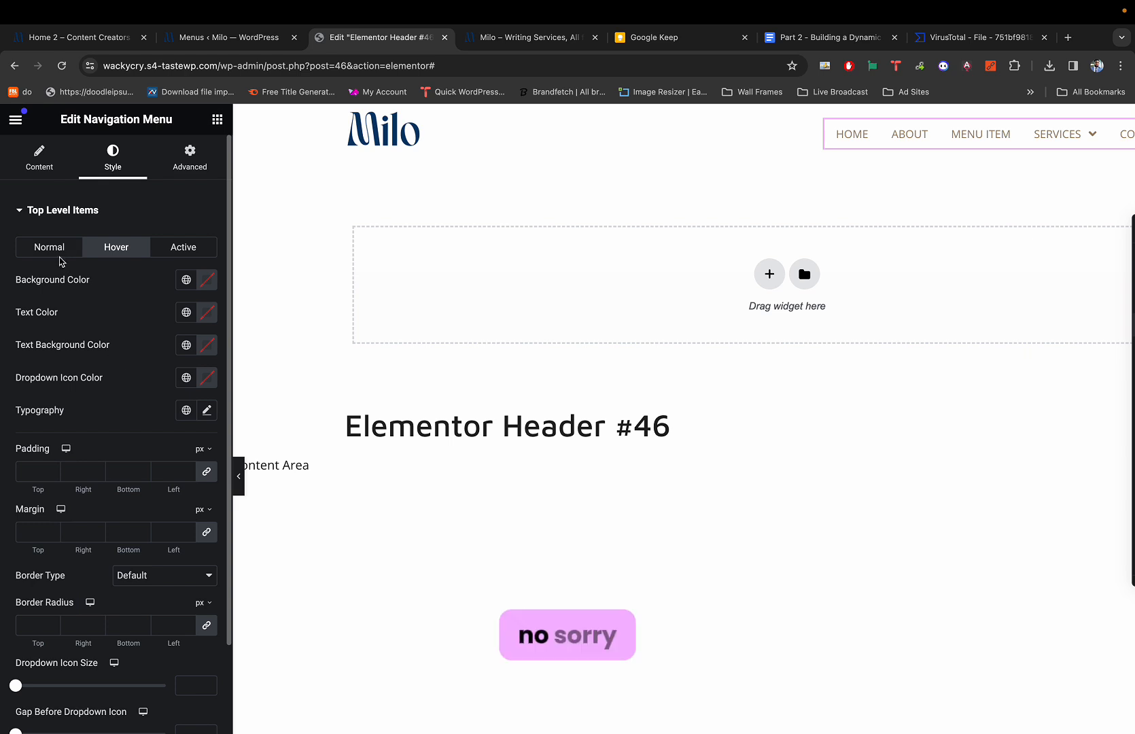
# Expand the Dropdown style section and show the items' Hover colours.
pyautogui.click(53, 248)
pyautogui.scroll(-5, 133, 385)
pyautogui.scroll(-2, 133, 385)
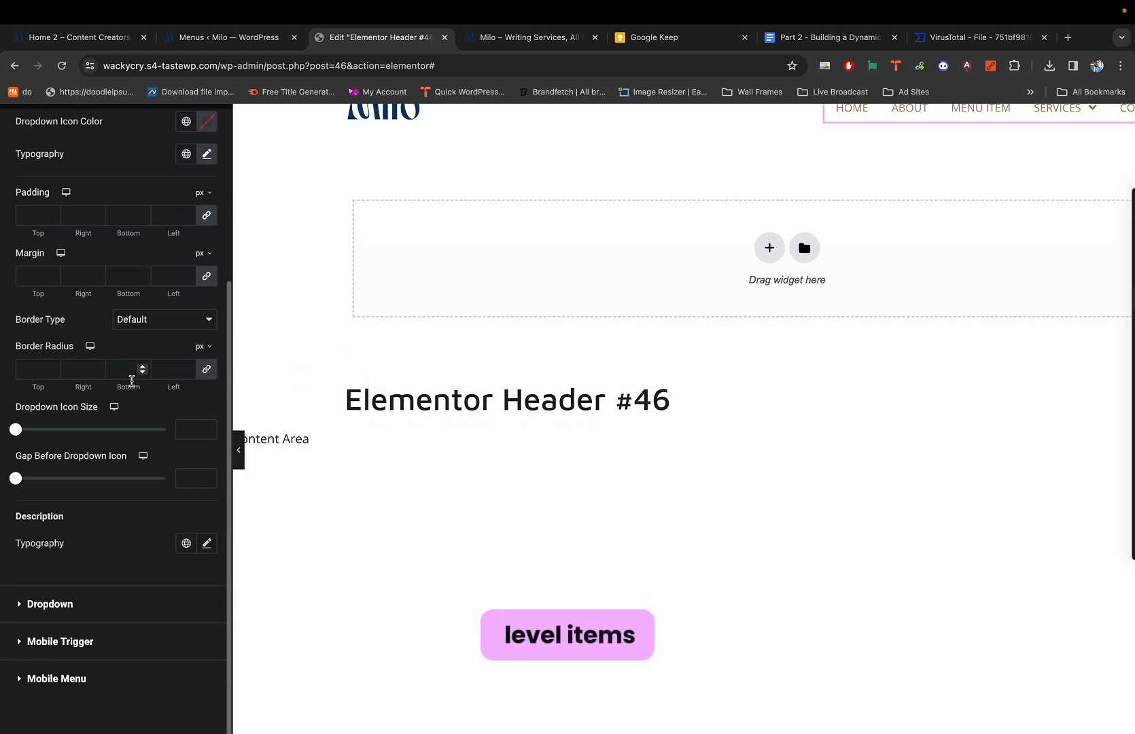
pyautogui.click(73, 517)
pyautogui.scroll(3, 116, 385)
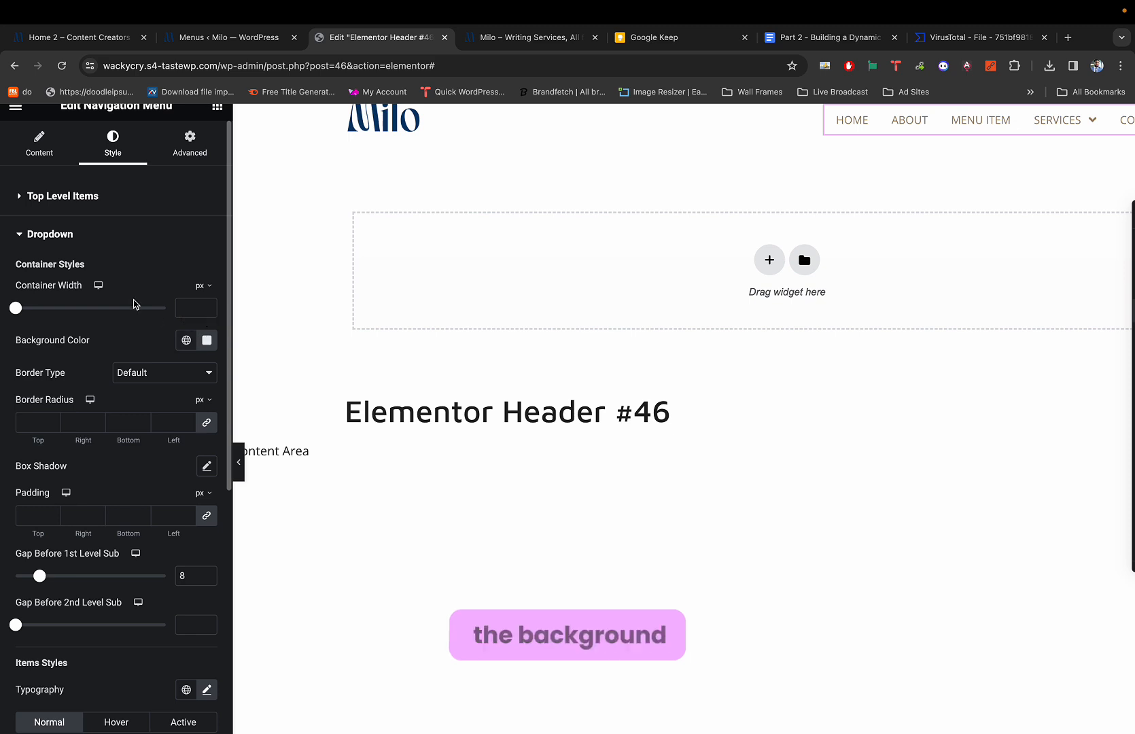
pyautogui.scroll(-6, 115, 269)
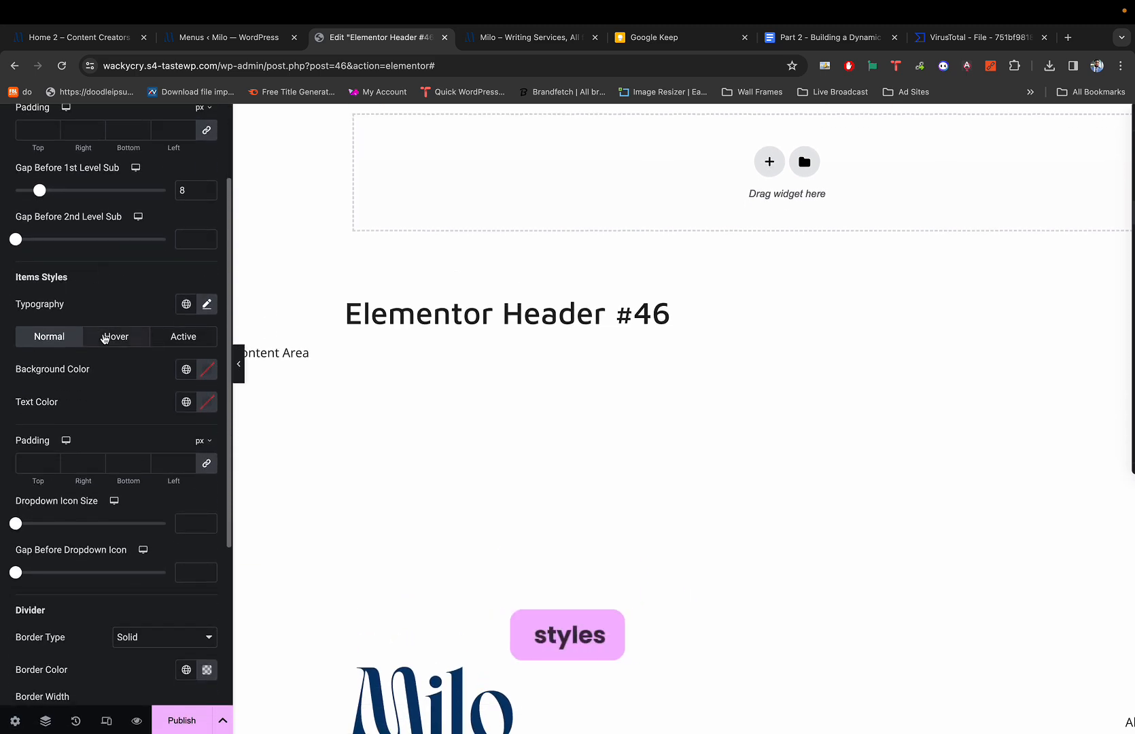
pyautogui.click(117, 338)
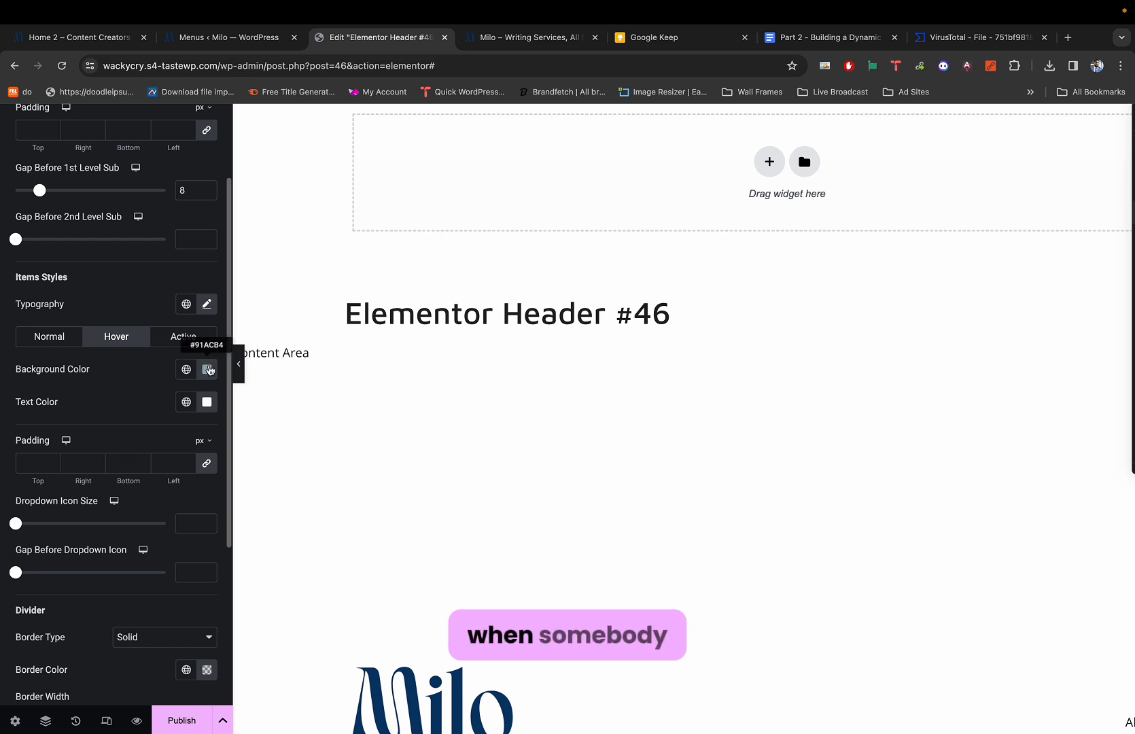
# Paste #C4D0D2 as the dropdown items' hover background and compare with the demo.
pyautogui.click(207, 369)
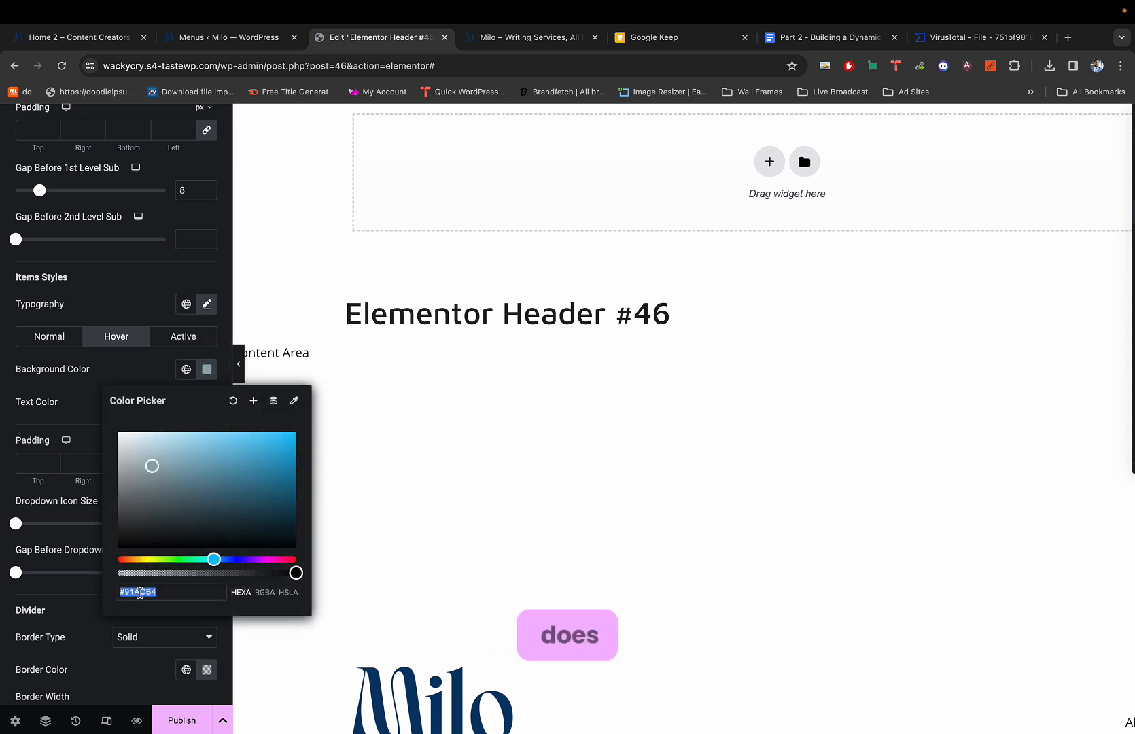
pyautogui.press('super+v')
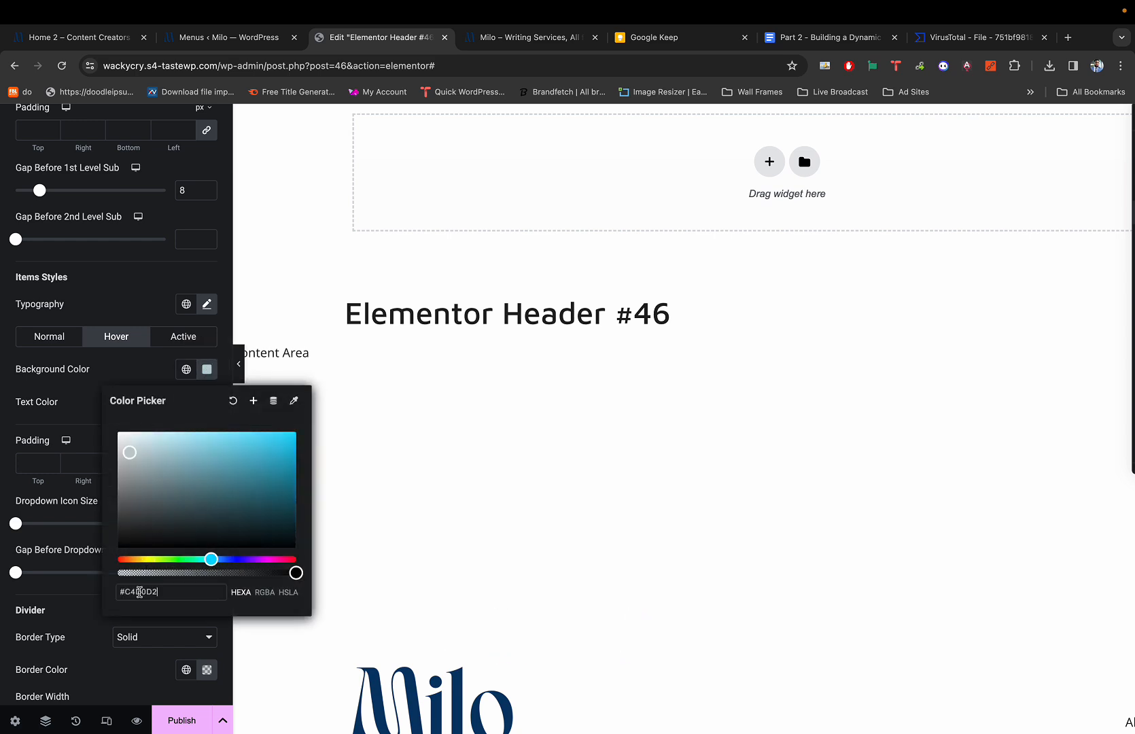
pyautogui.click(156, 377)
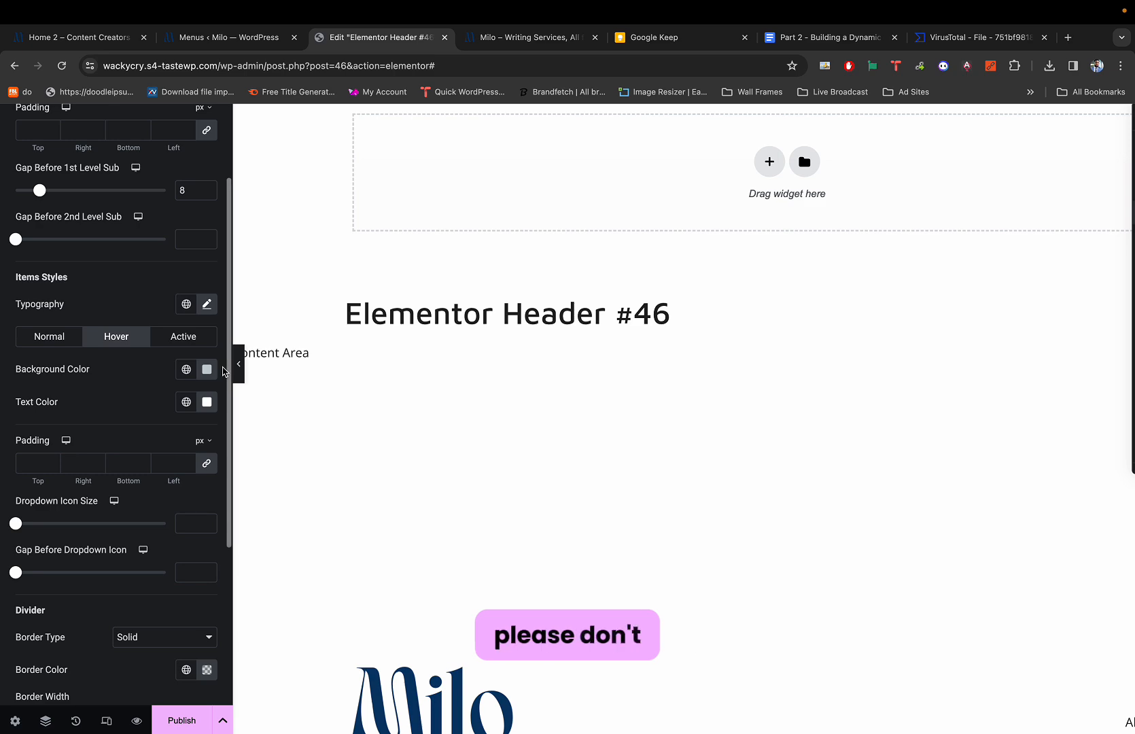
pyautogui.press('super+1')
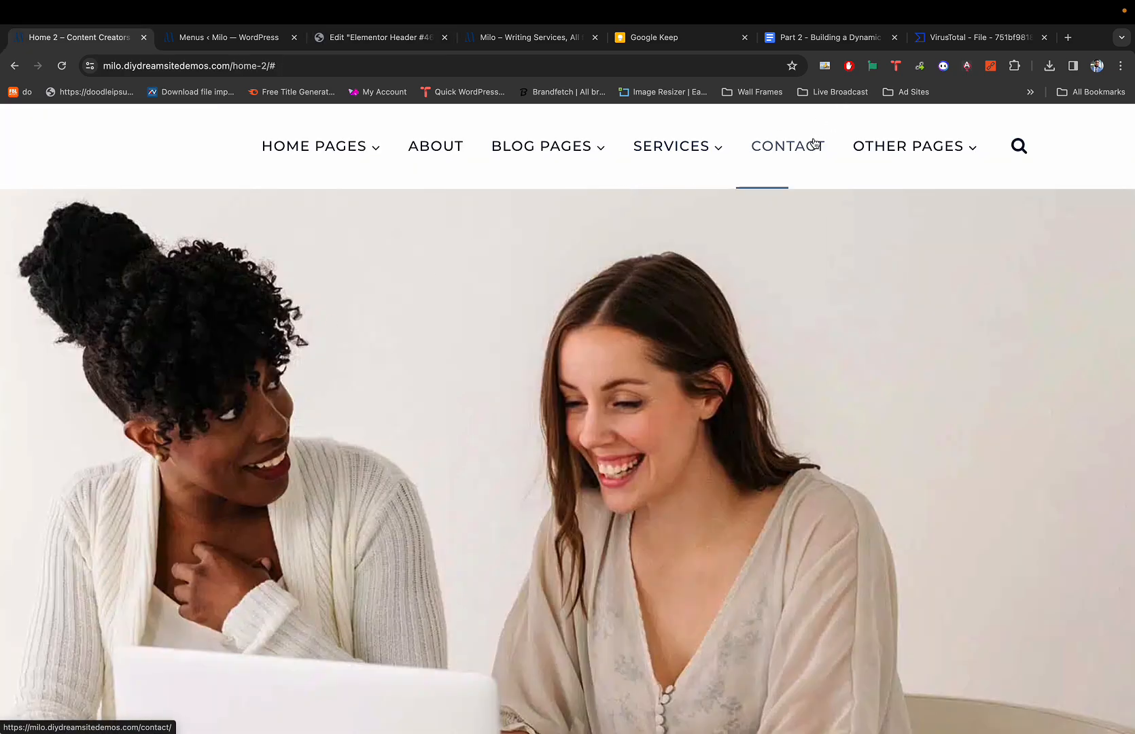
pyautogui.press('super+3')
# Reopen the navigation menu's settings and glance at the demo site.
pyautogui.scroll(2, 940, 167)
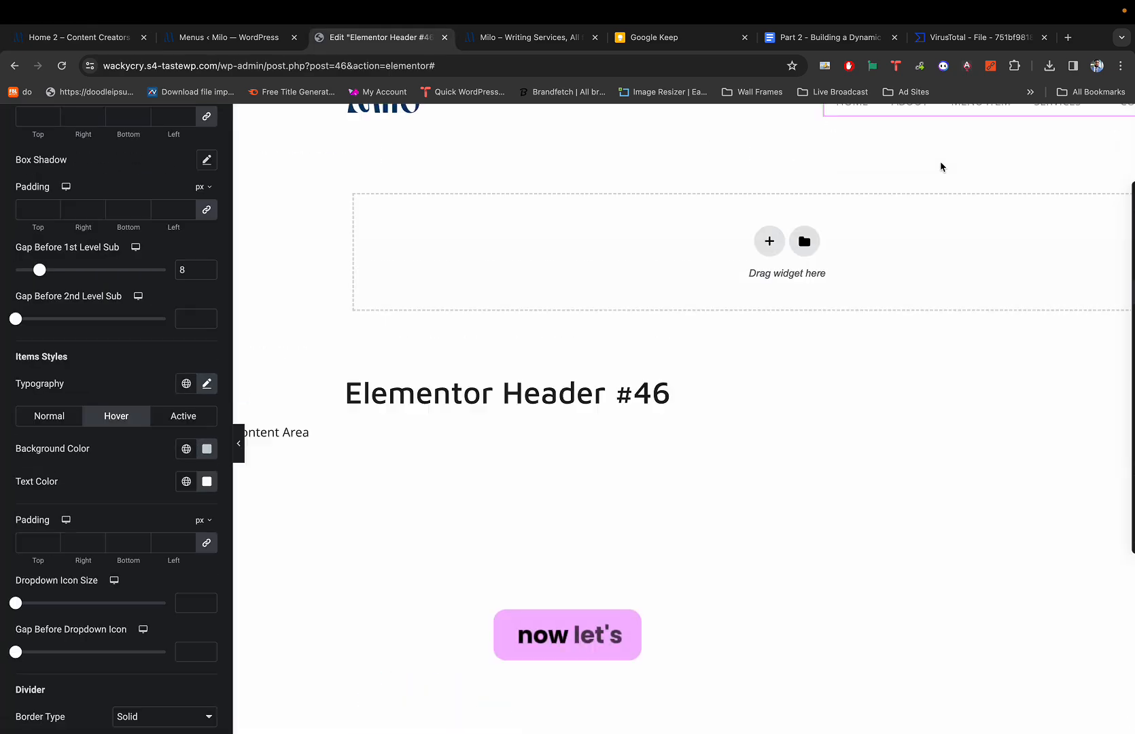
pyautogui.hscroll(3, 942, 167)
pyautogui.hscroll(1, 940, 167)
pyautogui.moveTo(886, 160)
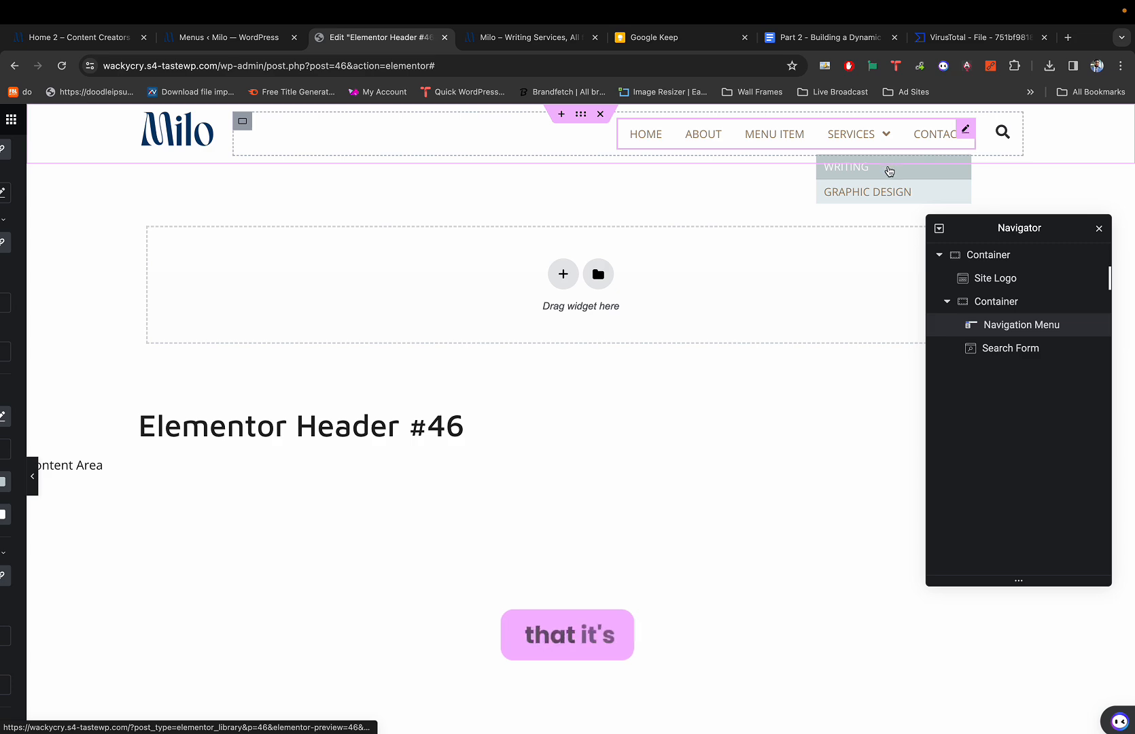
pyautogui.click(892, 154)
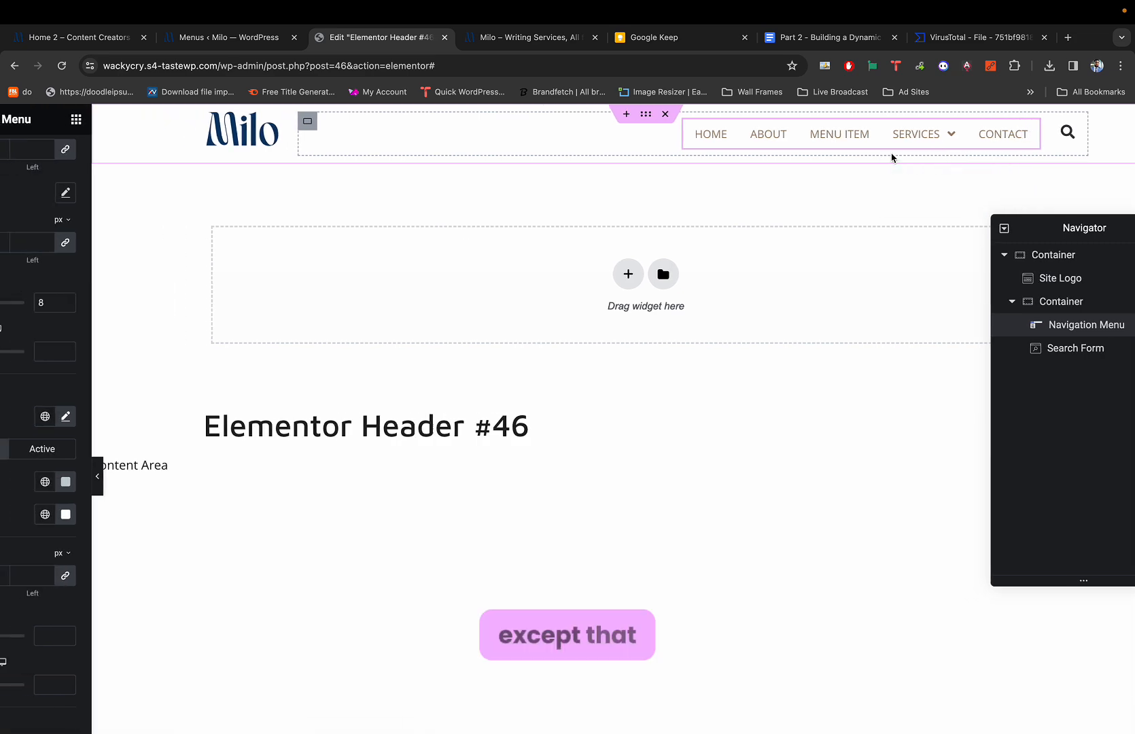
pyautogui.press('super+1')
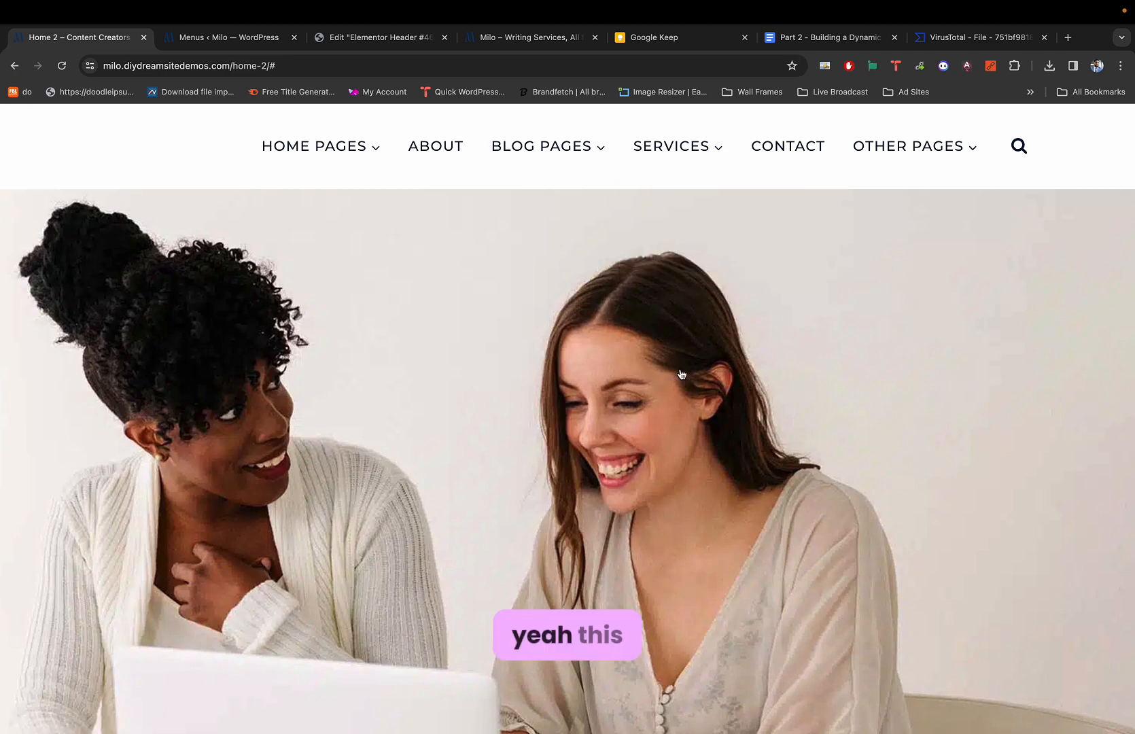
pyautogui.press('super+3')
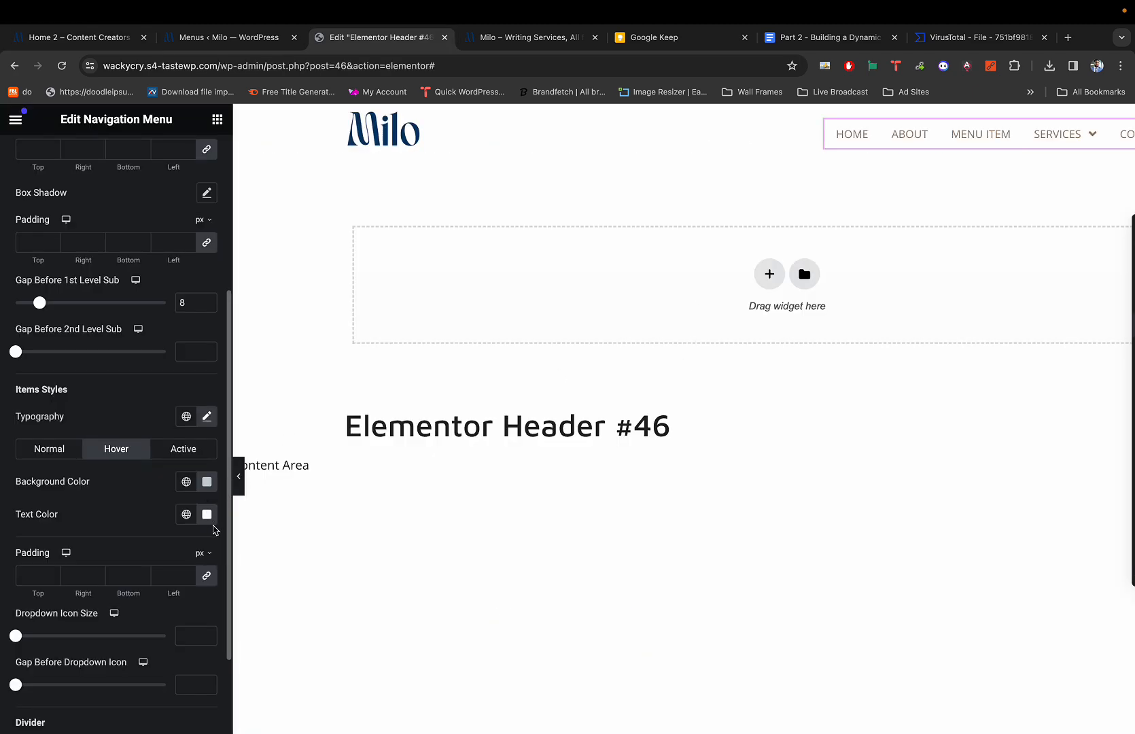
# Set the dropdown items' hover text colour to the global Text colour (#222222).
pyautogui.click(187, 514)
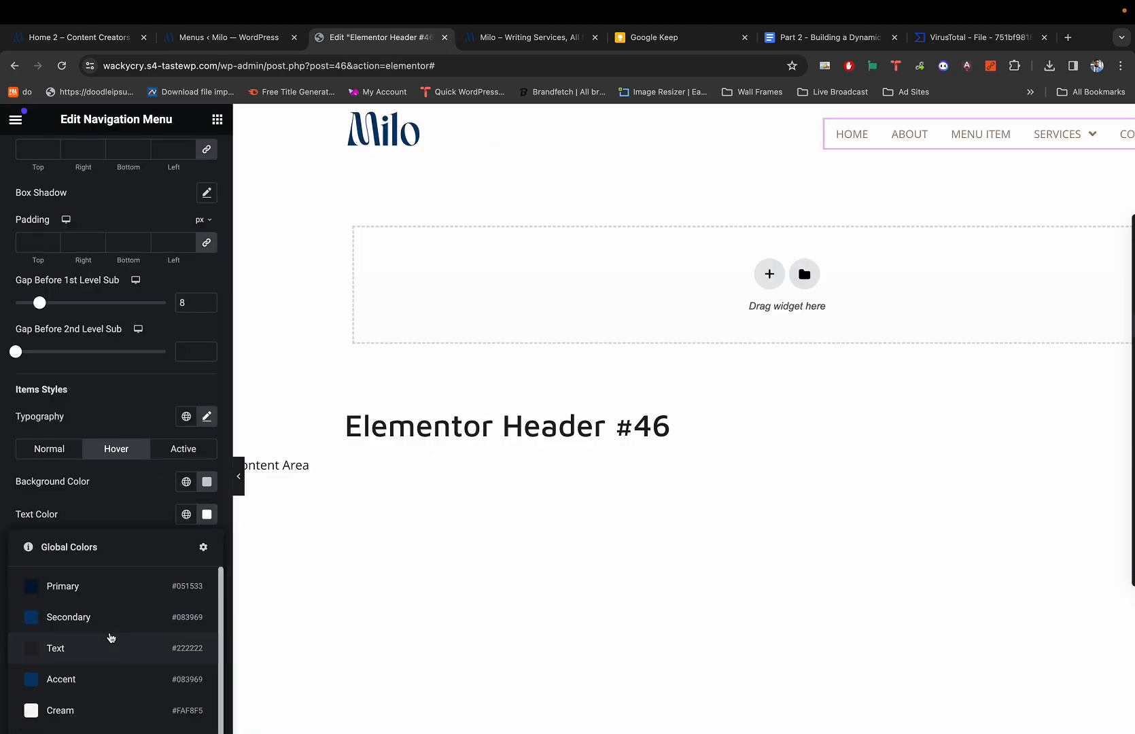
pyautogui.click(109, 645)
pyautogui.click(186, 515)
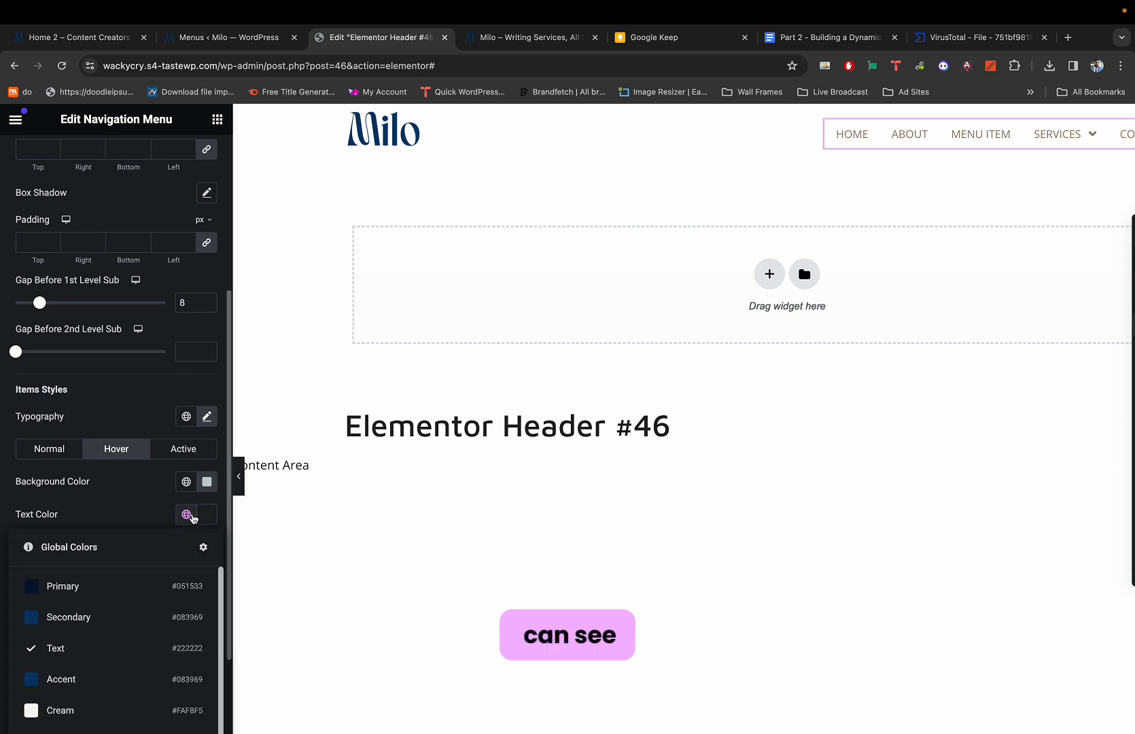
pyautogui.click(116, 644)
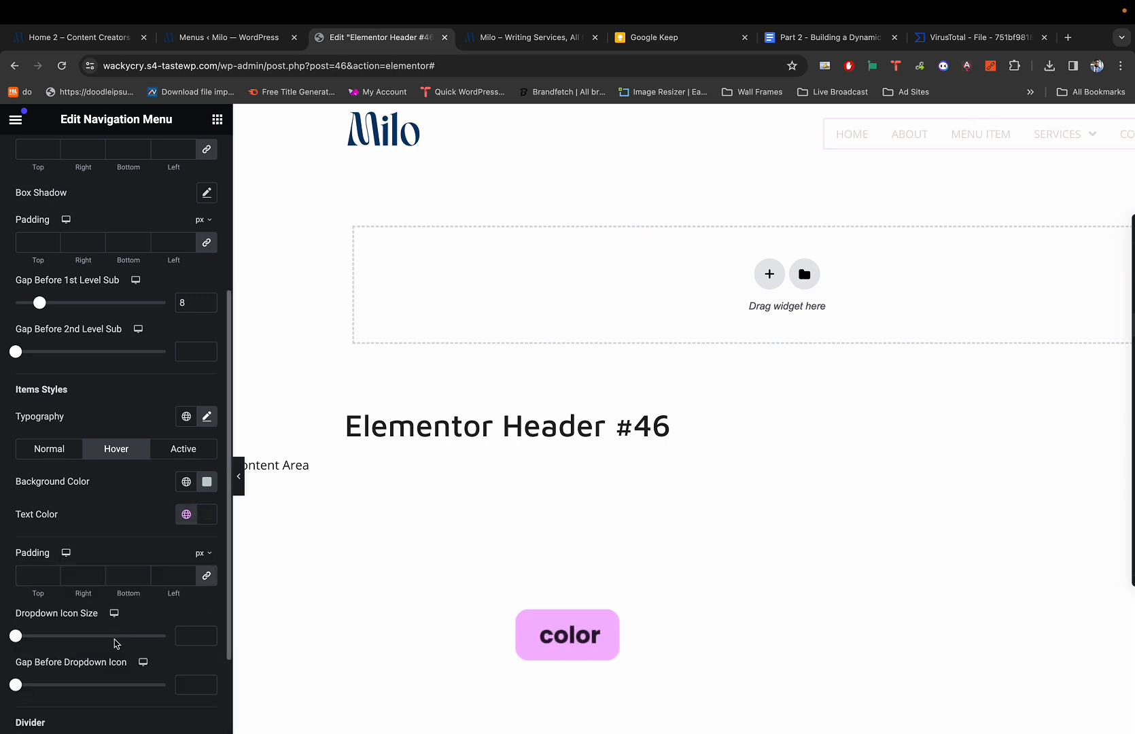
pyautogui.click(185, 516)
pyautogui.click(131, 646)
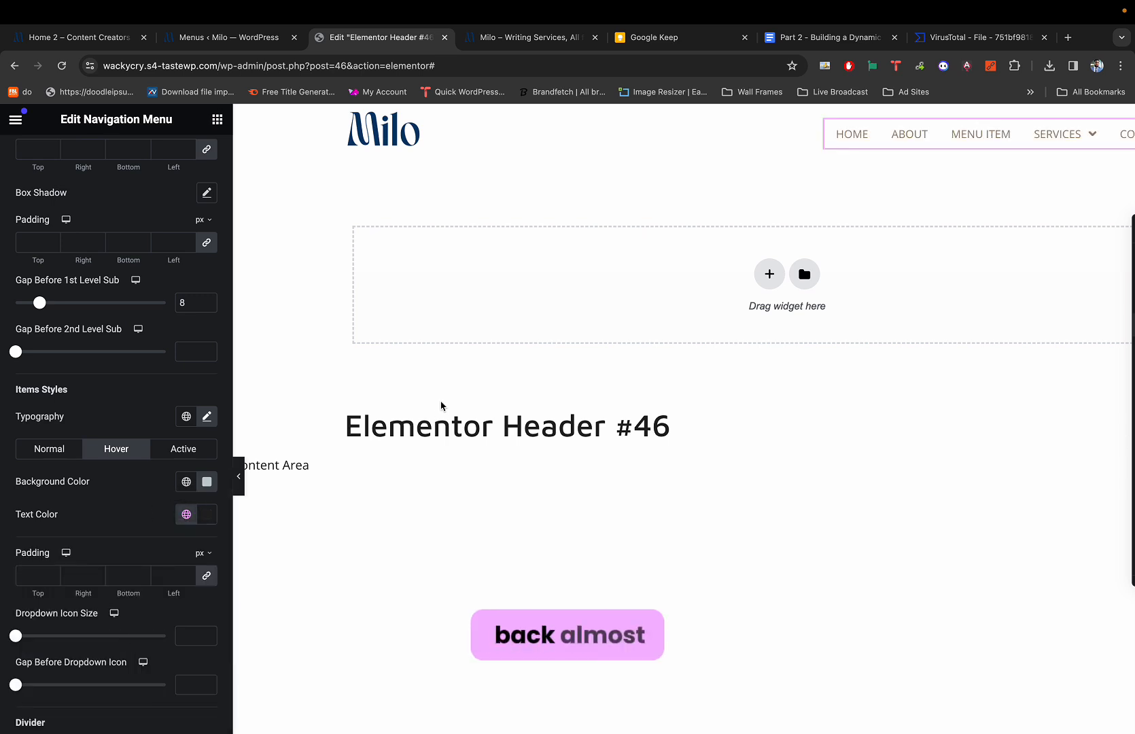
# Compare the header menu against the live Milo site's menu.
pyautogui.hscroll(5, 747, 204)
pyautogui.moveTo(871, 132)
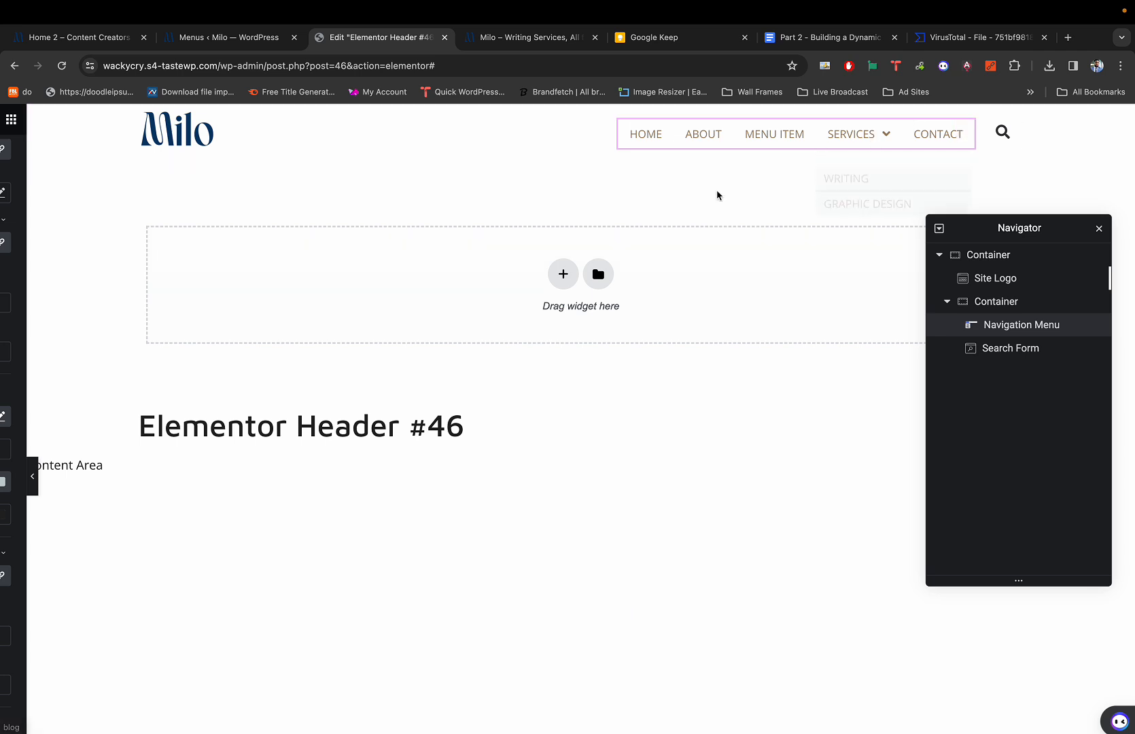
pyautogui.hscroll(-5, 715, 193)
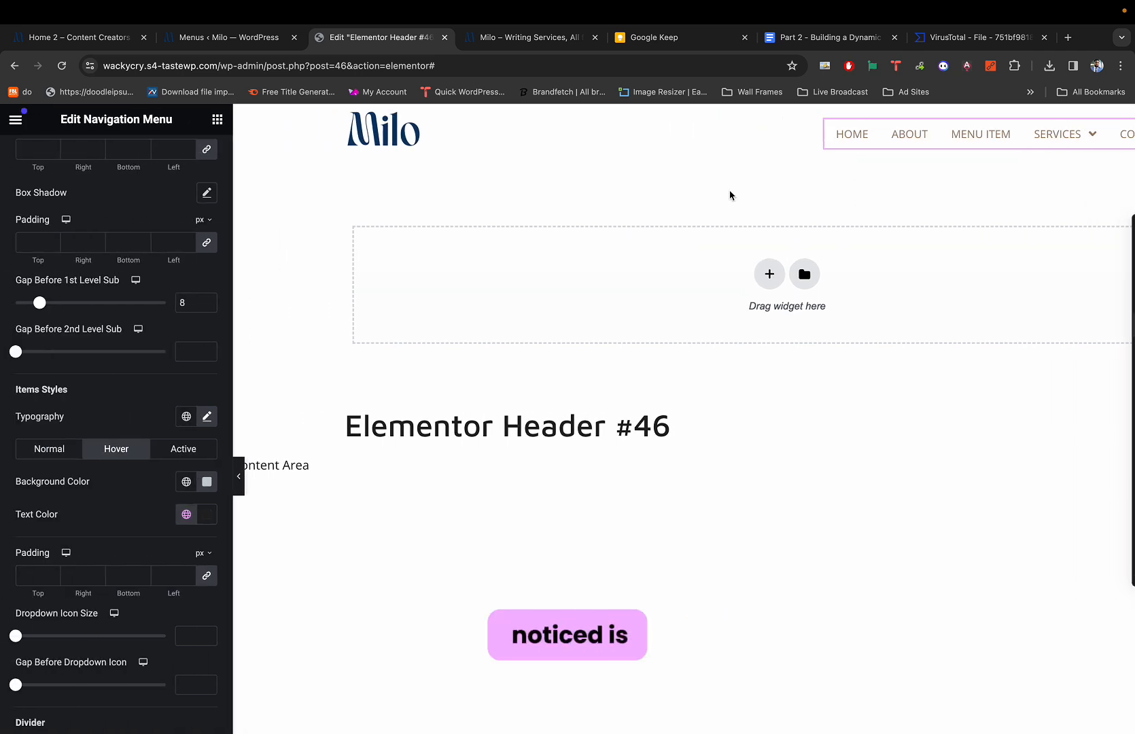
pyautogui.press('super+1')
pyautogui.moveTo(602, 179)
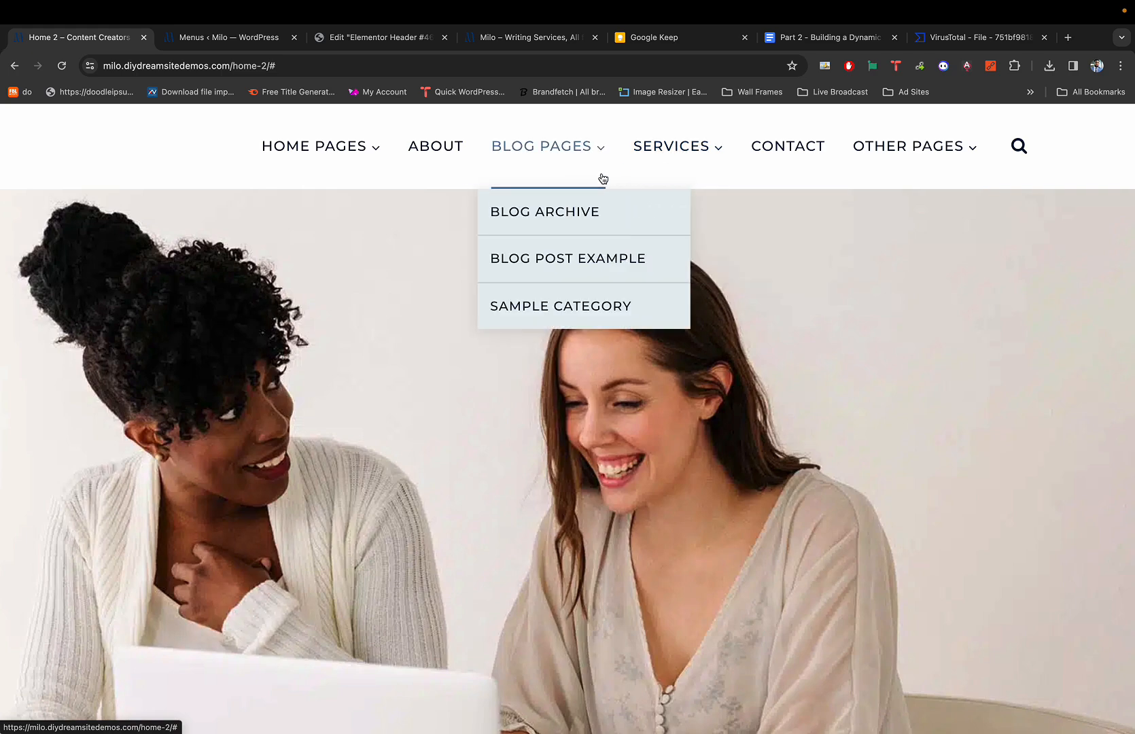
pyautogui.moveTo(689, 150)
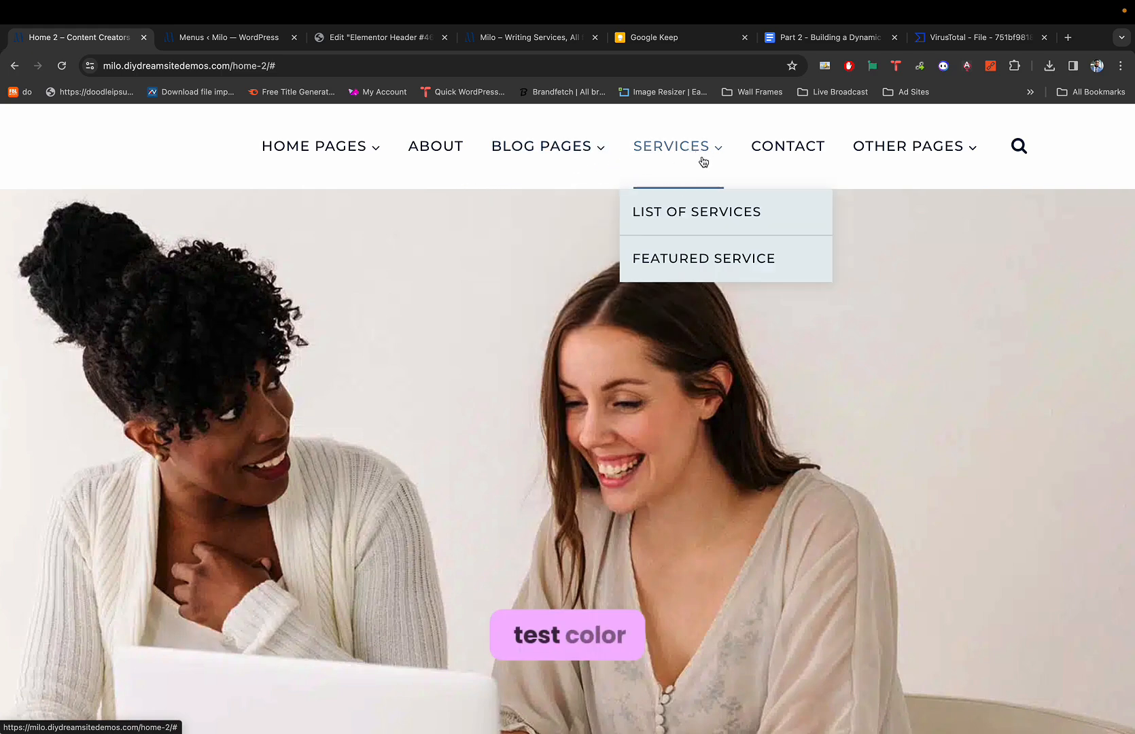
pyautogui.press('super+3')
pyautogui.hscroll(3, 874, 145)
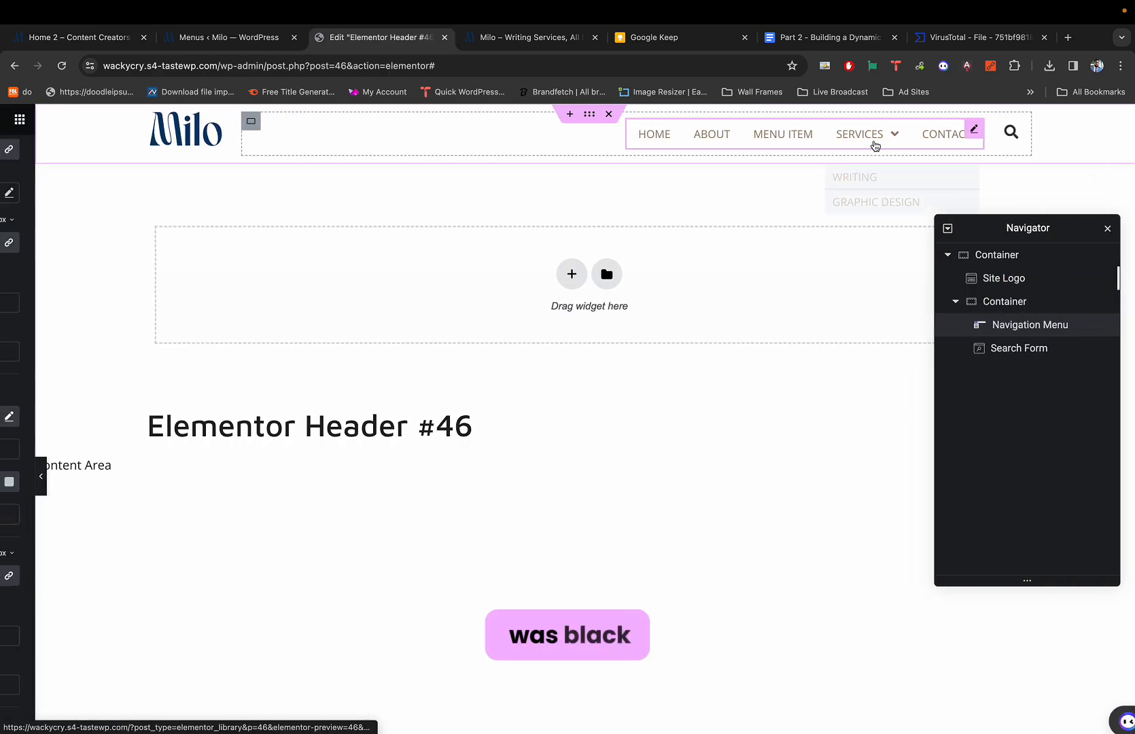
pyautogui.hscroll(-1, 874, 144)
pyautogui.hscroll(-2, 785, 156)
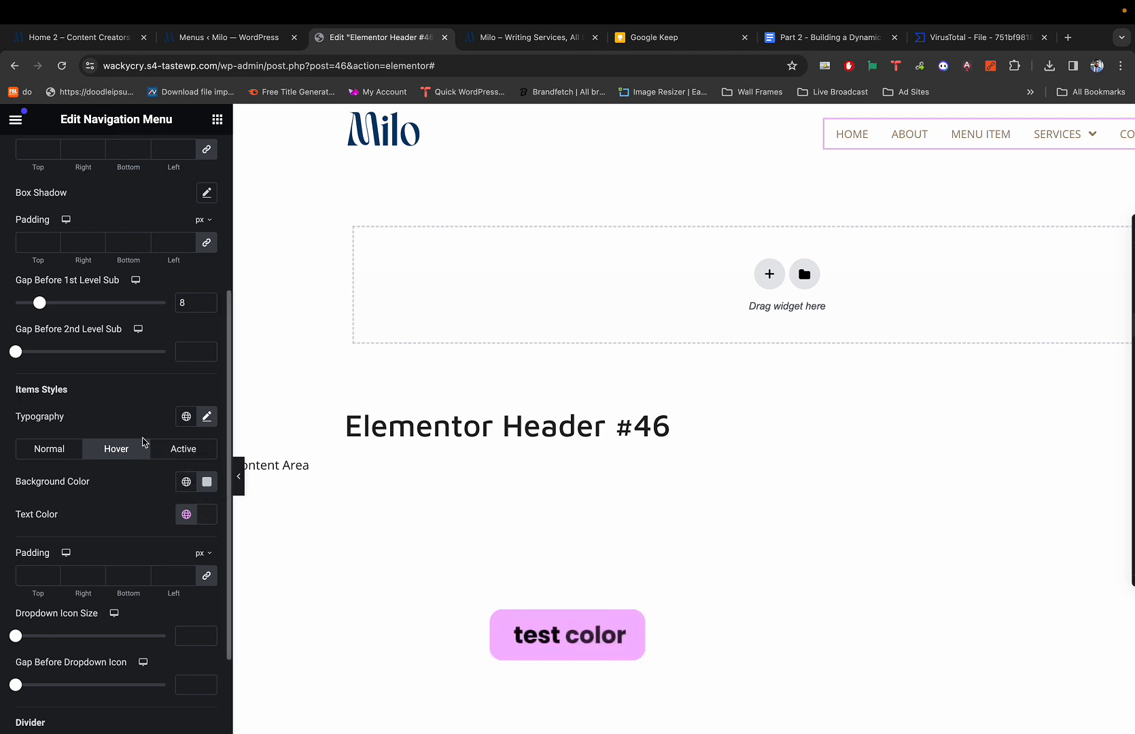
# Set the dropdown items' normal text colour to the global Text colour.
pyautogui.click(49, 447)
pyautogui.click(186, 515)
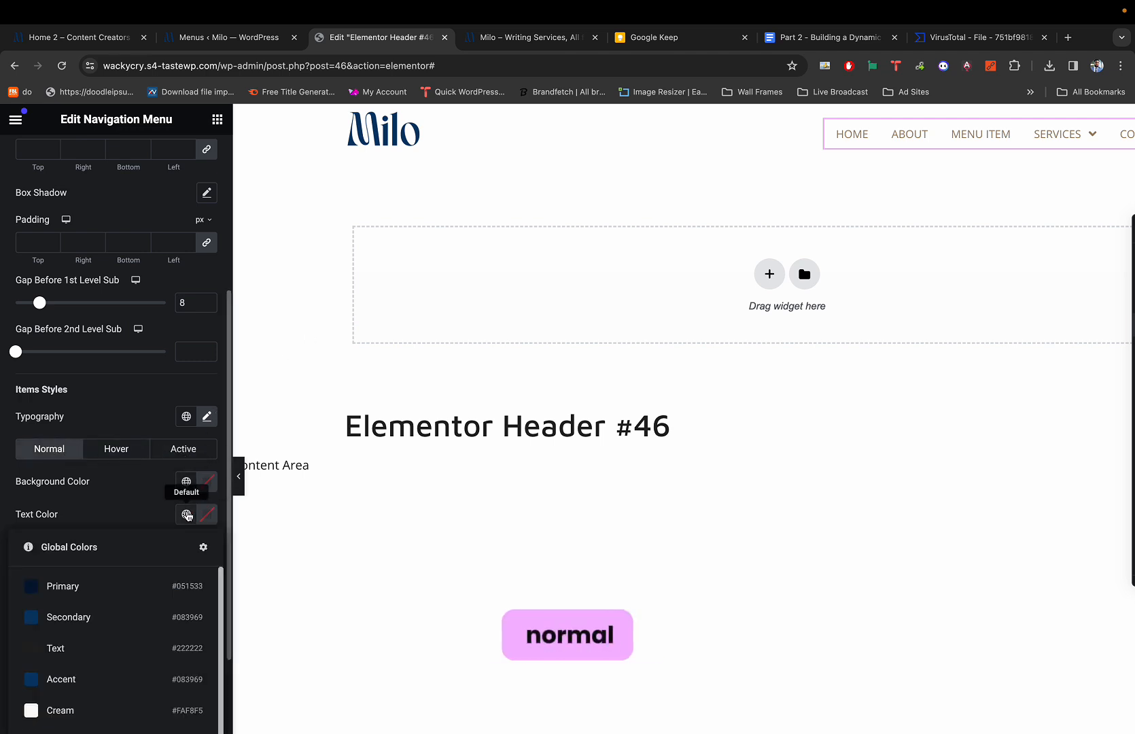
pyautogui.scroll(-1, 129, 611)
pyautogui.click(99, 623)
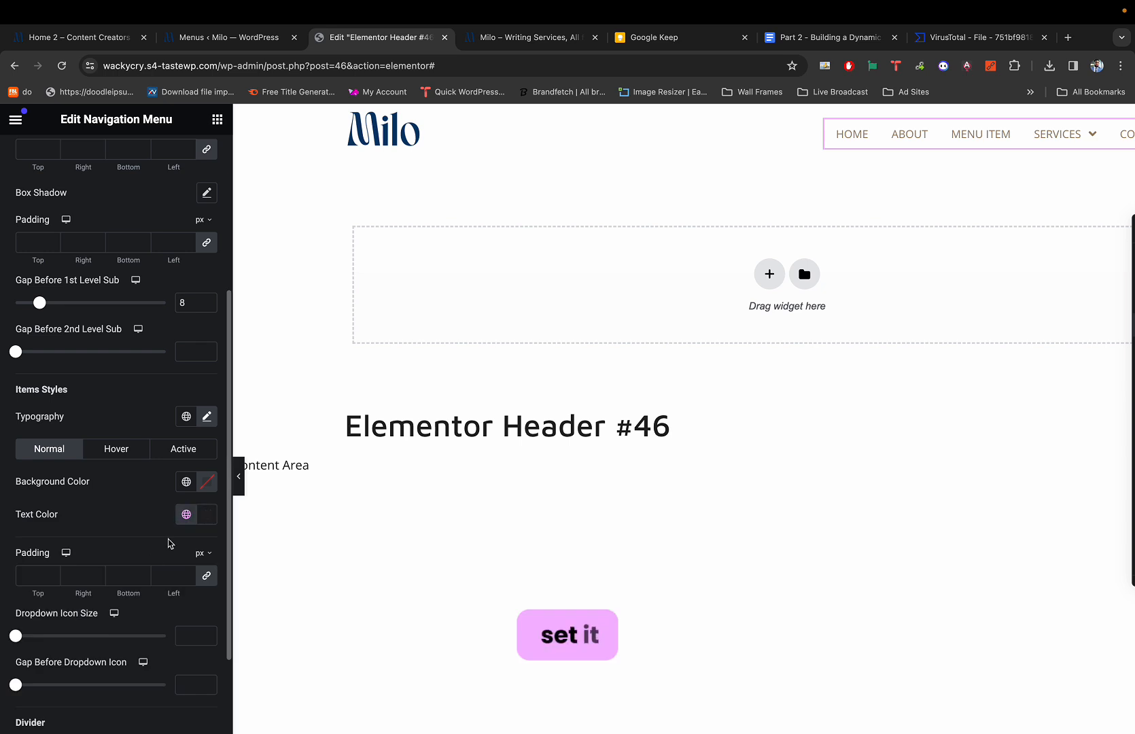
pyautogui.click(186, 518)
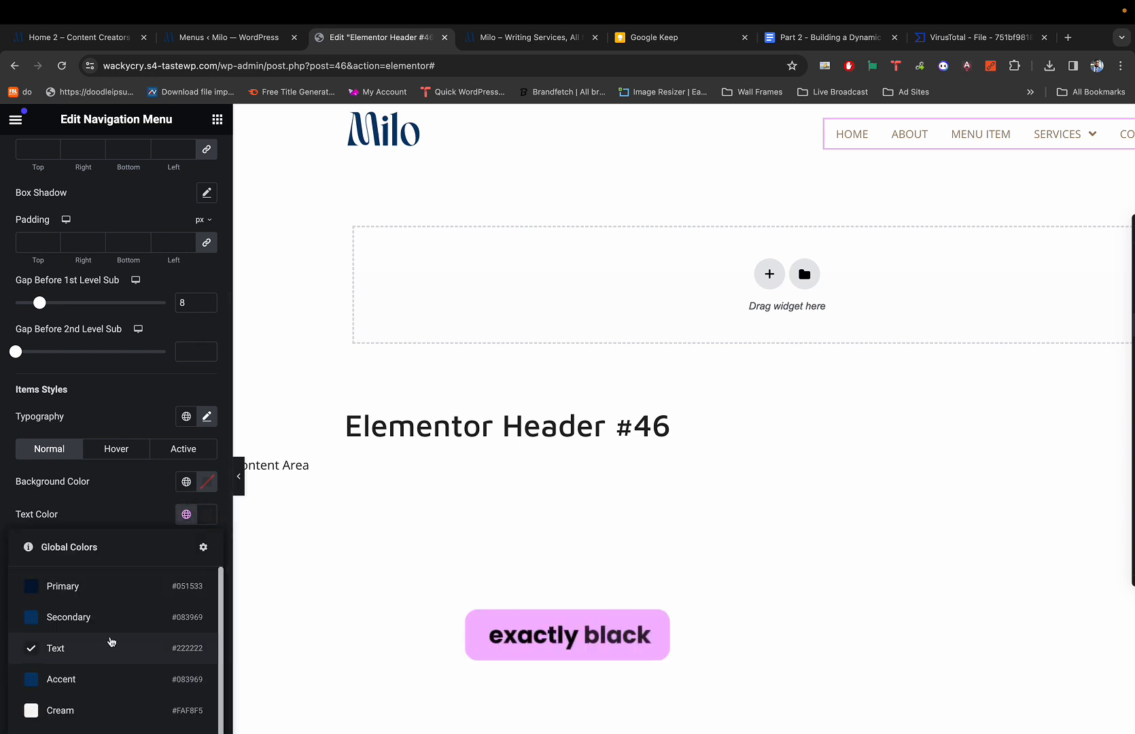
pyautogui.click(113, 649)
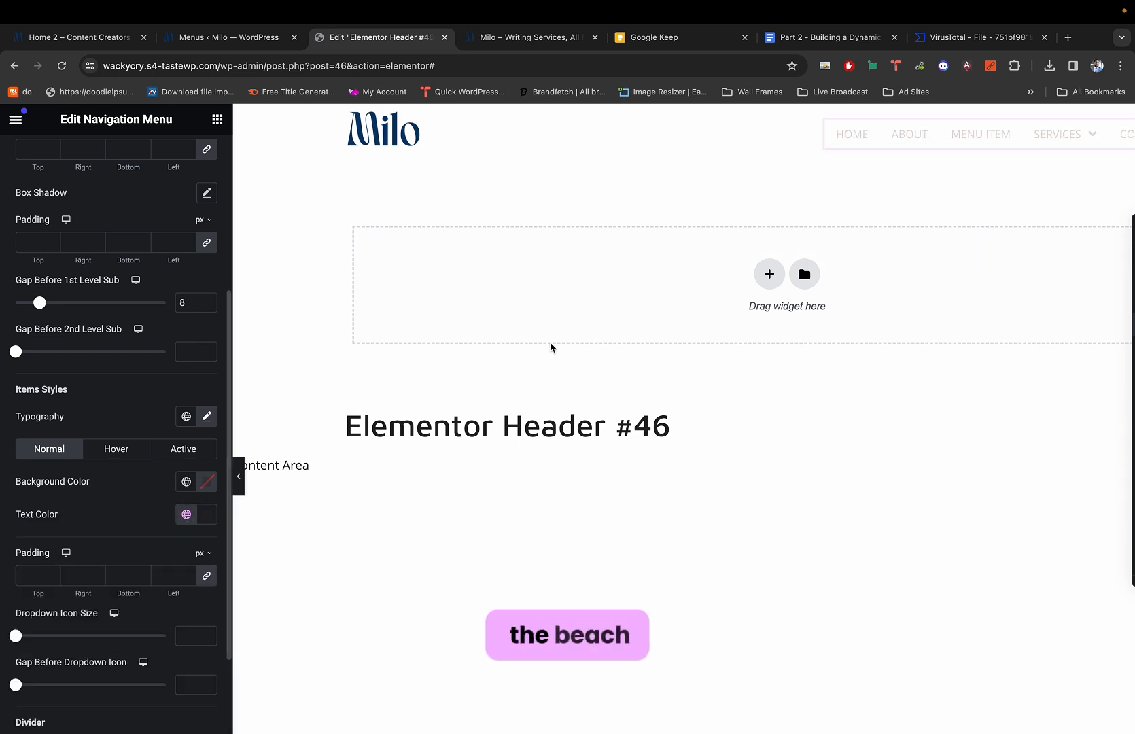
# Compare with the live Milo site and bring the widget settings panel back.
pyautogui.hscroll(3, 863, 178)
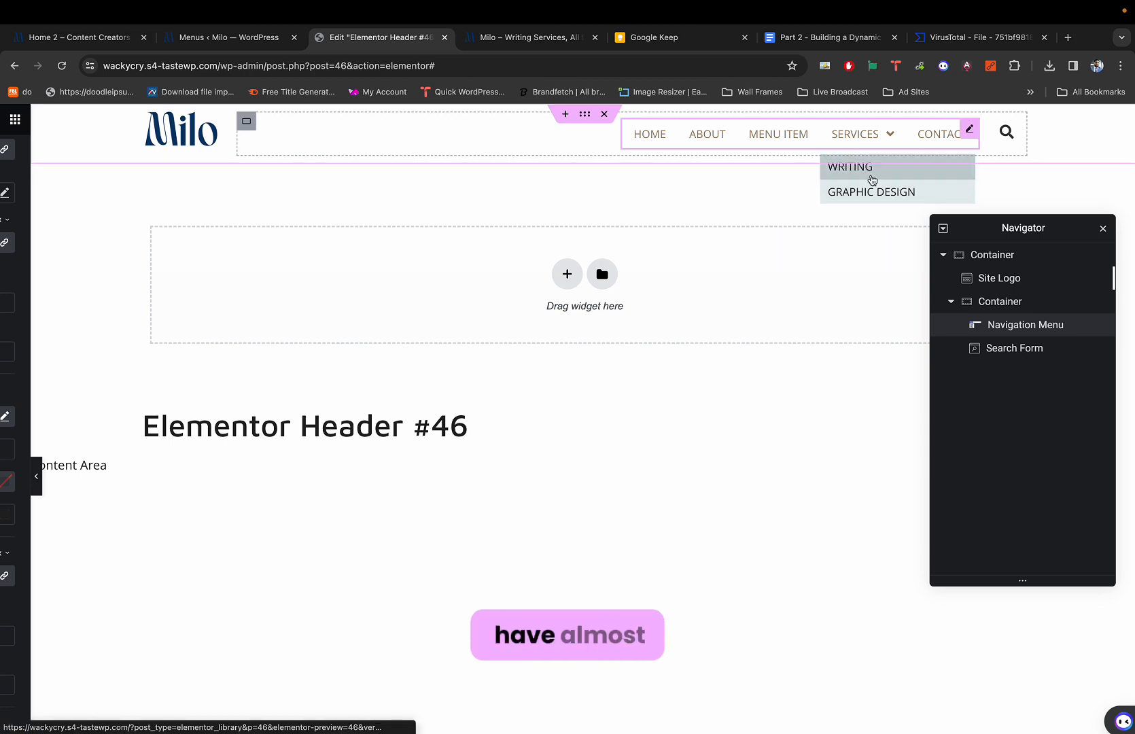
pyautogui.press('super+1')
pyautogui.moveTo(853, 169)
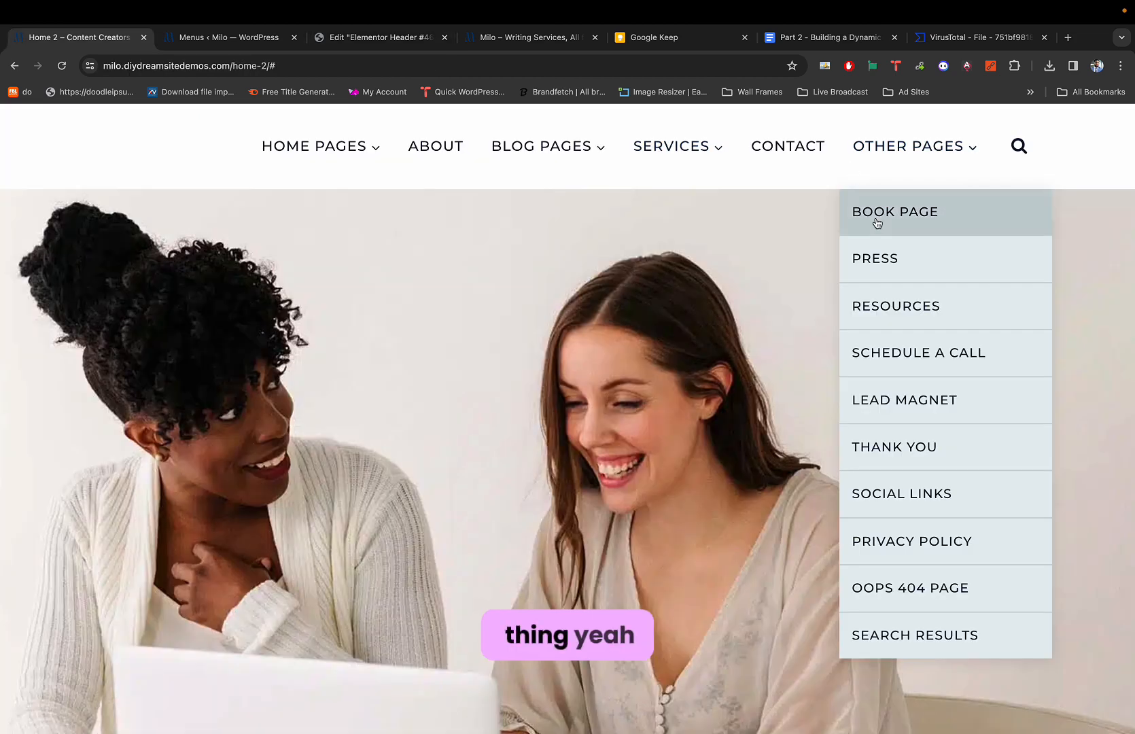
pyautogui.press('super+3')
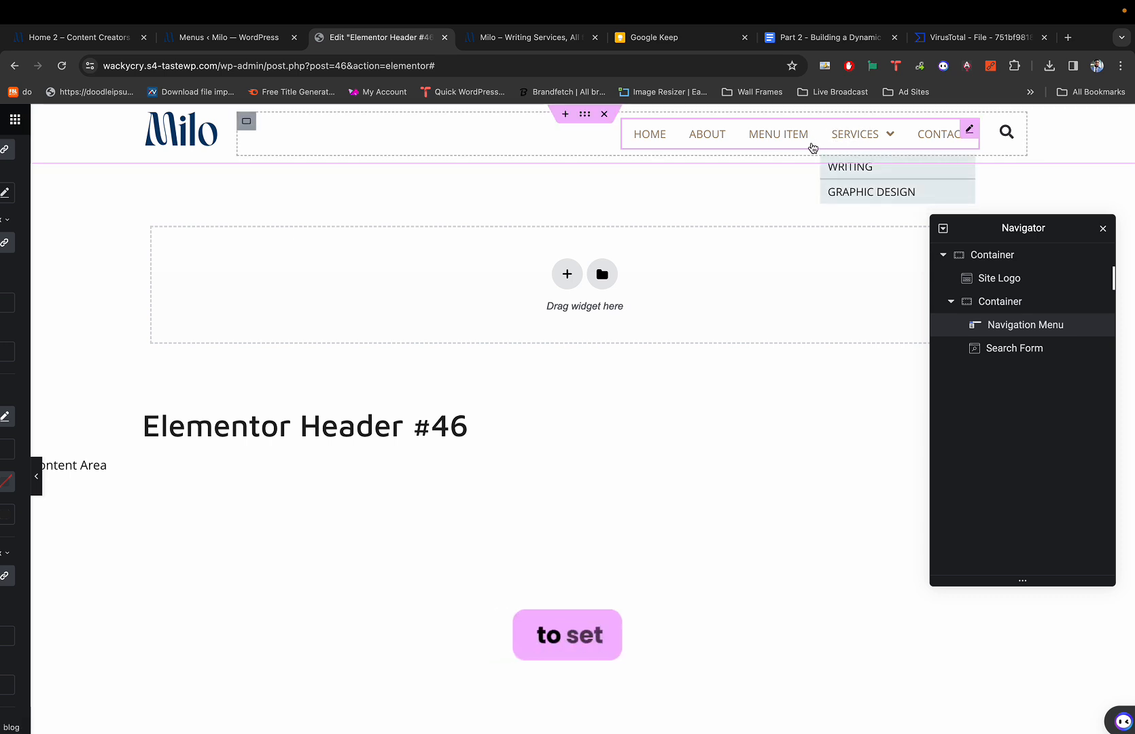
pyautogui.click(810, 141)
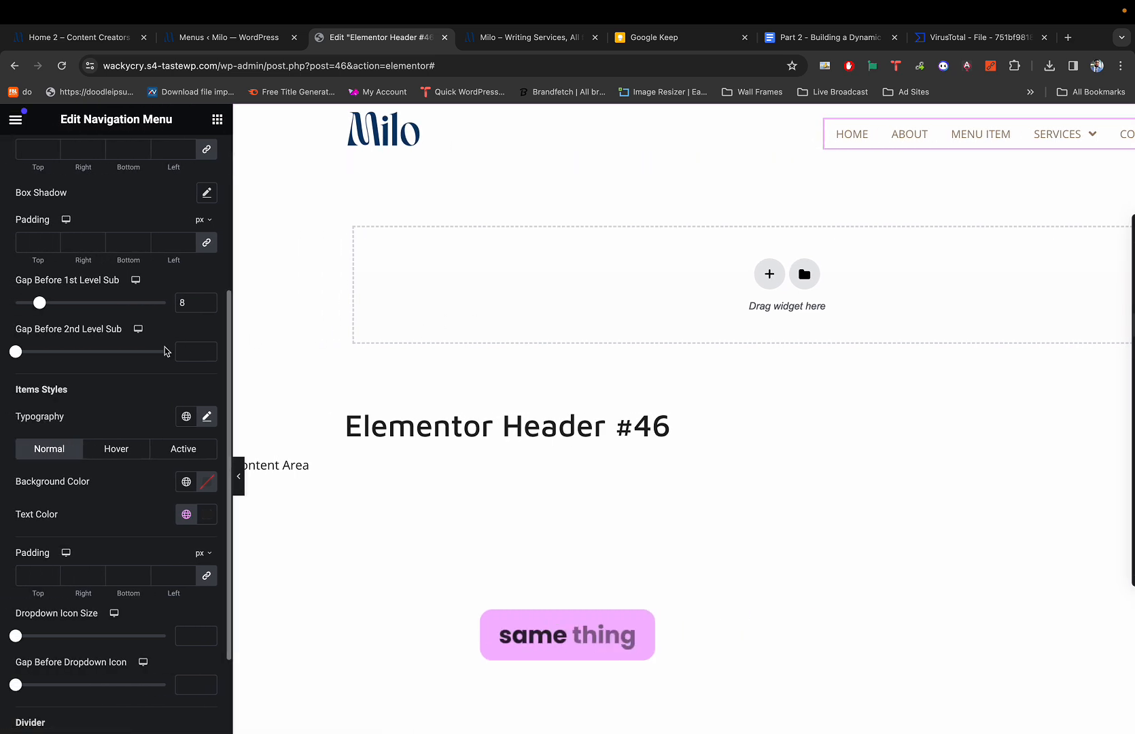
pyautogui.scroll(3, 163, 351)
pyautogui.scroll(3, 74, 500)
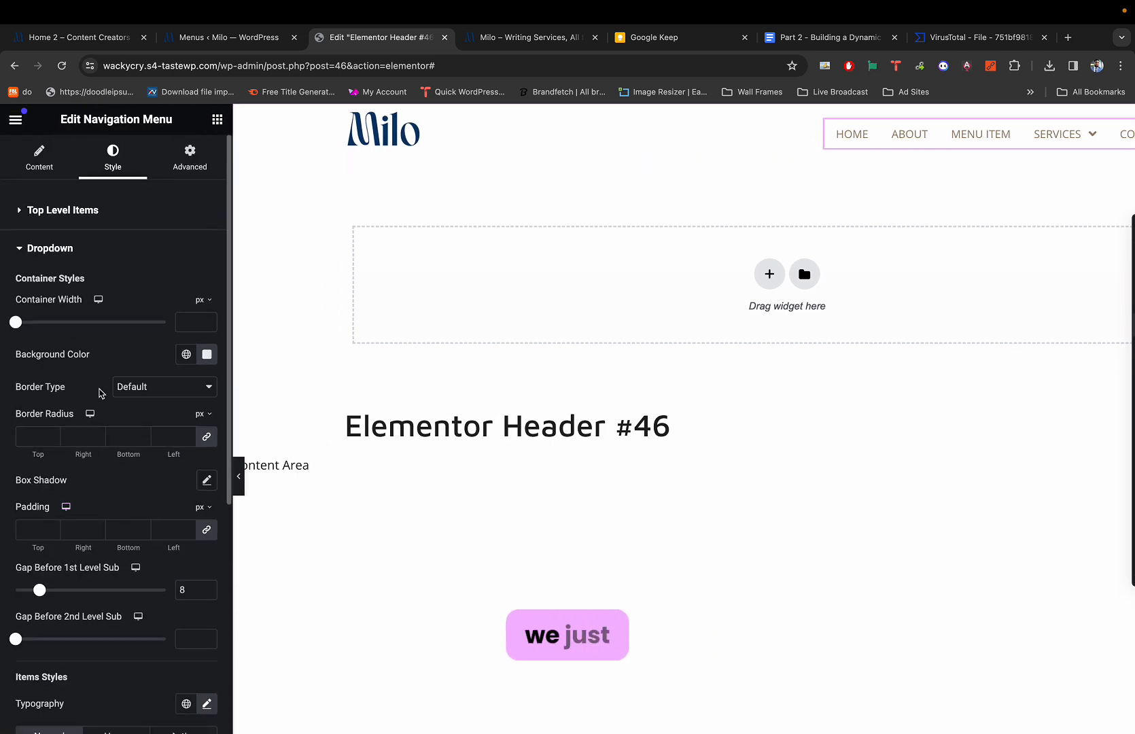
pyautogui.scroll(-3, 102, 395)
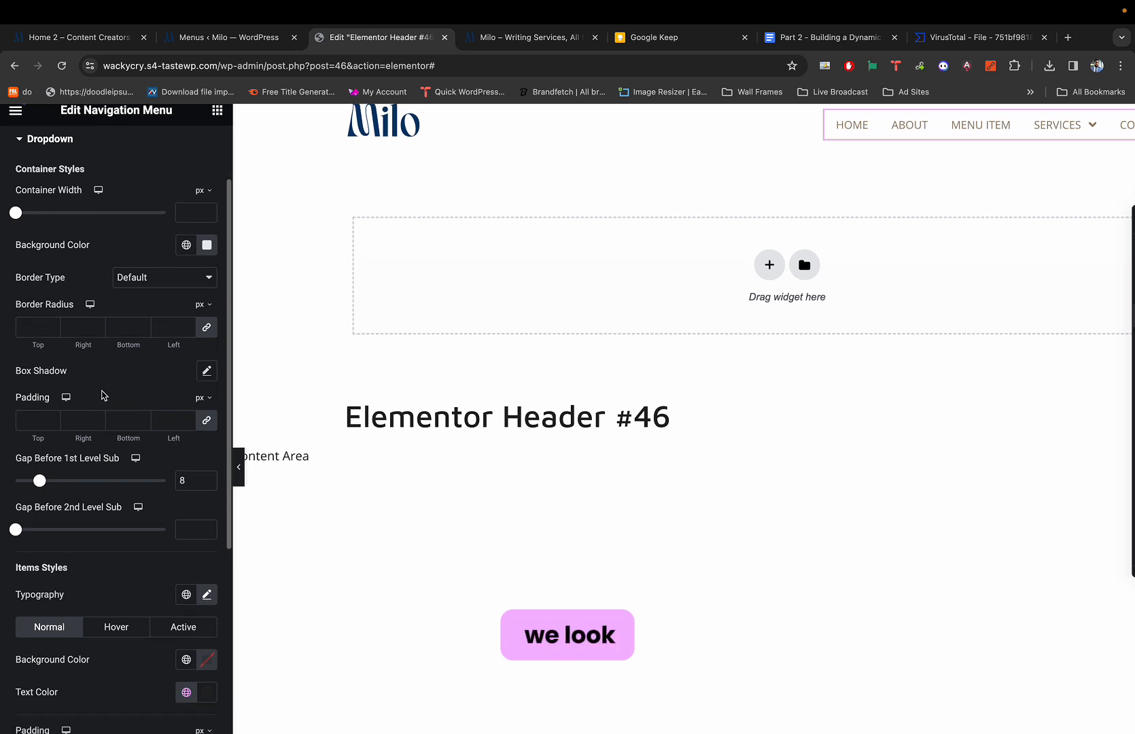
pyautogui.scroll(-2, 66, 468)
pyautogui.scroll(5, 66, 470)
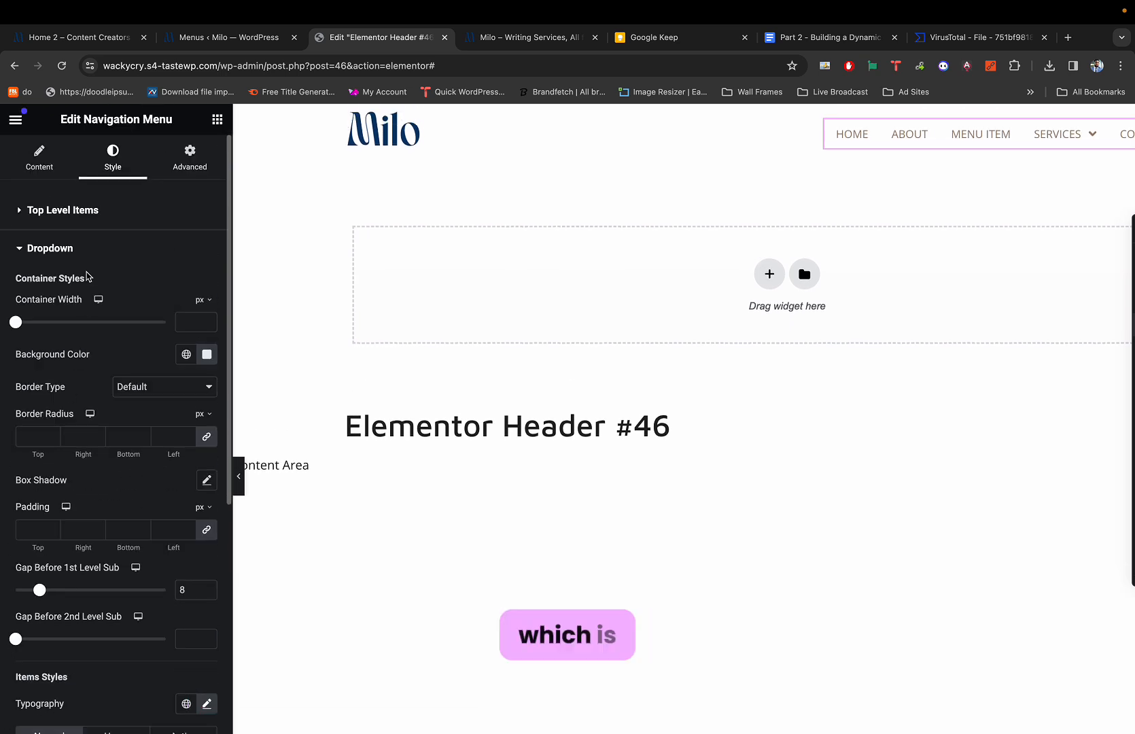
# Give the top-level menu items the global Text colour and check the live site.
pyautogui.click(66, 212)
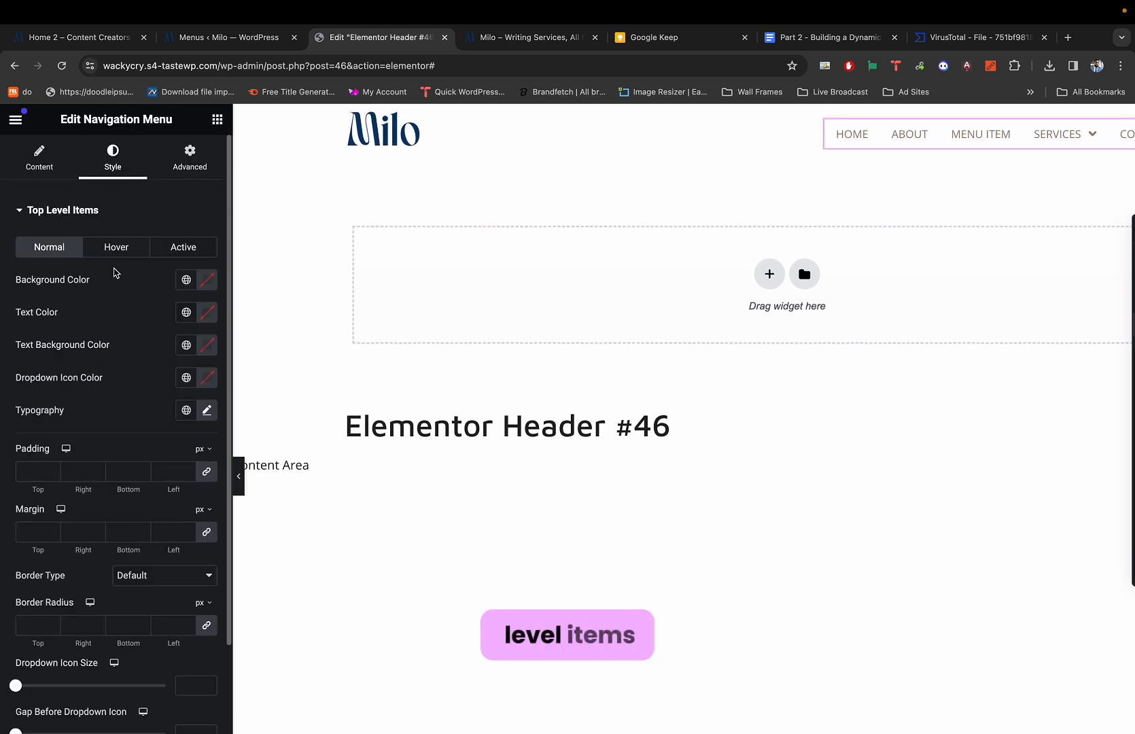
pyautogui.click(188, 313)
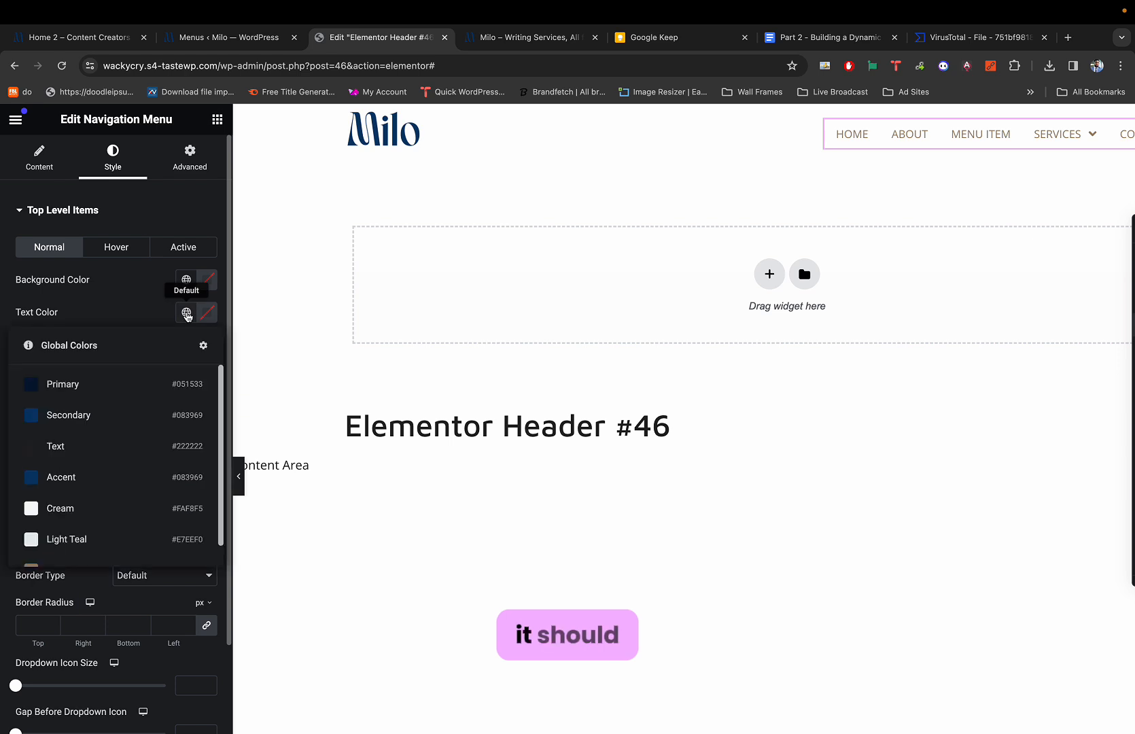
pyautogui.click(120, 445)
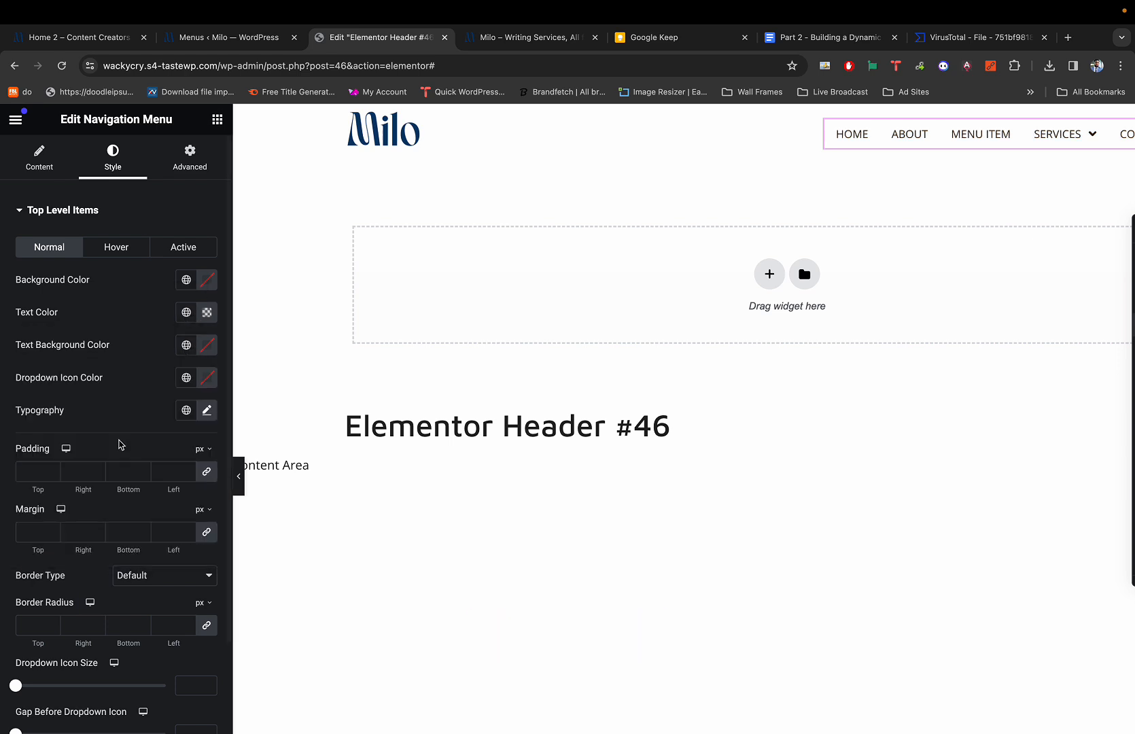
pyautogui.hscroll(3, 854, 152)
pyautogui.hscroll(2, 855, 152)
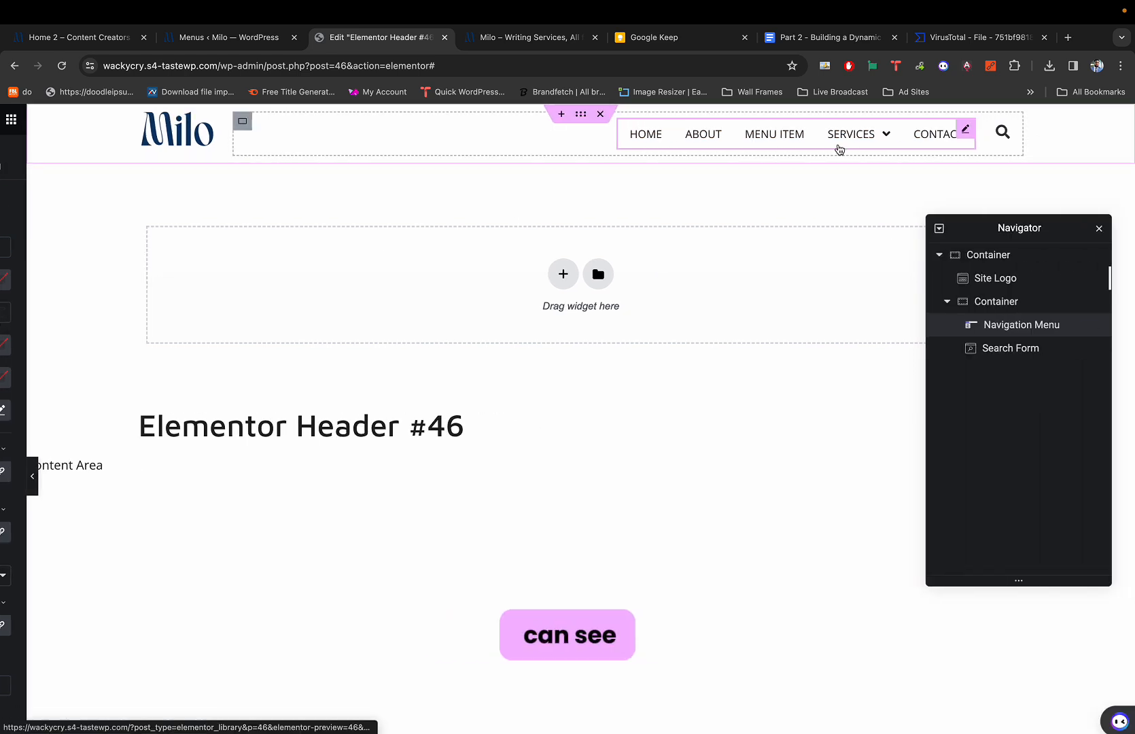
pyautogui.moveTo(865, 138)
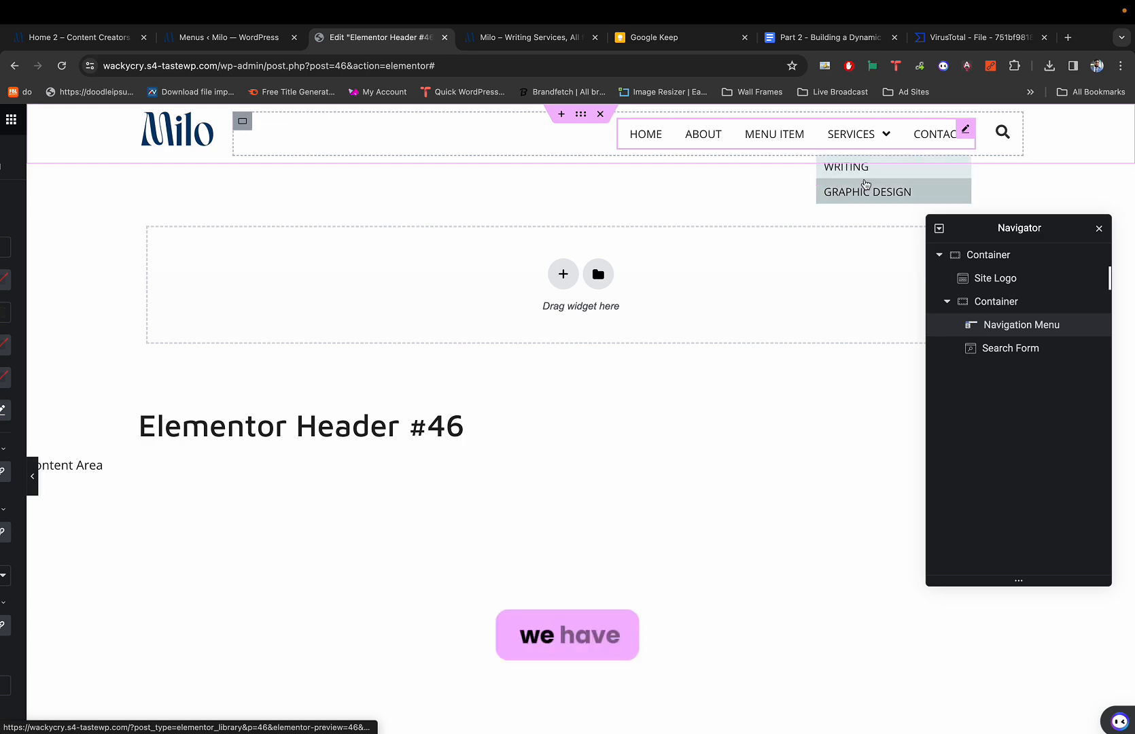
pyautogui.hscroll(-2, 714, 168)
pyautogui.press('super+1')
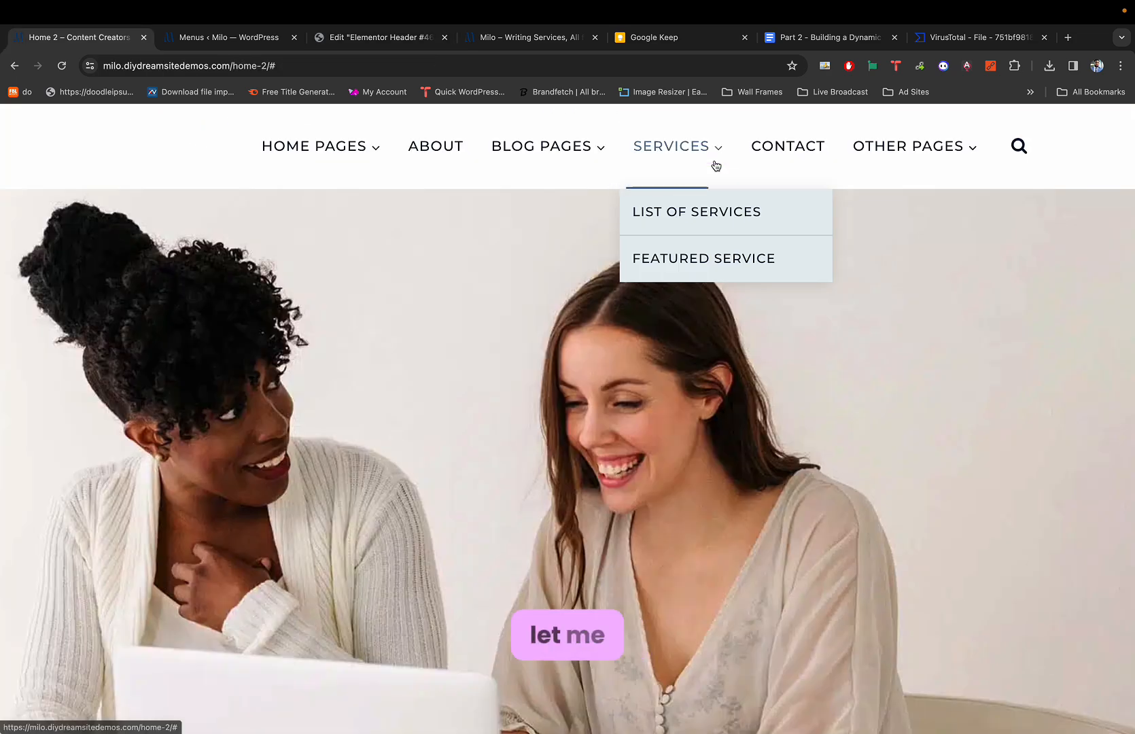
pyautogui.moveTo(583, 160)
pyautogui.press('super+3')
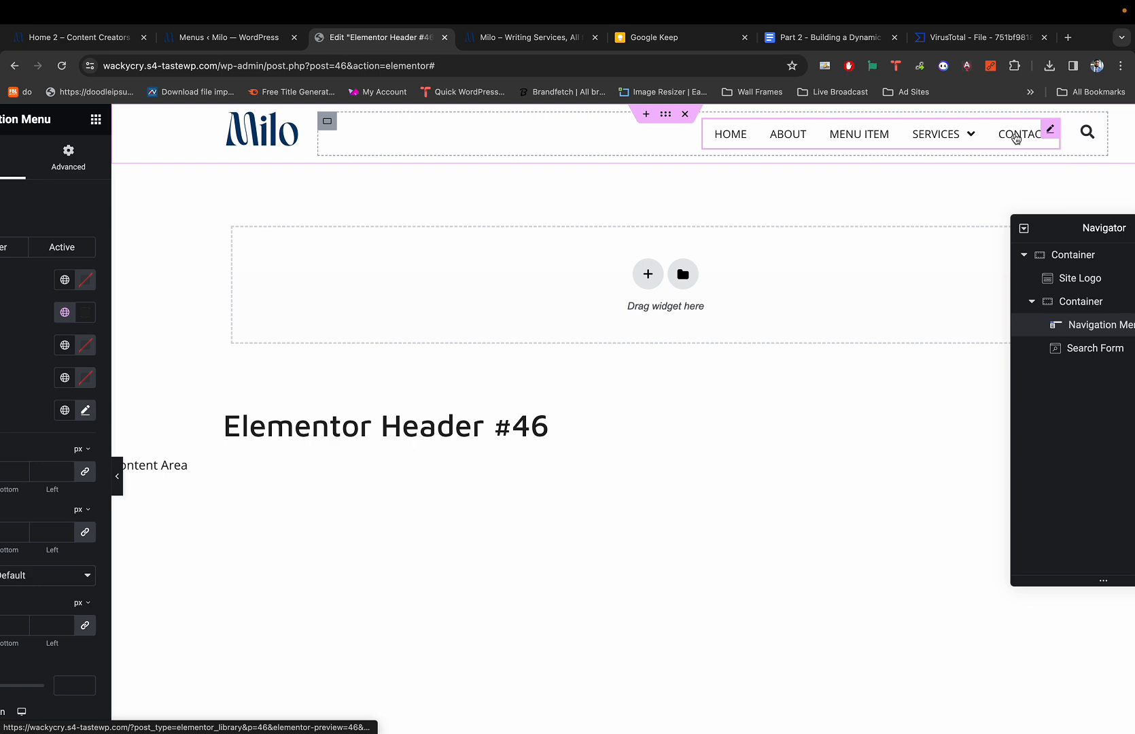
# Recheck the live Milo menu, then reopen the Nav Menu's top-level style settings.
pyautogui.press('super+1')
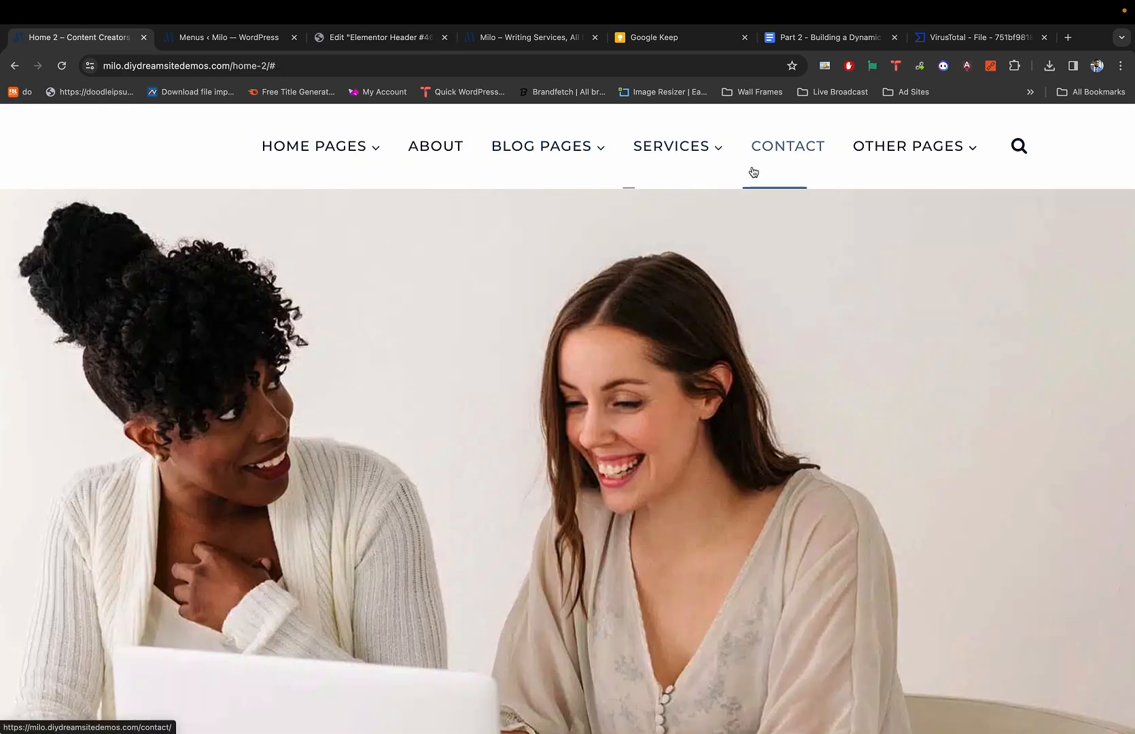
pyautogui.scroll(5, 822, 155)
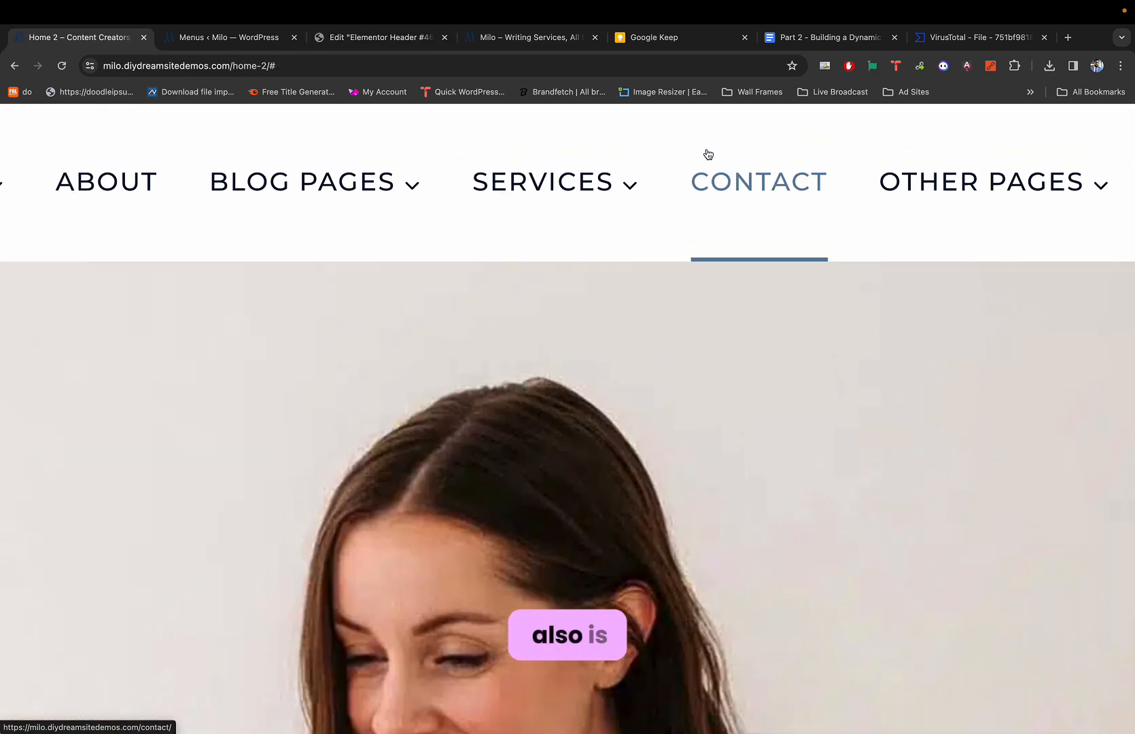
pyautogui.press('super+3')
pyautogui.scroll(5, 788, 157)
pyautogui.scroll(-5, 787, 157)
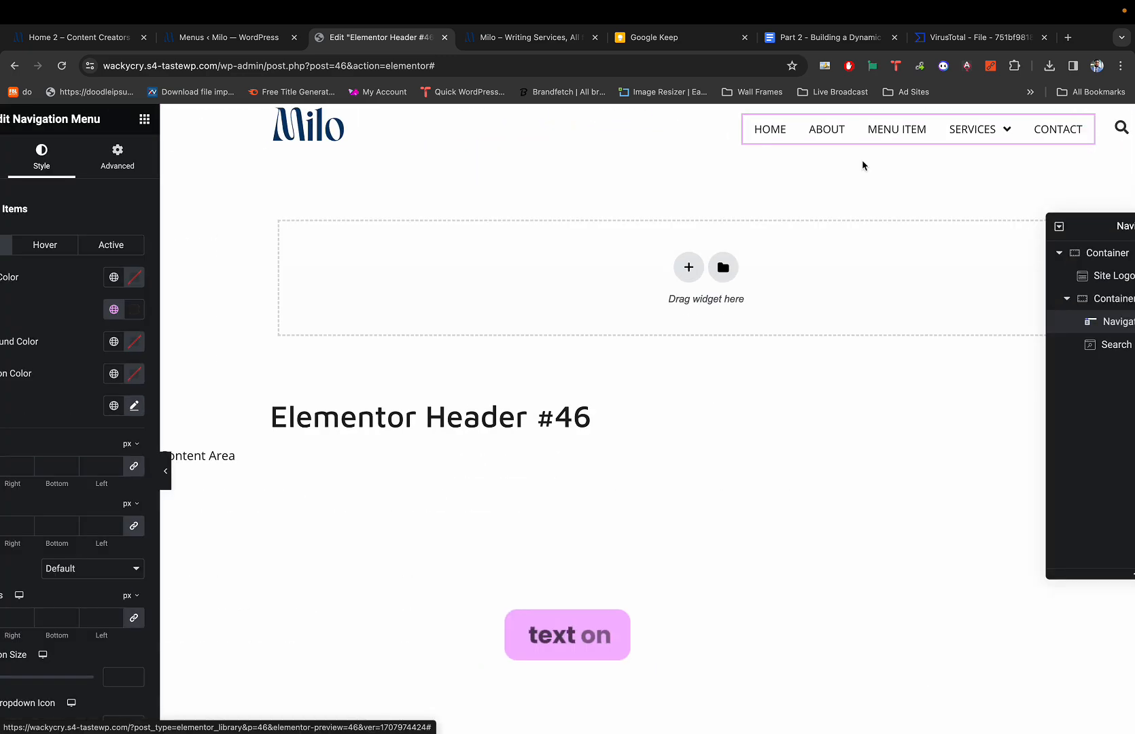
pyautogui.press('super+1')
pyautogui.moveTo(591, 181)
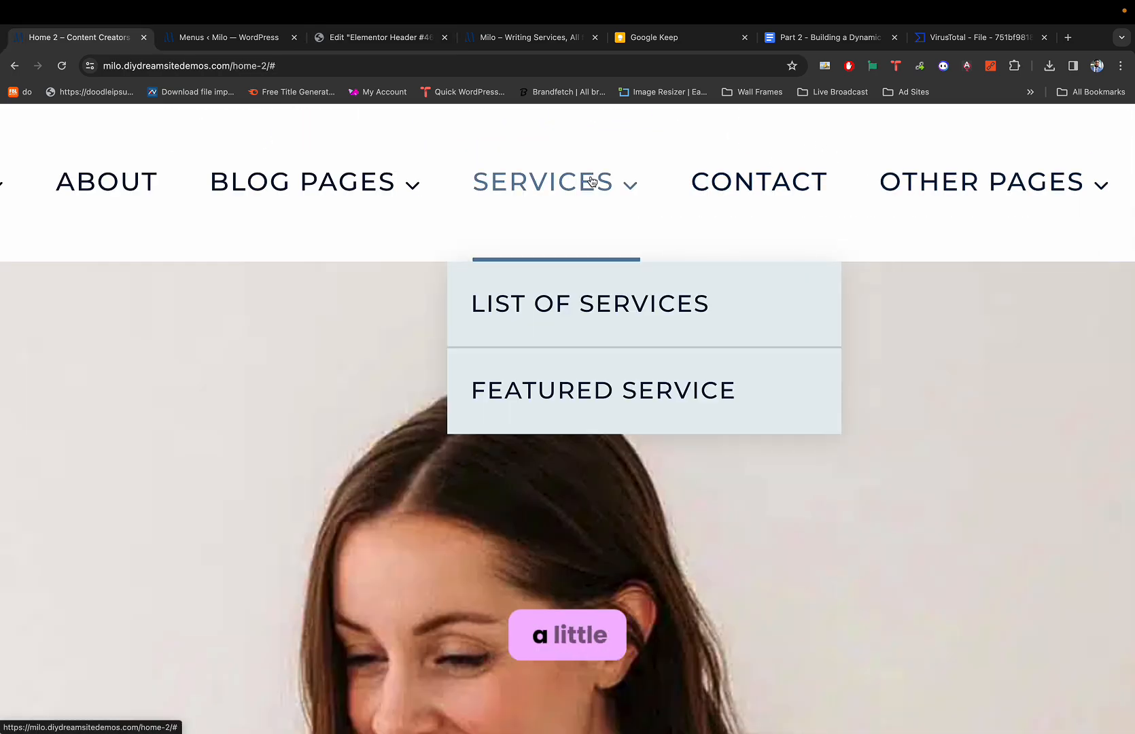
pyautogui.press('super+3')
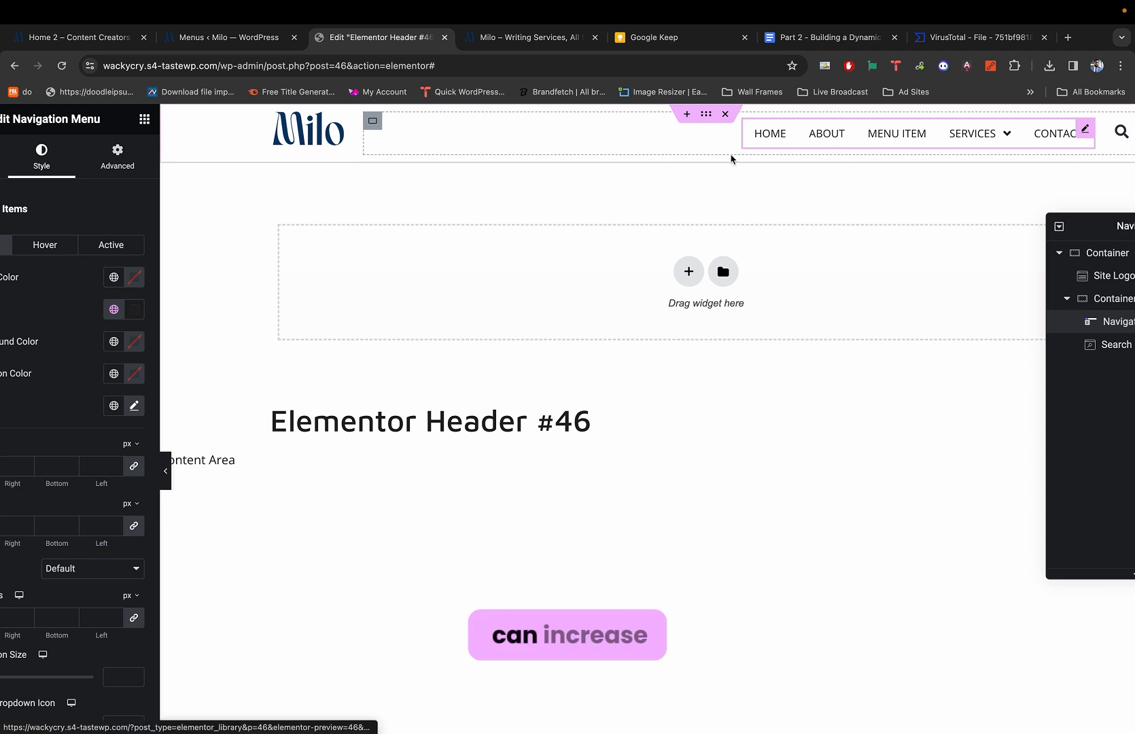
pyautogui.hscroll(-1, 78, 296)
pyautogui.press('Escape')
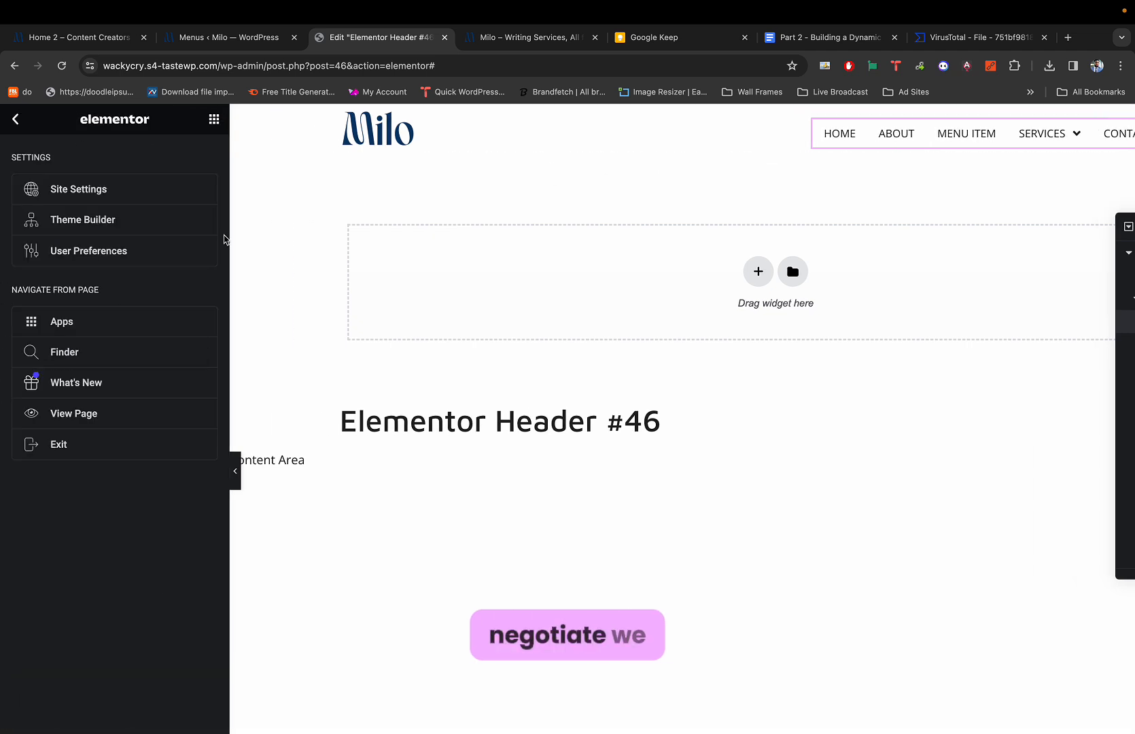
pyautogui.click(895, 129)
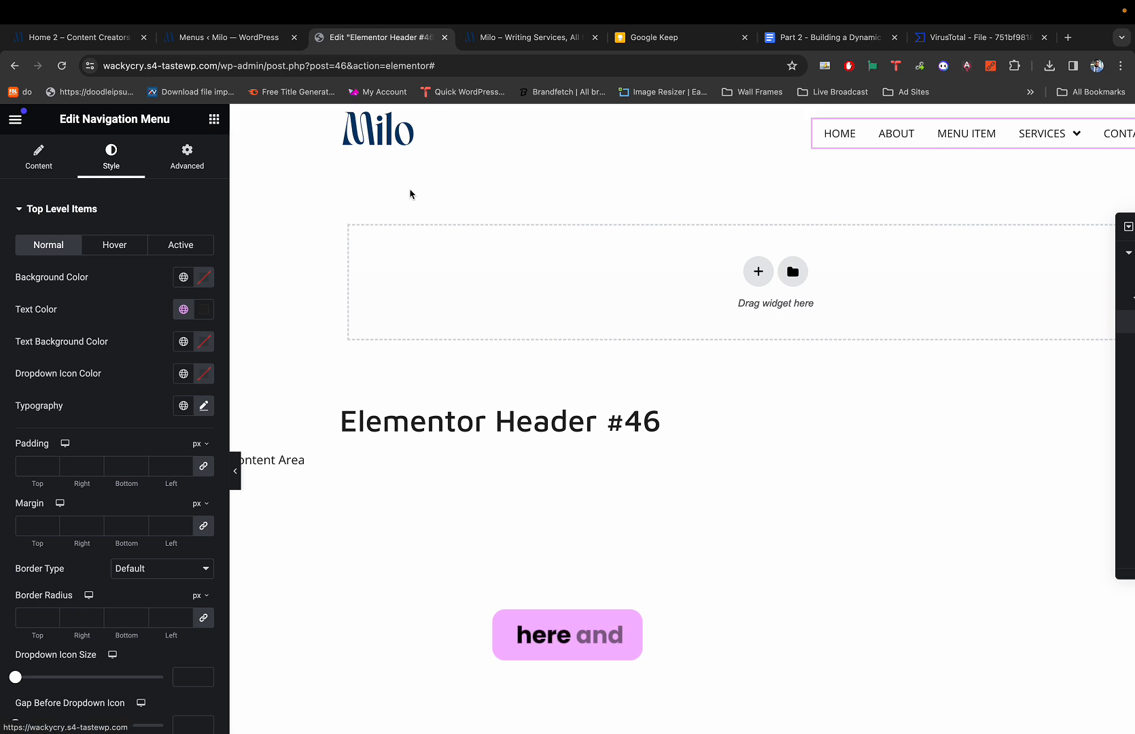
pyautogui.scroll(-1, 95, 287)
pyautogui.scroll(1, 95, 288)
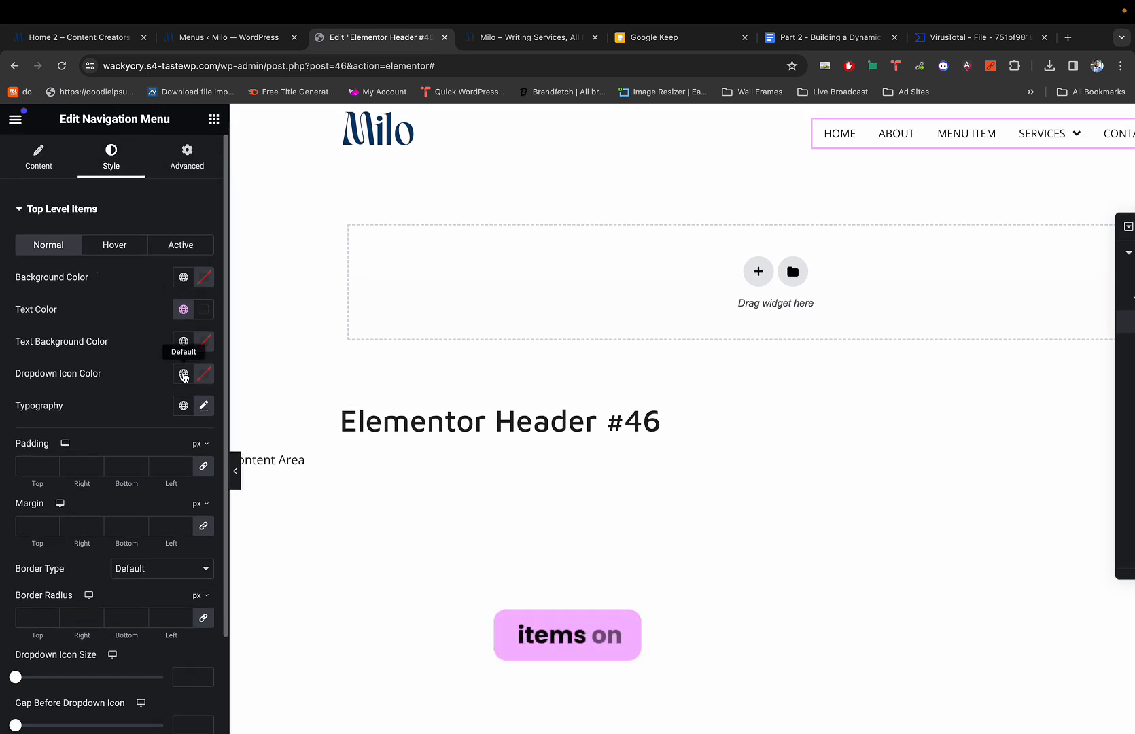
# Set the Top Level Items typography weight to 500 (Medium).
pyautogui.click(203, 405)
pyautogui.scroll(-1, 142, 510)
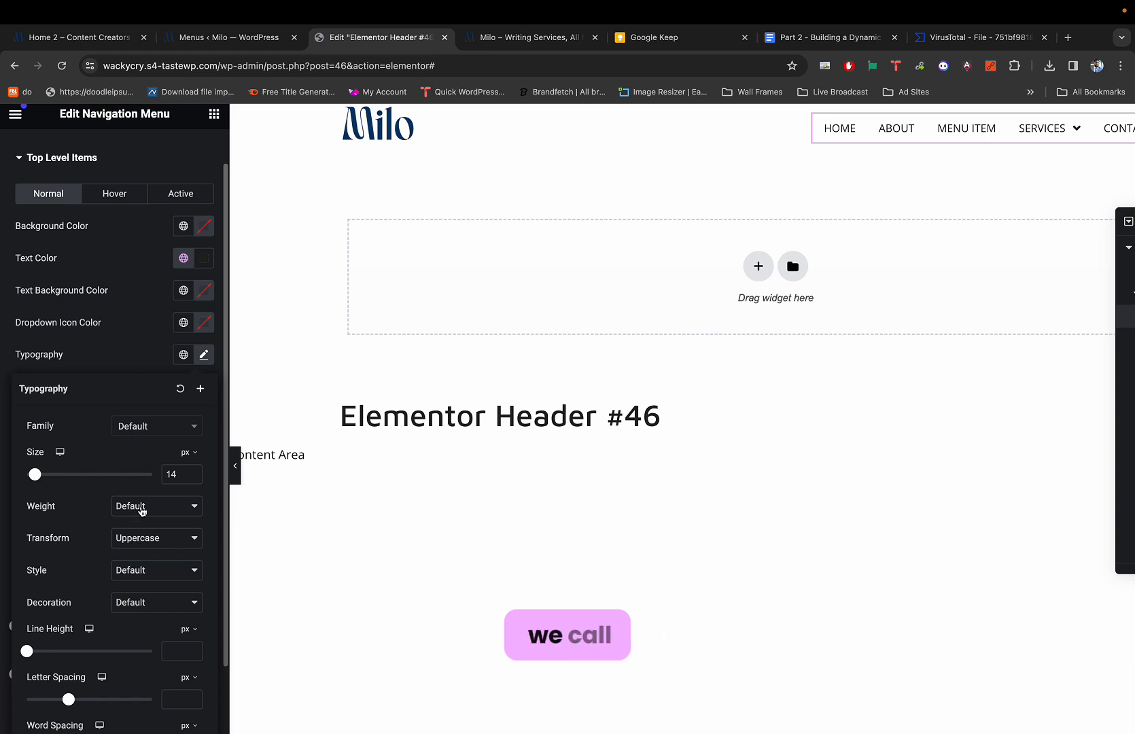
pyautogui.click(142, 510)
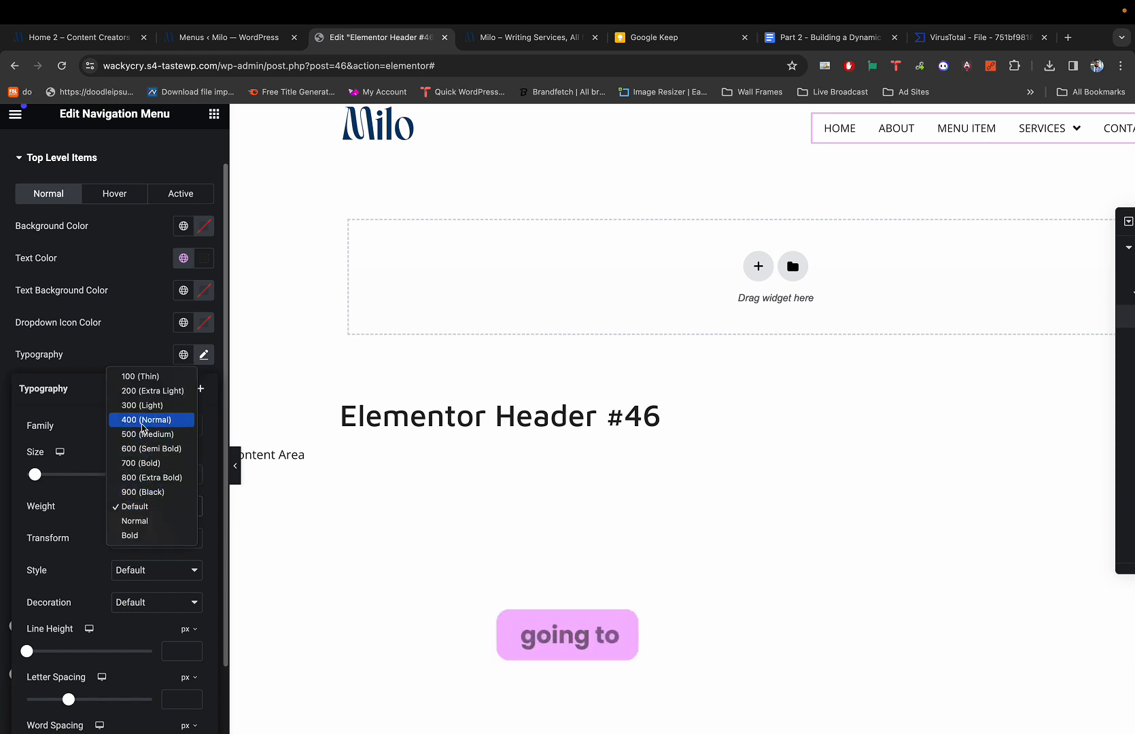
pyautogui.click(143, 435)
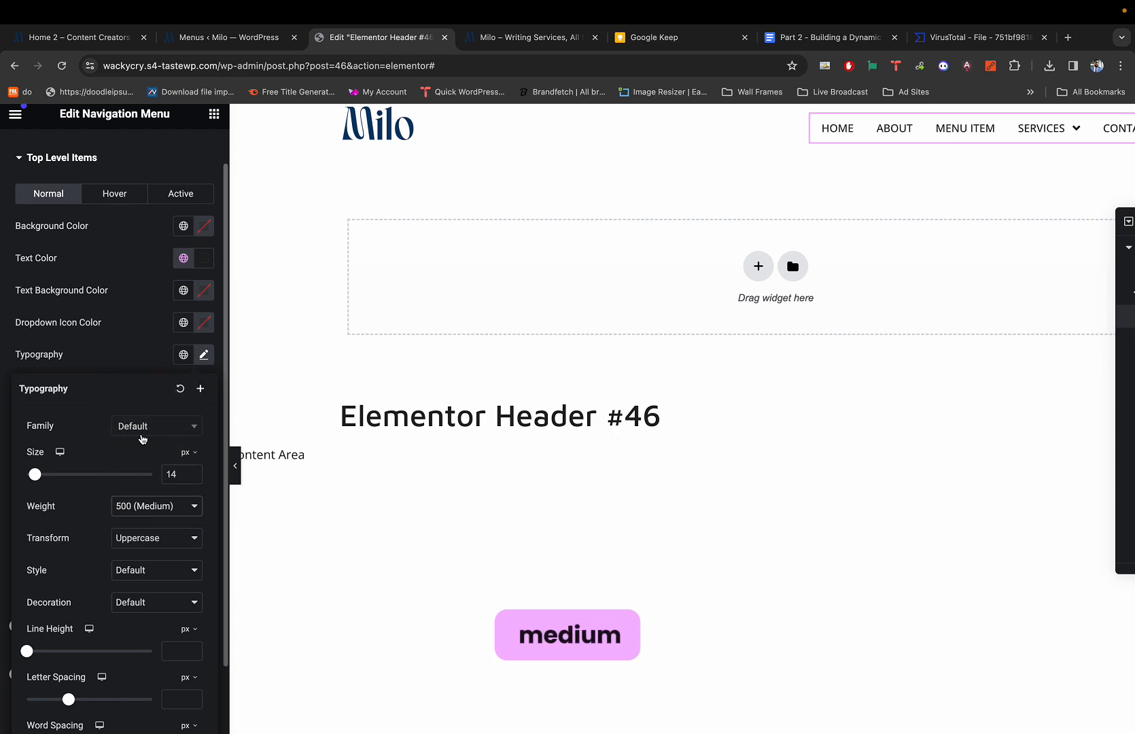
# Preview the header without the editor panel and compare it against the live Milo site.
pyautogui.press('super+p')
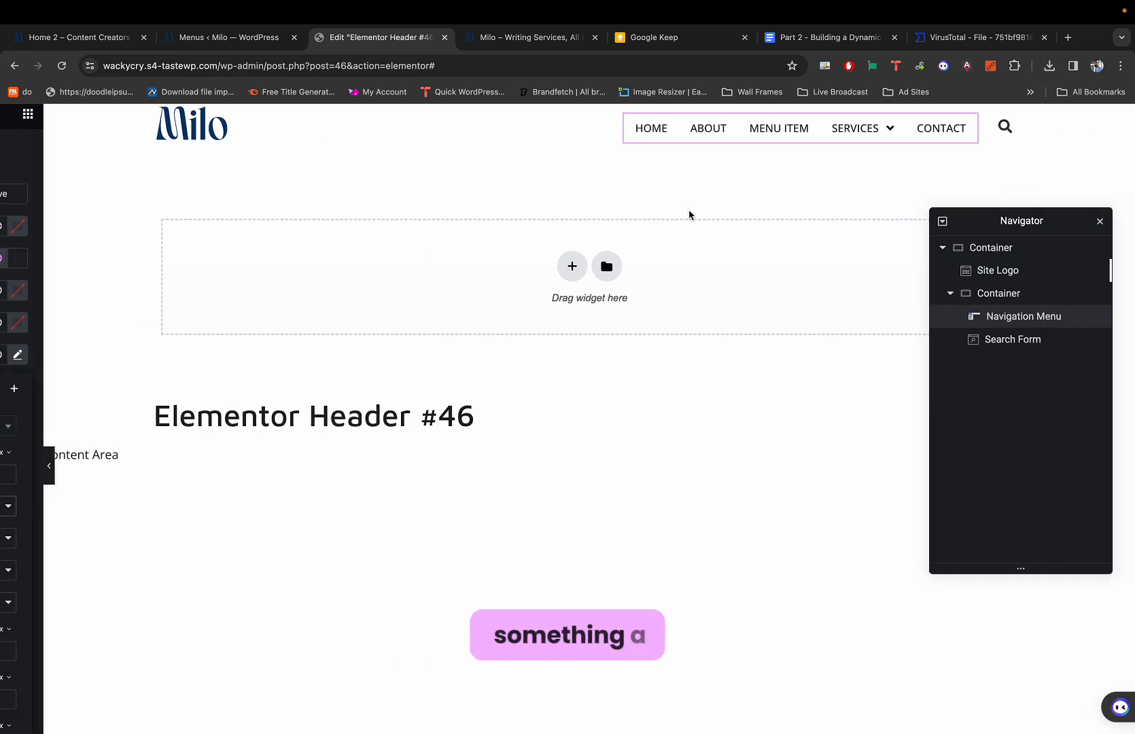
pyautogui.press('super+1')
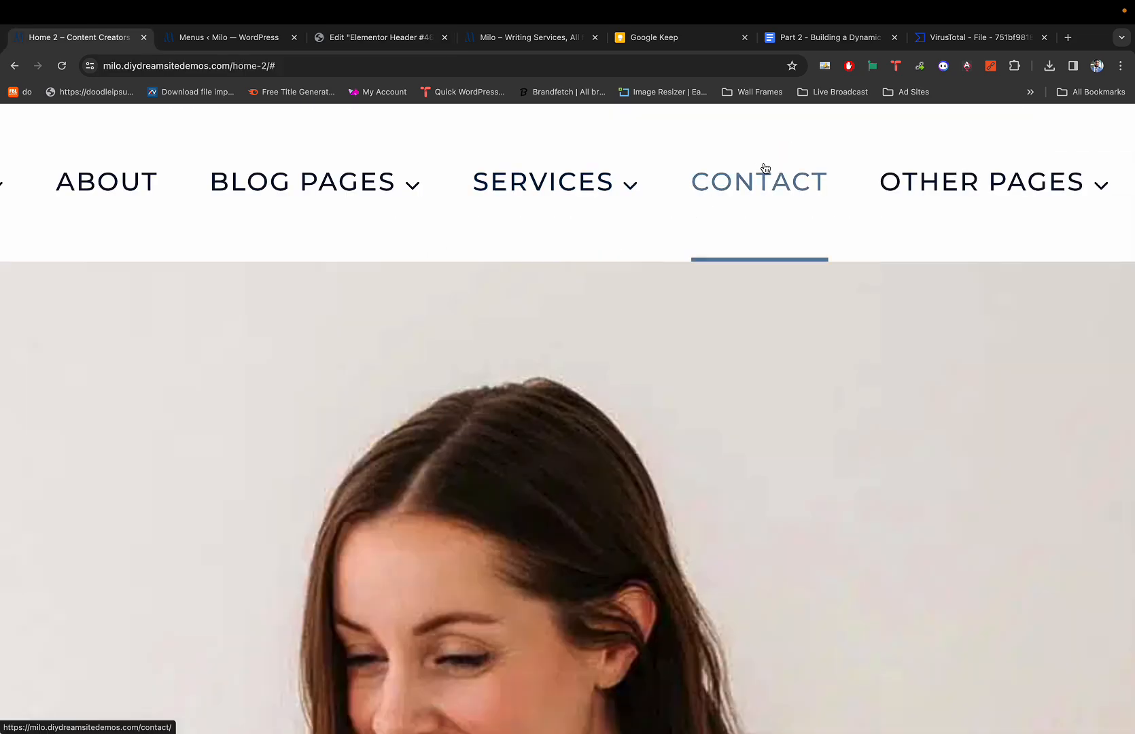
pyautogui.press('super+3')
pyautogui.hscroll(-1, 706, 171)
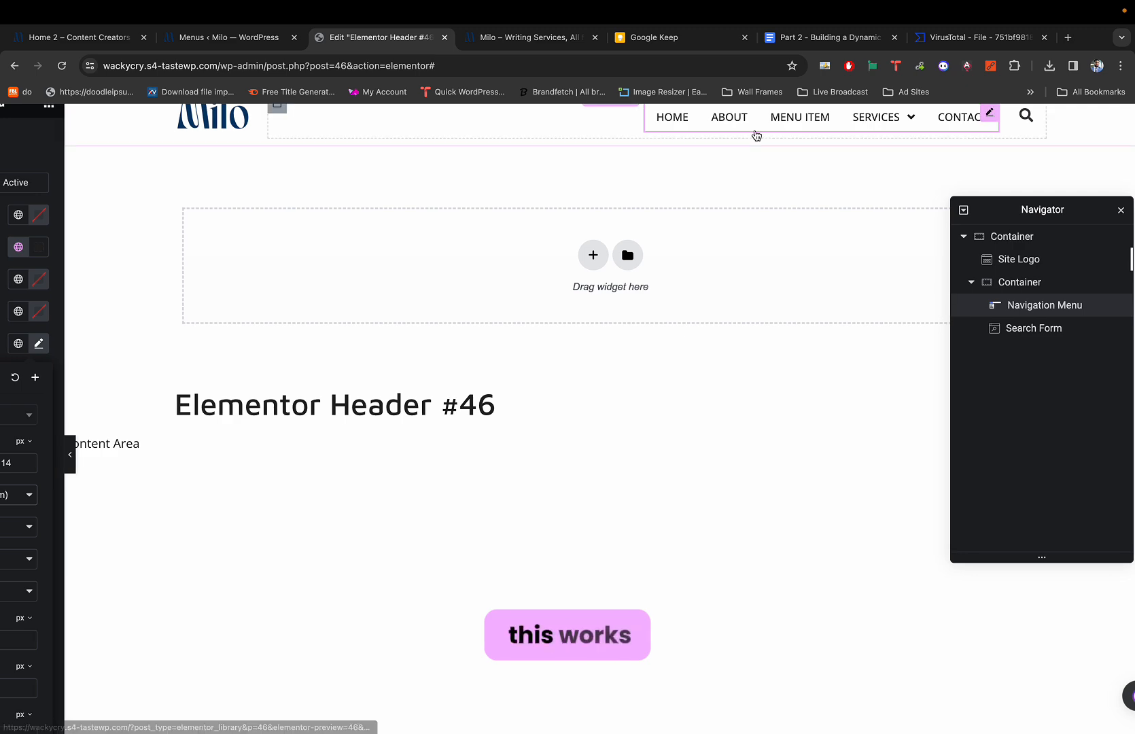
pyautogui.scroll(5, 756, 136)
pyautogui.scroll(-5, 756, 136)
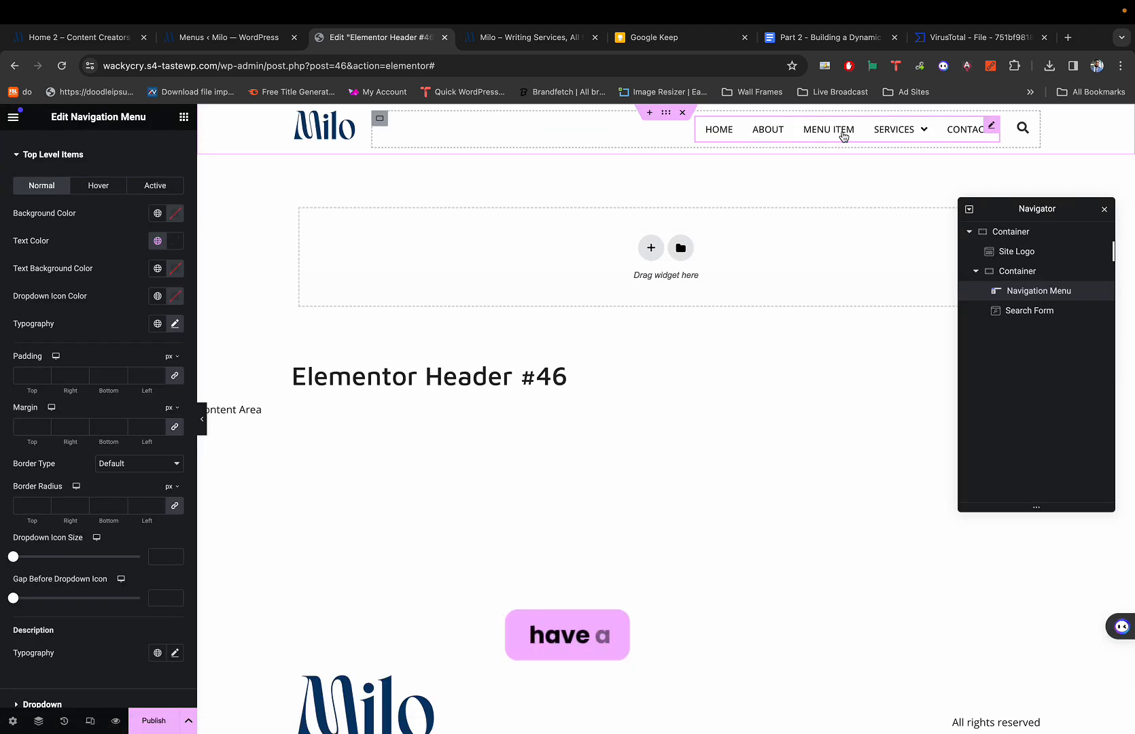
pyautogui.moveTo(927, 136)
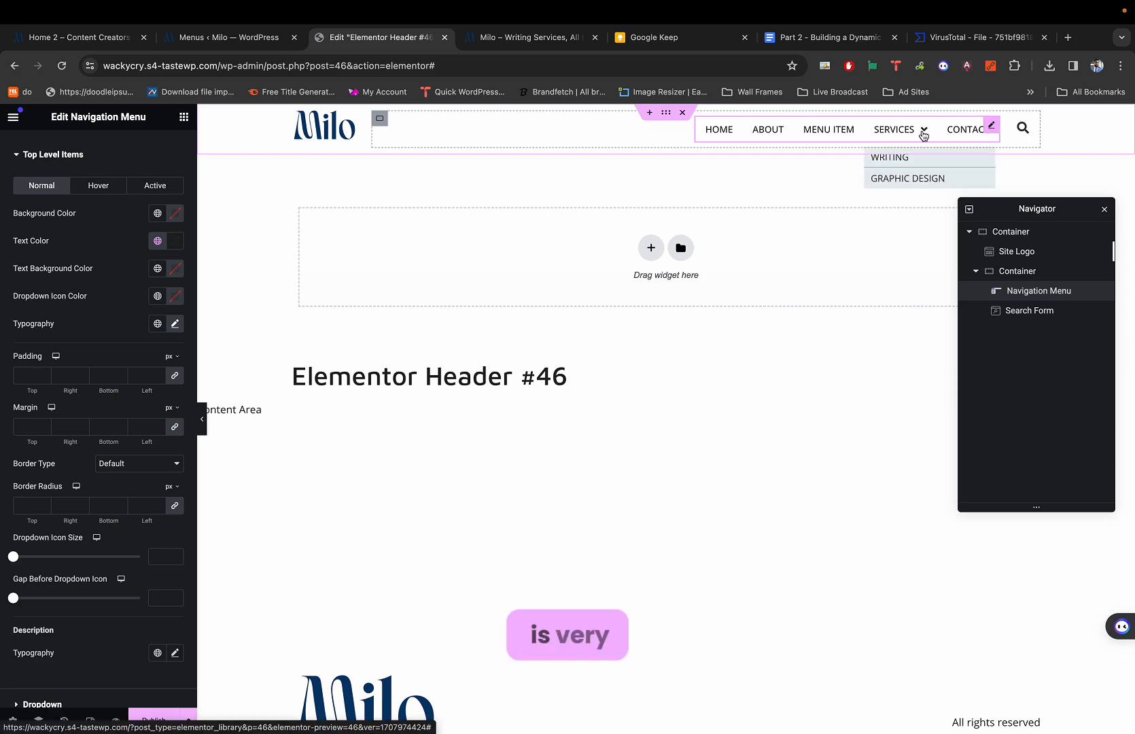
pyautogui.press('super+1')
pyautogui.press('super+3')
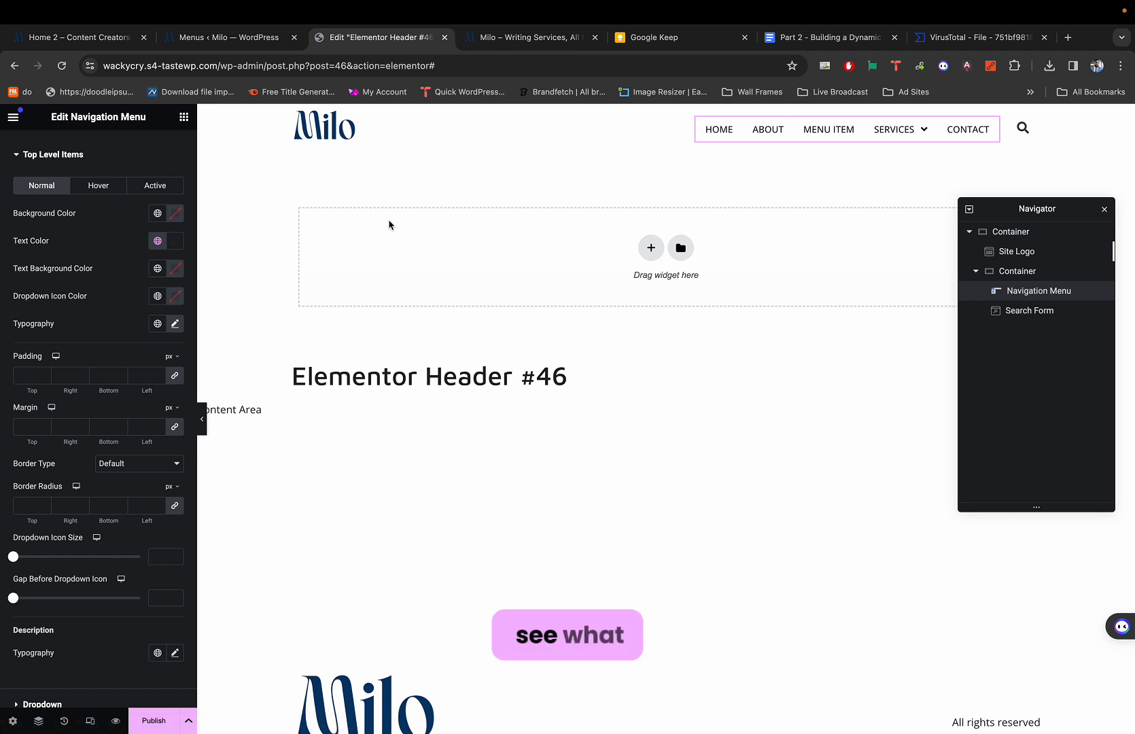
pyautogui.scroll(1, 104, 386)
# Set the menu's Top Dropdown Icon to the Chevron down icon from the Icon Library.
pyautogui.click(34, 149)
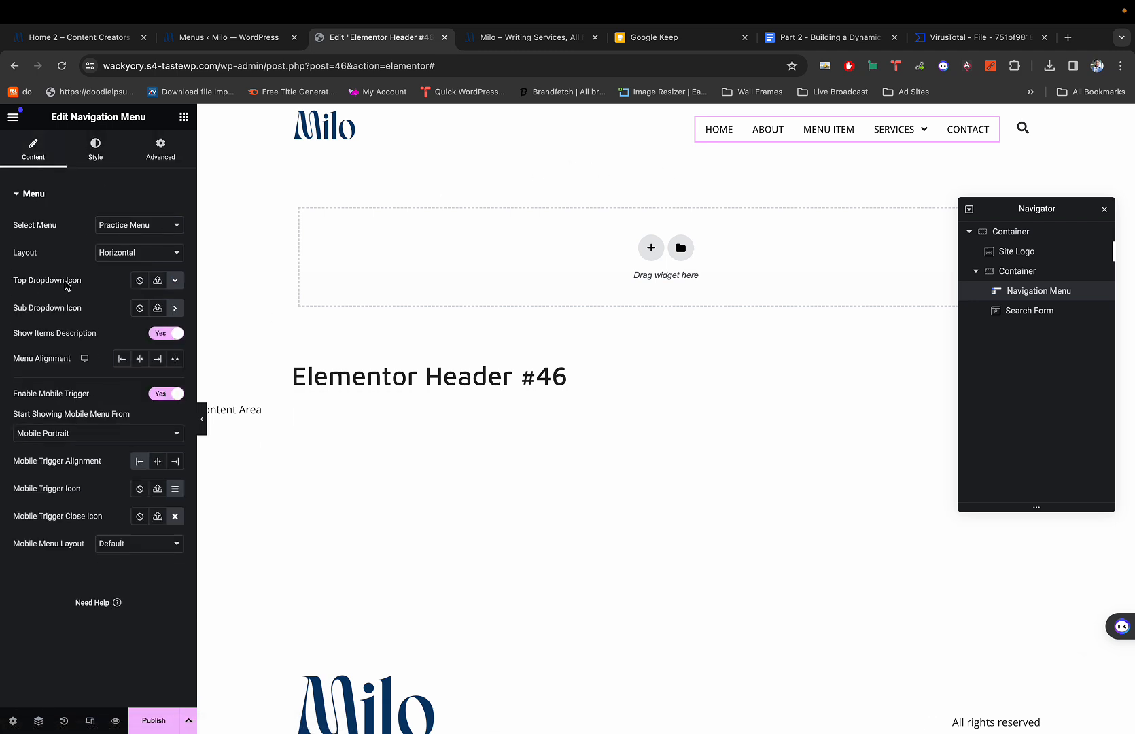
pyautogui.click(175, 281)
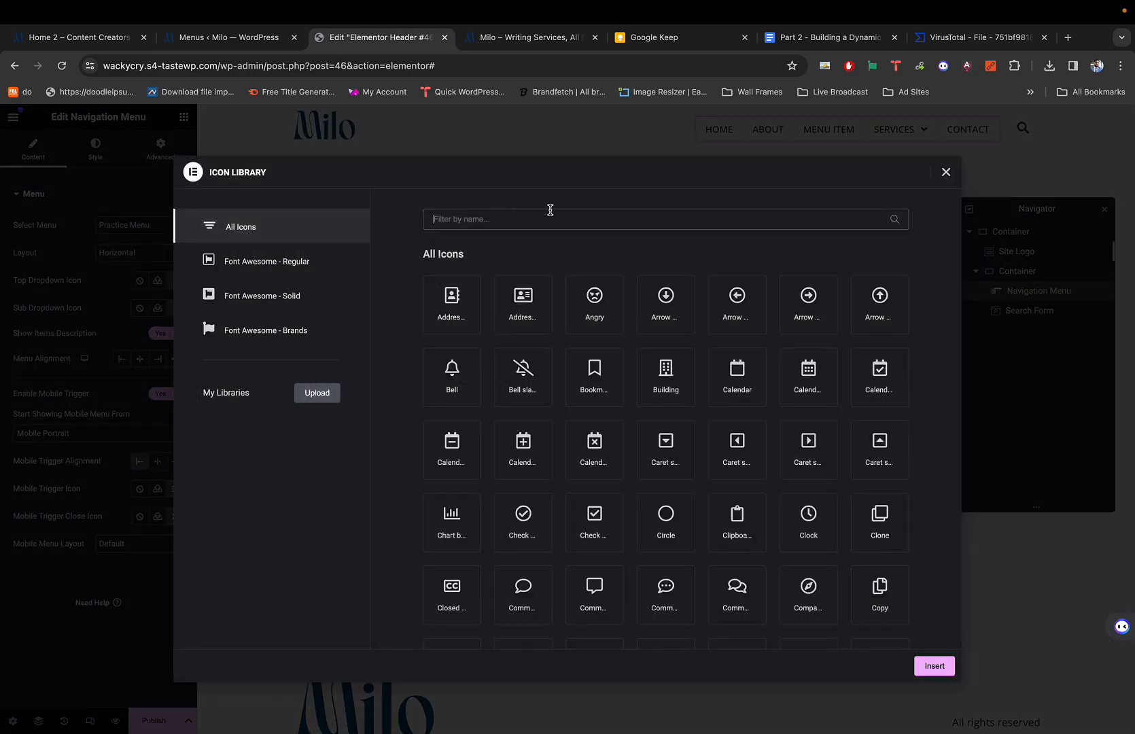
pyautogui.click(946, 172)
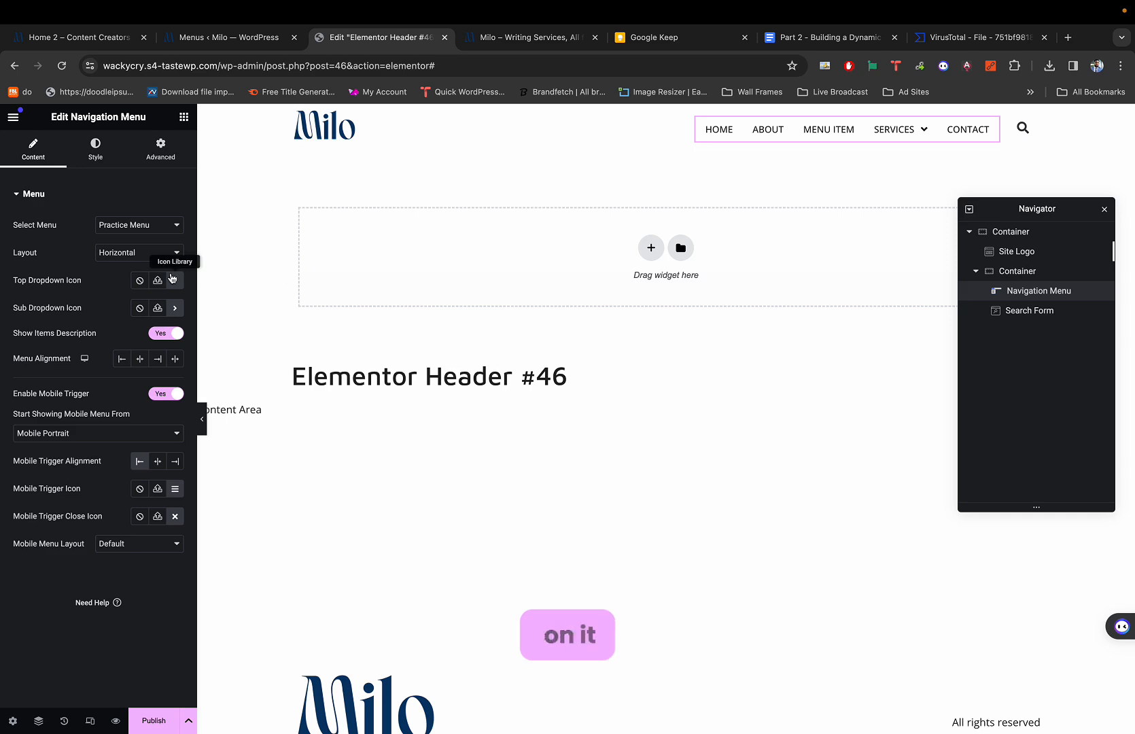
pyautogui.click(175, 282)
pyautogui.click(580, 220)
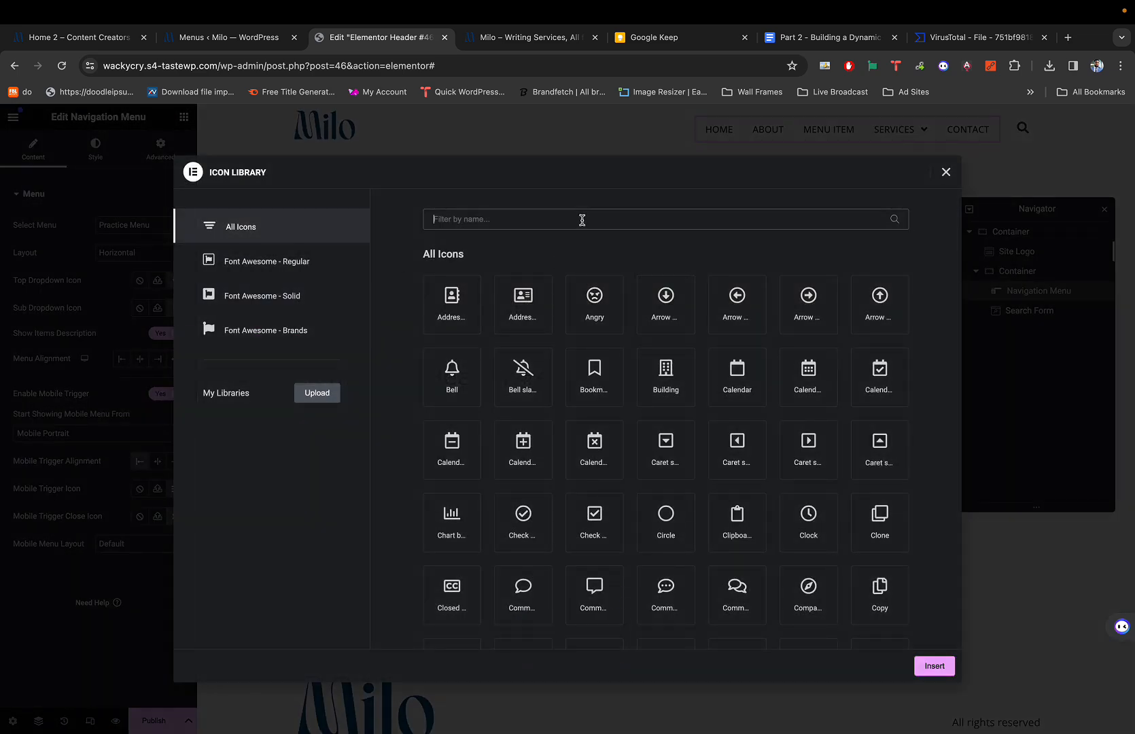
pyautogui.write('down')
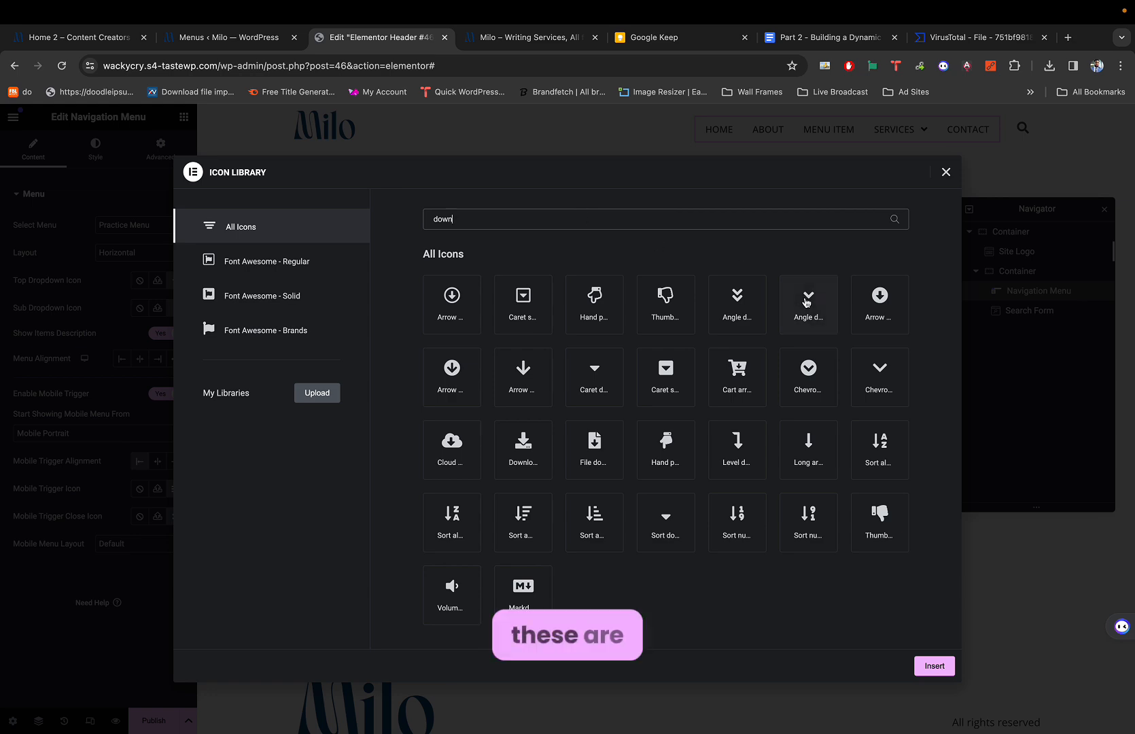
pyautogui.click(888, 375)
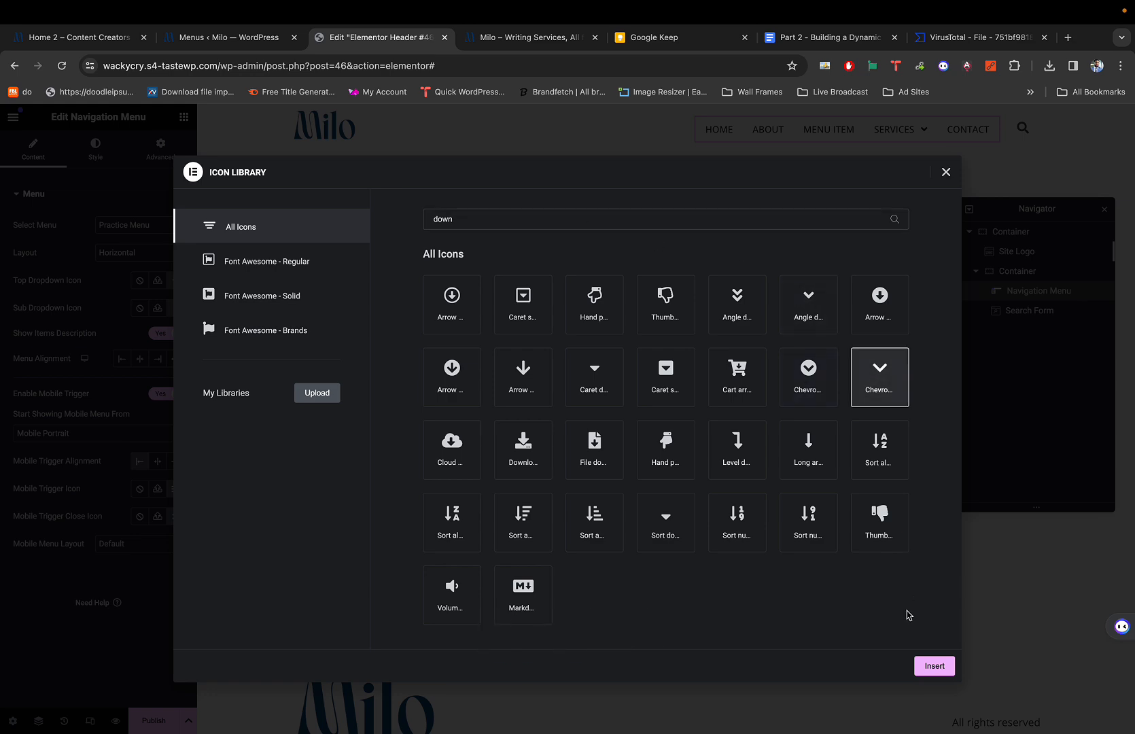
pyautogui.click(932, 665)
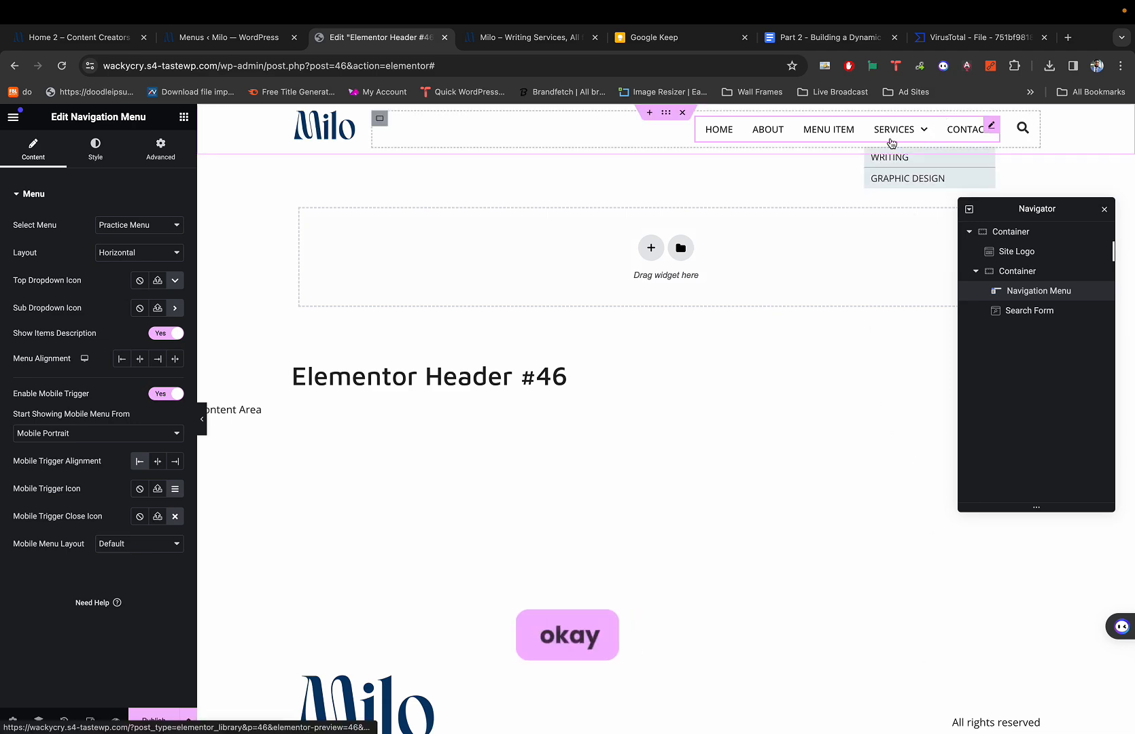
# Set the Sub Dropdown Icon to the Angle right icon.
pyautogui.click(175, 309)
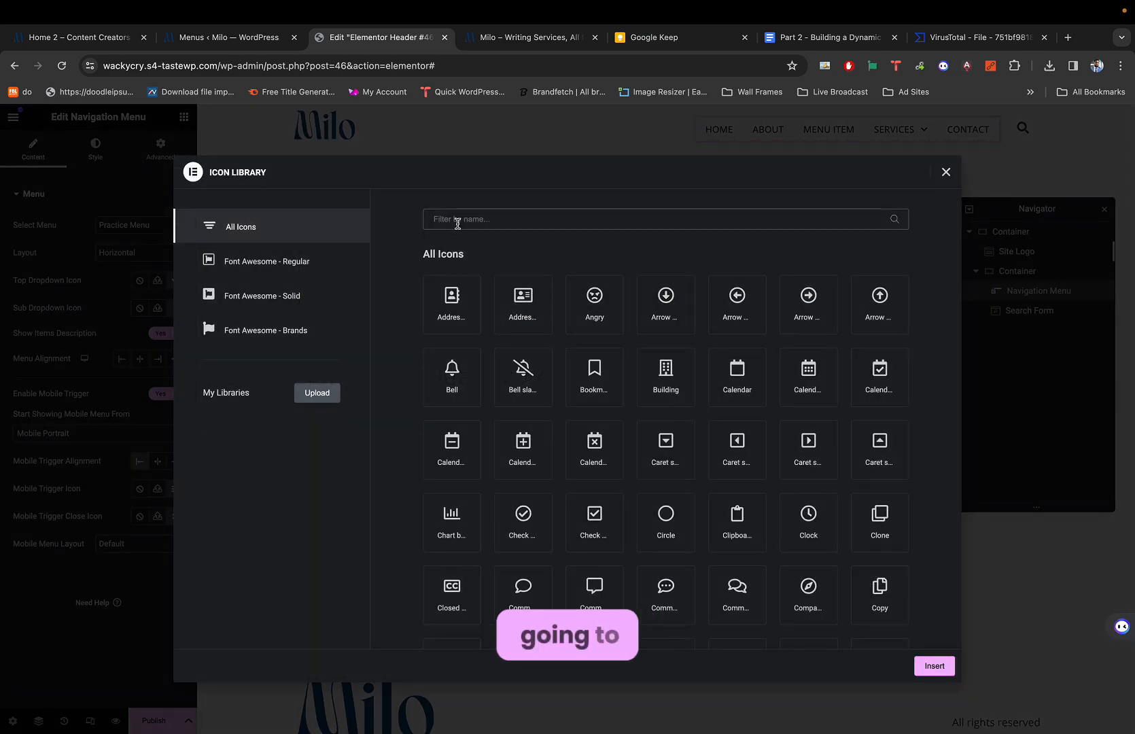
pyautogui.click(457, 219)
pyautogui.write('right')
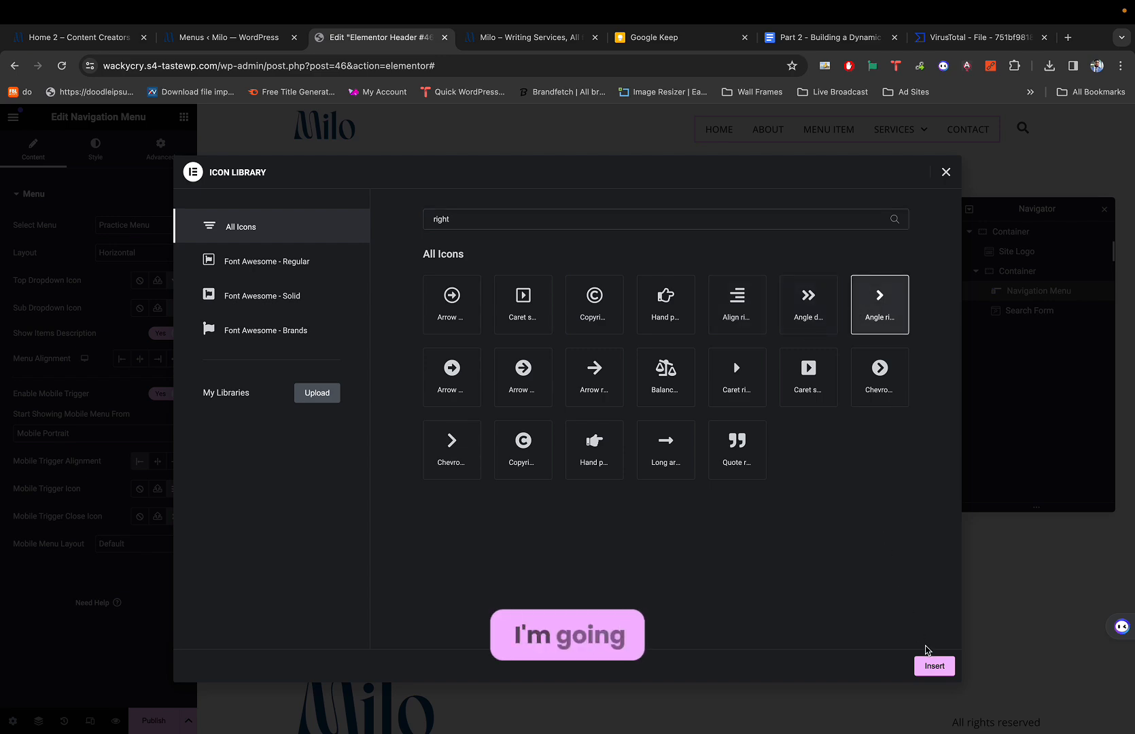
pyautogui.click(930, 665)
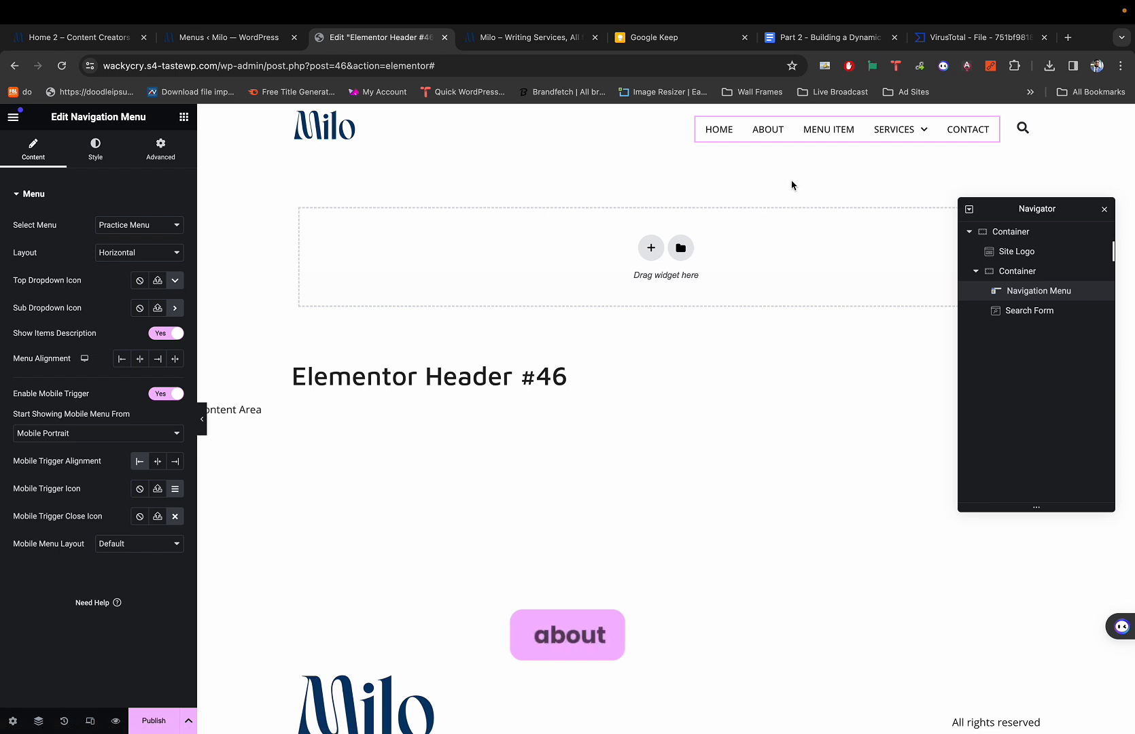
pyautogui.moveTo(909, 136)
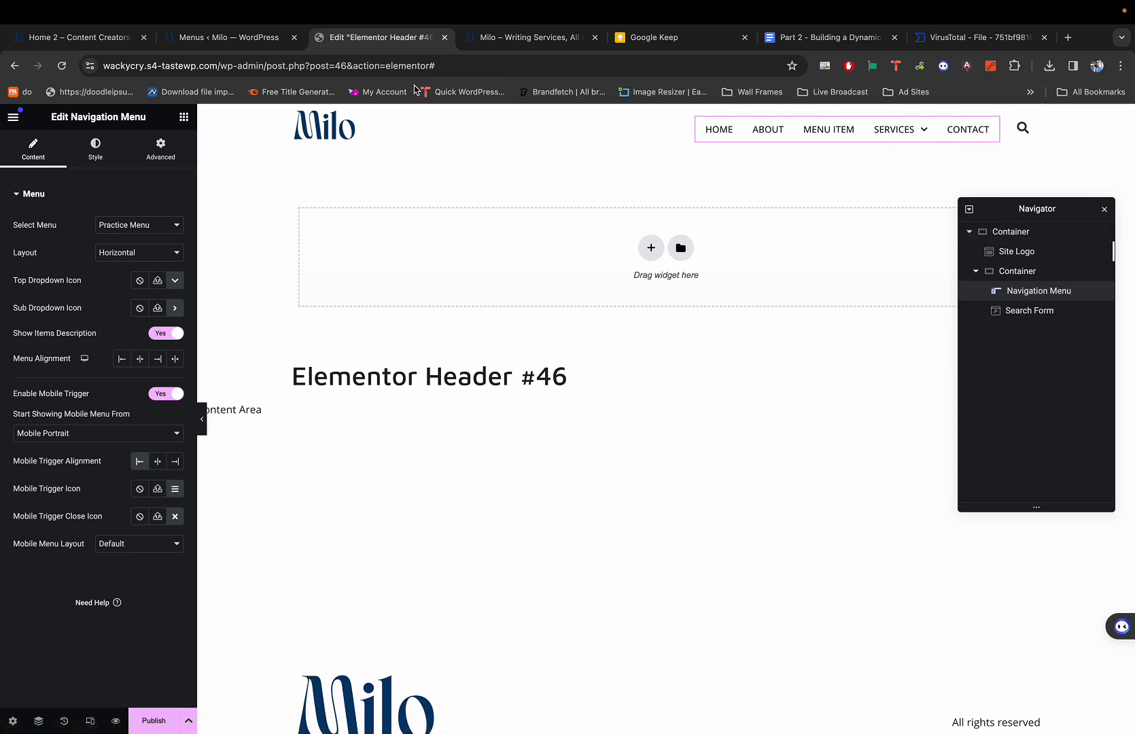
# On the Menus page, nest the Graphic Design item one level deeper.
pyautogui.click(240, 43)
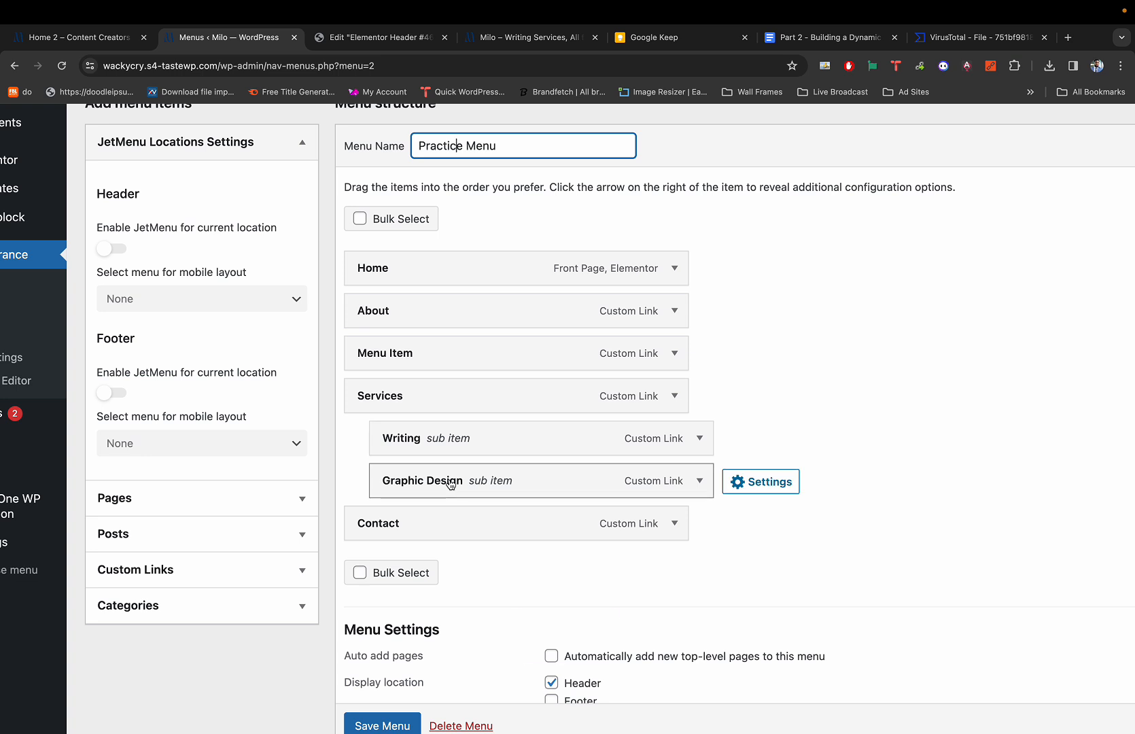
pyautogui.moveTo(451, 481); pyautogui.dragTo(490, 484)
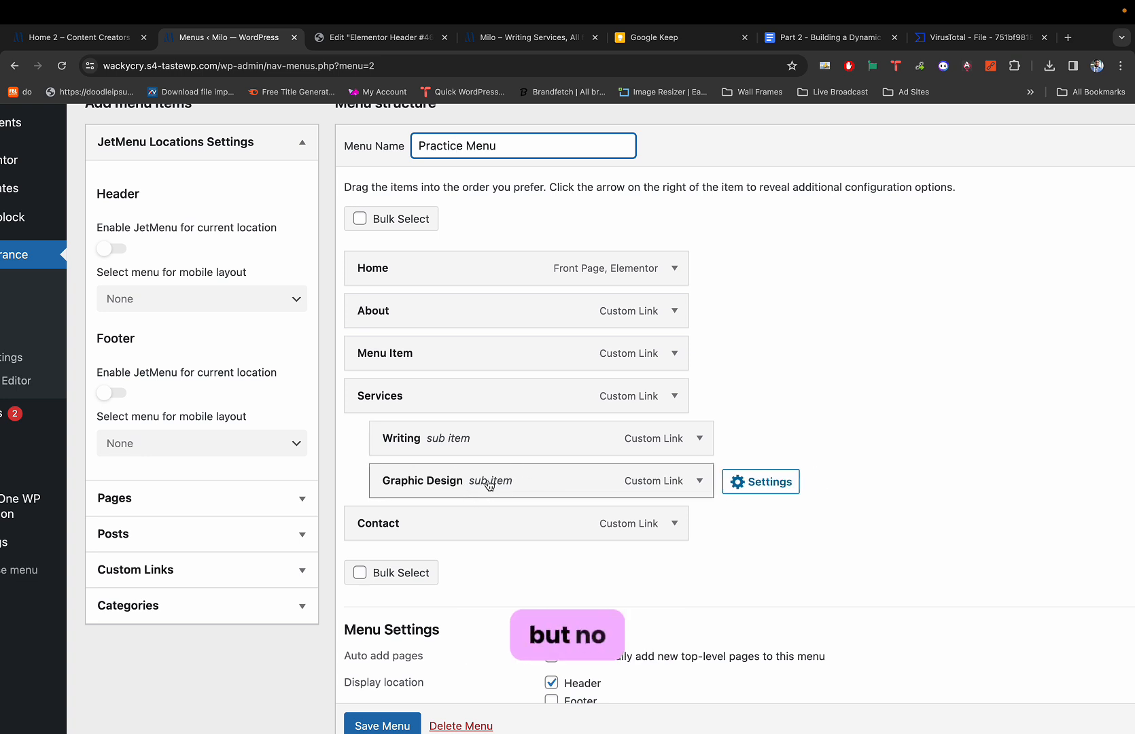
pyautogui.hotkey('ctrl', 'Tab')
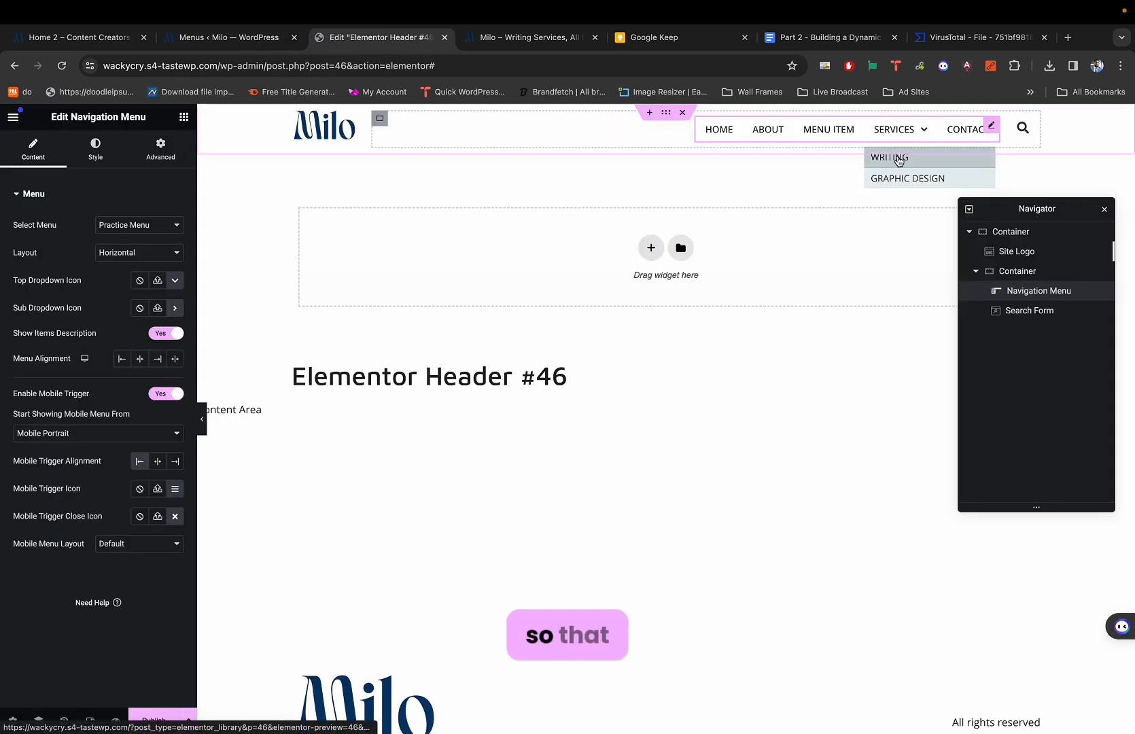
# Open the header container's Style settings in the Elementor editor.
pyautogui.scroll(4, 181, 310)
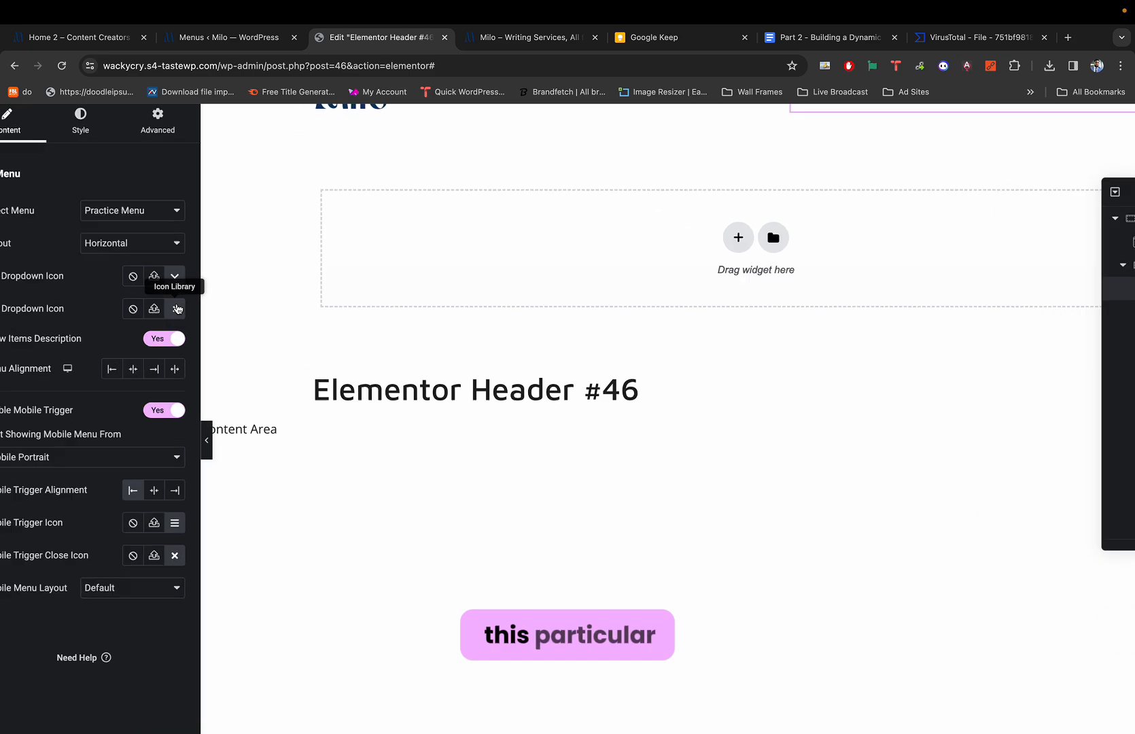
pyautogui.scroll(-2, 163, 305)
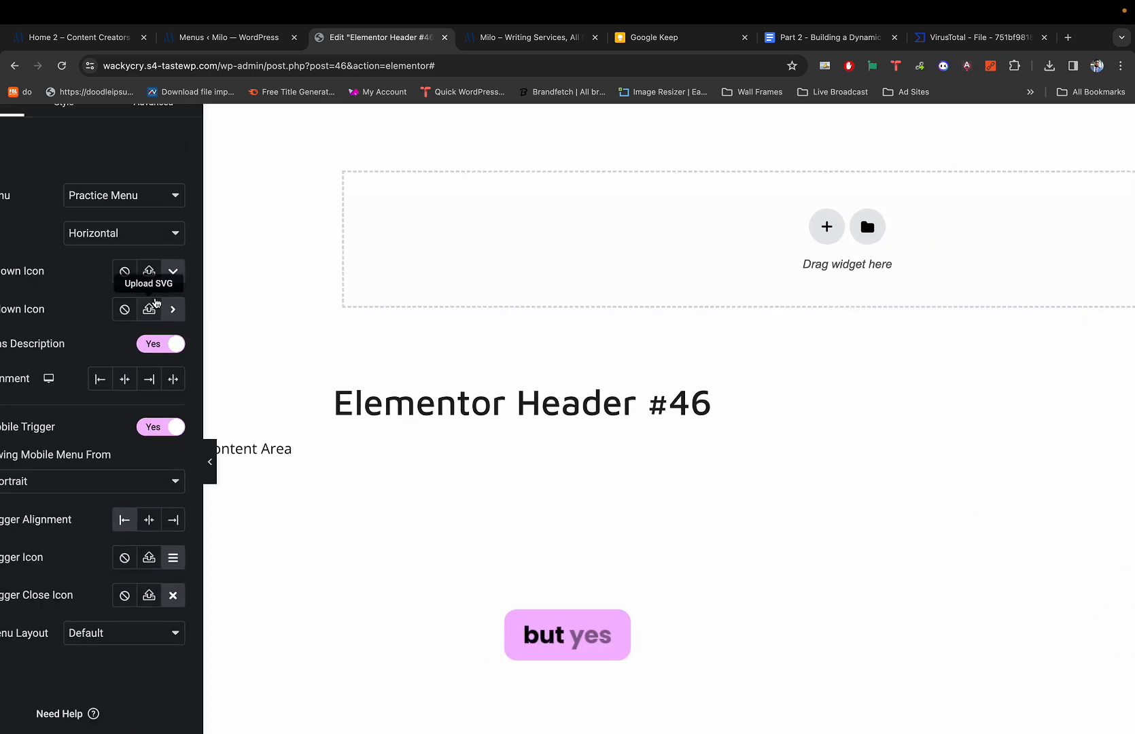
pyautogui.scroll(-5, 107, 261)
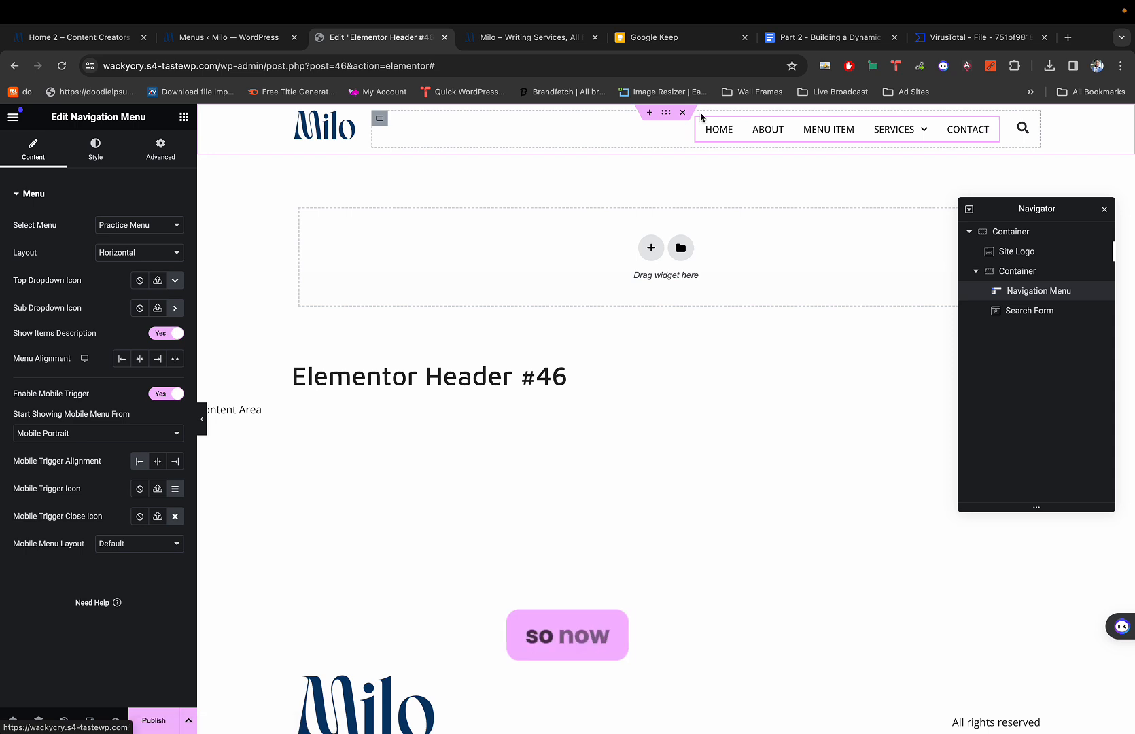
pyautogui.click(666, 114)
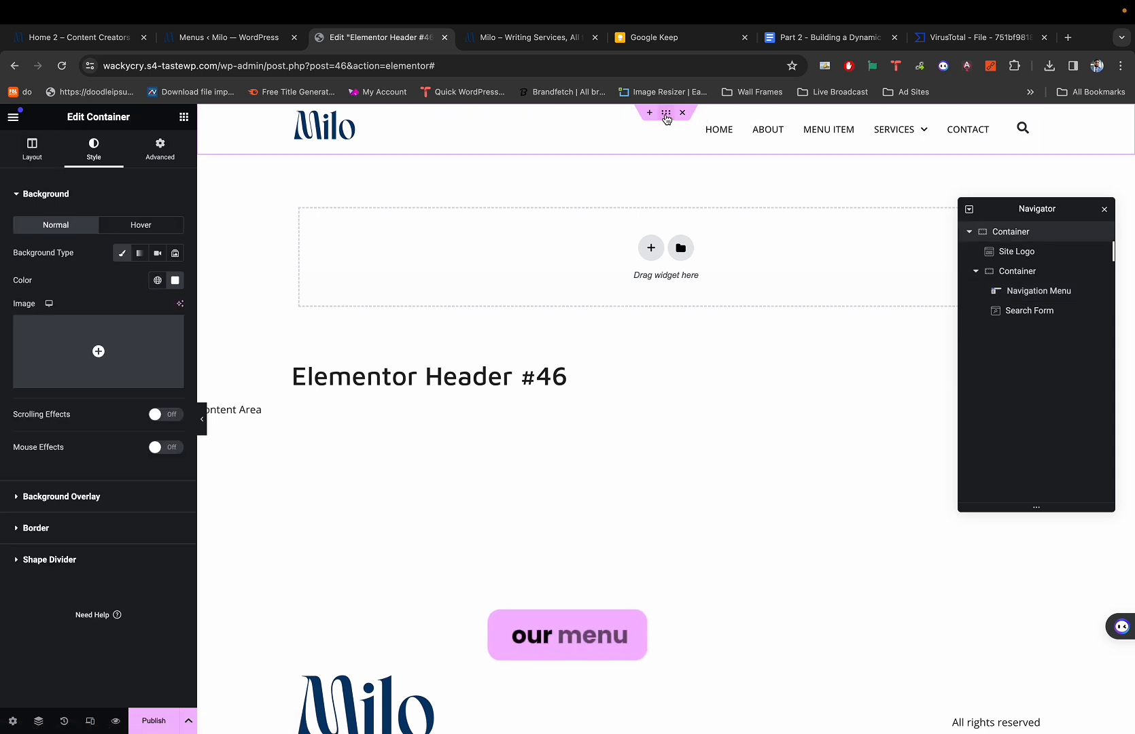
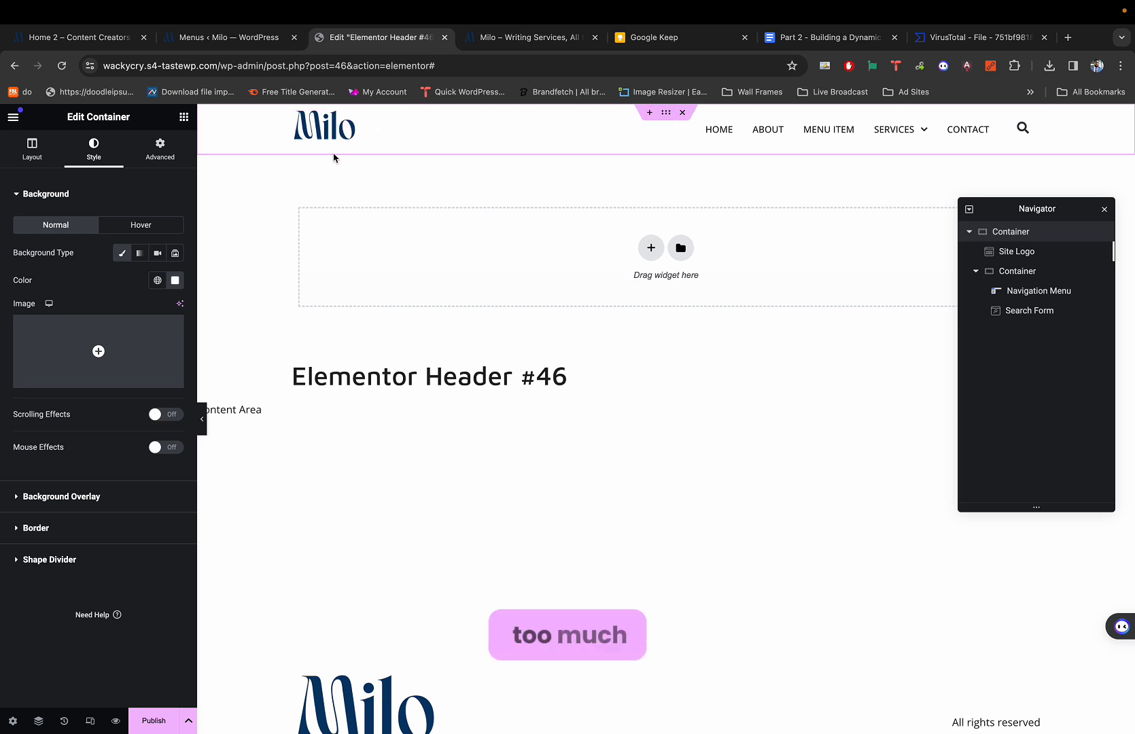
# Zero the header container's margin and padding, then give it 5px top and bottom padding.
pyautogui.click(171, 151)
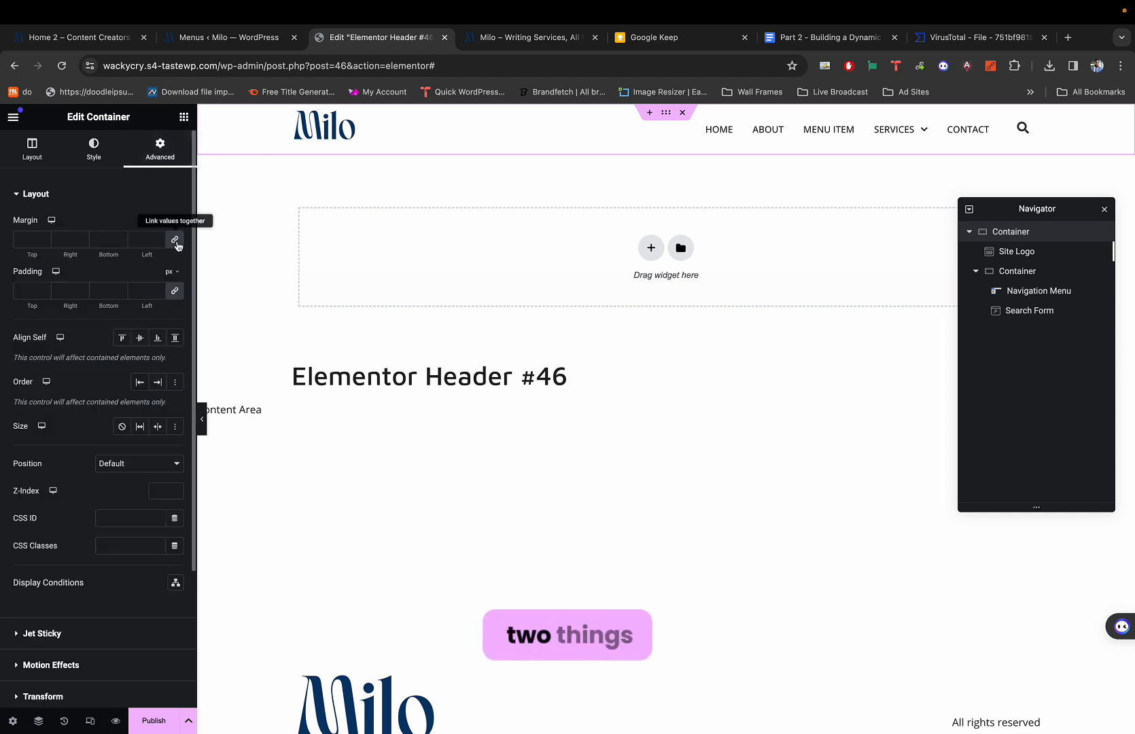
pyautogui.click(174, 241)
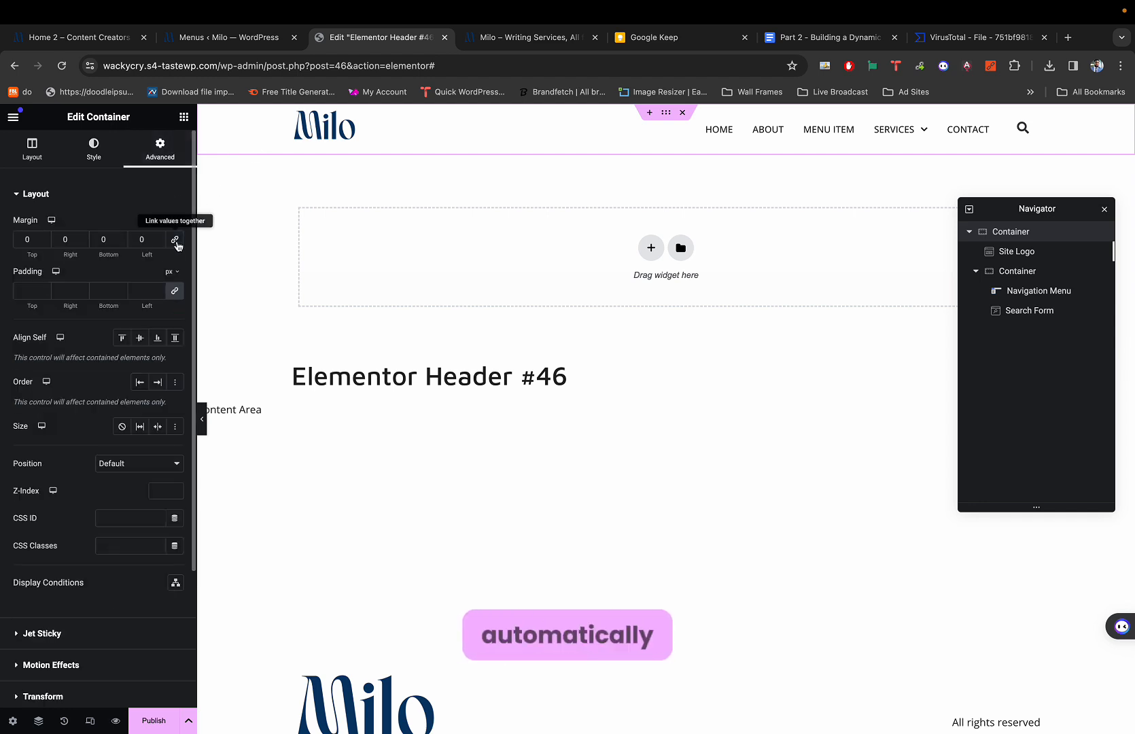
pyautogui.click(173, 292)
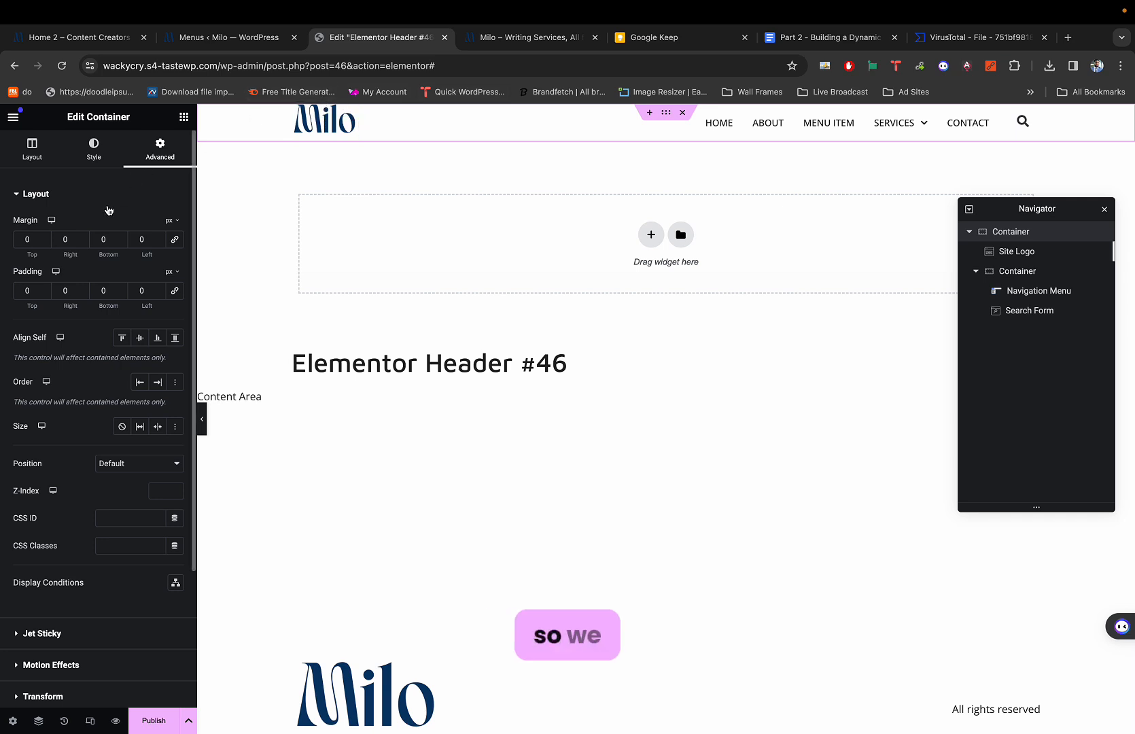
pyautogui.click(29, 291)
pyautogui.write('5')
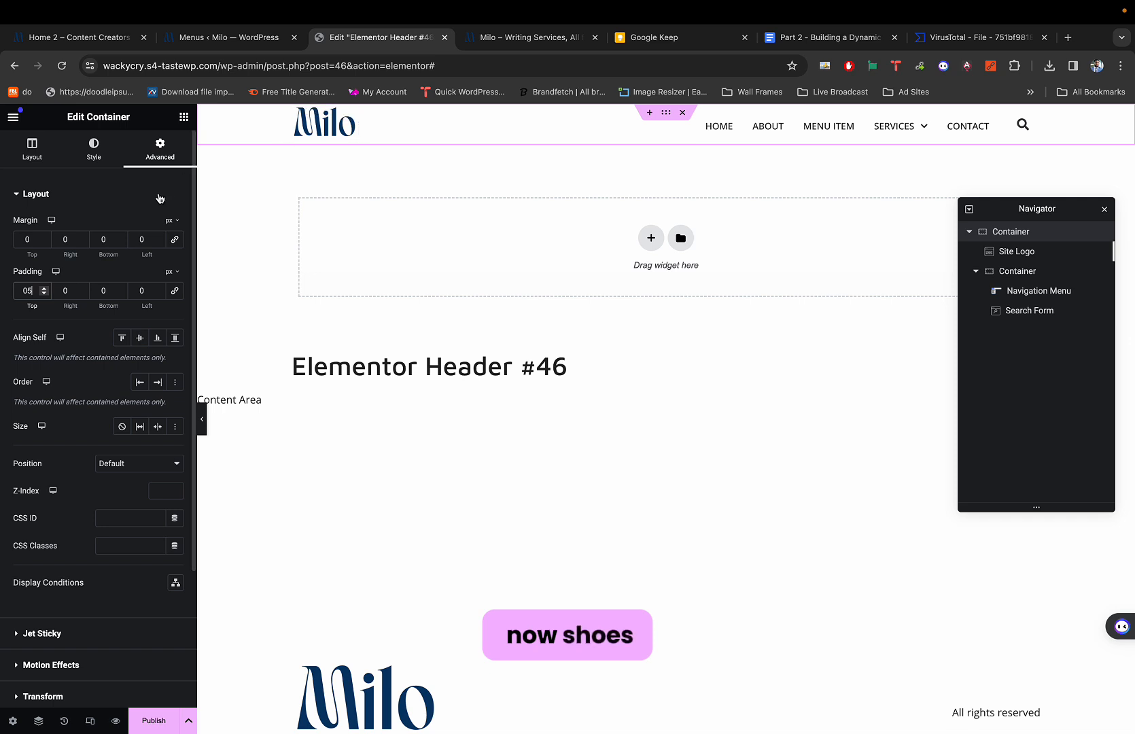
pyautogui.click(111, 291)
pyautogui.write('5')
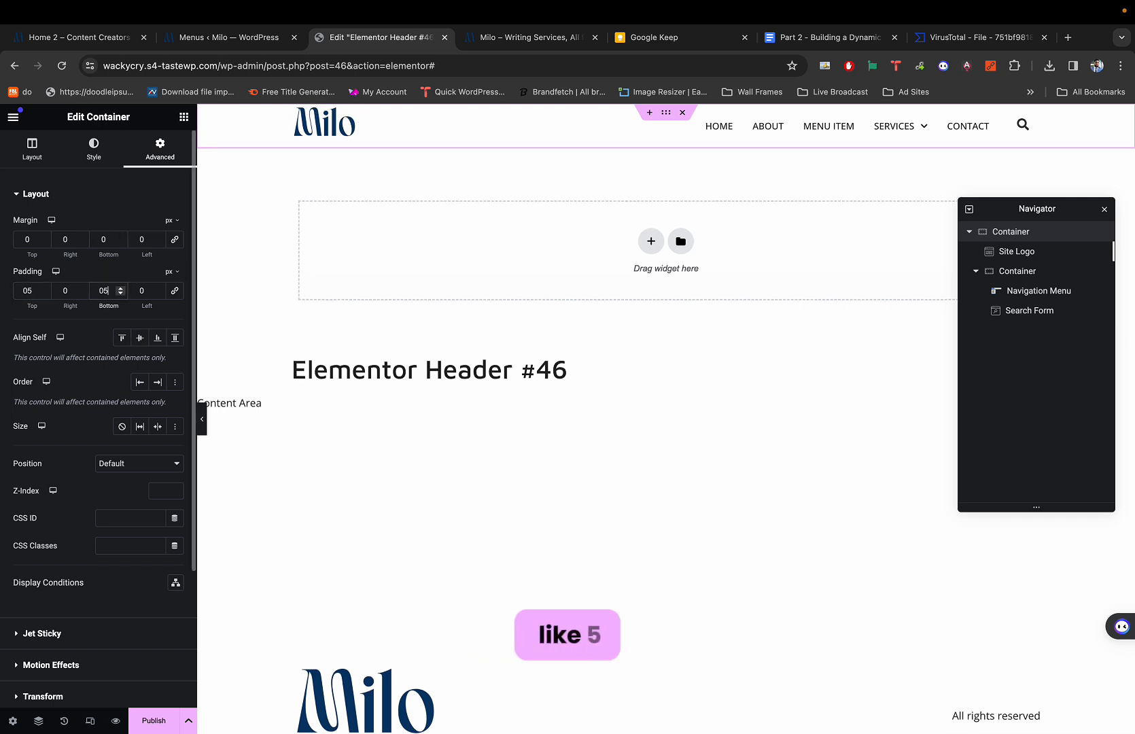
pyautogui.click(352, 120)
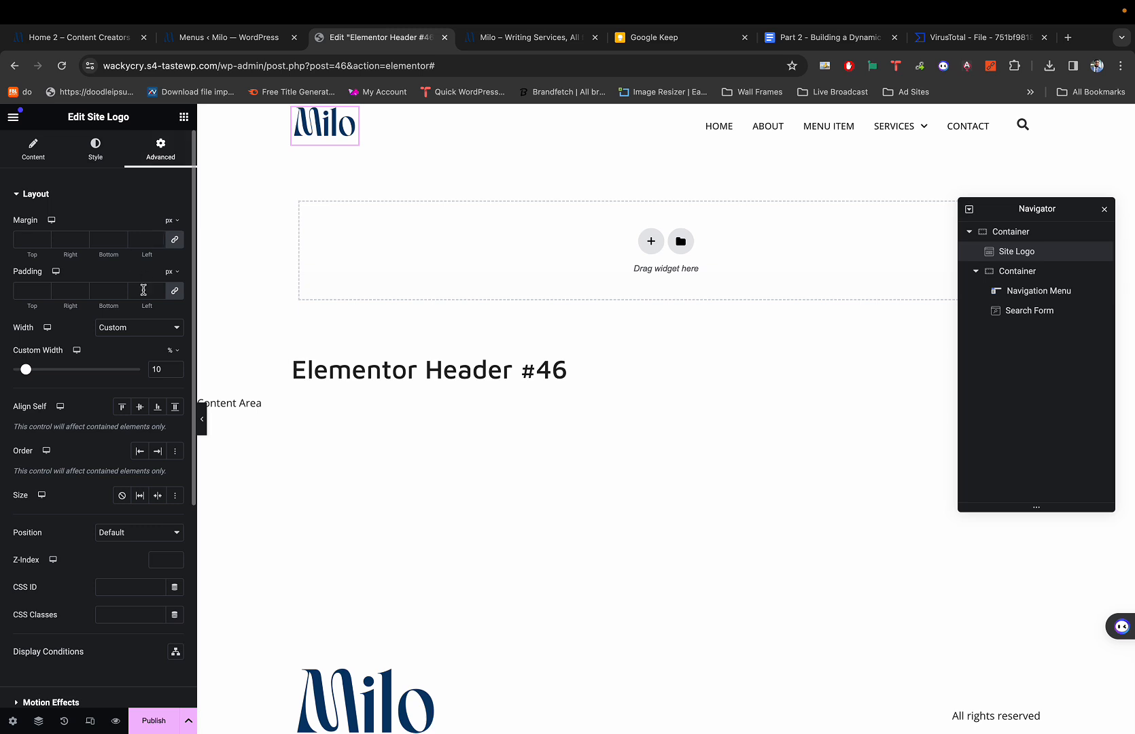
# Set Align Self to Center for the site logo, search form and navigation menu.
pyautogui.click(140, 408)
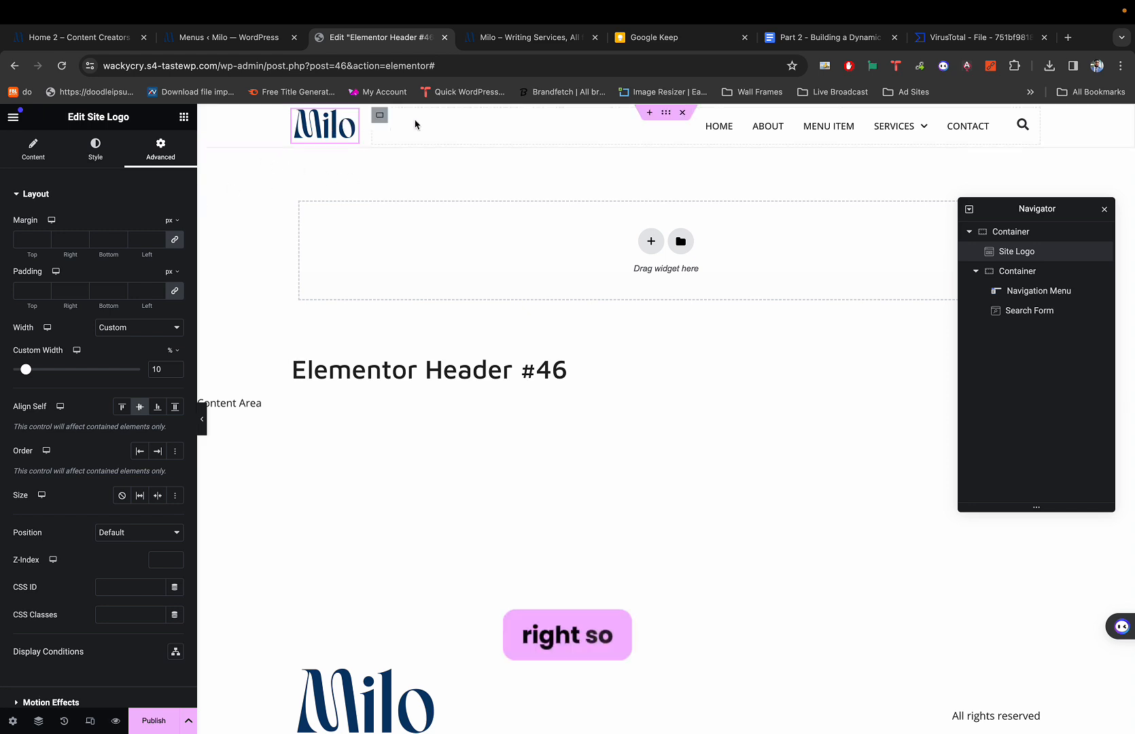
pyautogui.click(666, 114)
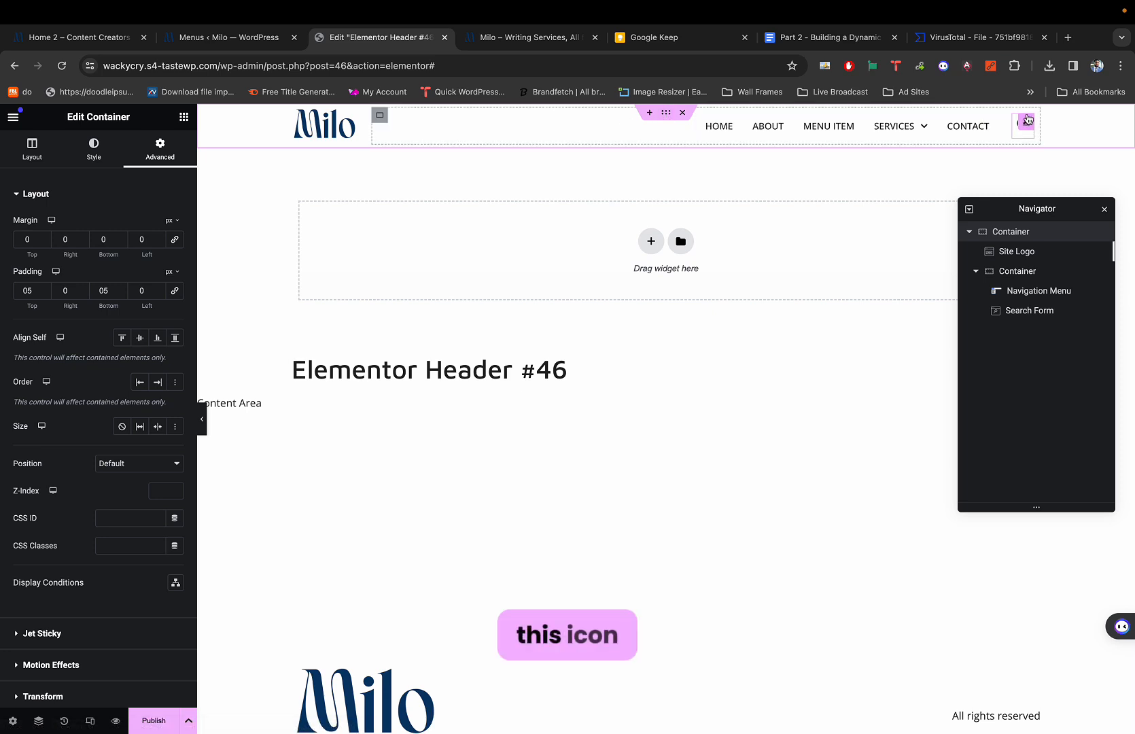
pyautogui.click(1027, 120)
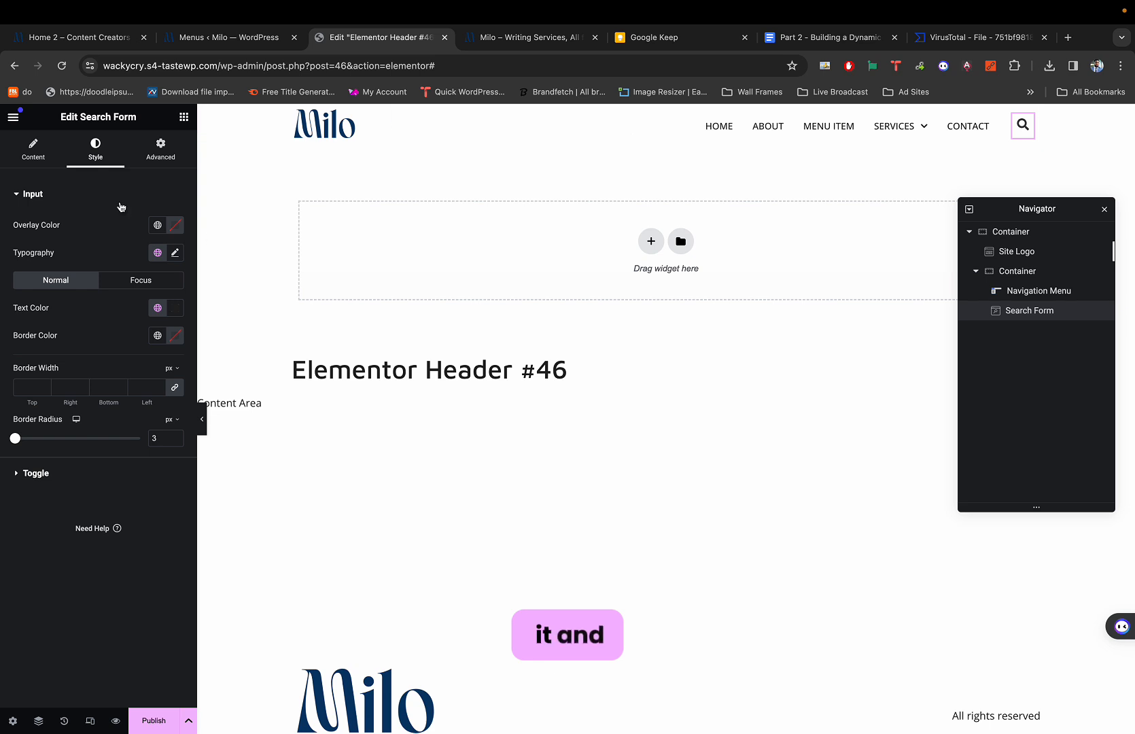
pyautogui.click(161, 147)
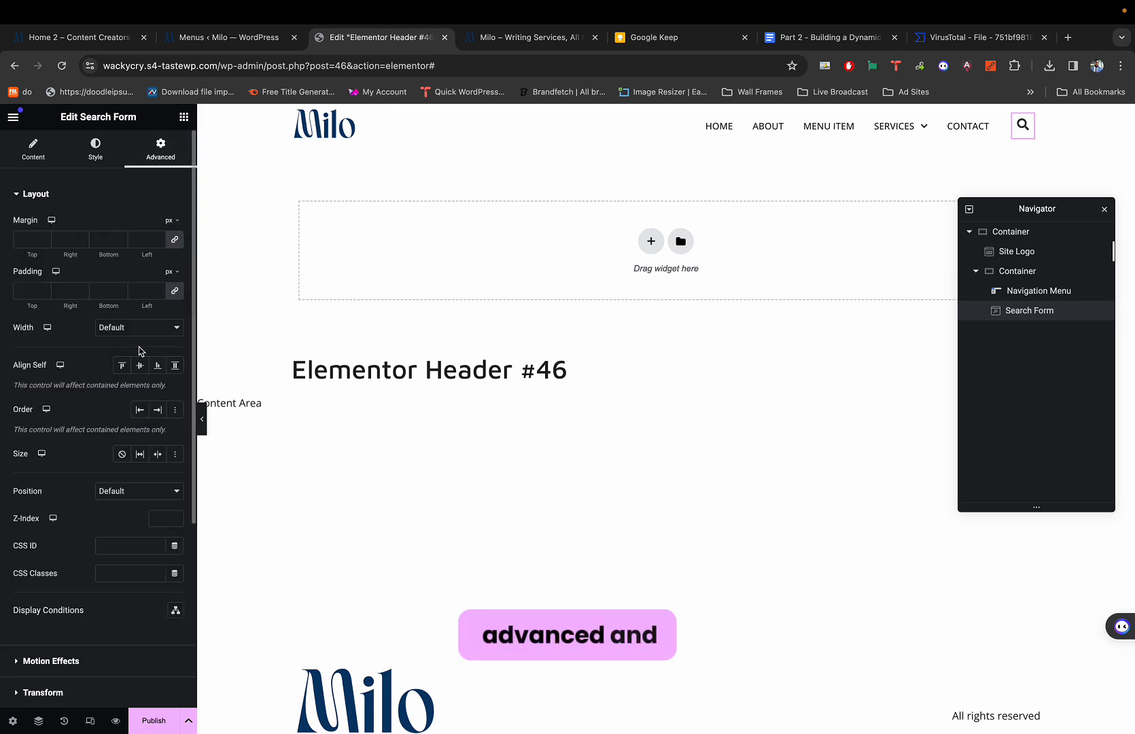
pyautogui.click(140, 367)
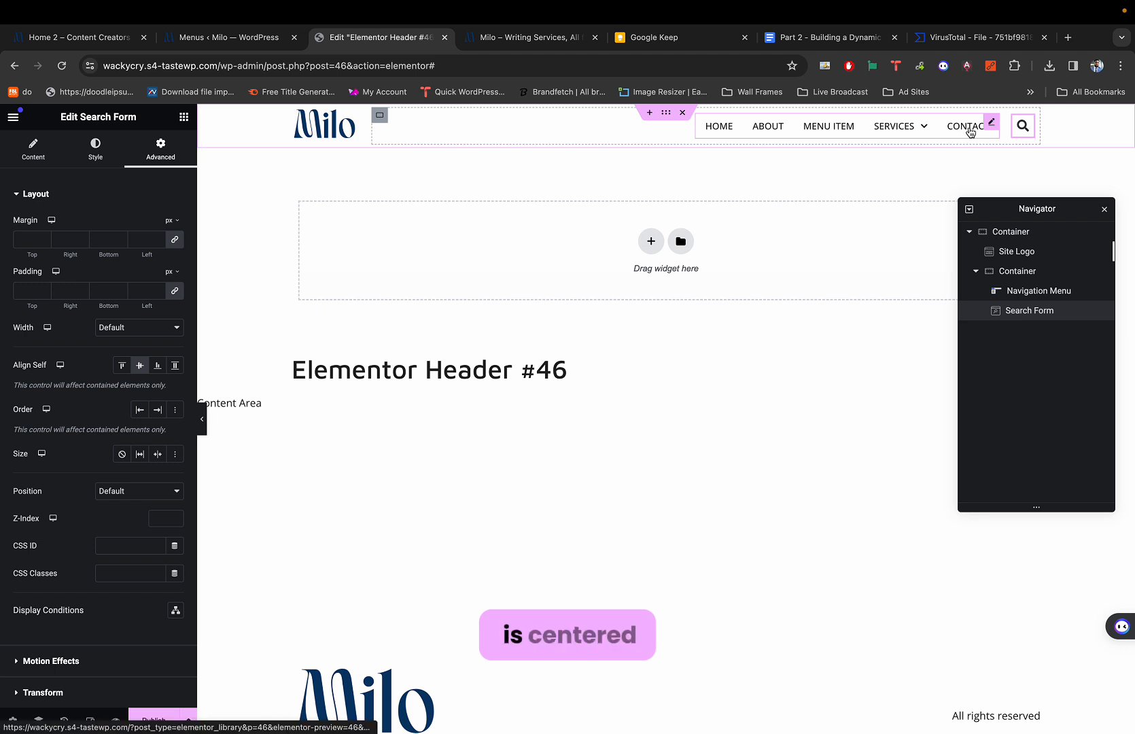
pyautogui.click(991, 125)
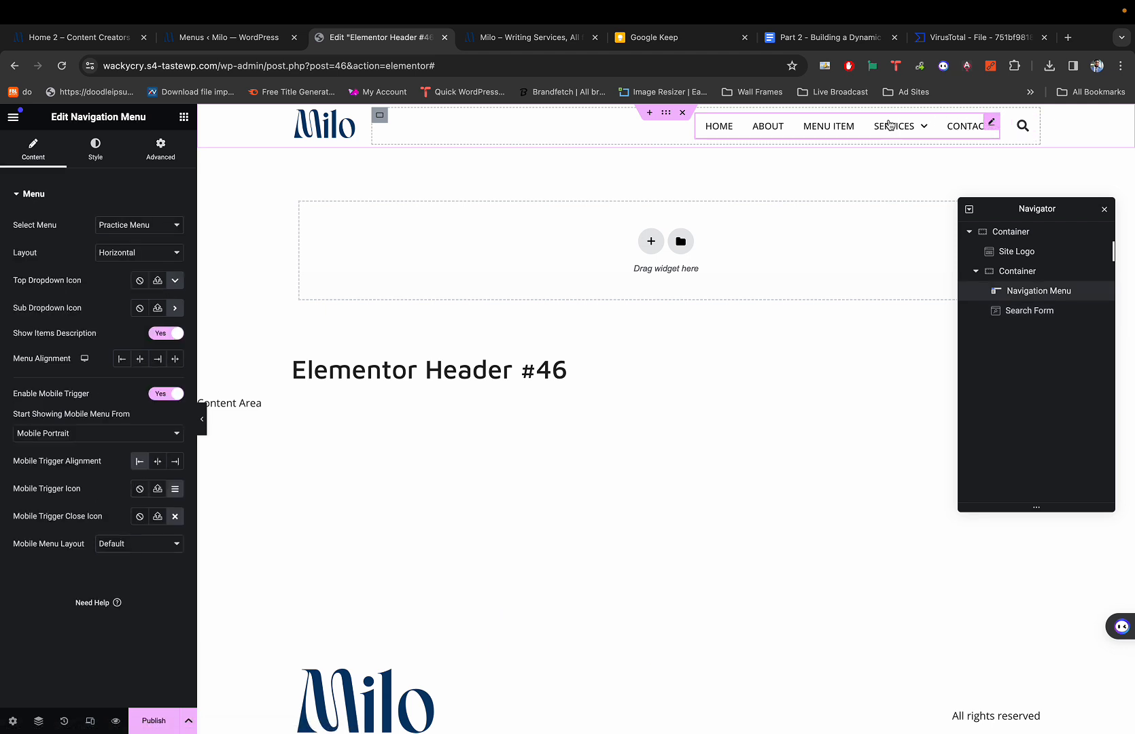
pyautogui.click(169, 165)
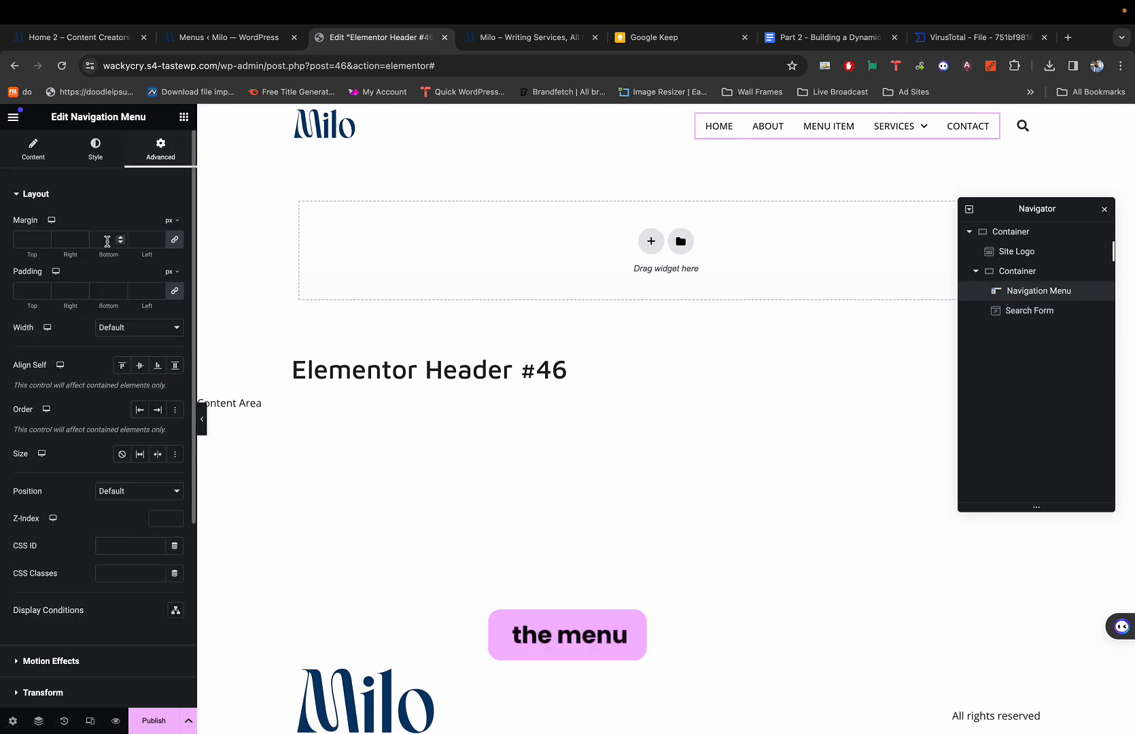
pyautogui.click(140, 368)
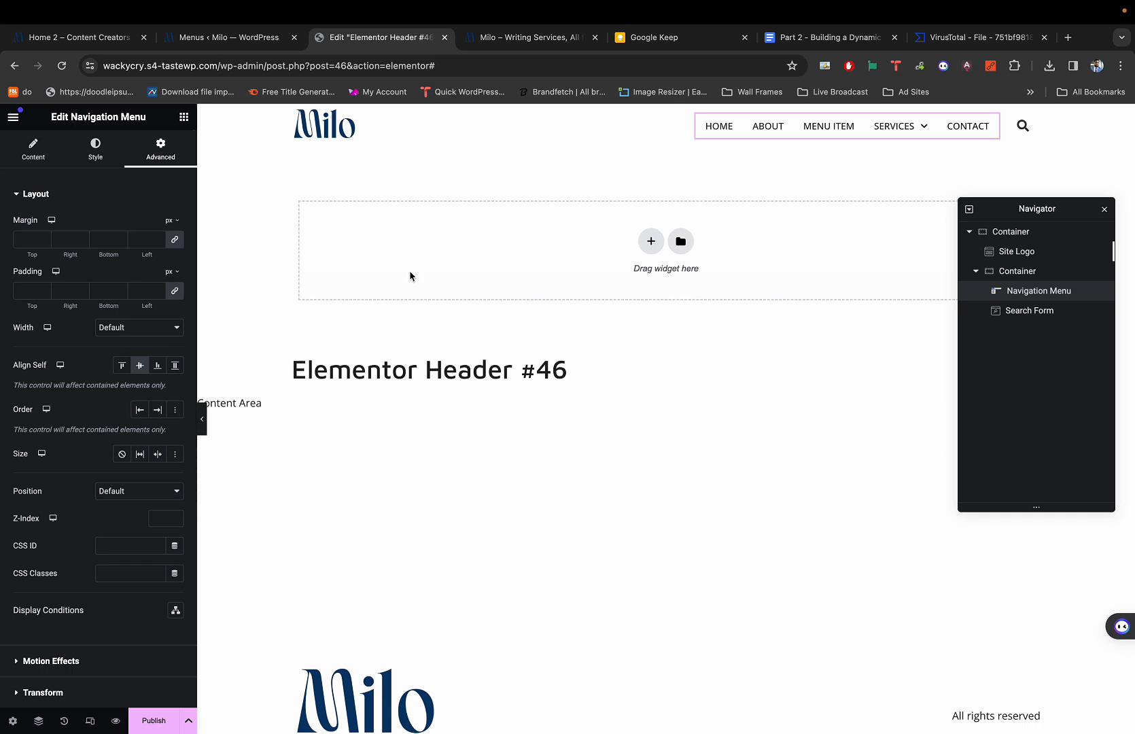
pyautogui.click(667, 113)
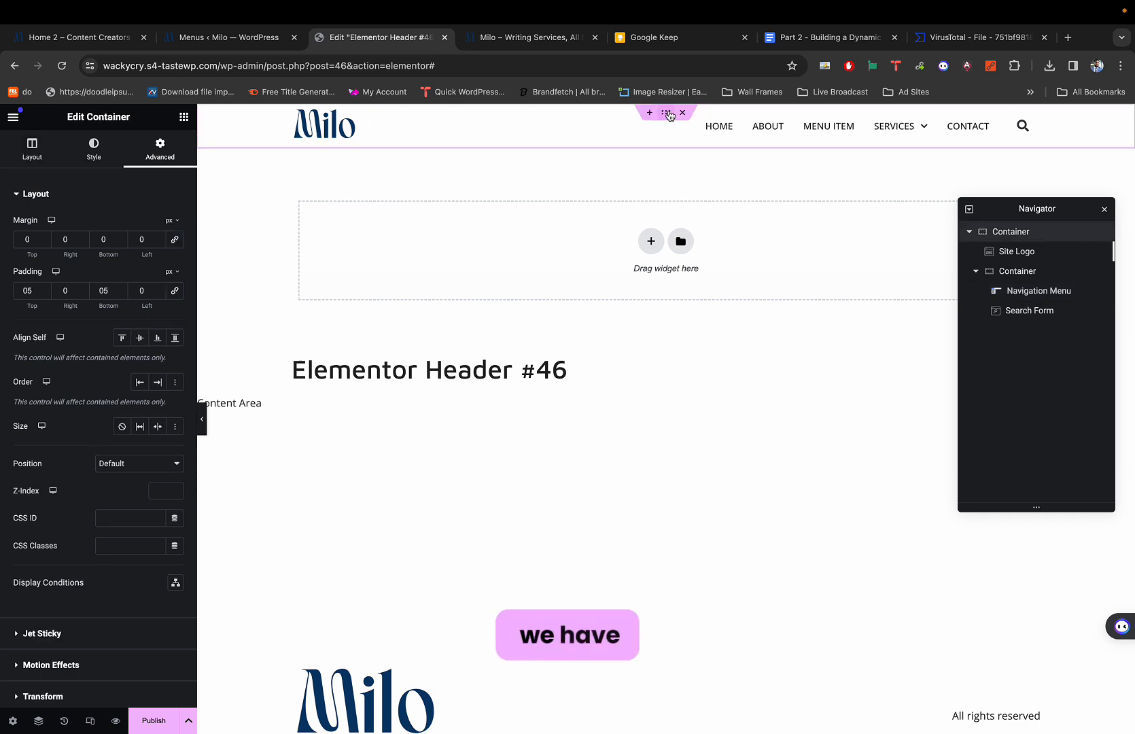
# Publish the header with an Include / Entire Site display condition and view the live site.
pyautogui.click(161, 719)
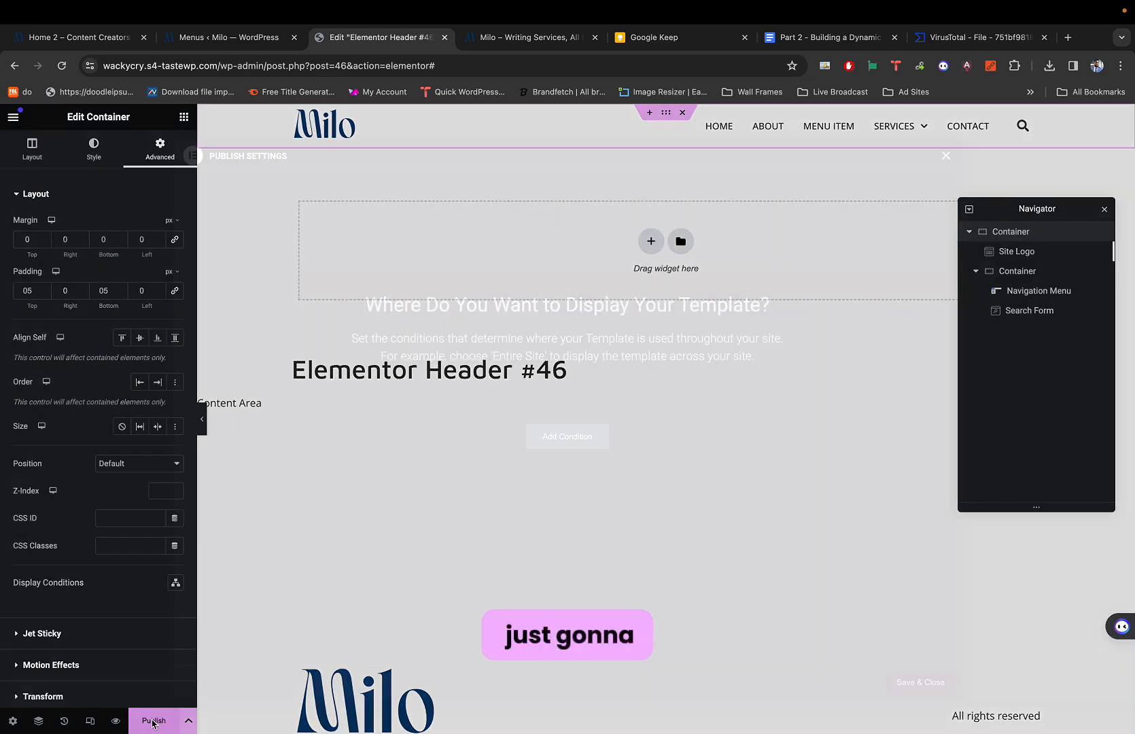
pyautogui.click(568, 447)
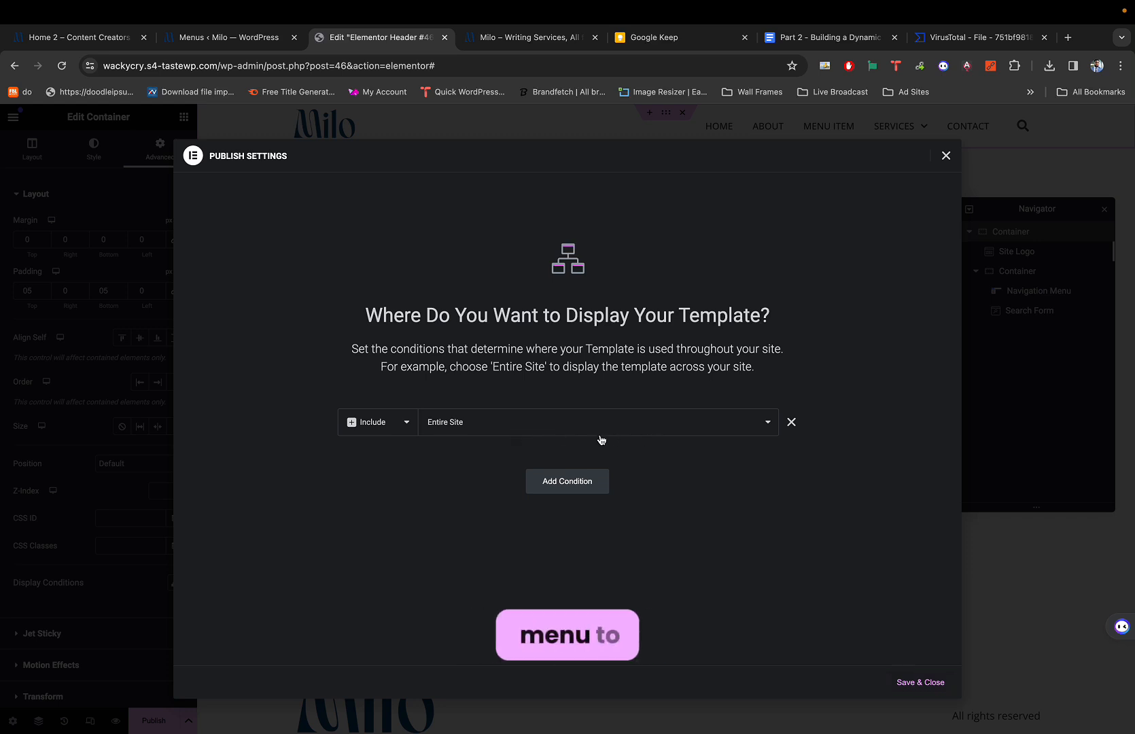
pyautogui.click(911, 683)
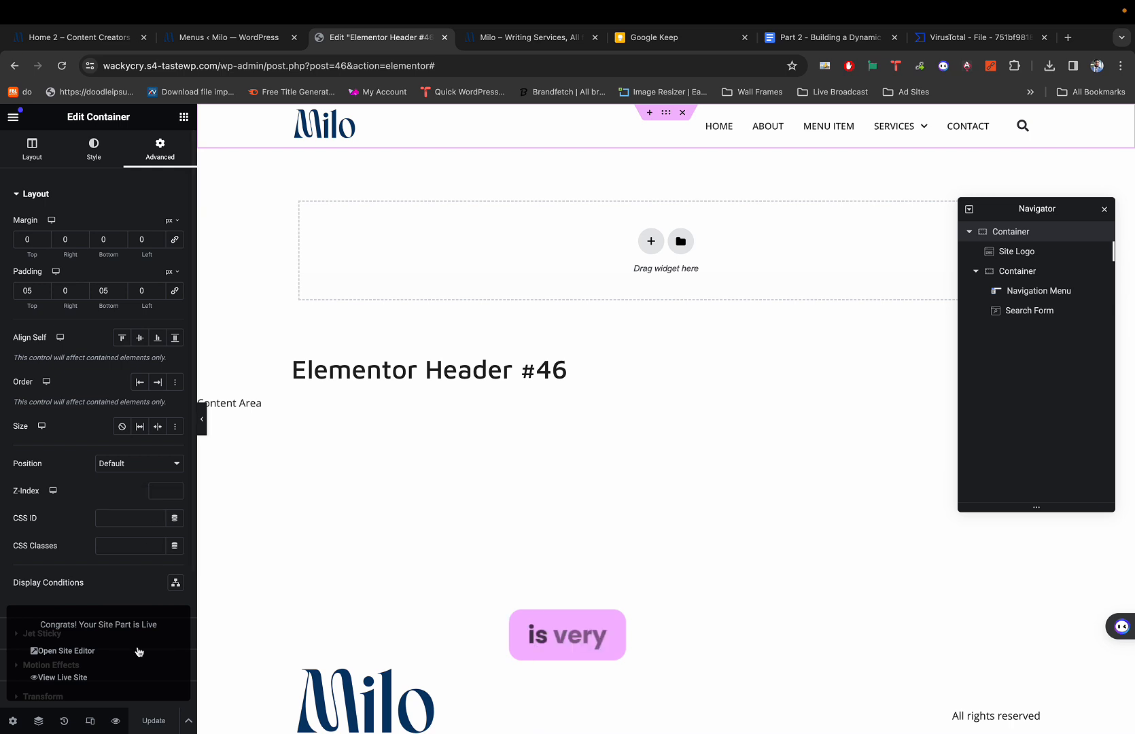
pyautogui.click(482, 38)
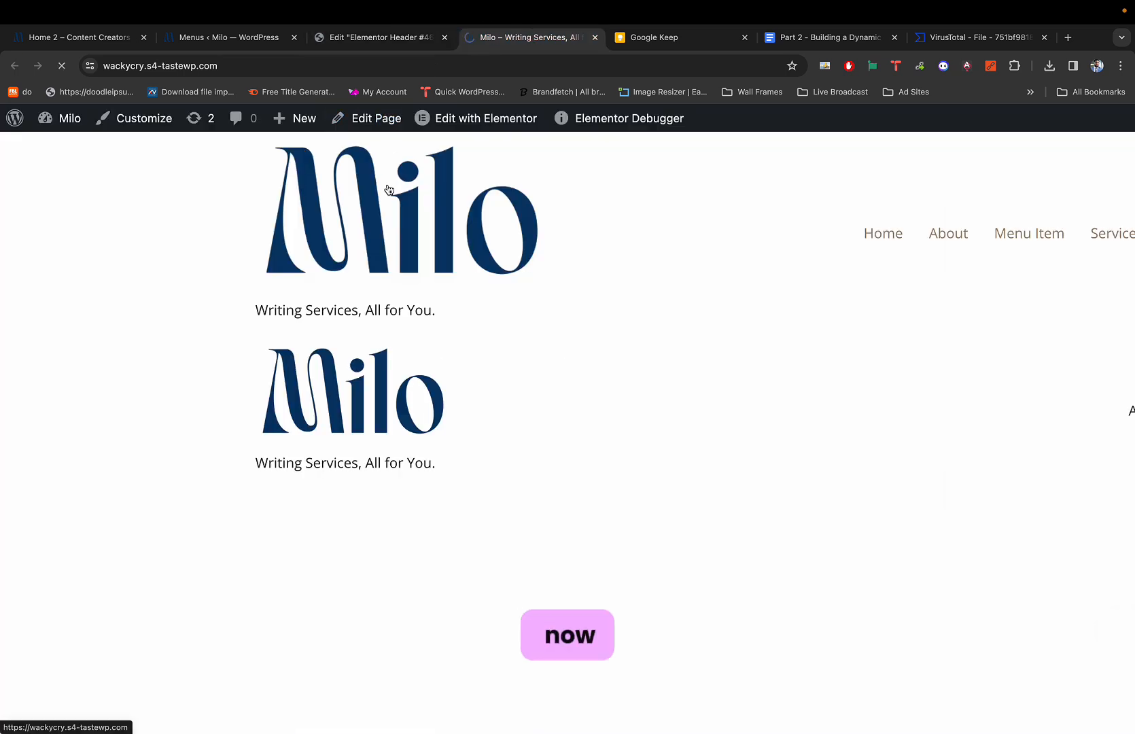
pyautogui.hscroll(5, 652, 169)
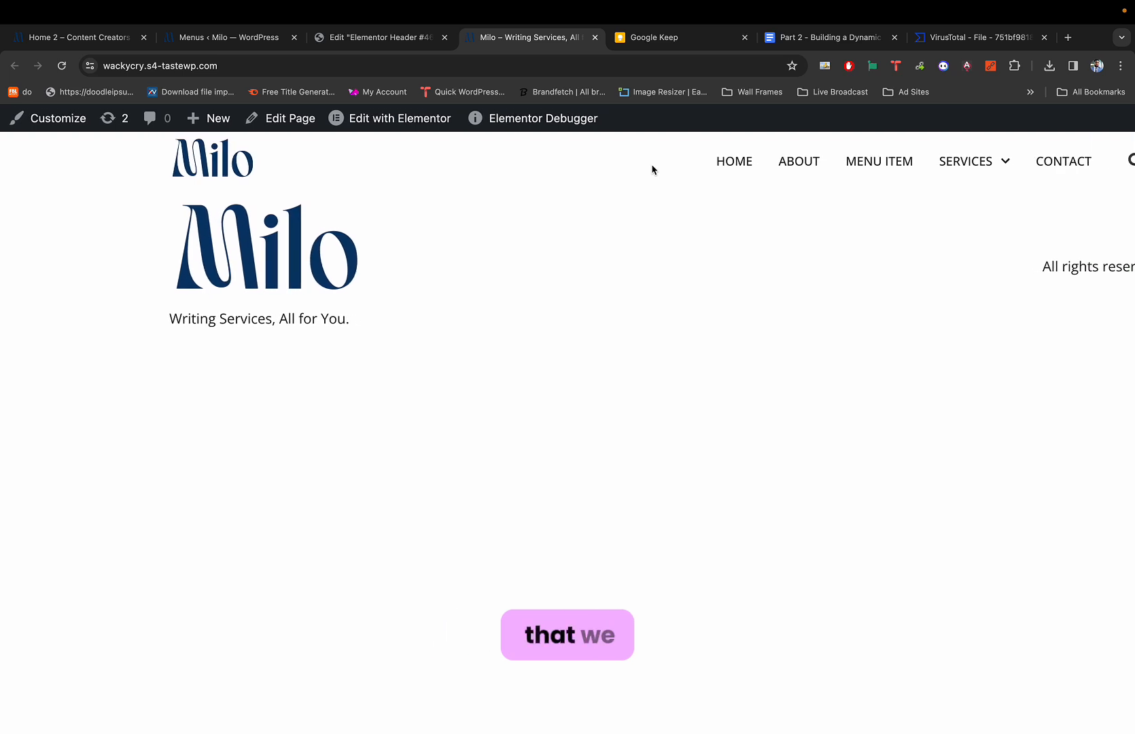
pyautogui.scroll(-3, 653, 171)
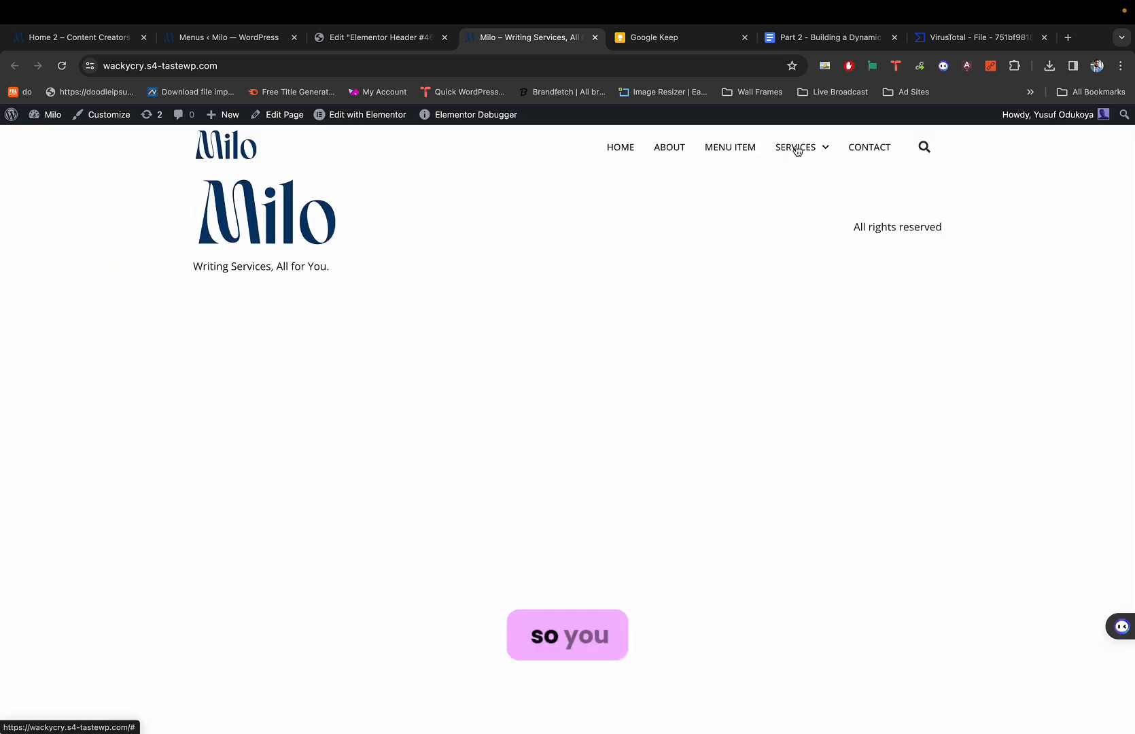
pyautogui.moveTo(796, 147)
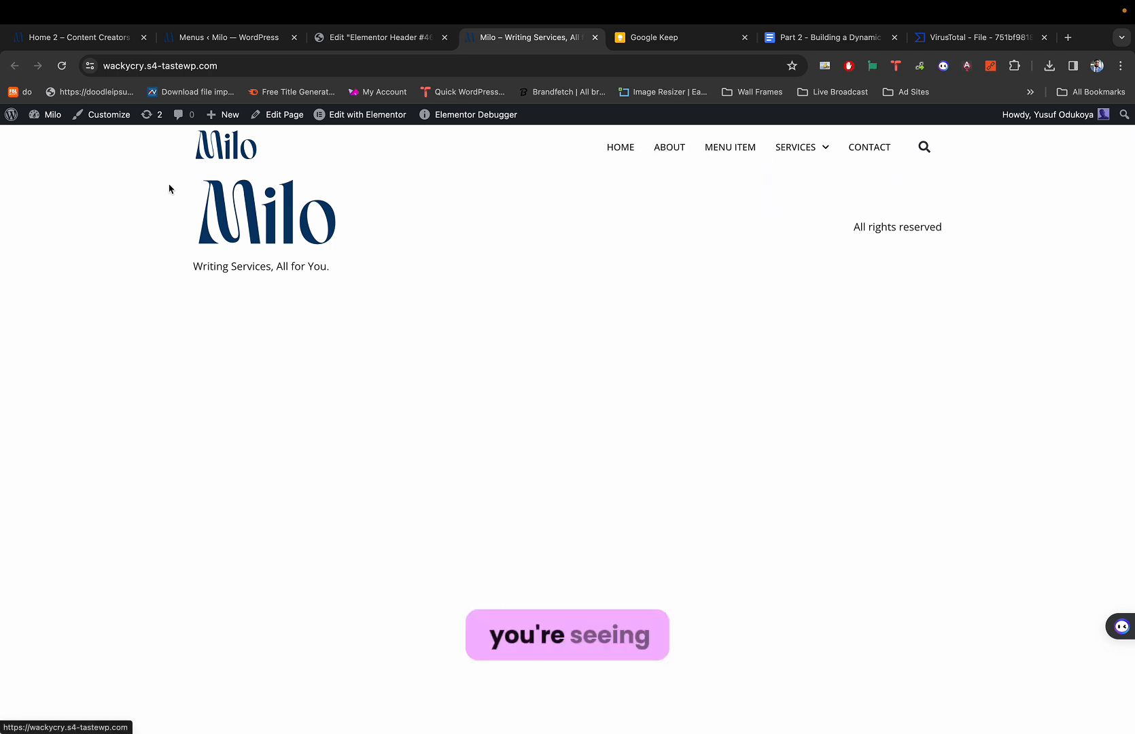
pyautogui.moveTo(163, 182); pyautogui.dragTo(917, 253)
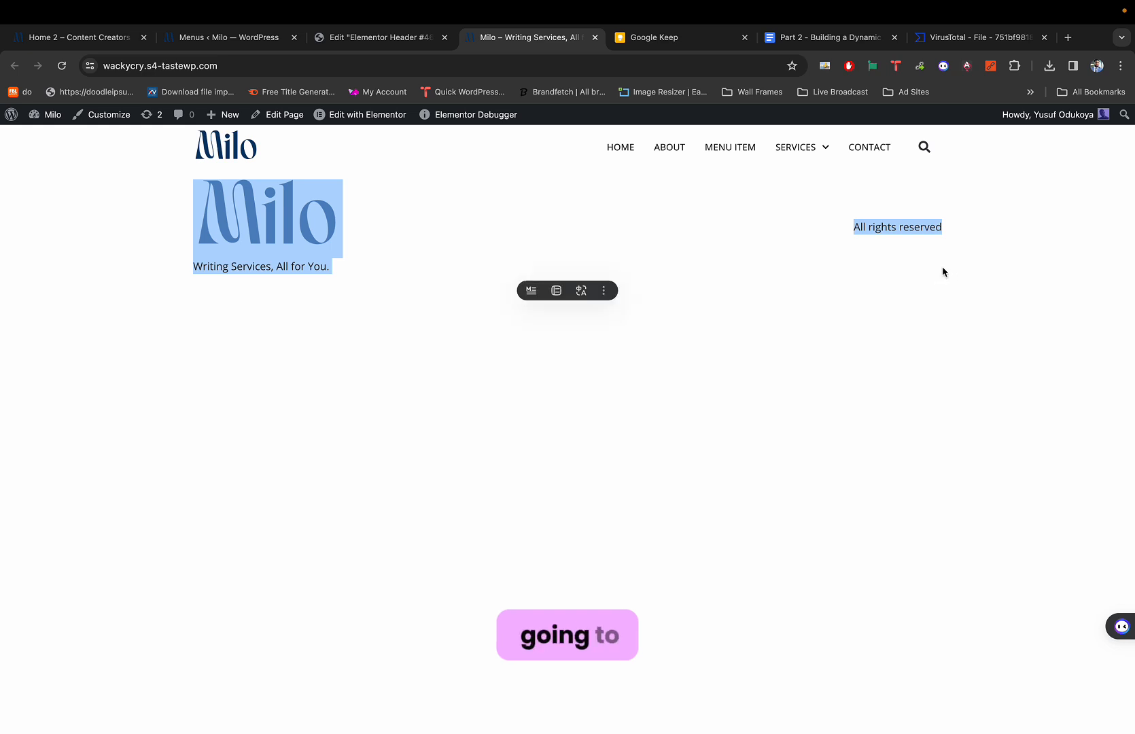
pyautogui.click(836, 174)
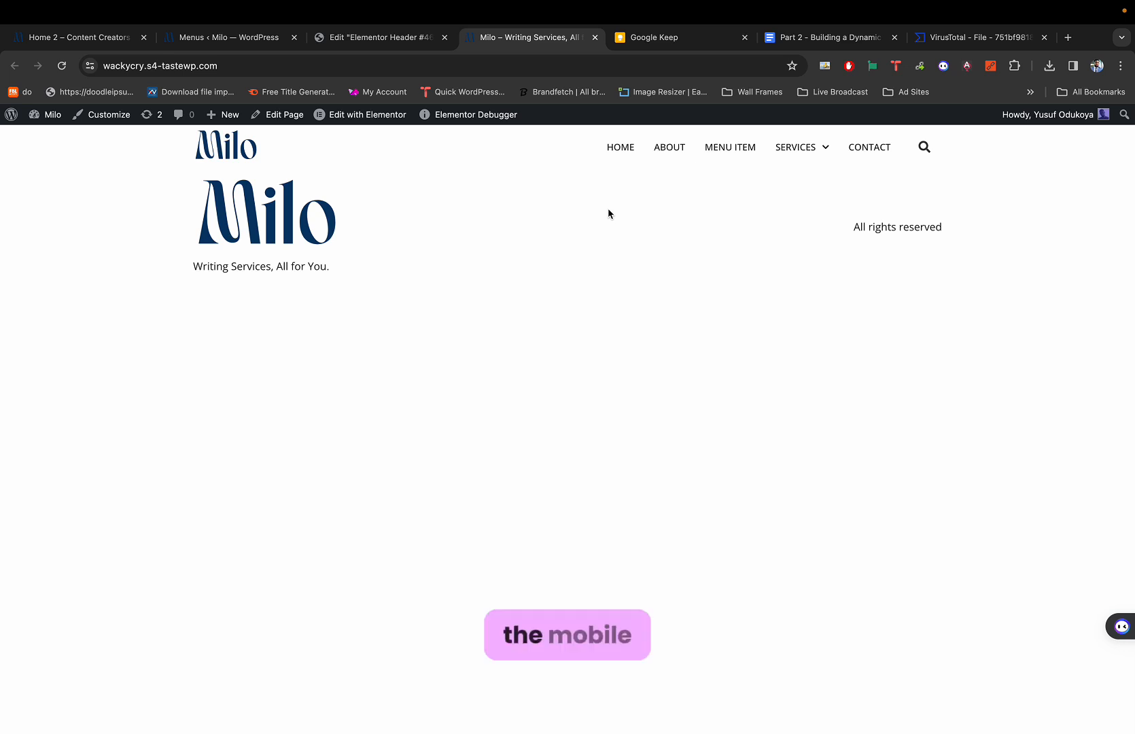
pyautogui.moveTo(493, 115)
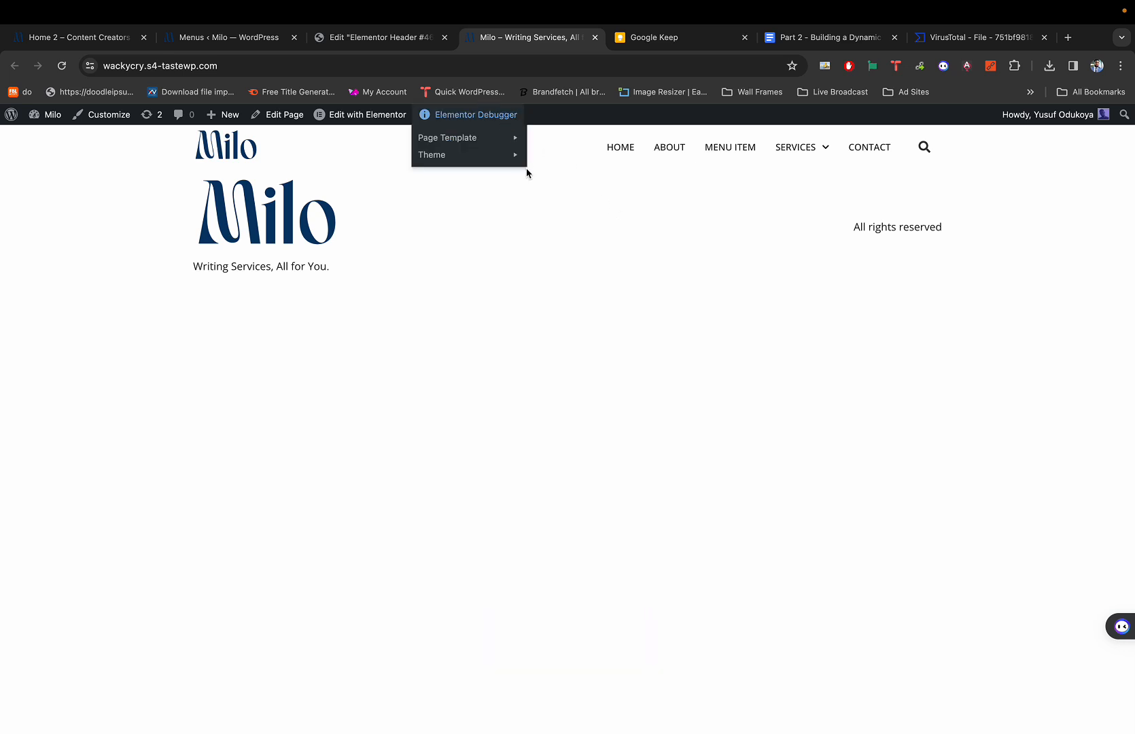
# Duplicate the header container to add a second identical header row below it.
pyautogui.click(384, 41)
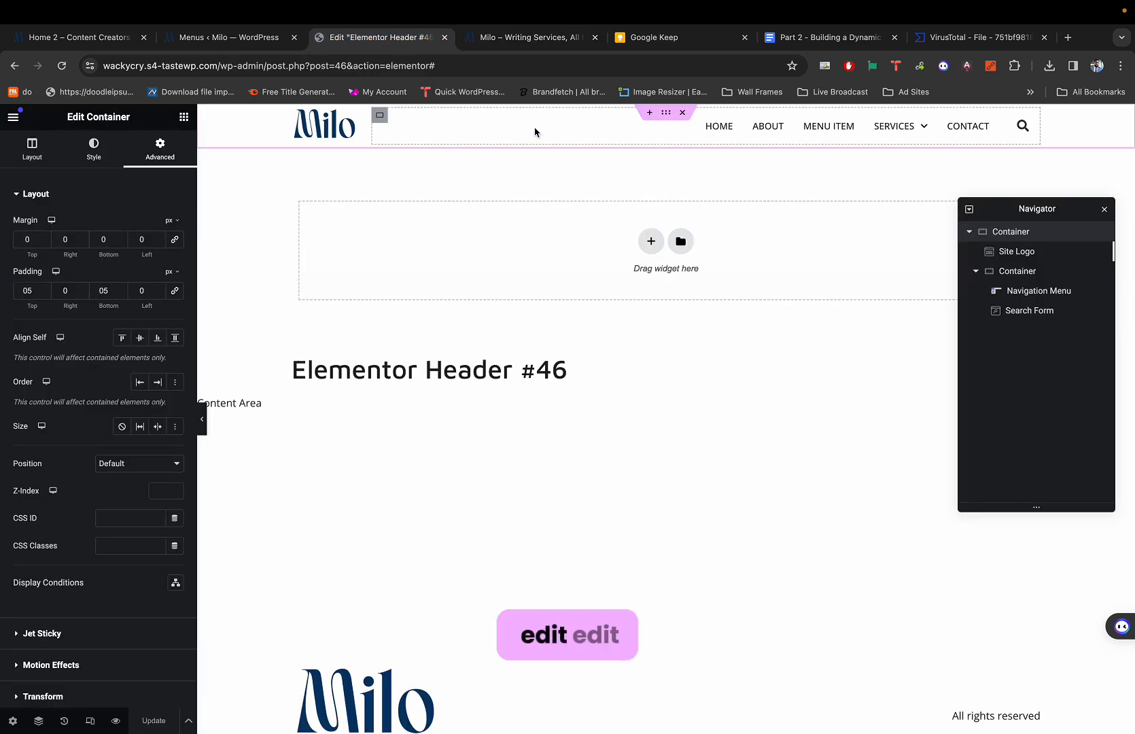
pyautogui.rightClick(666, 118)
pyautogui.click(693, 154)
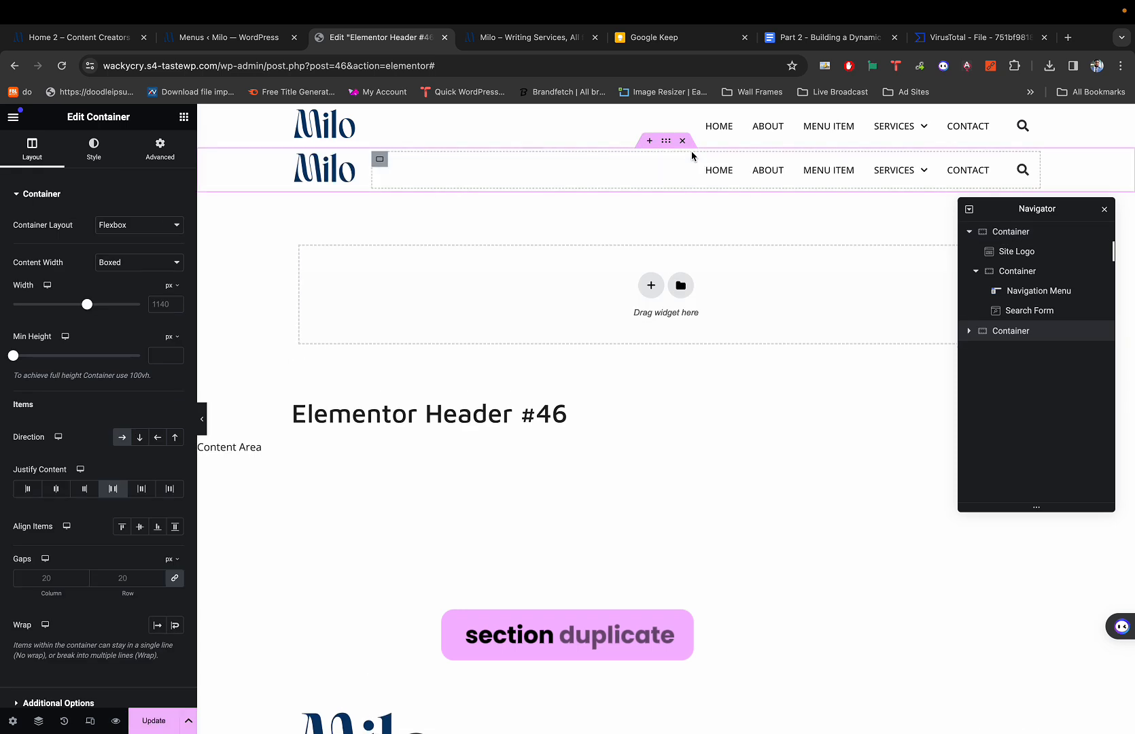
pyautogui.click(665, 114)
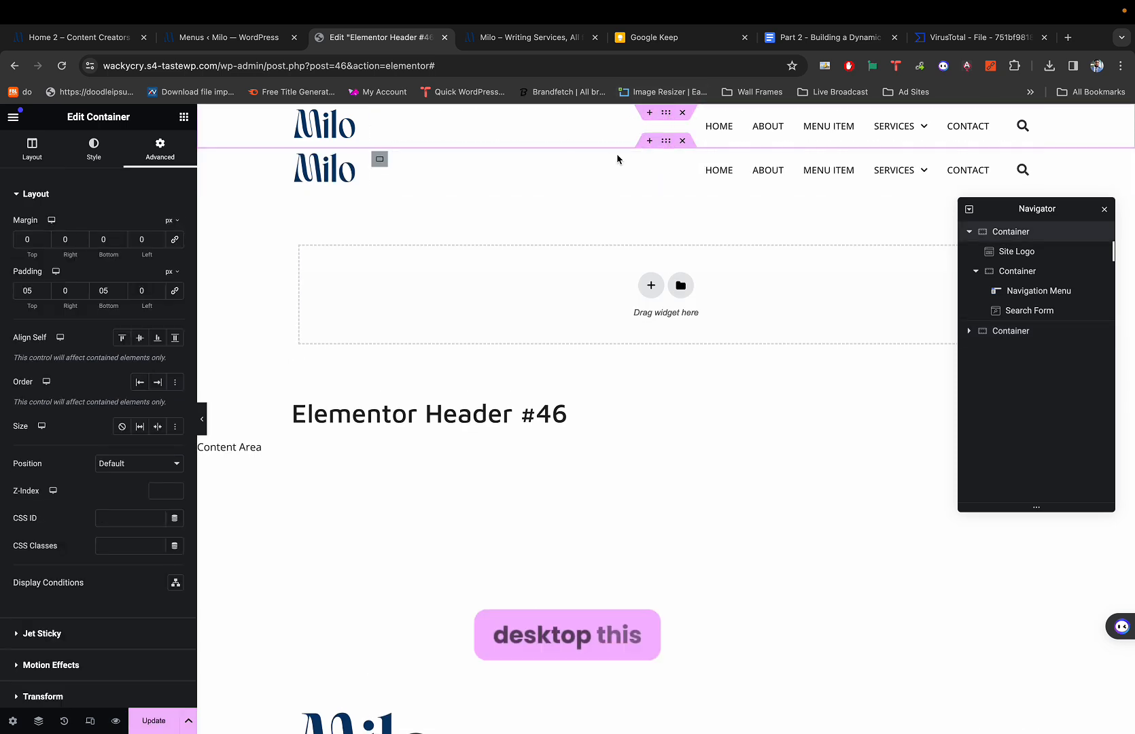
pyautogui.click(665, 142)
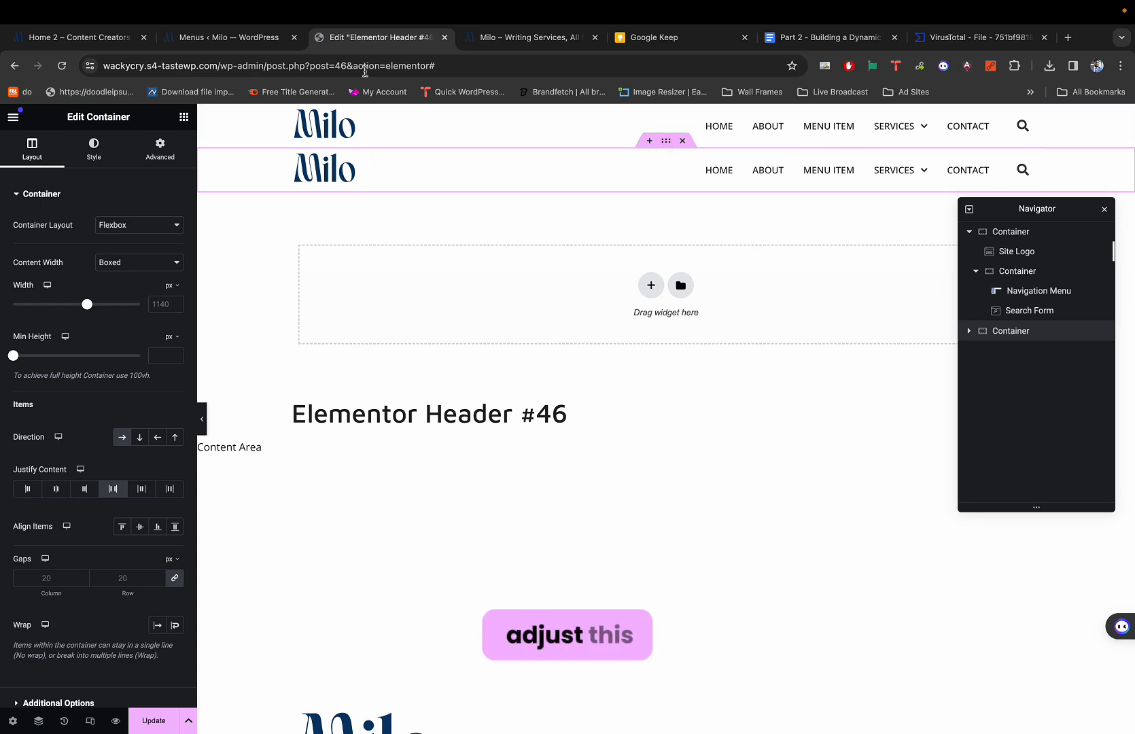
pyautogui.click(80, 38)
pyautogui.moveTo(468, 165)
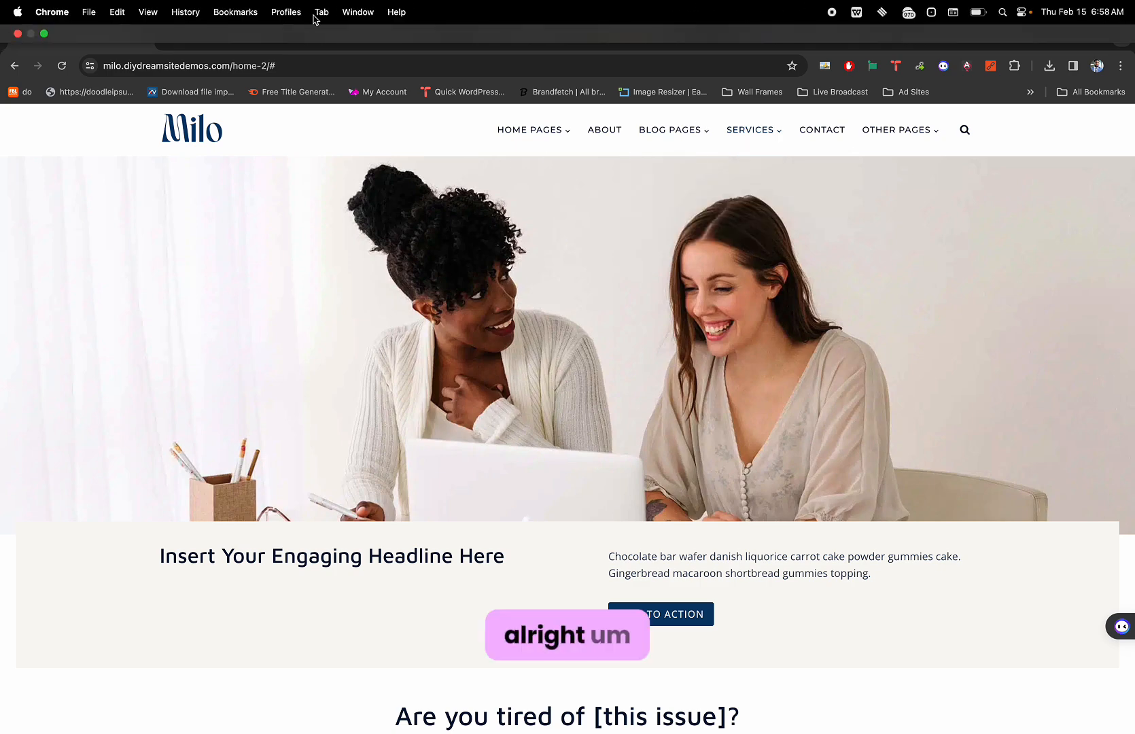
# Narrow the browser to phone width and toggle the Milo demo's hamburger menu open and closed.
pyautogui.click(45, 34)
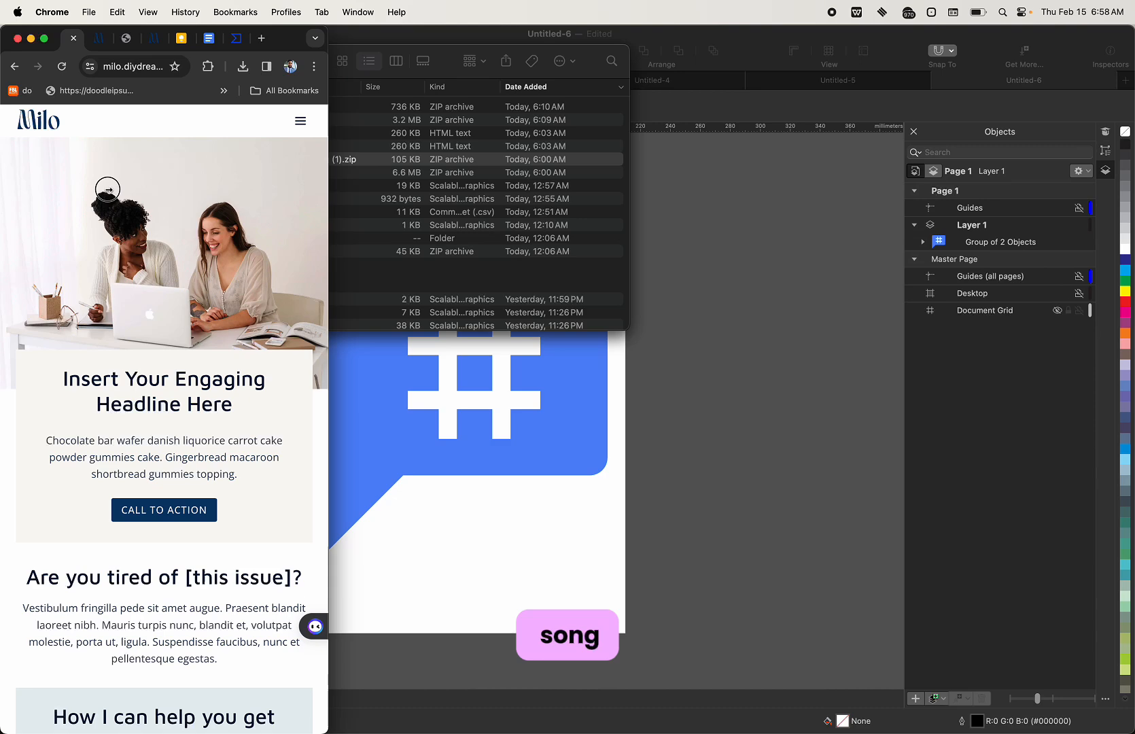
pyautogui.moveTo(582, 192); pyautogui.dragTo(329, 191)
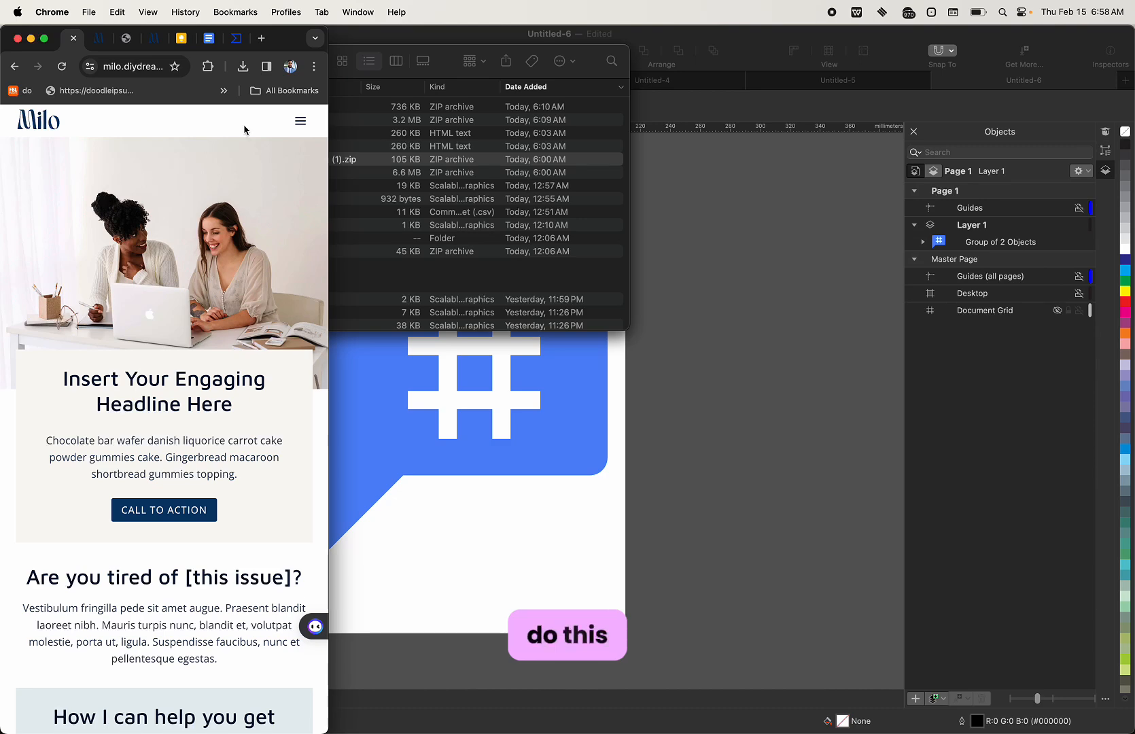
pyautogui.click(298, 122)
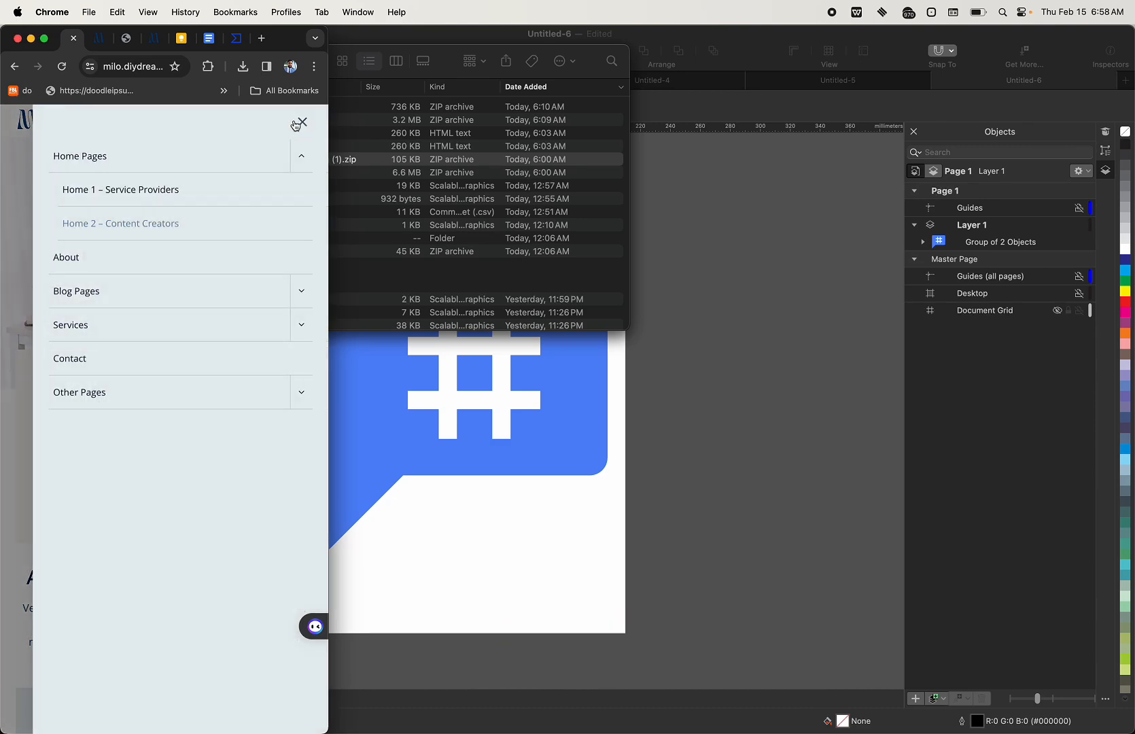
pyautogui.click(303, 125)
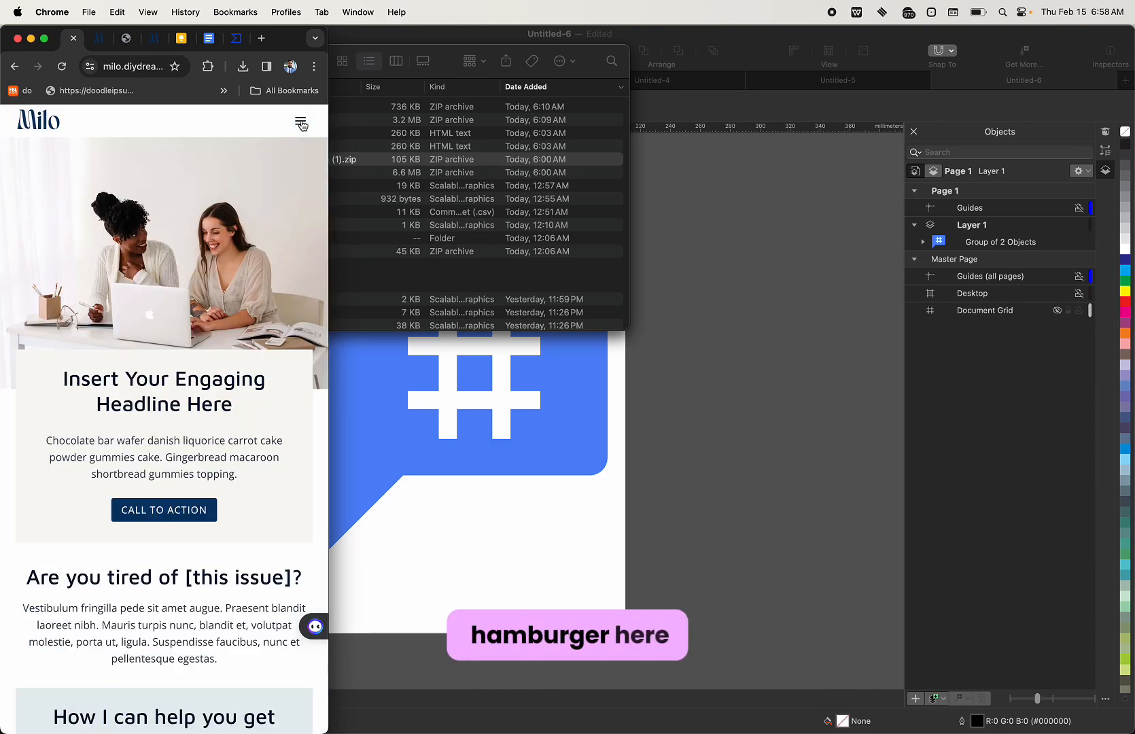
pyautogui.click(301, 123)
pyautogui.click(303, 124)
pyautogui.click(302, 124)
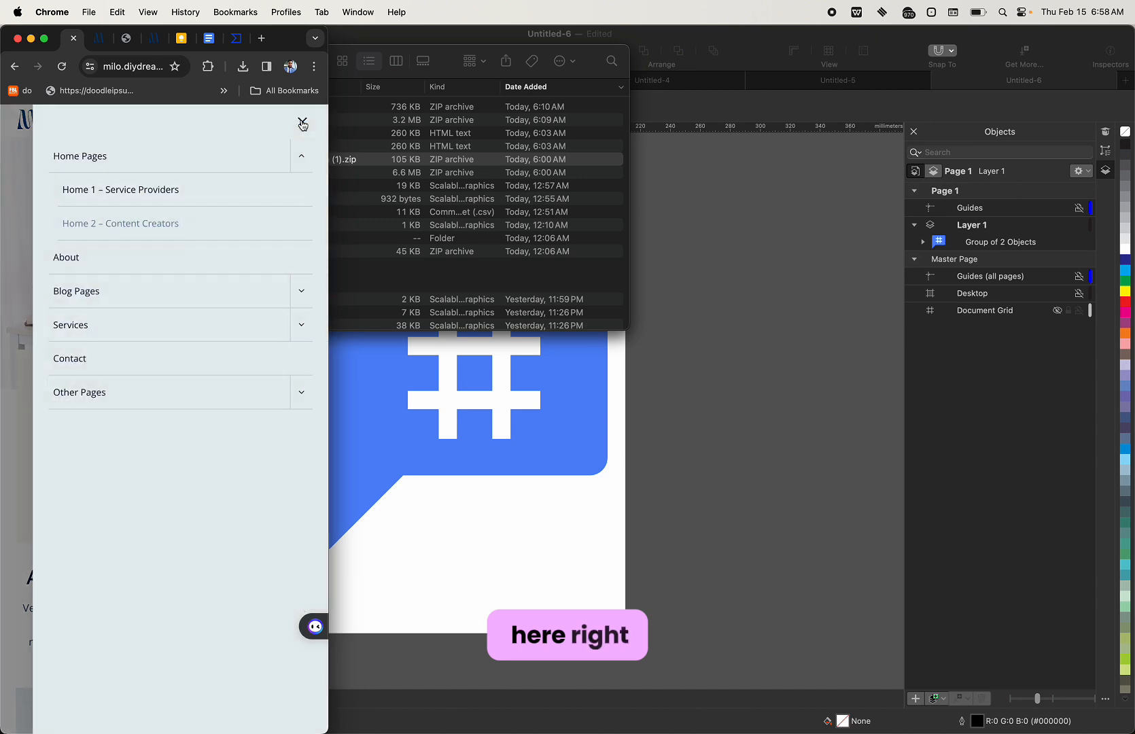
pyautogui.click(301, 123)
pyautogui.click(302, 122)
pyautogui.click(302, 123)
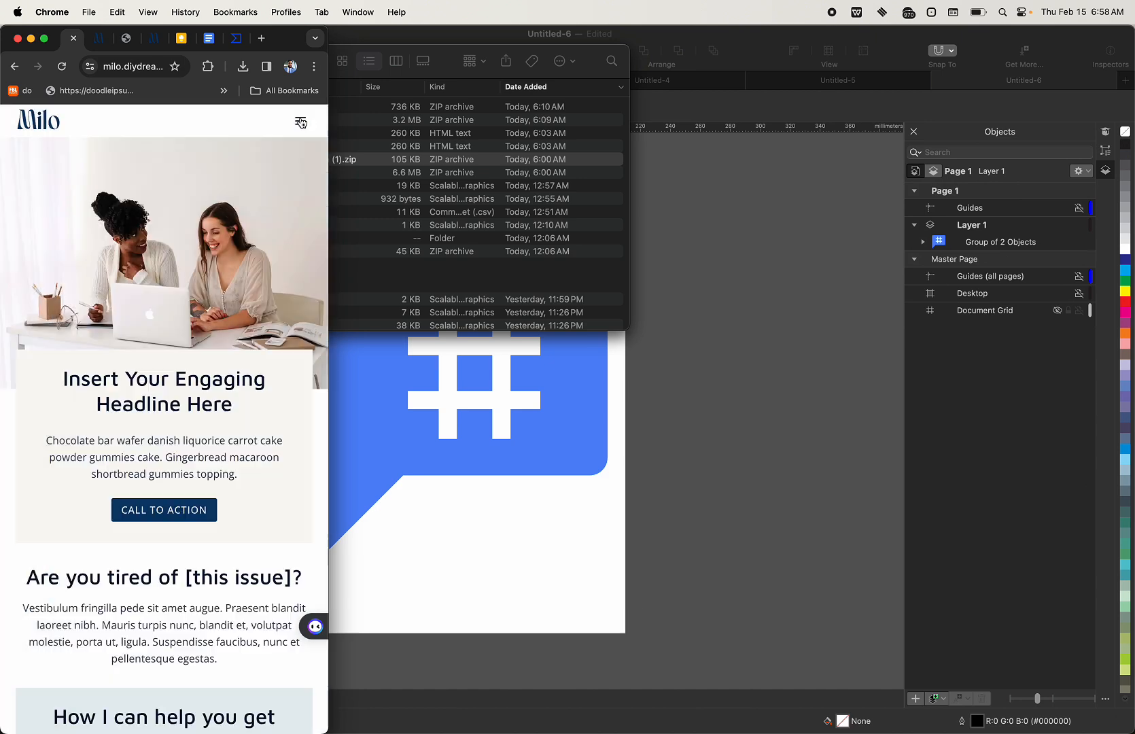
pyautogui.click(44, 38)
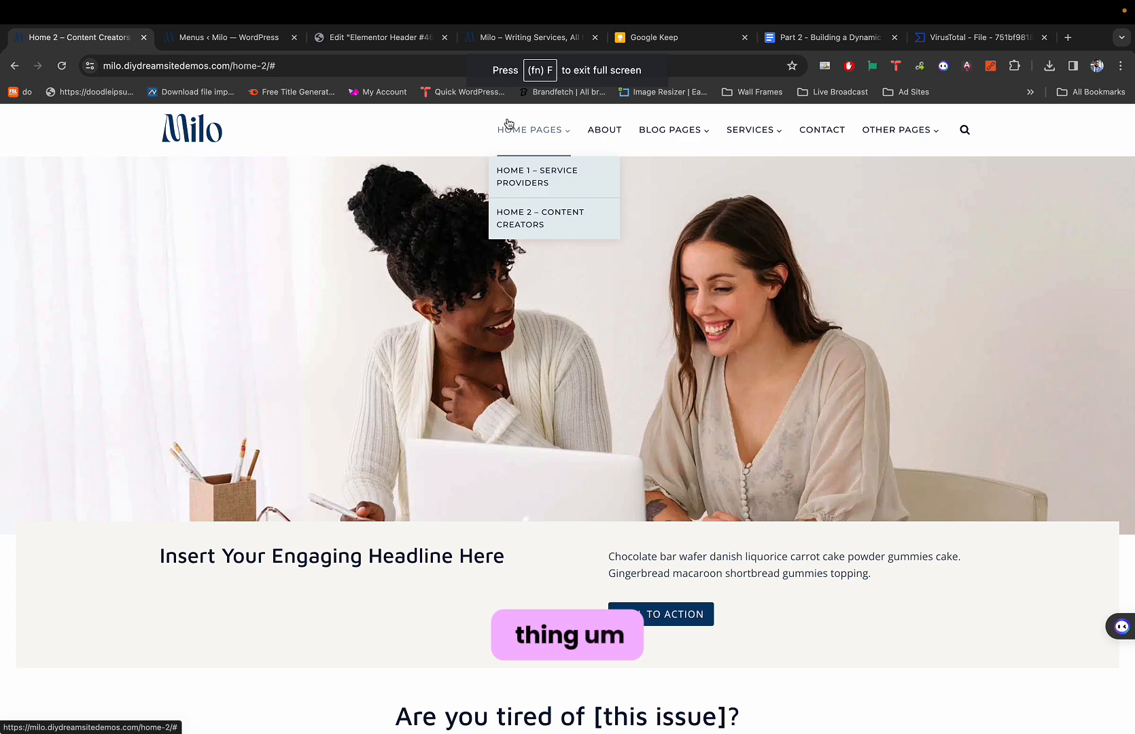
pyautogui.hotkey('ctrl', 'Tab')
pyautogui.hotkey('ctrl', 'Tab')
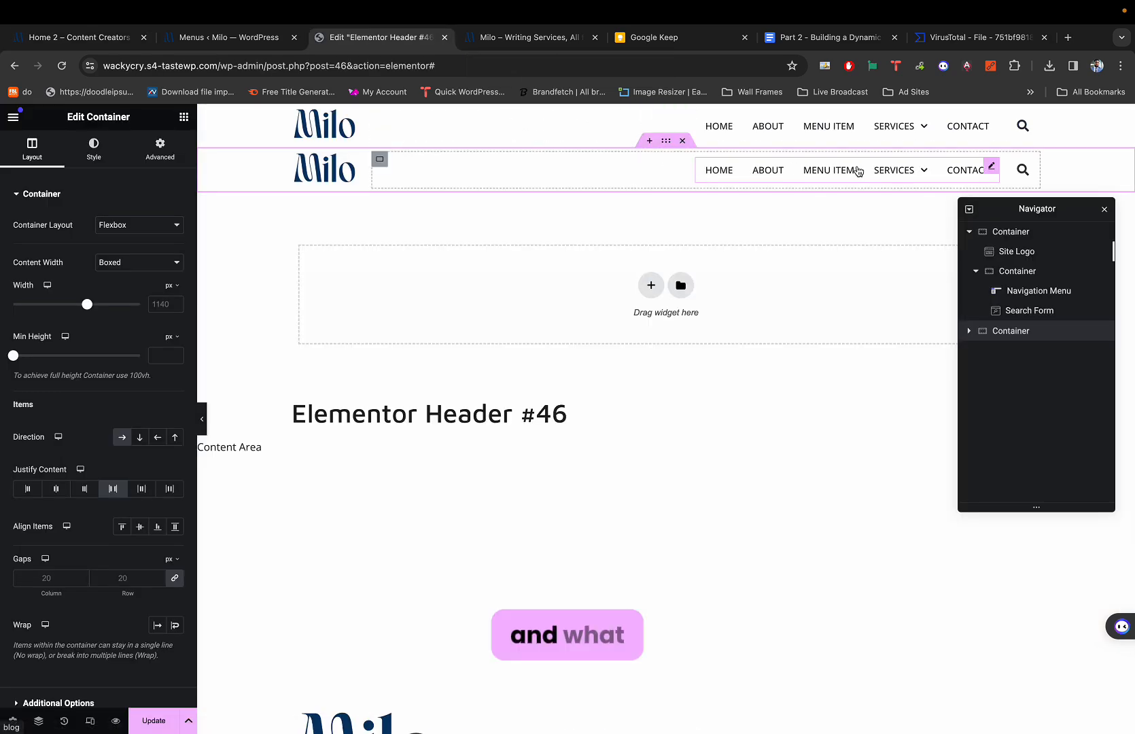
# Cycle the header preview through tablet, mobile and desktop widths.
pyautogui.press('shift+super+m')
pyautogui.press('shift+super+m')
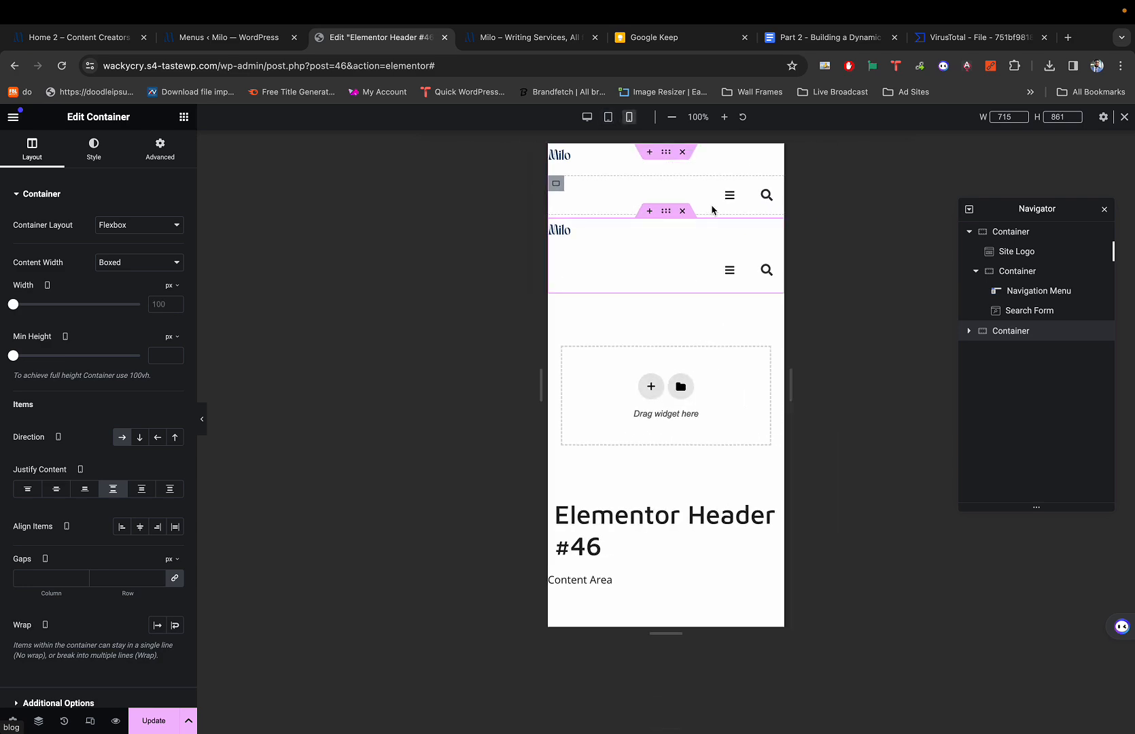
pyautogui.press('shift+super+m')
pyautogui.press('shift+super+m')
pyautogui.press('shift+super+m')
pyautogui.press('shift+super+m')
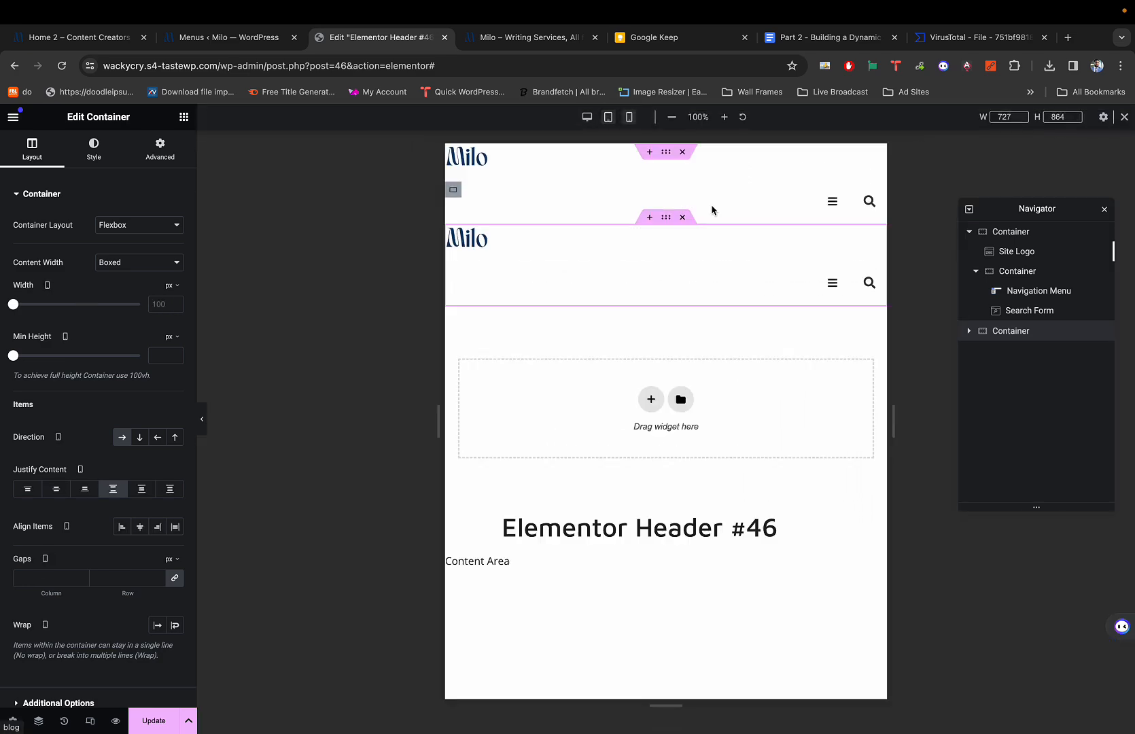
pyautogui.press('shift+super+m')
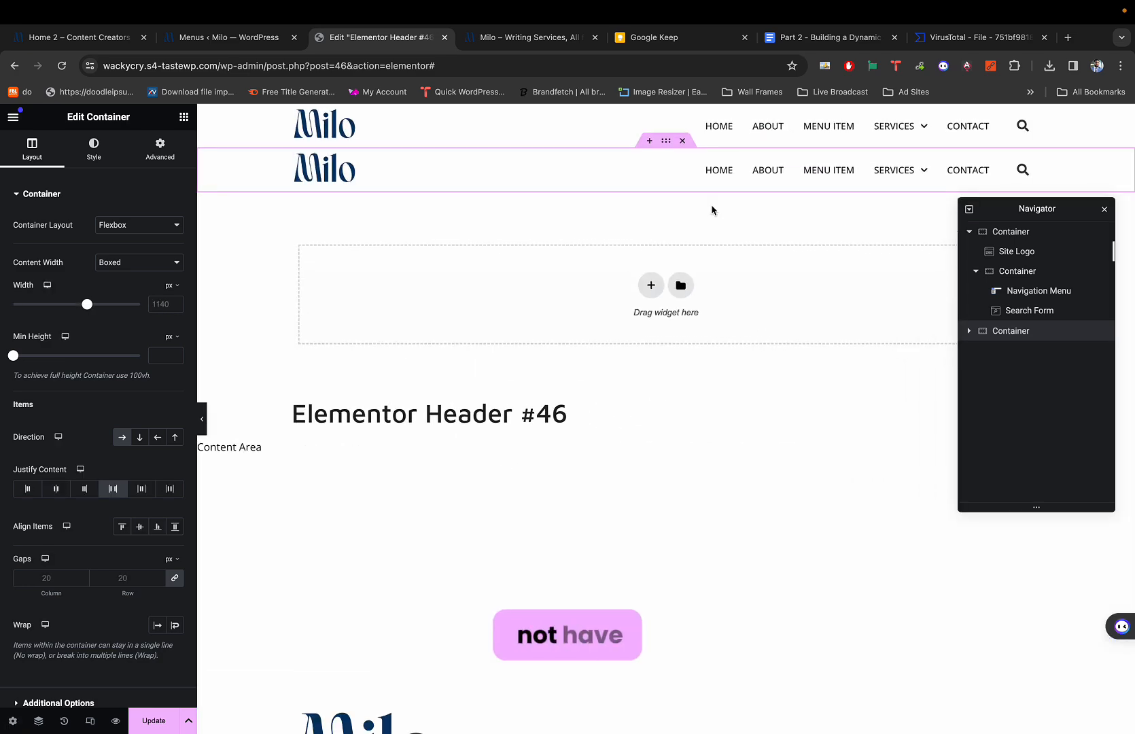
pyautogui.press('super+1')
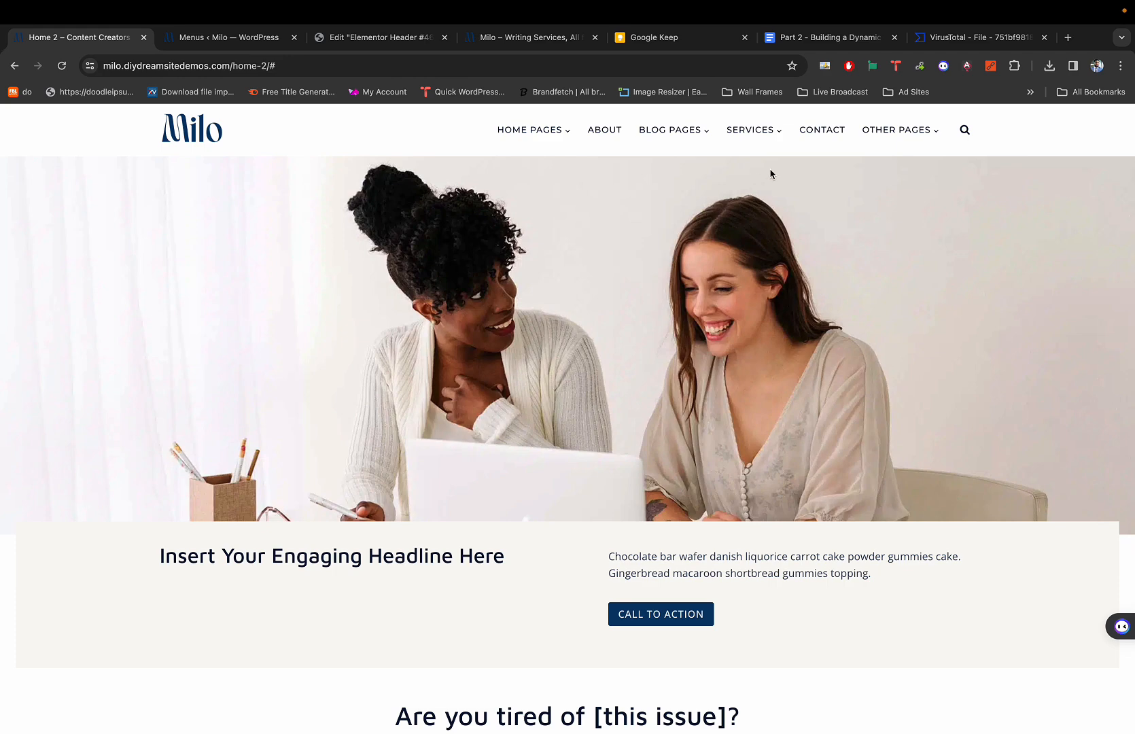
pyautogui.moveTo(513, 13)
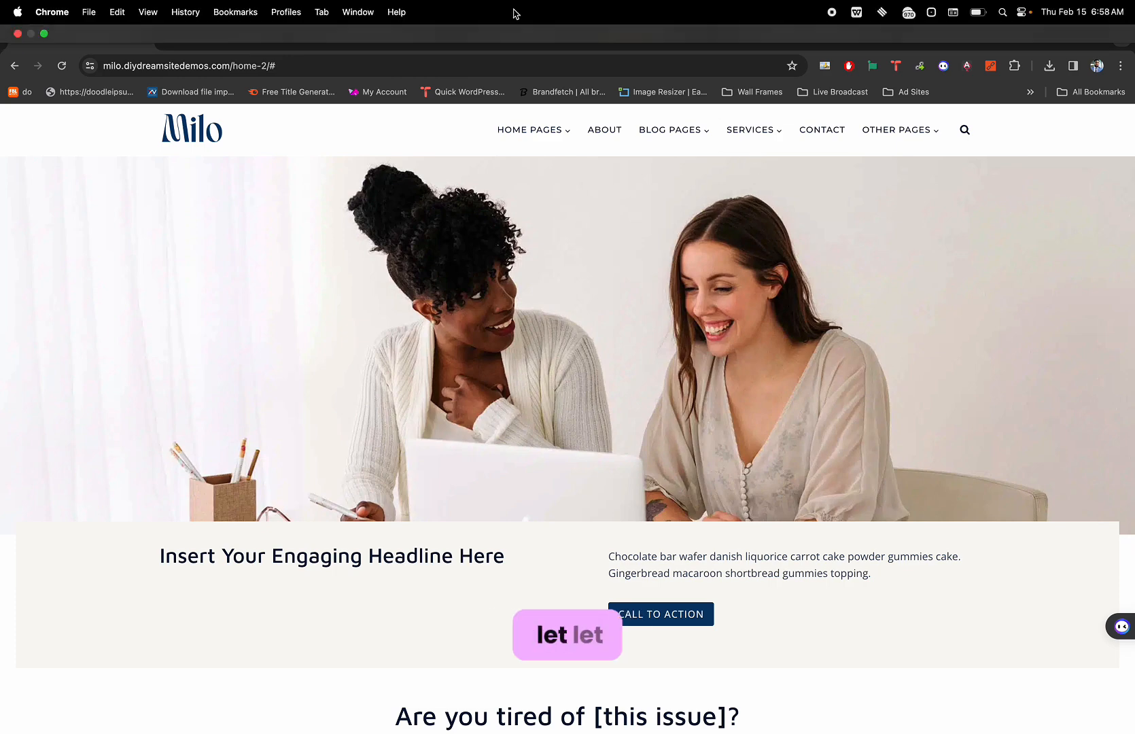
pyautogui.click(45, 34)
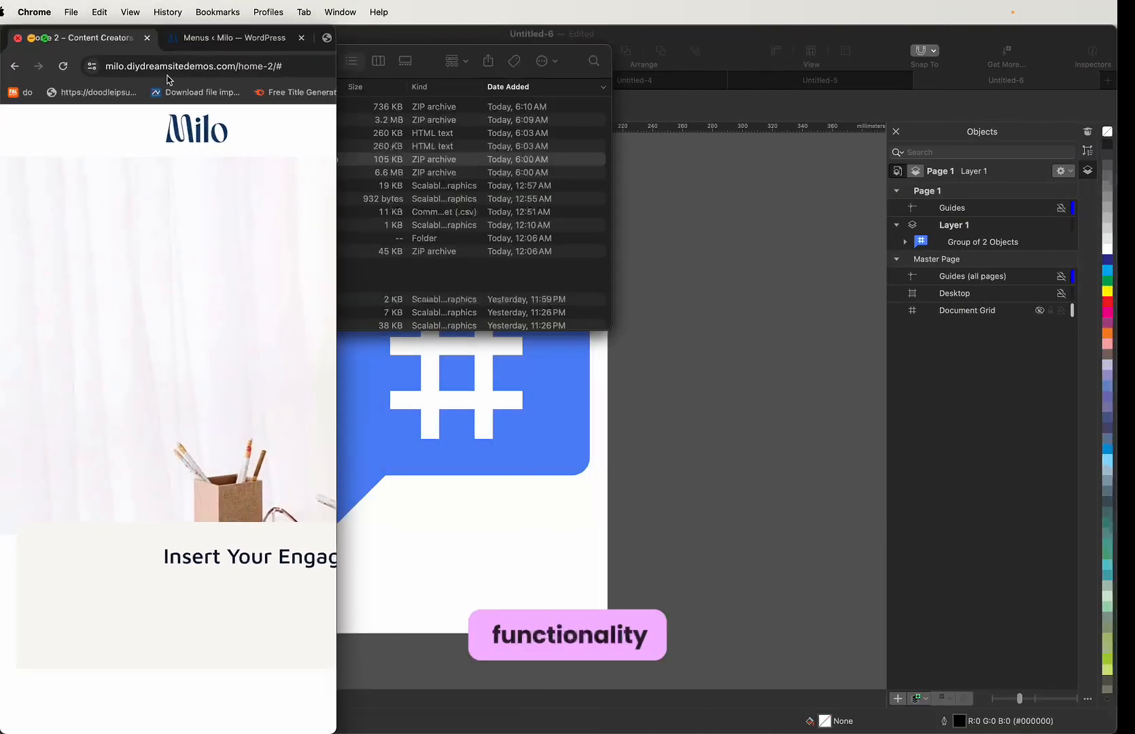
pyautogui.click(299, 127)
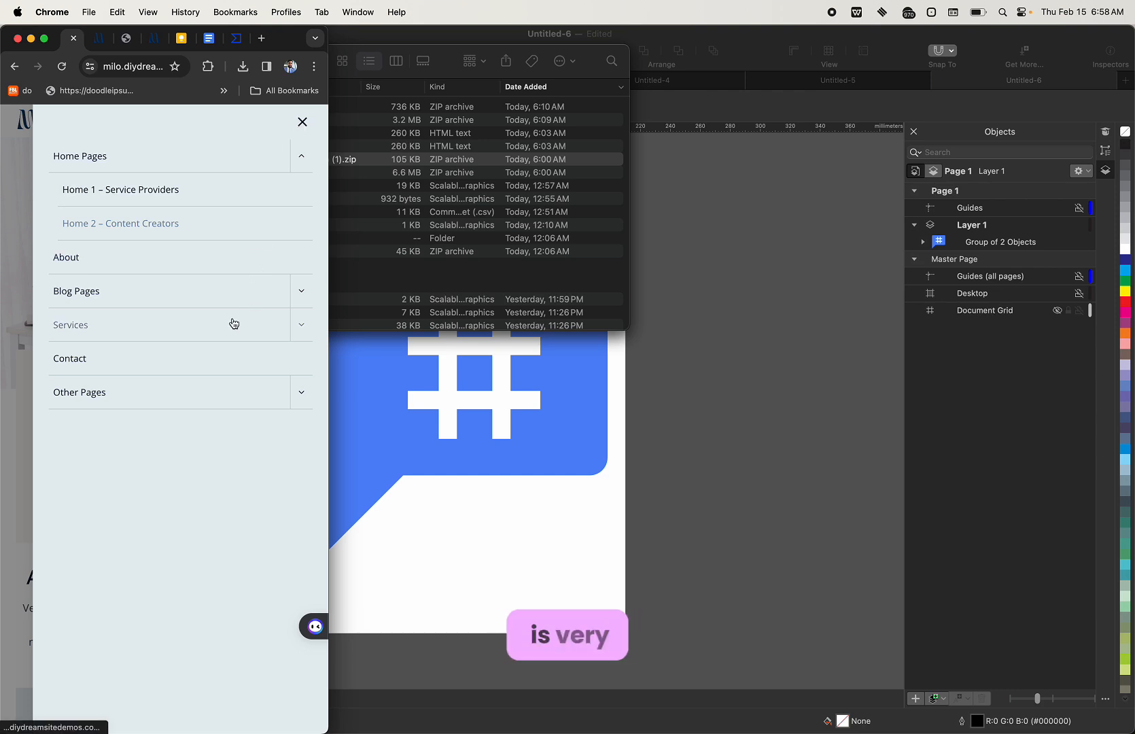
pyautogui.click(303, 326)
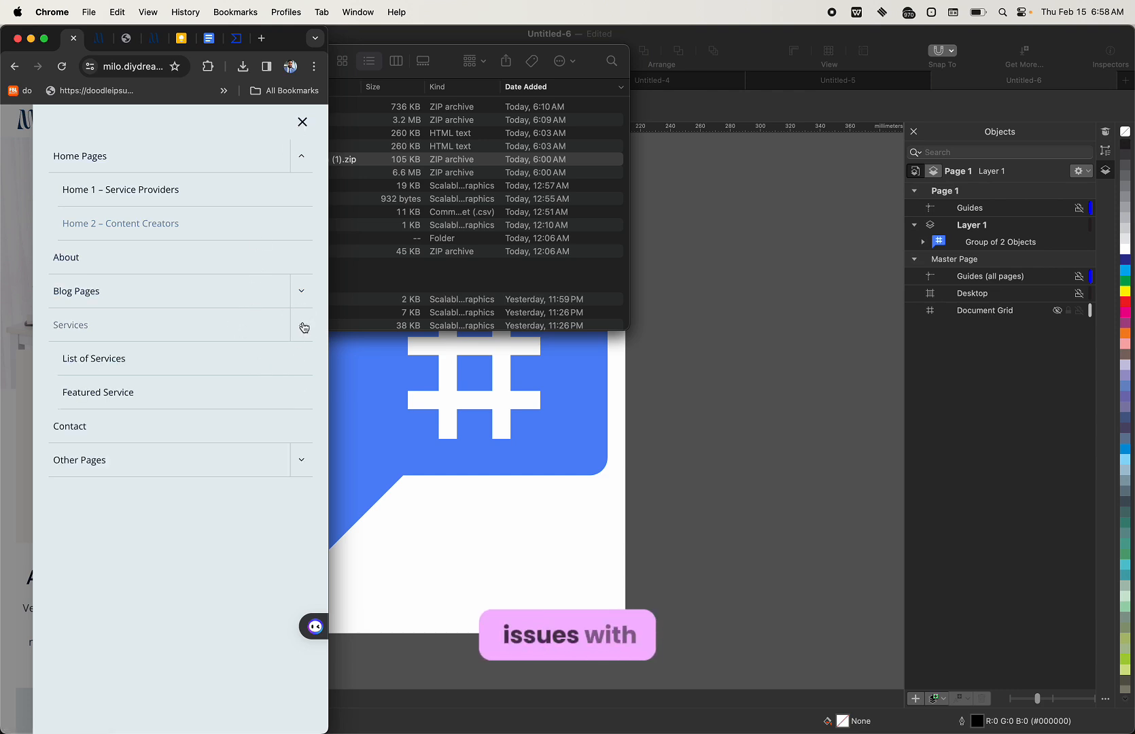
pyautogui.click(304, 327)
pyautogui.click(307, 293)
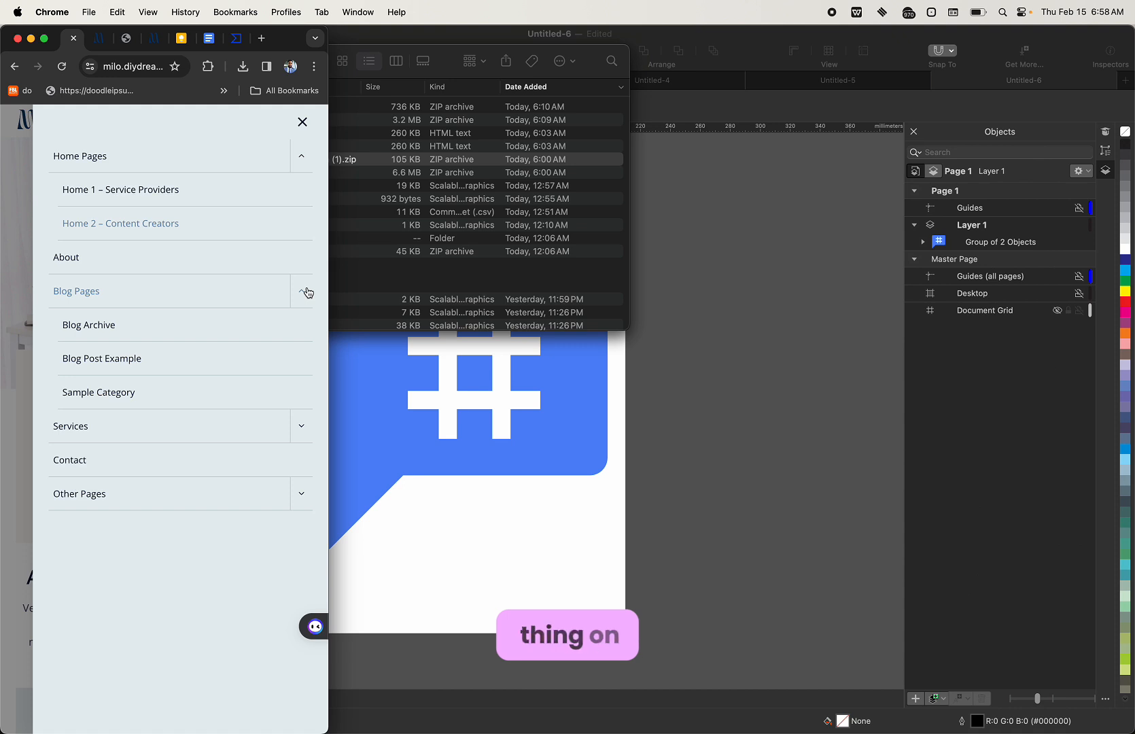
pyautogui.click(307, 292)
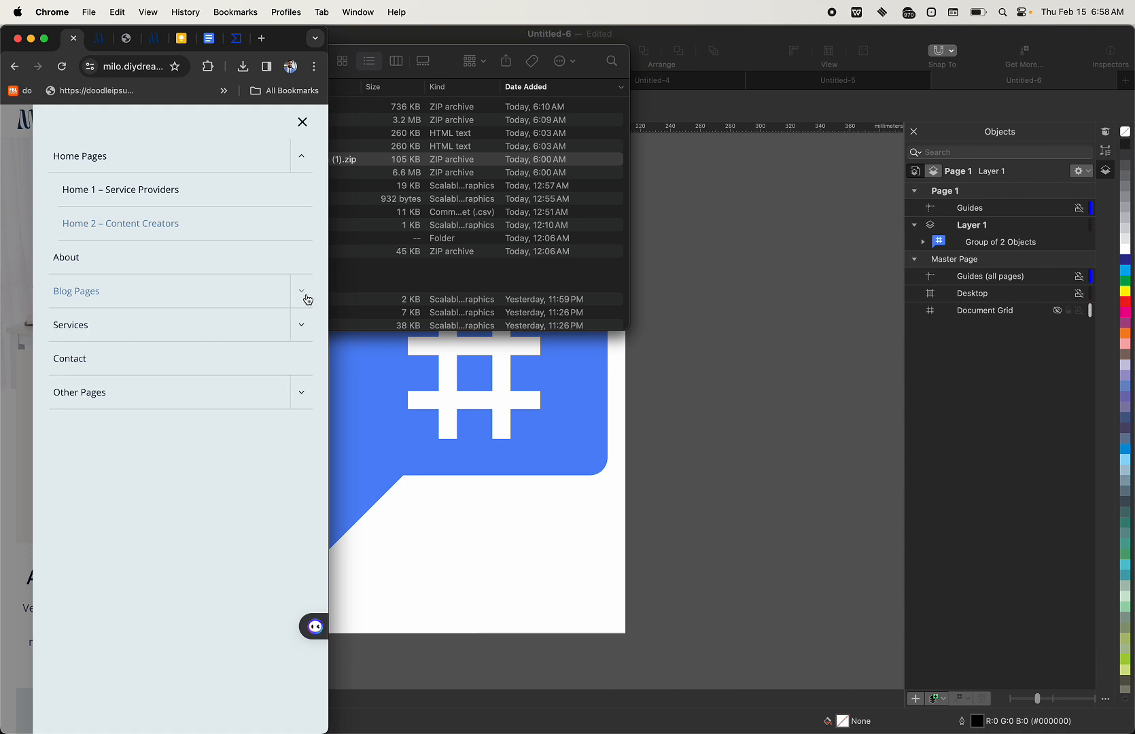
pyautogui.click(303, 121)
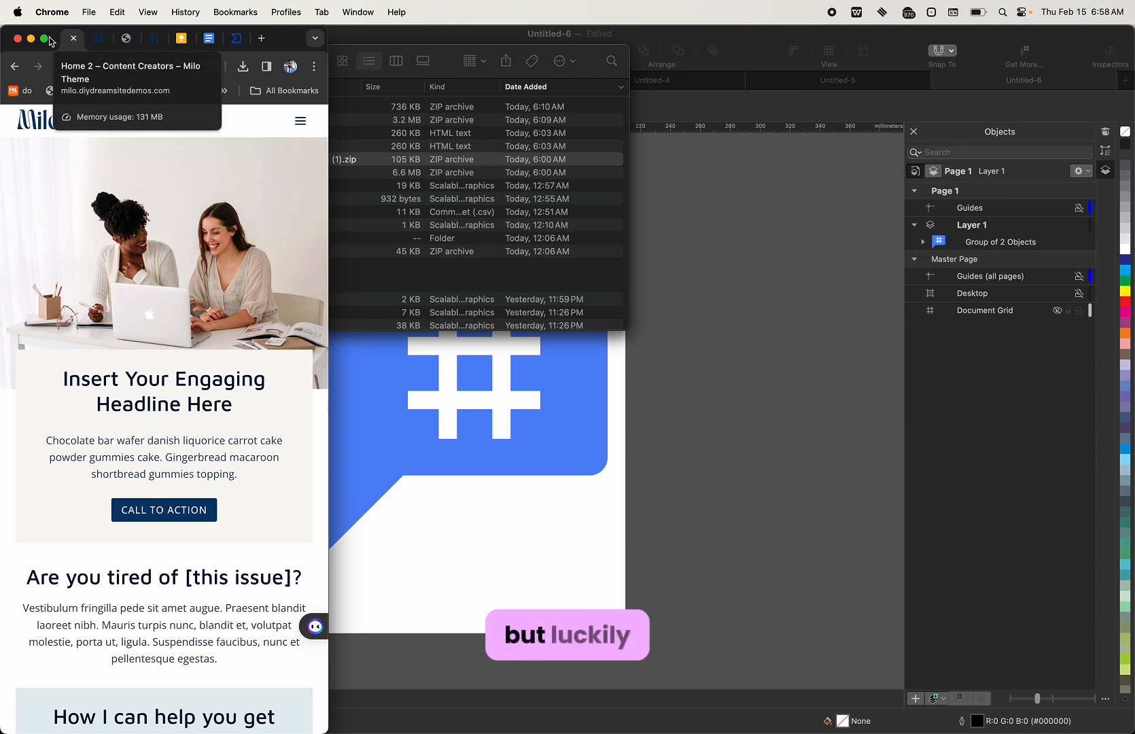
pyautogui.moveTo(51, 40)
pyautogui.click(101, 61)
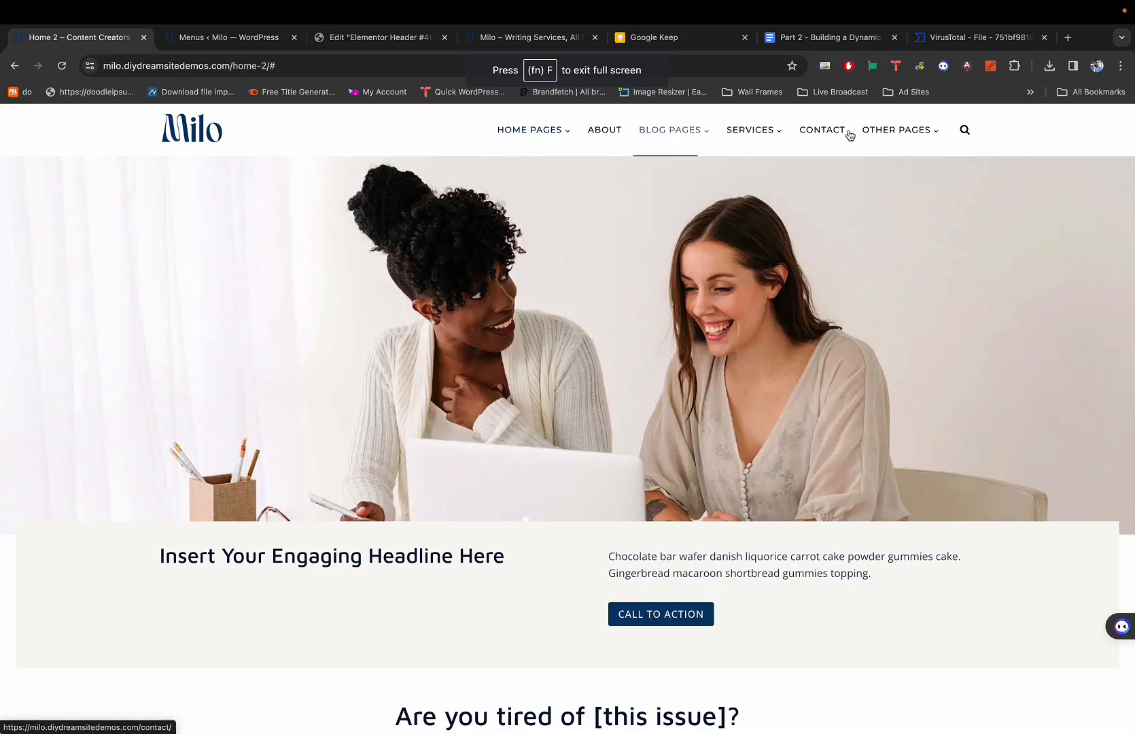
# Open and close the demo site's search overlay, then return to the Elementor editor.
pyautogui.click(964, 129)
pyautogui.click(801, 179)
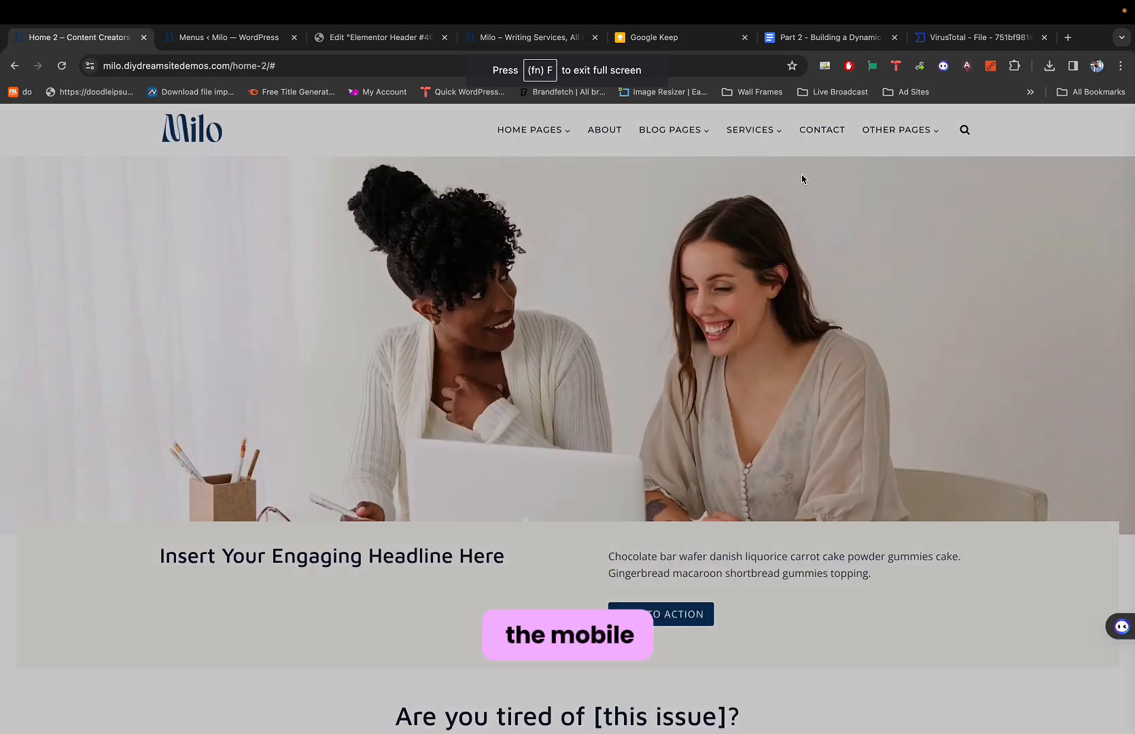
pyautogui.press('super+3')
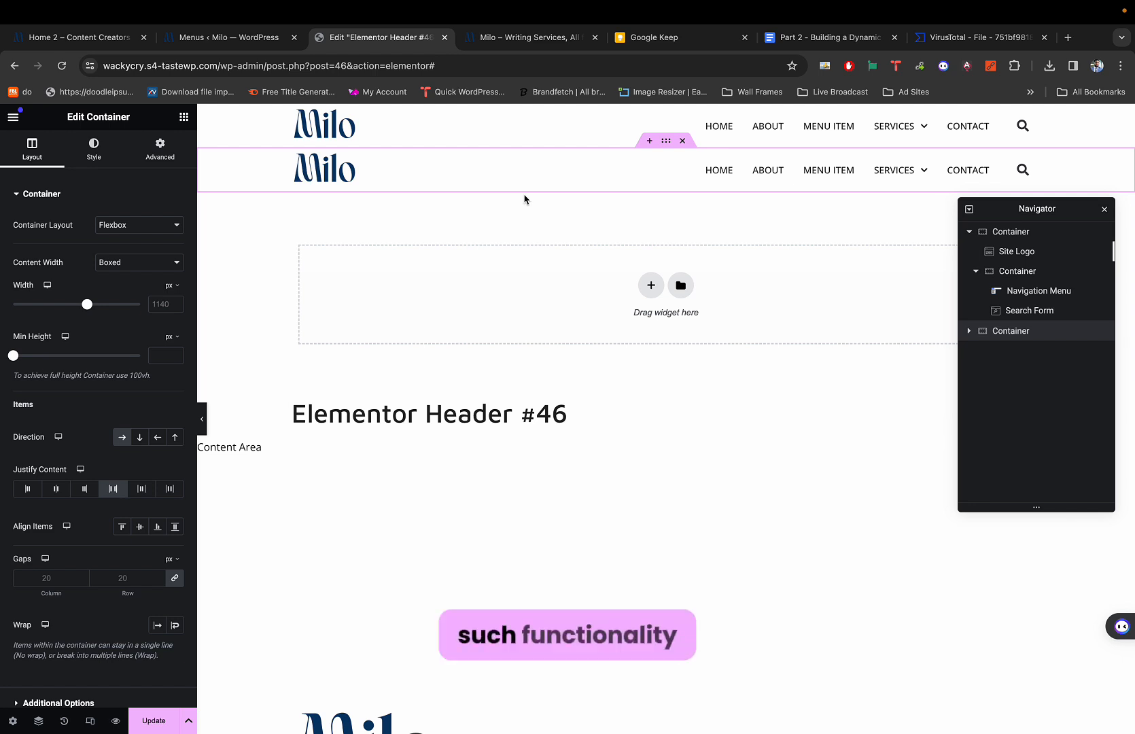
# Switch the Elementor preview to tablet width and select the top header container.
pyautogui.hotkey('ctrl', 'shift', 'm')
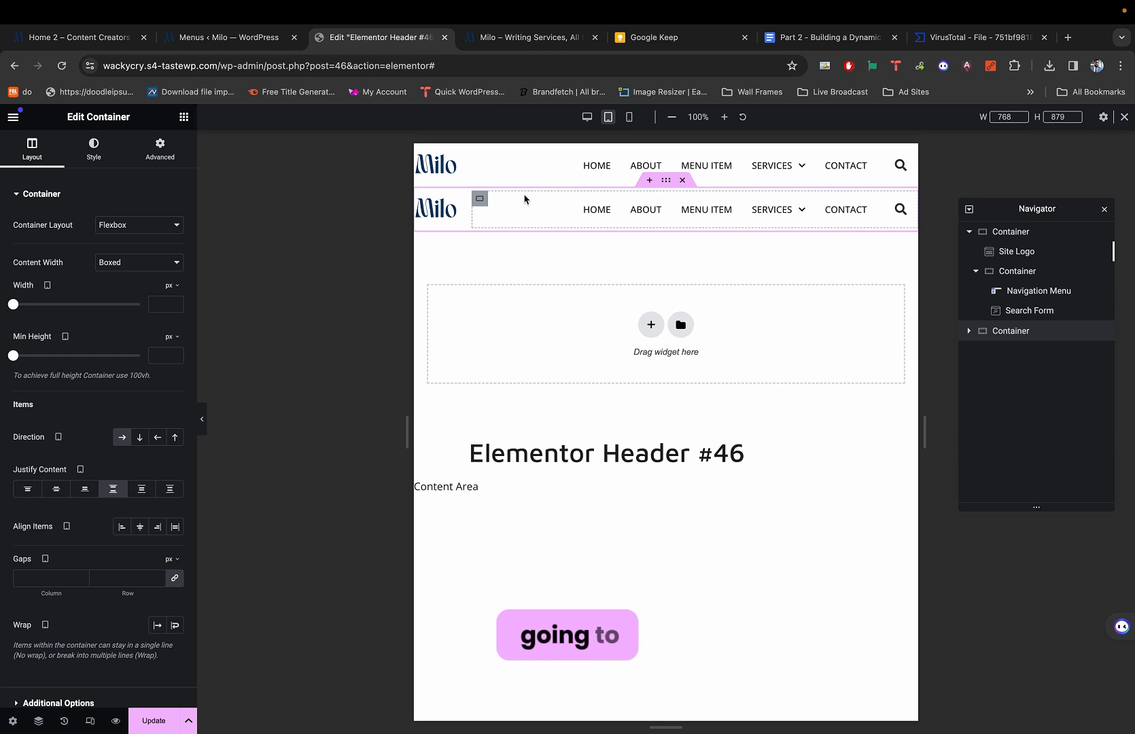
pyautogui.hotkey('ctrl', 'shift', 'm')
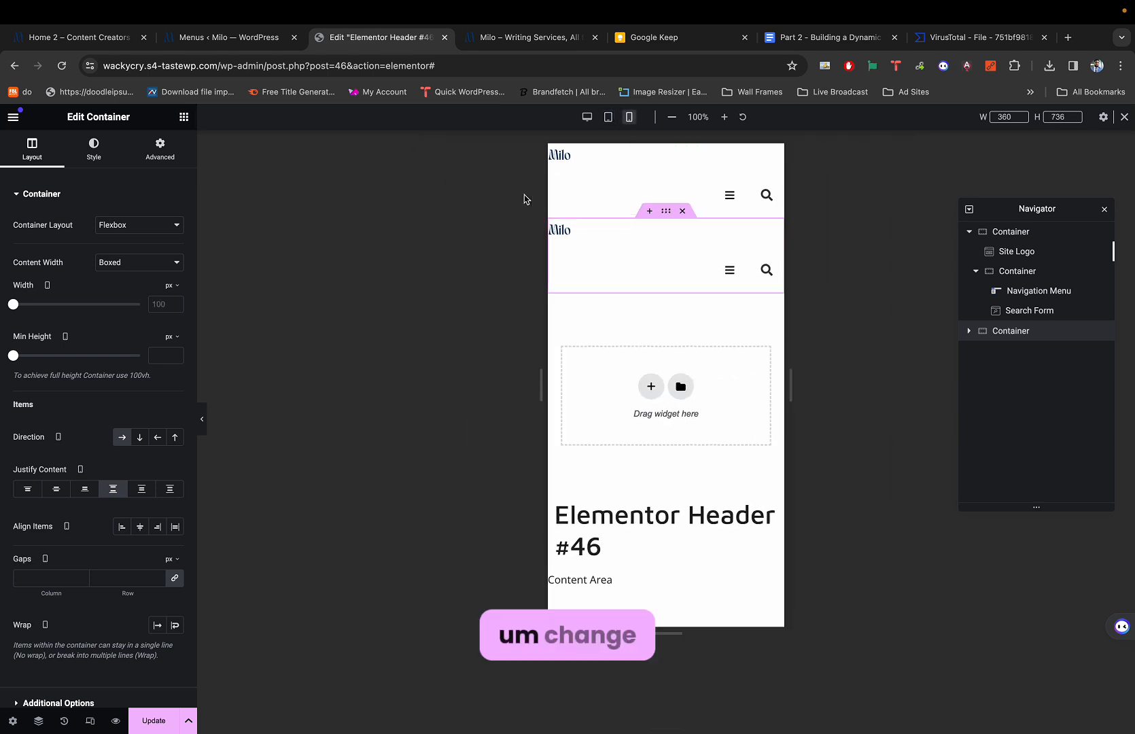
pyautogui.hotkey('ctrl', 'shift', 'm')
pyautogui.hotkey('ctrl', 'shift', 'm')
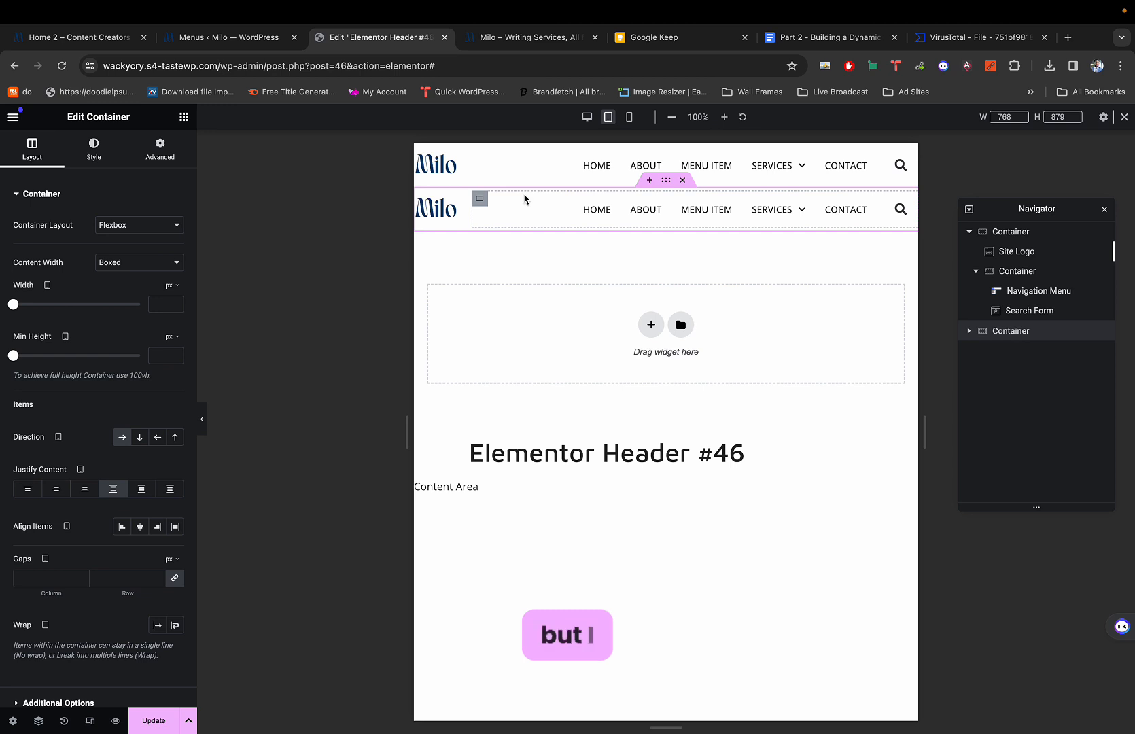
pyautogui.click(448, 162)
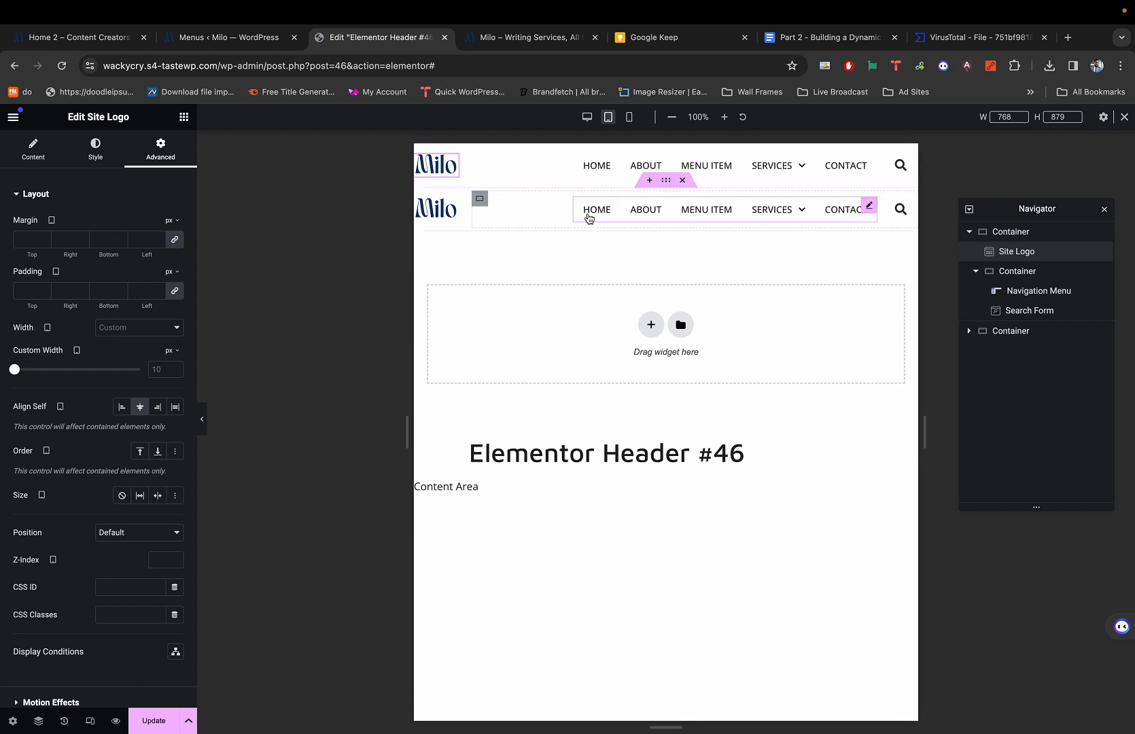
pyautogui.click(667, 181)
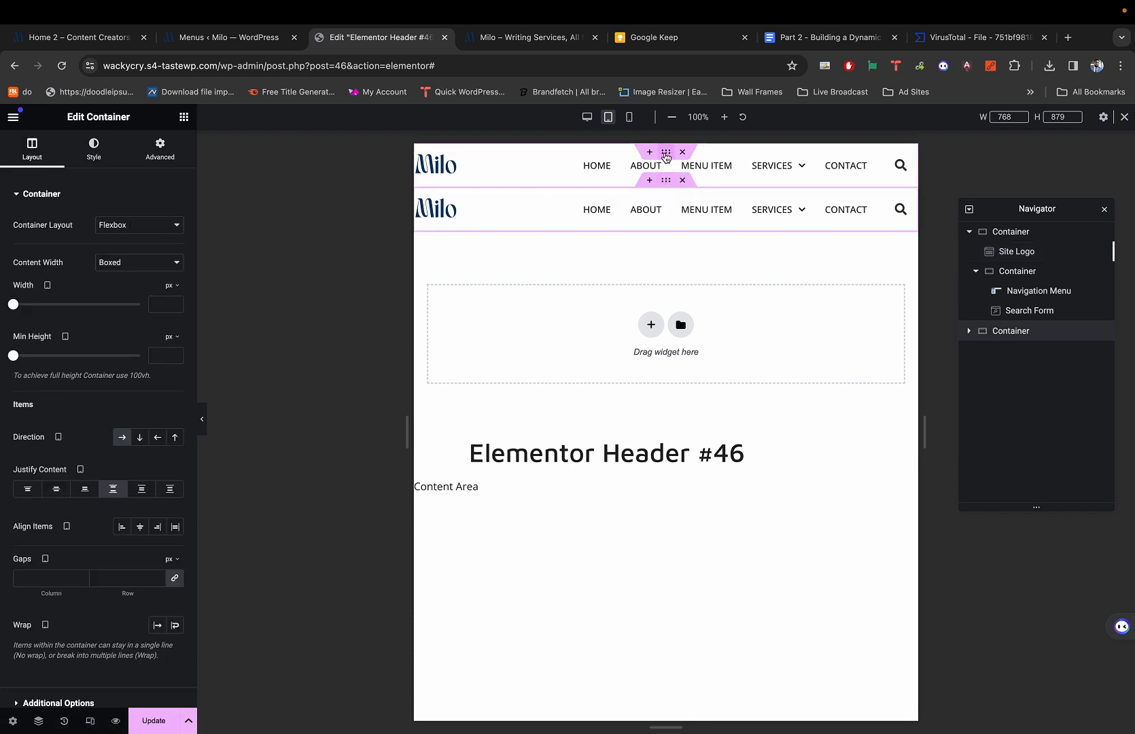
pyautogui.click(666, 155)
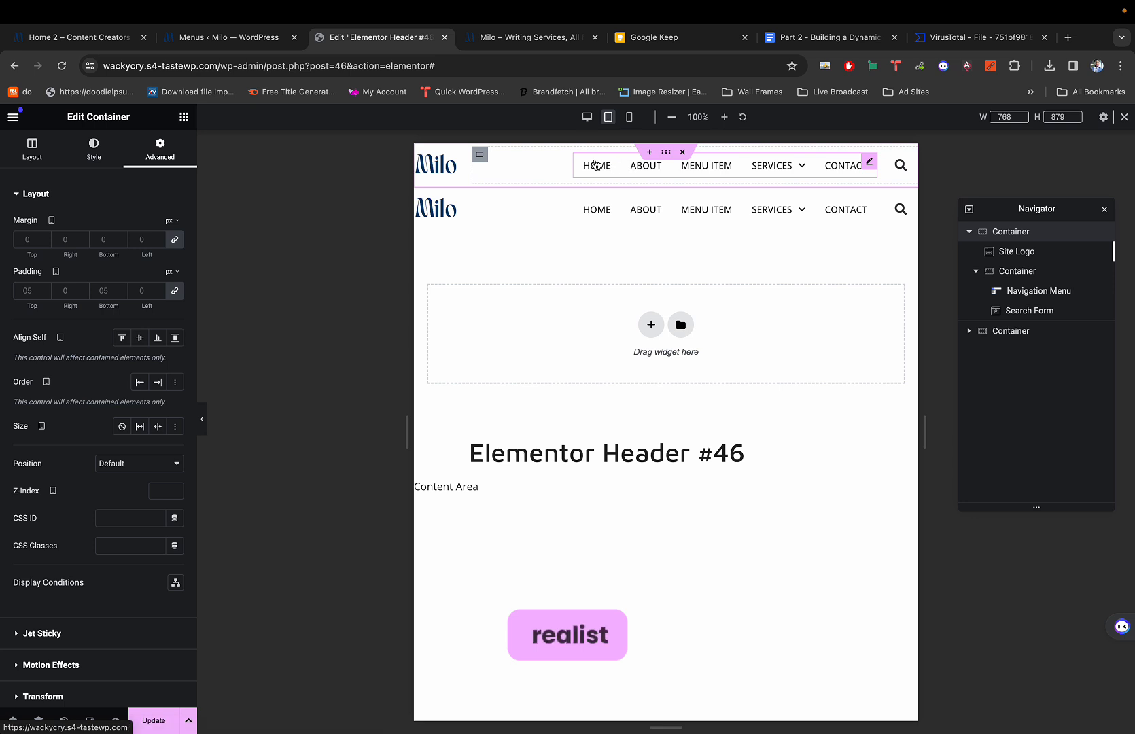
# Give the top header's Milo logo a 100 px custom width on tablet.
pyautogui.click(452, 163)
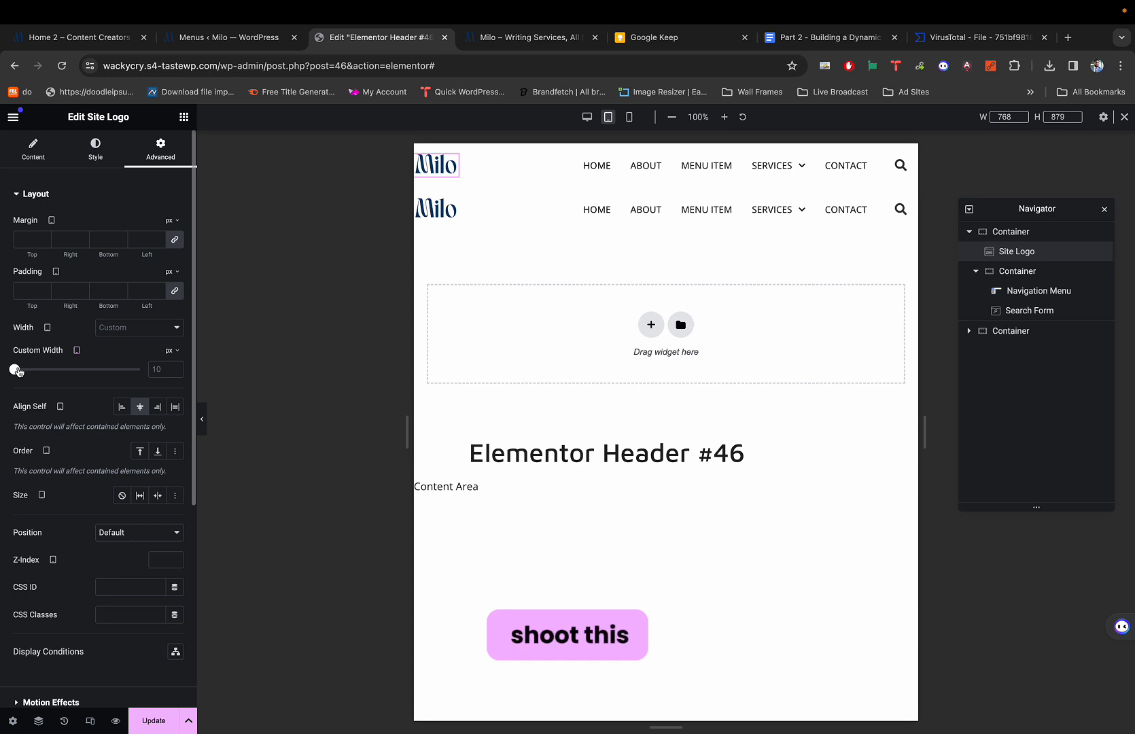
pyautogui.moveTo(15, 370); pyautogui.dragTo(27, 370)
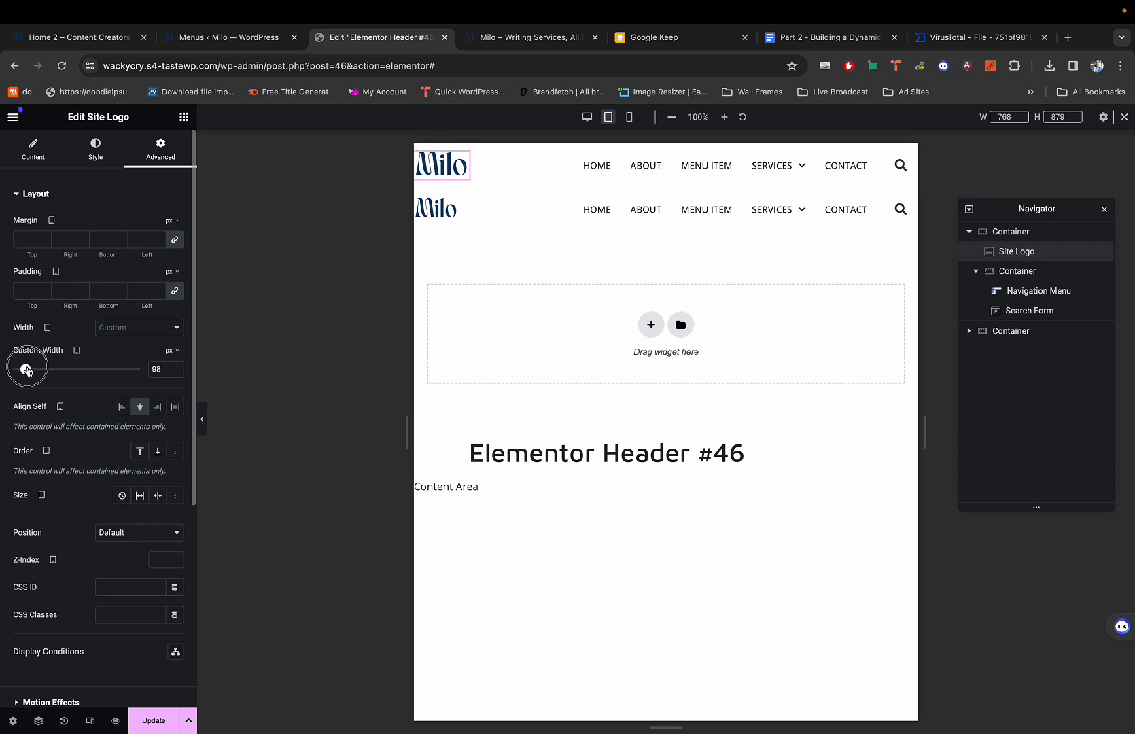
pyautogui.doubleClick(175, 367)
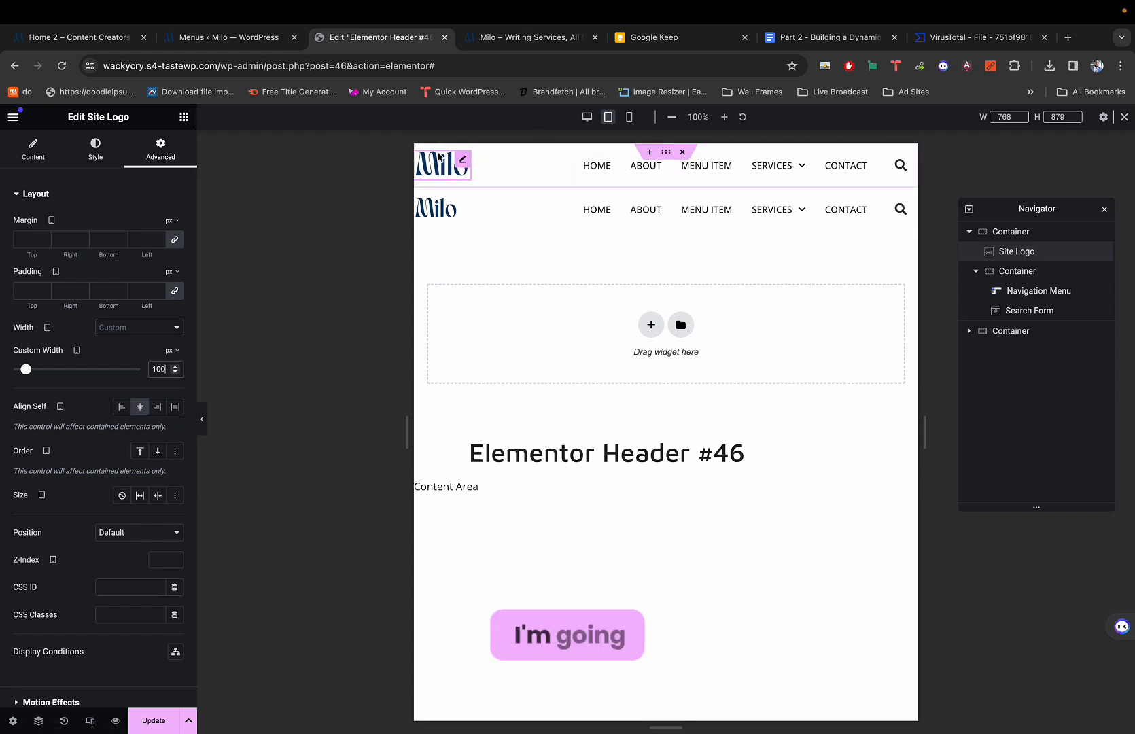
pyautogui.click(667, 152)
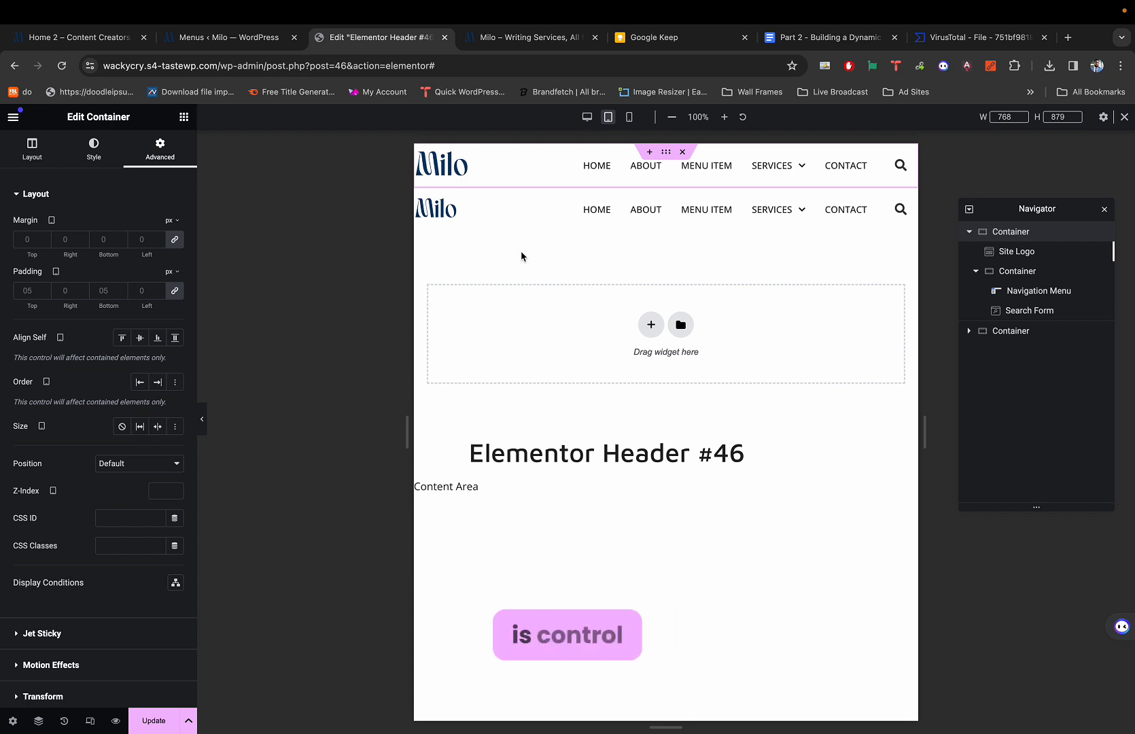
# Link the top container's tablet padding and set all four sides to 0.
pyautogui.hotkey('ctrl', 'shift', 'm')
pyautogui.hotkey('ctrl', 'shift', 'm')
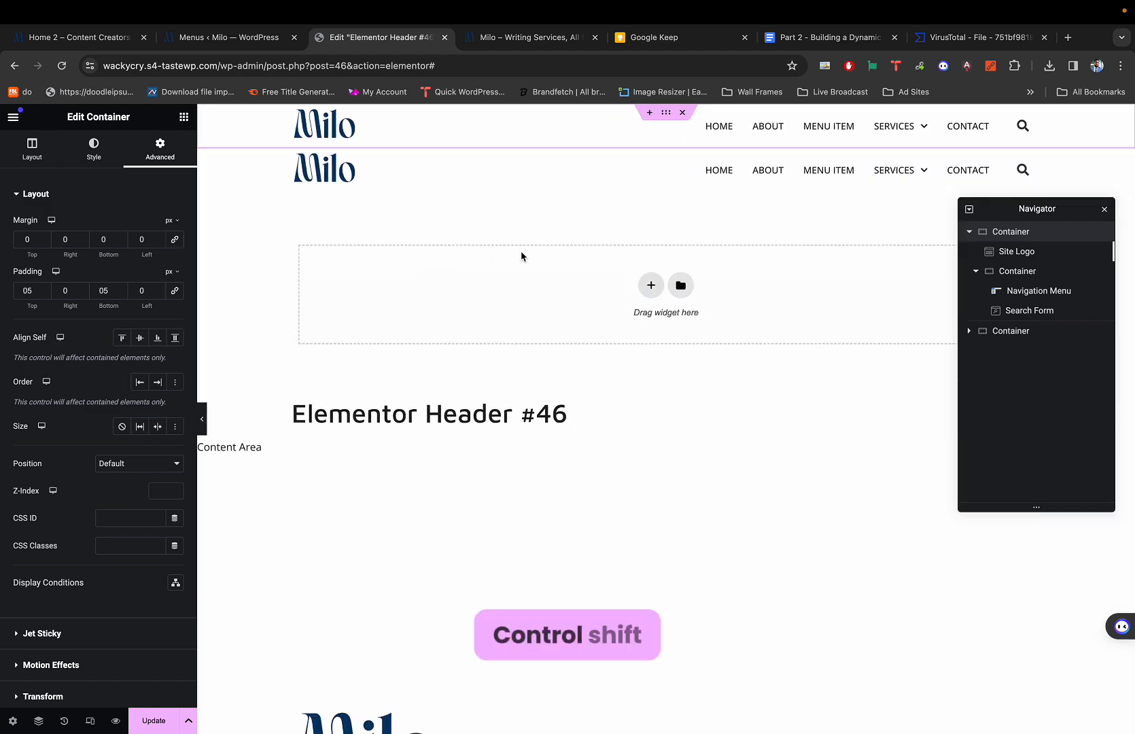
pyautogui.hotkey('ctrl', 'shift', 'm')
pyautogui.hotkey('ctrl', 'shift', 'm')
pyautogui.hotkey('ctrl', 'shift', 'm')
pyautogui.hotkey('ctrl', 'shift', 'm')
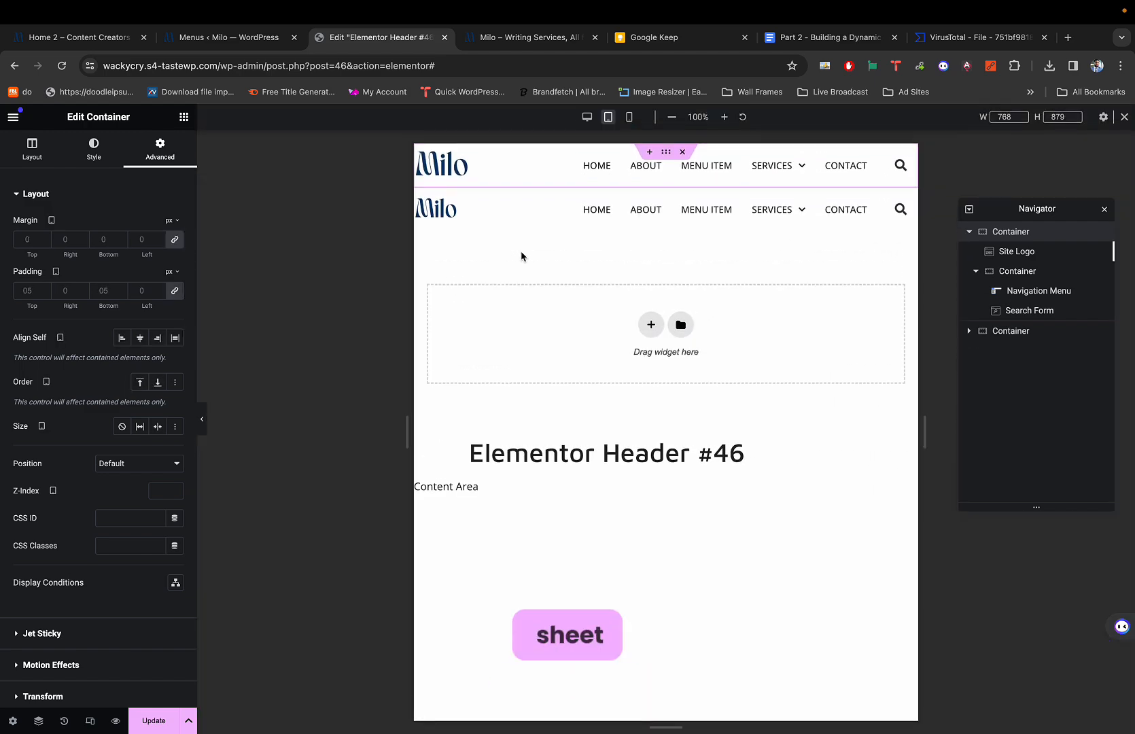
pyautogui.hotkey('ctrl', 'shift', 'm')
pyautogui.hotkey('ctrl', 'shift', 'm')
pyautogui.hotkey('ctrl', 'shift', 'm')
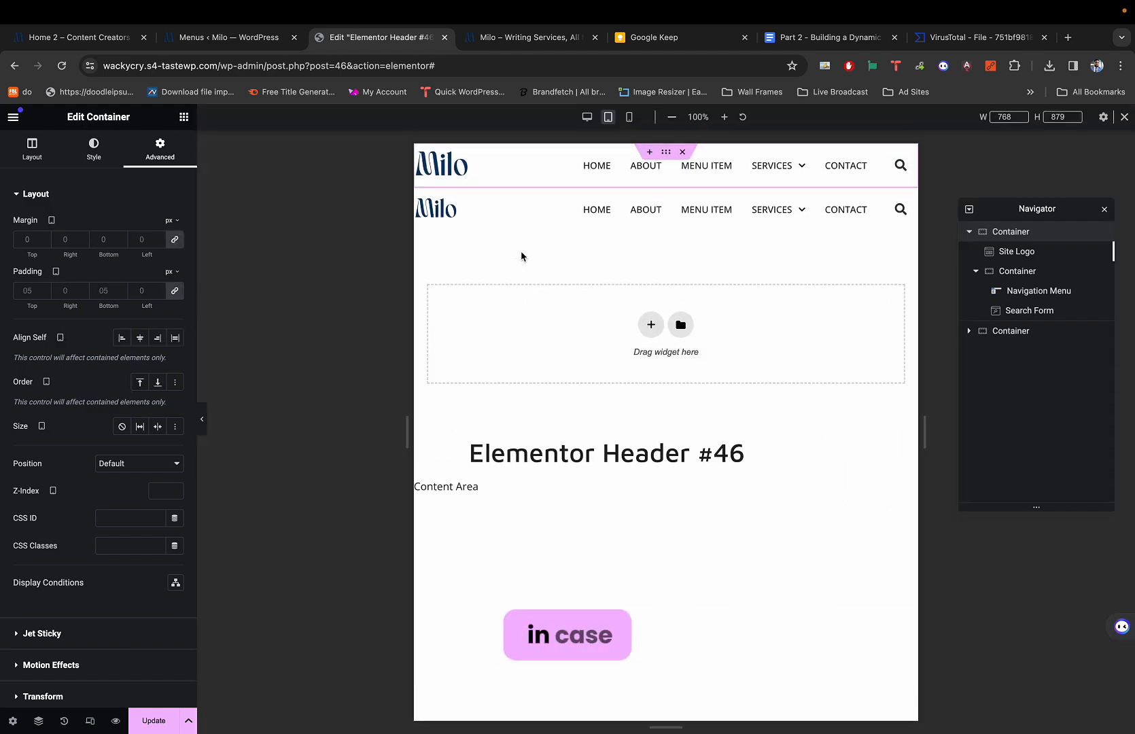
pyautogui.hotkey('ctrl', 'shift', 'm')
pyautogui.hotkey('ctrl', 'shift', 'm')
pyautogui.hotkey('ctrl', 'shift', 'm')
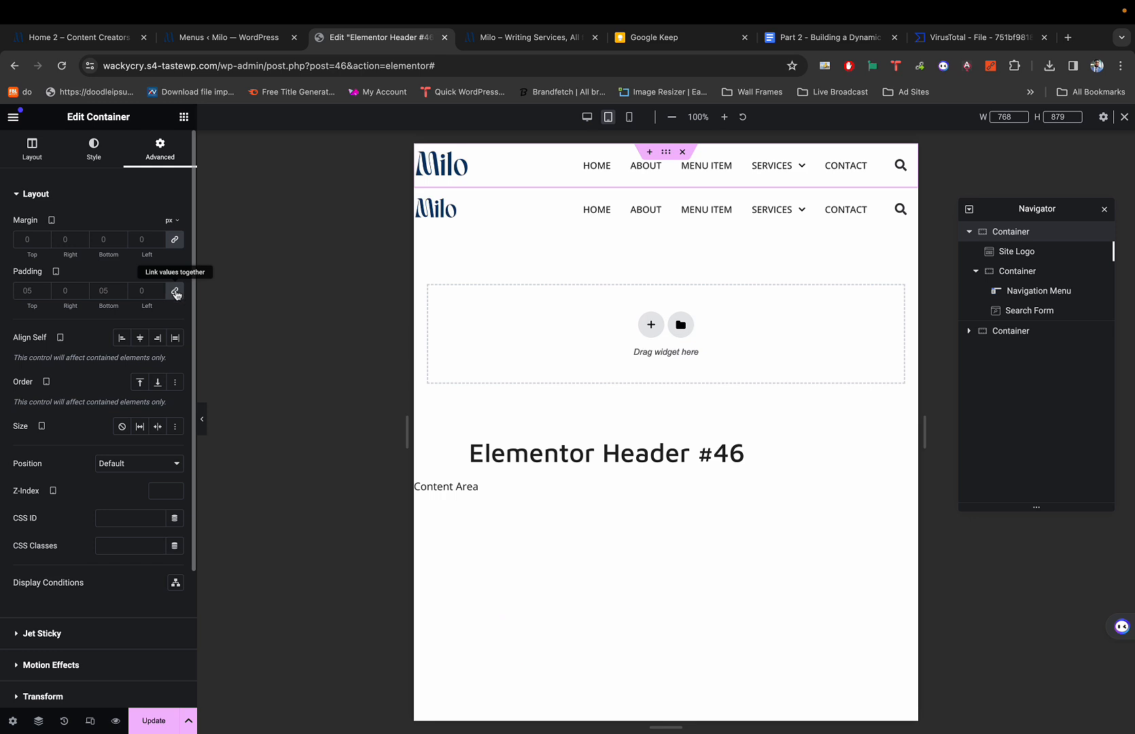
pyautogui.click(104, 291)
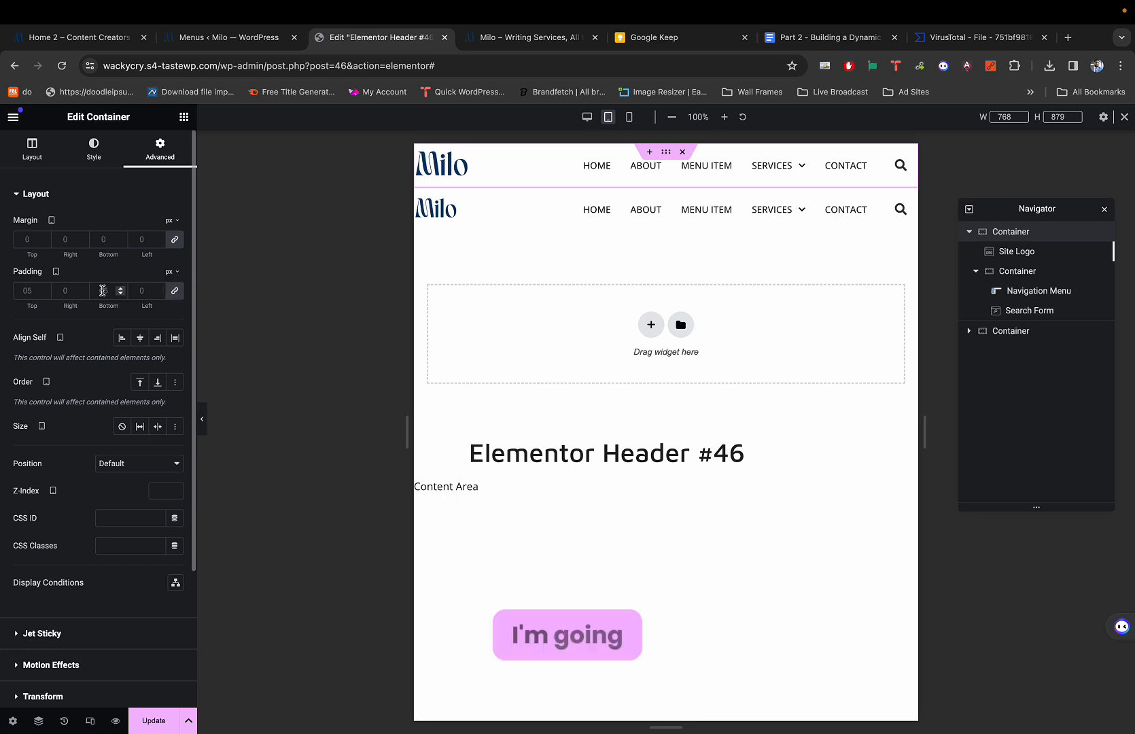
pyautogui.click(181, 292)
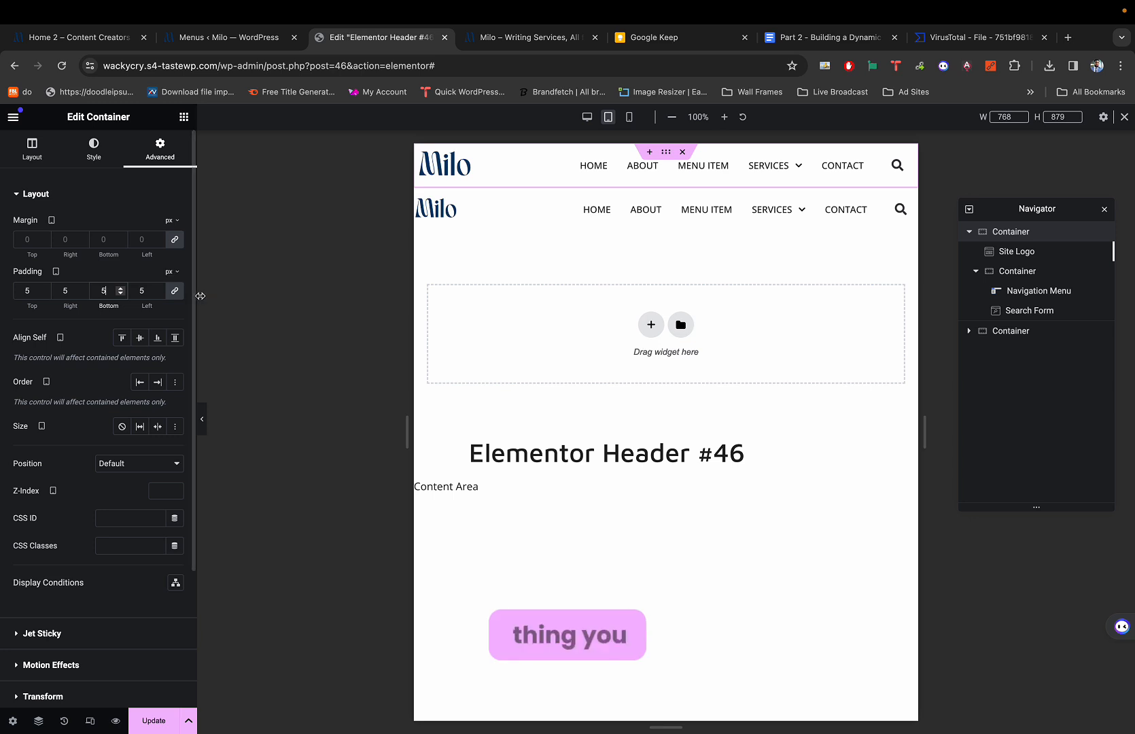
pyautogui.press('BackSpace')
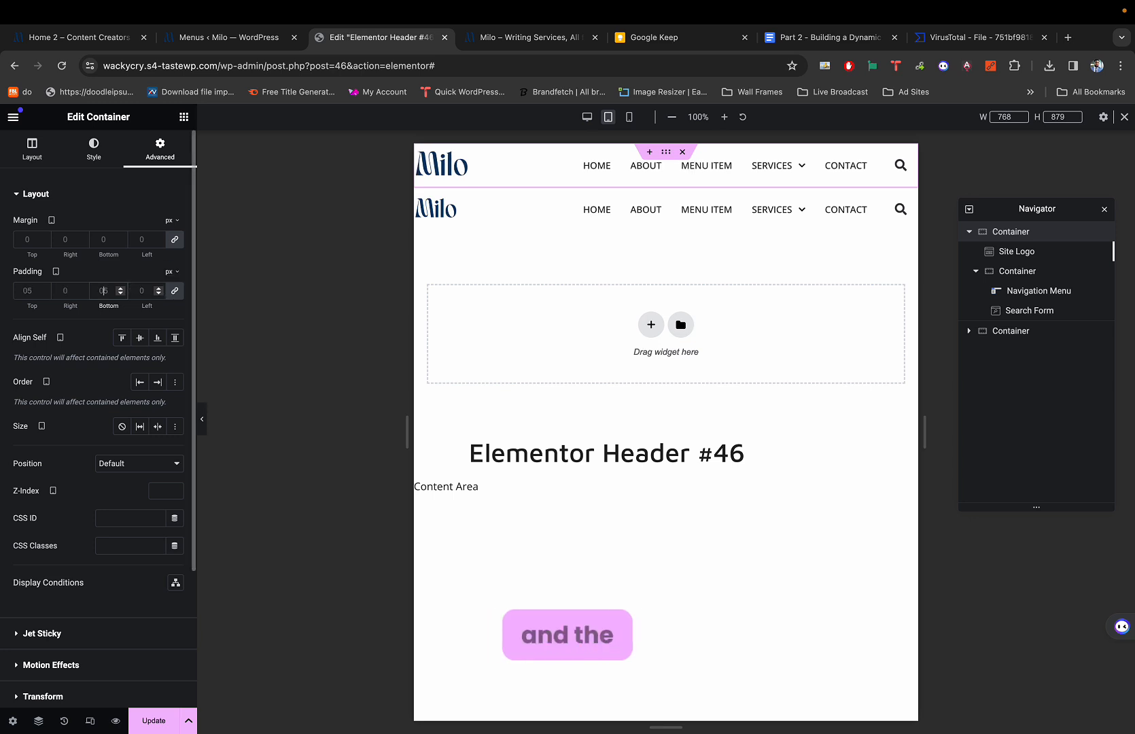
pyautogui.click(176, 295)
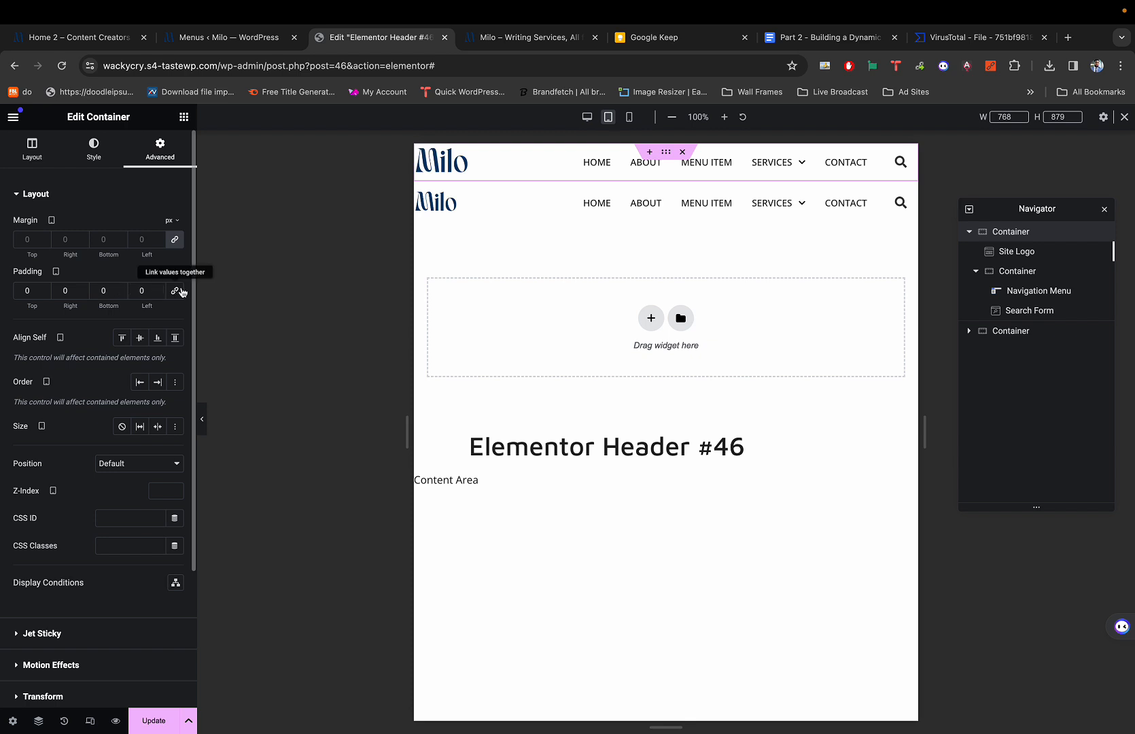
# Unlink margin and padding, then set the top container's left and right padding to 5 px.
pyautogui.click(176, 240)
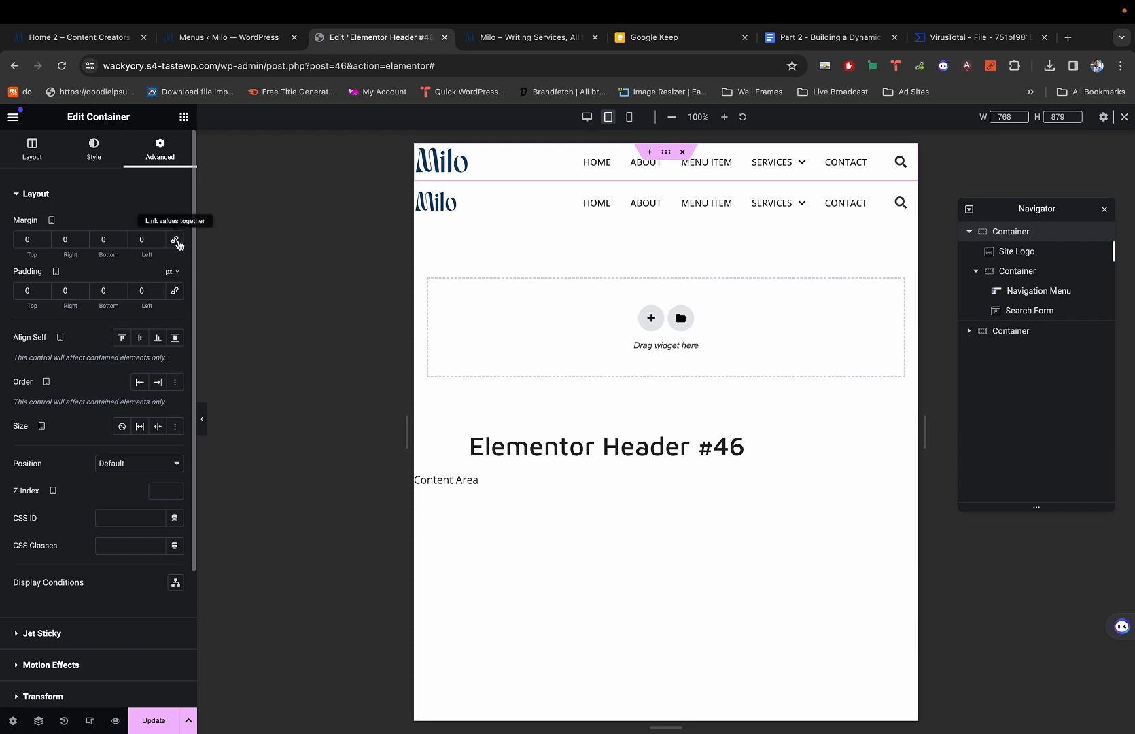
pyautogui.click(175, 292)
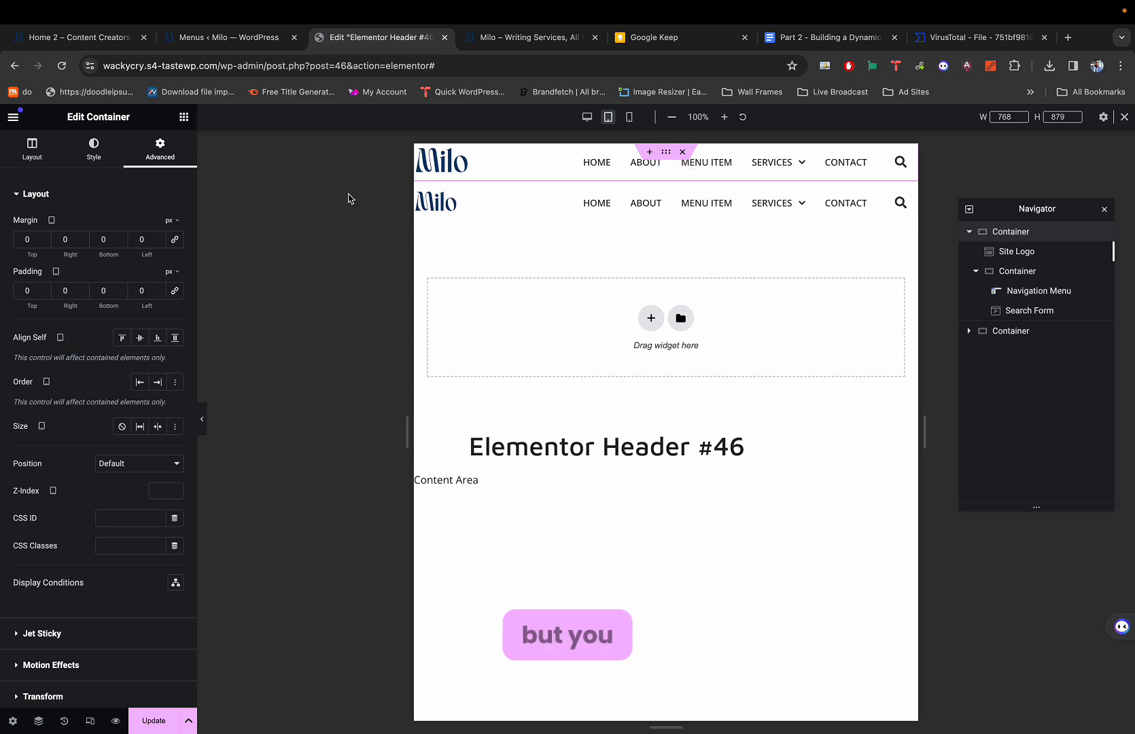
pyautogui.click(150, 290)
pyautogui.write('5')
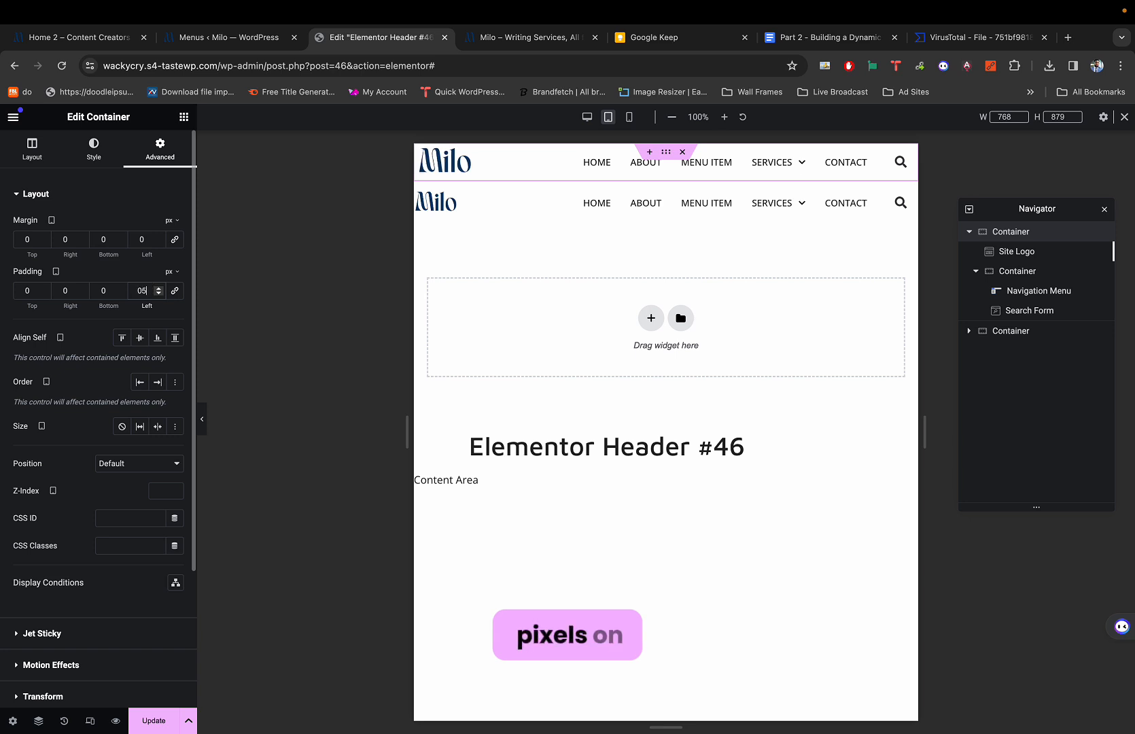
pyautogui.click(68, 290)
pyautogui.write('5')
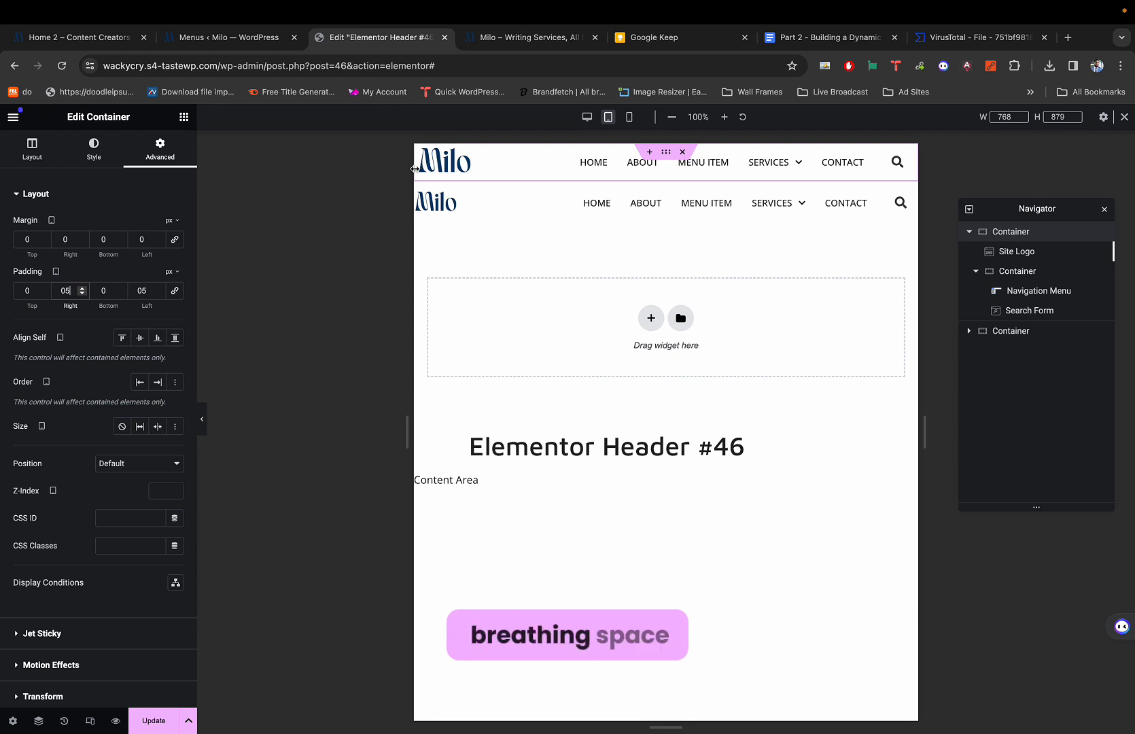
pyautogui.press('BackSpace')
pyautogui.write('10')
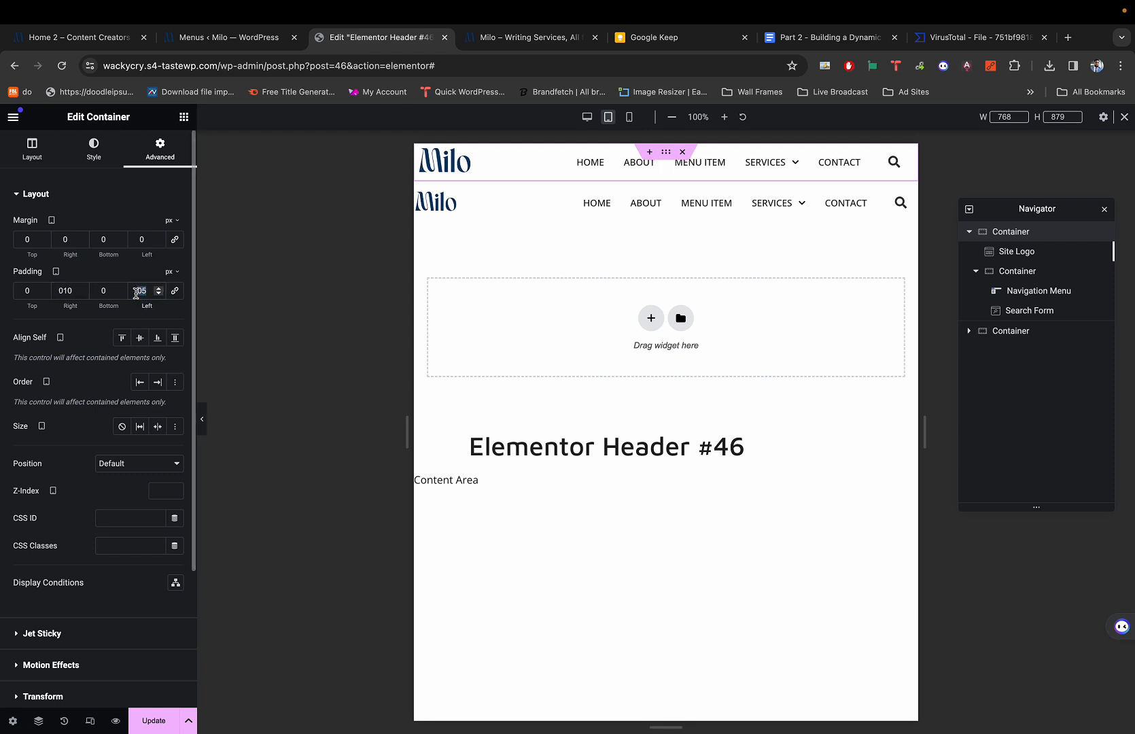
pyautogui.write('10')
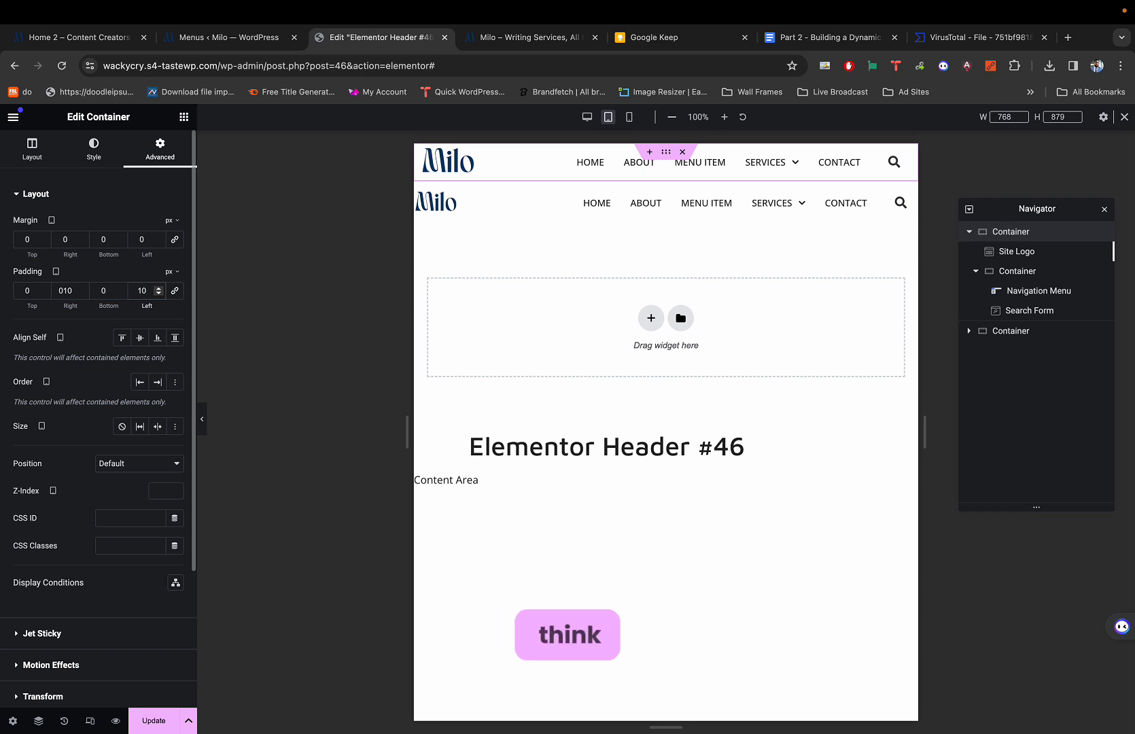
pyautogui.press('BackSpace')
pyautogui.press('BackSpace')
pyautogui.write('5')
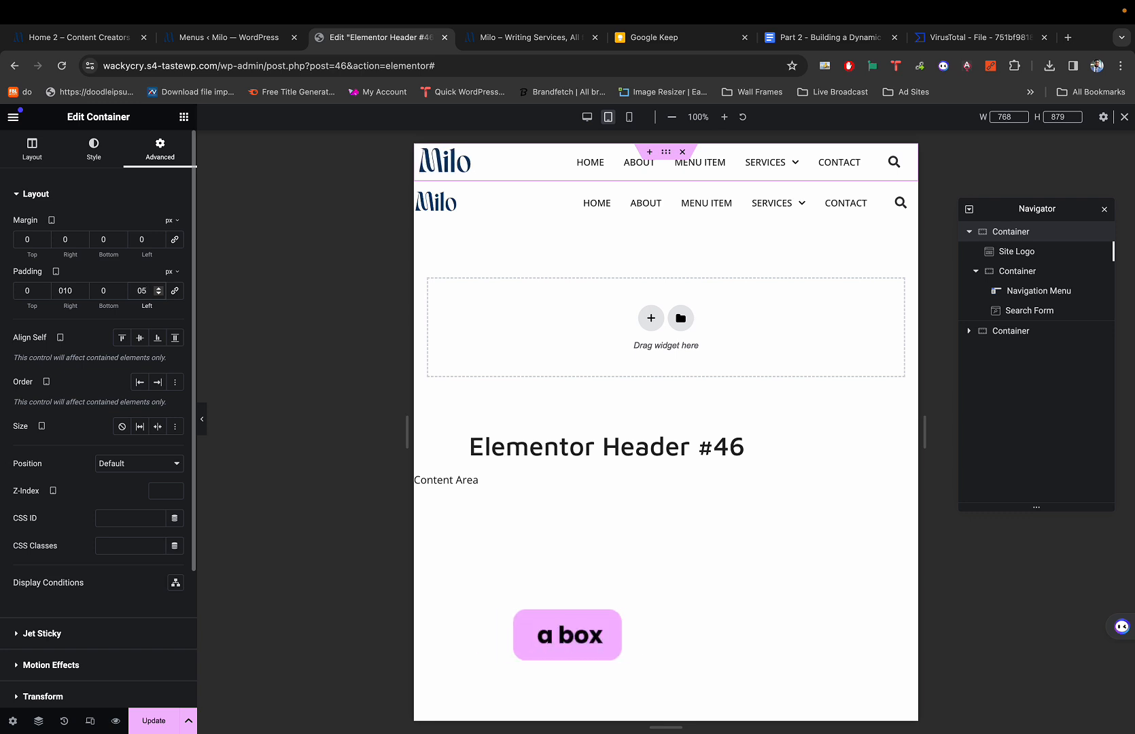
pyautogui.click(69, 292)
pyautogui.write('5')
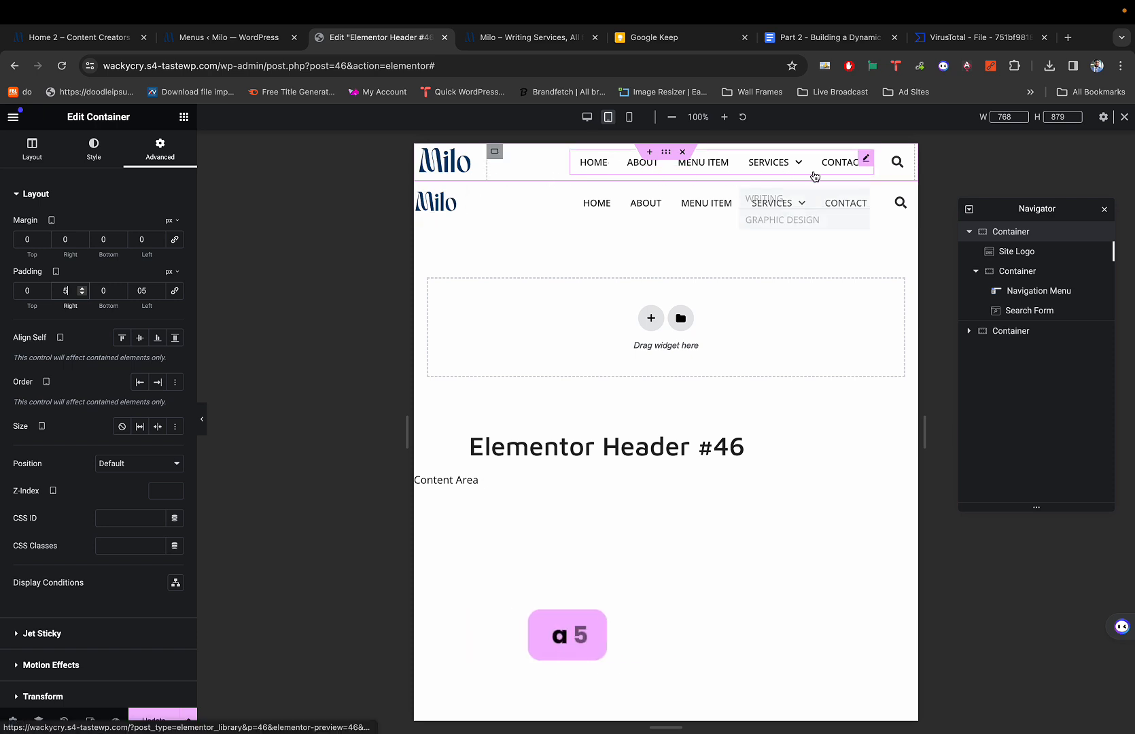
pyautogui.click(422, 197)
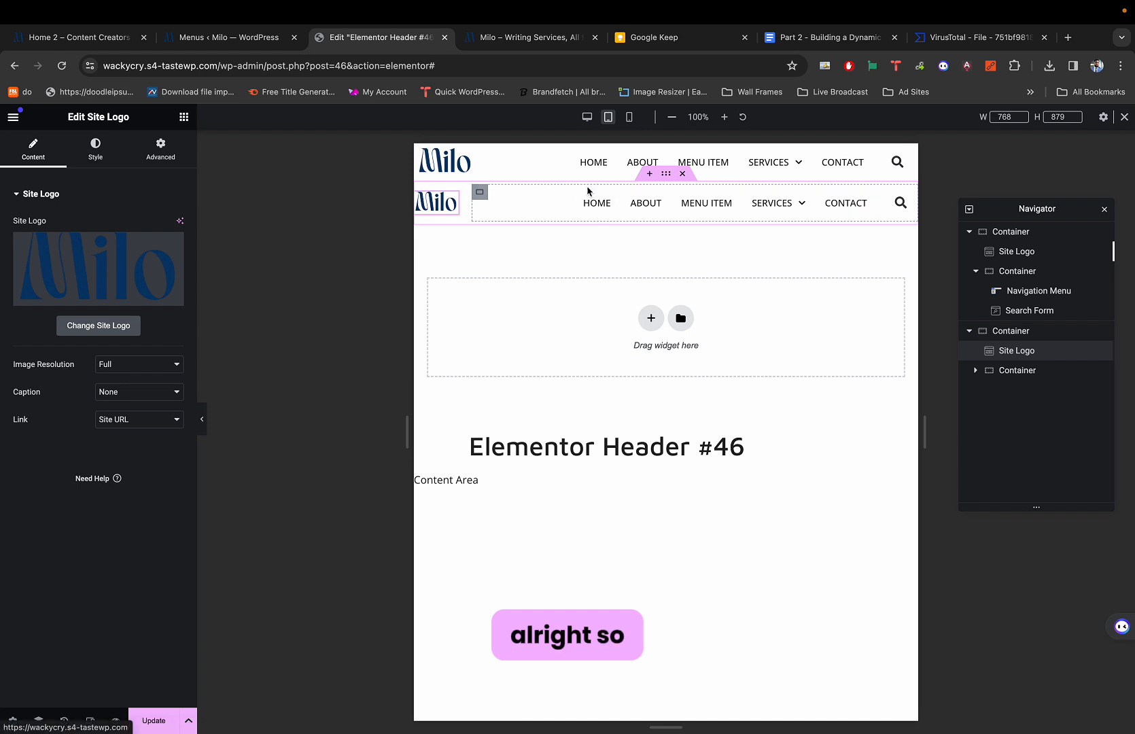
# Switch to the mobile portrait preview and select the top header container.
pyautogui.click(631, 121)
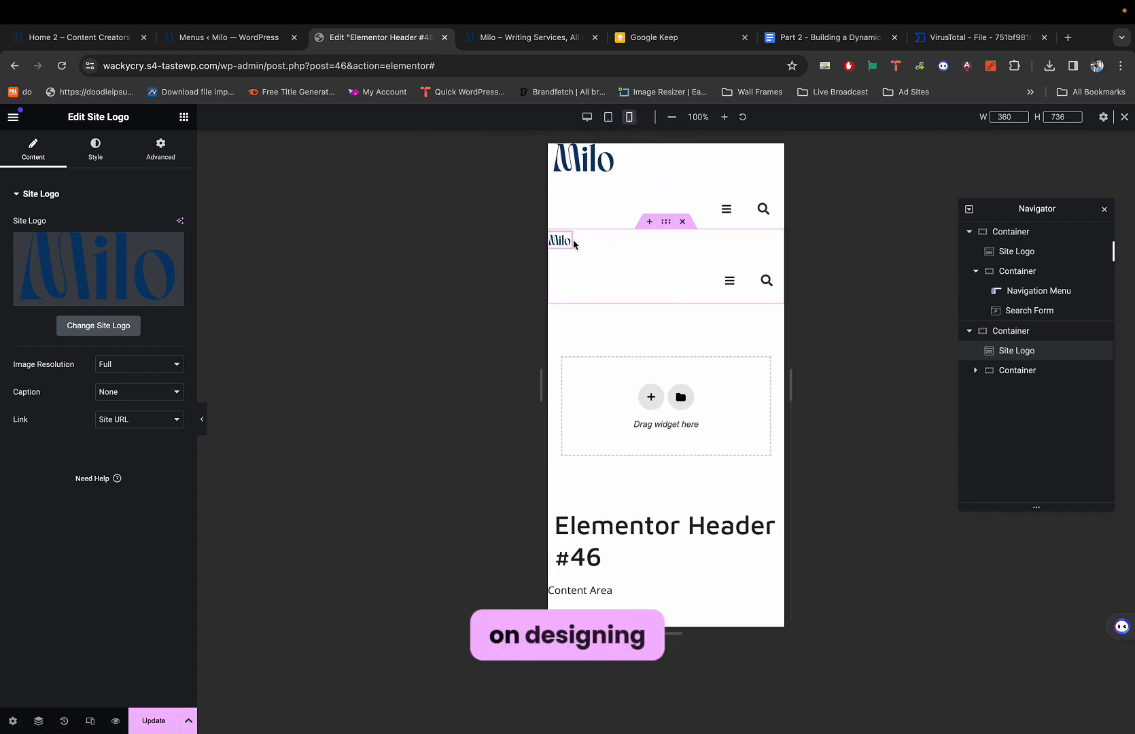
pyautogui.click(665, 153)
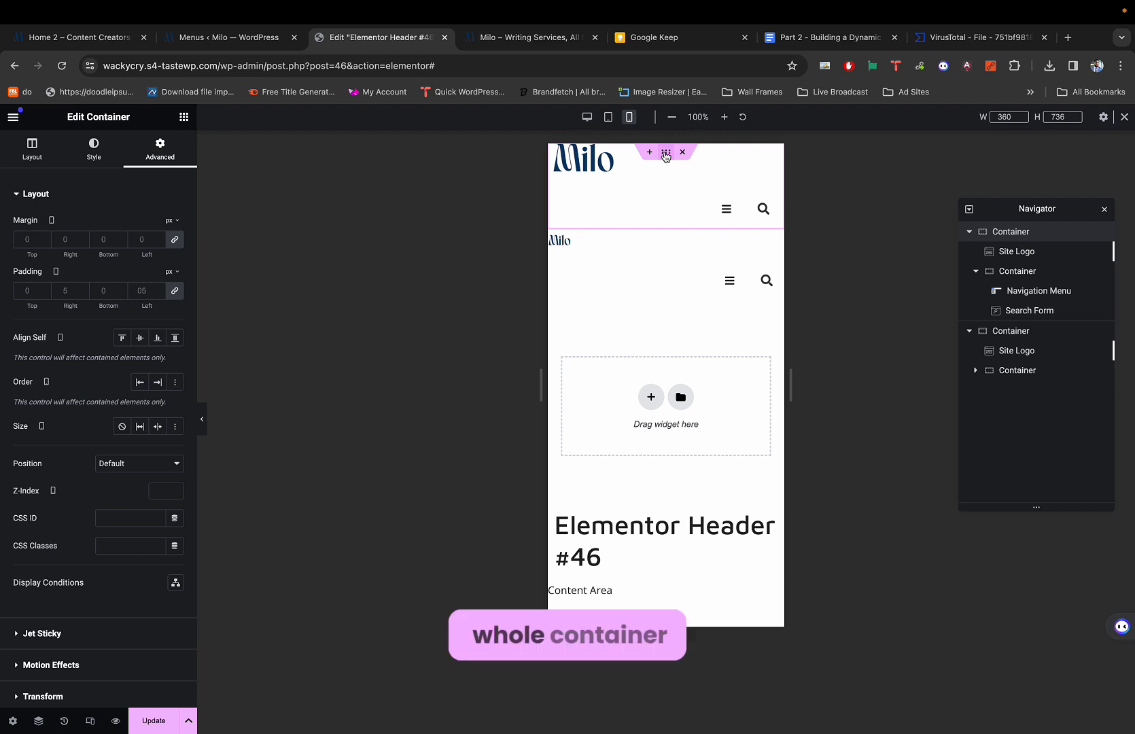
# Hide the top header container on mobile portrait in its responsive settings.
pyautogui.scroll(-5, 88, 367)
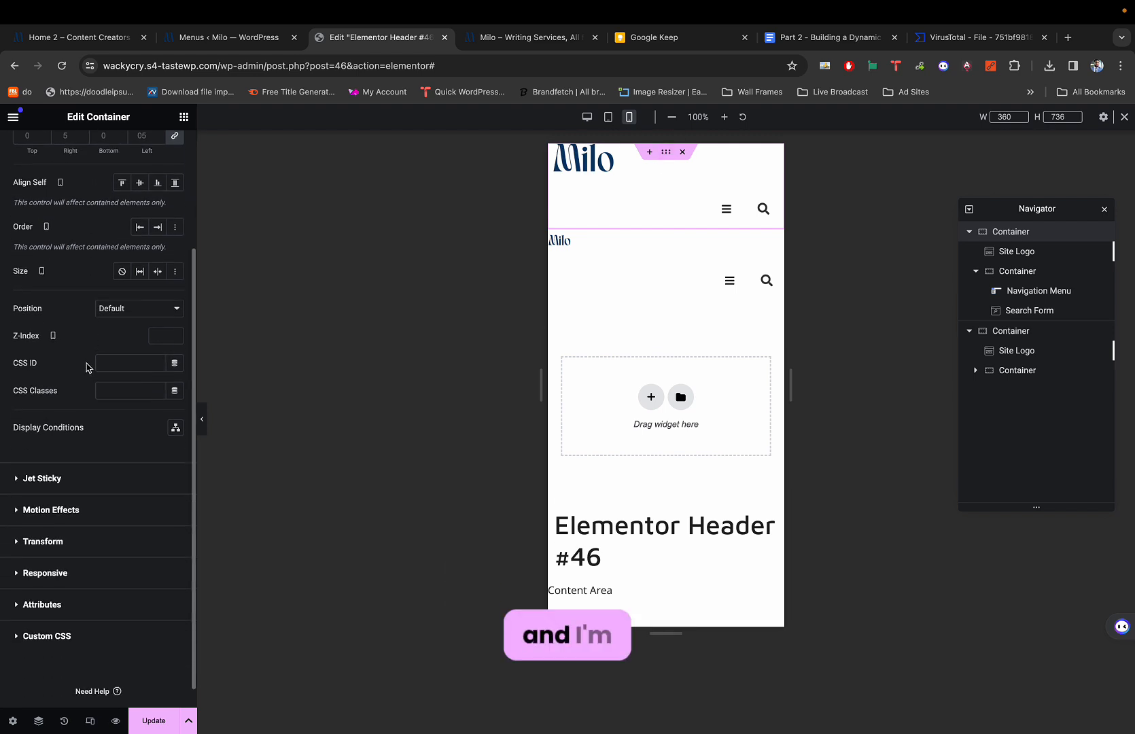
pyautogui.click(38, 549)
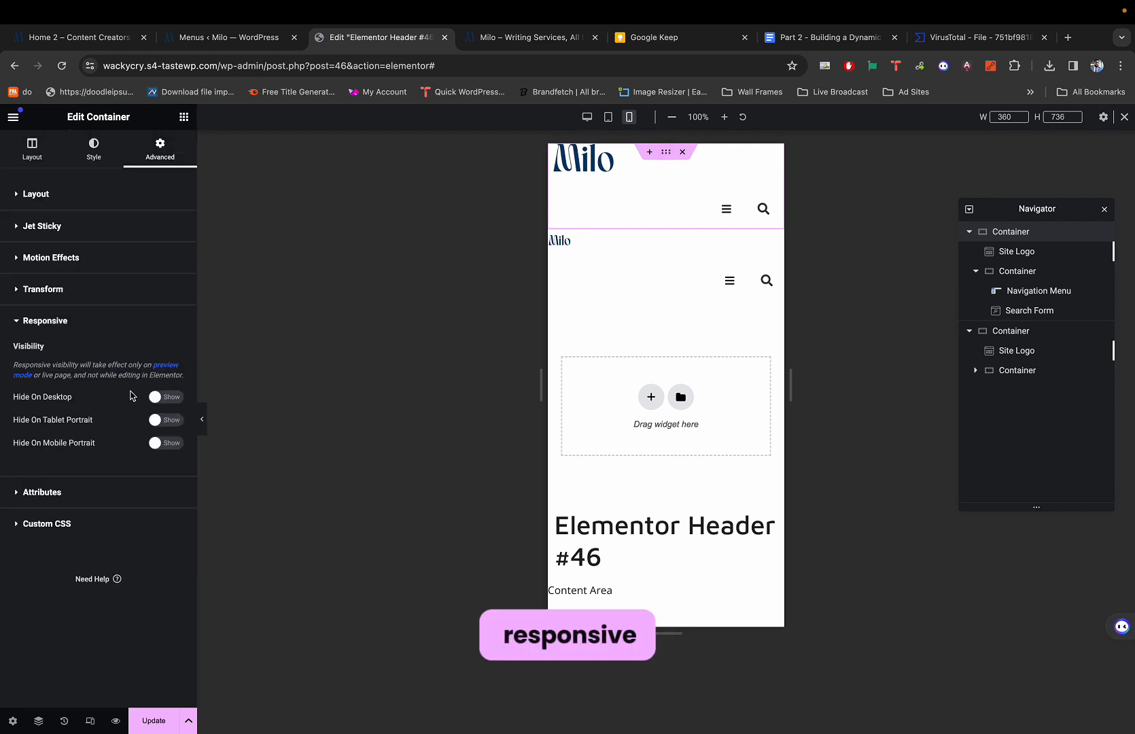
pyautogui.click(159, 445)
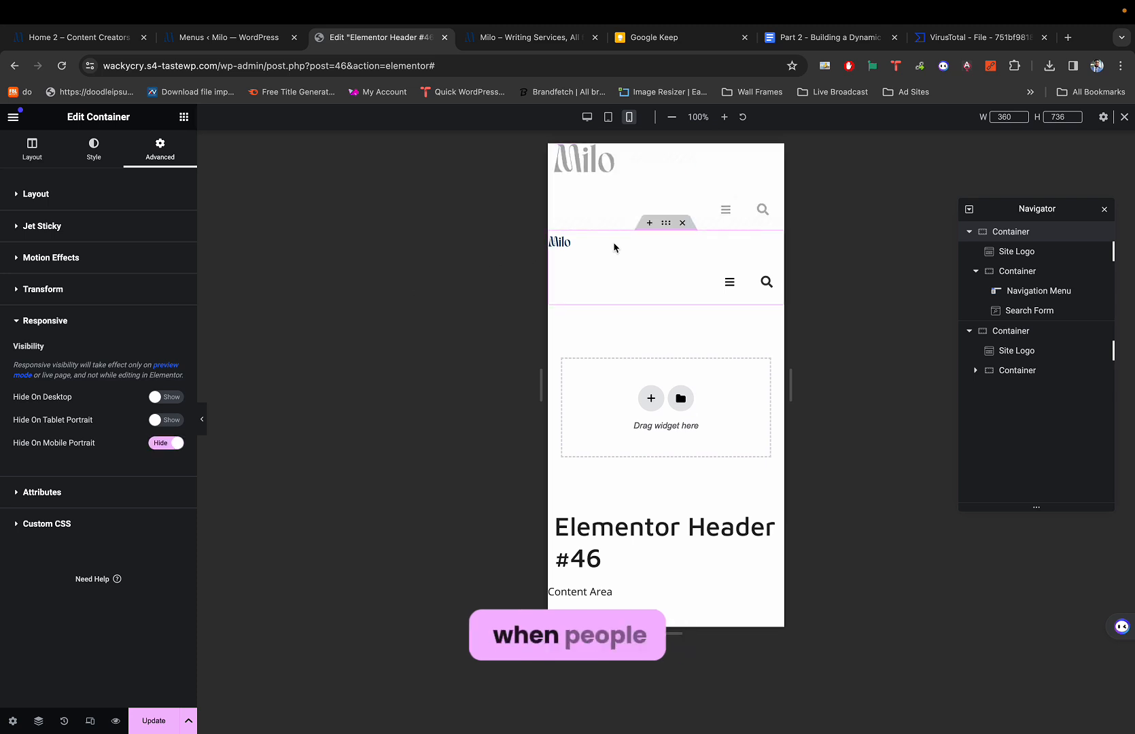
# Toggle preview mode back and forth to compare the headers.
pyautogui.press('super+p')
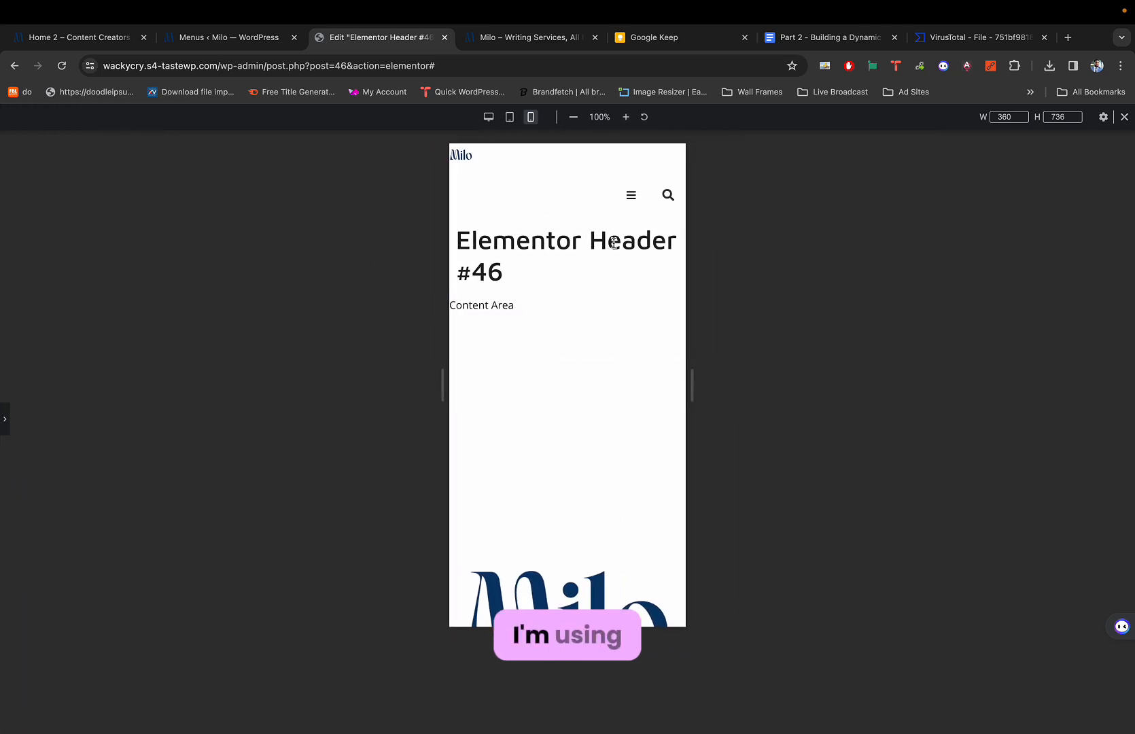
pyautogui.hotkey('ctrl', 'p')
pyautogui.hotkey('ctrl', 'p')
pyautogui.hotkey('ctrl', 'p')
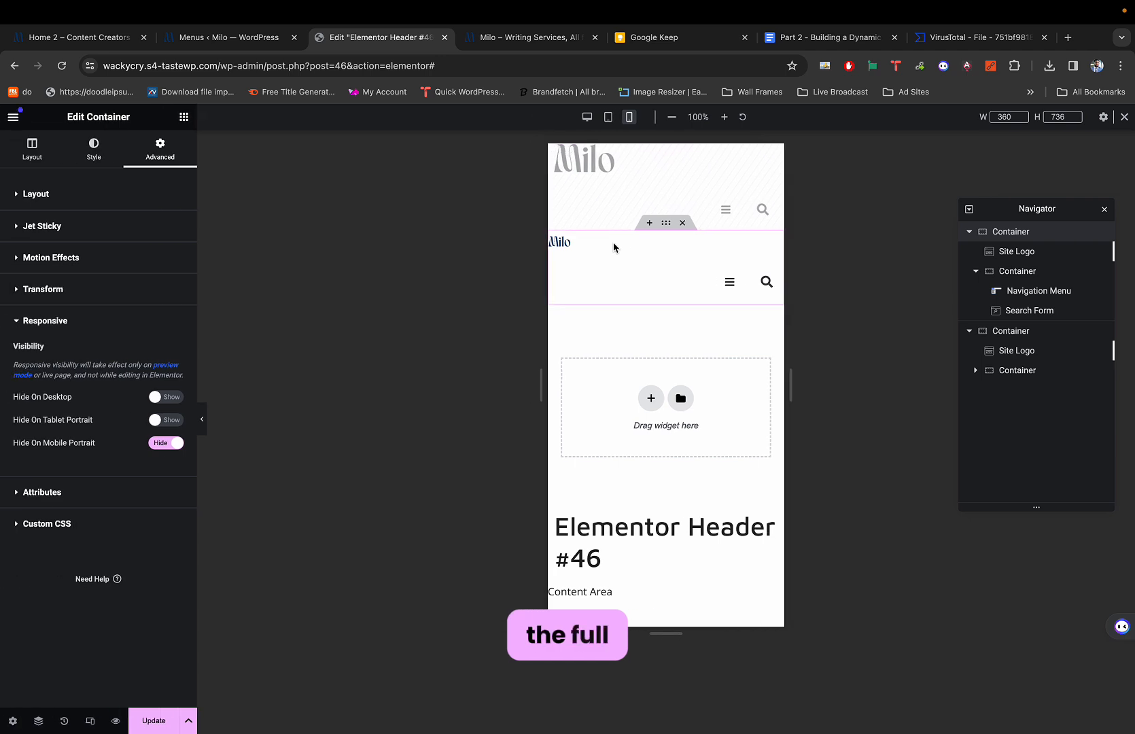
pyautogui.hotkey('ctrl', 'p')
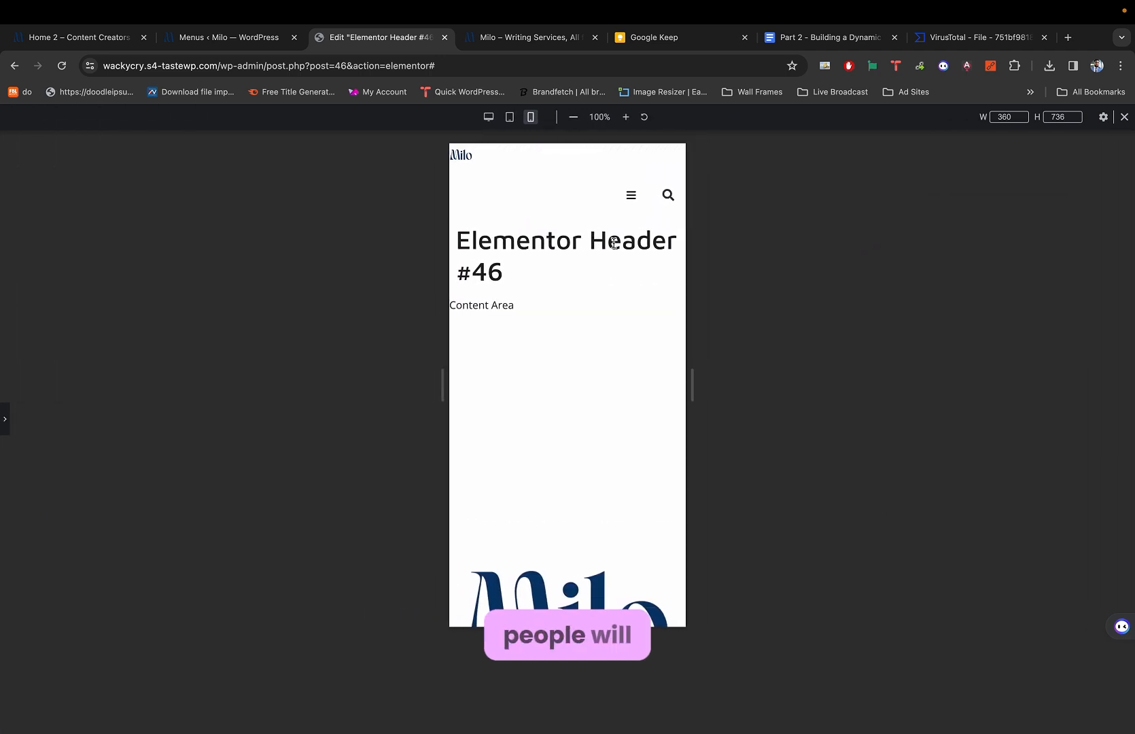
pyautogui.hotkey('ctrl', 'p')
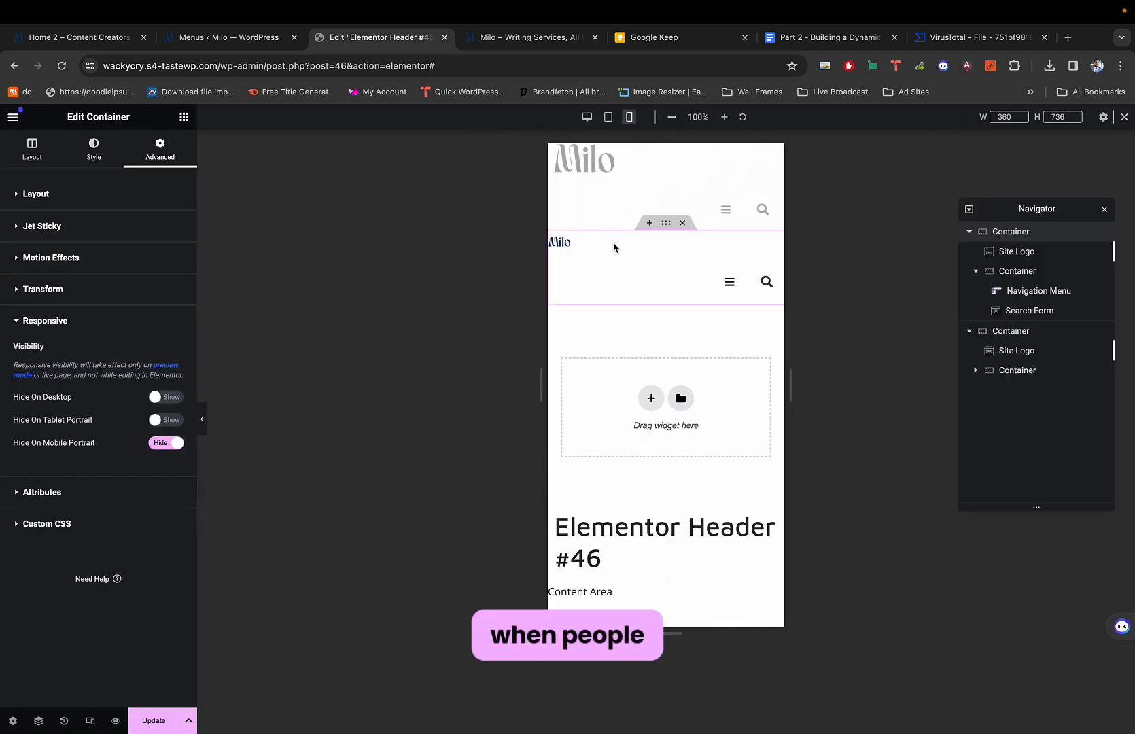
pyautogui.hotkey('ctrl', 'p')
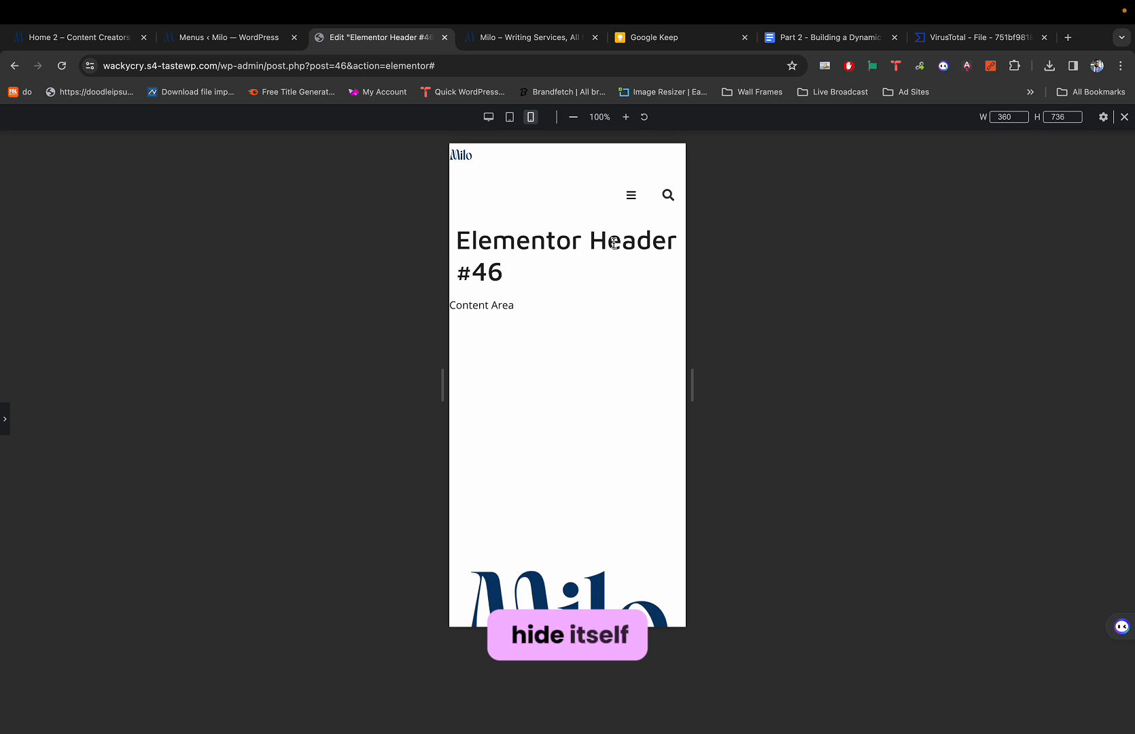
pyautogui.hotkey('ctrl', 'p')
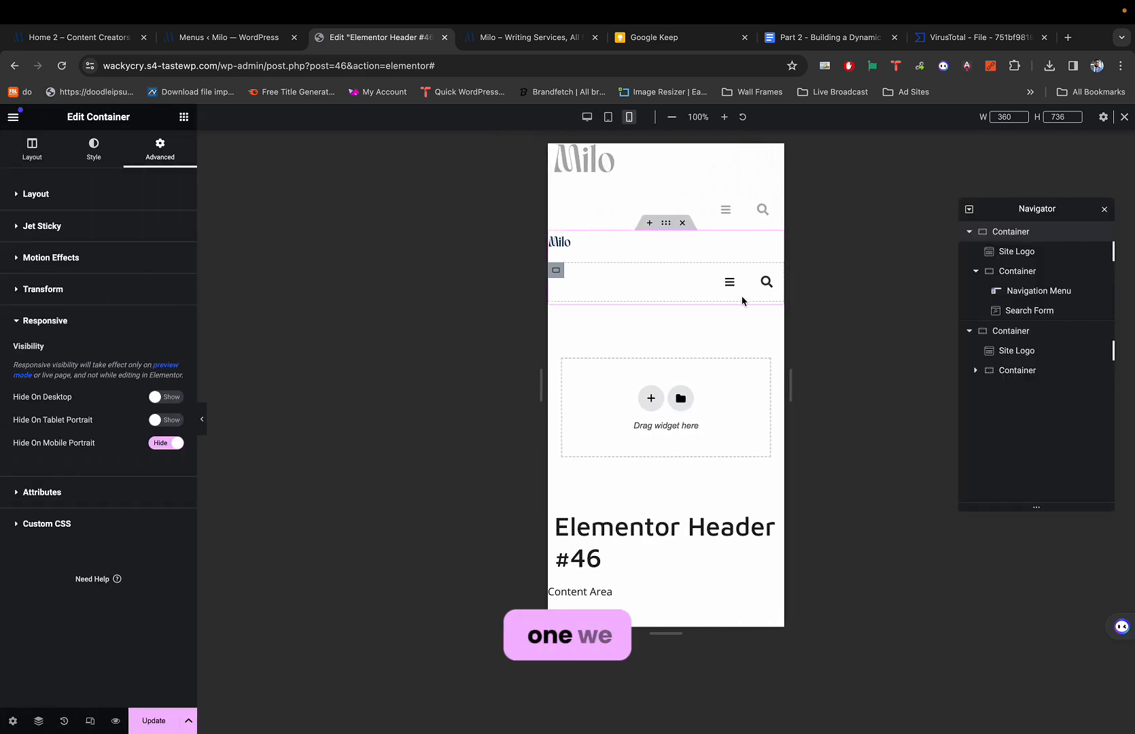
# Set the second header's Milo logo width to 100%.
pyautogui.click(563, 242)
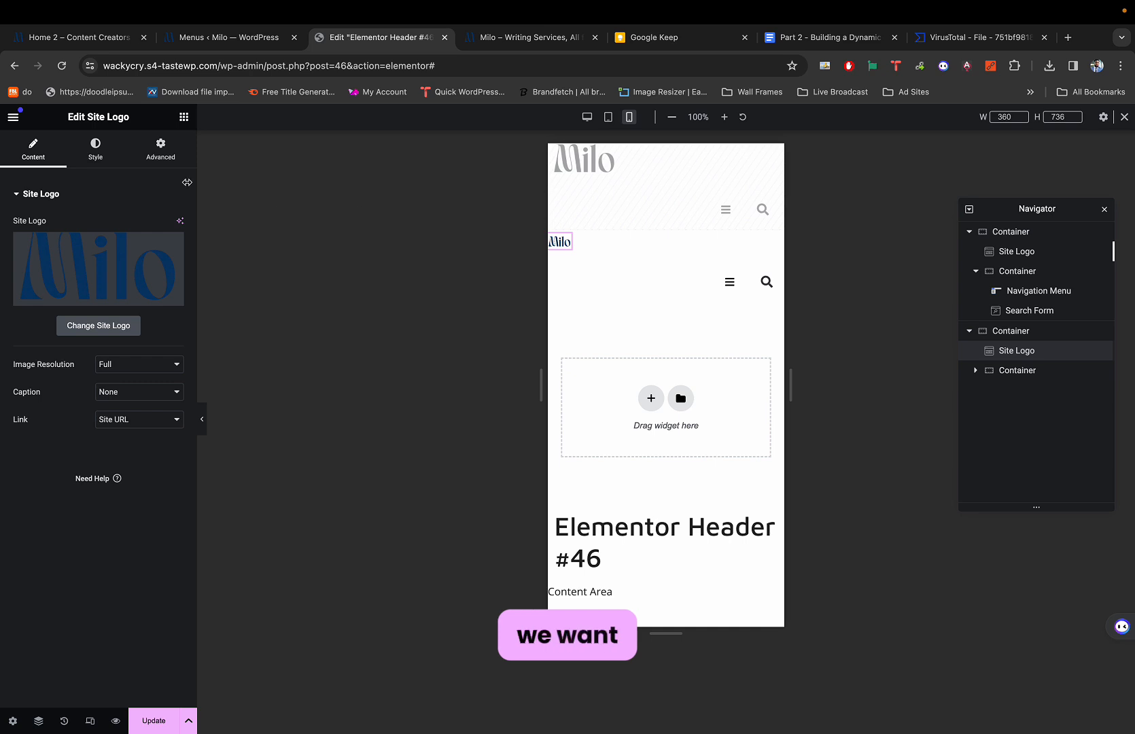
pyautogui.click(96, 156)
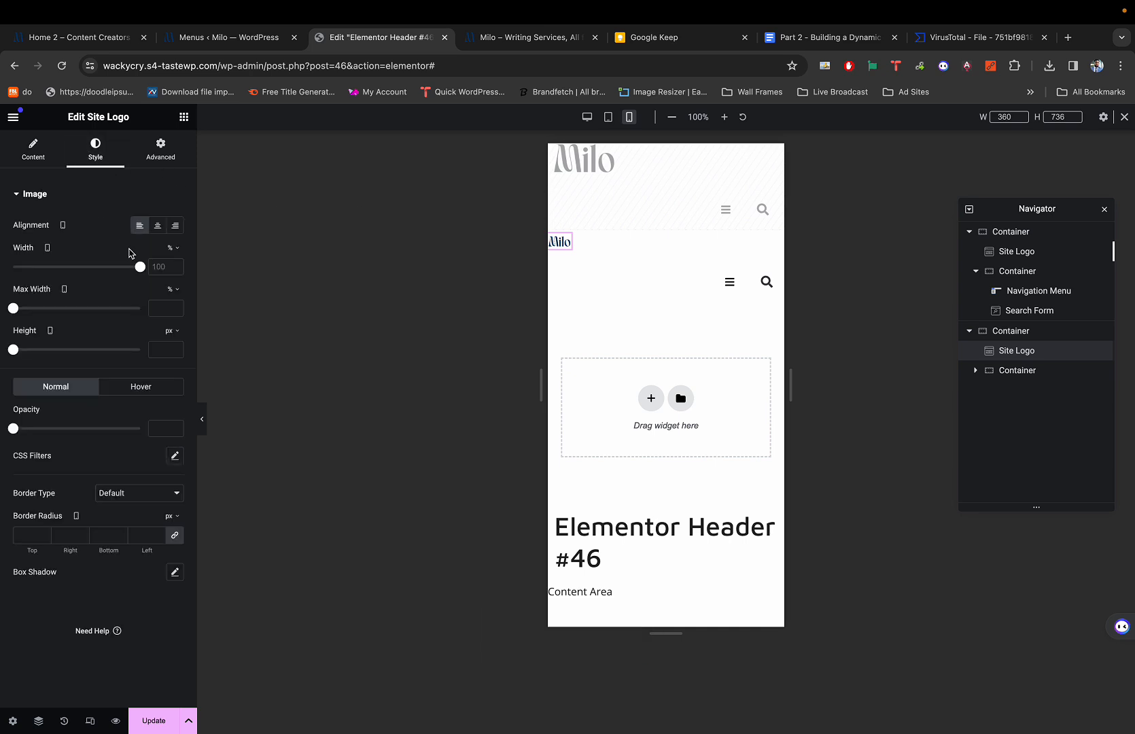
pyautogui.click(140, 268)
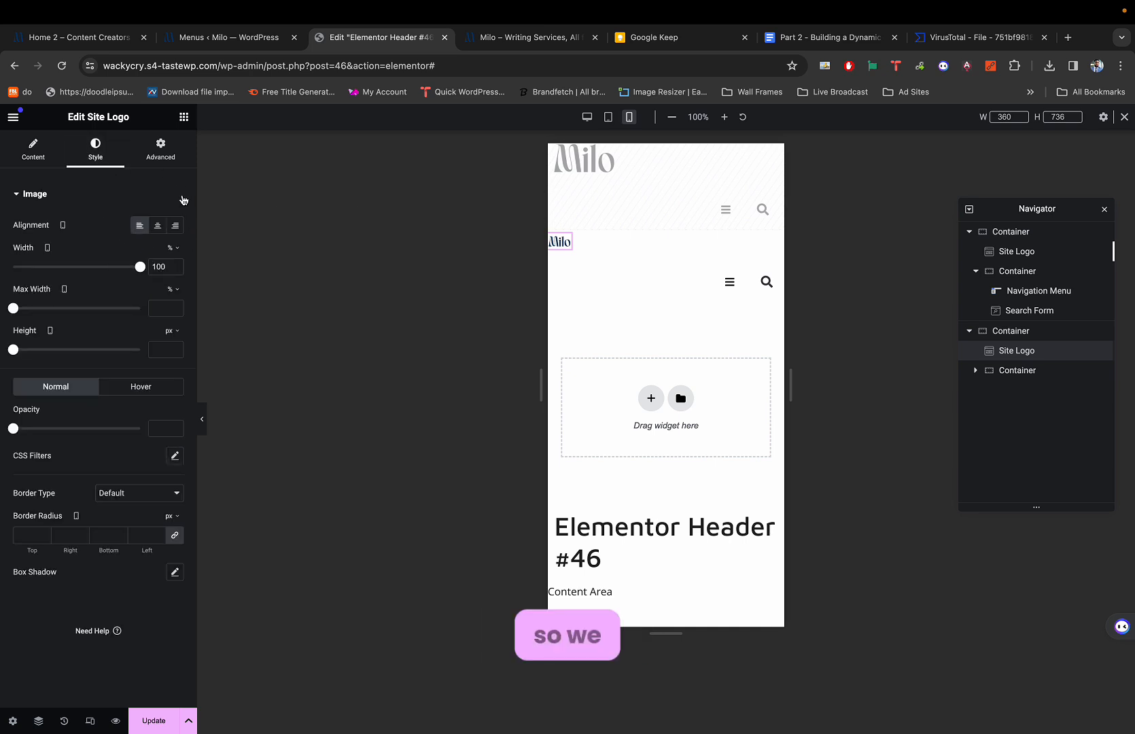
pyautogui.click(158, 148)
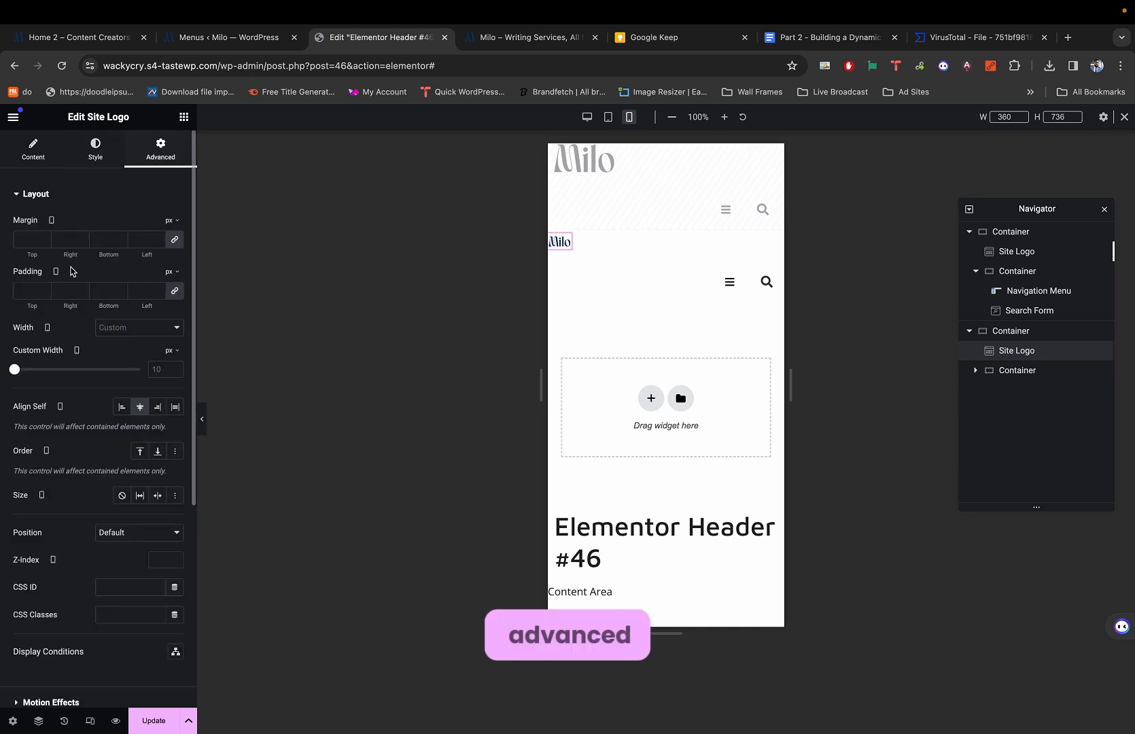
# Raise the lower Milo logo's custom width, then step it back to about 100 px.
pyautogui.click(14, 370)
pyautogui.moveTo(14, 370); pyautogui.dragTo(25, 371)
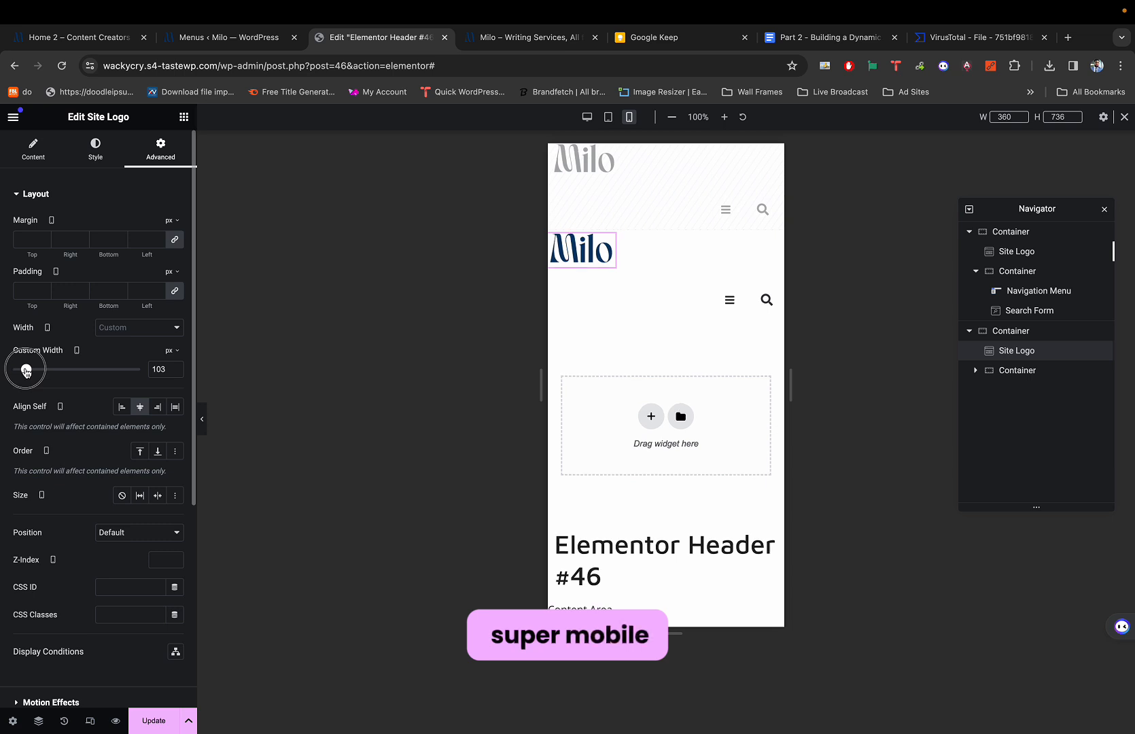
pyautogui.click(176, 372)
pyautogui.click(175, 372)
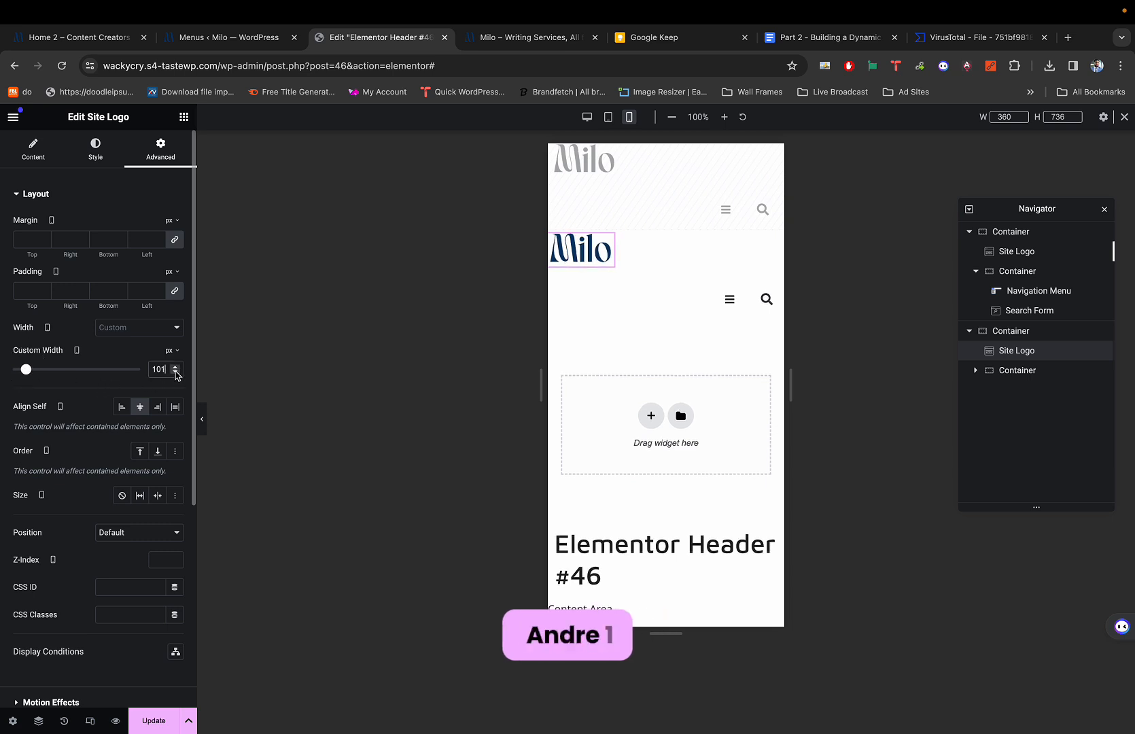
pyautogui.click(175, 372)
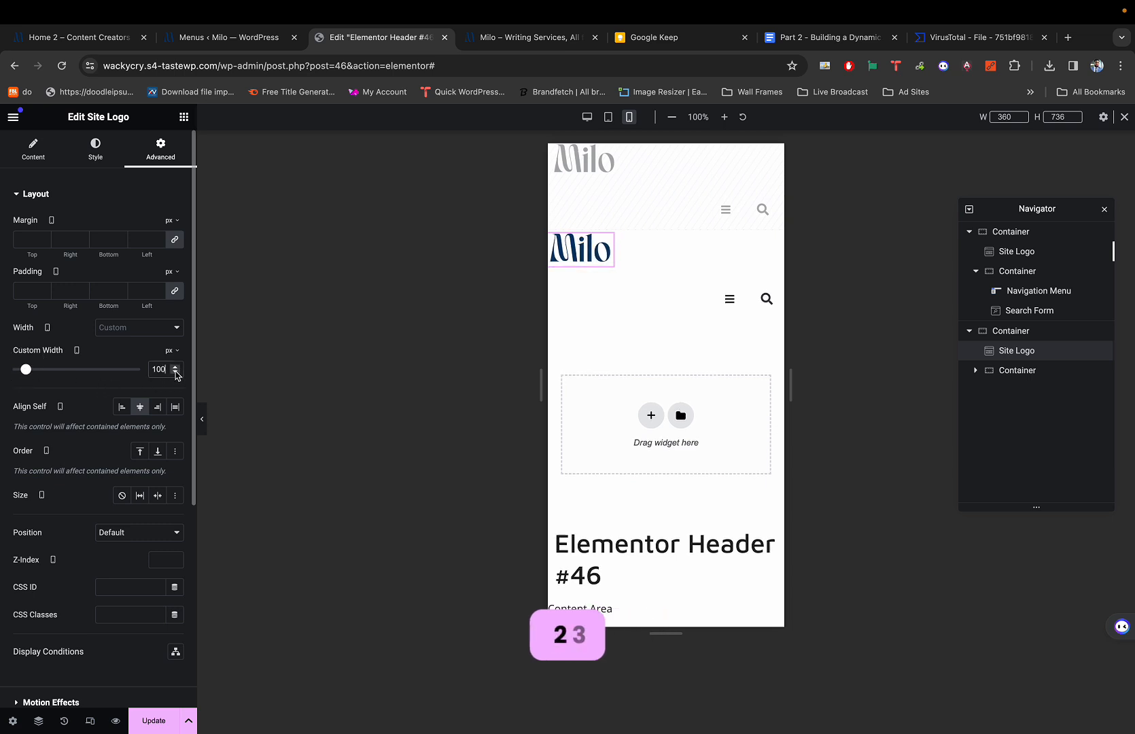
# Check the hamburger menu's mobile dropdown, then delete the Navigation Menu widget from the second header.
pyautogui.click(731, 296)
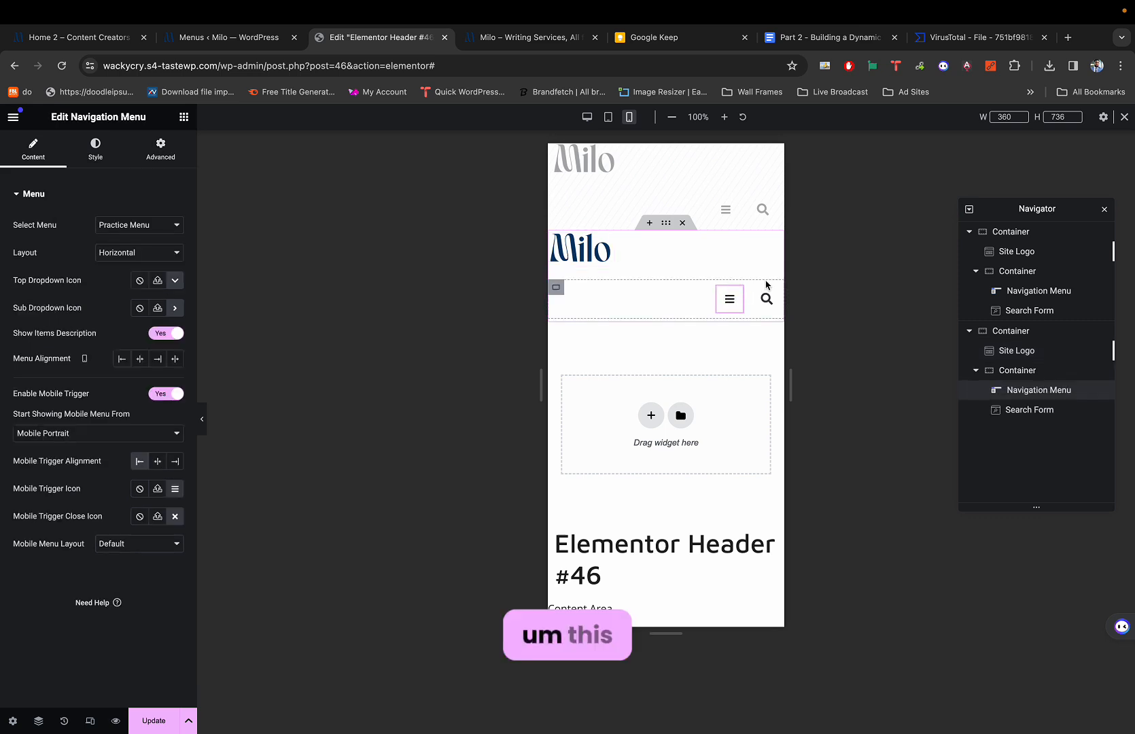
pyautogui.click(723, 303)
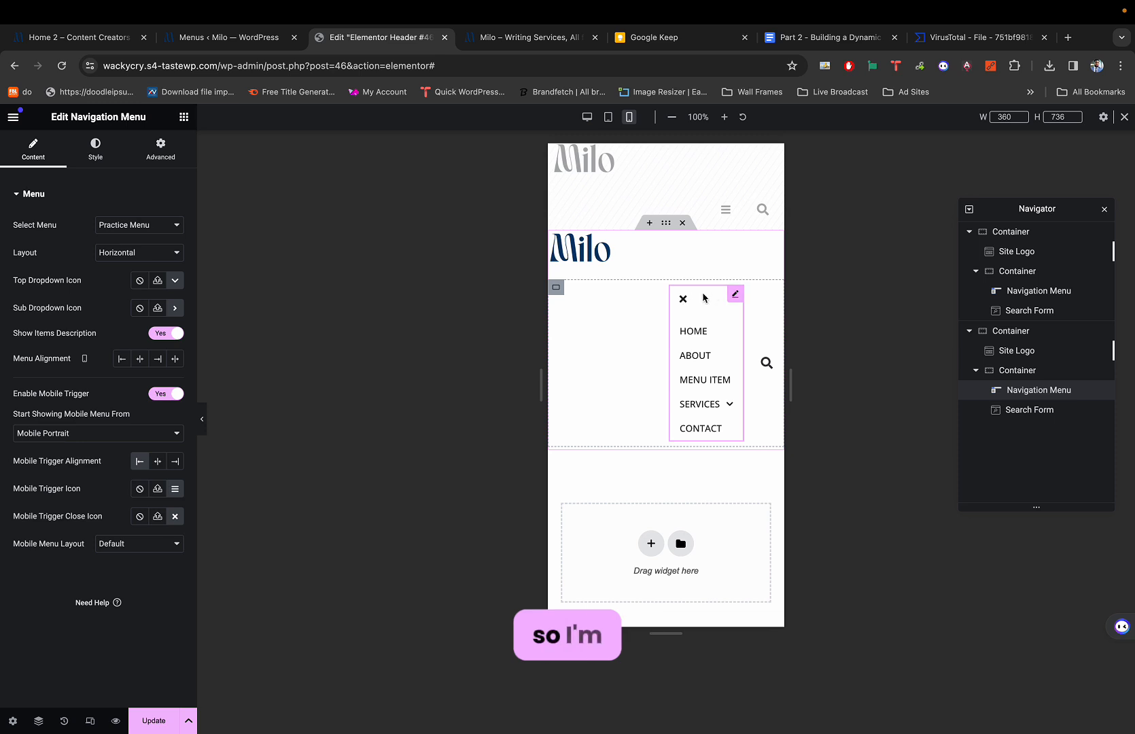
pyautogui.click(683, 299)
pyautogui.rightClick(731, 297)
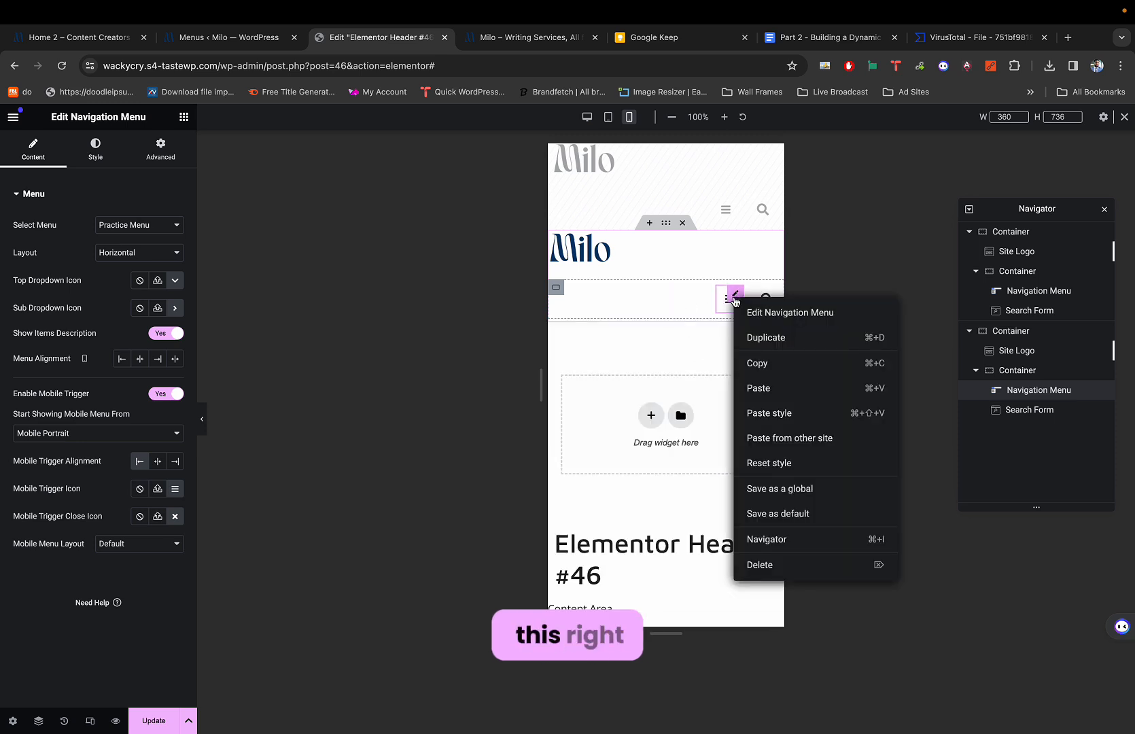
pyautogui.click(754, 564)
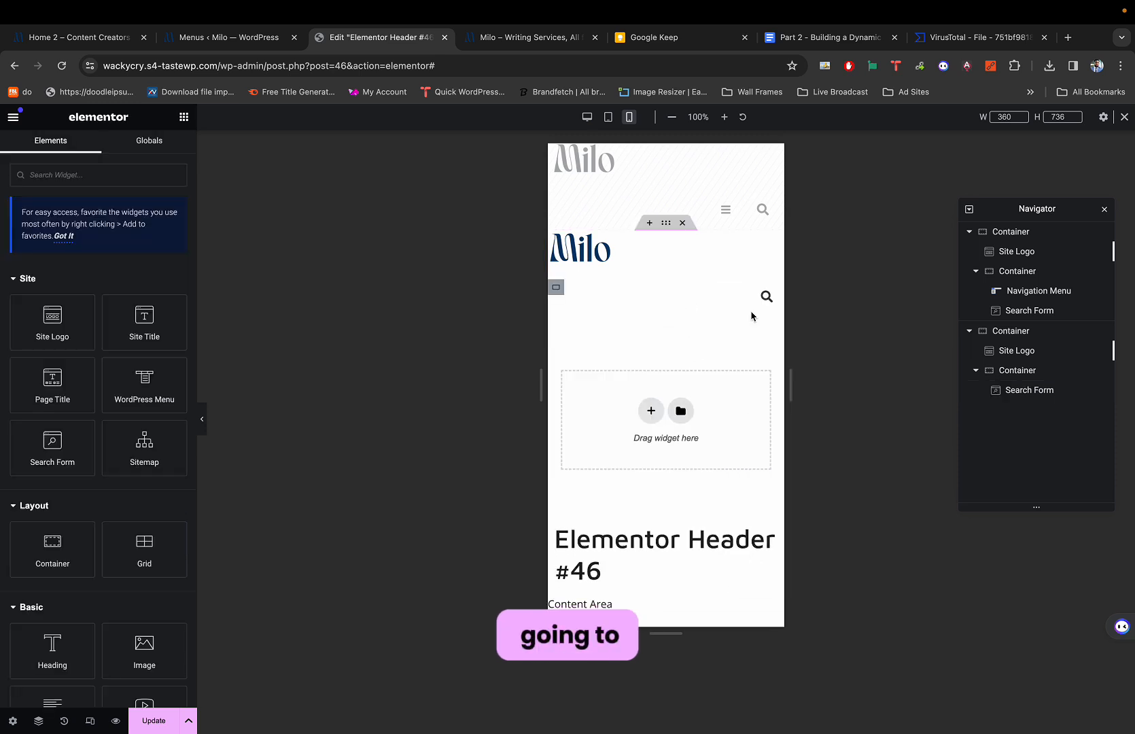
# Set the Search Form's toggle icon size to about 90 under Style > Toggle.
pyautogui.click(770, 297)
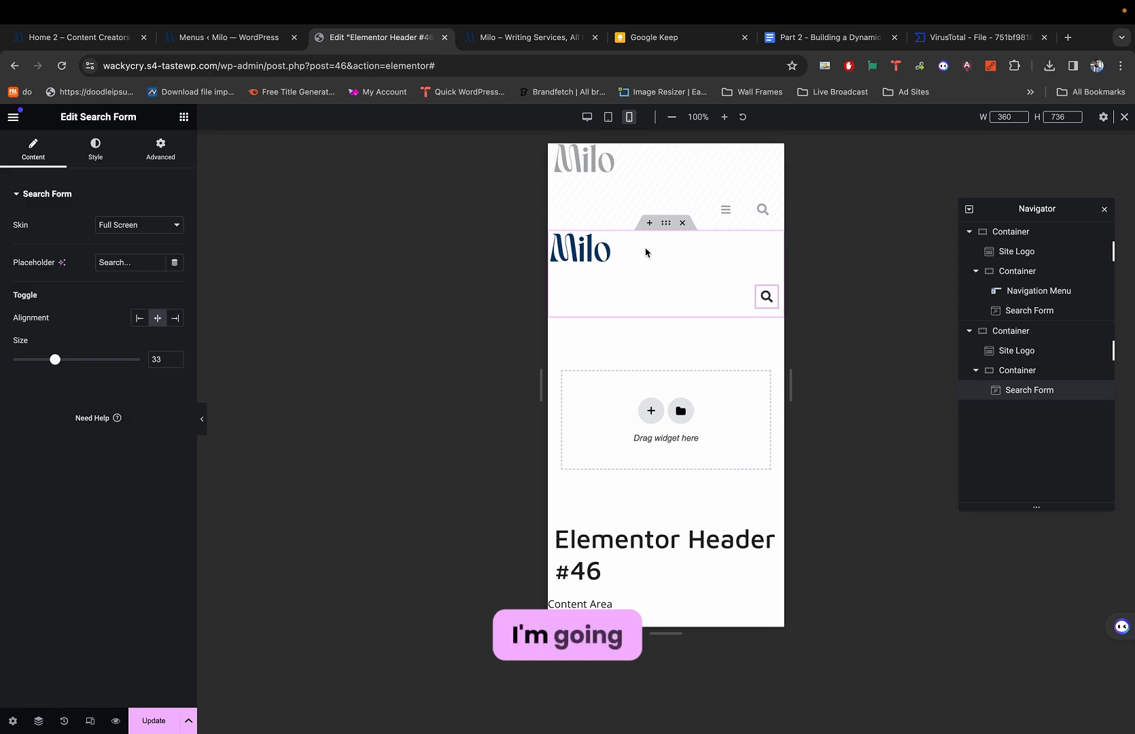
pyautogui.click(107, 150)
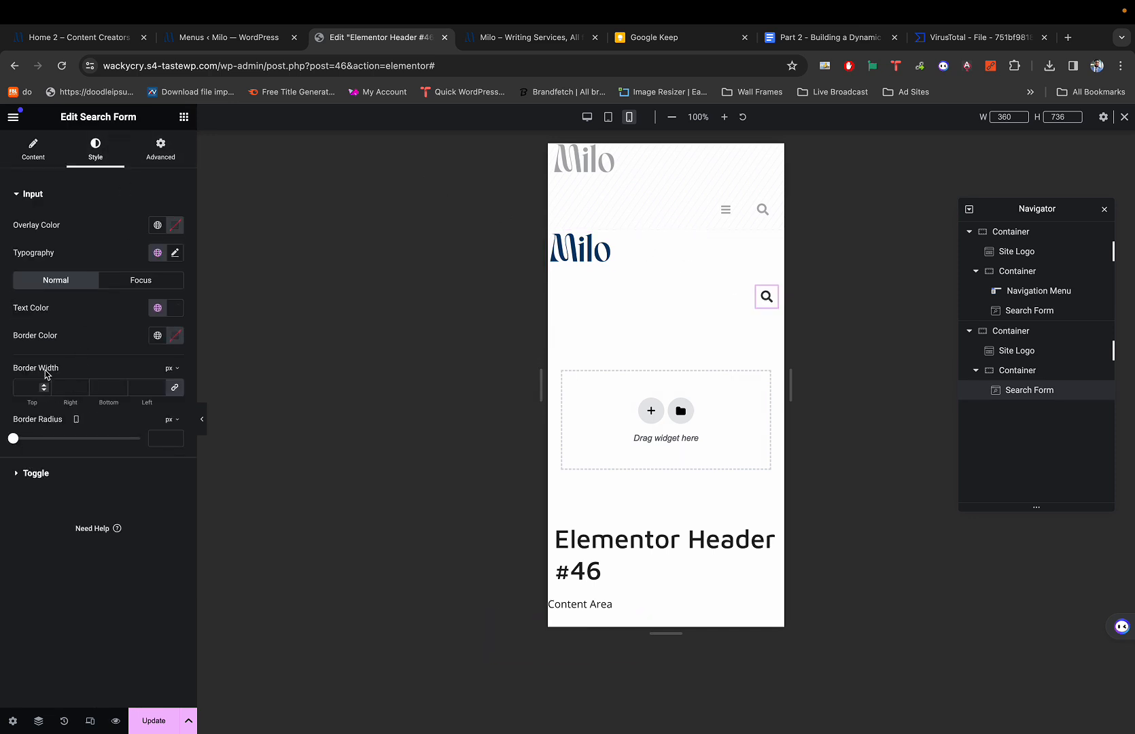
pyautogui.click(35, 474)
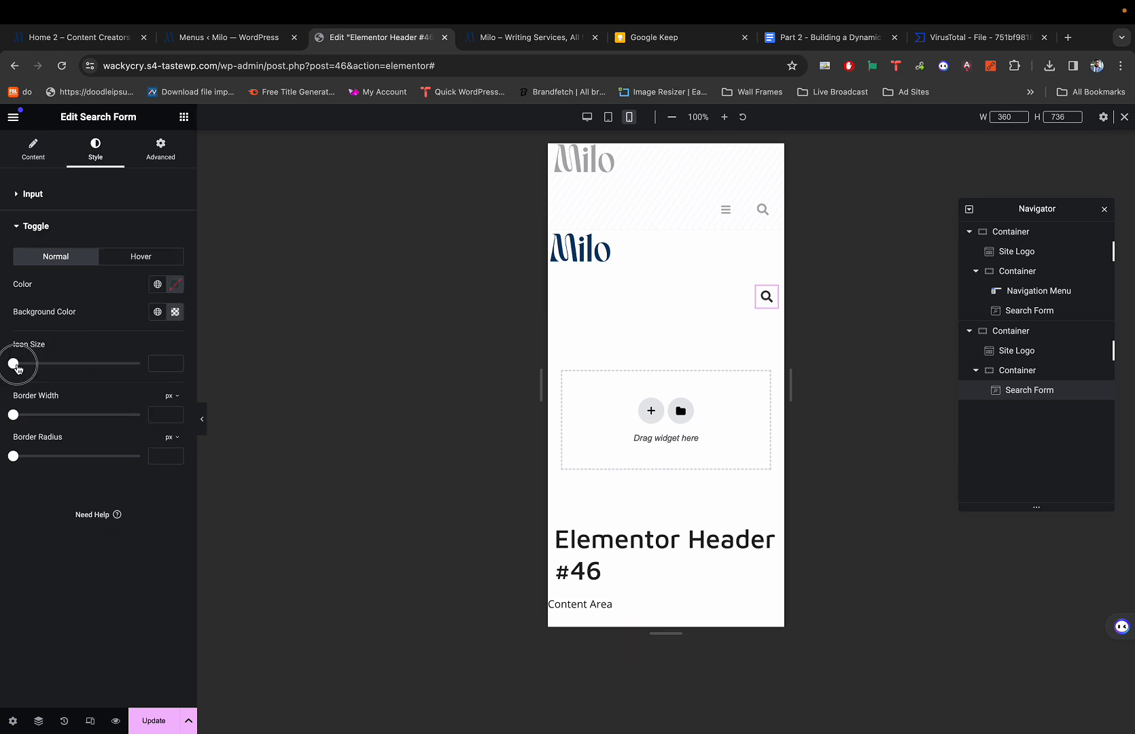
pyautogui.moveTo(17, 368); pyautogui.dragTo(152, 380)
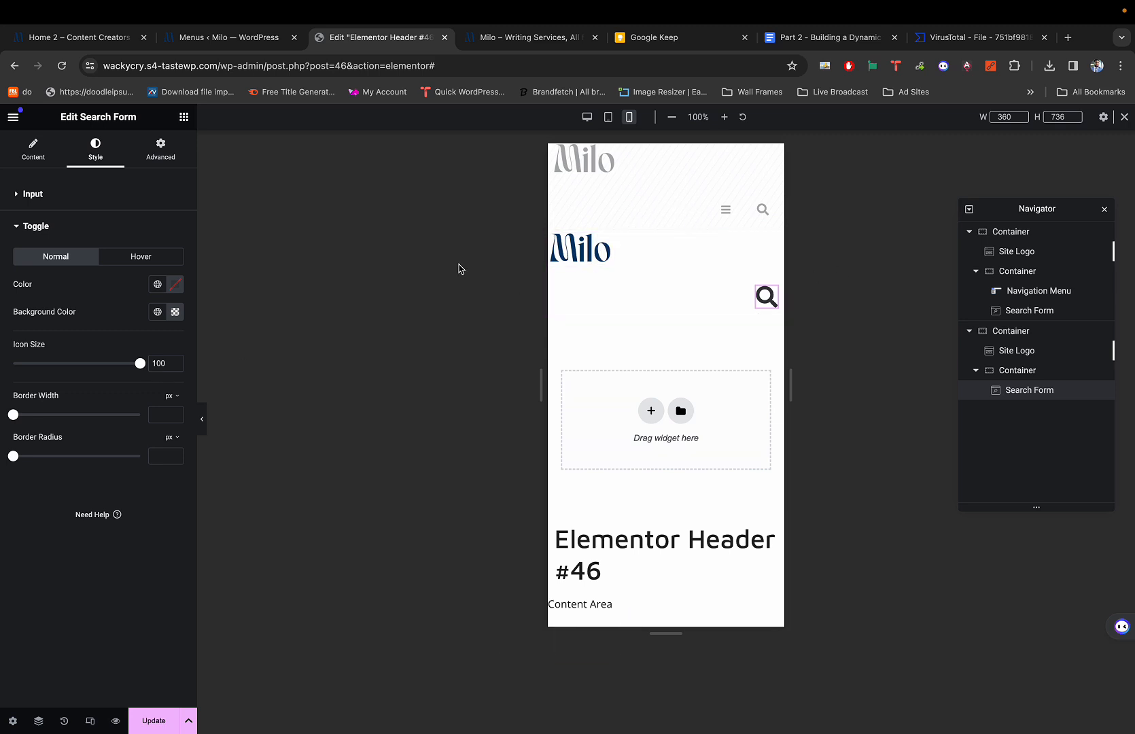
pyautogui.moveTo(139, 363); pyautogui.dragTo(129, 366)
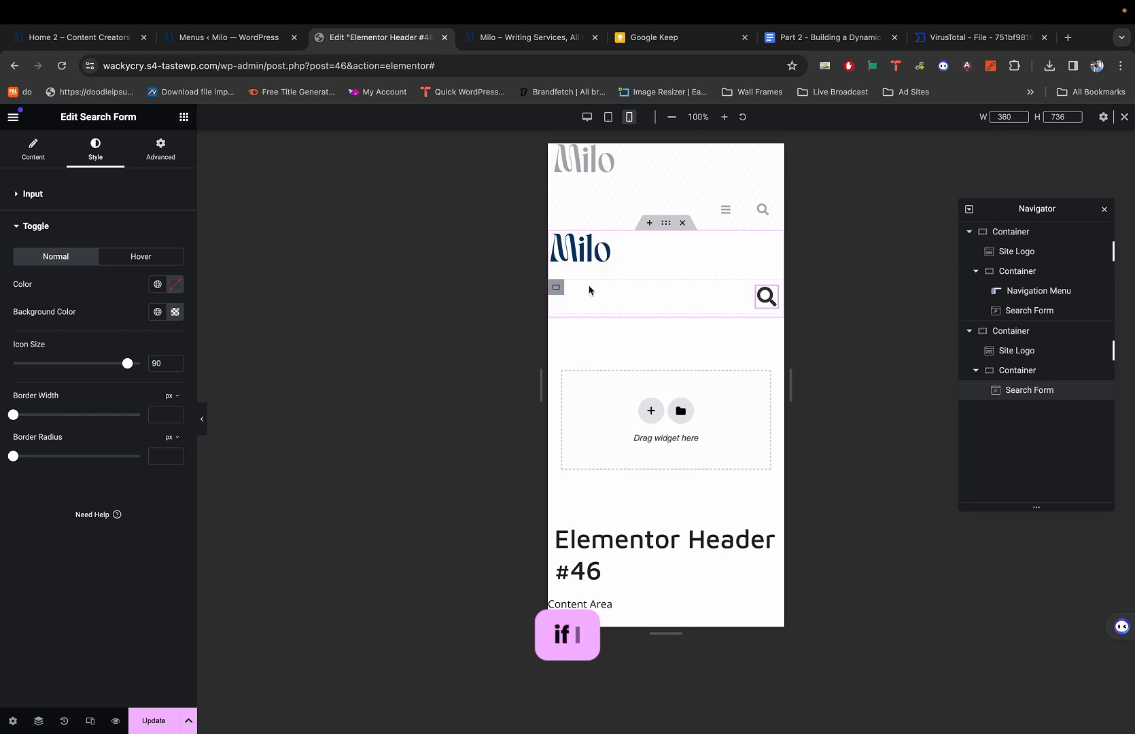
# Make the search icon's container 100% wide and justify the outer header container Space Between.
pyautogui.click(607, 245)
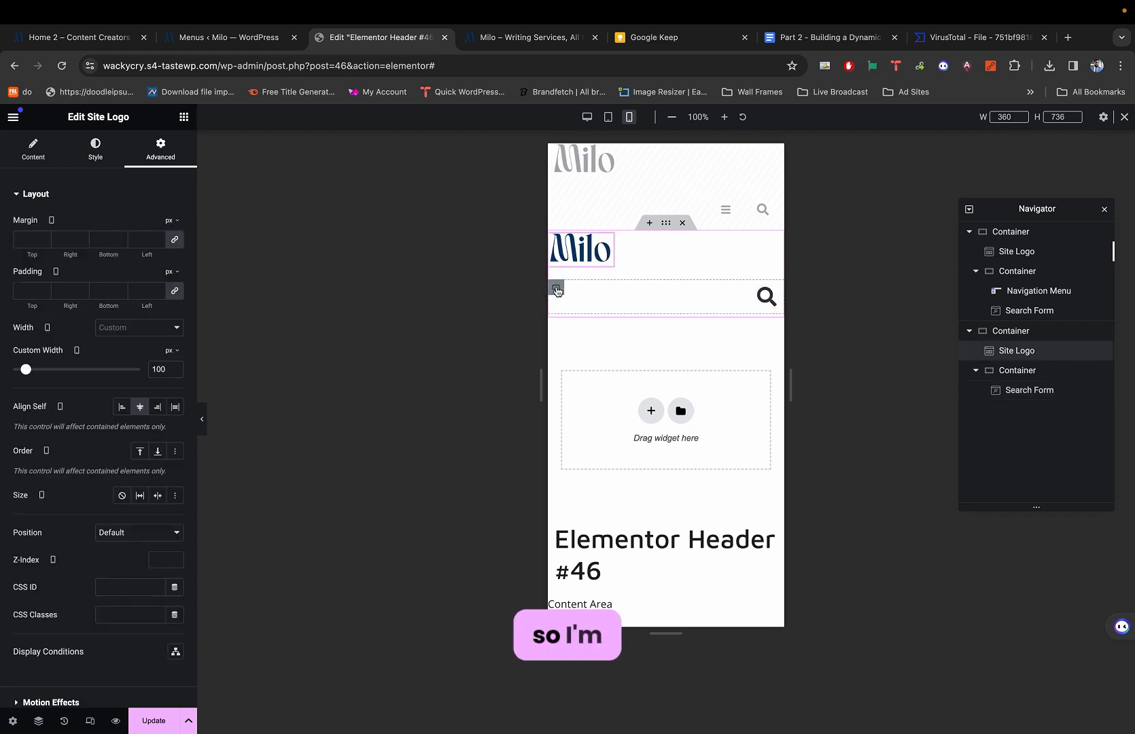
pyautogui.click(556, 288)
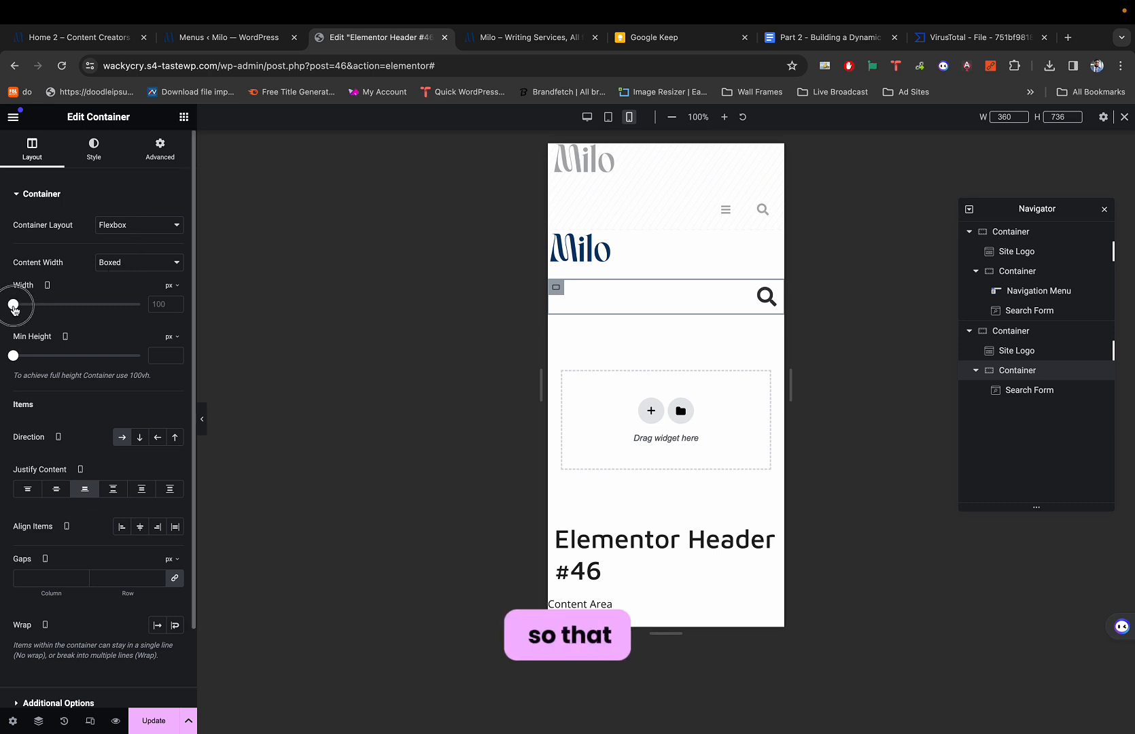
pyautogui.moveTo(13, 304)
pyautogui.mouseDown()
pyautogui.moveTo(67, 300)
pyautogui.moveTo(15, 304)
pyautogui.mouseUp()
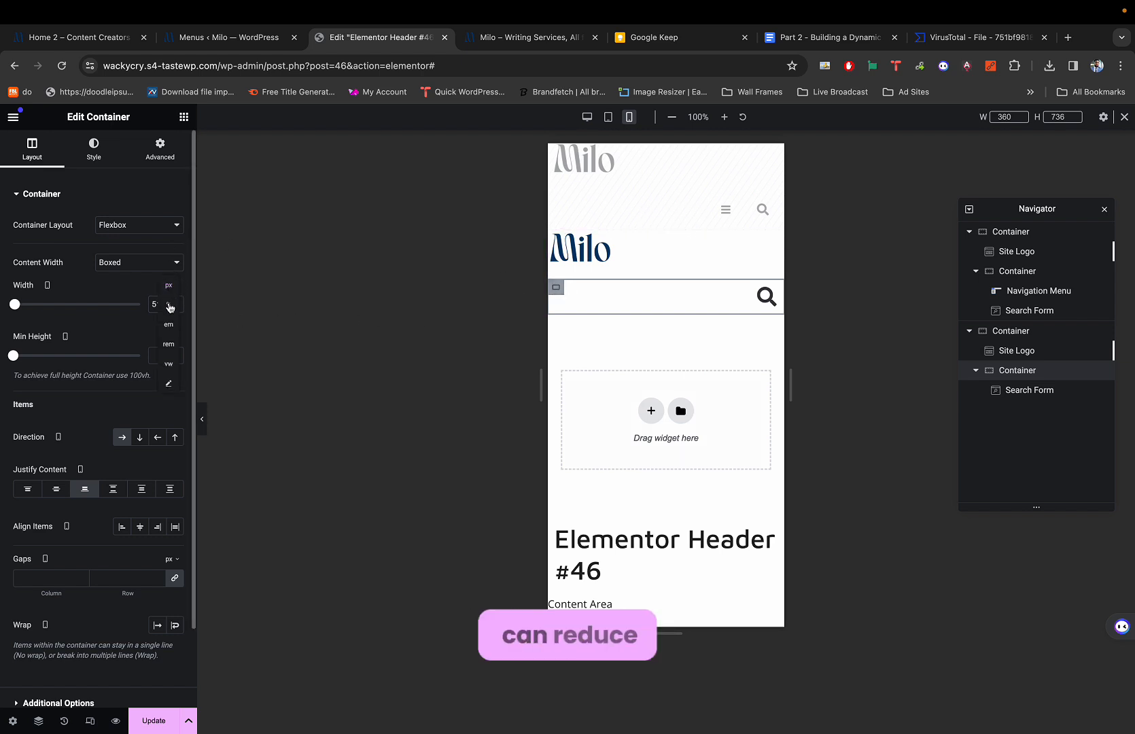
pyautogui.click(169, 305)
pyautogui.moveTo(144, 307); pyautogui.dragTo(176, 326)
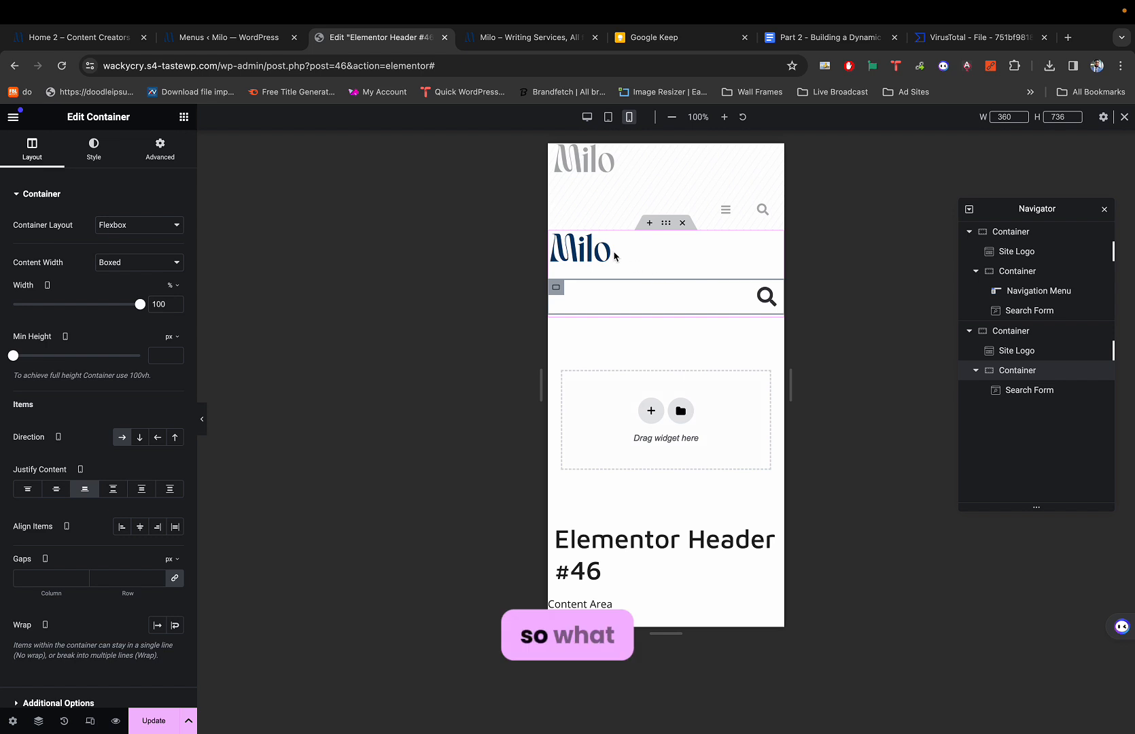
pyautogui.click(665, 225)
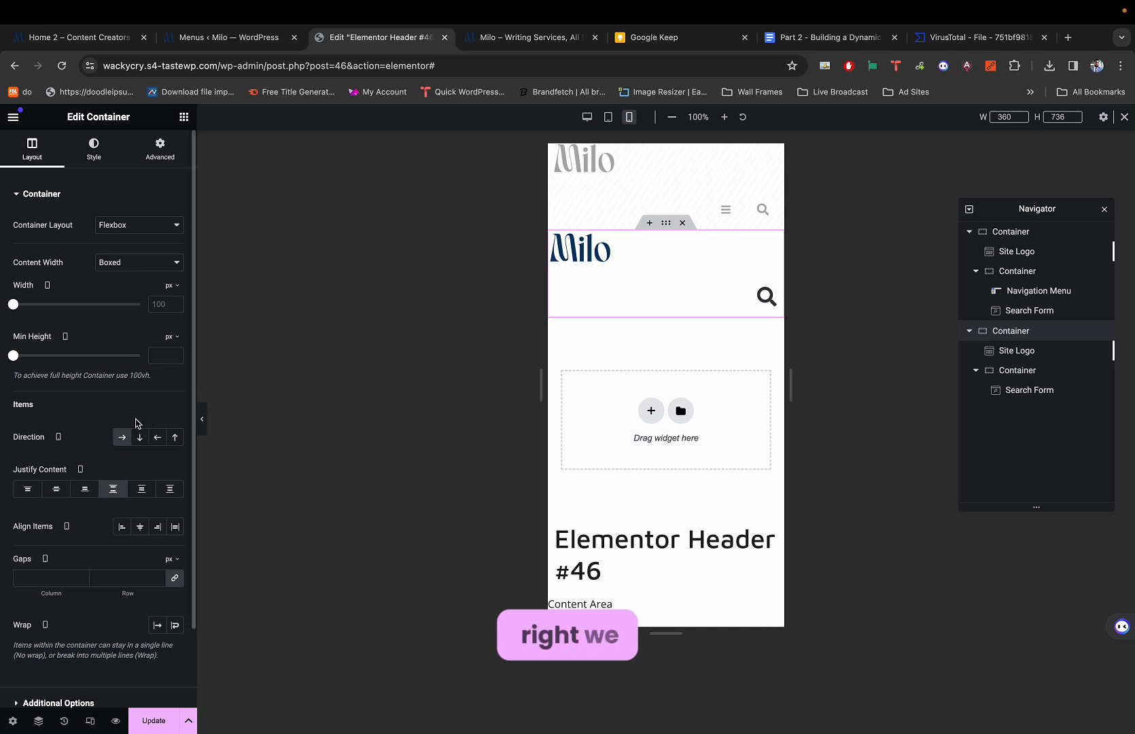
pyautogui.click(113, 490)
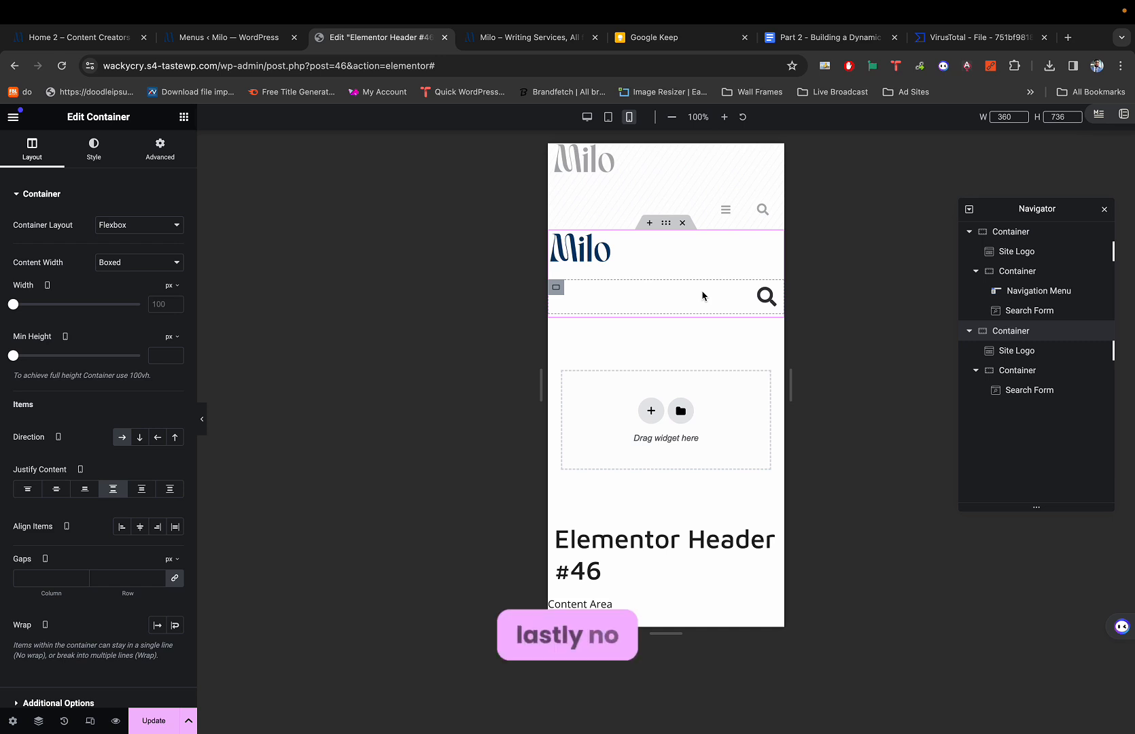
# Collapse the Navigator's header trees and select the second header container.
pyautogui.click(968, 331)
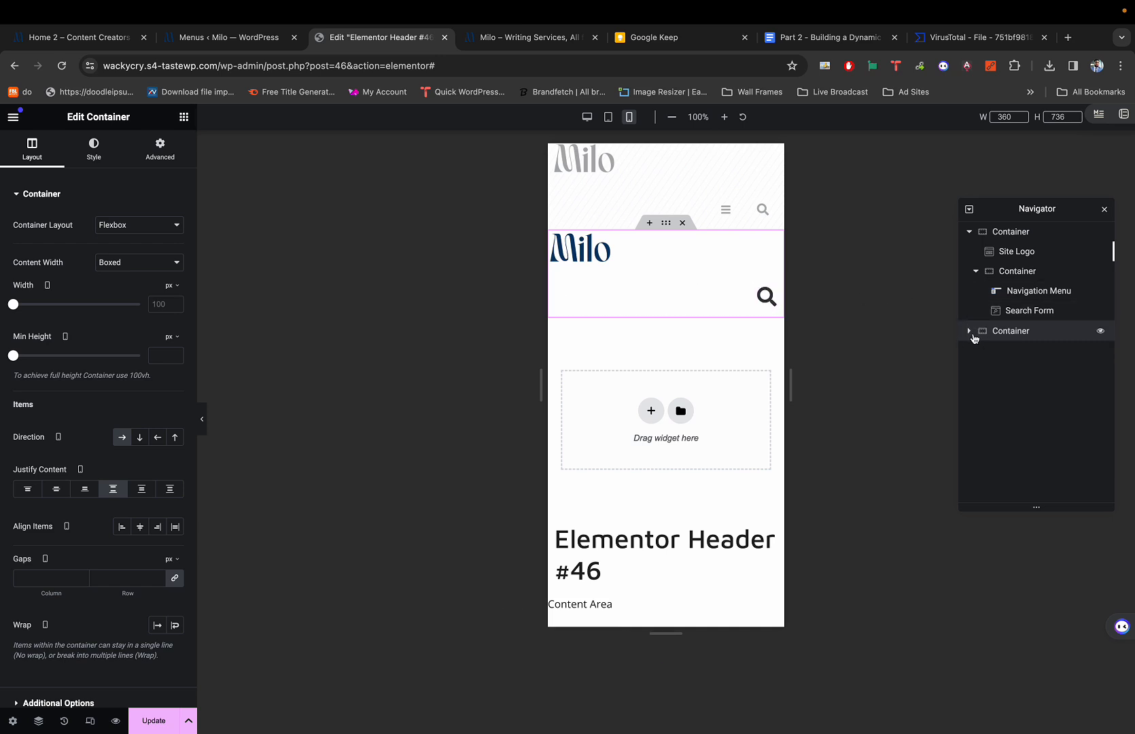
pyautogui.click(969, 231)
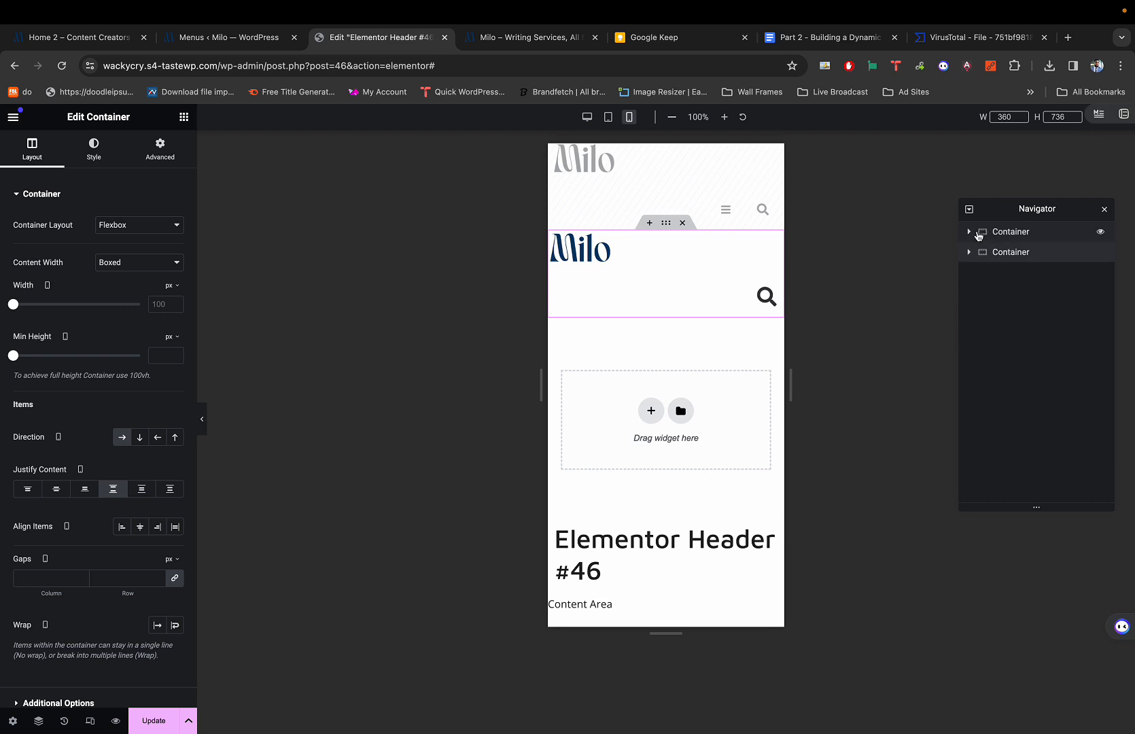
pyautogui.click(1006, 252)
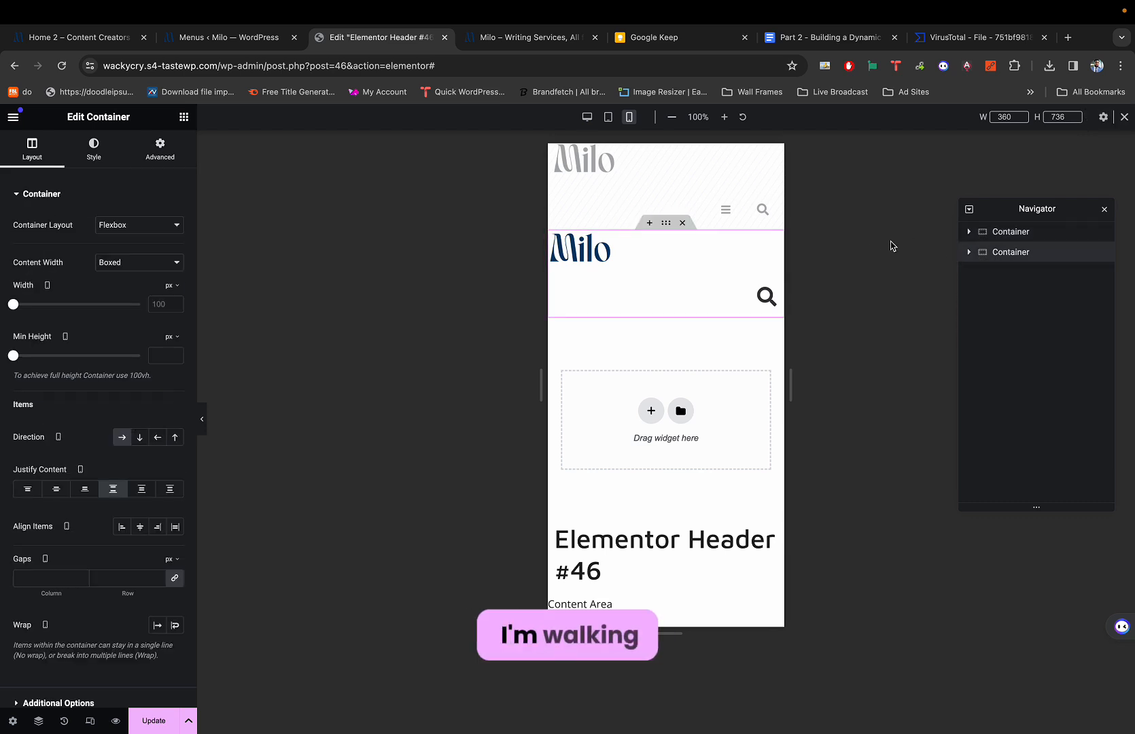
pyautogui.click(970, 254)
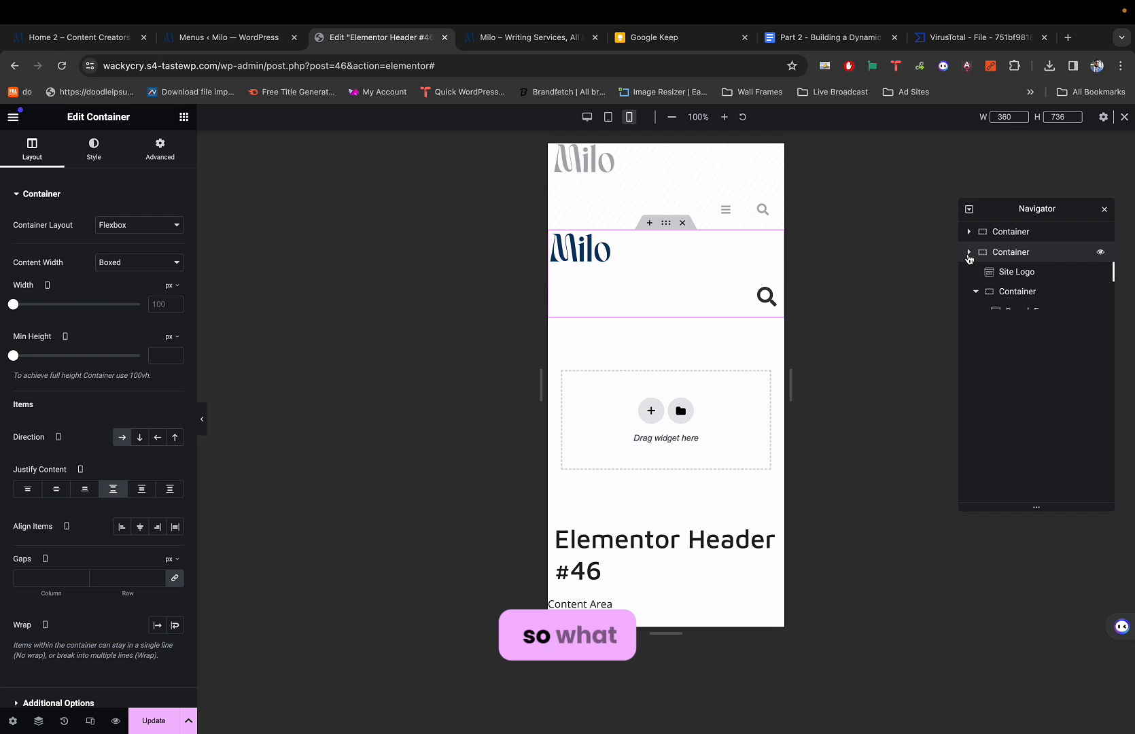
pyautogui.click(969, 255)
pyautogui.moveTo(772, 299)
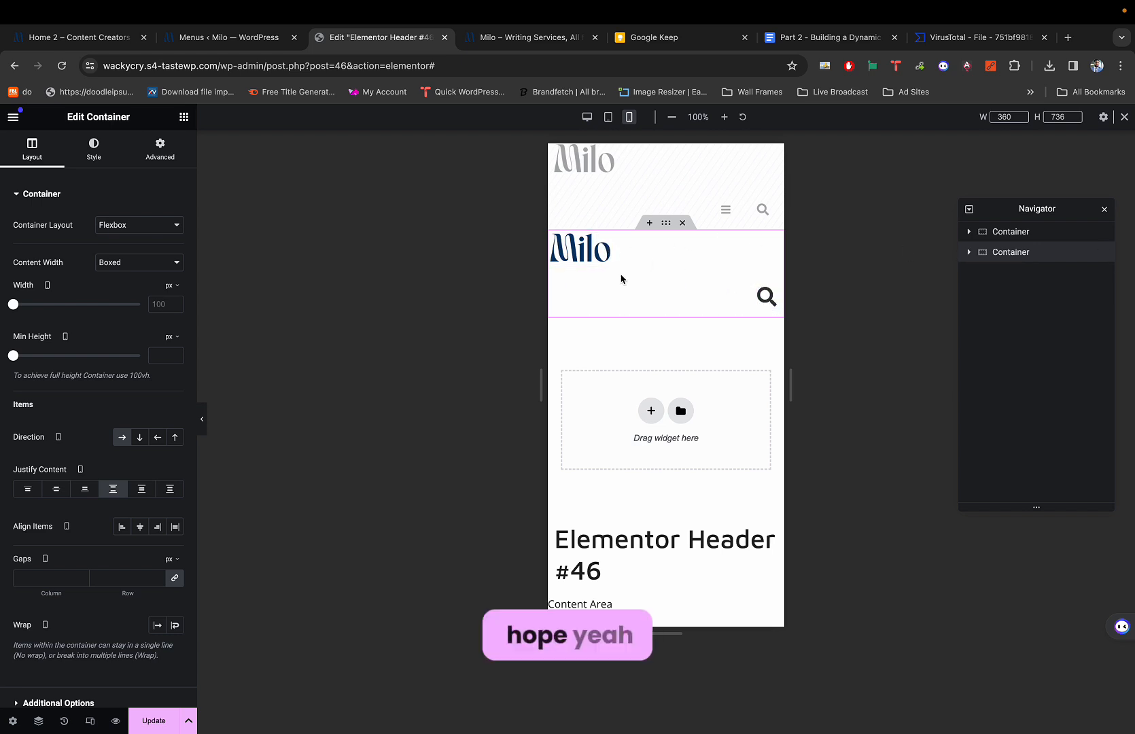
# Select the inner container holding the search icon, undoing an accidental resize.
pyautogui.click(556, 287)
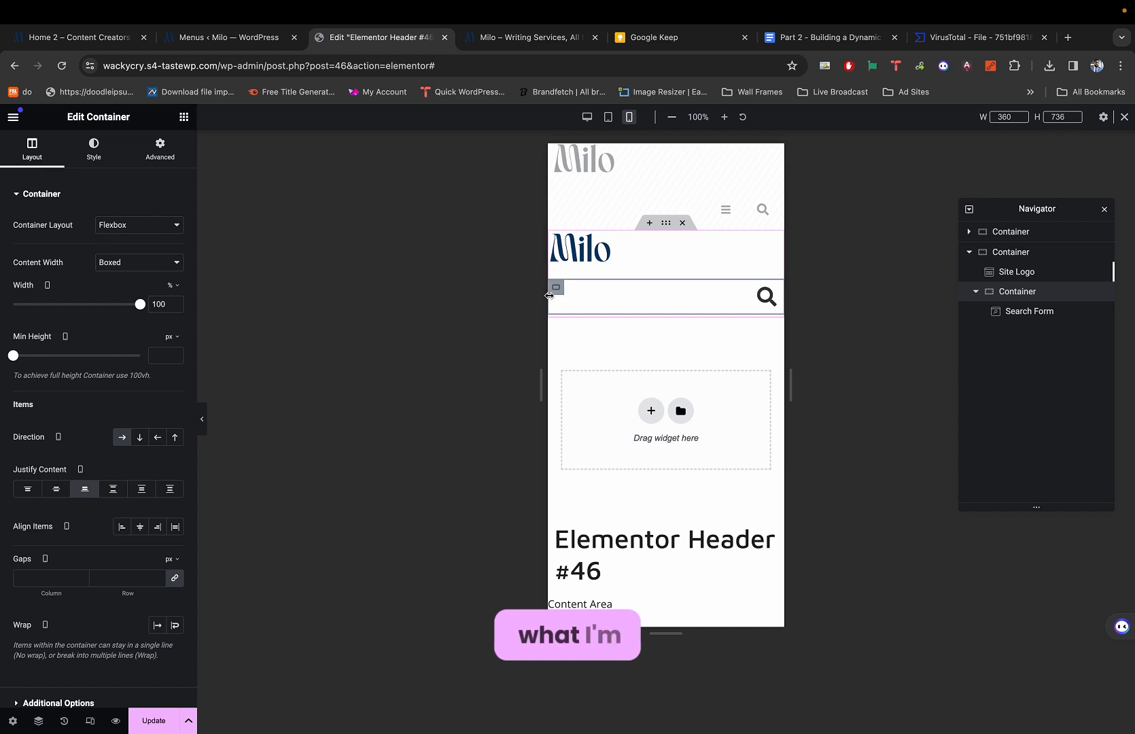
pyautogui.moveTo(552, 288); pyautogui.dragTo(594, 290)
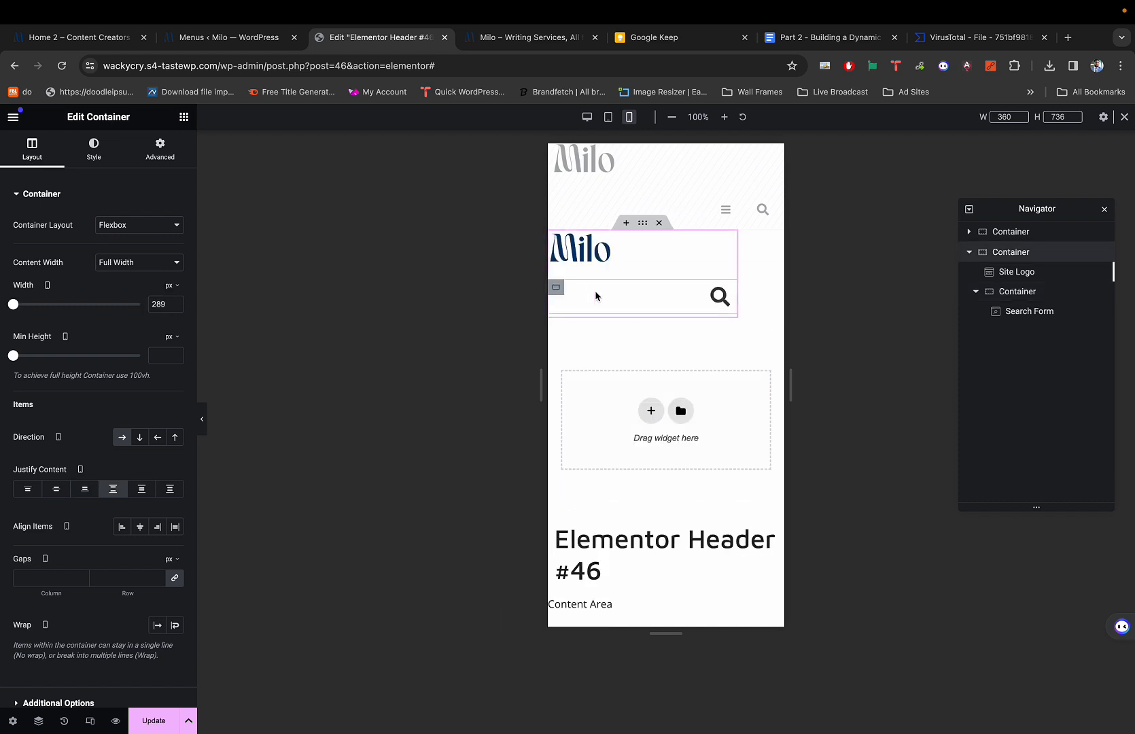
pyautogui.hotkey('ctrl', 'z')
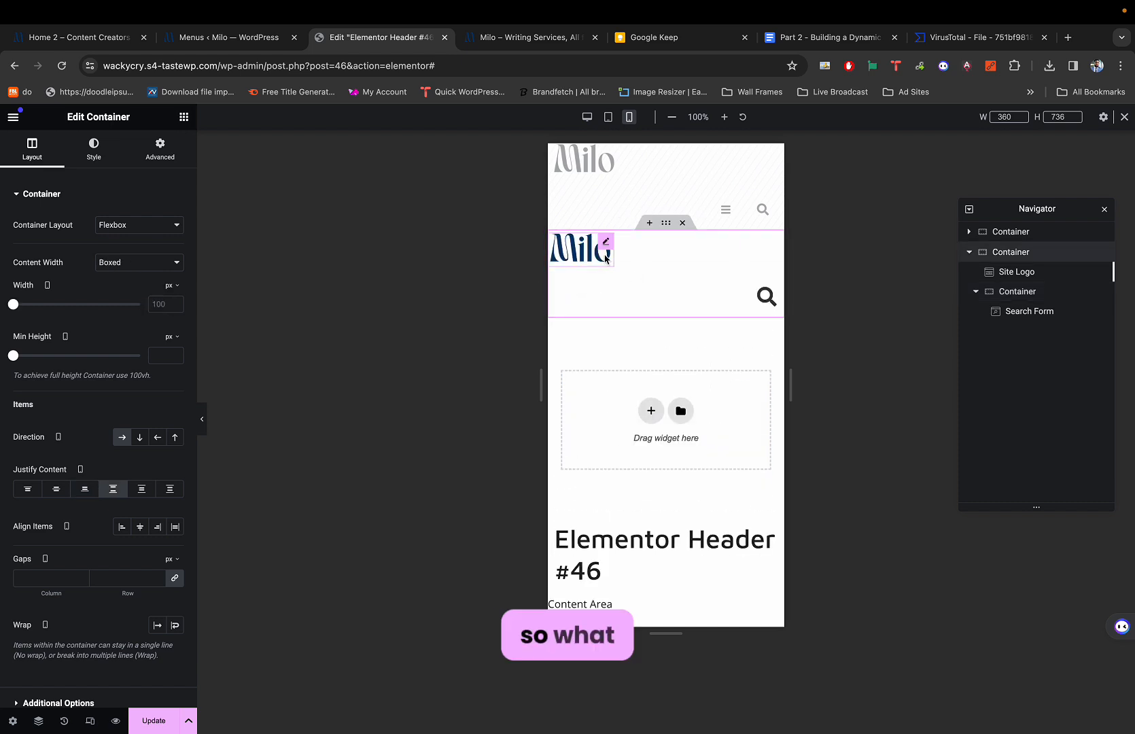
pyautogui.click(555, 287)
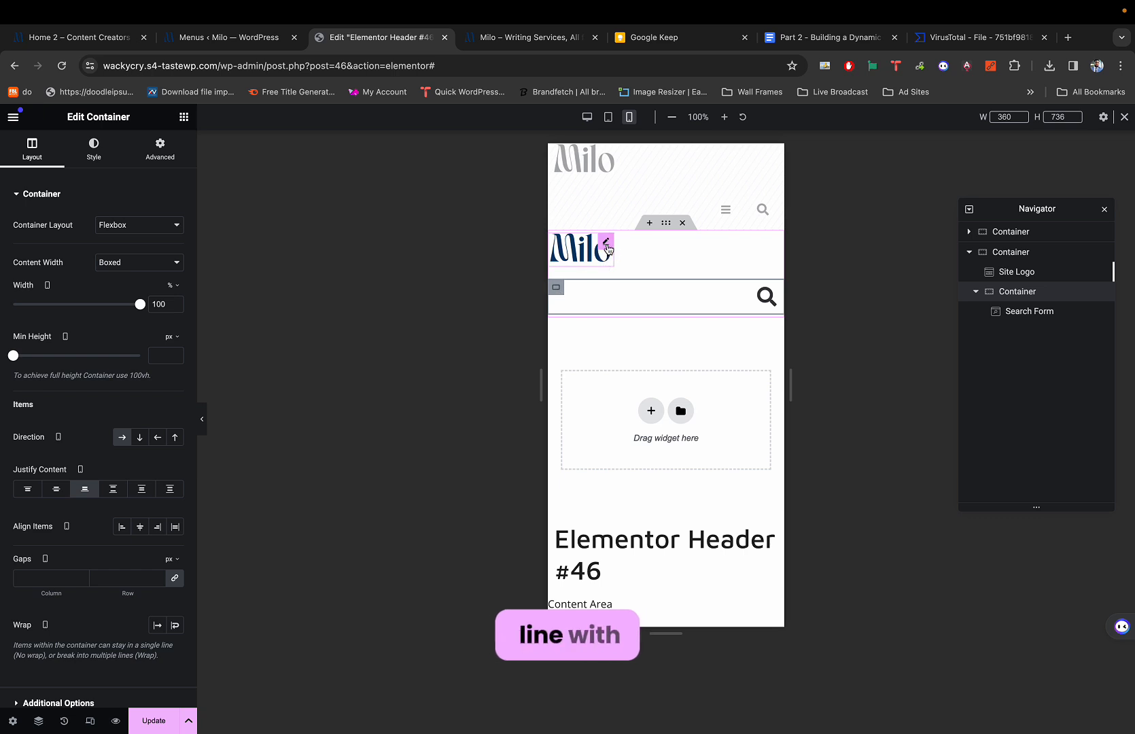
pyautogui.click(607, 243)
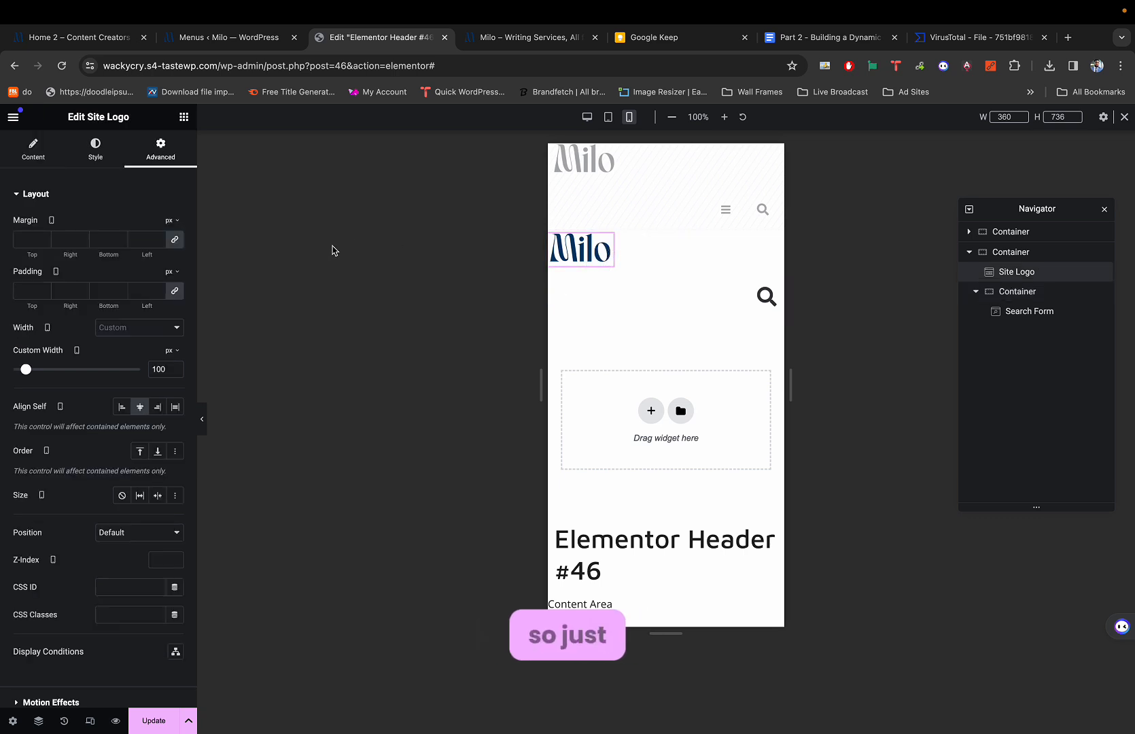
pyautogui.click(556, 287)
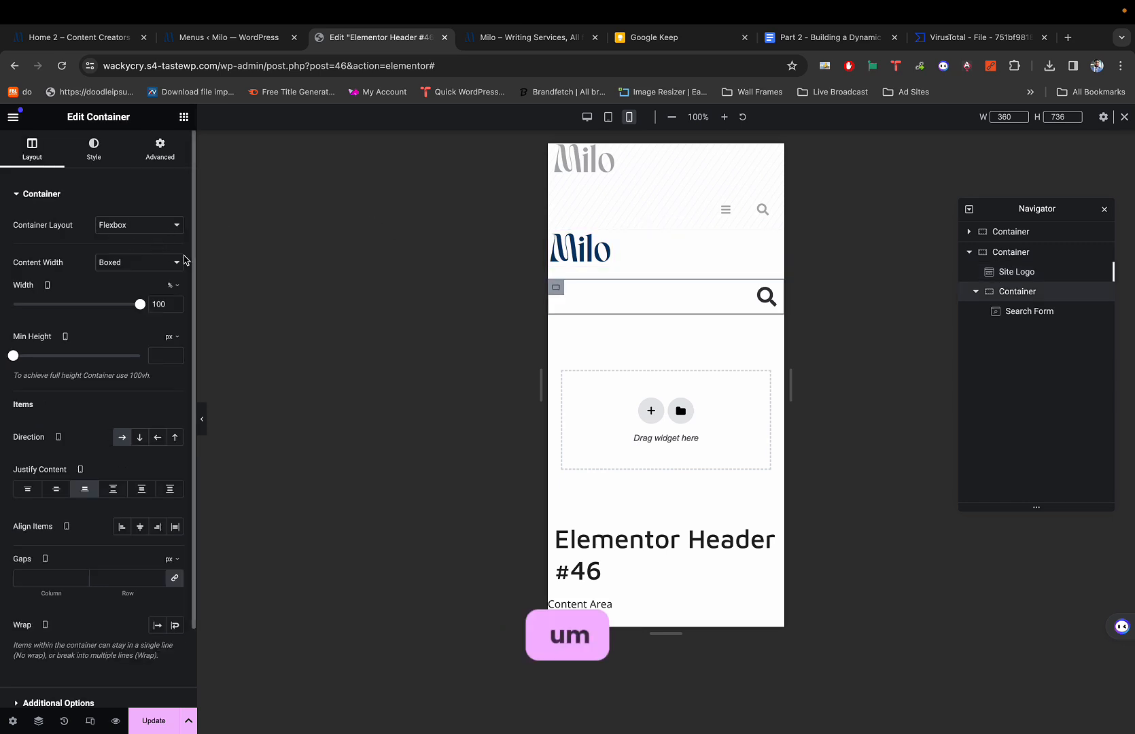
pyautogui.click(158, 150)
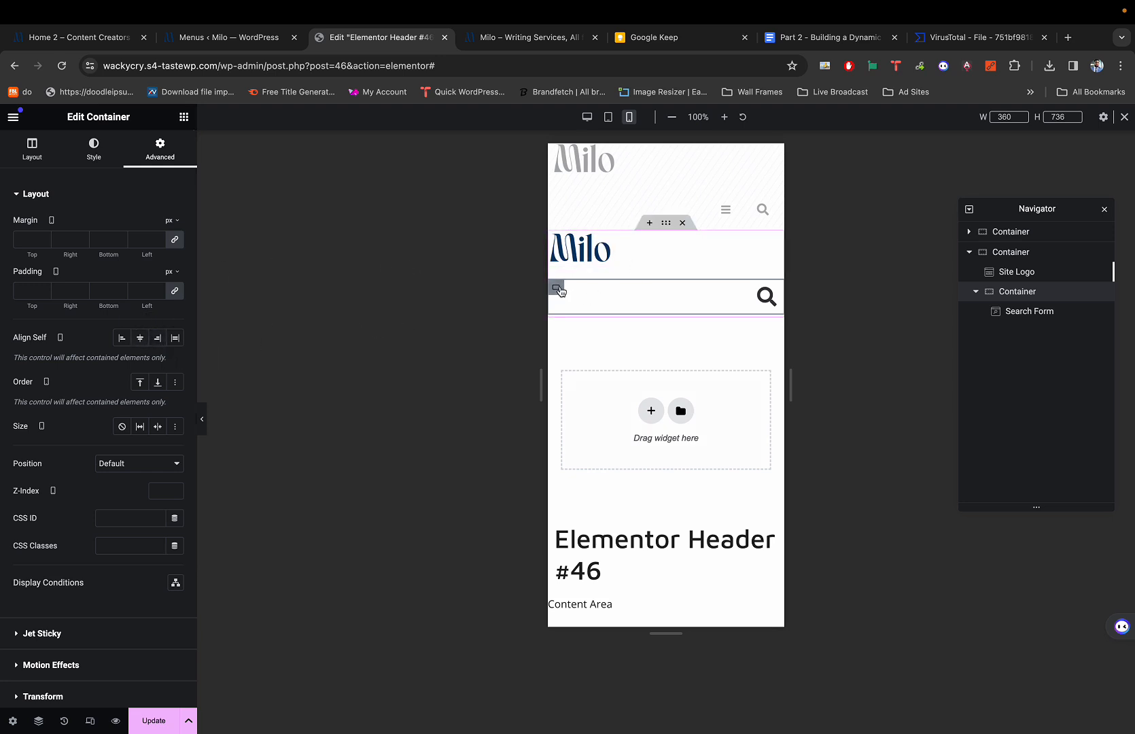
# Set the search container's content width to Full Width and its width to about 60%.
pyautogui.click(94, 148)
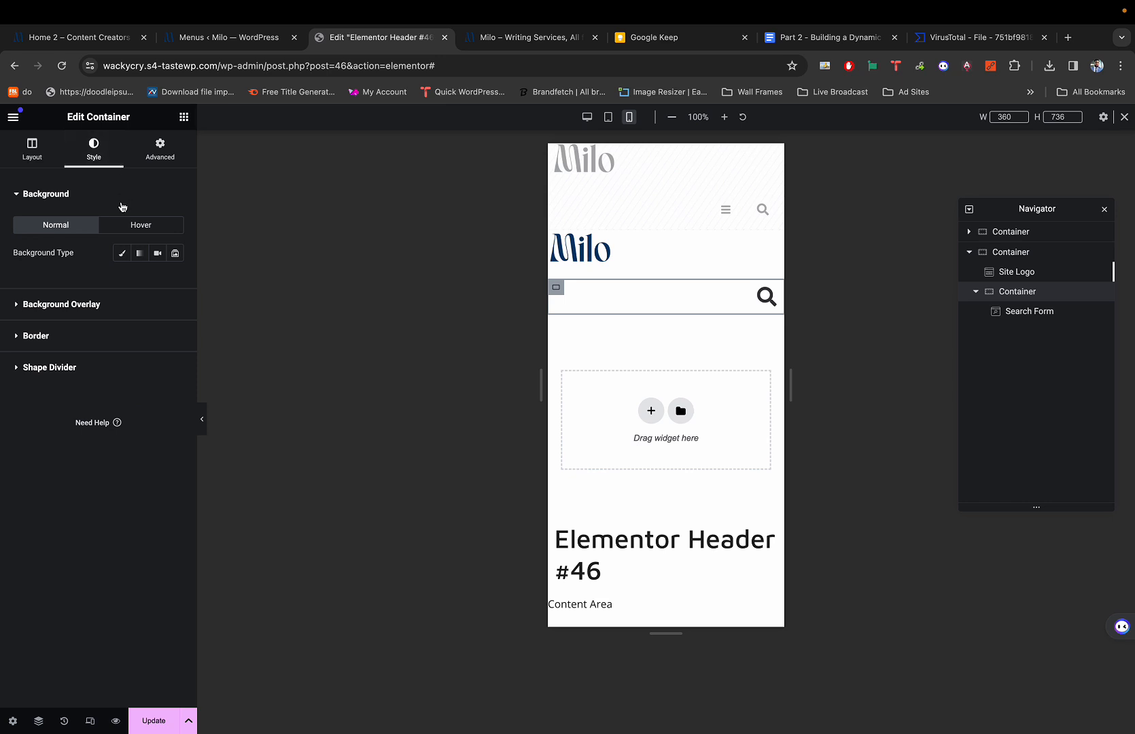
pyautogui.click(39, 161)
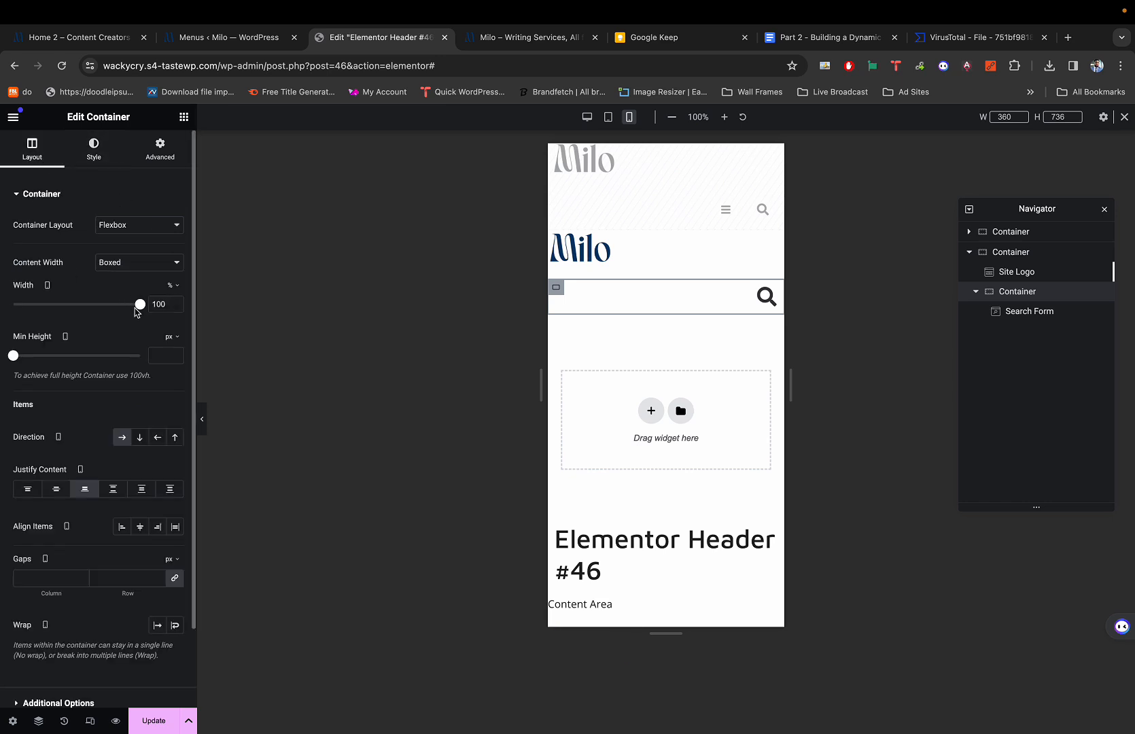
pyautogui.moveTo(142, 308); pyautogui.dragTo(172, 319)
pyautogui.click(141, 231)
pyautogui.click(115, 262)
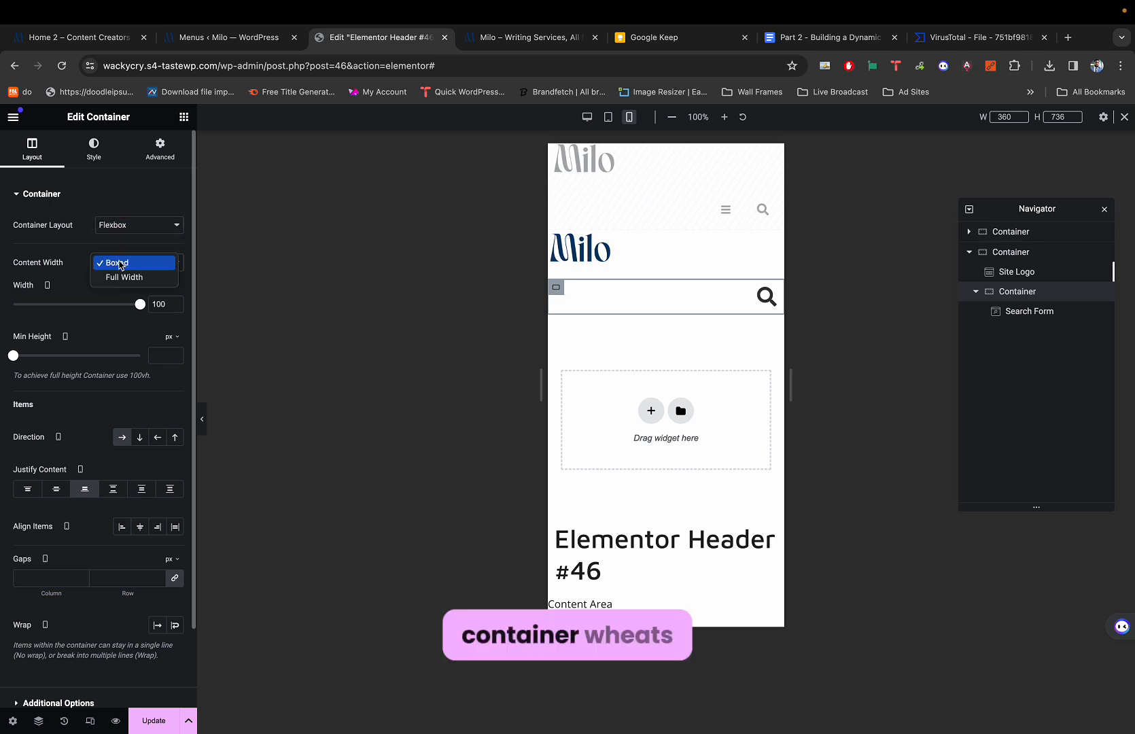
pyautogui.click(114, 280)
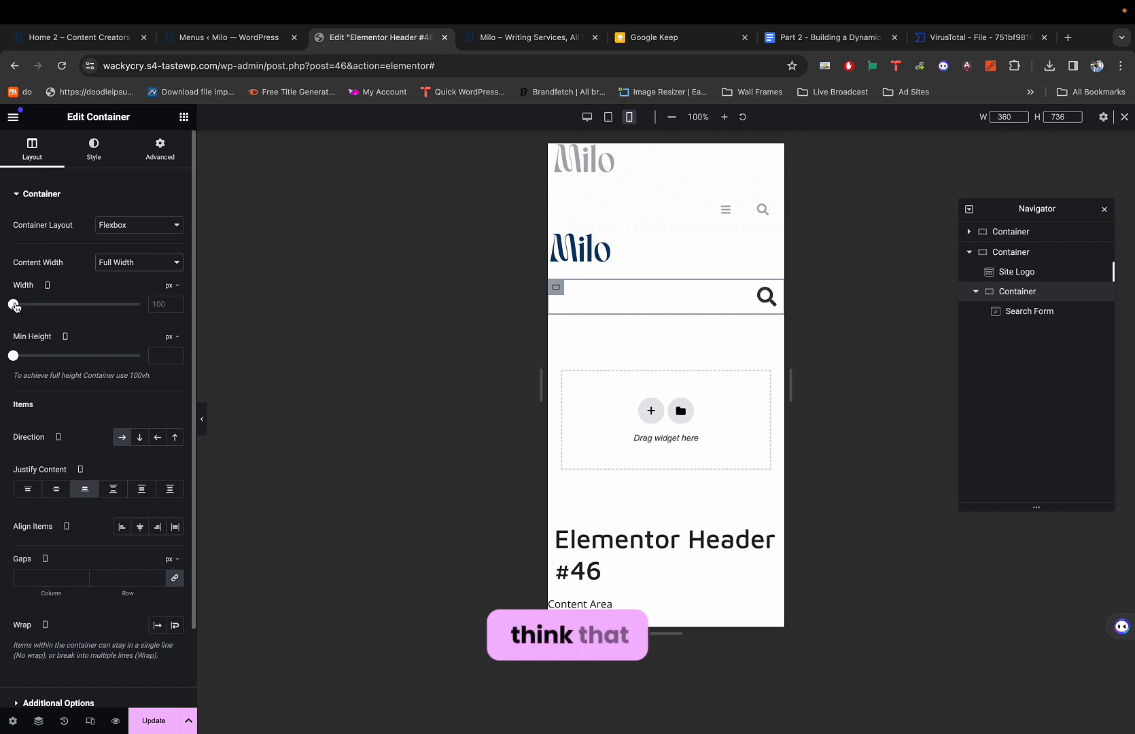
pyautogui.moveTo(14, 303)
pyautogui.mouseDown()
pyautogui.moveTo(71, 305)
pyautogui.moveTo(34, 311)
pyautogui.mouseUp()
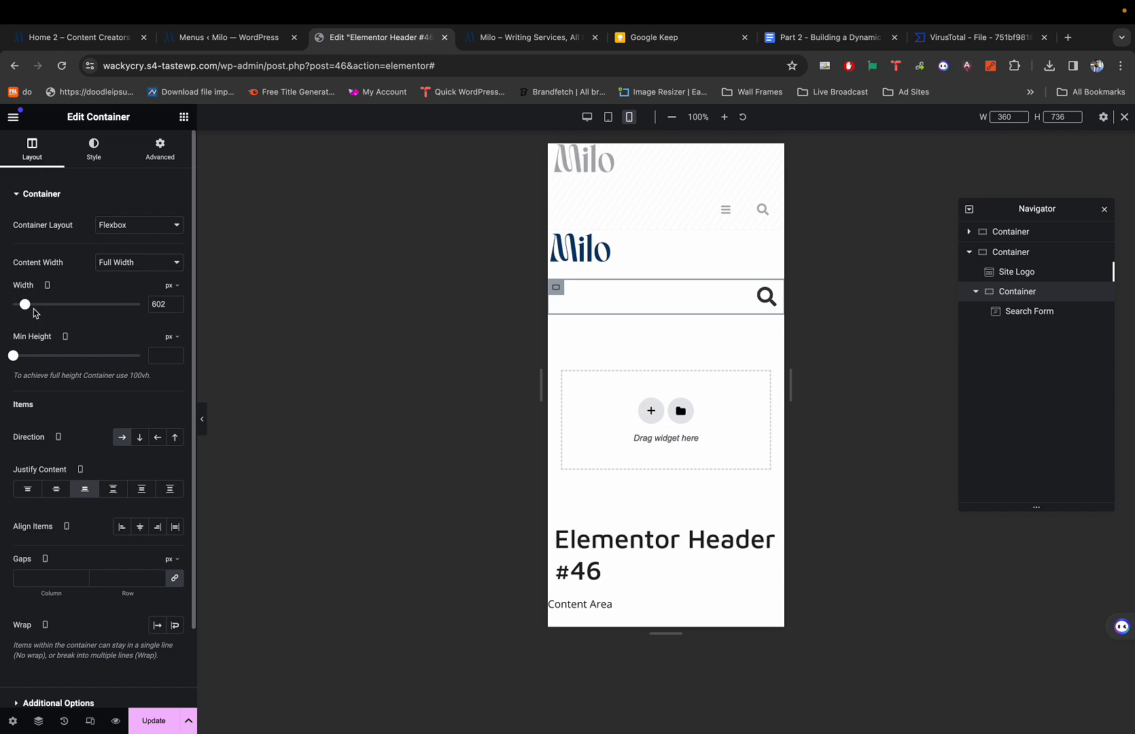
pyautogui.click(172, 286)
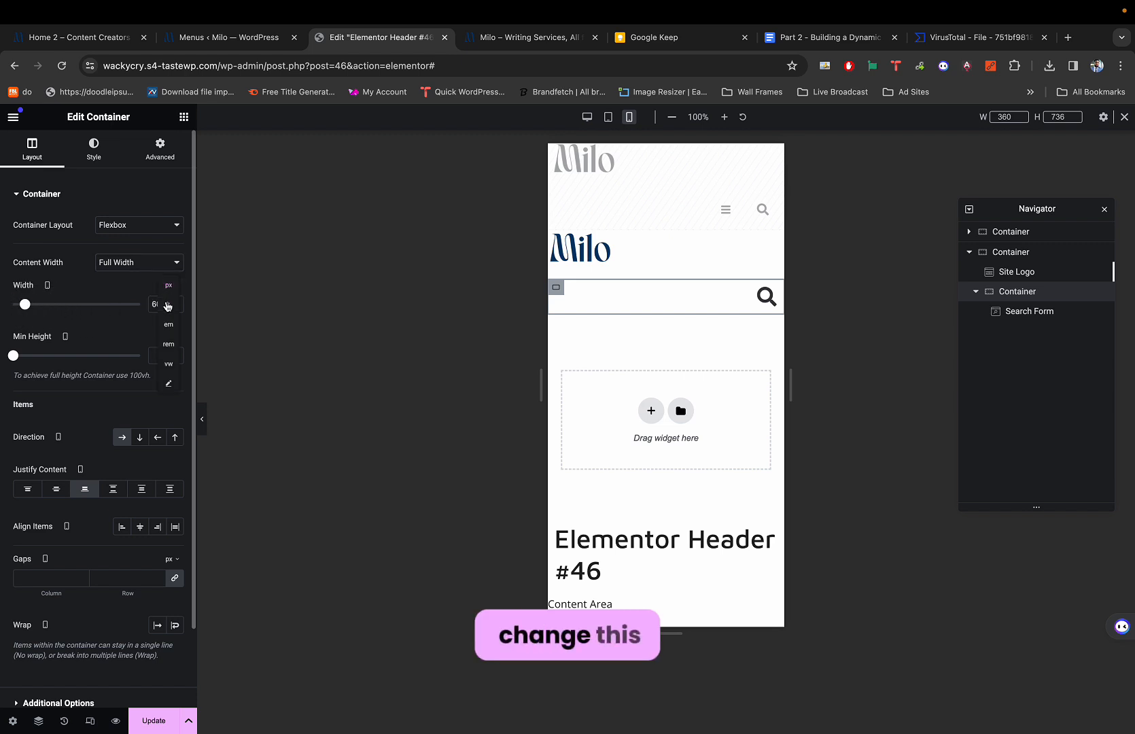
pyautogui.click(171, 304)
pyautogui.moveTo(134, 310); pyautogui.dragTo(89, 301)
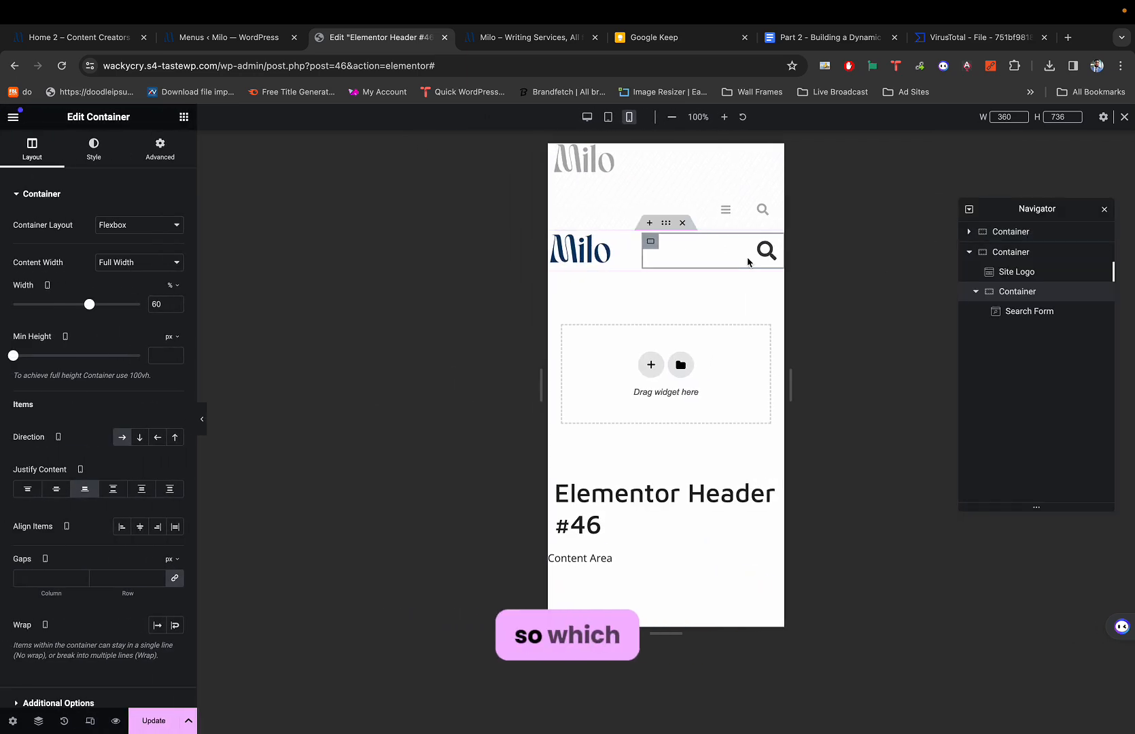
pyautogui.press('super+p')
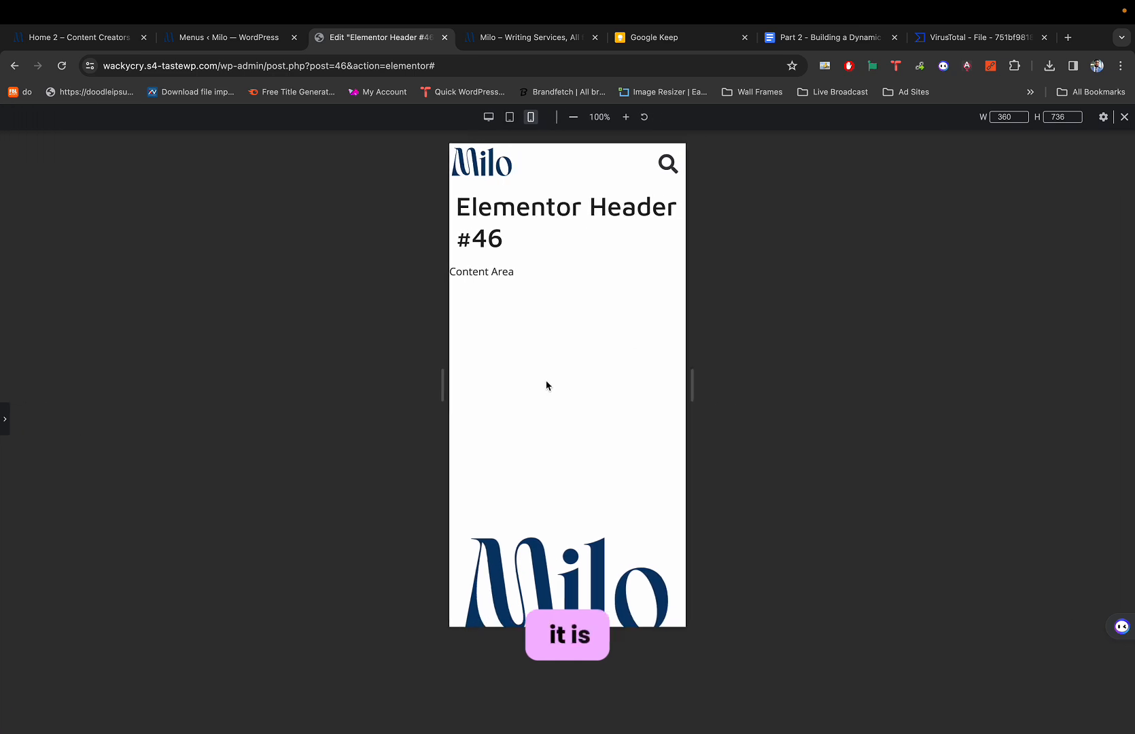
pyautogui.scroll(-2, 546, 385)
pyautogui.scroll(2, 546, 385)
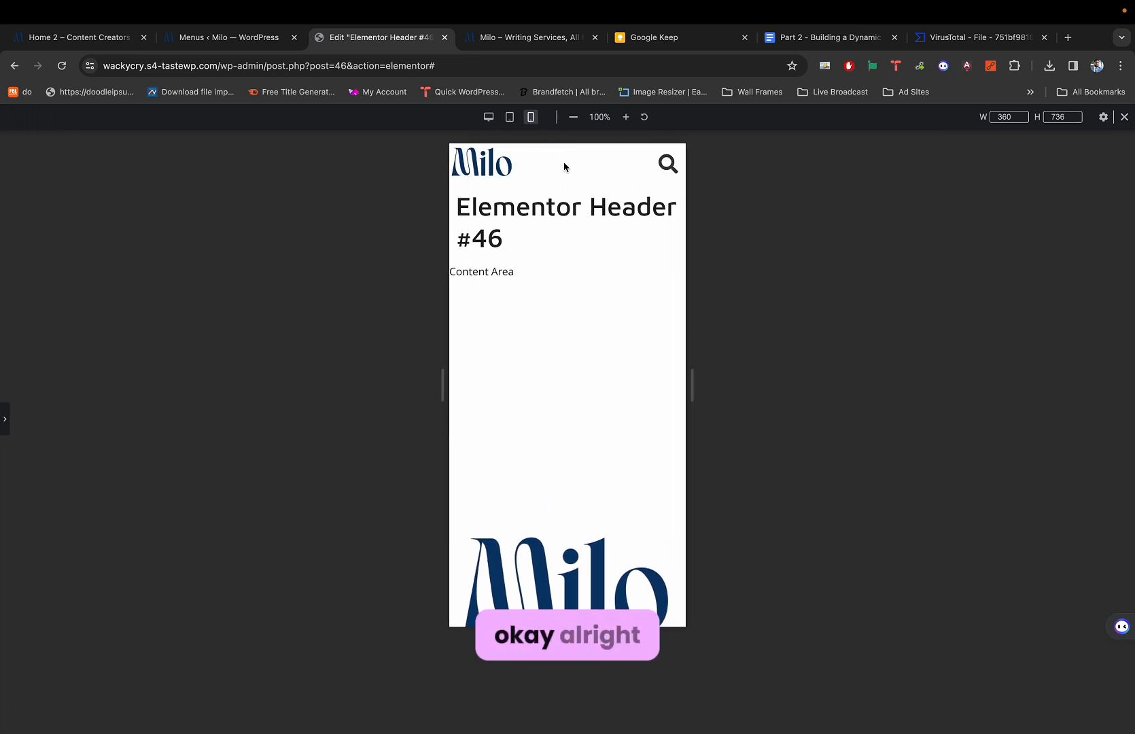
pyautogui.press('super+p')
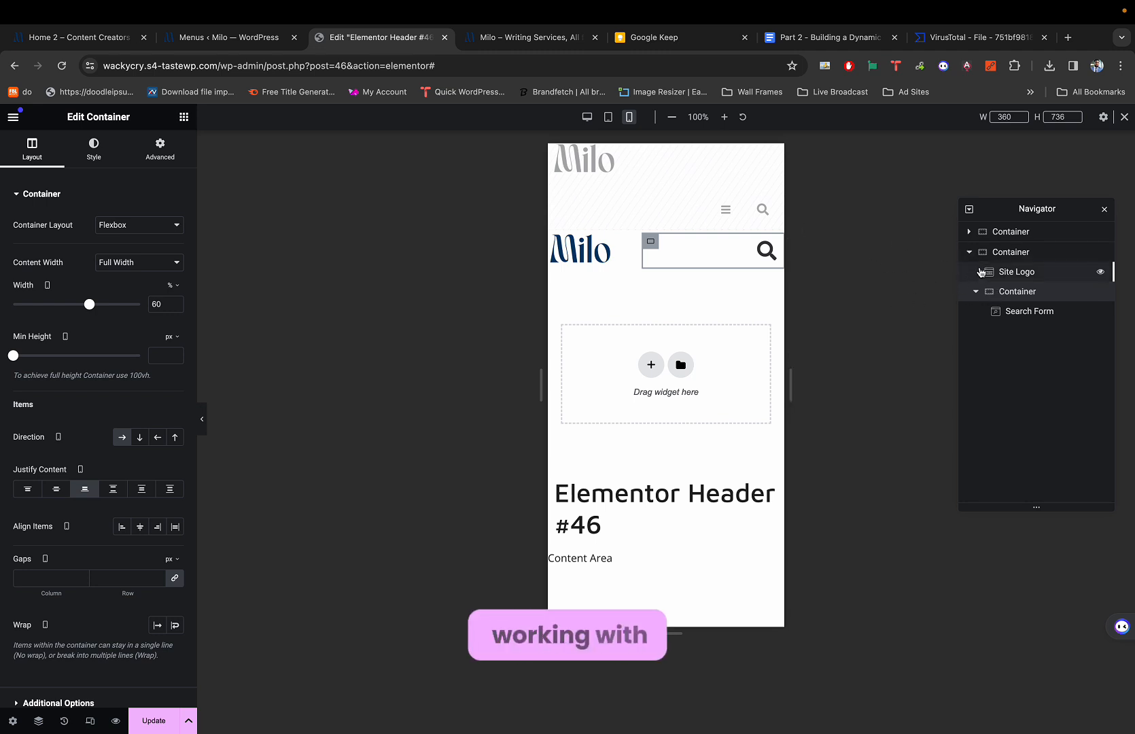
# Select the Search Form and reduce its toggle icon size from 90 to 80.
pyautogui.click(1004, 253)
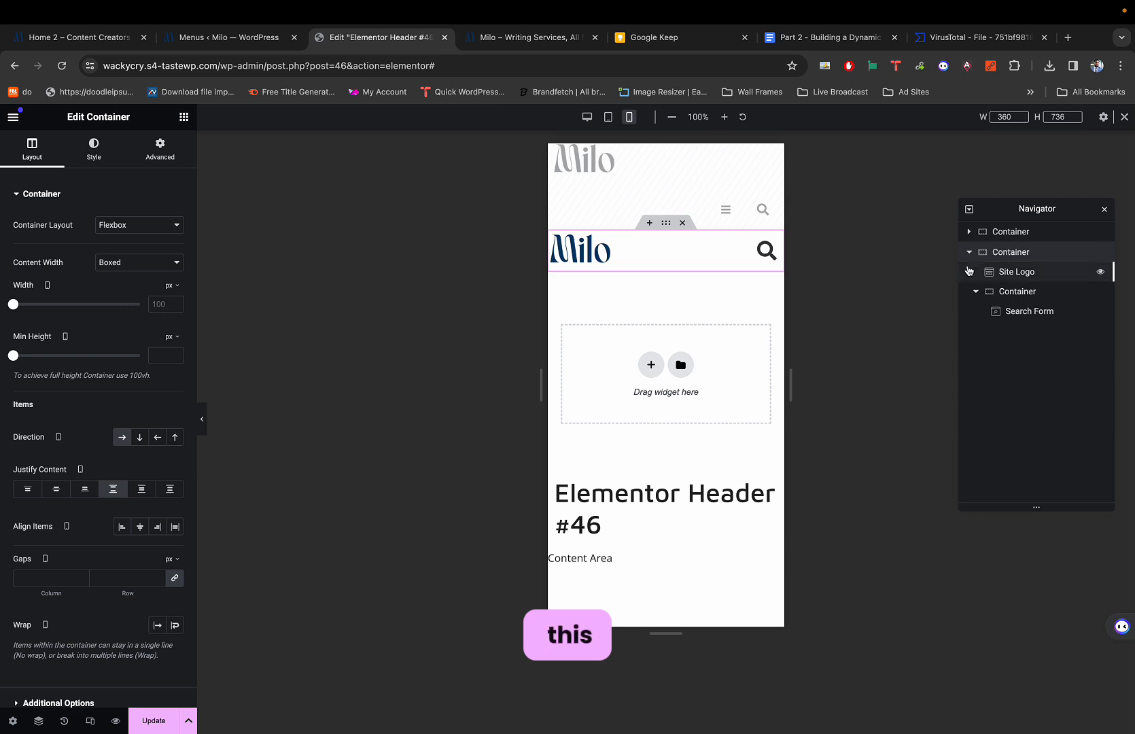
pyautogui.click(996, 274)
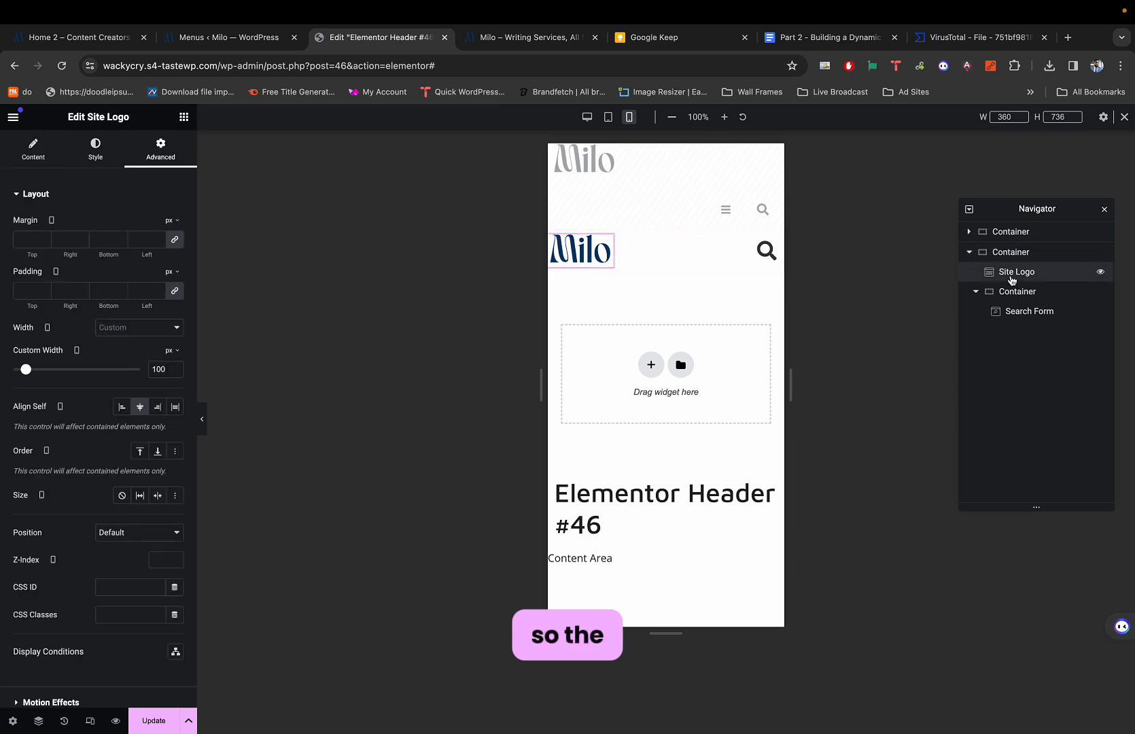
pyautogui.click(766, 251)
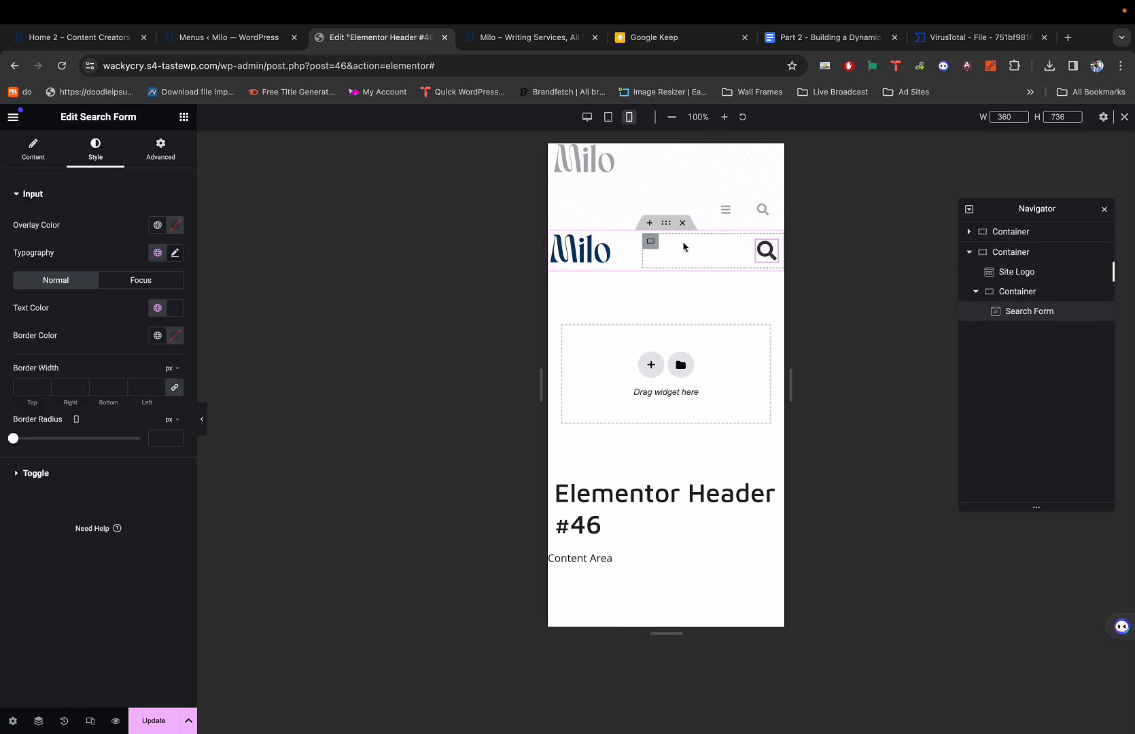
pyautogui.click(650, 244)
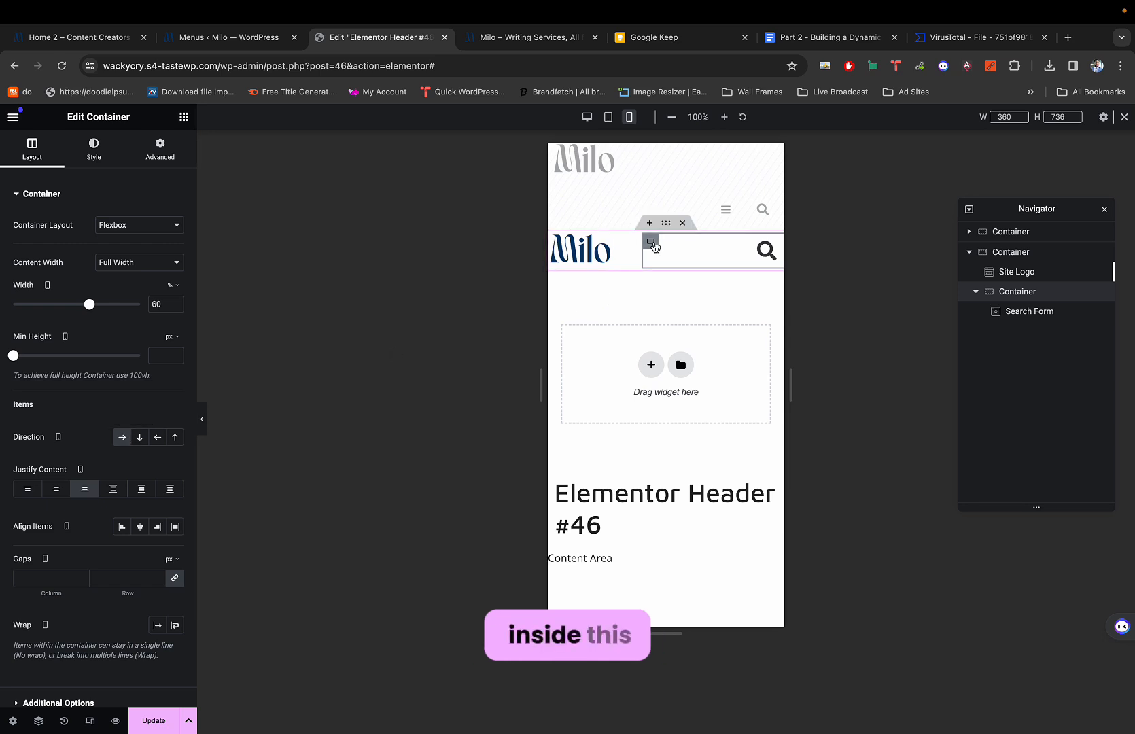
pyautogui.click(766, 250)
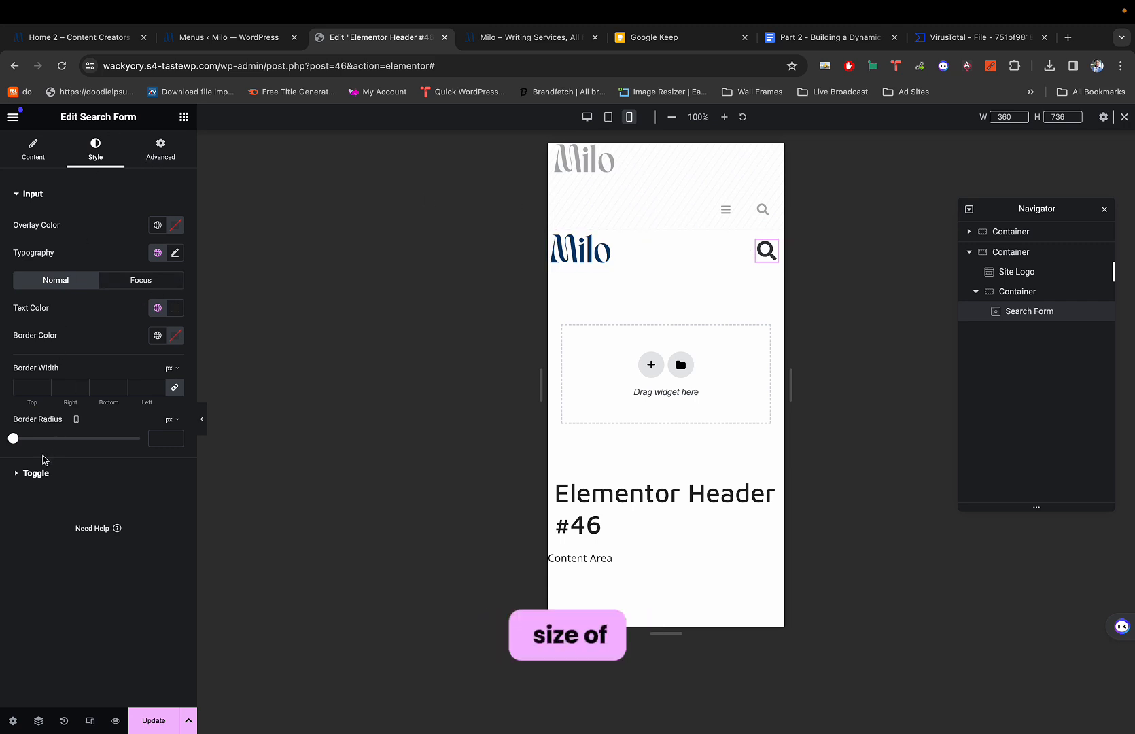
pyautogui.click(57, 473)
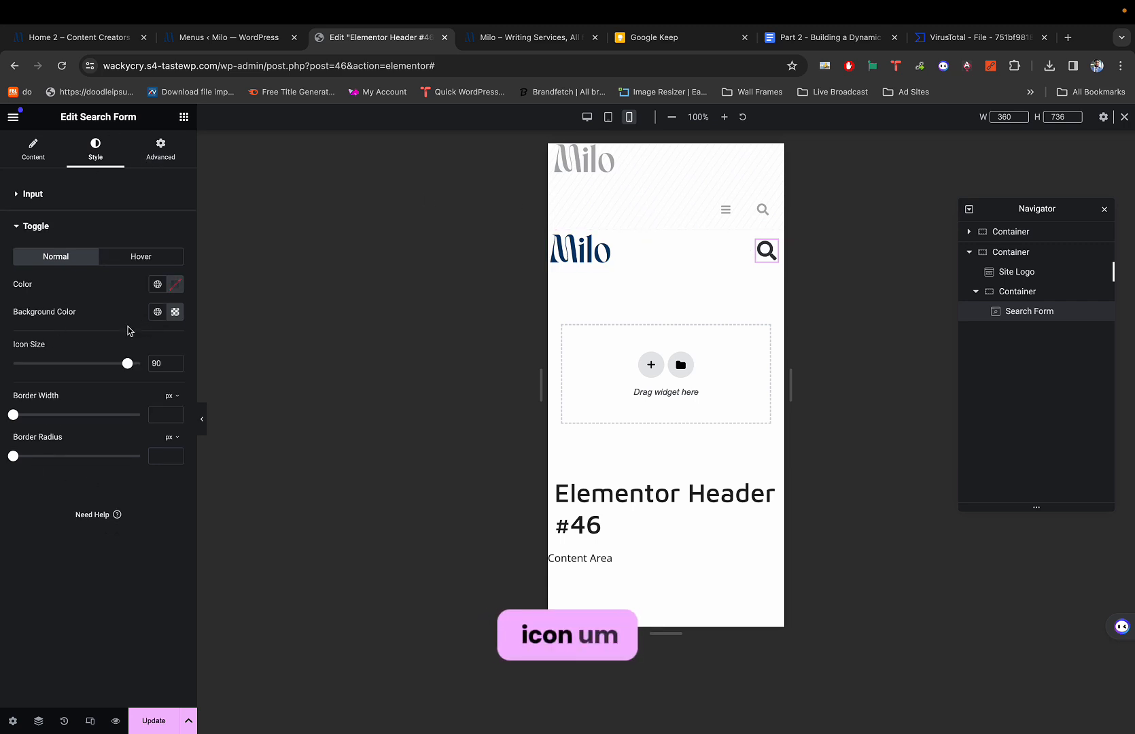
pyautogui.moveTo(126, 361); pyautogui.dragTo(115, 367)
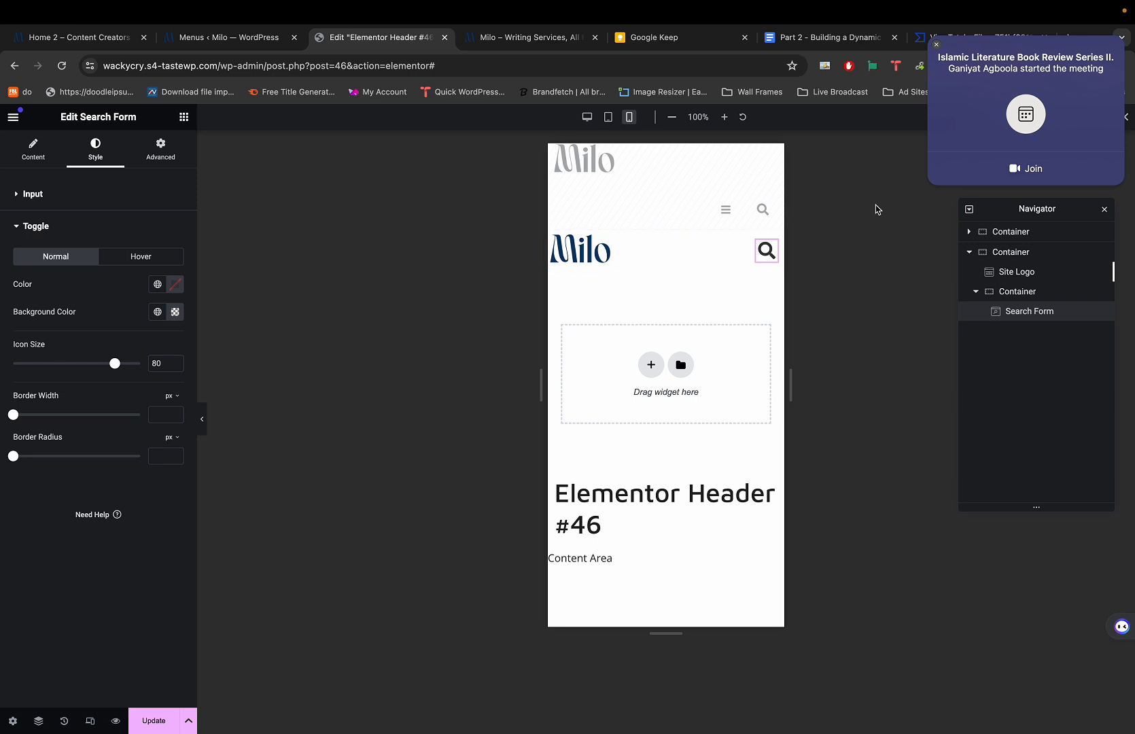
pyautogui.click(937, 46)
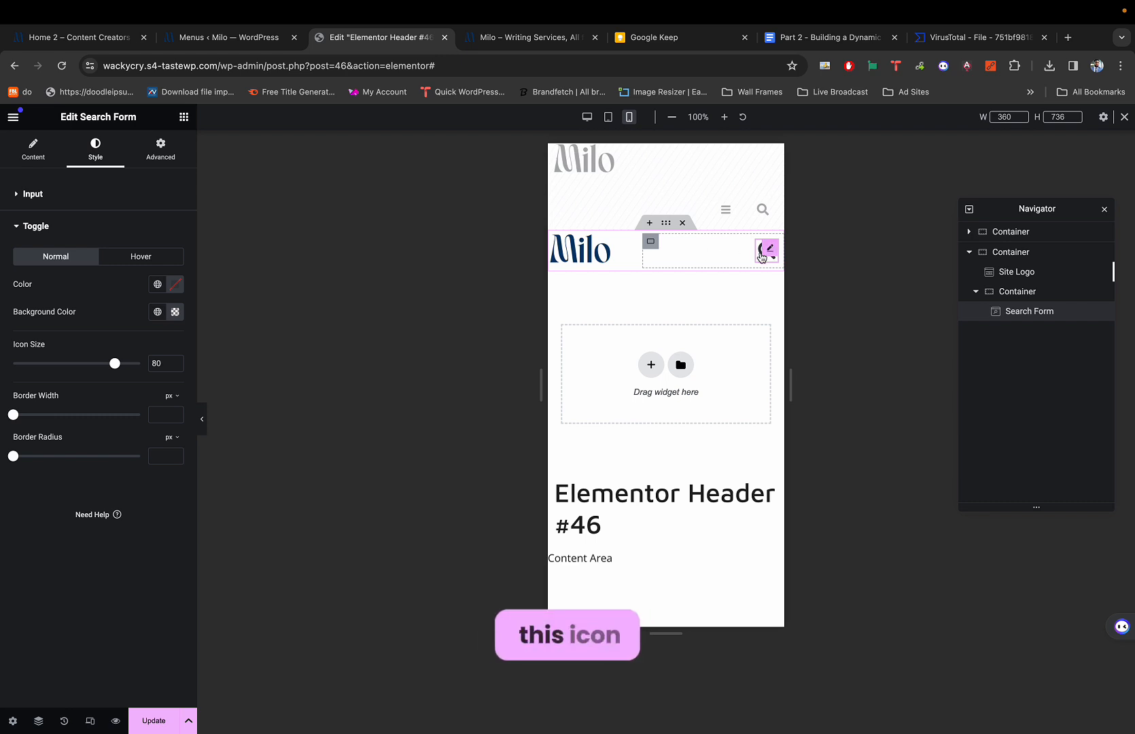
# Search the widgets for 'ham' and drop a Hamburger Panel into the header's inner container.
pyautogui.click(182, 118)
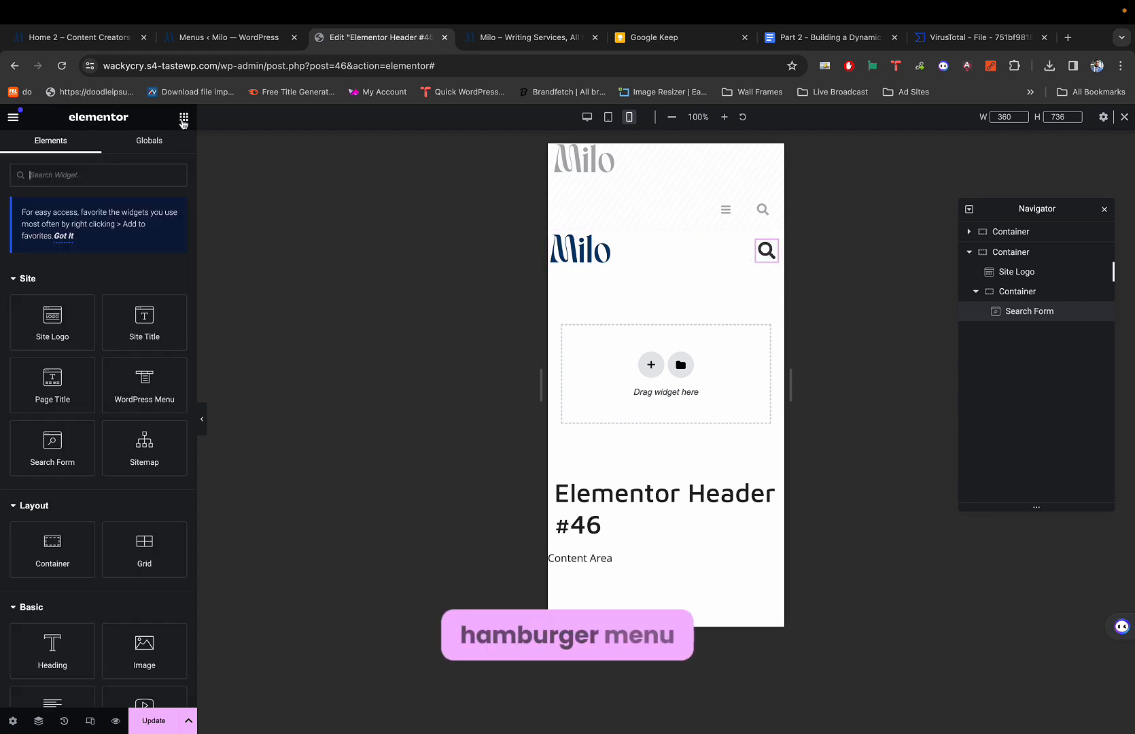
pyautogui.click(110, 178)
pyautogui.write('ham')
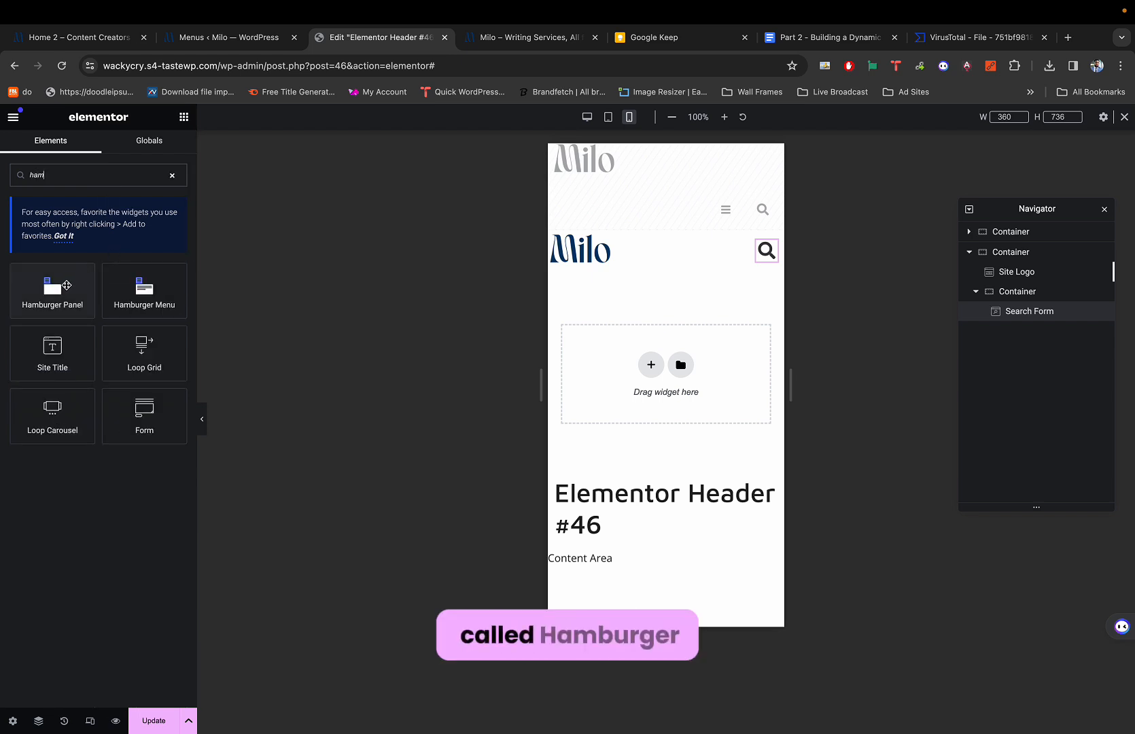
pyautogui.moveTo(74, 284); pyautogui.dragTo(726, 262)
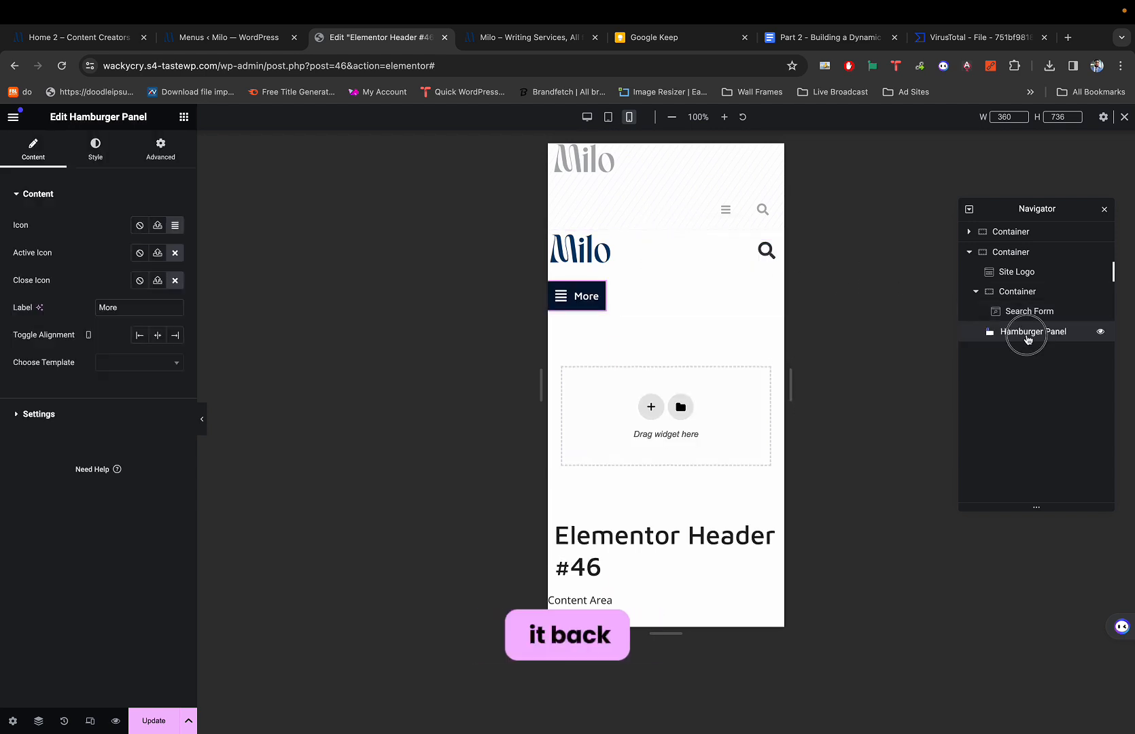
# Arrange the Hamburger Panel alongside the Search Form in the Navigator.
pyautogui.moveTo(1027, 337); pyautogui.dragTo(1026, 337)
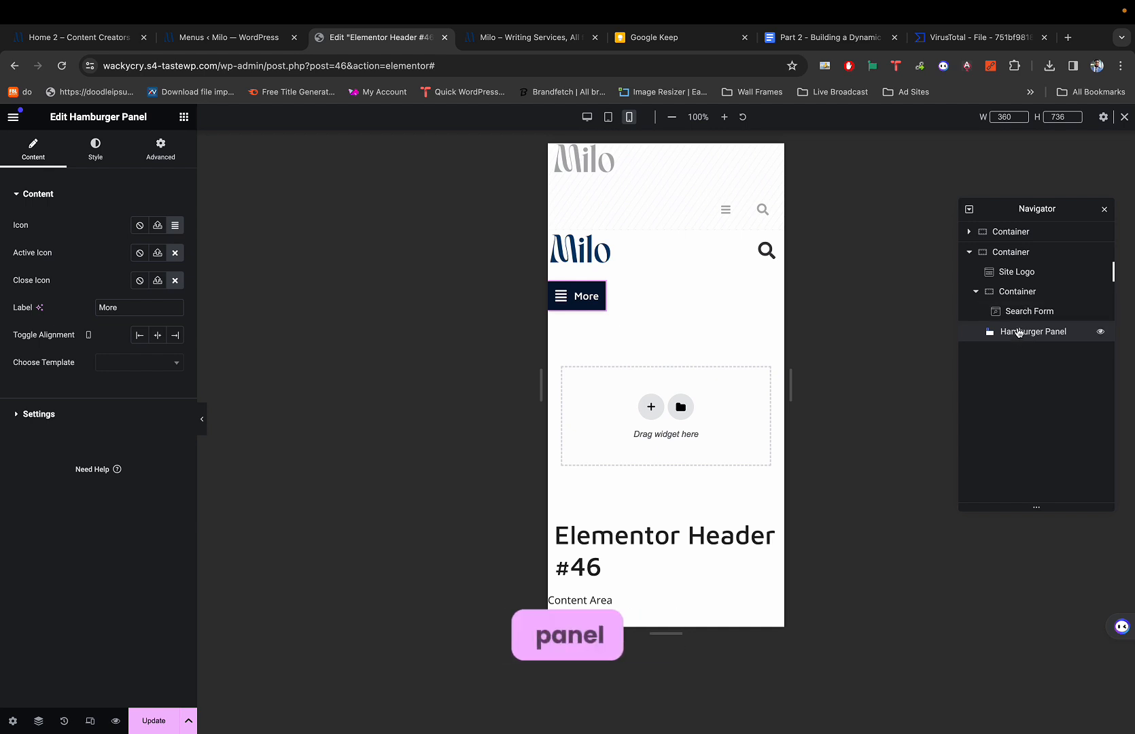
pyautogui.click(976, 292)
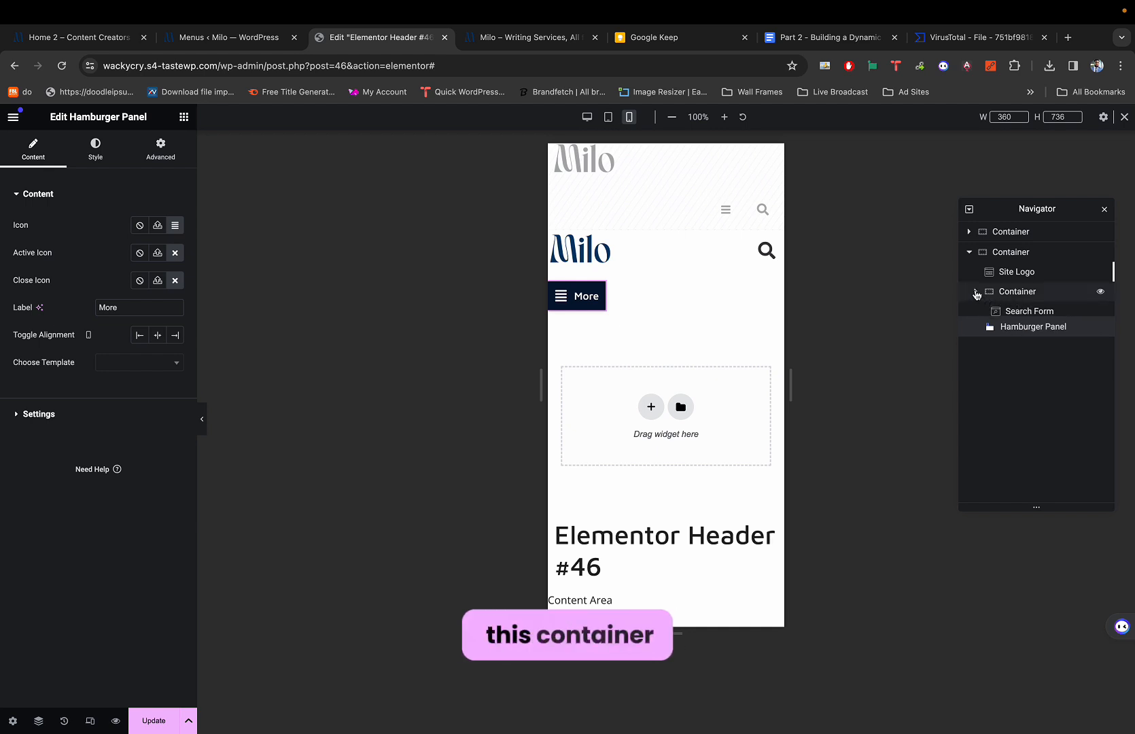
pyautogui.click(976, 292)
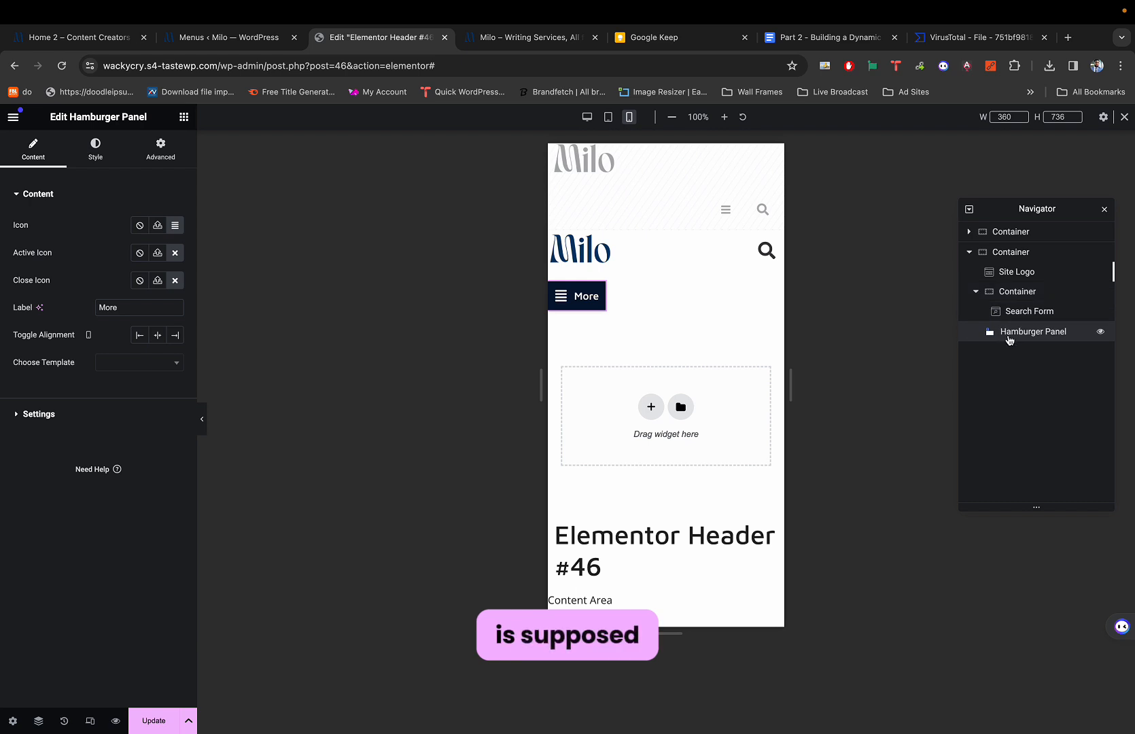
pyautogui.moveTo(1014, 331); pyautogui.dragTo(1013, 319)
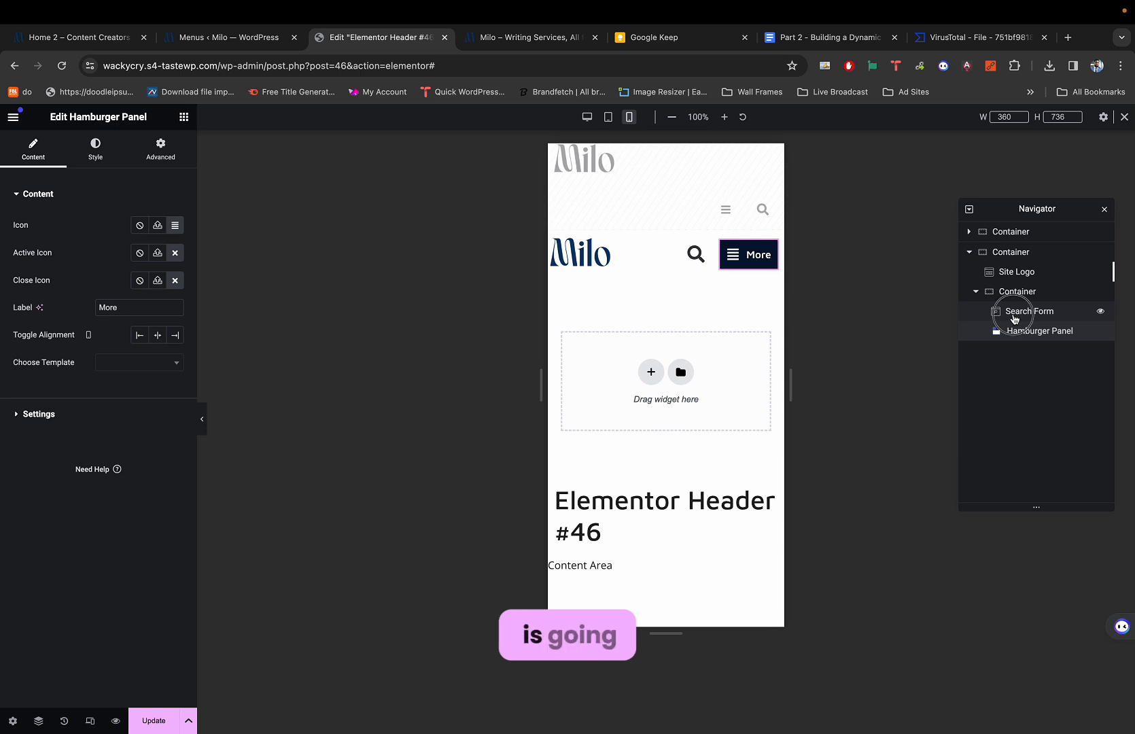
# Move the Hamburger Panel below the Search Form in the Navigator, testing the More panel as you go.
pyautogui.moveTo(1014, 318); pyautogui.dragTo(1009, 347)
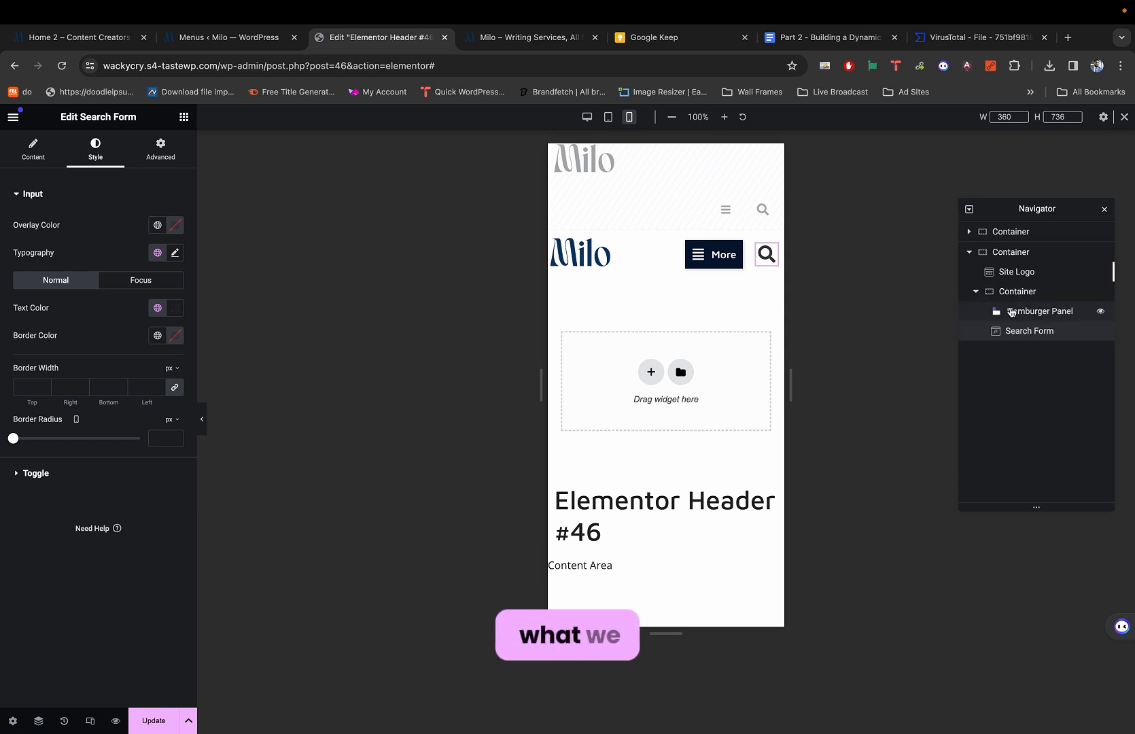
pyautogui.click(731, 256)
pyautogui.click(764, 163)
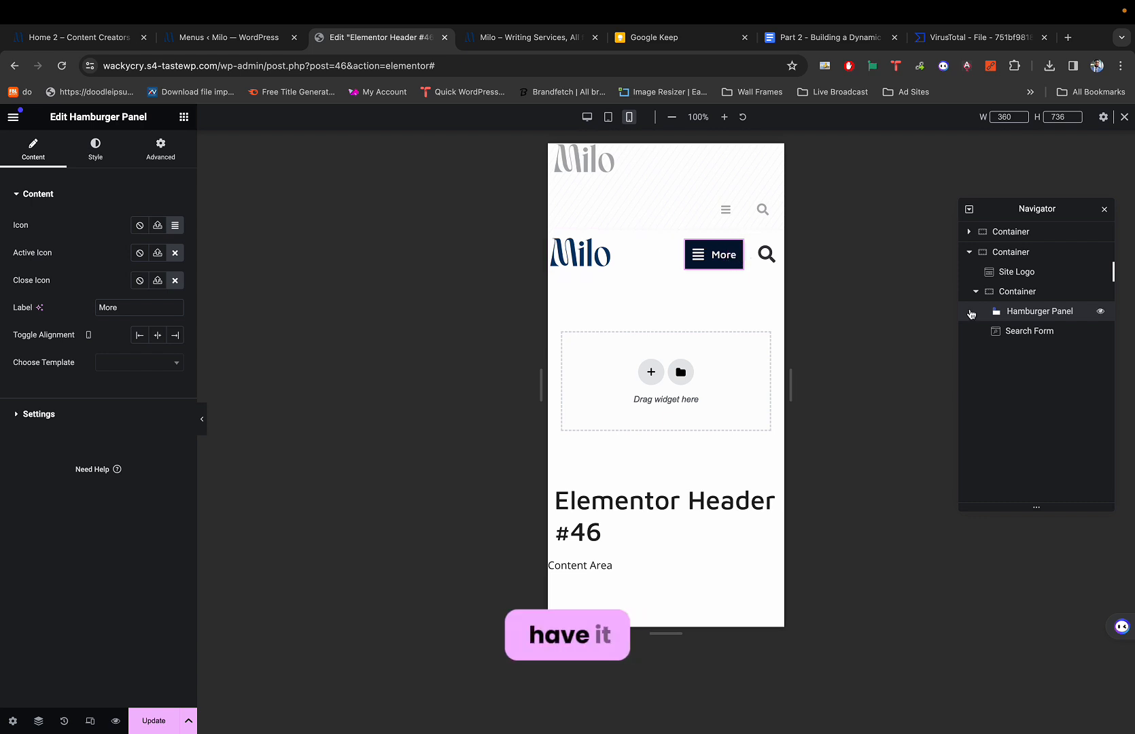
pyautogui.moveTo(1026, 334); pyautogui.dragTo(1024, 340)
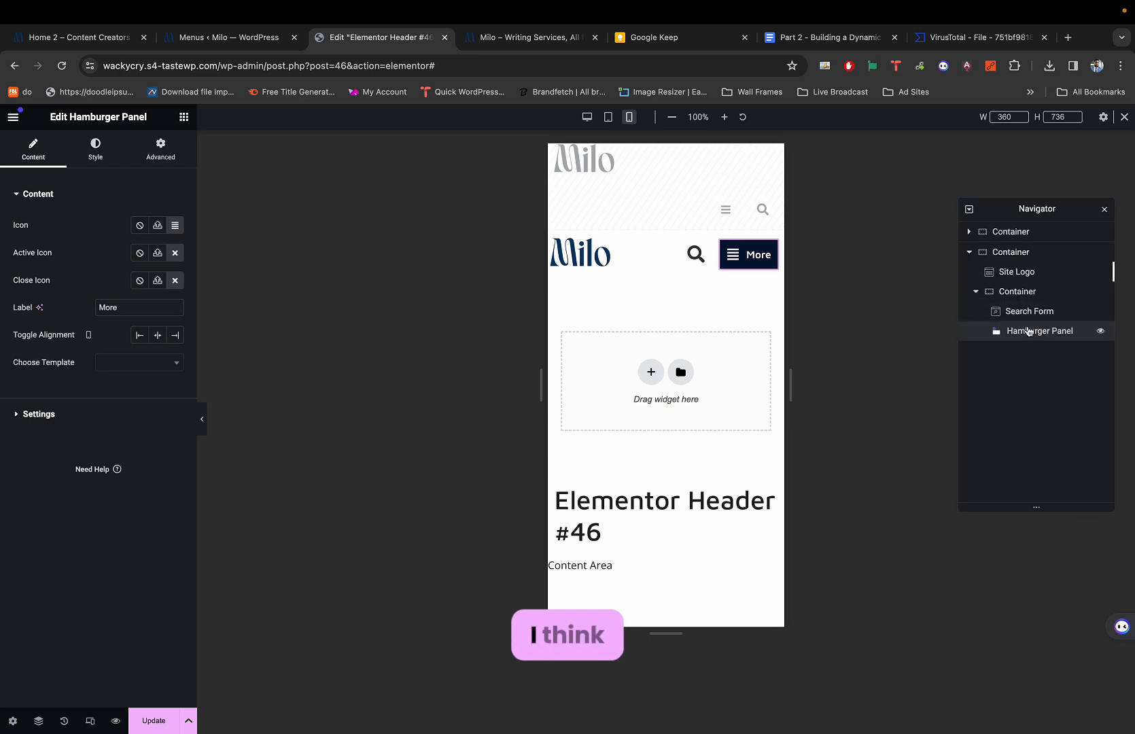
pyautogui.click(728, 258)
pyautogui.click(764, 161)
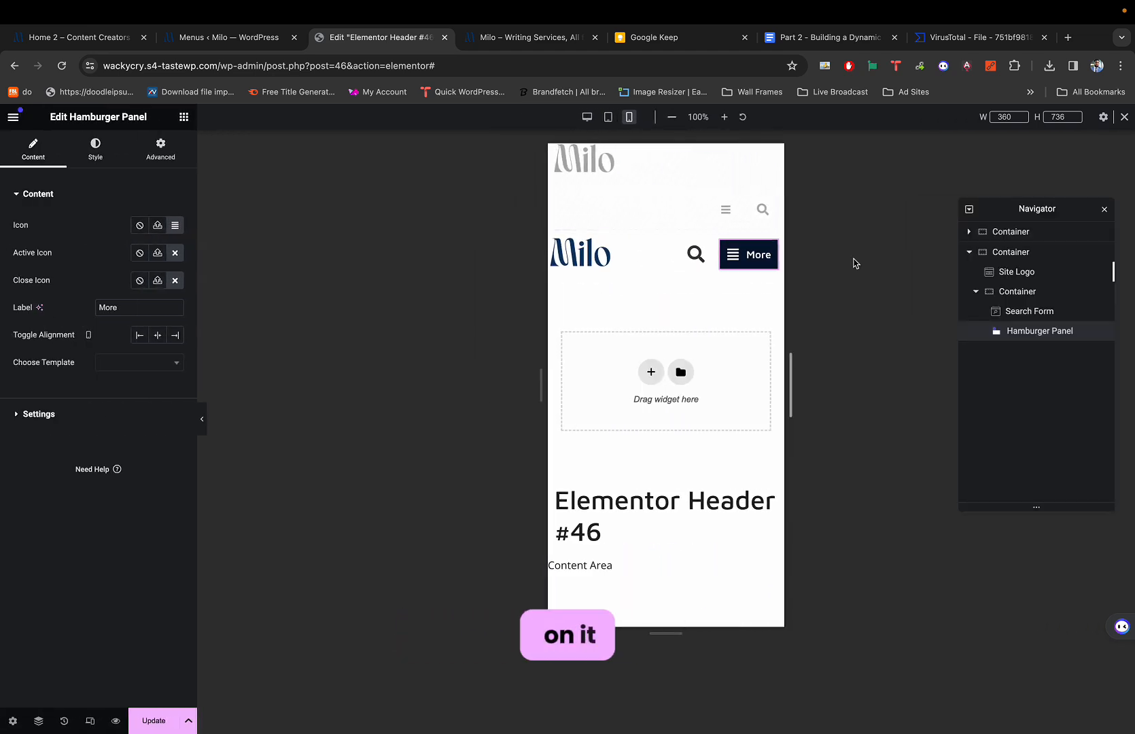
pyautogui.moveTo(1032, 328); pyautogui.dragTo(1008, 305)
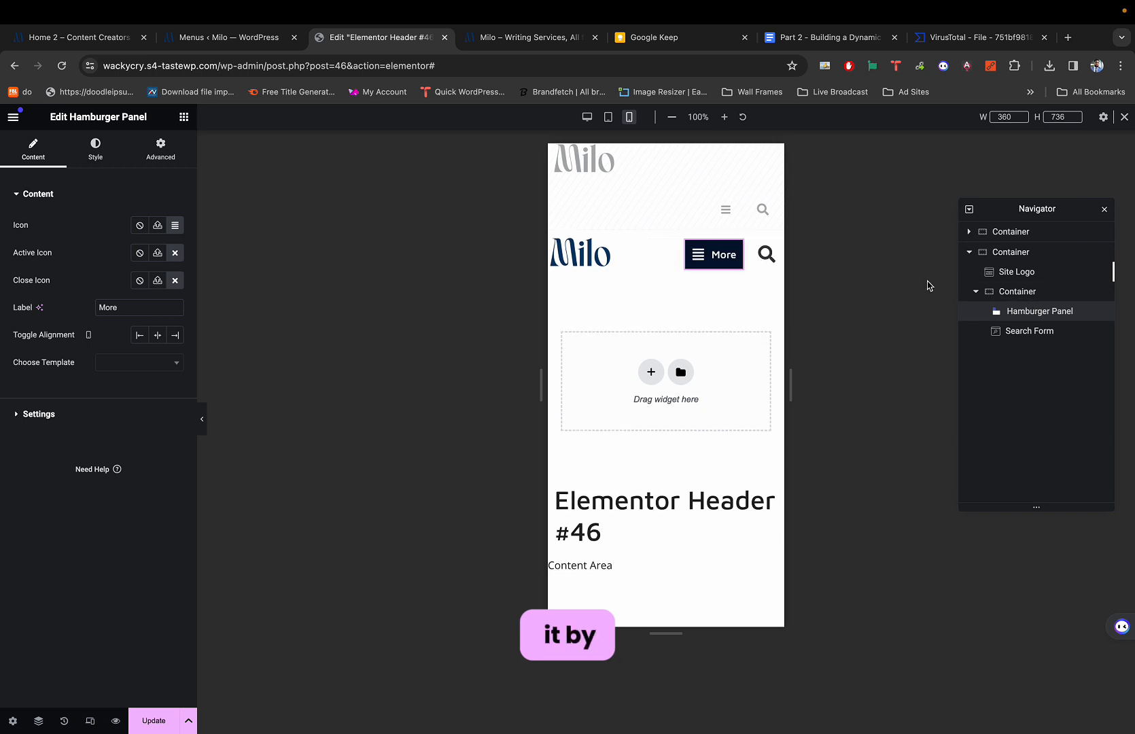
pyautogui.click(718, 257)
pyautogui.click(762, 161)
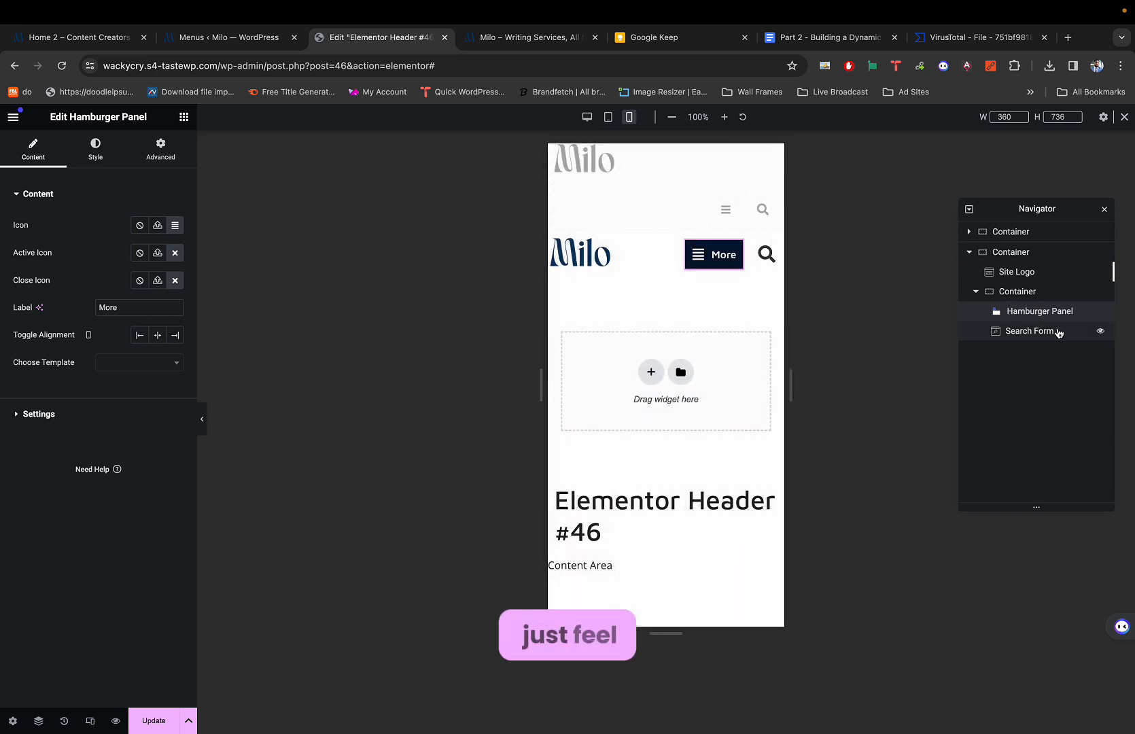
pyautogui.moveTo(1036, 312); pyautogui.dragTo(1040, 334)
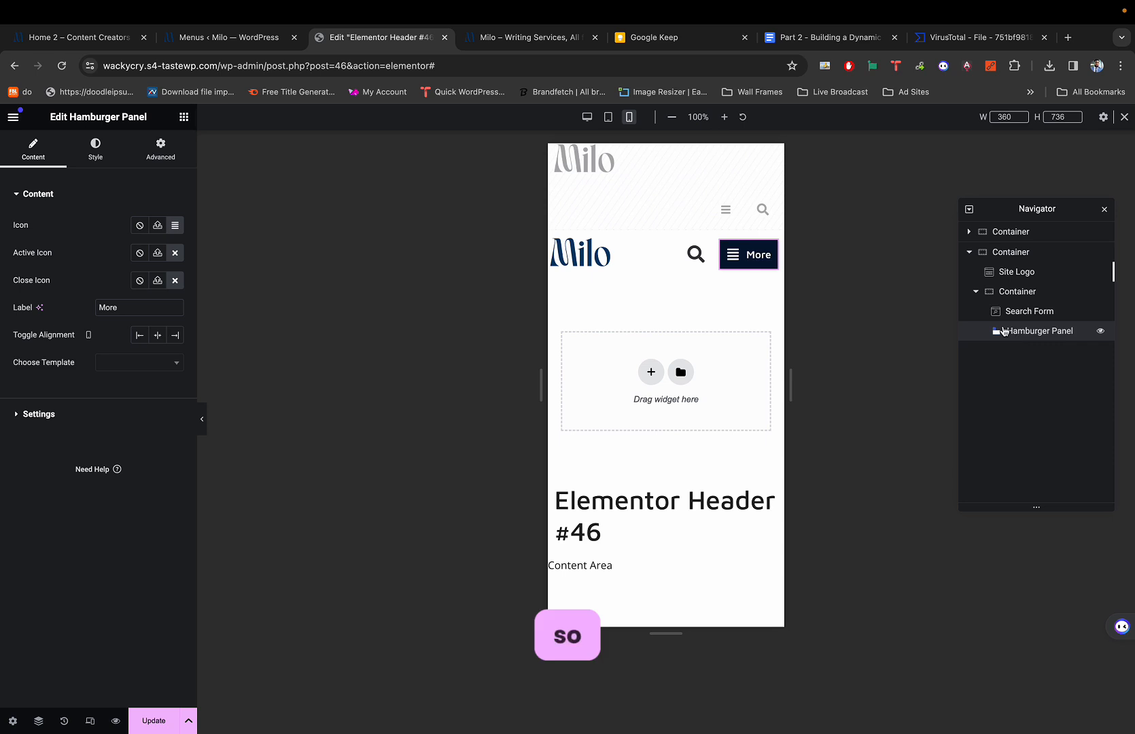
# Give the Hamburger Panel a dark cover background colour in its Style settings.
pyautogui.click(99, 151)
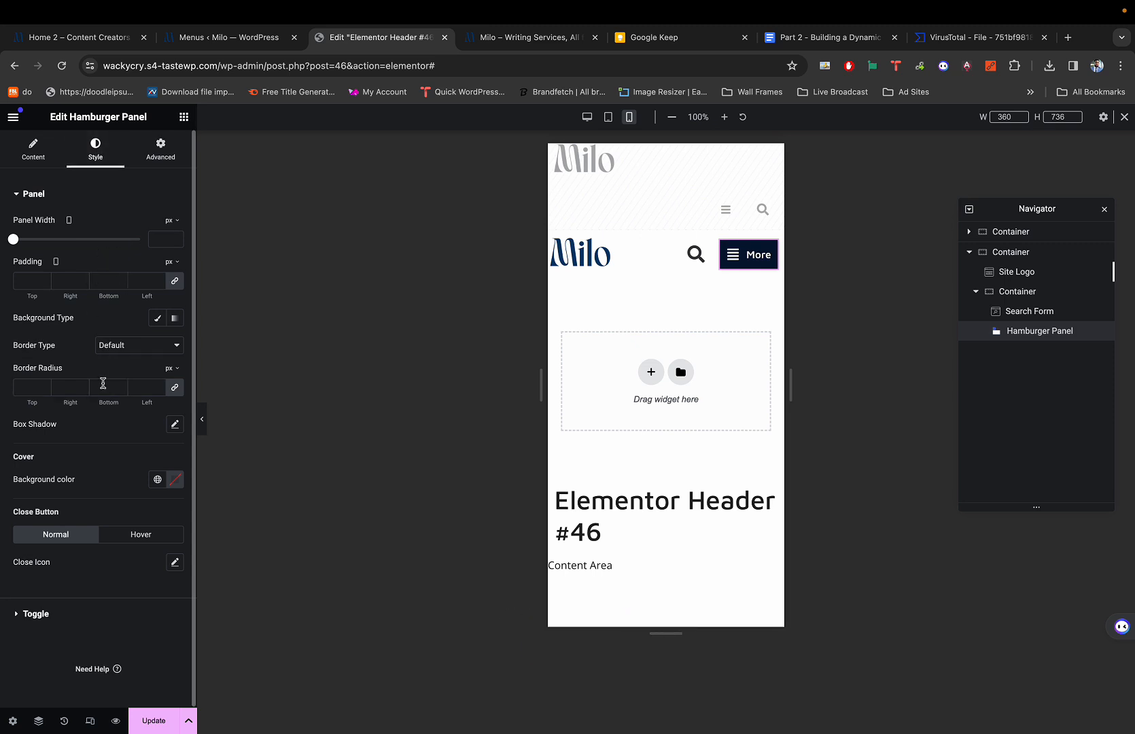
pyautogui.click(175, 482)
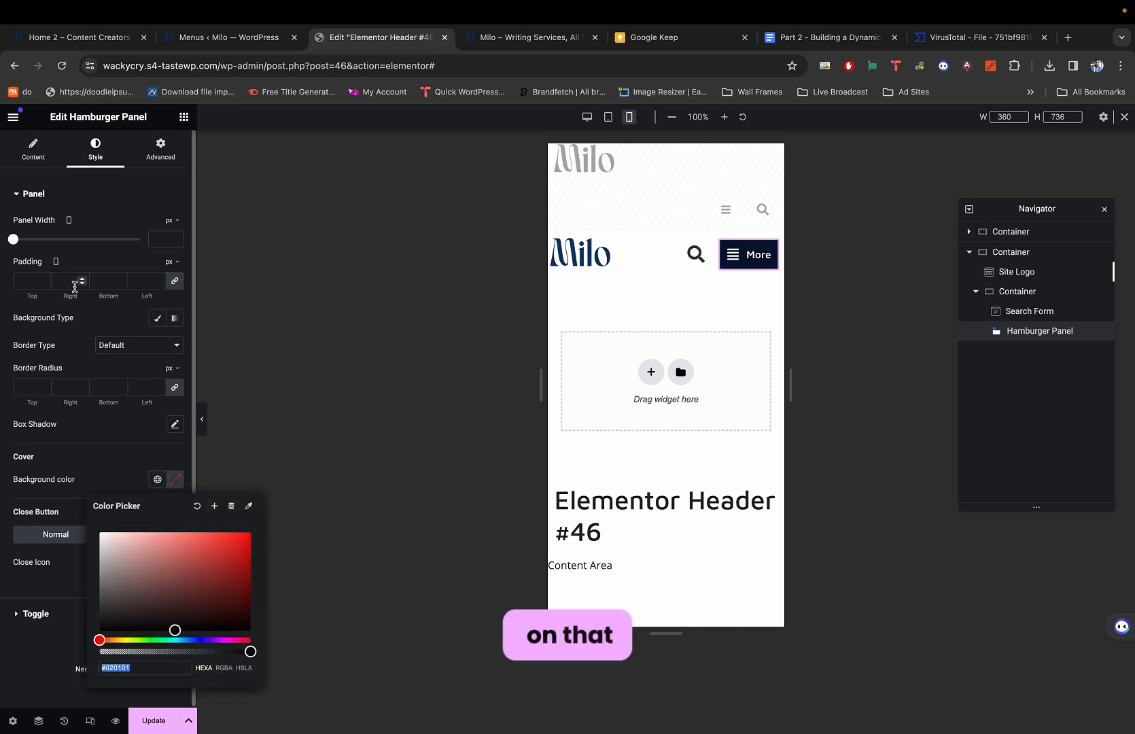
pyautogui.click(109, 463)
pyautogui.click(174, 478)
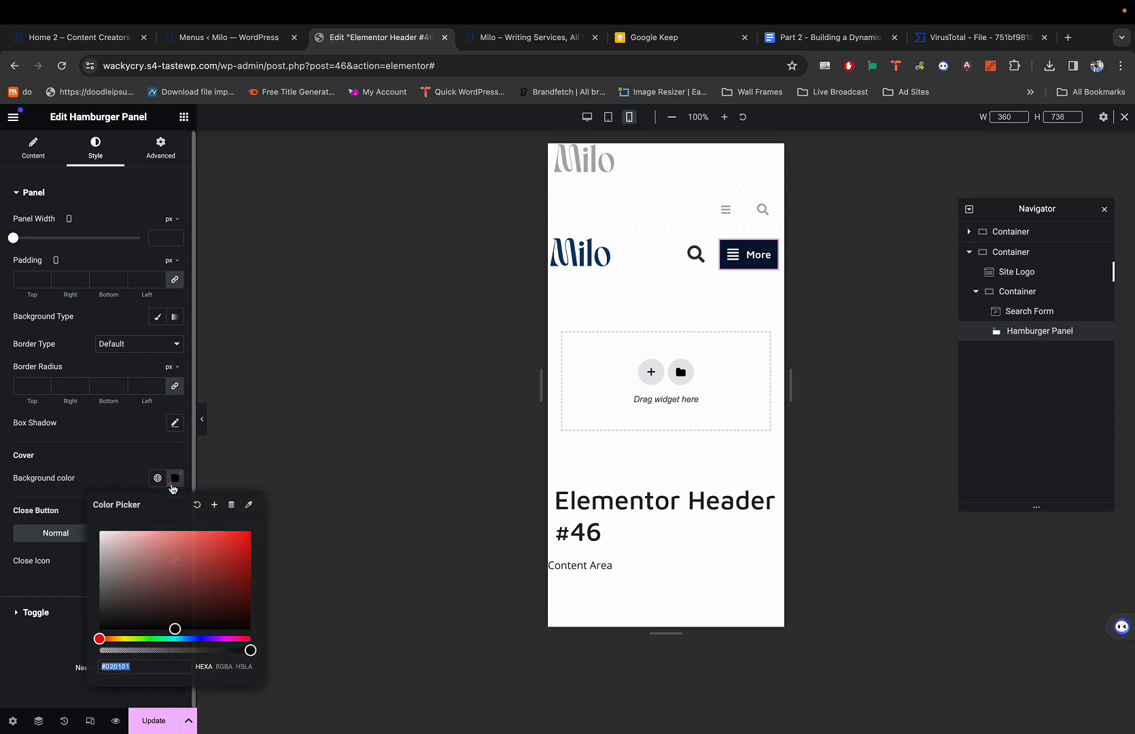
pyautogui.click(148, 456)
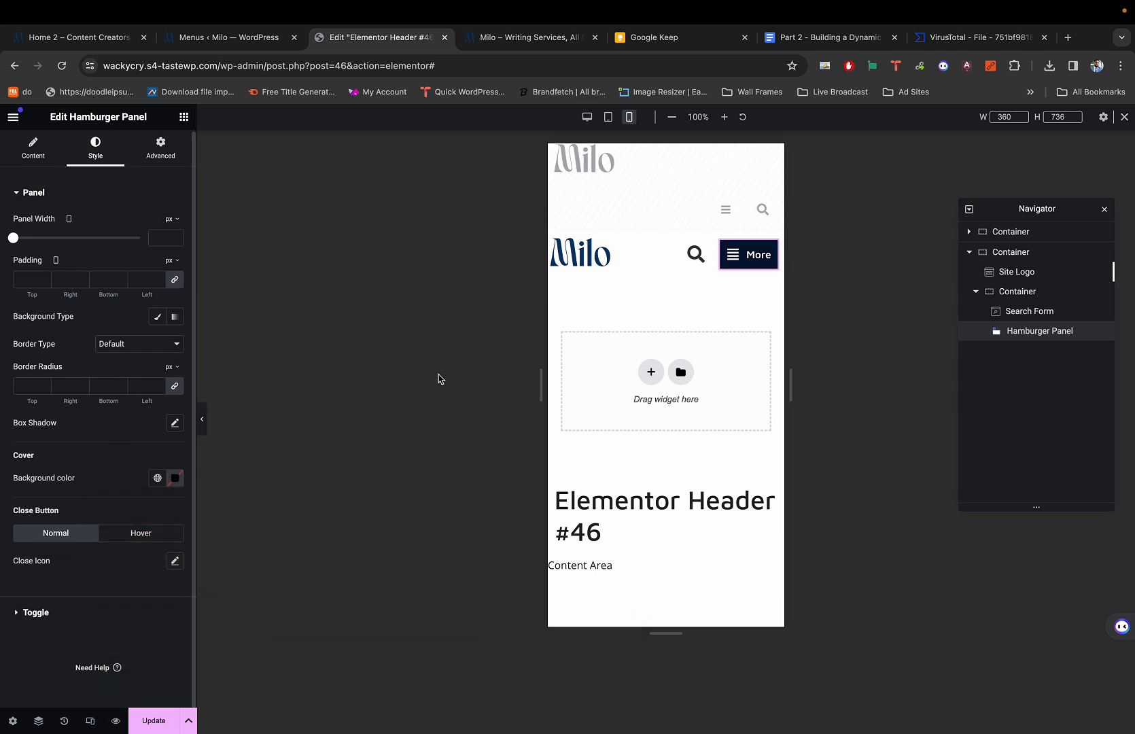
# Preview the panel and set its Panel Width to 100%.
pyautogui.click(735, 268)
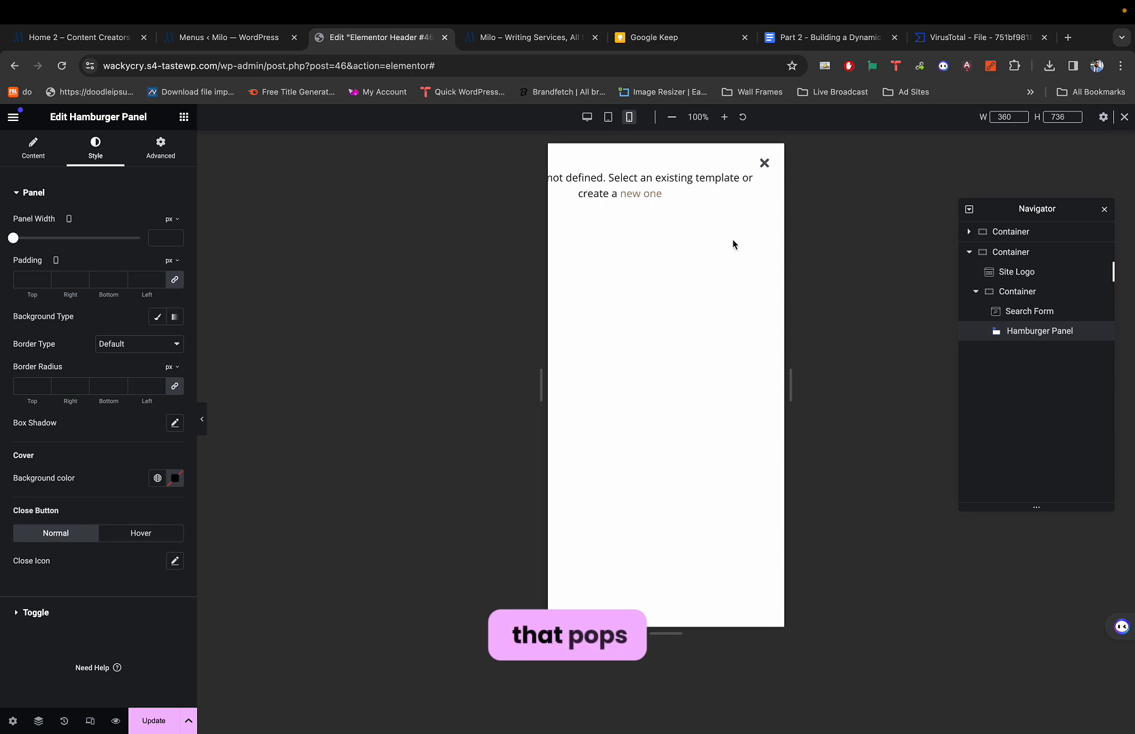
pyautogui.click(764, 163)
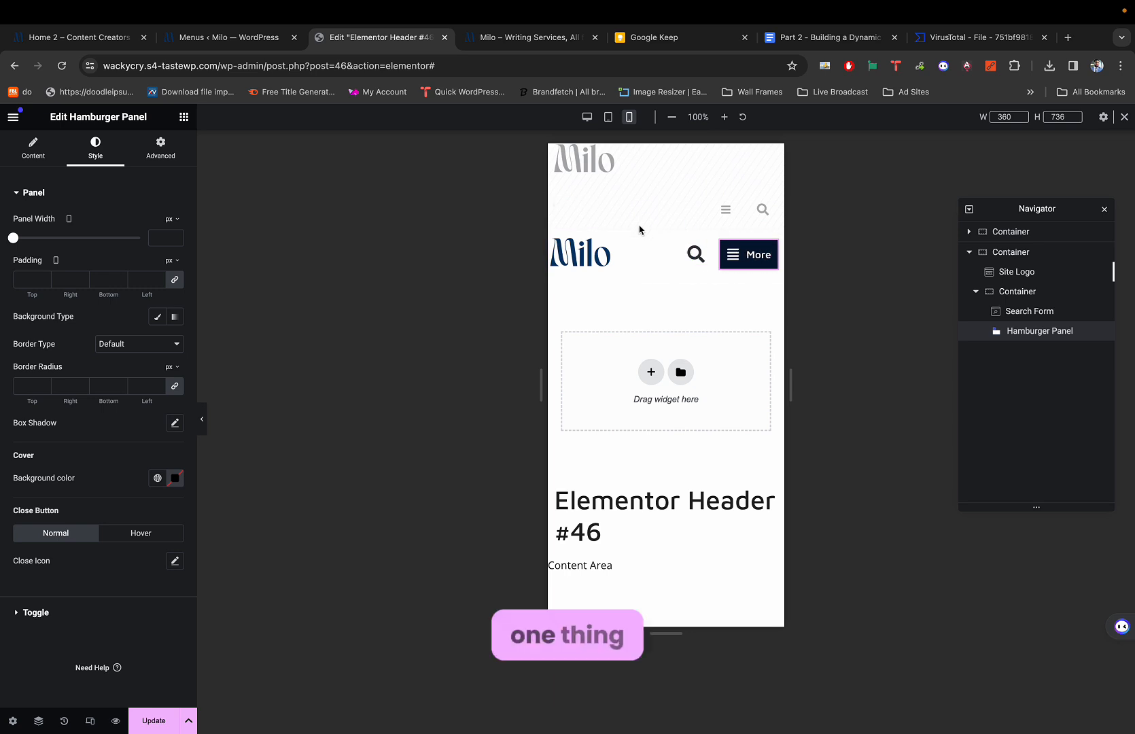
pyautogui.click(734, 264)
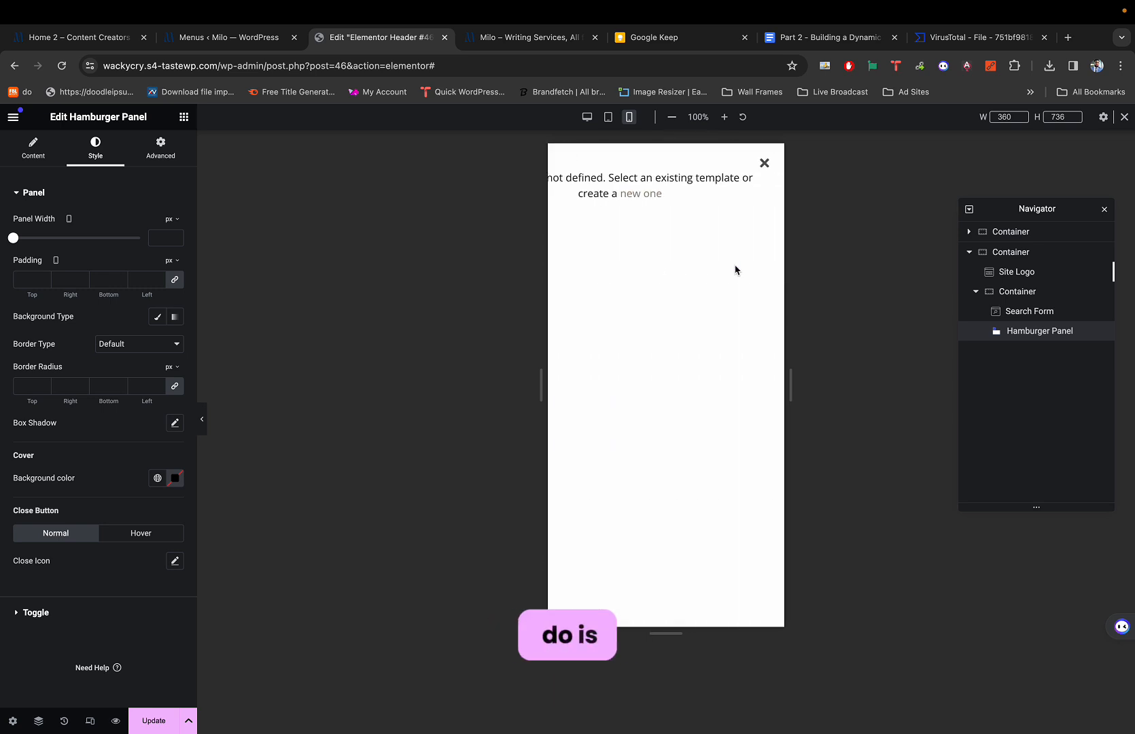
pyautogui.click(761, 163)
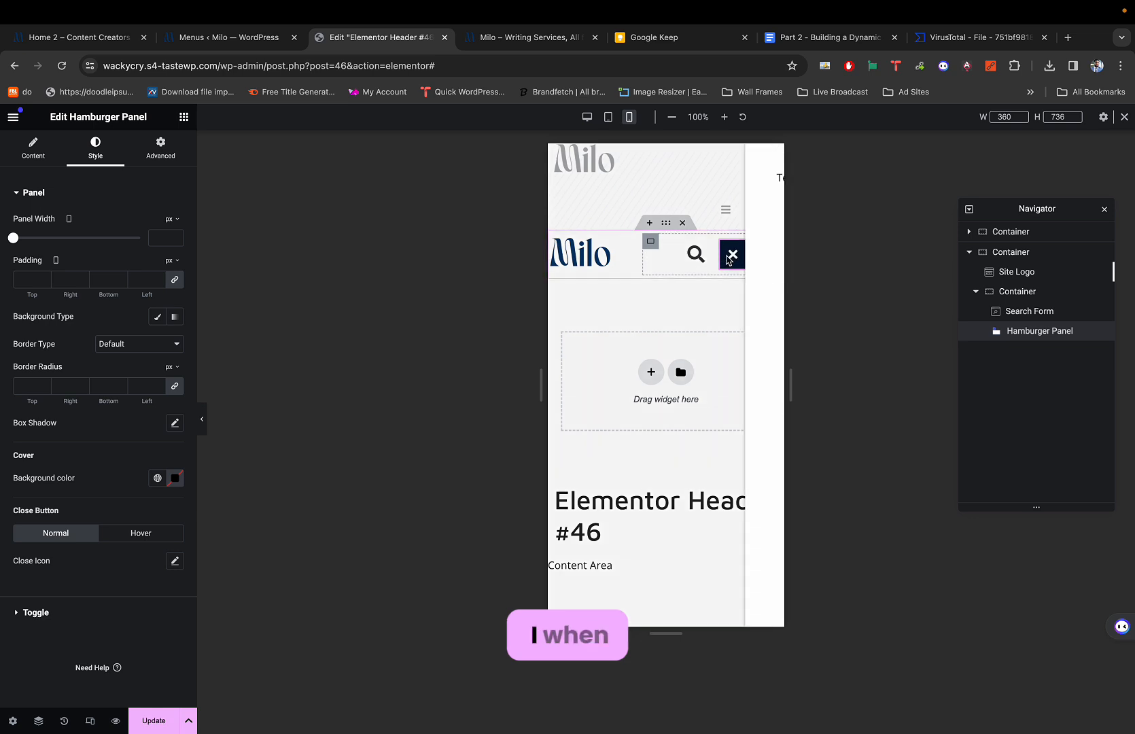
pyautogui.click(732, 257)
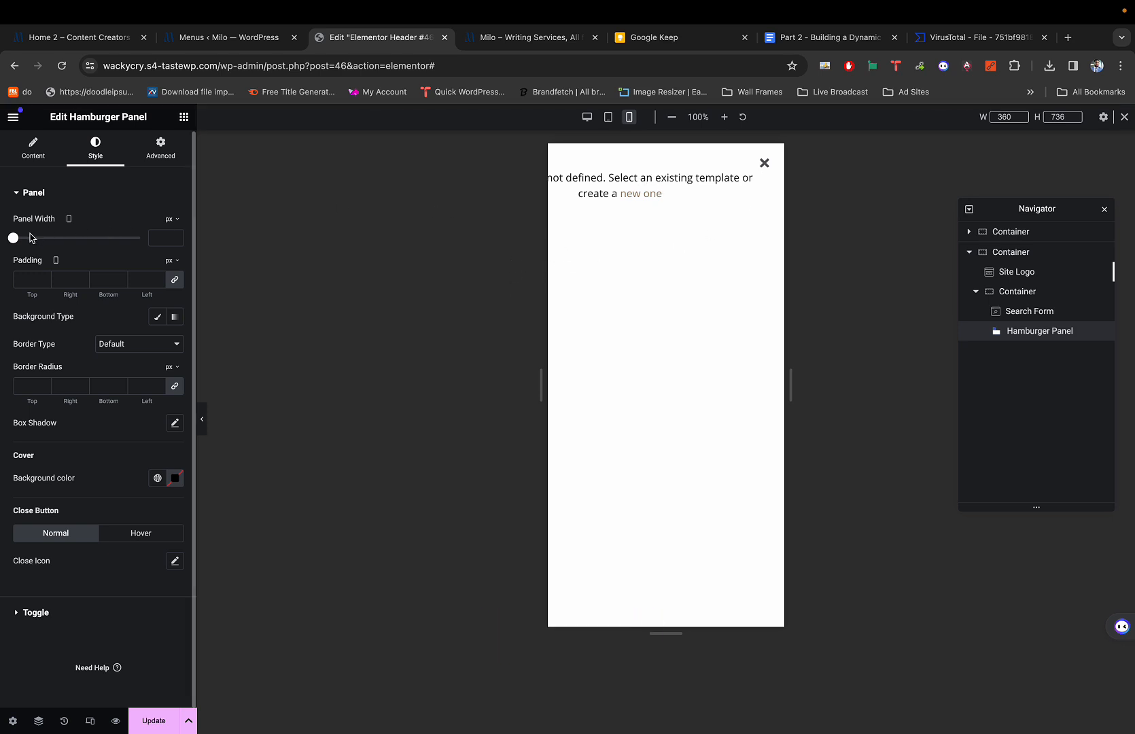
pyautogui.moveTo(16, 238)
pyautogui.mouseDown()
pyautogui.moveTo(44, 239)
pyautogui.moveTo(34, 238)
pyautogui.mouseUp()
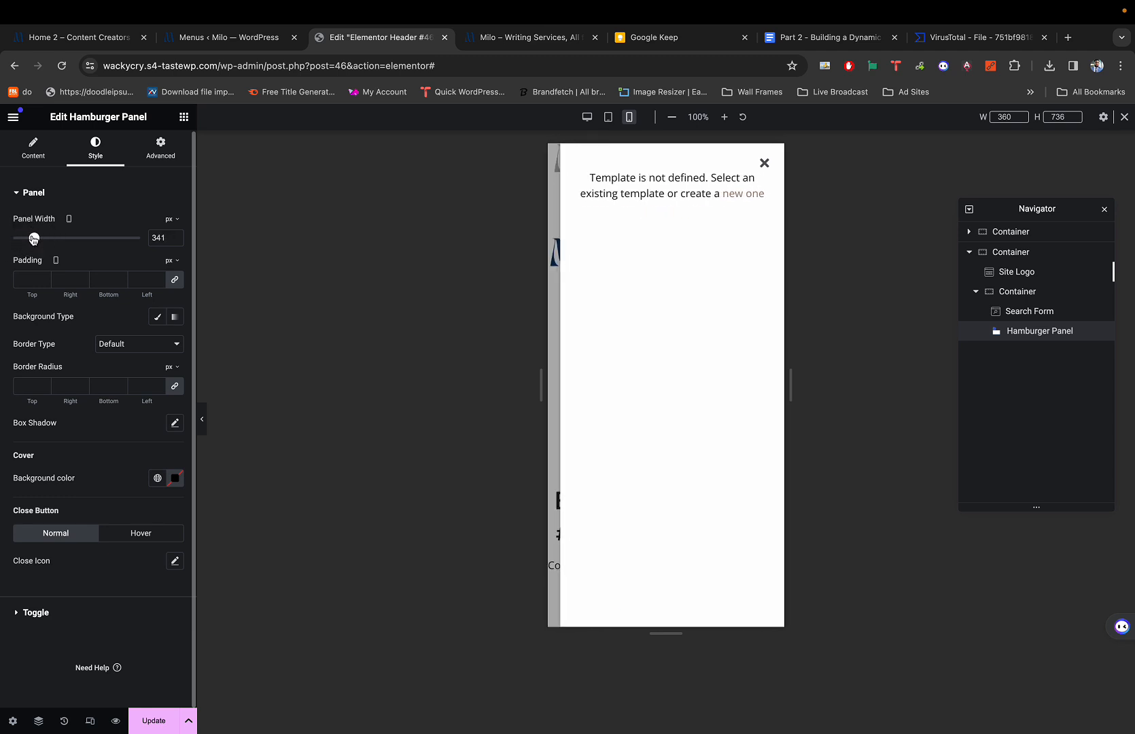
pyautogui.click(173, 219)
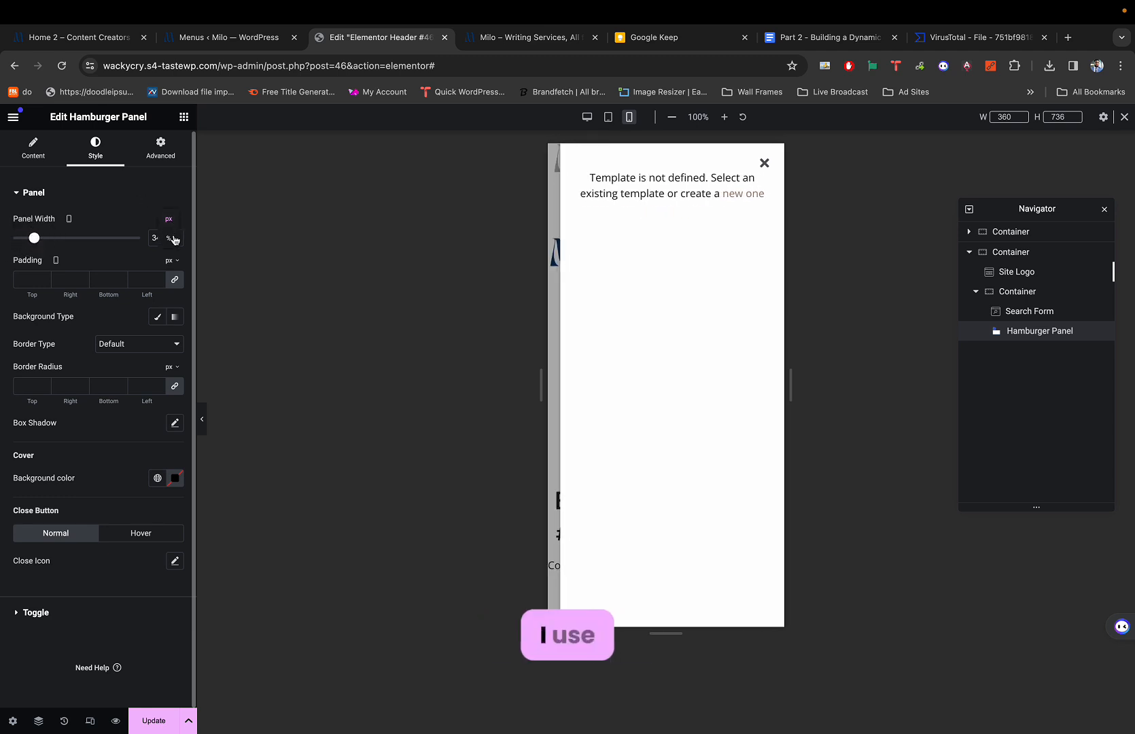
pyautogui.click(173, 239)
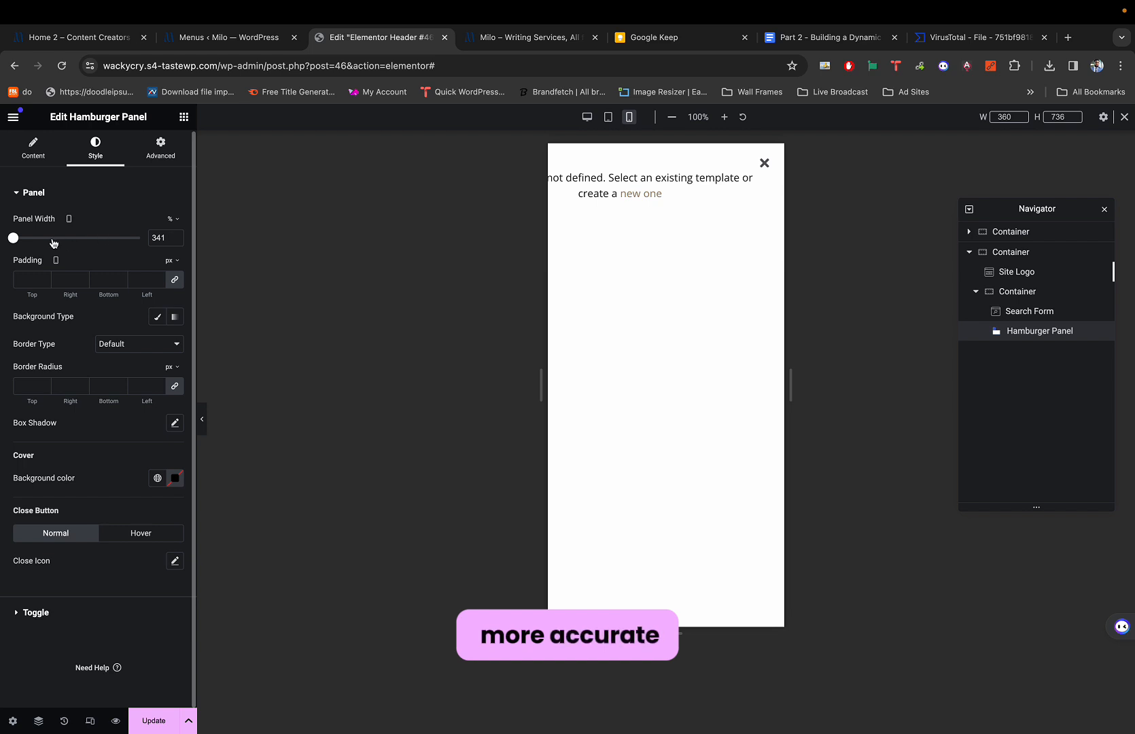
pyautogui.moveTo(19, 241); pyautogui.dragTo(142, 240)
# On the Milo demo tab at narrow width, open the mobile menu drawer, then restore full screen.
pyautogui.press('super+1')
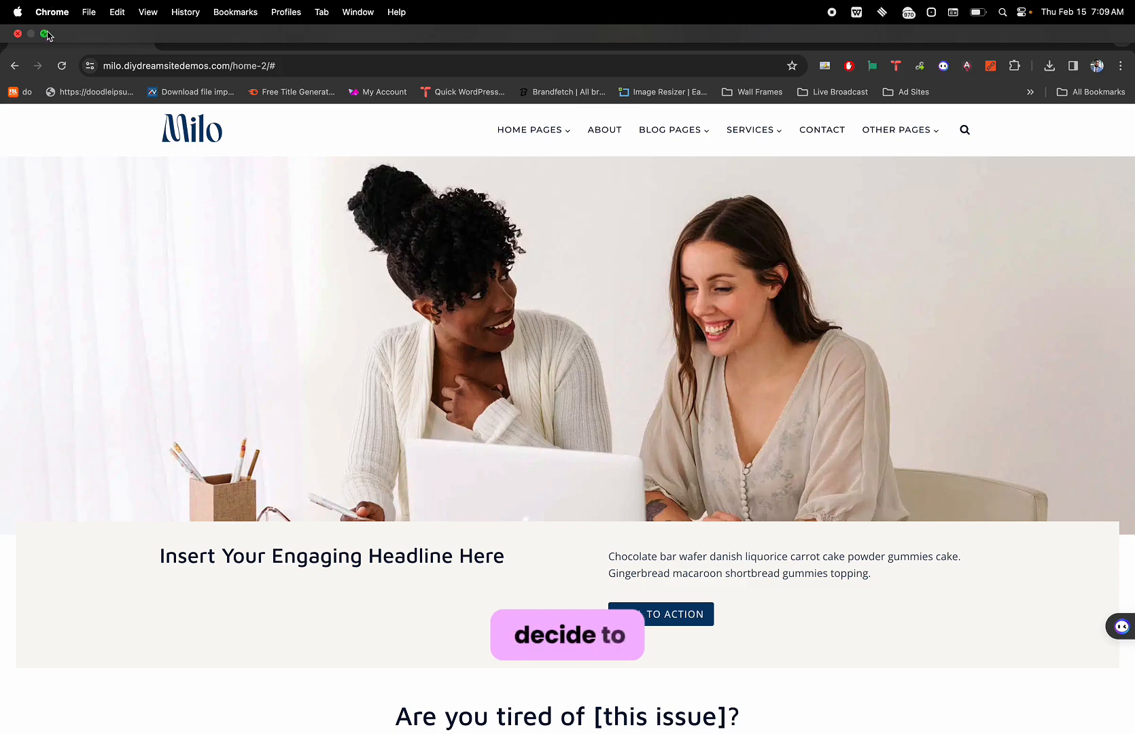
pyautogui.click(45, 34)
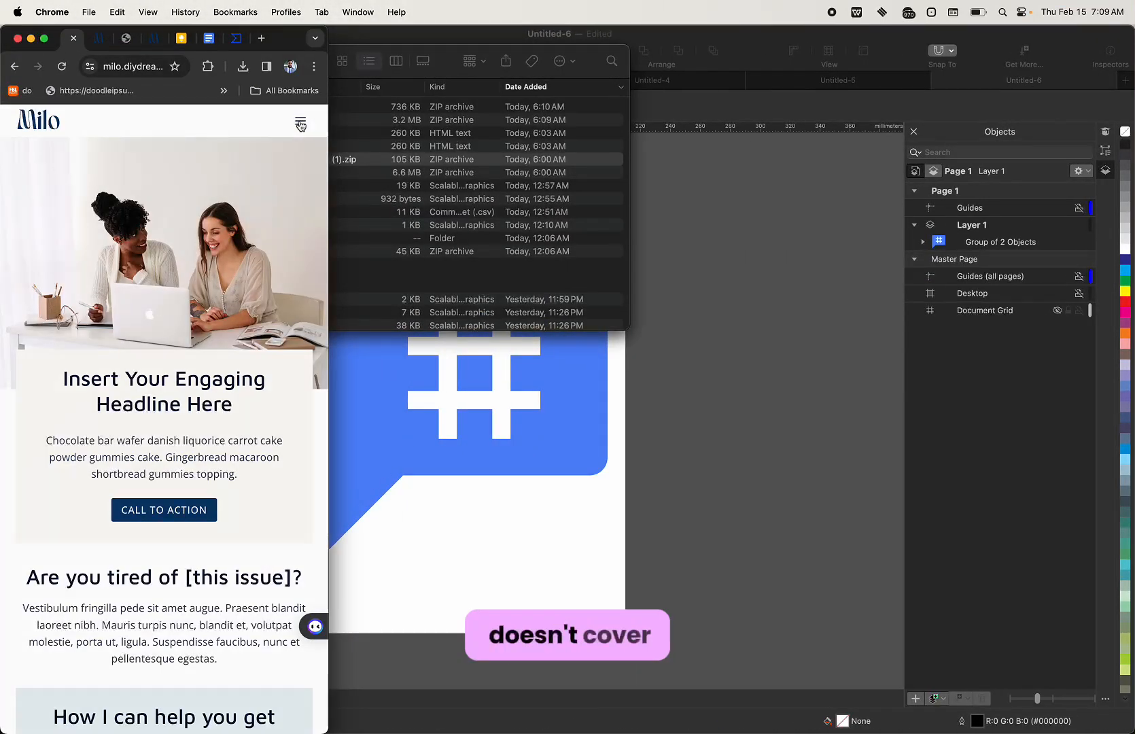
pyautogui.click(299, 123)
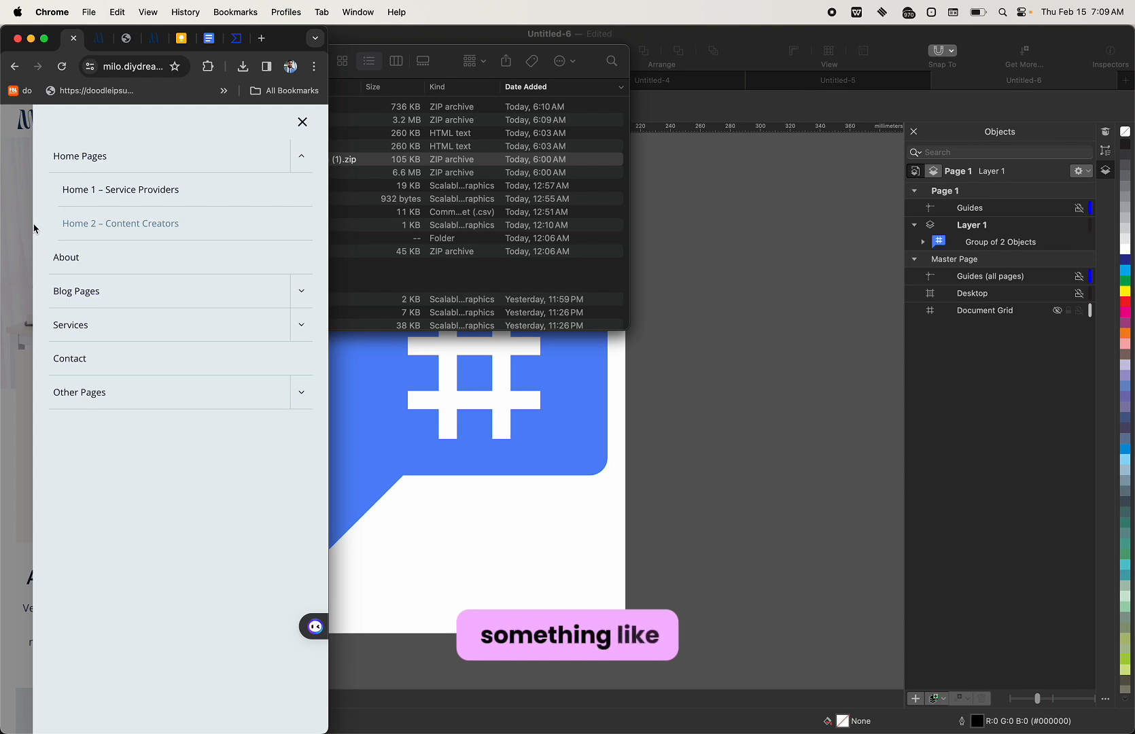
pyautogui.click(31, 39)
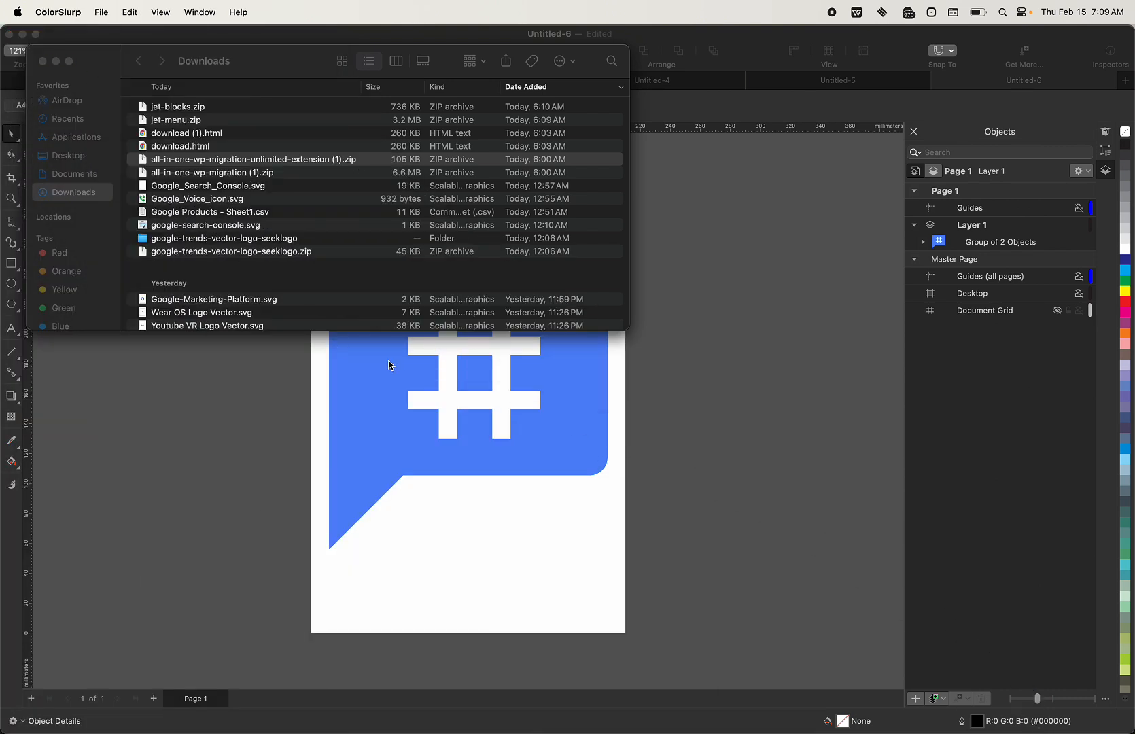
pyautogui.moveTo(479, 713)
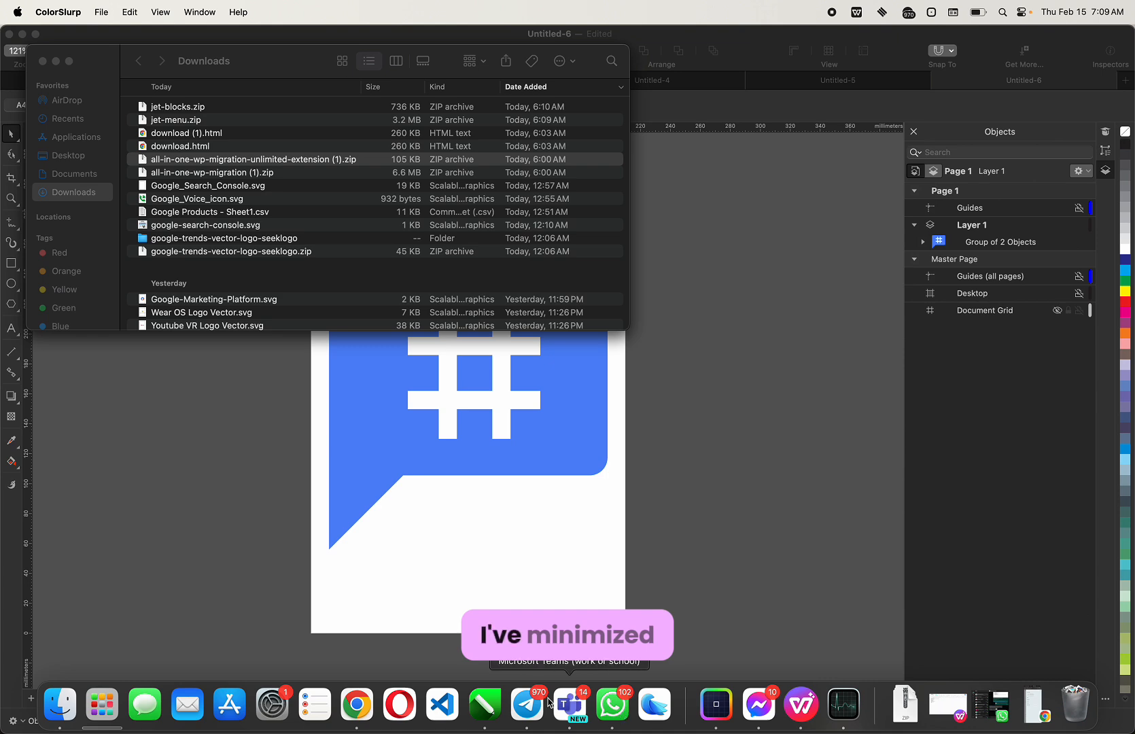
pyautogui.click(357, 704)
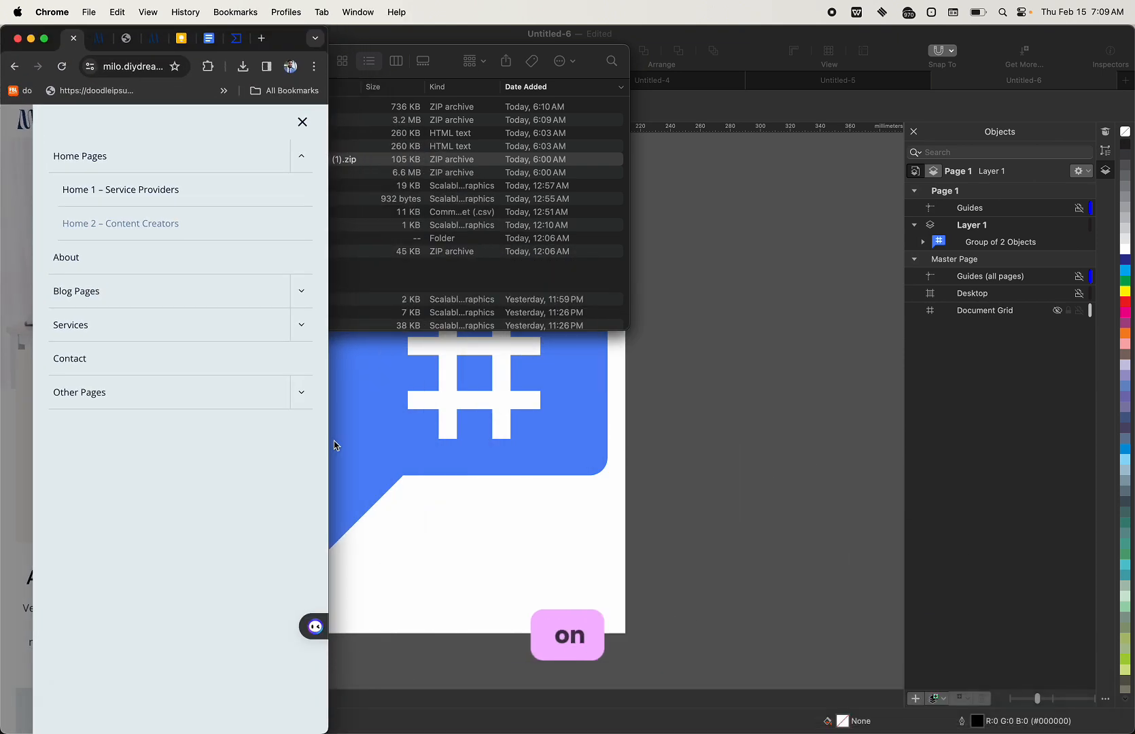
pyautogui.click(44, 38)
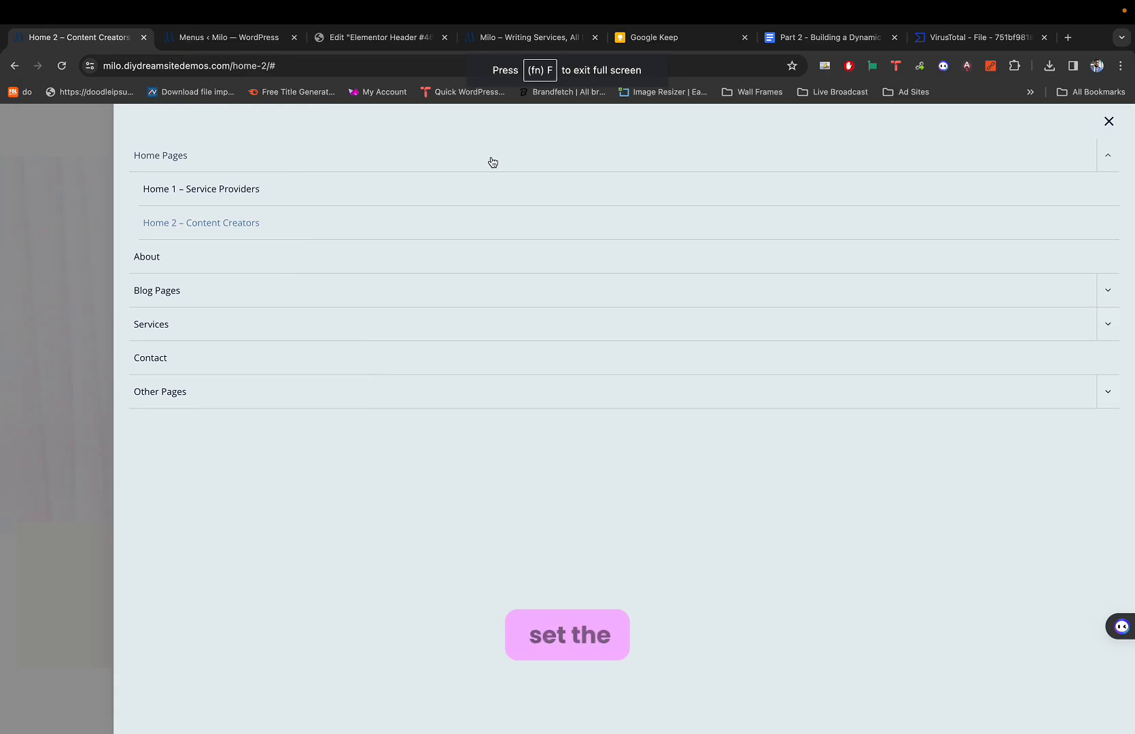
# Change the Hamburger Panel width to 90% (after briefly trying 80).
pyautogui.click(380, 38)
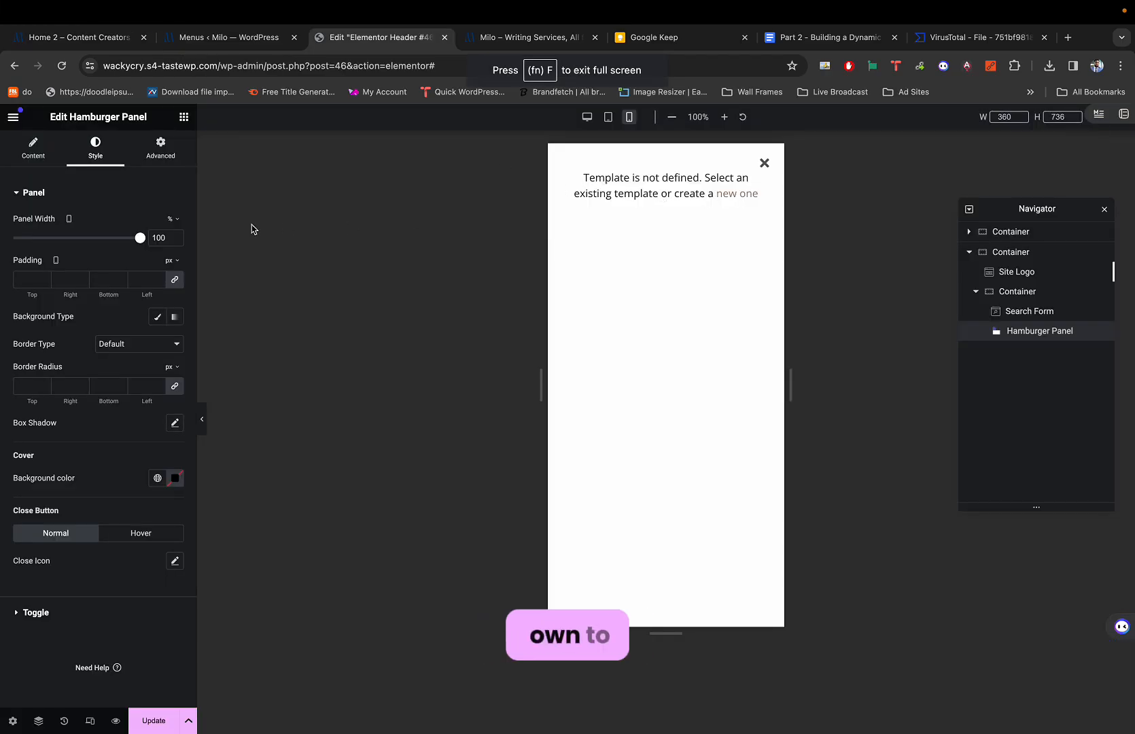
pyautogui.doubleClick(156, 238)
pyautogui.write('80')
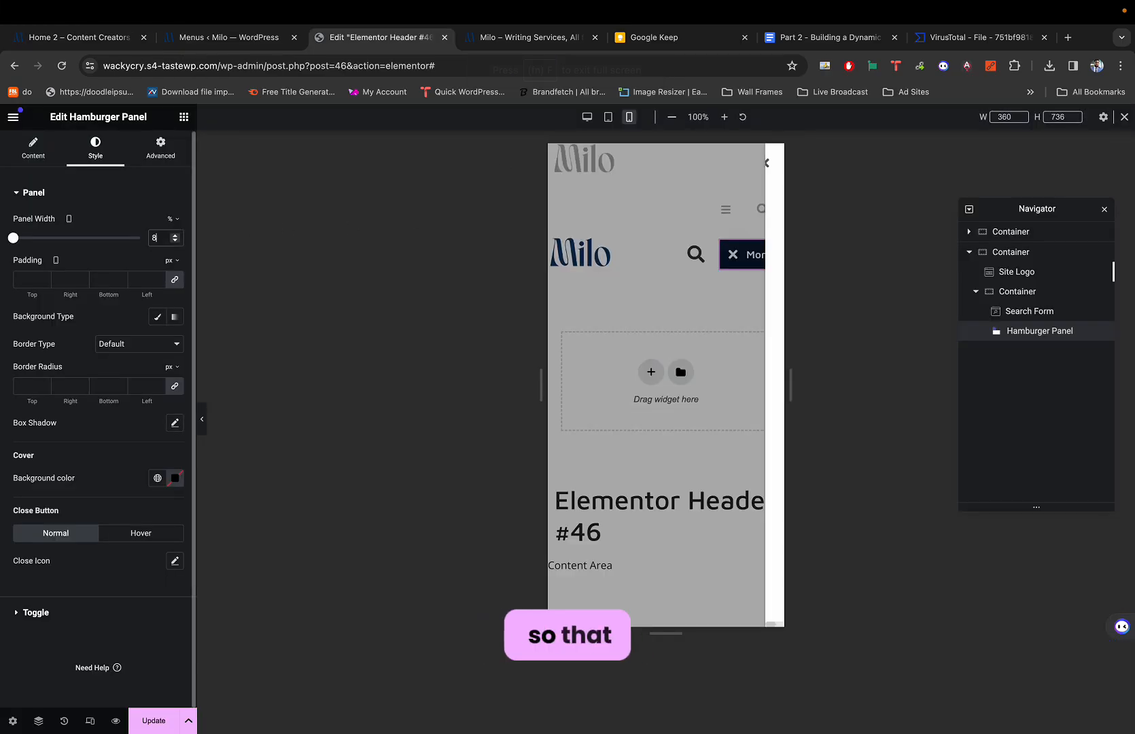
pyautogui.doubleClick(153, 240)
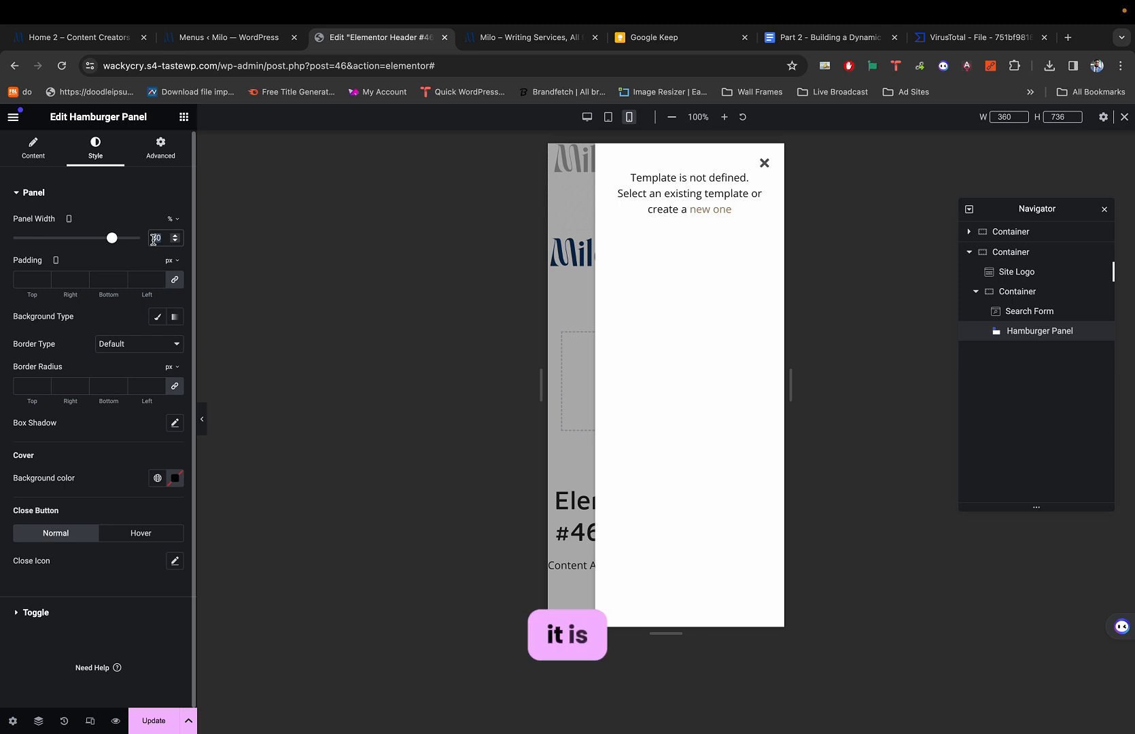
pyautogui.write('90')
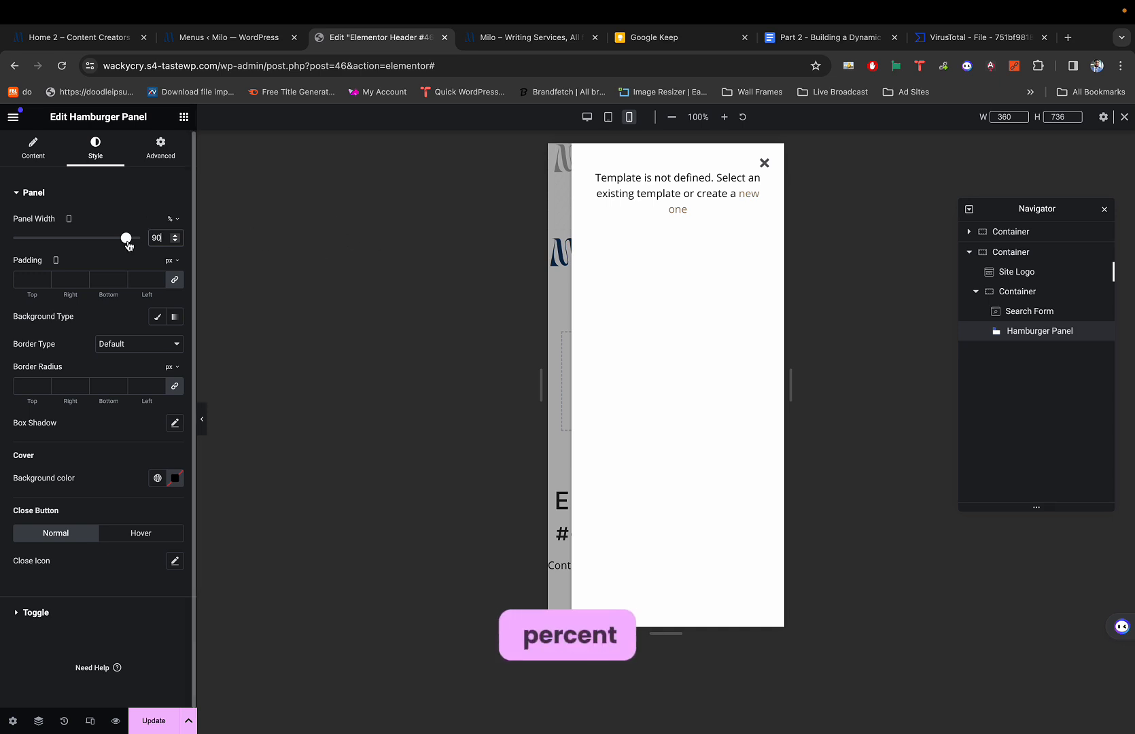
# Preview the 90%-wide hamburger panel opening and closing several times.
pyautogui.click(764, 164)
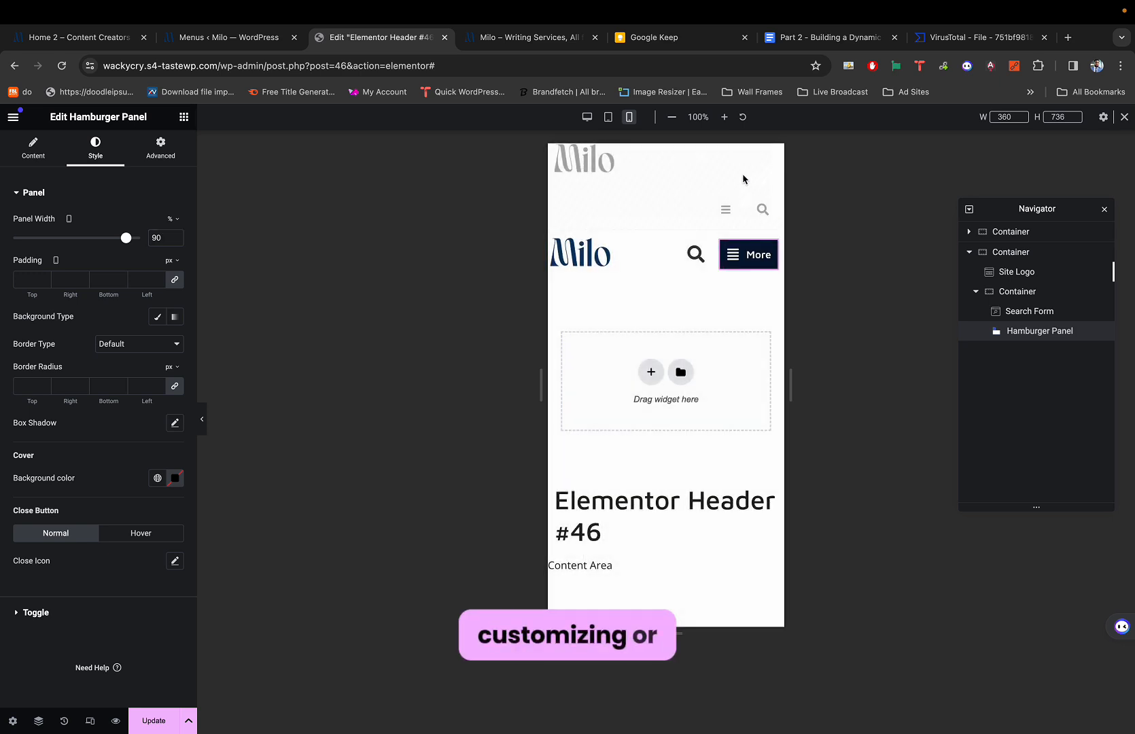
pyautogui.click(732, 258)
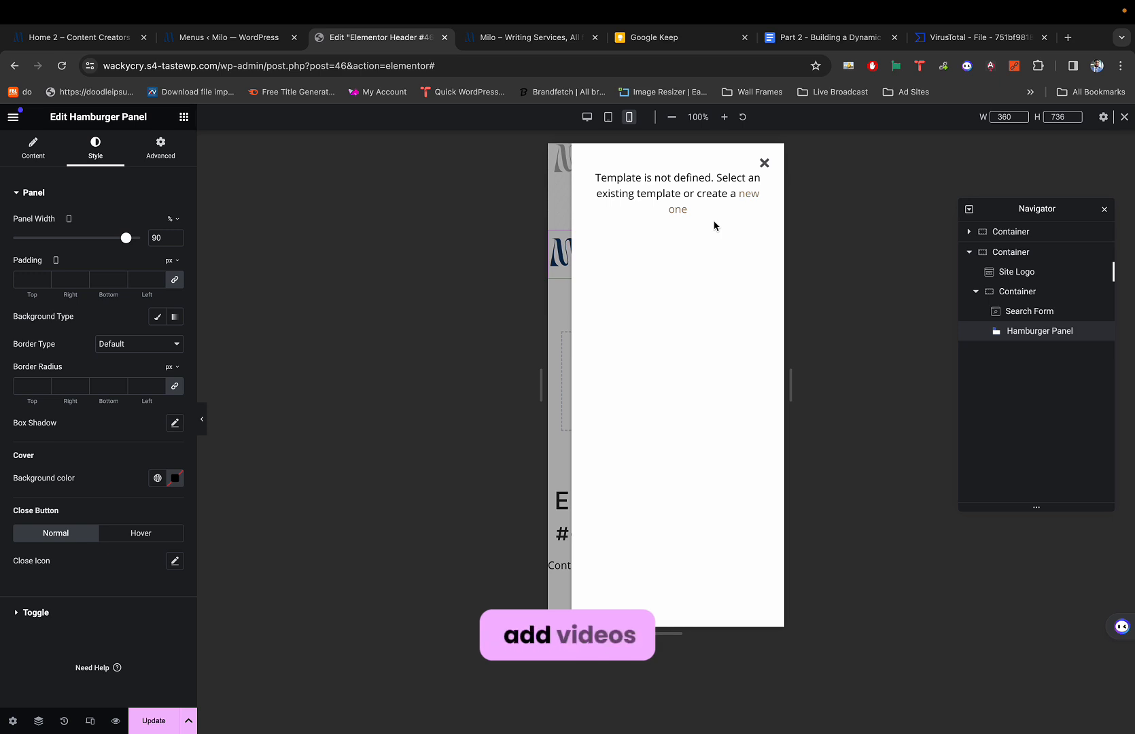
pyautogui.click(764, 163)
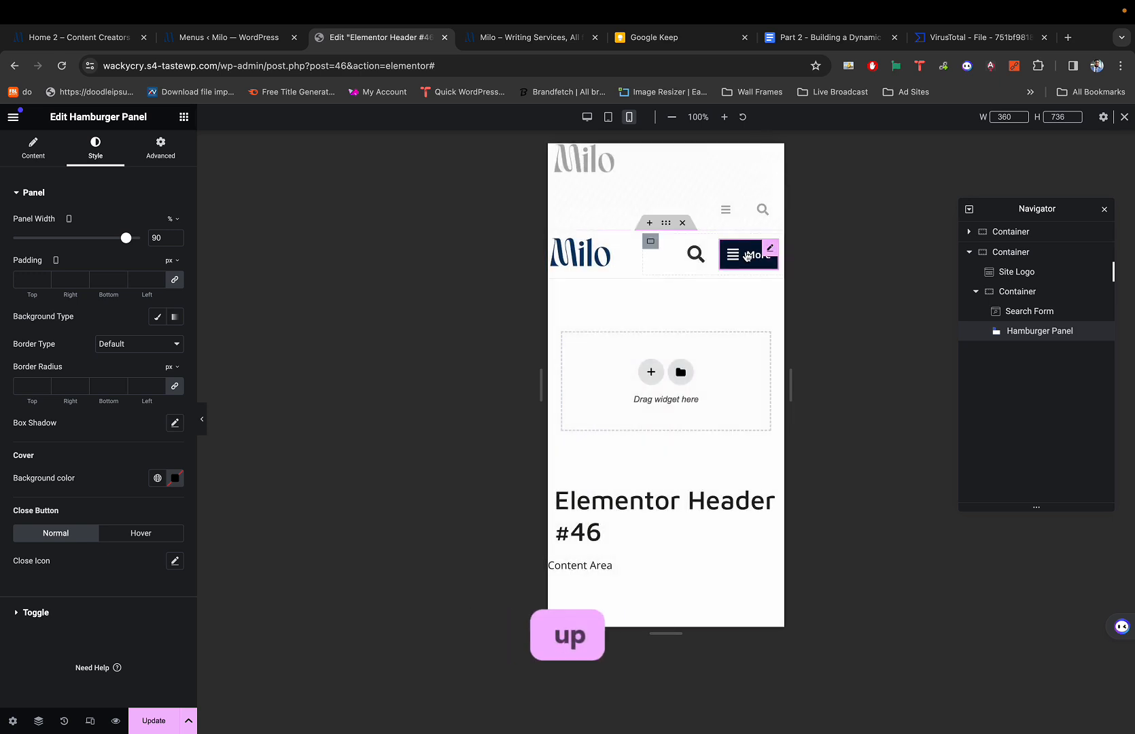
pyautogui.click(745, 257)
pyautogui.click(765, 163)
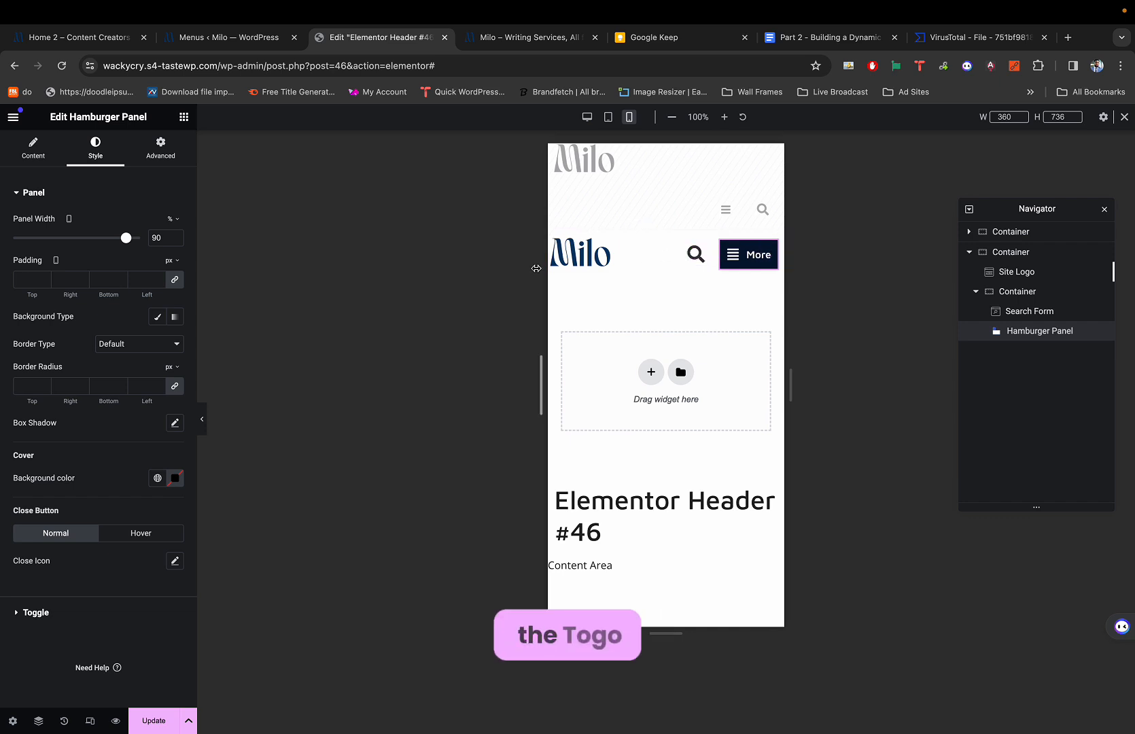
pyautogui.click(747, 256)
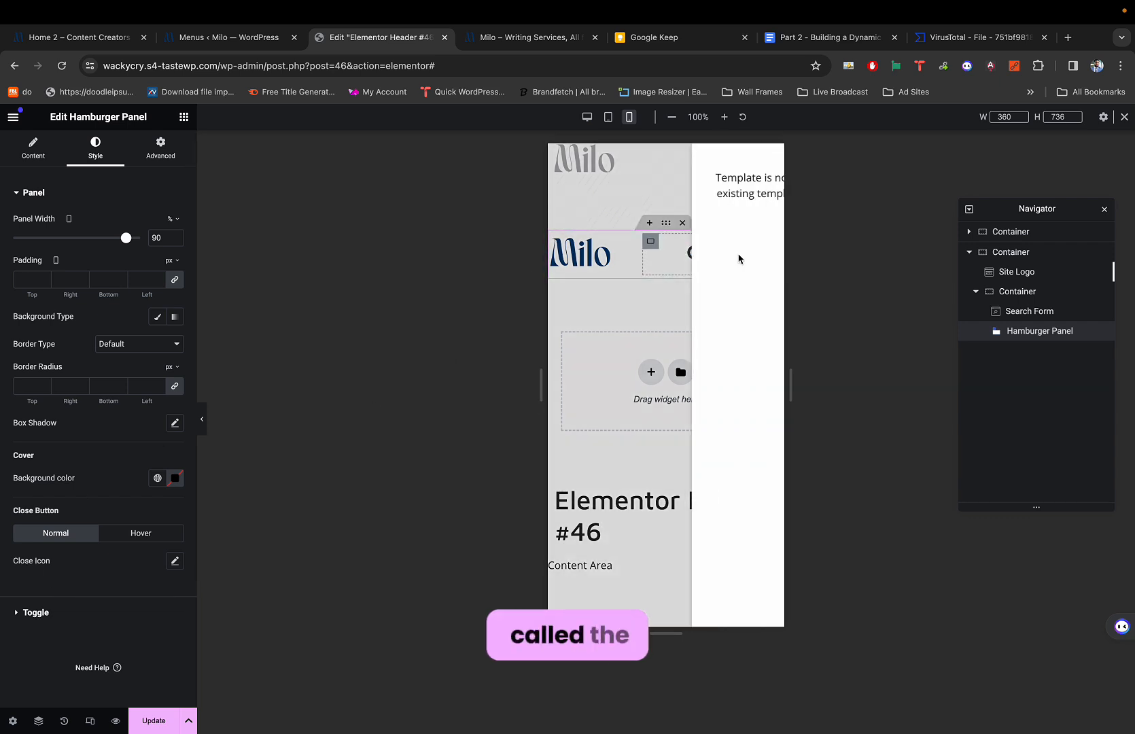
pyautogui.click(763, 163)
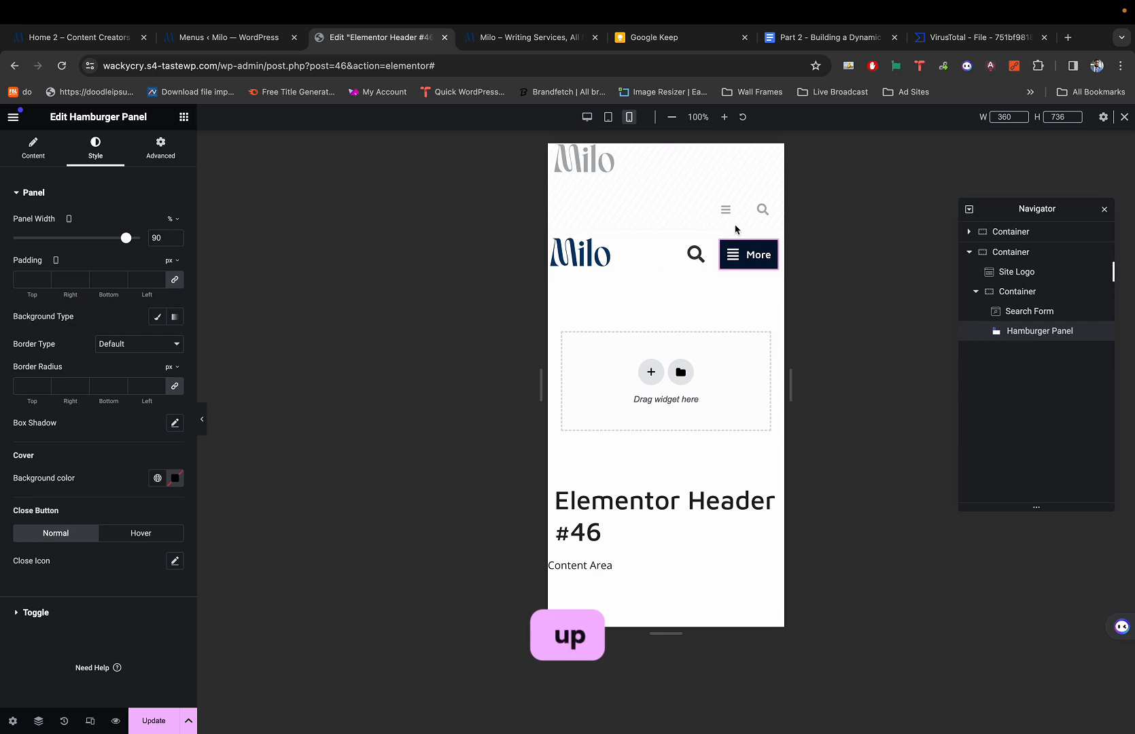
# Expand the Hamburger Panel's Toggle style settings and look through them.
pyautogui.click(68, 613)
pyautogui.scroll(-2, 77, 424)
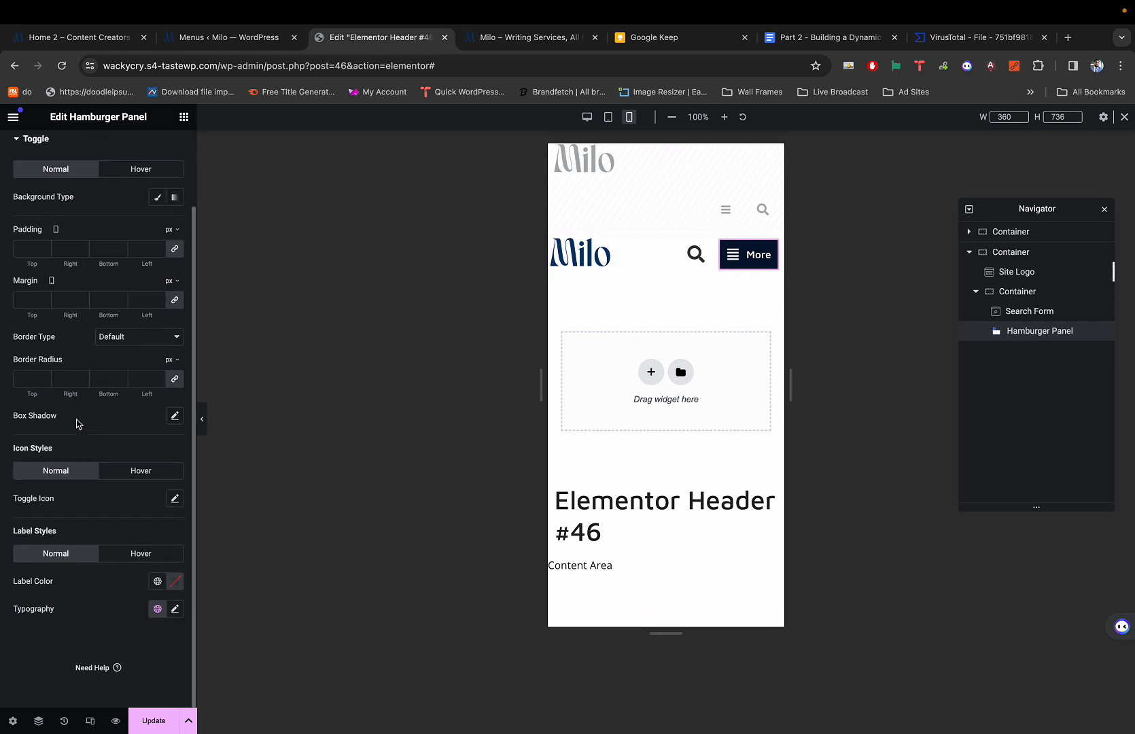
pyautogui.scroll(2, 79, 423)
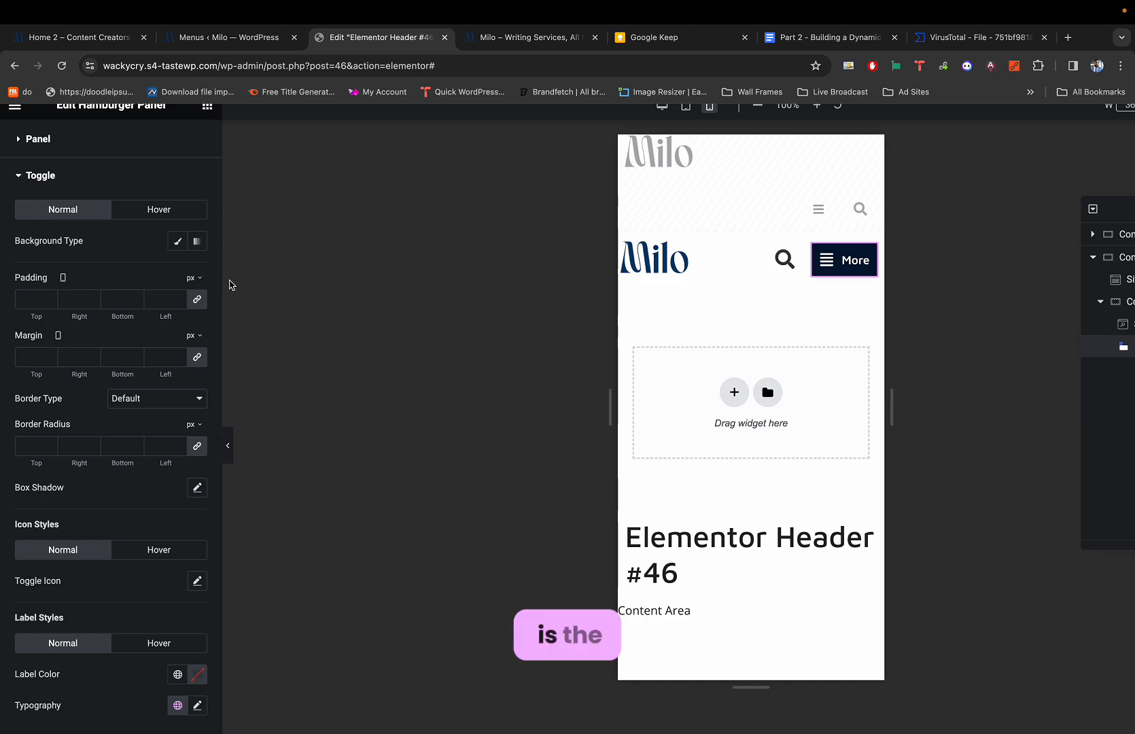
# On the Milo demo tab, close the open menu and exit full screen to see the phone layout.
pyautogui.scroll(-2, 84, 372)
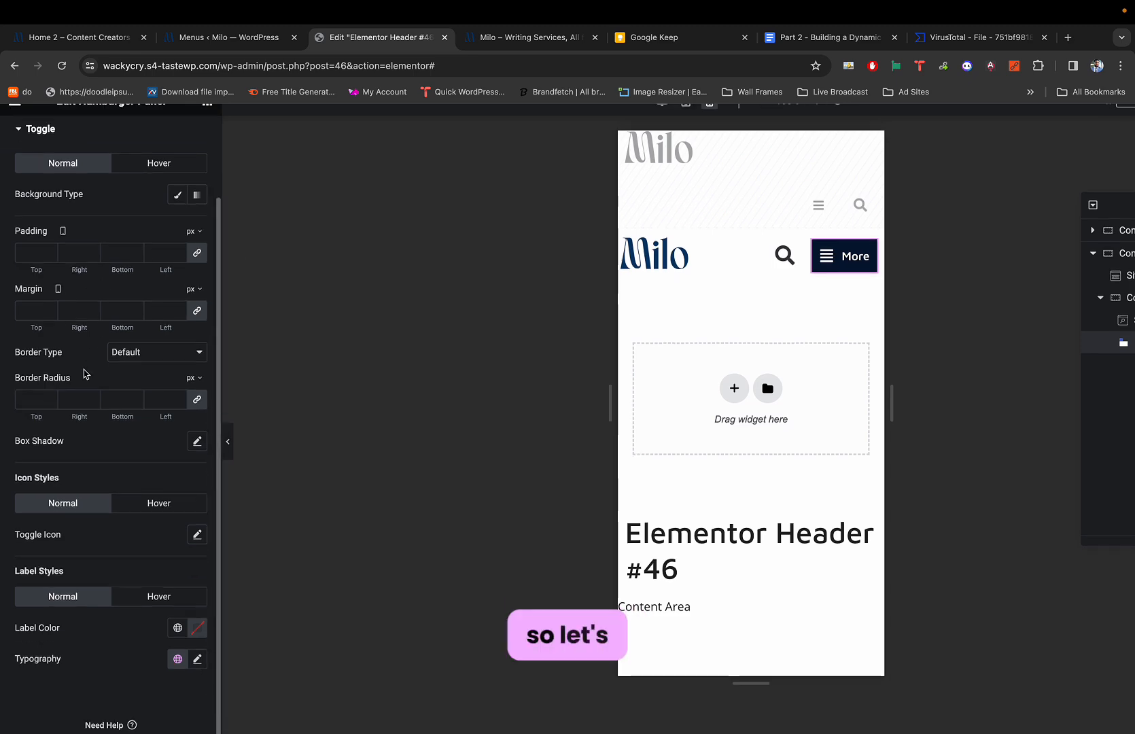
pyautogui.press('super+1')
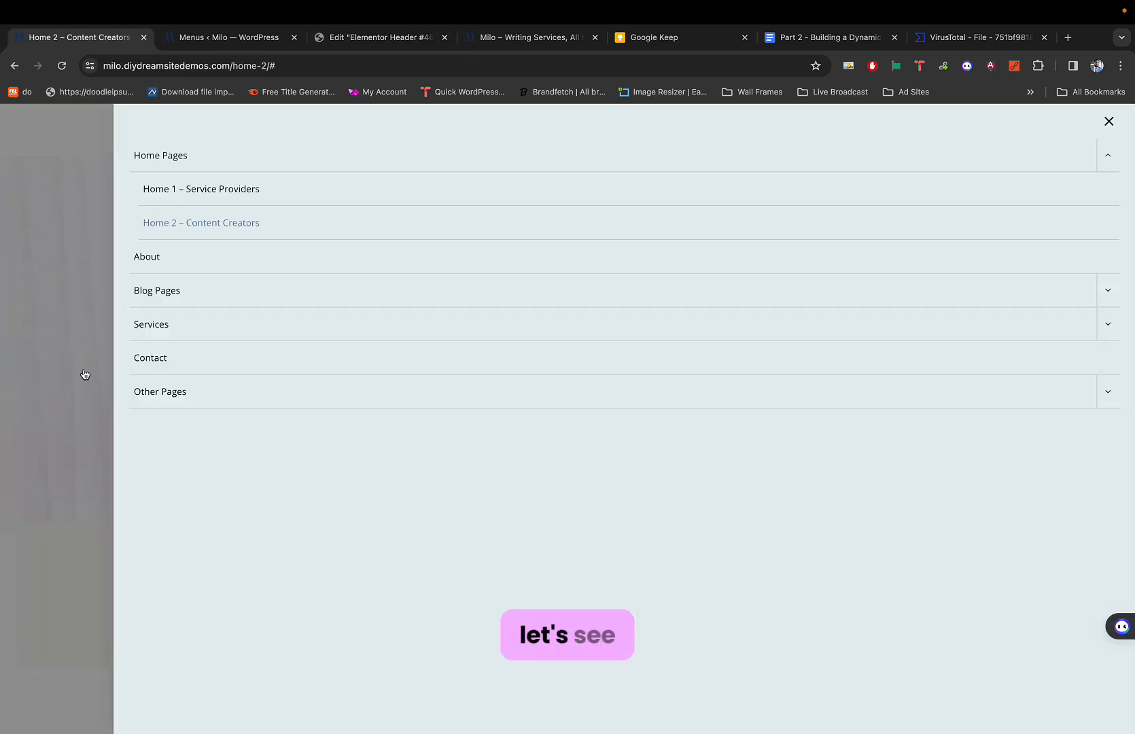
pyautogui.click(63, 348)
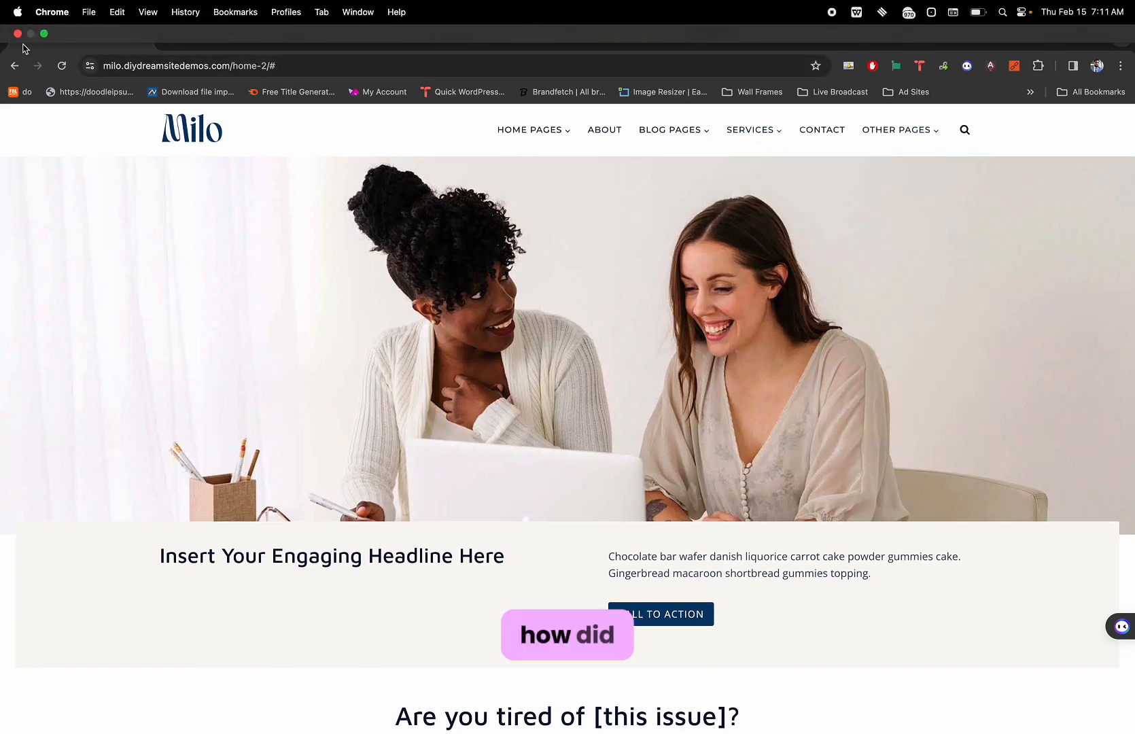
pyautogui.moveTo(43, 36)
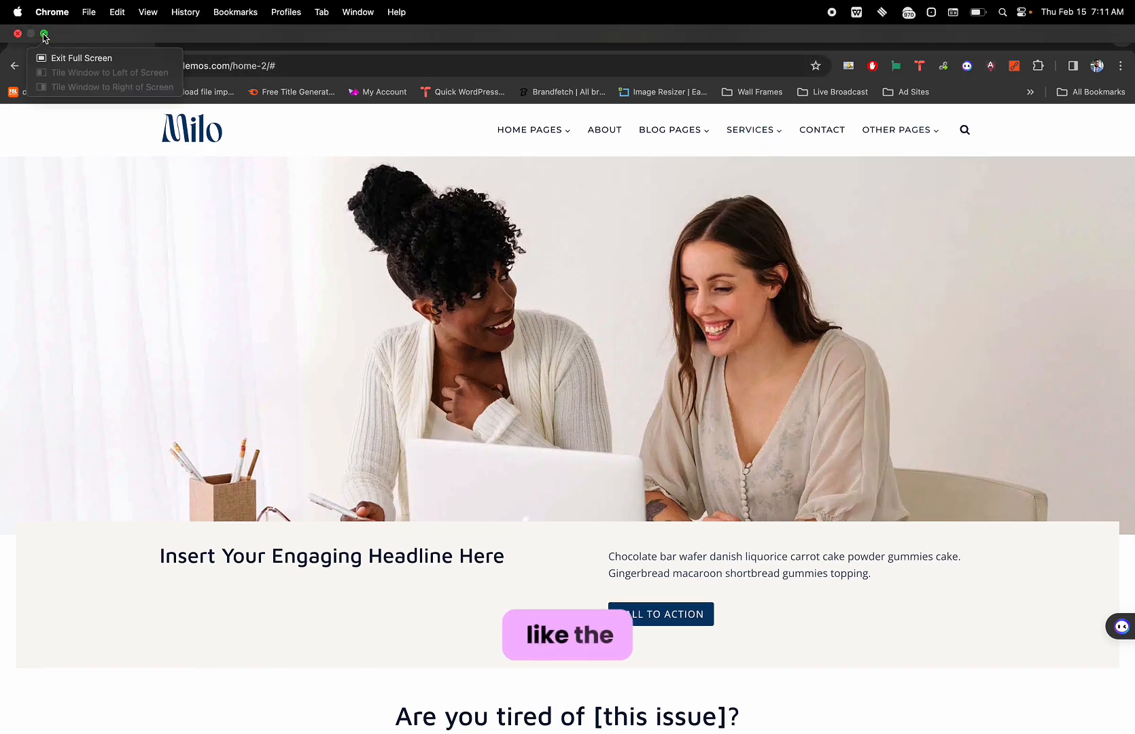
pyautogui.click(55, 59)
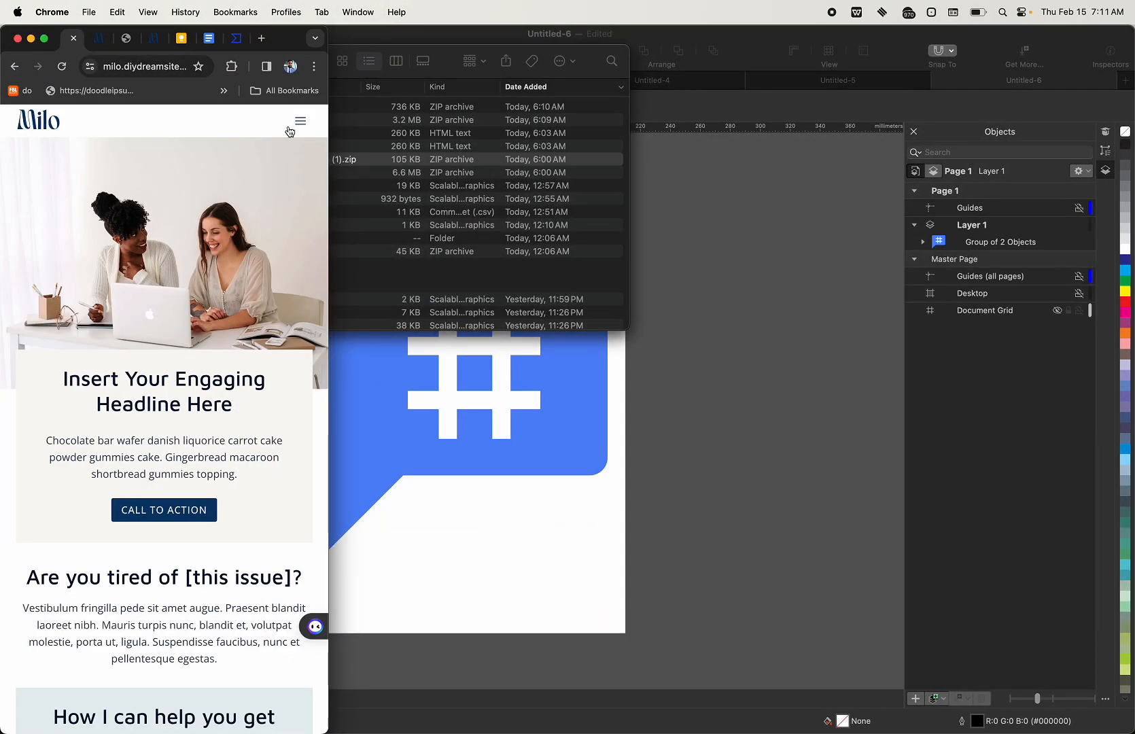
# Open and close the demo's mobile menu three times, then return to full screen and the header editor.
pyautogui.click(303, 127)
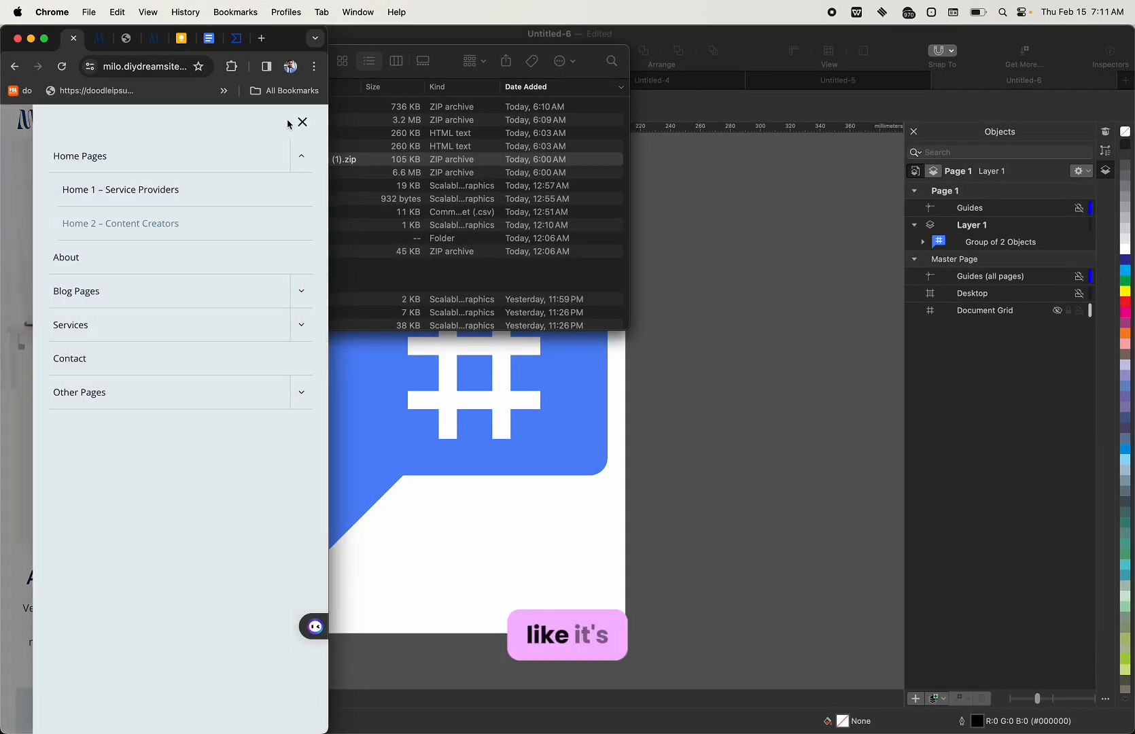
pyautogui.click(303, 122)
pyautogui.click(305, 122)
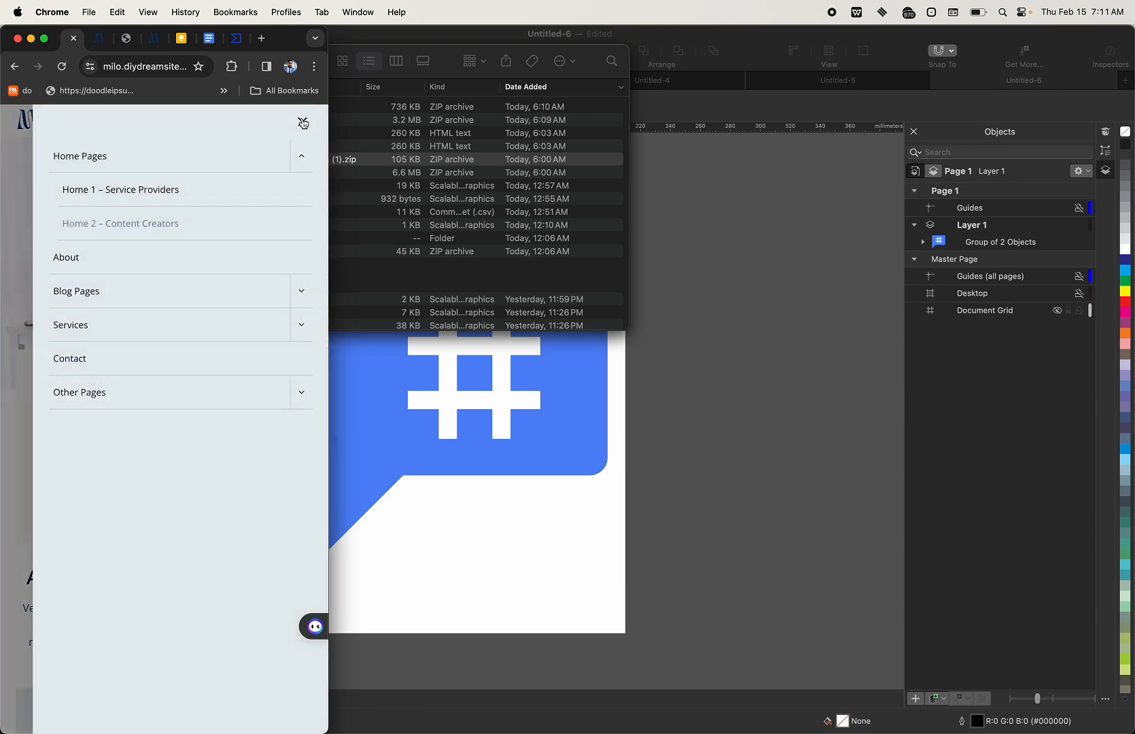
pyautogui.click(303, 123)
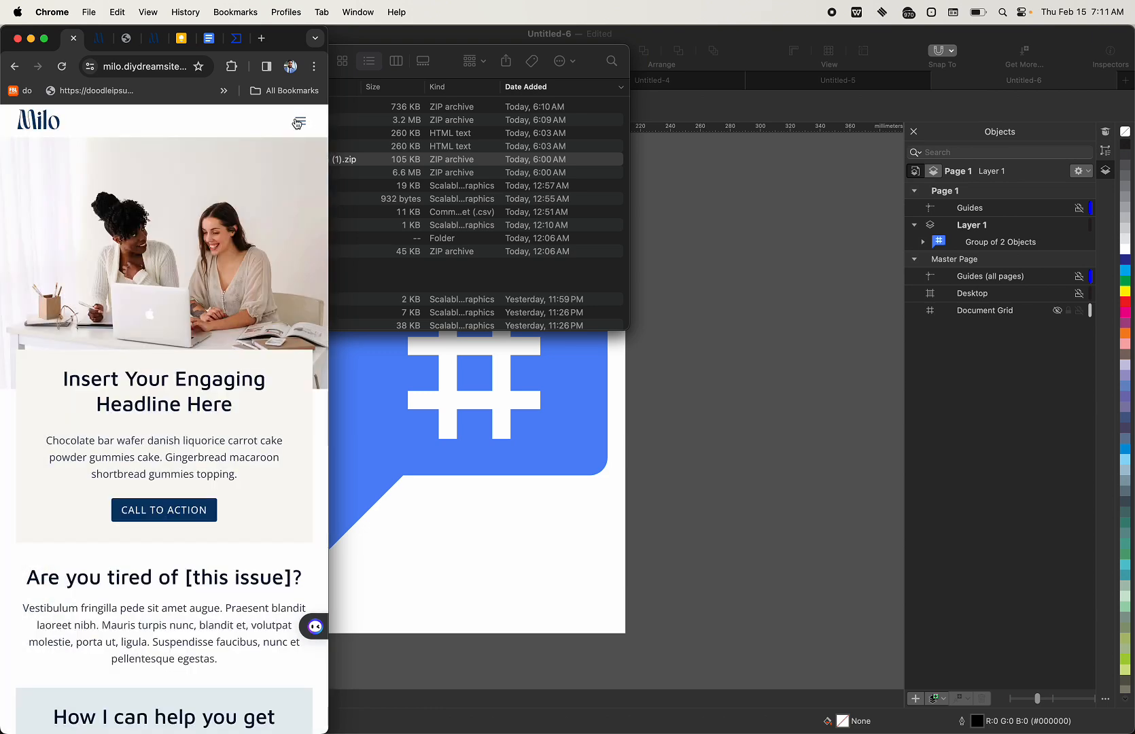
pyautogui.click(297, 123)
pyautogui.click(299, 121)
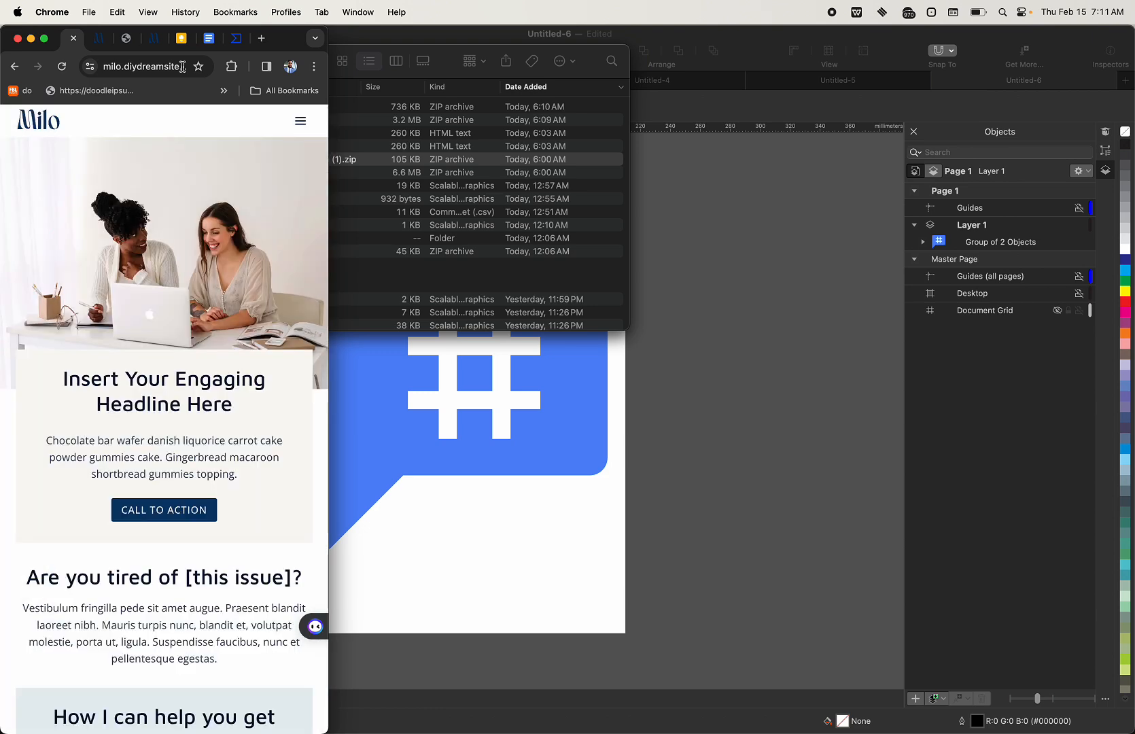
pyautogui.click(44, 38)
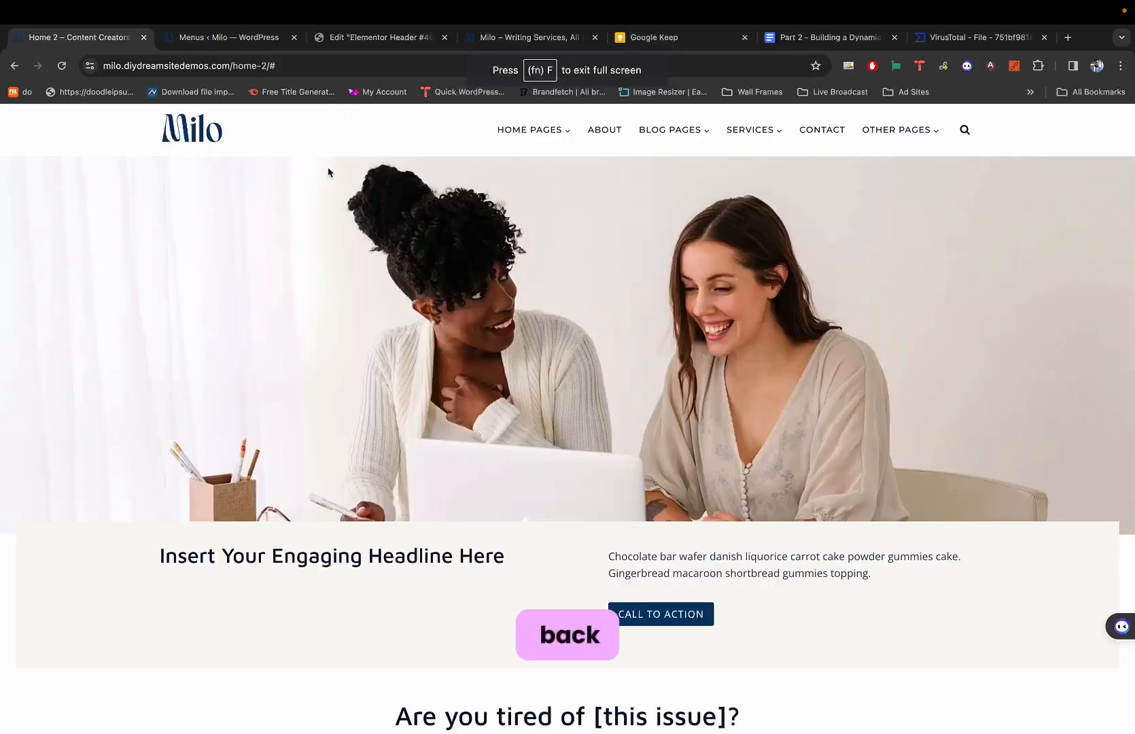
pyautogui.click(362, 38)
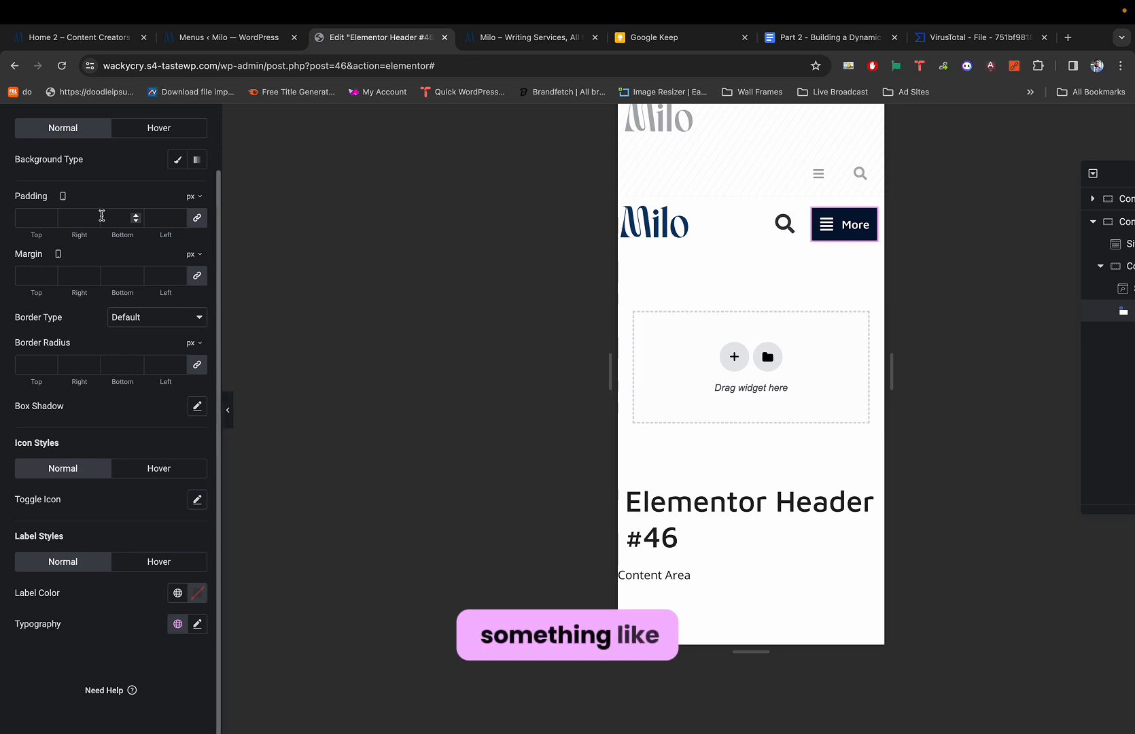
# Set the More toggle's Label Color to the Text global colour.
pyautogui.scroll(3, 102, 217)
pyautogui.scroll(-3, 101, 217)
pyautogui.scroll(2, 101, 215)
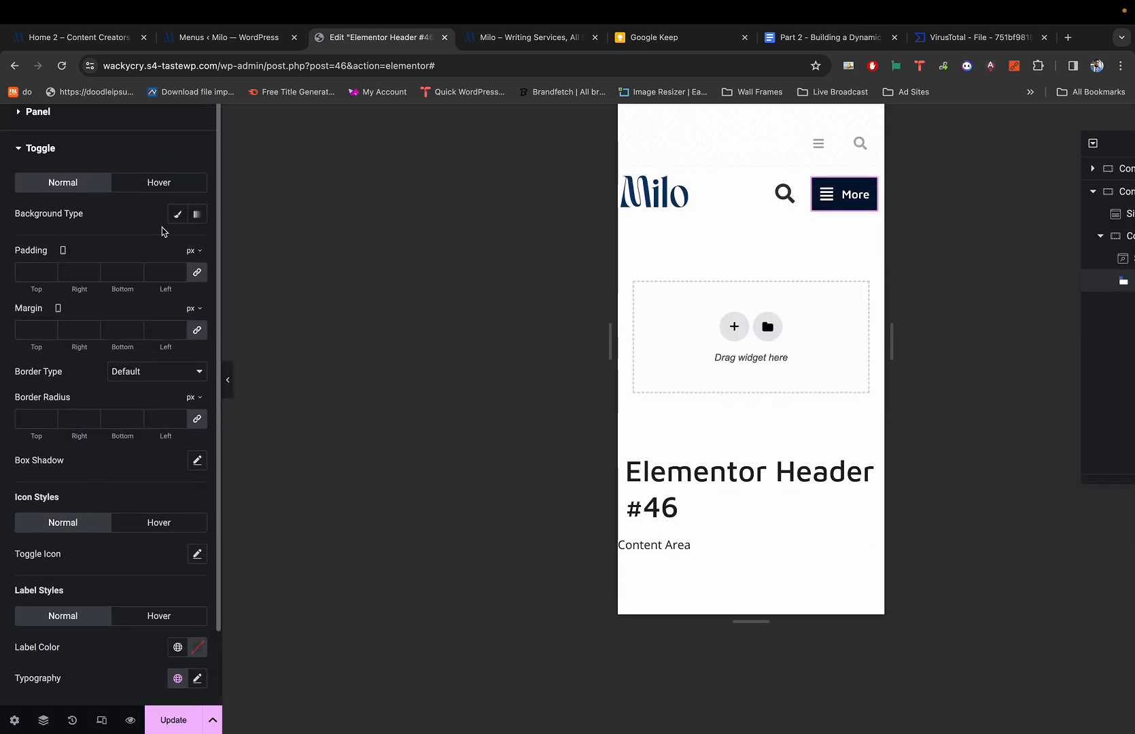
pyautogui.scroll(1, 158, 273)
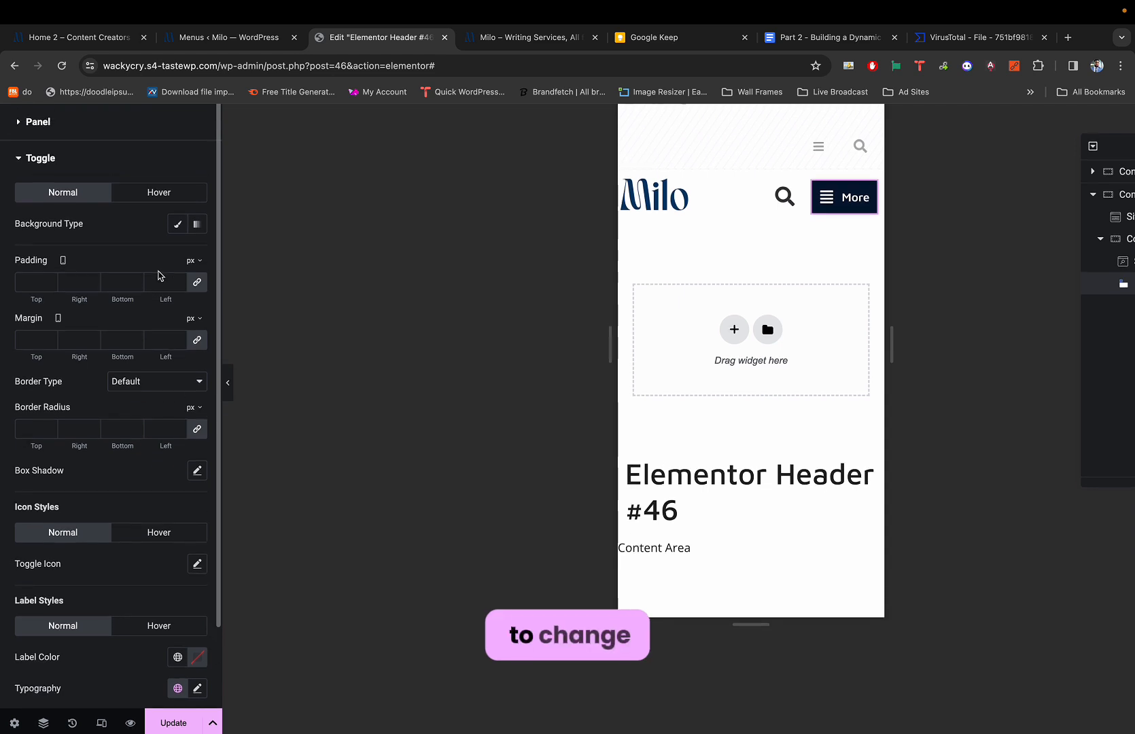
pyautogui.scroll(-1, 147, 272)
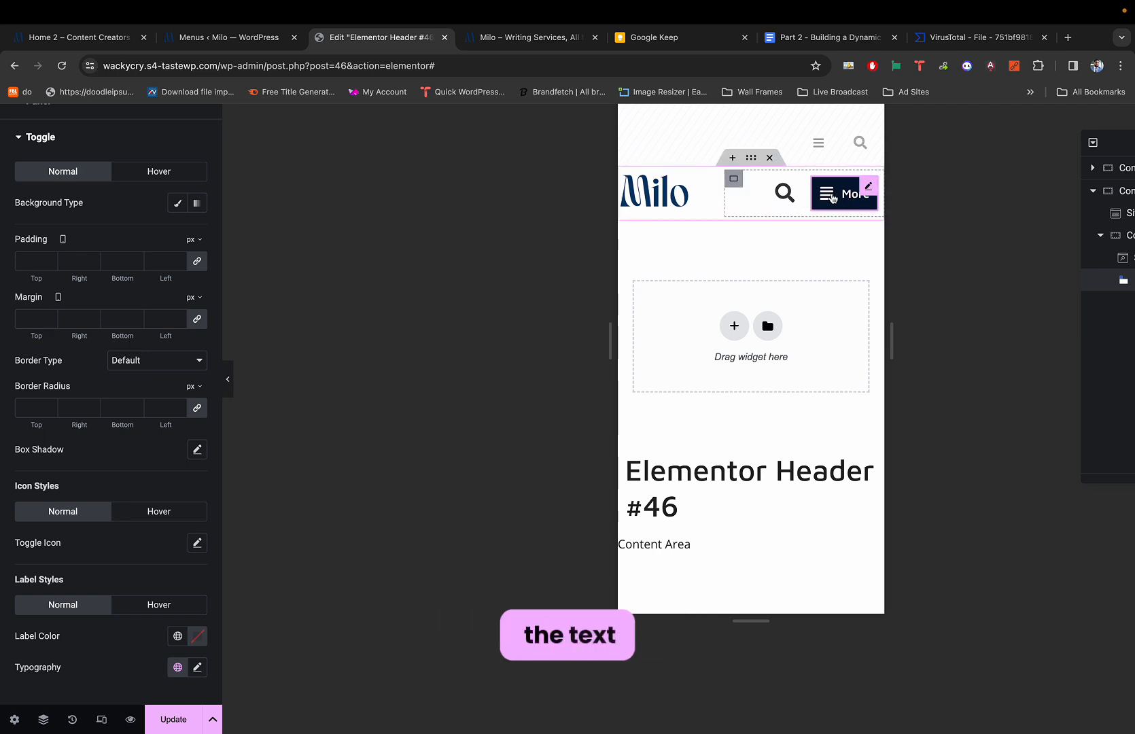
pyautogui.scroll(-2, 96, 417)
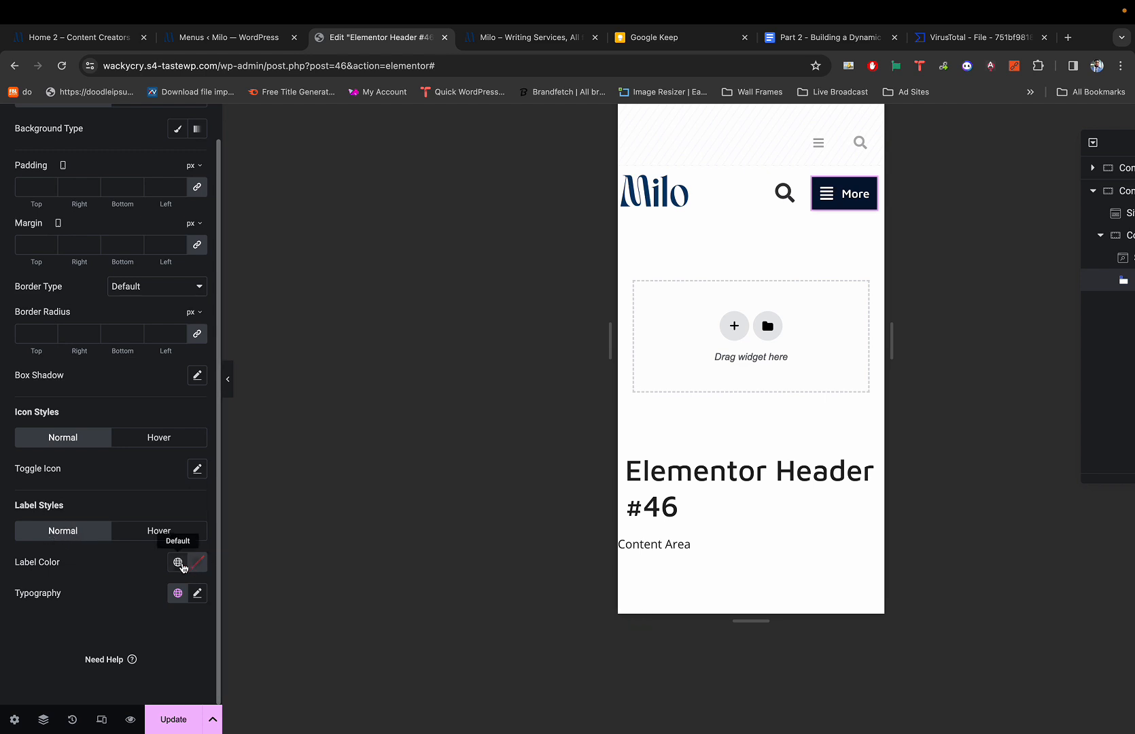
pyautogui.click(178, 563)
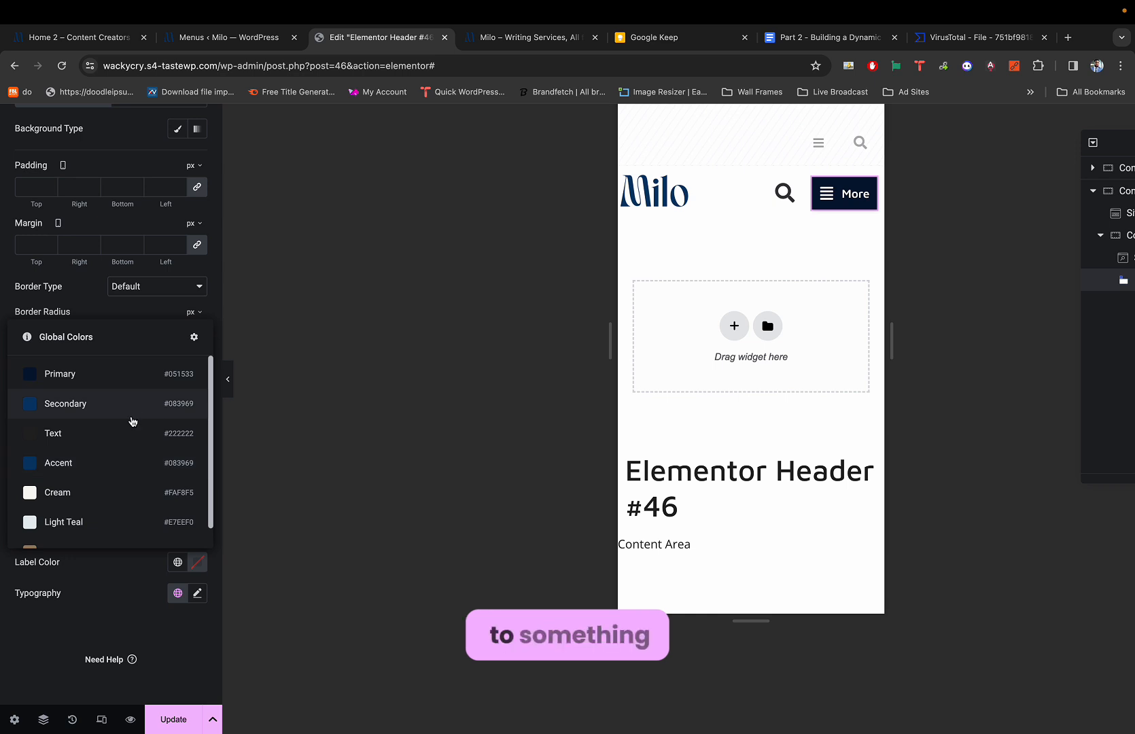
pyautogui.click(129, 432)
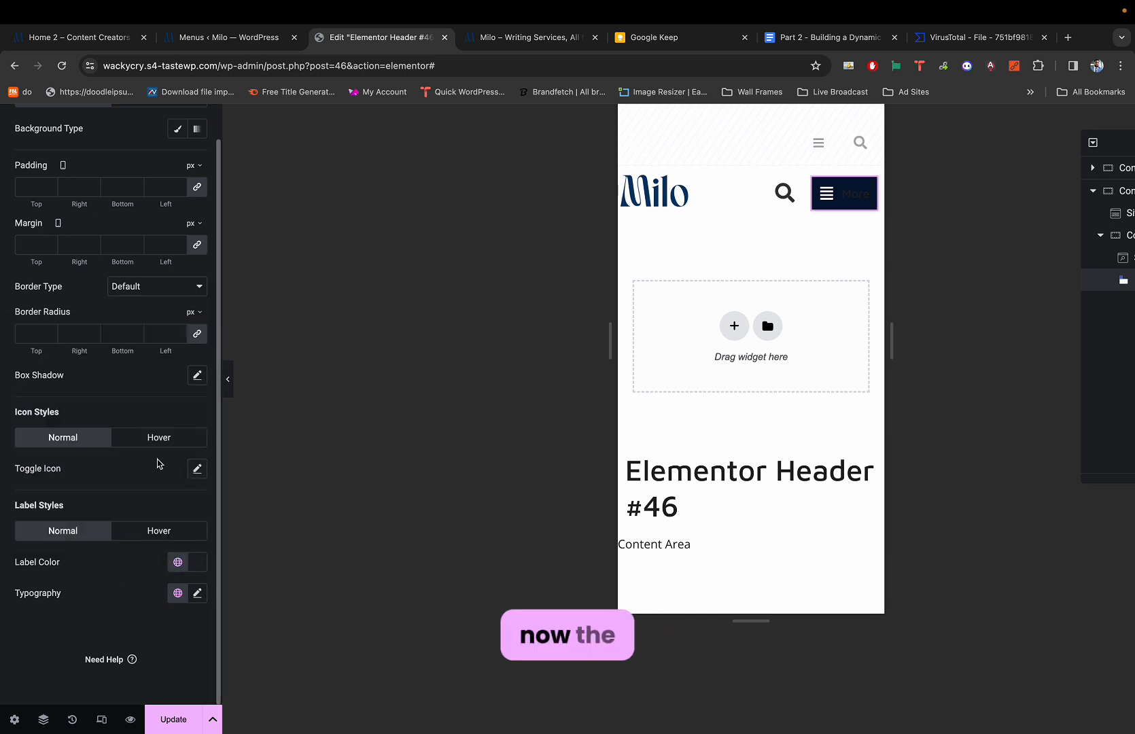
# Give the toggle's hamburger icon a dark global colour.
pyautogui.click(197, 470)
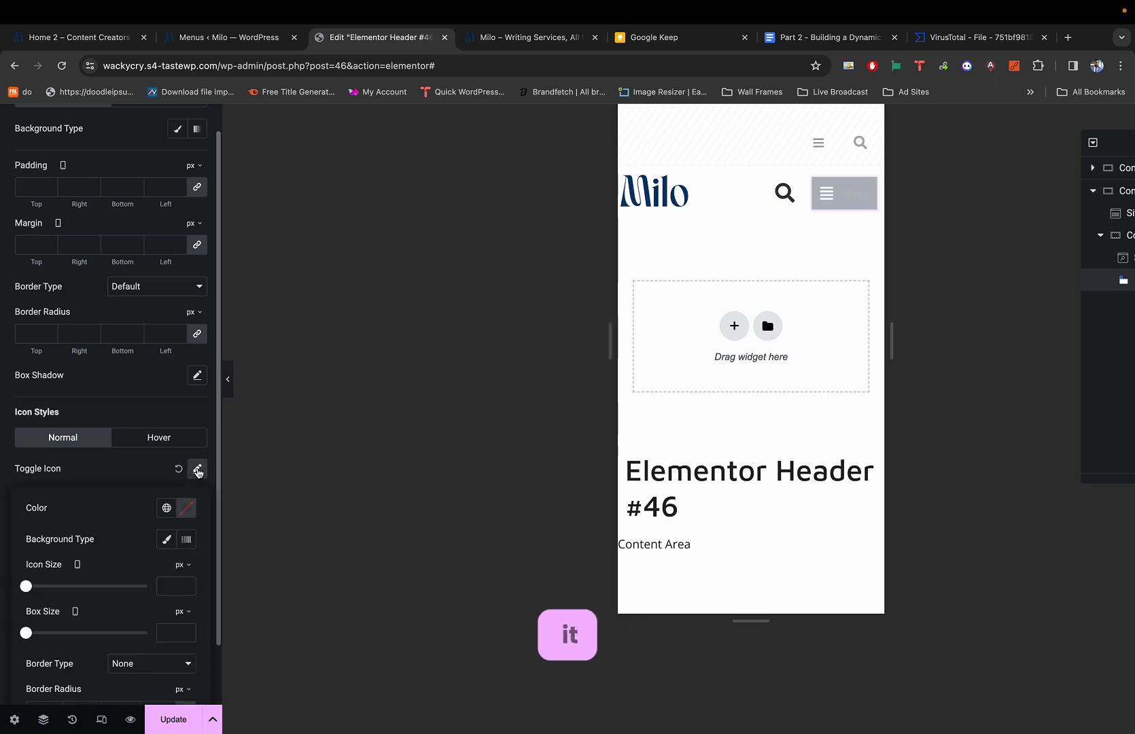
pyautogui.click(168, 511)
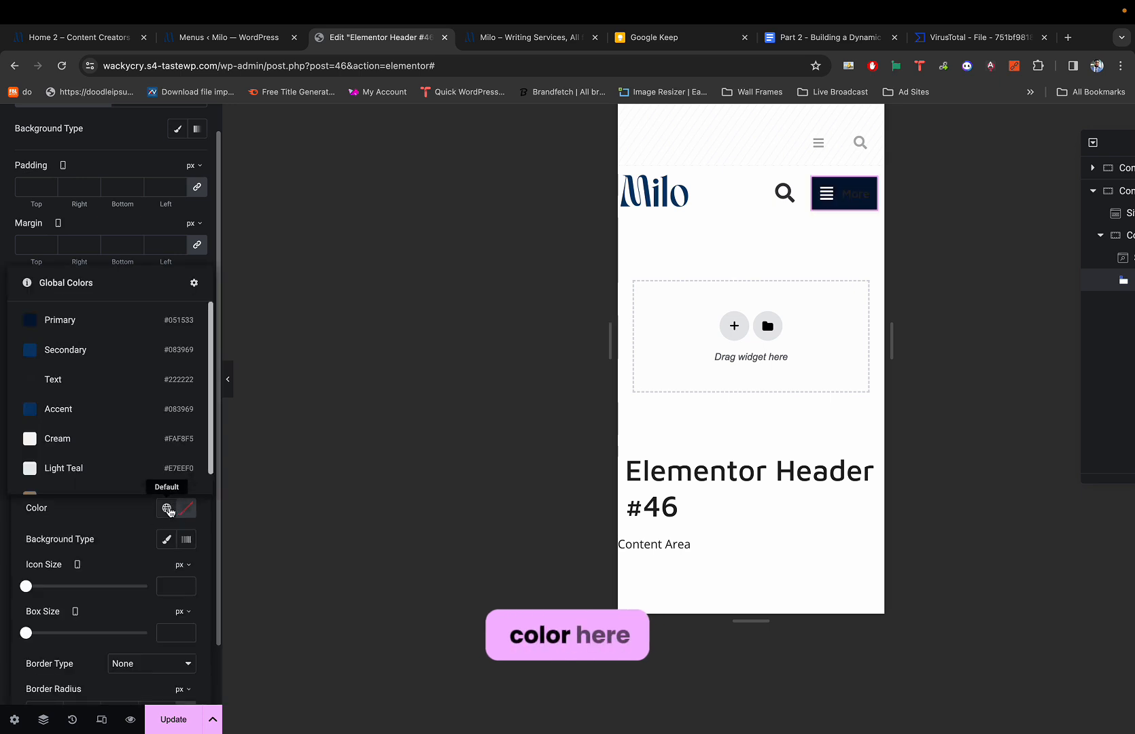
pyautogui.click(138, 391)
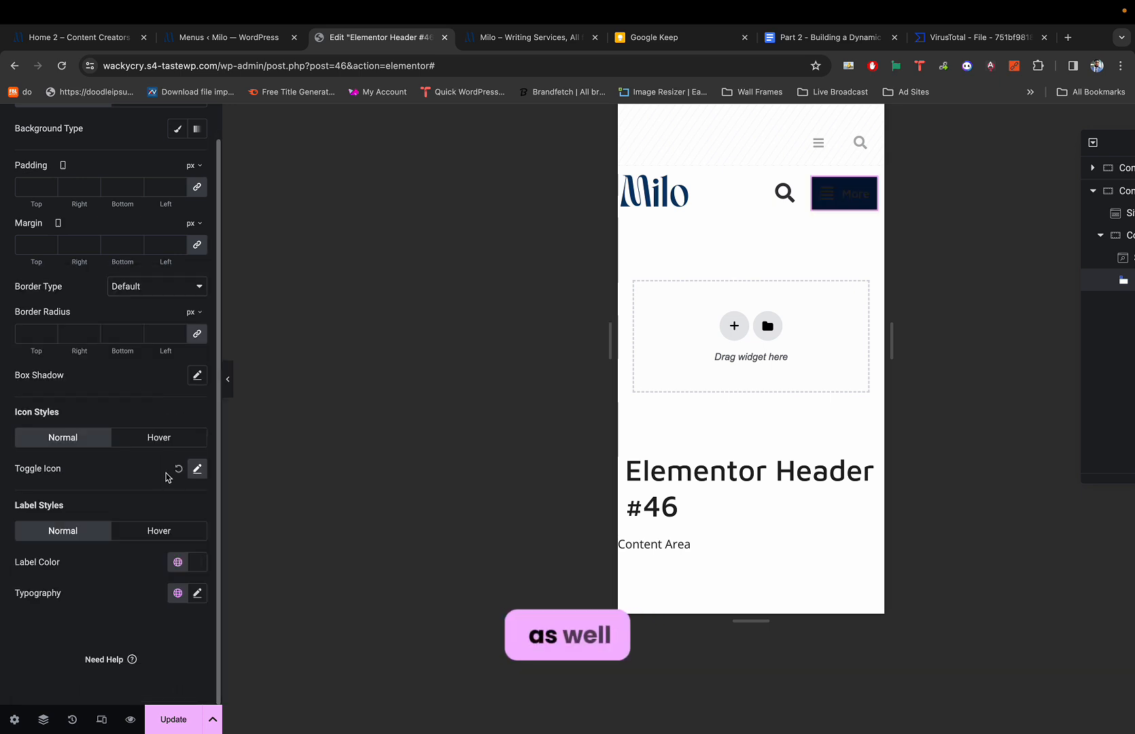
# Set the toggle background to Classic with zero alpha (#05153300) and preview the header.
pyautogui.scroll(3, 136, 347)
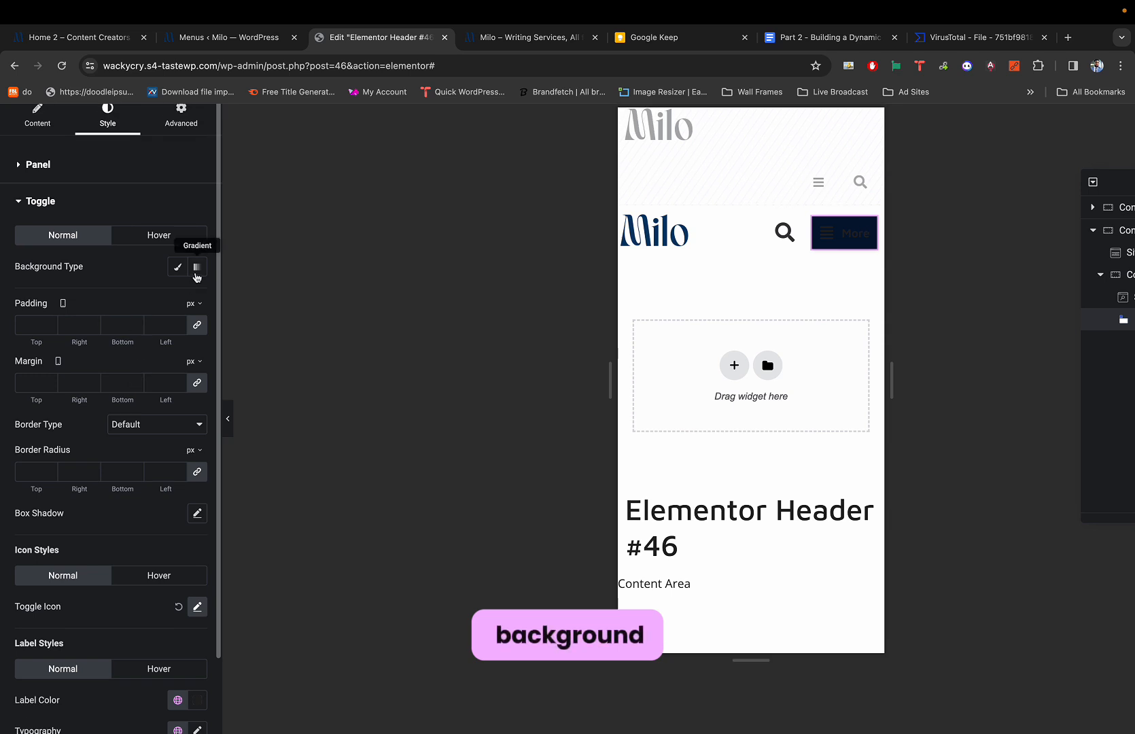
pyautogui.click(182, 267)
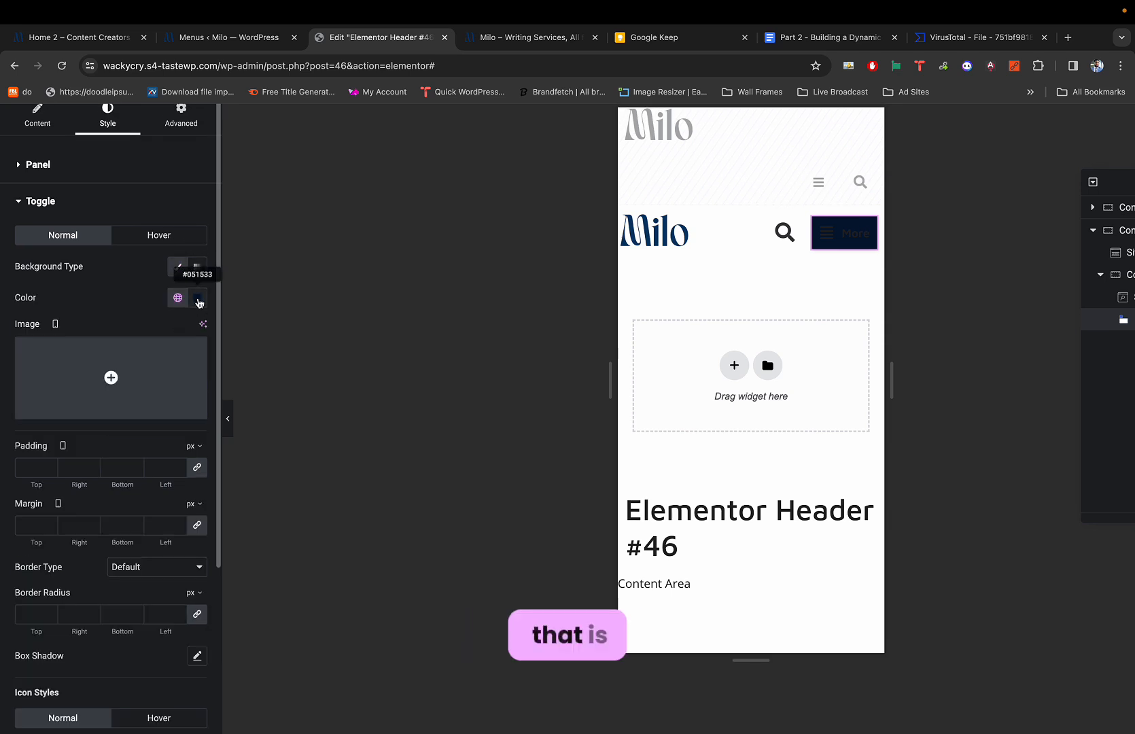
pyautogui.click(197, 299)
pyautogui.moveTo(218, 492); pyautogui.dragTo(113, 490)
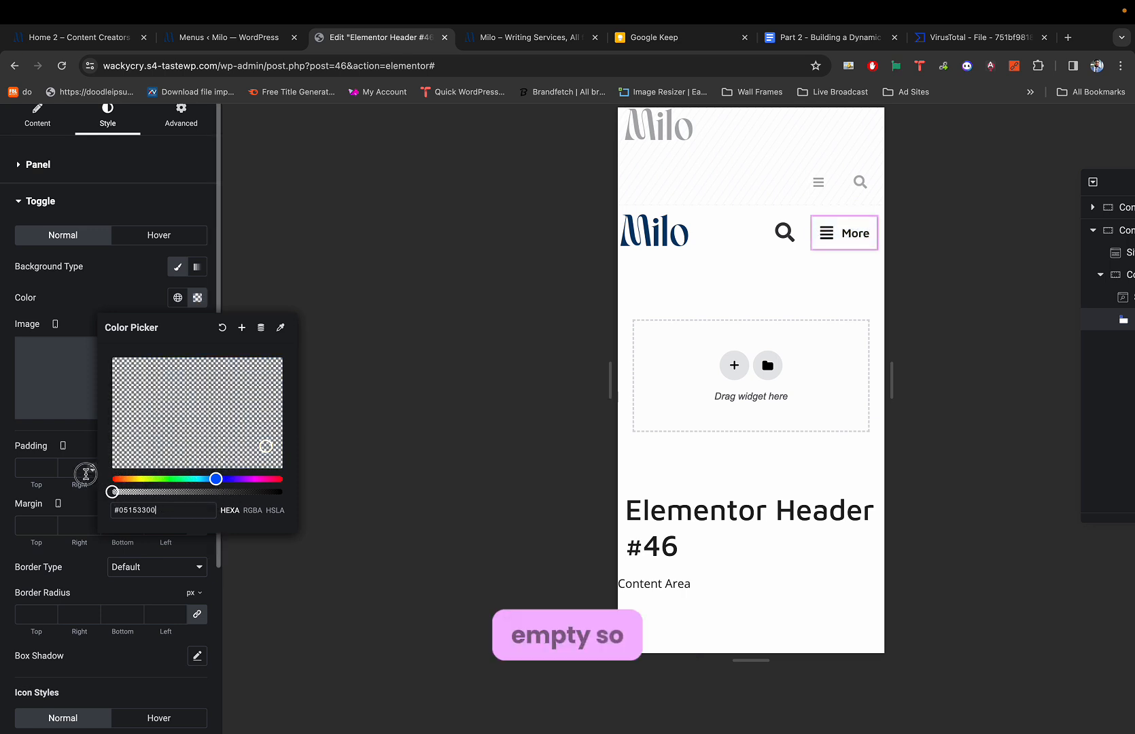
pyautogui.click(109, 284)
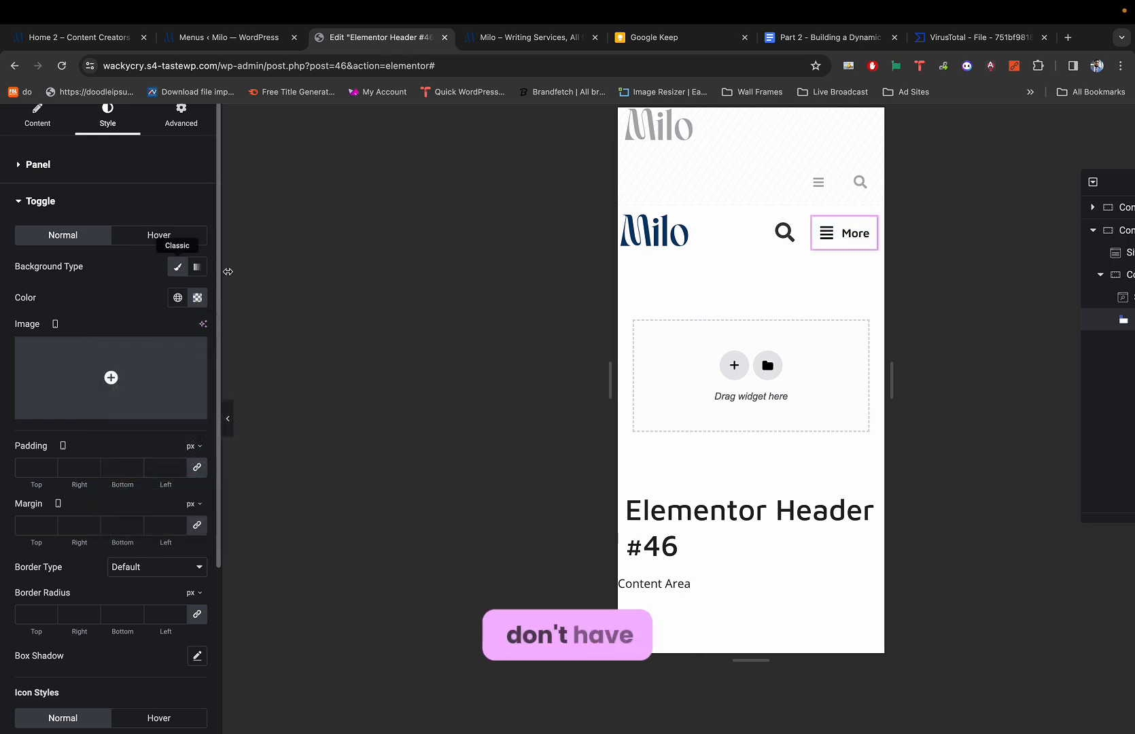
pyautogui.click(229, 414)
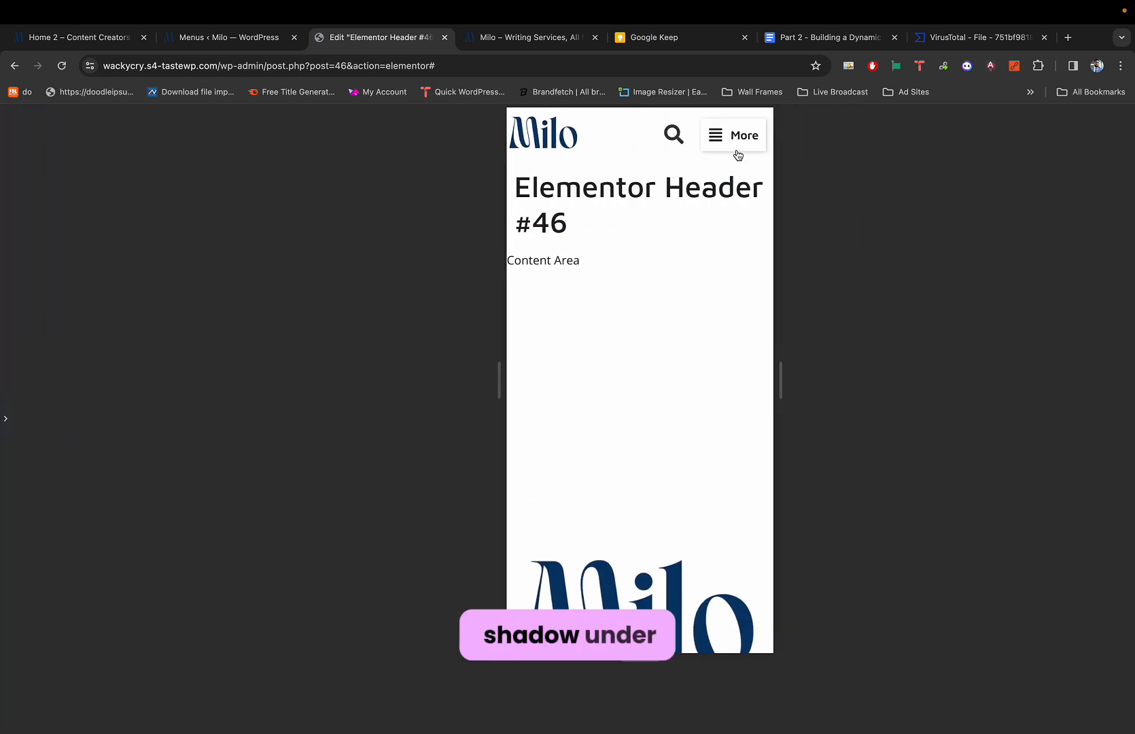
pyautogui.click(7, 415)
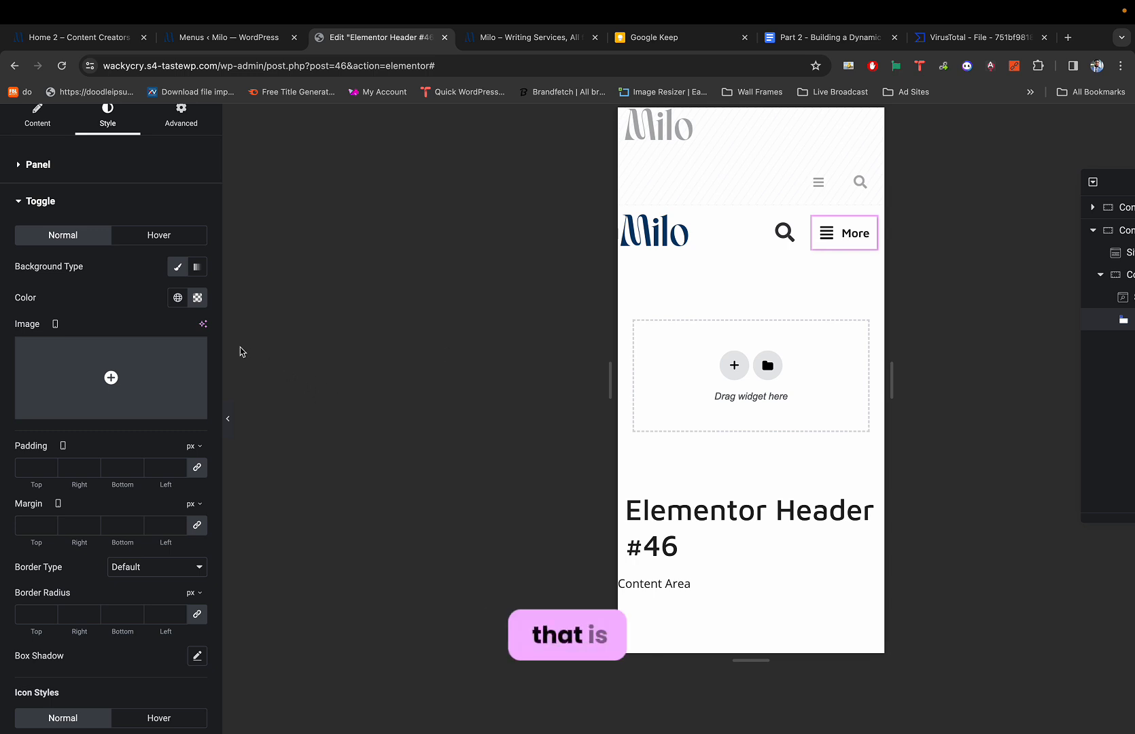
# Reset the More toggle's box shadow to default and preview the header.
pyautogui.scroll(-2, 153, 452)
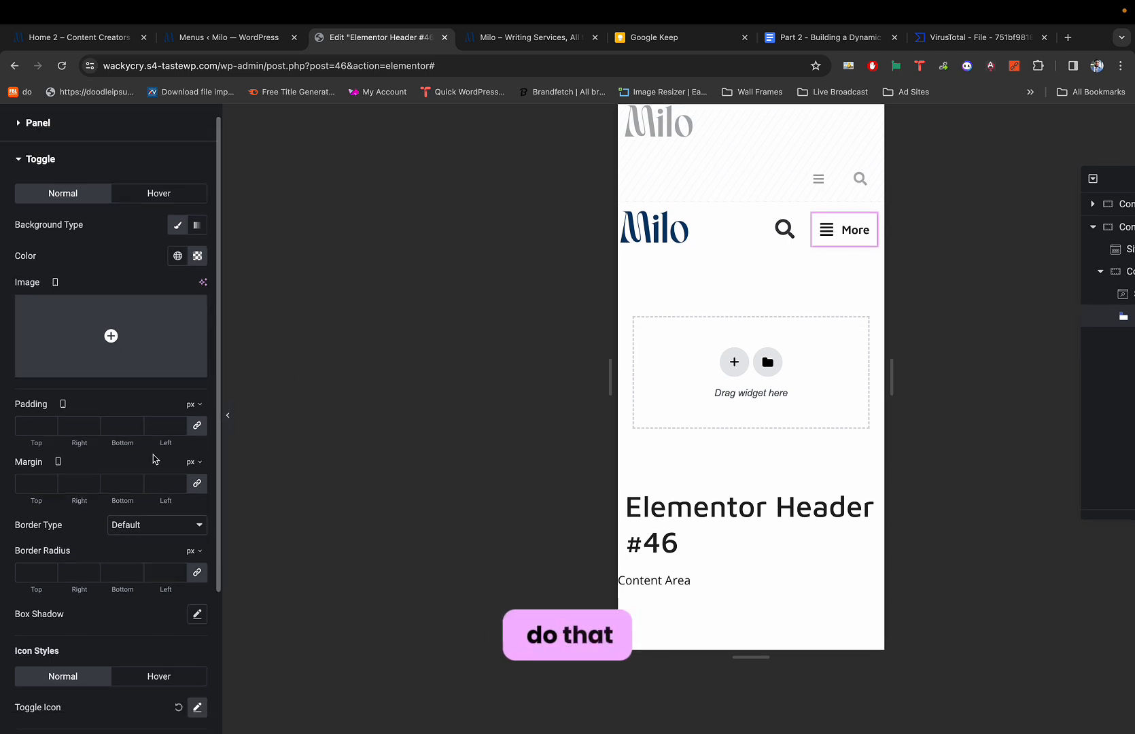
pyautogui.scroll(-2, 153, 460)
pyautogui.scroll(-2, 154, 460)
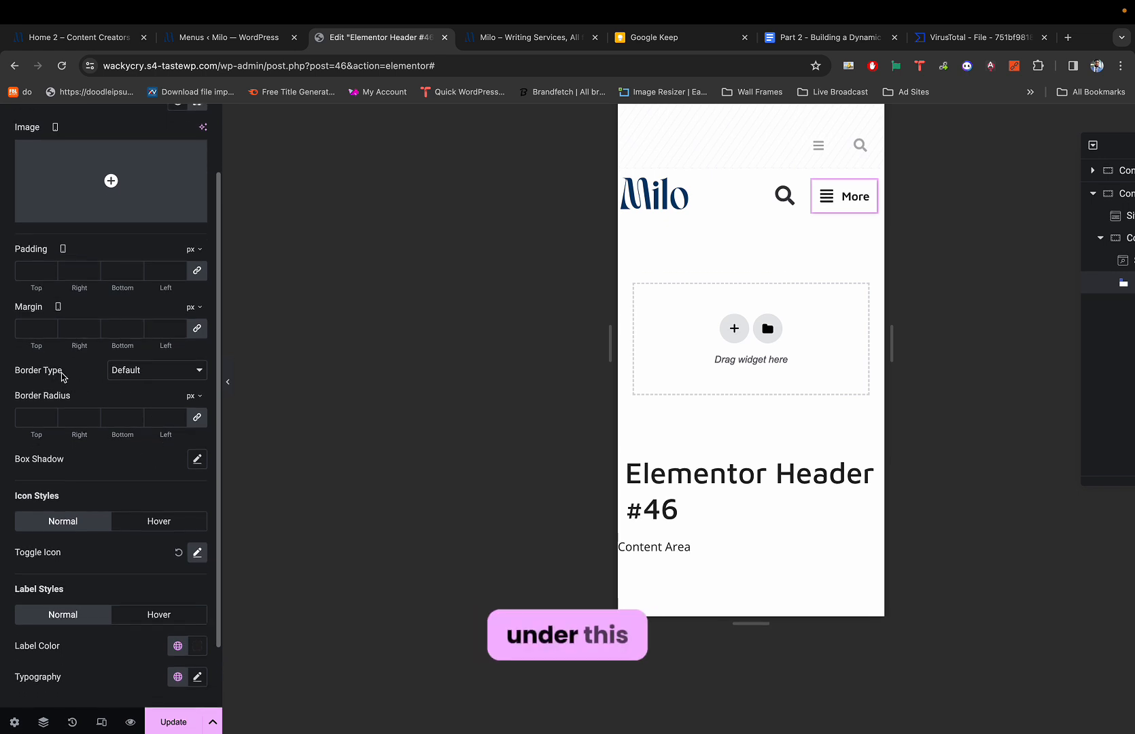
pyautogui.click(197, 460)
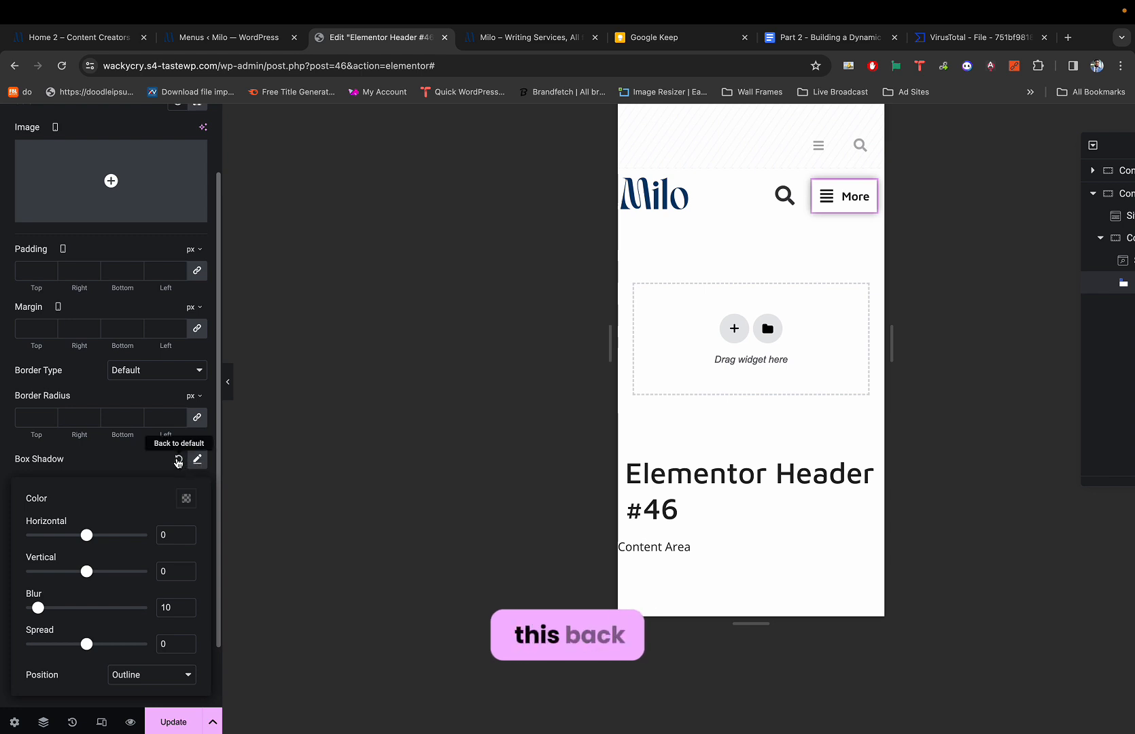
pyautogui.click(178, 460)
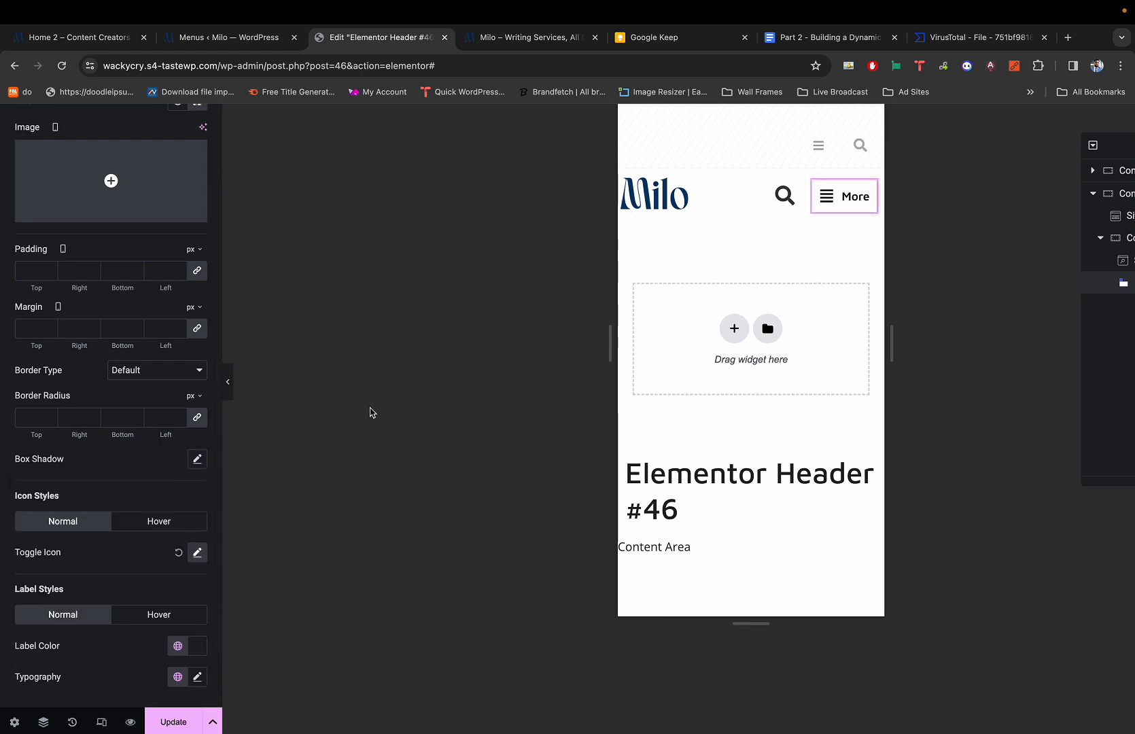
pyautogui.click(231, 381)
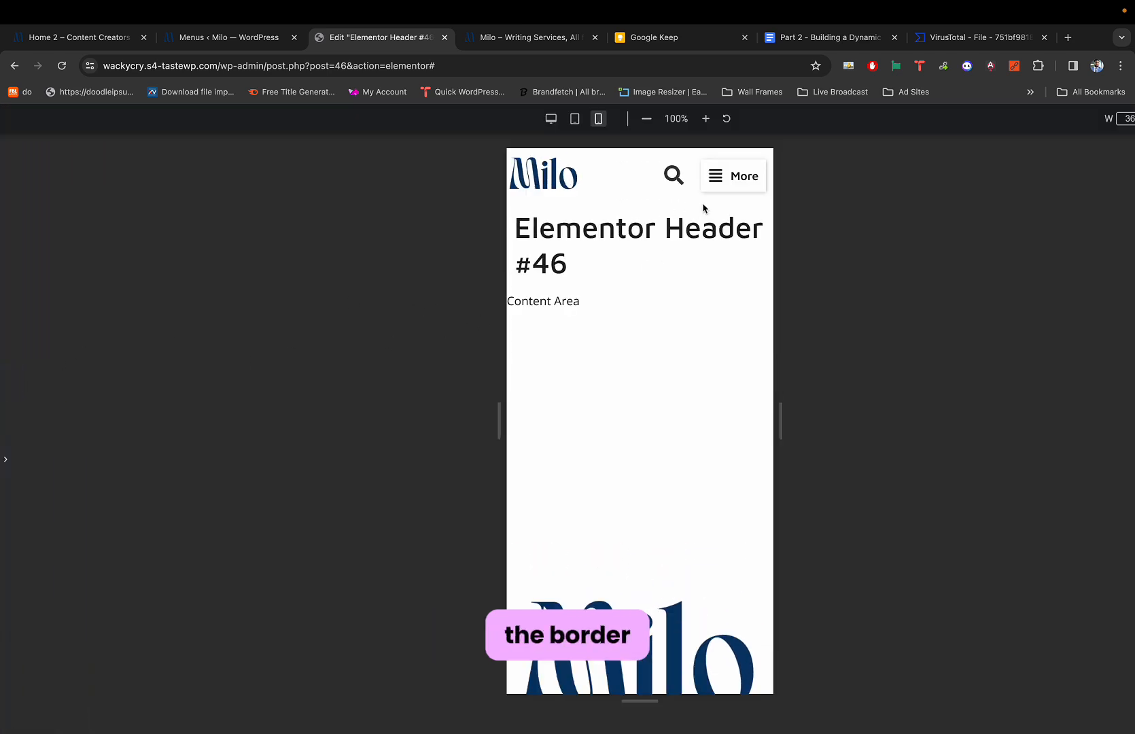
pyautogui.click(12, 450)
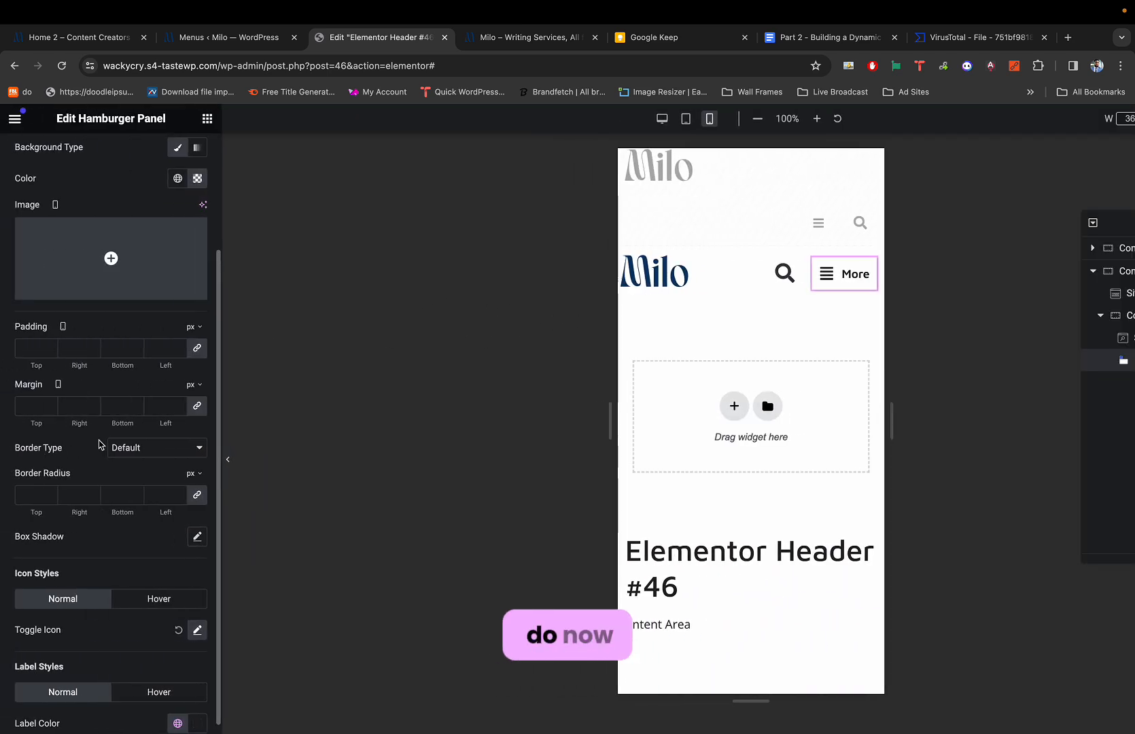
# Change the toggle's box shadow Blur from 10 to 0.
pyautogui.click(197, 536)
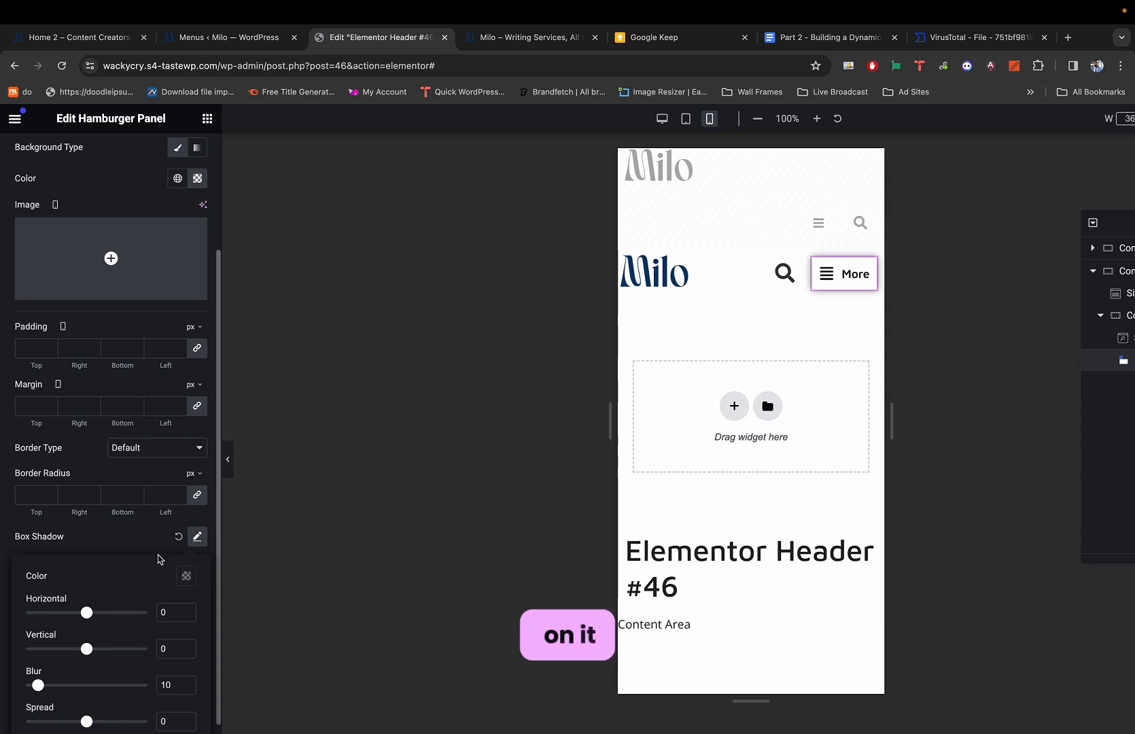
pyautogui.scroll(-3, 158, 550)
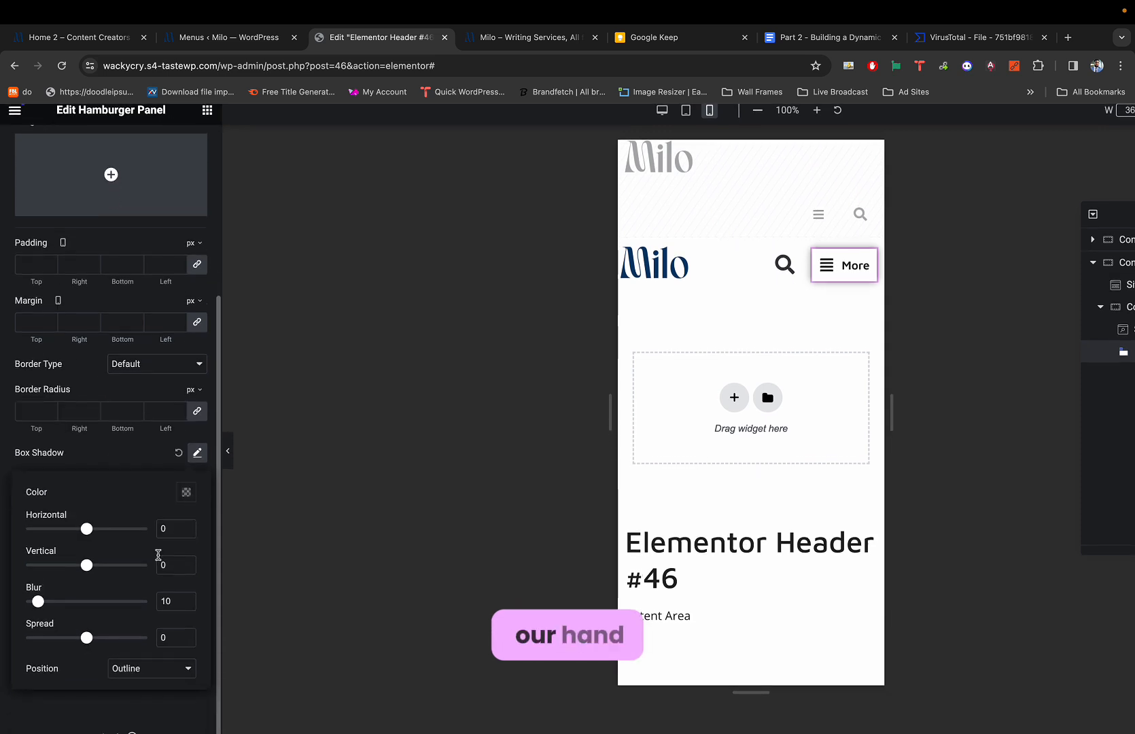
pyautogui.doubleClick(167, 589)
pyautogui.write('0')
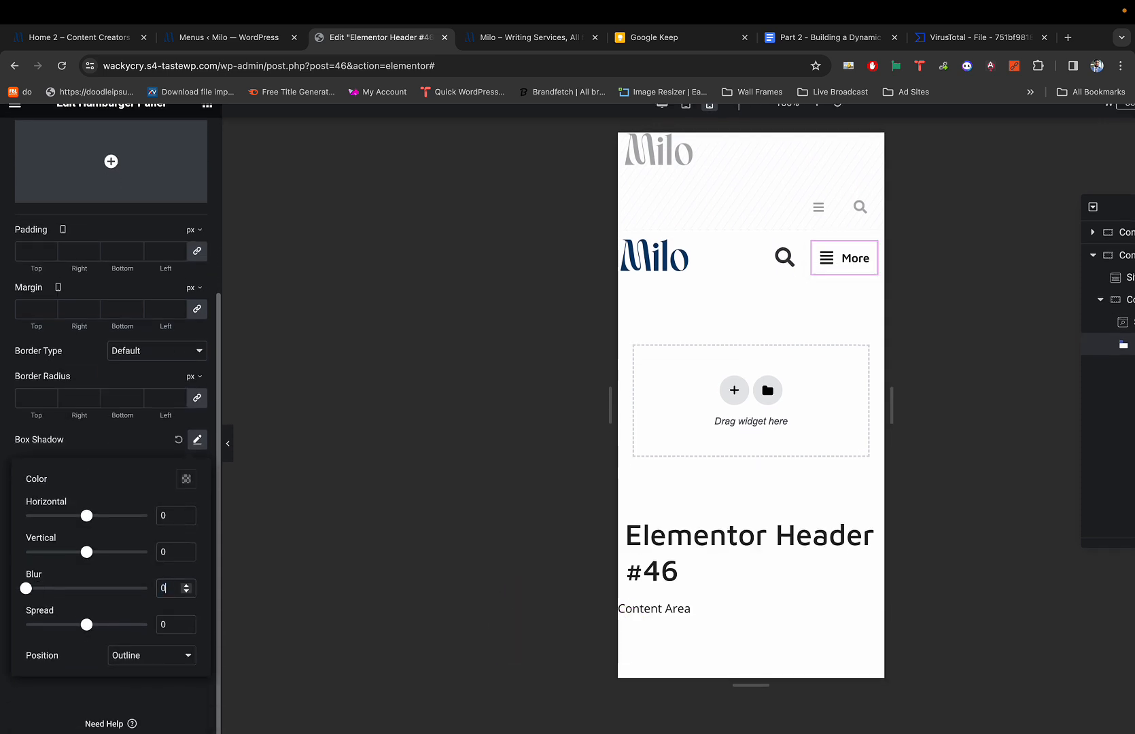
pyautogui.click(167, 393)
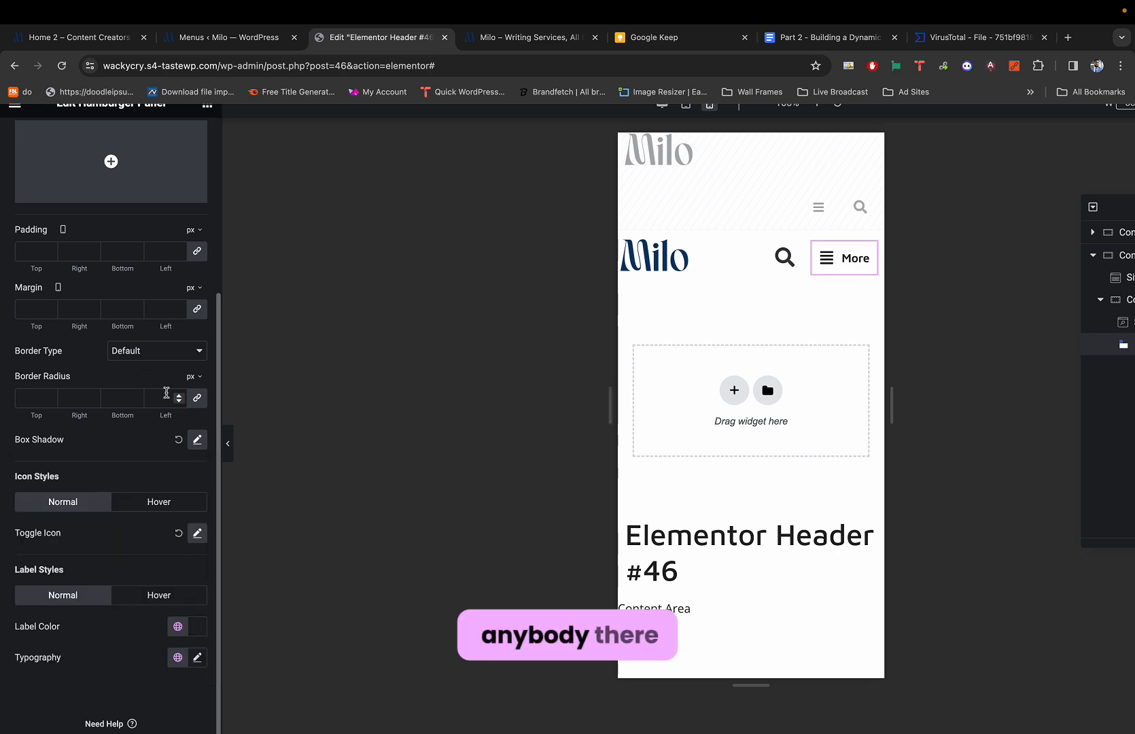
# Test that the off-canvas menu panel opens and closes, then select the Milo logo.
pyautogui.click(226, 443)
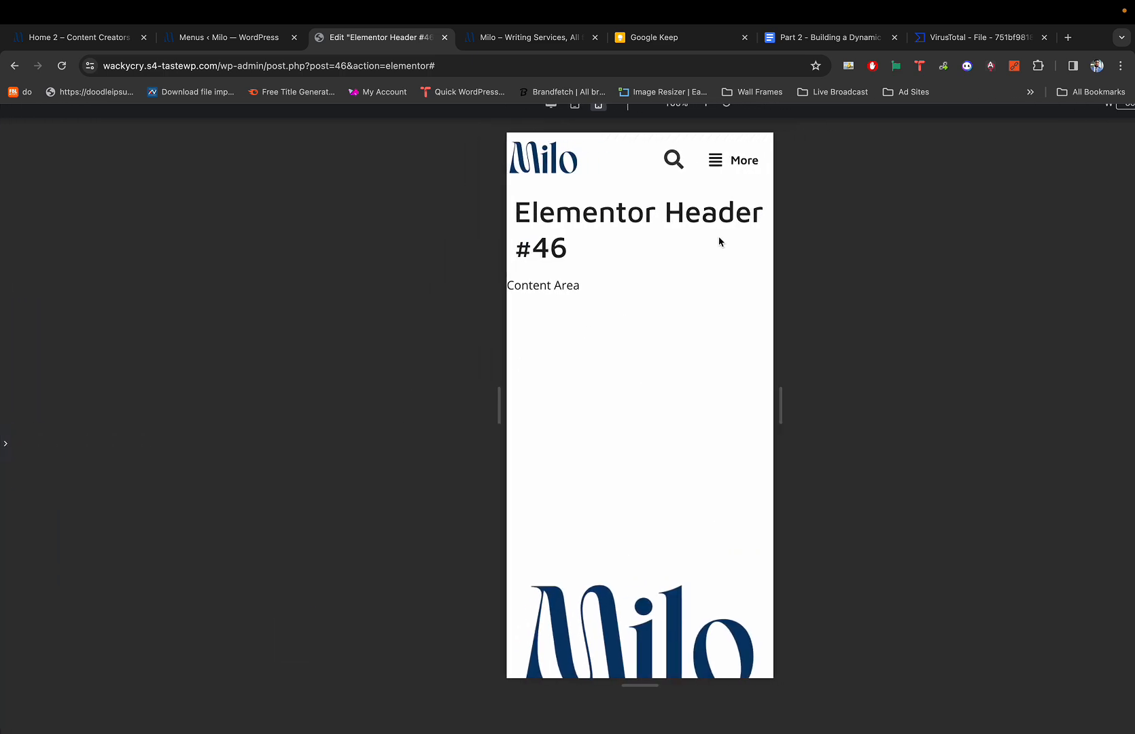
pyautogui.click(726, 163)
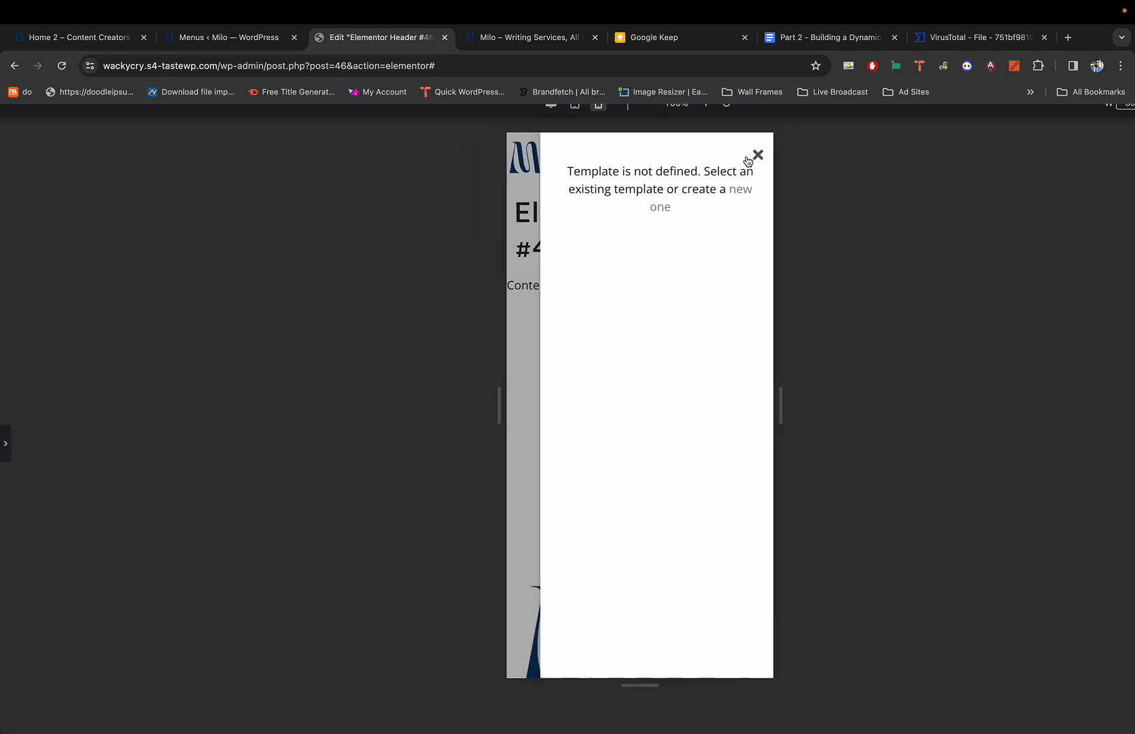
pyautogui.click(755, 157)
pyautogui.click(732, 163)
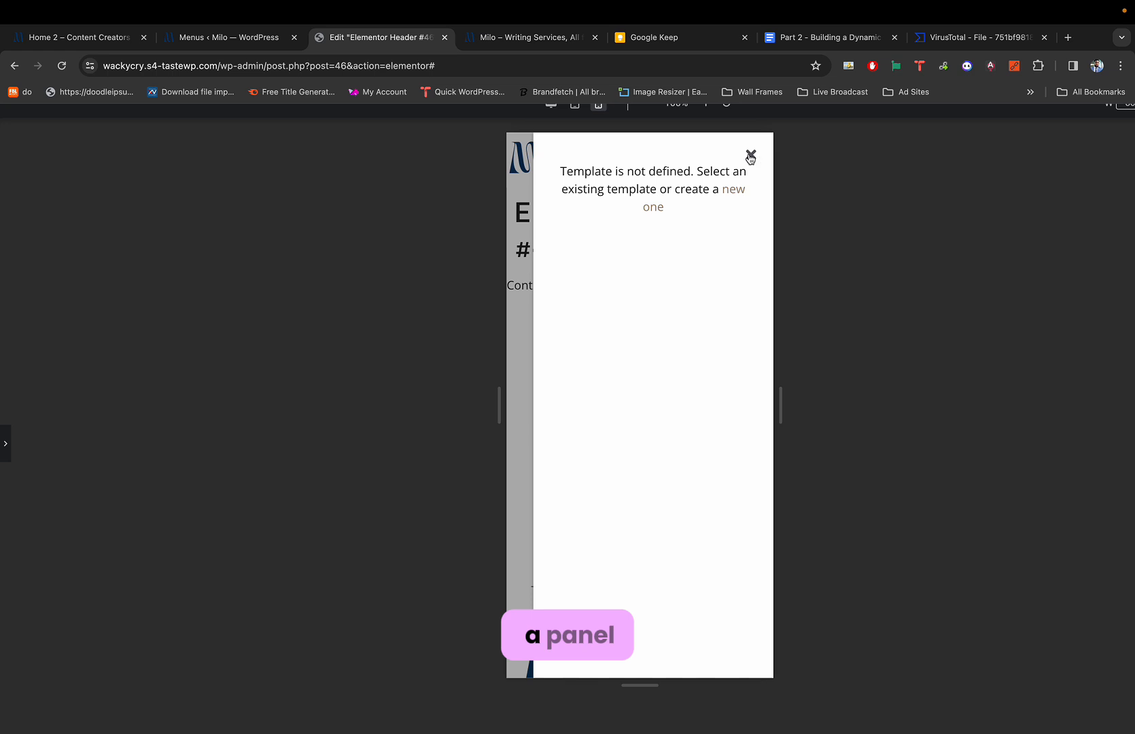
pyautogui.click(750, 158)
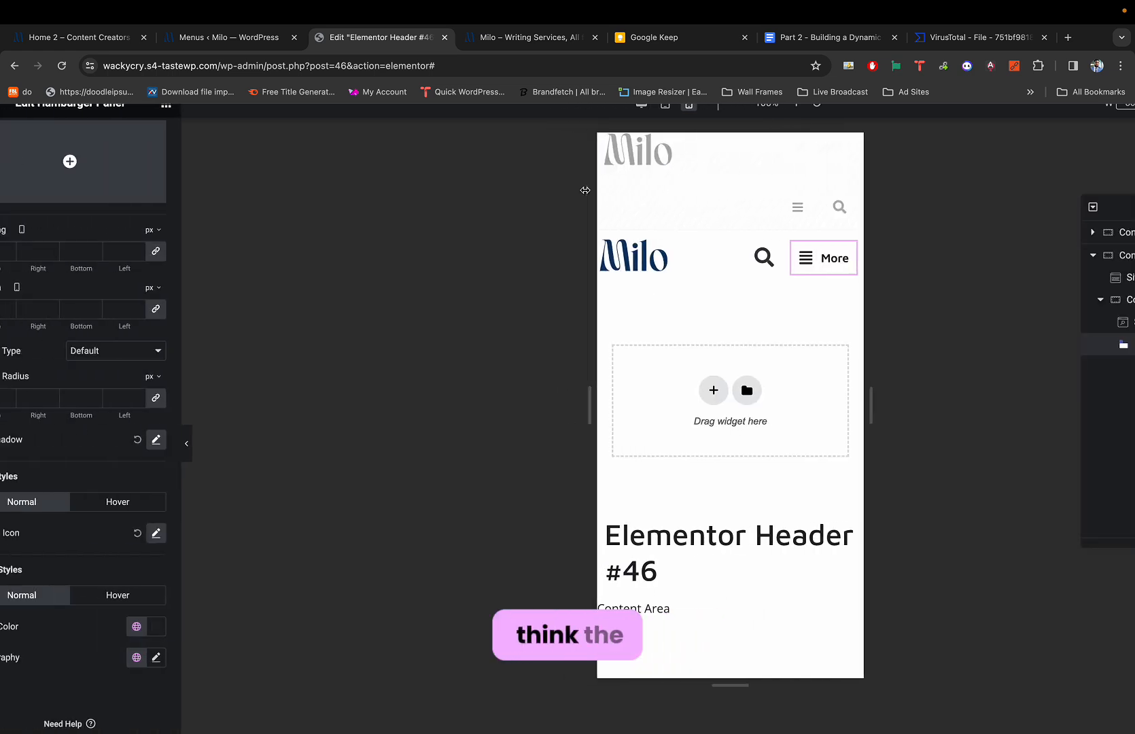
pyautogui.click(653, 257)
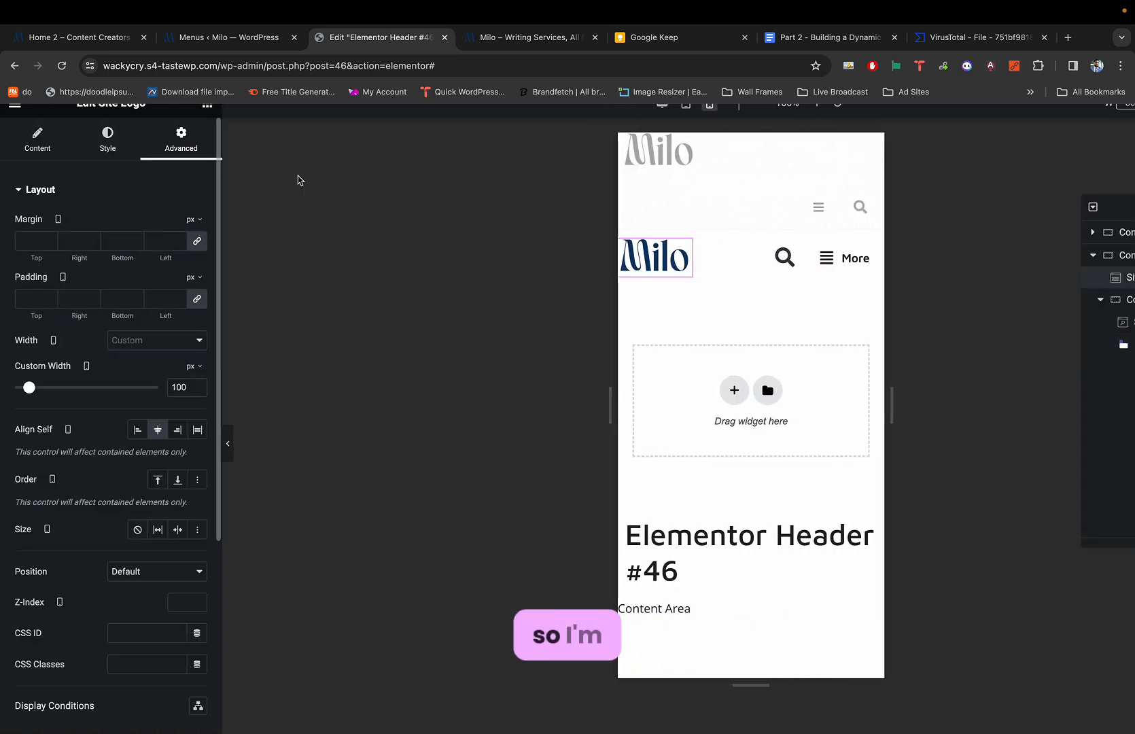
# Set the Site Logo's width to 85 px in its Style settings.
pyautogui.click(116, 138)
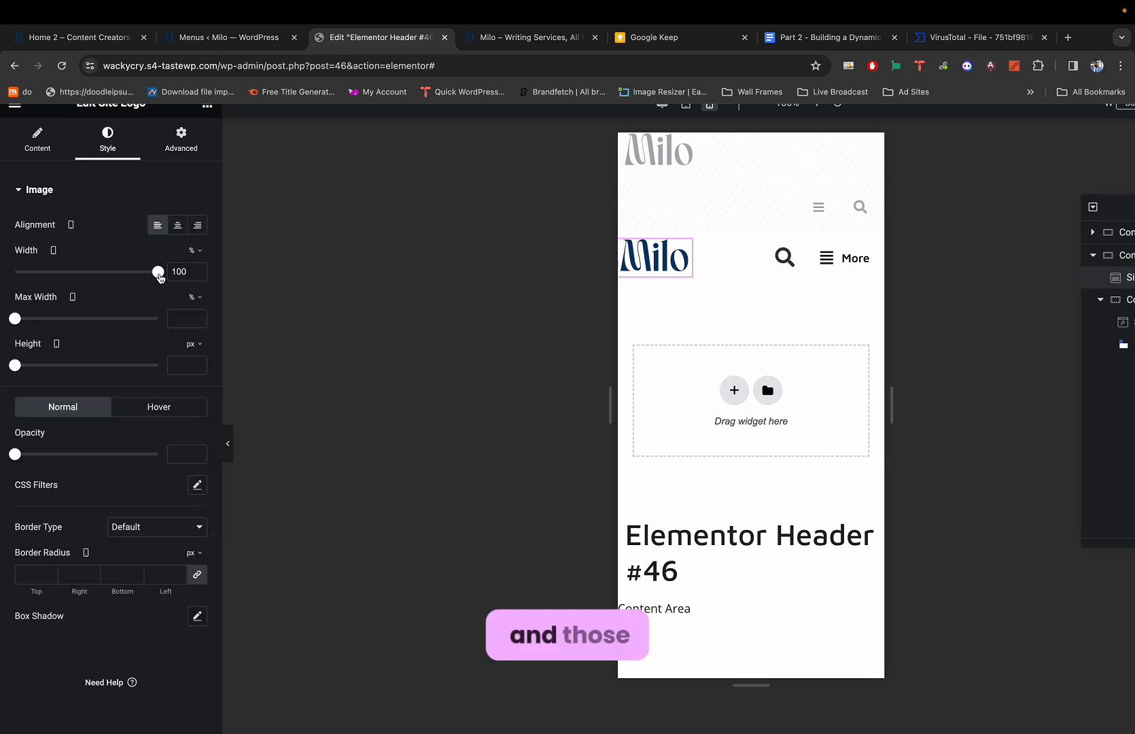
pyautogui.moveTo(158, 273); pyautogui.dragTo(131, 274)
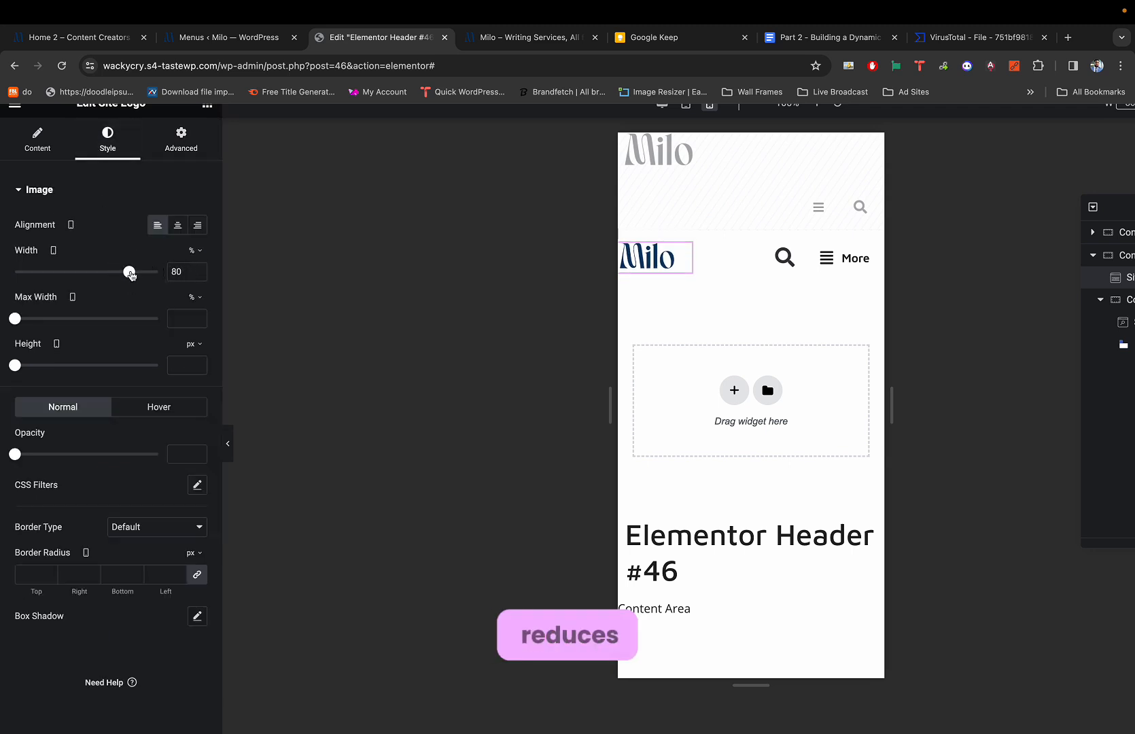
pyautogui.click(195, 250)
pyautogui.click(195, 261)
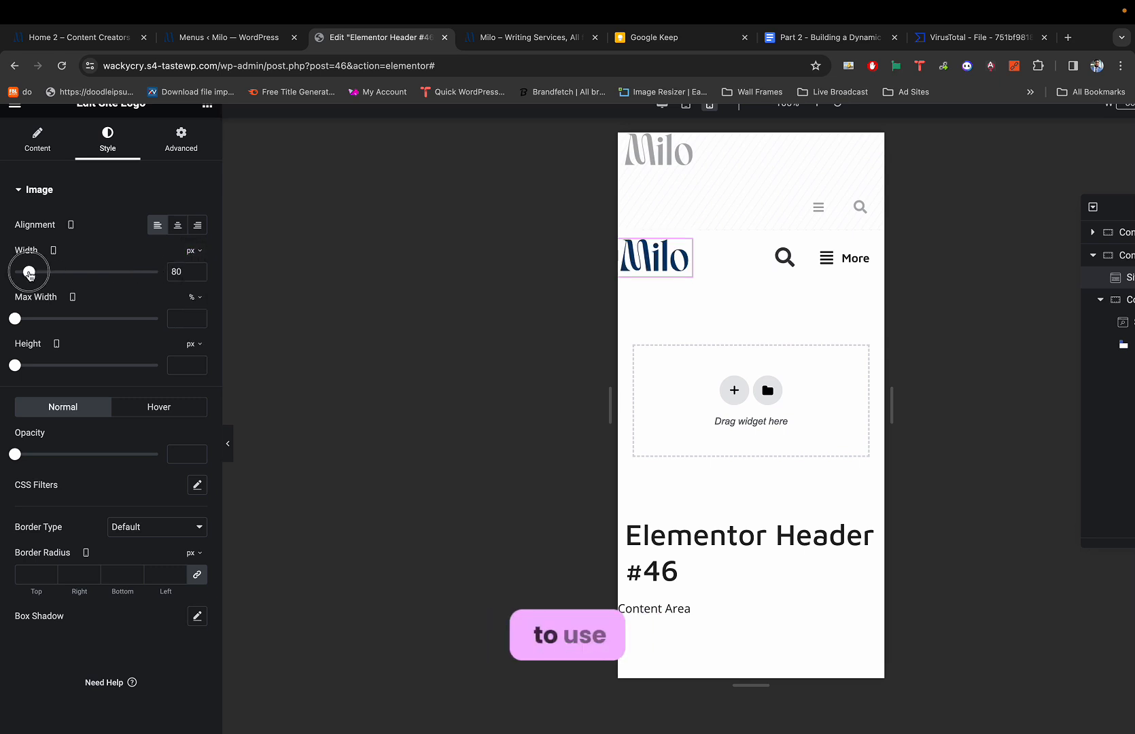
pyautogui.click(28, 273)
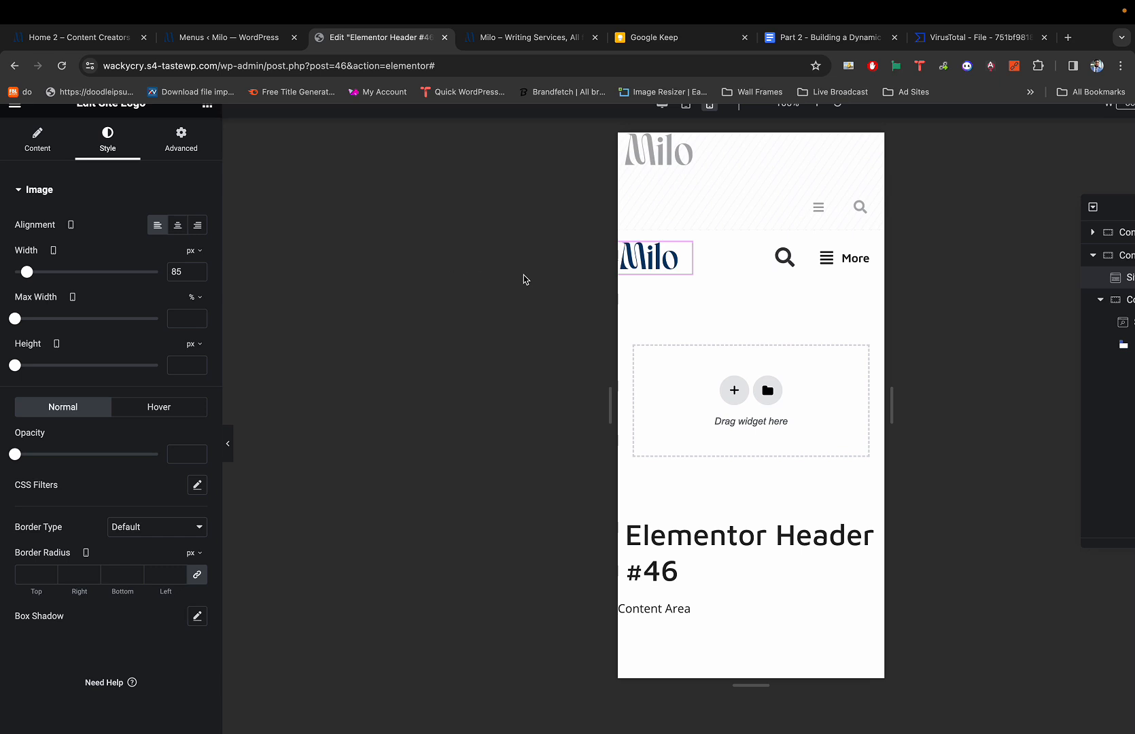
# Preview the header, then bring up the hamburger toggle's style settings.
pyautogui.press('super+p')
pyautogui.press('super+p')
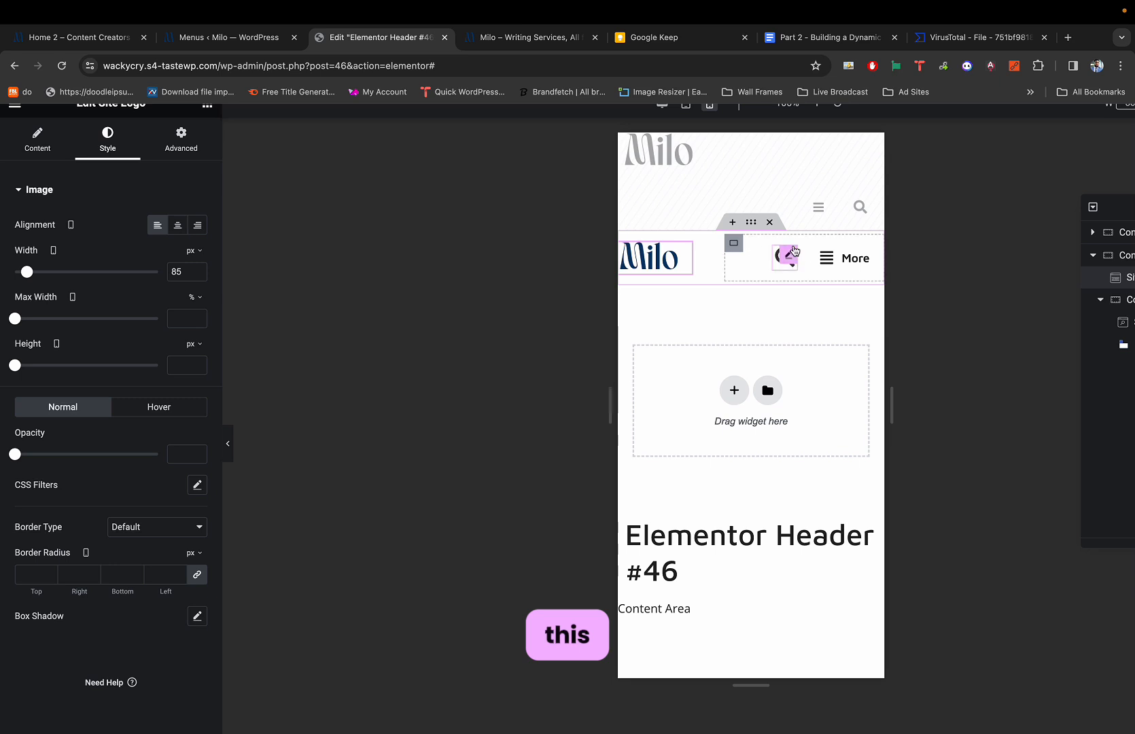
pyautogui.click(872, 253)
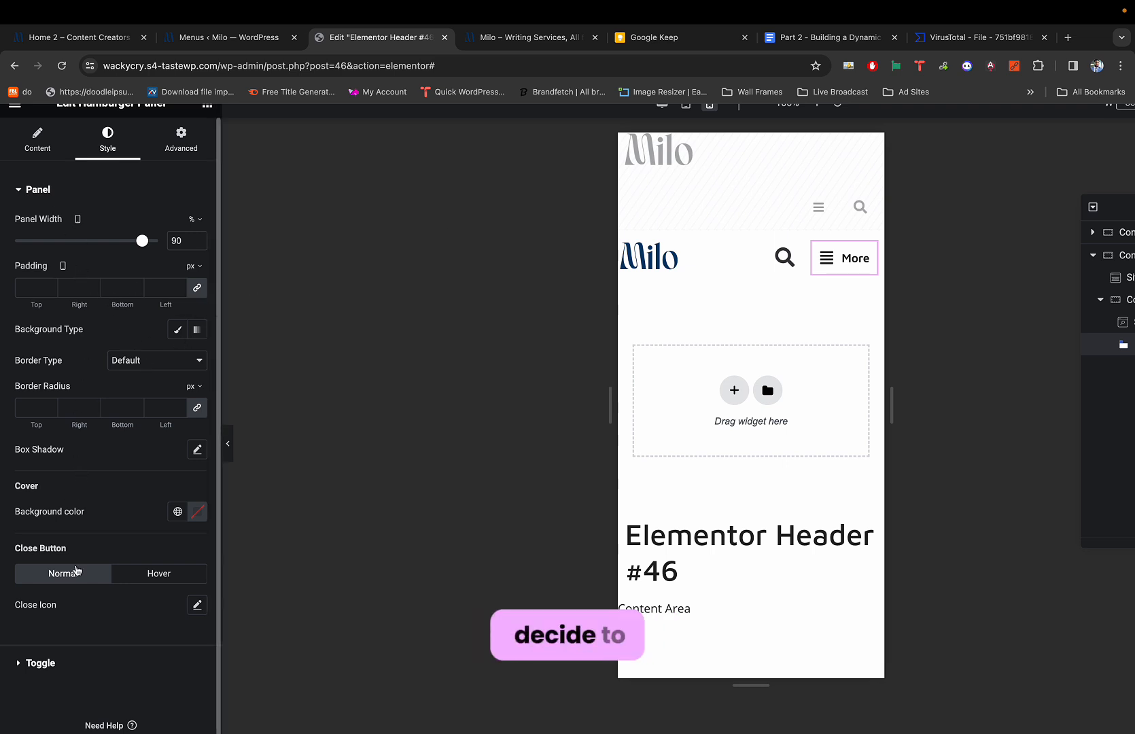
pyautogui.scroll(-1, 76, 569)
# Change the hamburger toggle's label from More to MENU and test its off-canvas panel.
pyautogui.click(25, 615)
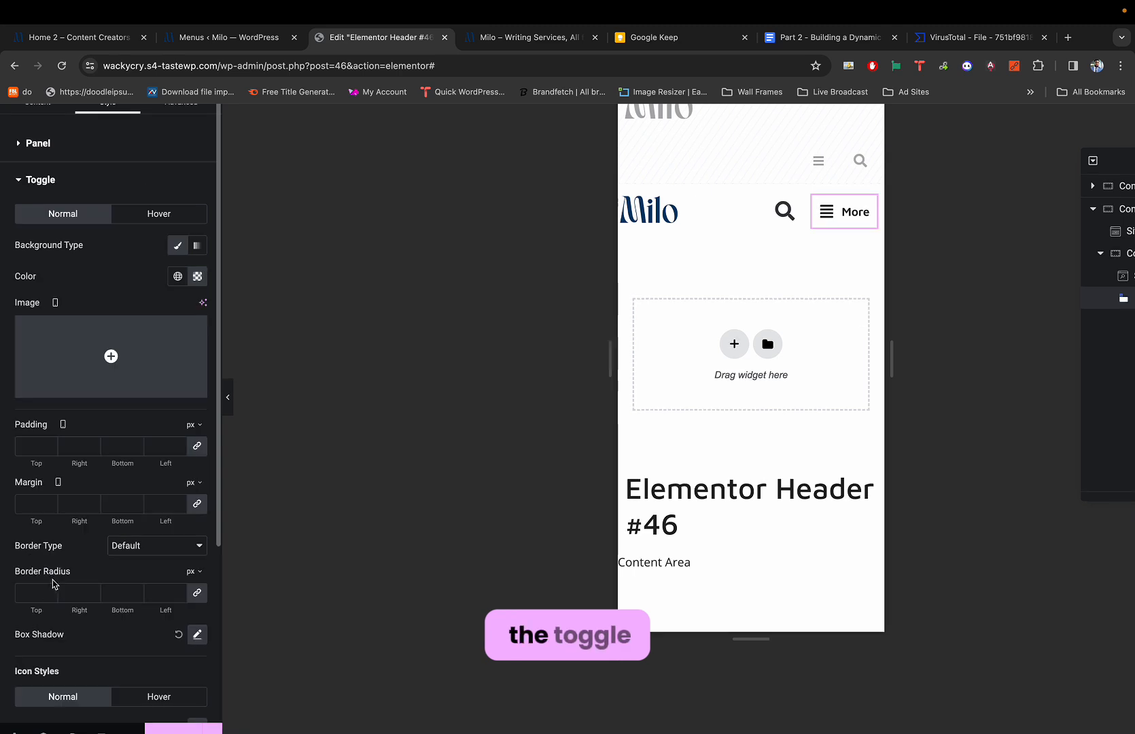
pyautogui.scroll(-2, 76, 549)
pyautogui.scroll(-2, 76, 551)
pyautogui.scroll(5, 76, 550)
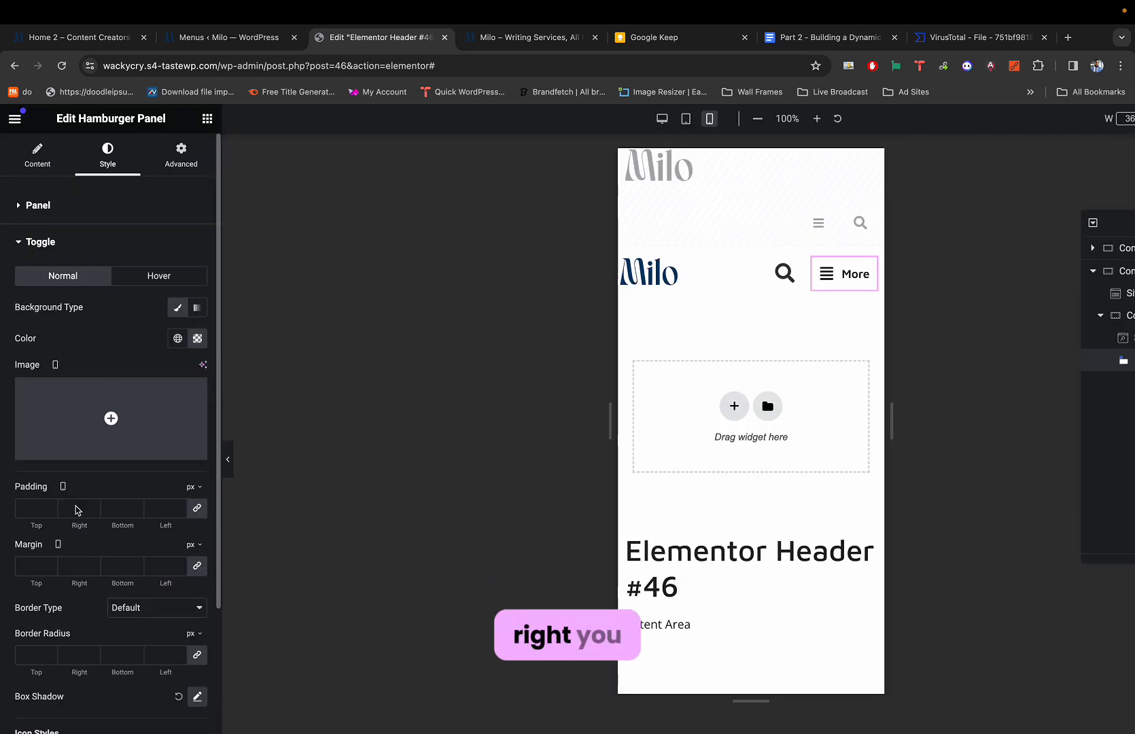
pyautogui.click(50, 165)
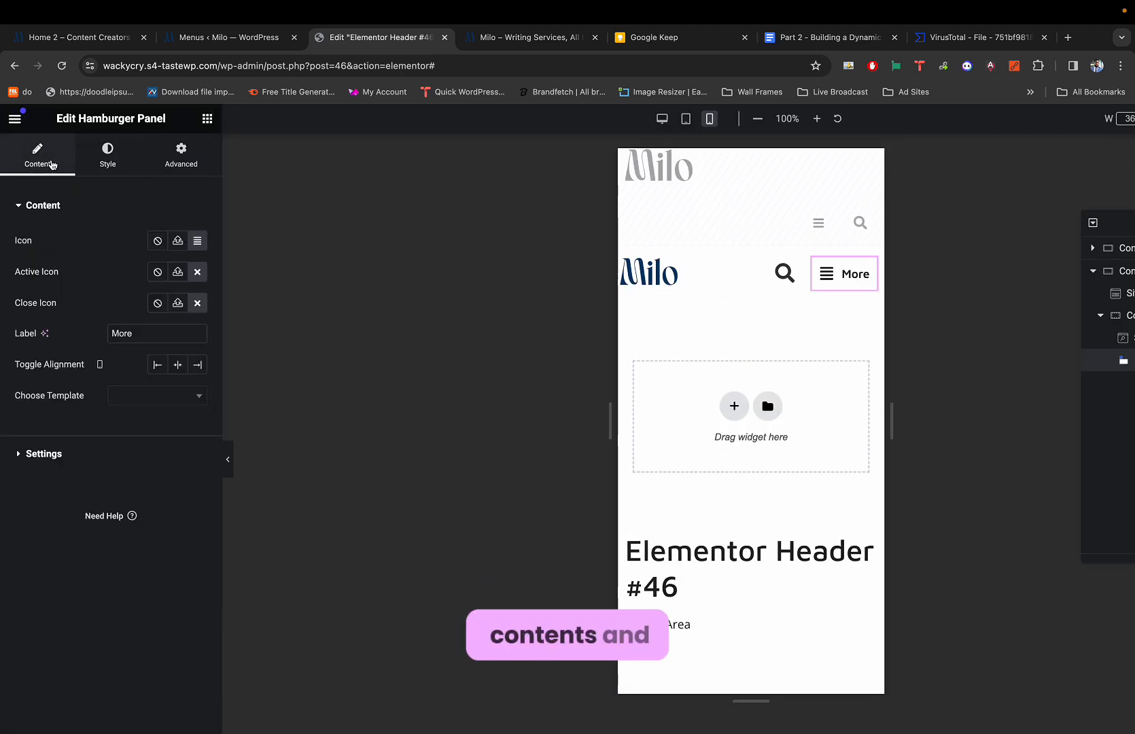
pyautogui.click(121, 333)
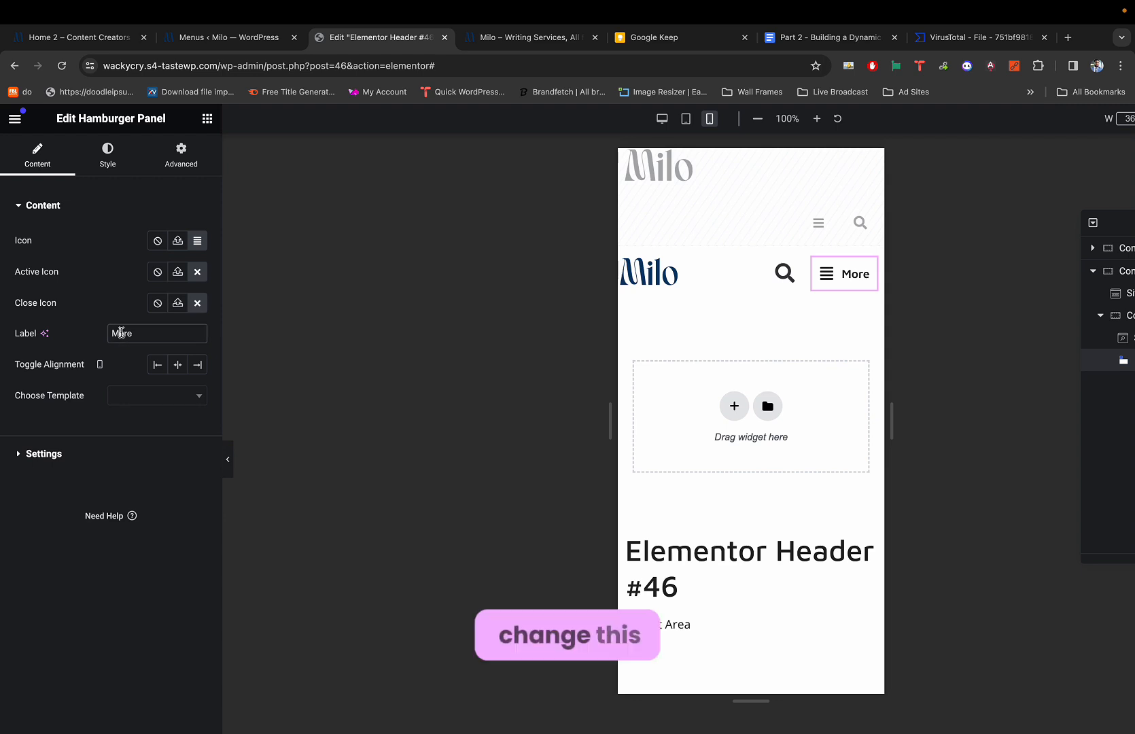
pyautogui.write('MENU')
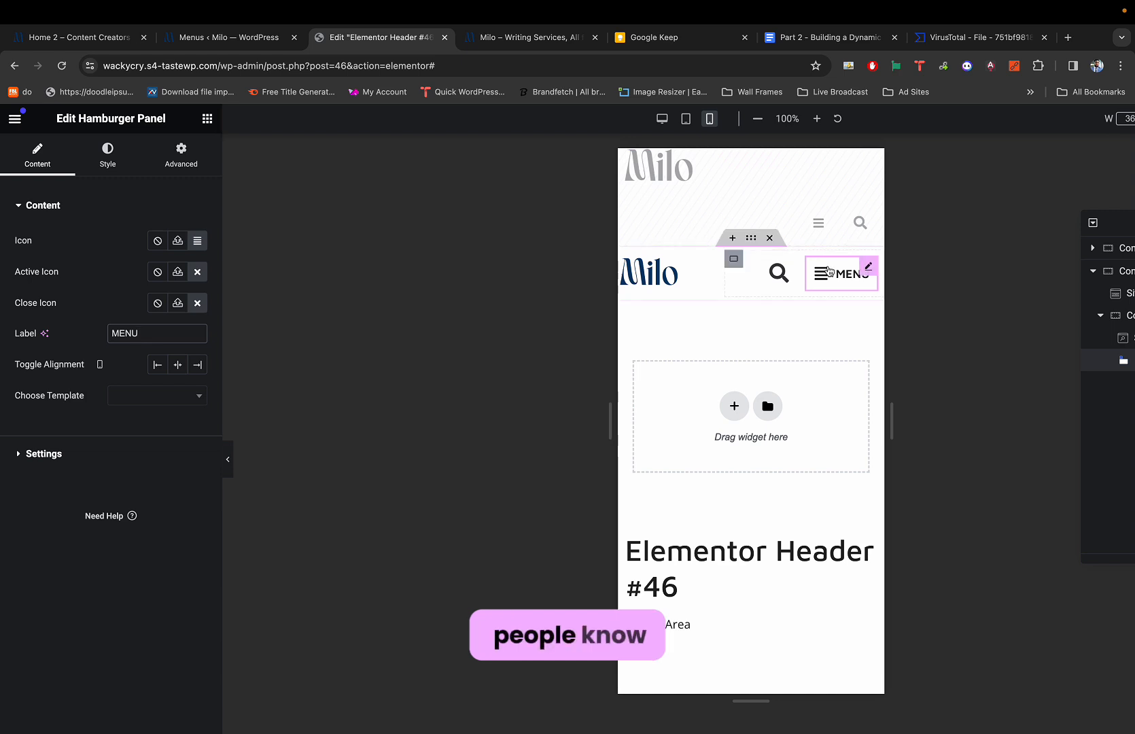
pyautogui.click(865, 266)
pyautogui.click(862, 172)
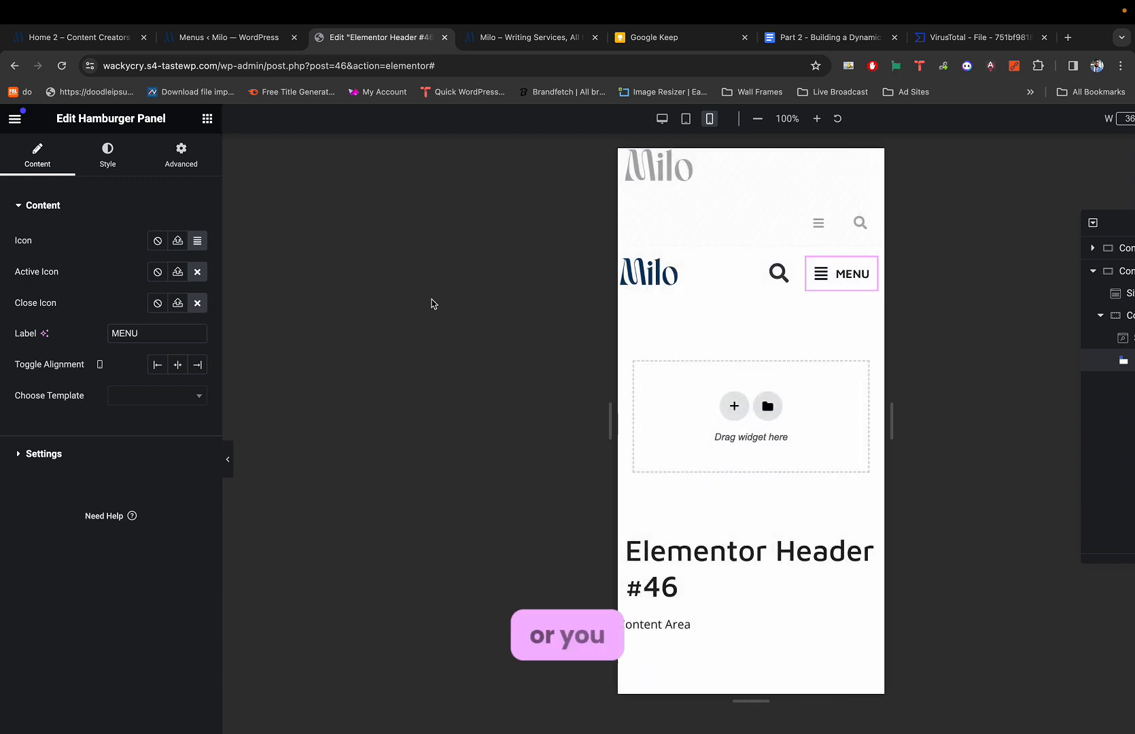
# Clear the label and test the label-less toggle's off-canvas panel, also in preview mode.
pyautogui.press('BackSpace')
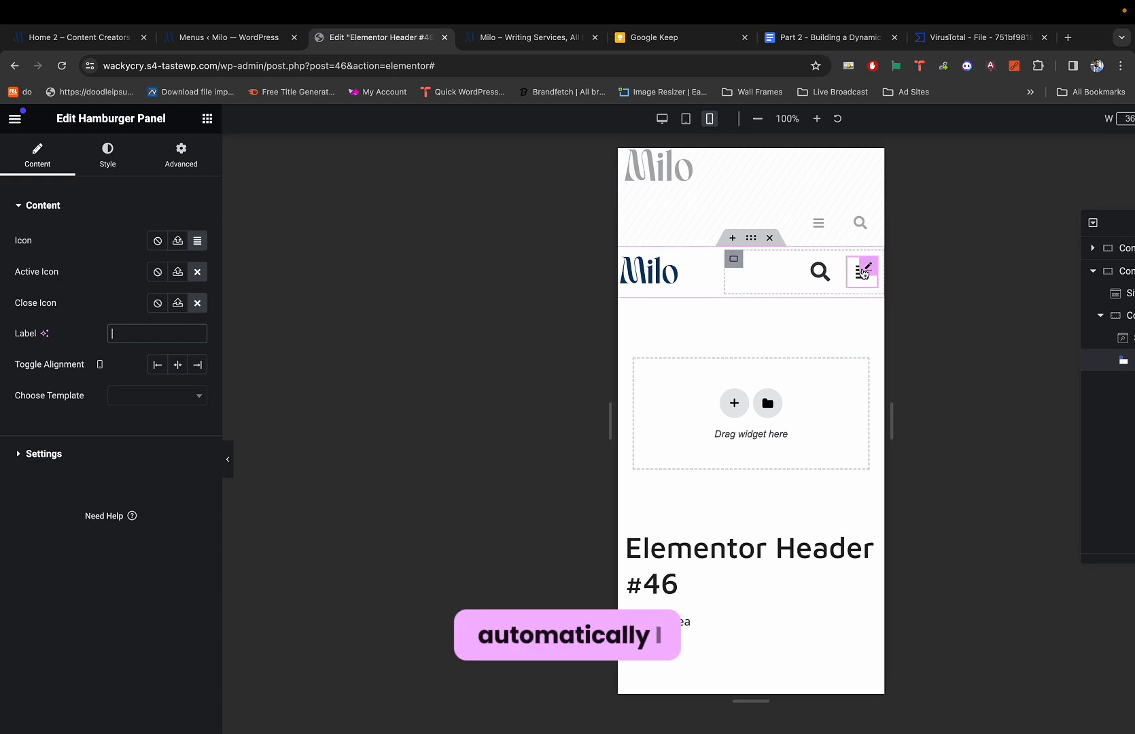
pyautogui.click(850, 277)
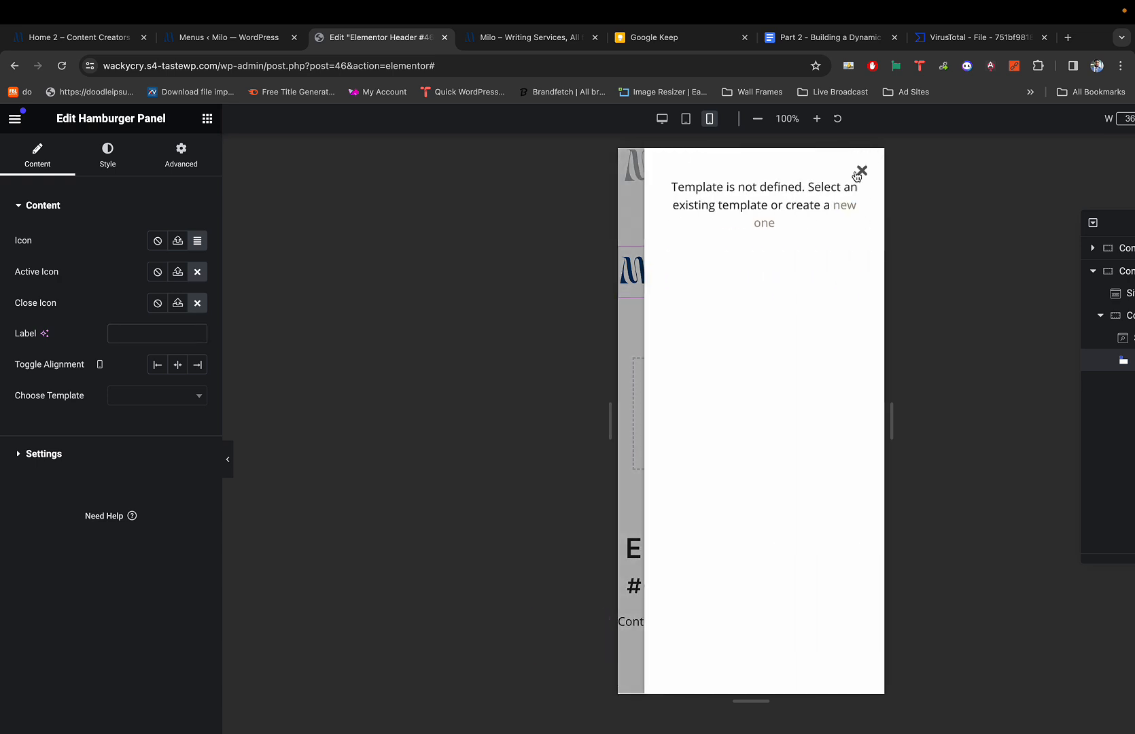
pyautogui.click(858, 173)
pyautogui.press('super+p')
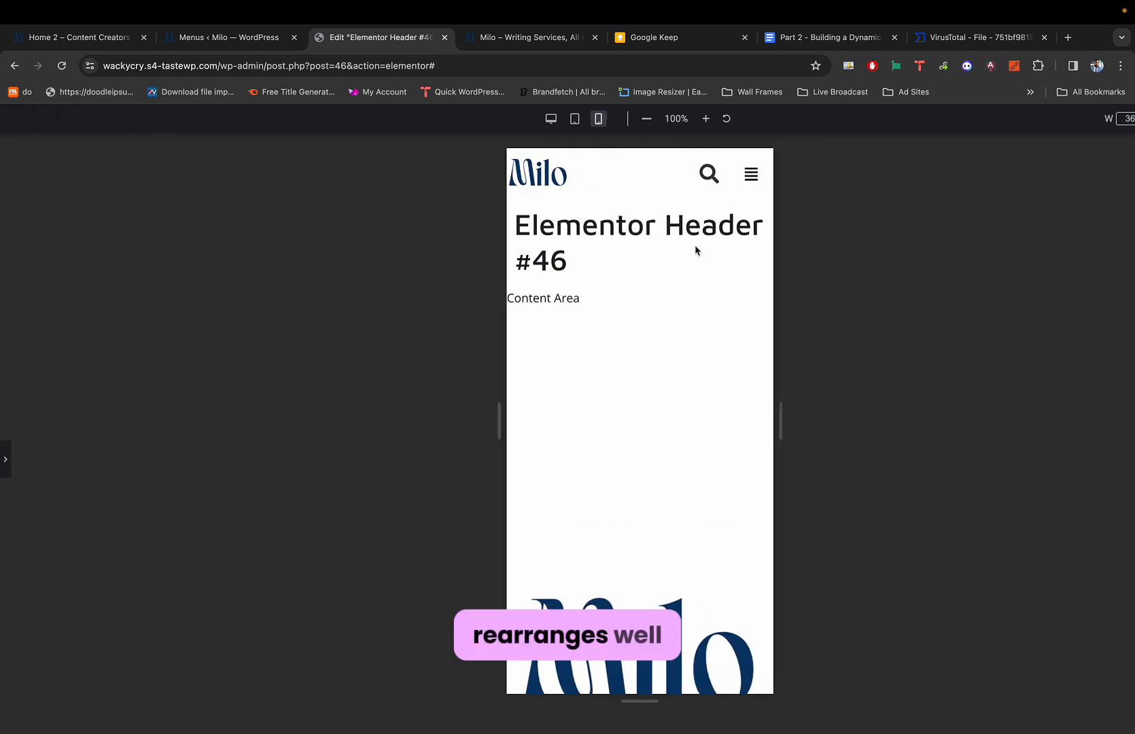
pyautogui.click(751, 182)
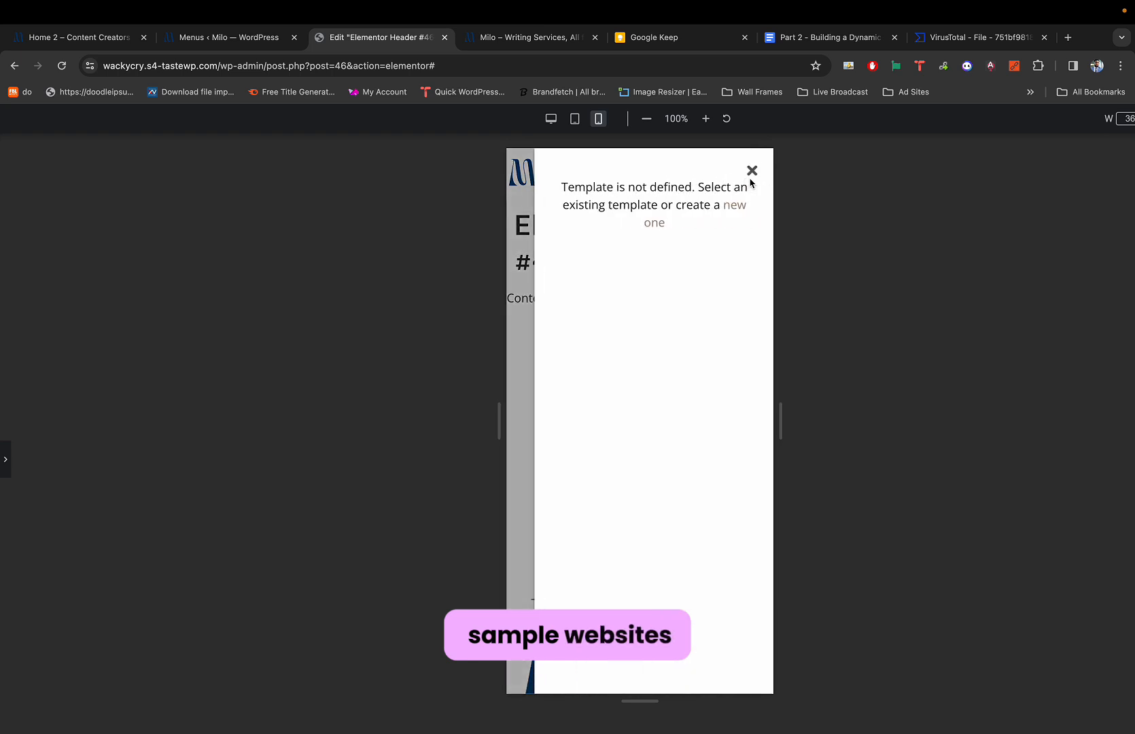
pyautogui.click(751, 173)
pyautogui.press('super+p')
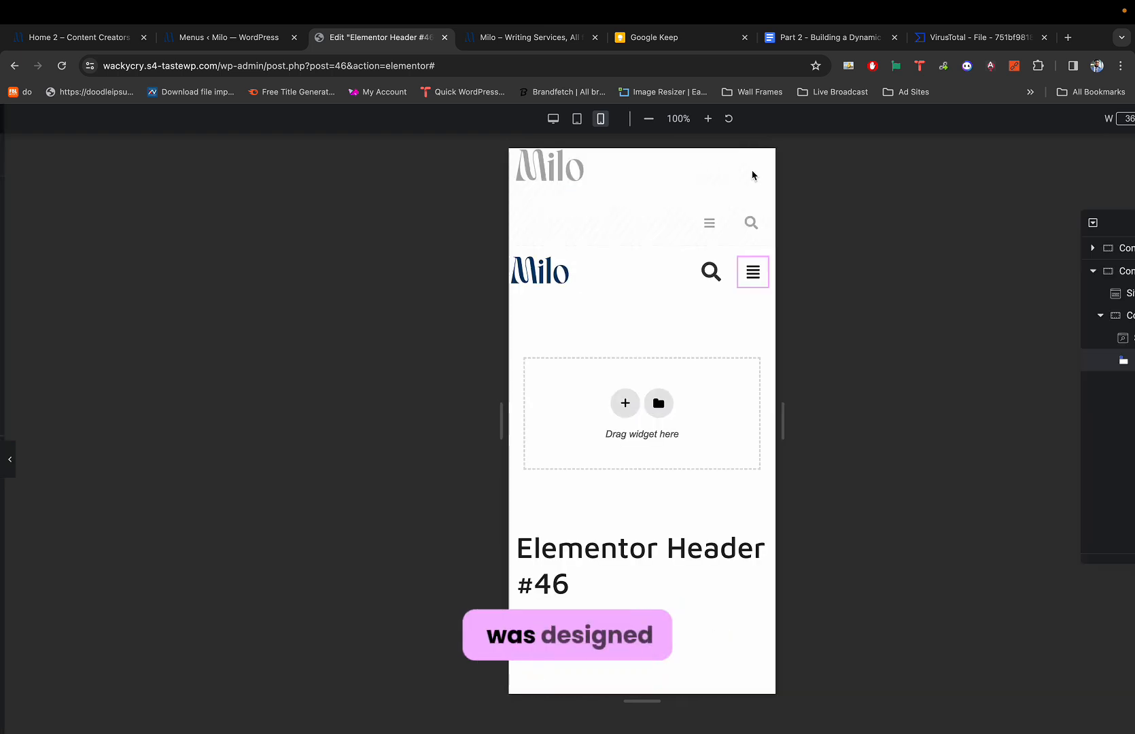
# Restore the toggle label to MENU and select the search icon for editing.
pyautogui.click(143, 329)
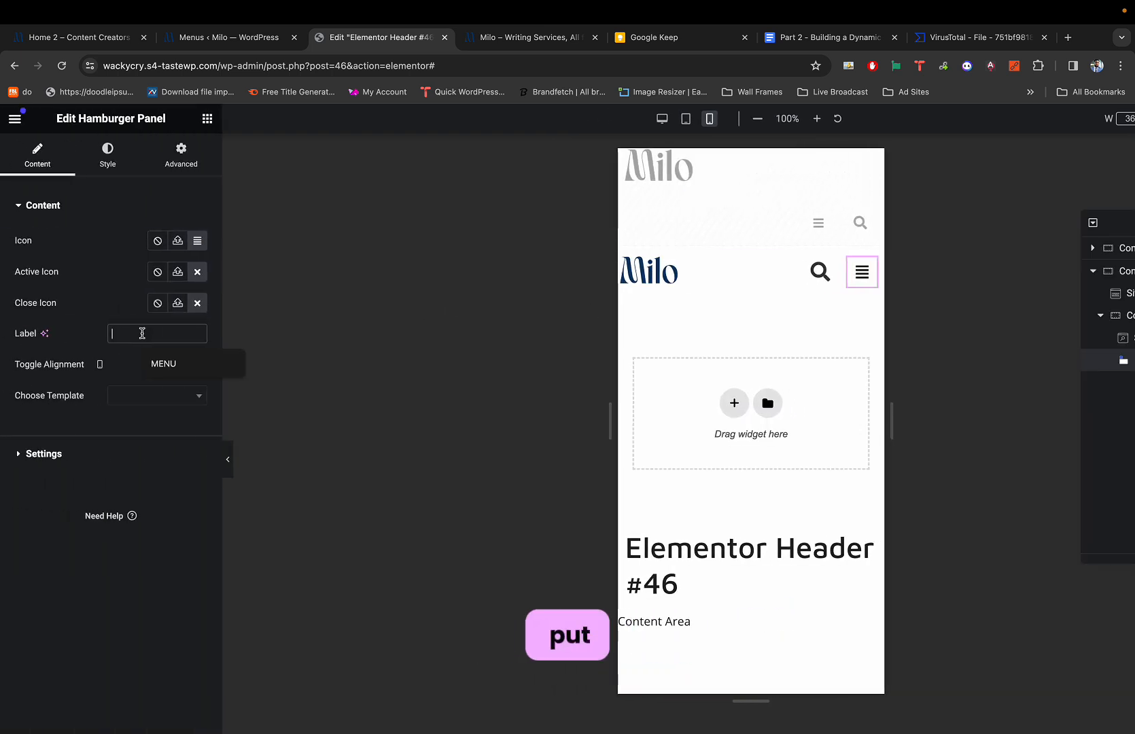
pyautogui.write('MENU')
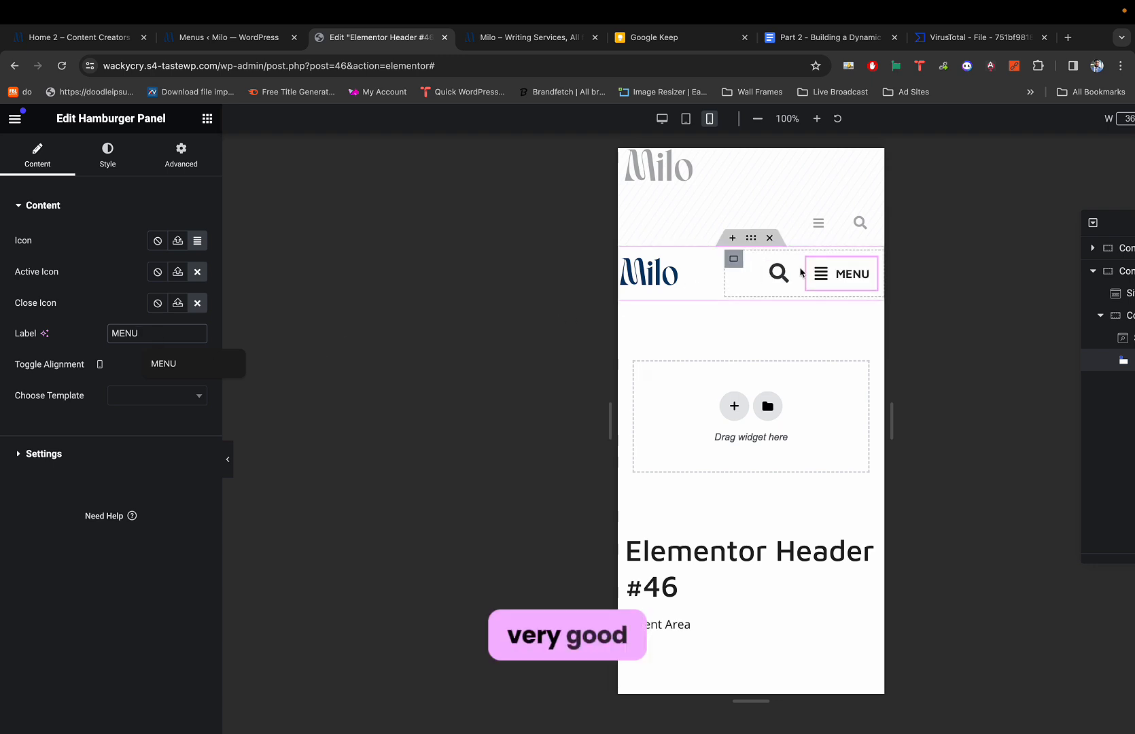
pyautogui.click(778, 272)
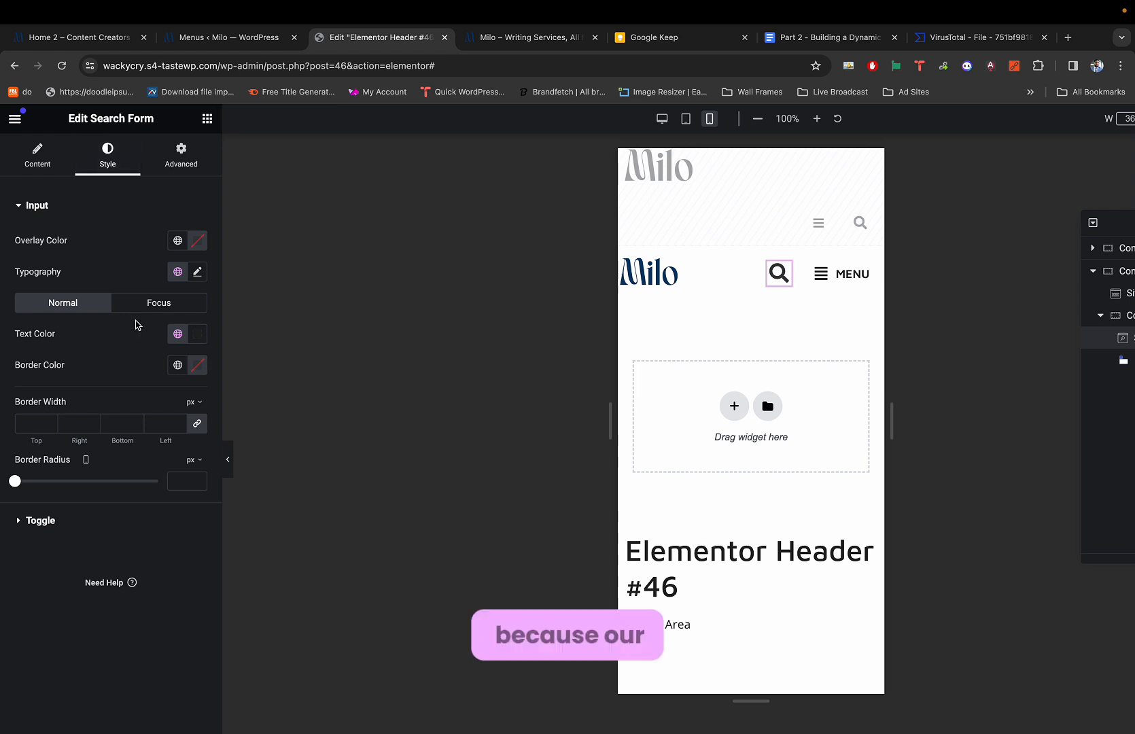
# Reduce the search icon's Toggle Size from 33 to 27.
pyautogui.click(37, 155)
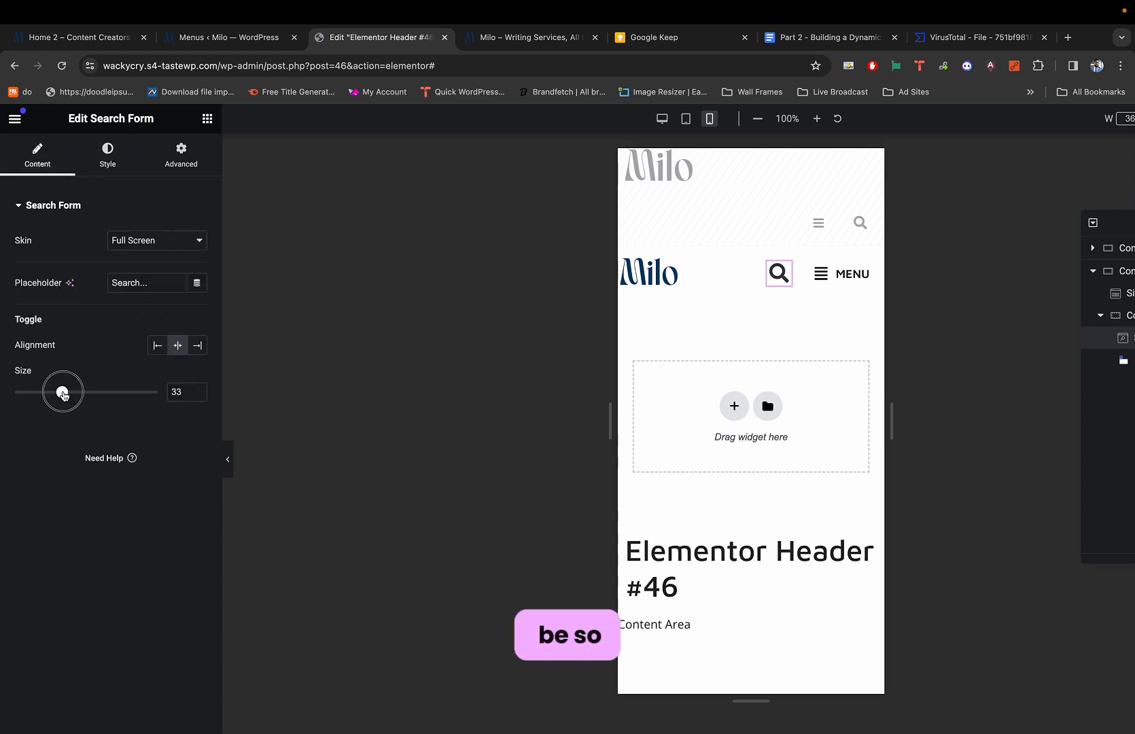
pyautogui.moveTo(63, 393); pyautogui.dragTo(54, 394)
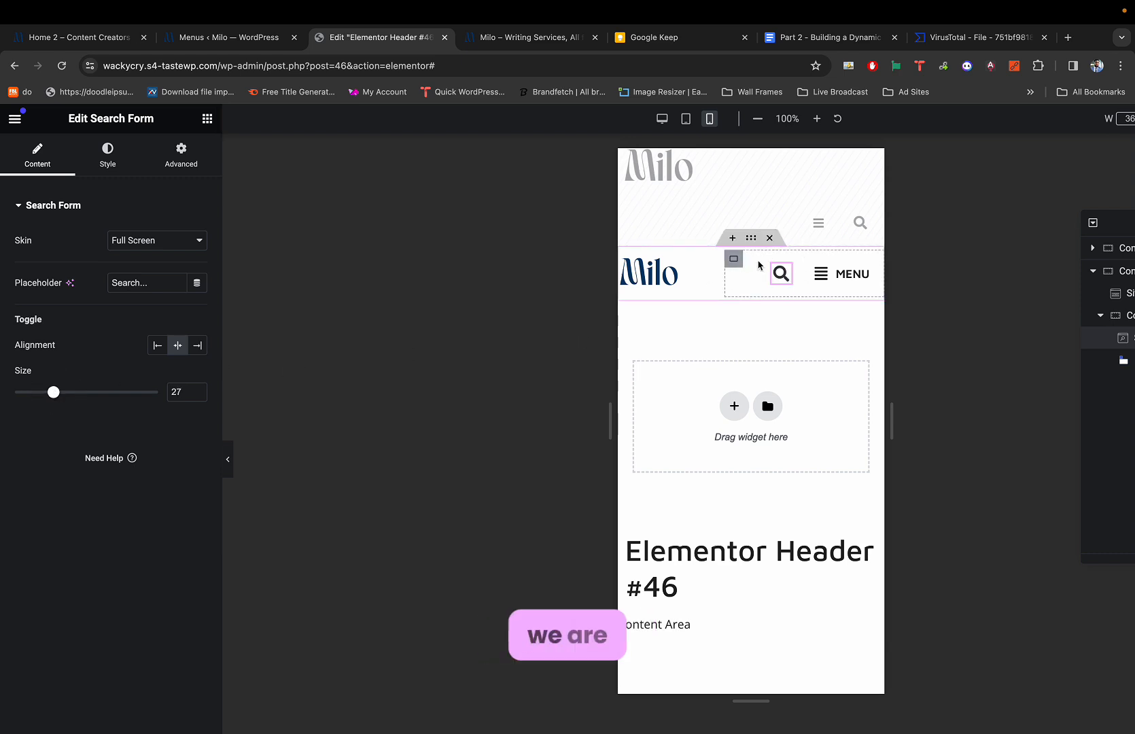
pyautogui.click(734, 260)
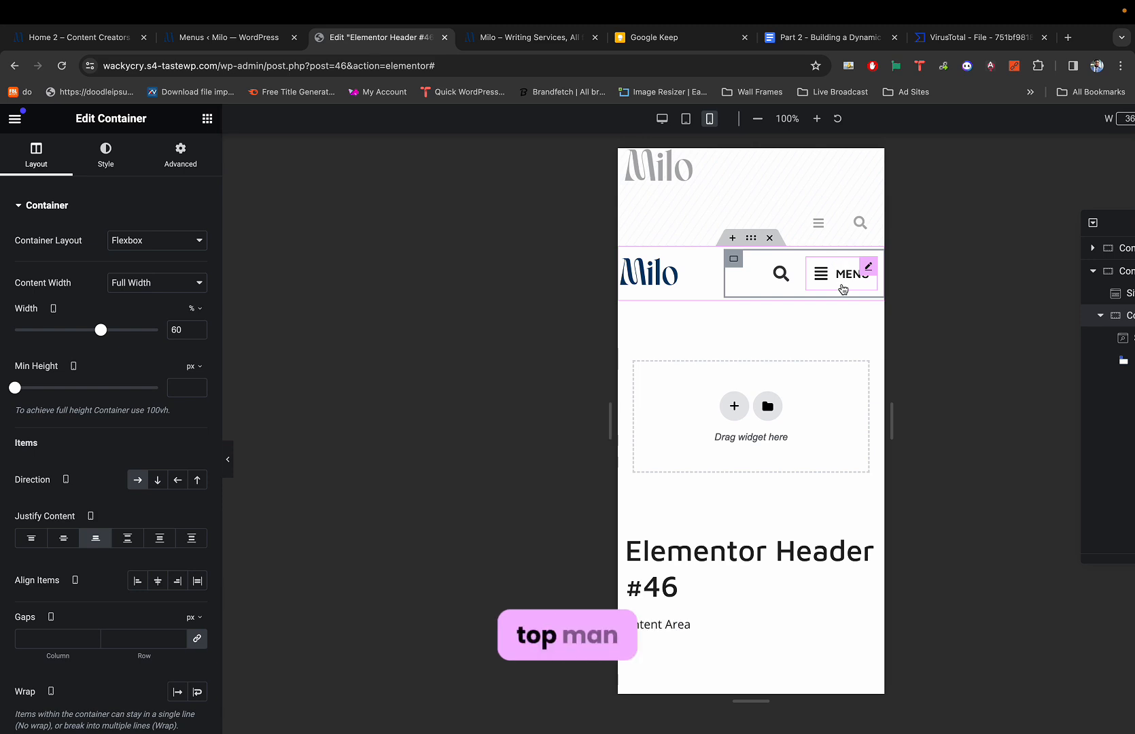
# Set the MENU hamburger toggle's padding to 0 on all sides.
pyautogui.click(865, 267)
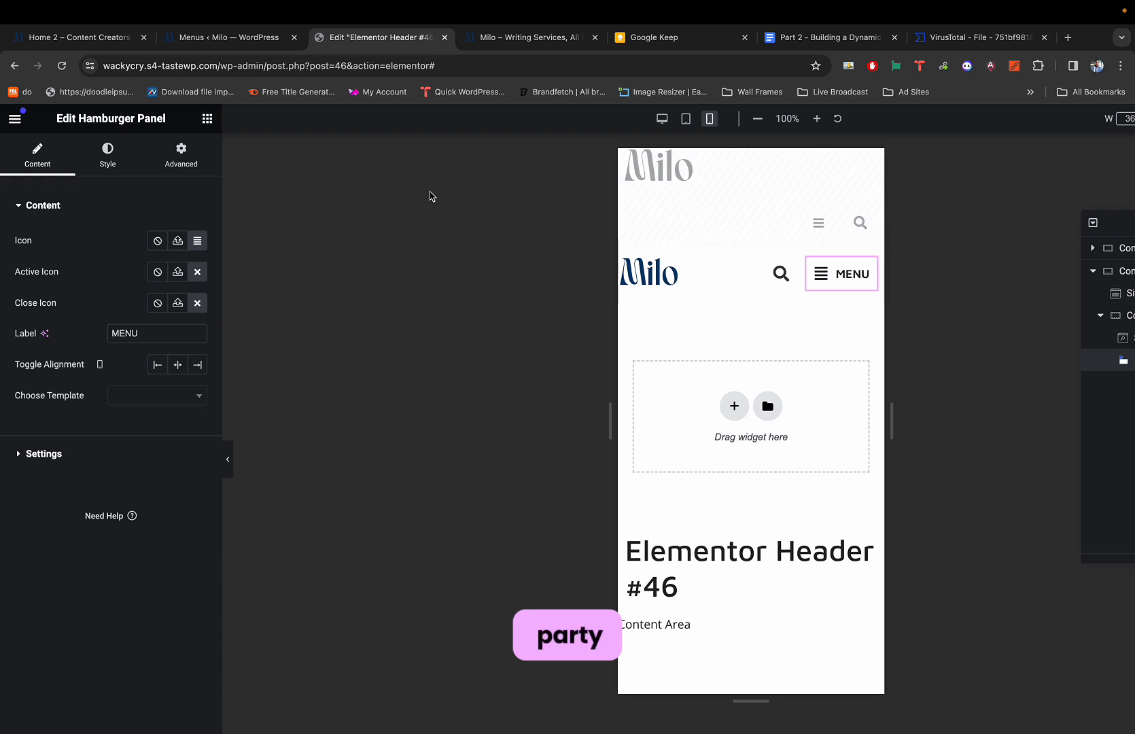
pyautogui.click(102, 154)
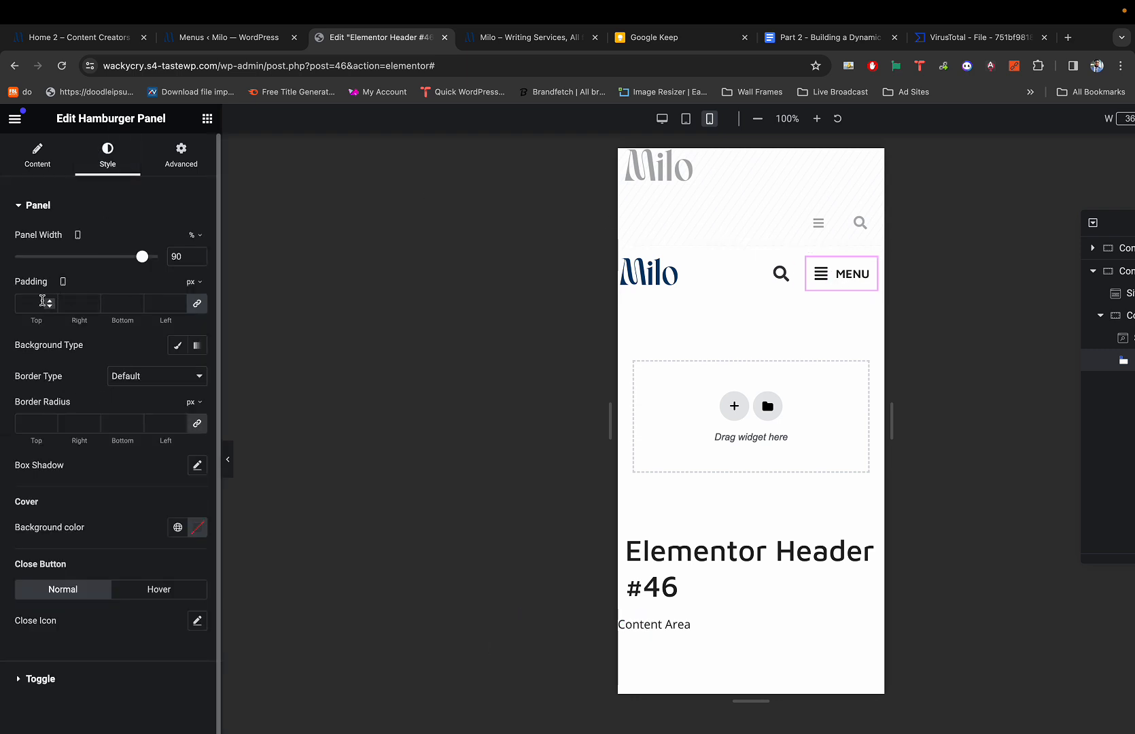
pyautogui.click(42, 299)
pyautogui.write('0')
pyautogui.press('BackSpace')
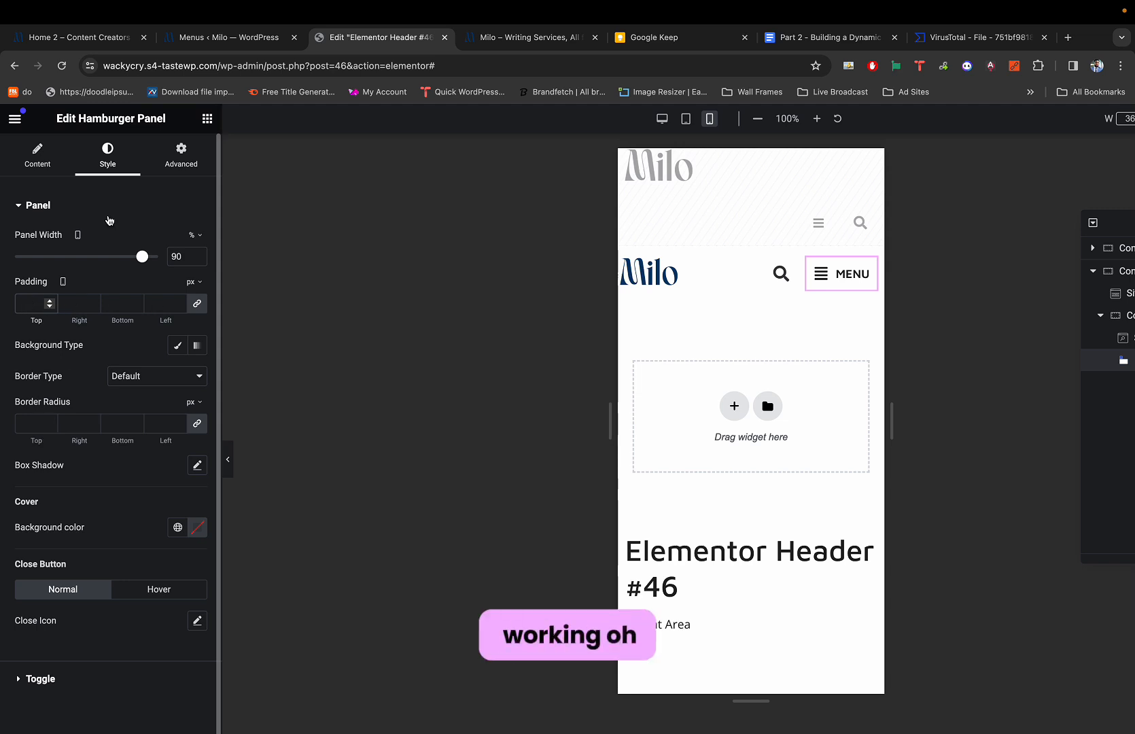
pyautogui.scroll(-2, 79, 505)
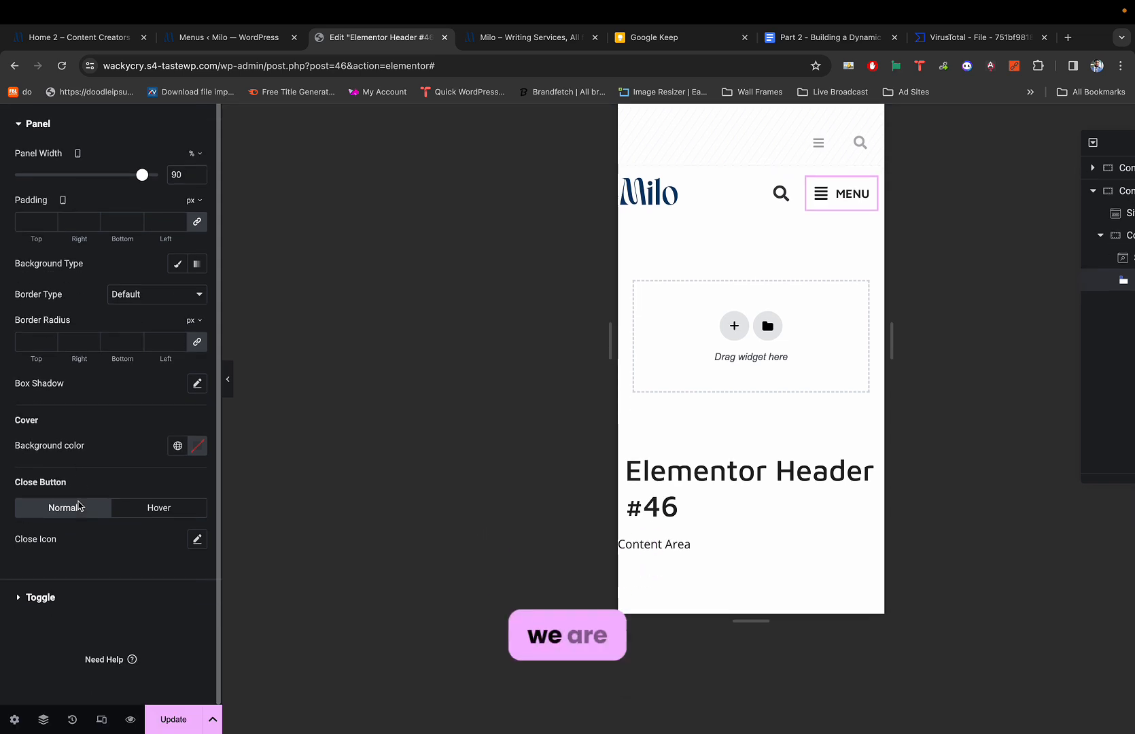
pyautogui.click(41, 600)
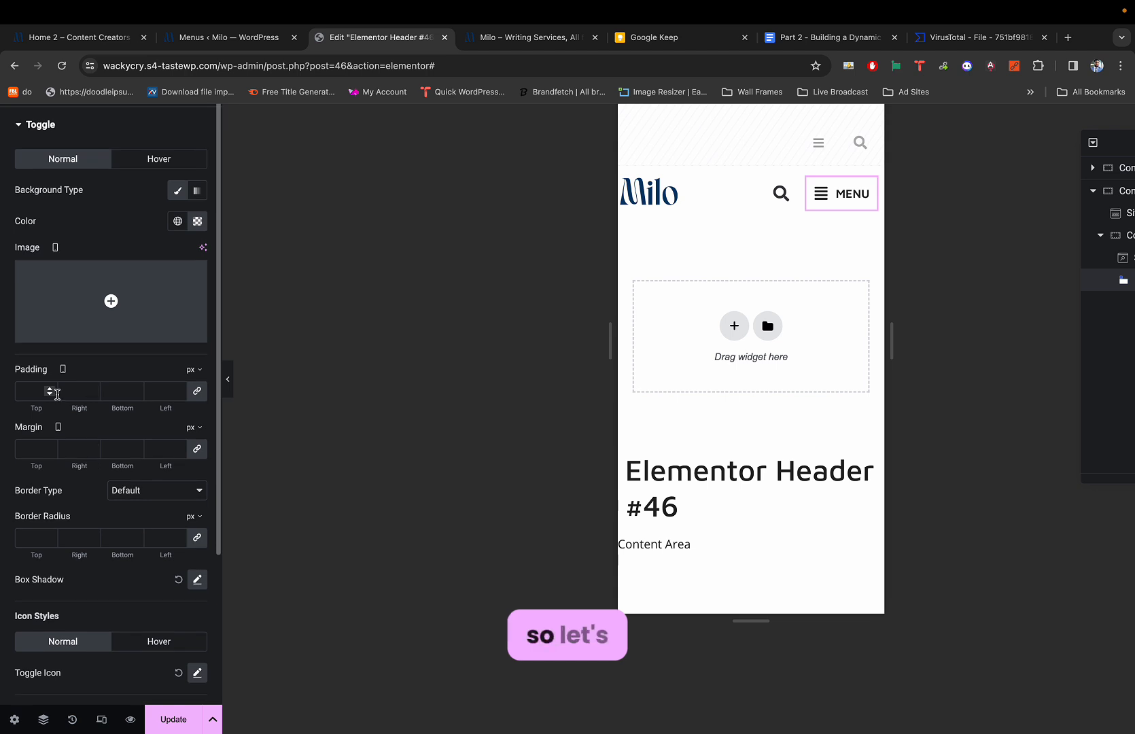
pyautogui.click(57, 394)
pyautogui.write('0')
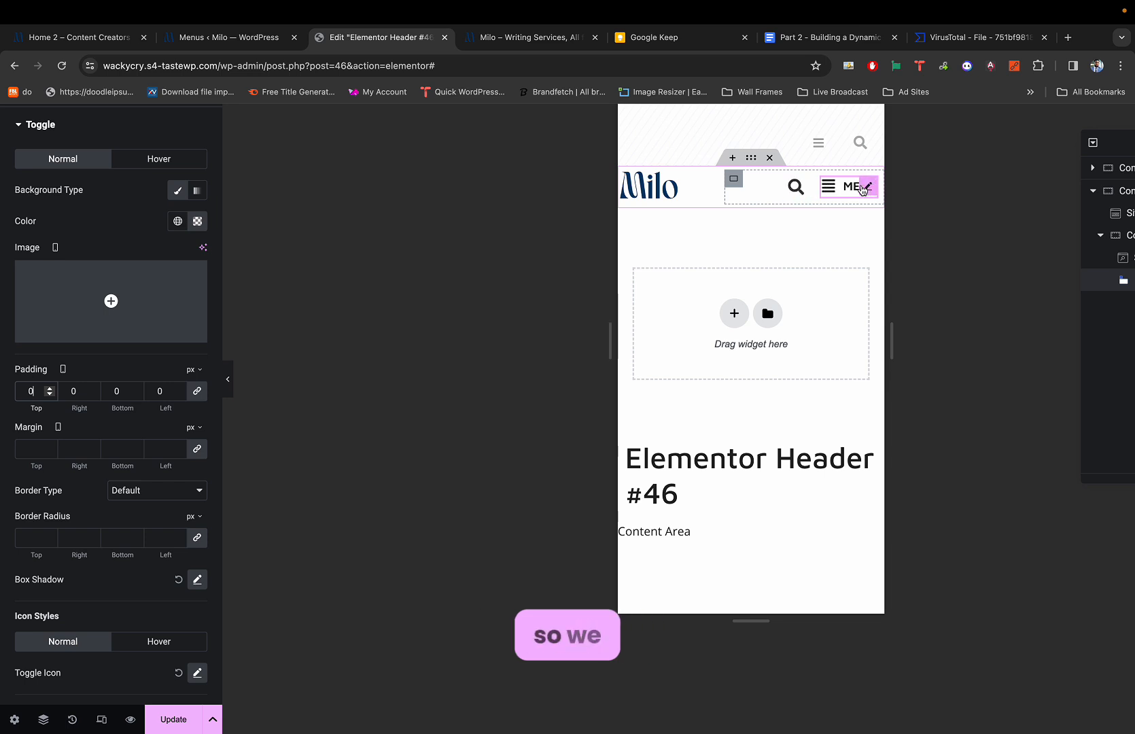
pyautogui.click(873, 186)
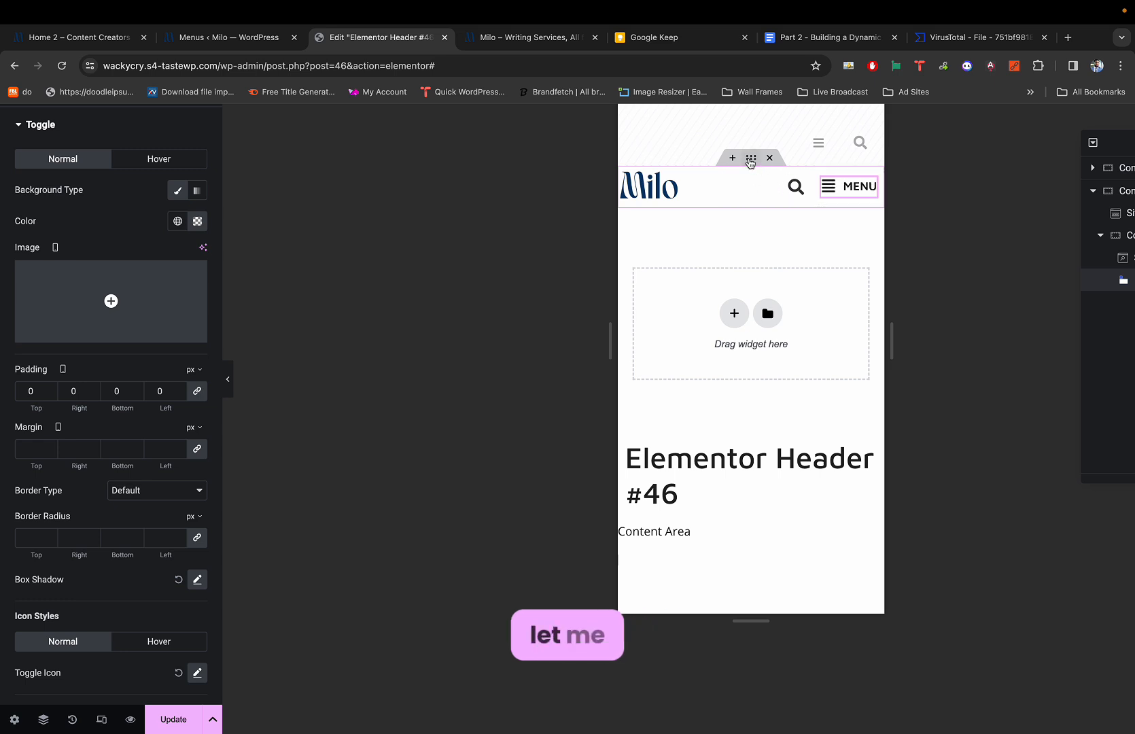
pyautogui.click(749, 159)
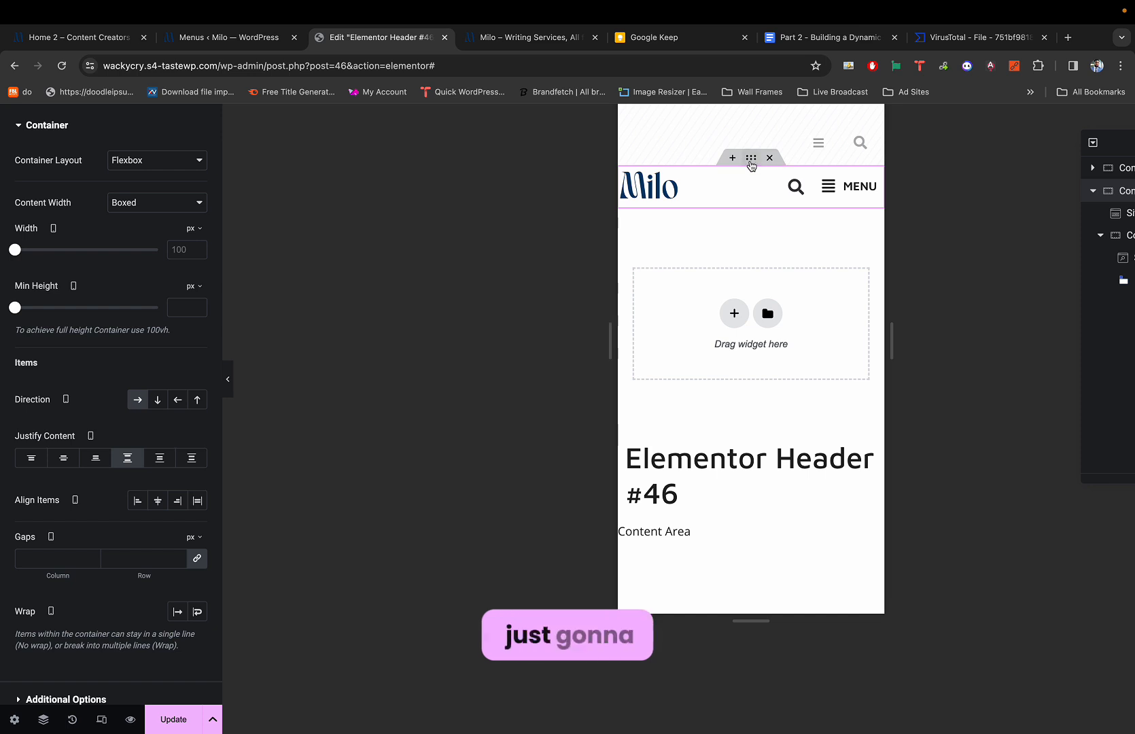
# Unlink the header container's padding and set top and bottom 5 px, left and right 10 px.
pyautogui.scroll(2, 143, 163)
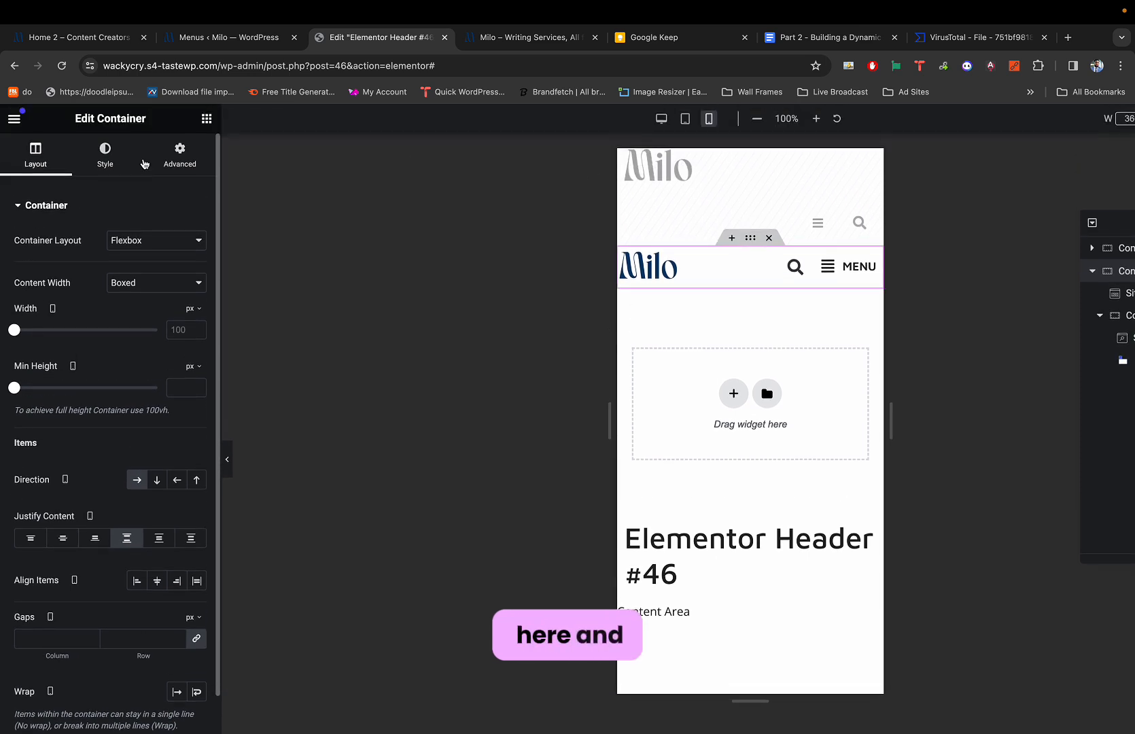
pyautogui.click(175, 159)
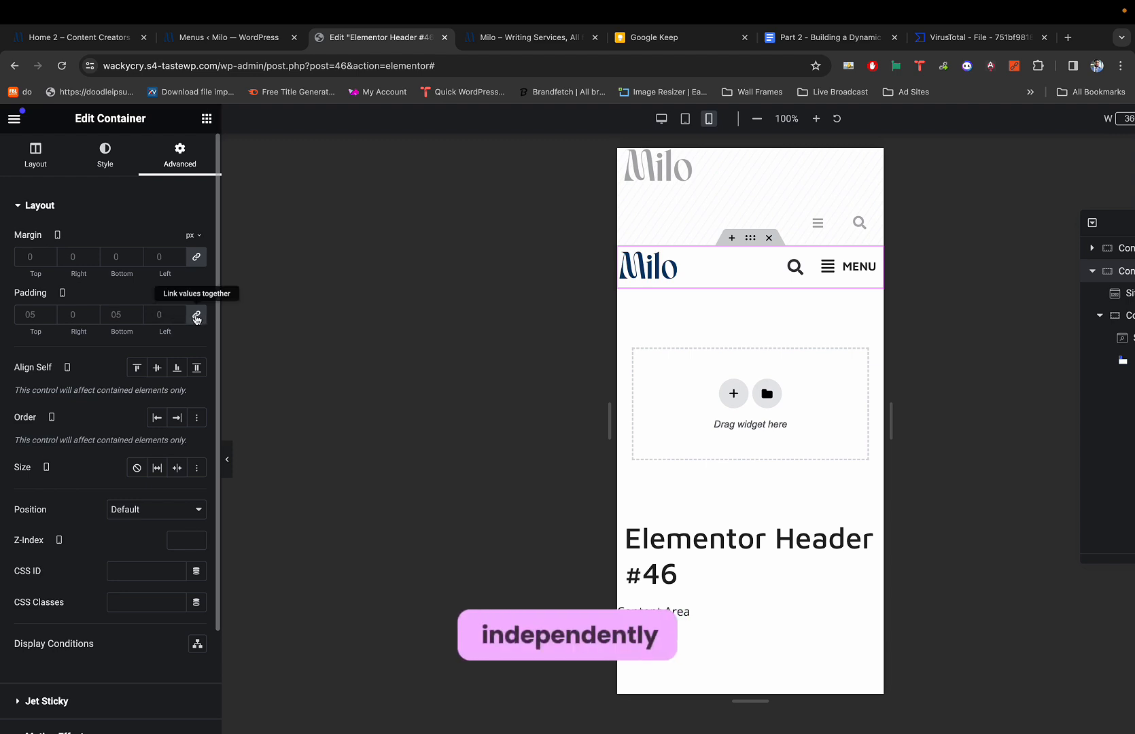
pyautogui.click(196, 317)
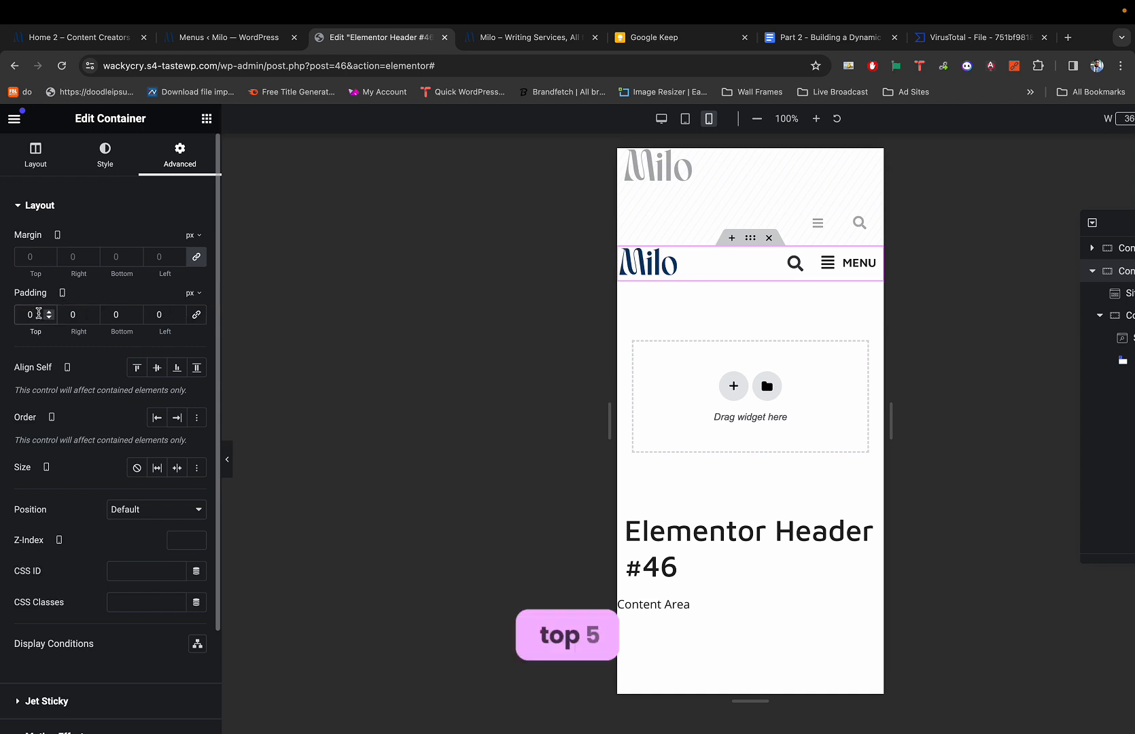
pyautogui.click(38, 314)
pyautogui.write('5')
pyautogui.click(119, 314)
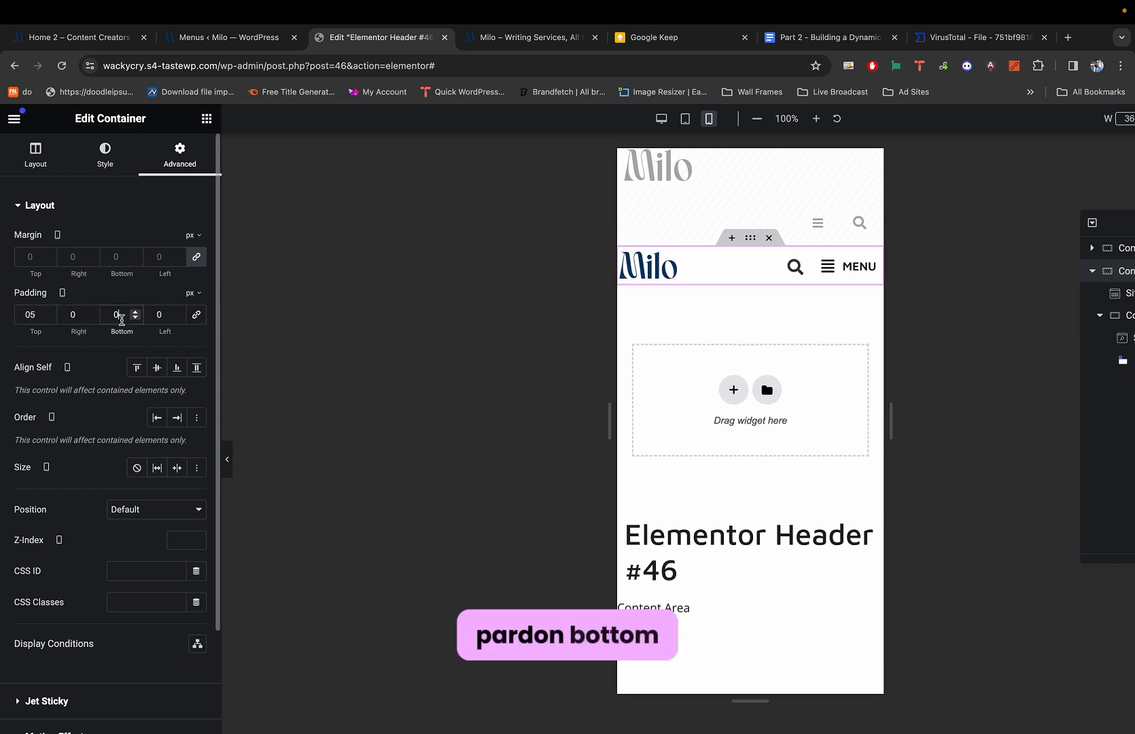
pyautogui.write('6')
pyautogui.press('BackSpace')
pyautogui.write('5')
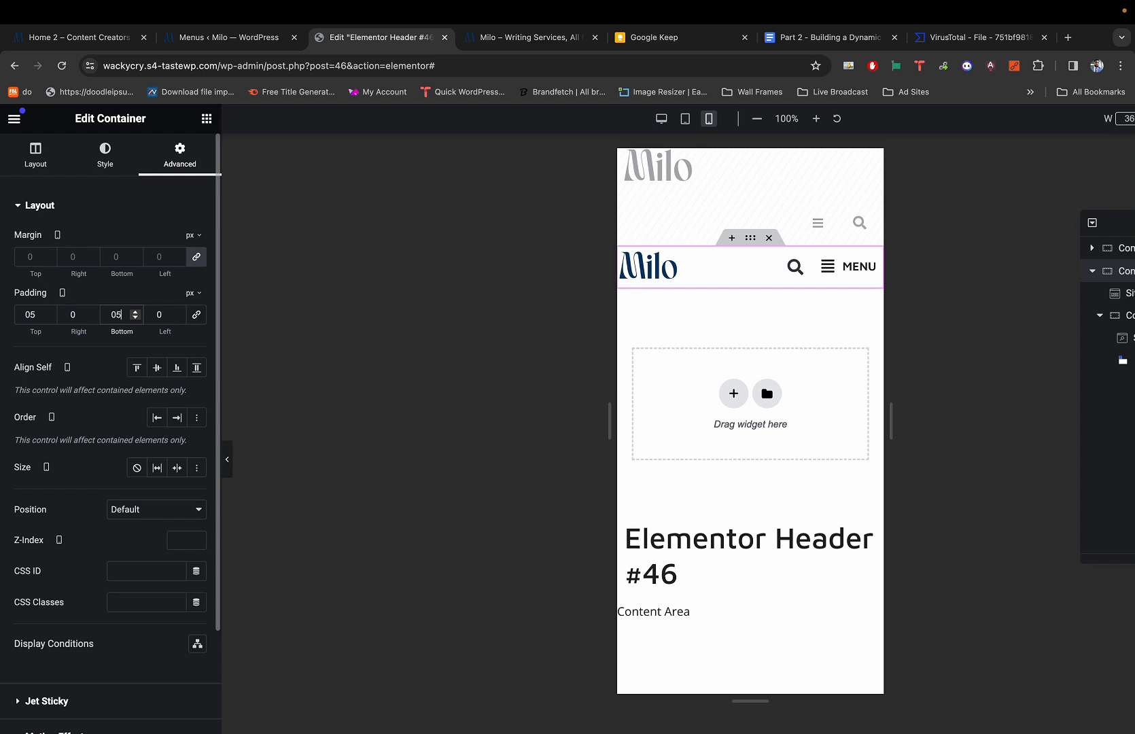
pyautogui.click(75, 318)
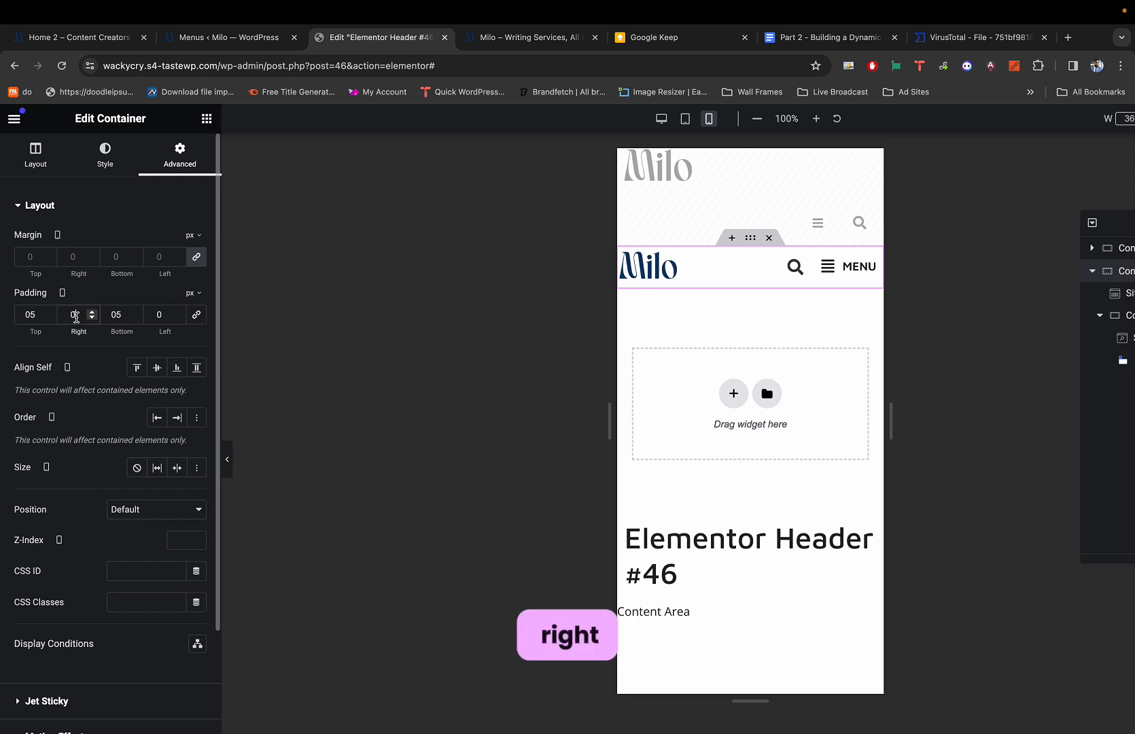
pyautogui.write('10')
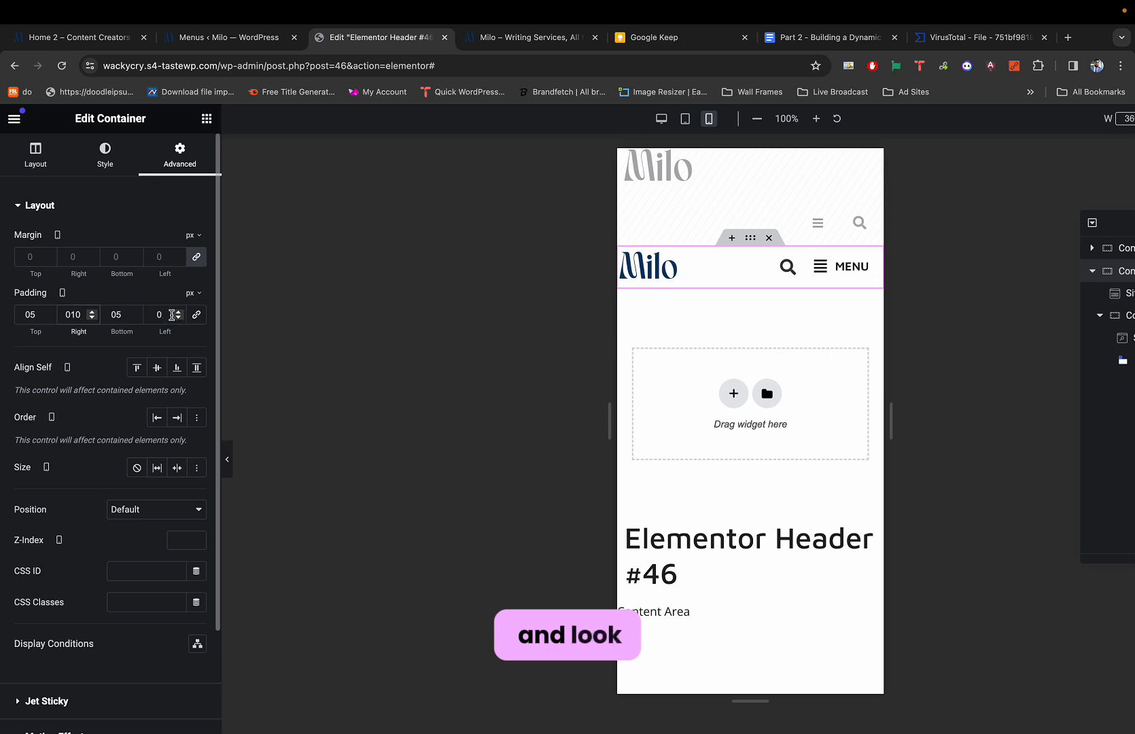
pyautogui.click(172, 314)
pyautogui.write('10')
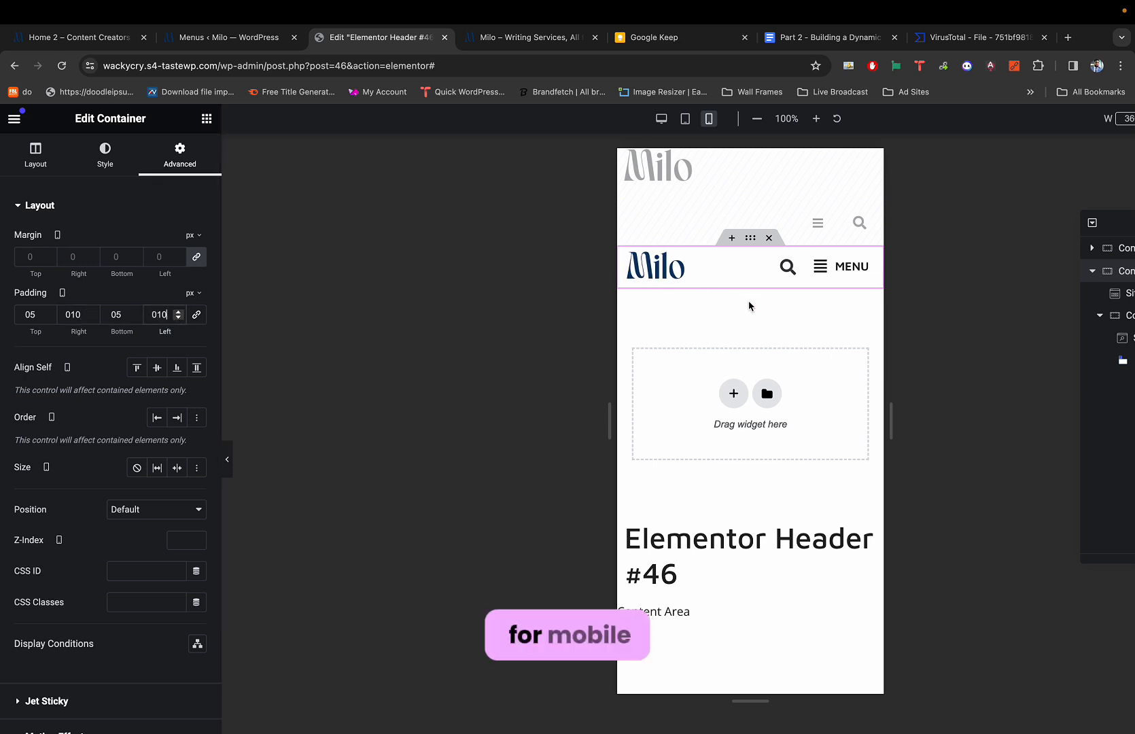
# Preview the finished mobile header with the MENU toggle, then return to editing.
pyautogui.press('super+p')
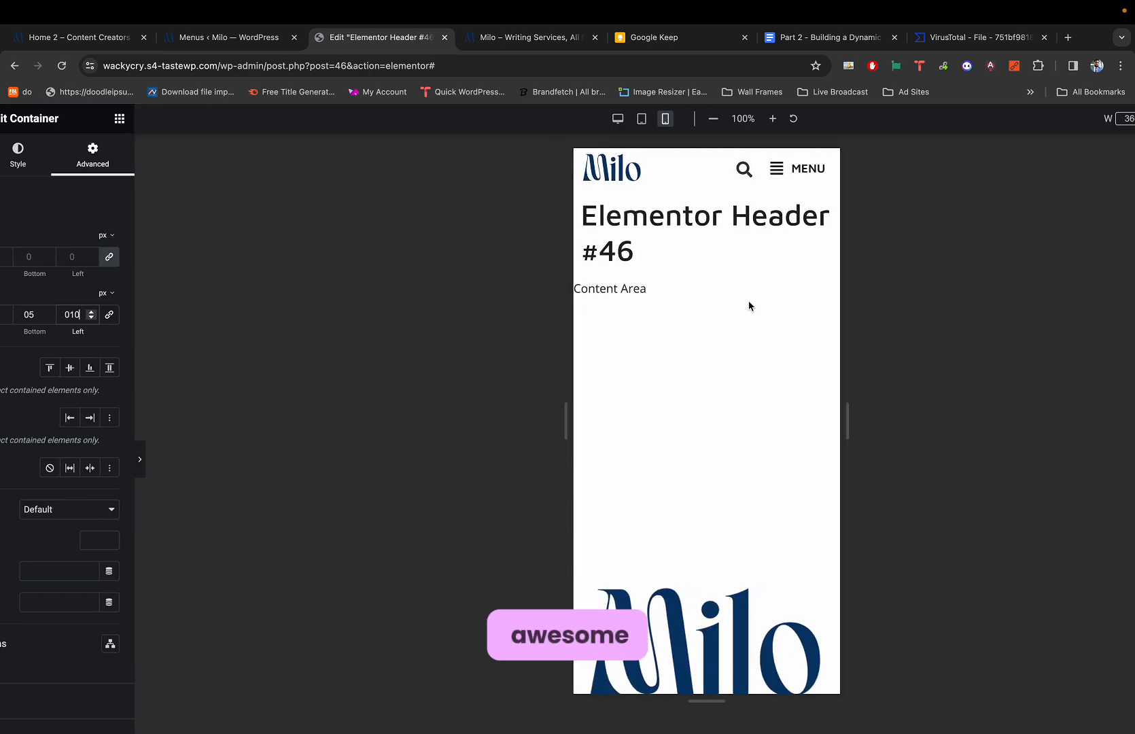
pyautogui.press('super+p')
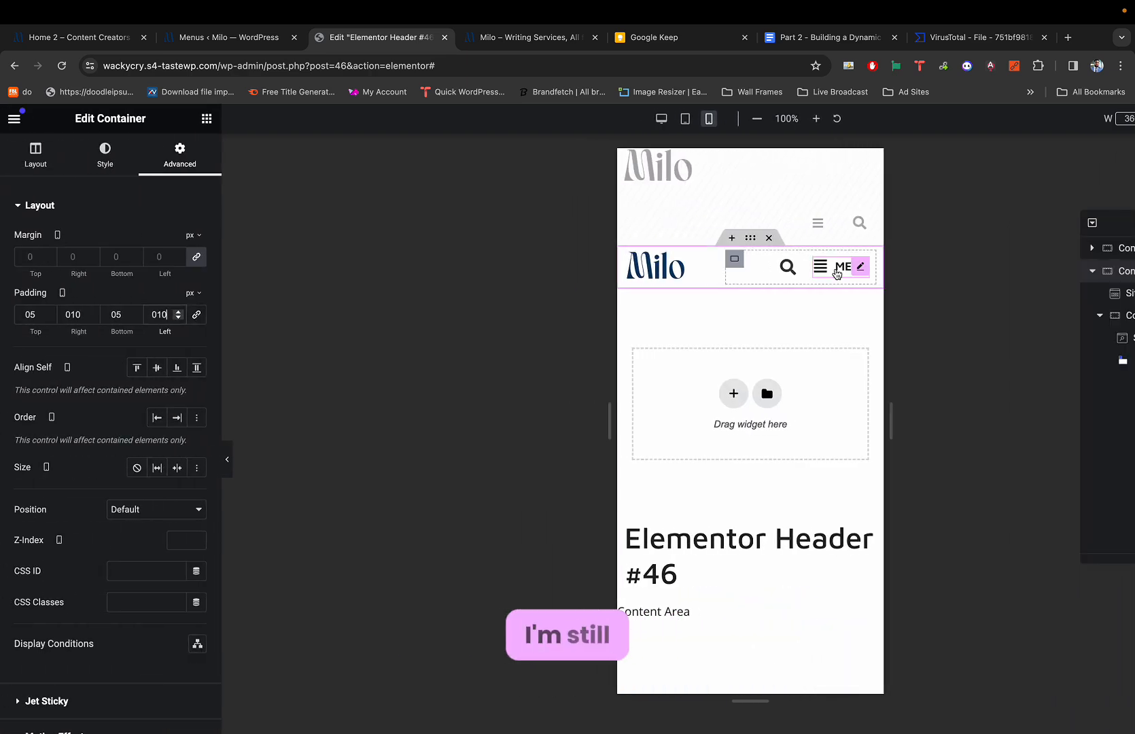
pyautogui.click(850, 265)
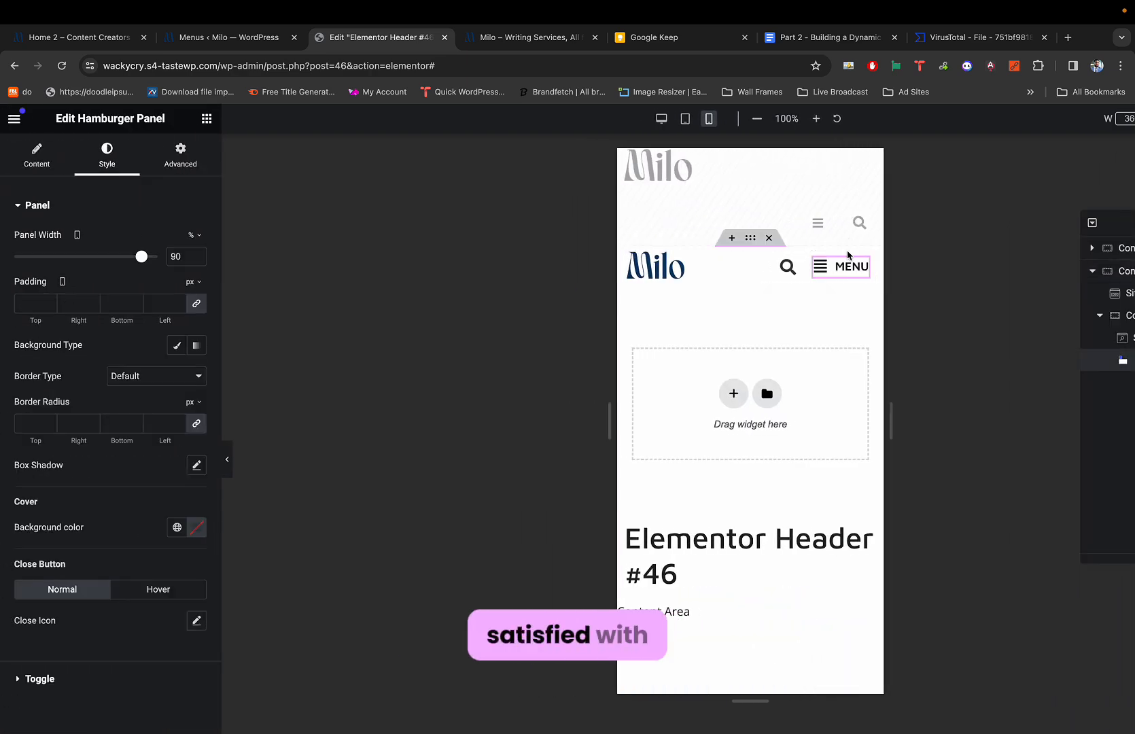
pyautogui.press('super+p')
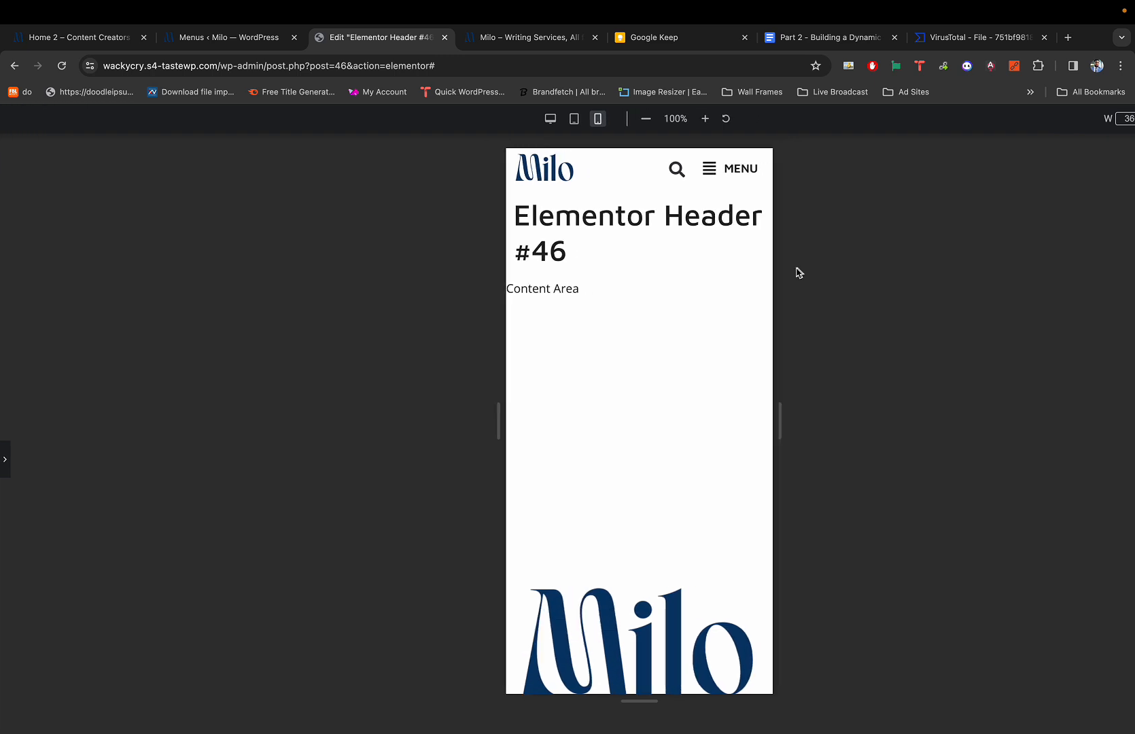
pyautogui.press('super+p')
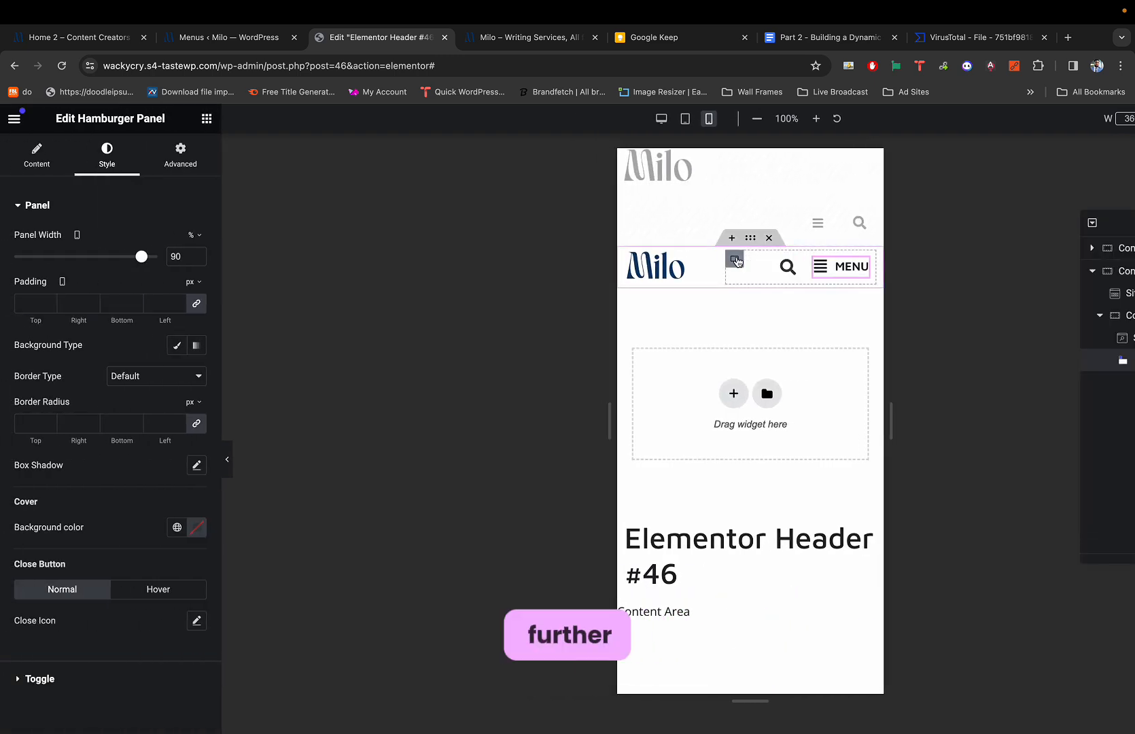
# Select the inner search-and-MENU container and scroll its Layout settings down to Gaps.
pyautogui.click(733, 259)
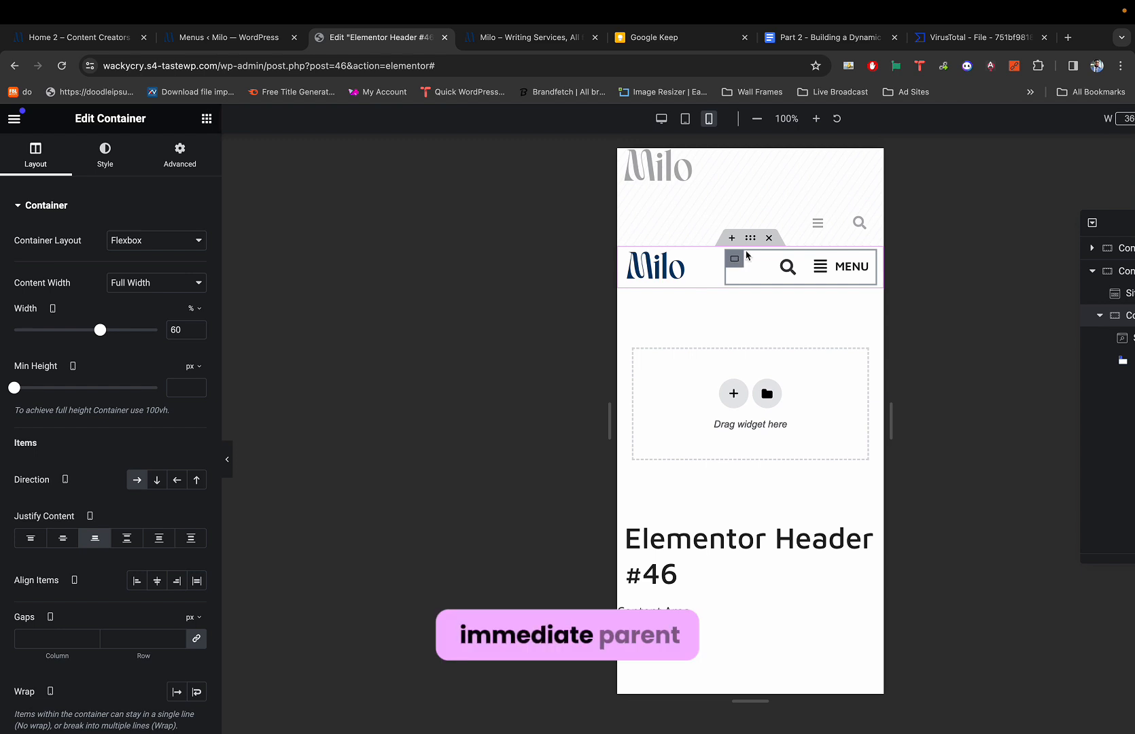
pyautogui.click(750, 237)
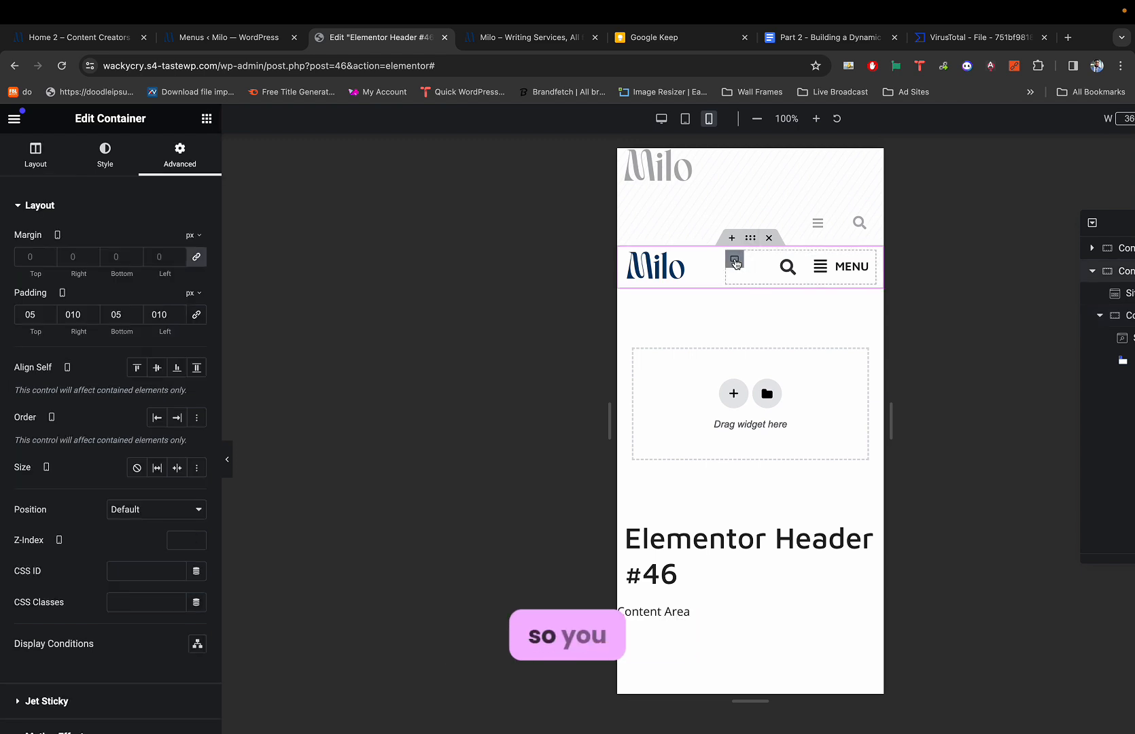
pyautogui.click(734, 261)
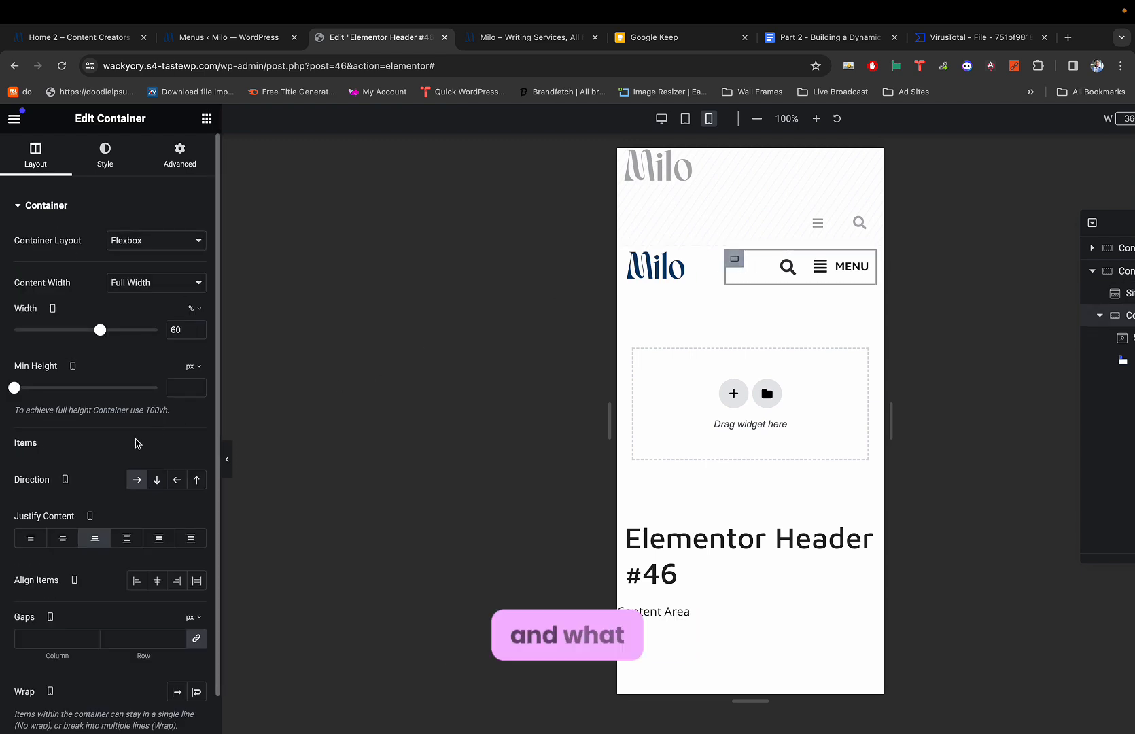
pyautogui.scroll(-1, 112, 415)
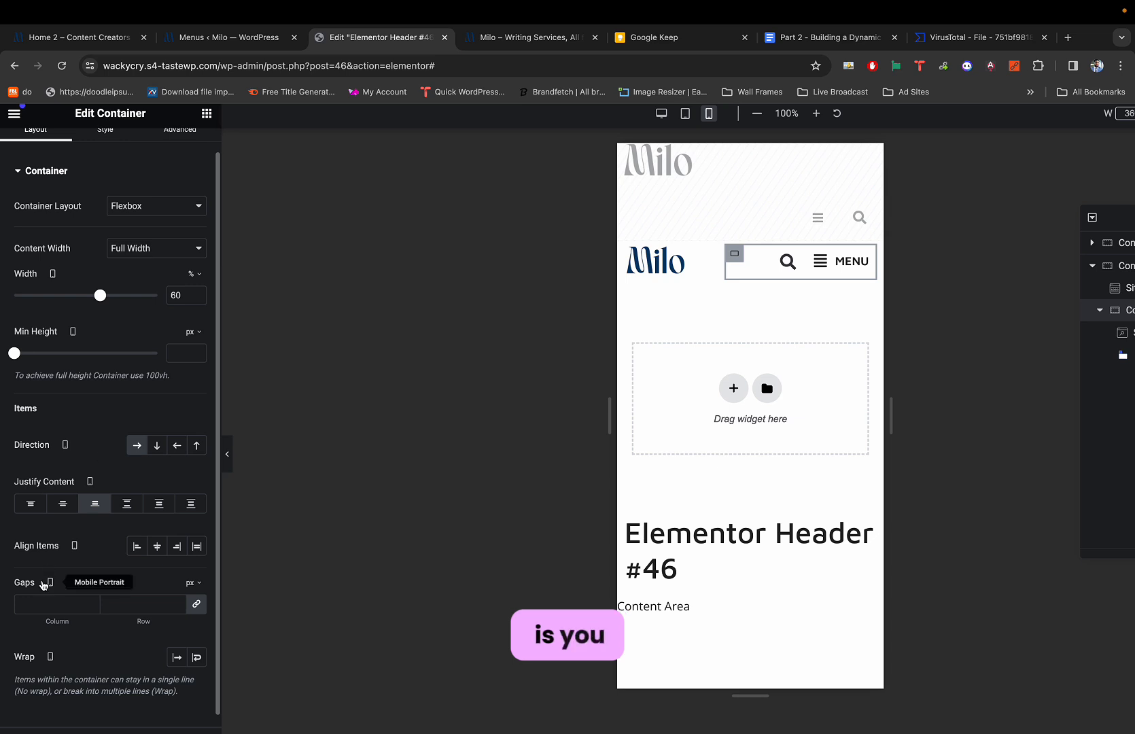
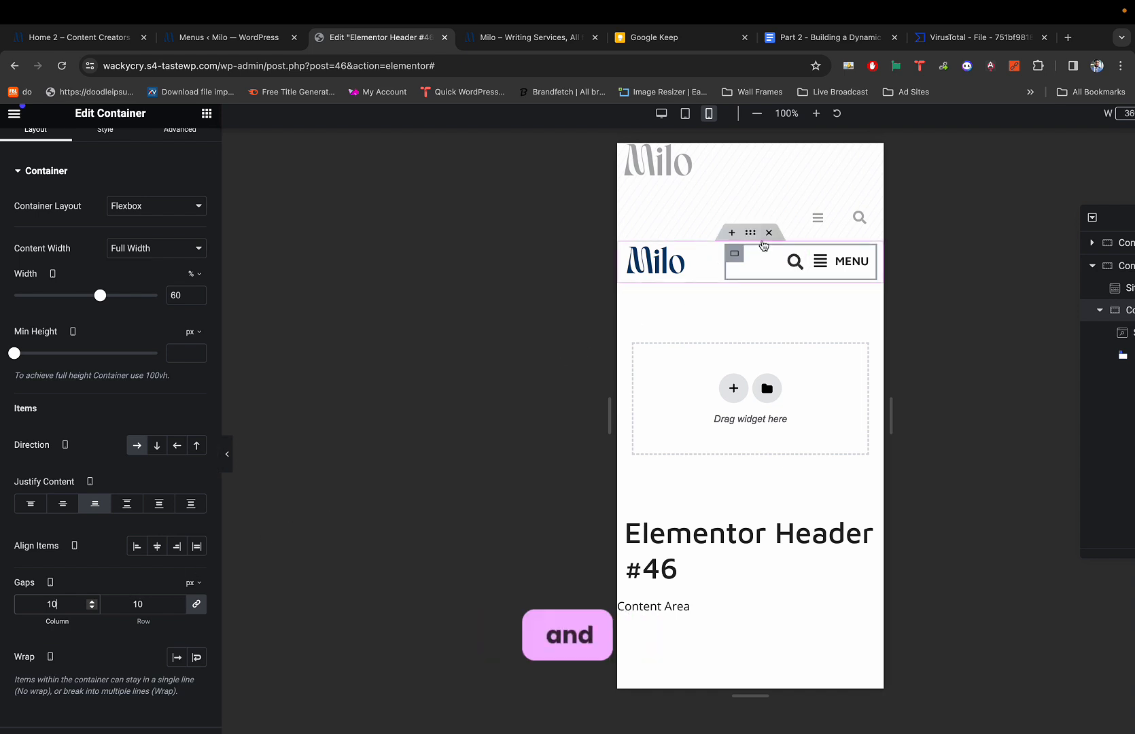
# Select the MENU hamburger widget and bring up its Style settings.
pyautogui.click(749, 232)
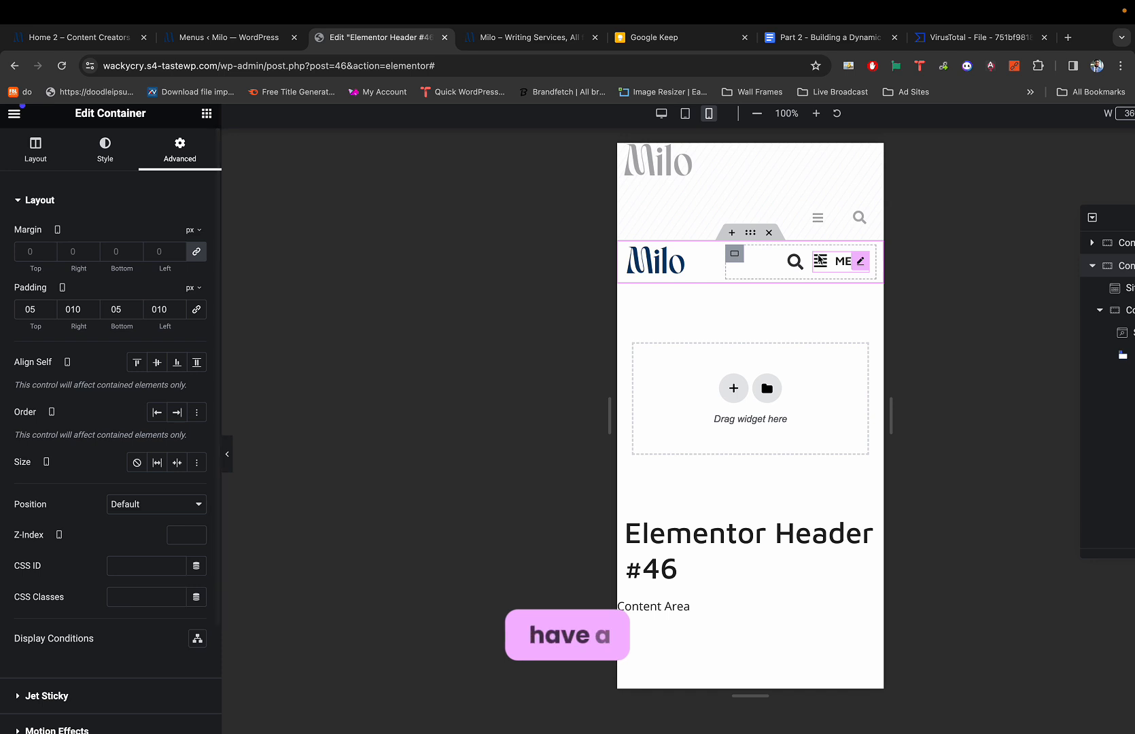
pyautogui.click(819, 259)
pyautogui.click(860, 165)
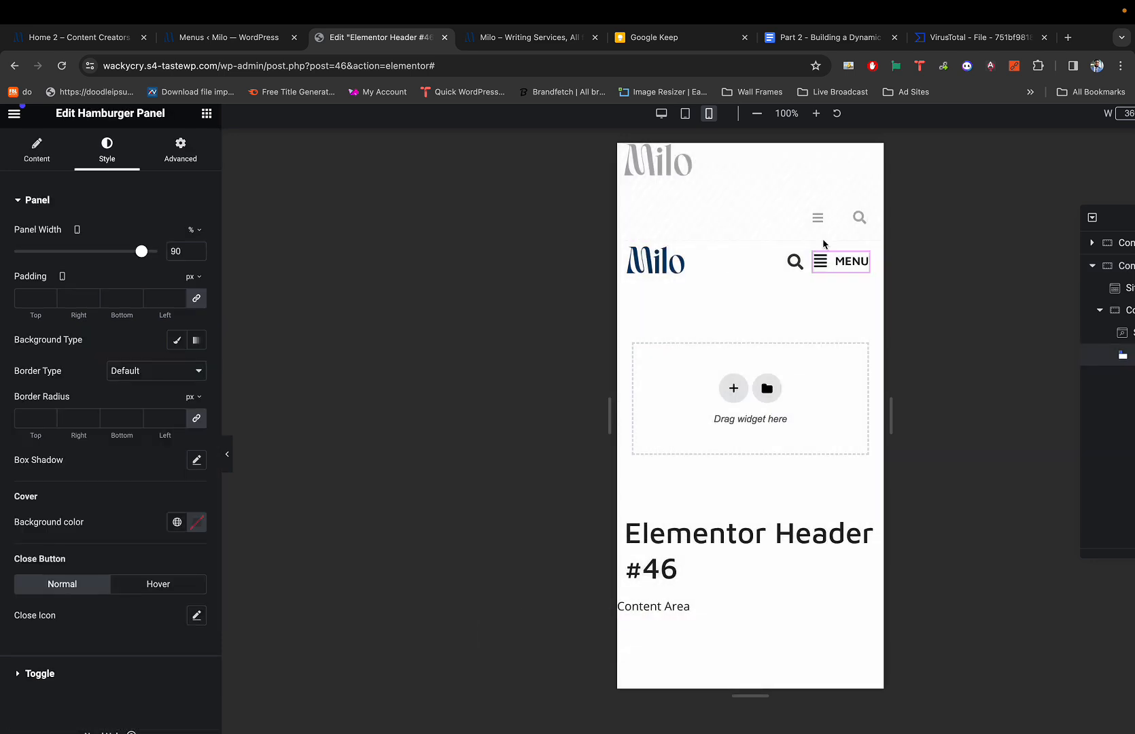
# Preview the MENU slide-out panel twice, confirming it has no template yet.
pyautogui.click(860, 262)
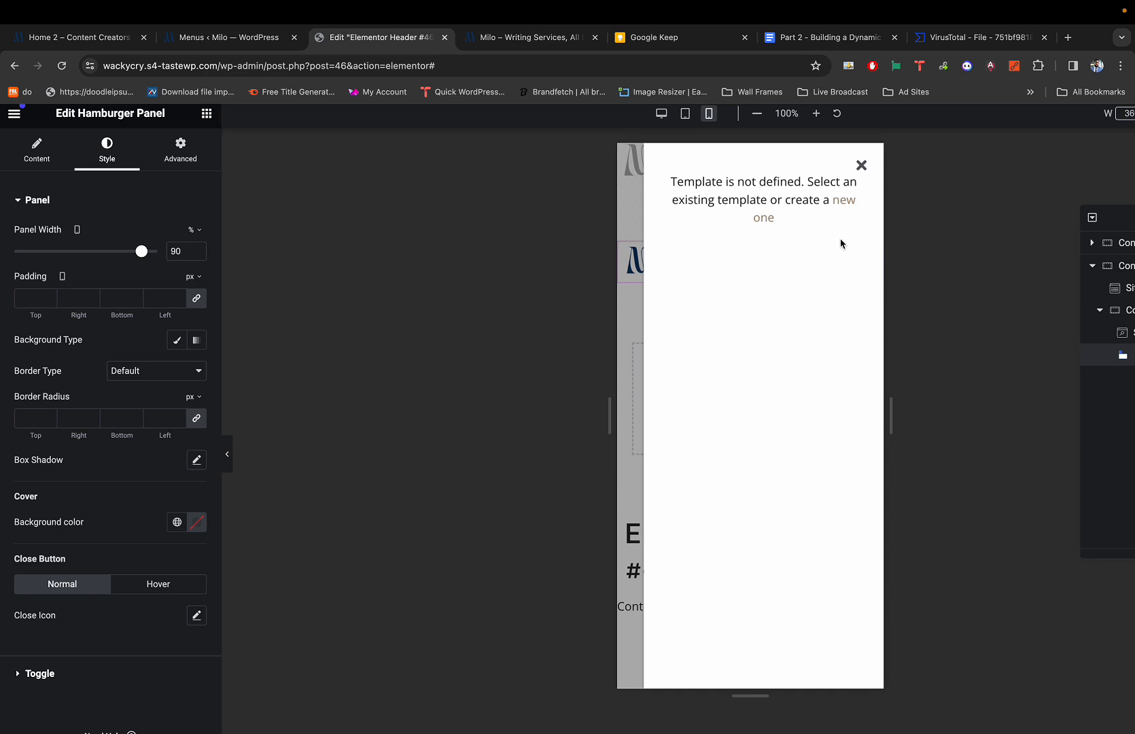
pyautogui.click(861, 167)
pyautogui.click(823, 264)
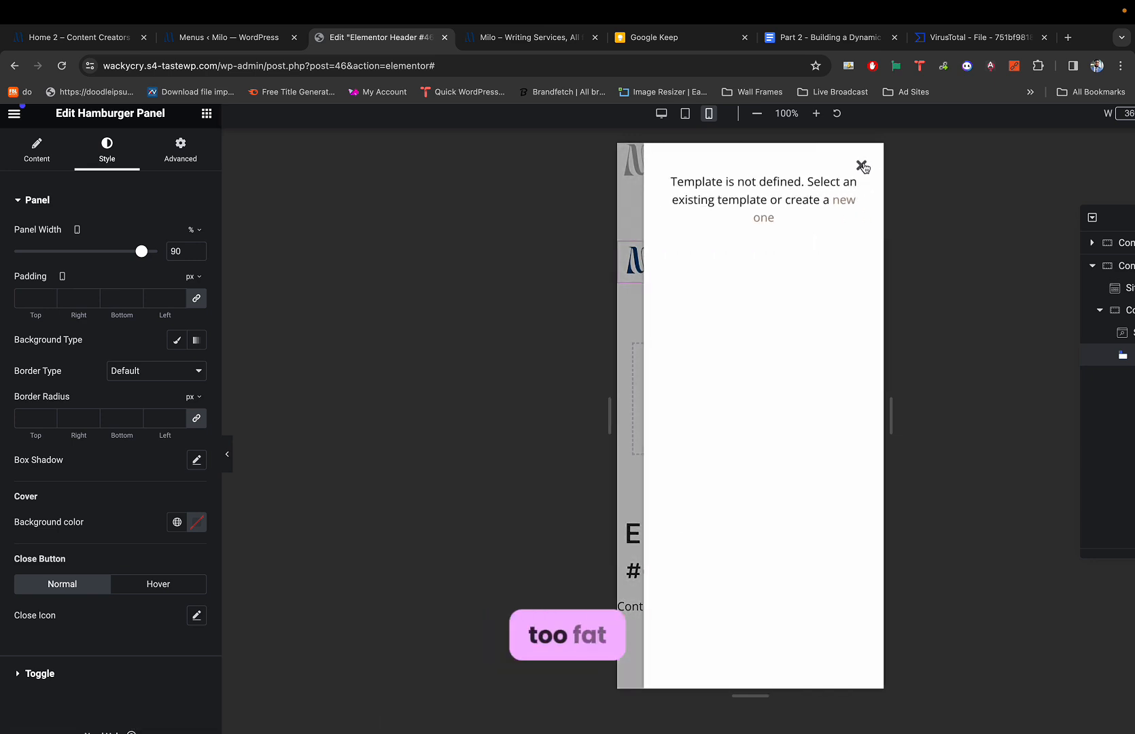
pyautogui.click(859, 168)
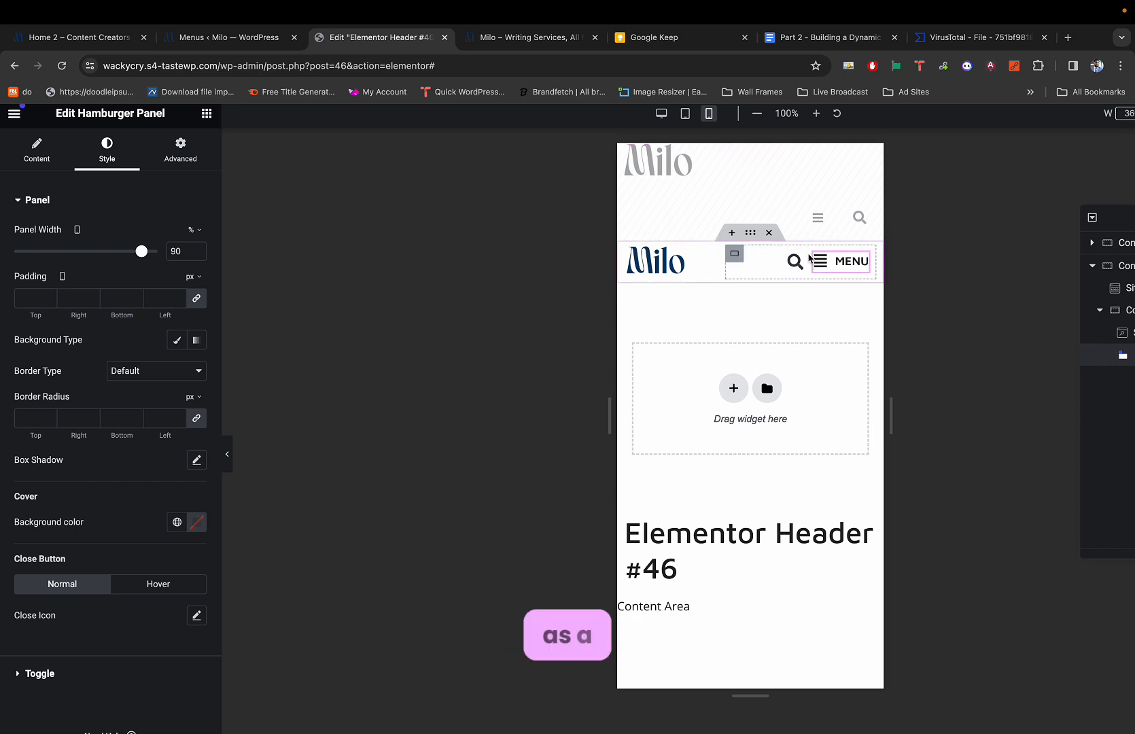
pyautogui.click(227, 454)
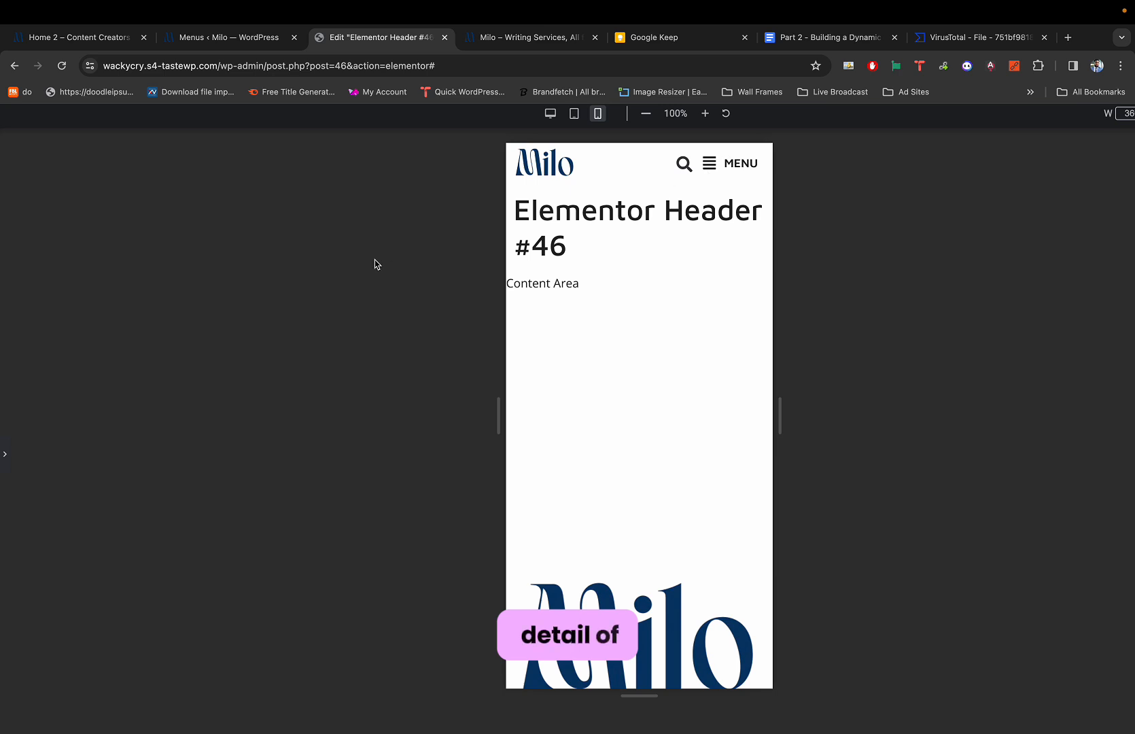
pyautogui.click(5, 454)
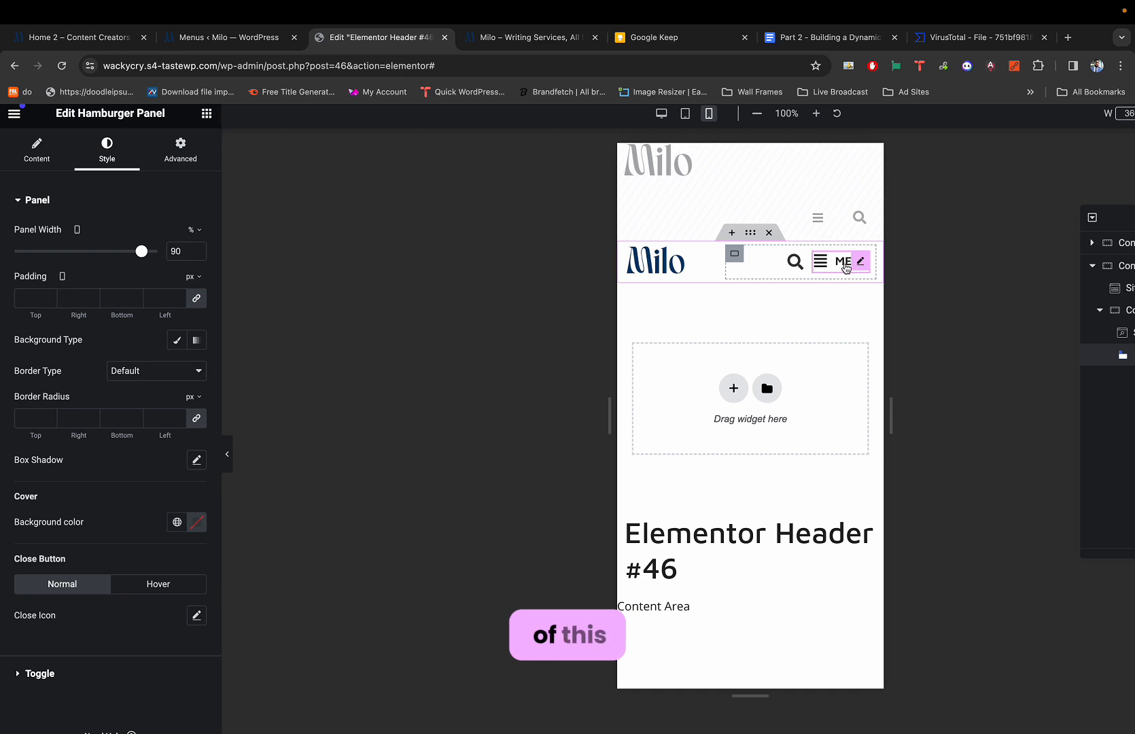
pyautogui.scroll(-1, 114, 502)
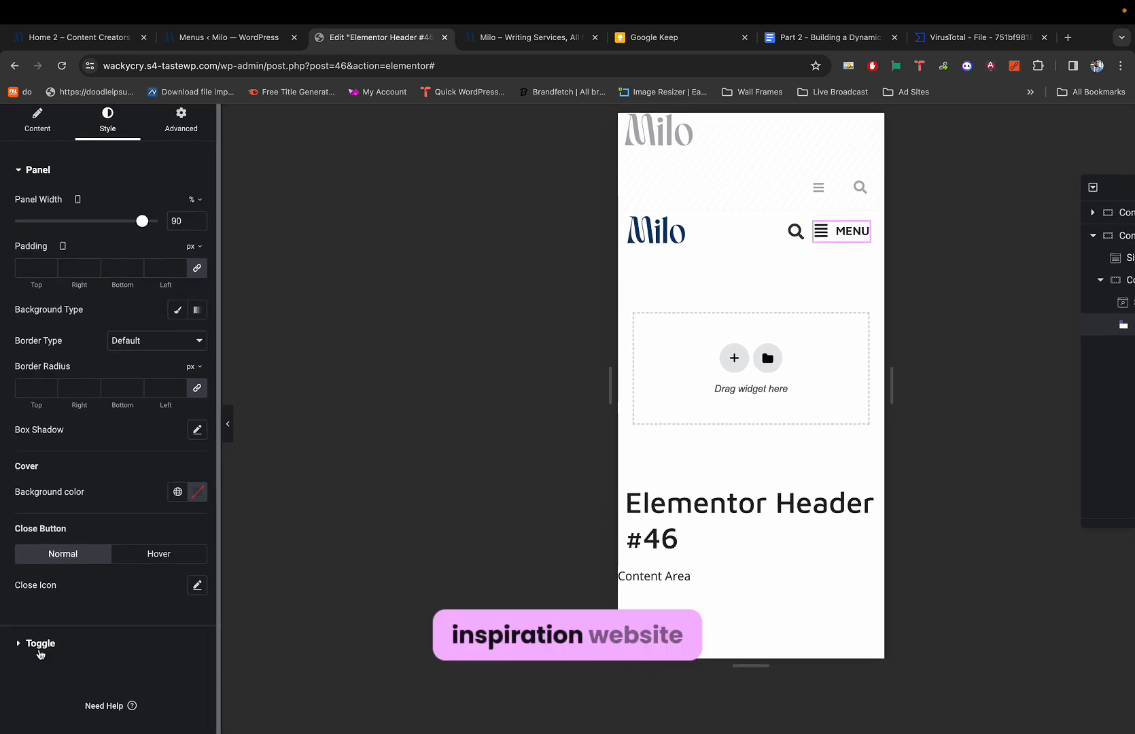
# Set the Toggle label typography size for MENU to 20 px.
pyautogui.click(40, 645)
pyautogui.scroll(-1, 76, 598)
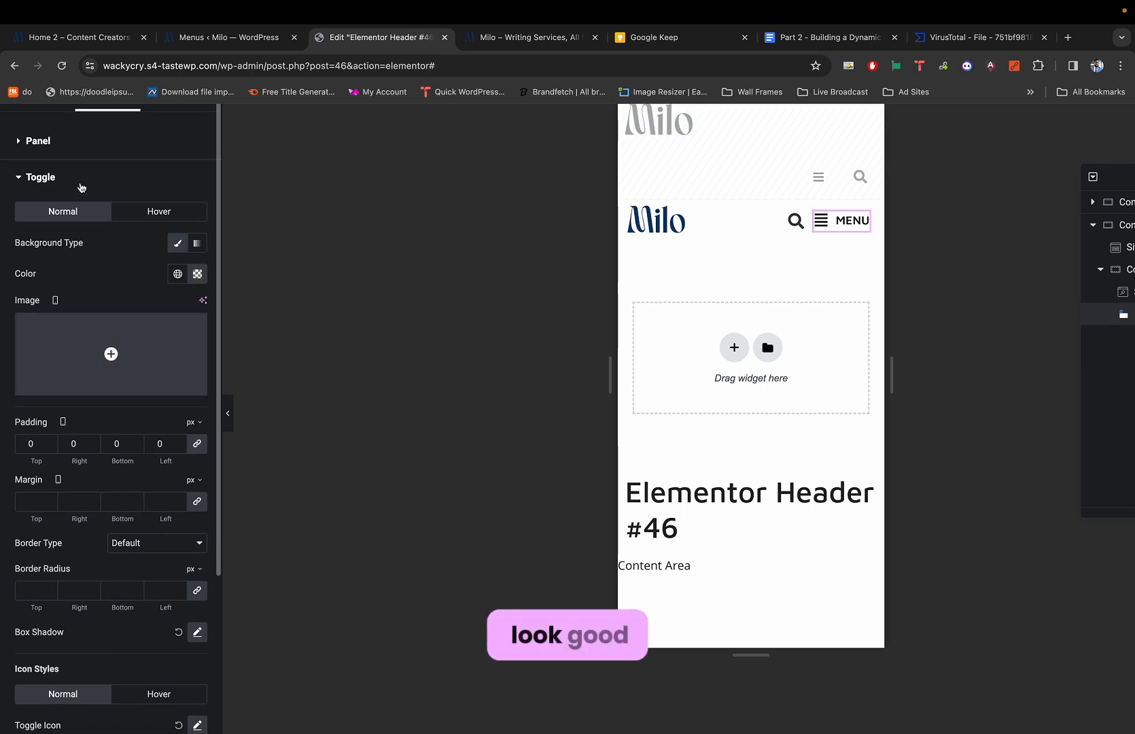
pyautogui.scroll(-7, 56, 506)
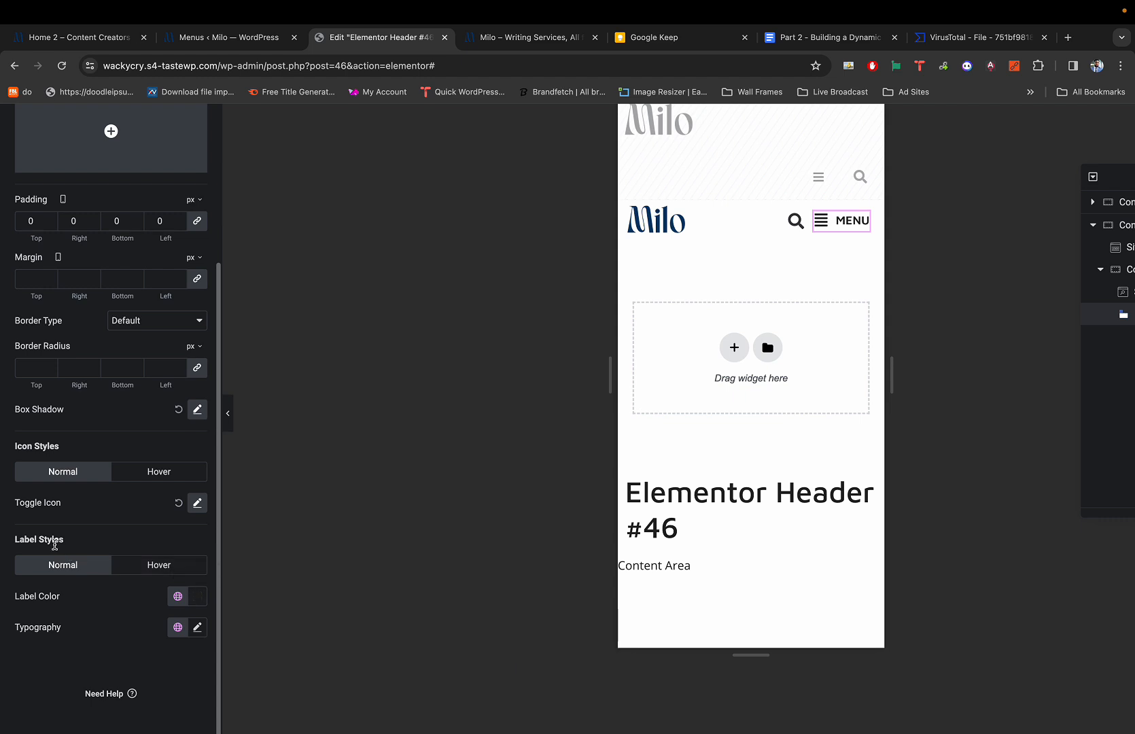
pyautogui.click(197, 627)
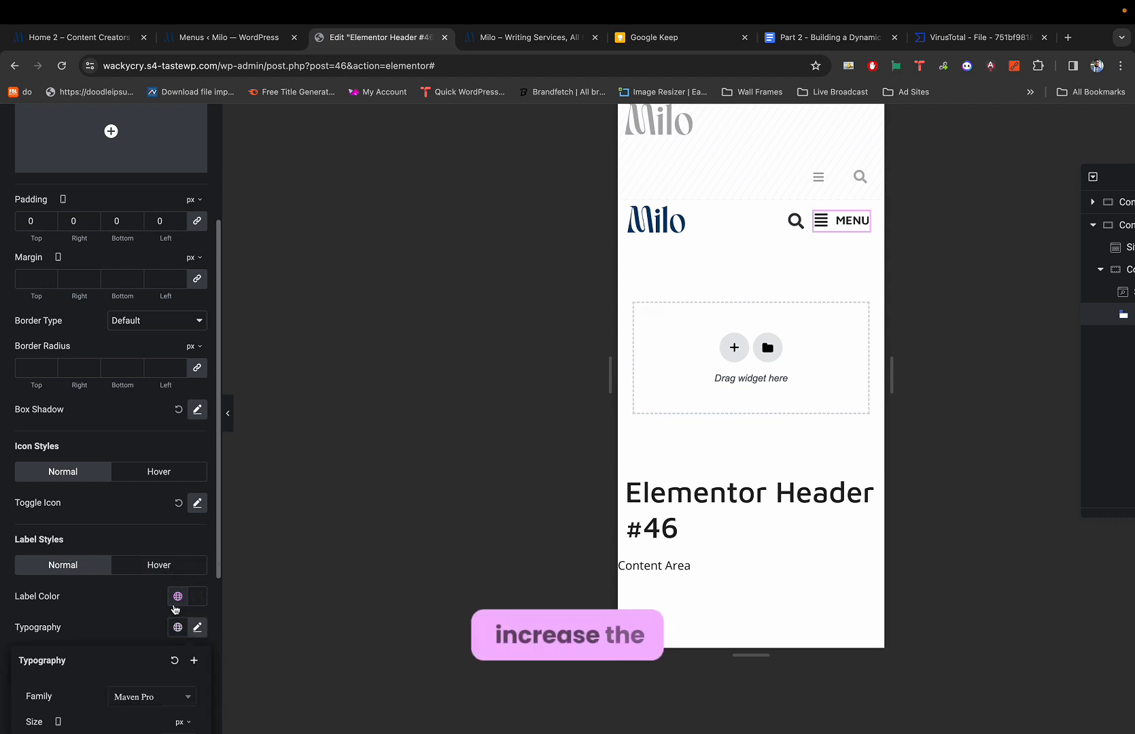
pyautogui.scroll(-5, 173, 598)
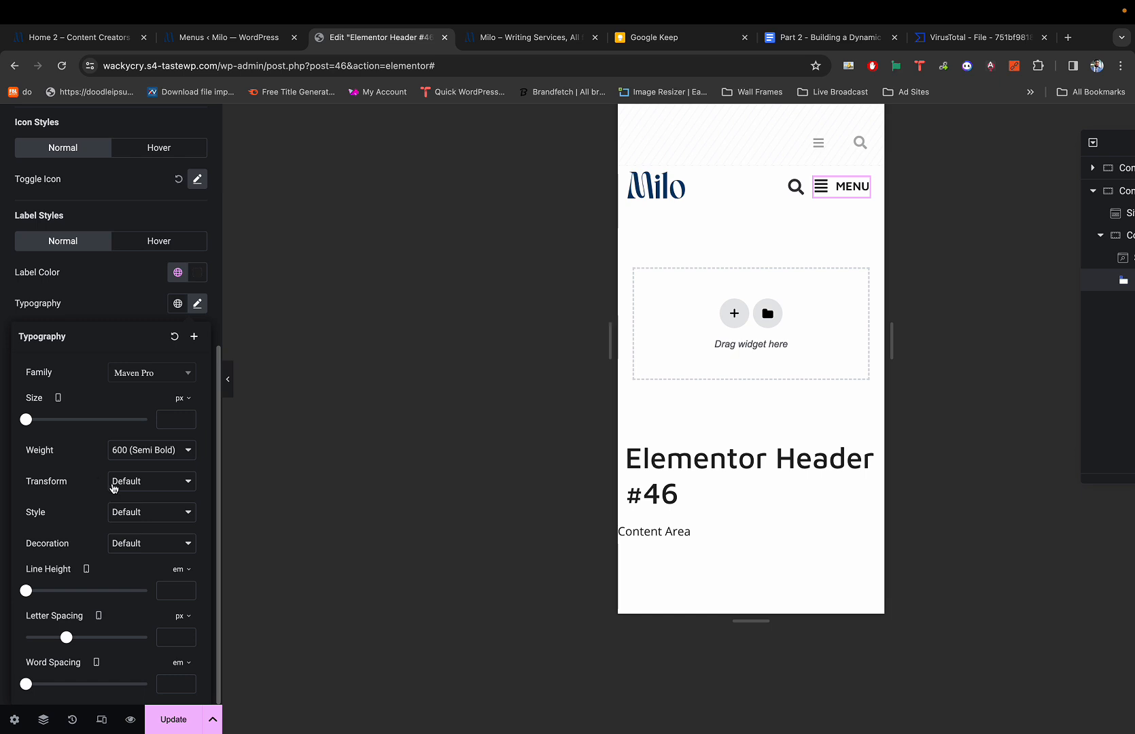
pyautogui.scroll(2, 79, 591)
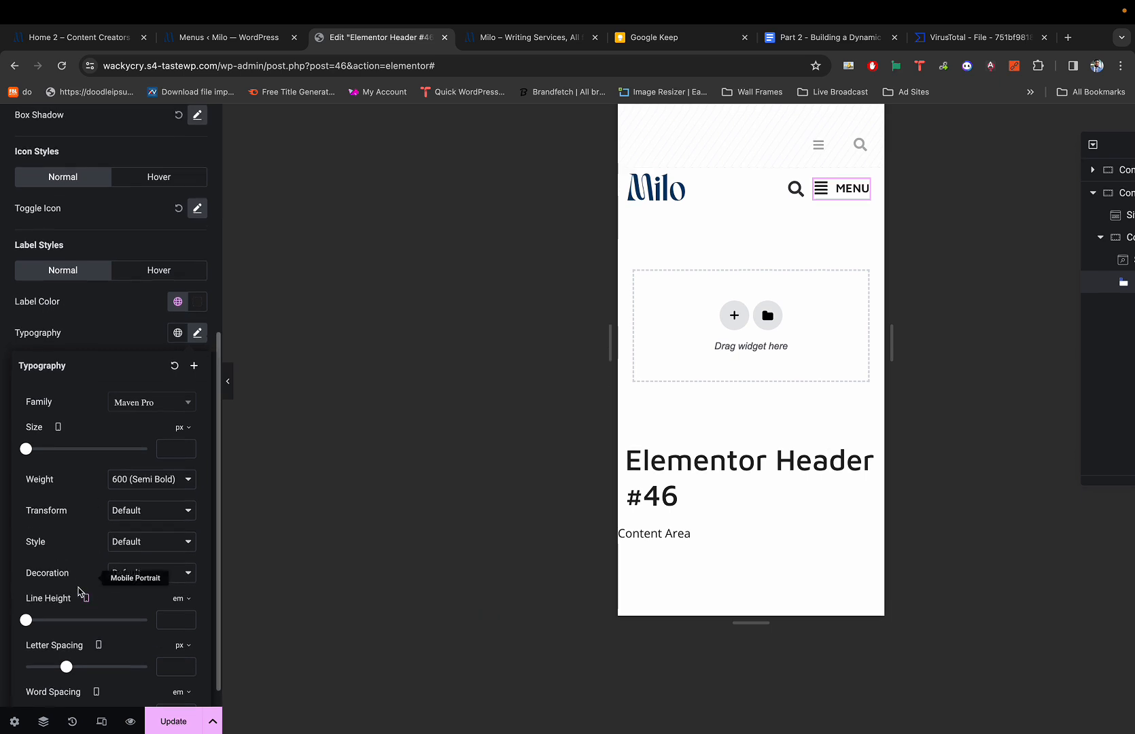
pyautogui.click(25, 458)
pyautogui.moveTo(25, 458); pyautogui.dragTo(39, 458)
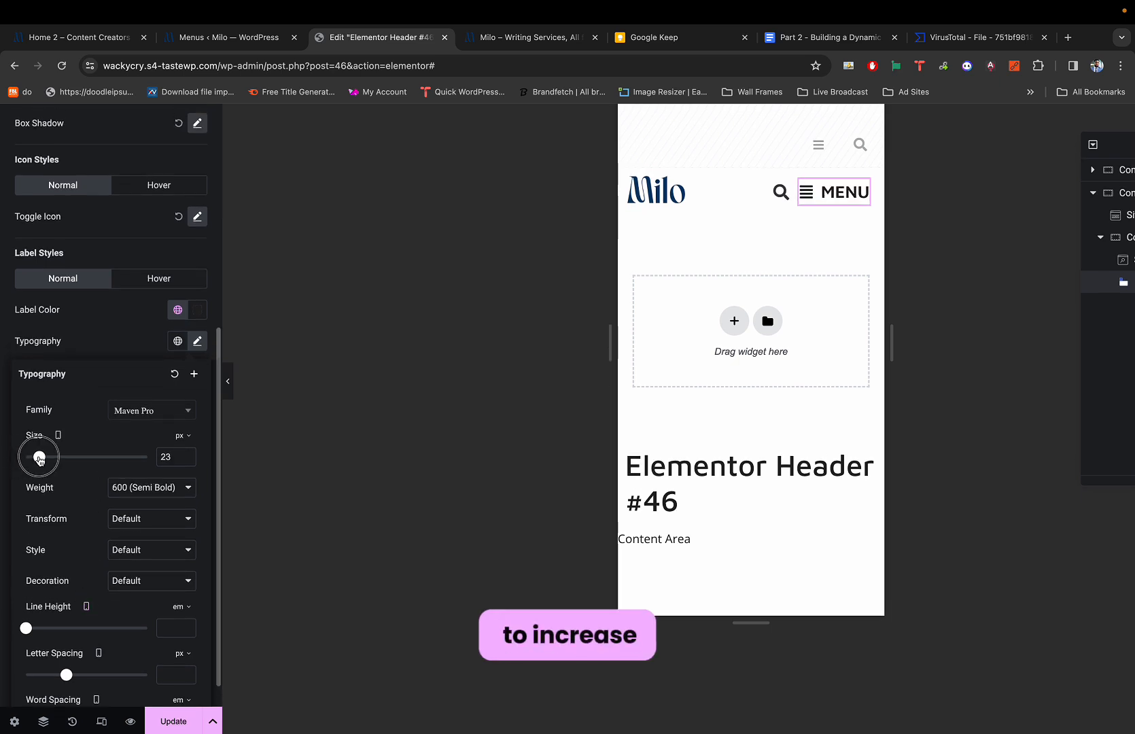
pyautogui.click(187, 461)
pyautogui.click(186, 461)
pyautogui.click(187, 461)
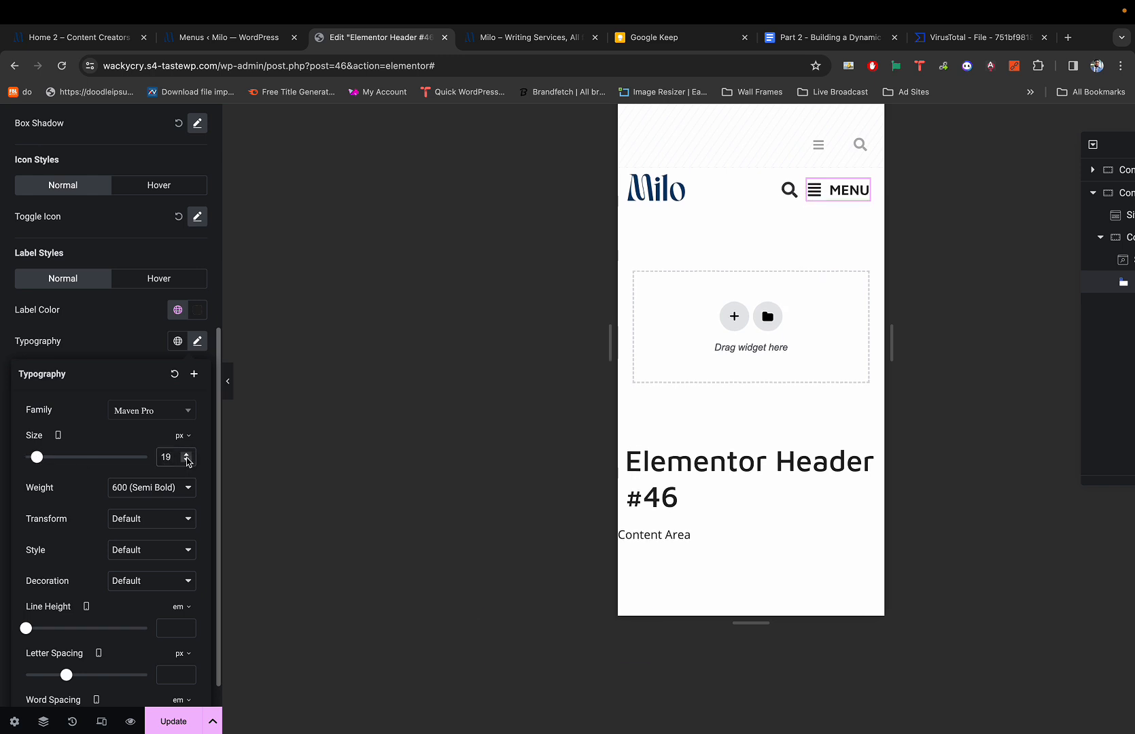
pyautogui.click(187, 461)
pyautogui.click(186, 454)
pyautogui.click(186, 454)
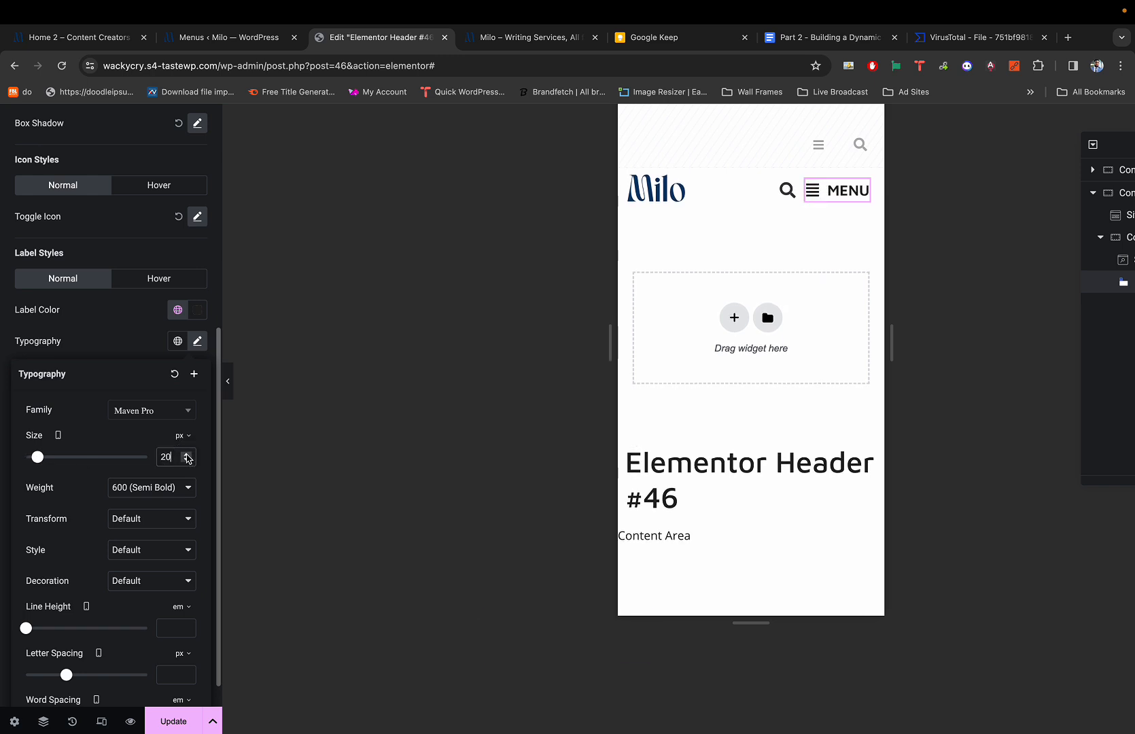
pyautogui.click(133, 331)
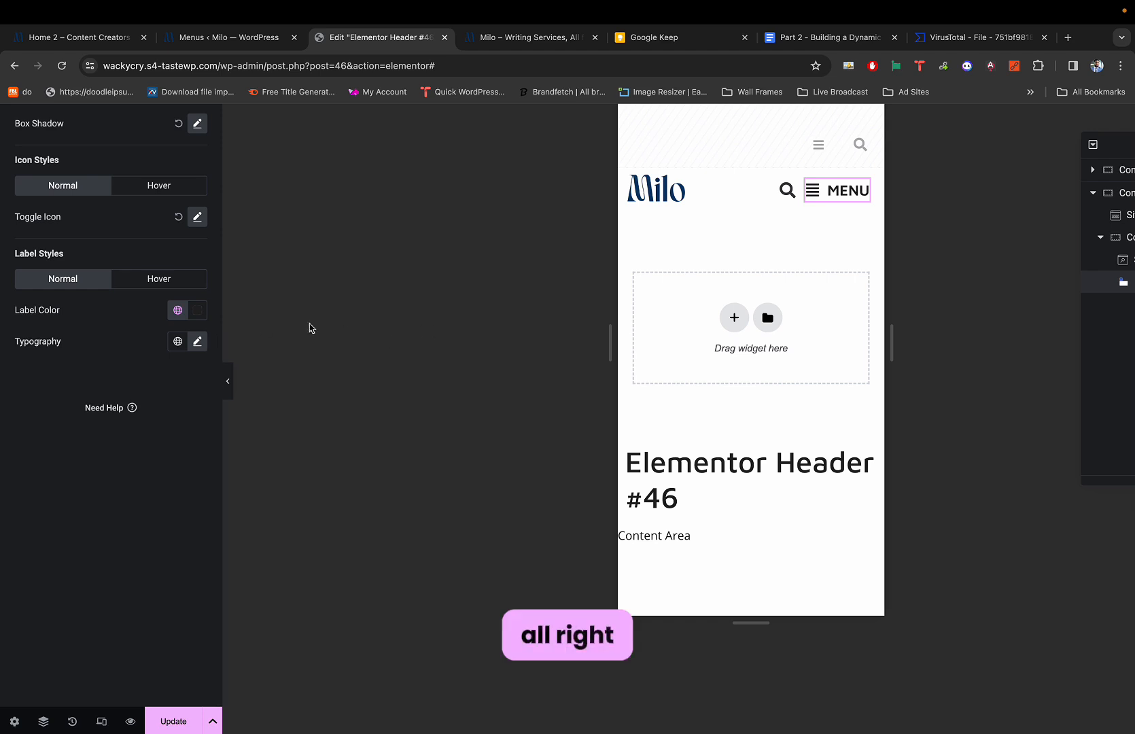
pyautogui.click(228, 380)
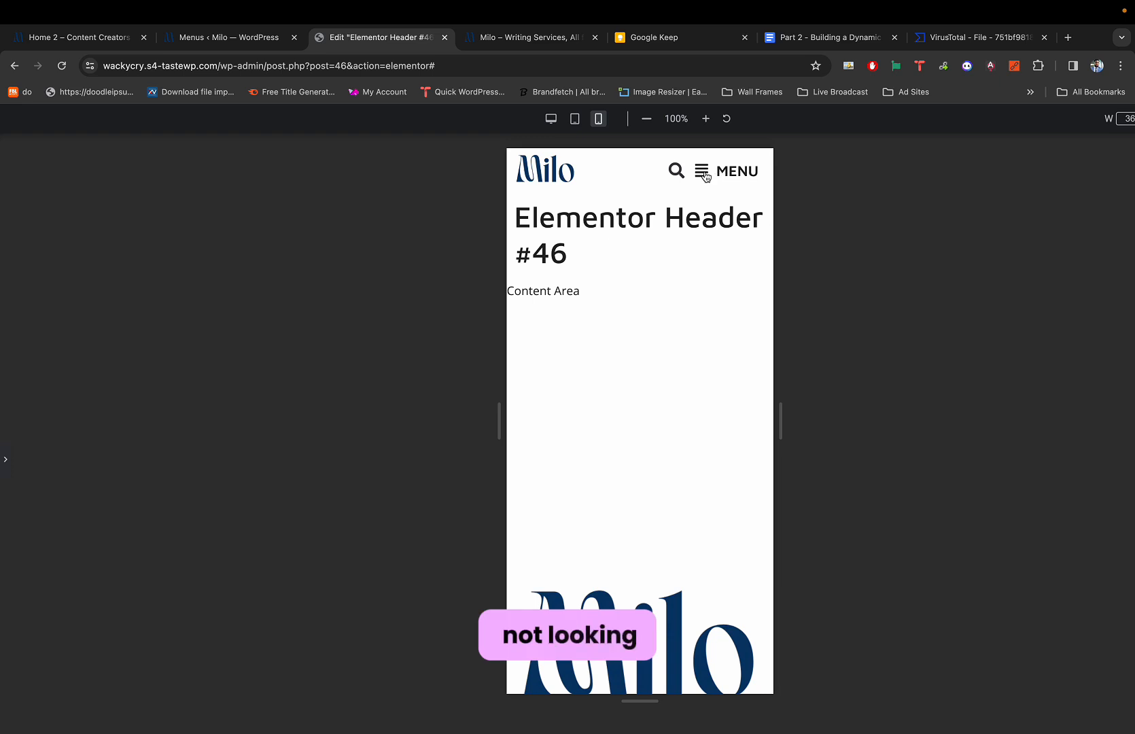
# Check the header containers and logo layout, then self-align the container to center.
pyautogui.press('super+p')
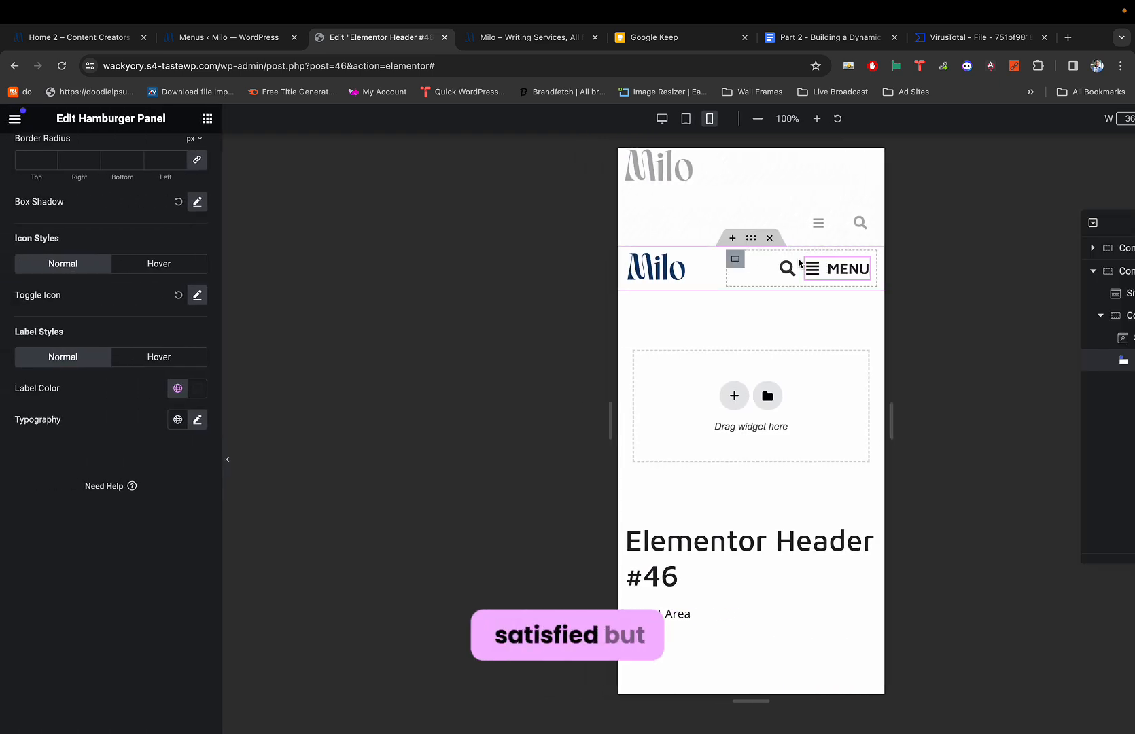
pyautogui.click(734, 258)
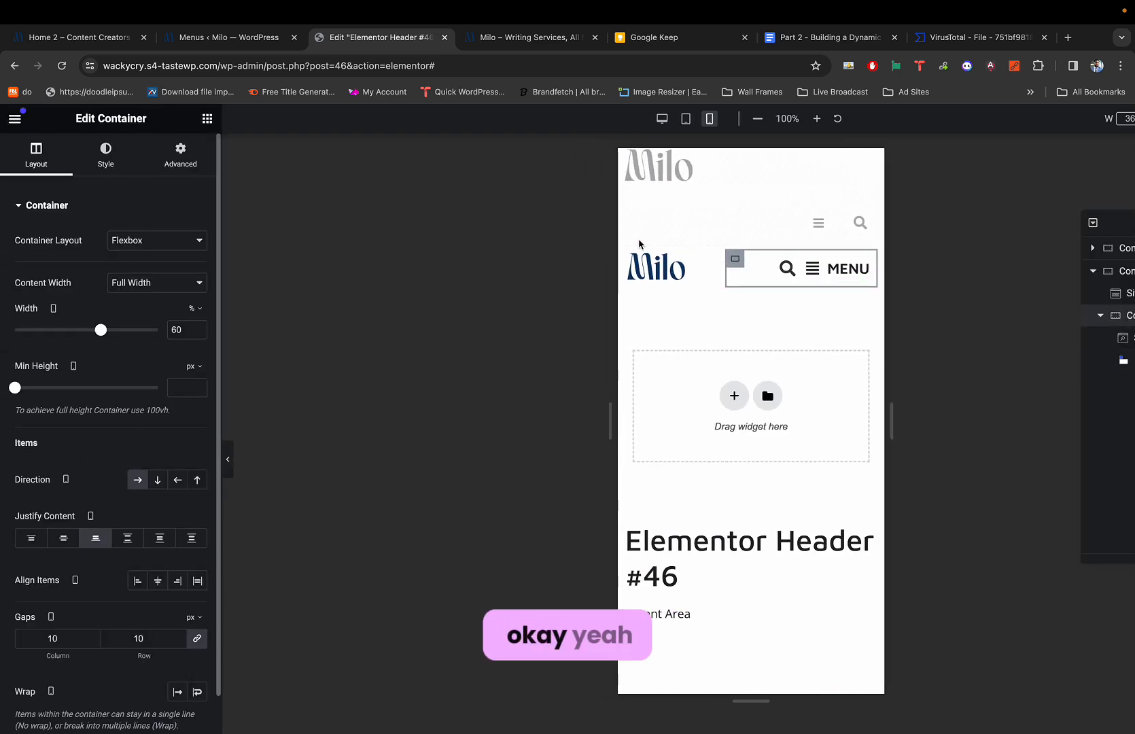
pyautogui.click(754, 239)
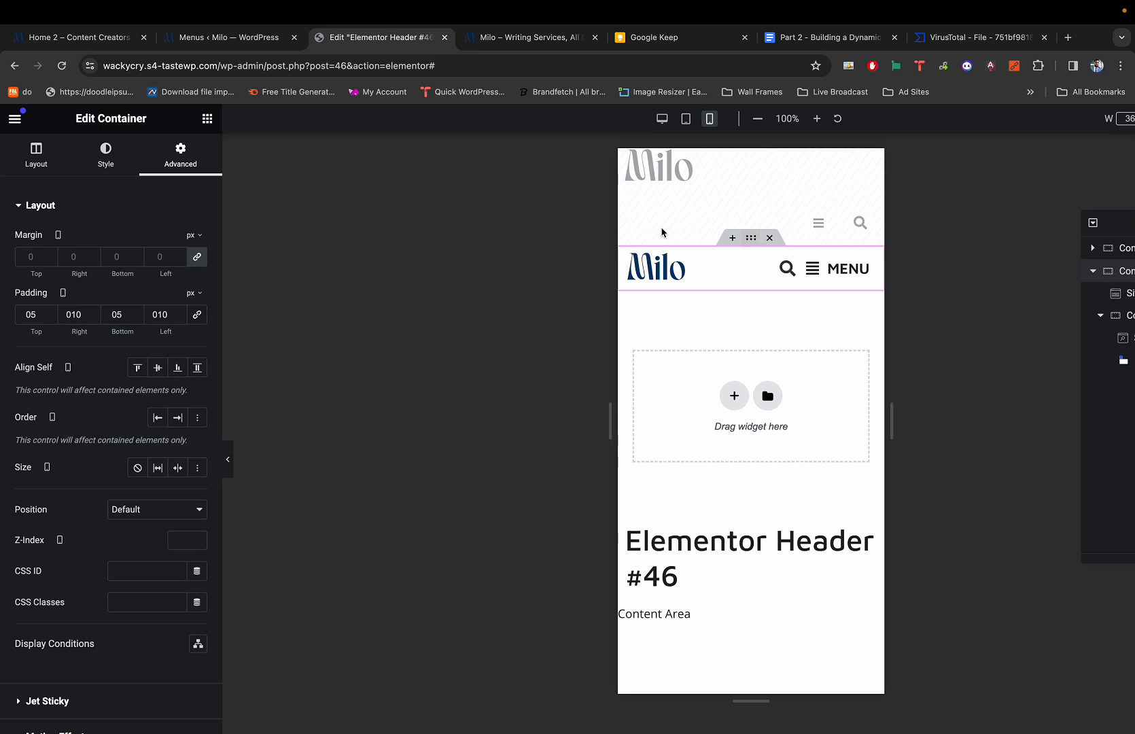
pyautogui.click(744, 258)
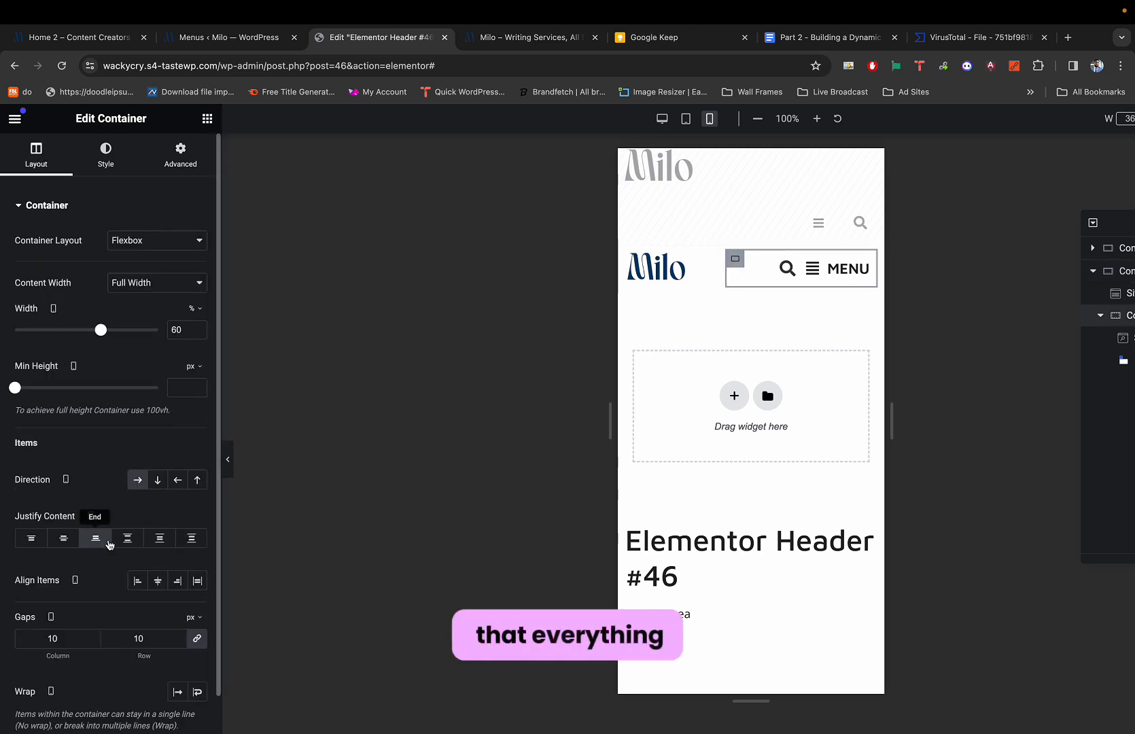
pyautogui.click(156, 156)
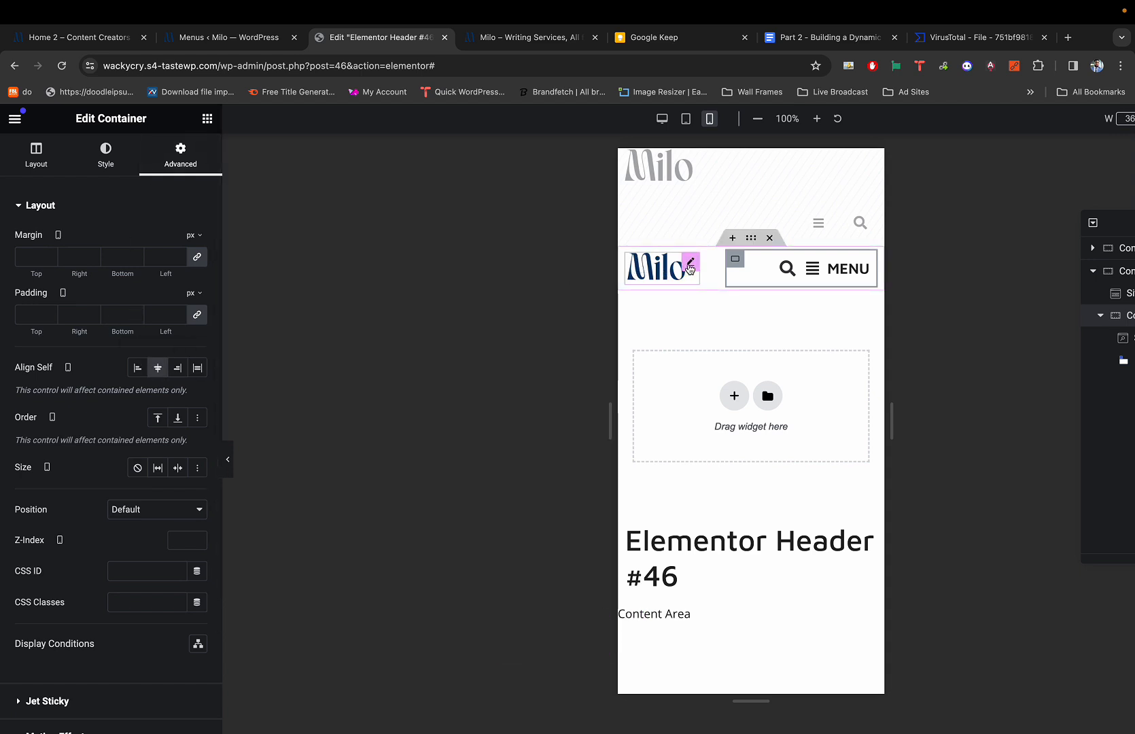
pyautogui.click(689, 269)
pyautogui.click(181, 155)
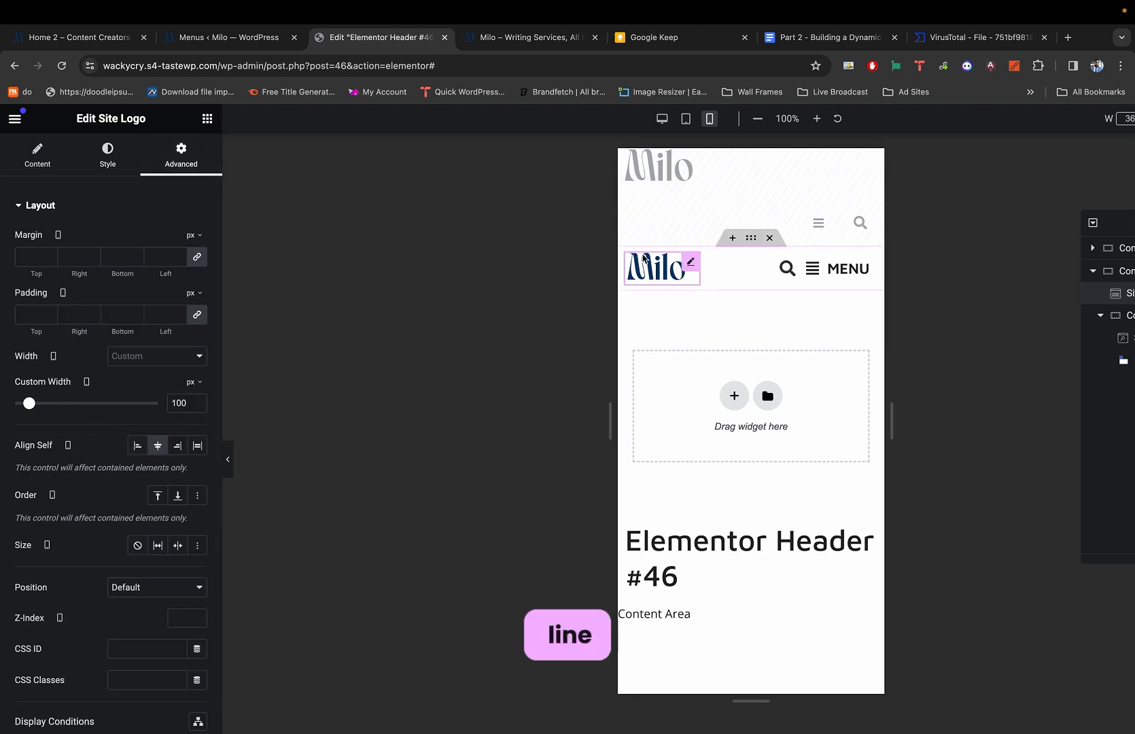
pyautogui.click(750, 237)
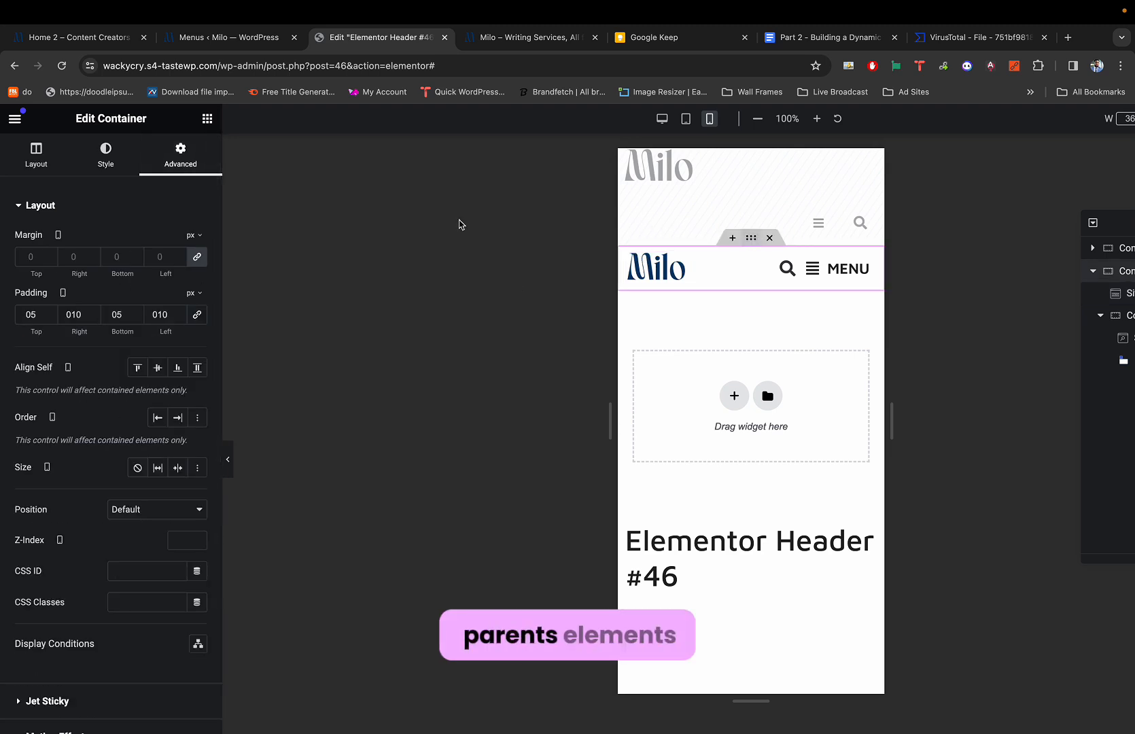
pyautogui.click(158, 368)
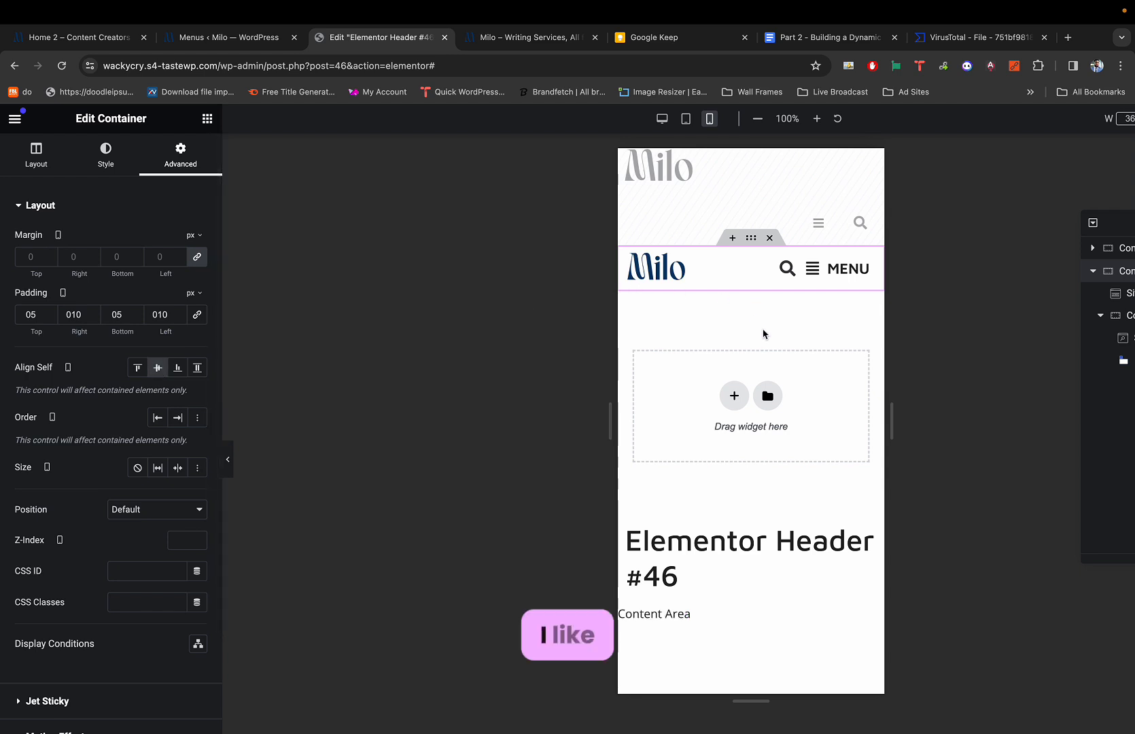
pyautogui.scroll(-1, 747, 326)
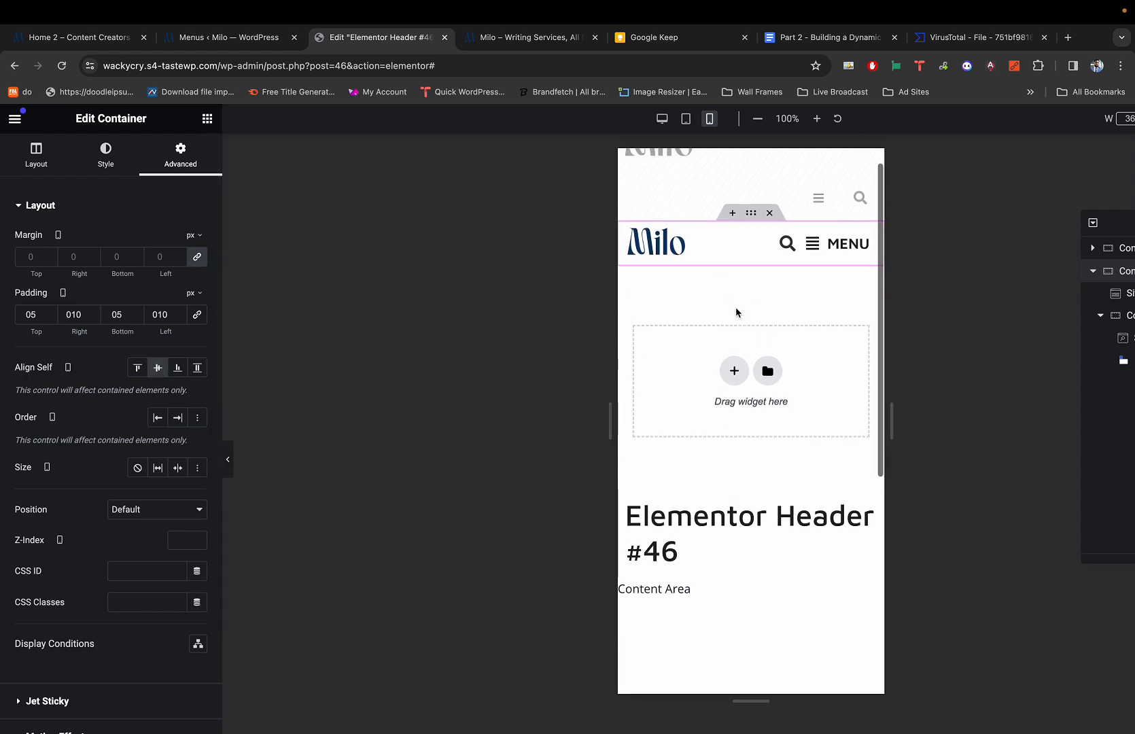
# Preview the header, opening and closing the MENU slide-in panel.
pyautogui.press('super+p')
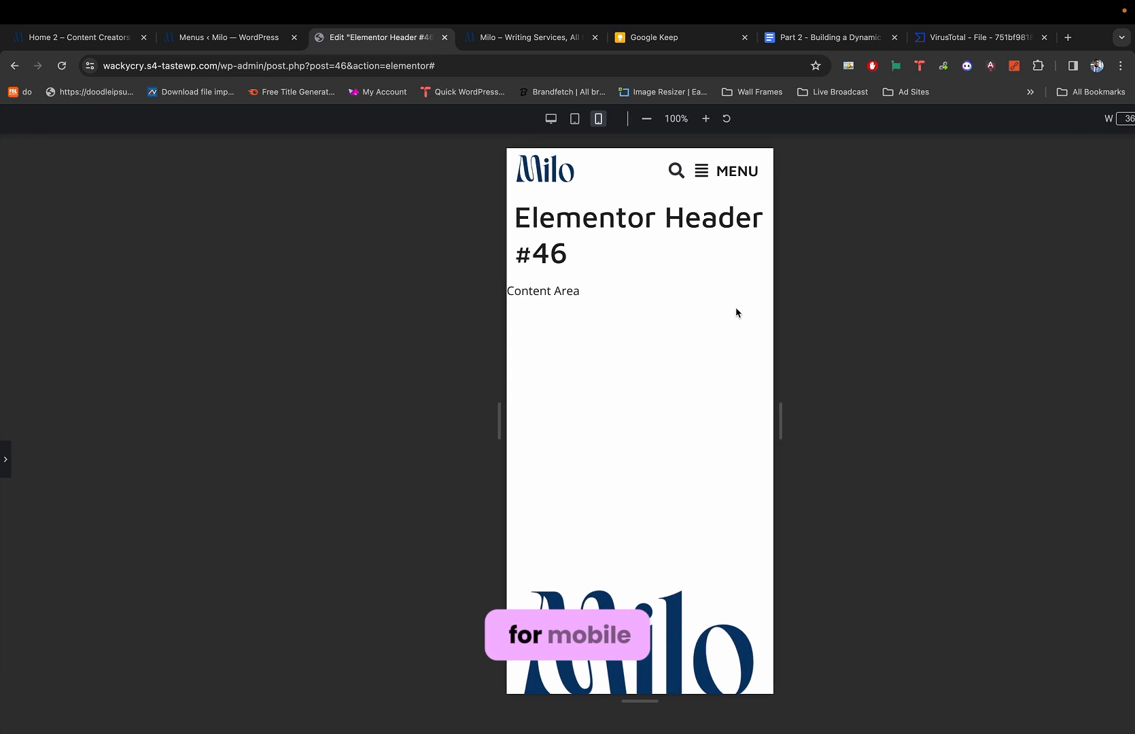
pyautogui.click(724, 171)
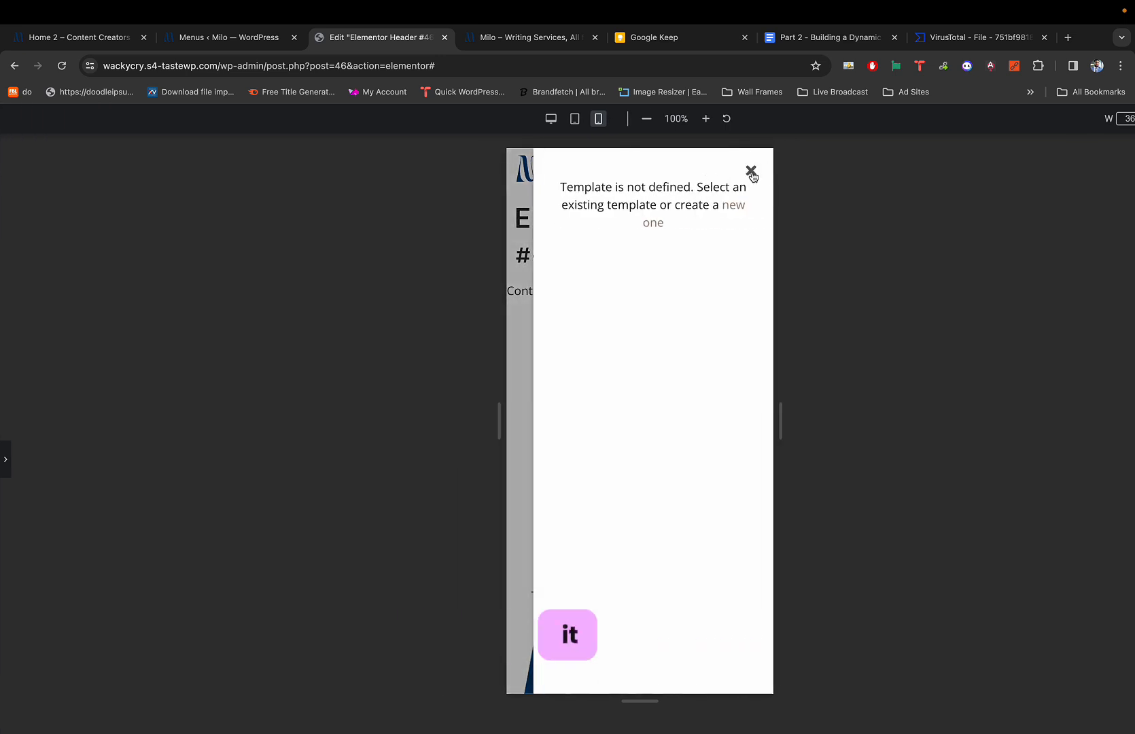
pyautogui.click(751, 171)
pyautogui.click(747, 176)
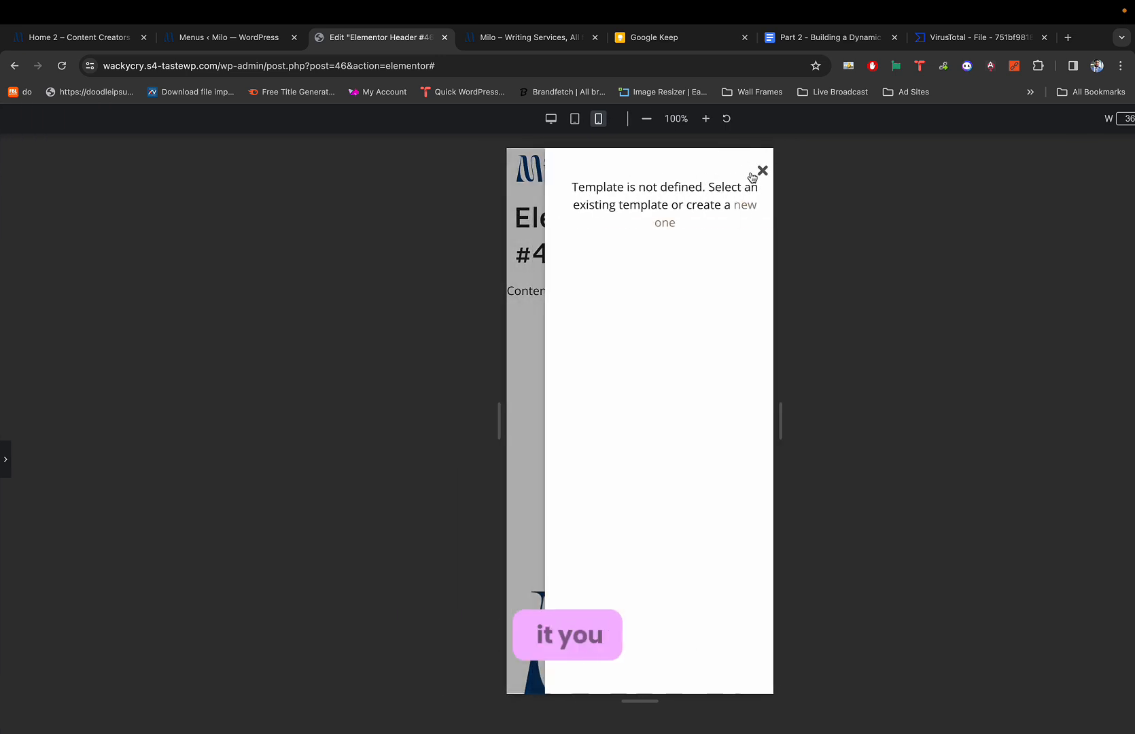
pyautogui.click(752, 175)
pyautogui.press('super+p')
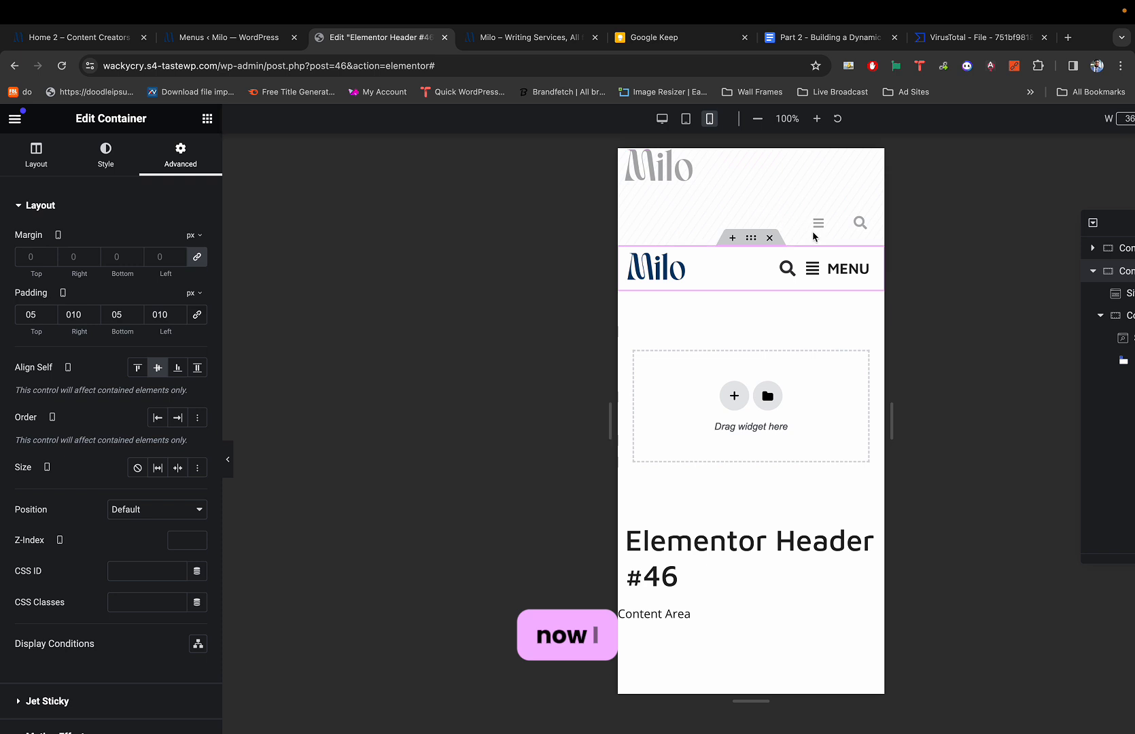
# Open the Hamburger Panel widget's settings and show its Position and Effect options.
pyautogui.click(863, 268)
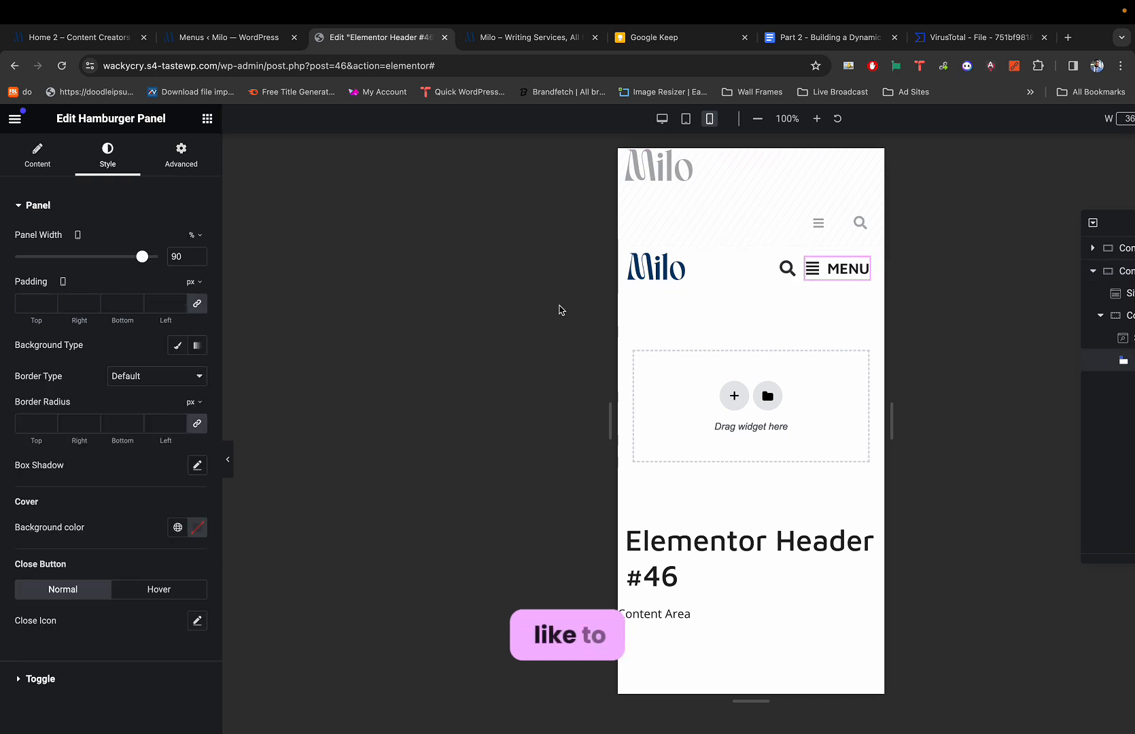
pyautogui.scroll(-2, 40, 598)
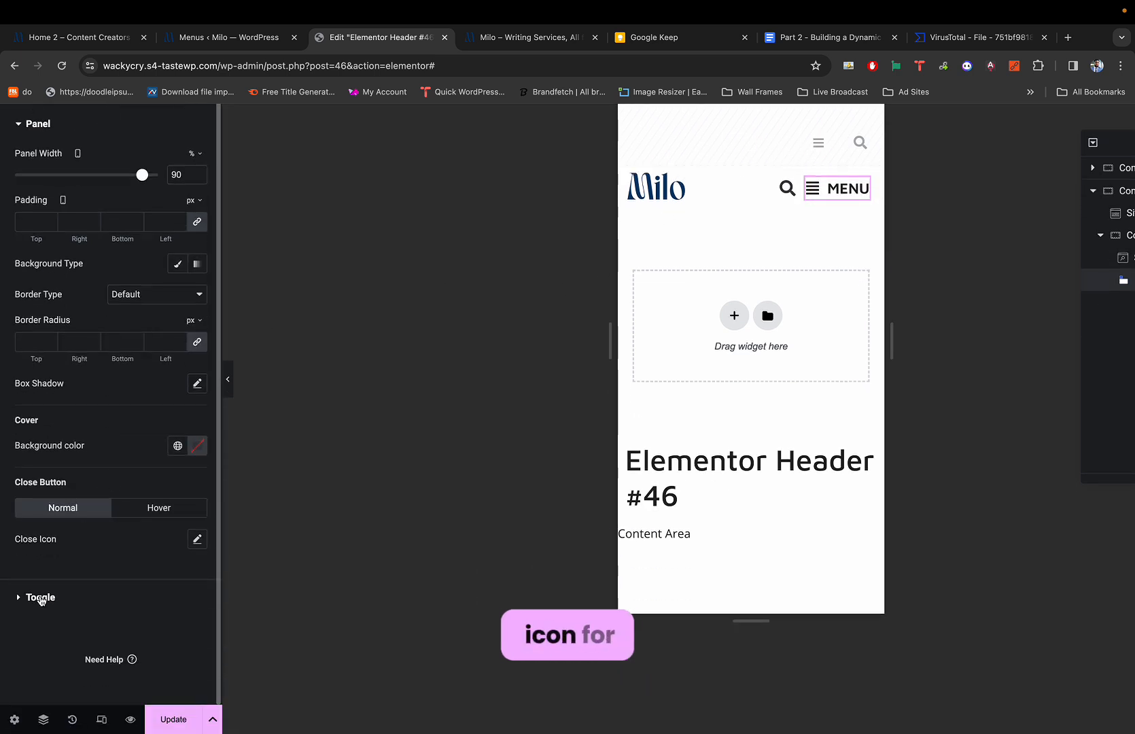
pyautogui.click(41, 598)
pyautogui.click(55, 164)
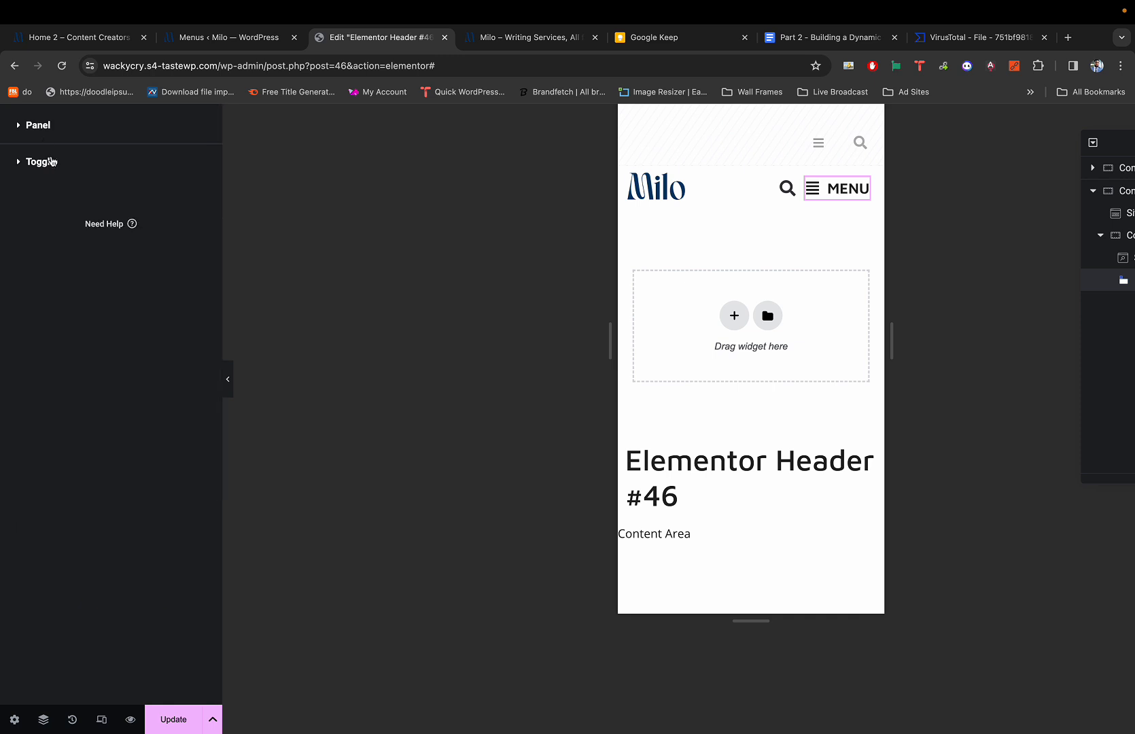
pyautogui.click(38, 126)
pyautogui.scroll(2, 62, 276)
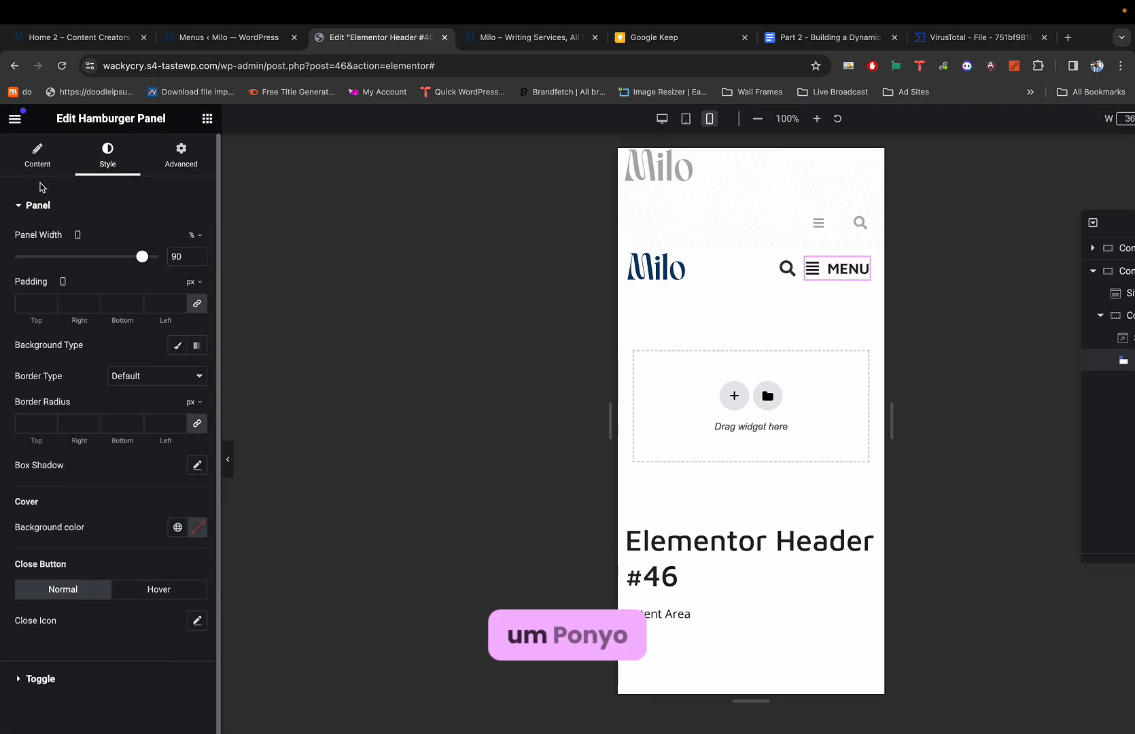
pyautogui.click(39, 155)
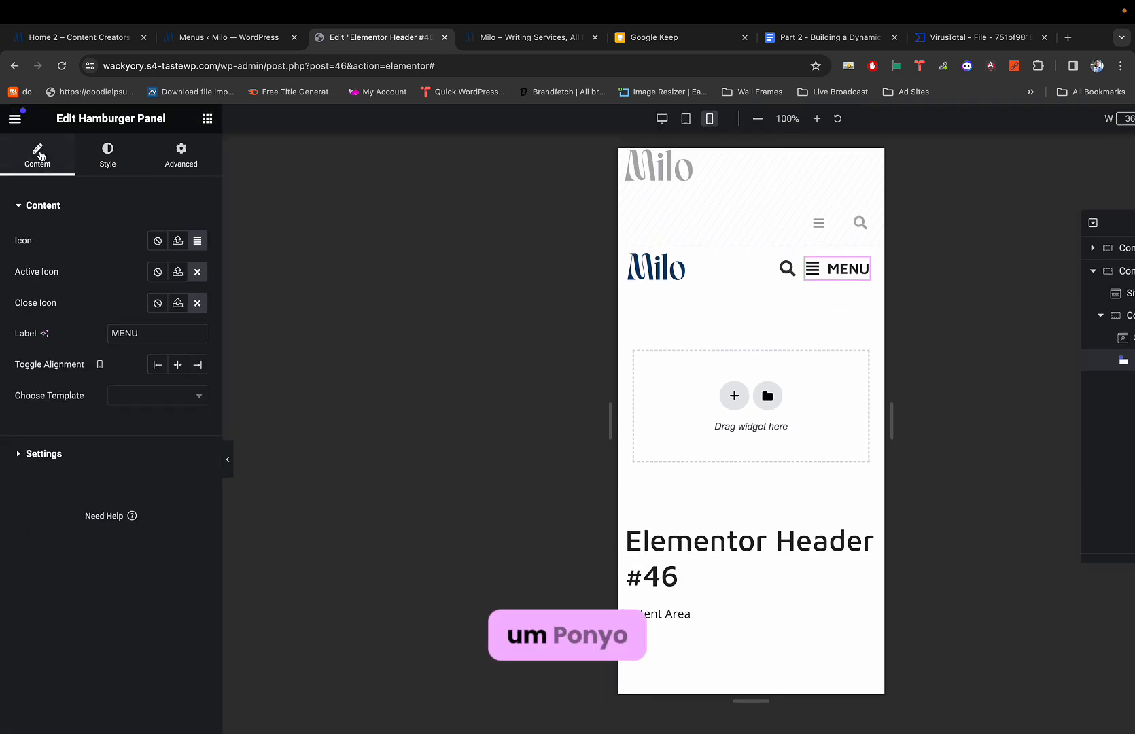
pyautogui.click(55, 450)
pyautogui.click(44, 242)
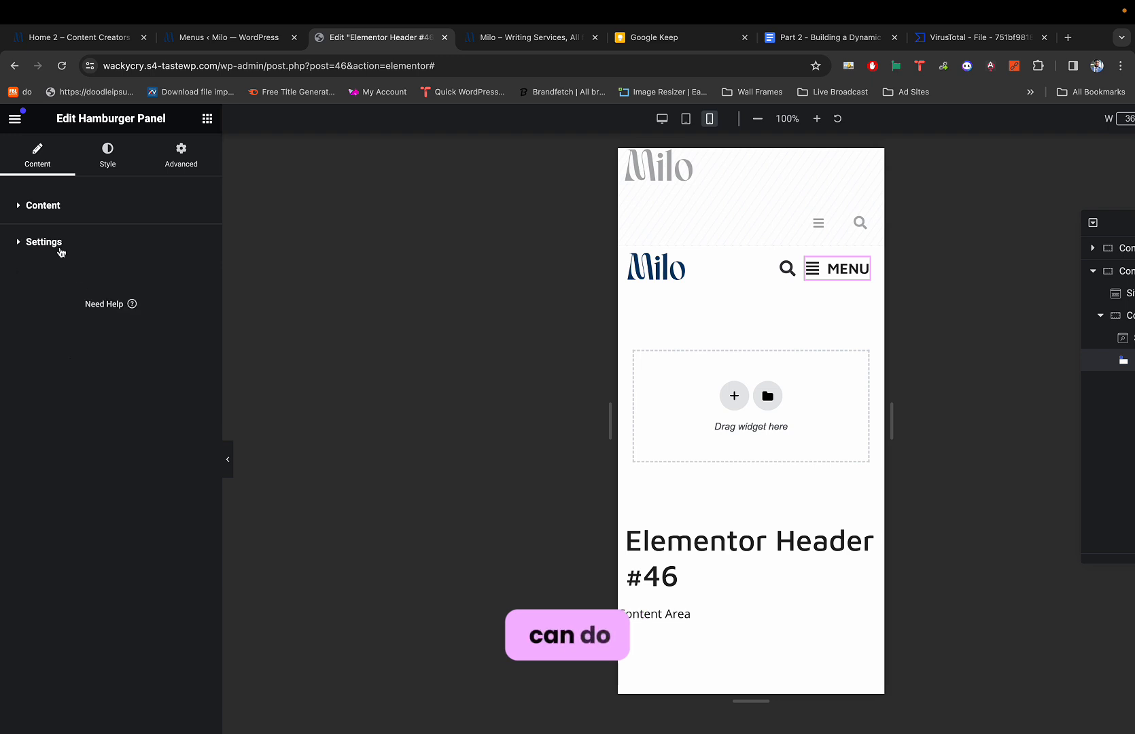
pyautogui.click(109, 163)
pyautogui.click(38, 158)
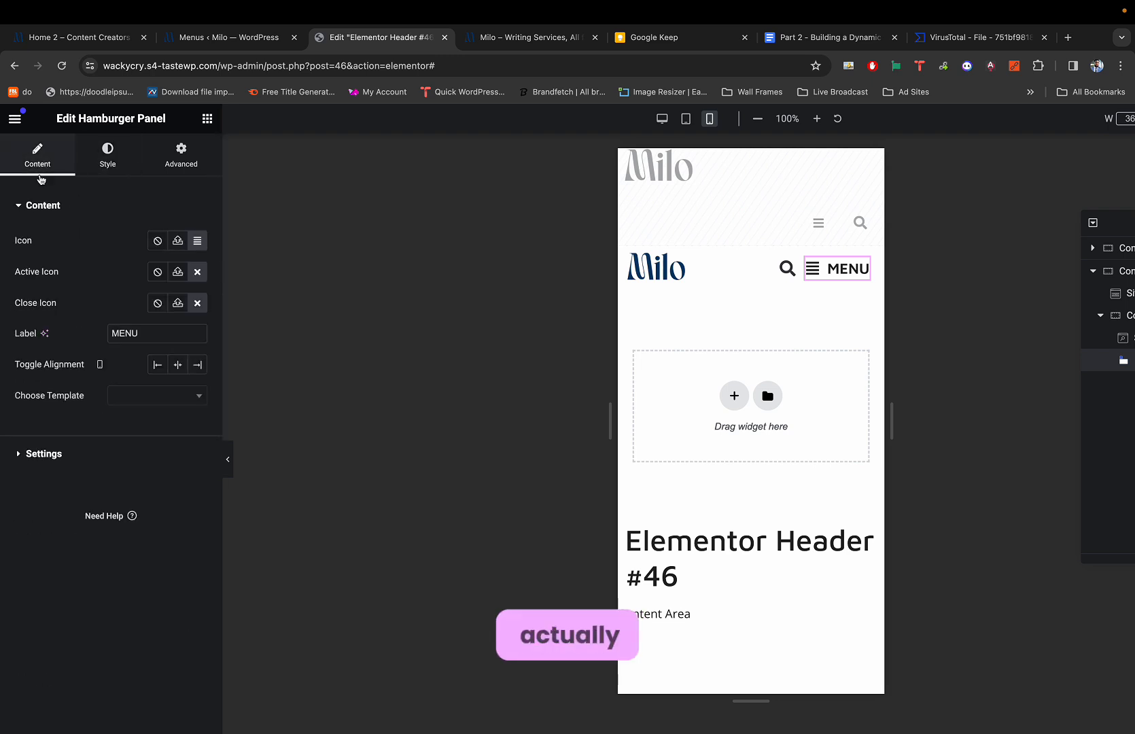
pyautogui.click(28, 454)
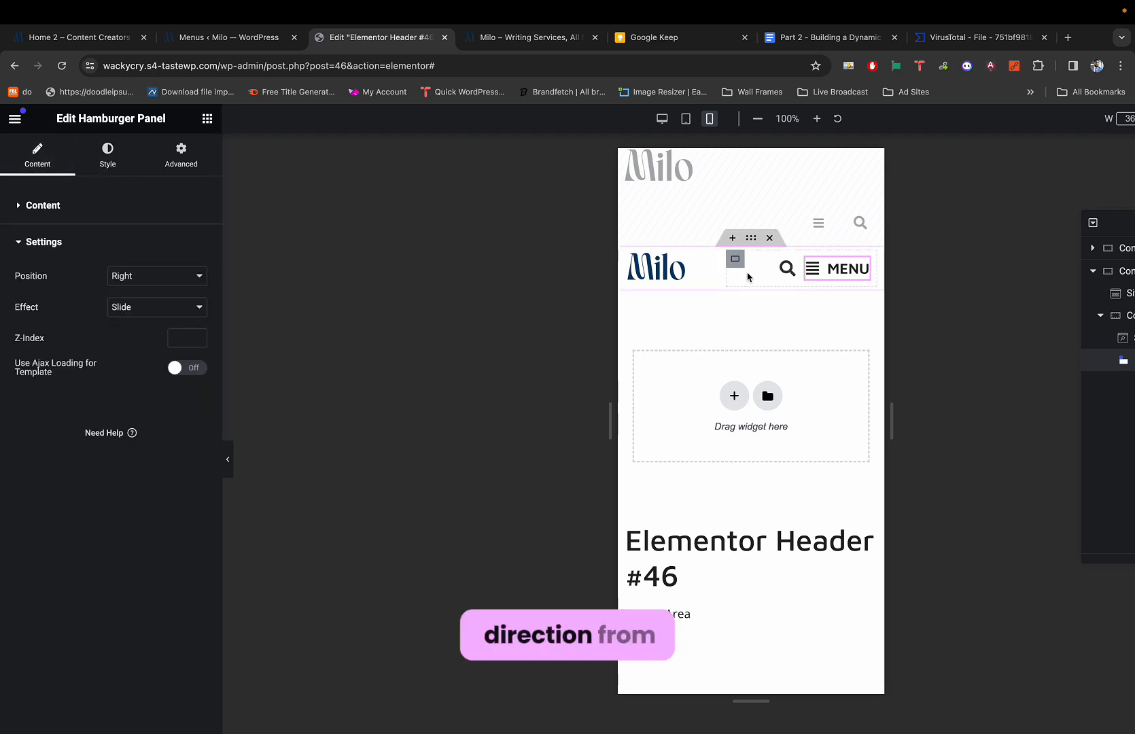
# Try panel Position Left, then set it back to Right, testing MENU each time.
pyautogui.click(815, 270)
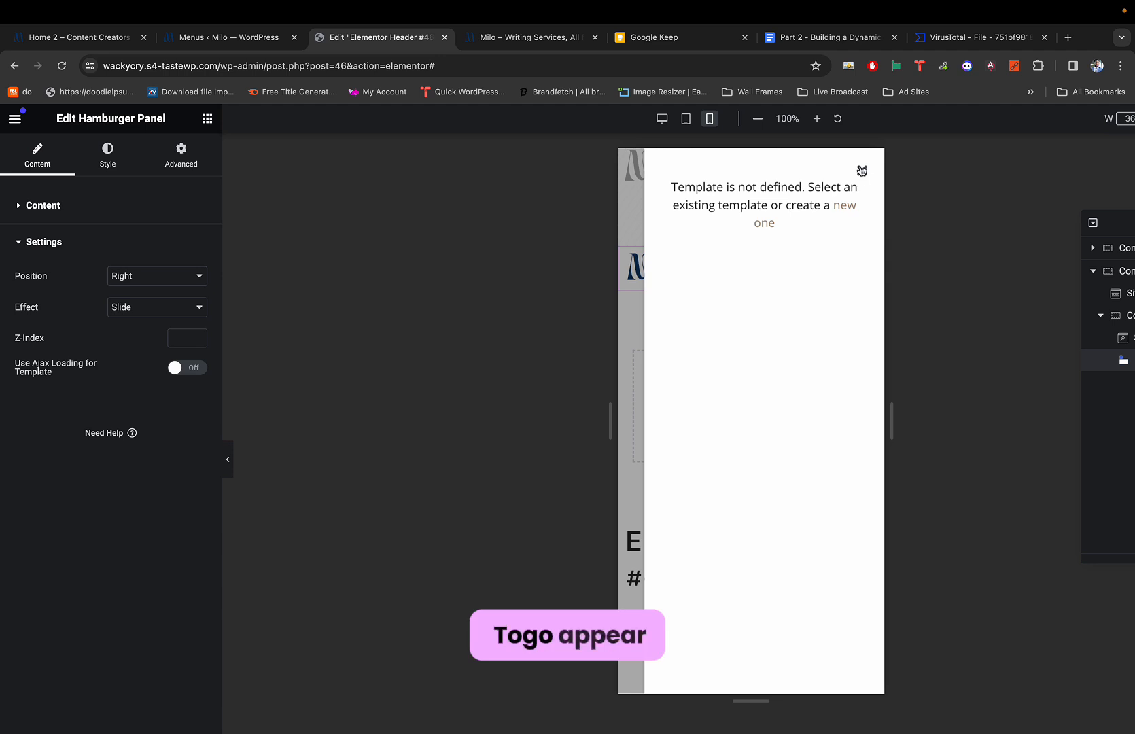
pyautogui.click(860, 171)
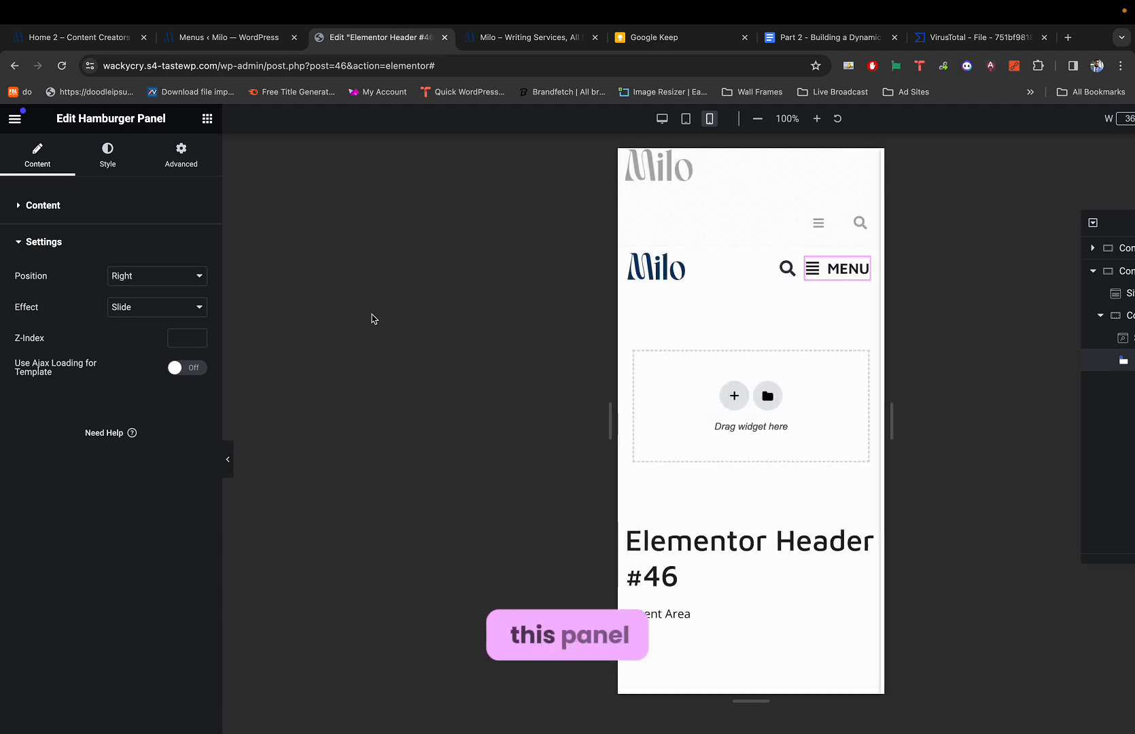
pyautogui.click(150, 272)
pyautogui.click(136, 292)
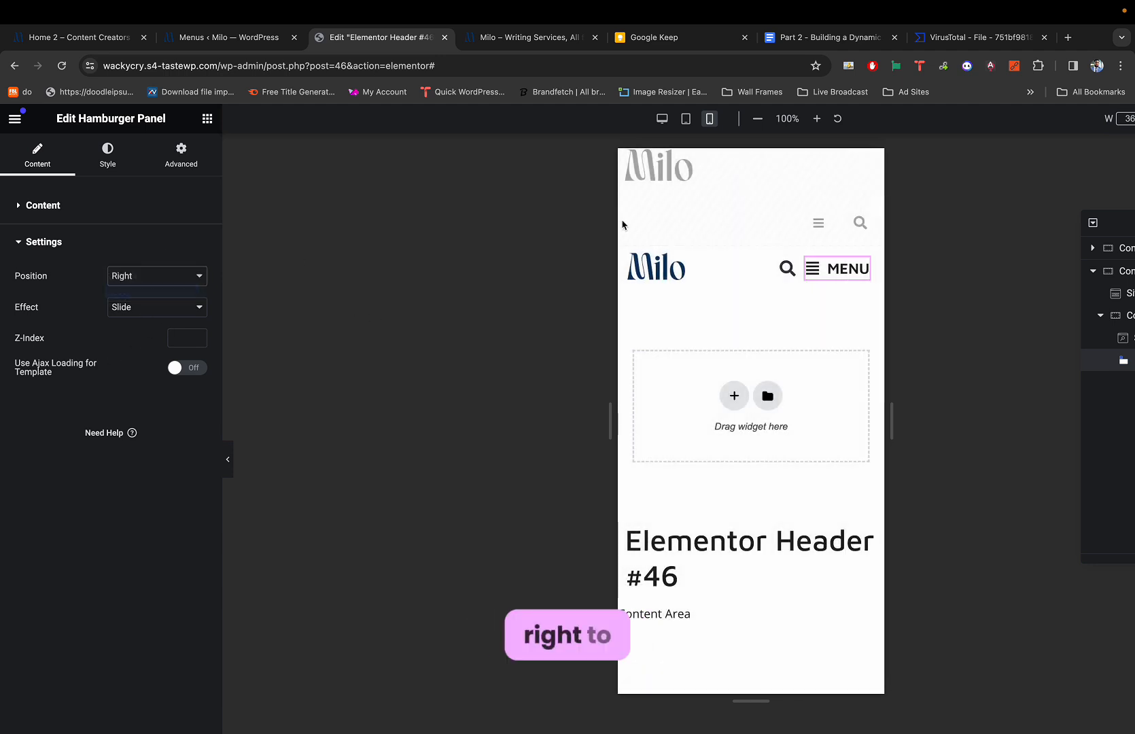
pyautogui.click(826, 271)
pyautogui.click(851, 174)
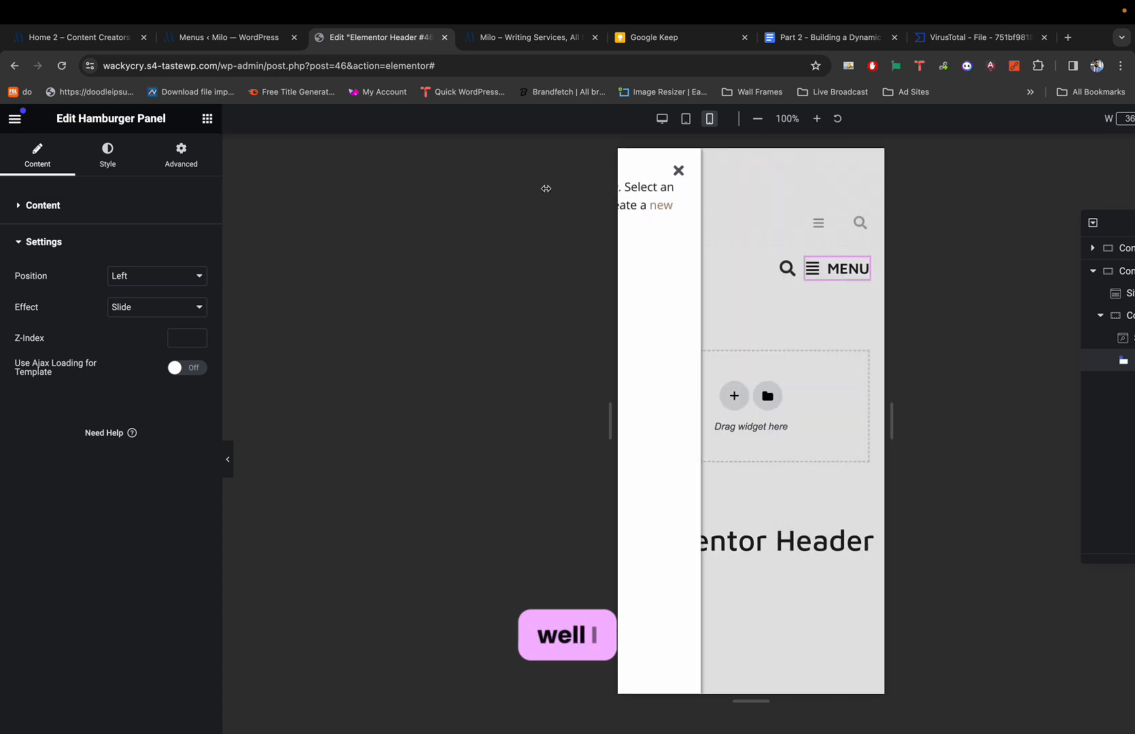
pyautogui.click(167, 274)
pyautogui.click(160, 264)
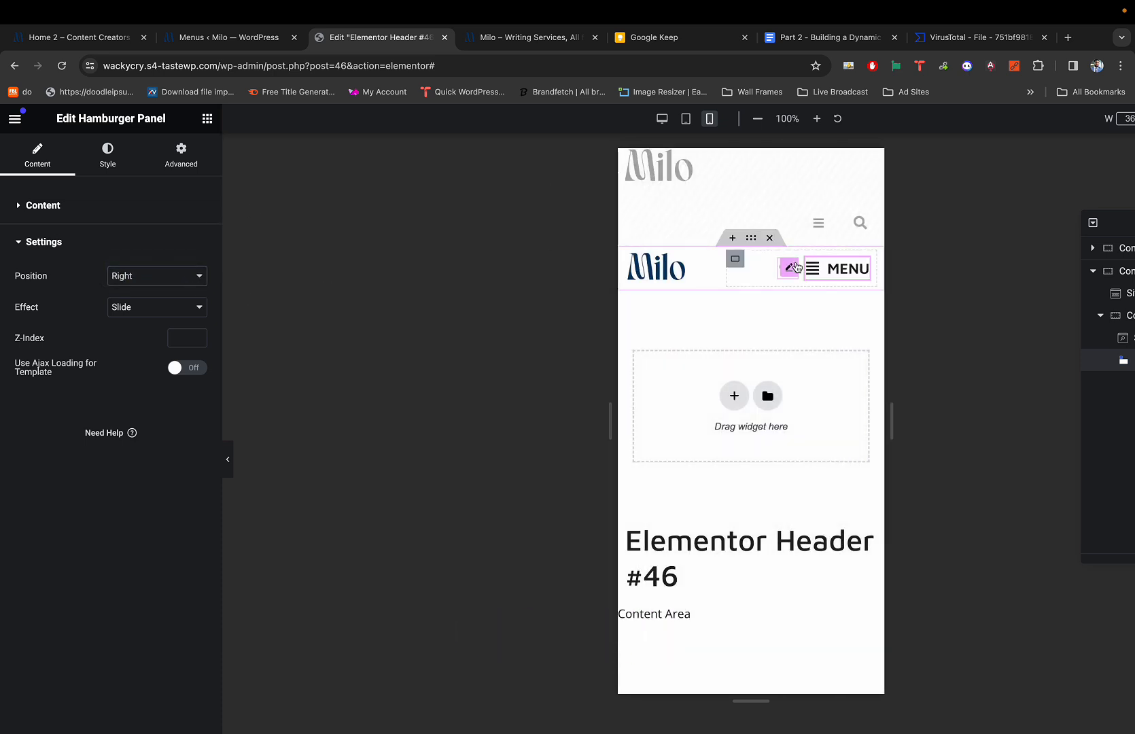
pyautogui.click(826, 269)
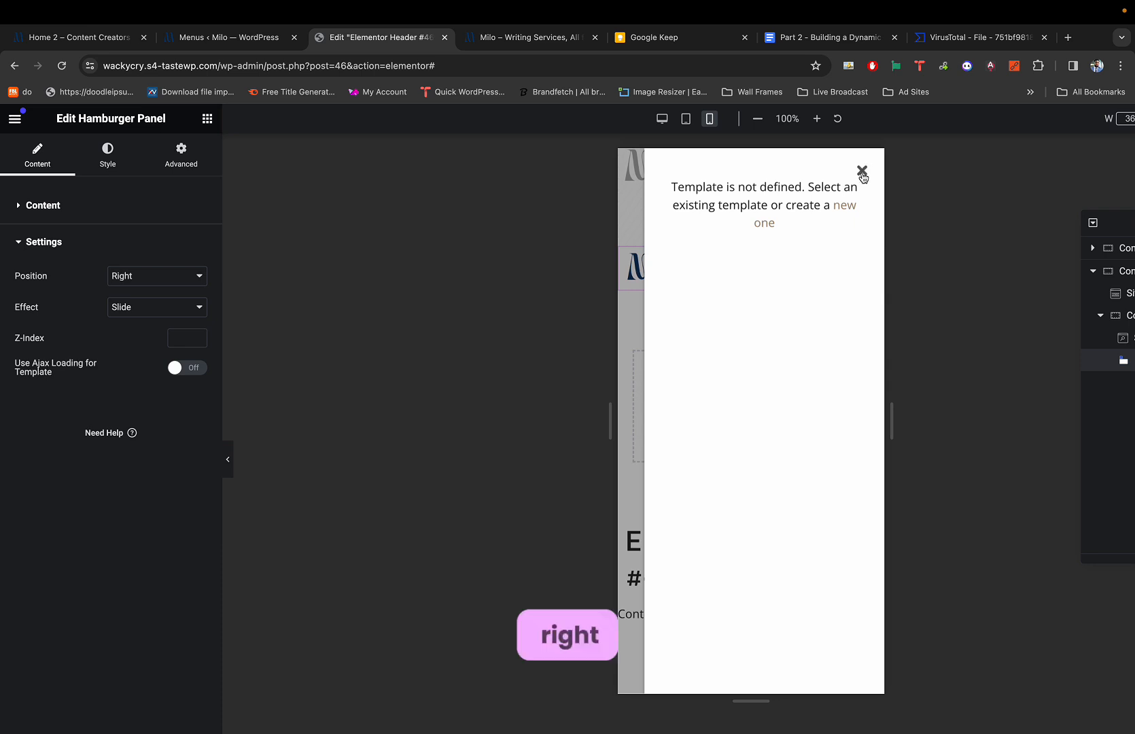
pyautogui.click(861, 170)
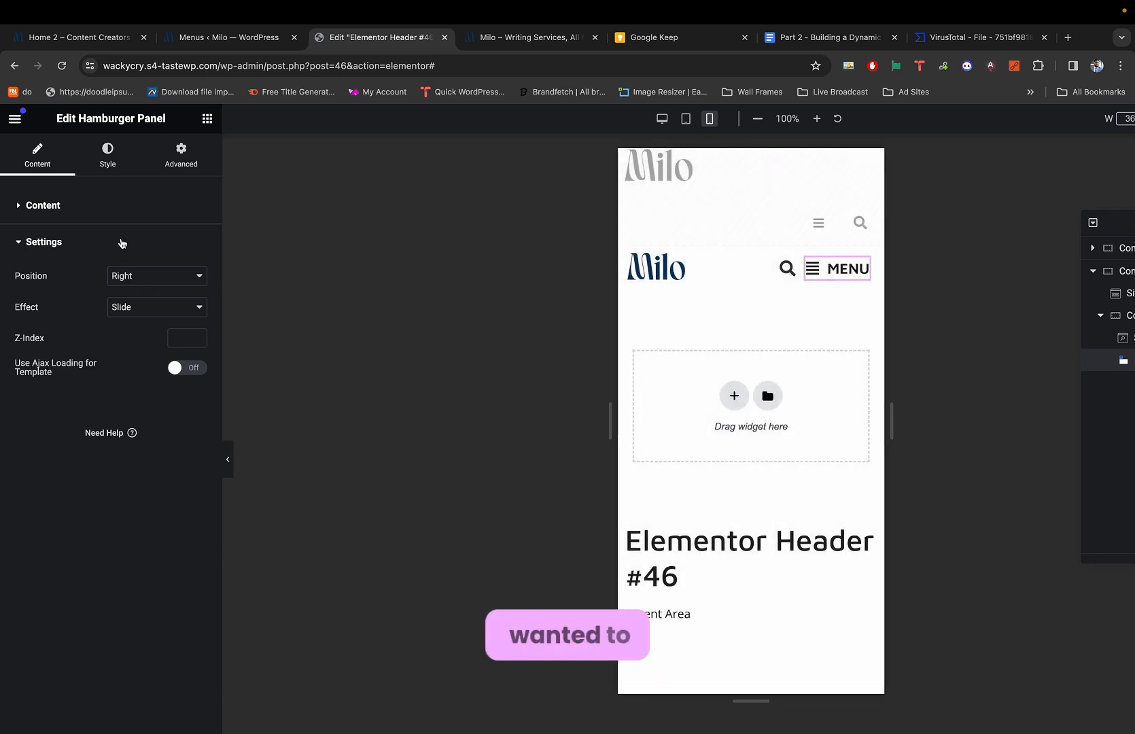
pyautogui.click(51, 210)
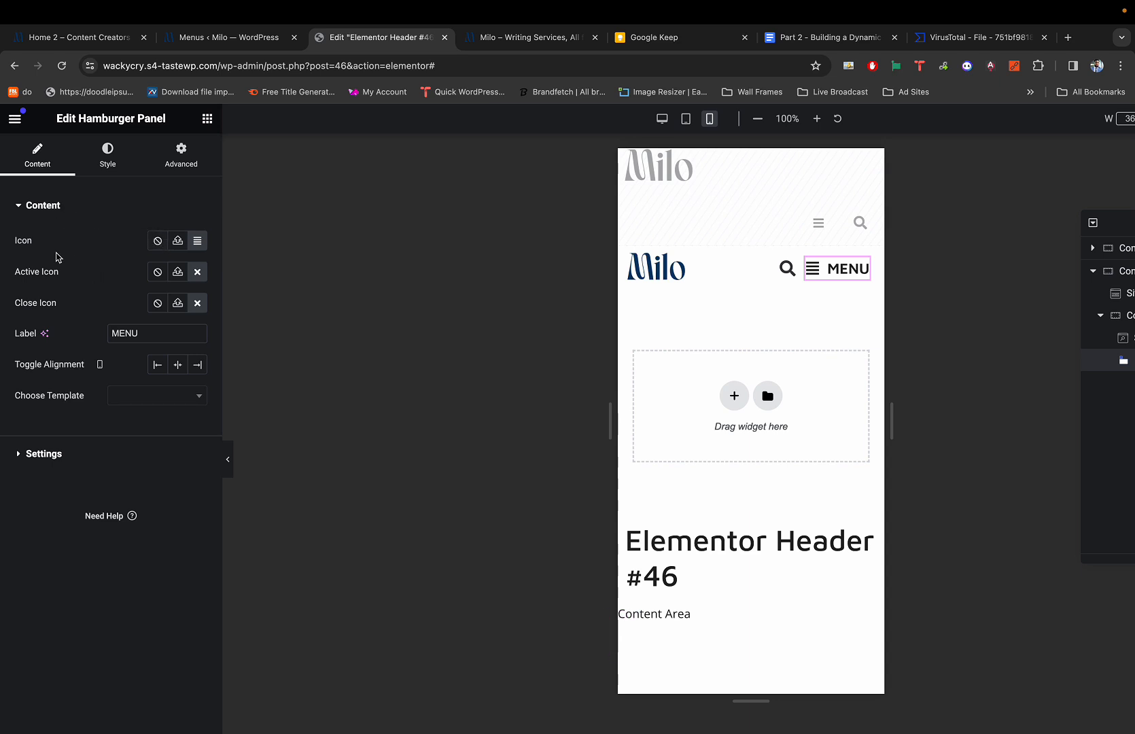
# Replace the MENU toggle icon with Align right from the Elementor icon library.
pyautogui.click(198, 242)
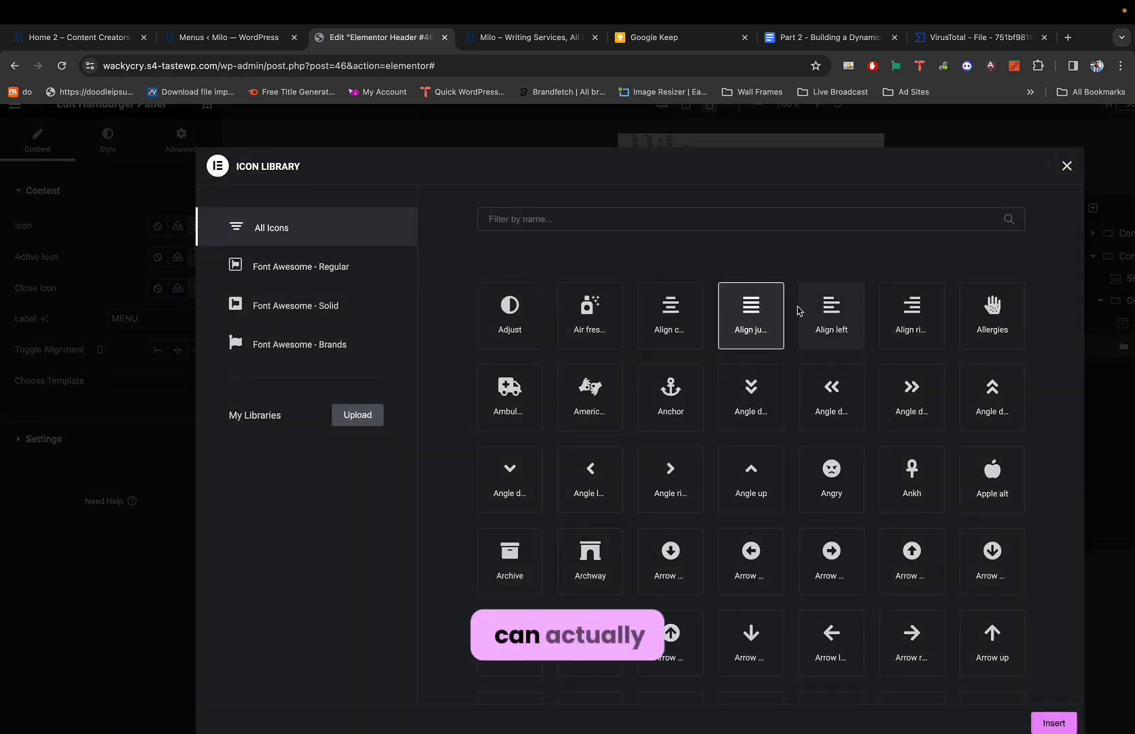
pyautogui.click(825, 316)
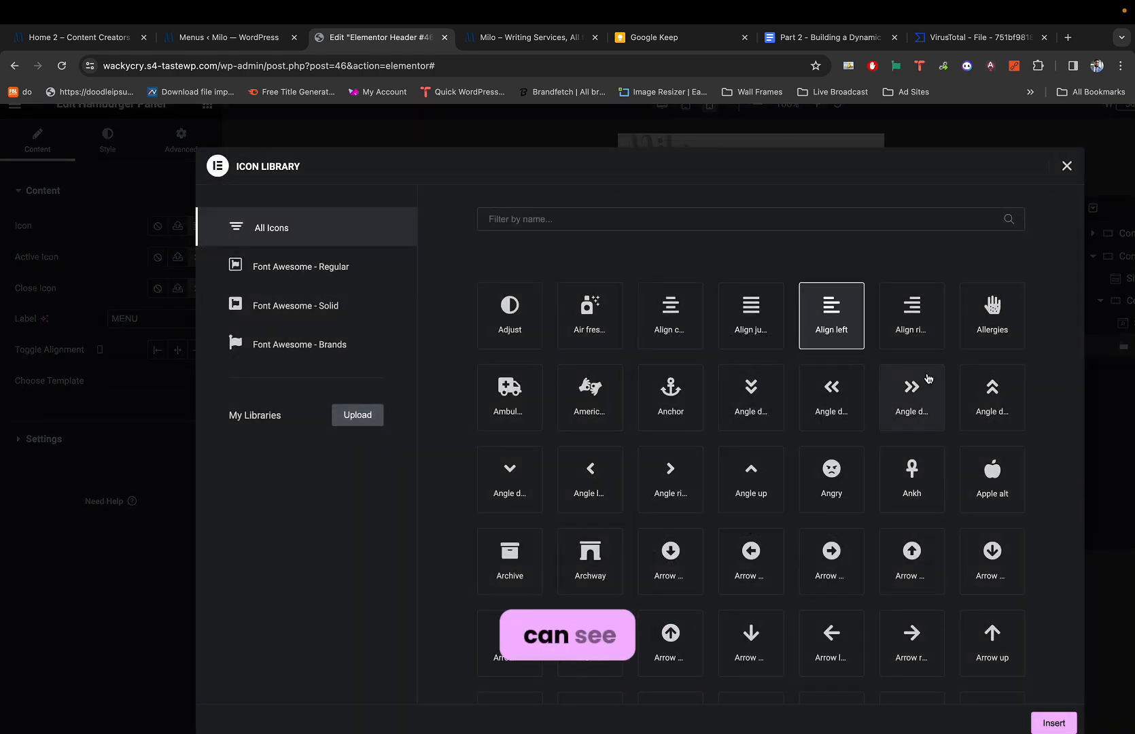
pyautogui.click(915, 334)
pyautogui.click(1052, 723)
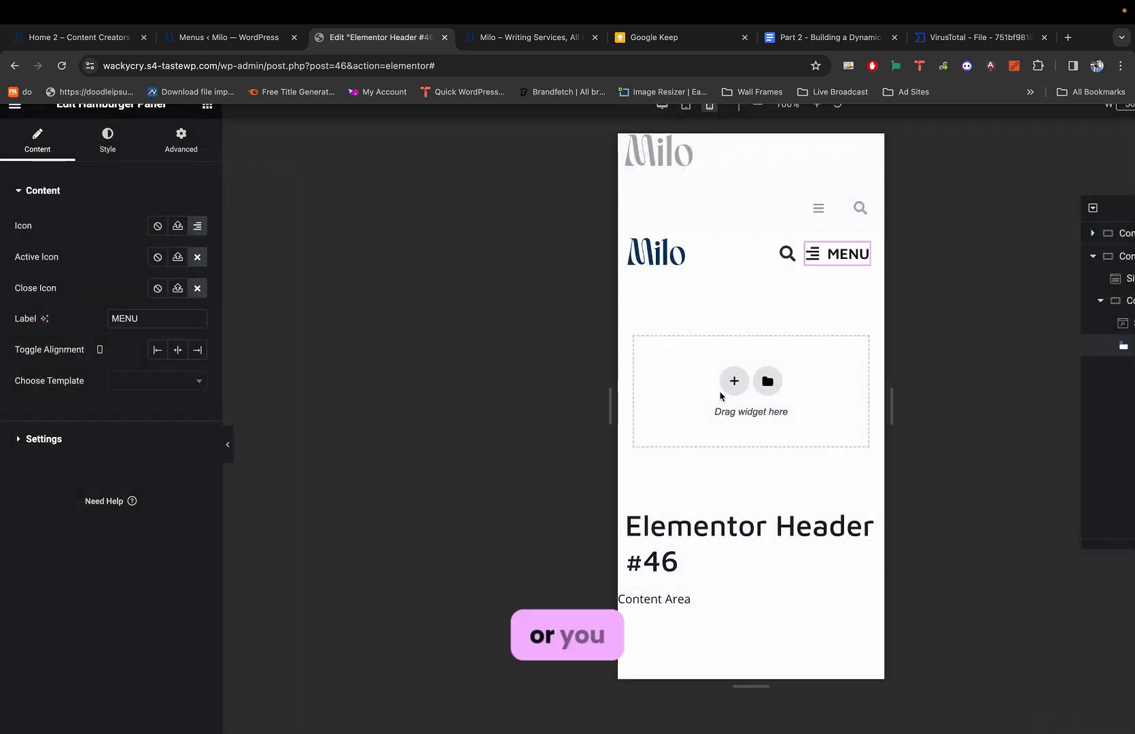
pyautogui.click(203, 228)
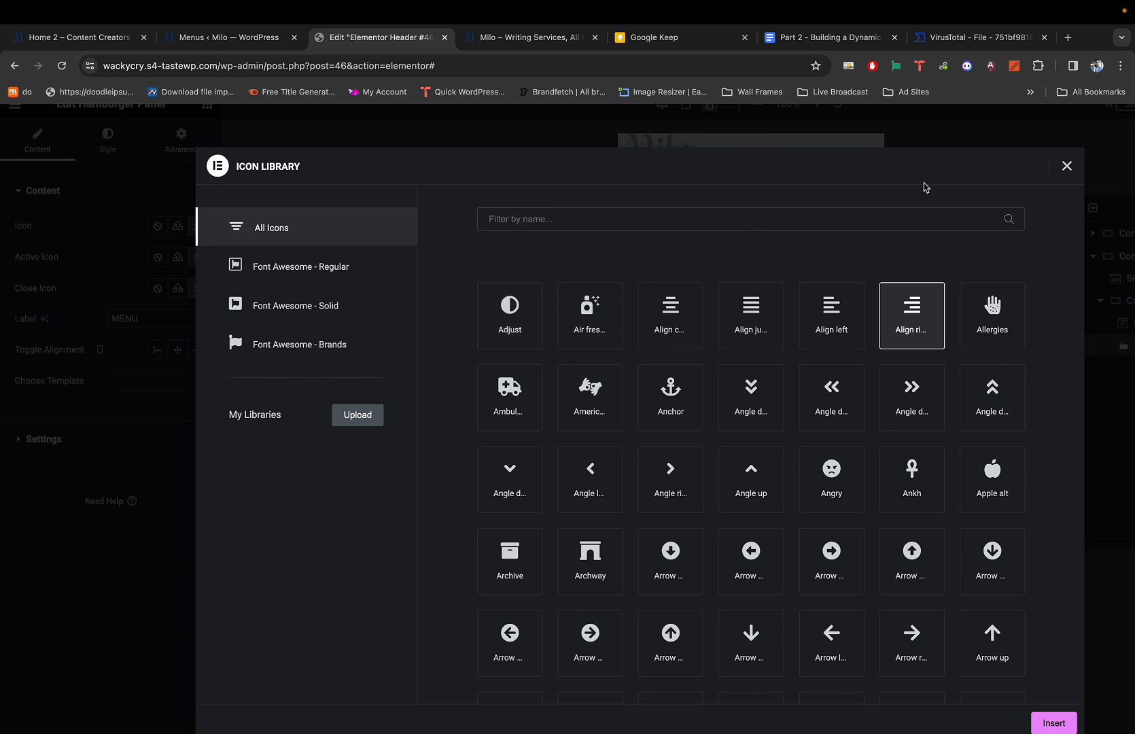
pyautogui.click(1067, 168)
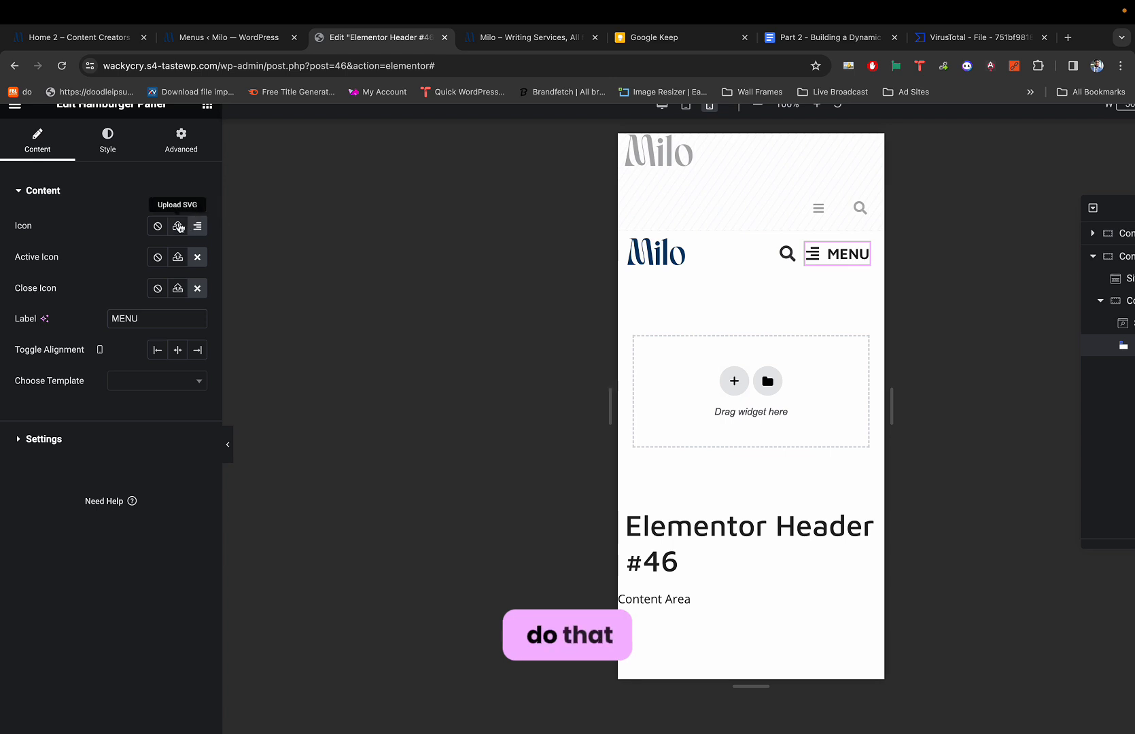
# Open Iconduck in a new tab and search for hamburger icons.
pyautogui.click(1071, 39)
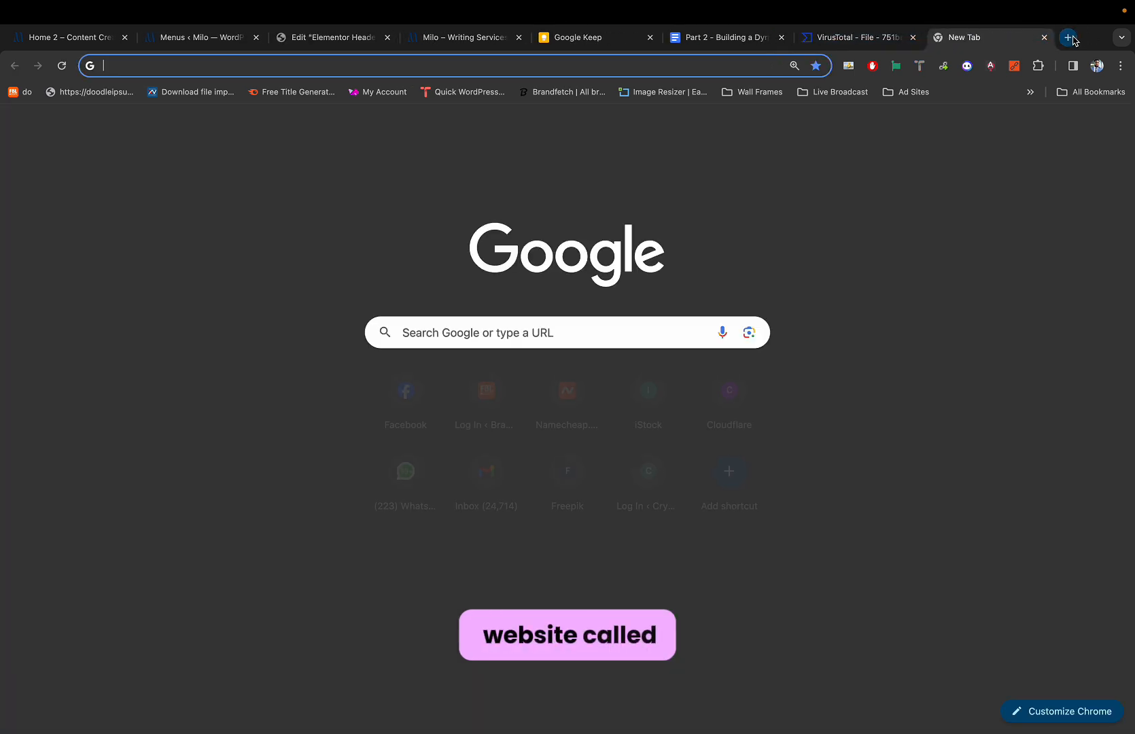
pyautogui.write('iconduc')
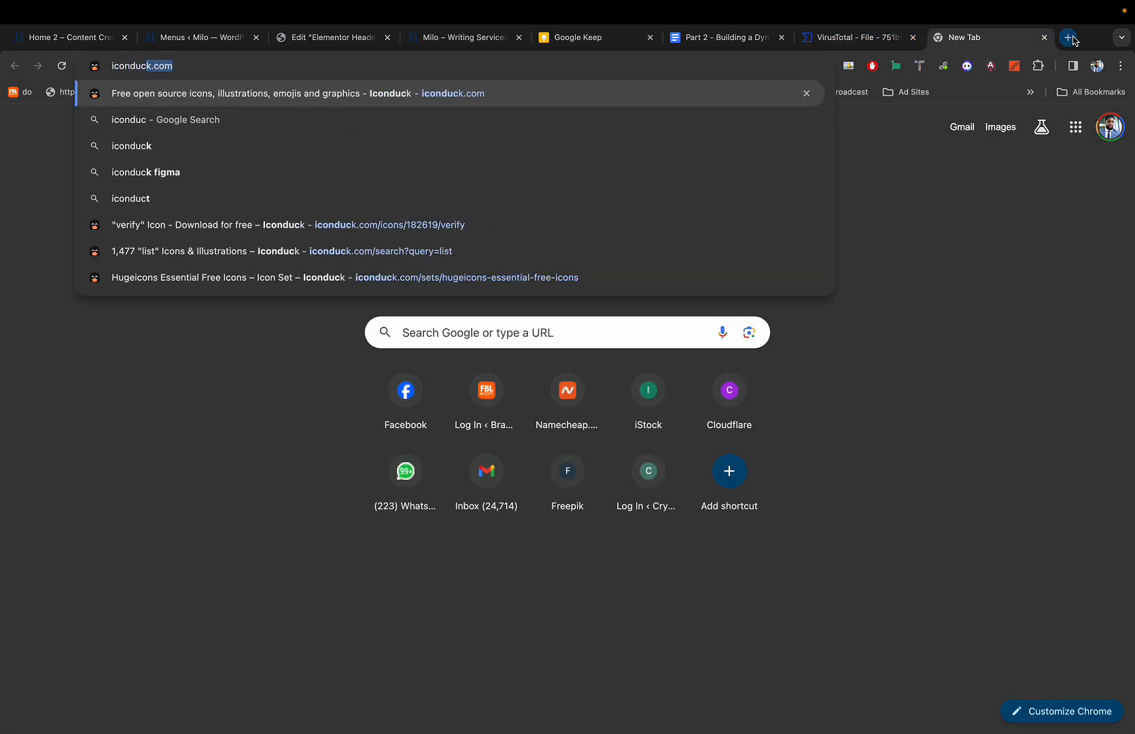
pyautogui.press('Return')
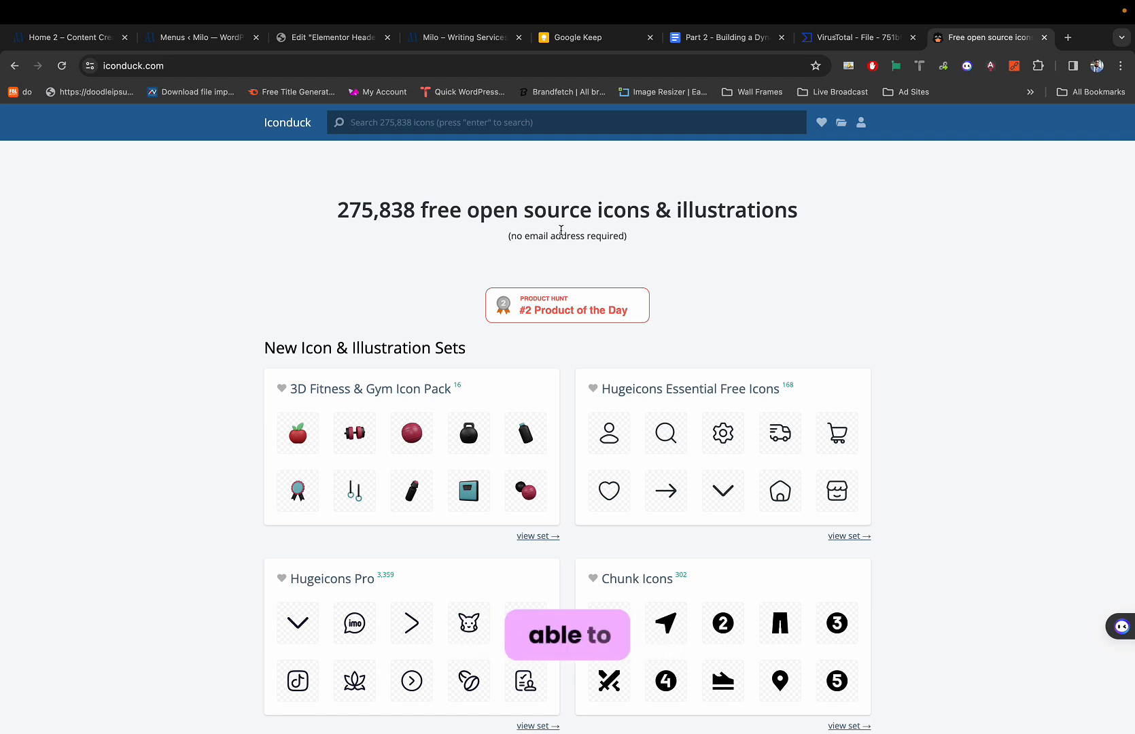
pyautogui.write('hamburger')
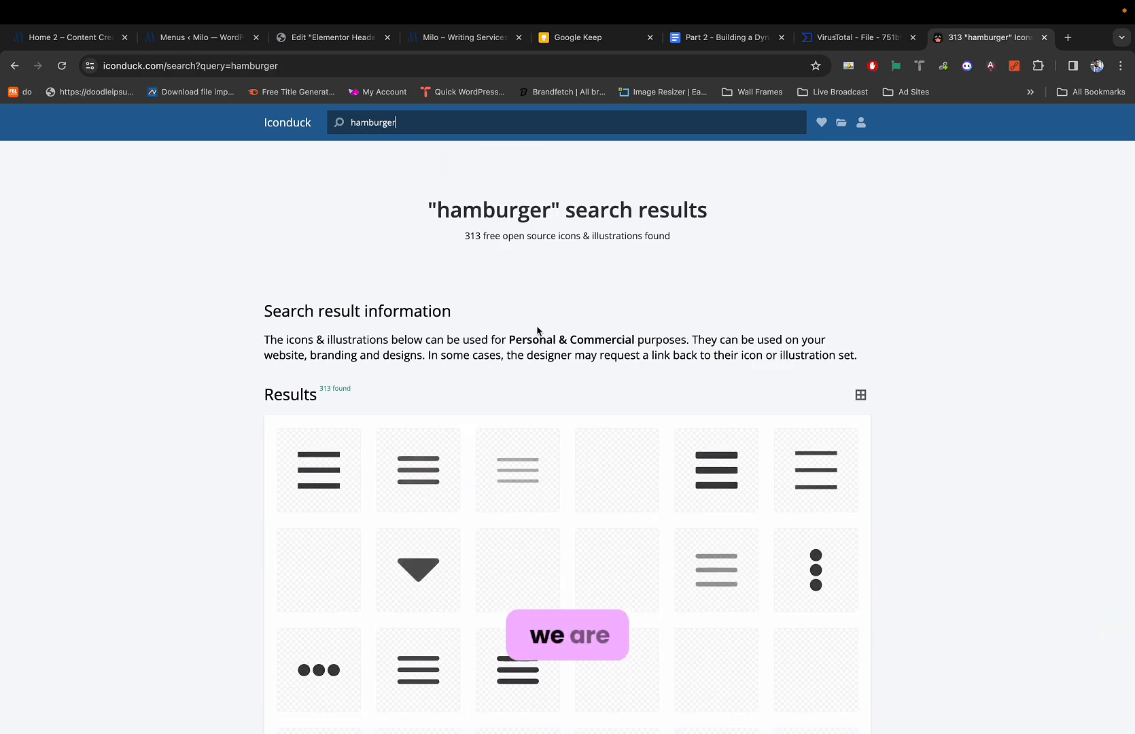
pyautogui.scroll(-3, 537, 332)
pyautogui.scroll(-3, 526, 401)
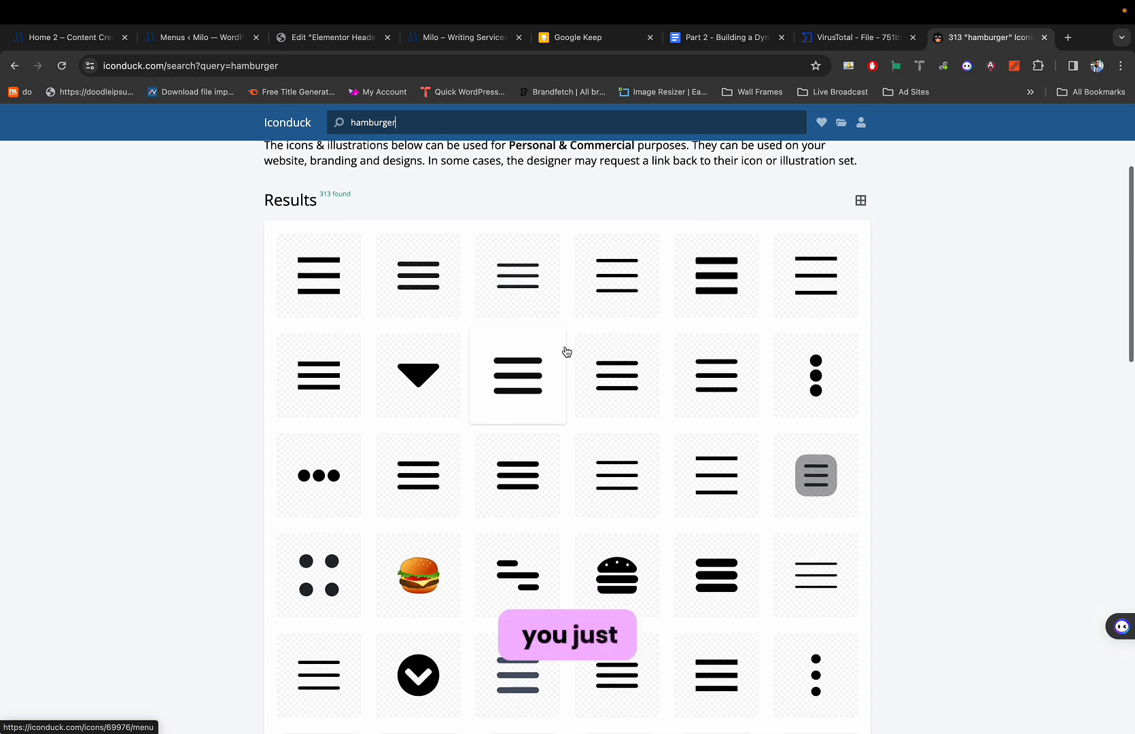
pyautogui.scroll(-3, 554, 390)
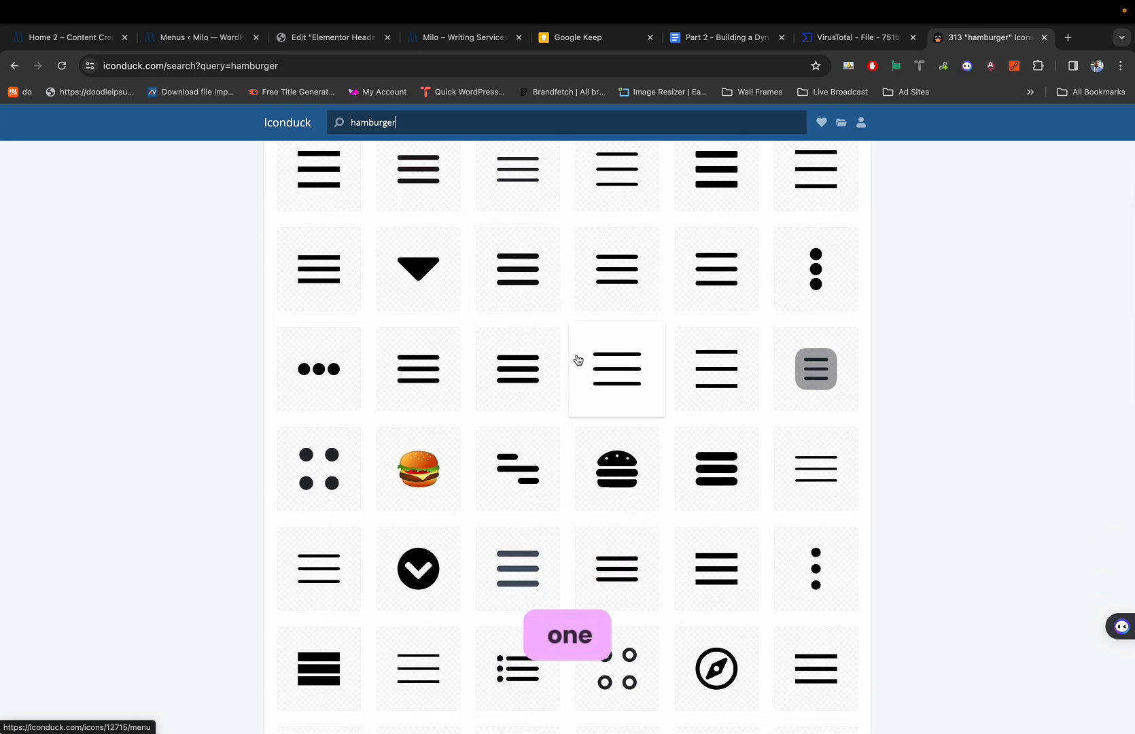
pyautogui.scroll(-1, 565, 363)
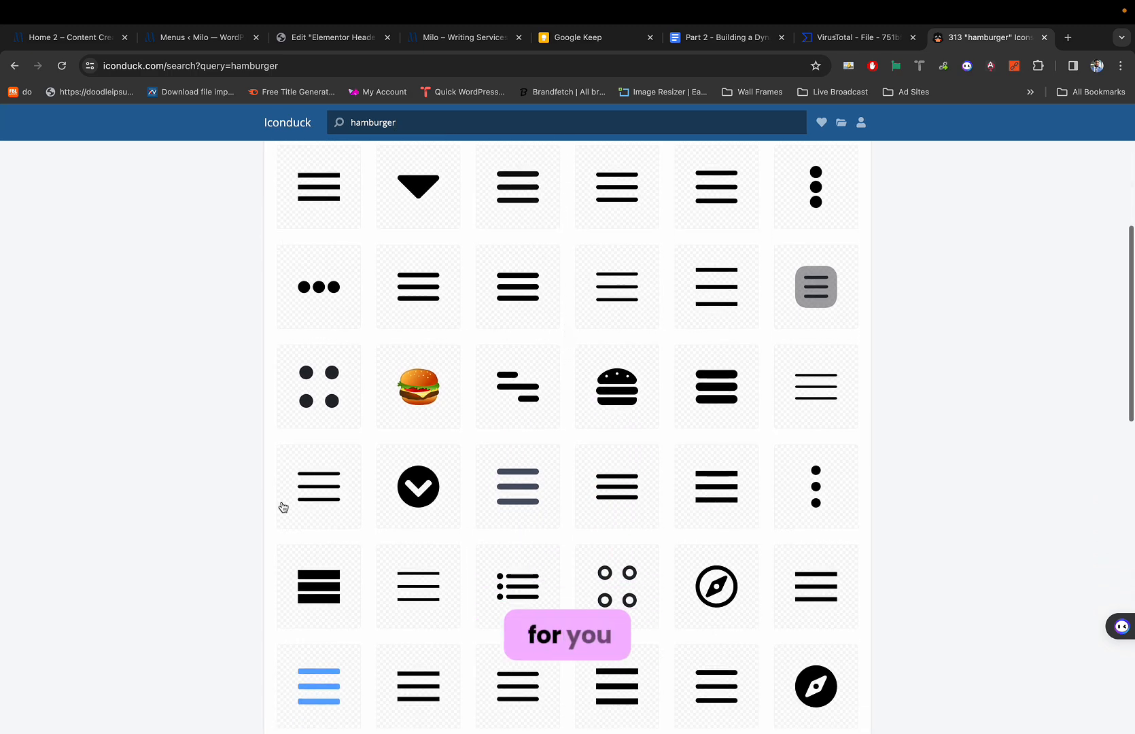
# Download the plain CoreUI 'menu' icon as menu.svg and return to Elementor.
pyautogui.click(321, 490)
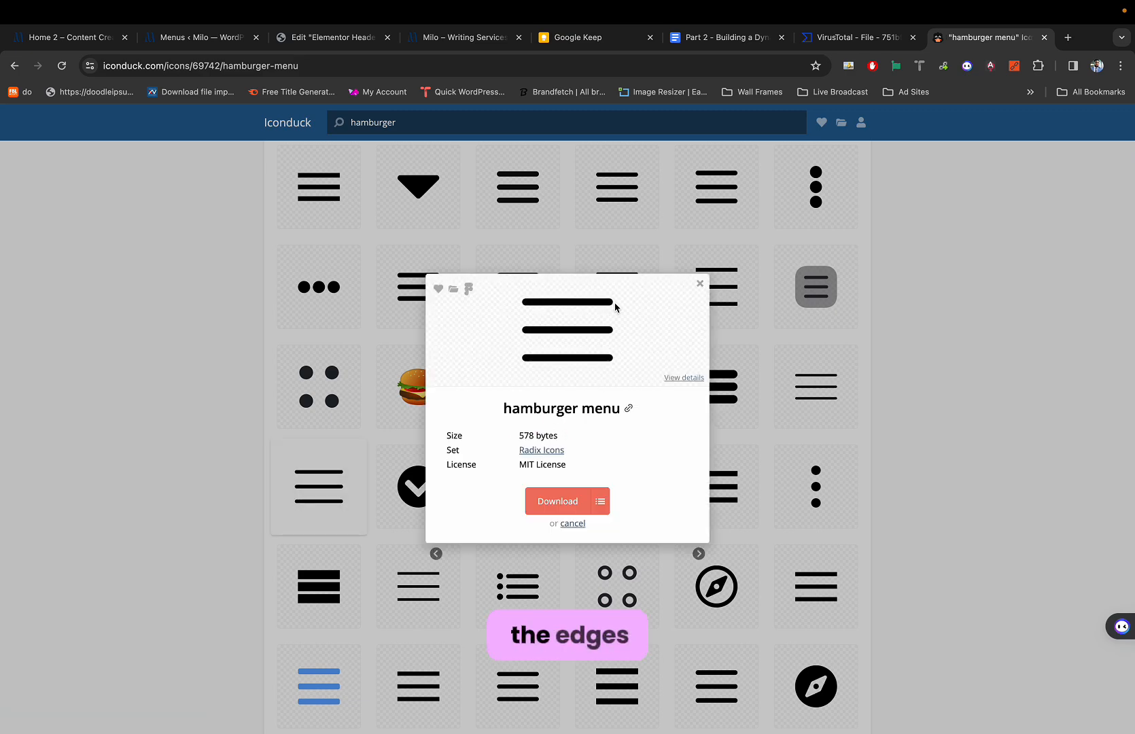
pyautogui.scroll(5, 616, 307)
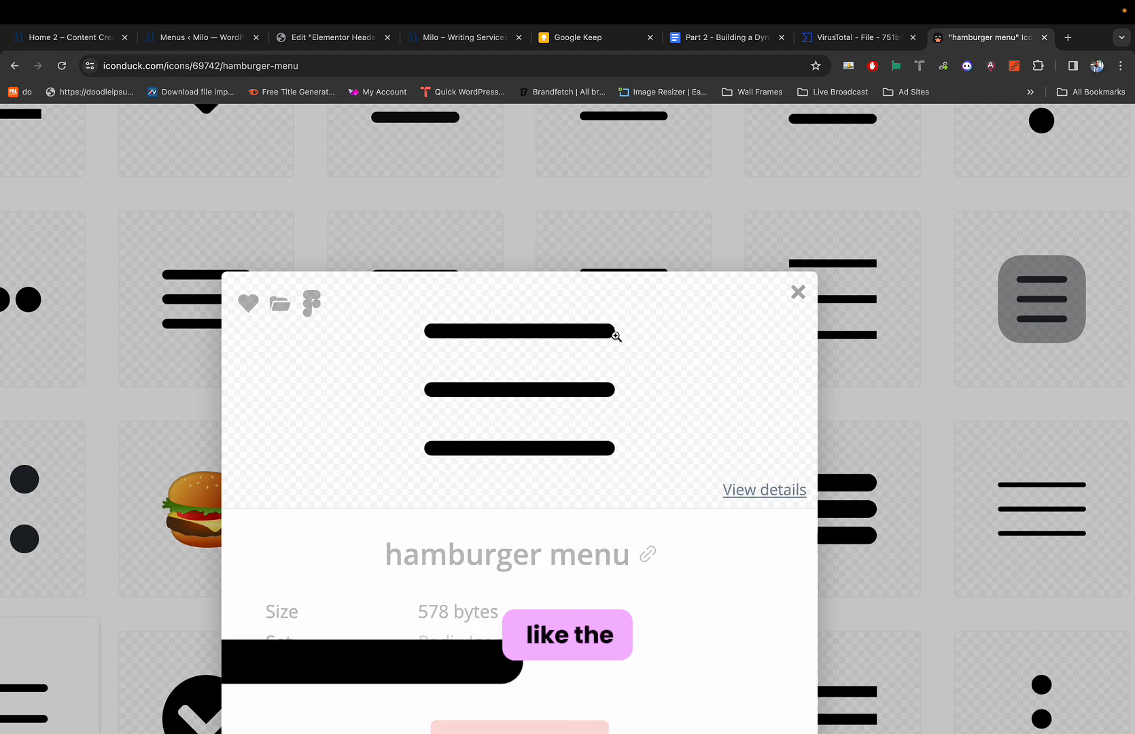
pyautogui.click(796, 291)
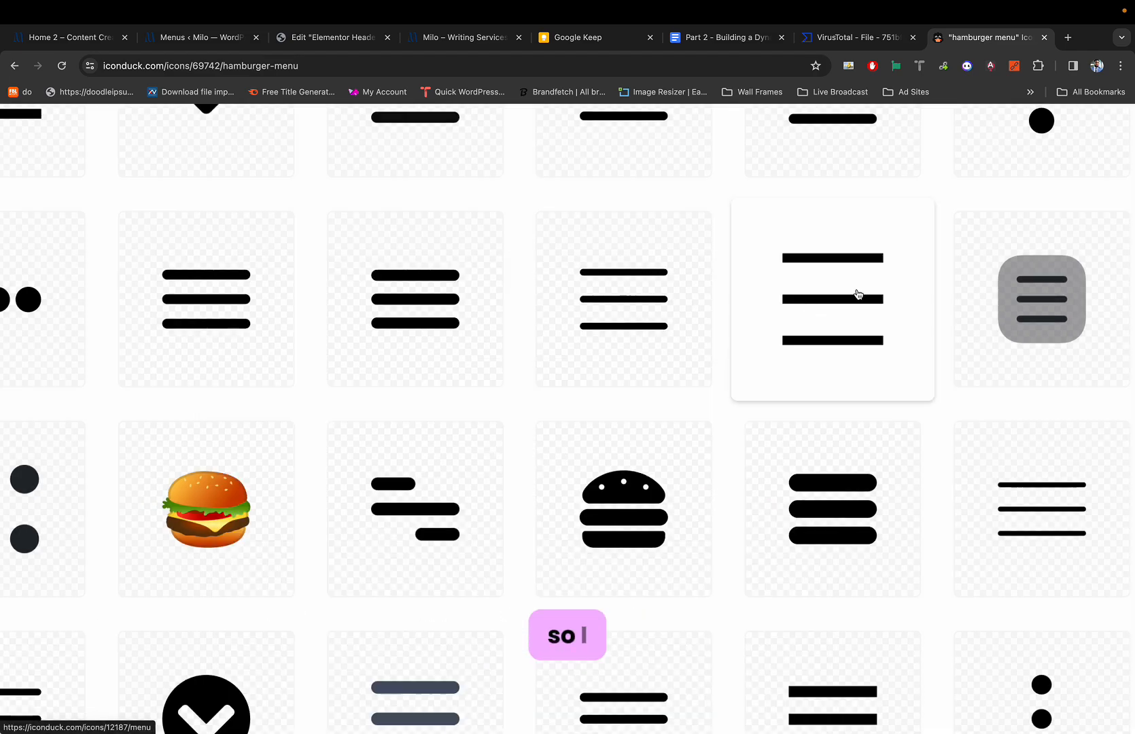
pyautogui.click(856, 294)
pyautogui.scroll(-5, 586, 432)
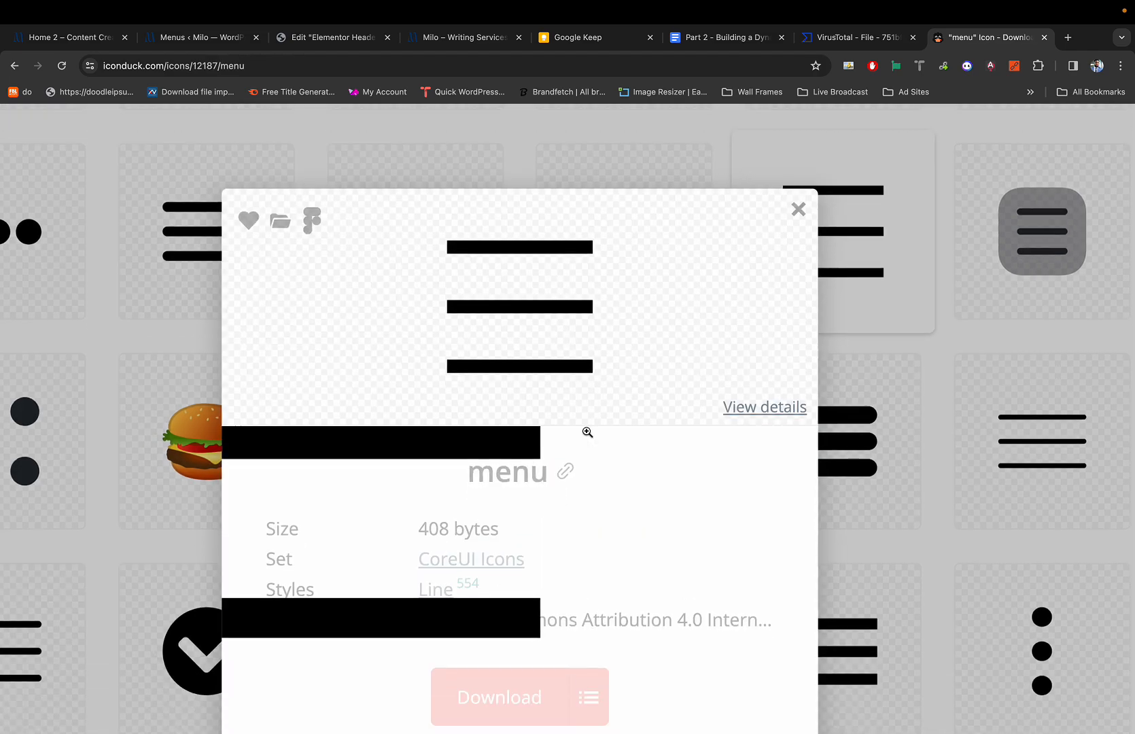
pyautogui.click(509, 446)
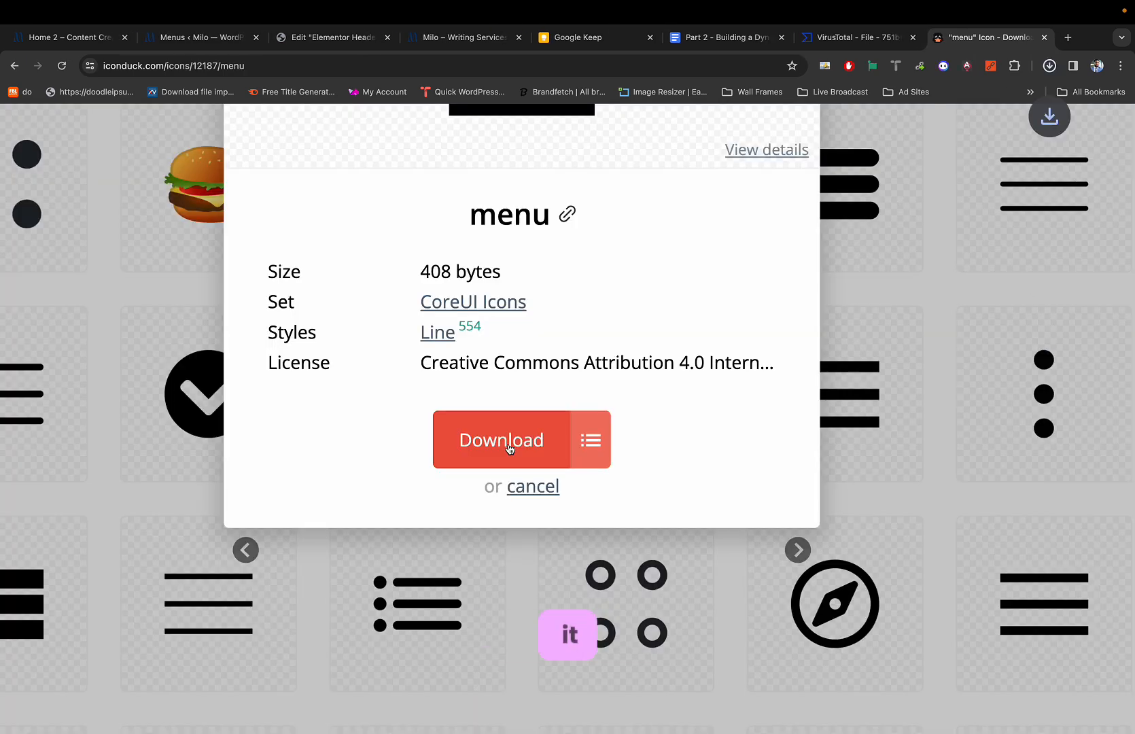
pyautogui.scroll(-5, 508, 447)
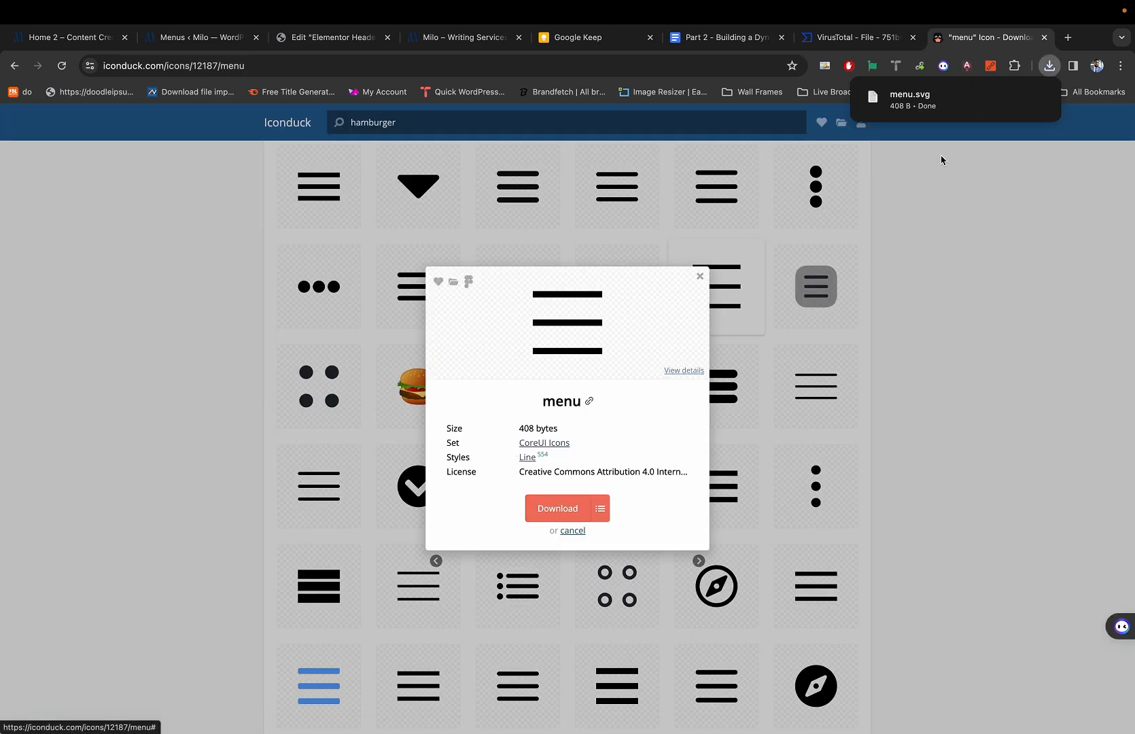
pyautogui.press('super+3')
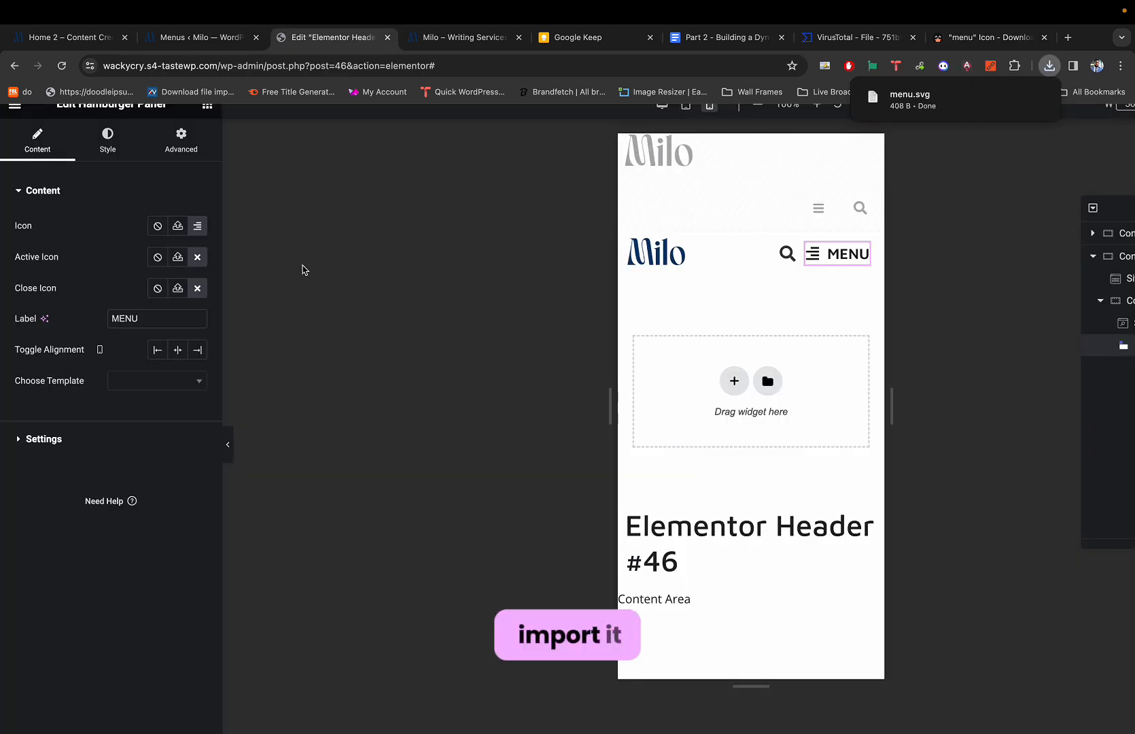
# Upload menu.svg from the downloads list and set it as the MENU toggle icon.
pyautogui.press('super+8')
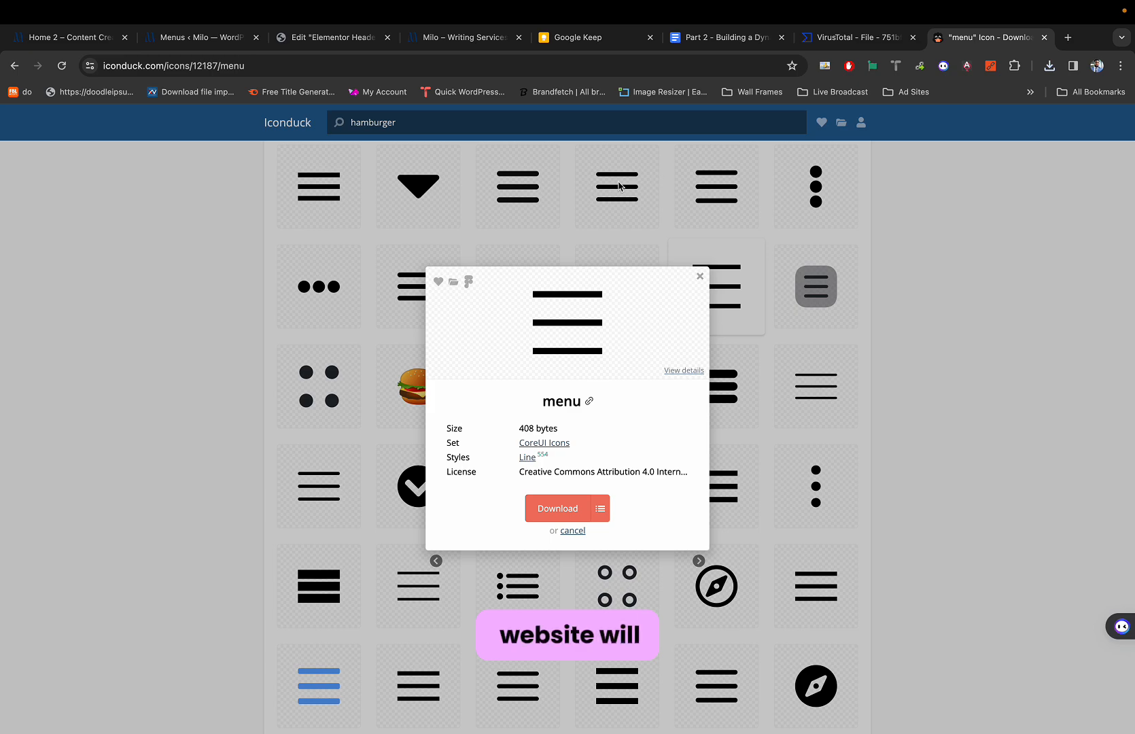
pyautogui.click(699, 276)
pyautogui.press('super+3')
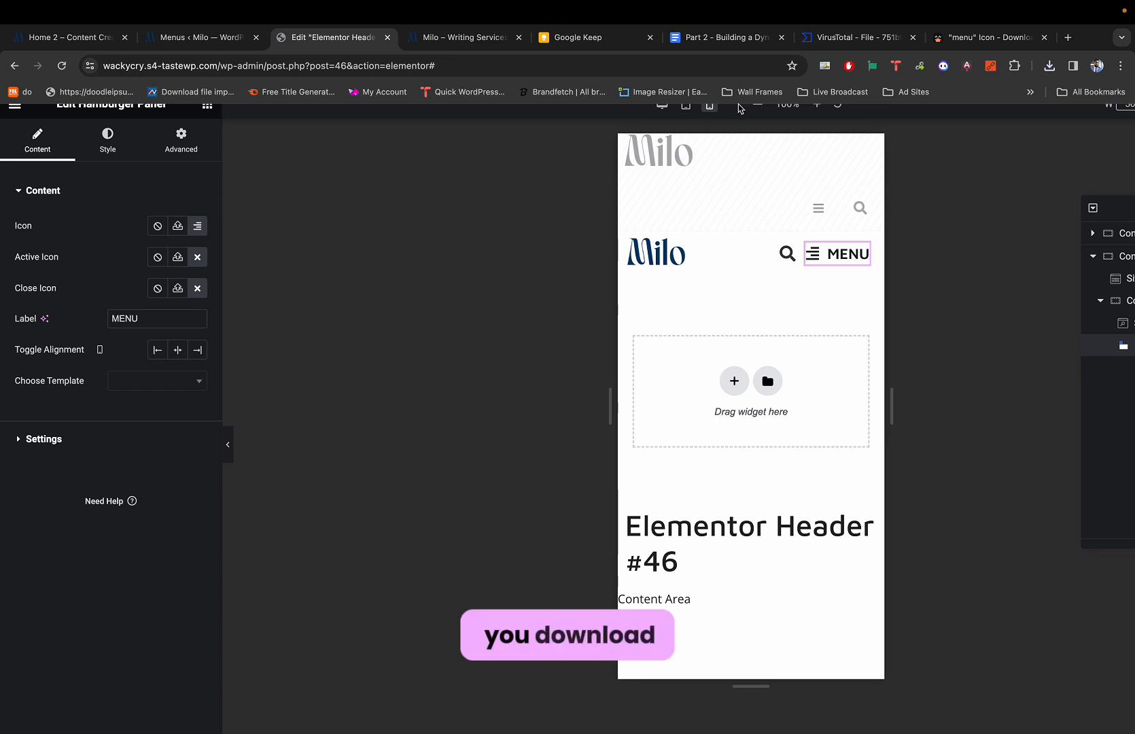
pyautogui.click(1051, 68)
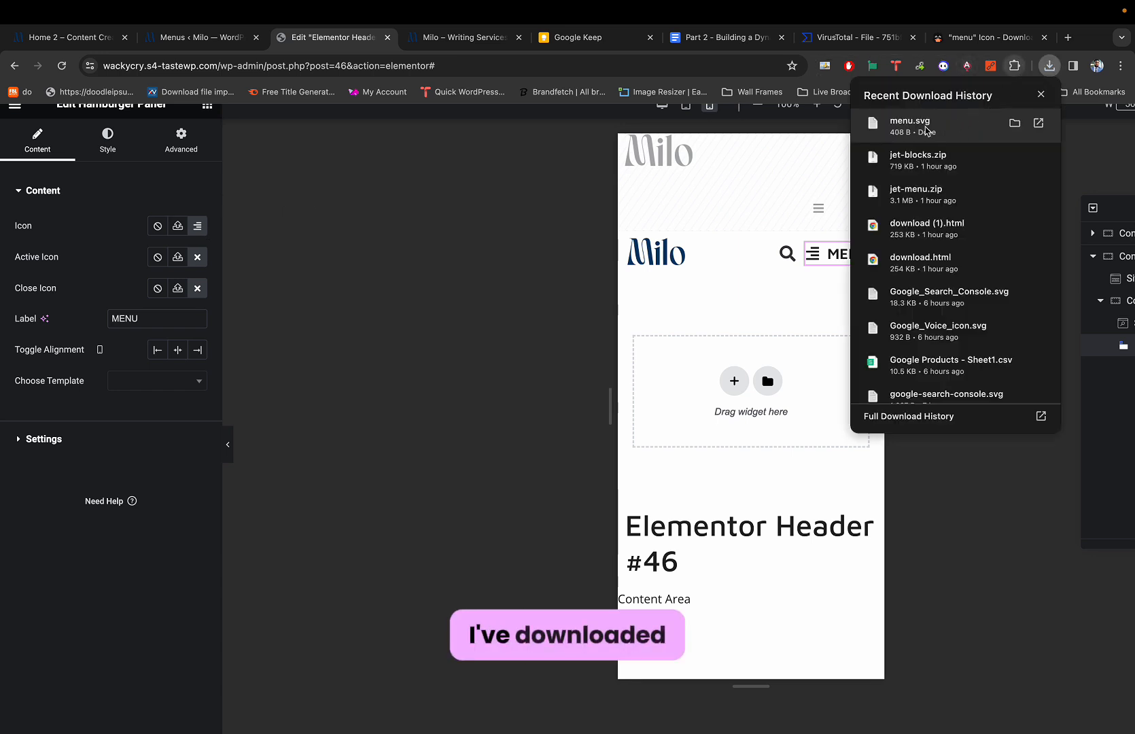
pyautogui.click(179, 200)
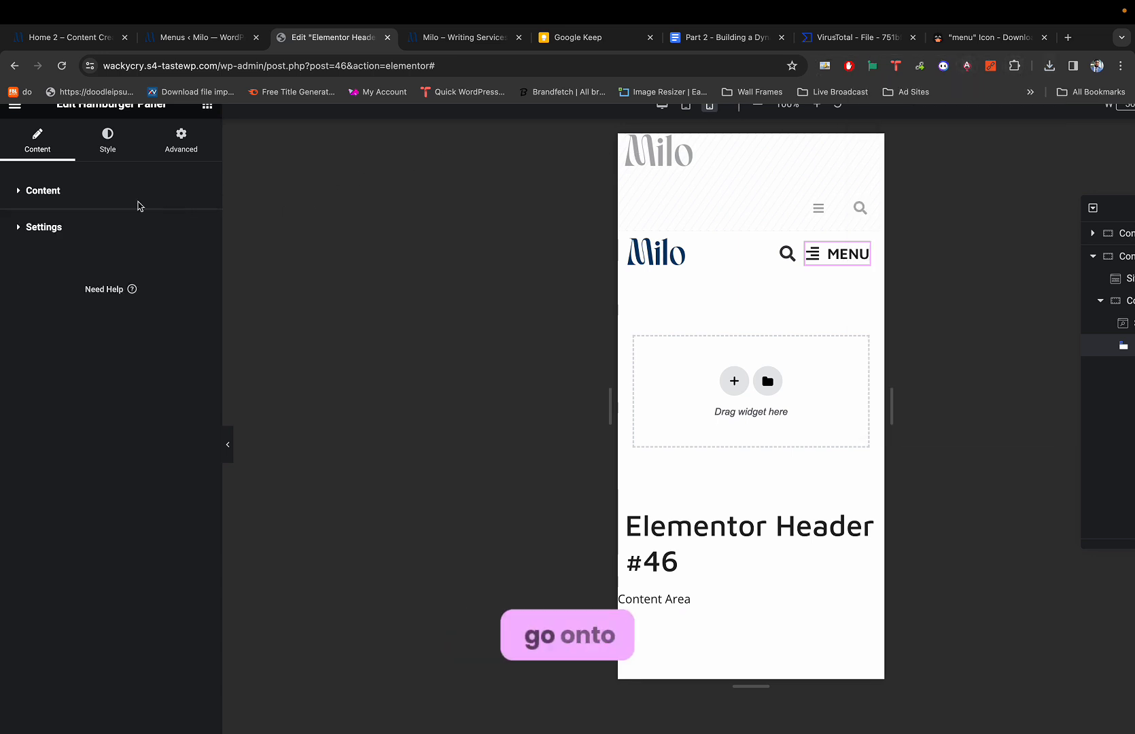
pyautogui.click(139, 205)
pyautogui.click(175, 227)
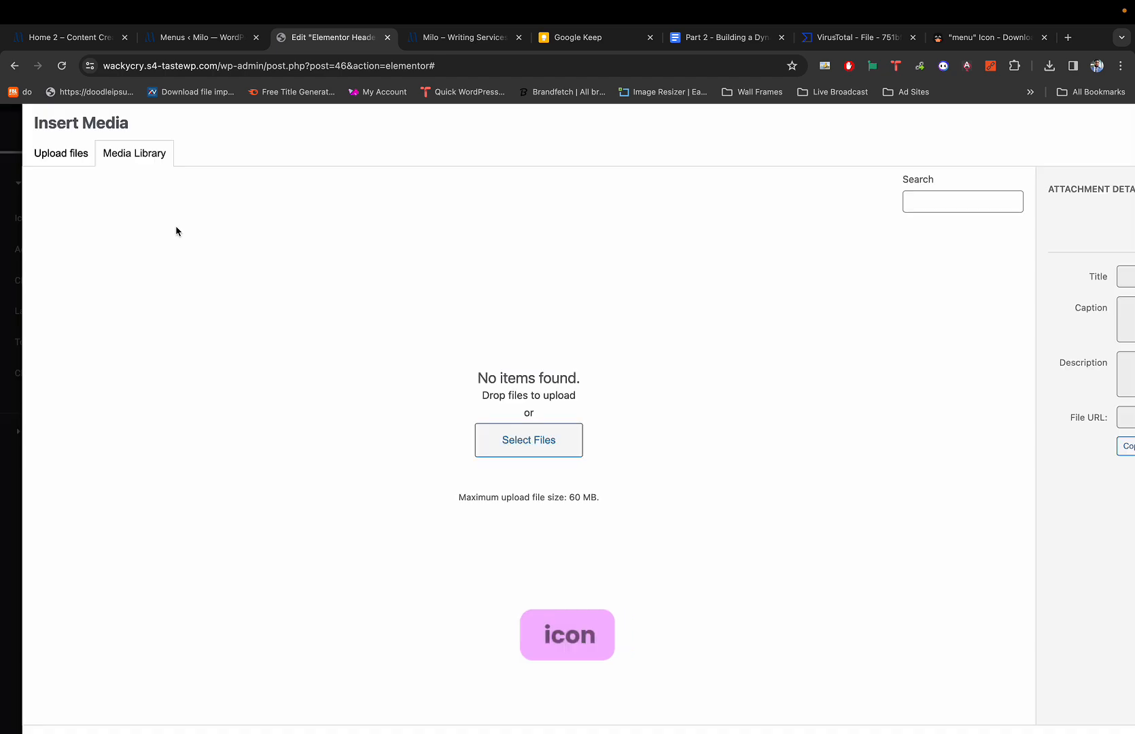
pyautogui.click(1049, 66)
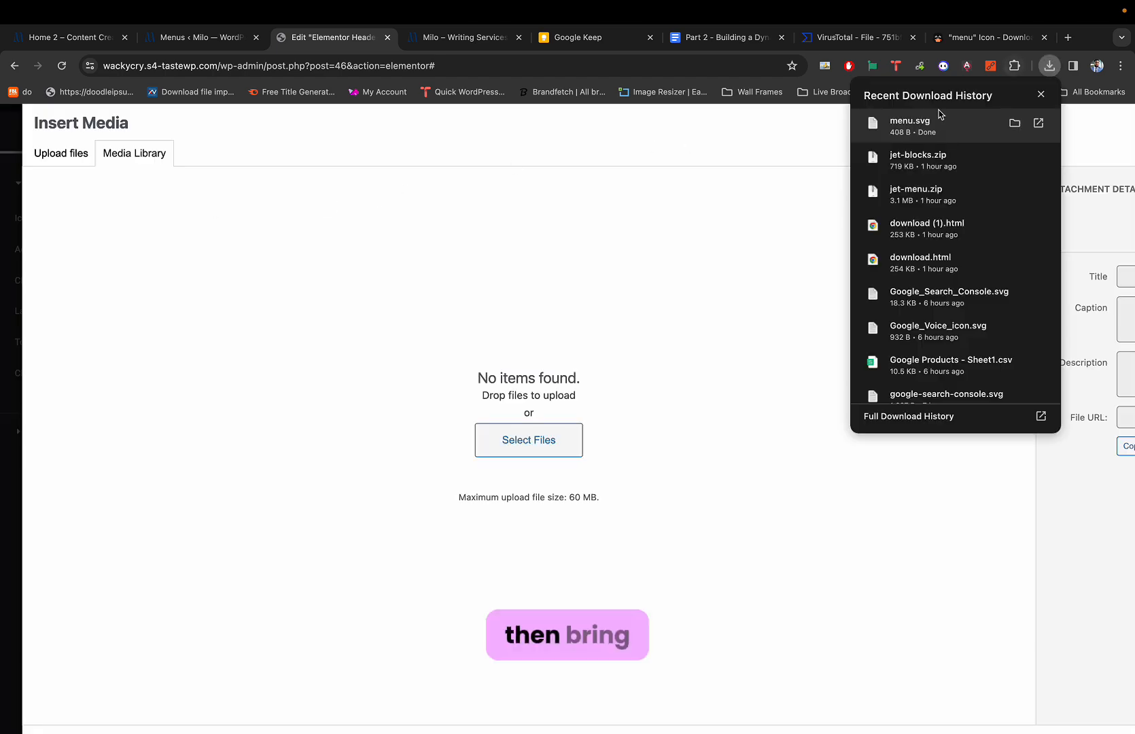
pyautogui.moveTo(935, 121); pyautogui.dragTo(583, 292)
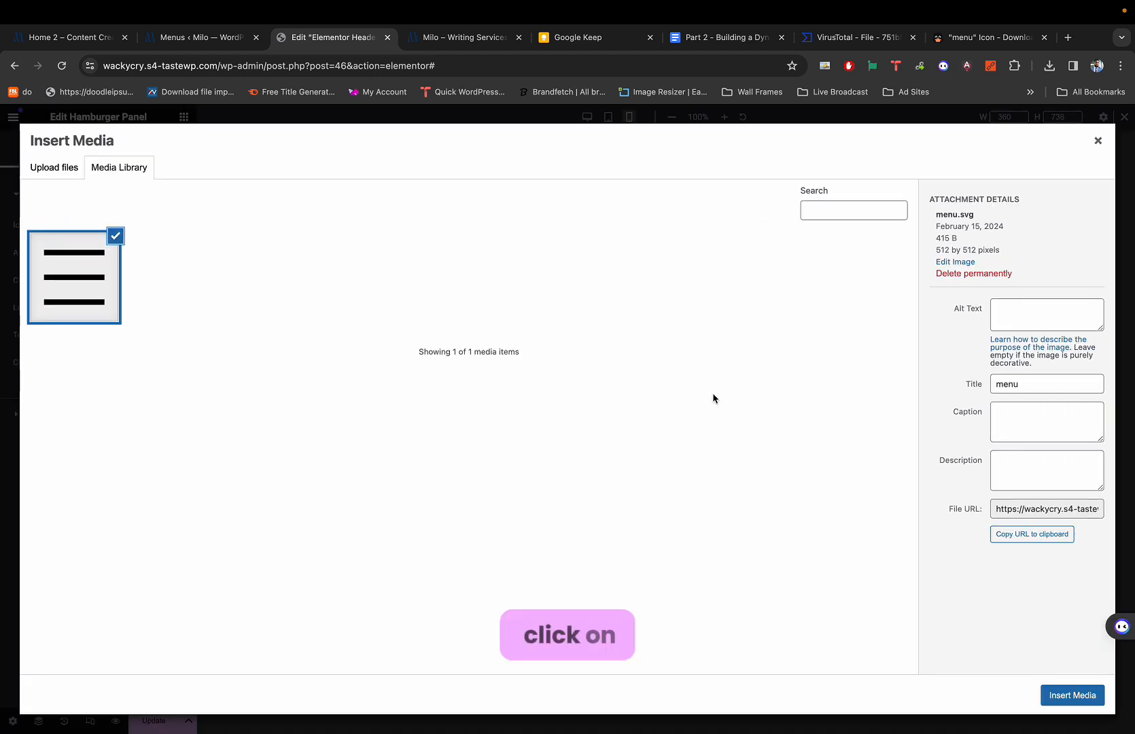
pyautogui.click(1072, 694)
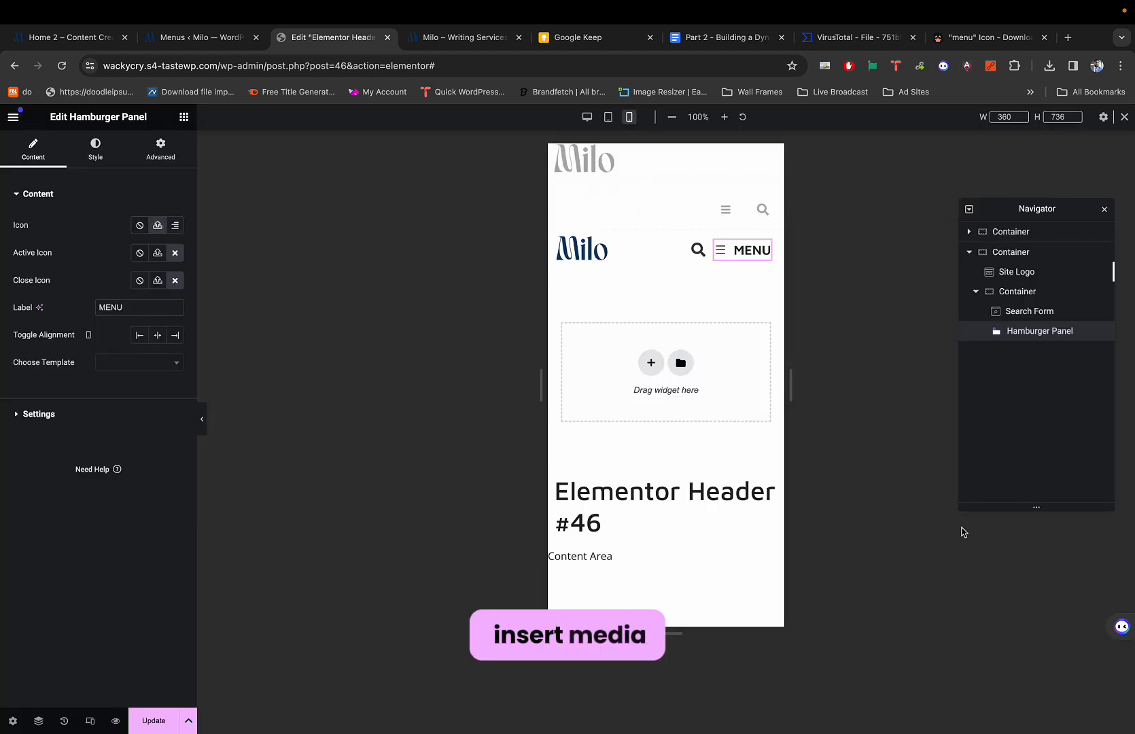
# Test the MENU toggle opening and closing the panel with the new icon.
pyautogui.click(737, 250)
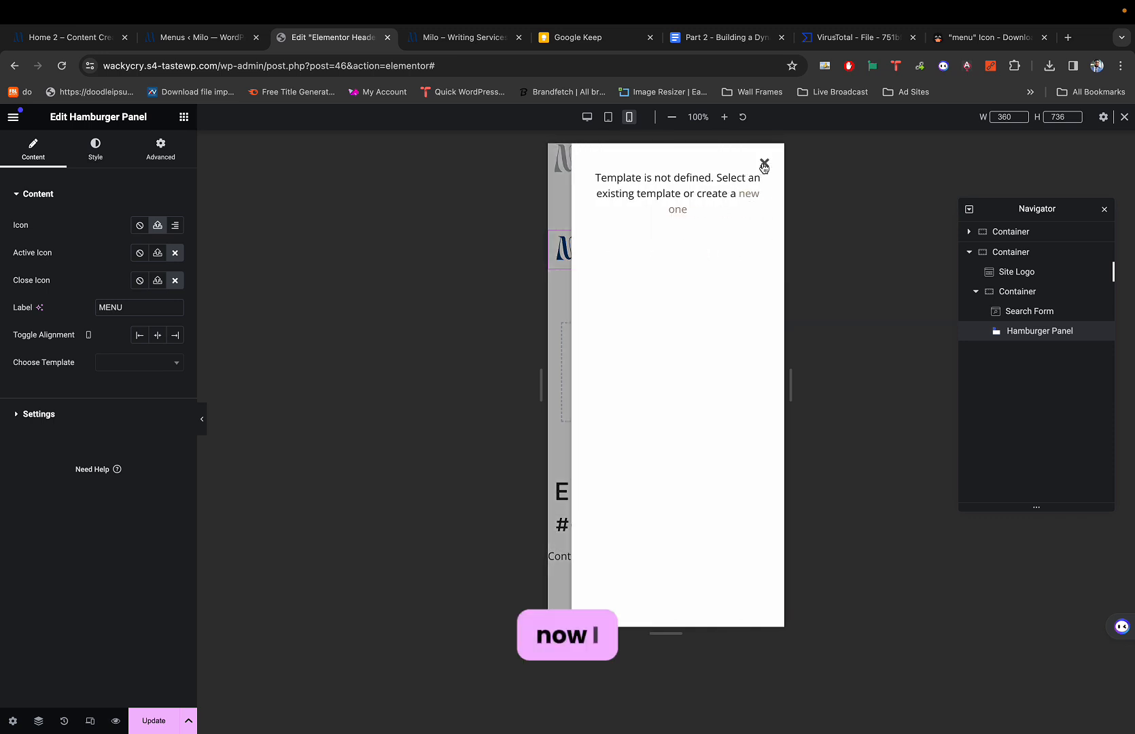
pyautogui.click(763, 164)
pyautogui.click(732, 252)
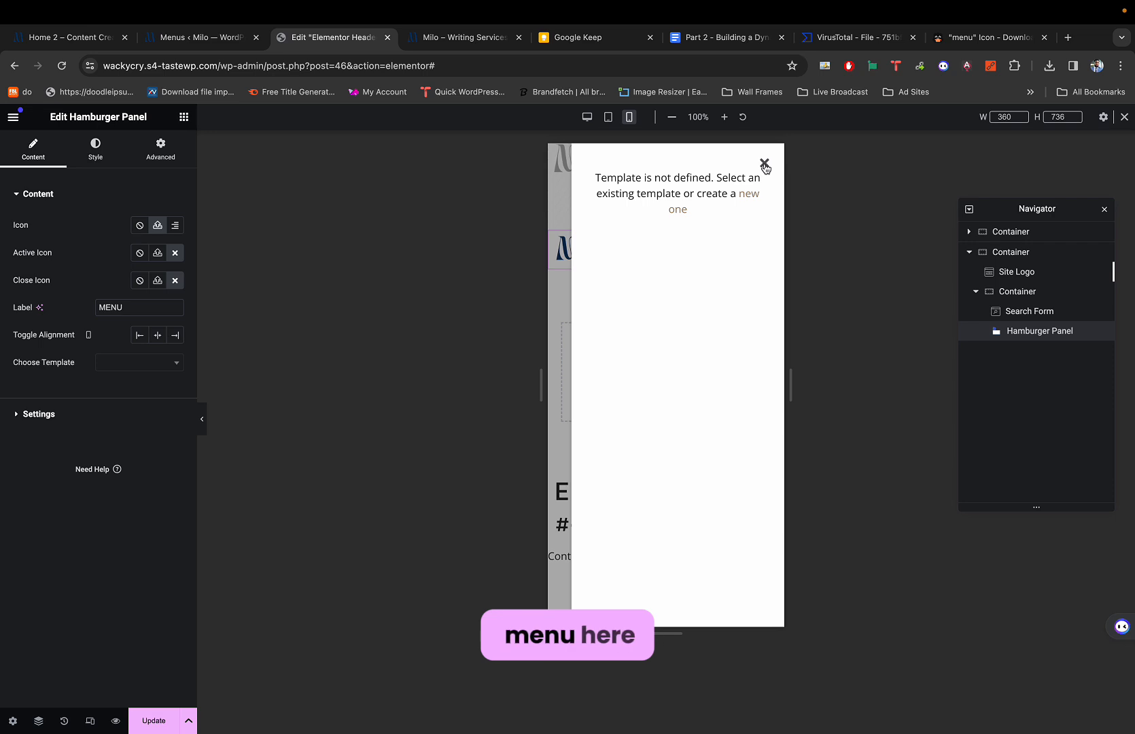
pyautogui.click(763, 165)
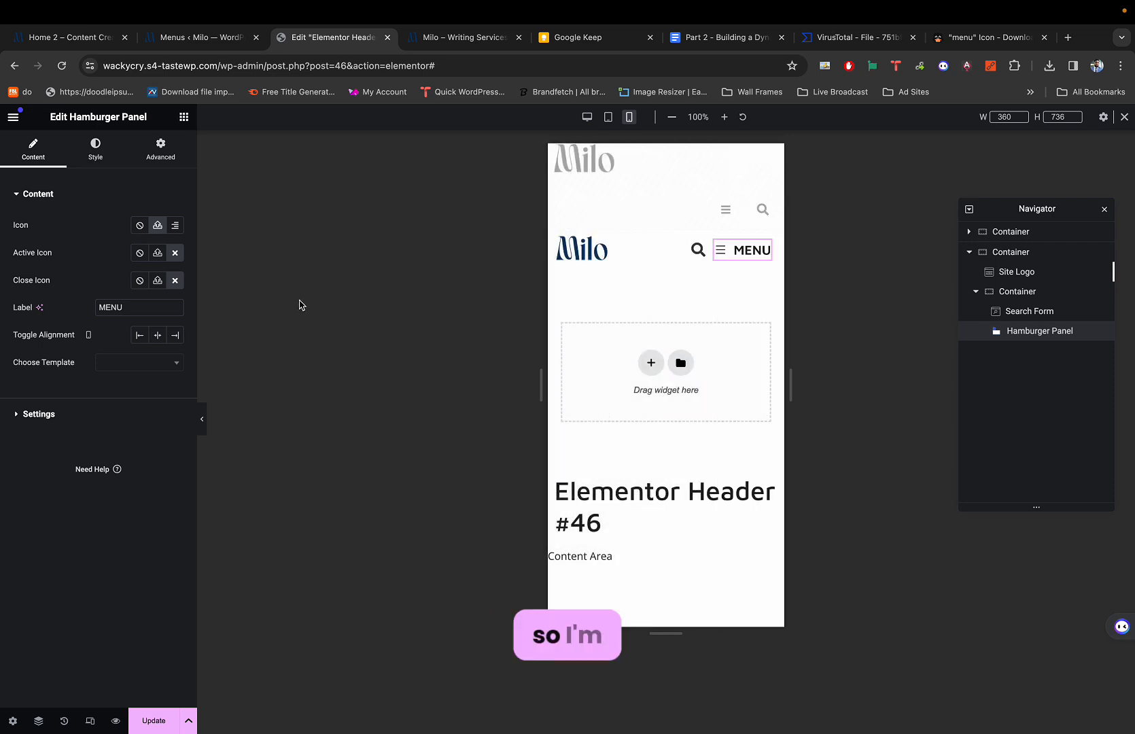
pyautogui.press('super+9')
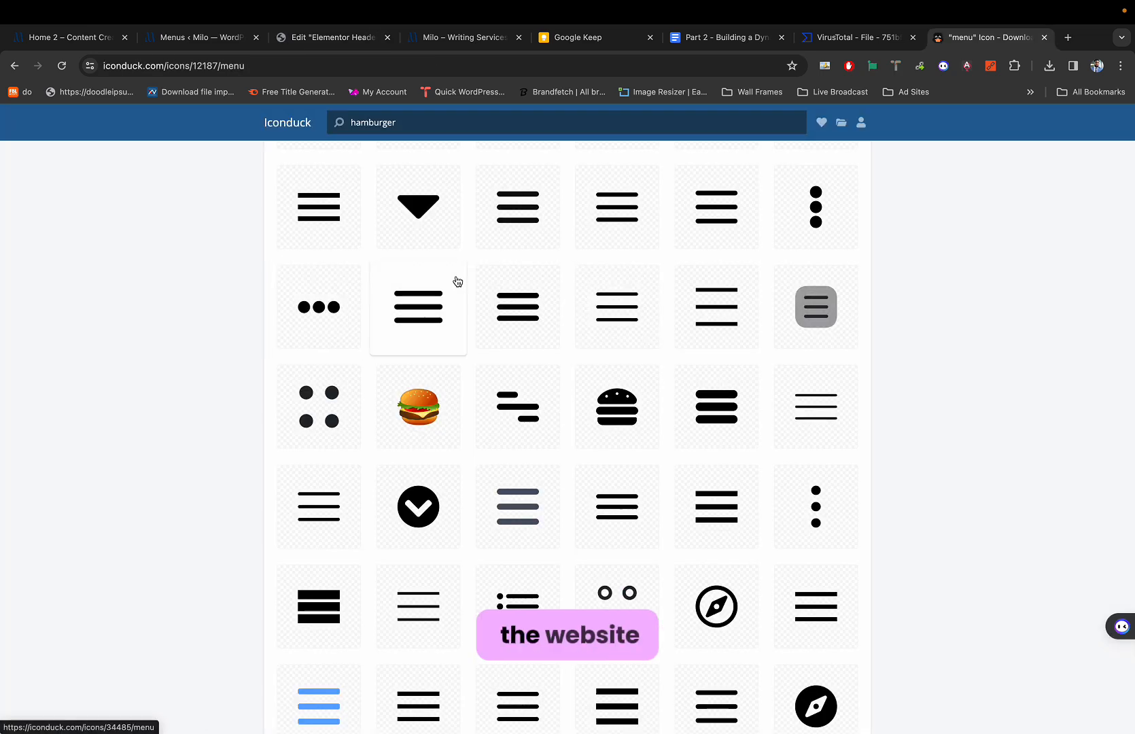
# Search Iconduck for 'close' and download the CoreUI 'x letter' icon as x-letter.svg.
pyautogui.doubleClick(430, 123)
pyautogui.write('c')
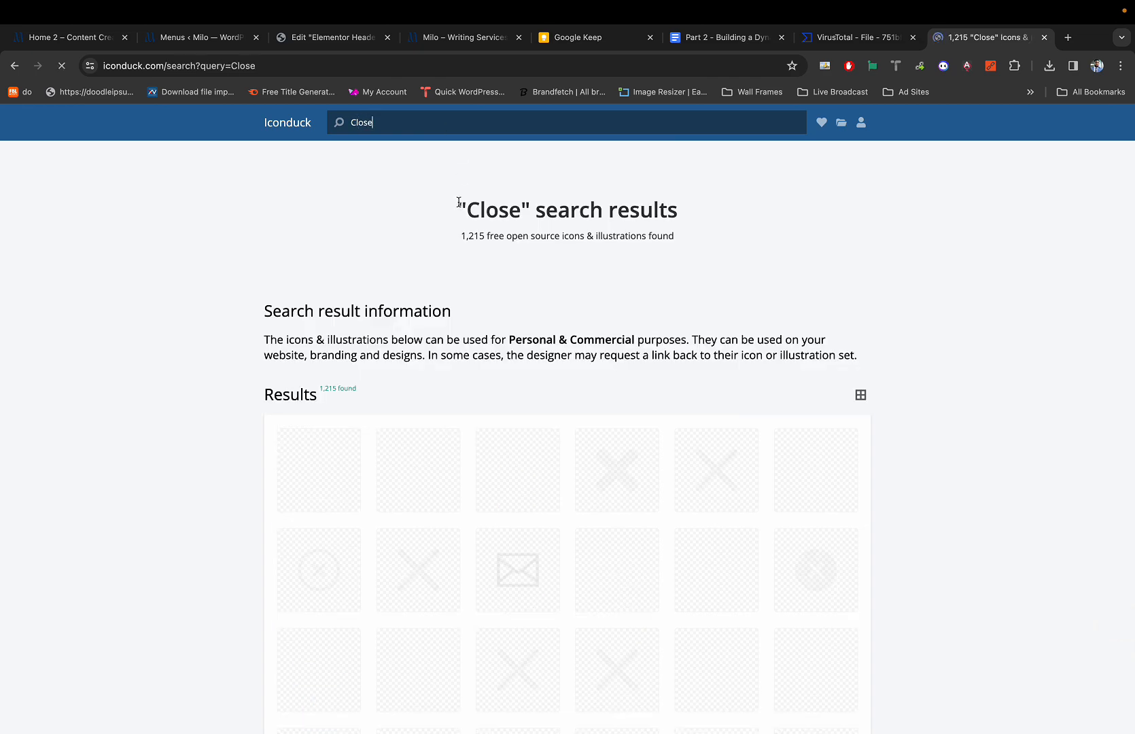
pyautogui.scroll(-3, 488, 321)
pyautogui.scroll(-2, 488, 322)
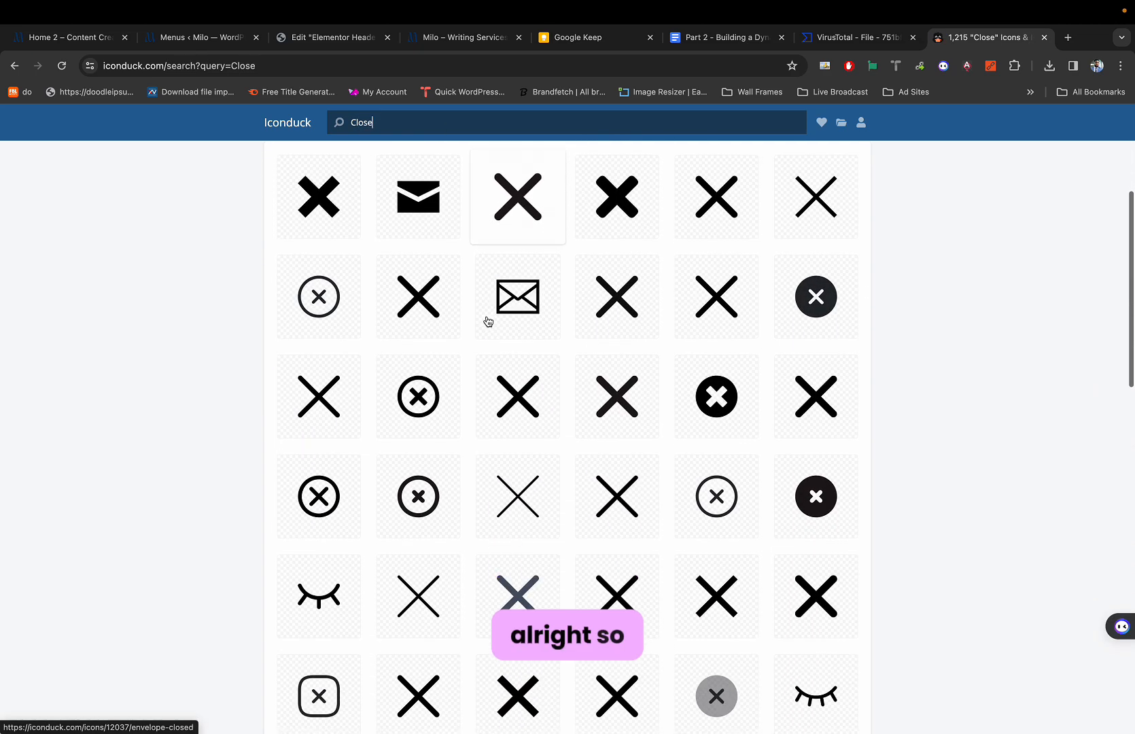
pyautogui.scroll(1, 503, 312)
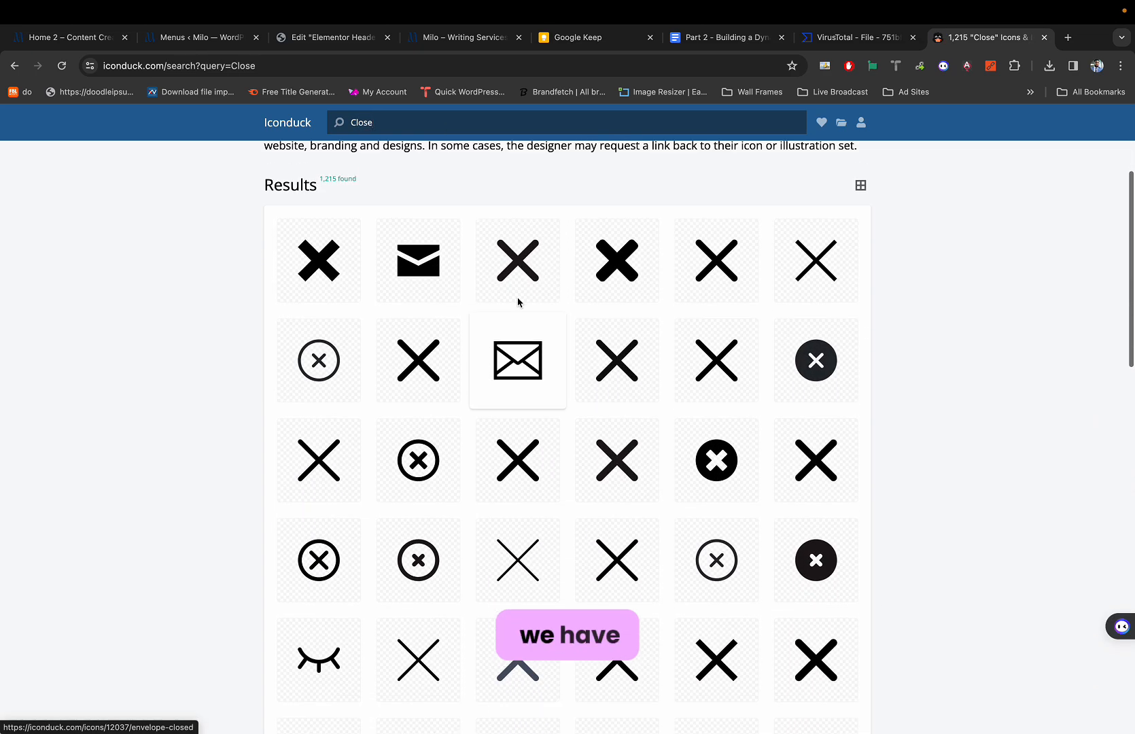
pyautogui.click(818, 260)
pyautogui.click(551, 507)
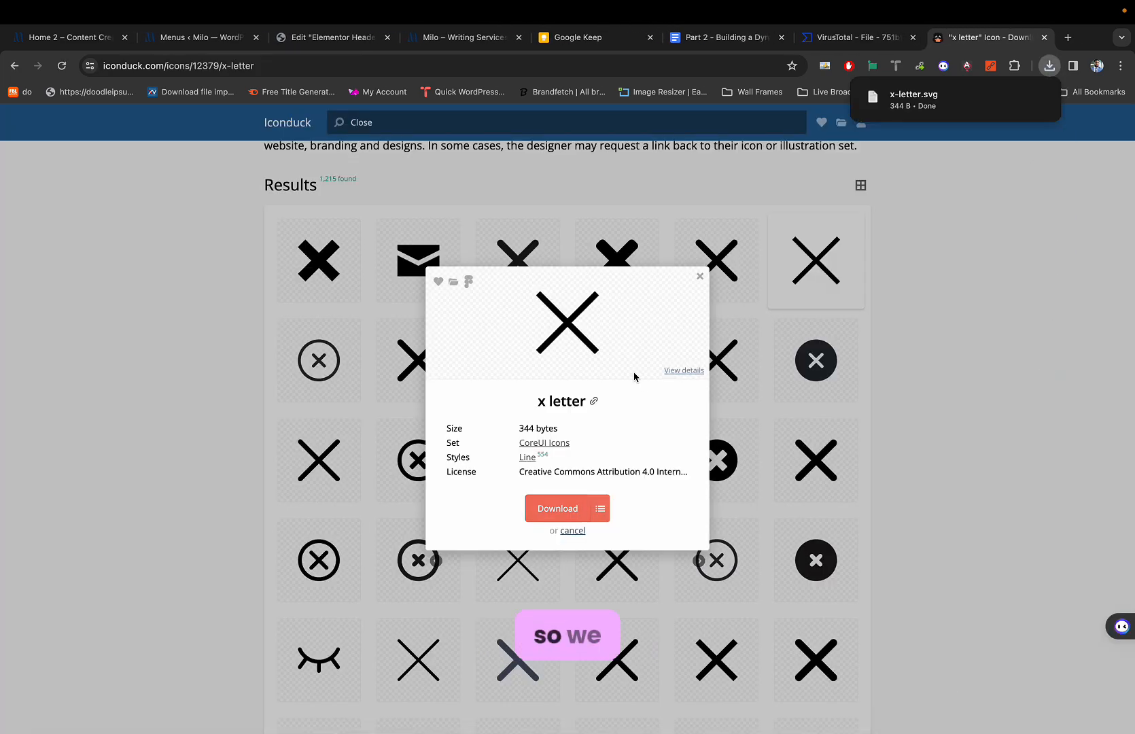
pyautogui.press('super+3')
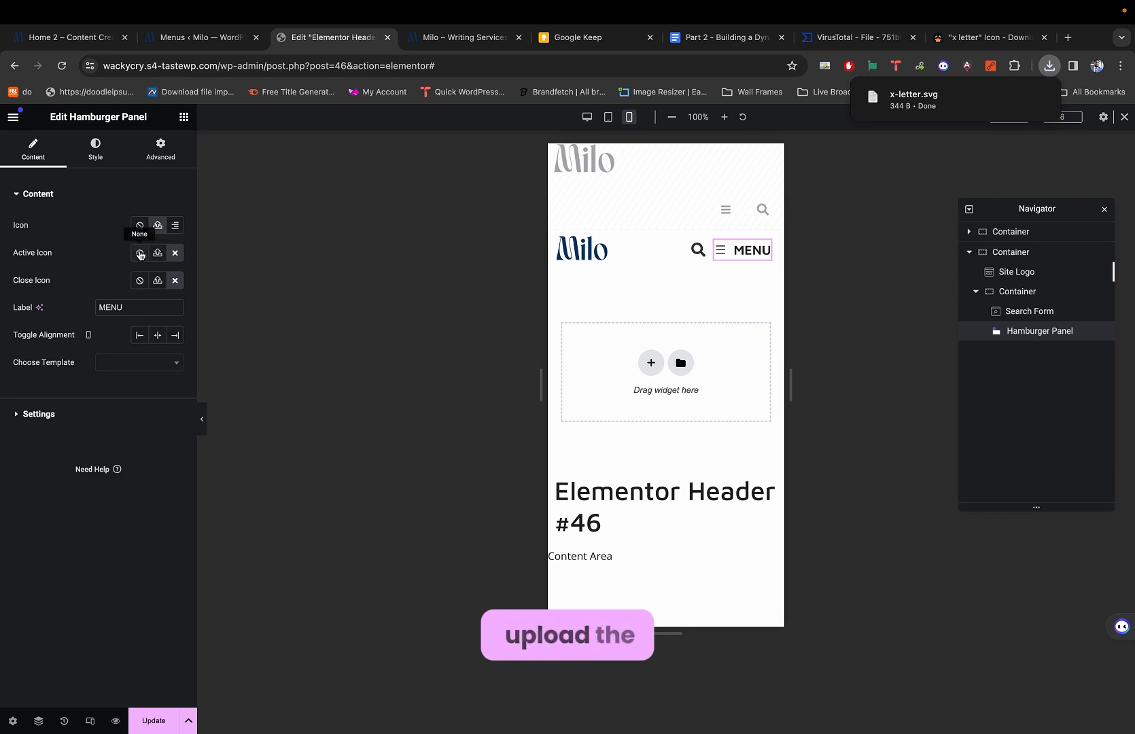
# Upload x-letter.svg from the downloads list into the media library for the close icon.
pyautogui.click(157, 280)
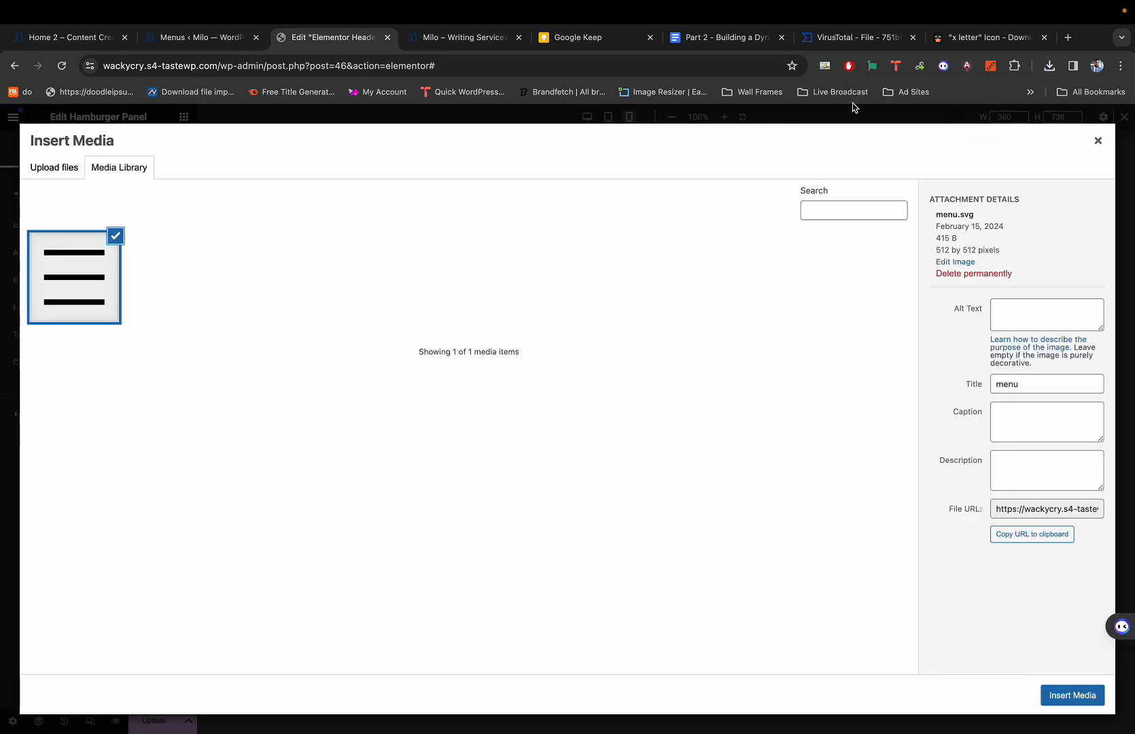
pyautogui.click(1049, 65)
pyautogui.moveTo(936, 122); pyautogui.dragTo(636, 298)
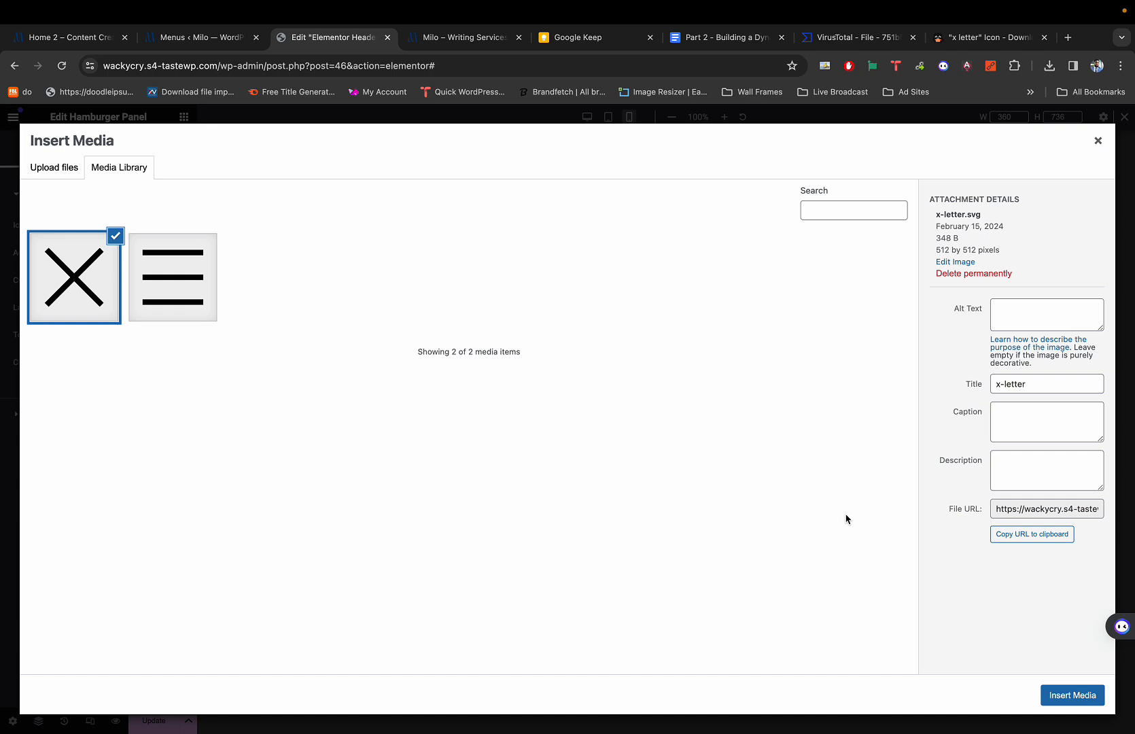
pyautogui.click(1066, 693)
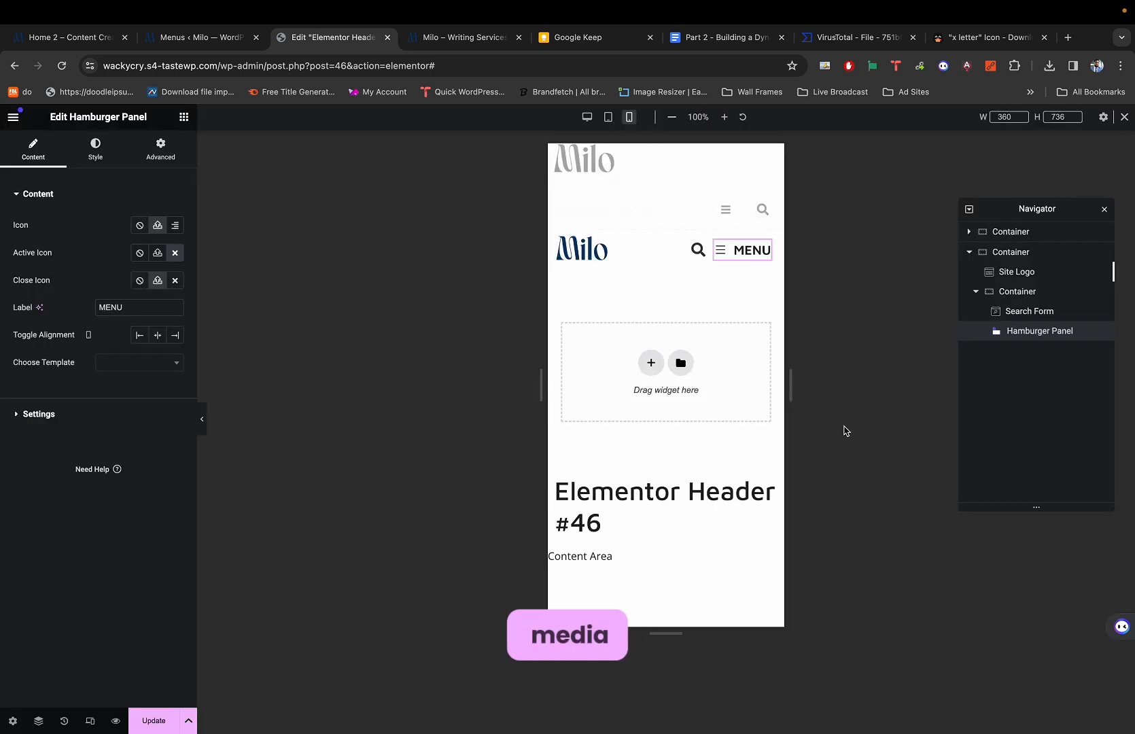
# Test the MENU toggle by opening and closing the panel three times.
pyautogui.click(740, 250)
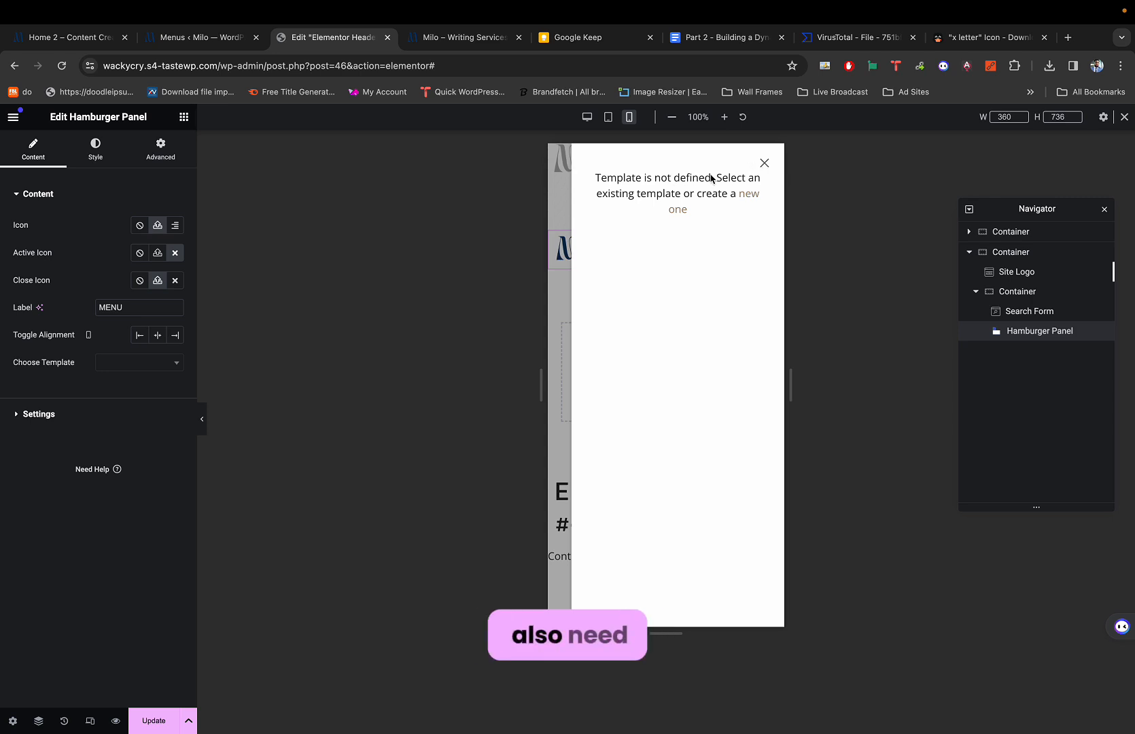
pyautogui.click(763, 165)
pyautogui.click(748, 250)
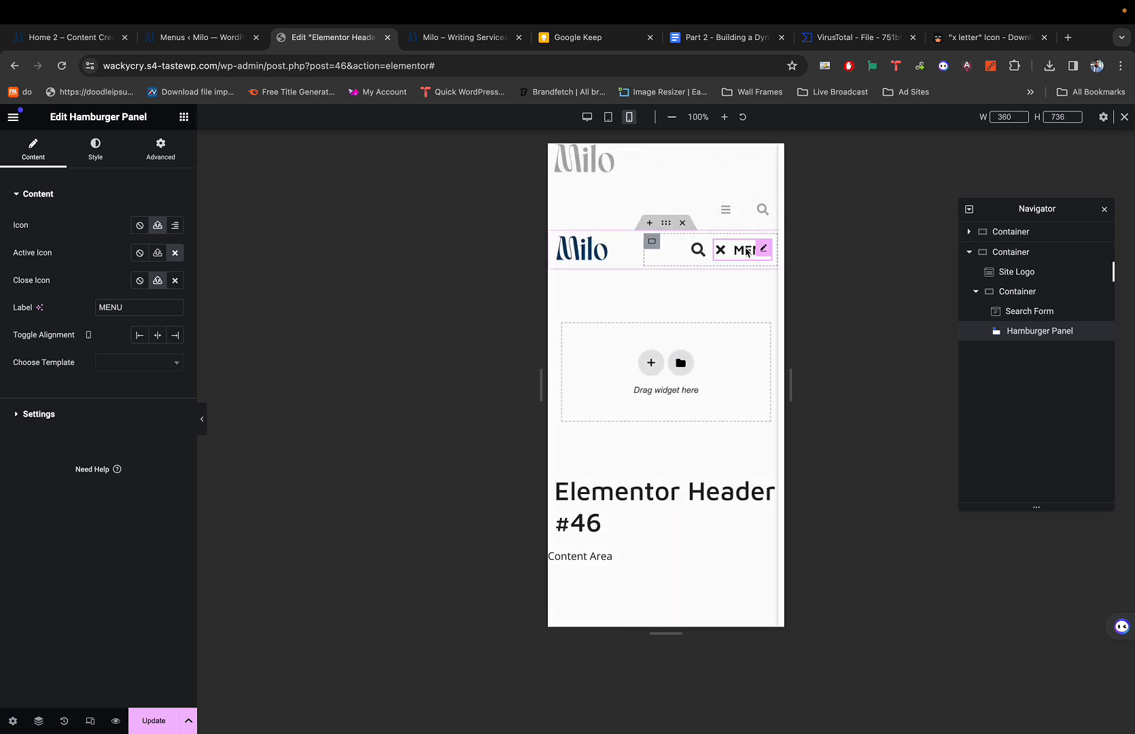
pyautogui.click(765, 166)
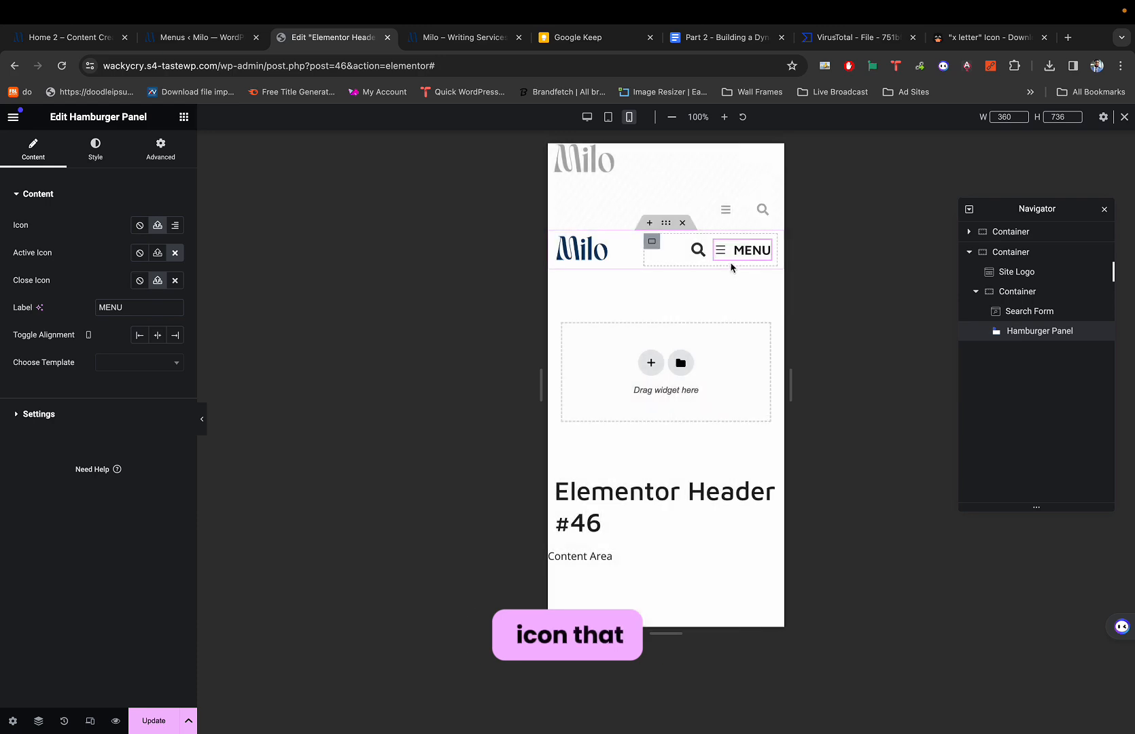
pyautogui.click(732, 254)
pyautogui.click(764, 164)
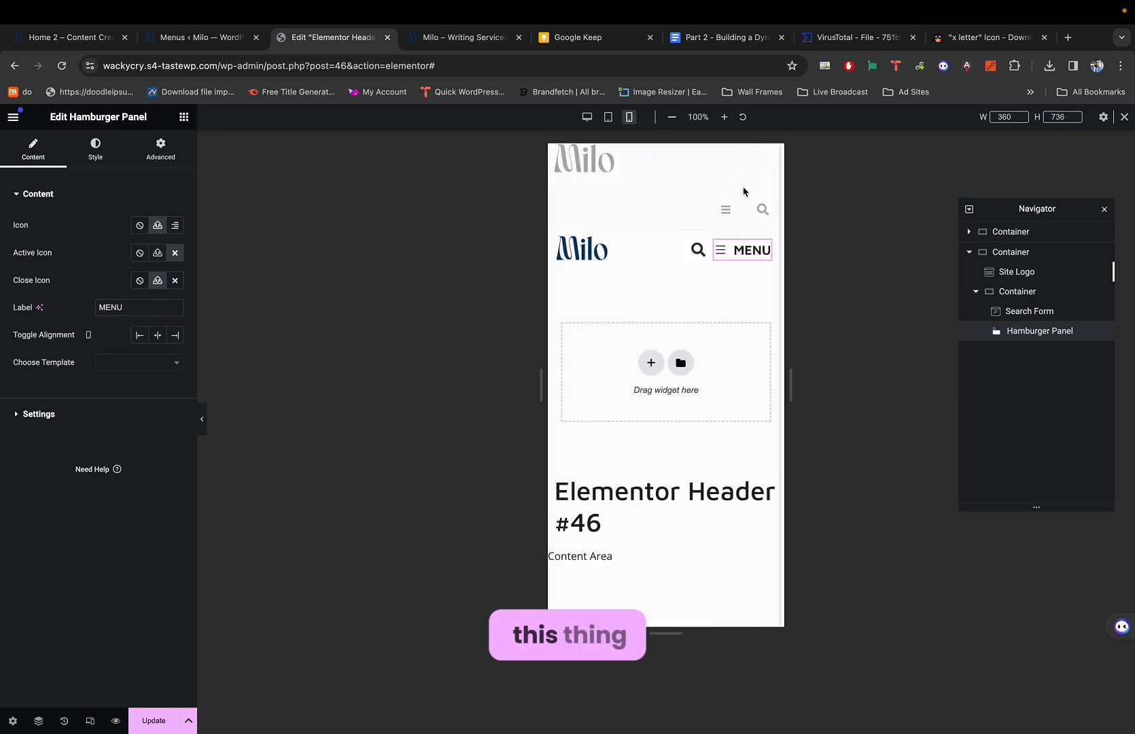
# Set the Close Icon to the uploaded x-letter.svg and test the panel.
pyautogui.click(157, 280)
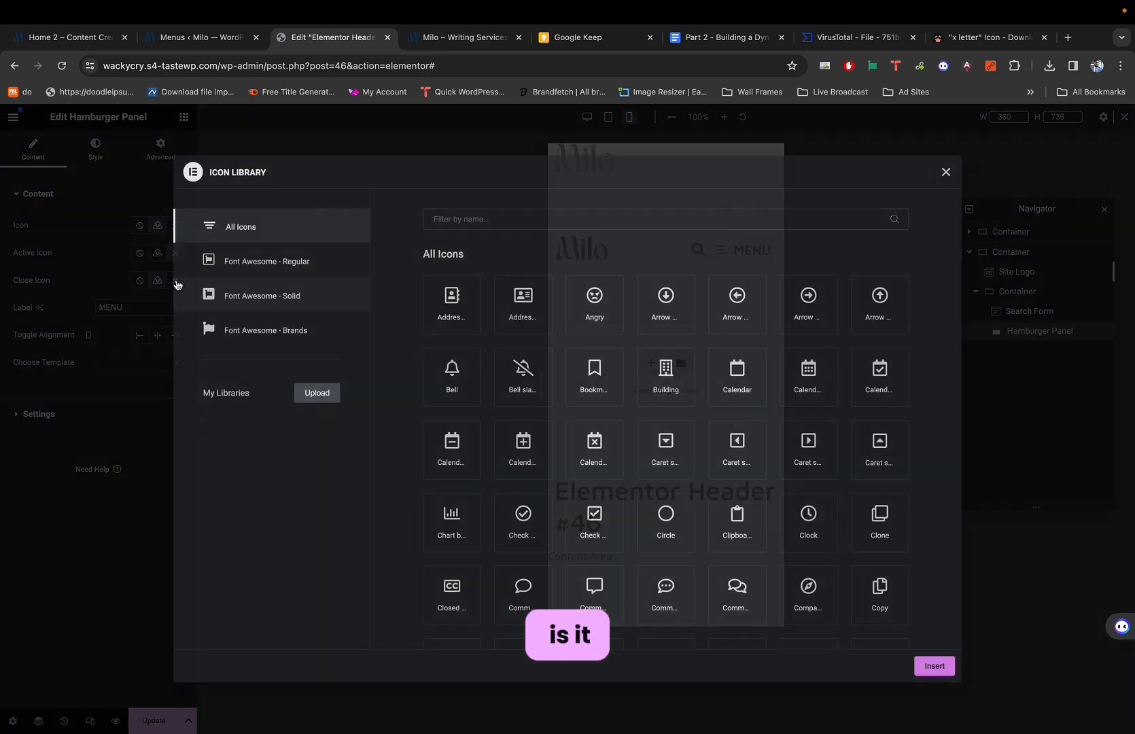
pyautogui.click(945, 171)
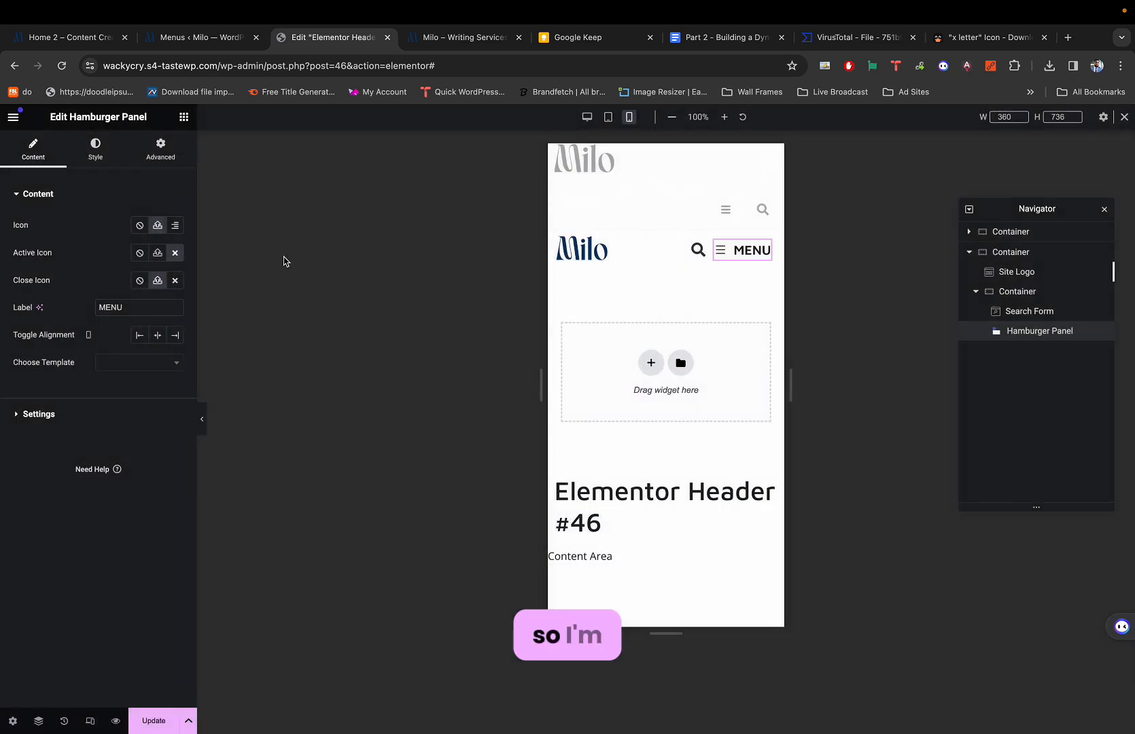
pyautogui.click(158, 281)
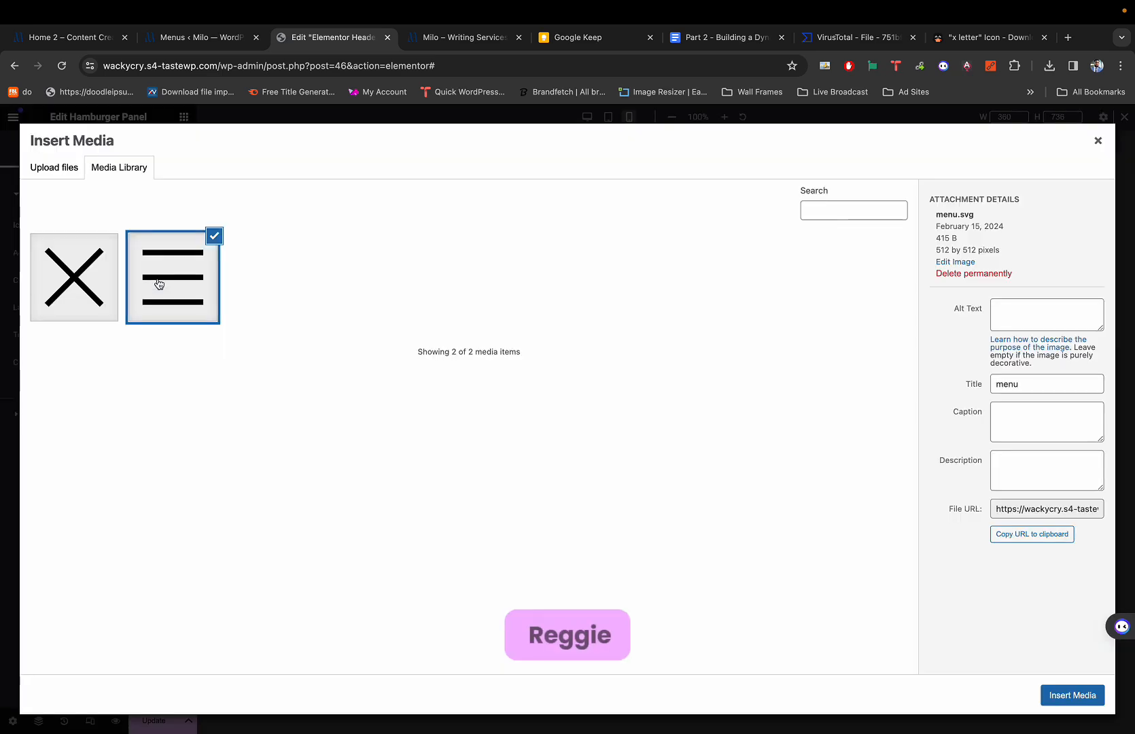
pyautogui.click(94, 281)
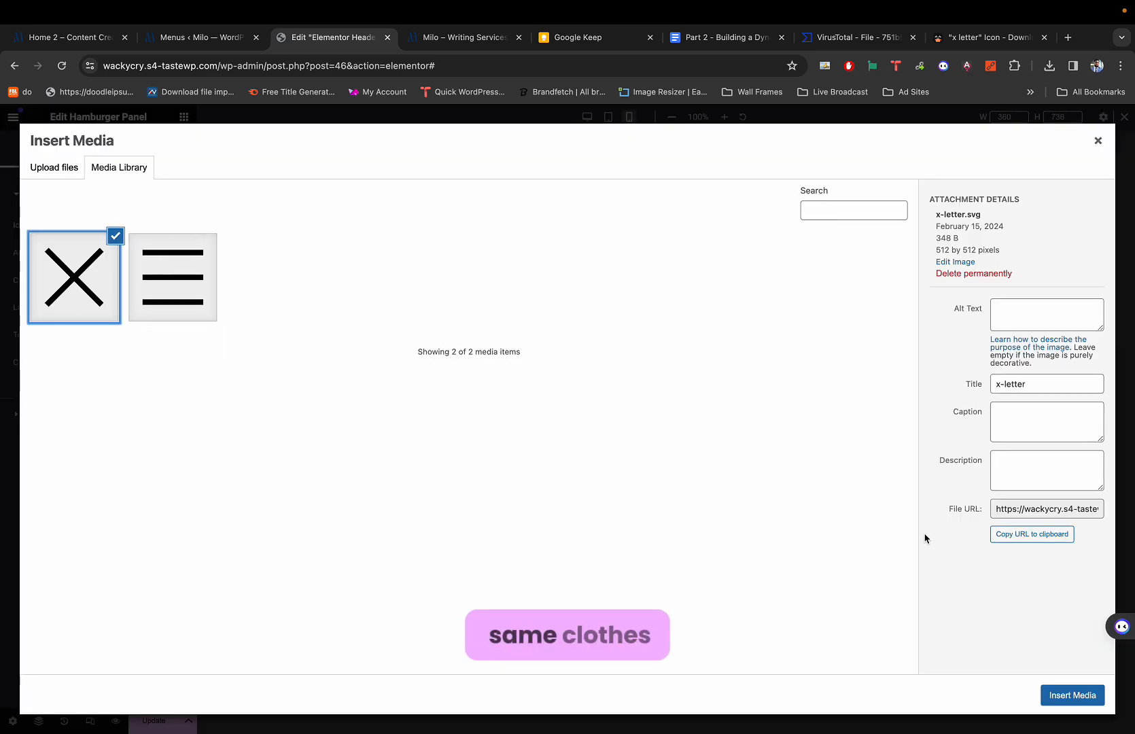
pyautogui.click(1063, 695)
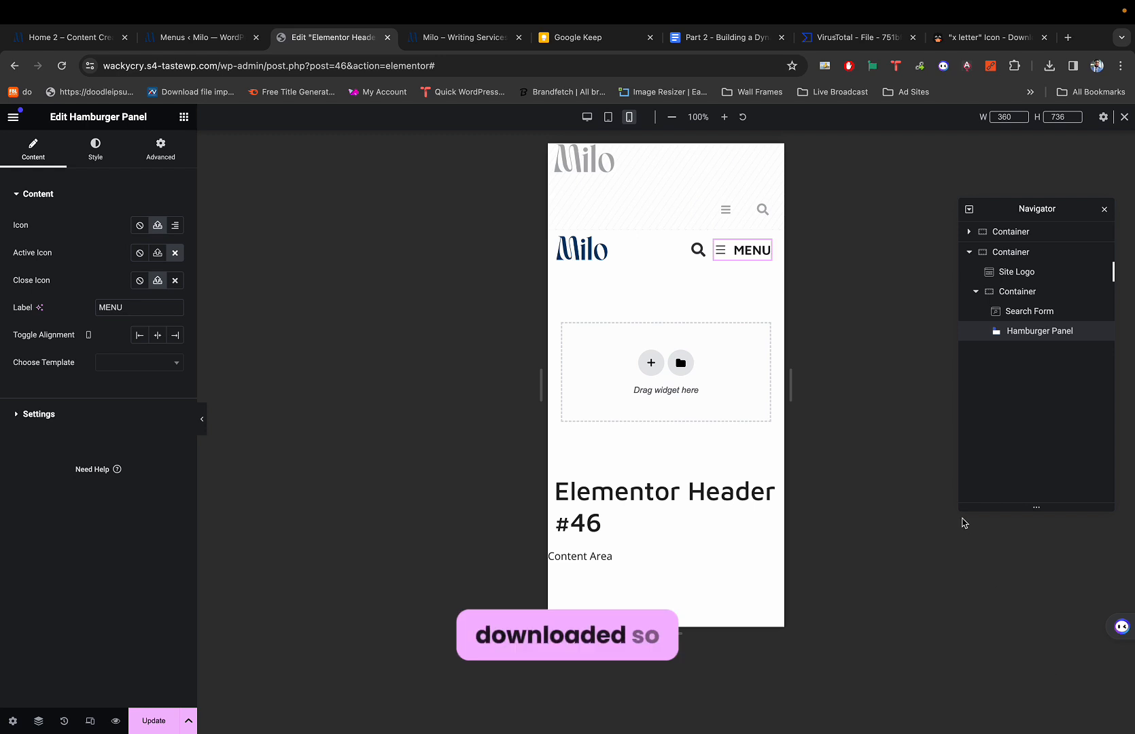
pyautogui.click(733, 252)
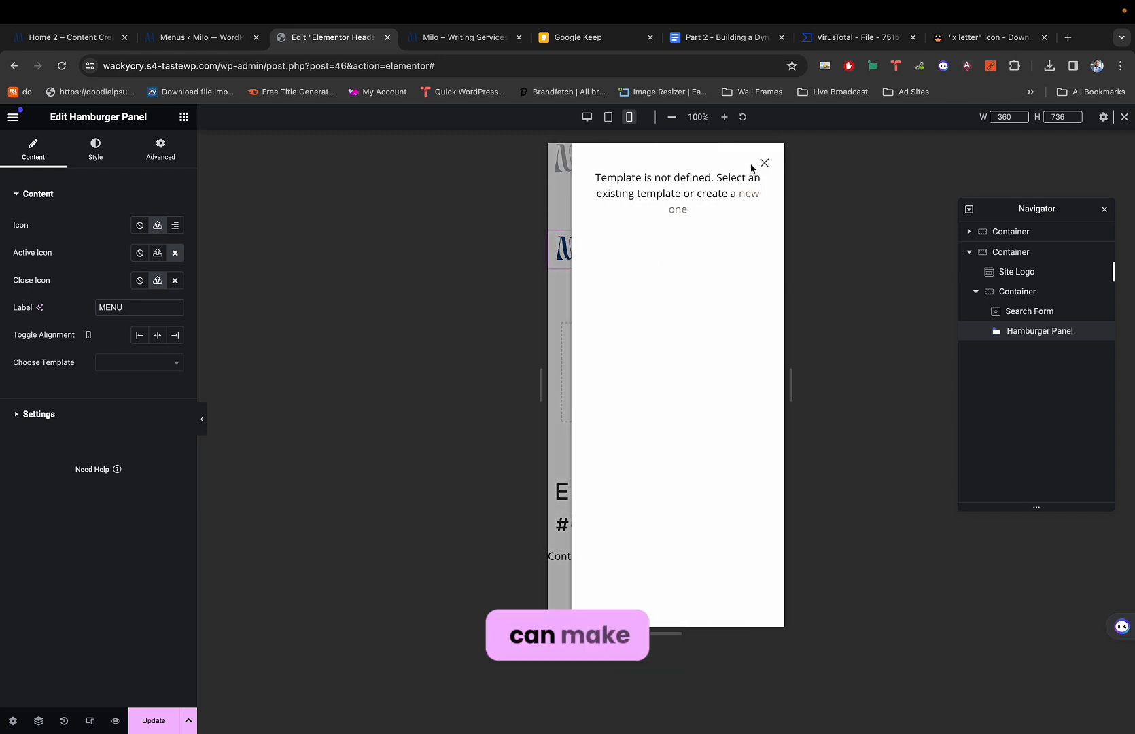
pyautogui.click(765, 165)
pyautogui.click(738, 251)
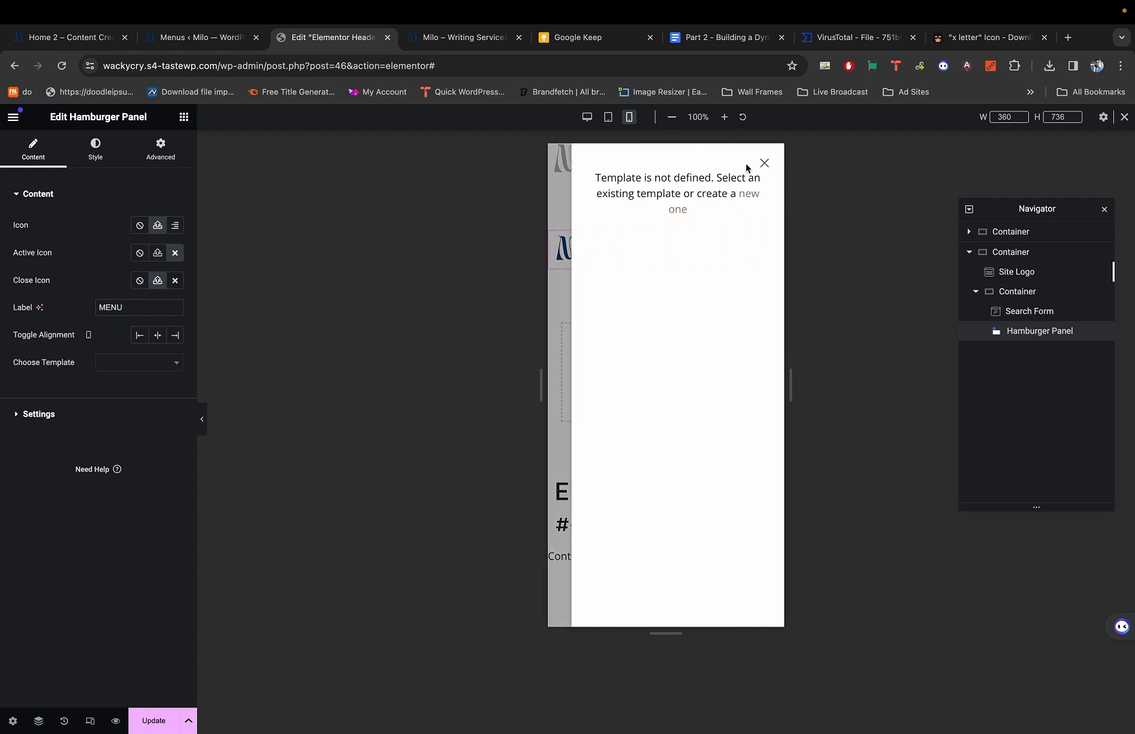
pyautogui.click(765, 165)
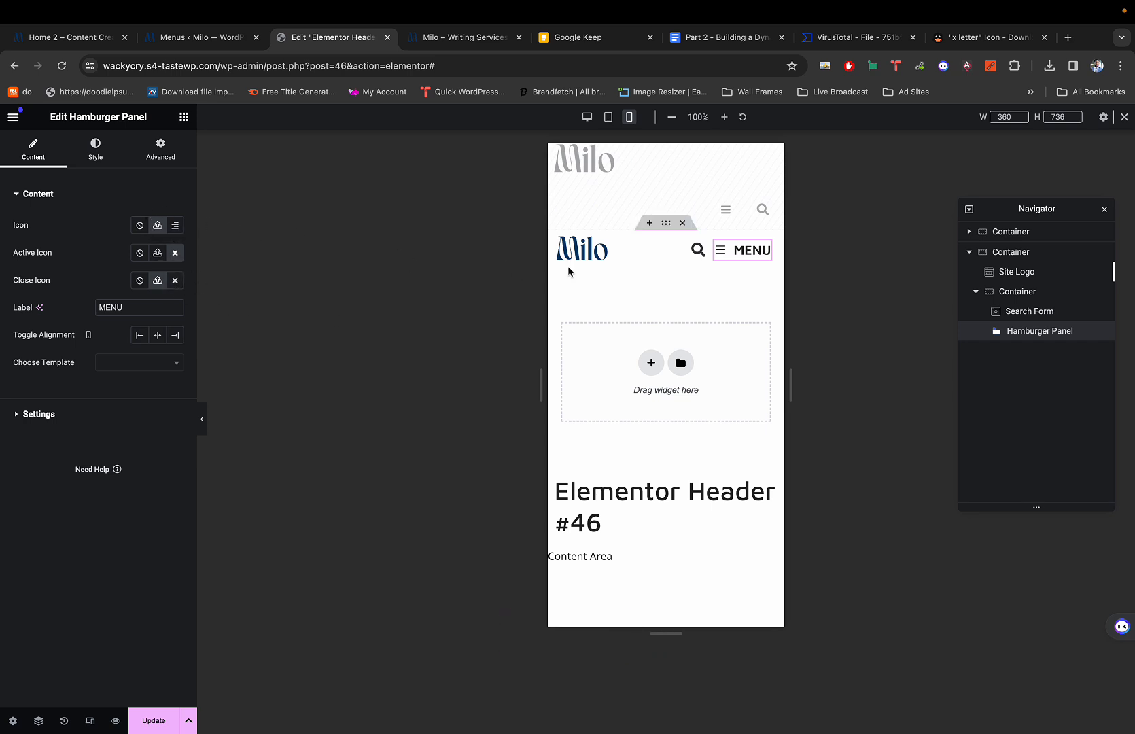
pyautogui.click(734, 254)
pyautogui.click(764, 165)
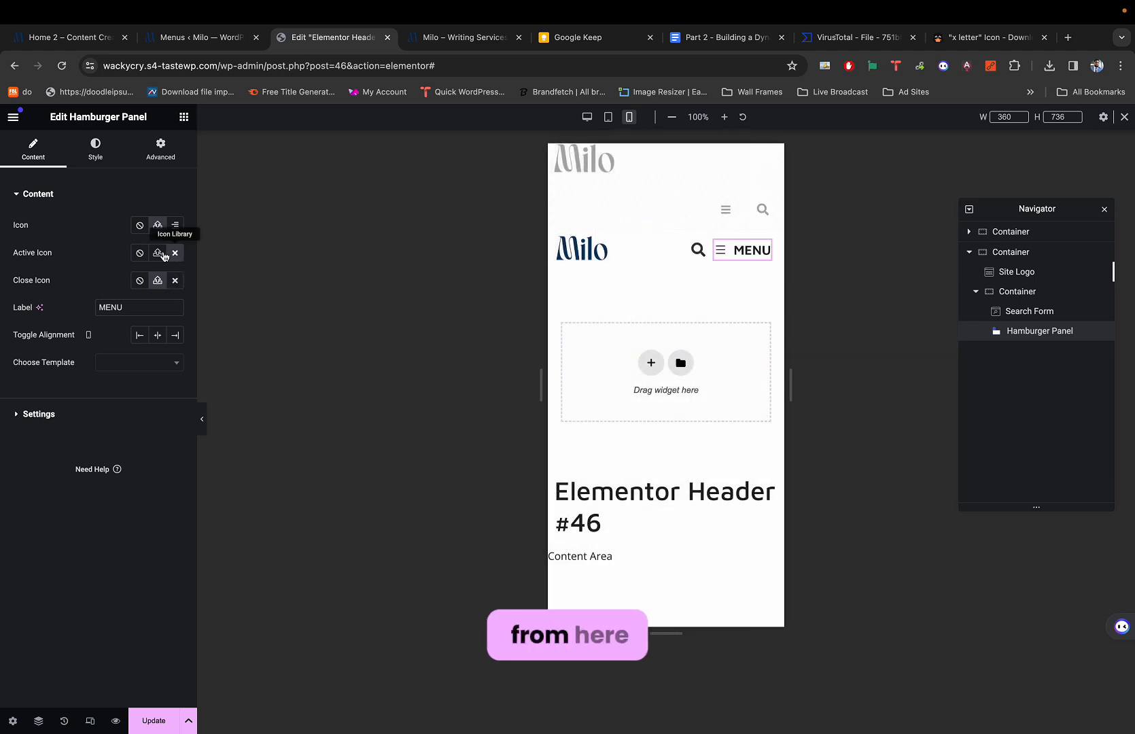
# Set the Active Icon to x-letter.svg and check the X on the toggle.
pyautogui.click(158, 255)
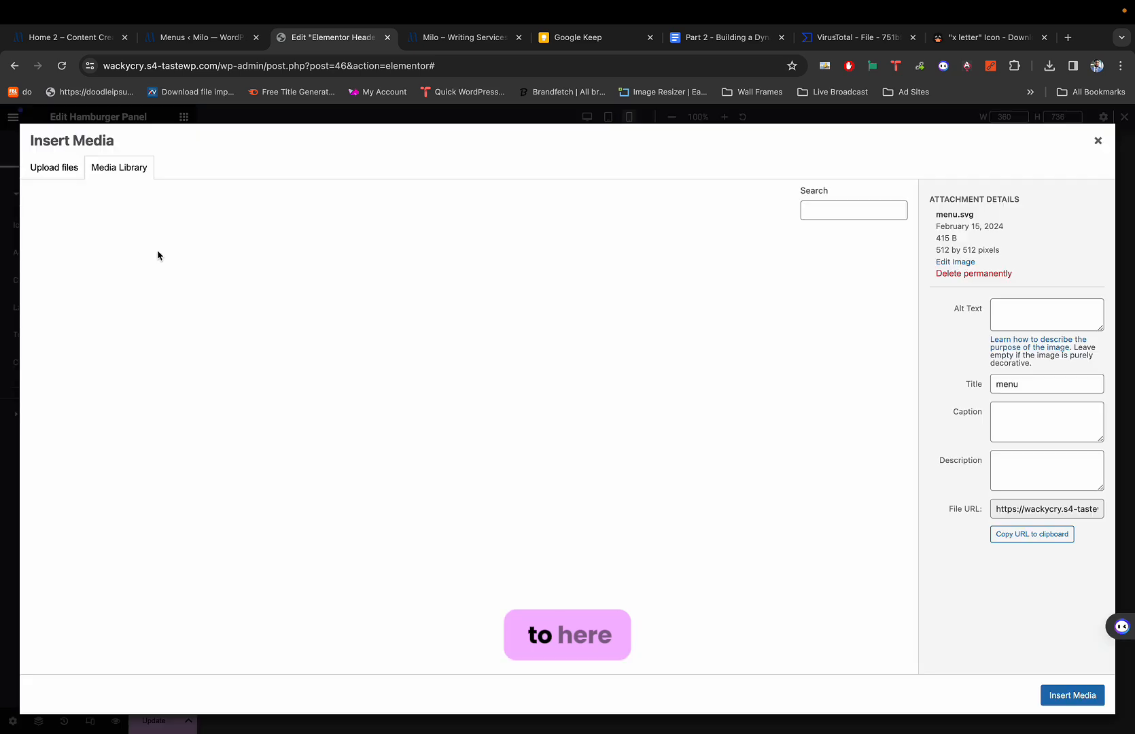
pyautogui.click(145, 249)
pyautogui.click(96, 259)
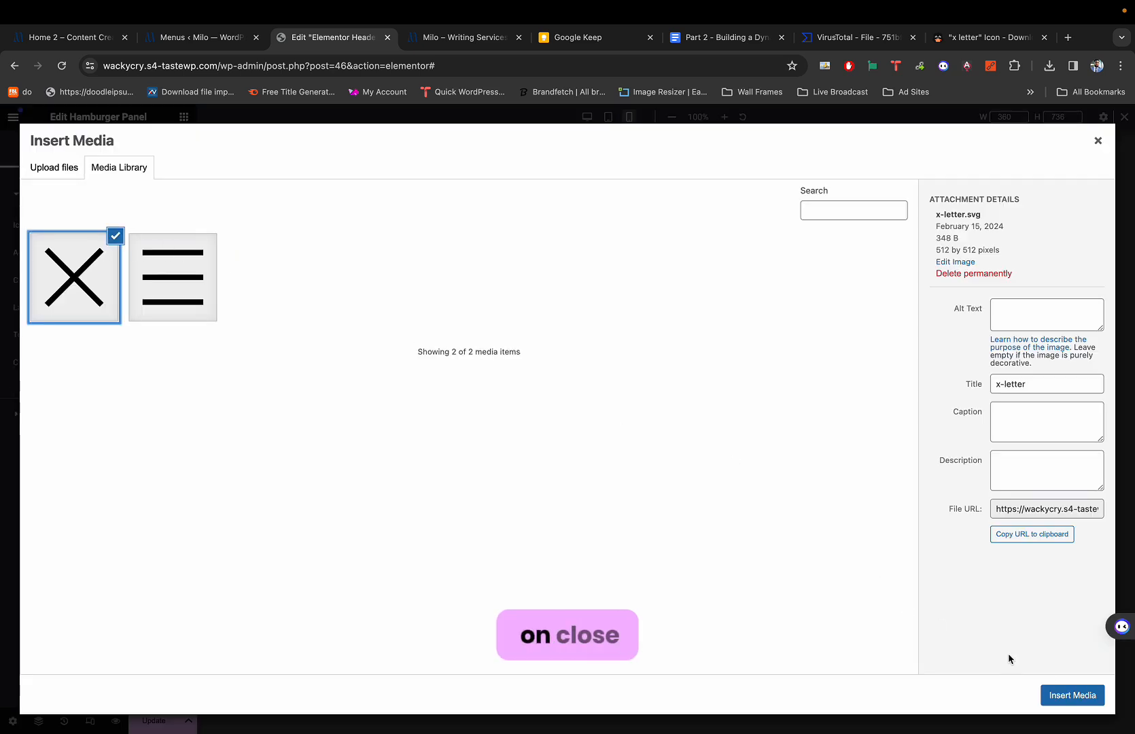
pyautogui.click(1060, 695)
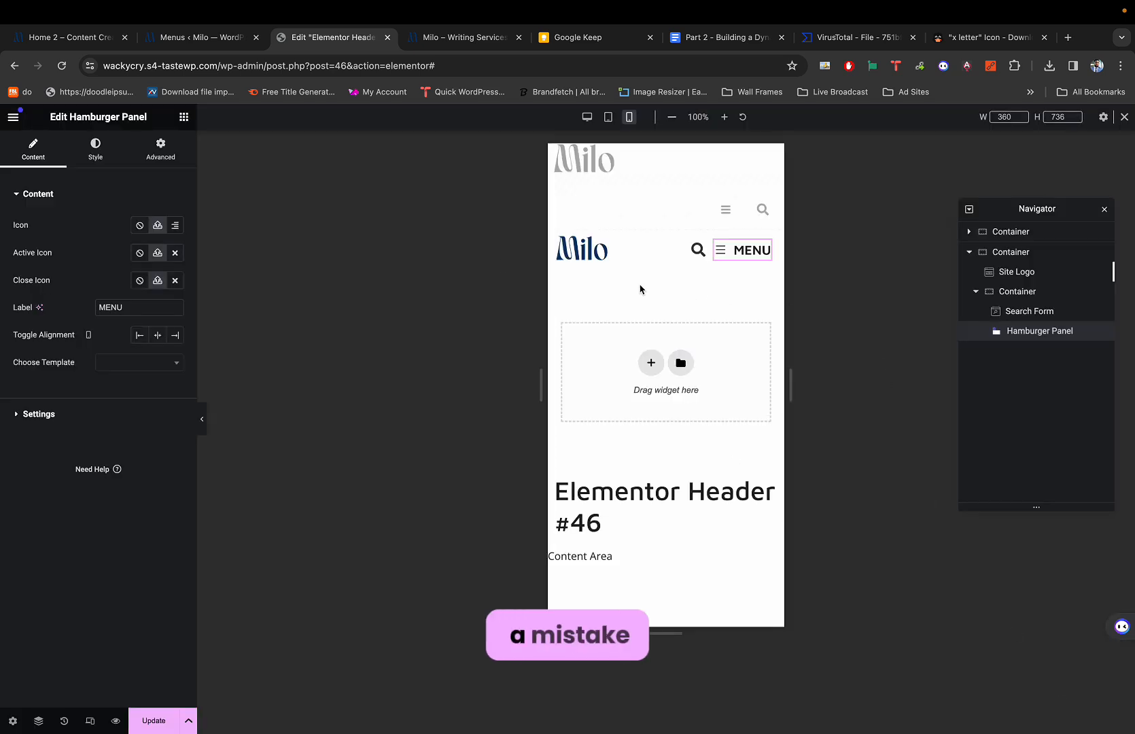
pyautogui.click(741, 256)
pyautogui.click(772, 162)
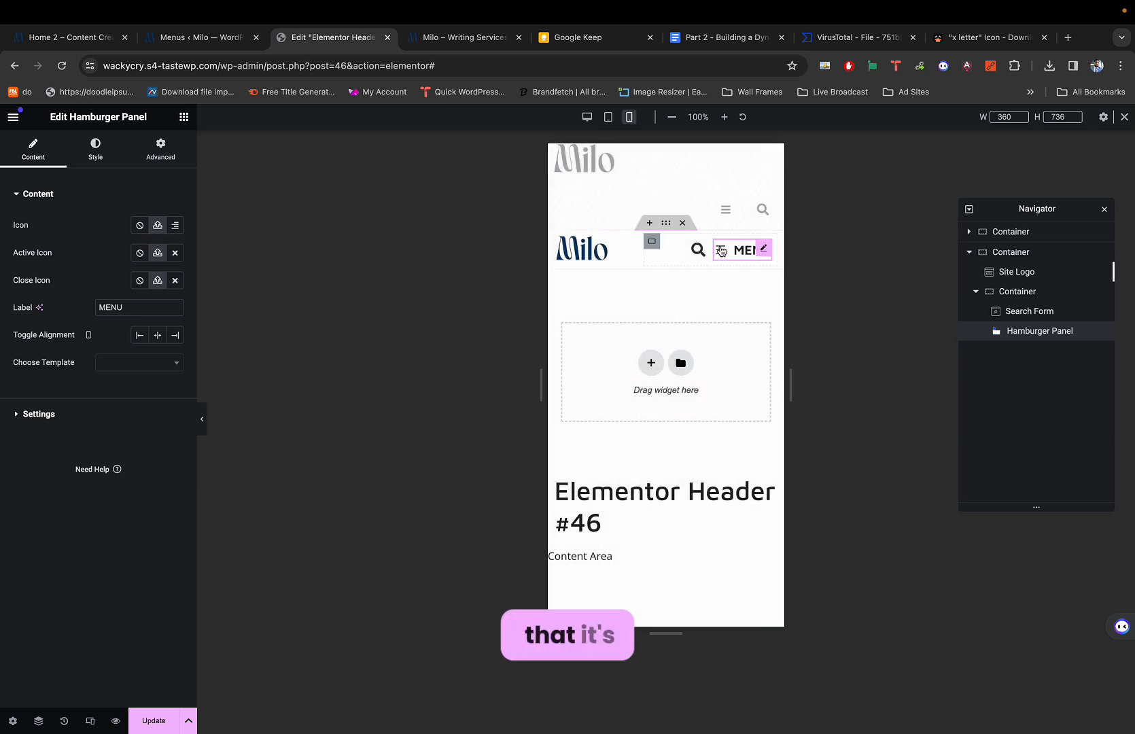
pyautogui.click(722, 249)
pyautogui.click(761, 171)
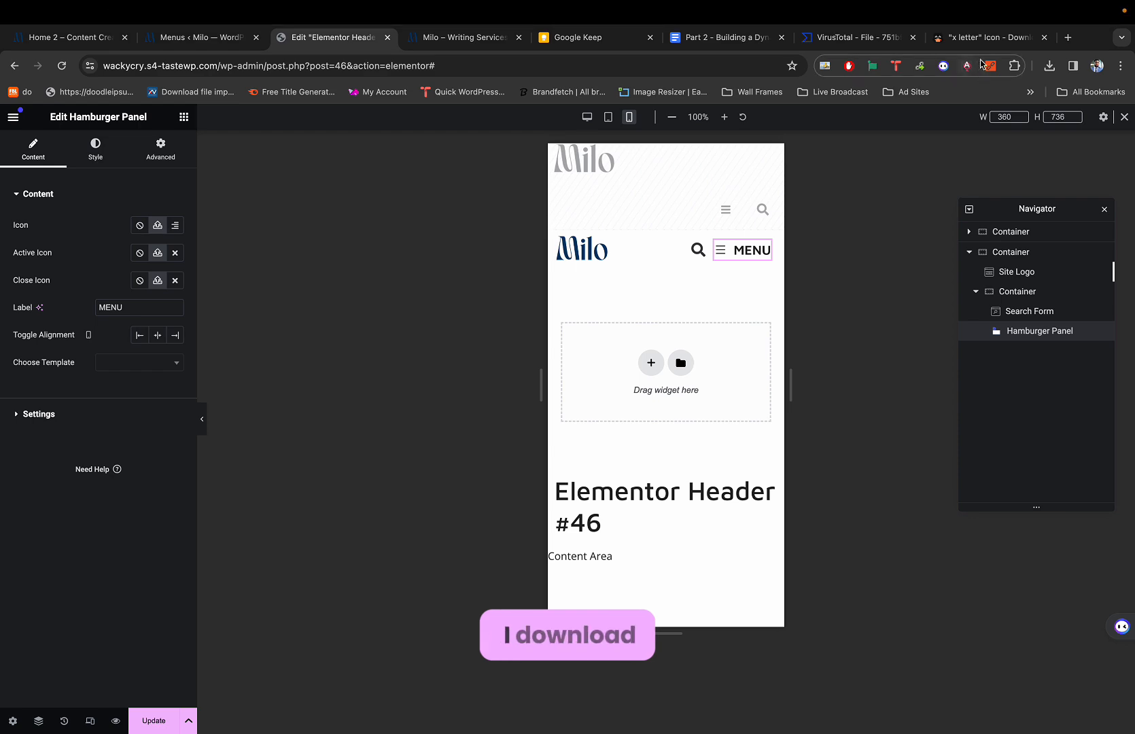
# Return to the Iconduck x letter page and select its site address.
pyautogui.click(981, 37)
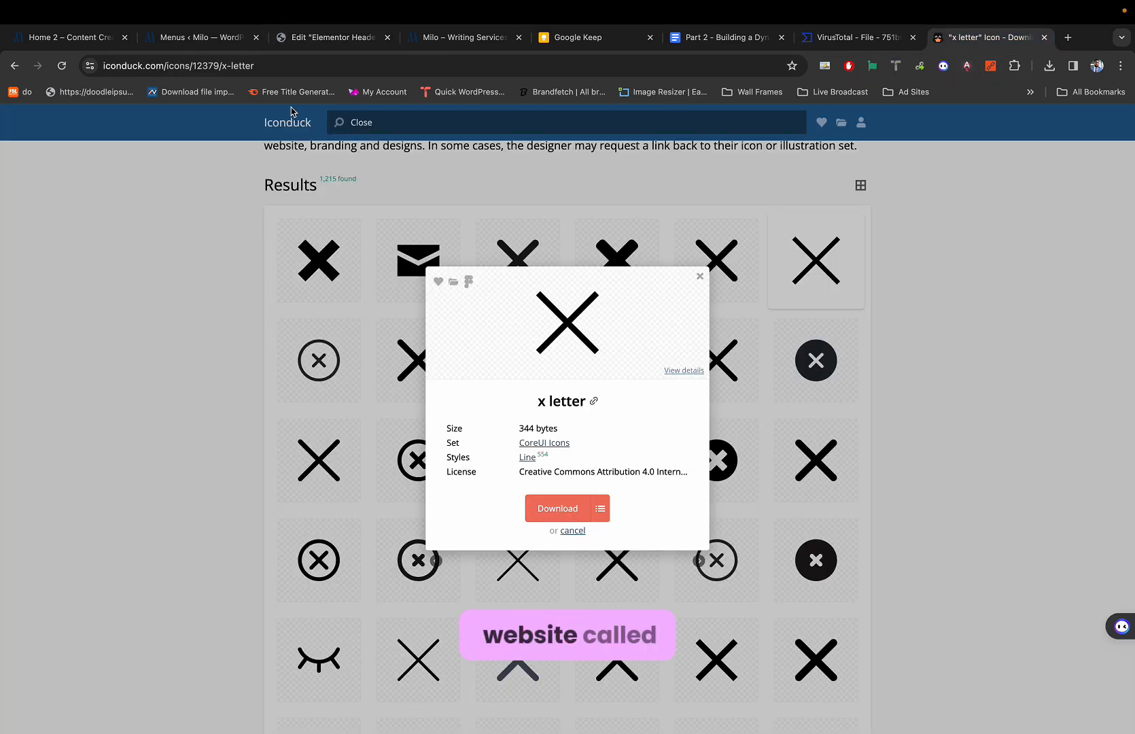
pyautogui.scroll(2, 291, 112)
pyautogui.moveTo(165, 66); pyautogui.dragTo(91, 64)
pyautogui.hotkey('ctrl', 'c')
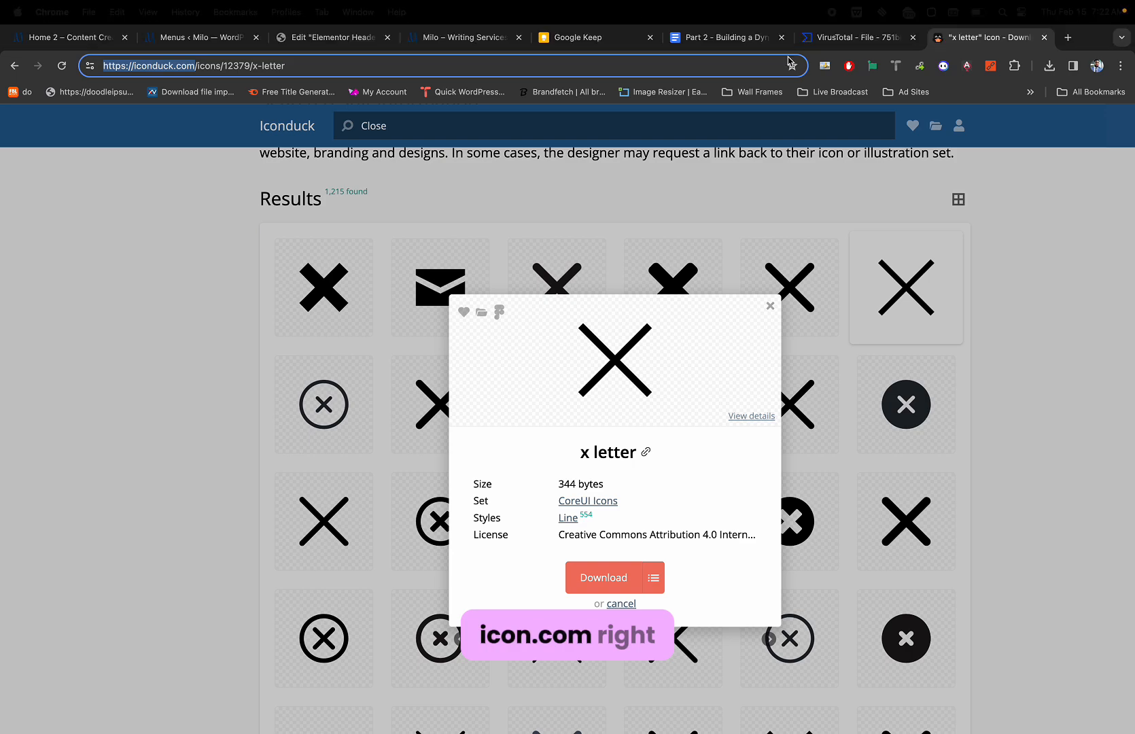
pyautogui.click(724, 38)
pyautogui.click(636, 433)
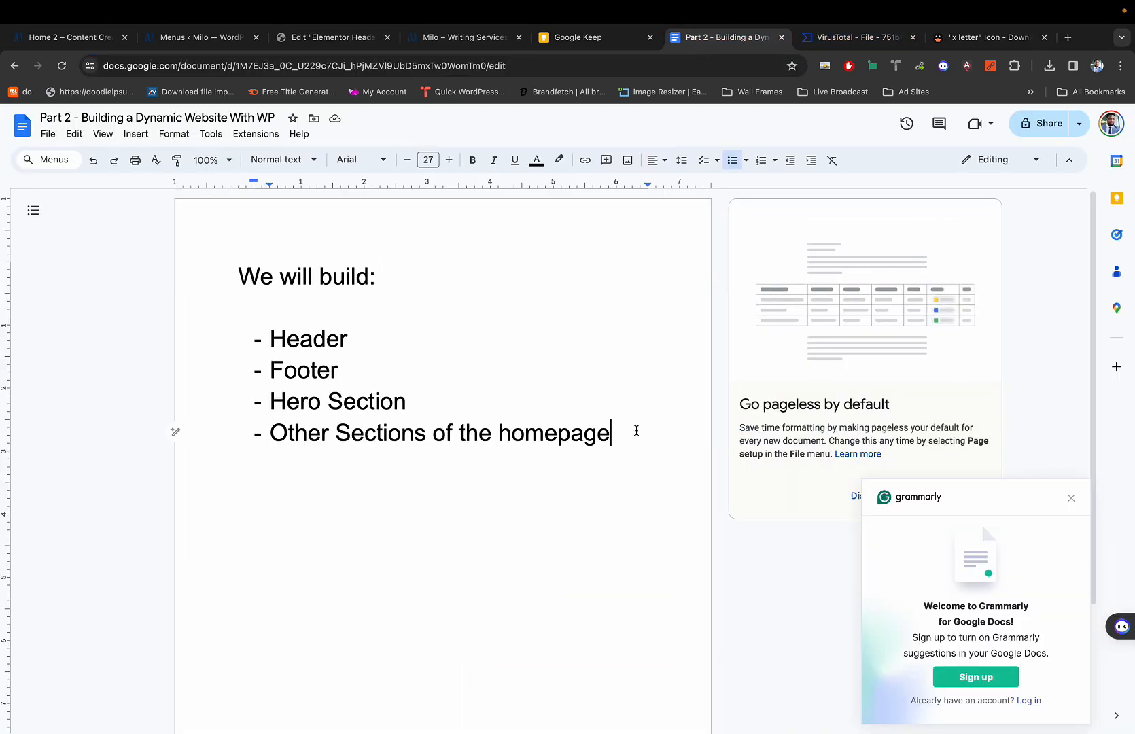
pyautogui.press('Return')
pyautogui.hotkey('ctrl', 'v')
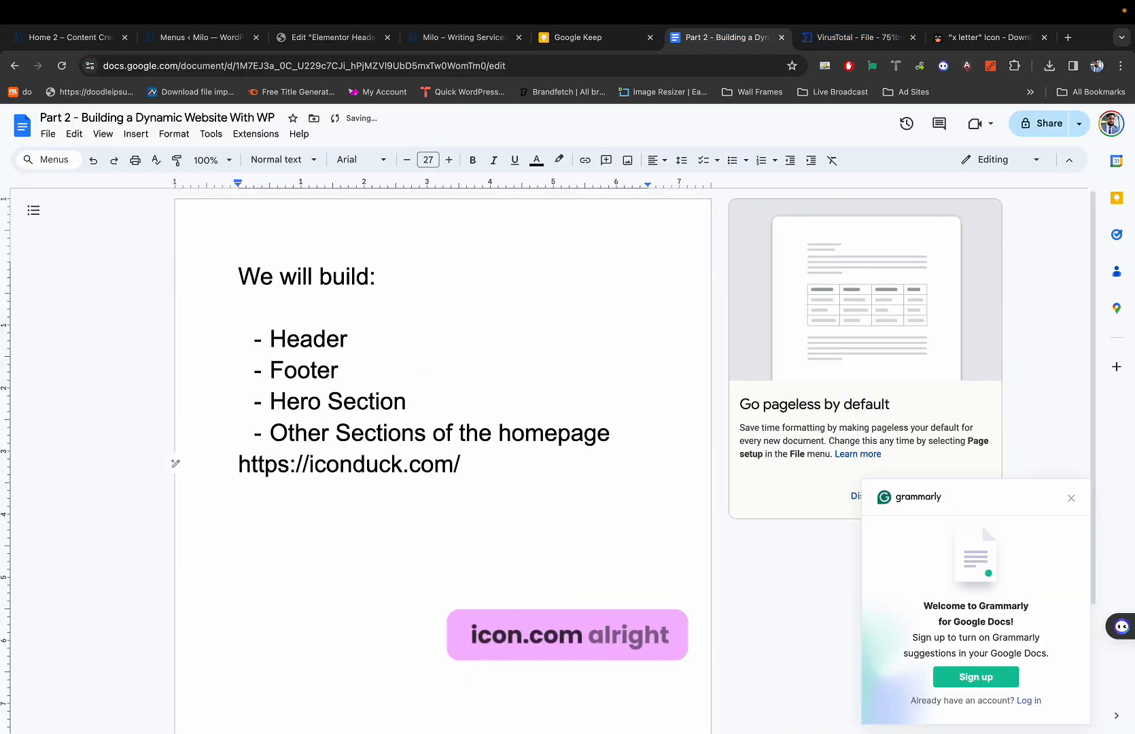
pyautogui.press('Home')
pyautogui.press('Return')
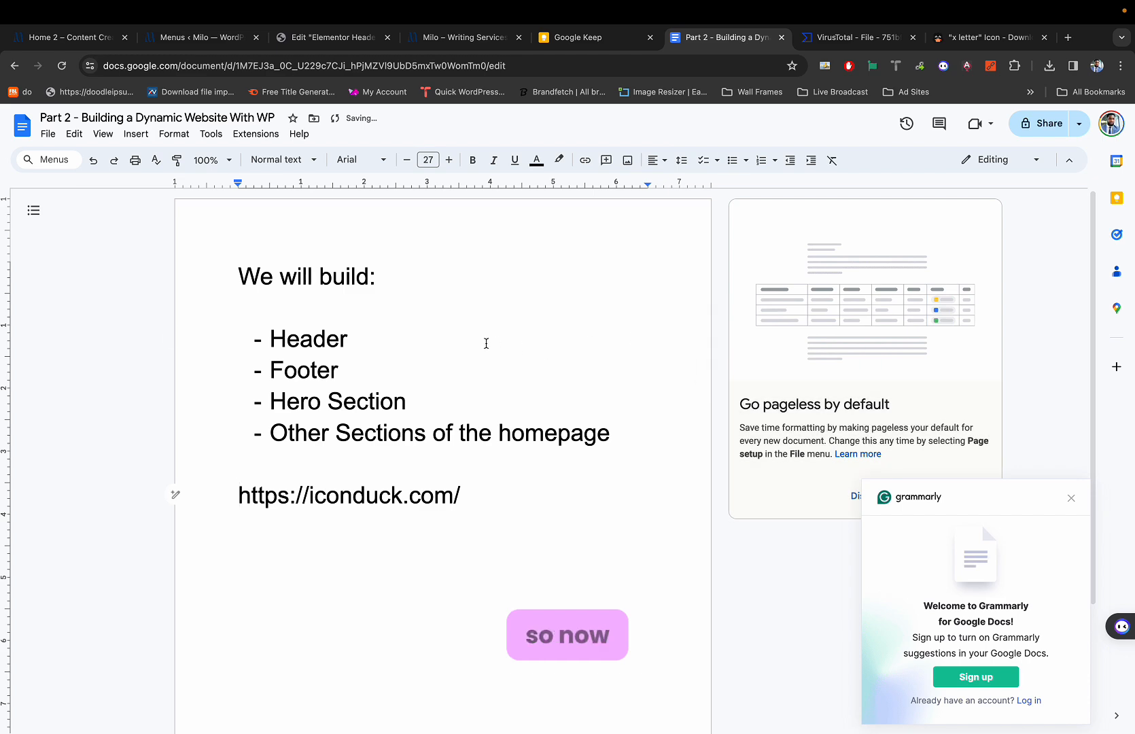
pyautogui.click(486, 343)
pyautogui.hotkey('ctrl', 'Tab')
pyautogui.hotkey('ctrl', 'Tab')
pyautogui.hotkey('ctrl', 'Tab')
pyautogui.hotkey('ctrl', 'Tab')
pyautogui.hotkey('ctrl', 'Tab')
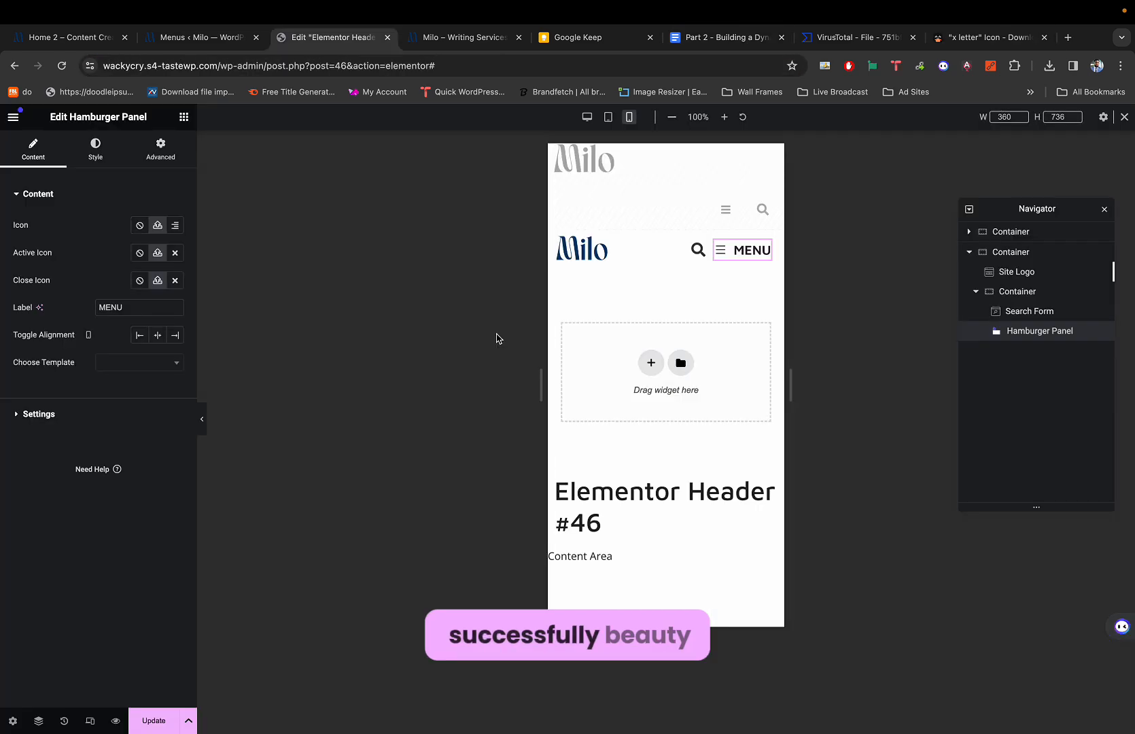
# Open the header Search Form's Style settings, expanding the Toggle and Input sections.
pyautogui.click(697, 249)
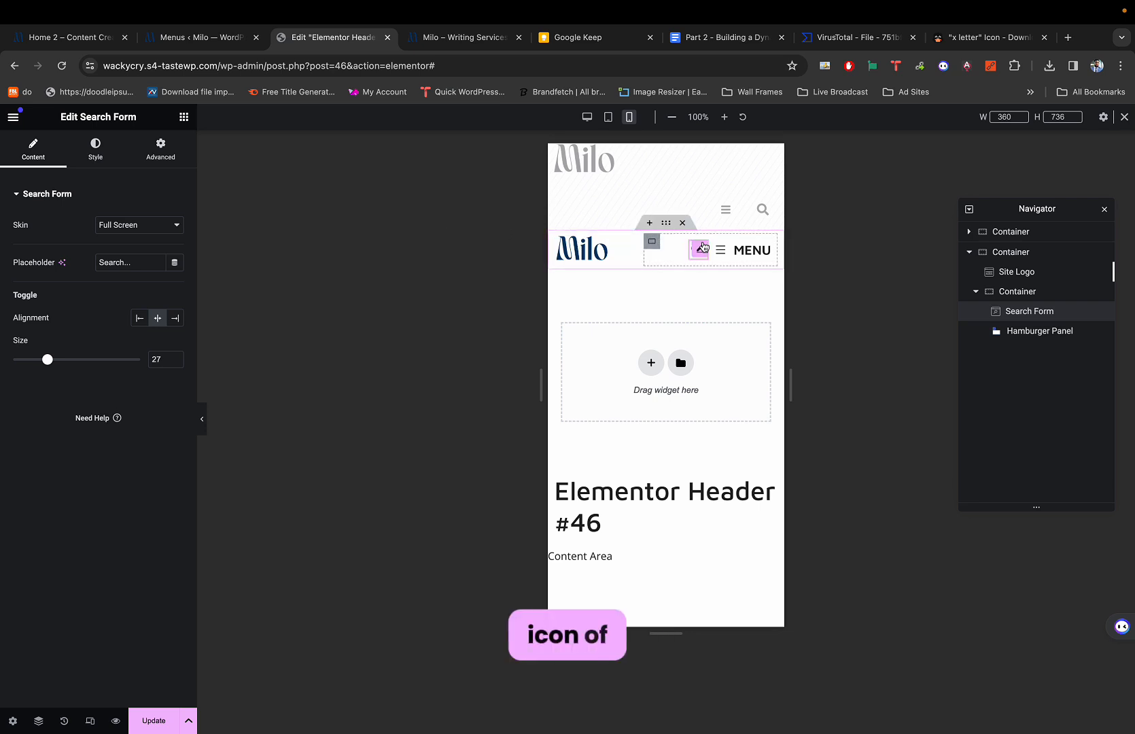
pyautogui.click(95, 148)
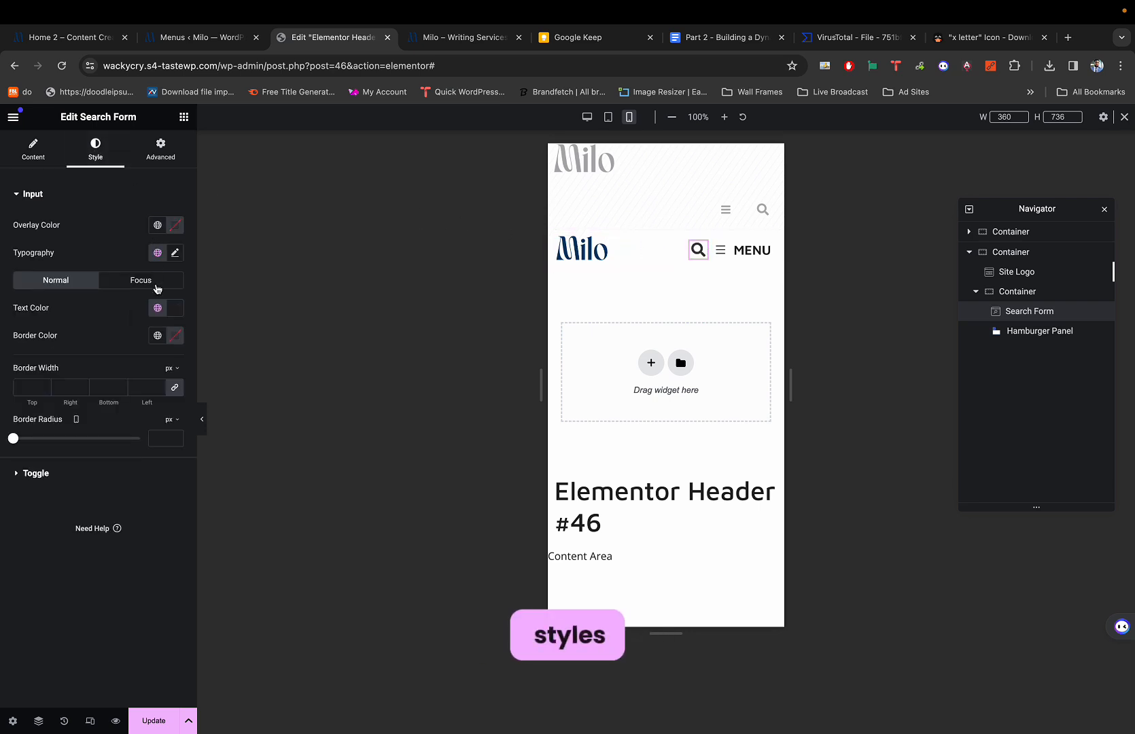
pyautogui.click(38, 478)
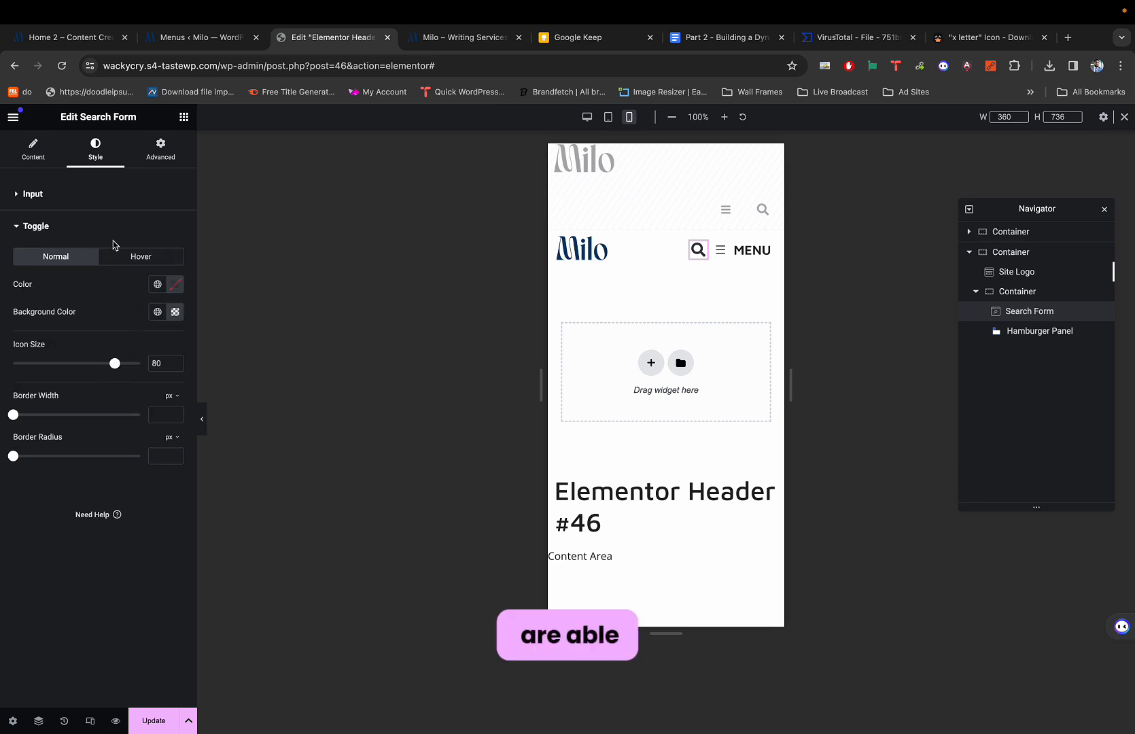
pyautogui.click(46, 194)
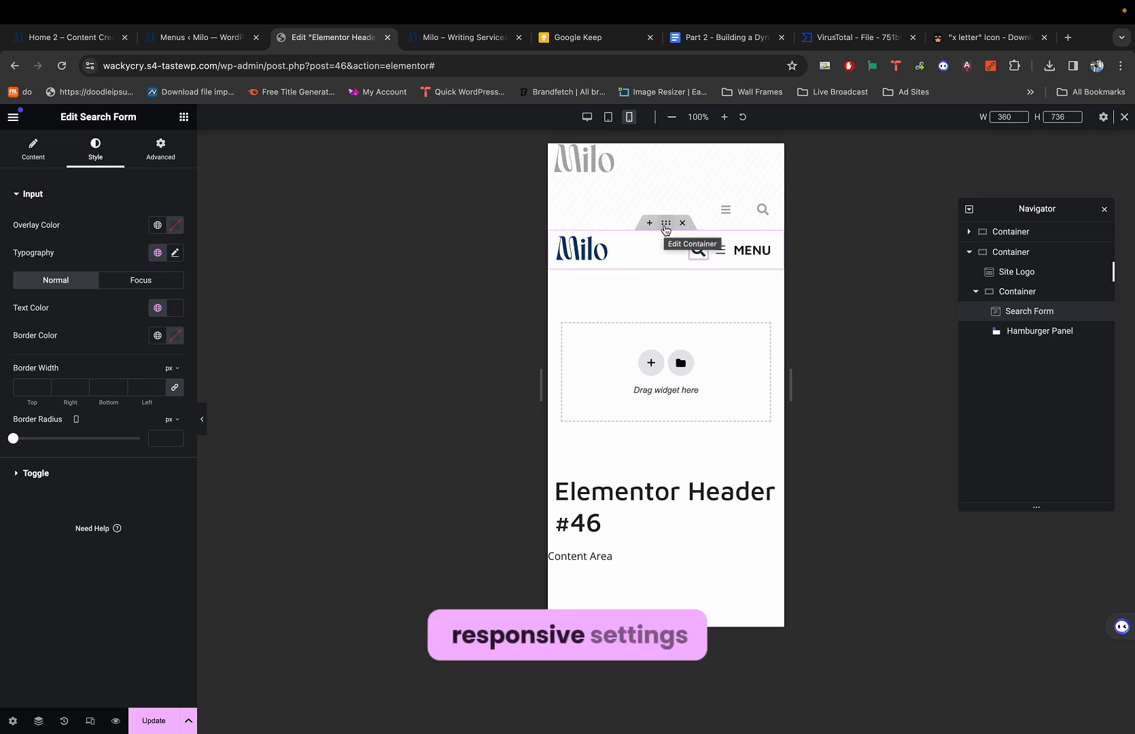
# Set the header row container to Hide on Desktop and Hide on Tablet Portrait.
pyautogui.click(666, 227)
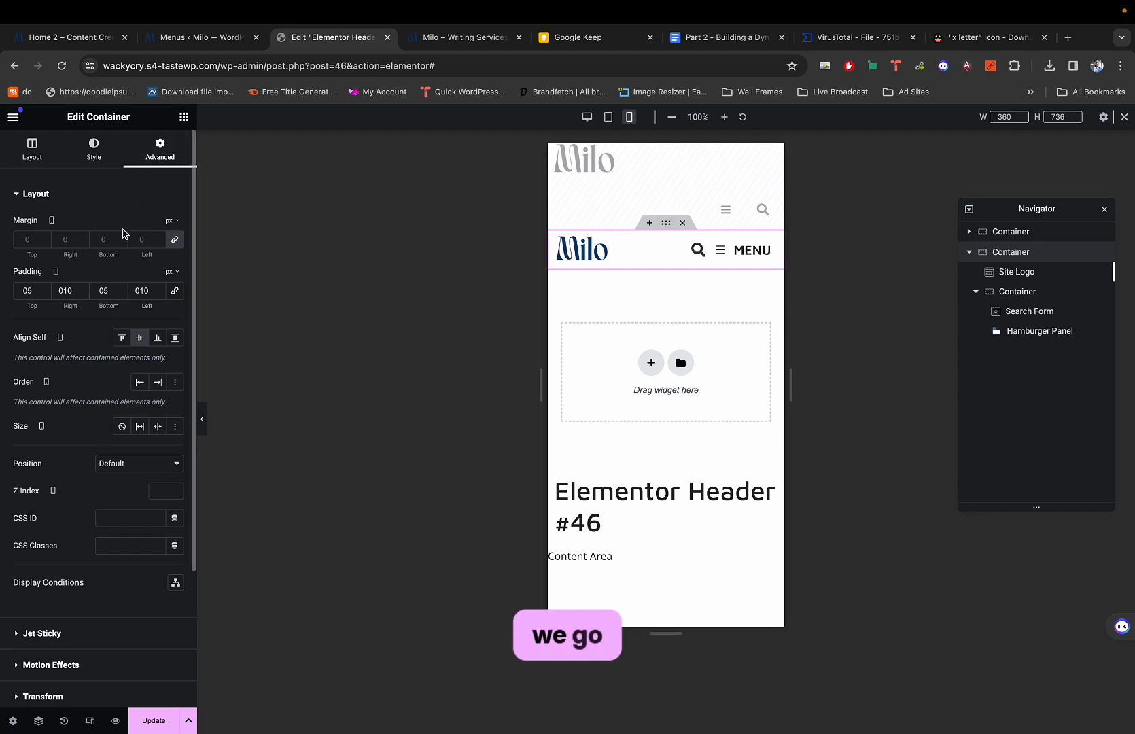
pyautogui.scroll(-3, 95, 420)
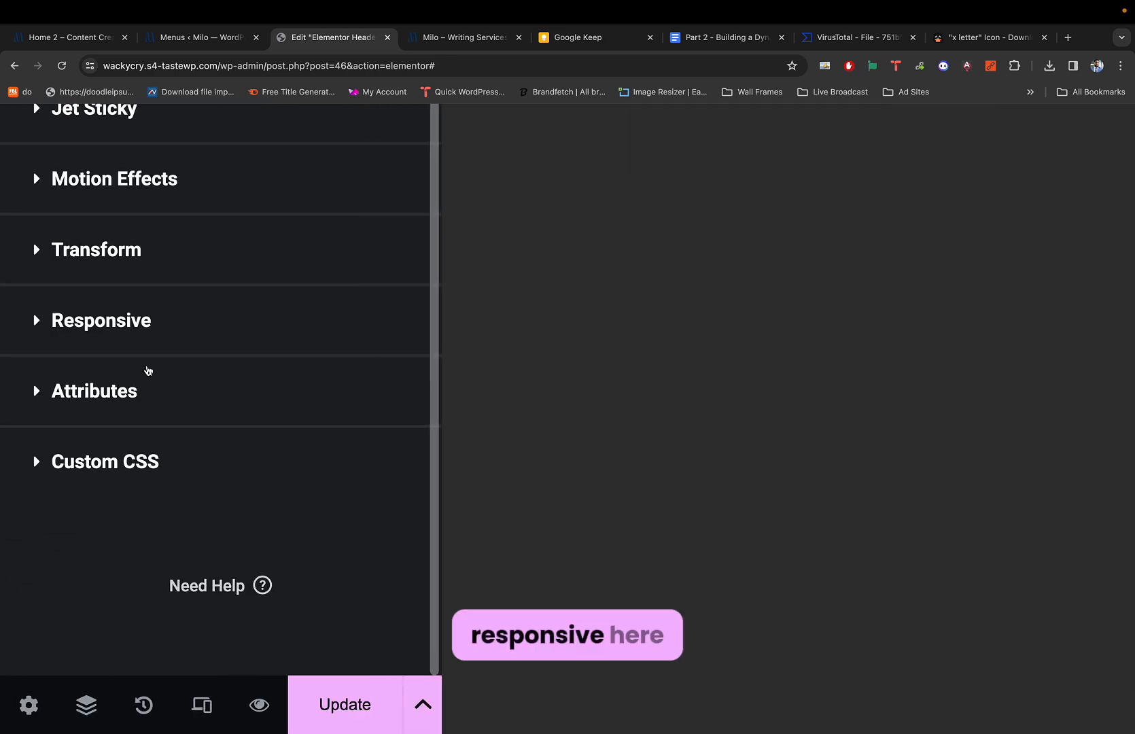
pyautogui.click(153, 303)
pyautogui.scroll(3, 160, 252)
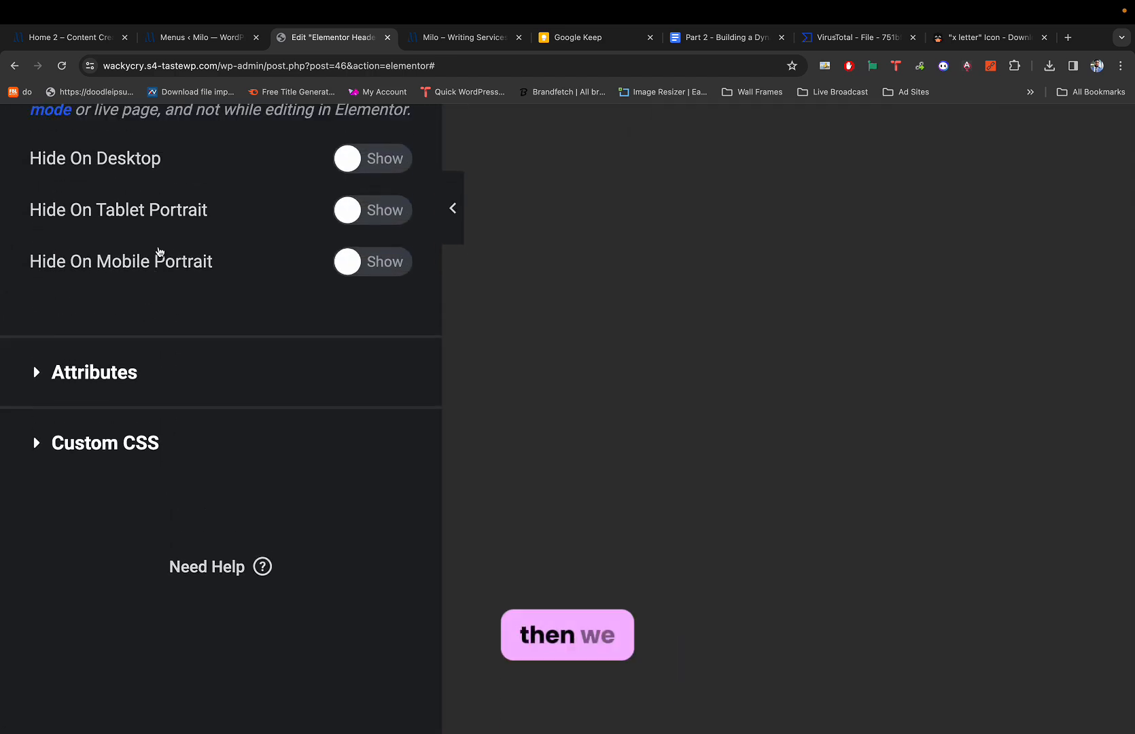
pyautogui.scroll(3, 158, 252)
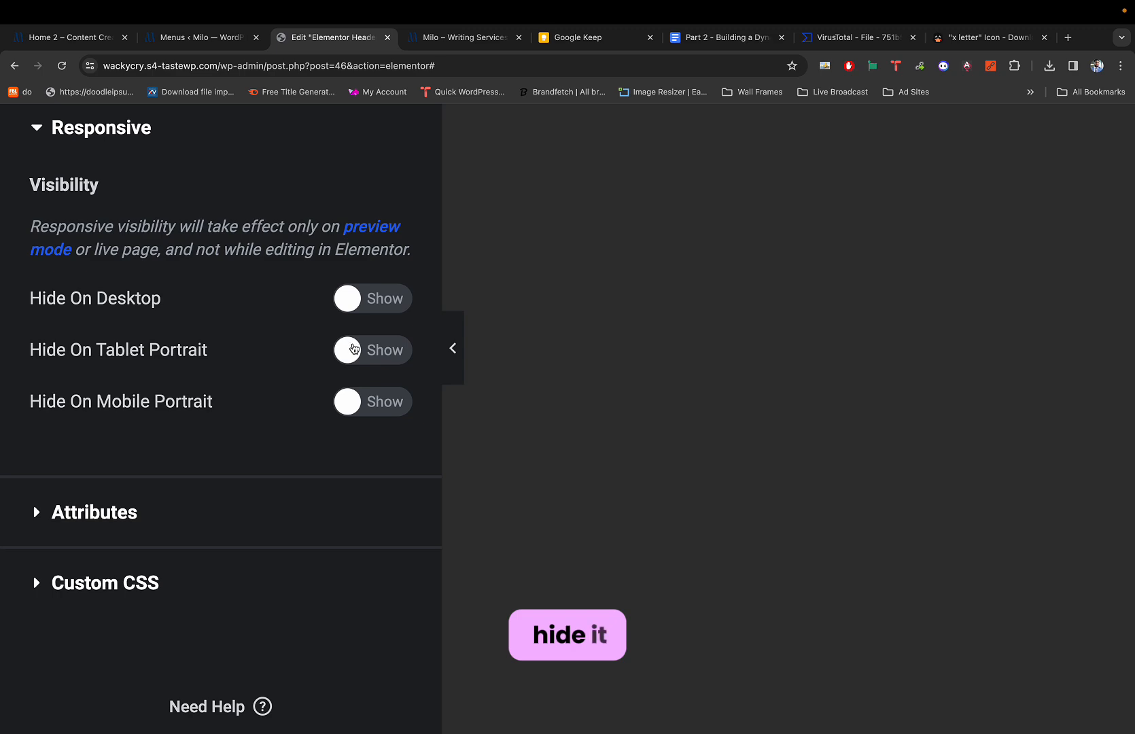
pyautogui.click(353, 349)
pyautogui.click(385, 301)
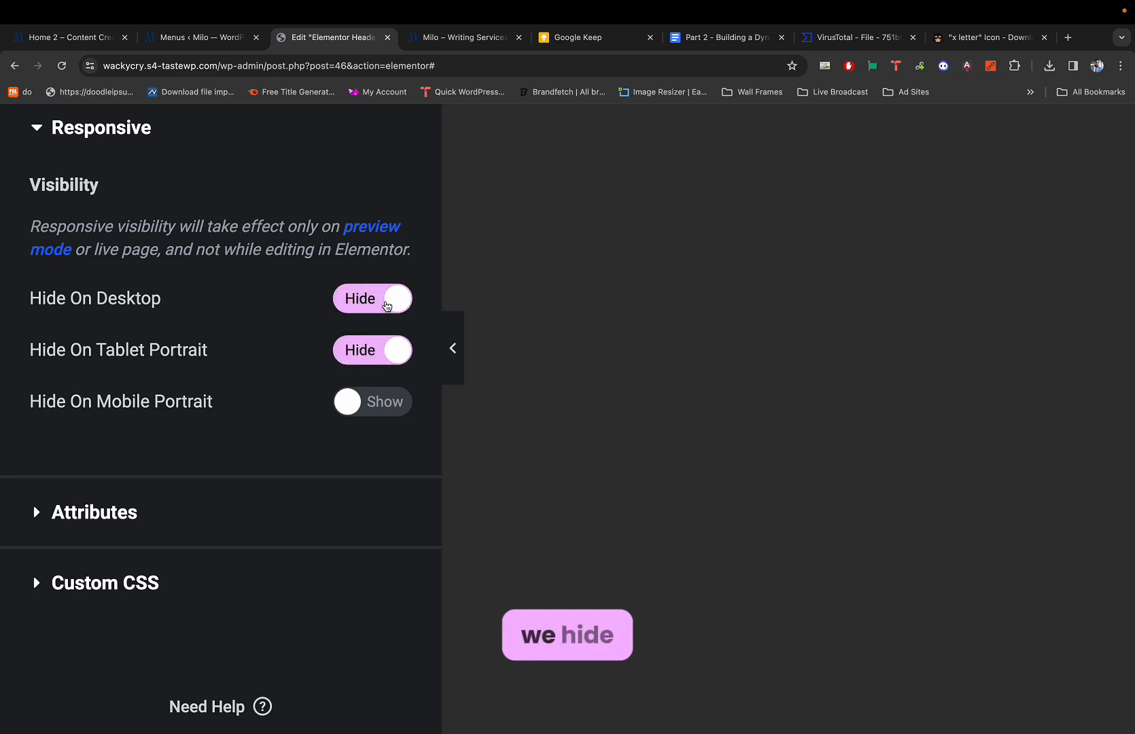
# Reset the browser zoom to normal and dismiss the meeting invitation.
pyautogui.press('super+0')
pyautogui.press('super+minus')
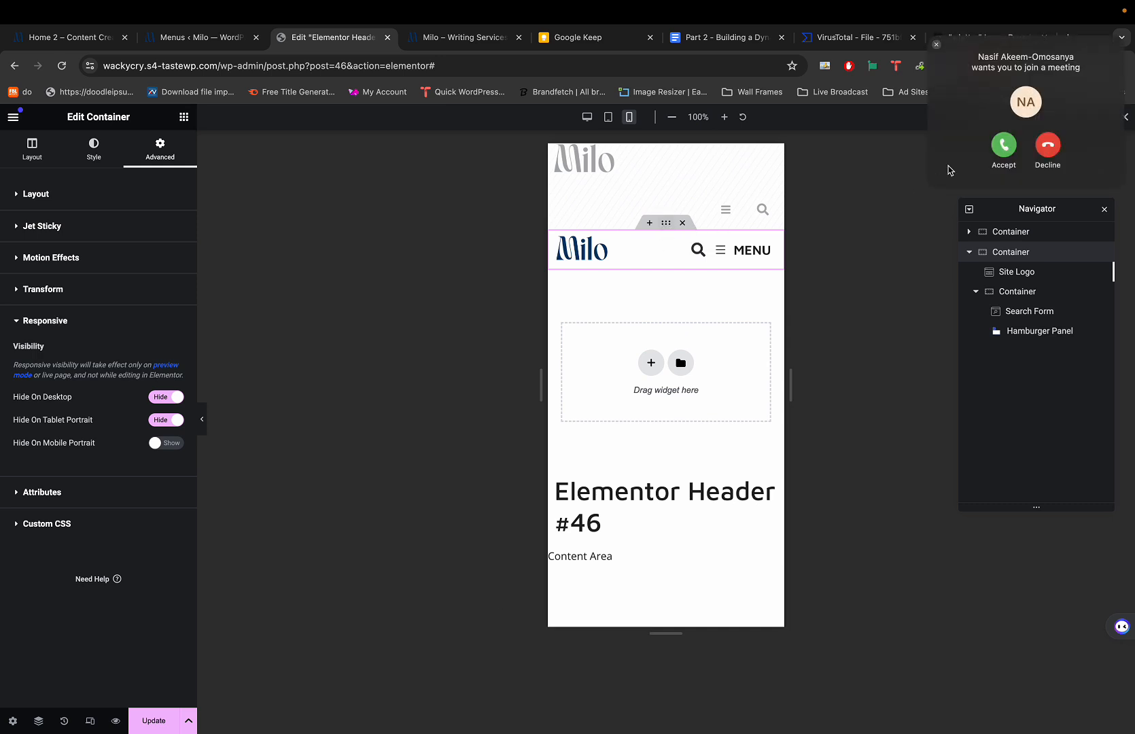
pyautogui.click(1053, 144)
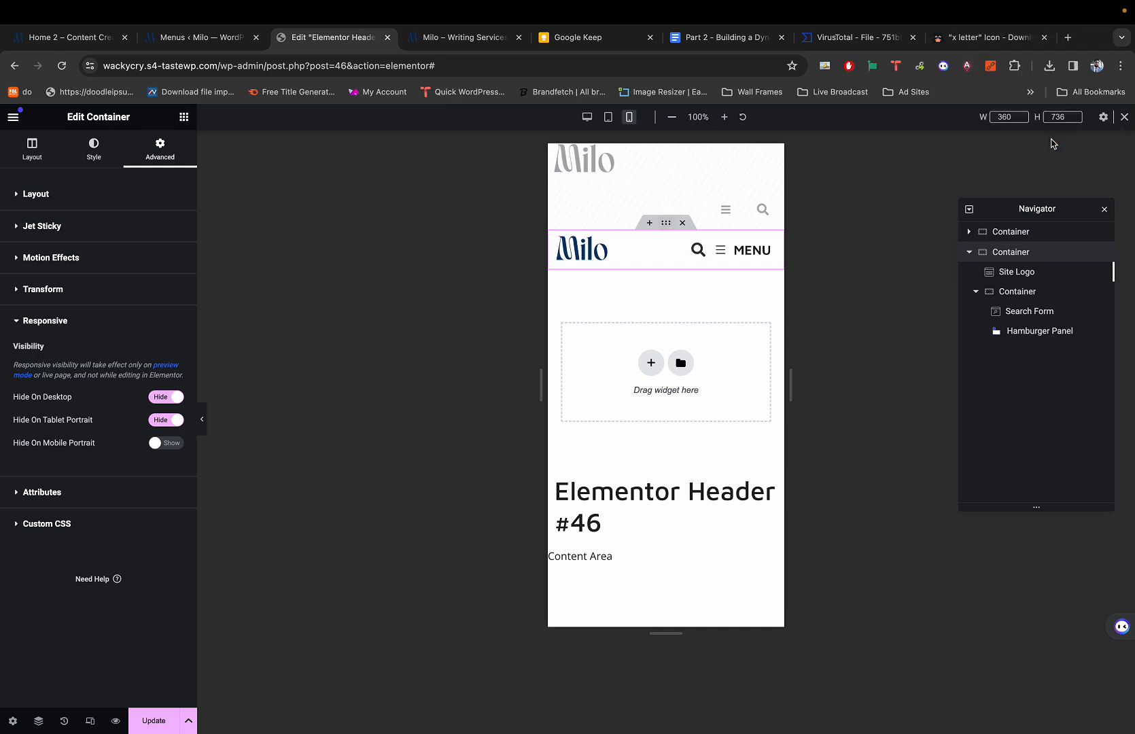
pyautogui.press('Escape')
# Preview the header at desktop width with the editing panels hidden.
pyautogui.click(665, 224)
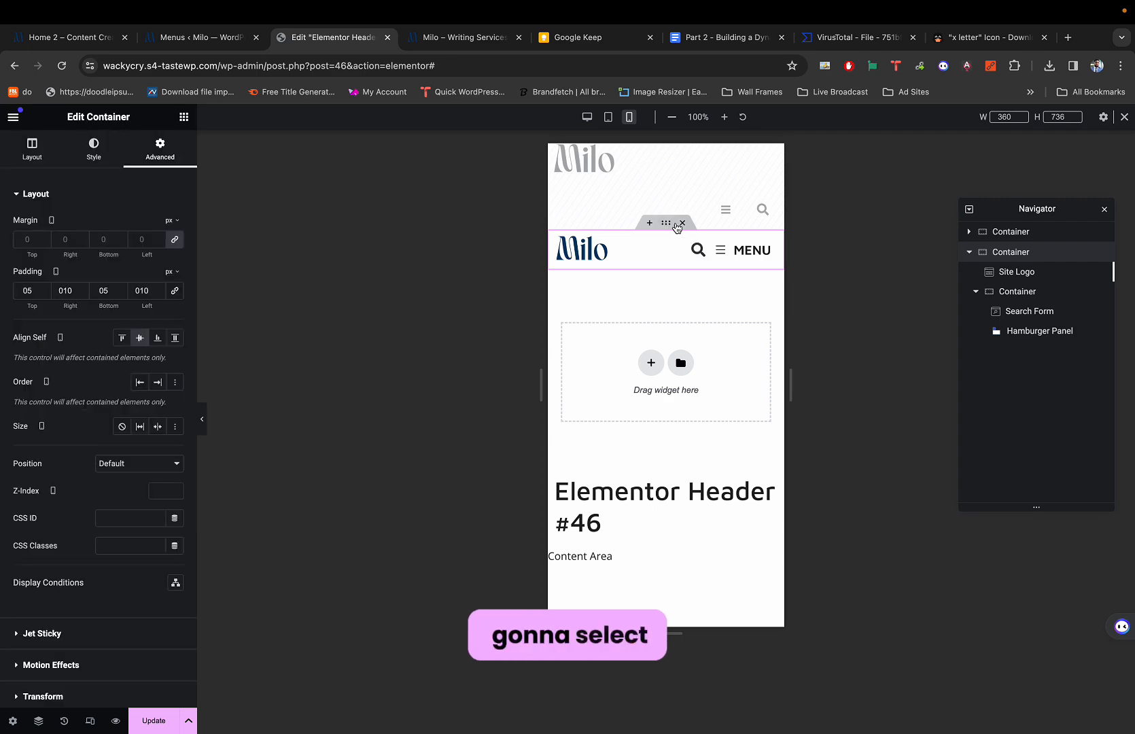
pyautogui.hotkey('ctrl', 'p')
pyautogui.hotkey('ctrl', 'p')
pyautogui.hotkey('ctrl', 'p')
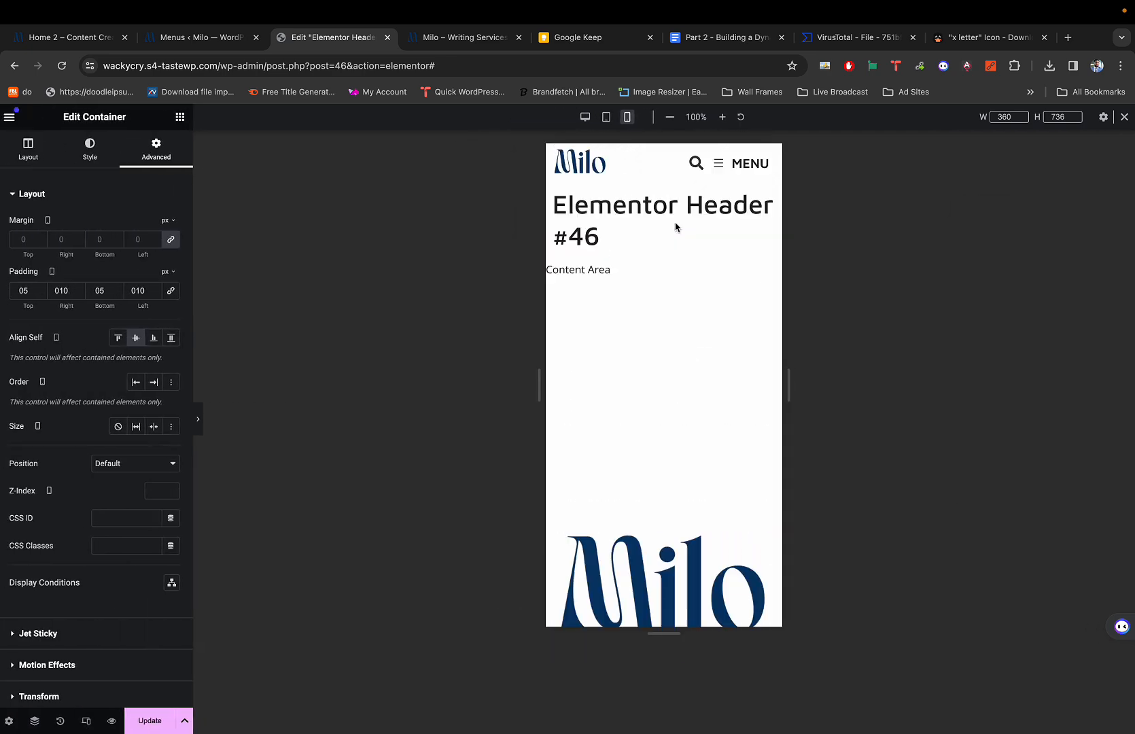
pyautogui.hotkey('ctrl', 'p')
pyautogui.hotkey('ctrl', 'shift', 'm')
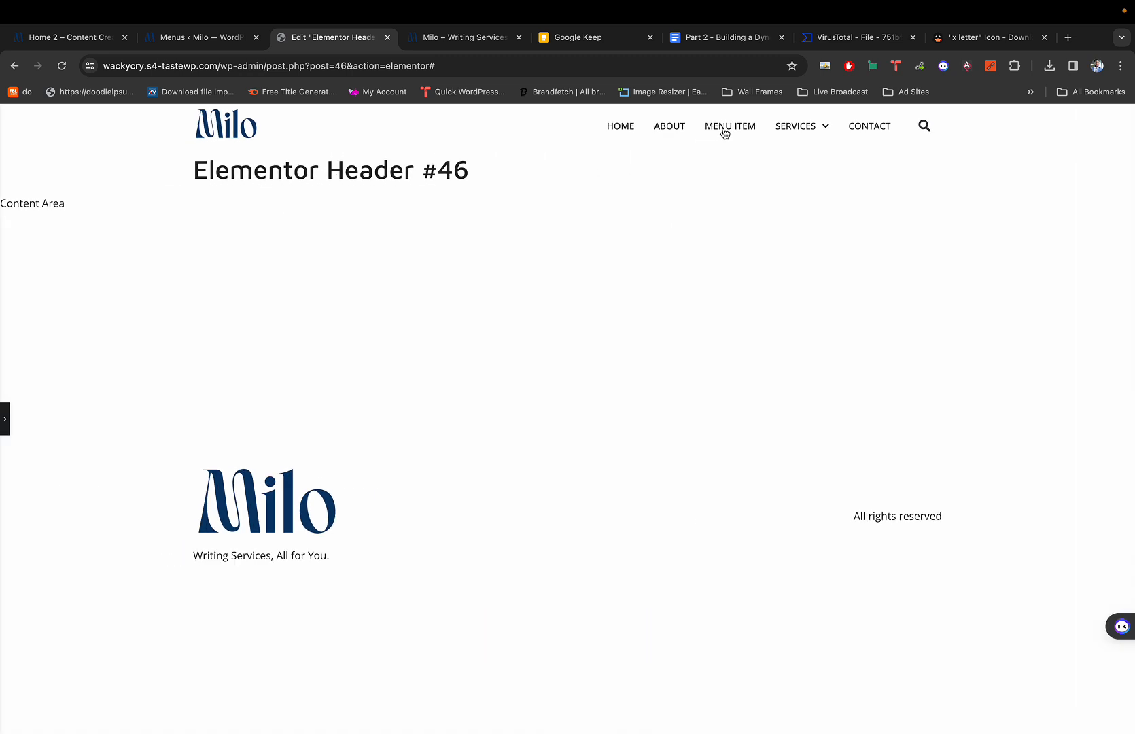
pyautogui.tripleClick(367, 170)
pyautogui.click(367, 171)
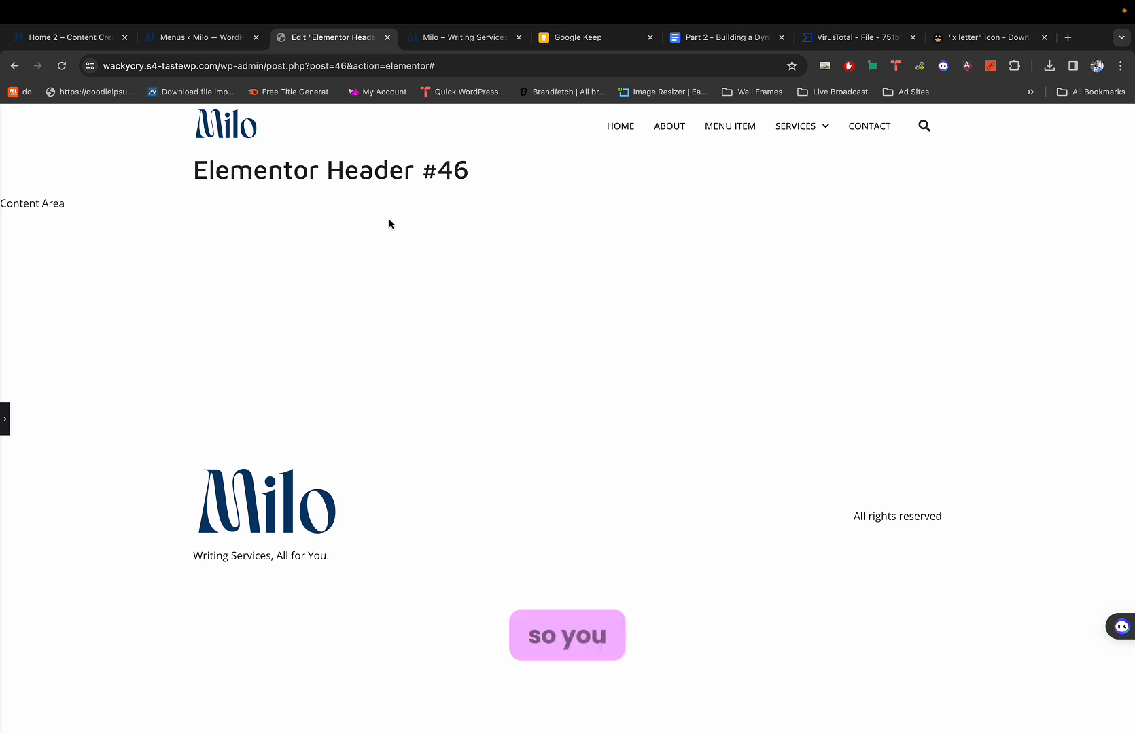
# Check the tablet and mobile previews, then exit preview and select the MENU hamburger widget.
pyautogui.press('super+shift+m')
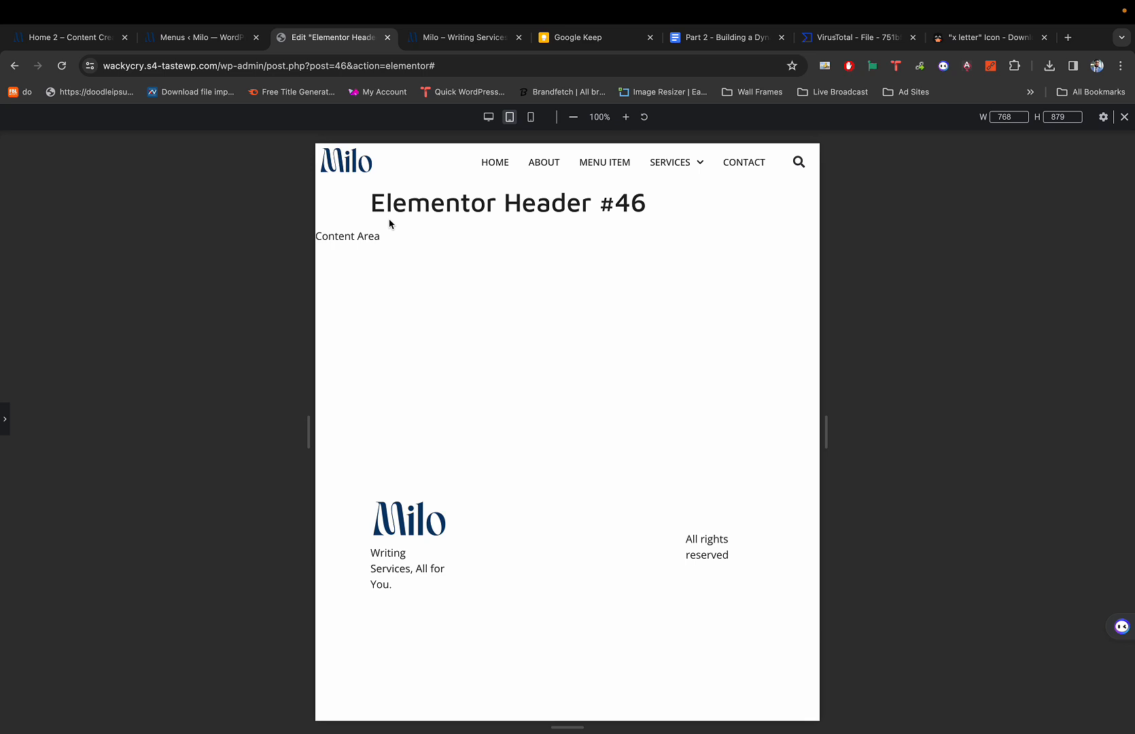
pyautogui.press('super+shift+m')
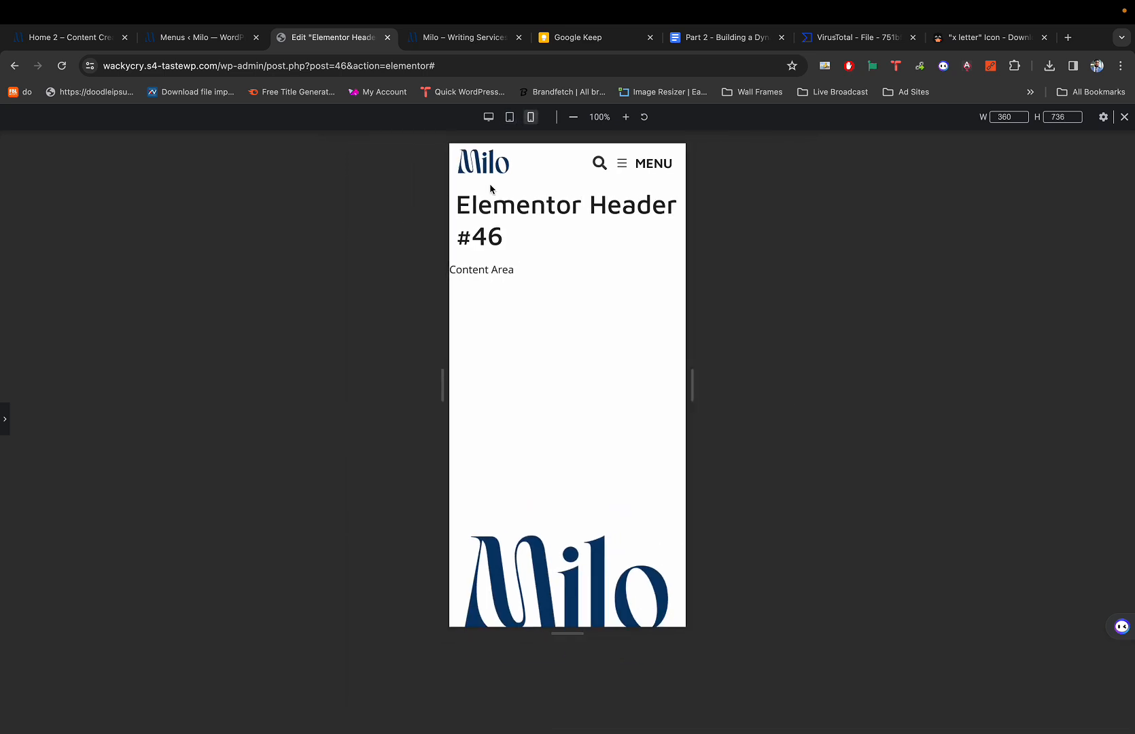
pyautogui.press('super+p')
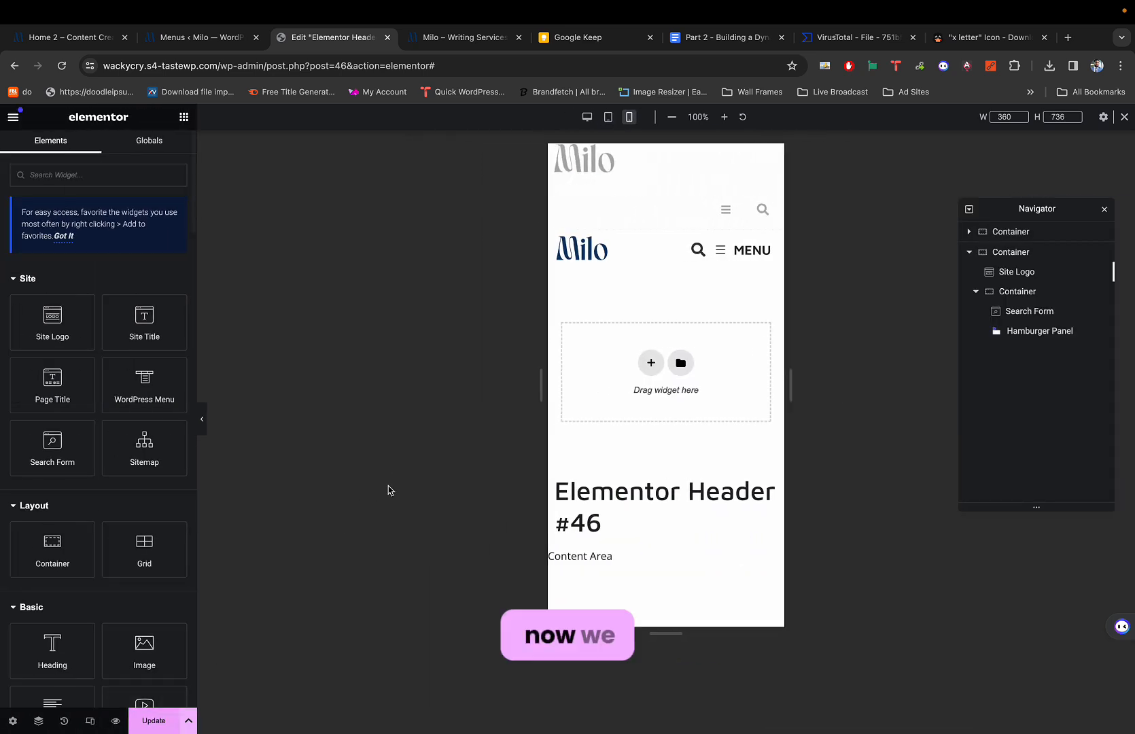
pyautogui.click(727, 249)
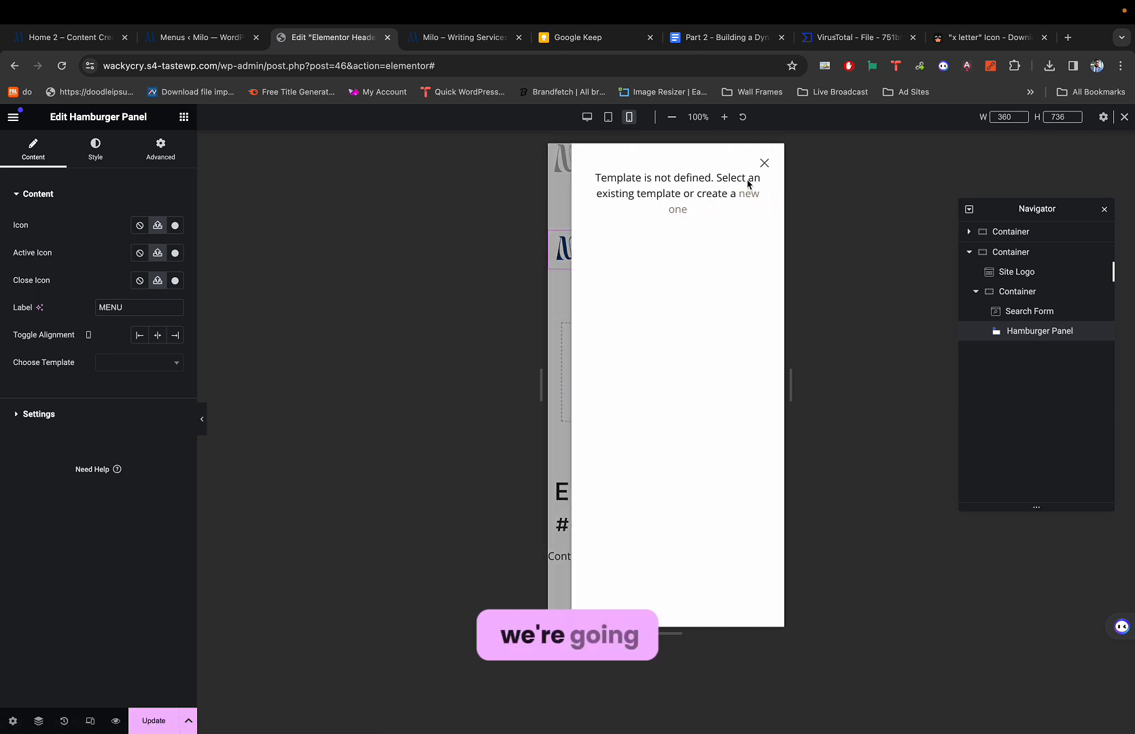
# Update the header and create a blank Elementor Section #54 template from the off-canvas panel.
pyautogui.click(155, 720)
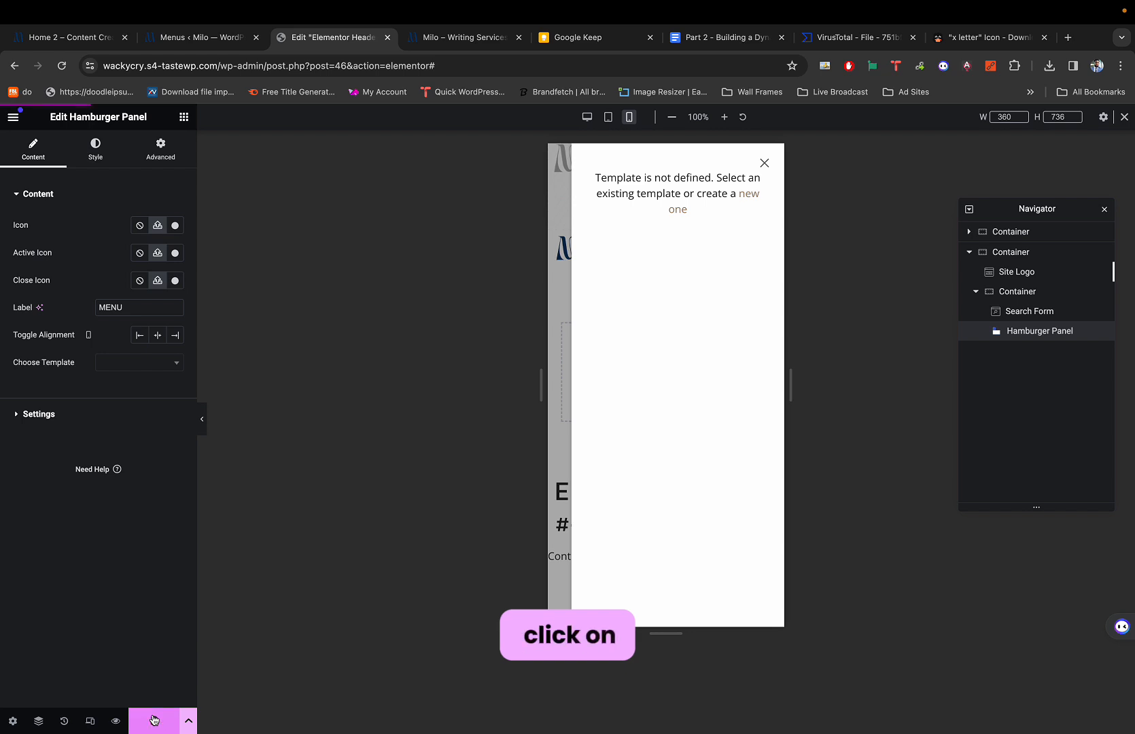
pyautogui.click(680, 212)
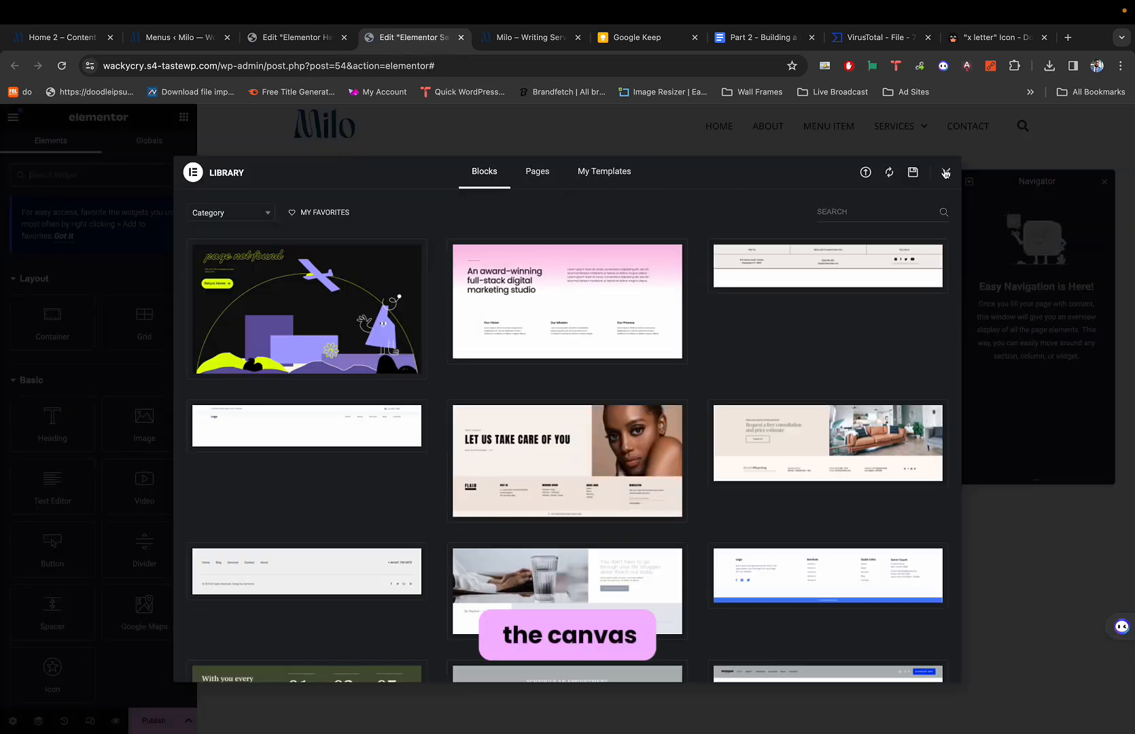
pyautogui.click(944, 173)
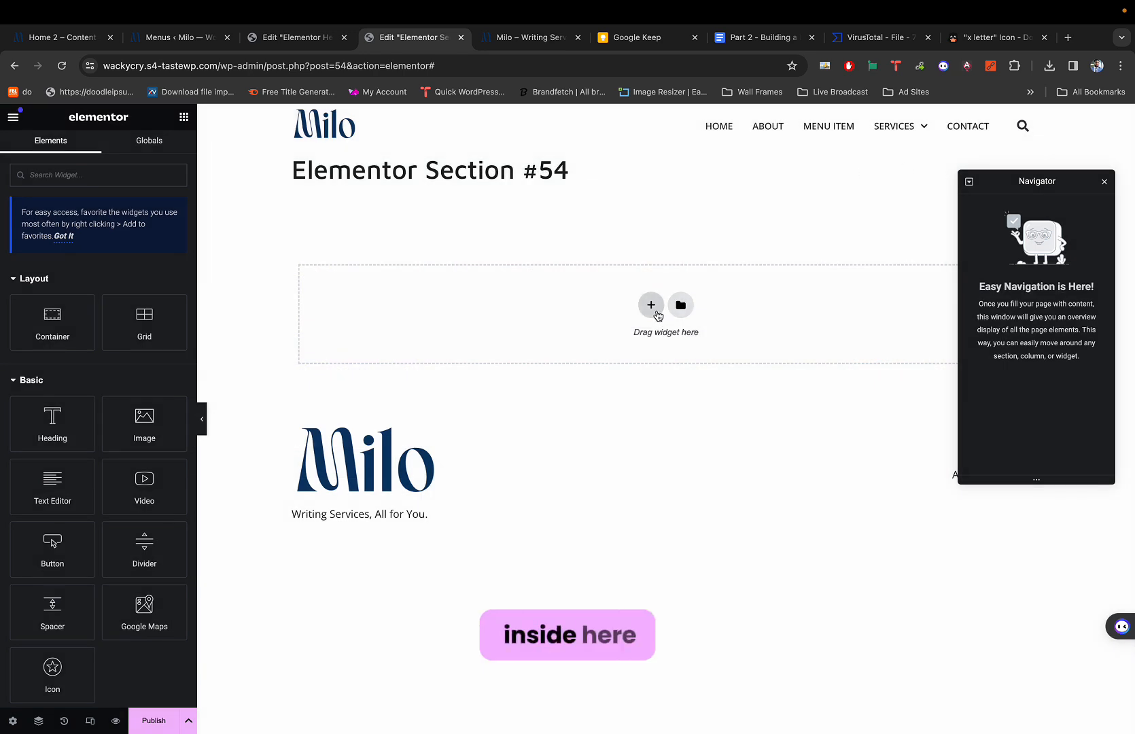
pyautogui.click(293, 37)
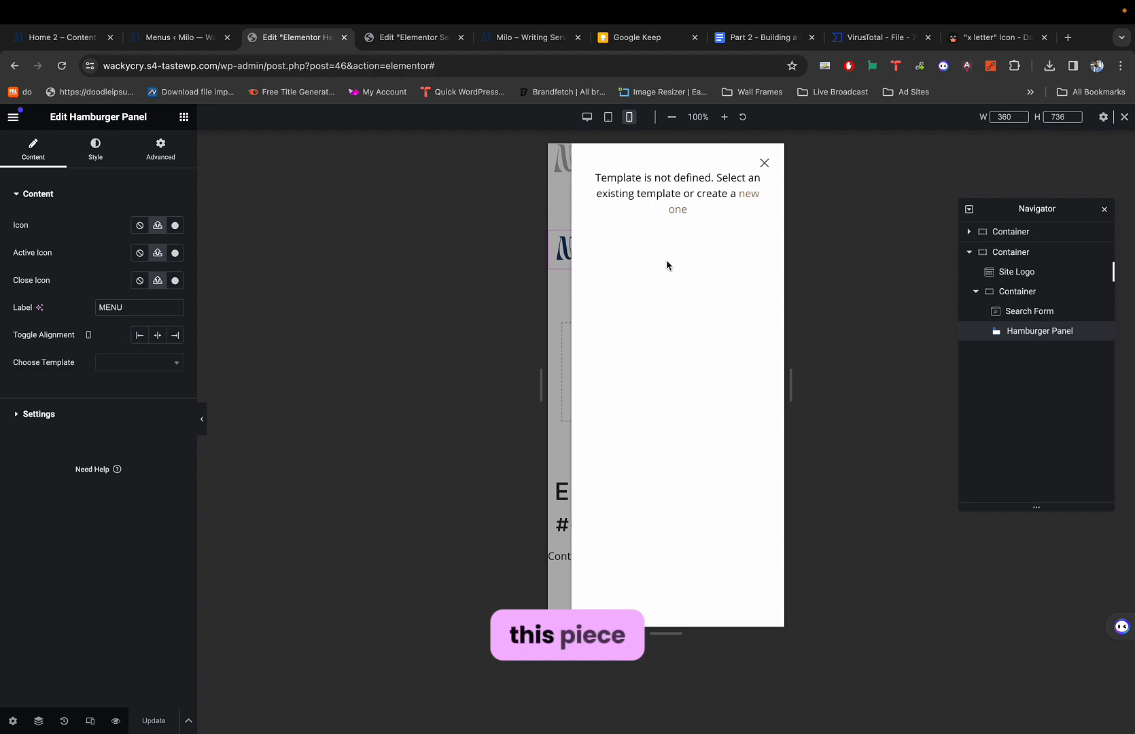
pyautogui.click(405, 38)
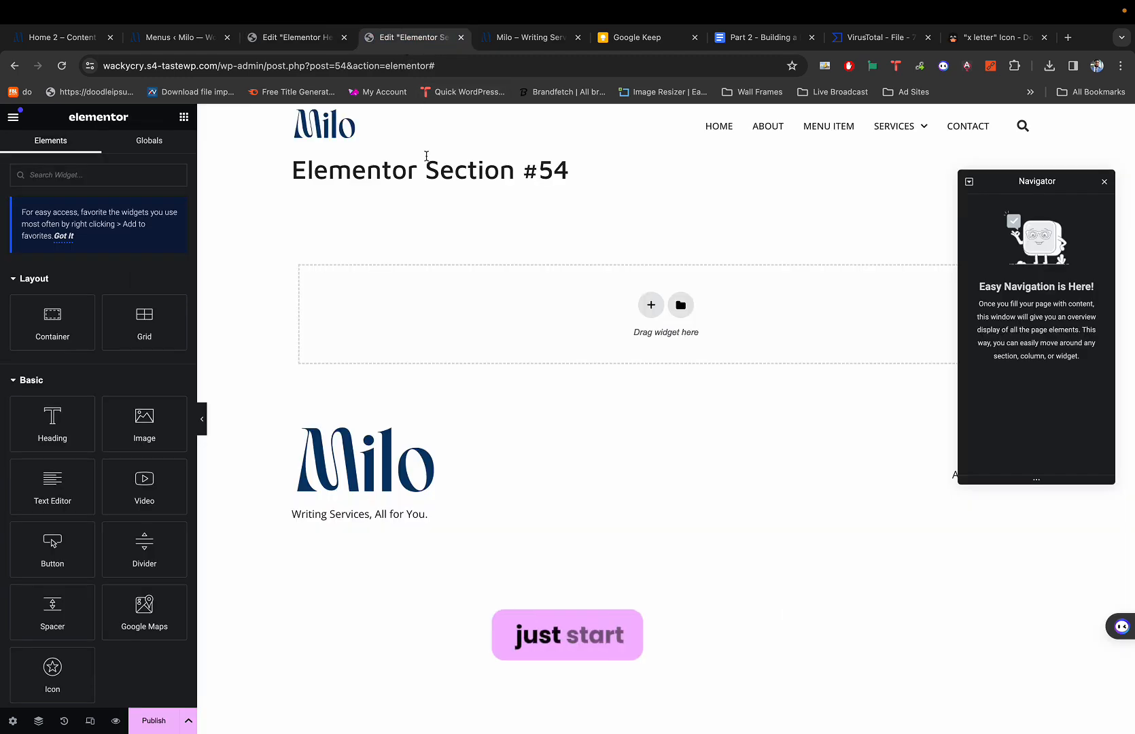
pyautogui.click(299, 38)
# Add a WordPress Menu widget to Section #54 with vertical layout and right alignment.
pyautogui.click(385, 41)
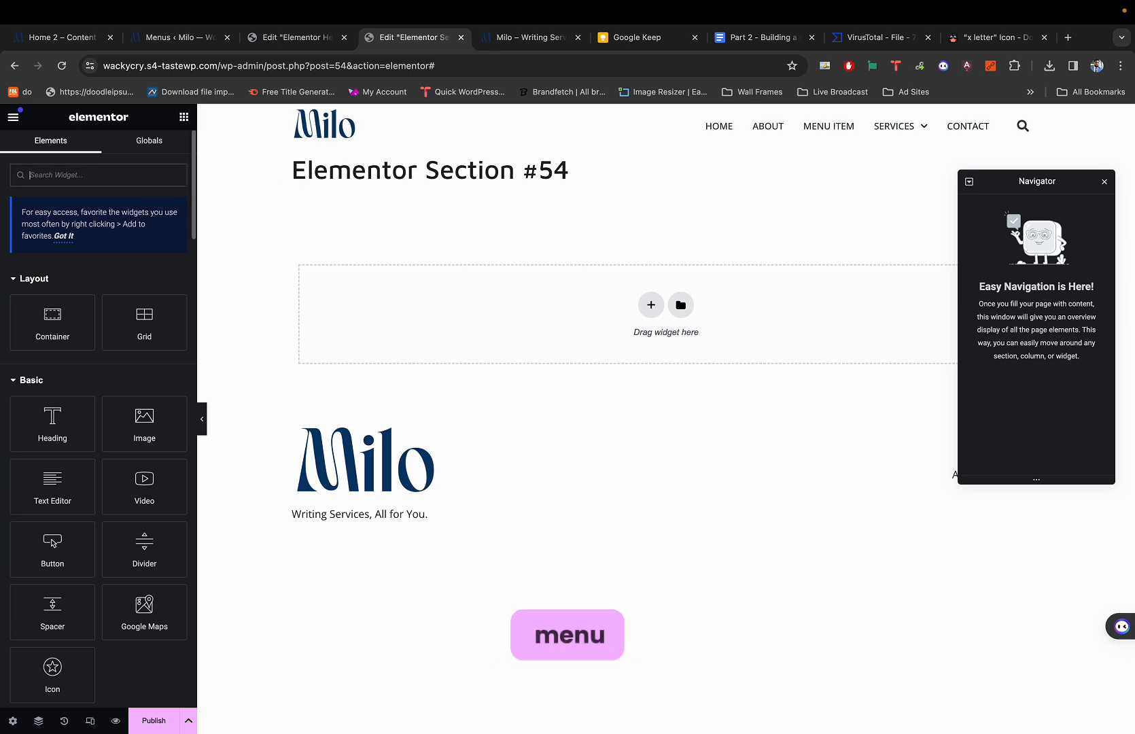
pyautogui.write('menu')
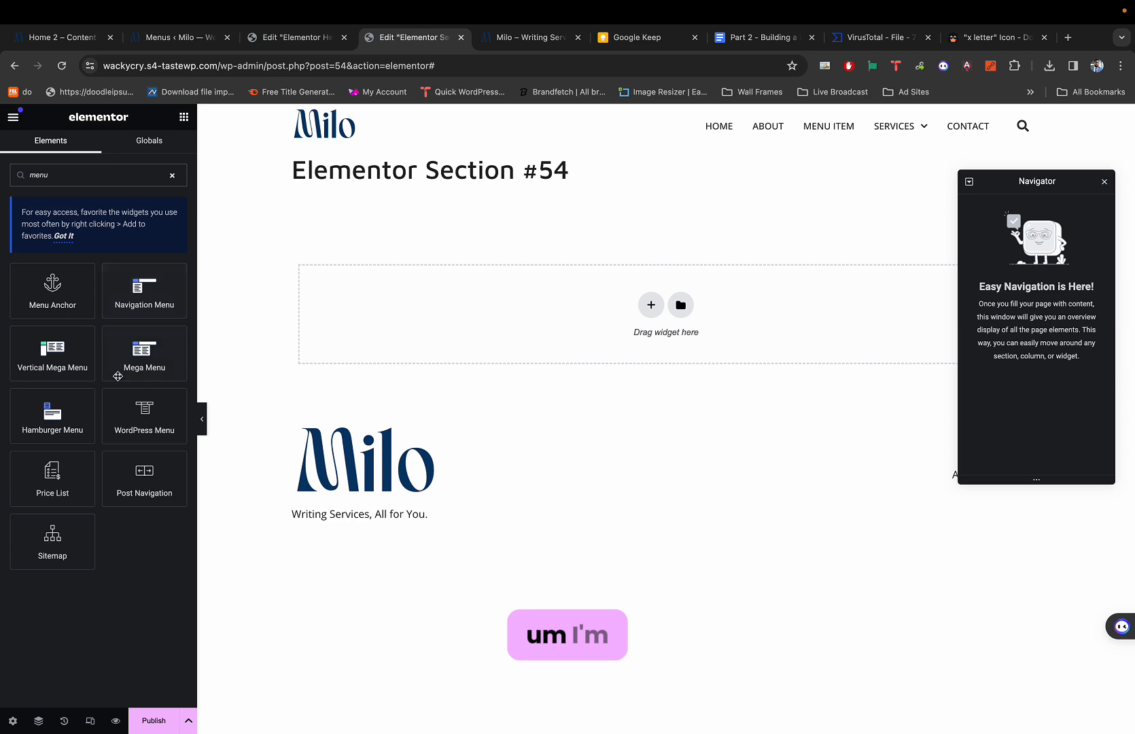
pyautogui.moveTo(144, 410); pyautogui.dragTo(561, 294)
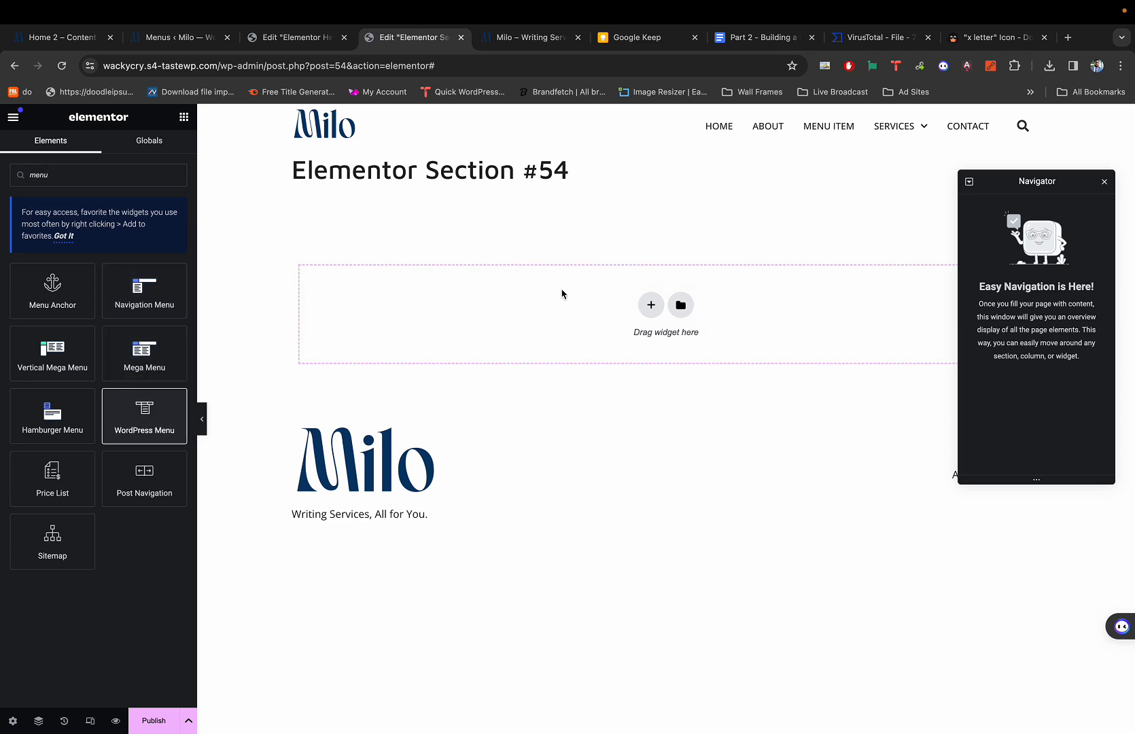
pyautogui.moveTo(526, 218)
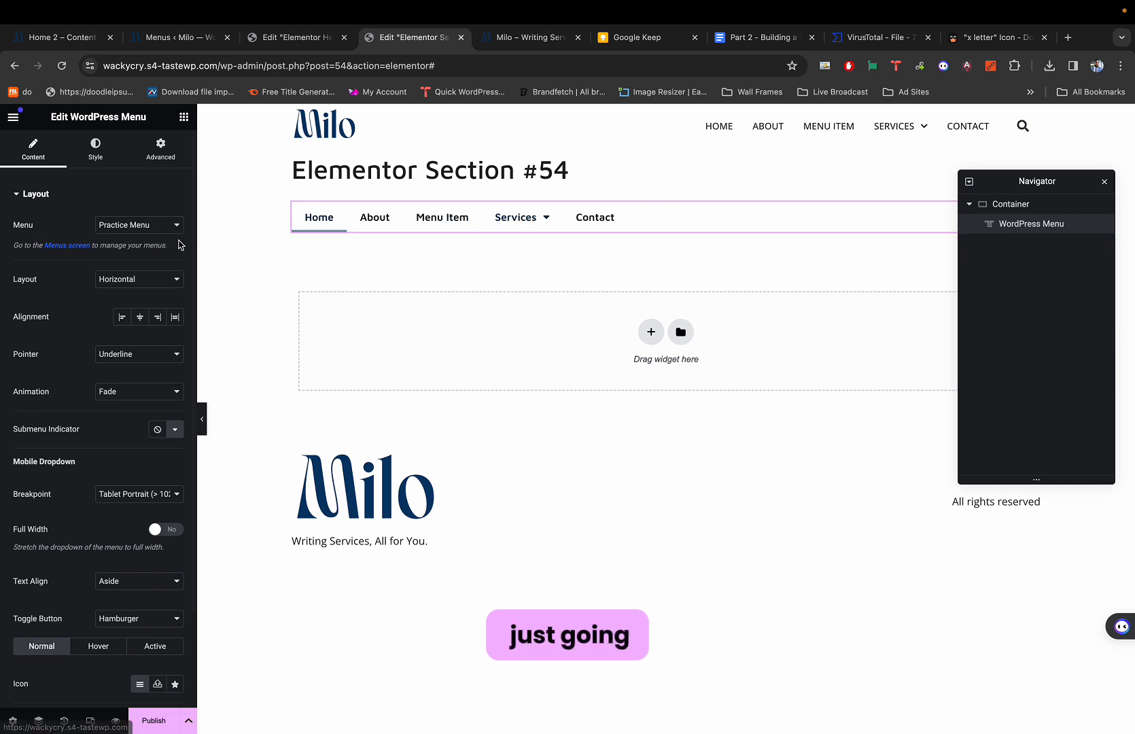
pyautogui.click(128, 290)
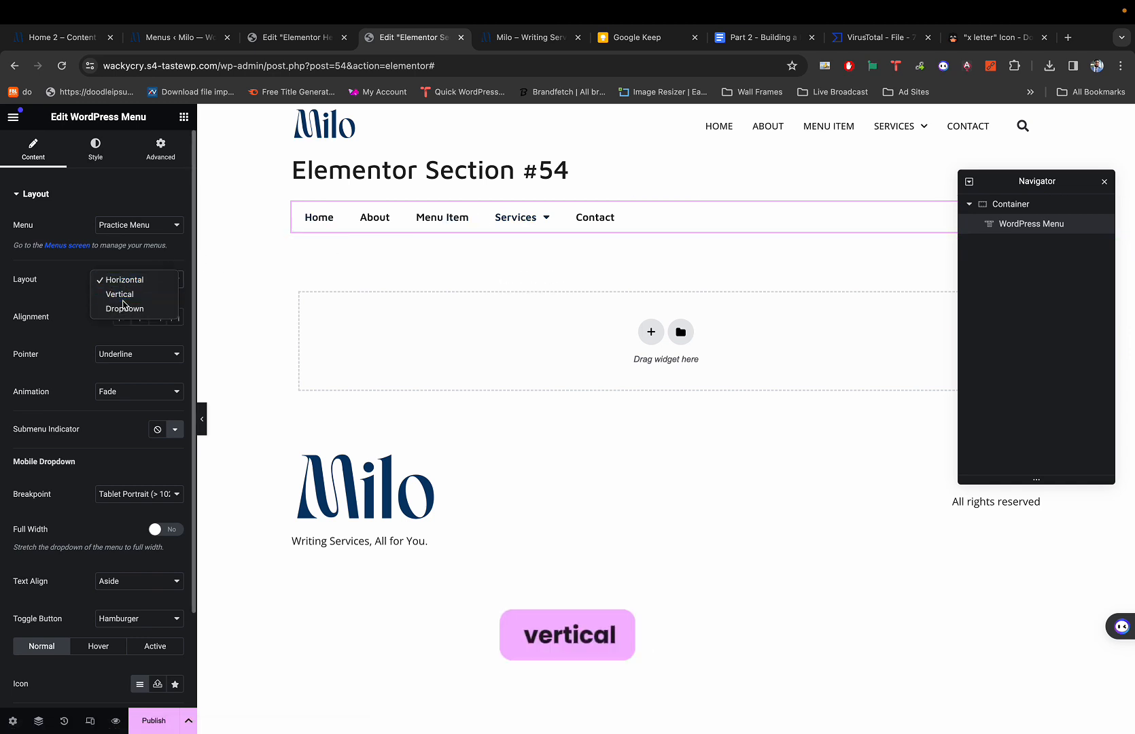
pyautogui.click(123, 297)
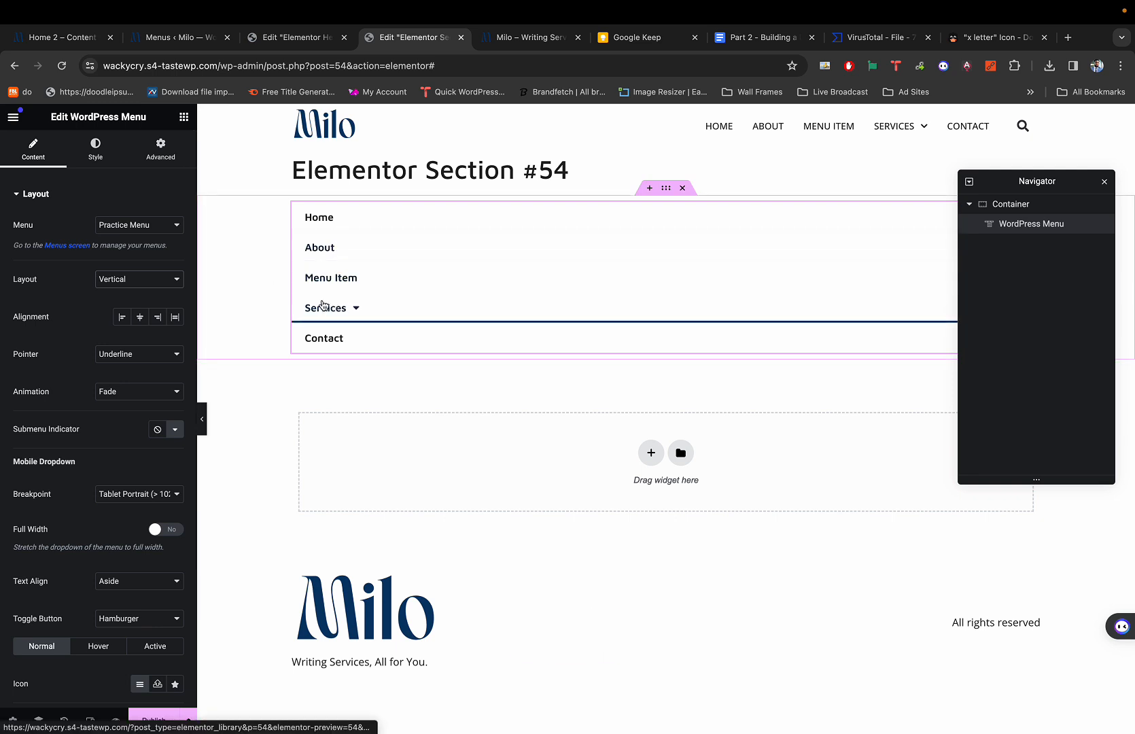
pyautogui.click(158, 318)
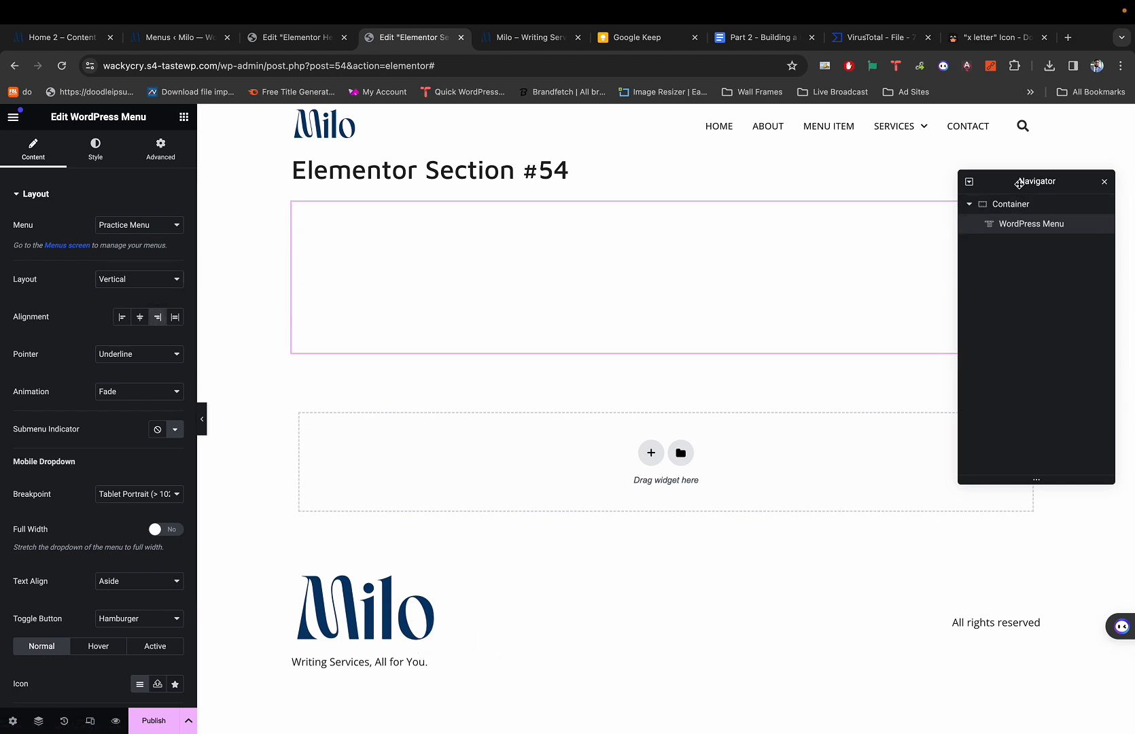
pyautogui.moveTo(1018, 184); pyautogui.dragTo(831, 427)
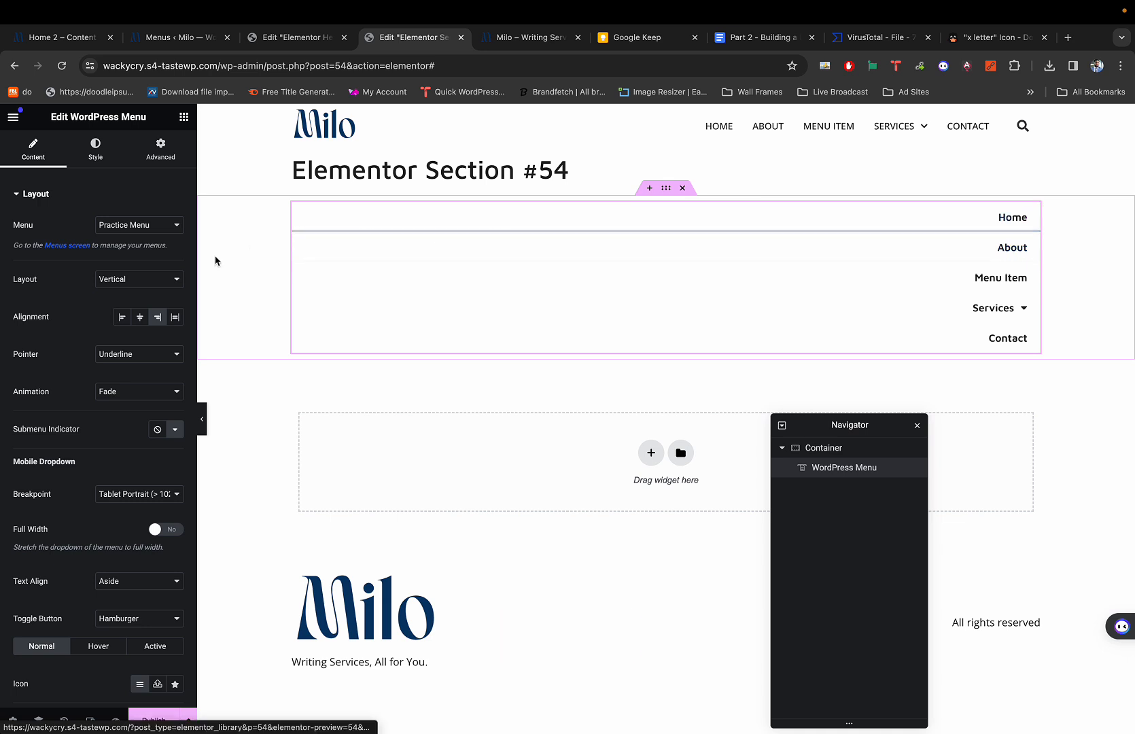
# Set the menu widget's Advanced width to Custom at about 18%.
pyautogui.click(161, 157)
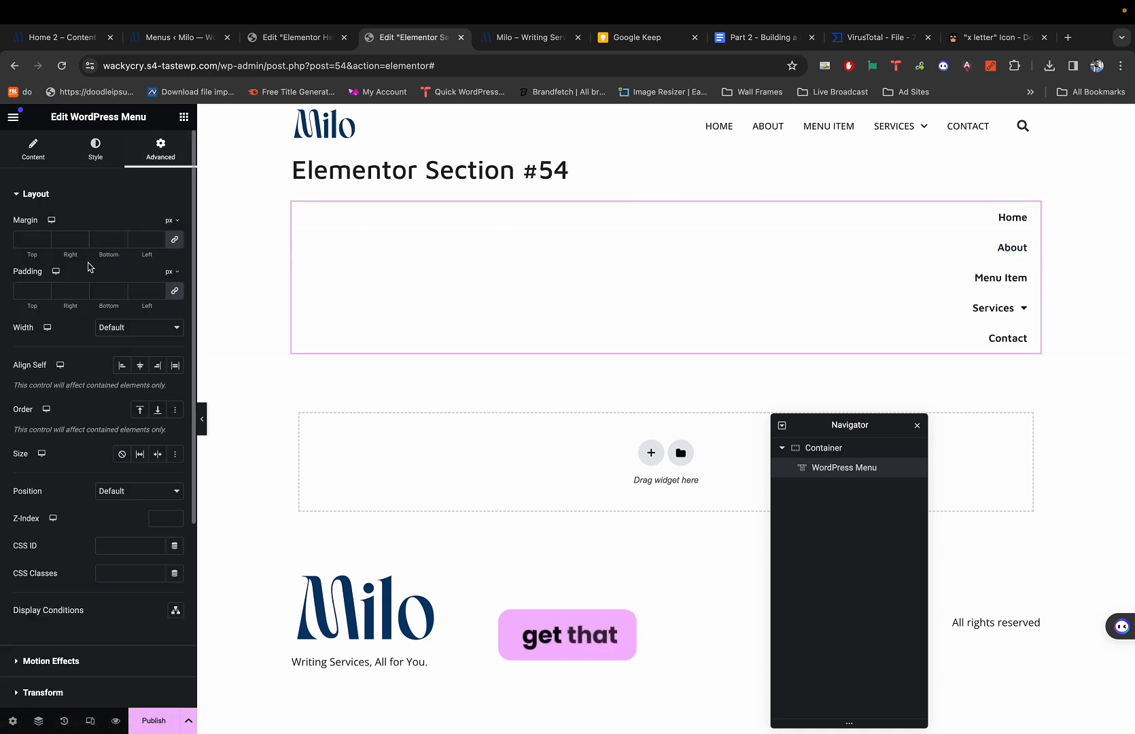
pyautogui.click(111, 328)
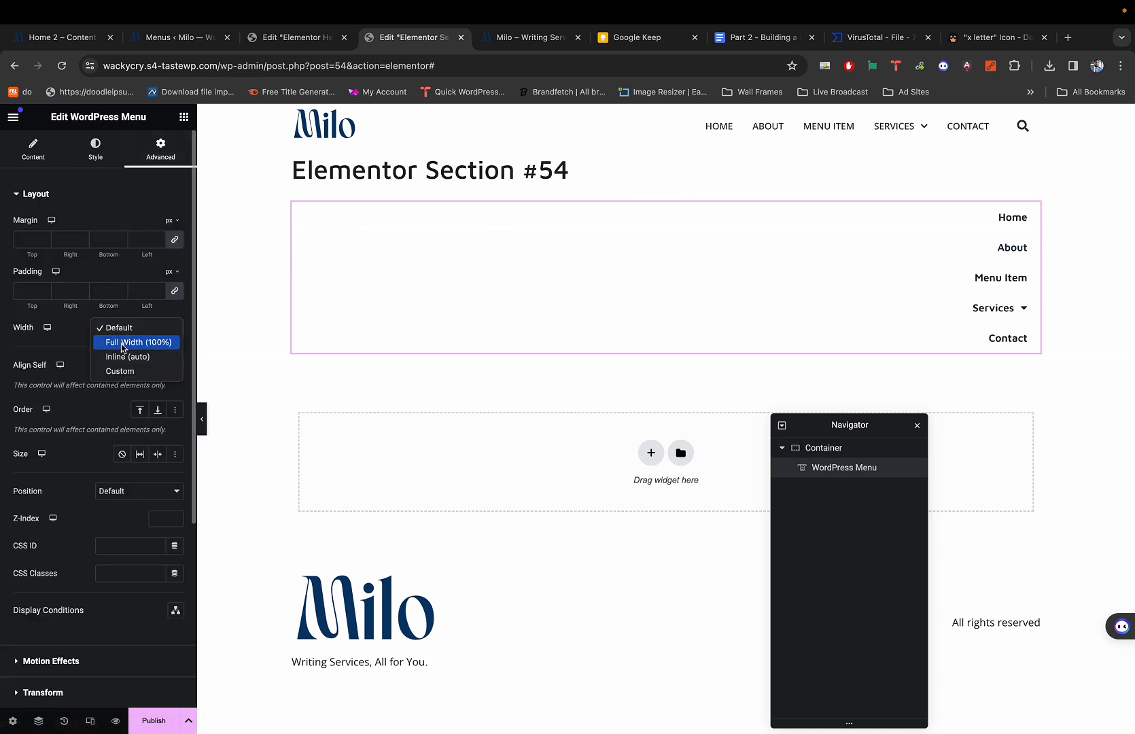
pyautogui.click(118, 371)
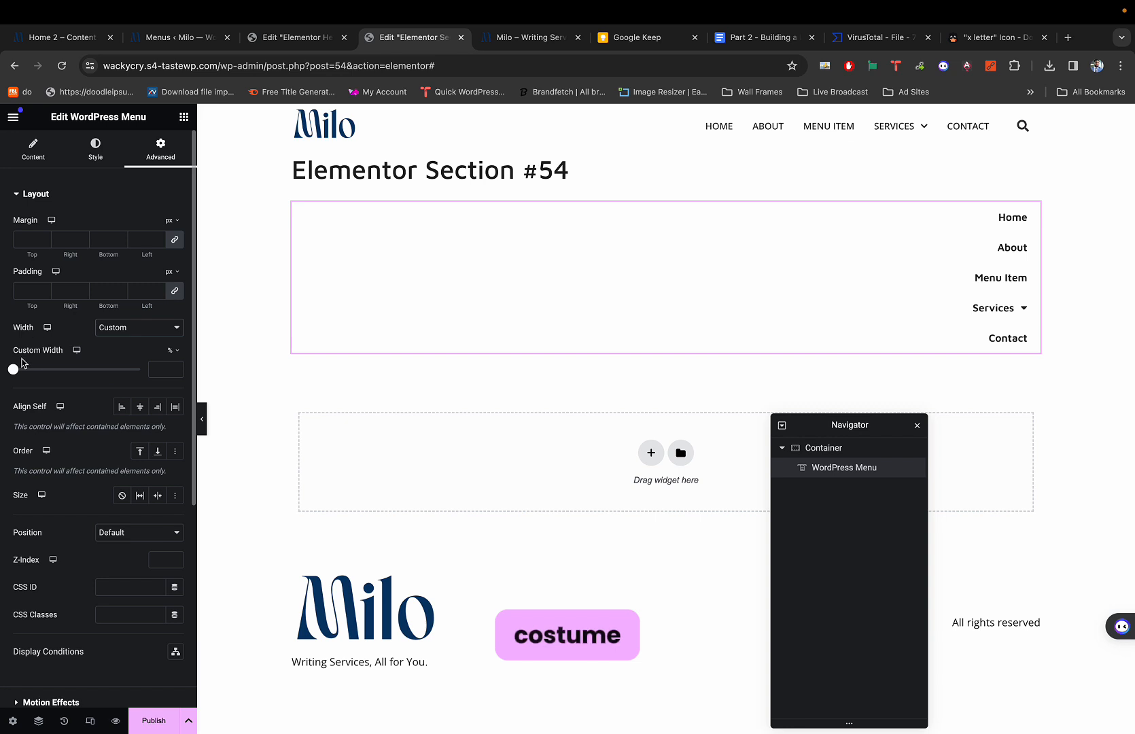
pyautogui.moveTo(13, 370); pyautogui.dragTo(36, 371)
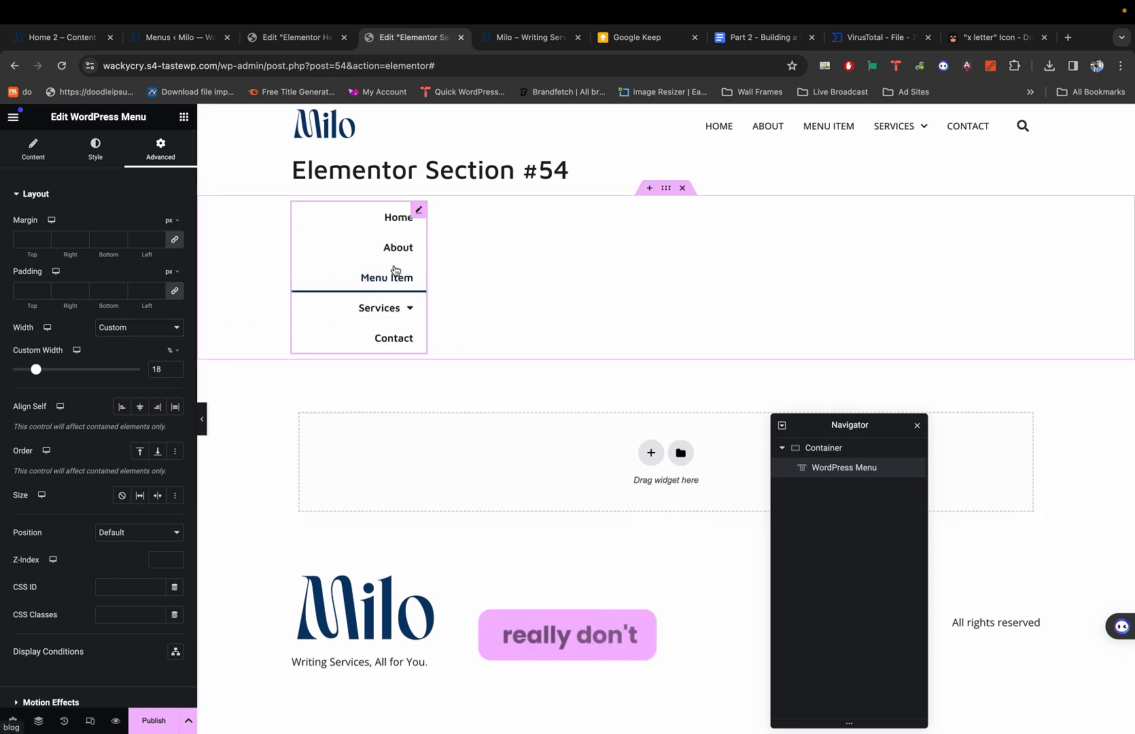
pyautogui.rightClick(406, 215)
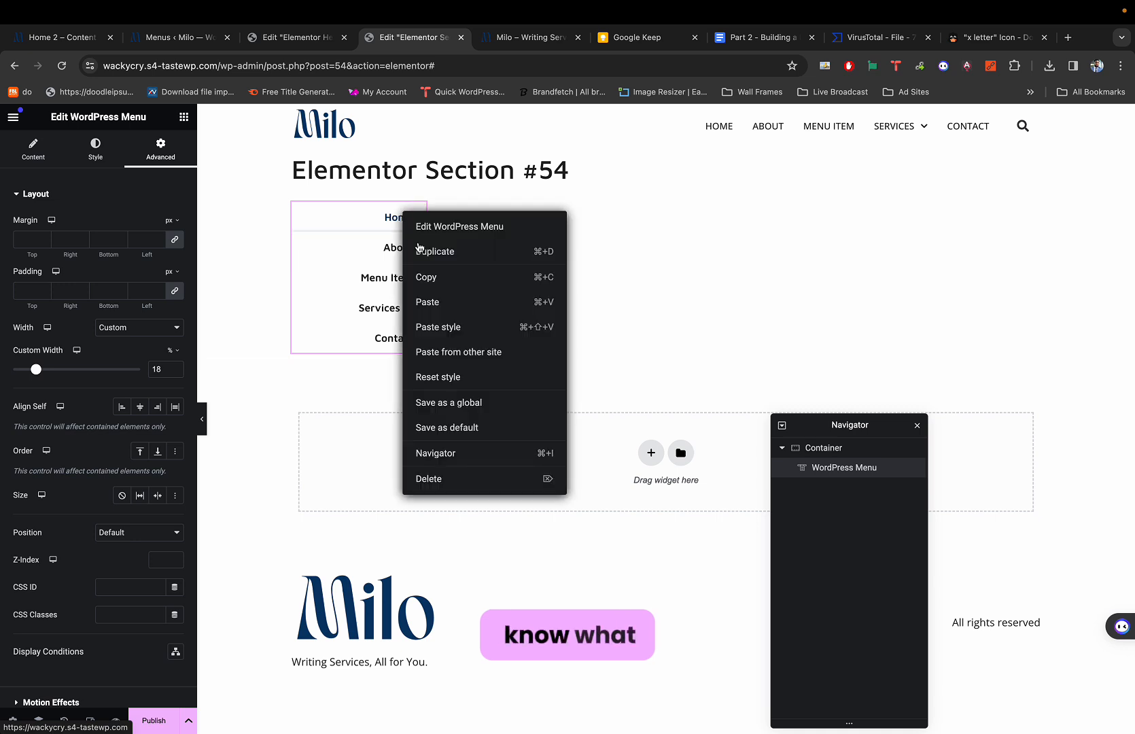
# Swap the WordPress Menu widget for a Navigation Menu widget and delete the empty container above it.
pyautogui.click(431, 479)
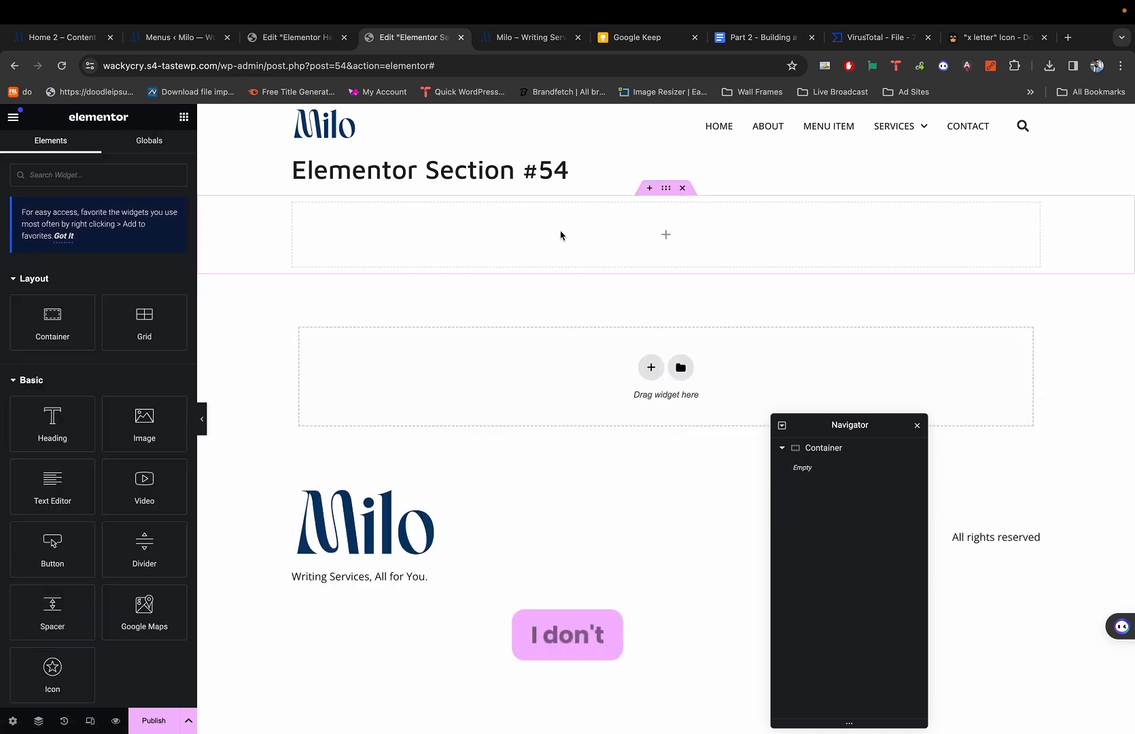
pyautogui.click(133, 184)
pyautogui.write('menu')
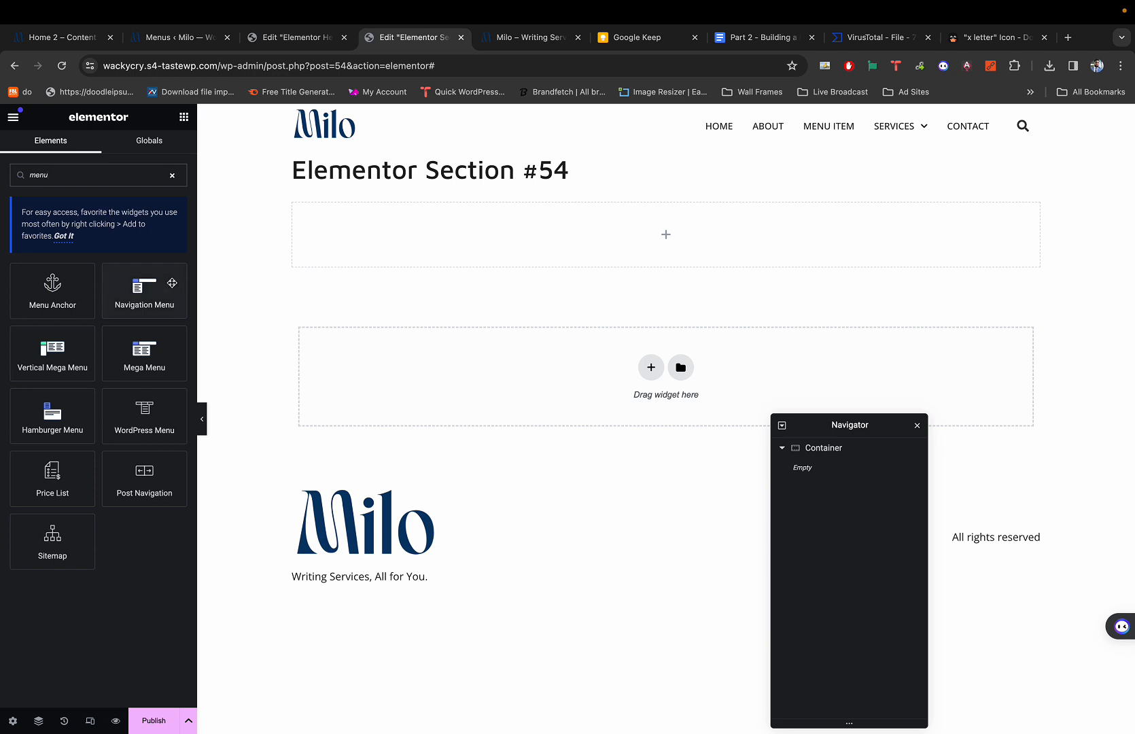
pyautogui.click(151, 297)
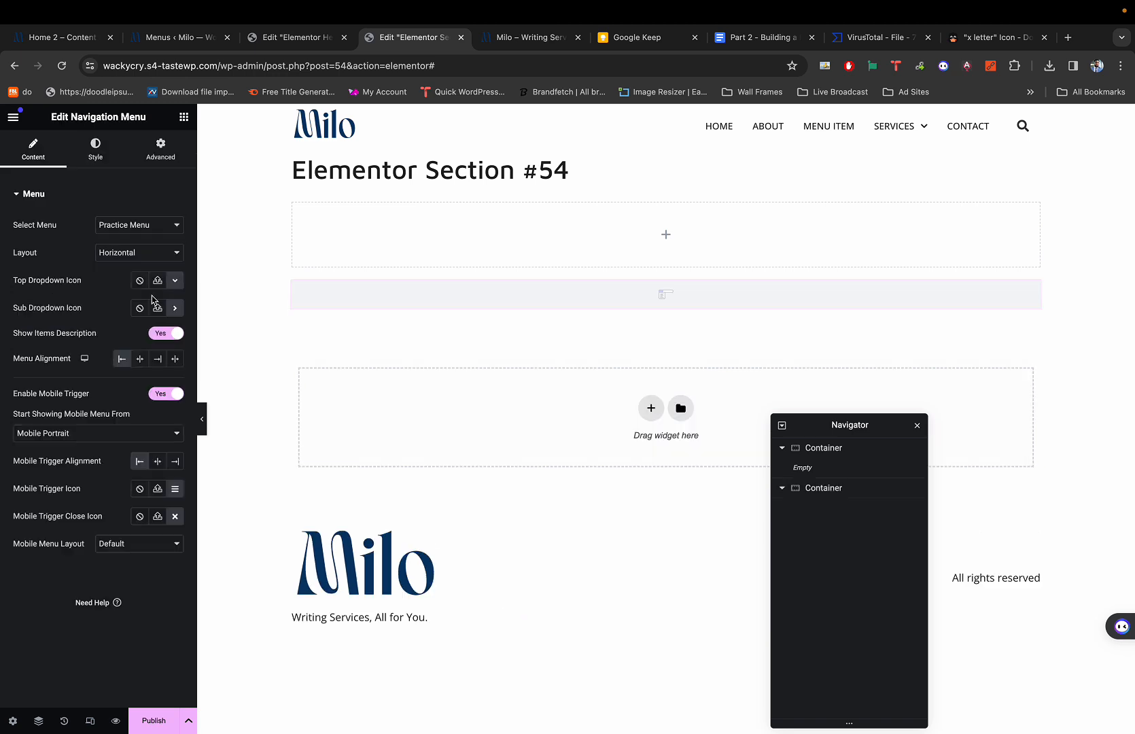
pyautogui.moveTo(519, 298)
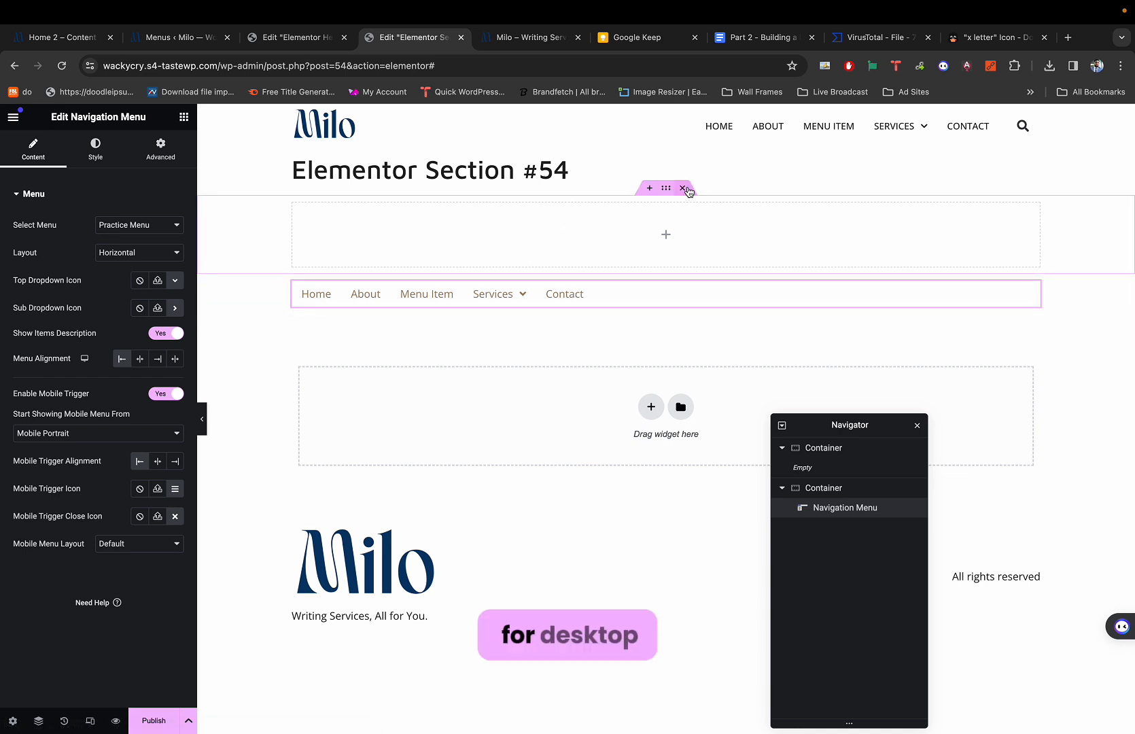
pyautogui.click(682, 188)
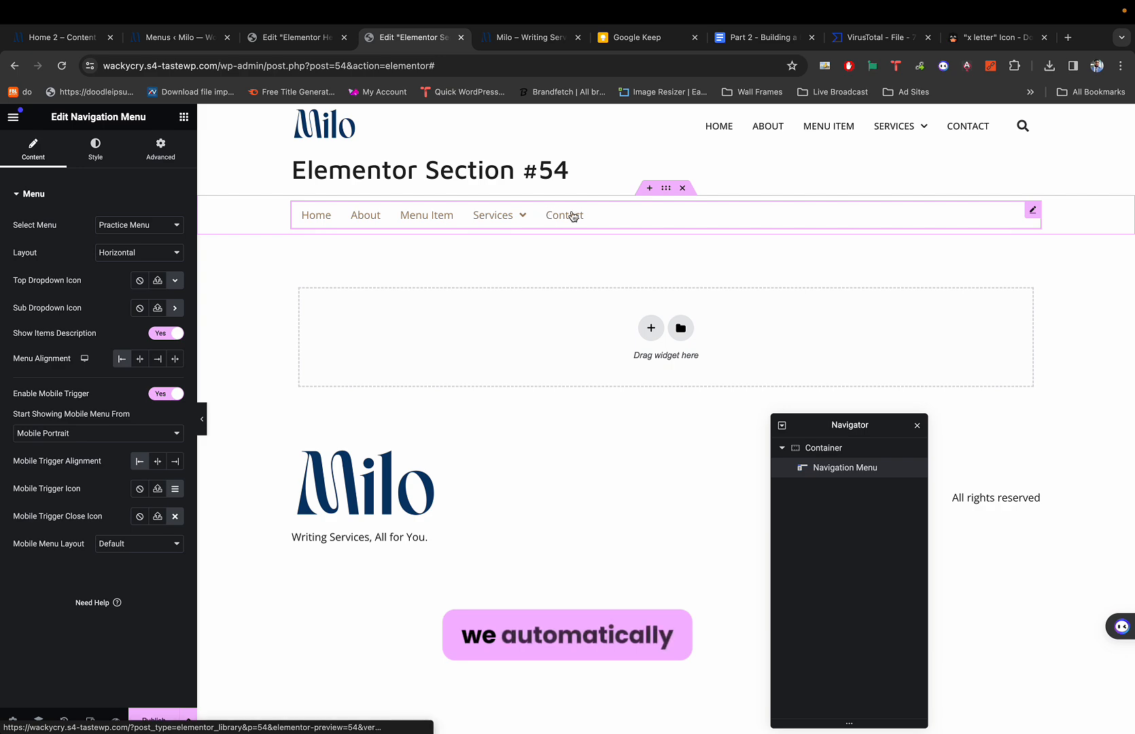
pyautogui.hotkey('ctrl', 'shift', 'Tab')
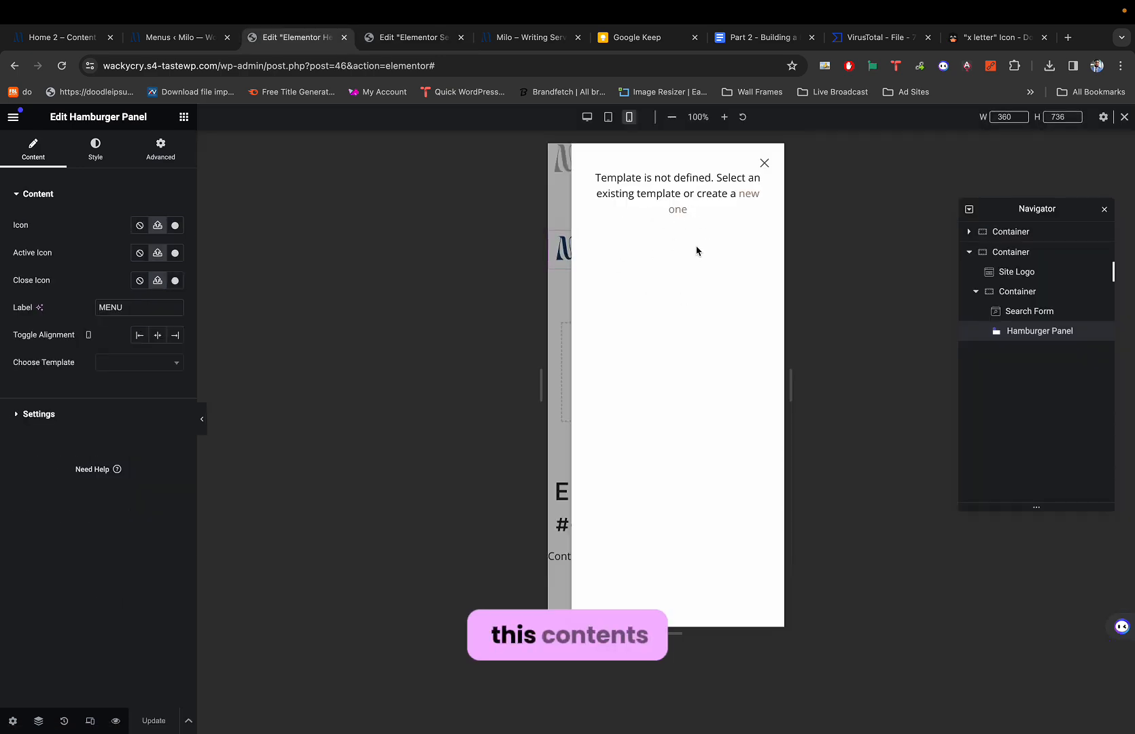
pyautogui.hotkey('ctrl', 'Tab')
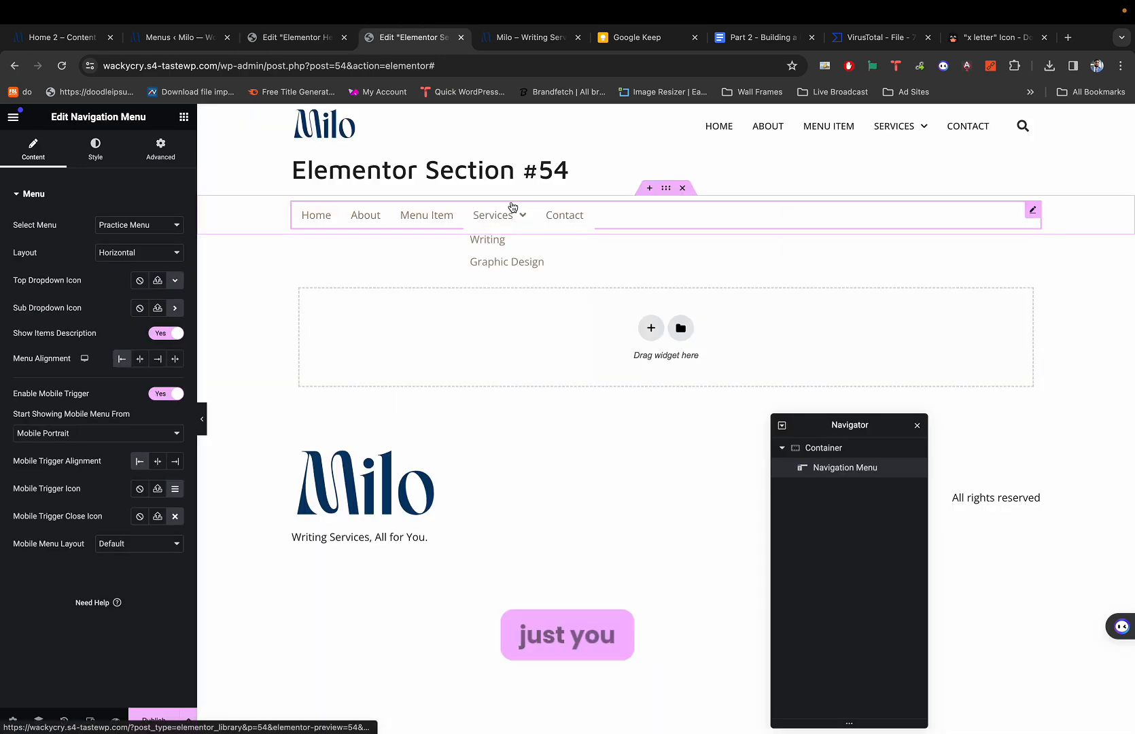
# Change the section template's title from Elementor Section #54 to 'Mobile Menu Content'.
pyautogui.click(12, 720)
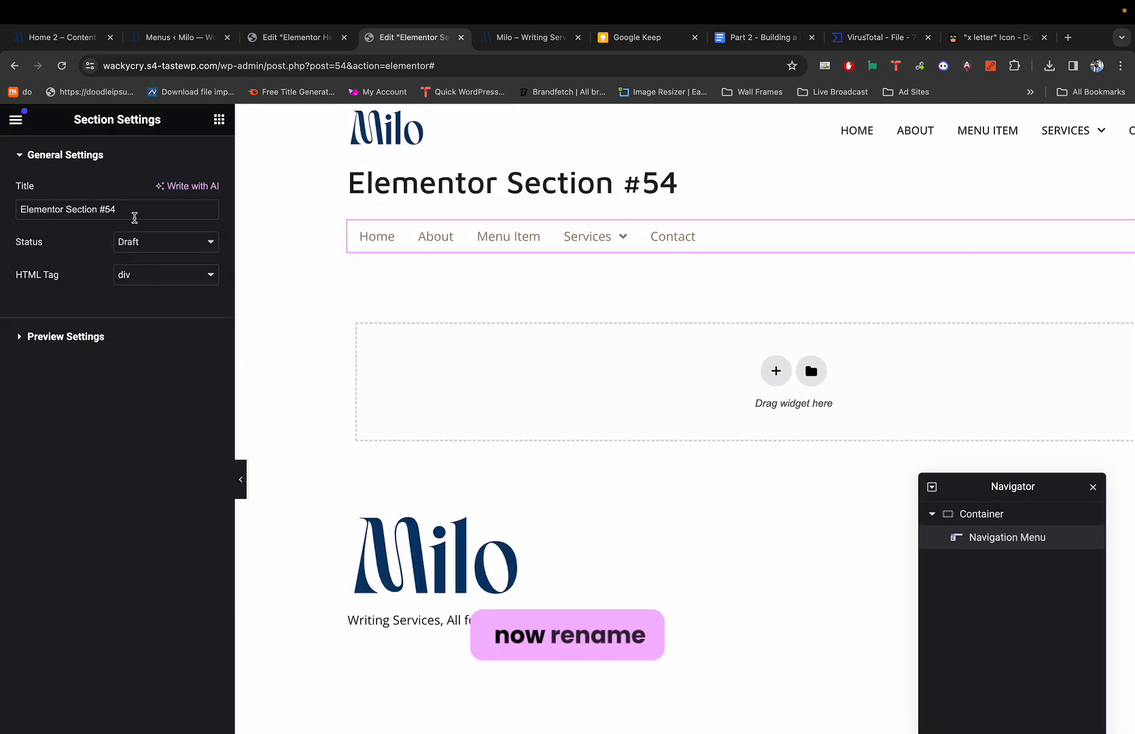
pyautogui.tripleClick(134, 217)
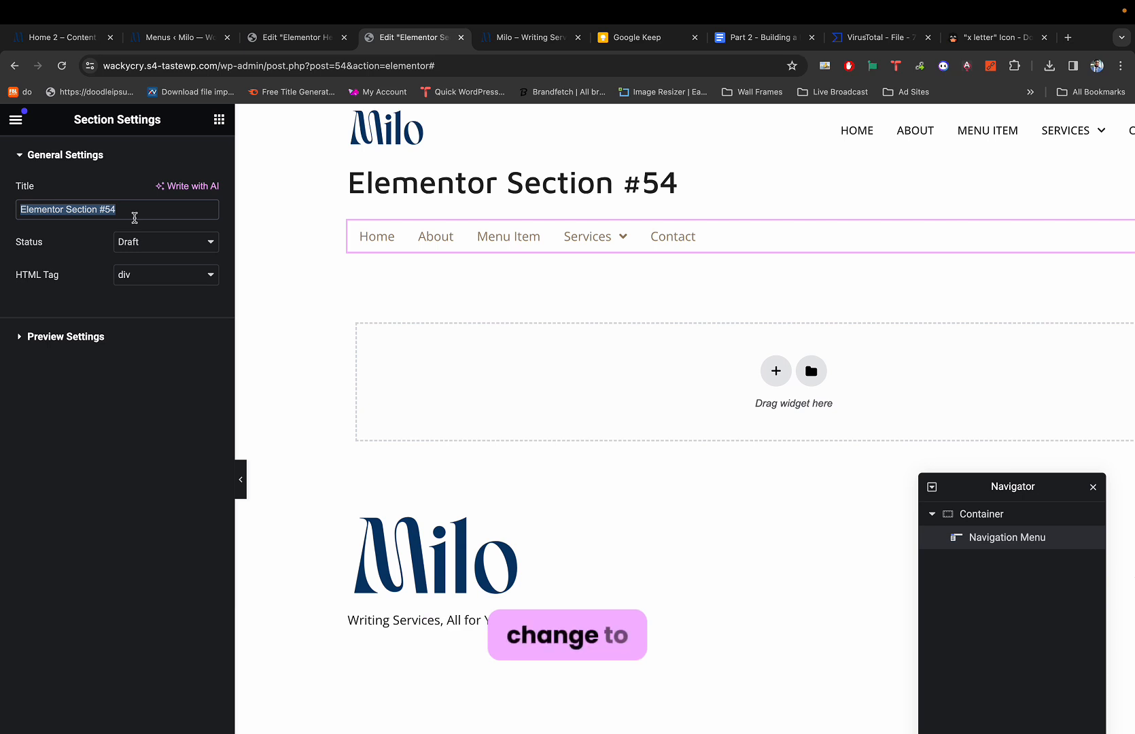
pyautogui.write('Mobil')
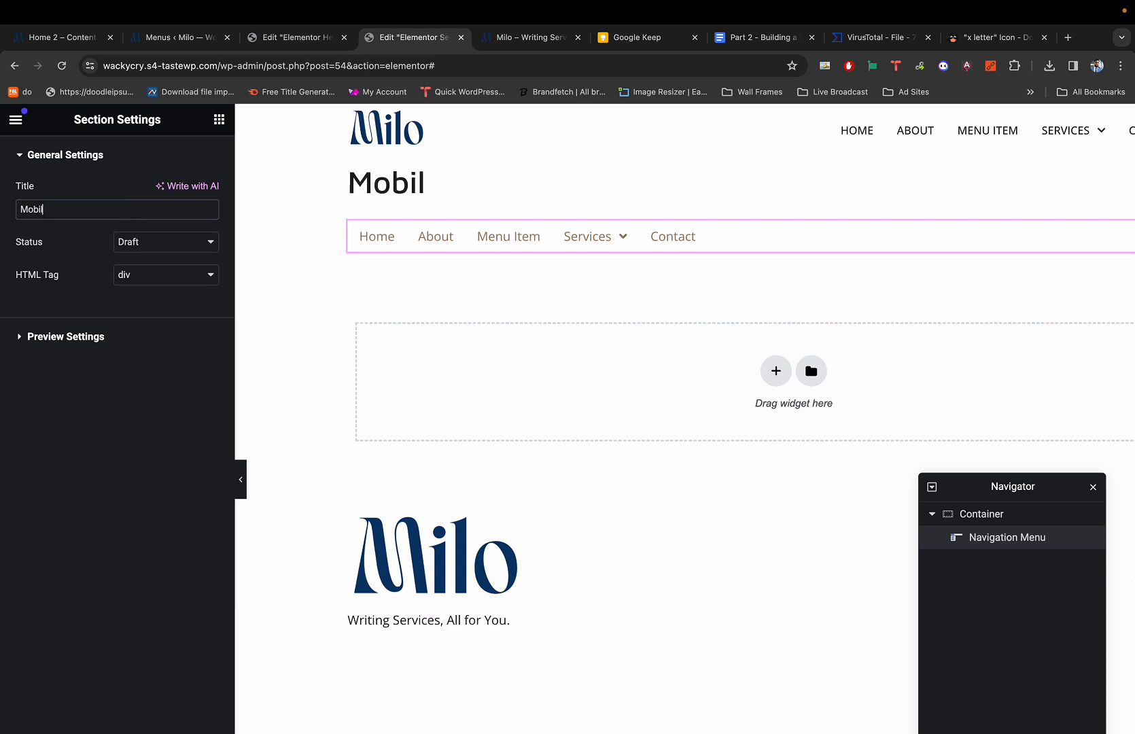
pyautogui.write('e Menu')
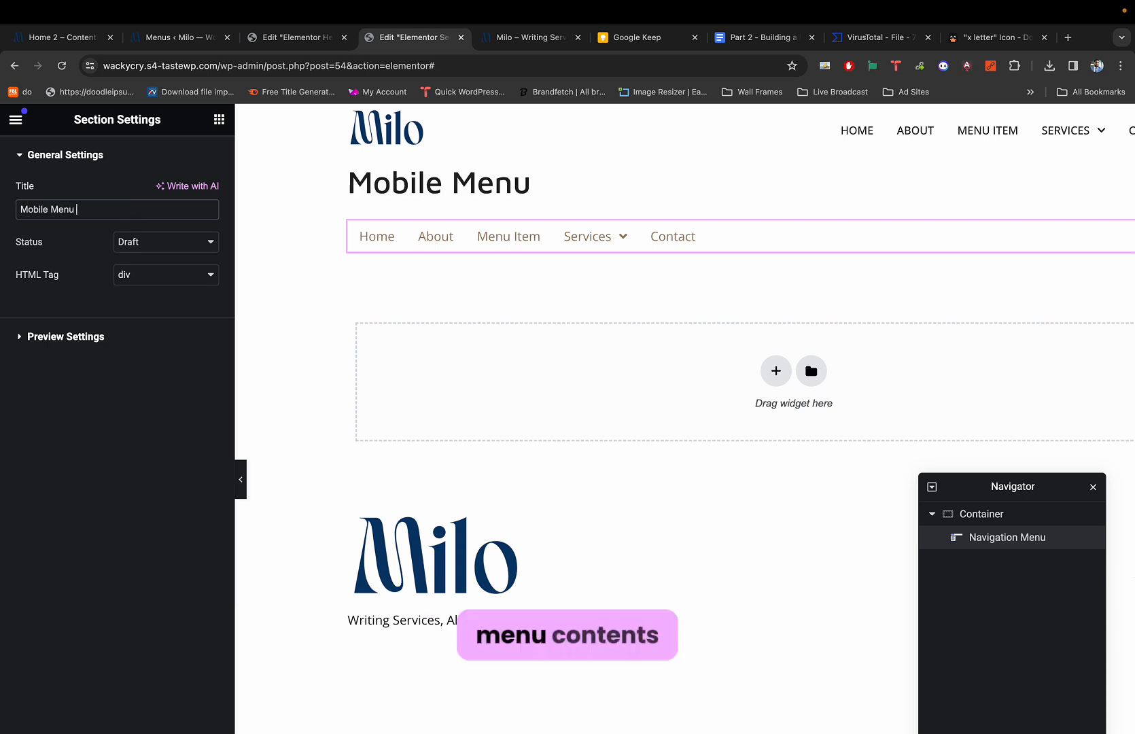
pyautogui.write(' Con')
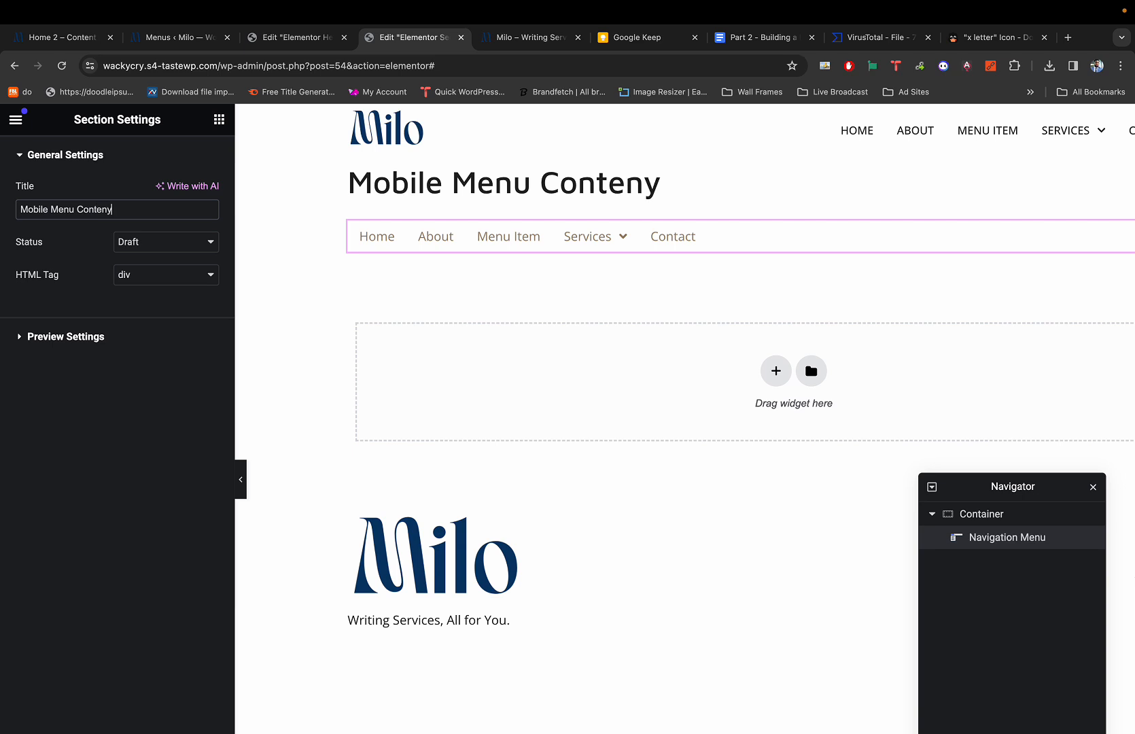
pyautogui.write('teny')
pyautogui.press('BackSpace')
pyautogui.write('t')
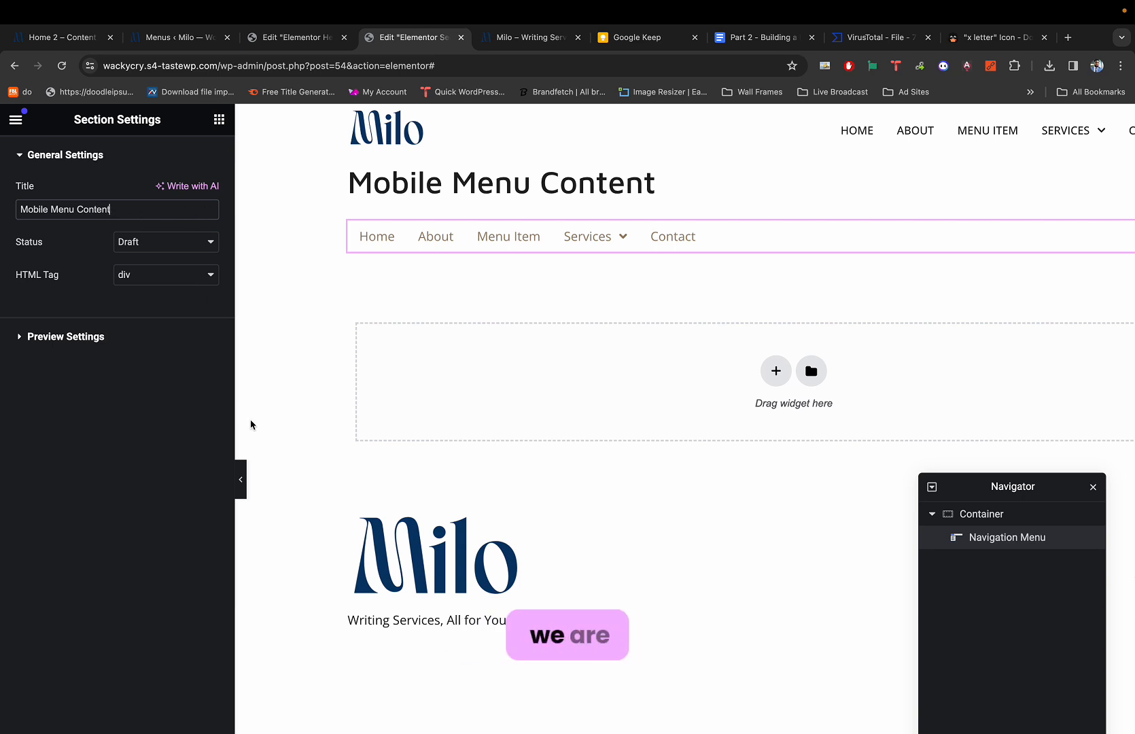
pyautogui.hotkey('ctrl', 'shift', 'Tab')
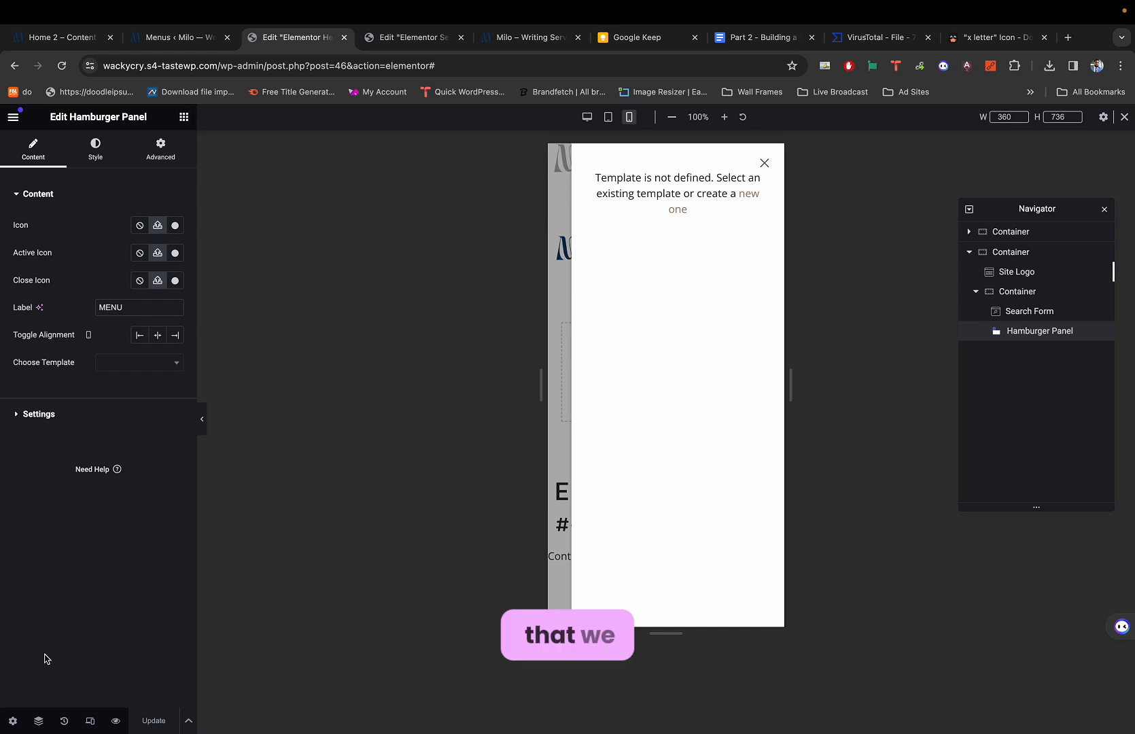
# Retitle the header template 'Nav Header' and save it with Update.
pyautogui.click(12, 720)
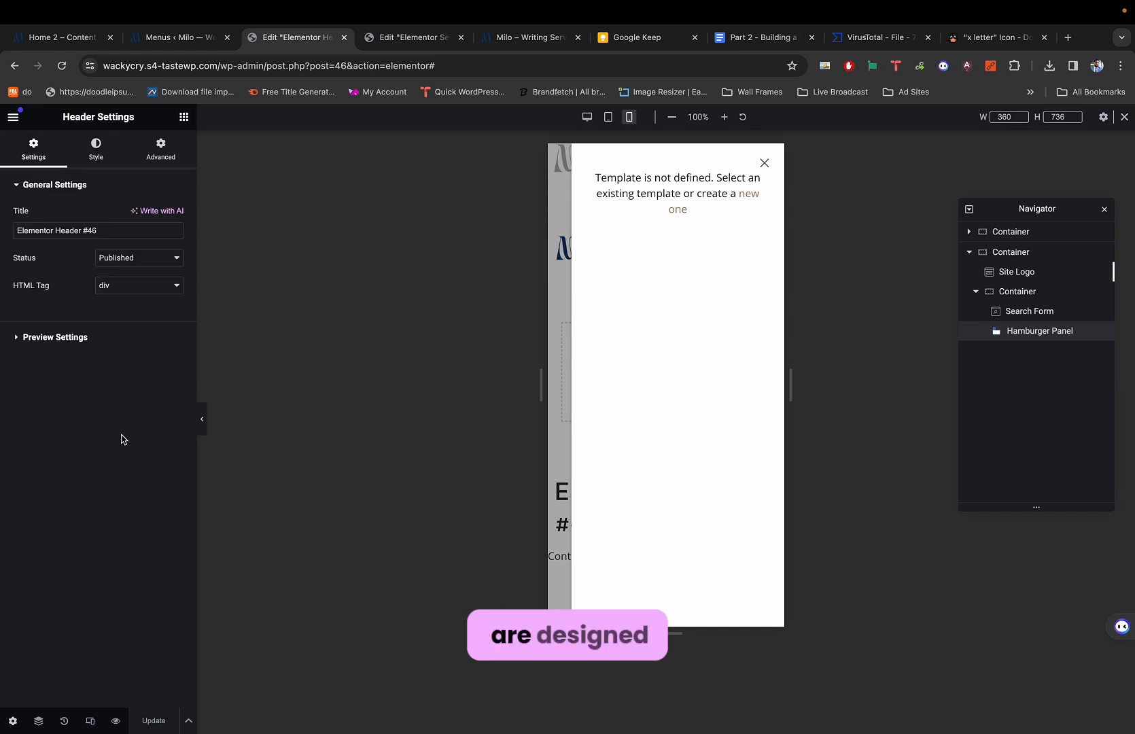
pyautogui.tripleClick(92, 231)
pyautogui.press('BackSpace')
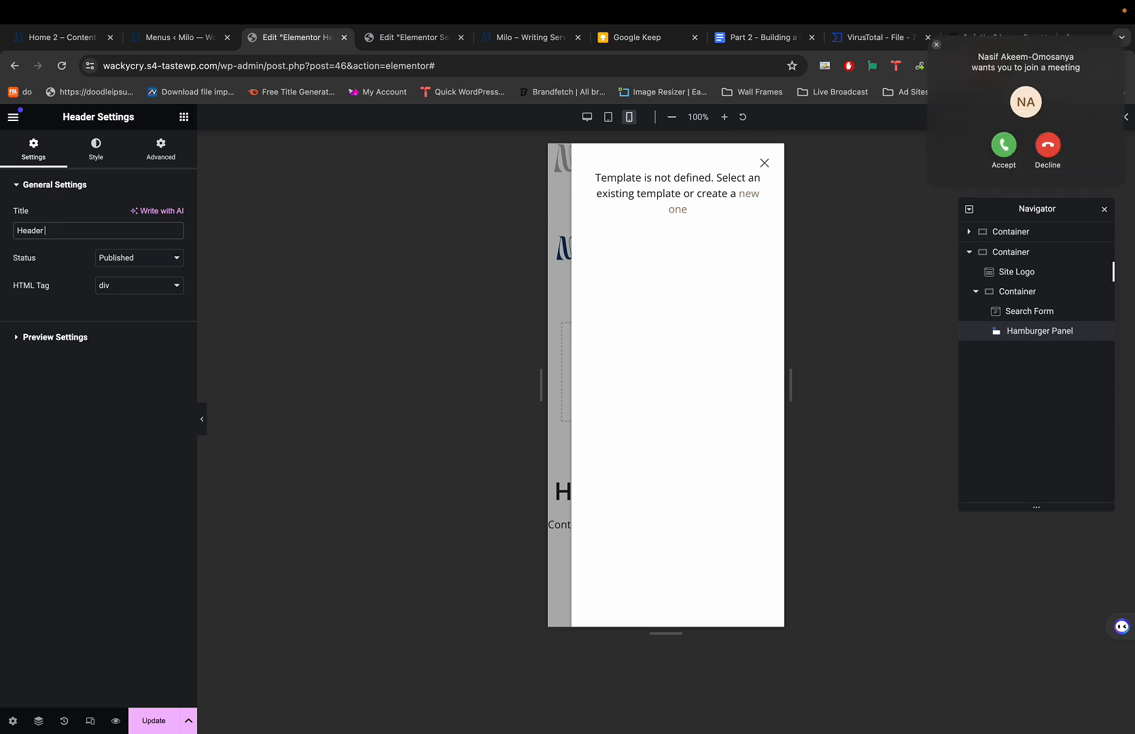
pyautogui.click(1050, 150)
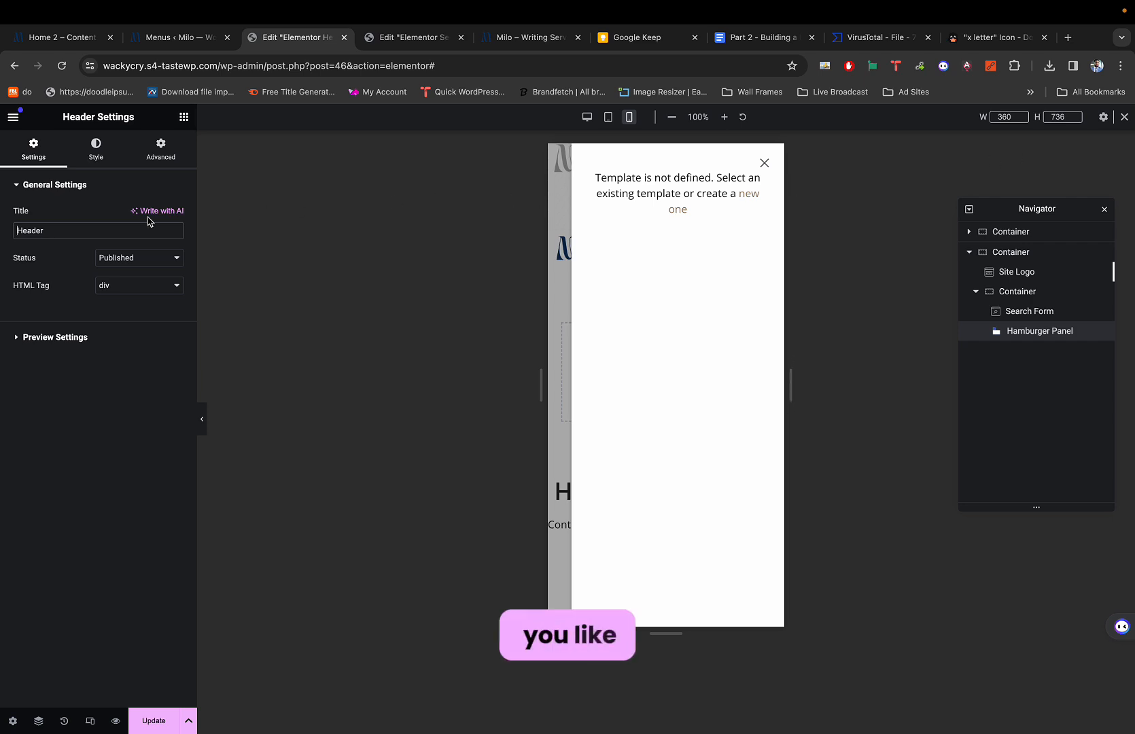
pyautogui.press('Home')
pyautogui.write('Nav')
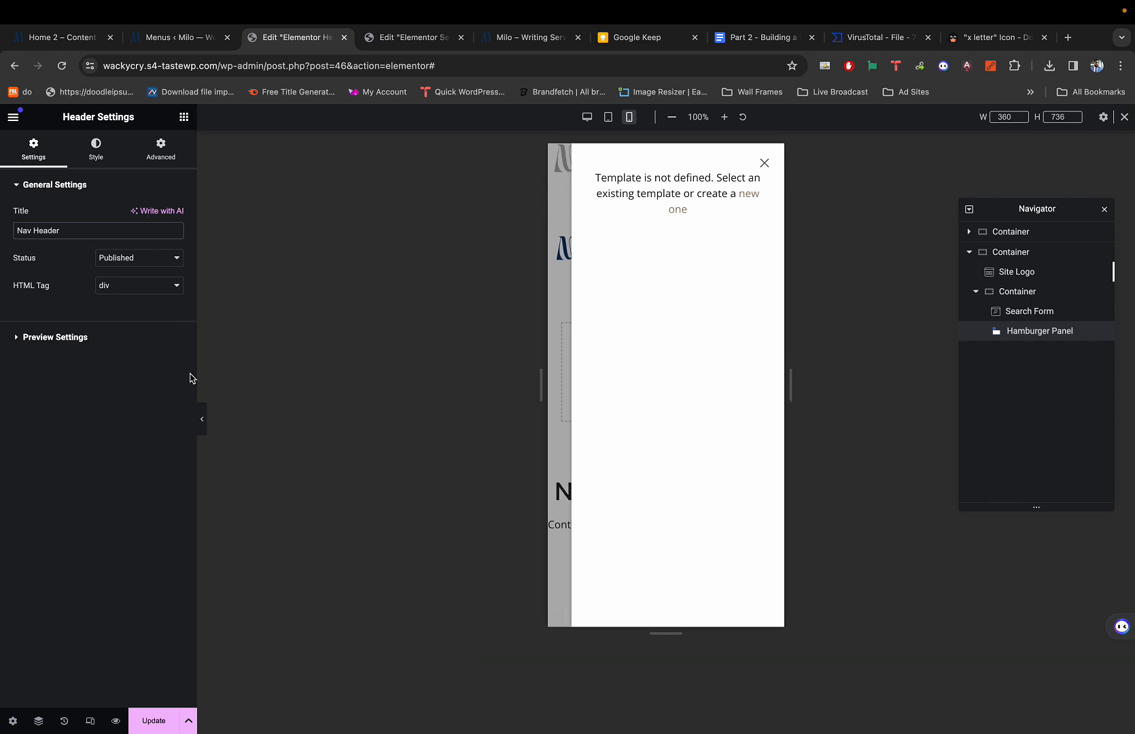
pyautogui.click(158, 718)
pyautogui.hotkey('ctrl', 'Tab')
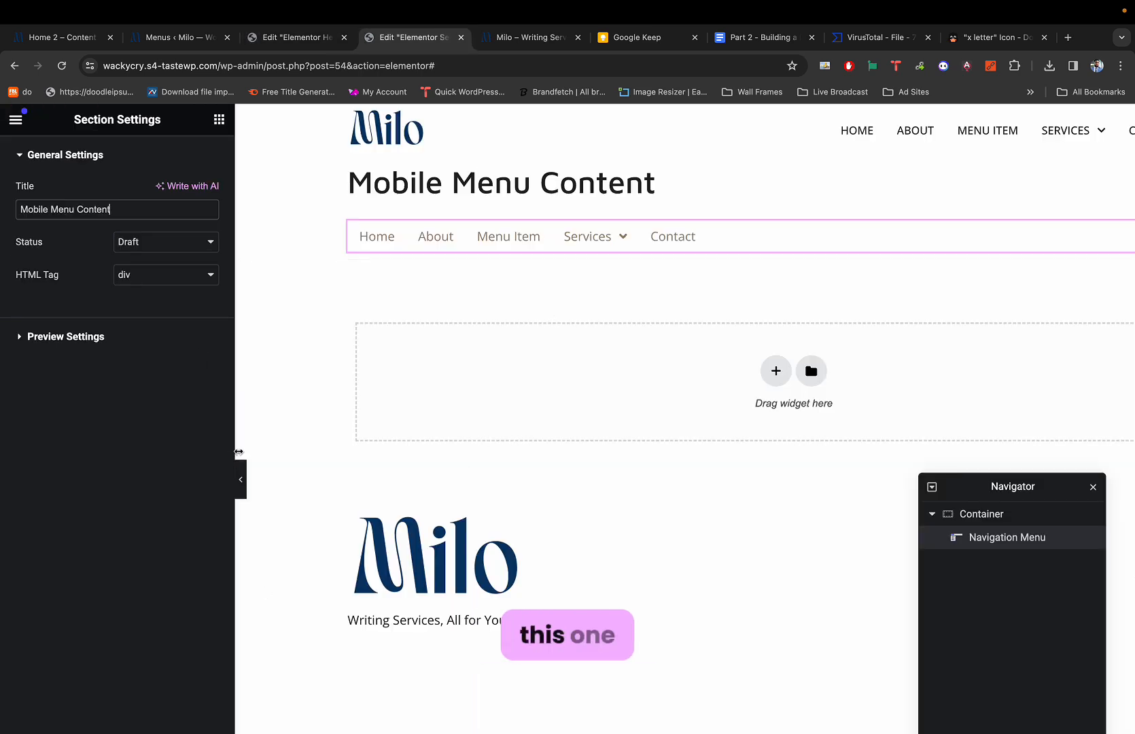
# Switch the Navigation Menu widget's layout to Vertical.
pyautogui.scroll(-1, 221, 544)
pyautogui.scroll(1, 221, 544)
pyautogui.scroll(-2, 311, 479)
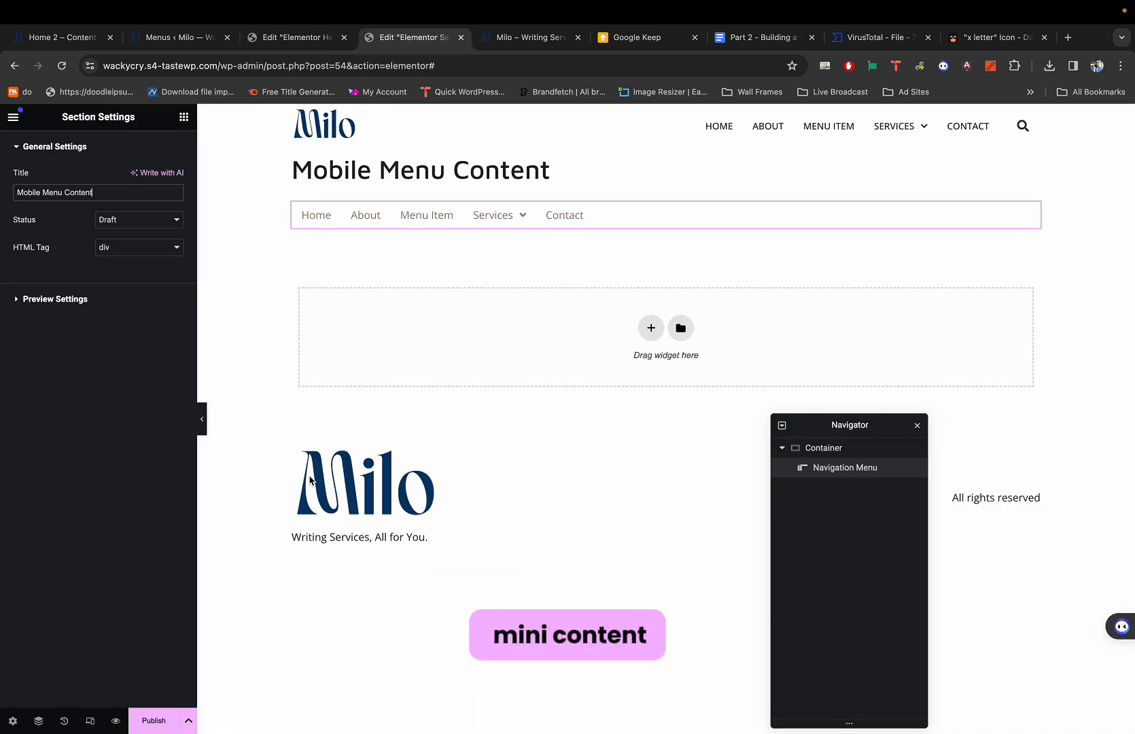
pyautogui.click(612, 221)
pyautogui.click(137, 249)
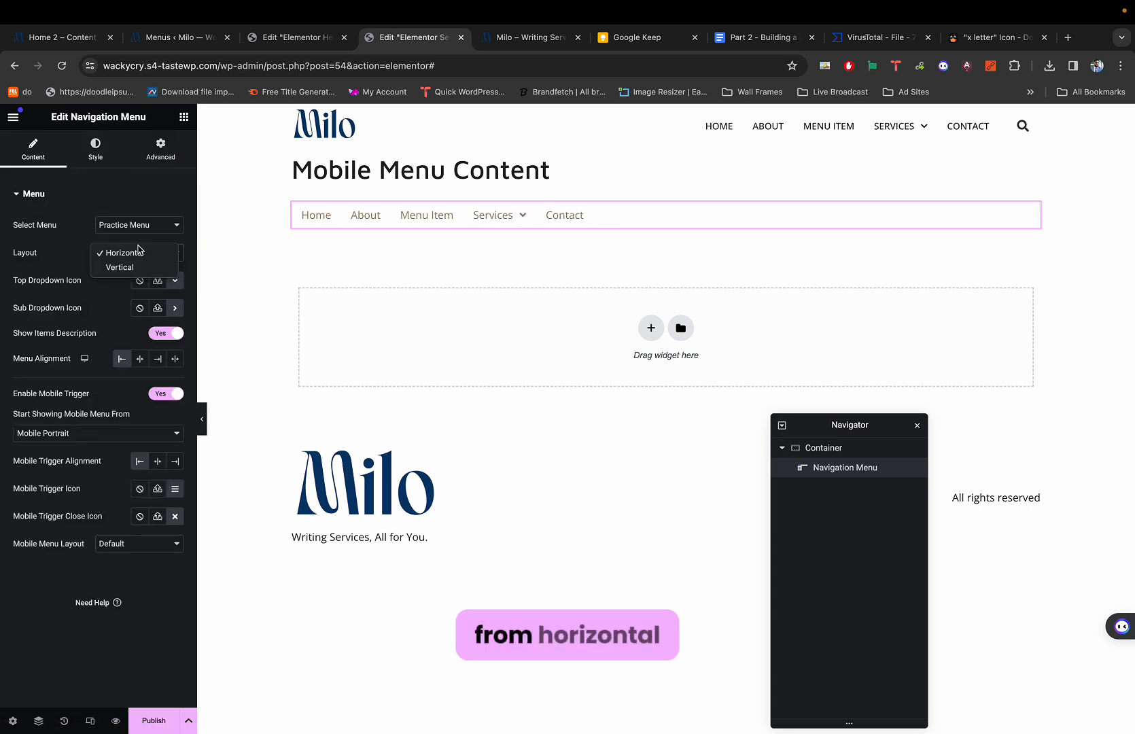
pyautogui.click(121, 267)
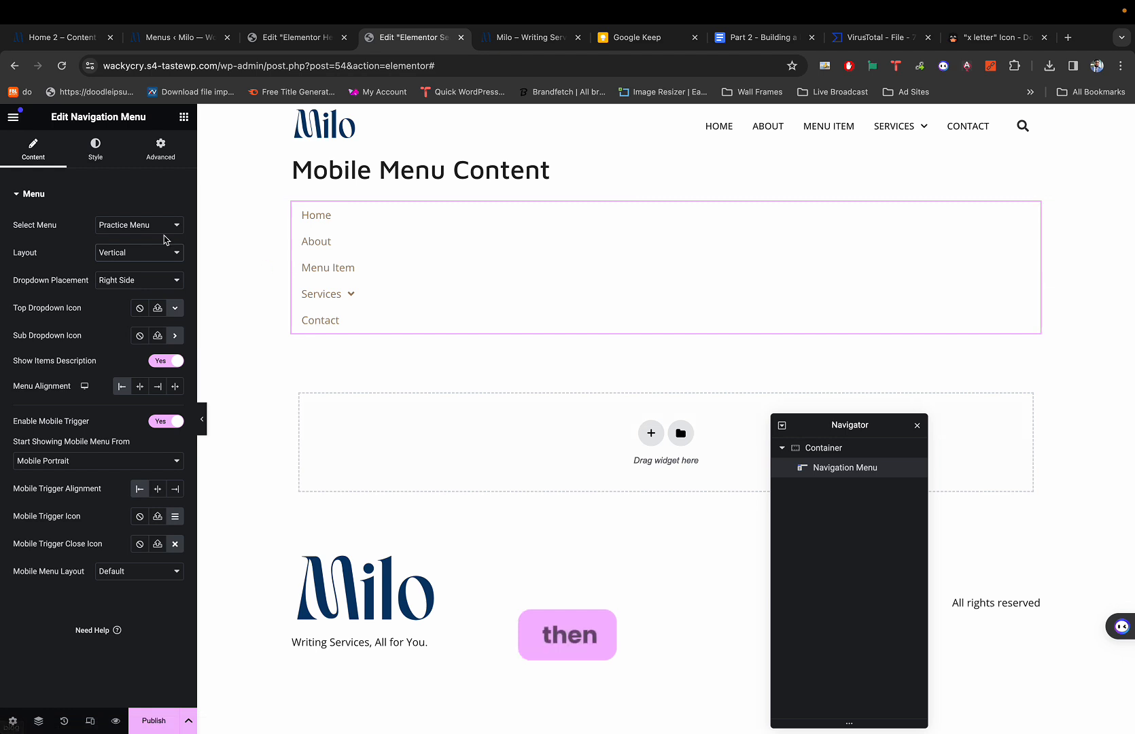
# Set Dropdown Placement to 'At the bottom' and expand Services to show Writing and Graphic Design.
pyautogui.click(129, 279)
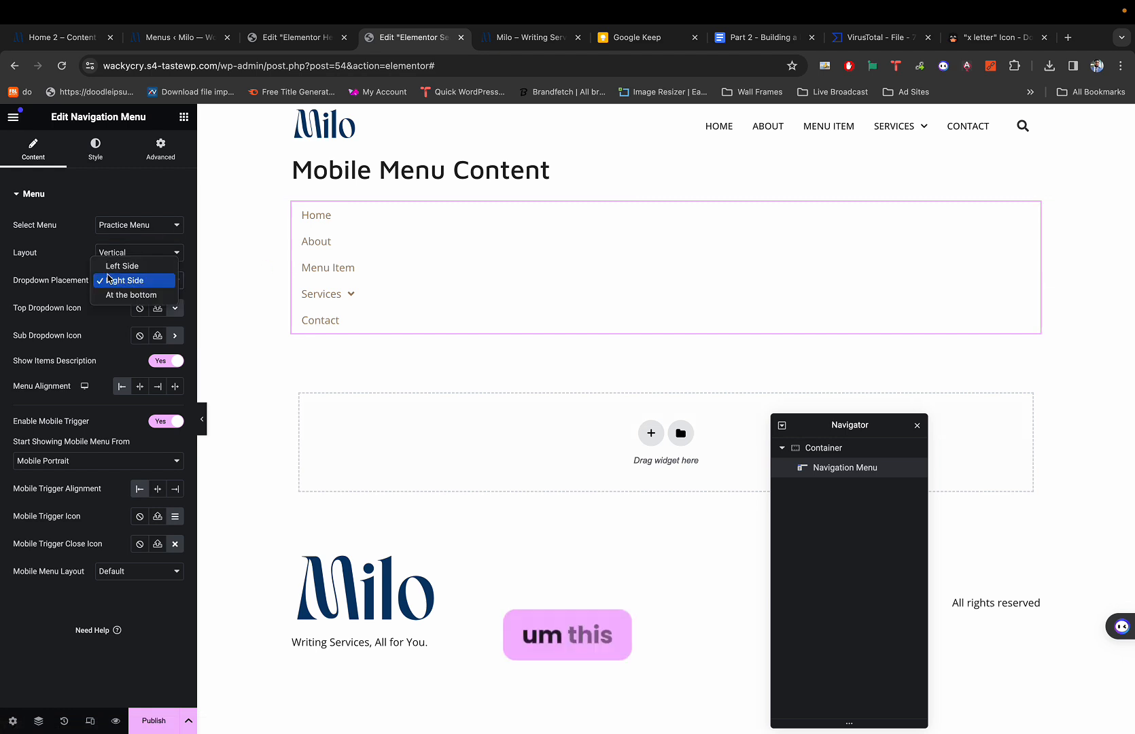
pyautogui.click(129, 280)
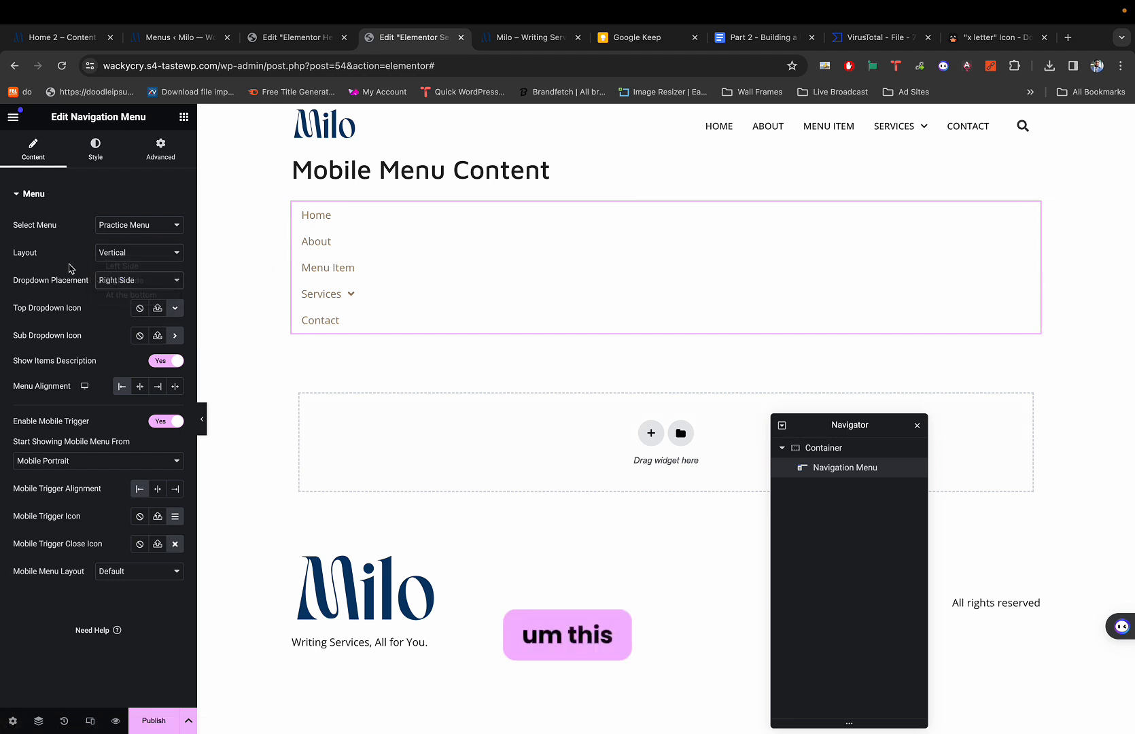
pyautogui.click(116, 280)
pyautogui.click(119, 280)
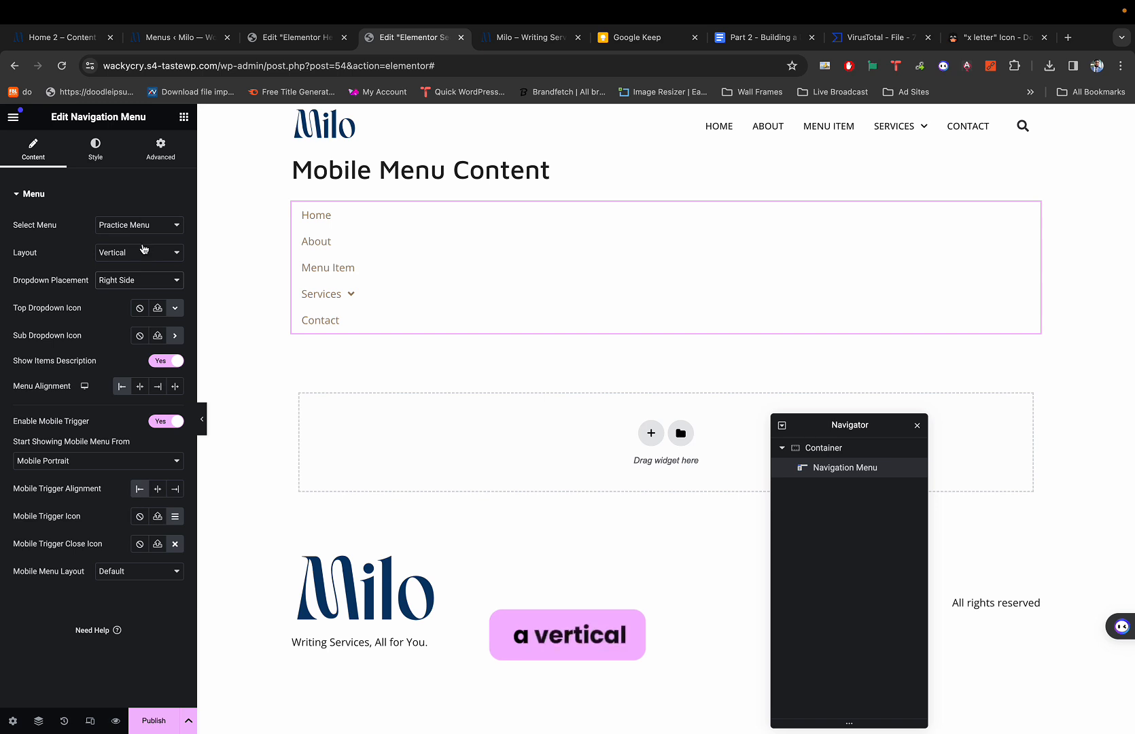
pyautogui.click(133, 281)
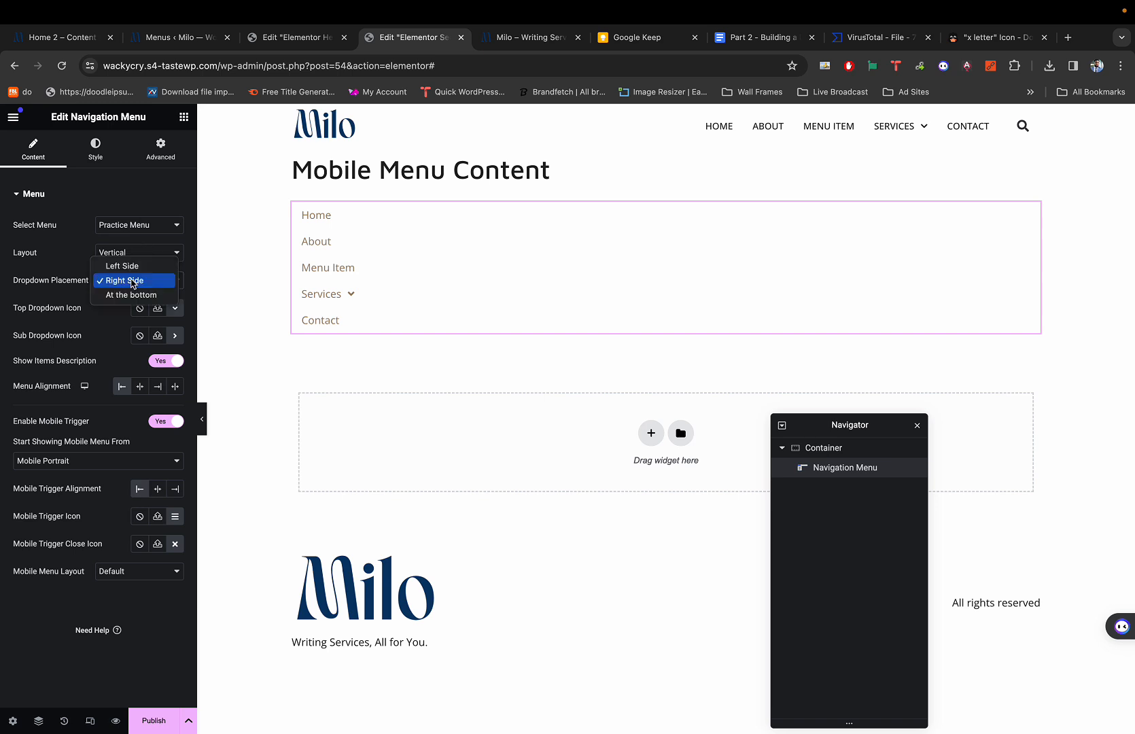
pyautogui.click(131, 295)
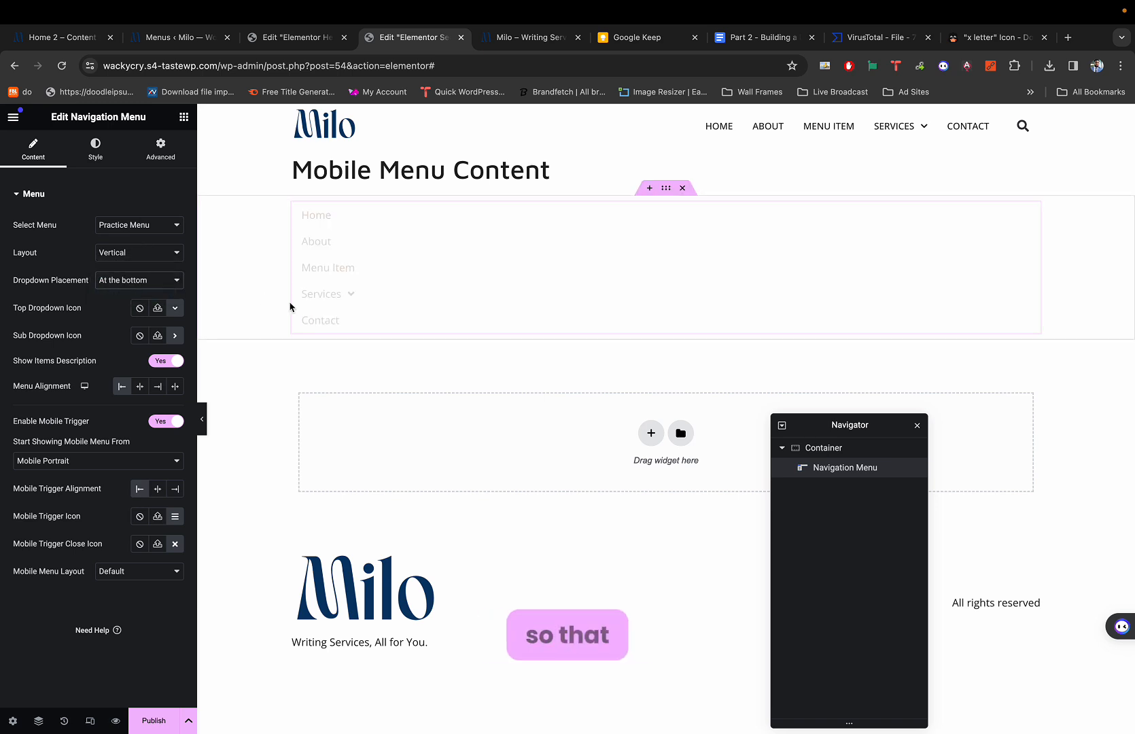
pyautogui.click(351, 299)
pyautogui.click(351, 299)
pyautogui.click(352, 299)
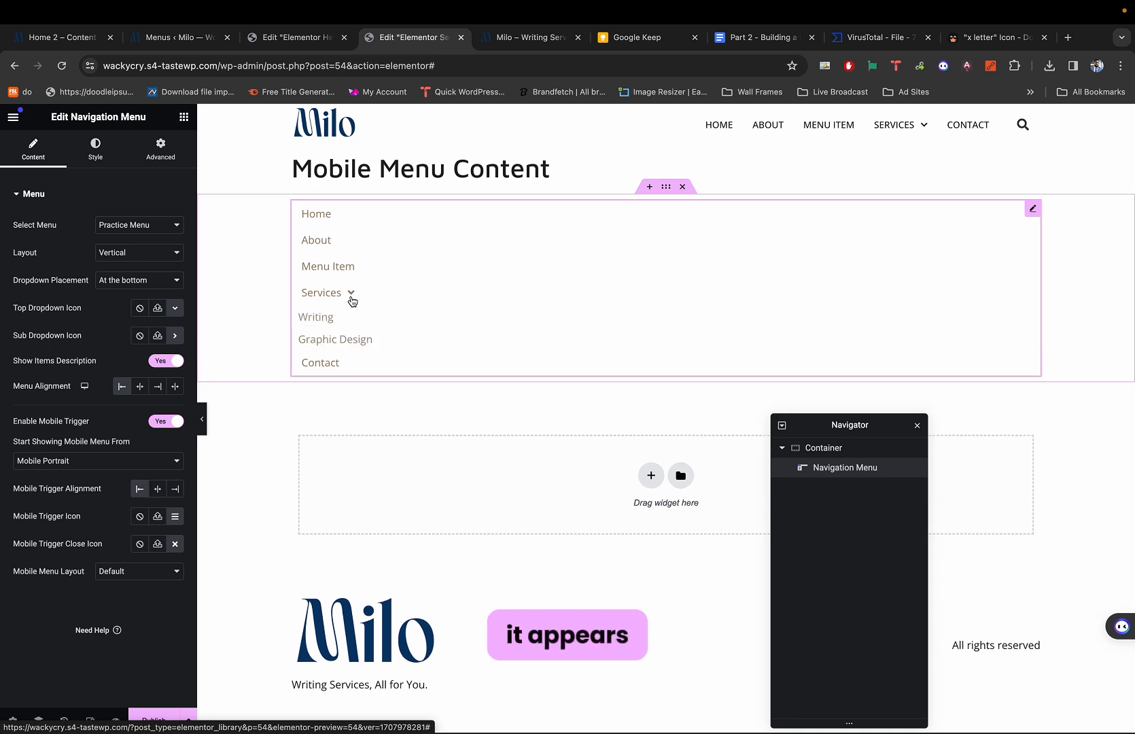
pyautogui.click(351, 299)
pyautogui.click(351, 299)
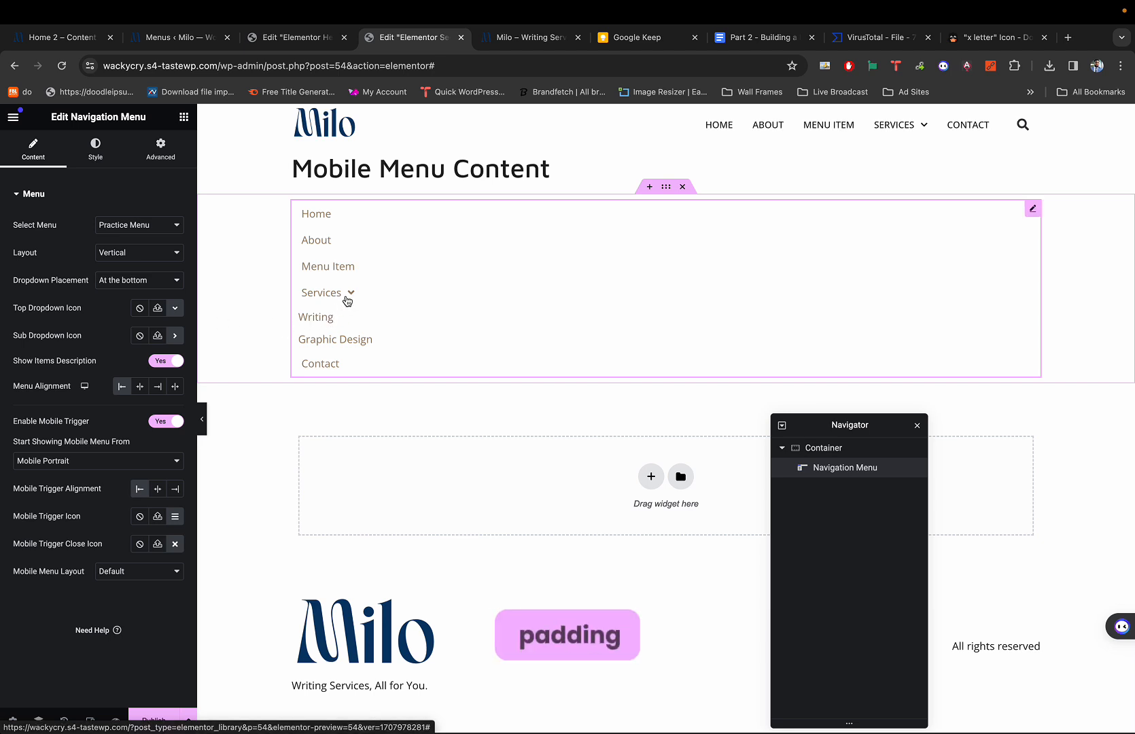
# Unlink the menu's Dropdown padding in the Style settings and set its left padding to 20 px.
pyautogui.click(111, 164)
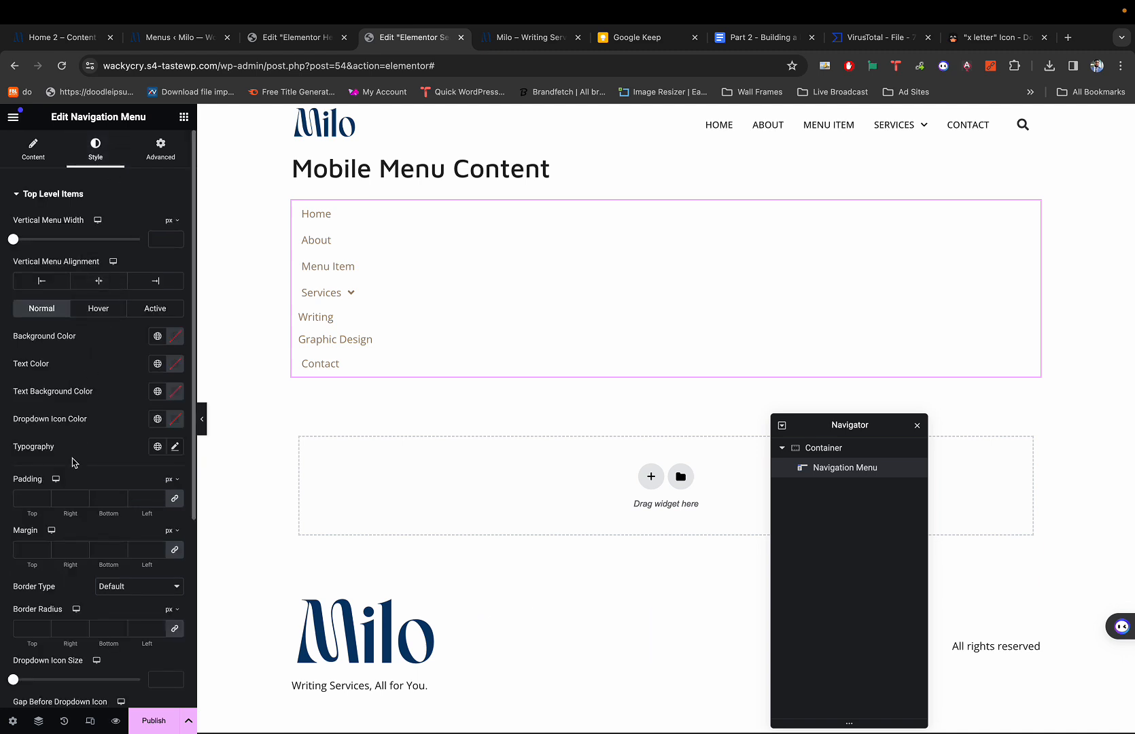
pyautogui.scroll(-1, 73, 462)
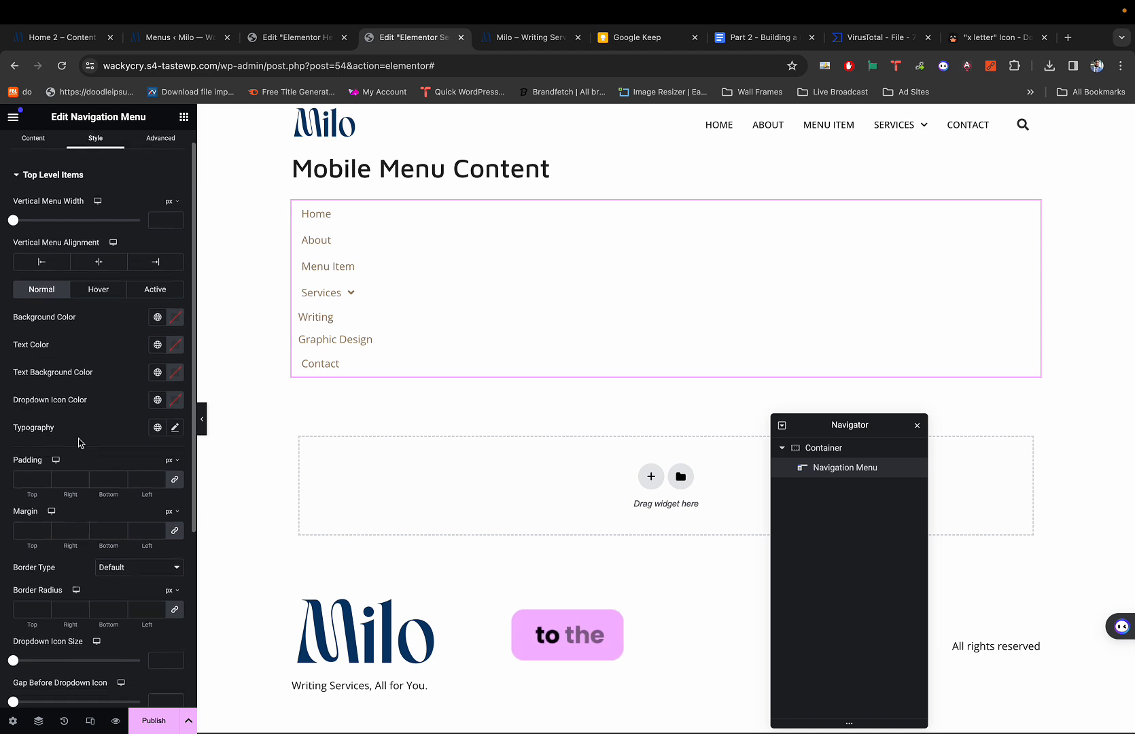
pyautogui.scroll(-5, 78, 443)
pyautogui.click(42, 548)
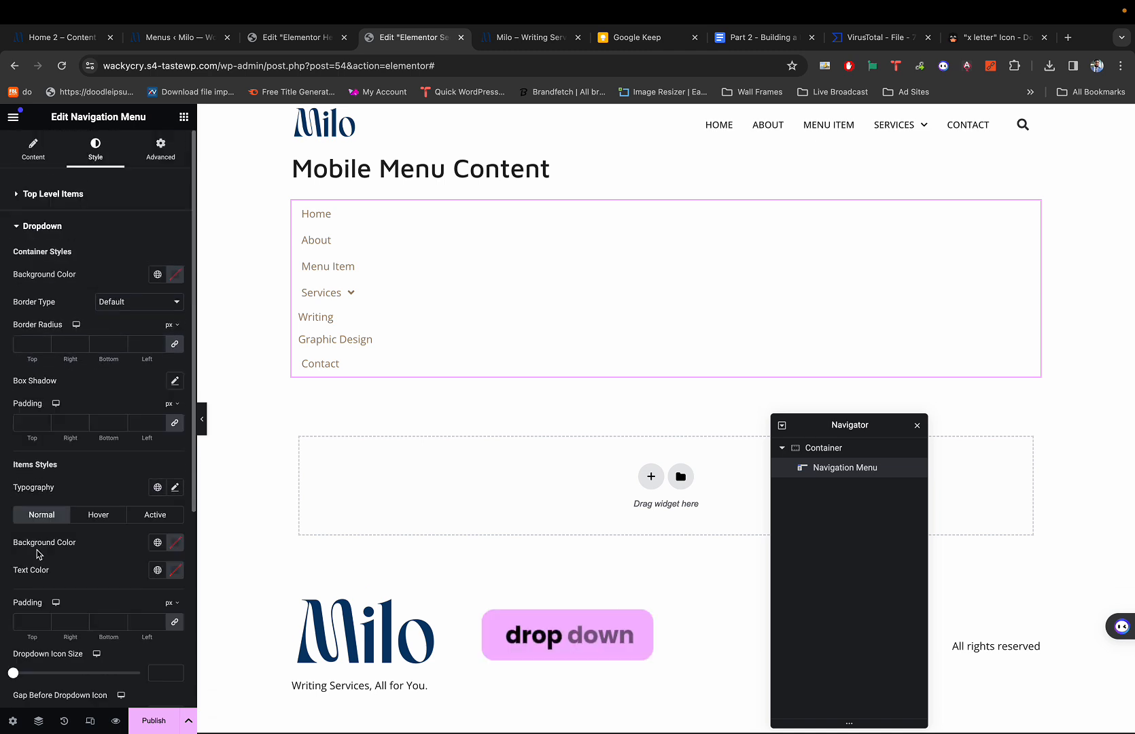
pyautogui.scroll(-1, 61, 480)
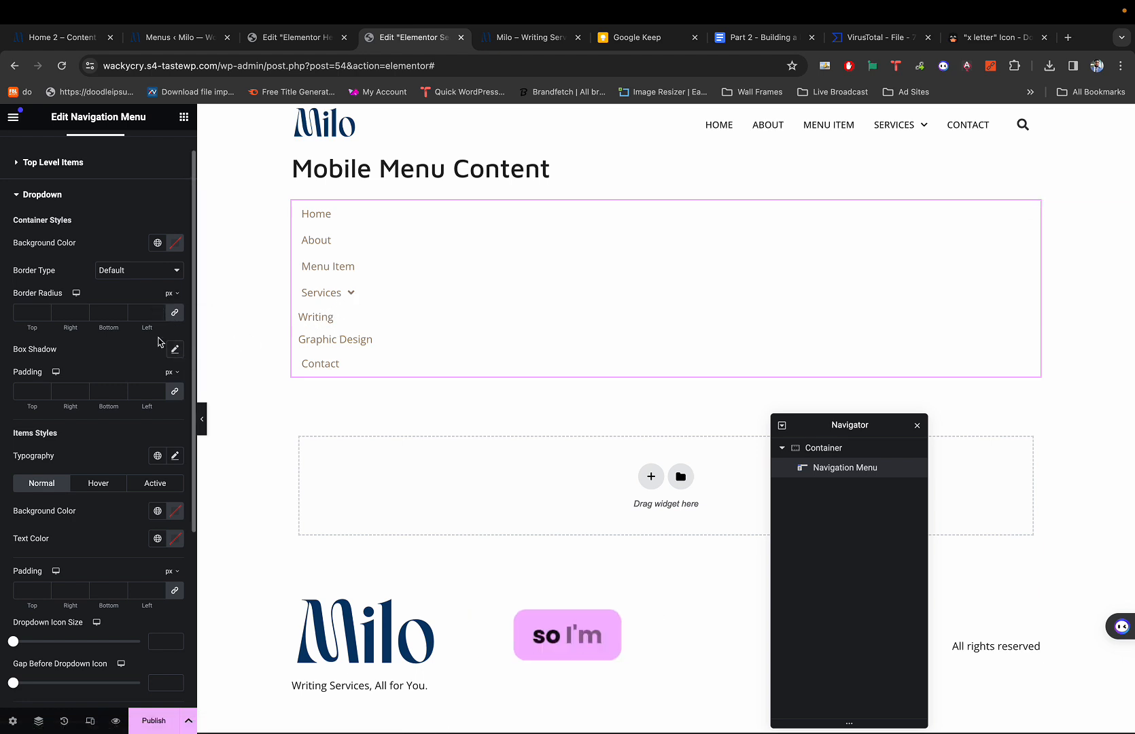
pyautogui.click(172, 394)
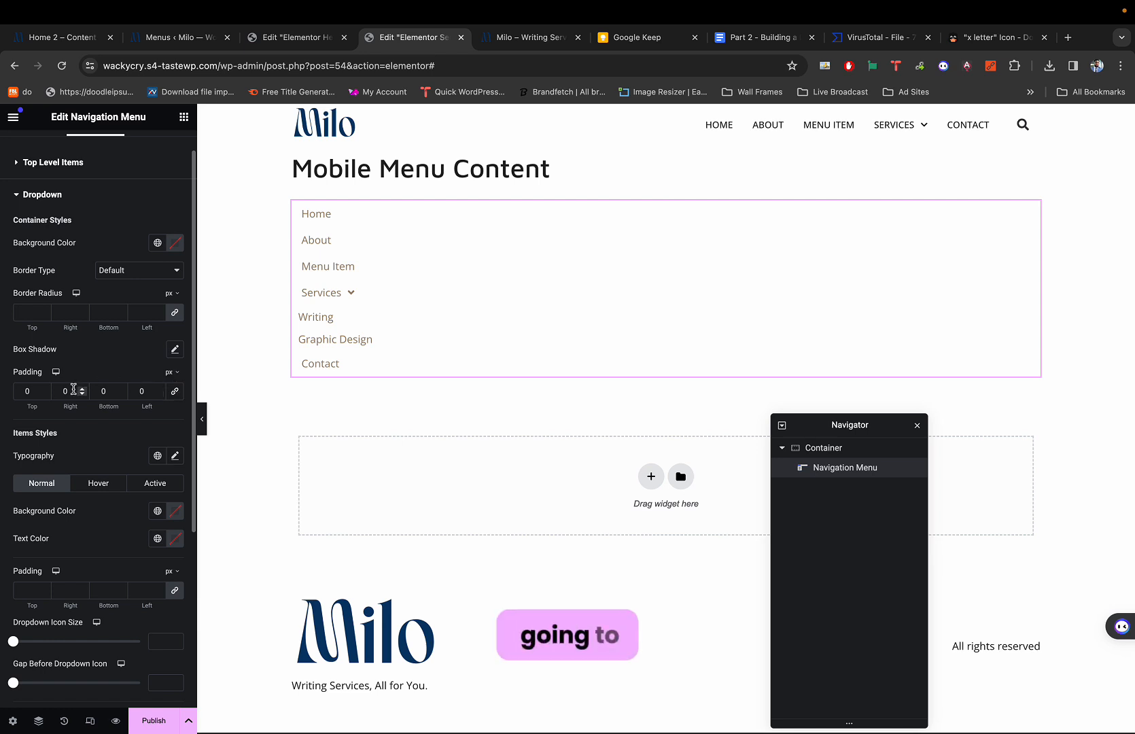
pyautogui.click(140, 393)
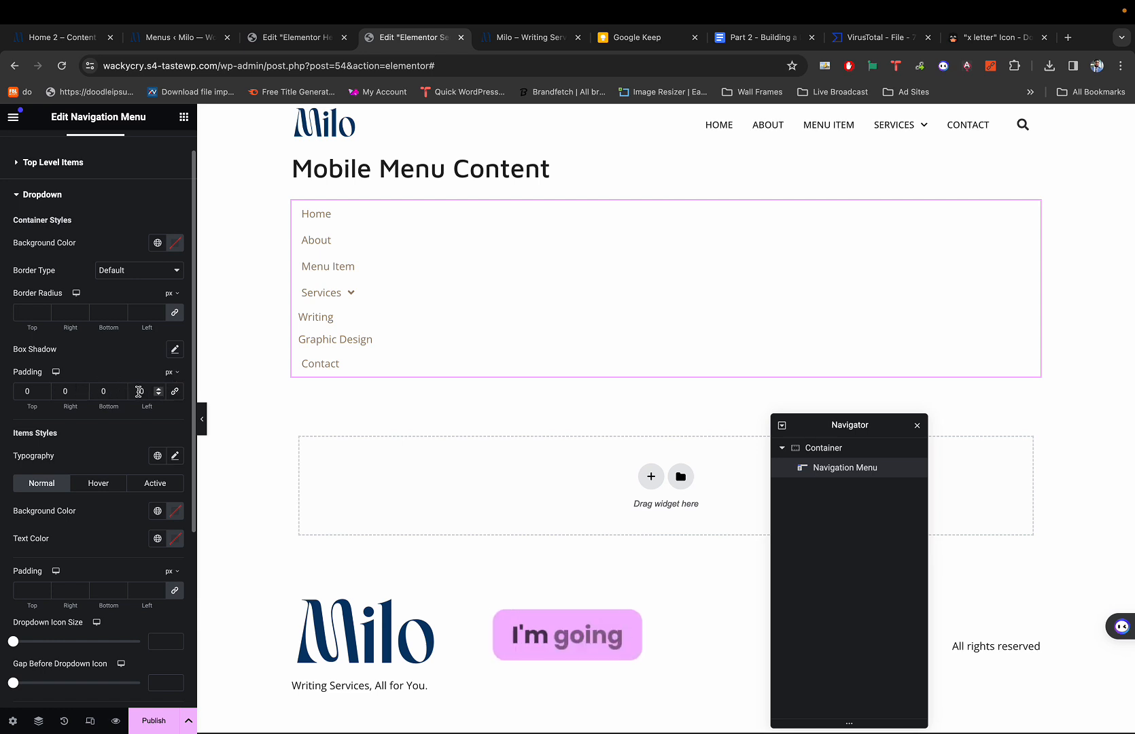
pyautogui.write('2')
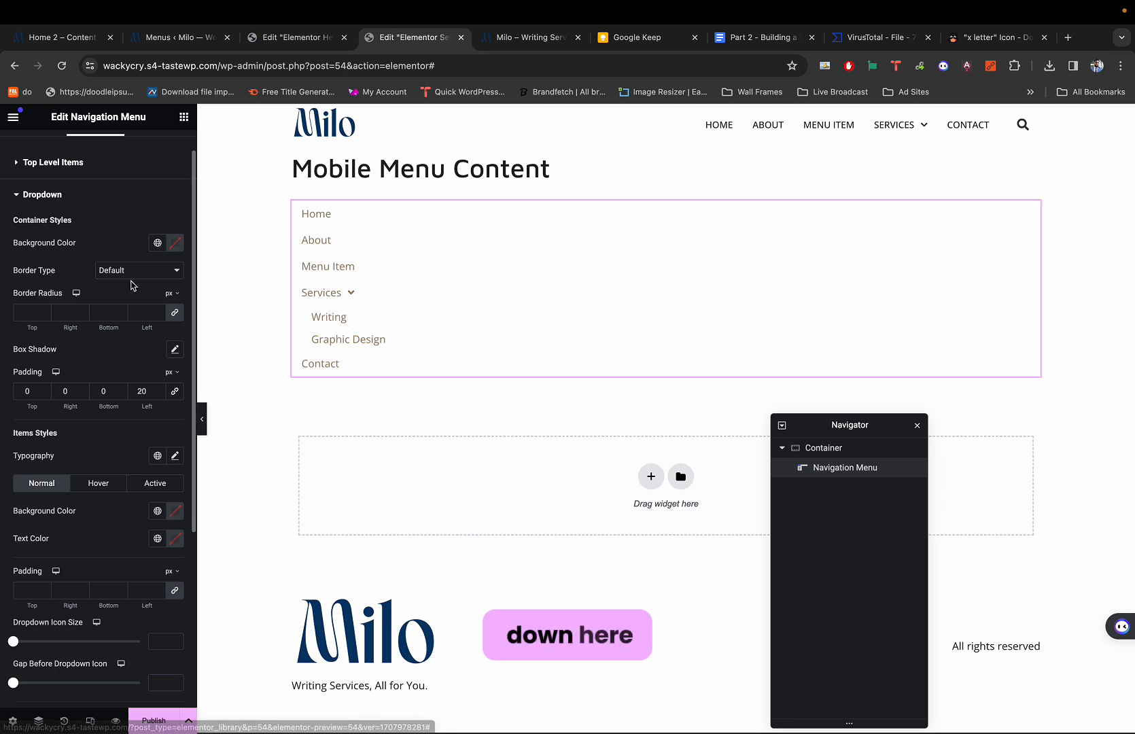
pyautogui.scroll(-2, 73, 383)
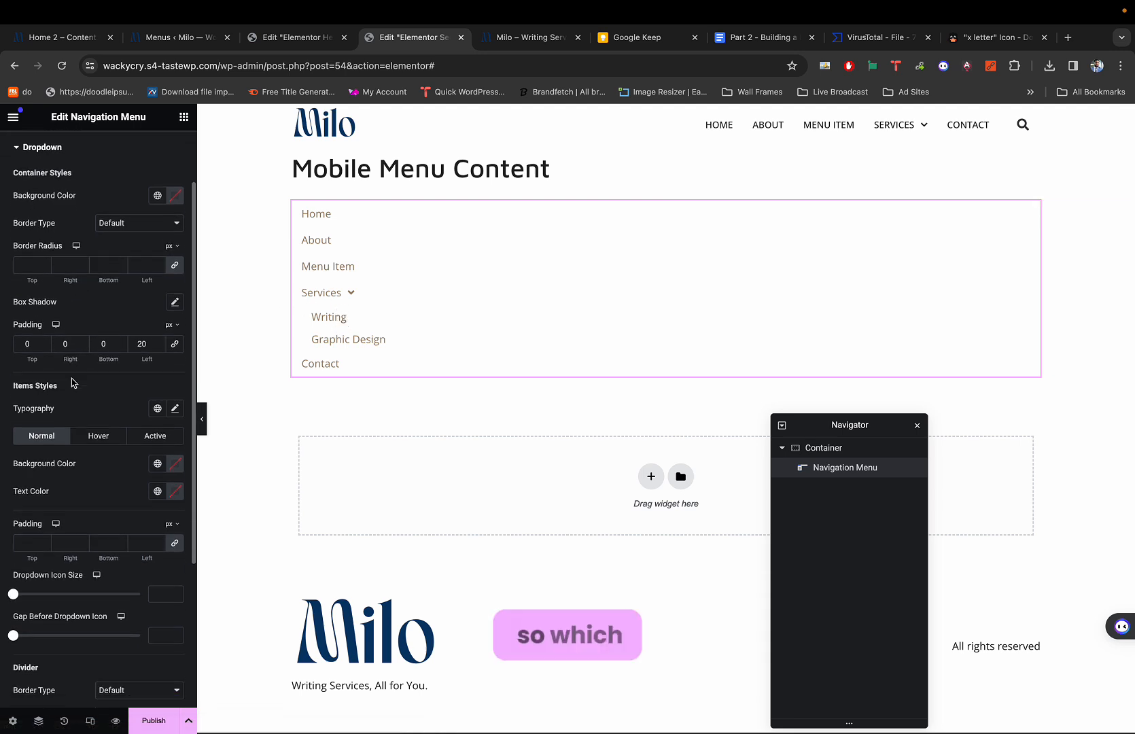
pyautogui.scroll(1, 74, 382)
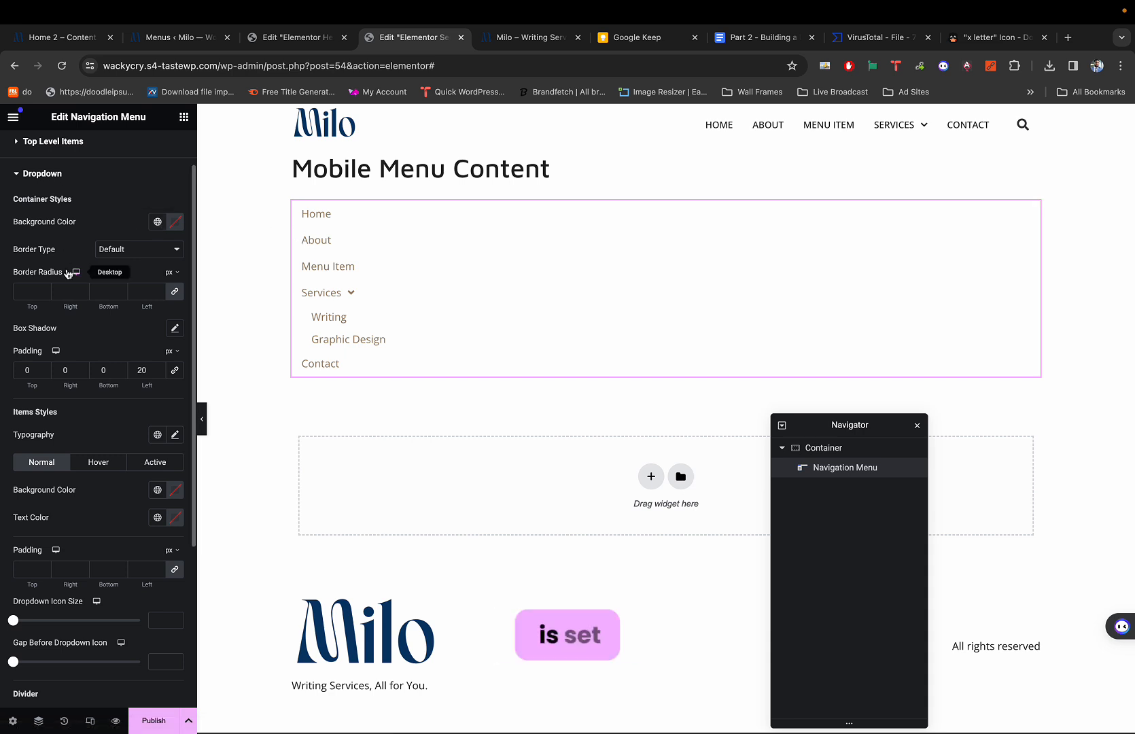
pyautogui.scroll(-1, 134, 237)
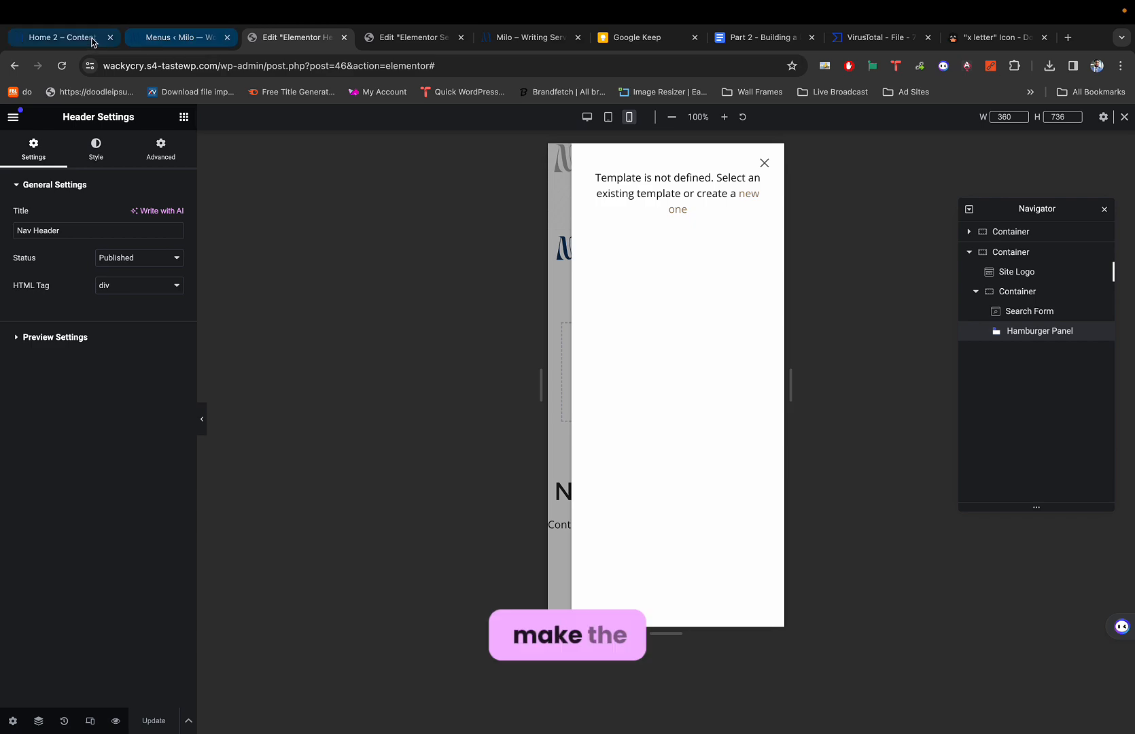
# Sample the Milo demo's mobile menu panel background with ColorSlurp, then return to the header editor.
pyautogui.click(93, 42)
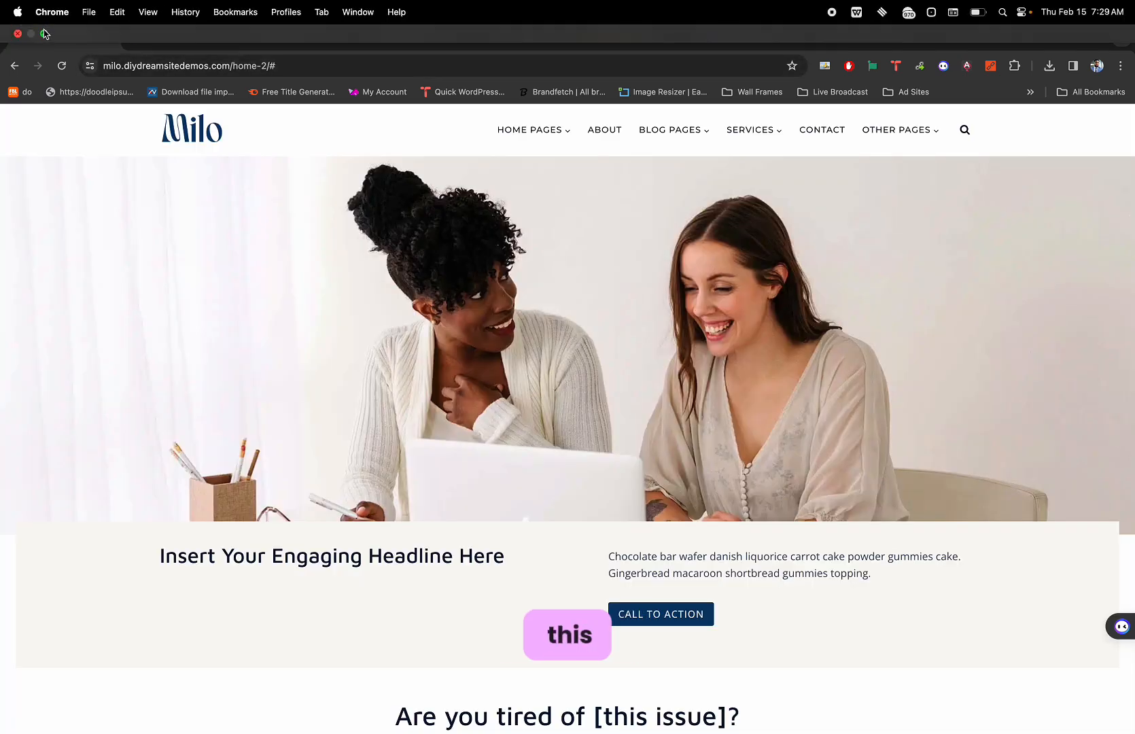
pyautogui.click(45, 34)
pyautogui.click(297, 120)
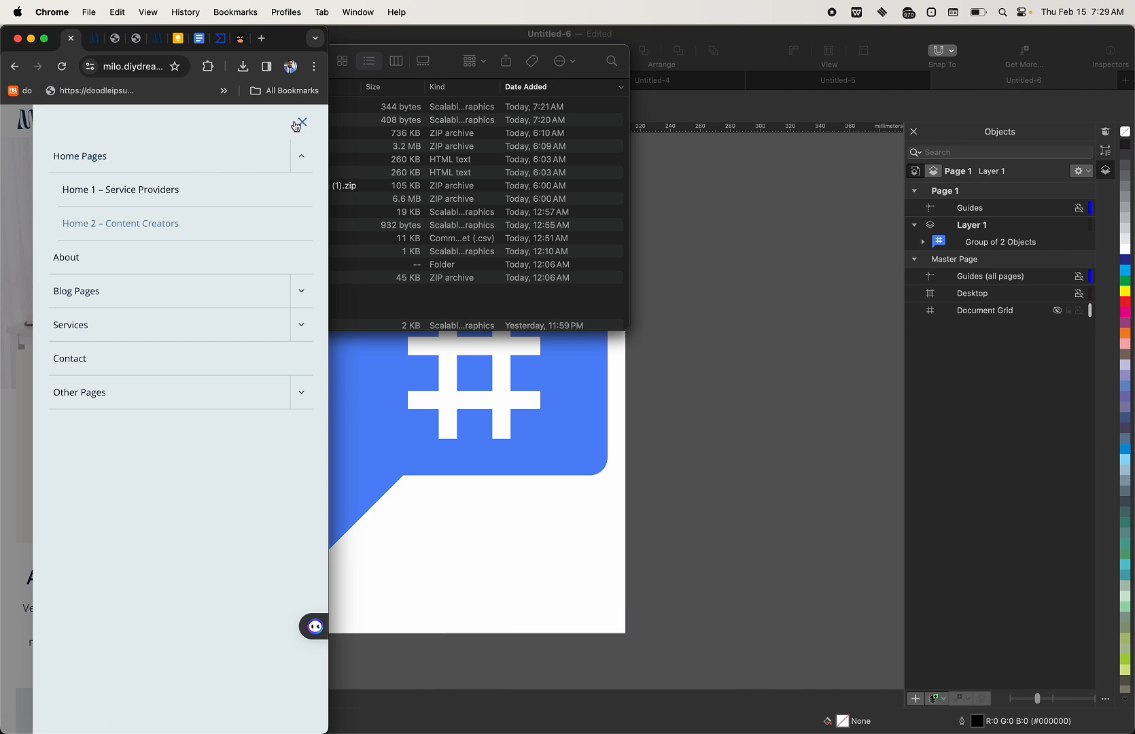
pyautogui.press('super+shift+c')
pyautogui.click(193, 141)
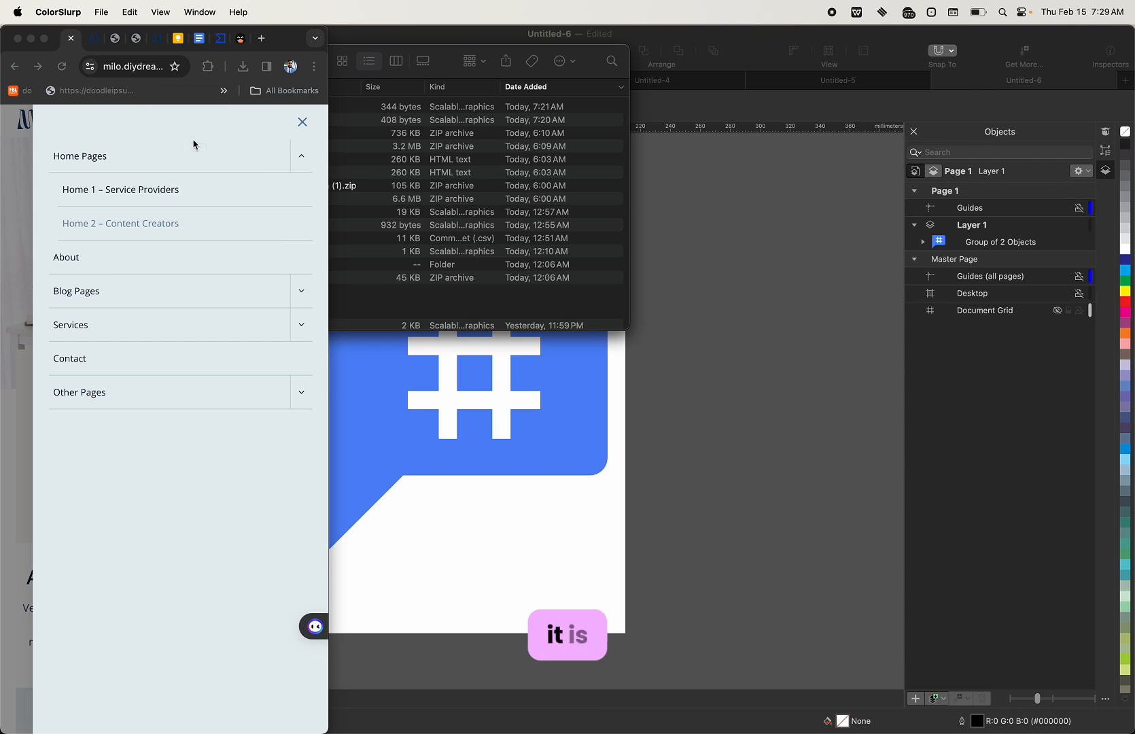
pyautogui.click(44, 41)
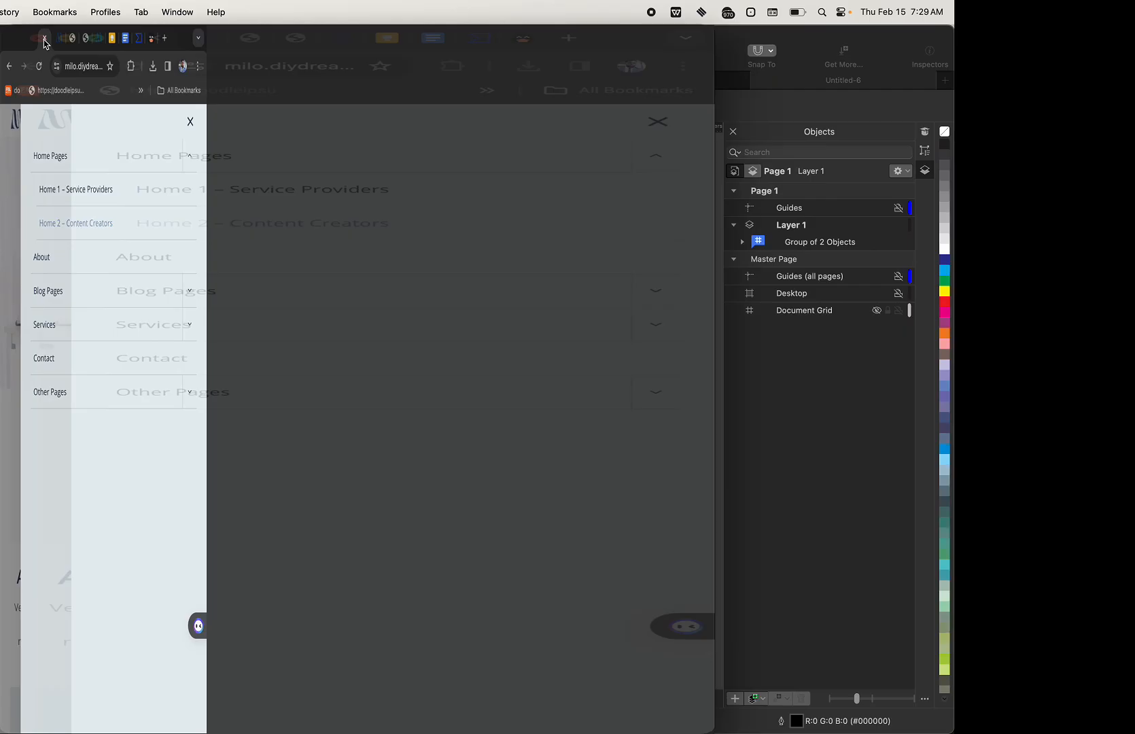
pyautogui.press('super+3')
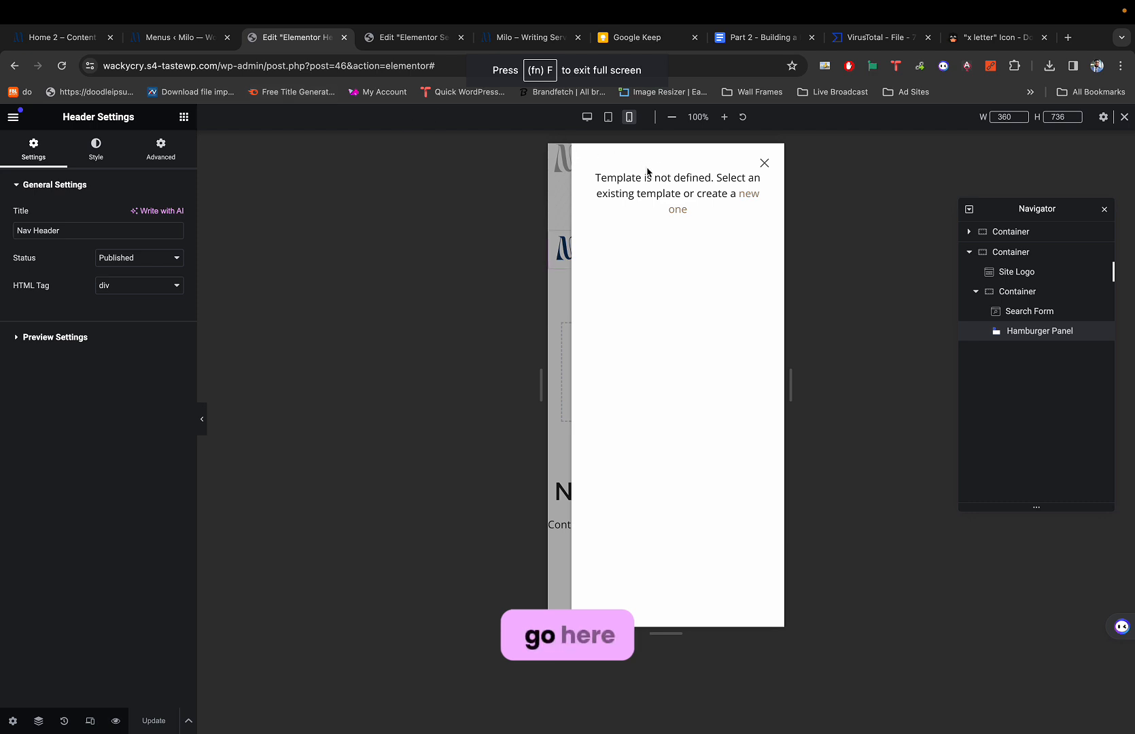
# Give the Hamburger Panel a Classic background using the Light Teal global colour.
pyautogui.click(764, 163)
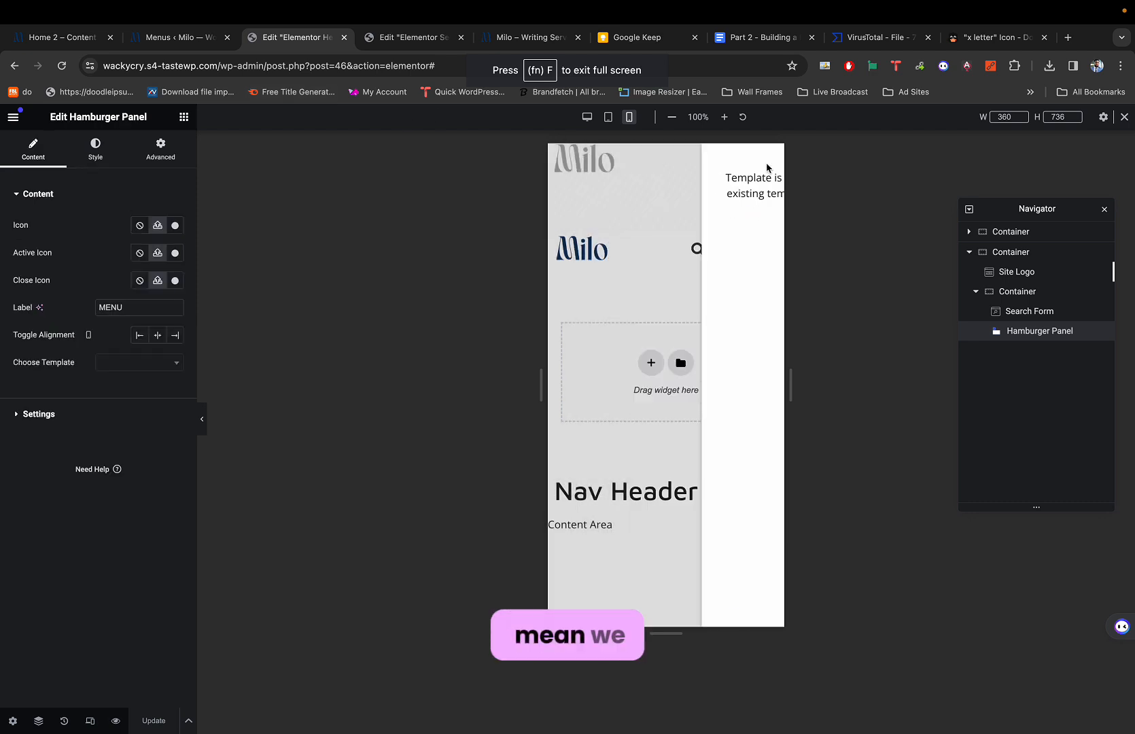
pyautogui.click(767, 247)
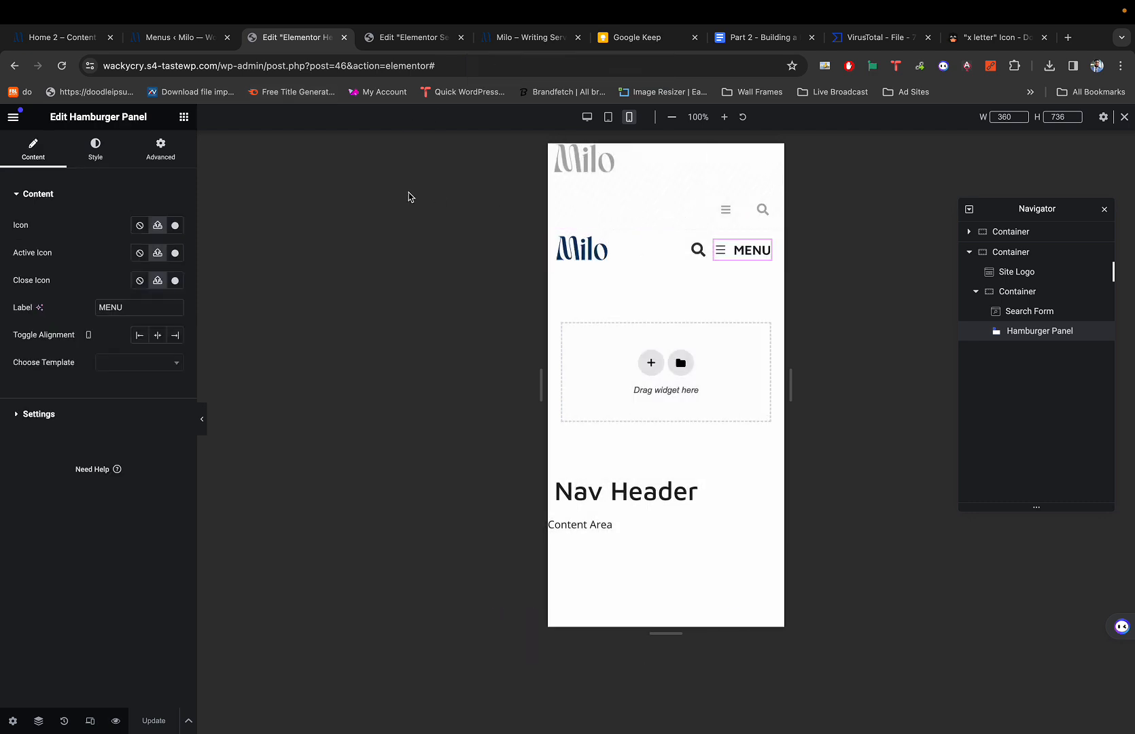
pyautogui.click(89, 161)
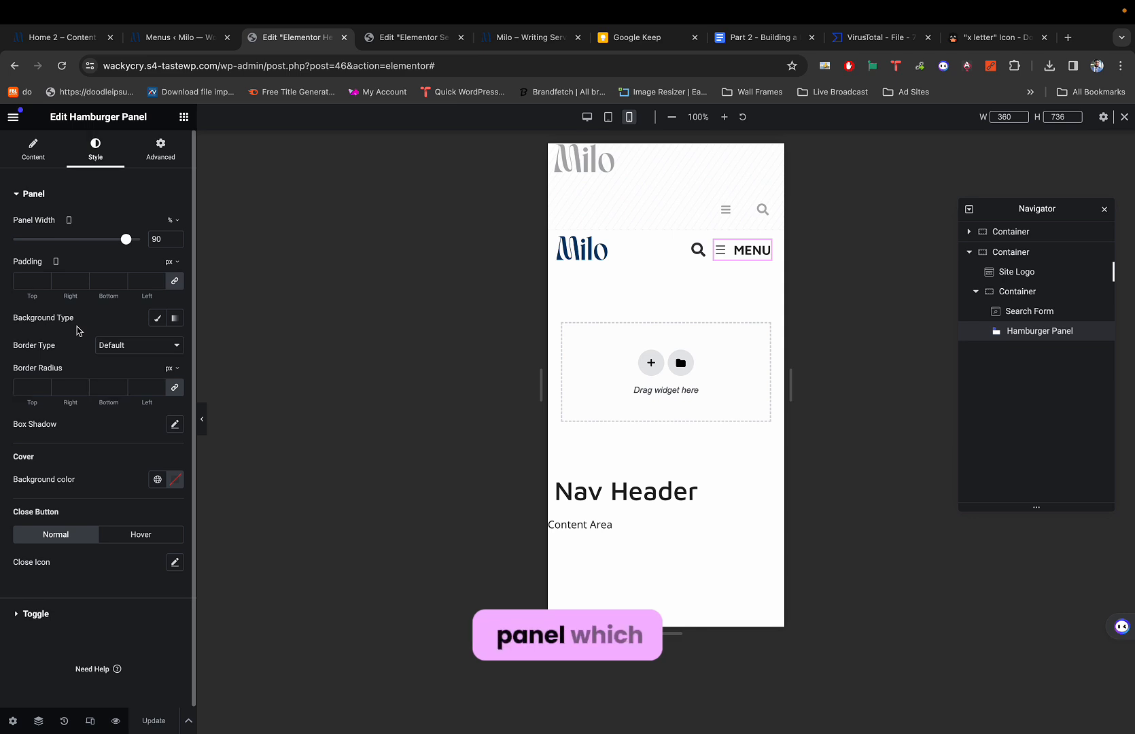
pyautogui.click(158, 320)
pyautogui.click(174, 346)
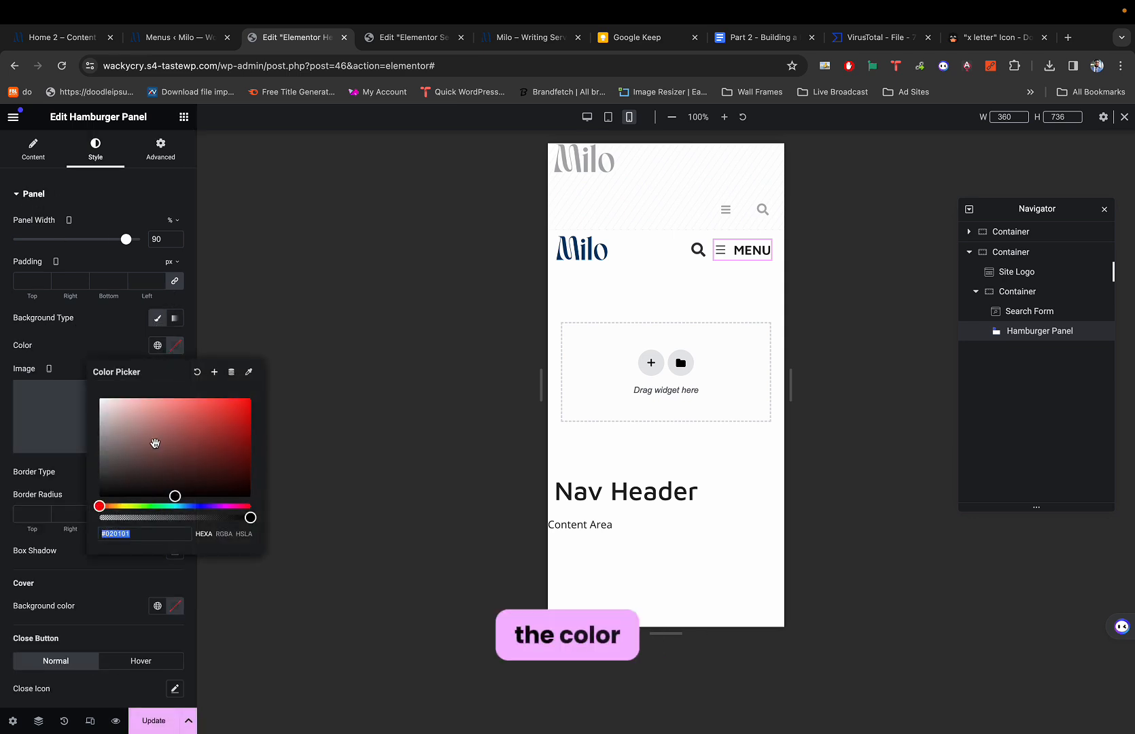
pyautogui.click(157, 345)
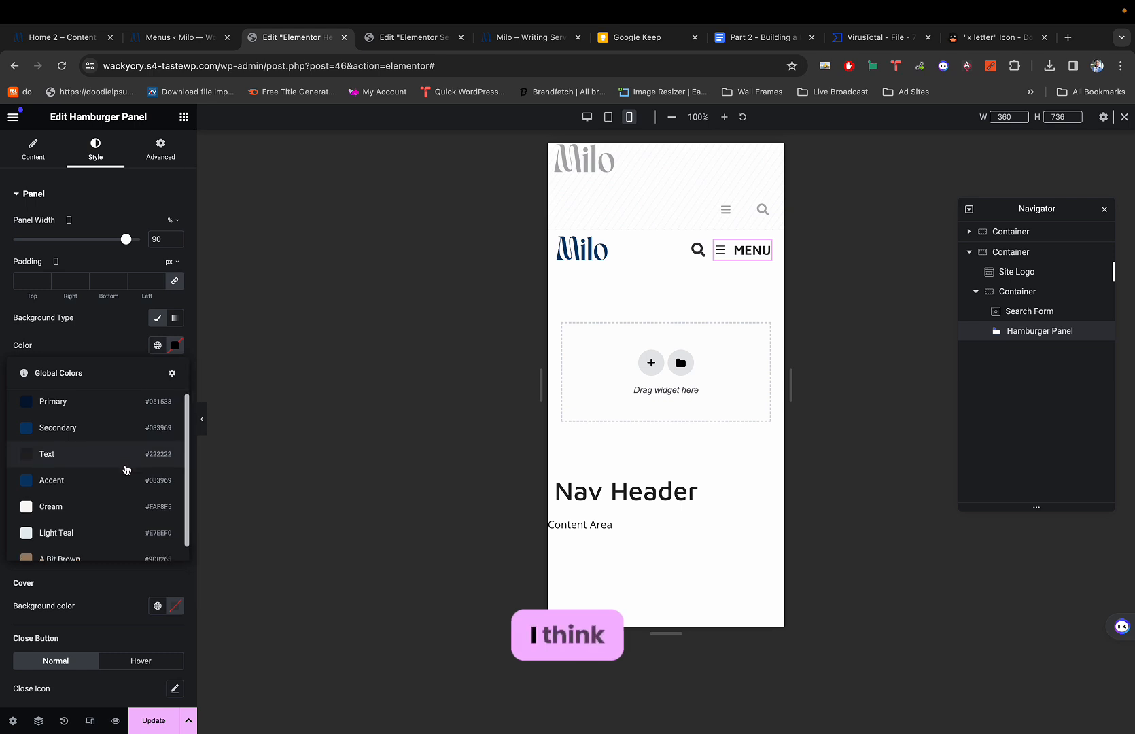
pyautogui.scroll(-1, 122, 472)
pyautogui.click(92, 519)
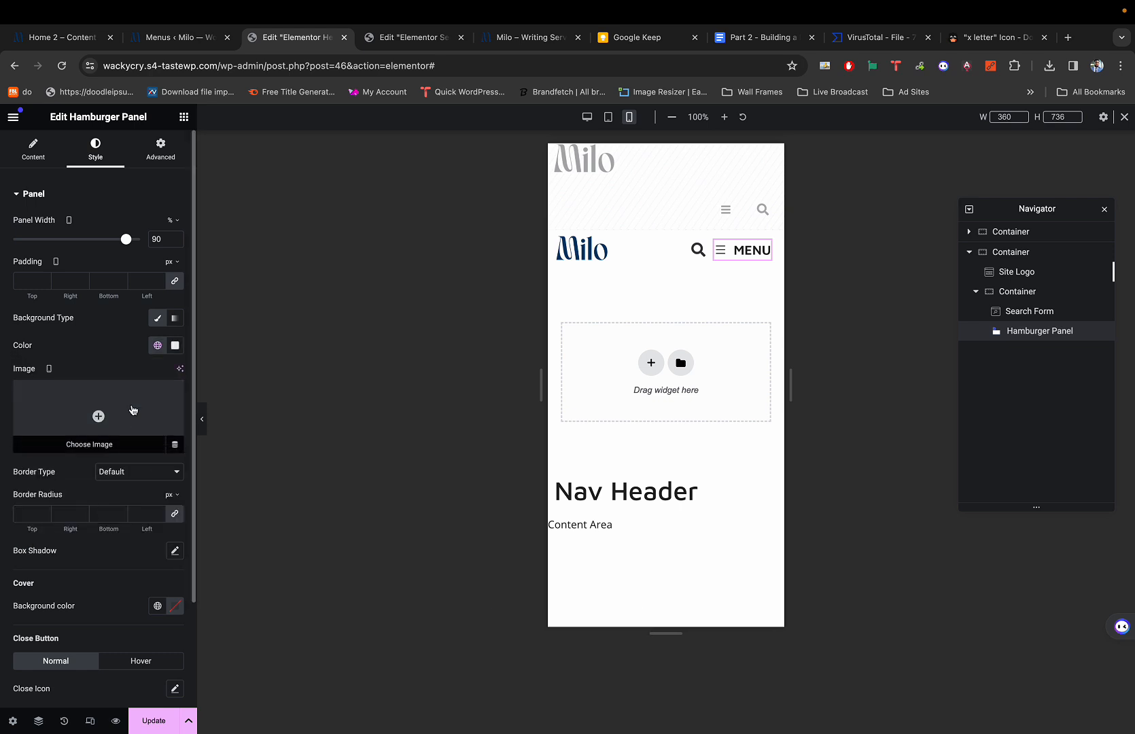
# Preview the teal hamburger panel, then move to the Mobile Menu Content editor.
pyautogui.click(722, 257)
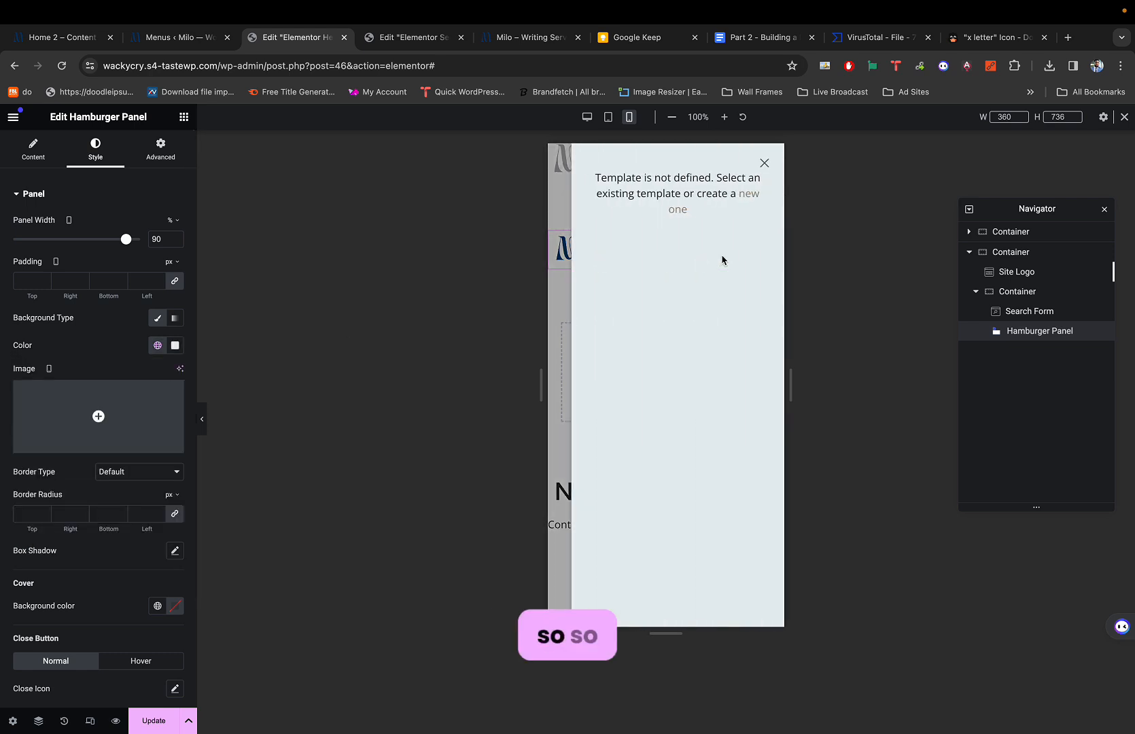
pyautogui.click(764, 163)
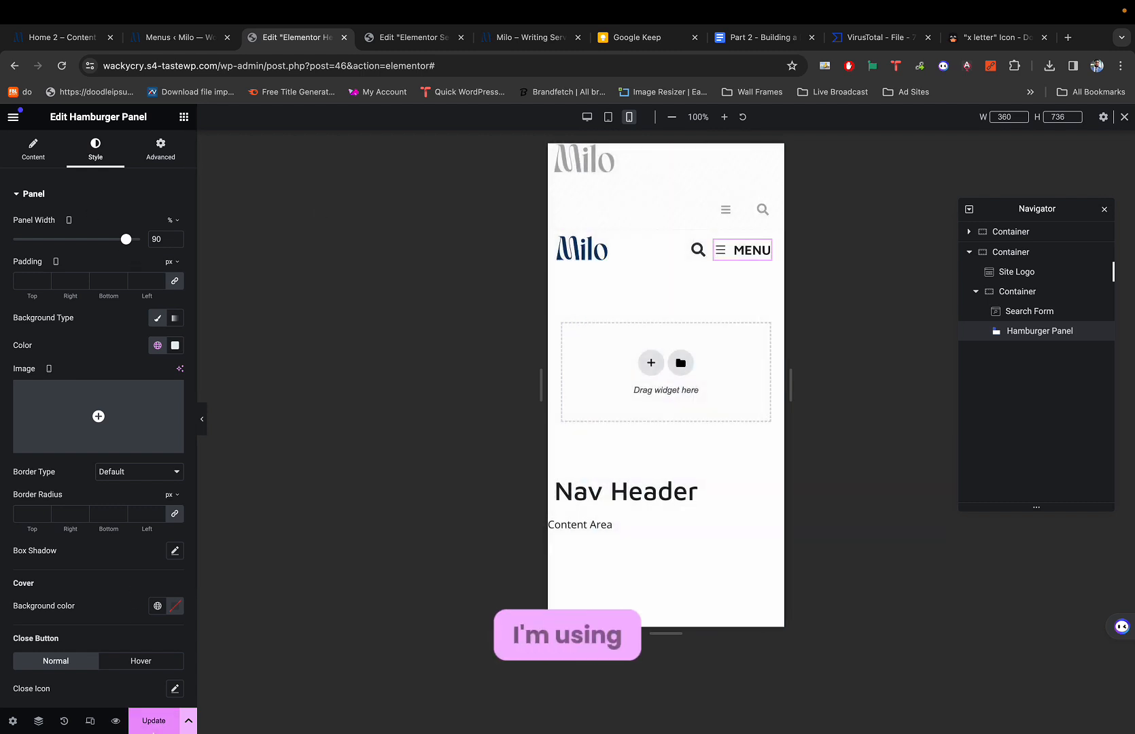
pyautogui.press('super+1')
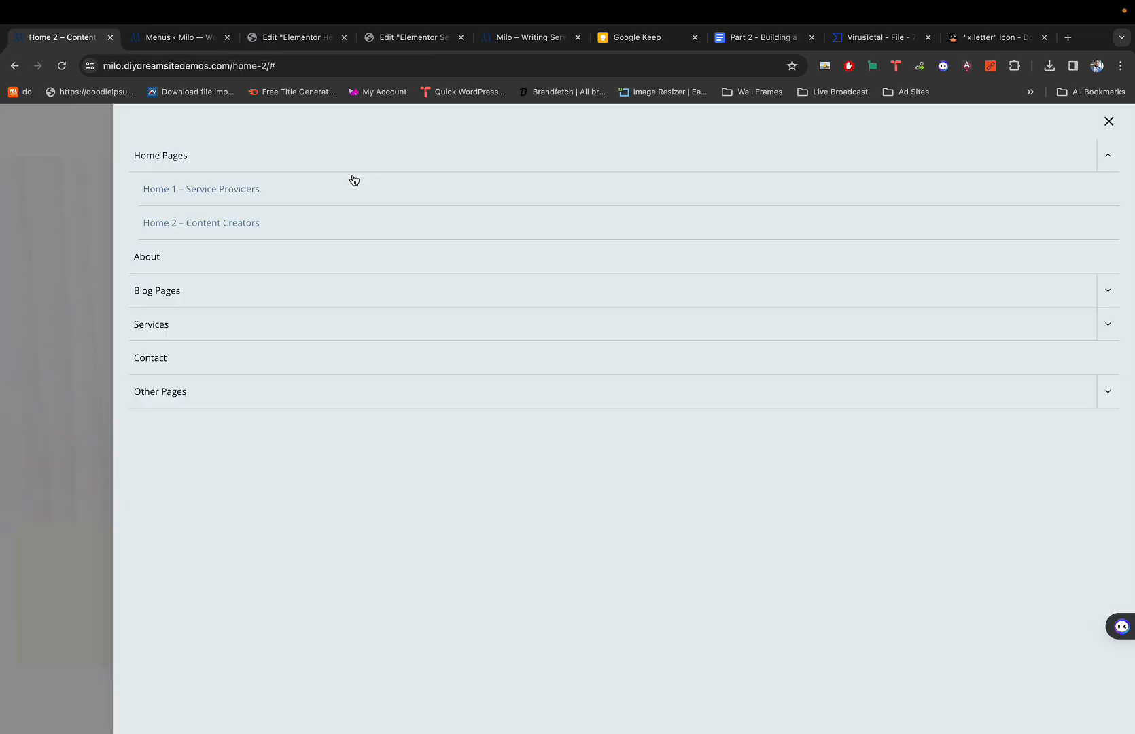
pyautogui.press('super+3')
pyautogui.press('super+4')
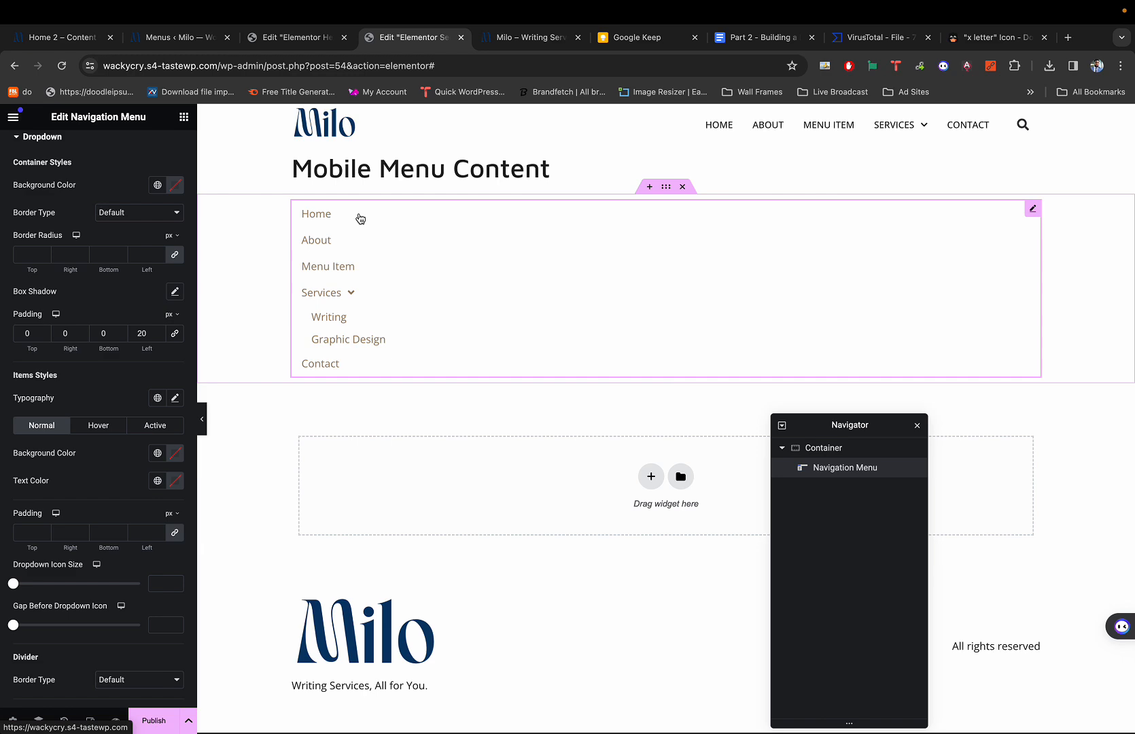
pyautogui.hotkey('alt', 'z')
pyautogui.hotkey('ctrl', 'w')
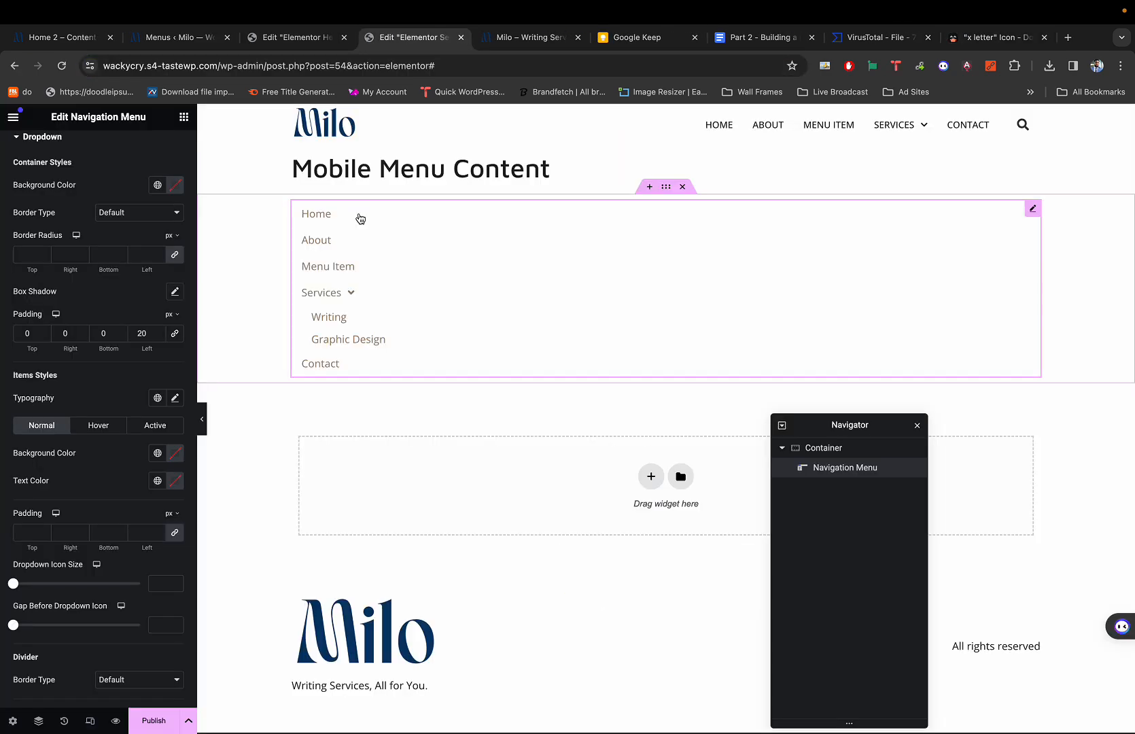
pyautogui.press('super+9')
pyautogui.press('super+3')
pyautogui.press('super+4')
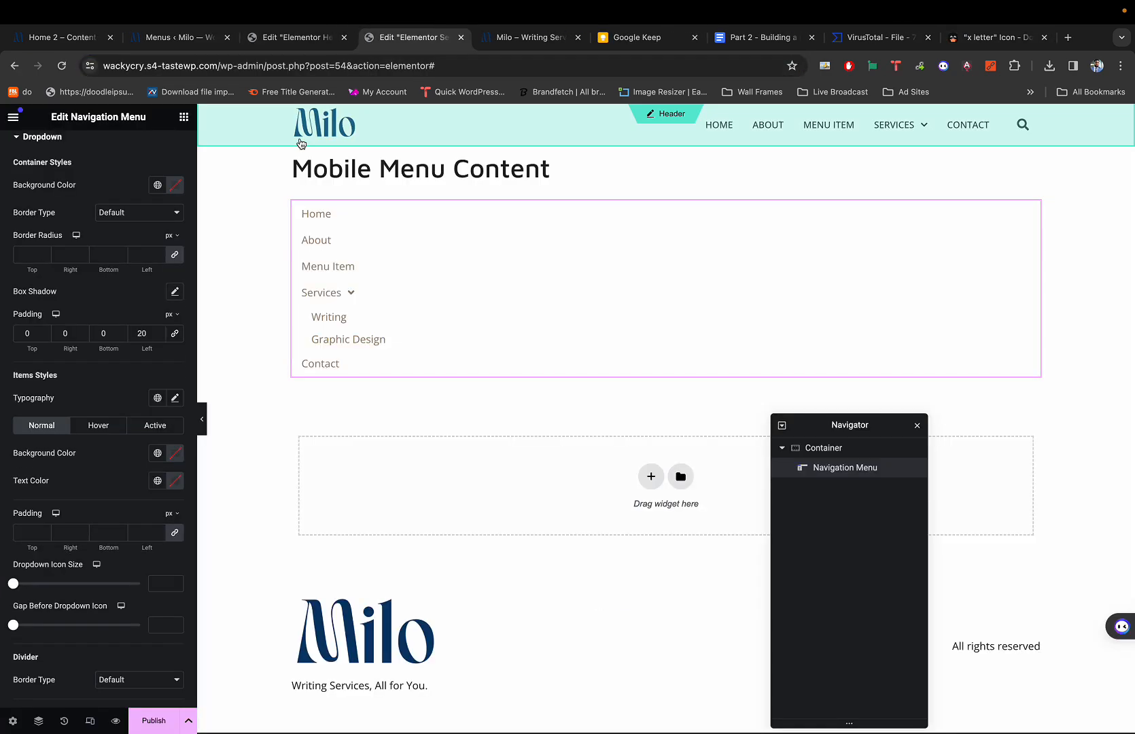
pyautogui.press('super+3')
pyautogui.press('super+4')
pyautogui.press('super+2')
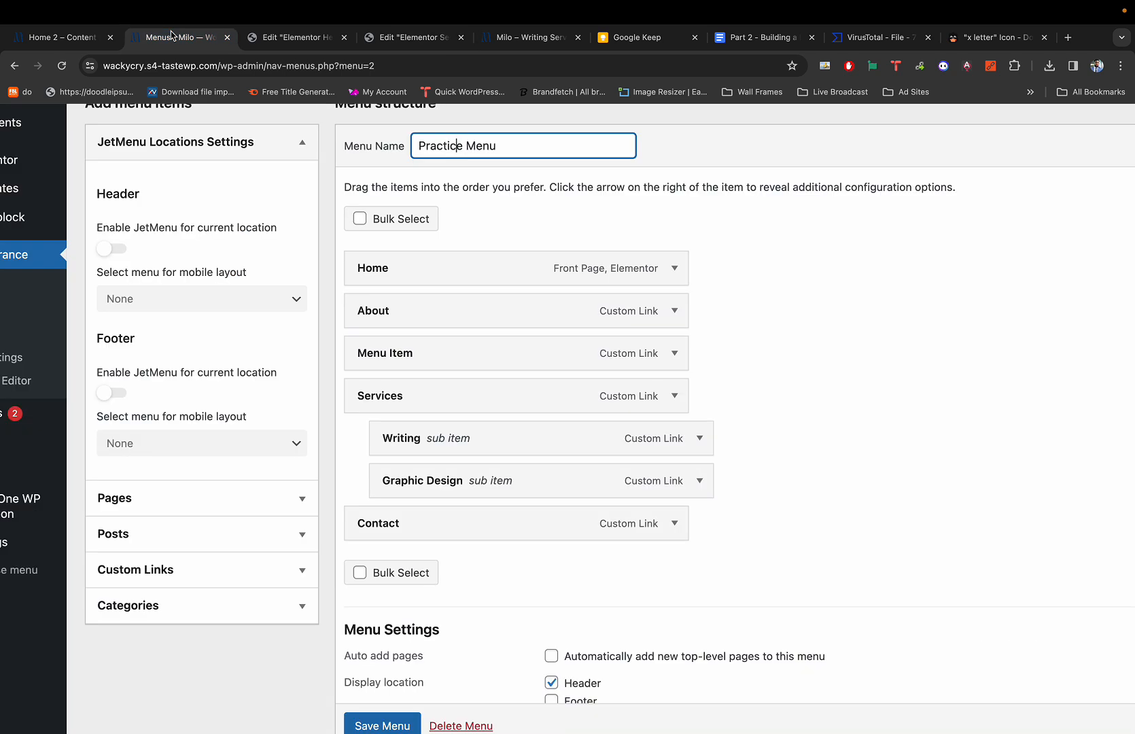
pyautogui.press('super+1')
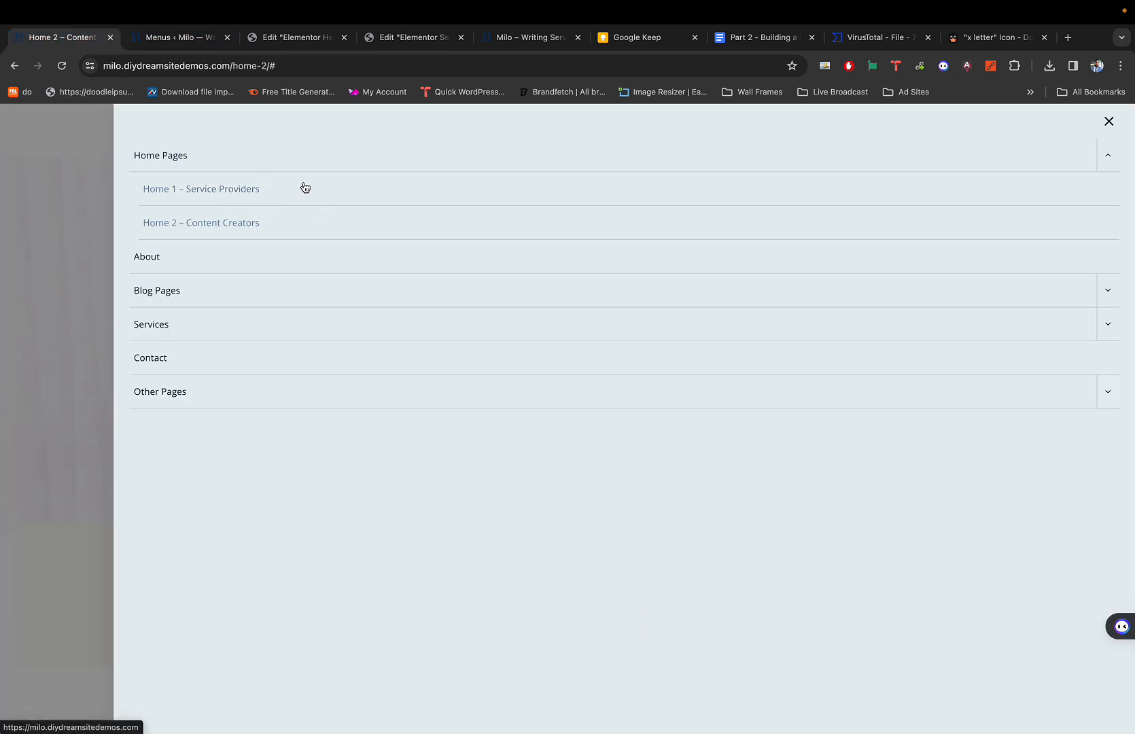
pyautogui.press('super+2')
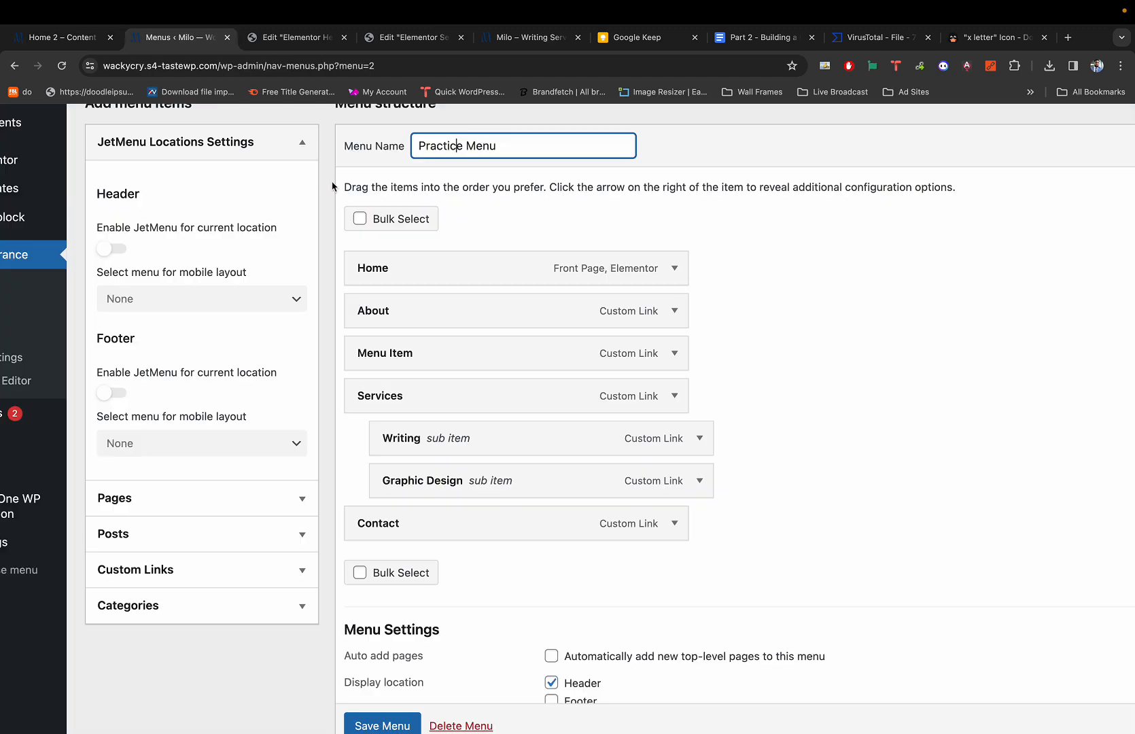
pyautogui.press('super+1')
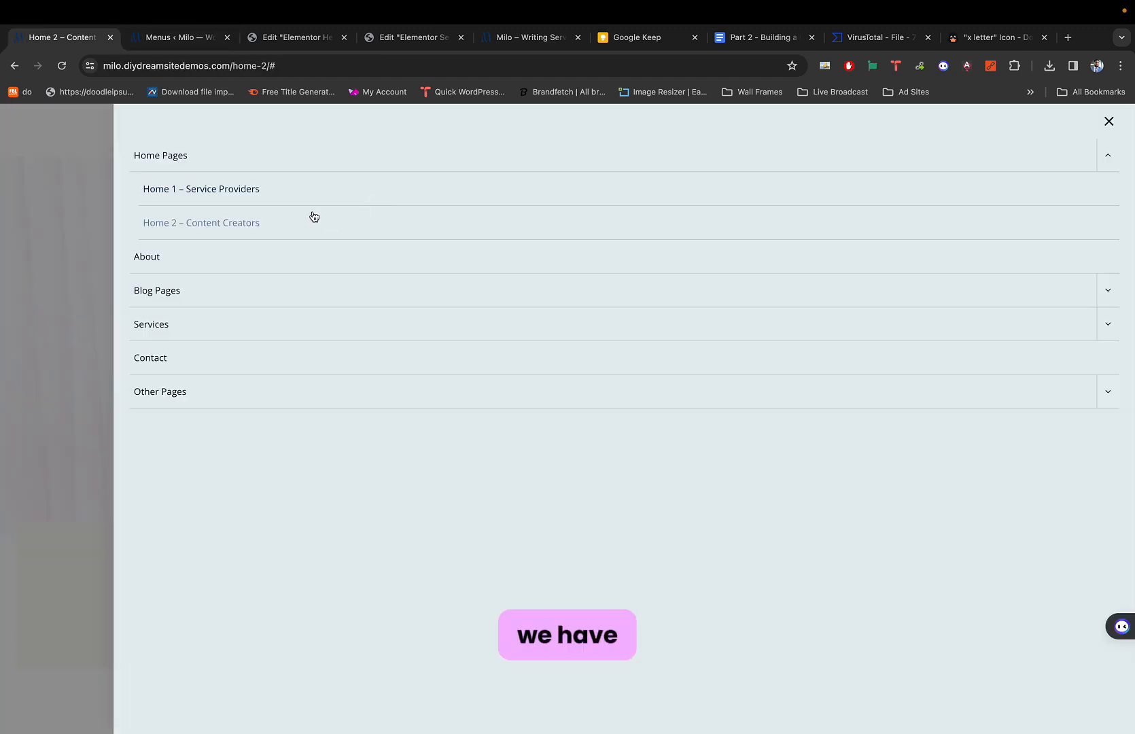
pyautogui.press('super+2')
pyautogui.press('super+4')
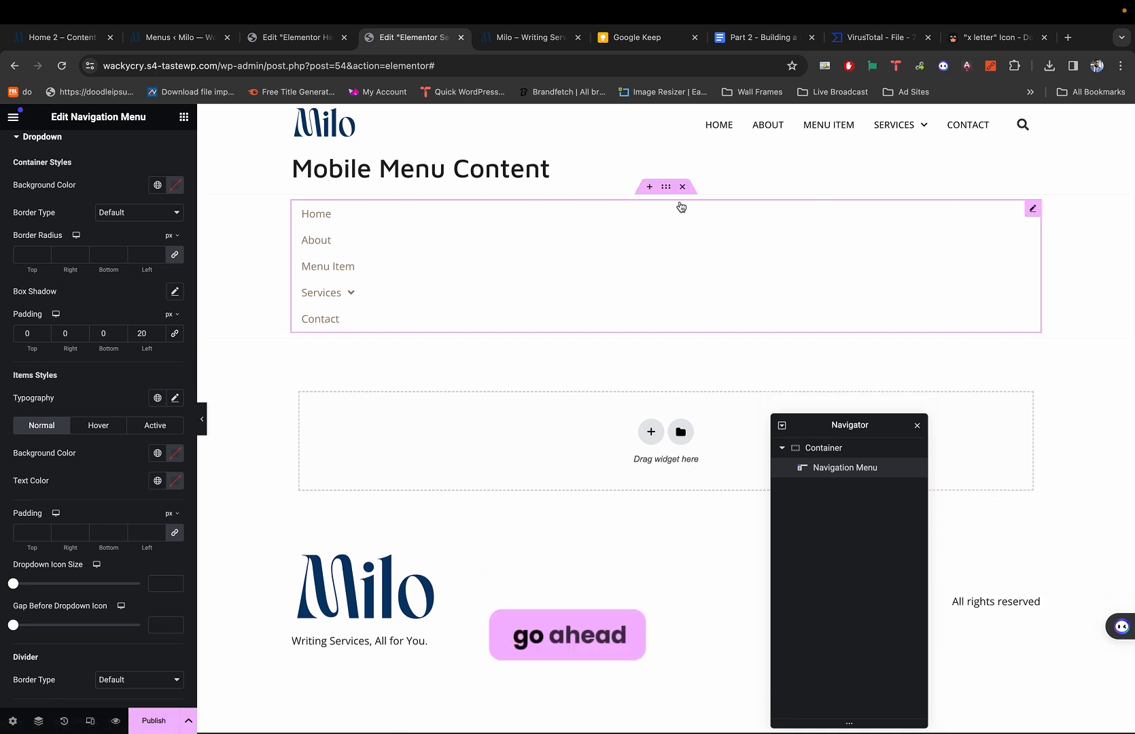
# Review the Navigation Menu's Mobile Menu style options, then show its Menu content settings.
pyautogui.scroll(3, 67, 203)
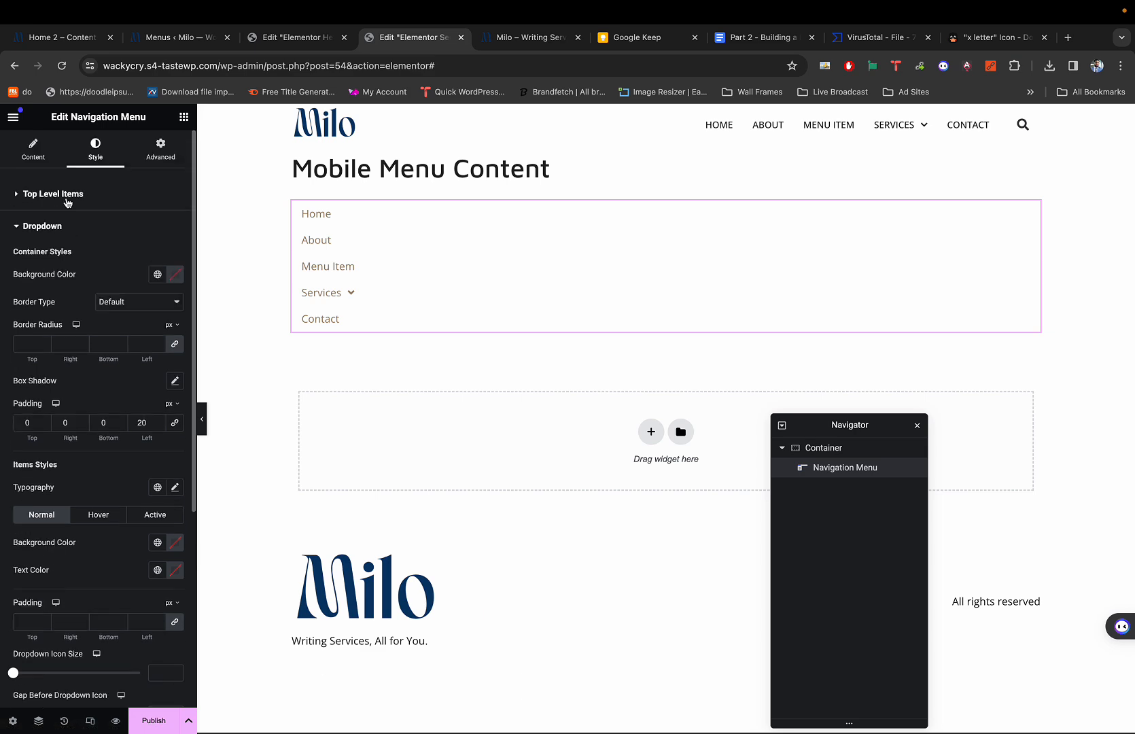
pyautogui.scroll(-5, 77, 309)
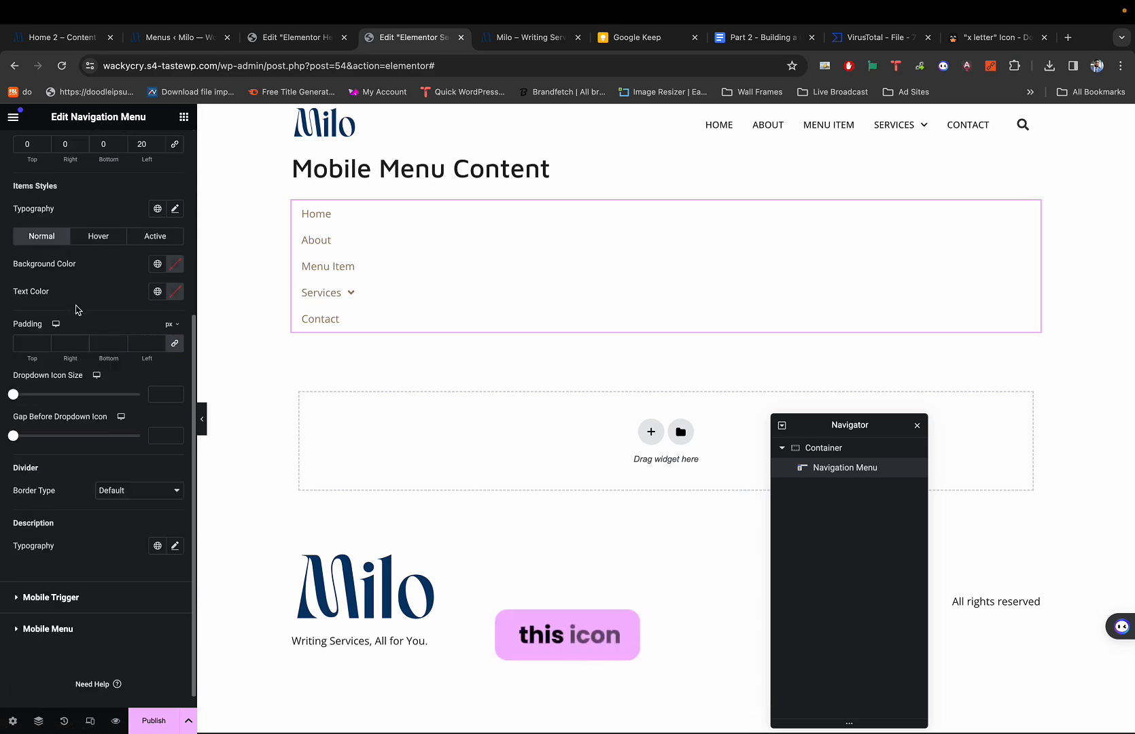
pyautogui.scroll(4, 77, 310)
pyautogui.scroll(-3, 17, 618)
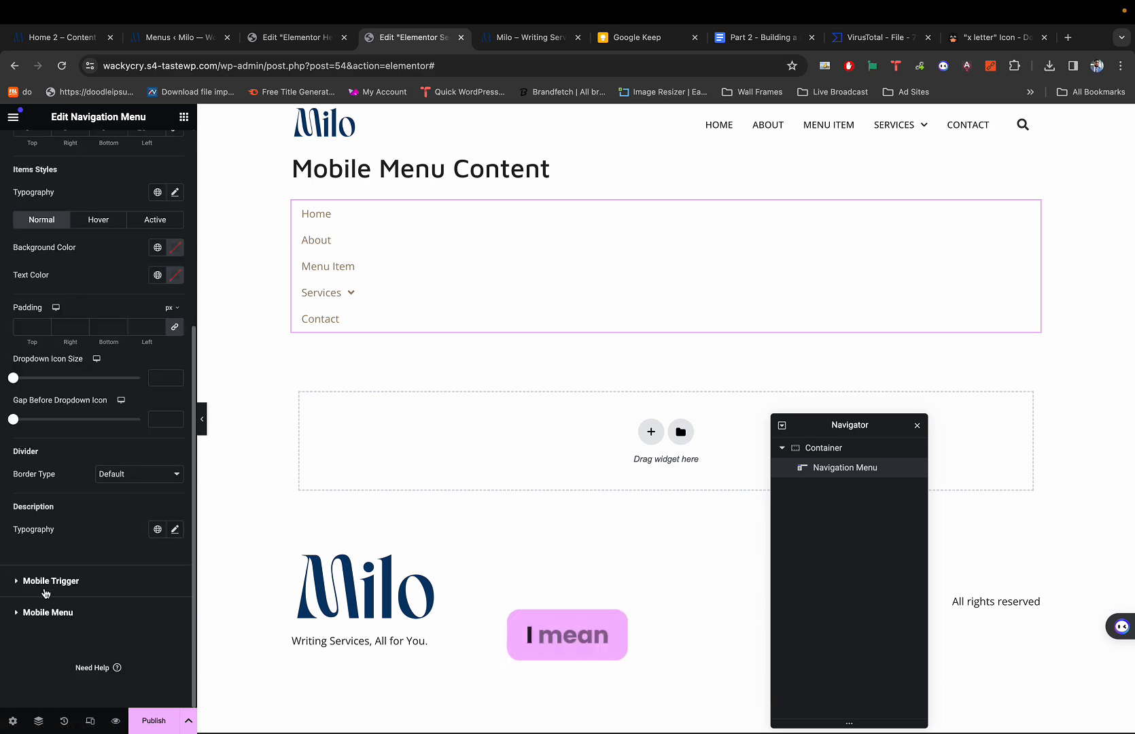
pyautogui.click(41, 609)
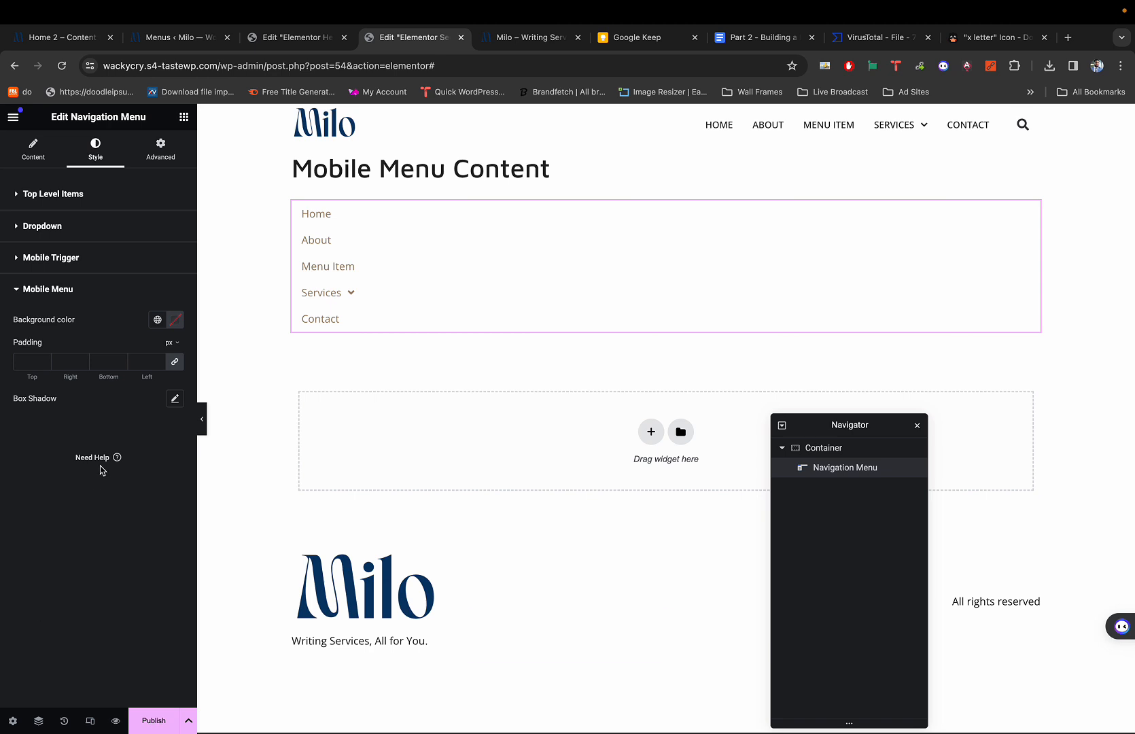
pyautogui.click(33, 149)
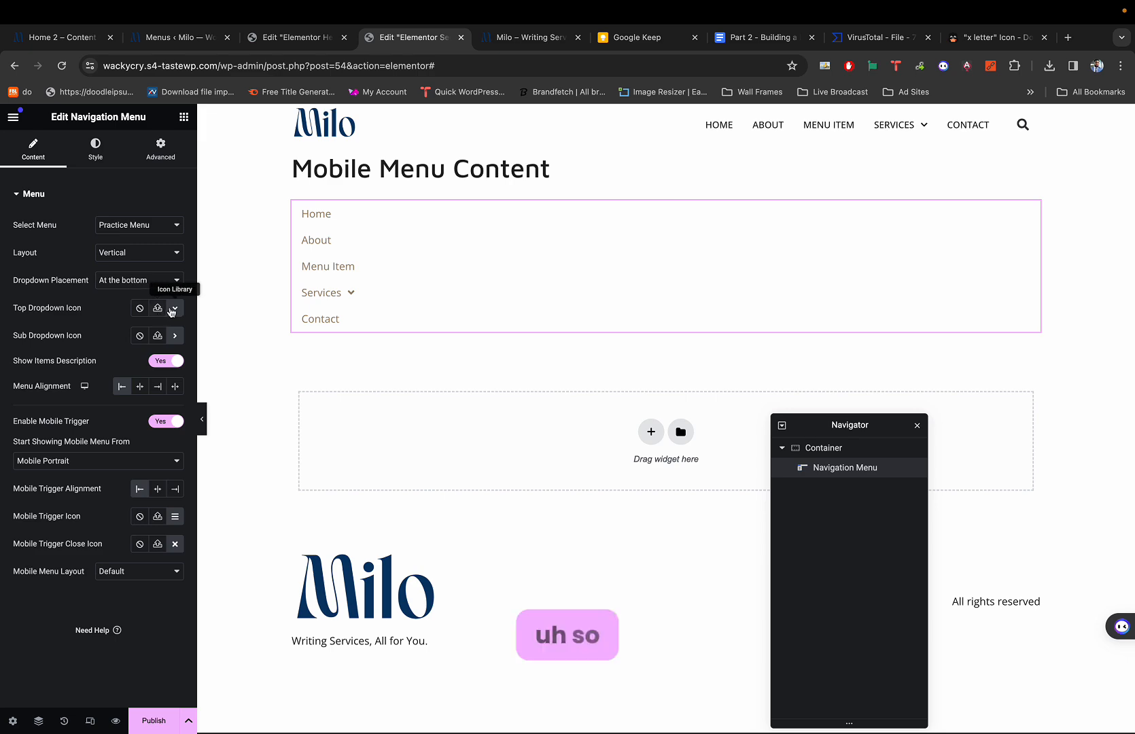
pyautogui.scroll(5, 359, 281)
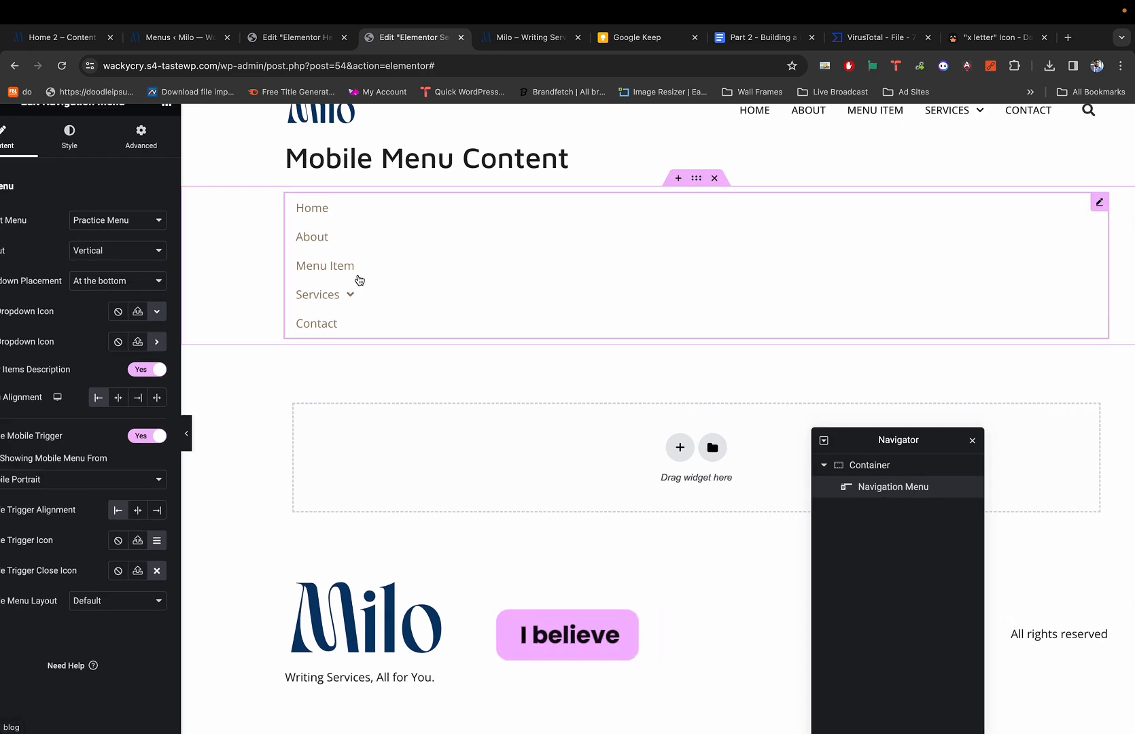
# Set the Top Dropdown Icon to chevron down from the Icon Library.
pyautogui.scroll(-5, 346, 315)
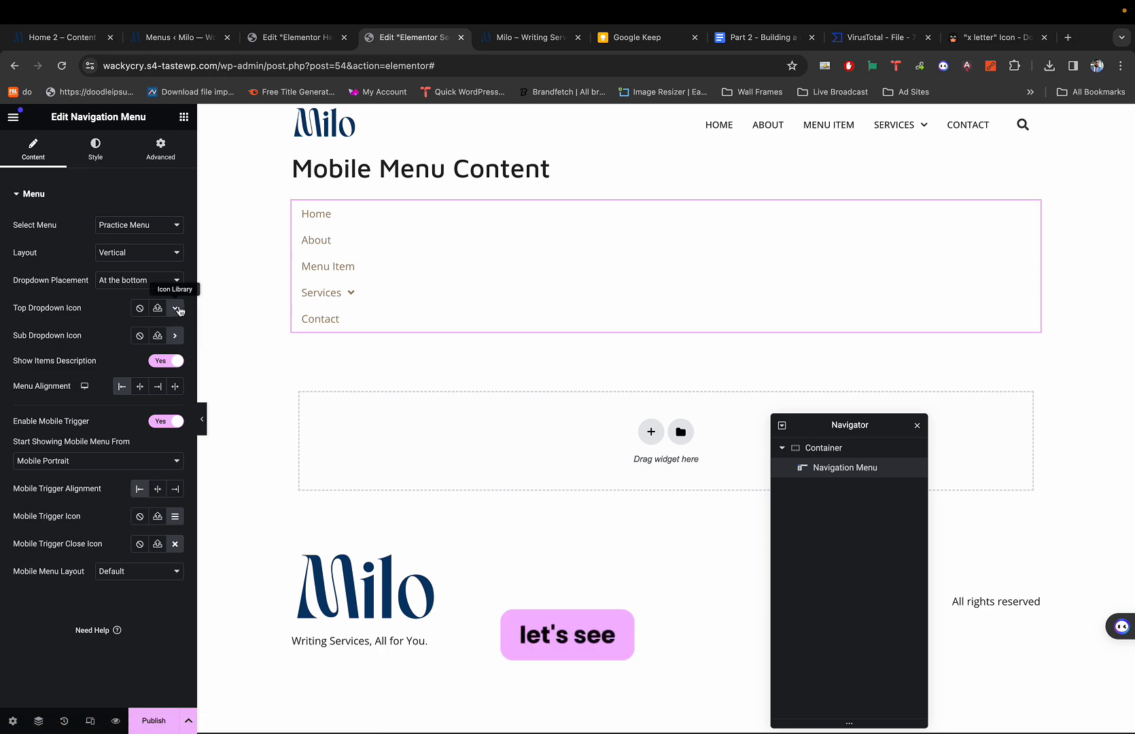
pyautogui.click(176, 310)
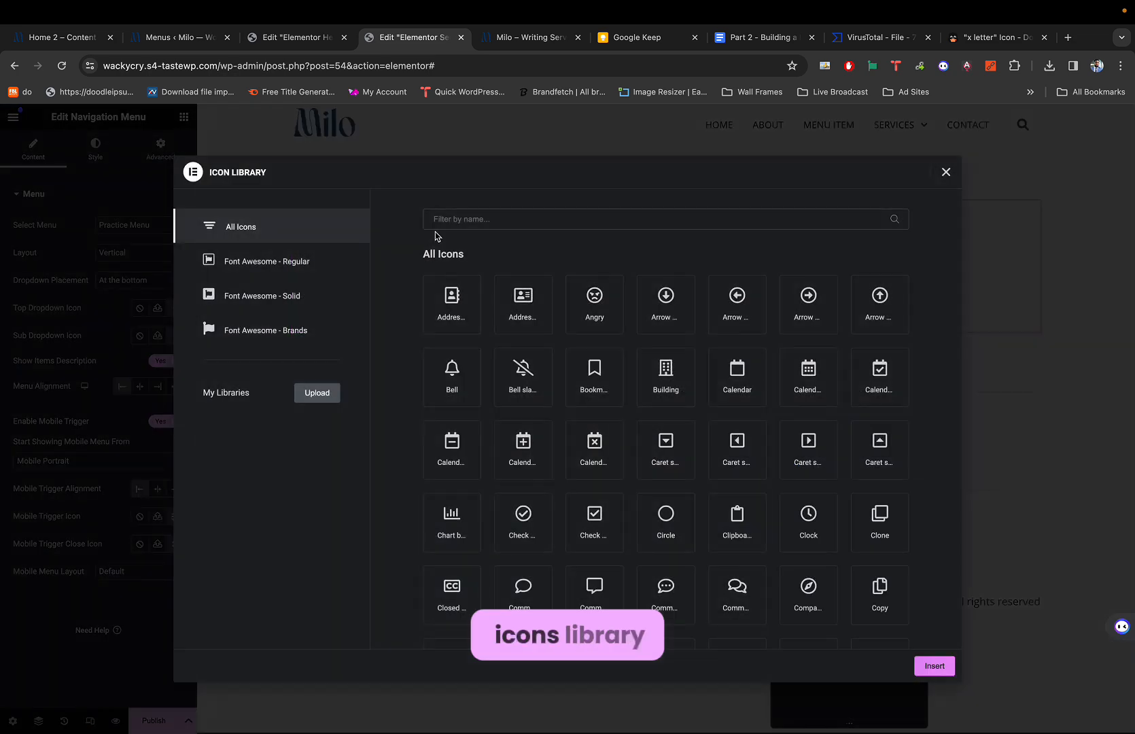
pyautogui.click(517, 226)
pyautogui.write('dow')
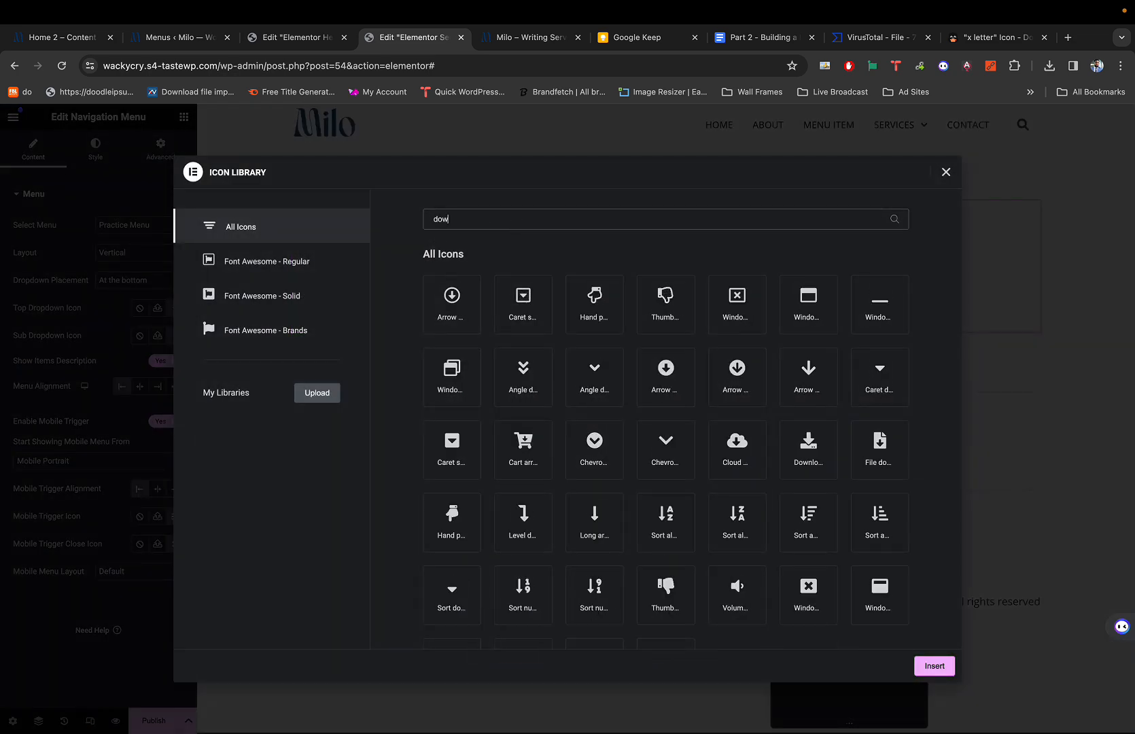
pyautogui.write('n')
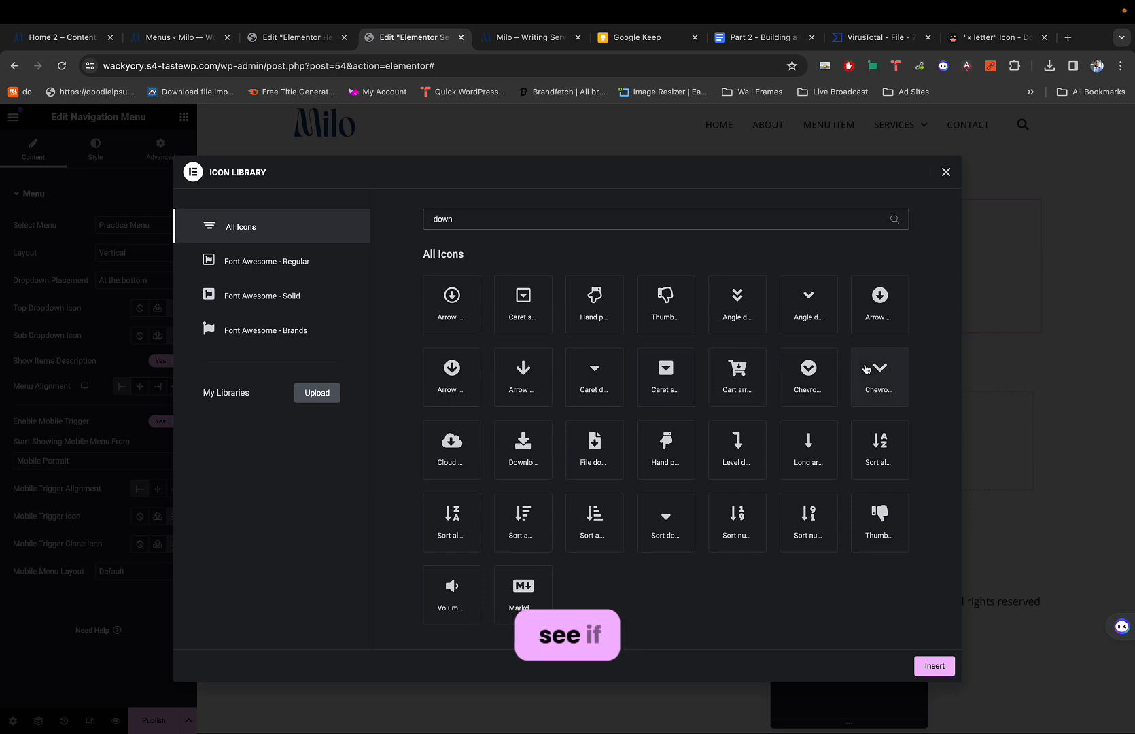
pyautogui.click(885, 384)
pyautogui.click(926, 659)
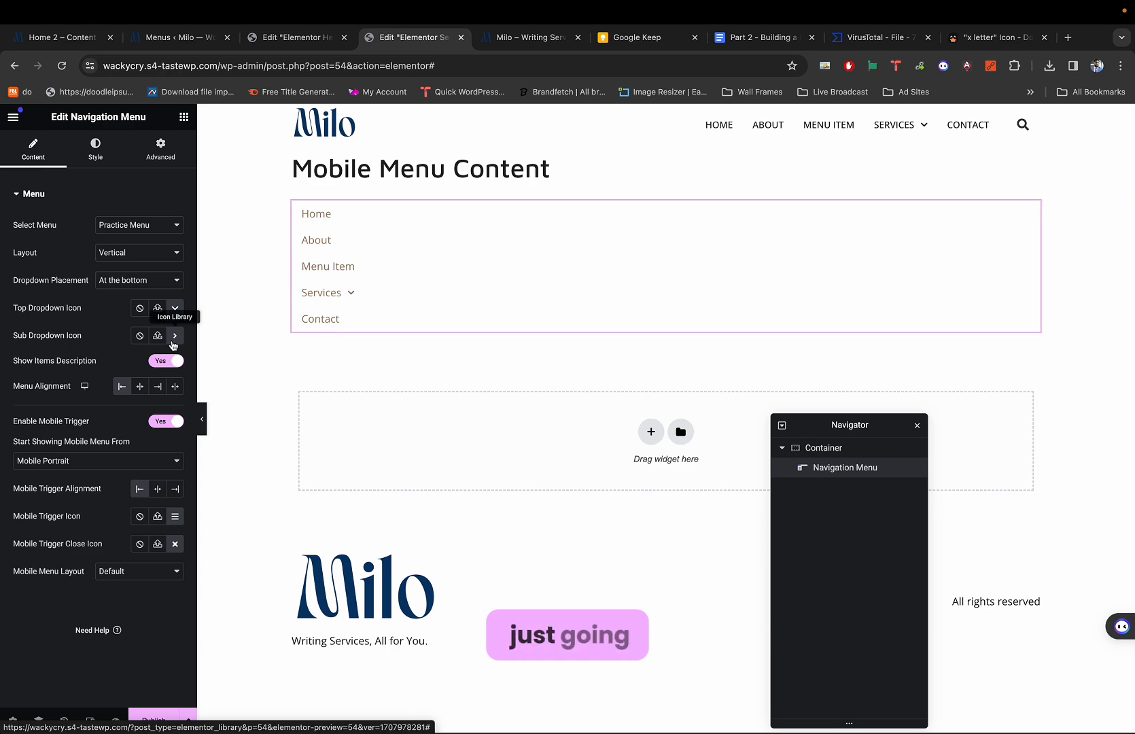
# Set the Sub Dropdown Icon to chevron right from the Icon Library.
pyautogui.click(178, 336)
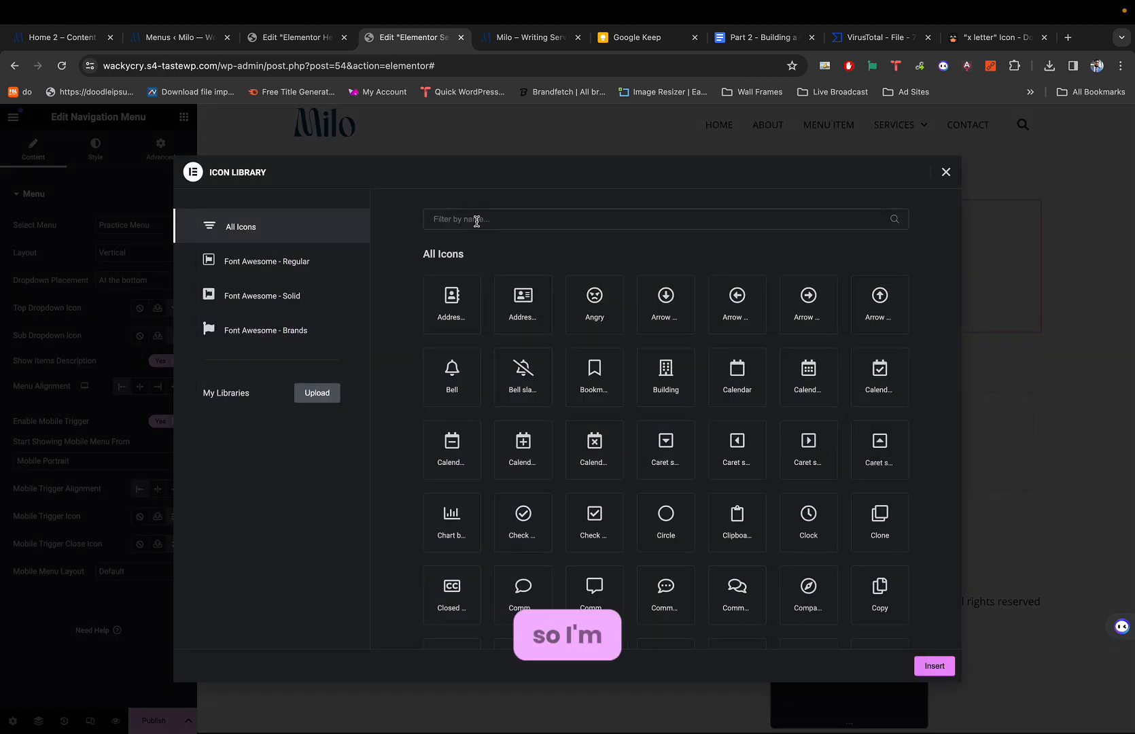
pyautogui.write('right')
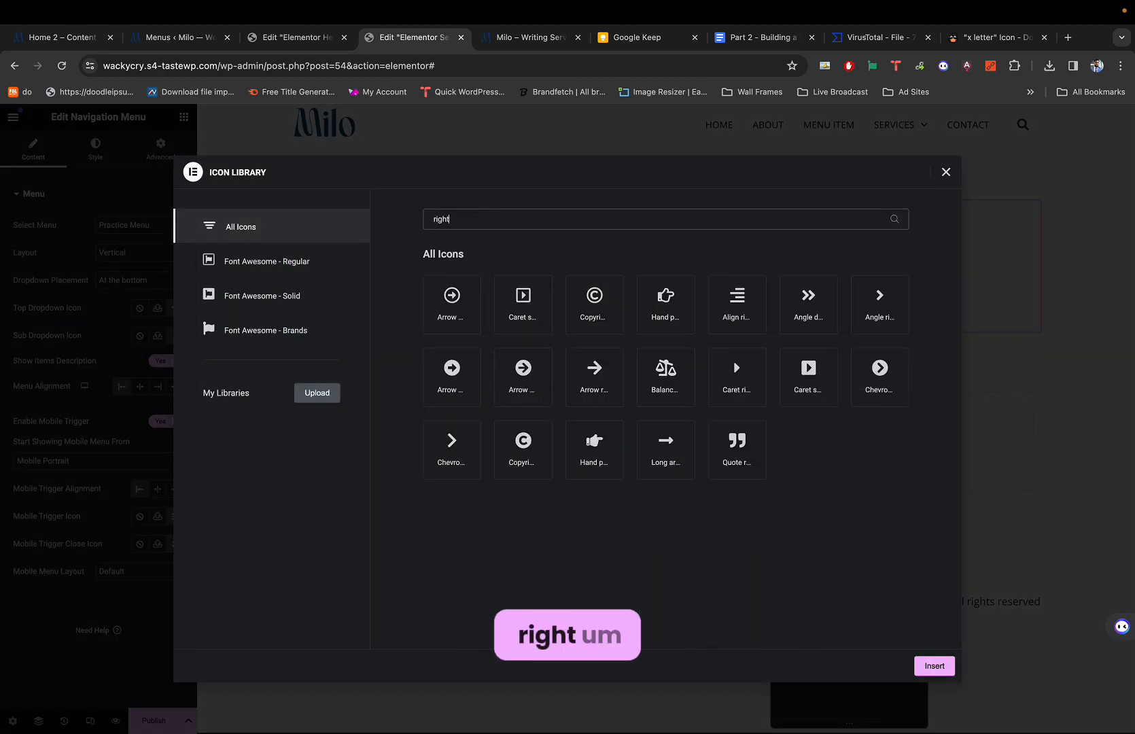
pyautogui.click(888, 307)
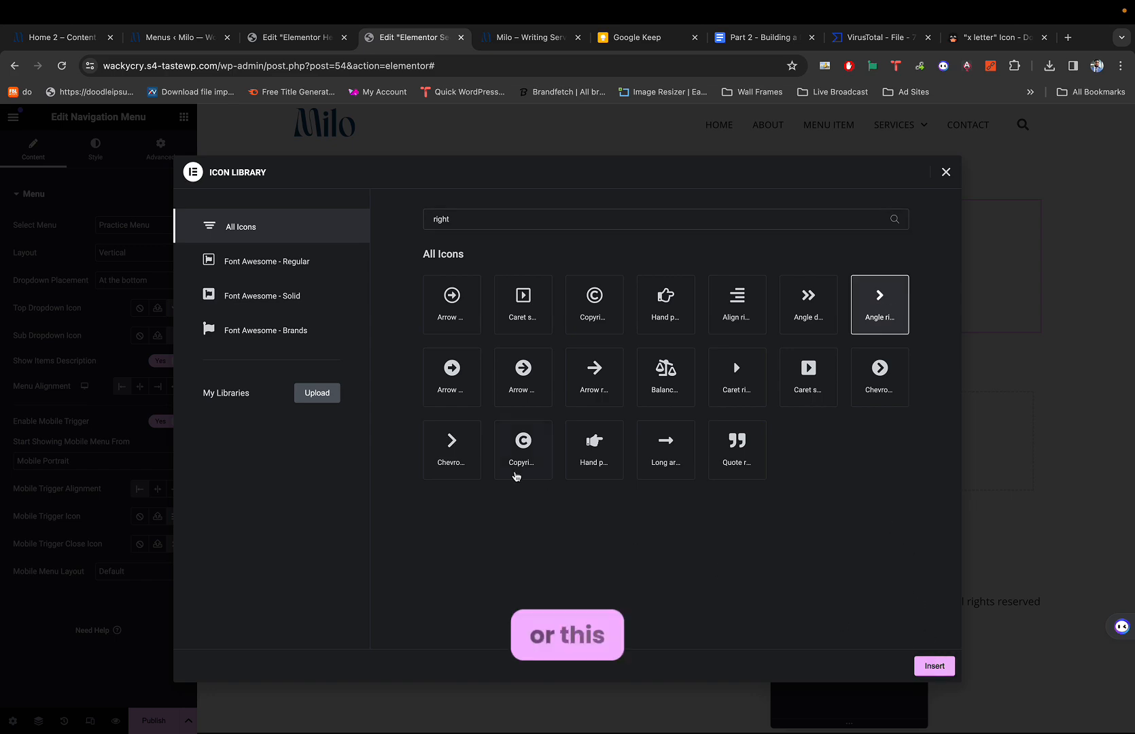
pyautogui.click(457, 449)
pyautogui.click(932, 665)
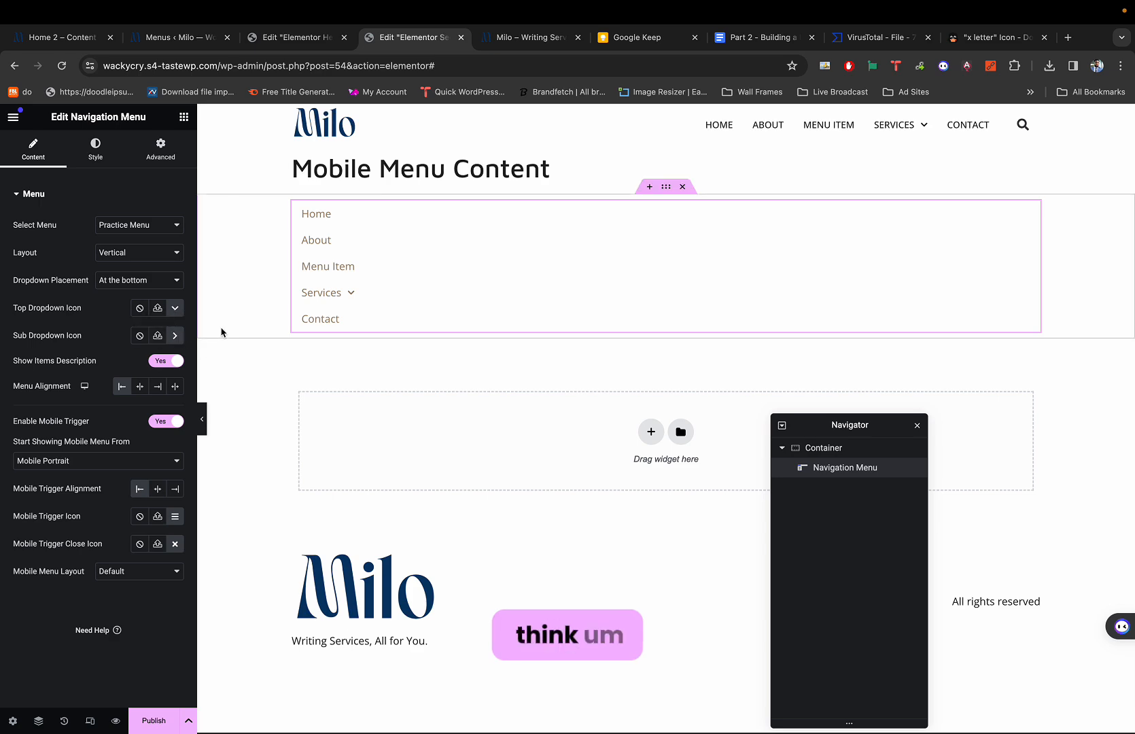
pyautogui.press('super+2')
pyautogui.press('super+4')
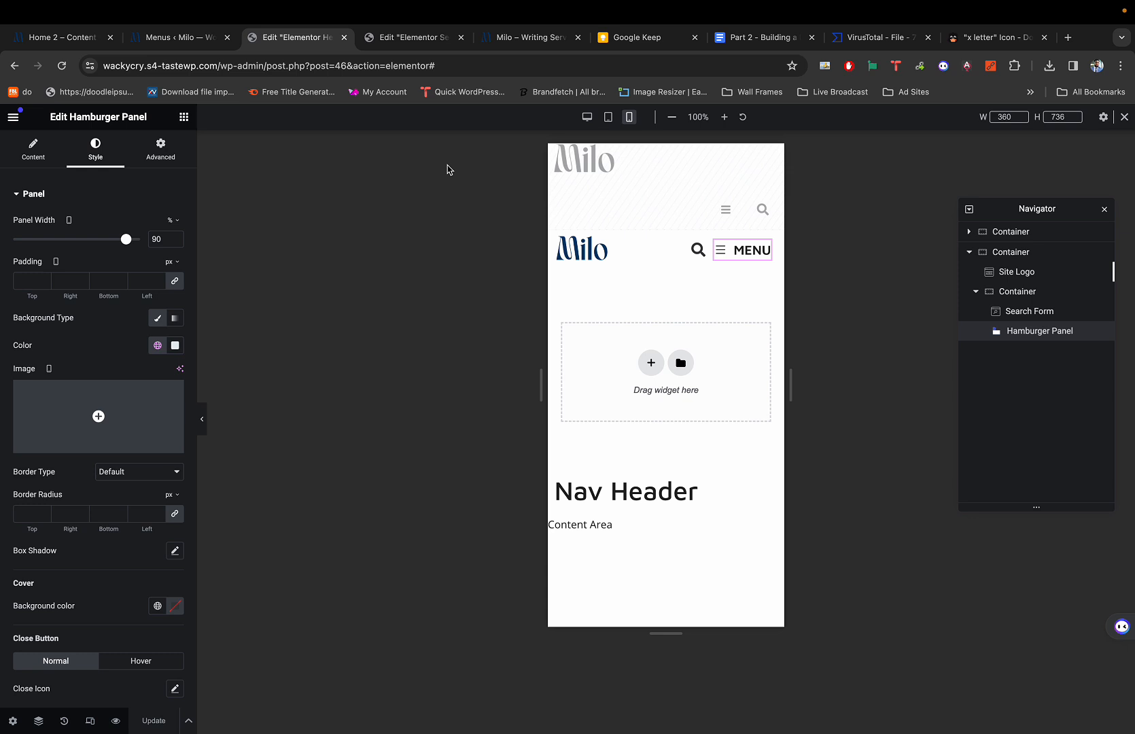
pyautogui.click(587, 116)
pyautogui.click(777, 159)
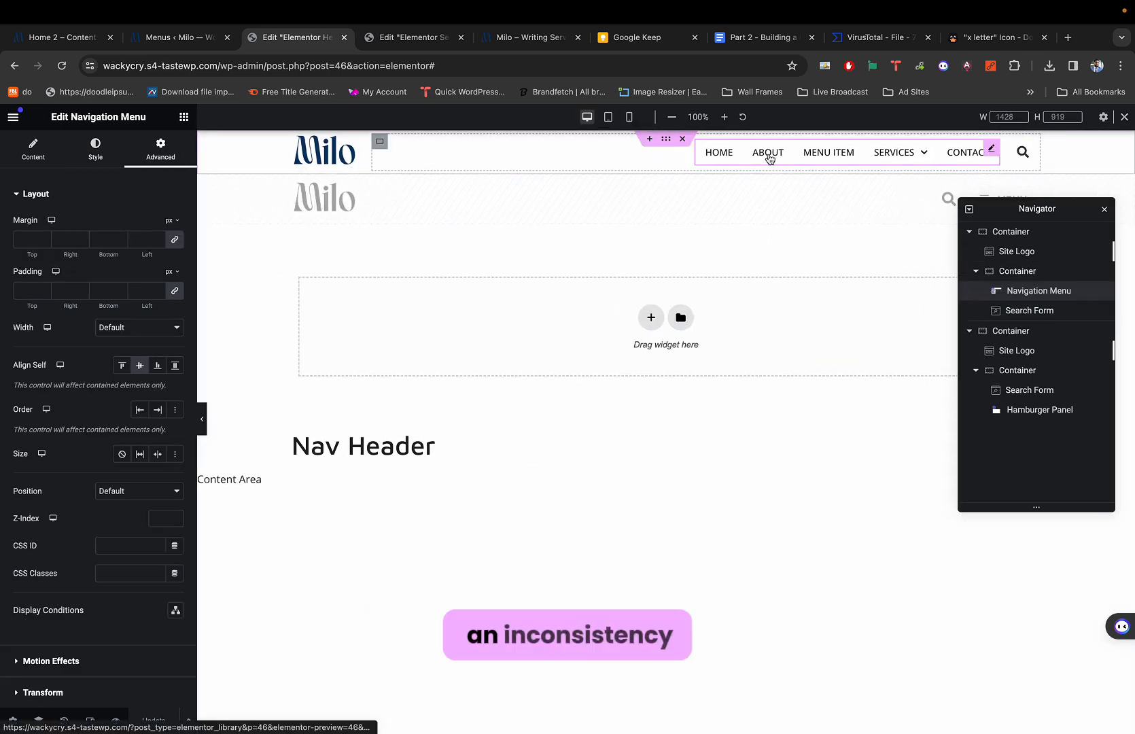
pyautogui.click(34, 150)
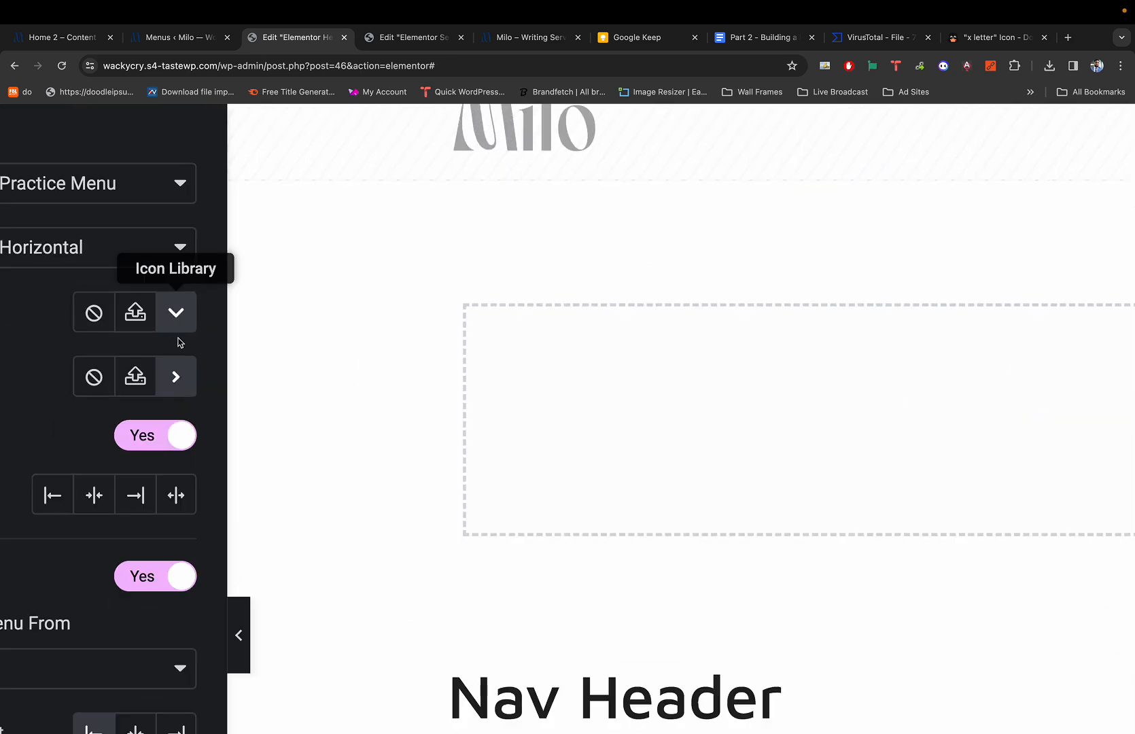
# Give the desktop menu a chevron right Sub Dropdown Icon and save the header.
pyautogui.click(176, 378)
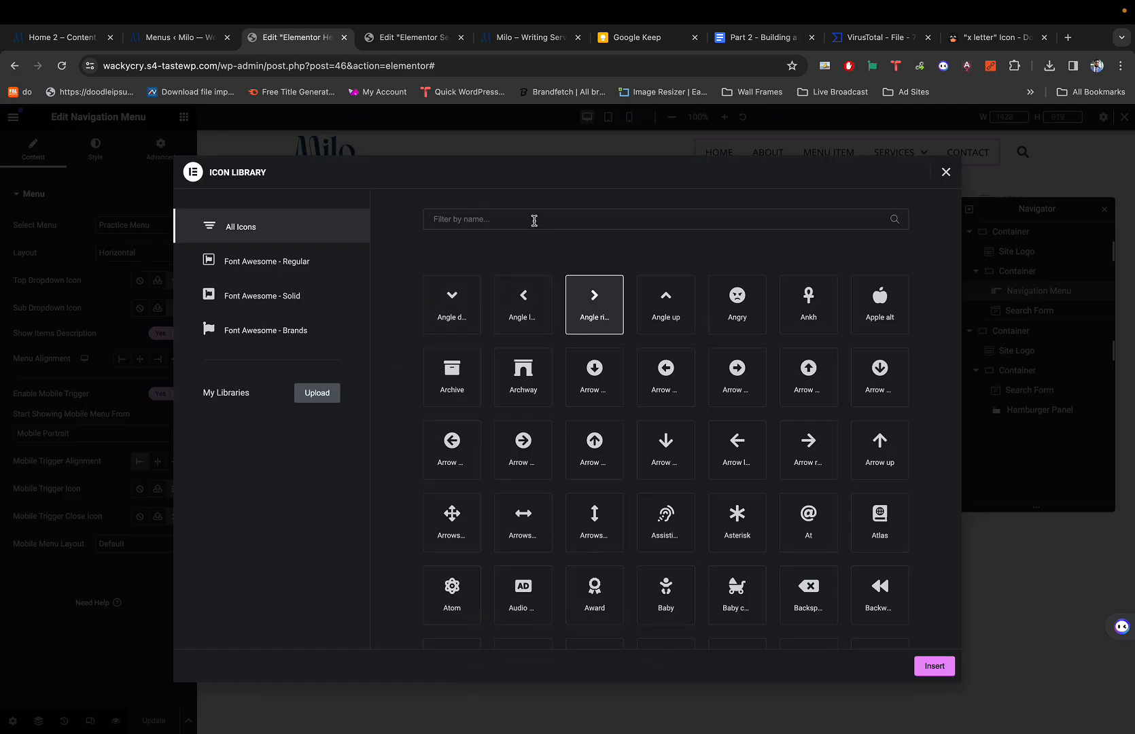
pyautogui.click(534, 221)
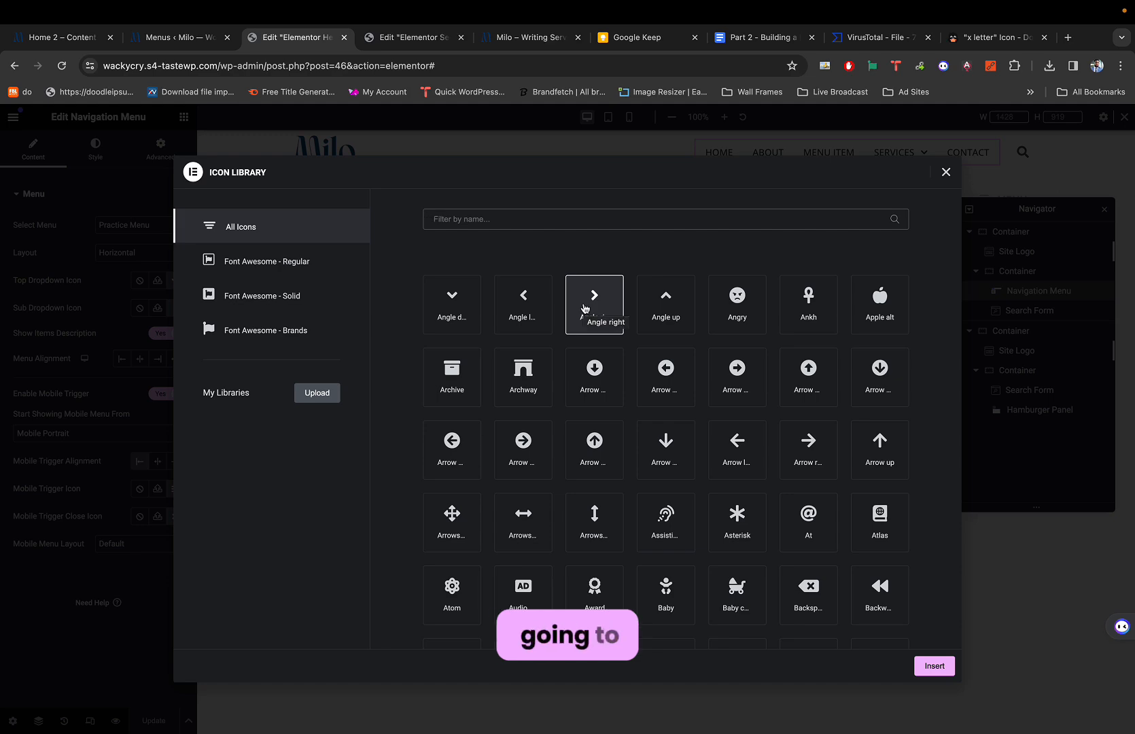
pyautogui.write('chev')
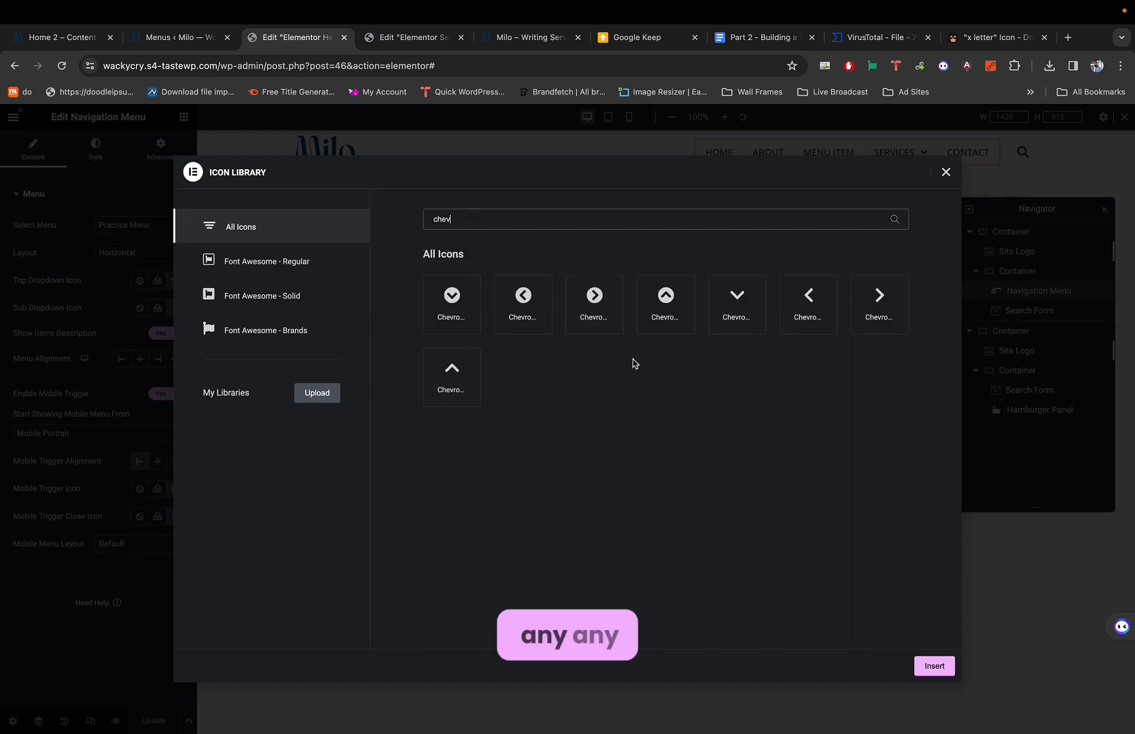
pyautogui.click(879, 297)
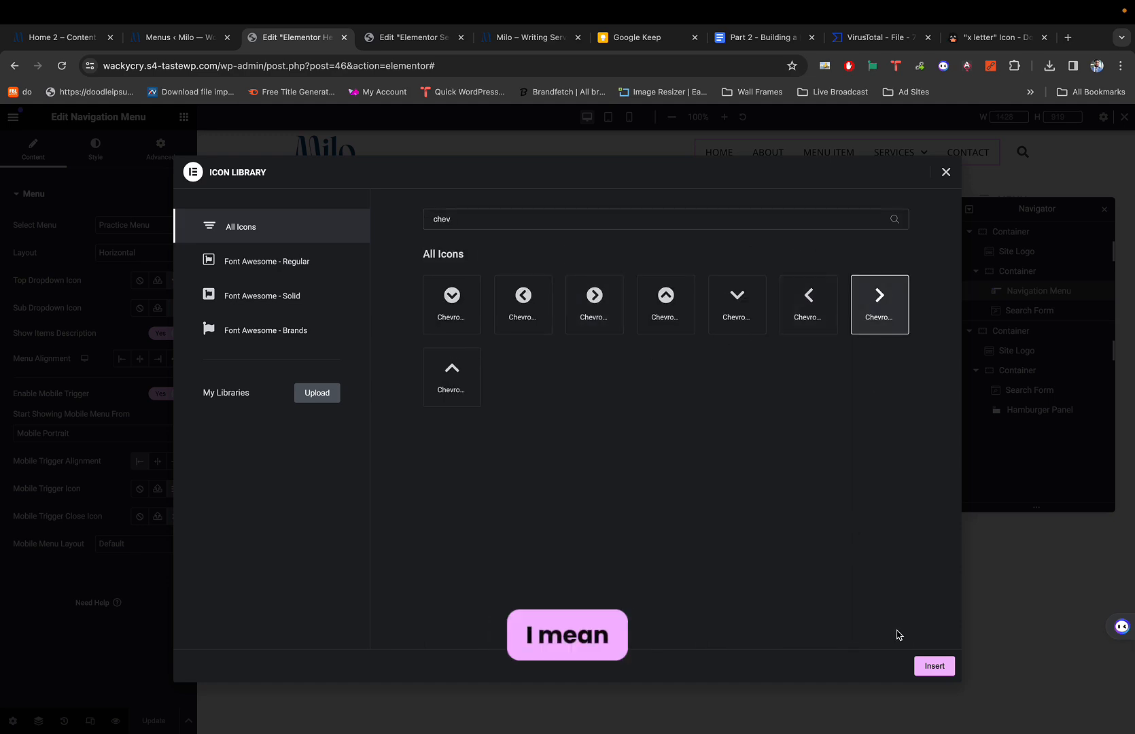
pyautogui.click(936, 666)
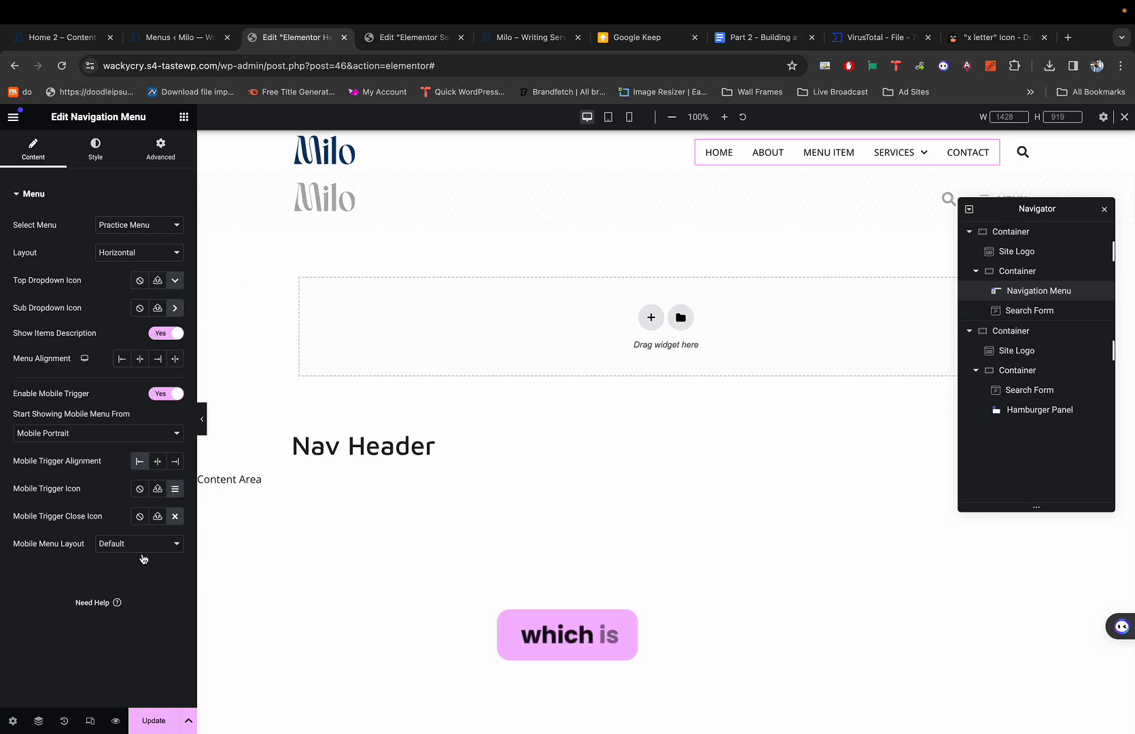
pyautogui.click(150, 715)
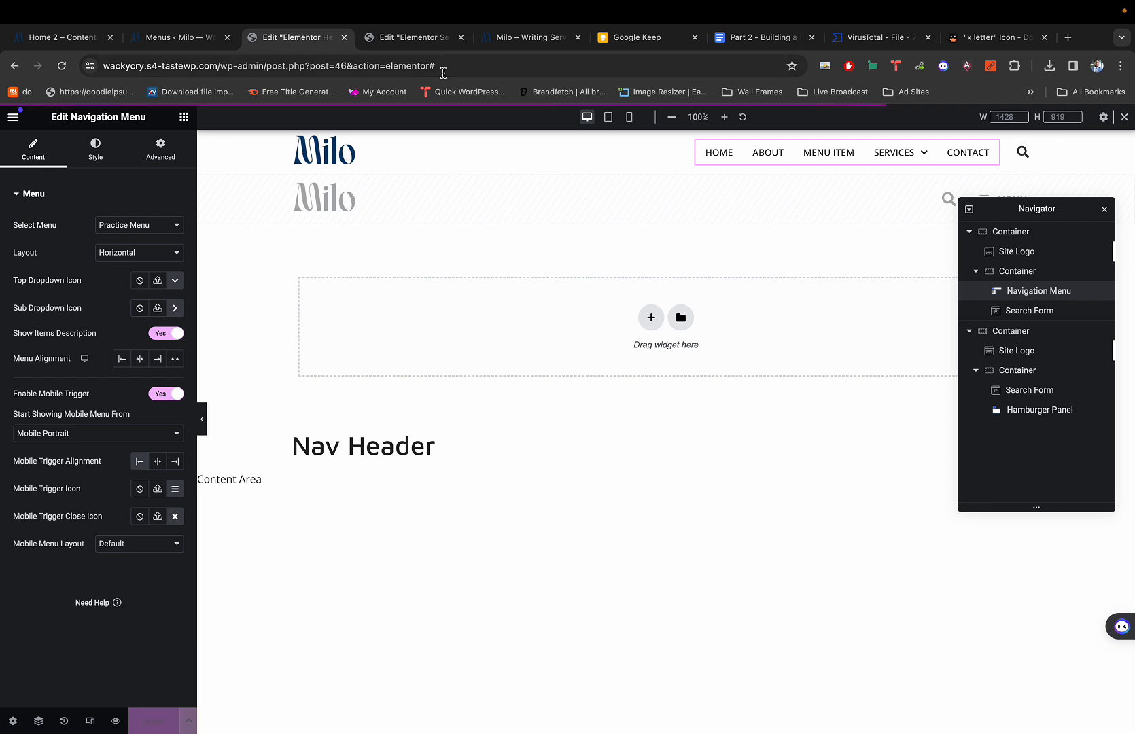
pyautogui.click(408, 37)
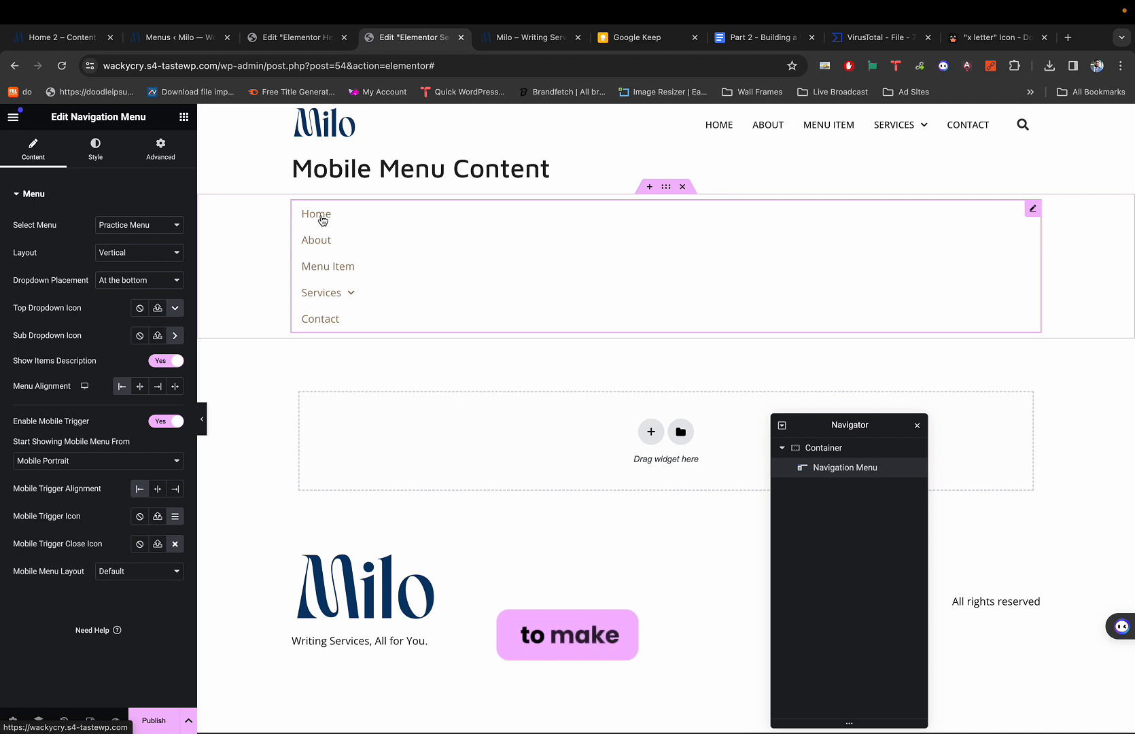
# Open the vertical menu's Style settings, compare against the demo's mobile menu, and expand Services.
pyautogui.click(114, 160)
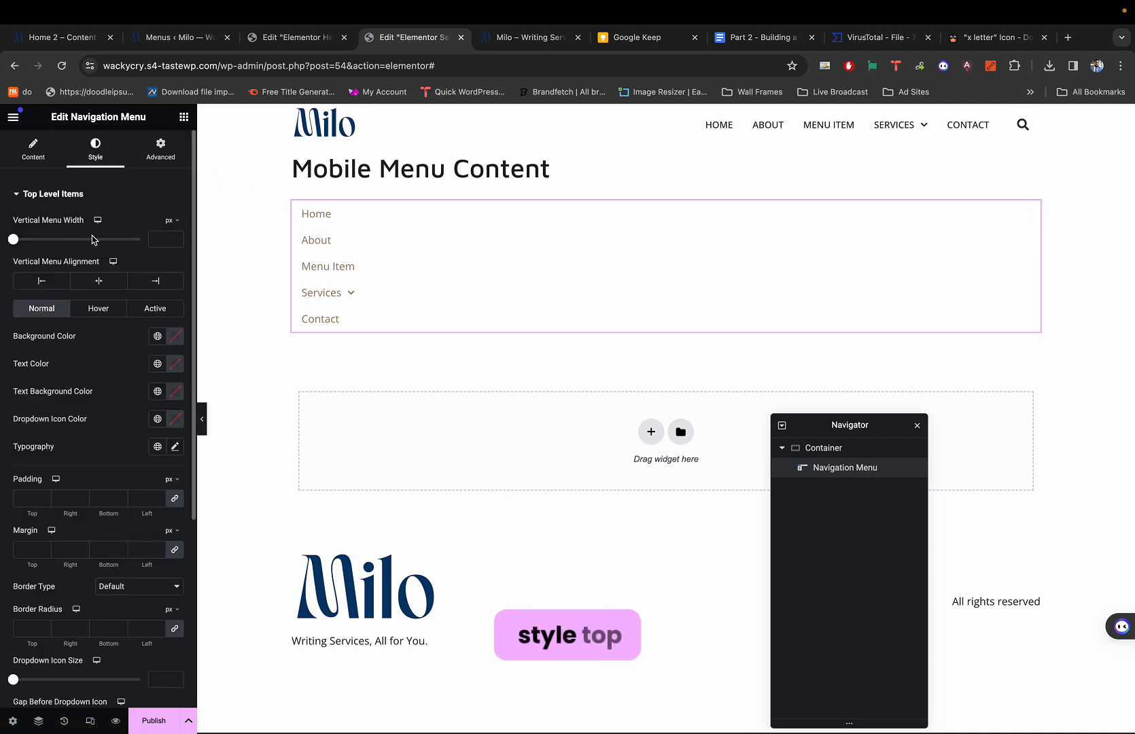
pyautogui.click(156, 364)
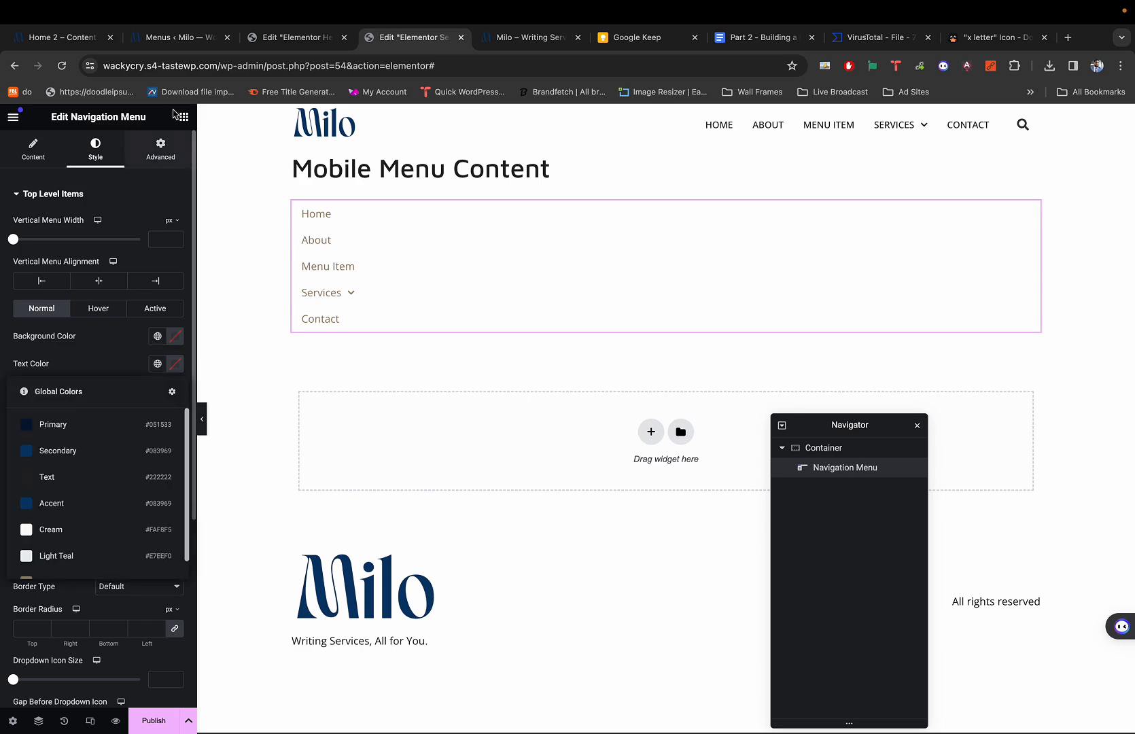
pyautogui.click(173, 38)
pyautogui.click(76, 38)
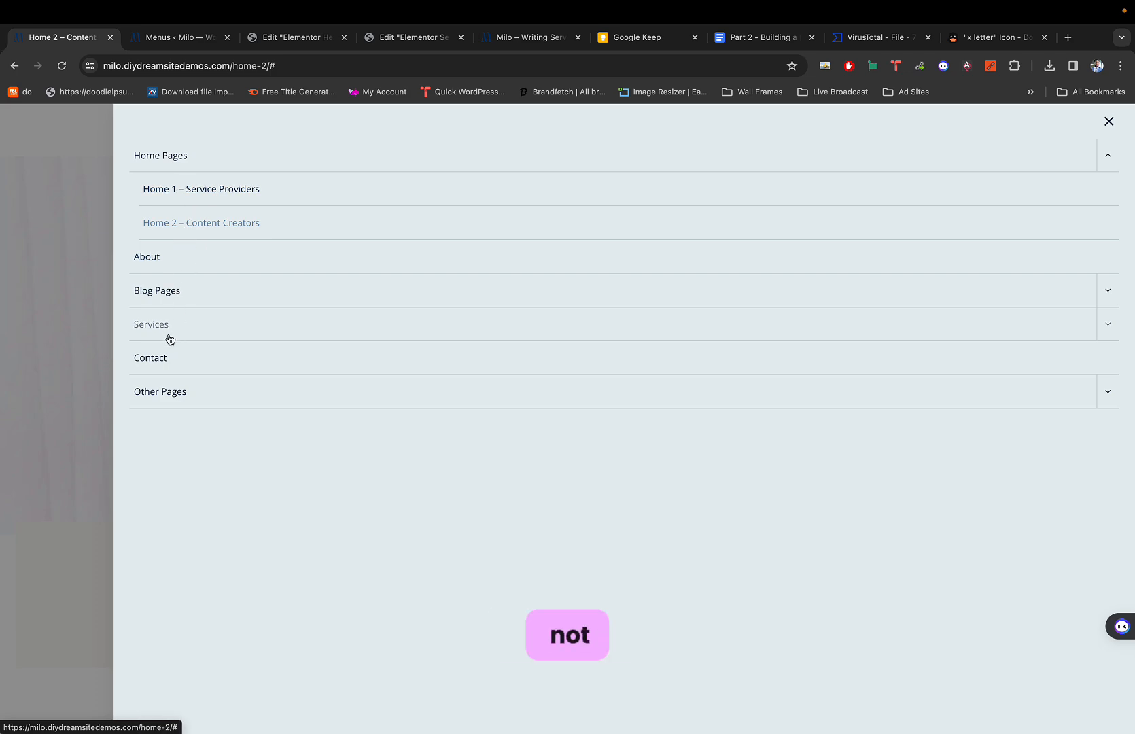
pyautogui.hotkey('ctrl', 'Tab')
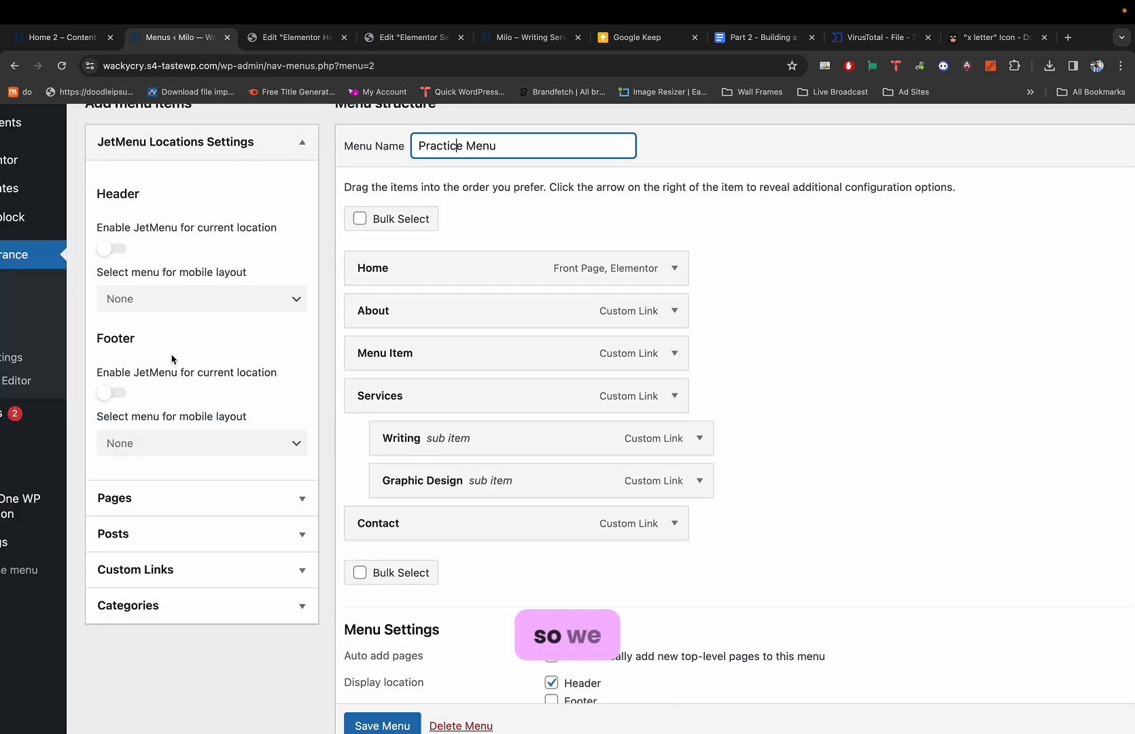
pyautogui.hotkey('ctrl', 'Tab')
pyautogui.hotkey('ctrl', 'Tab')
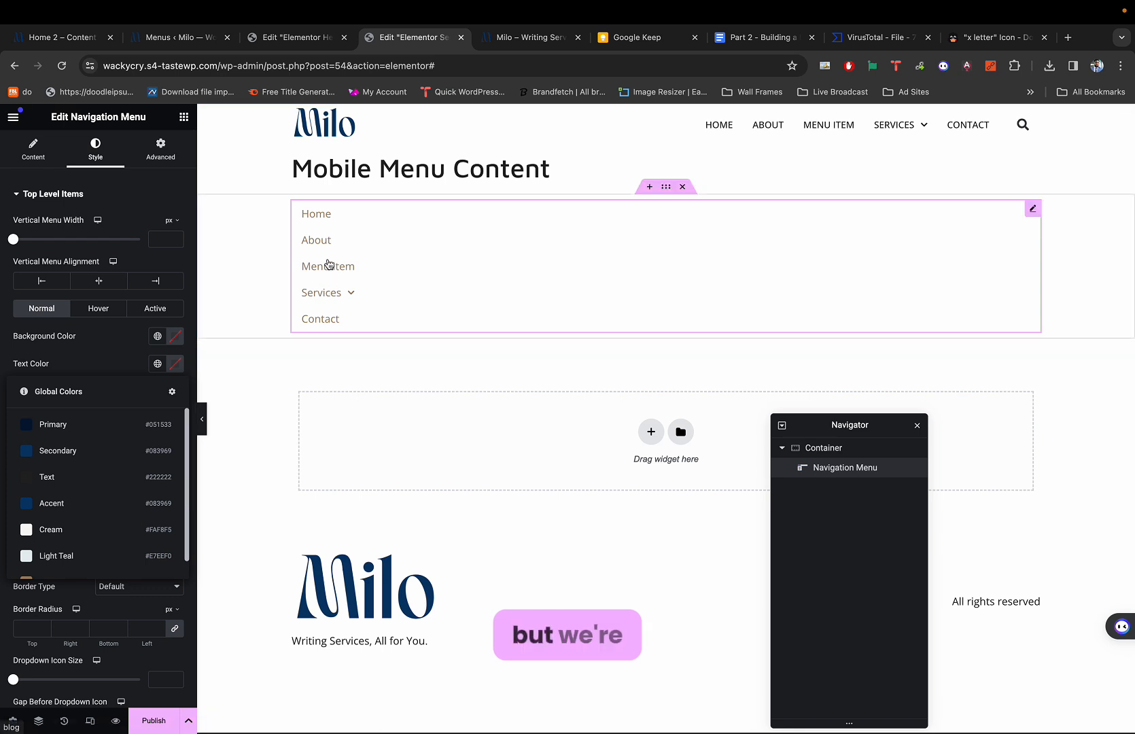
pyautogui.click(101, 345)
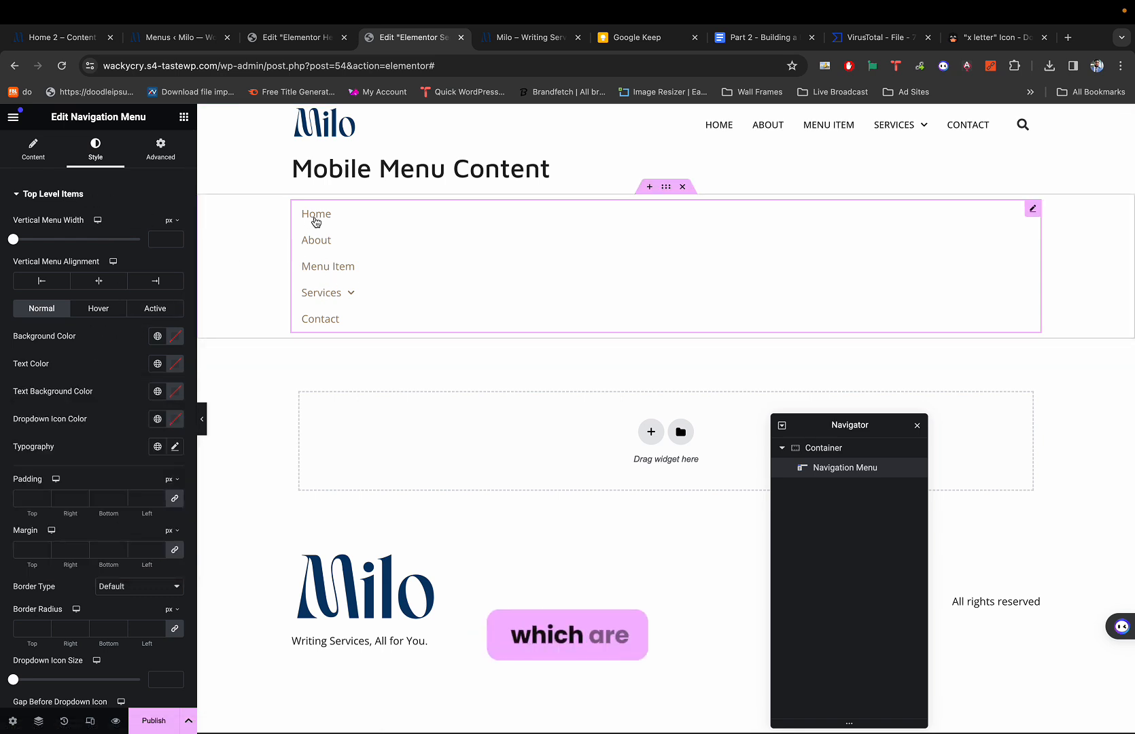
pyautogui.click(347, 295)
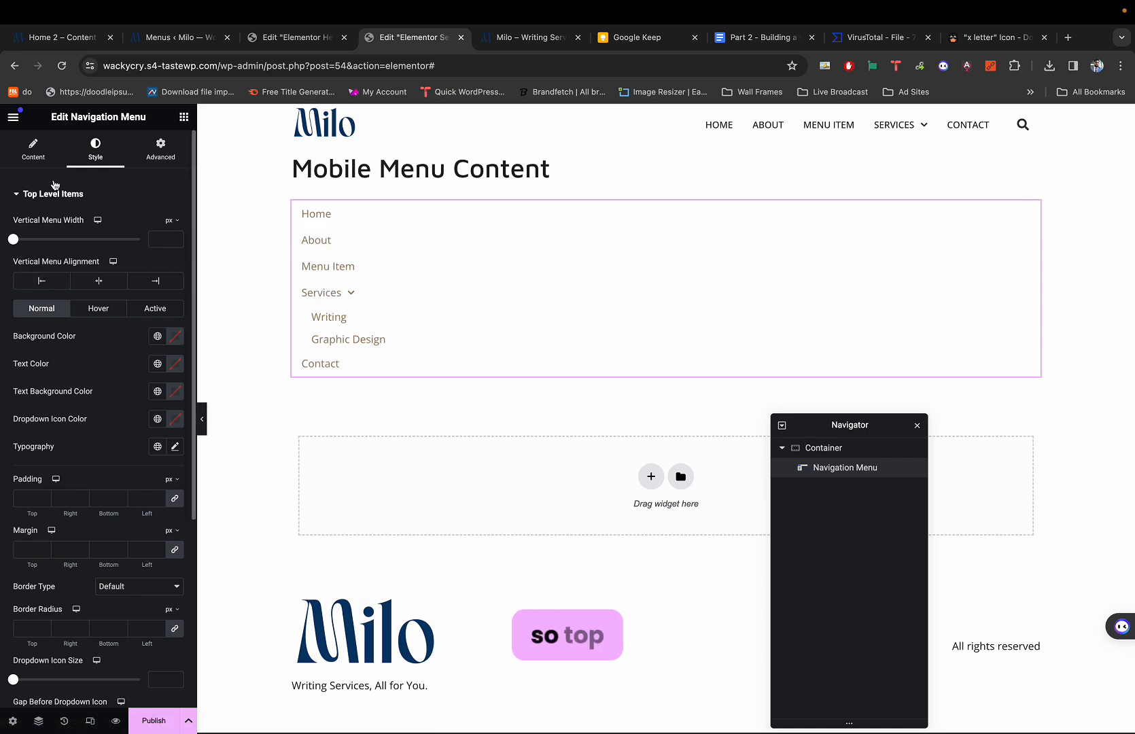
# Set both top-level and dropdown item text colours to the global Text colour.
pyautogui.click(161, 367)
pyautogui.click(65, 474)
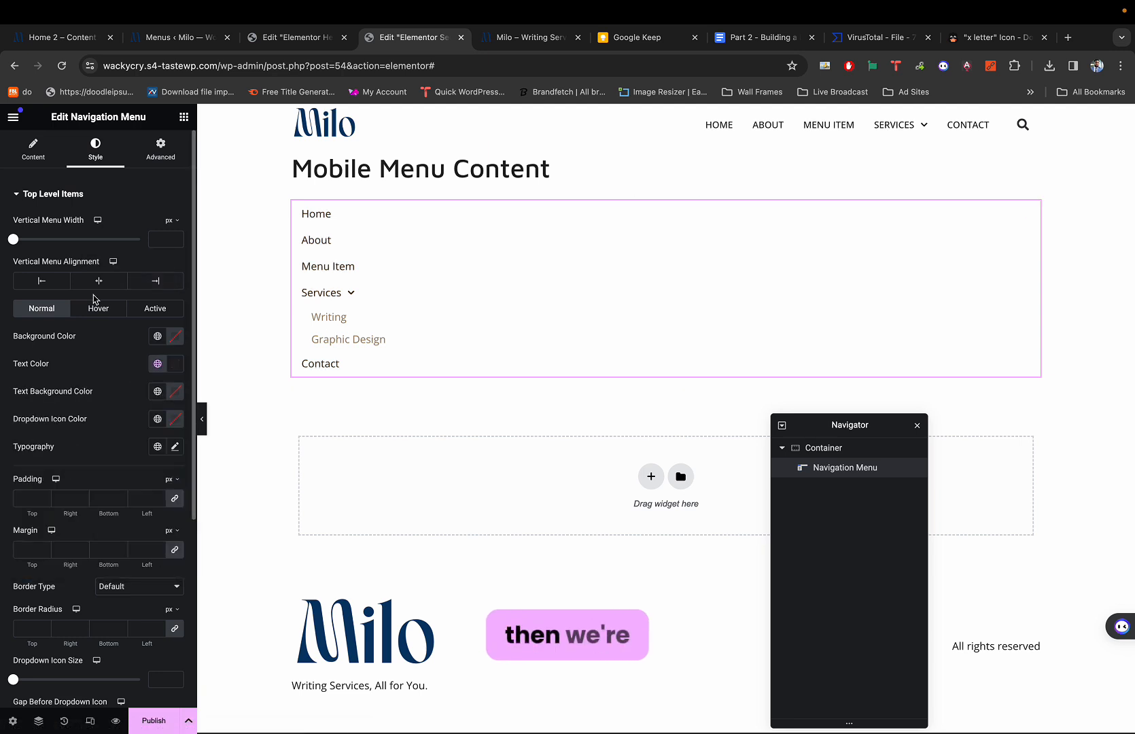
pyautogui.scroll(-4, 93, 298)
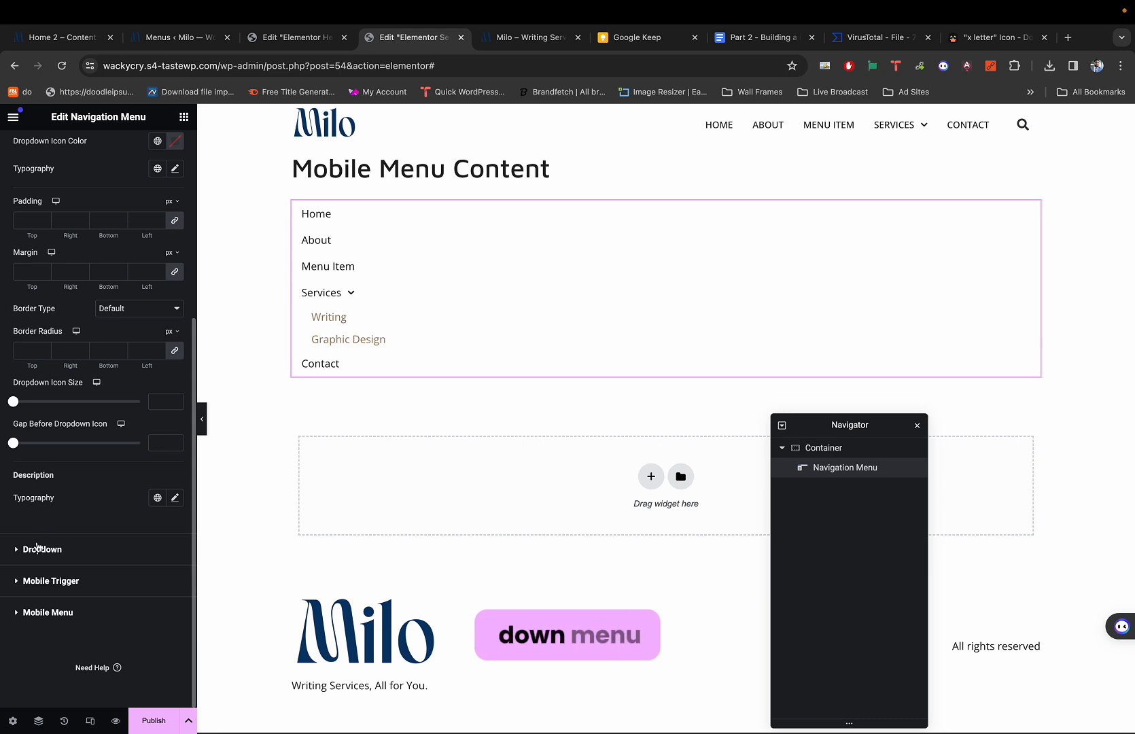
pyautogui.click(37, 547)
pyautogui.scroll(-4, 70, 506)
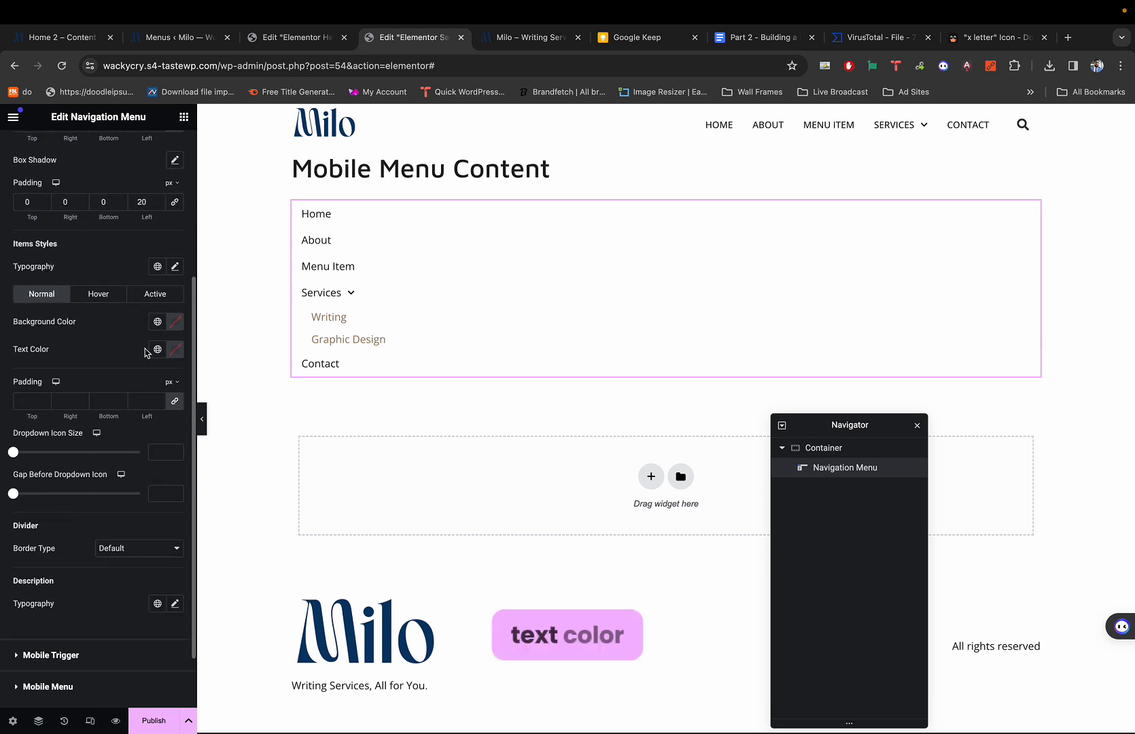
pyautogui.click(159, 348)
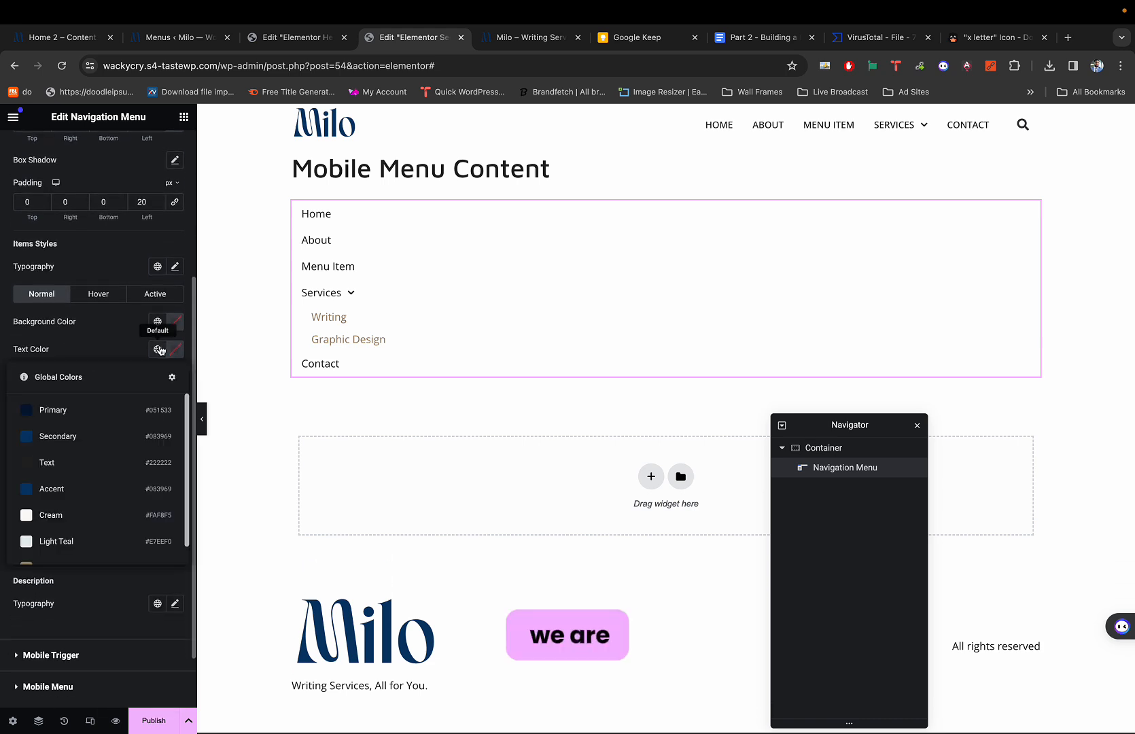
pyautogui.scroll(-1, 59, 533)
pyautogui.click(70, 453)
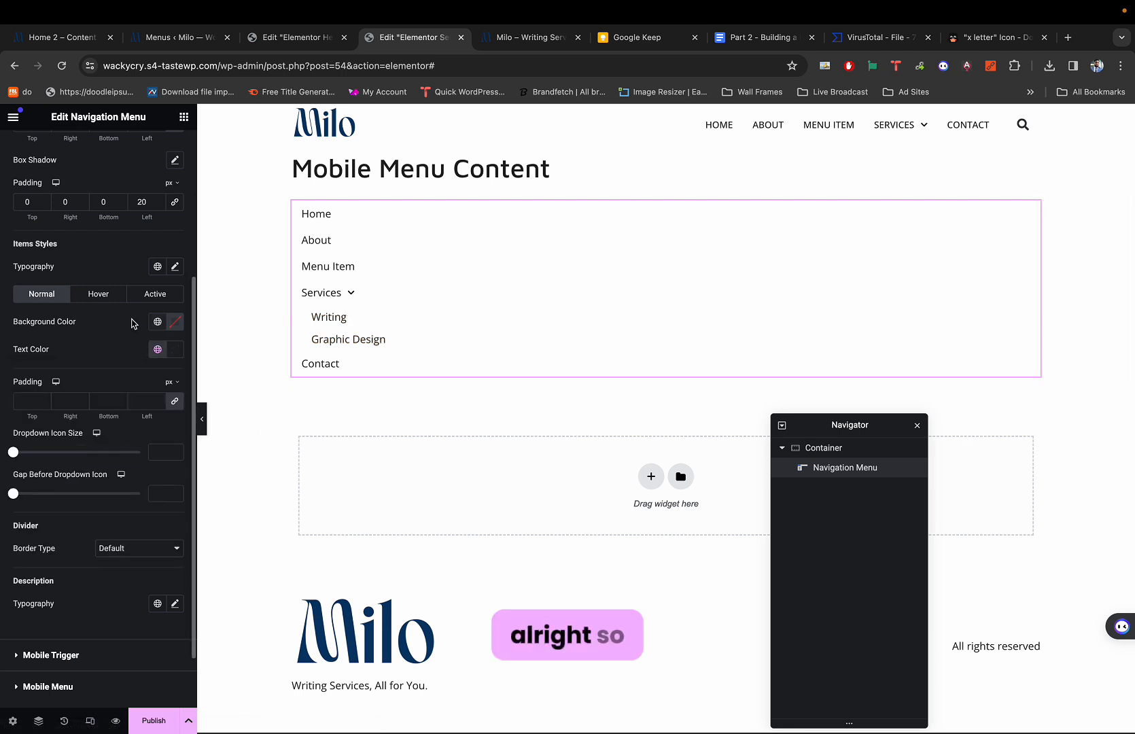
pyautogui.scroll(3, 131, 322)
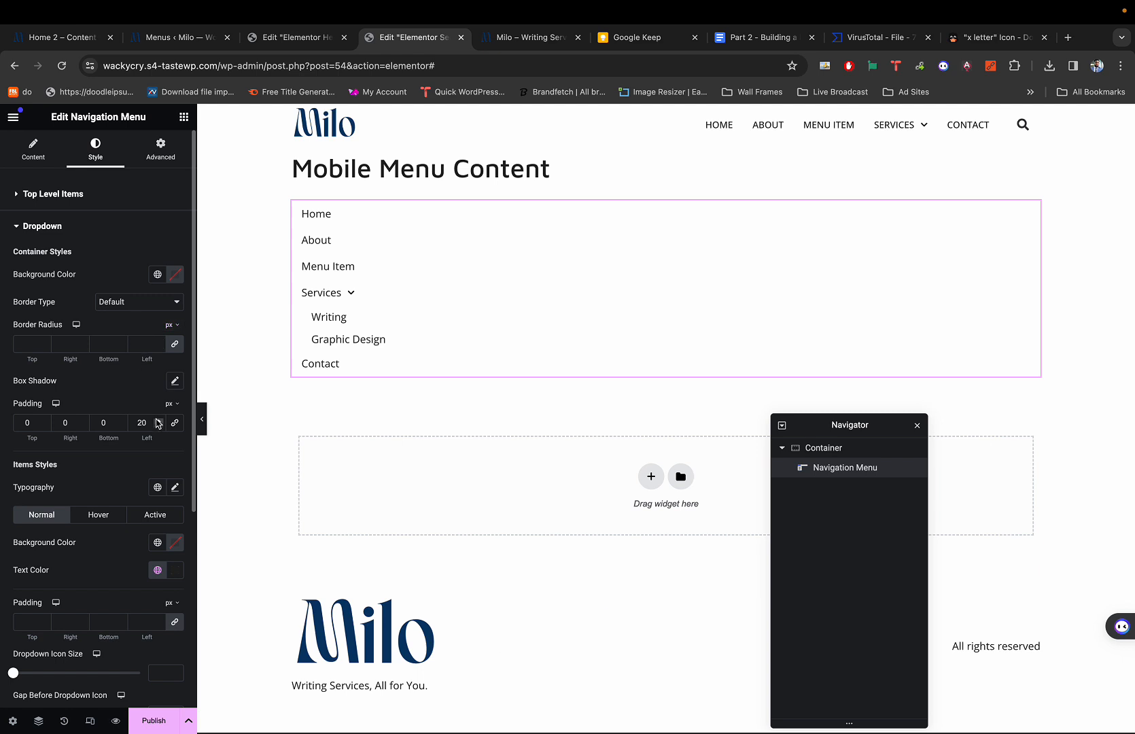
pyautogui.scroll(-3, 159, 387)
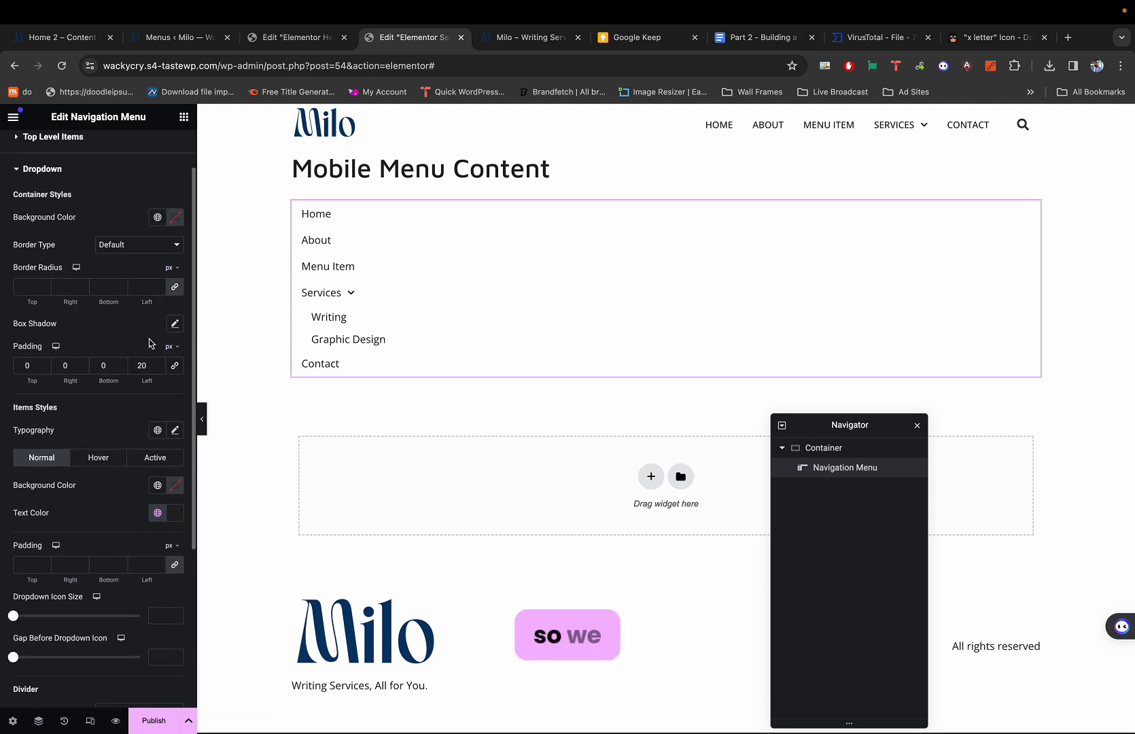
# Set dropdown and top-level item typography weight to 500 (Medium).
pyautogui.click(174, 414)
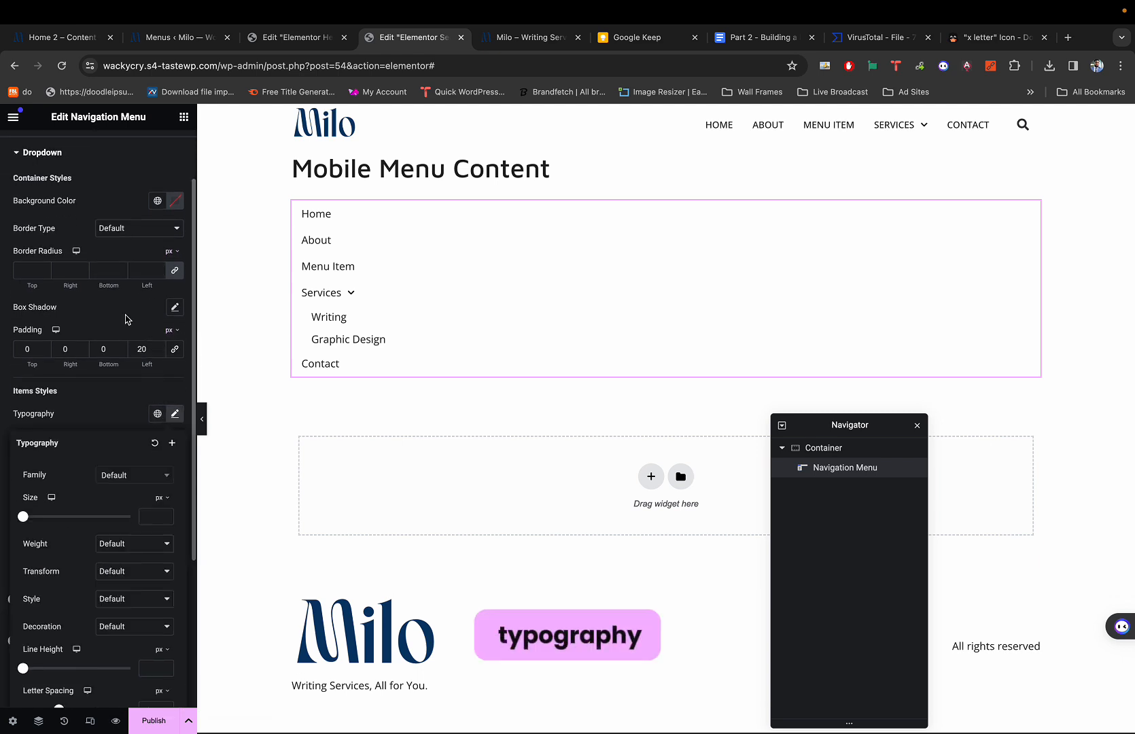
pyautogui.scroll(1, 125, 319)
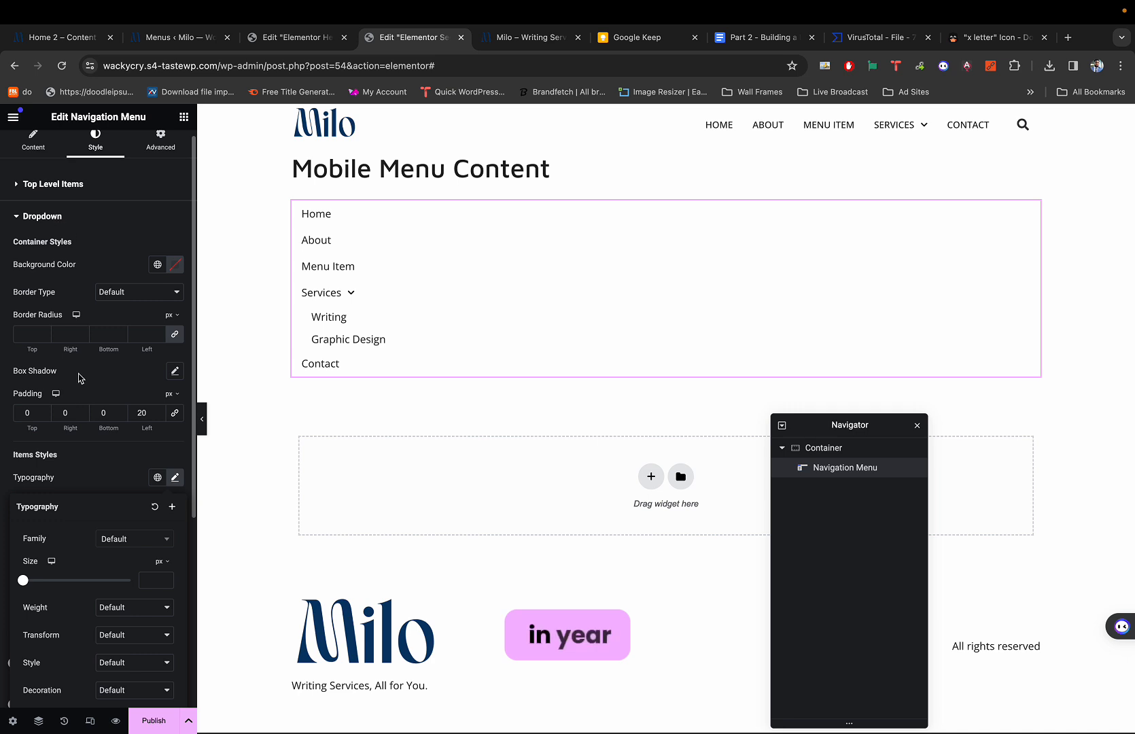
pyautogui.scroll(-1, 95, 585)
pyautogui.click(101, 573)
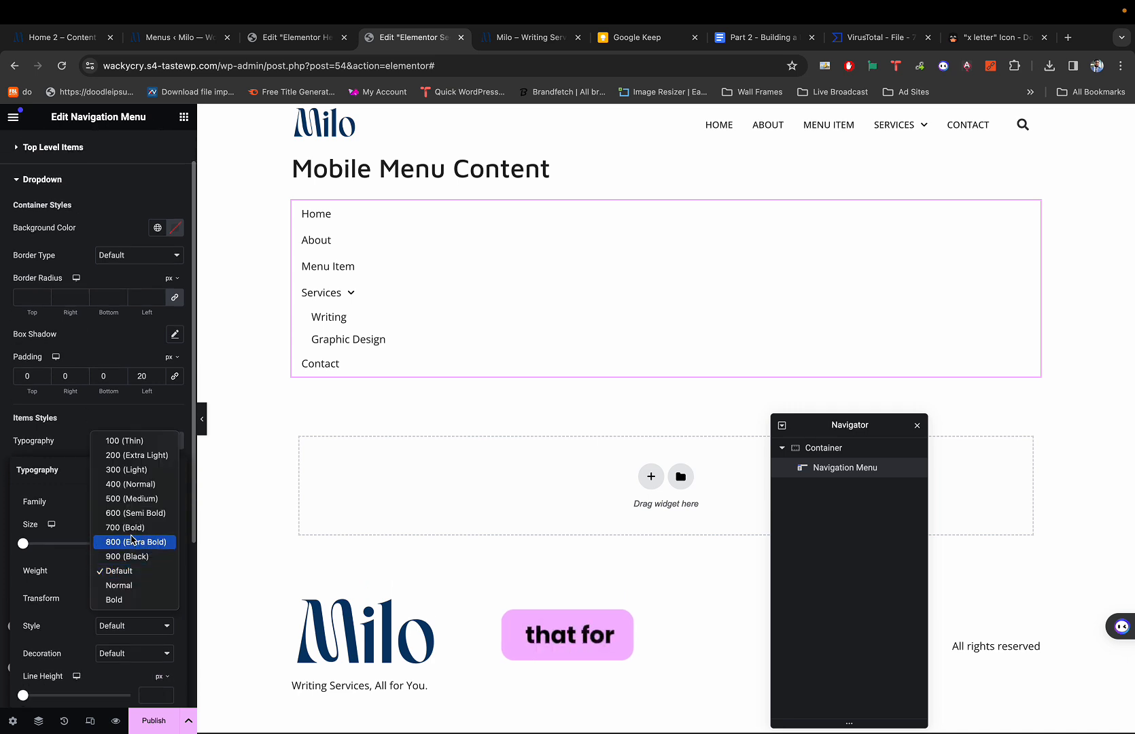
pyautogui.click(127, 500)
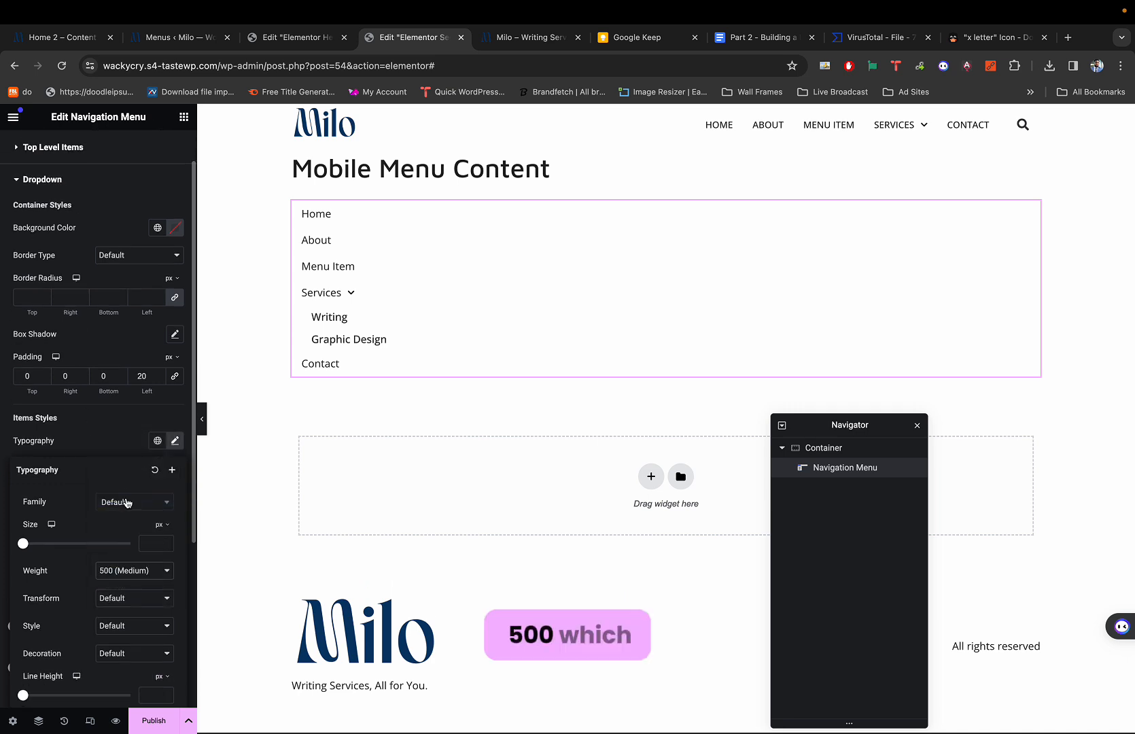
pyautogui.click(182, 399)
pyautogui.scroll(1, 146, 292)
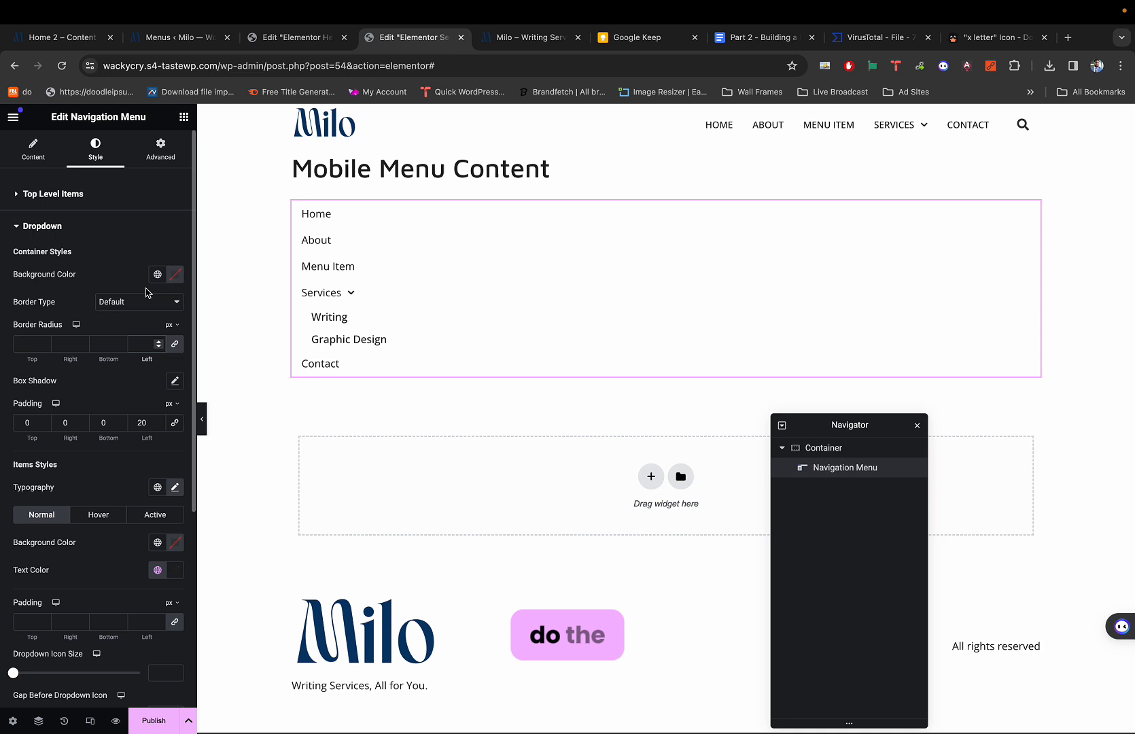
pyautogui.click(75, 194)
pyautogui.scroll(-1, 149, 313)
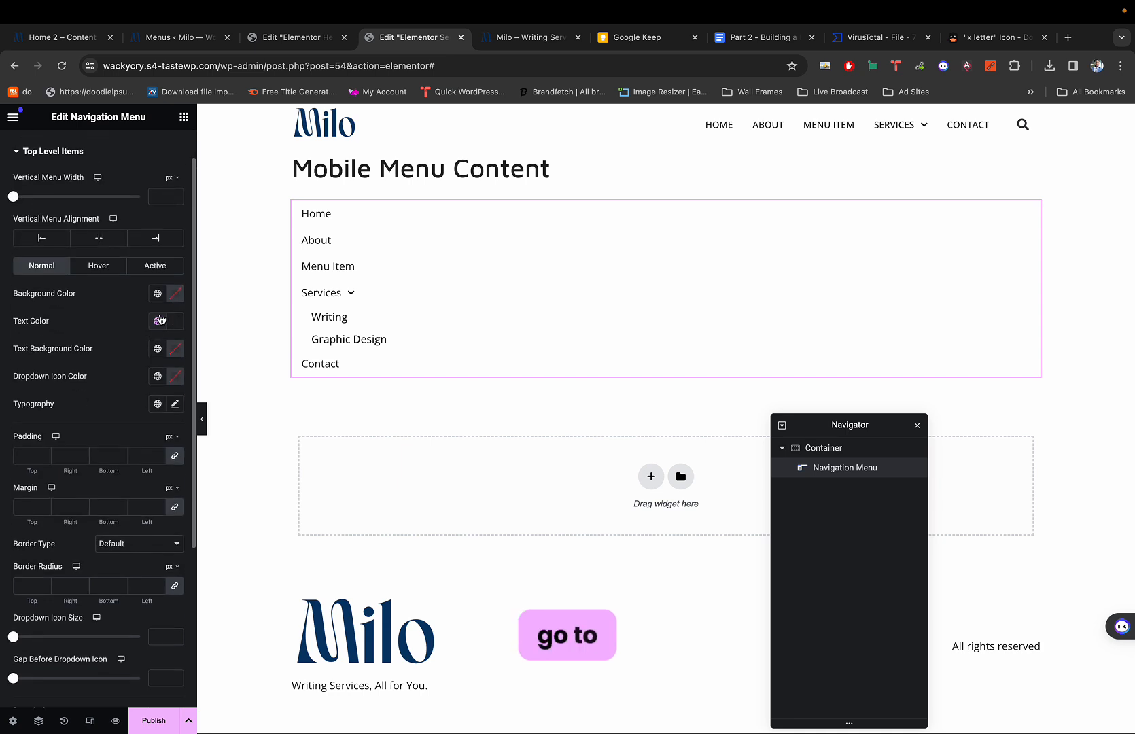
pyautogui.click(176, 377)
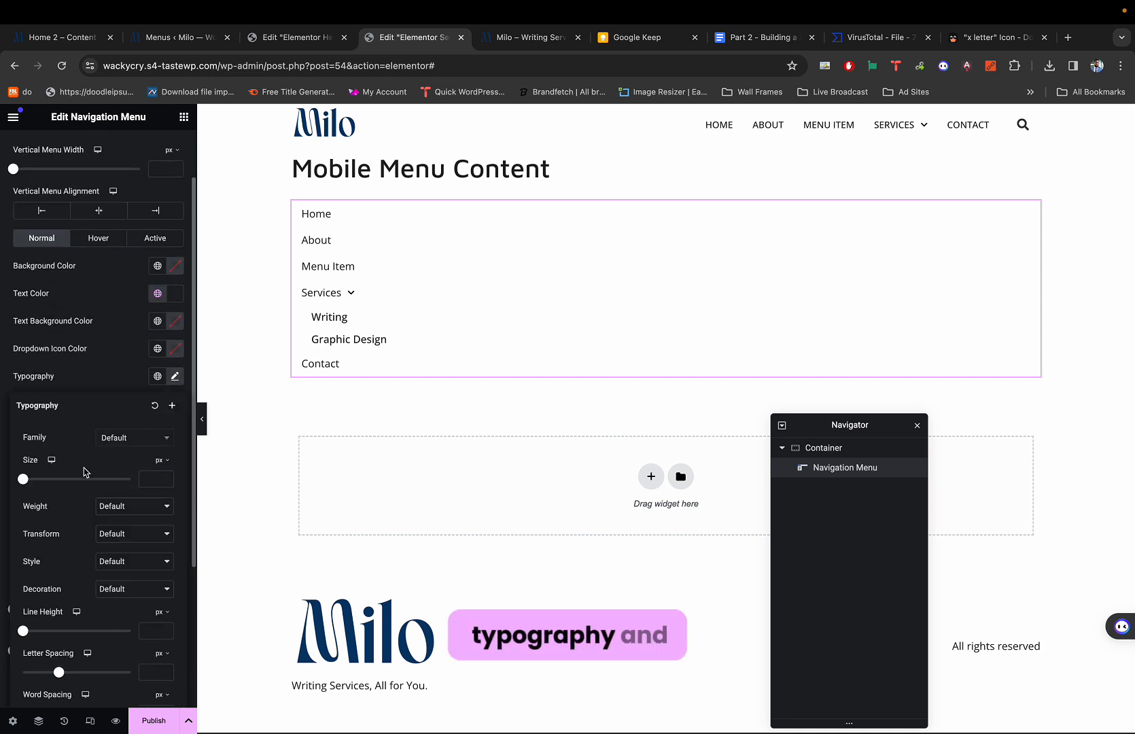
pyautogui.click(112, 508)
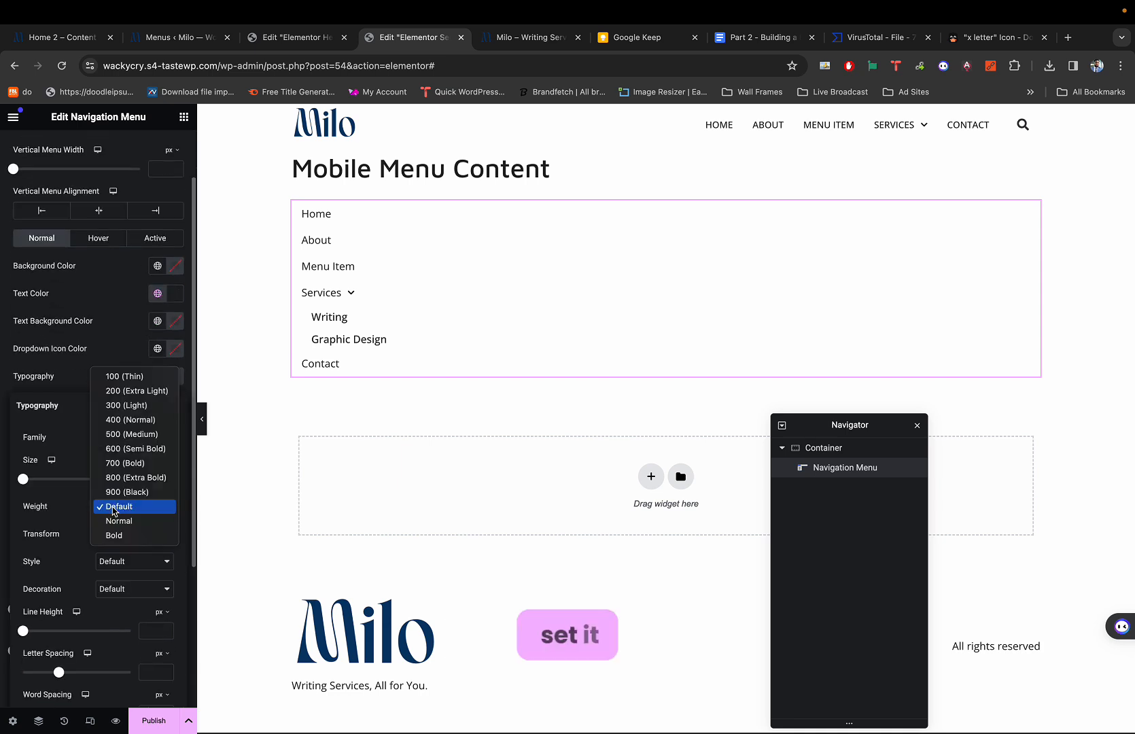
pyautogui.click(126, 435)
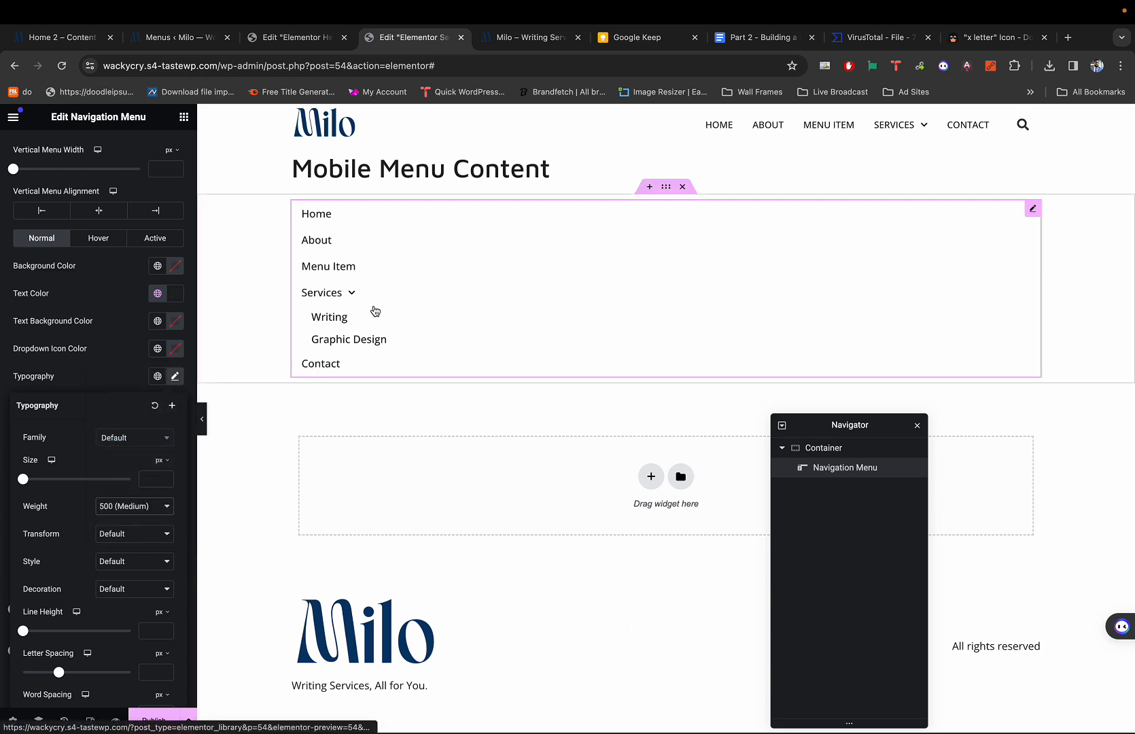
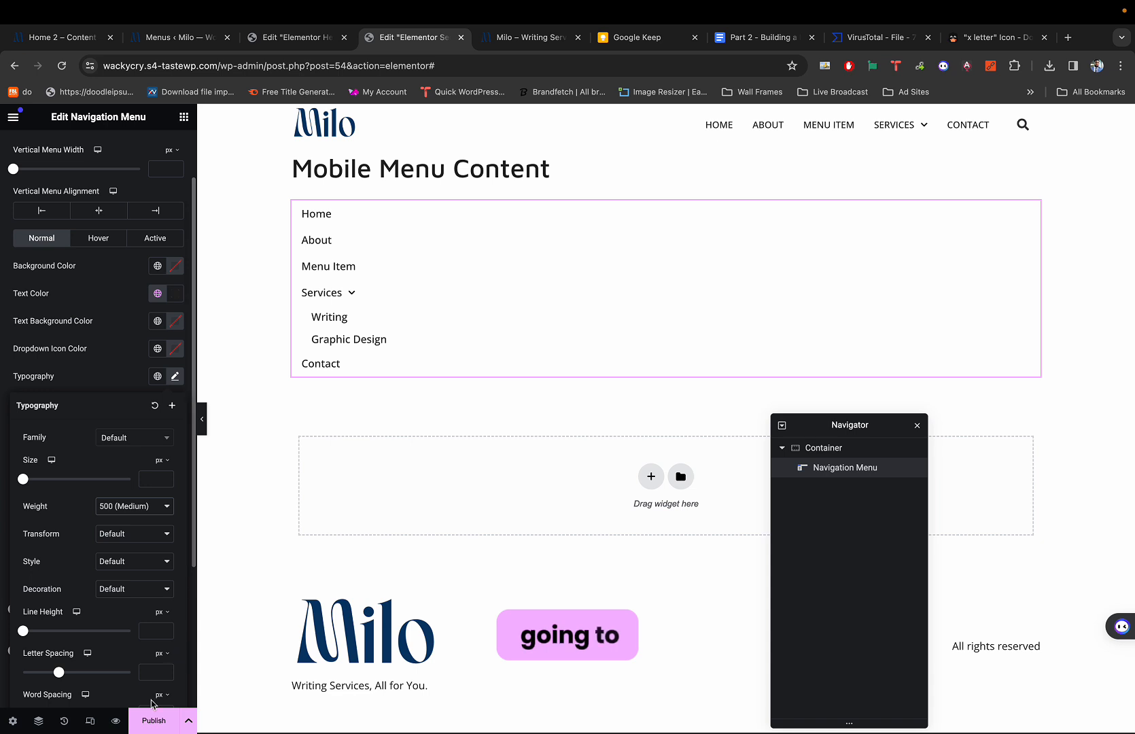
# Publish the Mobile Menu Content template and return to the Nav Header editor.
pyautogui.click(143, 726)
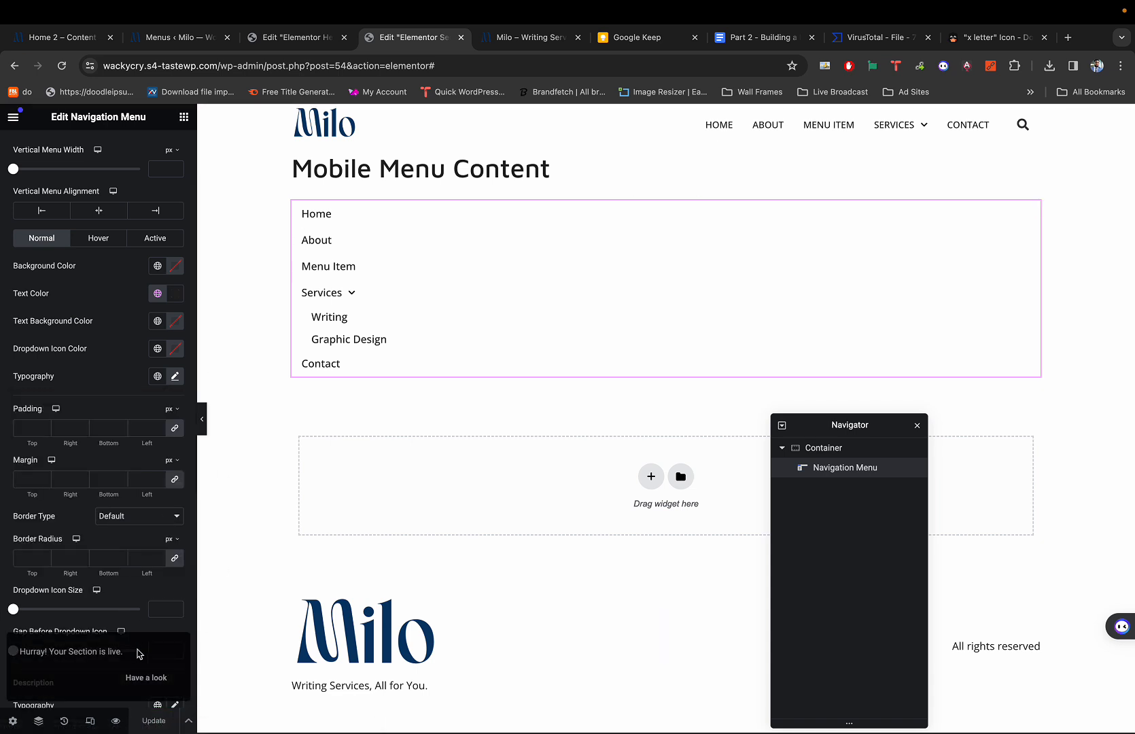
pyautogui.click(297, 38)
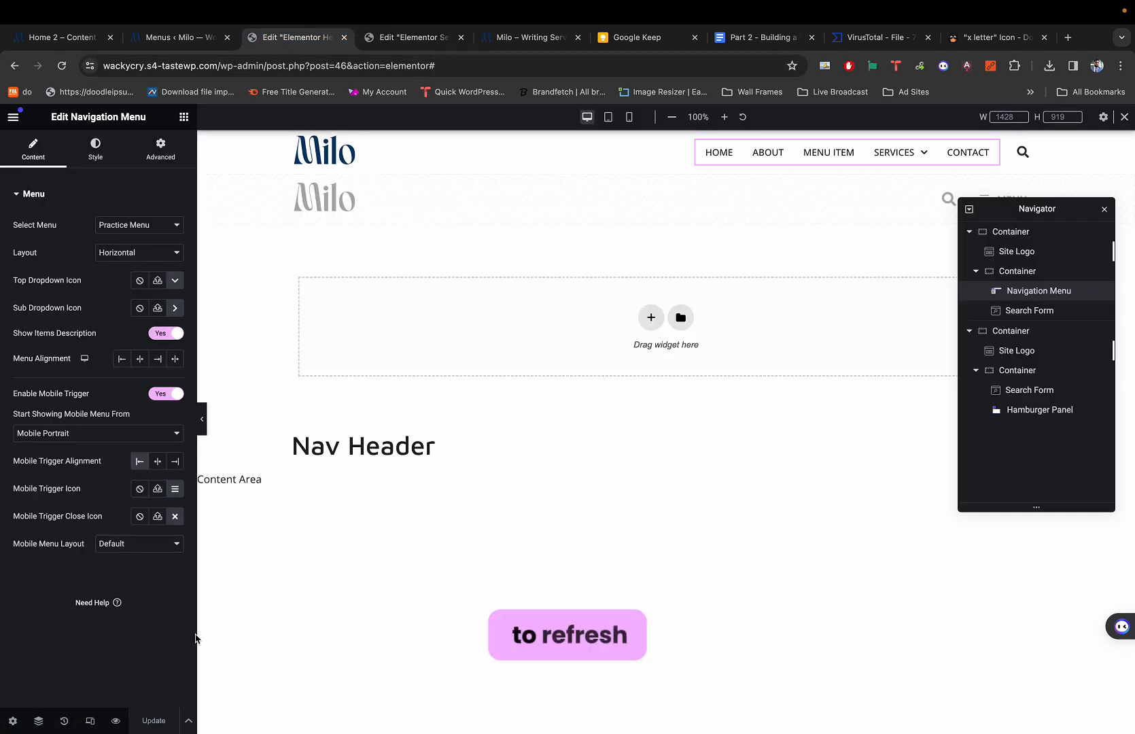
# Switch the Nav Header preview to mobile width and select the hamburger panel.
pyautogui.click(90, 720)
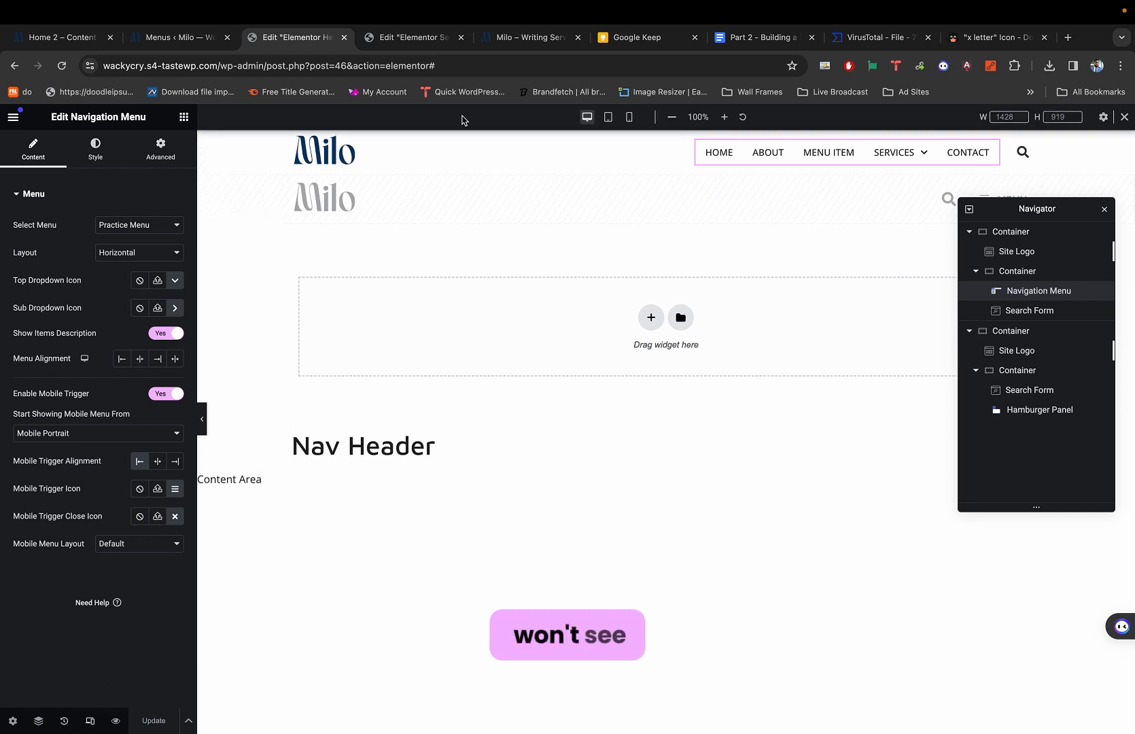
pyautogui.click(629, 117)
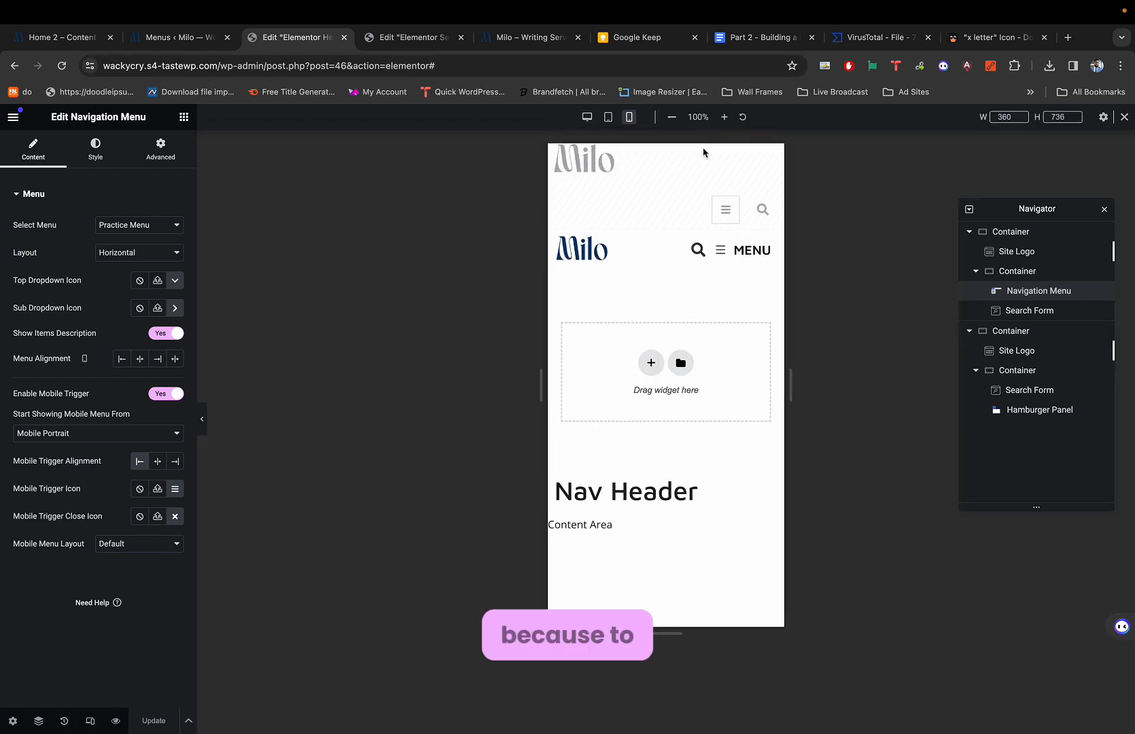
pyautogui.click(719, 251)
pyautogui.click(763, 166)
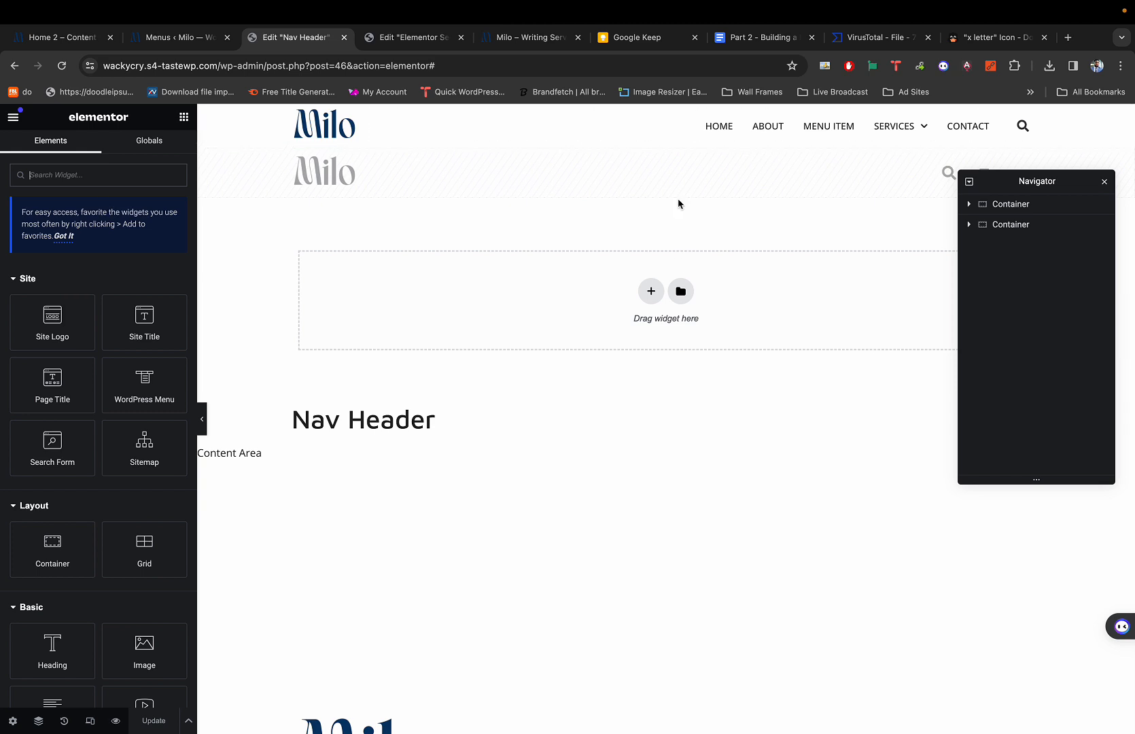
pyautogui.hotkey('ctrl', 'shift', 'm')
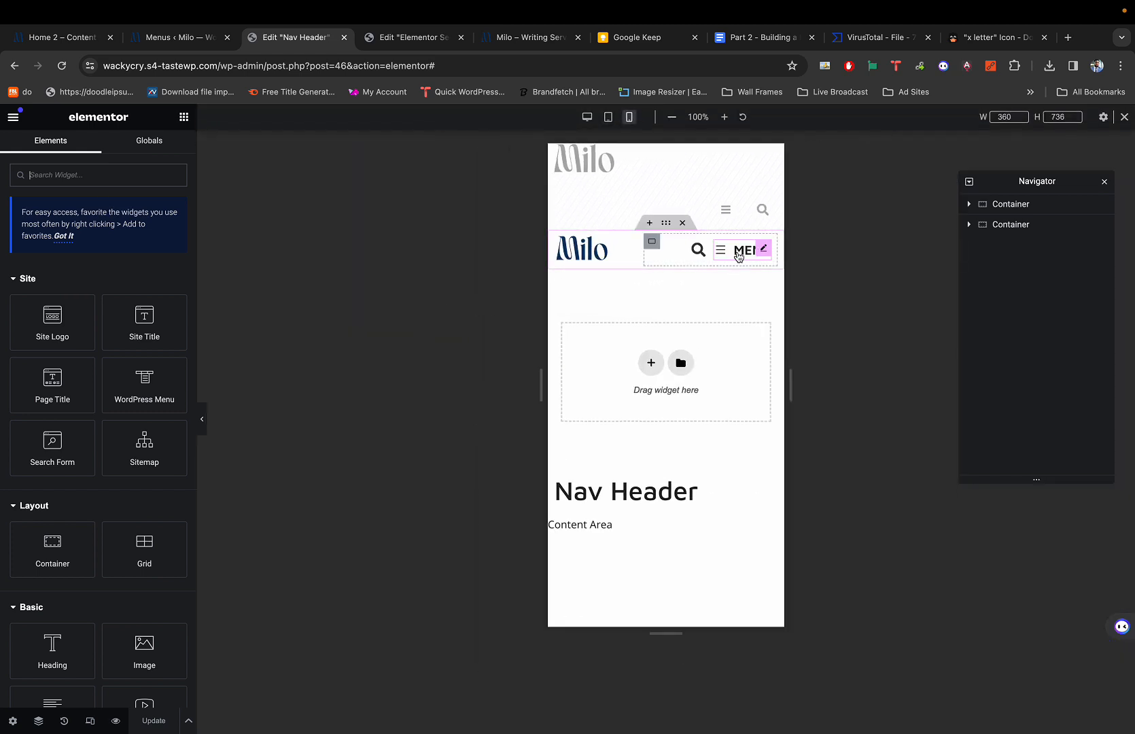
pyautogui.click(738, 257)
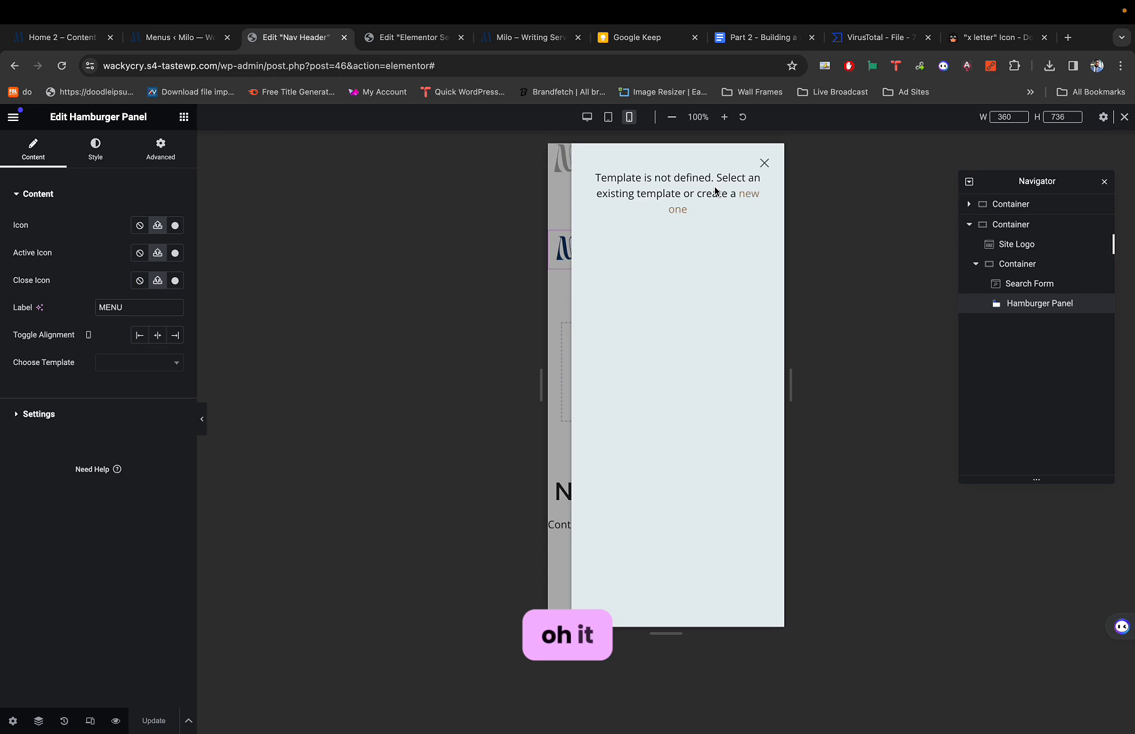
pyautogui.click(765, 165)
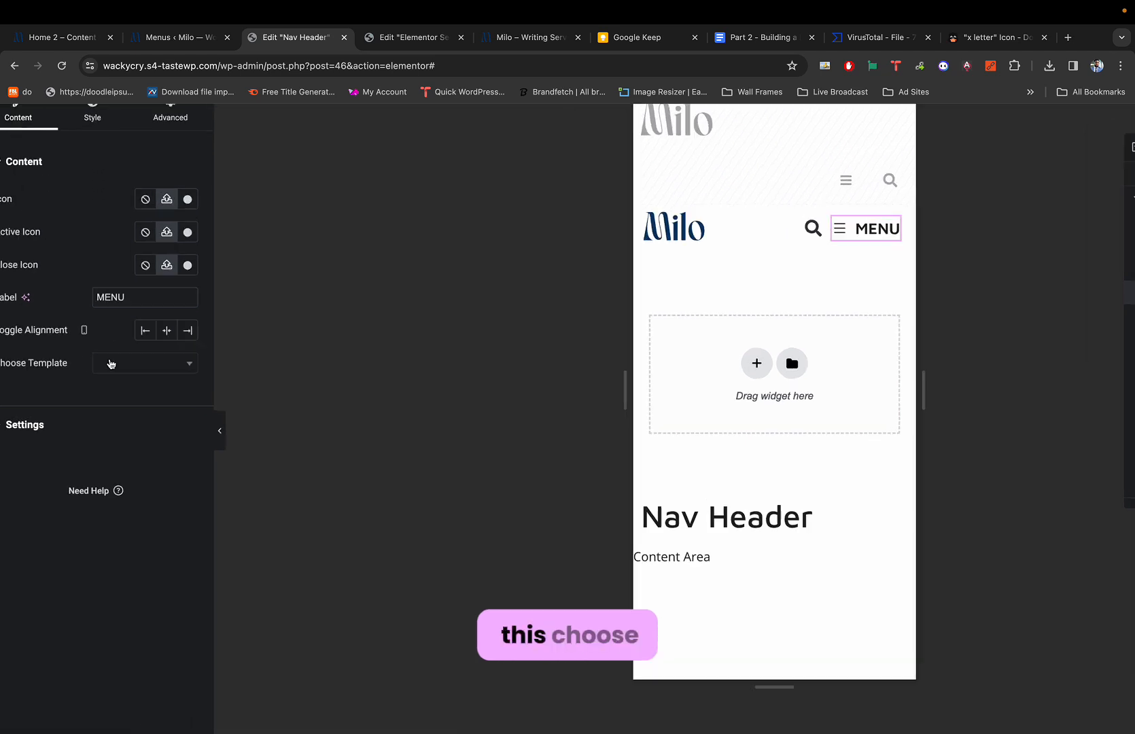
# Load Mobile Menu Content as the hamburger panel's template and check its menu links.
pyautogui.click(180, 365)
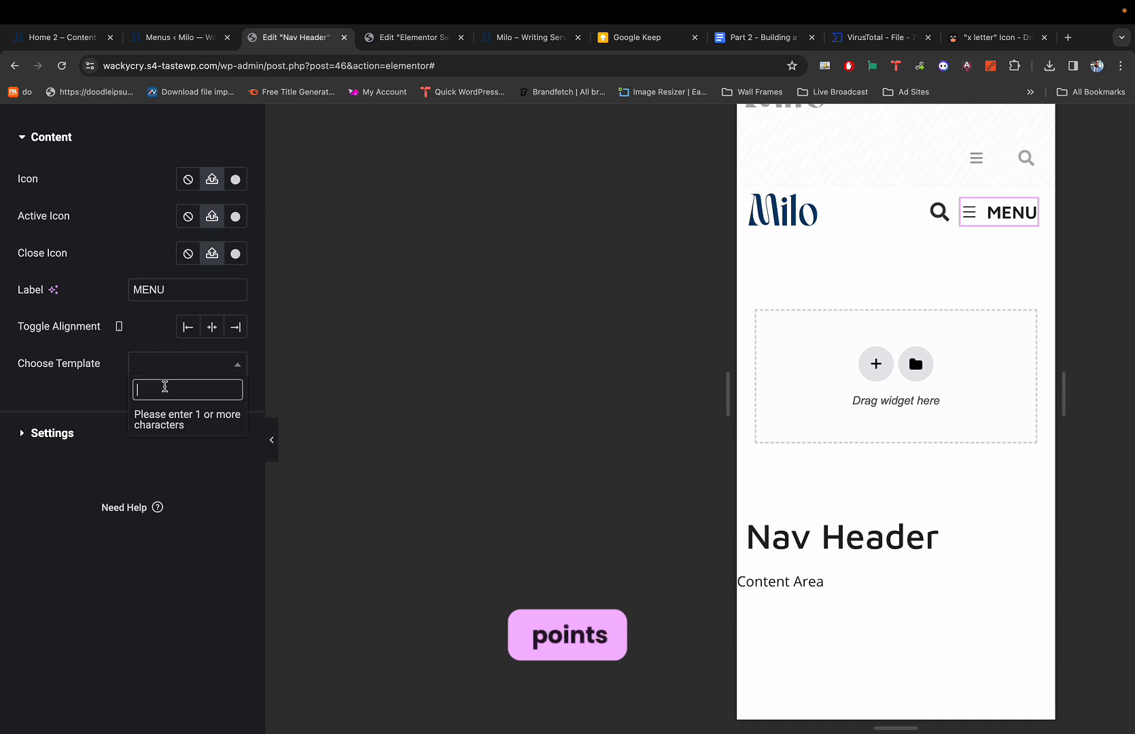
pyautogui.write('Mobi')
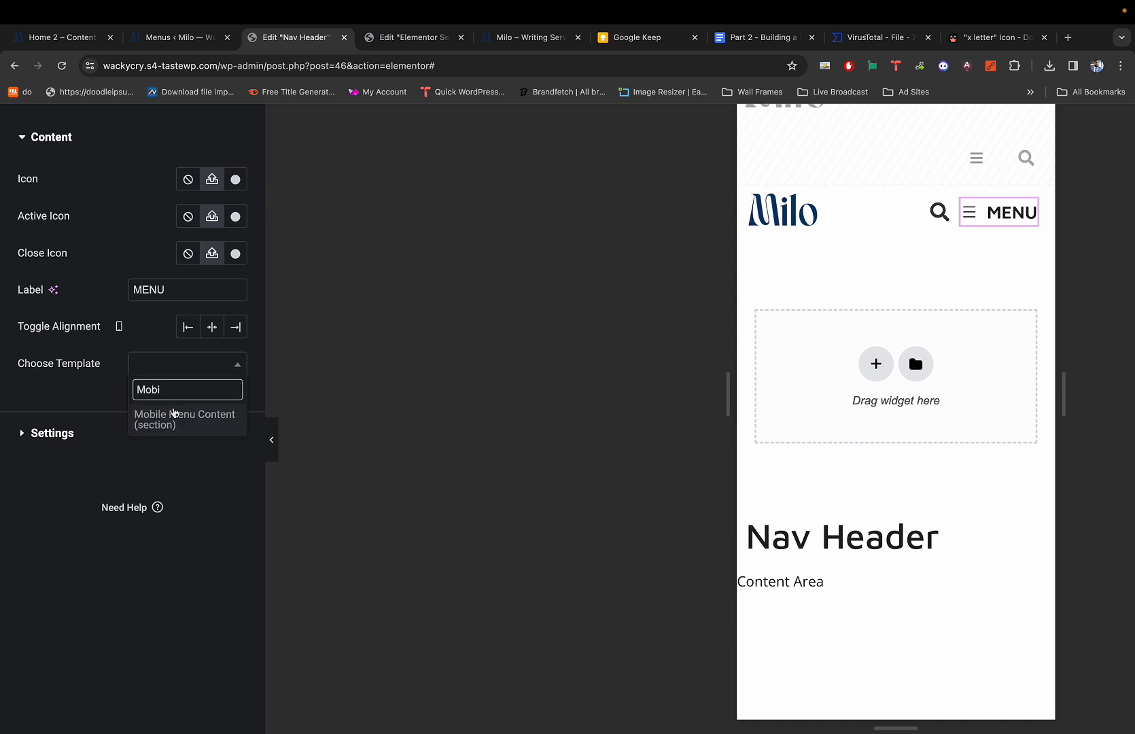
pyautogui.click(199, 424)
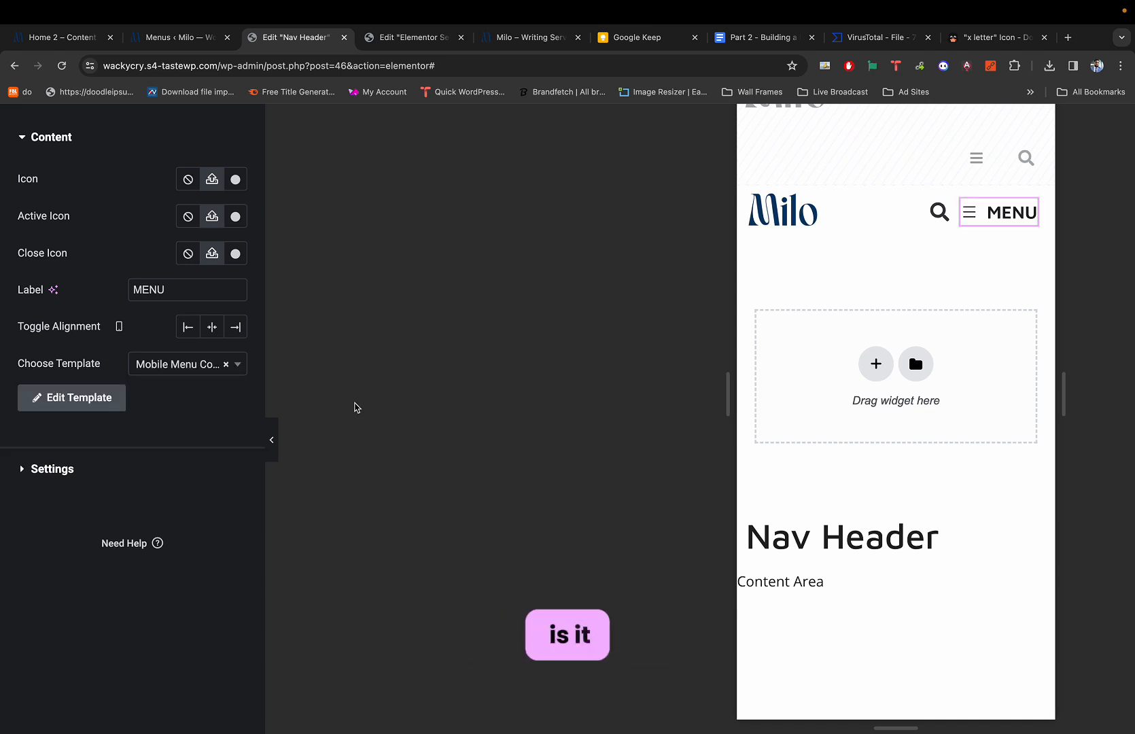
pyautogui.click(979, 215)
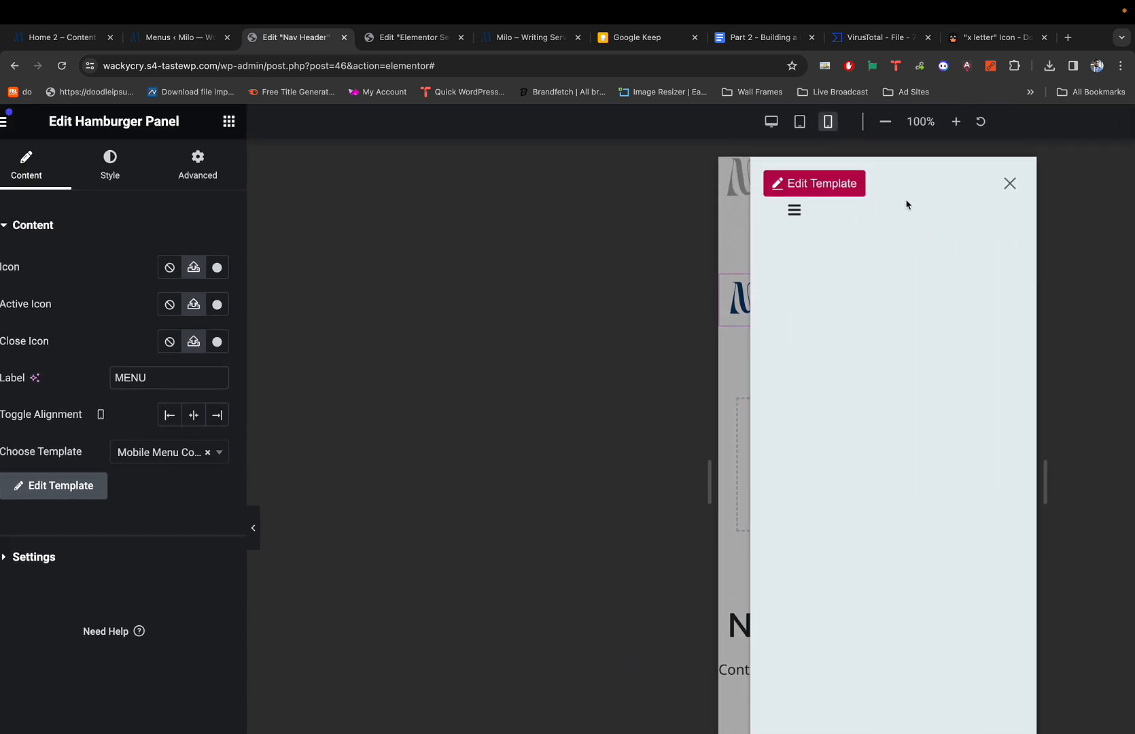
pyautogui.click(812, 211)
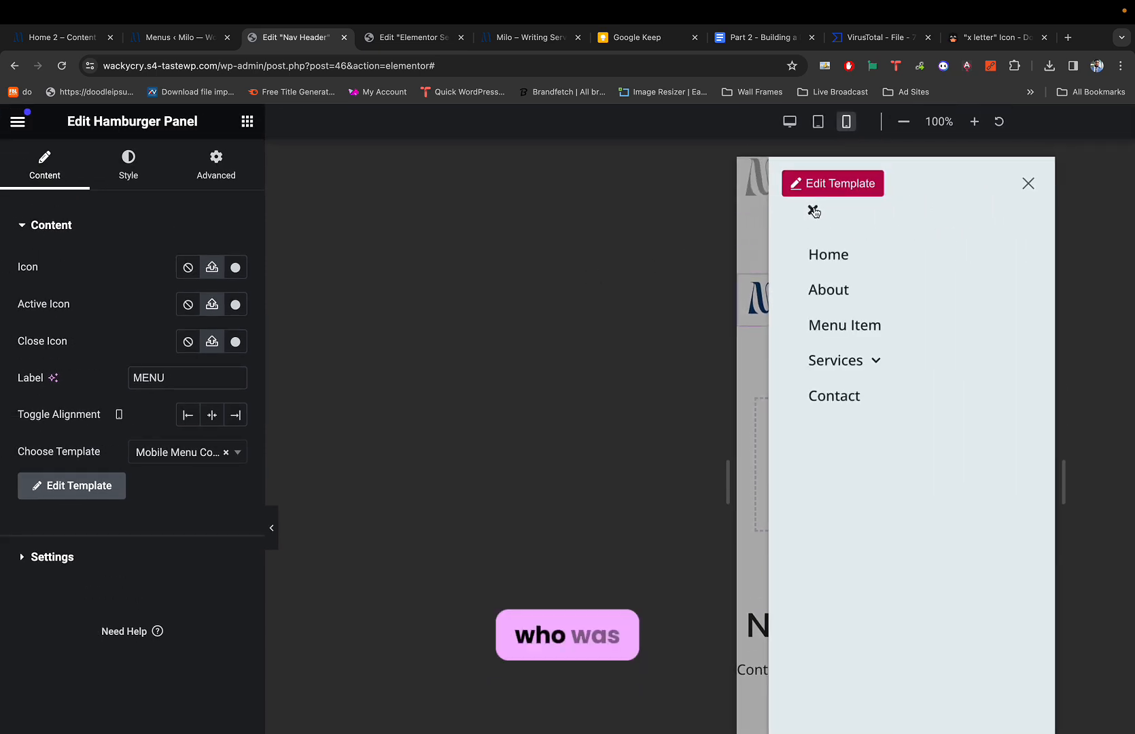
pyautogui.click(814, 211)
pyautogui.click(814, 214)
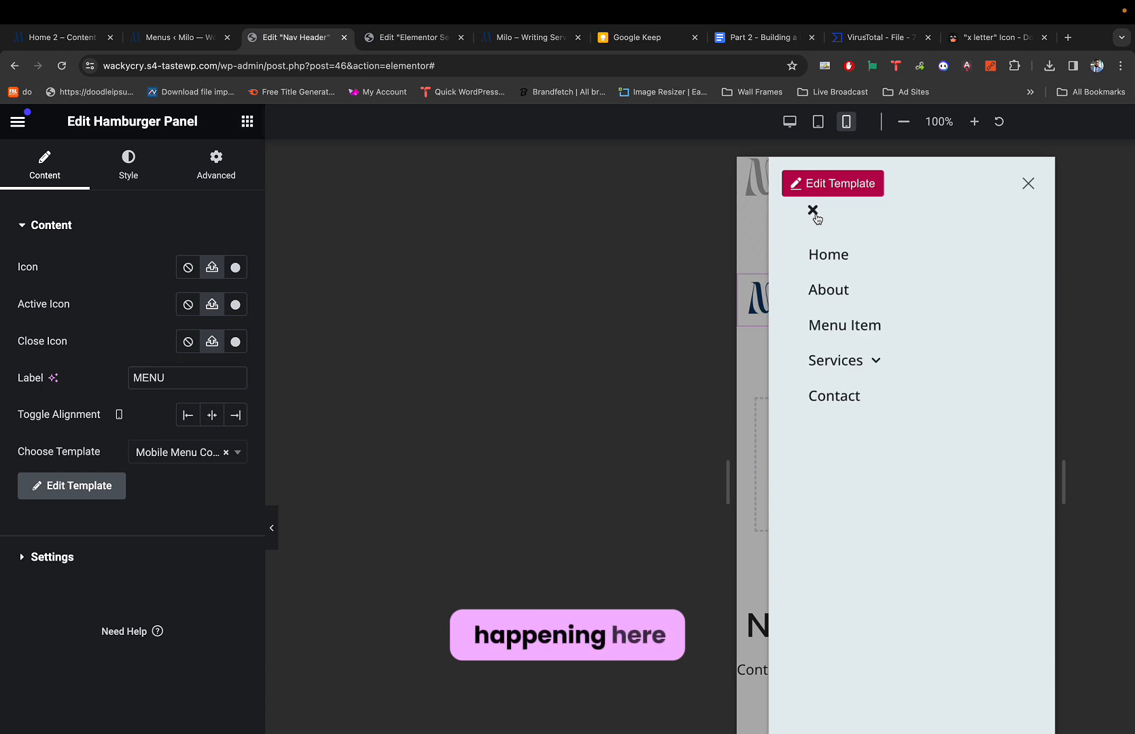
pyautogui.click(814, 214)
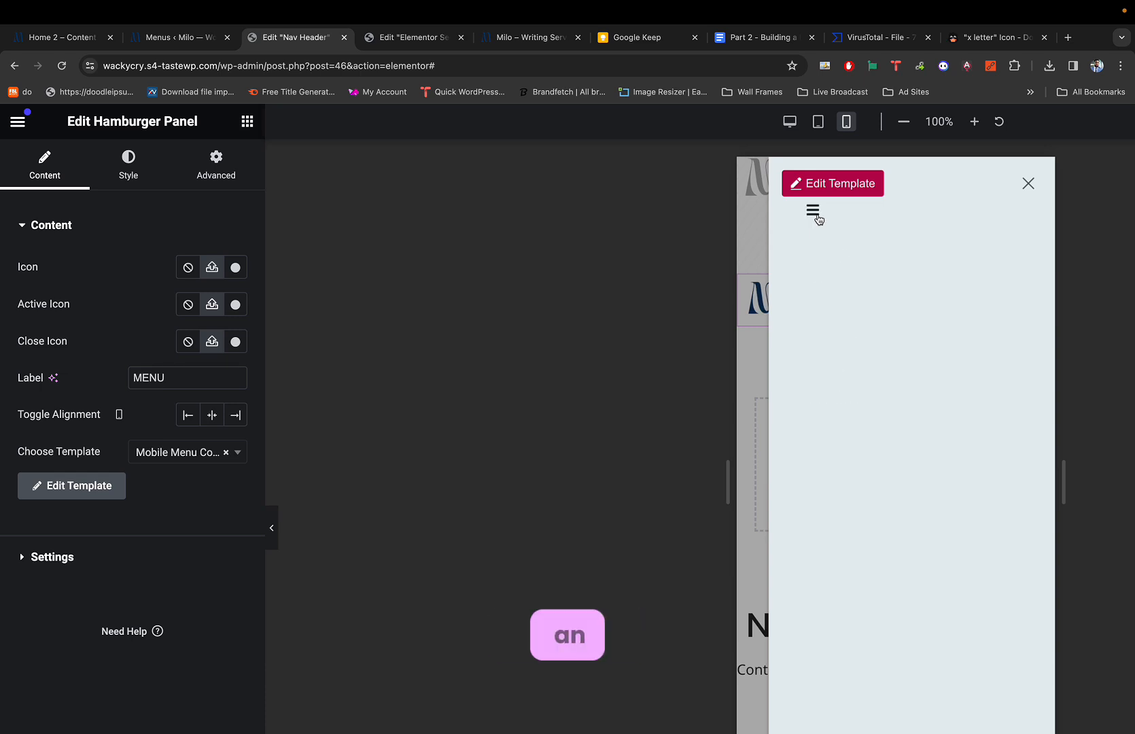
# Close the panel, update the Nav Header, and return to the Mobile Menu Content editor.
pyautogui.click(1023, 184)
pyautogui.hotkey('ctrl', '-')
pyautogui.hotkey('ctrl', '-')
pyautogui.hotkey('ctrl', '-')
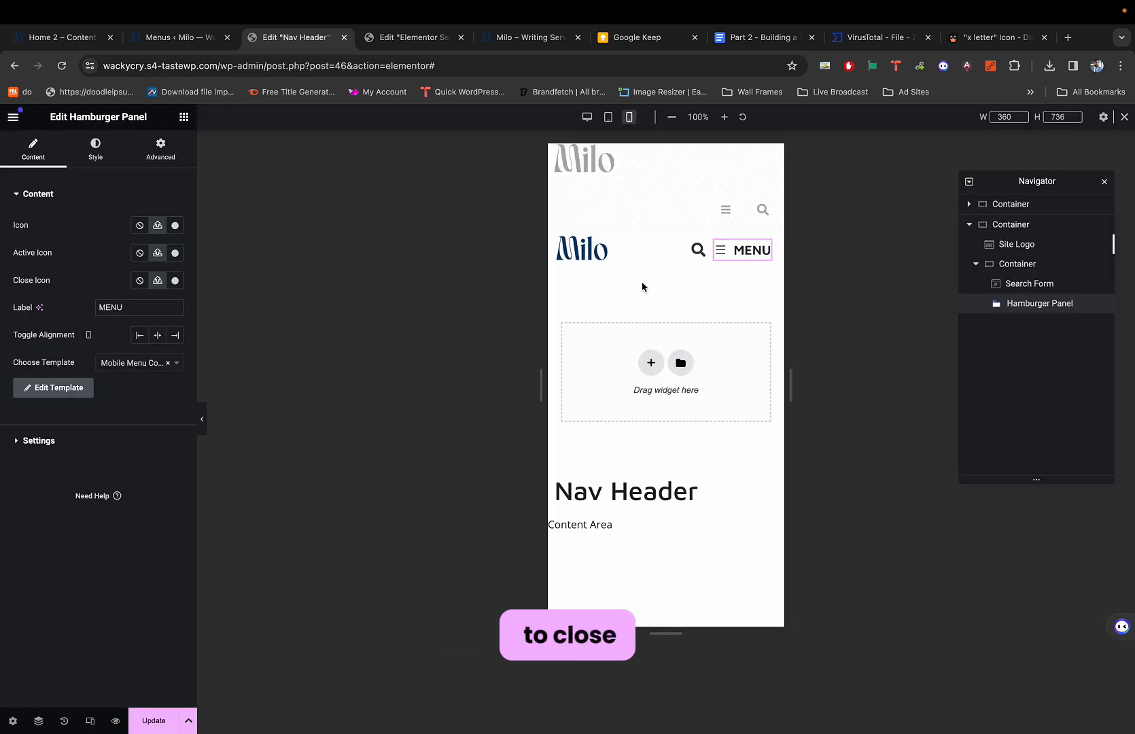
pyautogui.click(155, 720)
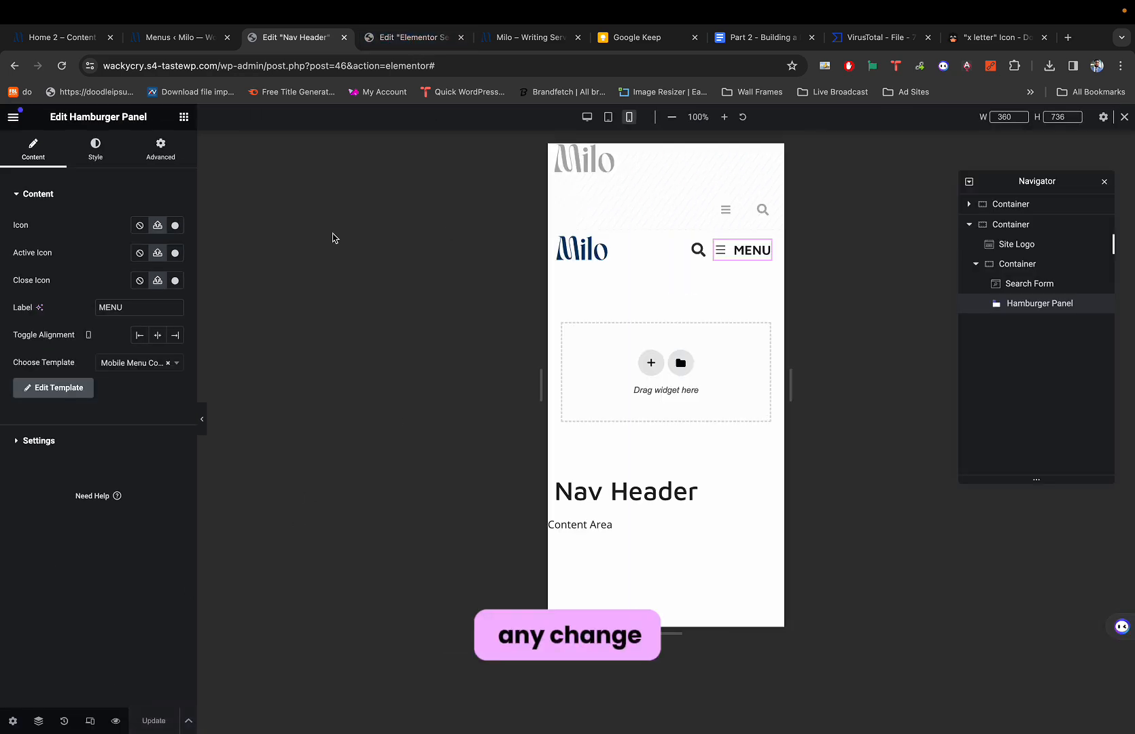
pyautogui.click(408, 38)
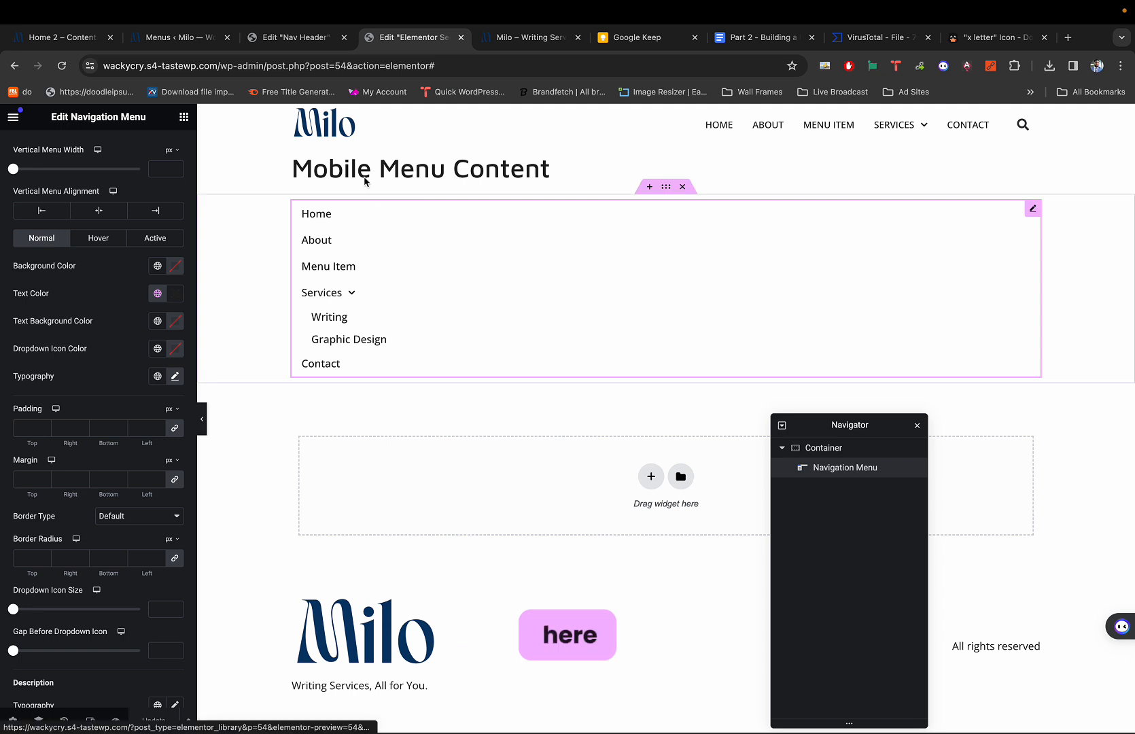
# Check the Nav Header's hamburger panel, switching between the two template editors.
pyautogui.click(268, 37)
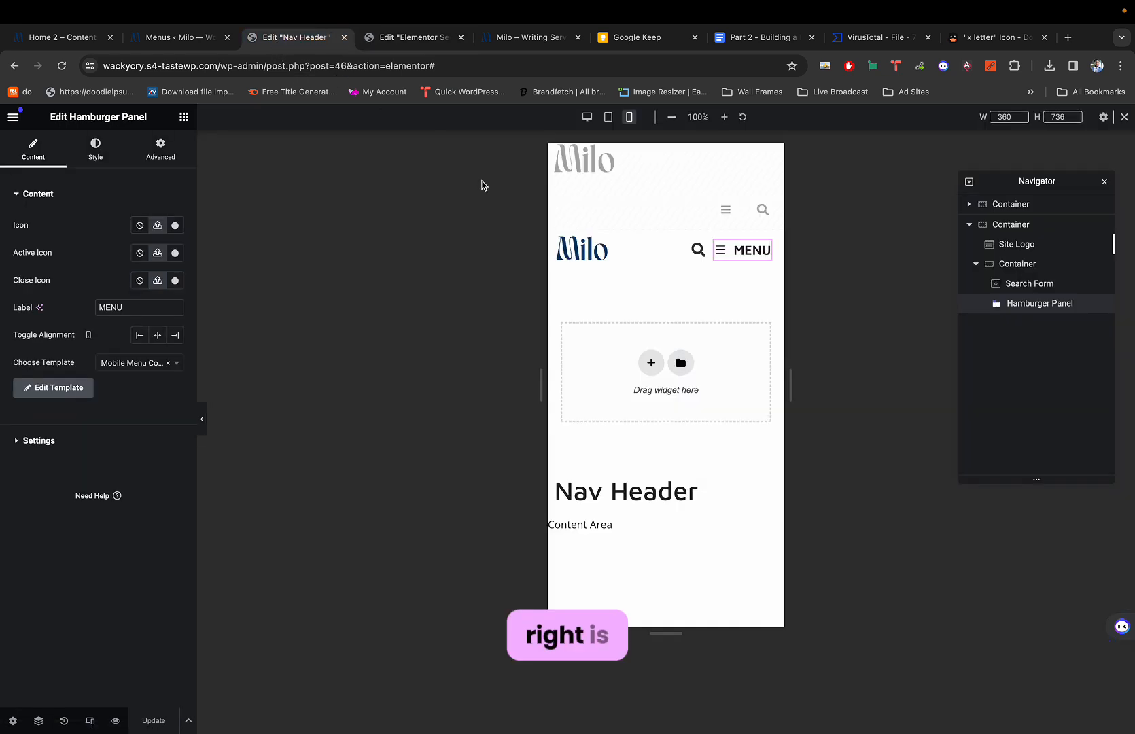
pyautogui.click(741, 251)
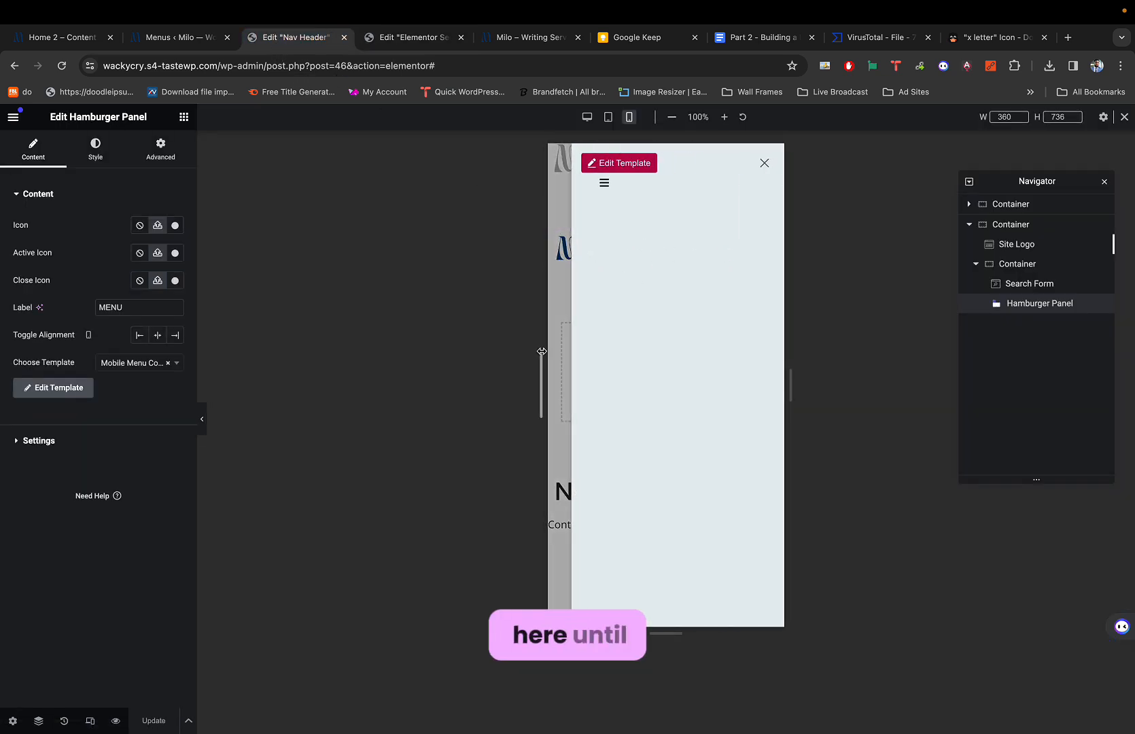
pyautogui.click(558, 287)
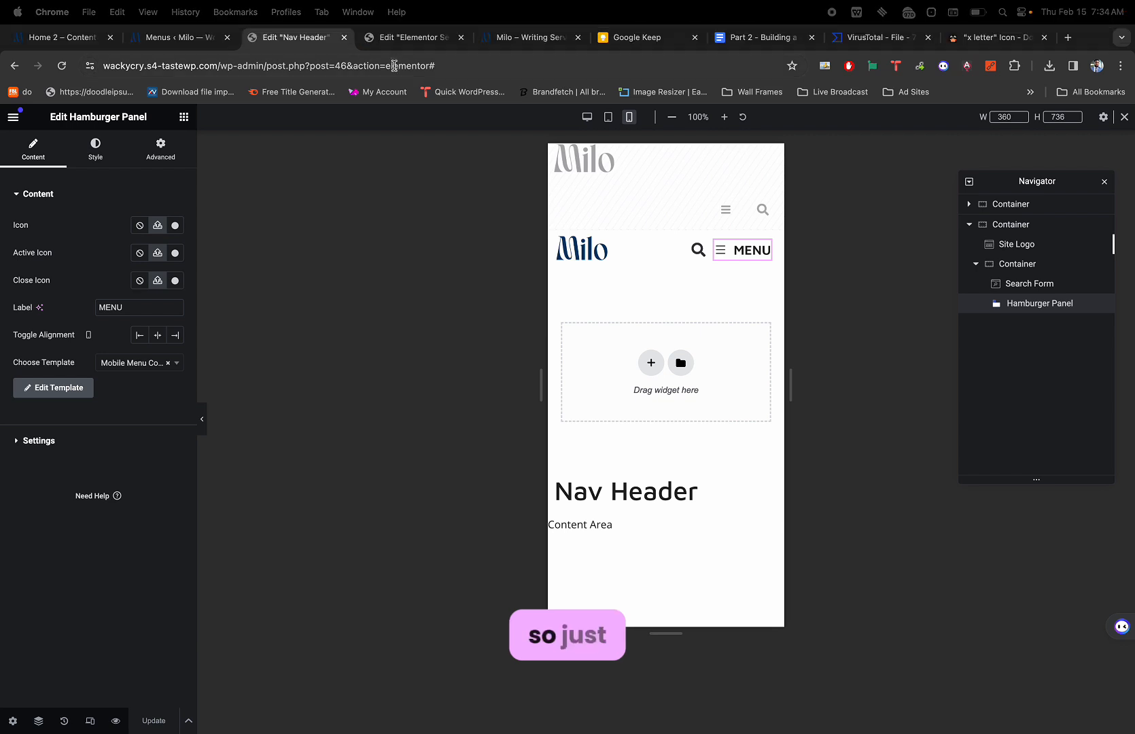
pyautogui.click(396, 38)
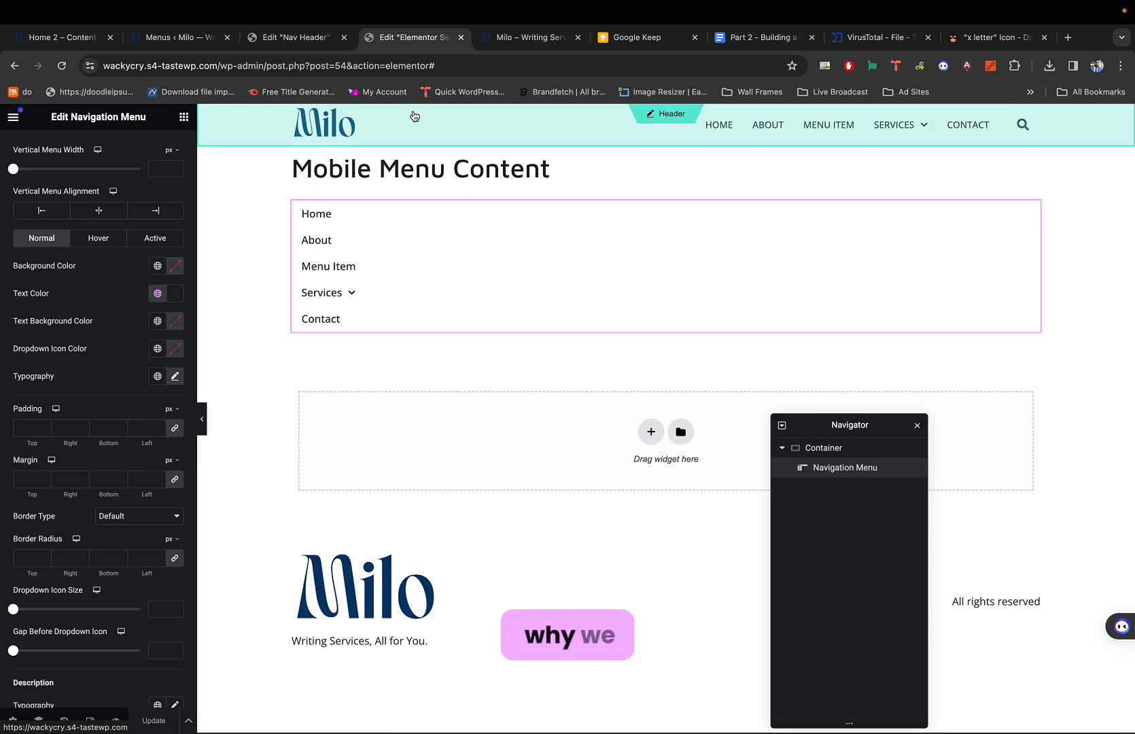
pyautogui.click(298, 39)
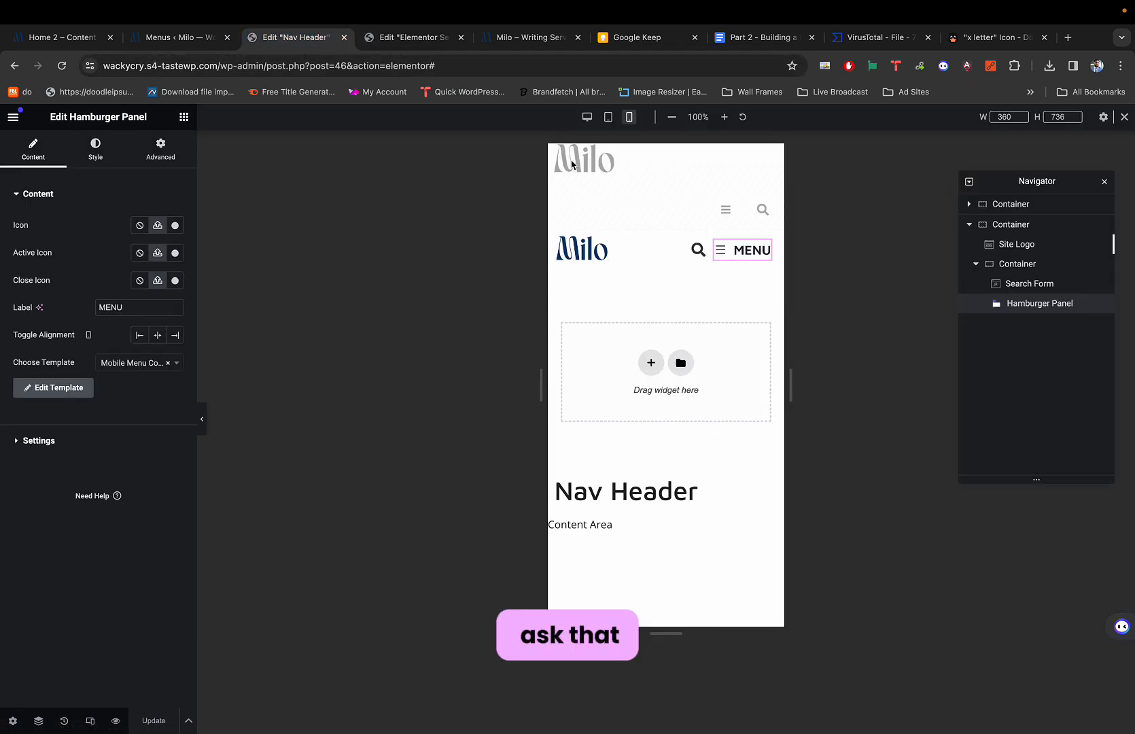
pyautogui.click(751, 251)
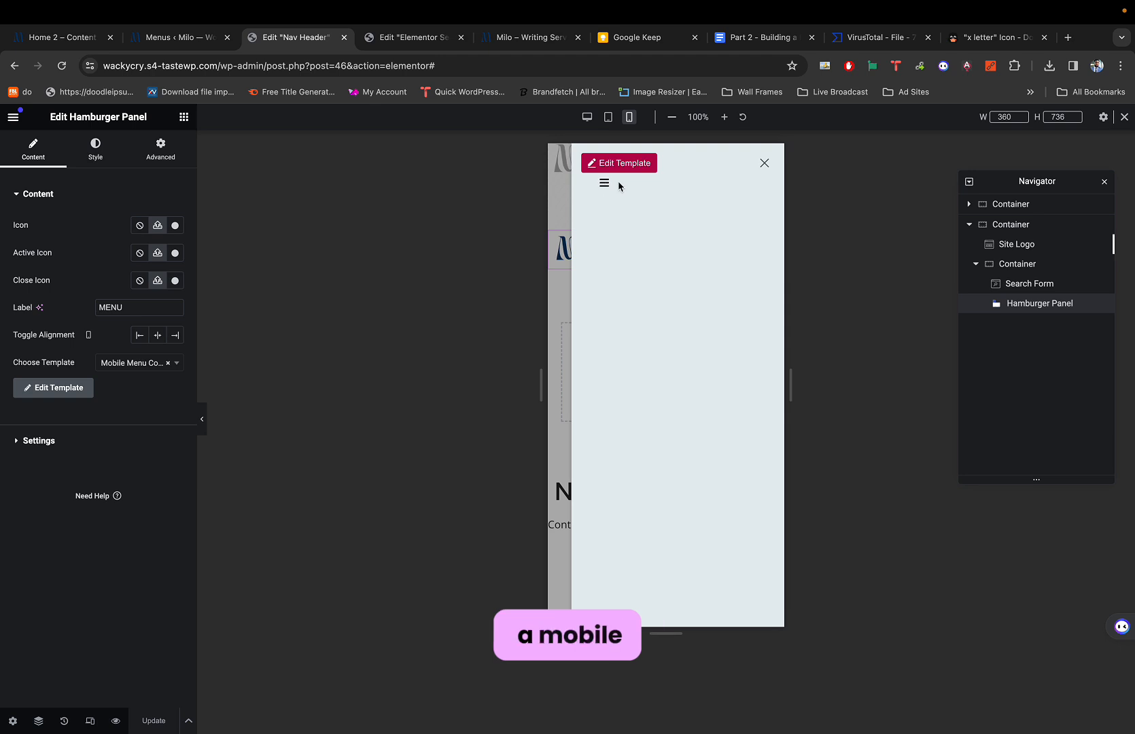
pyautogui.click(770, 164)
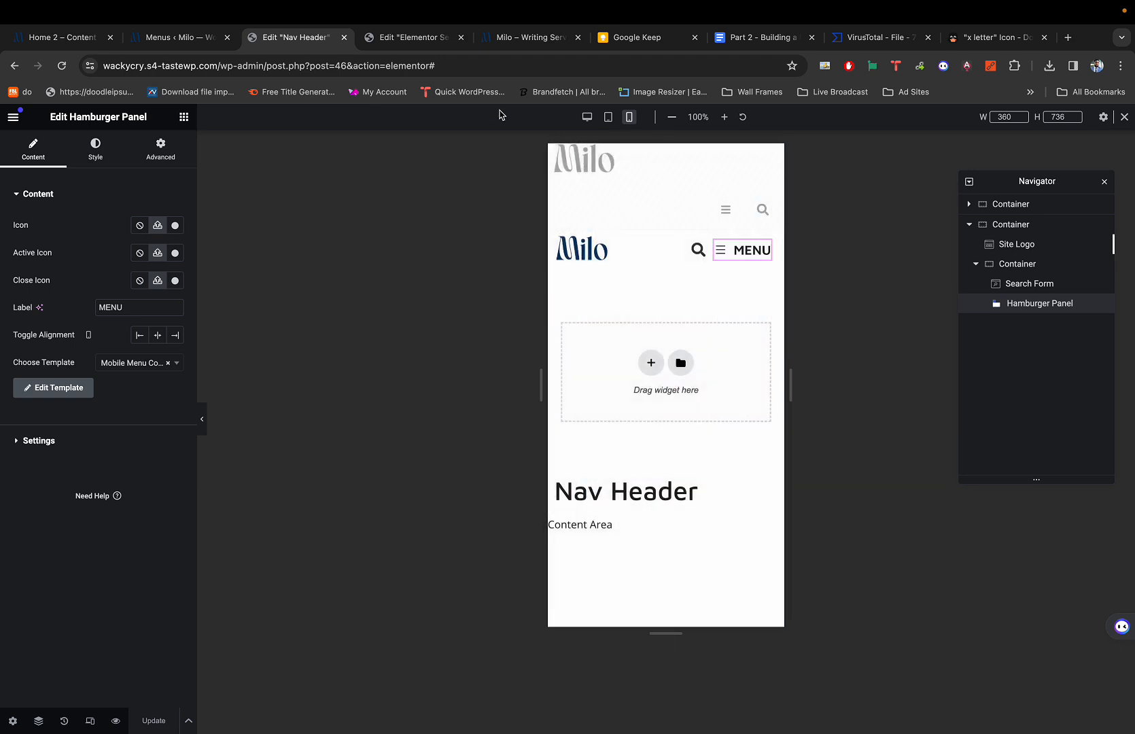
pyautogui.click(411, 38)
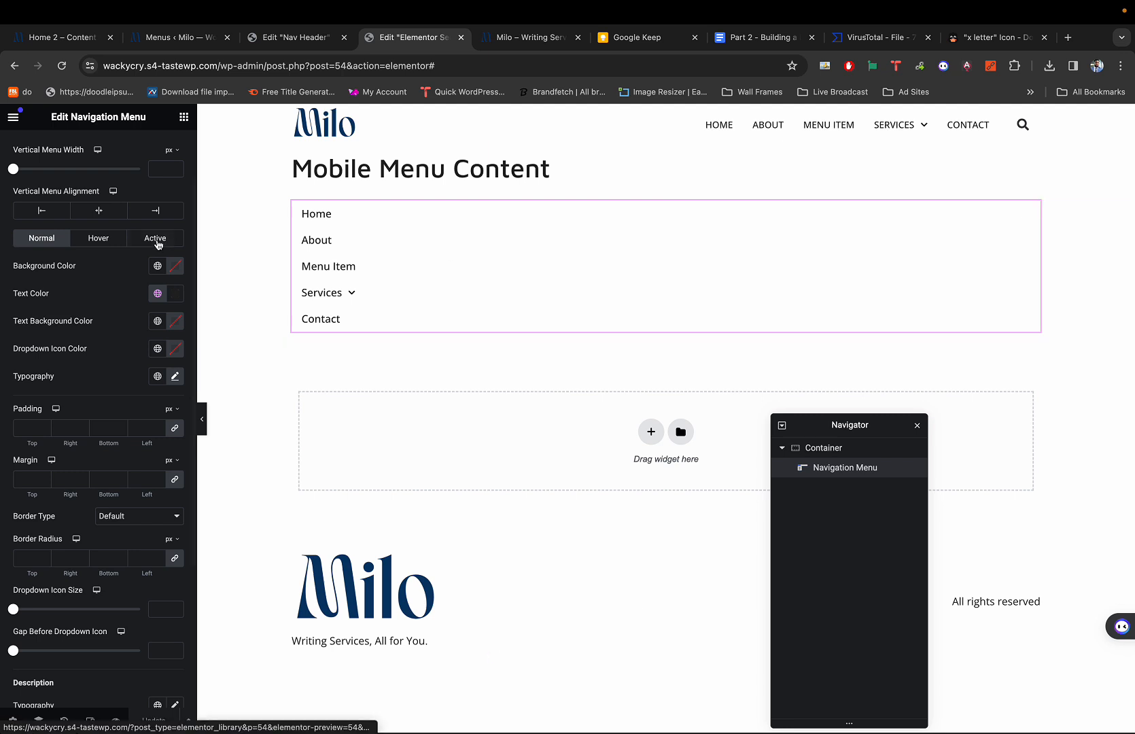
# Set the navigation menu's Enable Mobile Trigger to No, then return to the Nav Header.
pyautogui.scroll(2, 68, 143)
pyautogui.click(34, 148)
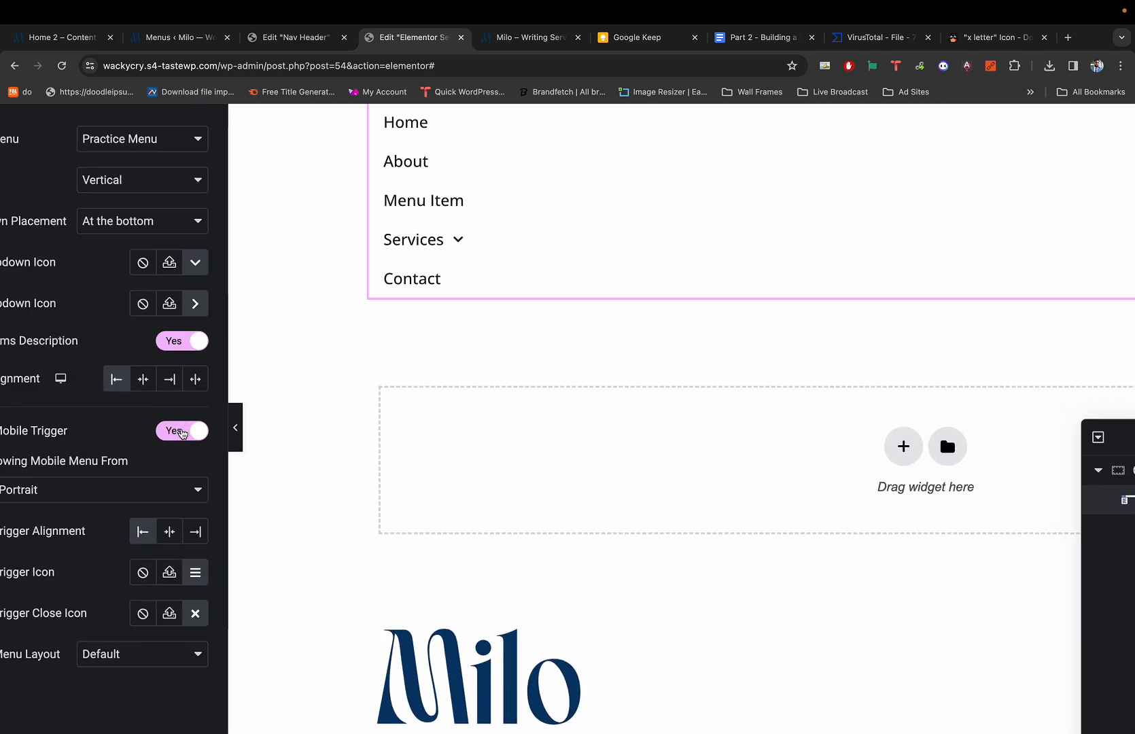
pyautogui.click(181, 432)
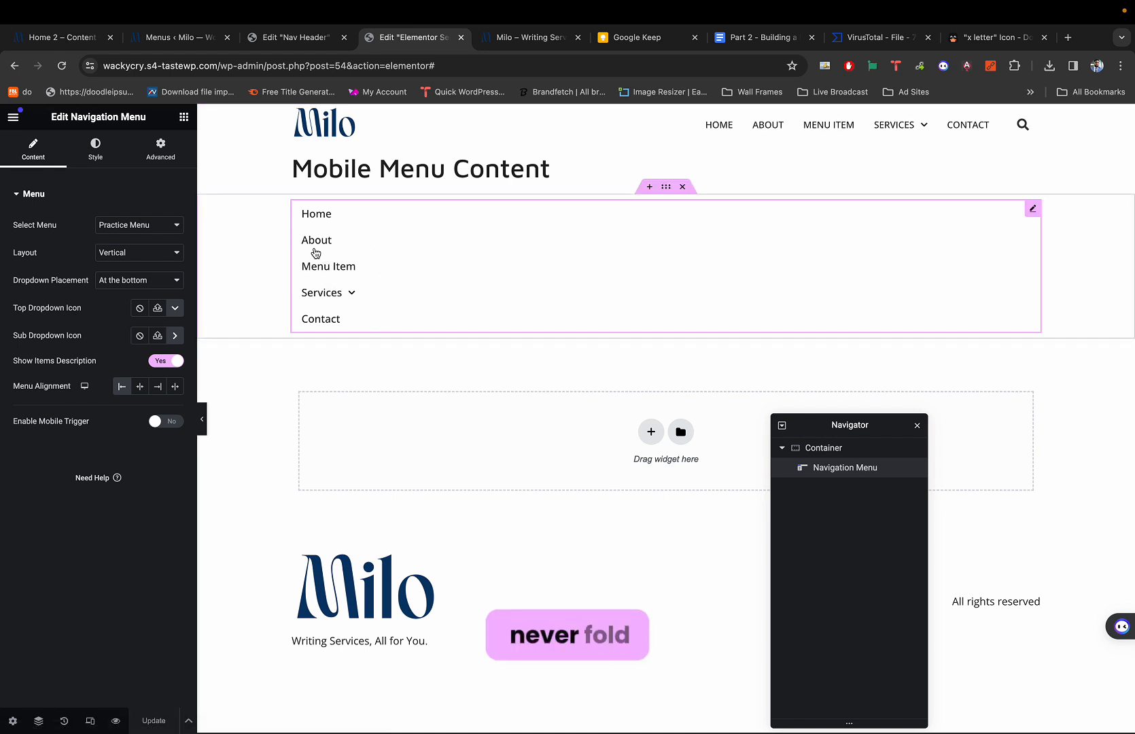
pyautogui.click(297, 40)
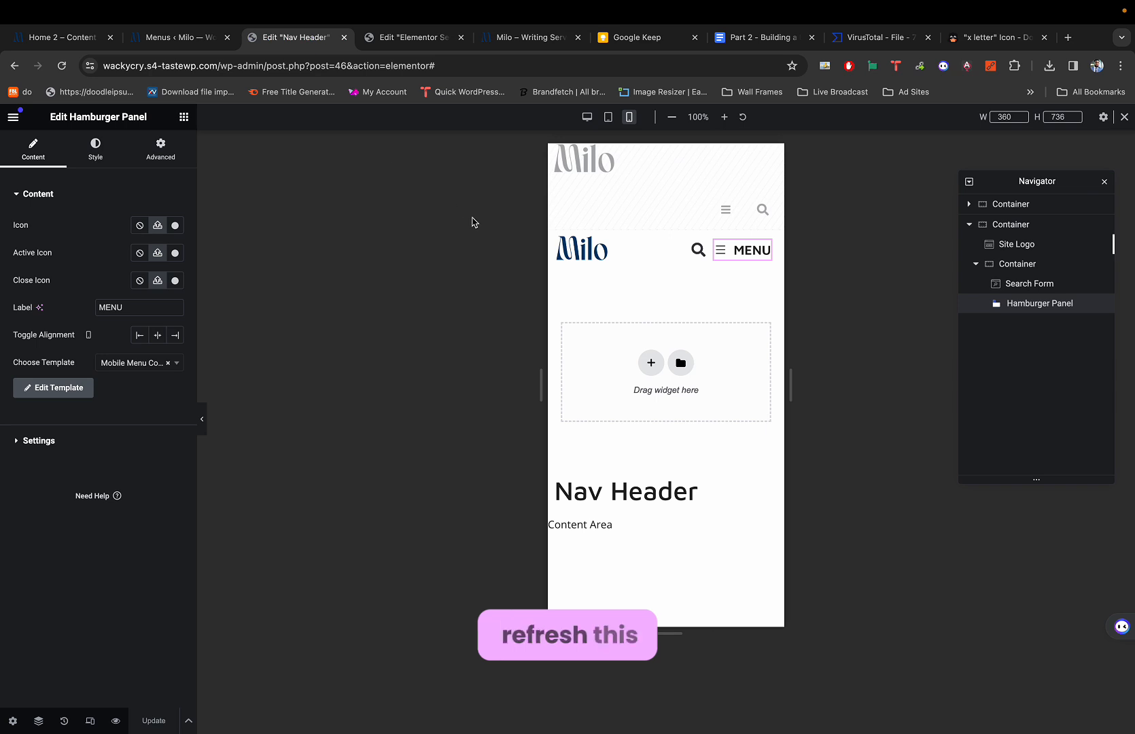
# Reload the Nav Header in mobile view and expand Services to show Writing and Graphic Design.
pyautogui.press('super+r')
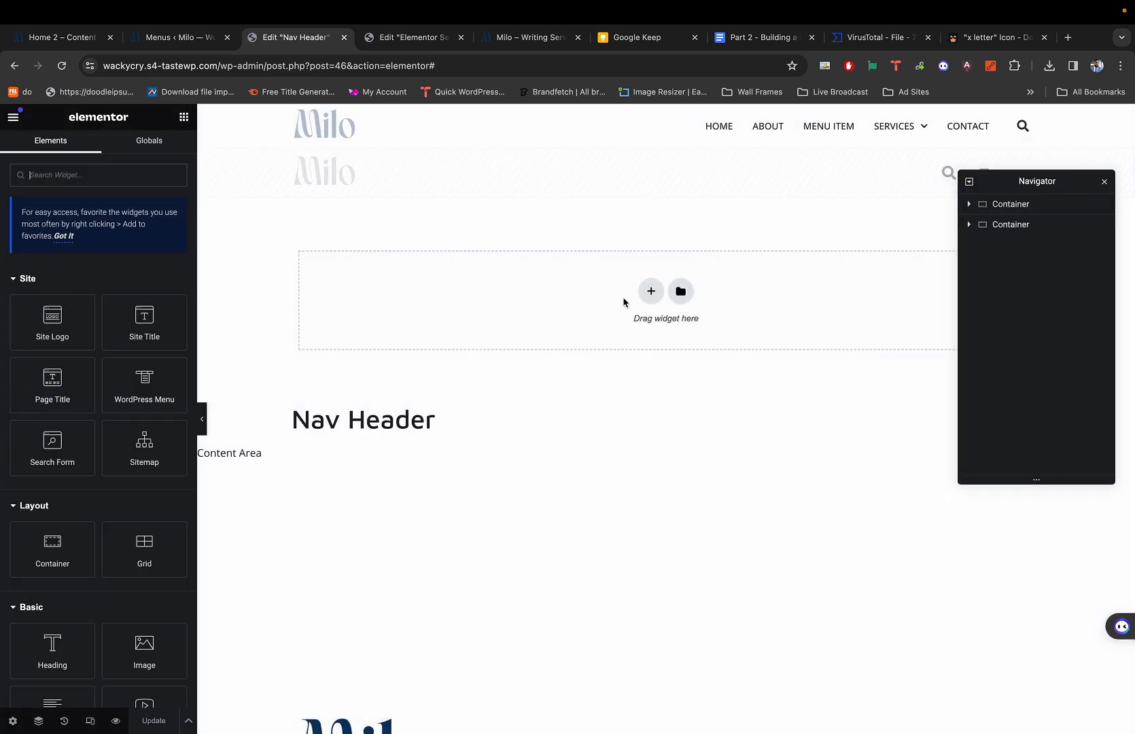
pyautogui.press('super+shift+m')
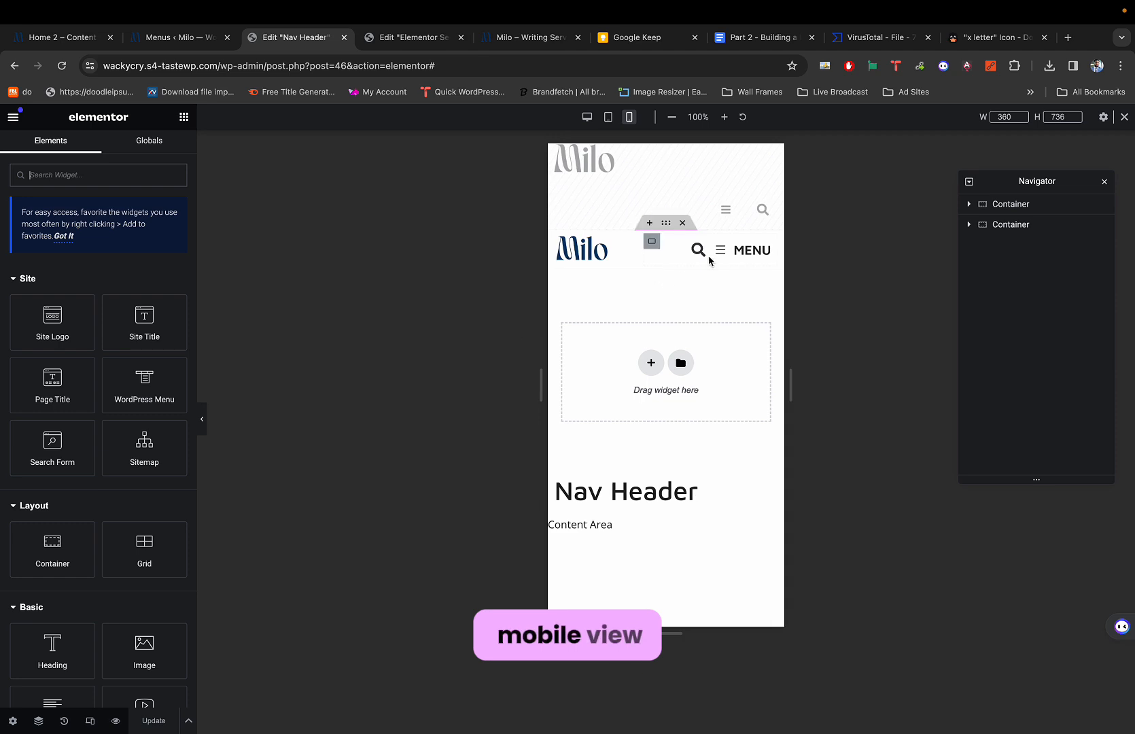
pyautogui.click(719, 250)
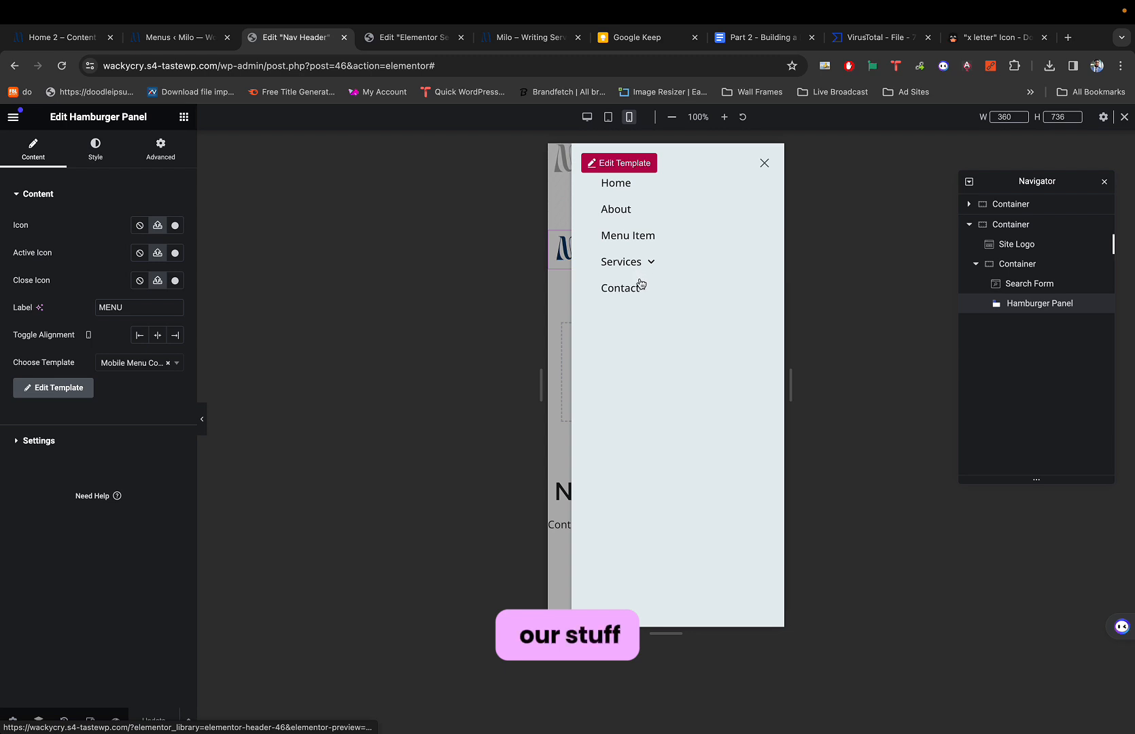
pyautogui.click(764, 163)
pyautogui.click(751, 247)
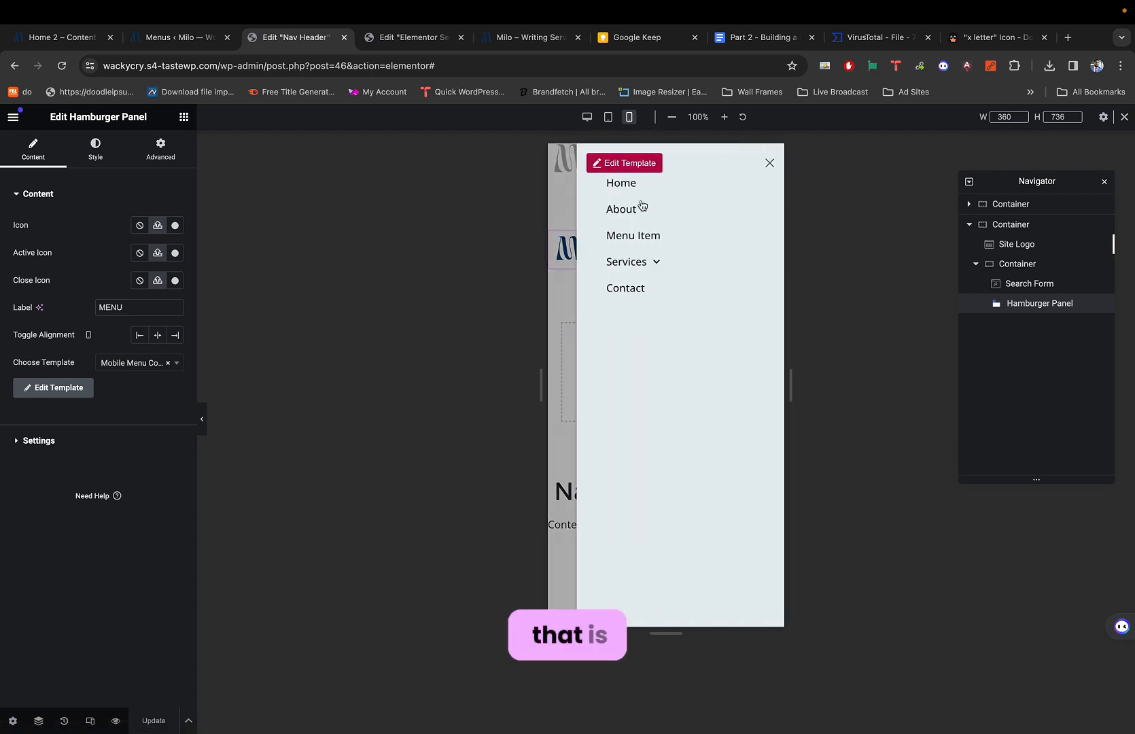
pyautogui.click(641, 262)
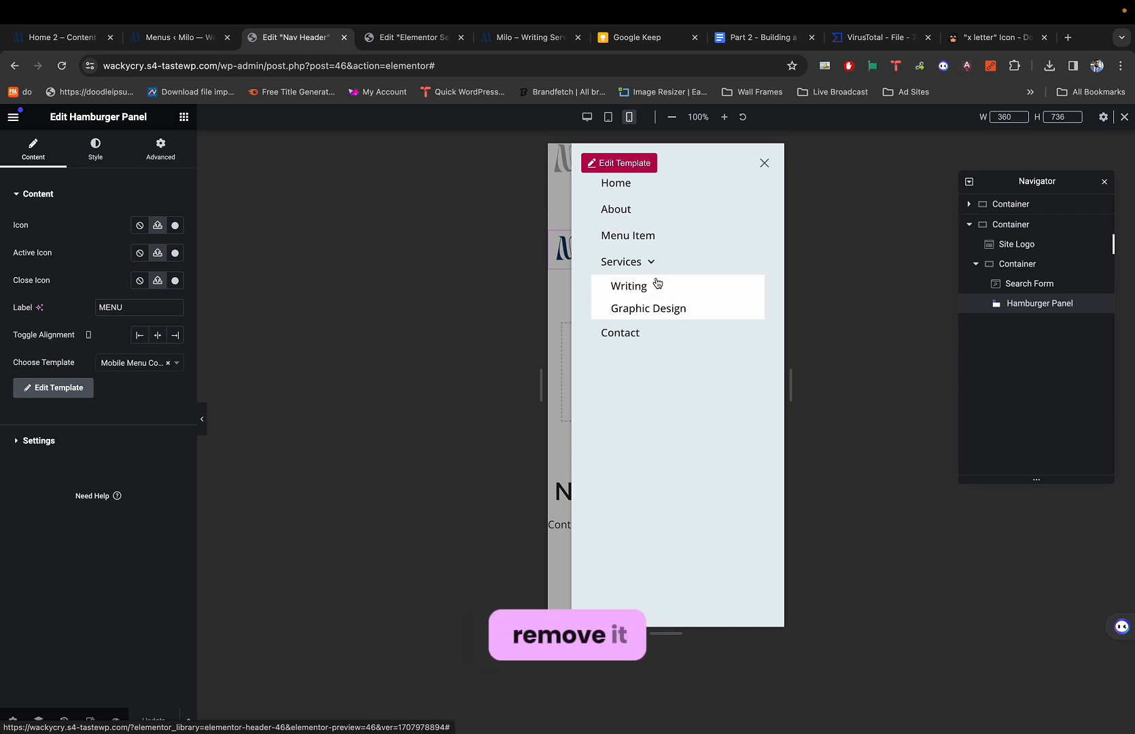
pyautogui.hotkey('ctrl', 'Tab')
# Set the dropdown background colour to a nearly transparent #02010108.
pyautogui.moveTo(342, 299)
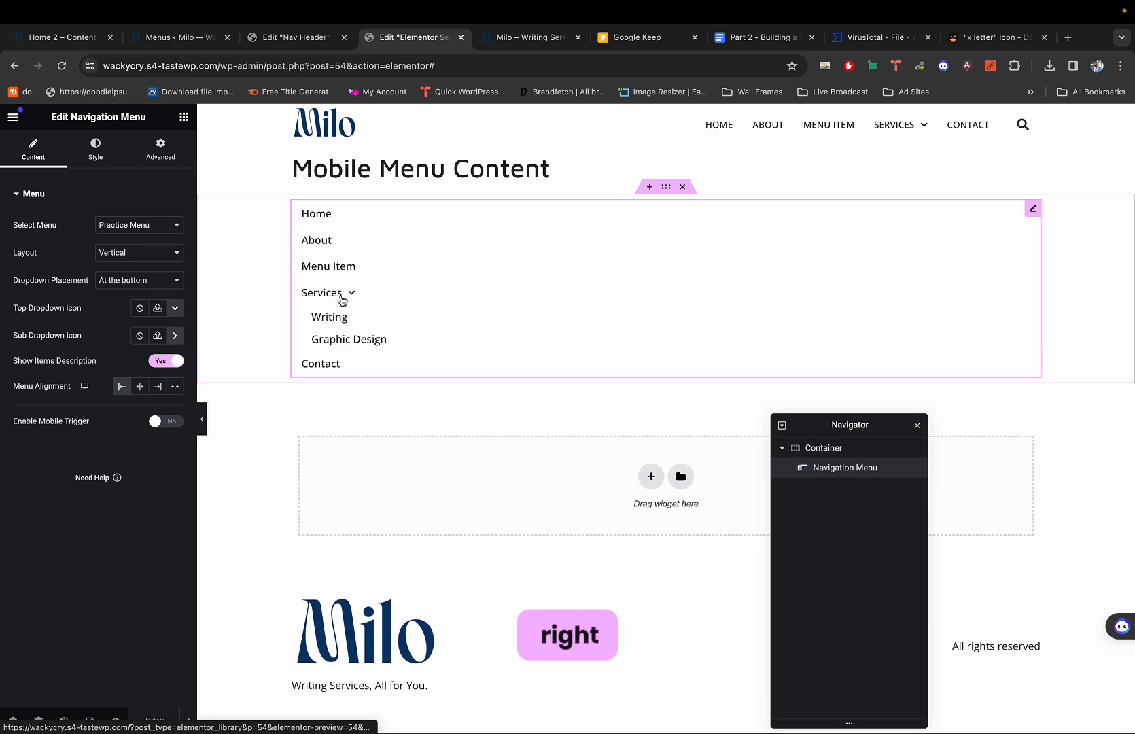
pyautogui.click(95, 148)
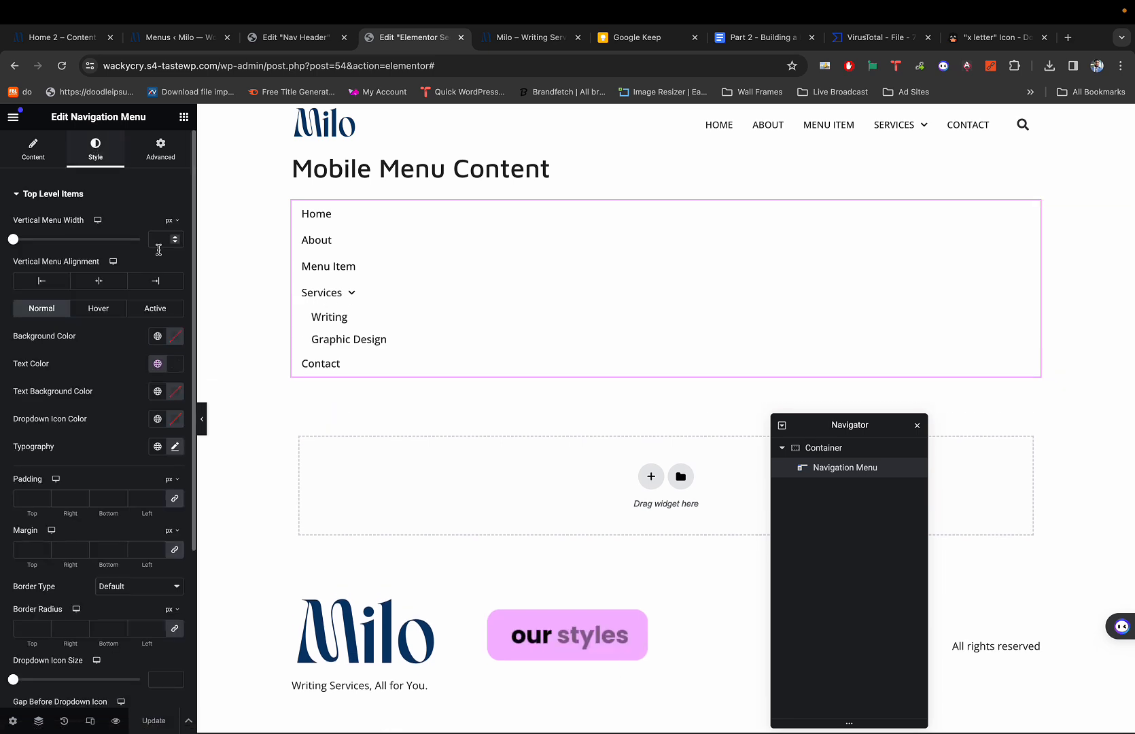
pyautogui.scroll(-2, 114, 440)
pyautogui.scroll(-3, 114, 441)
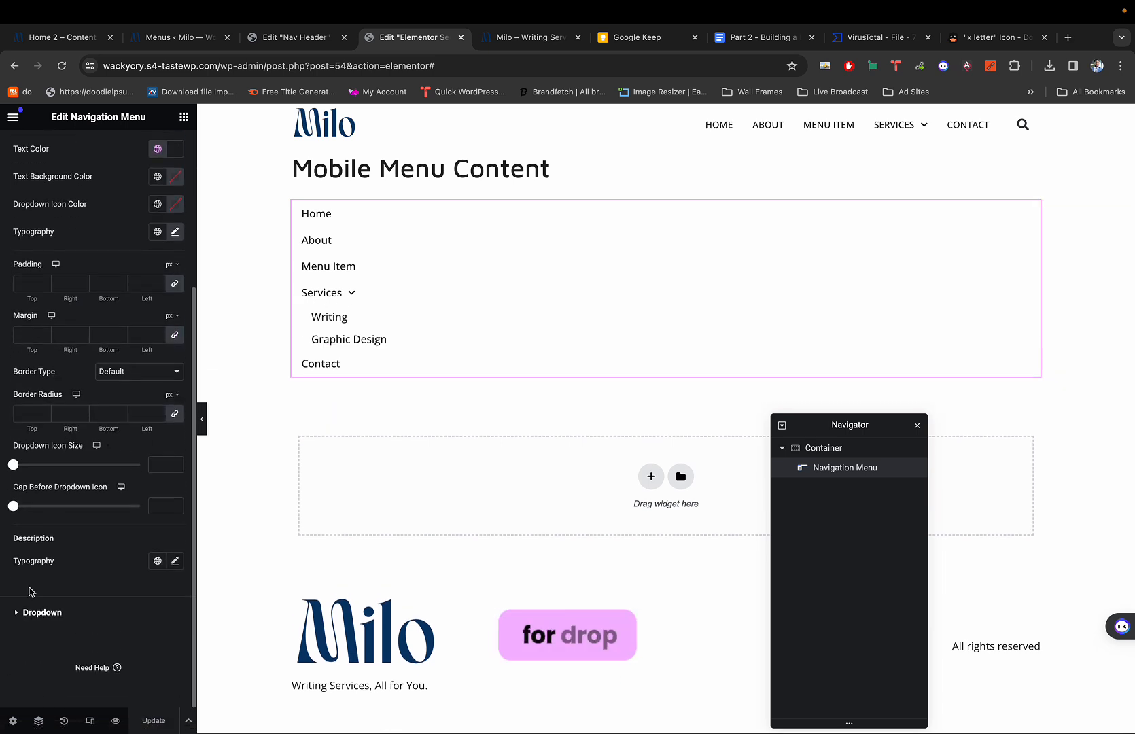
pyautogui.click(36, 611)
pyautogui.scroll(-5, 38, 610)
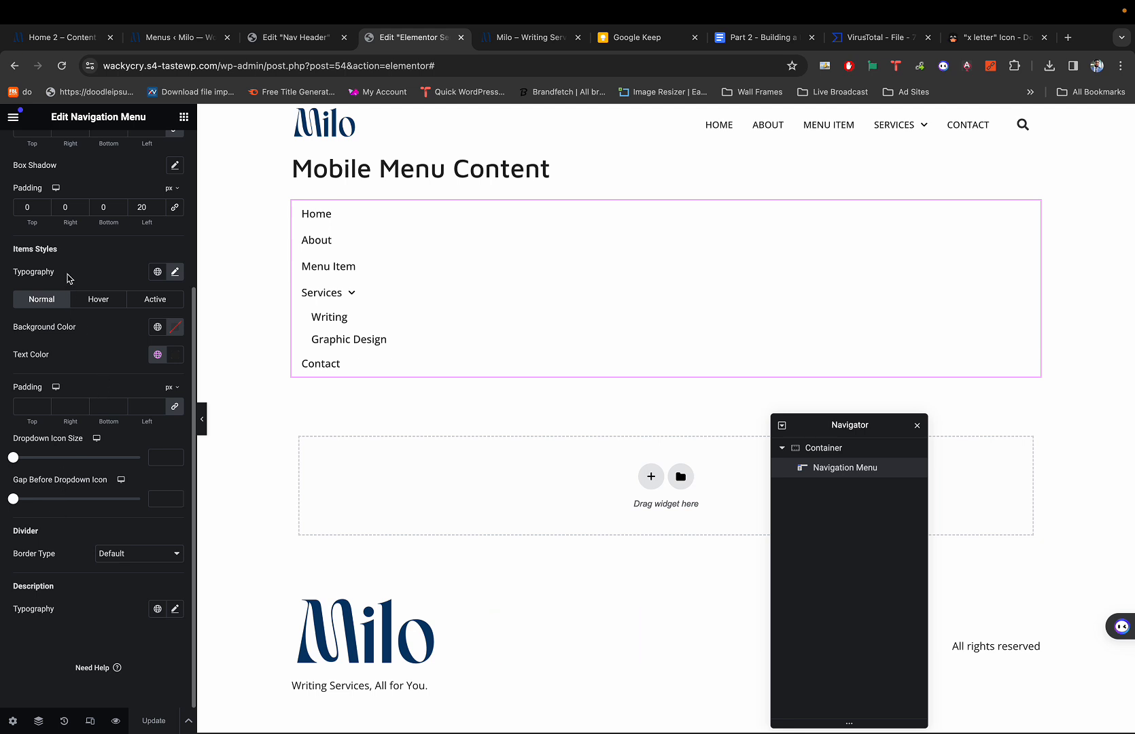
pyautogui.scroll(4, 68, 277)
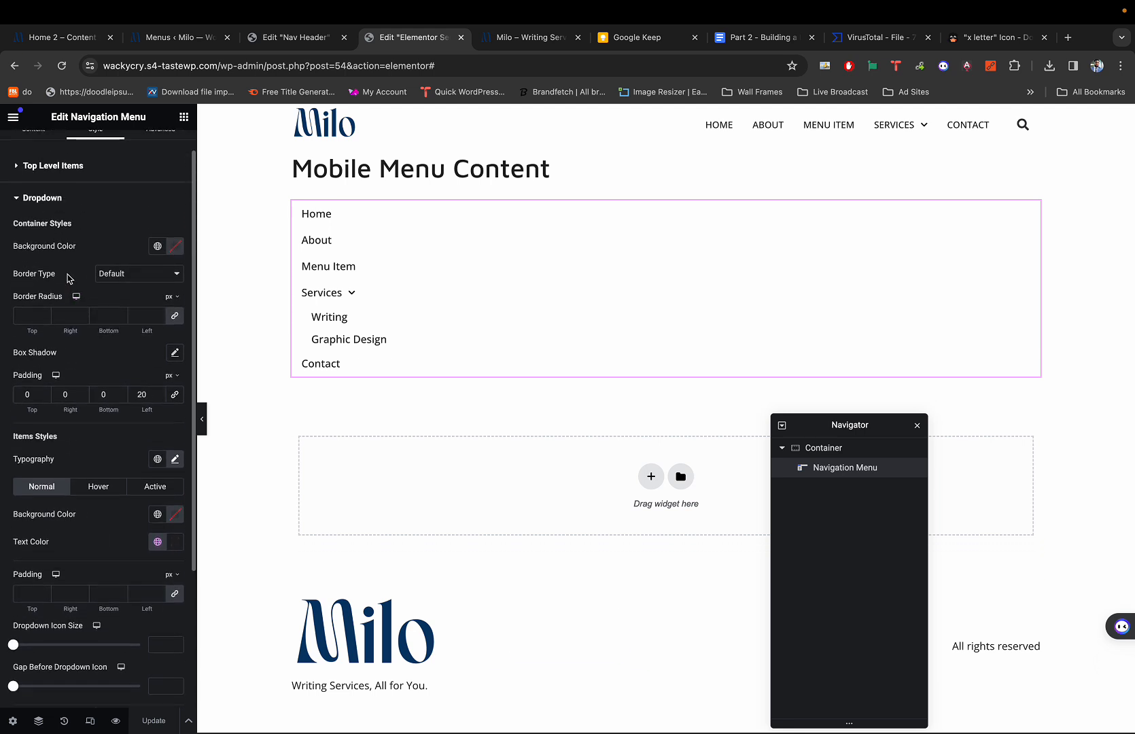
pyautogui.scroll(1, 68, 277)
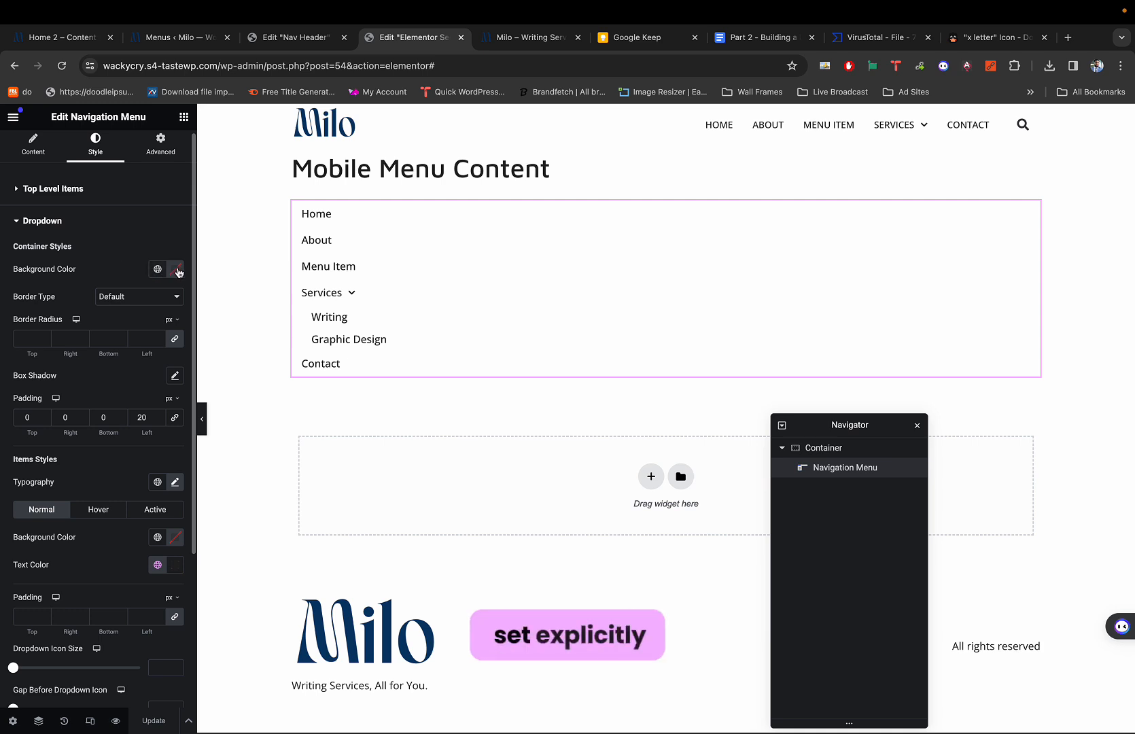
pyautogui.click(177, 269)
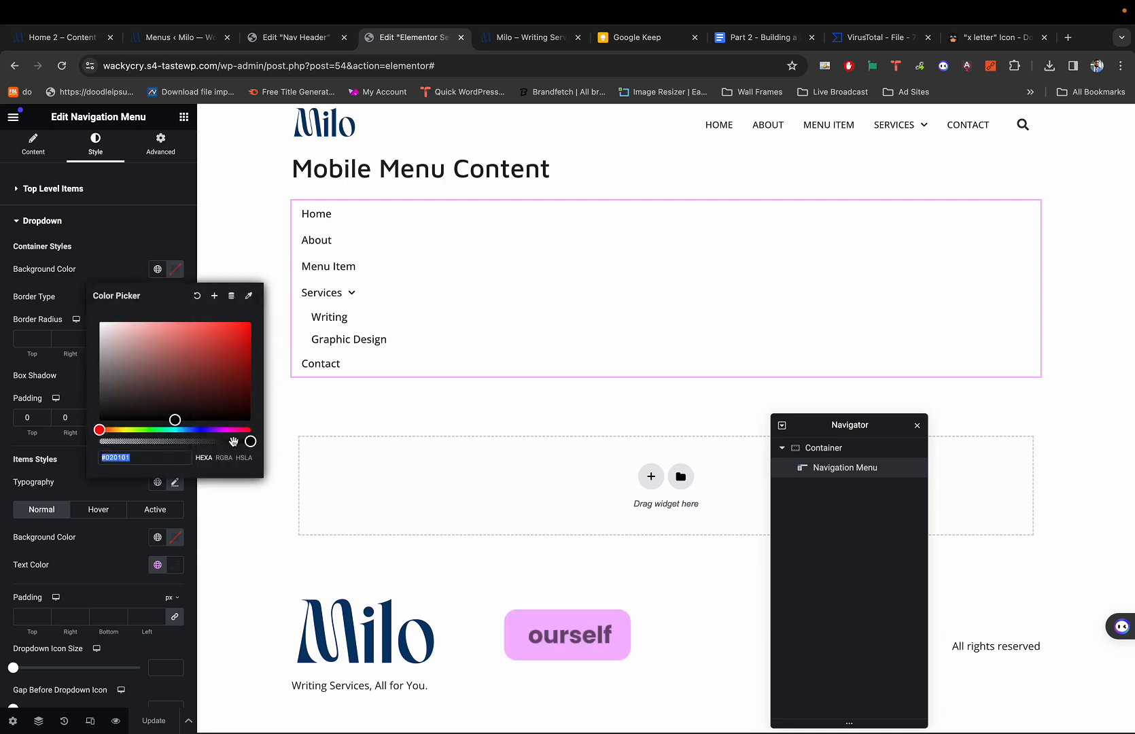
pyautogui.moveTo(253, 440); pyautogui.dragTo(61, 418)
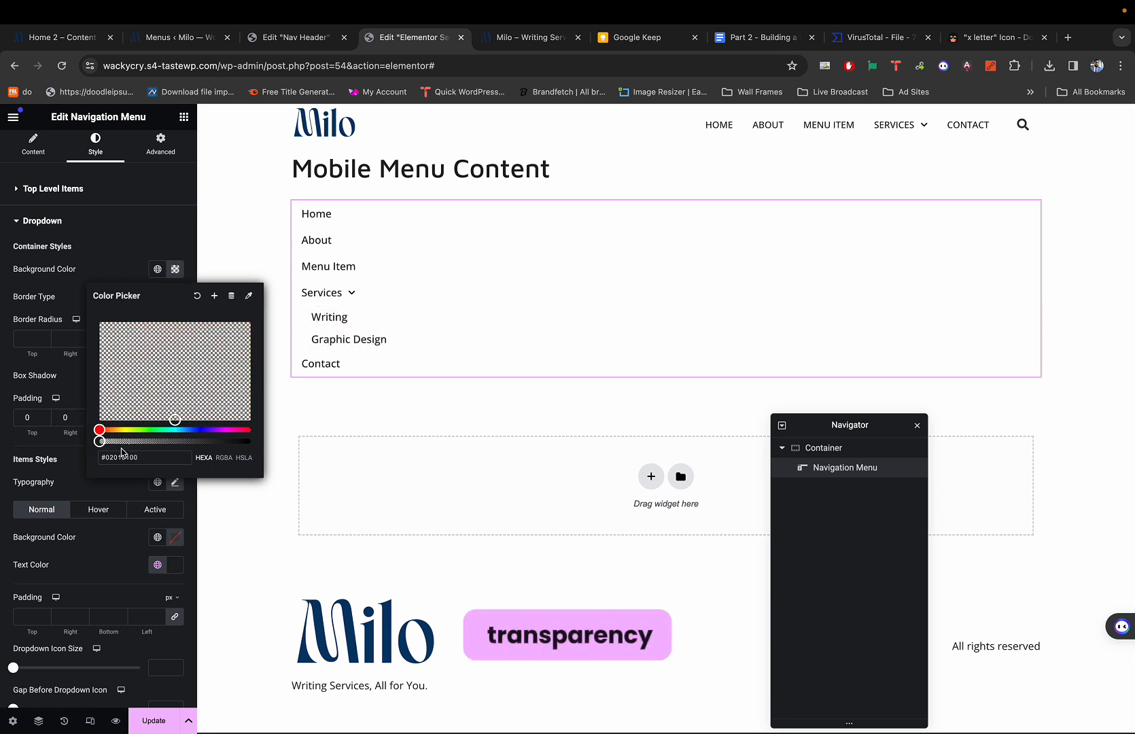
pyautogui.moveTo(99, 440)
pyautogui.mouseDown()
pyautogui.moveTo(183, 440)
pyautogui.moveTo(98, 440)
pyautogui.mouseUp()
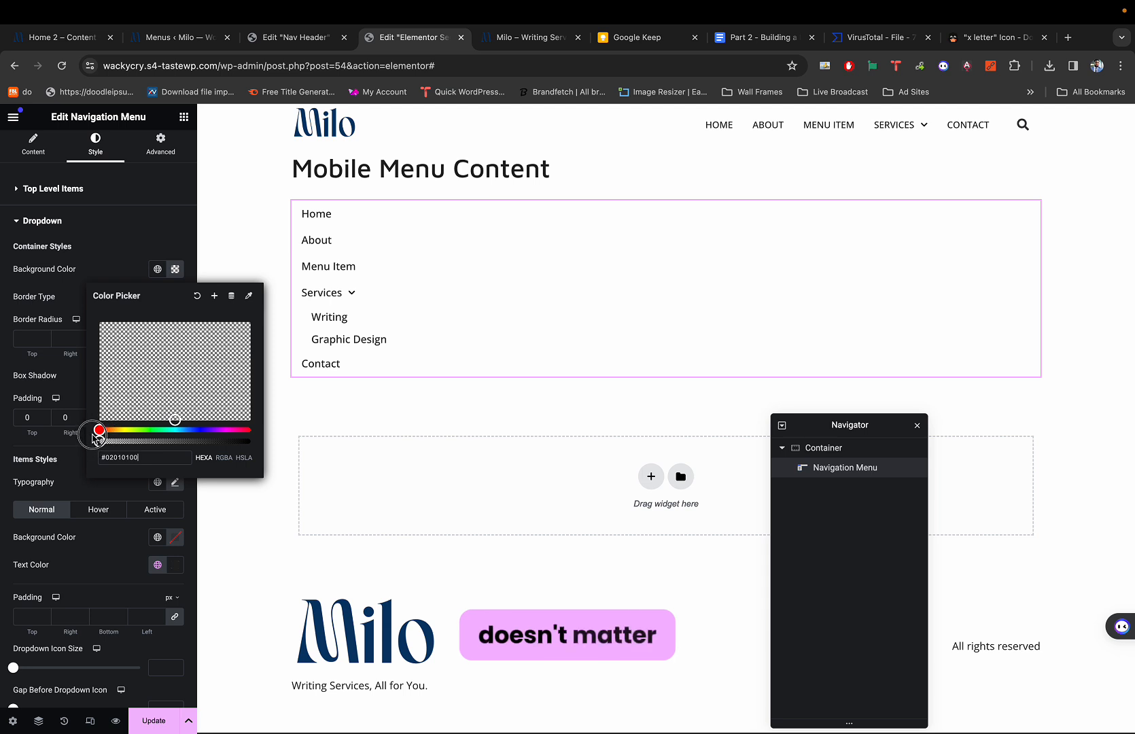
pyautogui.click(84, 273)
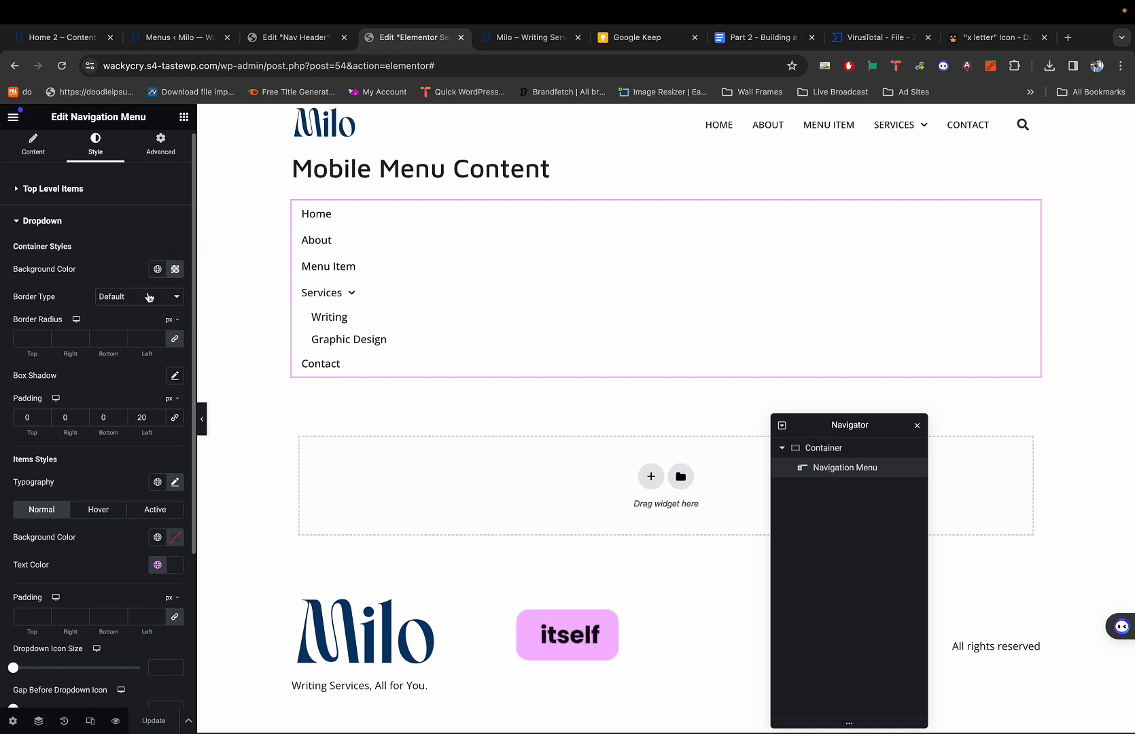
# Review the remaining dropdown style settings and collapse the Dropdown section.
pyautogui.scroll(-1, 106, 377)
pyautogui.scroll(2, 89, 242)
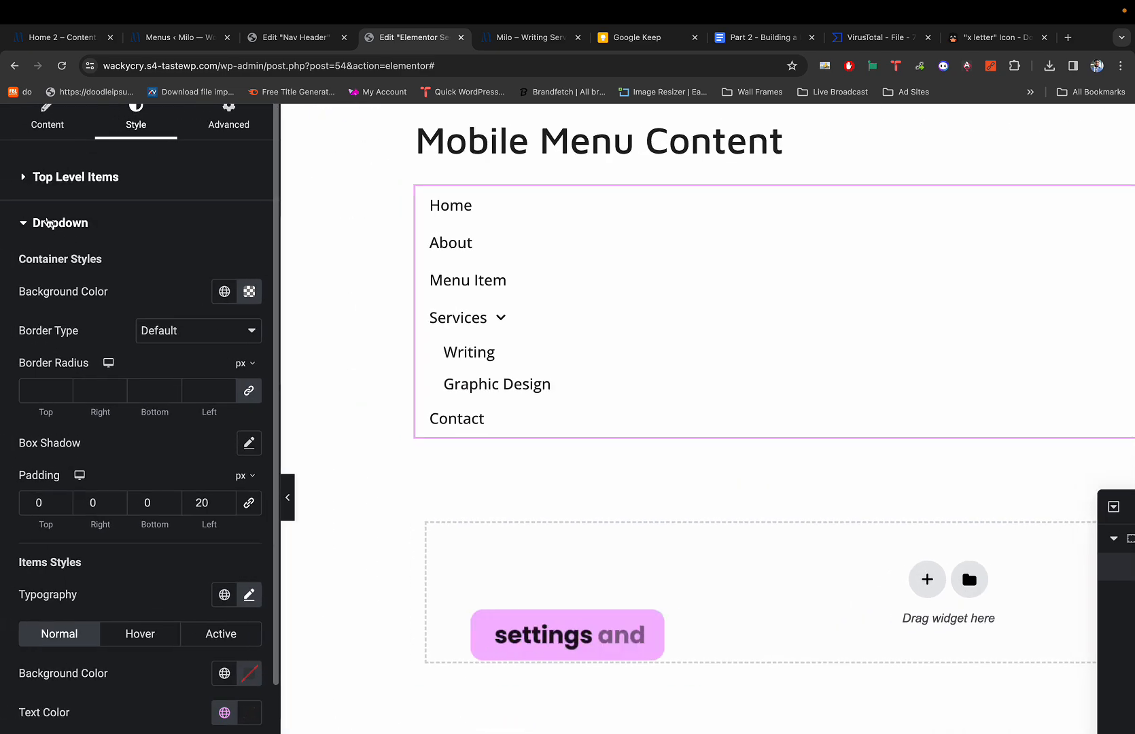
pyautogui.scroll(-5, 51, 474)
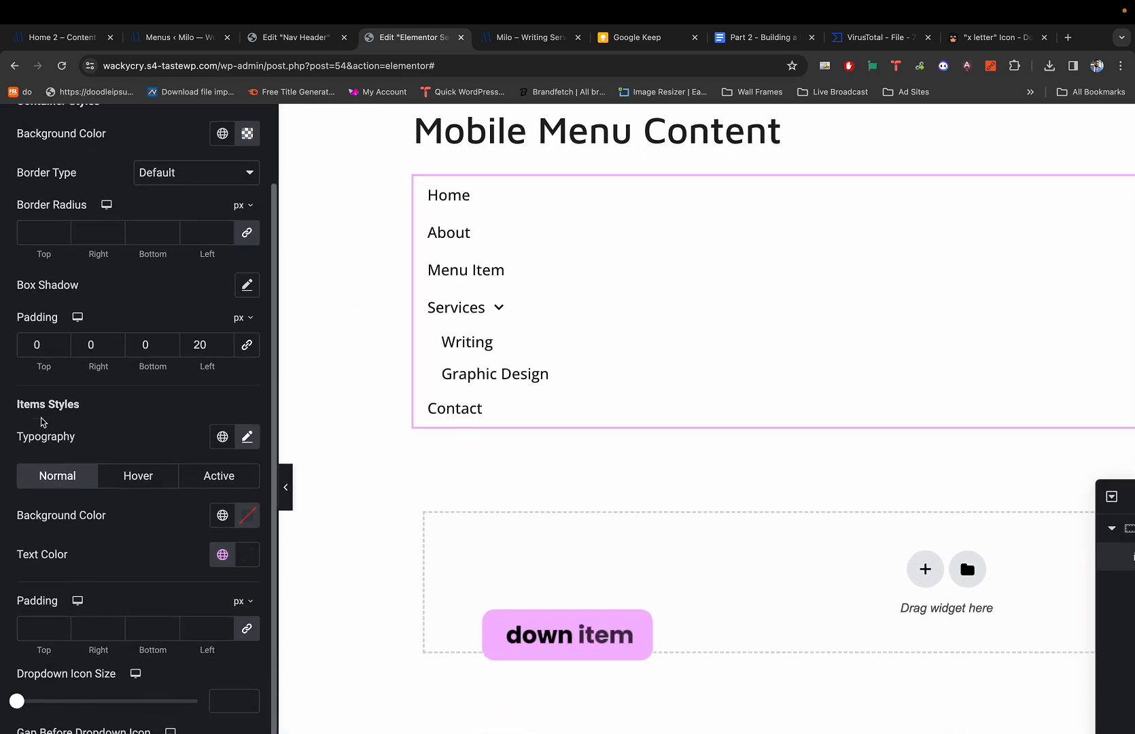
pyautogui.tripleClick(44, 406)
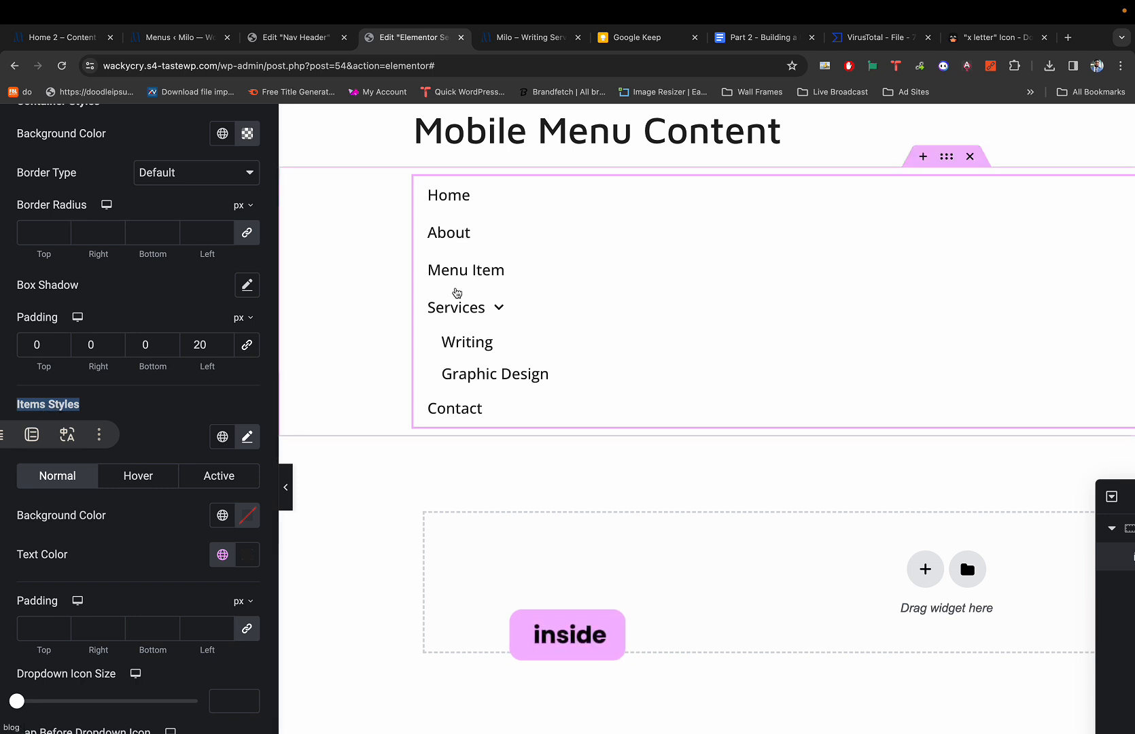
pyautogui.scroll(5, 208, 307)
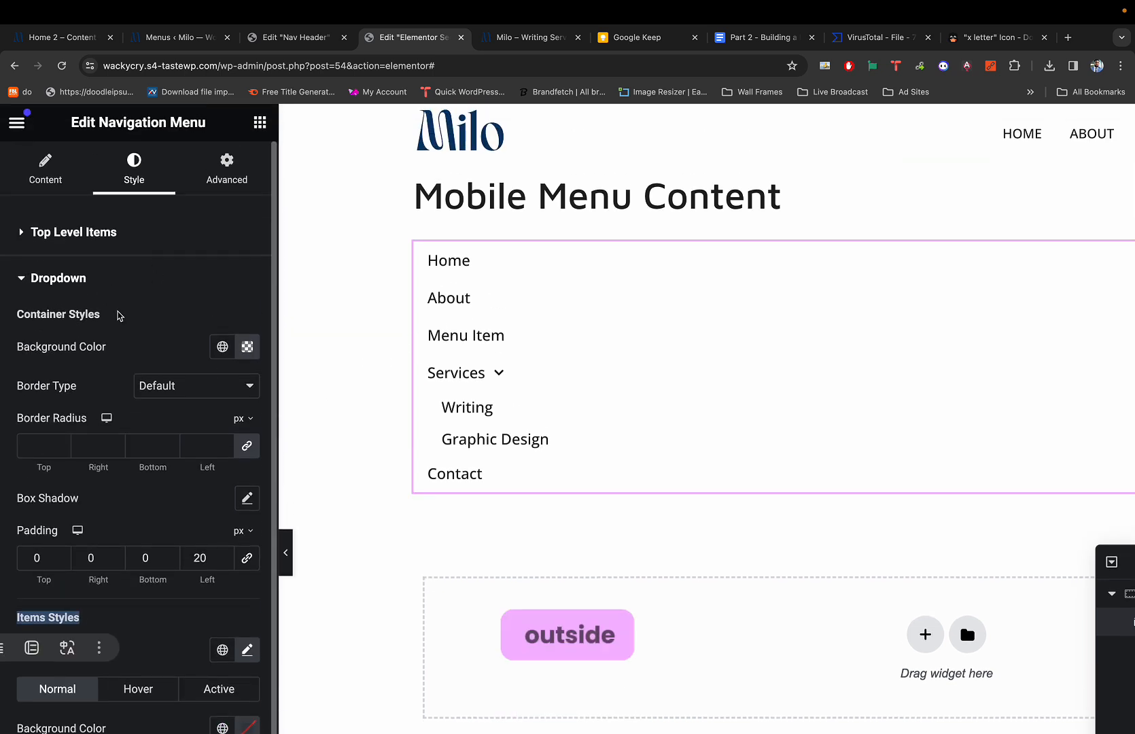
pyautogui.scroll(-1, 117, 315)
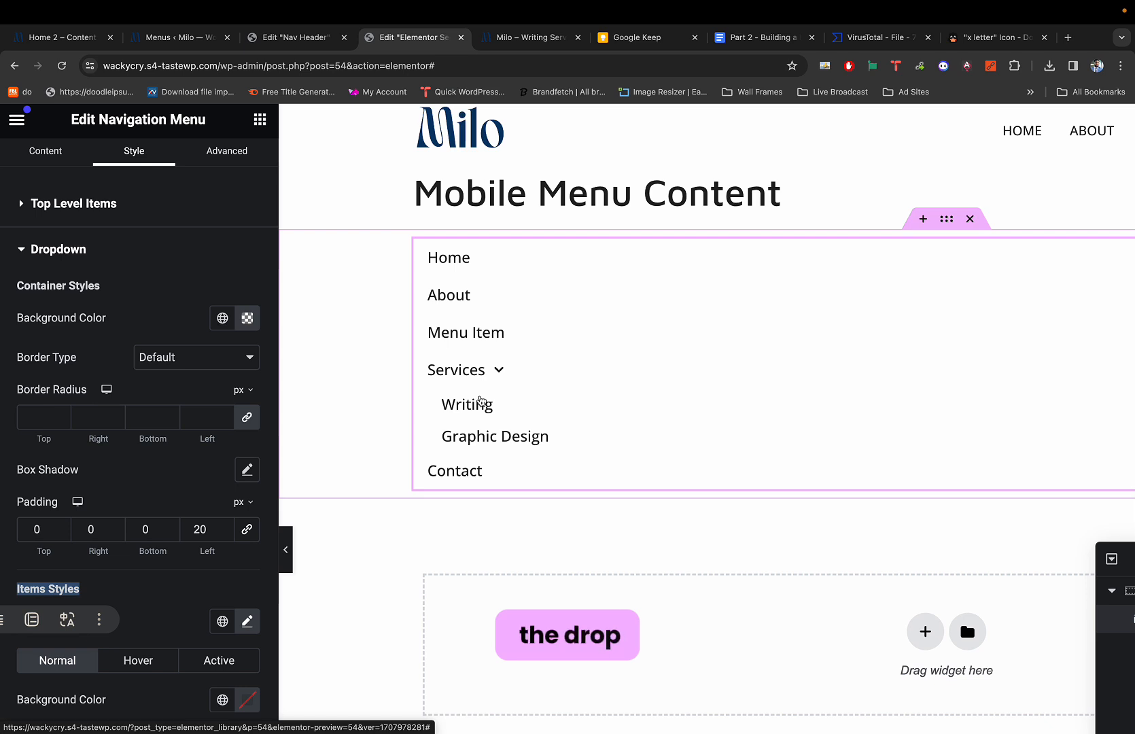
pyautogui.click(37, 254)
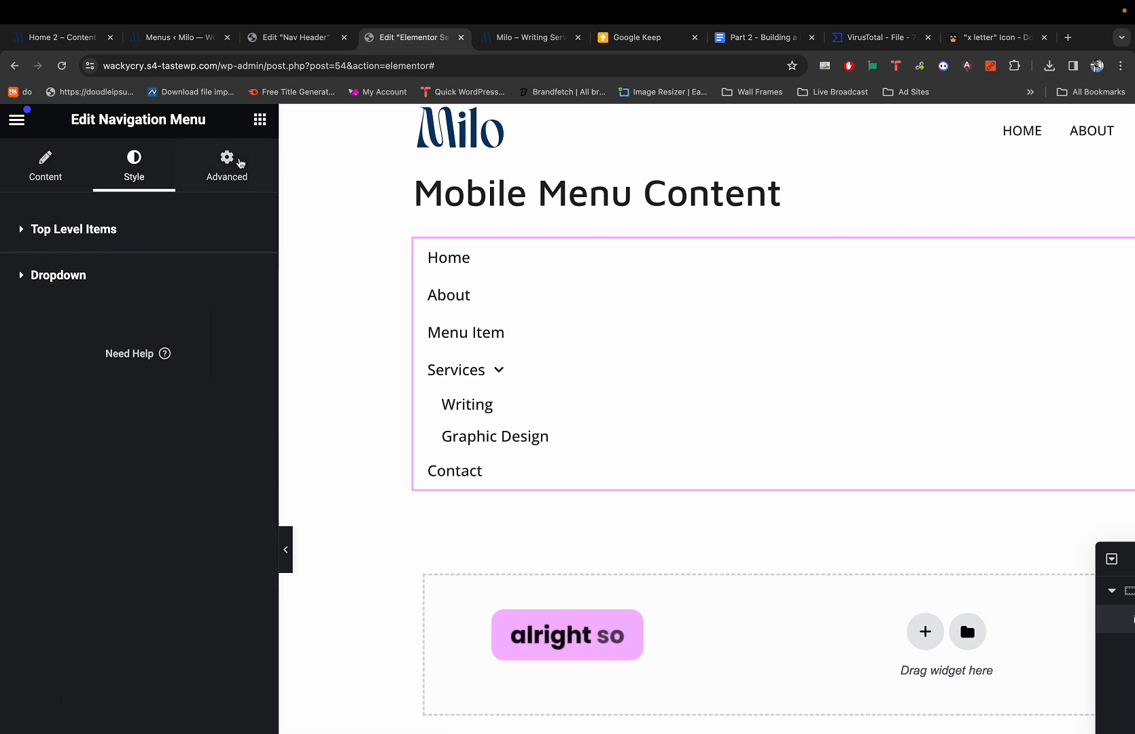
pyautogui.hotkey('ctrl', 'shift', 'Tab')
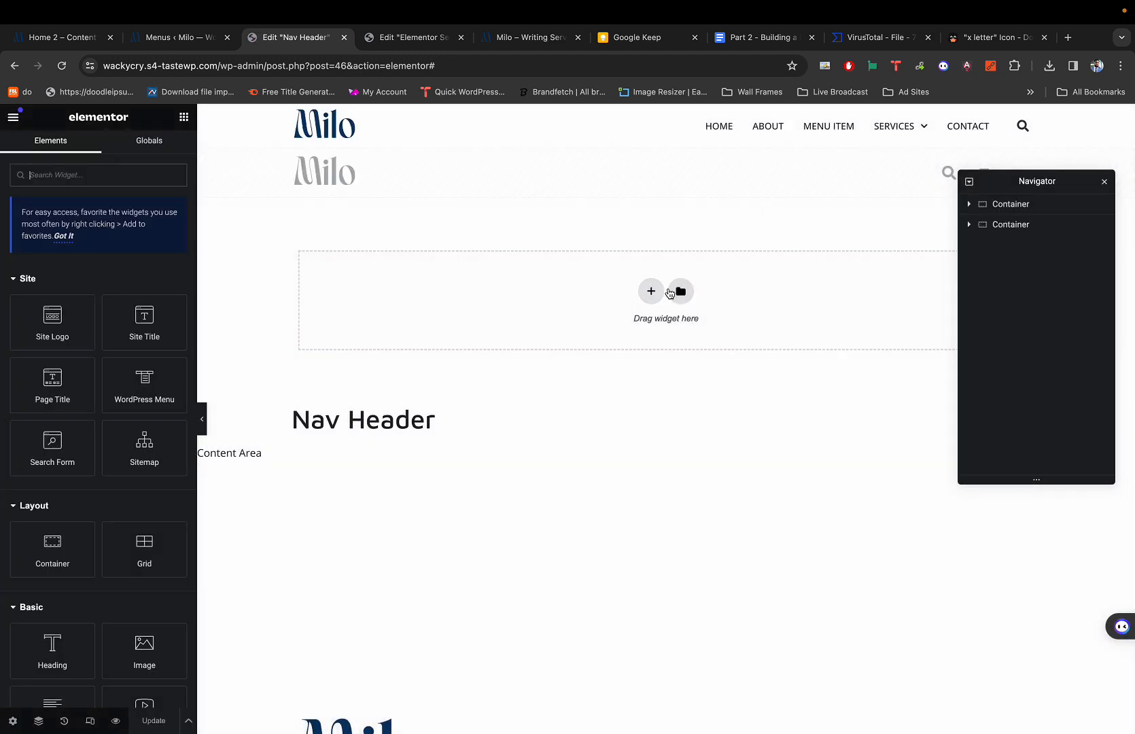
pyautogui.press('super+shift+m')
pyautogui.press('super+shift+m')
pyautogui.click(729, 252)
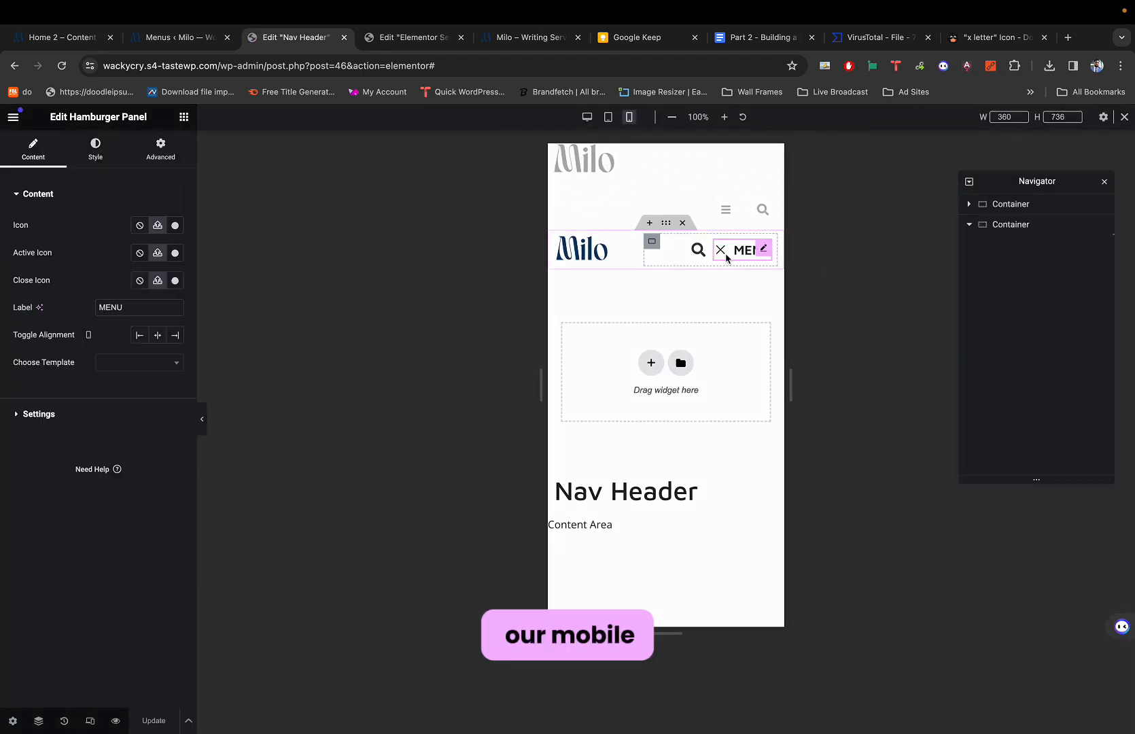
pyautogui.click(647, 264)
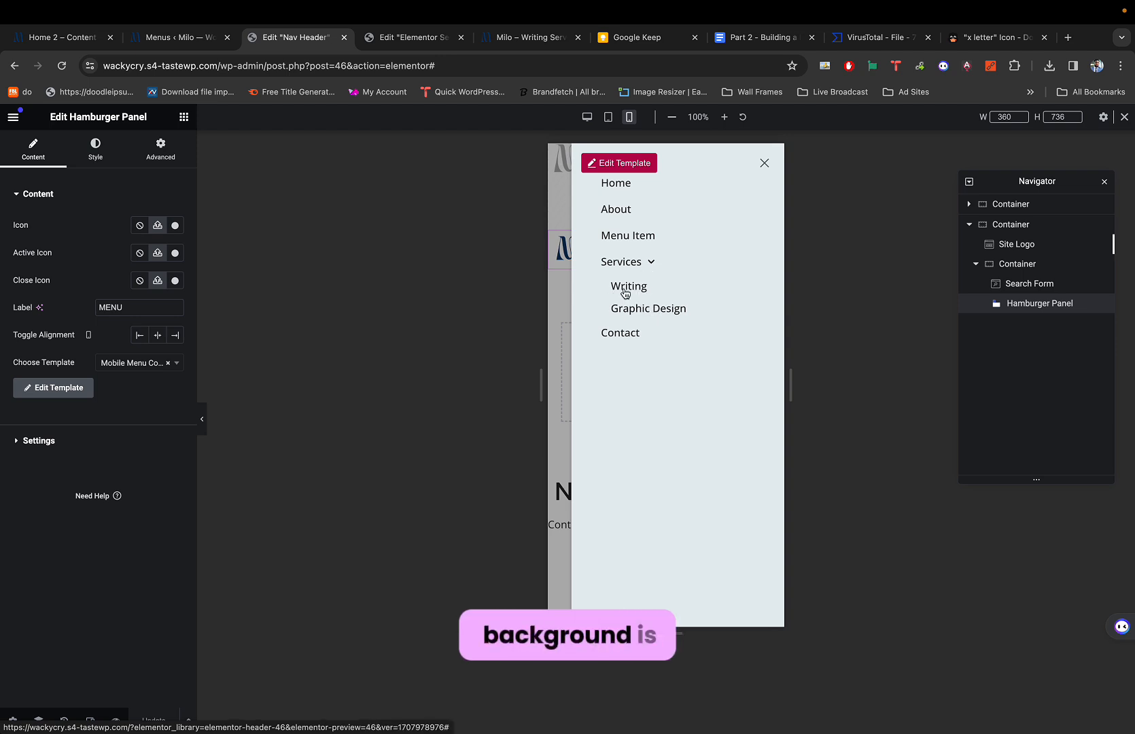
pyautogui.click(764, 163)
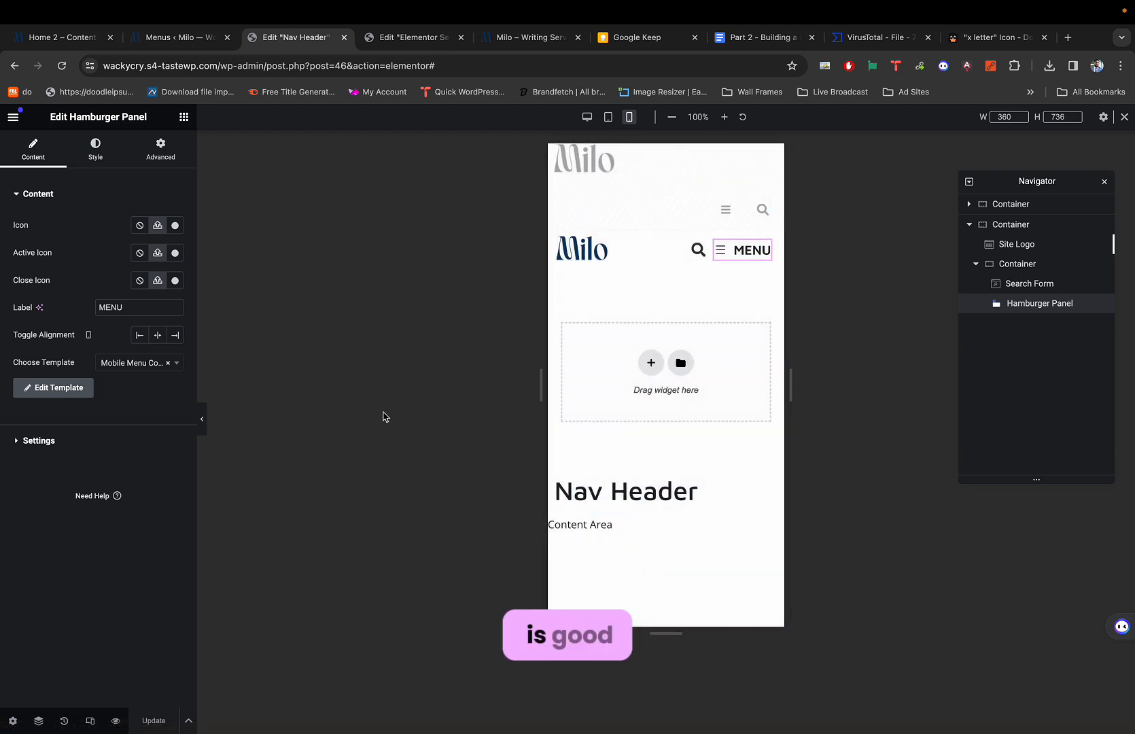
pyautogui.click(380, 37)
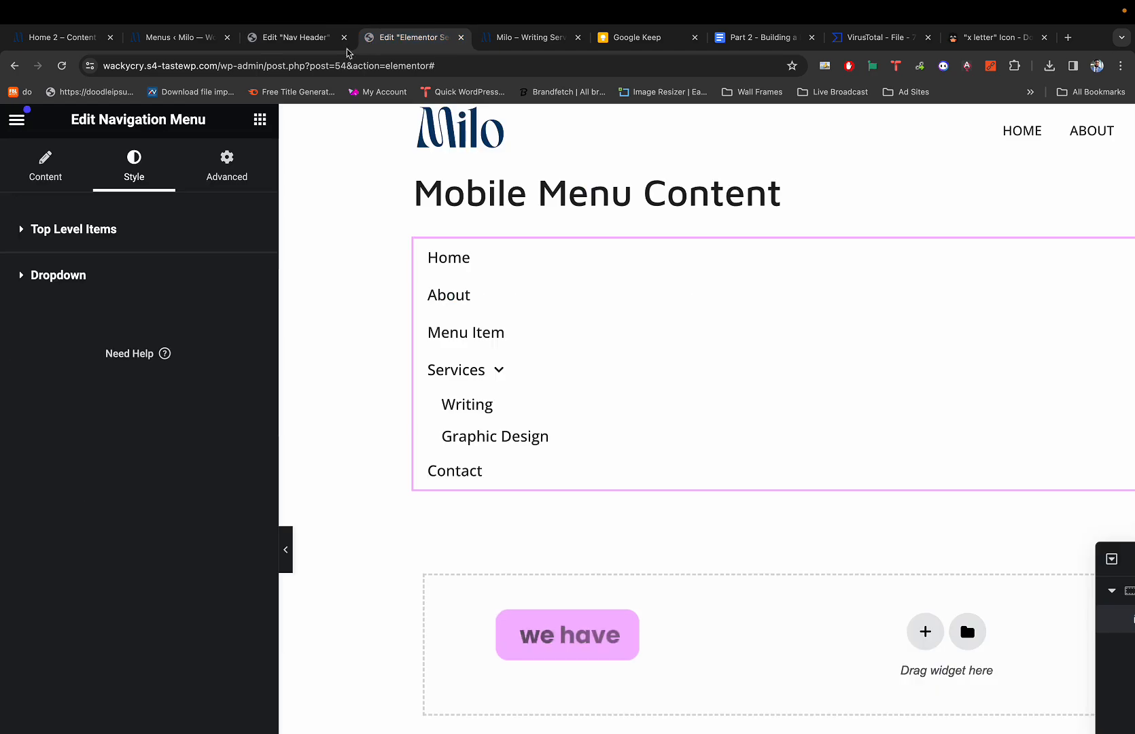
# Open the live Milo homepage in a new tab via Visit Site from the Menus page.
pyautogui.click(180, 38)
pyautogui.press('super+minus')
pyautogui.press('super+minus')
pyautogui.press('super+minus')
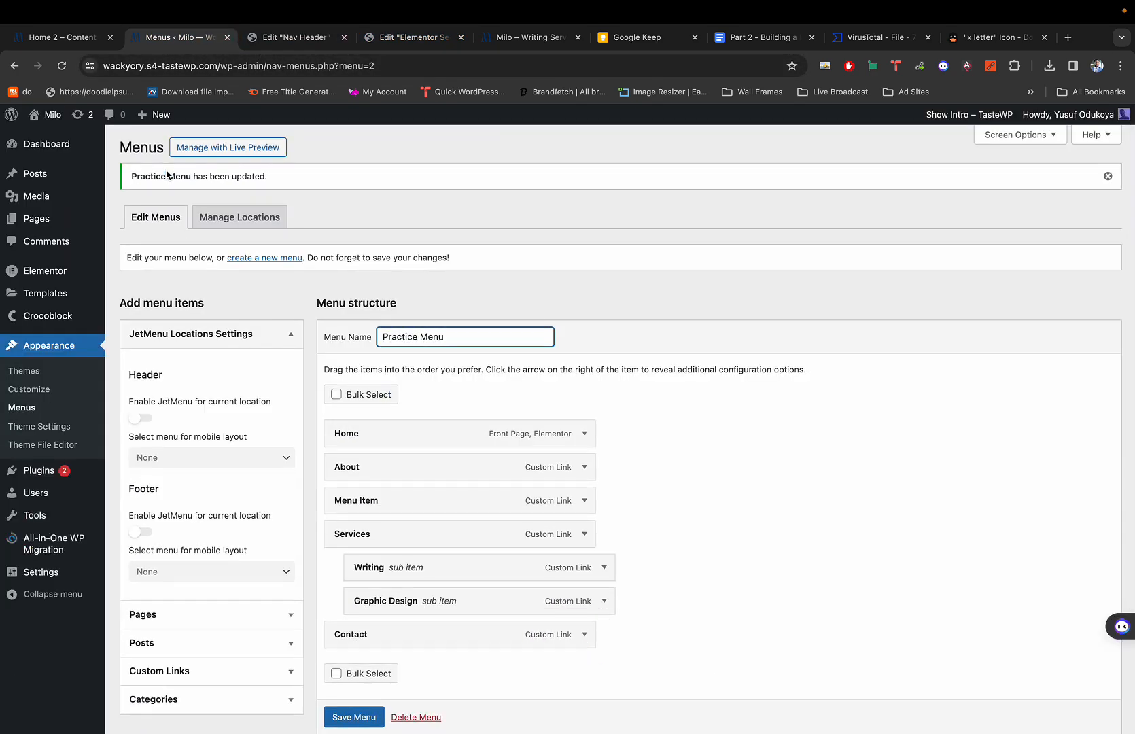
pyautogui.keyDown('super'); pyautogui.click(51, 137); pyautogui.keyUp('super')
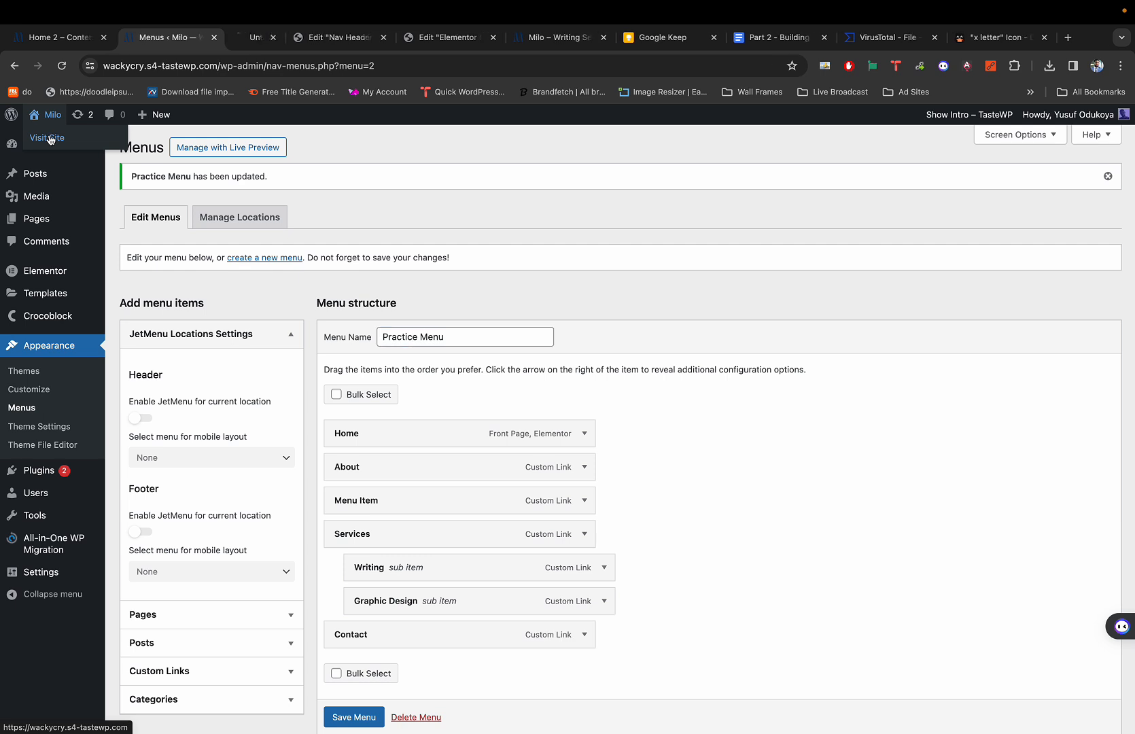
pyautogui.click(260, 39)
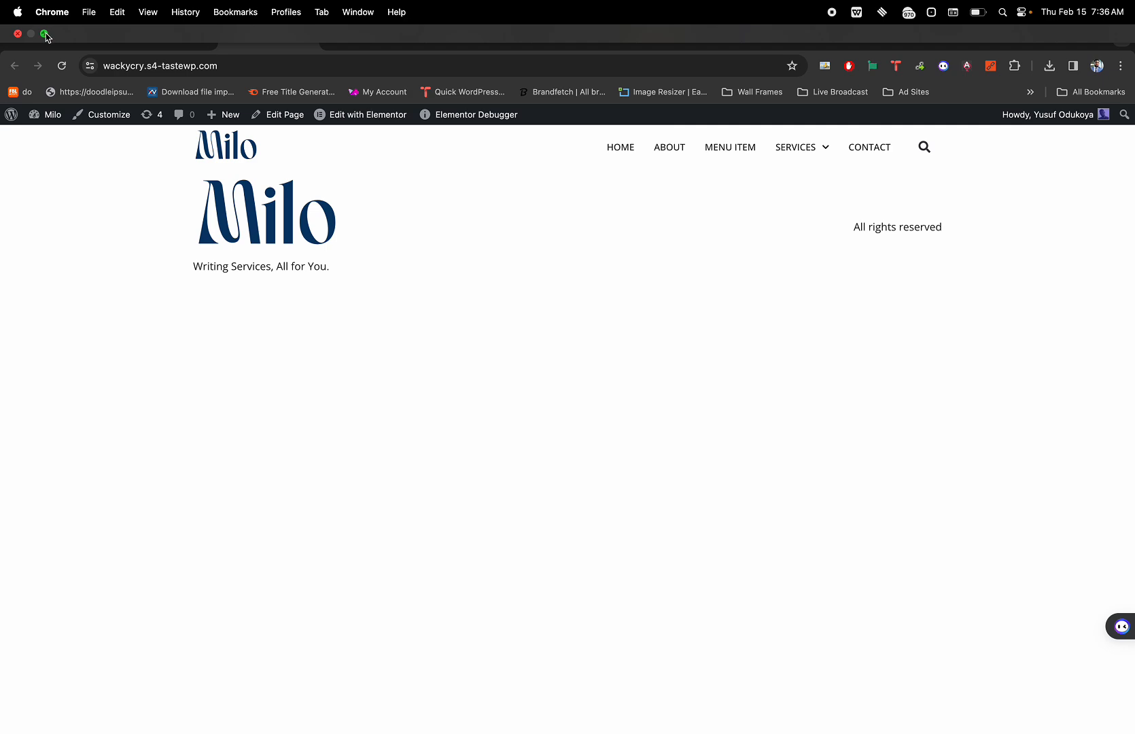
# Narrow the browser window to a mobile layout and open the live site's slide-in menu.
pyautogui.click(44, 33)
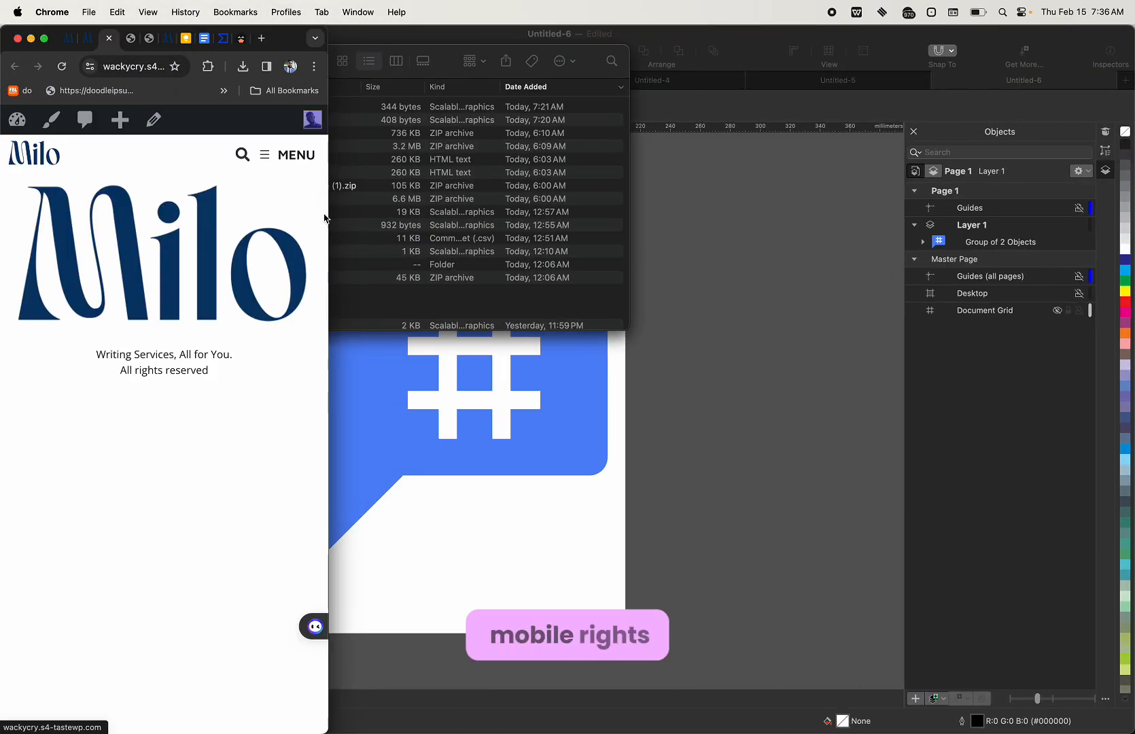
pyautogui.moveTo(325, 216); pyautogui.dragTo(279, 150)
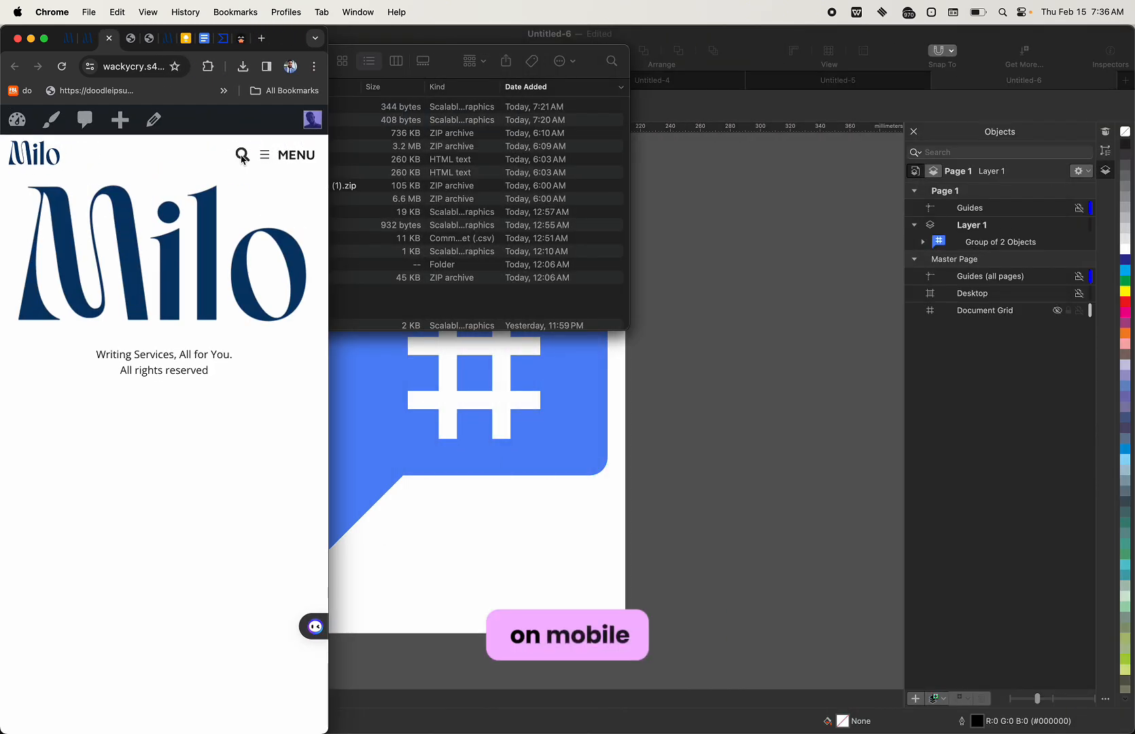
pyautogui.click(265, 156)
pyautogui.click(314, 153)
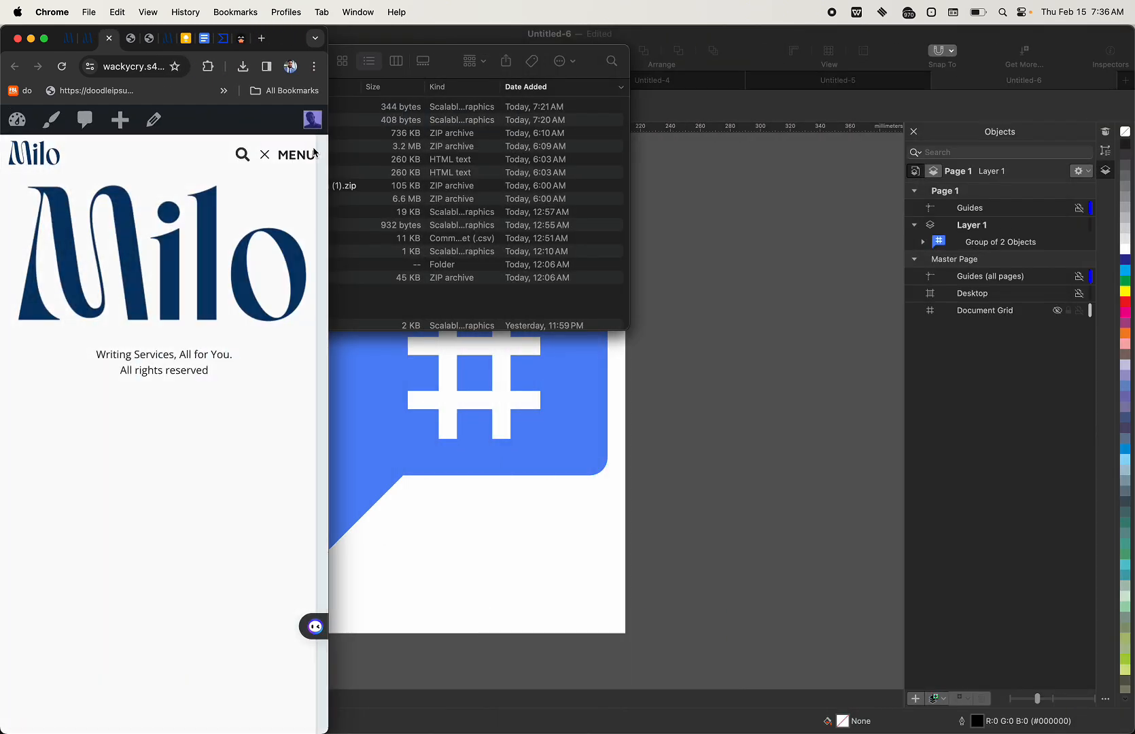
pyautogui.click(314, 153)
pyautogui.click(96, 423)
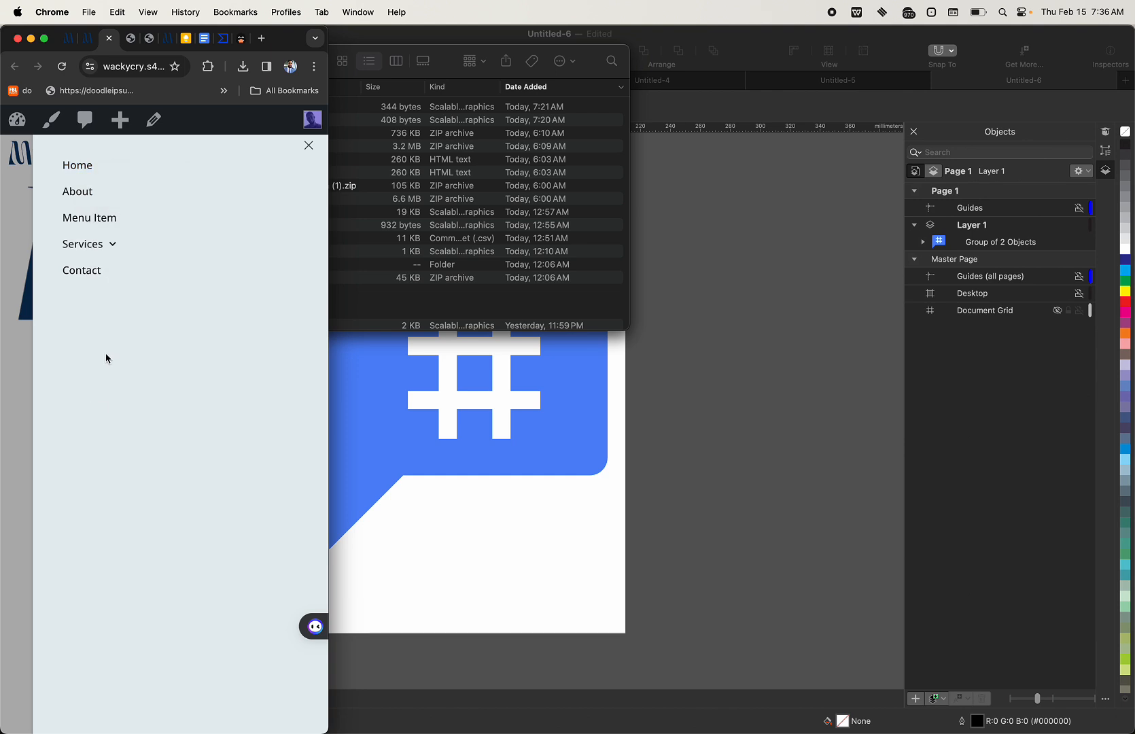
# Close the slide-in menu, restore full screen, and go back to the WordPress tabs.
pyautogui.click(307, 149)
pyautogui.click(298, 158)
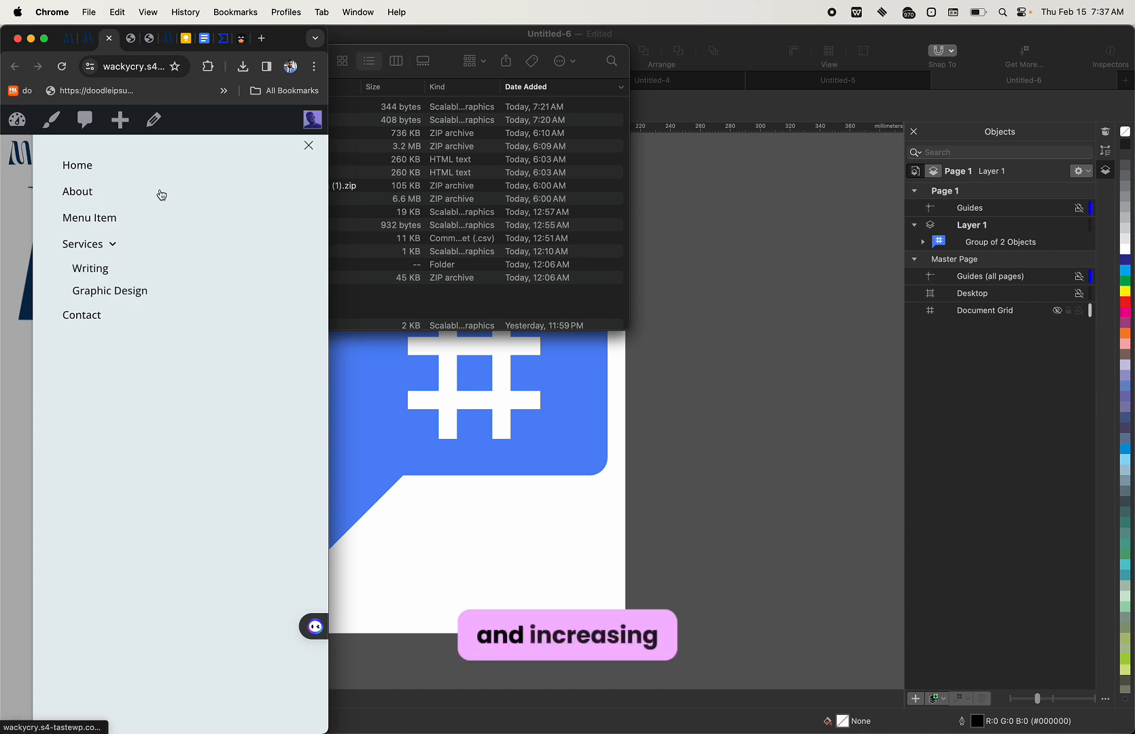
pyautogui.click(307, 148)
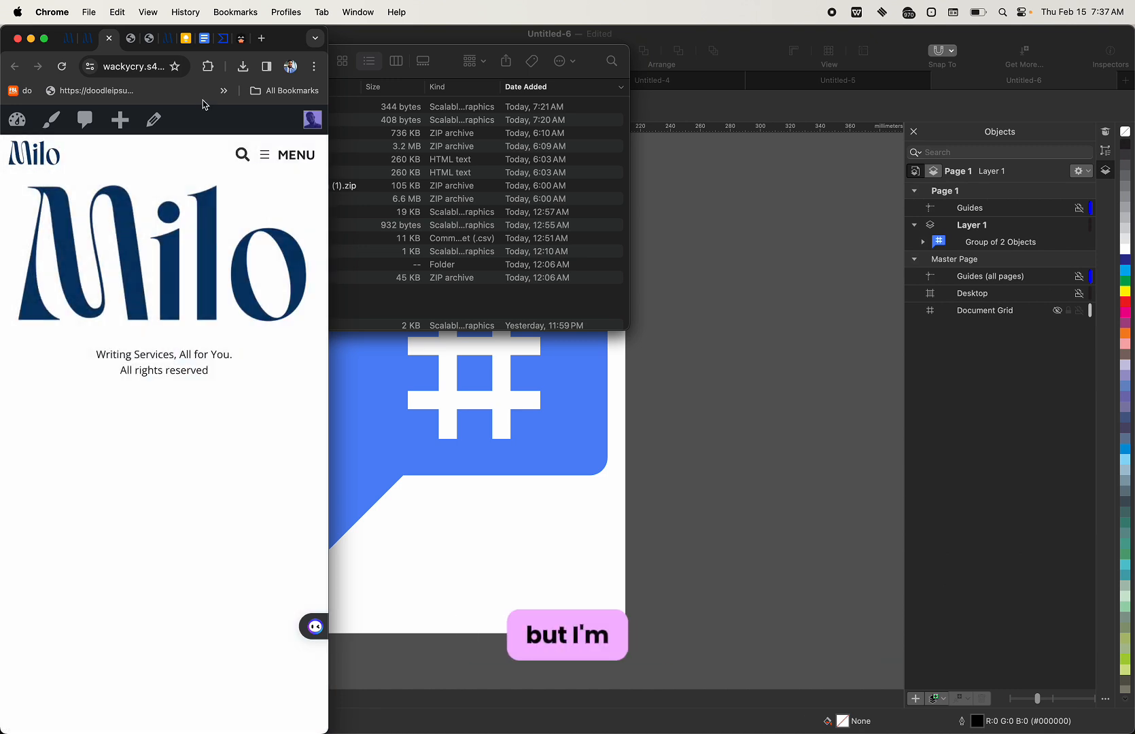
pyautogui.click(43, 43)
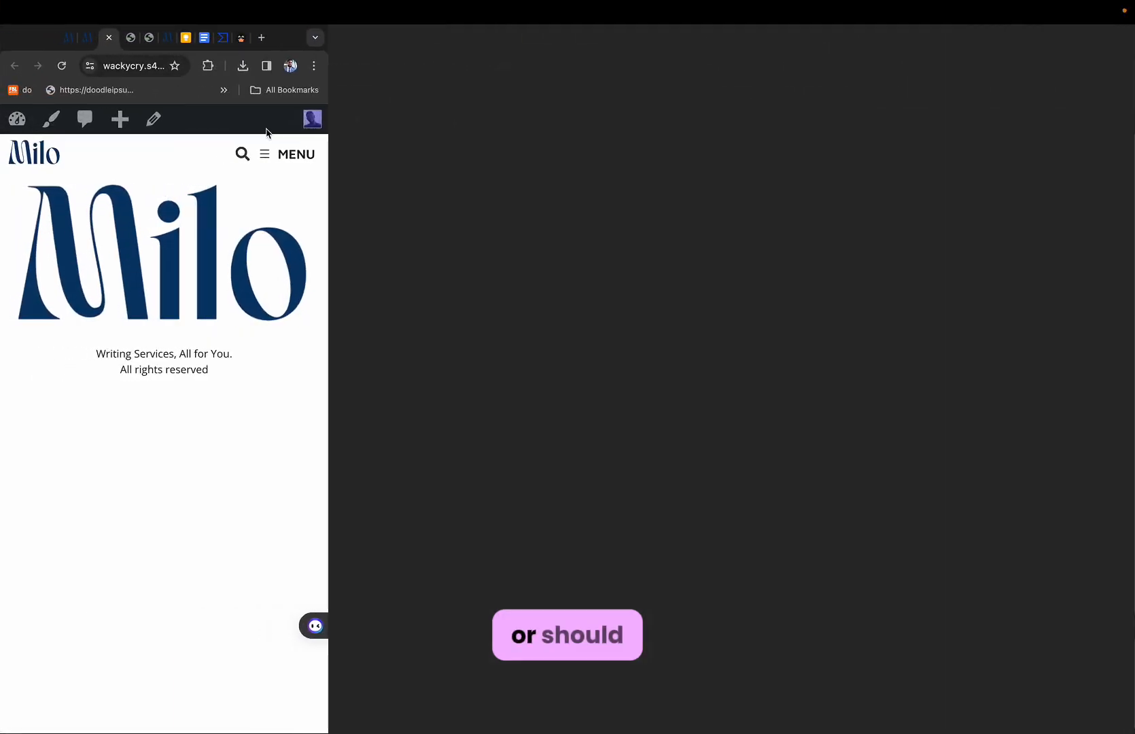
pyautogui.hotkey('ctrl', 'shift', 'Tab')
# Set the top-level menu items' typography size to 20 px.
pyautogui.hotkey('ctrl', 'Tab')
pyautogui.hotkey('ctrl', 'Tab')
pyautogui.hotkey('ctrl', 'Tab')
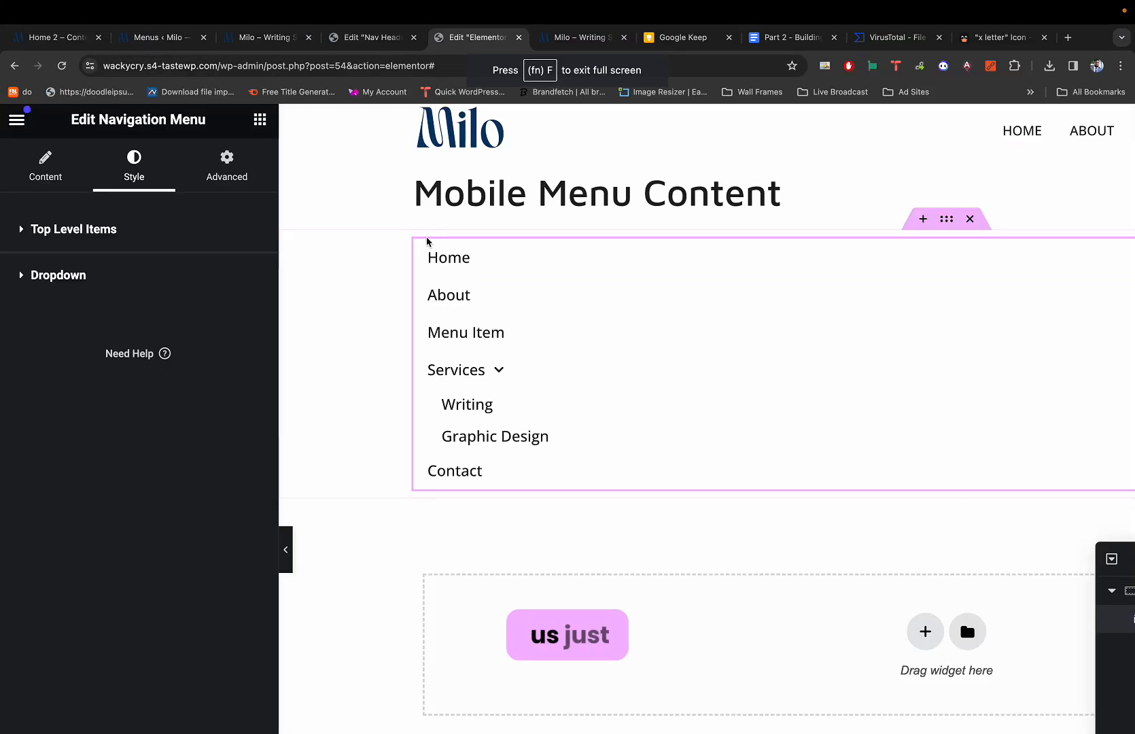
pyautogui.hscroll(2, 650, 284)
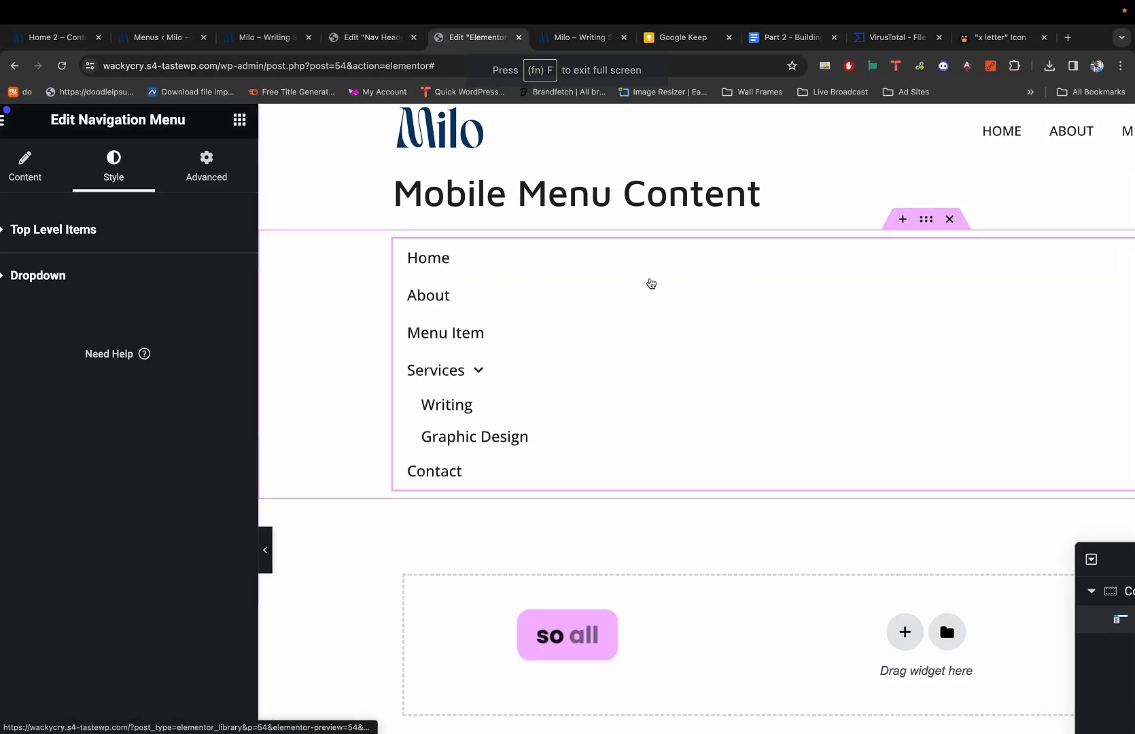
pyautogui.scroll(-3, 651, 284)
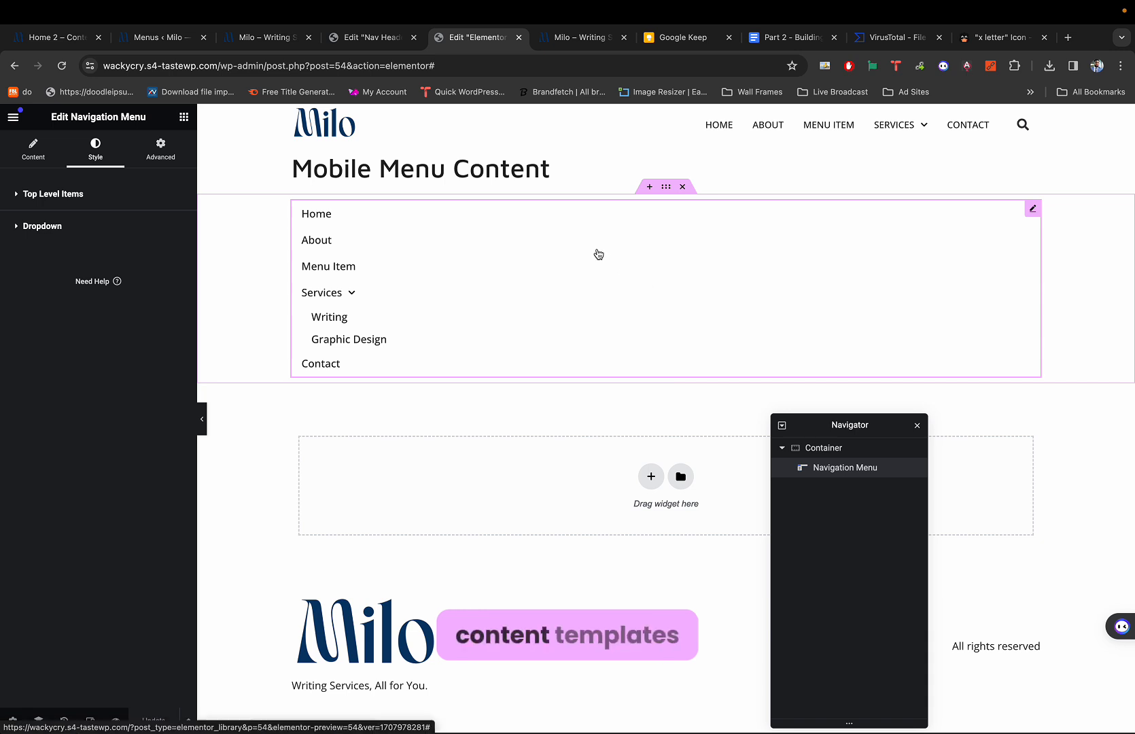
pyautogui.click(42, 195)
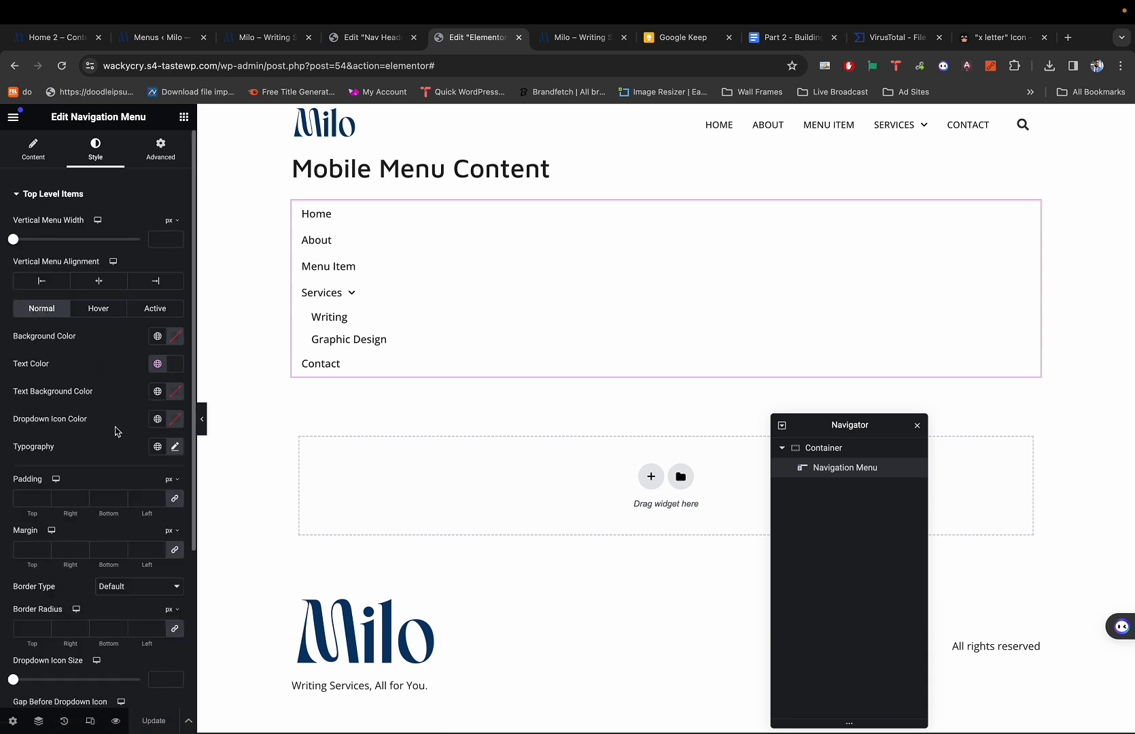
pyautogui.scroll(-1, 115, 432)
pyautogui.click(177, 420)
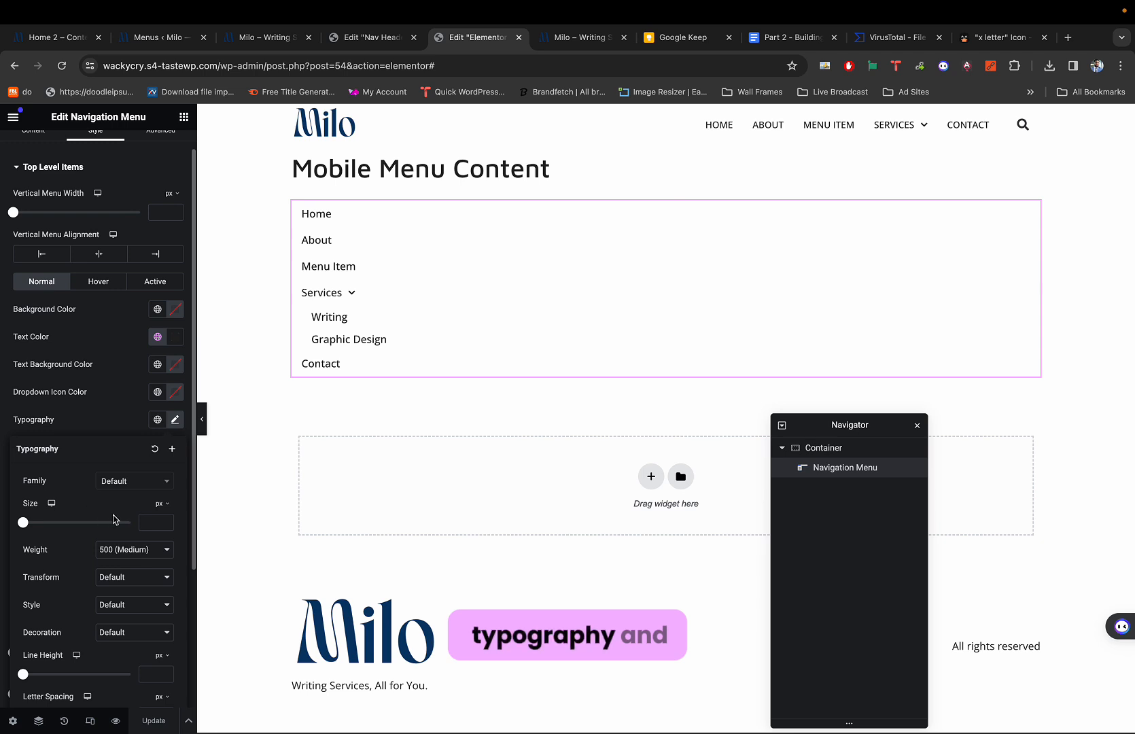
pyautogui.click(151, 521)
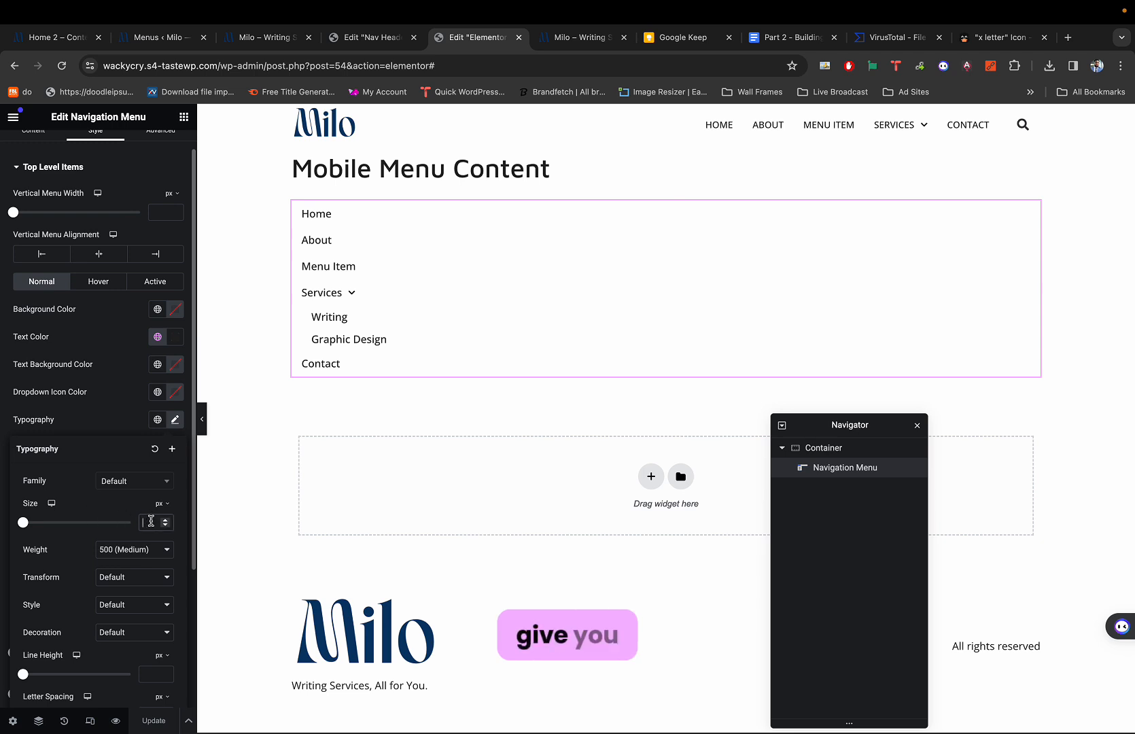
pyautogui.write('20')
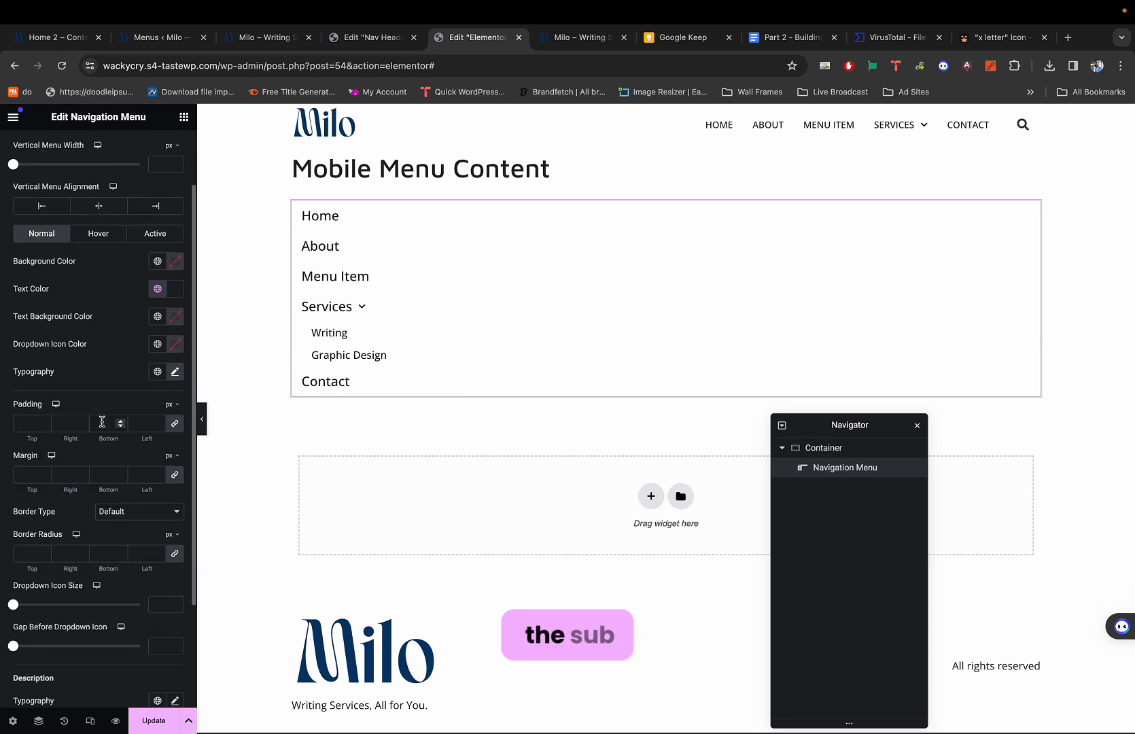
pyautogui.click(101, 420)
pyautogui.scroll(-3, 102, 421)
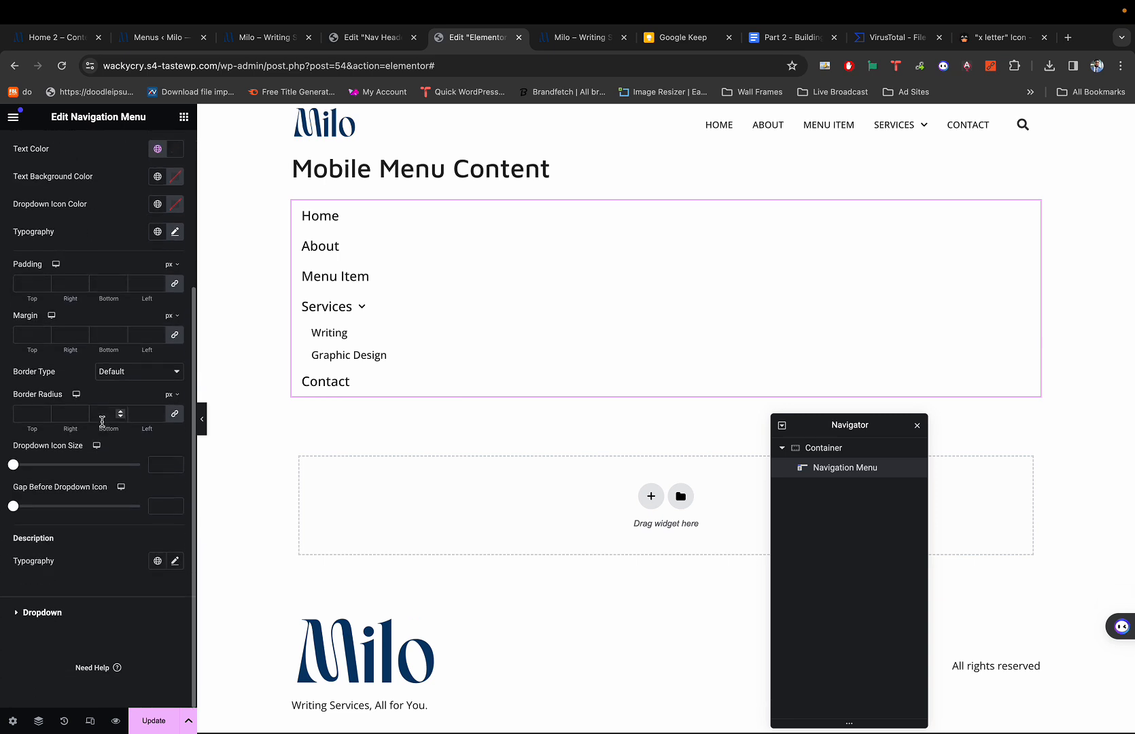
pyautogui.click(51, 612)
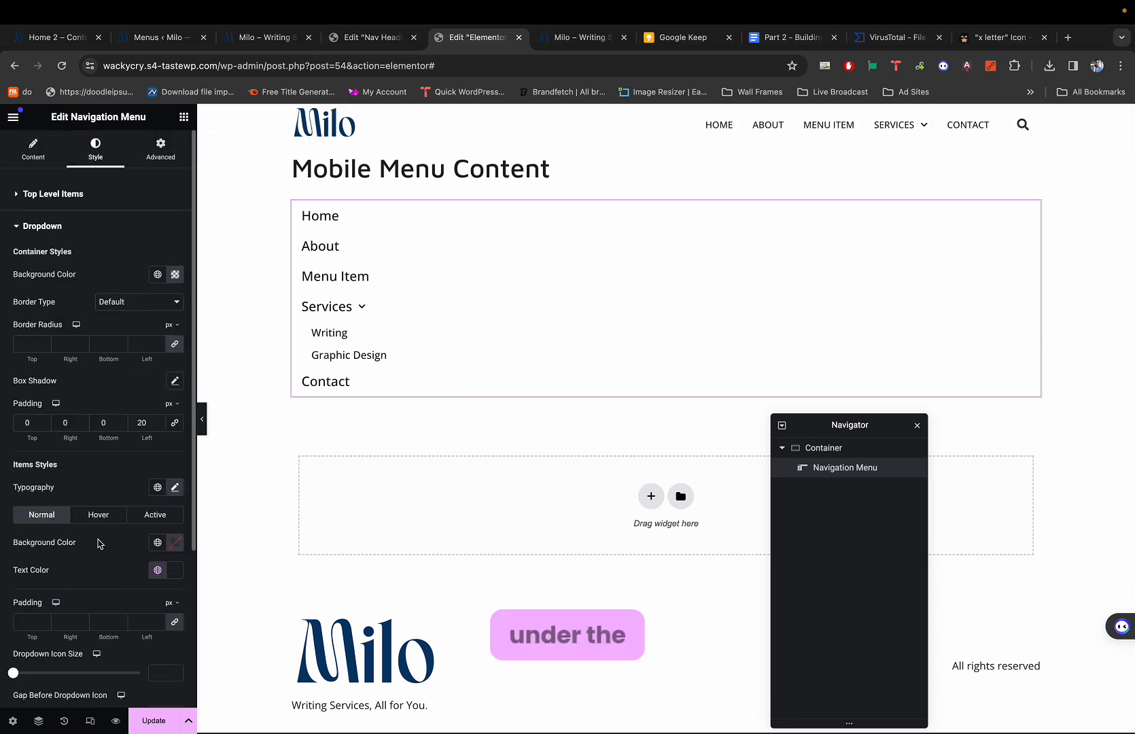
# Set the dropdown items' font size to 19 px after trying 18 and 20, checking Services.
pyautogui.scroll(-4, 99, 543)
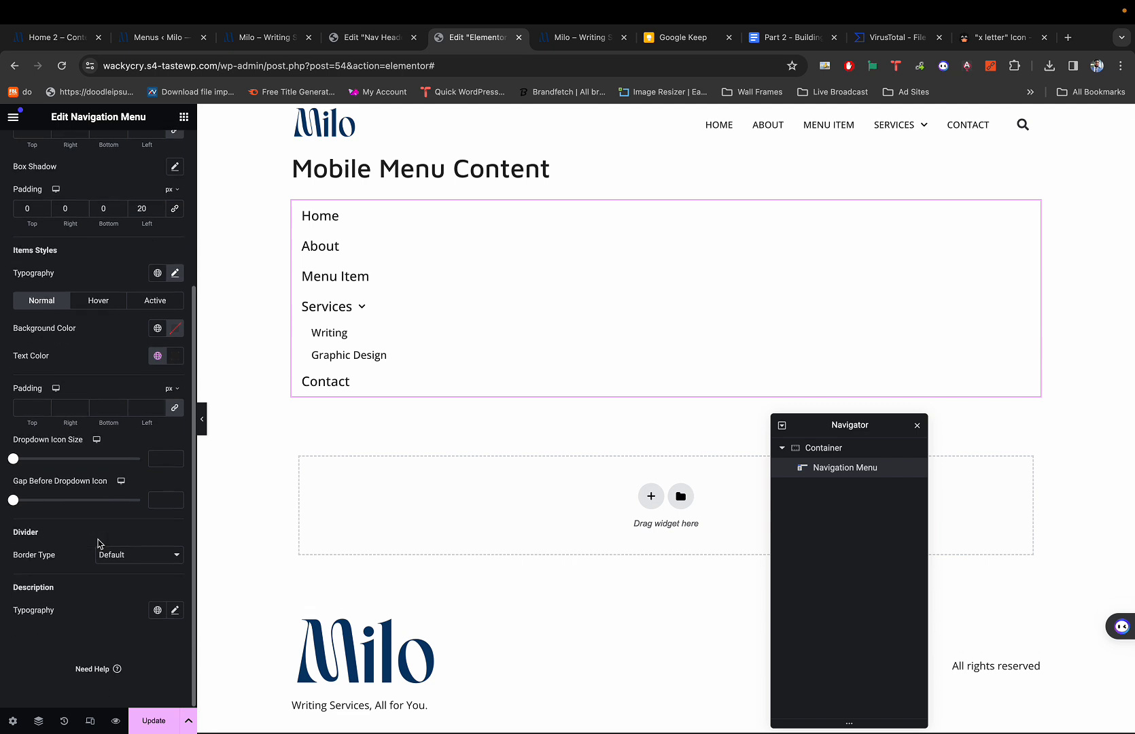
pyautogui.scroll(3, 136, 385)
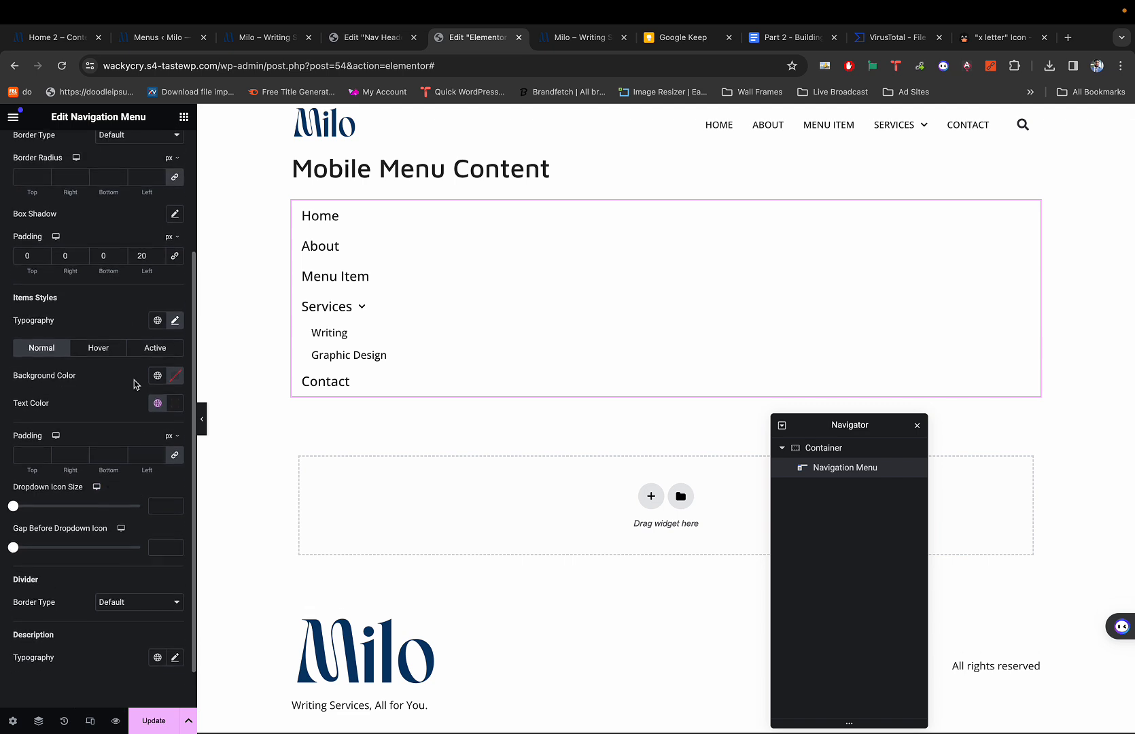
pyautogui.scroll(2, 136, 384)
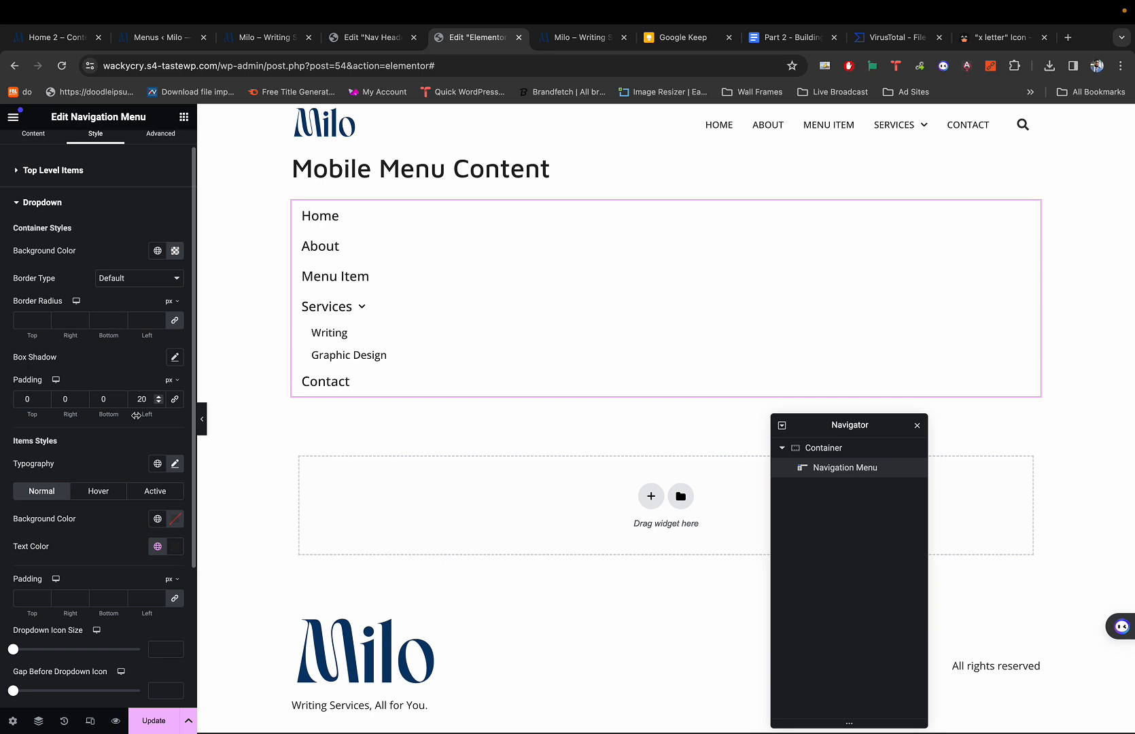
pyautogui.scroll(-3, 130, 367)
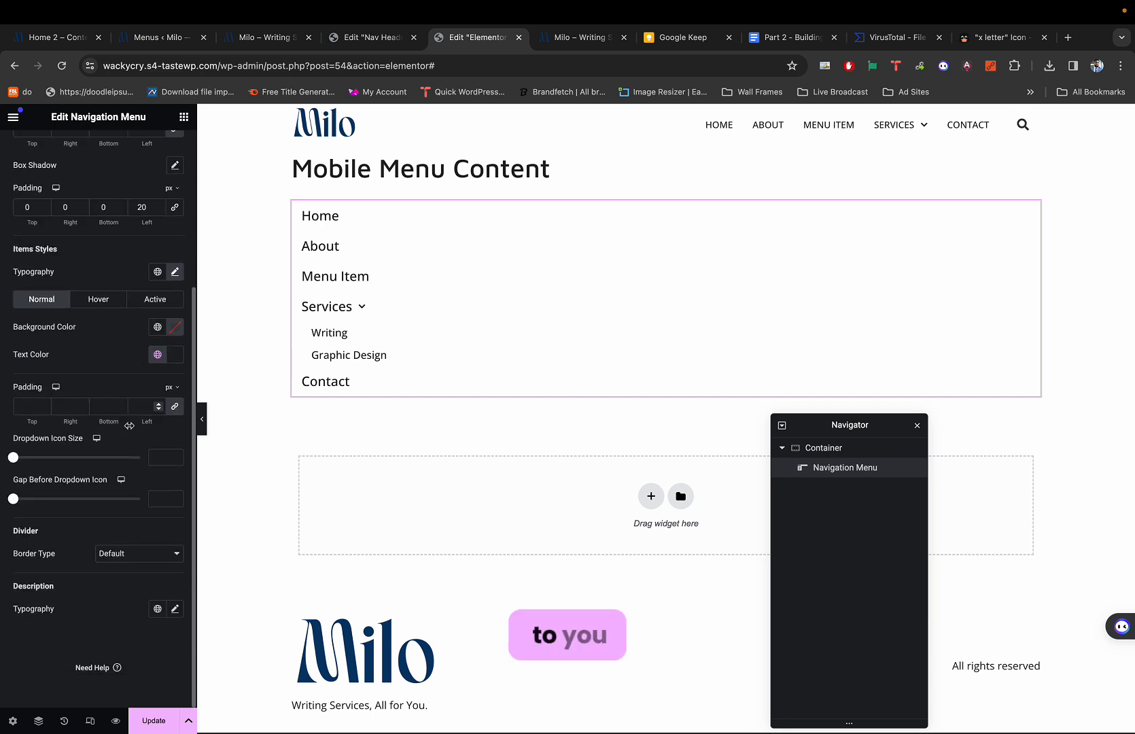
pyautogui.click(174, 273)
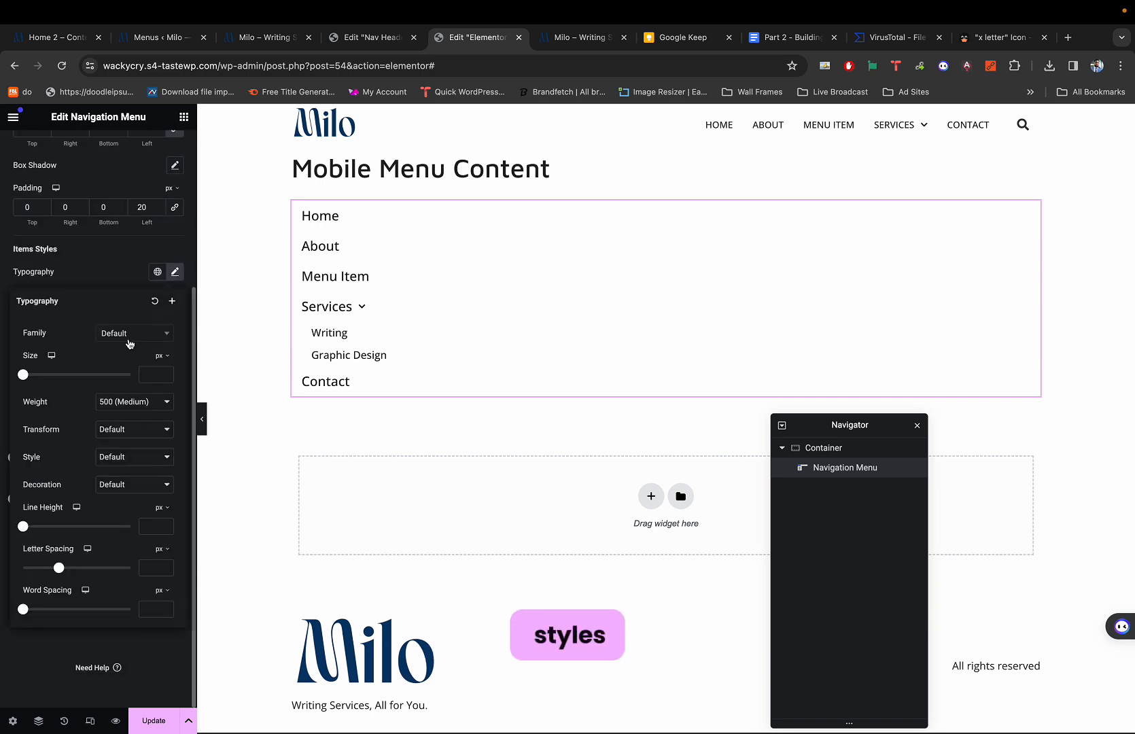
pyautogui.click(156, 374)
pyautogui.write('18')
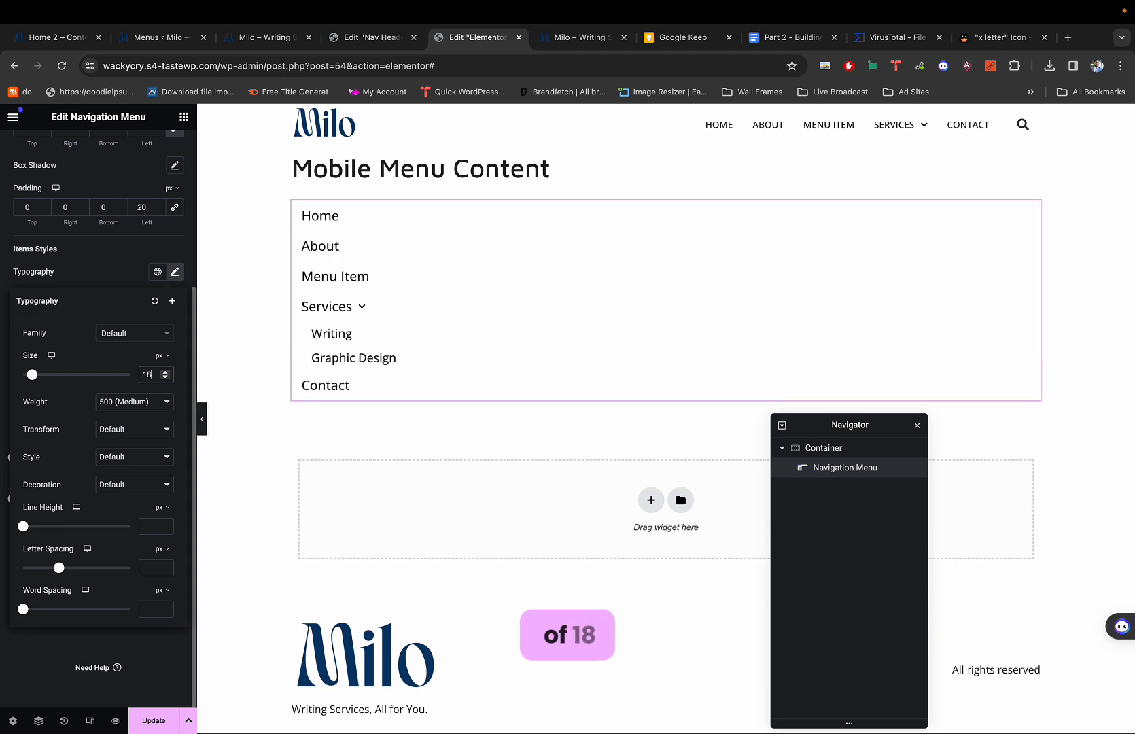
pyautogui.press('BackSpace')
pyautogui.press('BackSpace')
pyautogui.write('19')
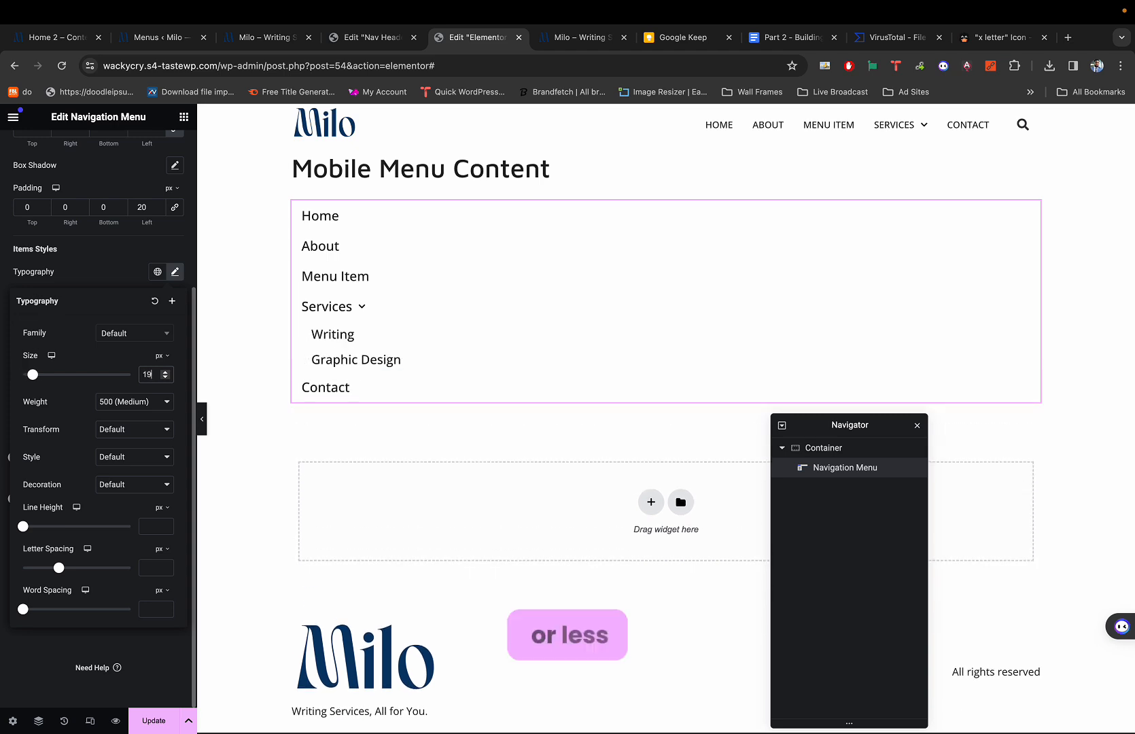
pyautogui.press('BackSpace')
pyautogui.press('BackSpace')
pyautogui.write('20')
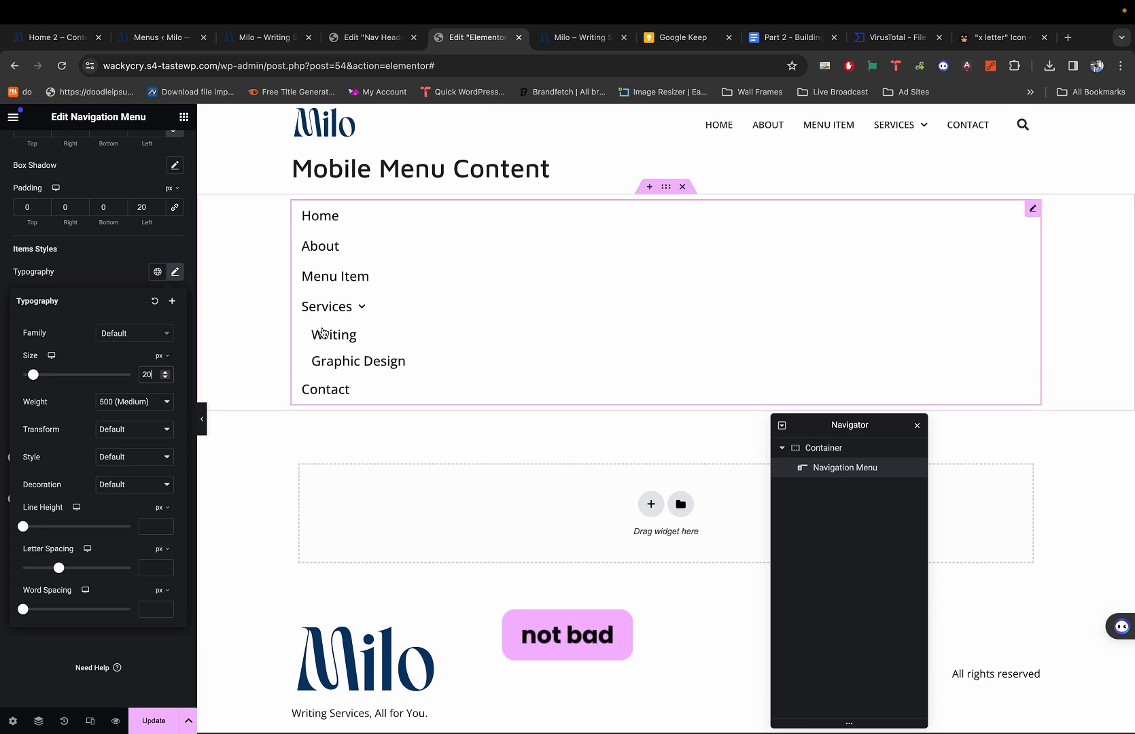
pyautogui.press('BackSpace')
pyautogui.press('BackSpace')
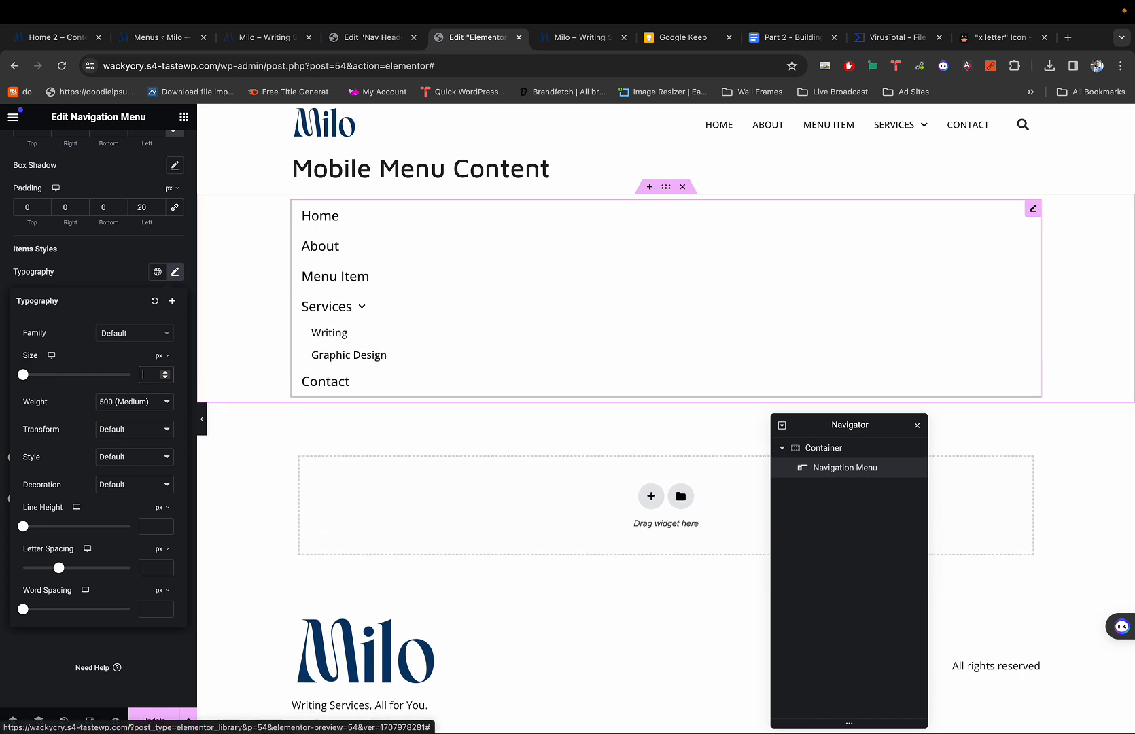
pyautogui.write('0')
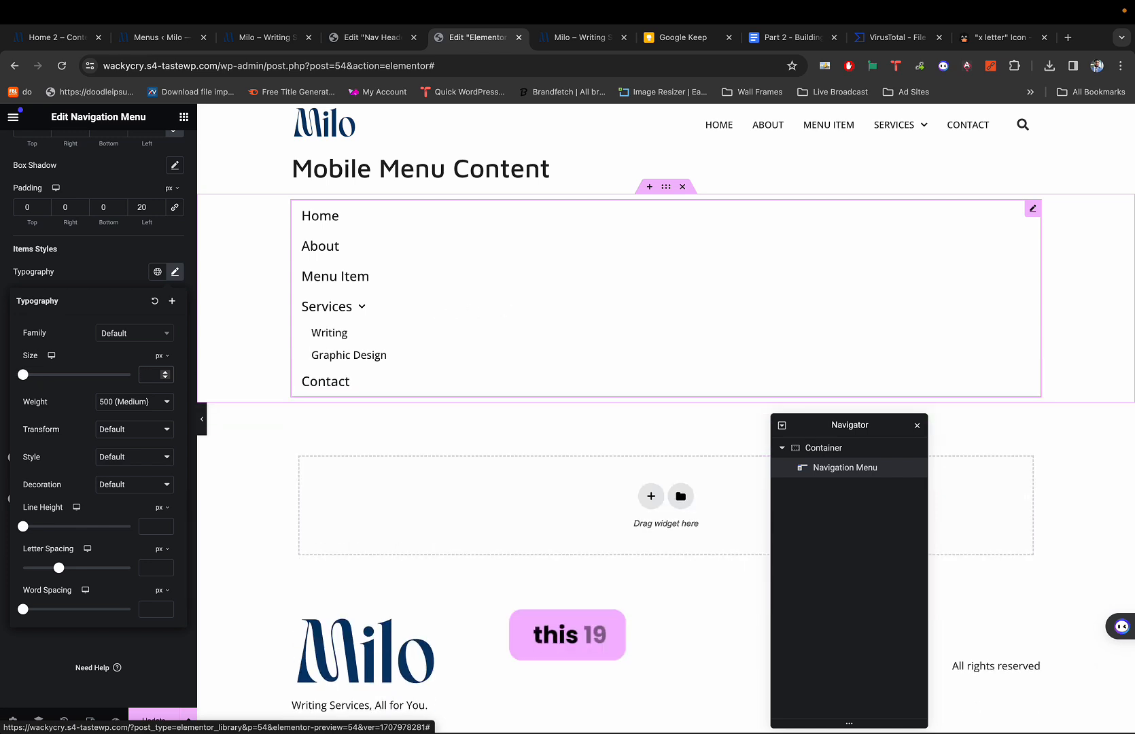
pyautogui.write('19')
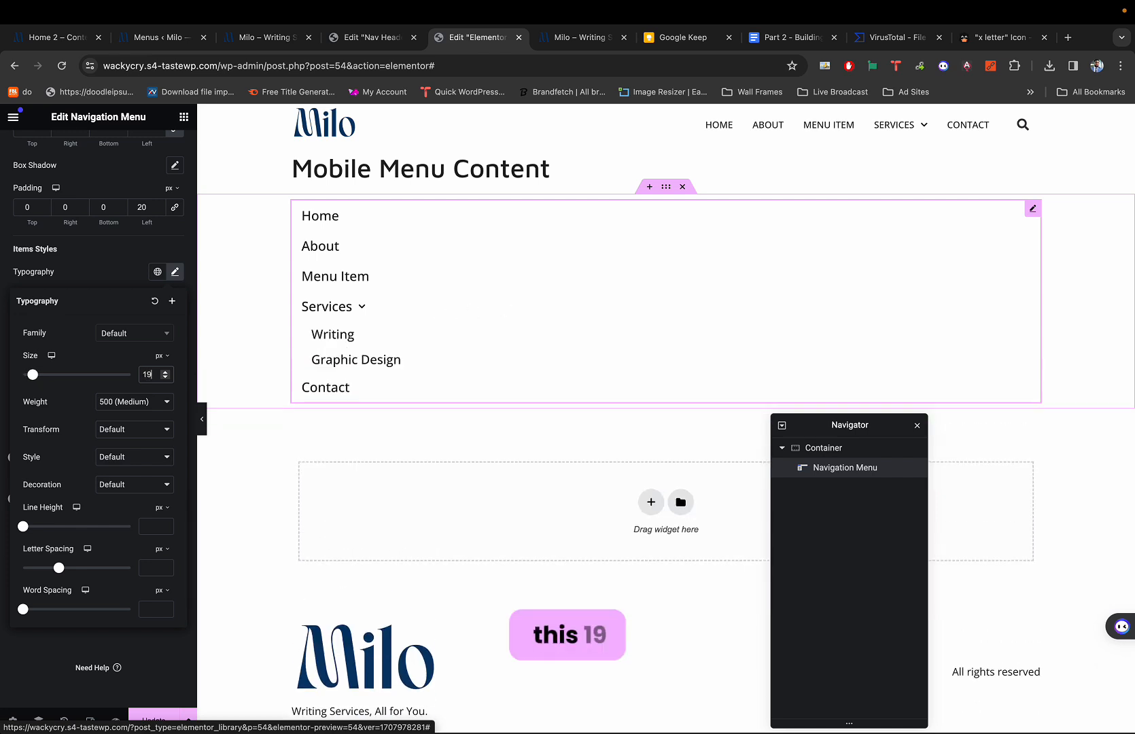
pyautogui.click(349, 315)
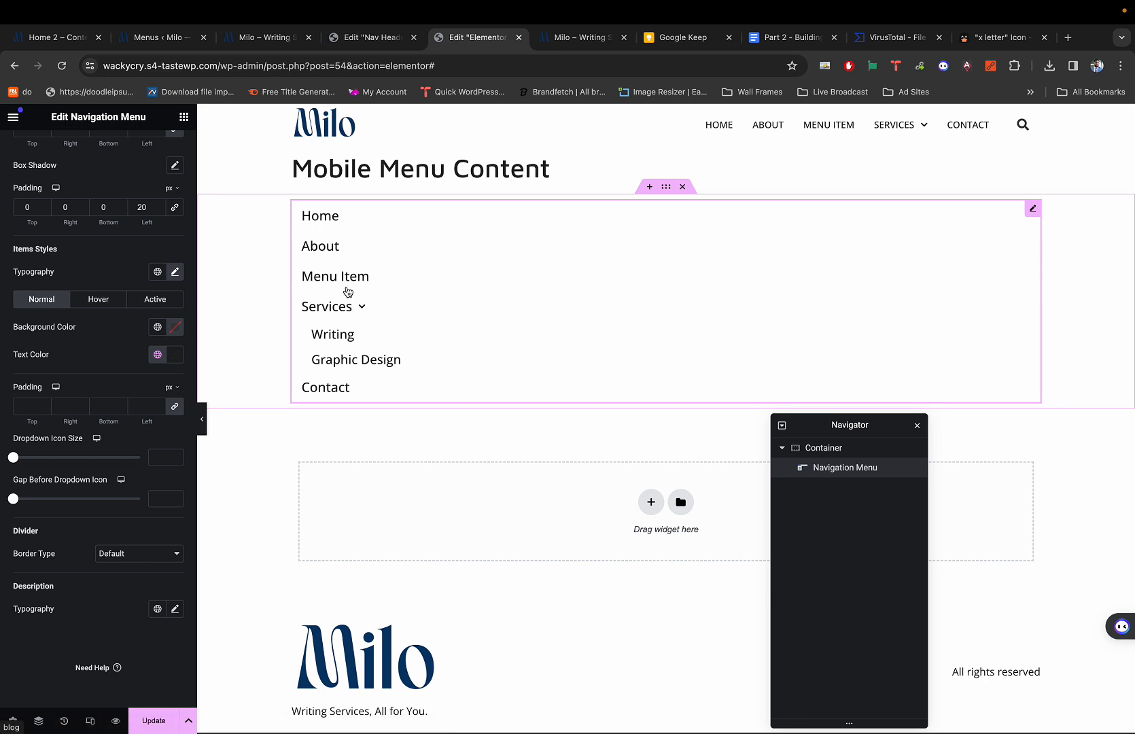
pyautogui.click(1033, 209)
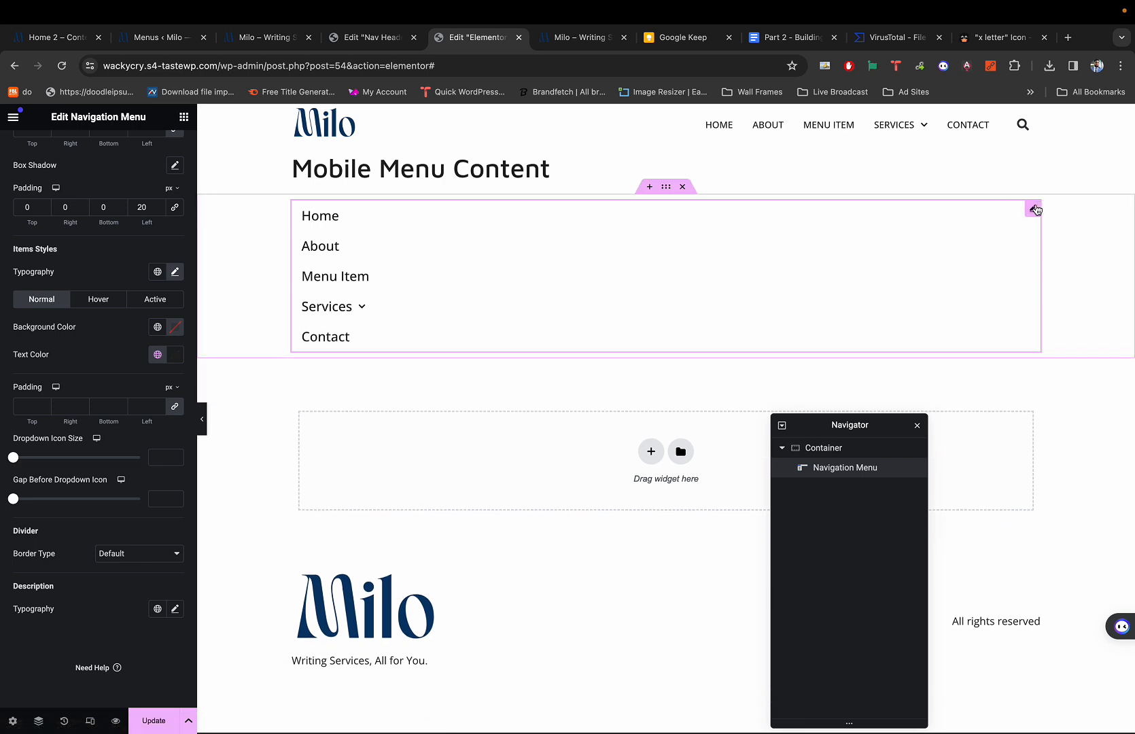
pyautogui.click(354, 311)
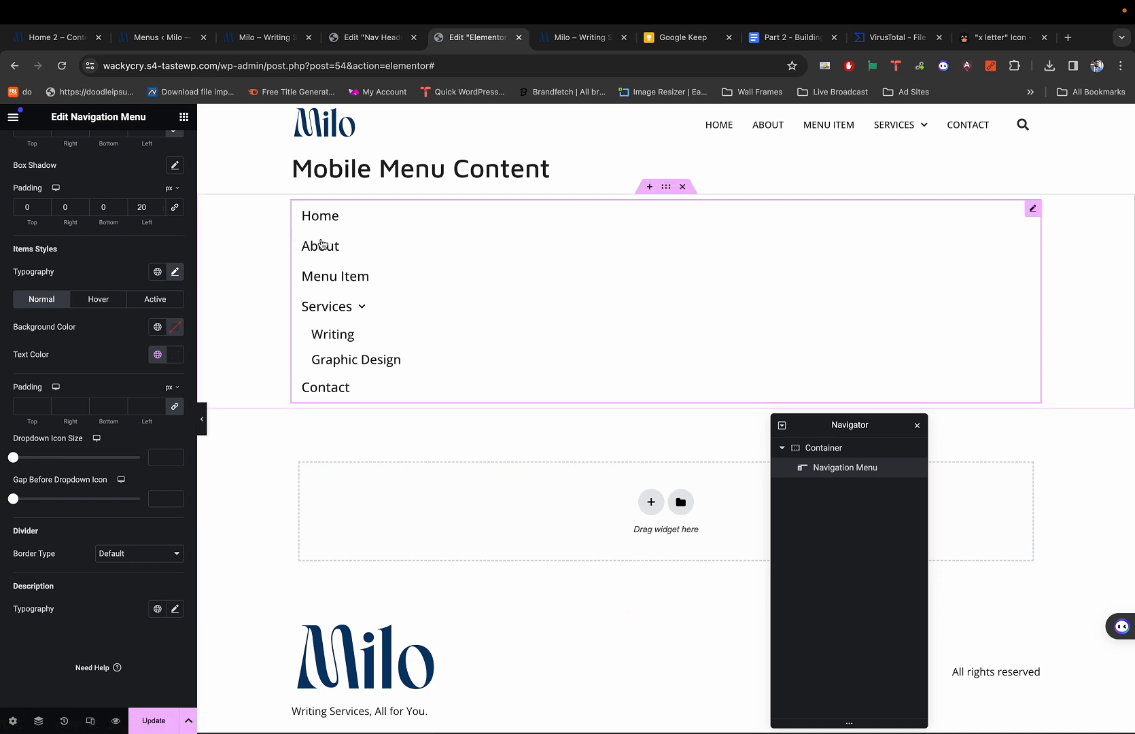
# Adjust the dropdown items' font weight and re-enter their 19 px font size.
pyautogui.scroll(3, 136, 248)
pyautogui.scroll(2, 103, 247)
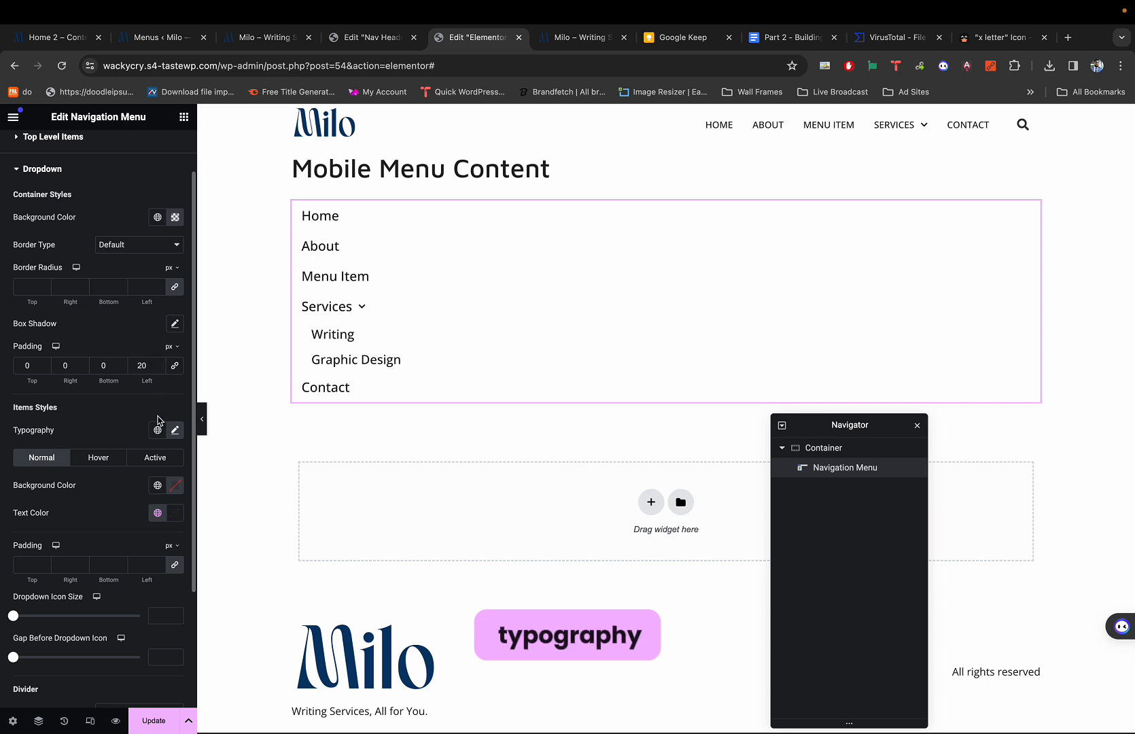
pyautogui.click(174, 430)
pyautogui.scroll(-1, 129, 506)
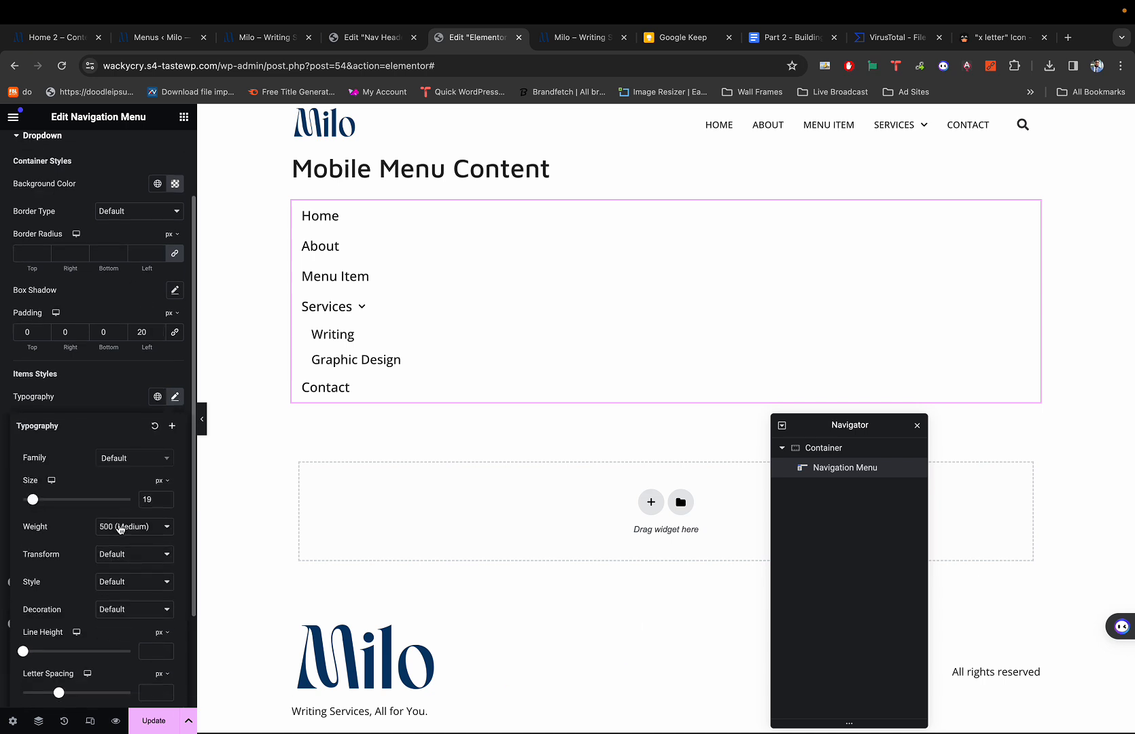
pyautogui.click(121, 527)
pyautogui.click(120, 540)
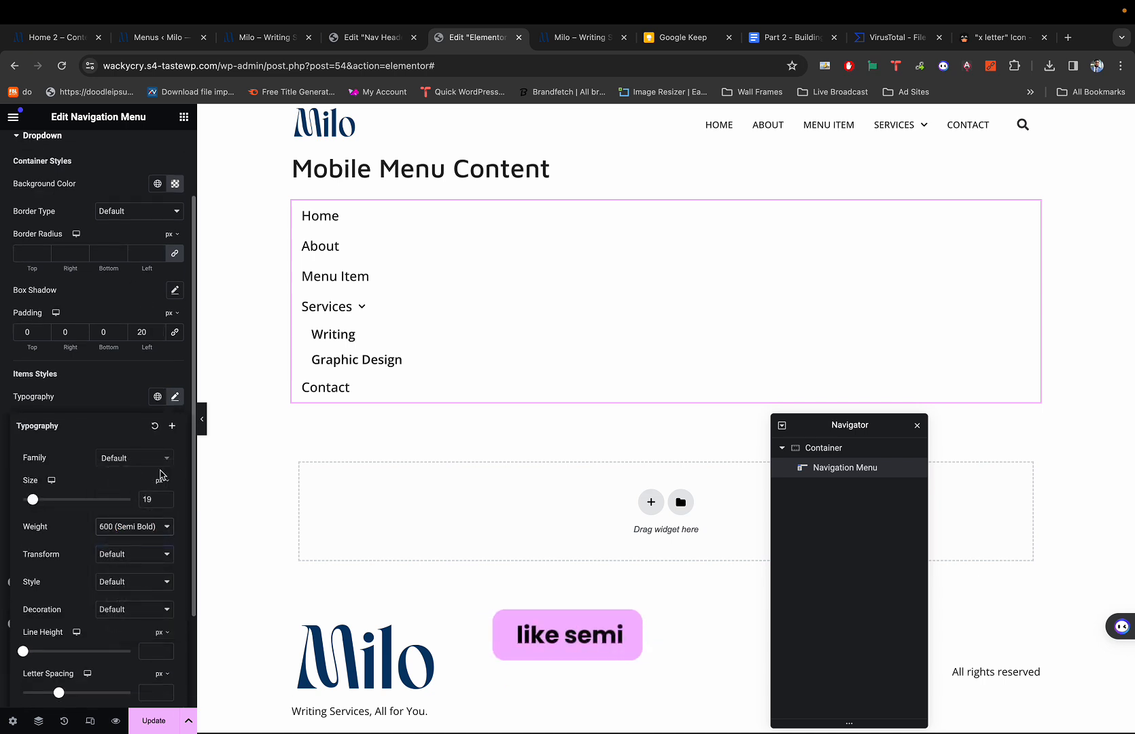
pyautogui.click(154, 499)
pyautogui.press('BackSpace')
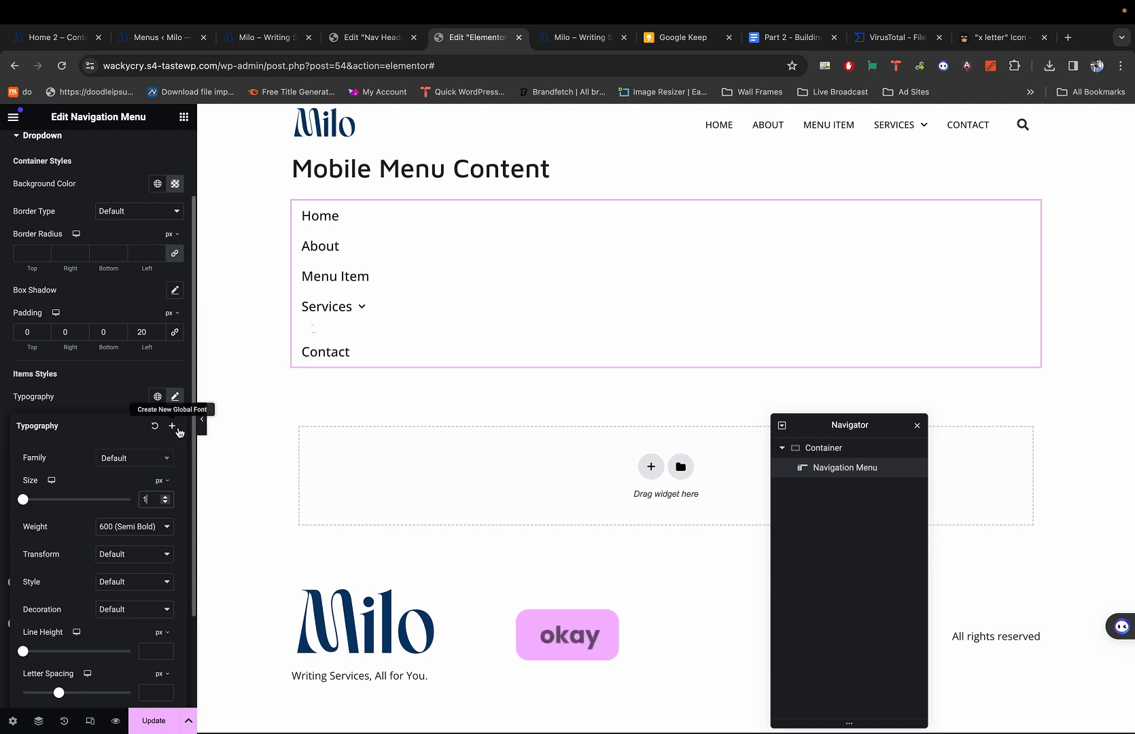
pyautogui.press('BackSpace')
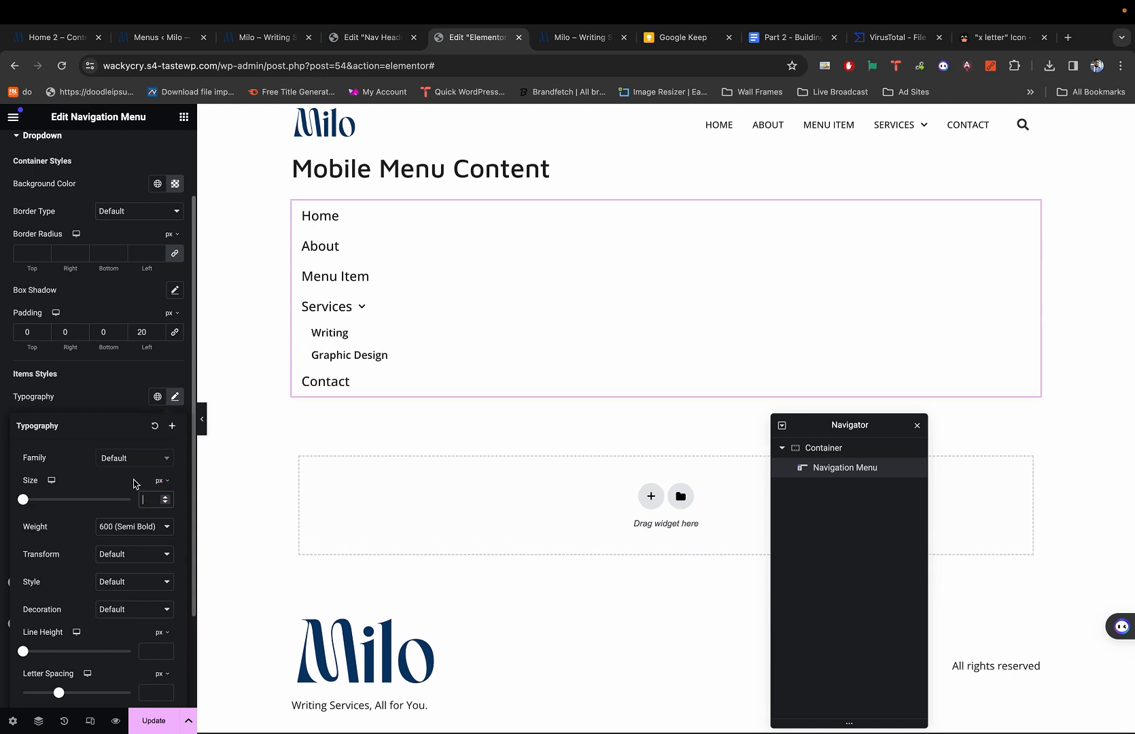
pyautogui.write('19')
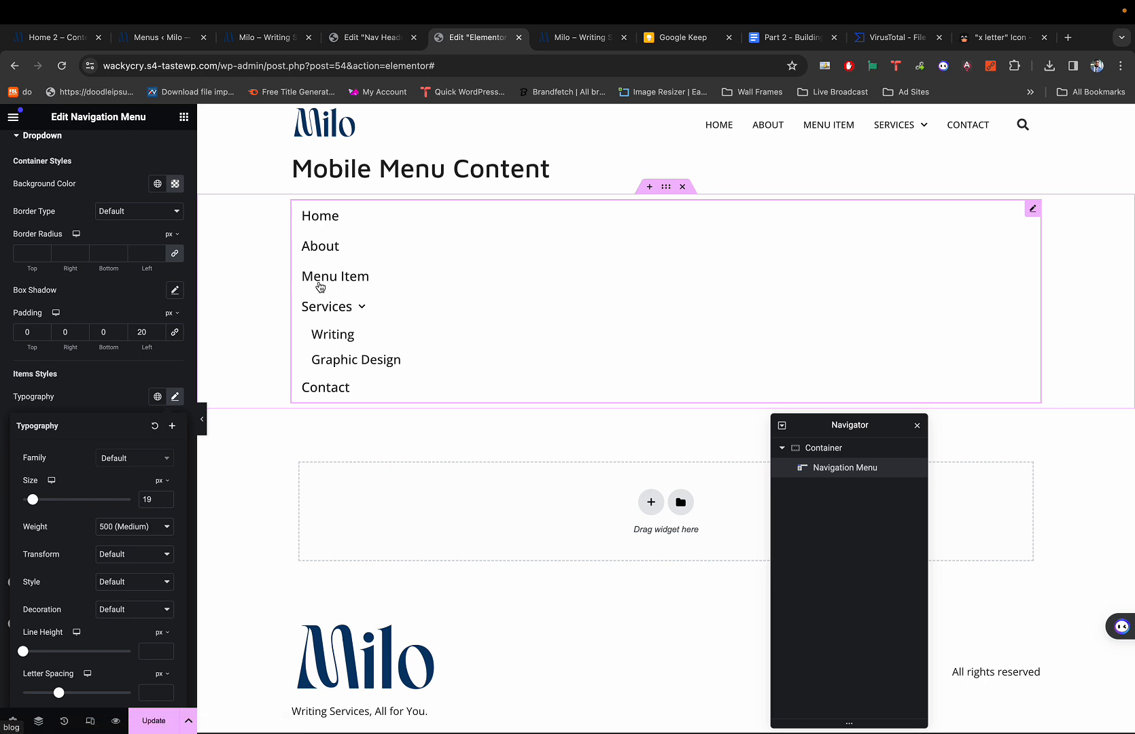
pyautogui.click(97, 393)
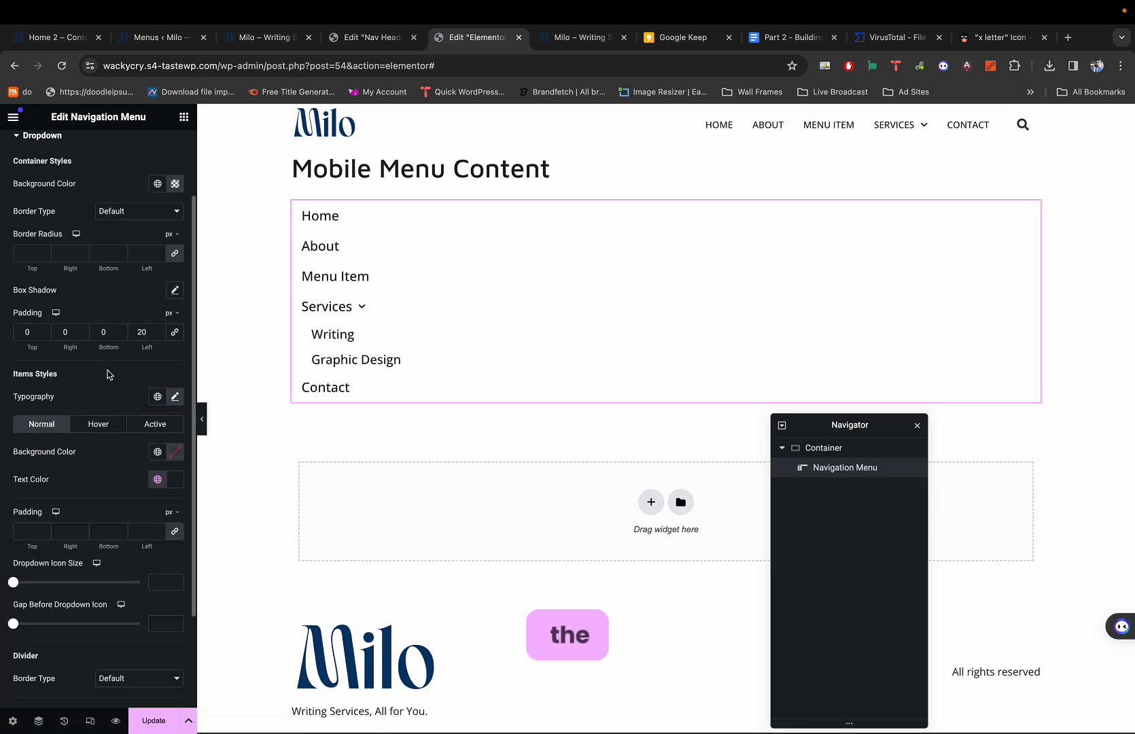
pyautogui.scroll(-3, 108, 374)
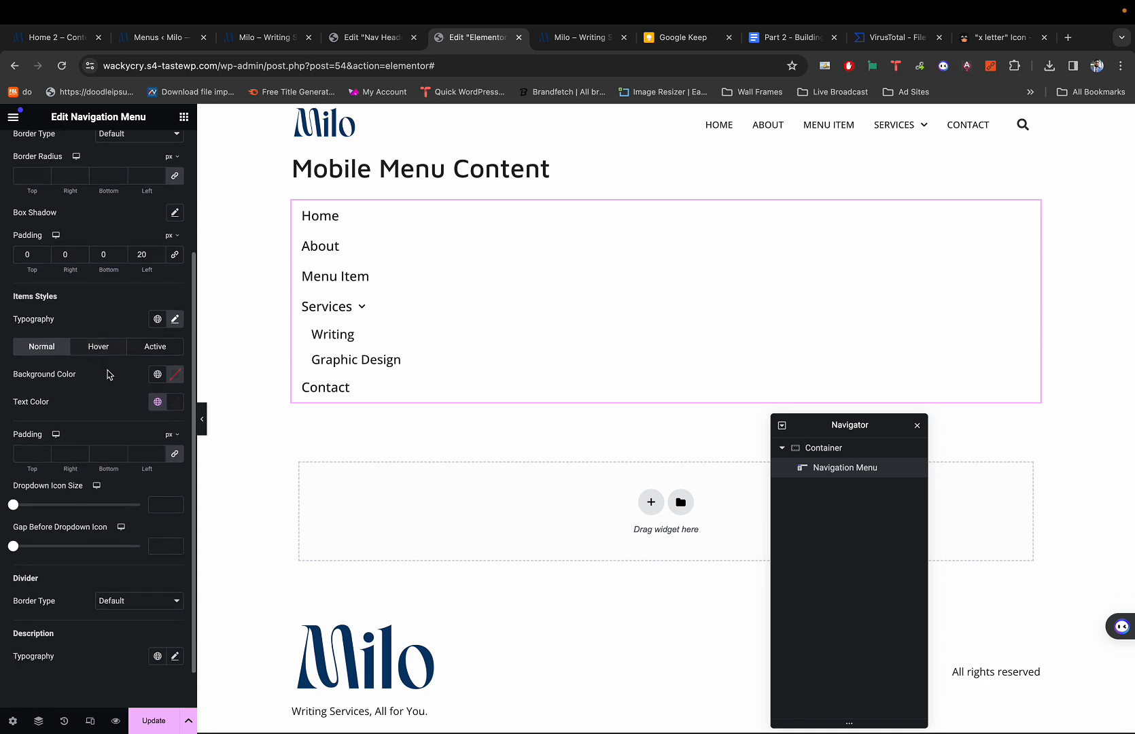
pyautogui.scroll(5, 107, 374)
# Collapse Dropdown and expand the Top Level Items style settings.
pyautogui.click(68, 225)
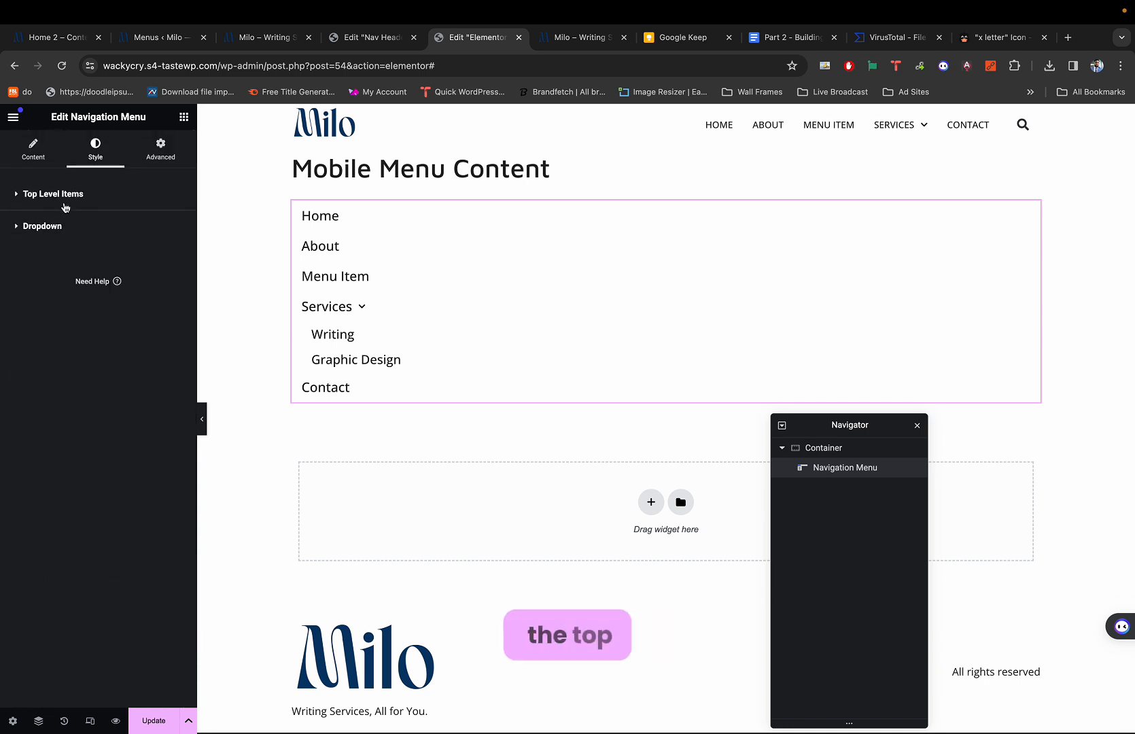
pyautogui.click(65, 204)
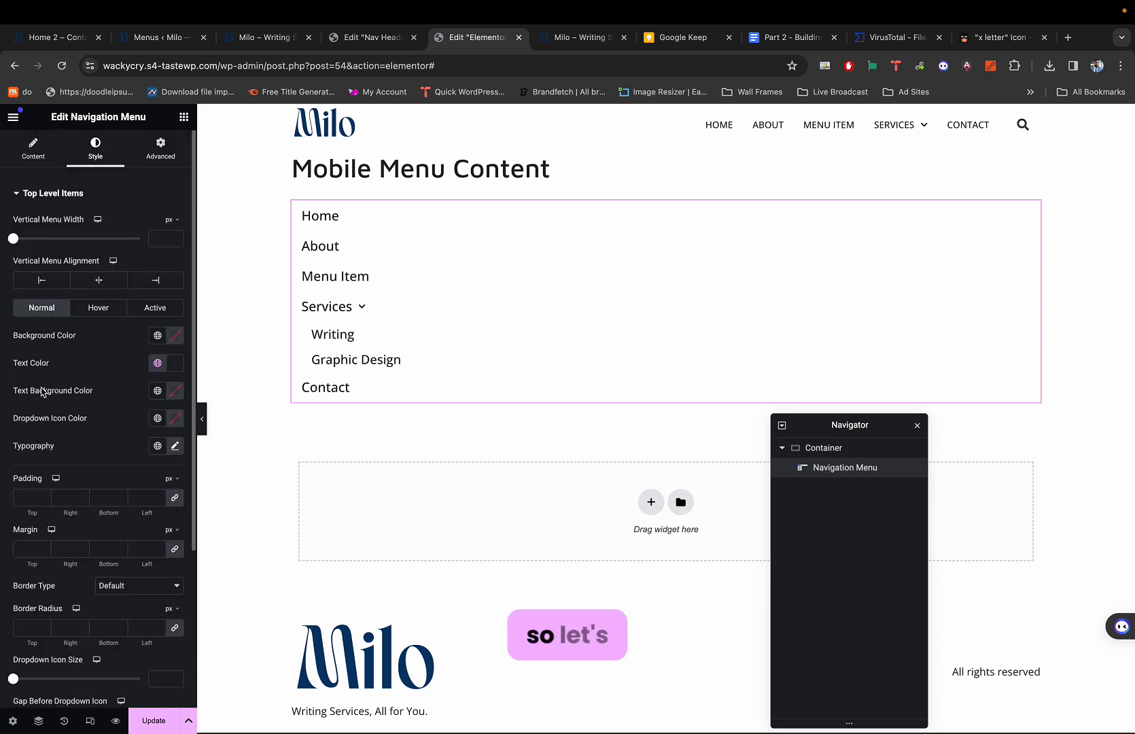
pyautogui.scroll(-1, 42, 390)
pyautogui.scroll(-4, 43, 390)
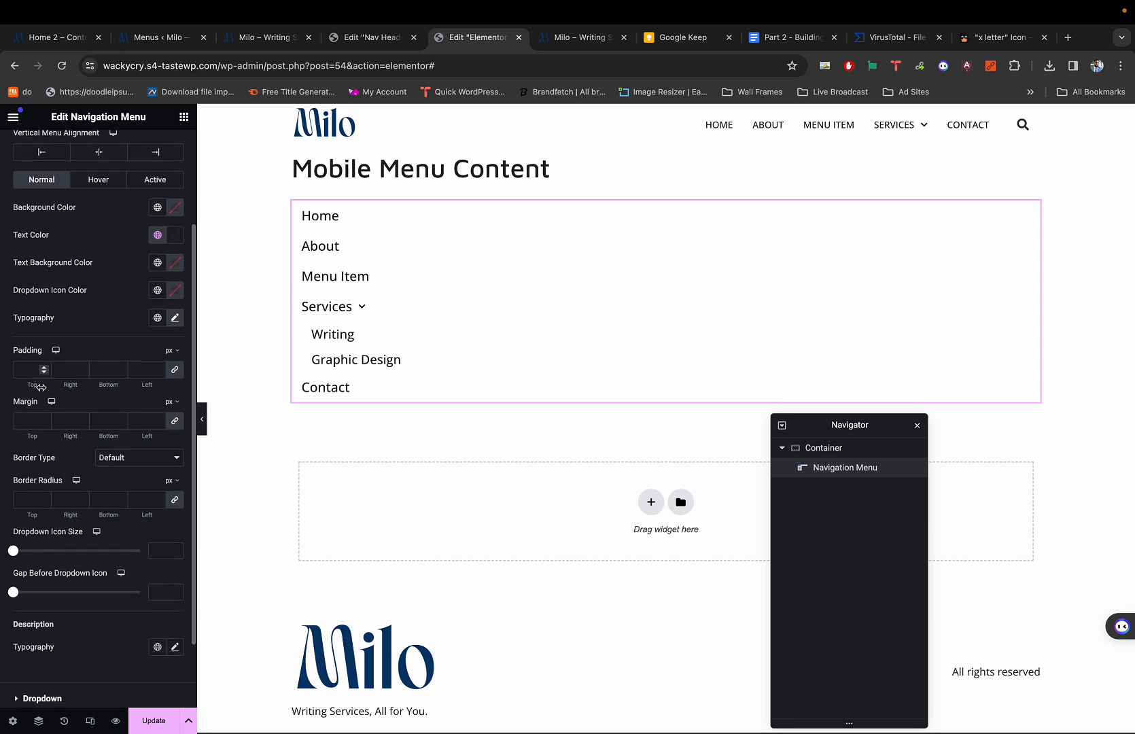
pyautogui.scroll(-2, 42, 389)
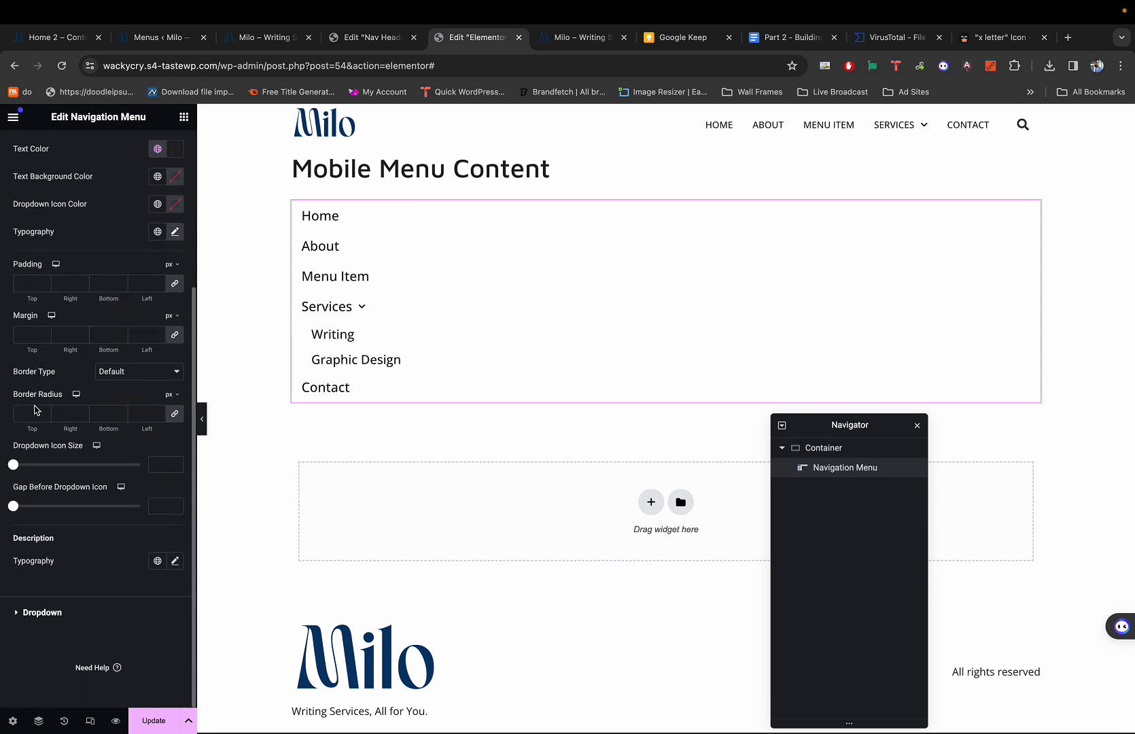
pyautogui.scroll(4, 36, 409)
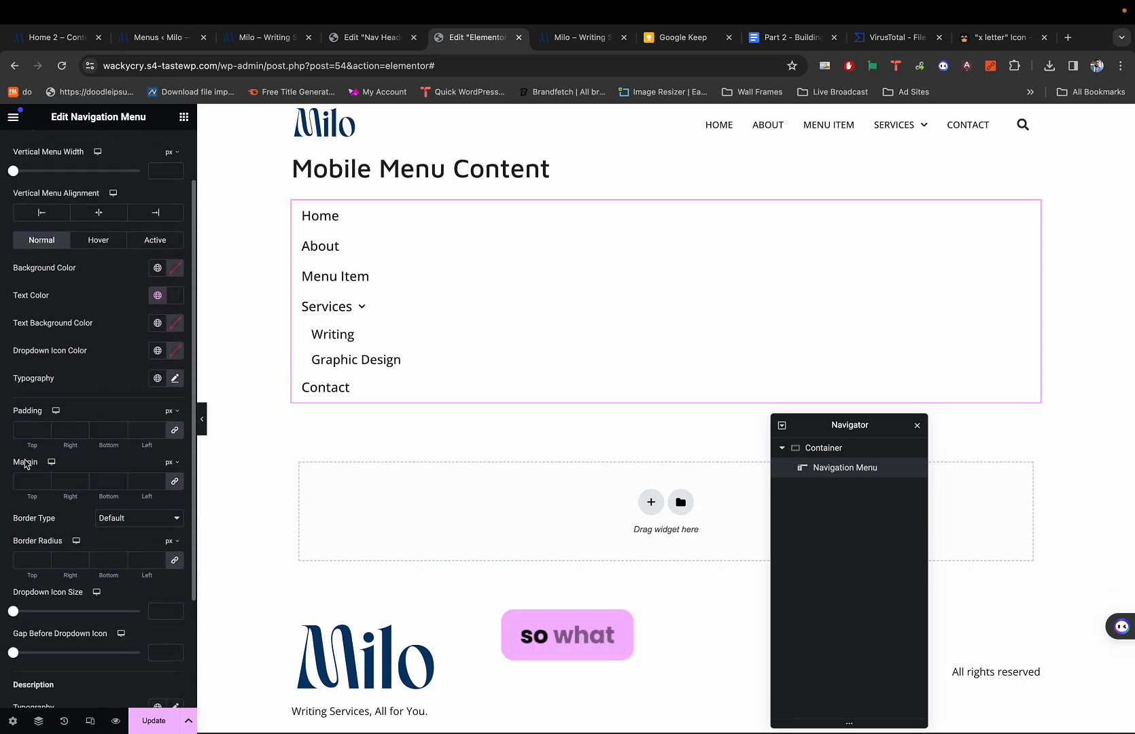
# Unlink the top-level items' padding and try 7 px top and bottom with 0 sides.
pyautogui.click(174, 431)
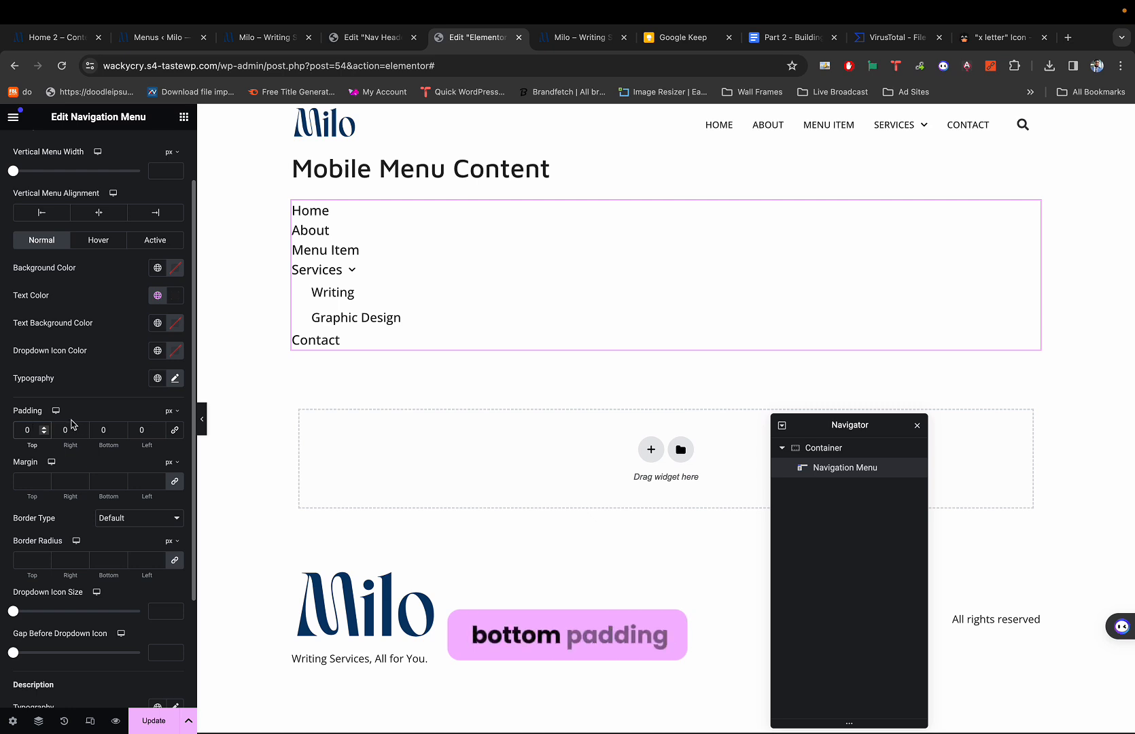
pyautogui.write('5')
pyautogui.click(110, 430)
pyautogui.write('5')
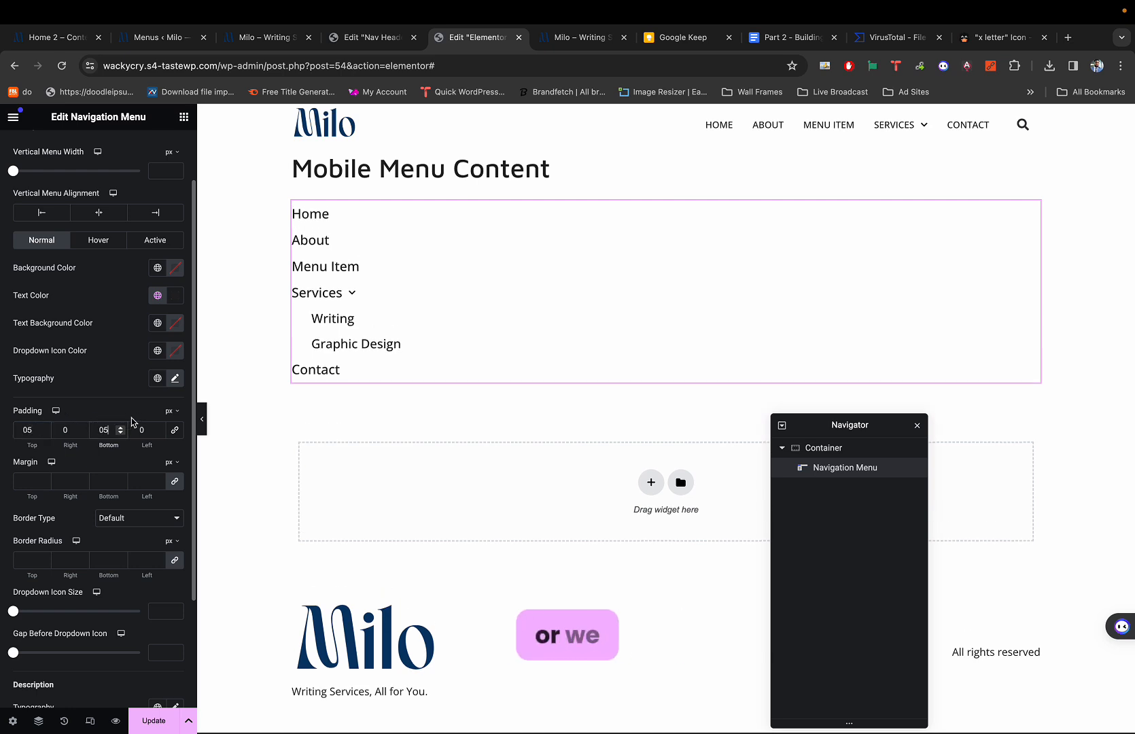
pyautogui.press('BackSpace')
pyautogui.write('7')
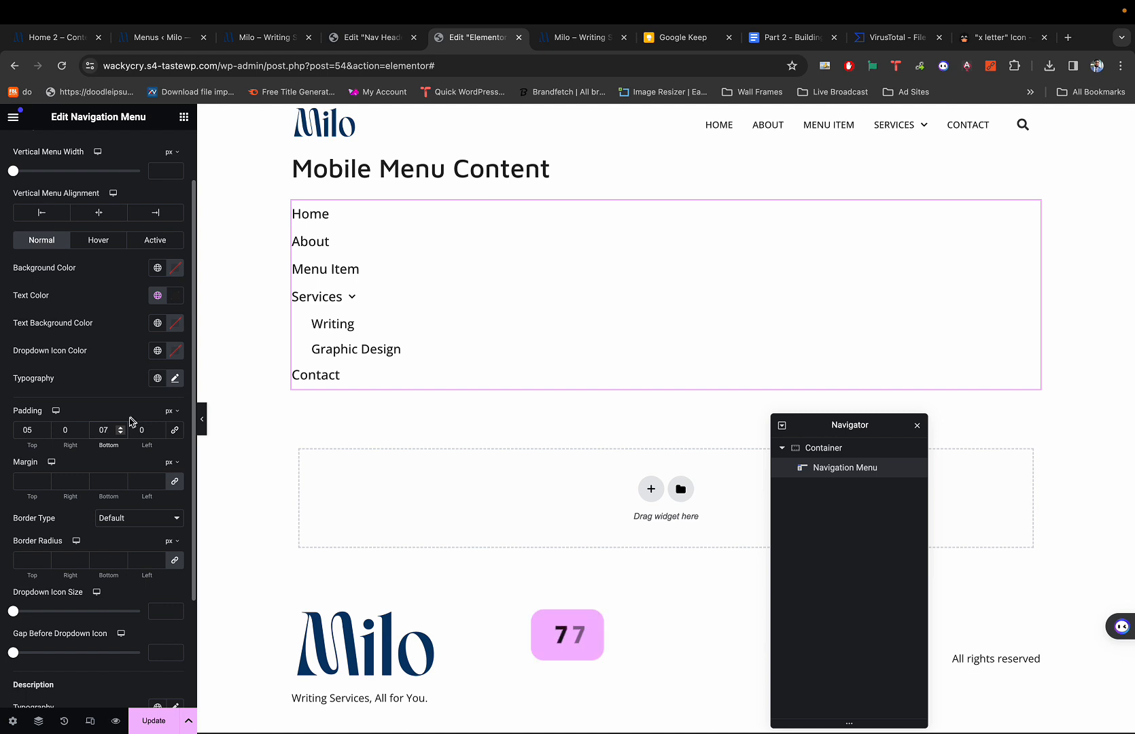
pyautogui.click(48, 429)
pyautogui.press('BackSpace')
pyautogui.write('7')
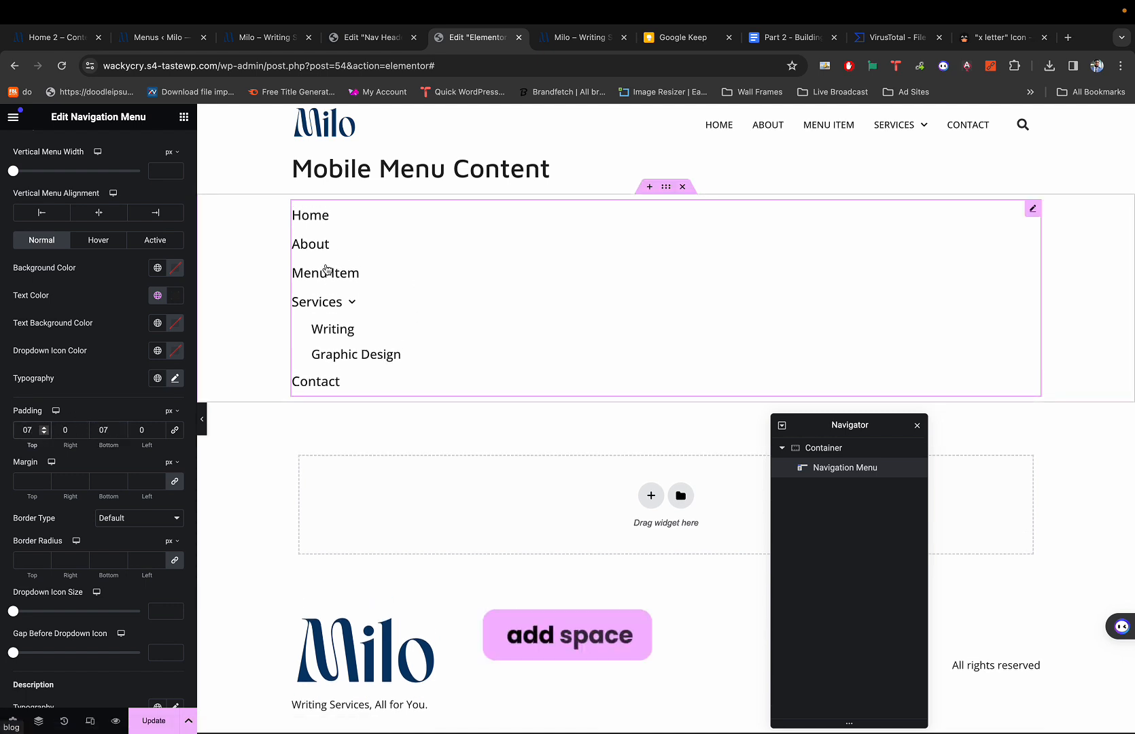
# Preview and update the template, then set top and bottom padding to 5 px.
pyautogui.press('super+p')
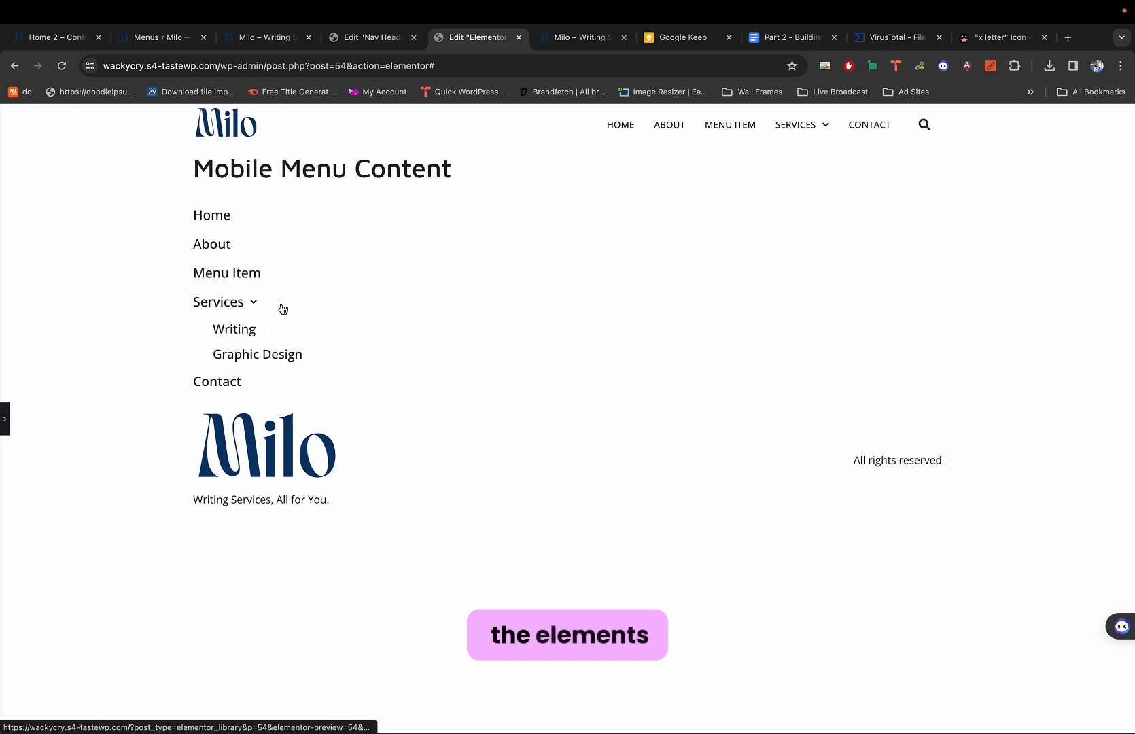
pyautogui.press('super+p')
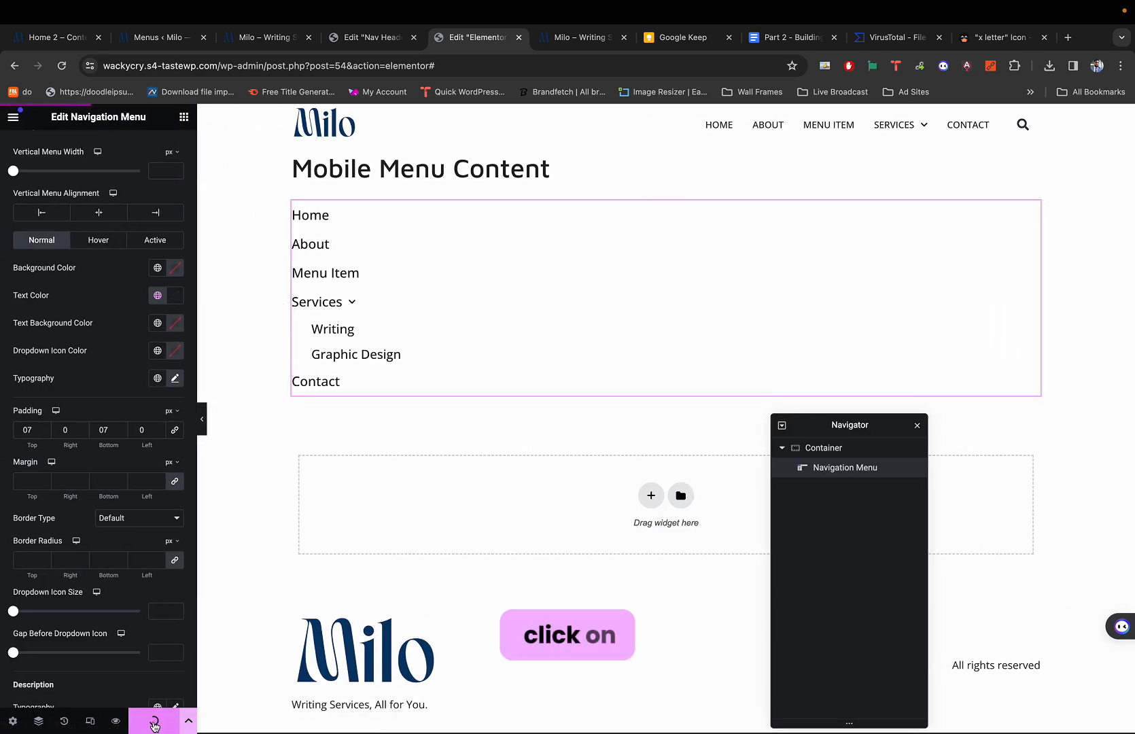
pyautogui.click(151, 721)
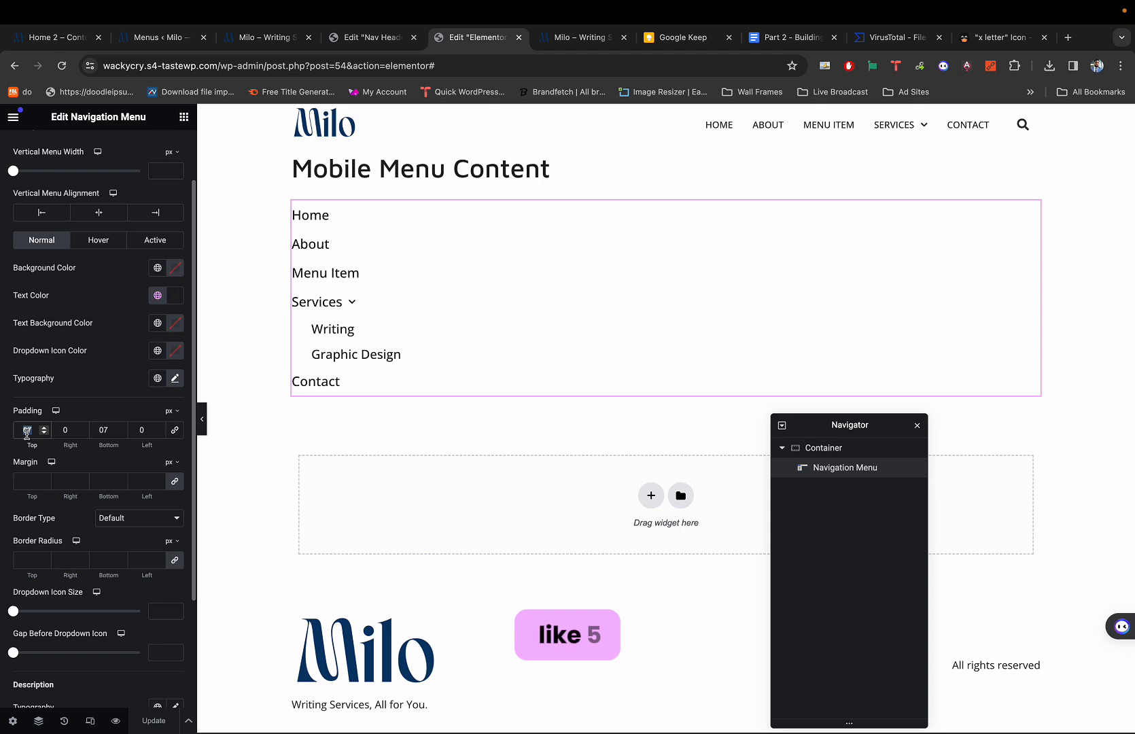
pyautogui.write('5')
pyautogui.doubleClick(102, 430)
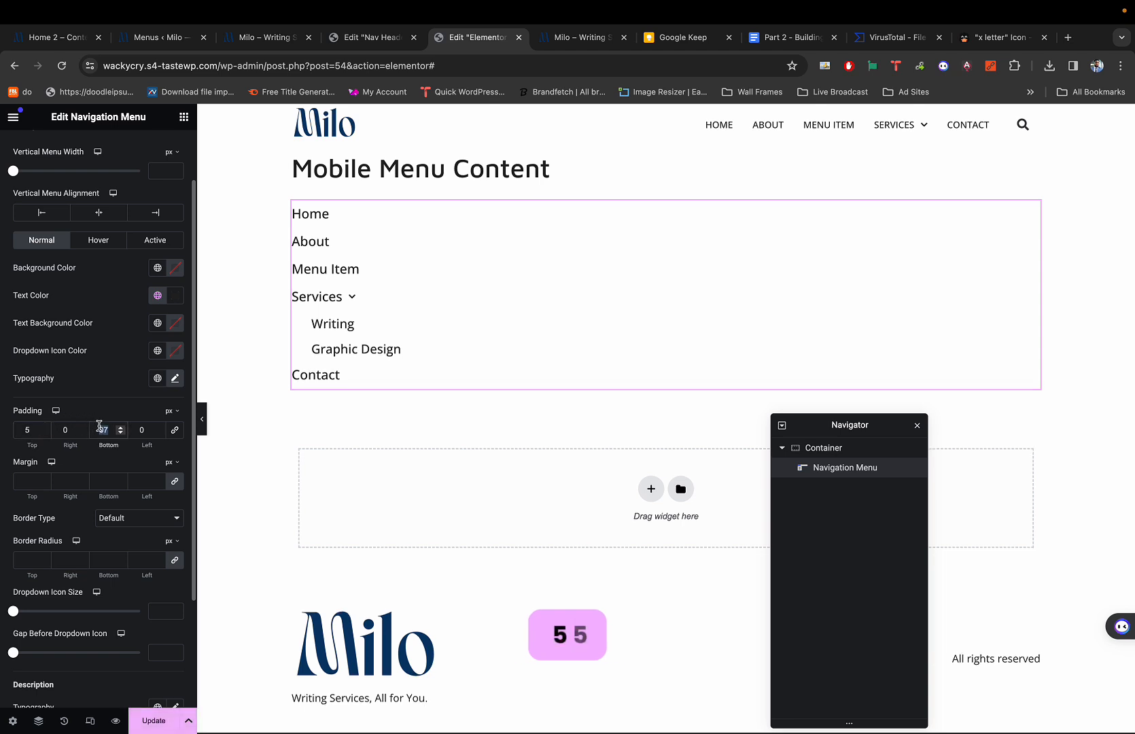
pyautogui.write('5')
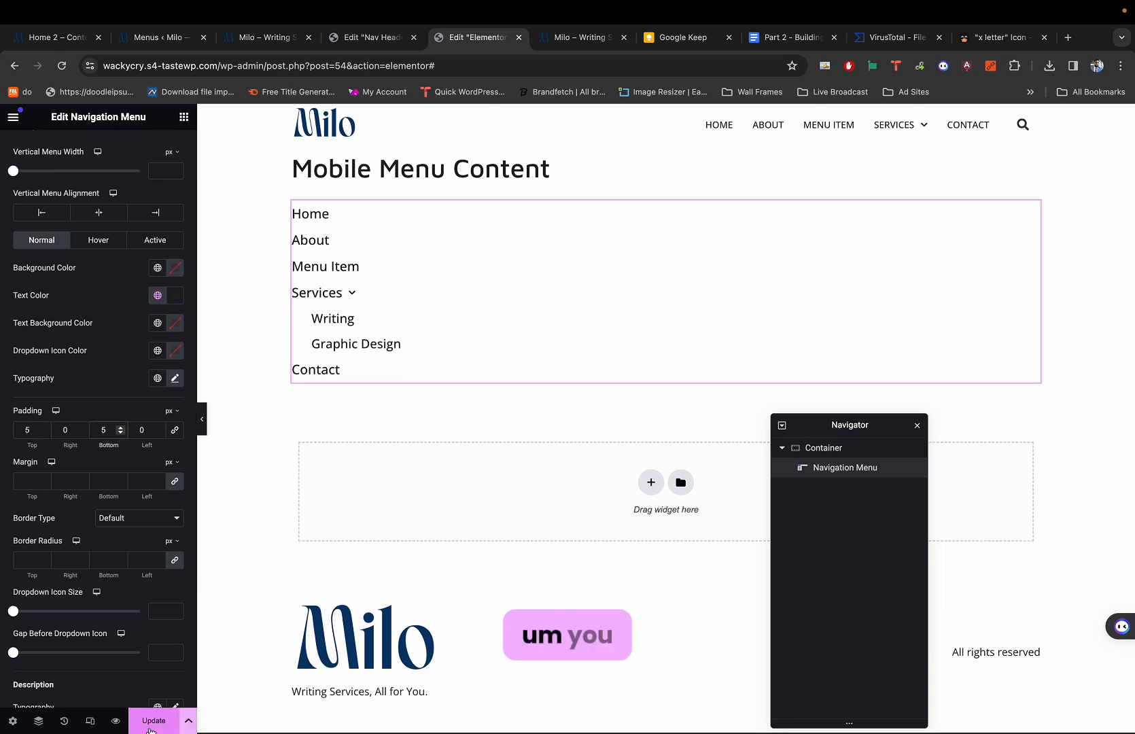
# From the live site, open Elementor's Theme Builder and add a new Footer template.
pyautogui.click(265, 38)
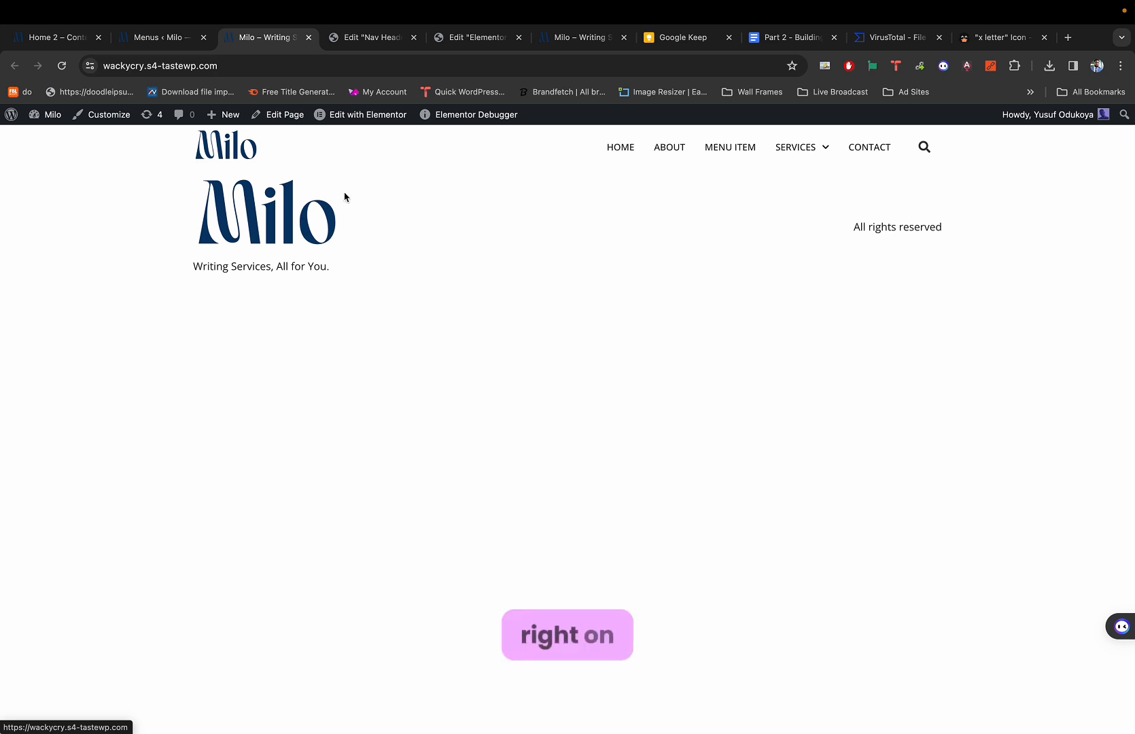
pyautogui.moveTo(347, 120)
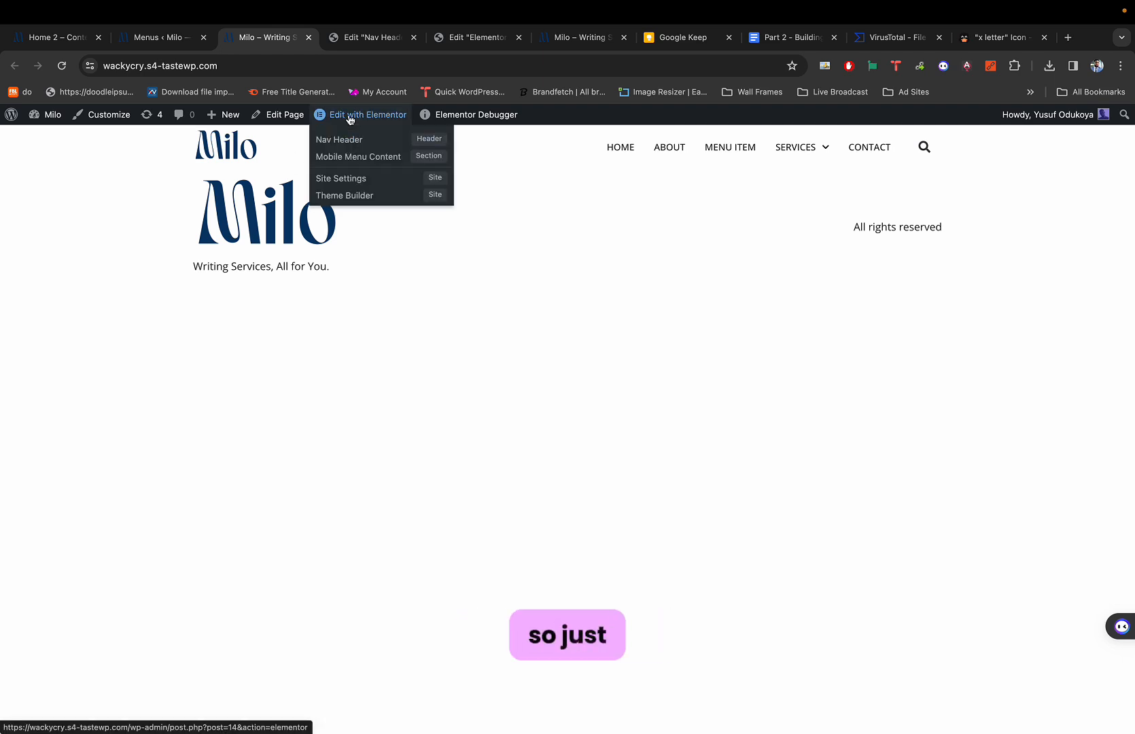
pyautogui.click(331, 197)
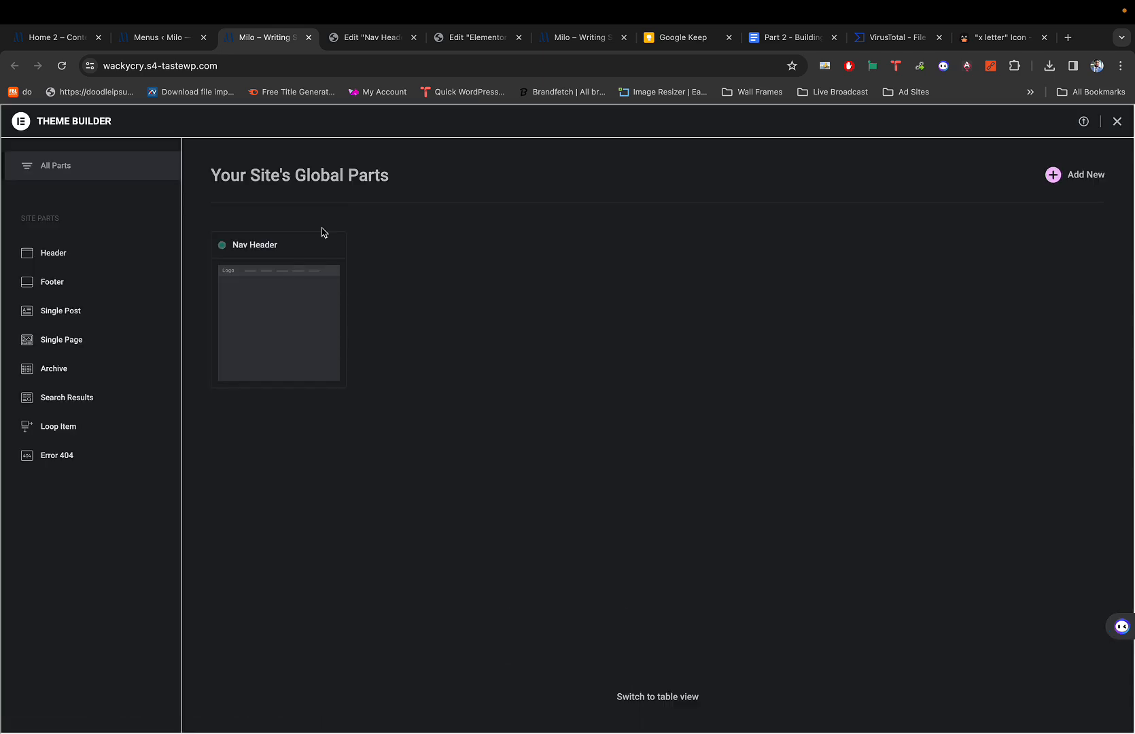
pyautogui.click(59, 283)
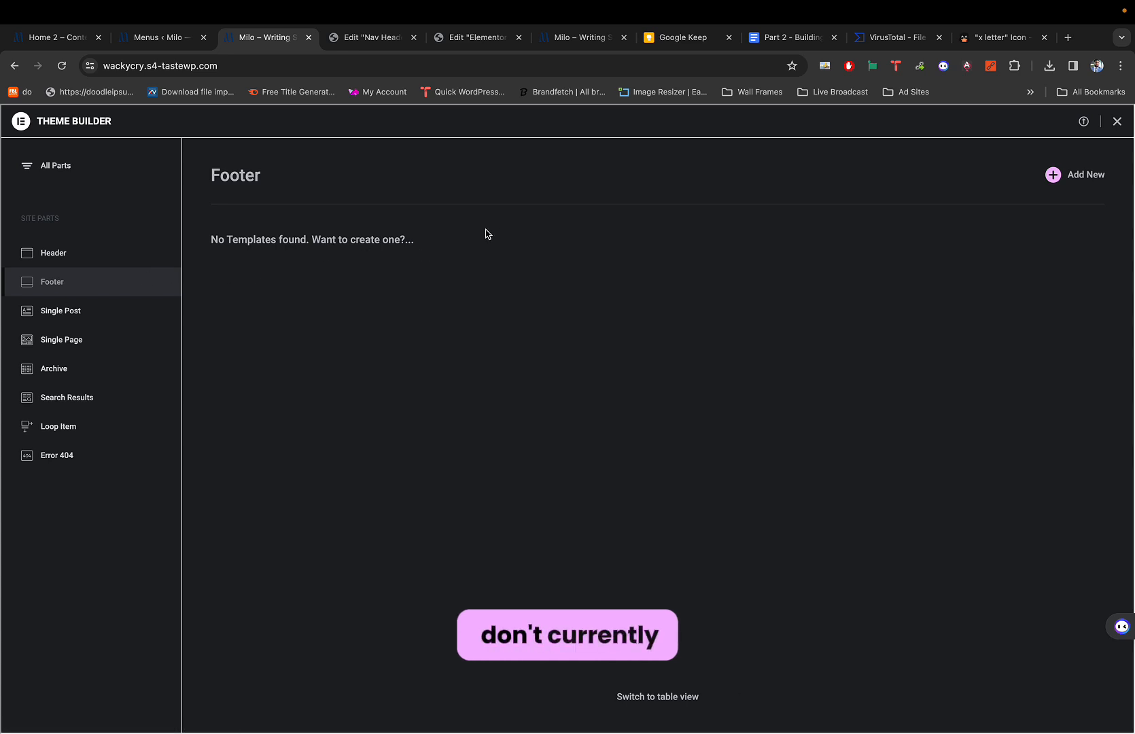
pyautogui.click(1062, 178)
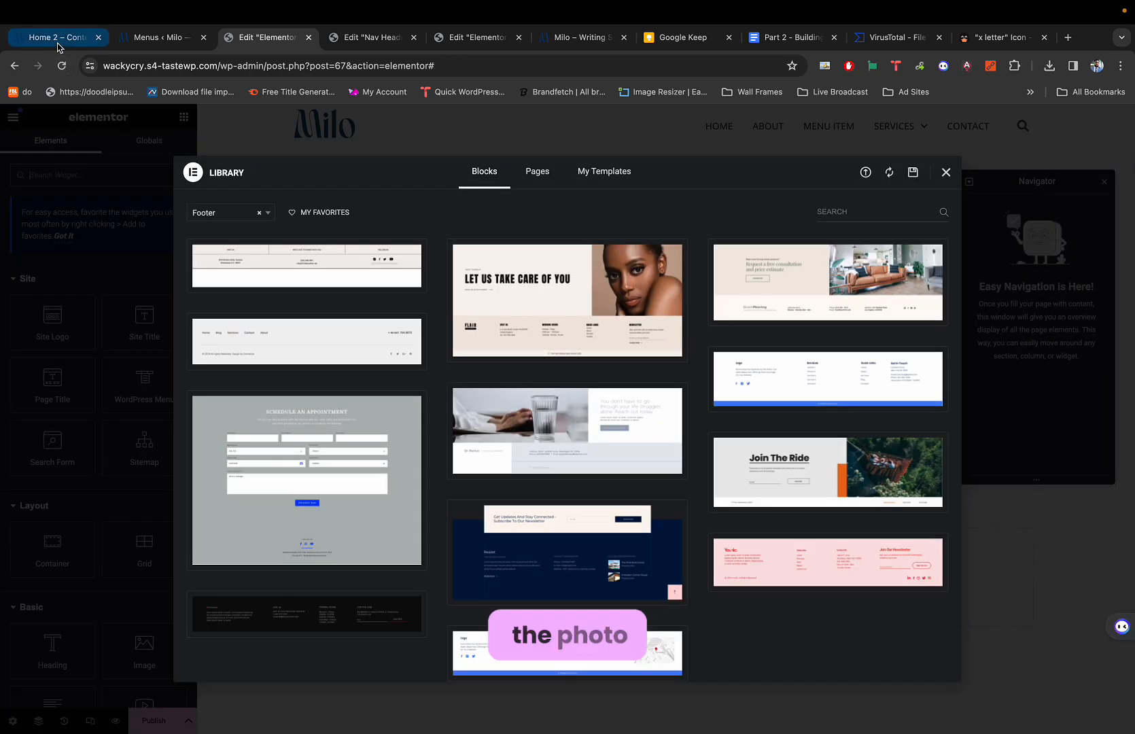
# Close the mobile menu on the Milo demo home page and scroll down to its footer.
pyautogui.click(58, 42)
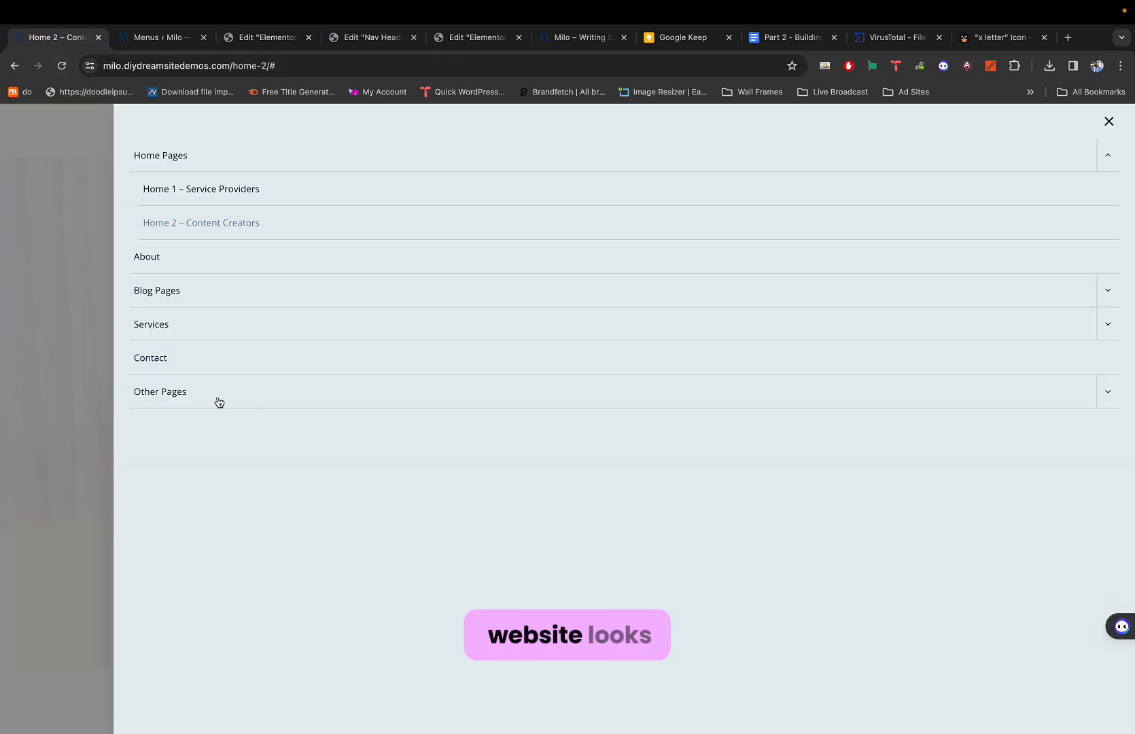
pyautogui.click(84, 385)
pyautogui.scroll(-20, 84, 385)
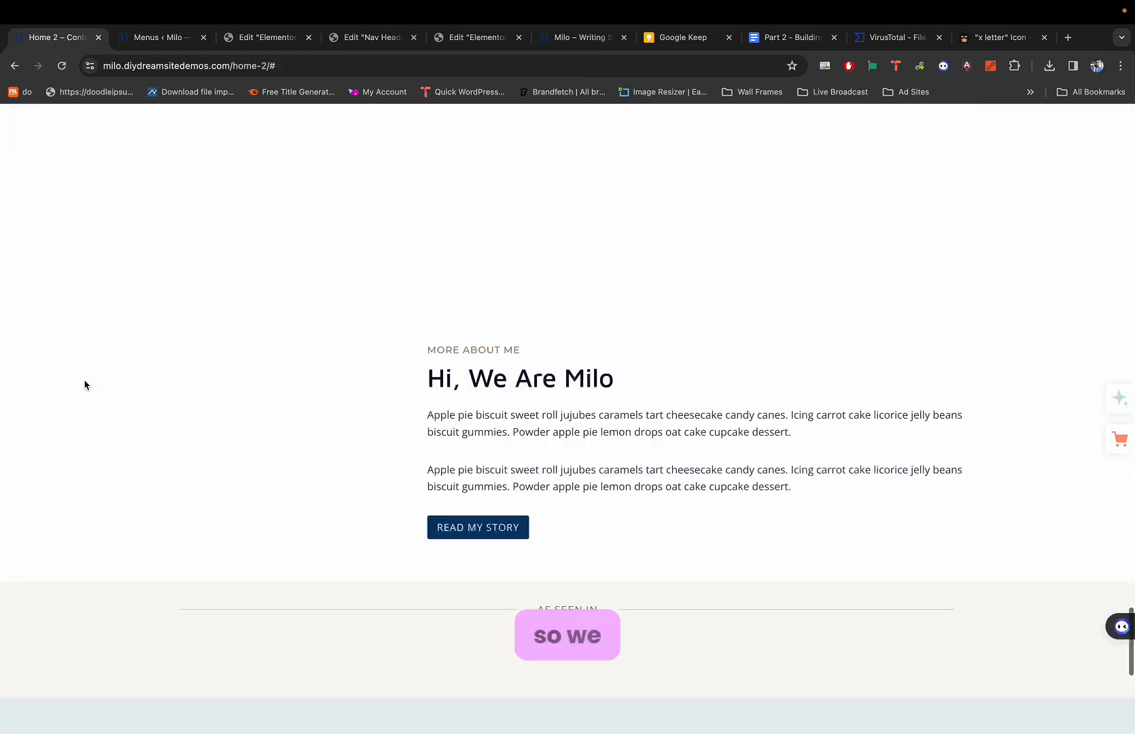
pyautogui.scroll(-10, 84, 385)
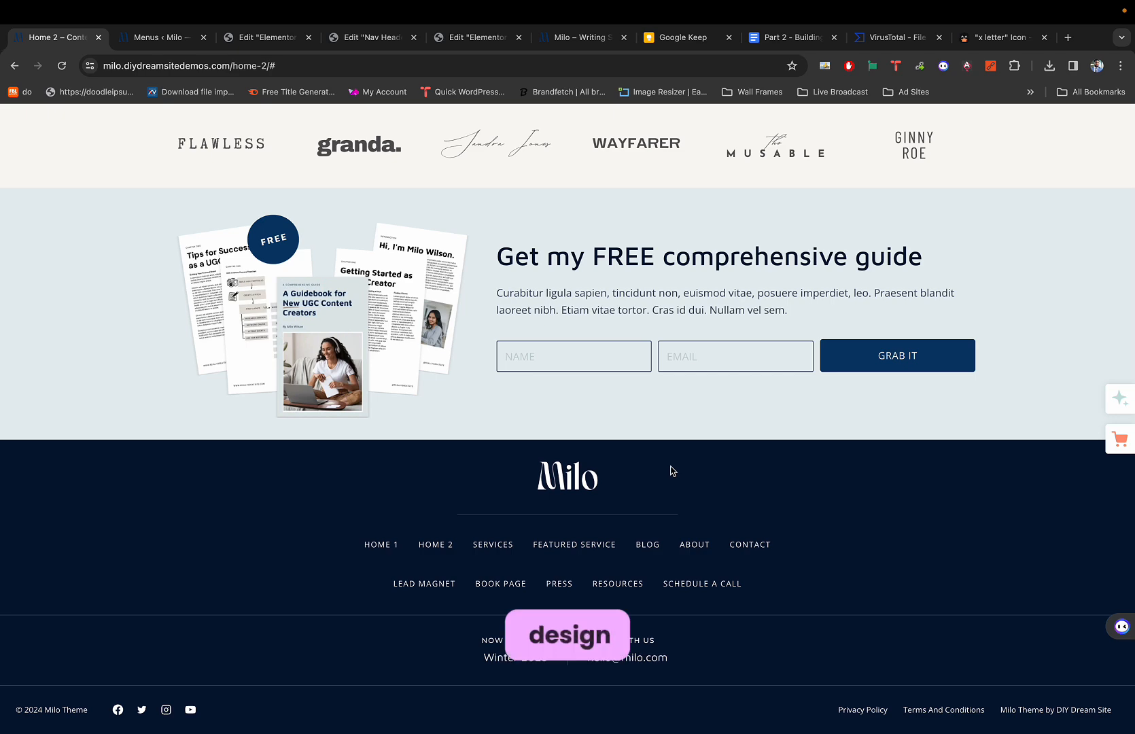
# Close the Elementor Library over Footer #67, checking the demo footer once more.
pyautogui.press('super+3')
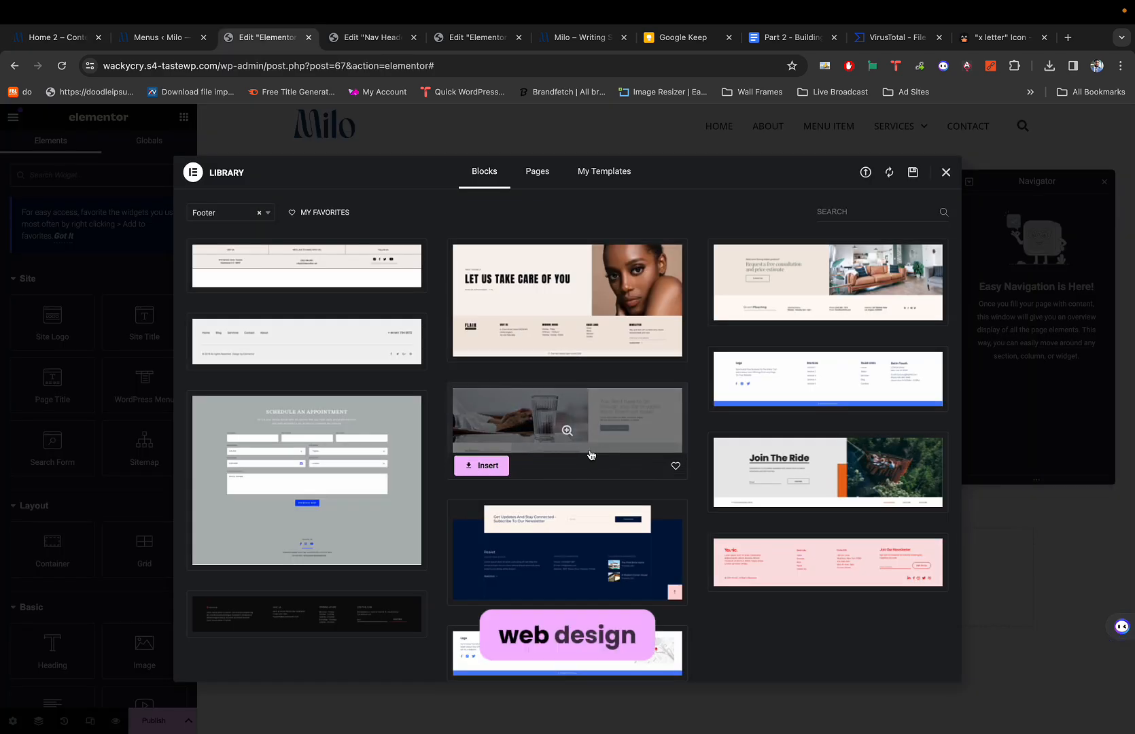
pyautogui.click(946, 172)
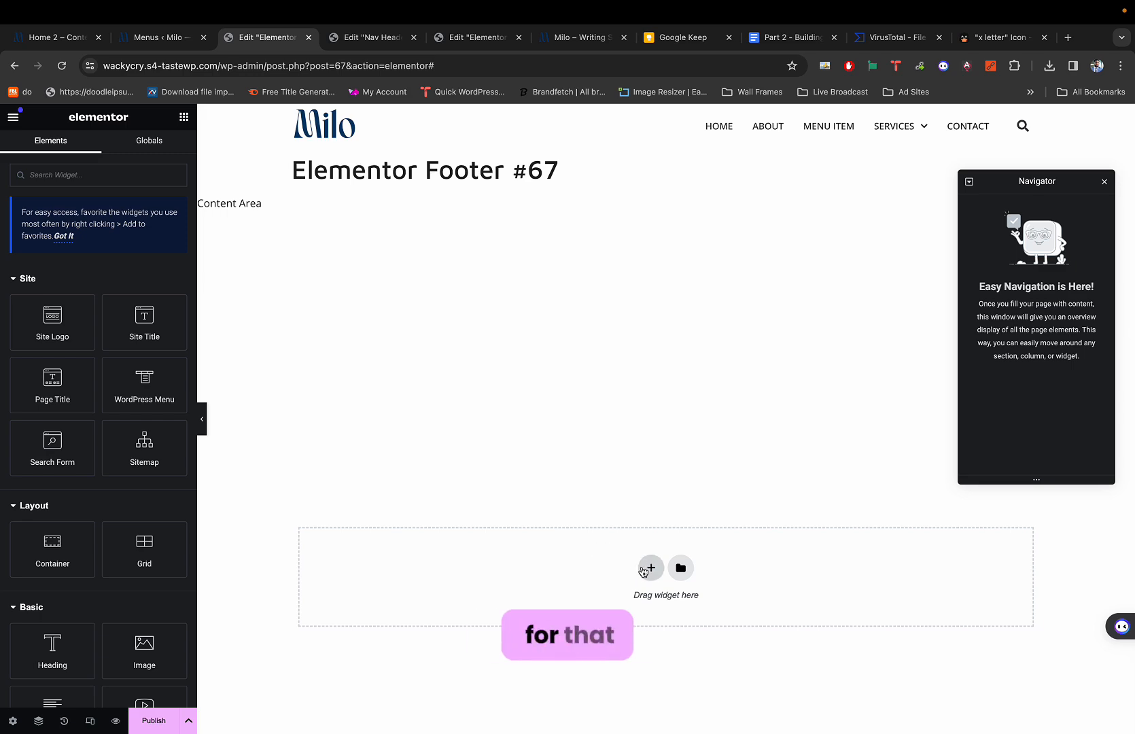
pyautogui.press('super+1')
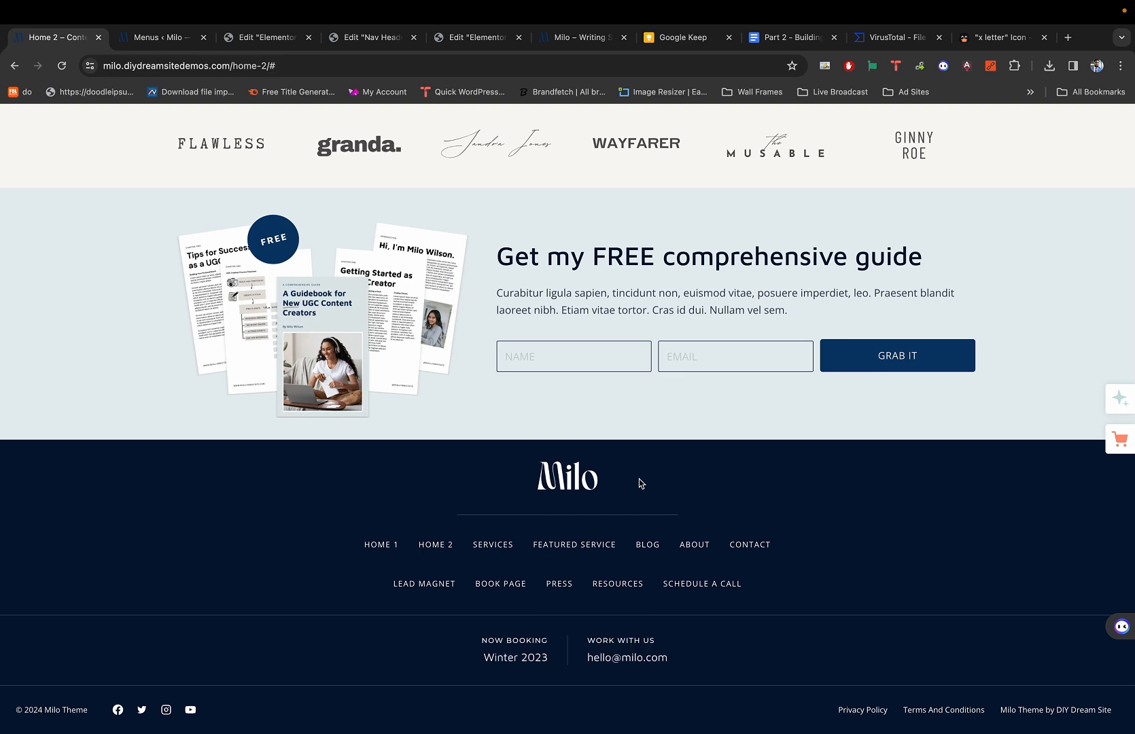
pyautogui.press('super+3')
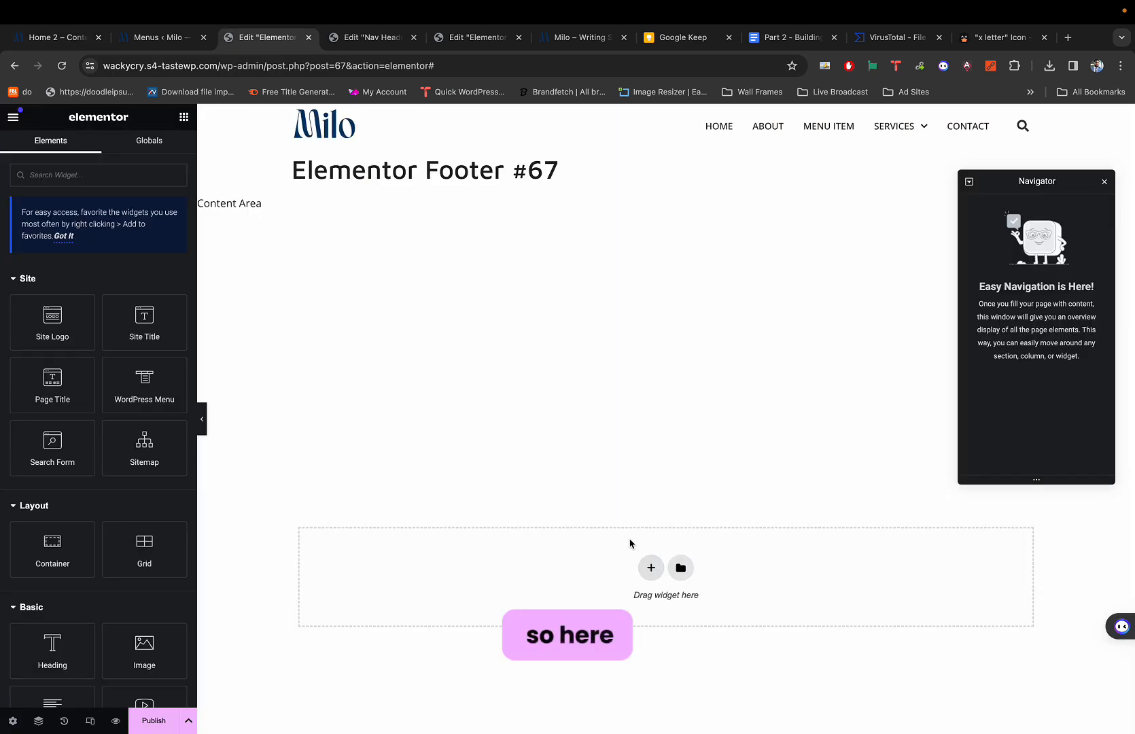
# Add a Flexbox container with the Direction Column structure to the empty Footer #67 canvas.
pyautogui.click(651, 568)
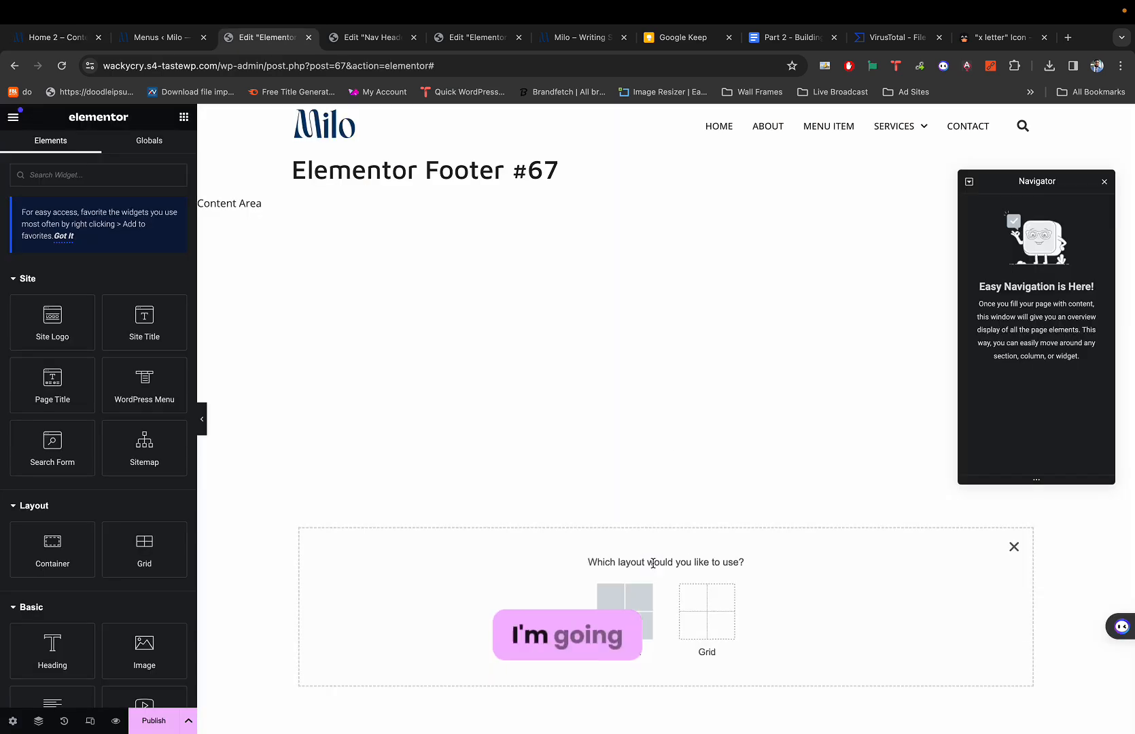
pyautogui.click(613, 603)
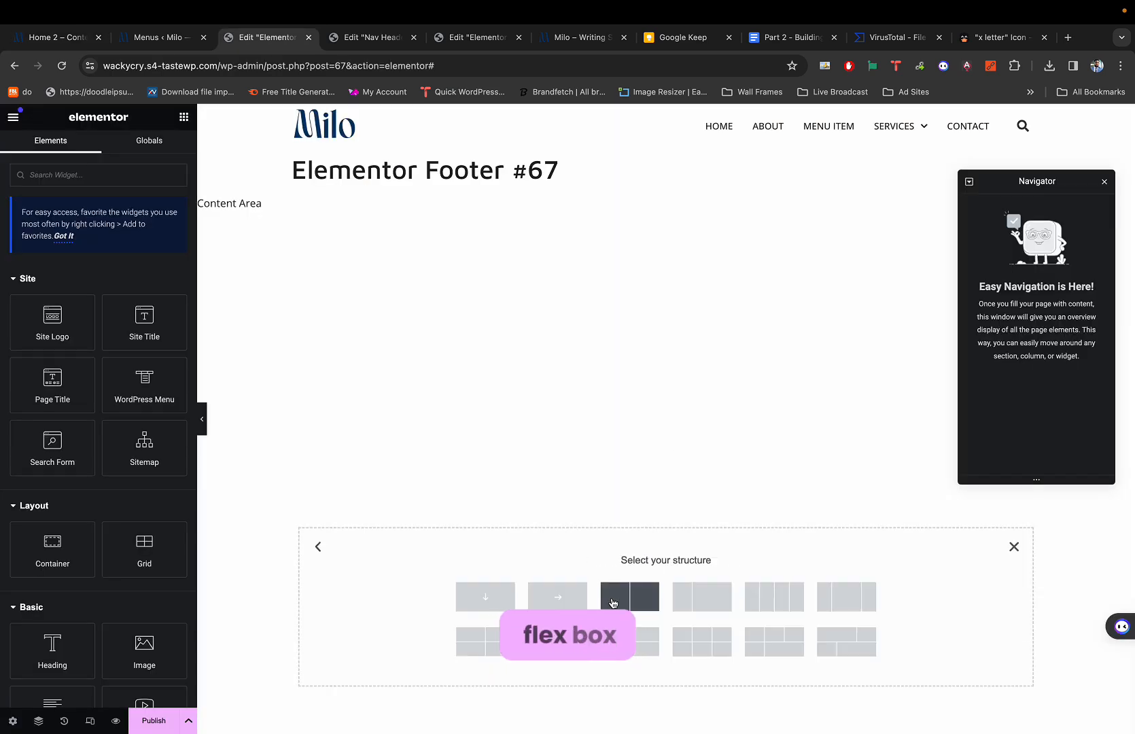
pyautogui.click(483, 596)
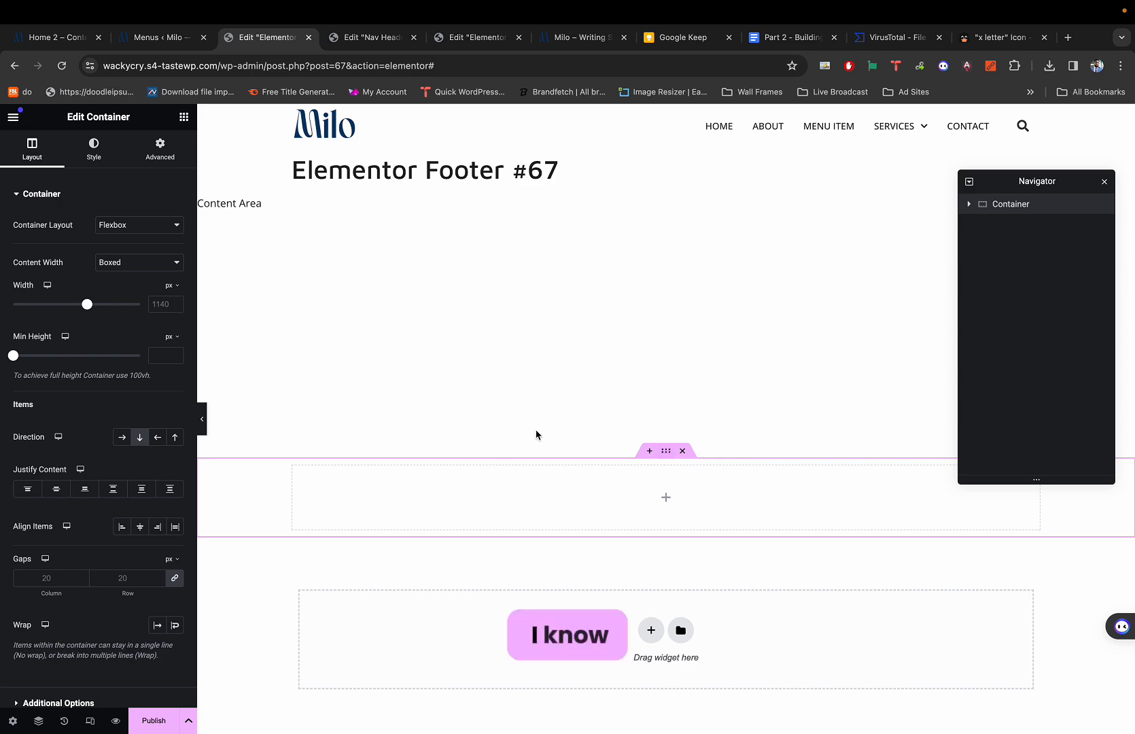
pyautogui.click(93, 146)
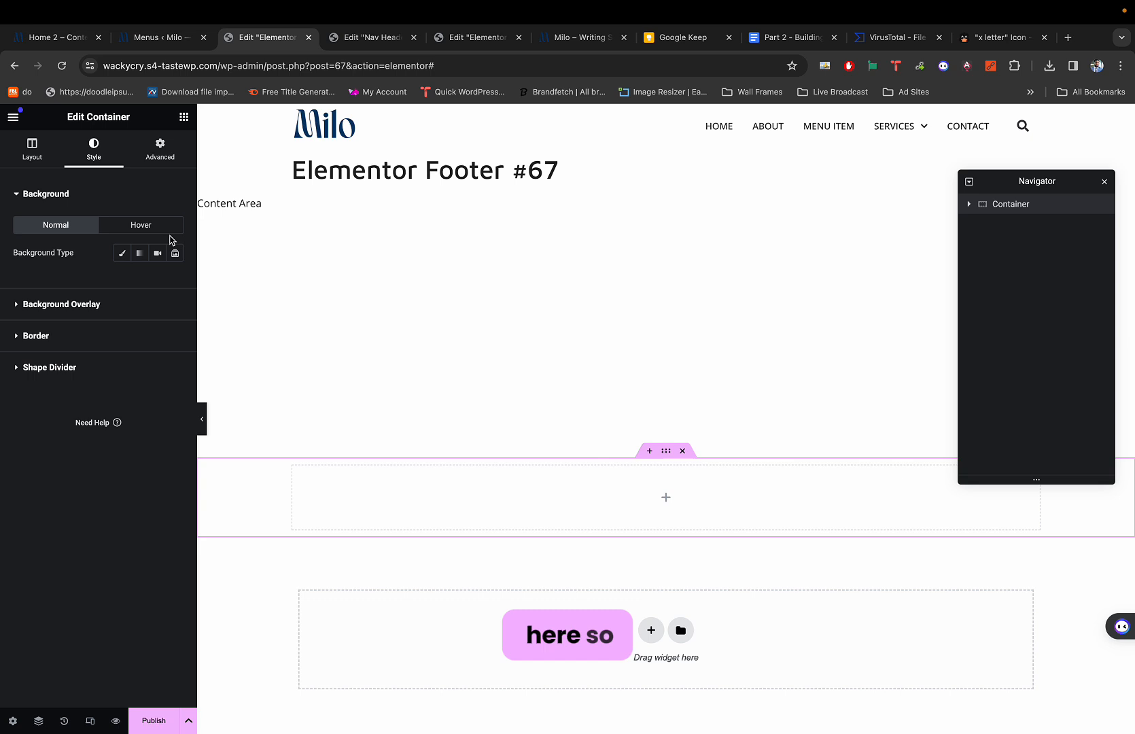
# Give the container a classic background using the Primary global navy colour.
pyautogui.click(121, 253)
pyautogui.click(157, 279)
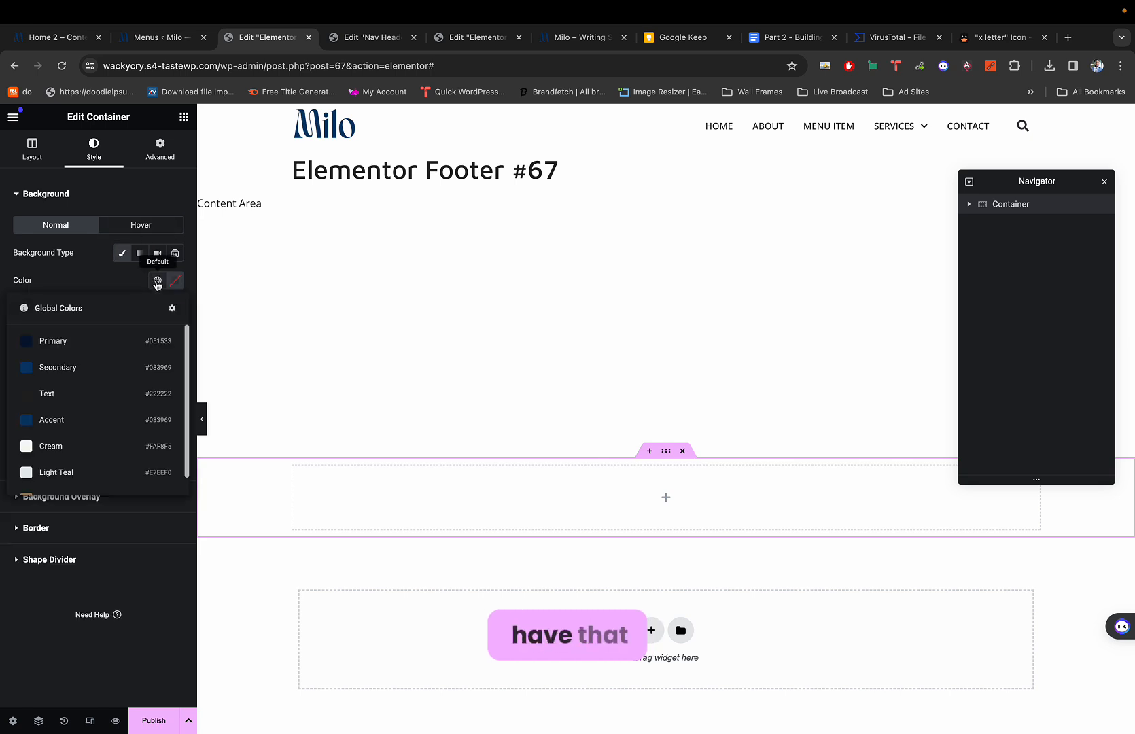
pyautogui.click(98, 350)
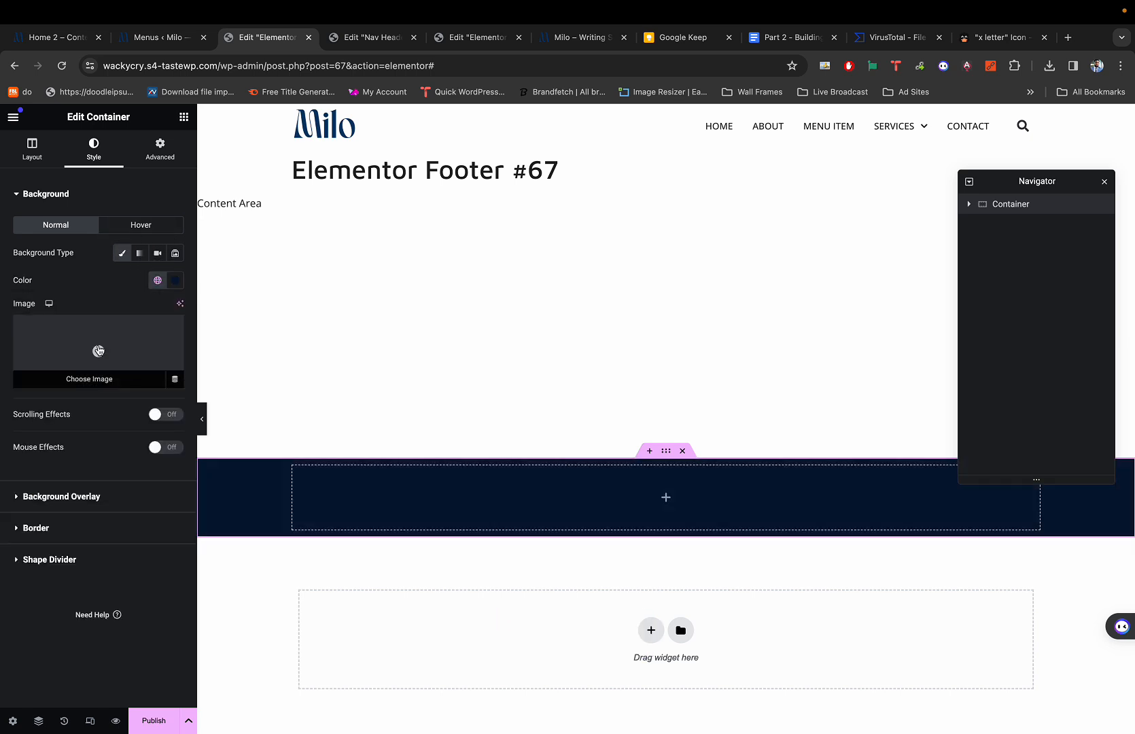
# Compare against the Home 2 reference footer, then bring up the widgets panel.
pyautogui.press('super+1')
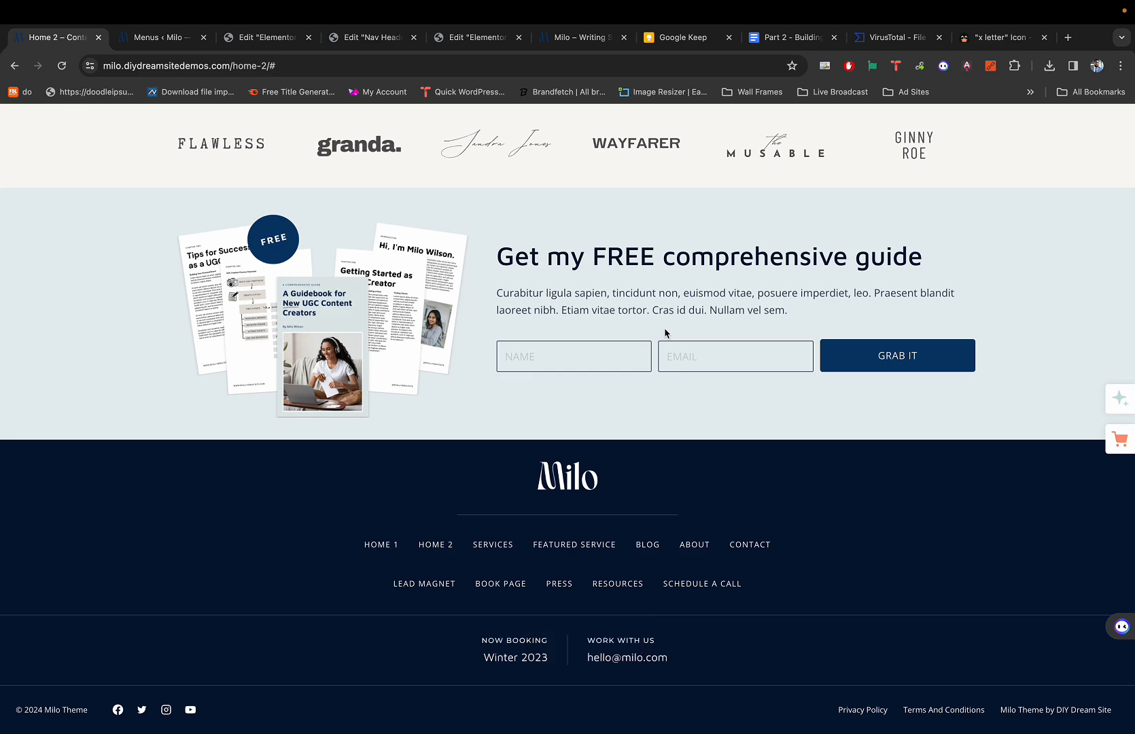
pyautogui.press('super+3')
pyautogui.press('super+1')
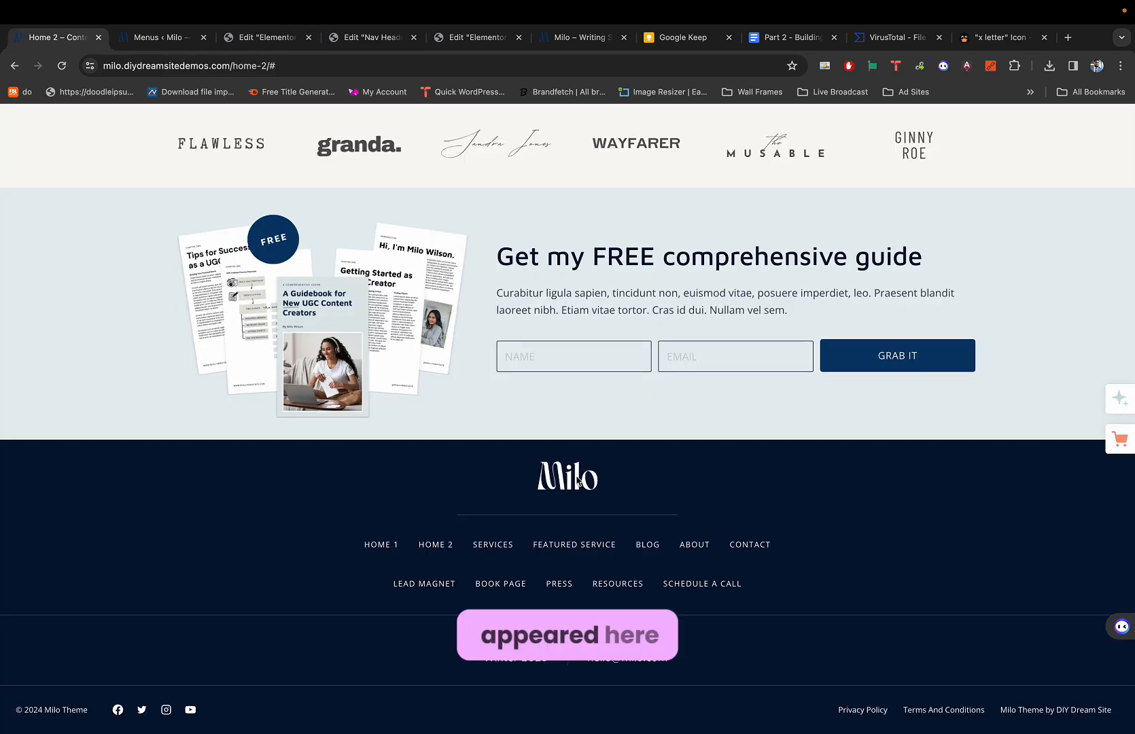
pyautogui.press('super+3')
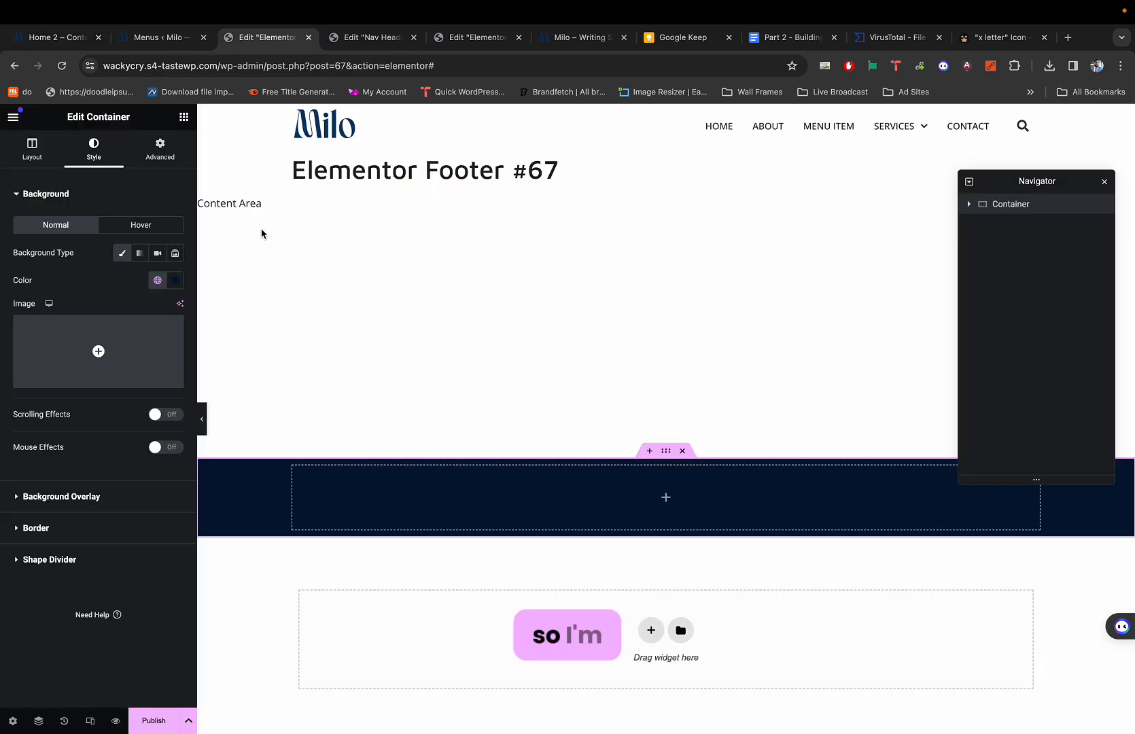
pyautogui.click(183, 118)
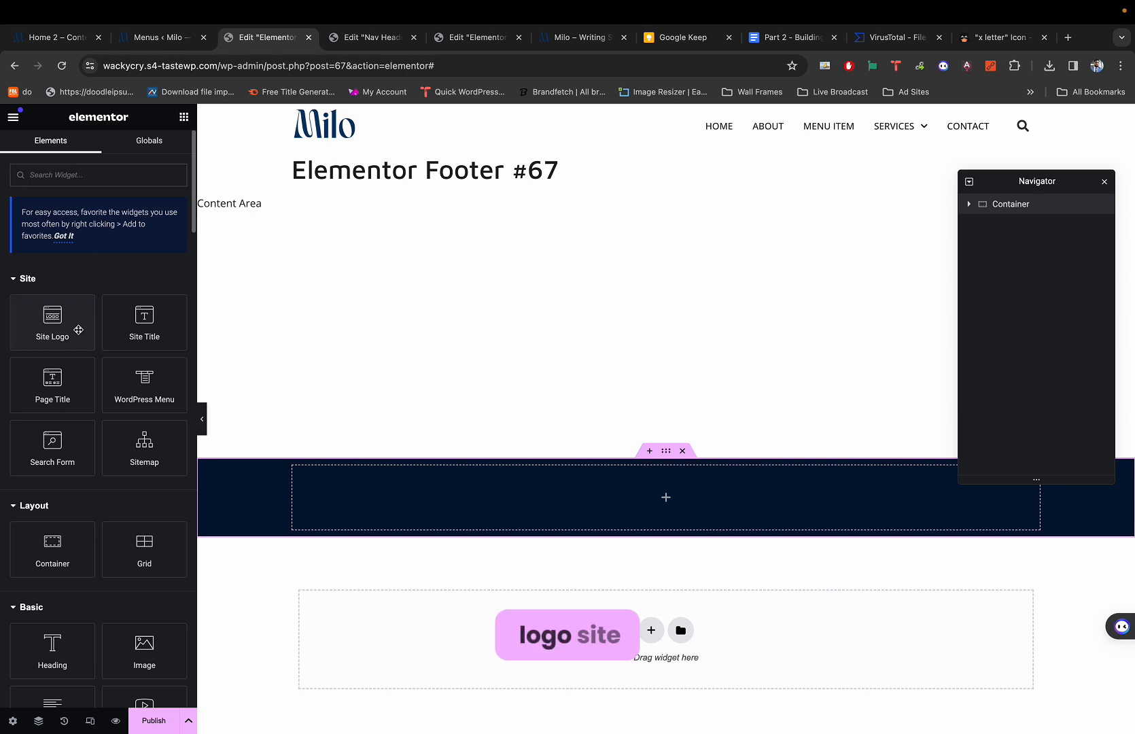
# Drag a Site Logo widget into the navy footer container and compare with the reference.
pyautogui.moveTo(80, 327); pyautogui.dragTo(644, 502)
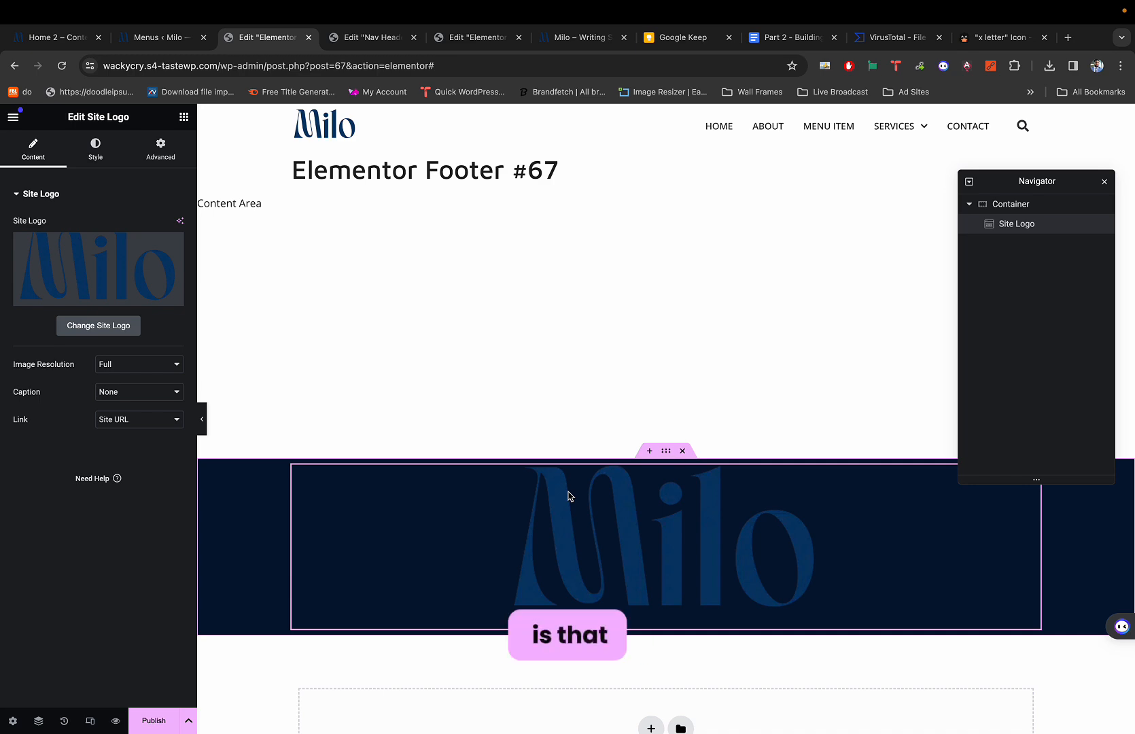
pyautogui.press('super+1')
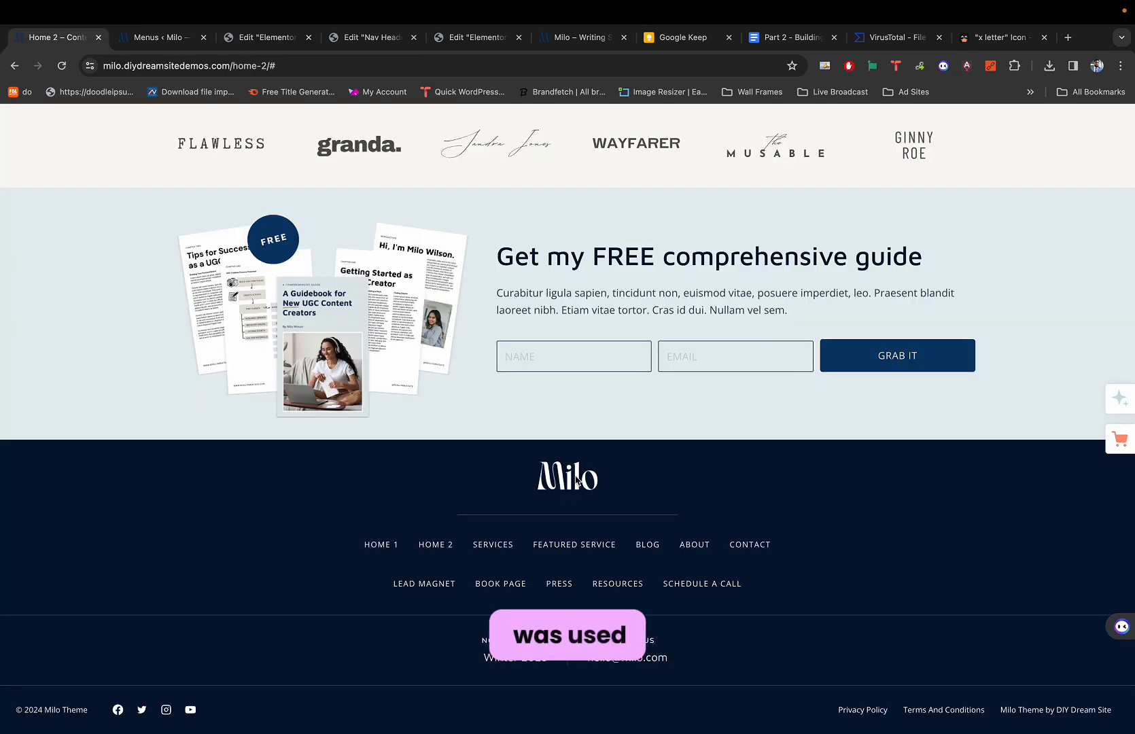
pyautogui.press('super+3')
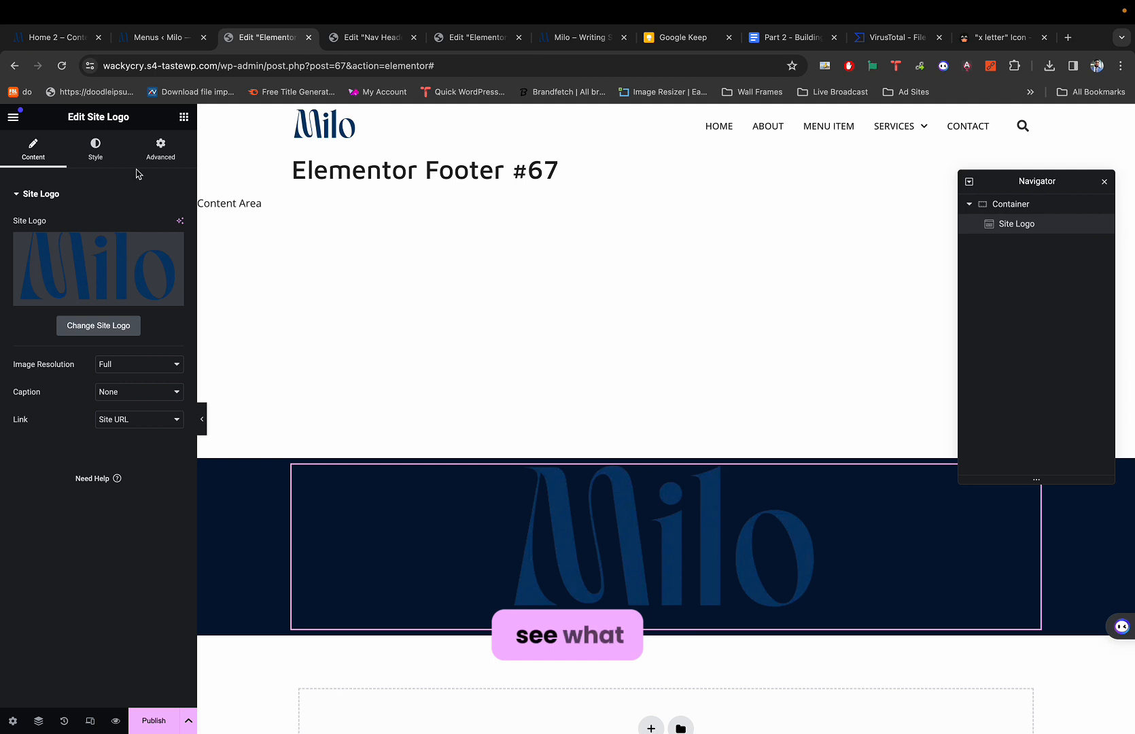
# Try the logo's CSS filters (brightness 200, contrast 0, saturation), then reset them to original.
pyautogui.click(99, 152)
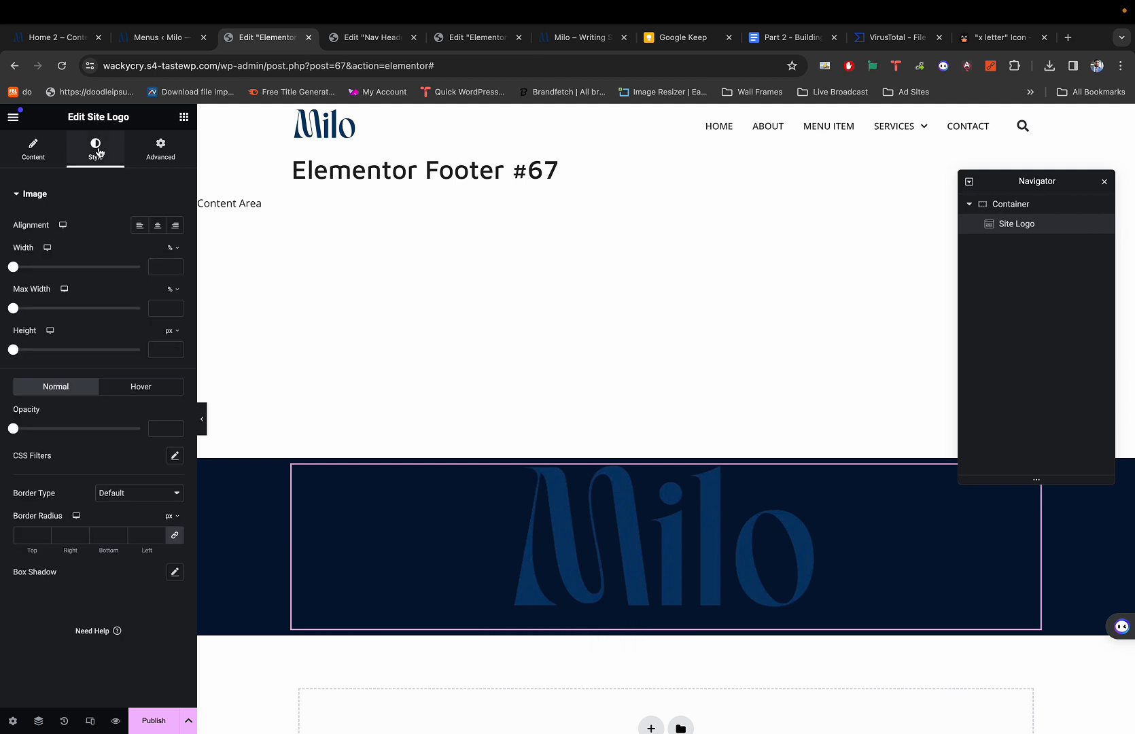
pyautogui.click(175, 457)
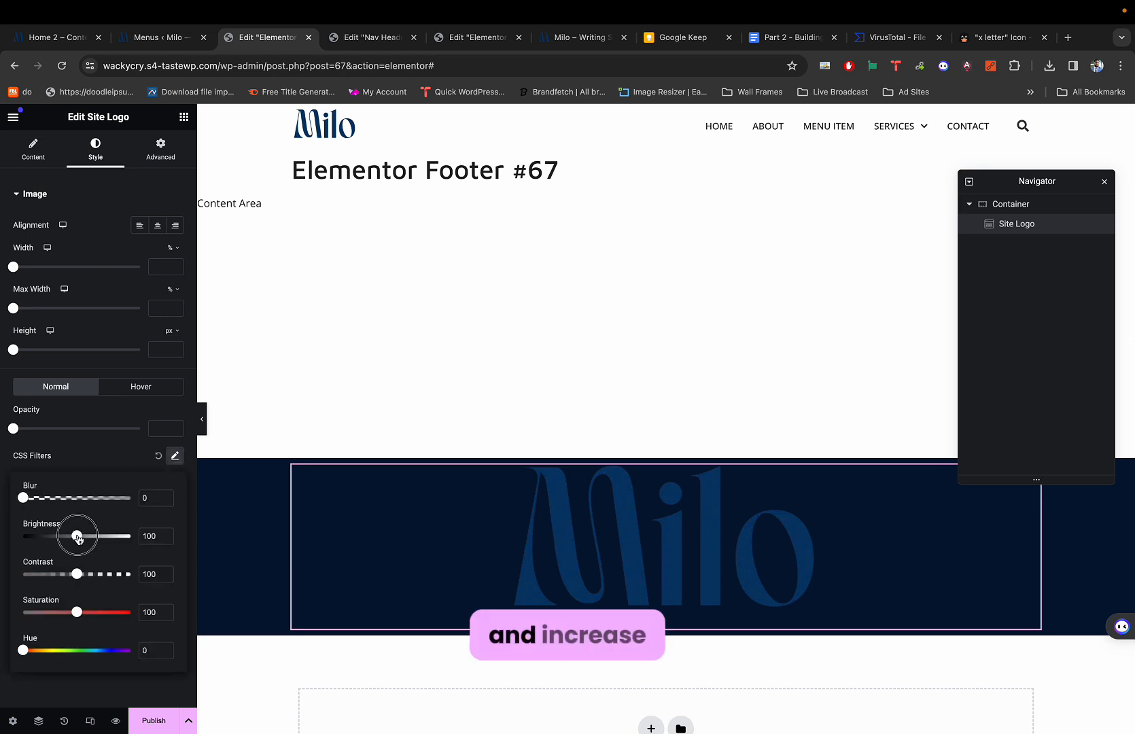
pyautogui.moveTo(77, 537); pyautogui.dragTo(167, 540)
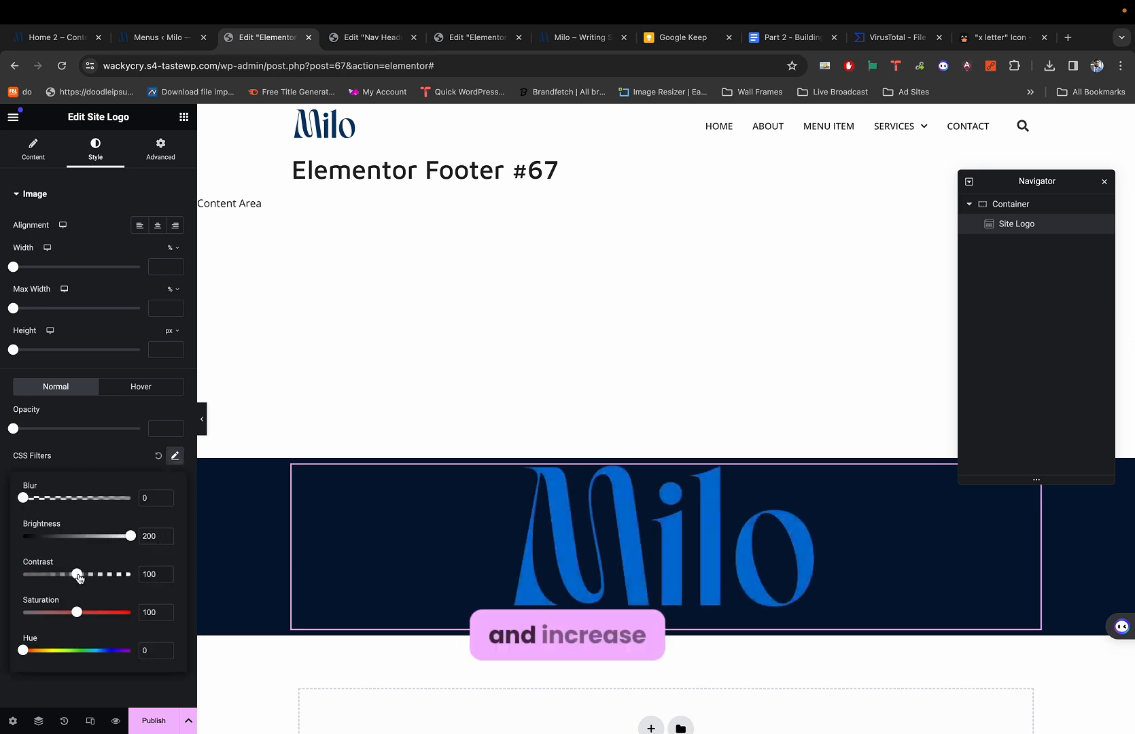
pyautogui.moveTo(80, 577); pyautogui.dragTo(2, 566)
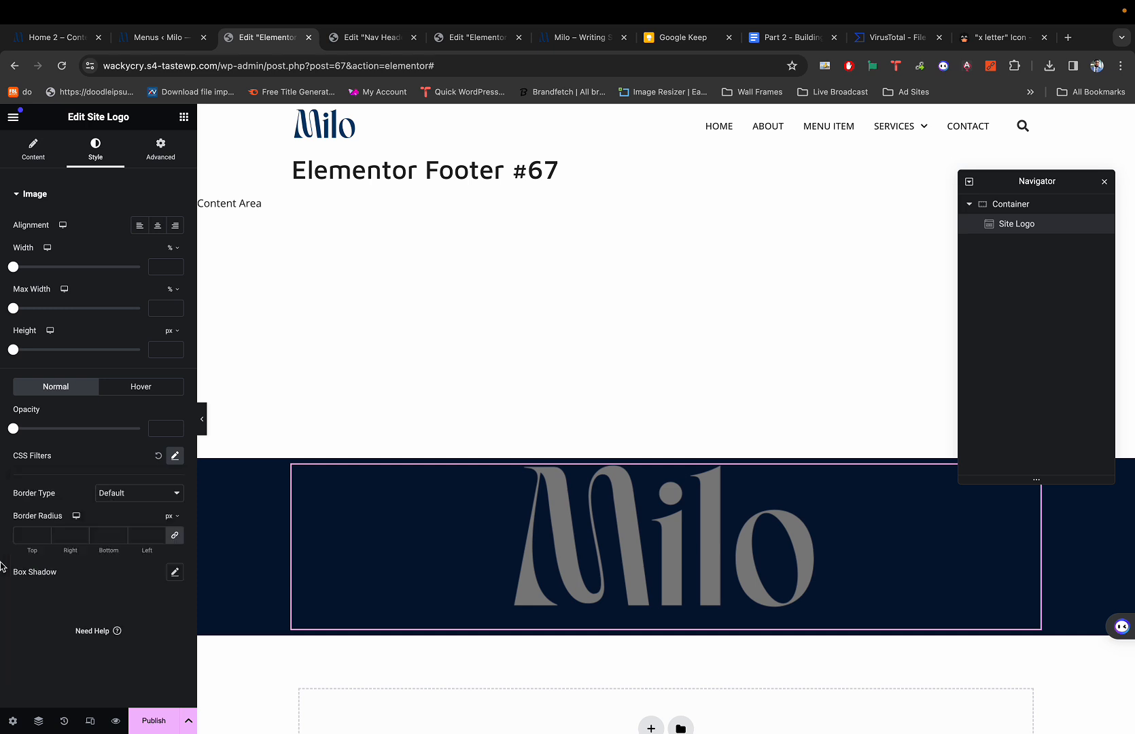
pyautogui.click(173, 457)
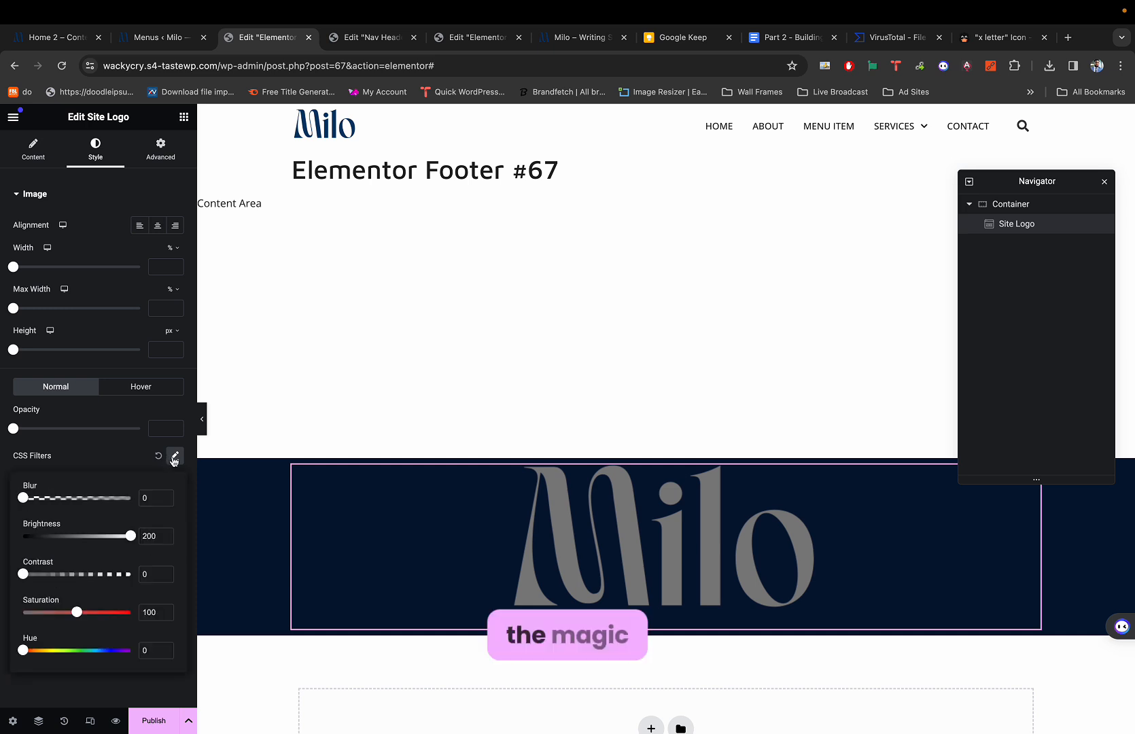
pyautogui.moveTo(77, 612); pyautogui.dragTo(25, 612)
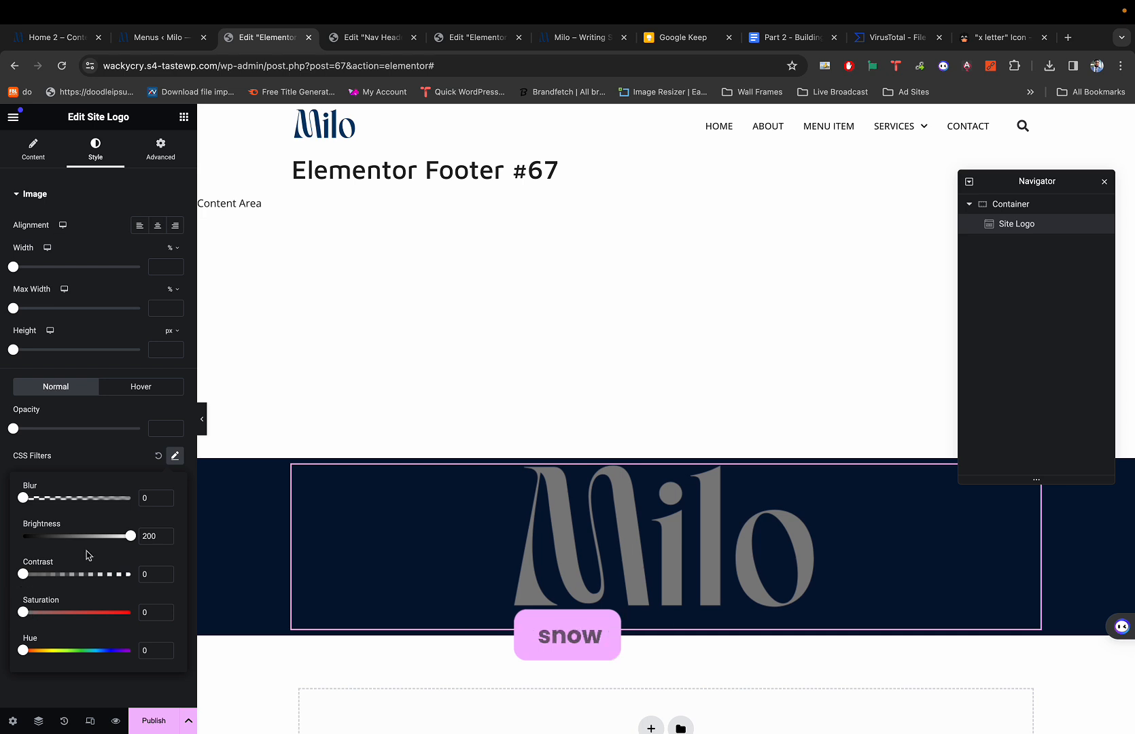
pyautogui.click(158, 456)
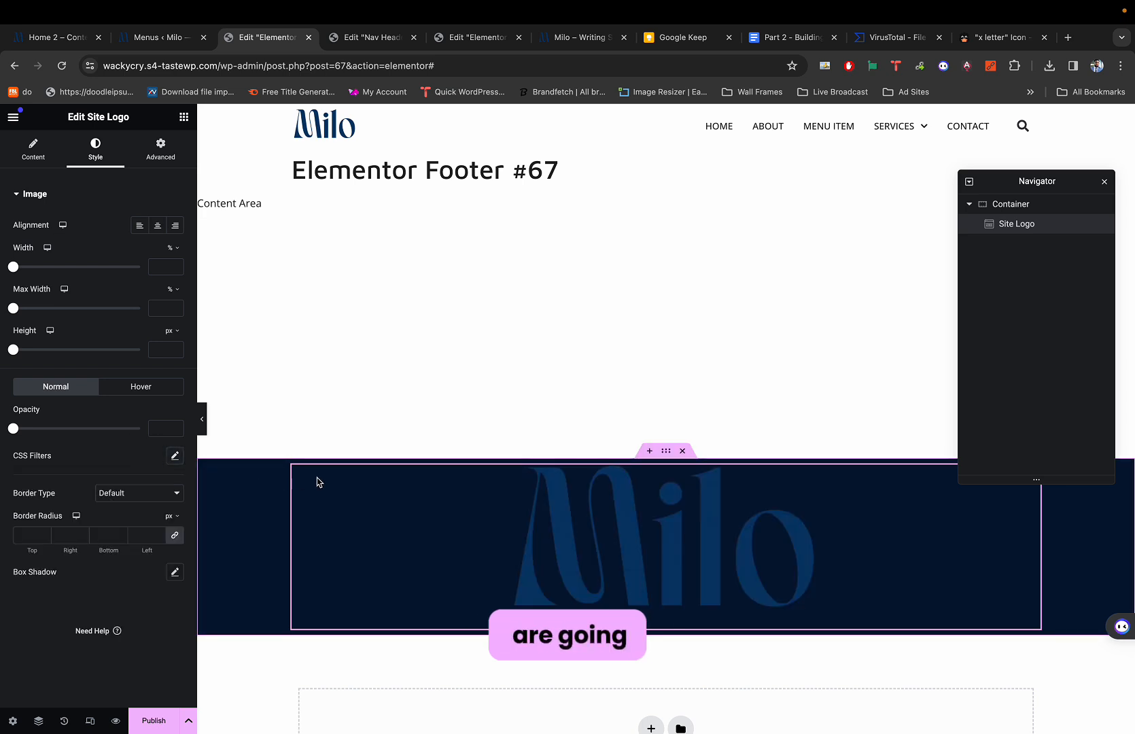
pyautogui.press('super+1')
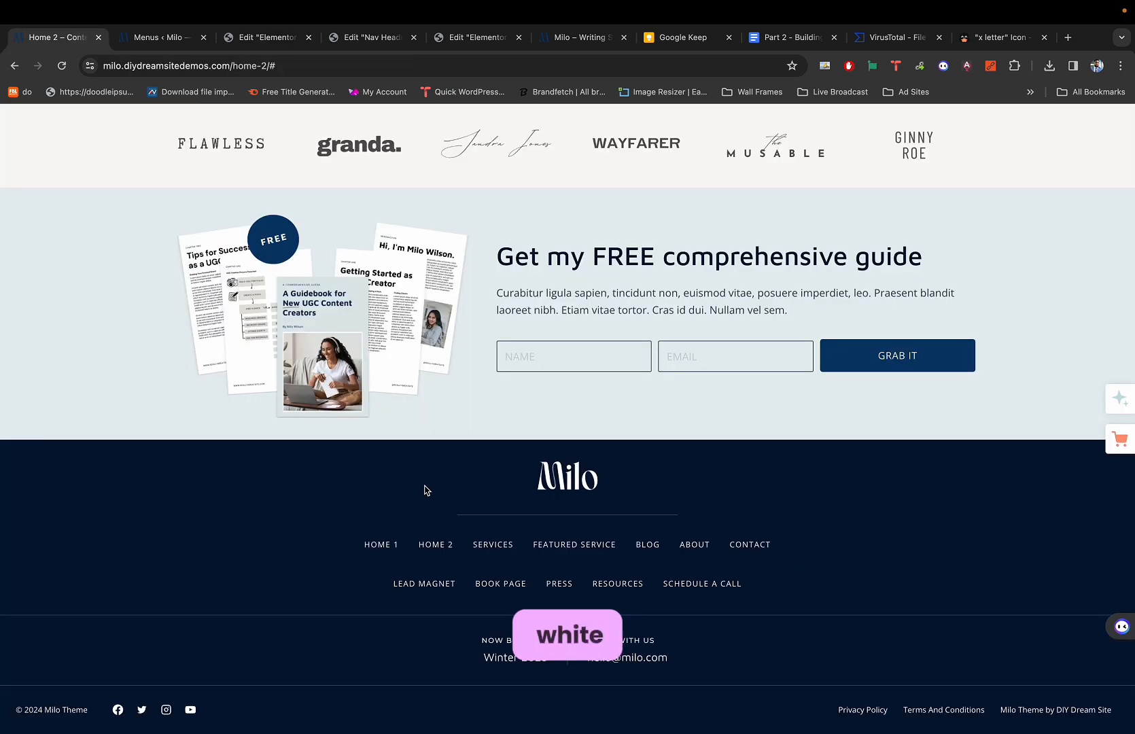
# Save the demo footer's white logo image as milo-logo-white and return to the editor.
pyautogui.rightClick(575, 477)
pyautogui.click(608, 498)
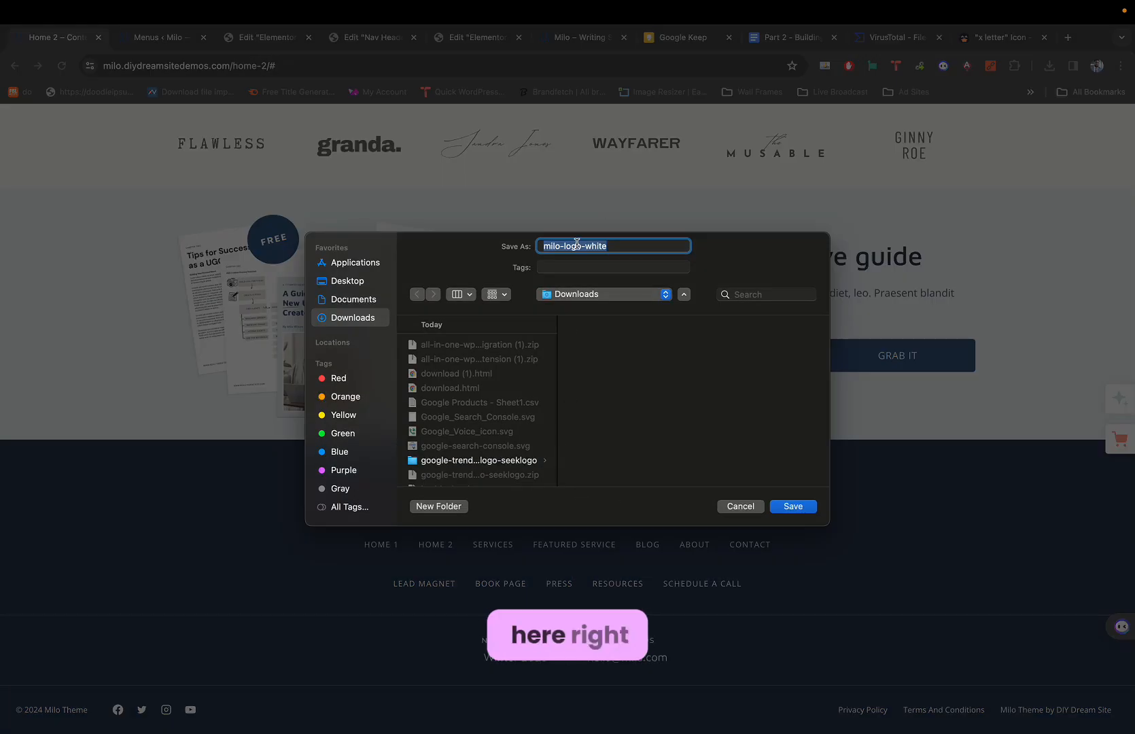
pyautogui.click(791, 506)
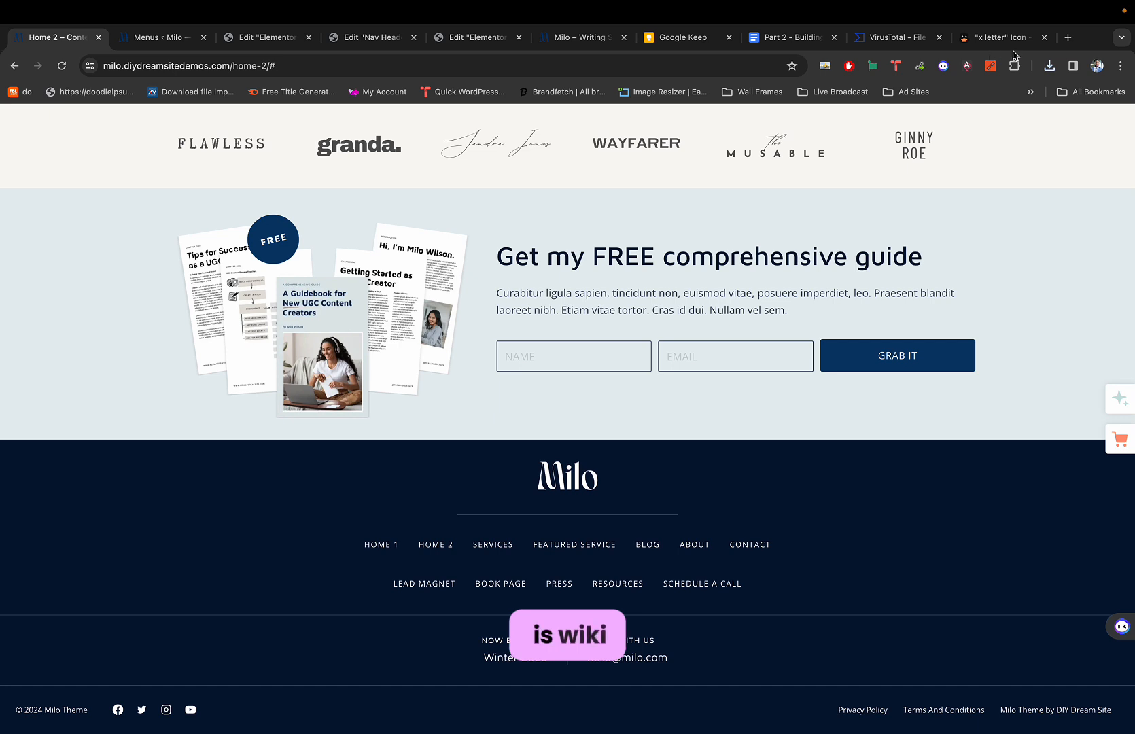
pyautogui.press('super+3')
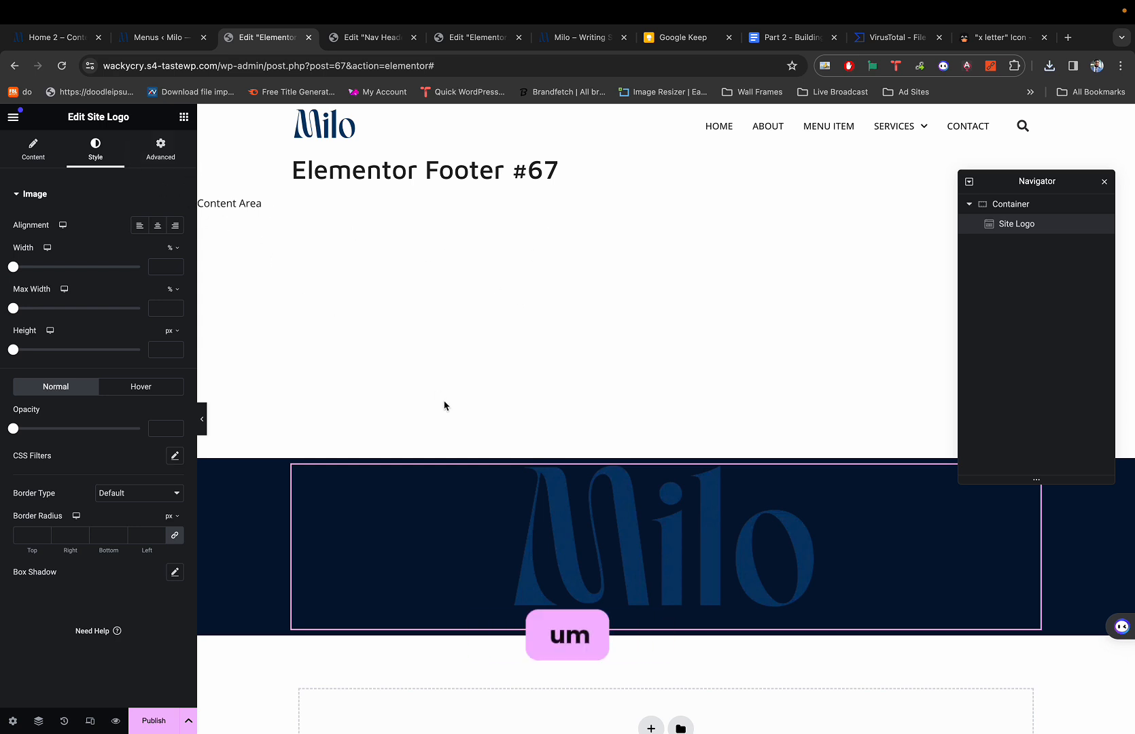
# Delete the Site Logo widget from the footer container.
pyautogui.click(33, 150)
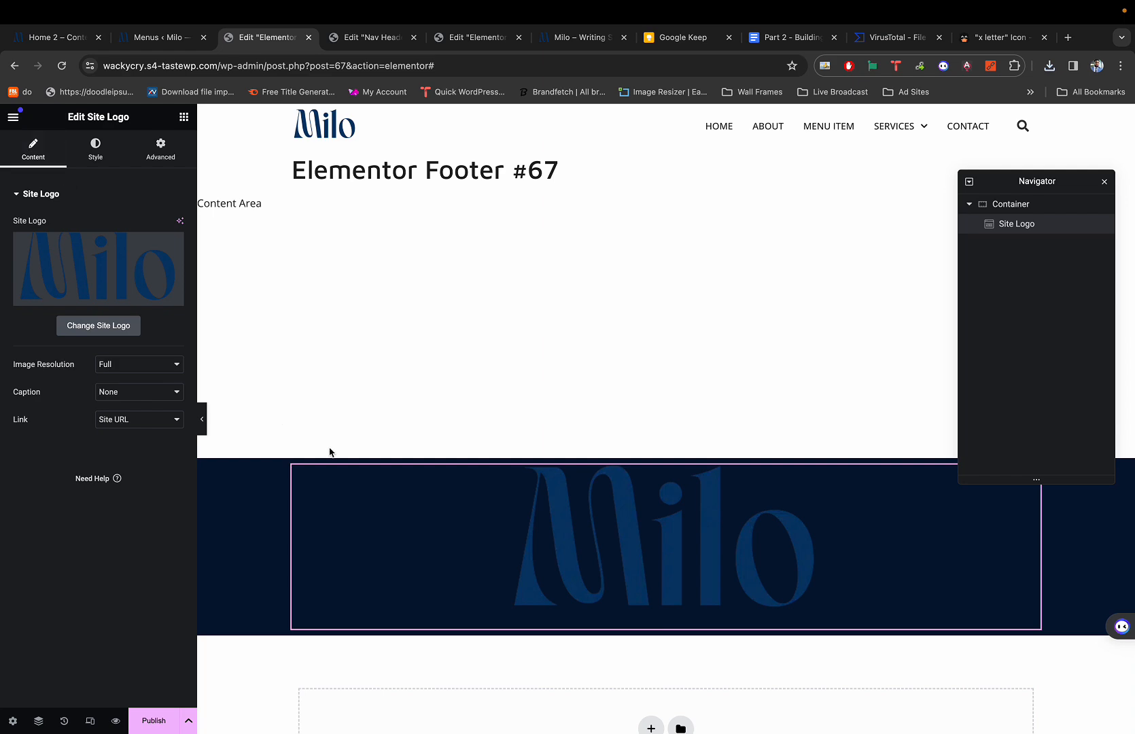
pyautogui.rightClick(499, 557)
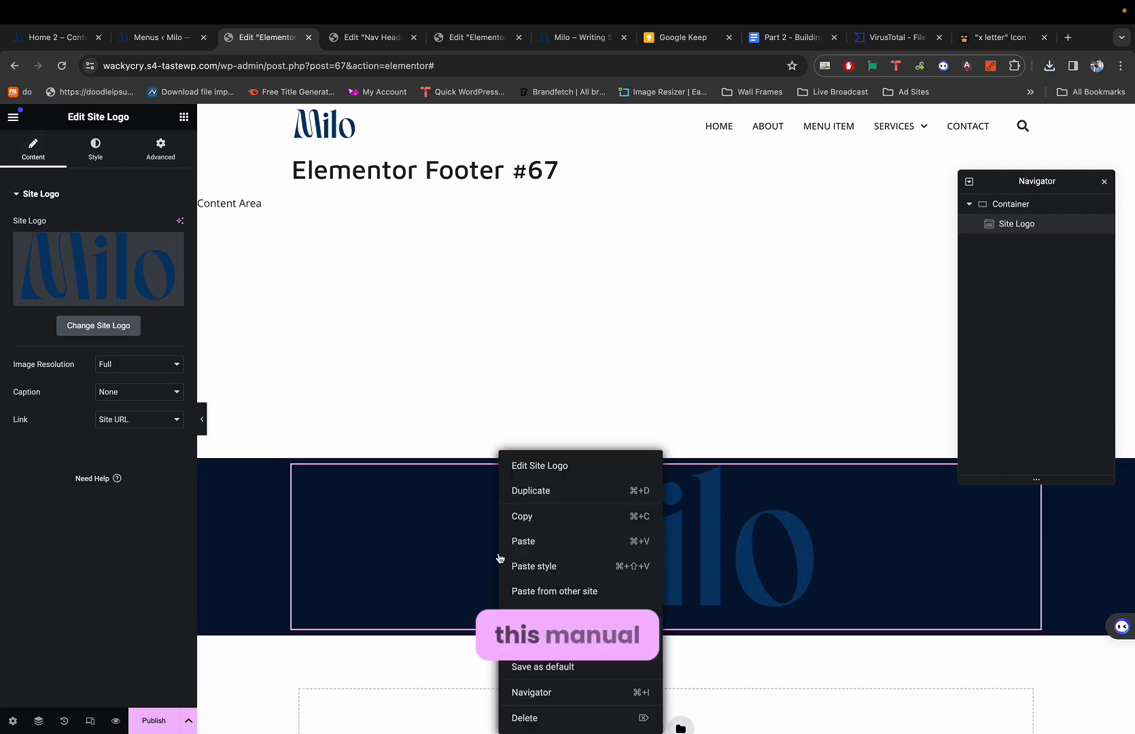
pyautogui.click(554, 719)
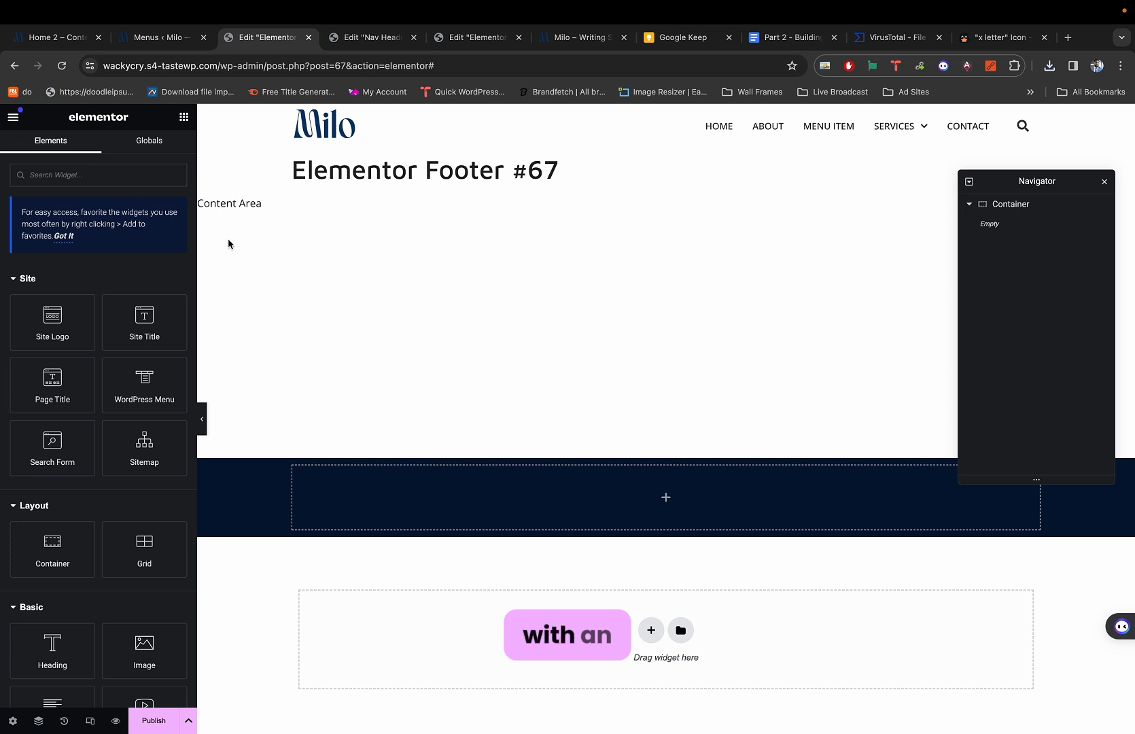
# Add an Image widget and insert milo-logo-white.webp, uploaded to the Media Library.
pyautogui.click(111, 174)
pyautogui.write('image')
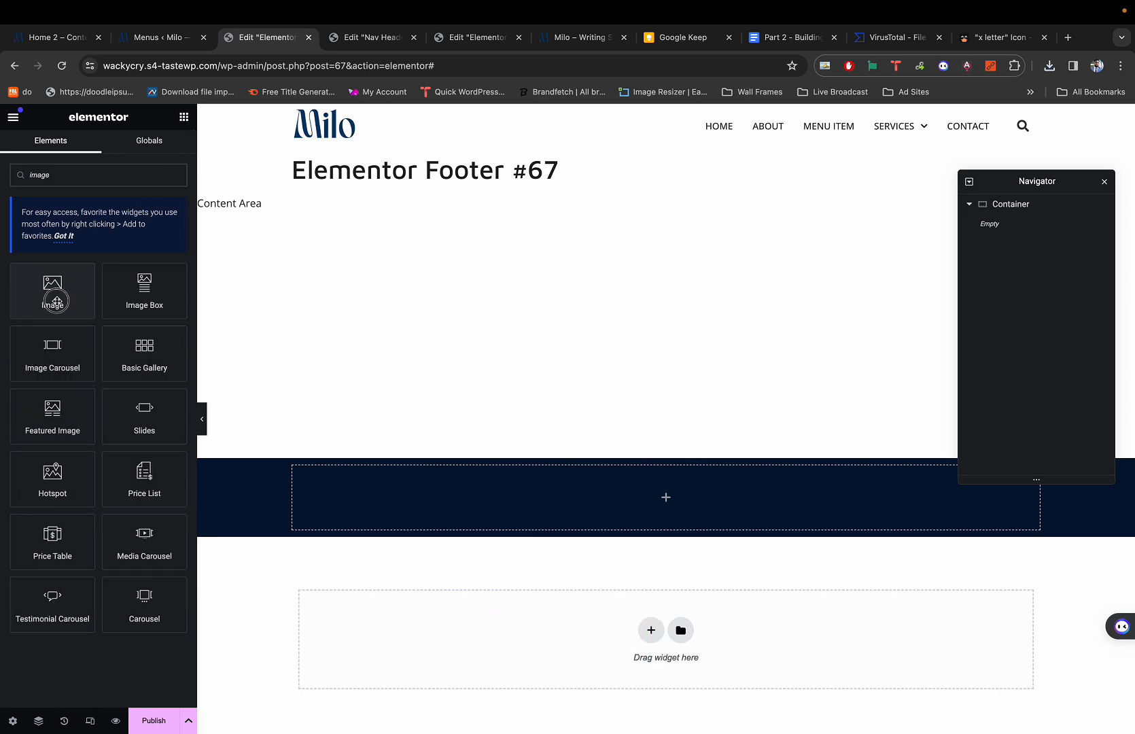
pyautogui.moveTo(53, 285); pyautogui.dragTo(605, 522)
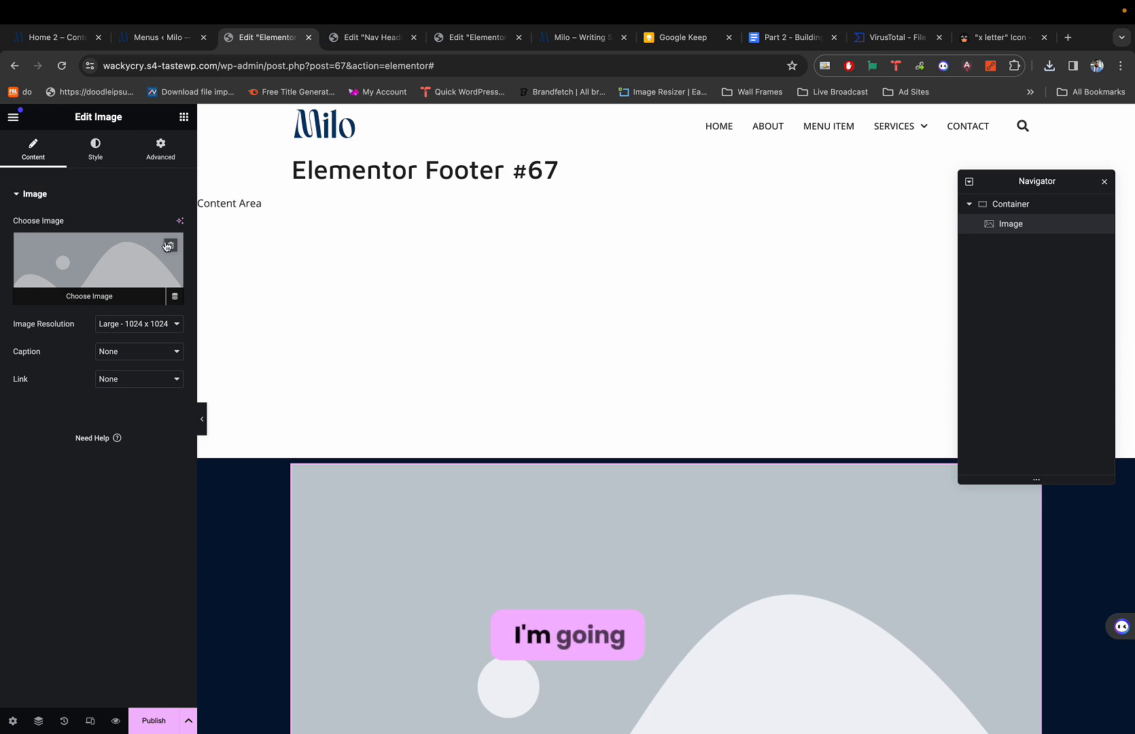
pyautogui.click(169, 246)
pyautogui.click(110, 249)
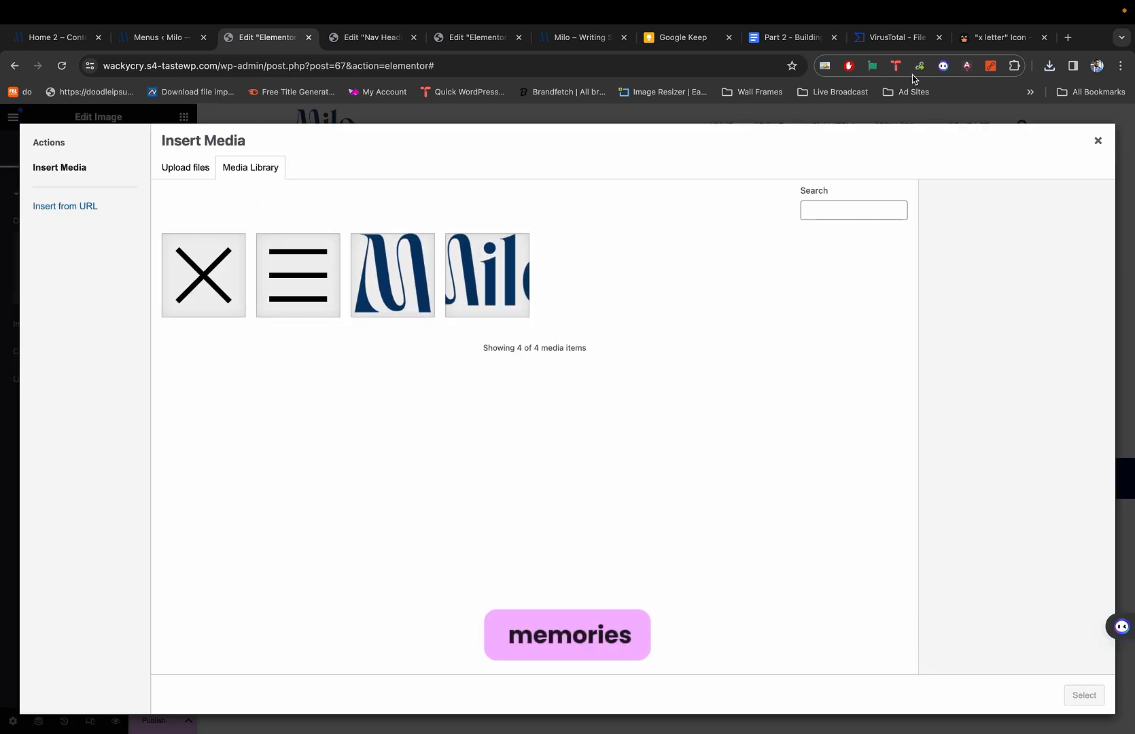
pyautogui.click(1046, 66)
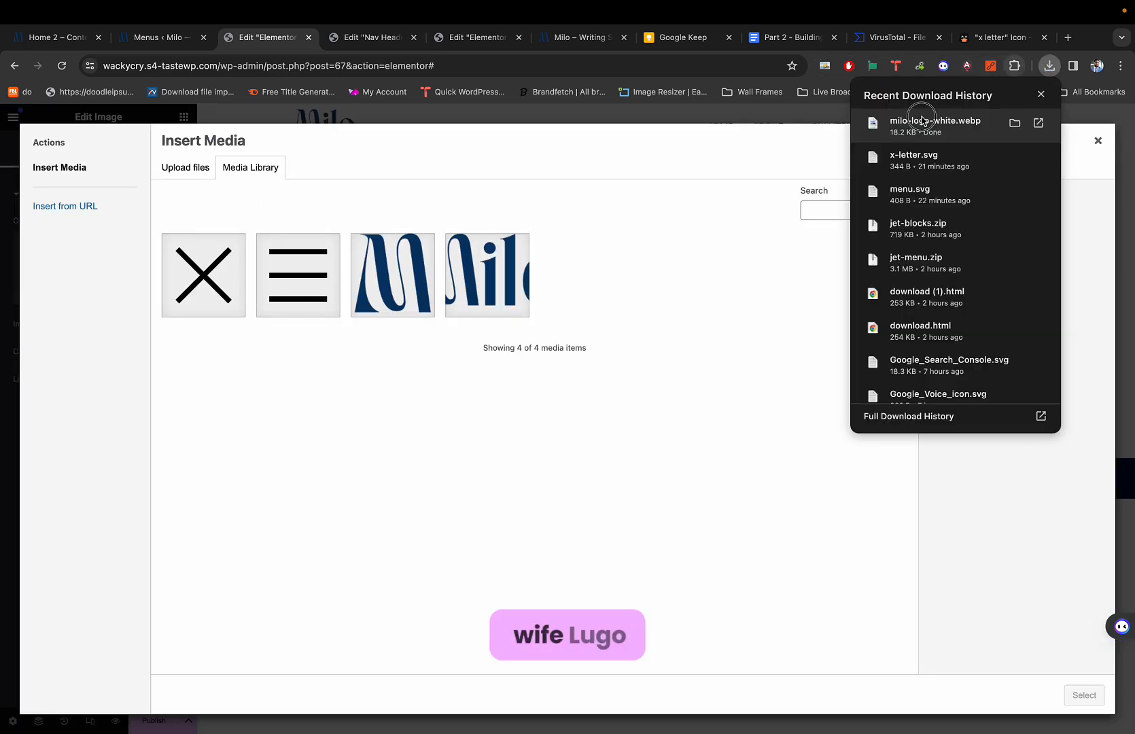
pyautogui.moveTo(929, 122); pyautogui.dragTo(656, 258)
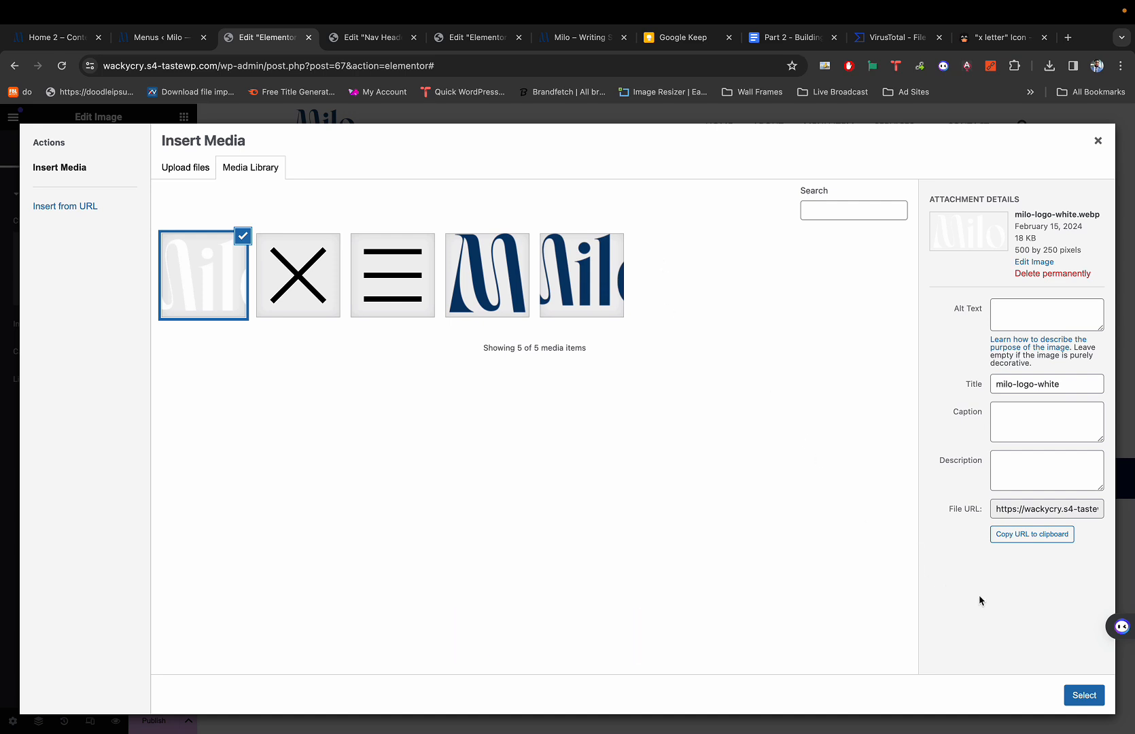
pyautogui.click(1083, 695)
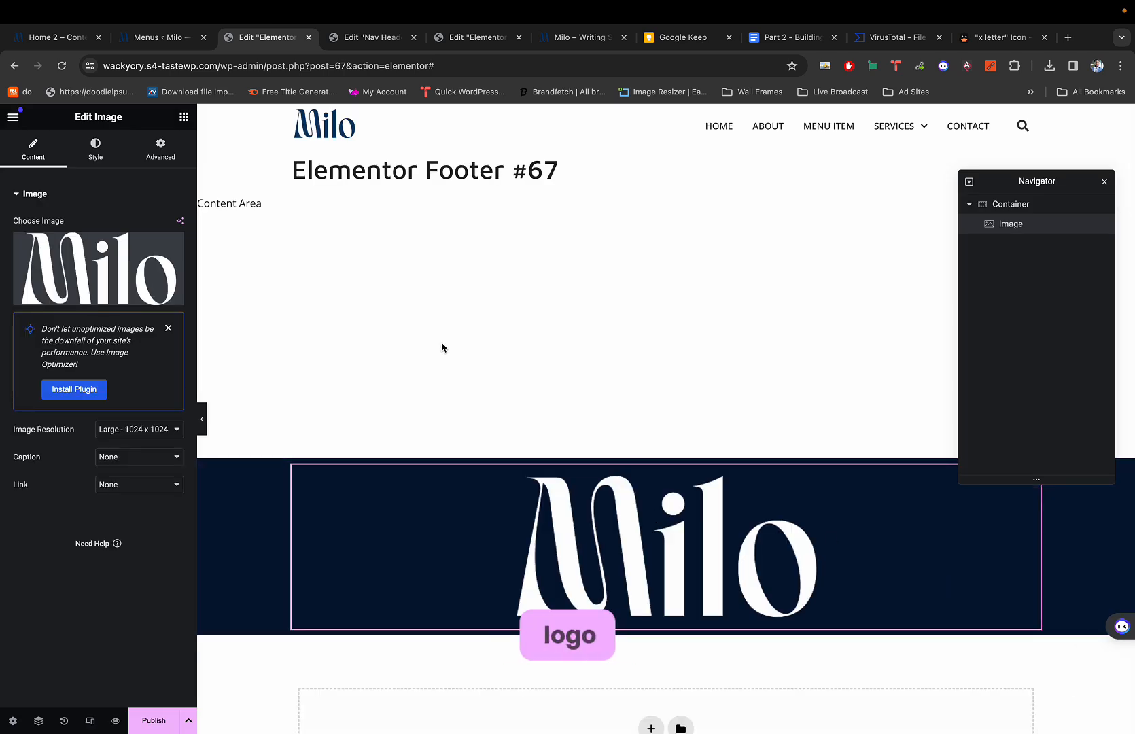
# Switch the logo width unit to px and step it from 125 down to 110 px.
pyautogui.click(95, 148)
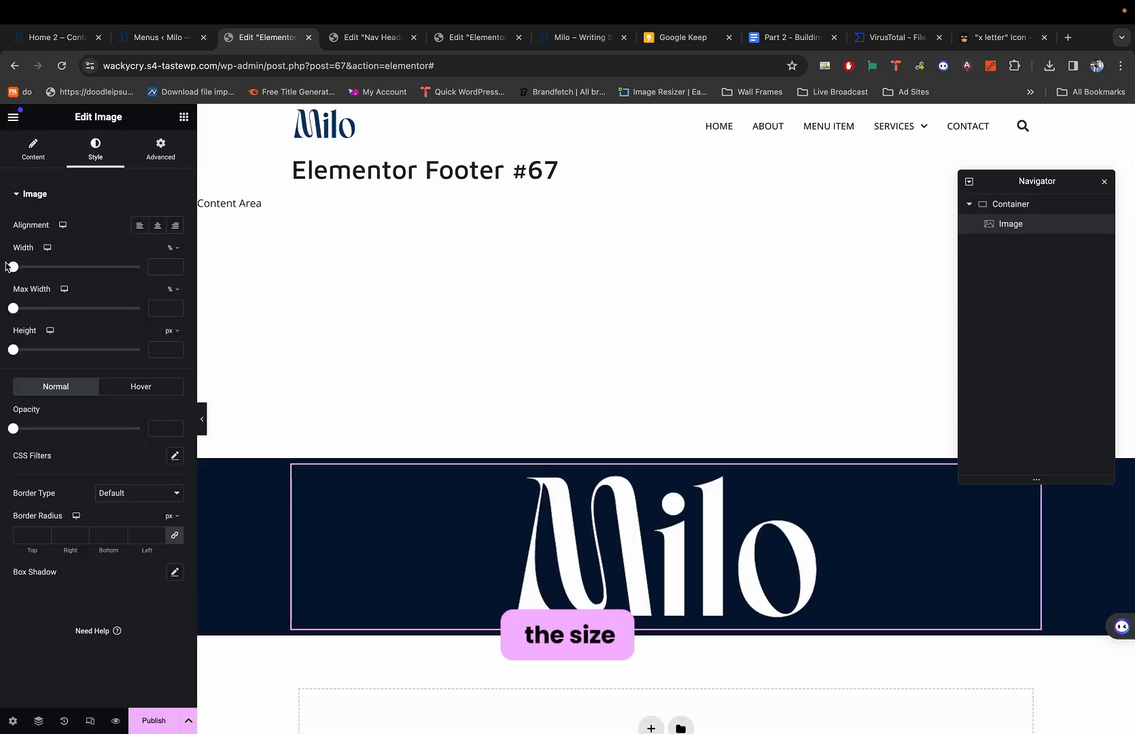
pyautogui.moveTo(8, 266); pyautogui.dragTo(24, 270)
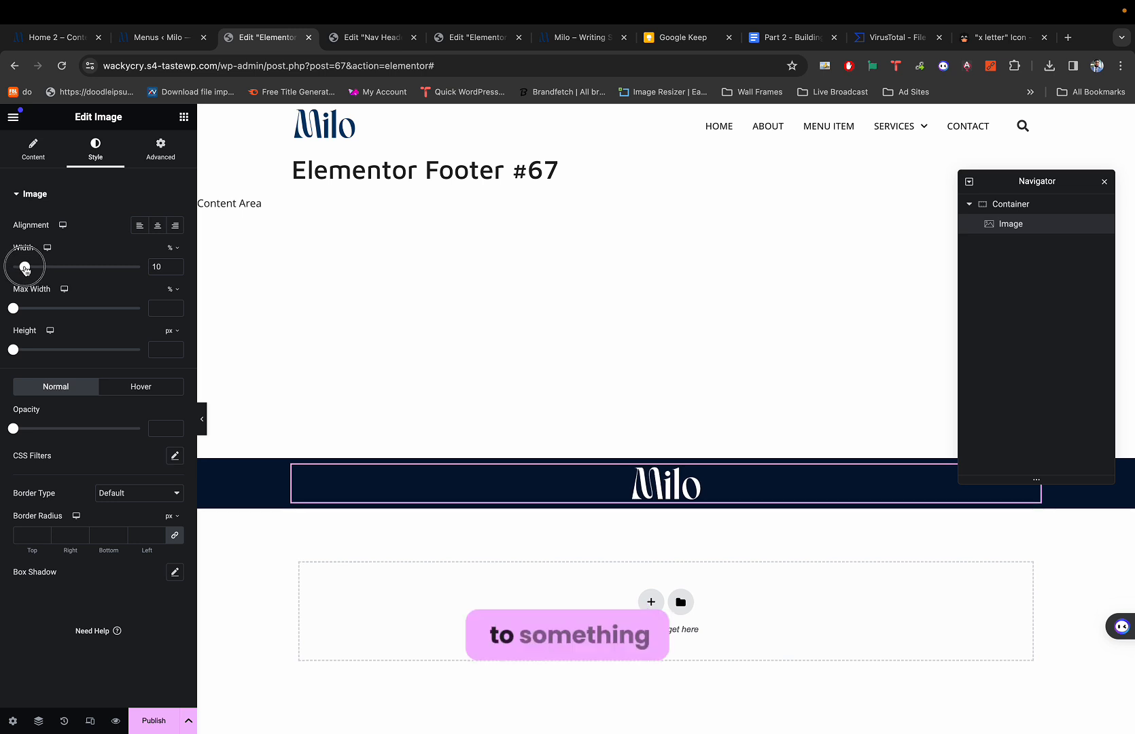
pyautogui.click(174, 249)
pyautogui.click(174, 249)
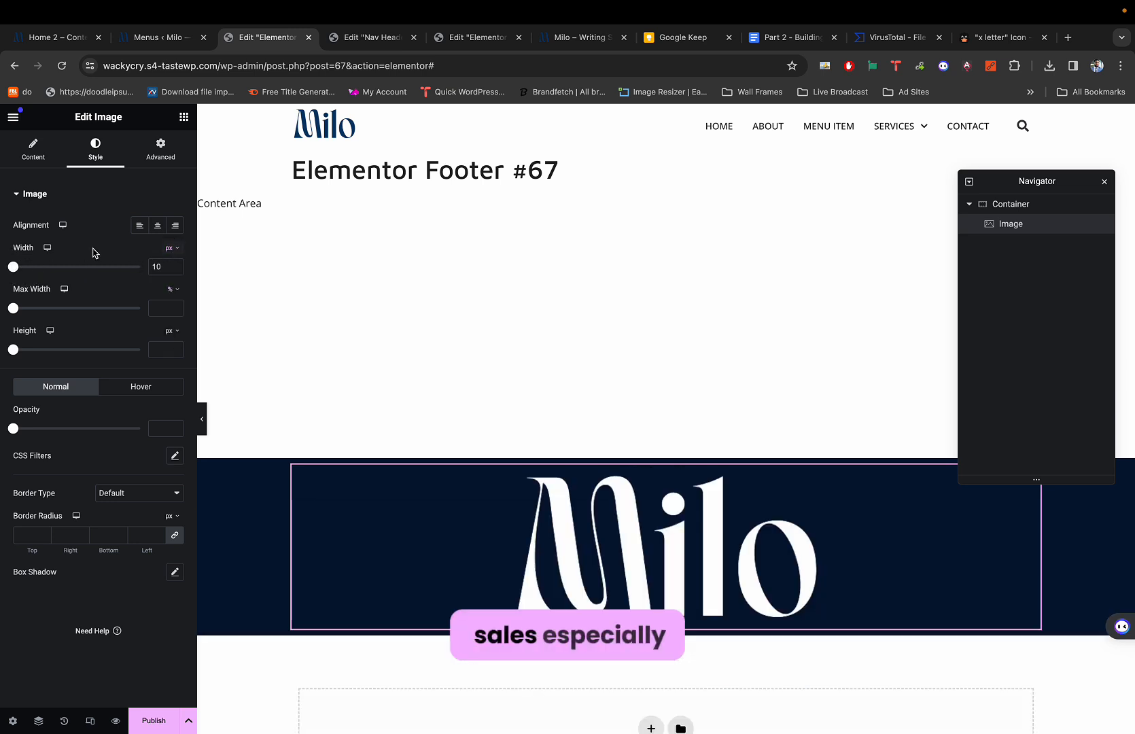
pyautogui.moveTo(13, 266); pyautogui.dragTo(27, 272)
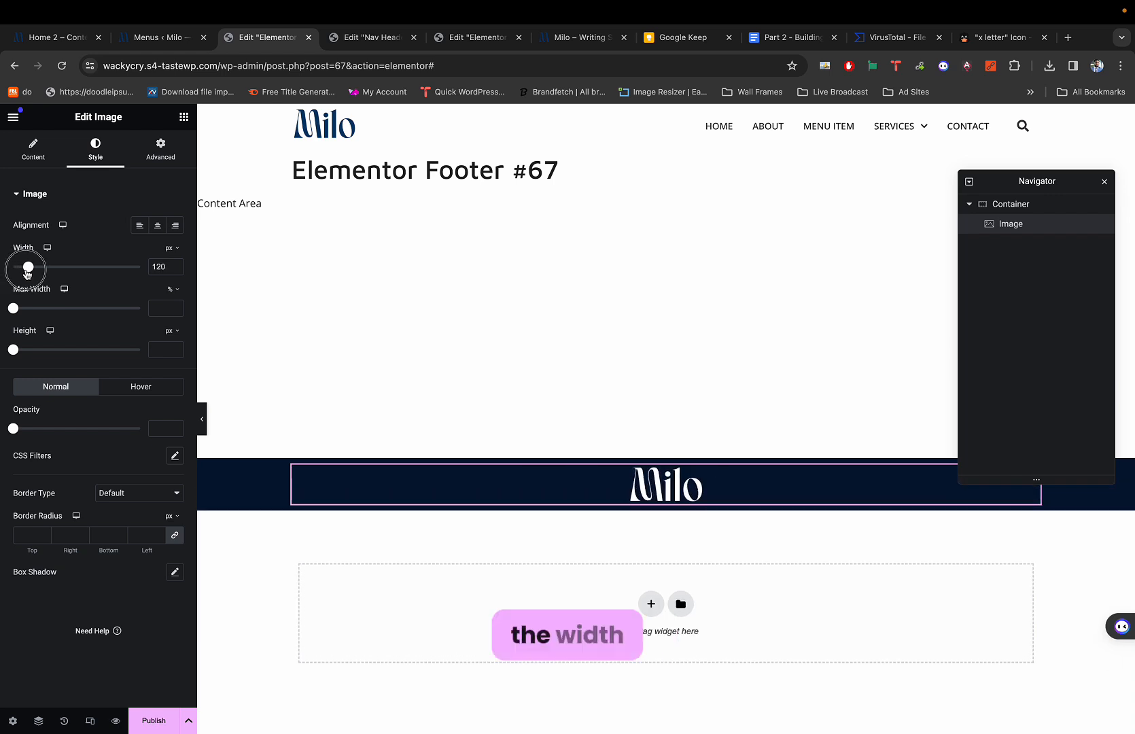
pyautogui.moveTo(27, 273); pyautogui.dragTo(28, 272)
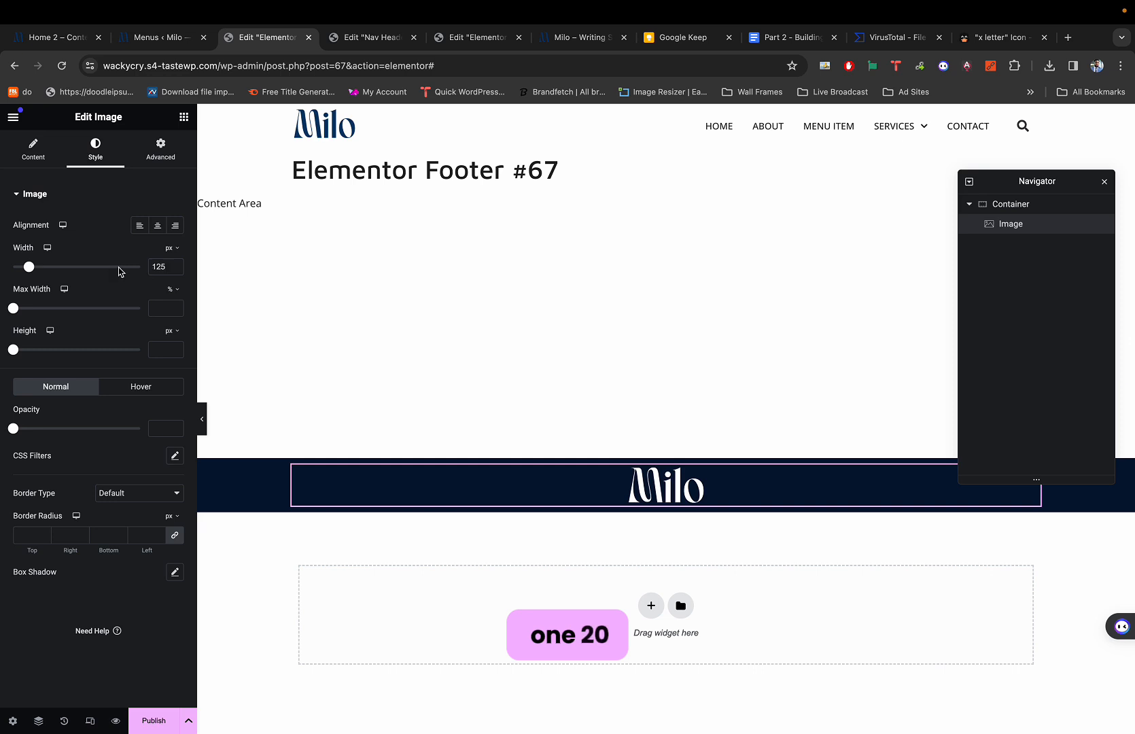
pyautogui.click(177, 269)
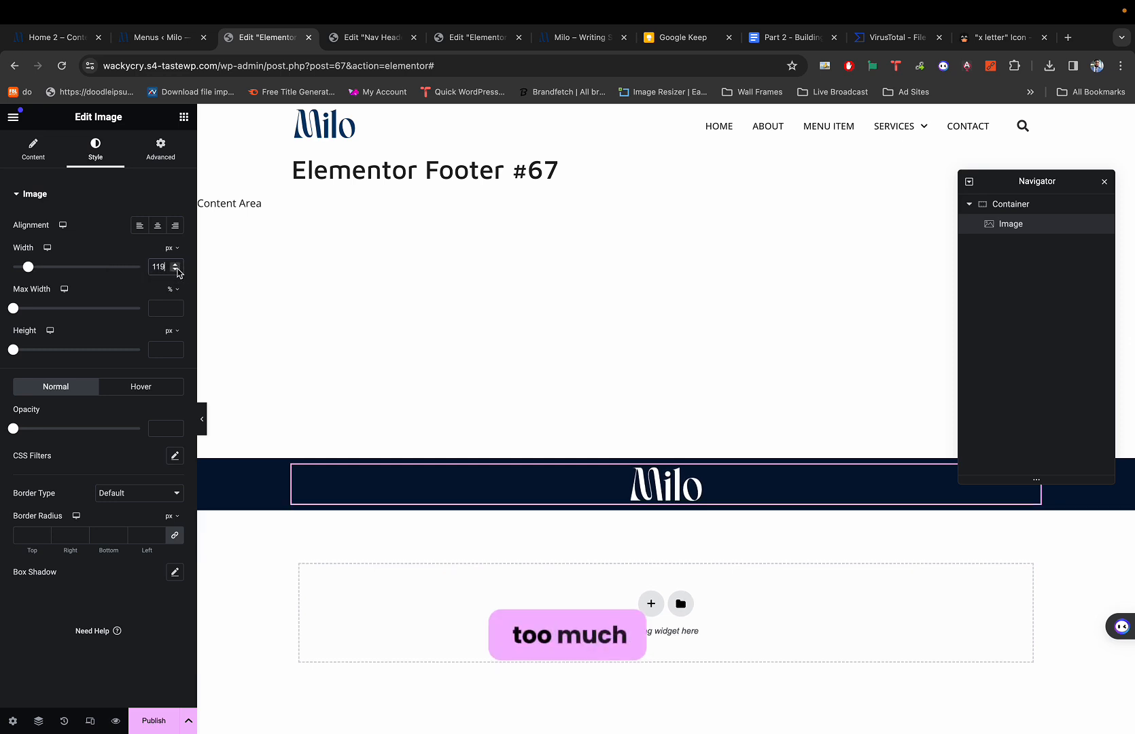
pyautogui.click(175, 264)
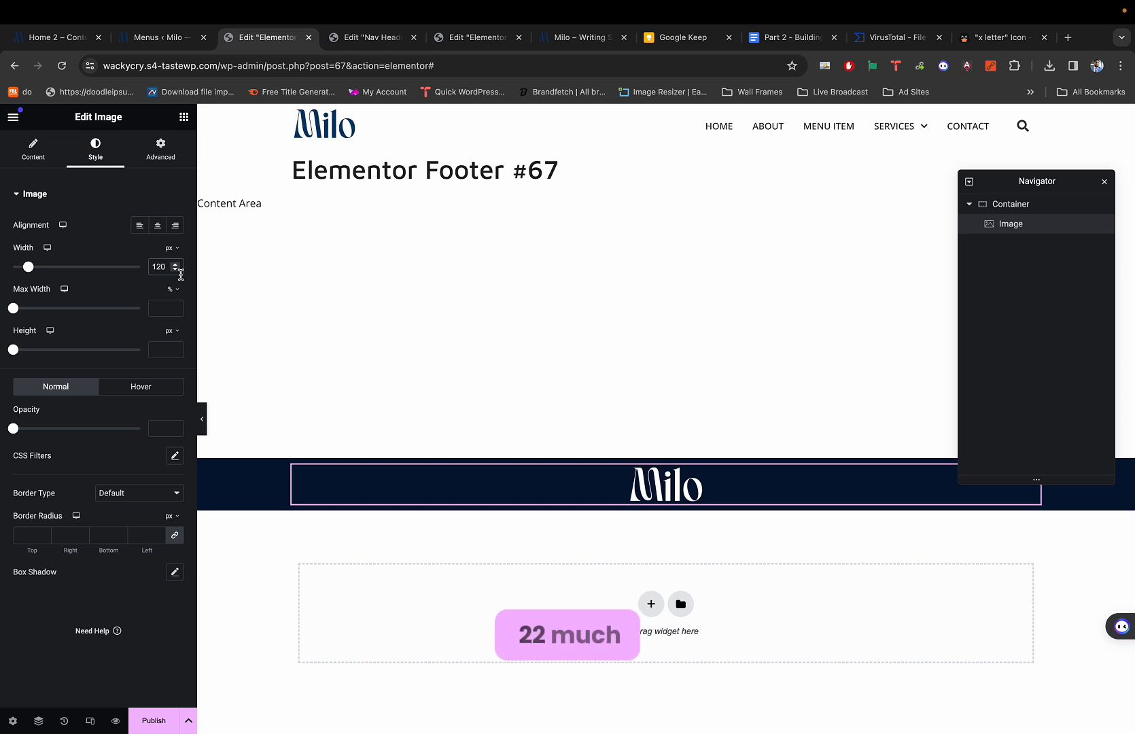
pyautogui.click(176, 270)
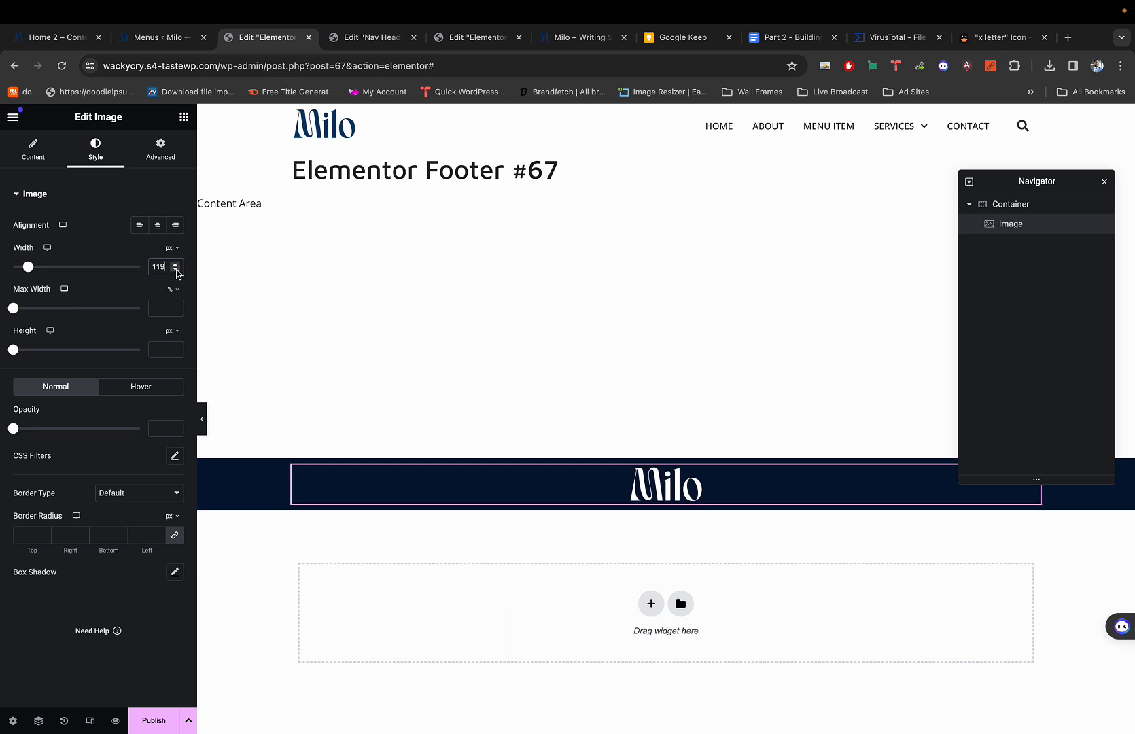
pyautogui.click(176, 270)
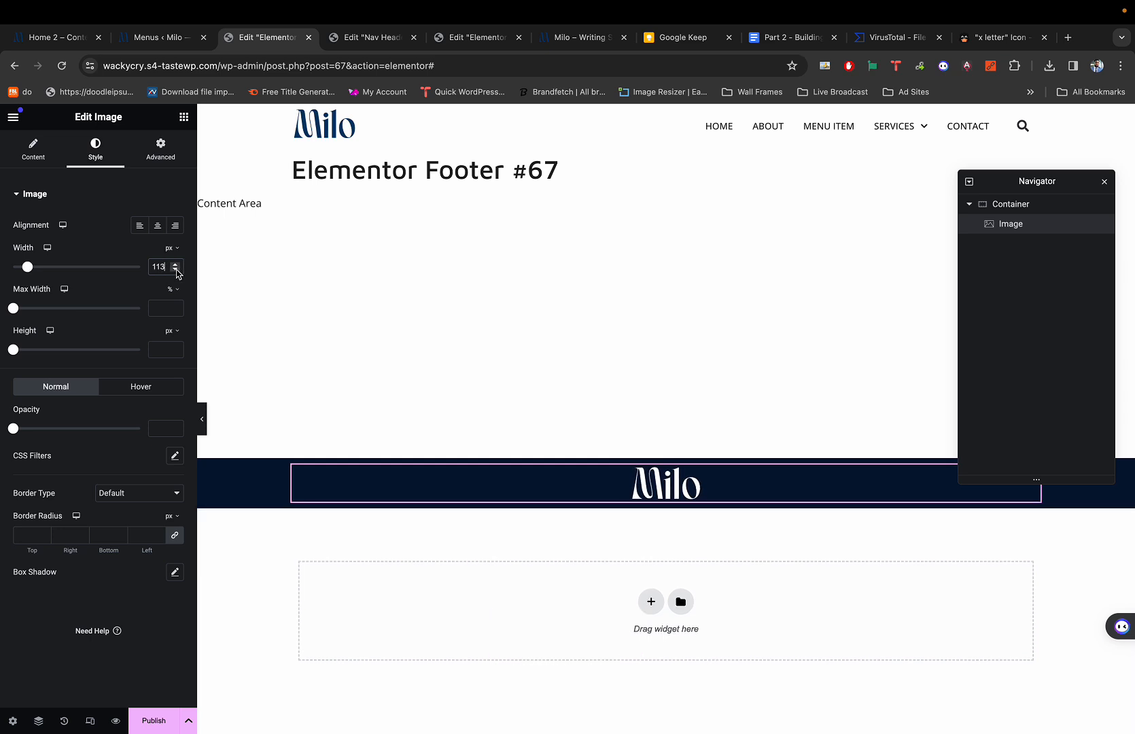
pyautogui.click(176, 270)
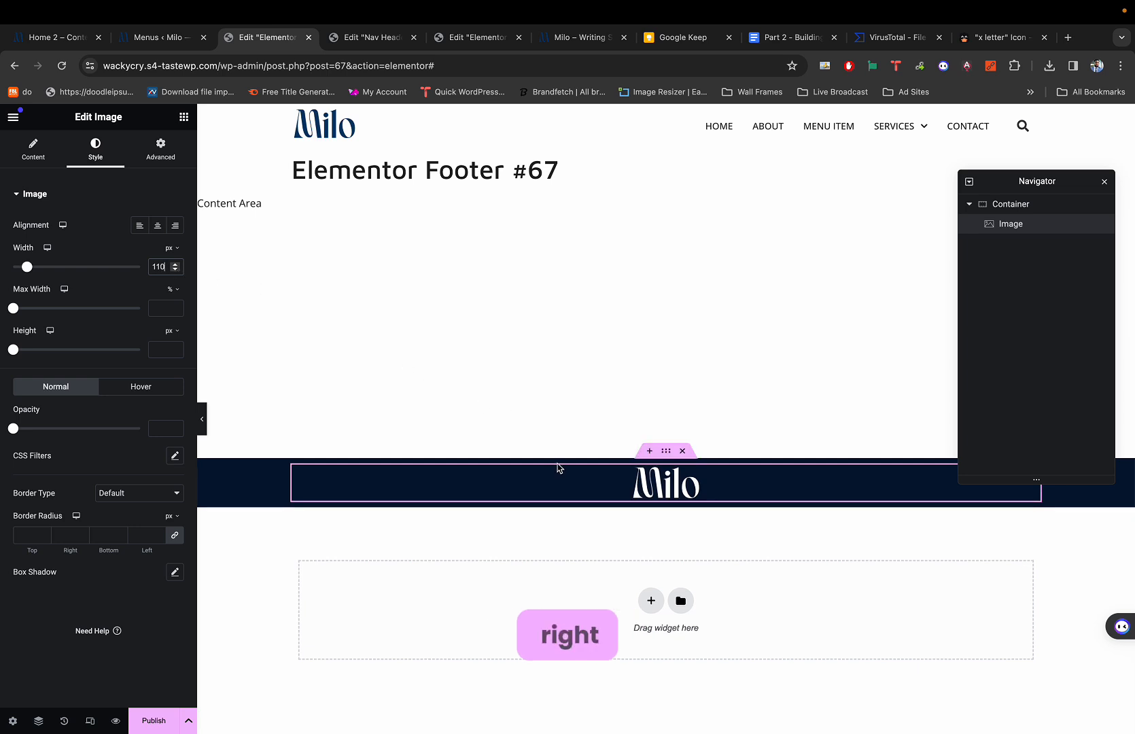
pyautogui.click(633, 388)
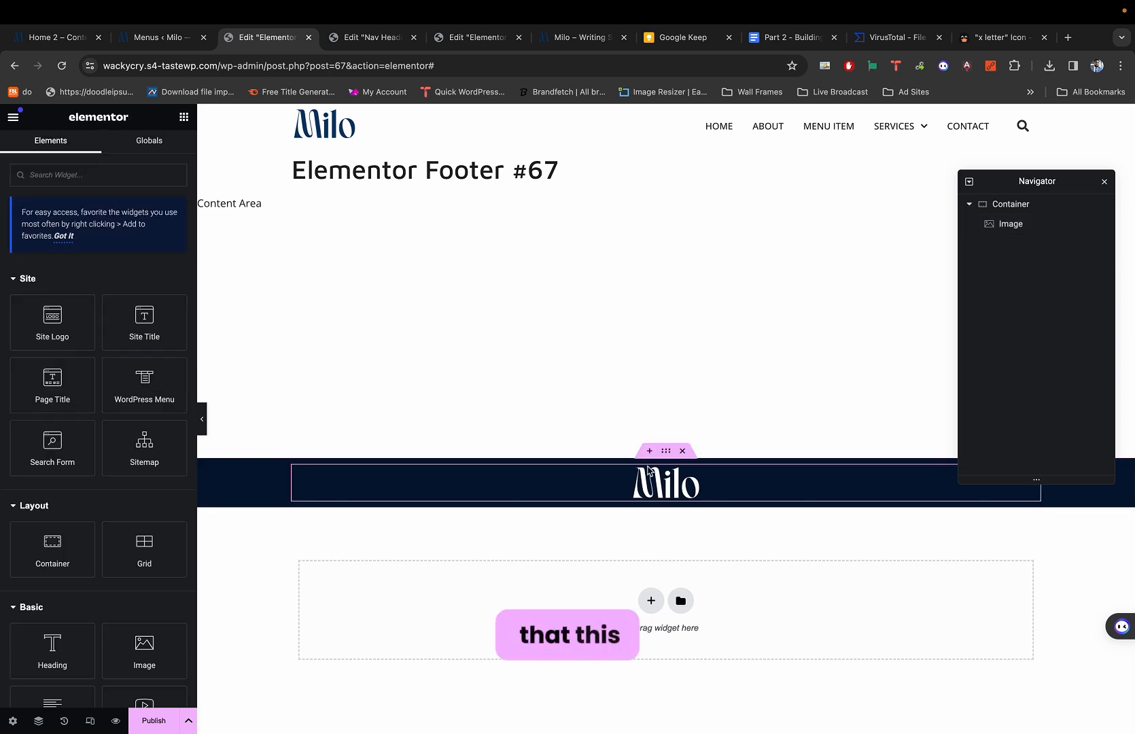
# Set the container's margins and padding to 0, then give it 50 px top padding.
pyautogui.click(666, 451)
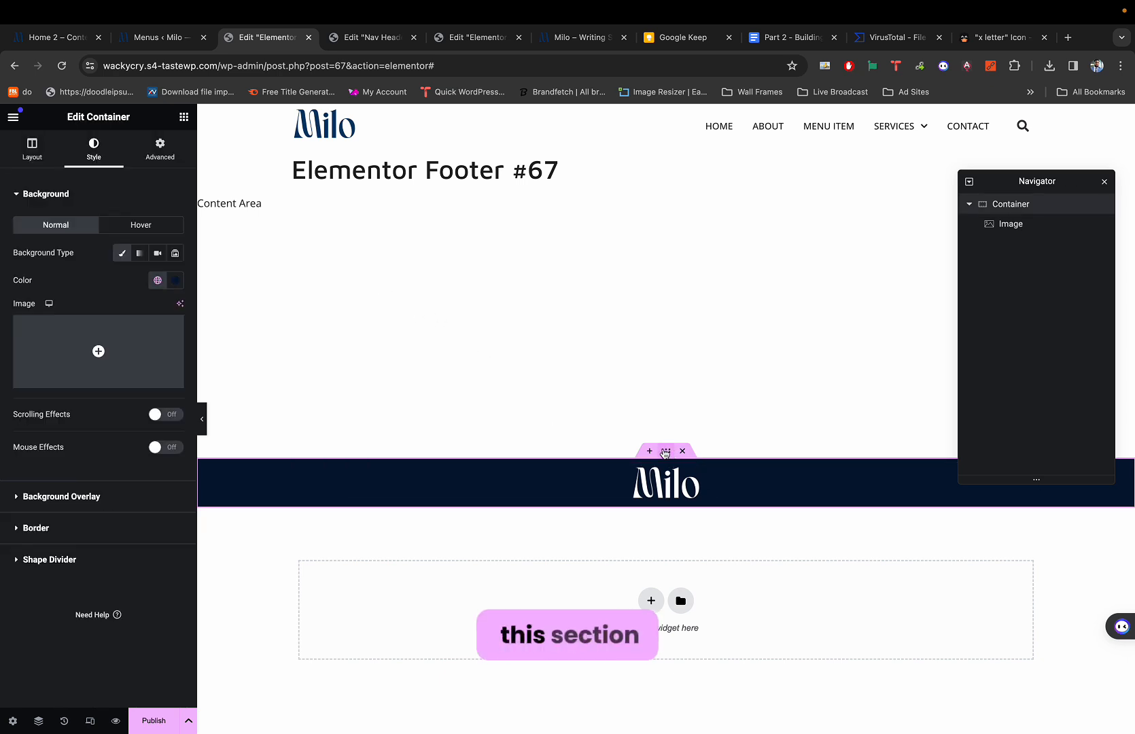
pyautogui.click(160, 151)
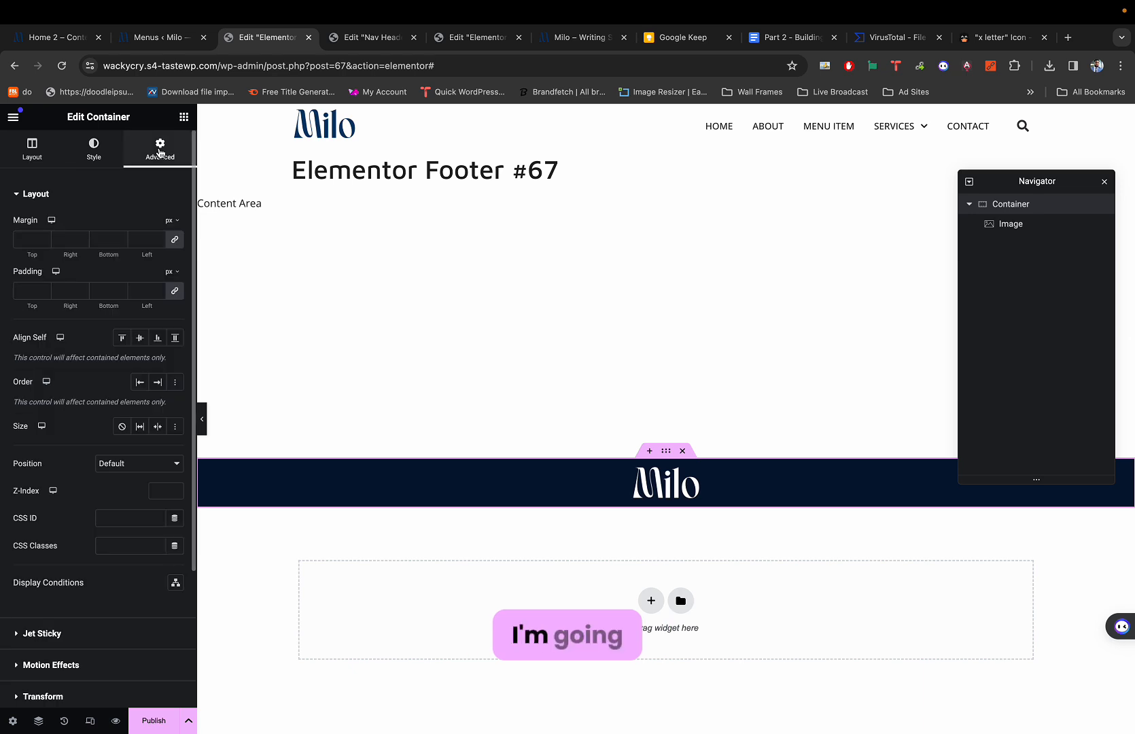
pyautogui.click(175, 291)
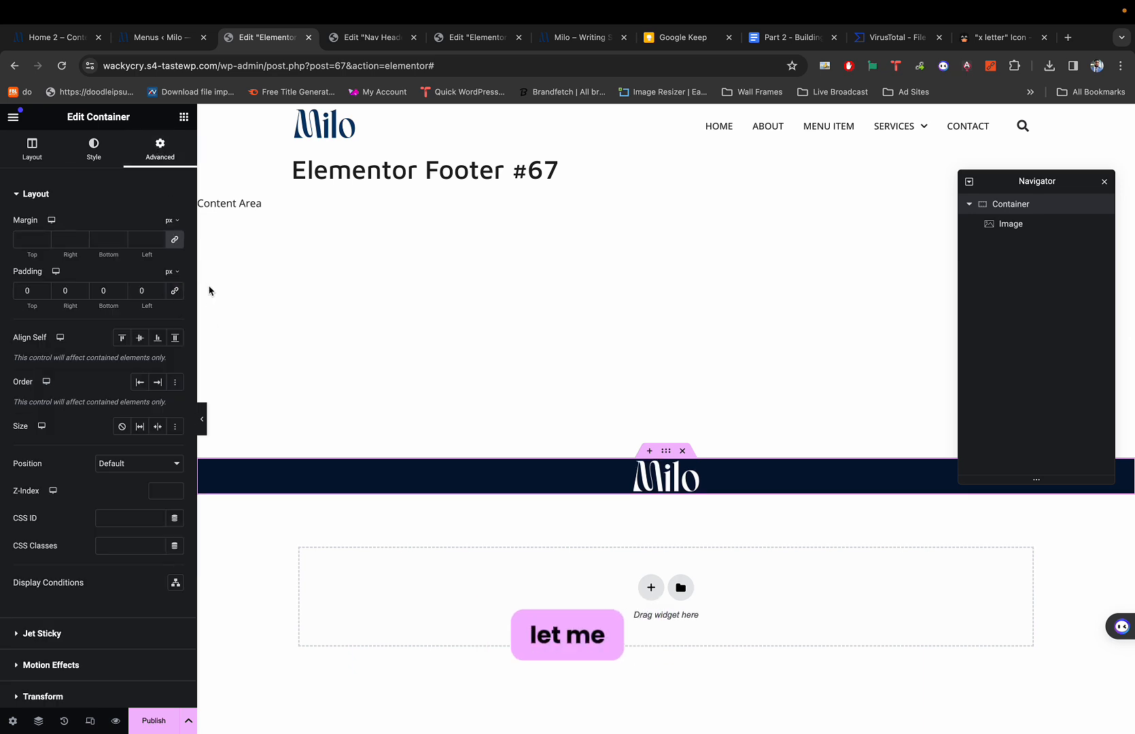
pyautogui.click(175, 239)
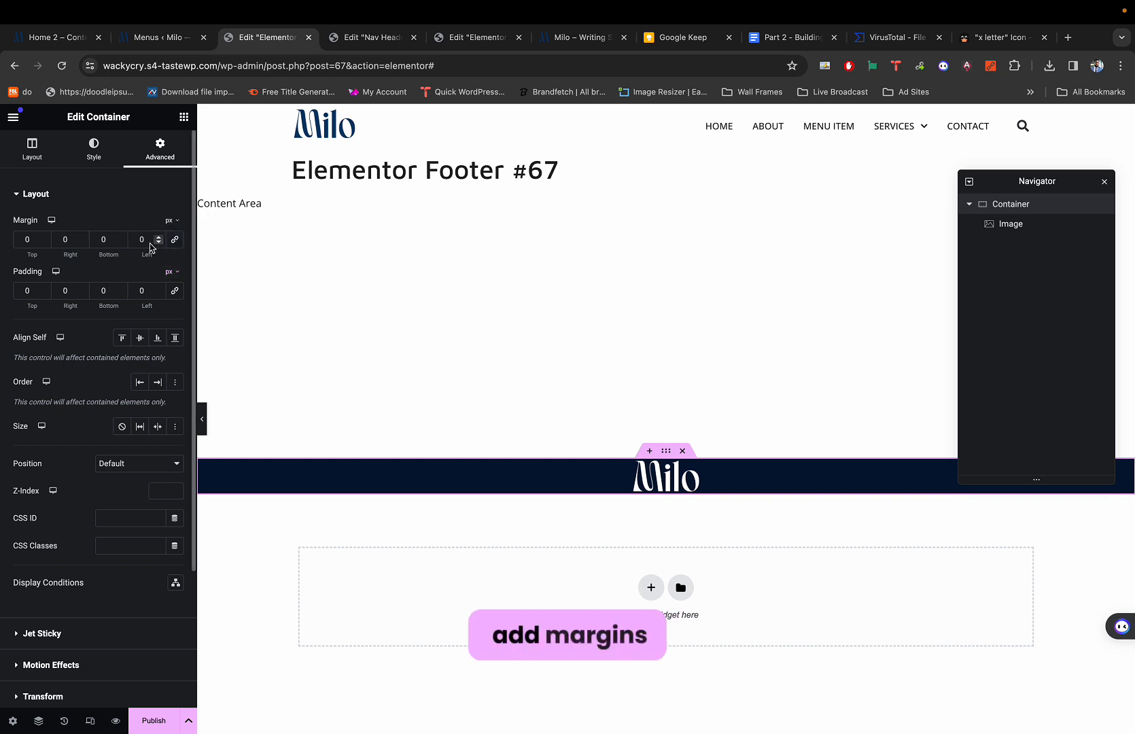
pyautogui.click(33, 238)
pyautogui.write('50')
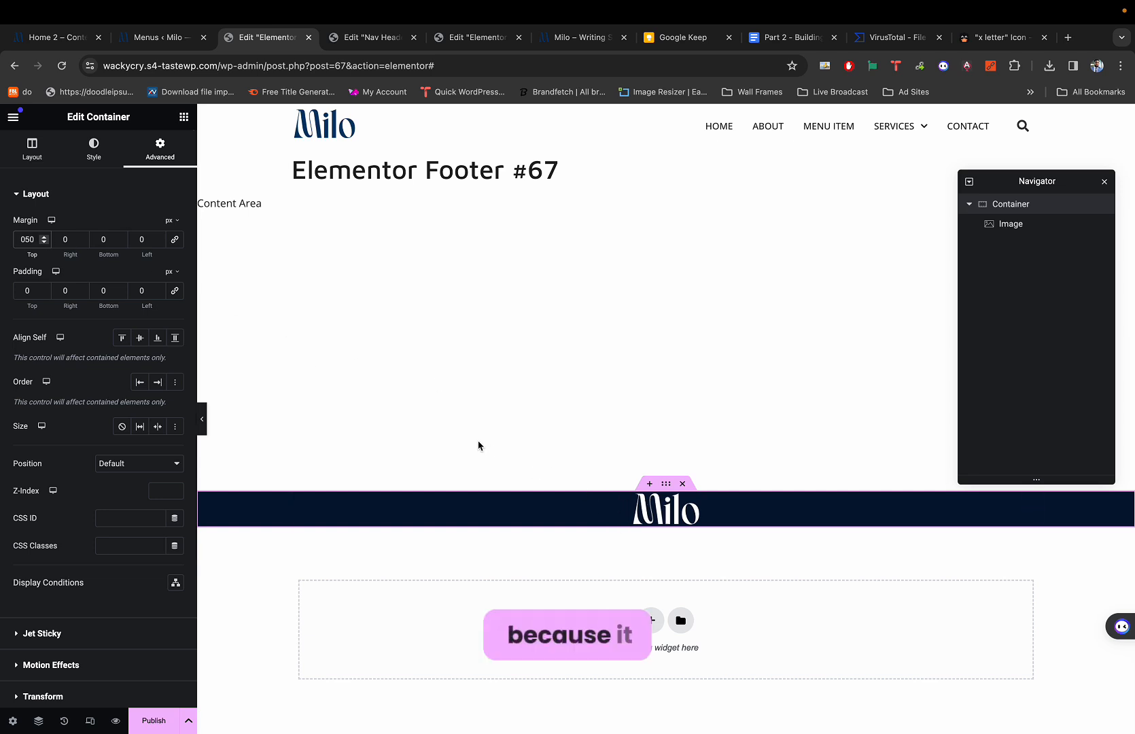
pyautogui.press('BackSpace')
pyautogui.press('BackSpace')
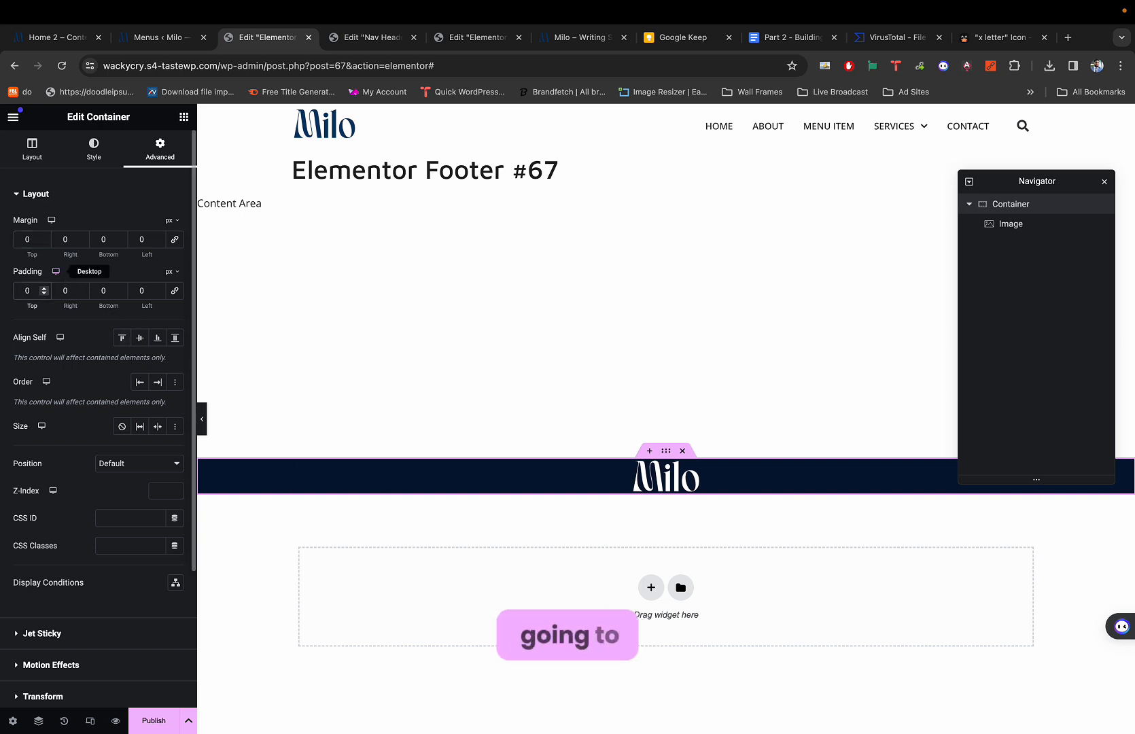
pyautogui.click(24, 290)
pyautogui.write('5')
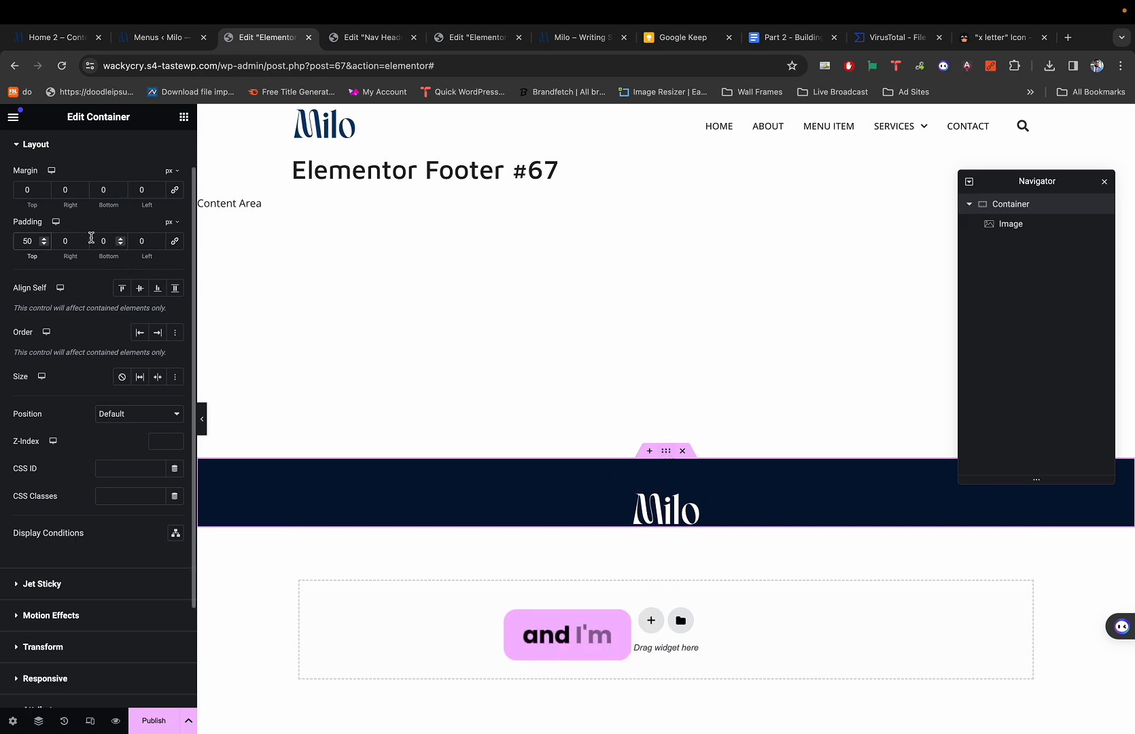
pyautogui.press('super+1')
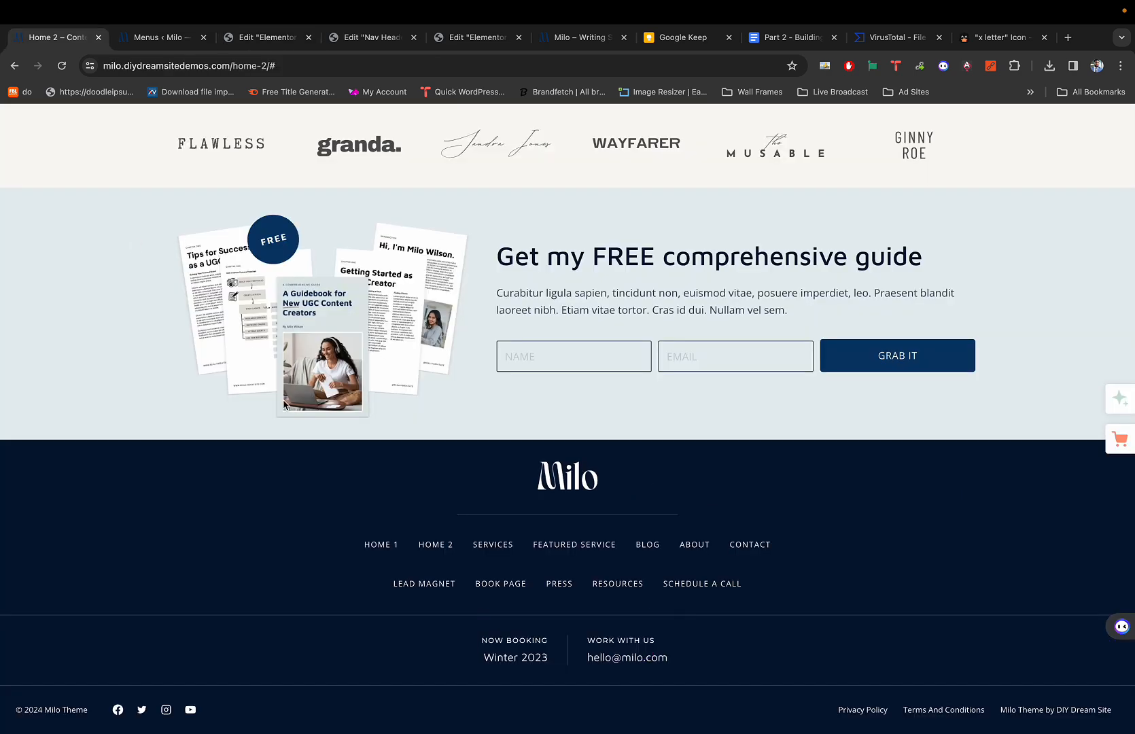
# Set the footer container's padding to 20 px bottom and 30 px top.
pyautogui.press('super+3')
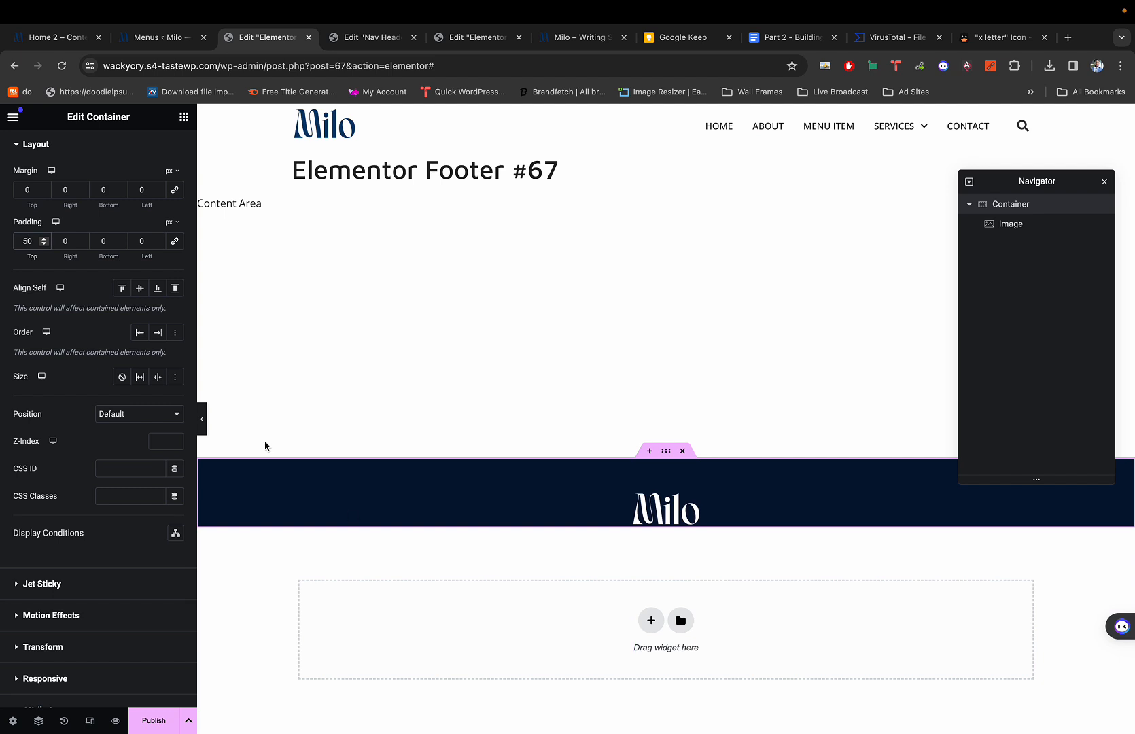
pyautogui.click(104, 241)
pyautogui.write('20')
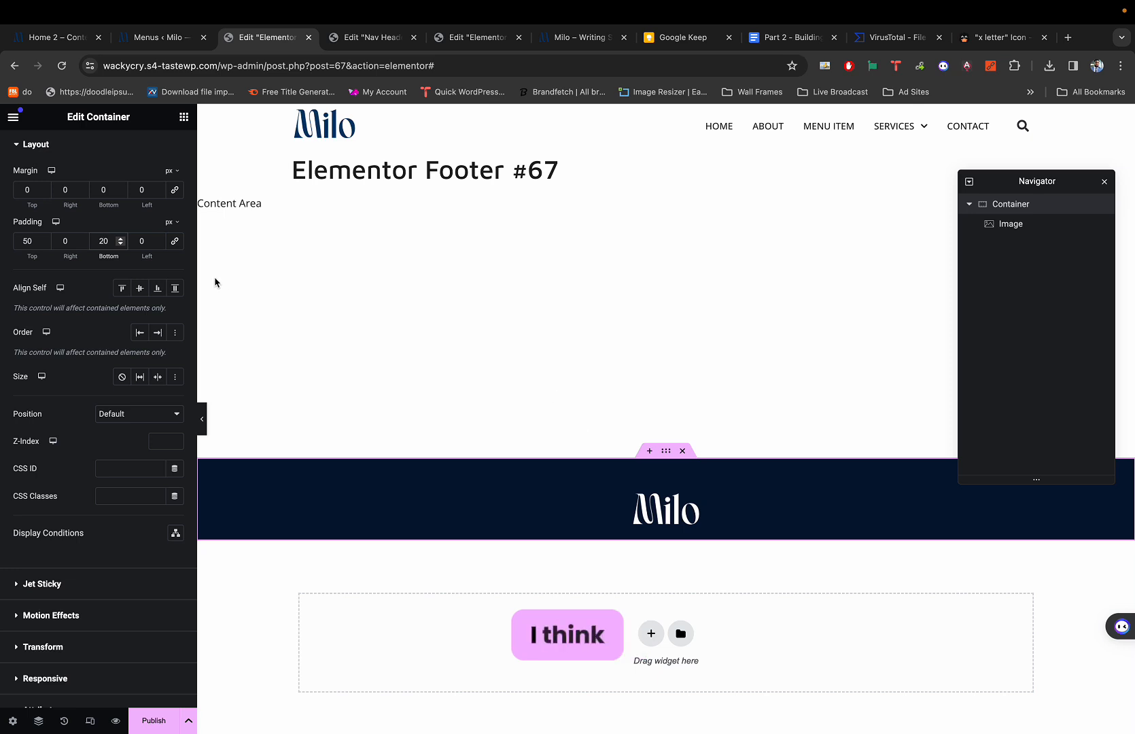
pyautogui.doubleClick(25, 241)
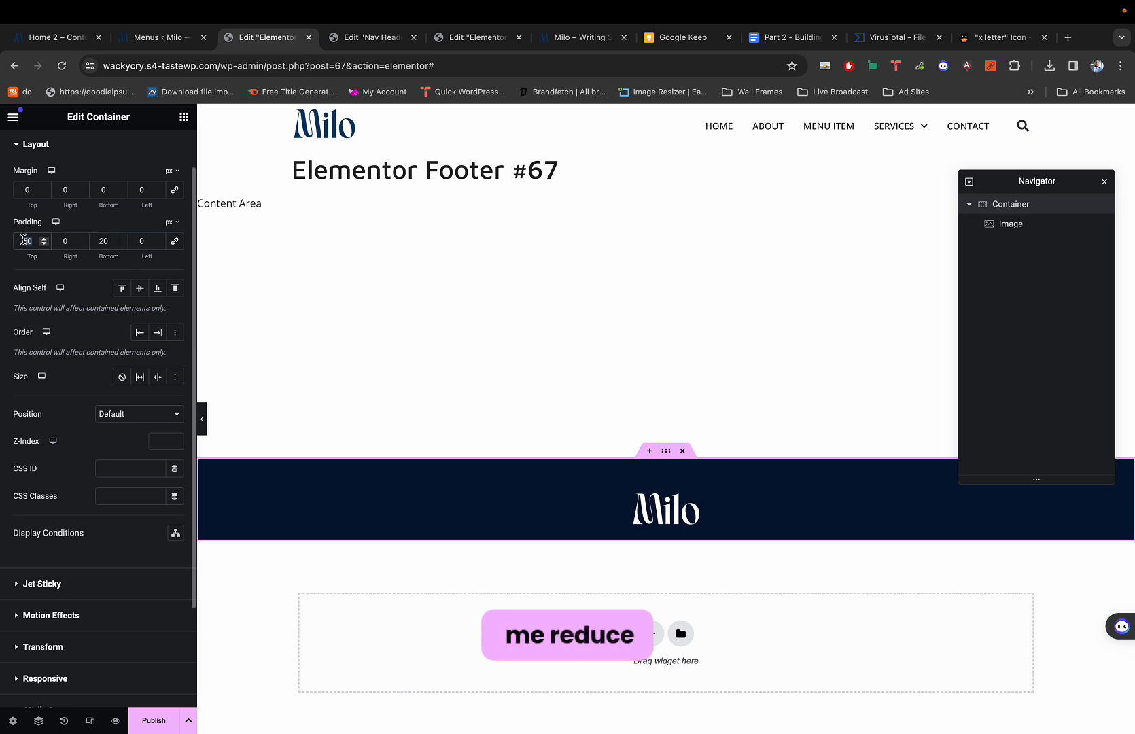
pyautogui.write('30')
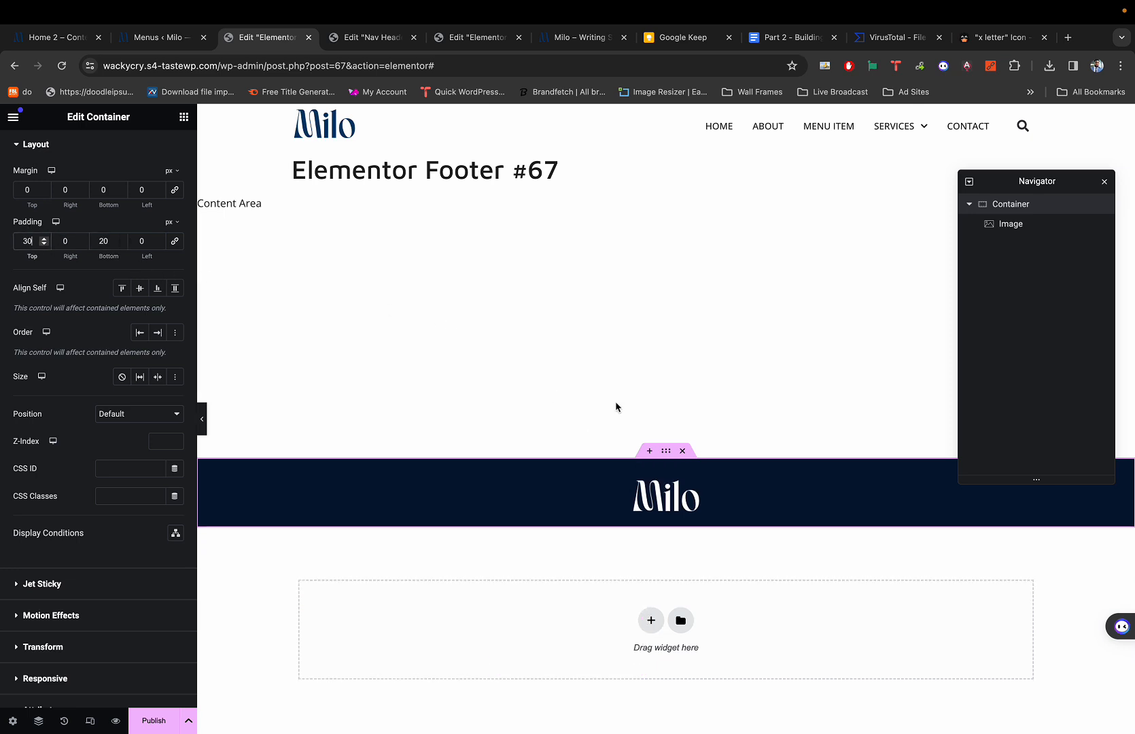
pyautogui.click(679, 502)
pyautogui.press('super+1')
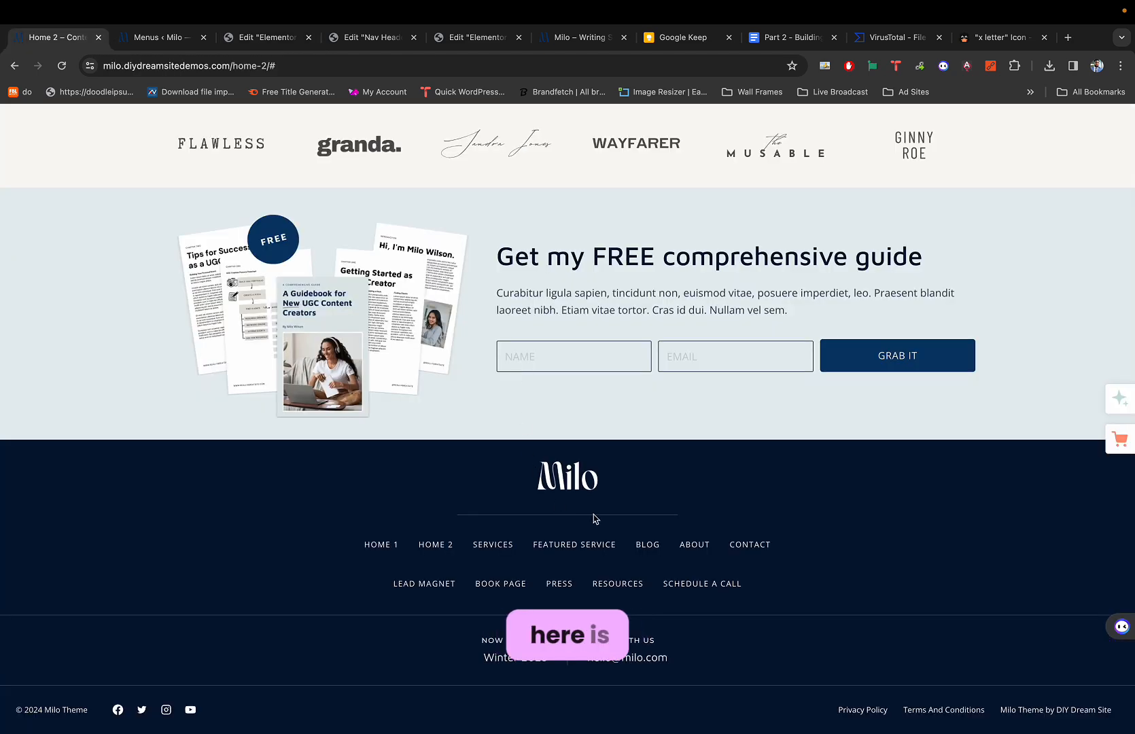
pyautogui.press('super+3')
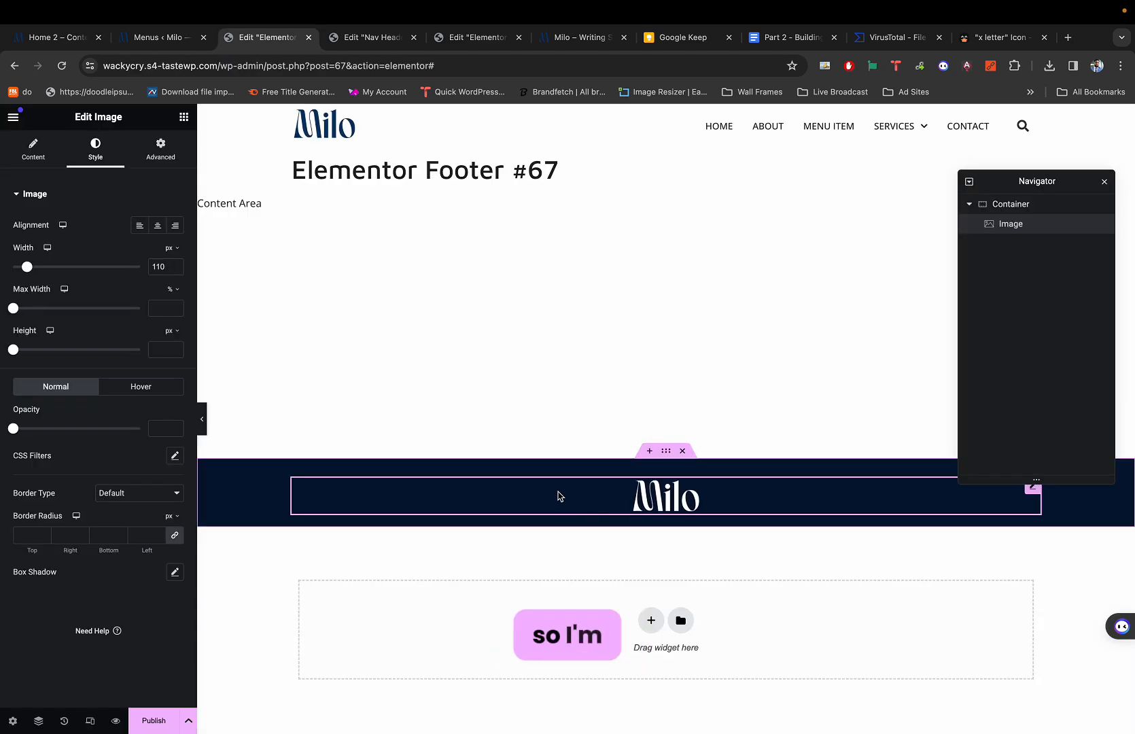
# Search the widgets for 'div' and drag a Divider beneath the Milo logo.
pyautogui.click(183, 116)
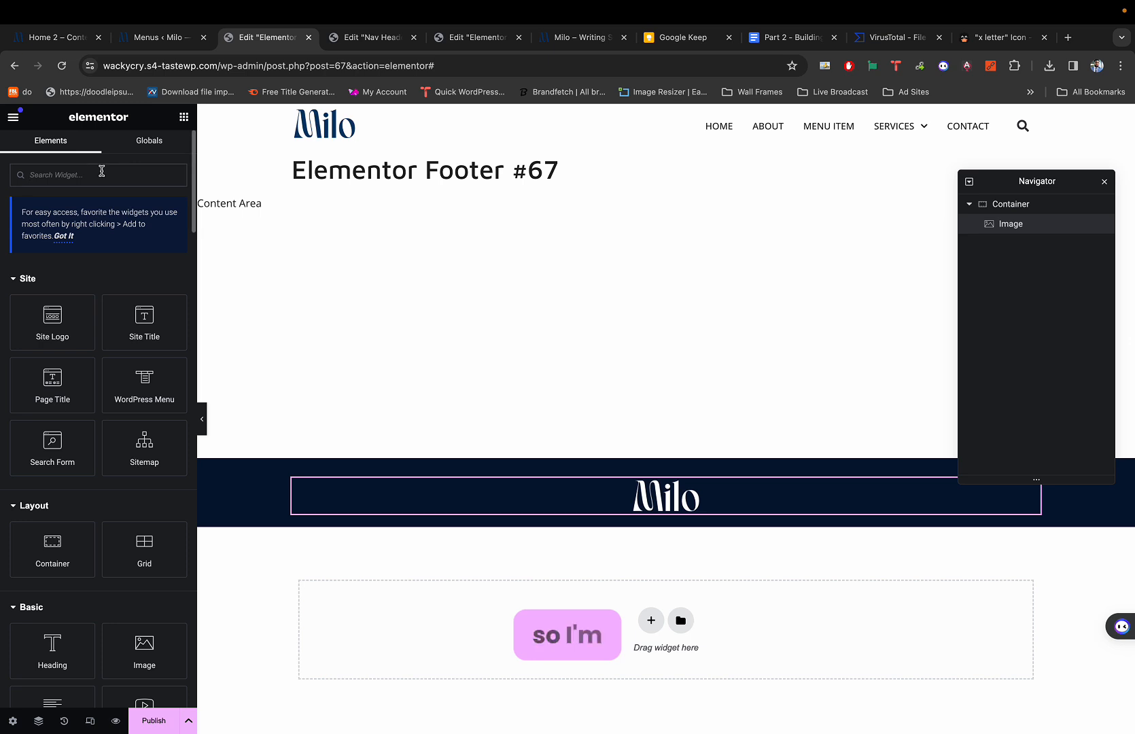
pyautogui.write('divider')
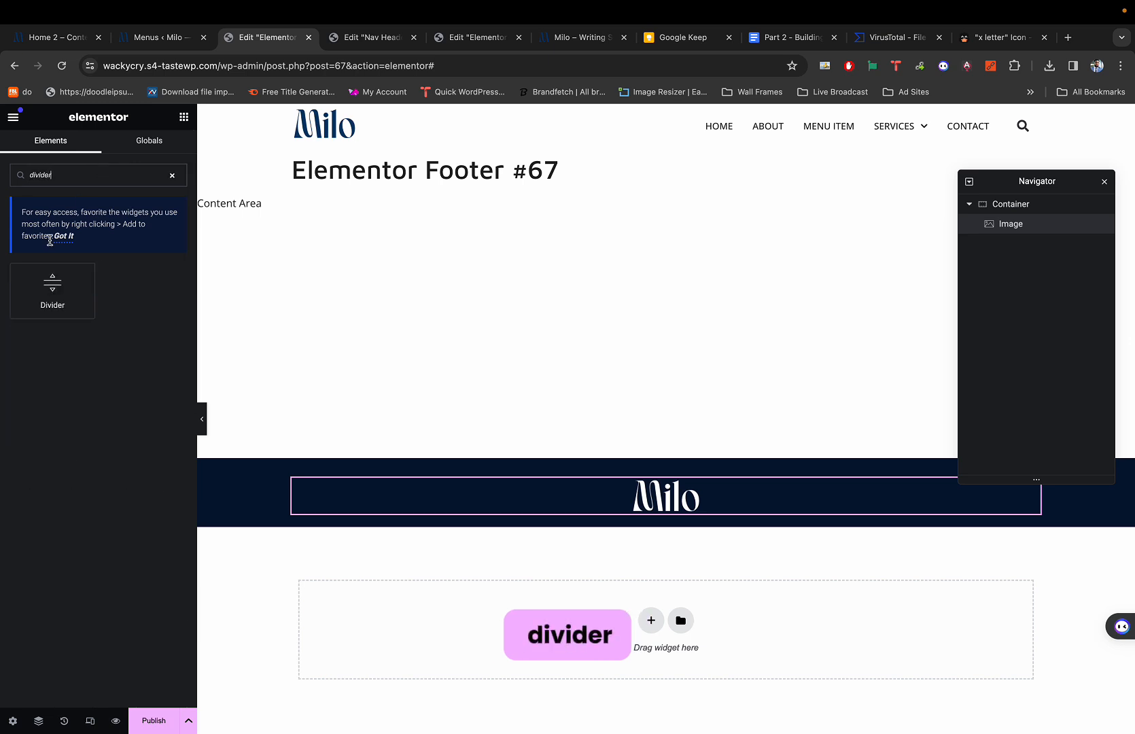
pyautogui.moveTo(52, 285); pyautogui.dragTo(673, 511)
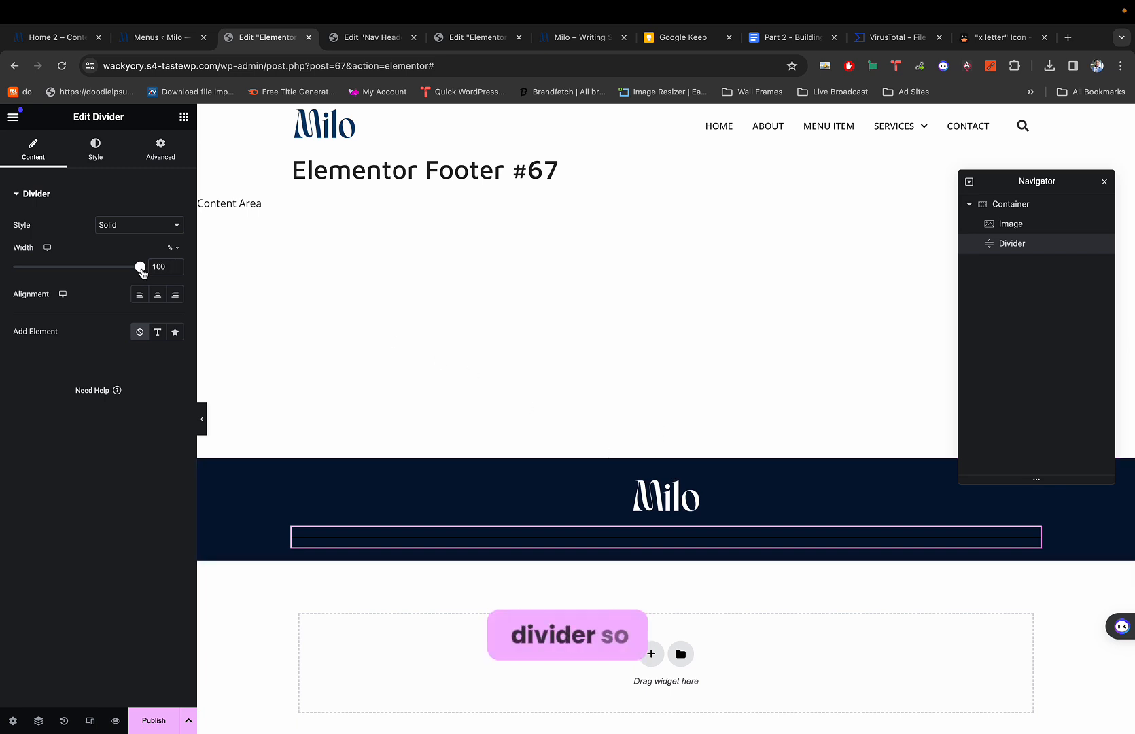
# Set the divider width to 260 px and preview the footer.
pyautogui.moveTo(140, 266); pyautogui.dragTo(66, 265)
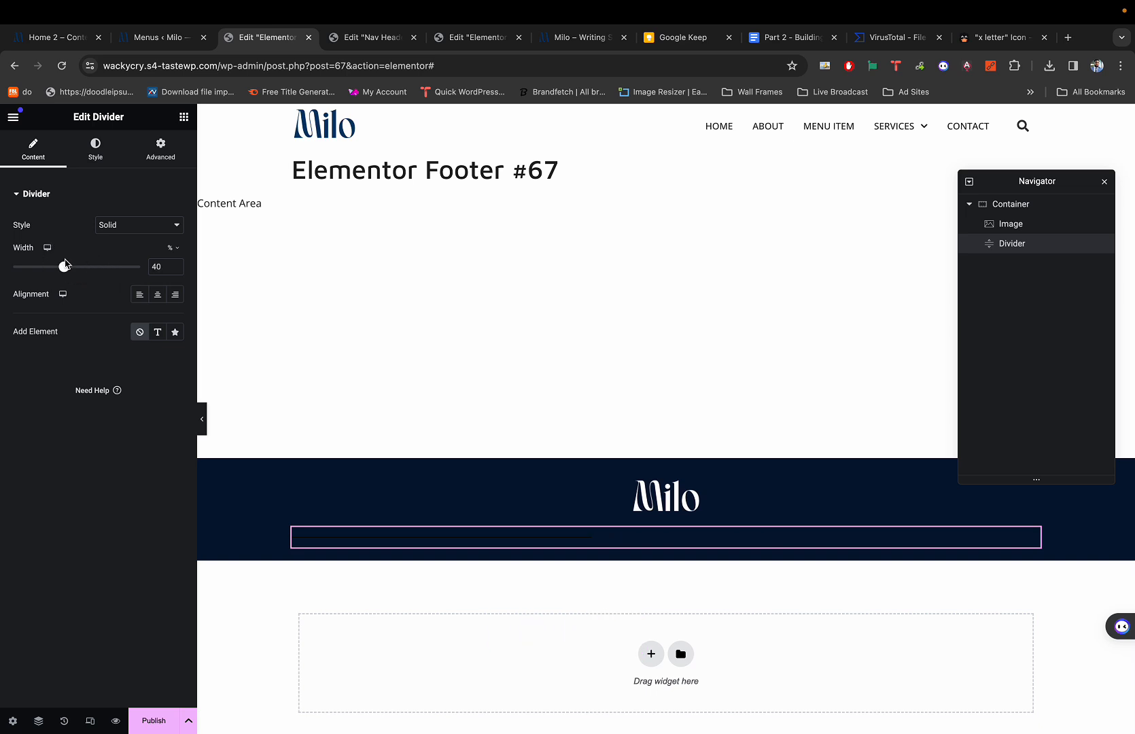
pyautogui.click(173, 248)
pyautogui.click(172, 255)
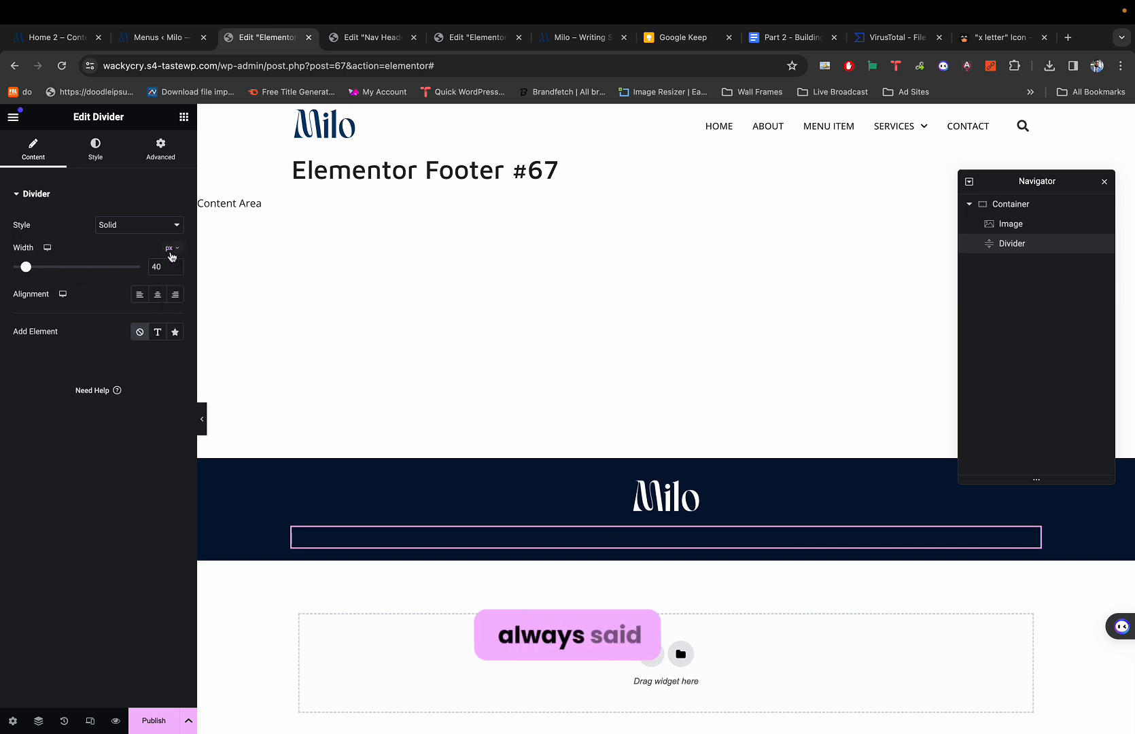
pyautogui.moveTo(25, 266); pyautogui.dragTo(52, 273)
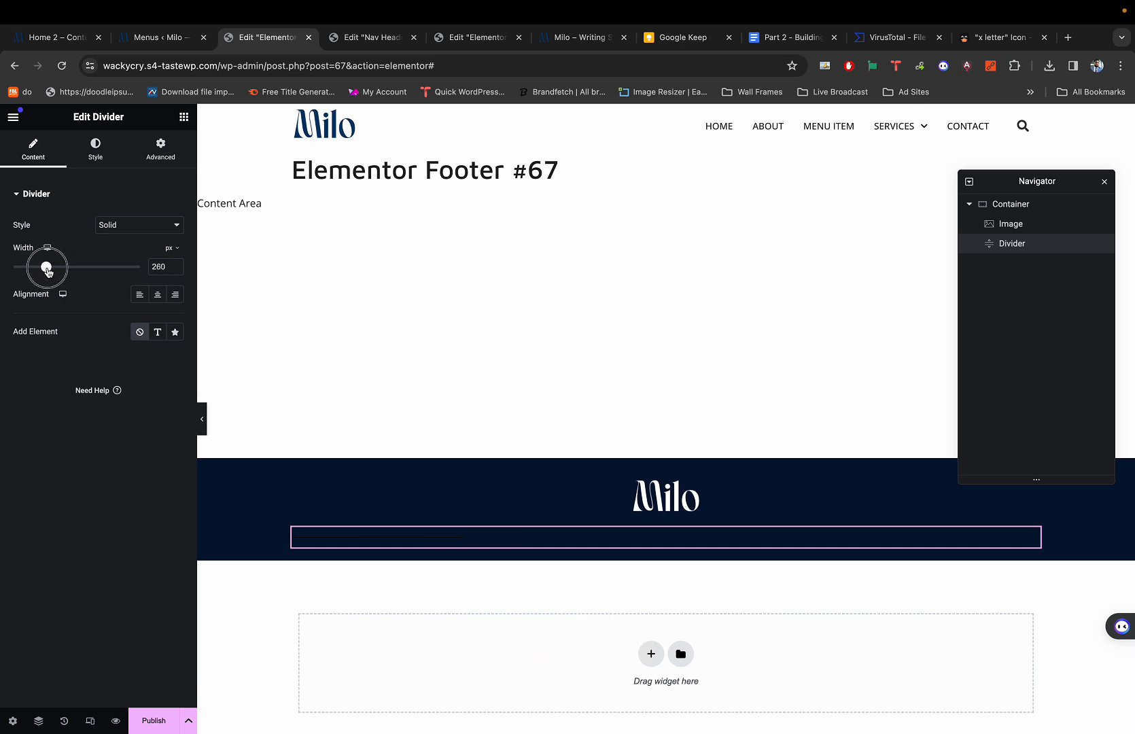
pyautogui.press('super+p')
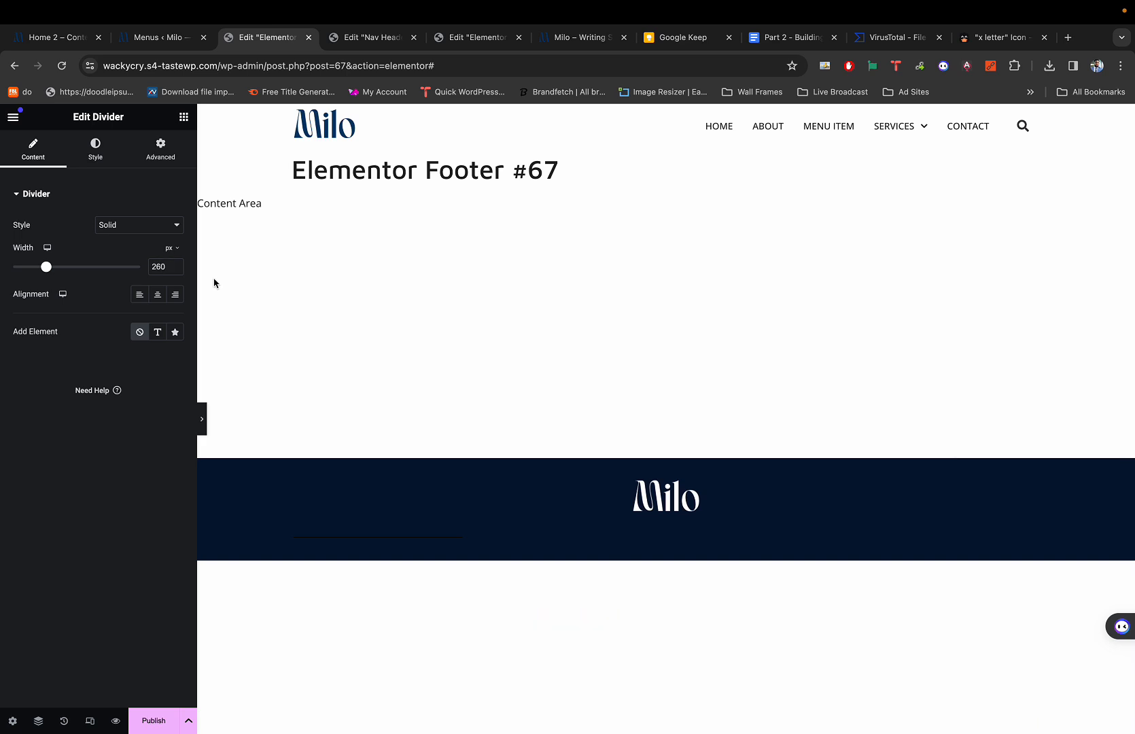
pyautogui.press('super+p')
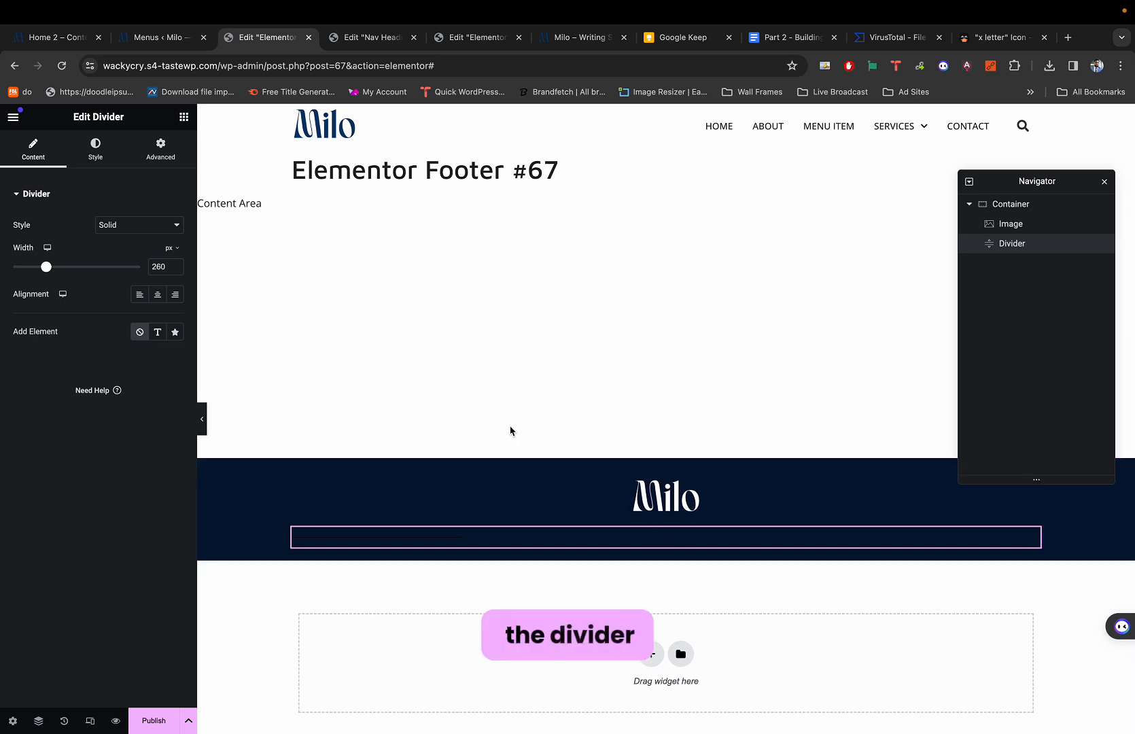
# Change the divider's line colour to white in its Style settings.
pyautogui.click(105, 148)
pyautogui.click(175, 225)
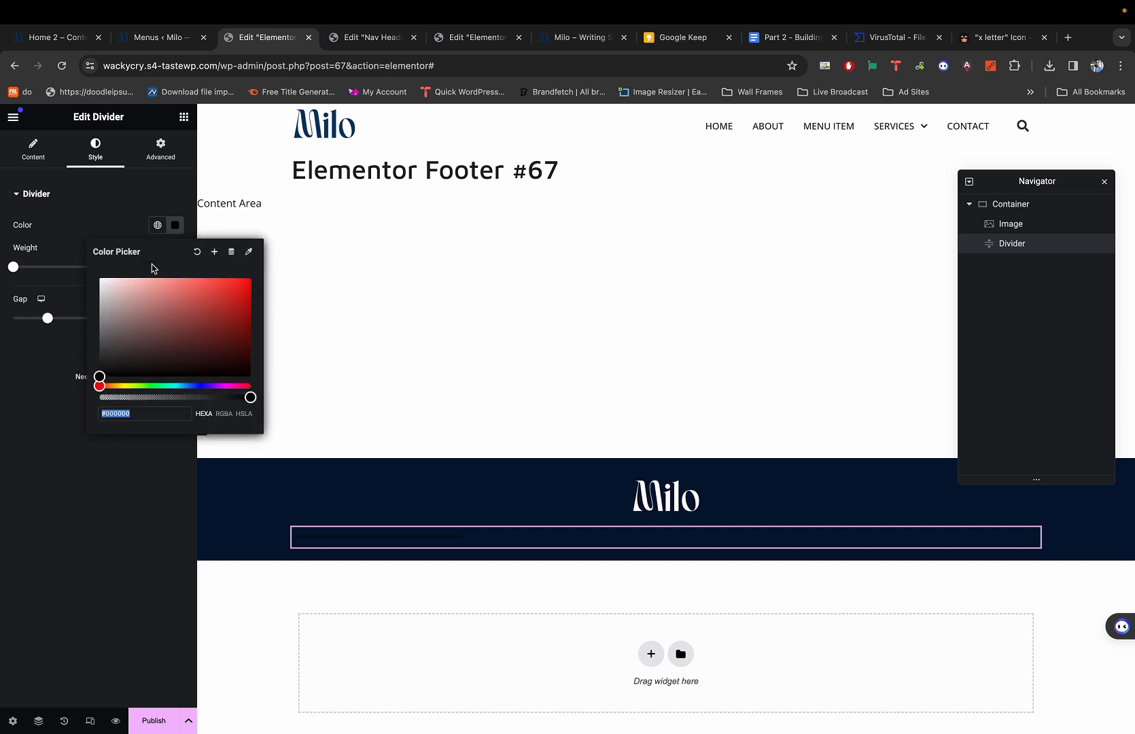
pyautogui.moveTo(124, 292); pyautogui.dragTo(95, 261)
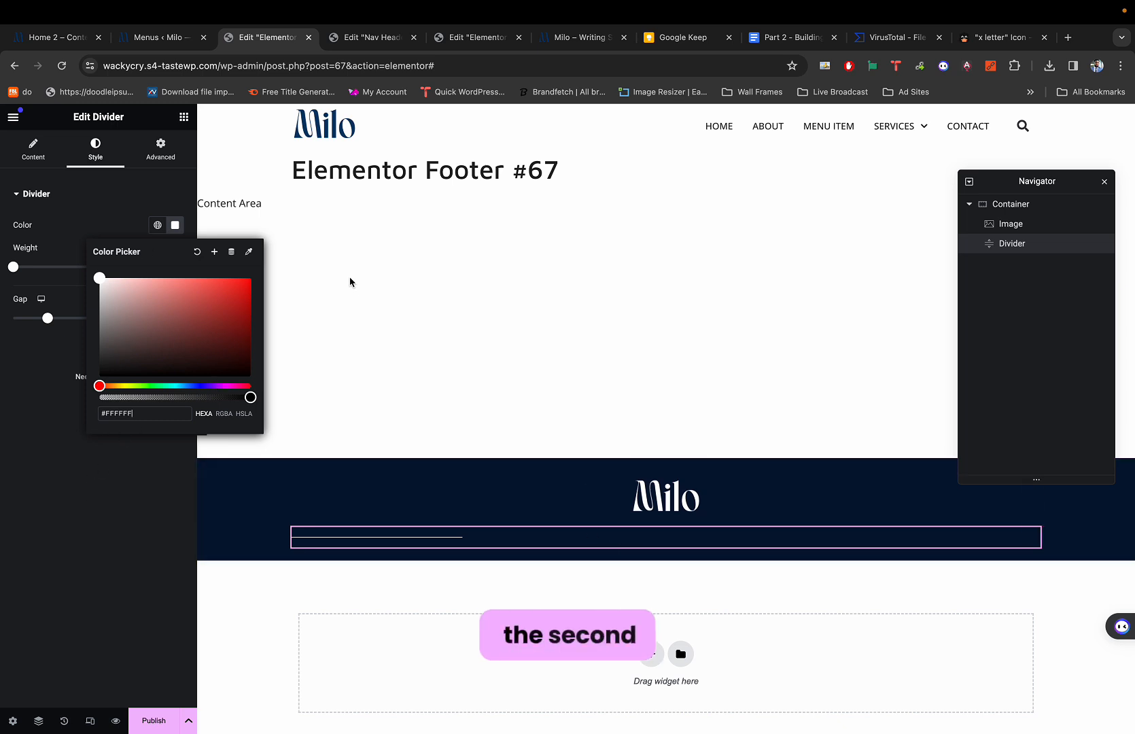
pyautogui.click(175, 225)
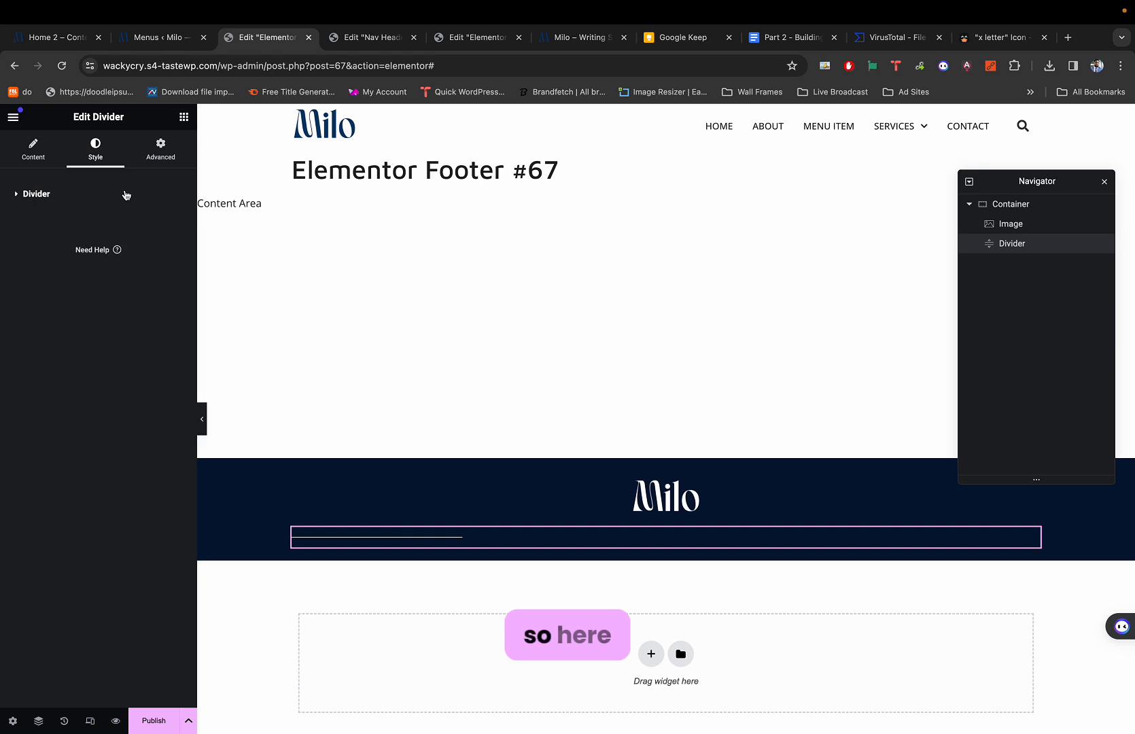
pyautogui.click(57, 145)
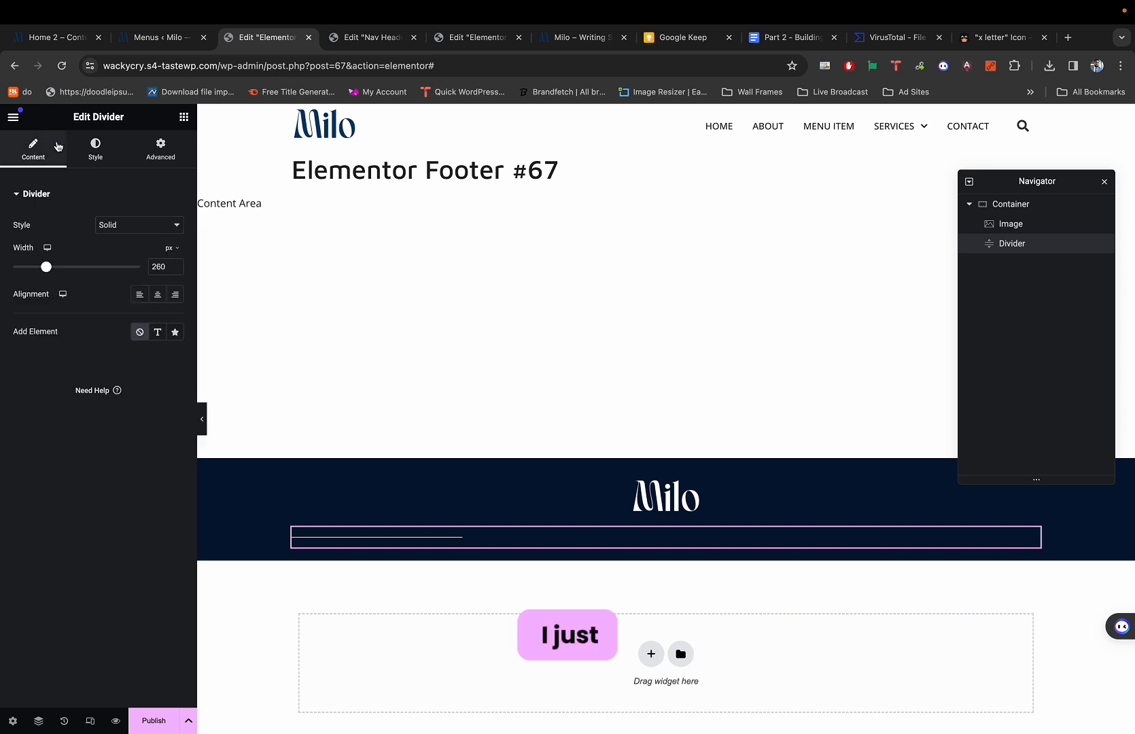
# Center-align the divider and compare it with the reference Milo footer.
pyautogui.click(158, 294)
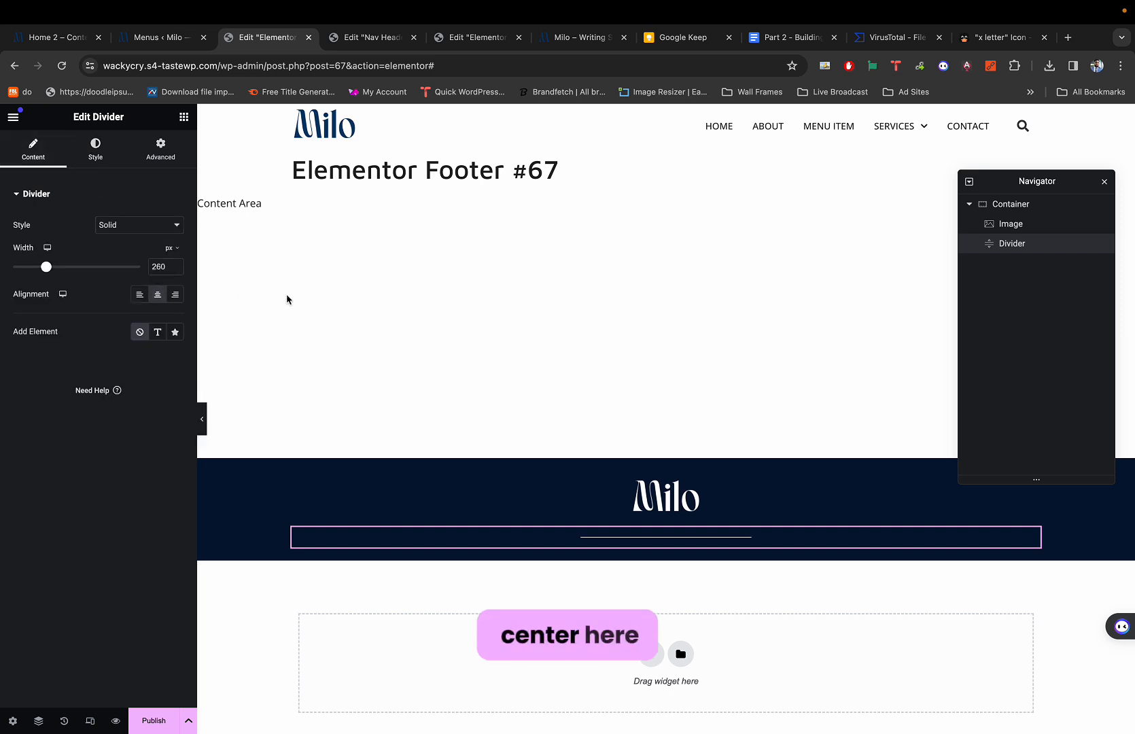
pyautogui.press('super+1')
pyautogui.press('super+3')
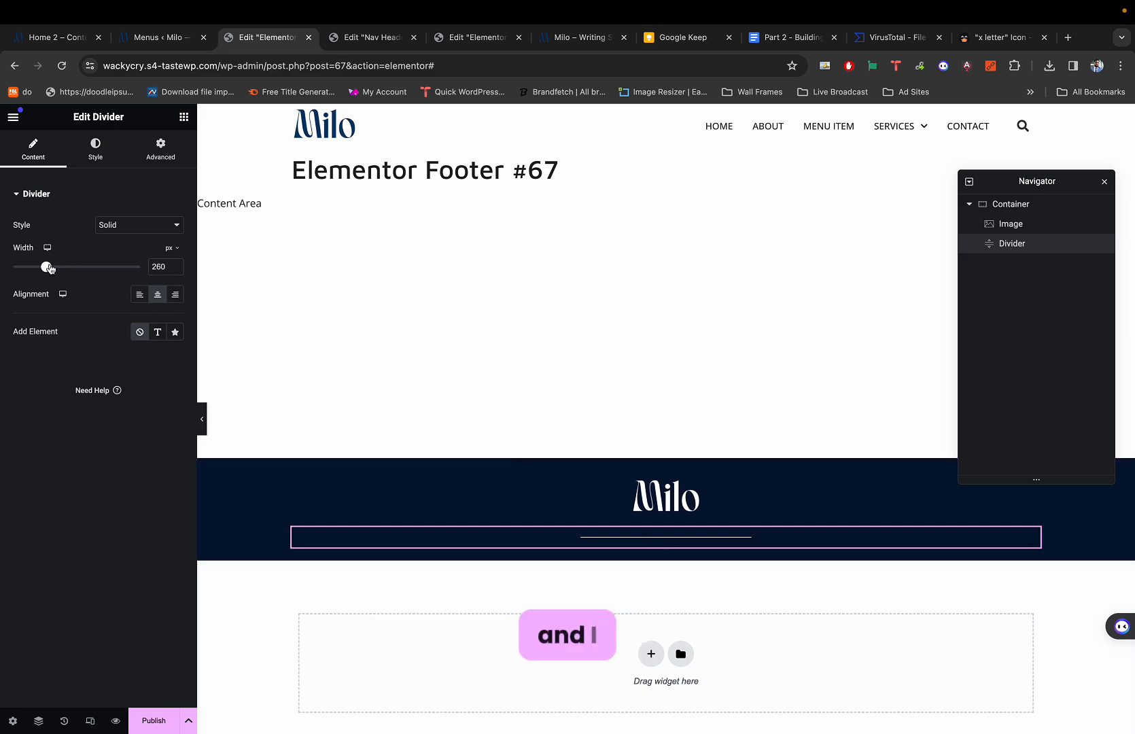
# Widen the divider to 280 px, checking it against the reference footer.
pyautogui.moveTo(45, 266); pyautogui.dragTo(48, 270)
pyautogui.press('super+1')
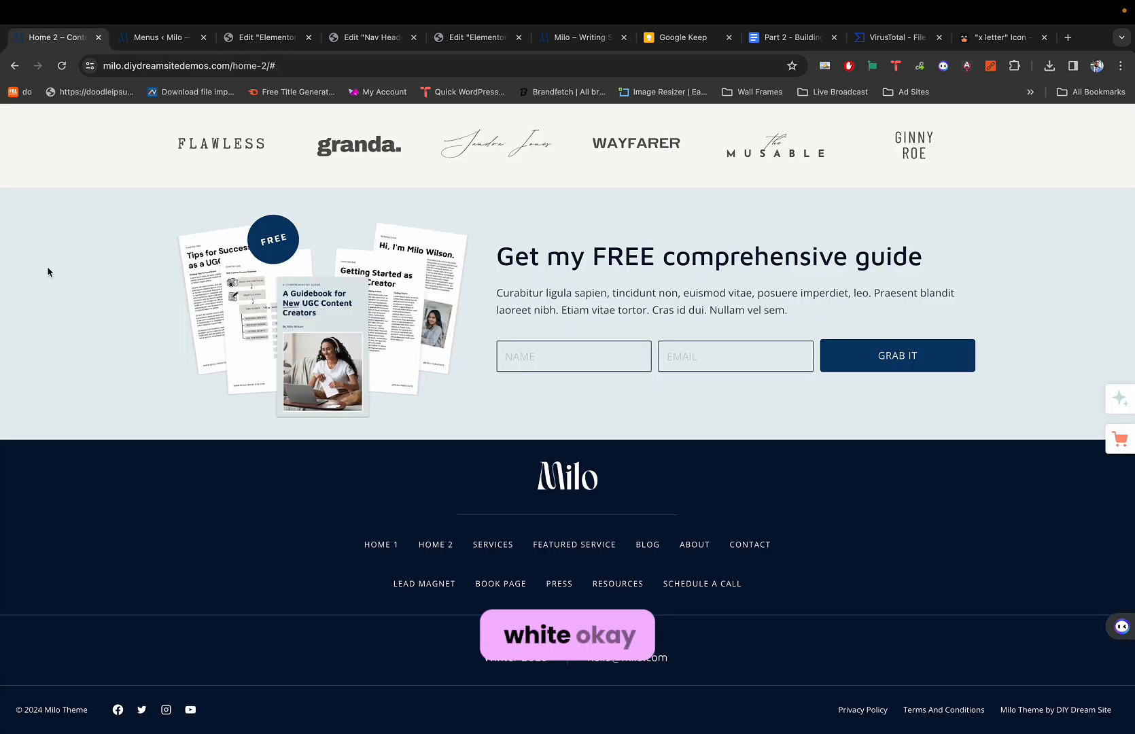
pyautogui.press('super+3')
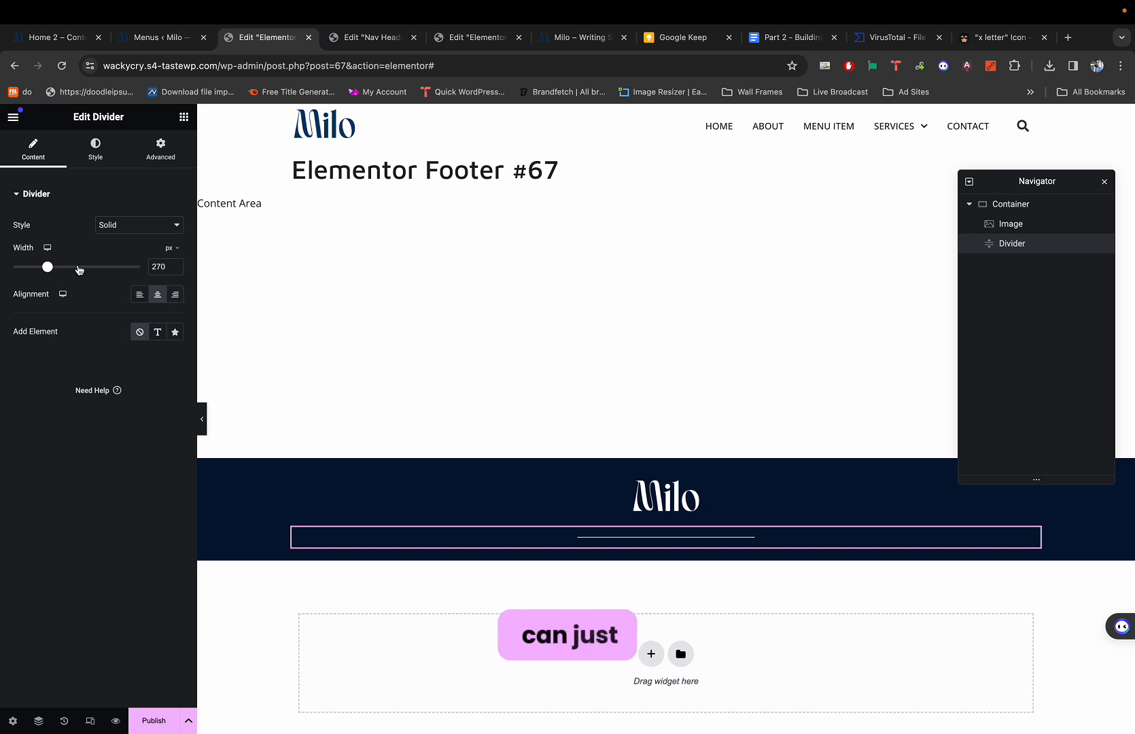
pyautogui.moveTo(47, 266); pyautogui.dragTo(51, 270)
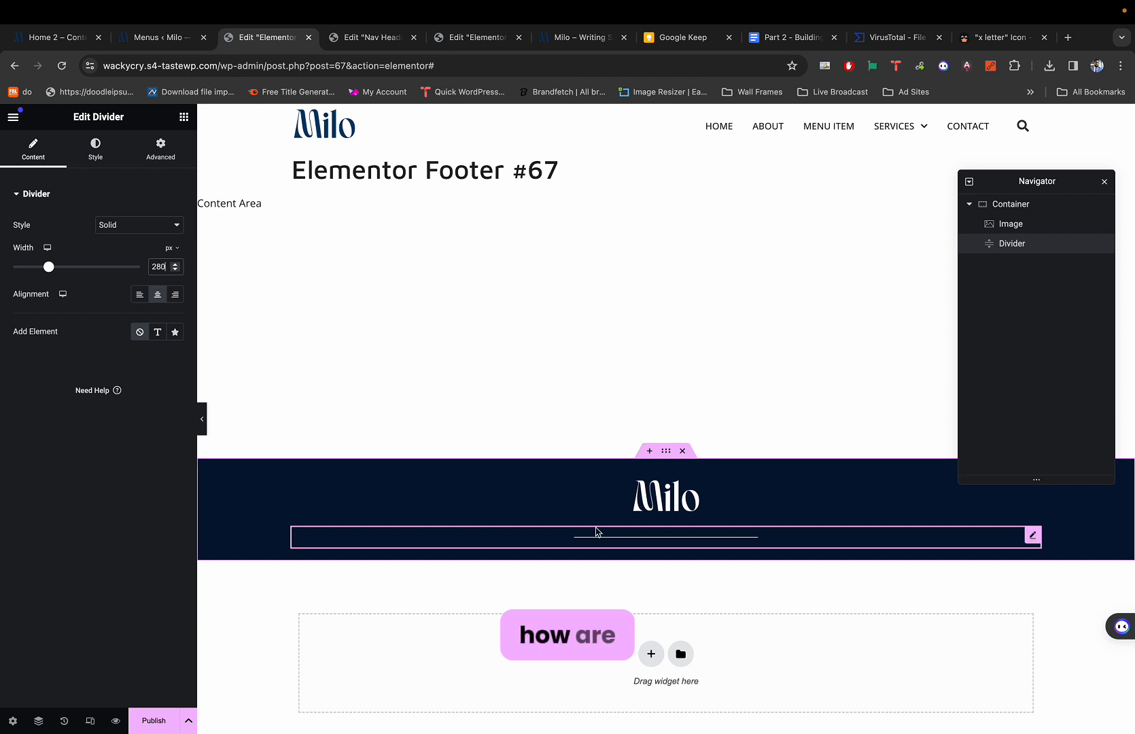
# Lower the divider colour's alpha so the white line becomes partly transparent.
pyautogui.click(111, 160)
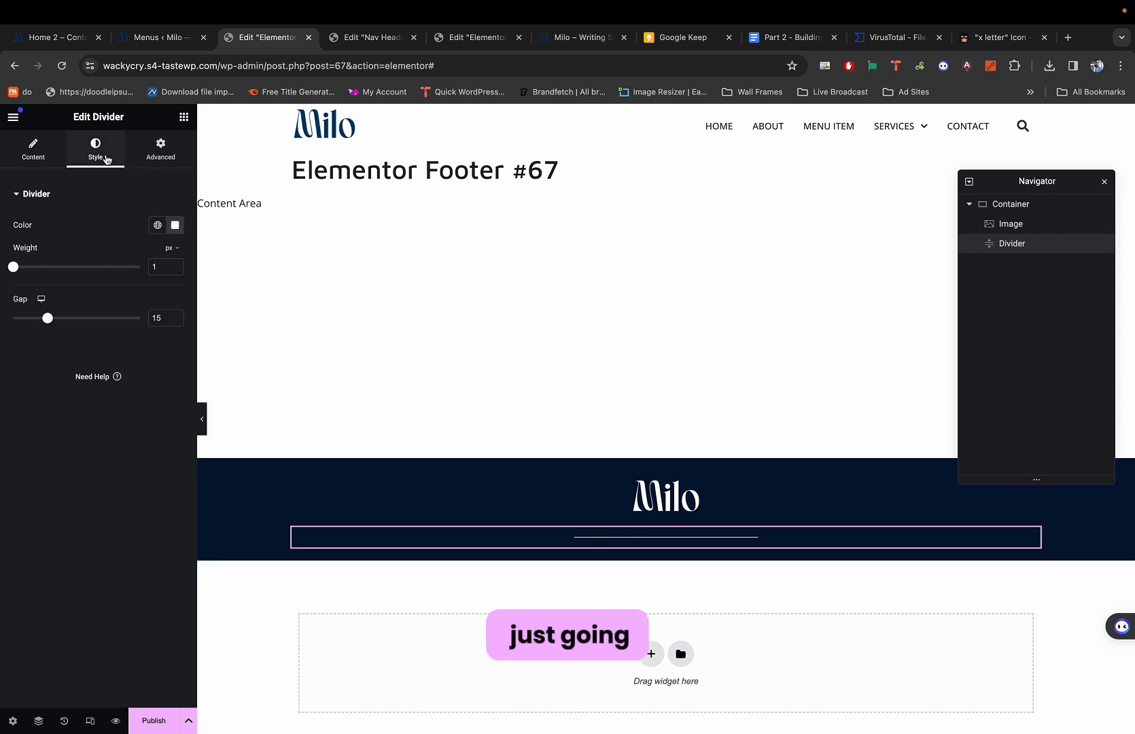
pyautogui.click(175, 230)
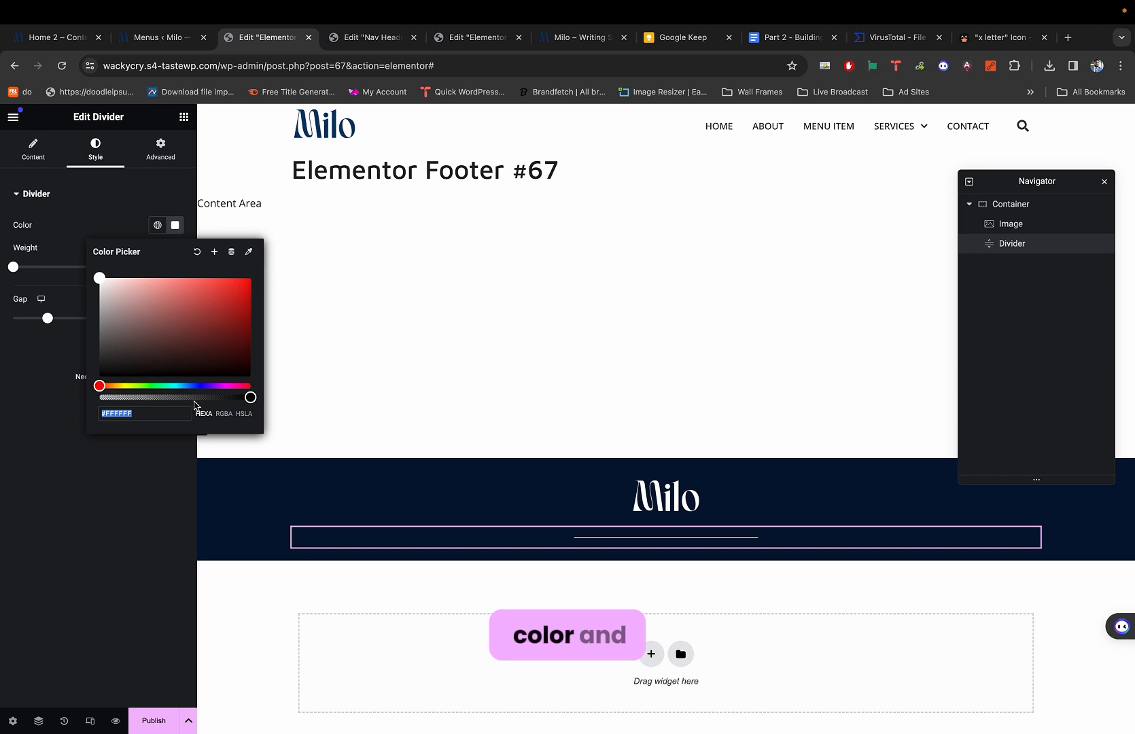
pyautogui.moveTo(184, 397); pyautogui.dragTo(153, 397)
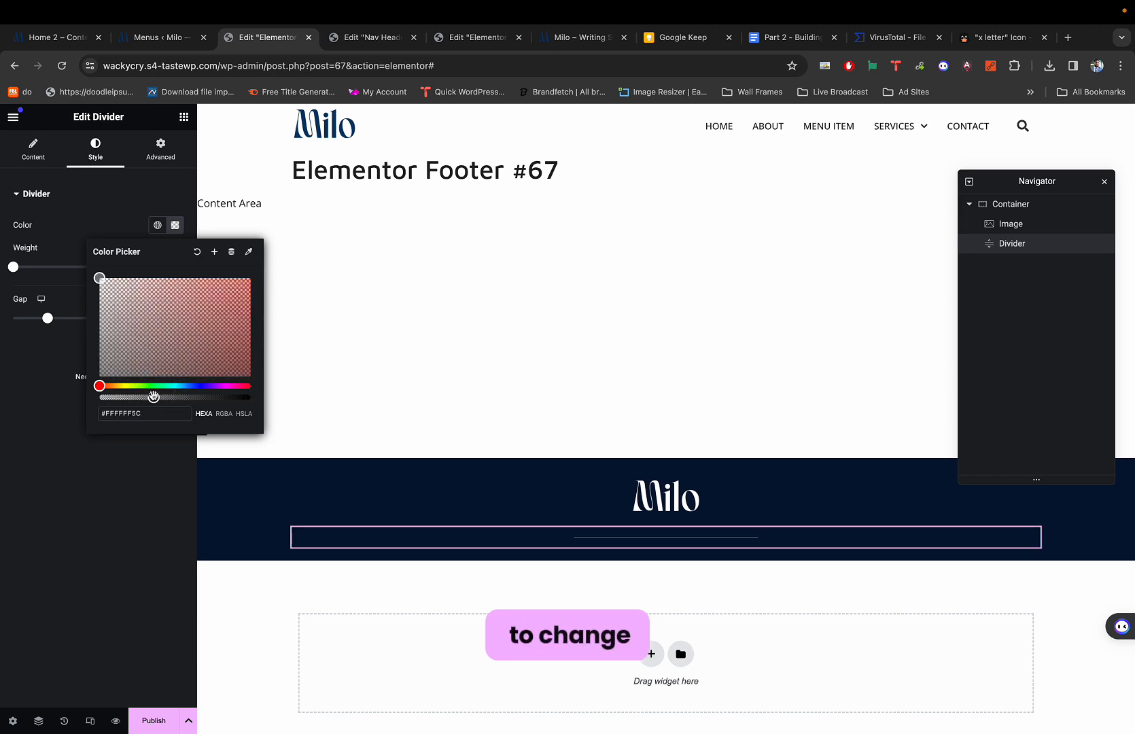
pyautogui.click(155, 462)
pyautogui.press('super+p')
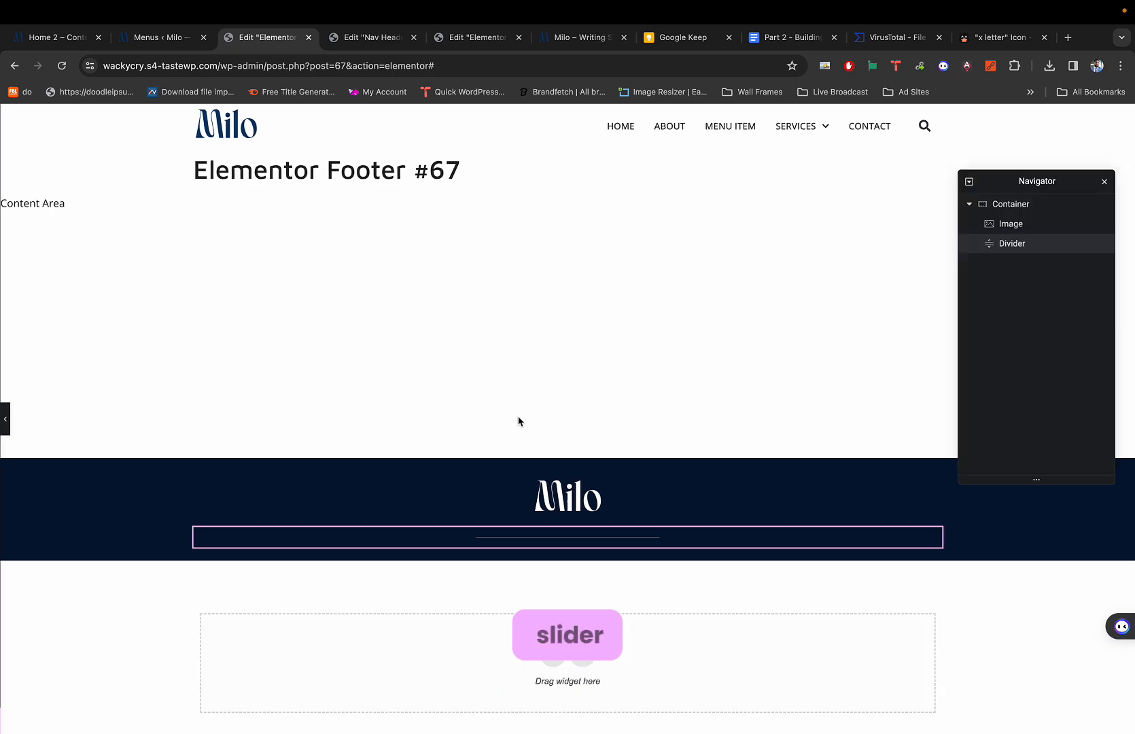
pyautogui.press('super+p')
# Reduce the alpha further to reach #FFFFFF4D, comparing with the reference footer.
pyautogui.press('super+1')
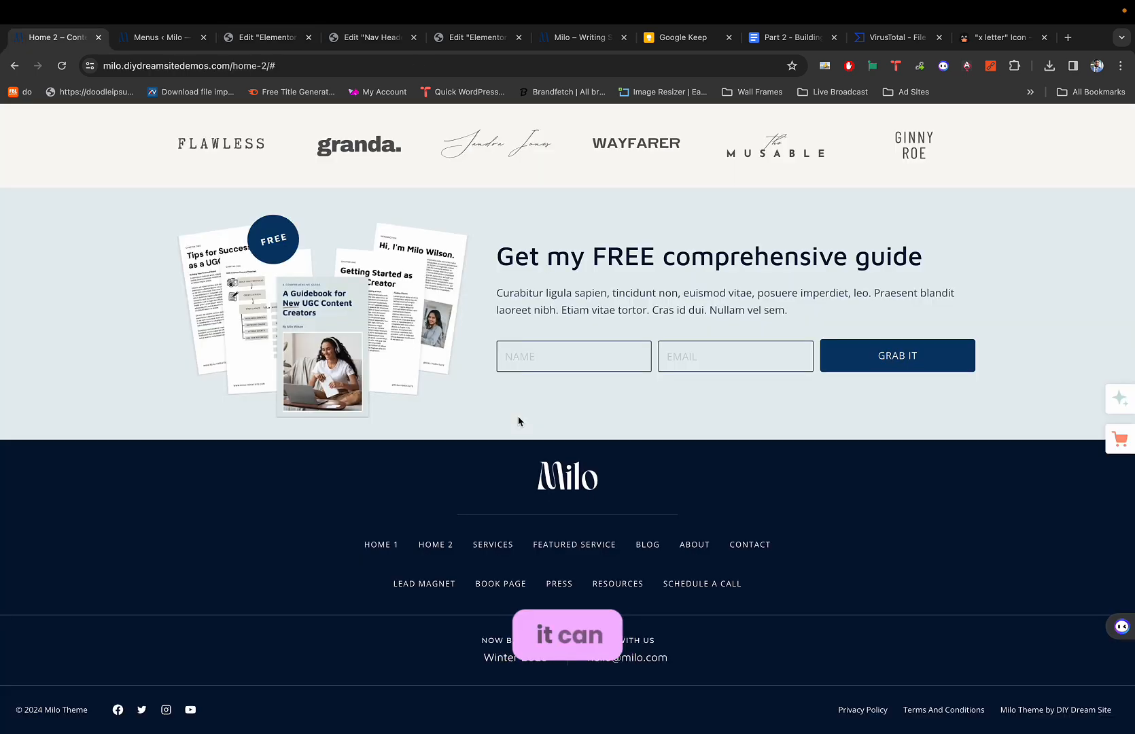
pyautogui.press('super+3')
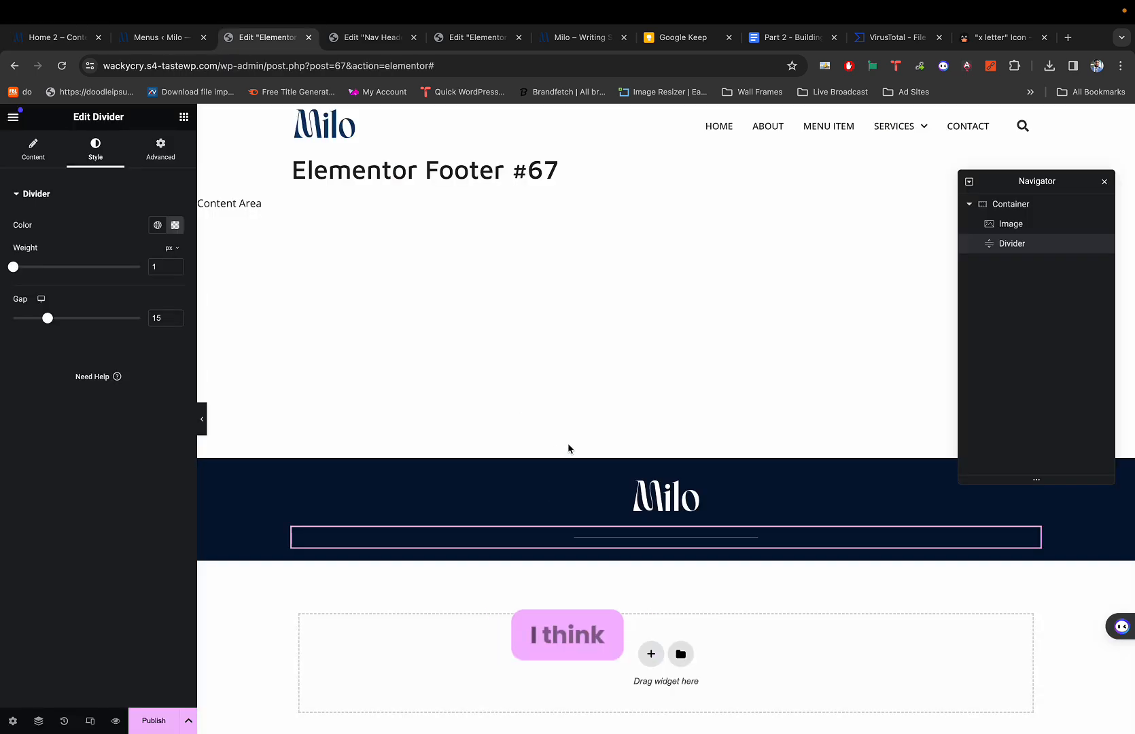
pyautogui.click(174, 225)
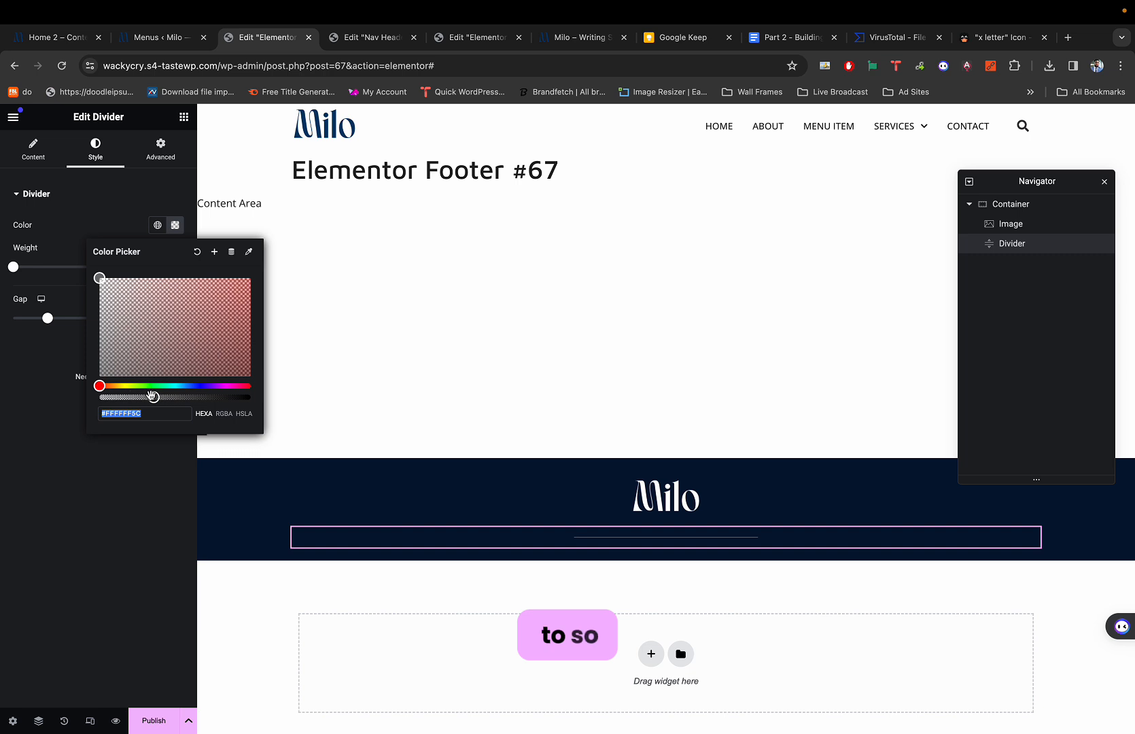
pyautogui.moveTo(152, 396); pyautogui.dragTo(144, 397)
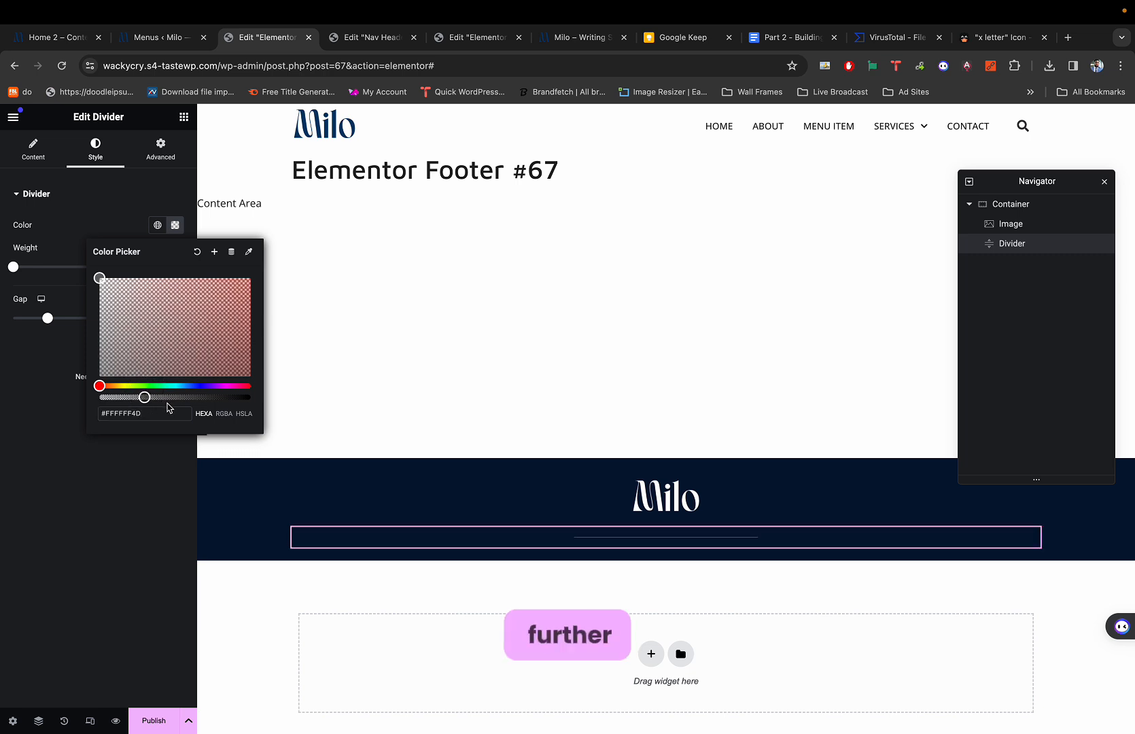
pyautogui.click(132, 466)
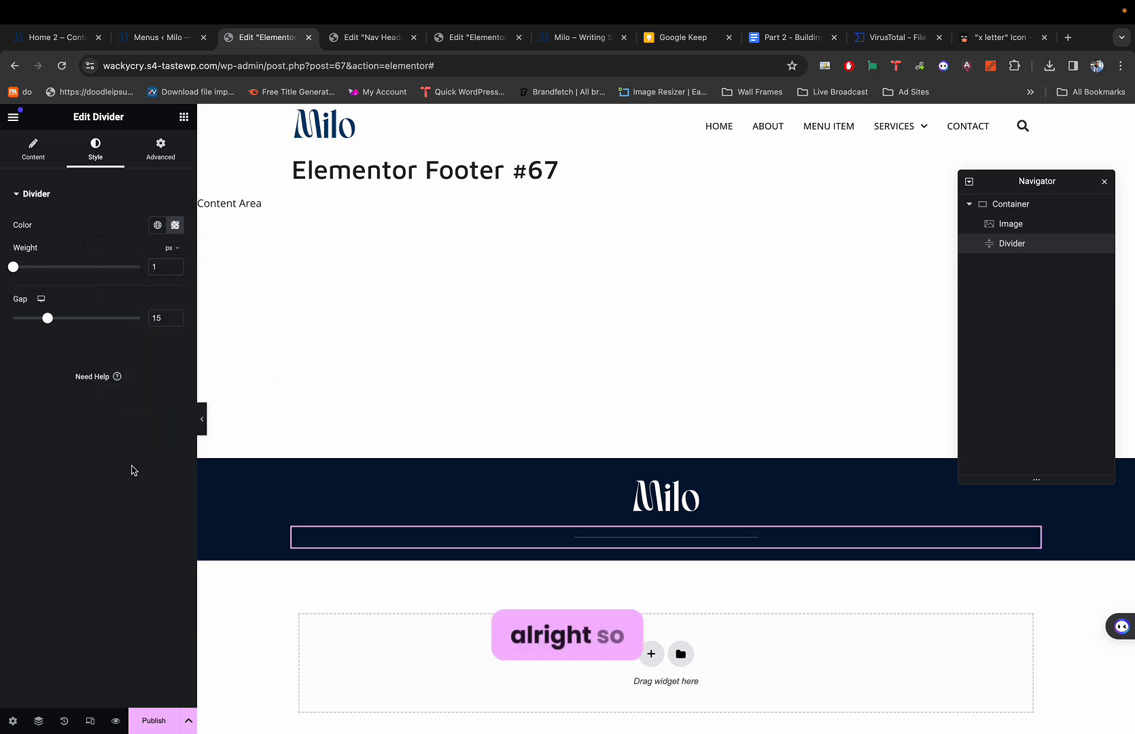
pyautogui.press('super+p')
pyautogui.press('super+p')
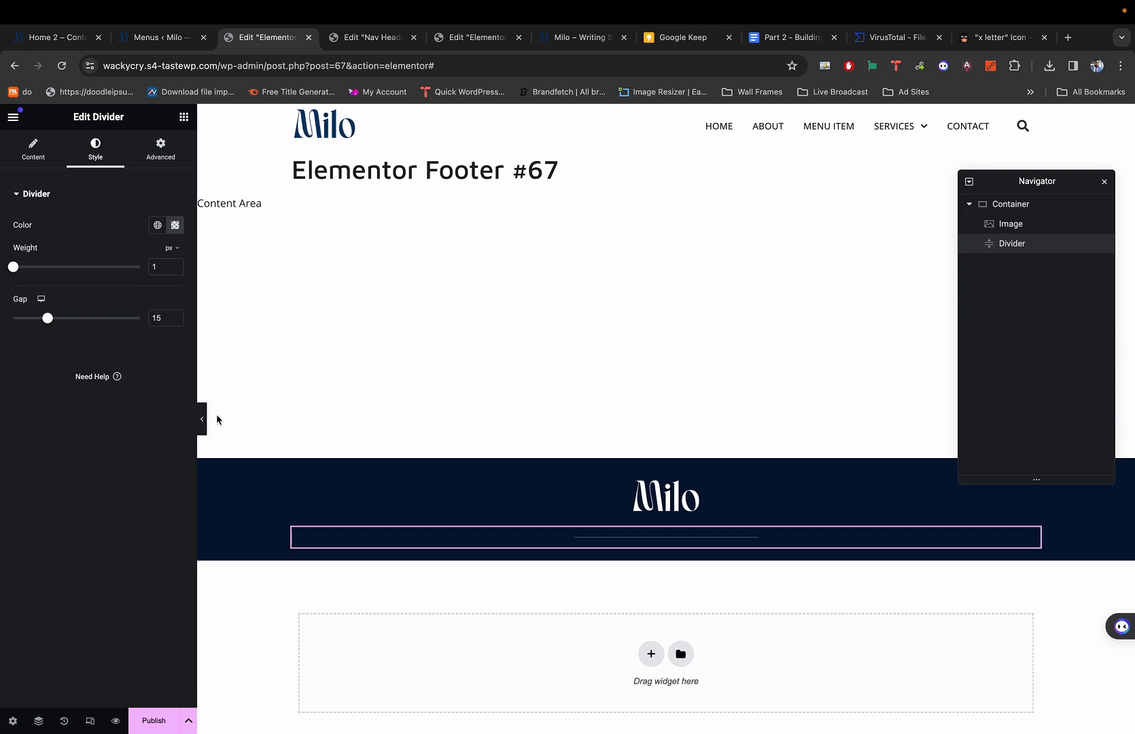
pyautogui.press('super+1')
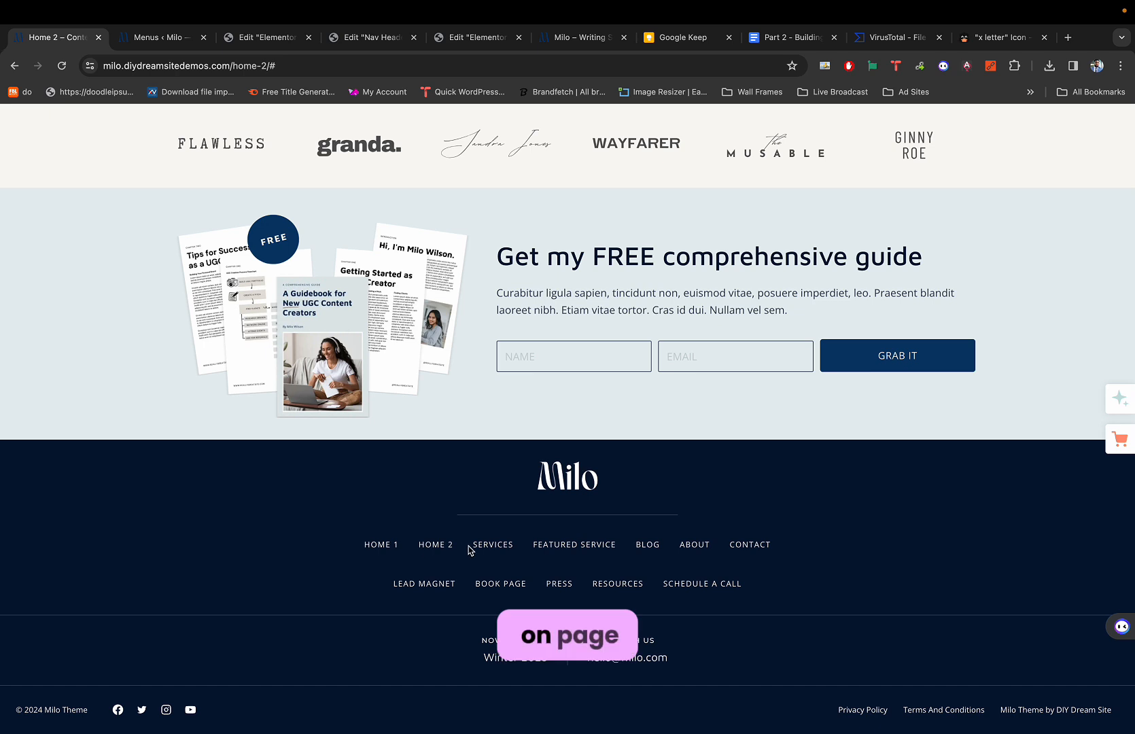
pyautogui.hotkey('ctrl', 'Tab')
pyautogui.hotkey('ctrl', 'Tab')
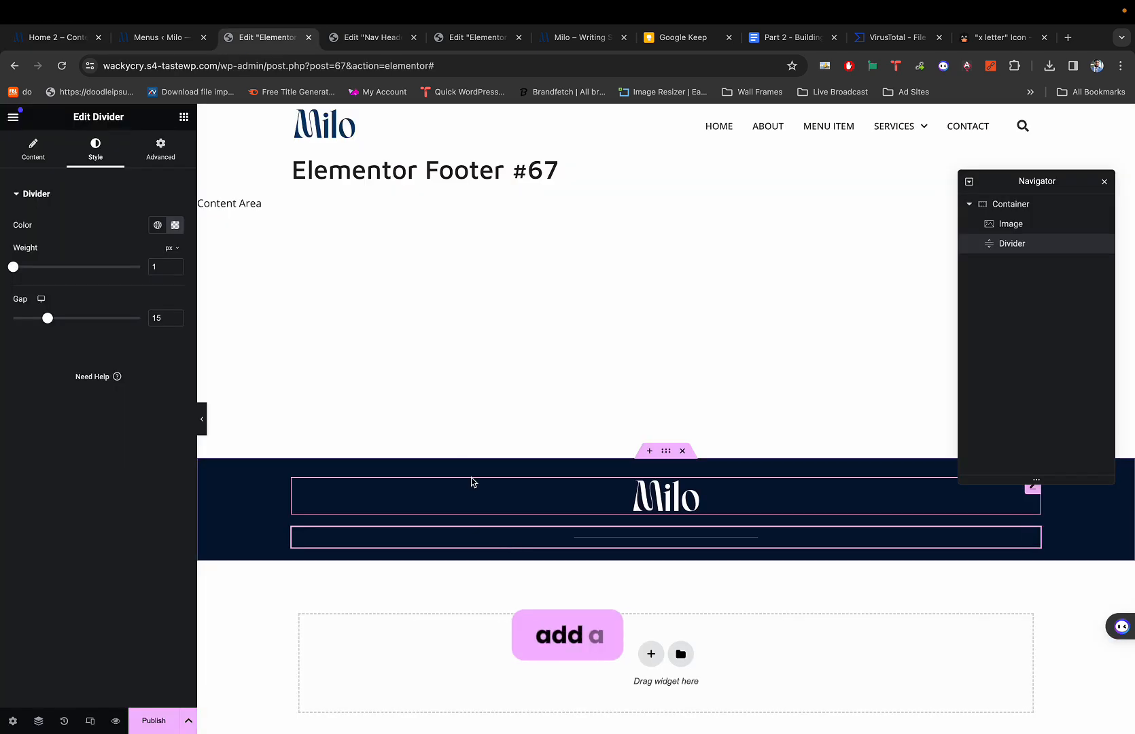
pyautogui.click(184, 117)
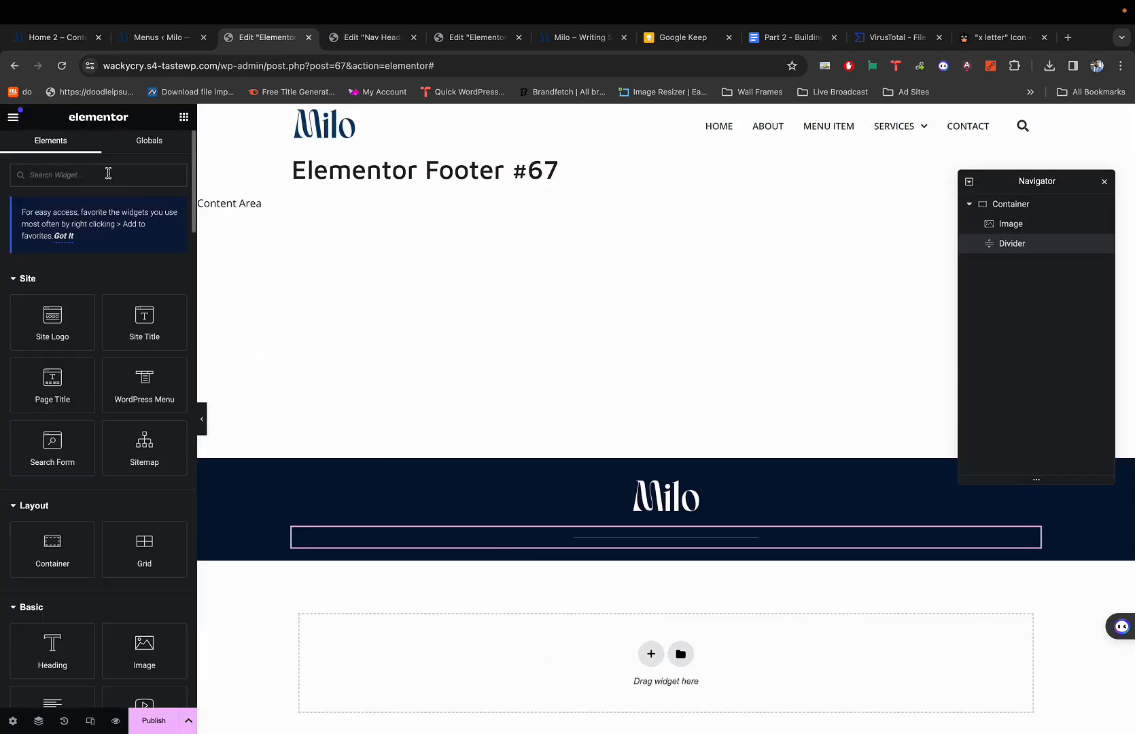
# Drag a three-item Icon List below the divider and reduce the divider's gap to 10.
pyautogui.write('icon l')
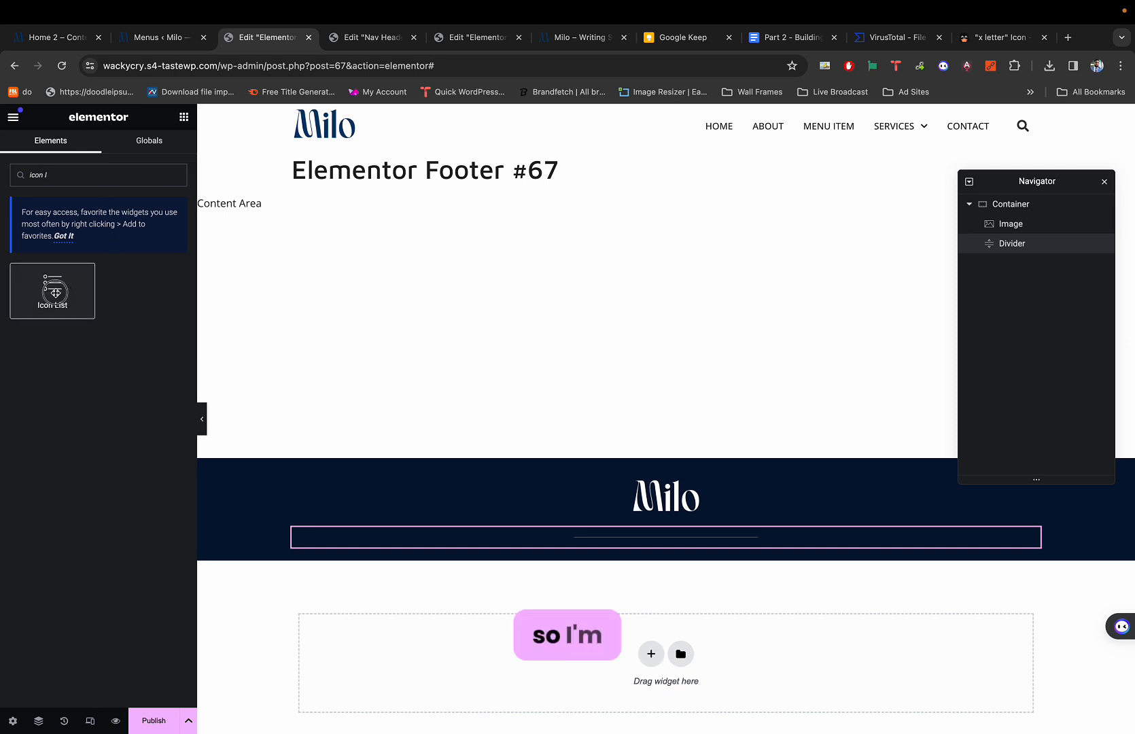
pyautogui.moveTo(52, 290); pyautogui.dragTo(621, 545)
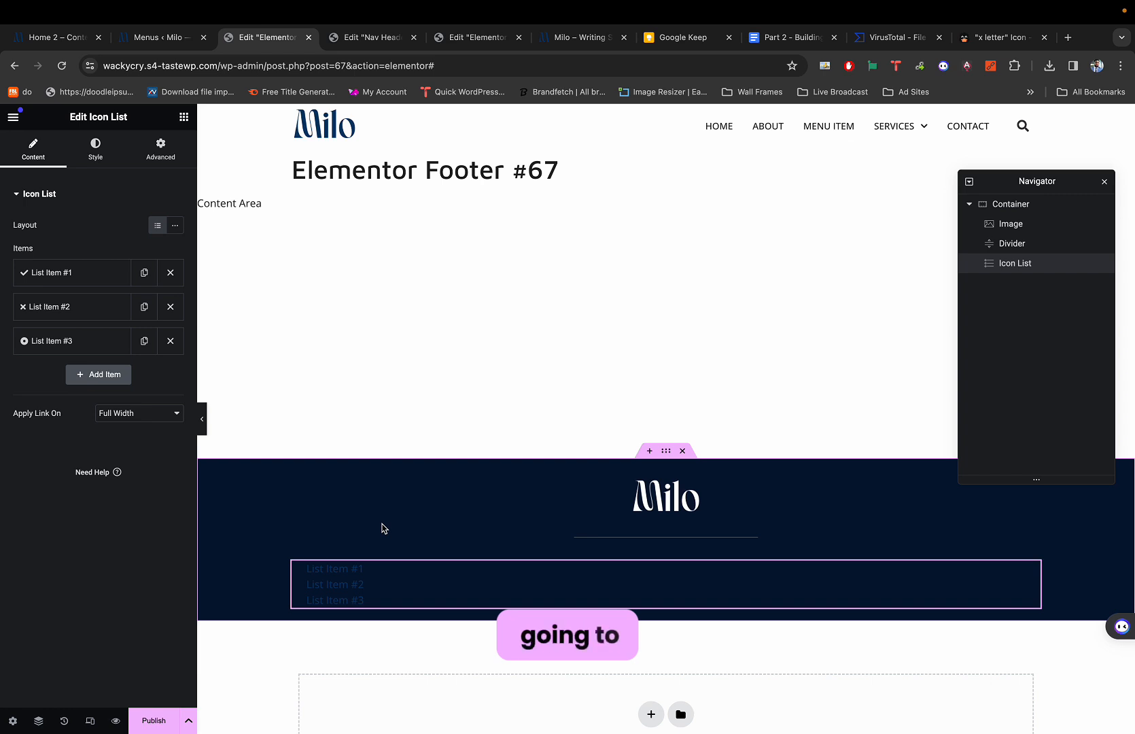
pyautogui.click(618, 536)
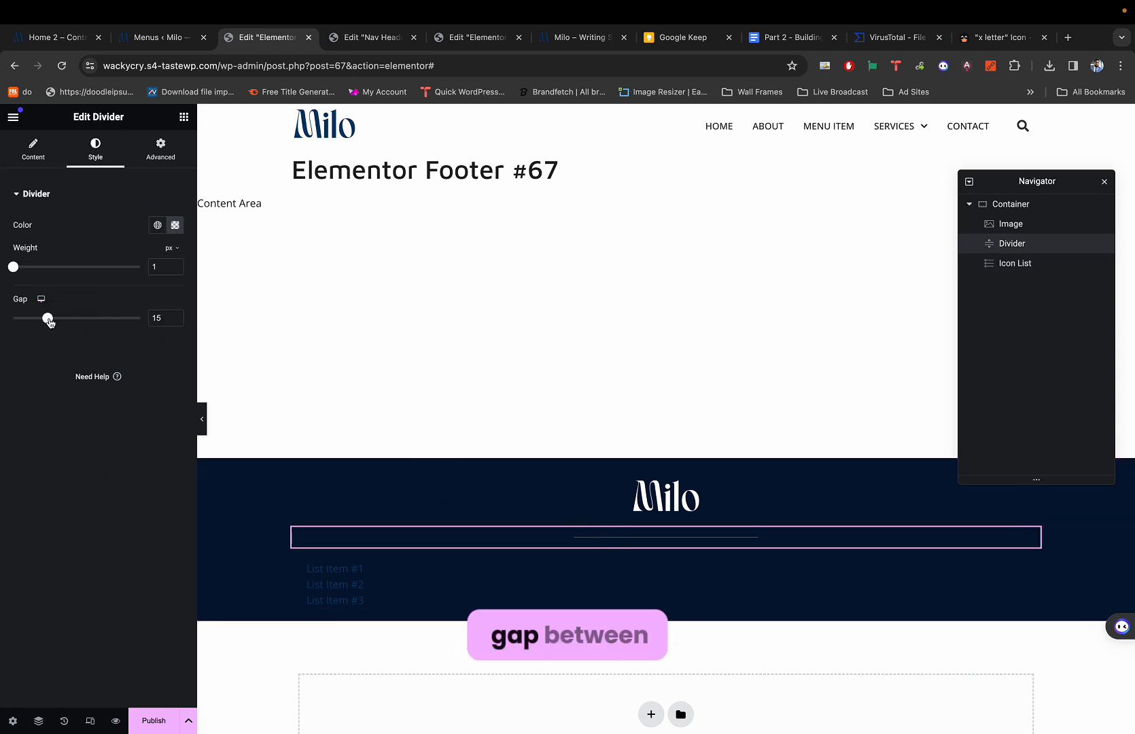
pyautogui.moveTo(47, 318)
pyautogui.mouseDown()
pyautogui.moveTo(195, 317)
pyautogui.moveTo(55, 331)
pyautogui.moveTo(35, 321)
pyautogui.mouseUp()
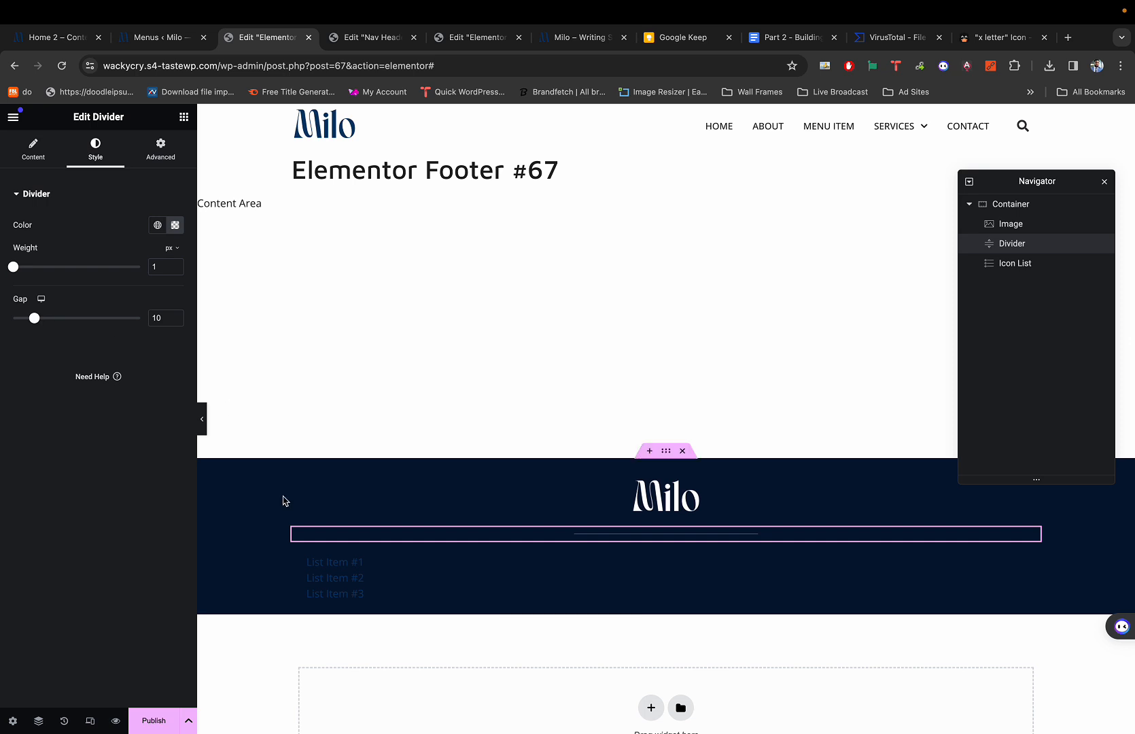
pyautogui.click(332, 560)
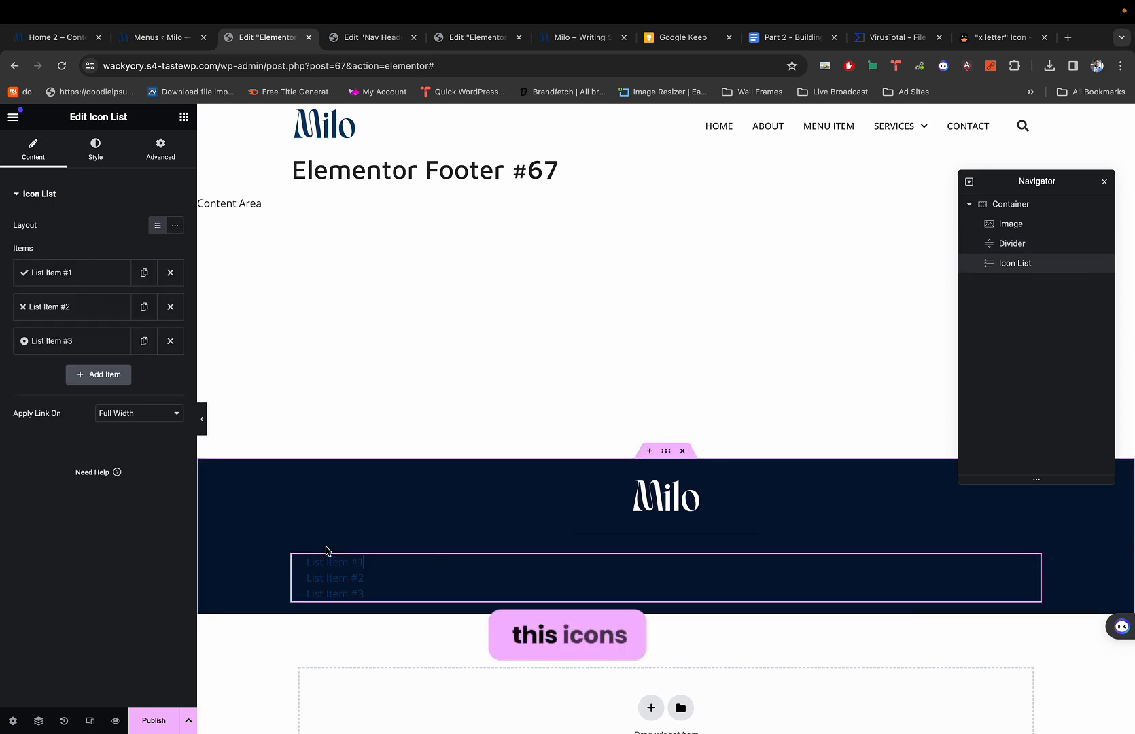
# Look through the icon list's style options and compare with the reference footer links.
pyautogui.click(95, 146)
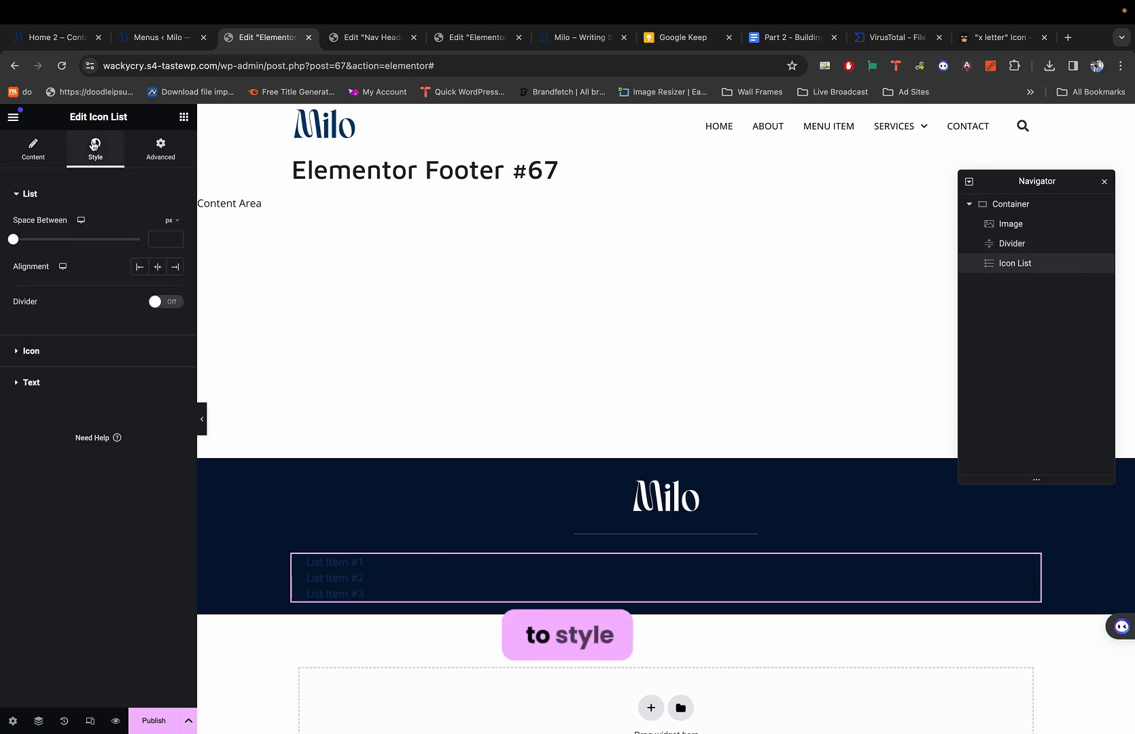
pyautogui.click(31, 351)
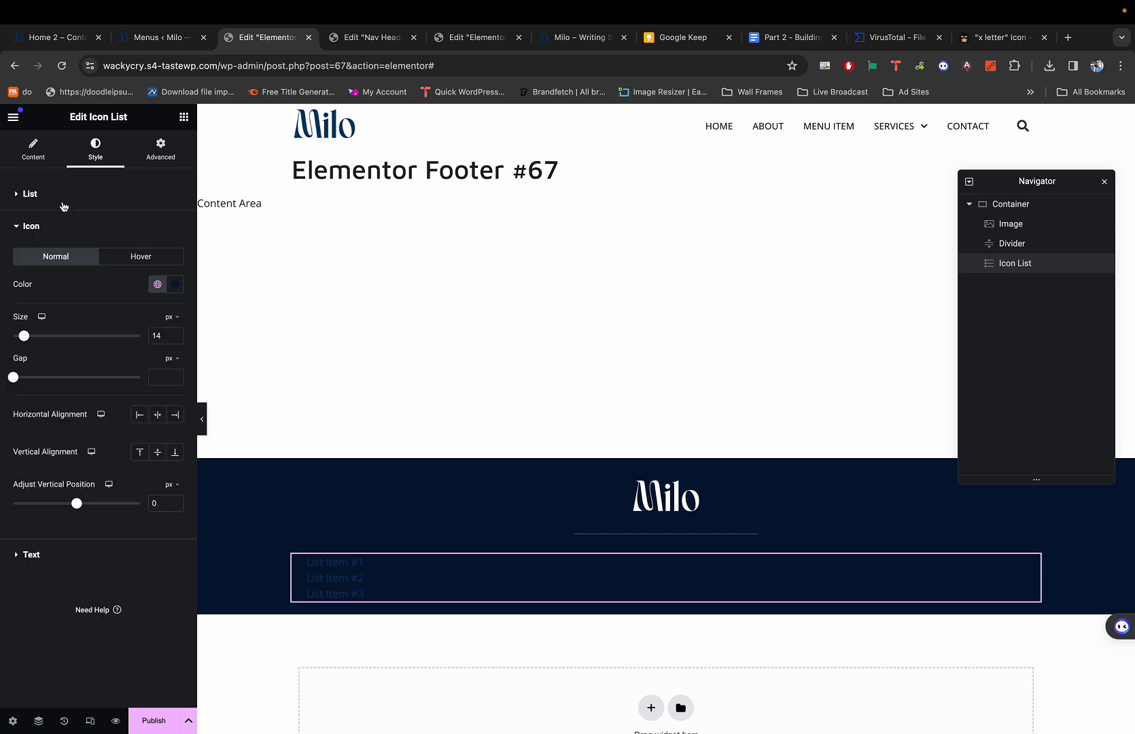
pyautogui.click(35, 151)
pyautogui.click(97, 166)
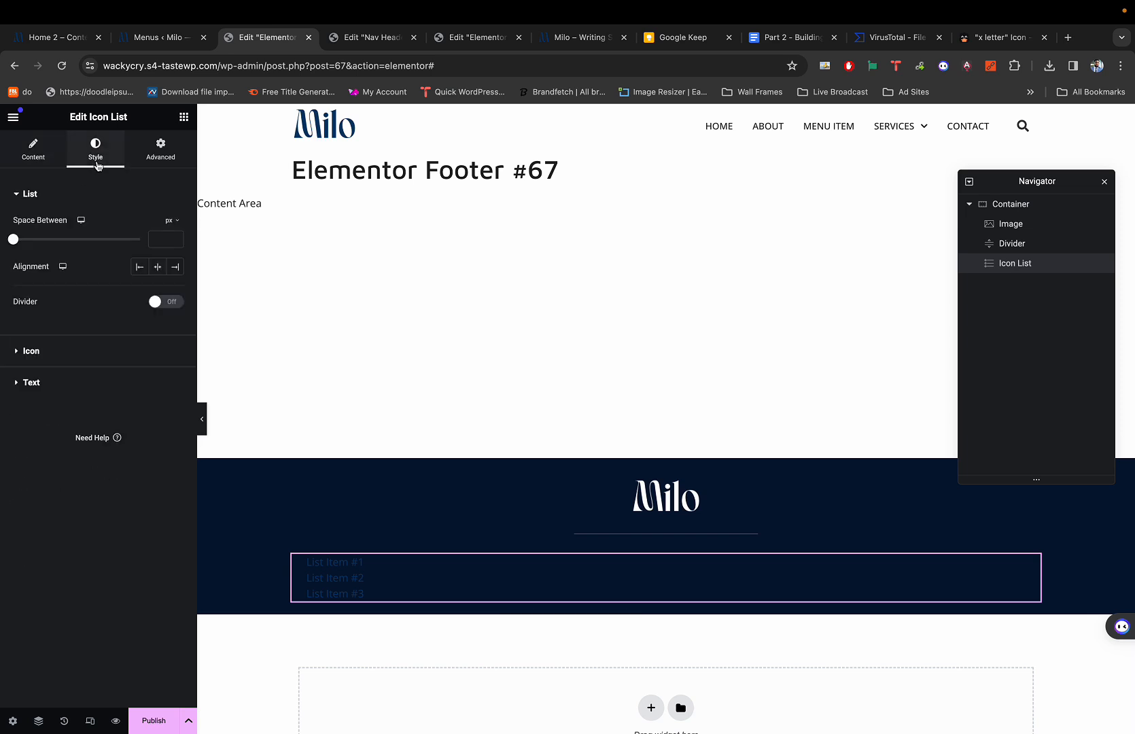
pyautogui.click(50, 354)
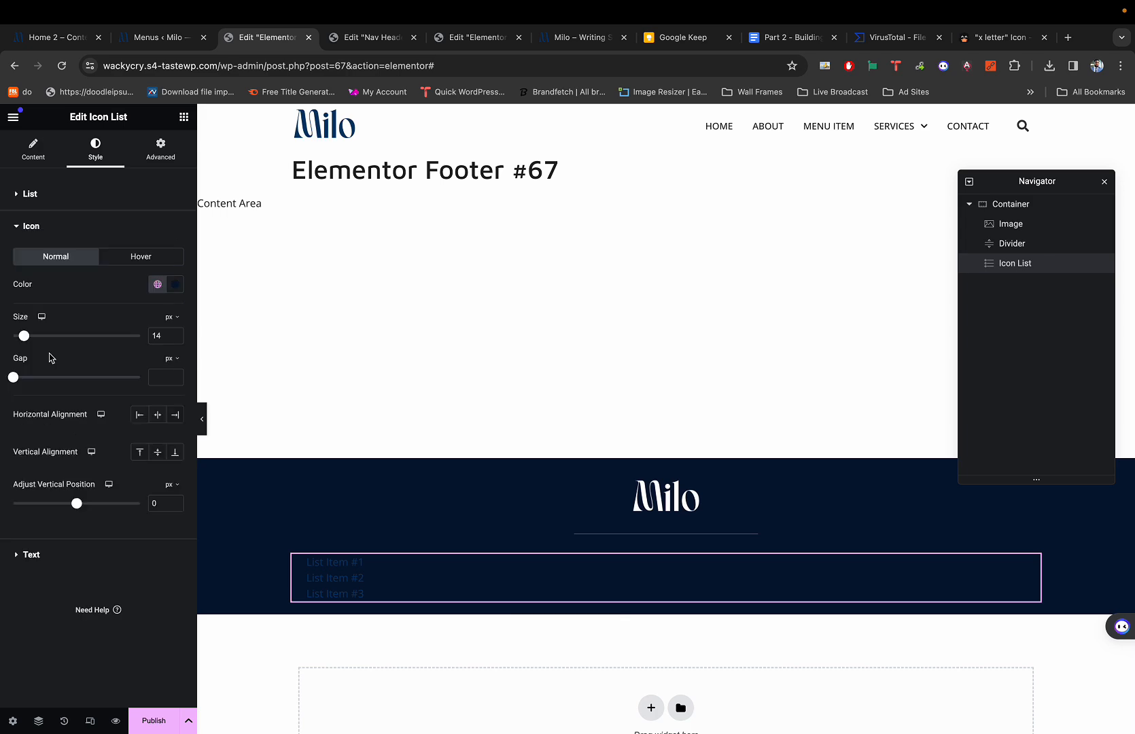
pyautogui.press('super+1')
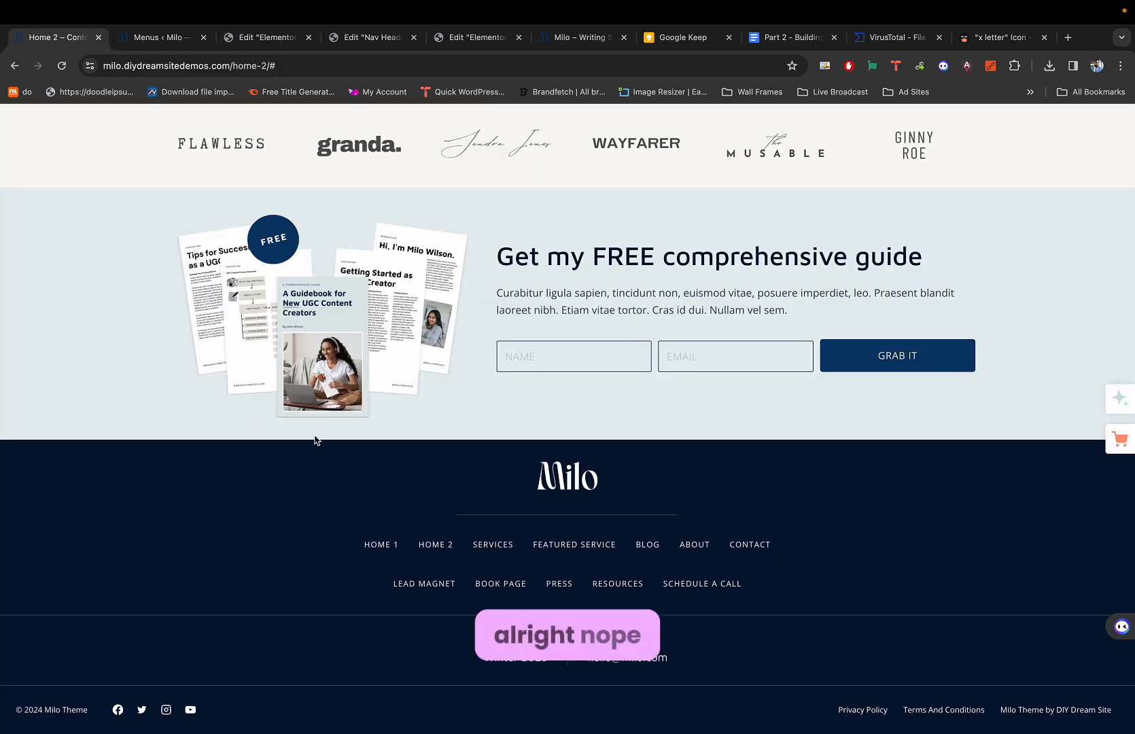
pyautogui.press('super+3')
pyautogui.press('super+1')
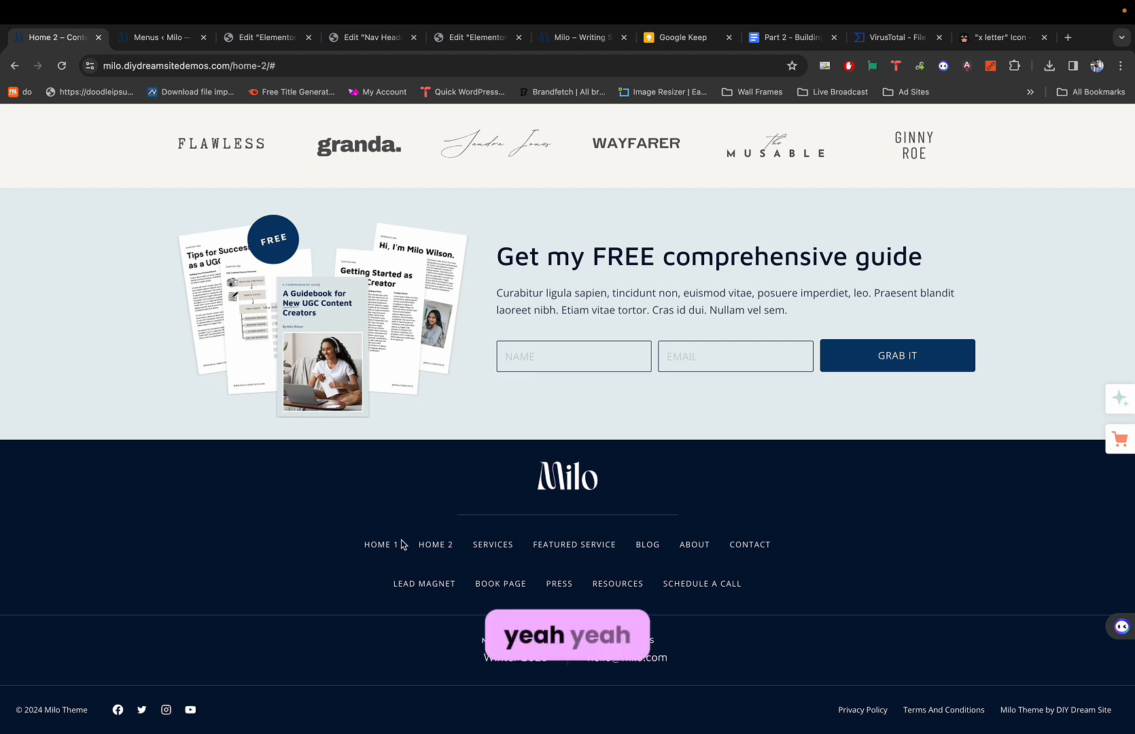
pyautogui.press('super+3')
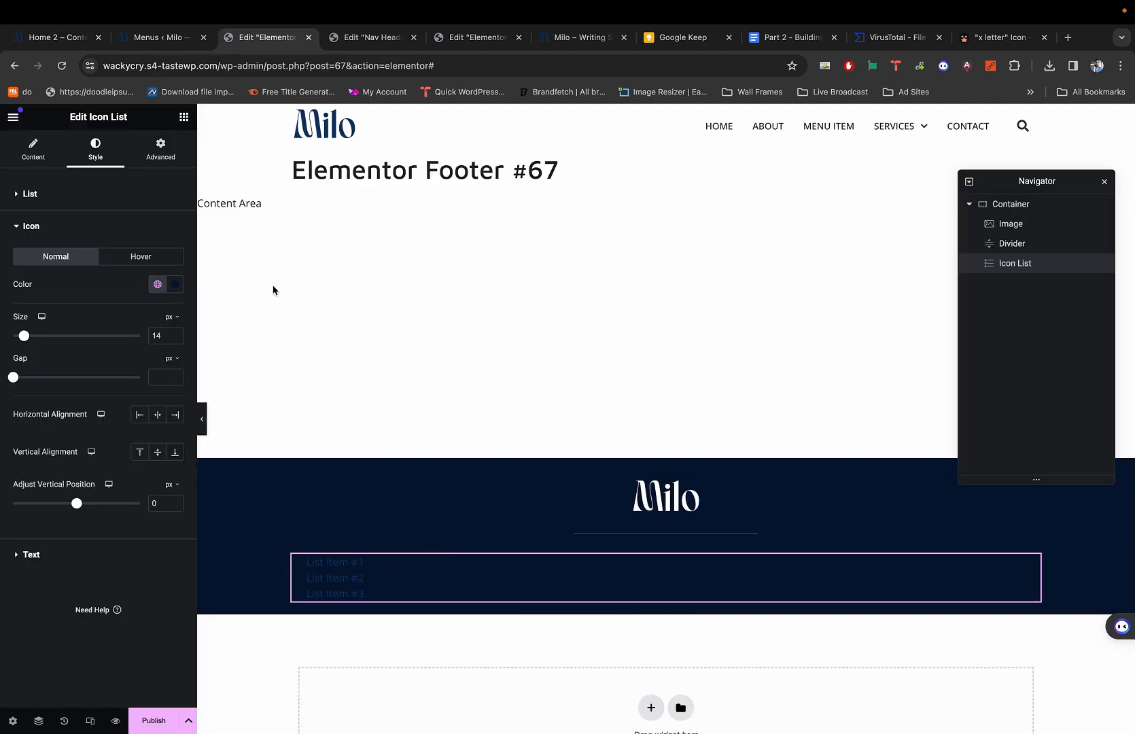
# Delete the icon from List Item #1.
pyautogui.click(34, 151)
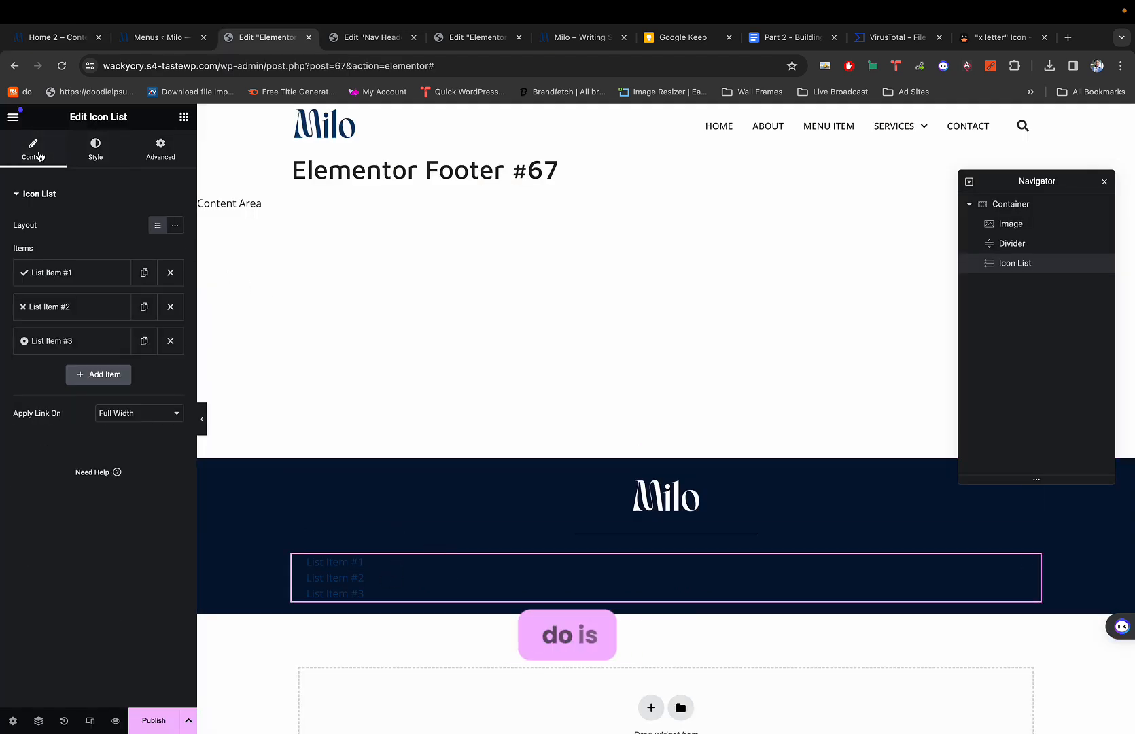
pyautogui.click(84, 272)
pyautogui.click(167, 370)
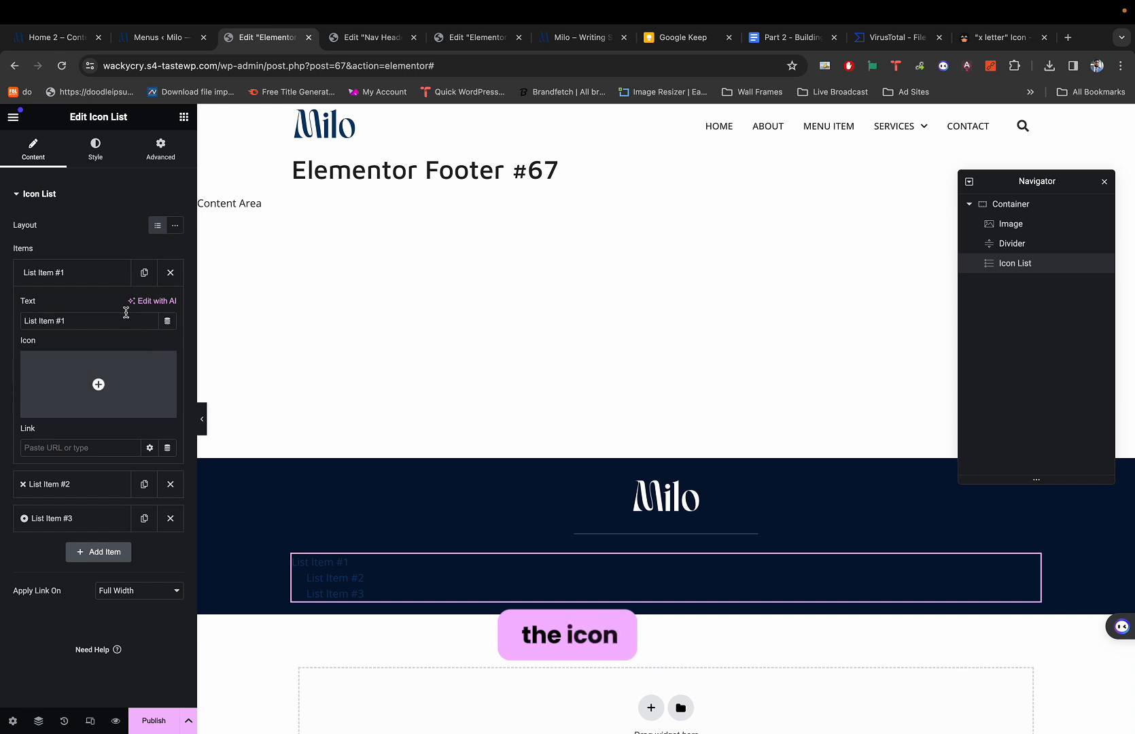
pyautogui.click(100, 284)
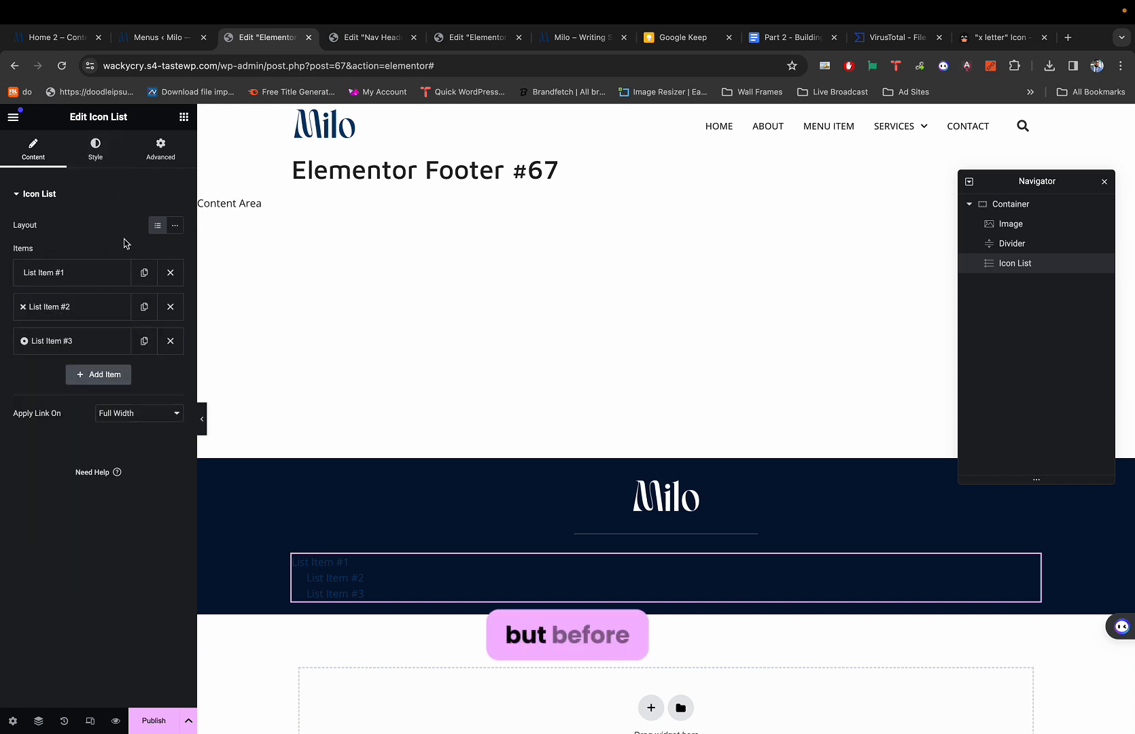
# Set the list icon colour to pure white.
pyautogui.click(96, 150)
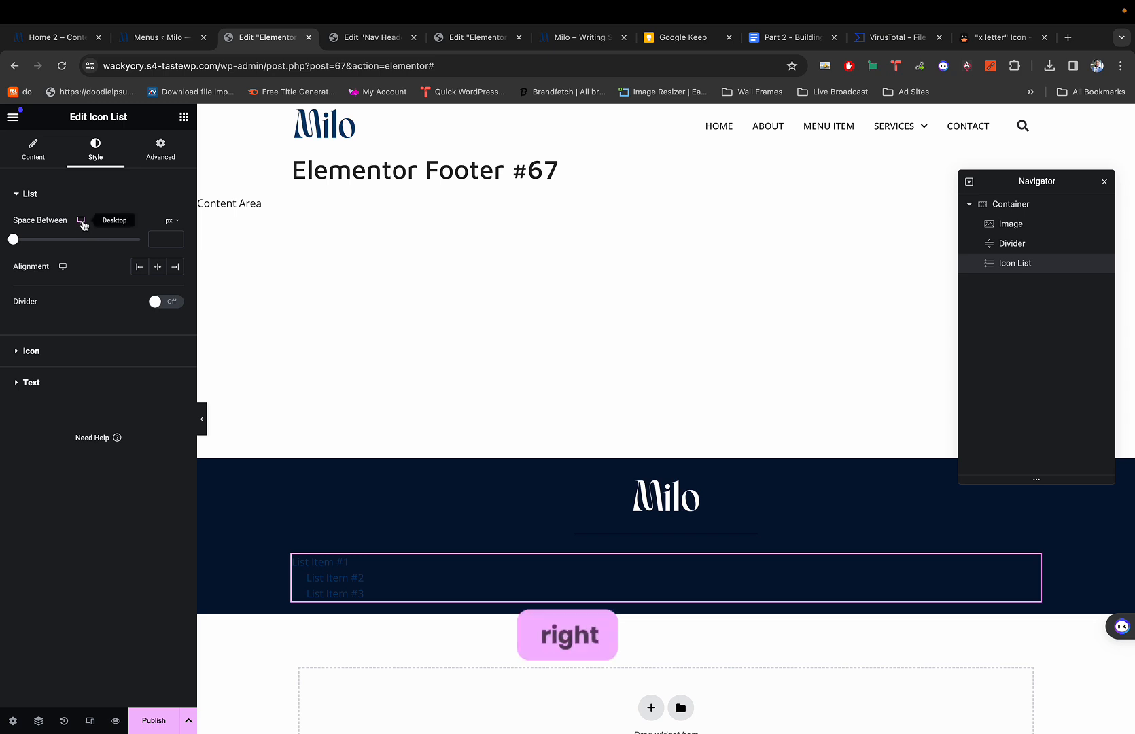
pyautogui.click(32, 383)
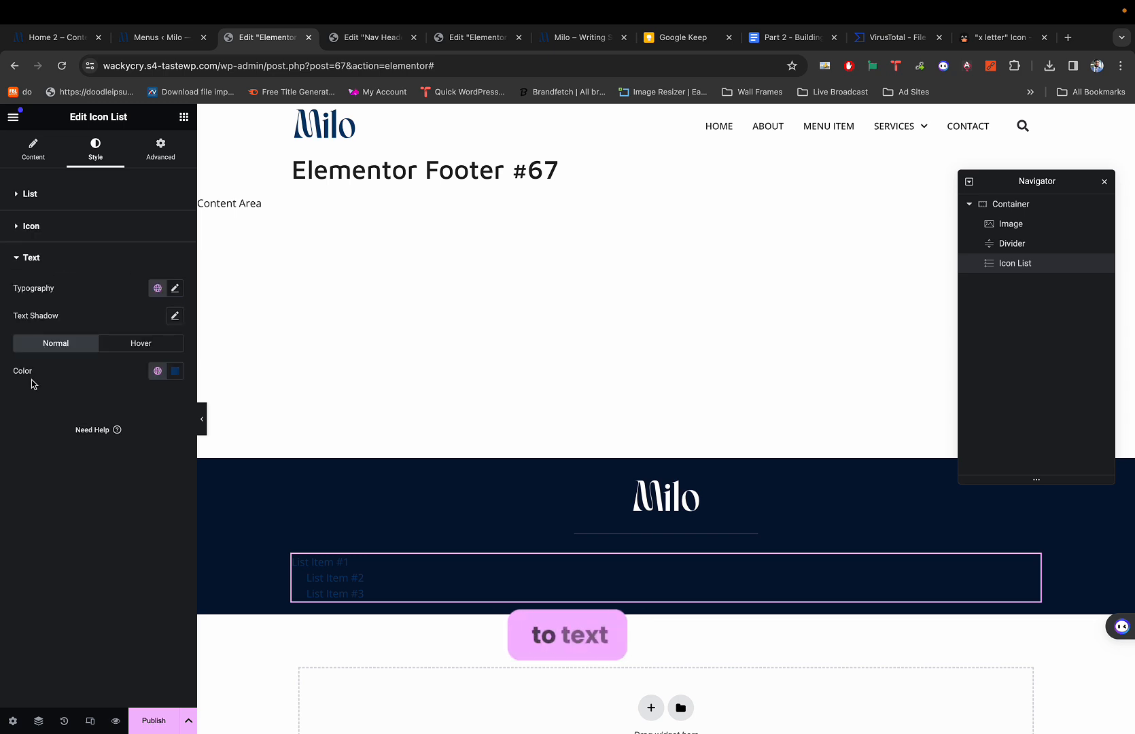
pyautogui.click(41, 227)
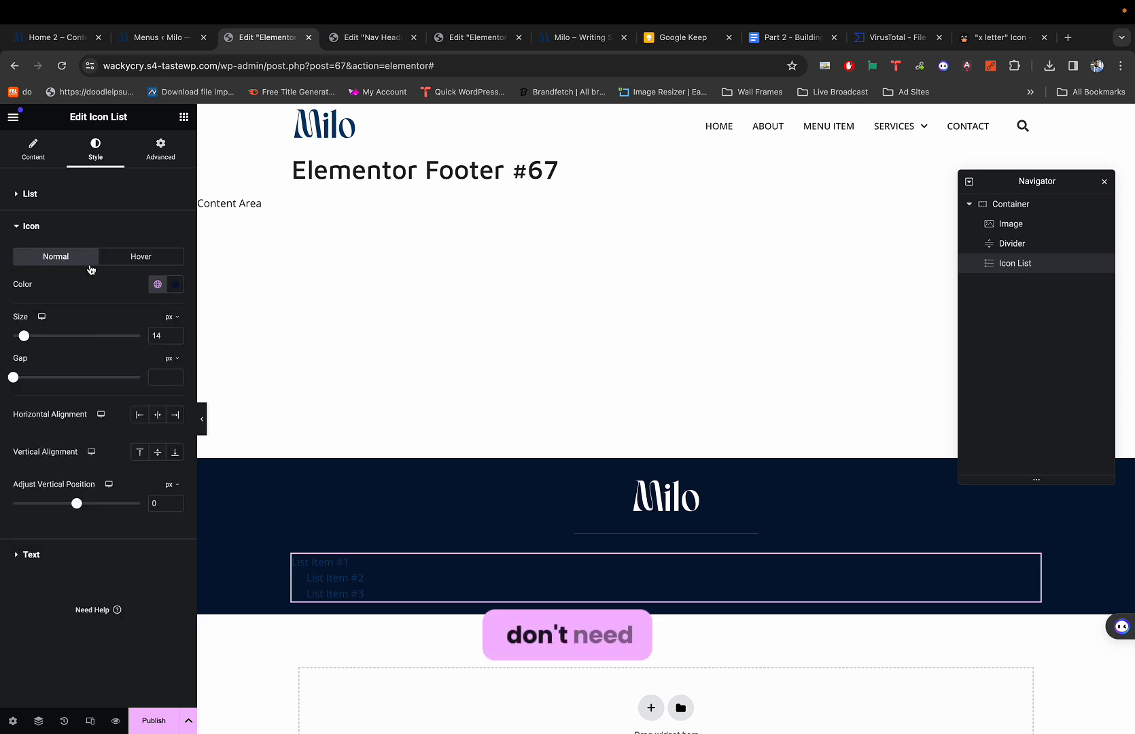
pyautogui.click(157, 284)
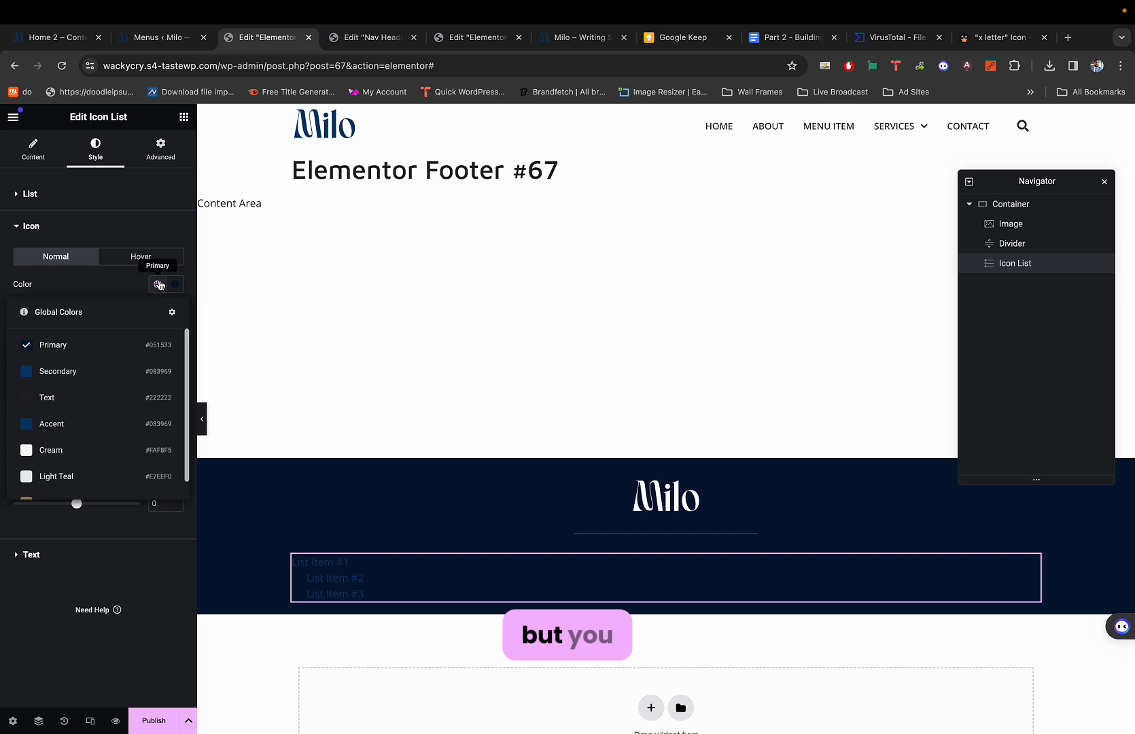
pyautogui.click(68, 454)
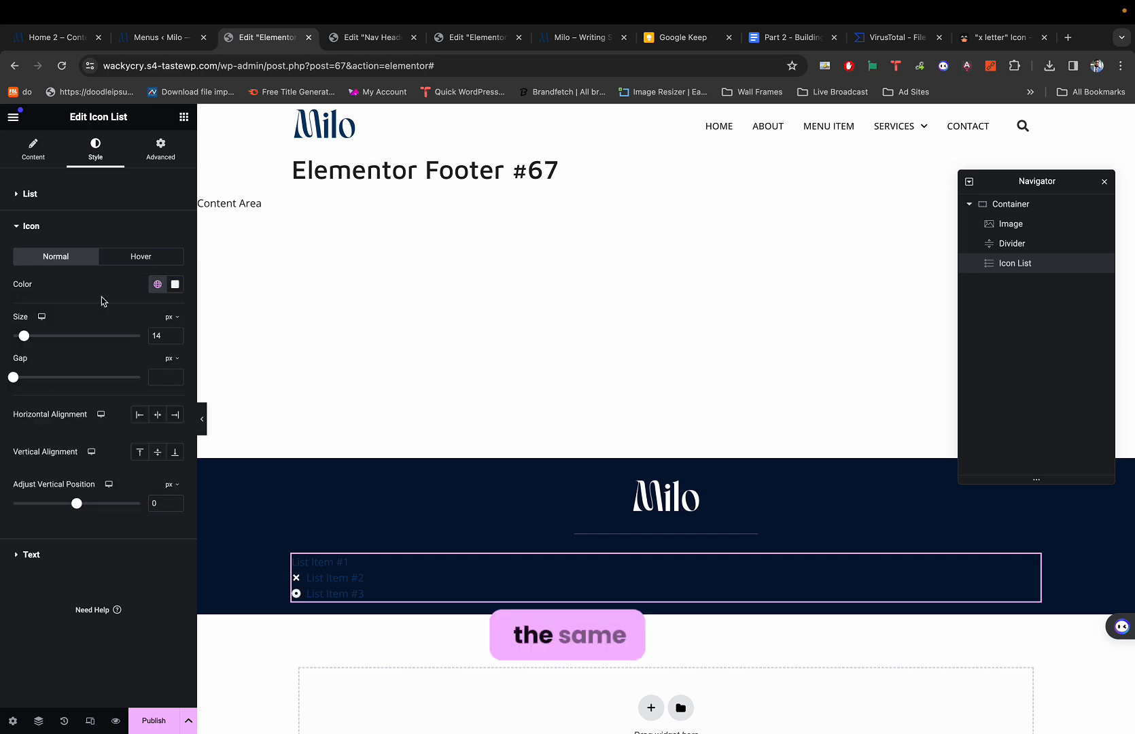
pyautogui.click(174, 284)
pyautogui.moveTo(95, 329); pyautogui.dragTo(68, 307)
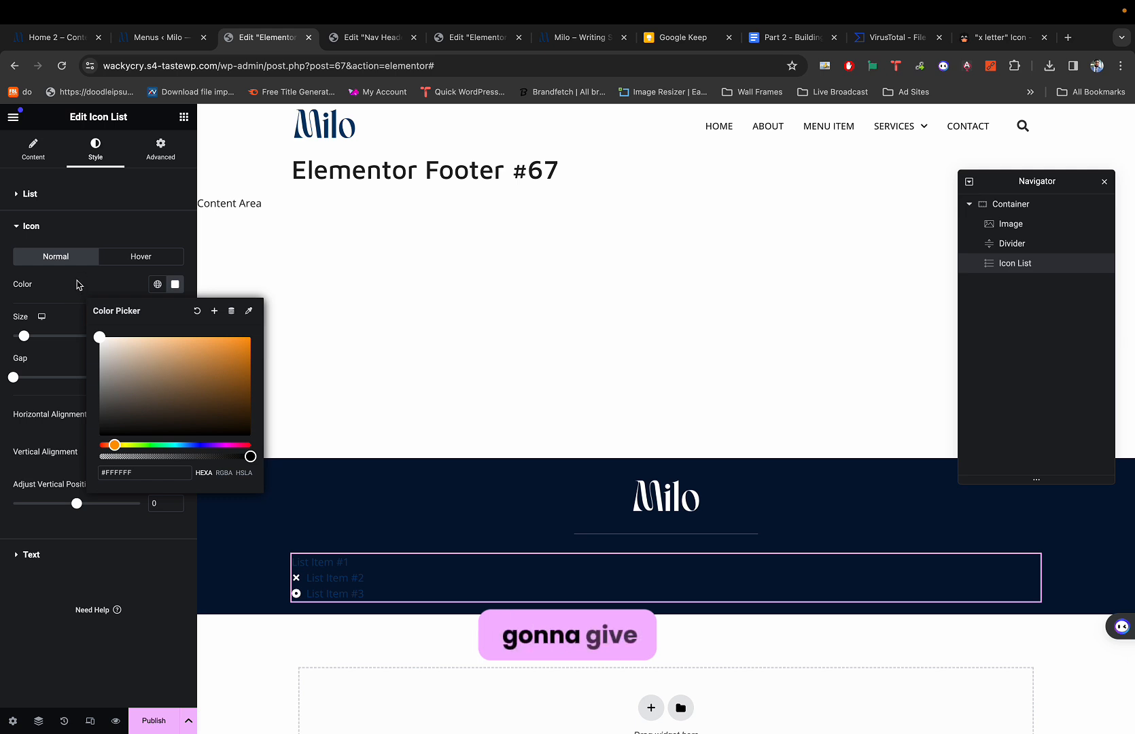
pyautogui.click(77, 283)
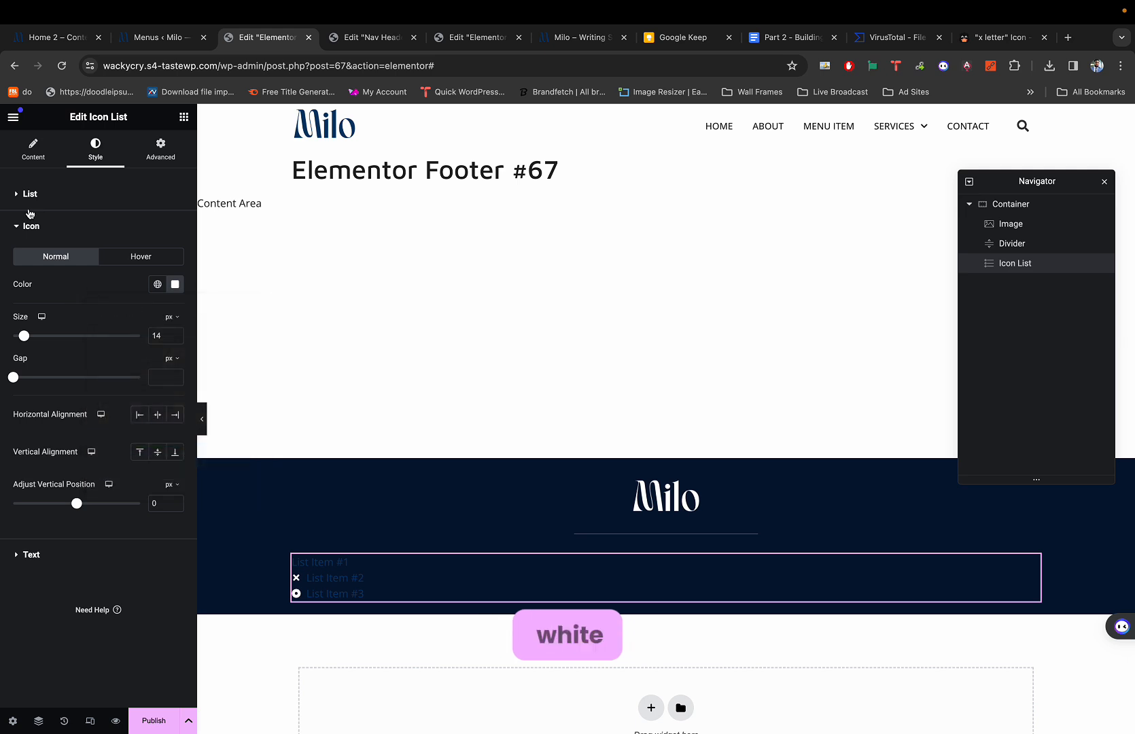
# Set the list item text colour to white #FFFFFF.
pyautogui.click(27, 554)
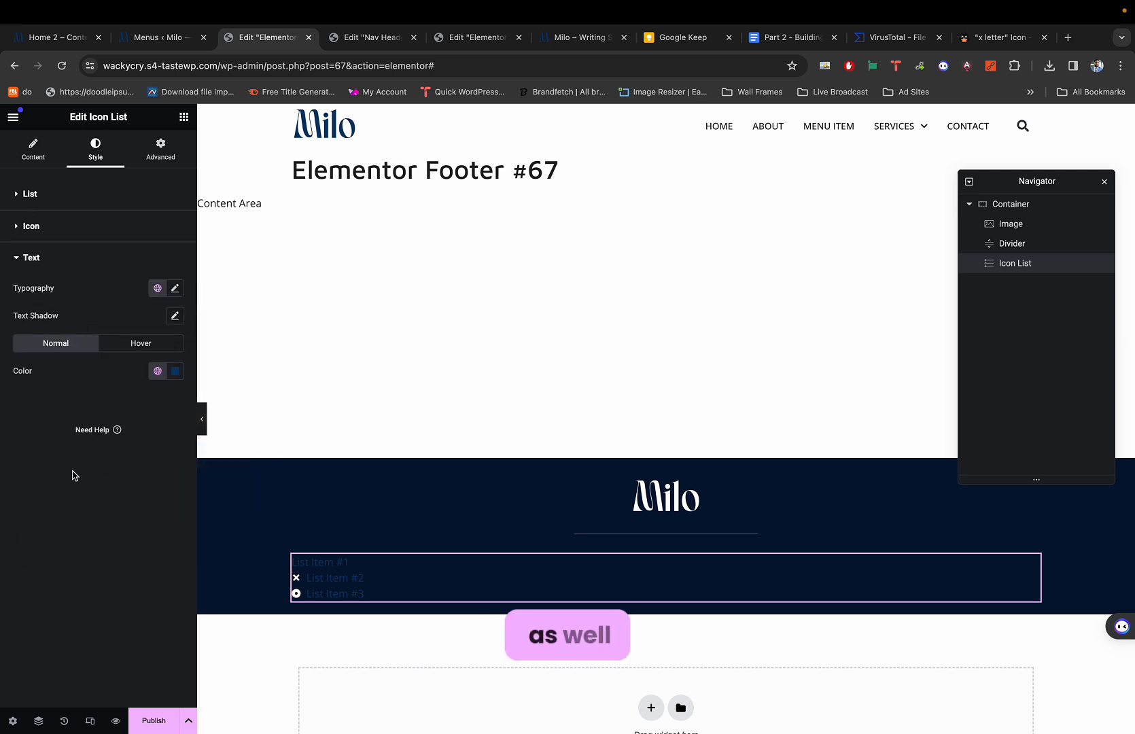
pyautogui.click(175, 370)
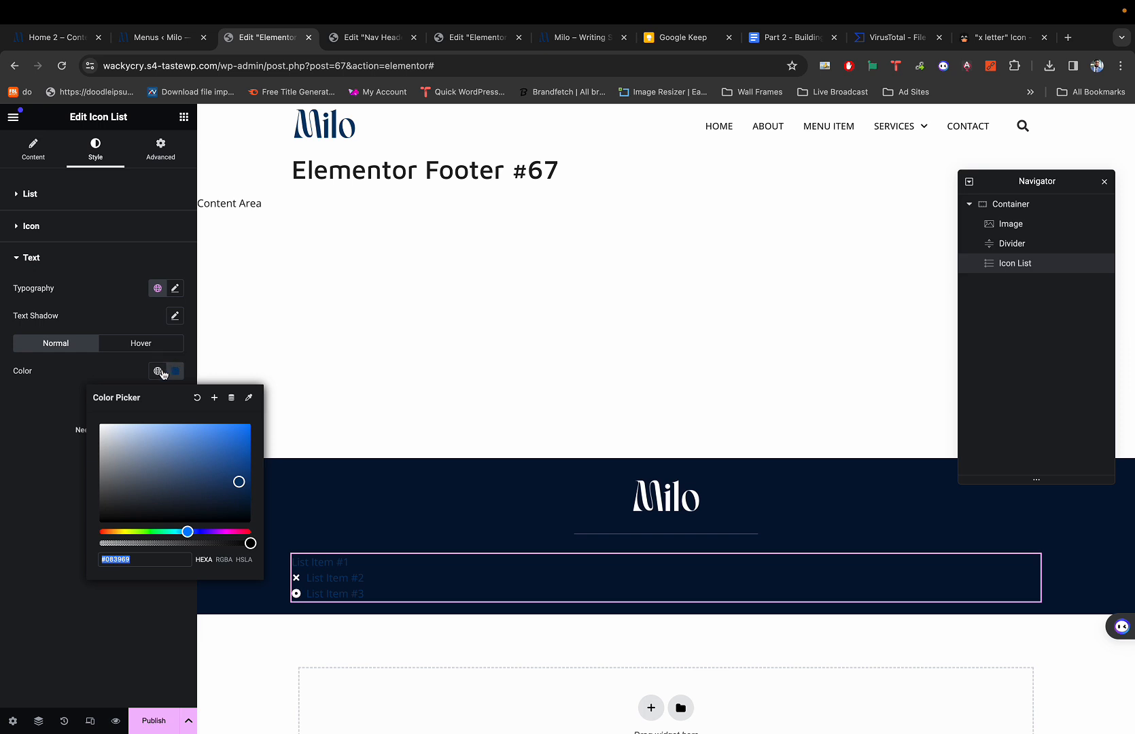
pyautogui.click(137, 369)
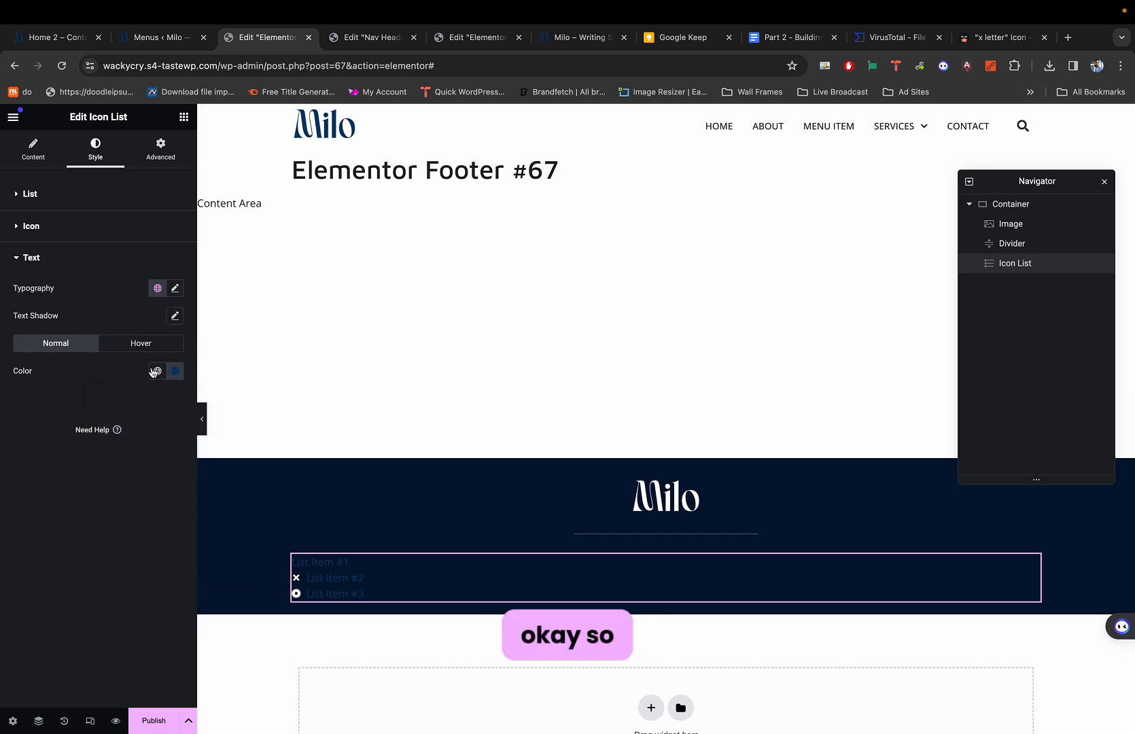
pyautogui.click(176, 372)
pyautogui.moveTo(107, 432); pyautogui.dragTo(79, 401)
pyautogui.click(67, 413)
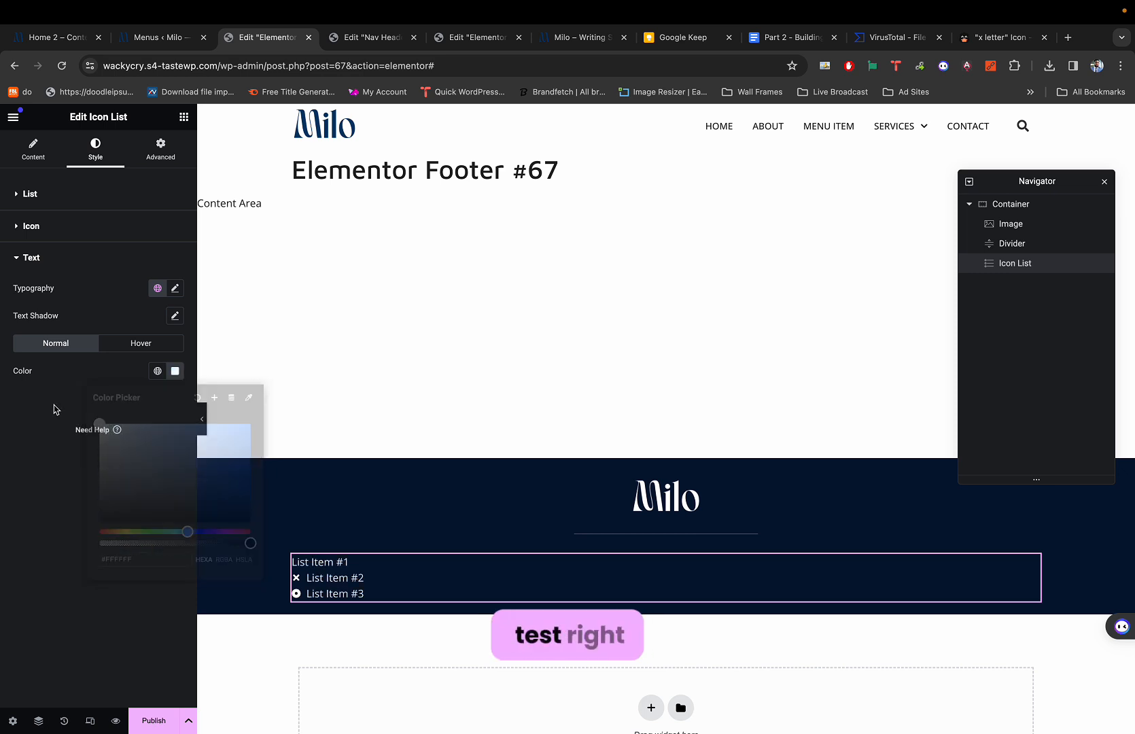
# Remove the icons from List Items #2 and #3.
pyautogui.click(33, 148)
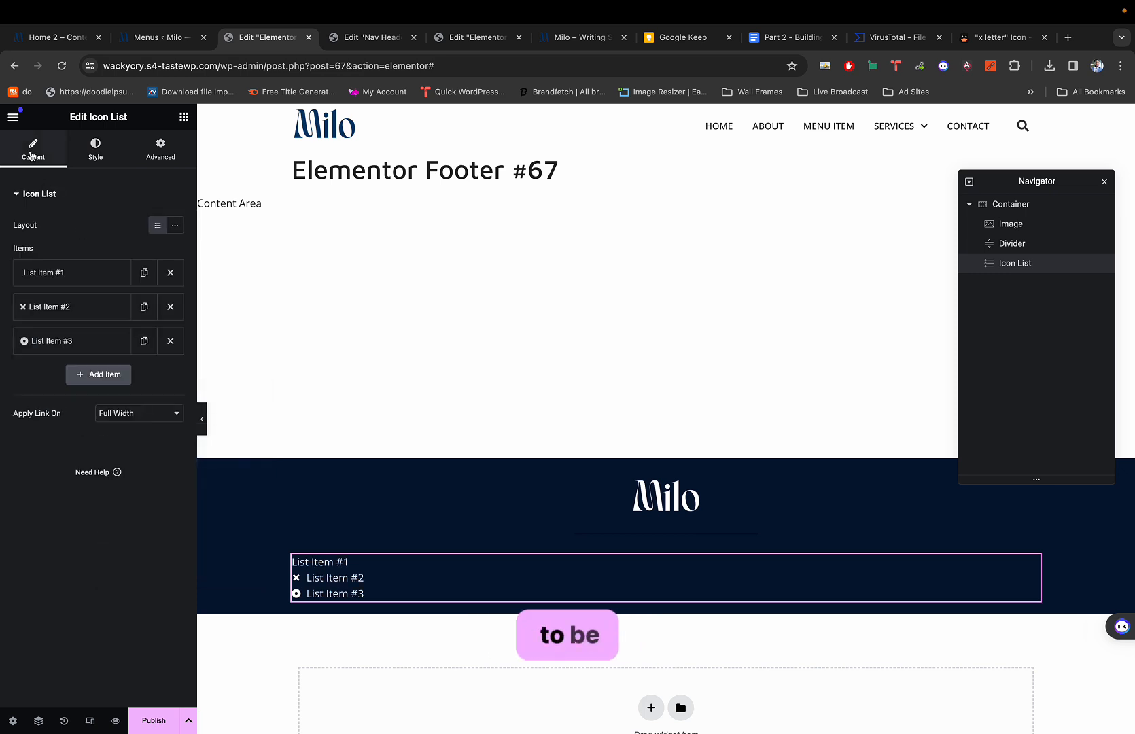
pyautogui.click(51, 310)
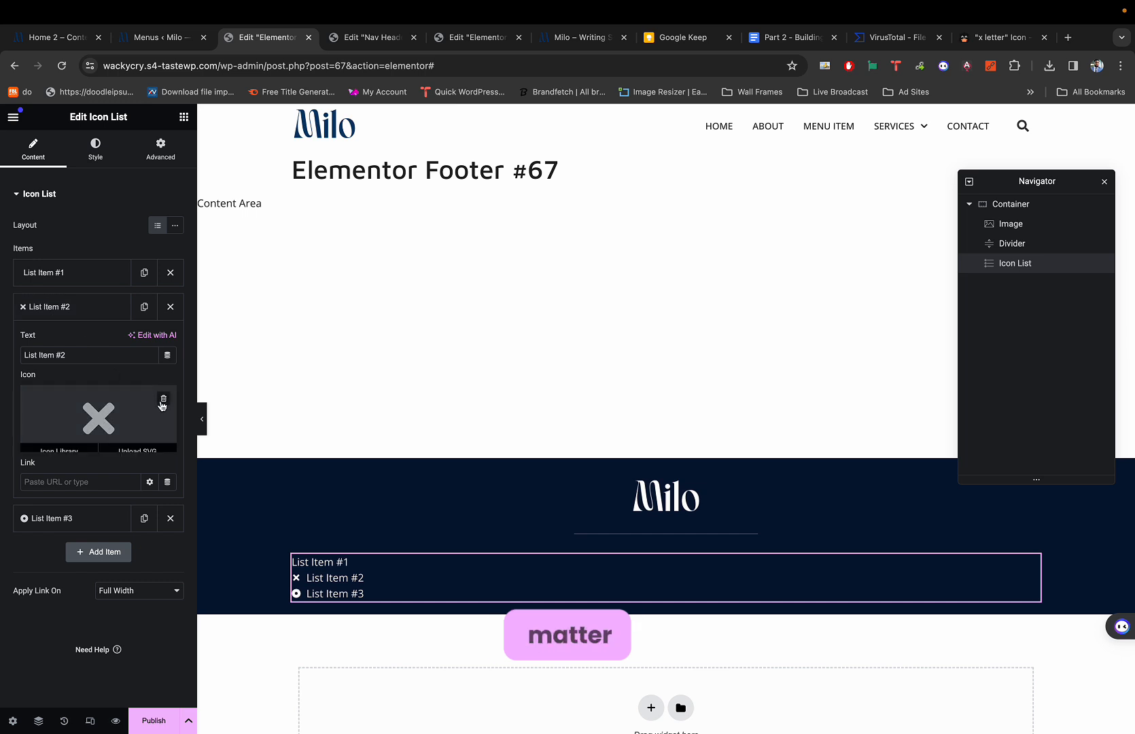
pyautogui.click(165, 397)
pyautogui.click(100, 316)
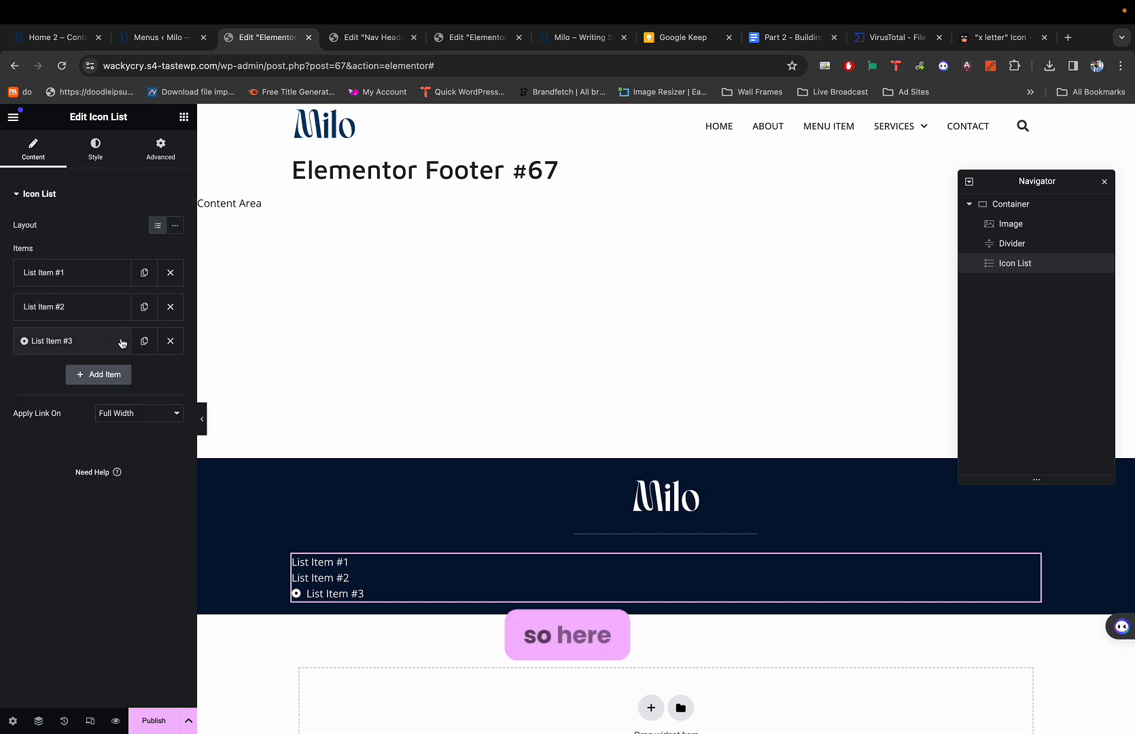
pyautogui.click(102, 342)
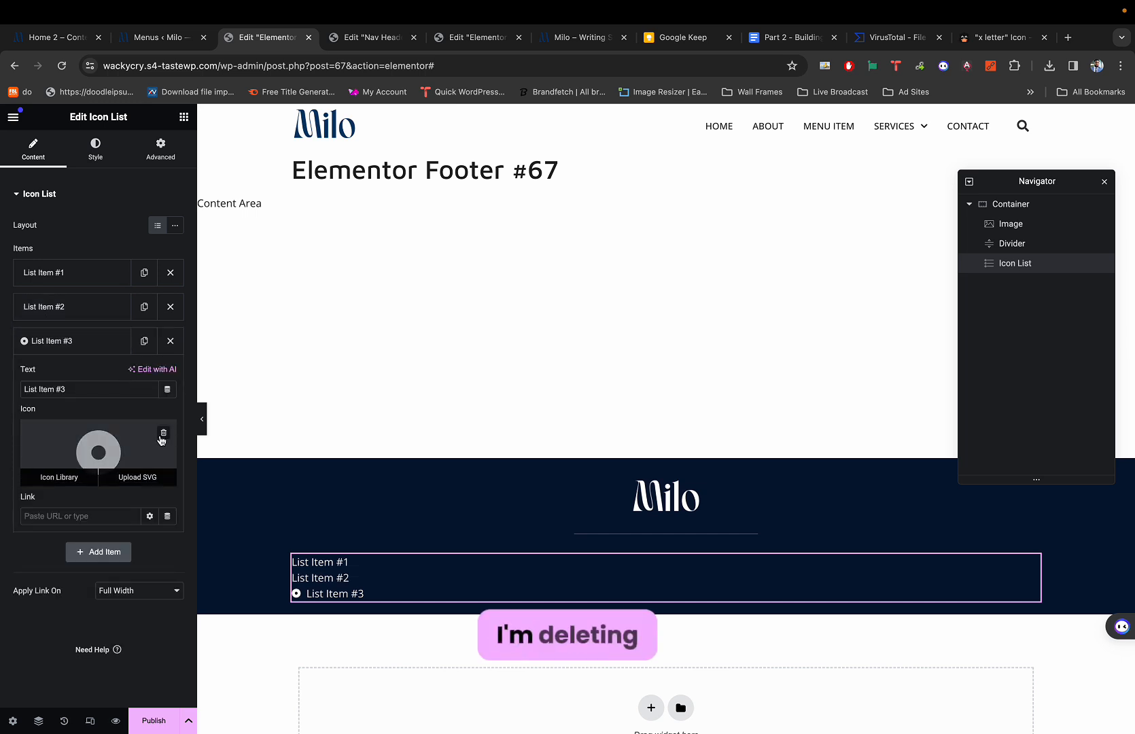
pyautogui.click(163, 432)
pyautogui.click(62, 342)
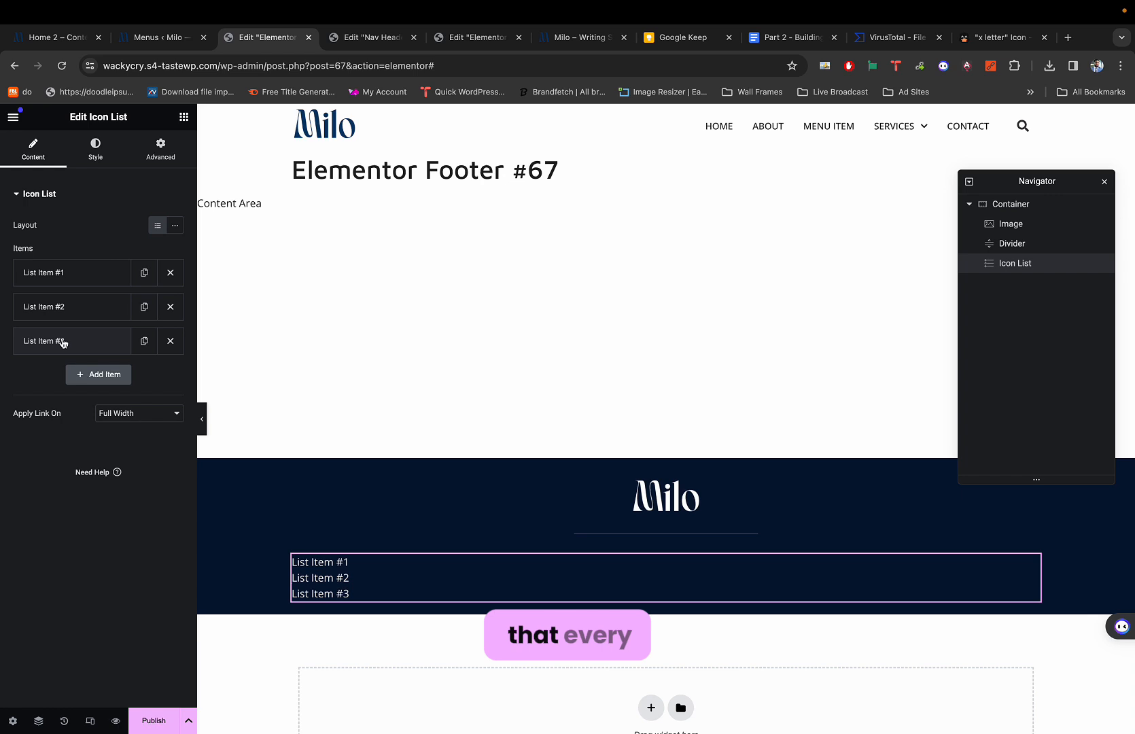
# Duplicate List Item #3 to make a fourth item and set the layout to Inline.
pyautogui.click(144, 341)
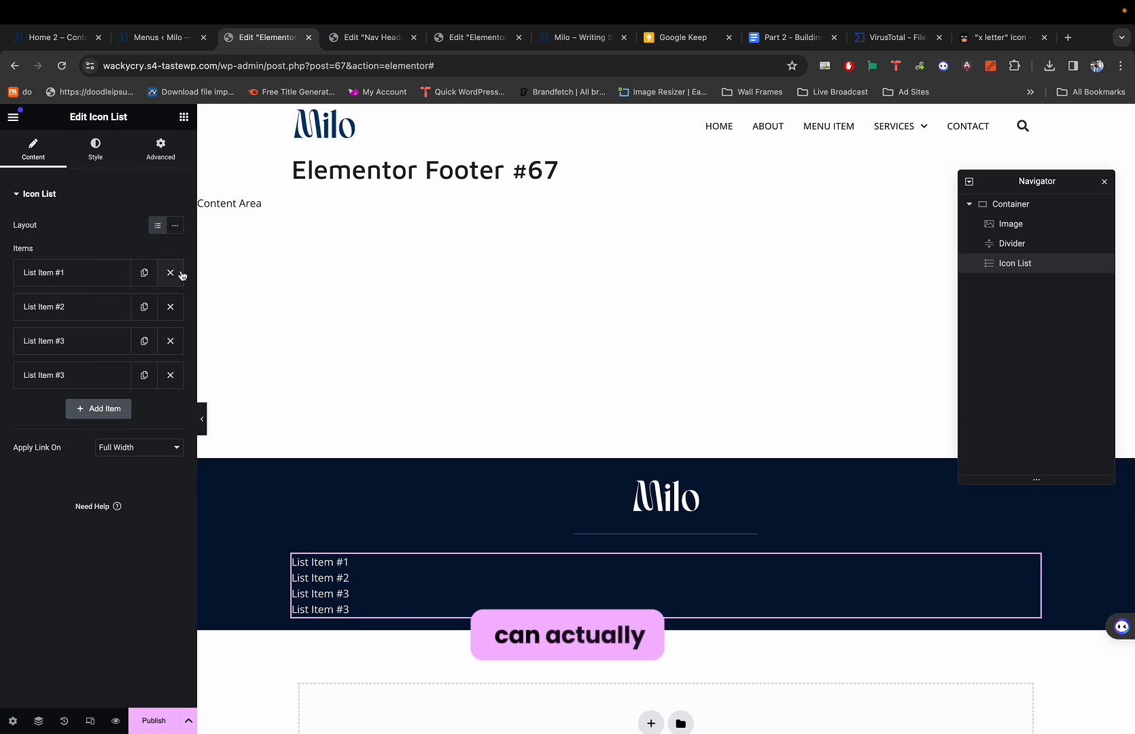
pyautogui.click(175, 226)
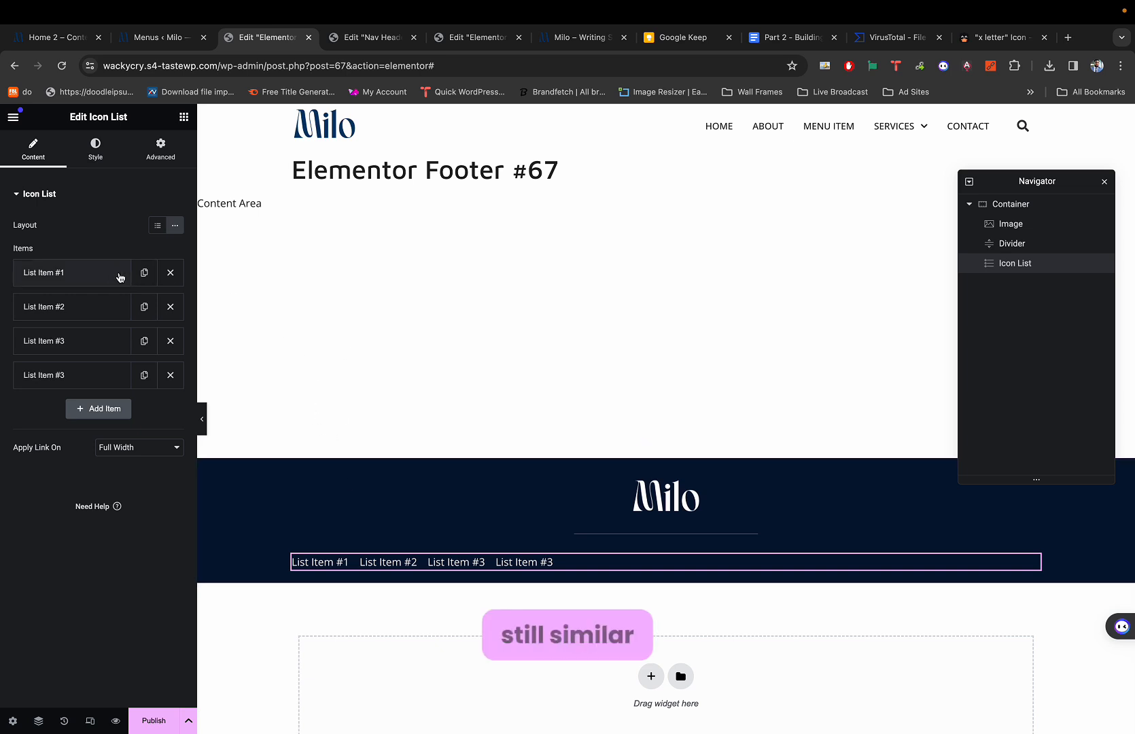
pyautogui.press('super+1')
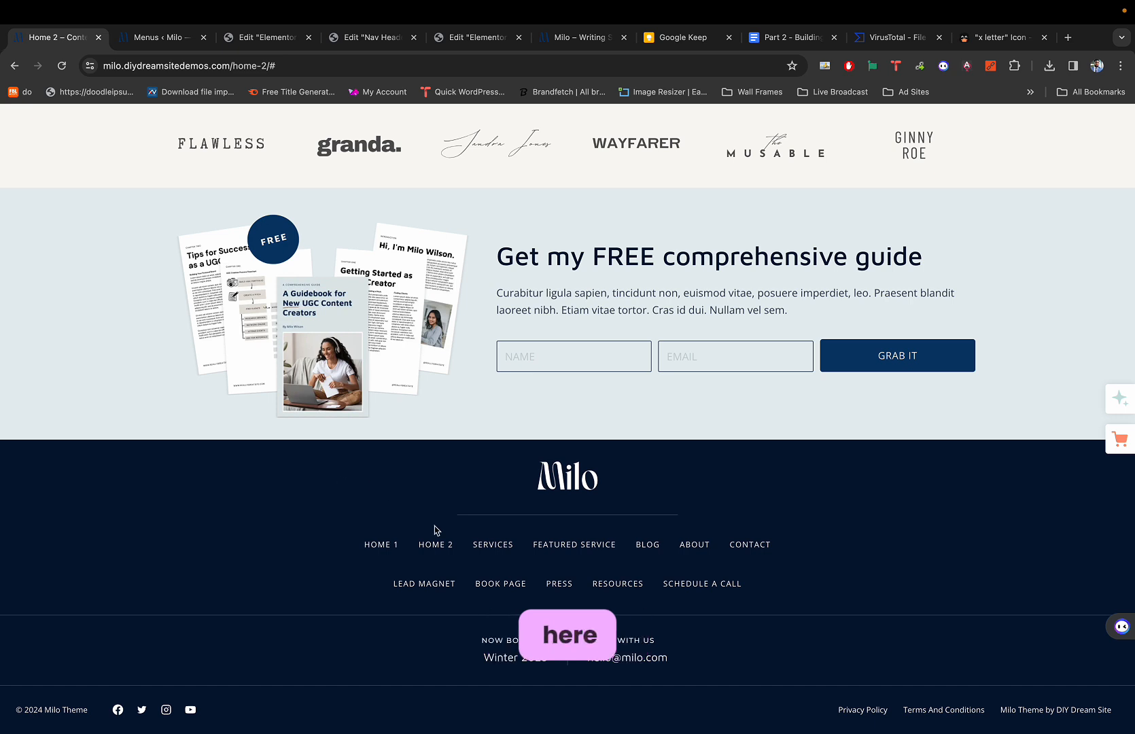
pyautogui.press('super+3')
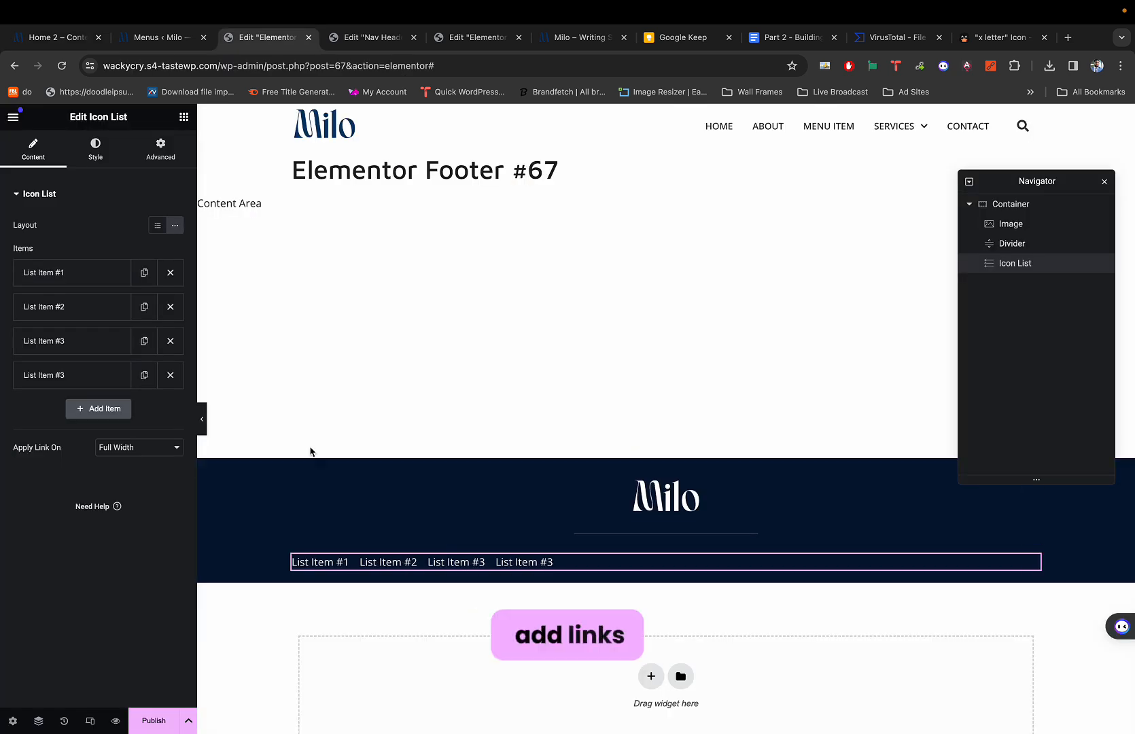
# Set the space between footer links to 25 px.
pyautogui.click(95, 149)
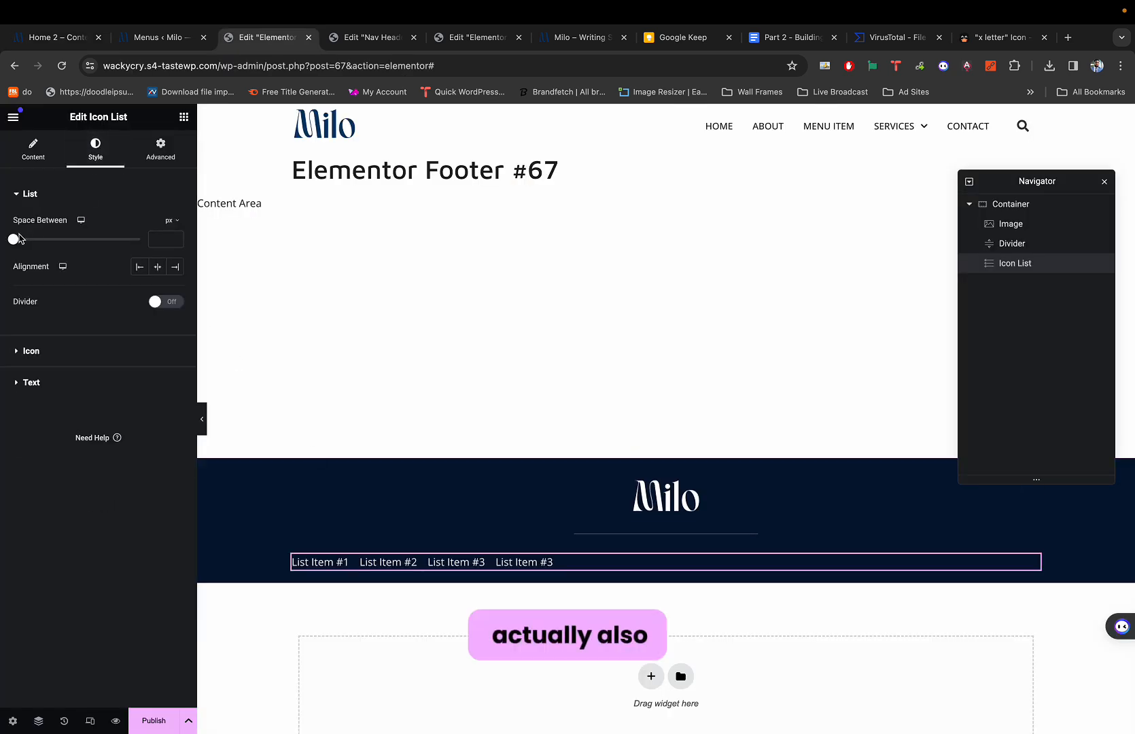
pyautogui.moveTo(13, 240); pyautogui.dragTo(73, 241)
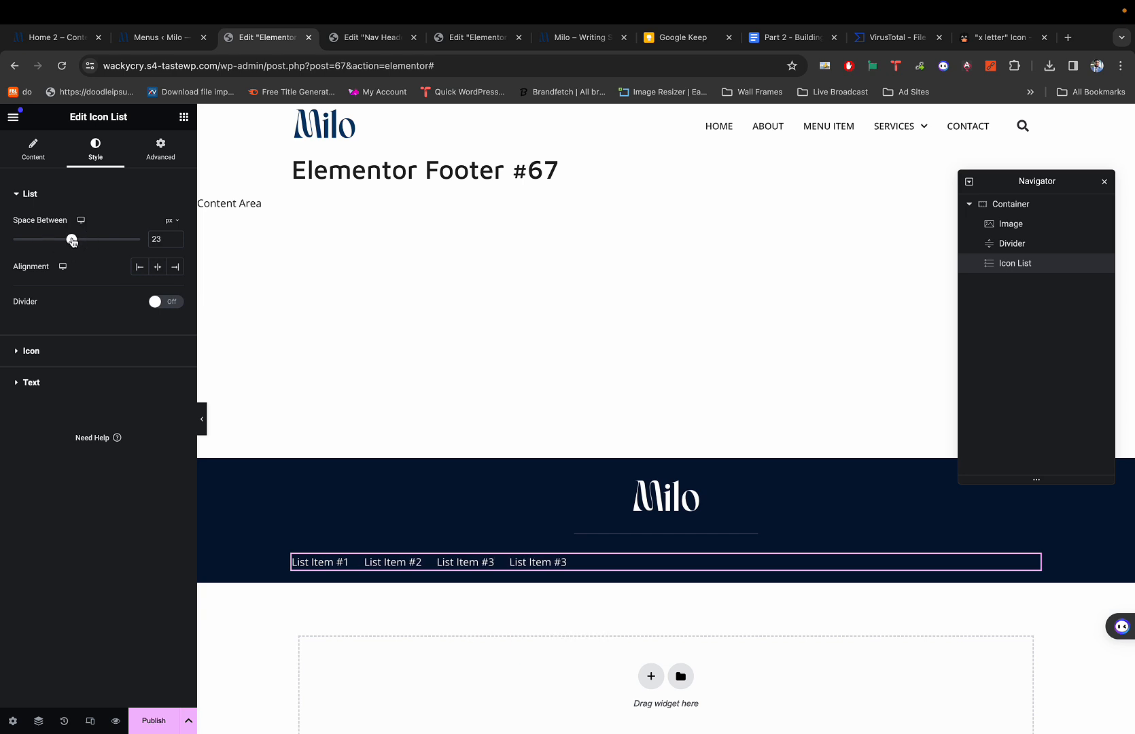
pyautogui.click(175, 243)
pyautogui.click(176, 244)
pyautogui.click(175, 244)
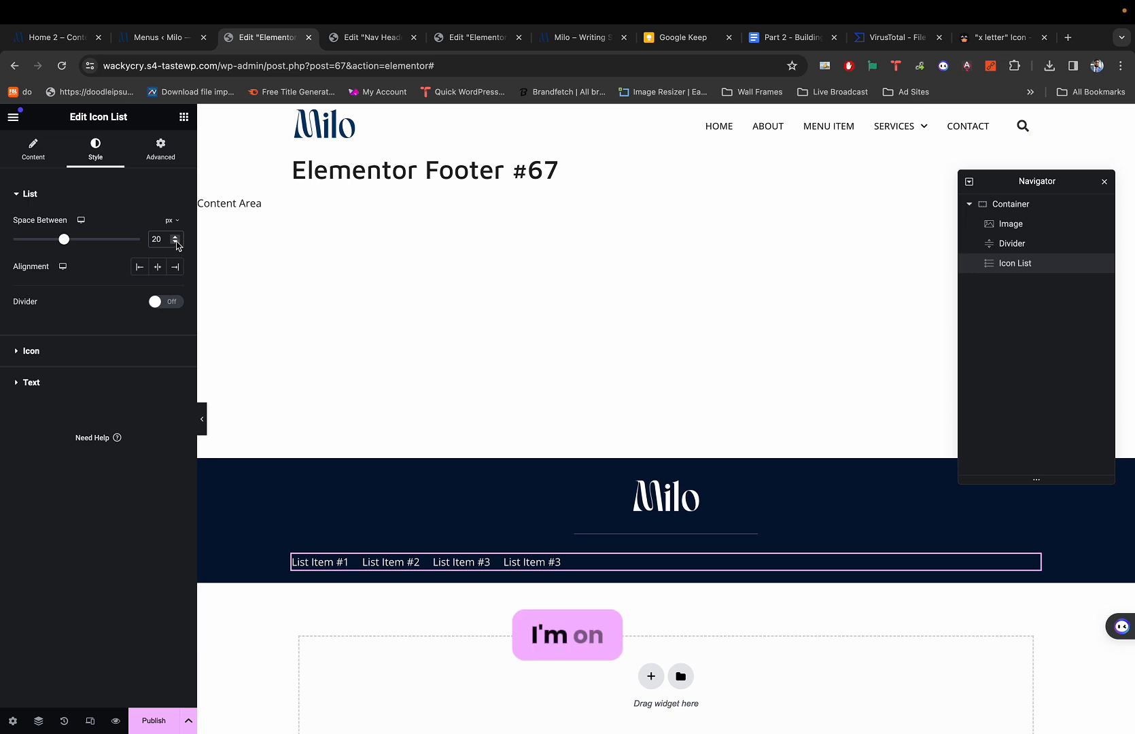
pyautogui.click(175, 239)
pyautogui.click(175, 239)
pyautogui.click(175, 239)
pyautogui.click(175, 239)
pyautogui.click(175, 239)
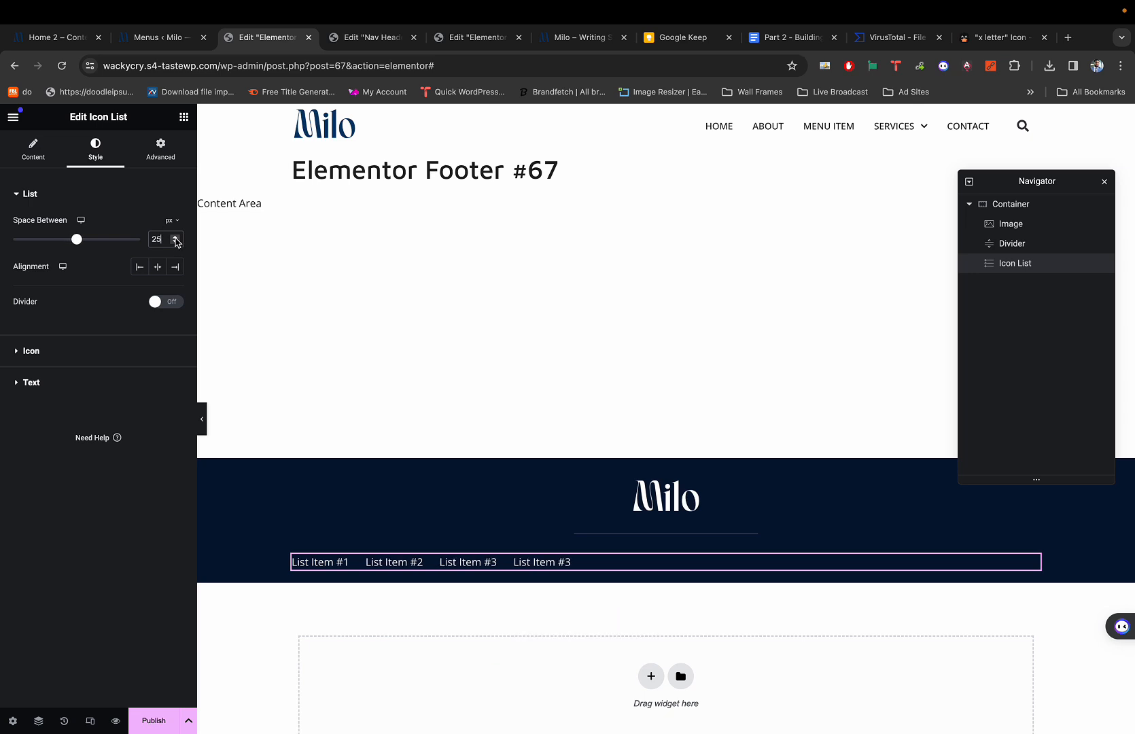
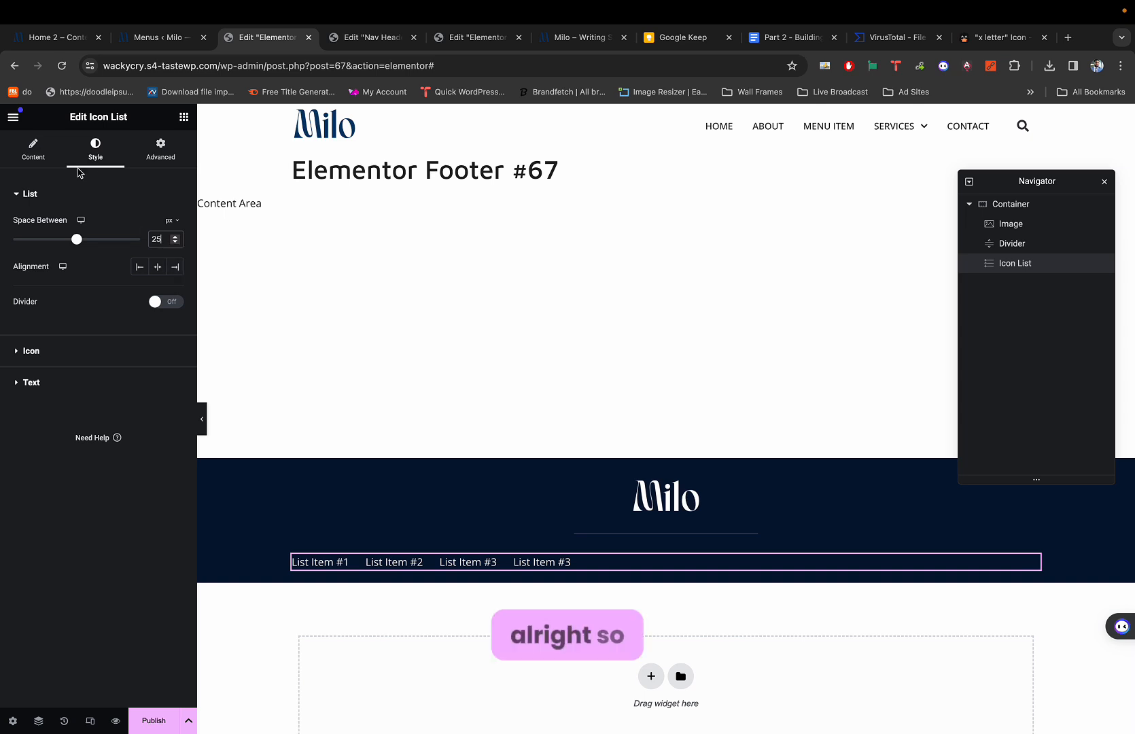
# Set the footer link list's alignment to Center.
pyautogui.click(32, 148)
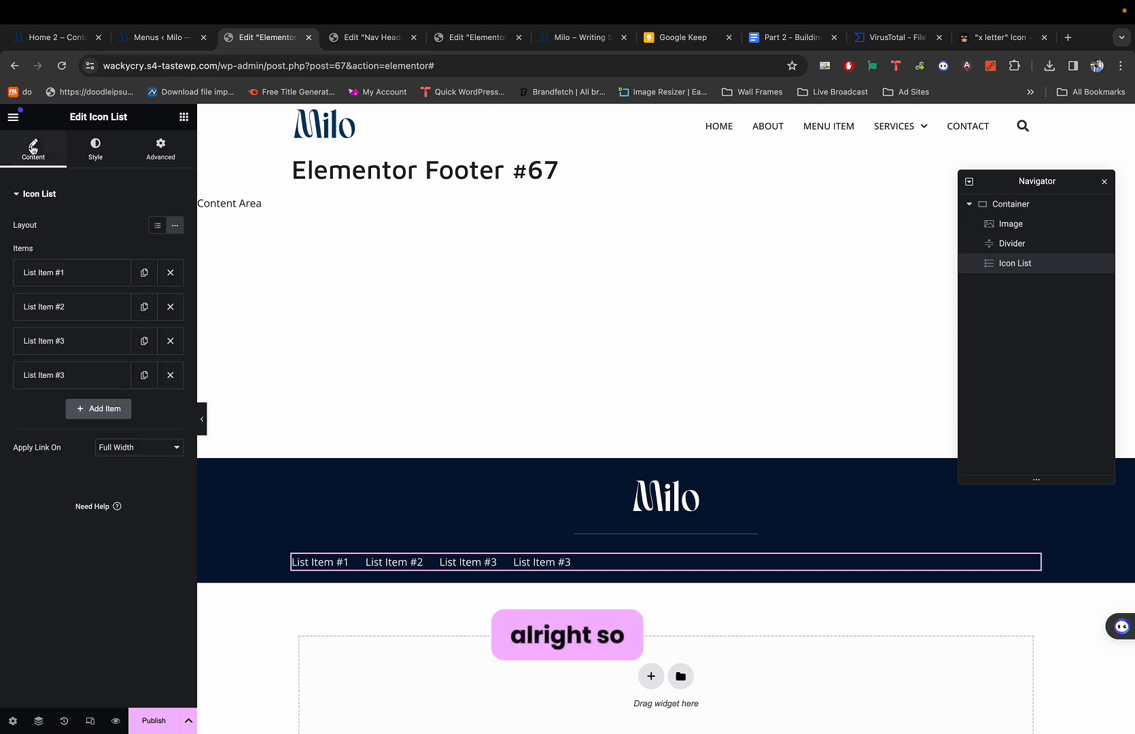
pyautogui.click(99, 157)
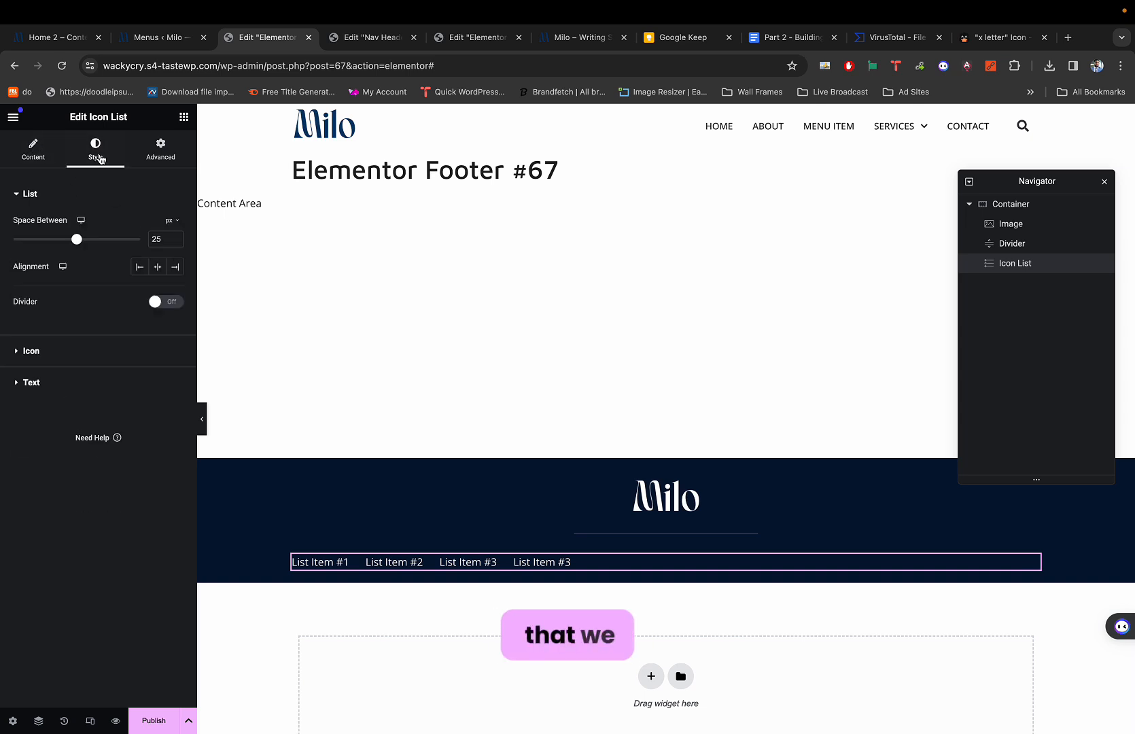
pyautogui.click(159, 267)
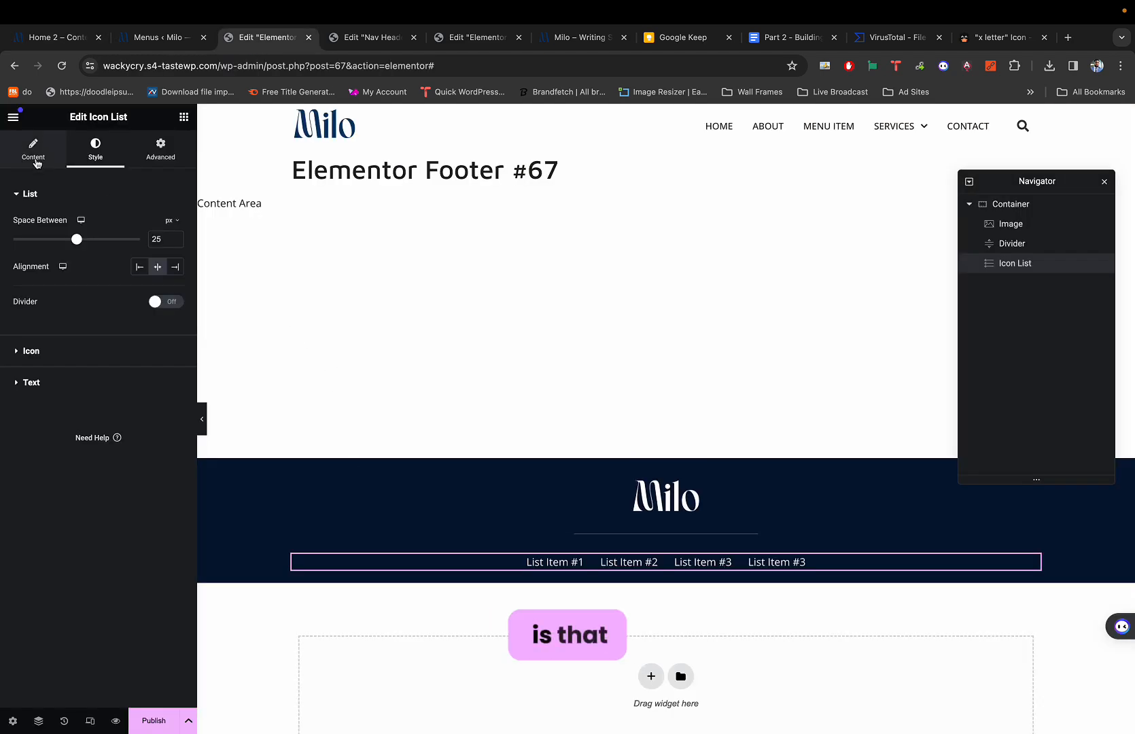
pyautogui.click(32, 382)
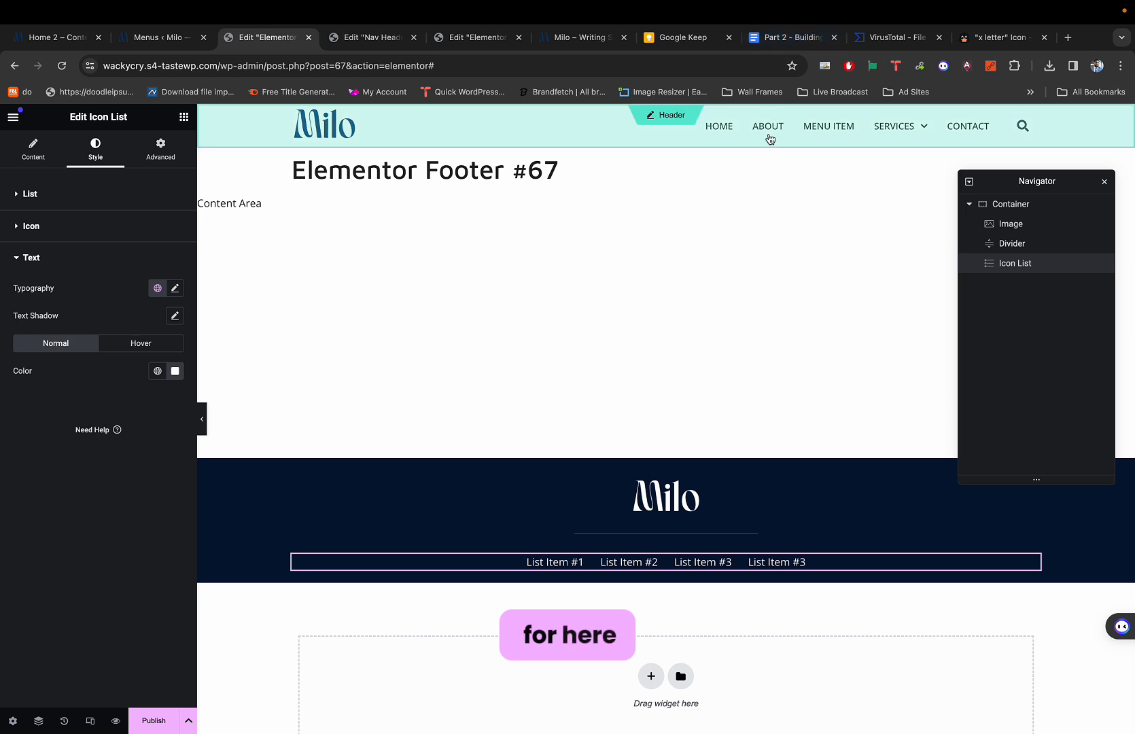
# Set the footer link text transform to Uppercase and its size to 14 px.
pyautogui.click(176, 289)
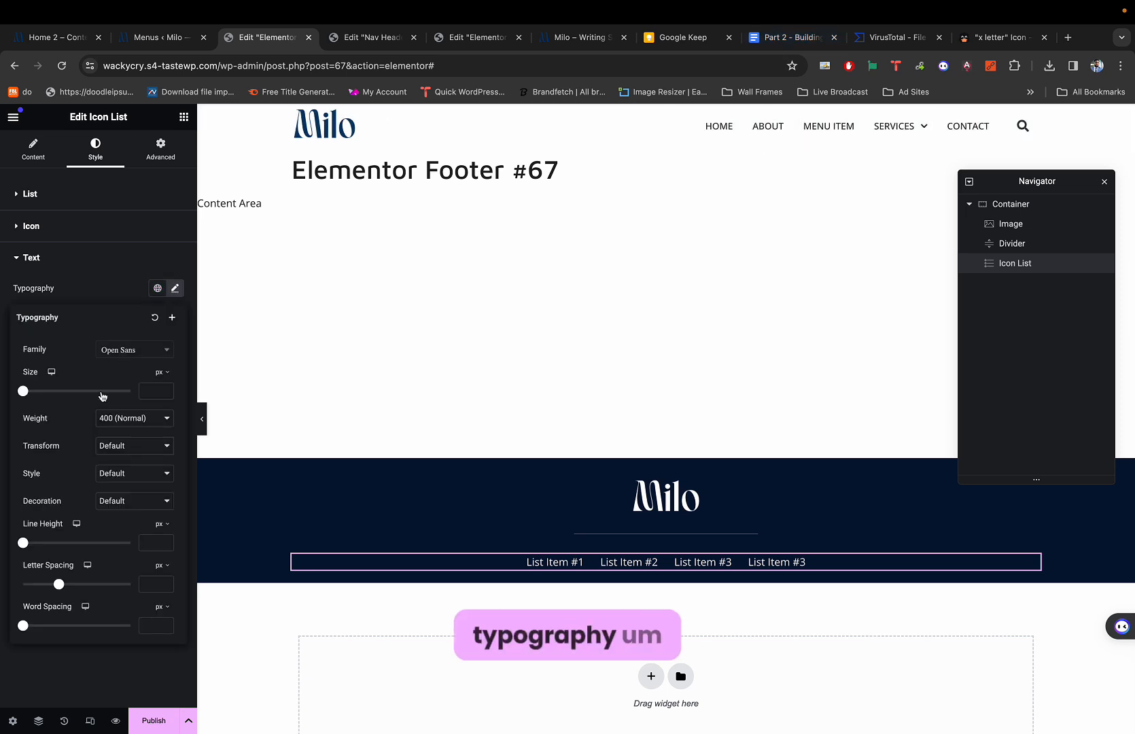
pyautogui.click(104, 439)
pyautogui.click(112, 459)
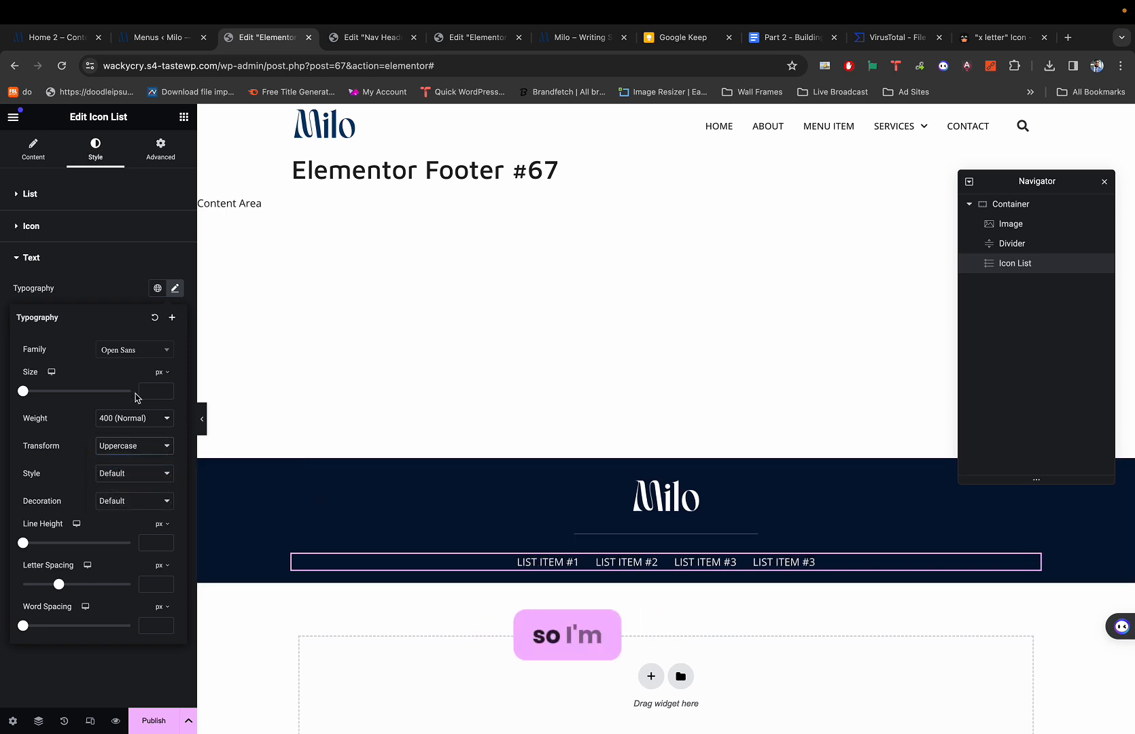
pyautogui.write('14')
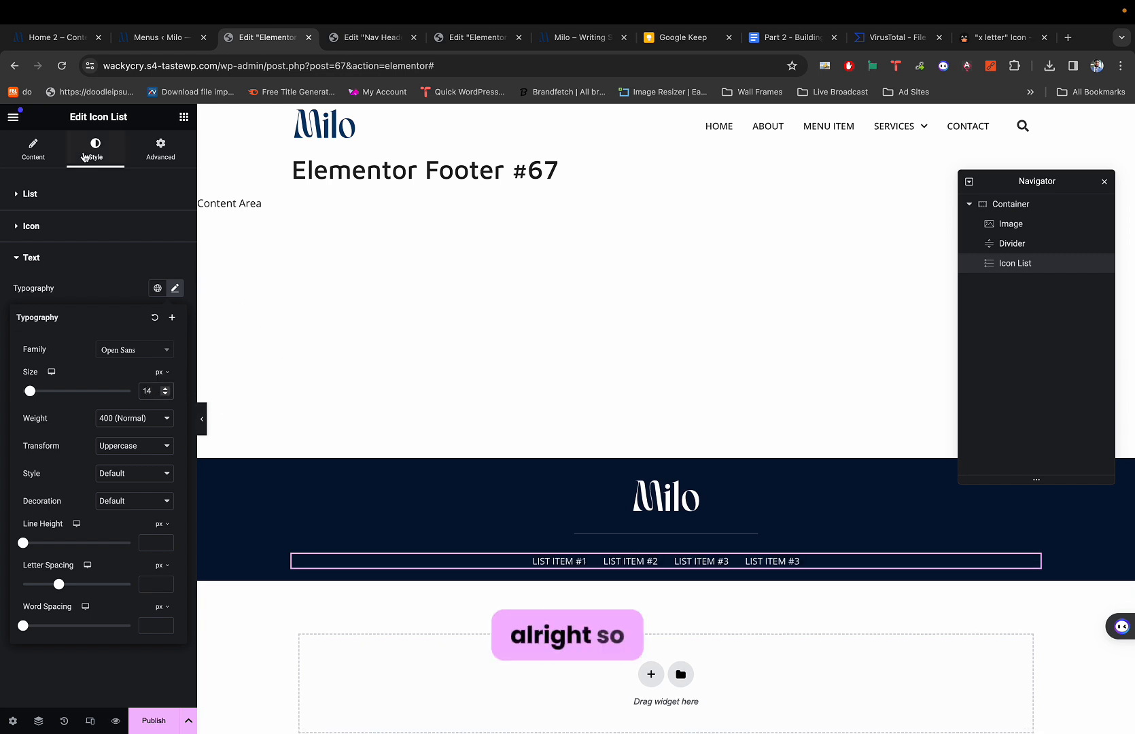
pyautogui.click(32, 149)
pyautogui.click(73, 273)
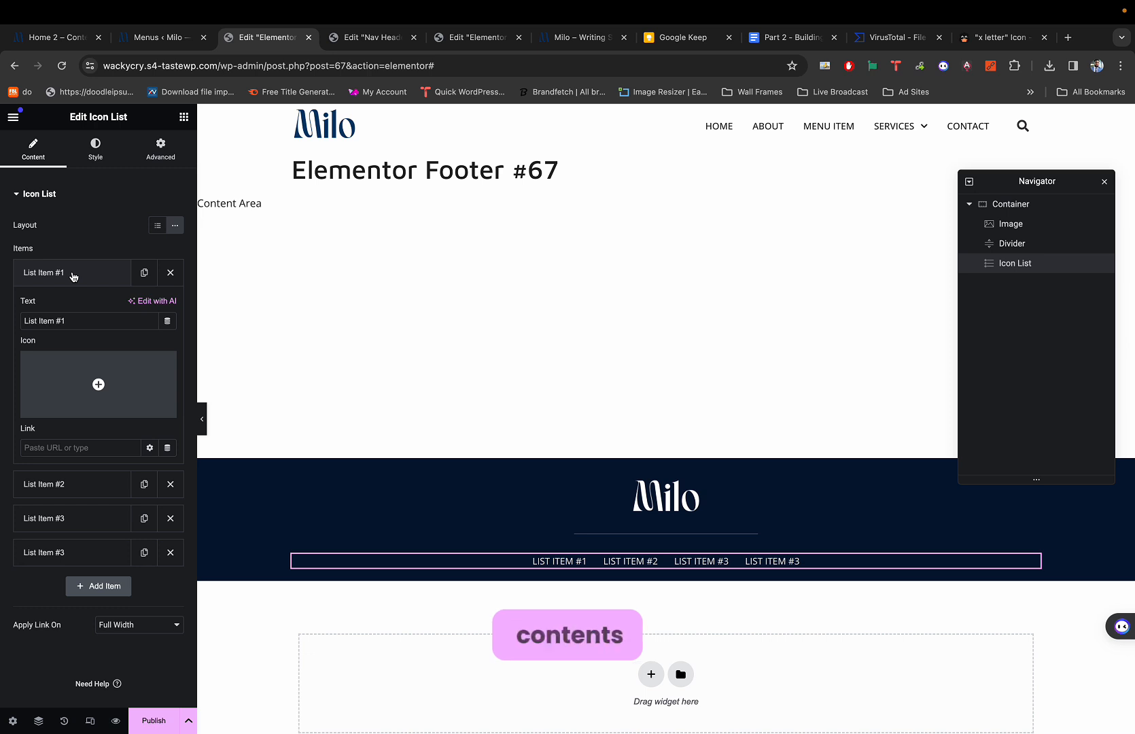
# Rename the first footer link to Home, matching the reference footer.
pyautogui.press('super+1')
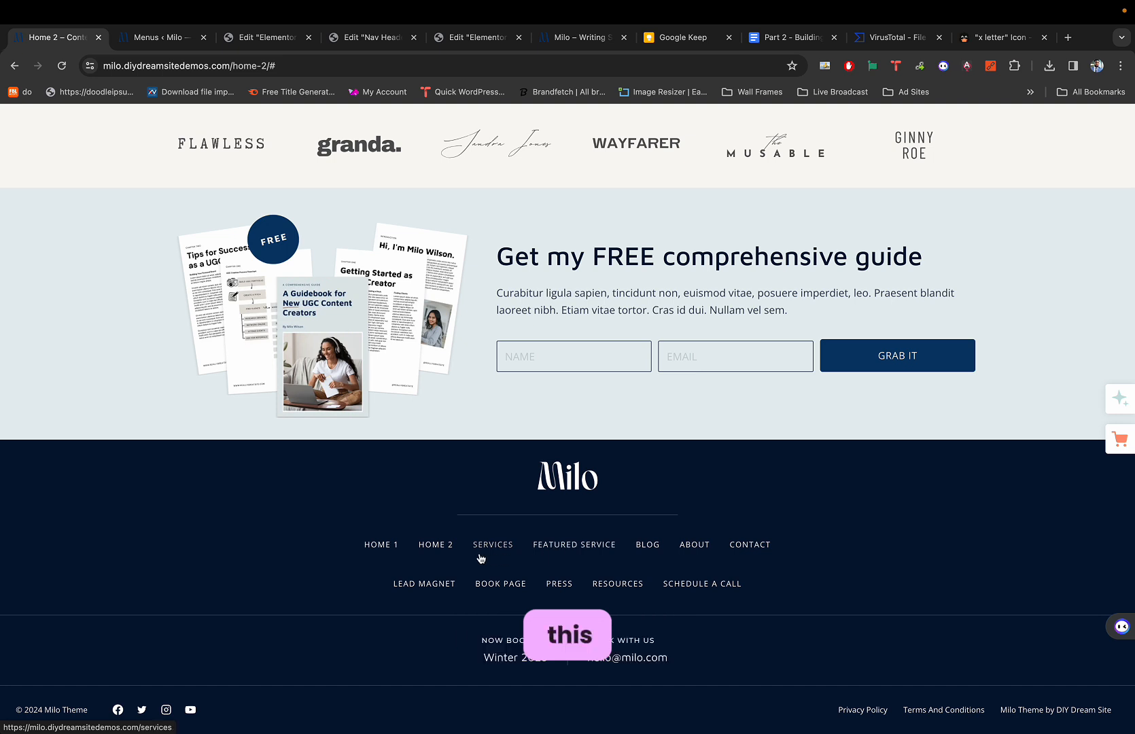
pyautogui.press('super+3')
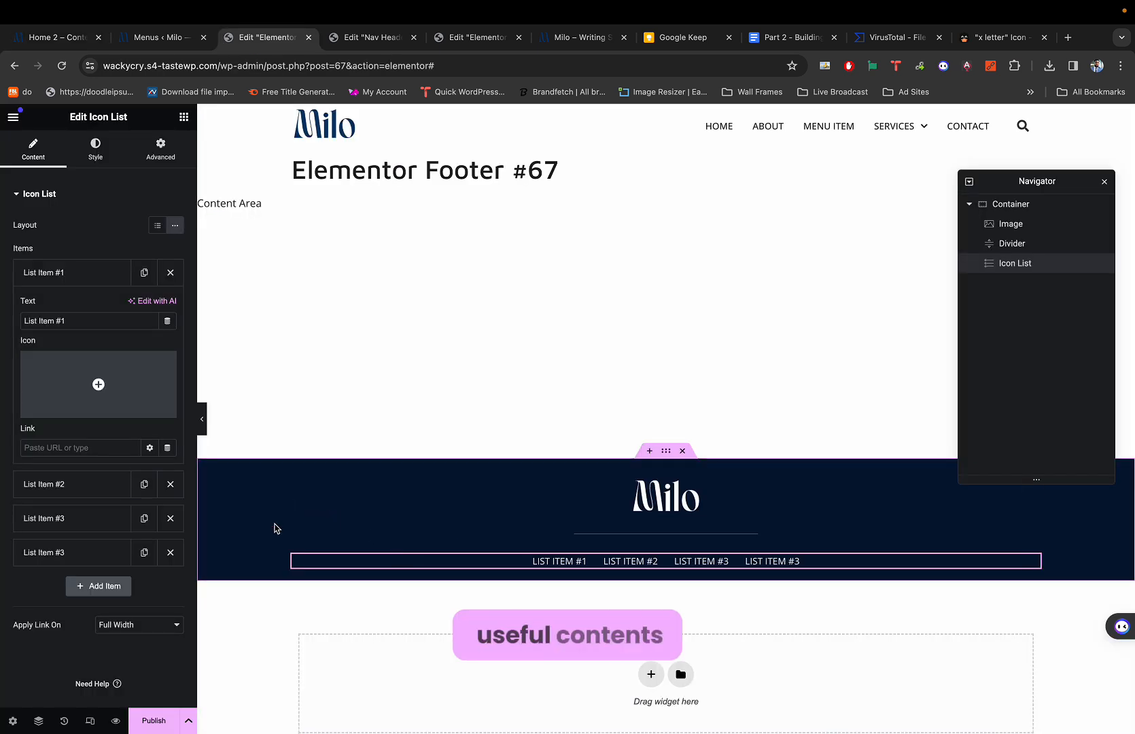
pyautogui.tripleClick(92, 319)
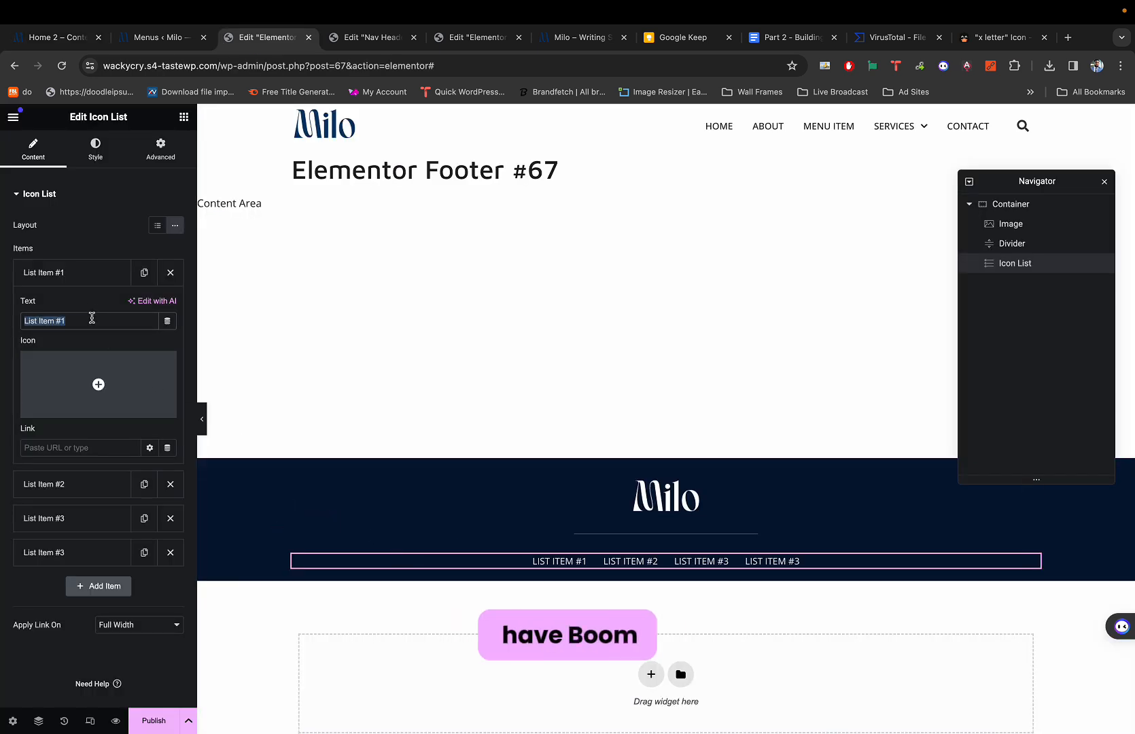
pyautogui.write('Hom4')
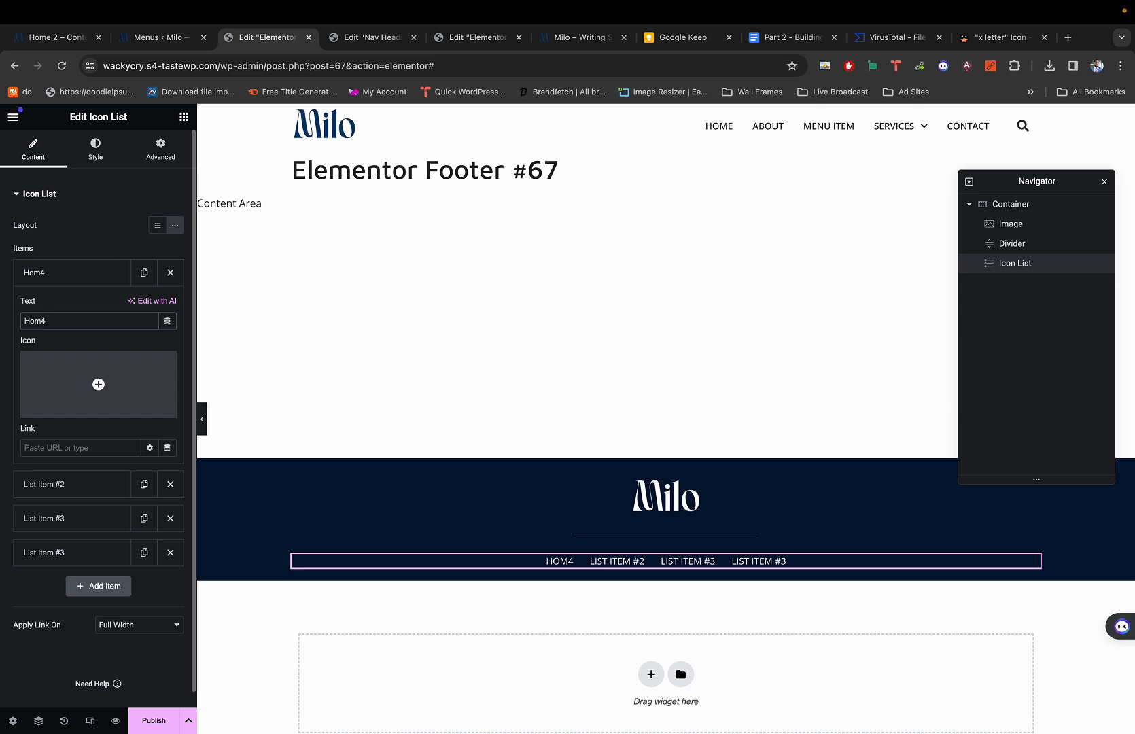
pyautogui.press('BackSpace')
pyautogui.write('e')
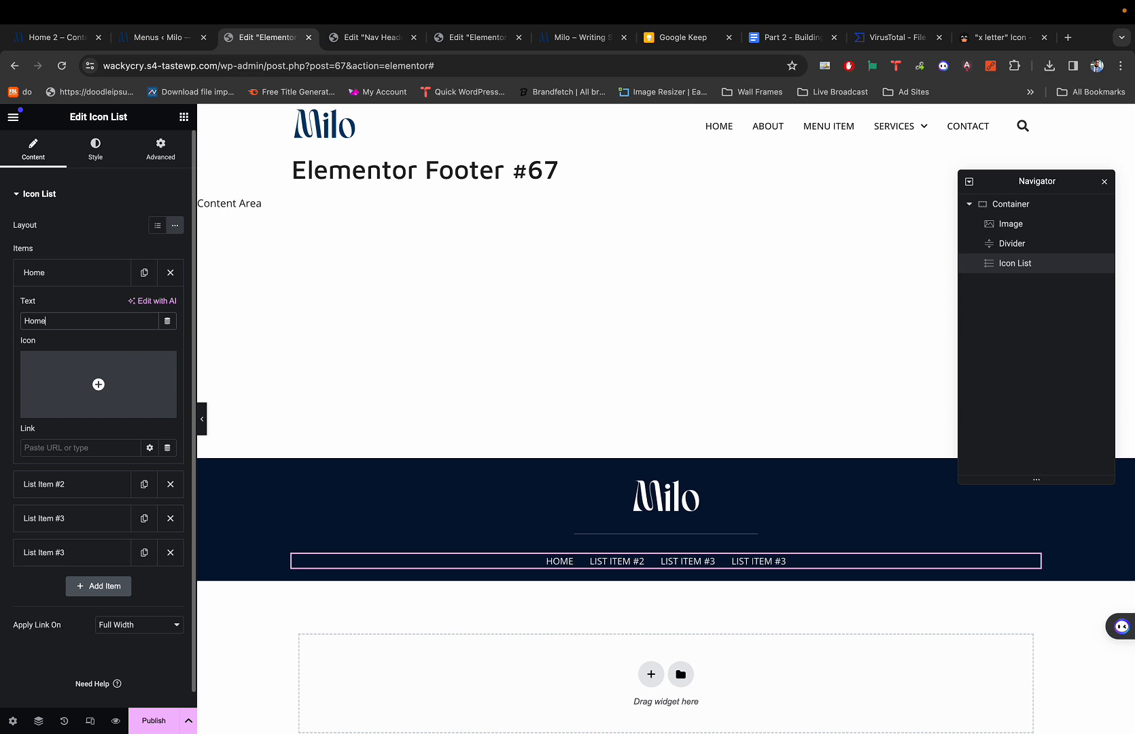
pyautogui.click(60, 272)
# Rename the second and third links to Services and Featured Service.
pyautogui.click(63, 307)
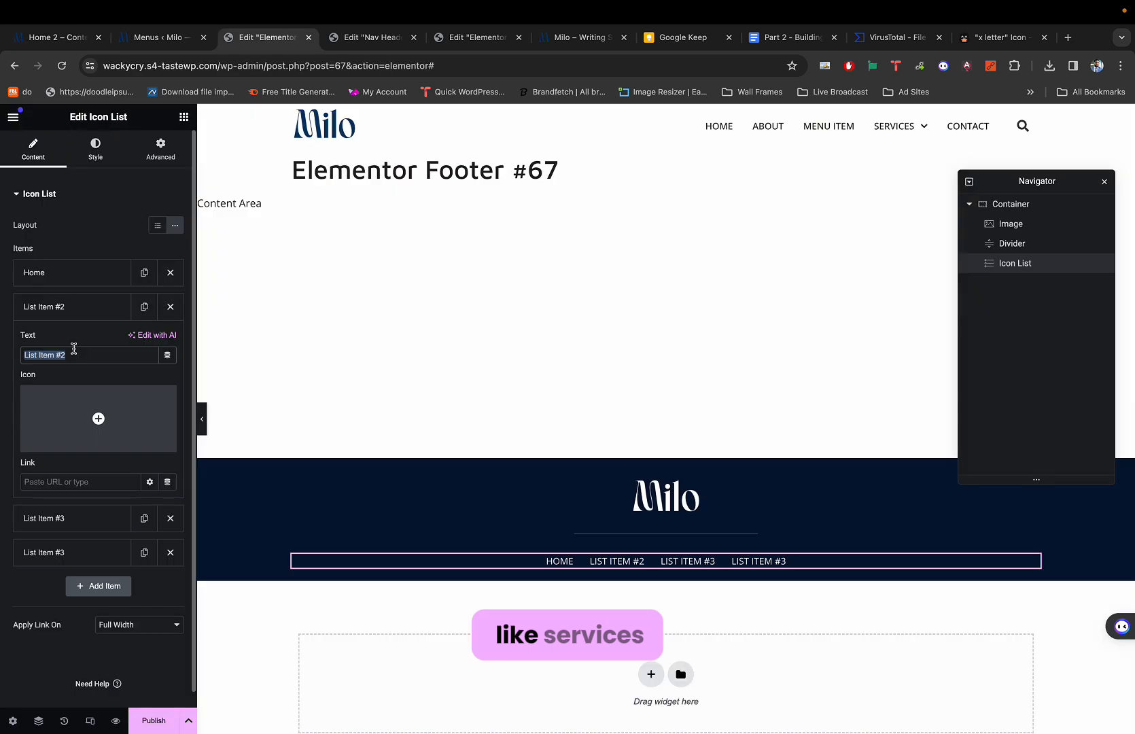
pyautogui.write('Ser')
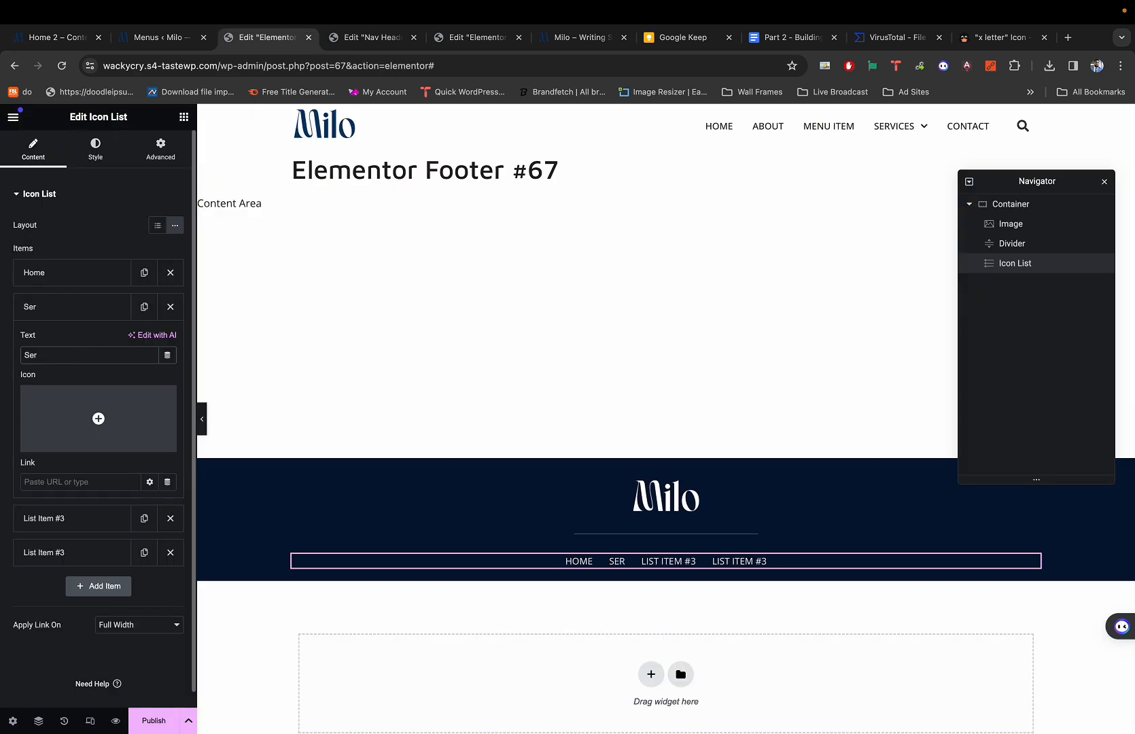
pyautogui.write('vices')
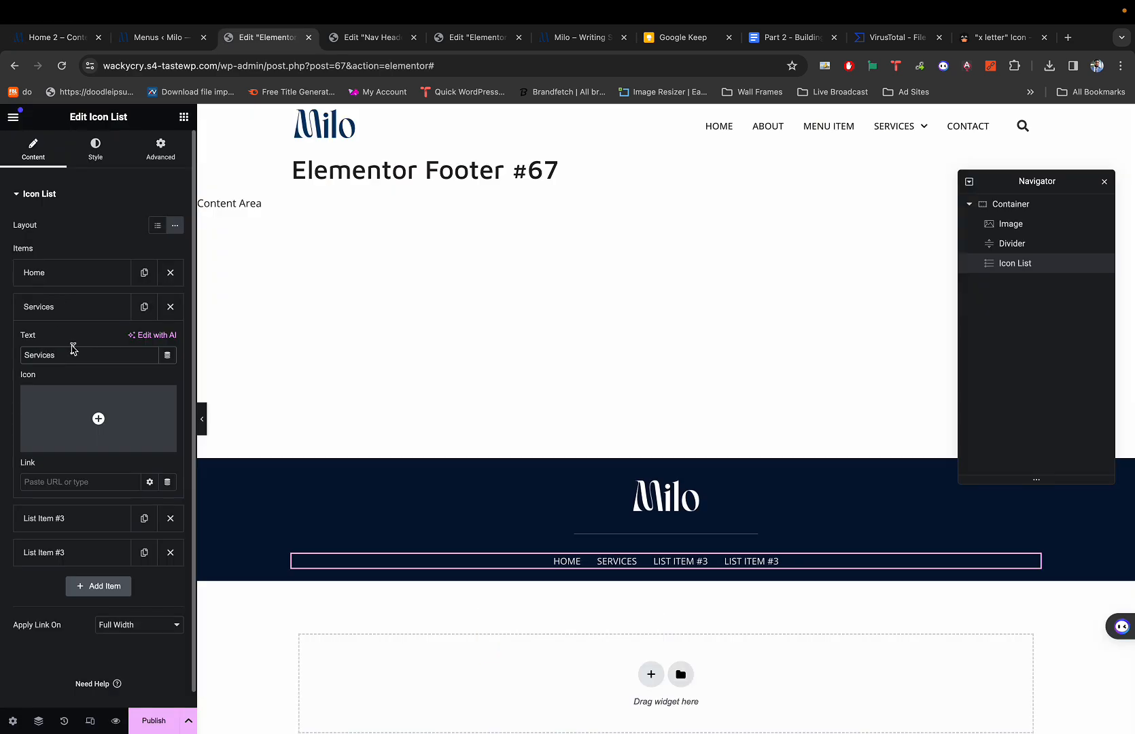
pyautogui.click(50, 303)
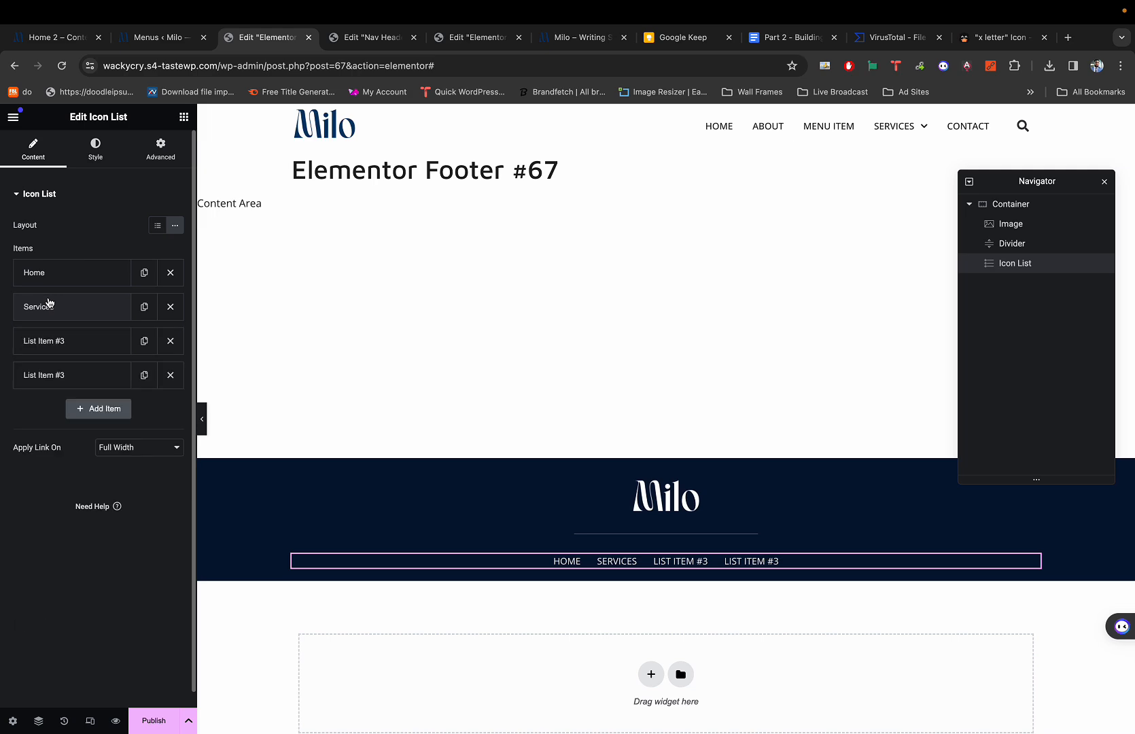
pyautogui.click(53, 341)
pyautogui.tripleClick(68, 390)
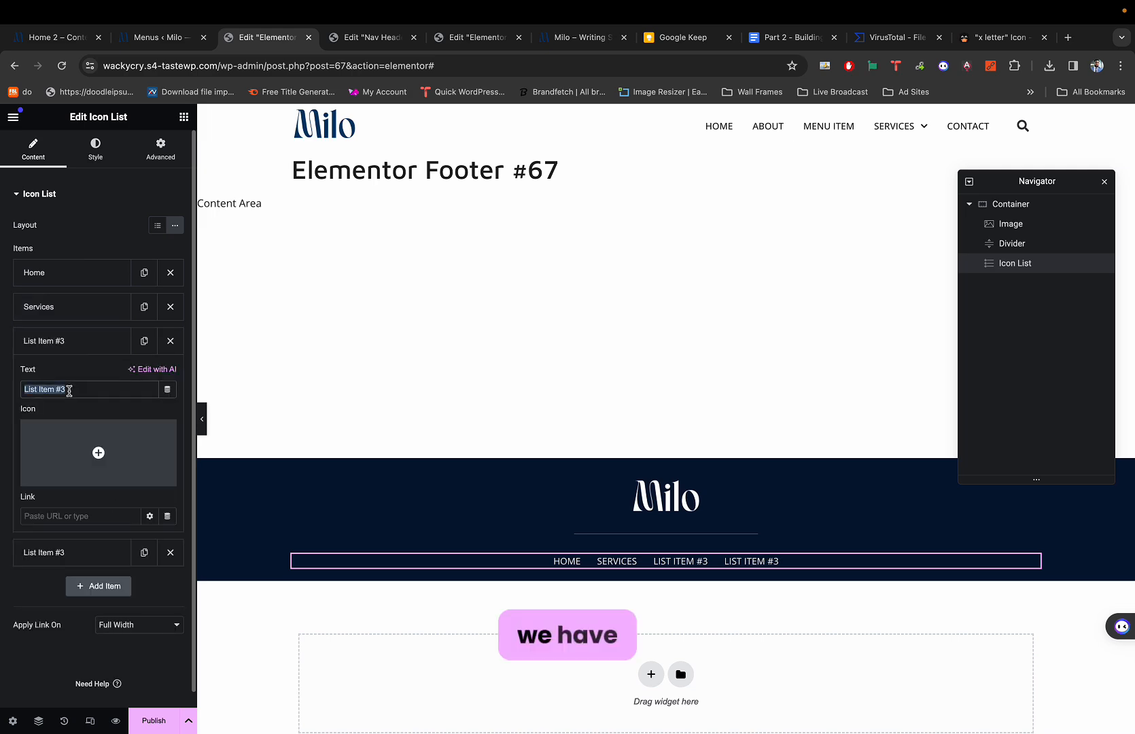
pyautogui.hotkey('ctrl', '1')
pyautogui.hotkey('ctrl', '3')
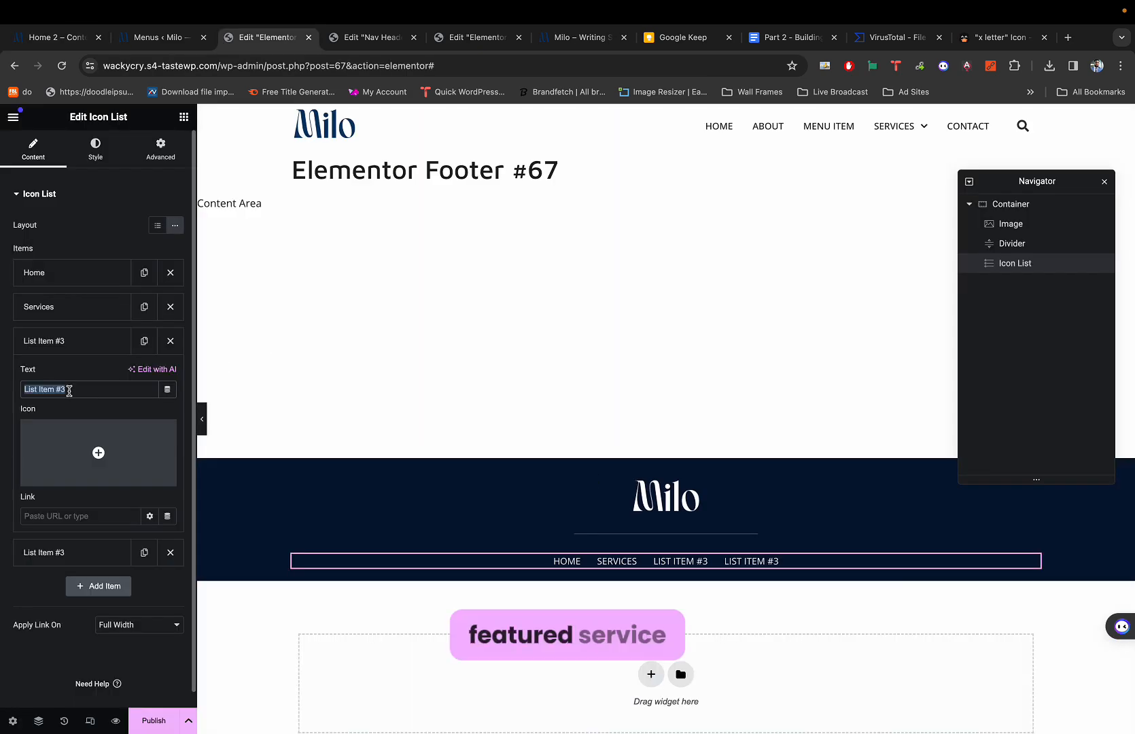
pyautogui.write('Feat')
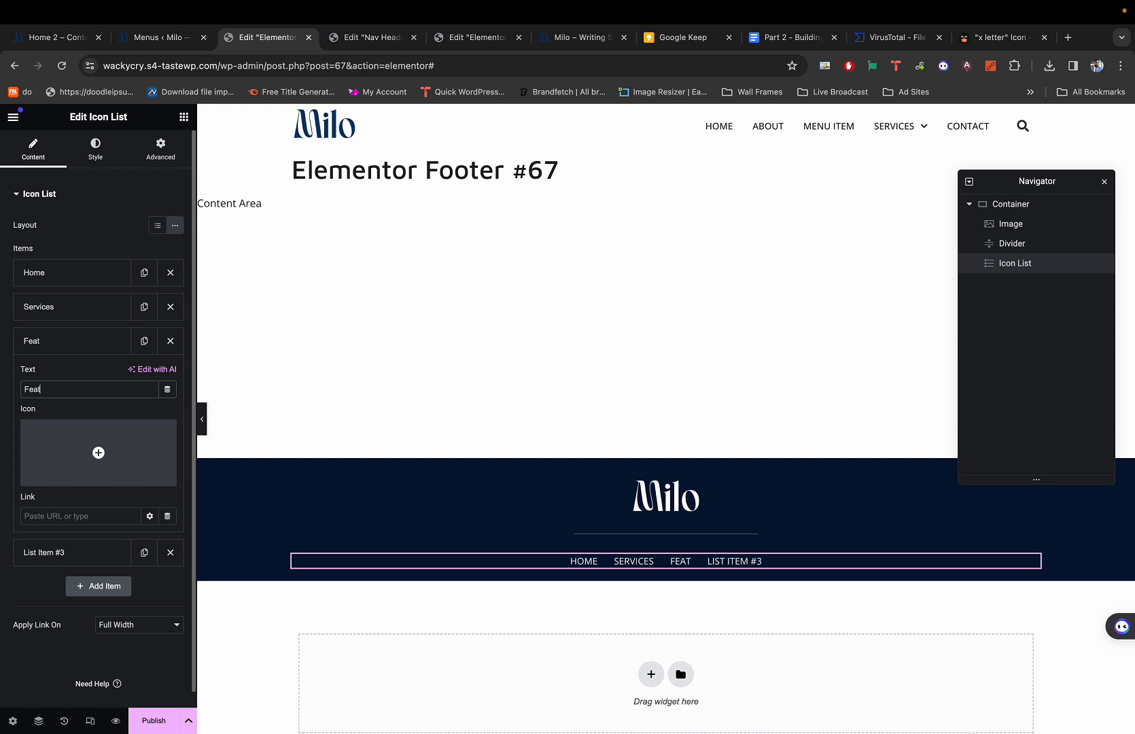
pyautogui.write('ured ')
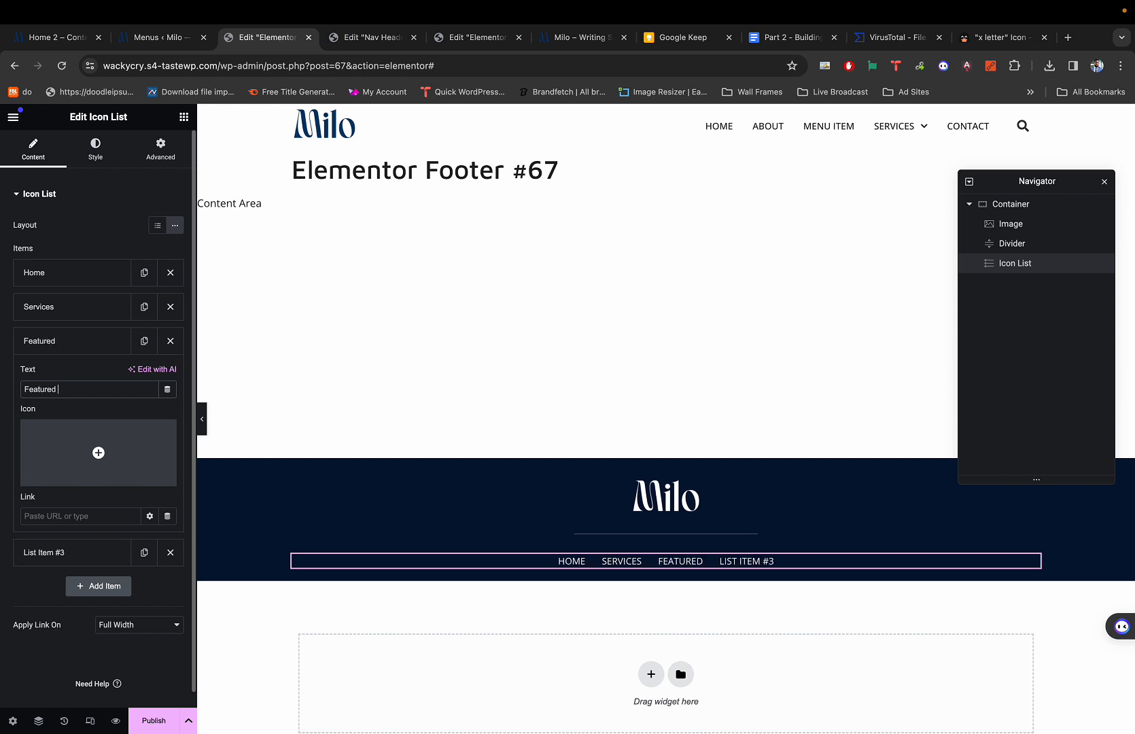
pyautogui.write('Servi')
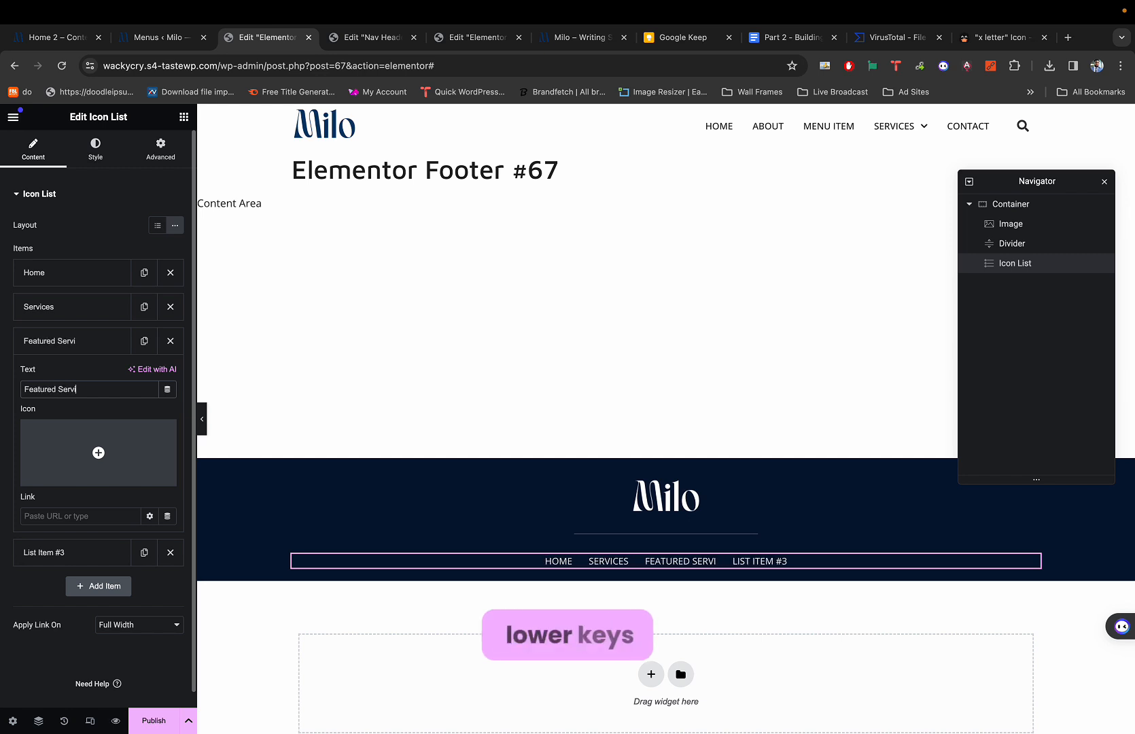
pyautogui.write('ce')
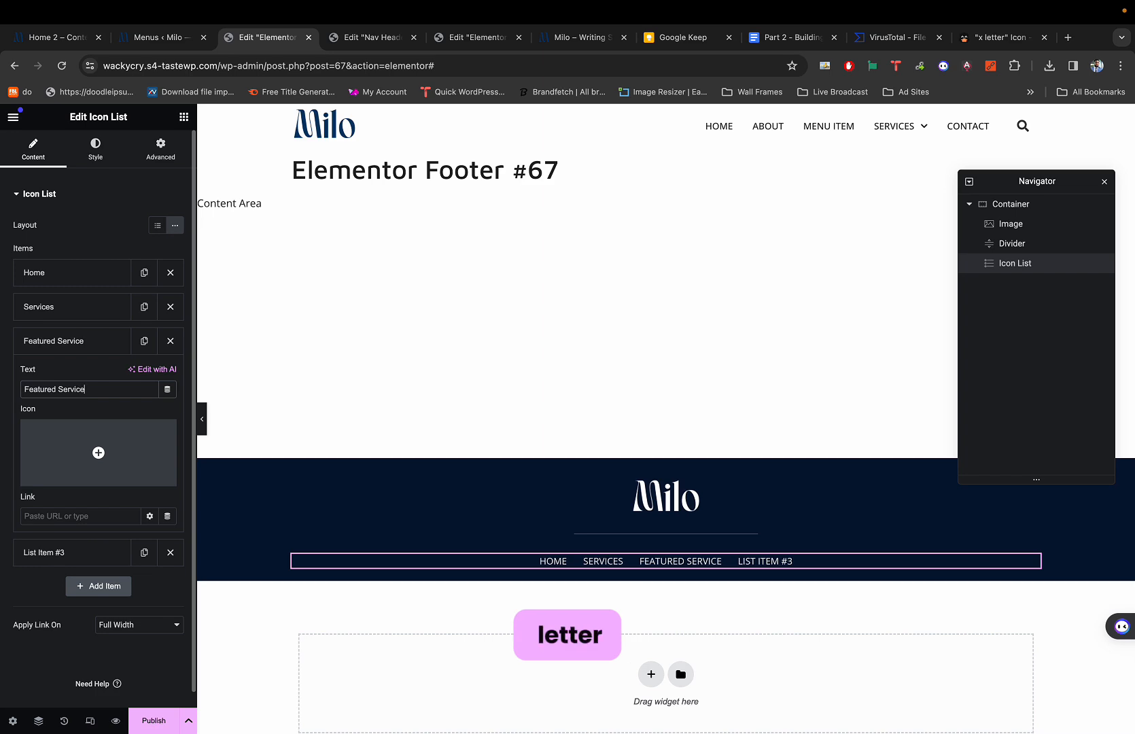
pyautogui.click(72, 351)
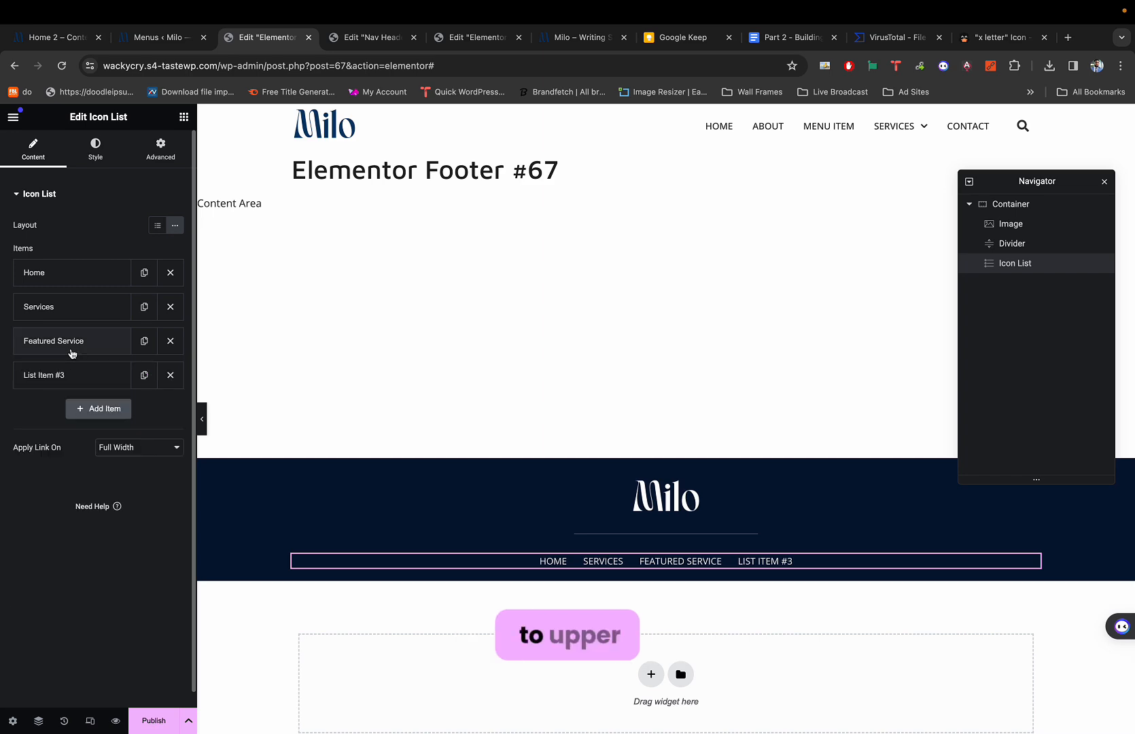
# Rename the fourth link to Blog.
pyautogui.click(67, 374)
pyautogui.tripleClick(78, 423)
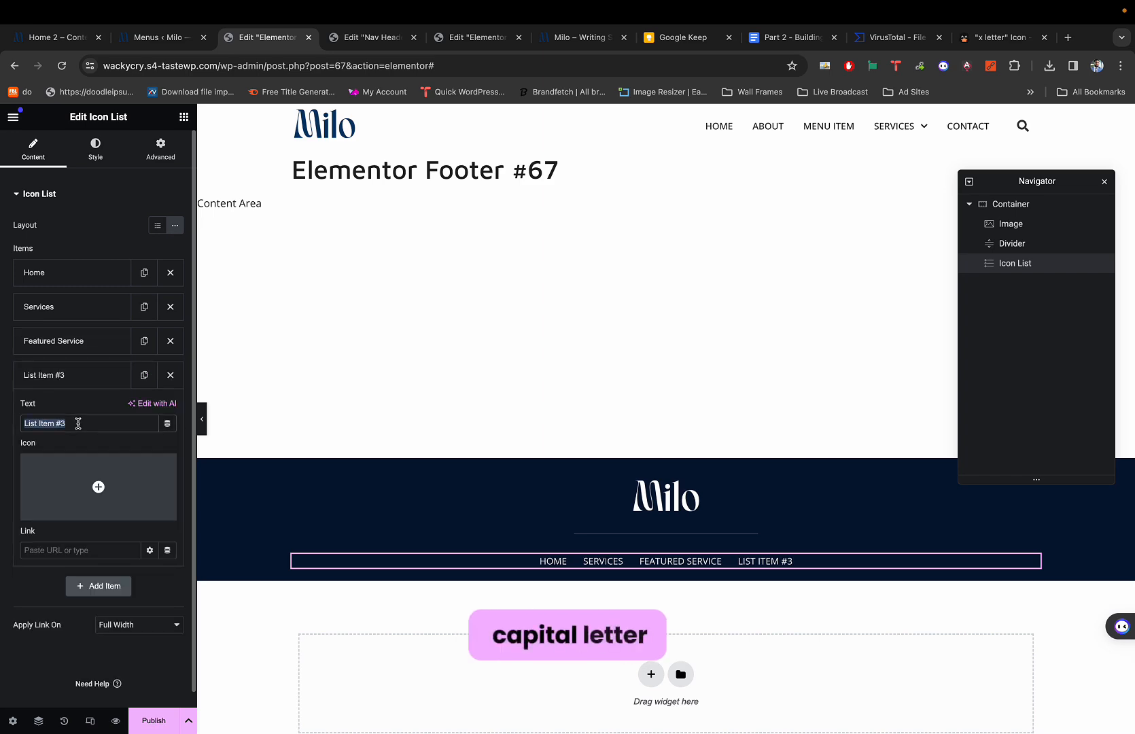
pyautogui.press('super+1')
pyautogui.press('super+3')
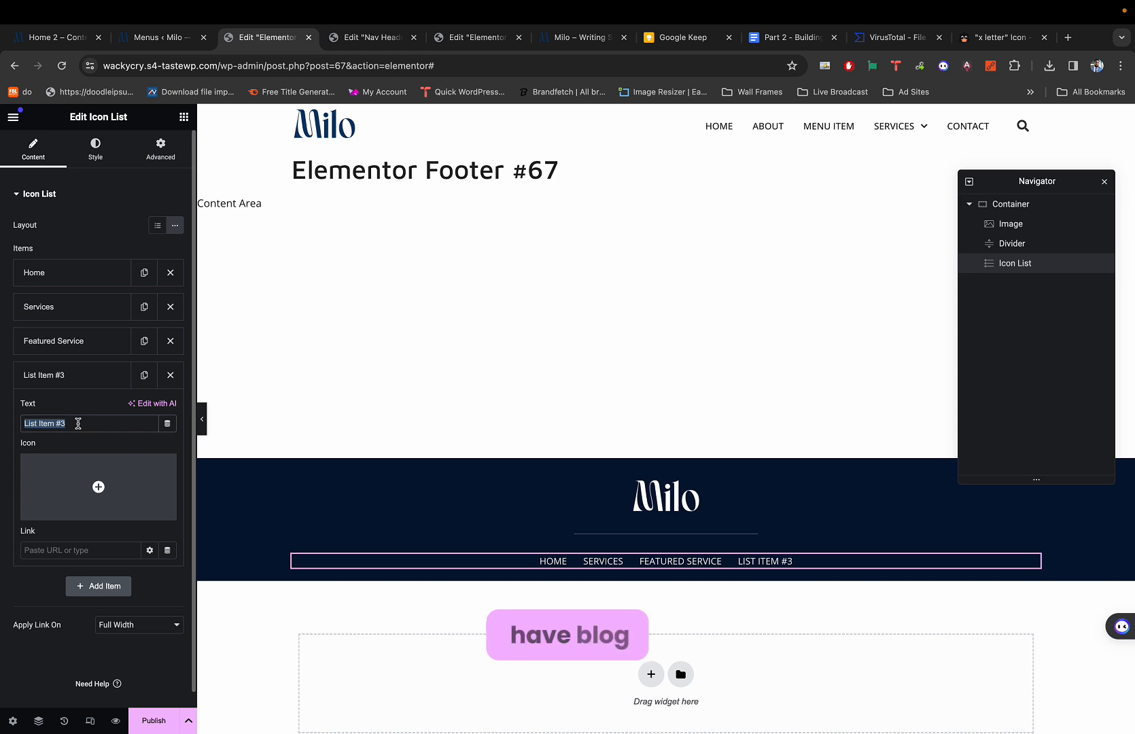
pyautogui.write('B')
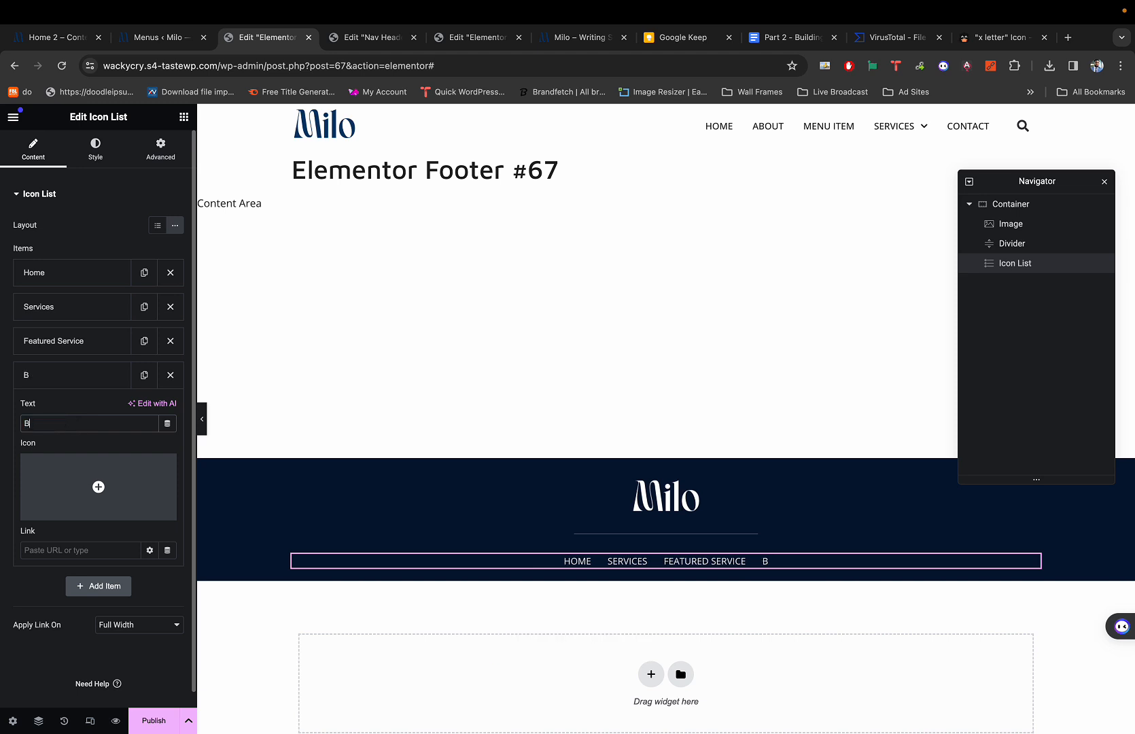
pyautogui.write('LO')
pyautogui.press('BackSpace')
pyautogui.press('BackSpace')
pyautogui.write('log')
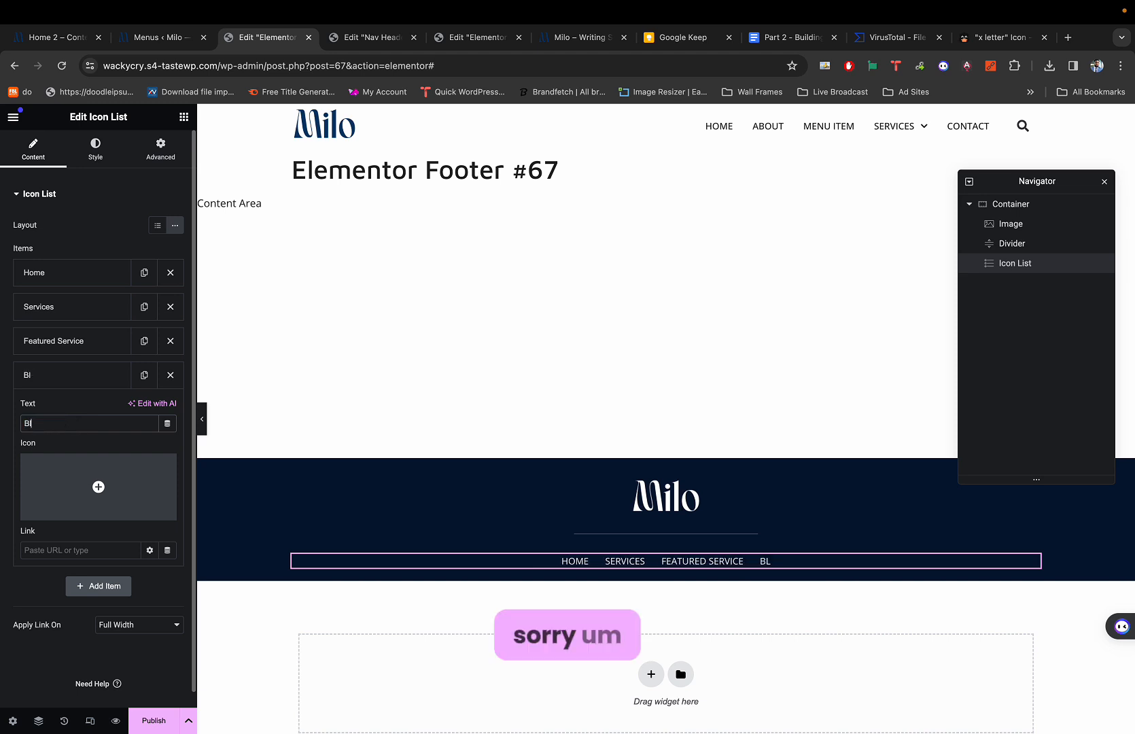
pyautogui.click(54, 385)
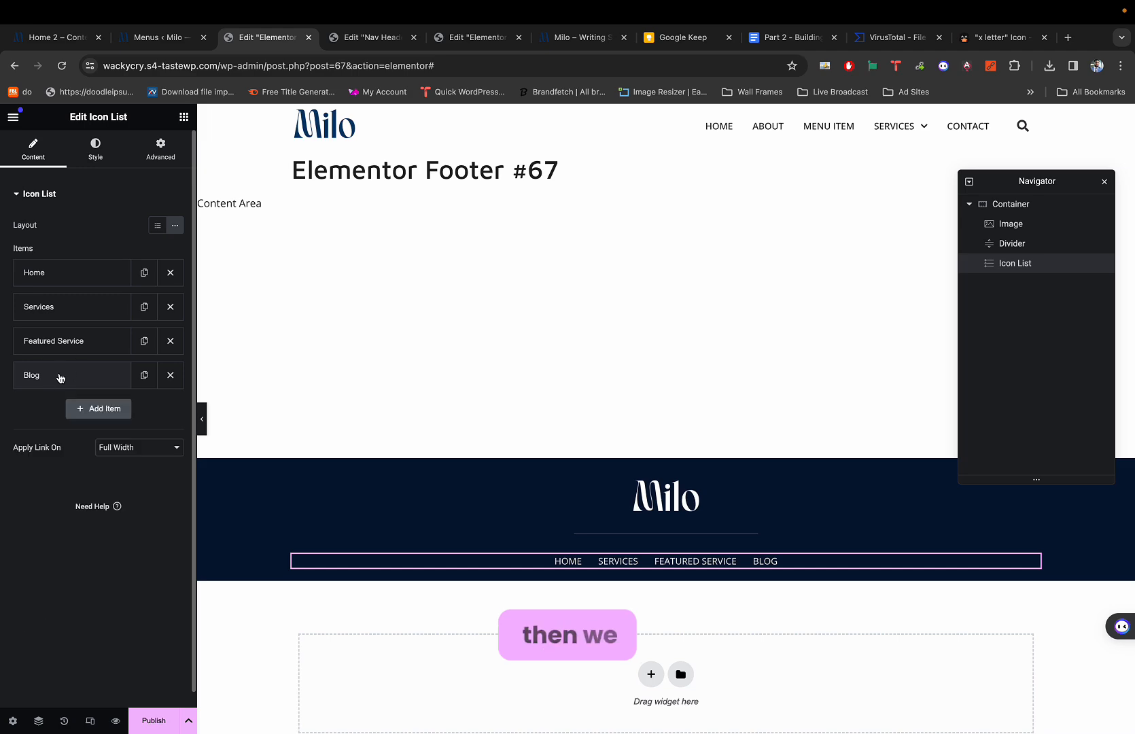
# Duplicate the Blog item twice, naming the copies About and Contact.
pyautogui.click(144, 375)
pyautogui.click(95, 414)
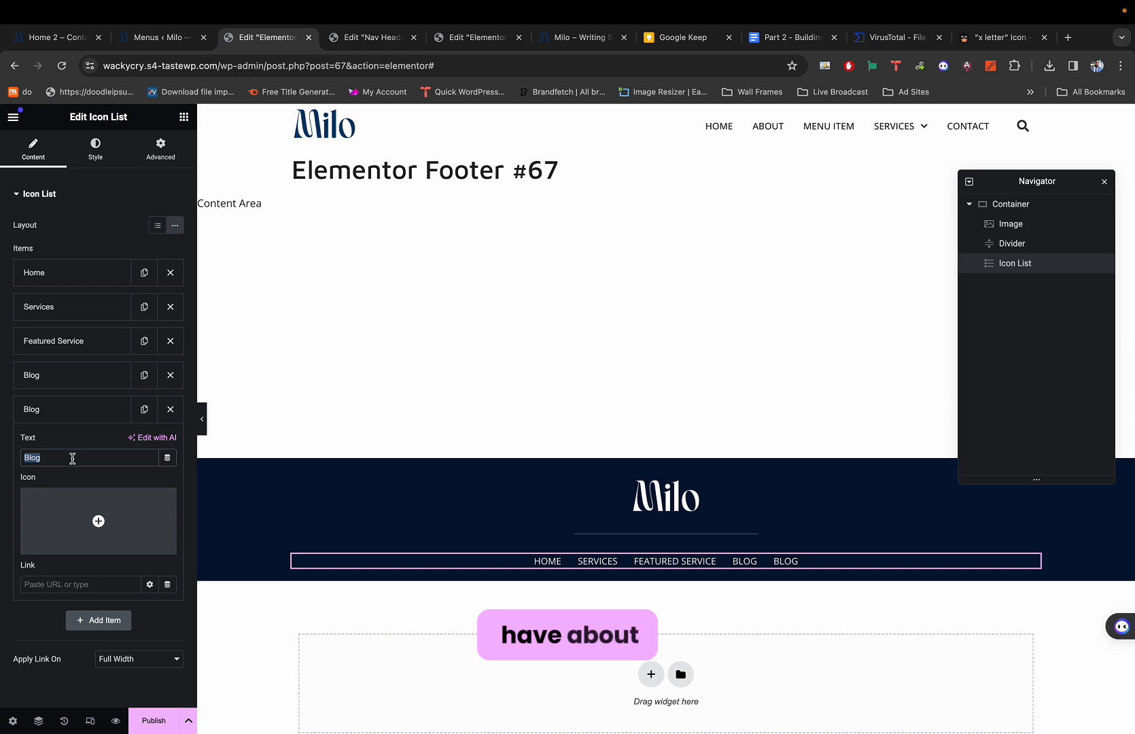
pyautogui.write('About')
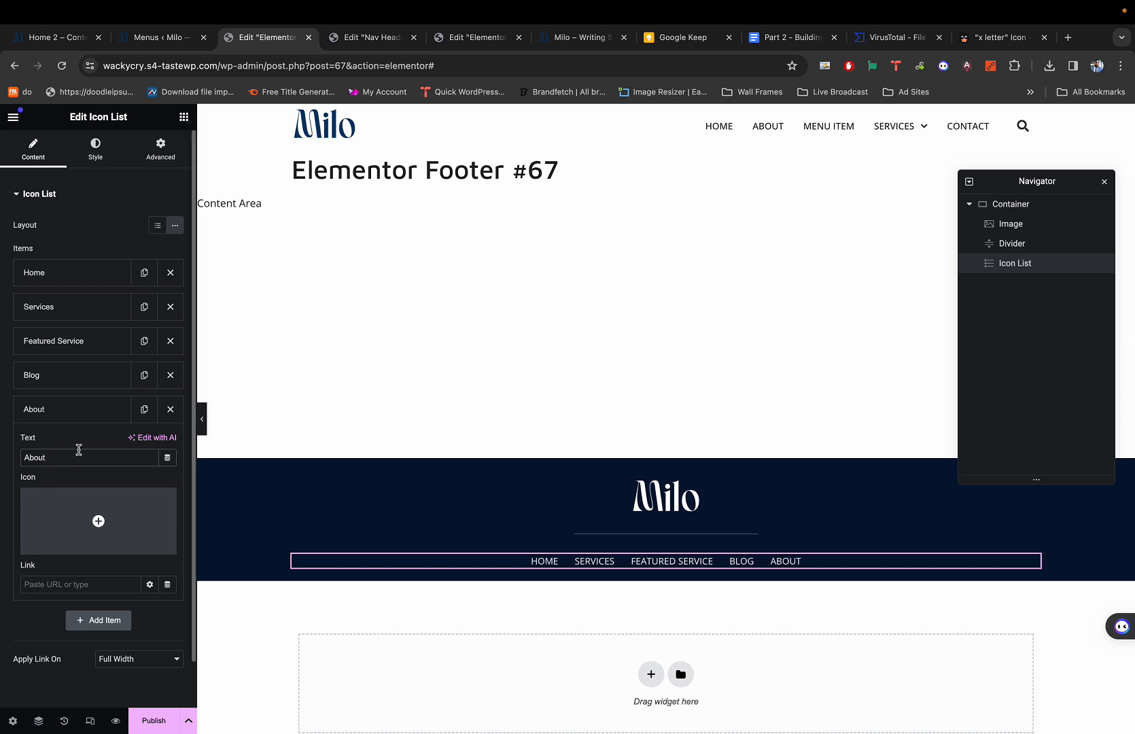
pyautogui.click(98, 409)
pyautogui.click(143, 408)
pyautogui.click(102, 447)
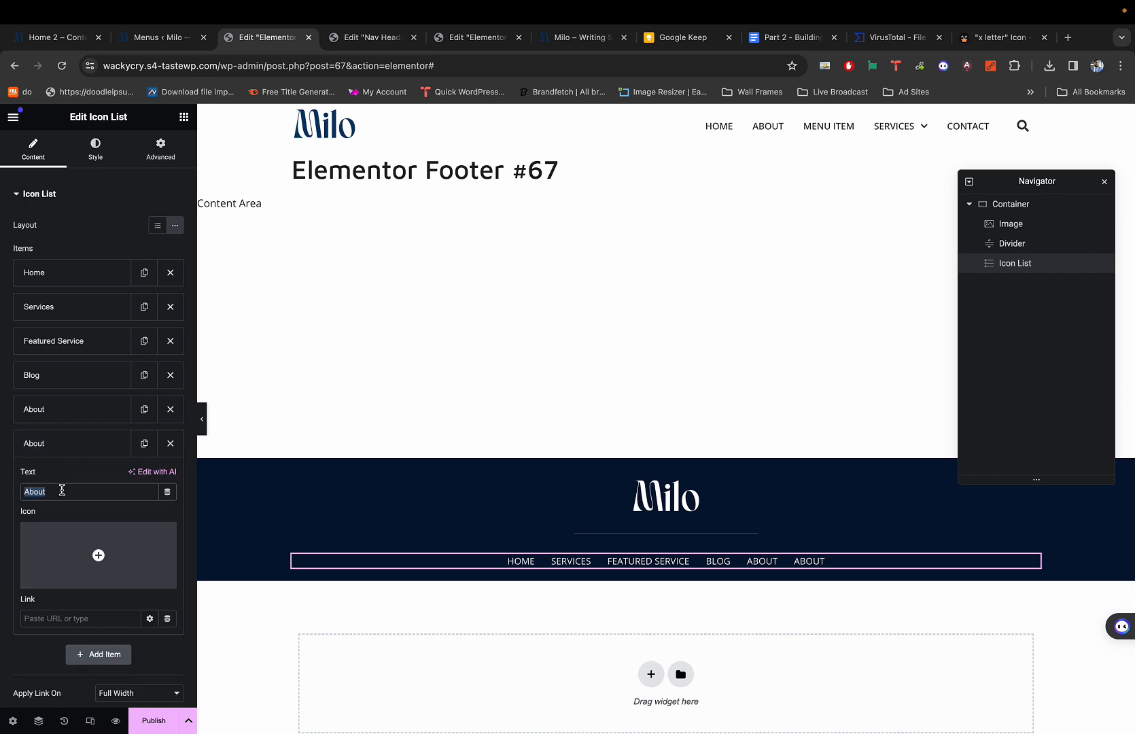
pyautogui.write('Contact')
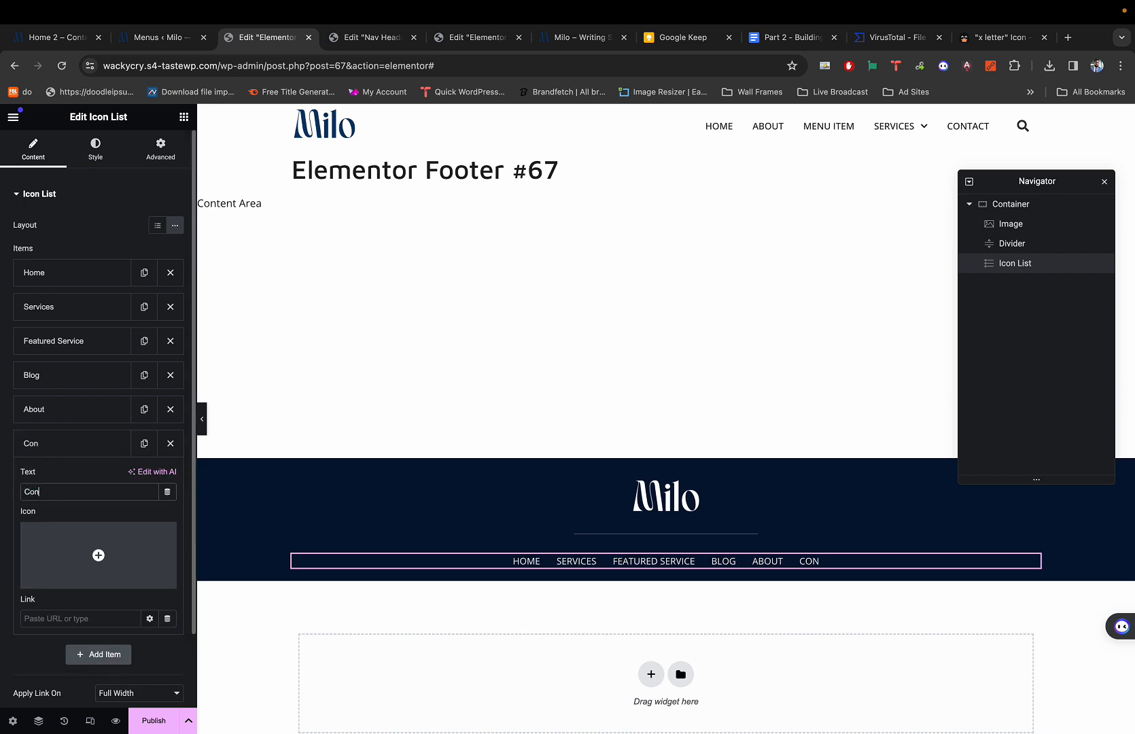
pyautogui.click(79, 452)
pyautogui.press('super+1')
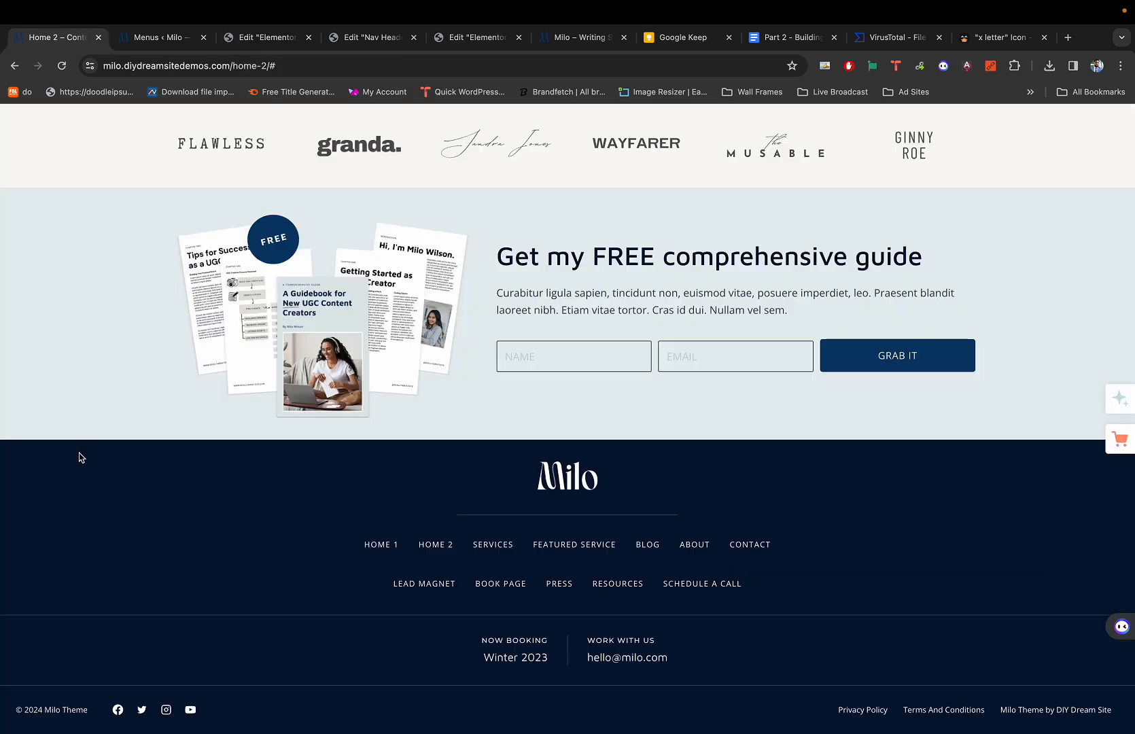
pyautogui.press('super+3')
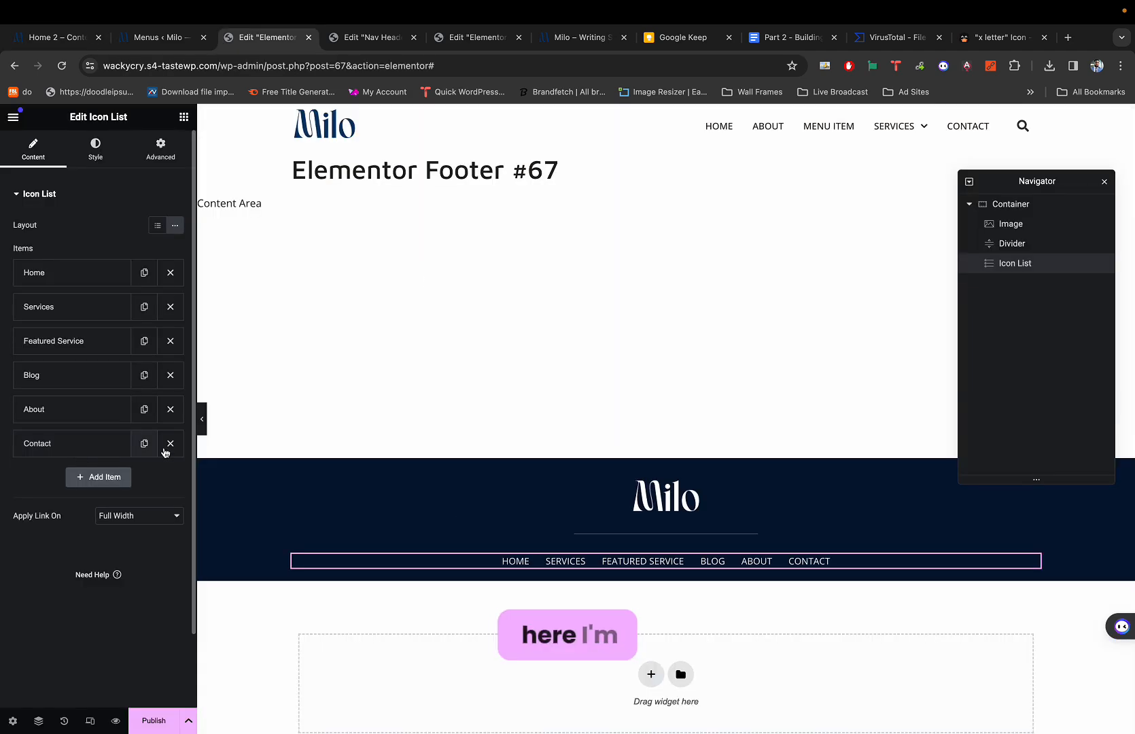
# Center the footer menu, fitted to its items, and duplicate it into a second row.
pyautogui.rightClick(582, 563)
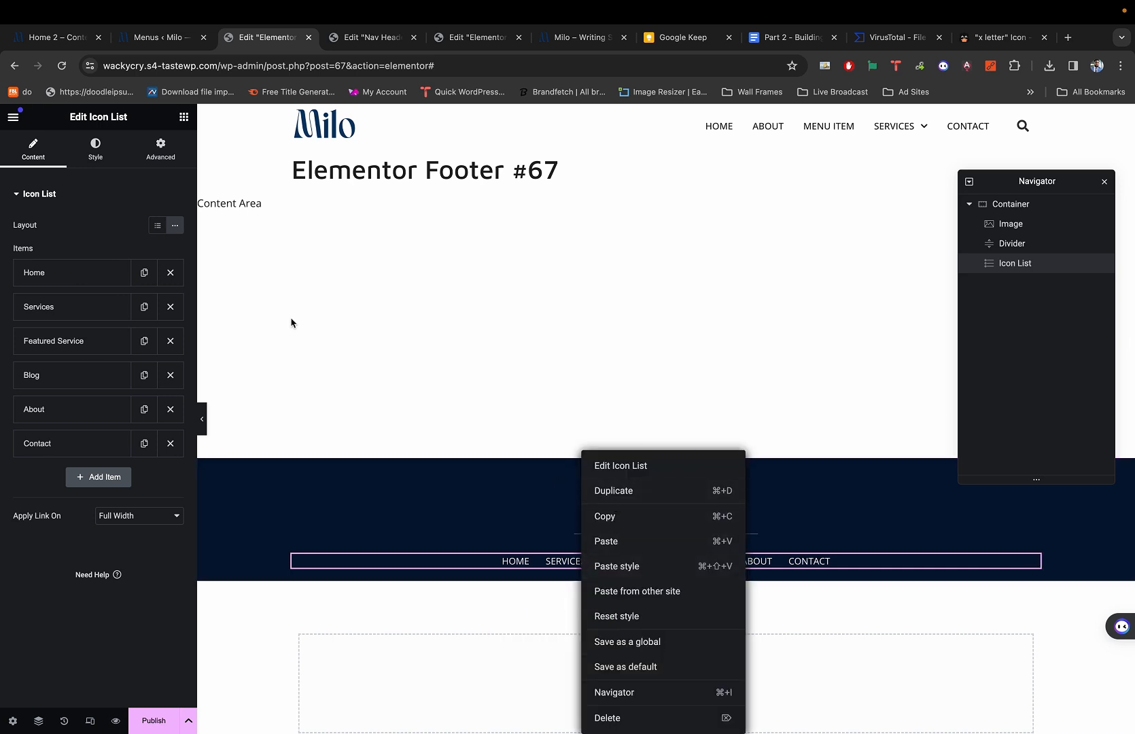
pyautogui.click(160, 146)
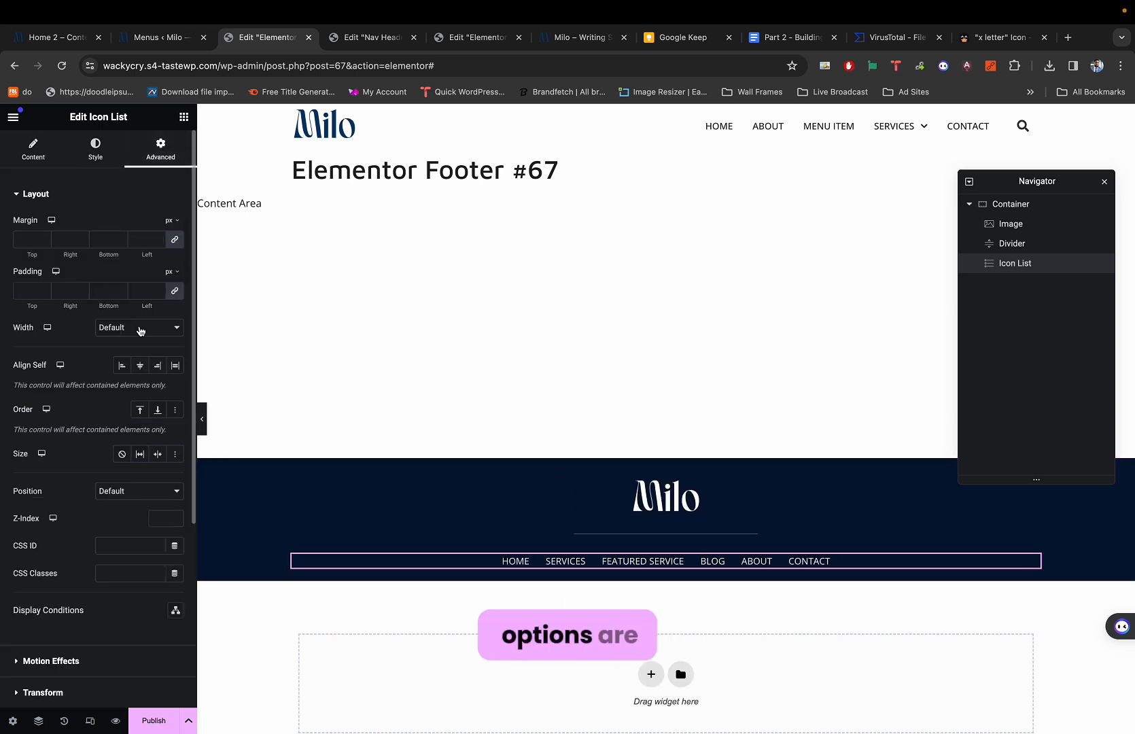
pyautogui.click(145, 366)
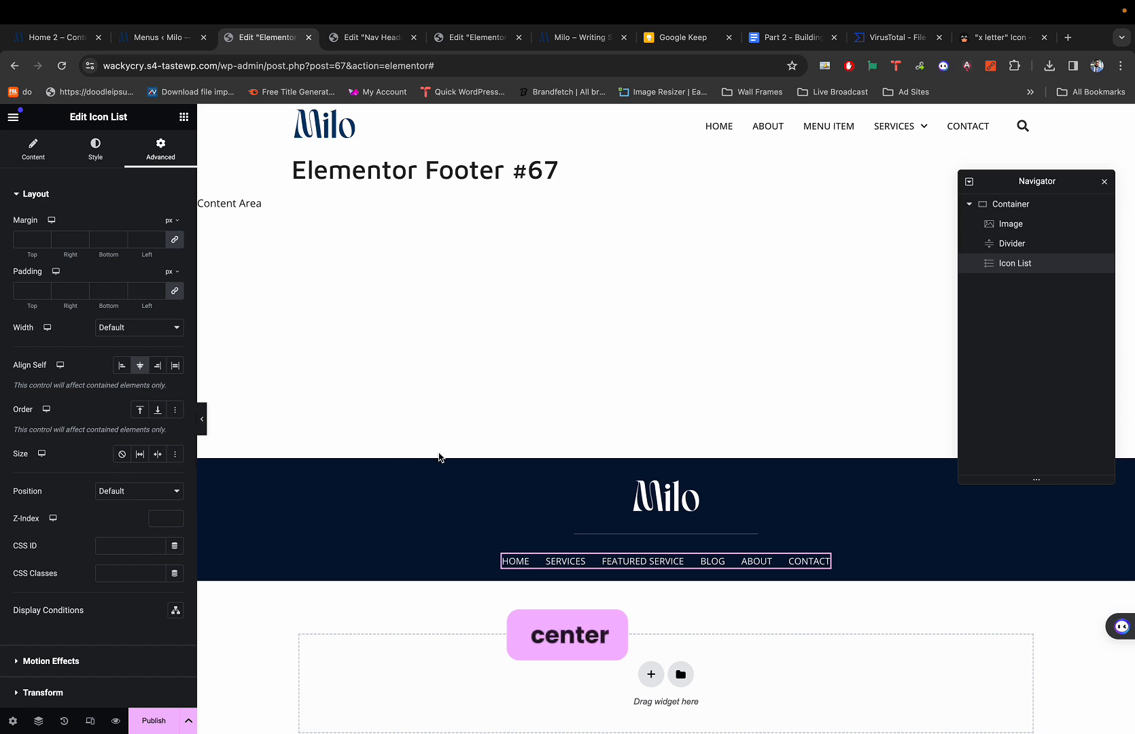
pyautogui.rightClick(653, 564)
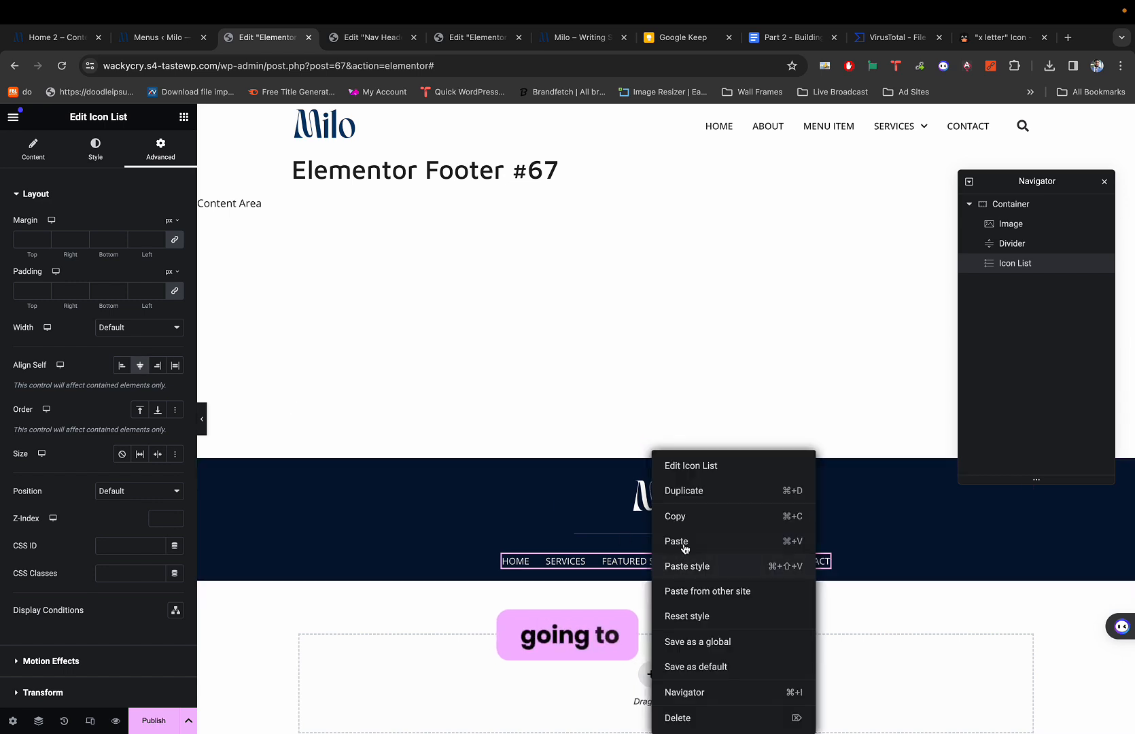
pyautogui.click(689, 496)
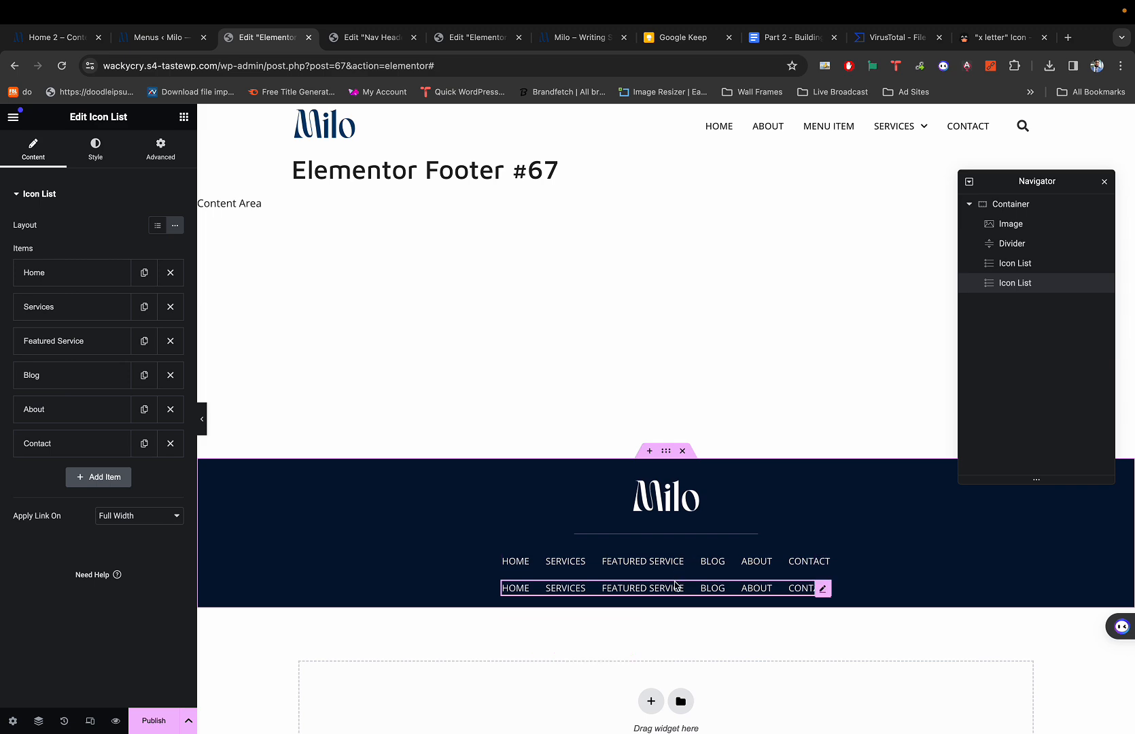
# Rename the second row's first two links to Lead Magnet and Book Page.
pyautogui.press('super+1')
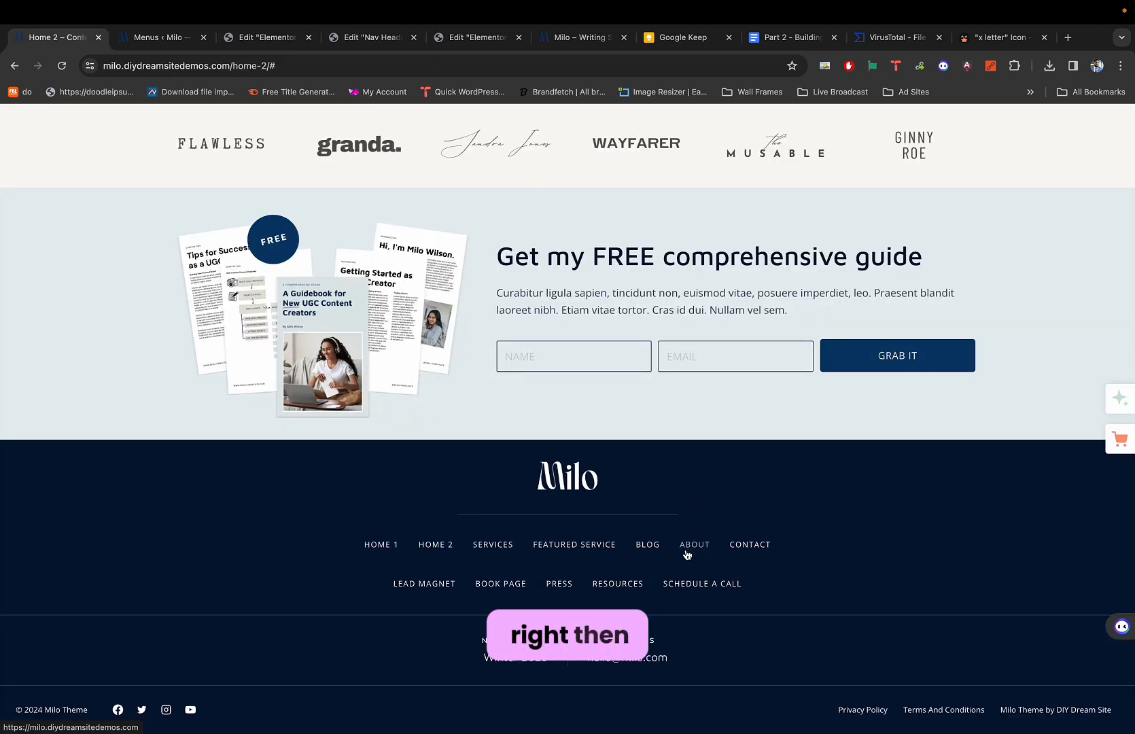
pyautogui.press('super+3')
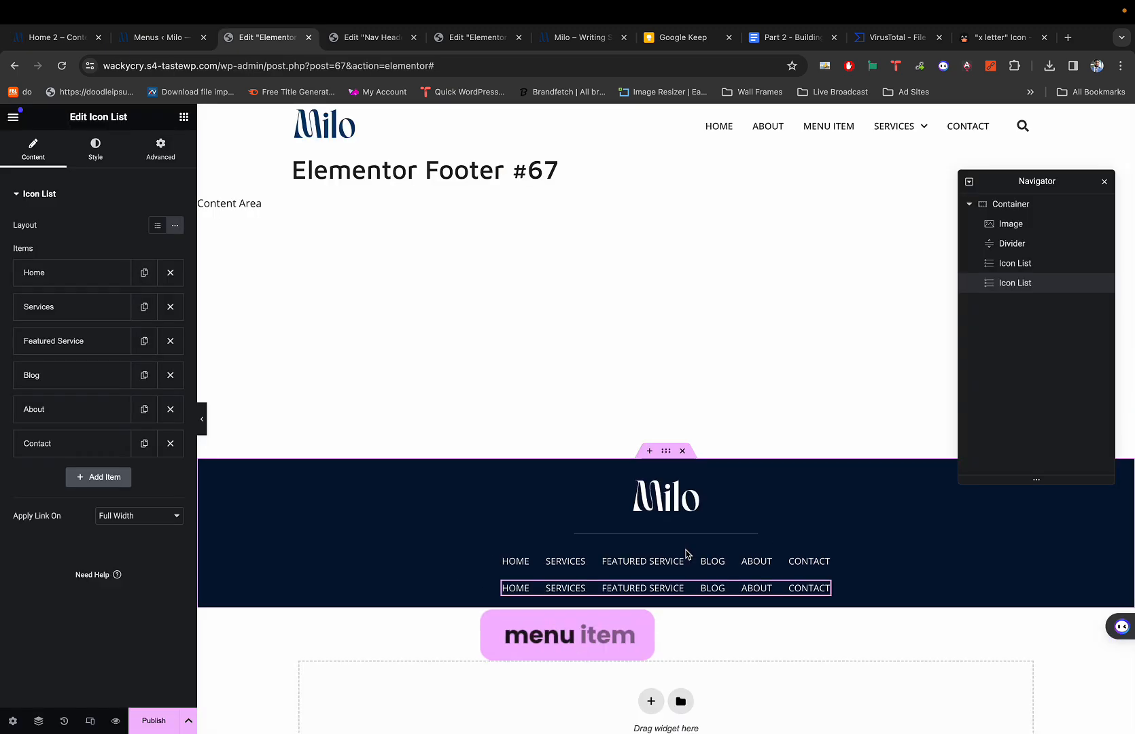
pyautogui.click(109, 273)
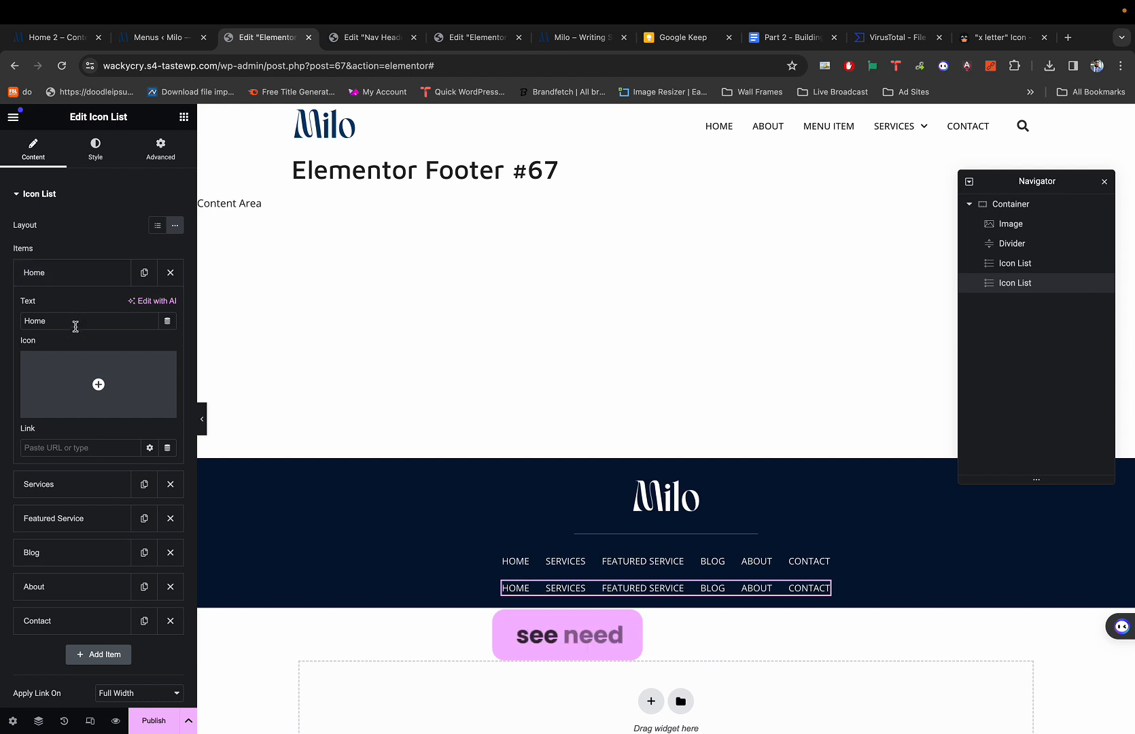
pyautogui.write('L')
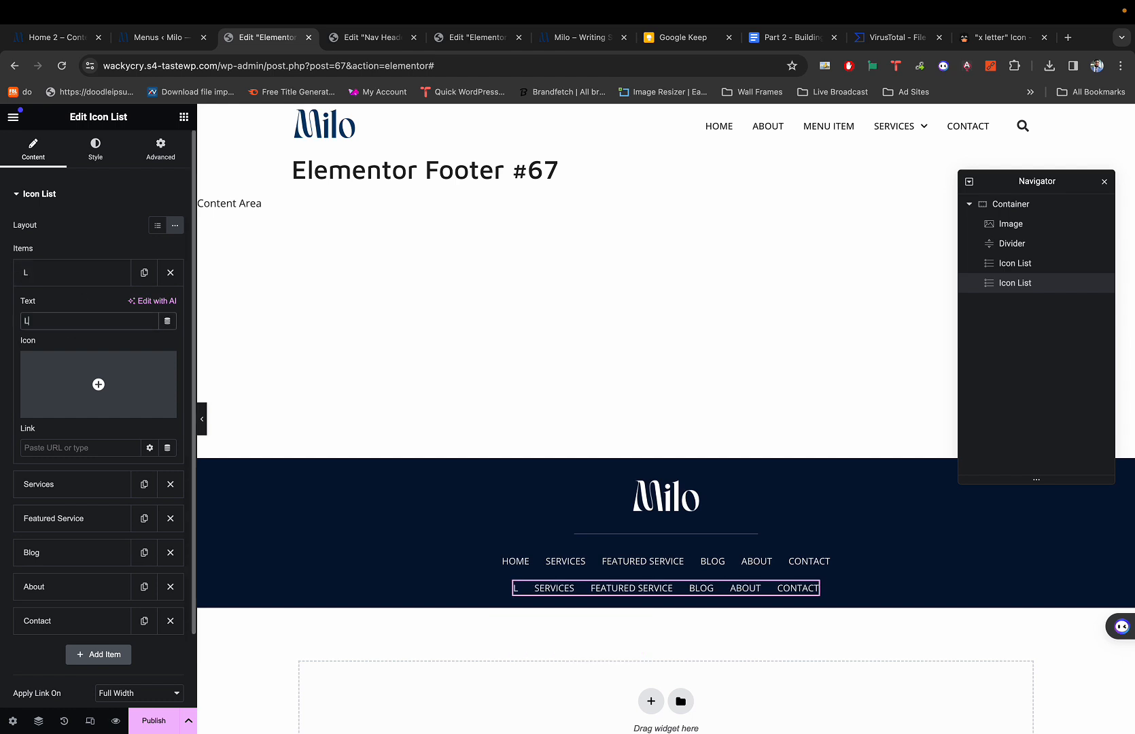
pyautogui.write('ead m')
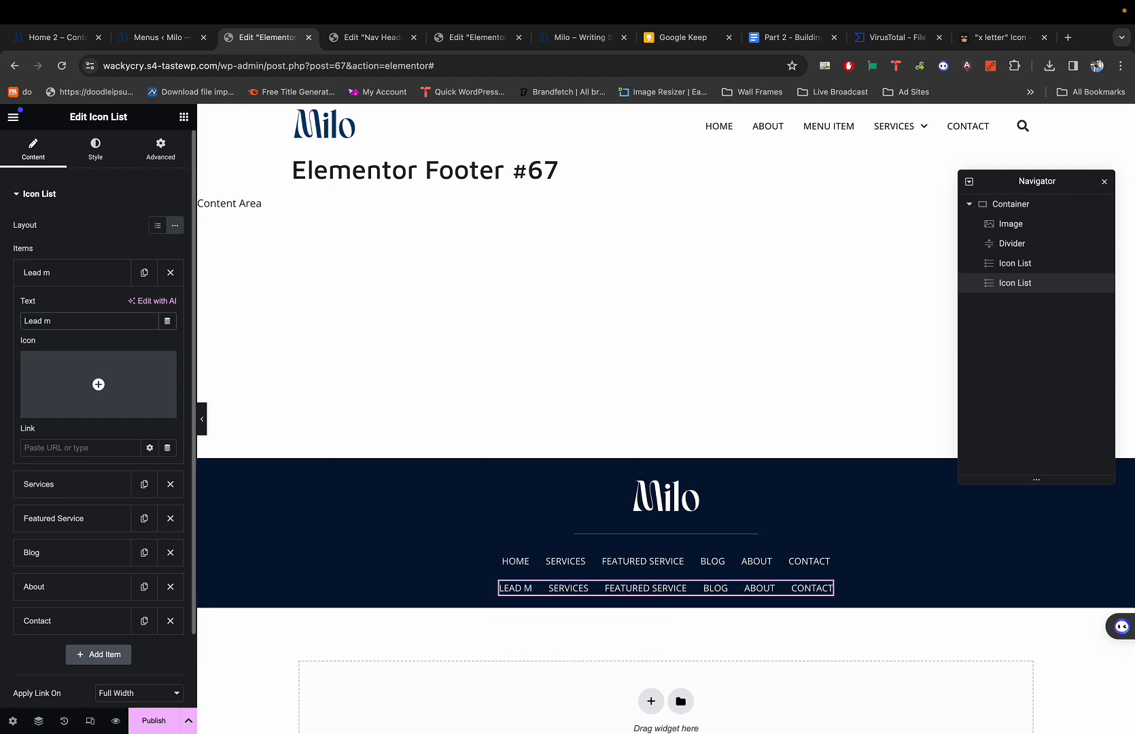
pyautogui.press('BackSpace')
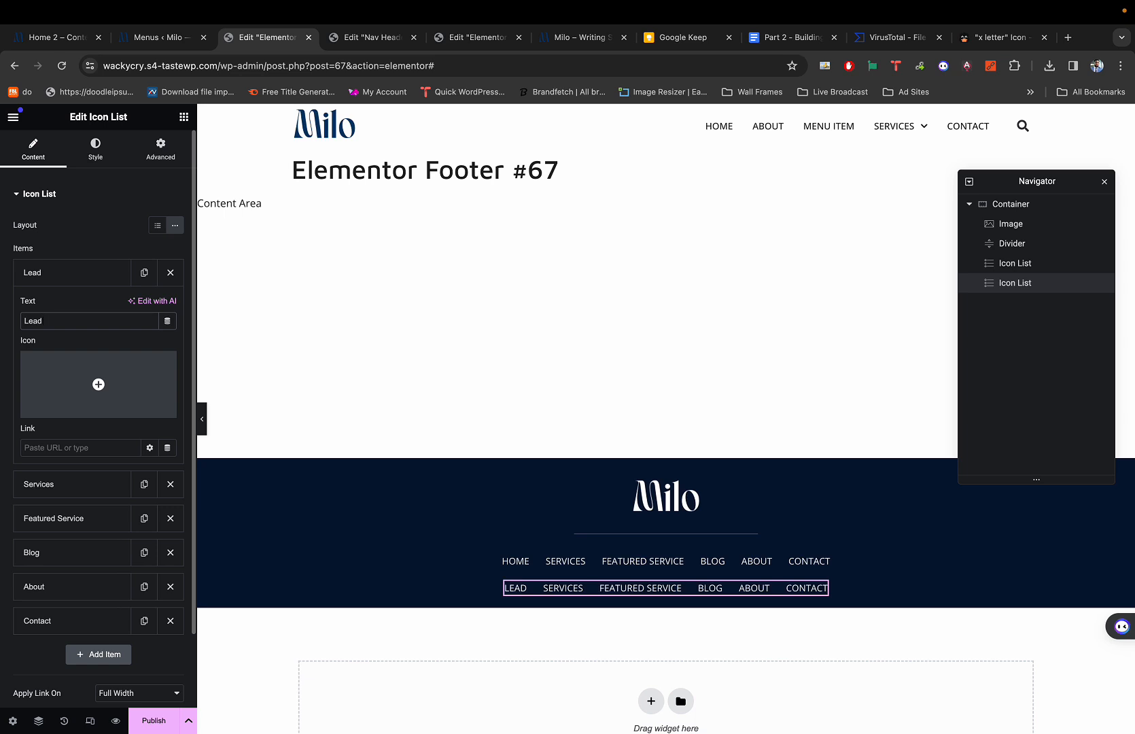
pyautogui.write('Magn')
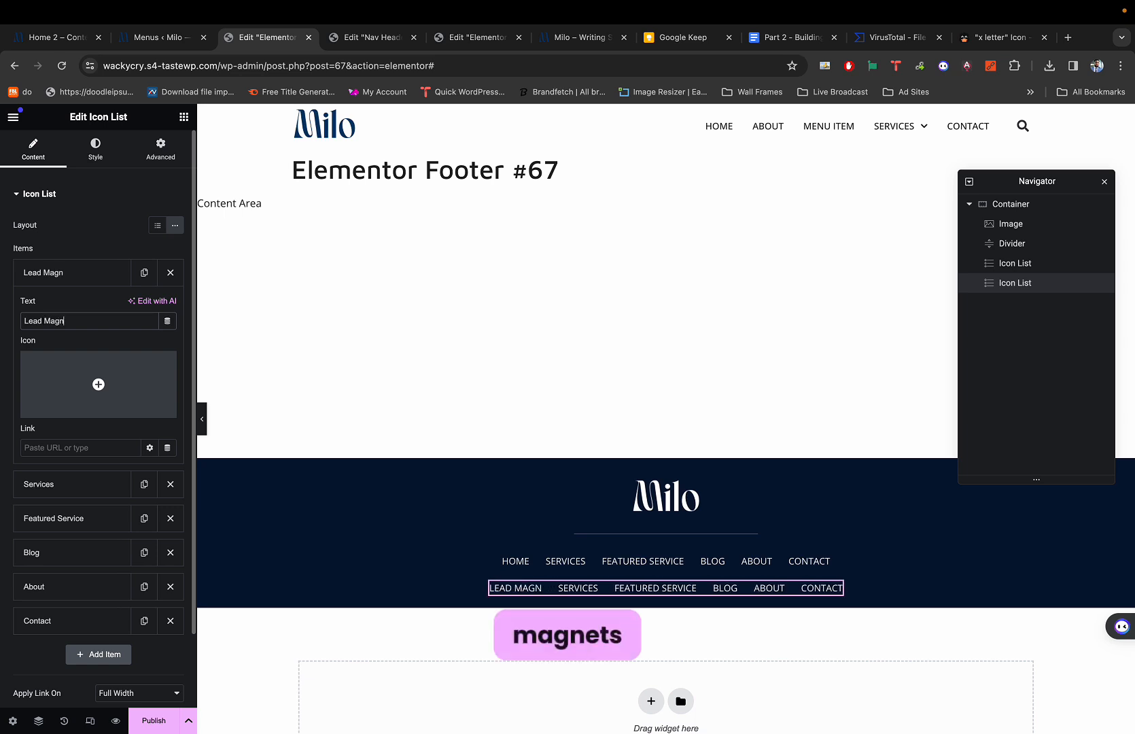
pyautogui.write('et')
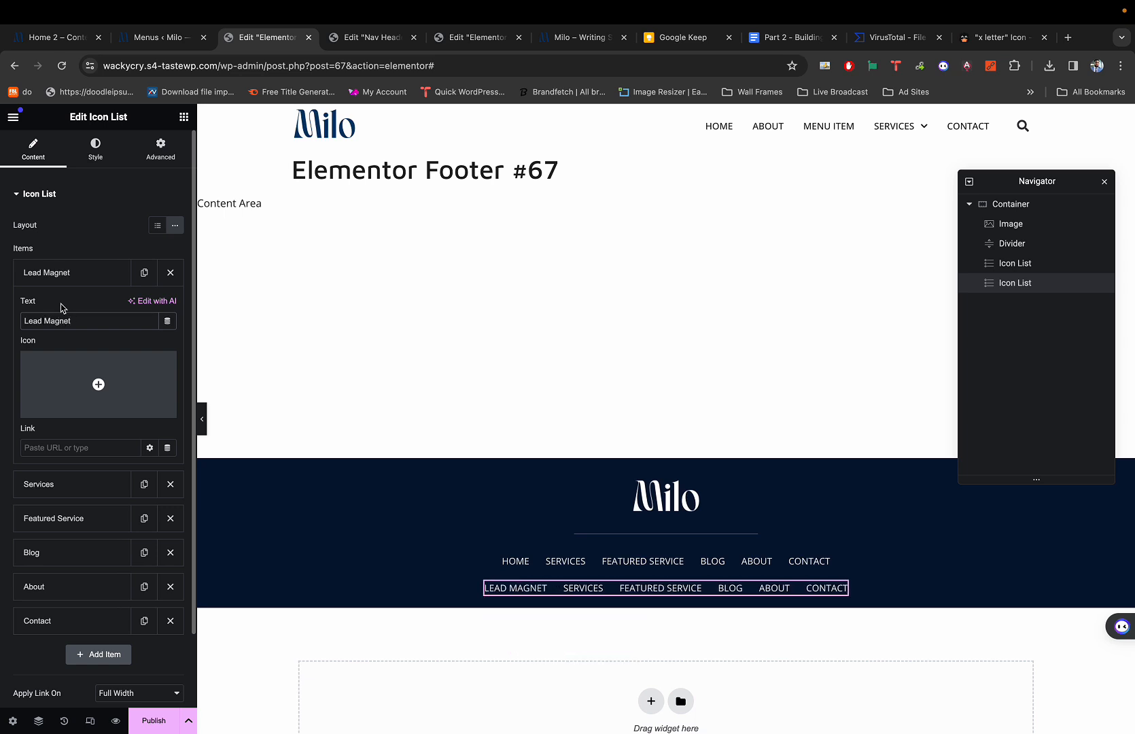
pyautogui.click(51, 273)
pyautogui.click(64, 307)
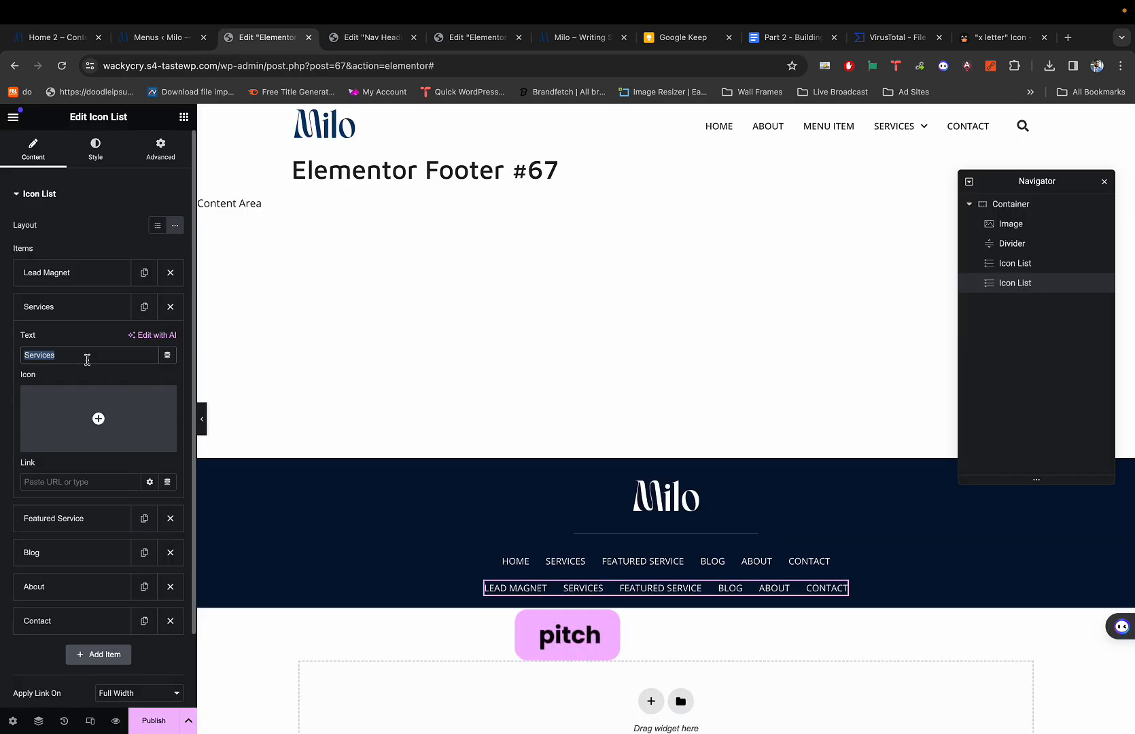
pyautogui.write('Book')
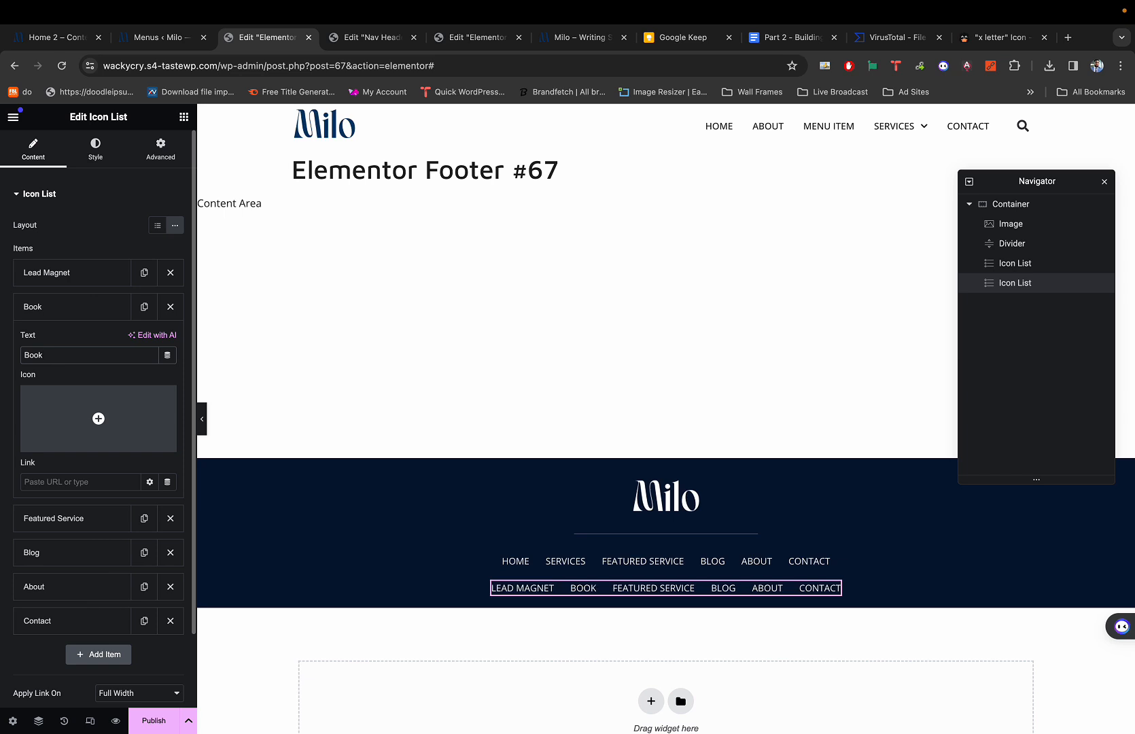
pyautogui.write(' Page')
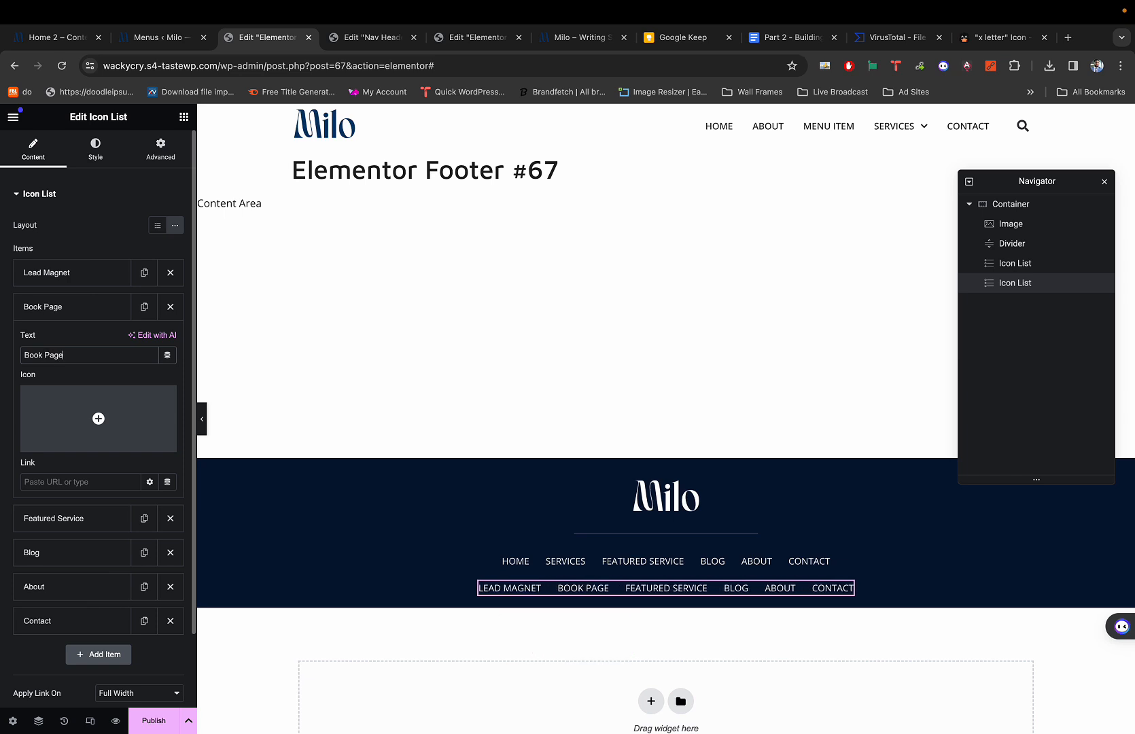
pyautogui.click(48, 307)
# Rename the third and fourth links to Press and Resources.
pyautogui.click(68, 340)
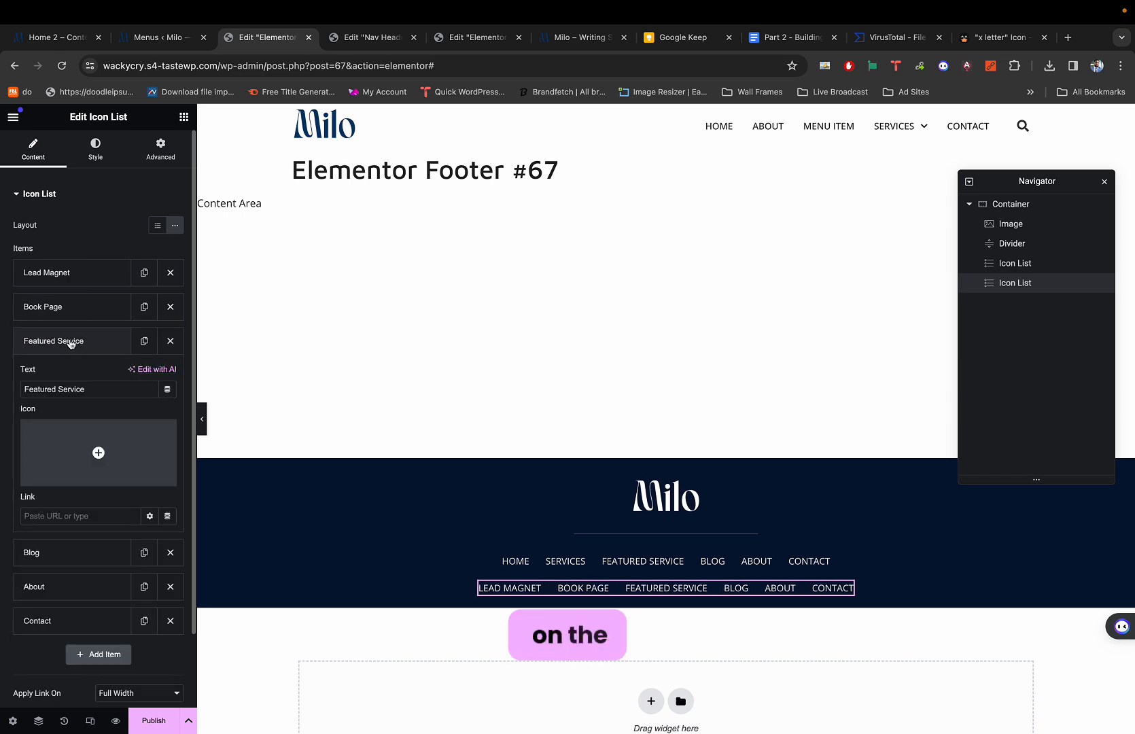
pyautogui.press('super+1')
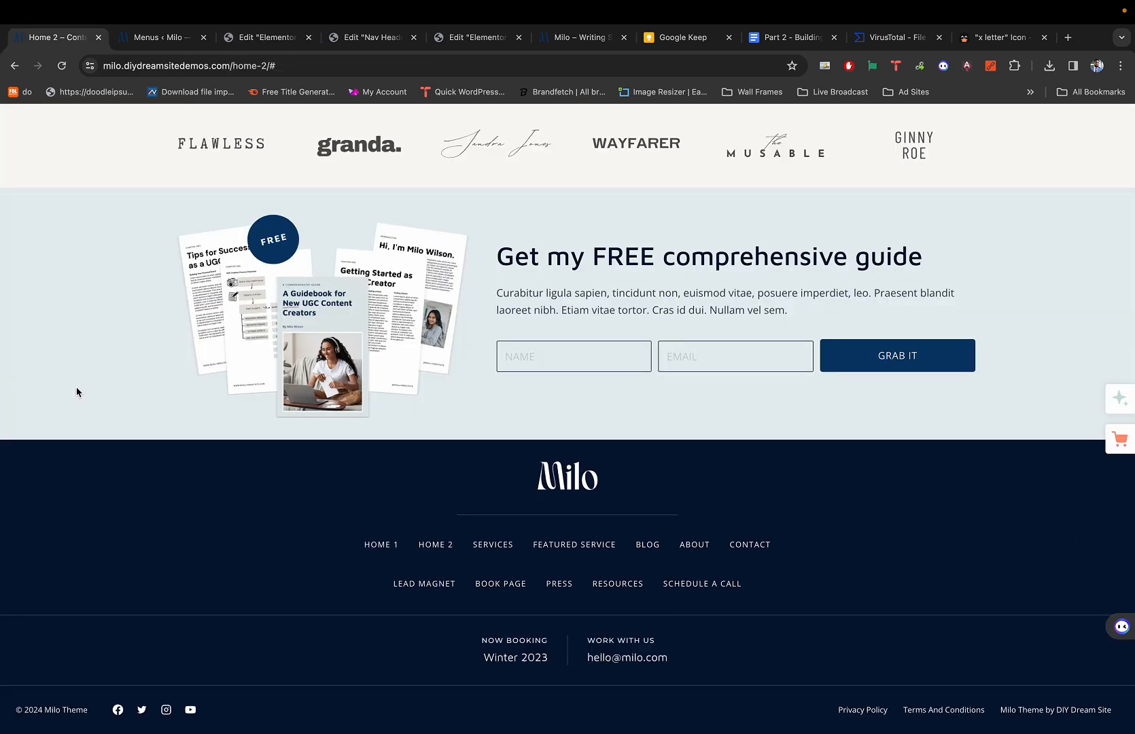
pyautogui.press('super+3')
pyautogui.tripleClick(76, 387)
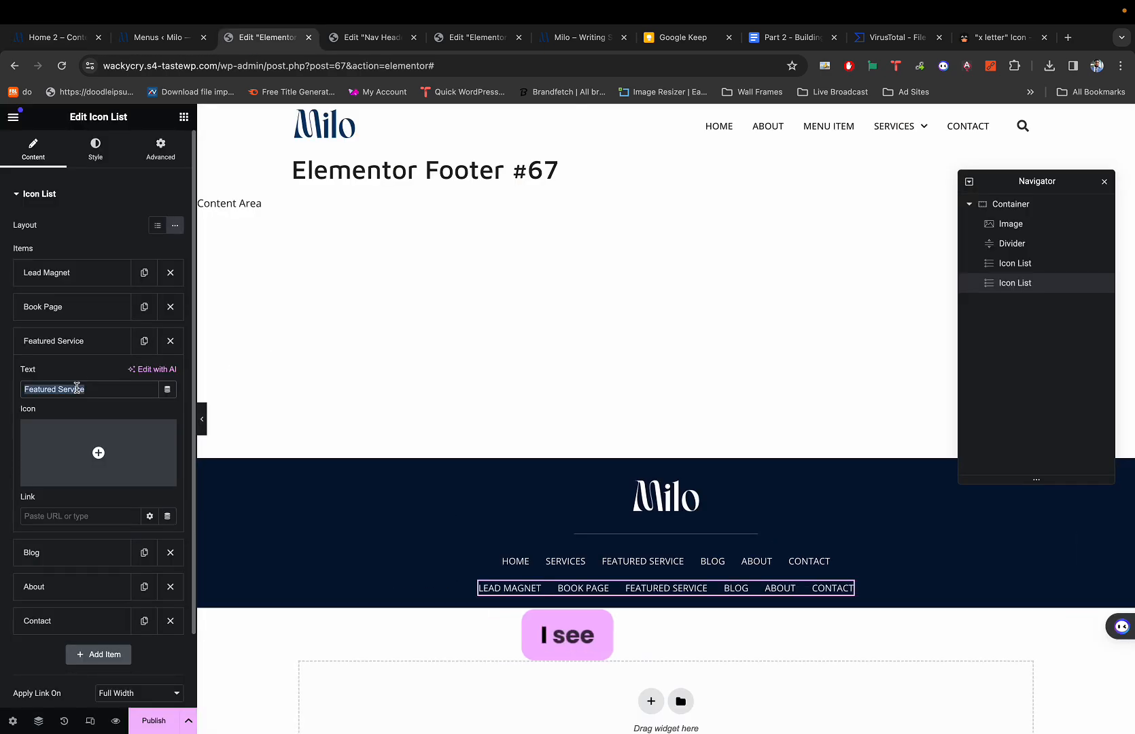
pyautogui.write('Press')
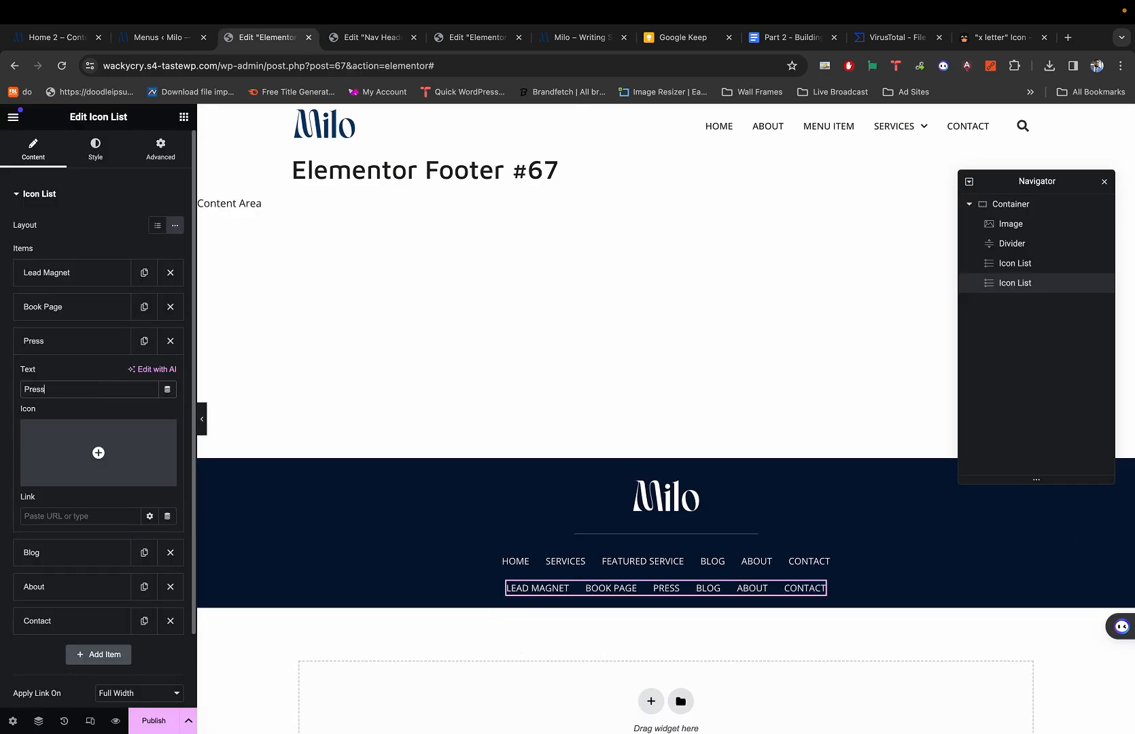
pyautogui.click(73, 343)
pyautogui.click(68, 376)
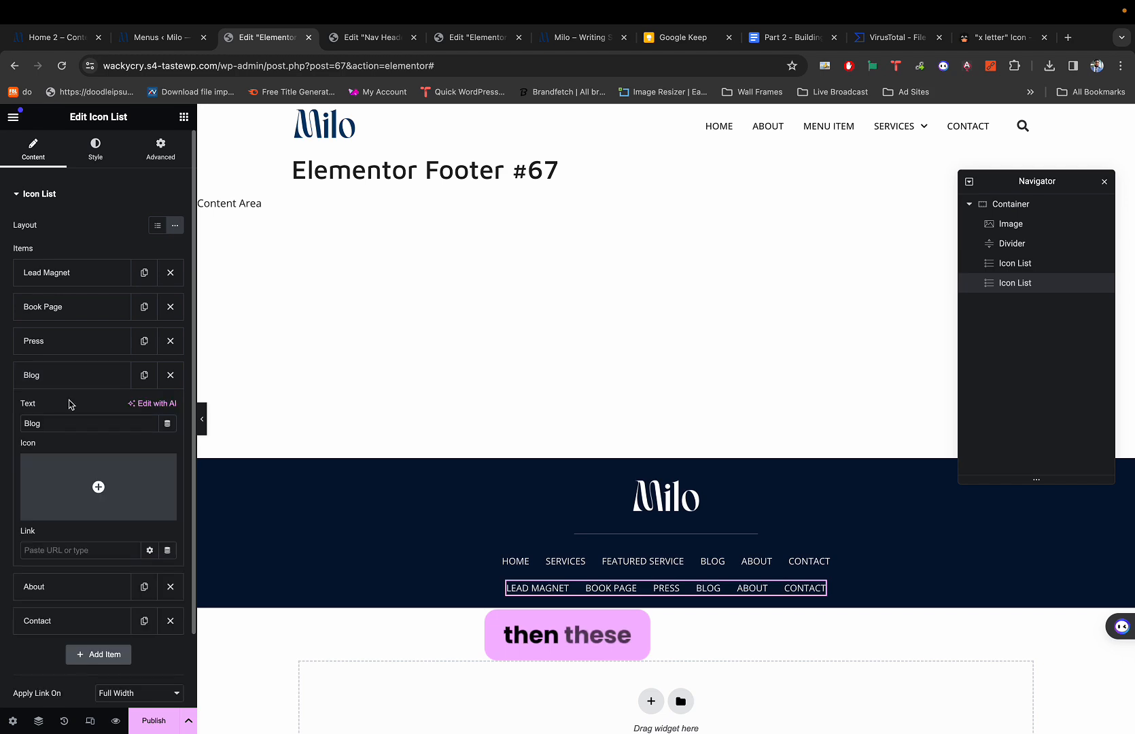
pyautogui.press('super+1')
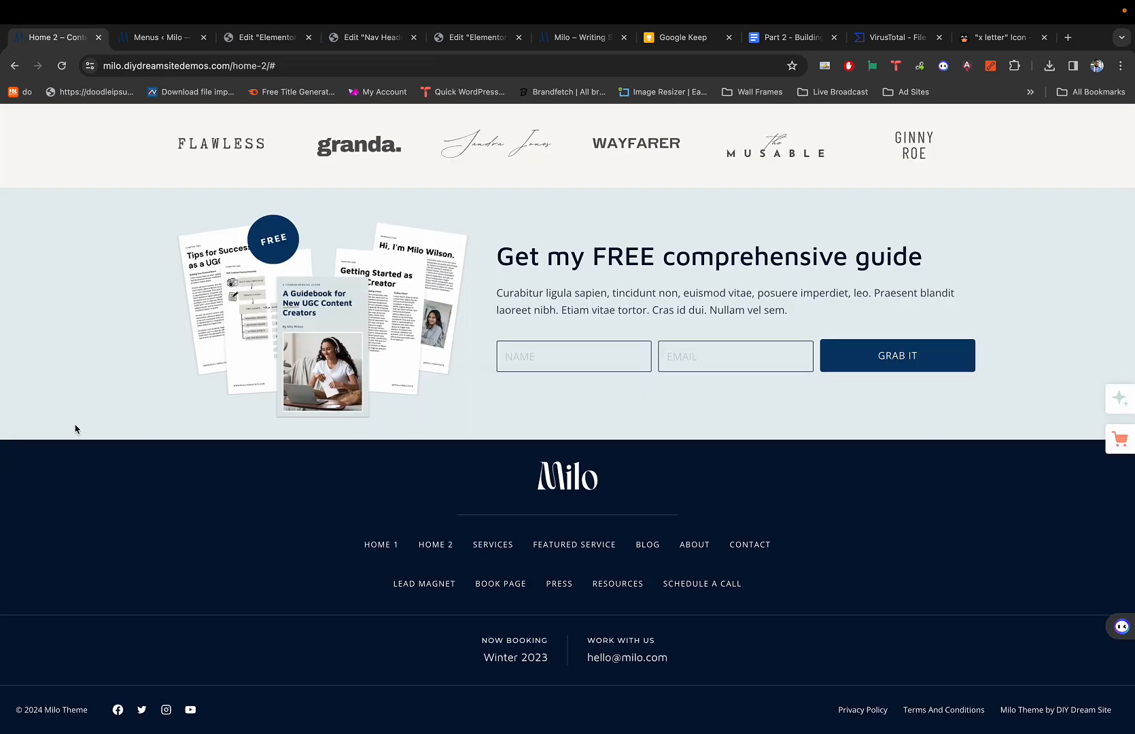
pyautogui.press('super+3')
pyautogui.doubleClick(74, 423)
pyautogui.write('Res')
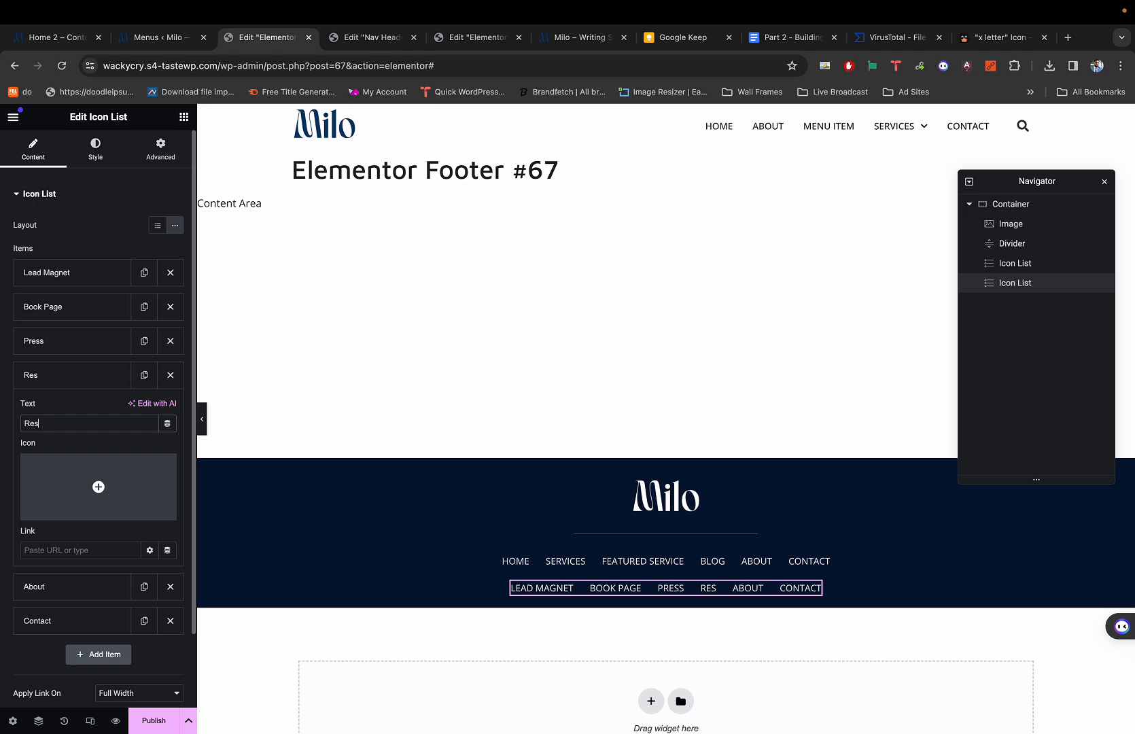
pyautogui.write('ources')
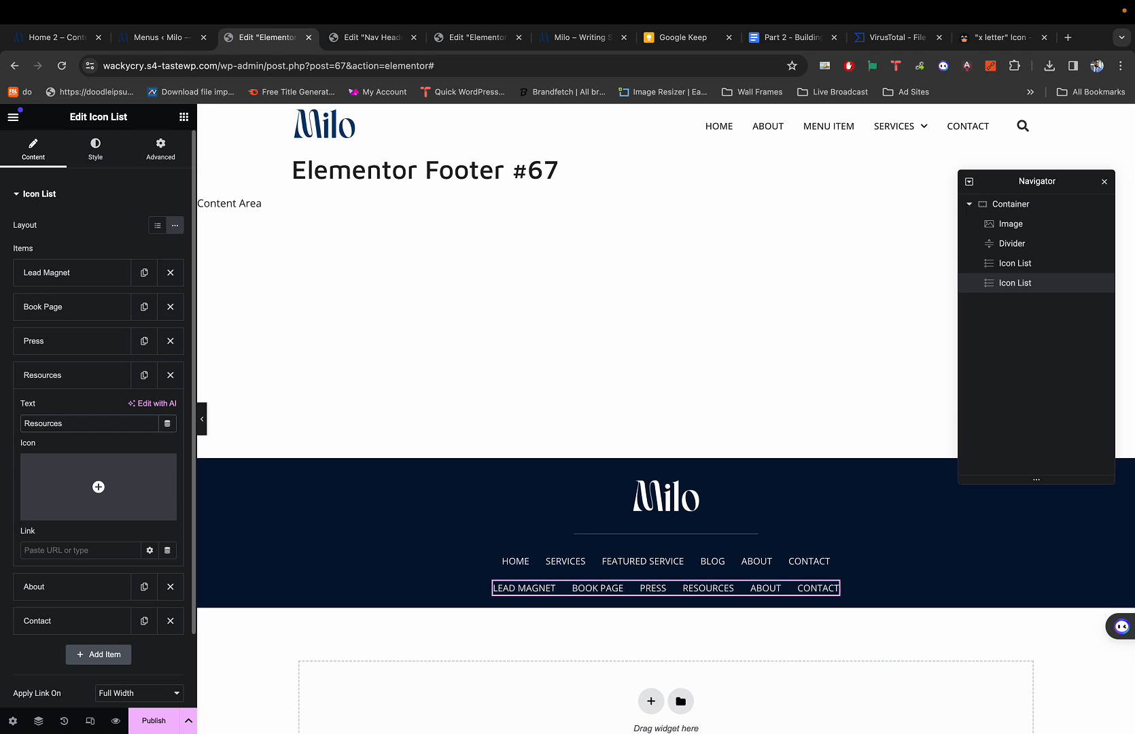
pyautogui.click(57, 377)
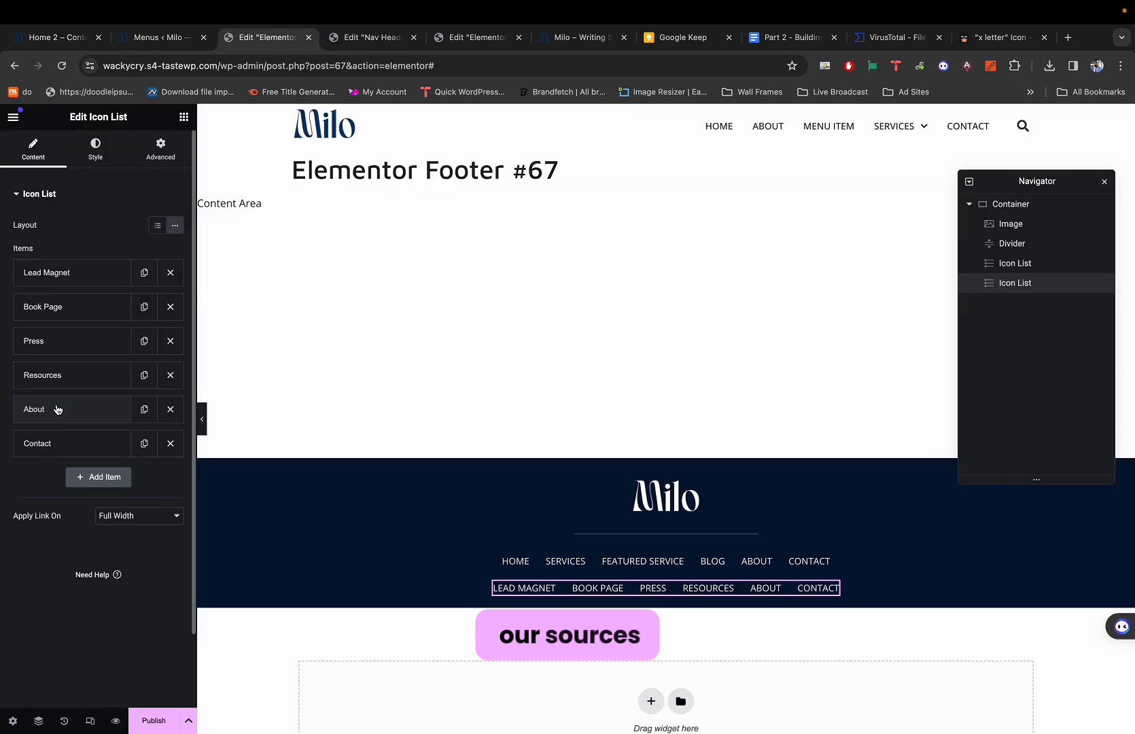
# Rename About to 'Schedule a Call' and delete the Contact link.
pyautogui.click(44, 409)
pyautogui.click(54, 460)
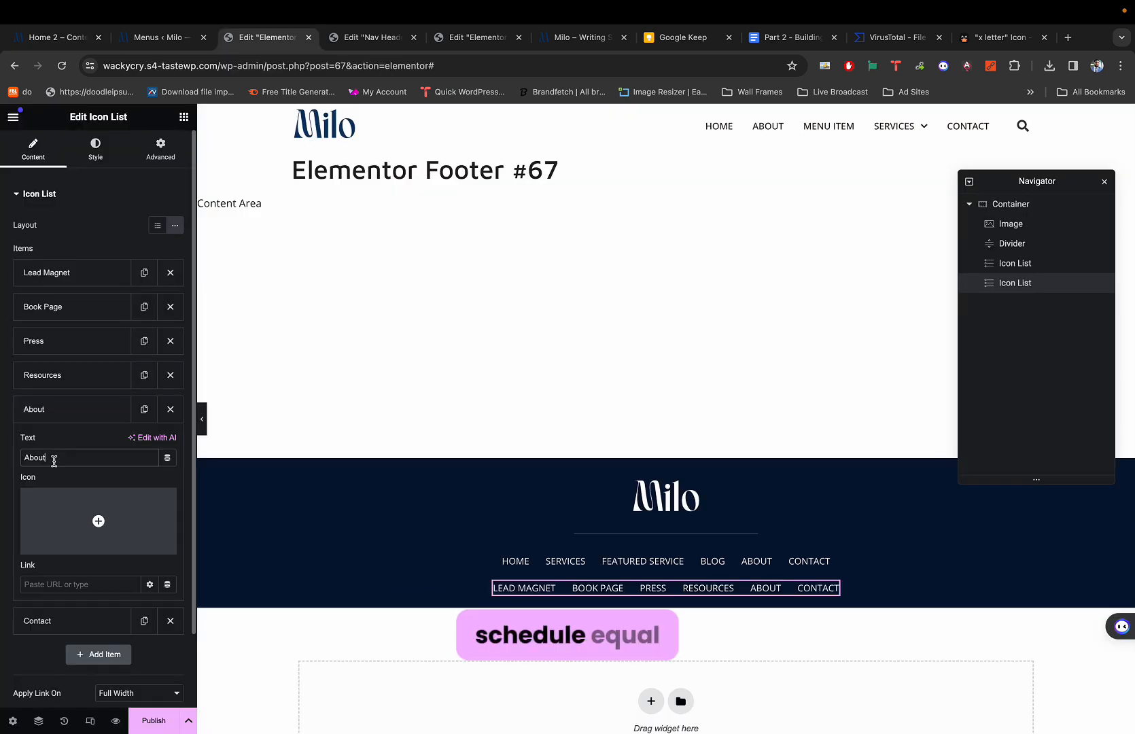
pyautogui.write('Sch')
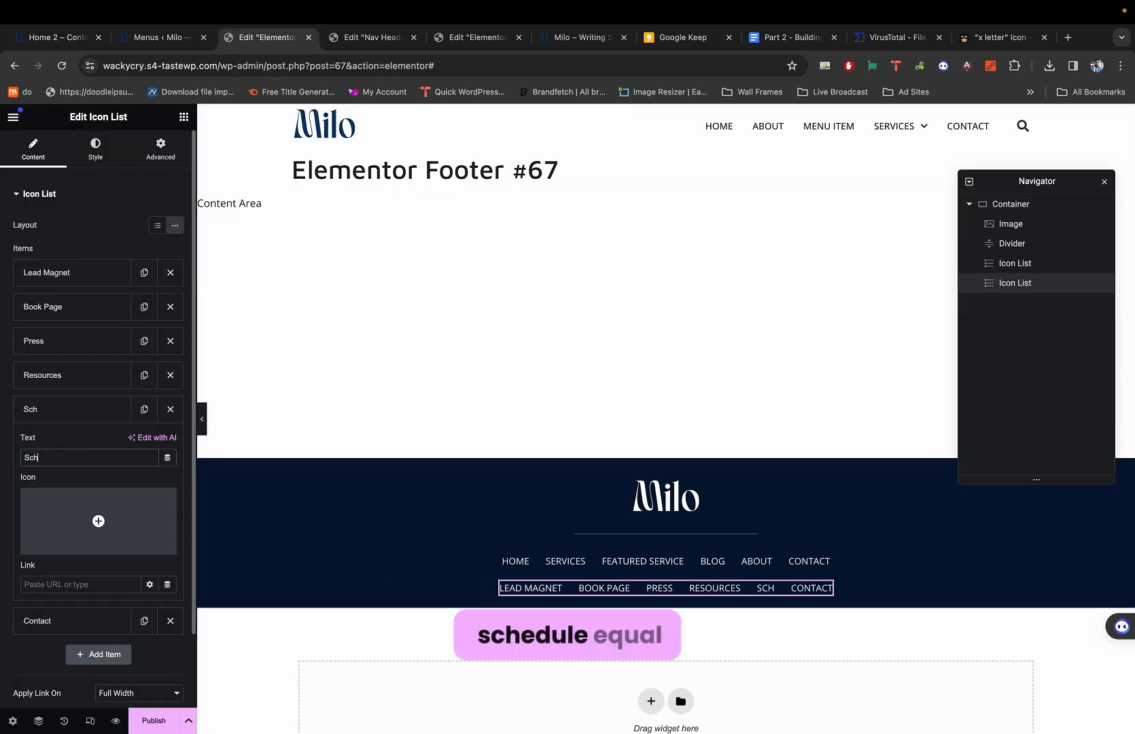
pyautogui.write('edule a')
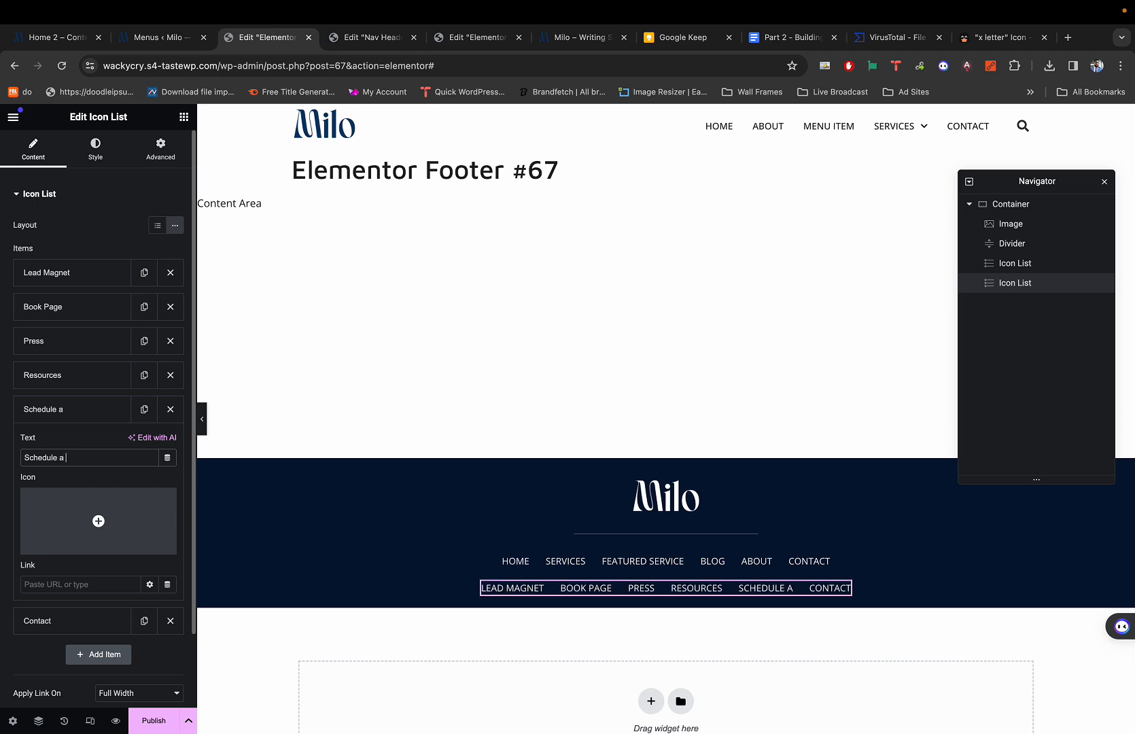
pyautogui.write(' Call')
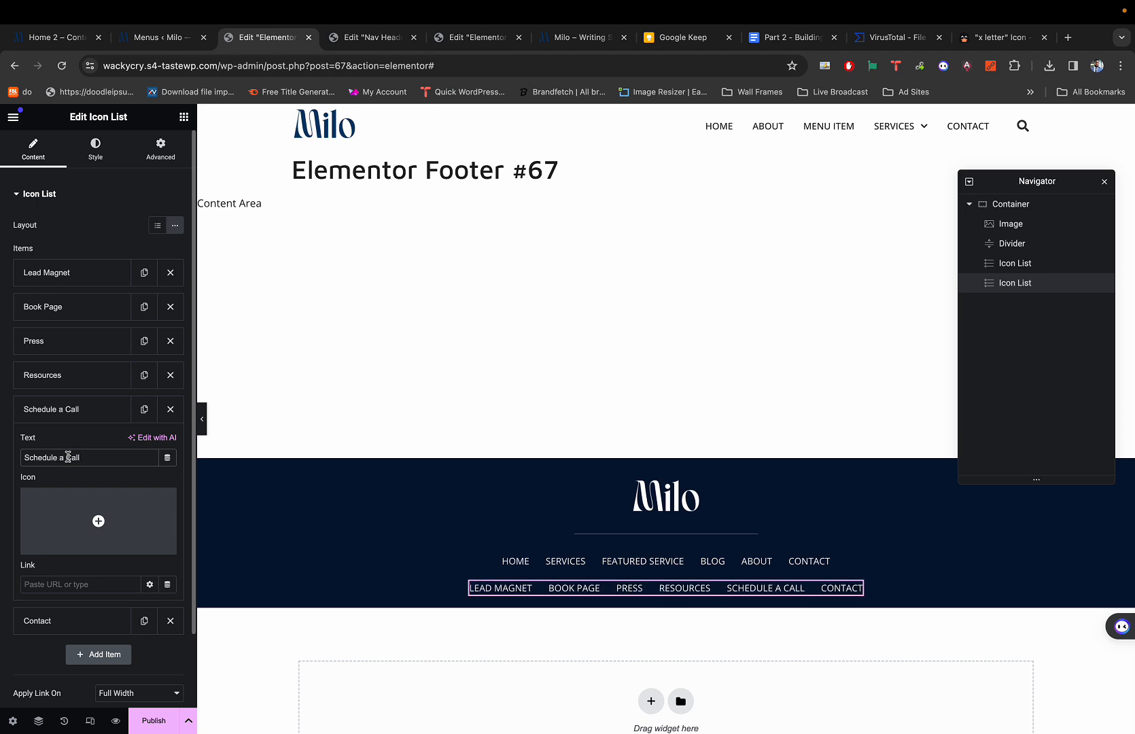
pyautogui.click(88, 421)
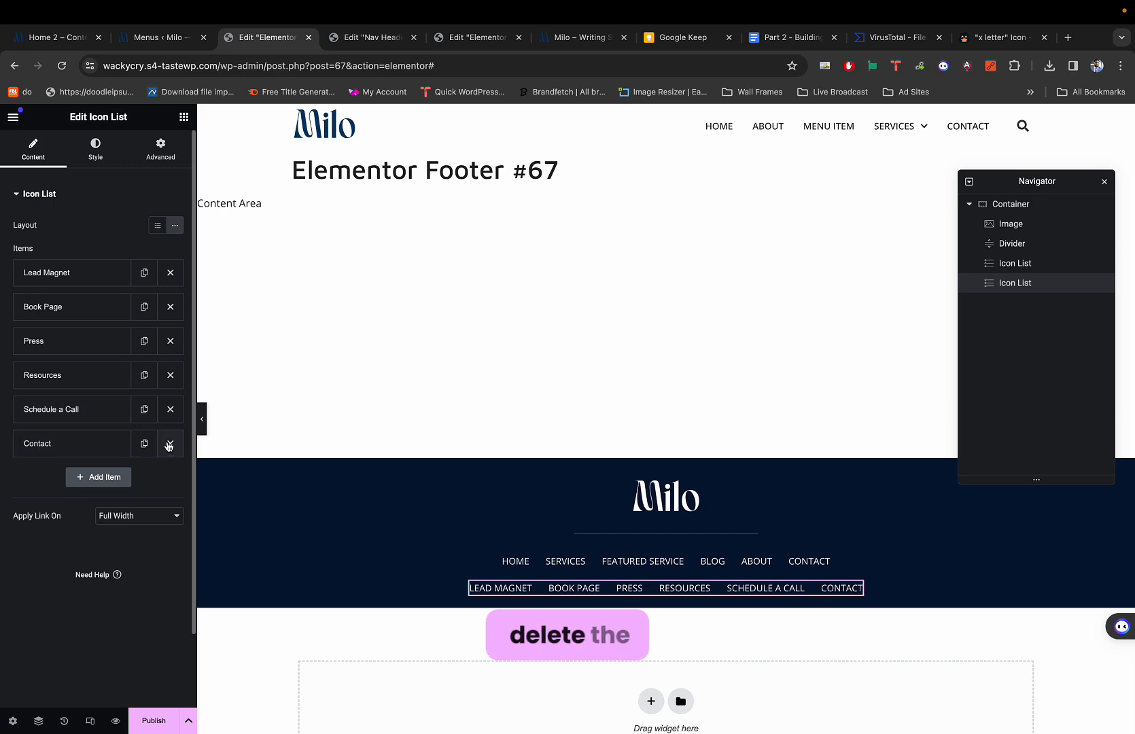
pyautogui.click(170, 443)
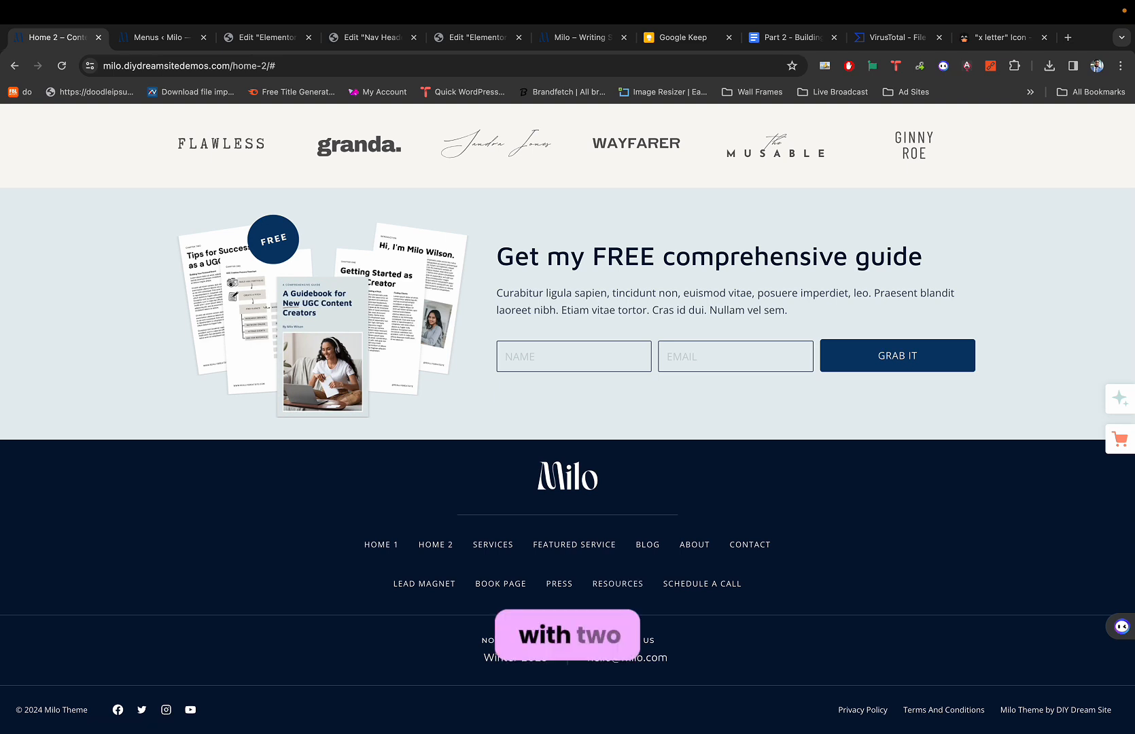
# Select the whole footer container, with its 30 px top and 20 px bottom padding, after checking the live footer.
pyautogui.click(267, 37)
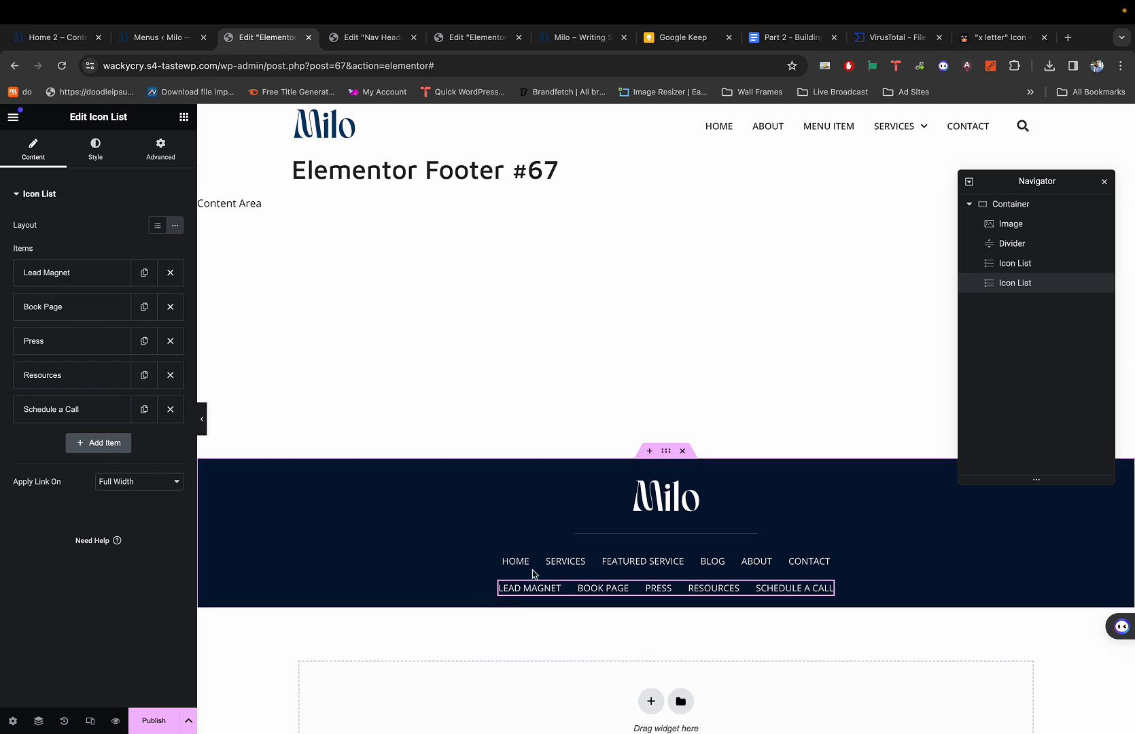
pyautogui.press('super+1')
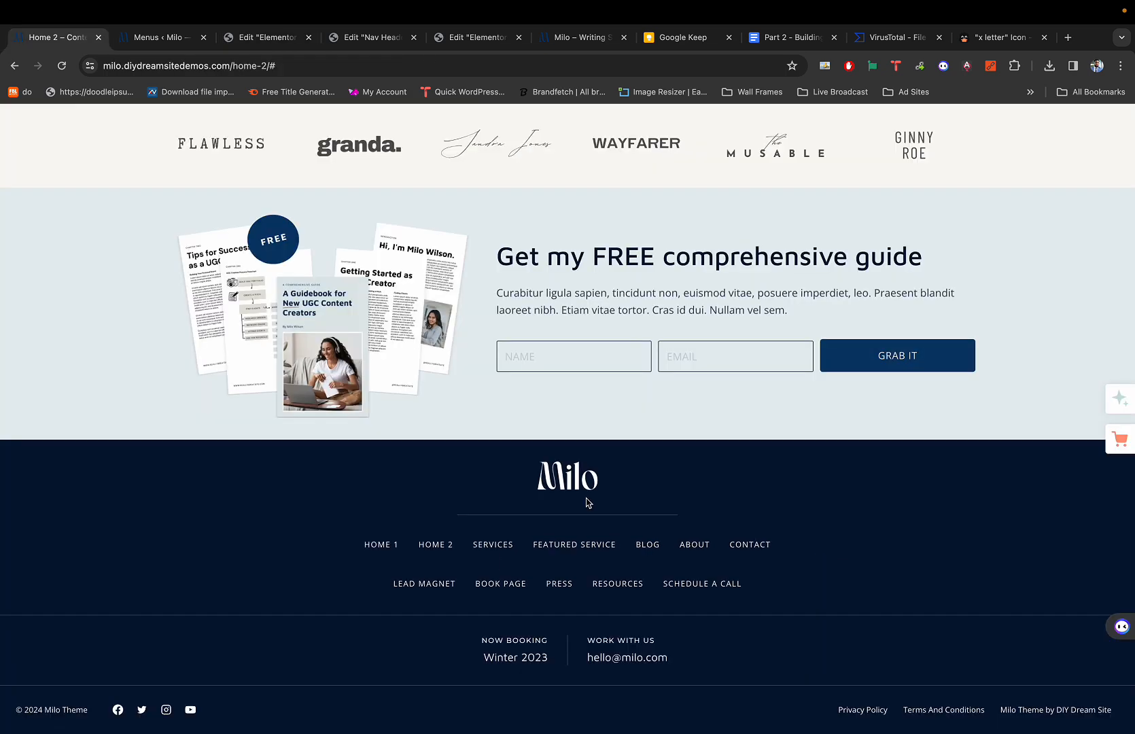
pyautogui.press('super+3')
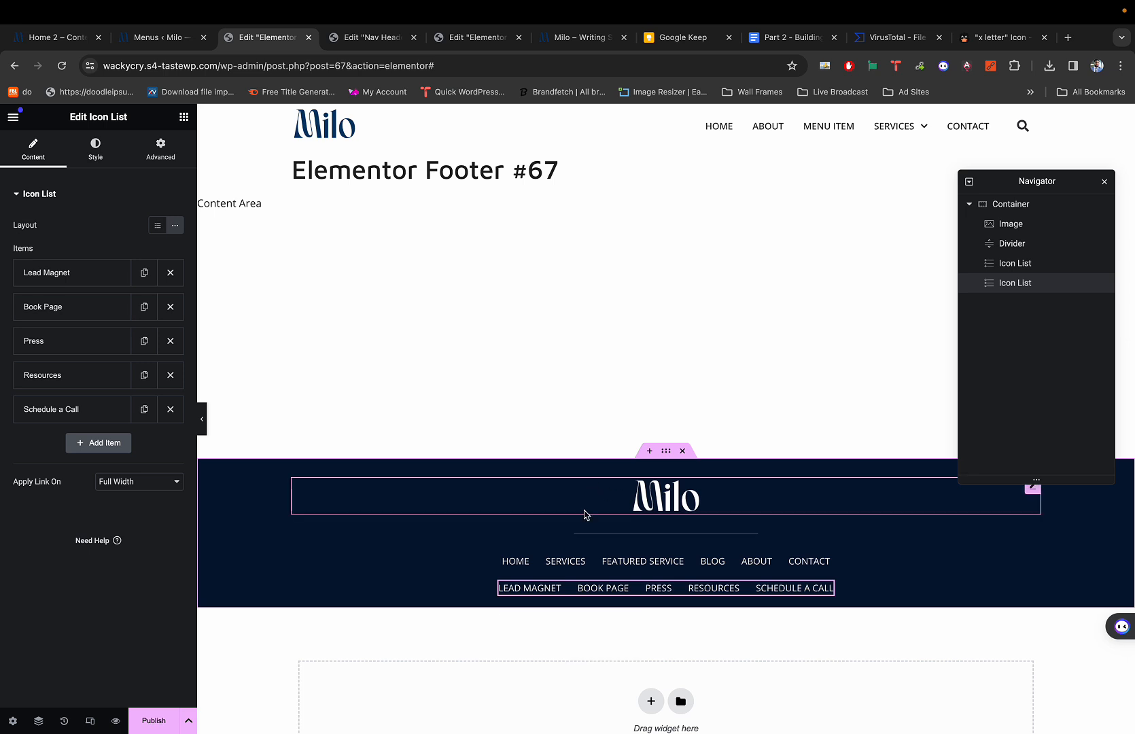
pyautogui.click(666, 454)
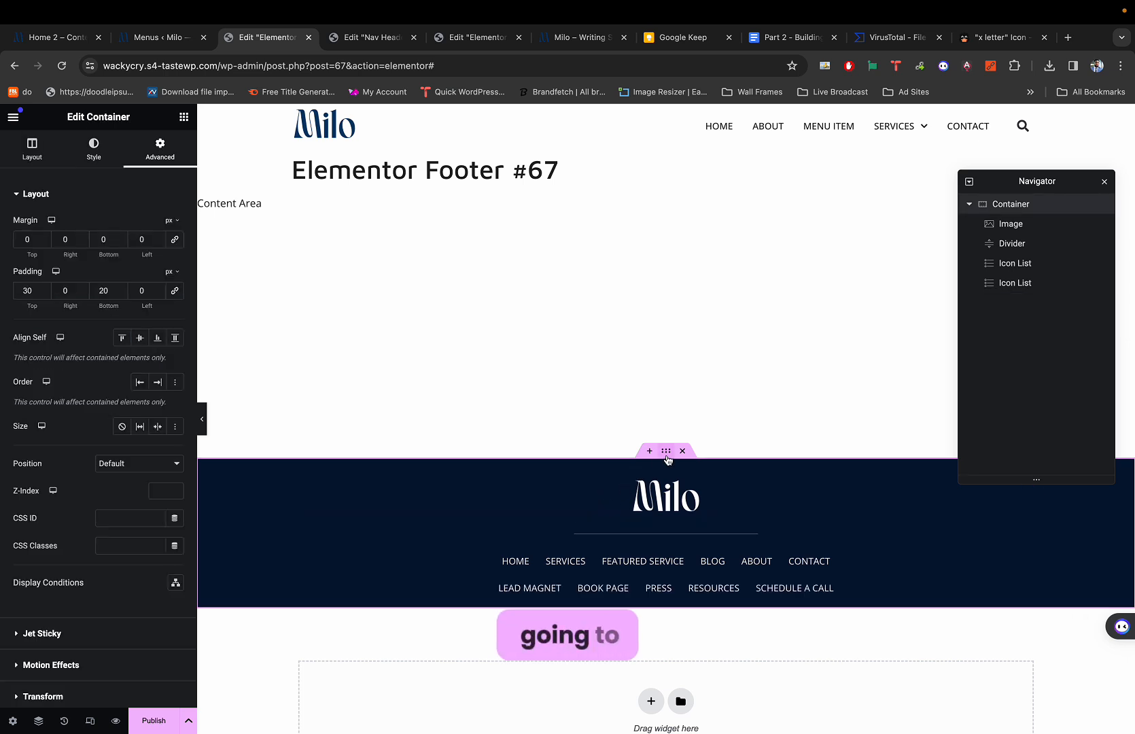
# Duplicate the footer container so a copy appears below the original.
pyautogui.rightClick(667, 457)
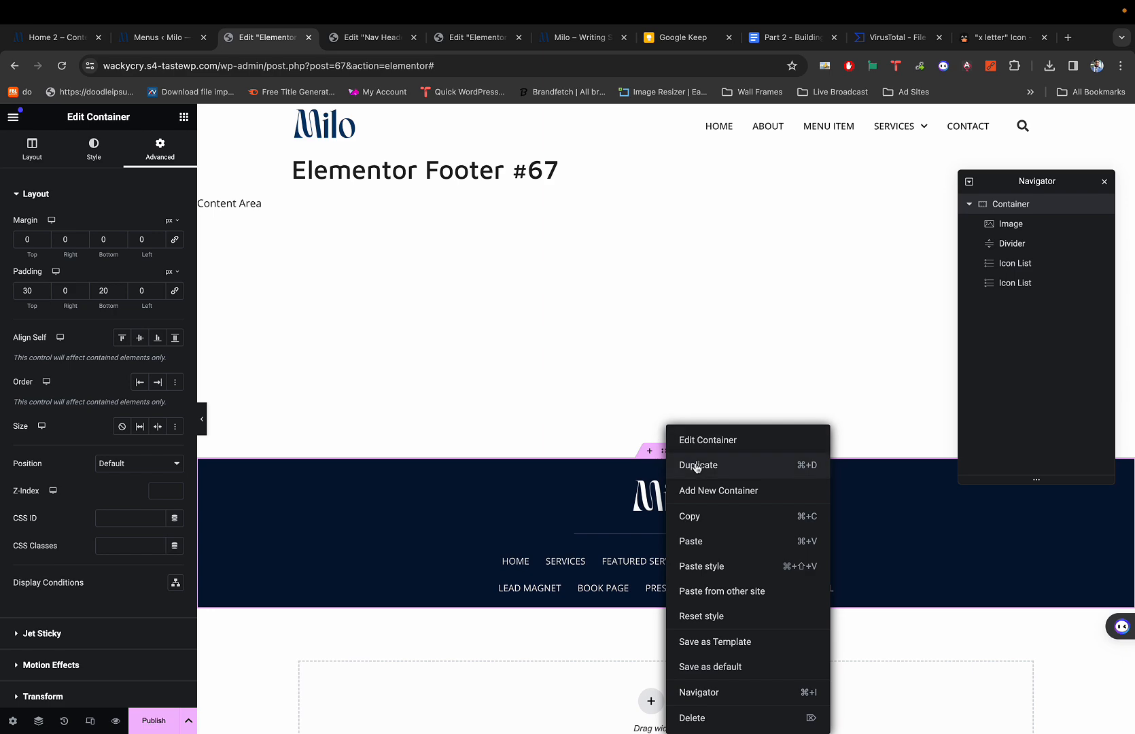
pyautogui.click(695, 466)
pyautogui.click(688, 561)
pyautogui.scroll(-2, 688, 561)
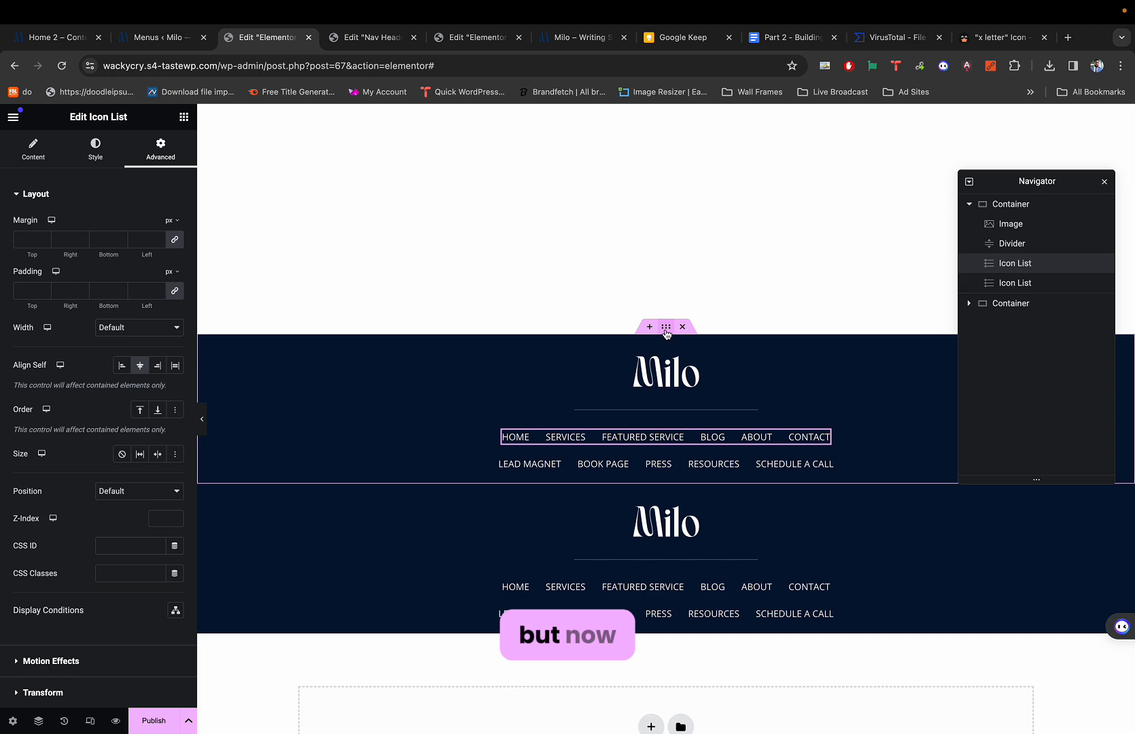
# Set the original footer container's bottom padding to 30.
pyautogui.click(666, 331)
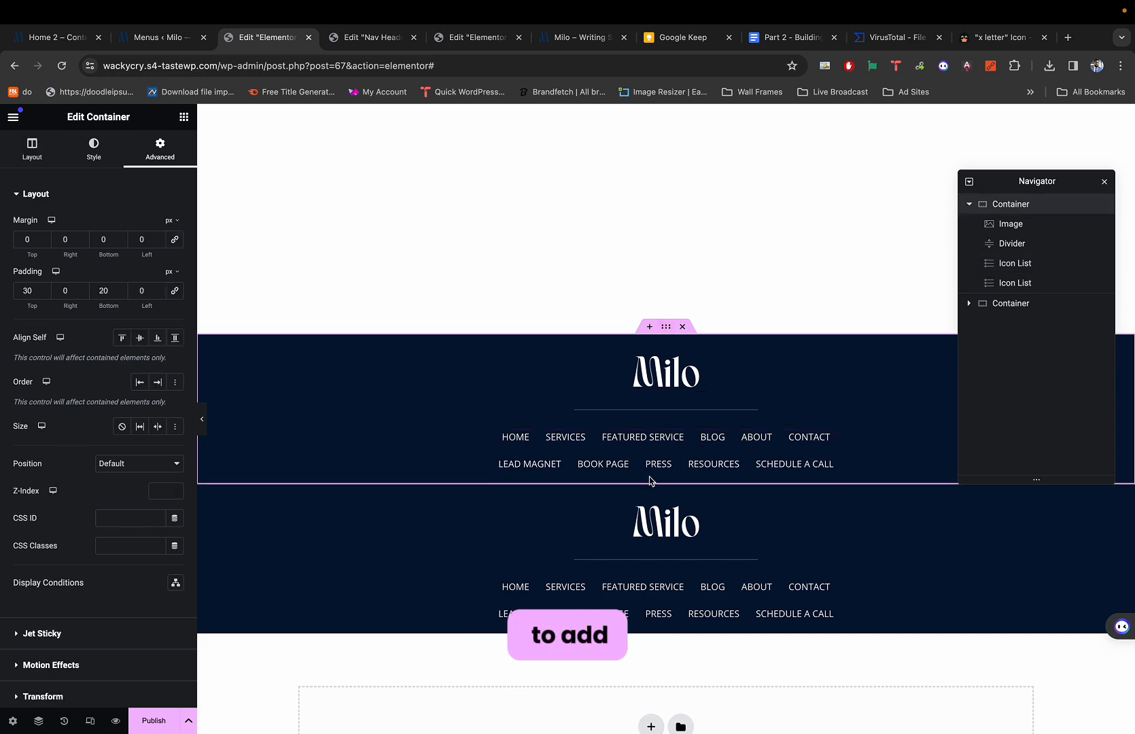
pyautogui.press('super+1')
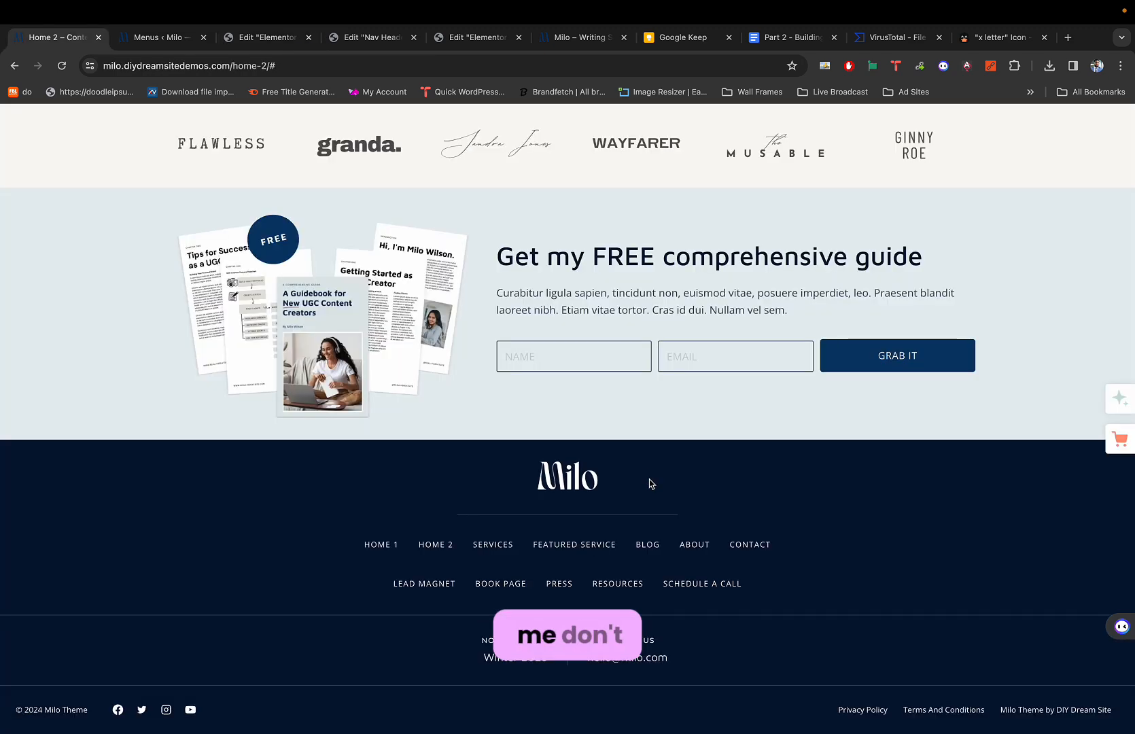
pyautogui.press('super+3')
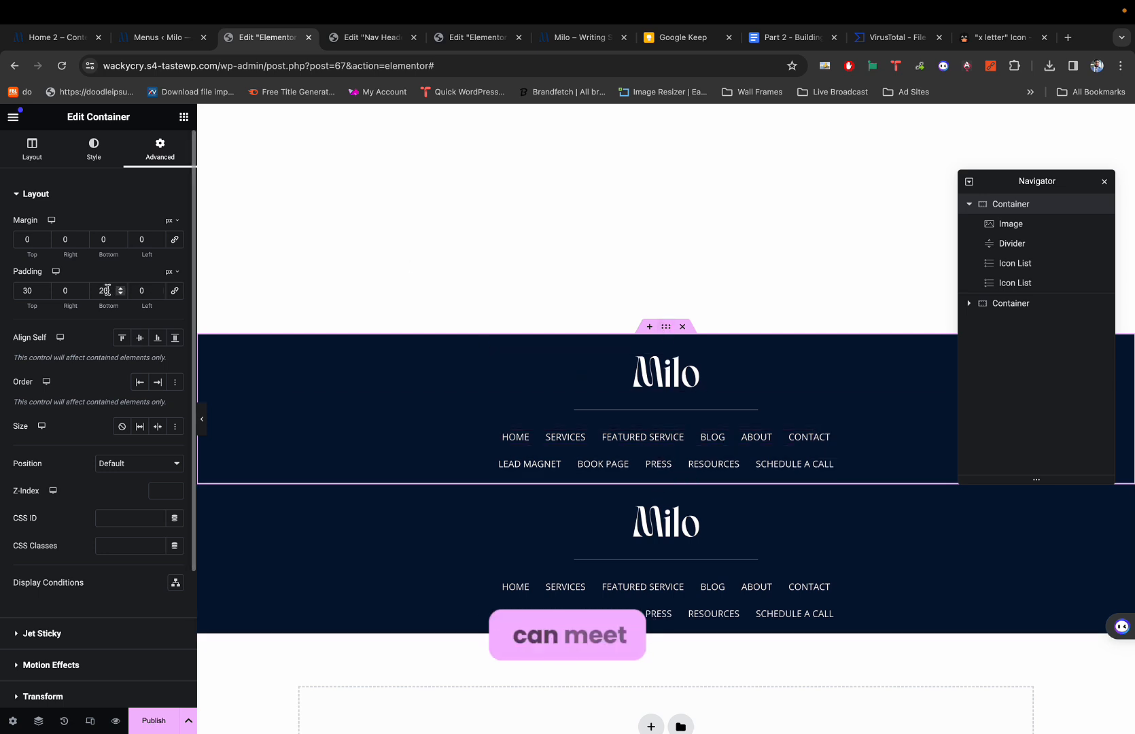
pyautogui.write('30')
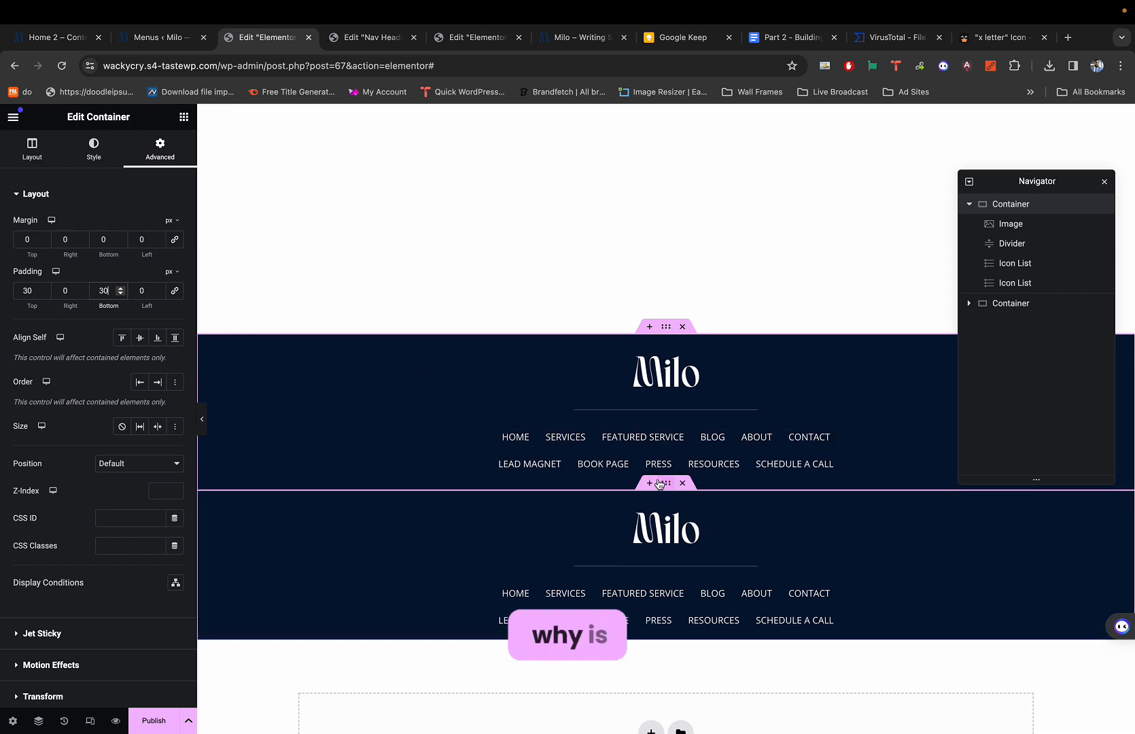
pyautogui.click(666, 484)
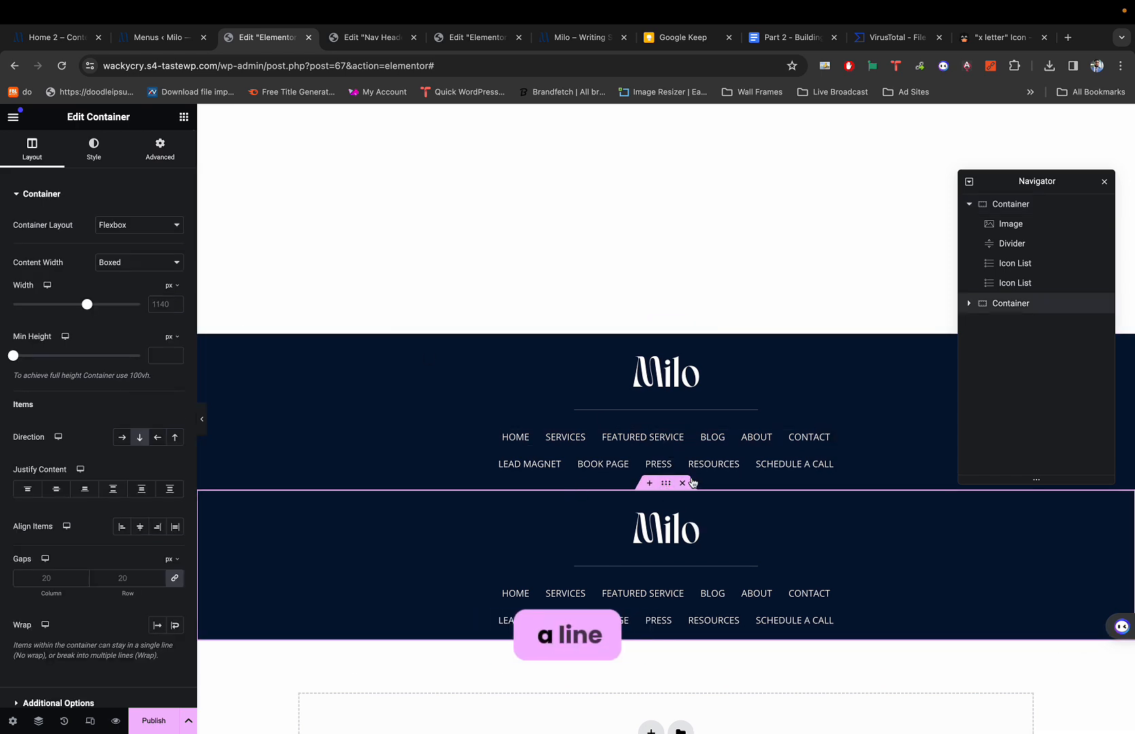
pyautogui.press('super+1')
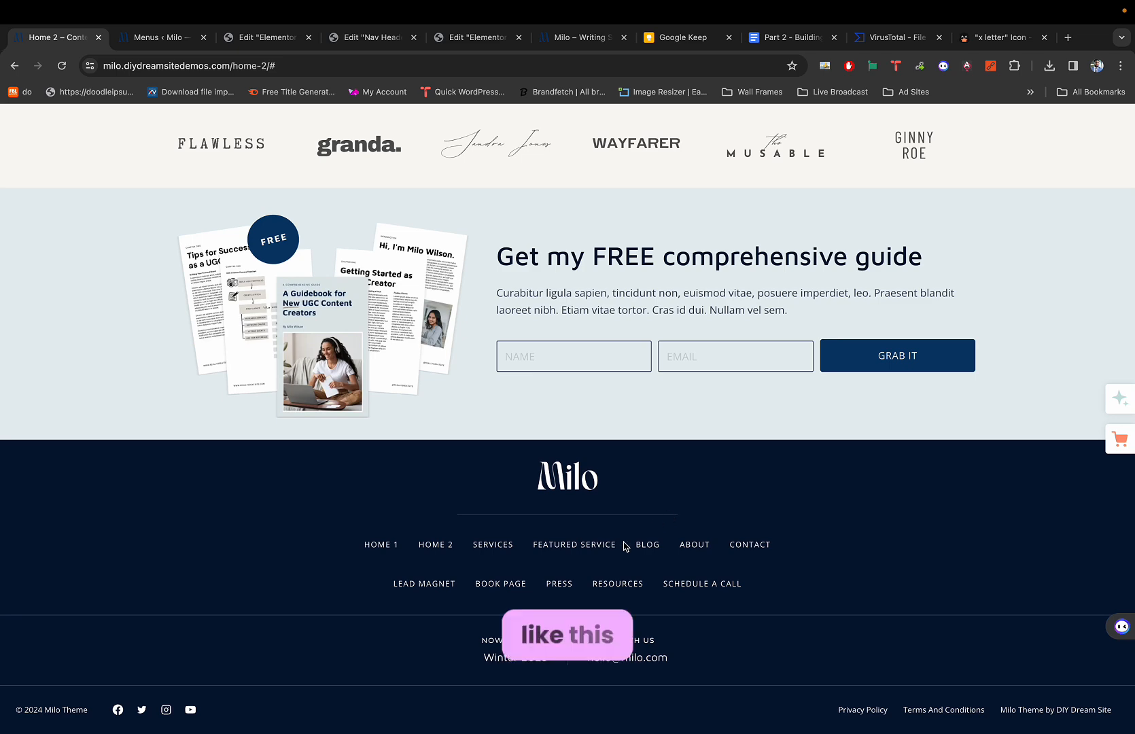
pyautogui.scroll(4, 642, 617)
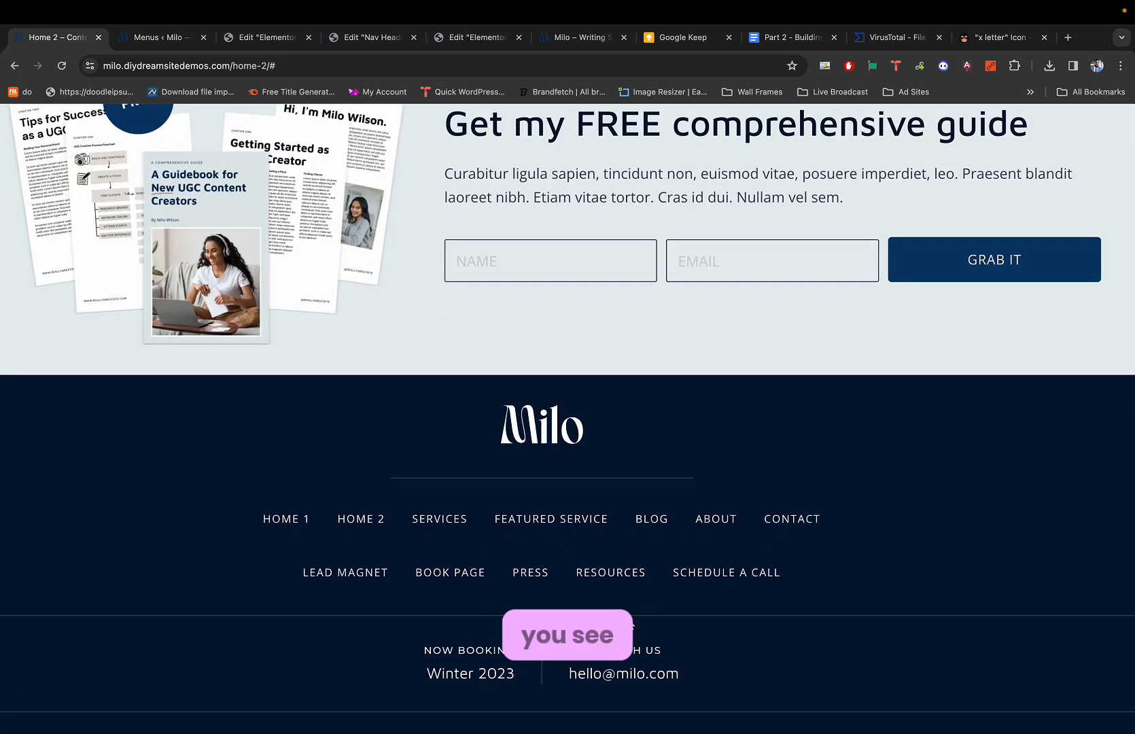
pyautogui.scroll(-4, 620, 618)
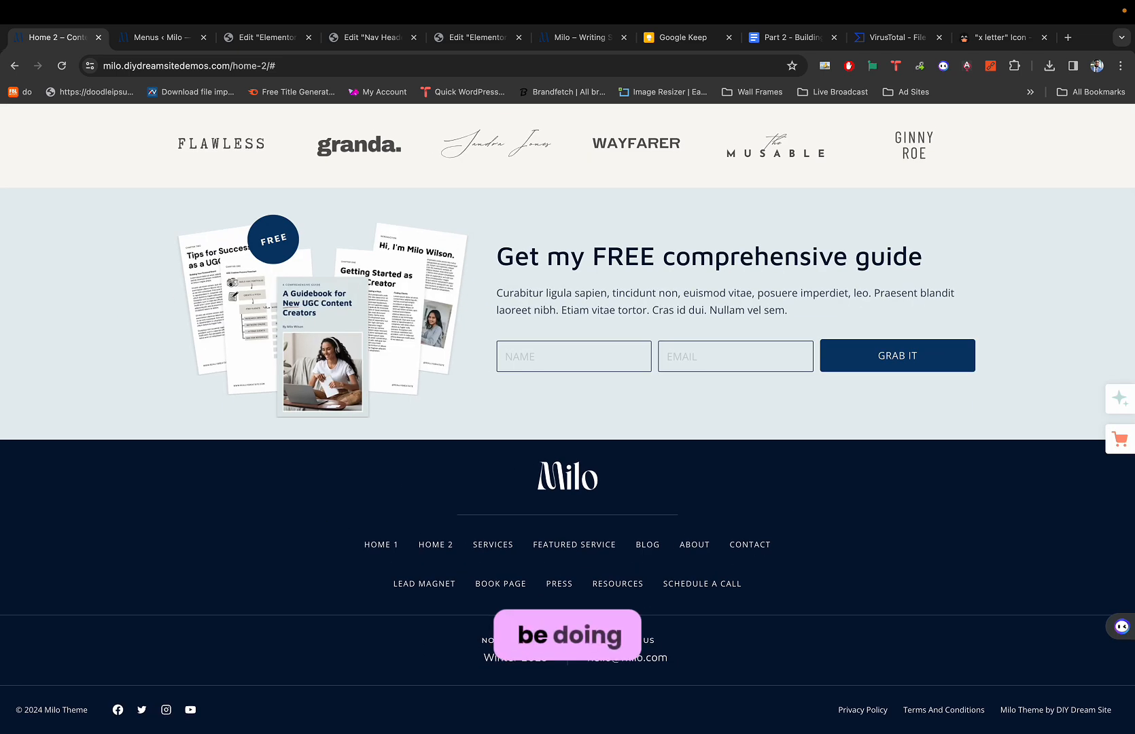
pyautogui.press('super+3')
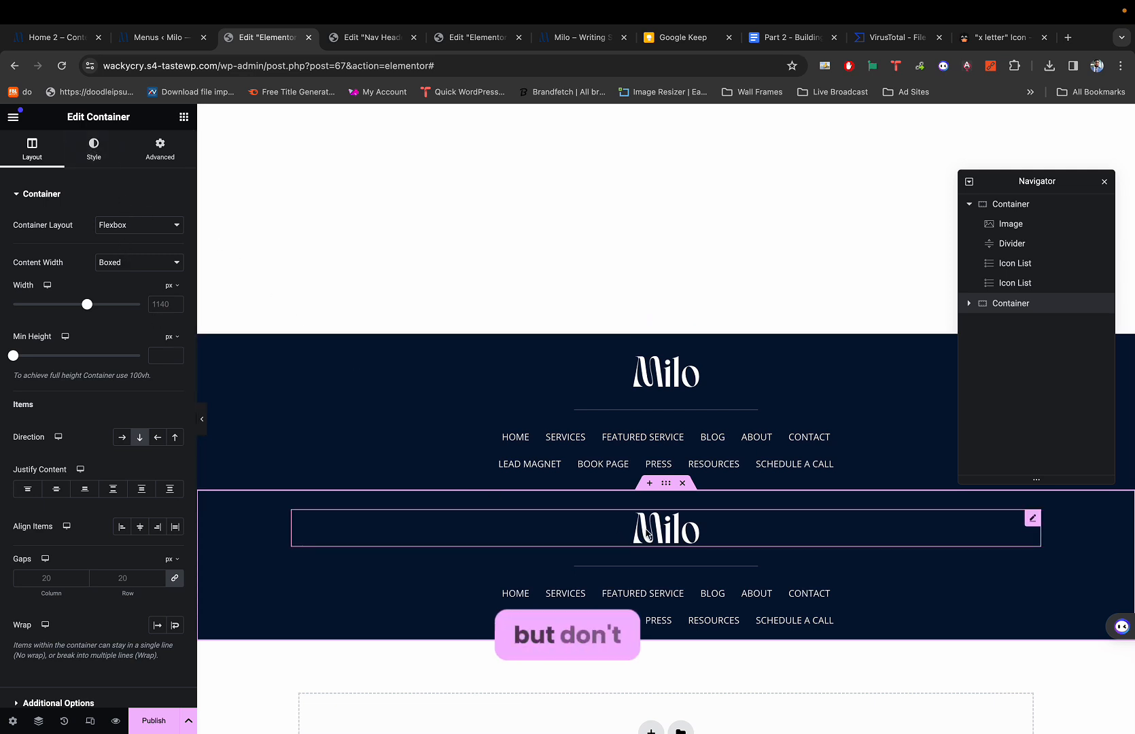
# Delete the copied Milo logo and divider from the duplicated footer.
pyautogui.rightClick(676, 529)
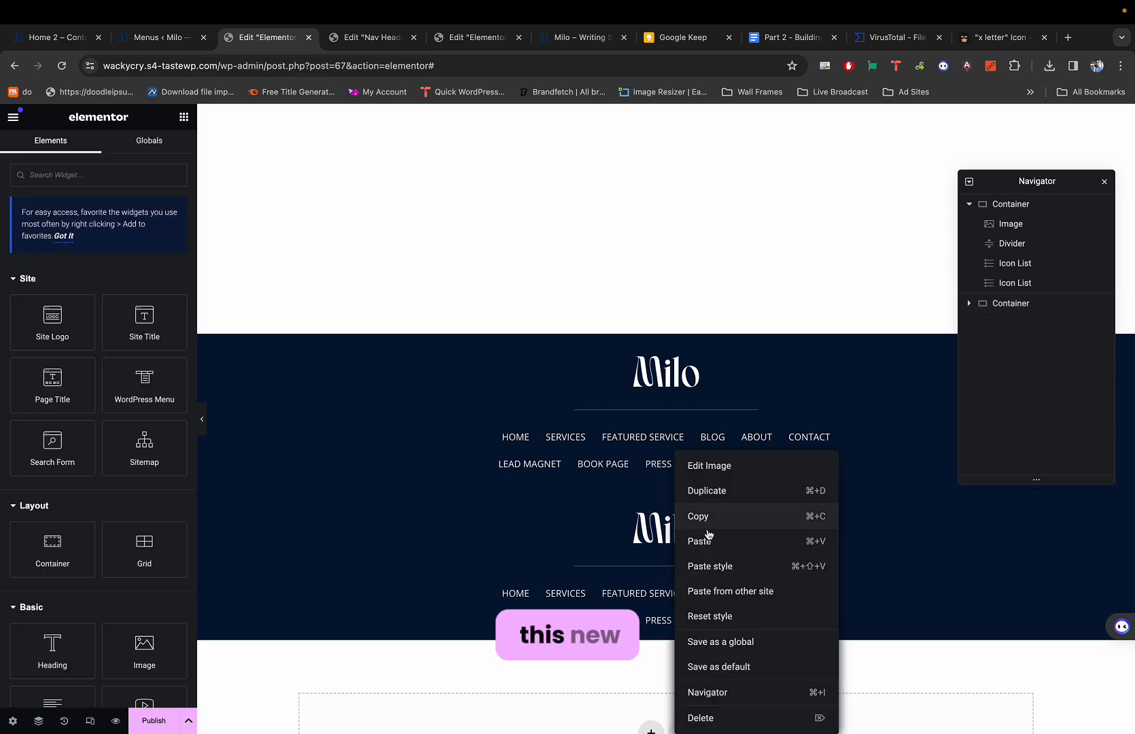
pyautogui.click(720, 716)
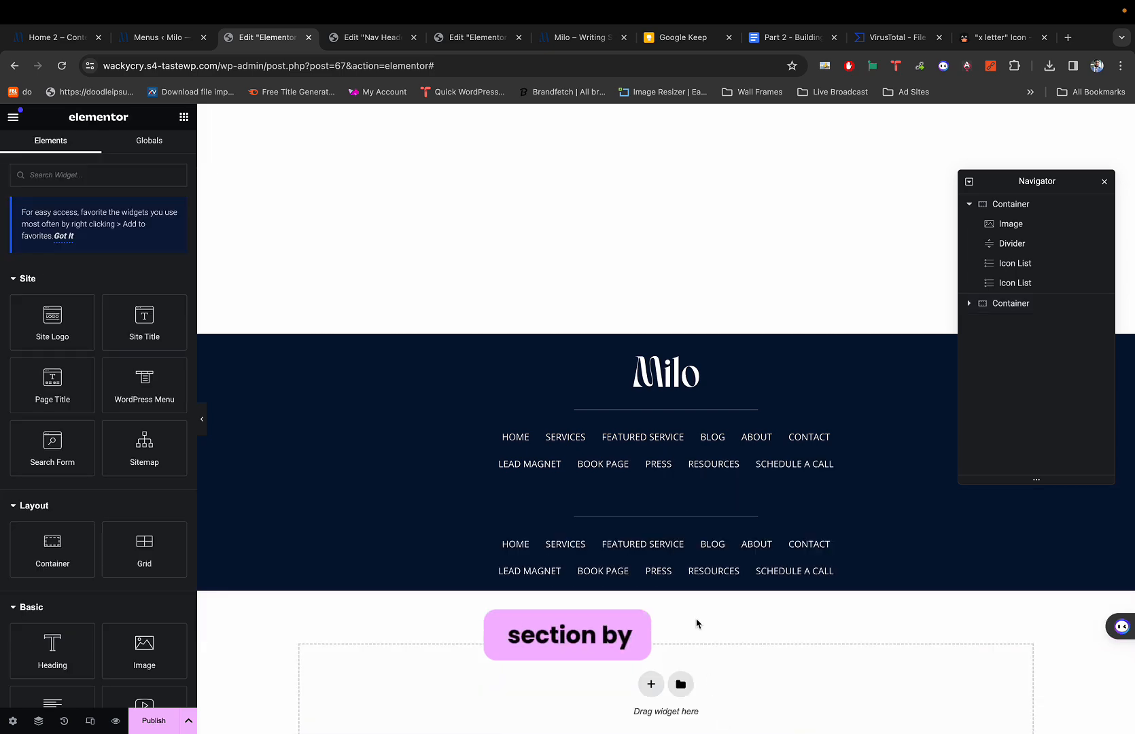
pyautogui.rightClick(660, 522)
pyautogui.click(709, 725)
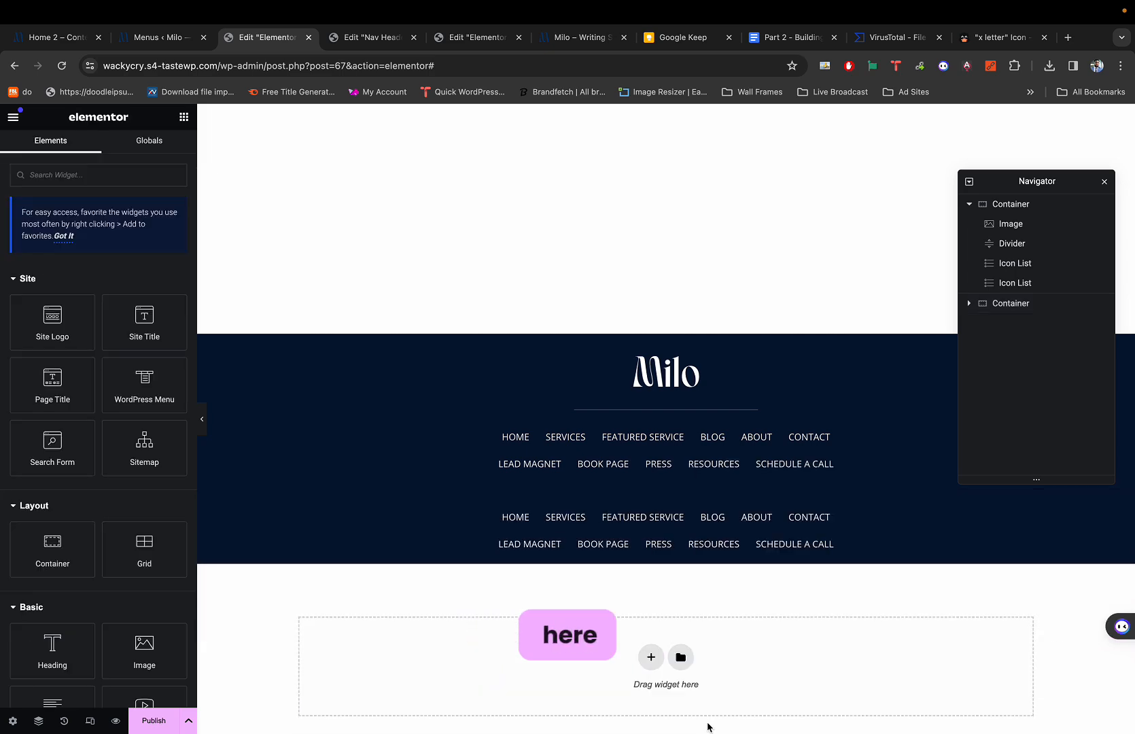
pyautogui.press('super+1')
pyautogui.press('super+3')
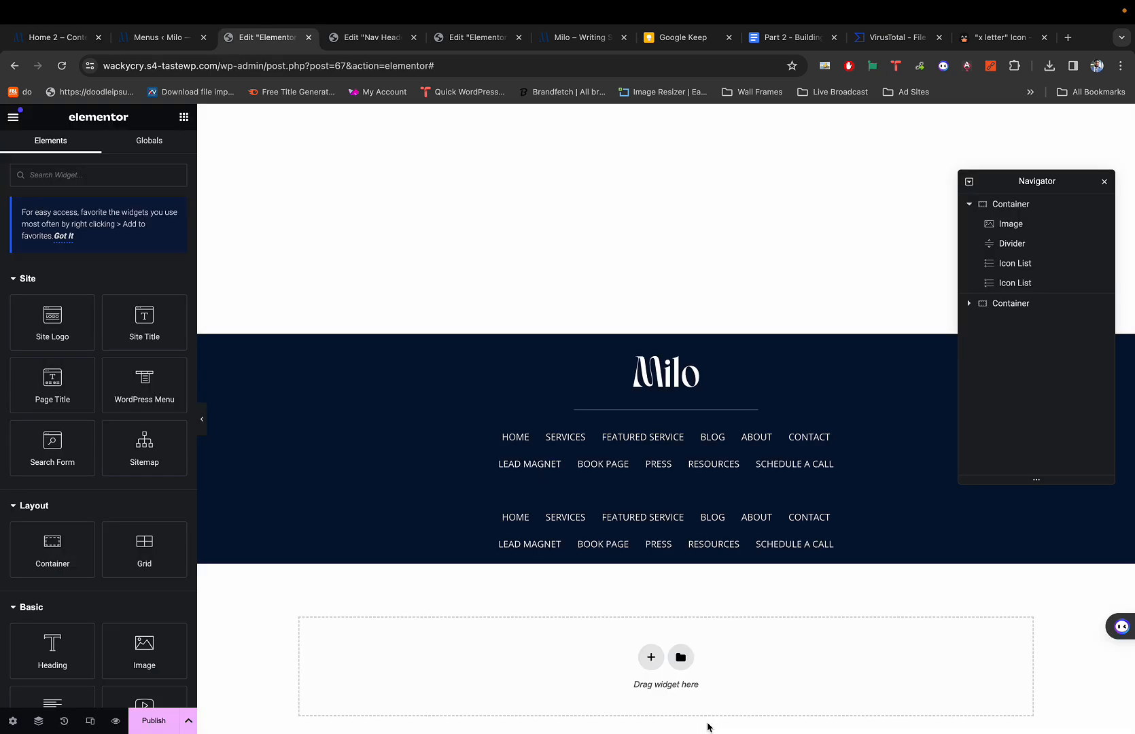
# Delete the copied HOME–CONTACT and LEAD MAGNET link rows, leaving the container empty.
pyautogui.rightClick(654, 522)
pyautogui.click(681, 718)
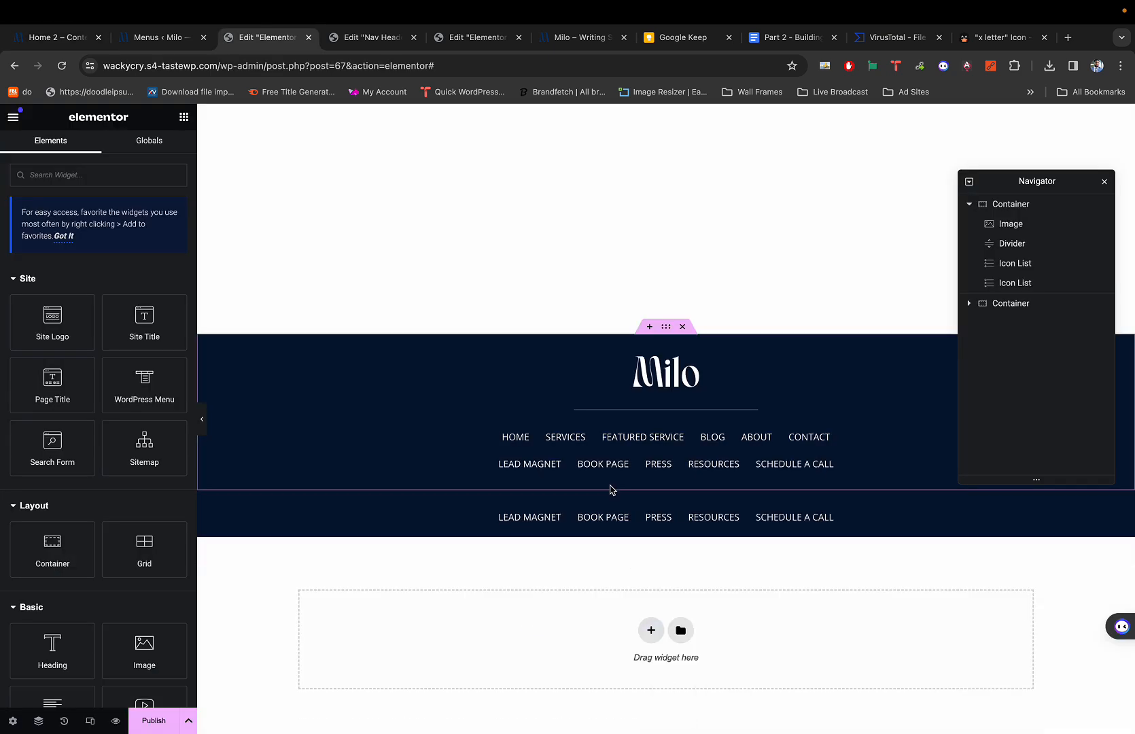
pyautogui.rightClick(597, 526)
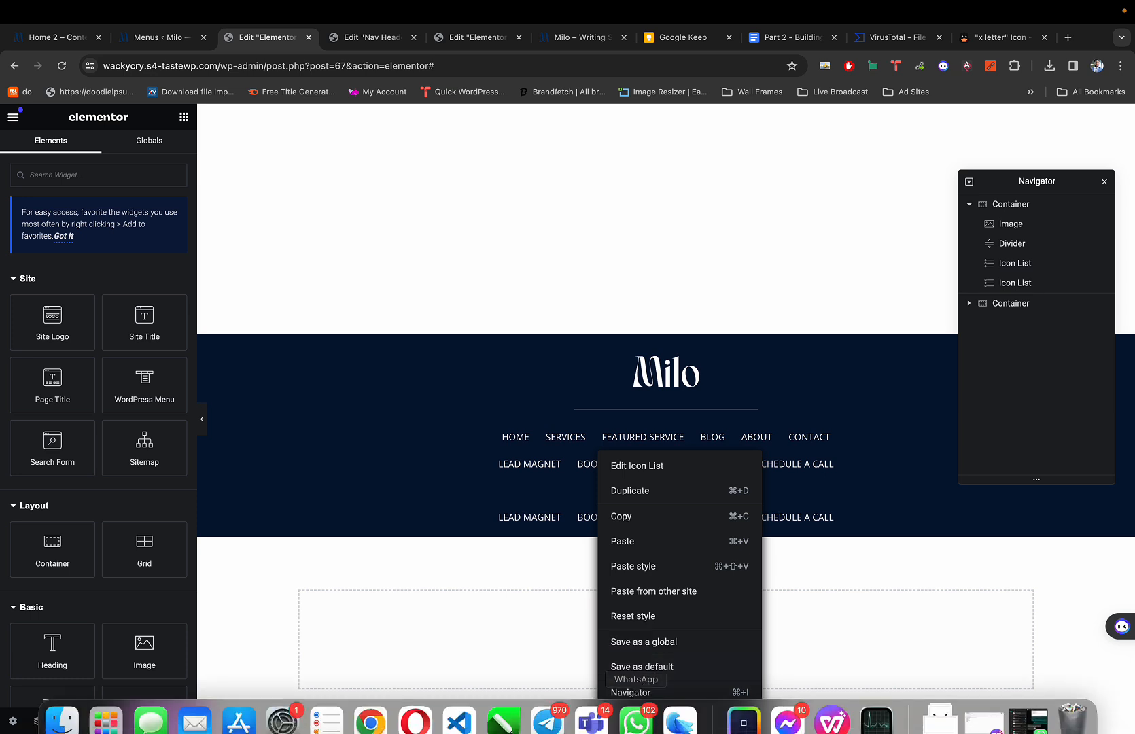
pyautogui.click(646, 719)
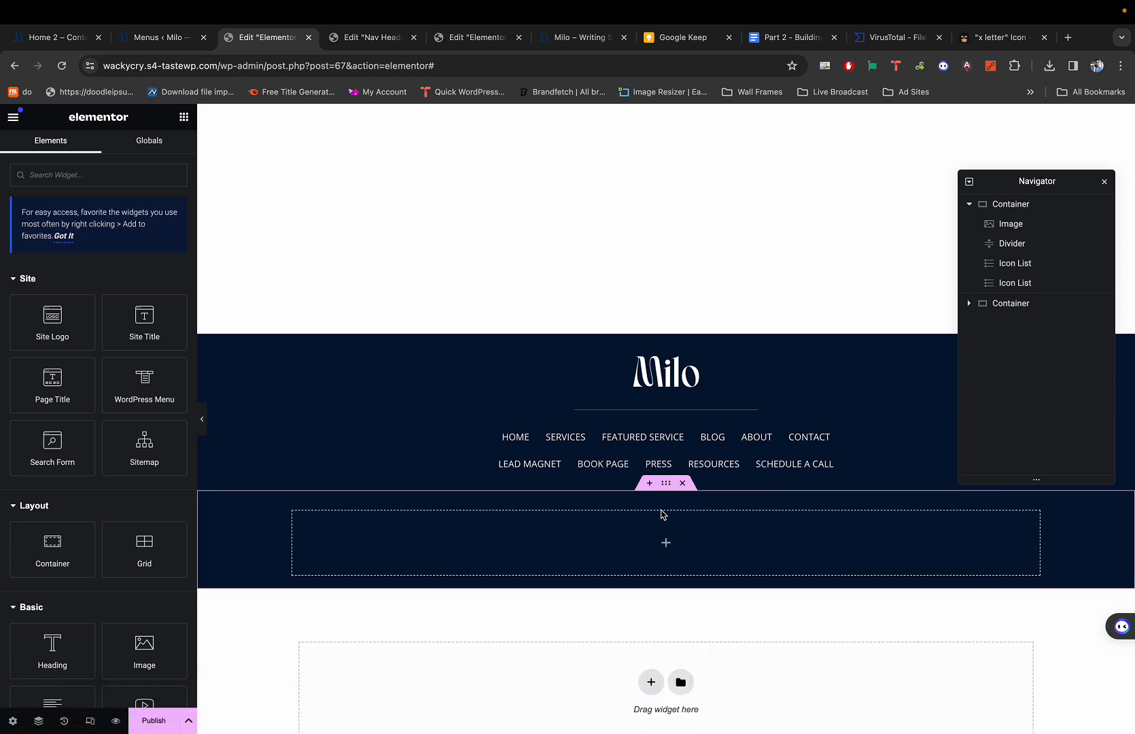
pyautogui.click(665, 482)
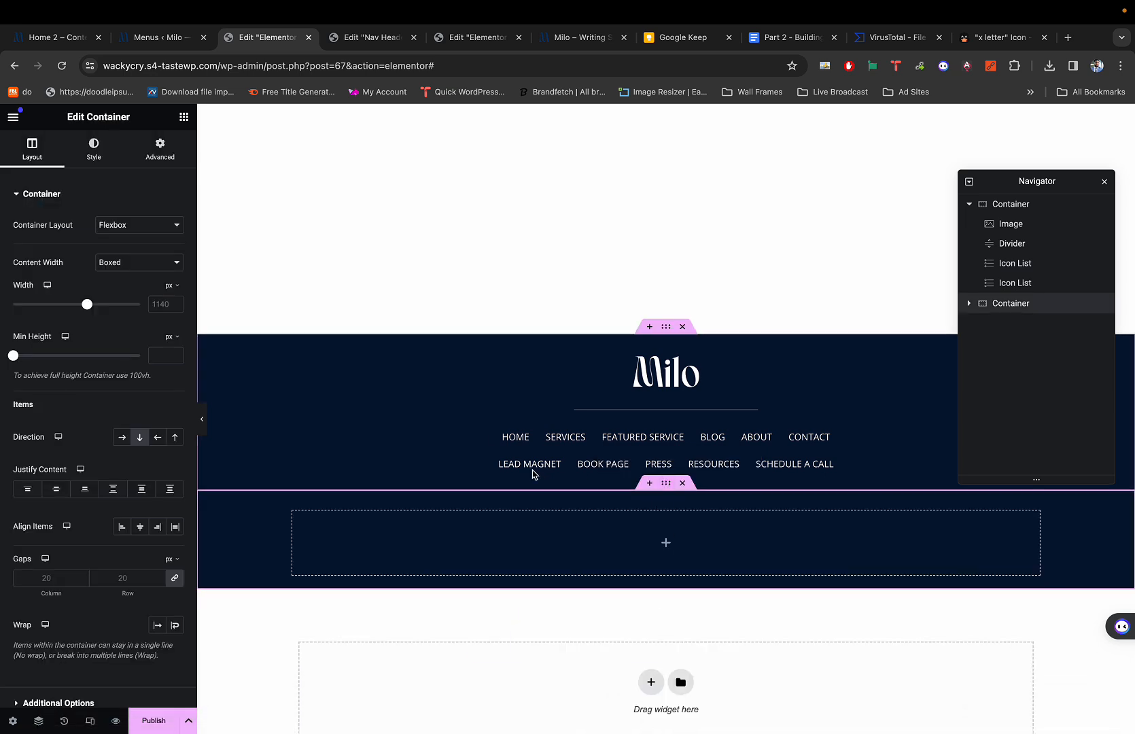
pyautogui.click(87, 149)
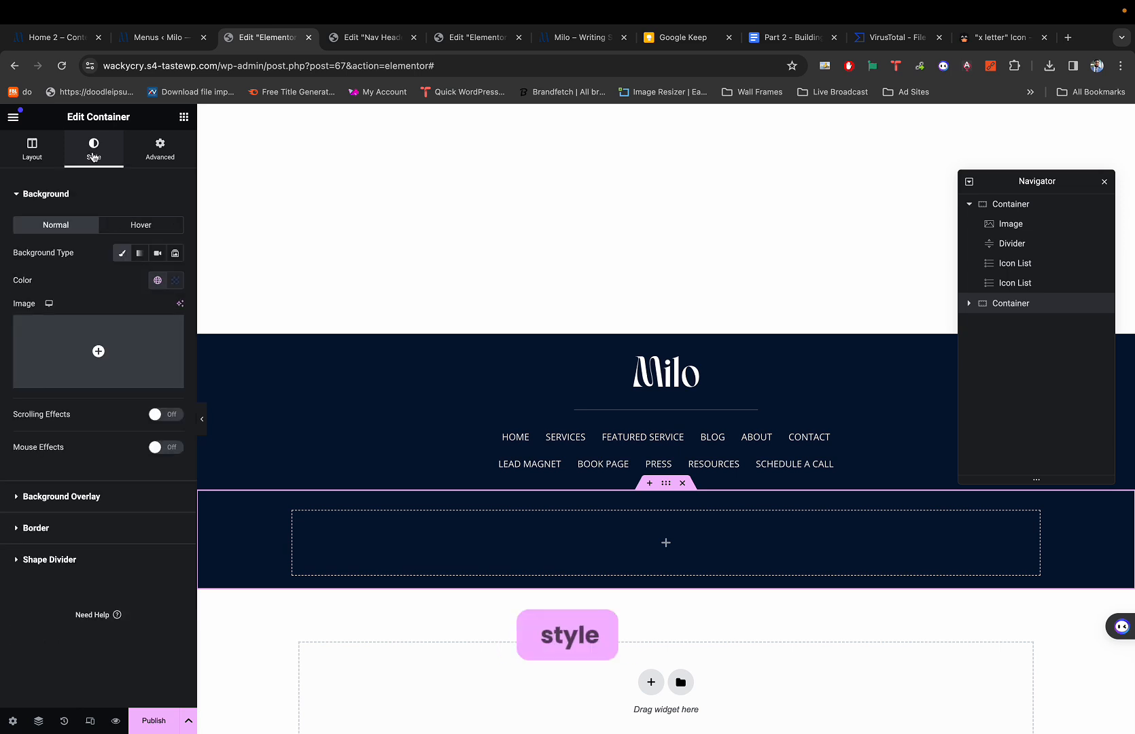
pyautogui.click(60, 524)
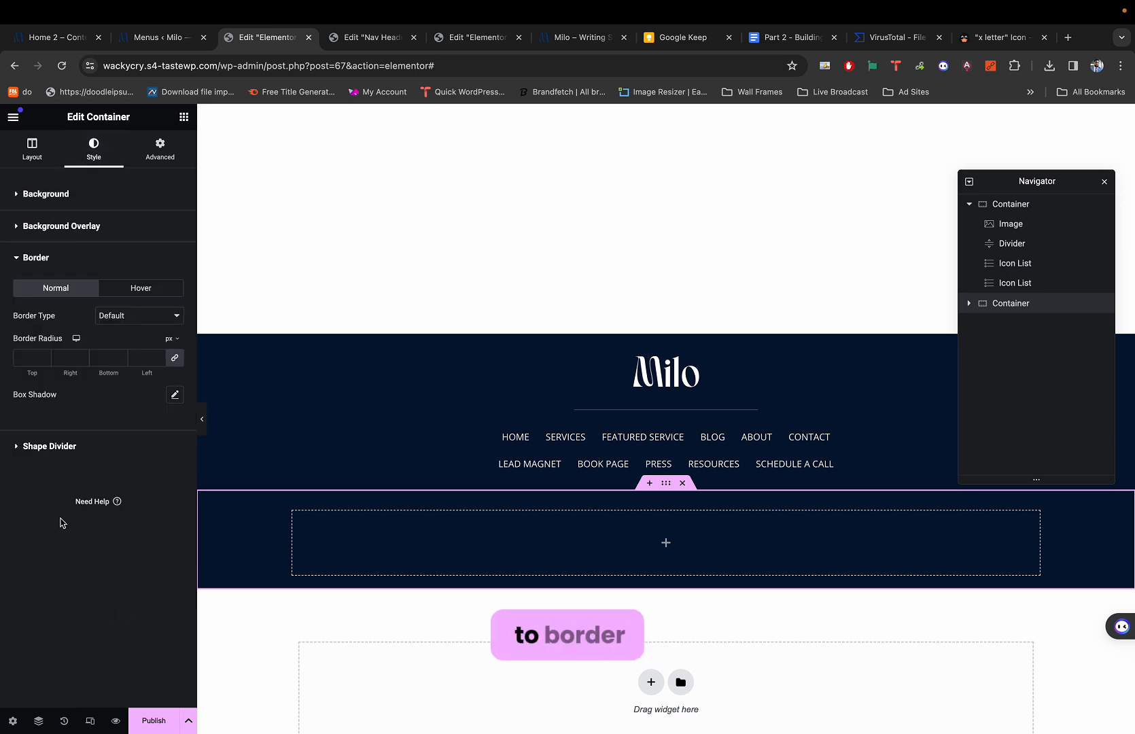
# Give the container a solid border 1.5 px wide on top and bottom only.
pyautogui.click(152, 316)
pyautogui.click(143, 344)
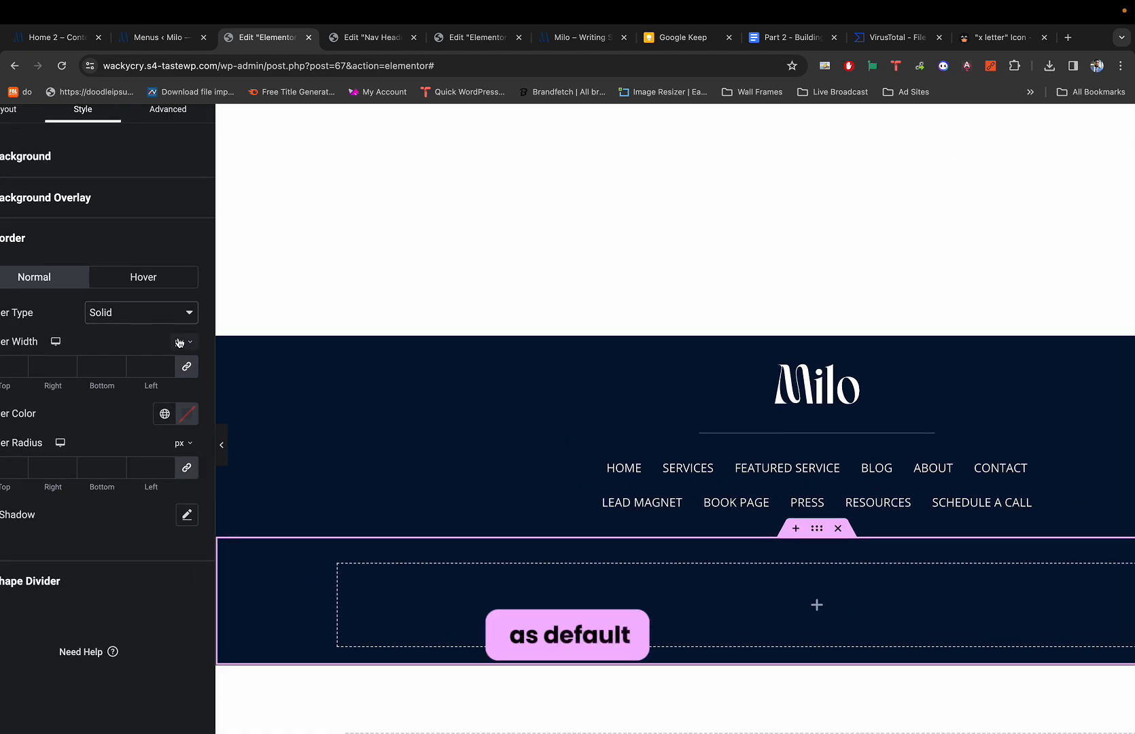
pyautogui.hscroll(-2, 180, 342)
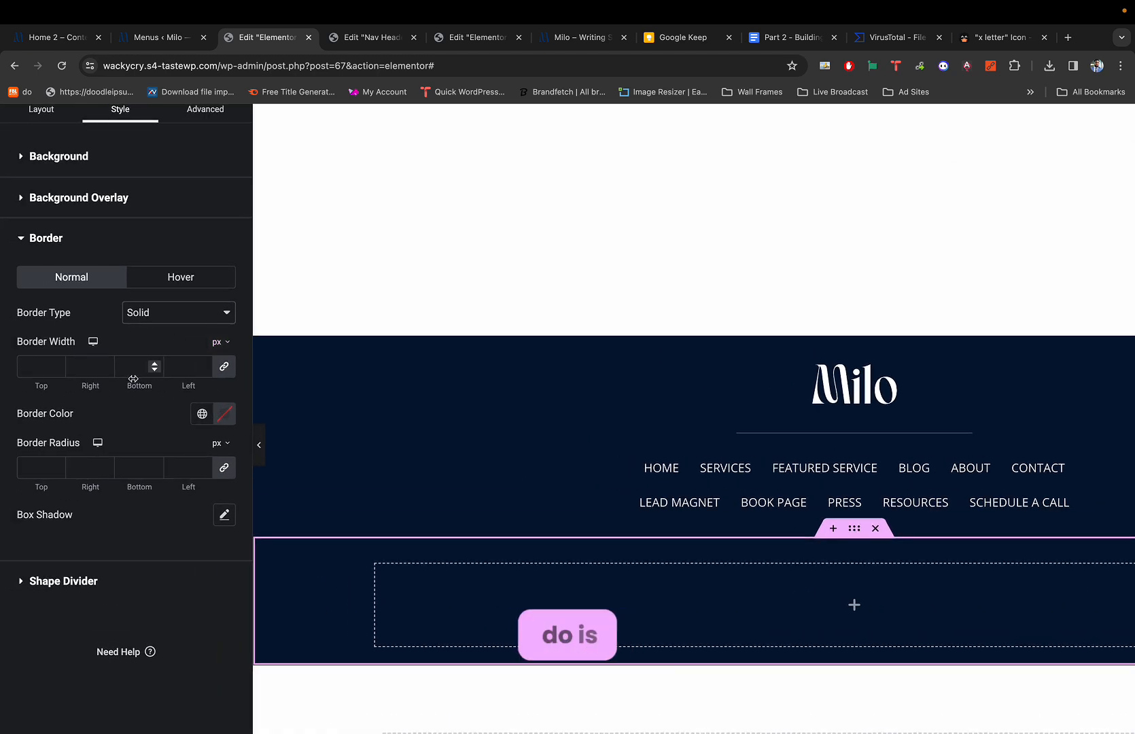
pyautogui.click(38, 365)
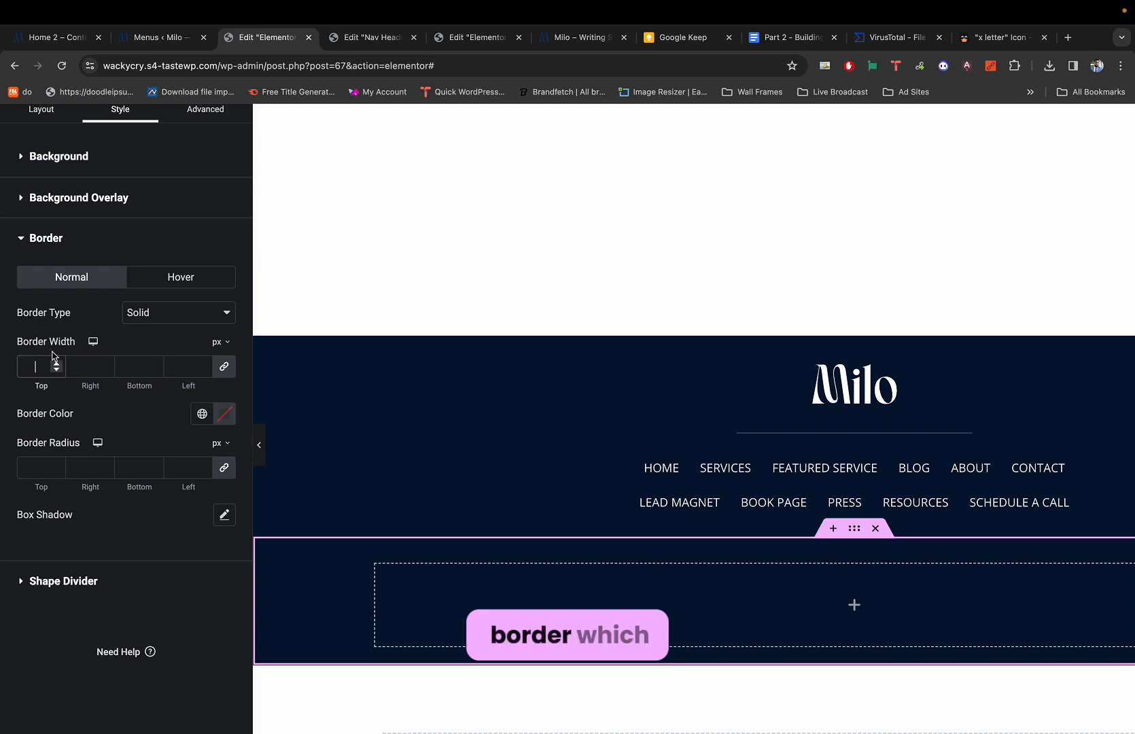
pyautogui.write('1')
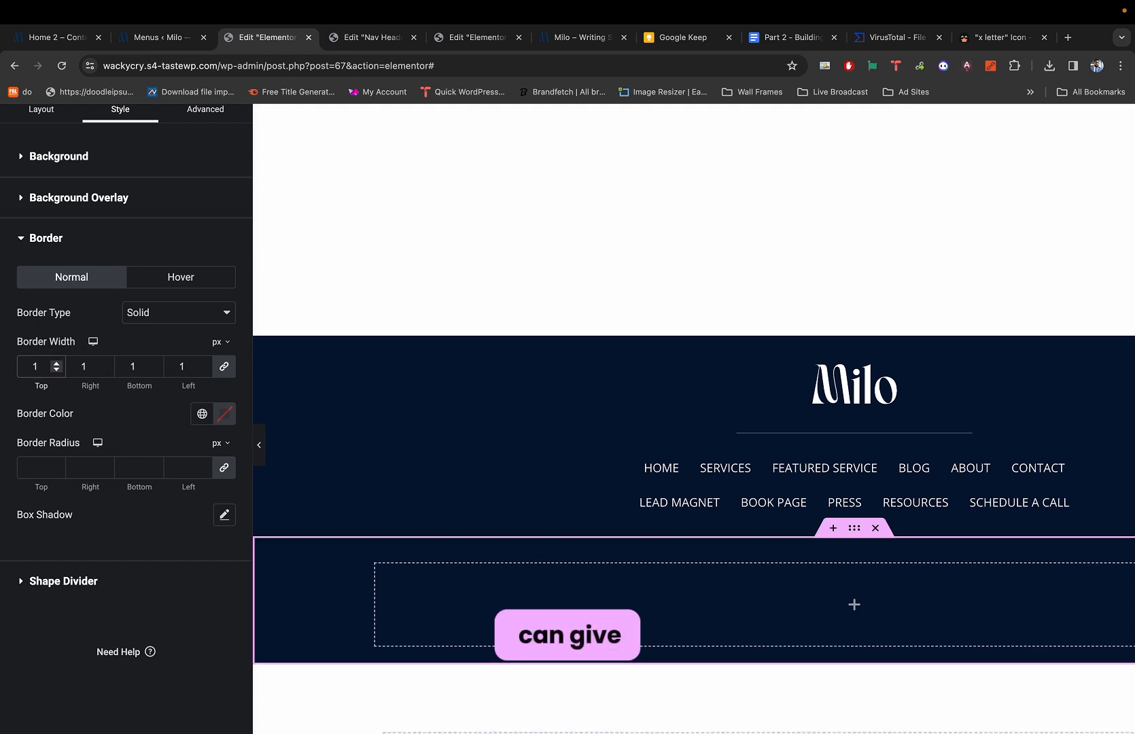
pyautogui.write('5')
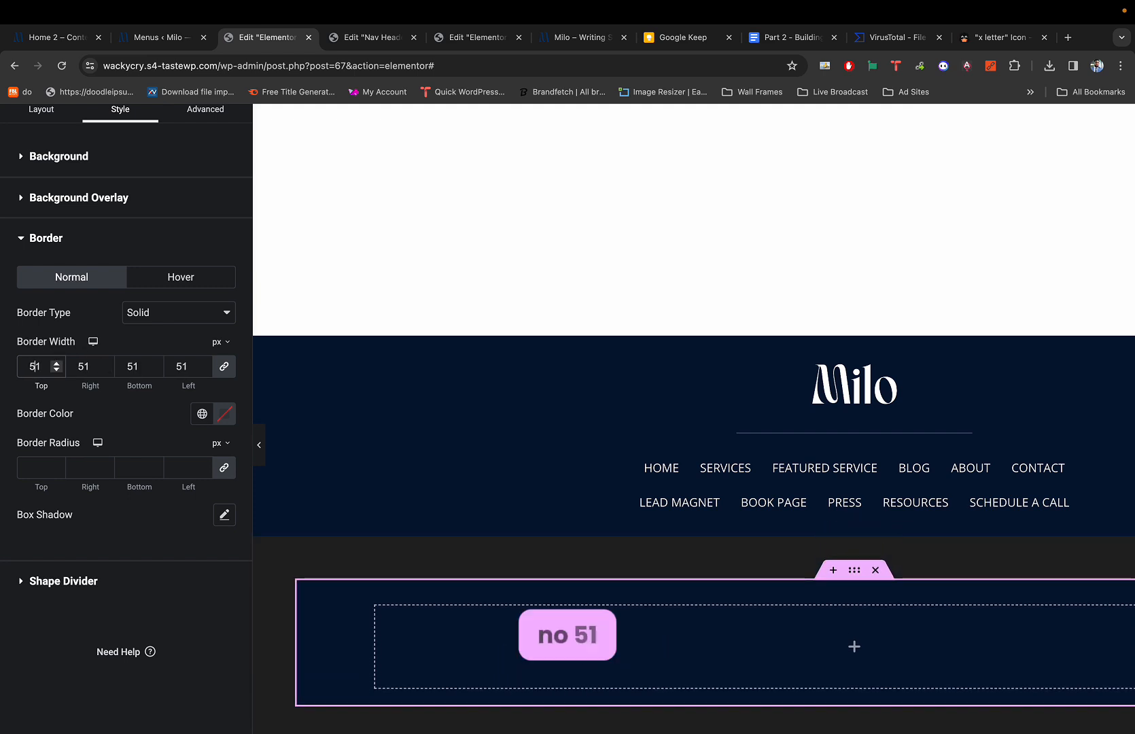
pyautogui.press('BackSpace')
pyautogui.write('5')
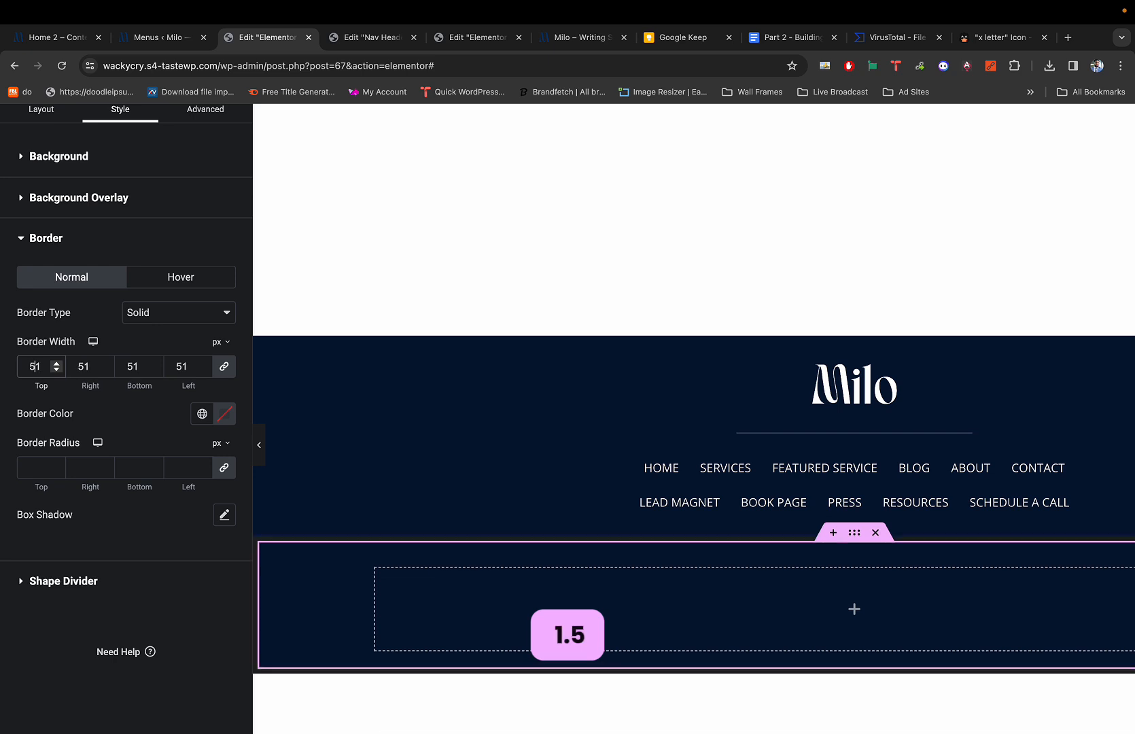
pyautogui.press('BackSpace')
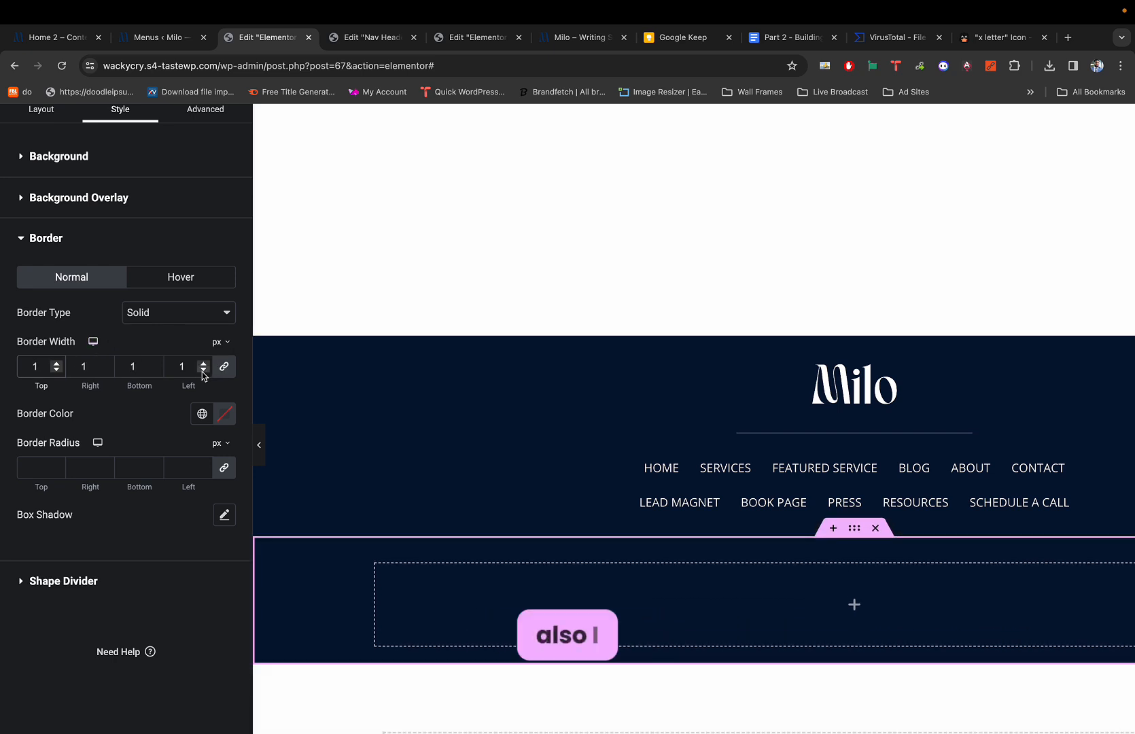
pyautogui.press('BackSpace')
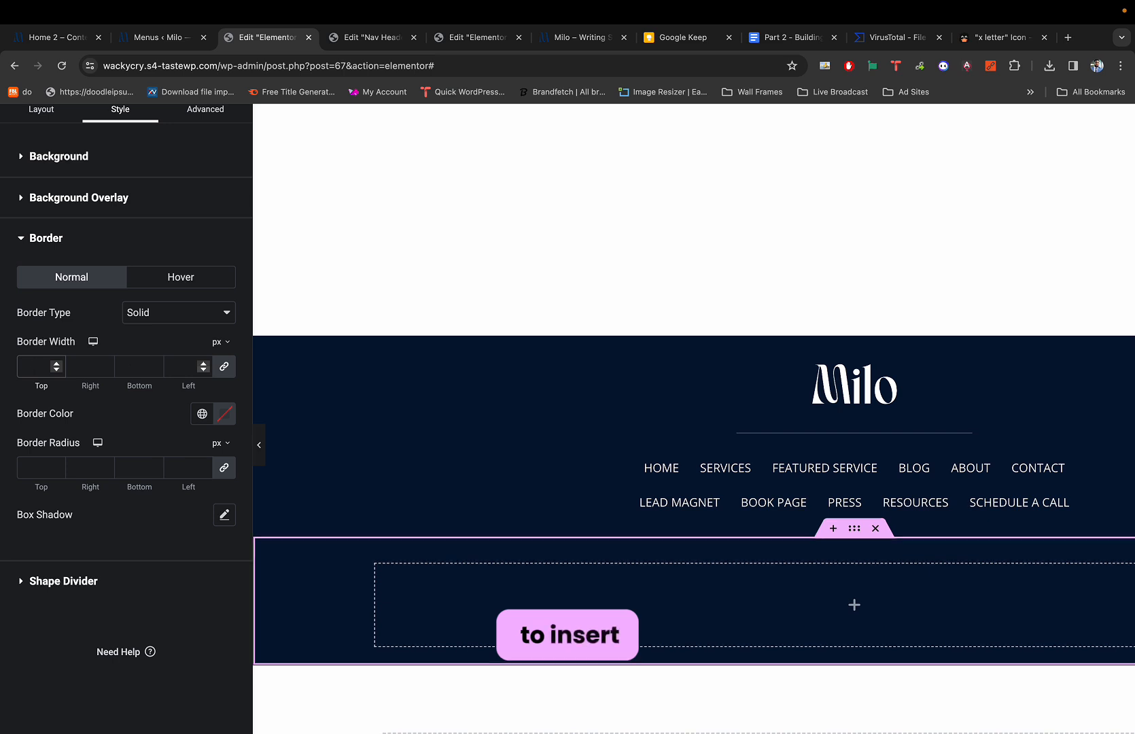
pyautogui.click(224, 369)
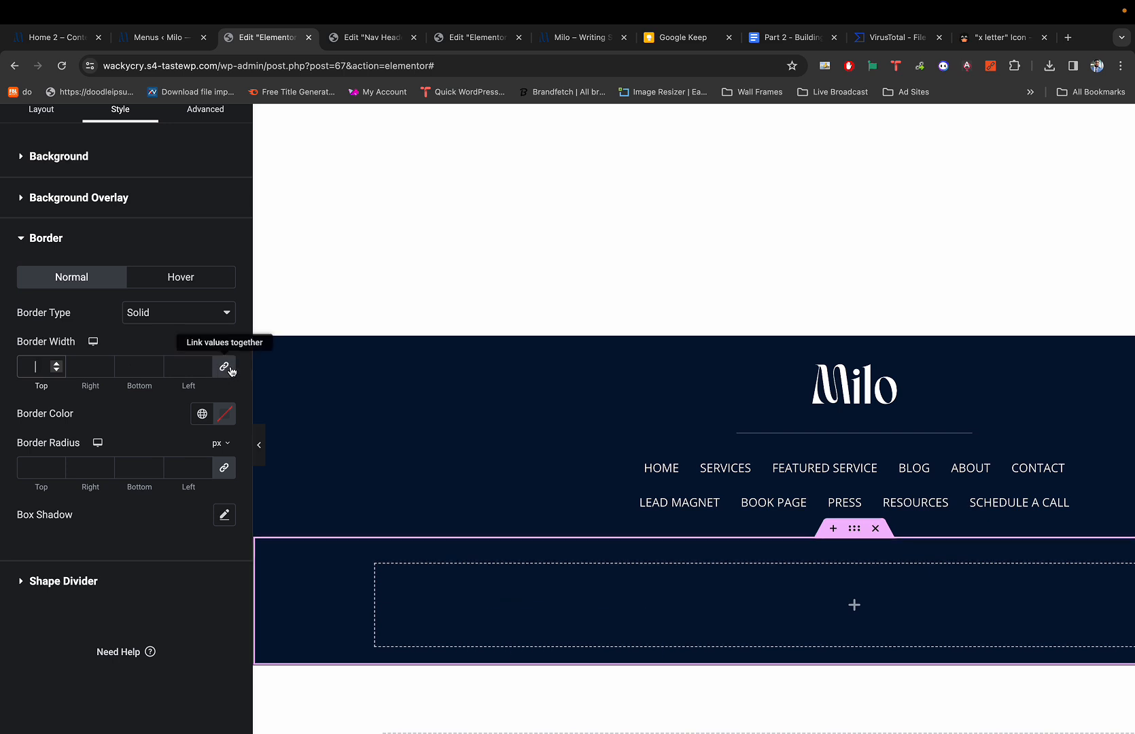
pyautogui.click(44, 365)
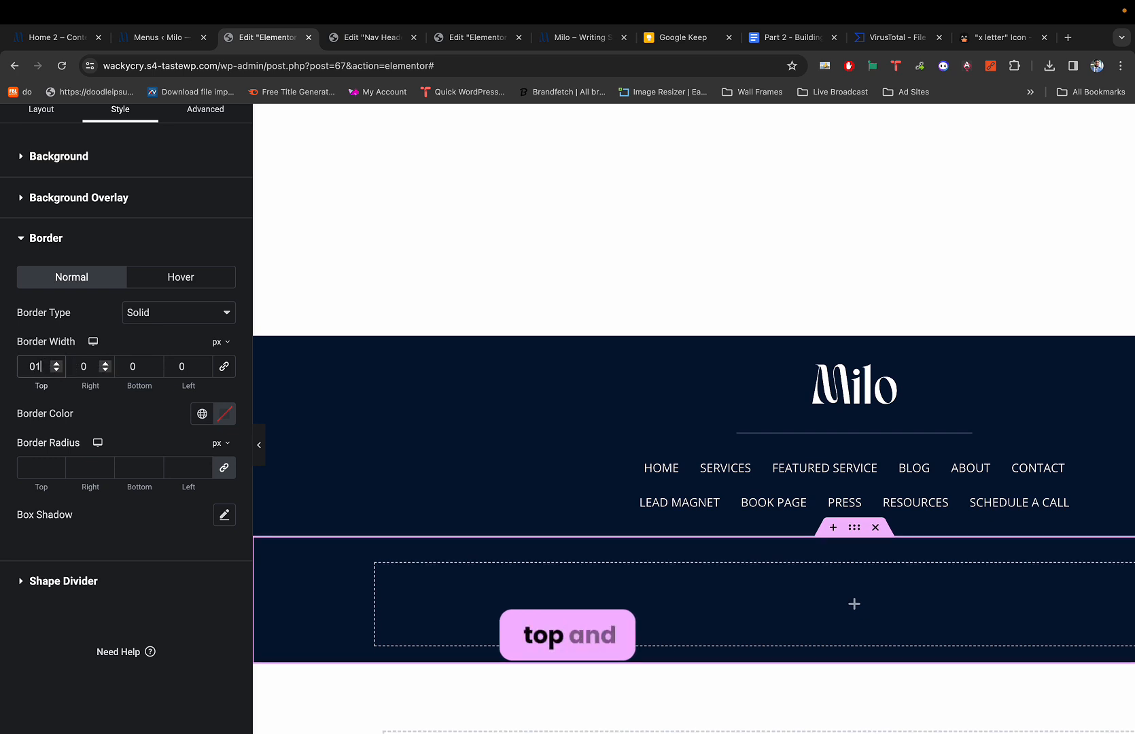
pyautogui.write('1.5')
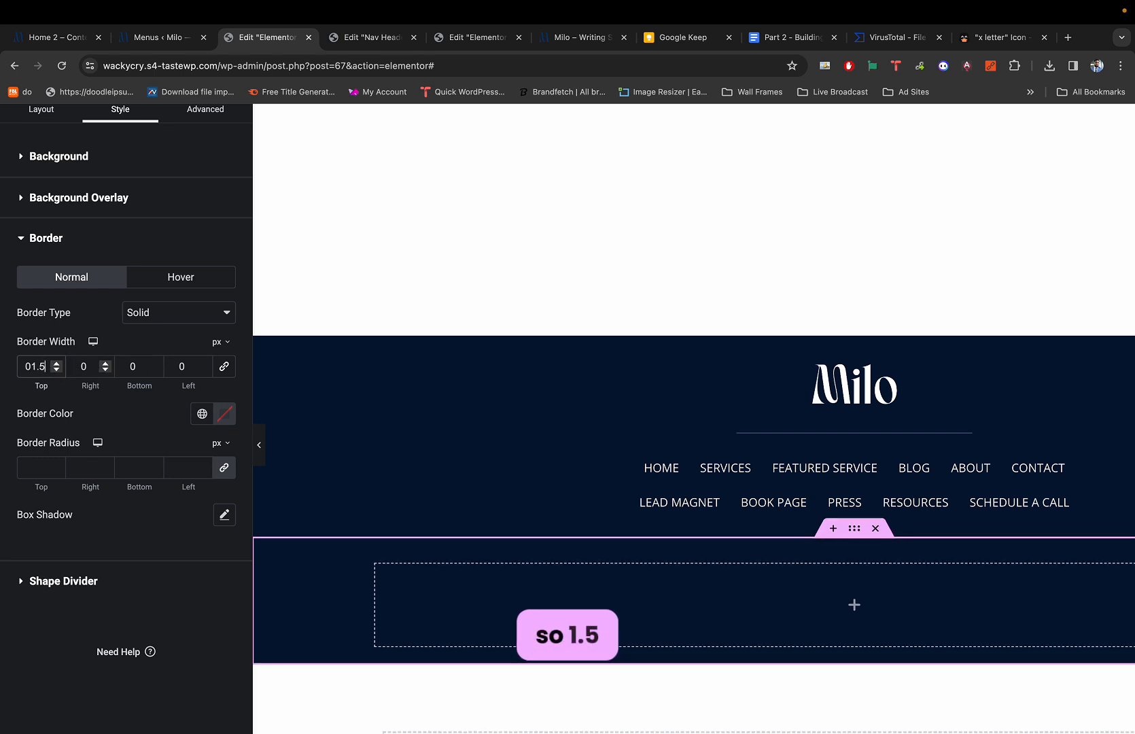
pyautogui.click(139, 366)
pyautogui.write('1.5')
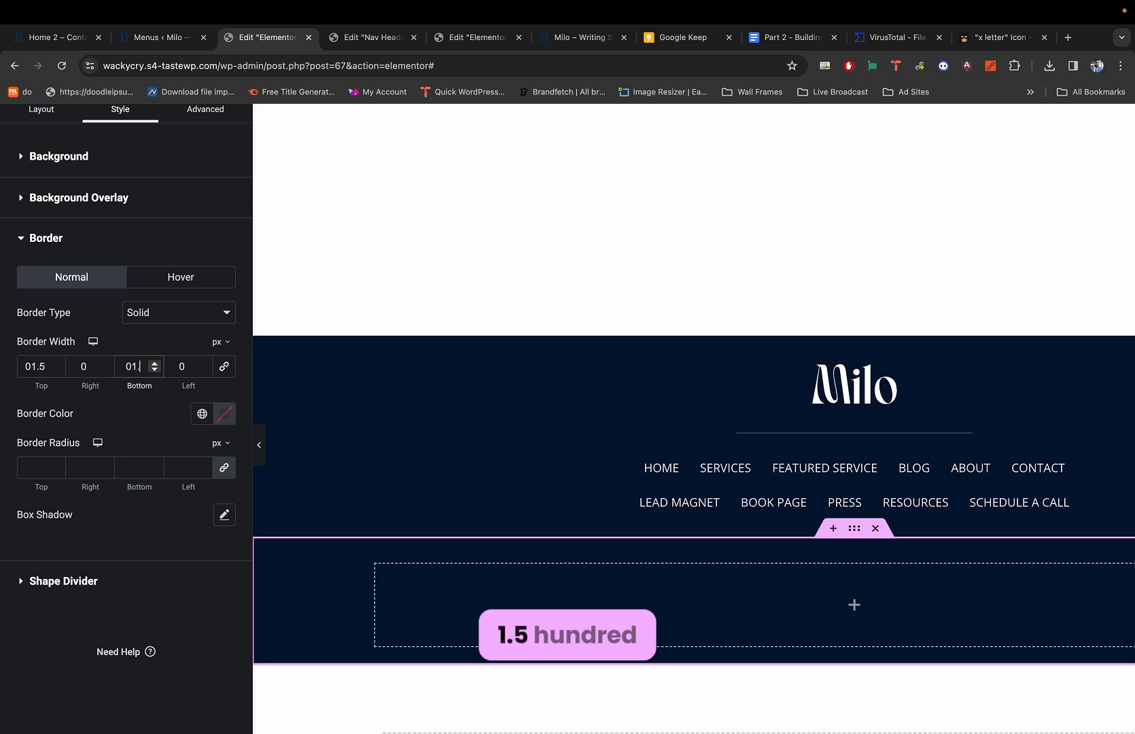
# Make the border color white and preview the footer.
pyautogui.click(223, 414)
pyautogui.moveTo(154, 489); pyautogui.dragTo(112, 468)
pyautogui.click(216, 441)
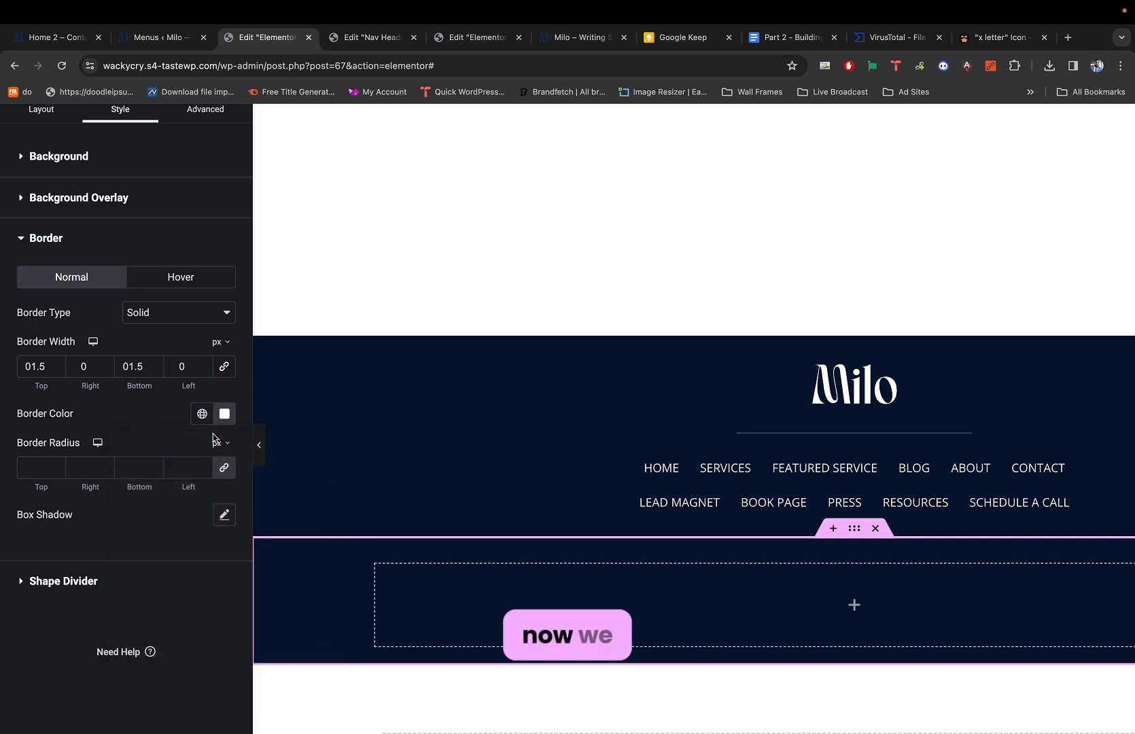
pyautogui.click(260, 445)
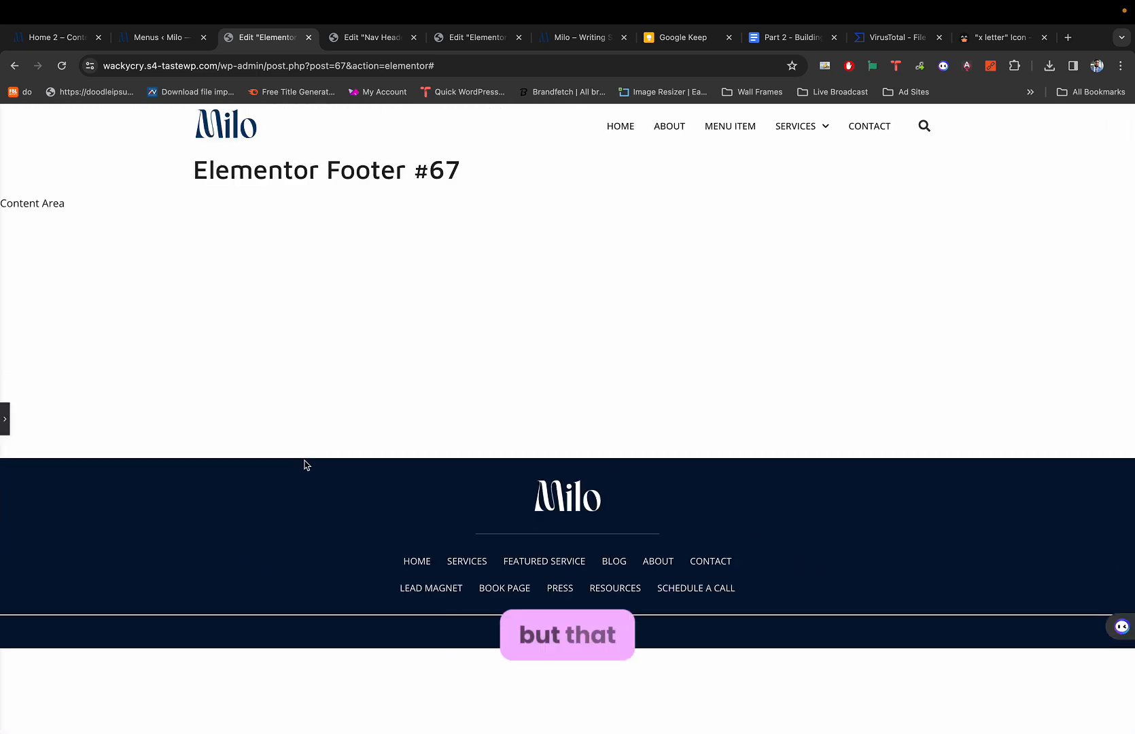
# Duplicate the bordered empty container to add a second copy below it.
pyautogui.click(7, 419)
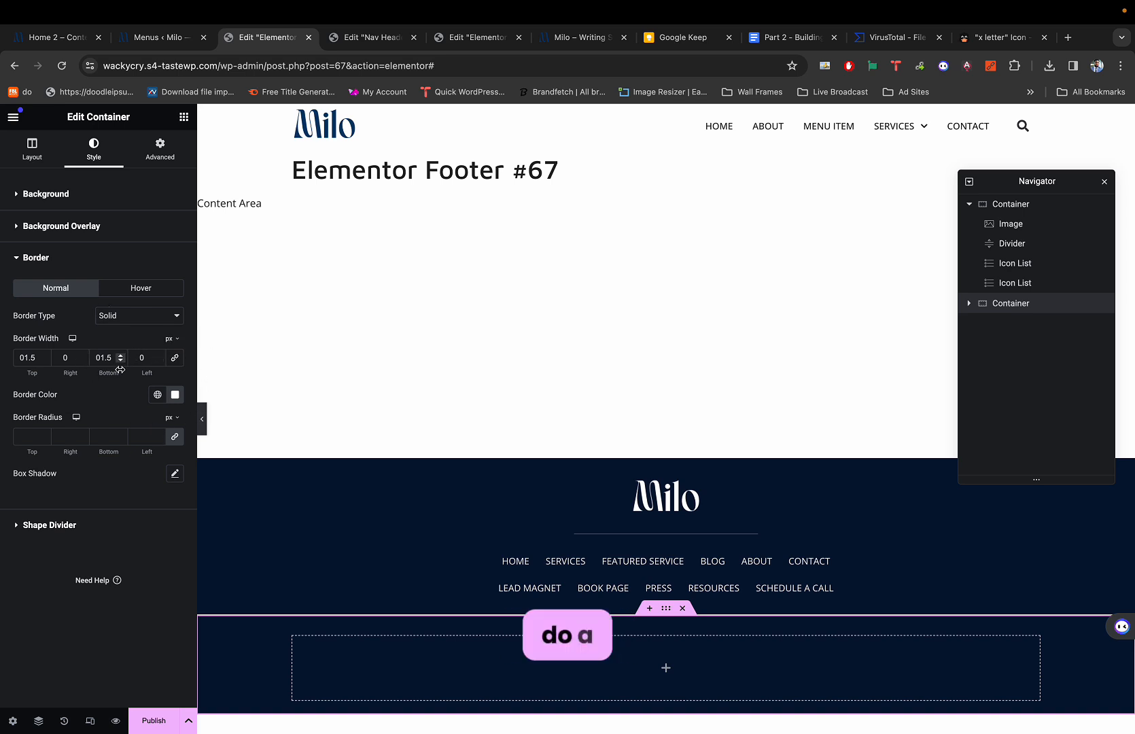
pyautogui.scroll(-3, 323, 373)
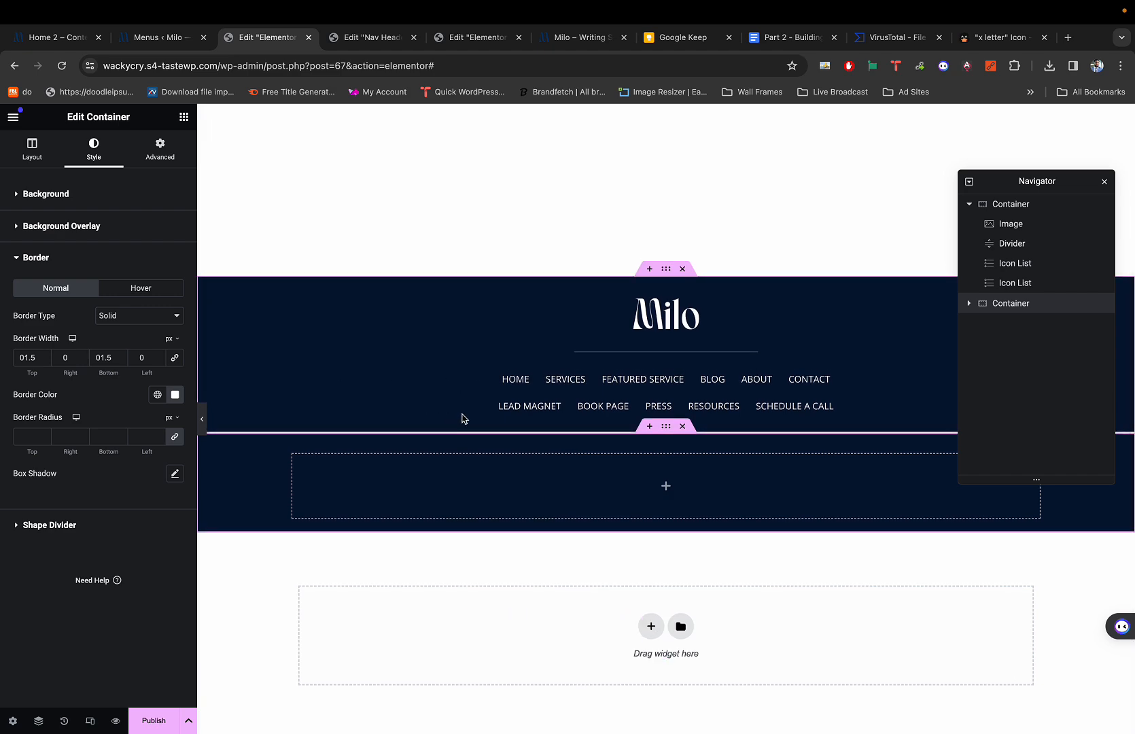
pyautogui.press('super+1')
pyautogui.press('super+3')
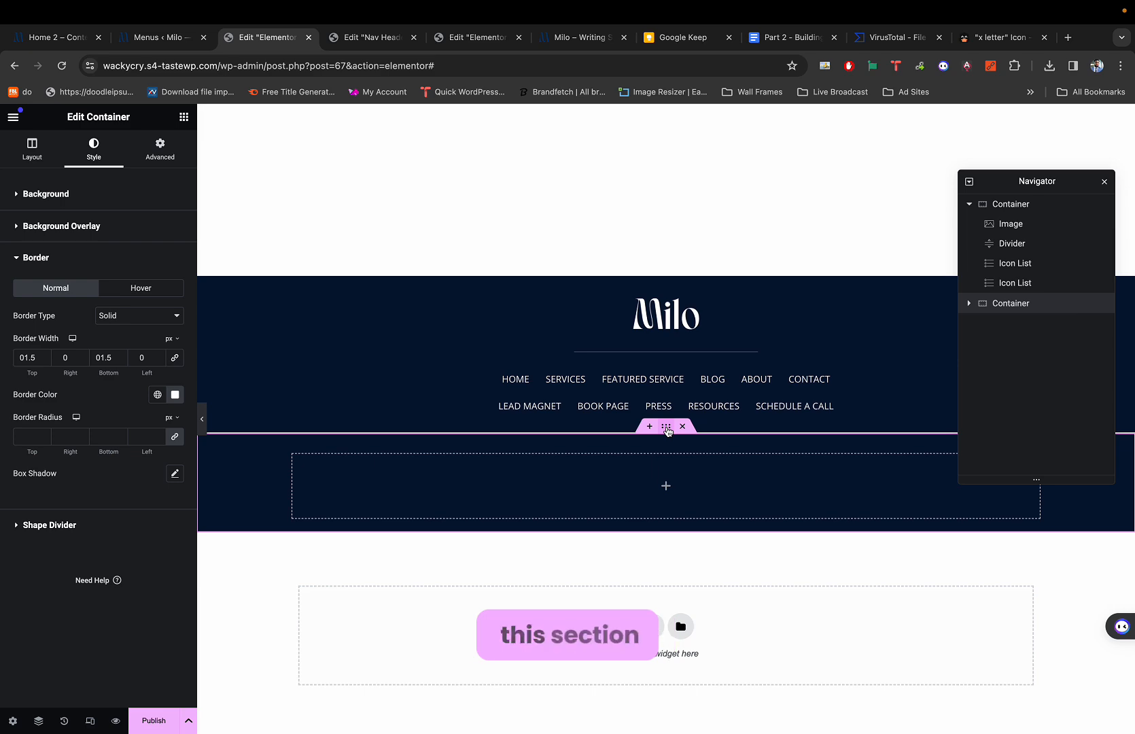
pyautogui.rightClick(680, 433)
pyautogui.click(698, 466)
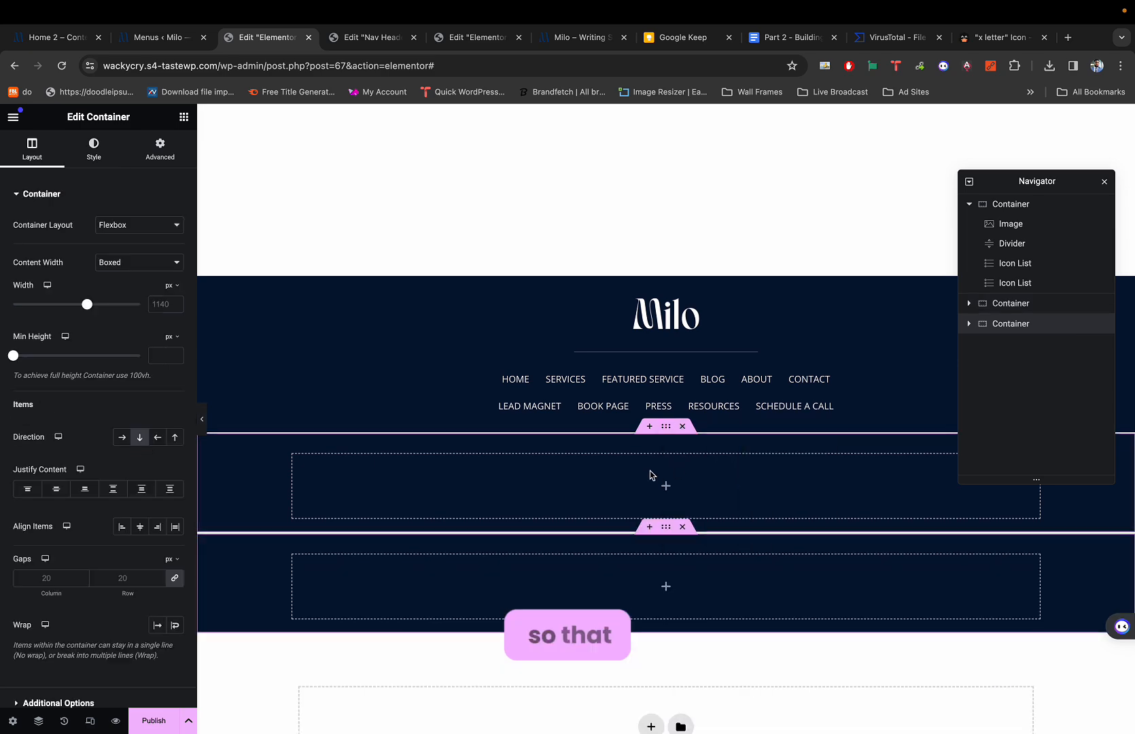
pyautogui.press('super+1')
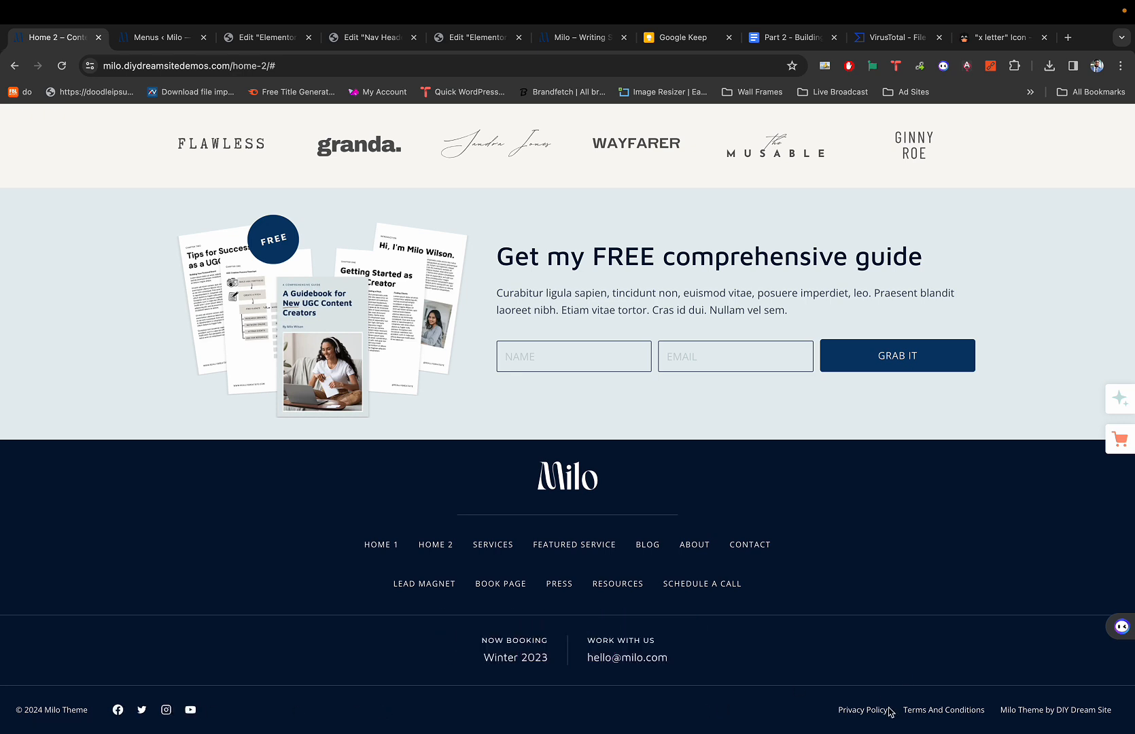
# Compare the footer with the reference Home 2 footer and preview it without the panel.
pyautogui.press('super+3')
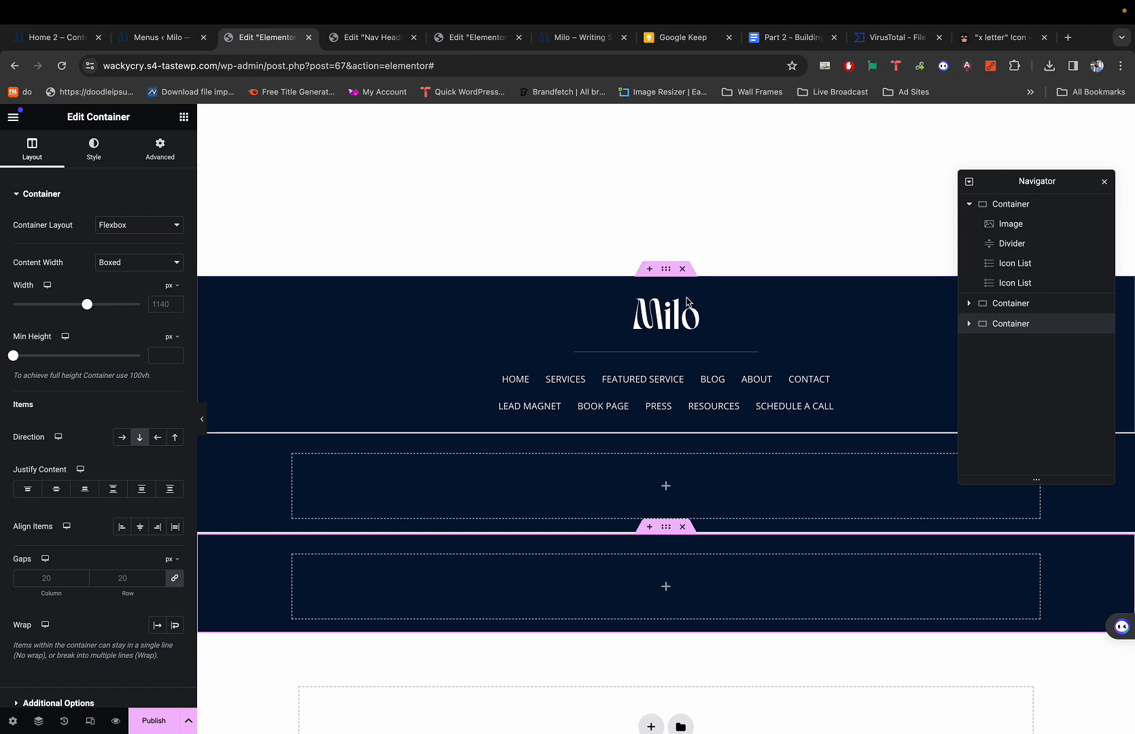
pyautogui.press('super+1')
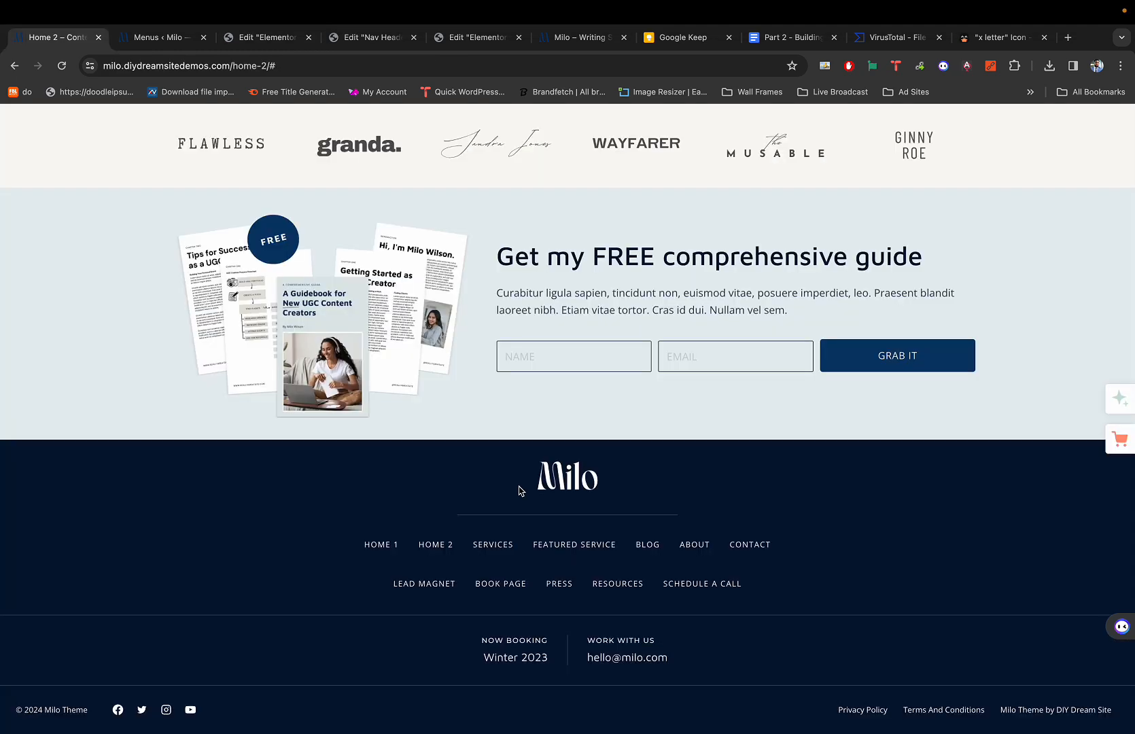
pyautogui.press('super+3')
pyautogui.press('super+1')
pyautogui.press('super+3')
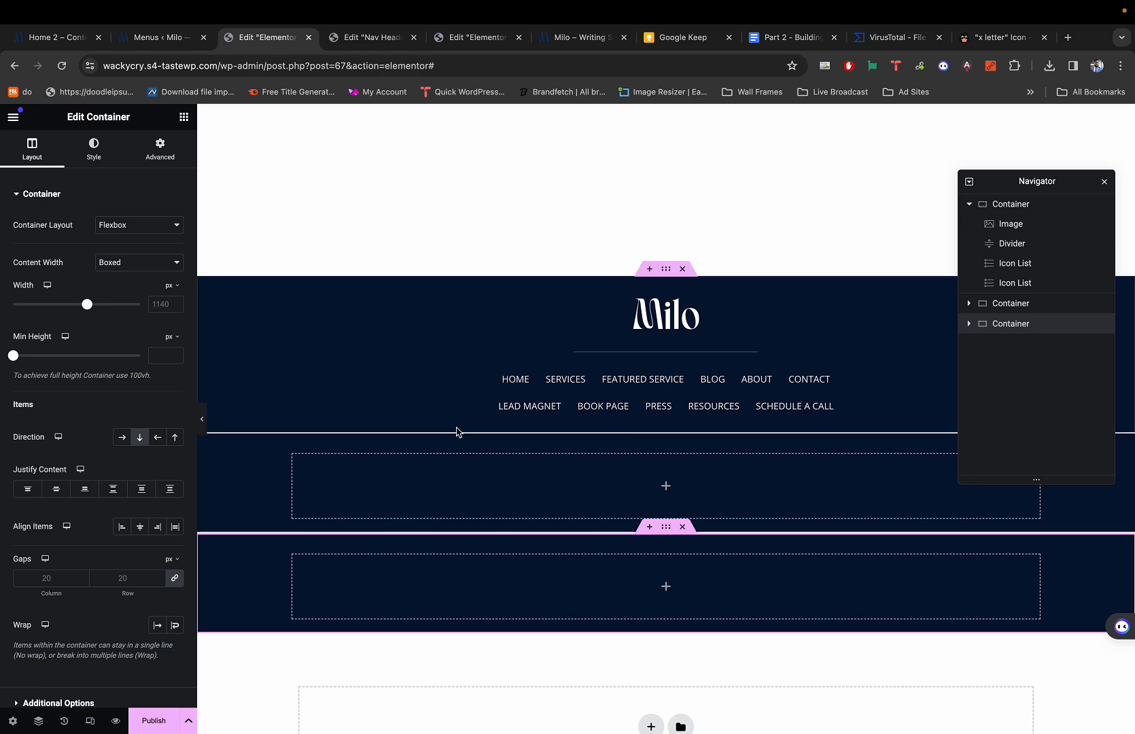
pyautogui.click(202, 419)
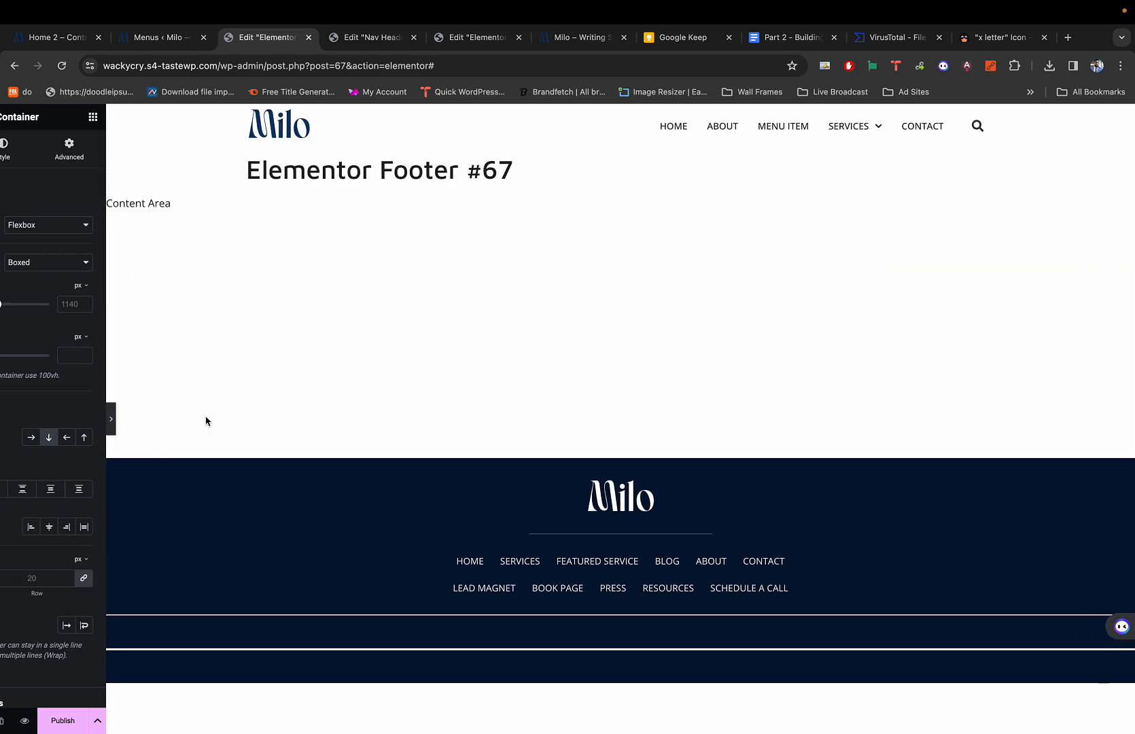
pyautogui.click(6, 423)
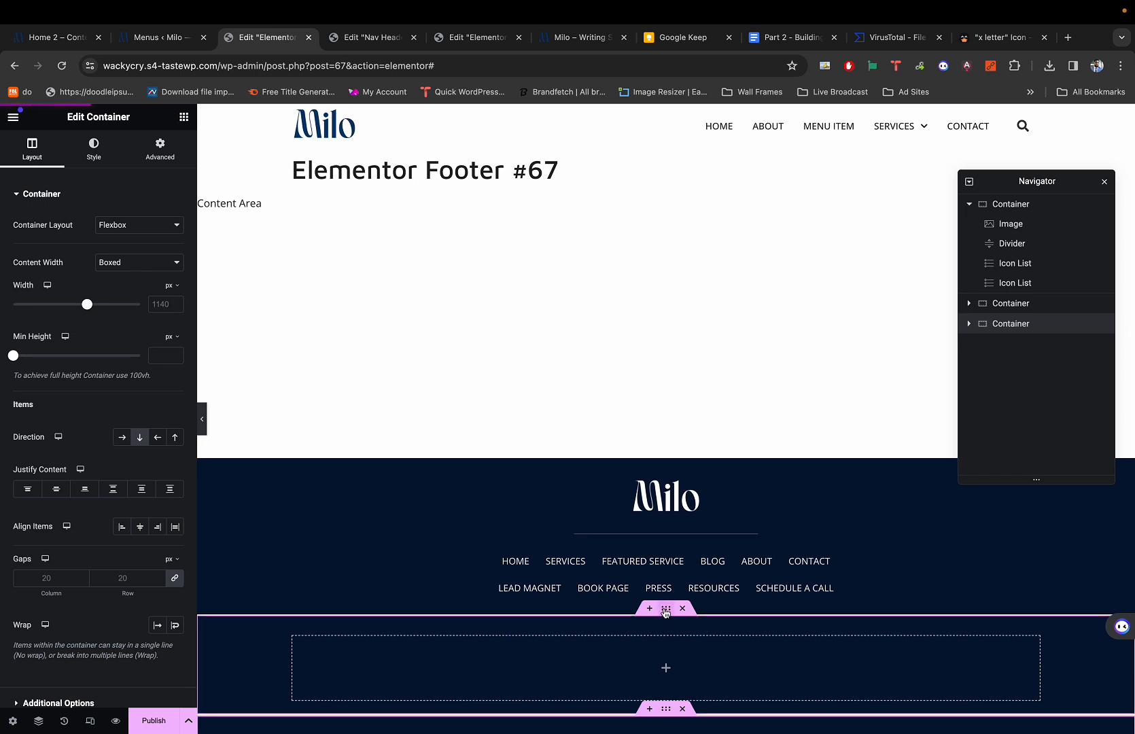
# Set the first empty footer container's top and bottom borders to 1 px, then select the bottom container.
pyautogui.click(666, 612)
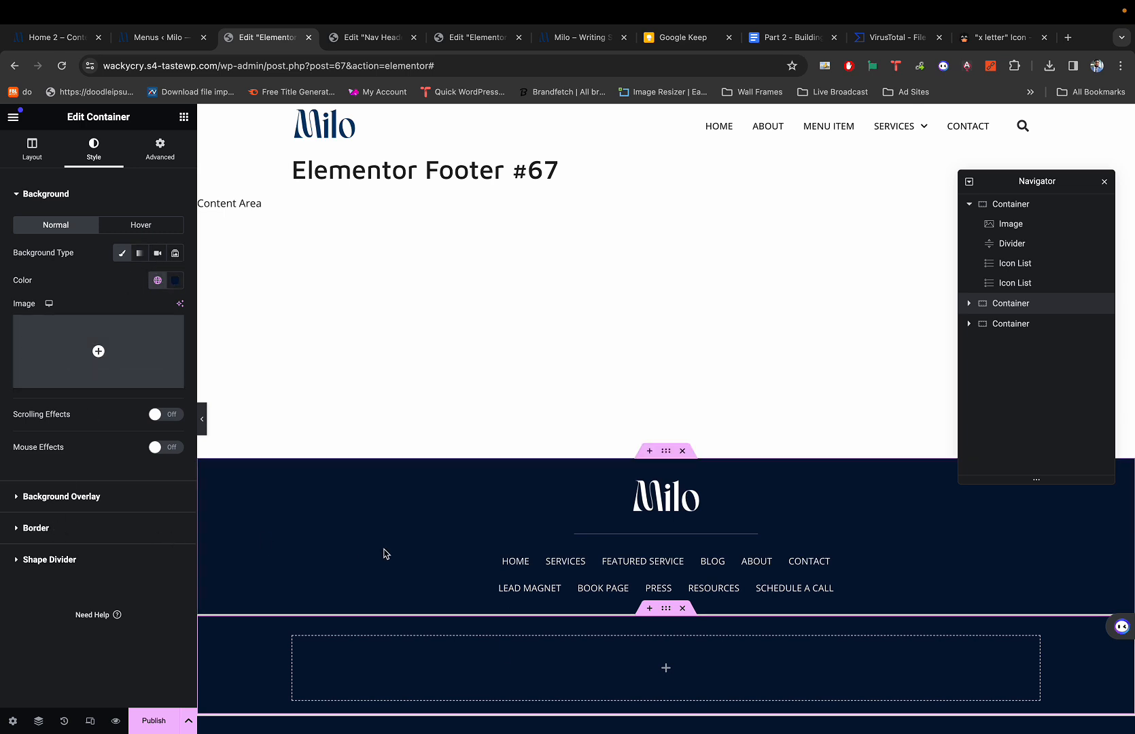
pyautogui.click(649, 608)
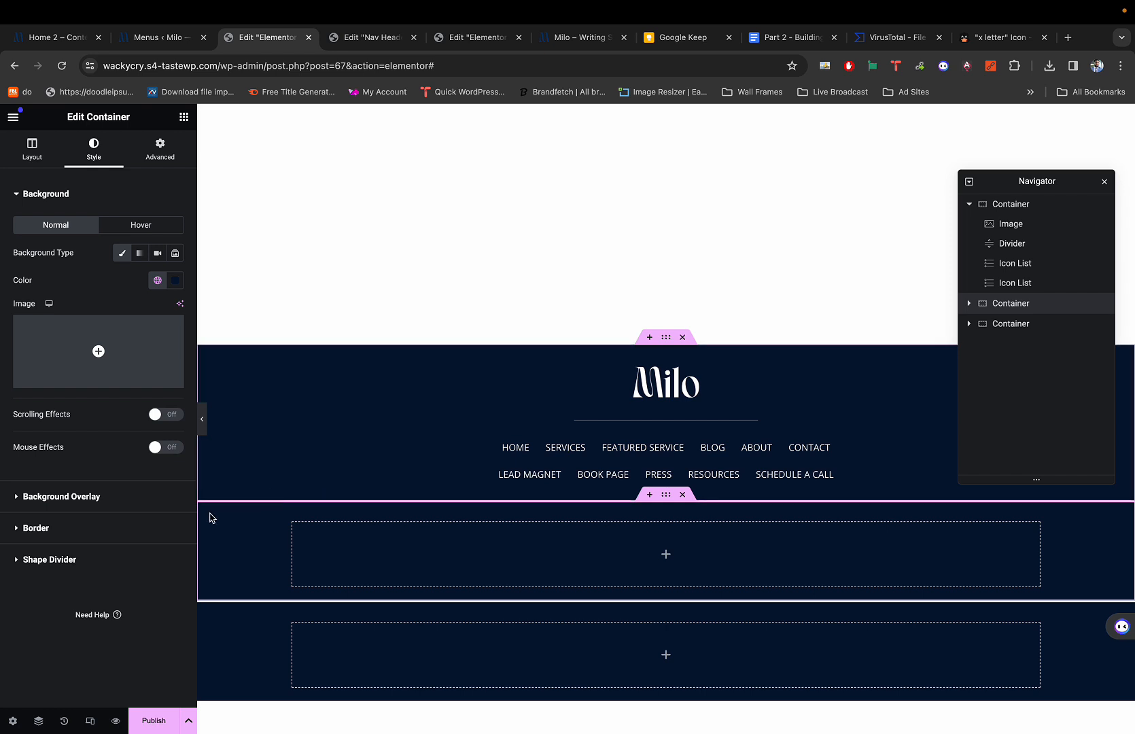
pyautogui.click(67, 529)
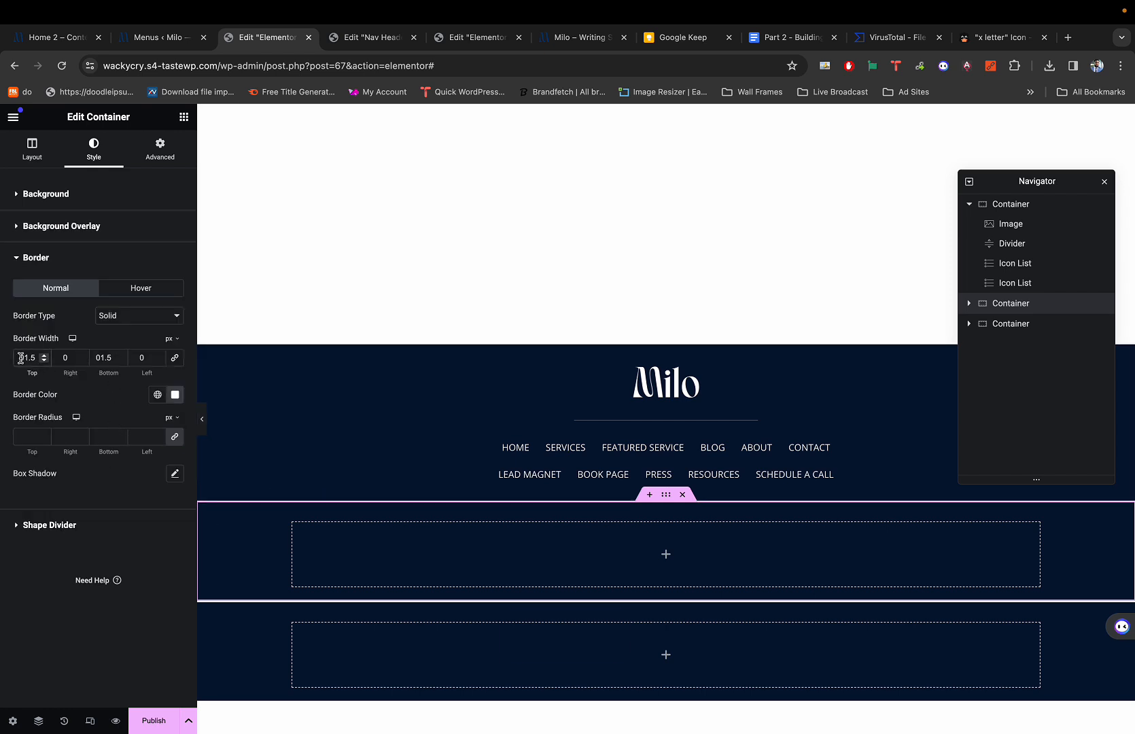
pyautogui.write('1')
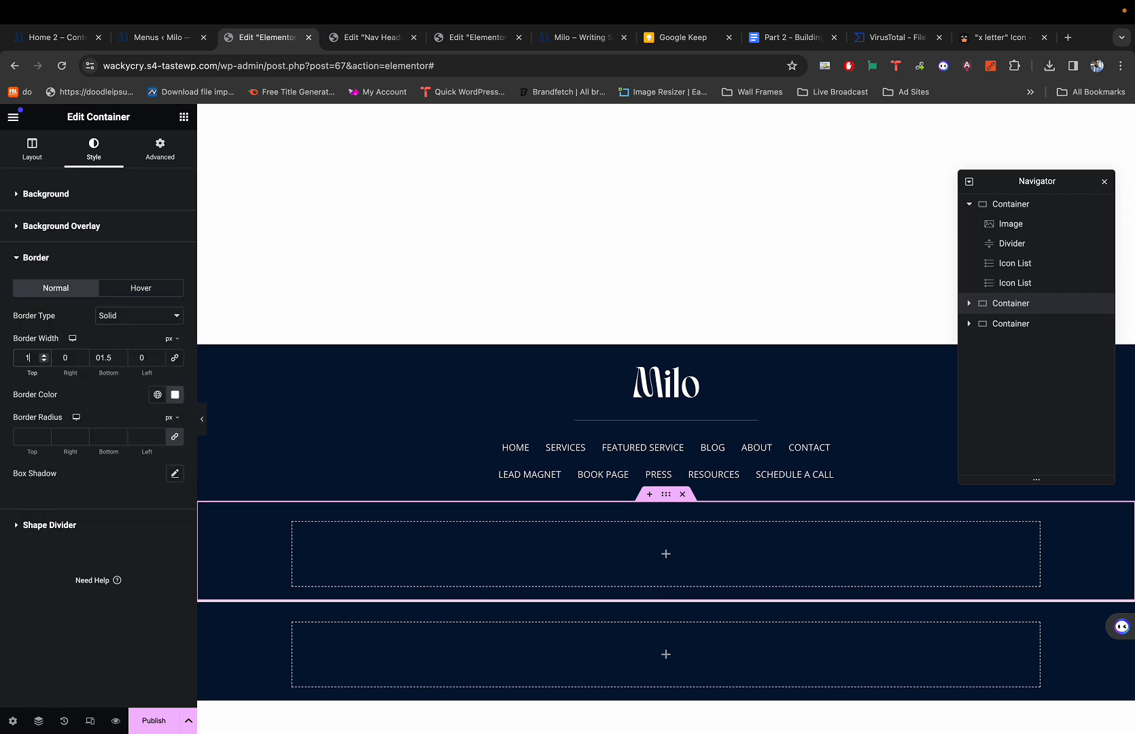
pyautogui.doubleClick(105, 358)
pyautogui.write('1')
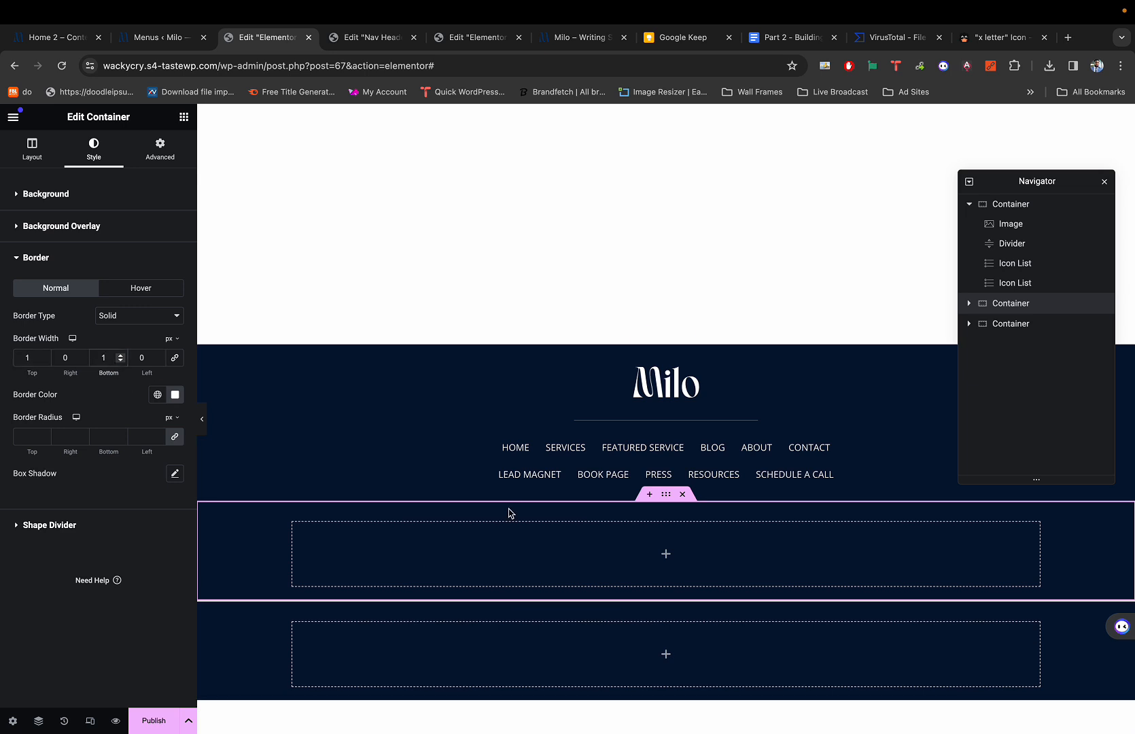
pyautogui.click(665, 595)
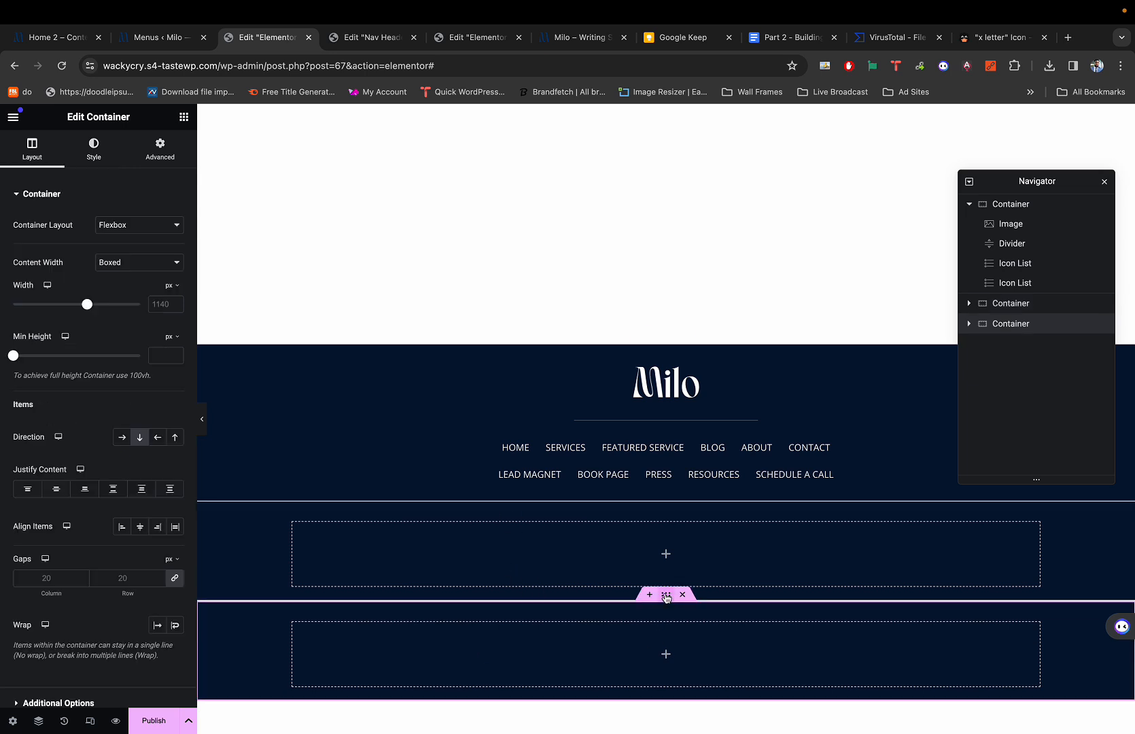
# Select the middle and bottom footer containers and compare the footer against the Milo demo site.
pyautogui.click(666, 494)
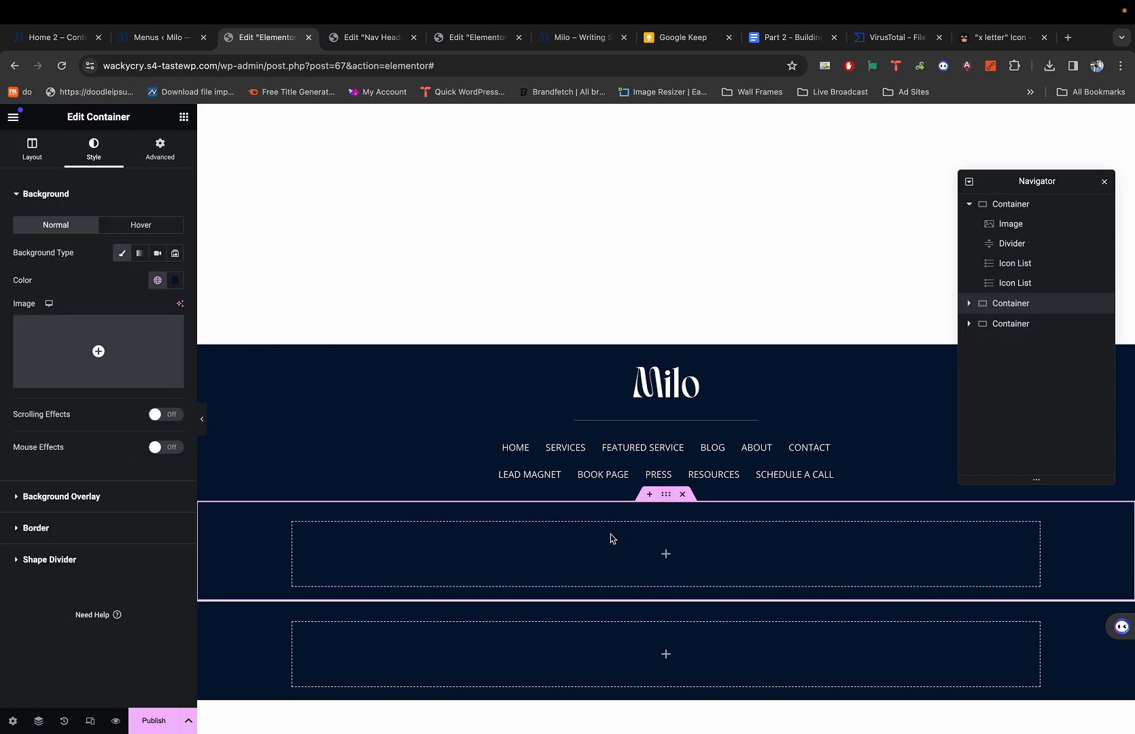
pyautogui.click(665, 595)
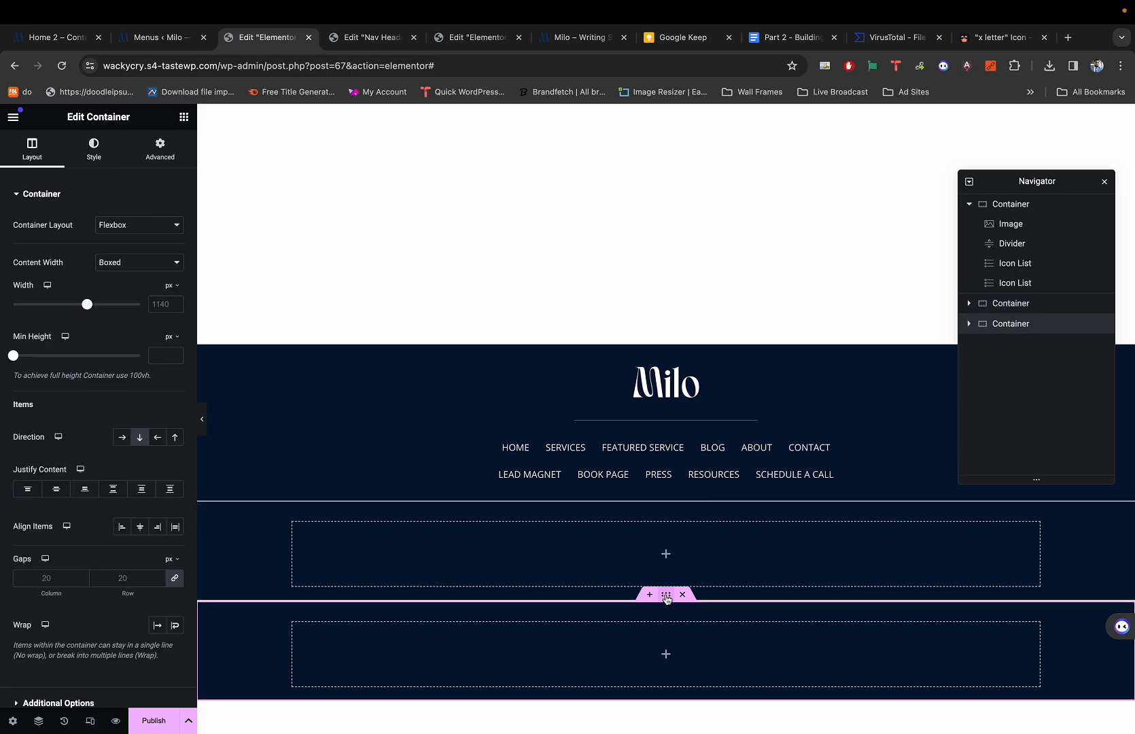
pyautogui.press('super+1')
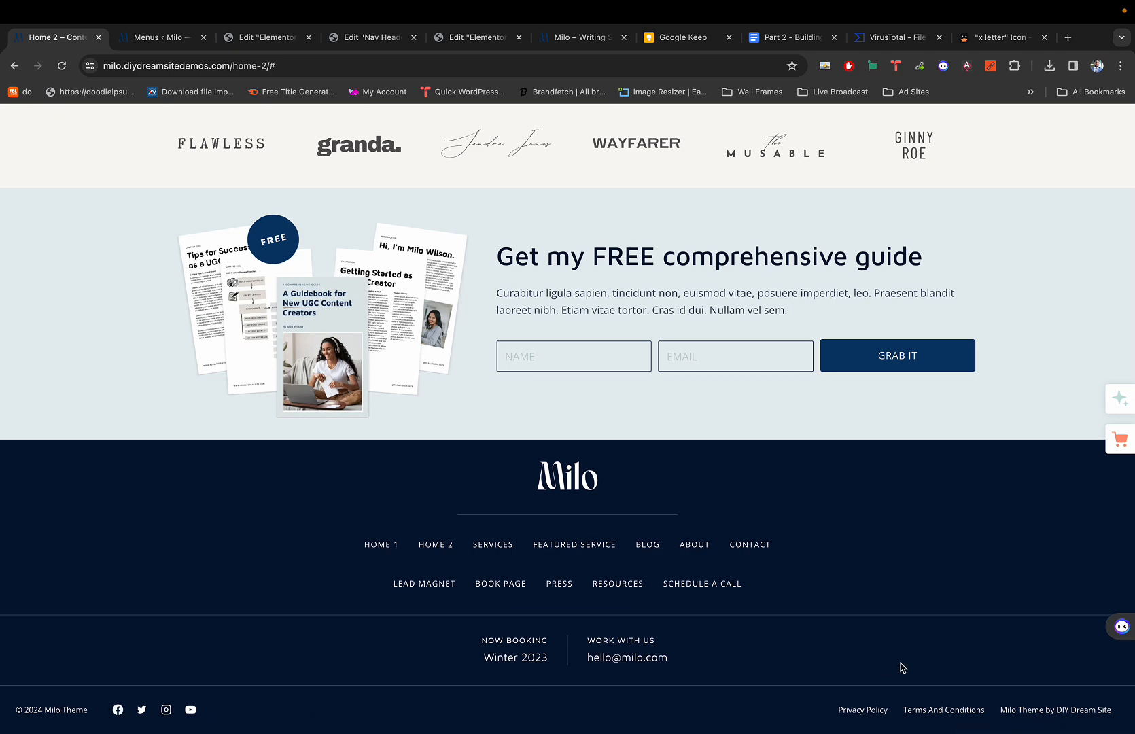
pyautogui.press('super+3')
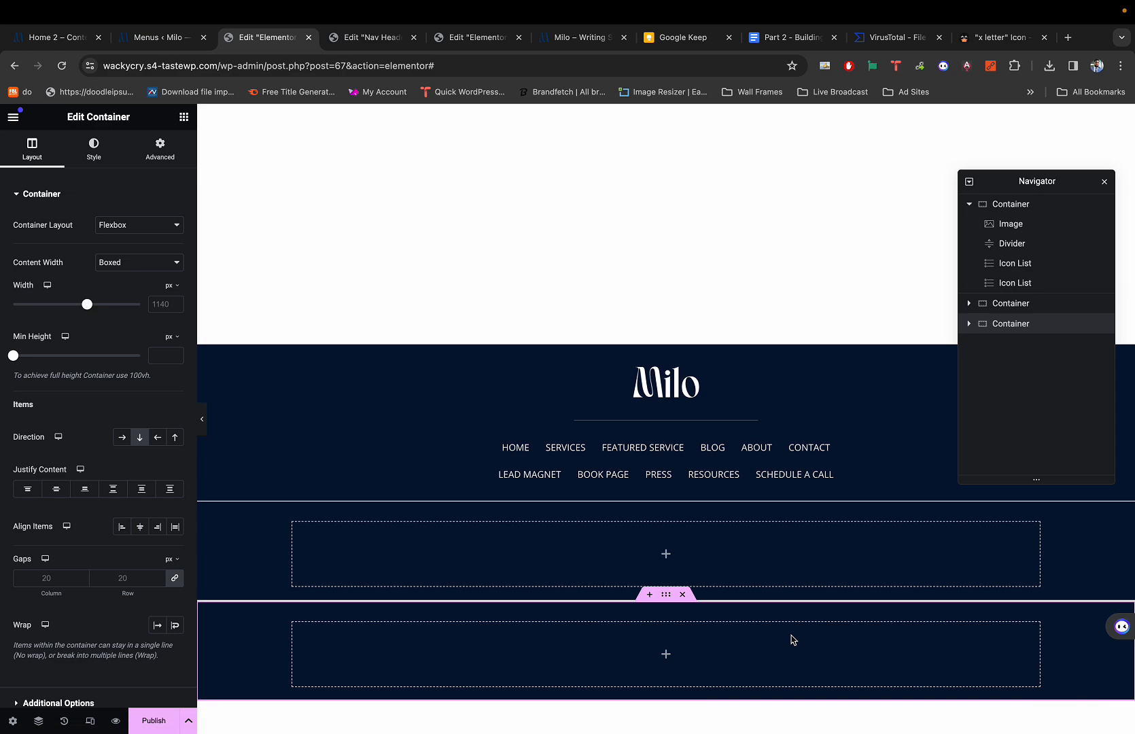
pyautogui.press('super+1')
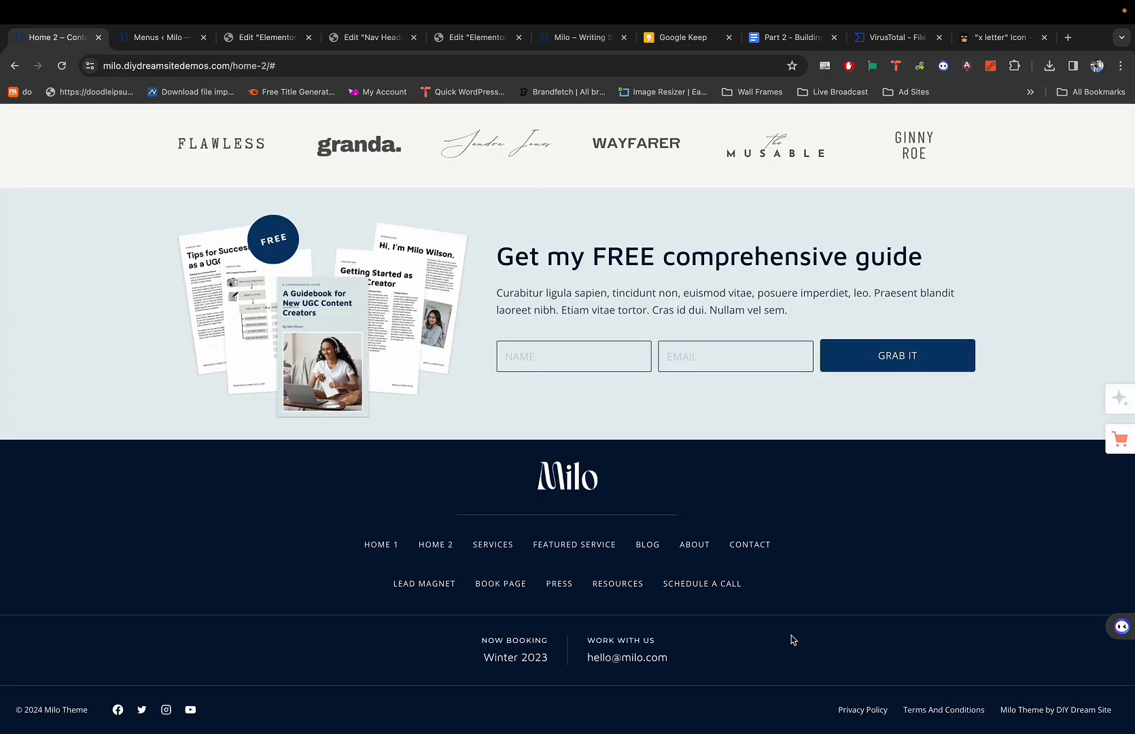
pyautogui.press('super+3')
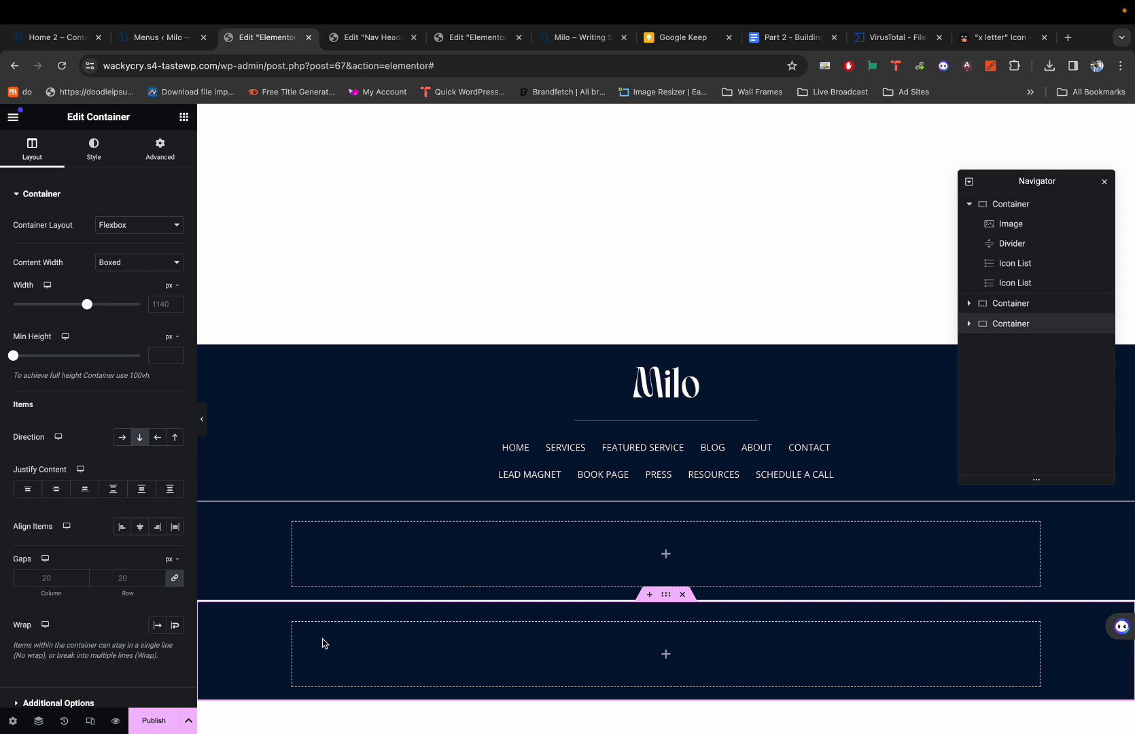
# Drag a Container into the bottom footer container and duplicate it, giving two inner containers.
pyautogui.click(184, 116)
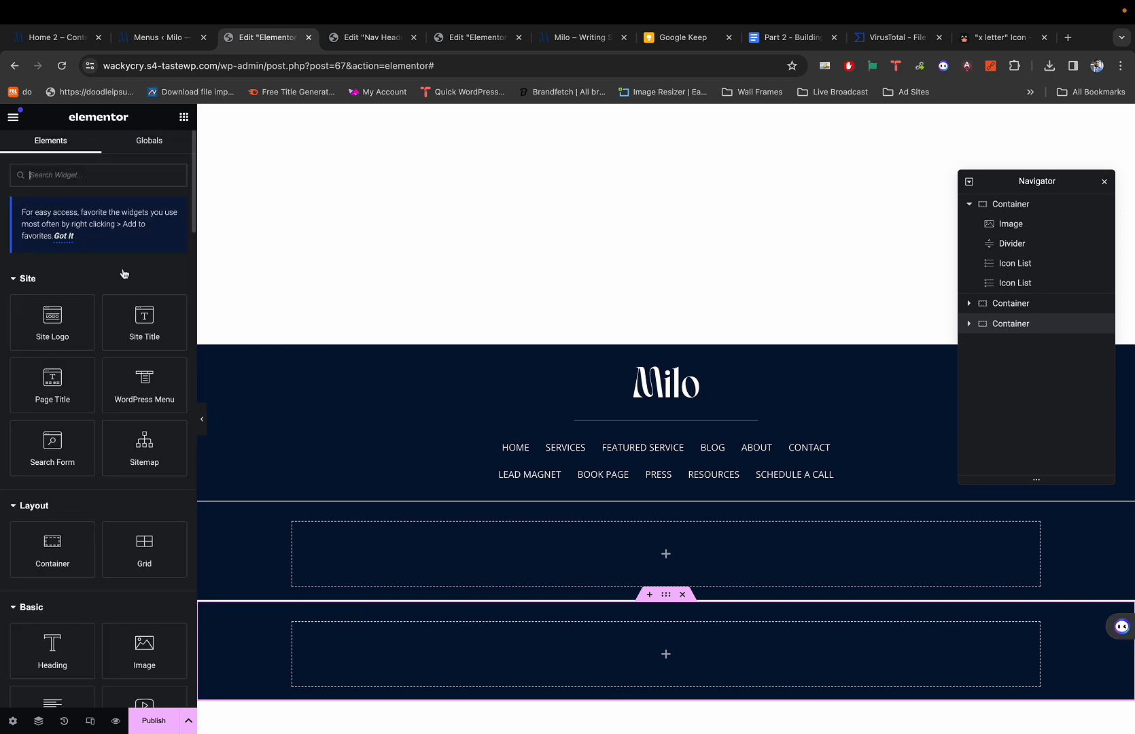
pyautogui.moveTo(48, 549); pyautogui.dragTo(497, 649)
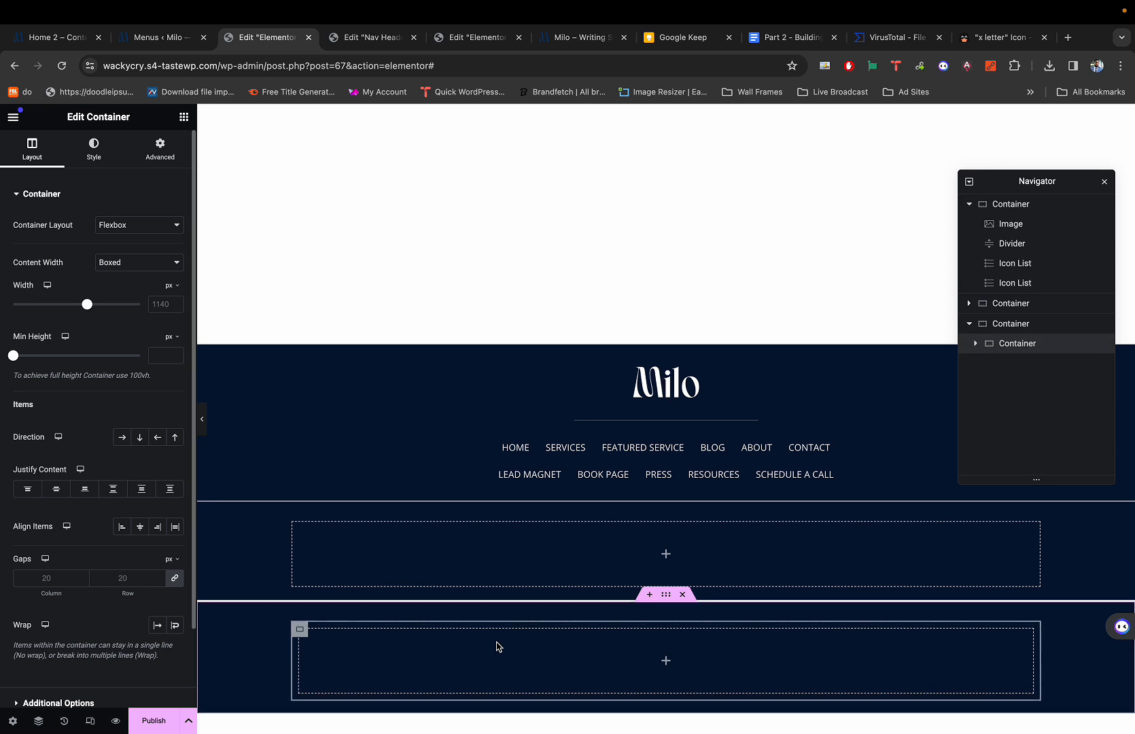
pyautogui.rightClick(299, 631)
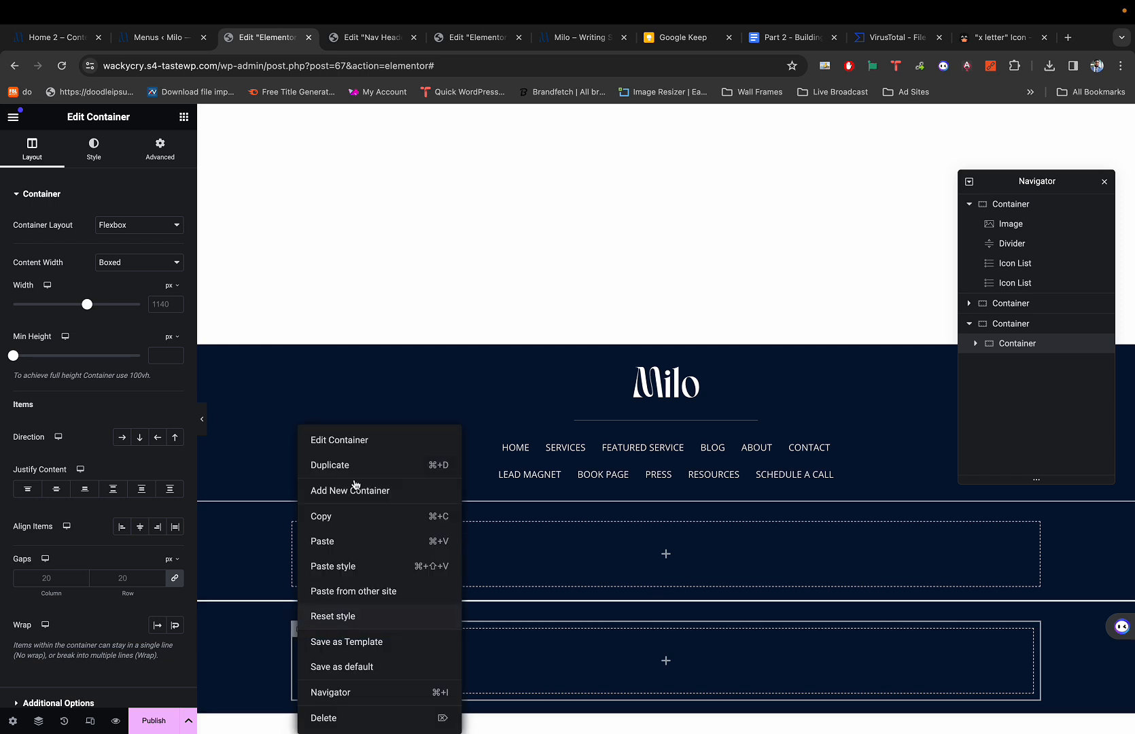
pyautogui.click(352, 465)
pyautogui.scroll(-2, 423, 549)
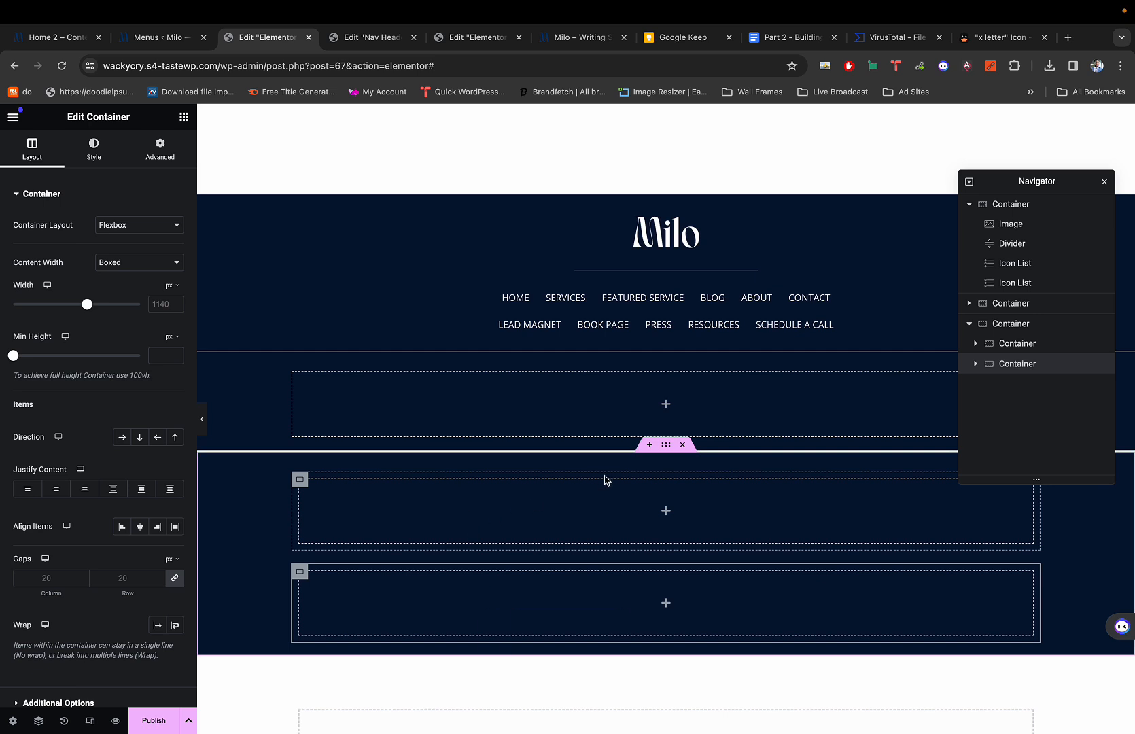
# Set the bottom container's direction to Row, then check the demo's '© 2024 Milo Theme' footer line.
pyautogui.click(666, 445)
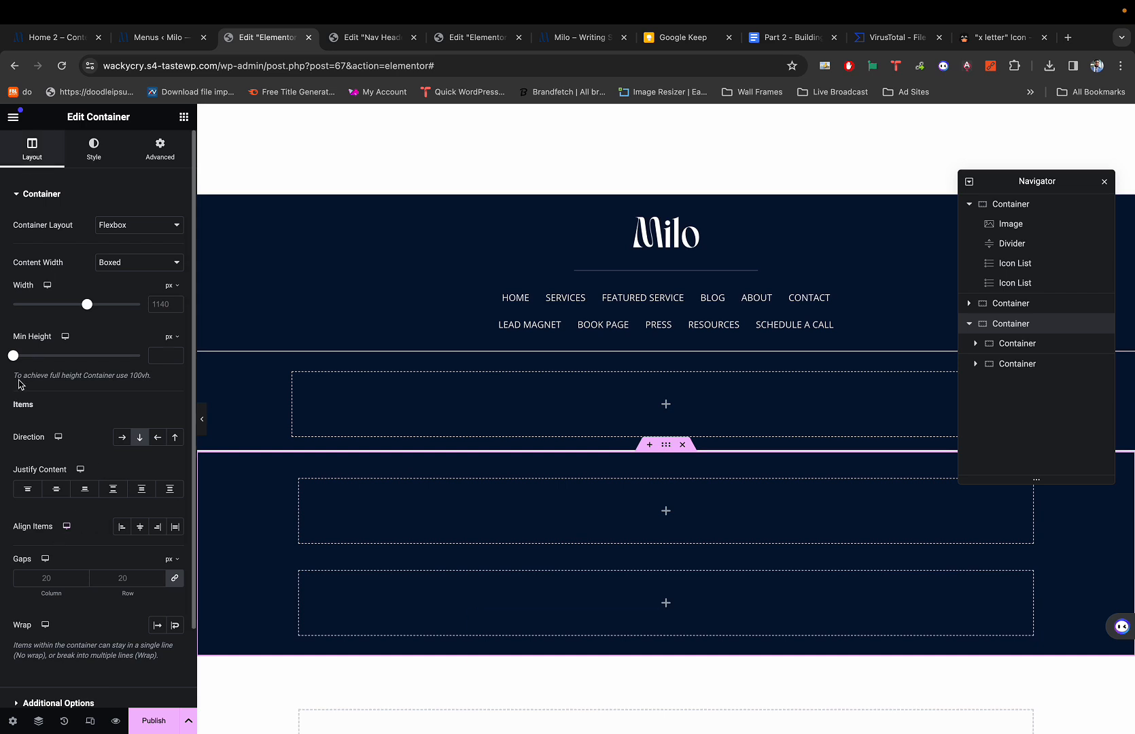
pyautogui.click(118, 439)
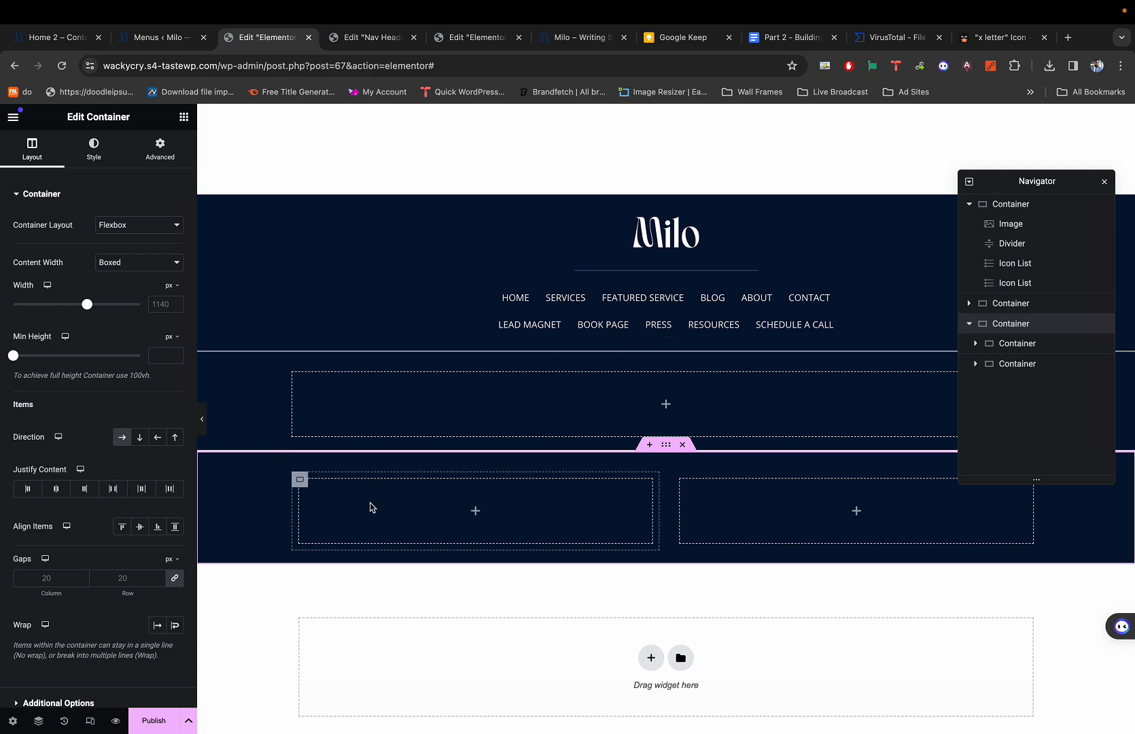
pyautogui.press('super+1')
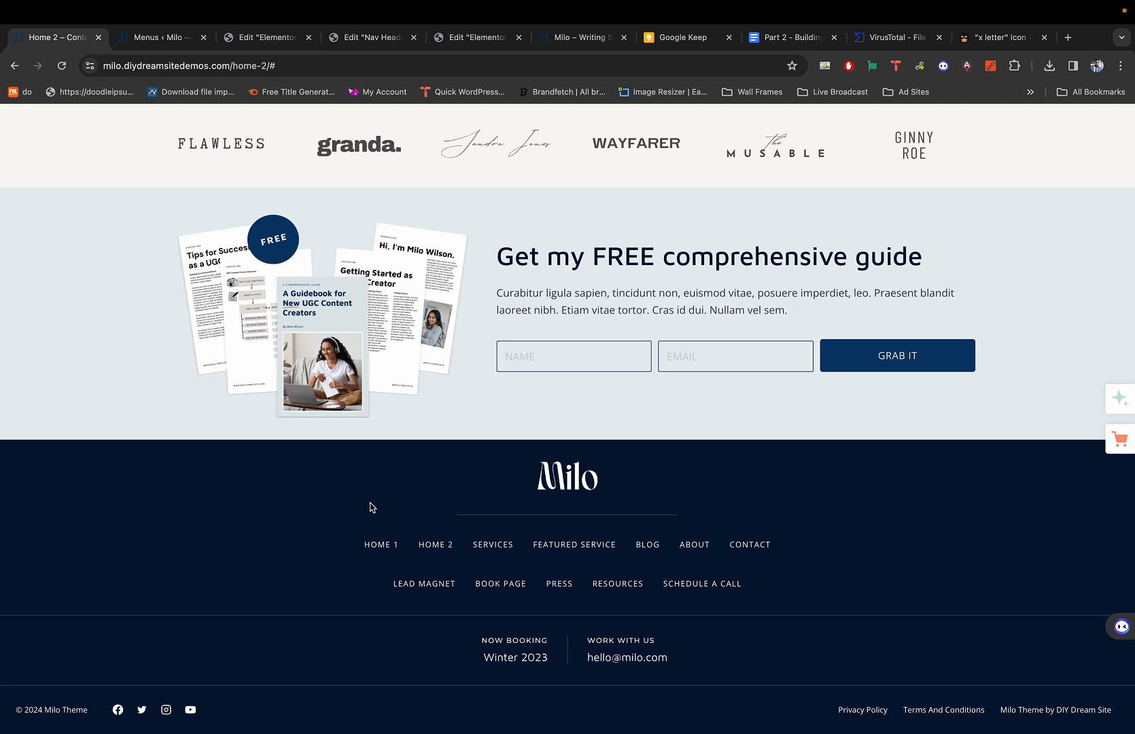
pyautogui.press('super+3')
pyautogui.press('super+1')
pyautogui.press('super+3')
pyautogui.press('super+1')
pyautogui.tripleClick(39, 710)
pyautogui.press('super+3')
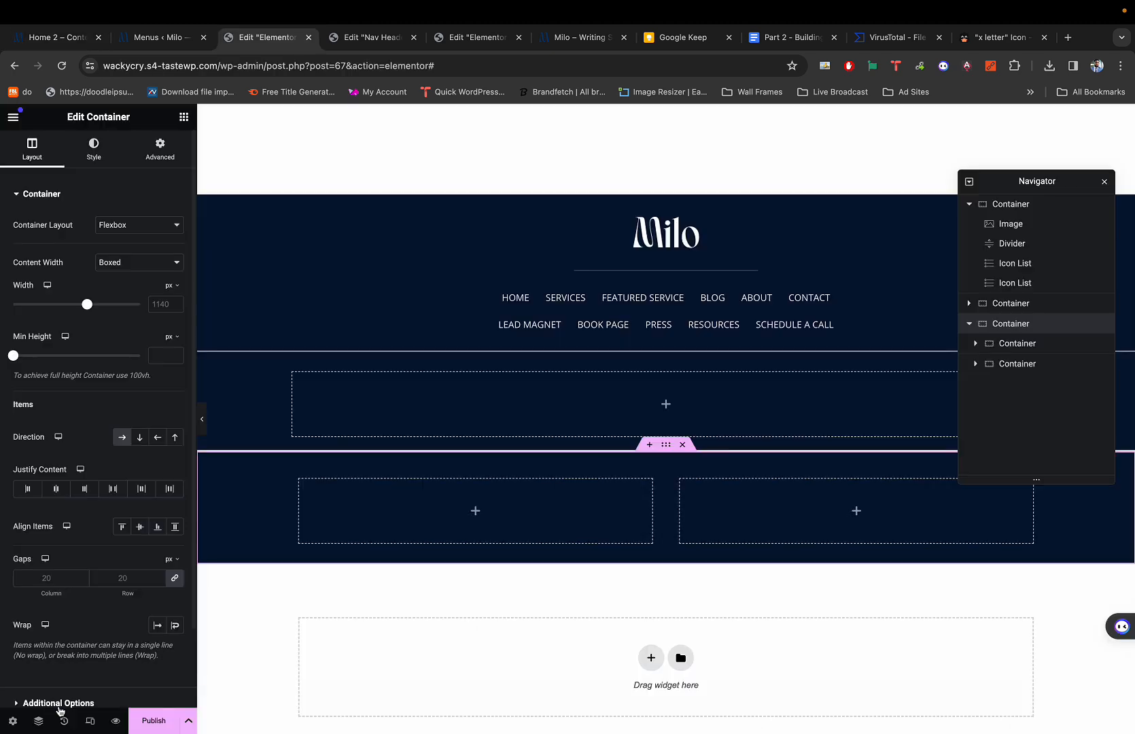
# Drop a Text Editor widget into the left inner container and colour its text with global Cream.
pyautogui.click(182, 117)
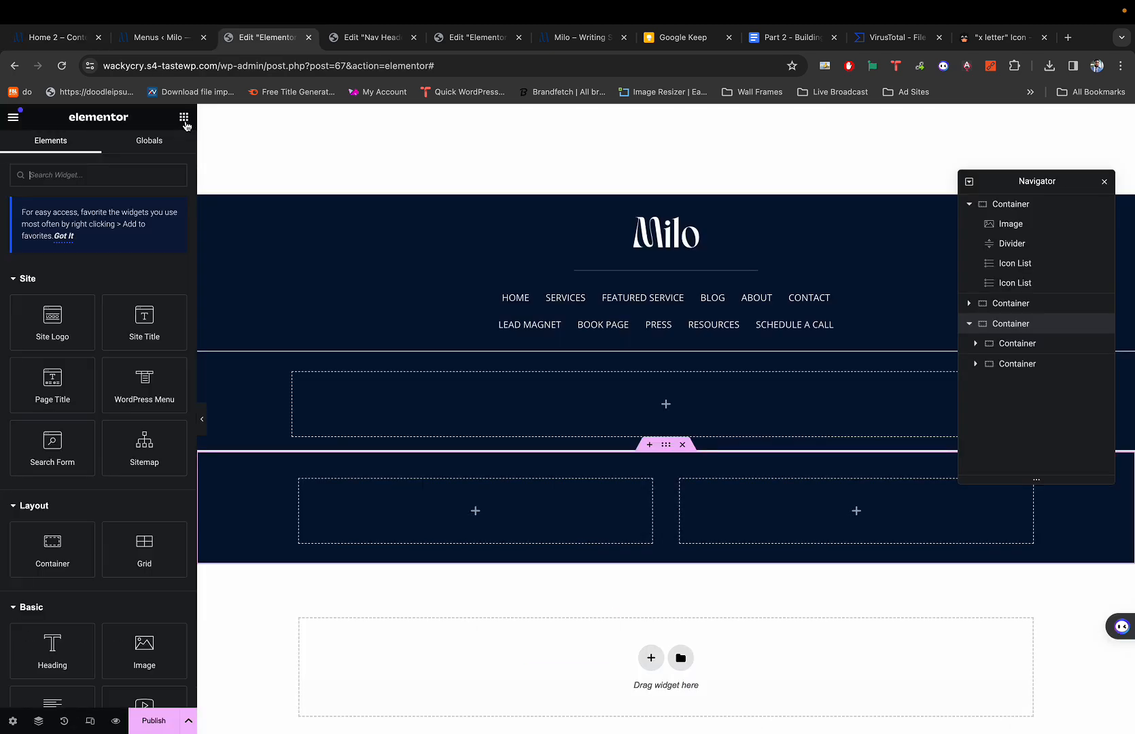
pyautogui.scroll(-2, 64, 567)
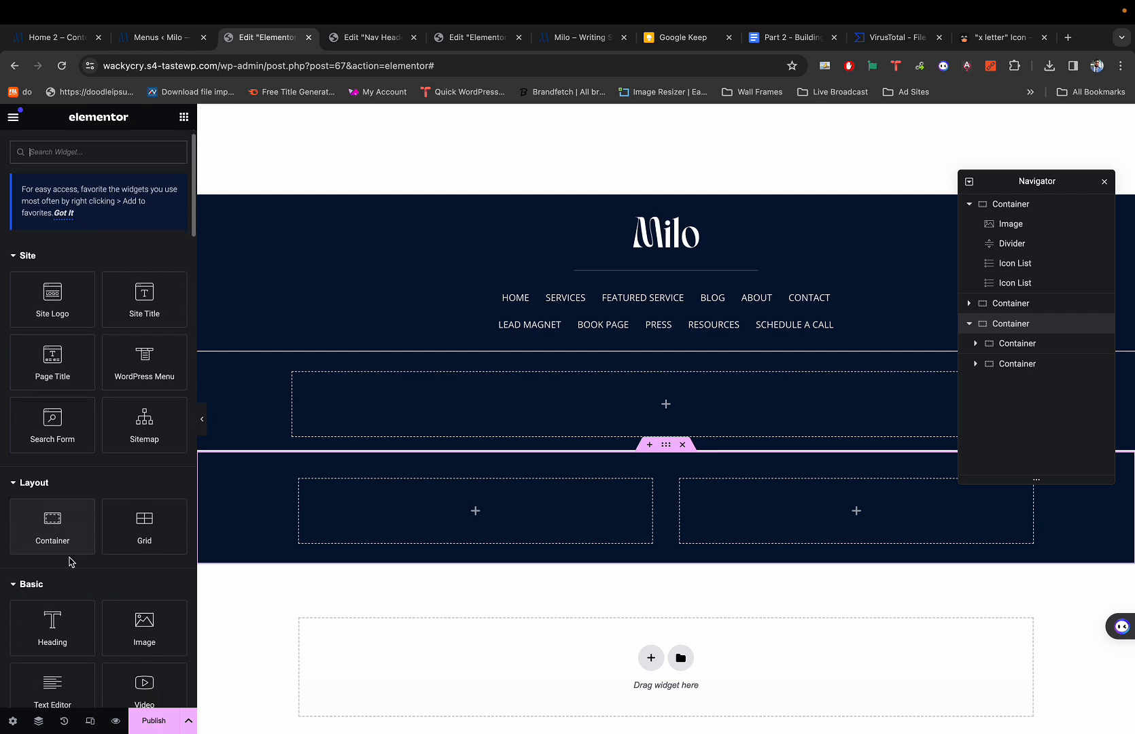
pyautogui.moveTo(51, 642); pyautogui.dragTo(352, 534)
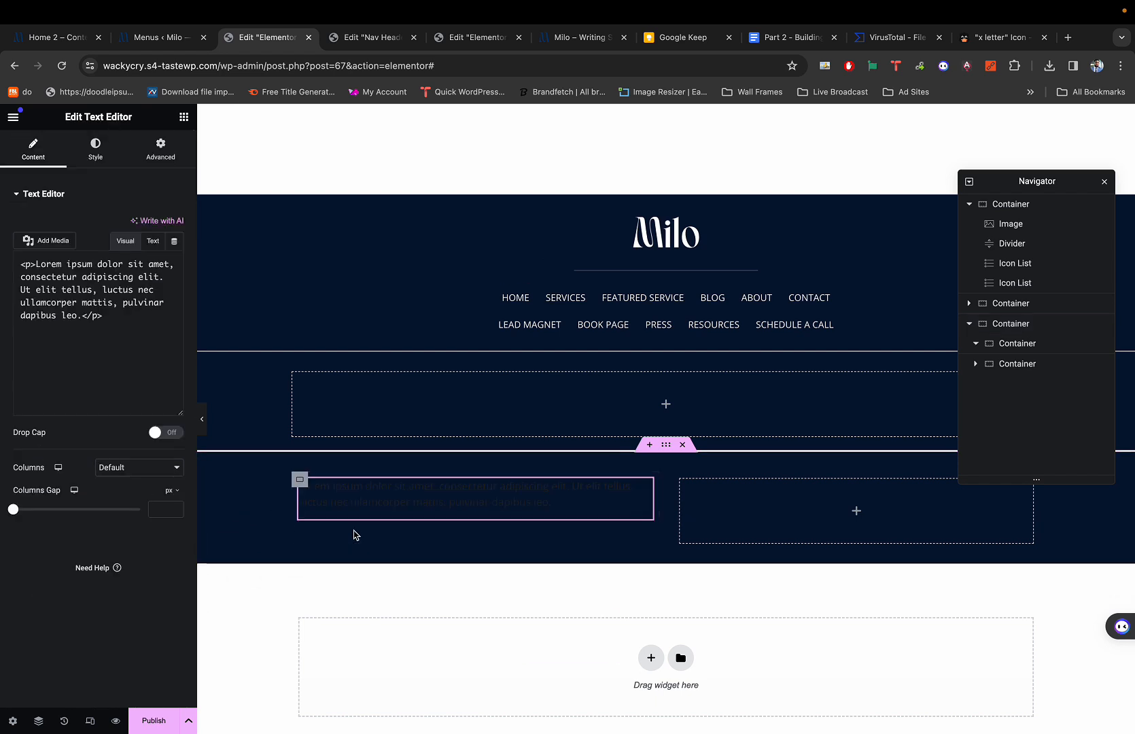
pyautogui.click(95, 149)
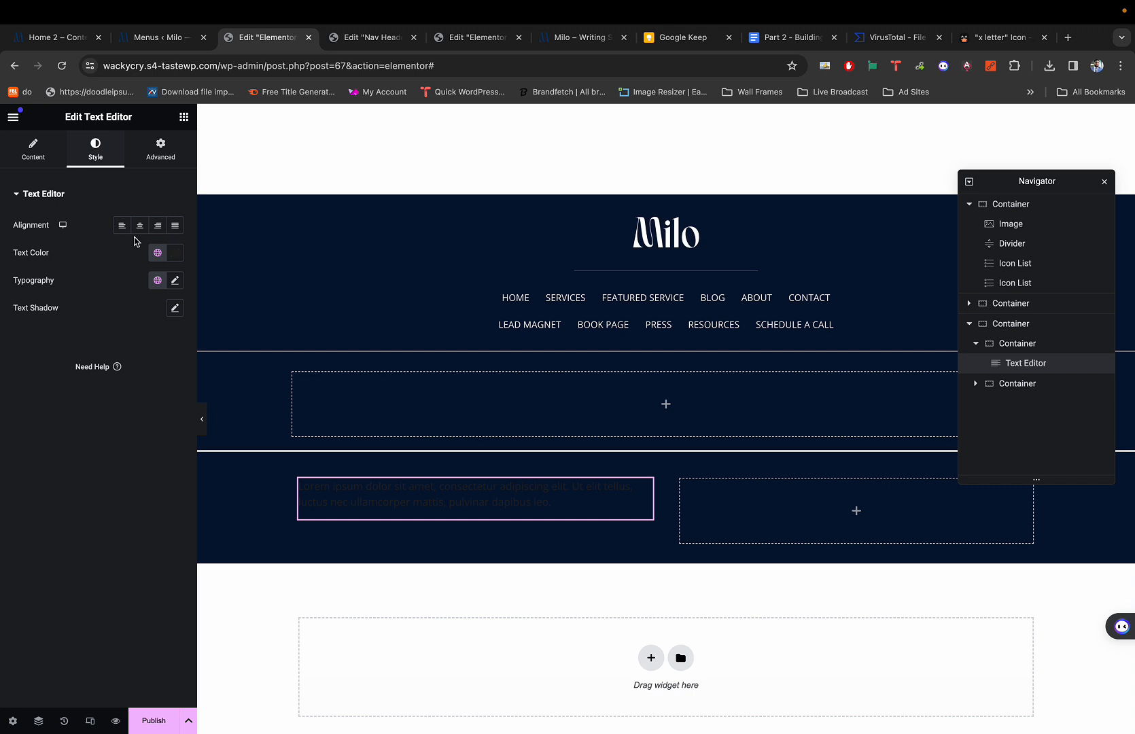
pyautogui.click(174, 252)
pyautogui.moveTo(131, 327); pyautogui.dragTo(74, 281)
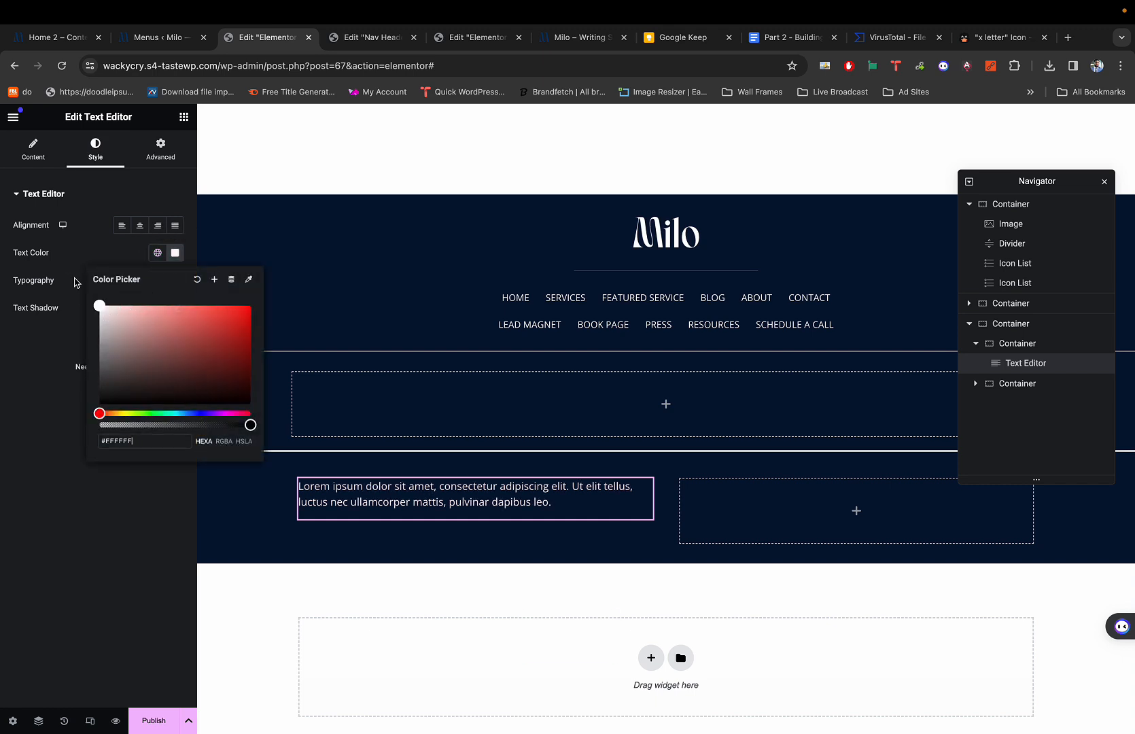
pyautogui.click(32, 426)
pyautogui.click(157, 254)
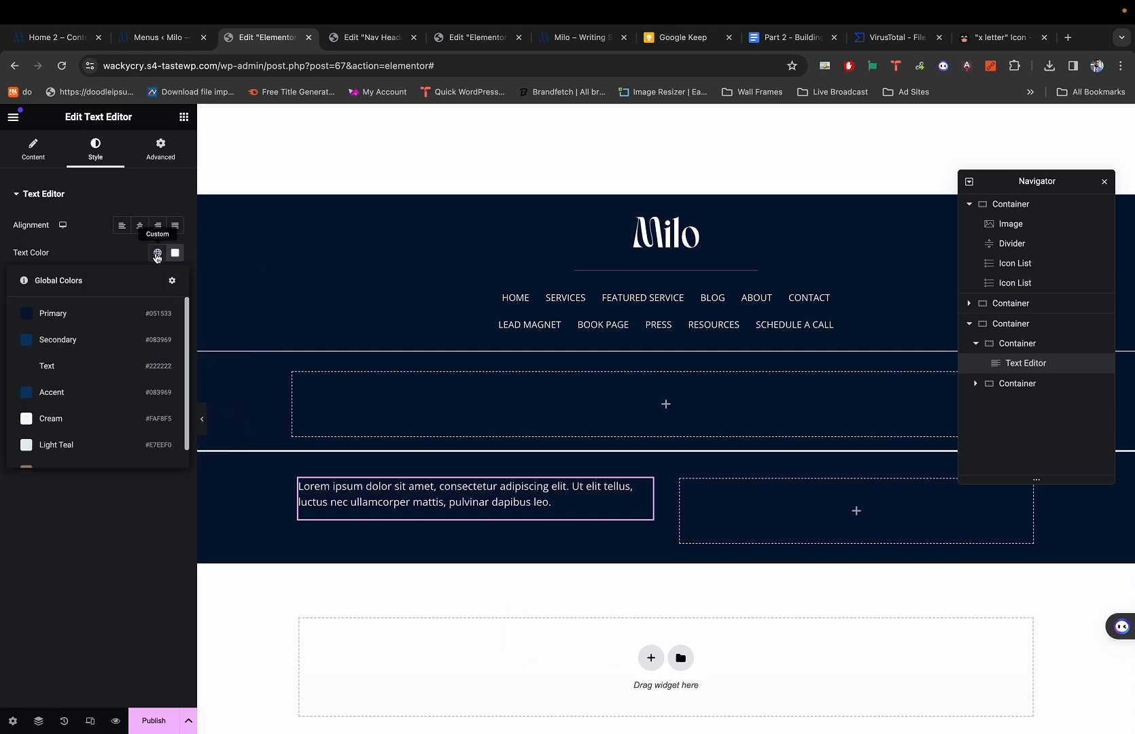
pyautogui.scroll(-2, 91, 372)
pyautogui.click(62, 399)
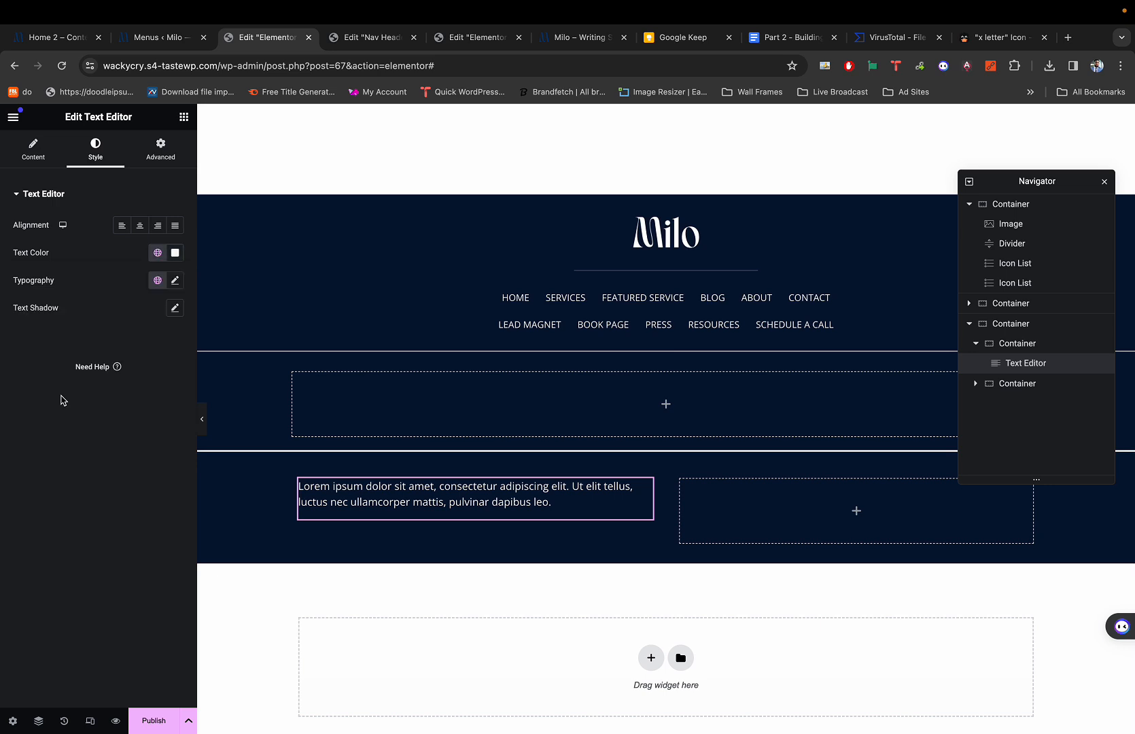
# In the top nav link list, set the Home item's link to '#'.
pyautogui.click(554, 300)
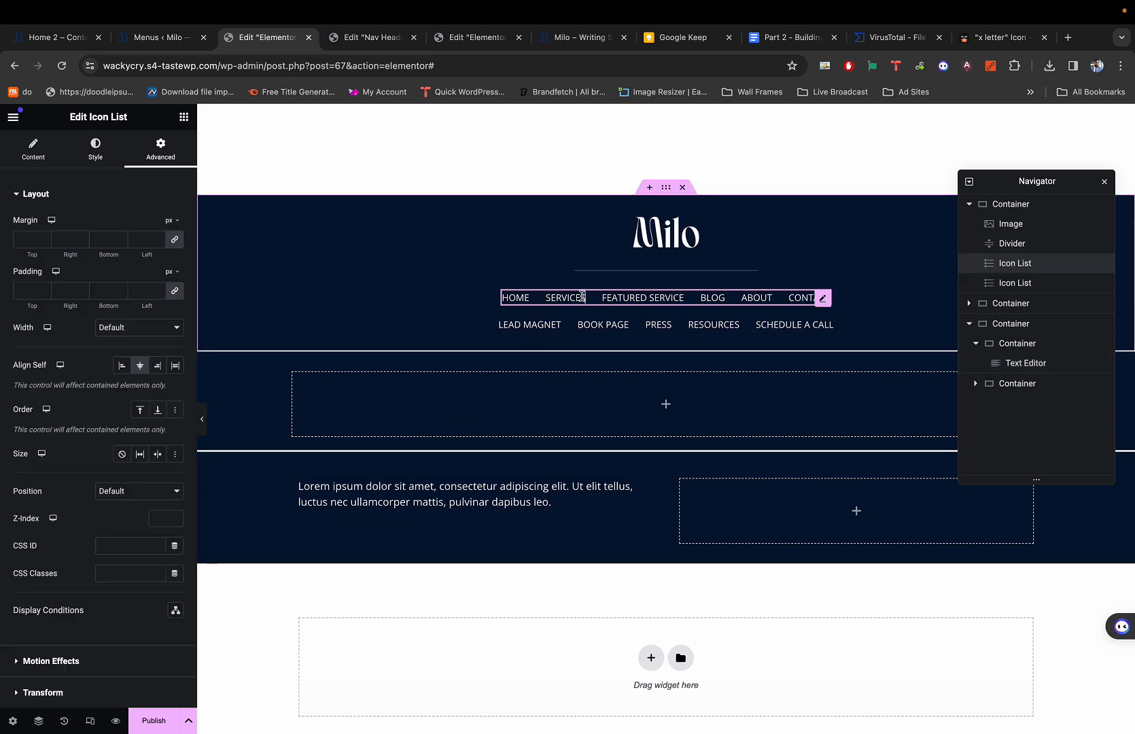
pyautogui.click(105, 148)
pyautogui.click(60, 148)
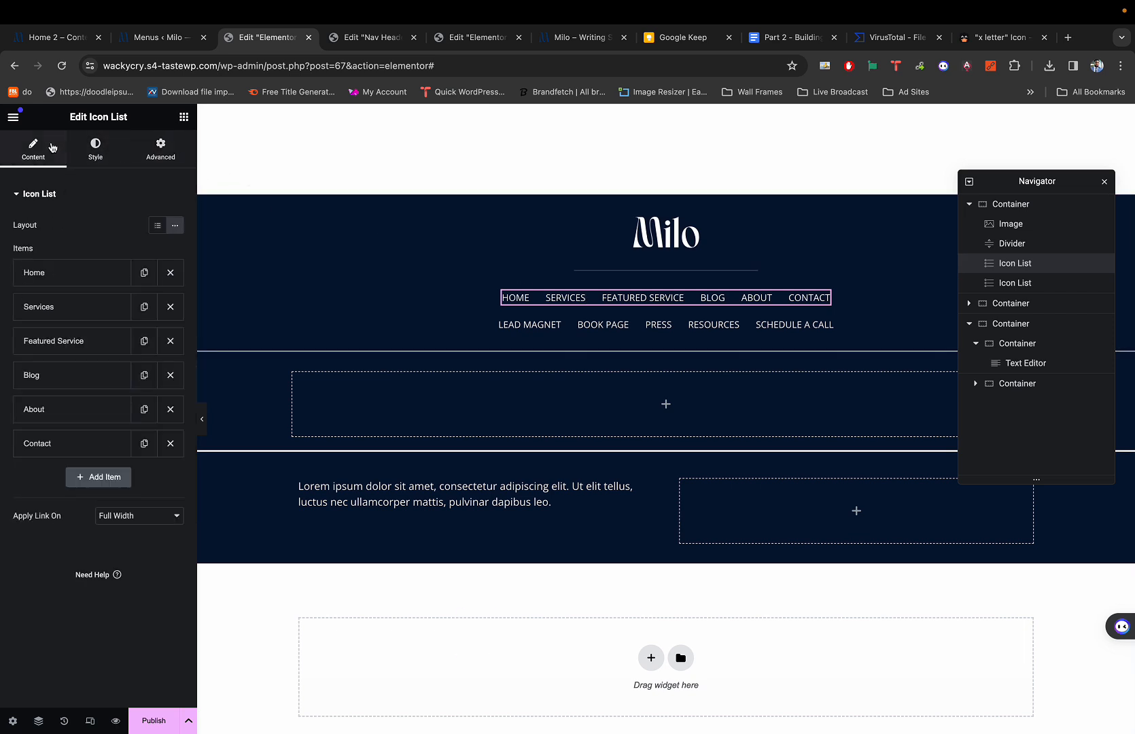
pyautogui.click(112, 283)
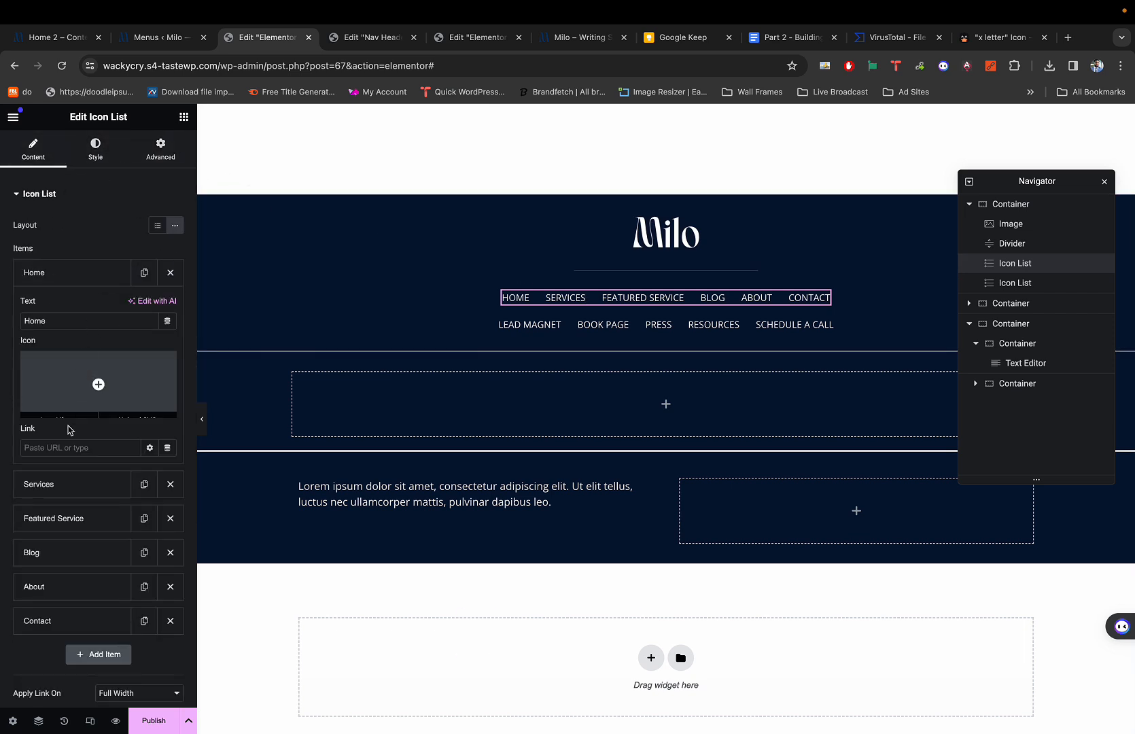
pyautogui.click(62, 448)
pyautogui.write('#')
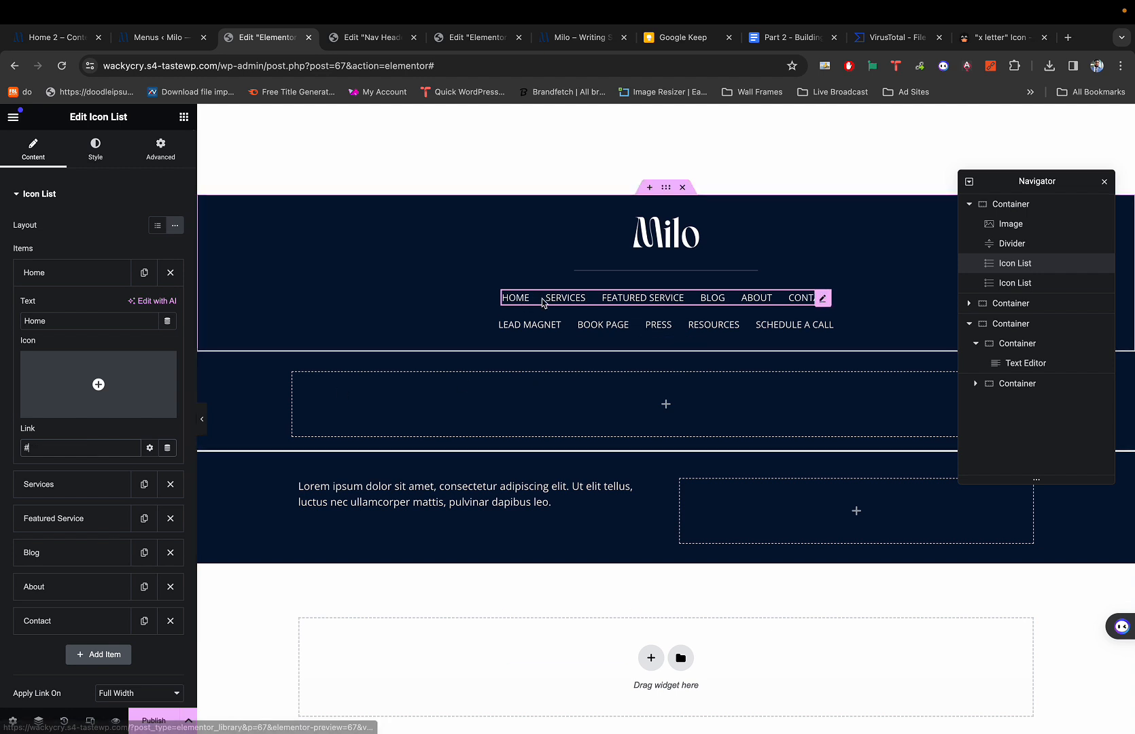
pyautogui.click(81, 273)
pyautogui.click(71, 307)
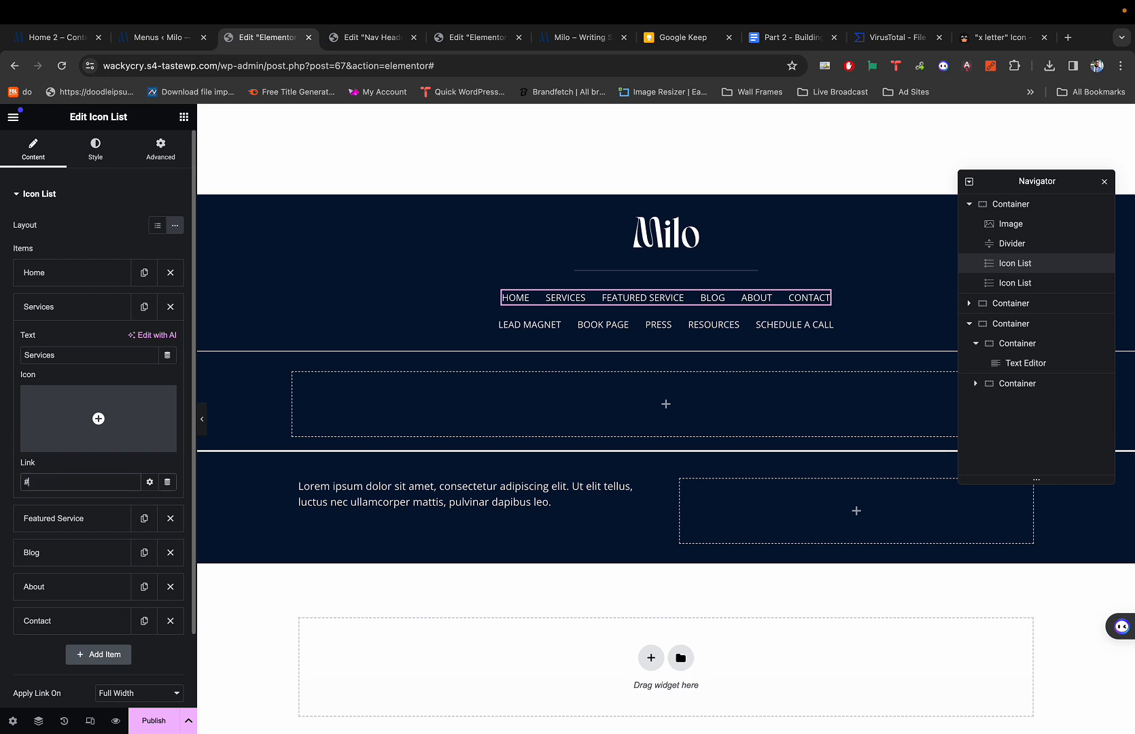
pyautogui.click(70, 314)
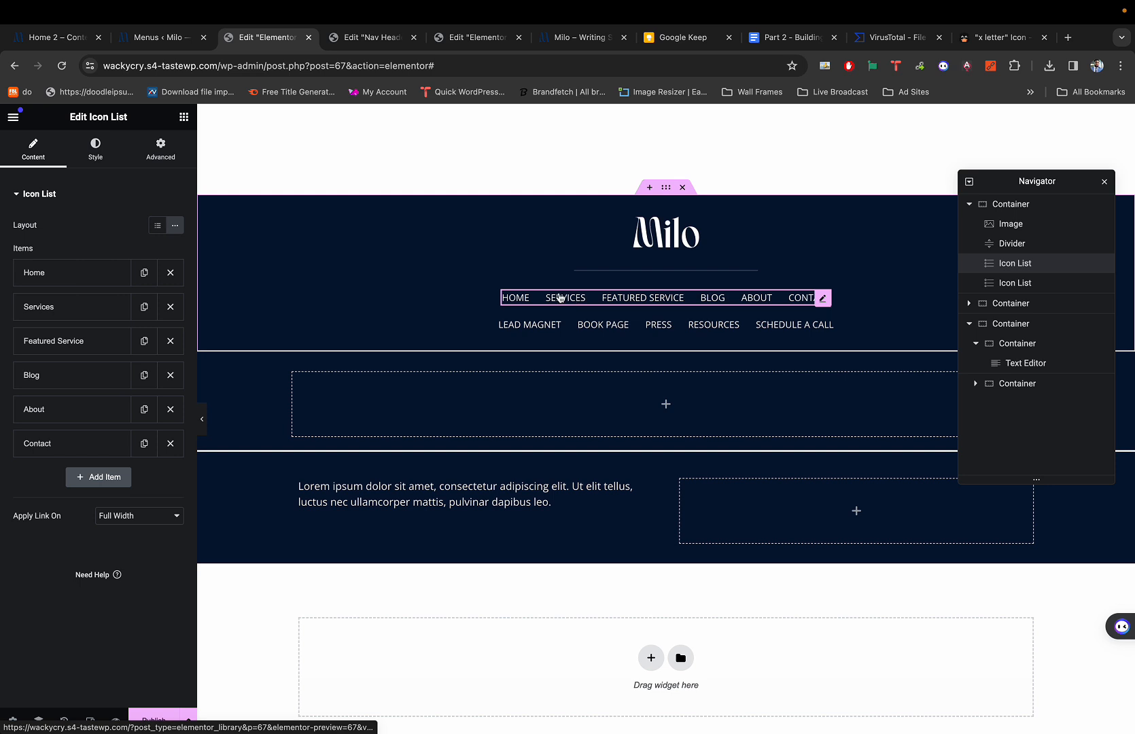
# Give the nav links a hover text colour of Light Teal toned to #ACB8BB.
pyautogui.click(100, 155)
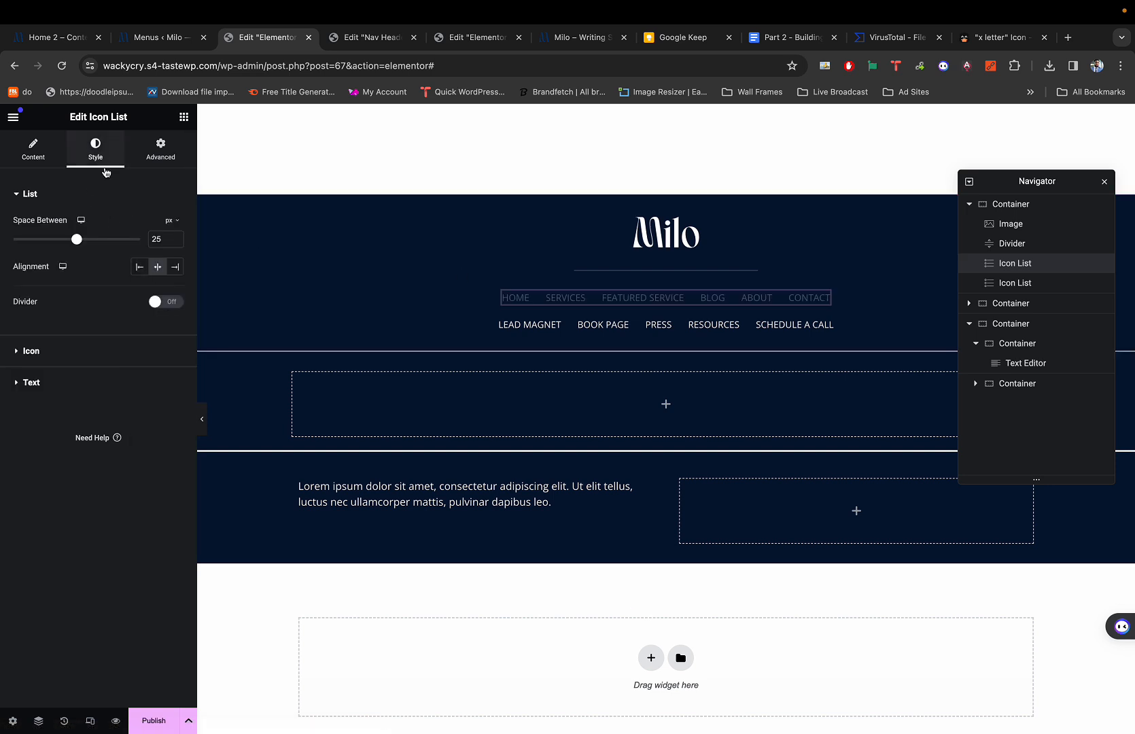
pyautogui.click(46, 383)
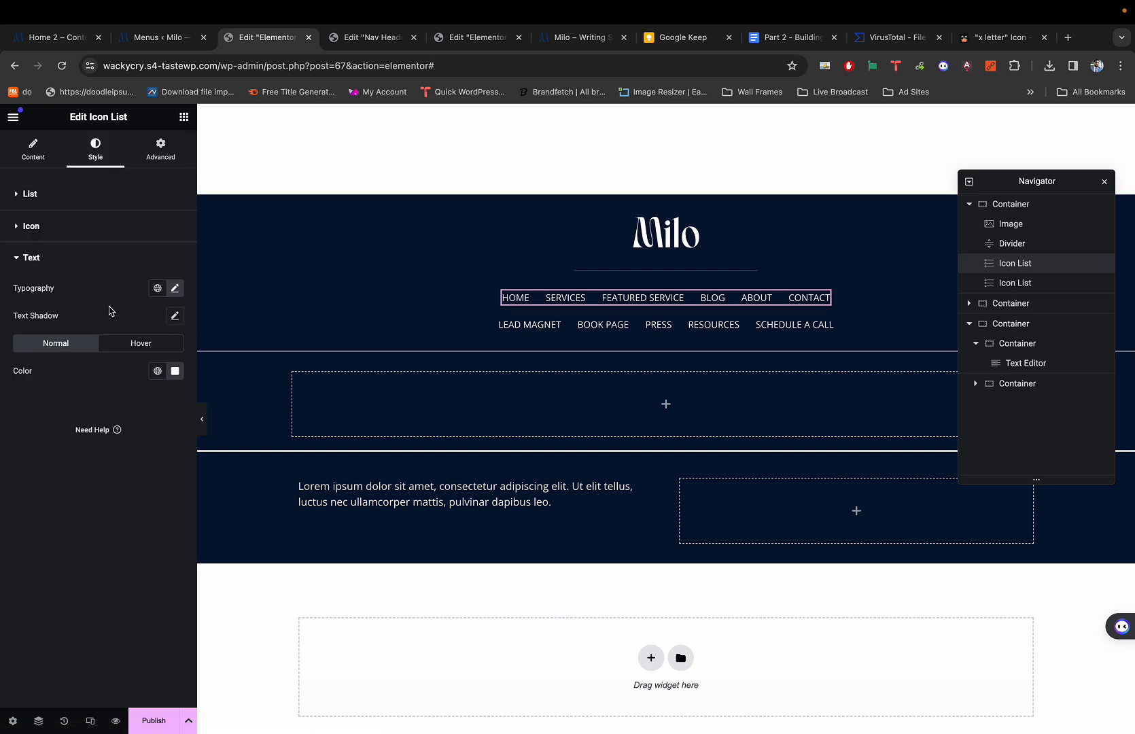
pyautogui.click(124, 345)
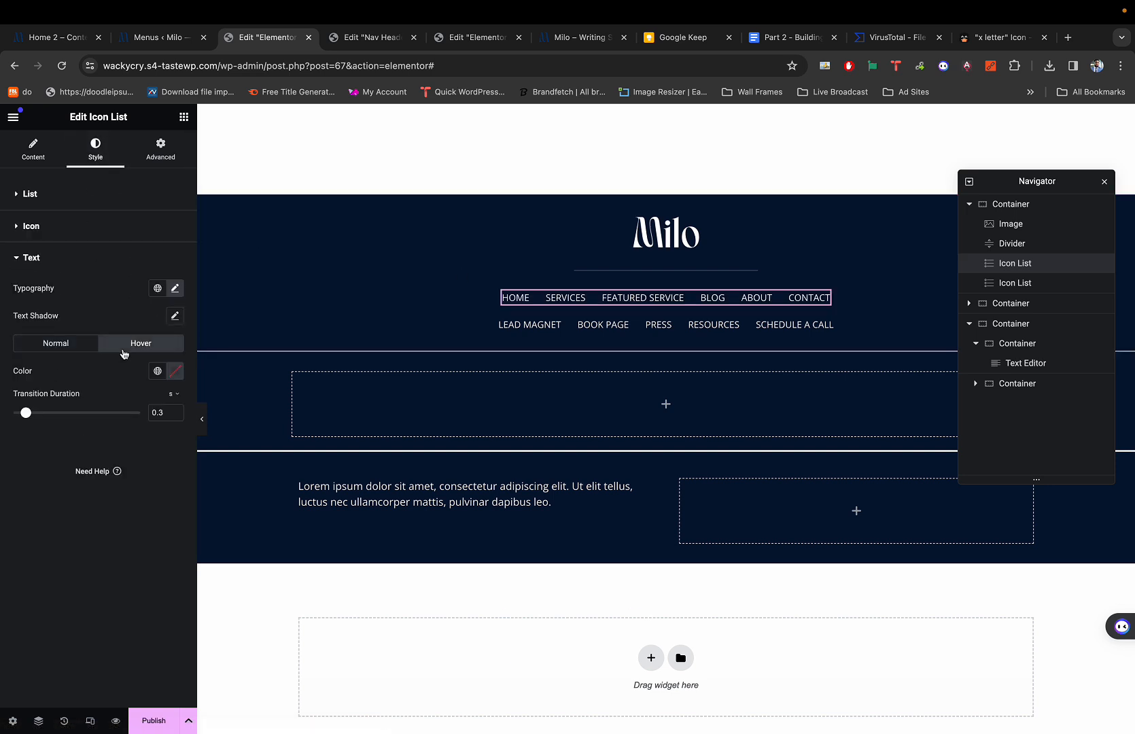
pyautogui.click(164, 371)
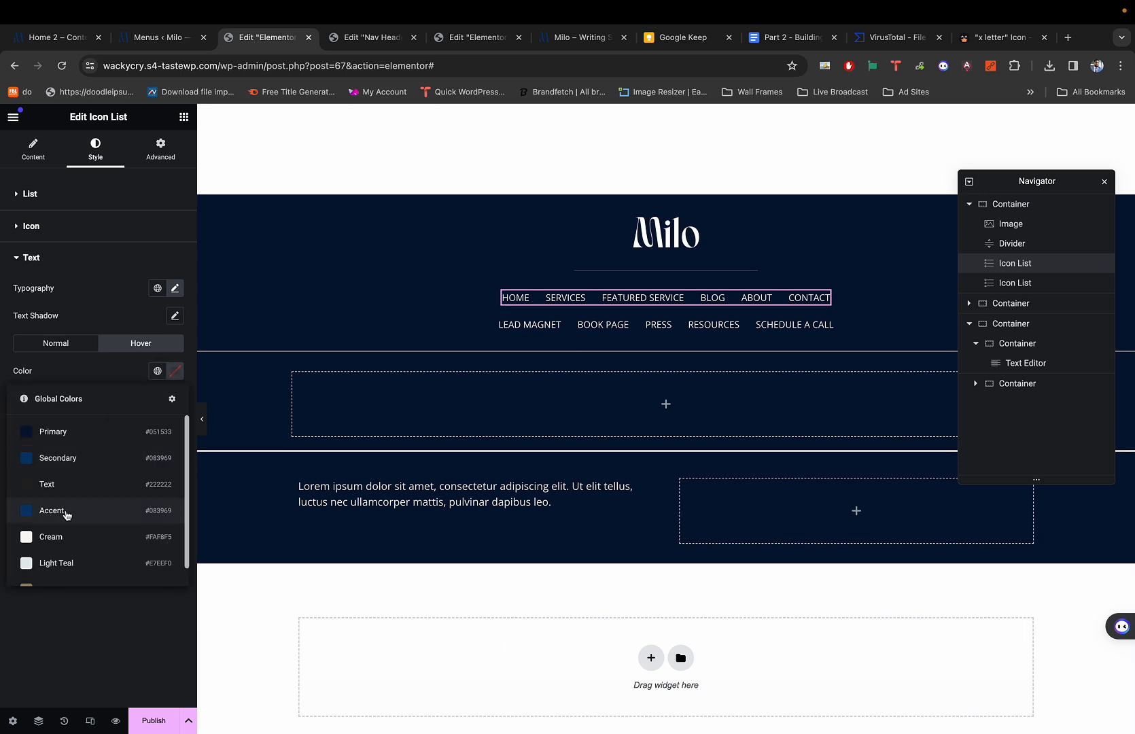
pyautogui.scroll(-1, 61, 509)
pyautogui.click(58, 543)
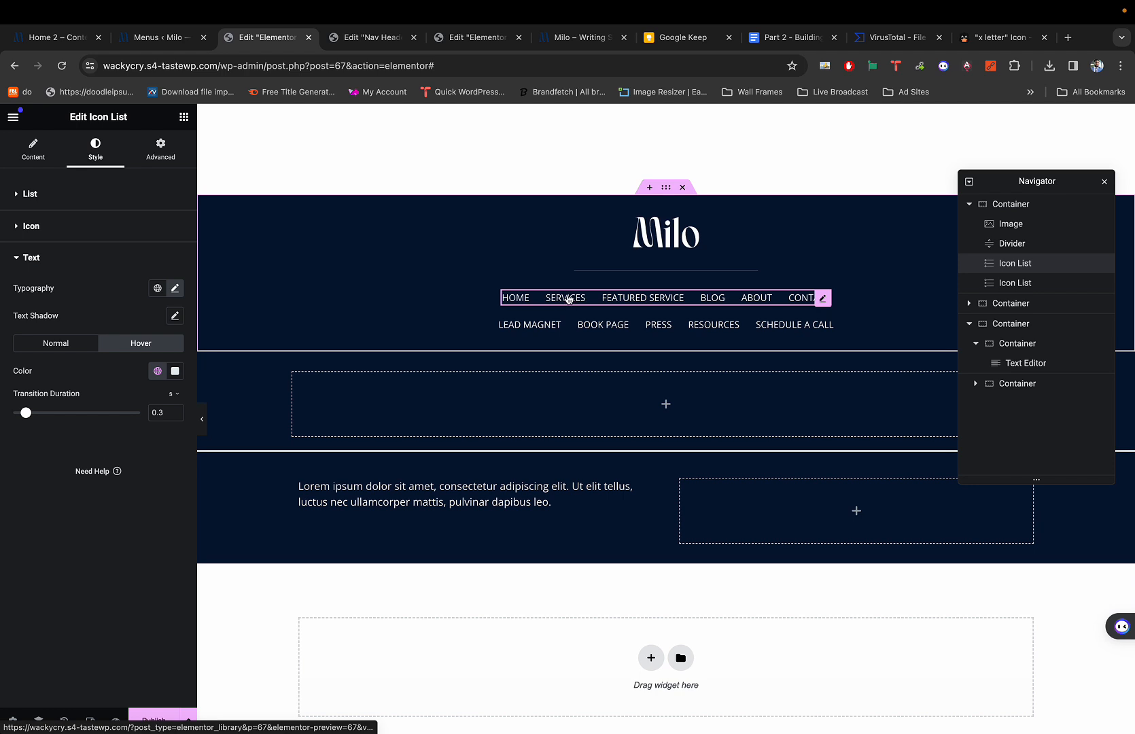
pyautogui.click(175, 371)
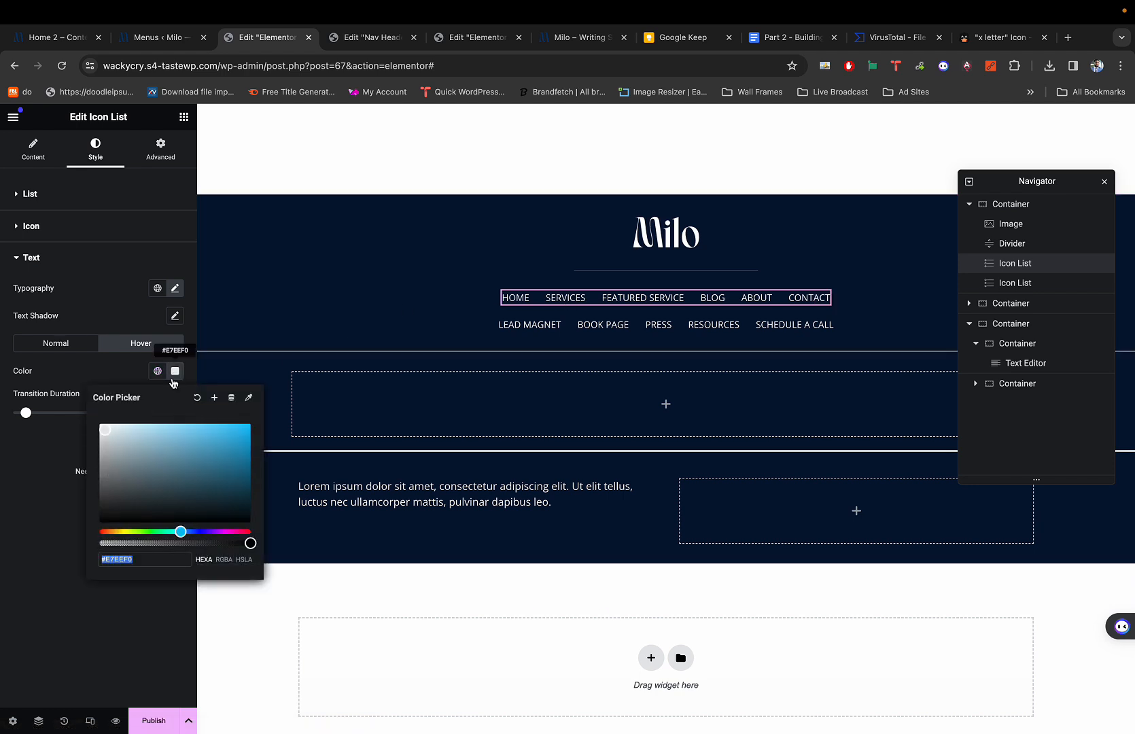
pyautogui.click(111, 450)
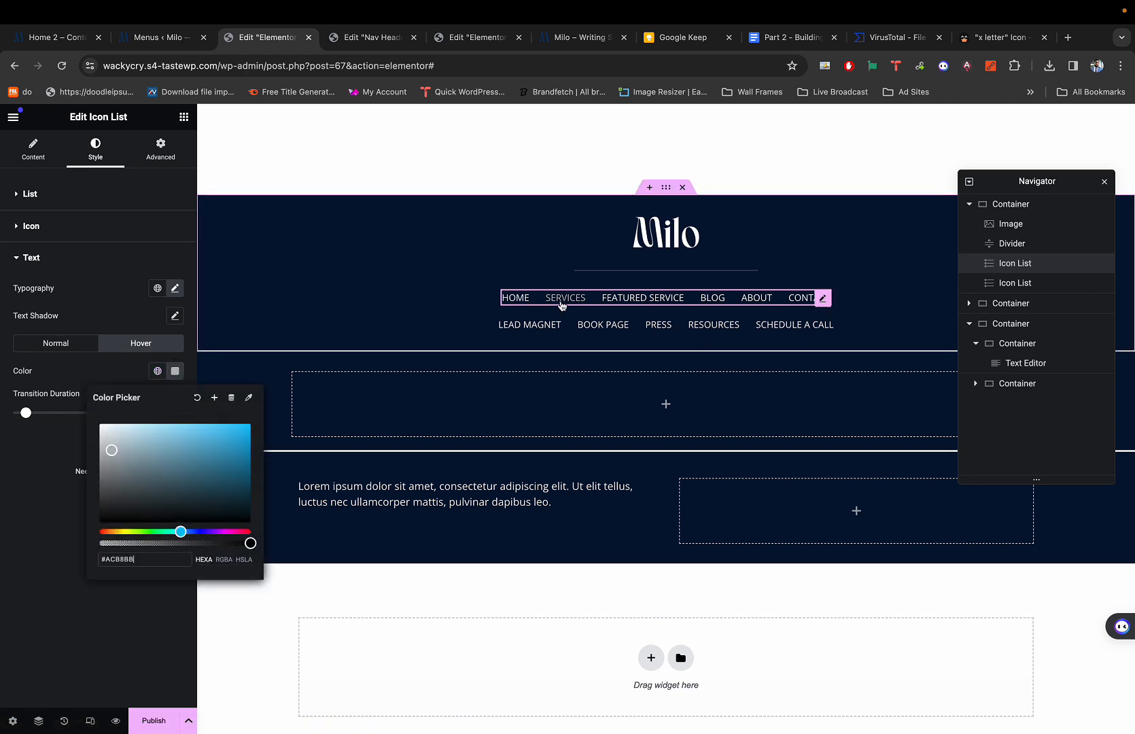
pyautogui.rightClick(700, 303)
# Copy the first nav list and paste its style onto the Lead Magnet to Schedule a Call row.
pyautogui.click(716, 367)
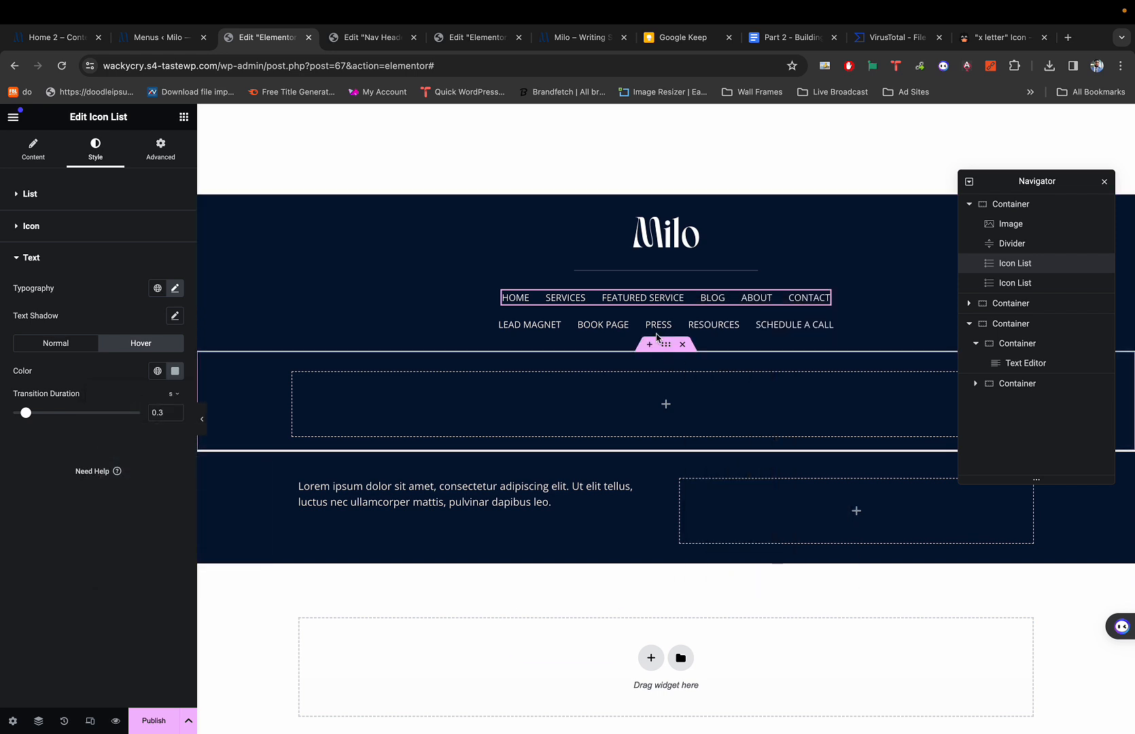
pyautogui.rightClick(625, 325)
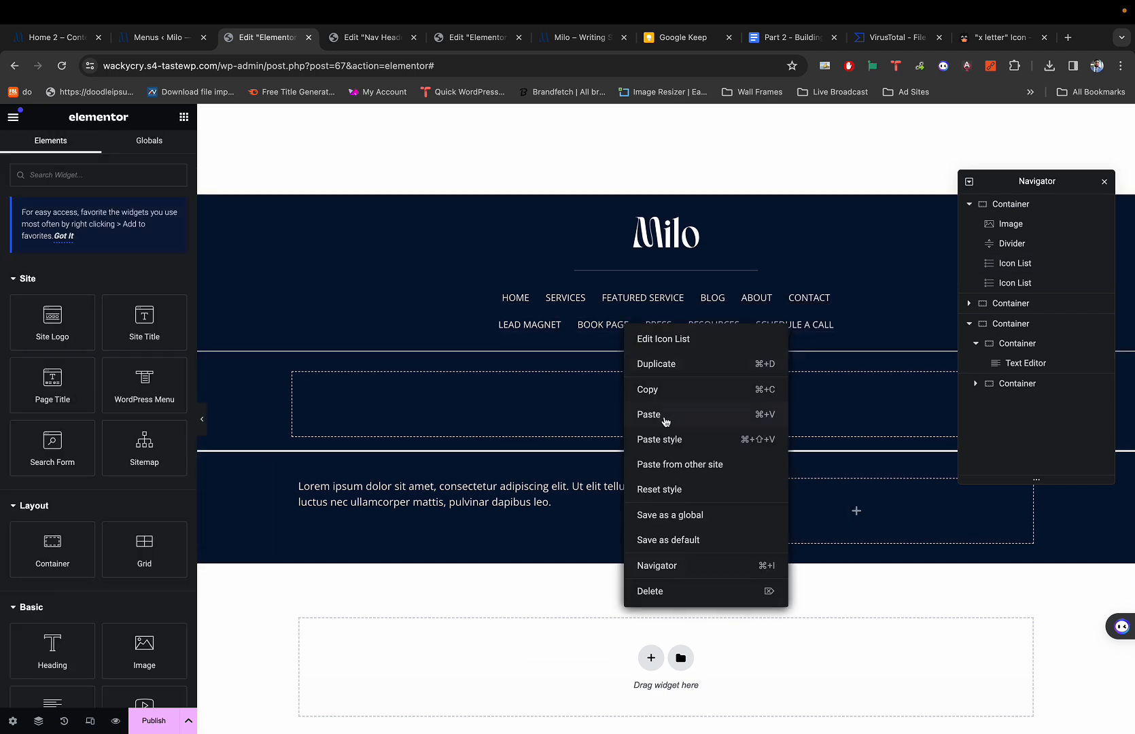
pyautogui.click(661, 439)
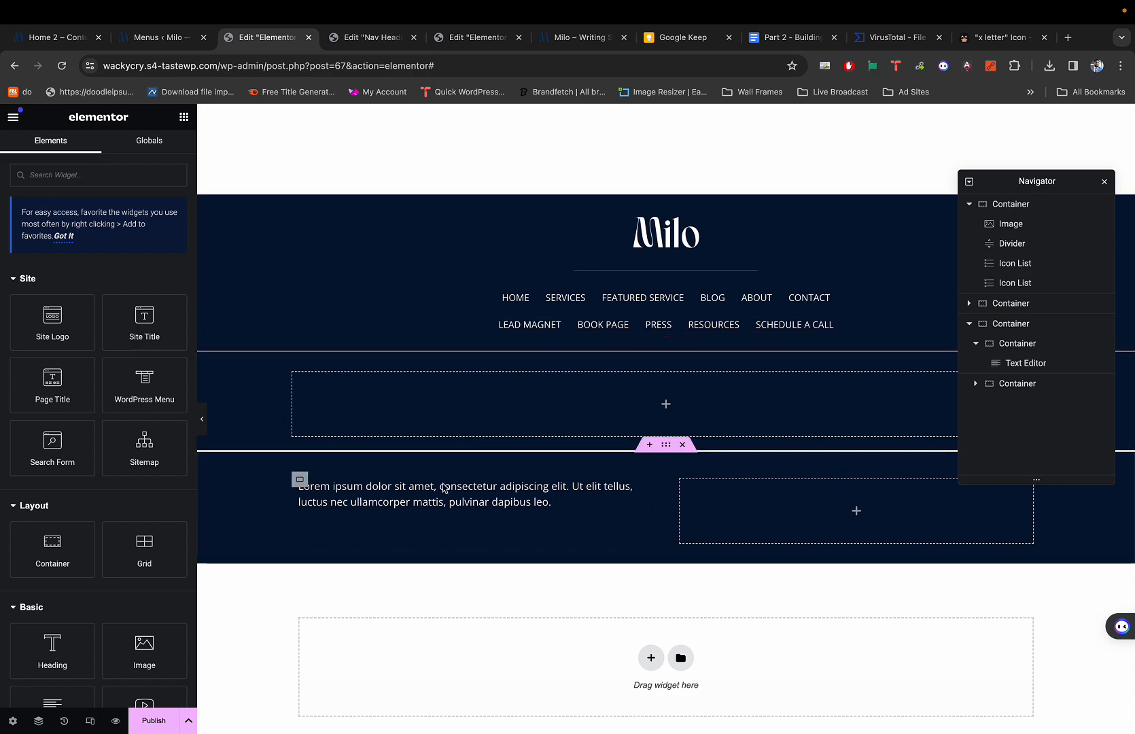
# Select all the lorem ipsum text in the text block's content editor, checking the live copyright line.
pyautogui.click(456, 500)
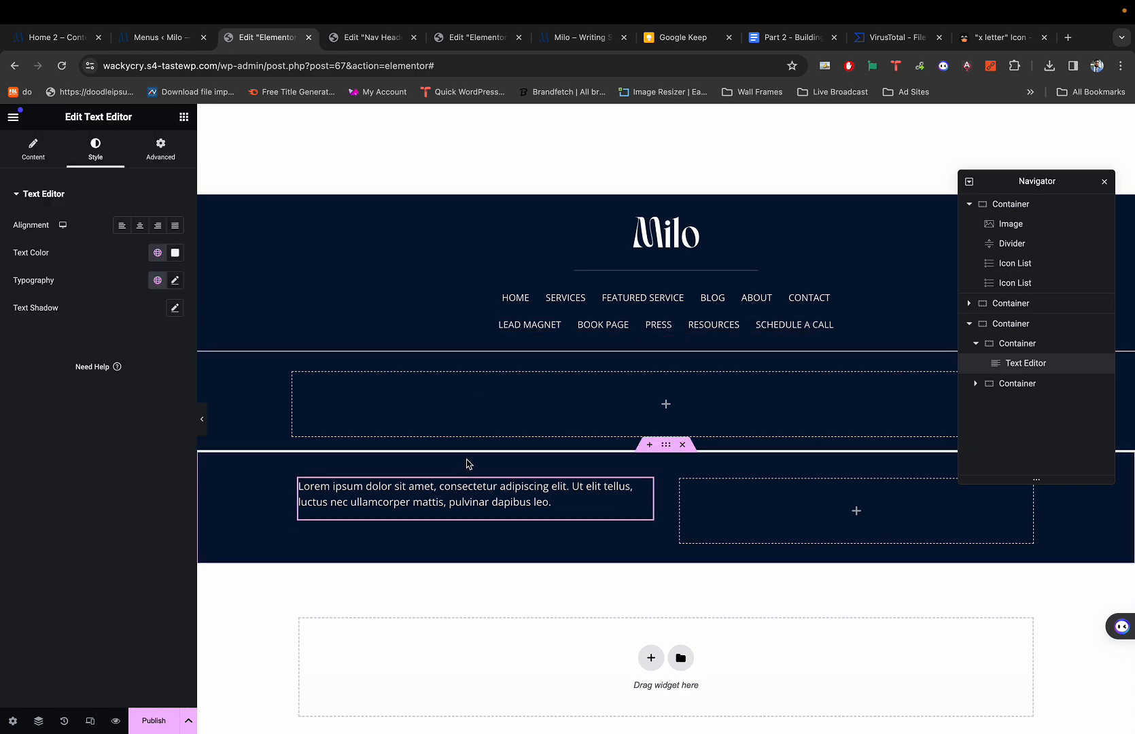
pyautogui.press('super+1')
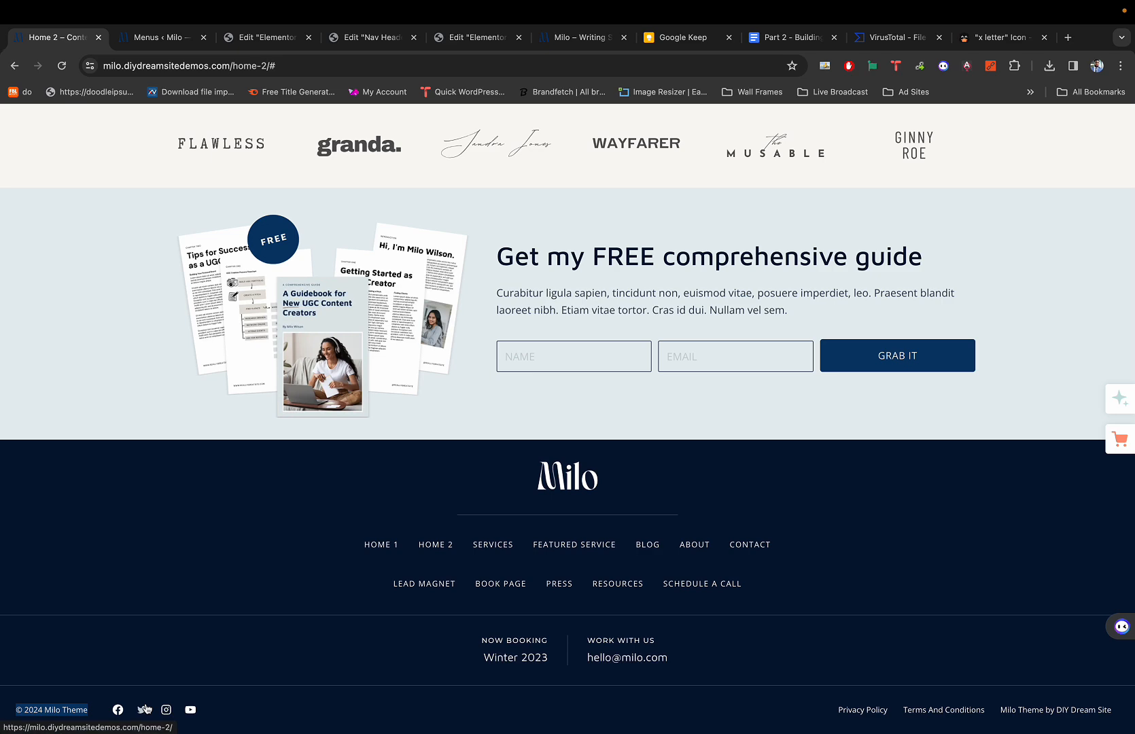
pyautogui.press('super+3')
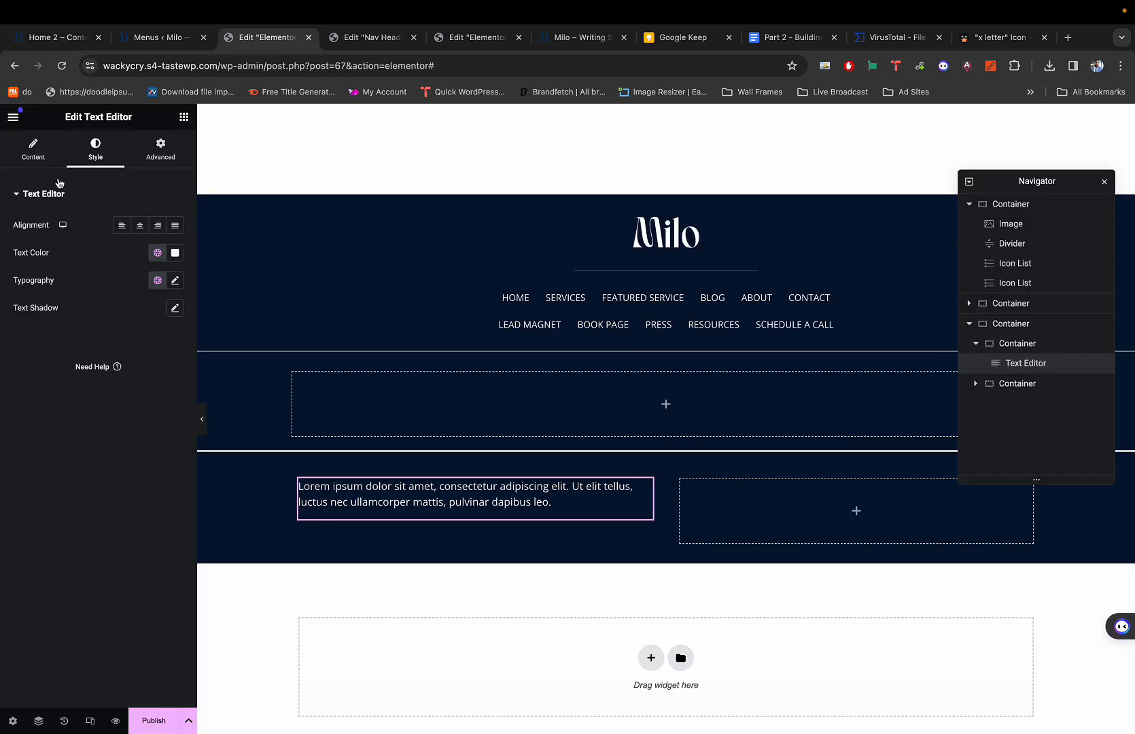
pyautogui.click(33, 149)
pyautogui.hotkey('ctrl', 'a')
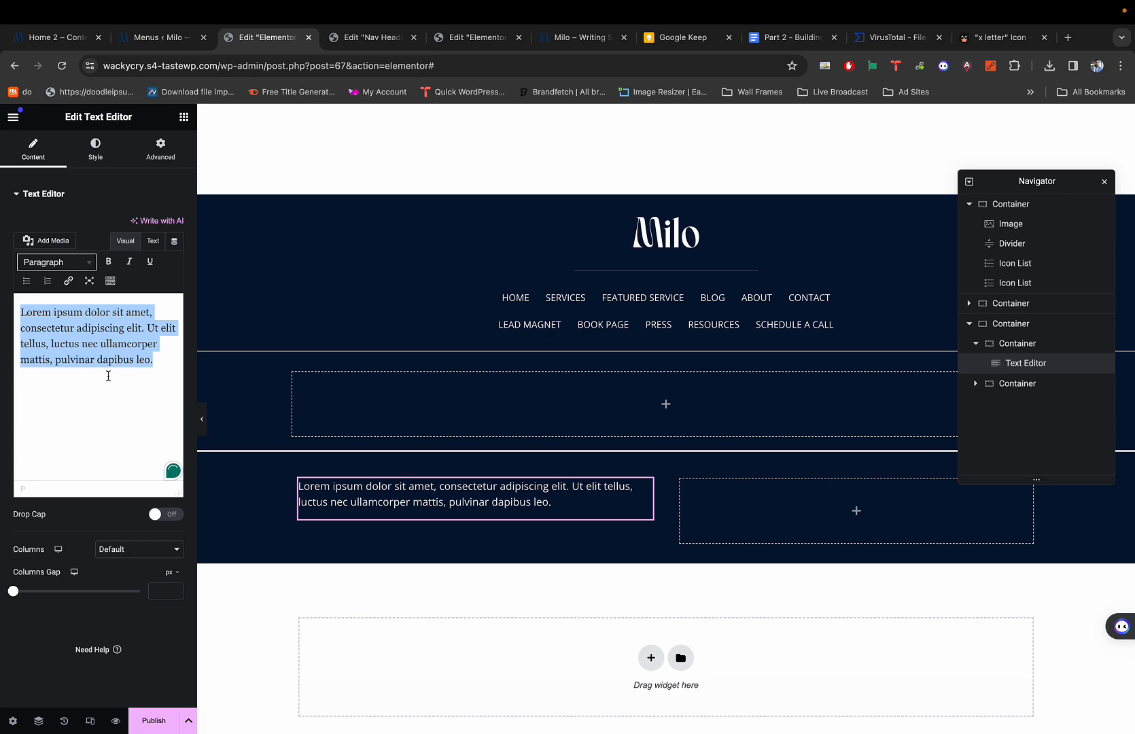
pyautogui.press('super+1')
pyautogui.press('super+3')
# Search Google for 'copyright symbol', copy the © character and return to the editor.
pyautogui.click(1015, 38)
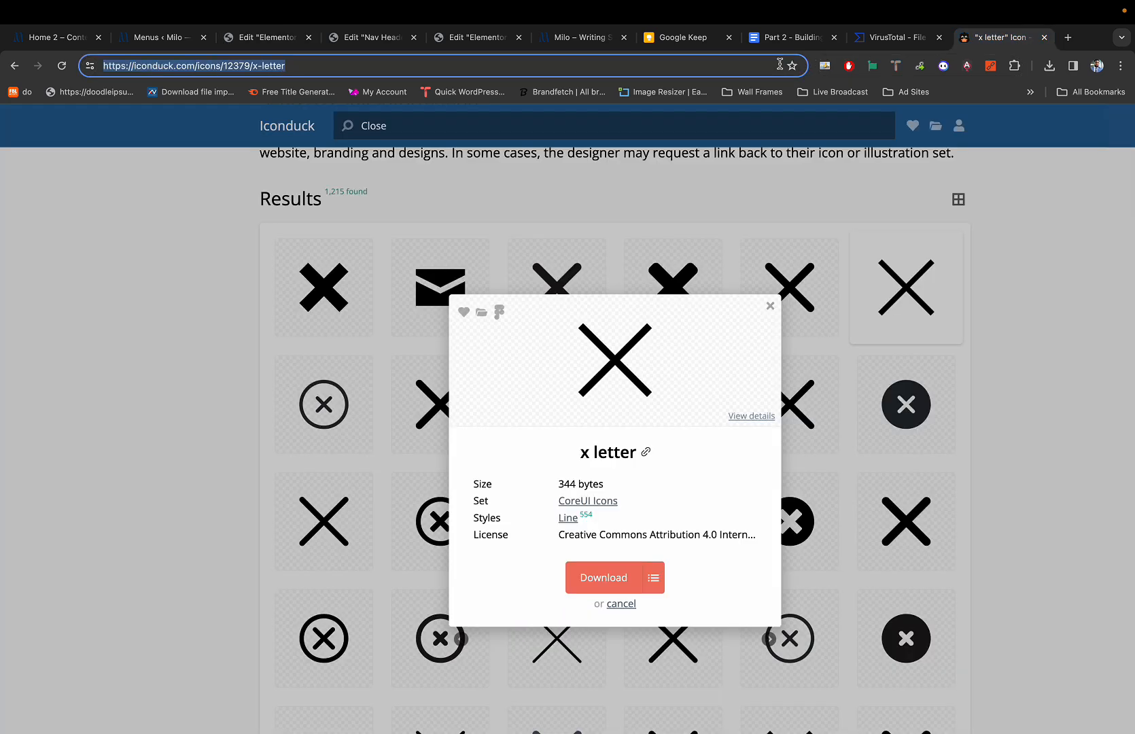
pyautogui.write('copyright s')
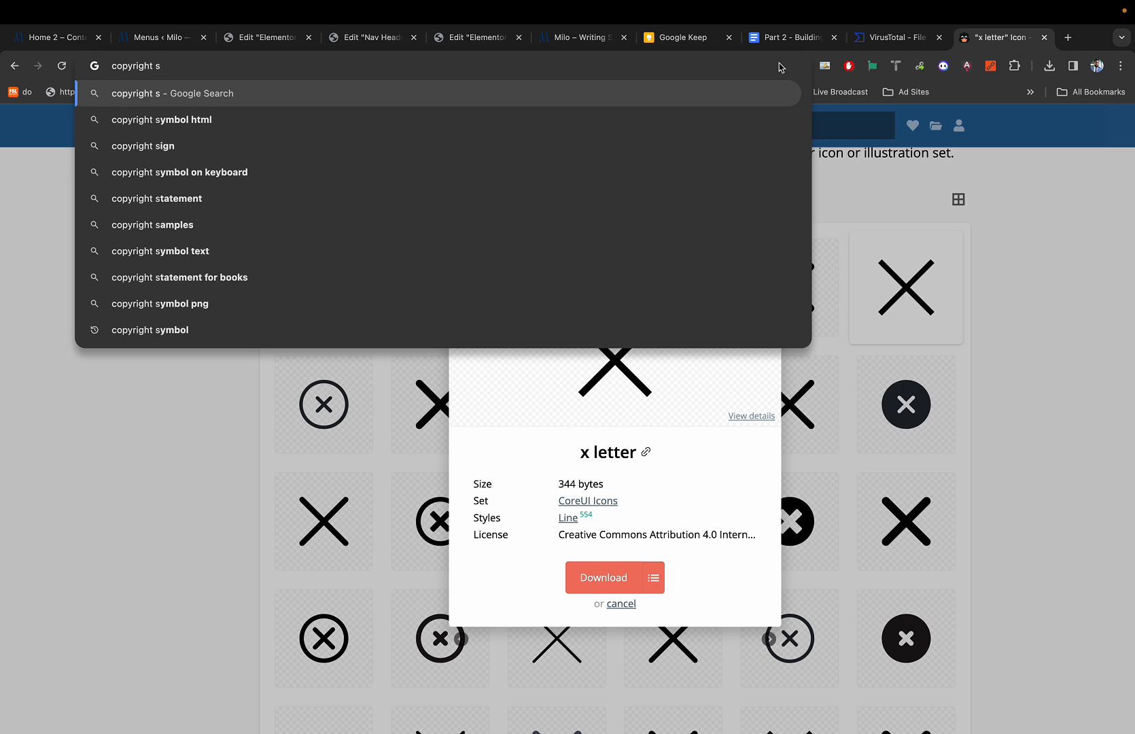
pyautogui.write('y')
pyautogui.write('mbol')
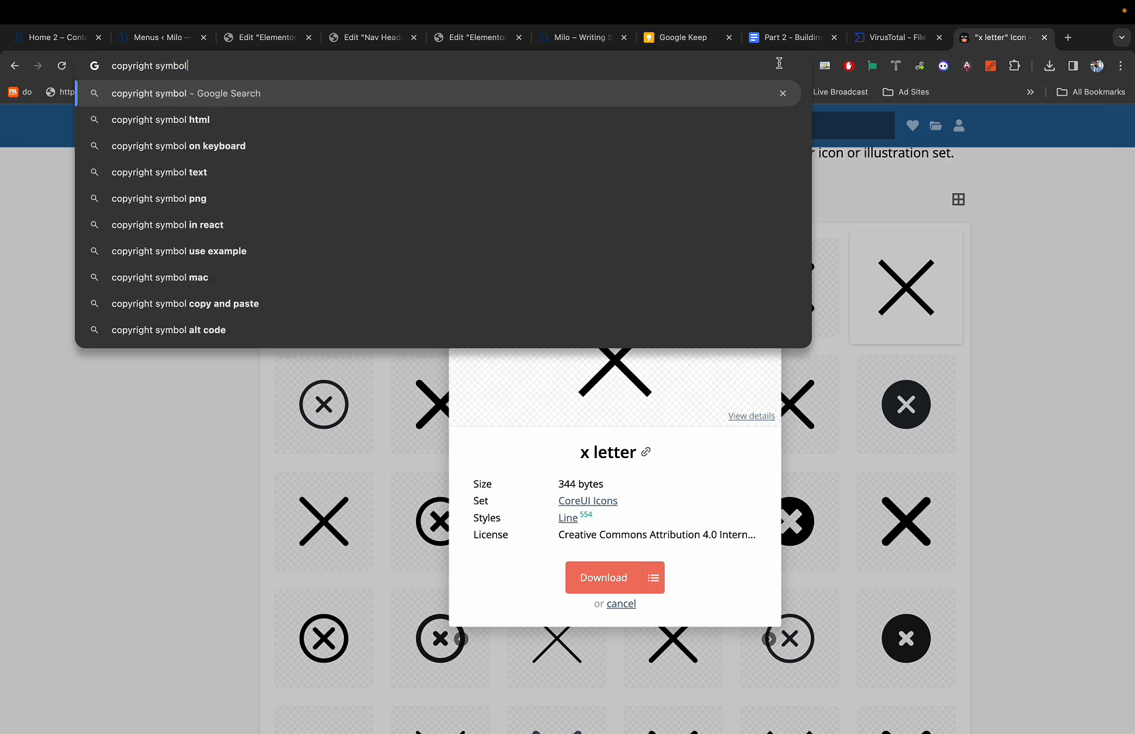
pyautogui.press('Return')
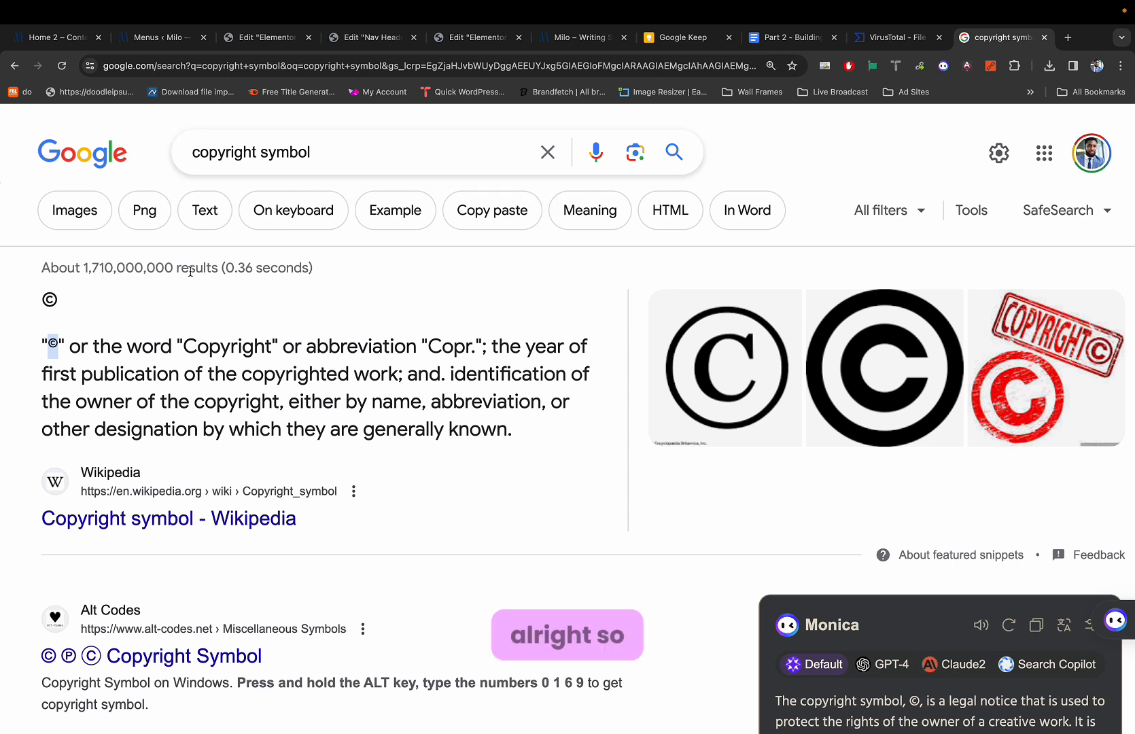
pyautogui.moveTo(47, 345); pyautogui.dragTo(59, 345)
pyautogui.press('super+c')
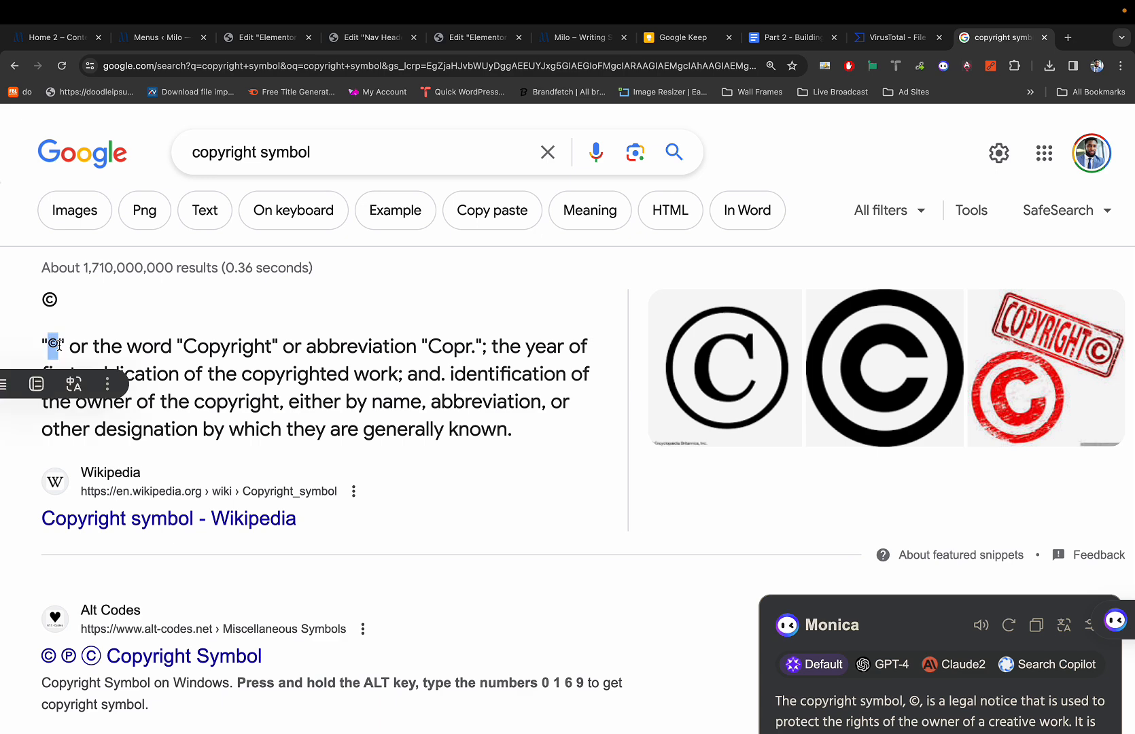
pyautogui.press('super+3')
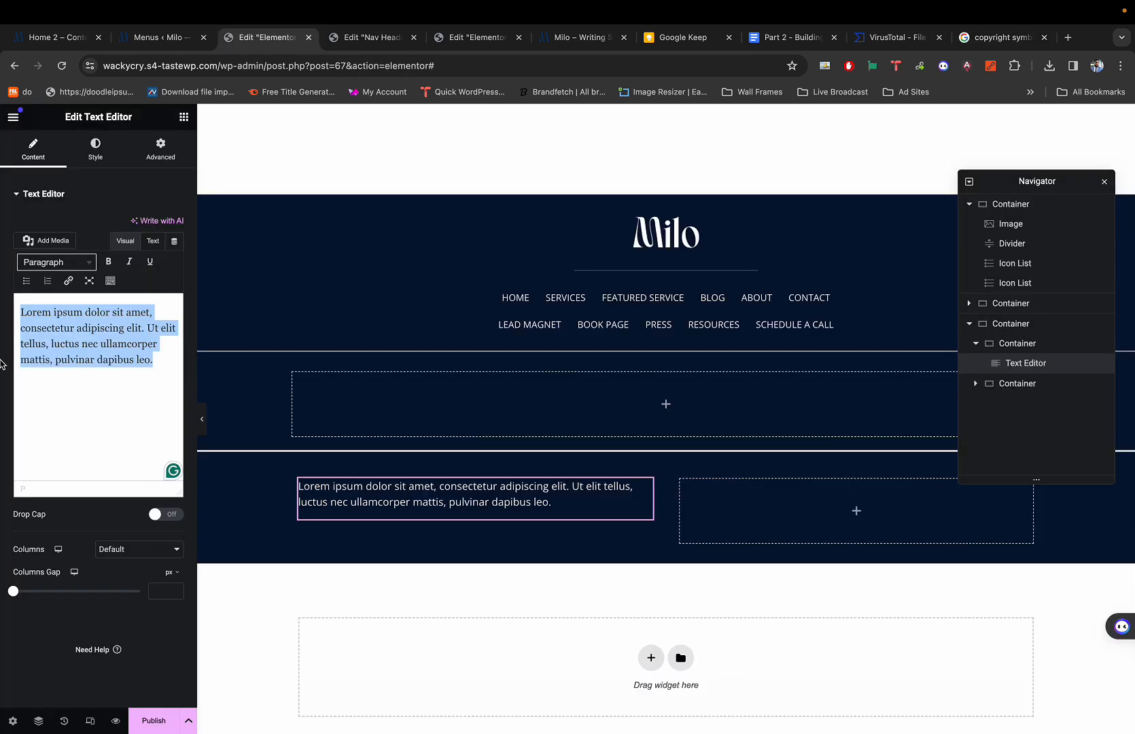
# Replace the placeholder text with '© 2024' and remove its bold formatting.
pyautogui.press('super+v')
pyautogui.write('2')
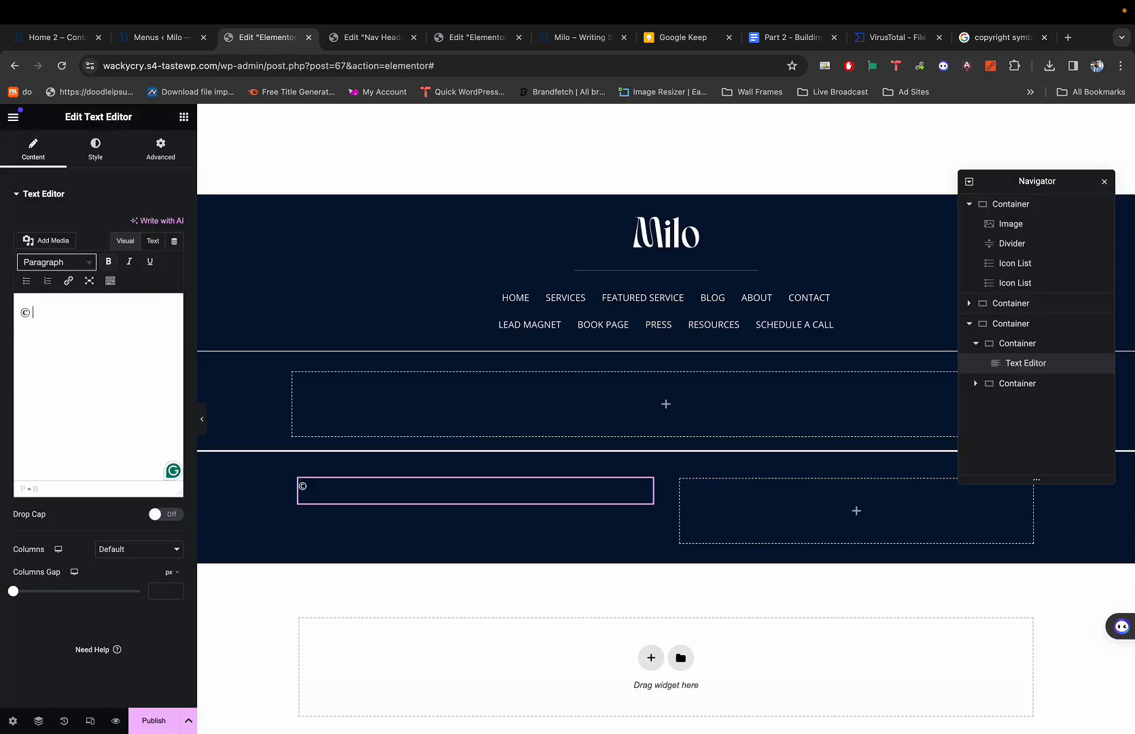
pyautogui.write('024')
pyautogui.tripleClick(73, 319)
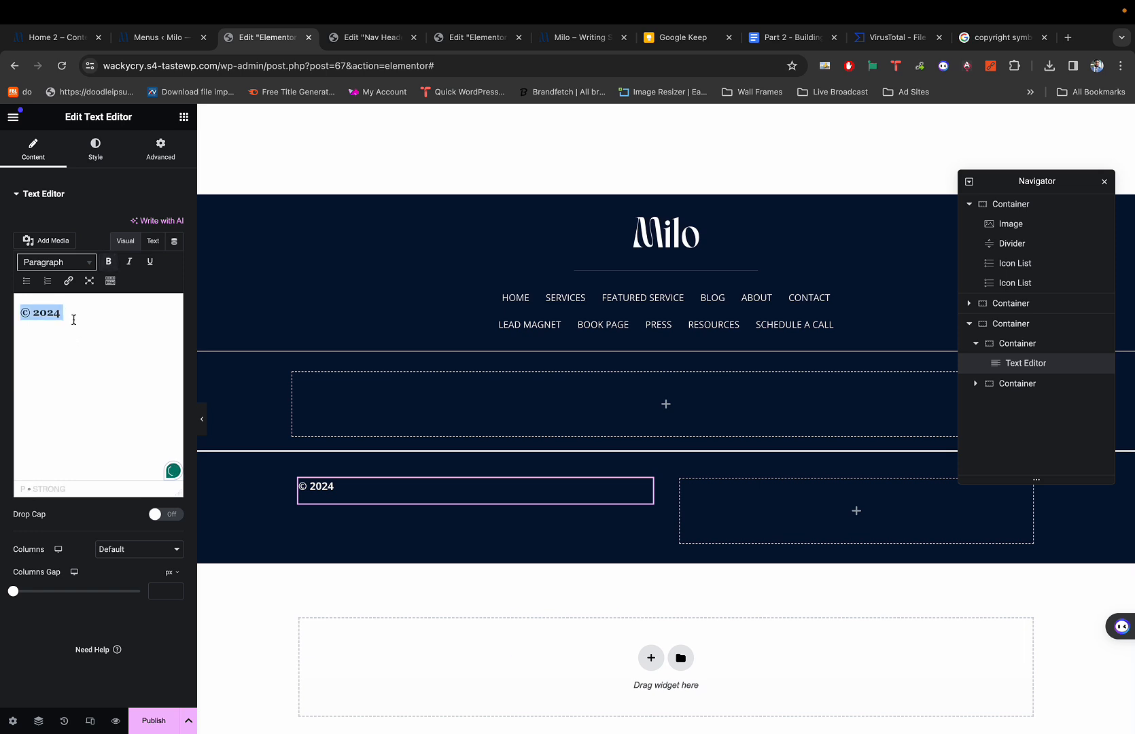
pyautogui.click(109, 264)
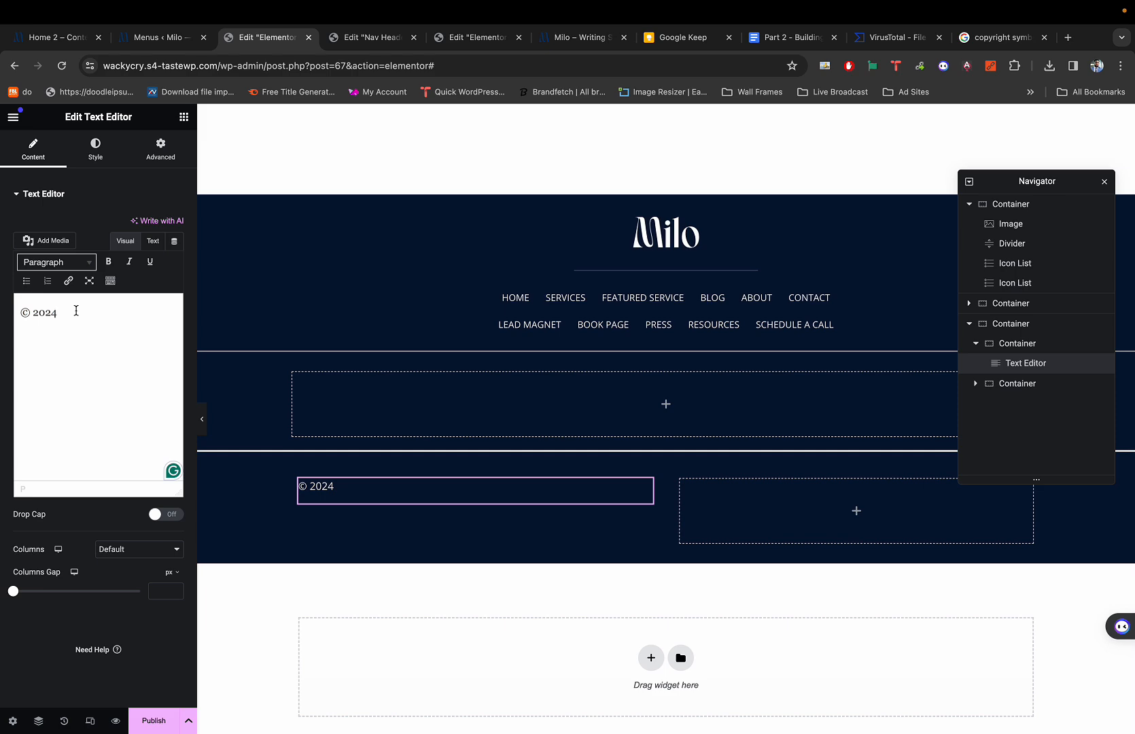
# Close the search tab and complete the line as '© 2024 My Custom Theme'.
pyautogui.press('super+9')
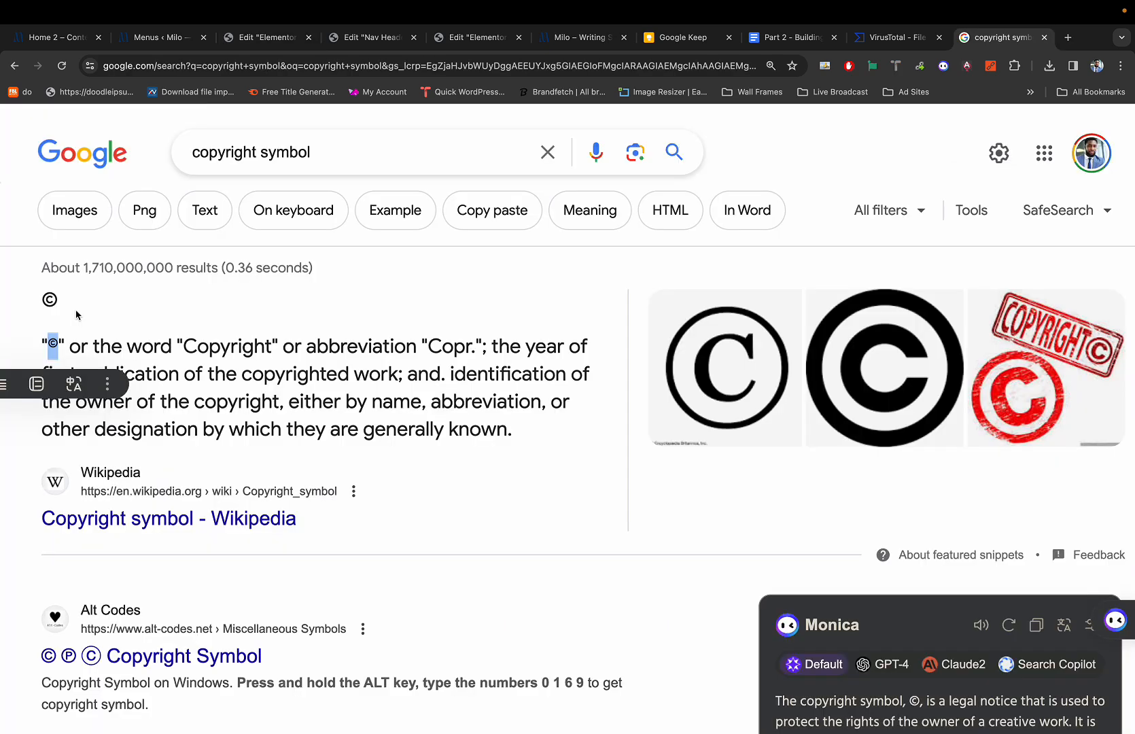
pyautogui.press('super+3')
pyautogui.press('super+1')
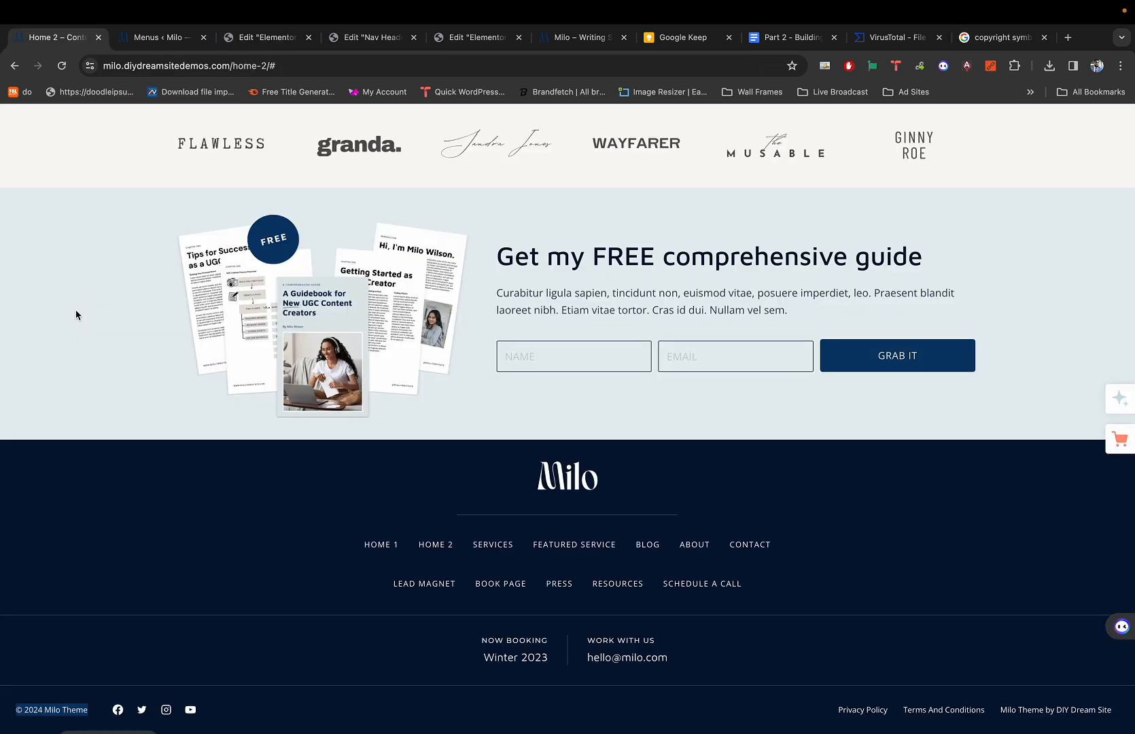
pyautogui.press('super+9')
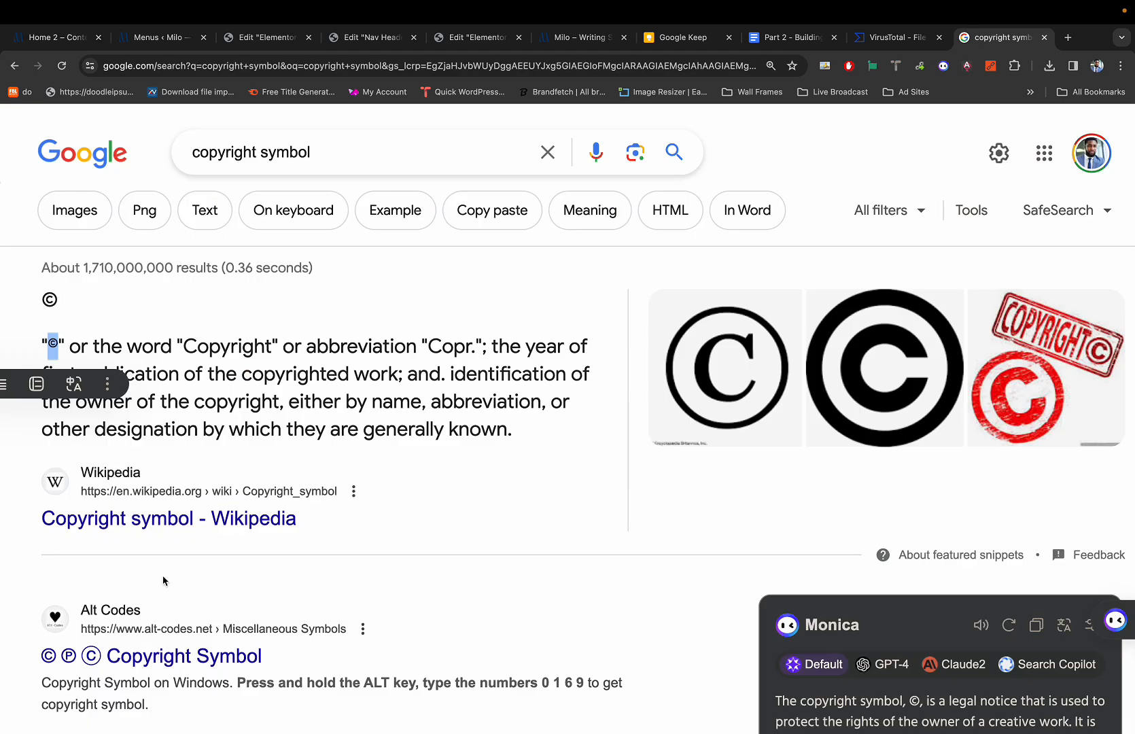
pyautogui.press('super+1')
pyautogui.press('super+9')
pyautogui.press('super+w')
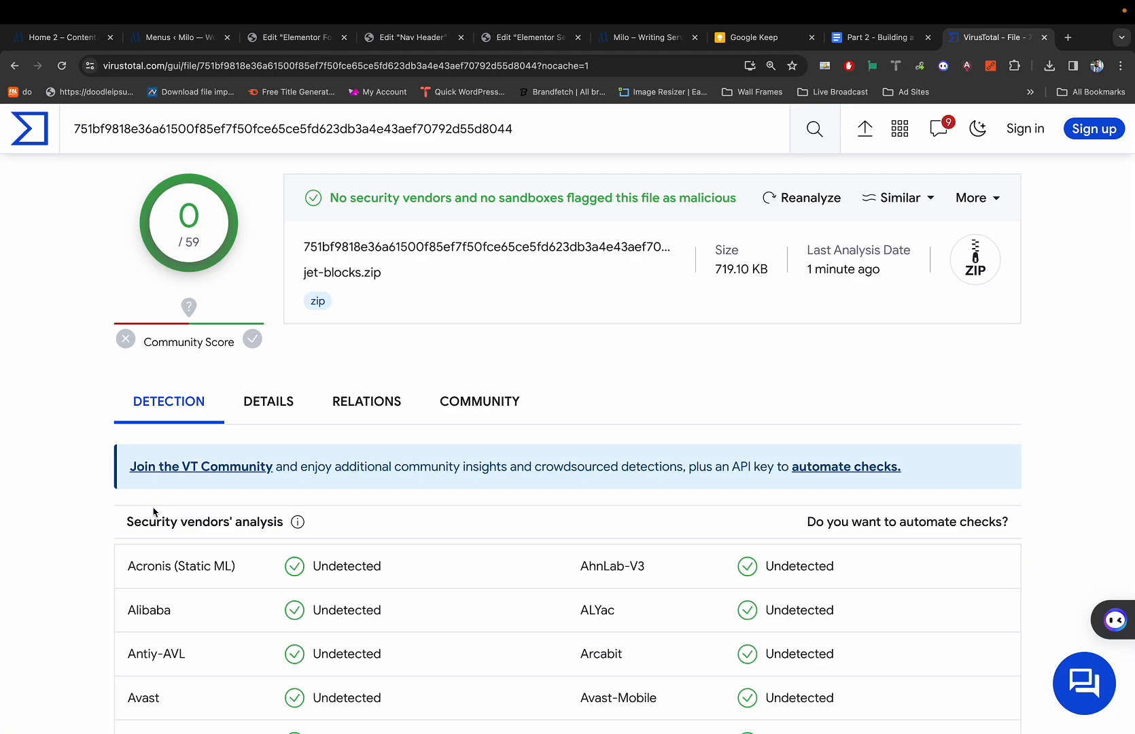
pyautogui.press('super+1')
pyautogui.press('super+9')
pyautogui.press('super+3')
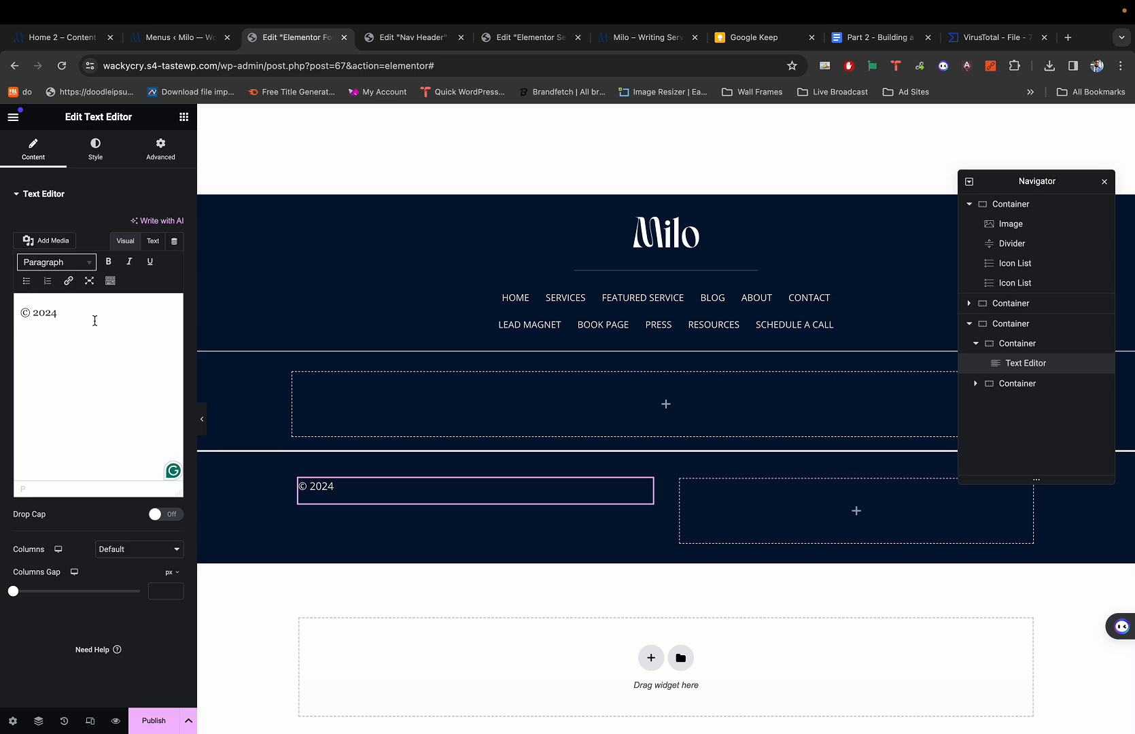
pyautogui.press('super+1')
pyautogui.press('super+3')
pyautogui.write('My Custom Theme')
# Set the copyright text's font size to 14 px.
pyautogui.click(95, 149)
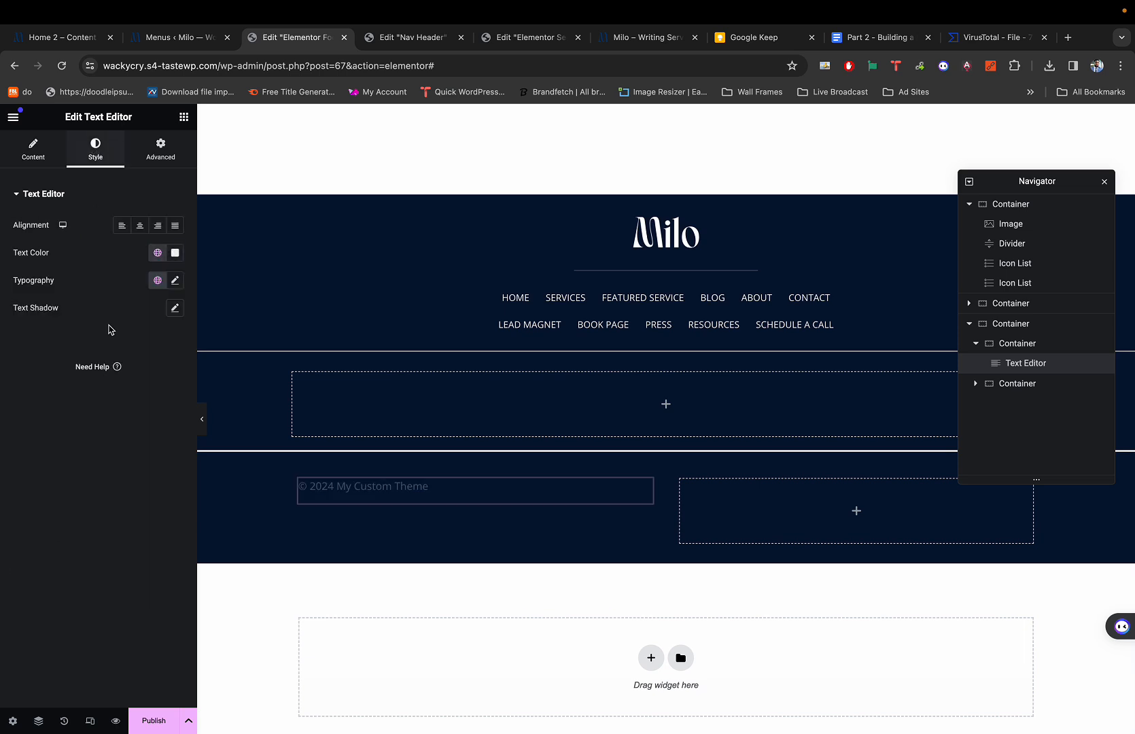
pyautogui.click(175, 280)
pyautogui.moveTo(23, 383); pyautogui.dragTo(33, 386)
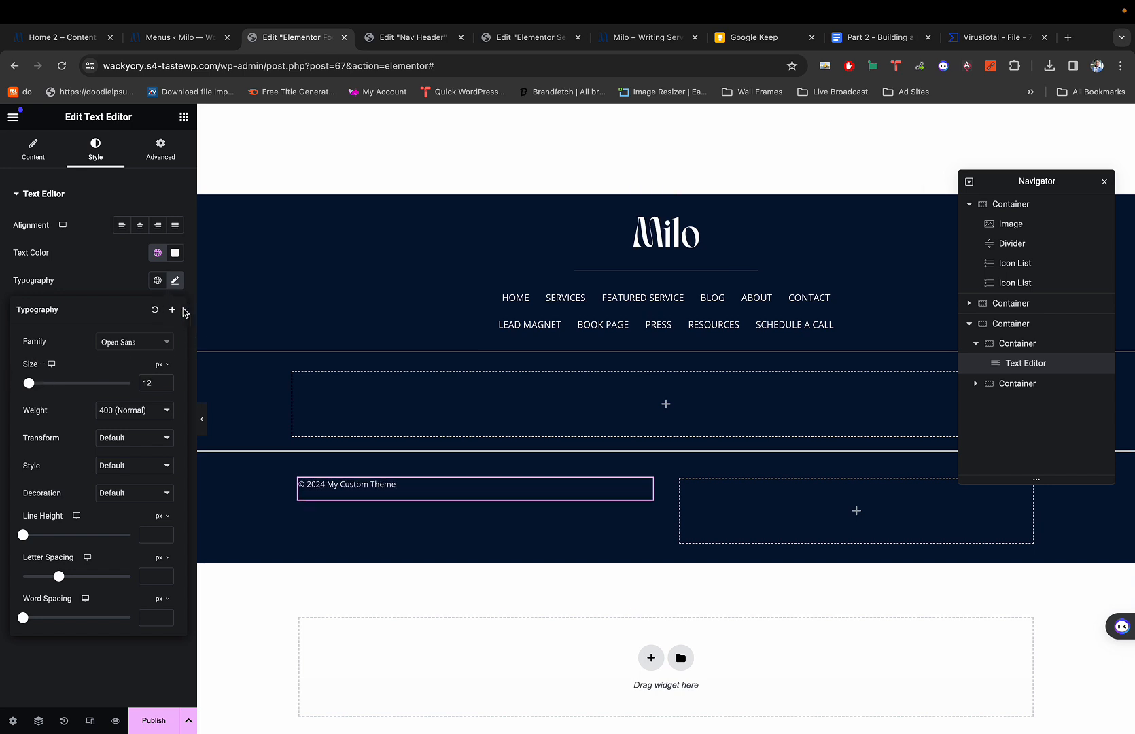
pyautogui.click(164, 381)
pyautogui.click(164, 381)
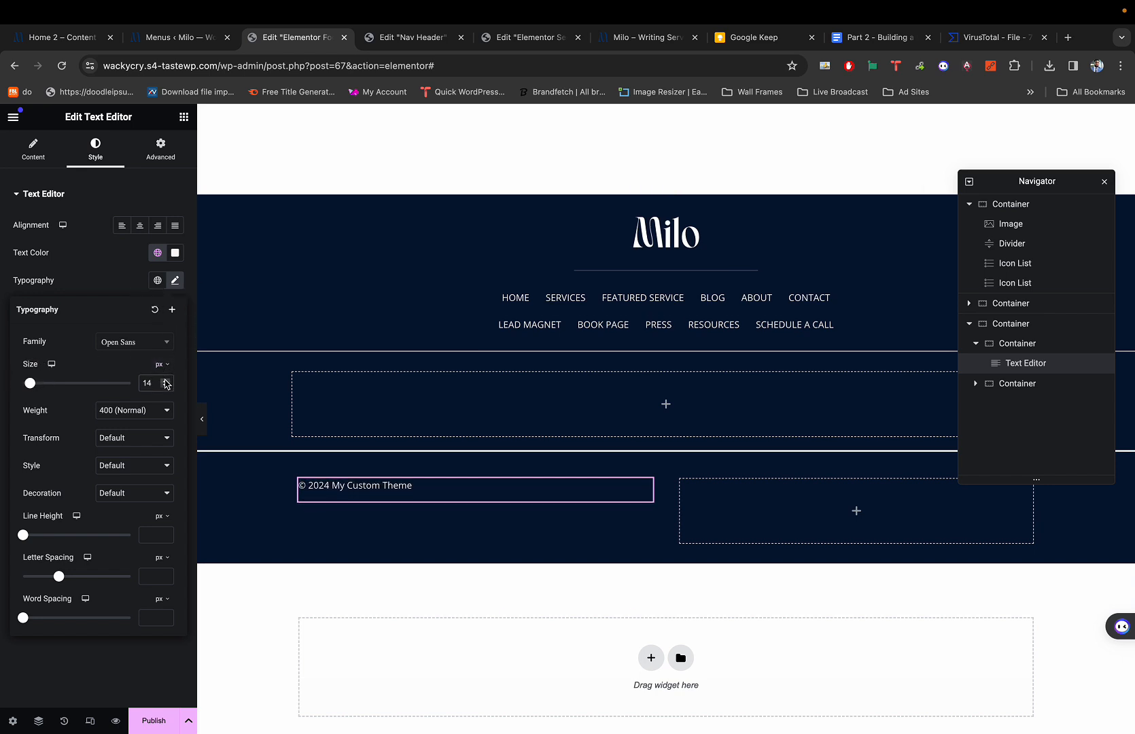
pyautogui.click(143, 197)
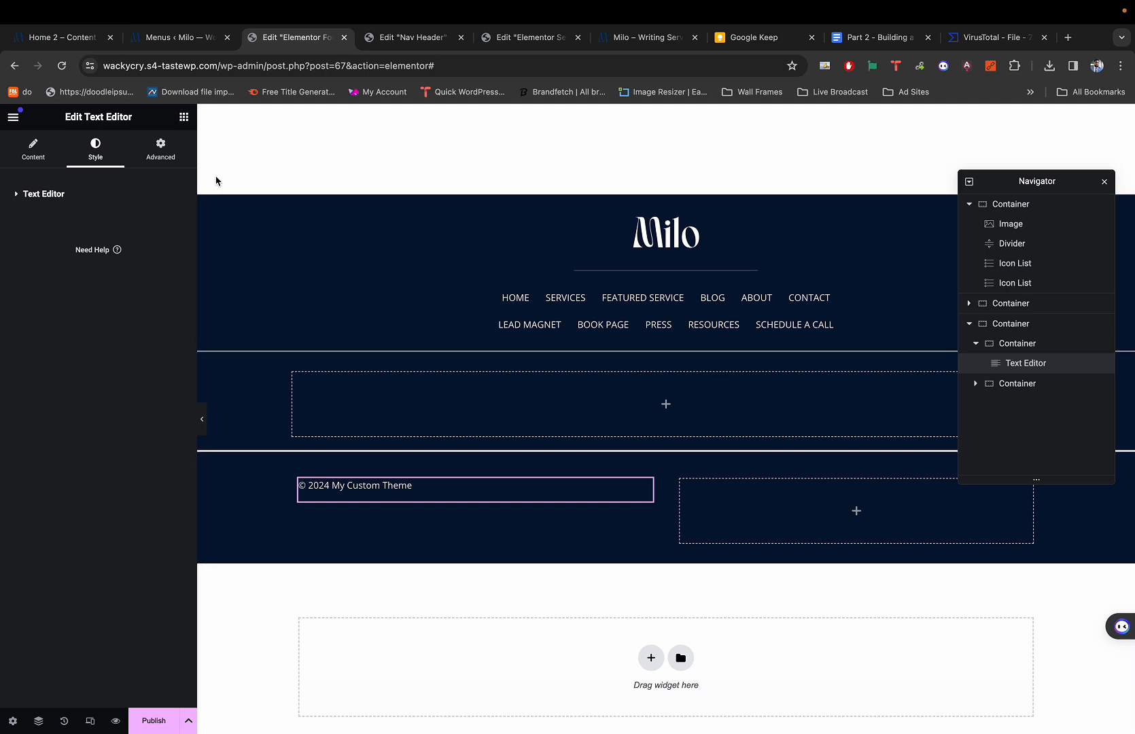
# Give the copyright text a -15 px bottom margin and select its parent container.
pyautogui.click(161, 147)
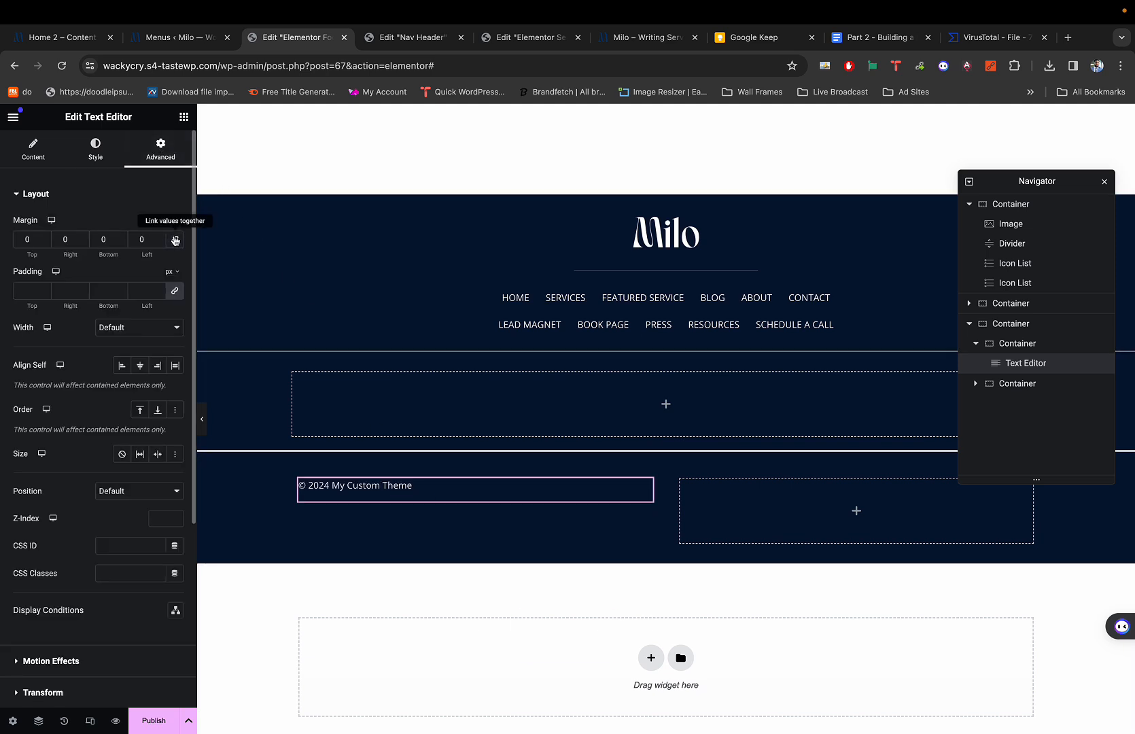
pyautogui.click(174, 290)
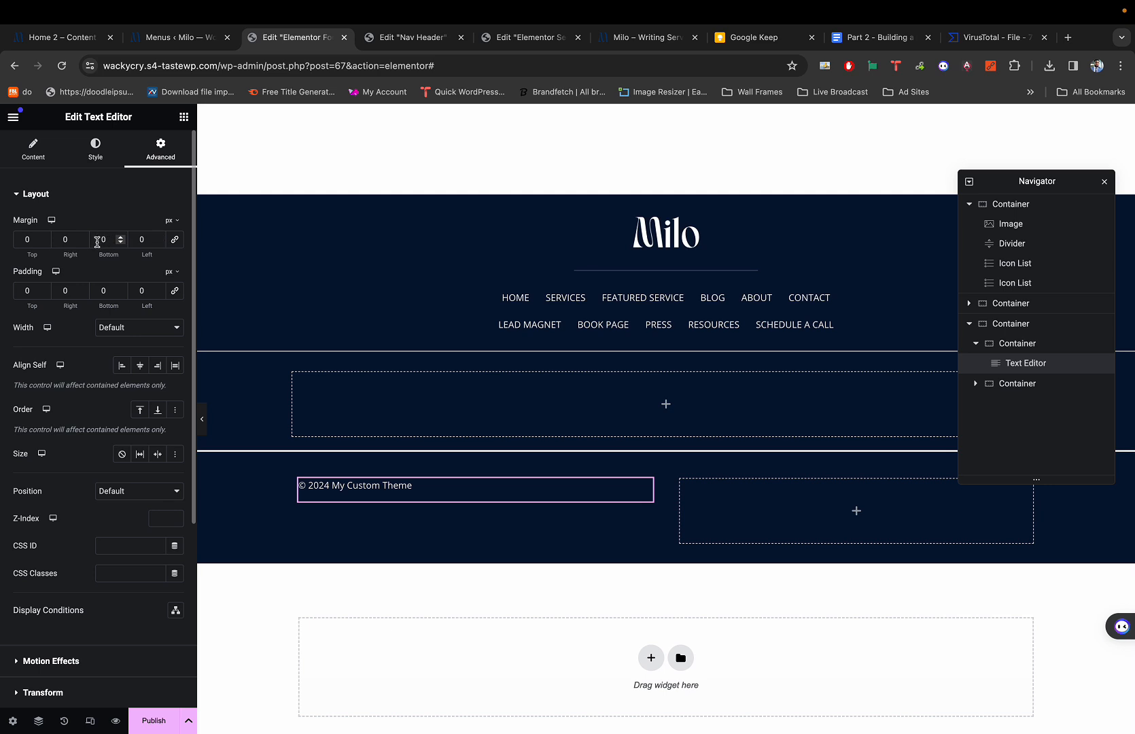
pyautogui.click(120, 242)
pyautogui.click(120, 242)
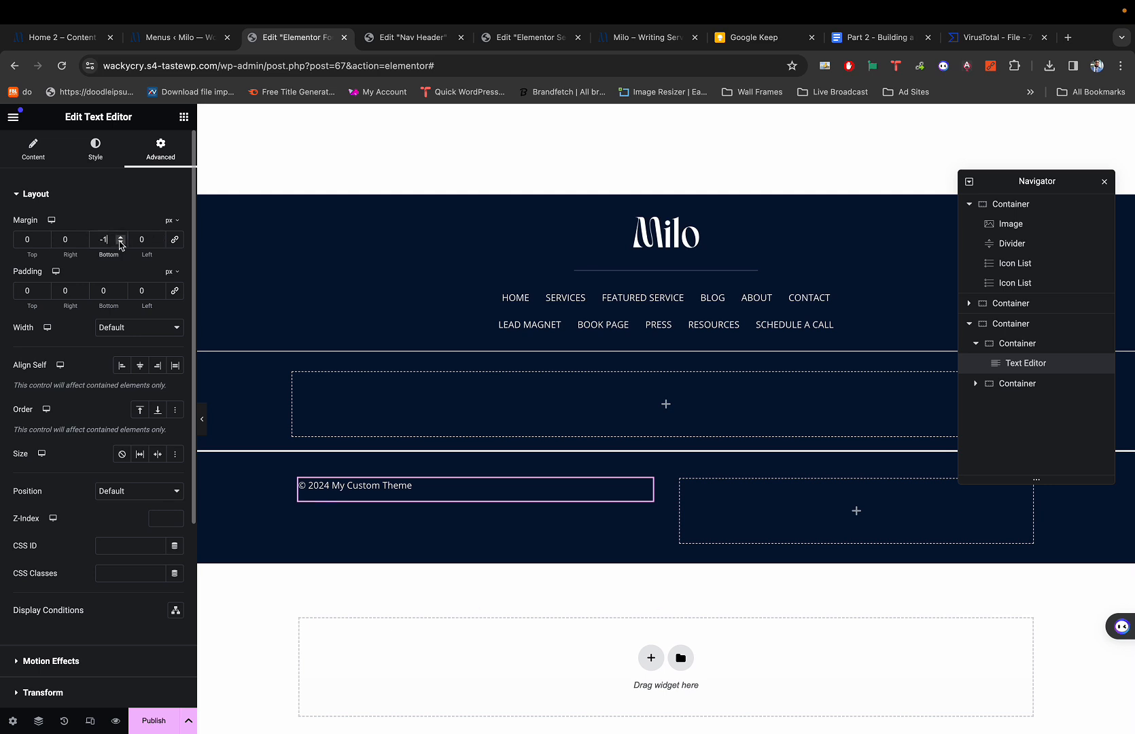
pyautogui.click(121, 243)
pyautogui.click(120, 243)
pyautogui.click(120, 243)
pyautogui.click(120, 242)
pyautogui.click(120, 242)
pyautogui.click(120, 243)
pyautogui.click(121, 242)
pyautogui.click(121, 242)
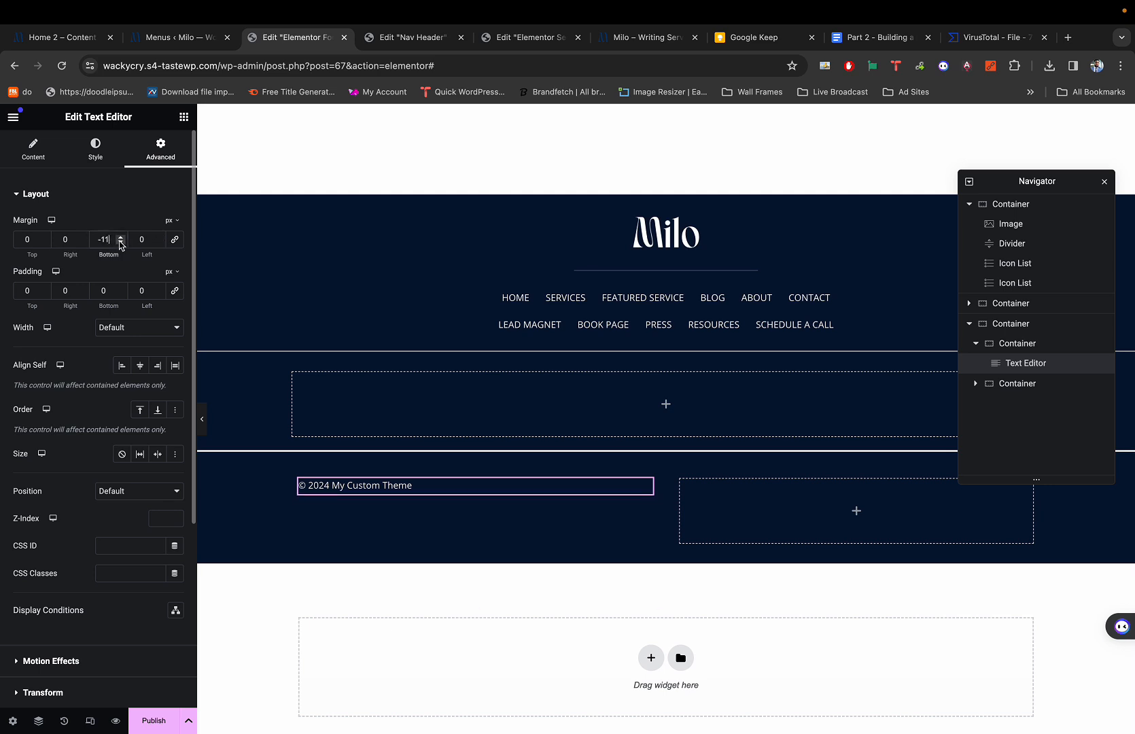
pyautogui.click(120, 243)
pyautogui.click(121, 242)
pyautogui.click(120, 243)
pyautogui.click(120, 242)
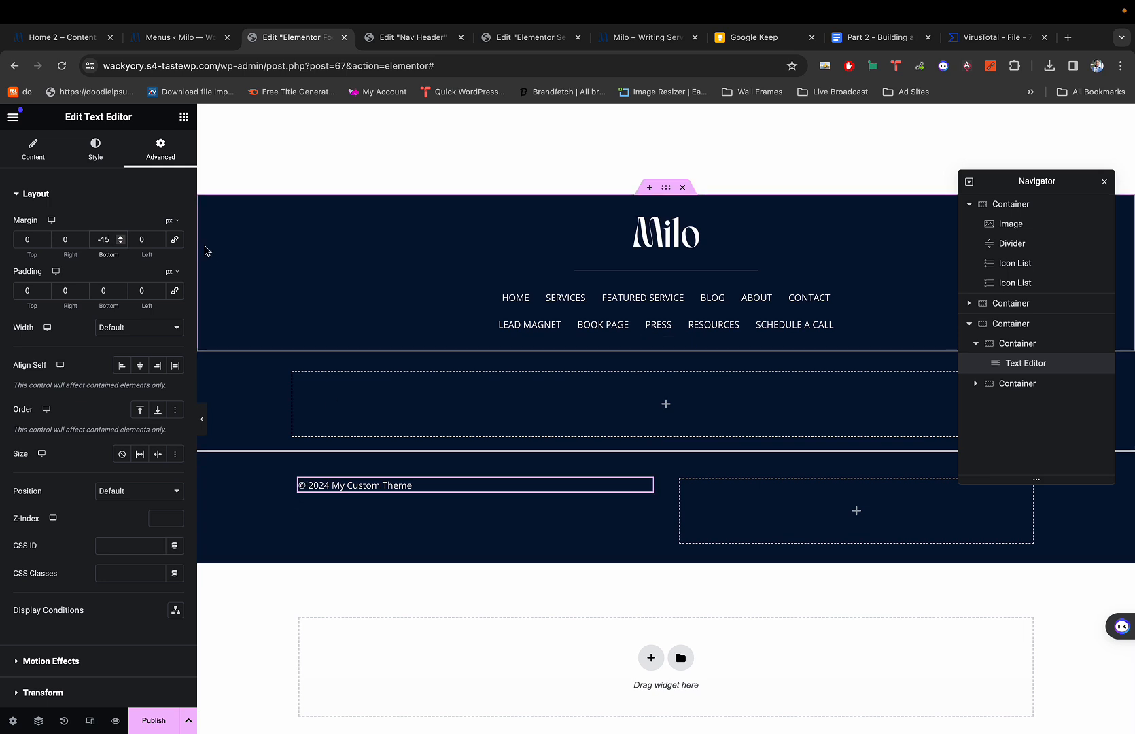
pyautogui.press('BackSpace')
pyautogui.press('BackSpace')
pyautogui.press('BackSpace')
pyautogui.write('0')
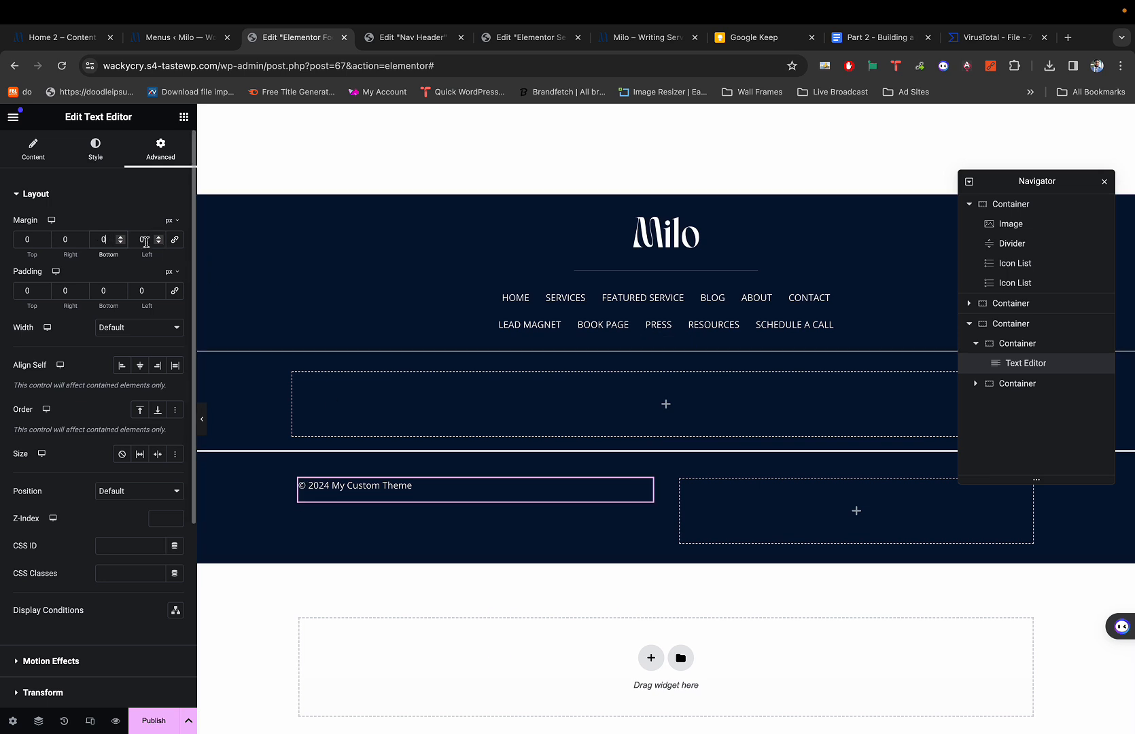
pyautogui.click(121, 243)
pyautogui.write('5')
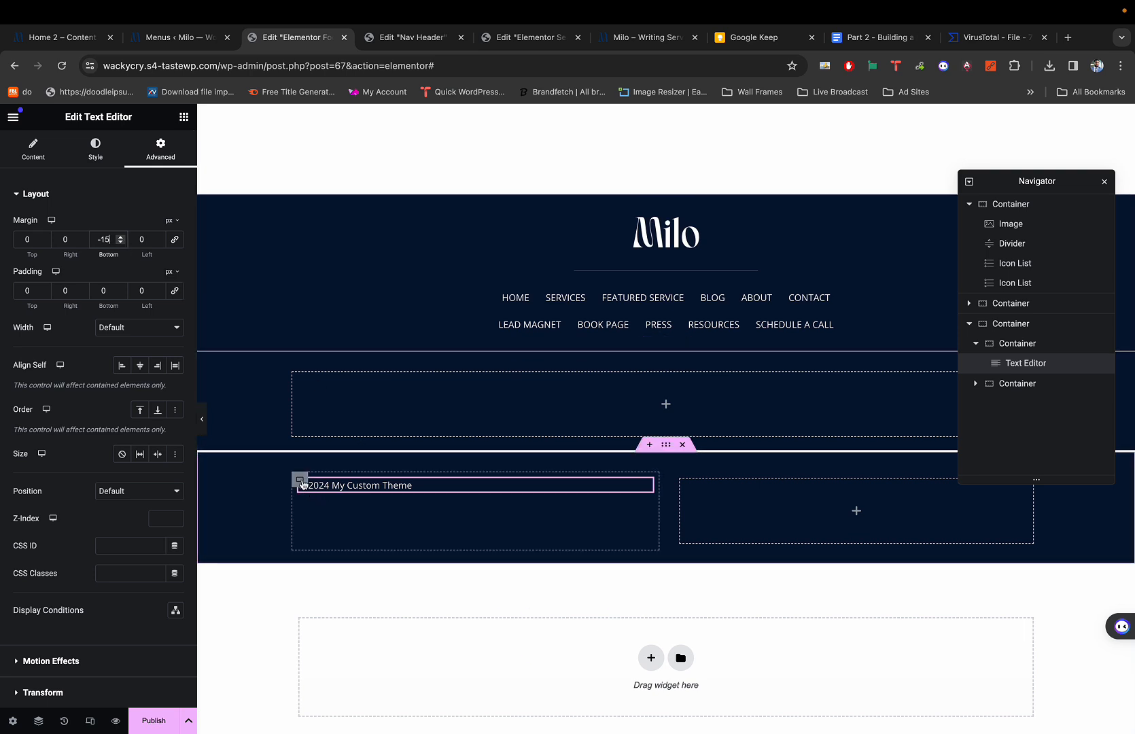
pyautogui.click(300, 480)
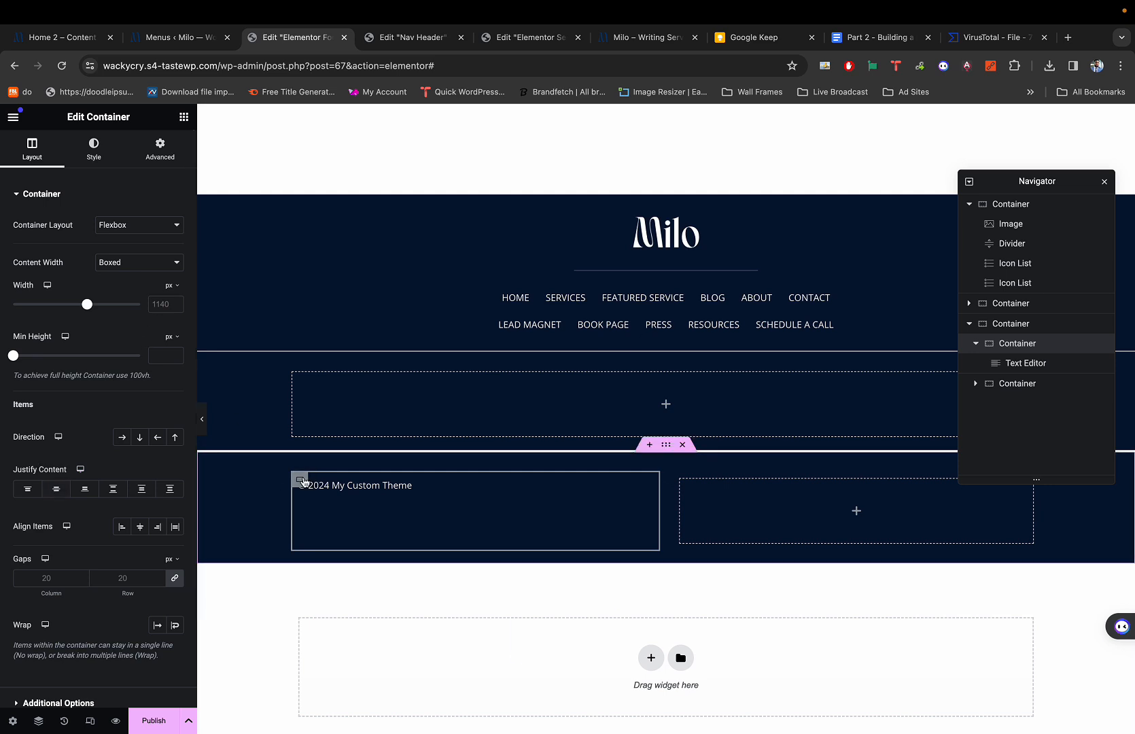
# Set the container's Justify Content to Center and compare with the reference Home 2 footer.
pyautogui.click(58, 490)
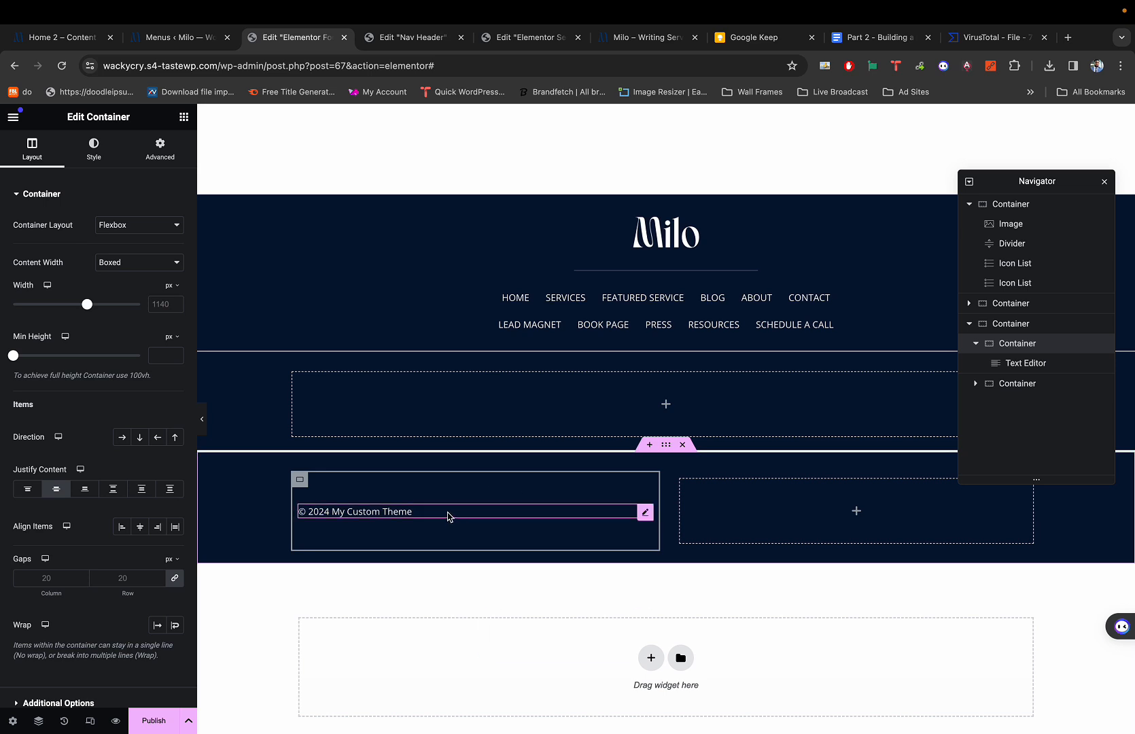
pyautogui.press('super+1')
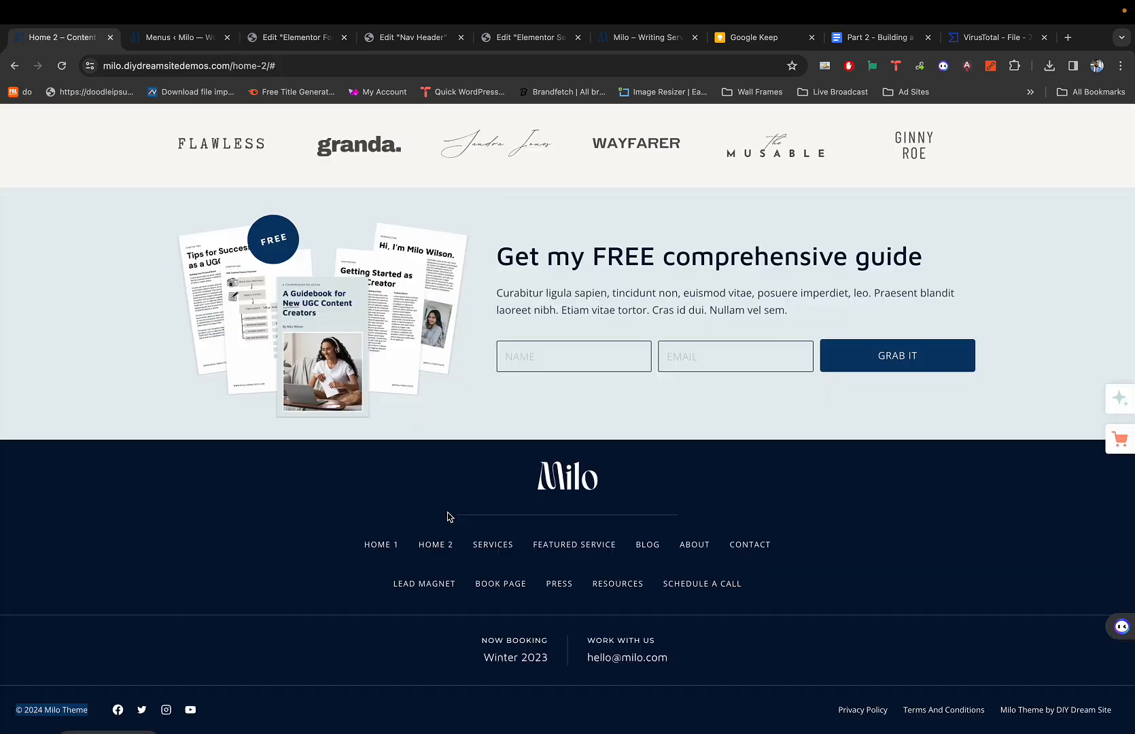
pyautogui.press('super+3')
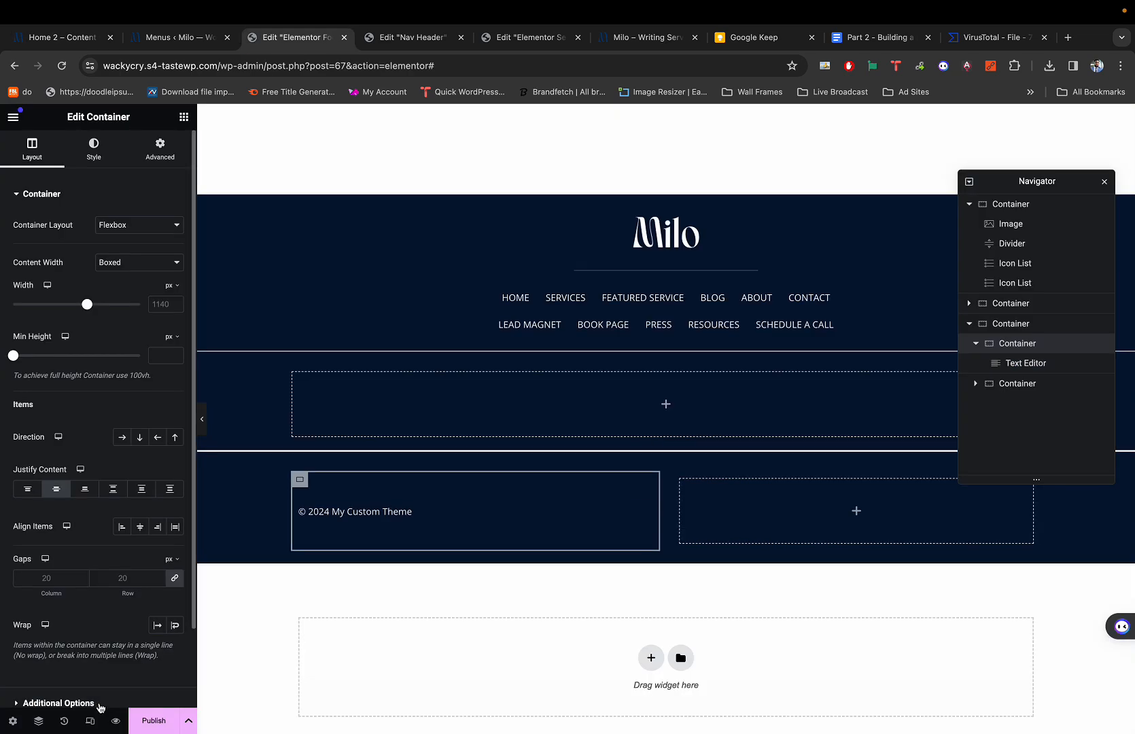
pyautogui.press('super+1')
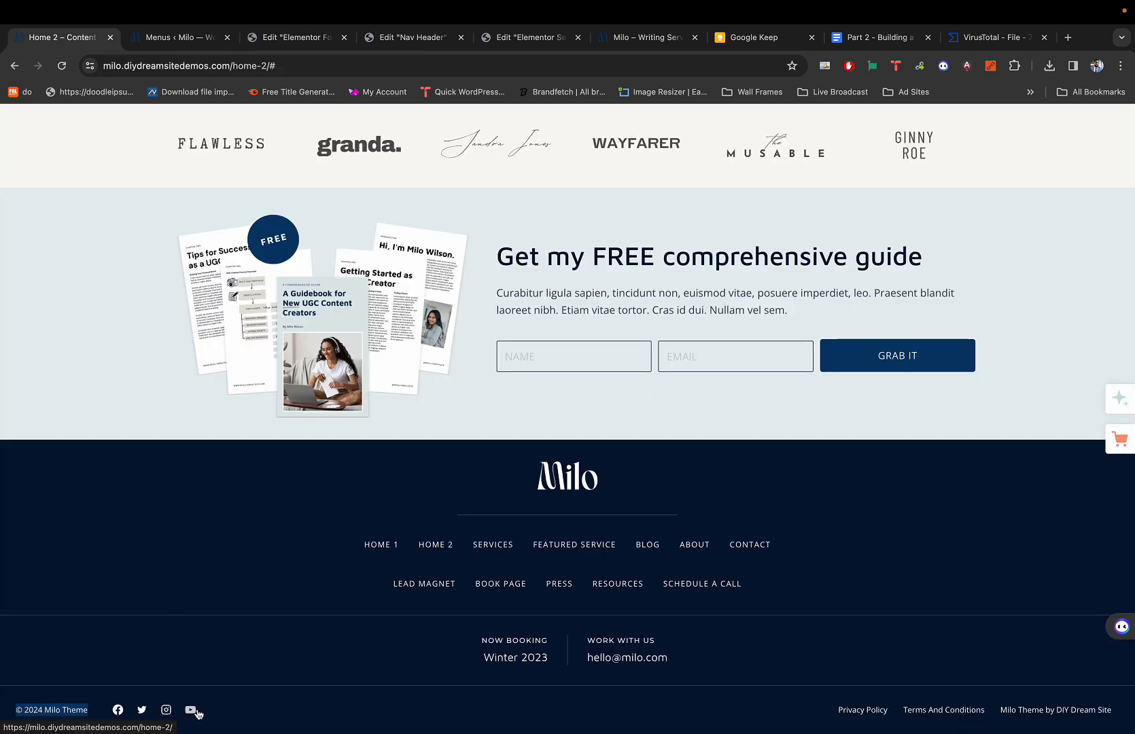
pyautogui.press('super+3')
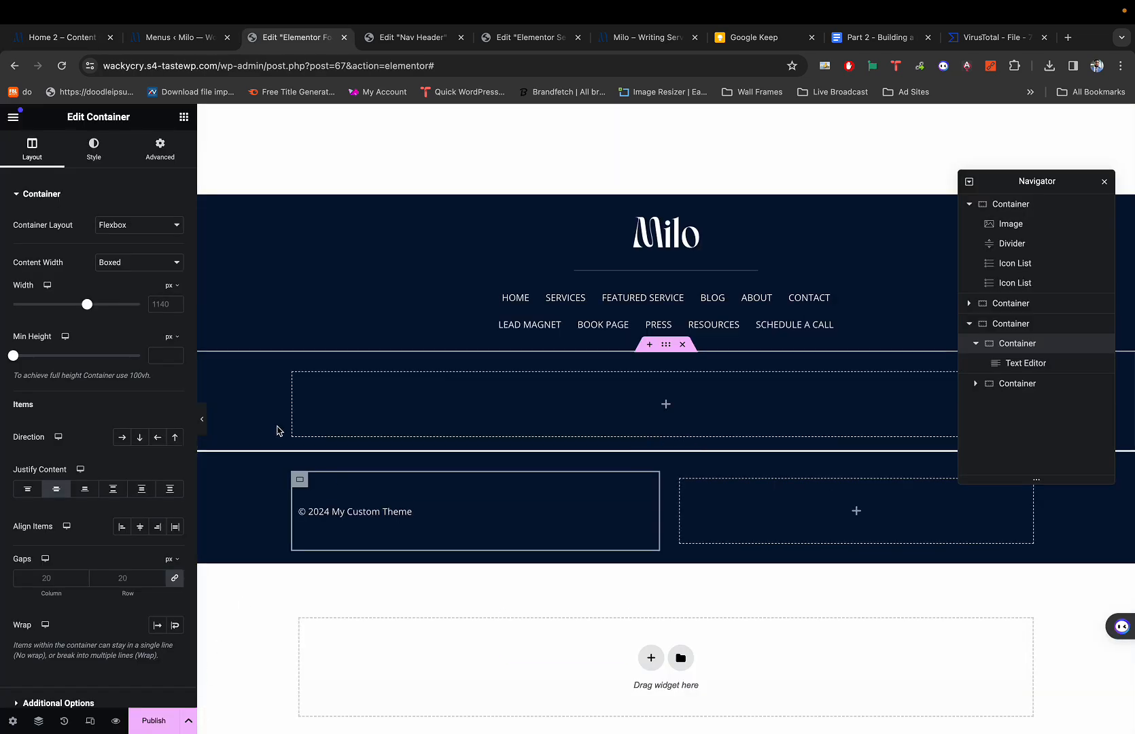
# Search 'soci' and drop a Social Icons widget beneath the copyright text.
pyautogui.click(183, 118)
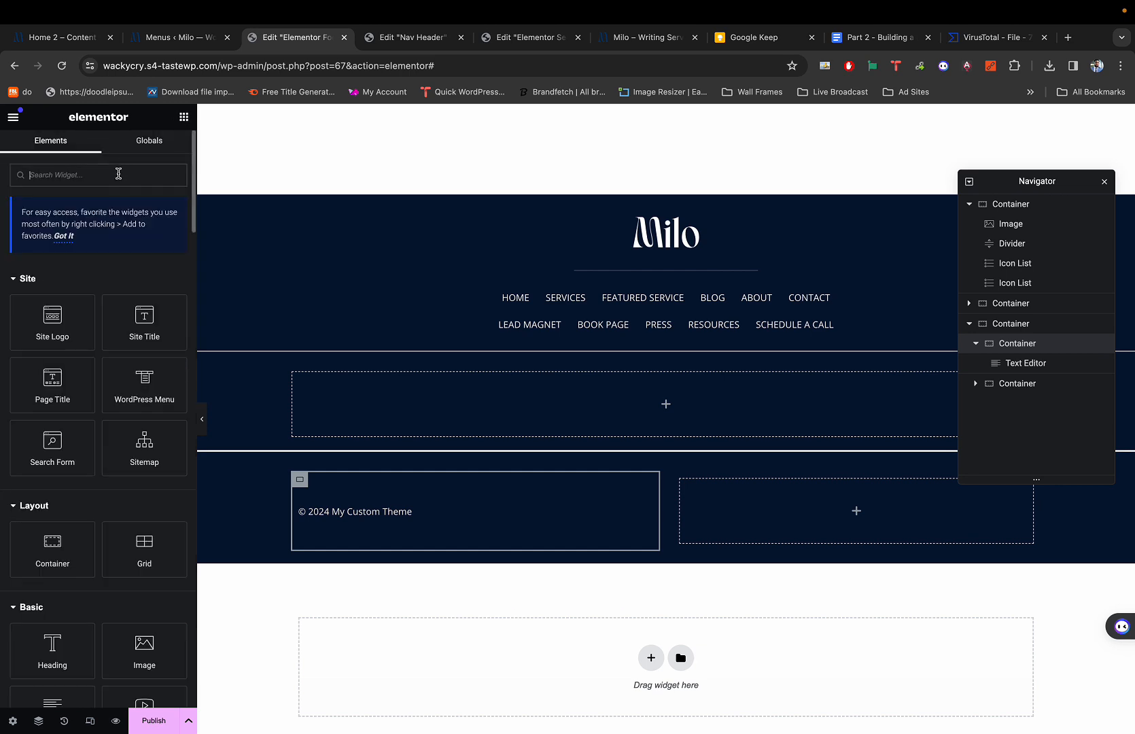
pyautogui.write('social')
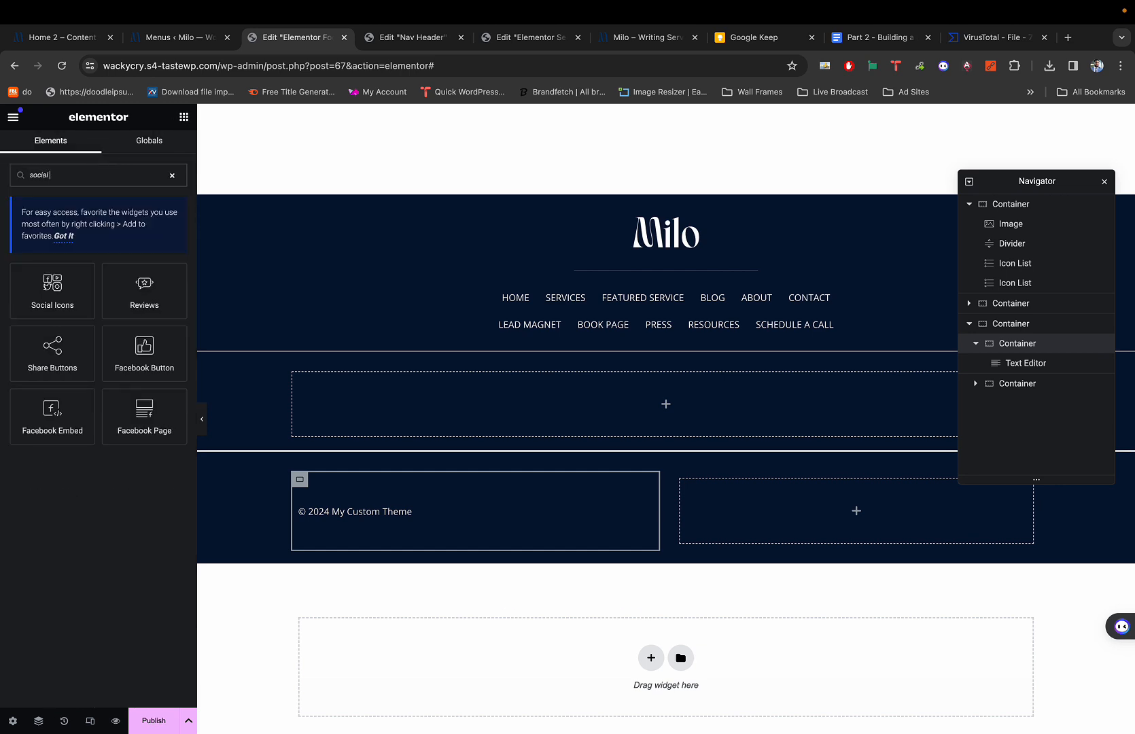
pyautogui.moveTo(53, 289); pyautogui.dragTo(416, 510)
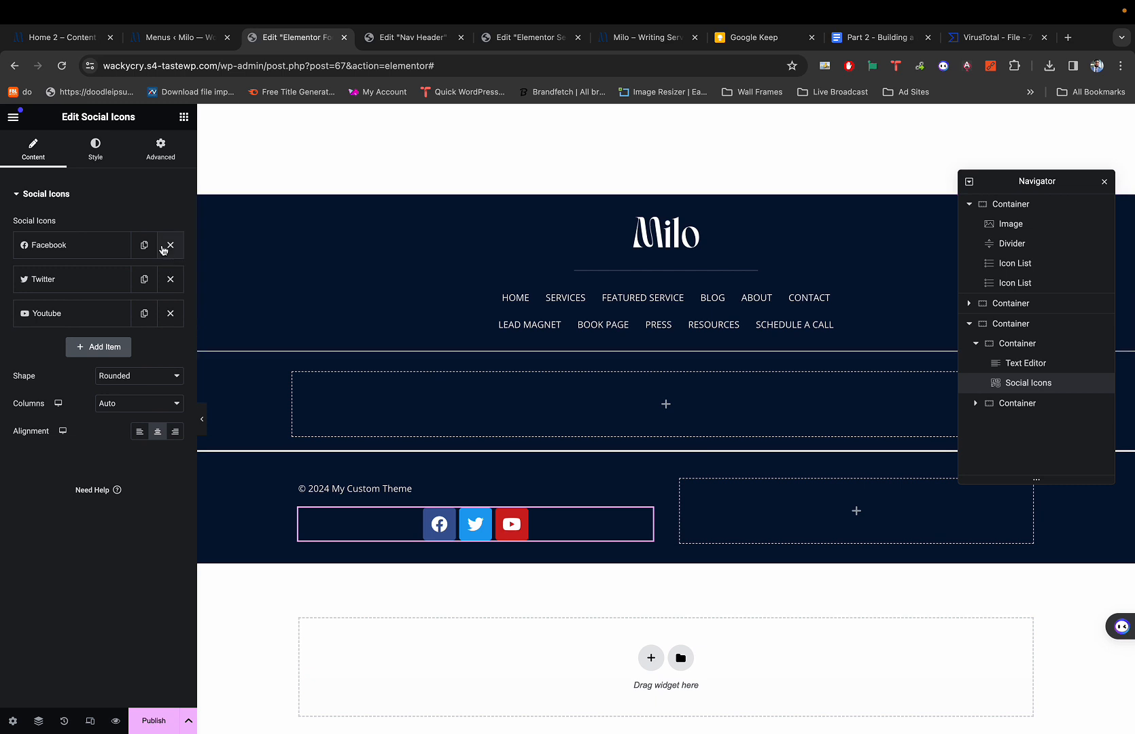
# Make the social icons circular and left-aligned.
pyautogui.click(109, 151)
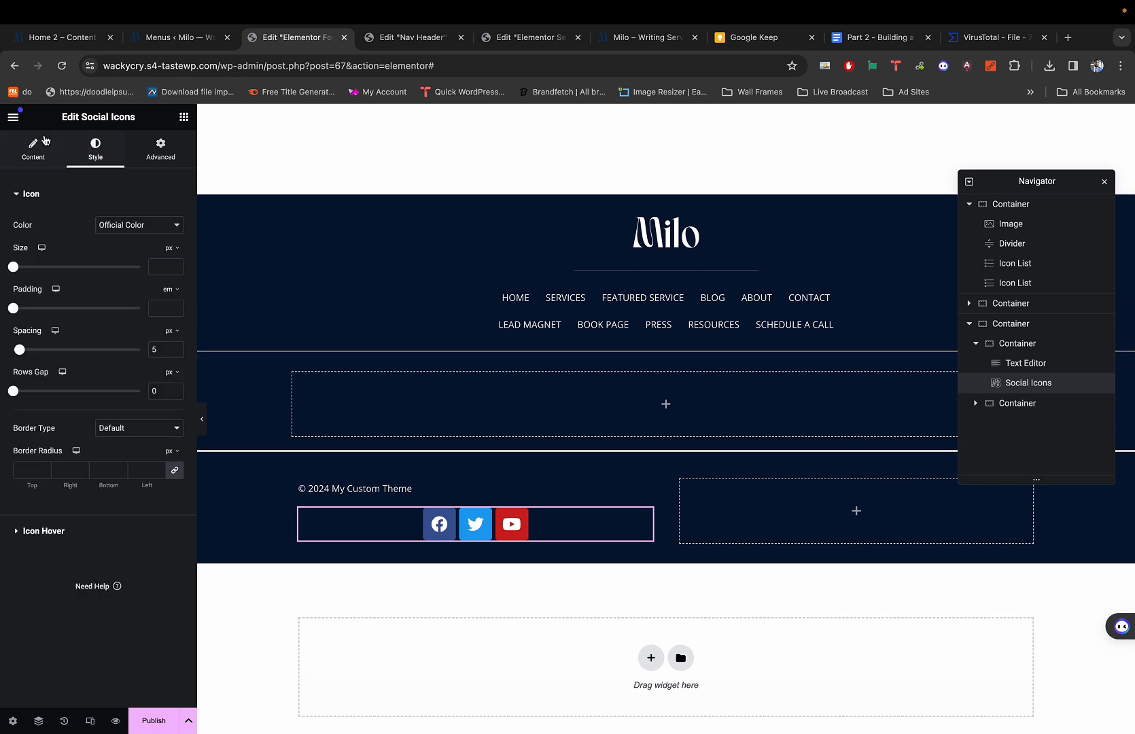
pyautogui.click(32, 148)
pyautogui.click(108, 379)
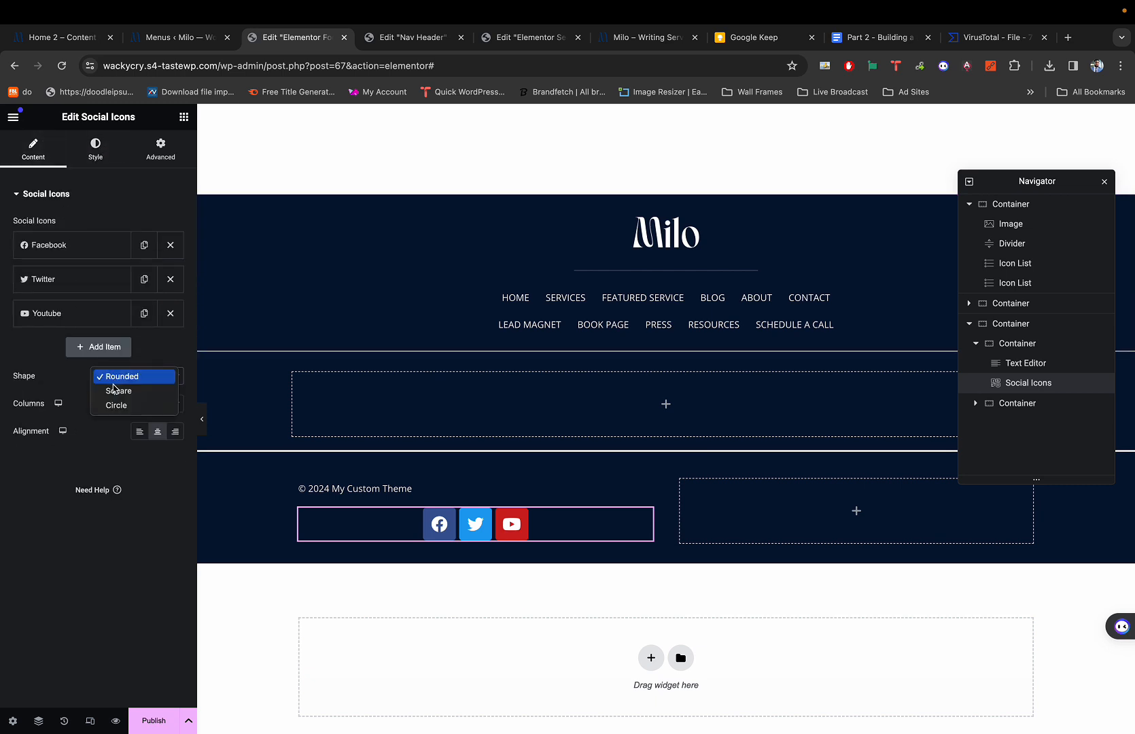
pyautogui.click(115, 405)
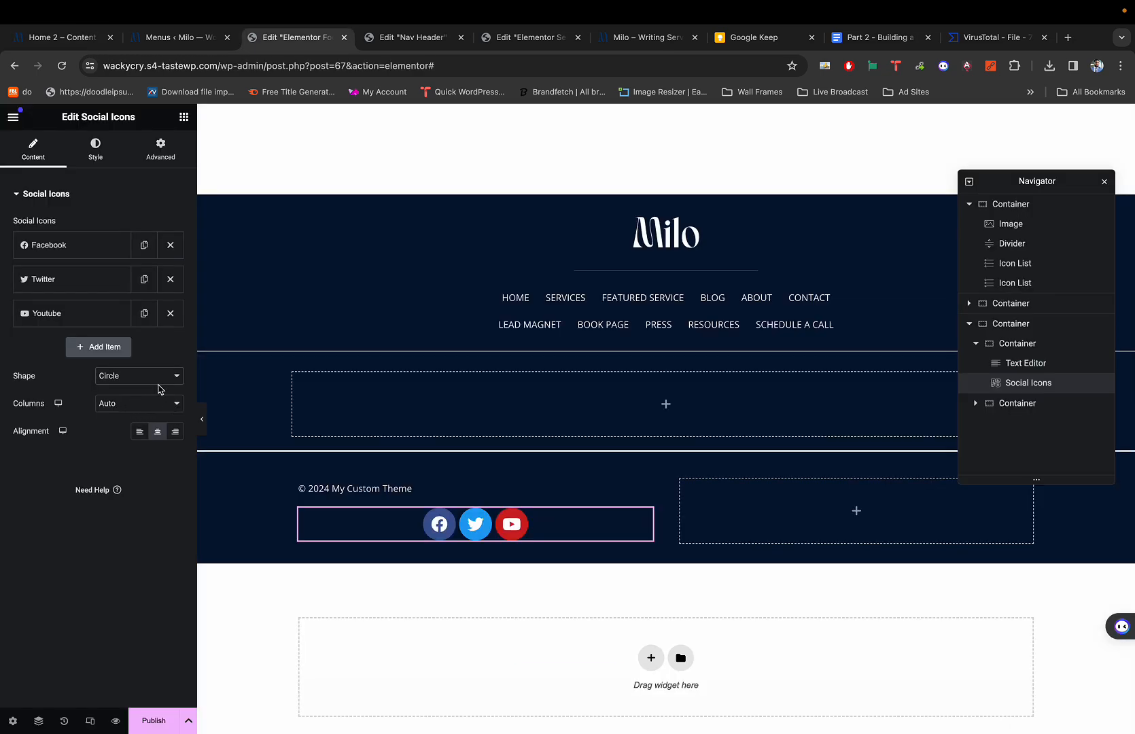
pyautogui.click(140, 431)
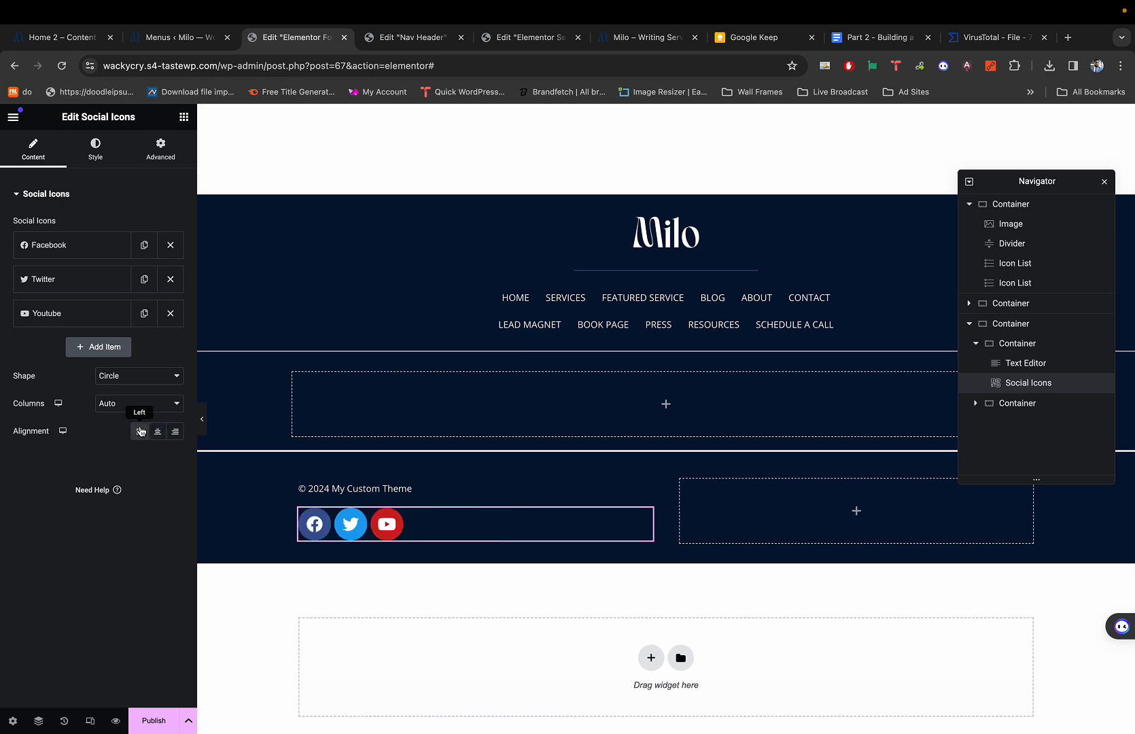
# Set the icon size to 15, clear the padding, and space icons 8 apart.
pyautogui.click(89, 156)
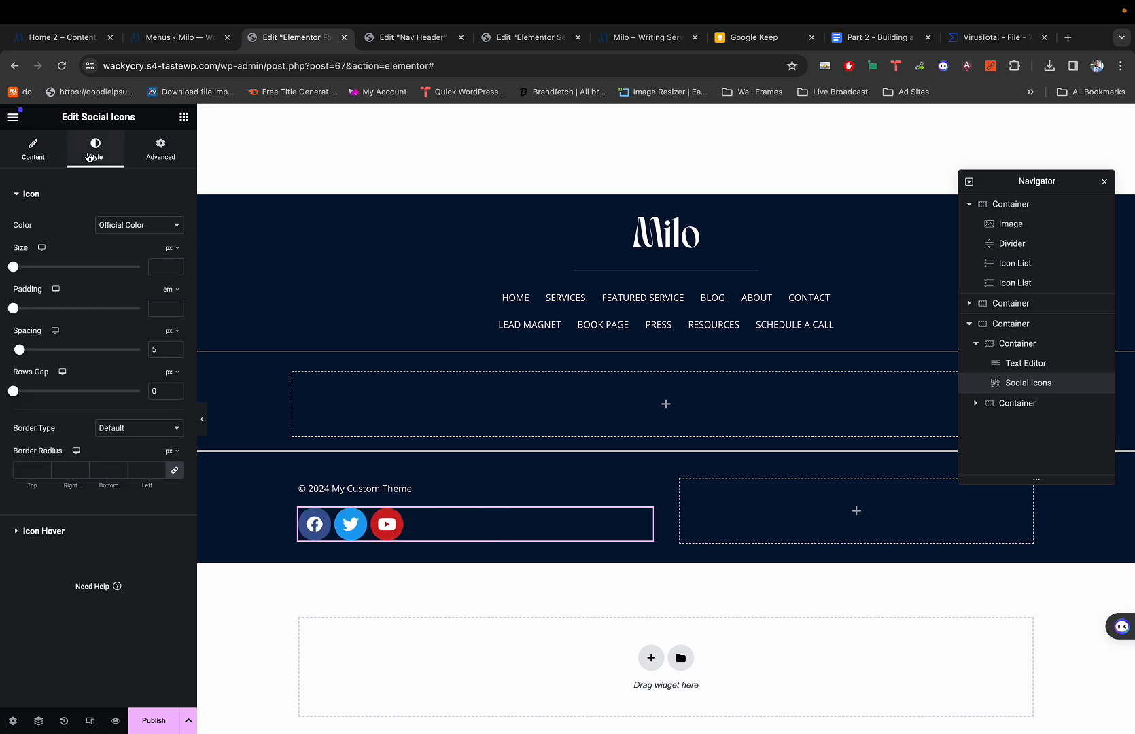
pyautogui.moveTo(19, 271); pyautogui.dragTo(17, 272)
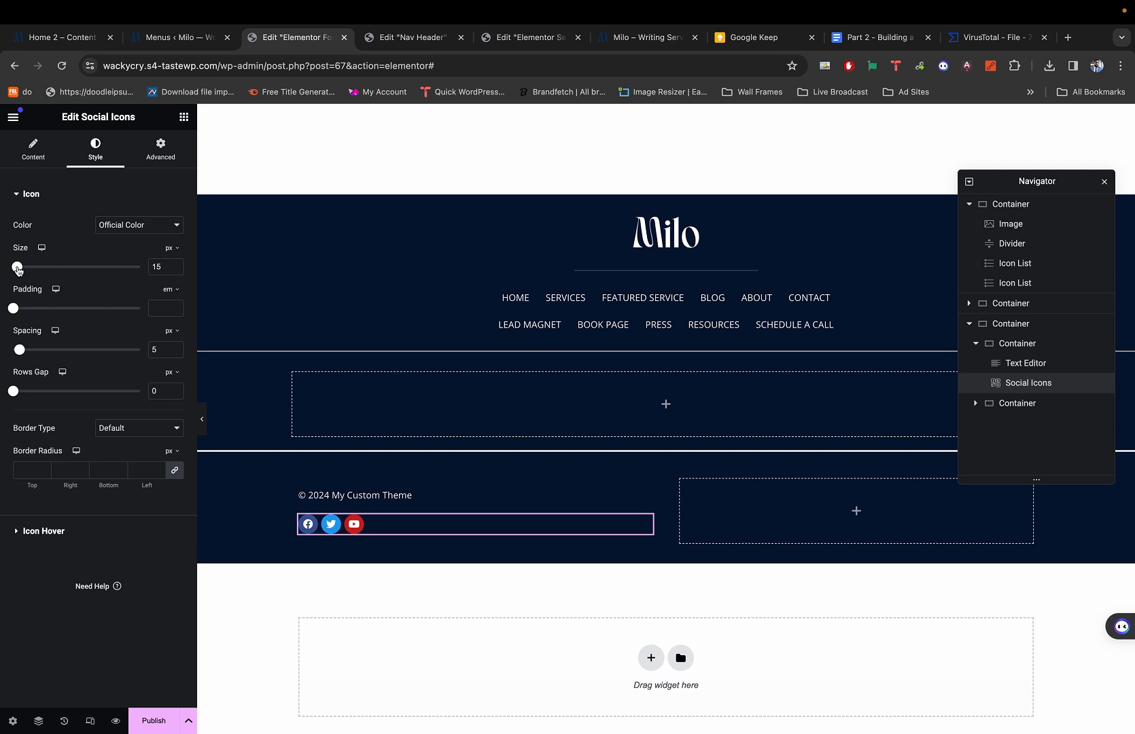
pyautogui.click(179, 273)
pyautogui.click(178, 273)
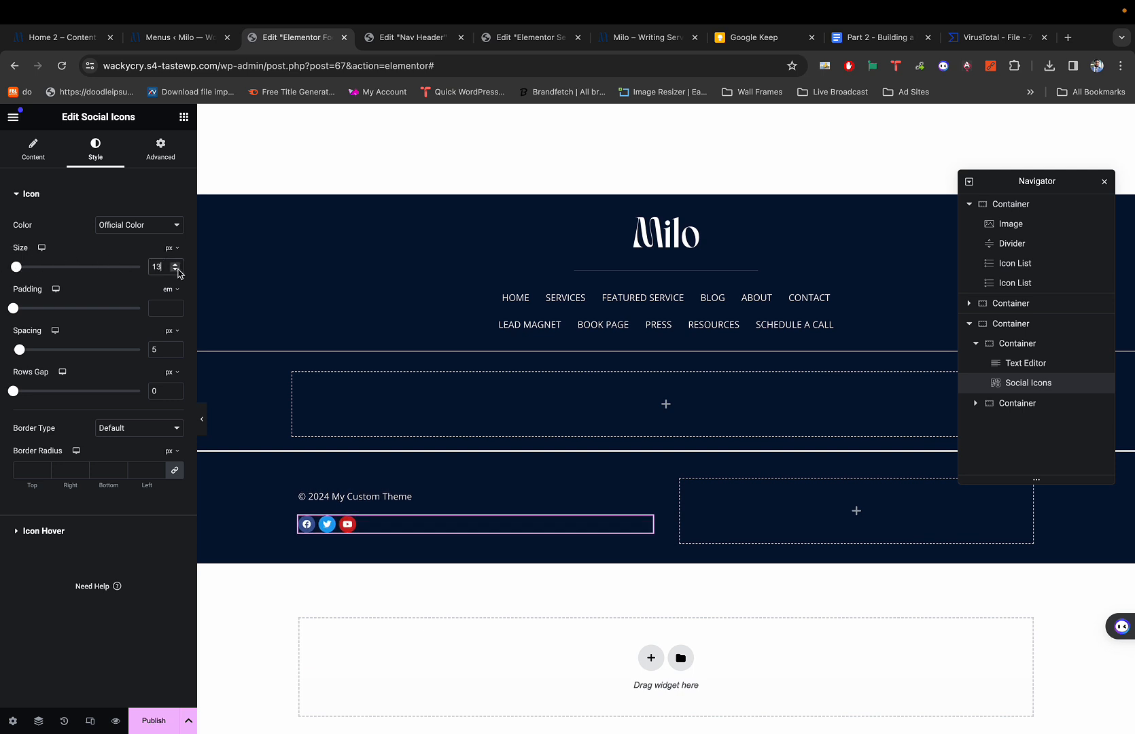
pyautogui.click(176, 265)
pyautogui.click(177, 264)
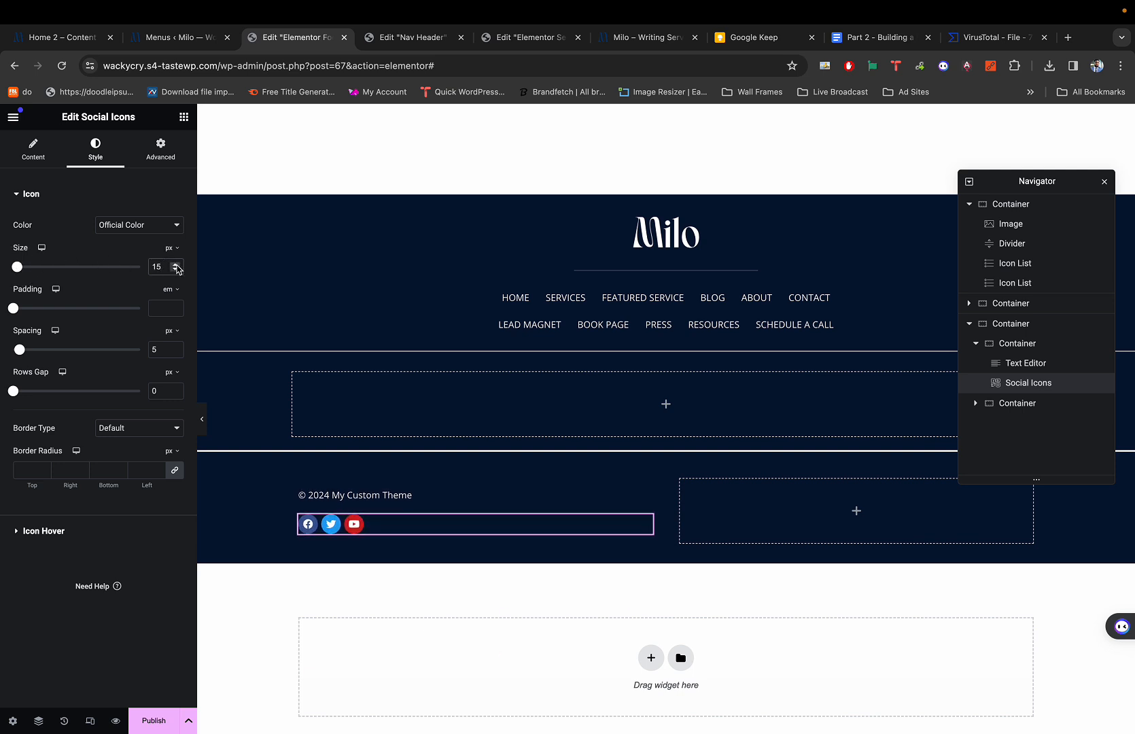
pyautogui.click(164, 310)
pyautogui.write('0')
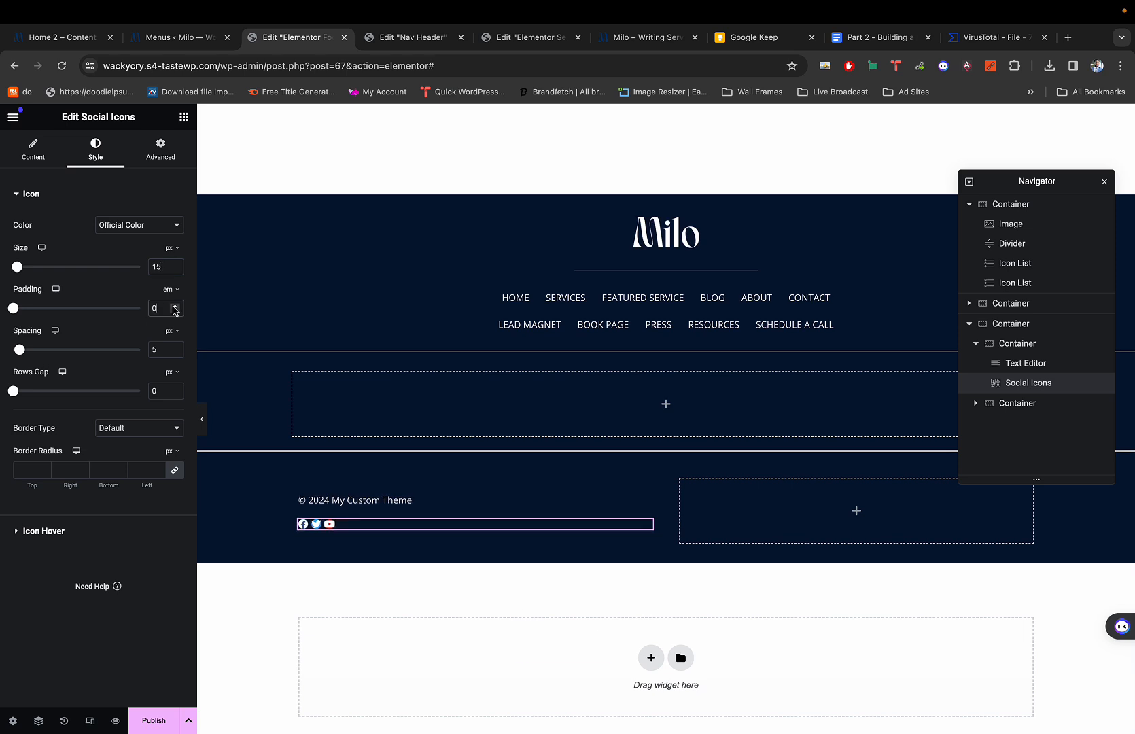
pyautogui.press('BackSpace')
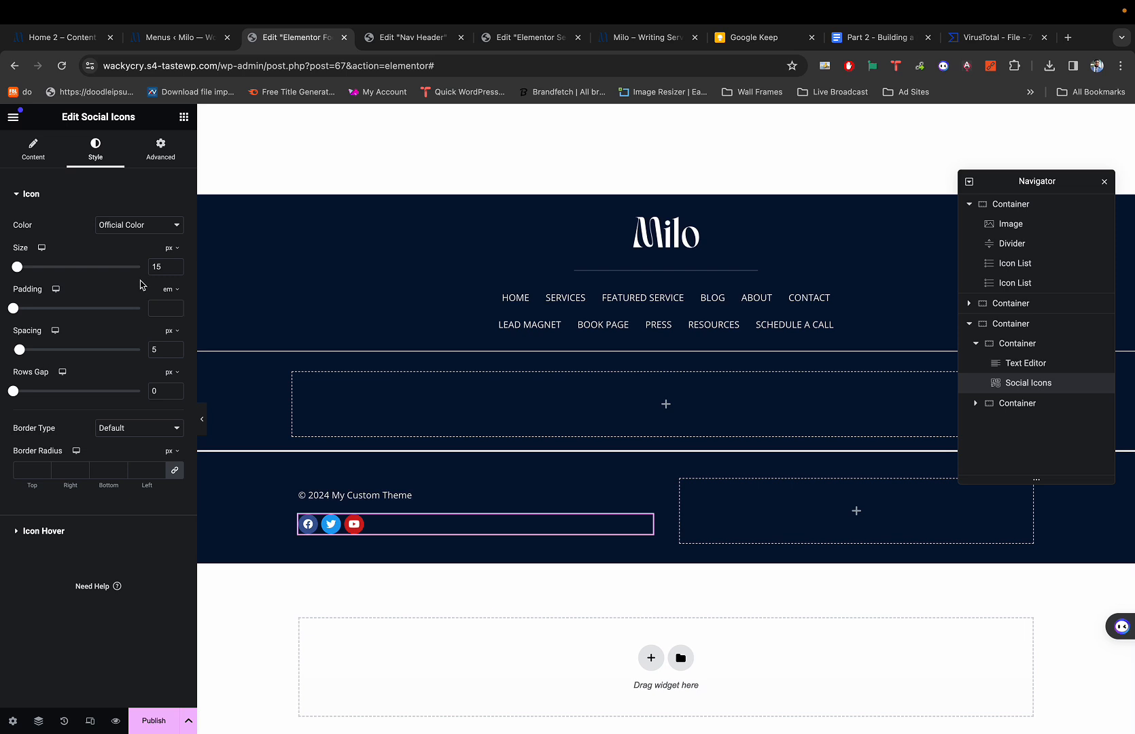
pyautogui.click(175, 348)
pyautogui.click(176, 347)
pyautogui.click(175, 348)
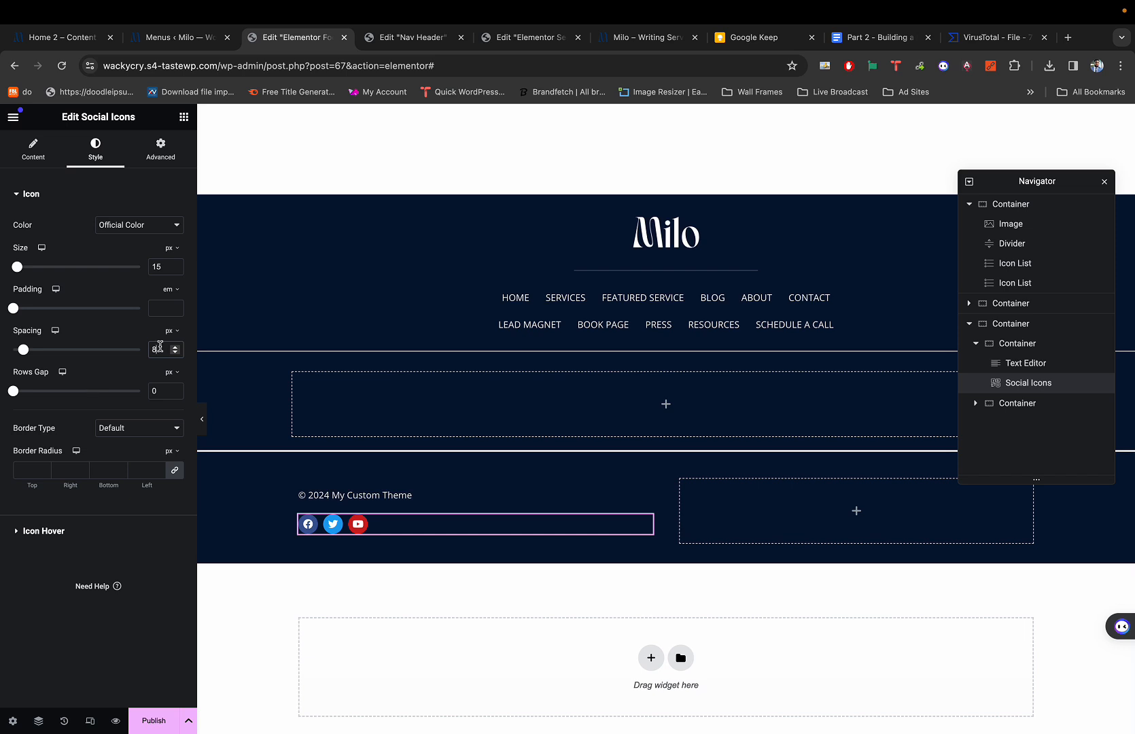
pyautogui.click(108, 225)
# Switch the icons to Custom colour with a fully transparent primary colour.
pyautogui.click(113, 239)
pyautogui.click(174, 259)
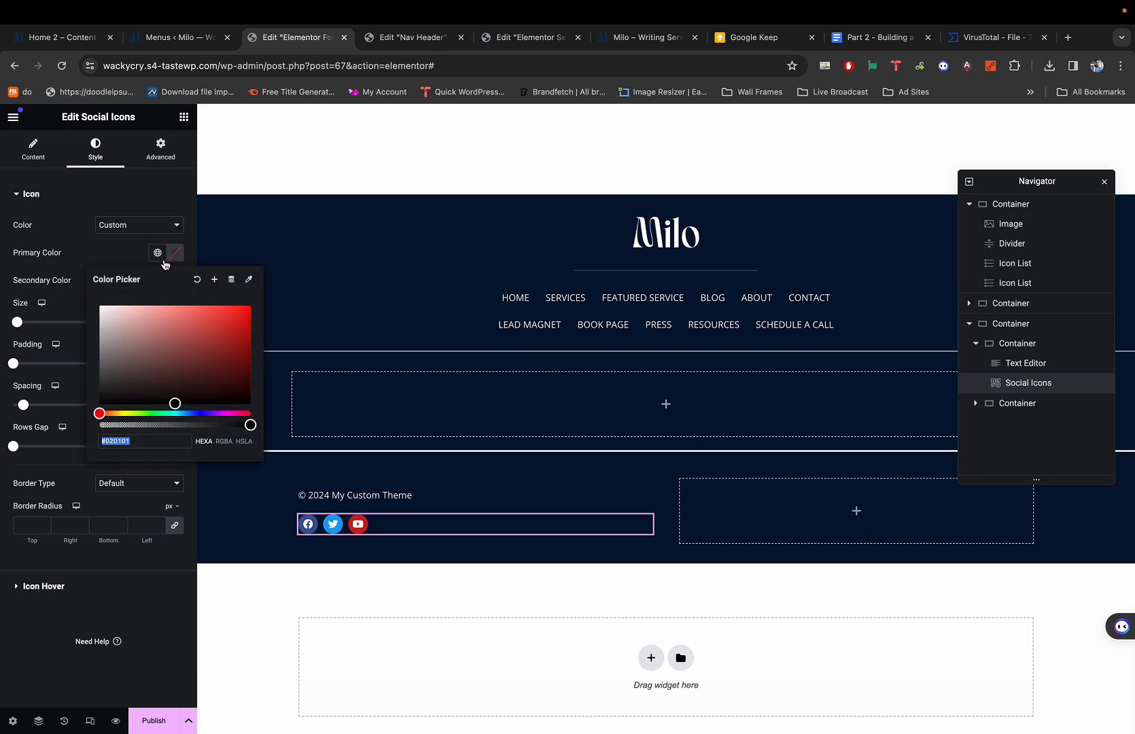
pyautogui.moveTo(139, 425); pyautogui.dragTo(93, 422)
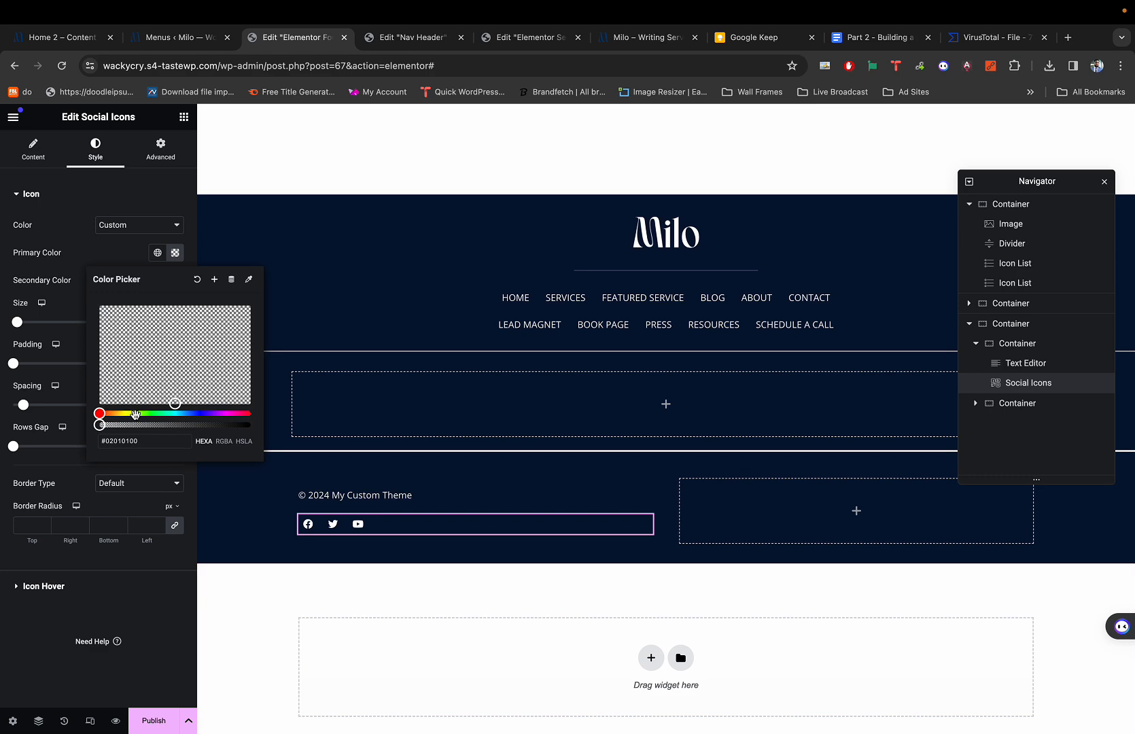
pyautogui.press('super+1')
pyautogui.press('super+3')
pyautogui.click(101, 246)
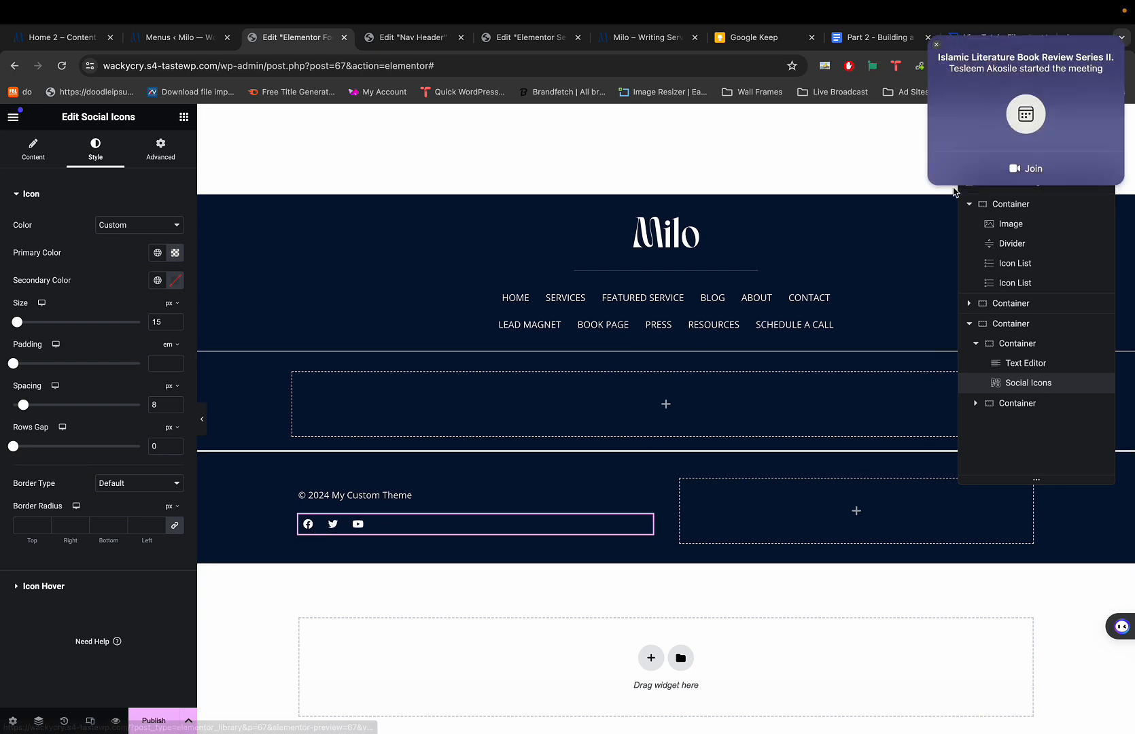
pyautogui.click(935, 47)
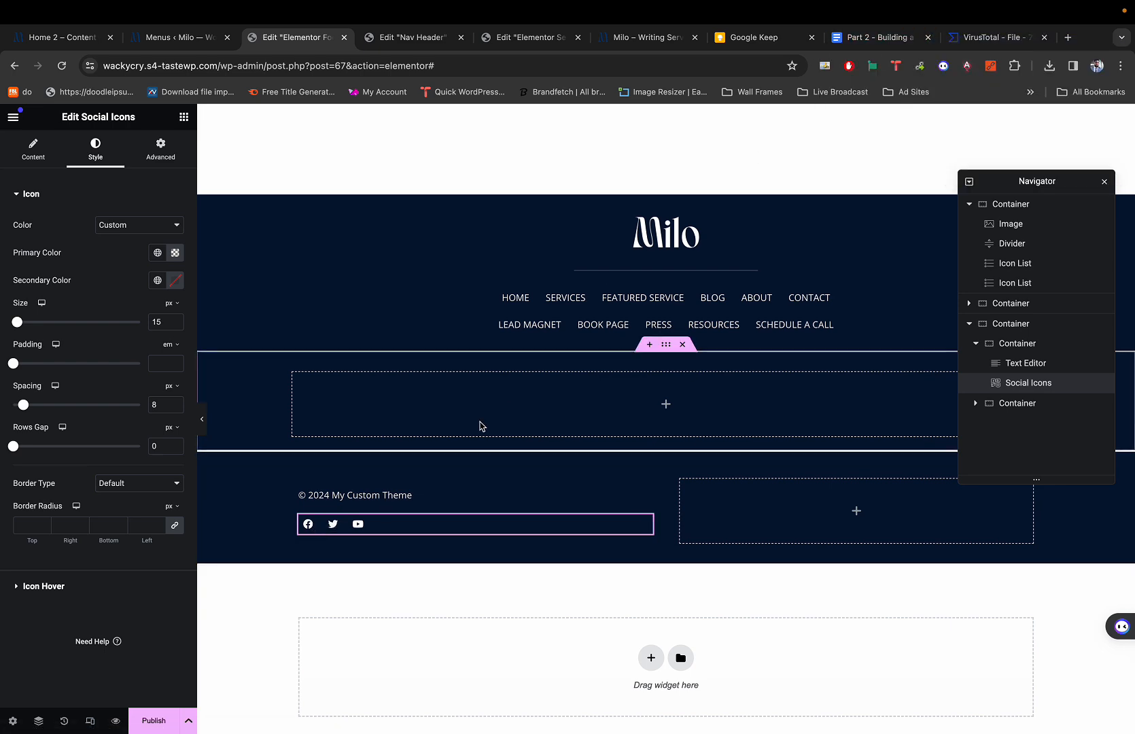
pyautogui.scroll(5, 445, 471)
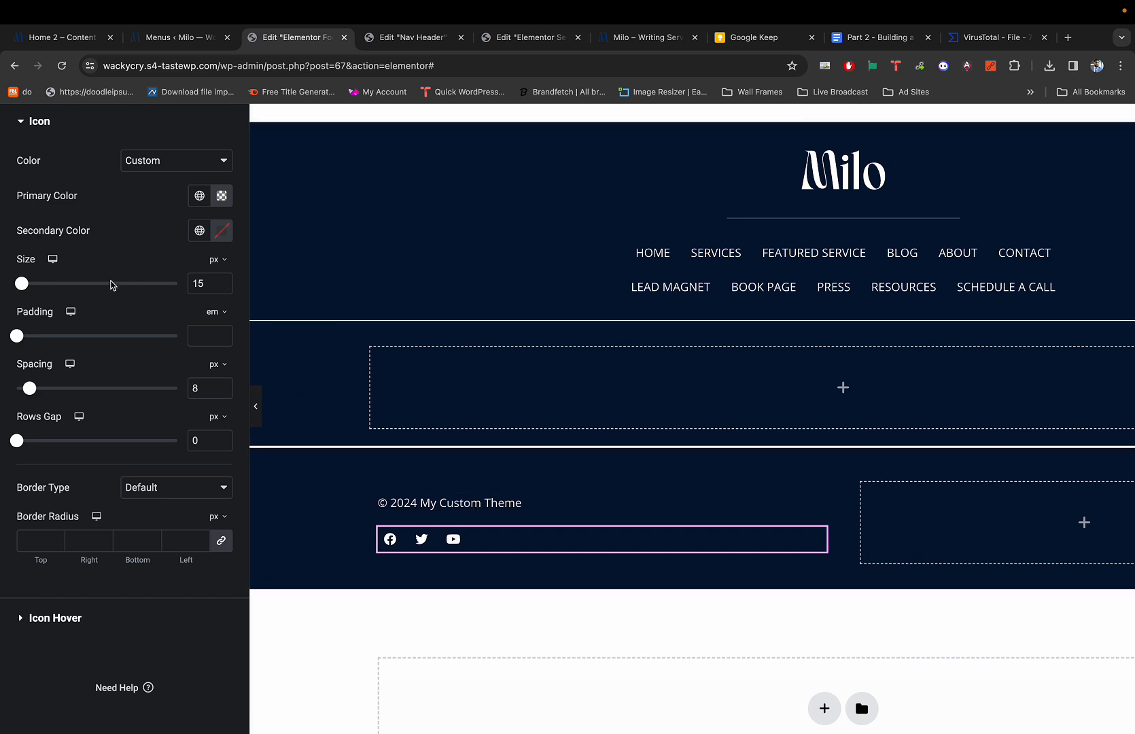
# Reduce the icon spacing to 1 while keeping the icon size at 15.
pyautogui.moveTo(29, 388); pyautogui.dragTo(17, 391)
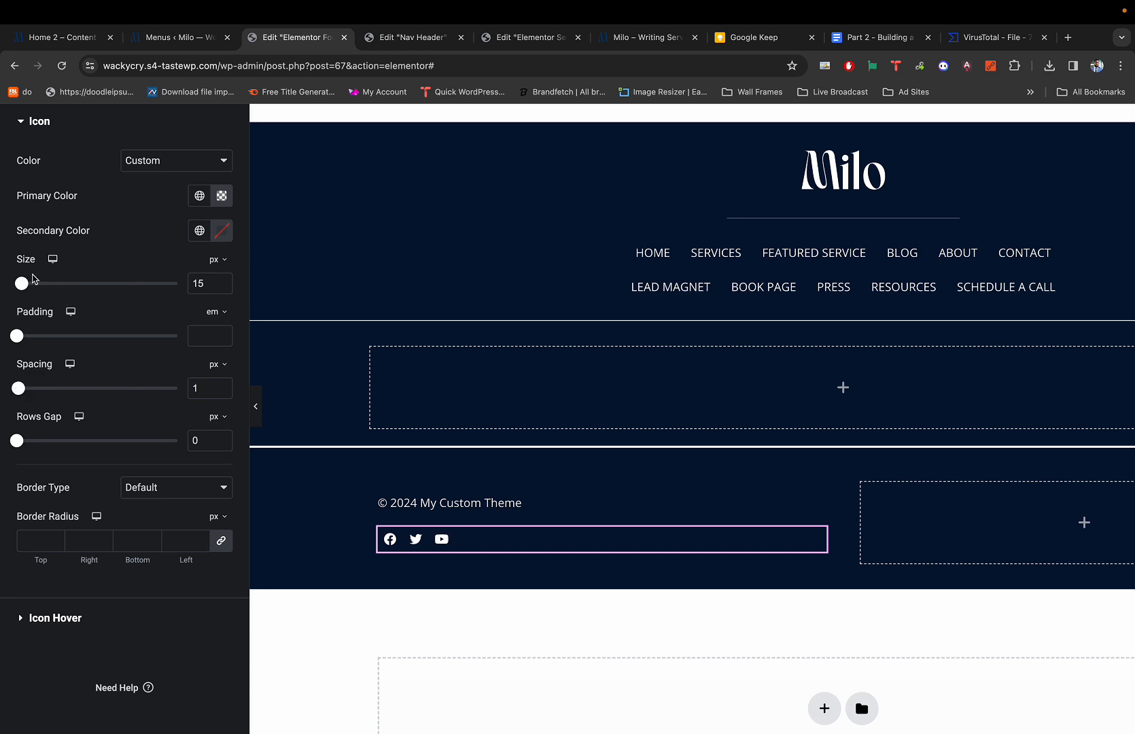
pyautogui.moveTo(23, 285); pyautogui.dragTo(23, 285)
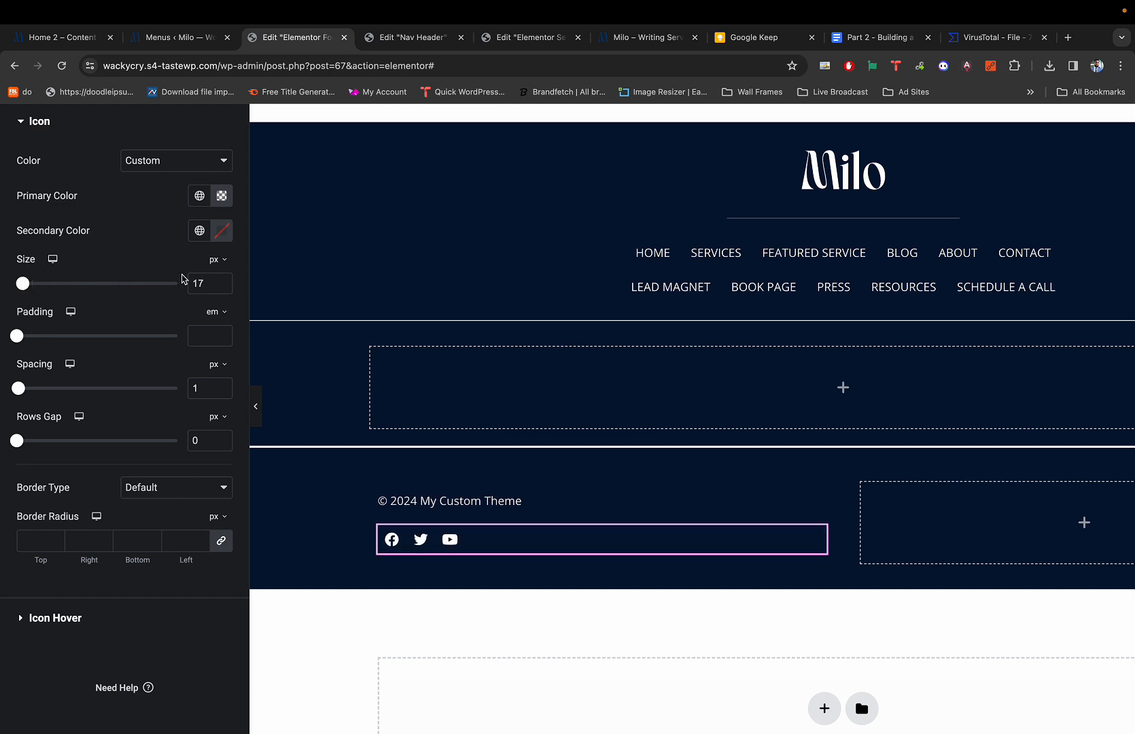
pyautogui.click(221, 287)
pyautogui.click(221, 287)
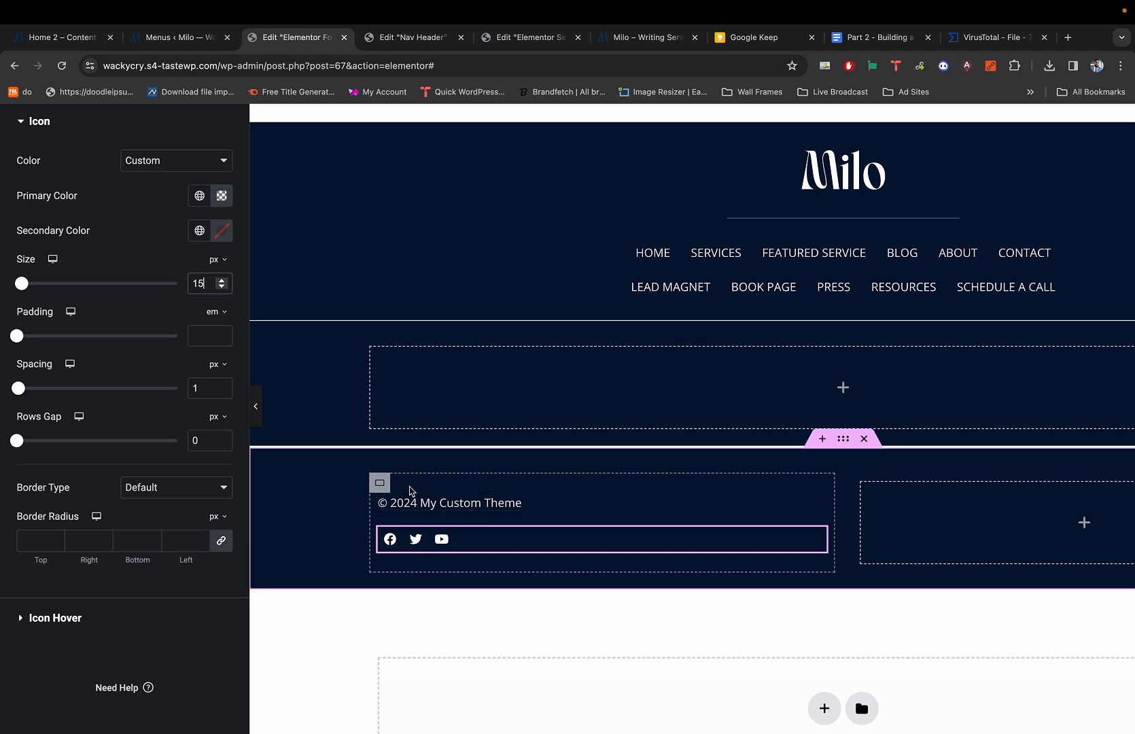
pyautogui.click(385, 488)
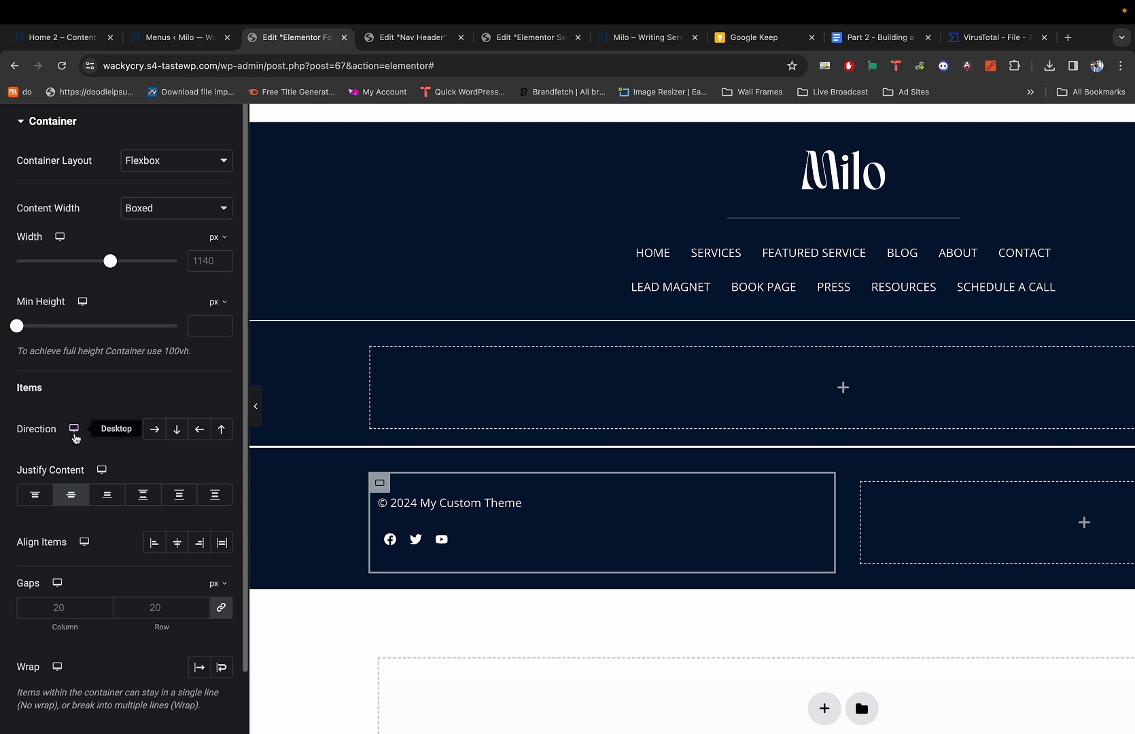
# Set the inner container to Row, left-aligned, and preview the page without the editor.
pyautogui.click(155, 430)
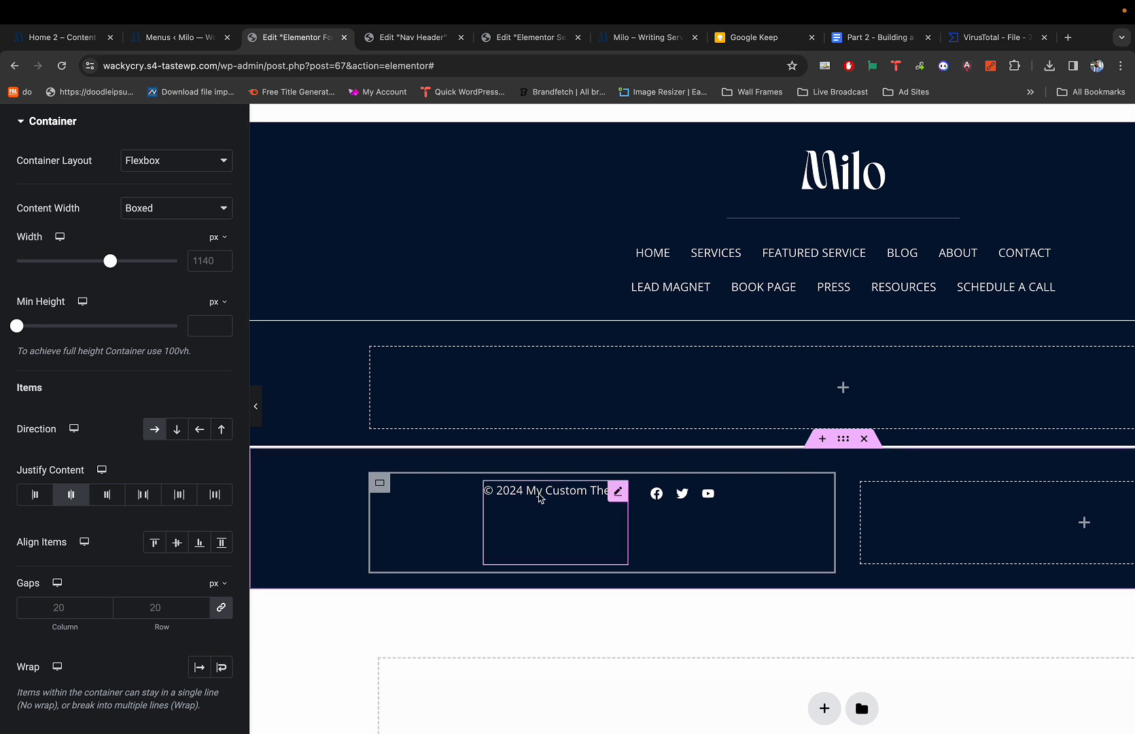
pyautogui.click(72, 494)
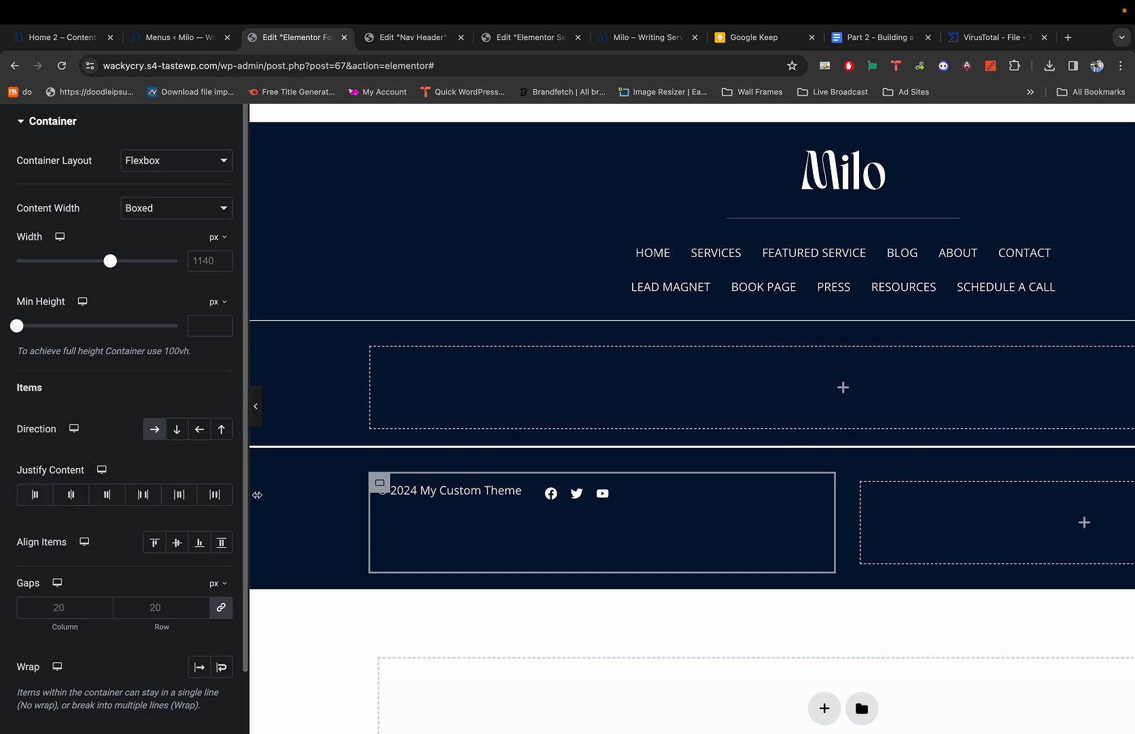
pyautogui.click(262, 414)
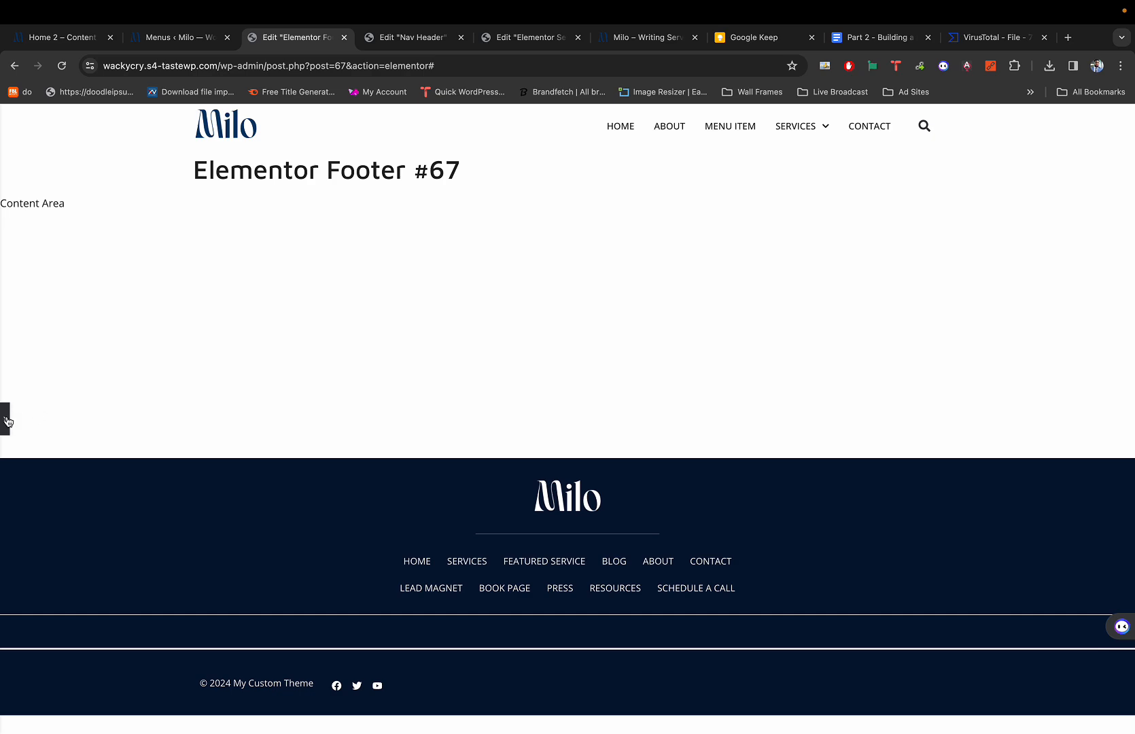
# Restore the editor panel and compare the footer with the reference Milo site.
pyautogui.click(5, 419)
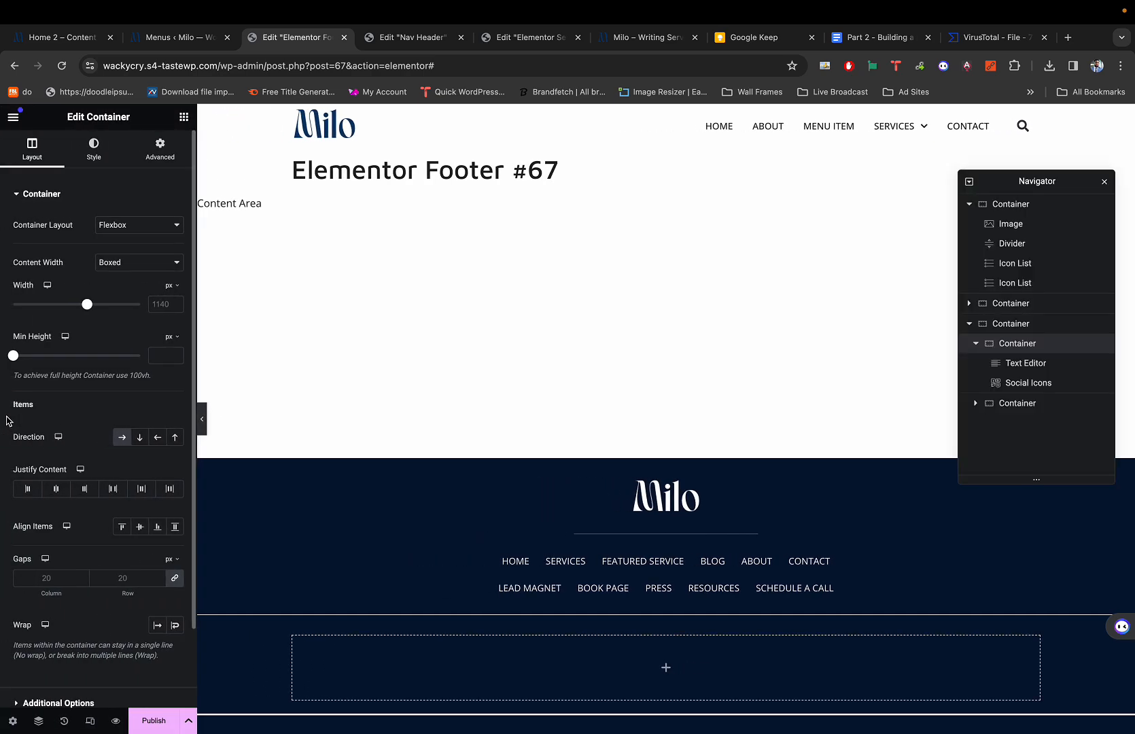
pyautogui.press('super+1')
pyautogui.press('super+3')
pyautogui.scroll(-5, 341, 429)
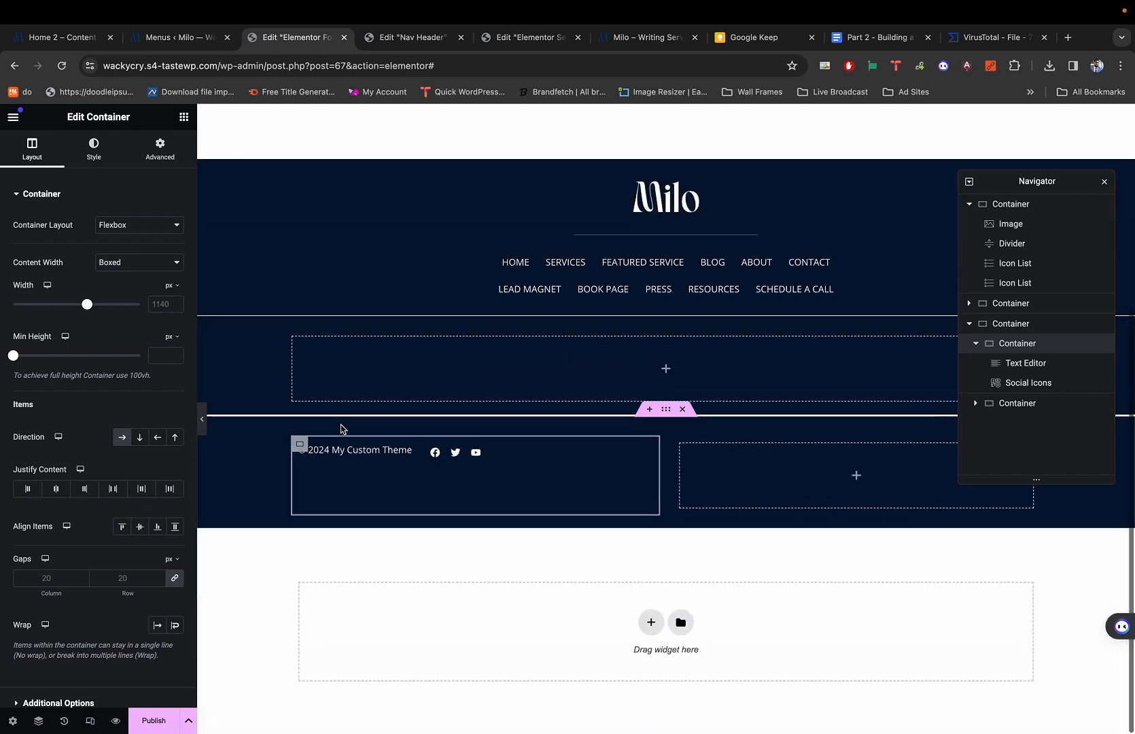
pyautogui.press('super+shift+p')
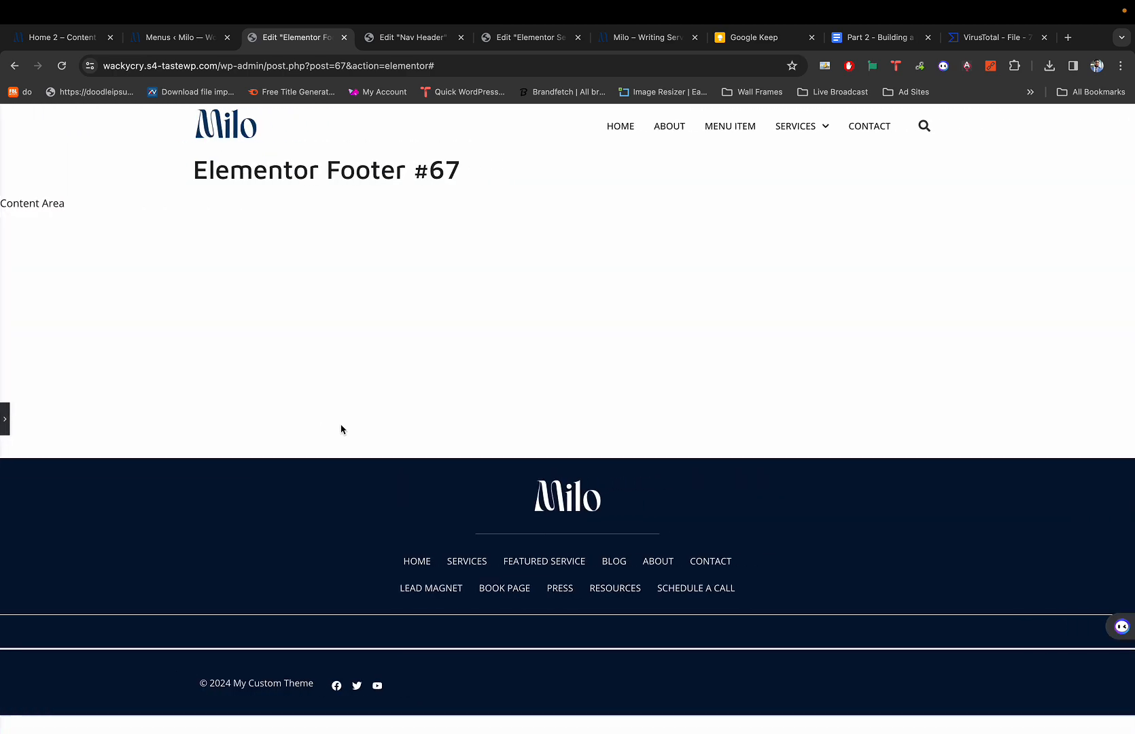
pyautogui.press('super+shift+p')
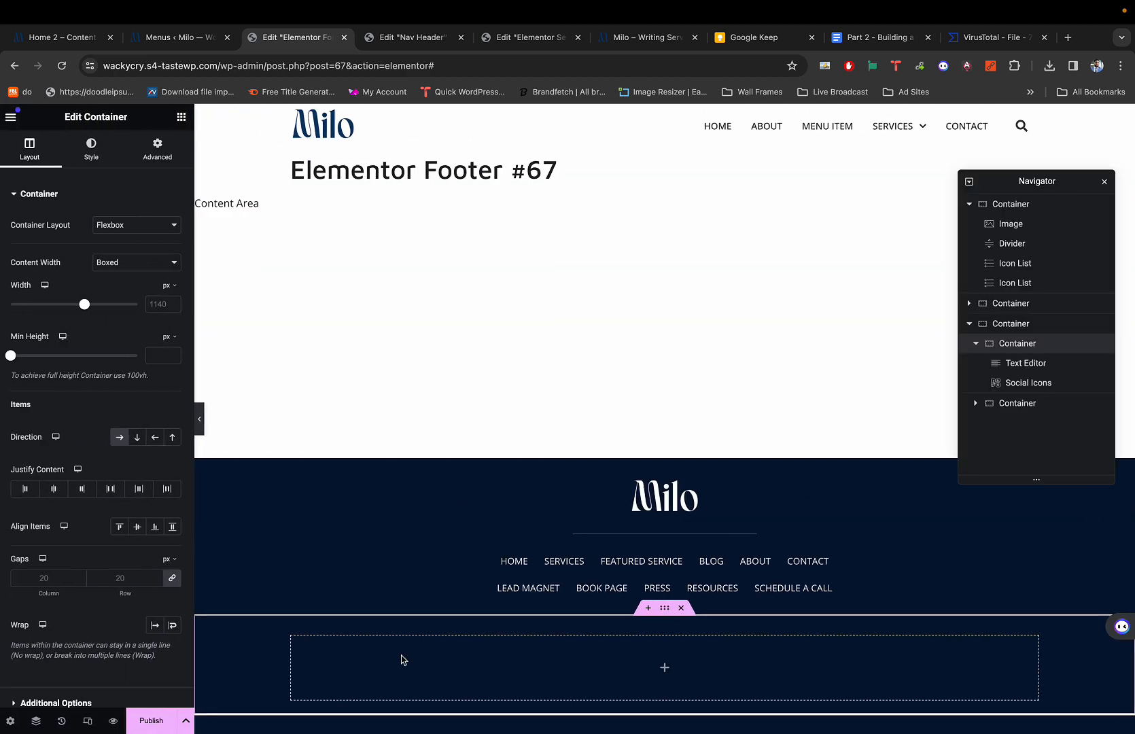
pyautogui.scroll(-5, 585, 636)
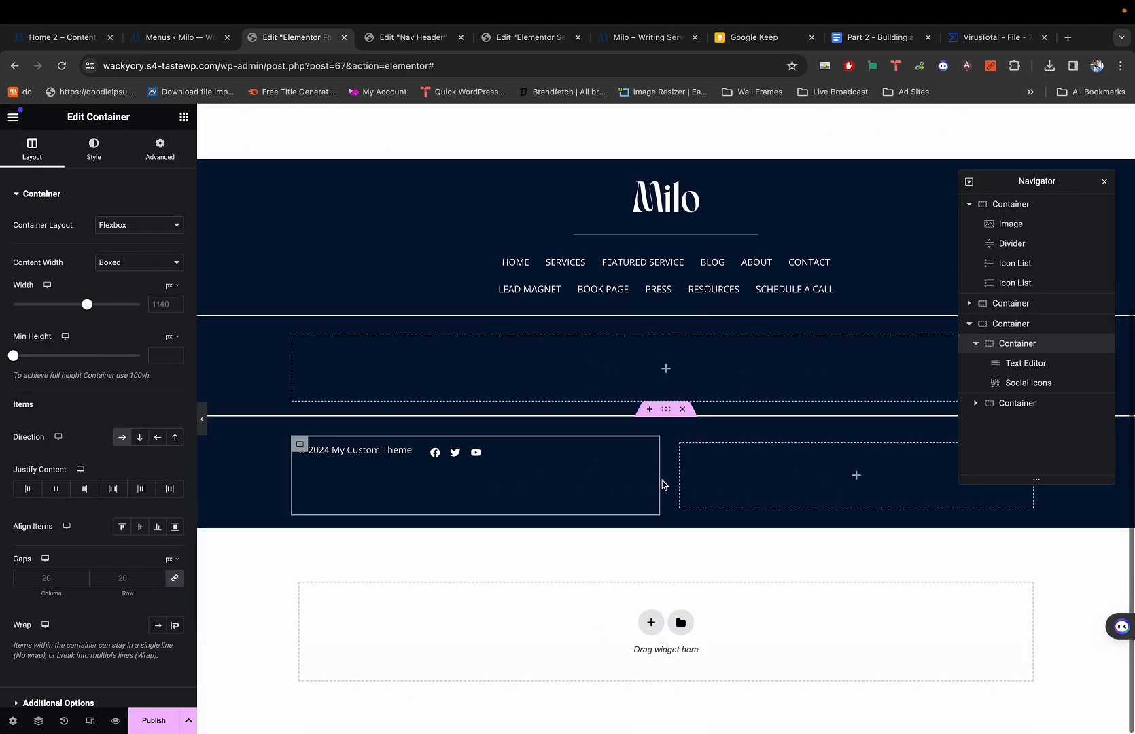
# Set the bottom row's parent container to Full Width and preview the result.
pyautogui.click(670, 408)
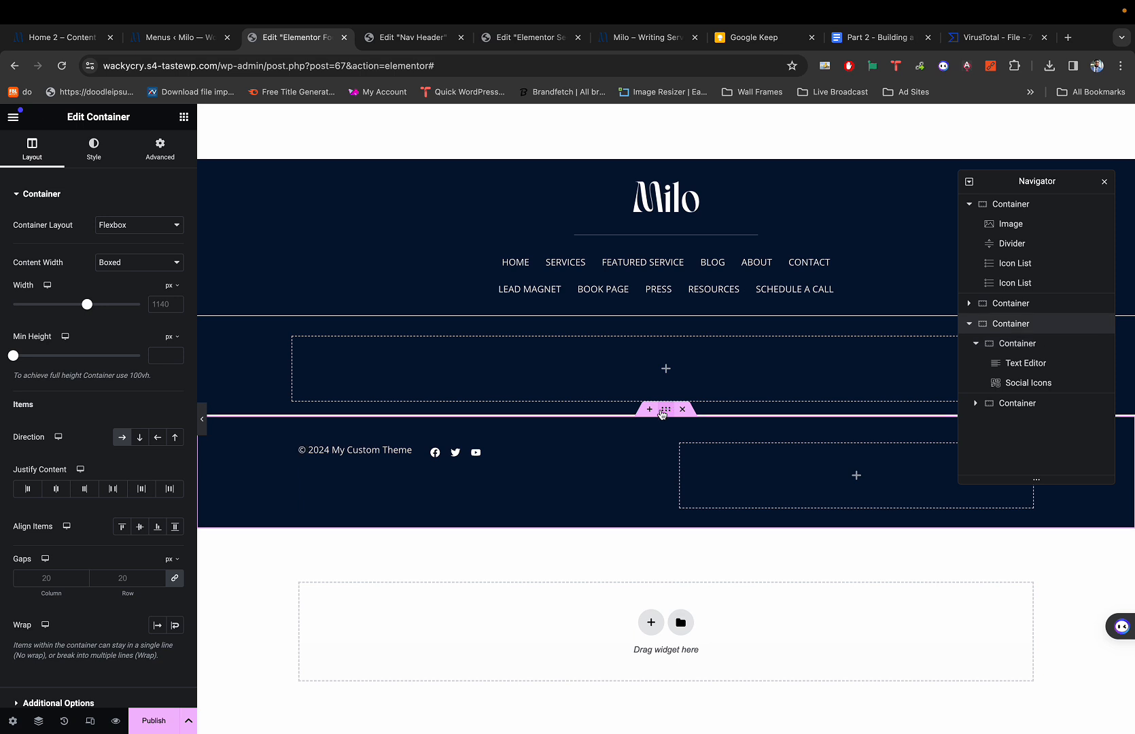
pyautogui.click(122, 263)
pyautogui.click(123, 274)
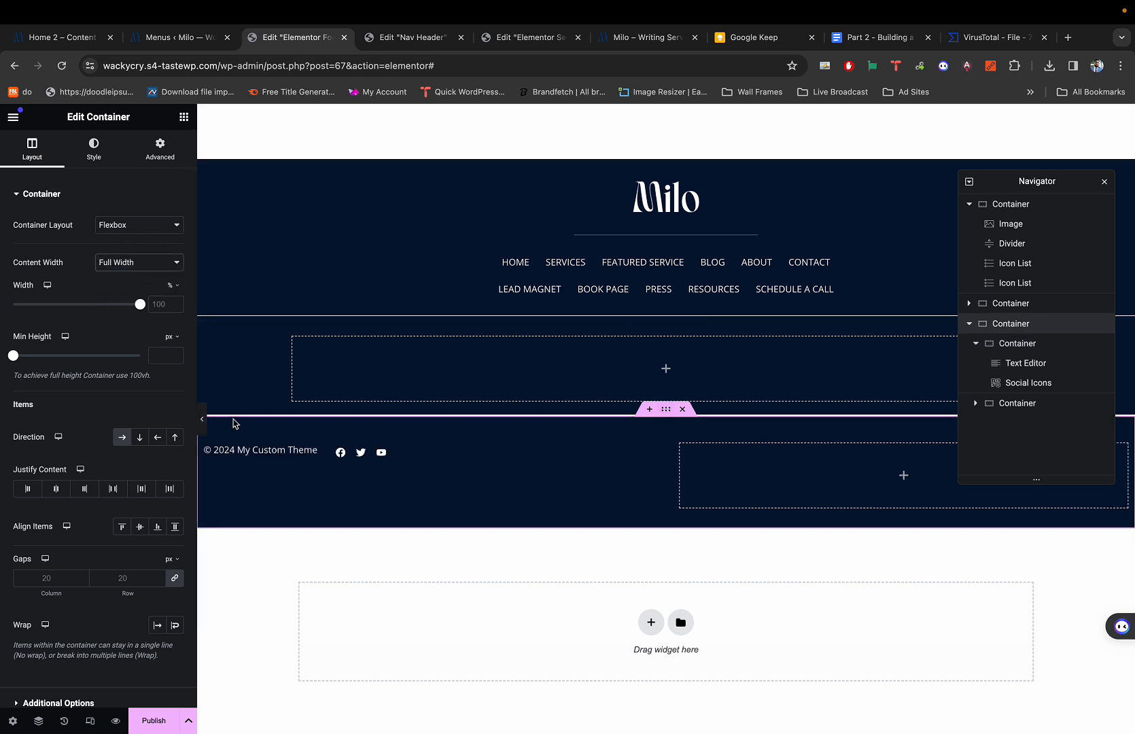
pyautogui.press('super+p')
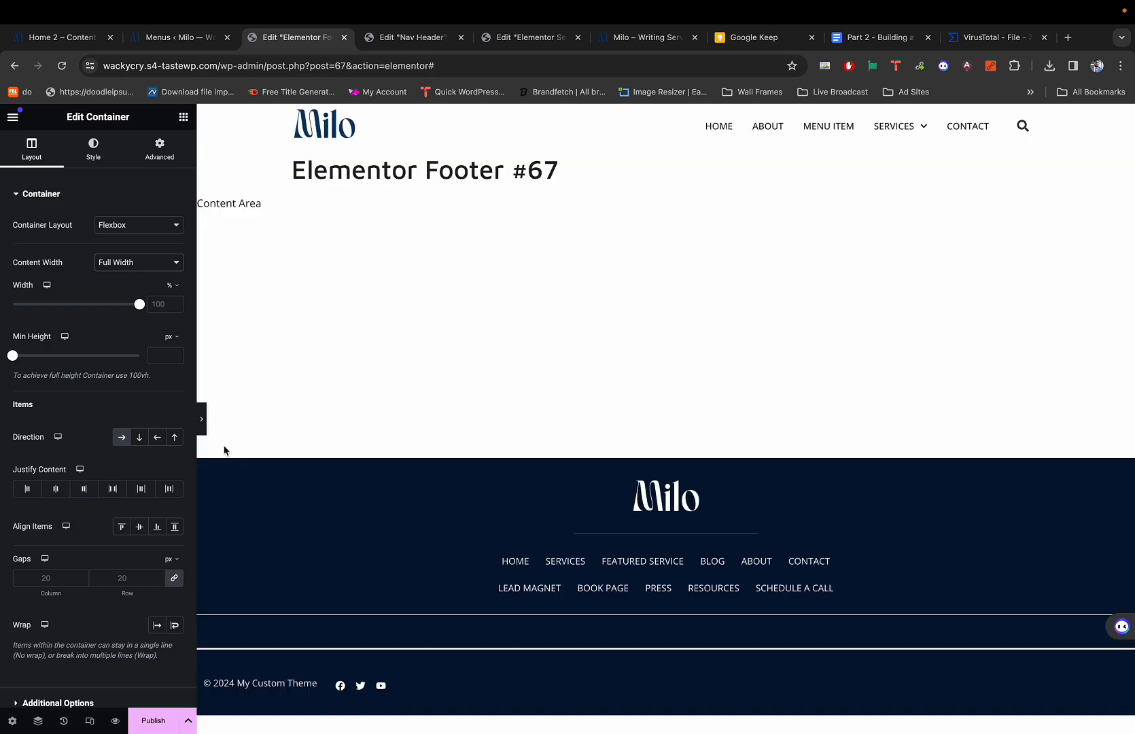
pyautogui.press('super+p')
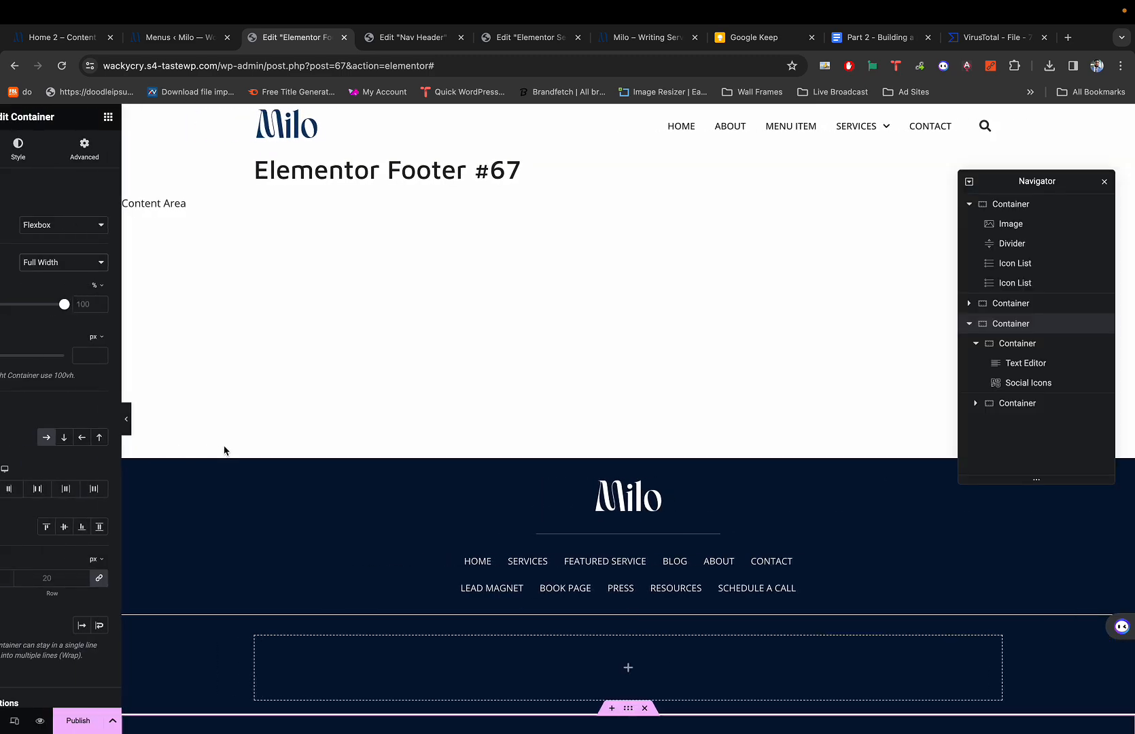
pyautogui.press('super+1')
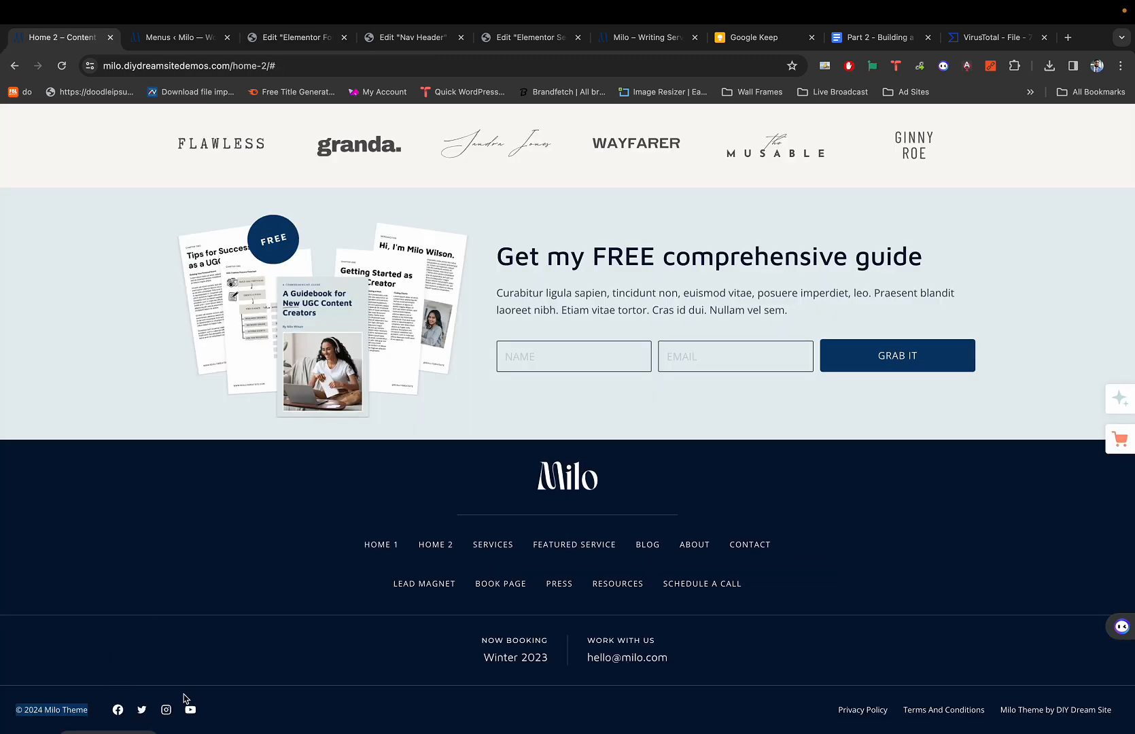
pyautogui.press('super+3')
pyautogui.scroll(-5, 374, 598)
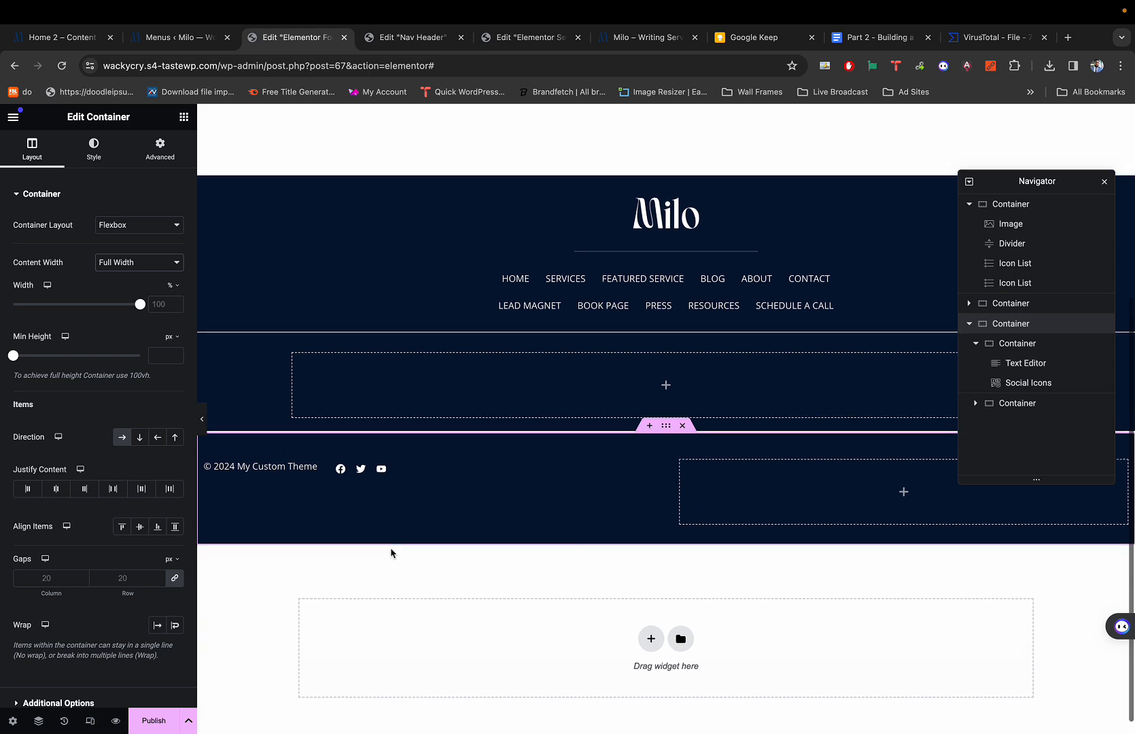
pyautogui.scroll(2, 390, 547)
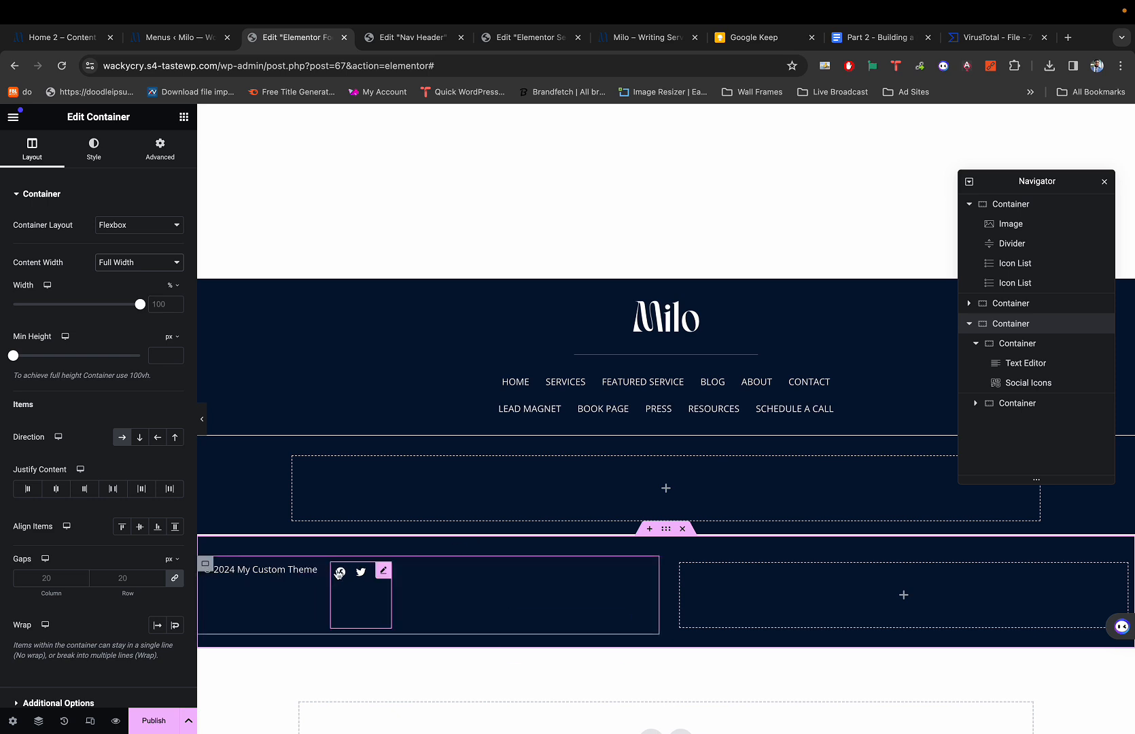
# Set Align Items to Center on the copyright-and-icons container, keeping it left-aligned.
pyautogui.click(208, 565)
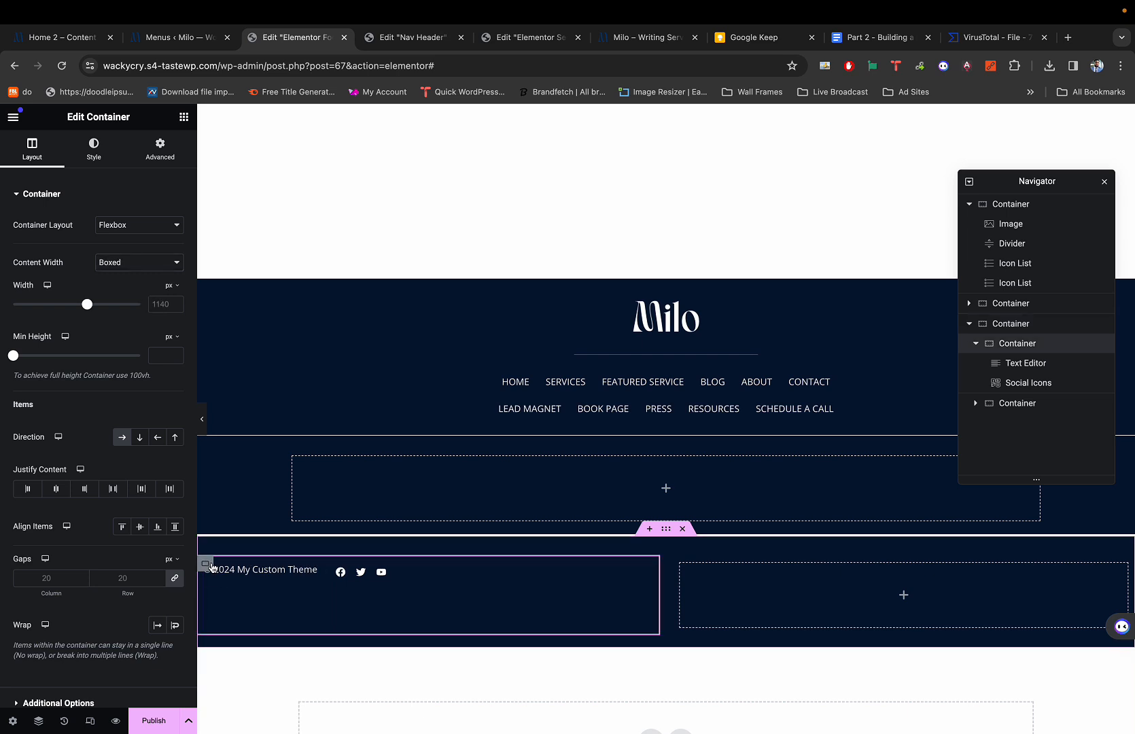
pyautogui.click(141, 527)
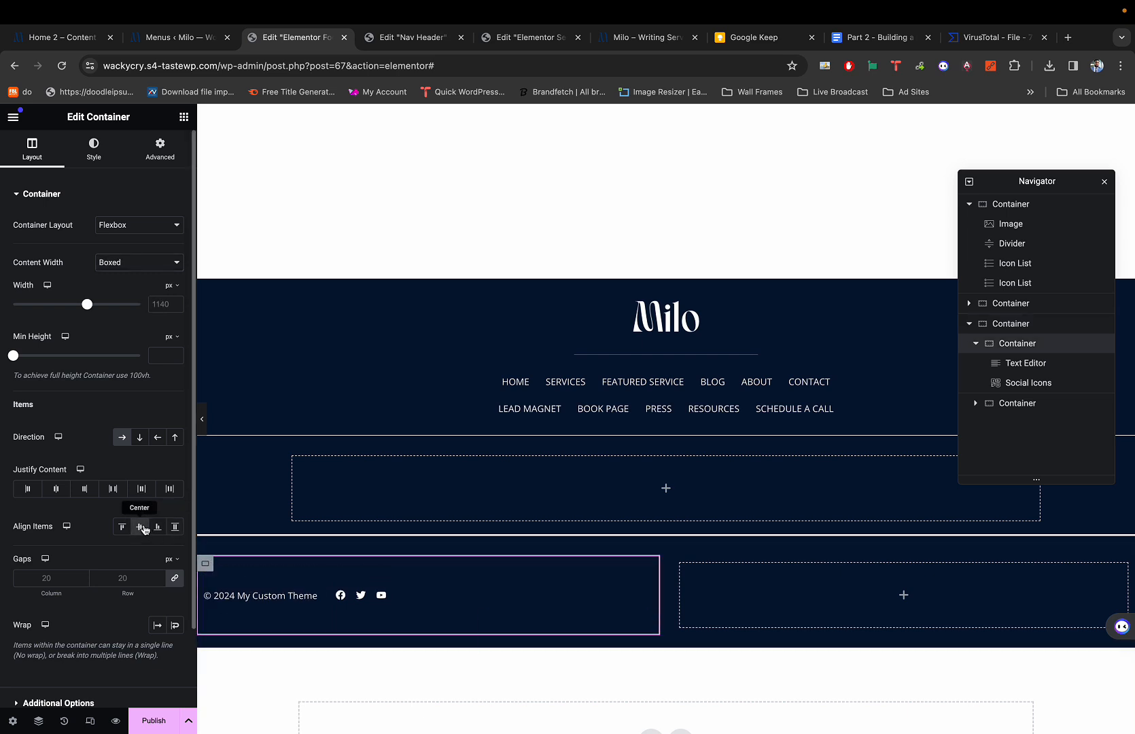
pyautogui.click(141, 529)
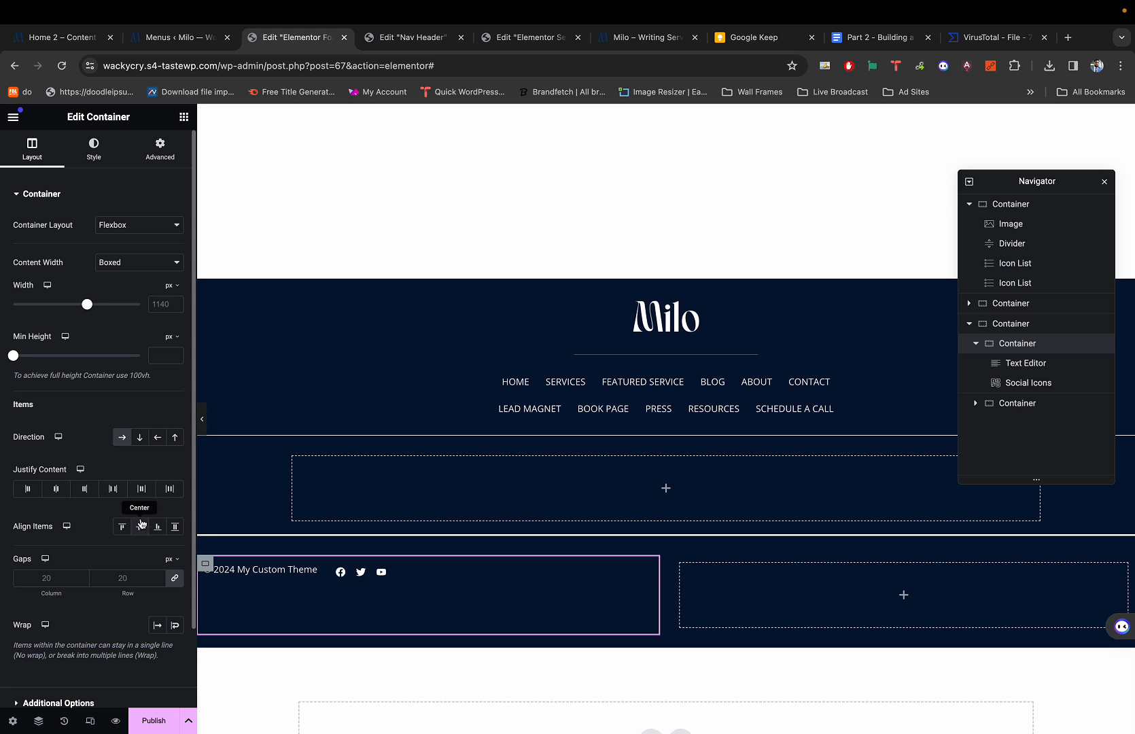
pyautogui.click(141, 525)
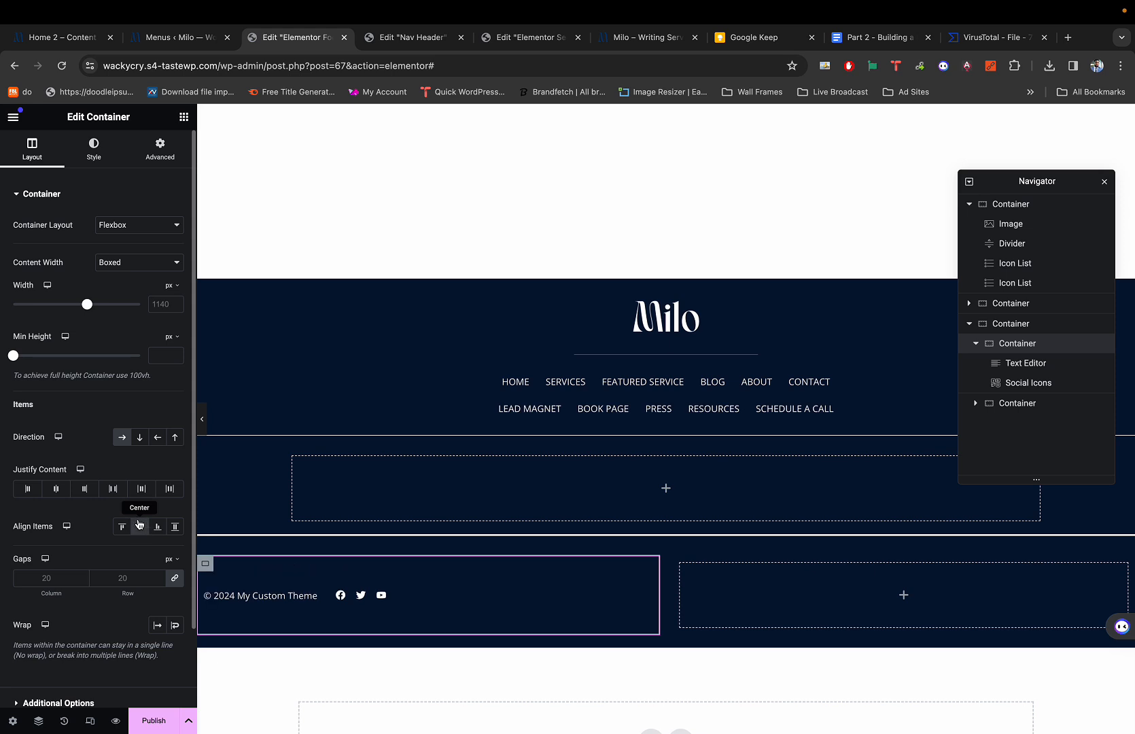
pyautogui.click(60, 491)
pyautogui.click(60, 492)
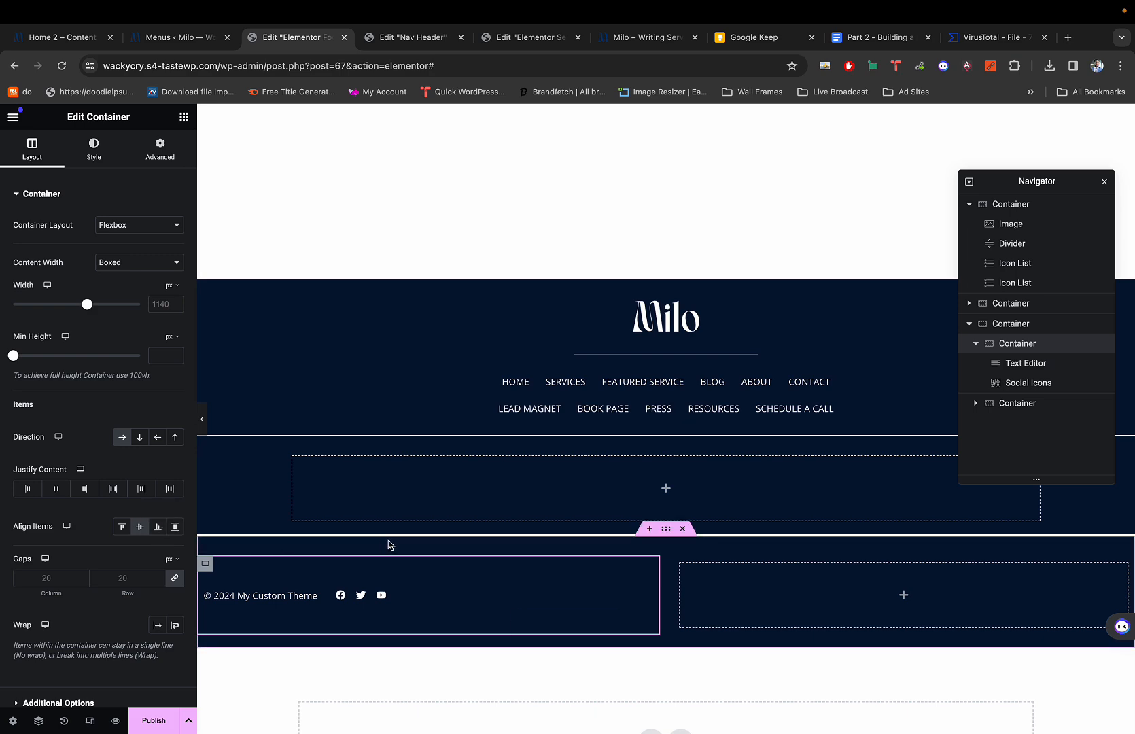
pyautogui.scroll(-1, 342, 606)
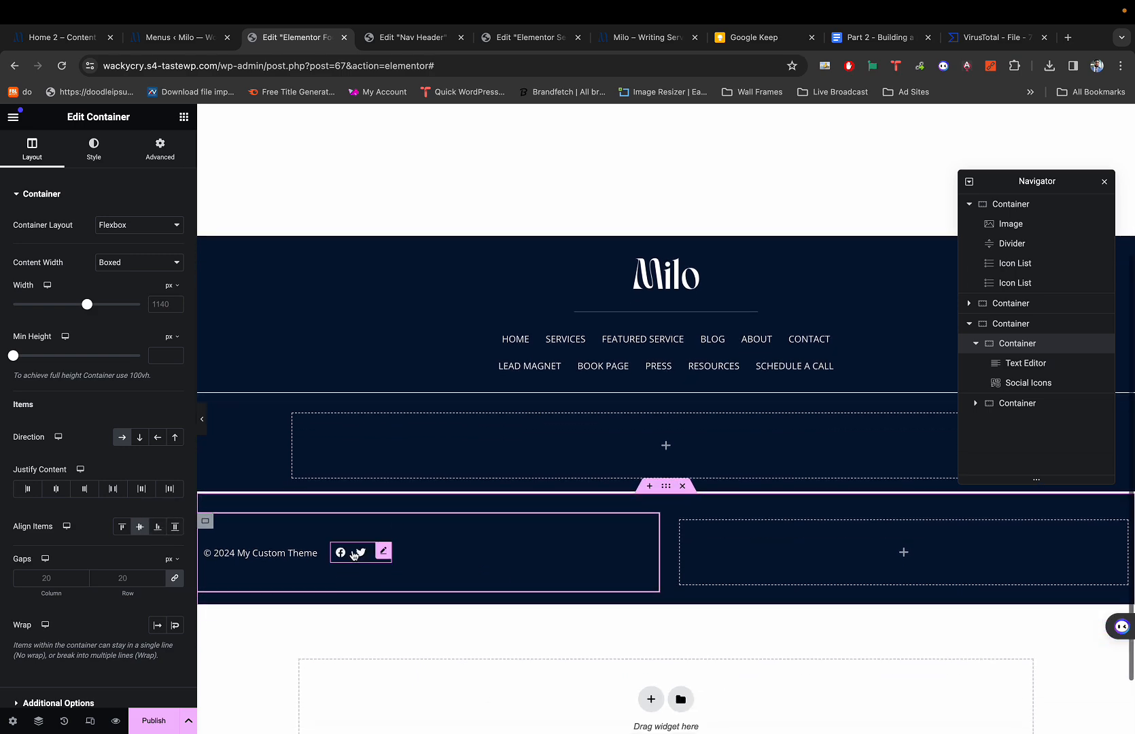
pyautogui.press('super+1')
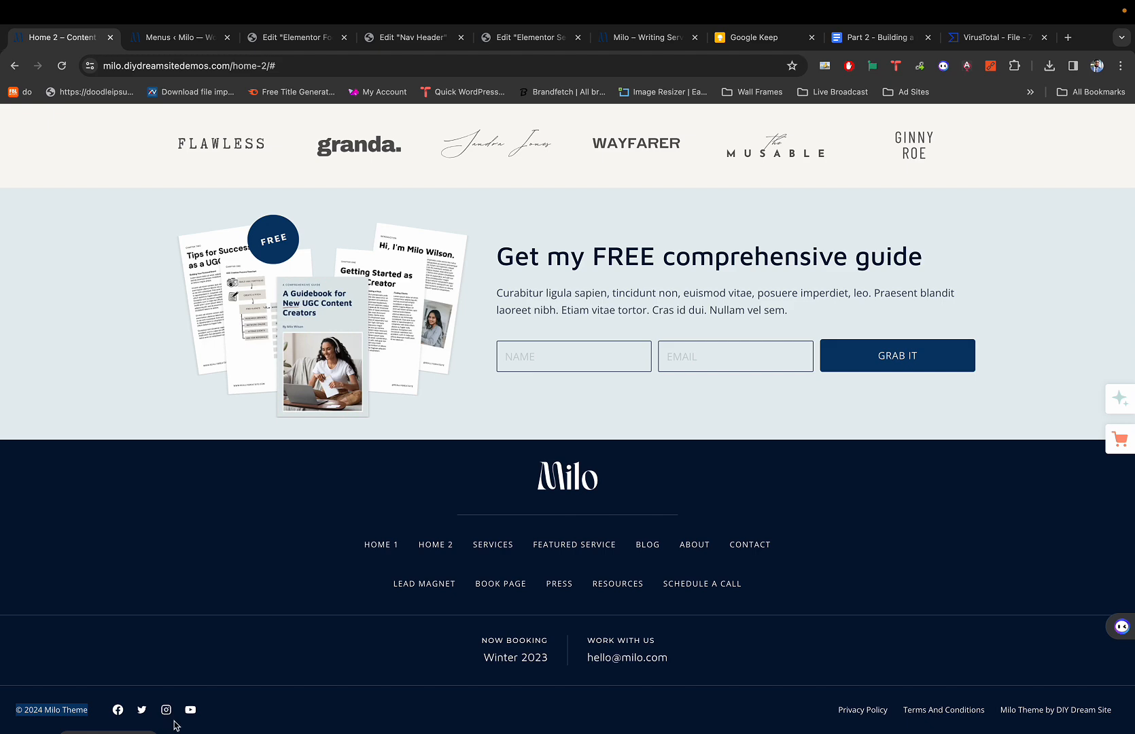
pyautogui.press('super+3')
# Duplicate the Twitter item and change its icon to Instagram via an 'inst' search.
pyautogui.click(366, 559)
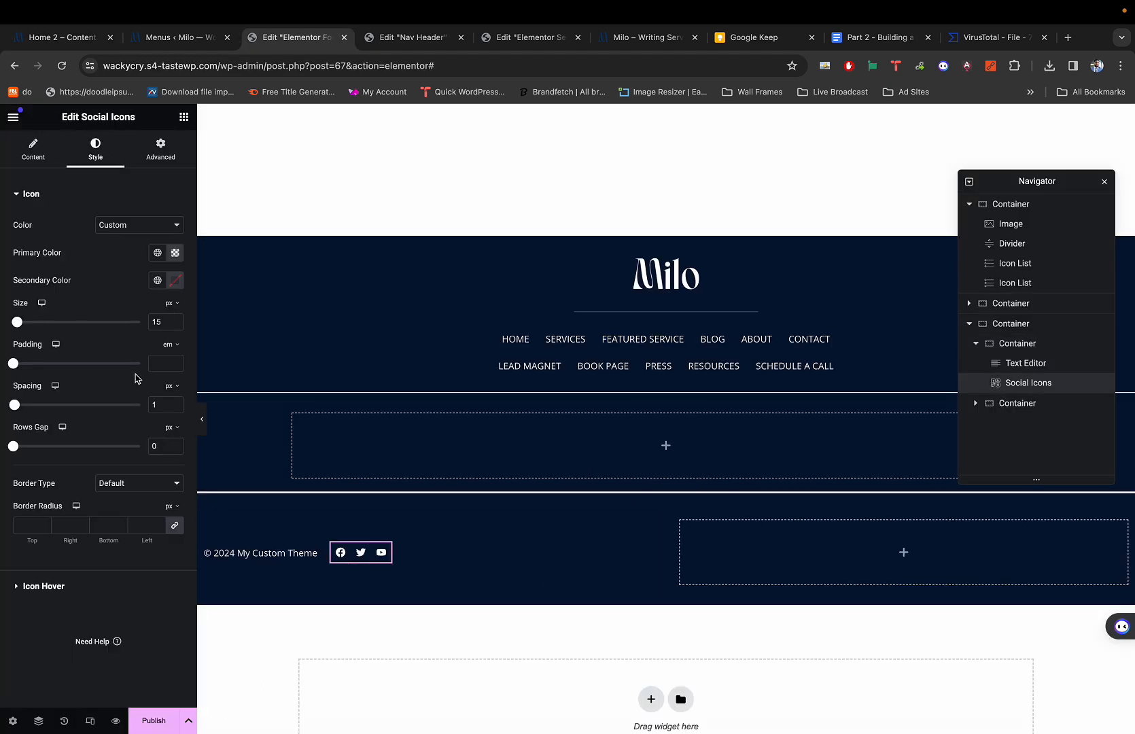
pyautogui.click(32, 151)
pyautogui.press('super+1')
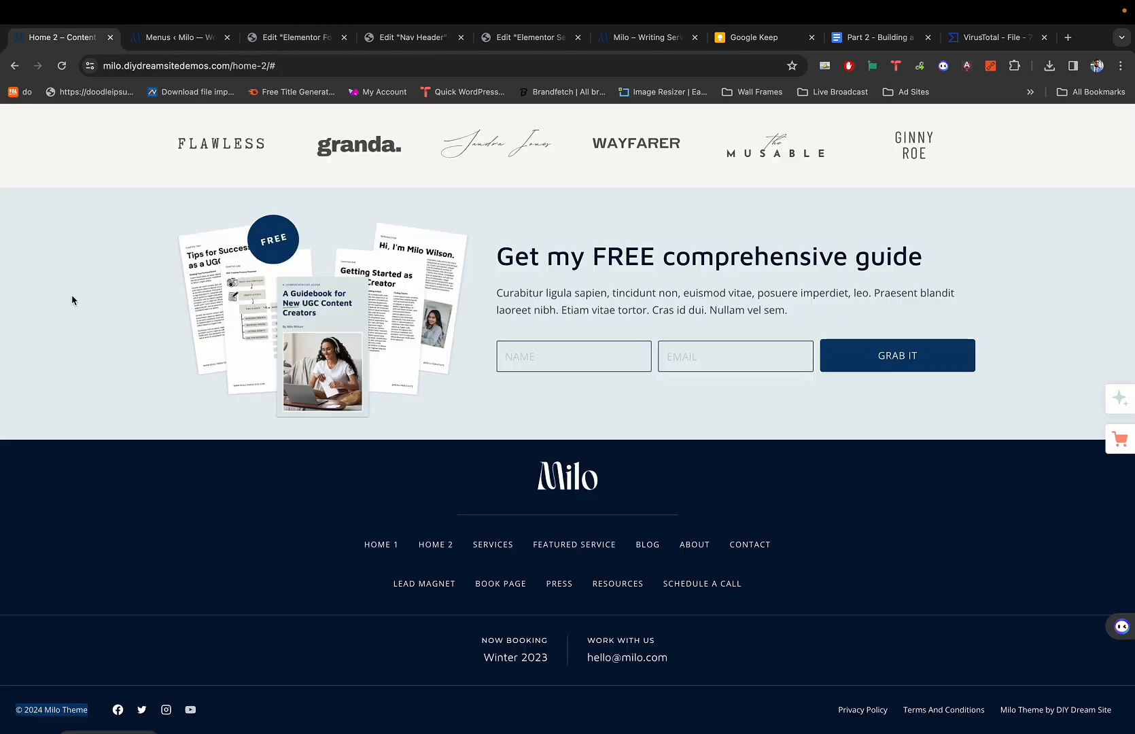
pyautogui.press('super+3')
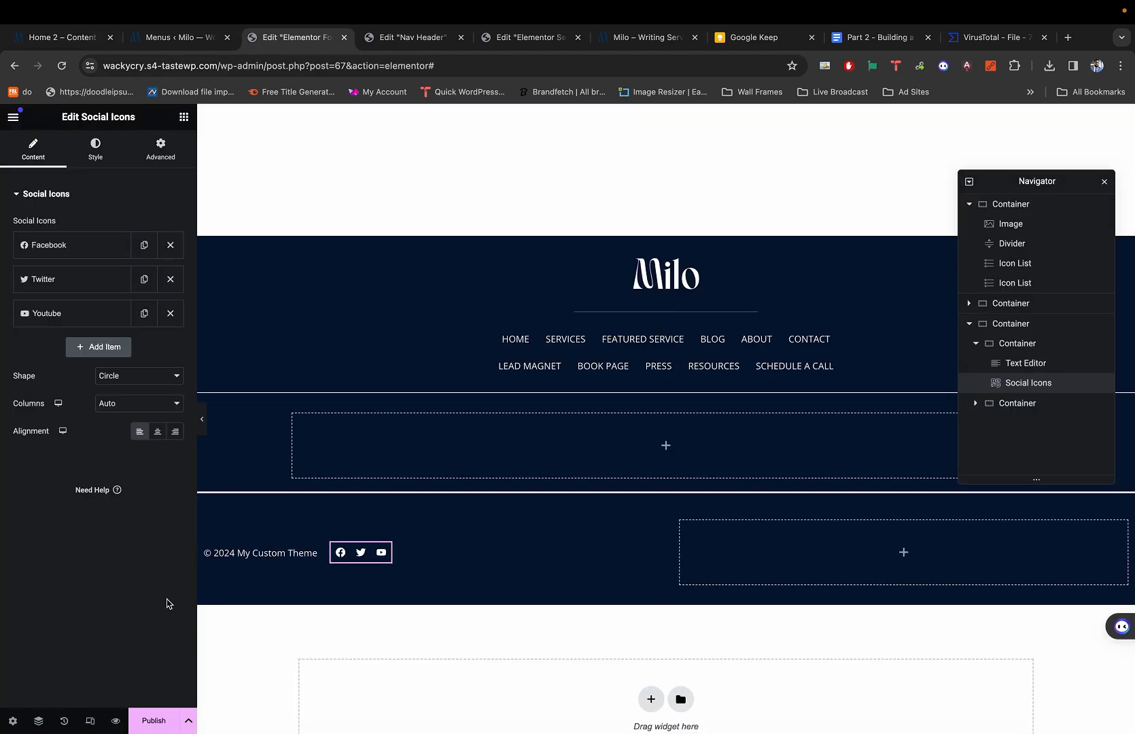
pyautogui.click(144, 279)
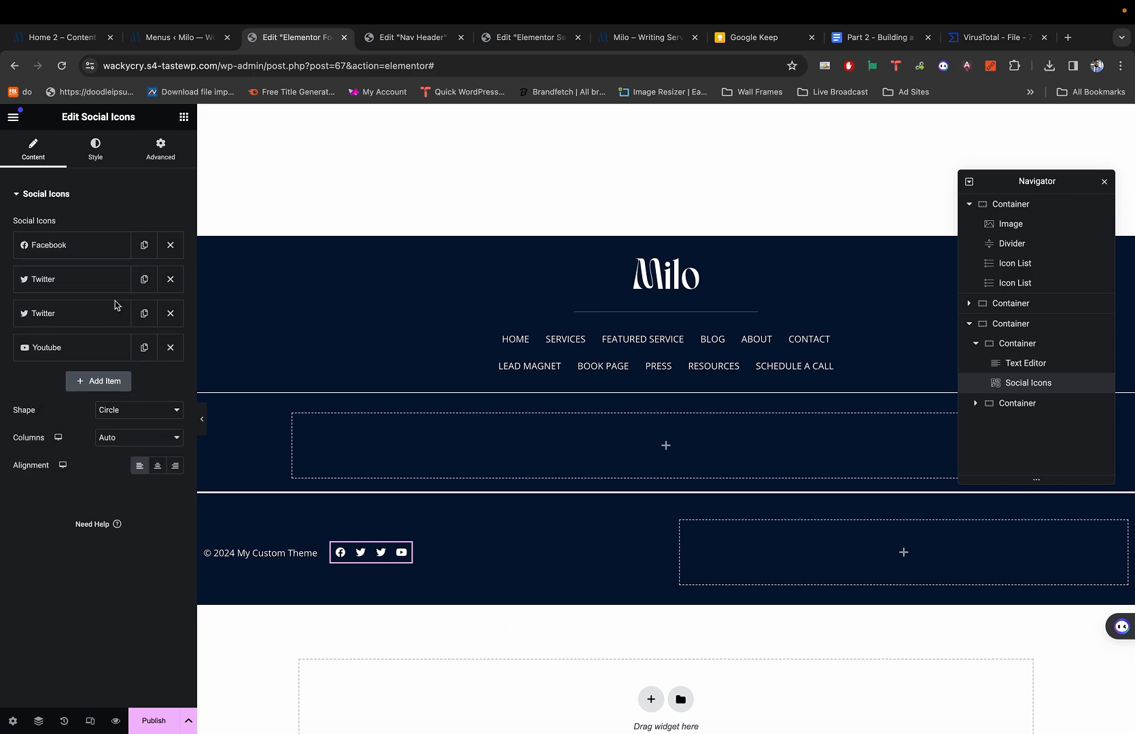
pyautogui.click(75, 313)
pyautogui.click(101, 381)
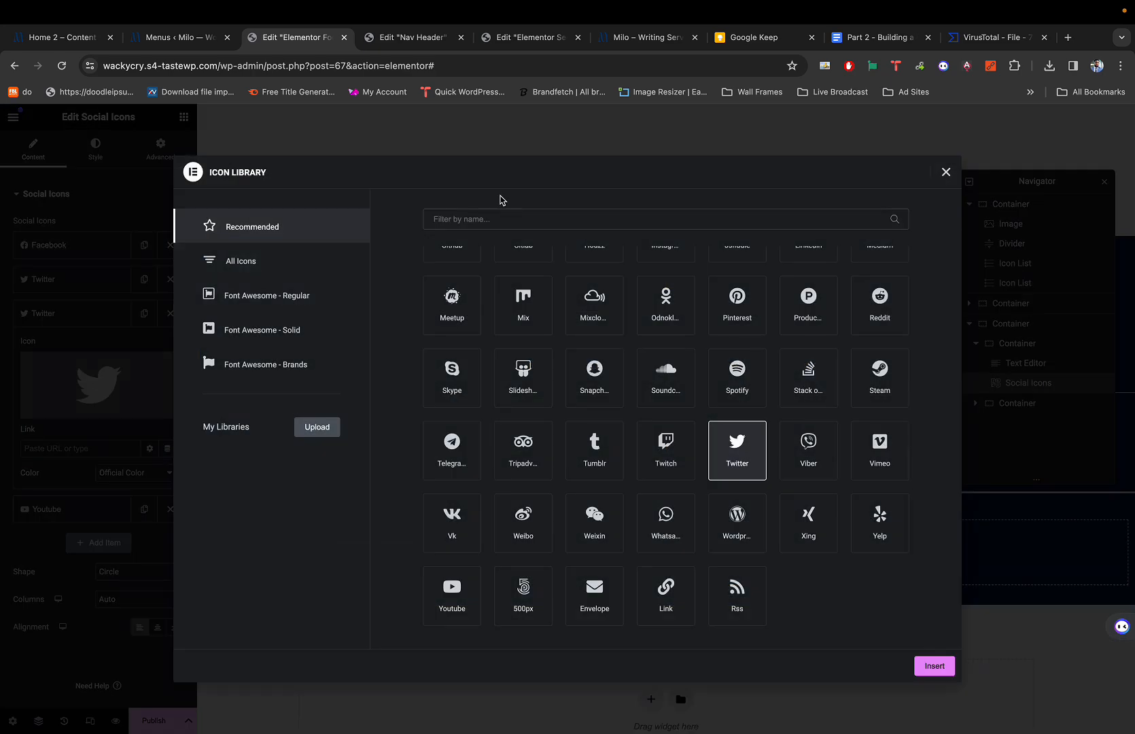
pyautogui.click(489, 218)
pyautogui.write('inst')
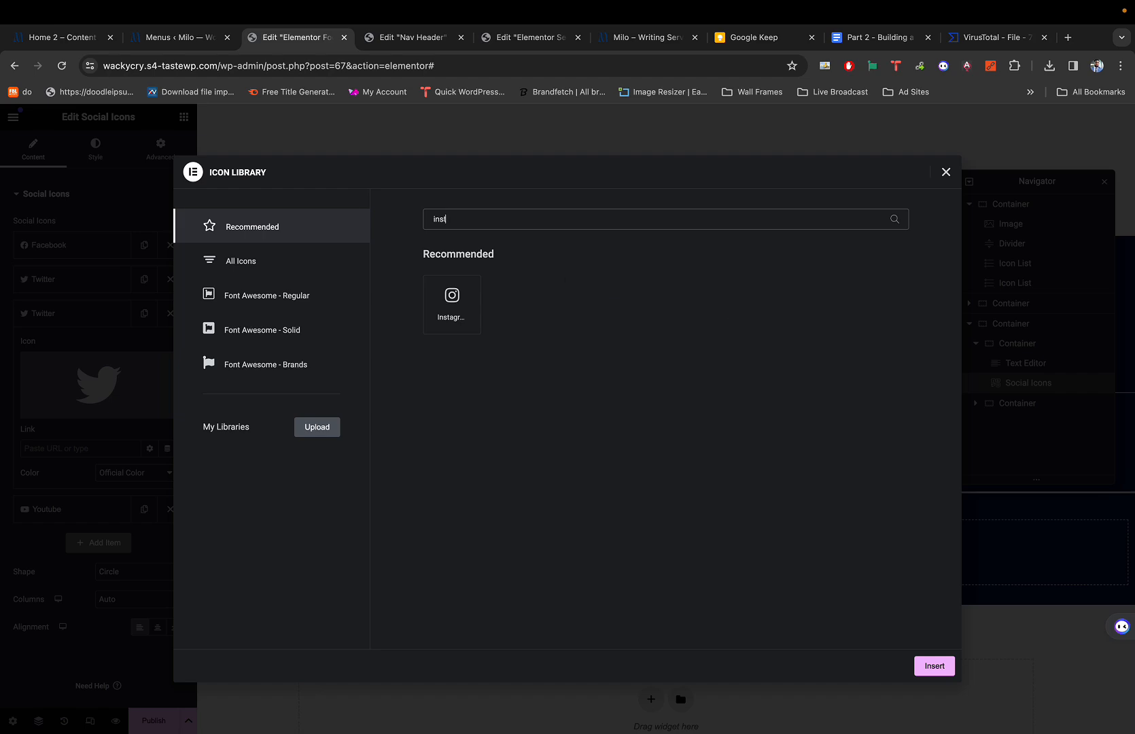
pyautogui.click(454, 301)
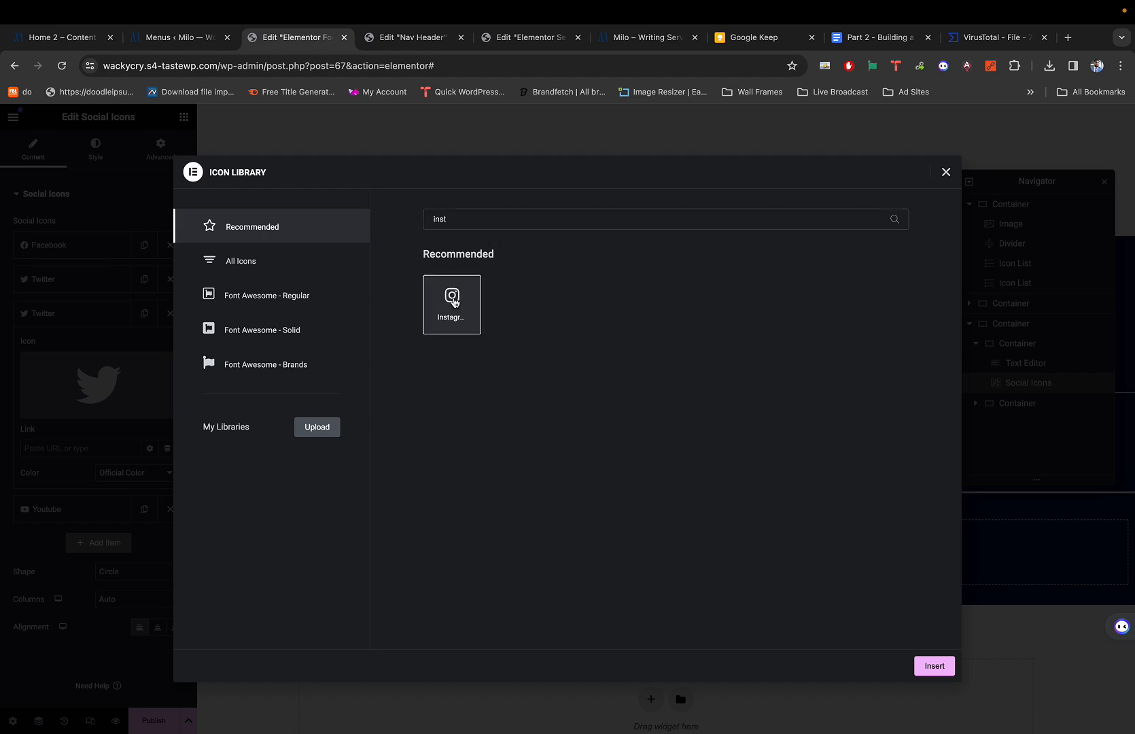
pyautogui.click(932, 665)
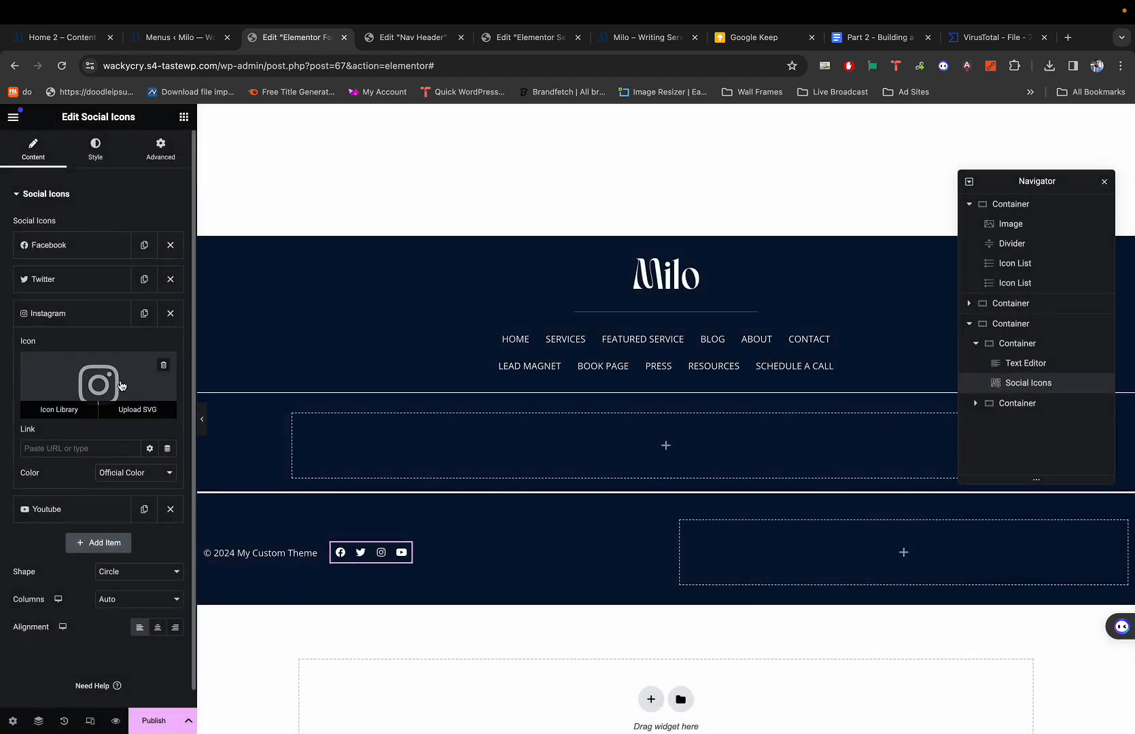
pyautogui.click(109, 316)
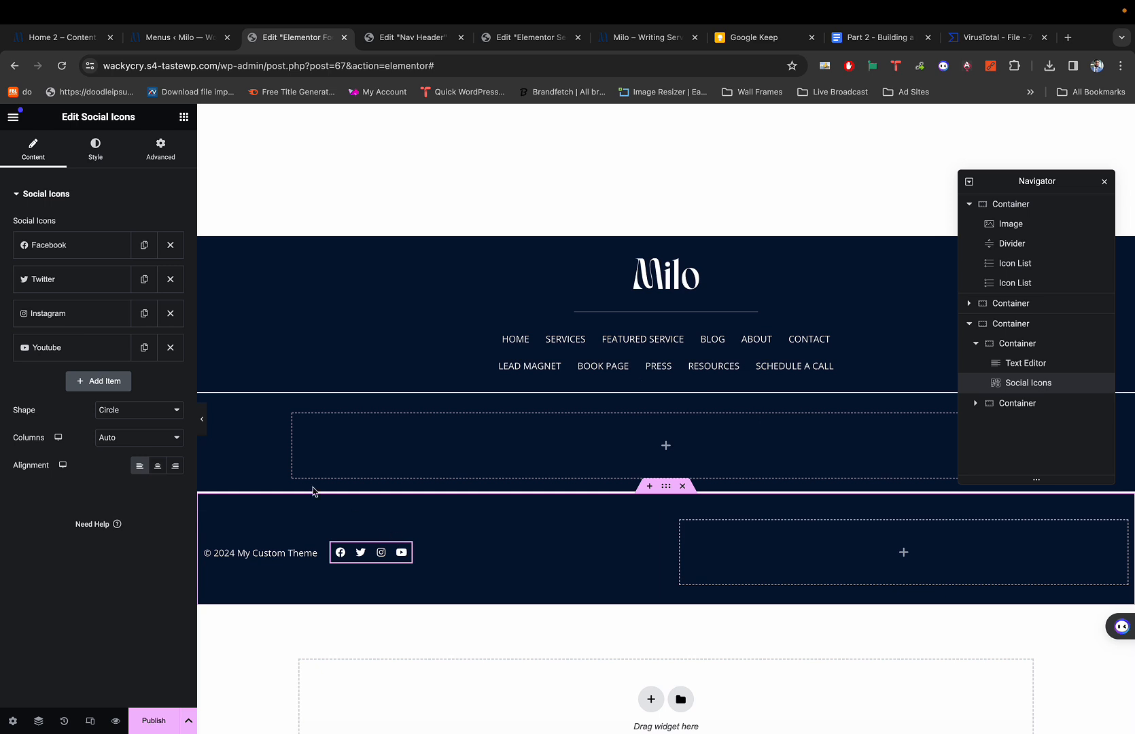
# Open the Facebook item's settings to edit its link.
pyautogui.click(86, 166)
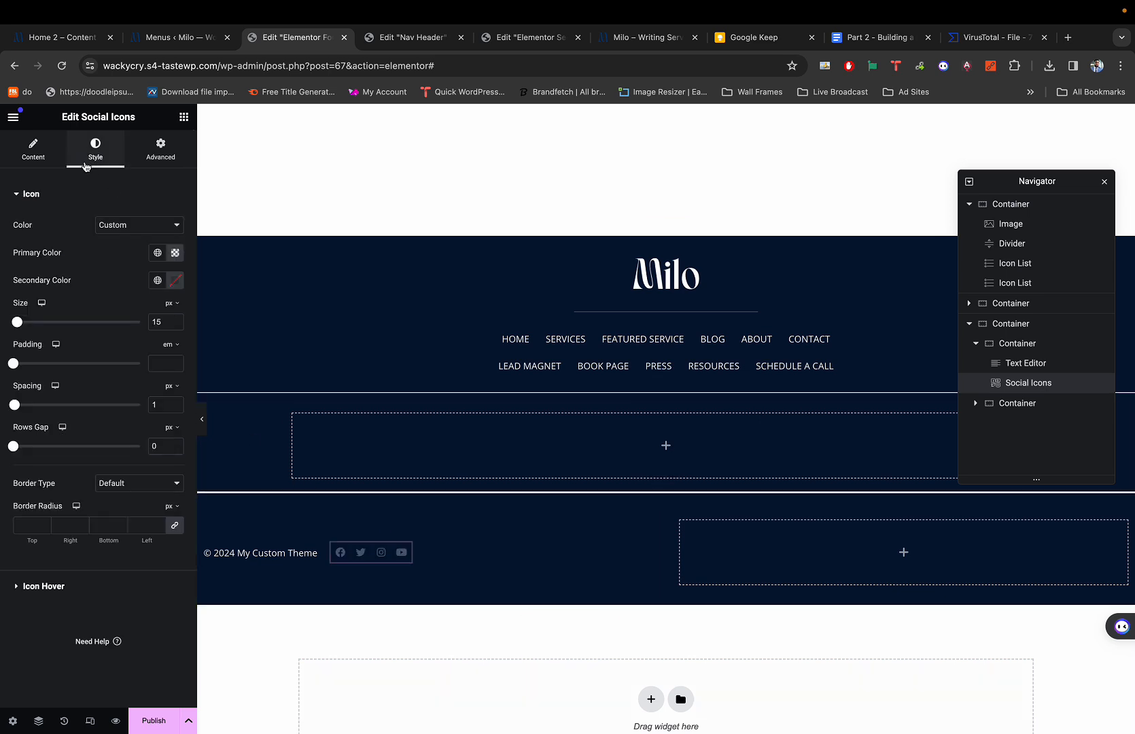
pyautogui.click(35, 149)
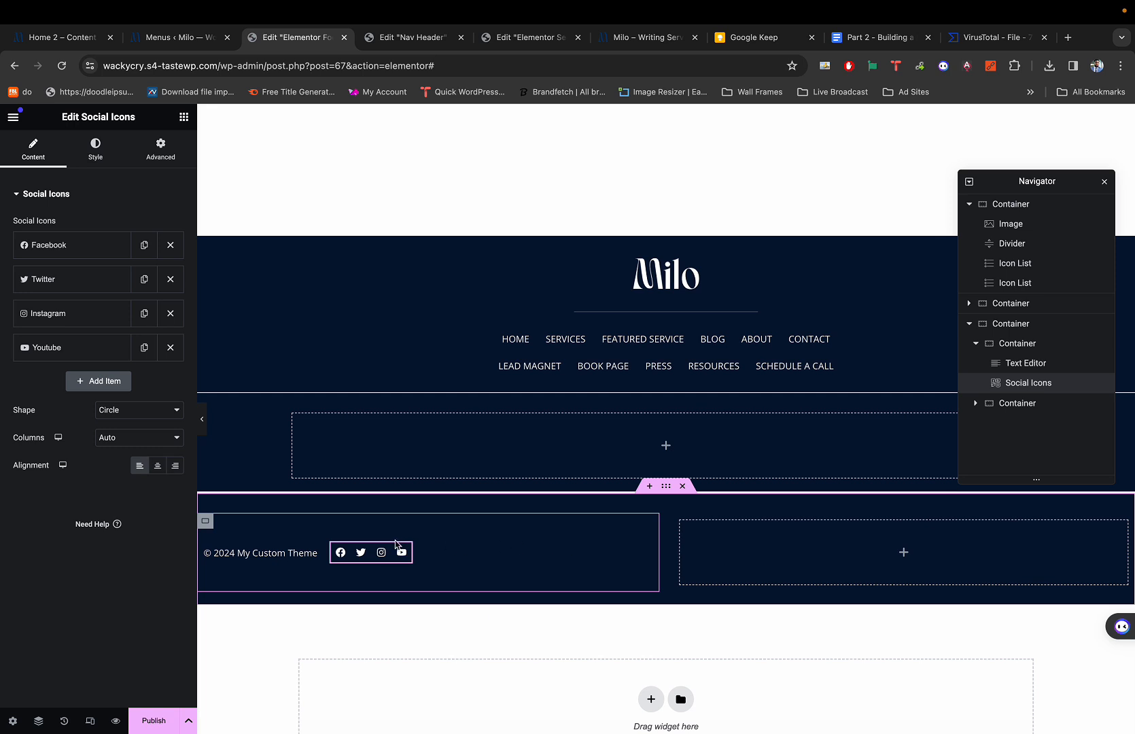
pyautogui.click(95, 253)
pyautogui.click(95, 254)
pyautogui.click(95, 252)
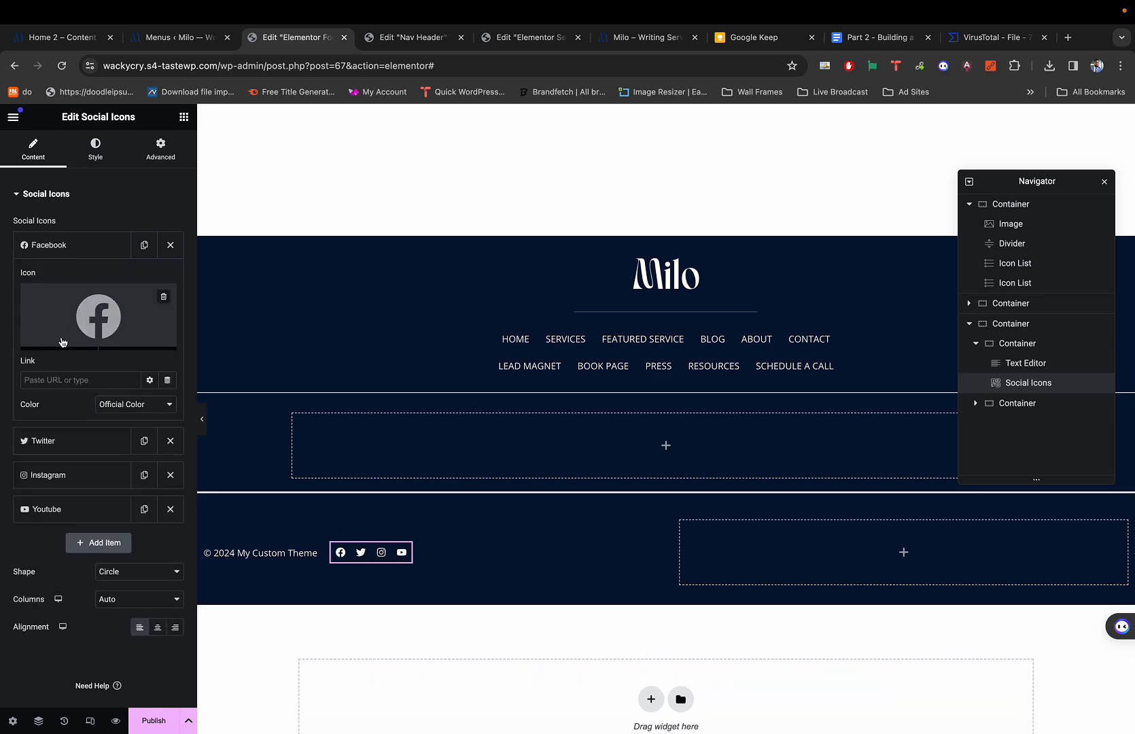
pyautogui.click(58, 377)
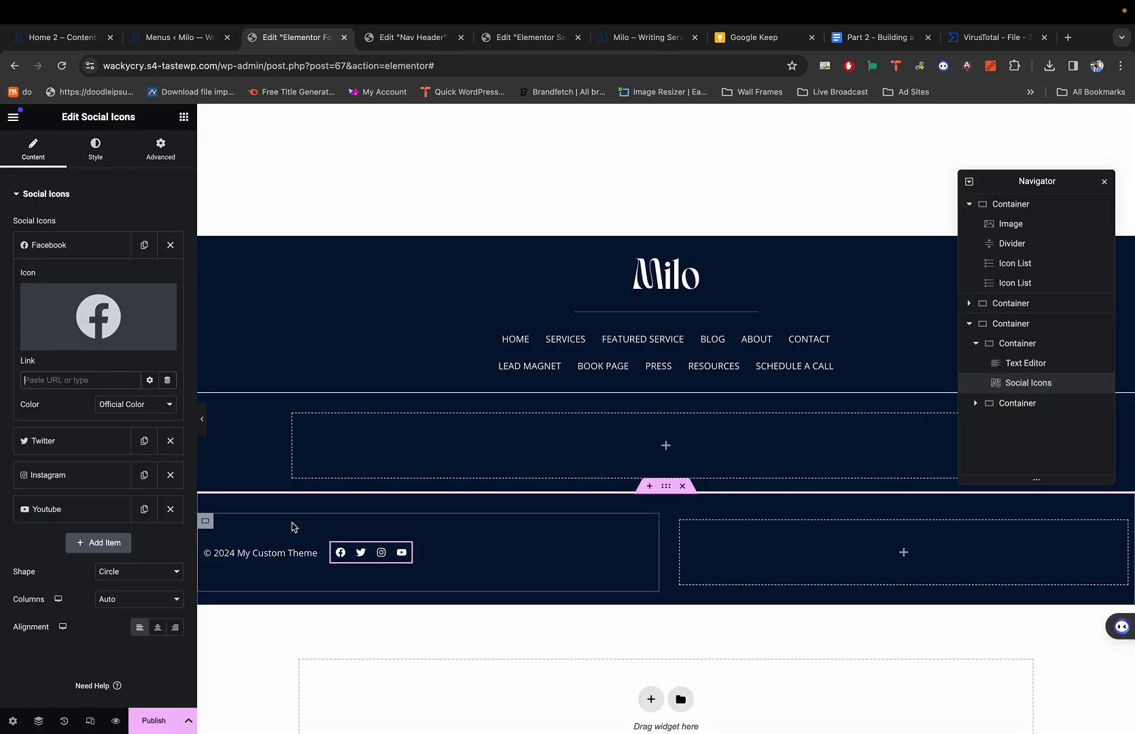
# Set the social icons' secondary colour to white.
pyautogui.click(95, 148)
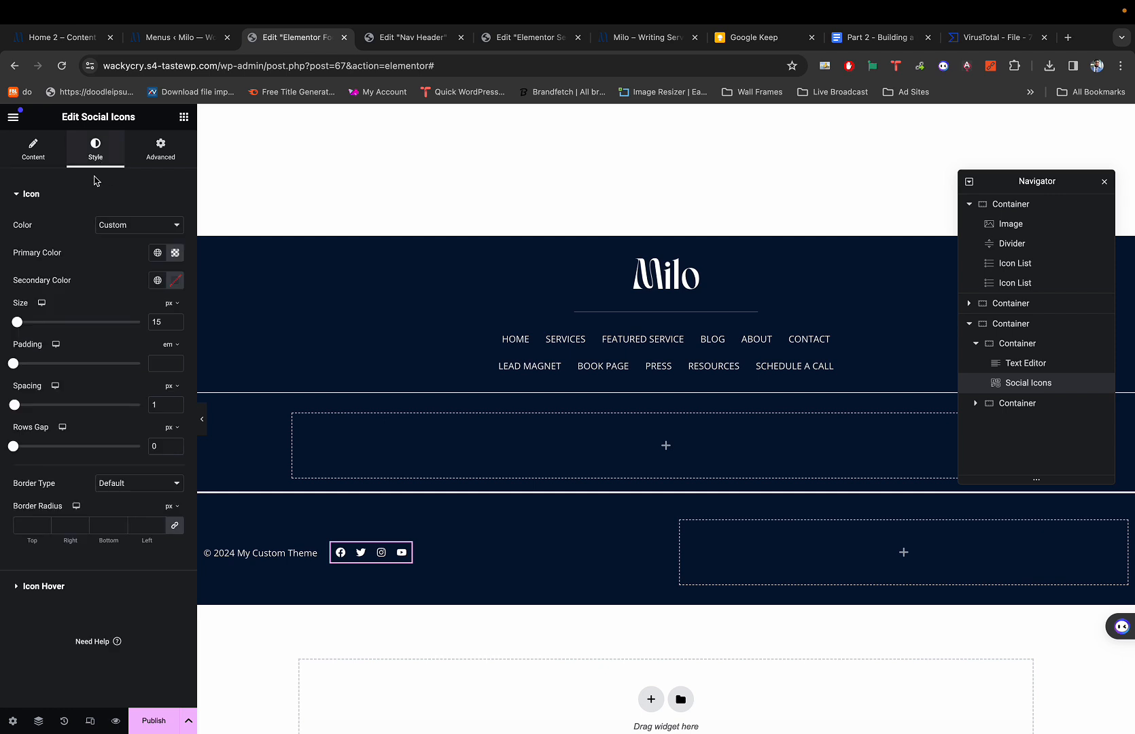
pyautogui.click(174, 282)
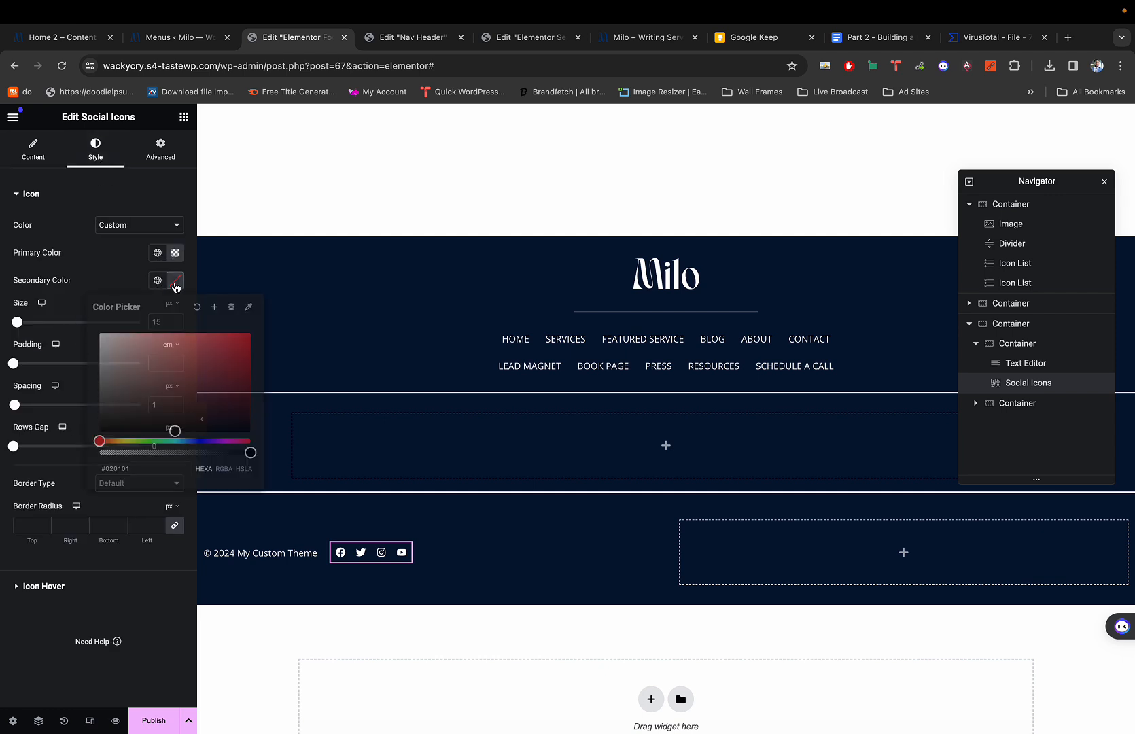
pyautogui.moveTo(117, 355); pyautogui.dragTo(94, 328)
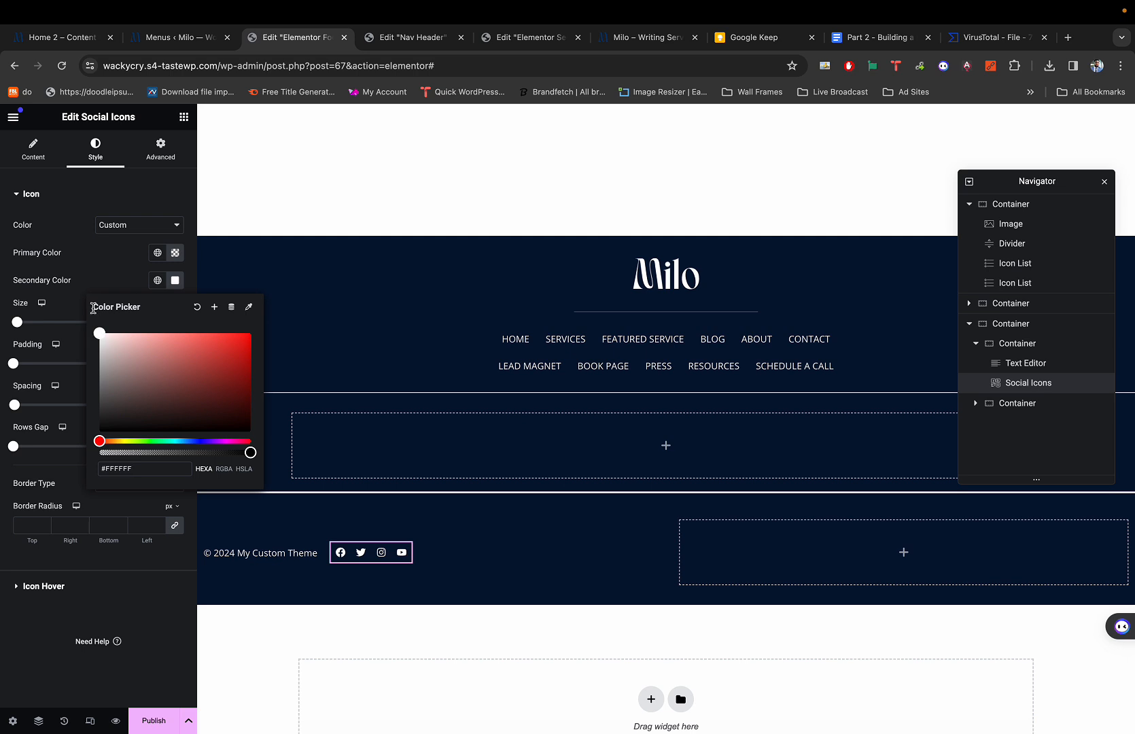
pyautogui.click(91, 269)
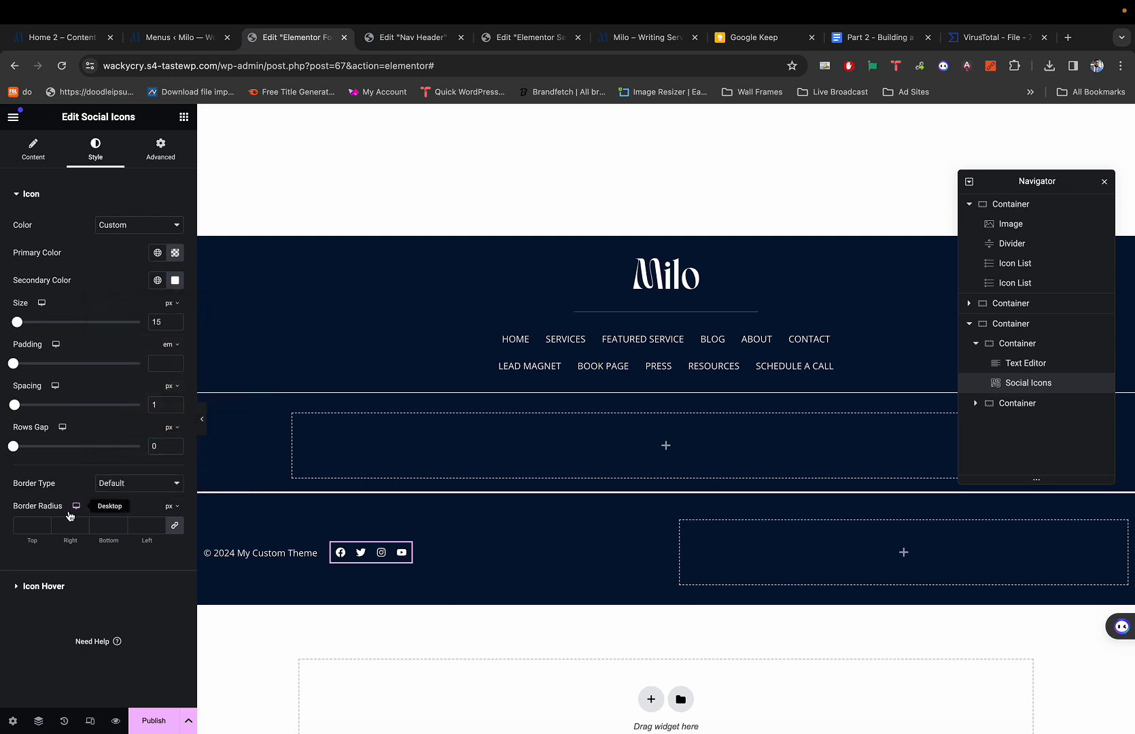
# Set the Icon Hover secondary colour to a light grey and check the reference footer.
pyautogui.click(42, 588)
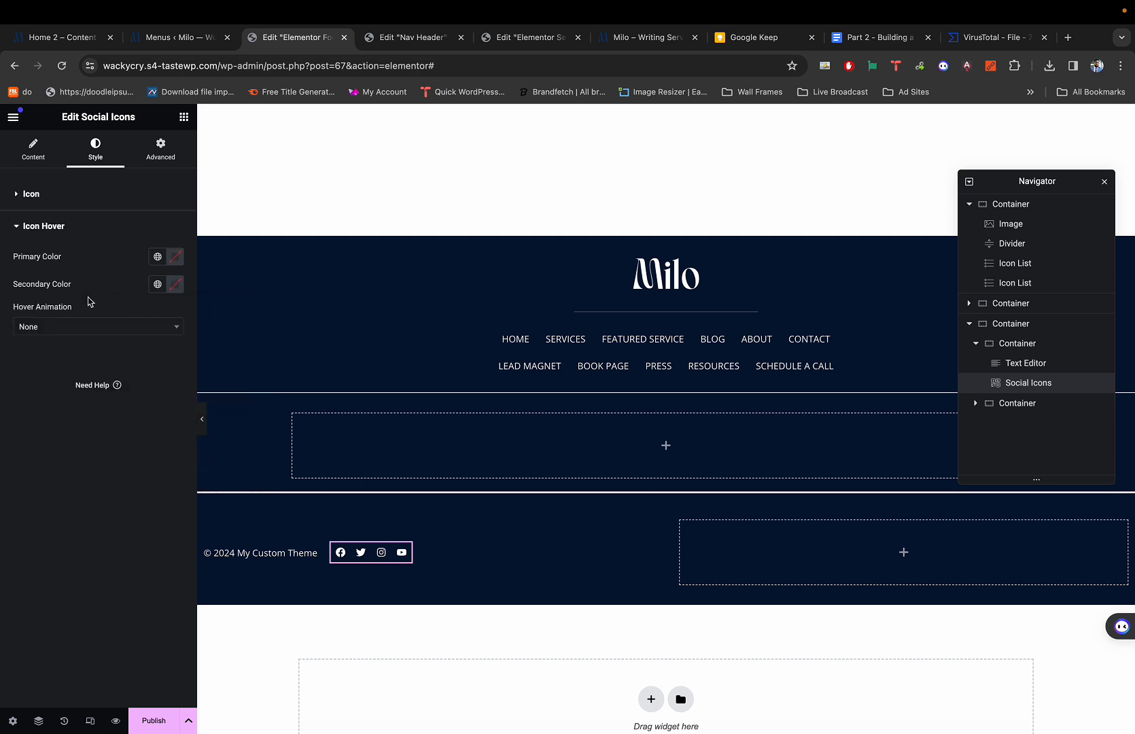
pyautogui.click(175, 284)
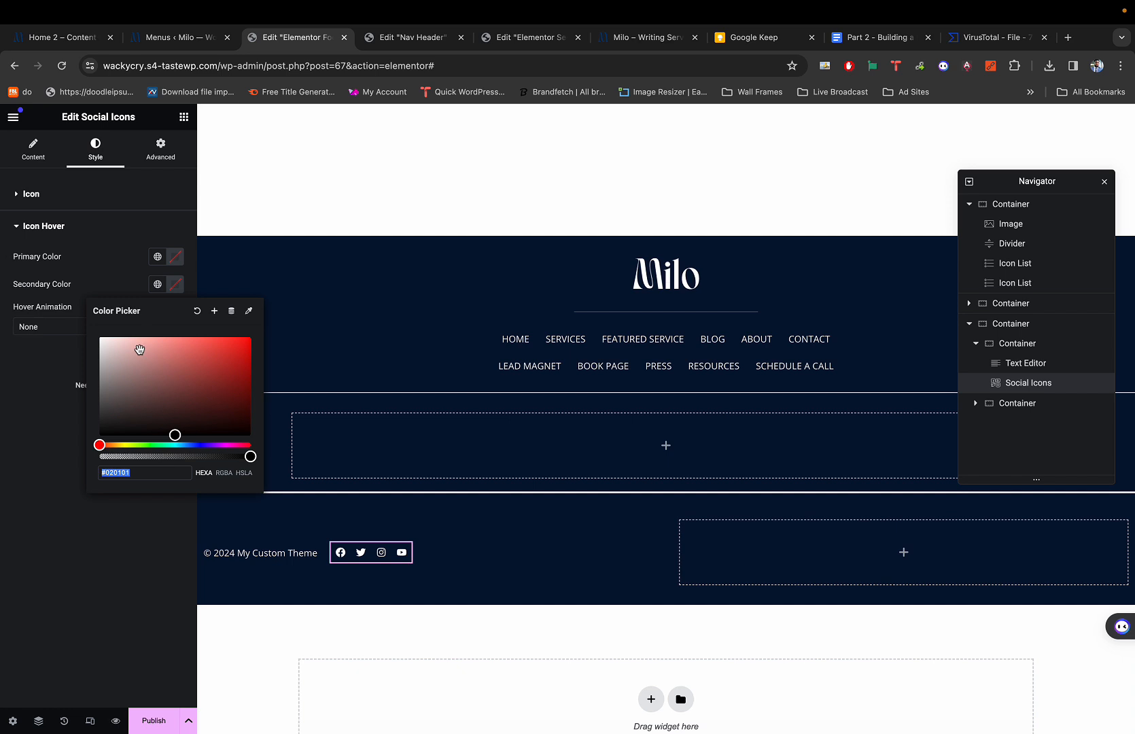
pyautogui.moveTo(133, 347); pyautogui.dragTo(79, 368)
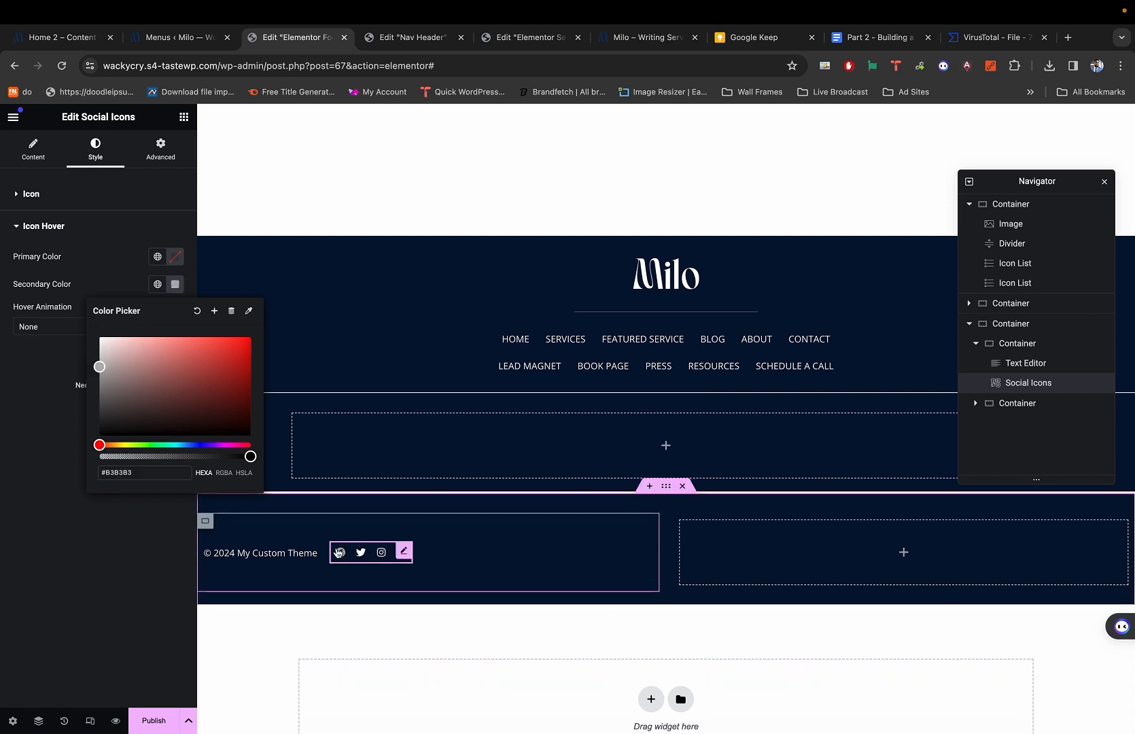
pyautogui.moveTo(109, 359); pyautogui.dragTo(100, 357)
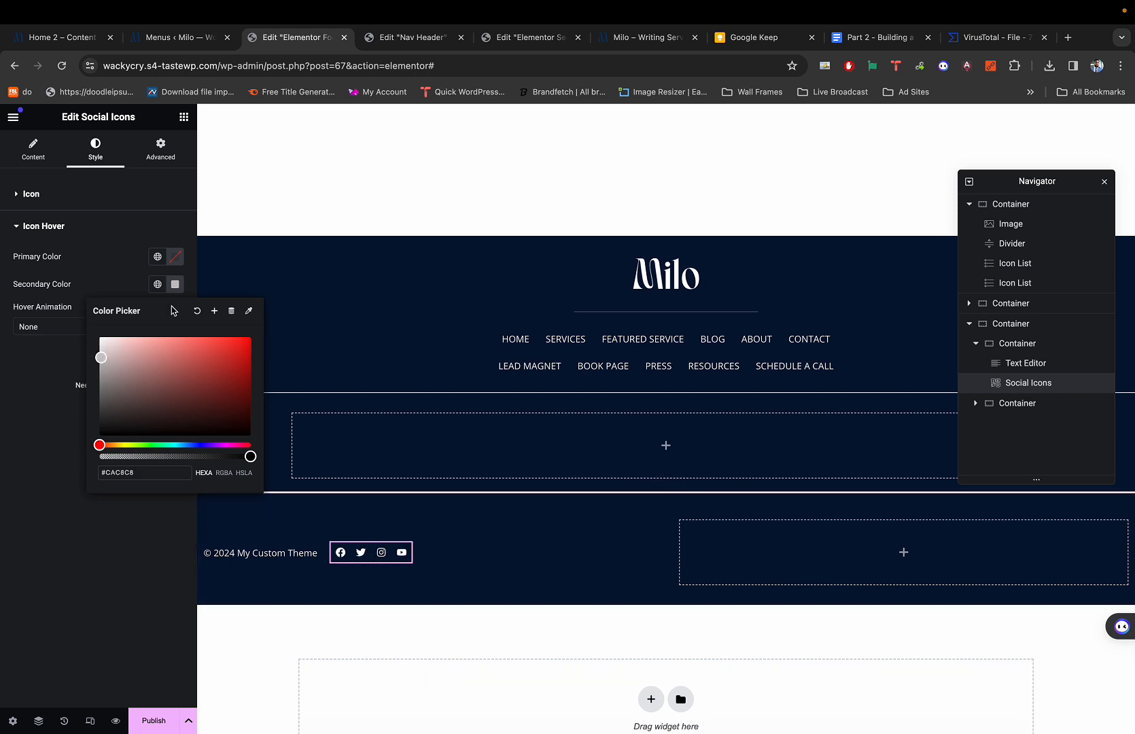
pyautogui.click(100, 352)
pyautogui.click(131, 522)
pyautogui.scroll(5, 131, 523)
pyautogui.scroll(-2, 148, 533)
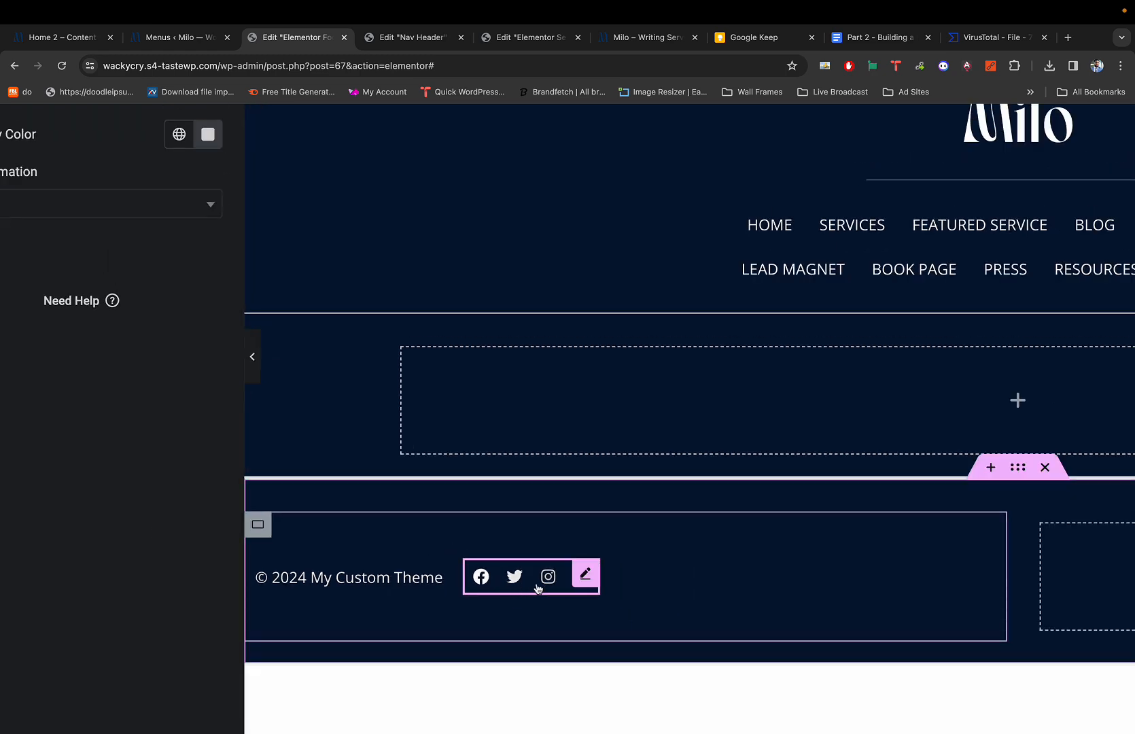
pyautogui.scroll(-3, 476, 559)
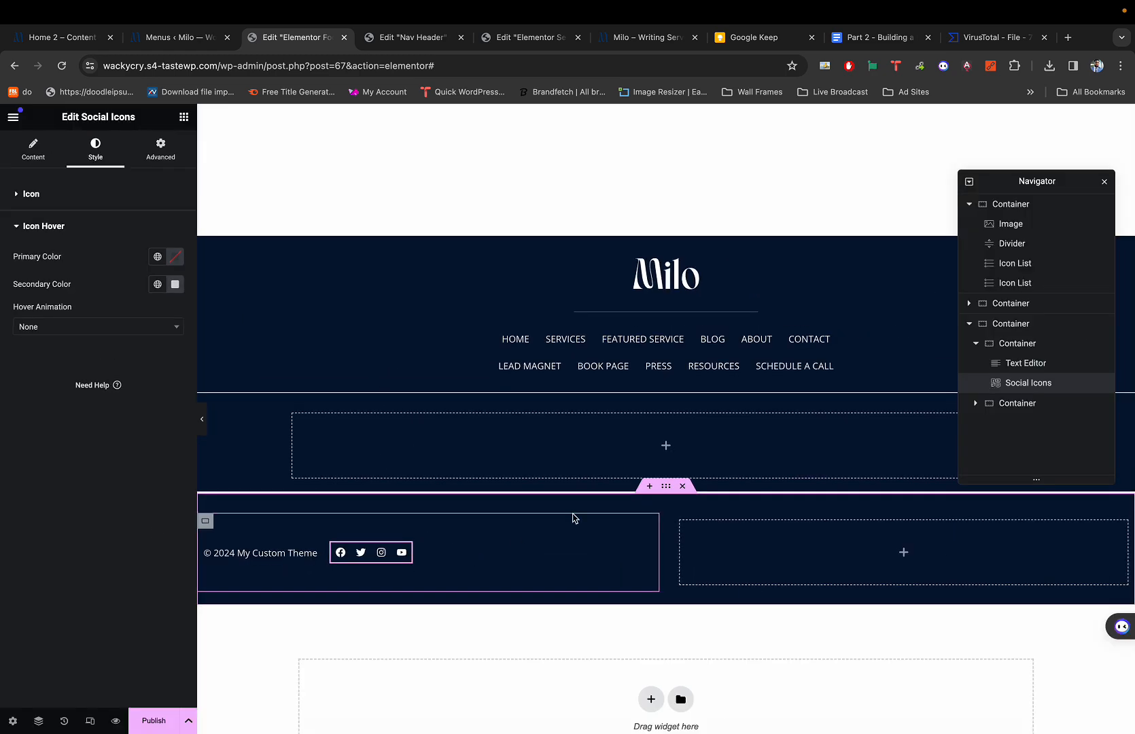
pyautogui.press('super+1')
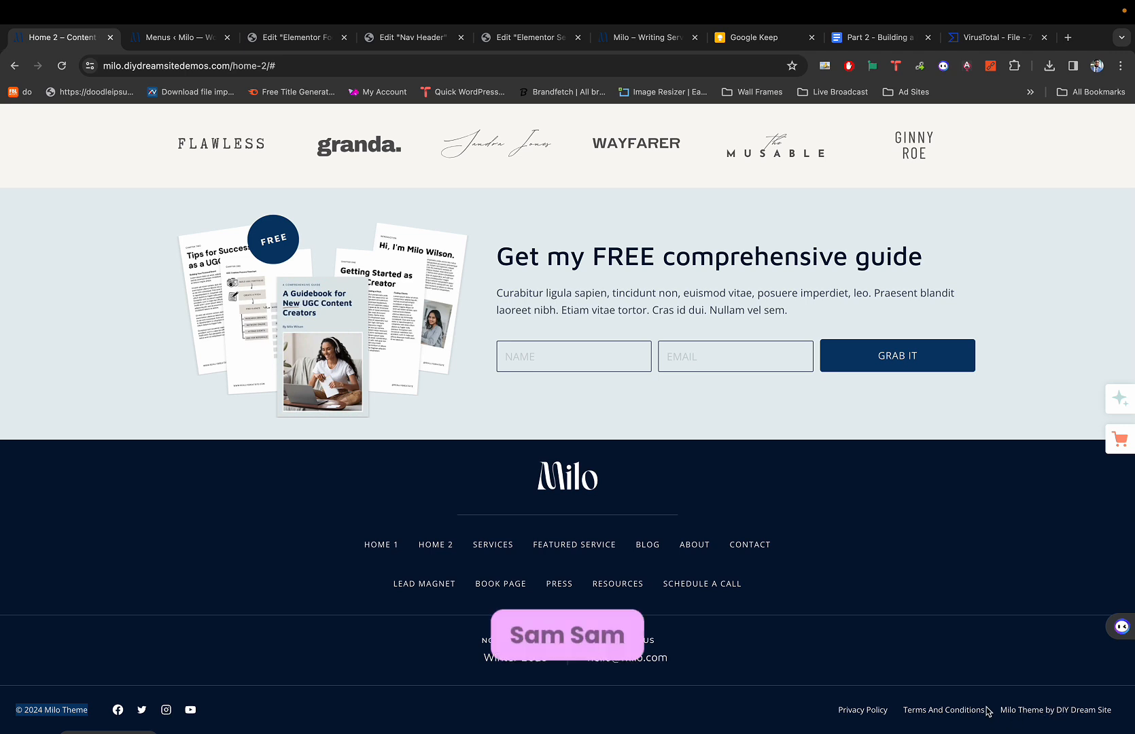
pyautogui.press('super+3')
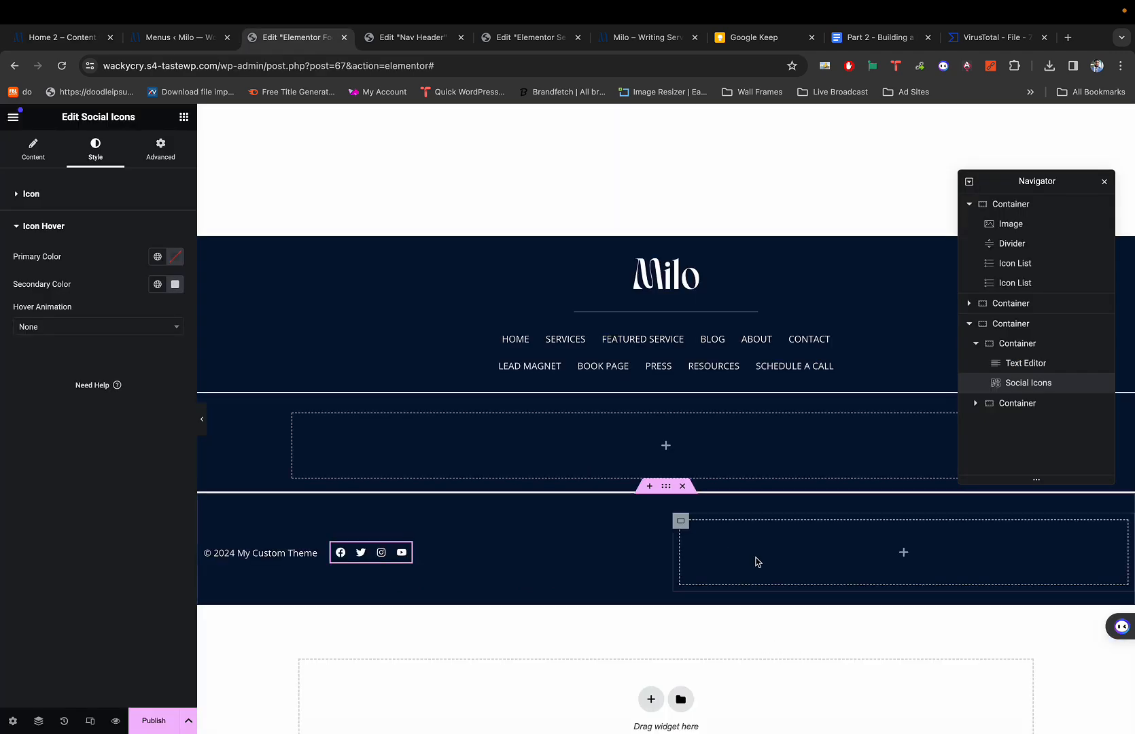
# Paste a copy of the copyright text into the right container, then delete it.
pyautogui.rightClick(264, 555)
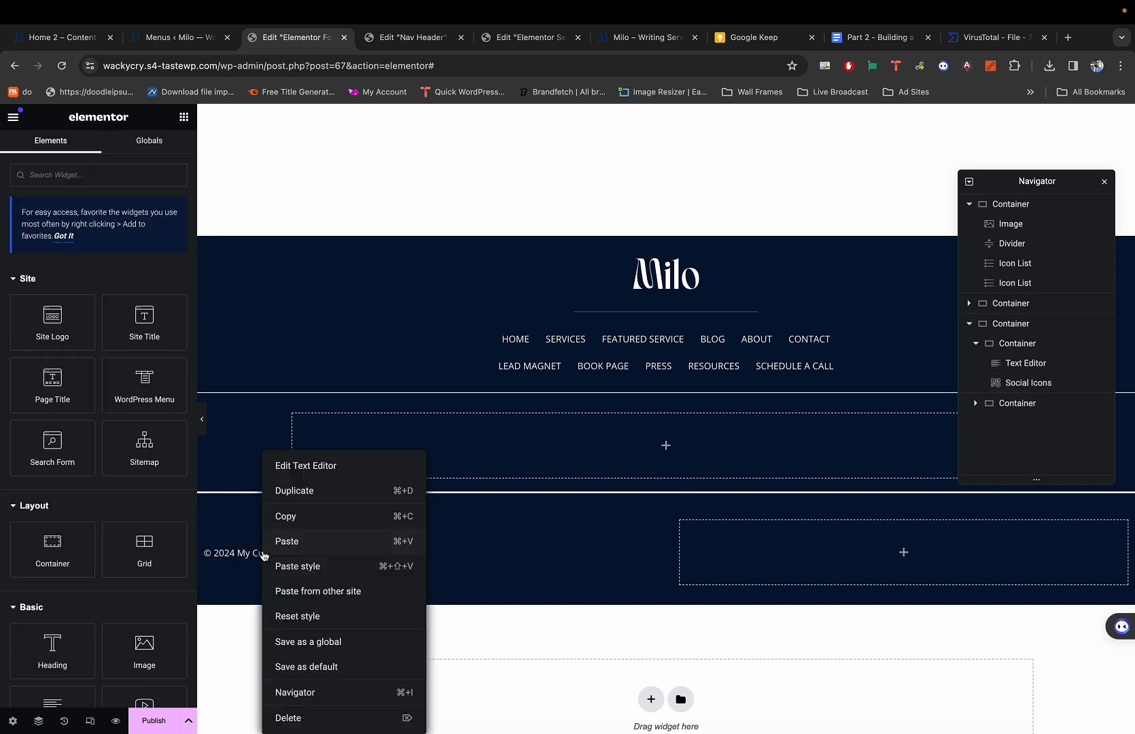
pyautogui.click(303, 540)
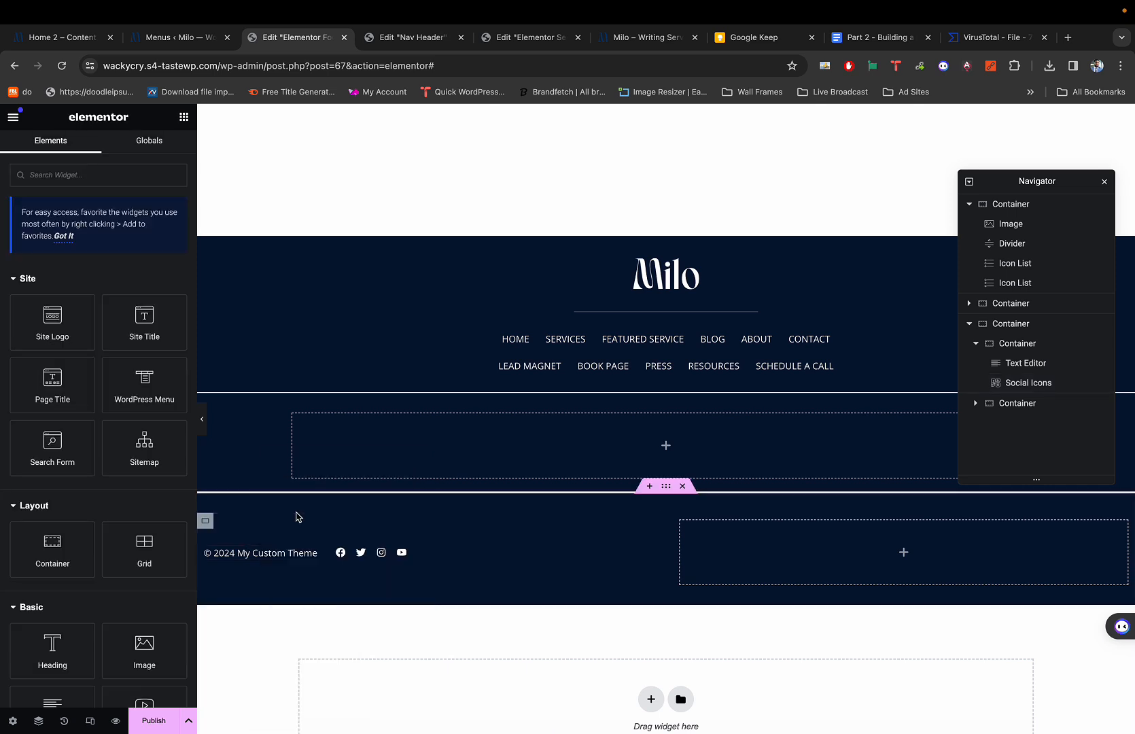
pyautogui.rightClick(710, 538)
pyautogui.click(734, 541)
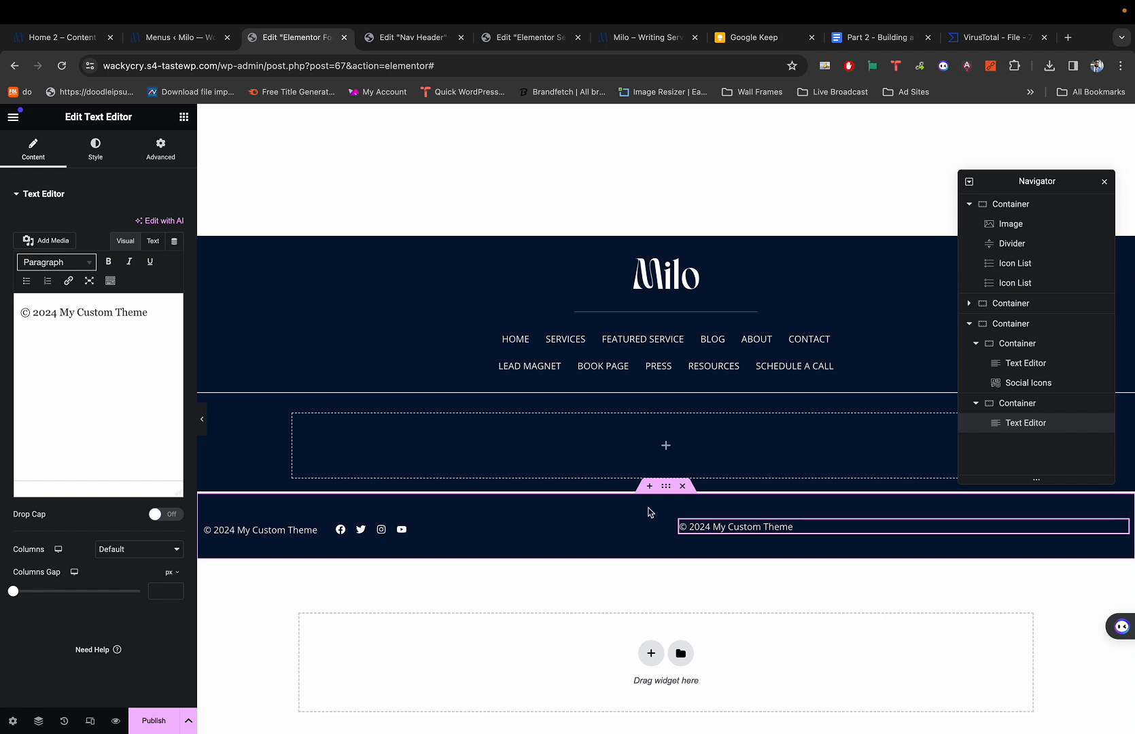
pyautogui.rightClick(728, 529)
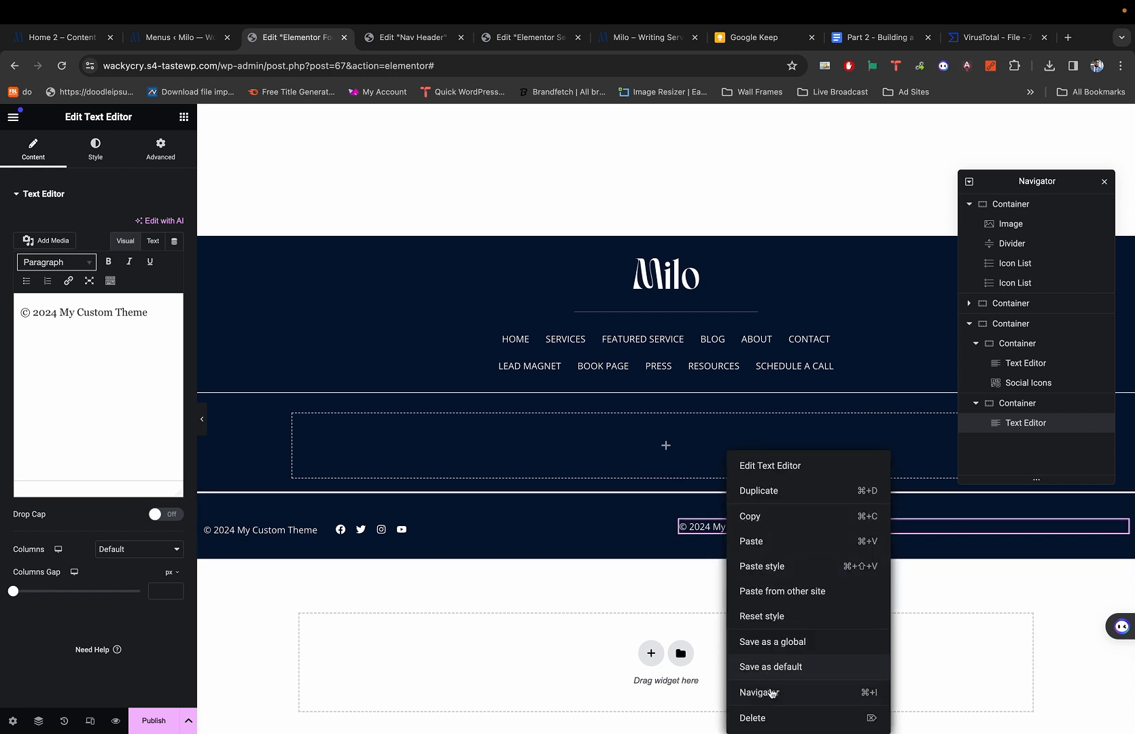
pyautogui.click(754, 717)
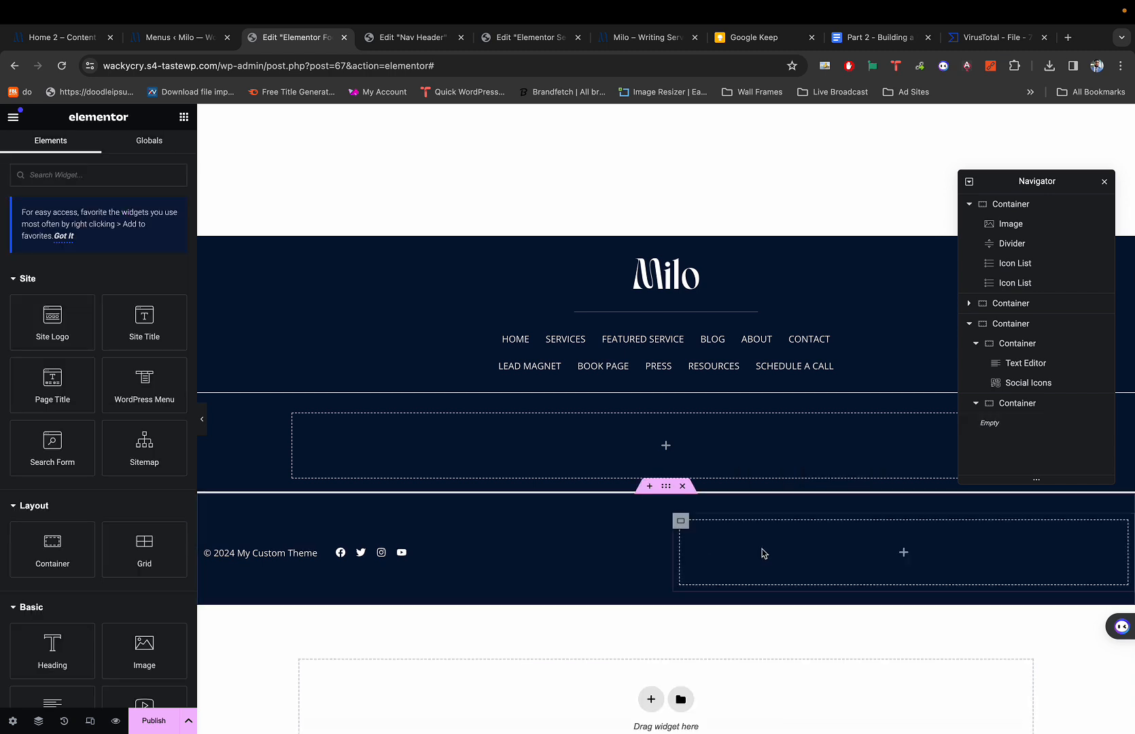
# Copy the nav links list and paste it into the right-hand bottom container.
pyautogui.rightClick(660, 344)
pyautogui.click(702, 405)
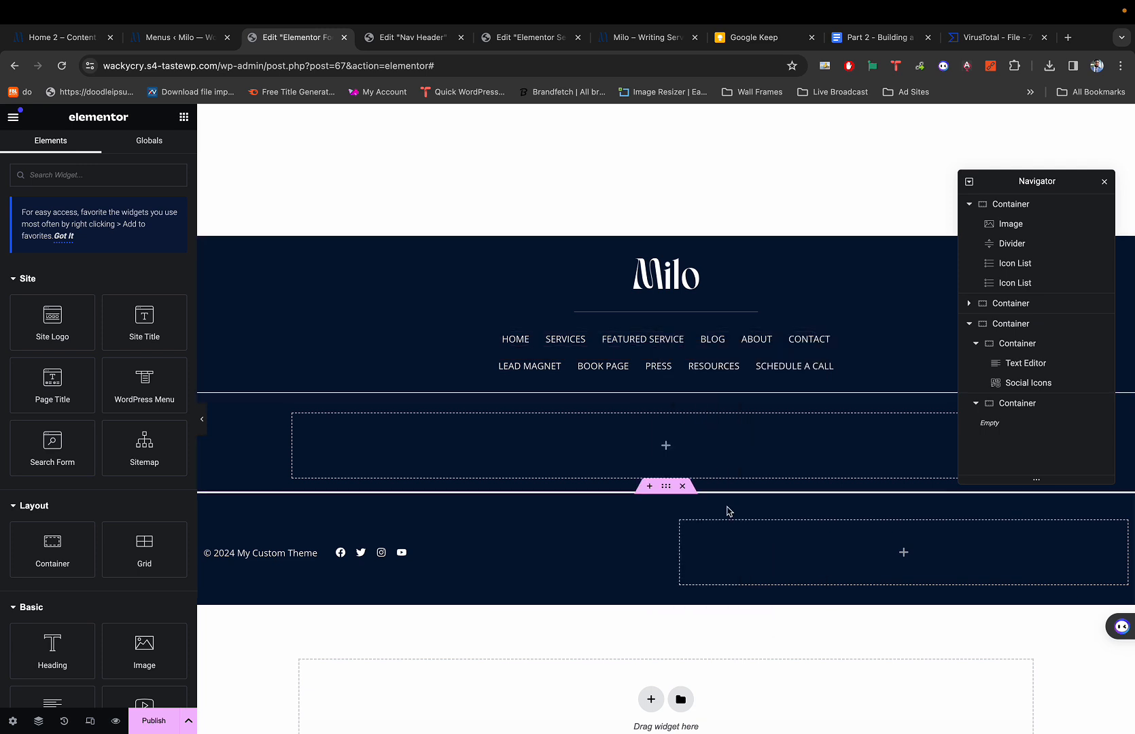
pyautogui.rightClick(722, 545)
pyautogui.click(771, 541)
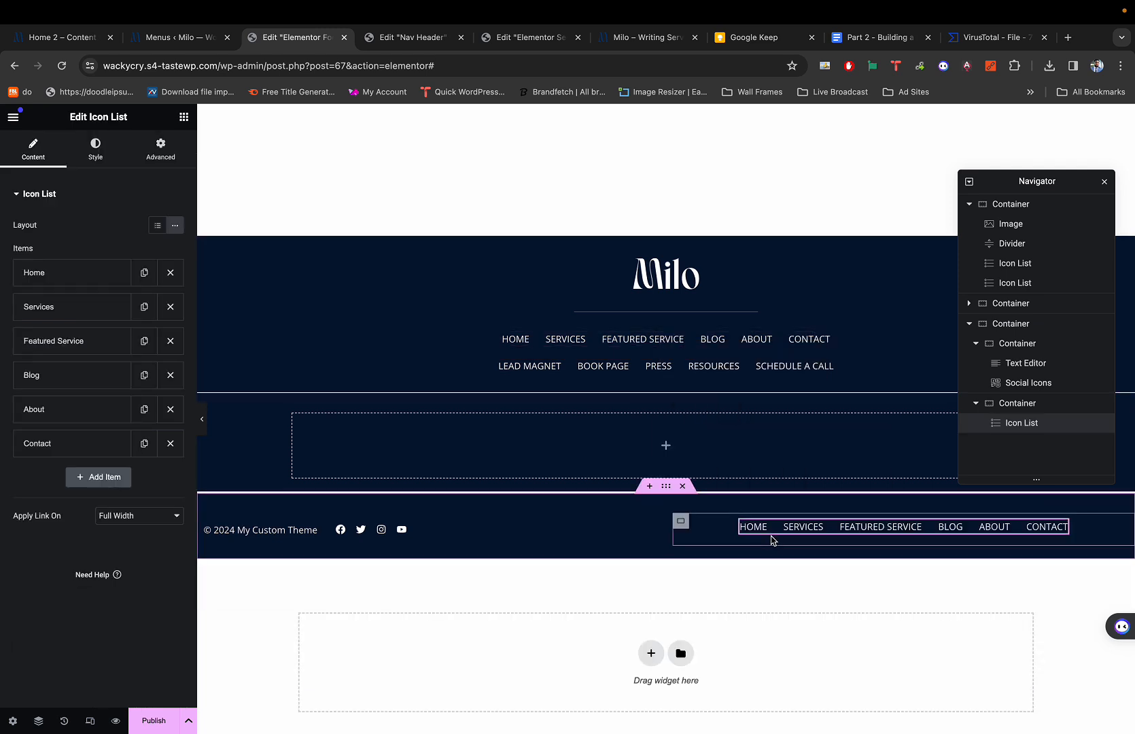
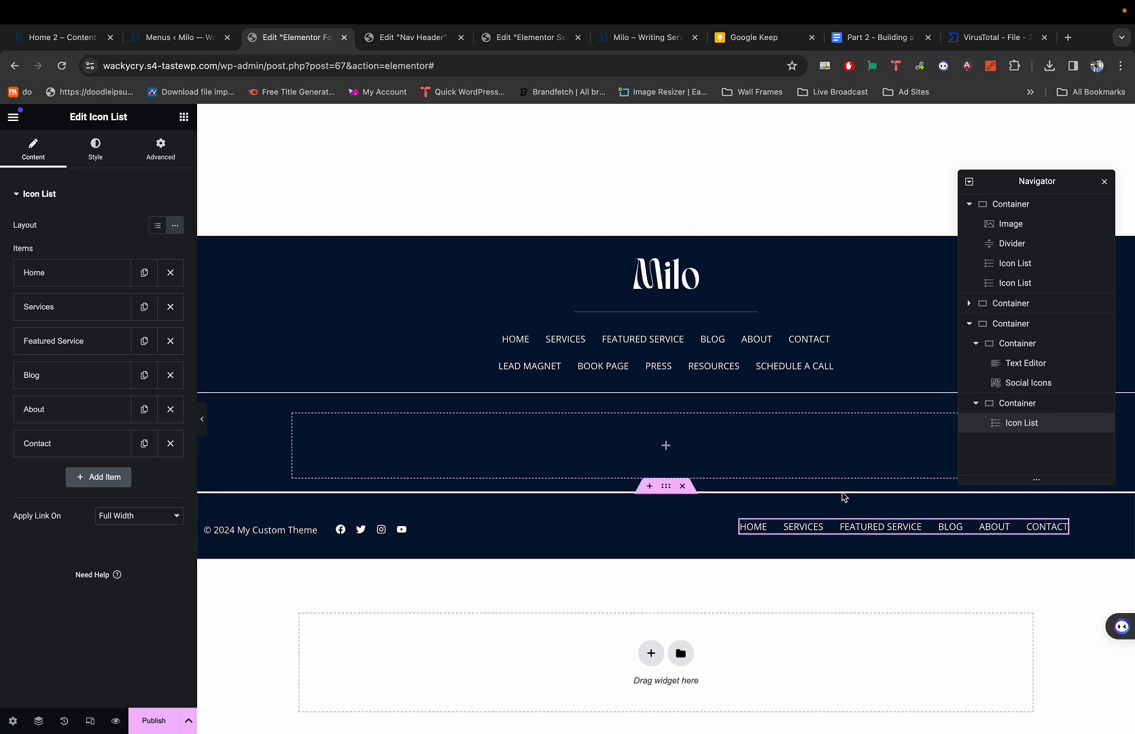
# Set the link list's text Transform to Default so links show in title case.
pyautogui.click(91, 164)
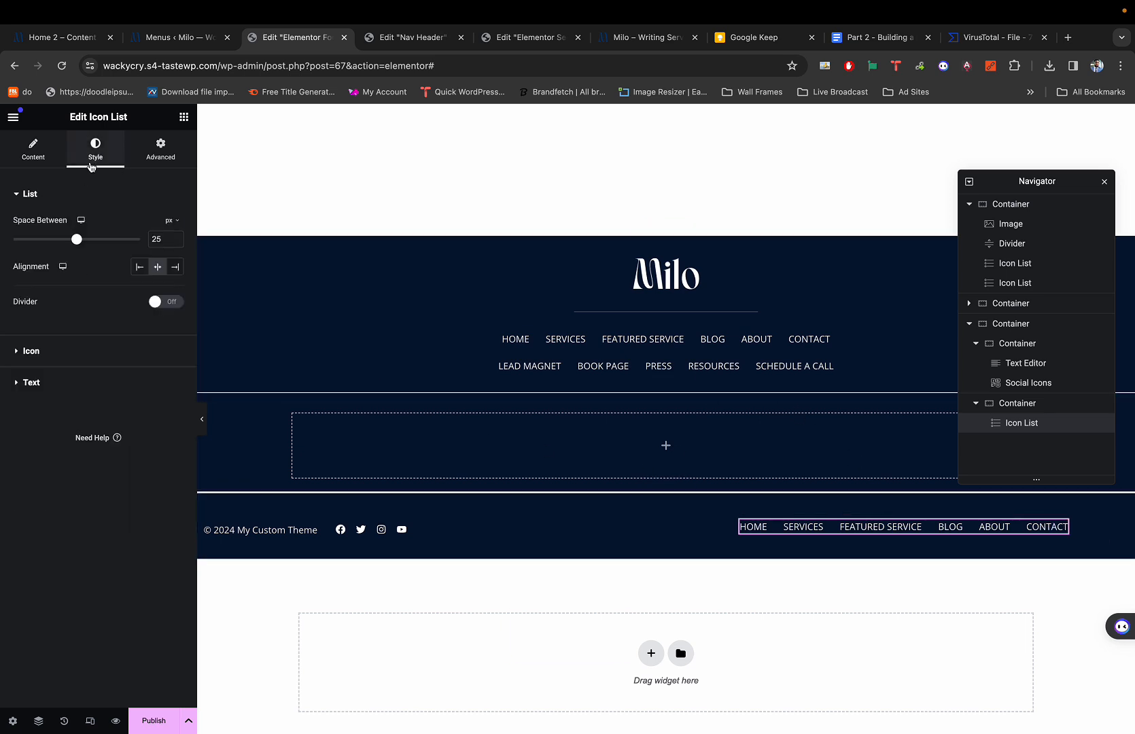
pyautogui.click(61, 382)
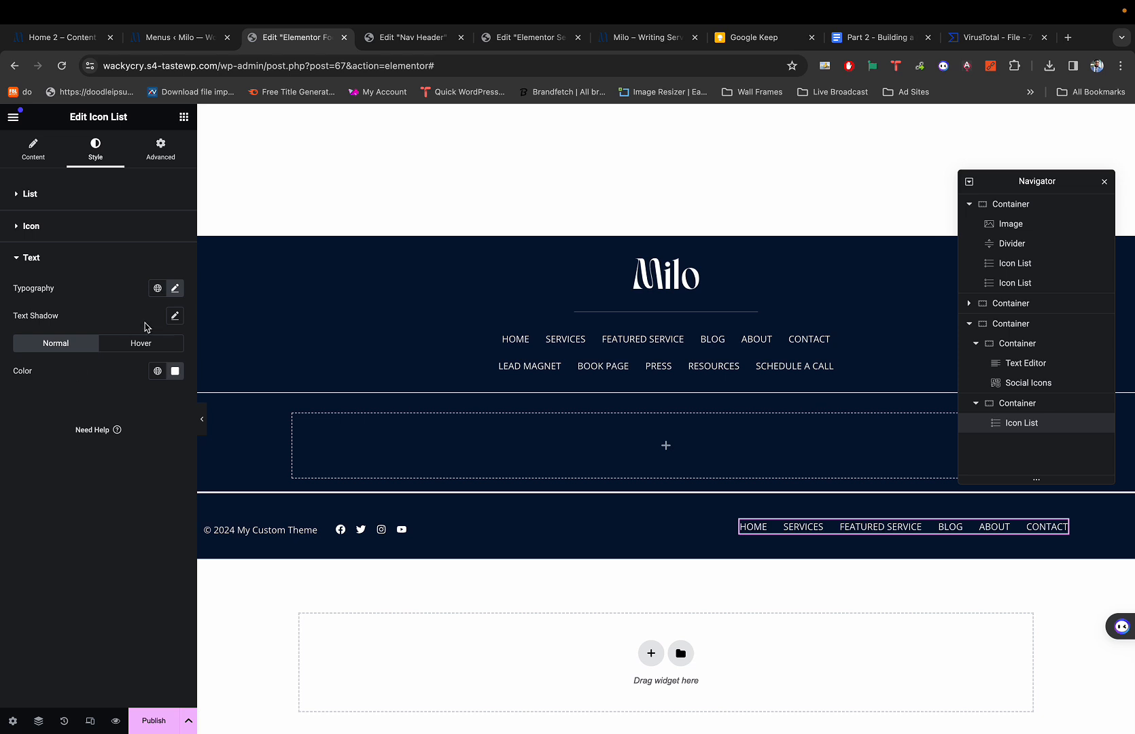
pyautogui.click(175, 291)
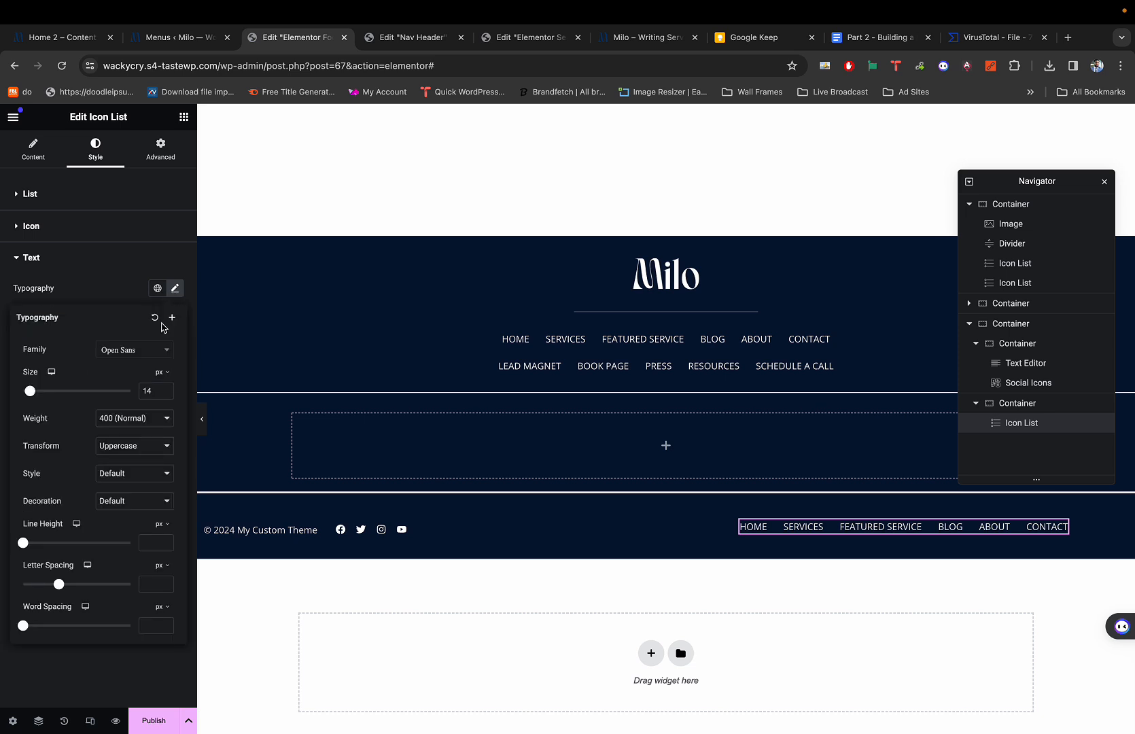
pyautogui.click(122, 447)
pyautogui.click(120, 432)
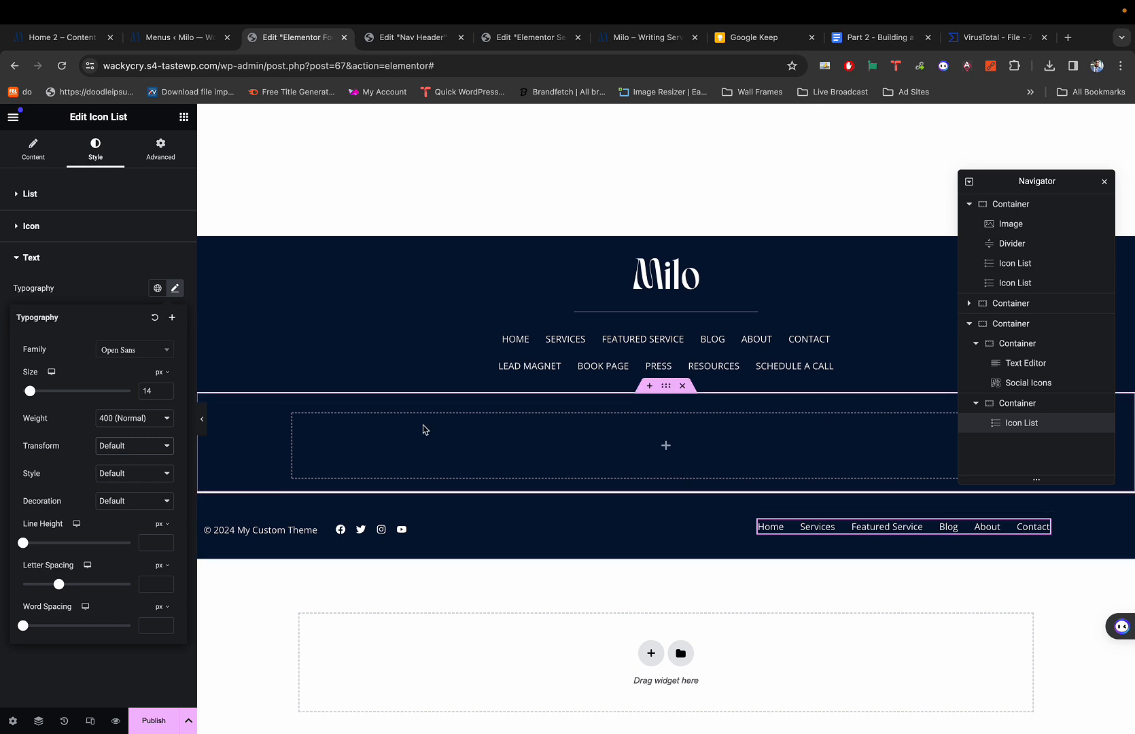
pyautogui.click(83, 290)
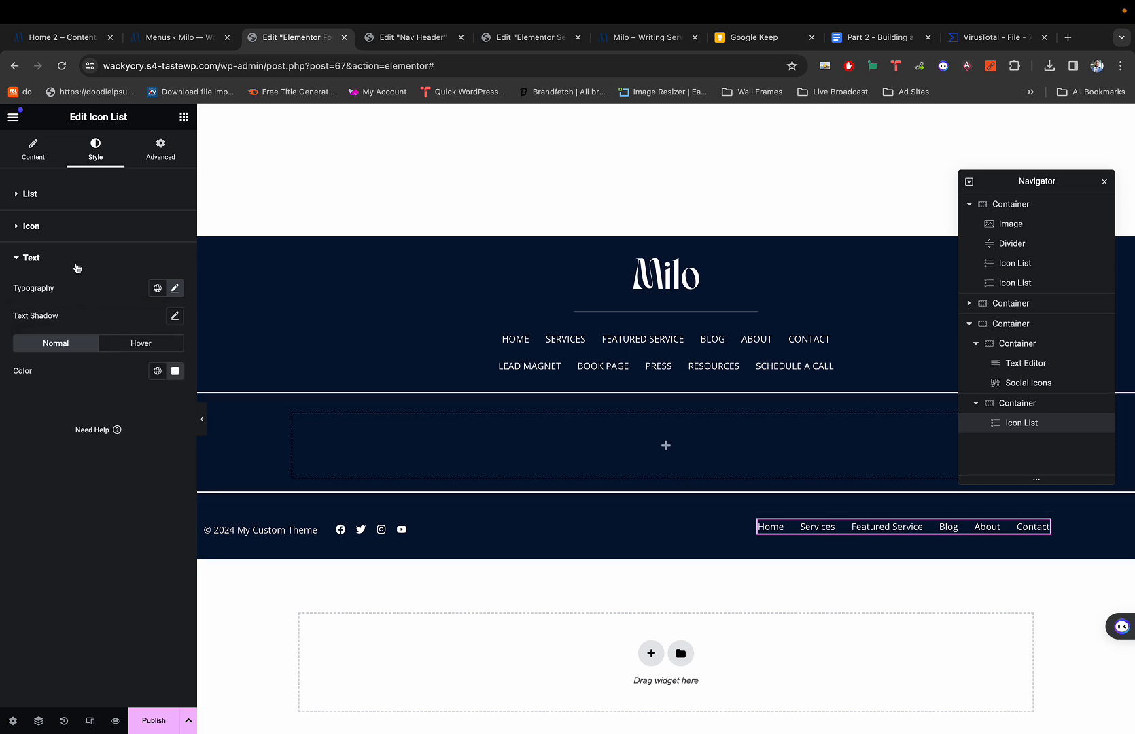
# Set the link list's Align Self to End to push it to the footer's right edge.
pyautogui.click(33, 150)
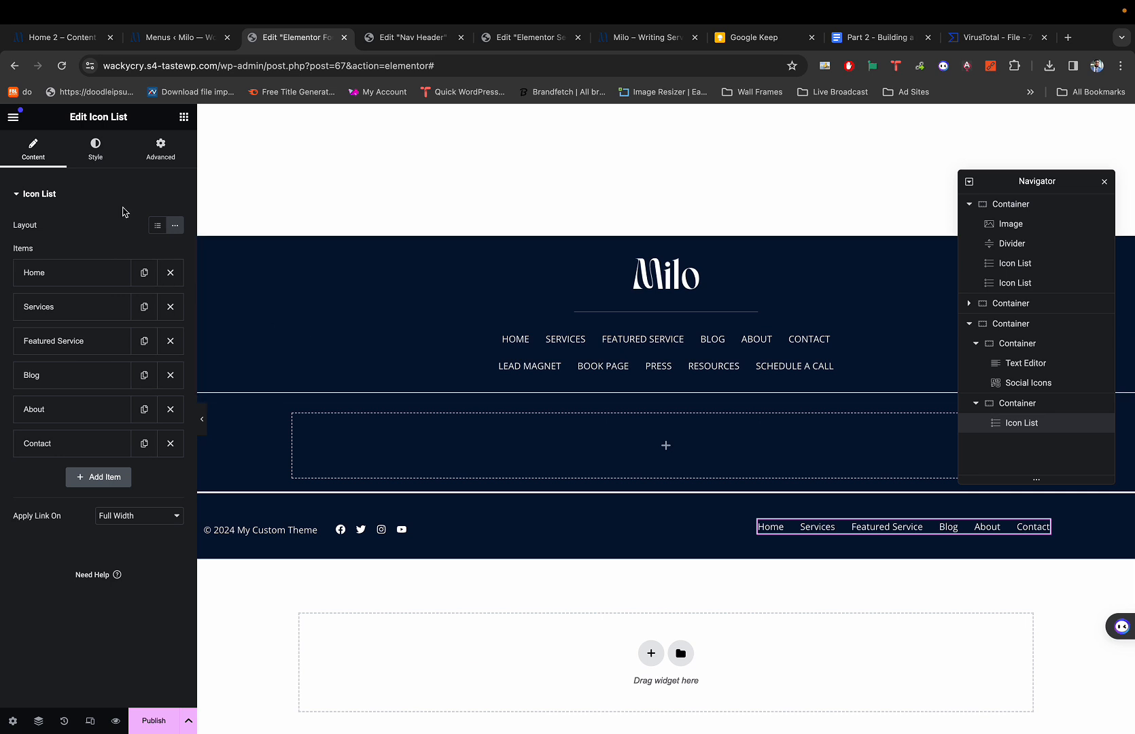
pyautogui.click(142, 159)
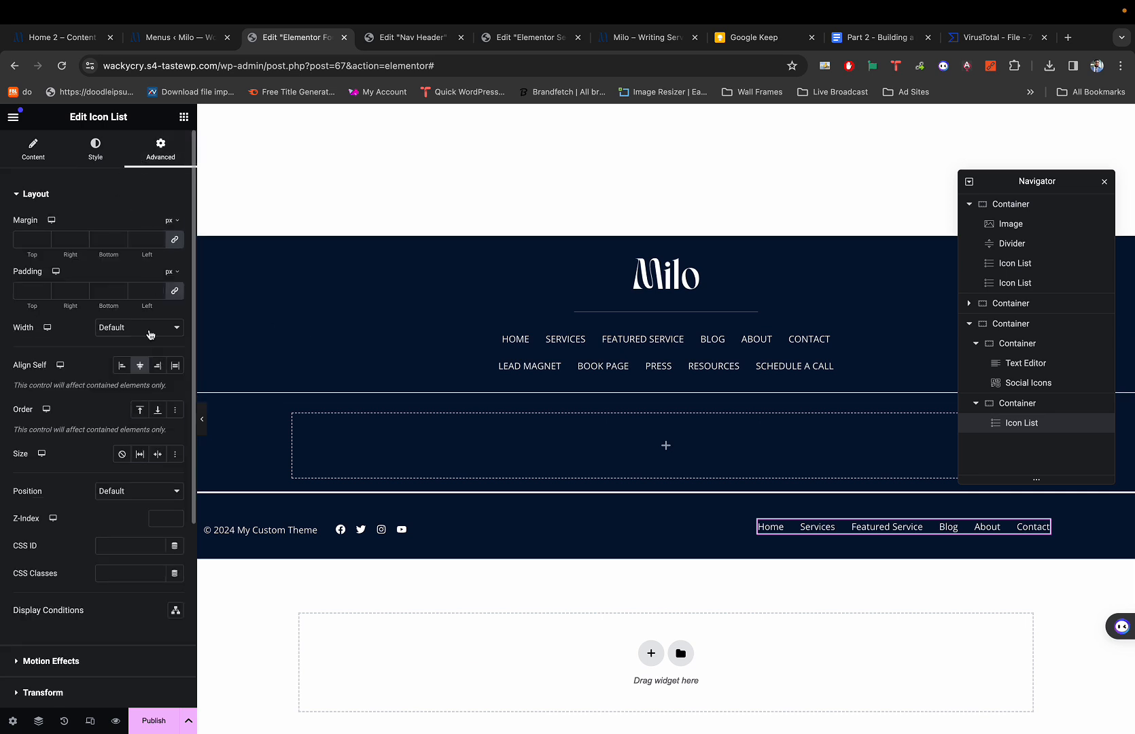
pyautogui.click(157, 365)
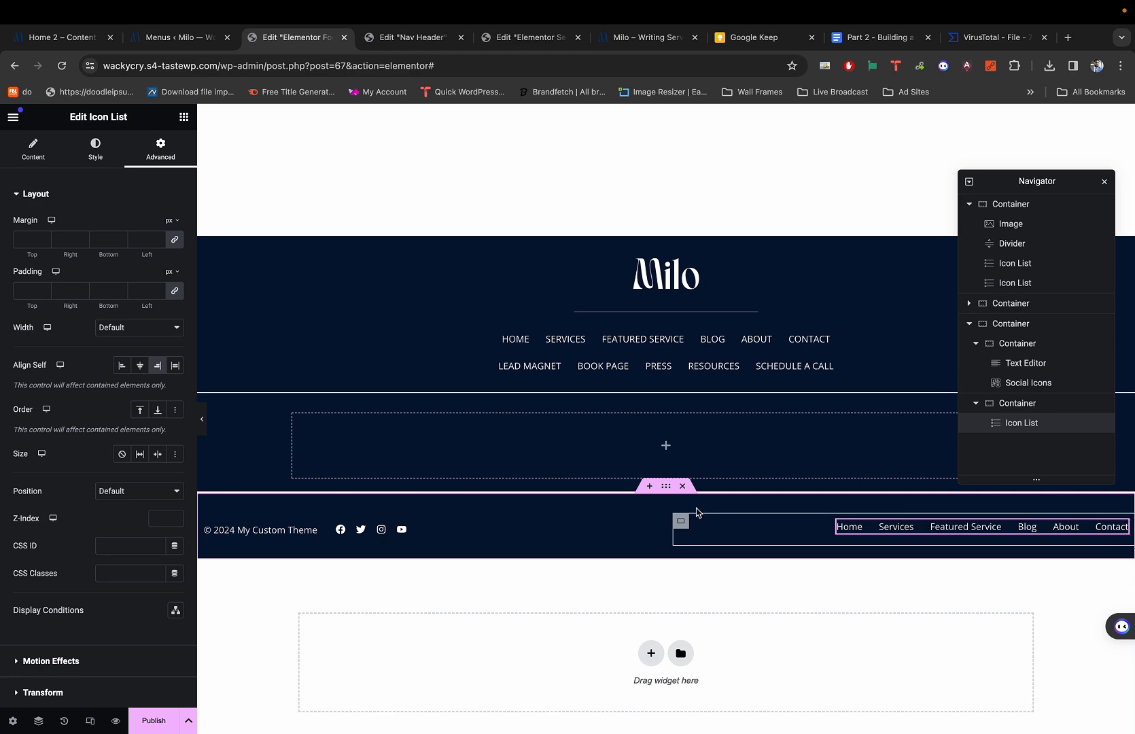
pyautogui.hotkey('ctrl', 'p')
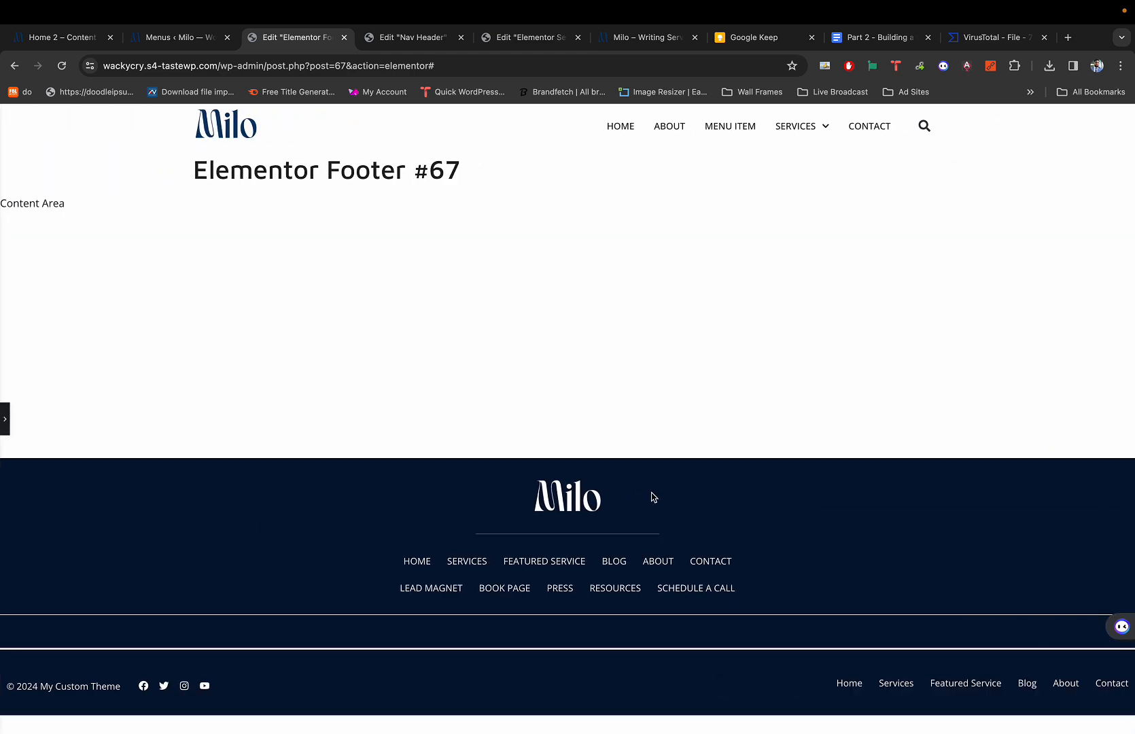
pyautogui.press('super+1')
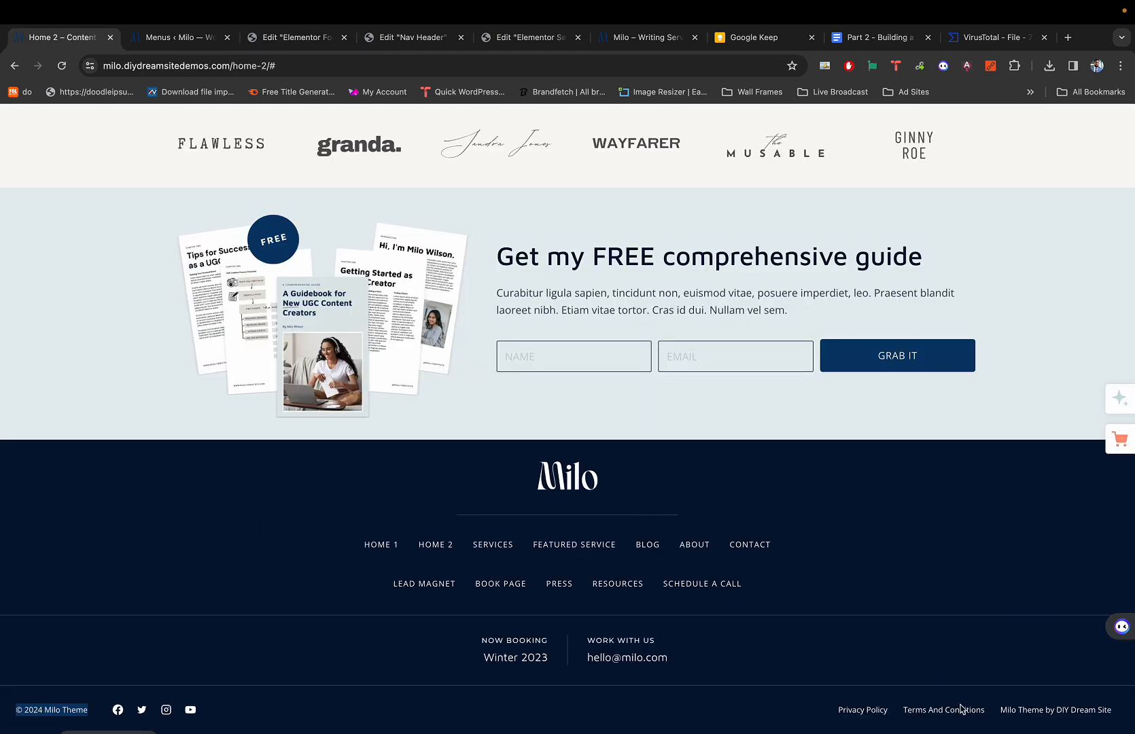
pyautogui.press('super+p')
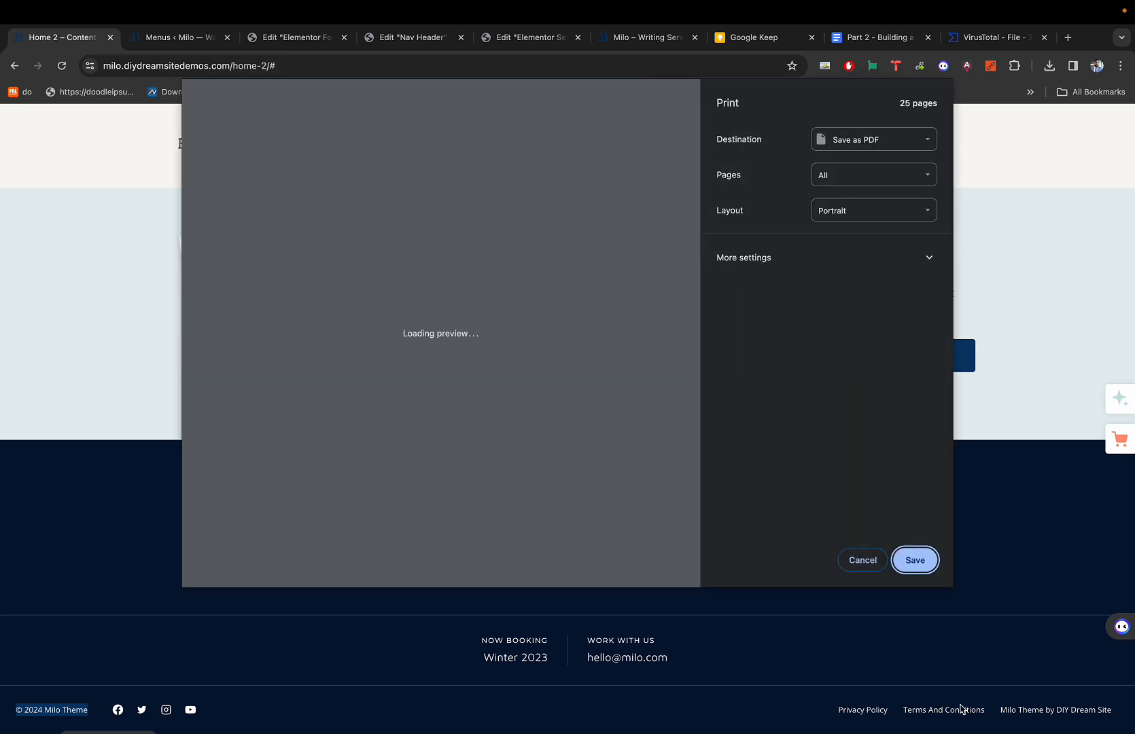
pyautogui.press('Escape')
pyautogui.press('super+3')
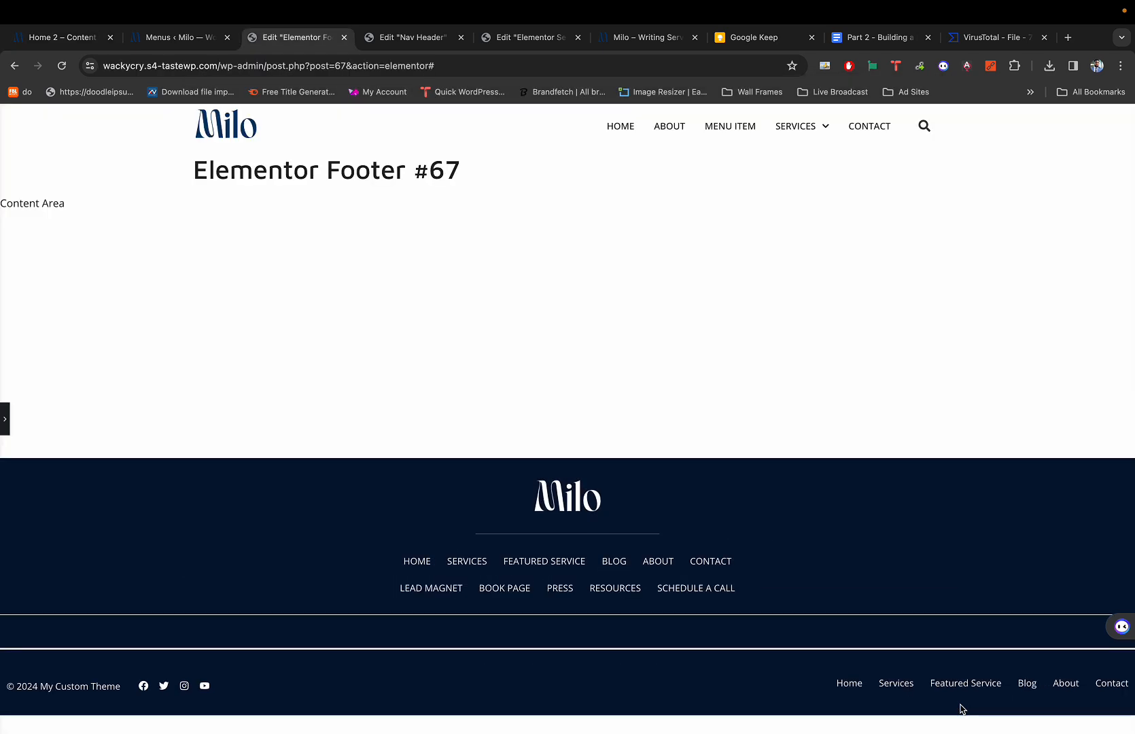
pyautogui.press('super+p')
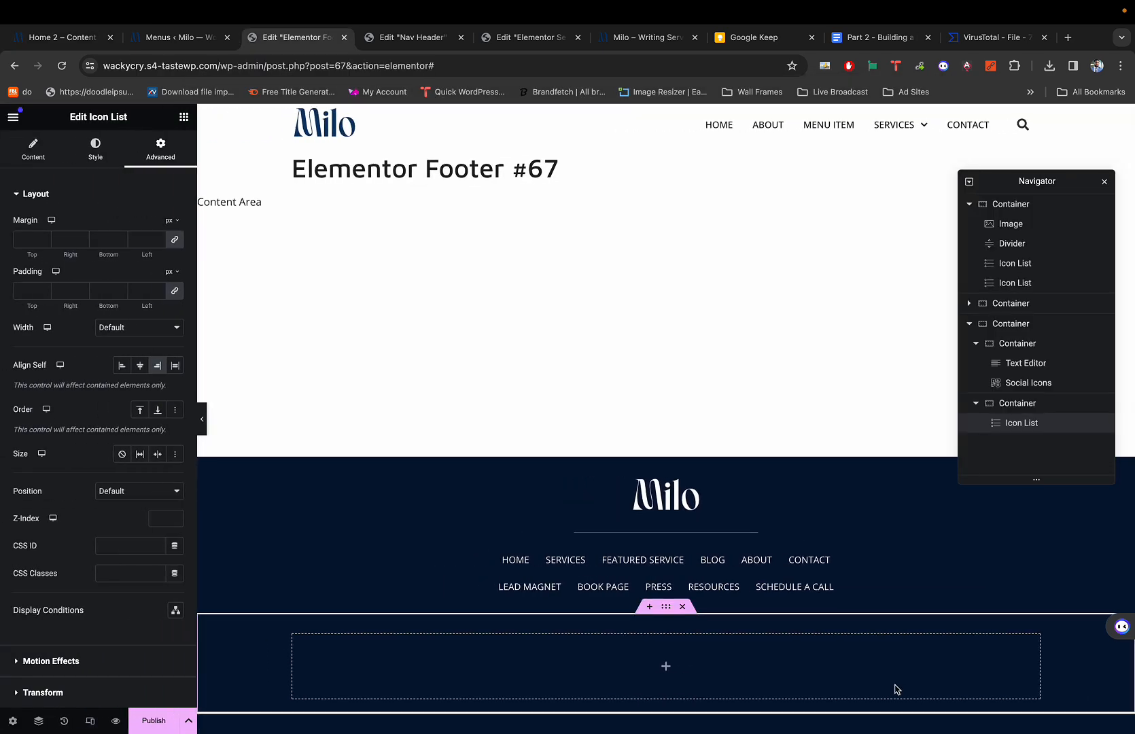
pyautogui.scroll(-2, 890, 683)
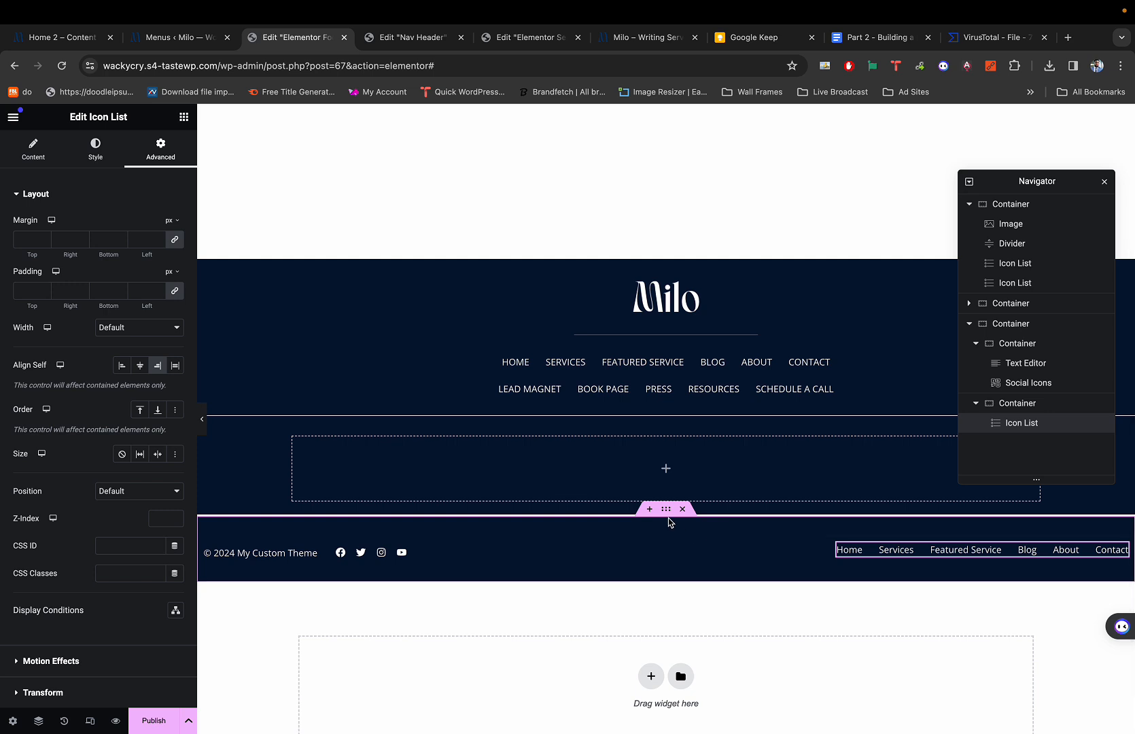
# Set the bottom-bar container's top and bottom padding to 0, then preview it.
pyautogui.click(665, 513)
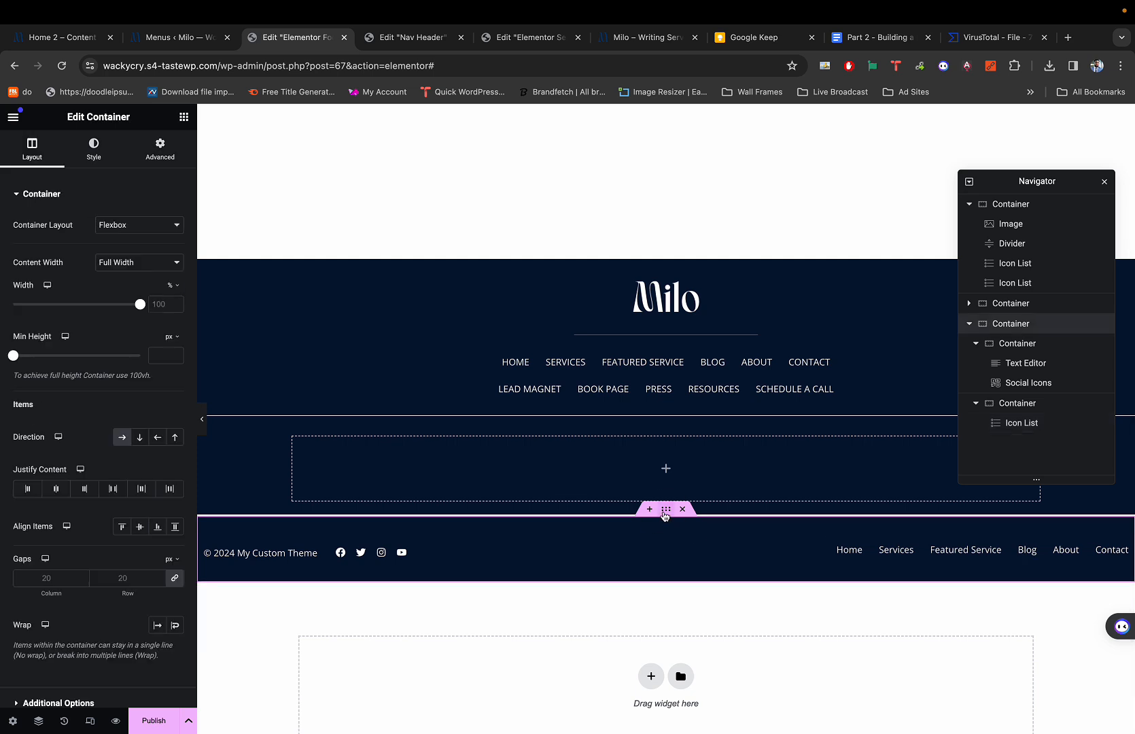
pyautogui.click(160, 149)
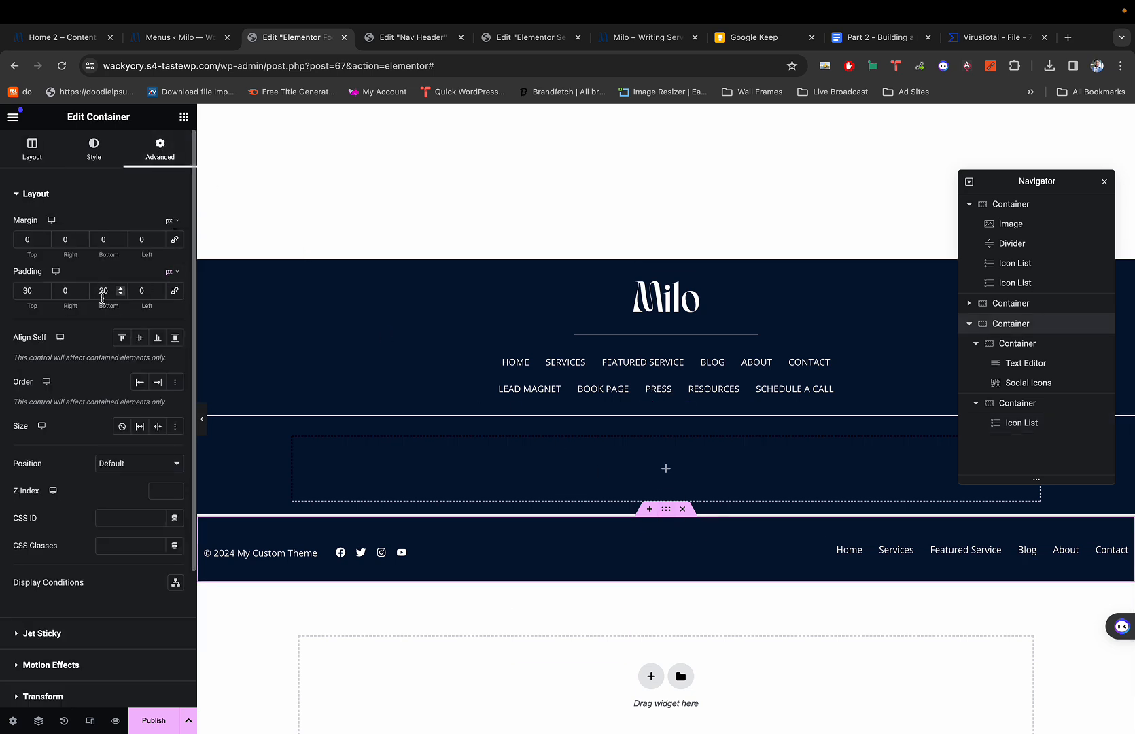
pyautogui.doubleClick(23, 290)
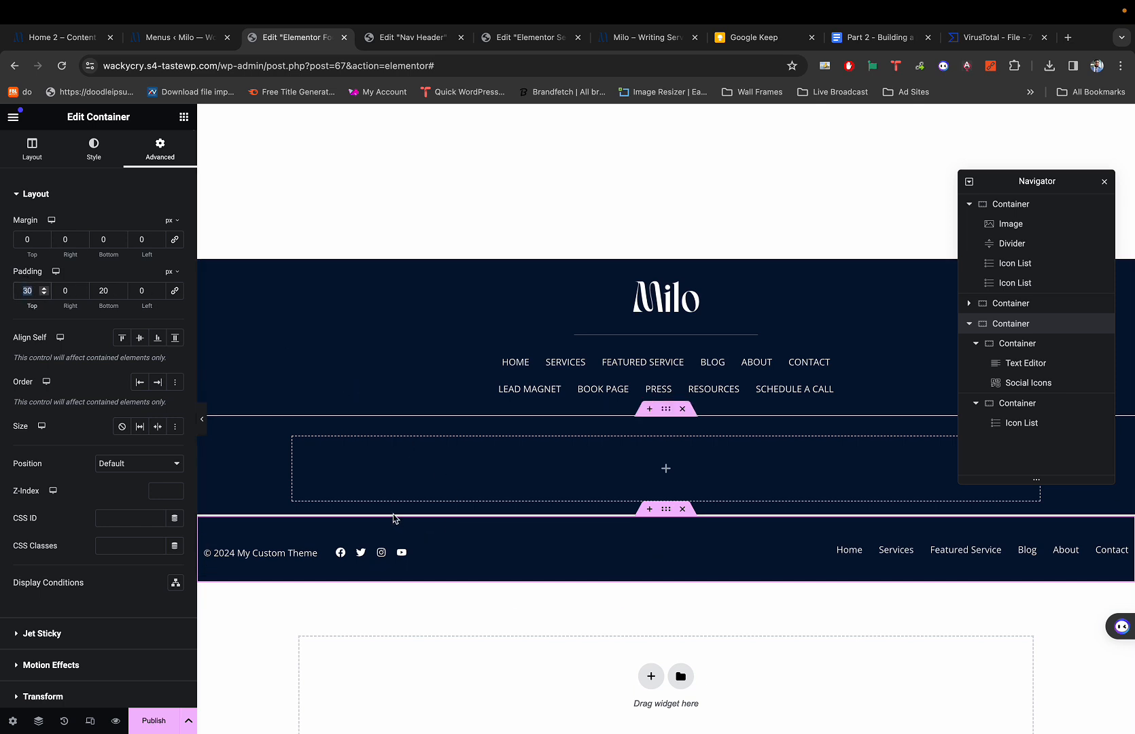
pyautogui.write('0')
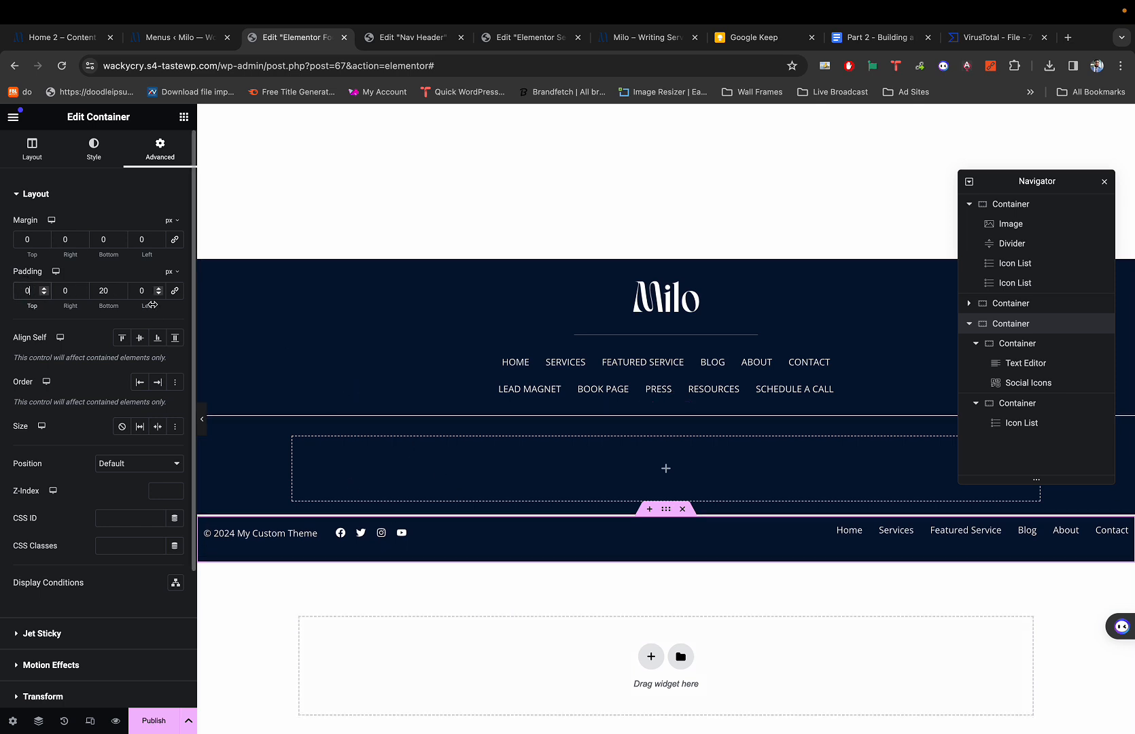
pyautogui.doubleClick(103, 291)
pyautogui.write('0')
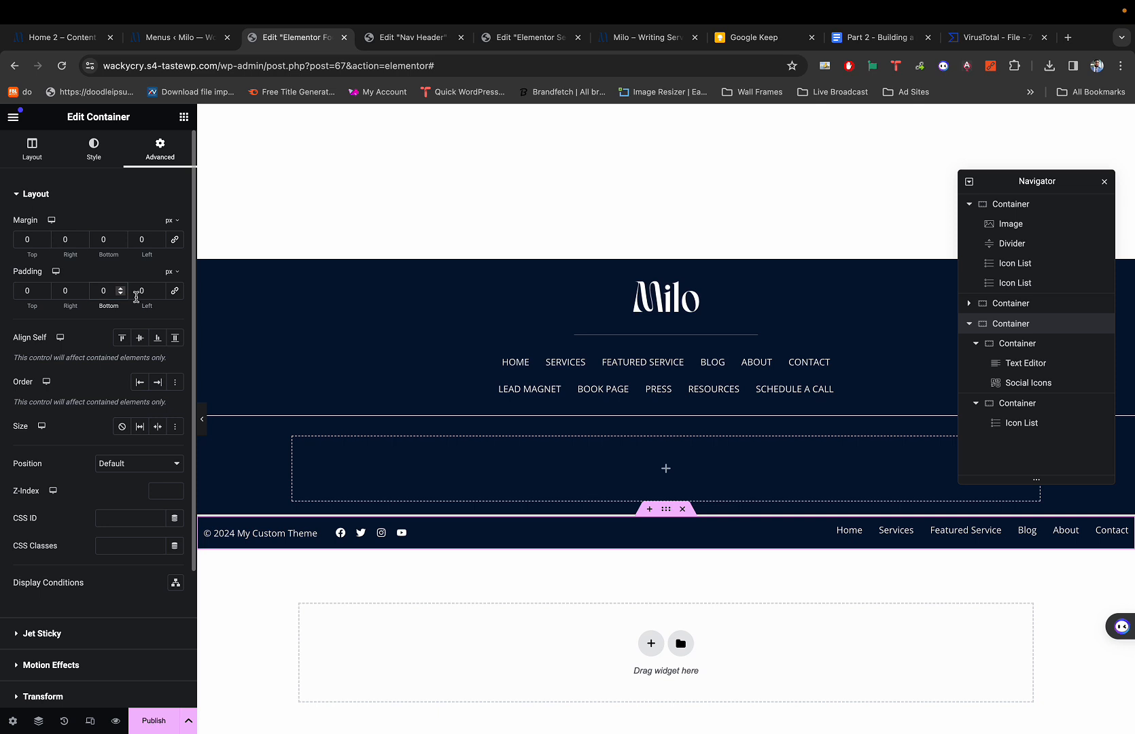
pyautogui.press('super+p')
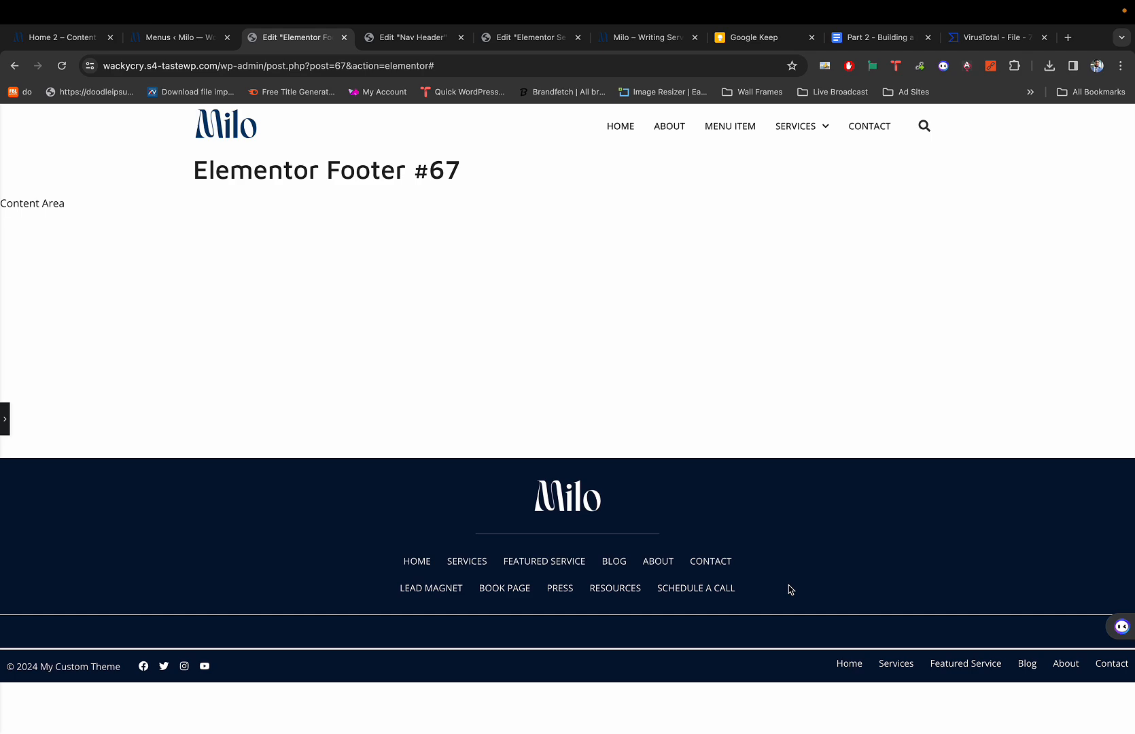
pyautogui.press('super+p')
pyautogui.scroll(-3, 883, 645)
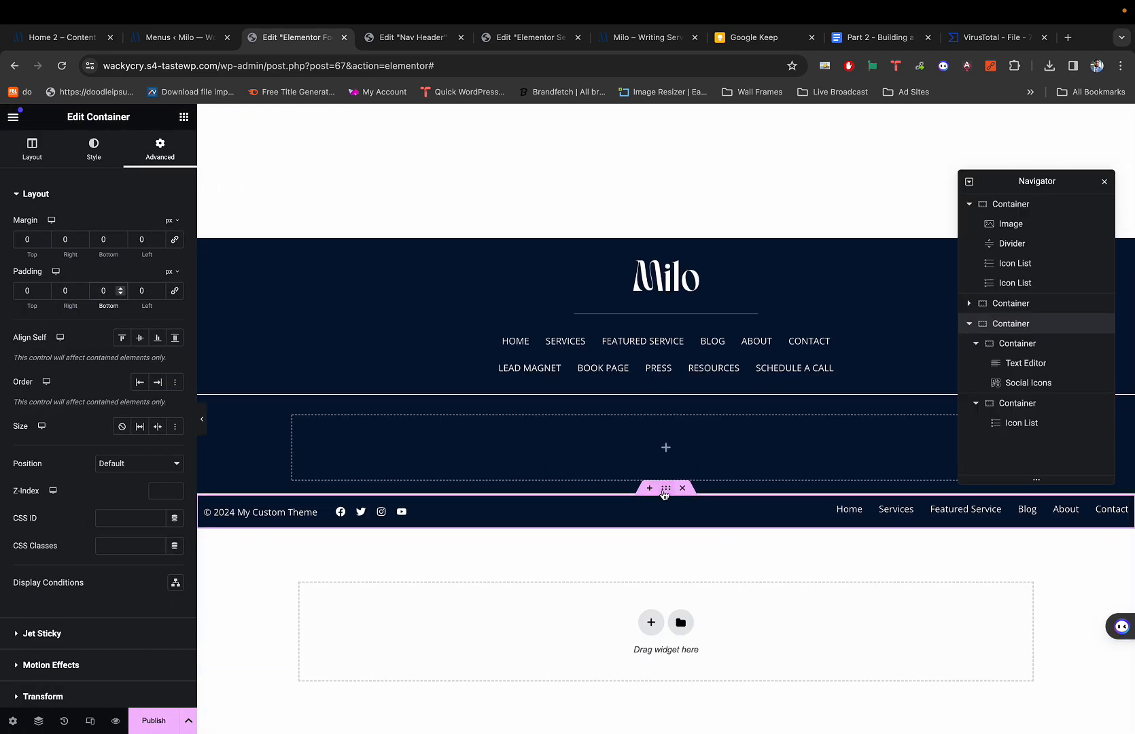
# Set the container's top and bottom border width to 0 and Border Type to None.
pyautogui.click(89, 144)
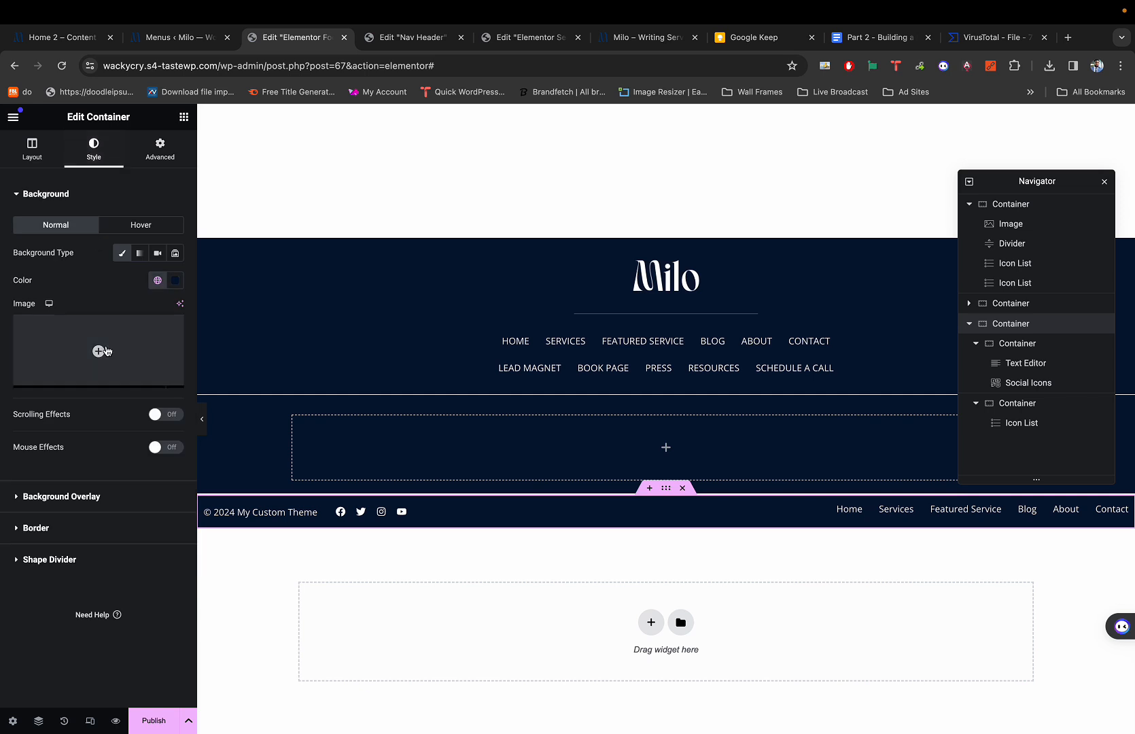
pyautogui.click(56, 522)
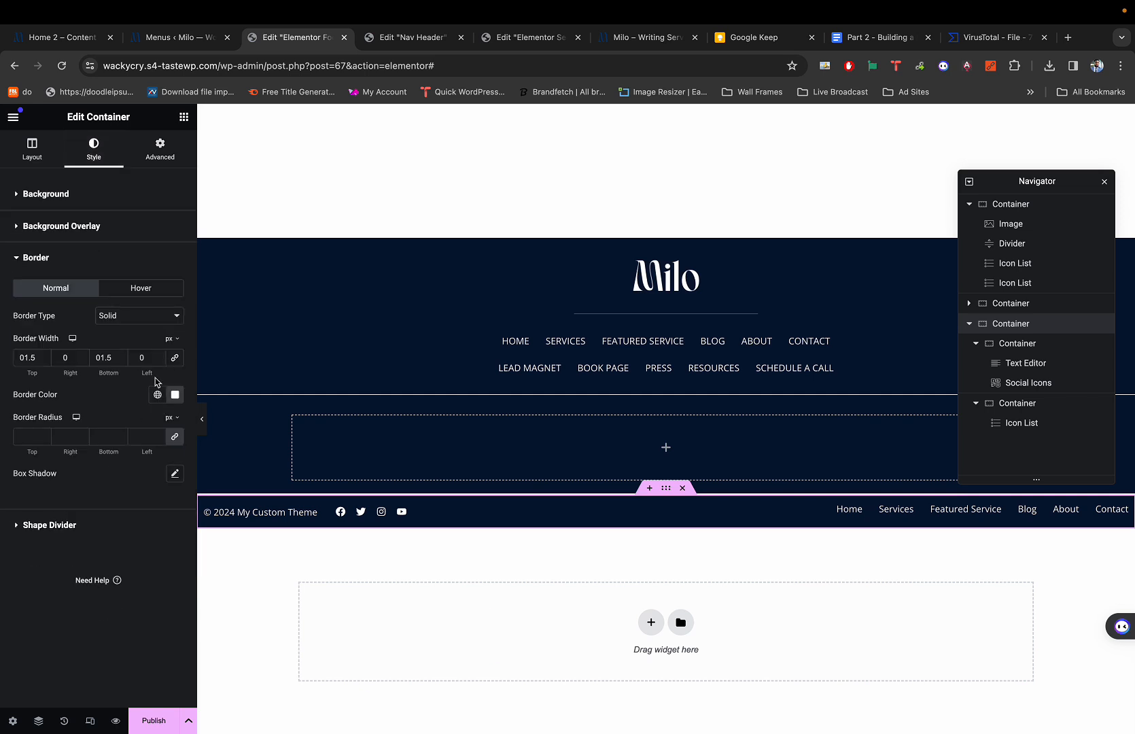
pyautogui.doubleClick(26, 353)
pyautogui.write('0')
pyautogui.doubleClick(104, 357)
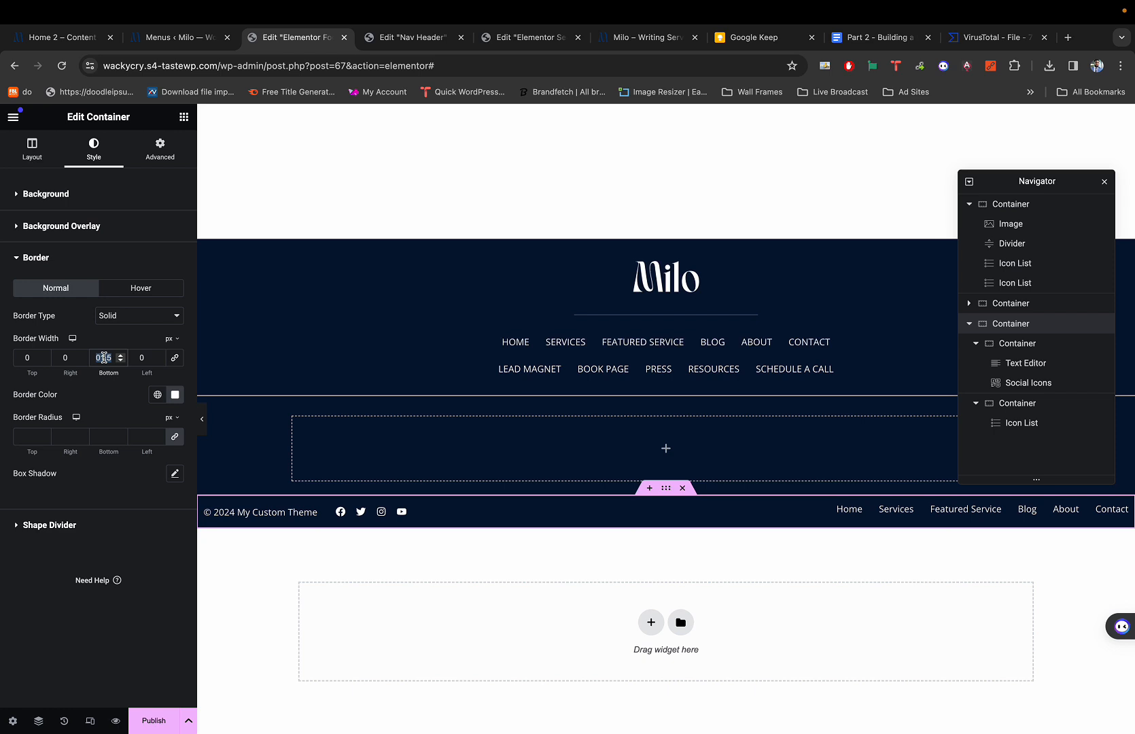
pyautogui.write('0')
pyautogui.click(139, 315)
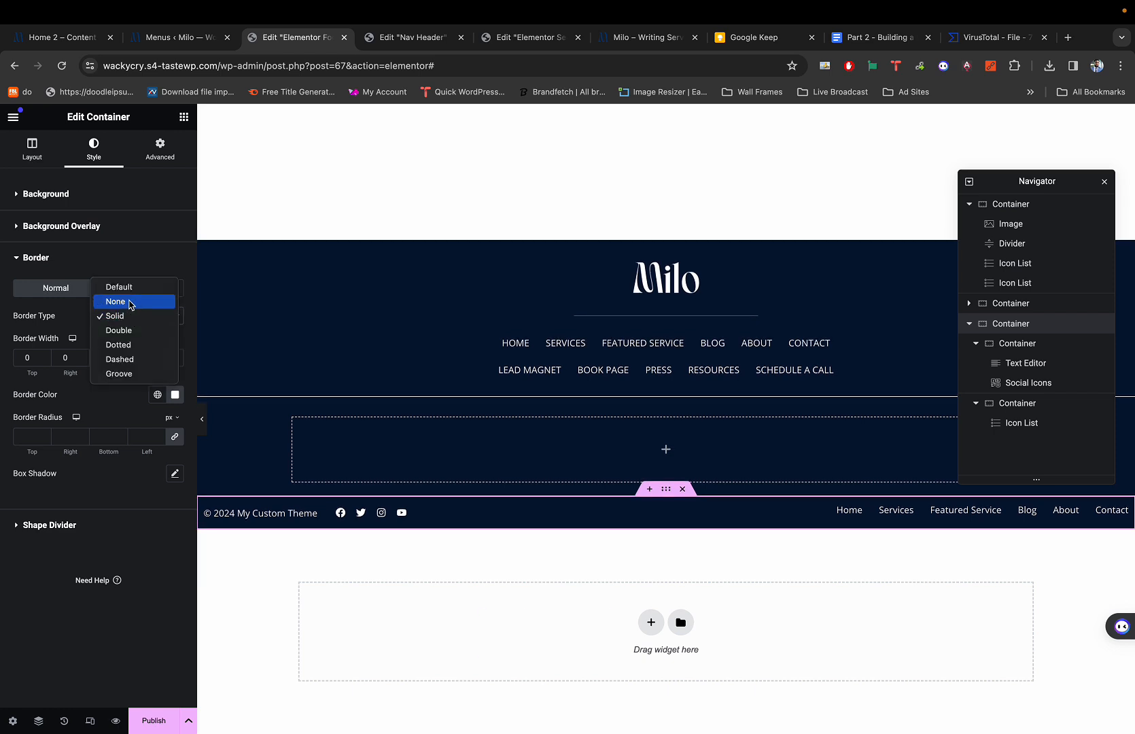
pyautogui.click(131, 303)
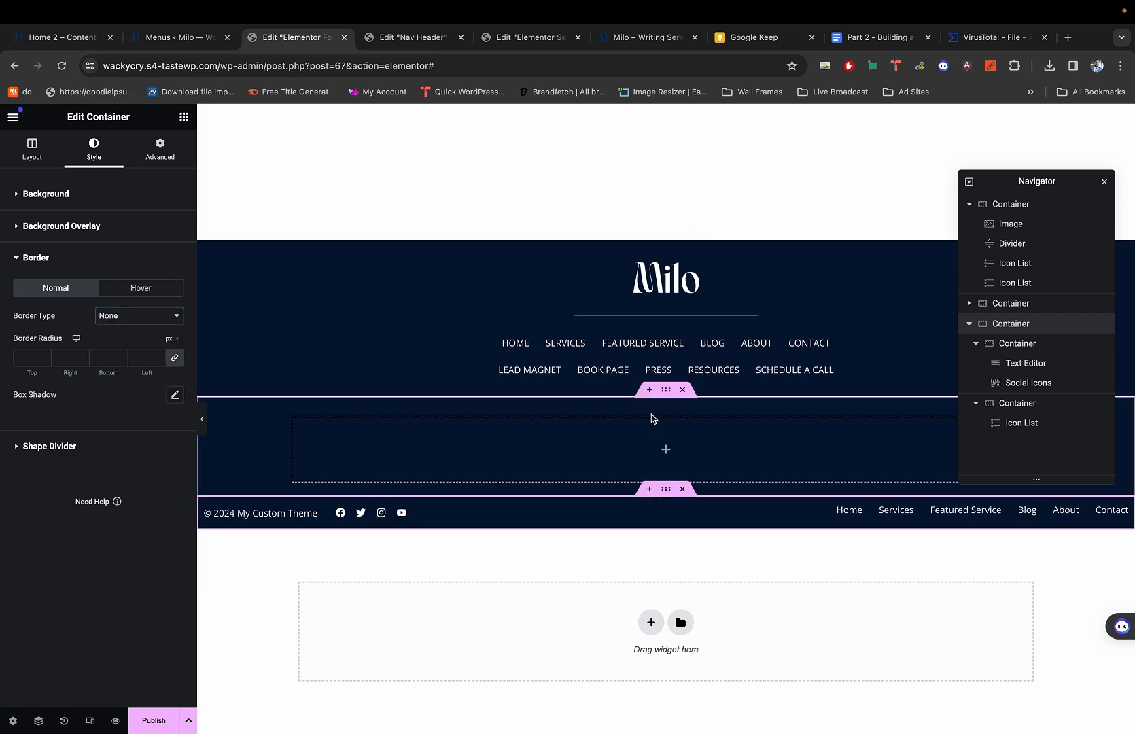
# Select another footer container and preview the footer without the borders.
pyautogui.click(666, 391)
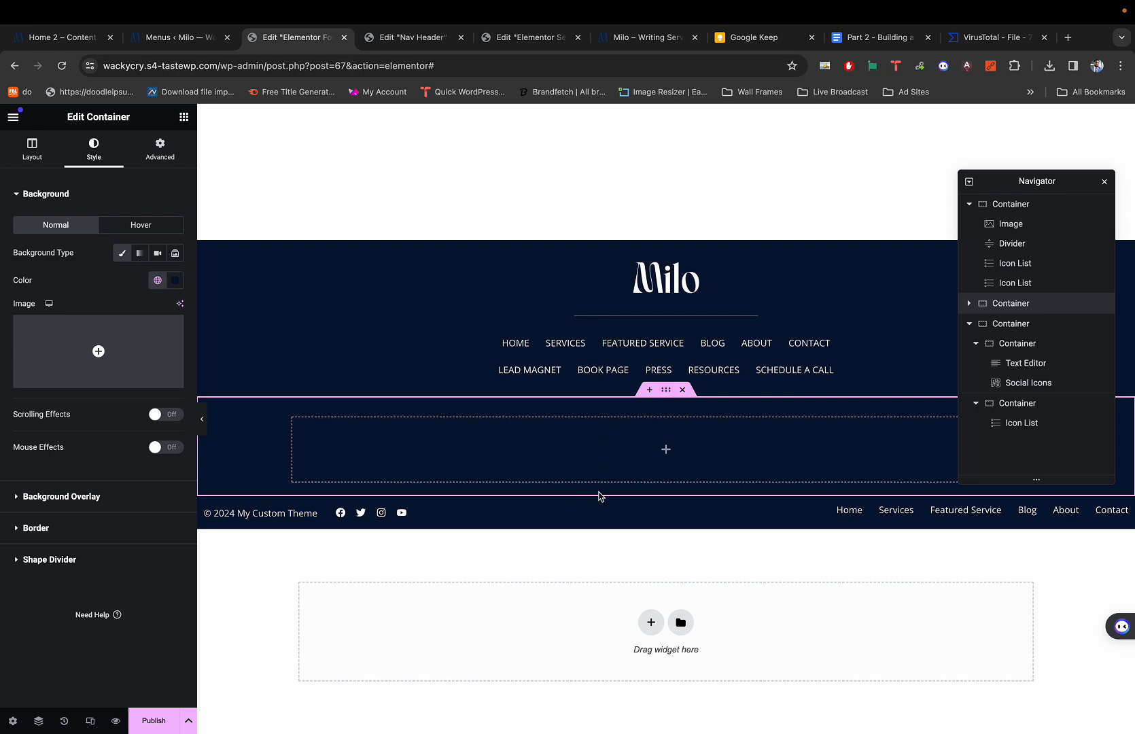
pyautogui.press('super+p')
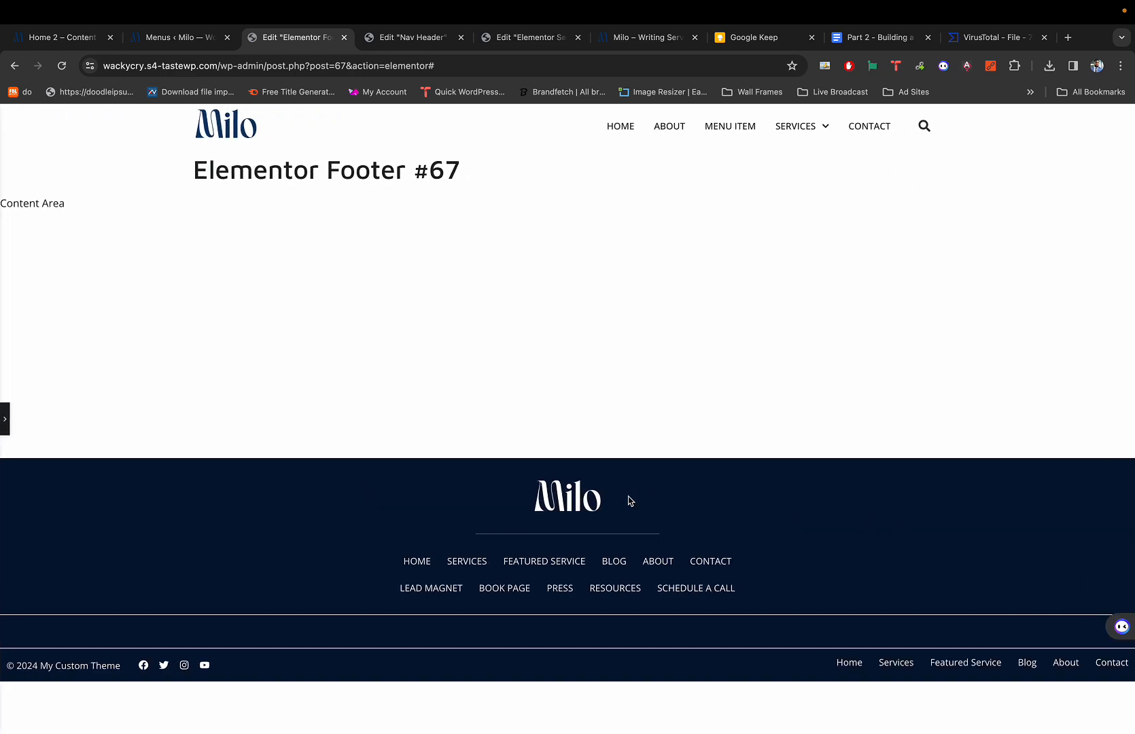
pyautogui.press('super+p')
pyautogui.scroll(-3, 676, 551)
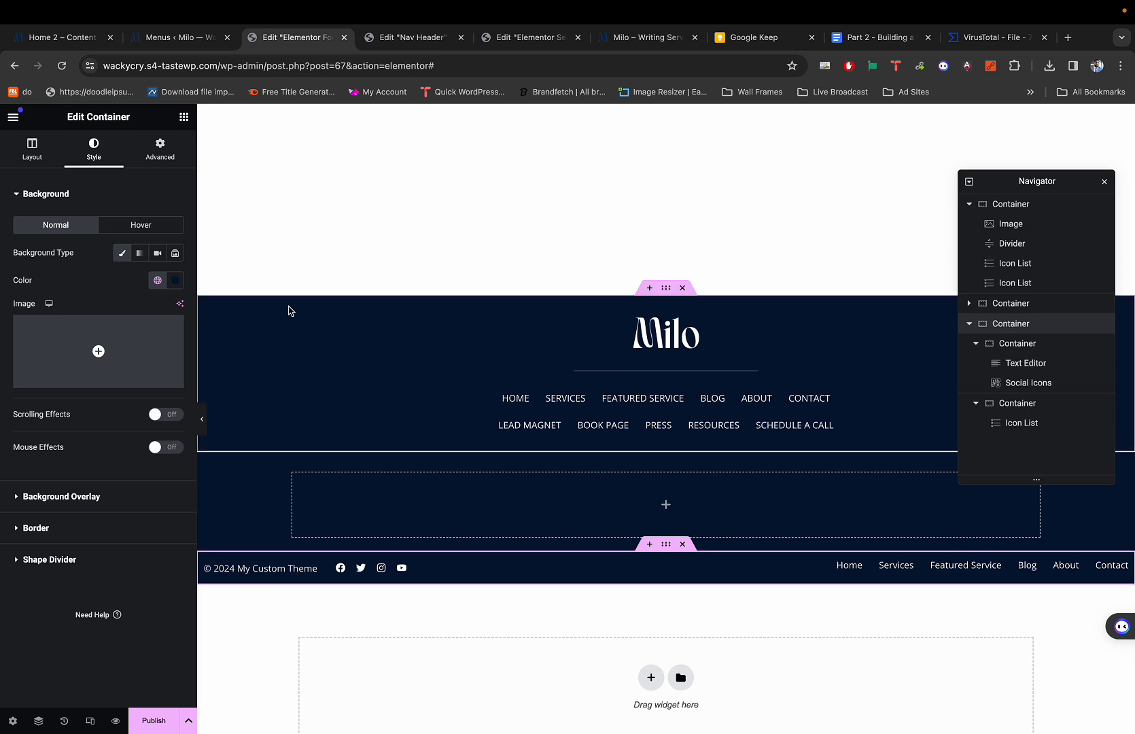
# Set the copyright bar's right and left padding to 30 px and preview the result.
pyautogui.click(169, 149)
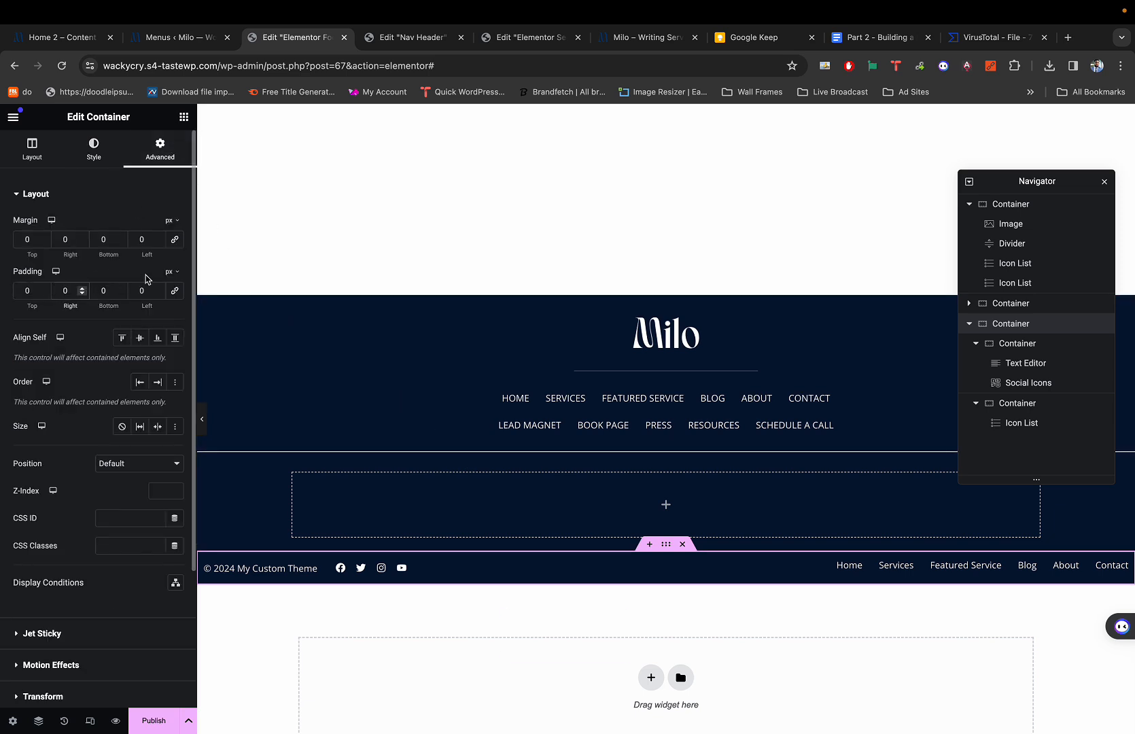
pyautogui.write('3')
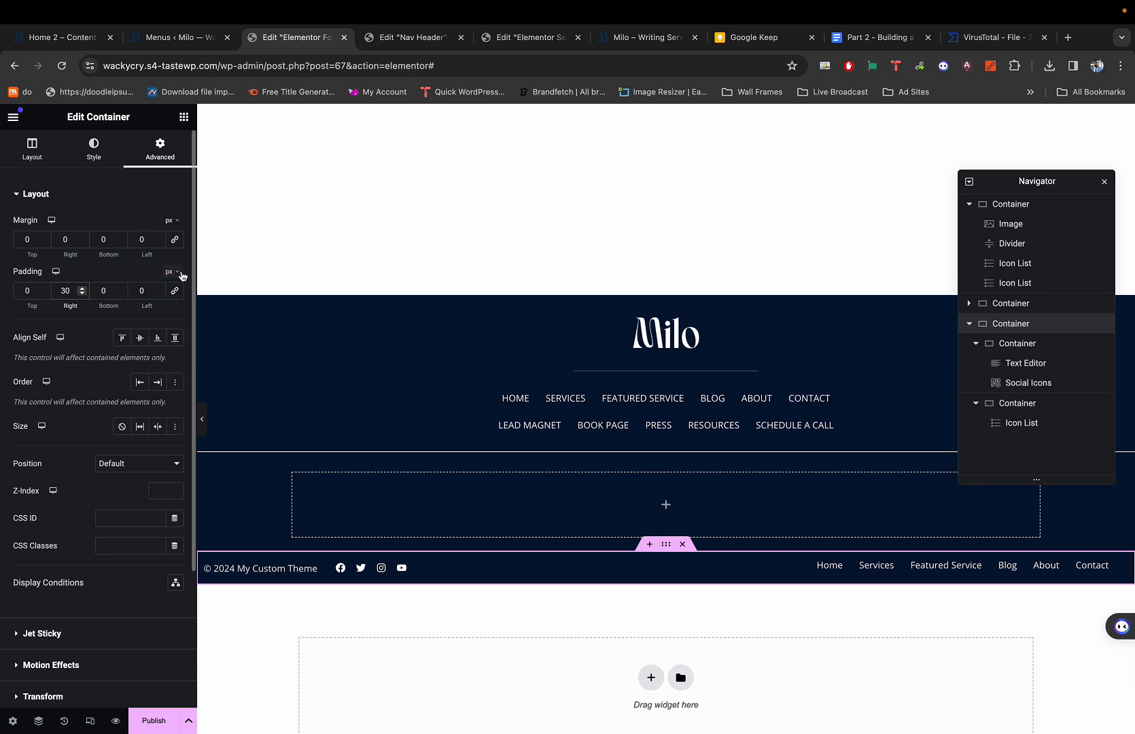
pyautogui.click(138, 291)
pyautogui.write('3')
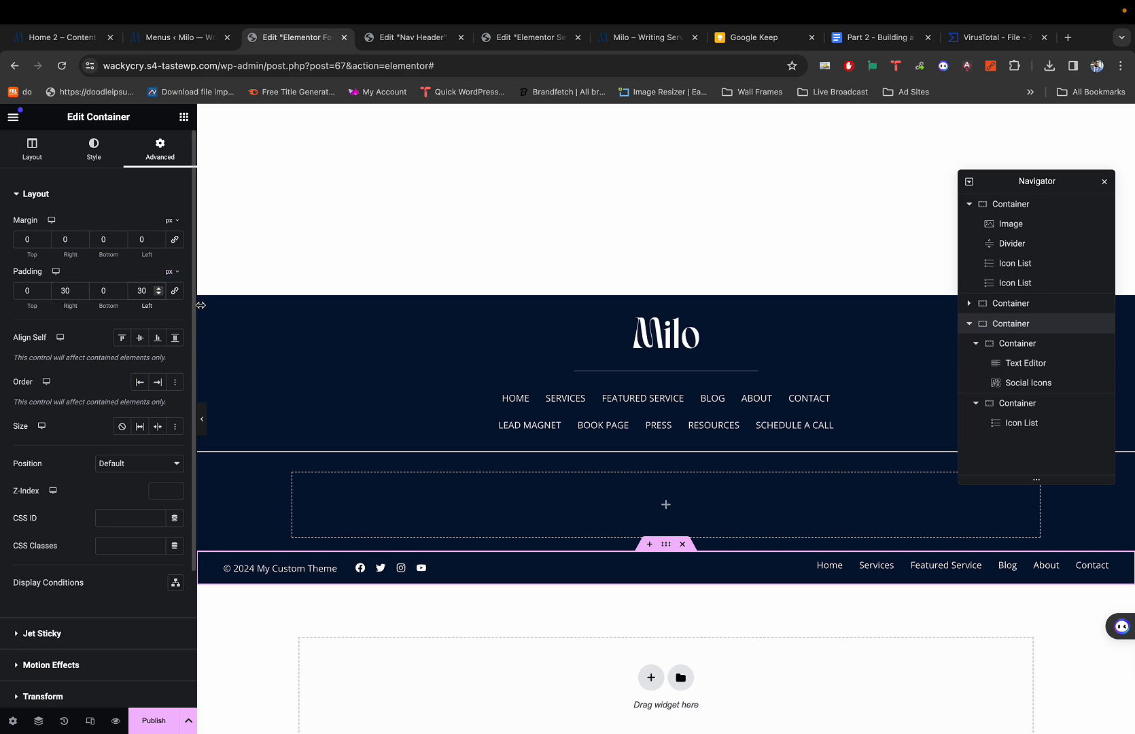
pyautogui.press('super+p')
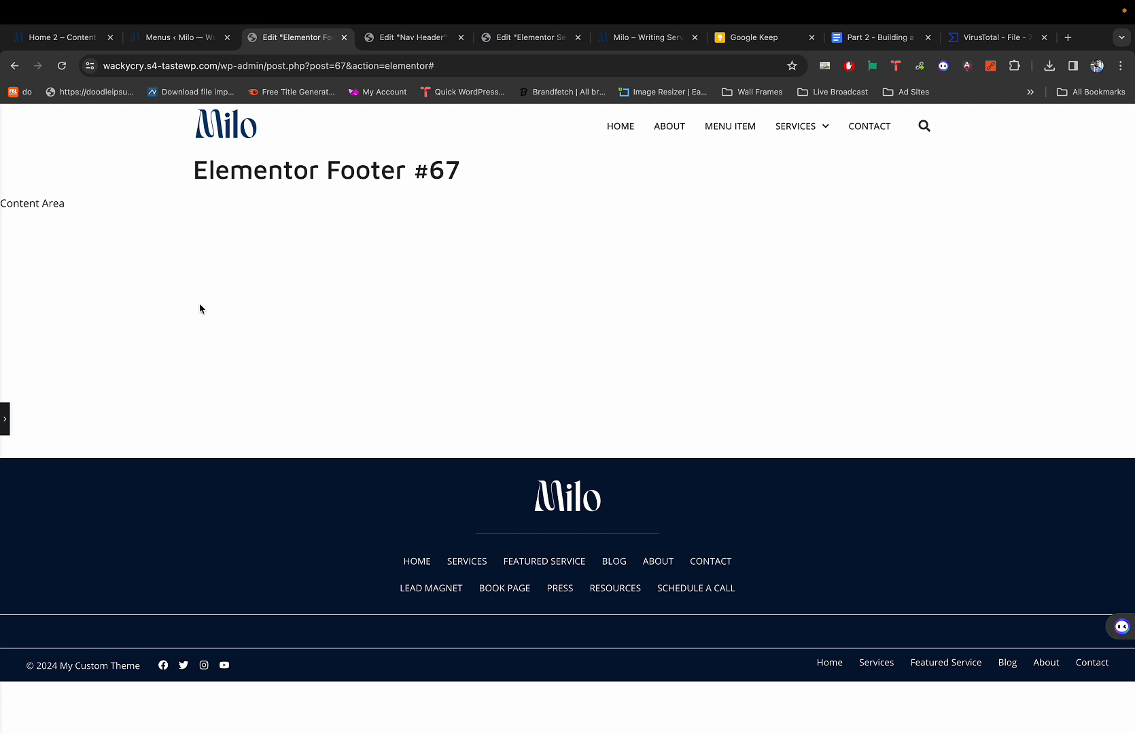
pyautogui.press('super+p')
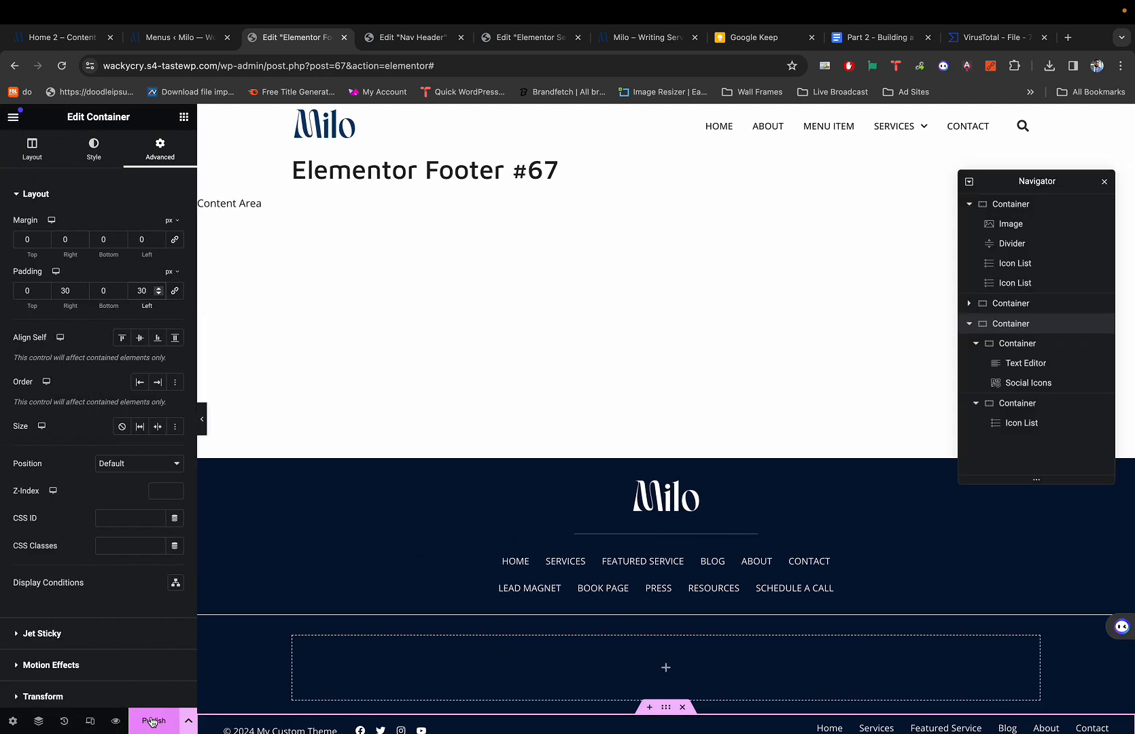
pyautogui.scroll(-2, 165, 692)
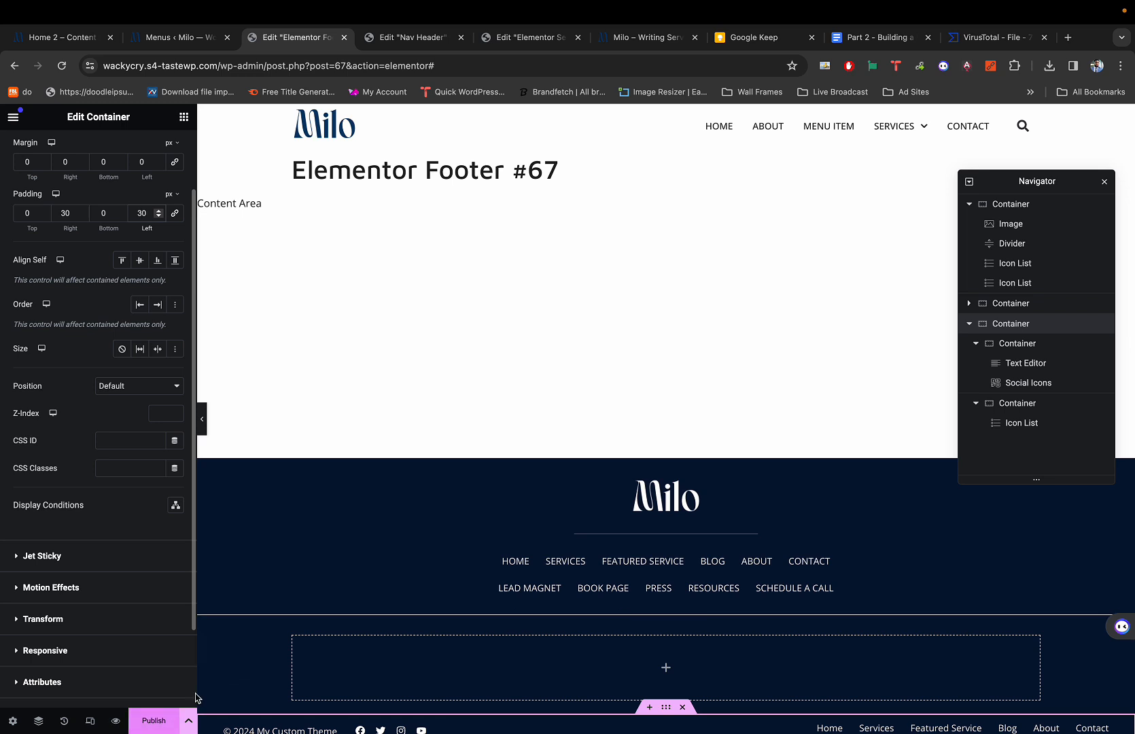
pyautogui.scroll(-1, 258, 659)
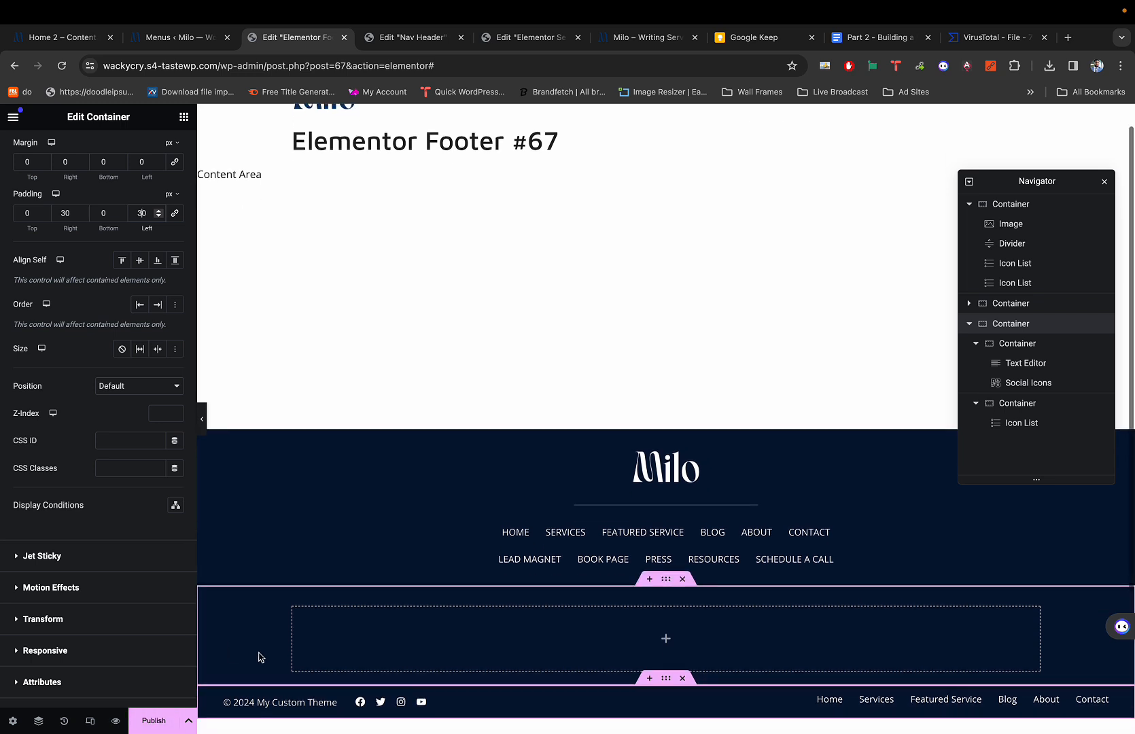
# Publish the footer template with an Entire Site display condition.
pyautogui.click(155, 721)
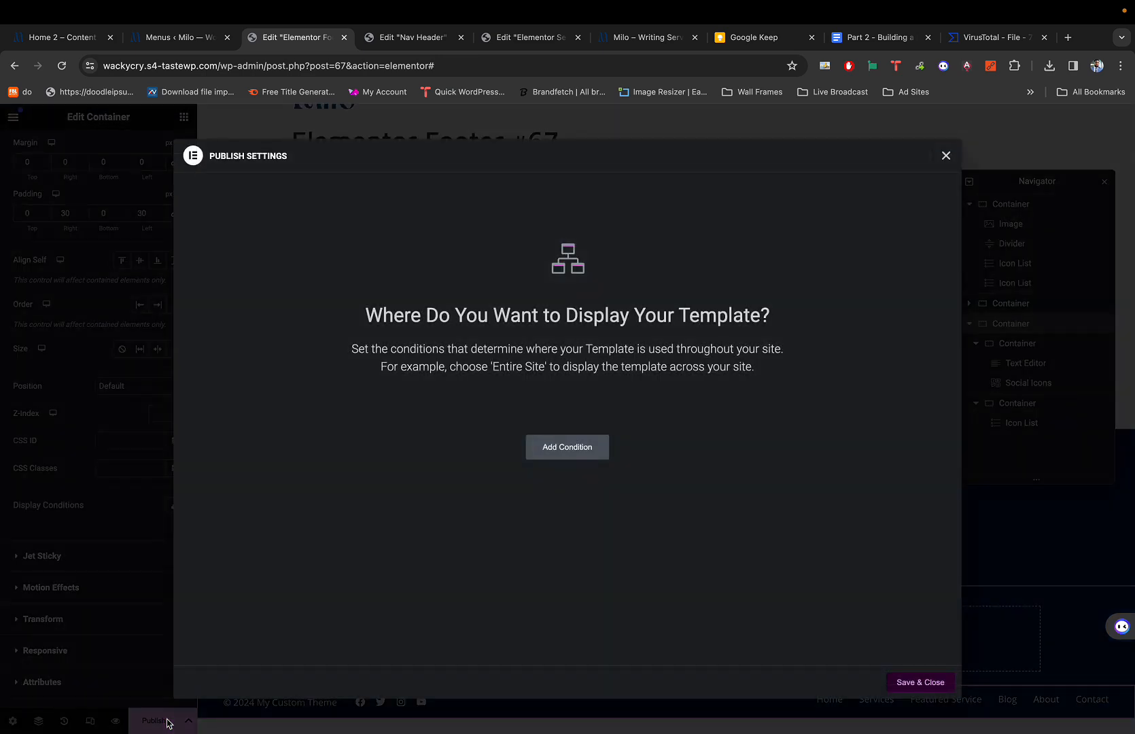
pyautogui.click(562, 451)
pyautogui.click(928, 683)
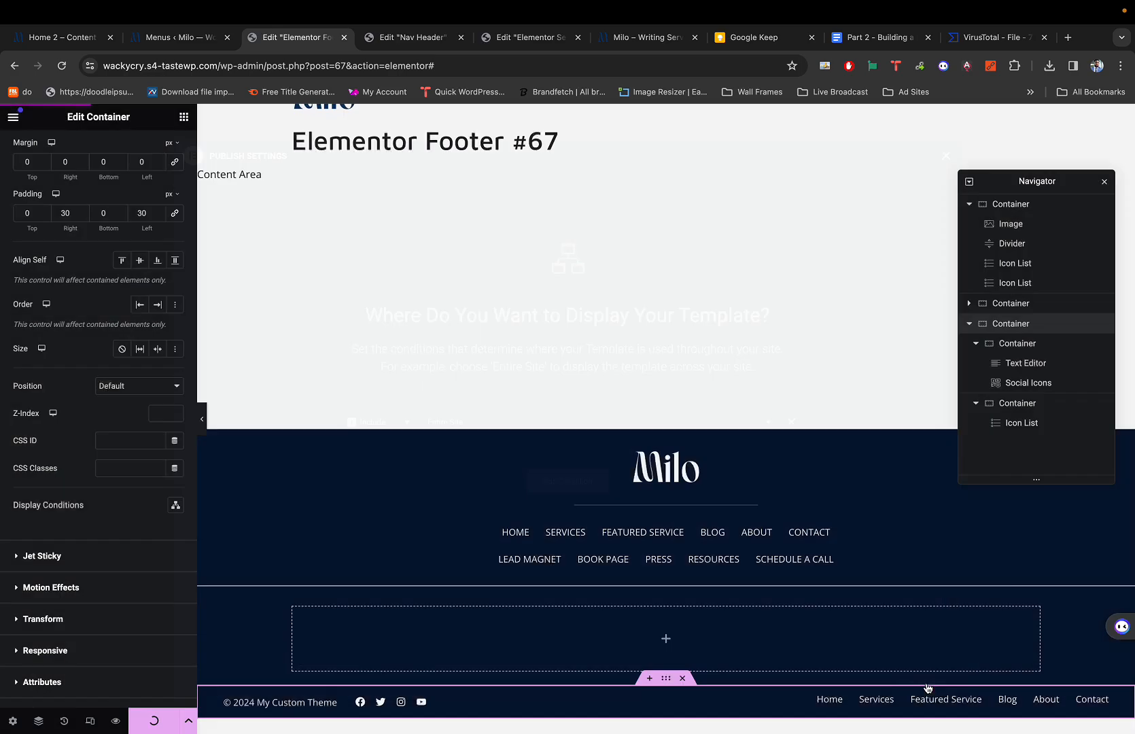
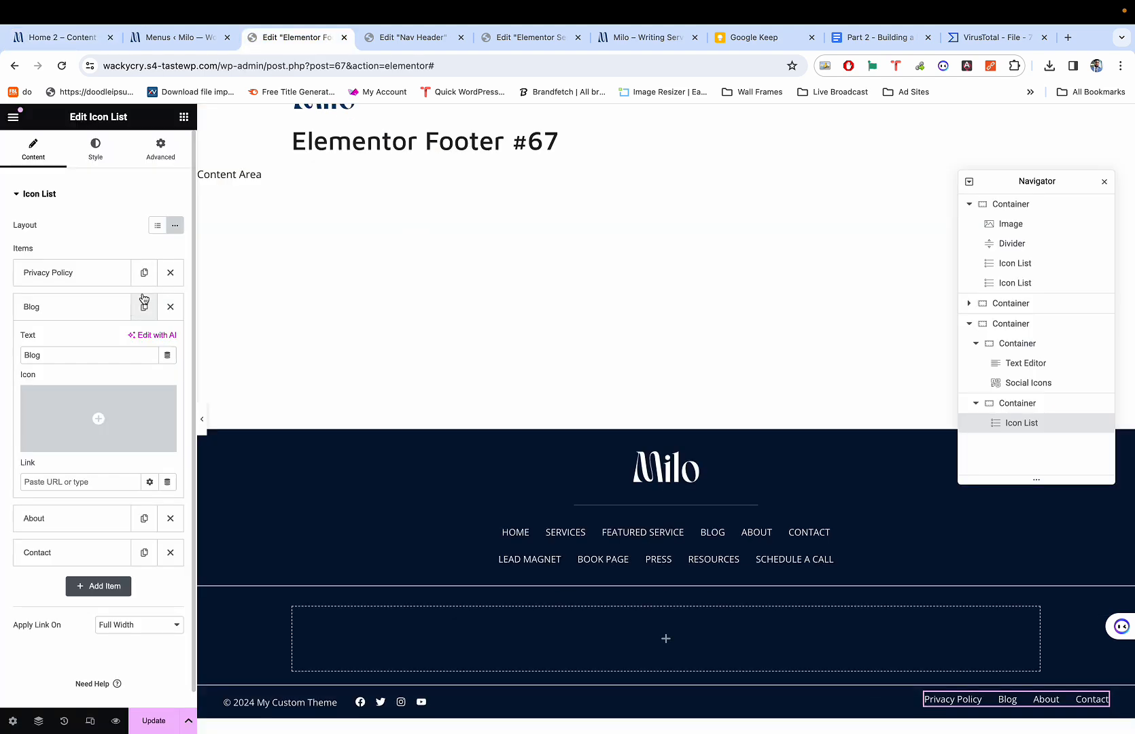
# Rename the Blog link to 'Terms & Conditions'.
pyautogui.click(54, 306)
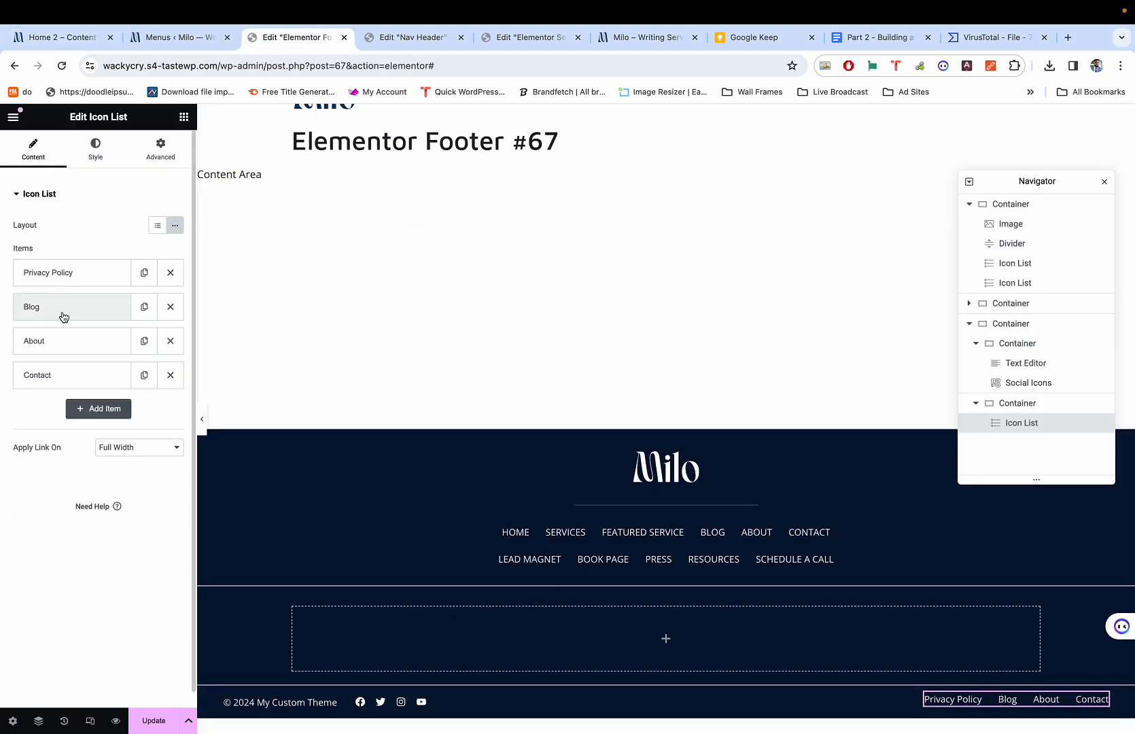
pyautogui.click(55, 318)
pyautogui.doubleClick(56, 354)
pyautogui.write('Te')
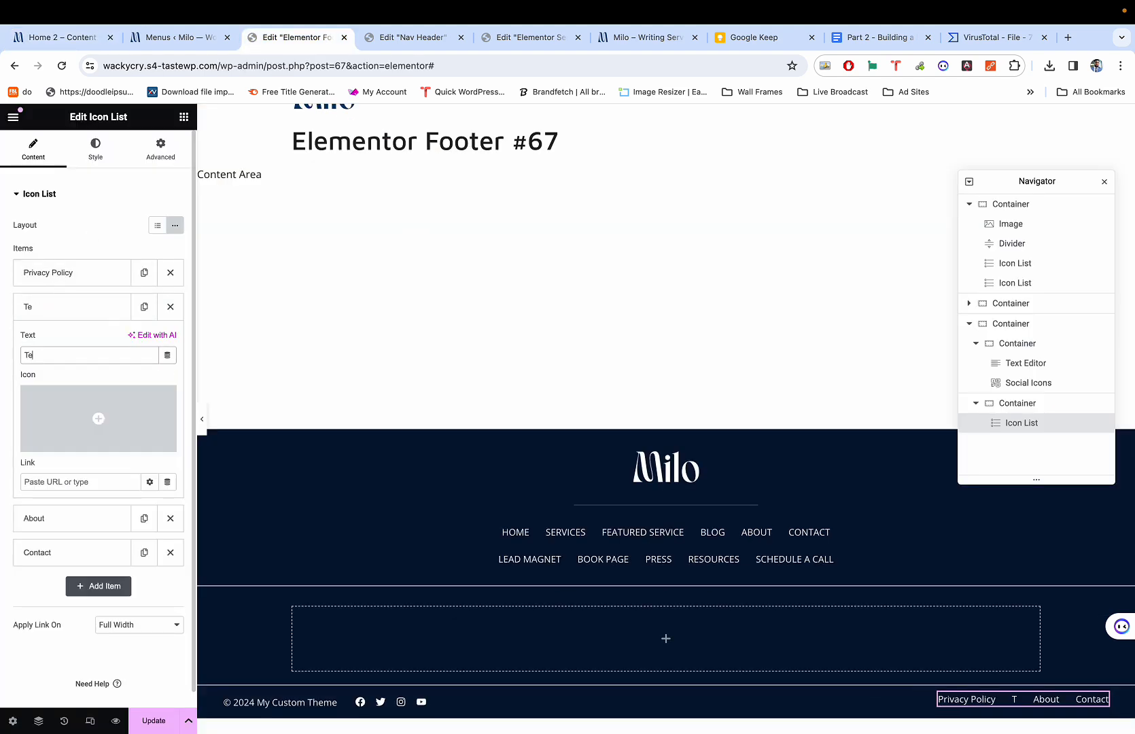
pyautogui.write('rms & Conditions')
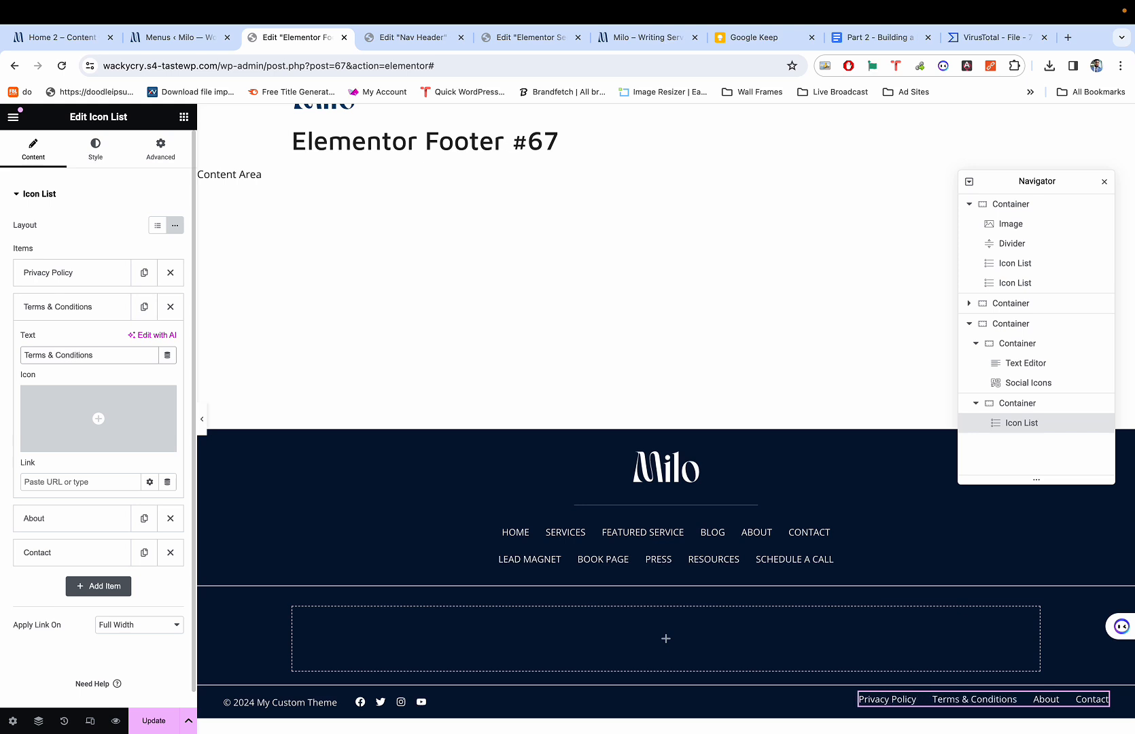
pyautogui.click(52, 309)
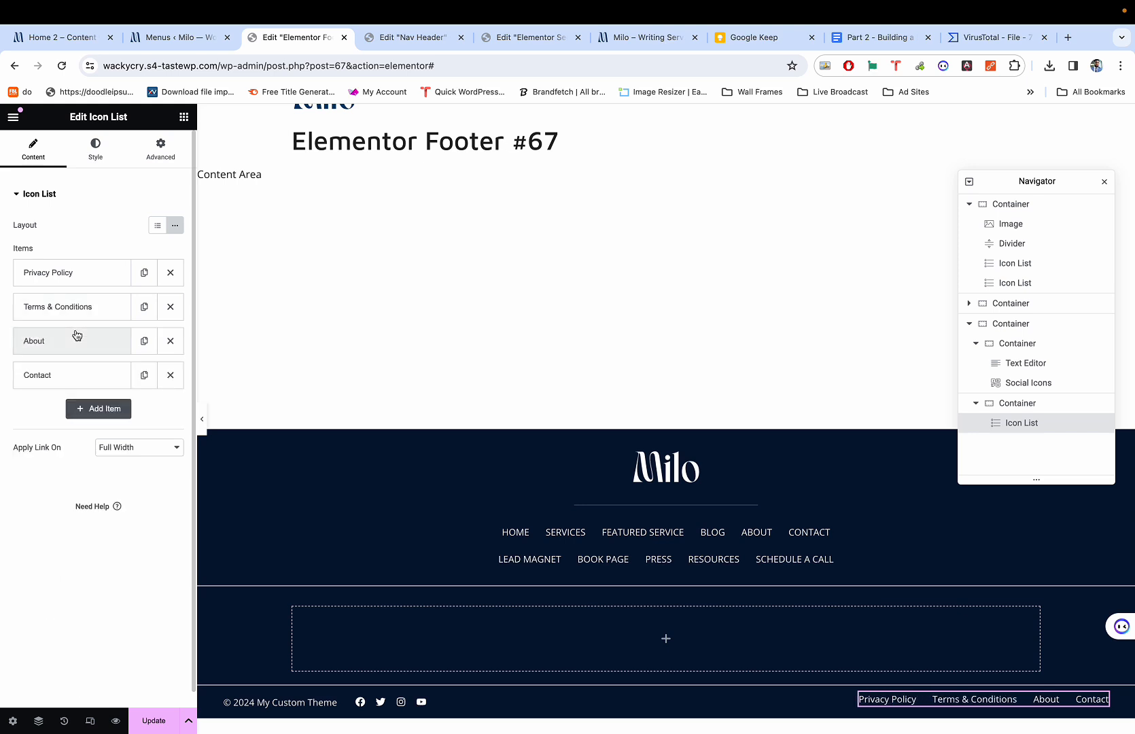
# Delete the Contact link and rename About to 'My Custom Theme Design'.
pyautogui.press('super+1')
pyautogui.press('super+3')
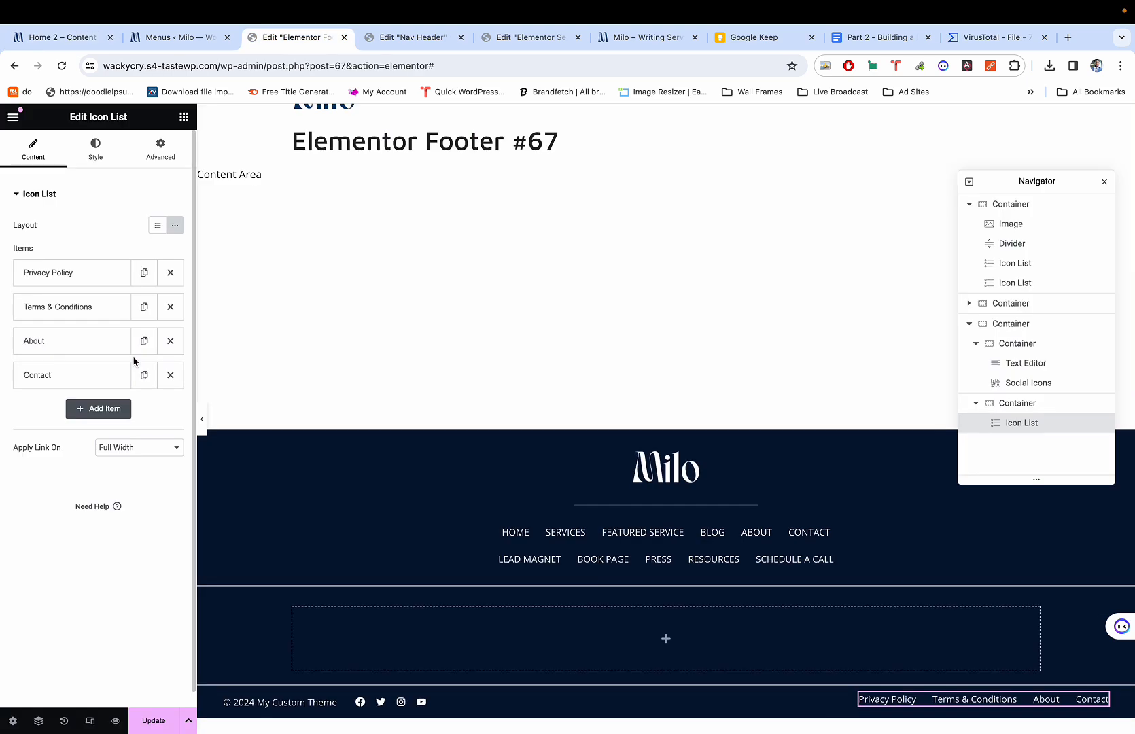
pyautogui.click(170, 374)
pyautogui.click(100, 342)
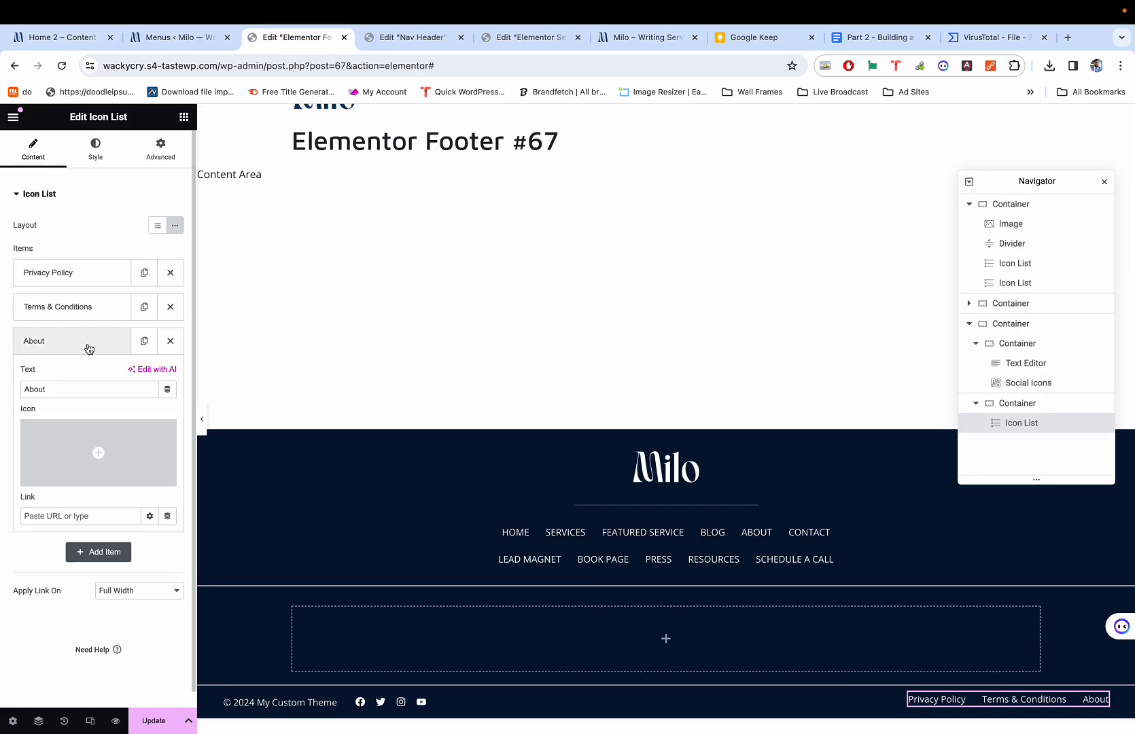
pyautogui.doubleClick(71, 384)
pyautogui.write('My Cus')
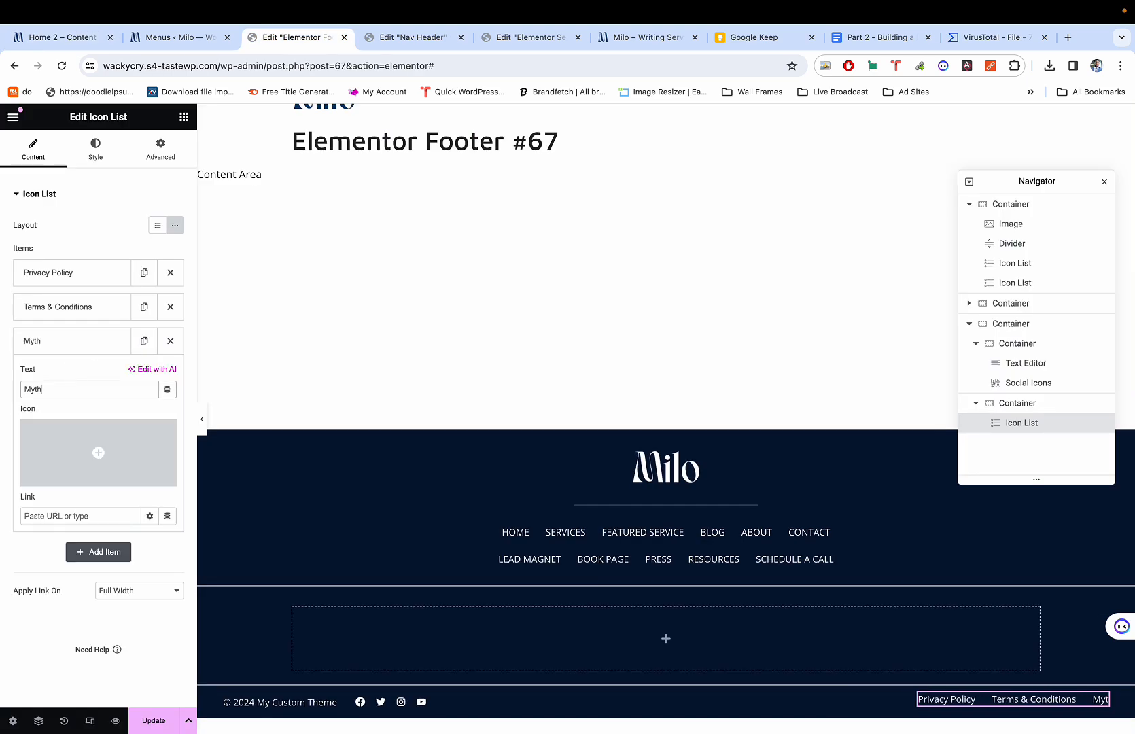
pyautogui.write('t')
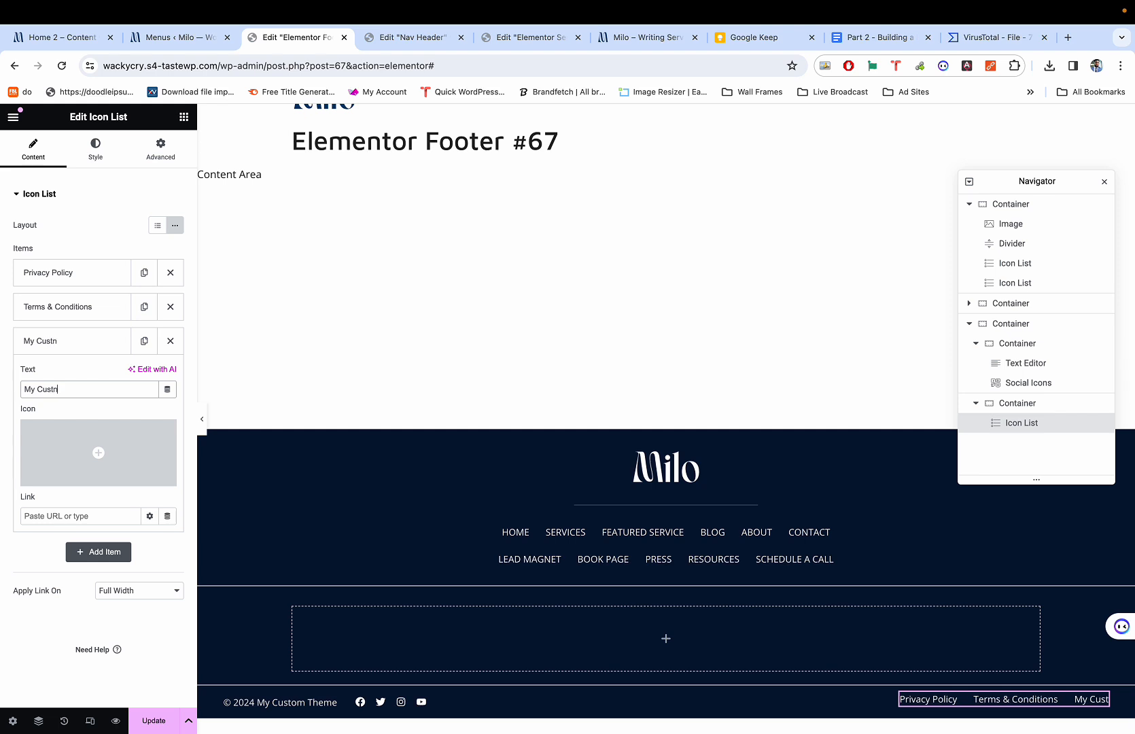
pyautogui.write('m')
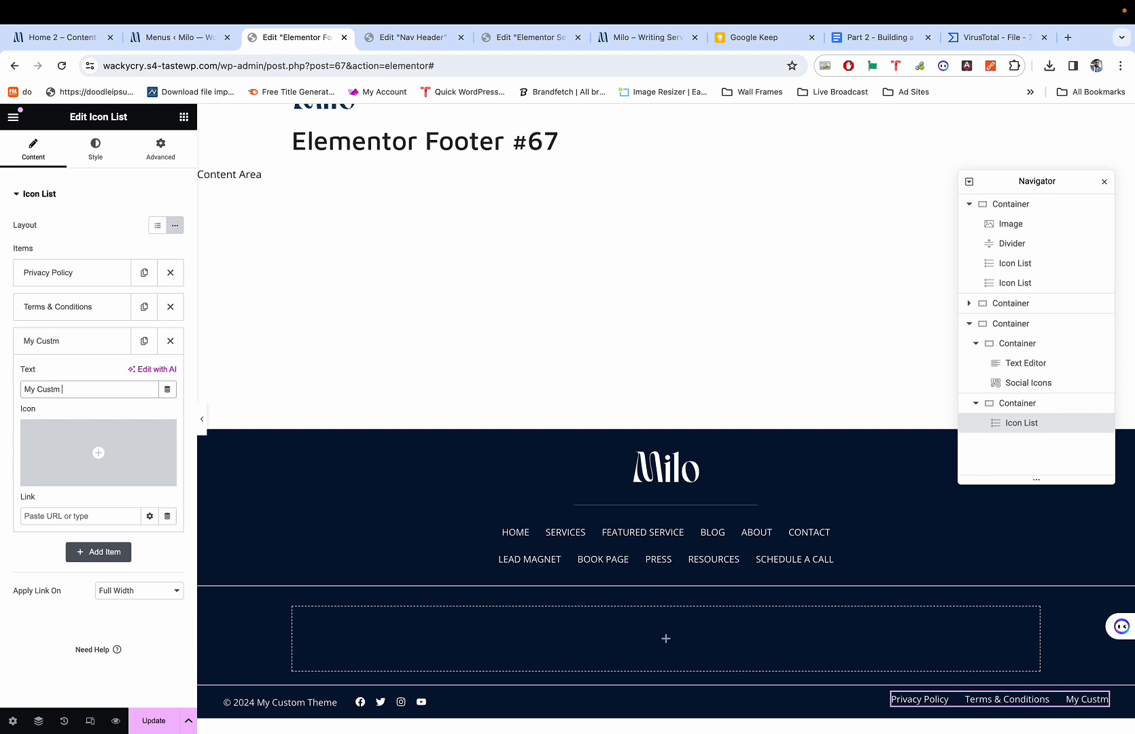
pyautogui.press('BackSpace')
pyautogui.write('om Theme')
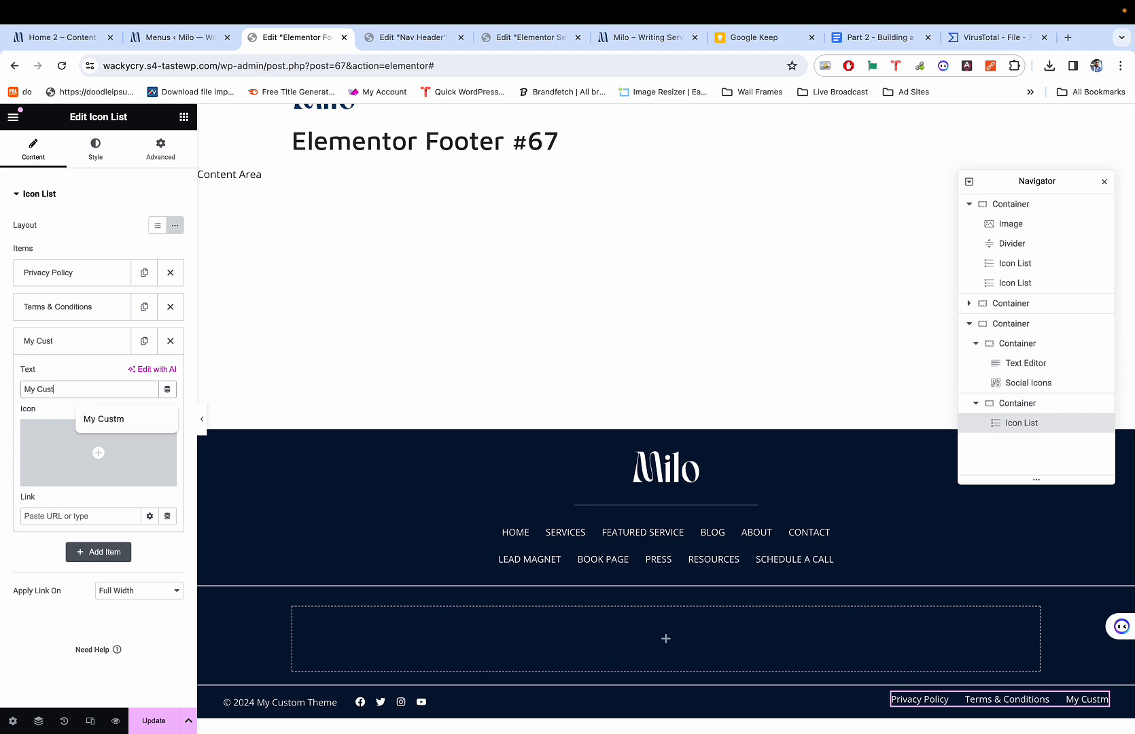
pyautogui.write(' Des')
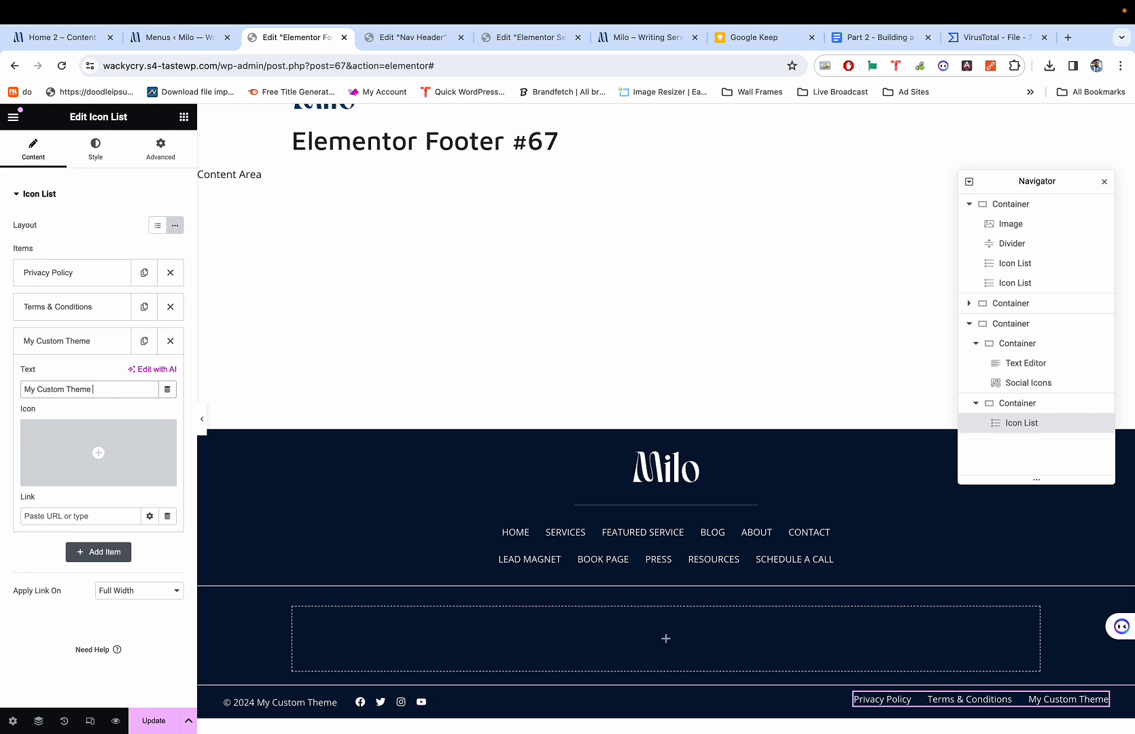
pyautogui.write('ign')
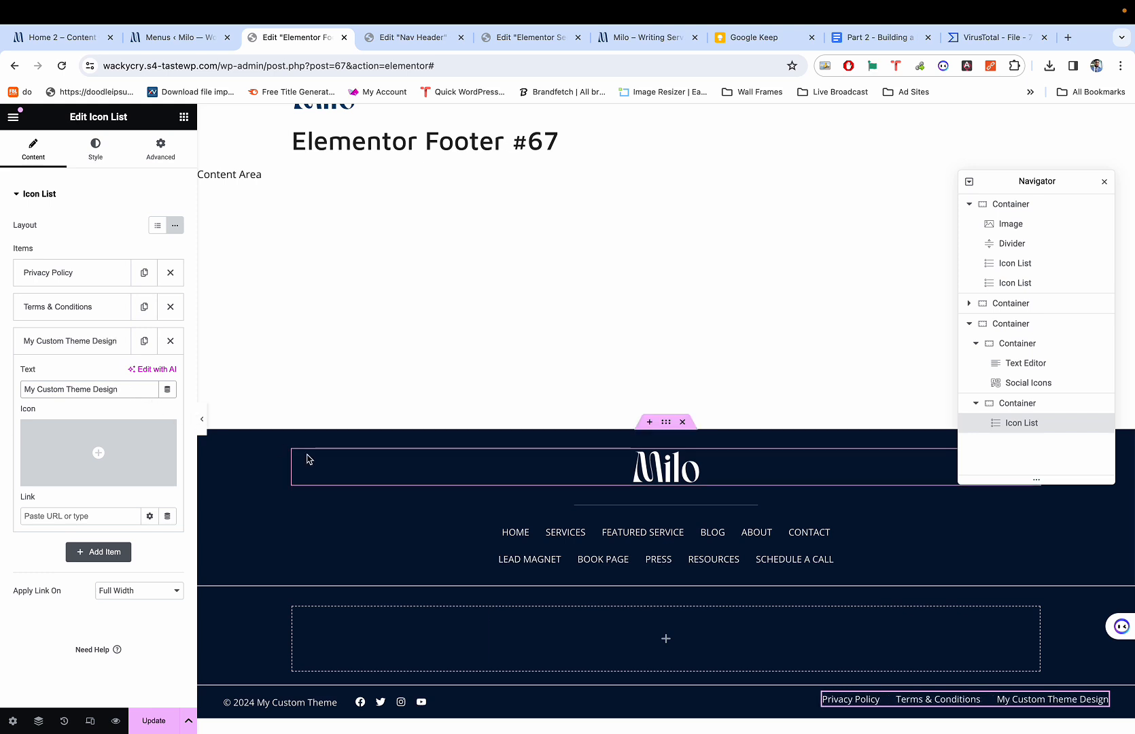
# Preview the updated footer links against the reference site, then restore the editing panels.
pyautogui.click(202, 418)
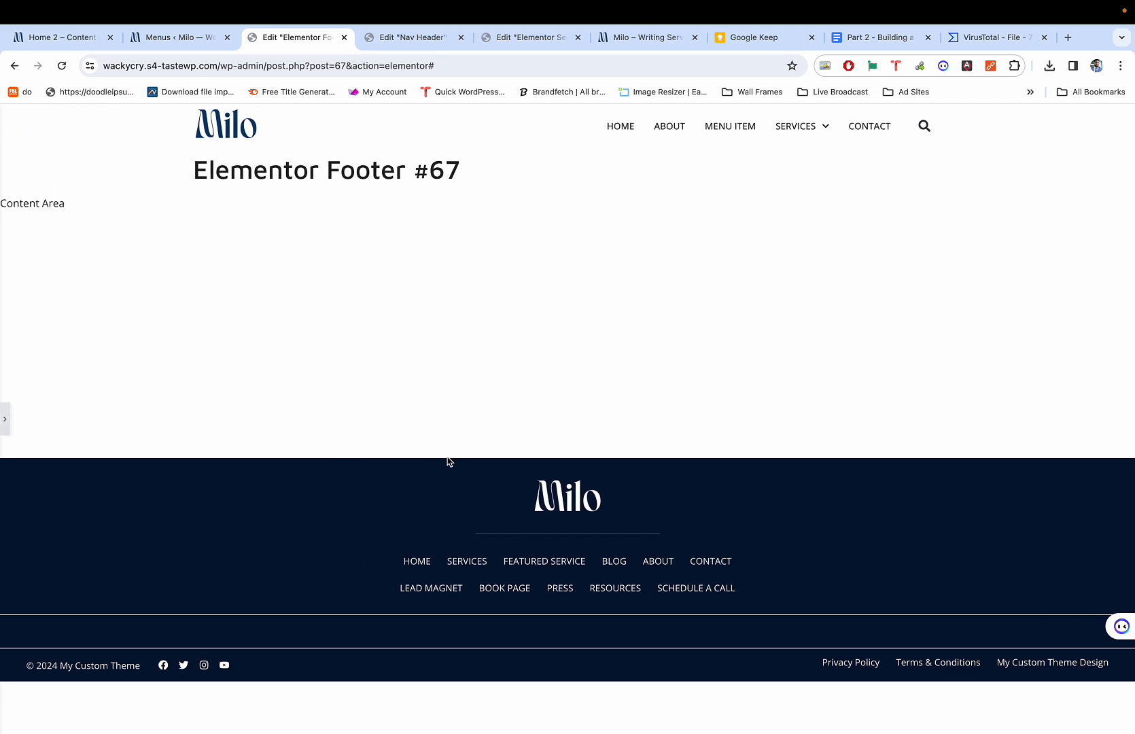
pyautogui.press('super+1')
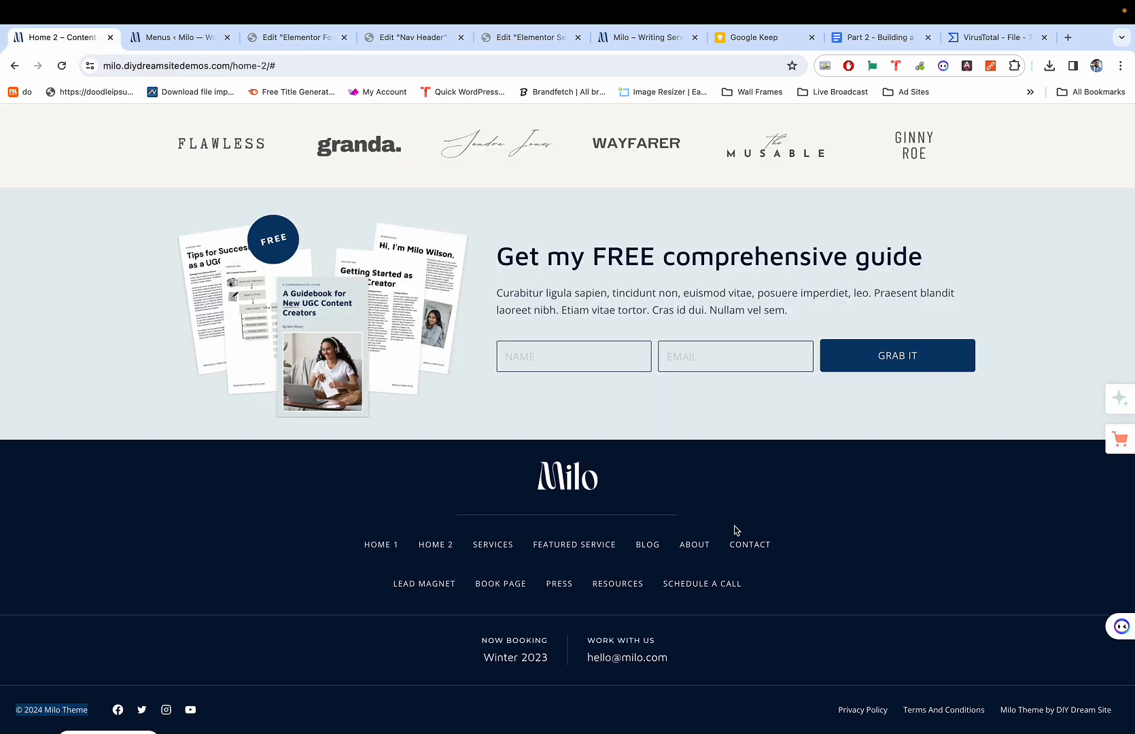
pyautogui.press('super+3')
pyautogui.press('super+p')
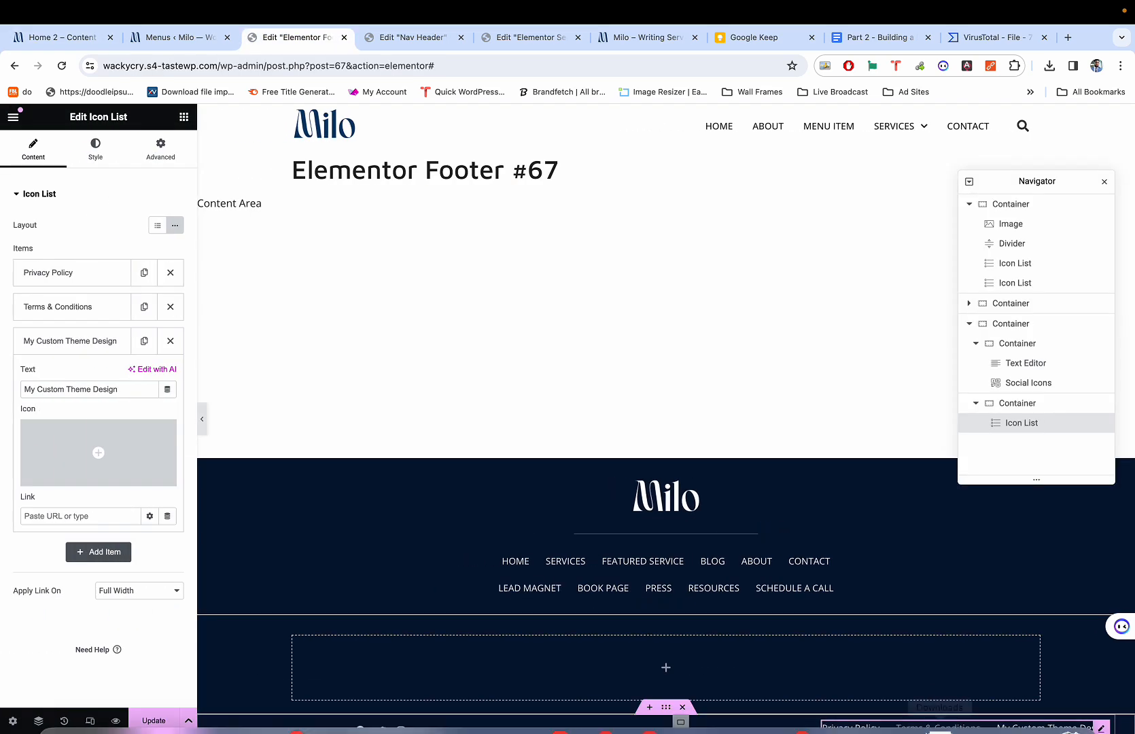
# Set the legal links' typography size to 12 px.
pyautogui.click(95, 148)
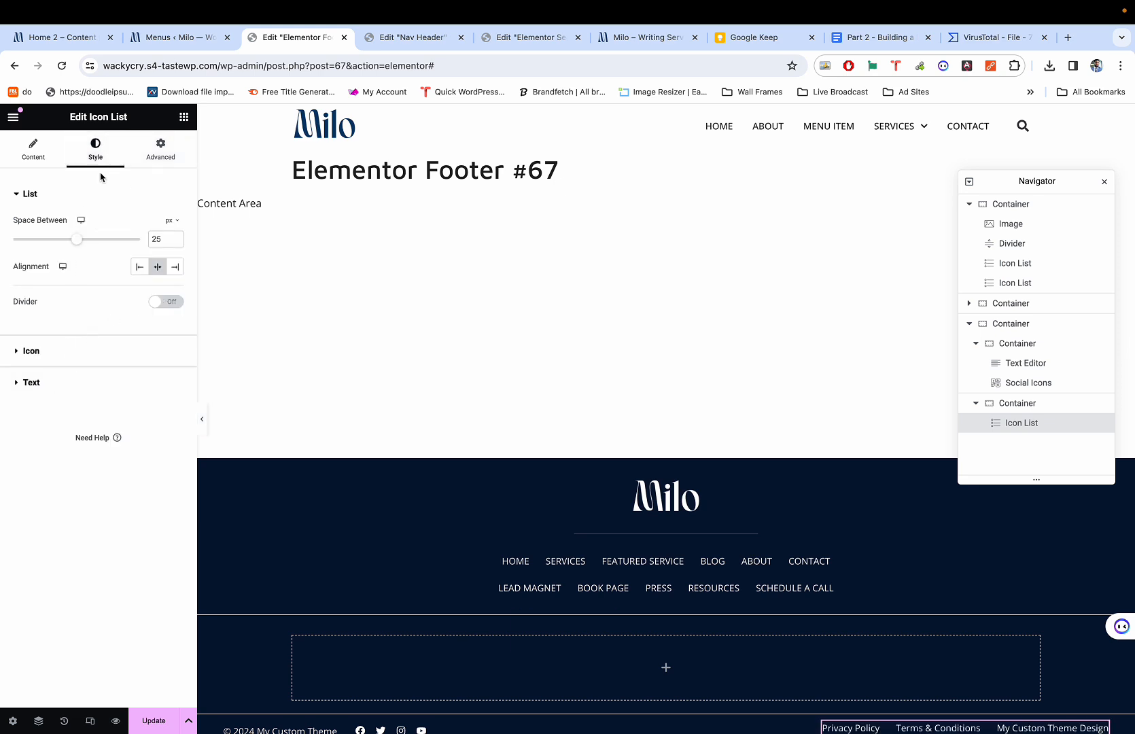
pyautogui.click(38, 381)
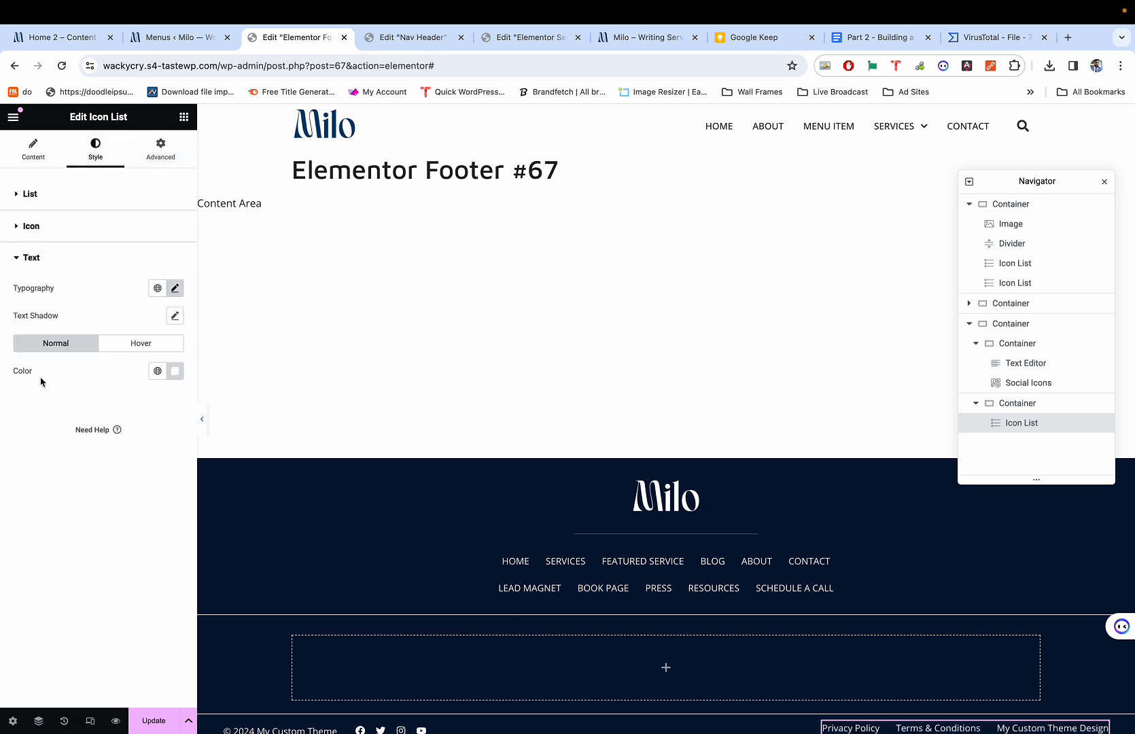
pyautogui.click(175, 288)
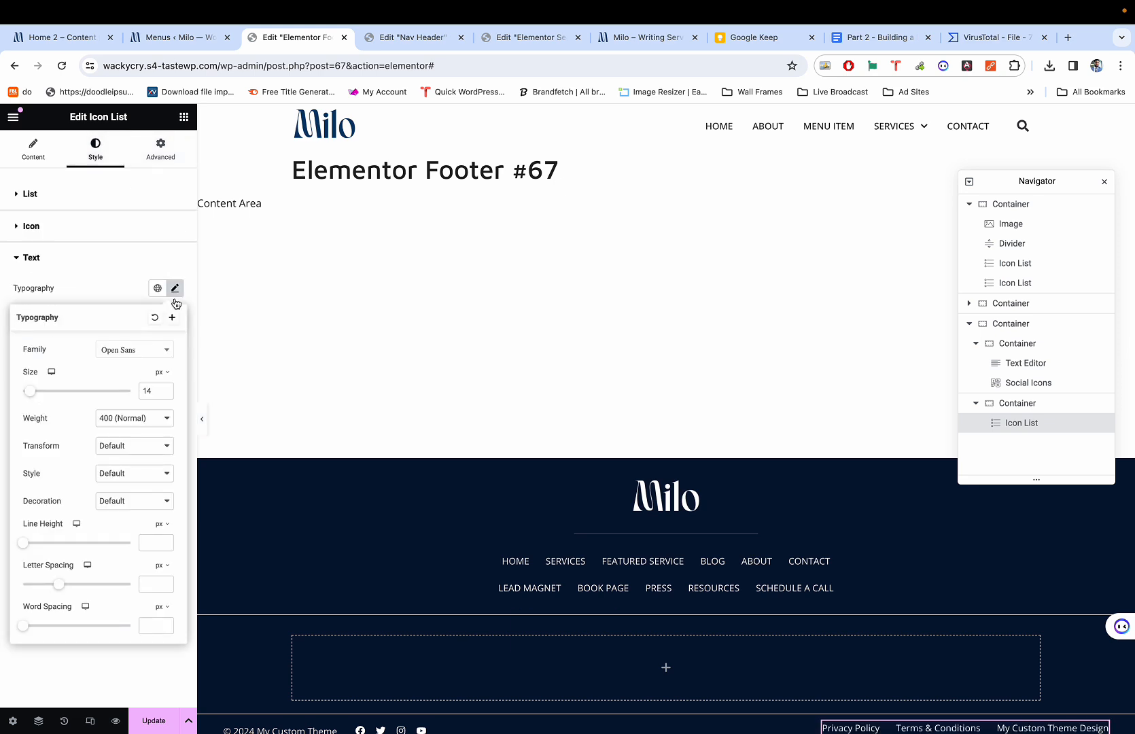
pyautogui.click(165, 394)
pyautogui.click(166, 394)
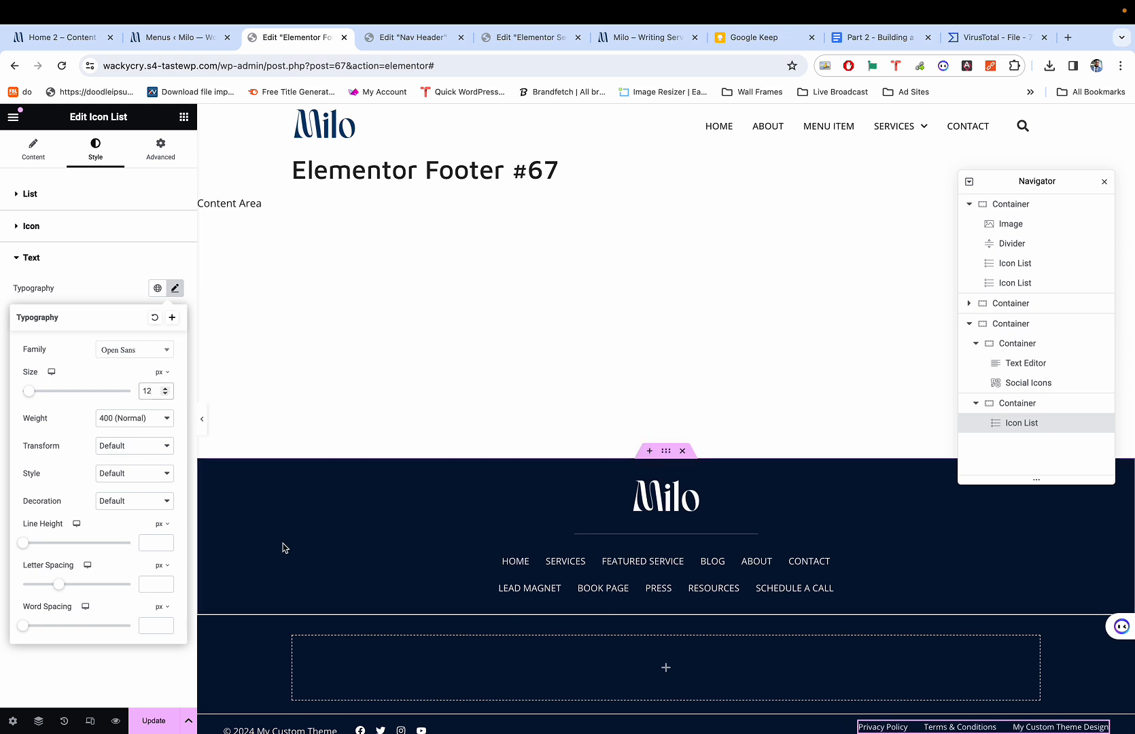
pyautogui.scroll(-2, 284, 545)
# Shrink the copyright text to 12 px, preview, then open the widget library for the empty container.
pyautogui.click(280, 608)
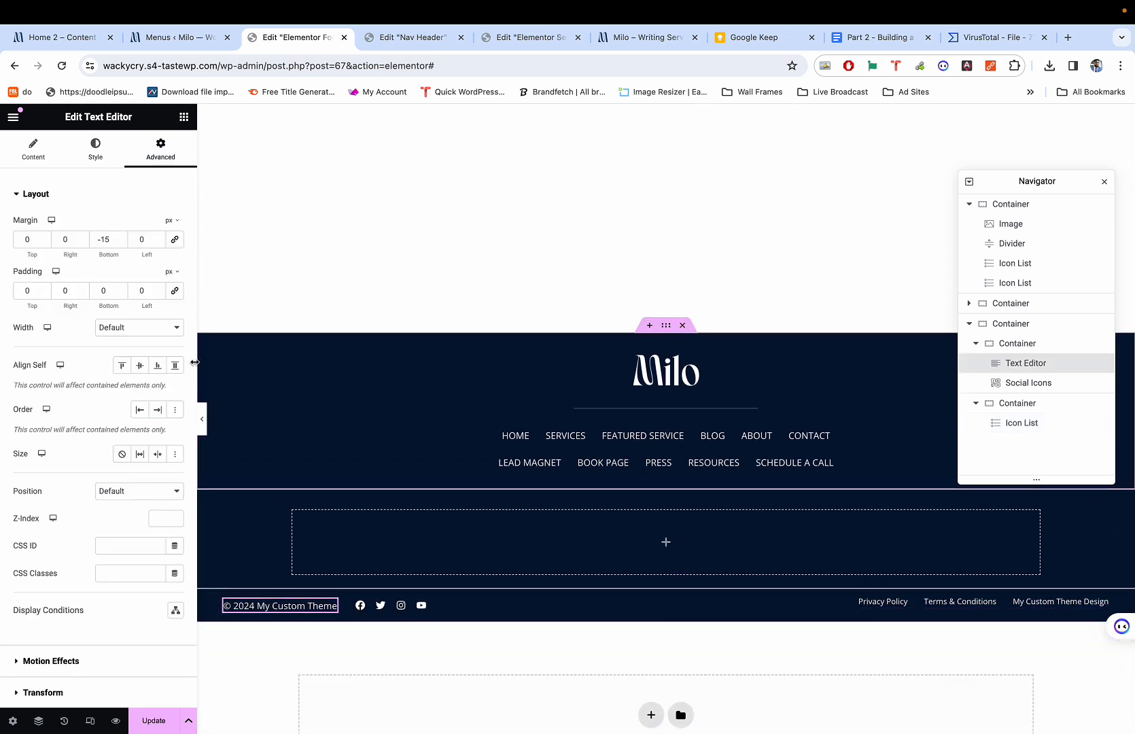
pyautogui.click(84, 155)
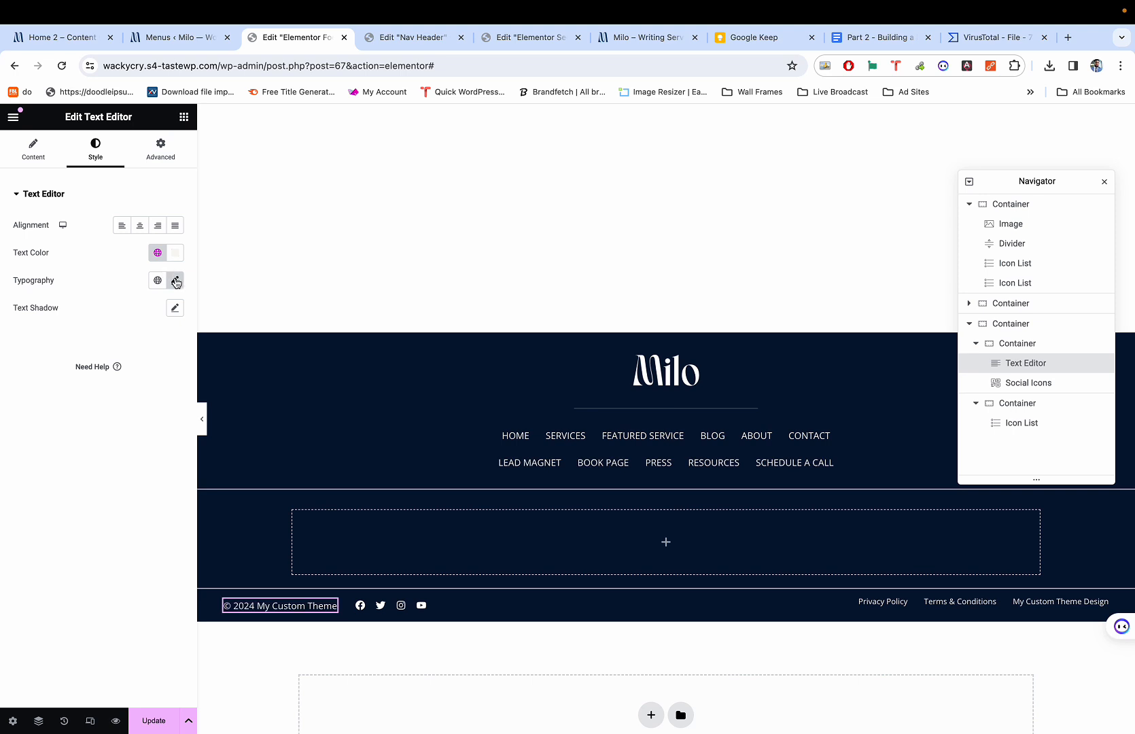
pyautogui.click(175, 281)
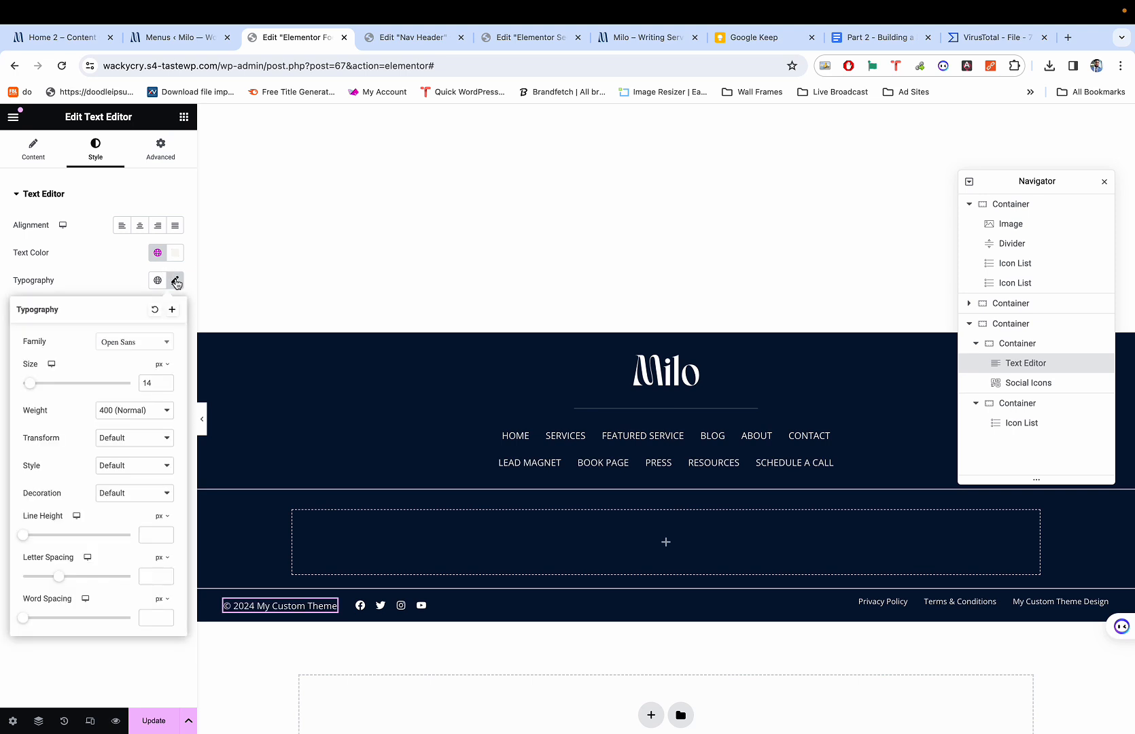
pyautogui.click(165, 387)
pyautogui.click(165, 386)
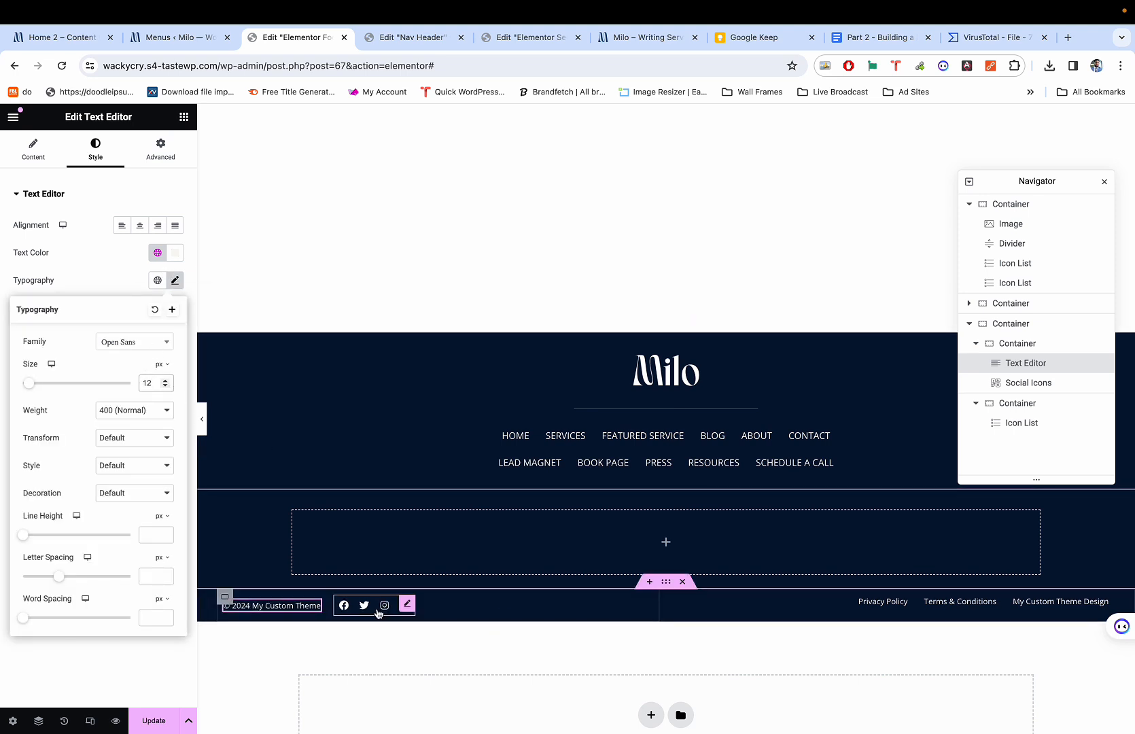
pyautogui.press('super+p')
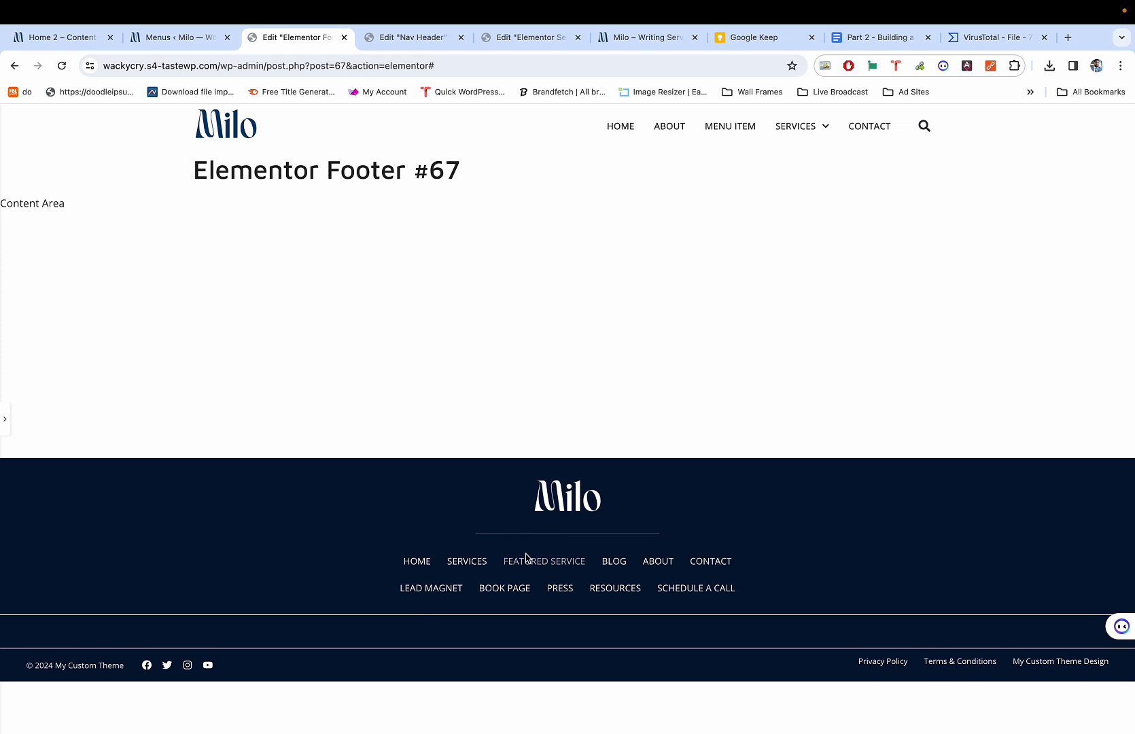
pyautogui.press('super+p')
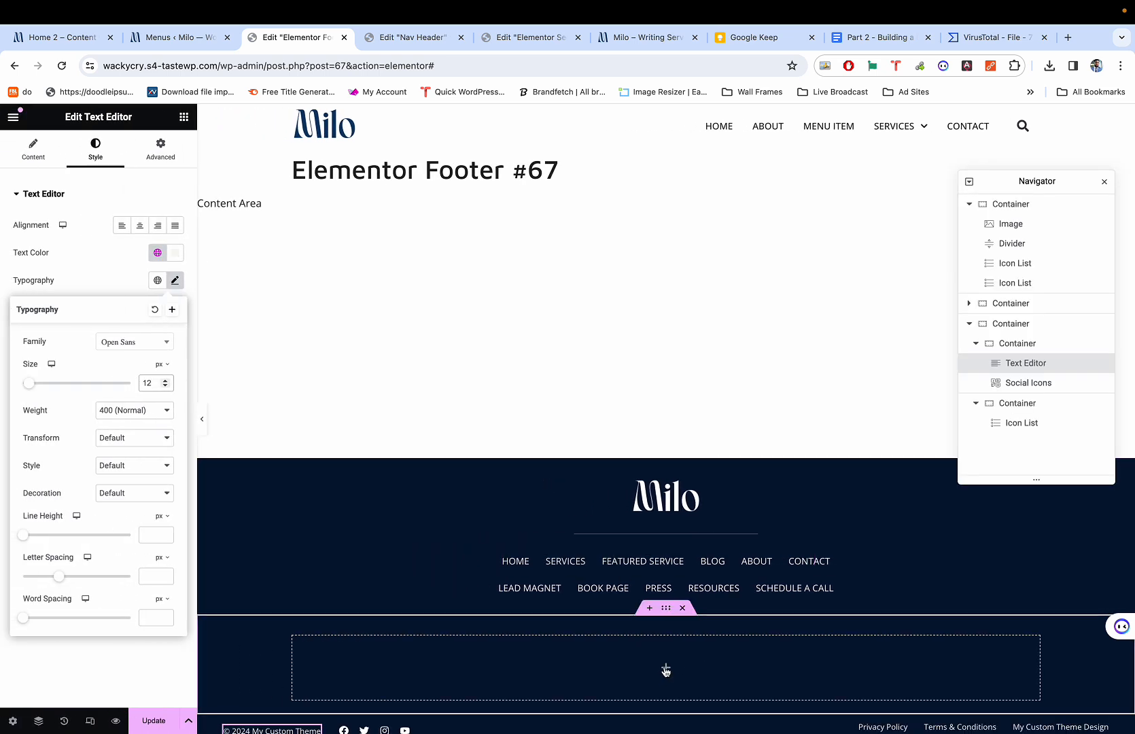
pyautogui.click(665, 670)
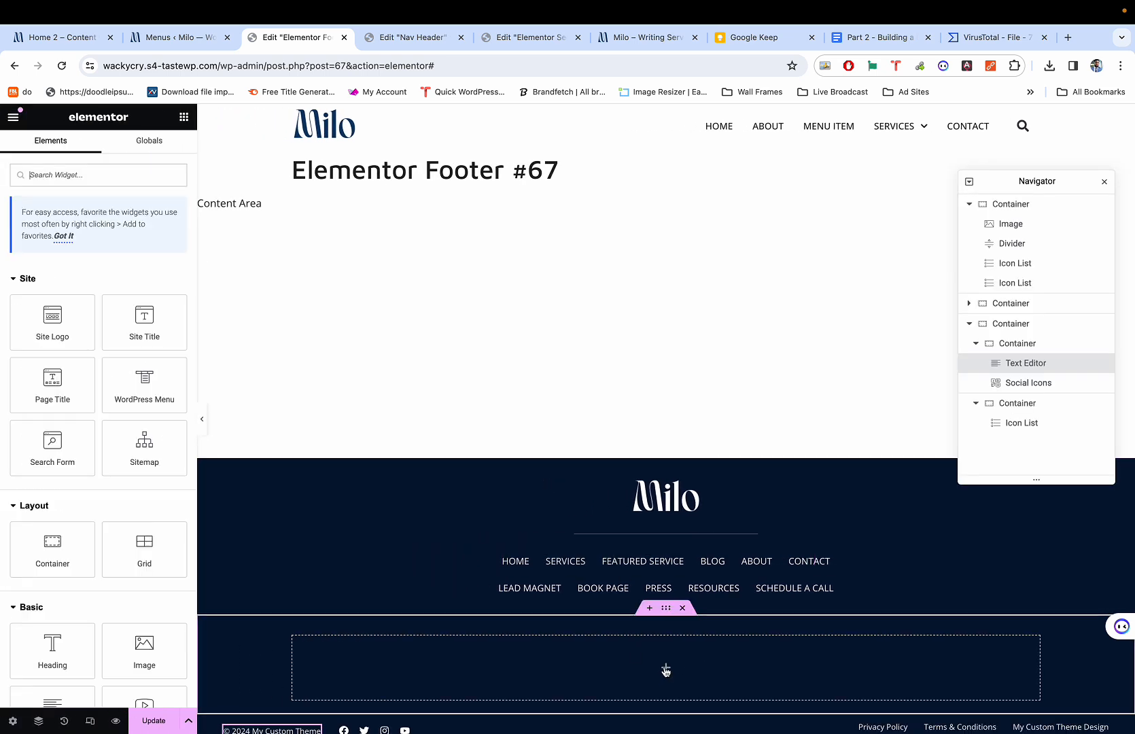
# Add a new empty Container to the footer and duplicate it.
pyautogui.click(84, 180)
pyautogui.write('cont')
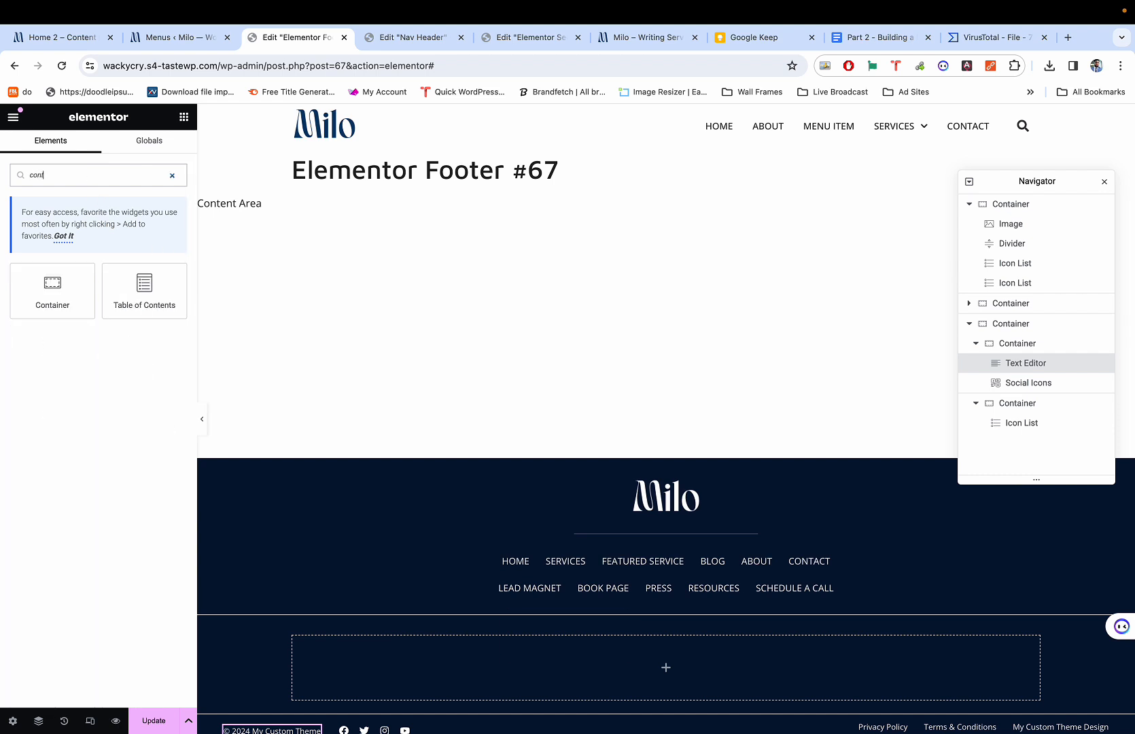
pyautogui.scroll(-1, 332, 281)
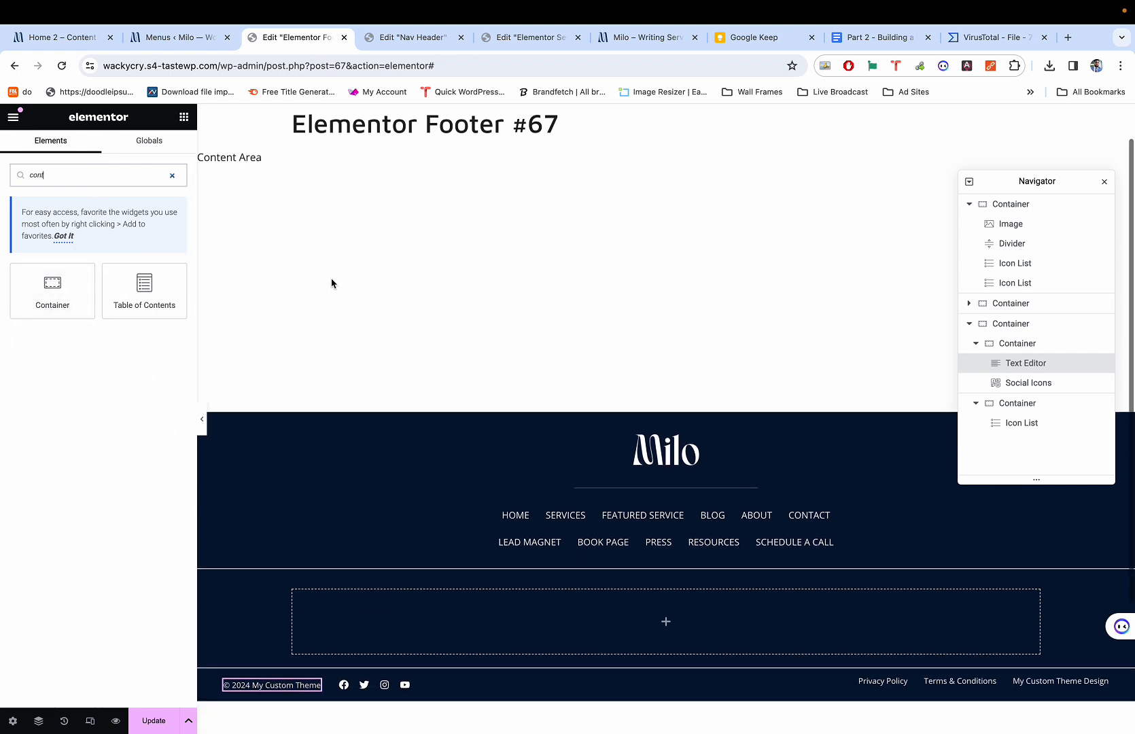
pyautogui.moveTo(52, 288); pyautogui.dragTo(389, 609)
pyautogui.scroll(-2, 408, 584)
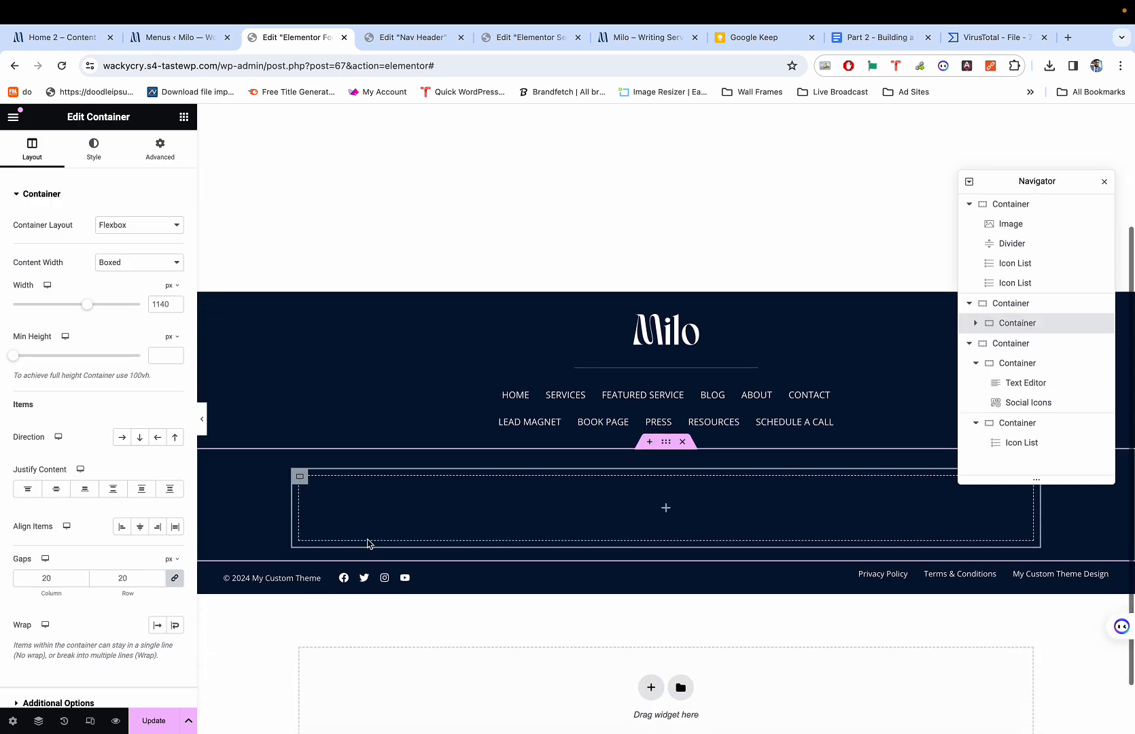
pyautogui.rightClick(299, 481)
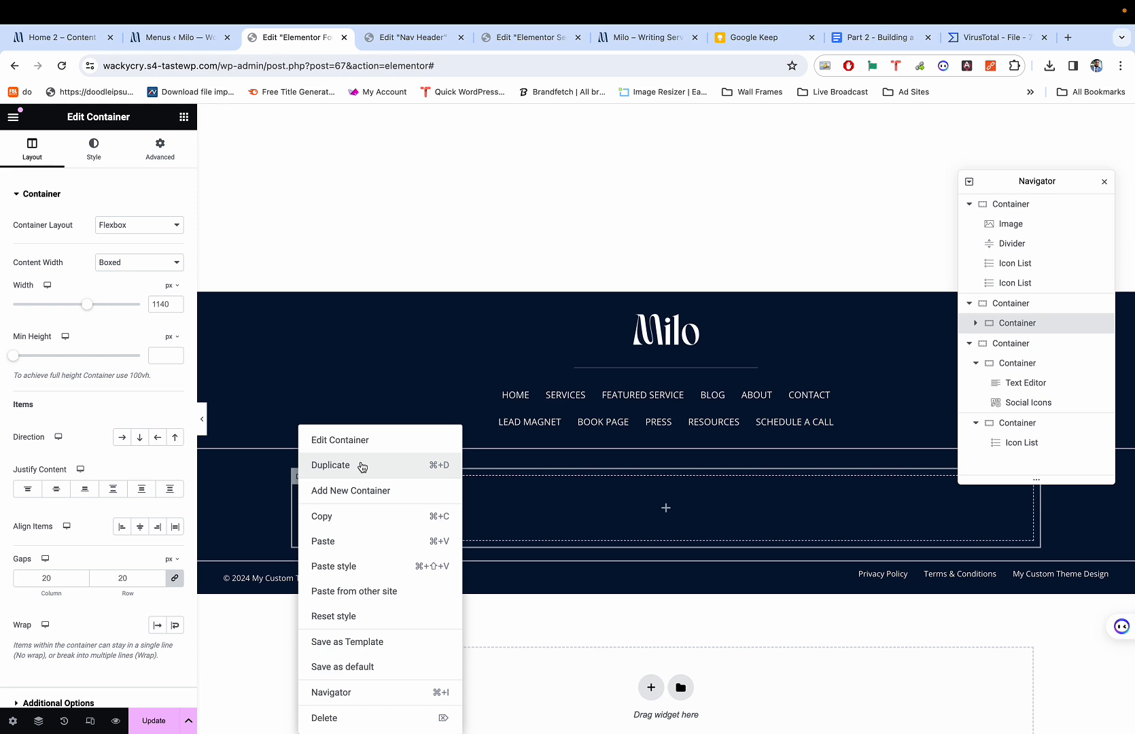
pyautogui.click(362, 467)
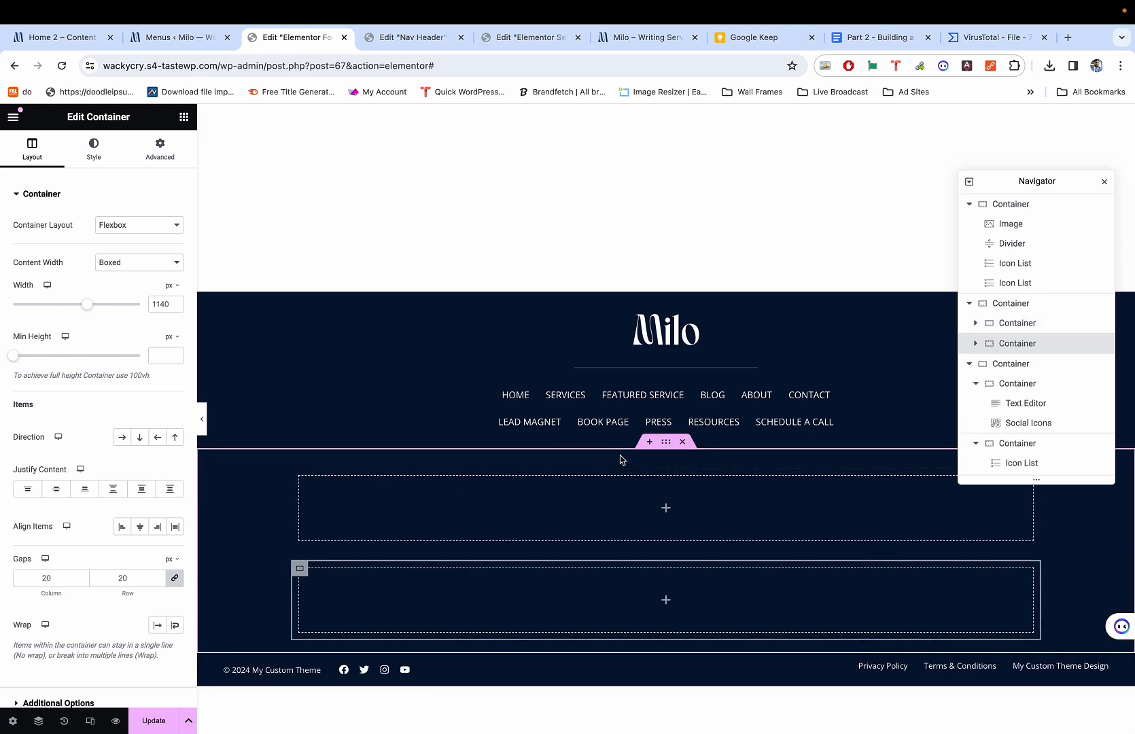
# Set the parent container's Direction to Row so the two columns sit side by side.
pyautogui.click(665, 443)
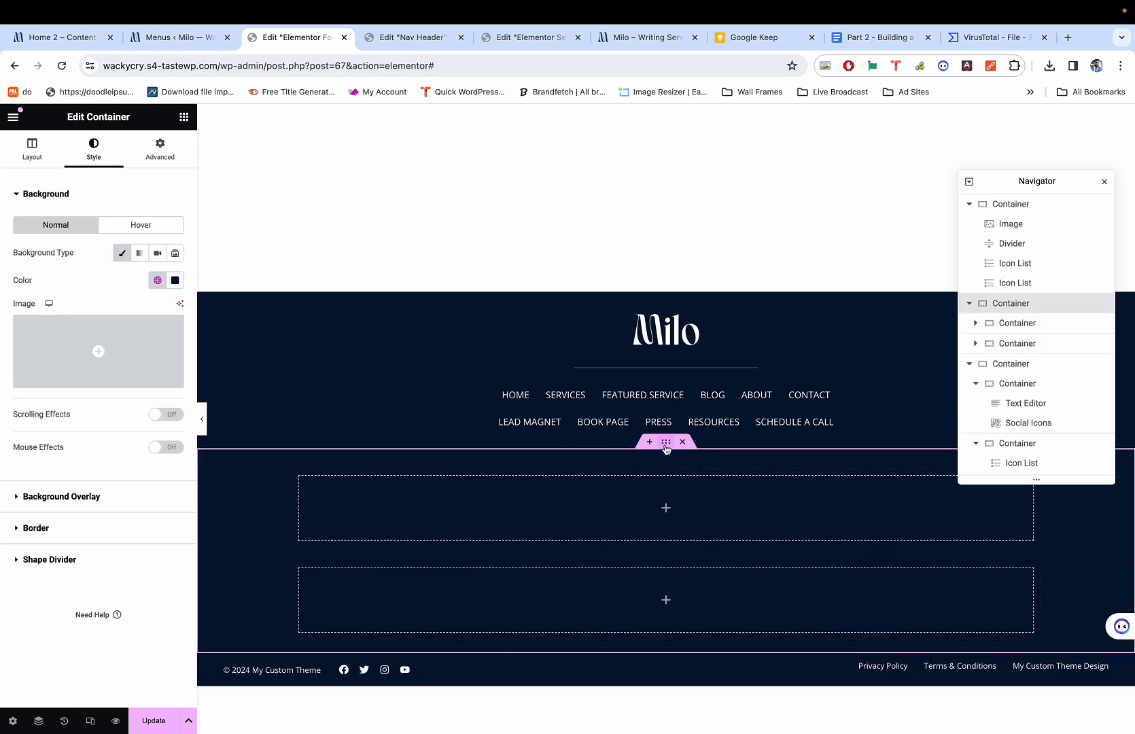
pyautogui.click(42, 159)
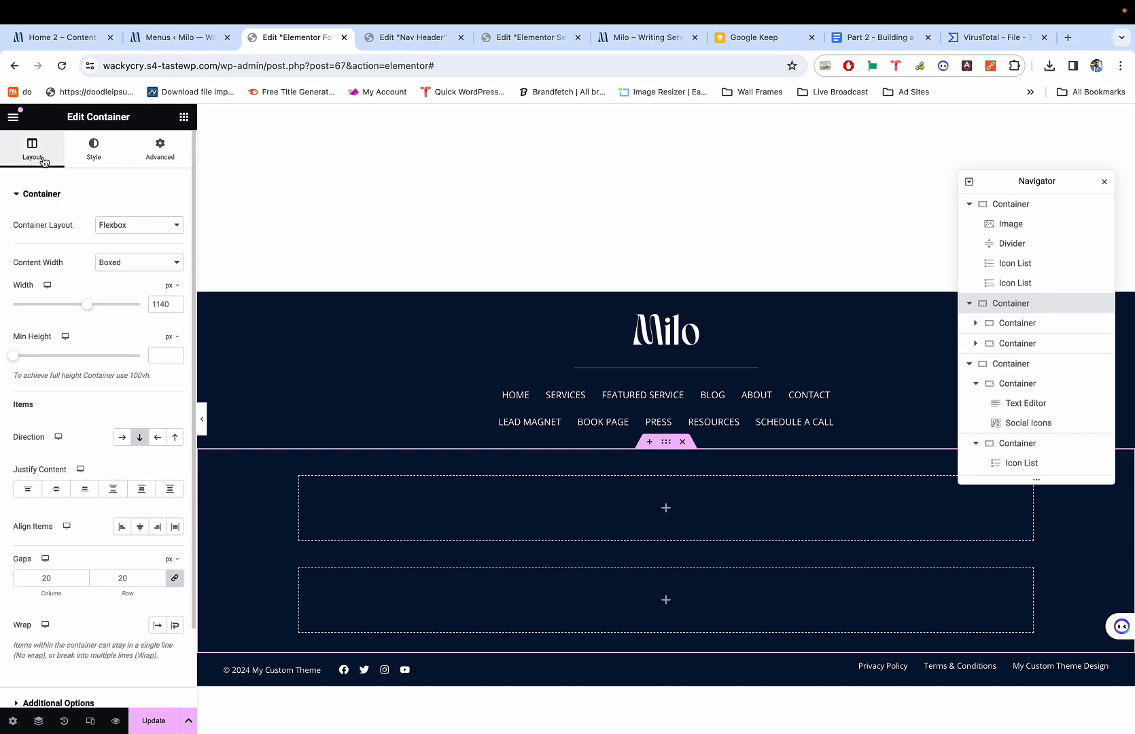
pyautogui.click(122, 438)
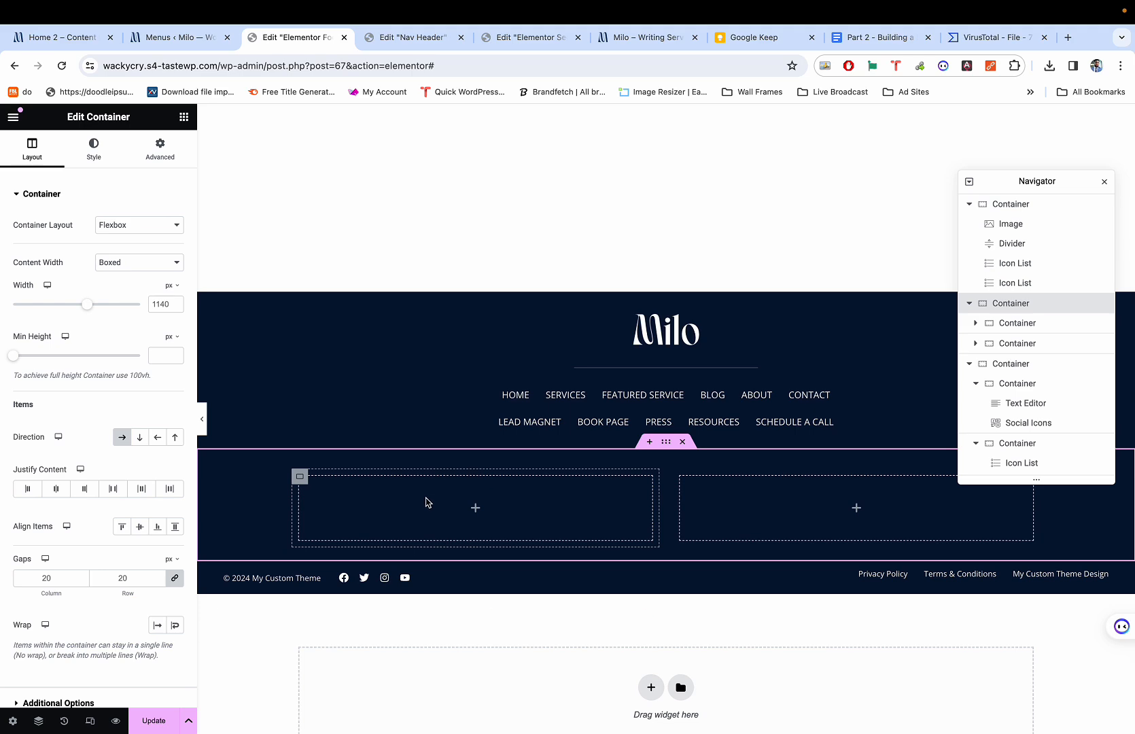
pyautogui.press('super+1')
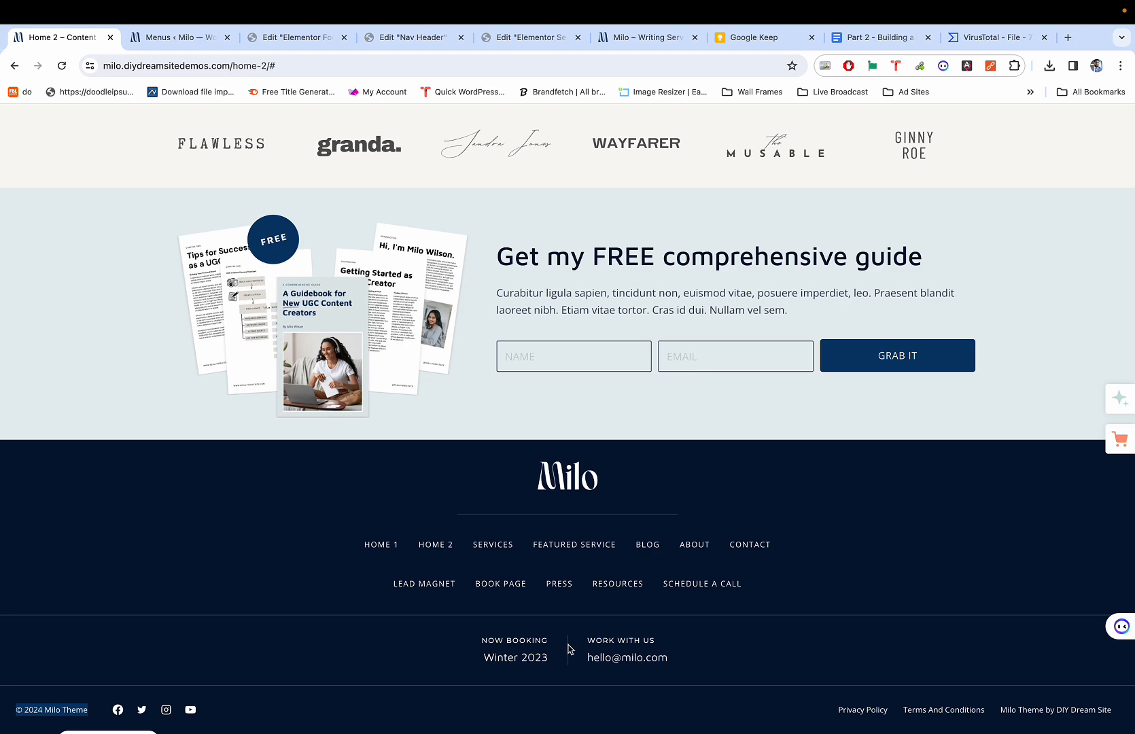
pyautogui.press('super+3')
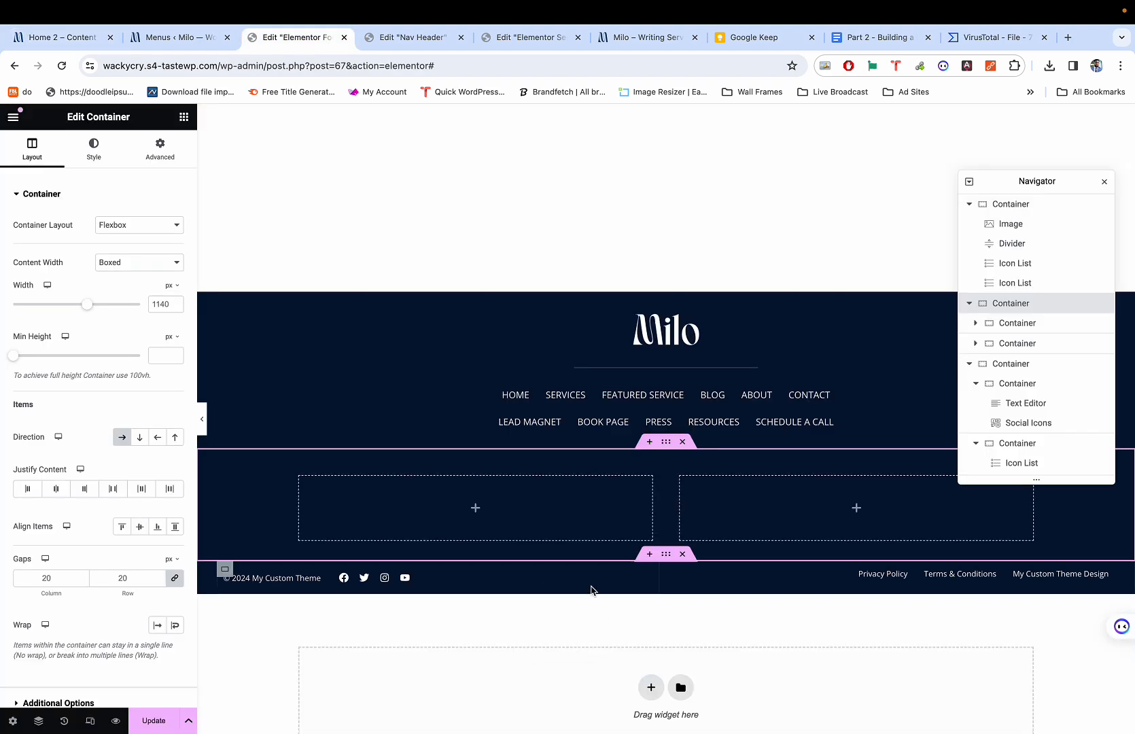
pyautogui.press('super+1')
pyautogui.press('super+3')
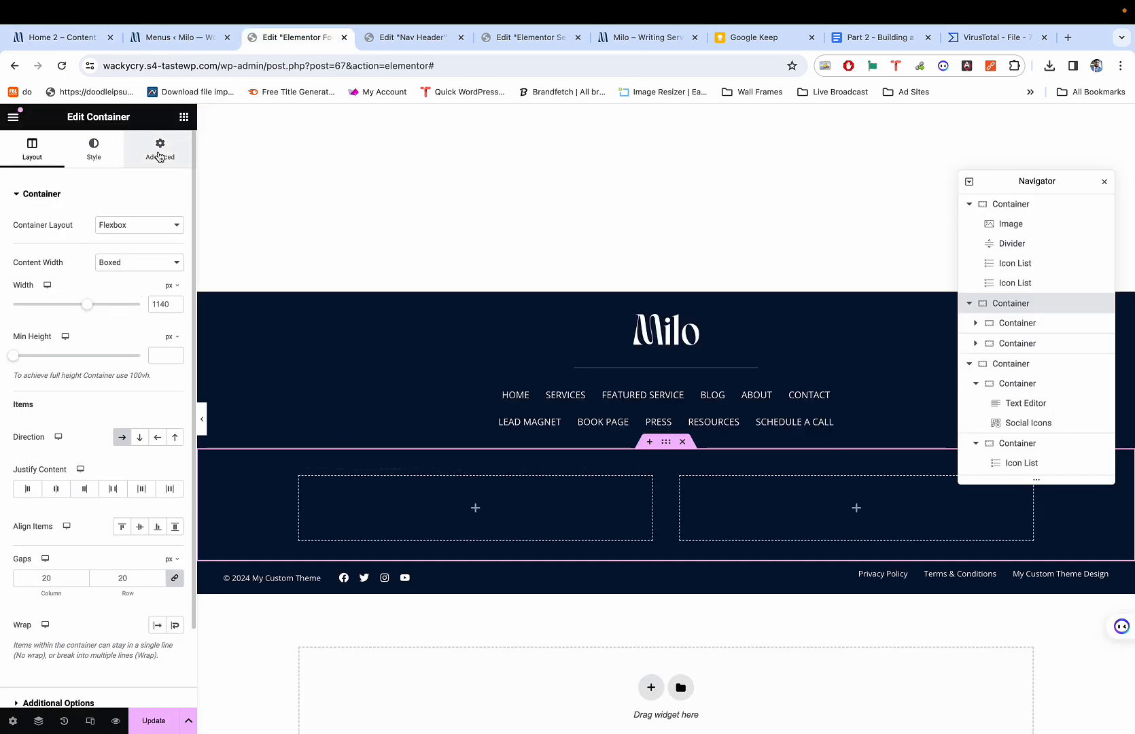
# Place a Heading in the left column and enter 'Now Booking'.
pyautogui.click(183, 119)
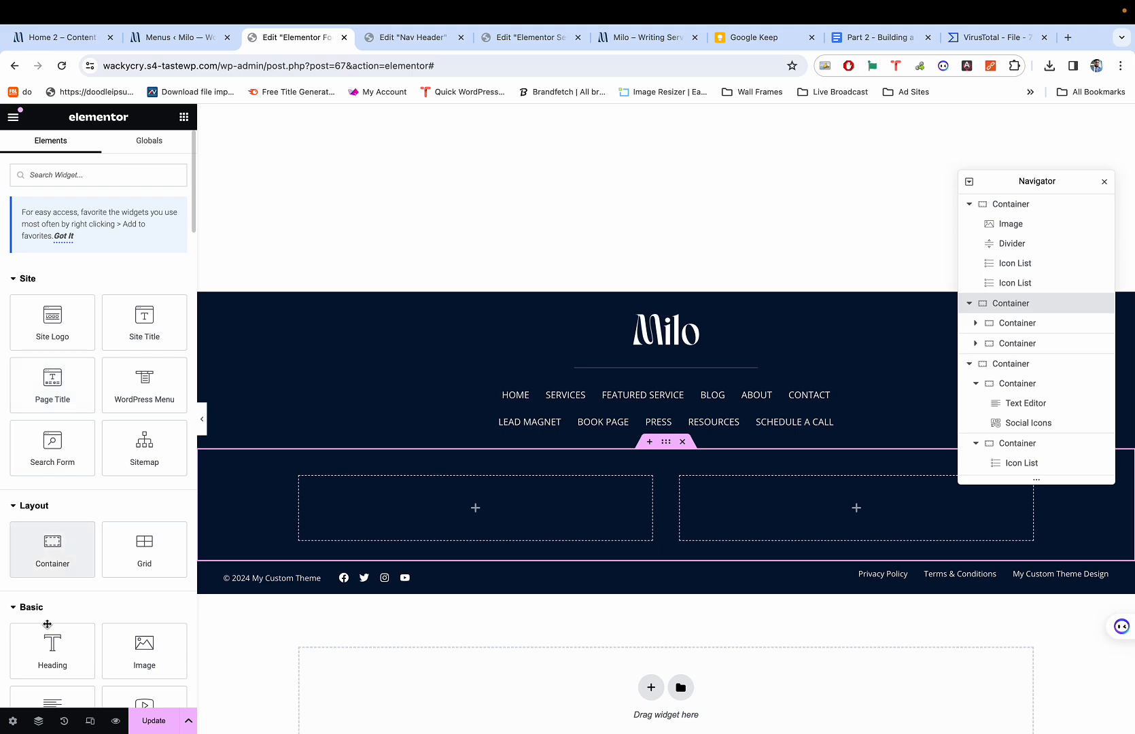
pyautogui.moveTo(48, 624); pyautogui.dragTo(515, 482)
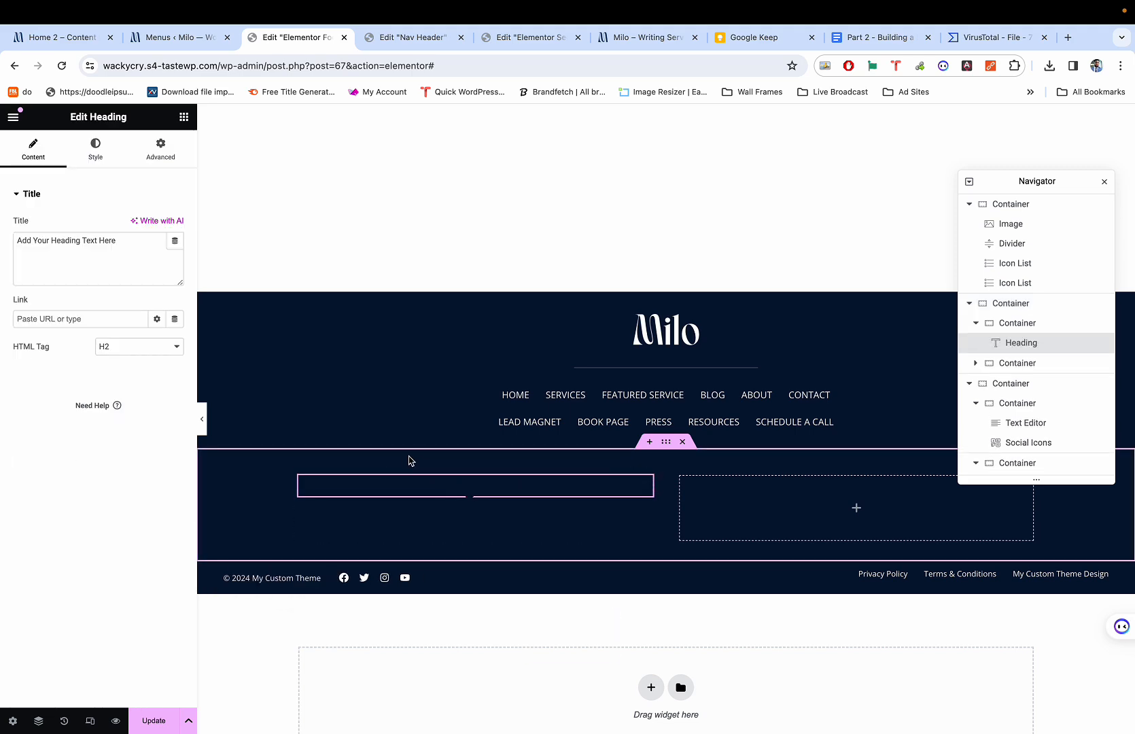
pyautogui.press('super+1')
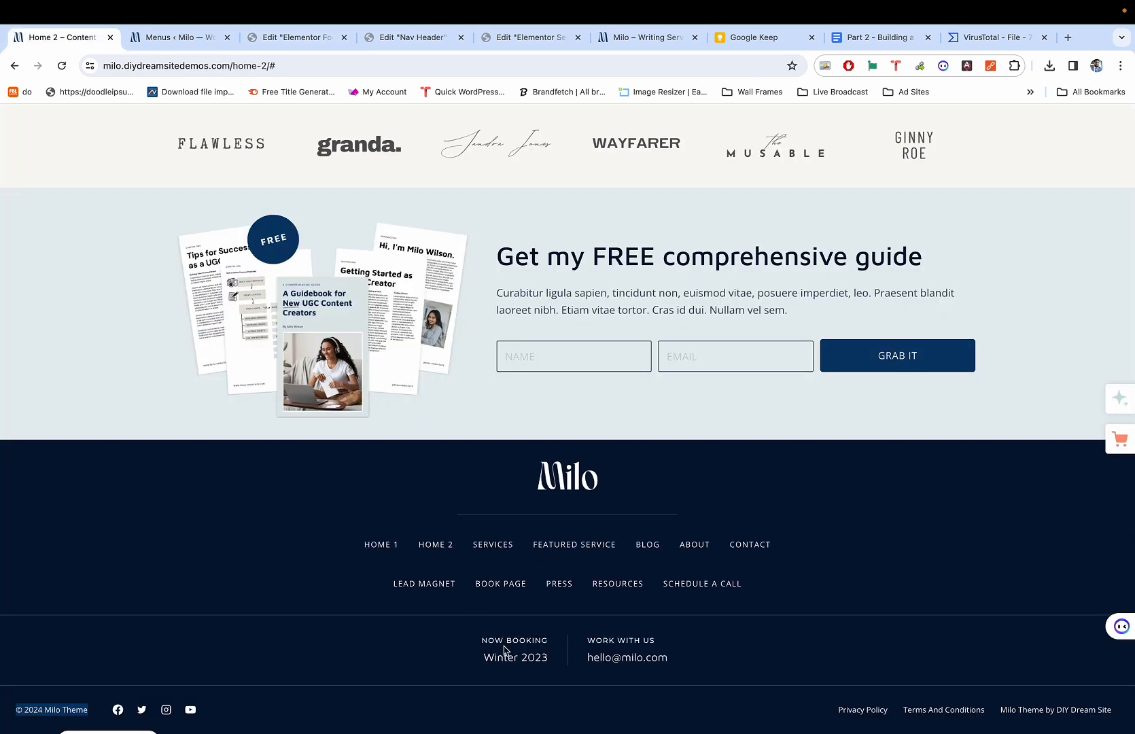
pyautogui.press('super+3')
pyautogui.press('super+1')
pyautogui.press('super+3')
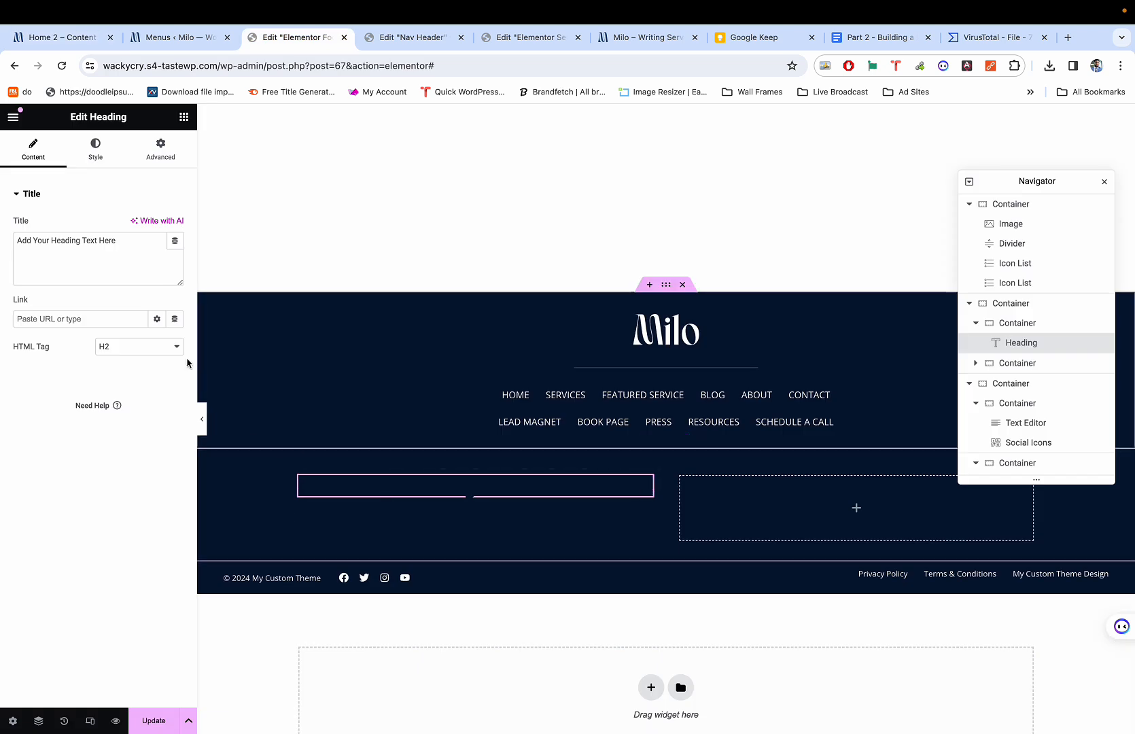
pyautogui.doubleClick(102, 254)
pyautogui.click(102, 256)
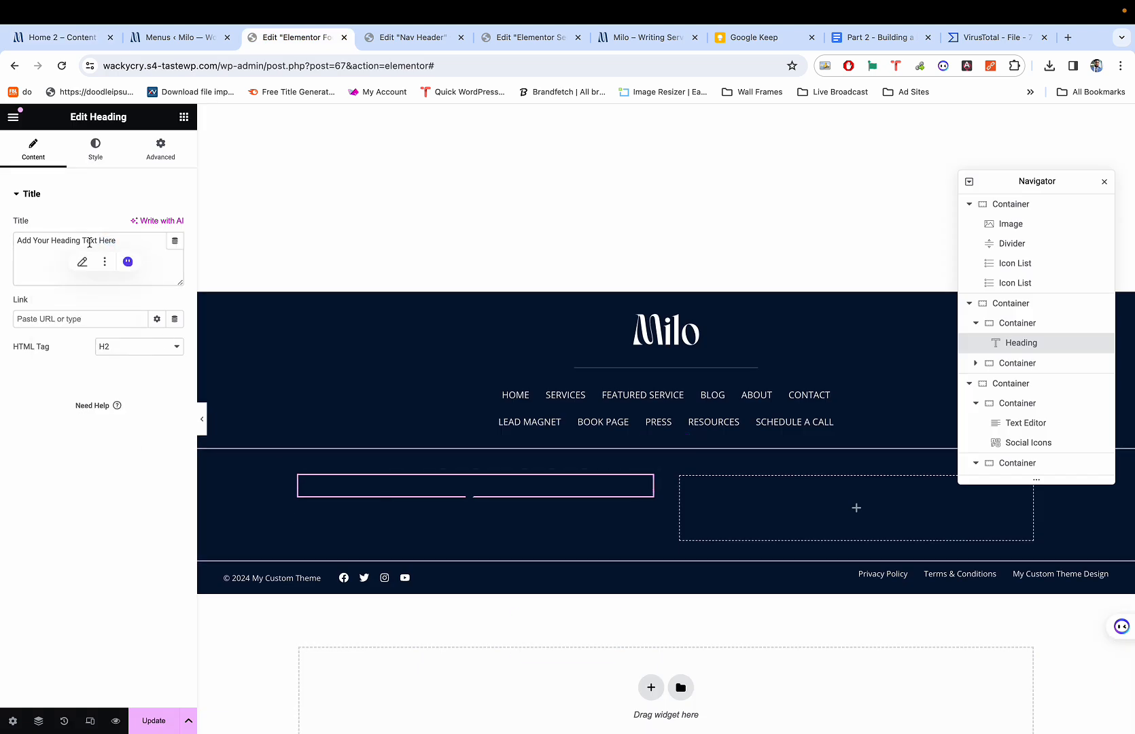
pyautogui.tripleClick(89, 243)
pyautogui.write('Now Booking')
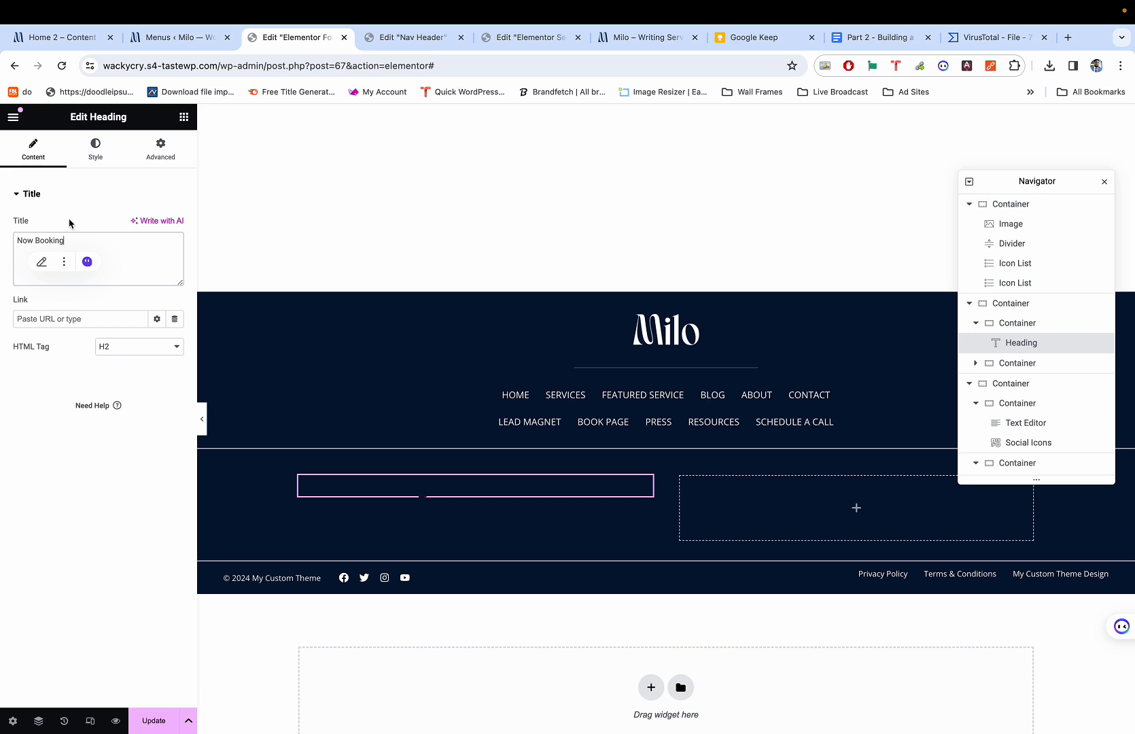
# Set the heading's text colour to white #FFFFFF.
pyautogui.click(95, 147)
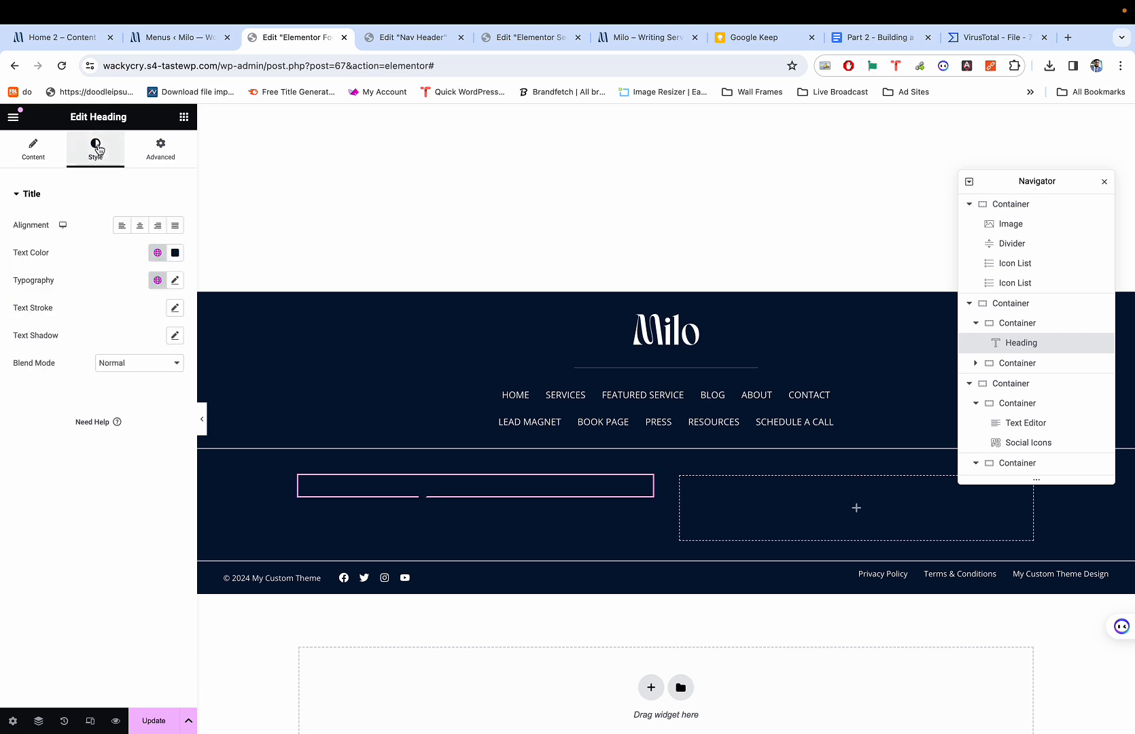
pyautogui.click(175, 281)
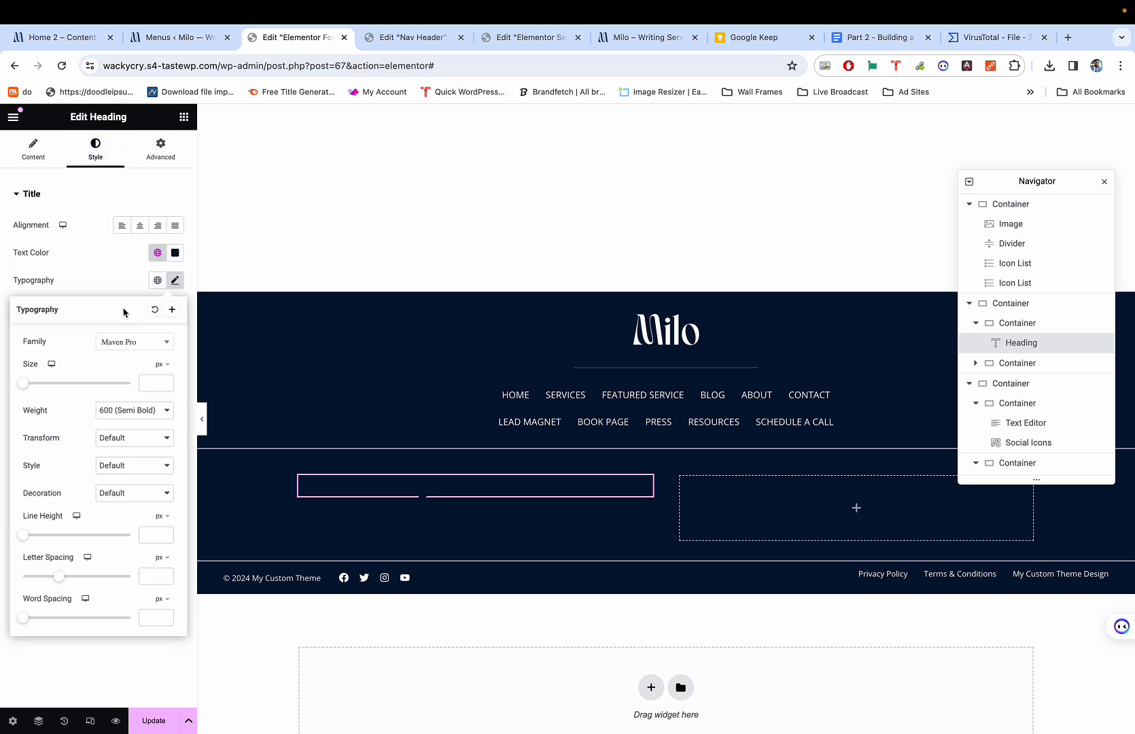
pyautogui.click(174, 253)
pyautogui.click(110, 309)
pyautogui.moveTo(110, 309); pyautogui.dragTo(95, 296)
pyautogui.click(120, 258)
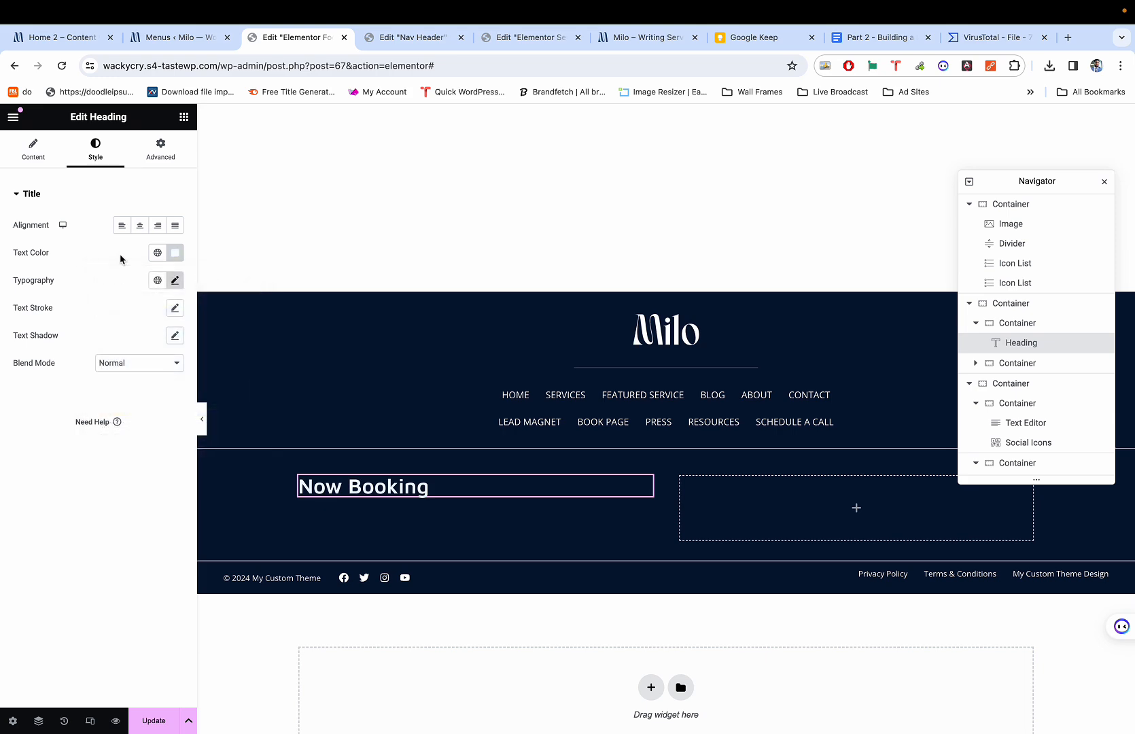
pyautogui.press('super+1')
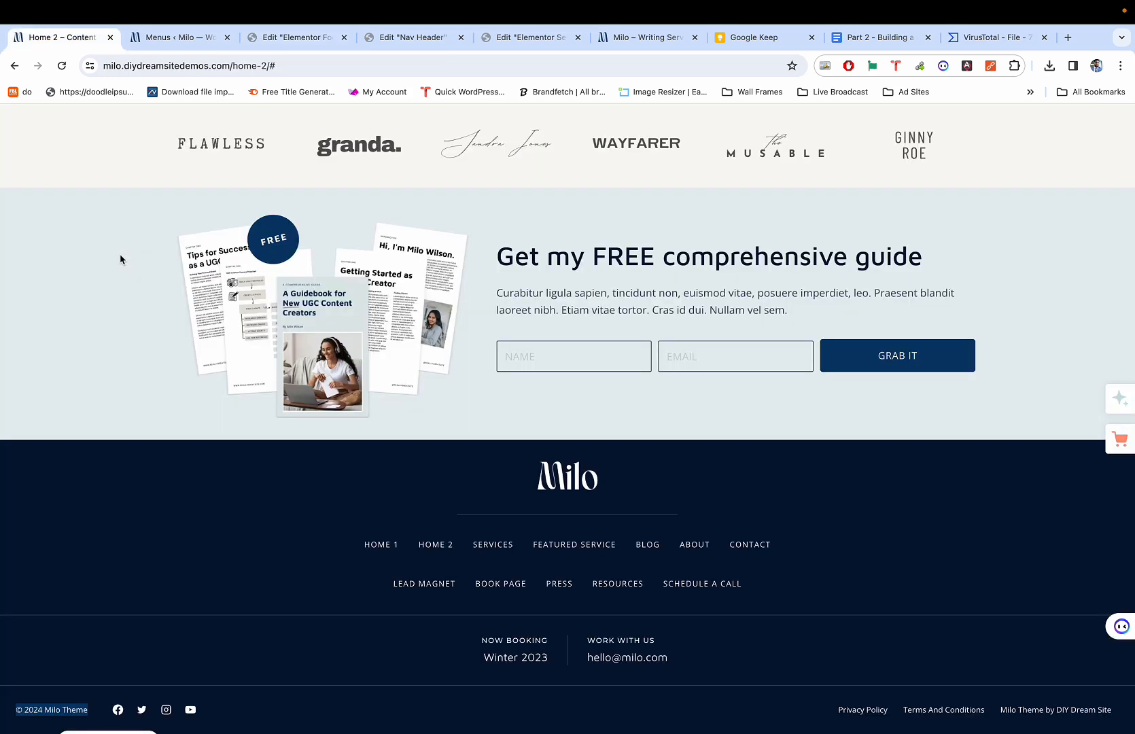
pyautogui.press('super+3')
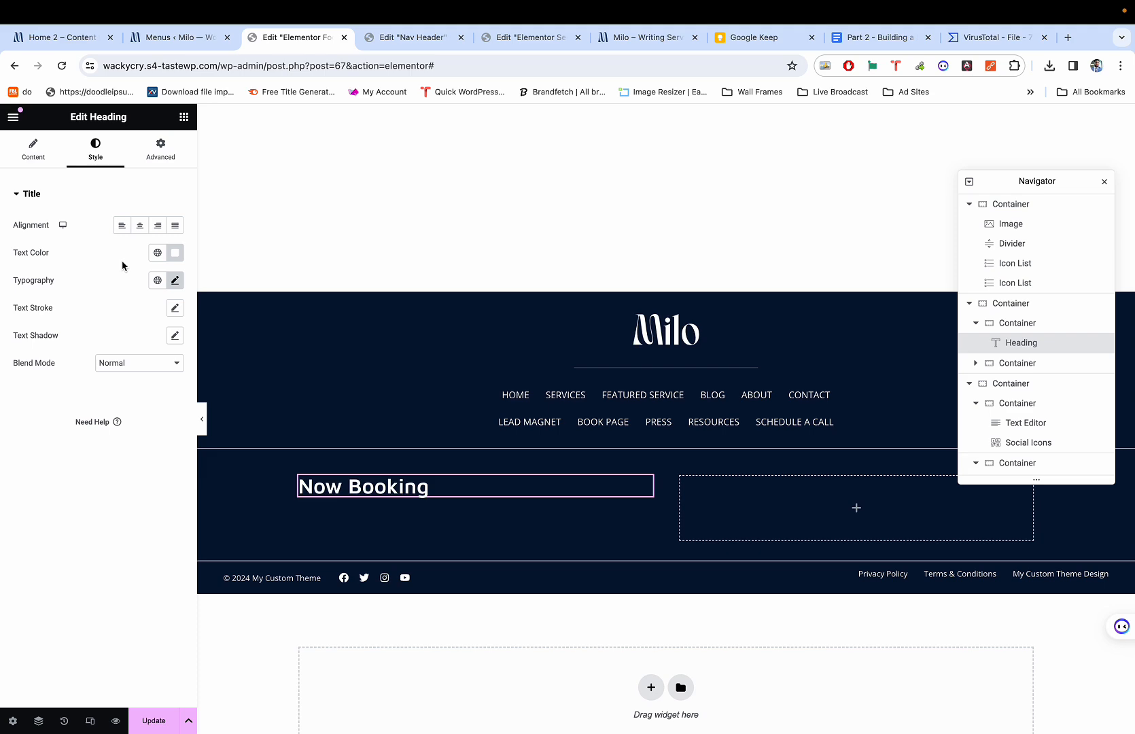
pyautogui.press('super+1')
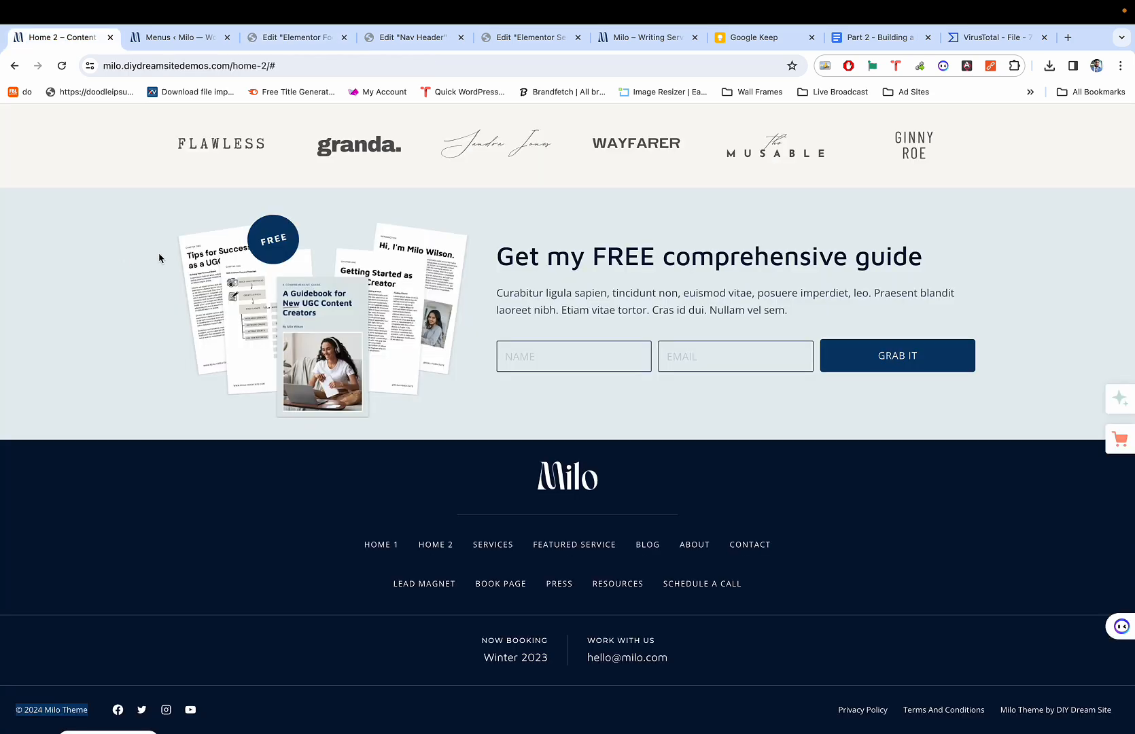
pyautogui.press('super+3')
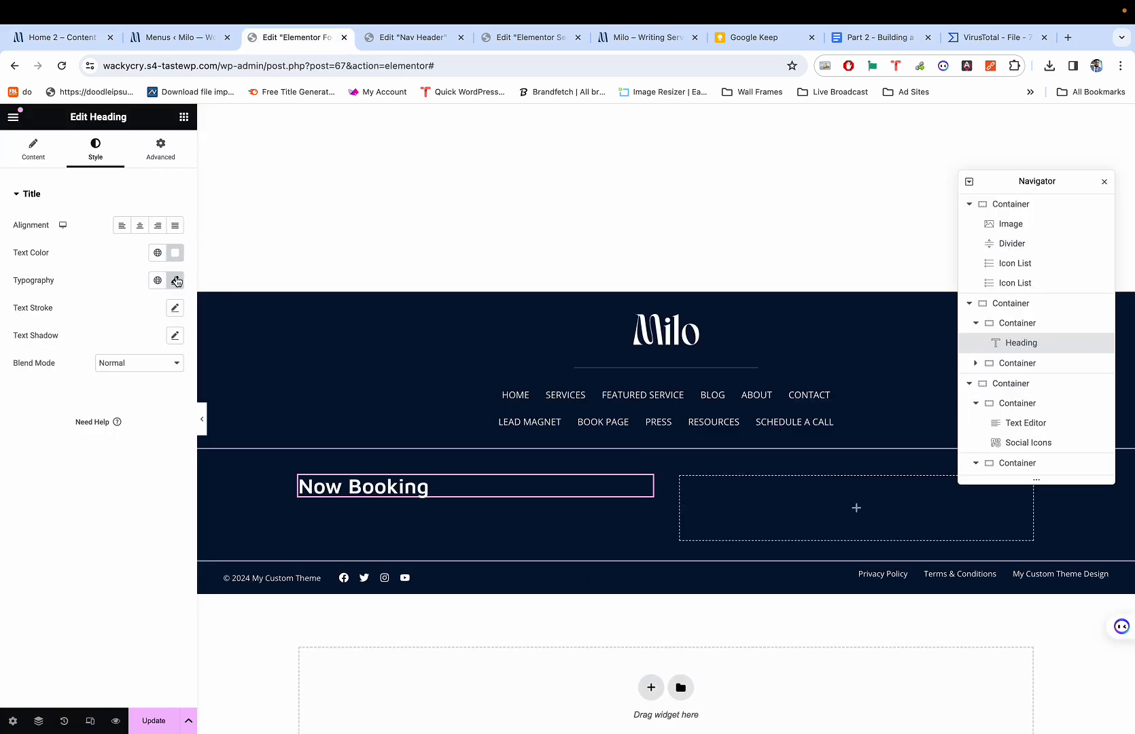
# Change the heading's HTML tag from H2 to p.
pyautogui.click(32, 148)
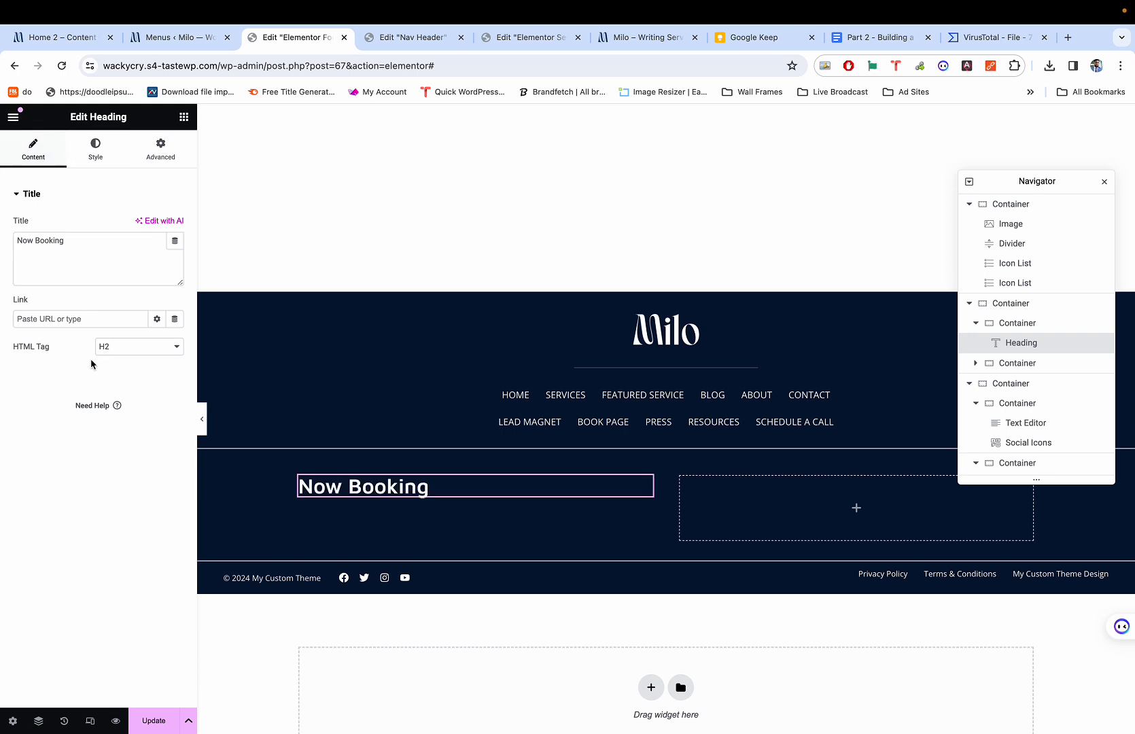
pyautogui.click(121, 355)
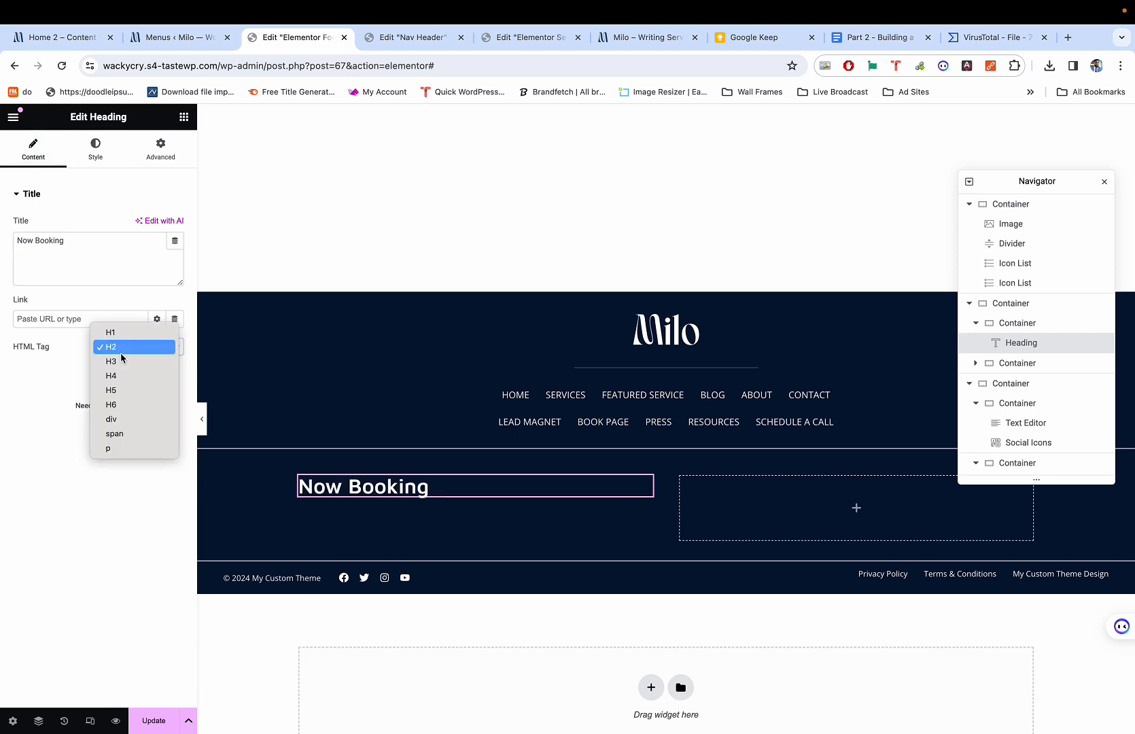
pyautogui.click(109, 448)
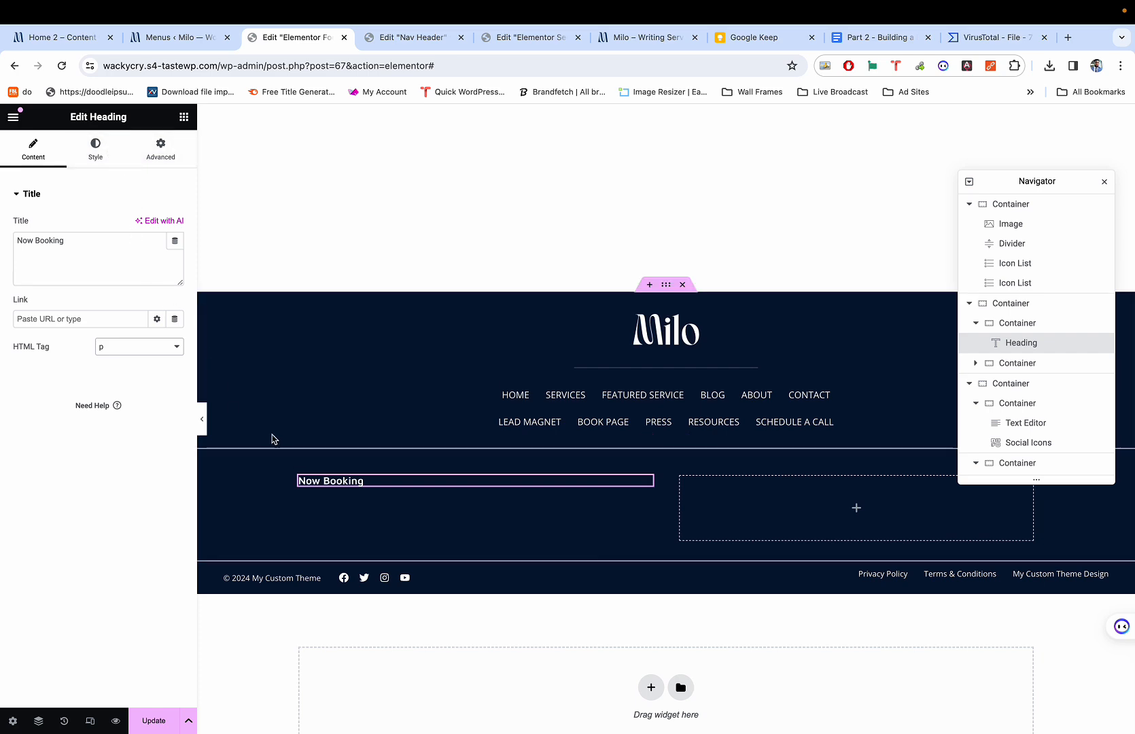
pyautogui.scroll(5, 317, 478)
pyautogui.scroll(-5, 316, 479)
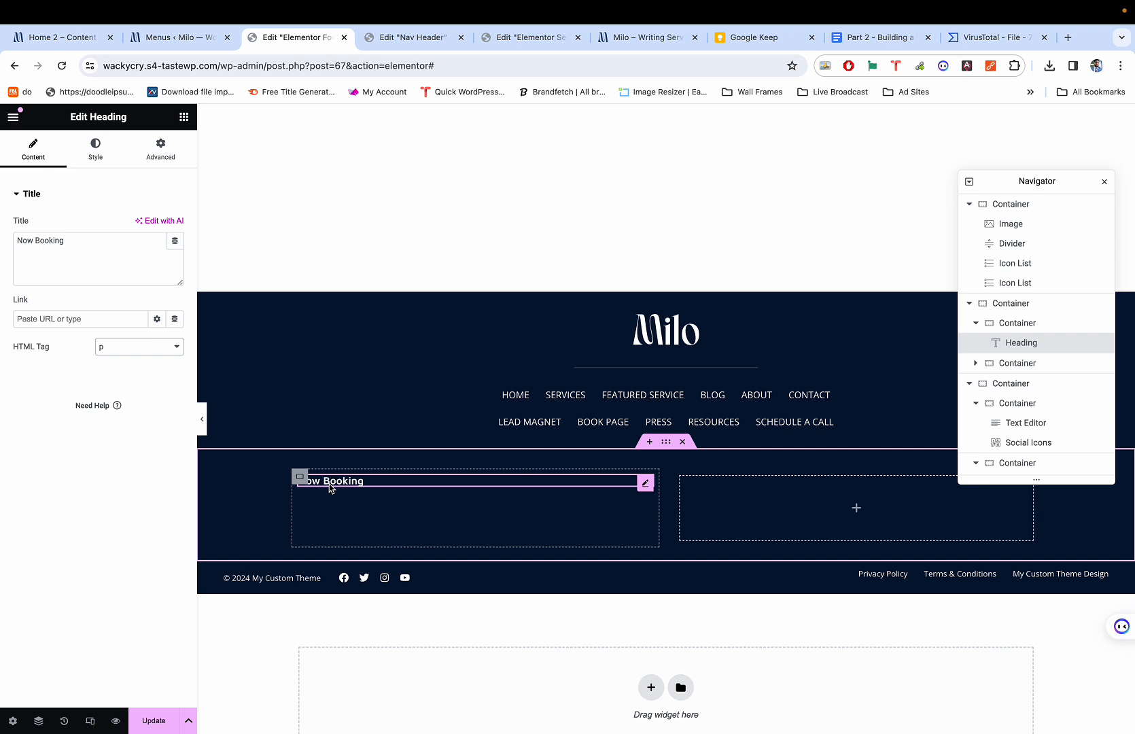
# Replace the heading with a Text Editor widget reading 'Now Booking'.
pyautogui.rightClick(330, 487)
pyautogui.click(362, 716)
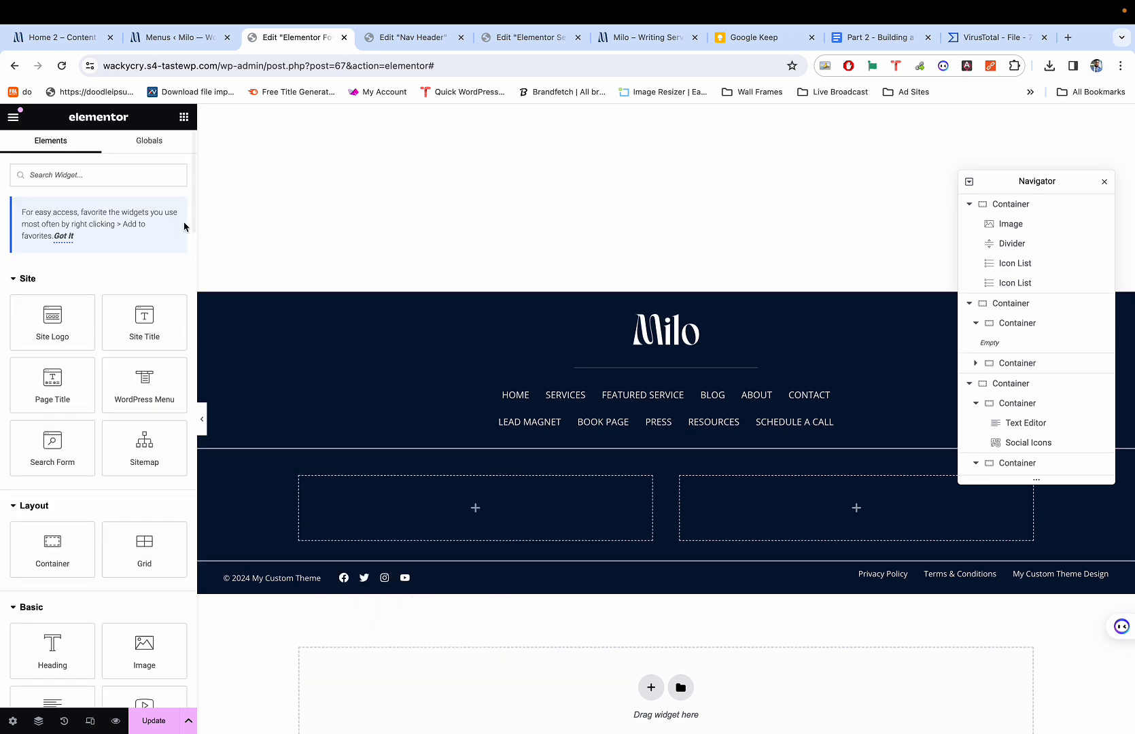
pyautogui.write('text')
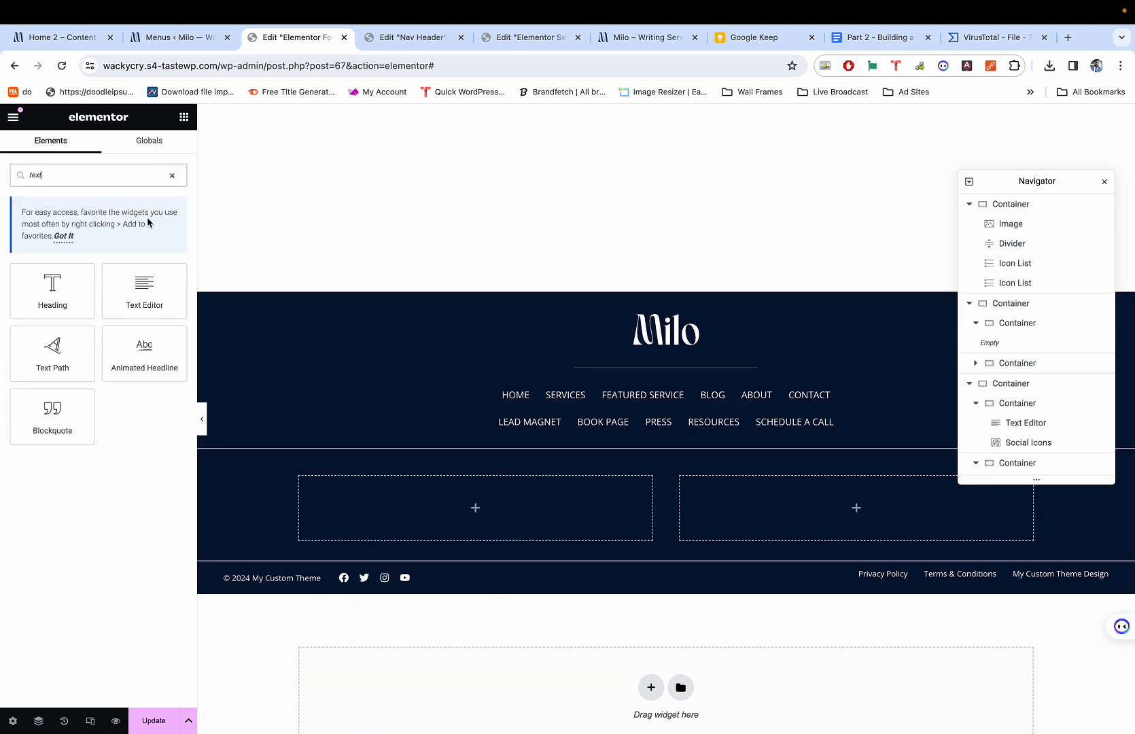
pyautogui.moveTo(143, 288); pyautogui.dragTo(407, 514)
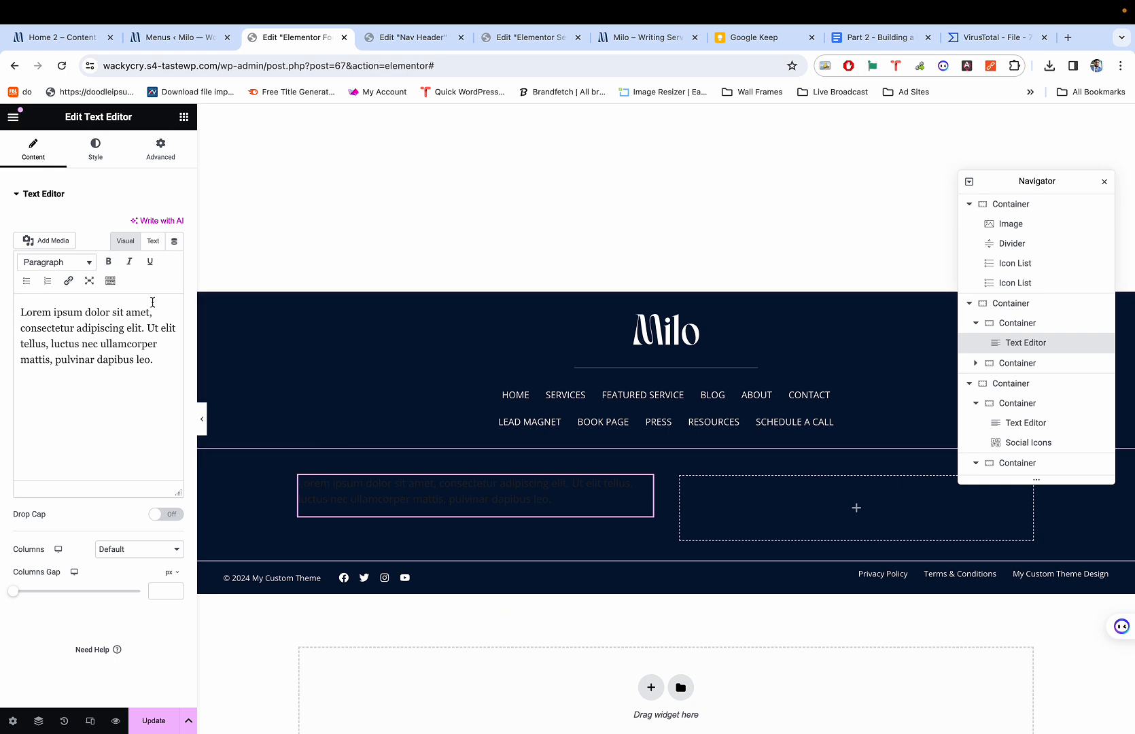
pyautogui.press('super+a')
pyautogui.write('Now')
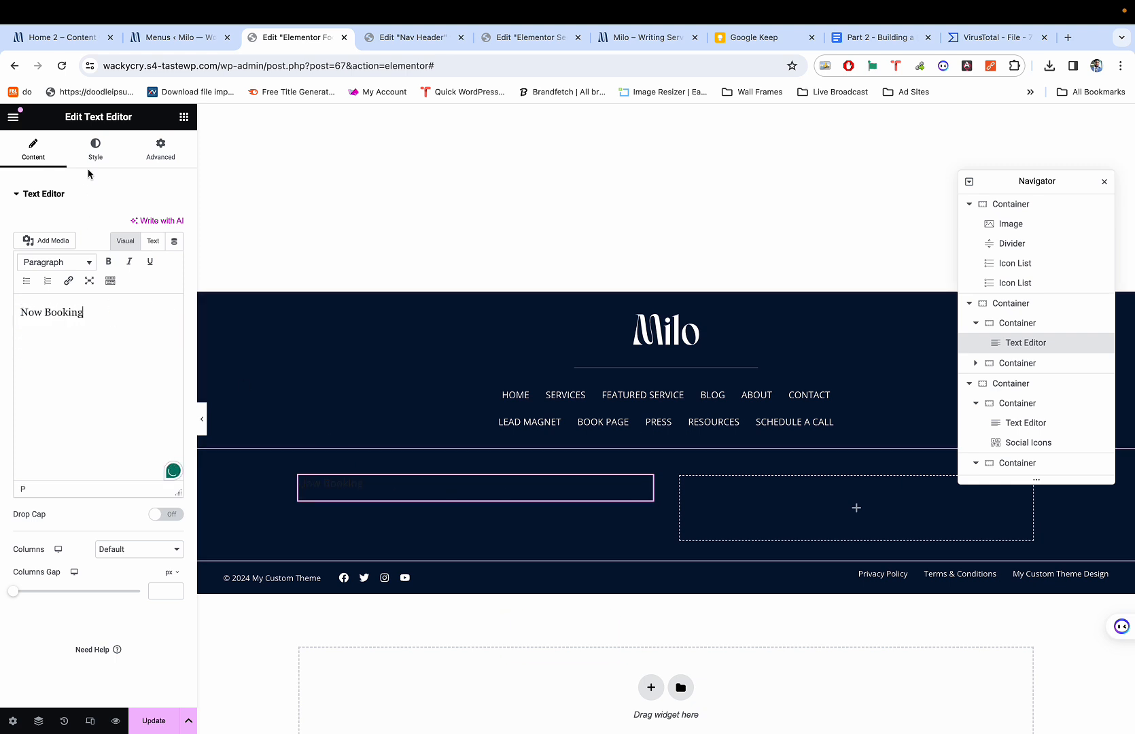
# Make the text uppercase via Typography Transform and set its colour to #FFFFFF.
pyautogui.click(95, 146)
pyautogui.click(174, 279)
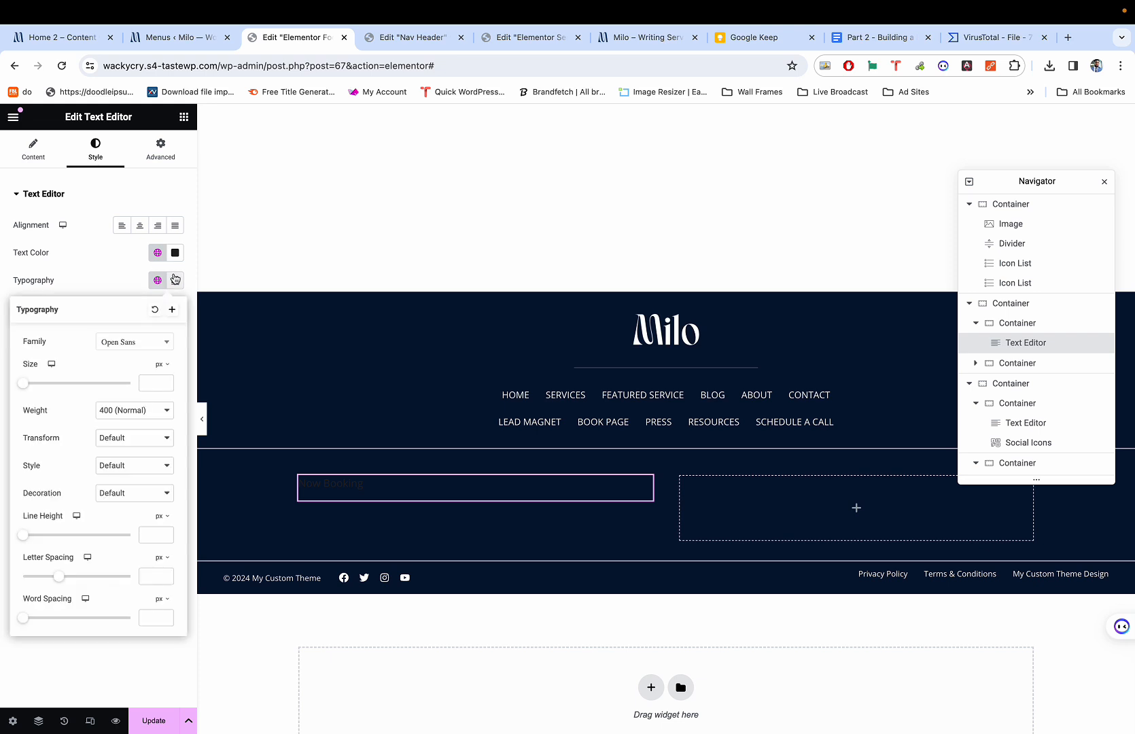
pyautogui.click(125, 437)
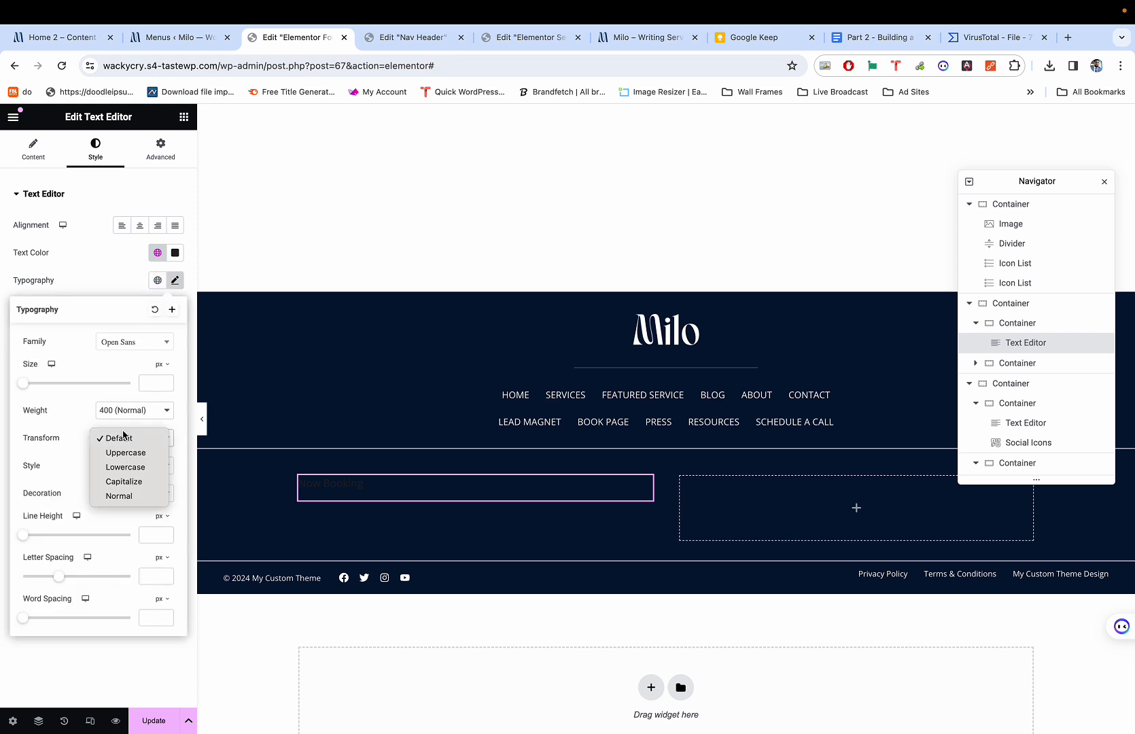
pyautogui.click(123, 452)
pyautogui.click(175, 252)
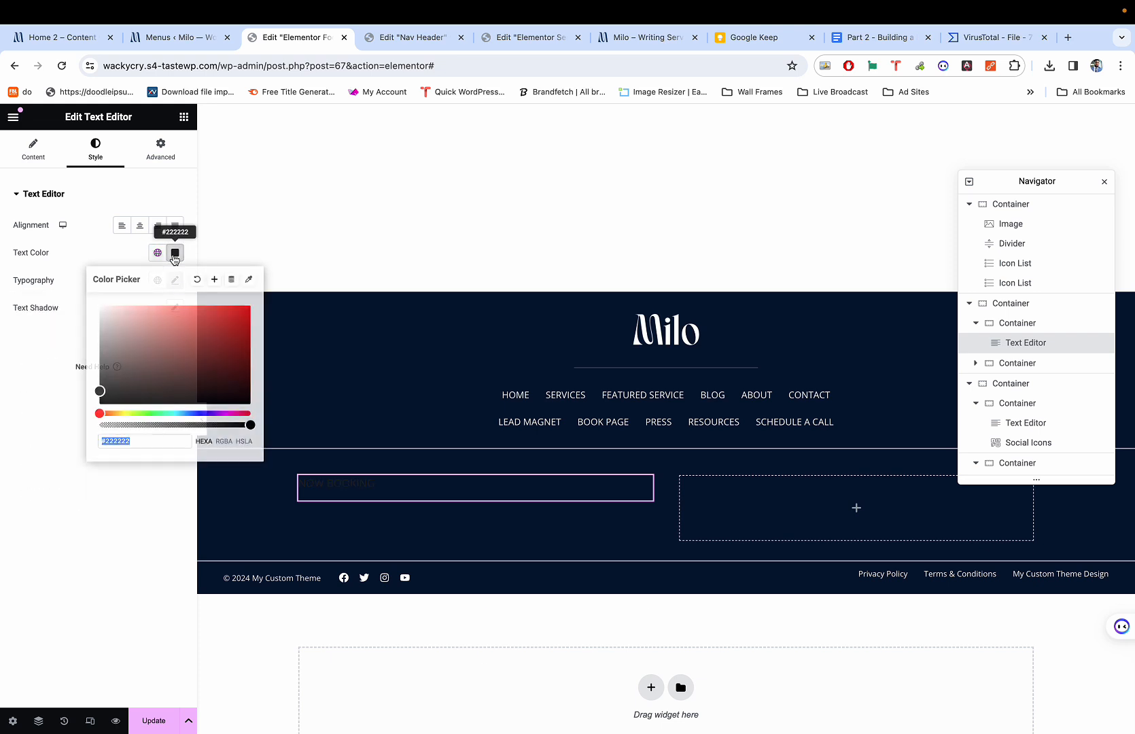
pyautogui.moveTo(121, 320); pyautogui.dragTo(87, 306)
pyautogui.click(62, 253)
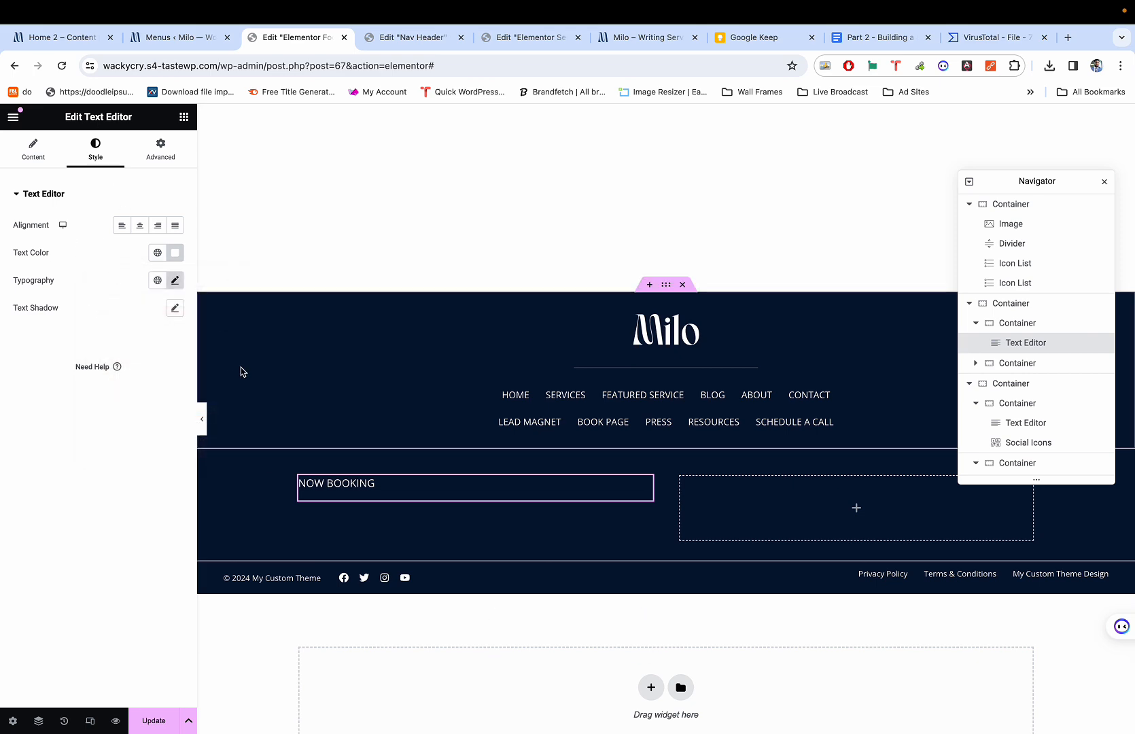
pyautogui.press('super+1')
pyautogui.press('super+3')
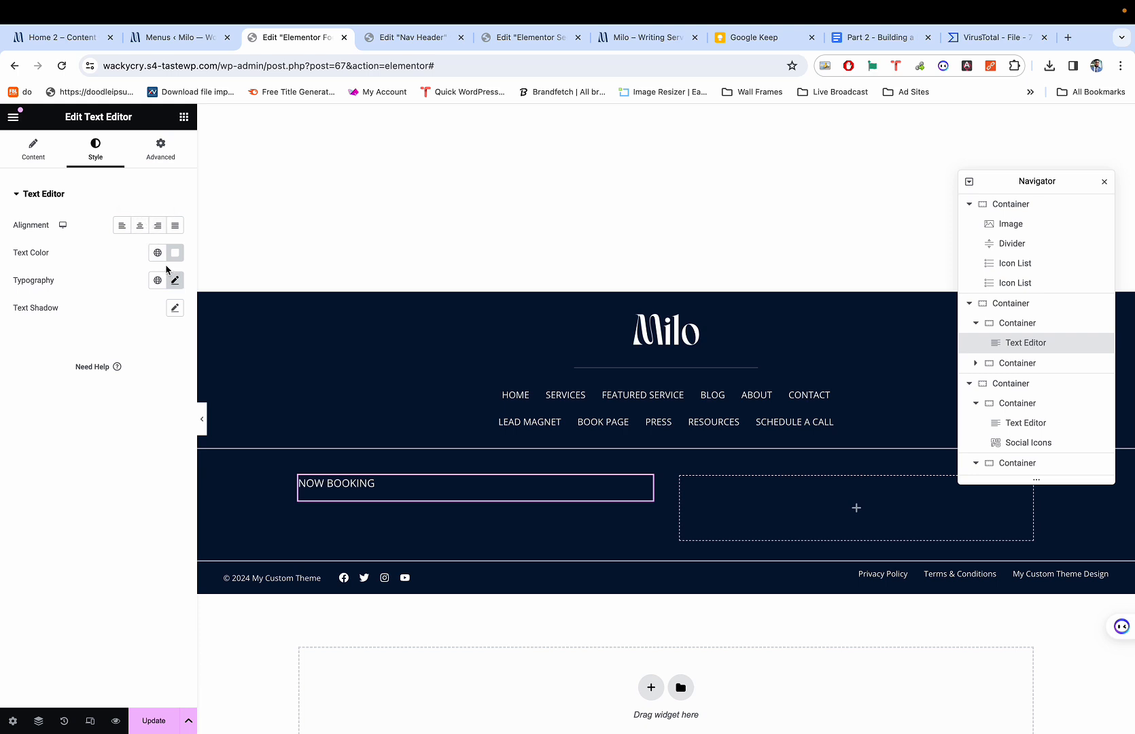
# Set the NOW BOOKING text's Align Self to End.
pyautogui.click(161, 154)
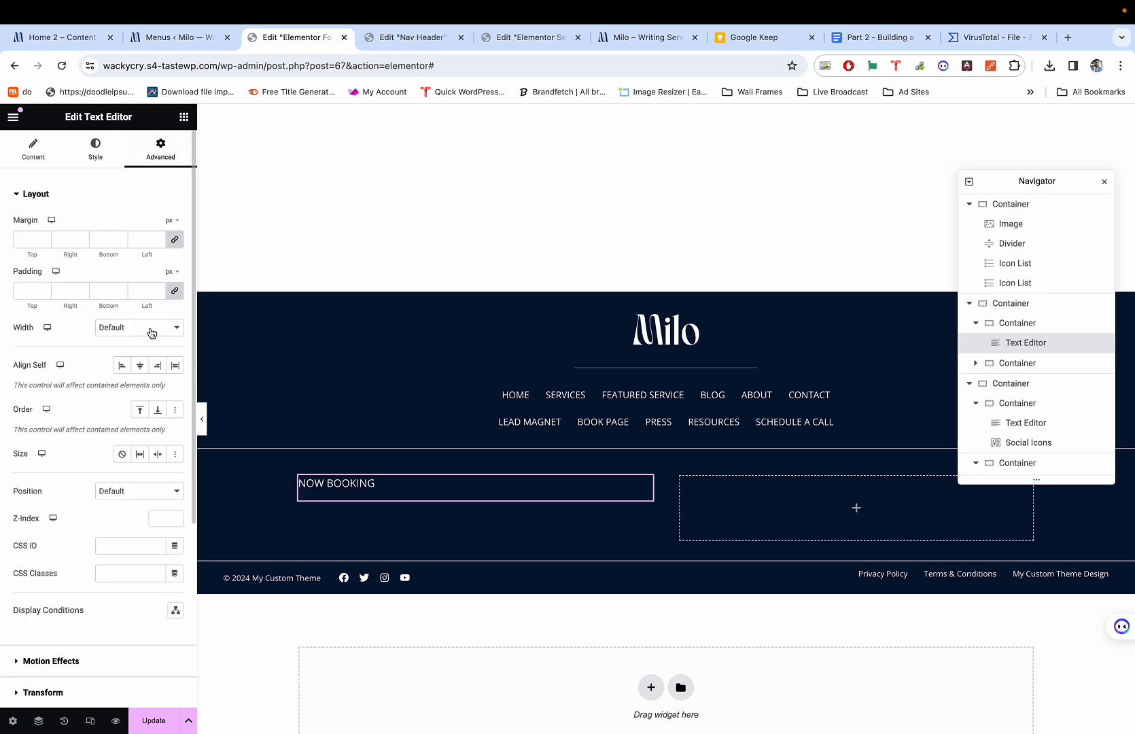
pyautogui.click(157, 365)
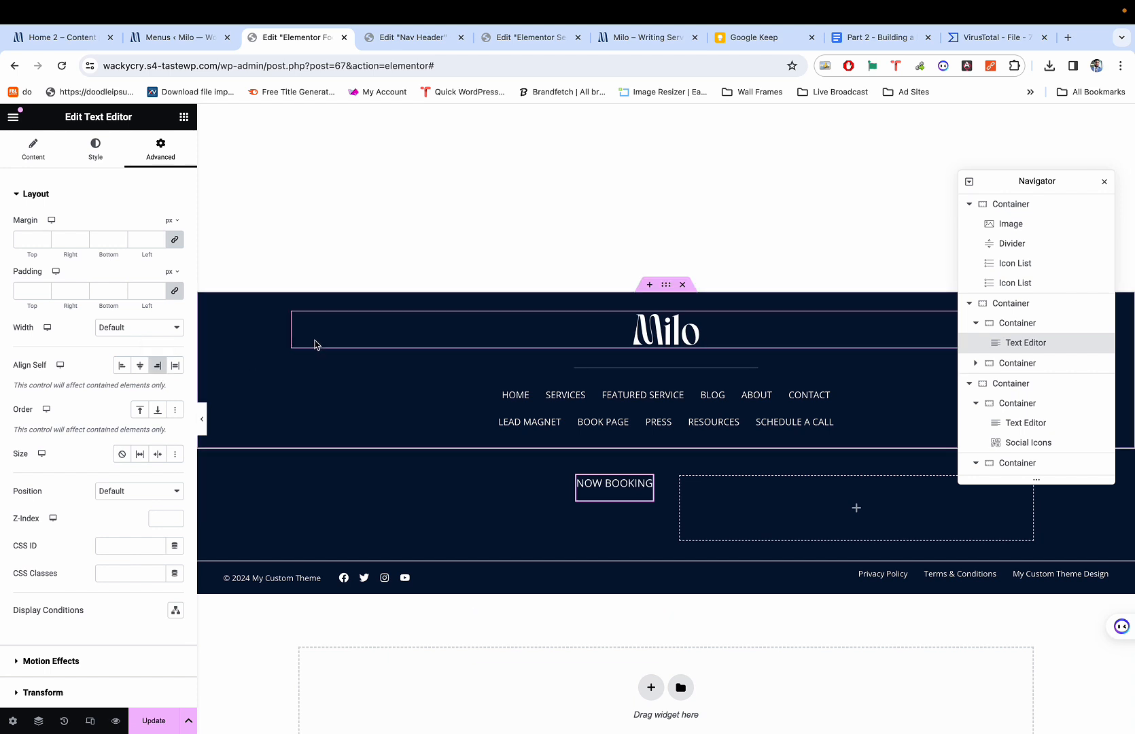
pyautogui.press('super+1')
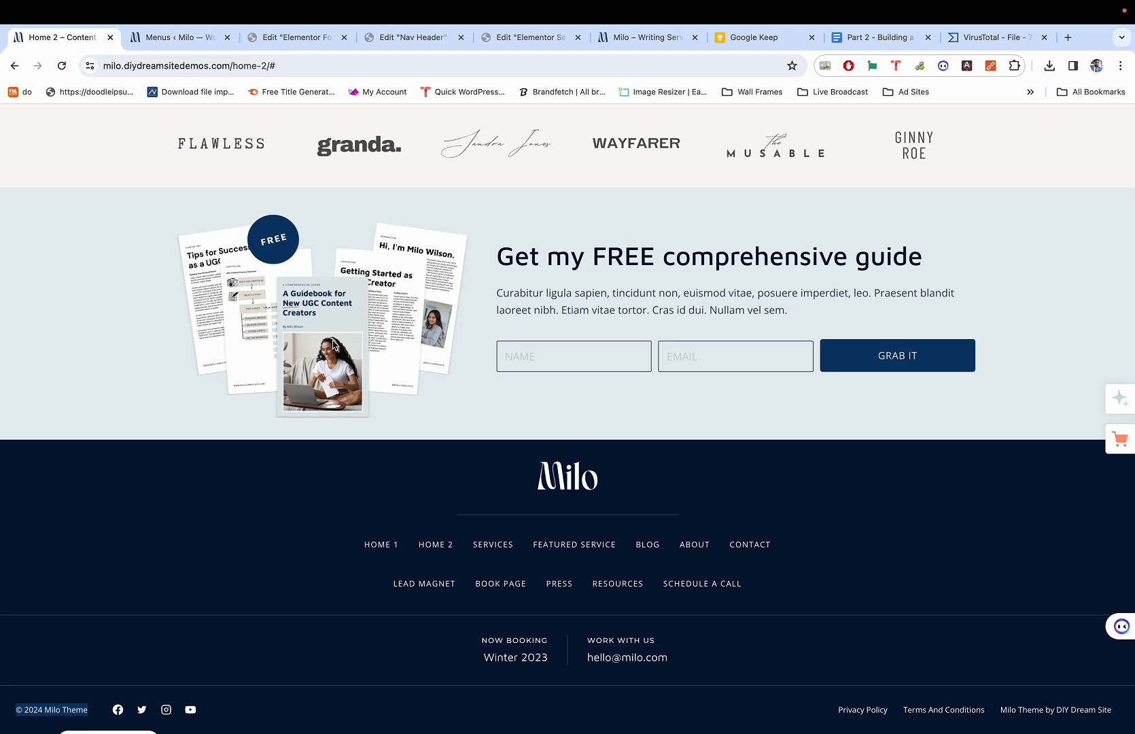
pyautogui.press('super+3')
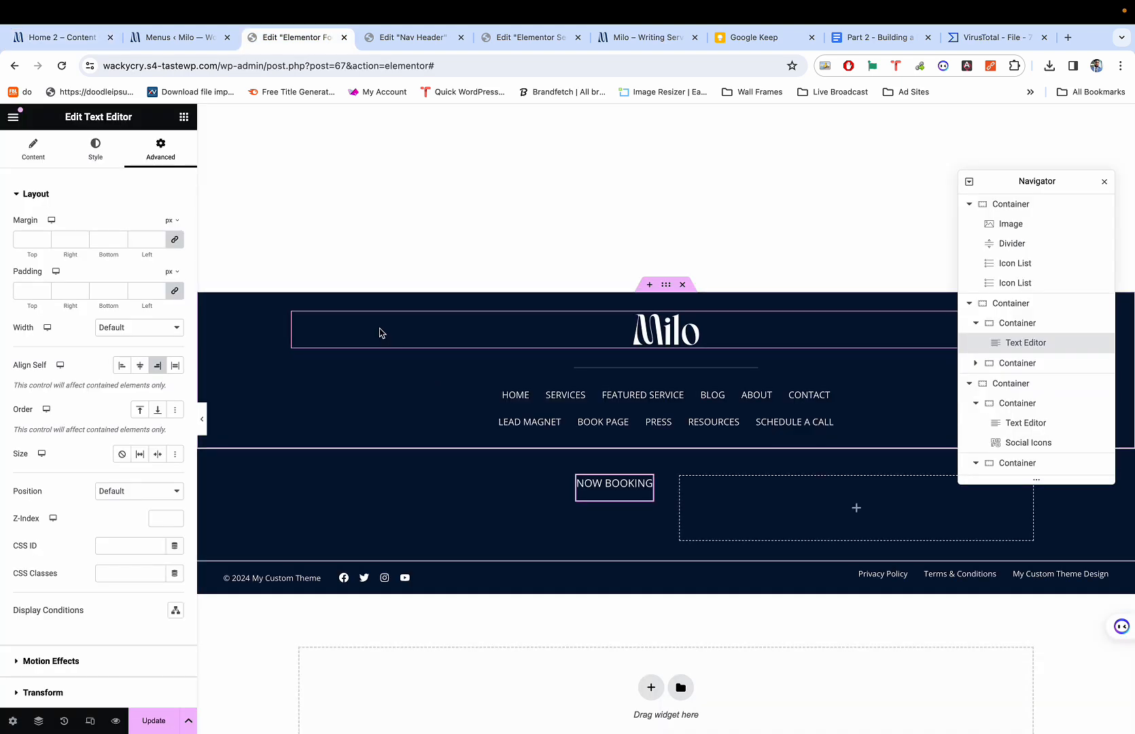
# Set the NOW BOOKING font size to 14 px, comparing it with the live site.
pyautogui.click(96, 148)
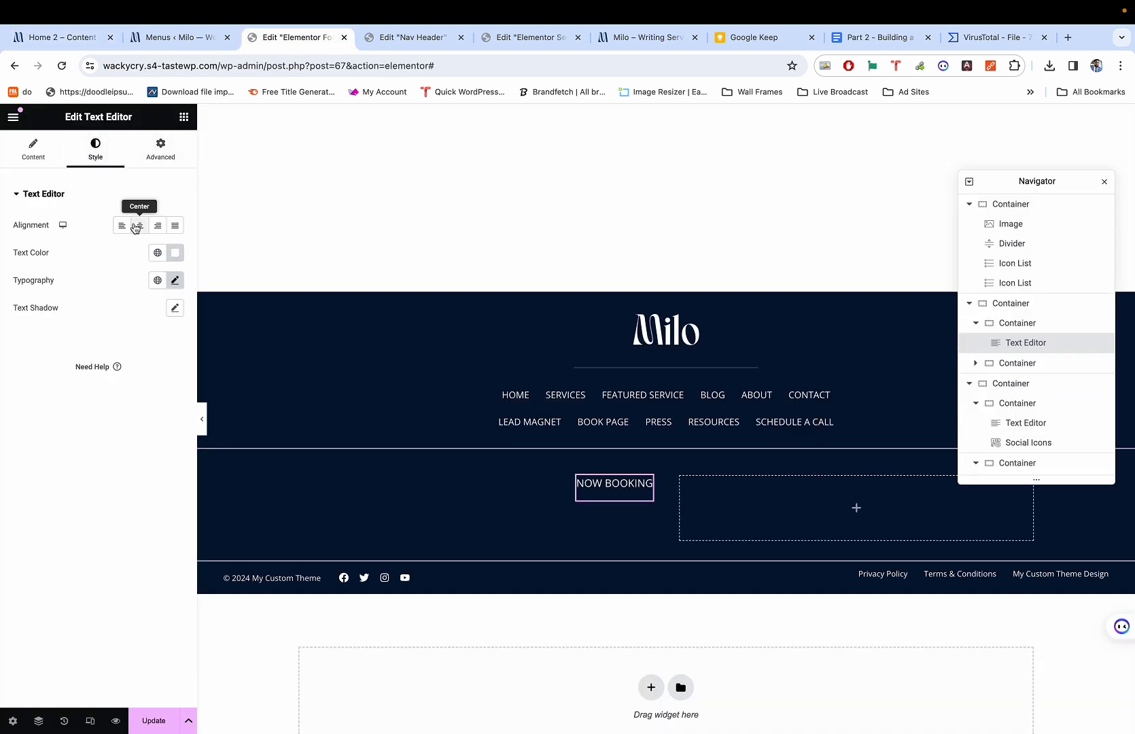
pyautogui.click(175, 281)
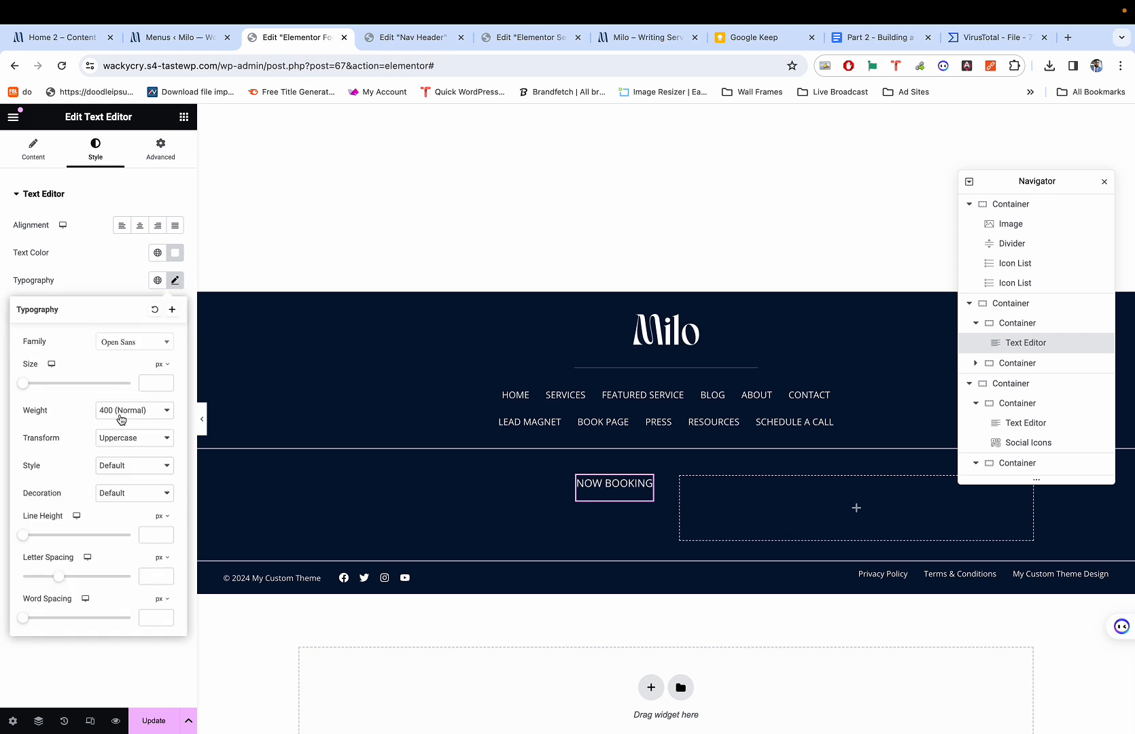
pyautogui.press('super+1')
pyautogui.press('super+3')
pyautogui.write('14')
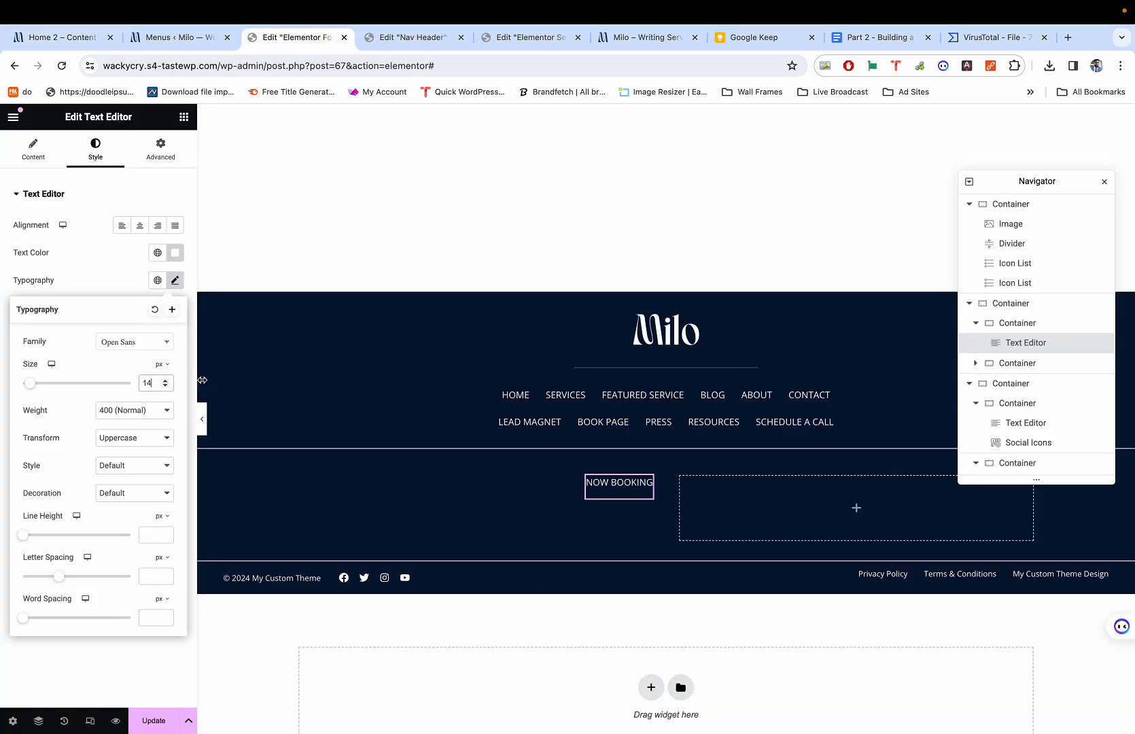
pyautogui.press('super+1')
pyautogui.press('super+3')
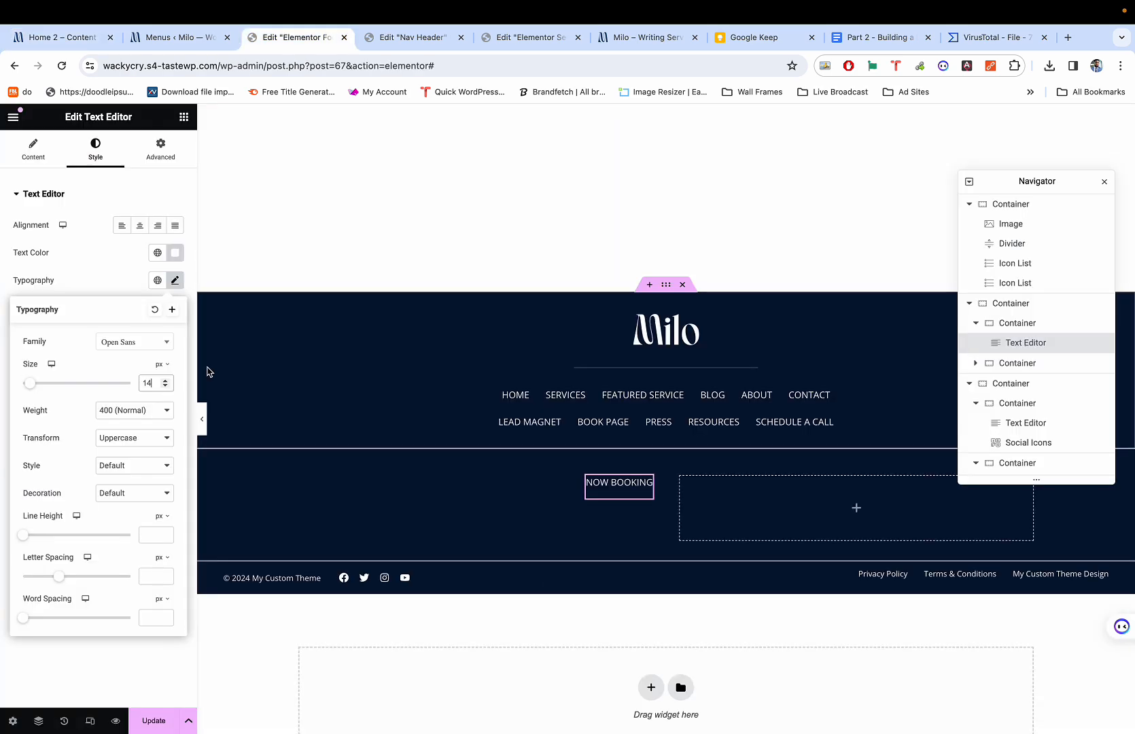
pyautogui.press('BackSpace')
pyautogui.write('2')
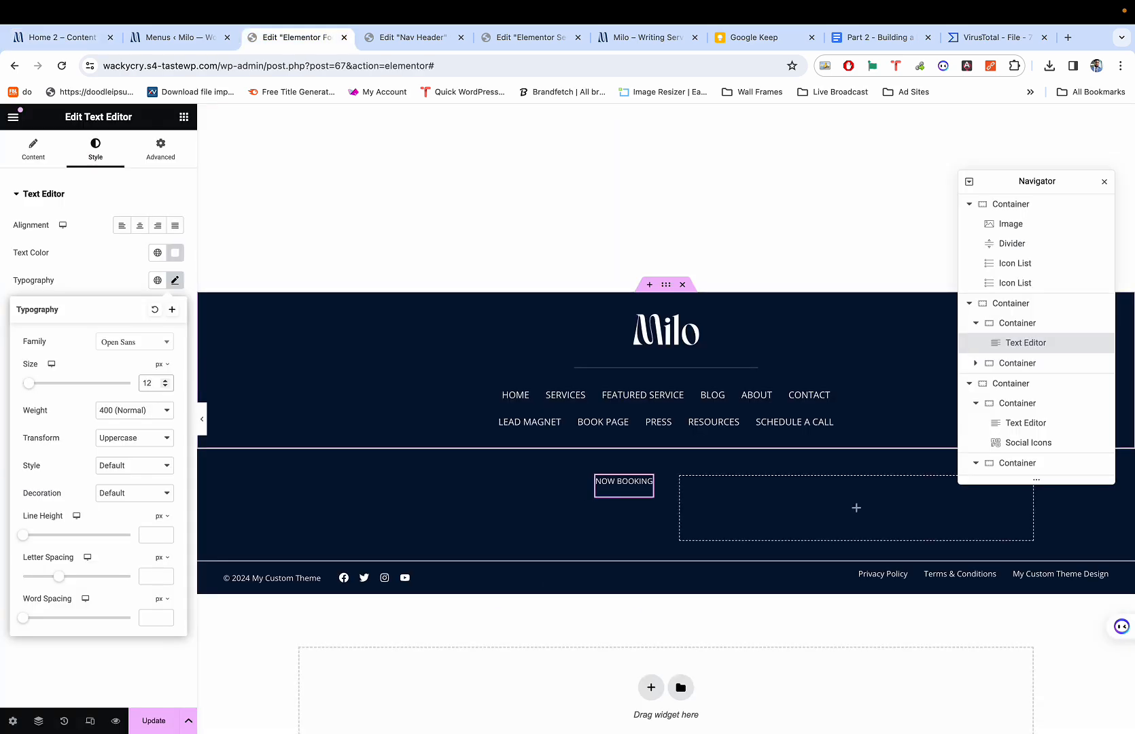
pyautogui.press('super+1')
pyautogui.press('super+3')
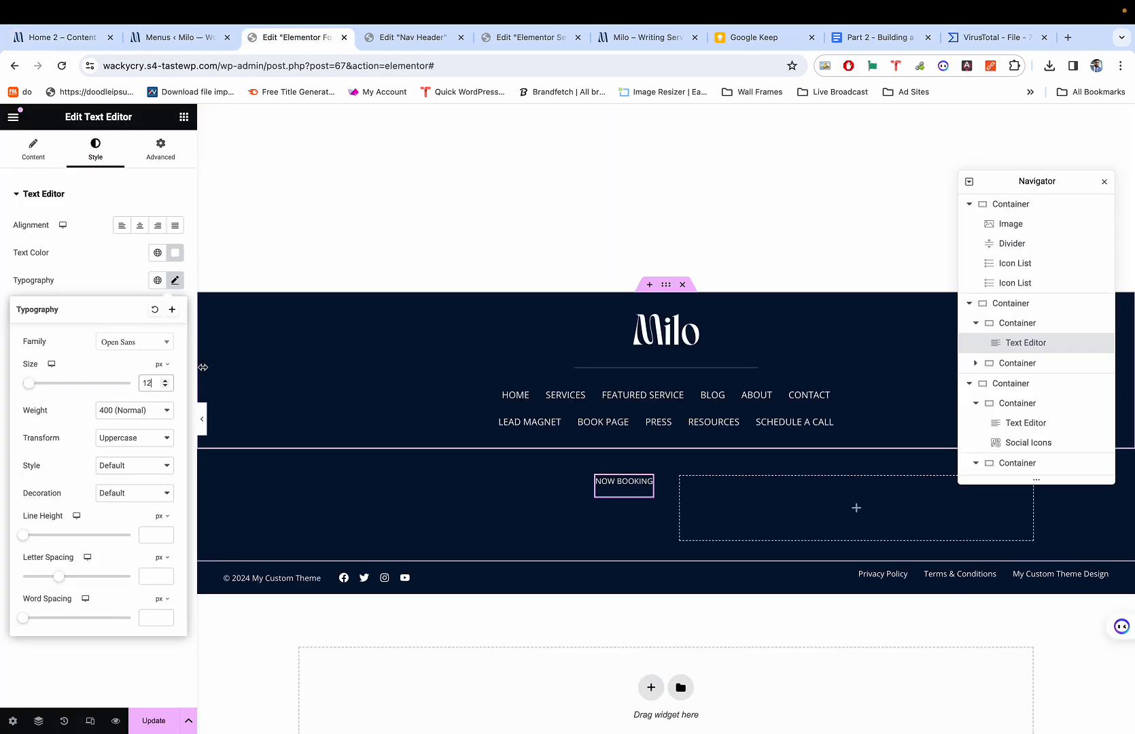
pyautogui.press('BackSpace')
pyautogui.write('4')
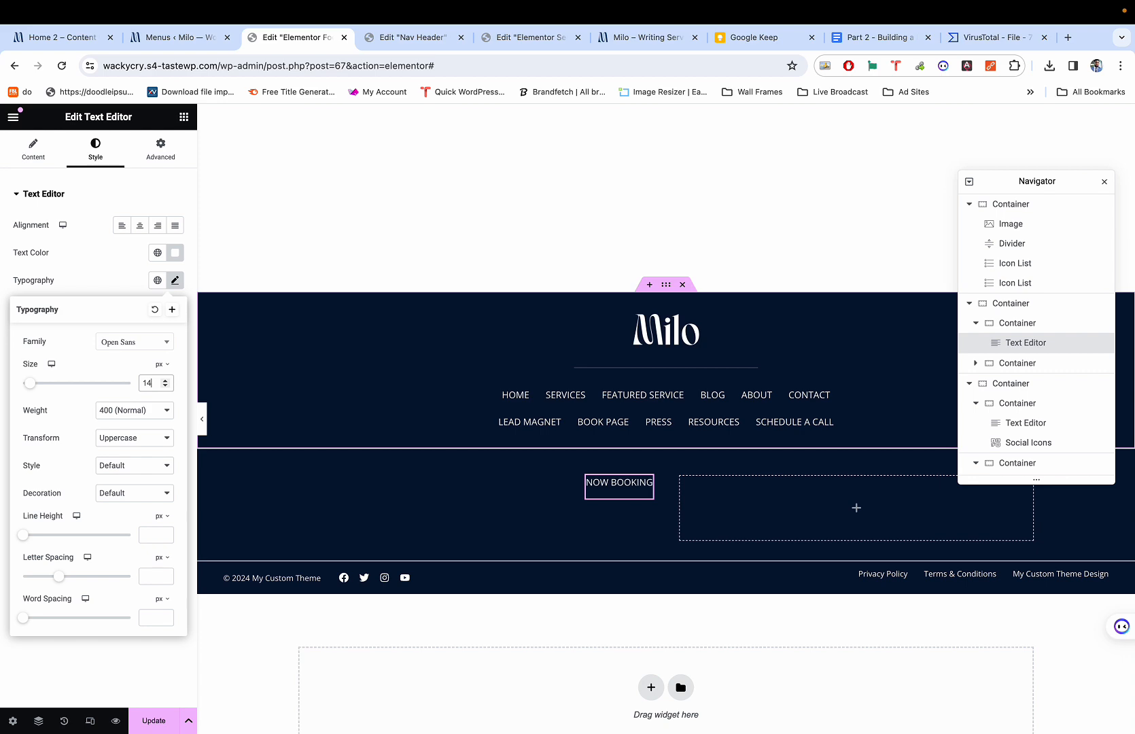
pyautogui.press('super+1')
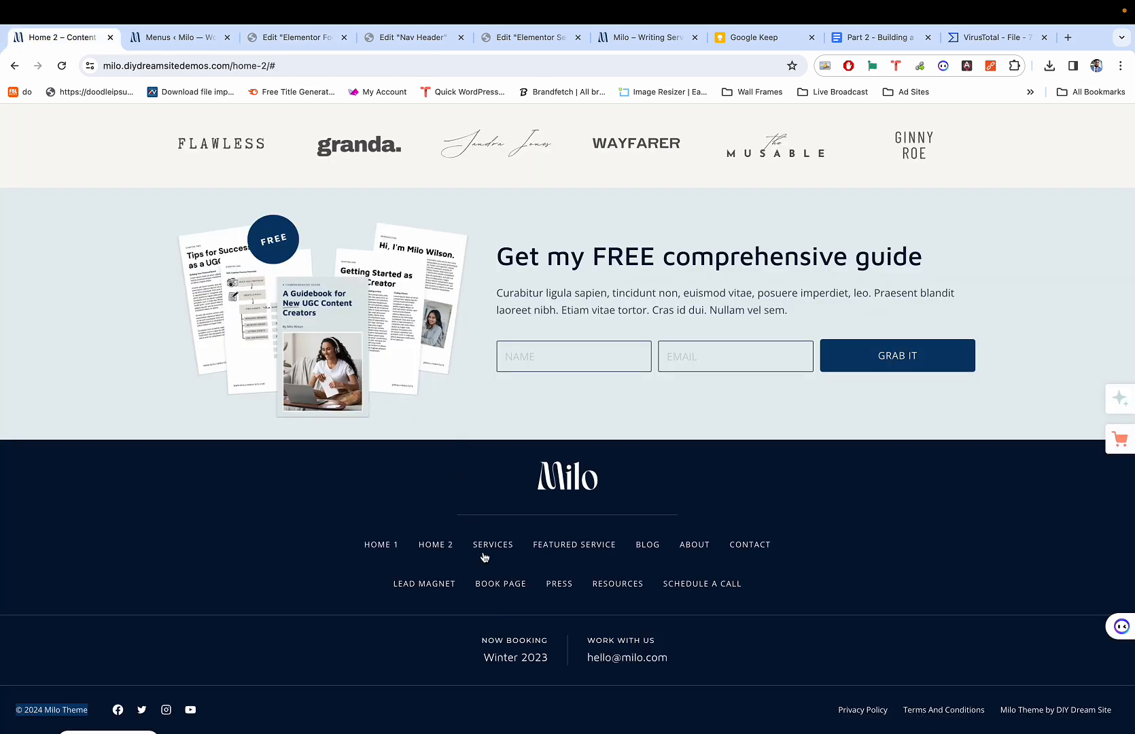
pyautogui.press('super+3')
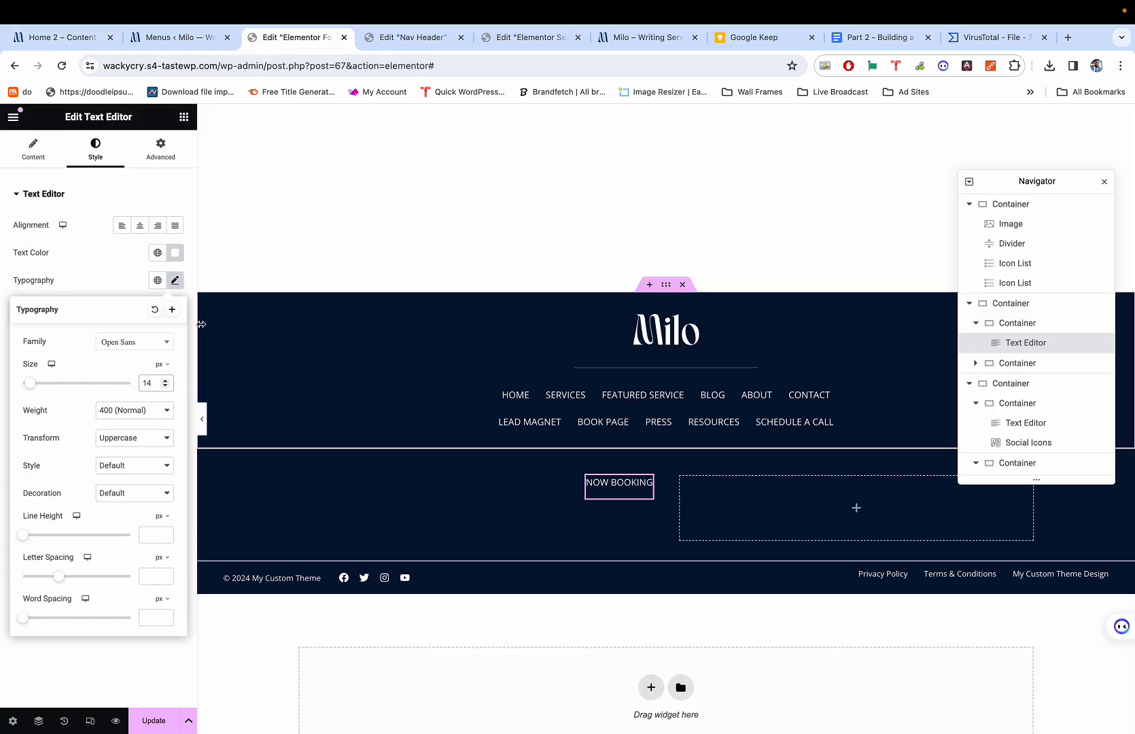
pyautogui.press('super+1')
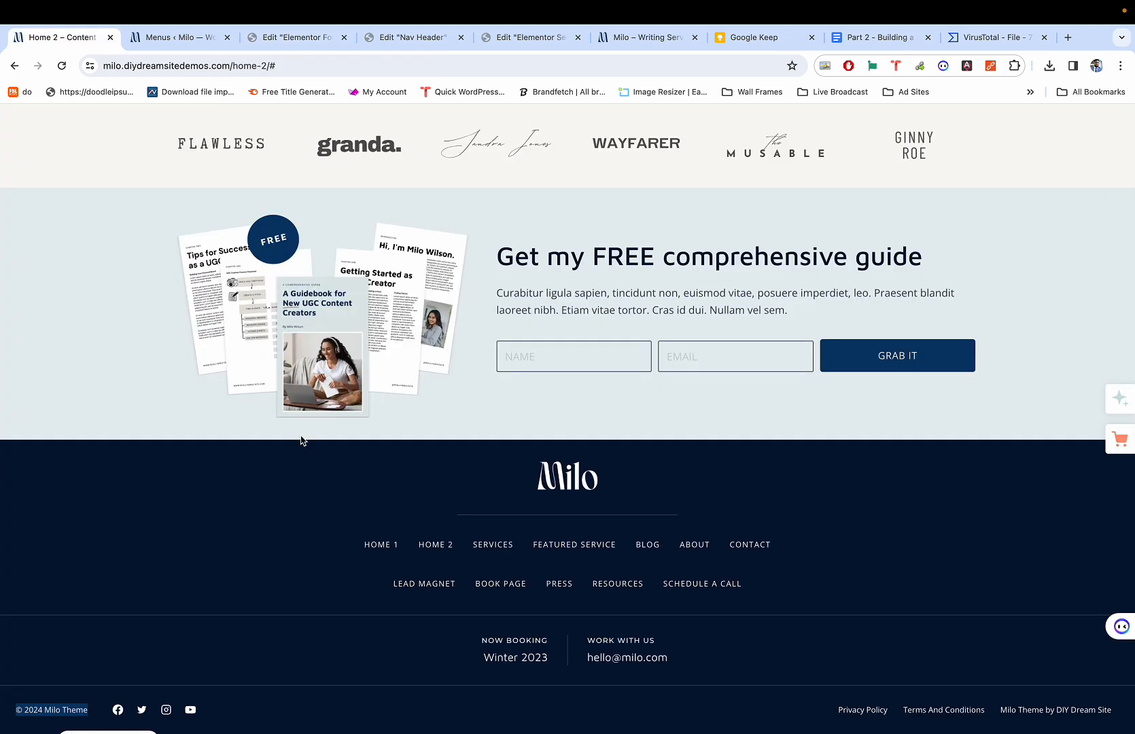
pyautogui.press('super+3')
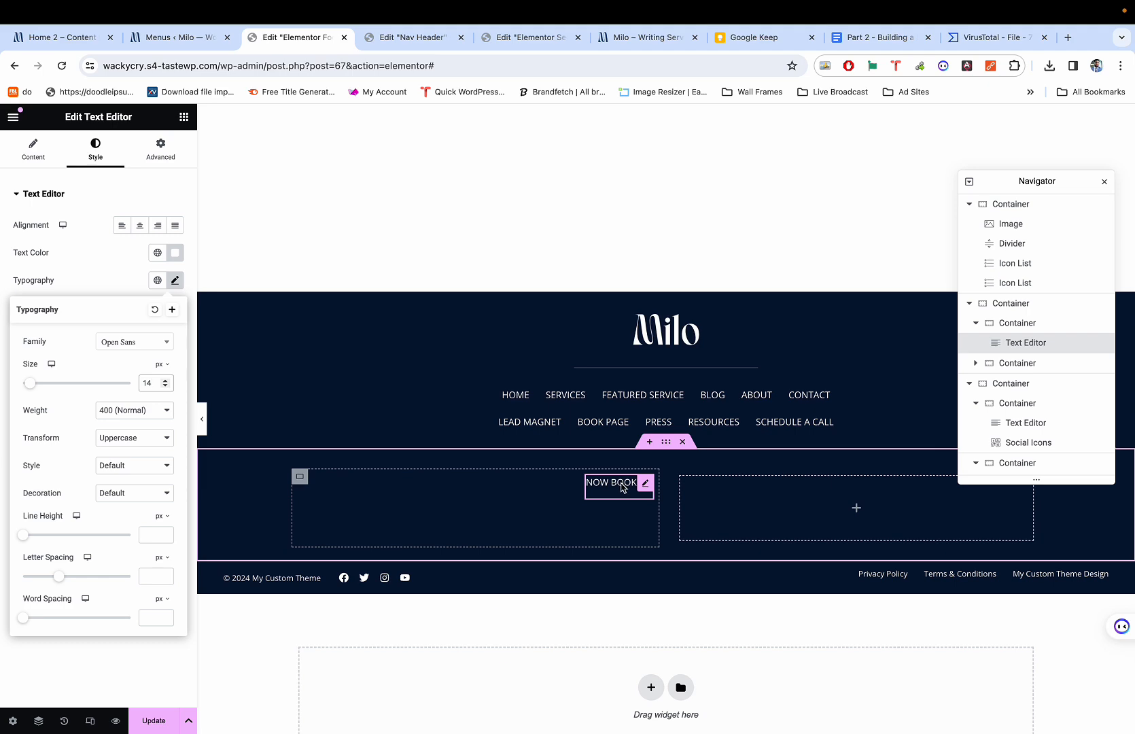
pyautogui.press('super+1')
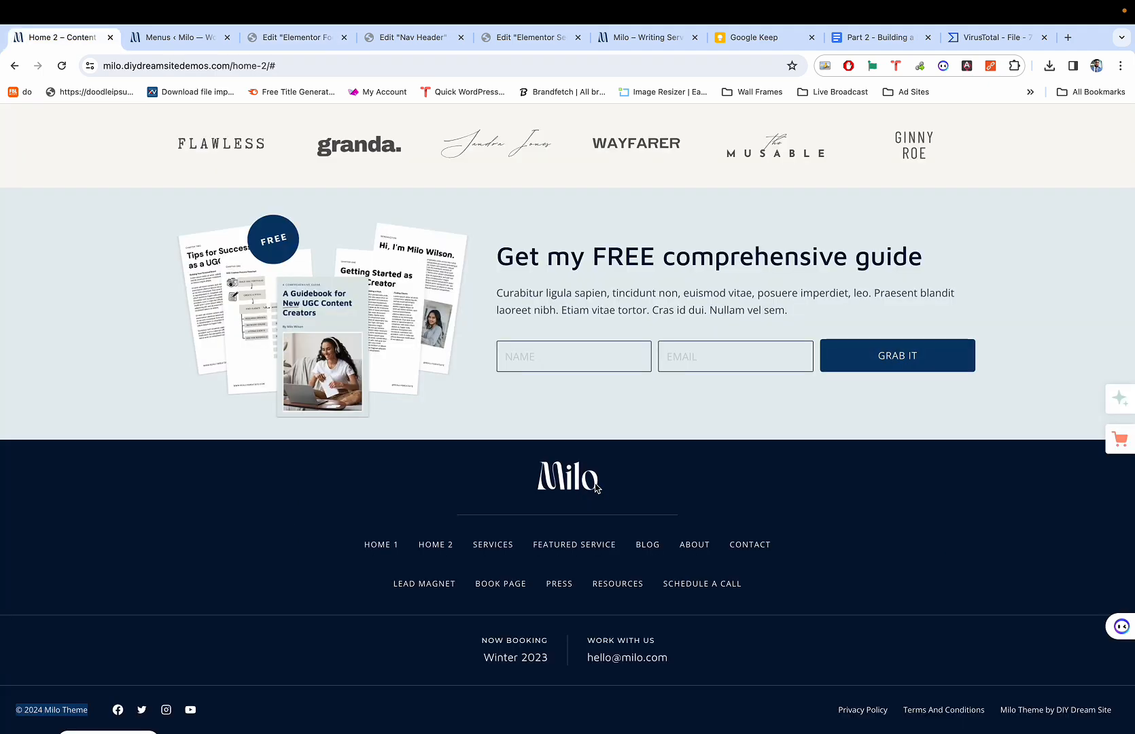
pyautogui.press('super+3')
# Duplicate the NOW BOOKING text and set the column's gap between items to 10.
pyautogui.click(646, 481)
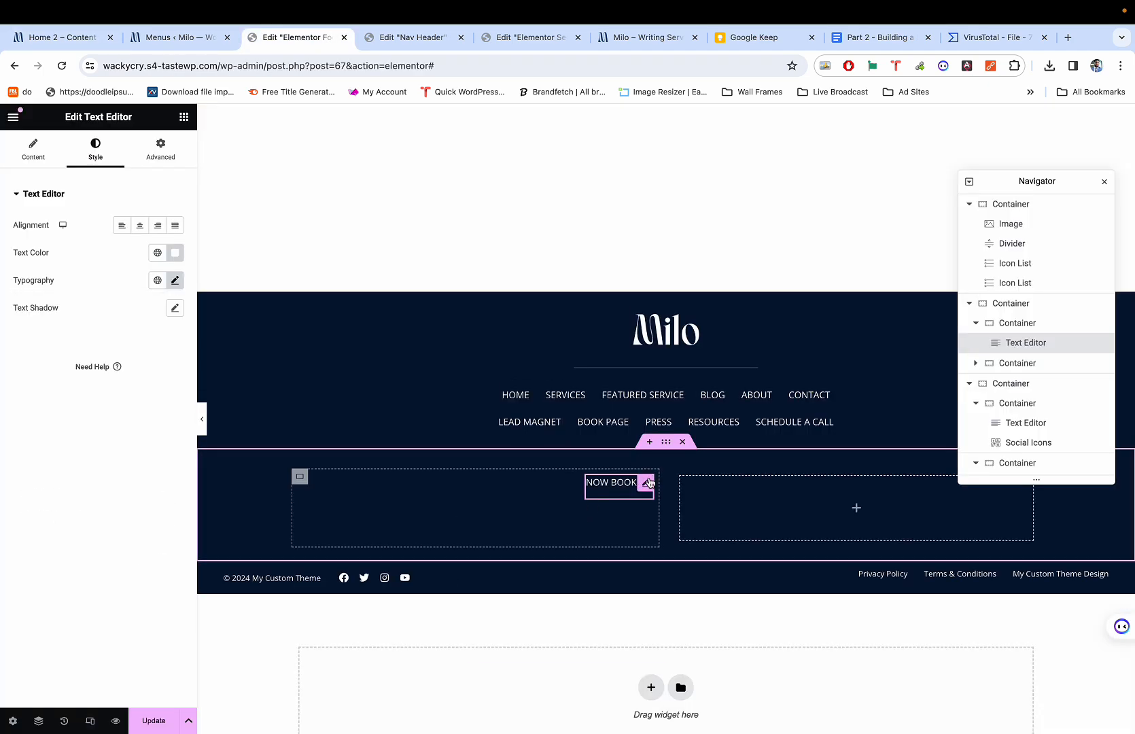
pyautogui.rightClick(649, 487)
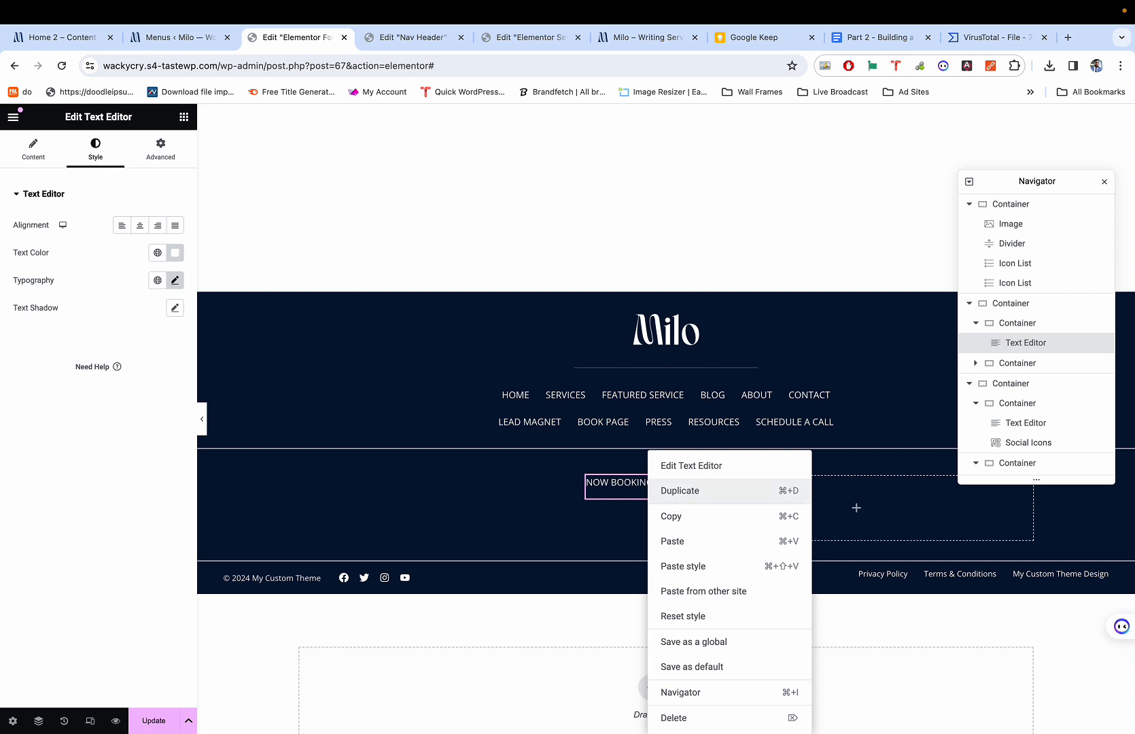
pyautogui.click(653, 490)
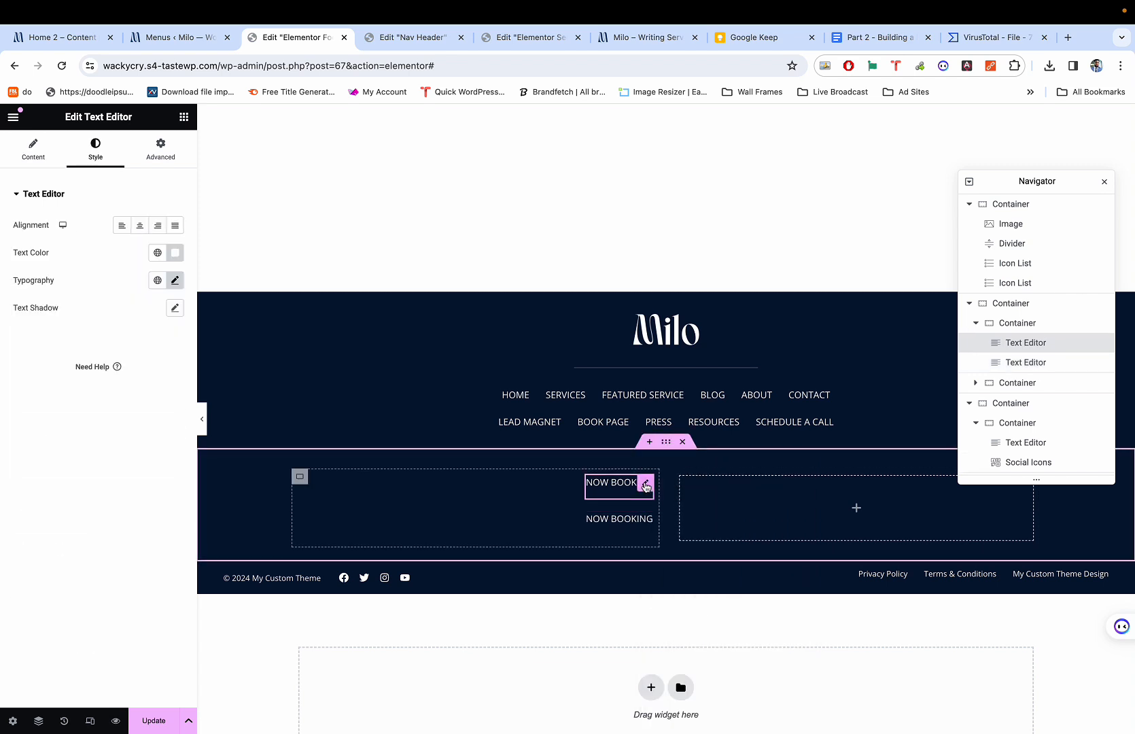
pyautogui.click(300, 477)
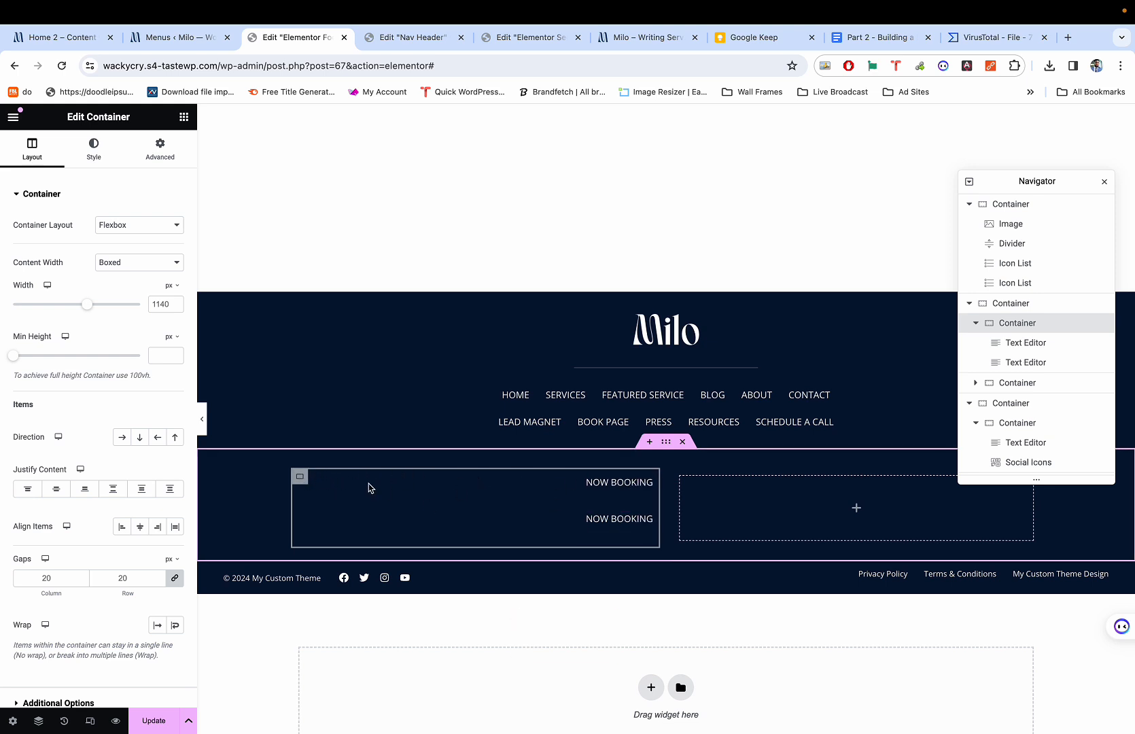
pyautogui.doubleClick(56, 581)
pyautogui.write('5')
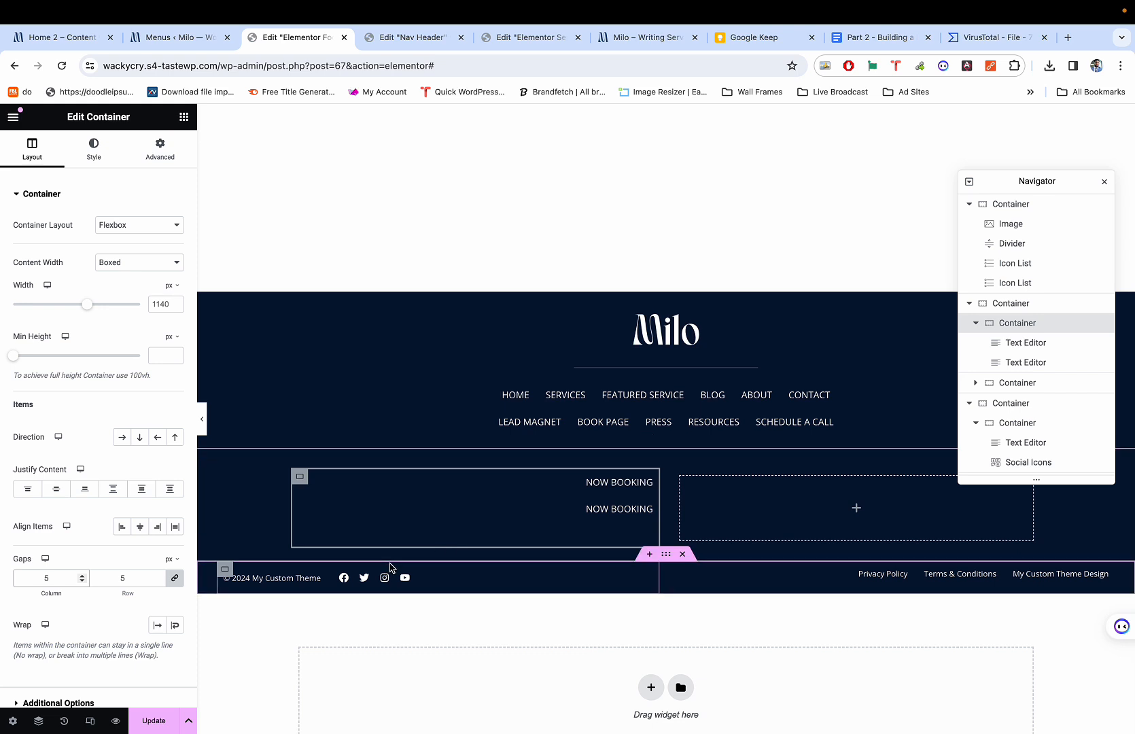
pyautogui.press('BackSpace')
pyautogui.write('10')
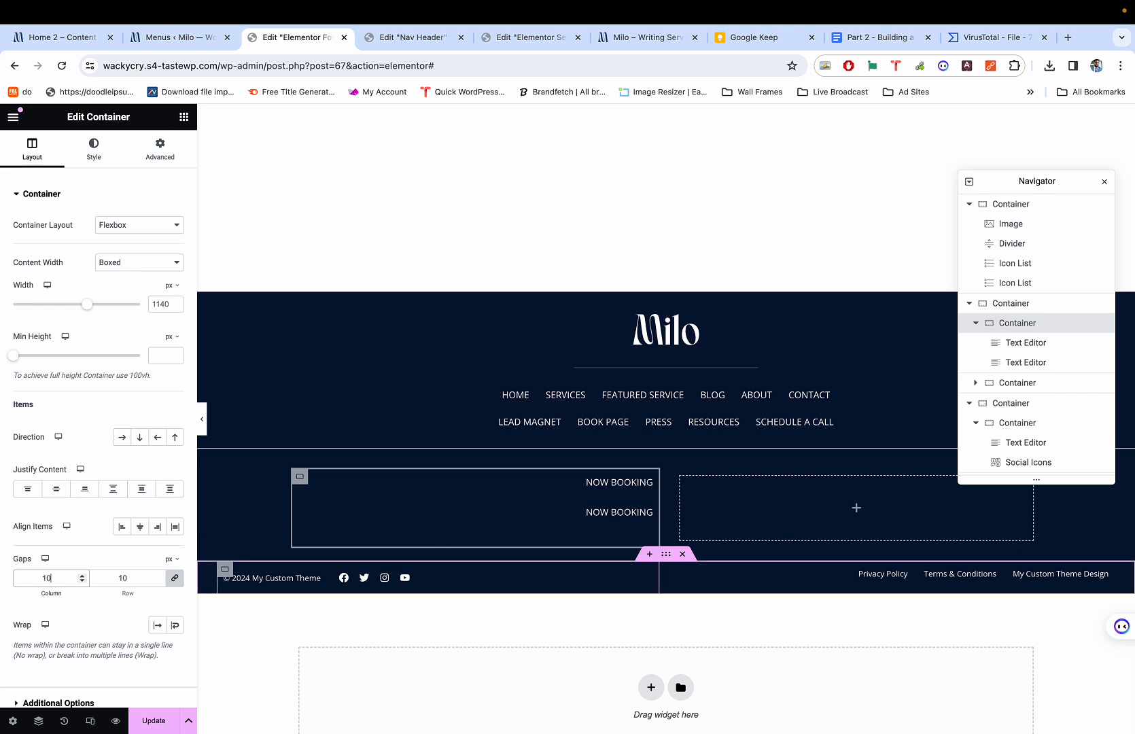
# Unlink the first NOW BOOKING text's margins and set its bottom margin to -15 px.
pyautogui.click(621, 483)
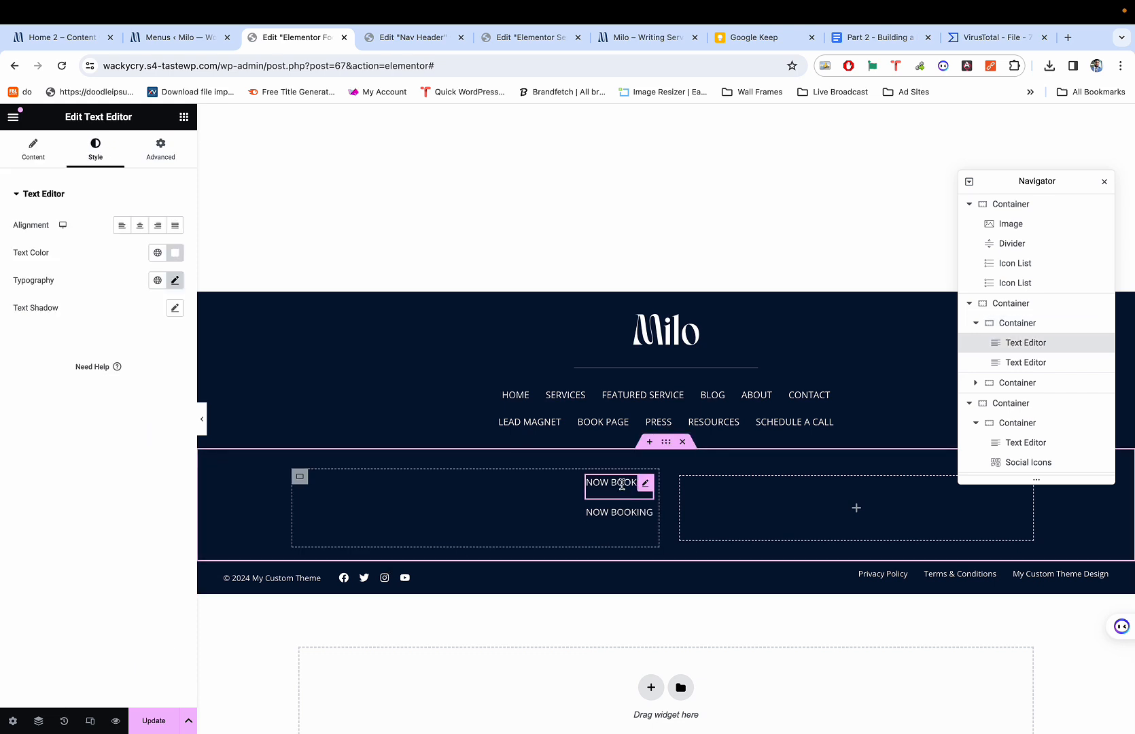
pyautogui.click(155, 147)
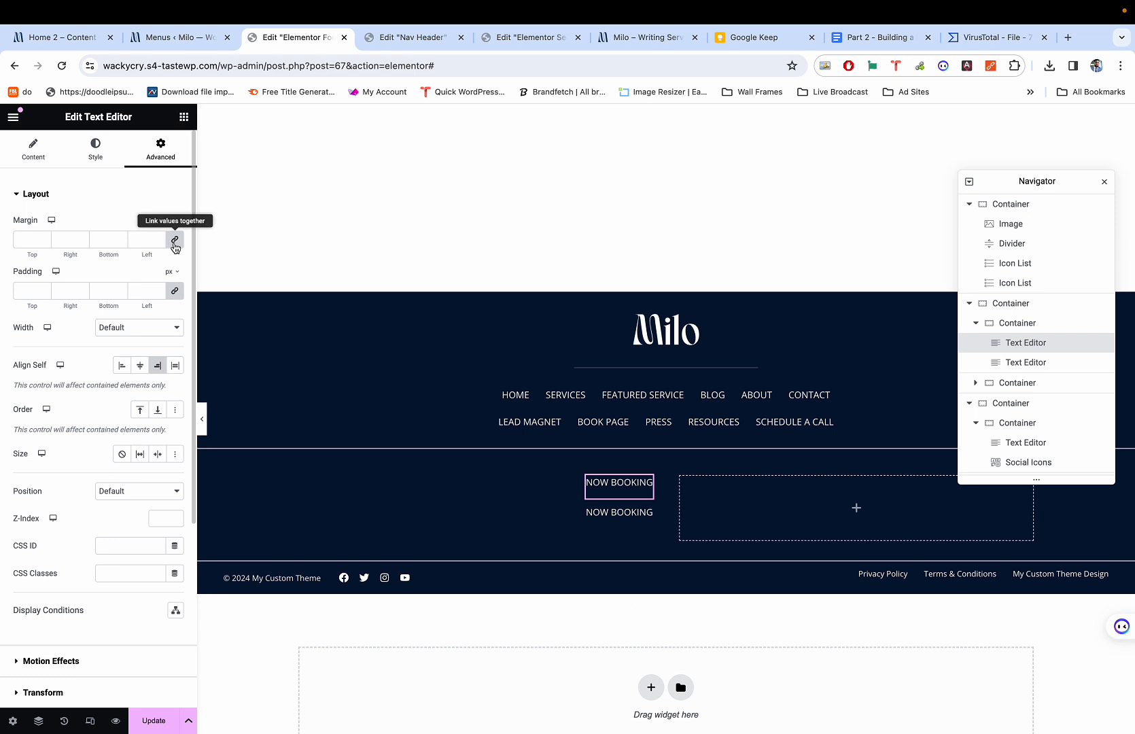
pyautogui.click(174, 242)
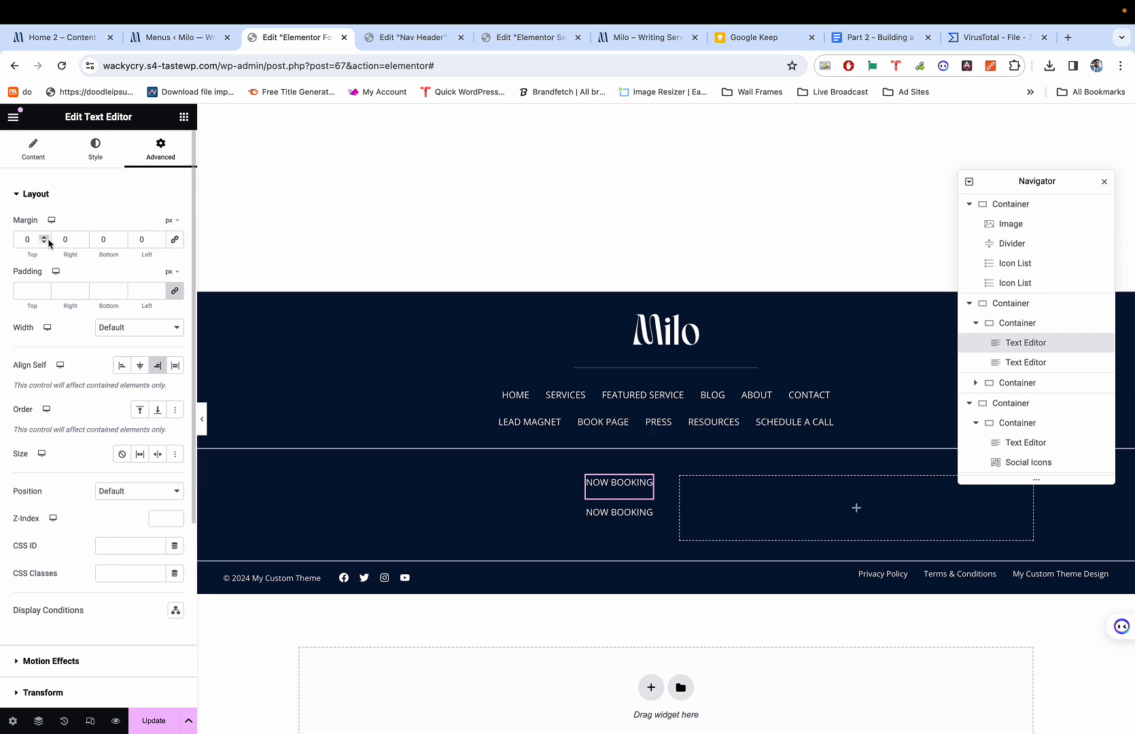
pyautogui.tripleClick(122, 242)
pyautogui.tripleClick(121, 243)
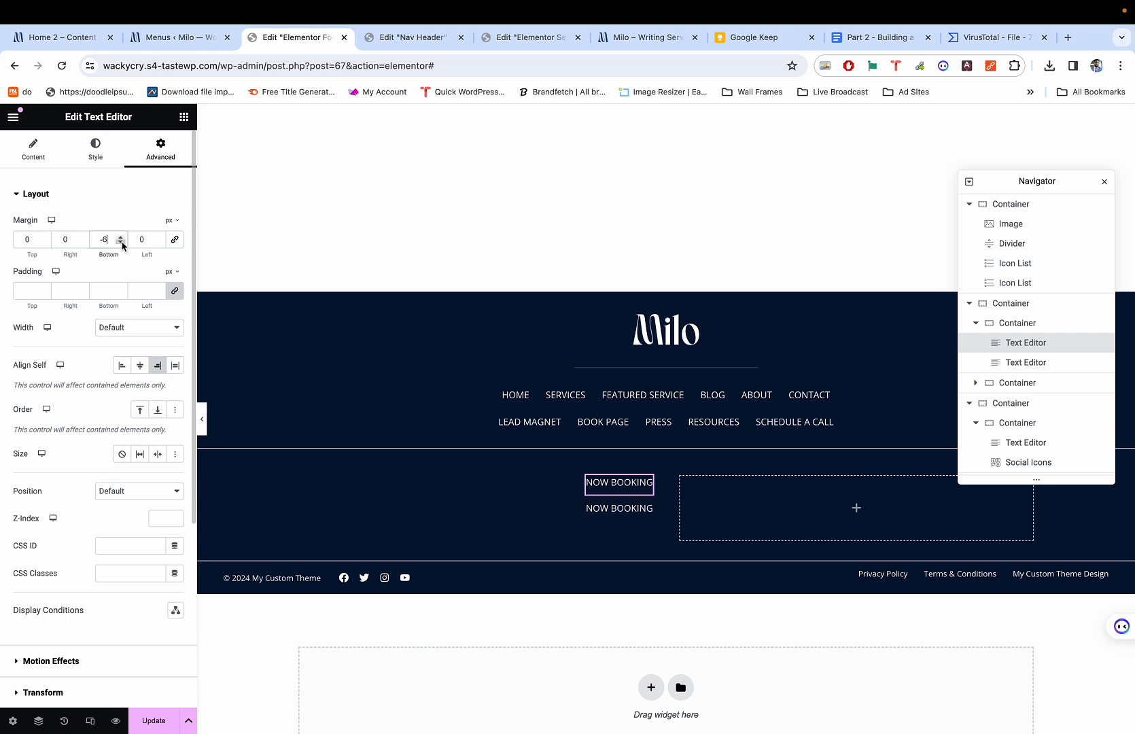
pyautogui.tripleClick(122, 242)
pyautogui.tripleClick(122, 243)
pyautogui.click(121, 243)
pyautogui.click(122, 243)
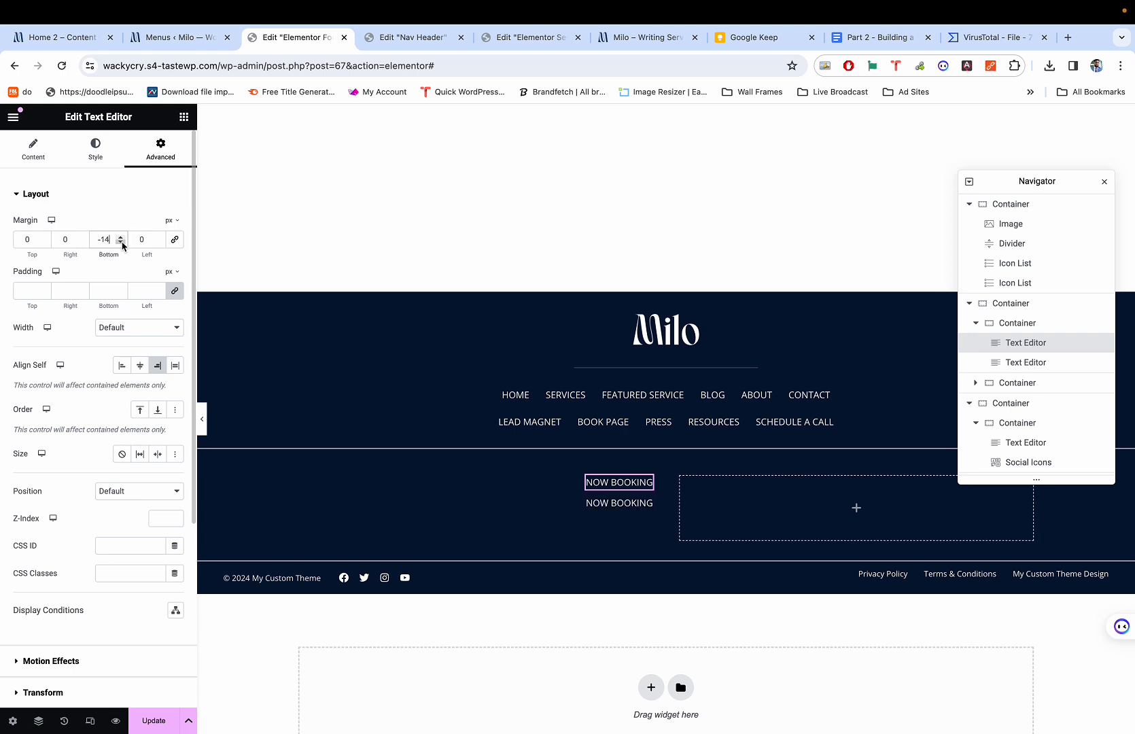
pyautogui.click(121, 243)
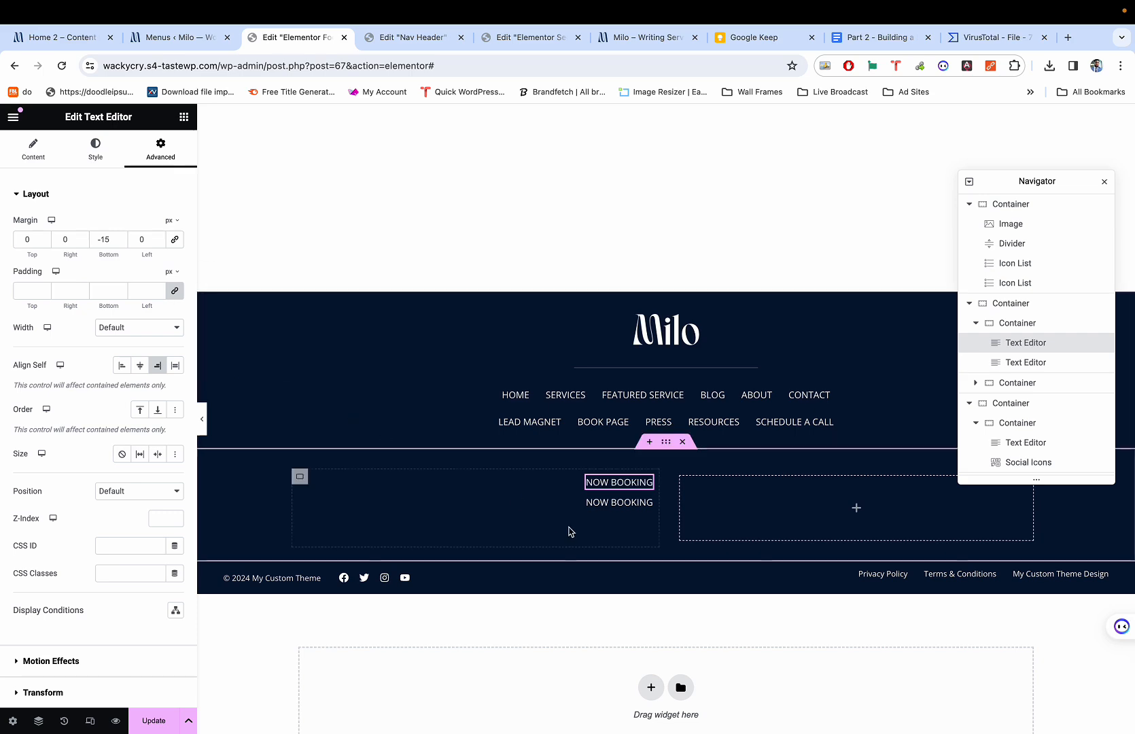
pyautogui.click(626, 504)
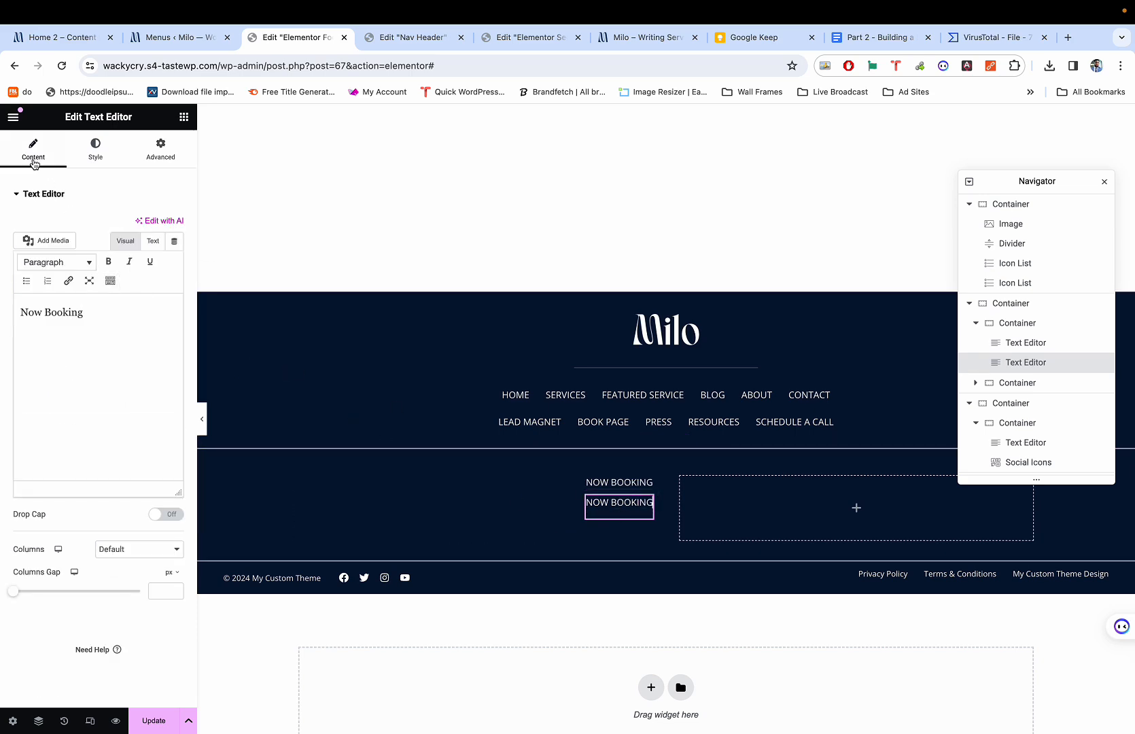
# Replace the second footer text line's content with 'Harmattan 2024'.
pyautogui.press('super+1')
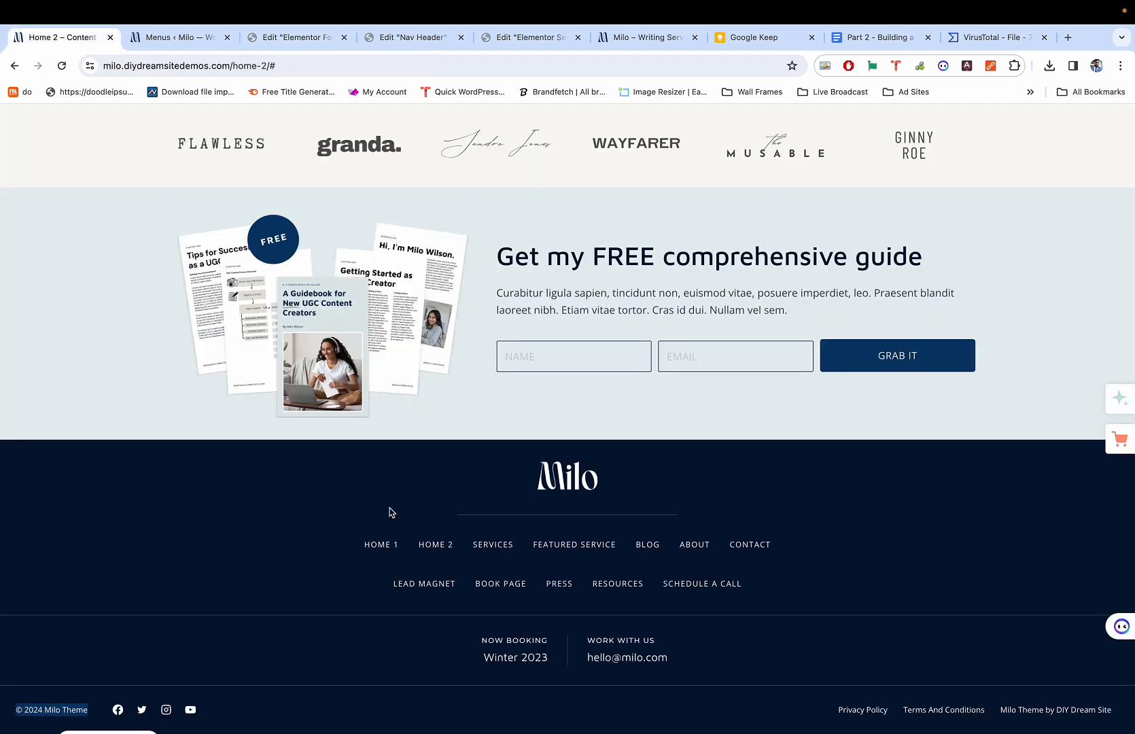
pyautogui.tripleClick(509, 656)
pyautogui.press('super+c')
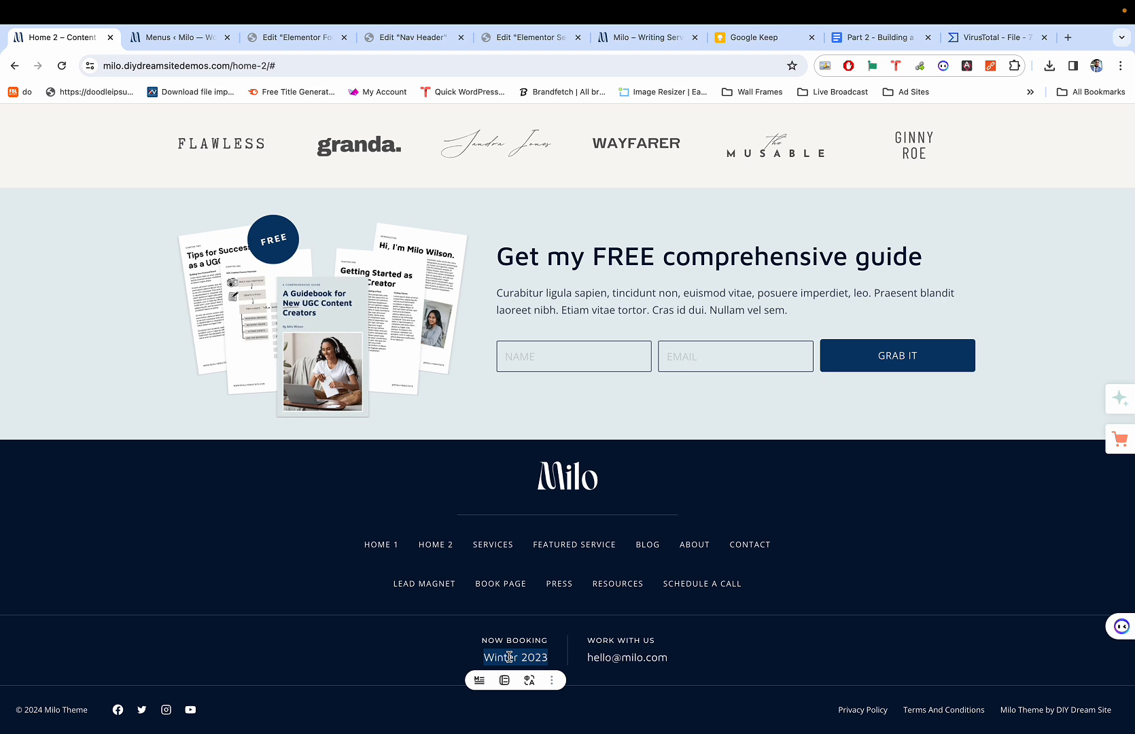
pyautogui.press('super+3')
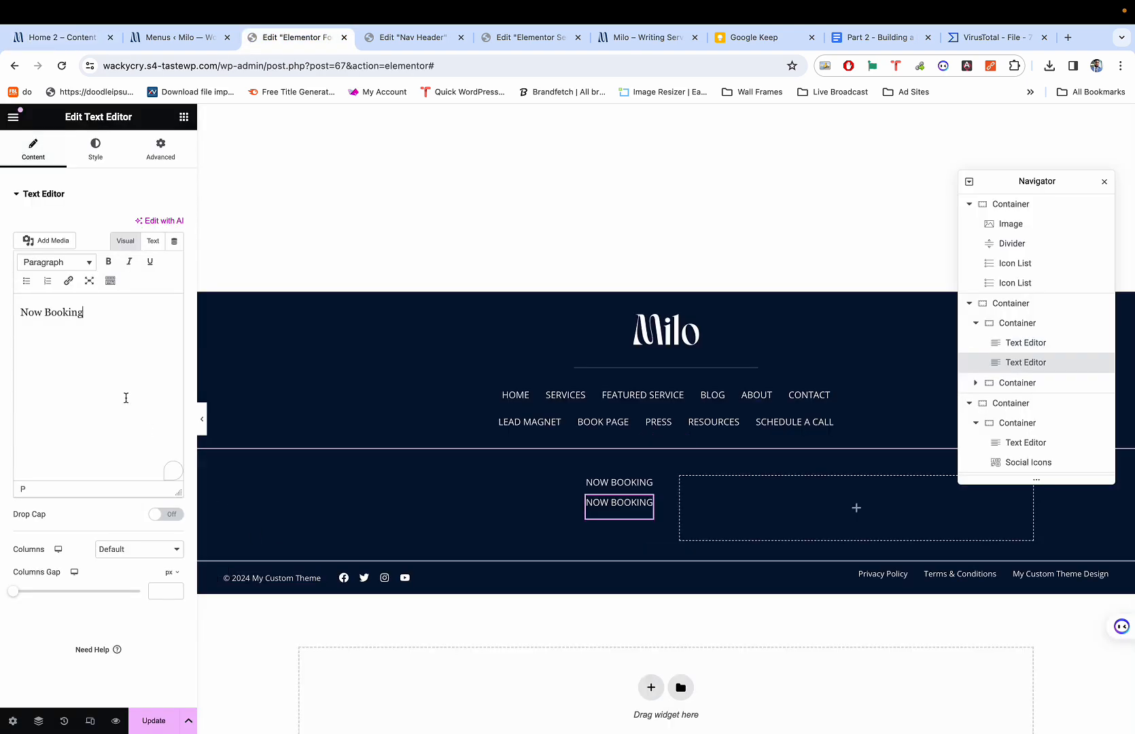
pyautogui.press('super+a')
pyautogui.press('super+v')
pyautogui.press('BackSpace')
pyautogui.press('BackSpace')
pyautogui.press('BackSpace')
pyautogui.press('BackSpace')
pyautogui.press('BackSpace')
pyautogui.press('BackSpace')
pyautogui.press('BackSpace')
pyautogui.press('BackSpace')
pyautogui.press('BackSpace')
pyautogui.press('BackSpace')
pyautogui.press('BackSpace')
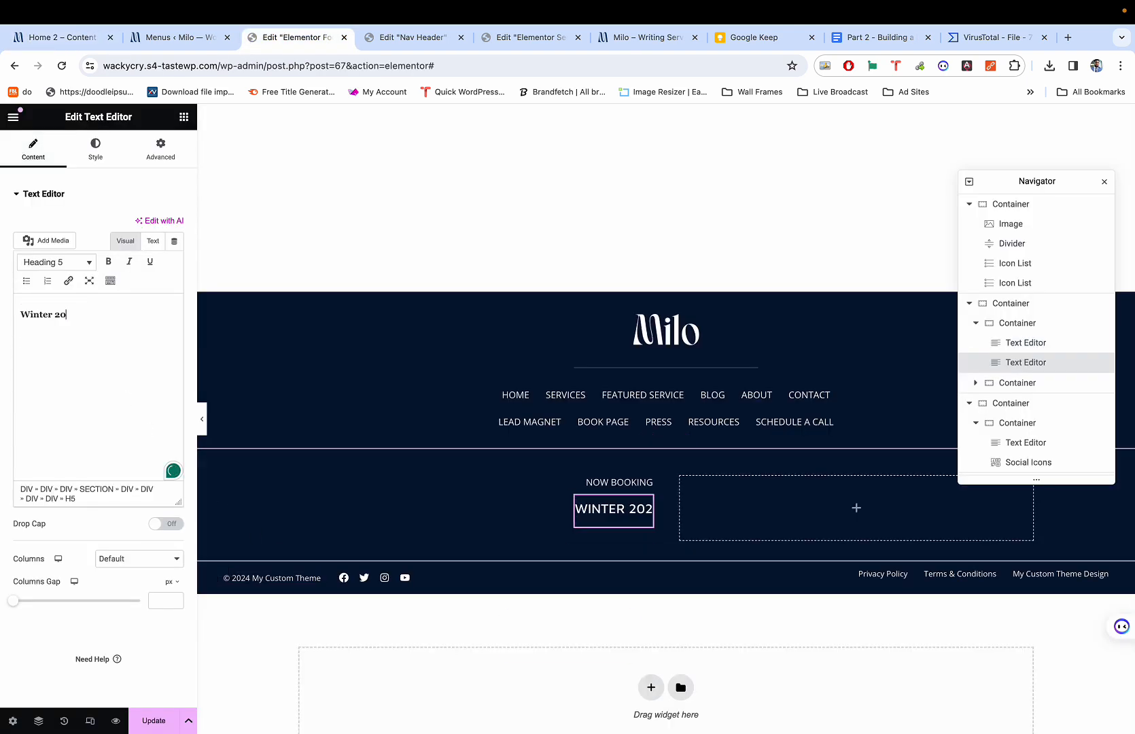
pyautogui.write('Ha')
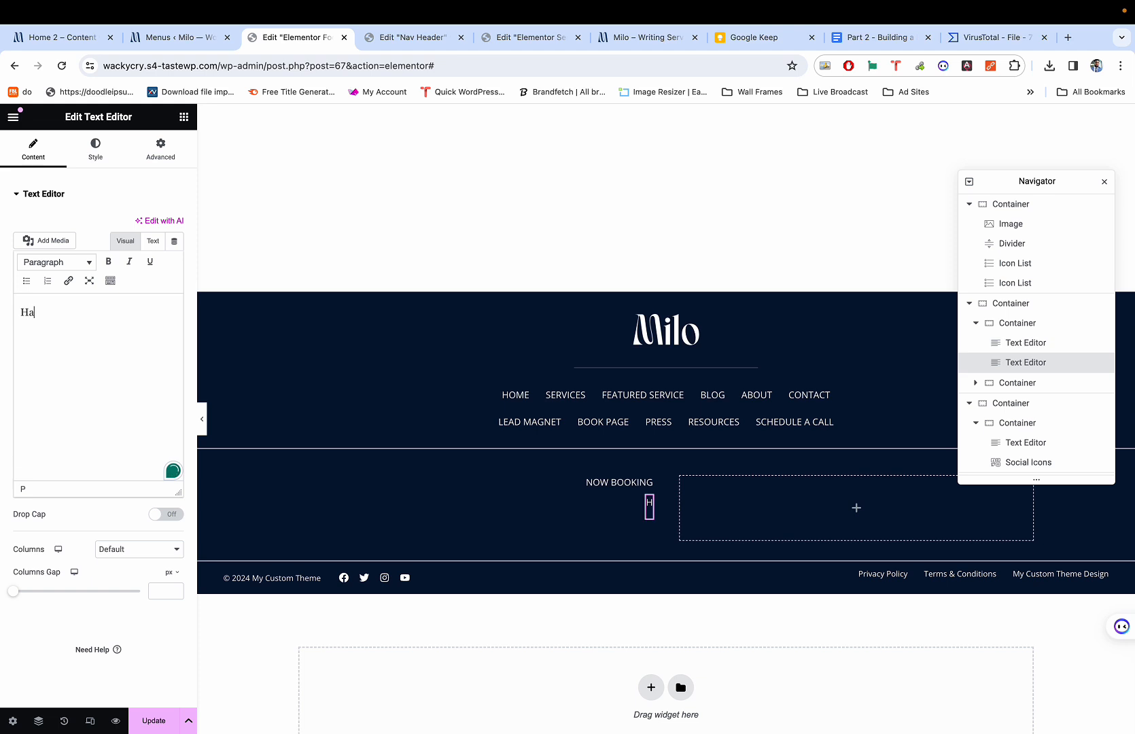
pyautogui.write('rmattan 2023')
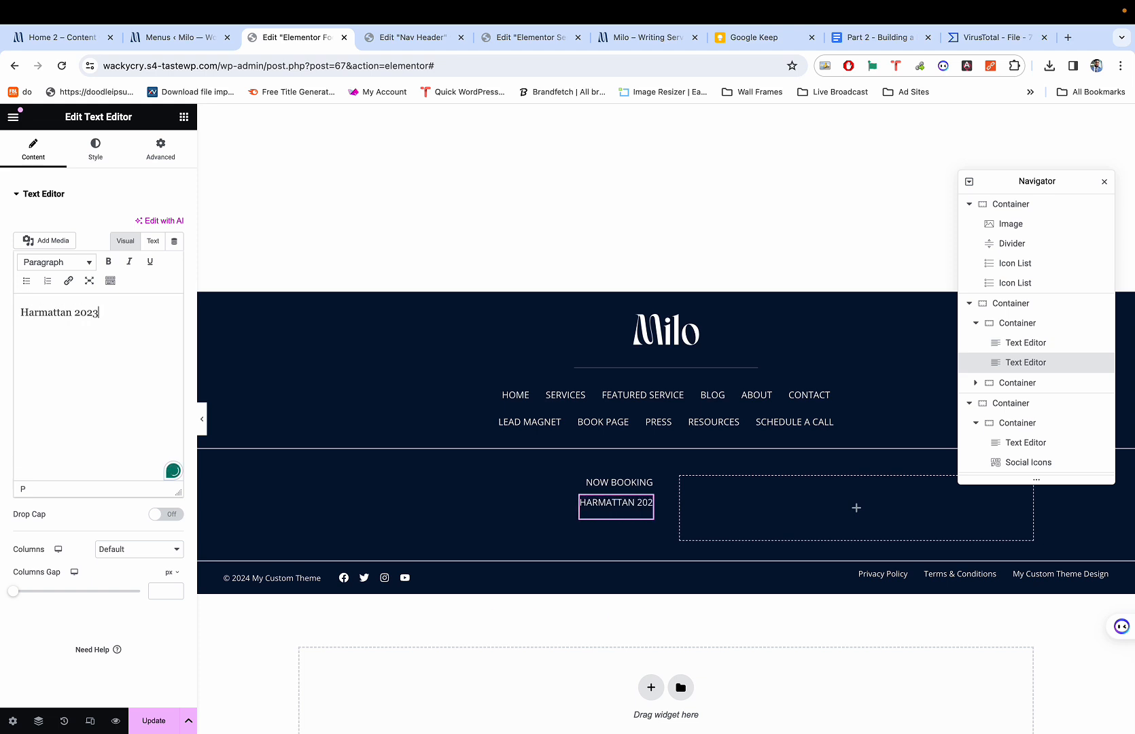
pyautogui.press('BackSpace')
pyautogui.write('4')
# Set the text's letter case to Default and its font size to 16 px.
pyautogui.click(95, 146)
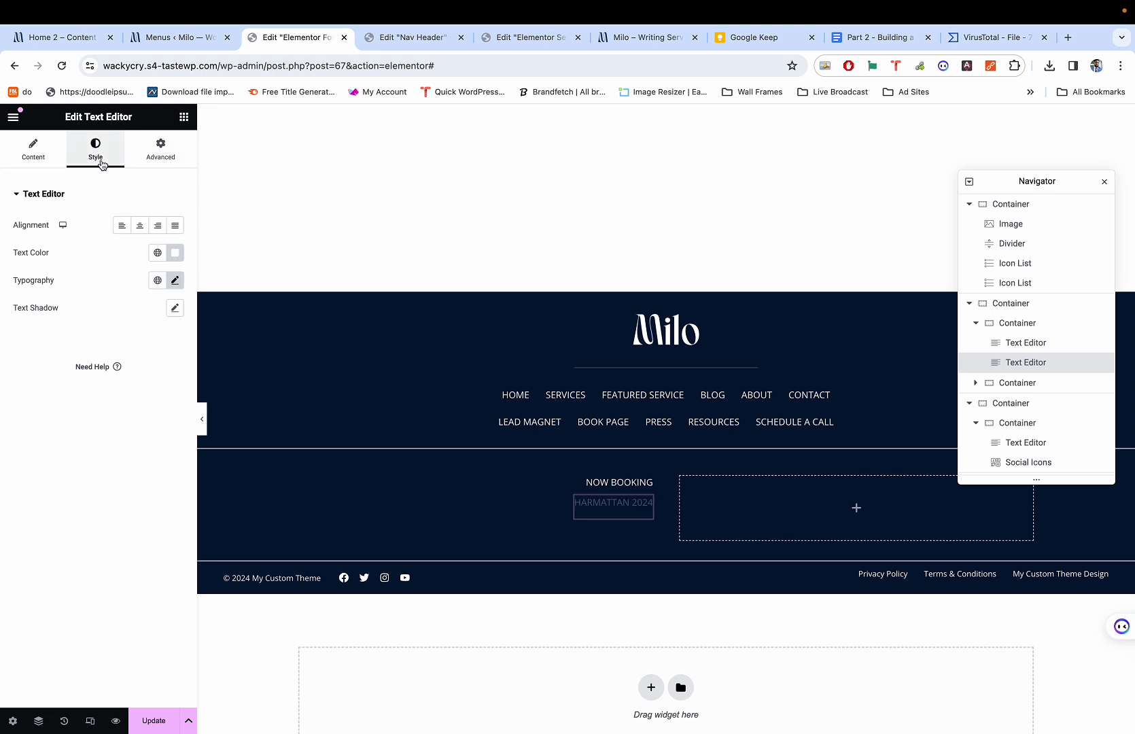
pyautogui.click(175, 280)
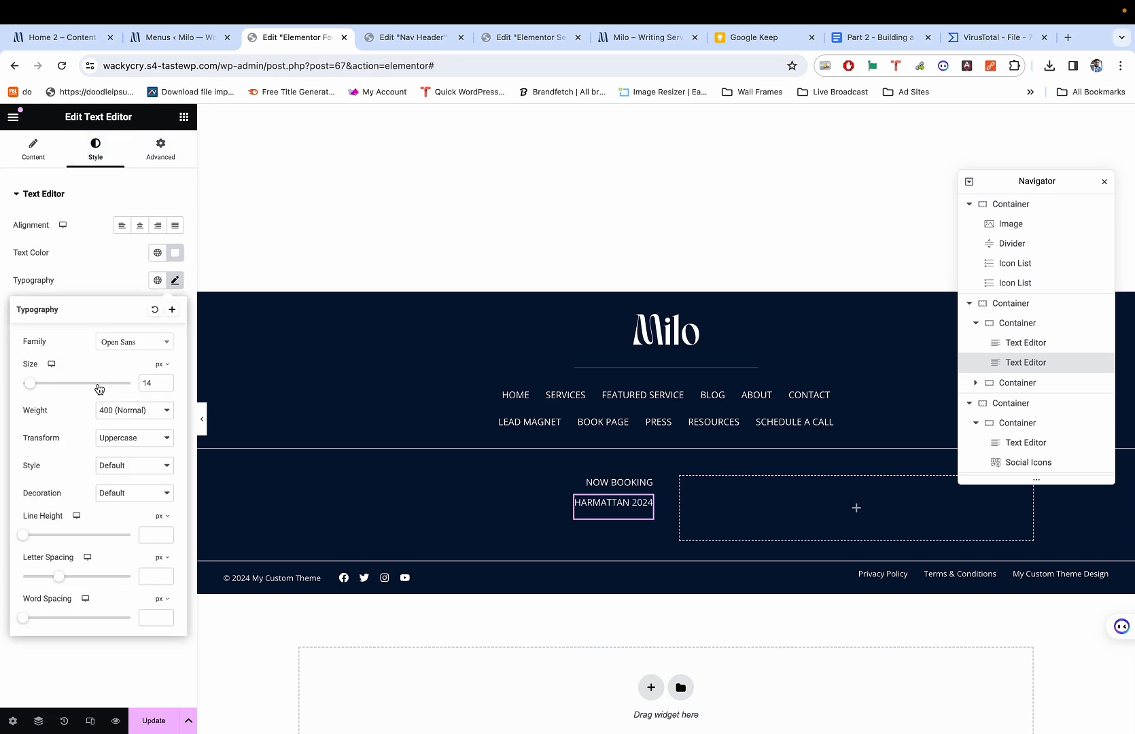
pyautogui.click(116, 416)
pyautogui.click(66, 417)
pyautogui.click(133, 441)
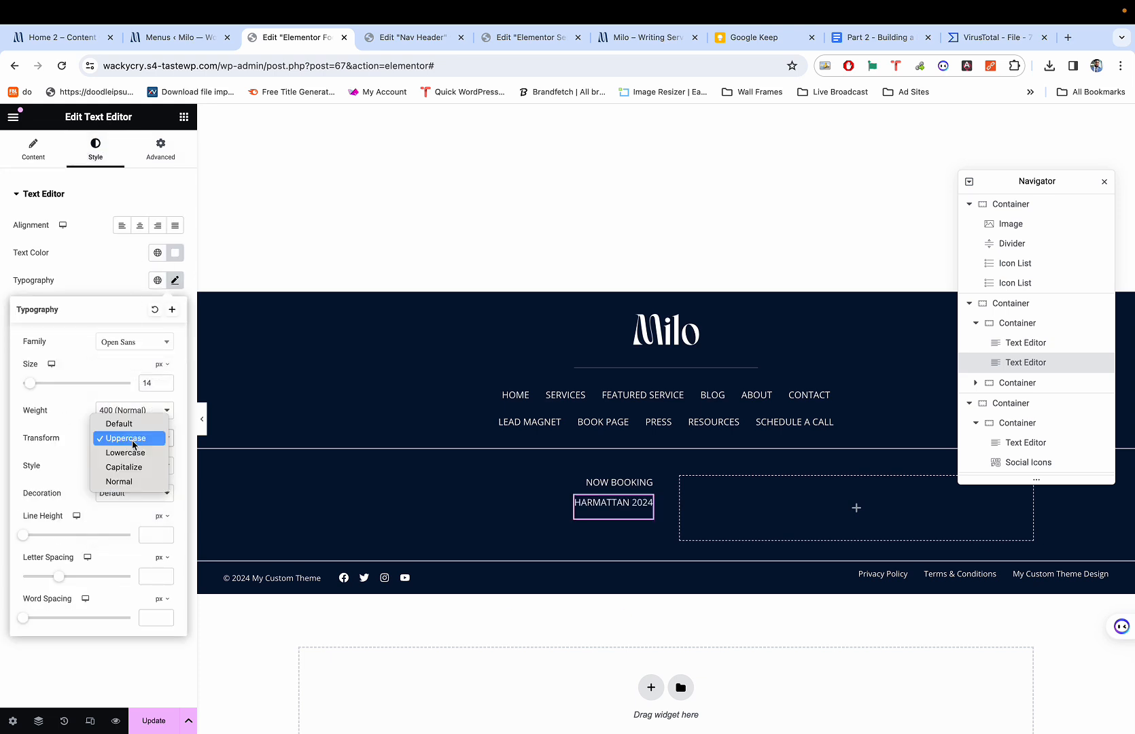
pyautogui.click(126, 452)
pyautogui.click(135, 441)
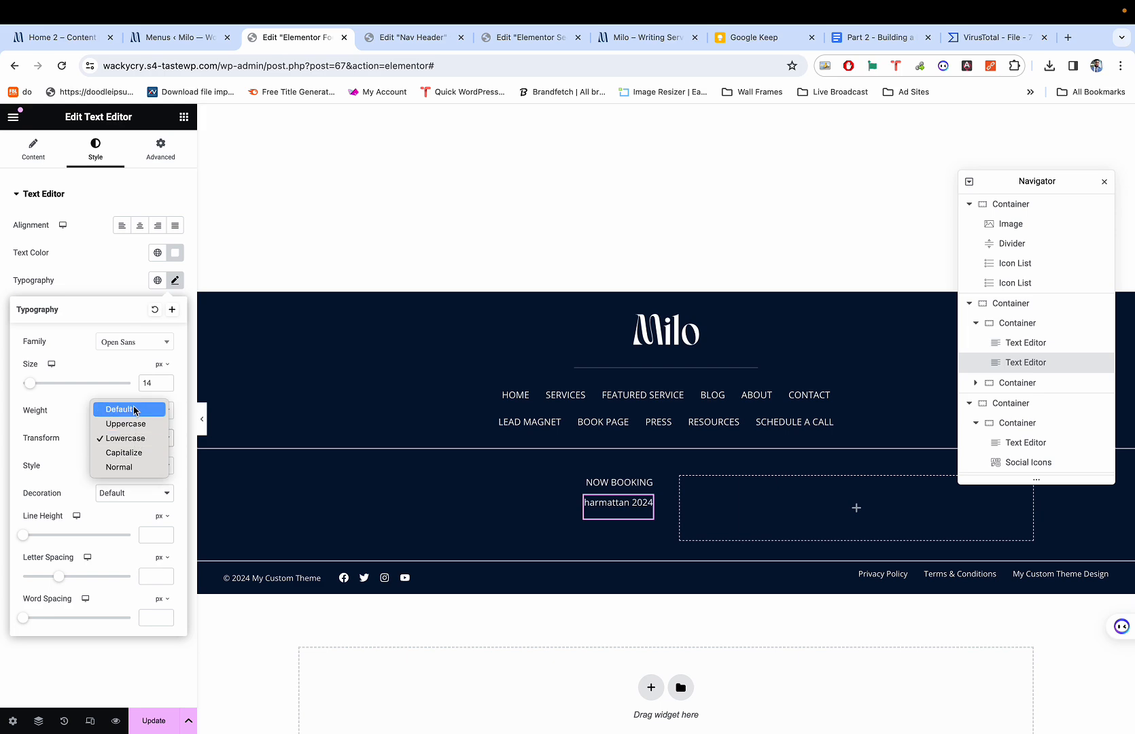
pyautogui.click(135, 410)
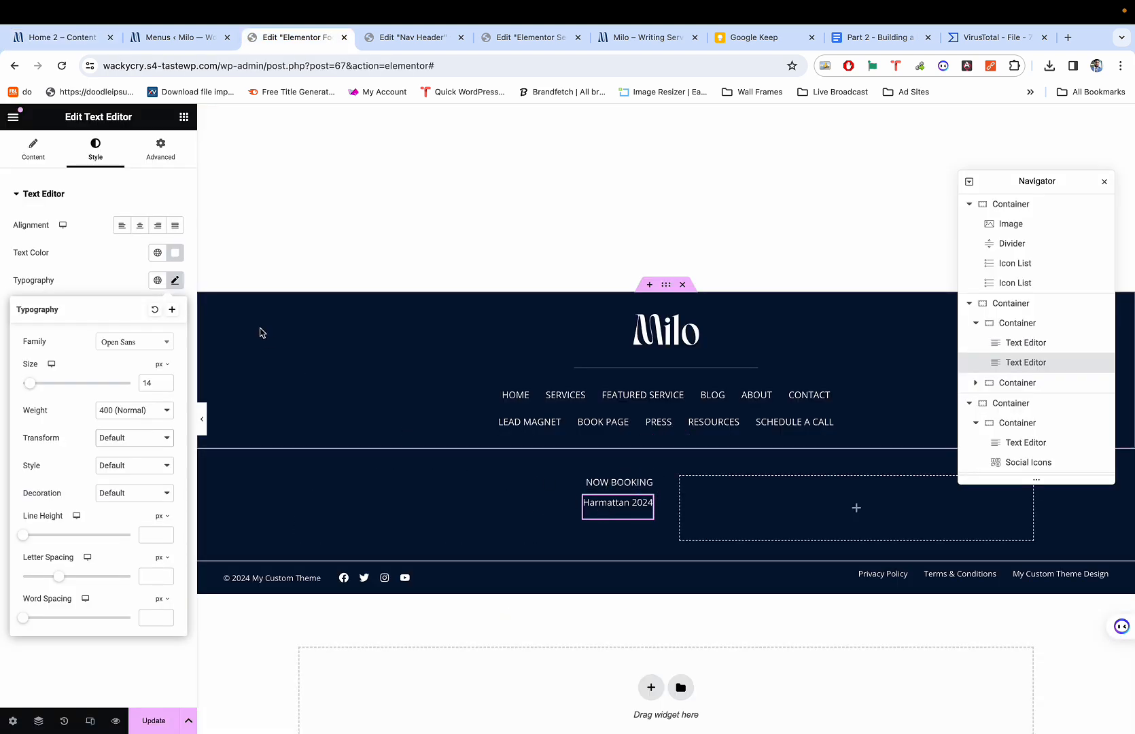
pyautogui.click(167, 382)
pyautogui.click(168, 382)
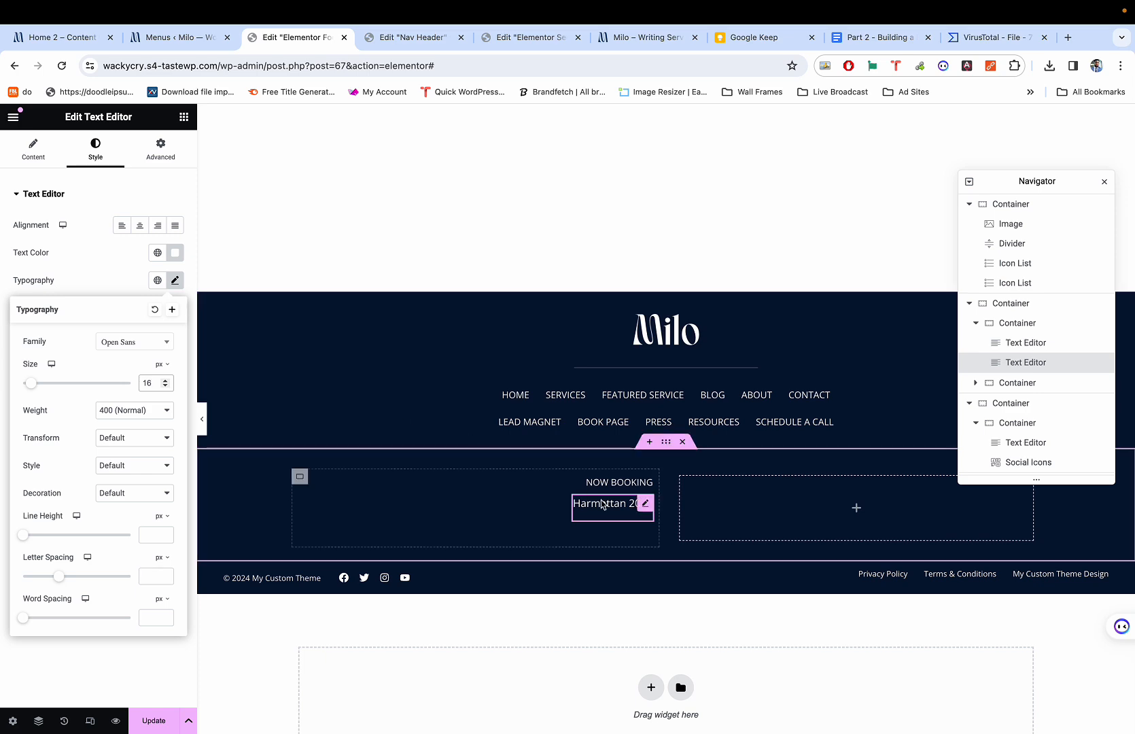
pyautogui.press('super+p')
pyautogui.press('super+p')
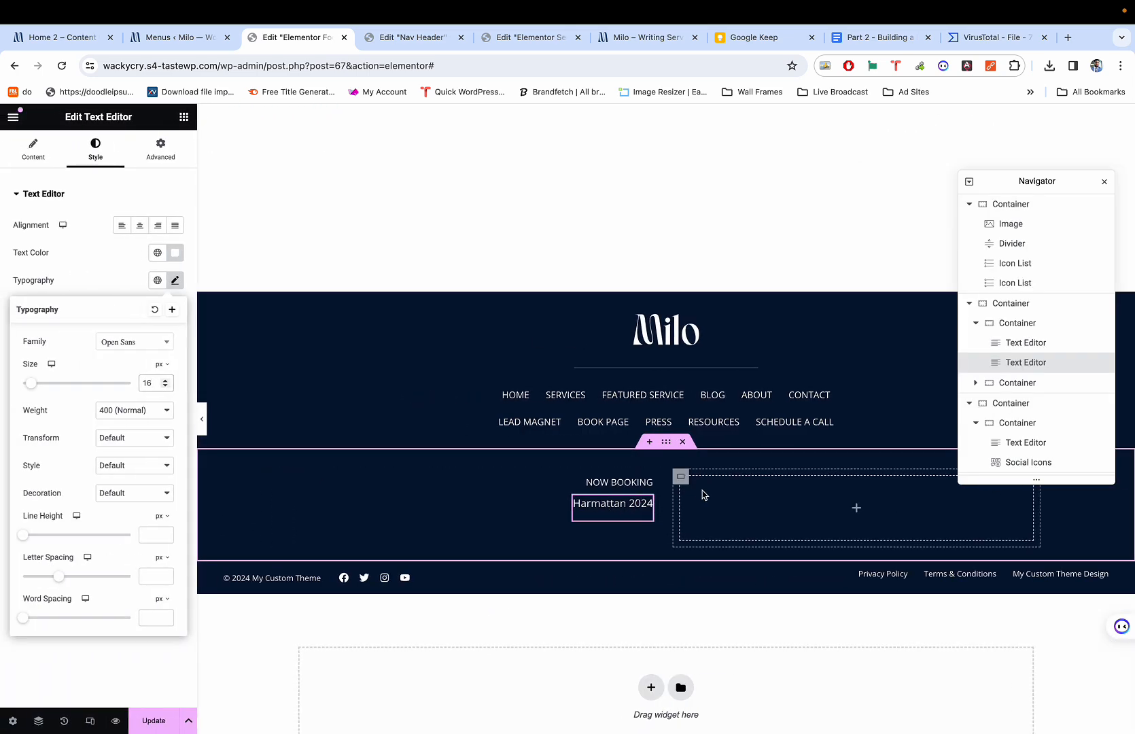
# Centre the left Now Booking column vertically and justify its content to Center.
pyautogui.click(299, 478)
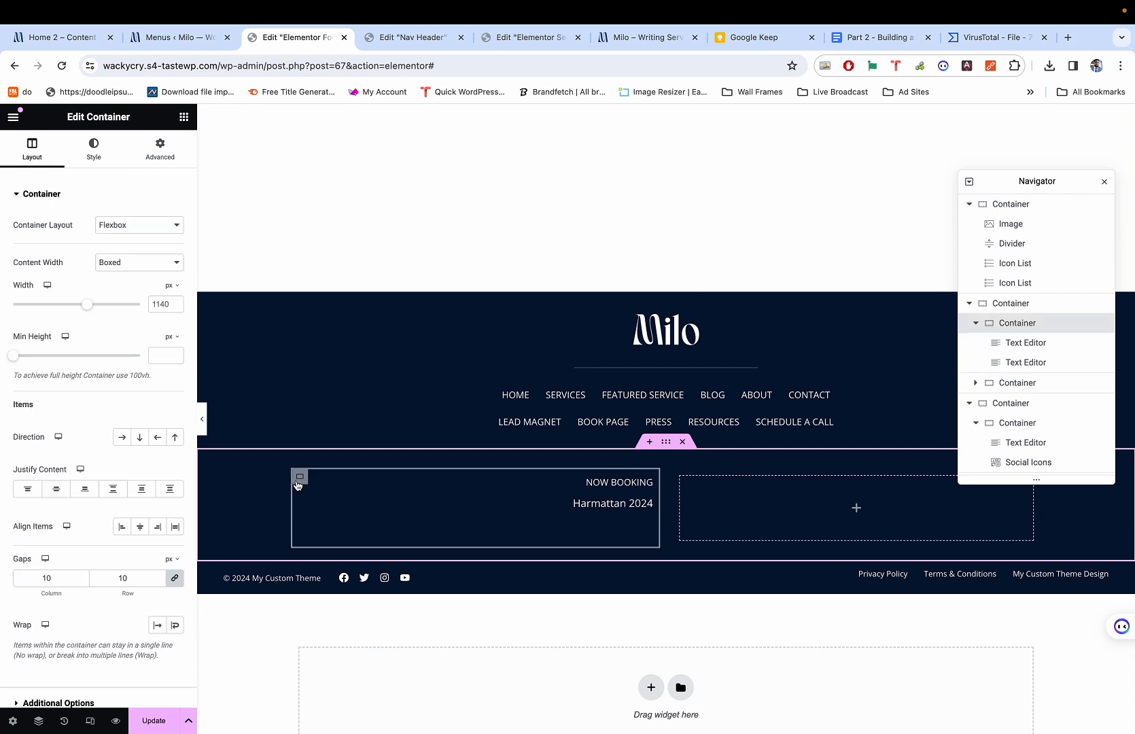
pyautogui.click(160, 147)
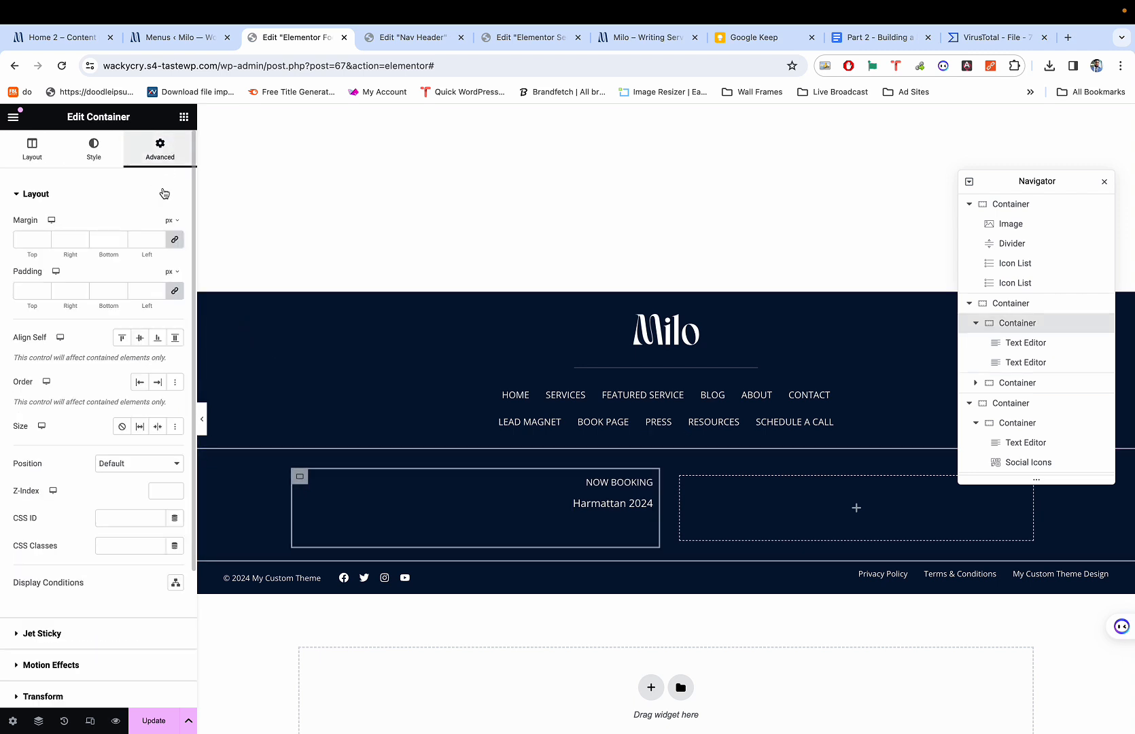
pyautogui.click(139, 340)
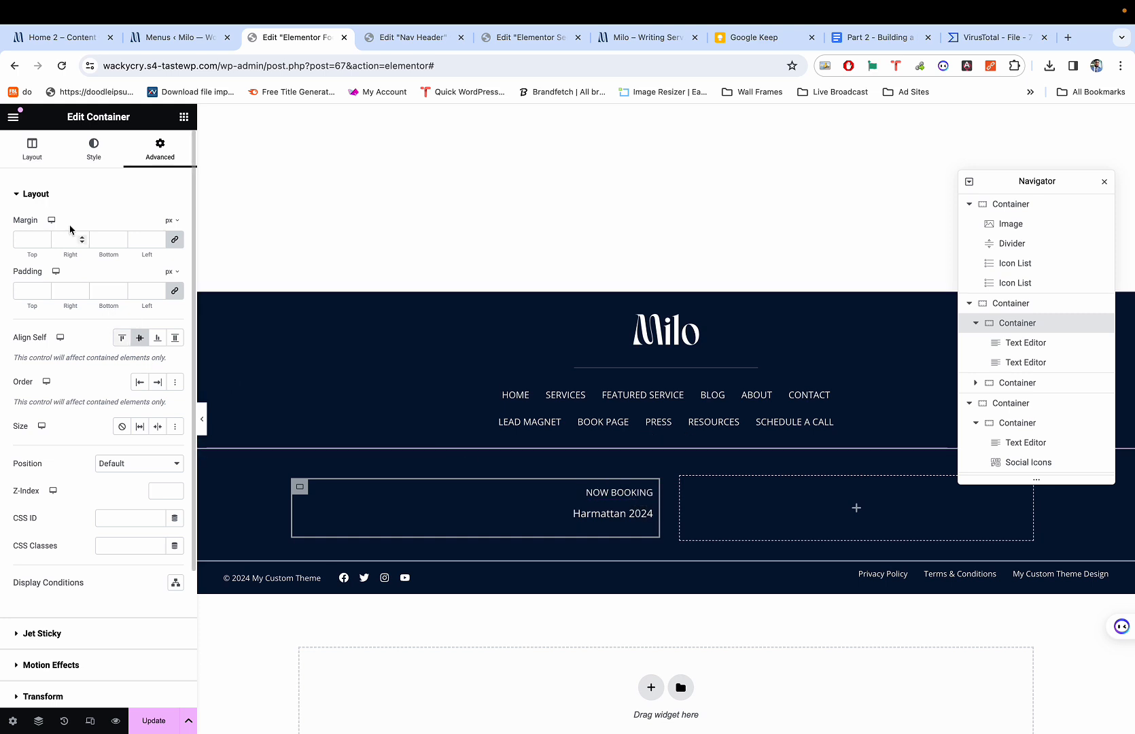
pyautogui.click(42, 163)
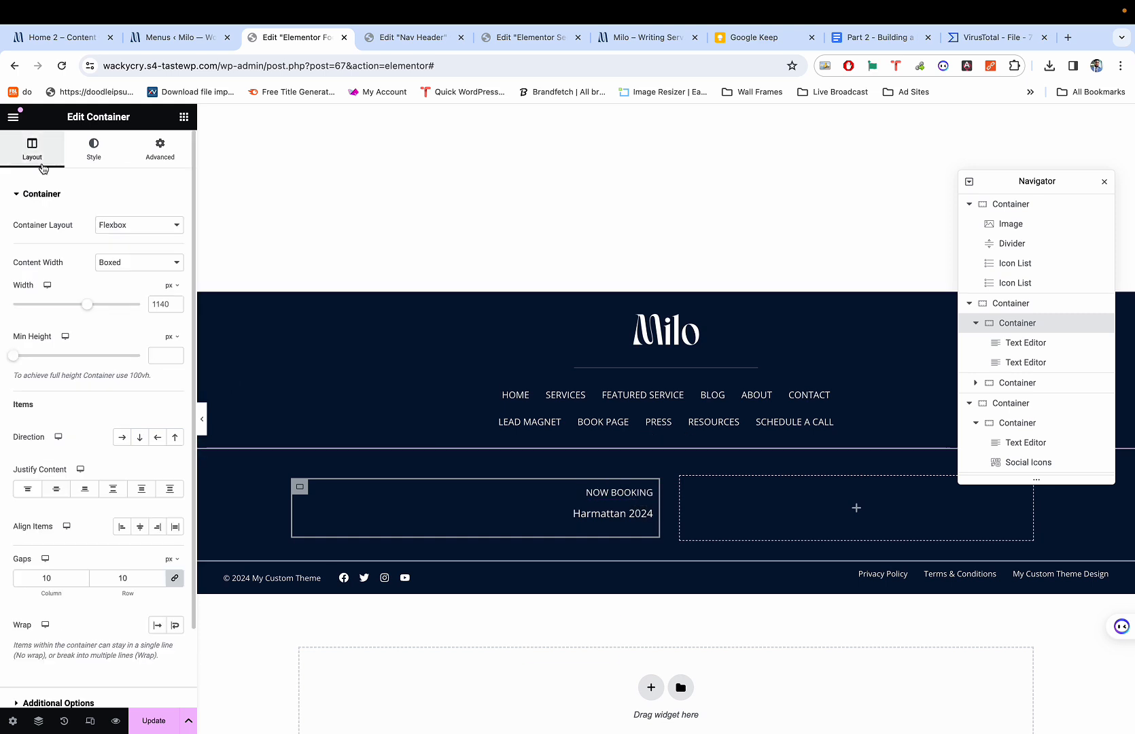
pyautogui.click(56, 489)
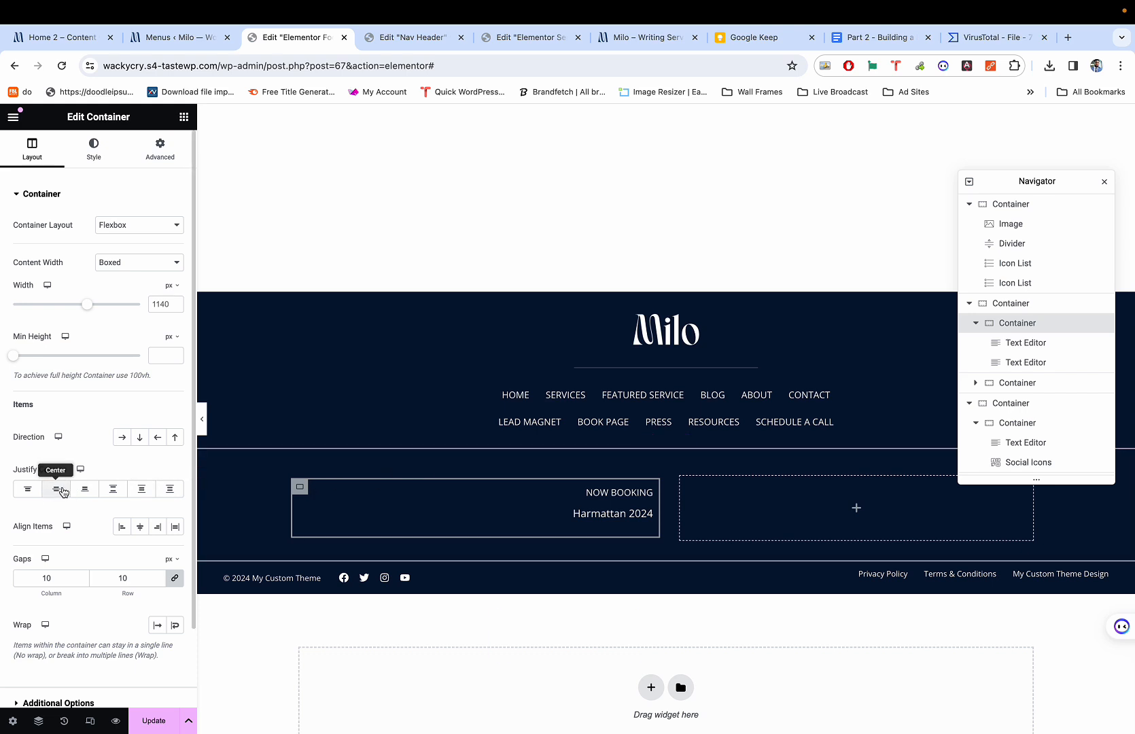
pyautogui.click(163, 146)
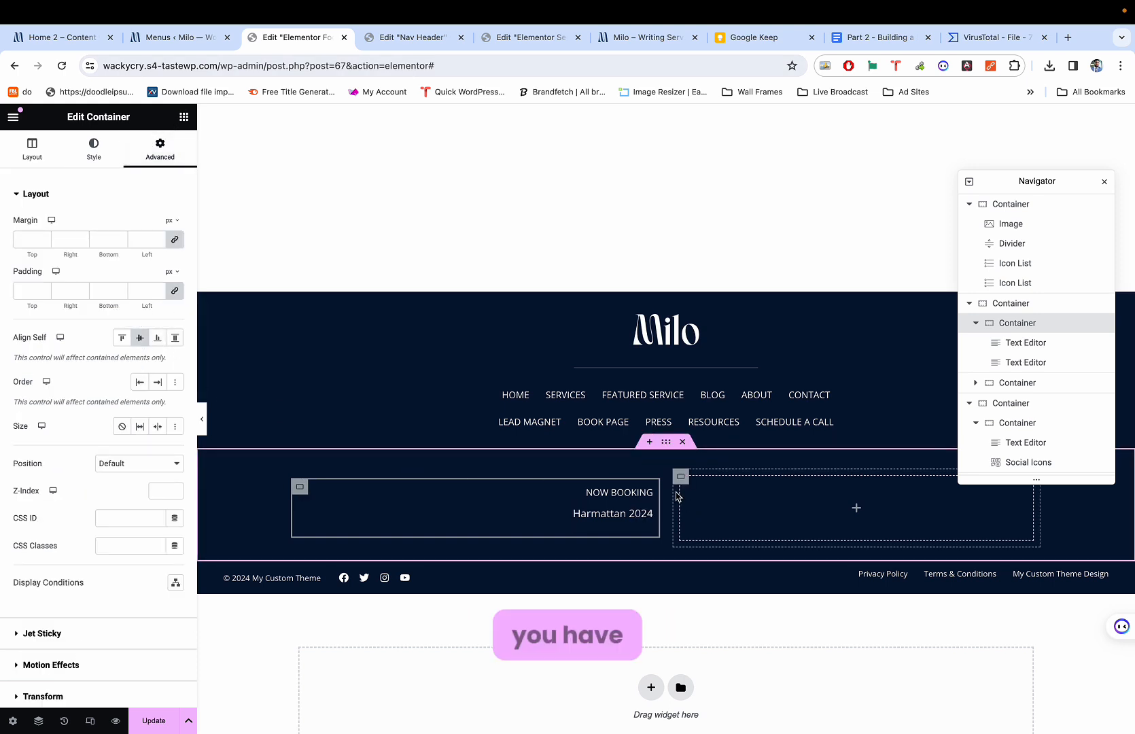
# Set the empty right column's Align Self to Center.
pyautogui.click(680, 478)
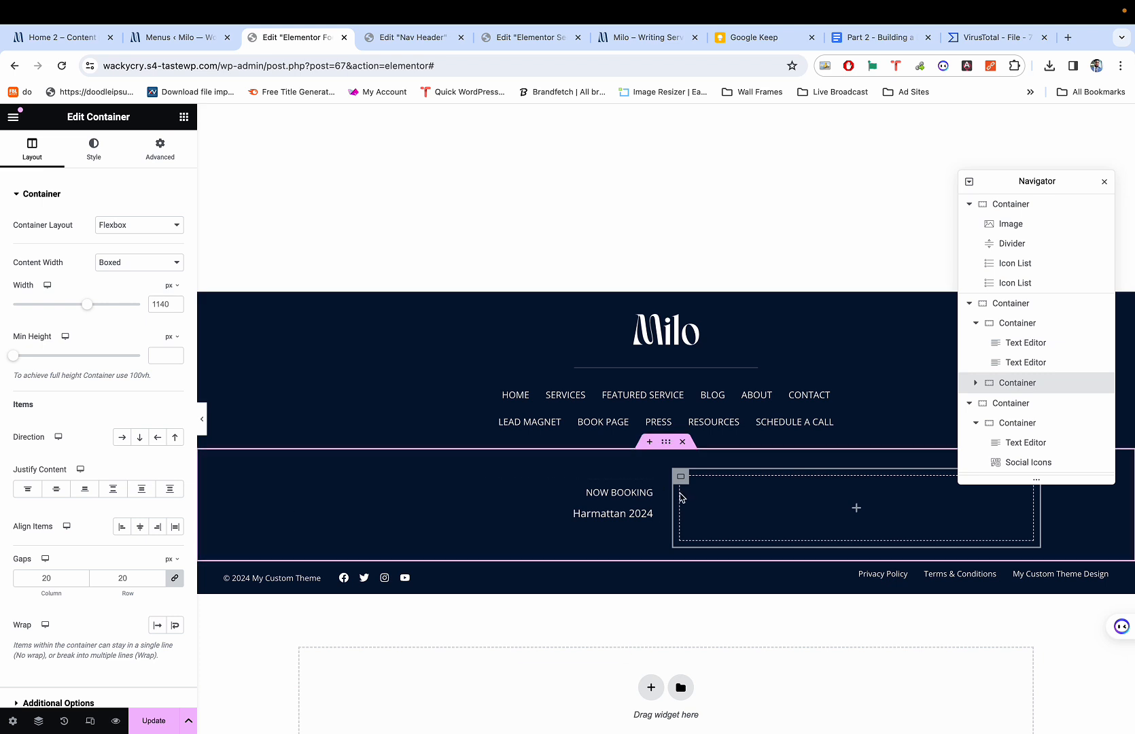
pyautogui.click(150, 147)
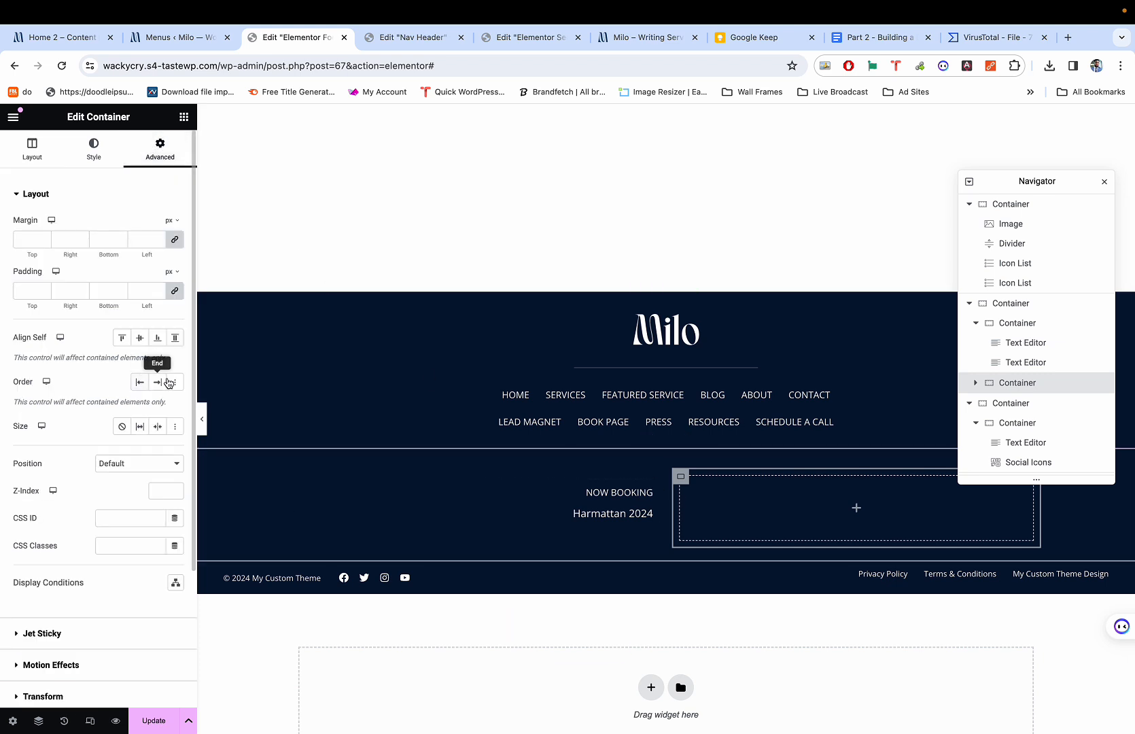
pyautogui.click(140, 339)
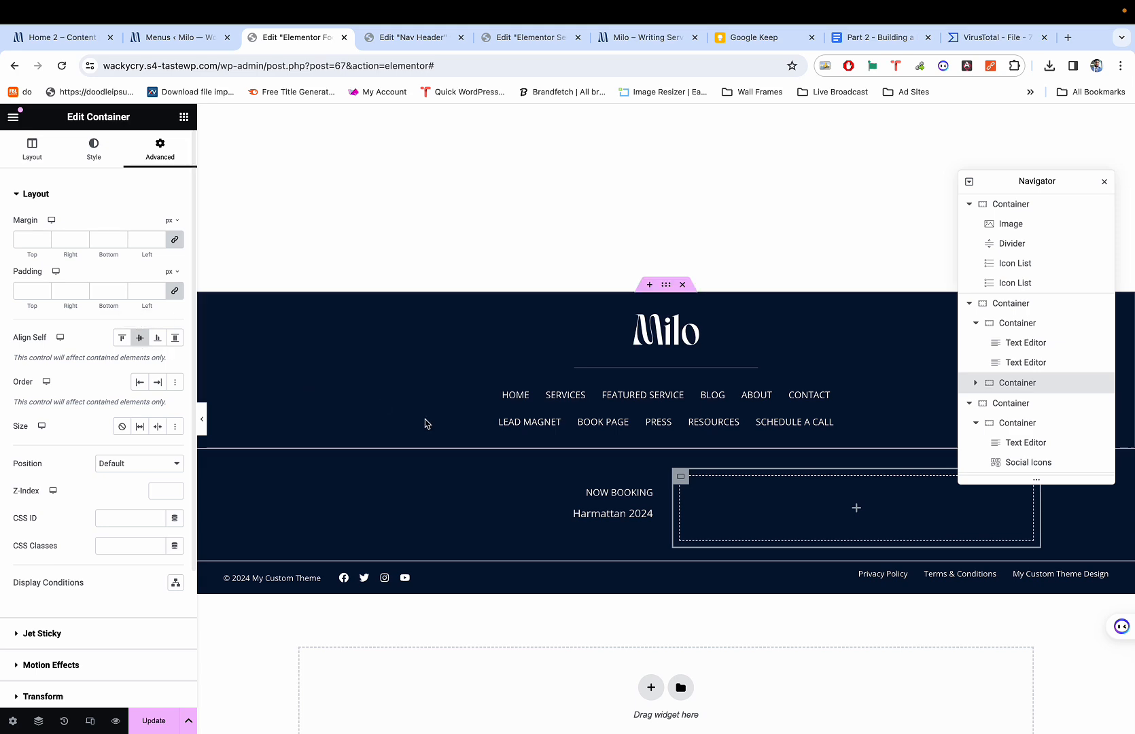
pyautogui.click(854, 509)
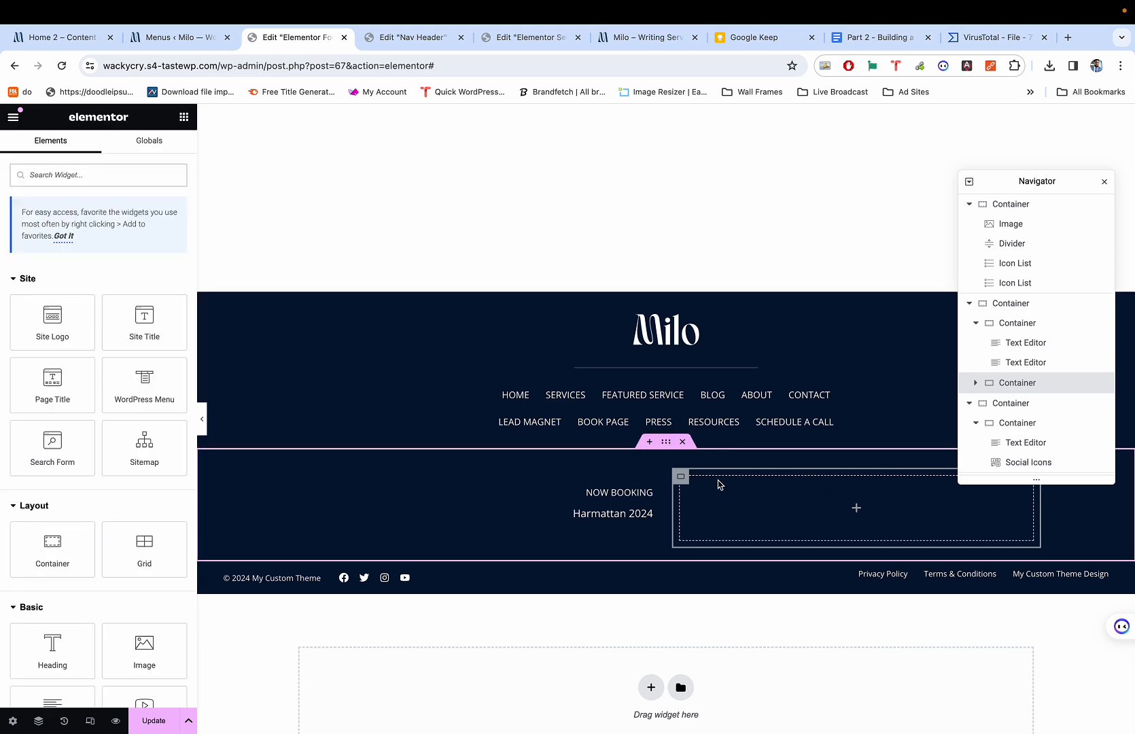
# Copy the NOW BOOKING heading into the right column and set its Align Self to Start.
pyautogui.press('super+1')
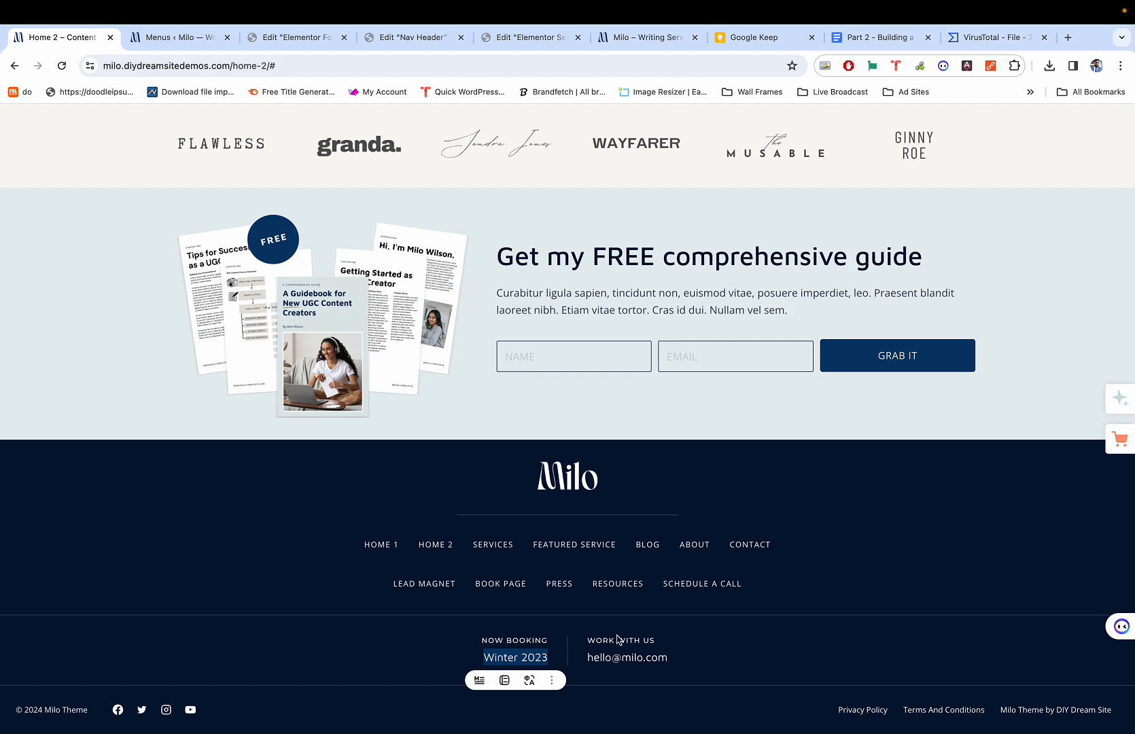
pyautogui.press('super+3')
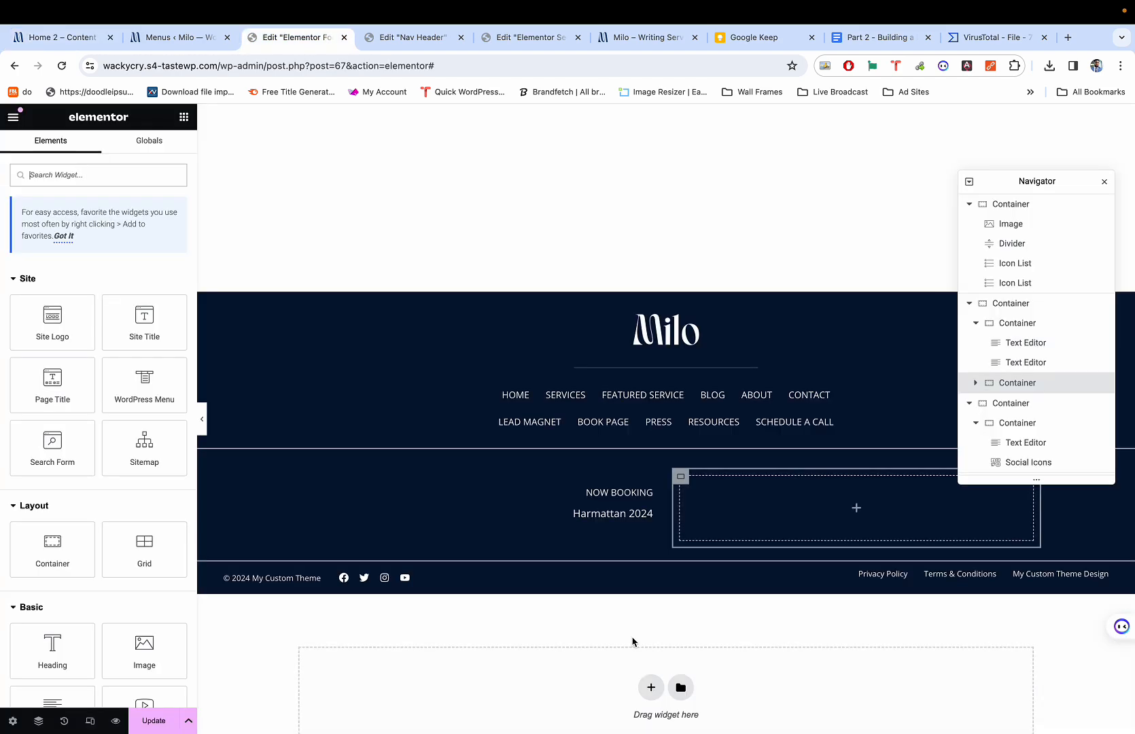
pyautogui.rightClick(632, 494)
pyautogui.click(672, 515)
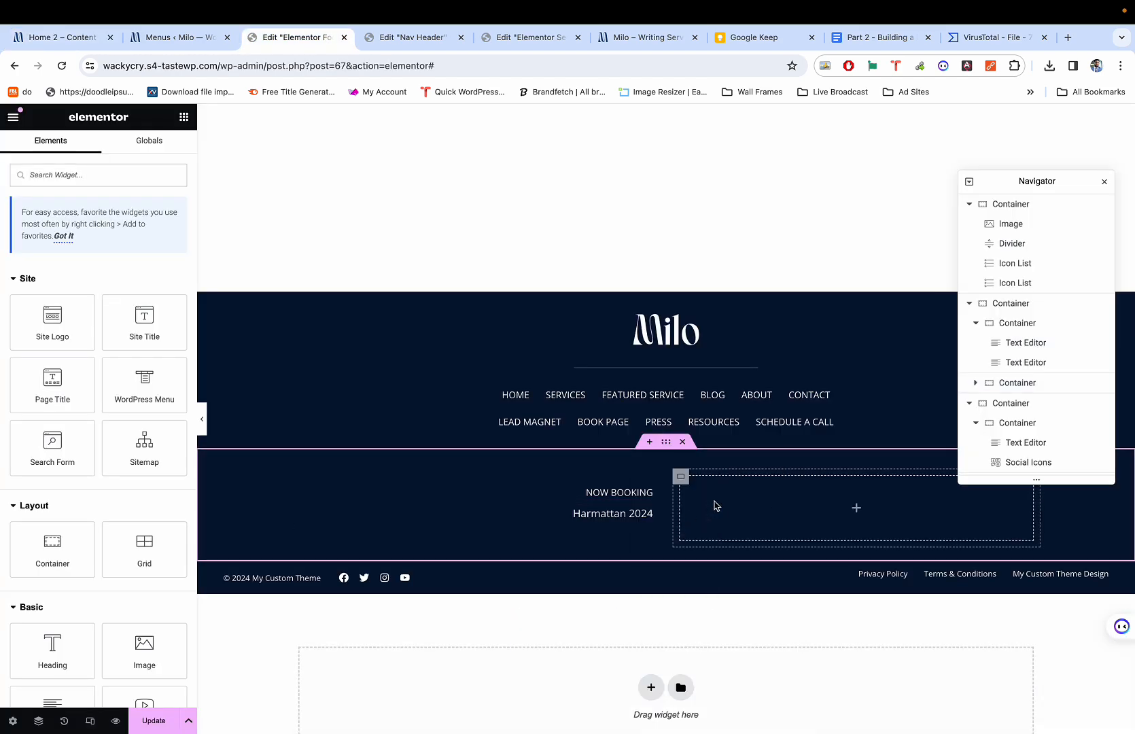
pyautogui.press('super+1')
pyautogui.press('super+3')
pyautogui.rightClick(721, 506)
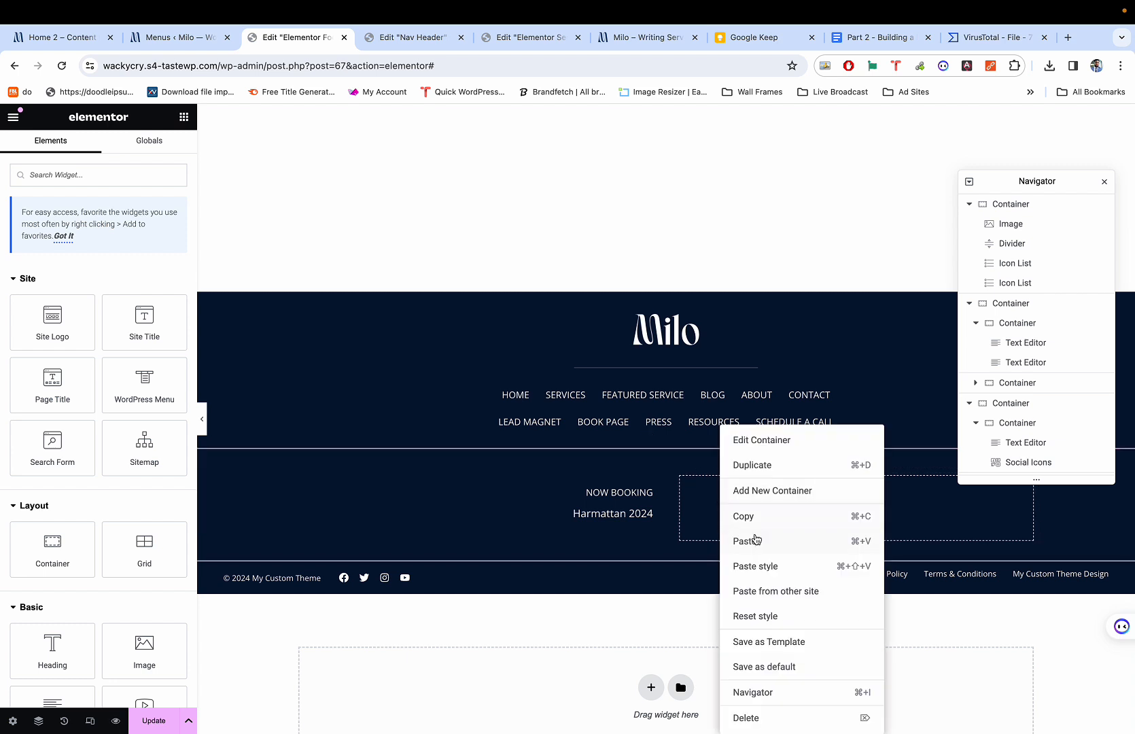
pyautogui.click(756, 541)
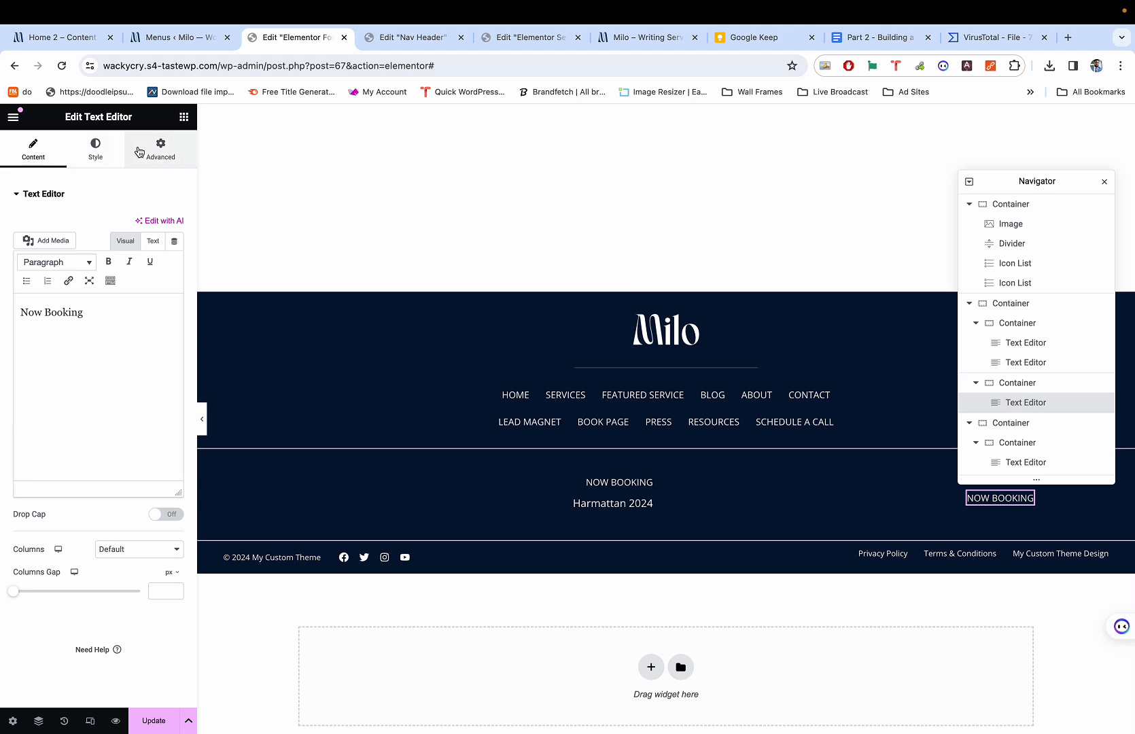
pyautogui.click(160, 148)
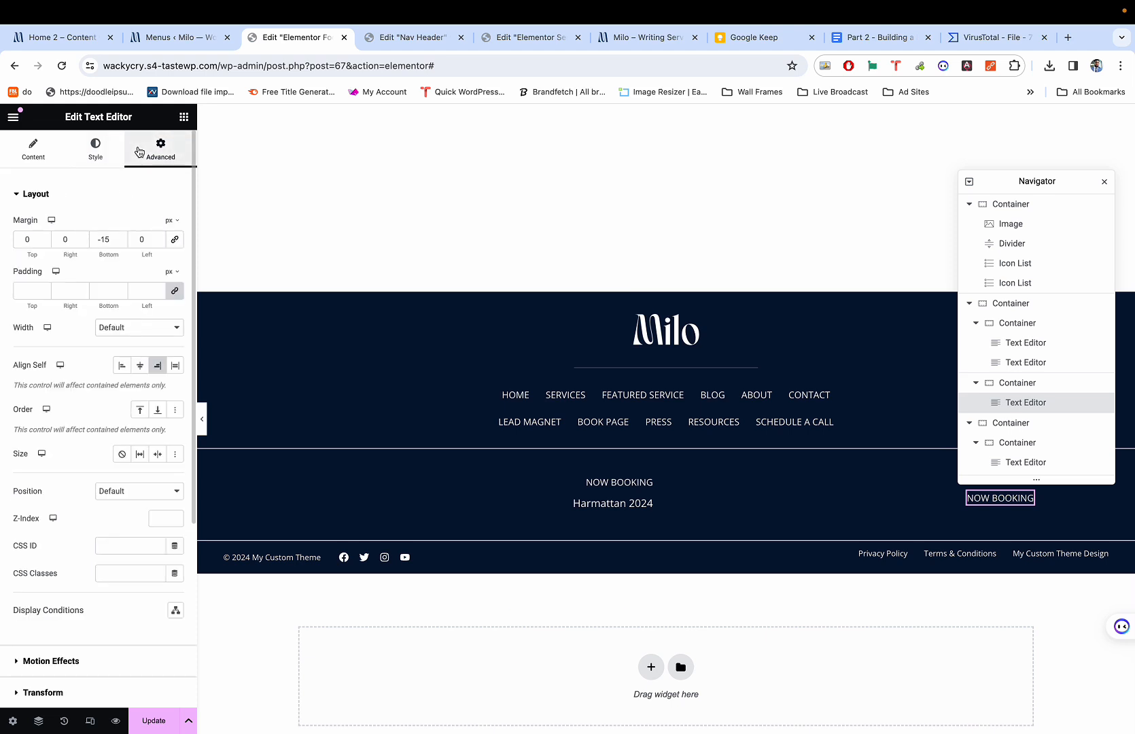
pyautogui.click(122, 365)
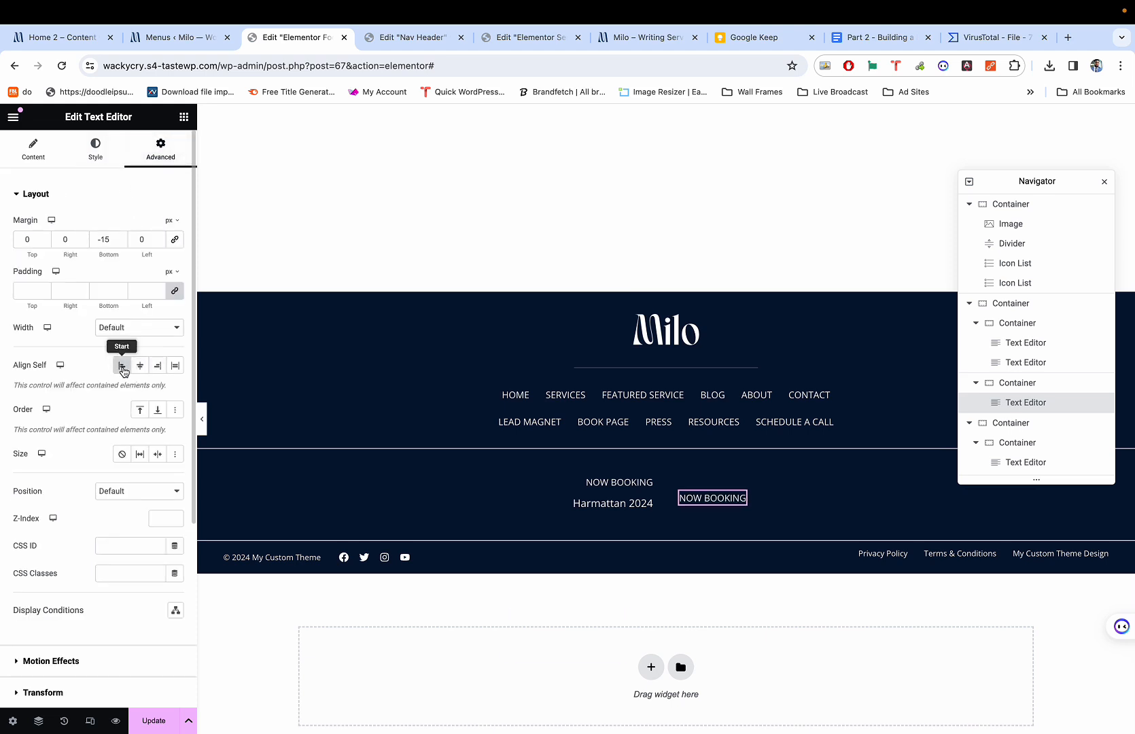
# Copy the Harmattan 2024 text and paste it under the right column's NOW BOOKING.
pyautogui.press('super+1')
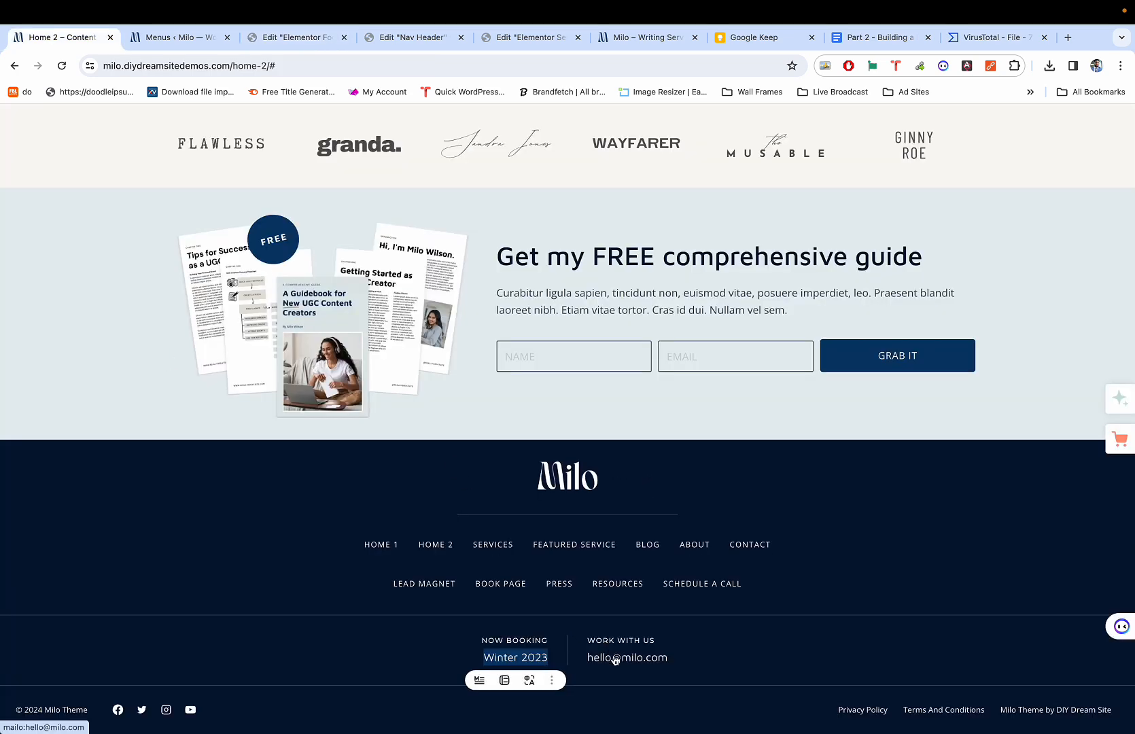
pyautogui.press('super+3')
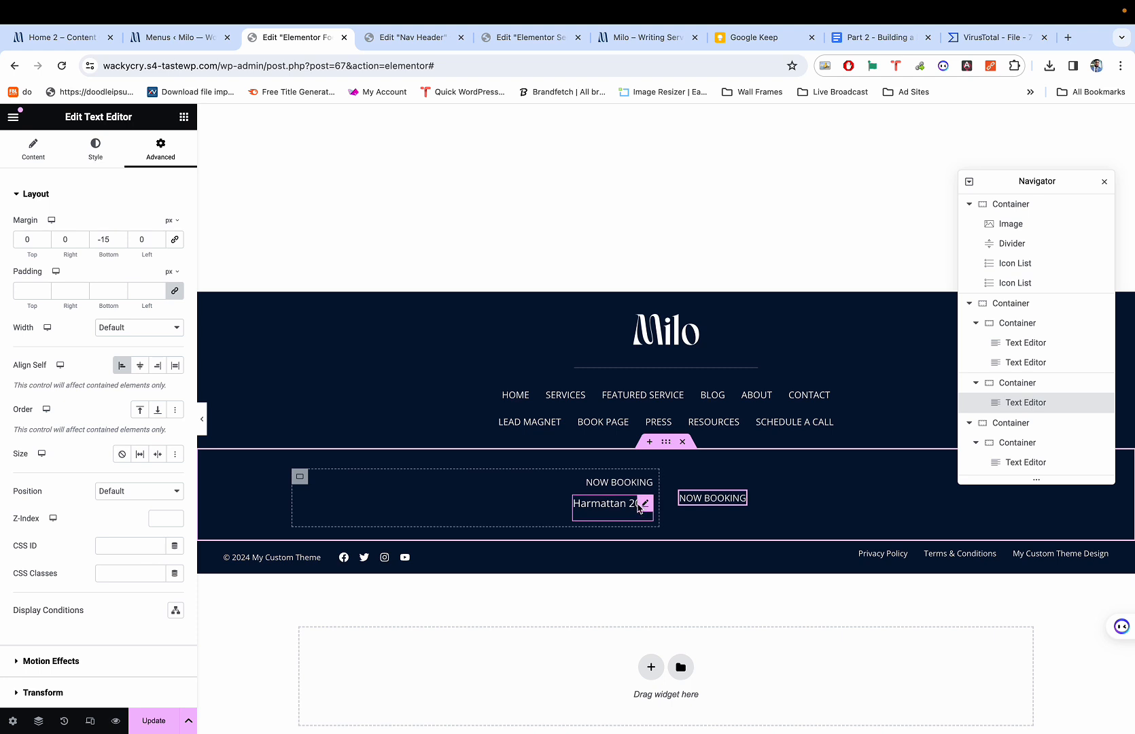
pyautogui.rightClick(643, 508)
pyautogui.click(683, 517)
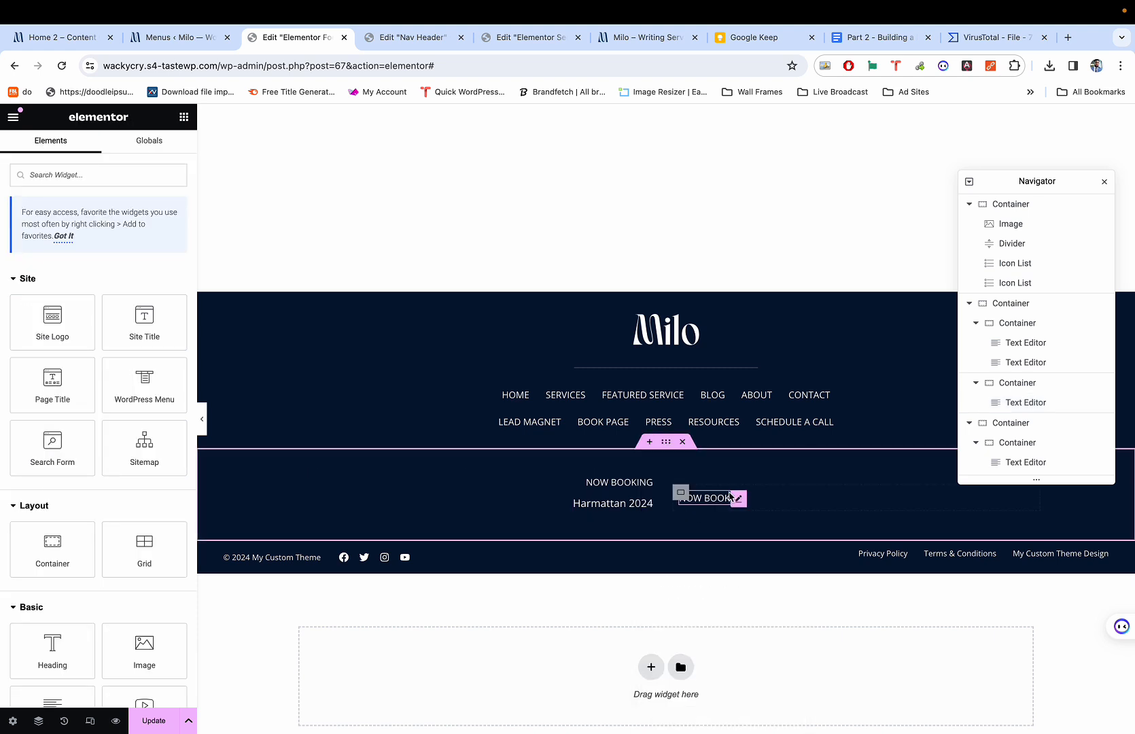
pyautogui.rightClick(732, 497)
pyautogui.click(760, 539)
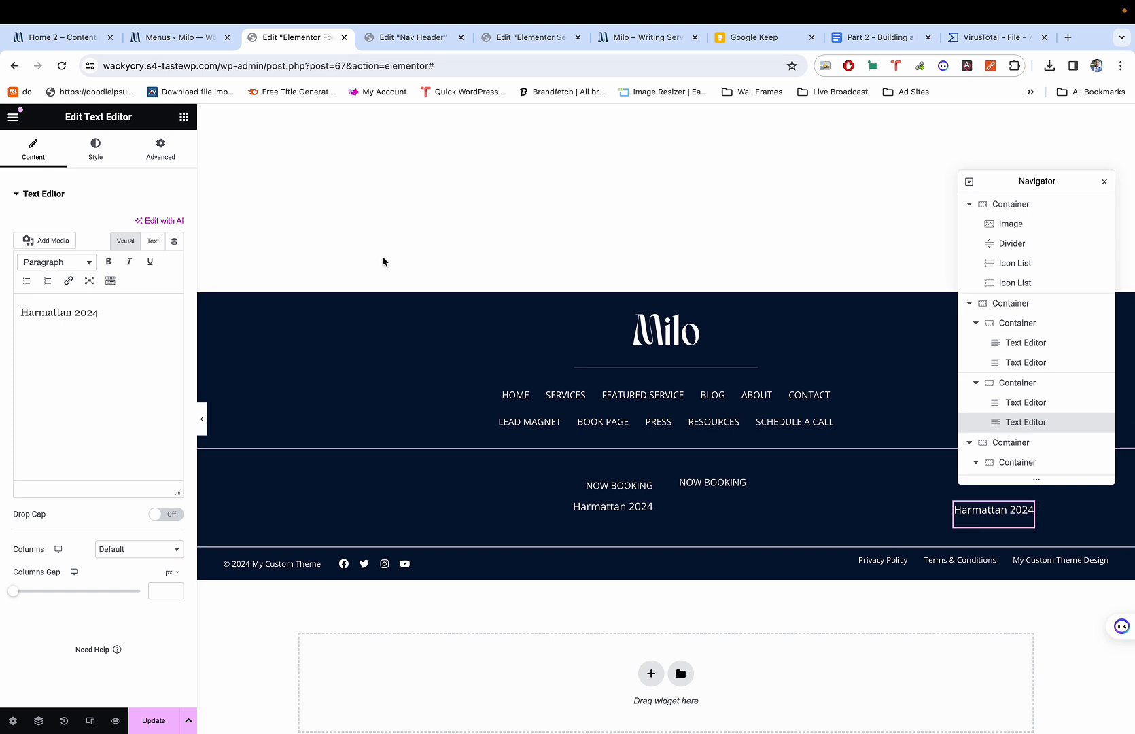
# Set the pasted Harmattan 2024 text's Align Self to Start.
pyautogui.click(161, 149)
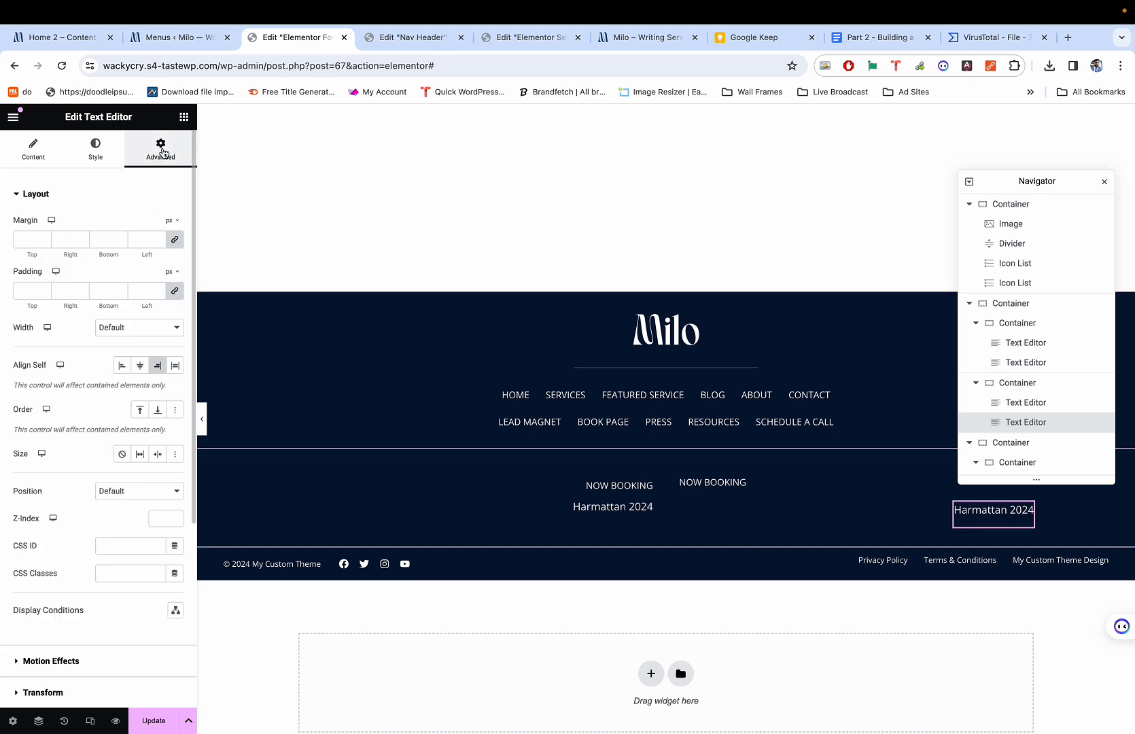
pyautogui.click(122, 364)
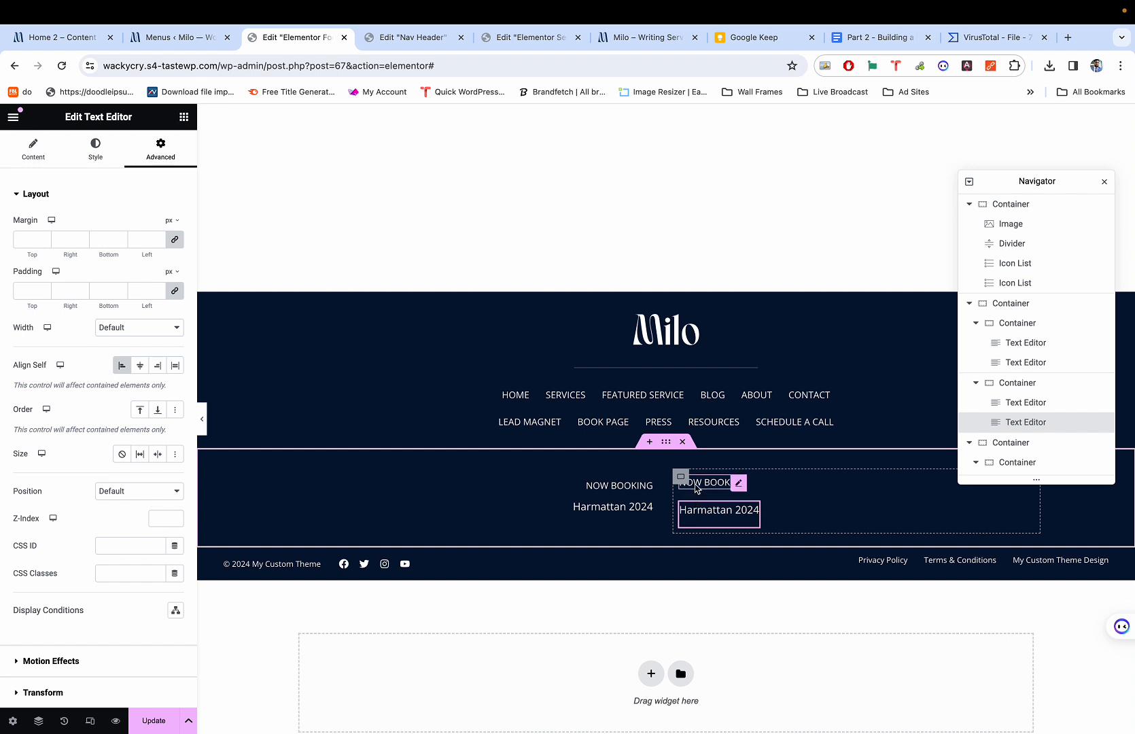
pyautogui.click(681, 477)
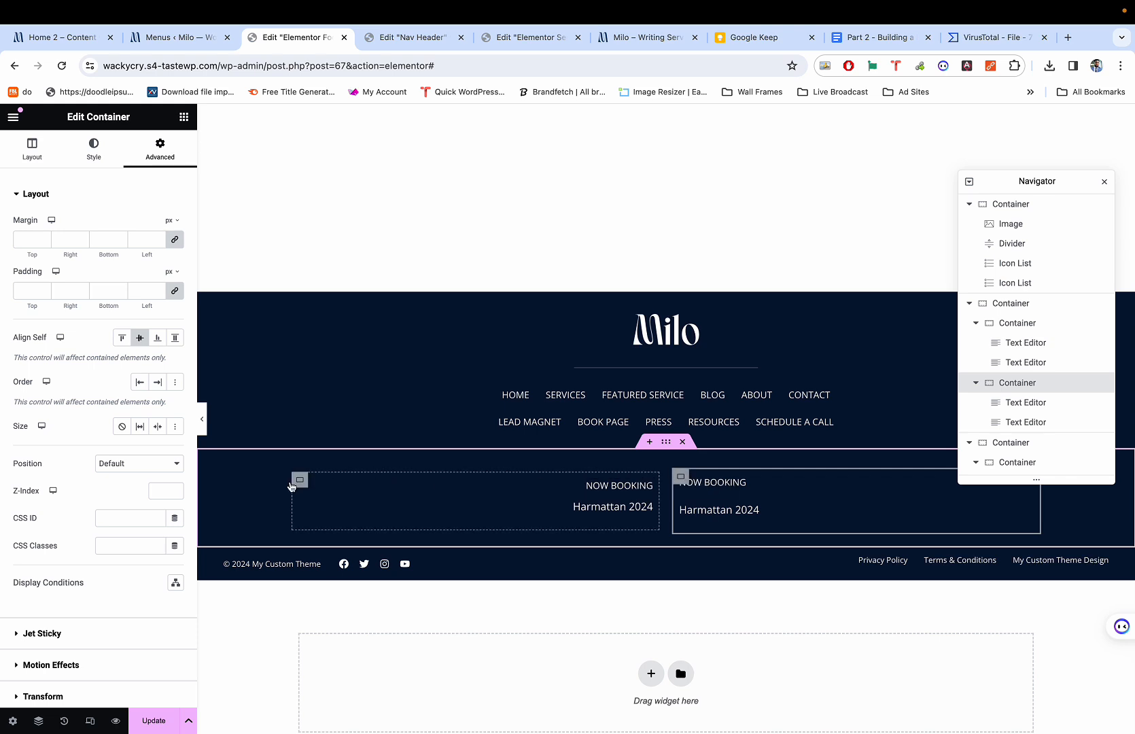
# Reduce the right column container's gap between items from 20 to 10.
pyautogui.click(301, 482)
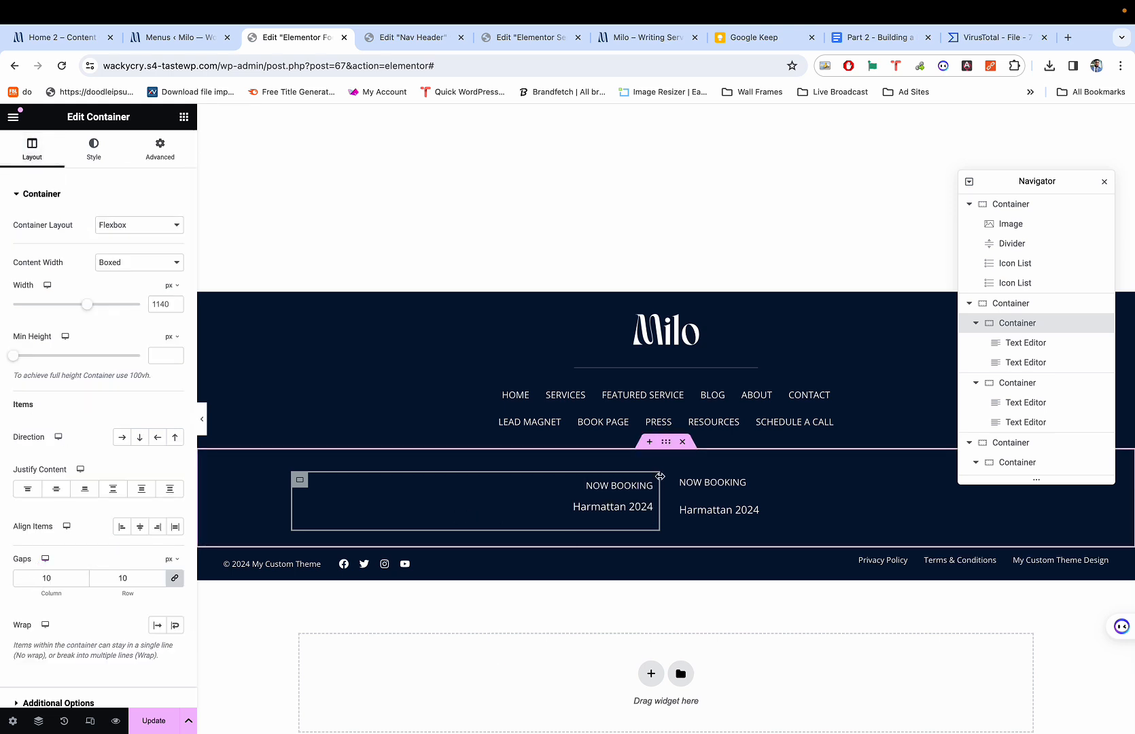
pyautogui.click(682, 479)
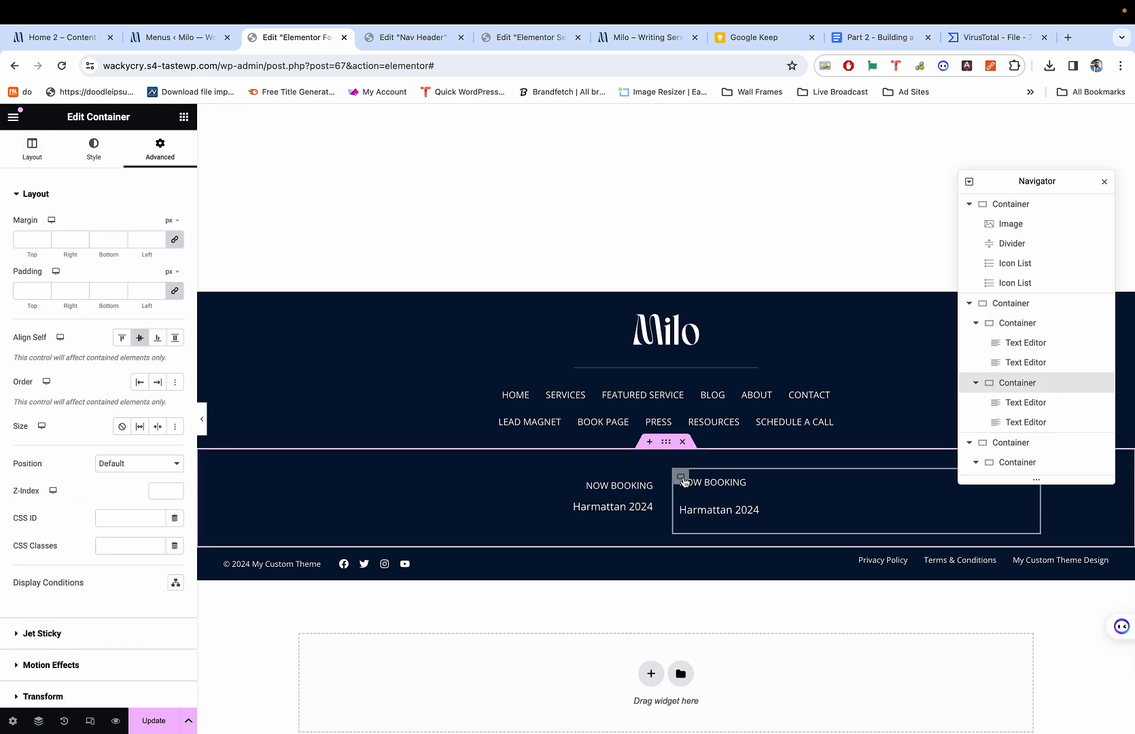
pyautogui.click(40, 153)
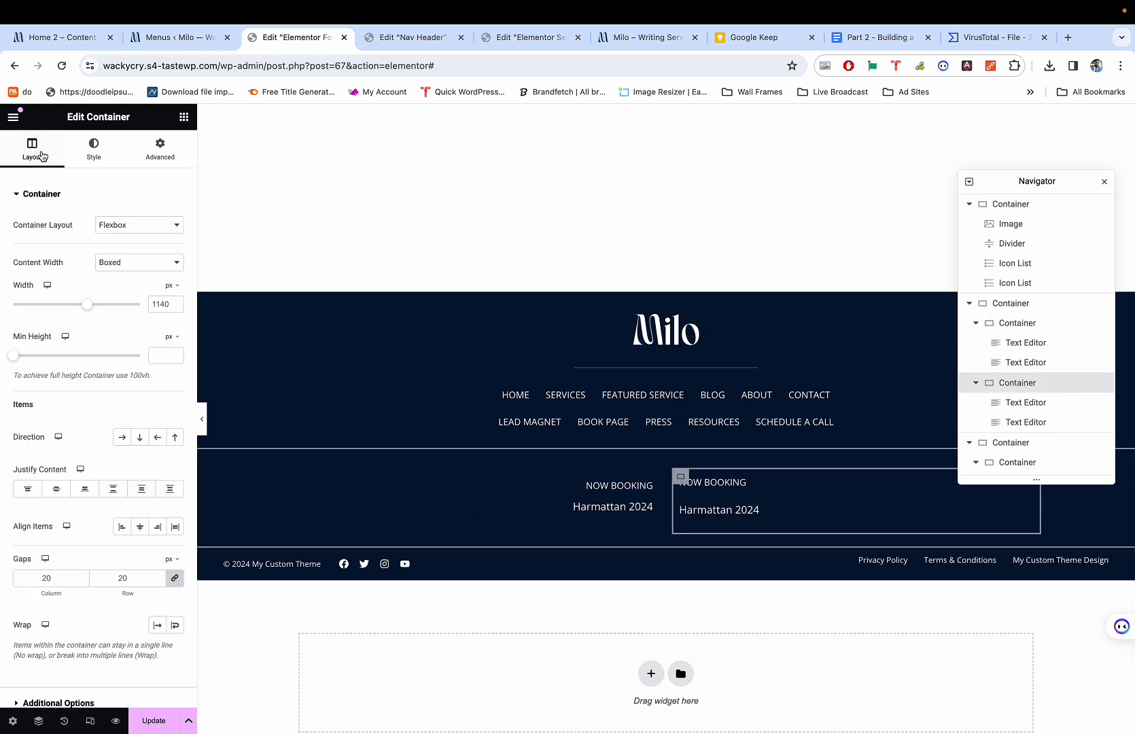
pyautogui.doubleClick(38, 576)
pyautogui.write('10')
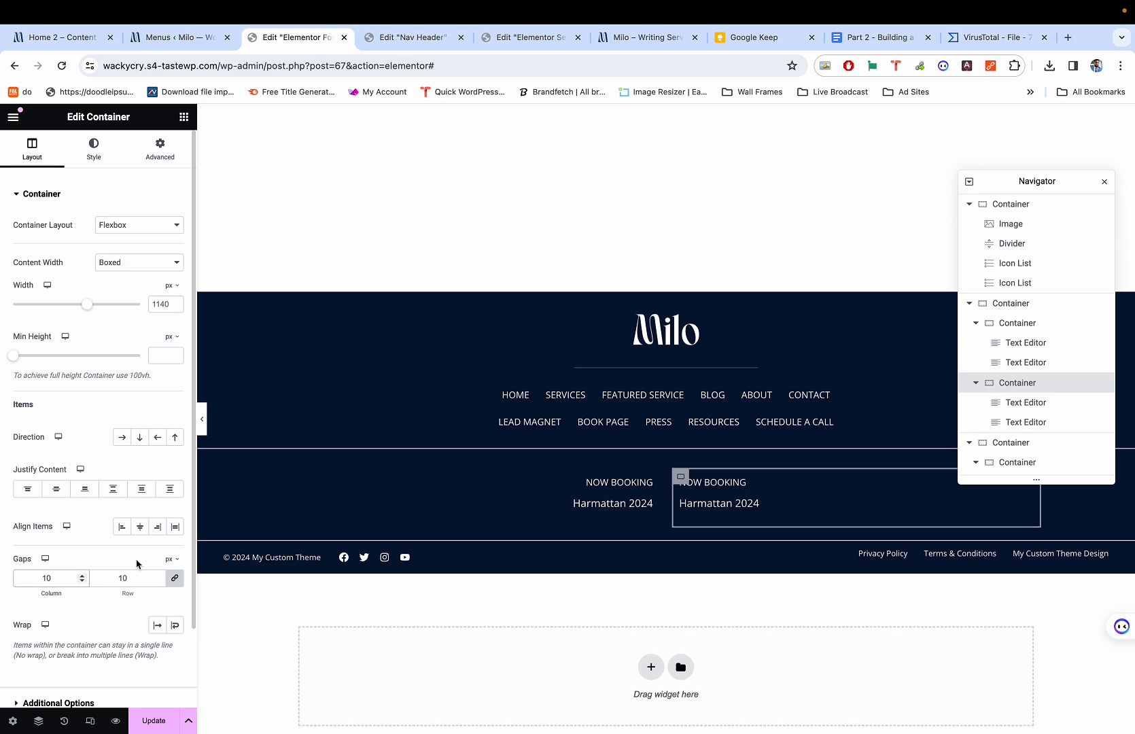
pyautogui.click(707, 517)
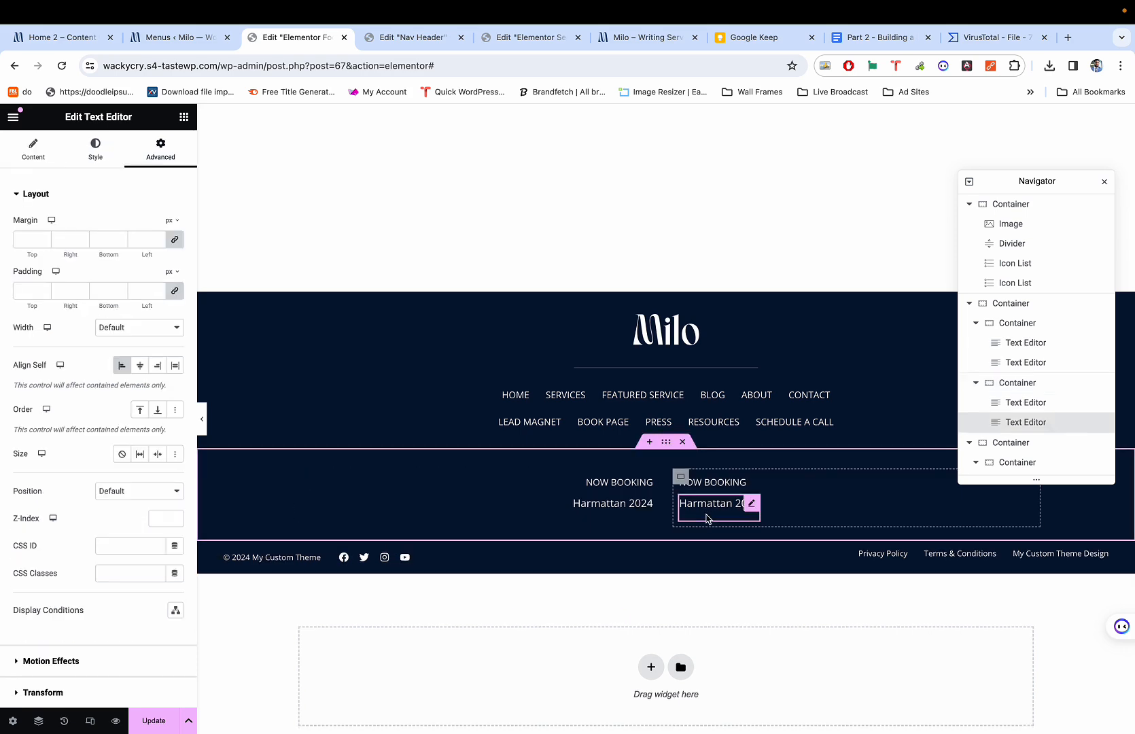
pyautogui.click(719, 484)
pyautogui.press('super+1')
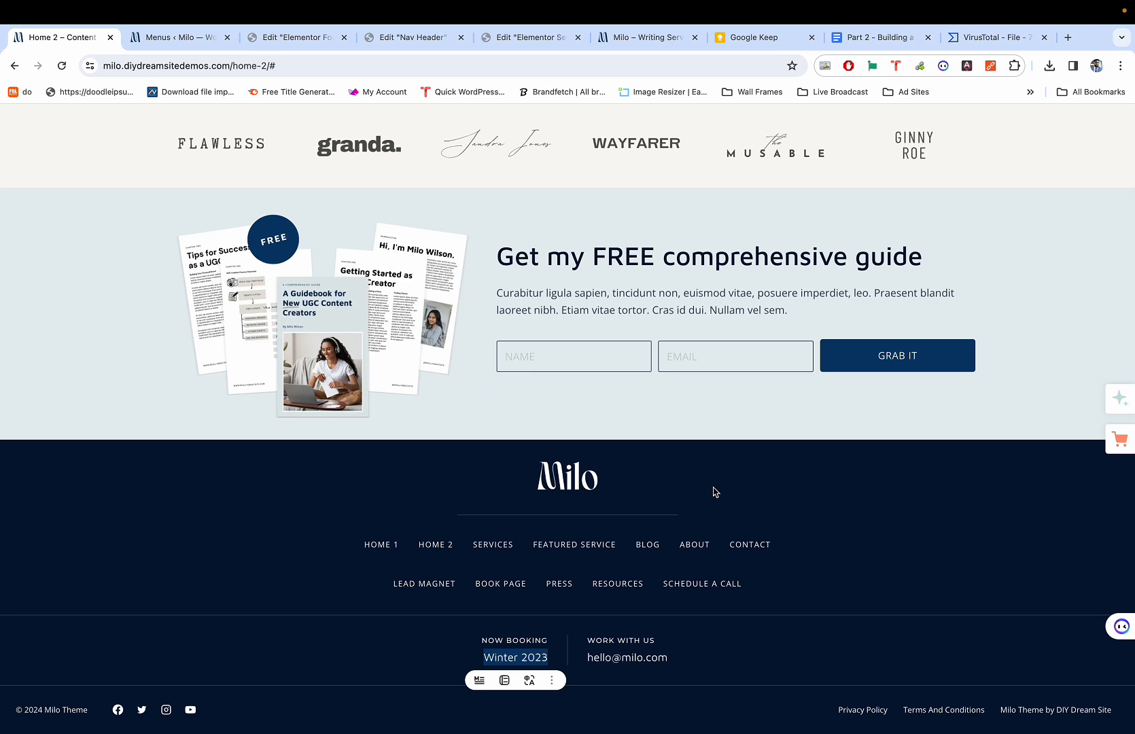
pyautogui.press('super+3')
pyautogui.click(40, 152)
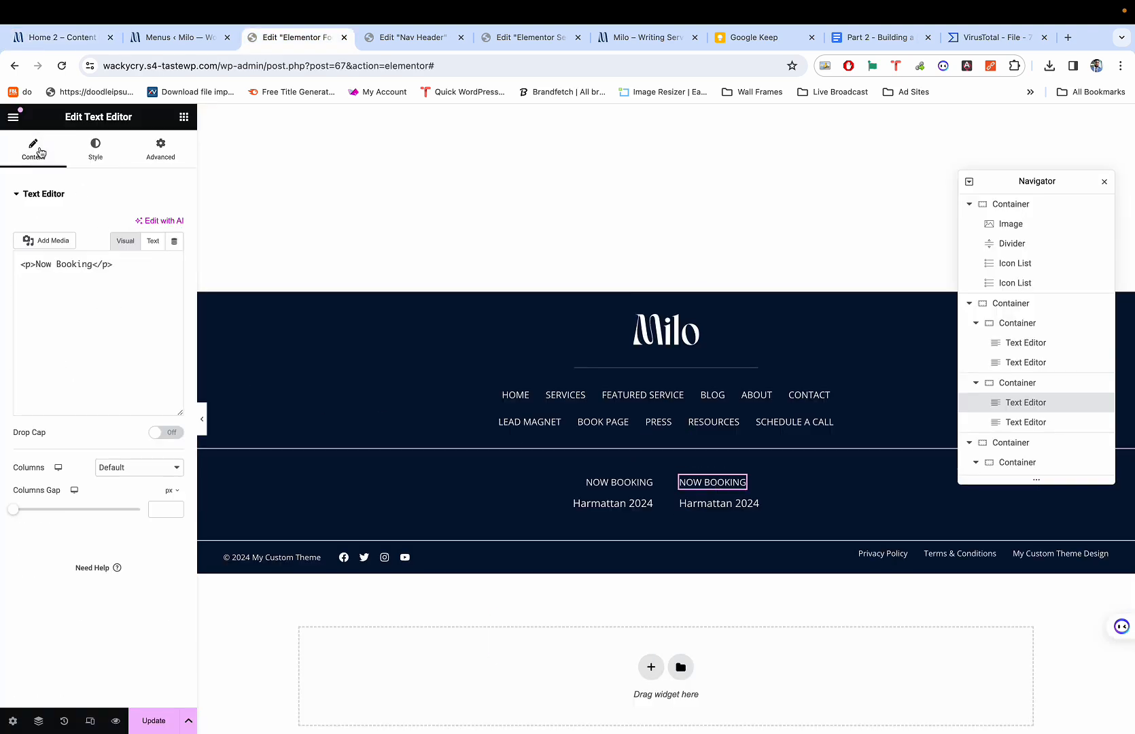
pyautogui.doubleClick(75, 302)
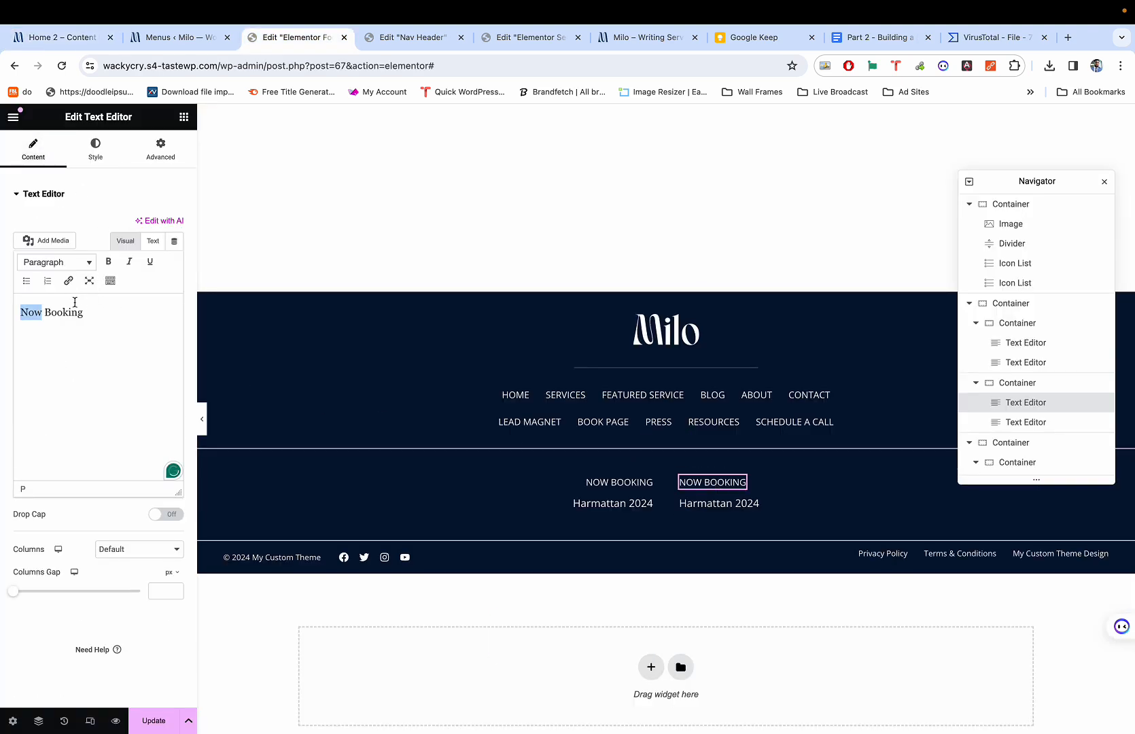
pyautogui.press('super+a')
pyautogui.write('Wor')
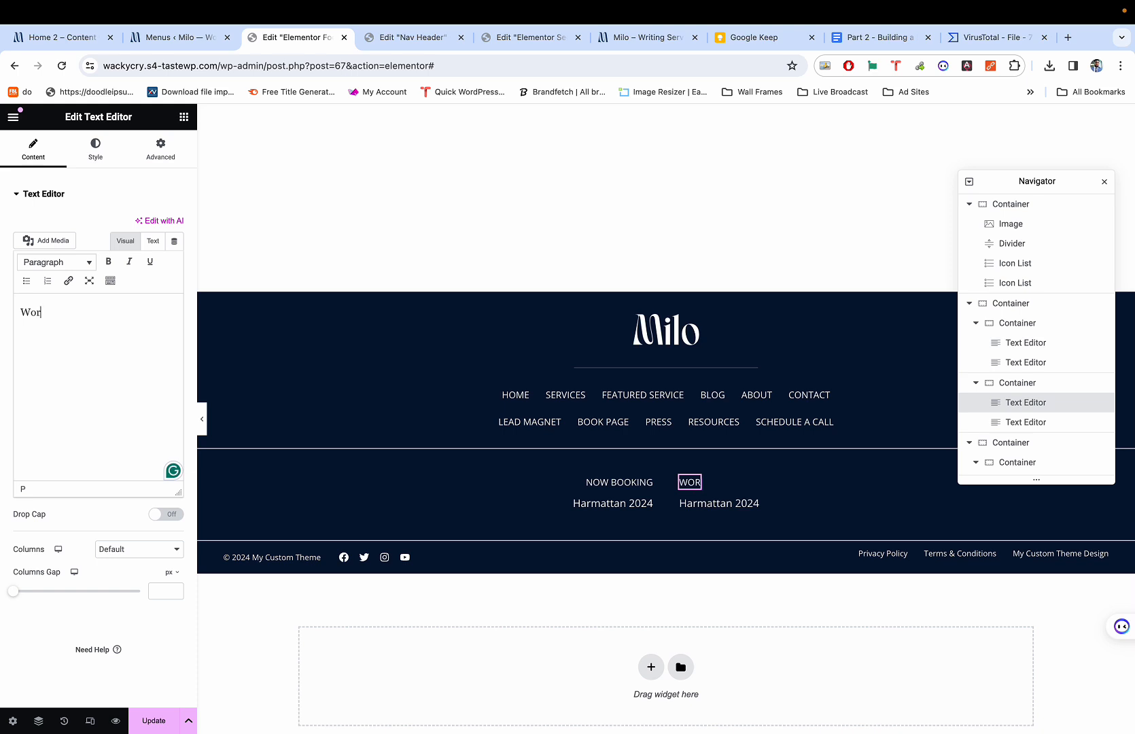
pyautogui.write('k With Us')
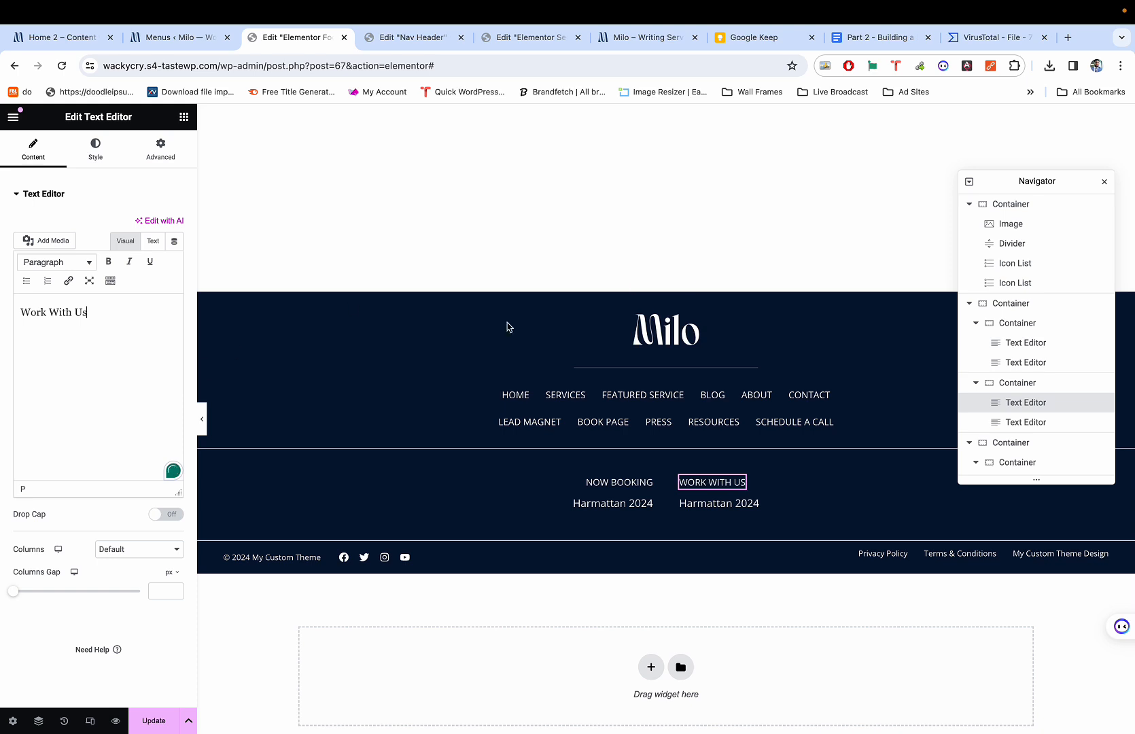
pyautogui.click(741, 504)
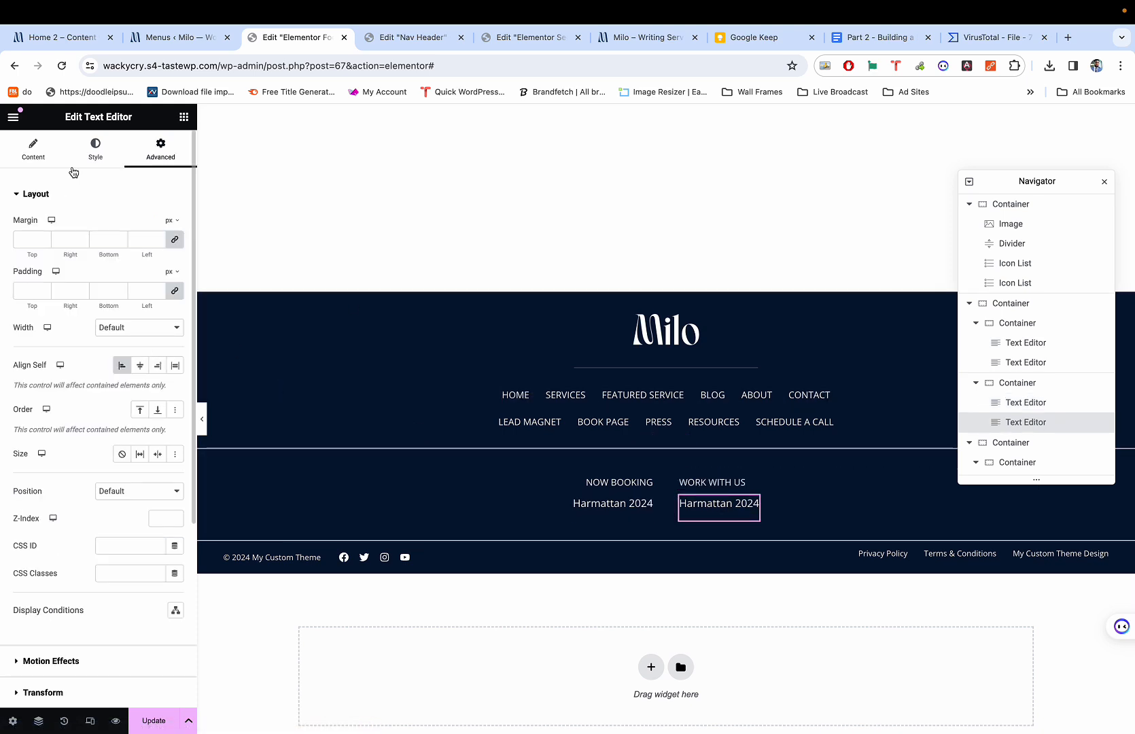
pyautogui.click(35, 150)
pyautogui.tripleClick(81, 328)
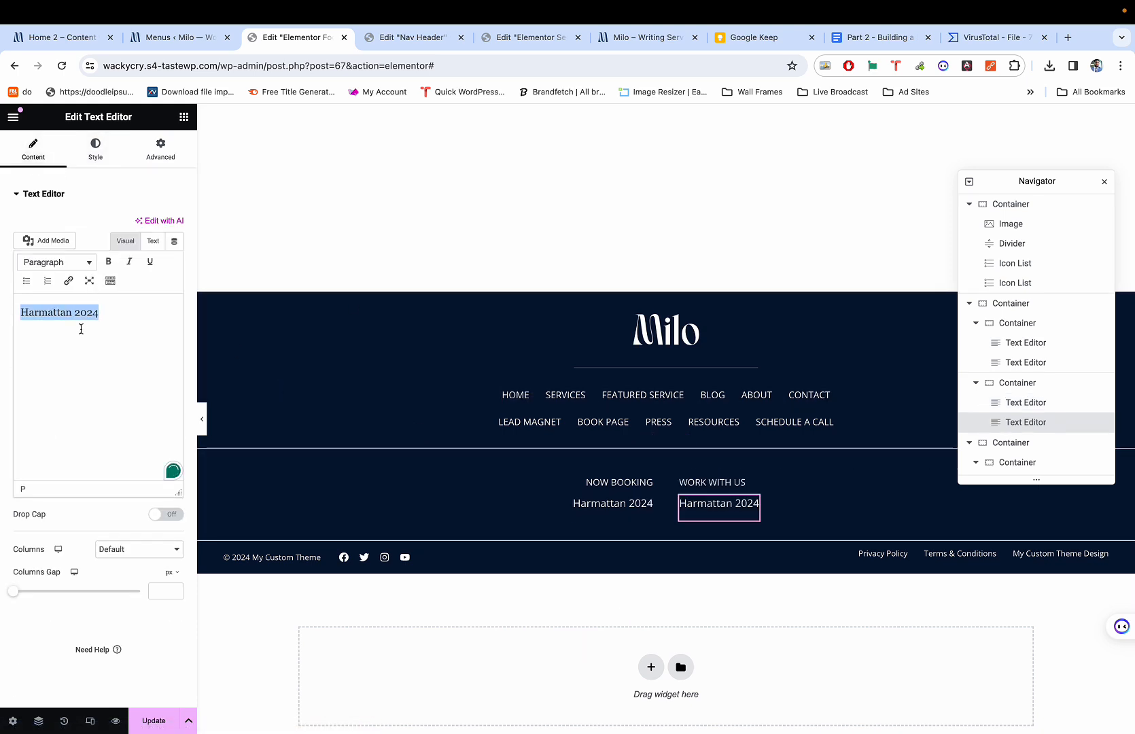
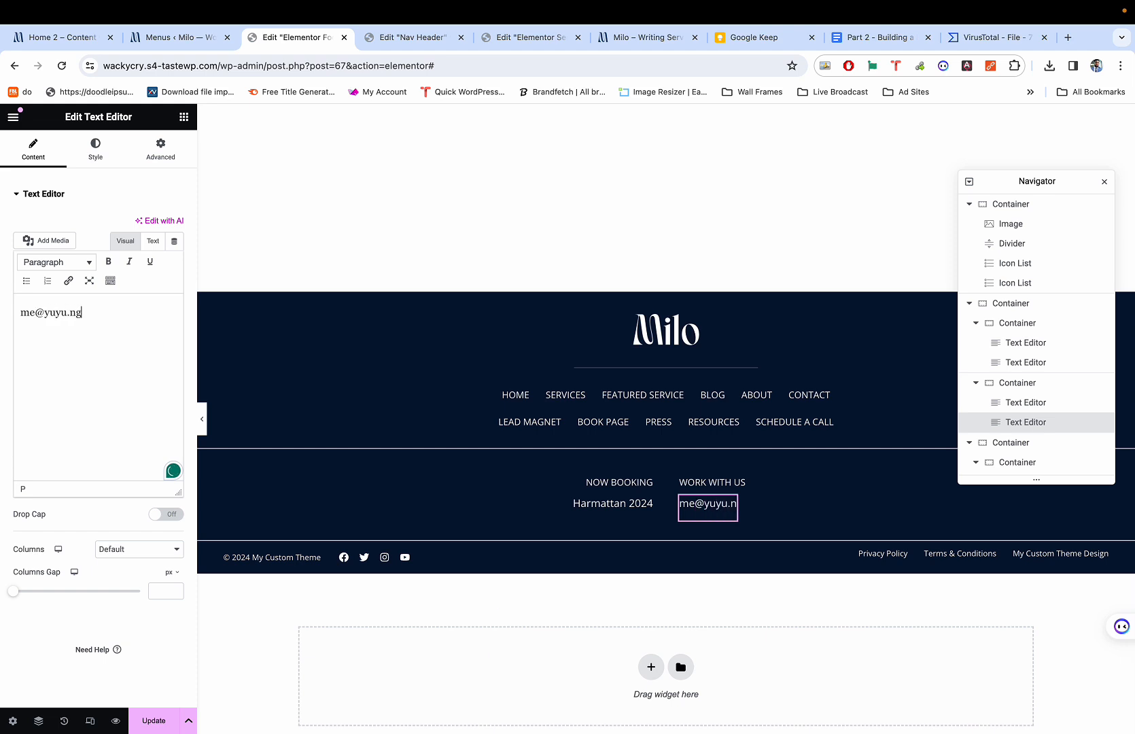
pyautogui.press('super+p')
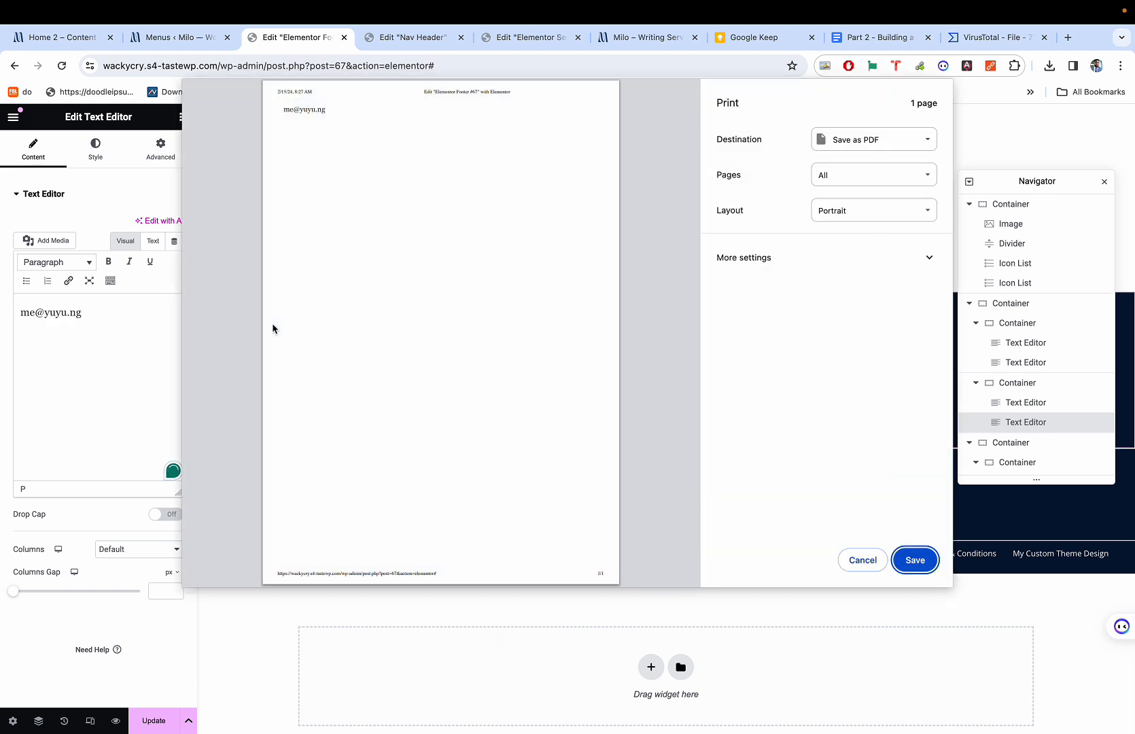
pyautogui.press('Escape')
pyautogui.click(201, 418)
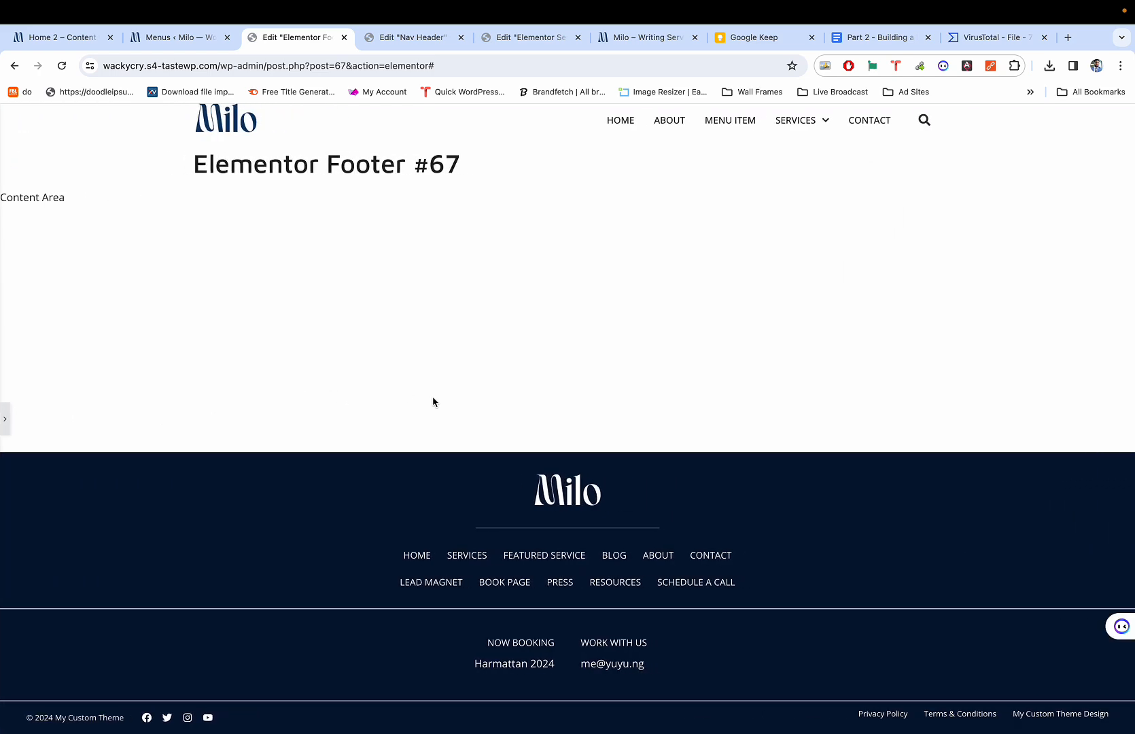
pyautogui.press('super+p')
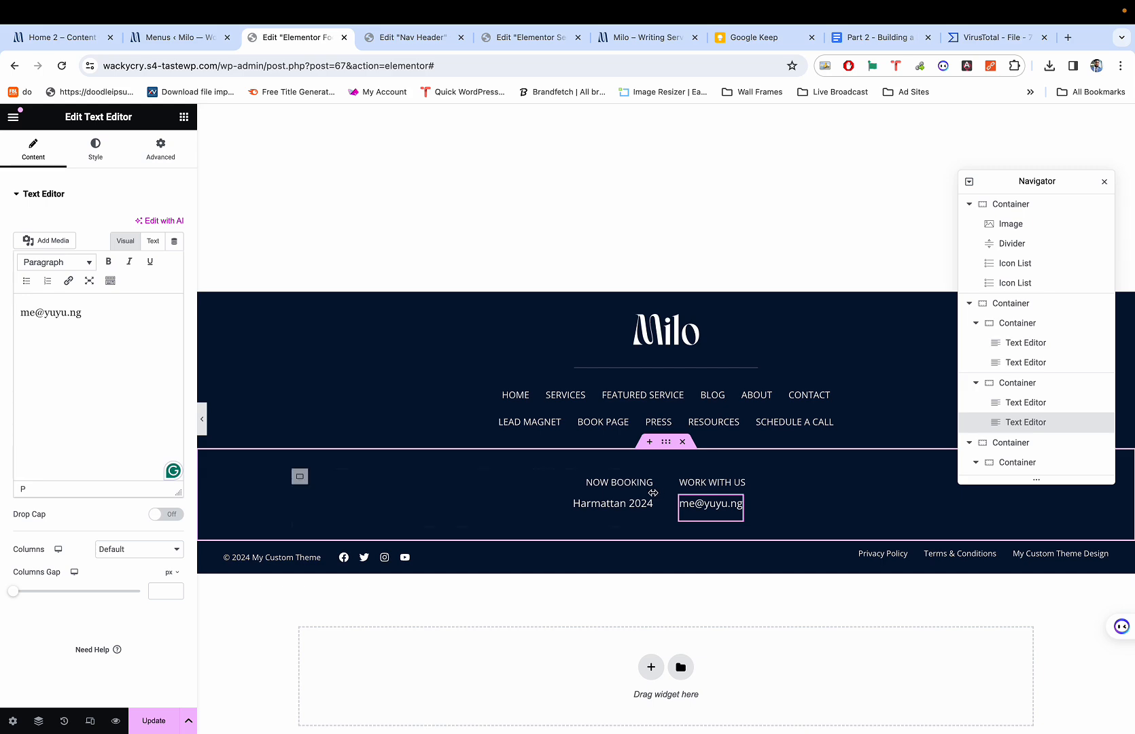
# Give the Harmattan 2024 text widget a -15 px bottom margin.
pyautogui.click(299, 477)
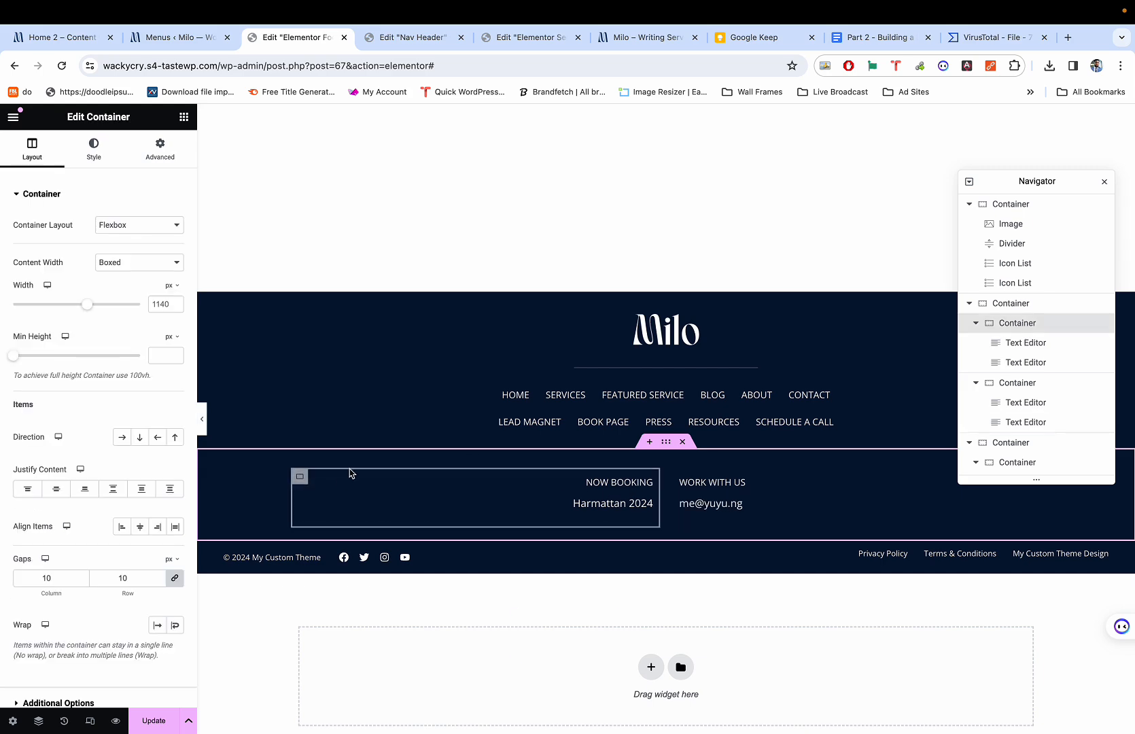
pyautogui.press('super+1')
pyautogui.press('super+3')
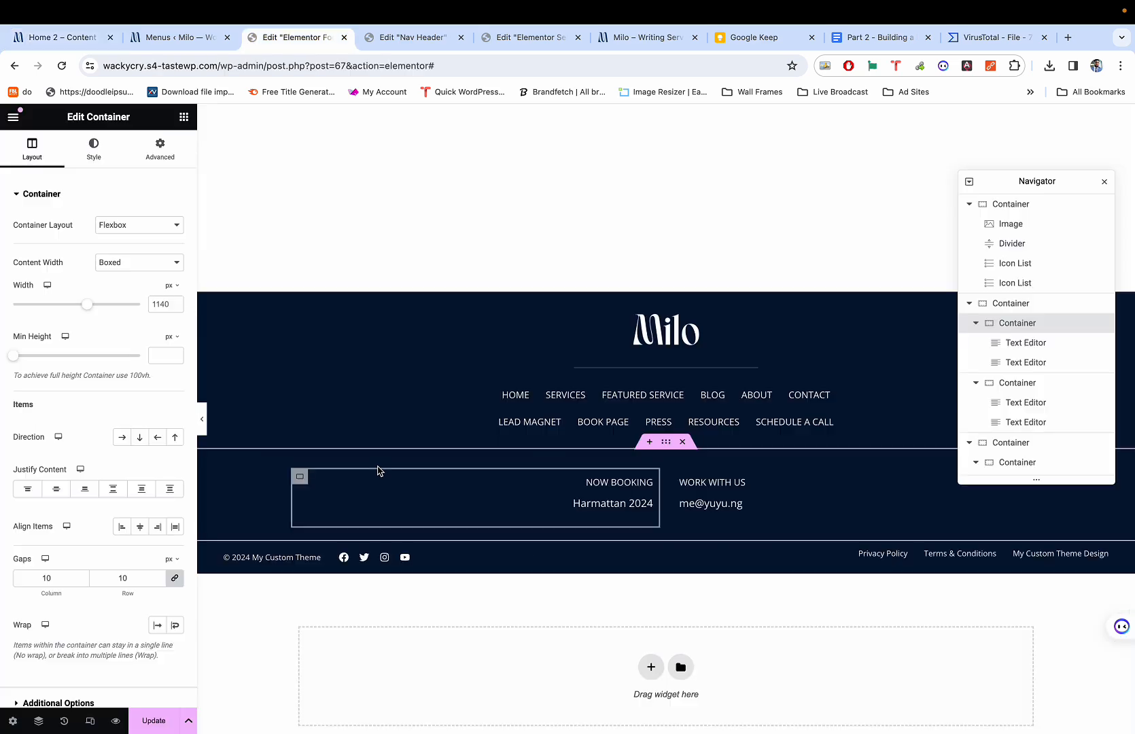
pyautogui.press('super+1')
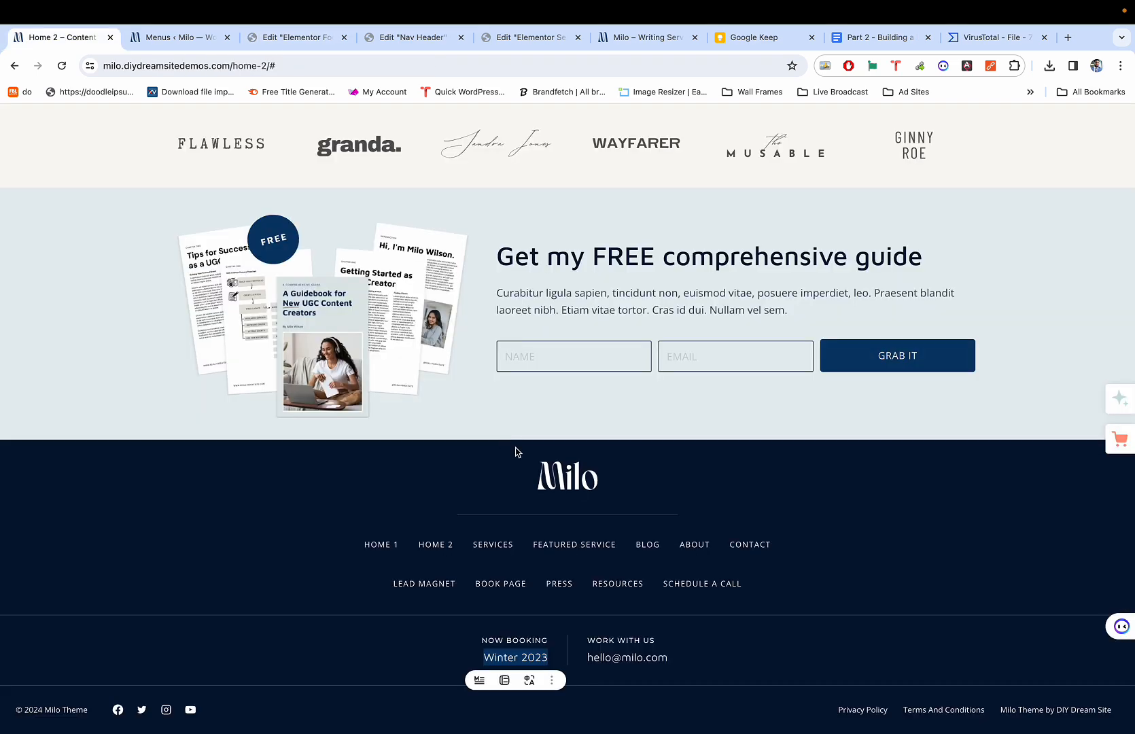
pyautogui.press('super+3')
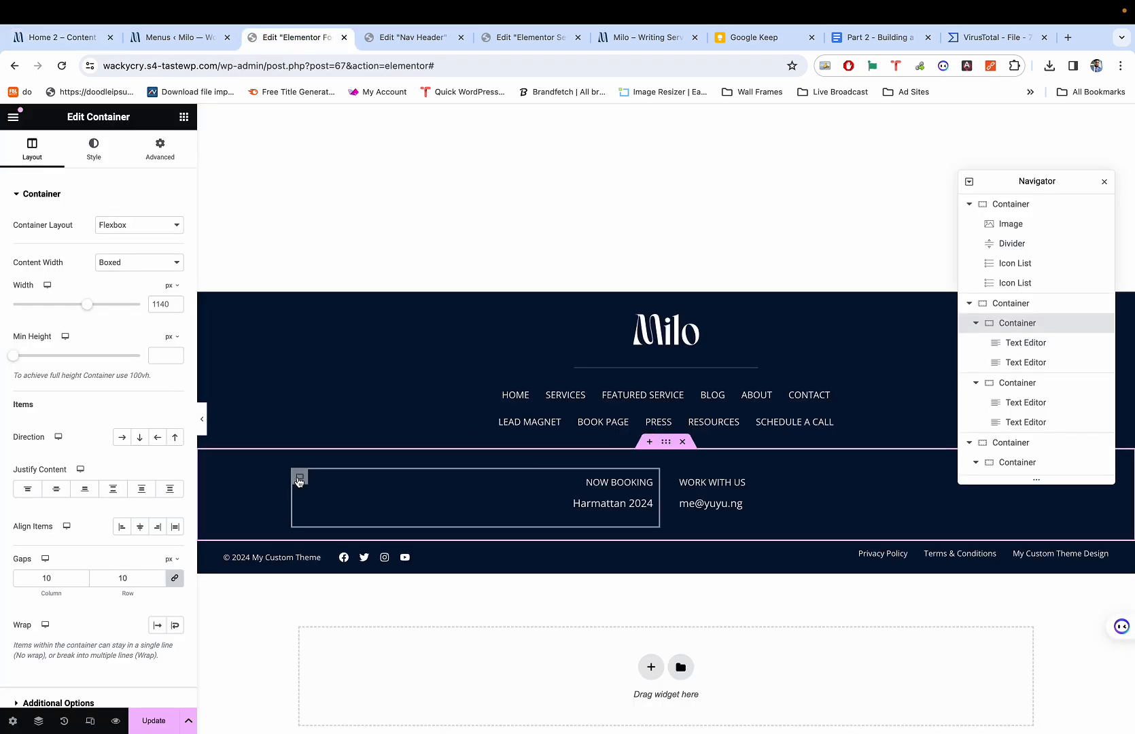
pyautogui.click(645, 504)
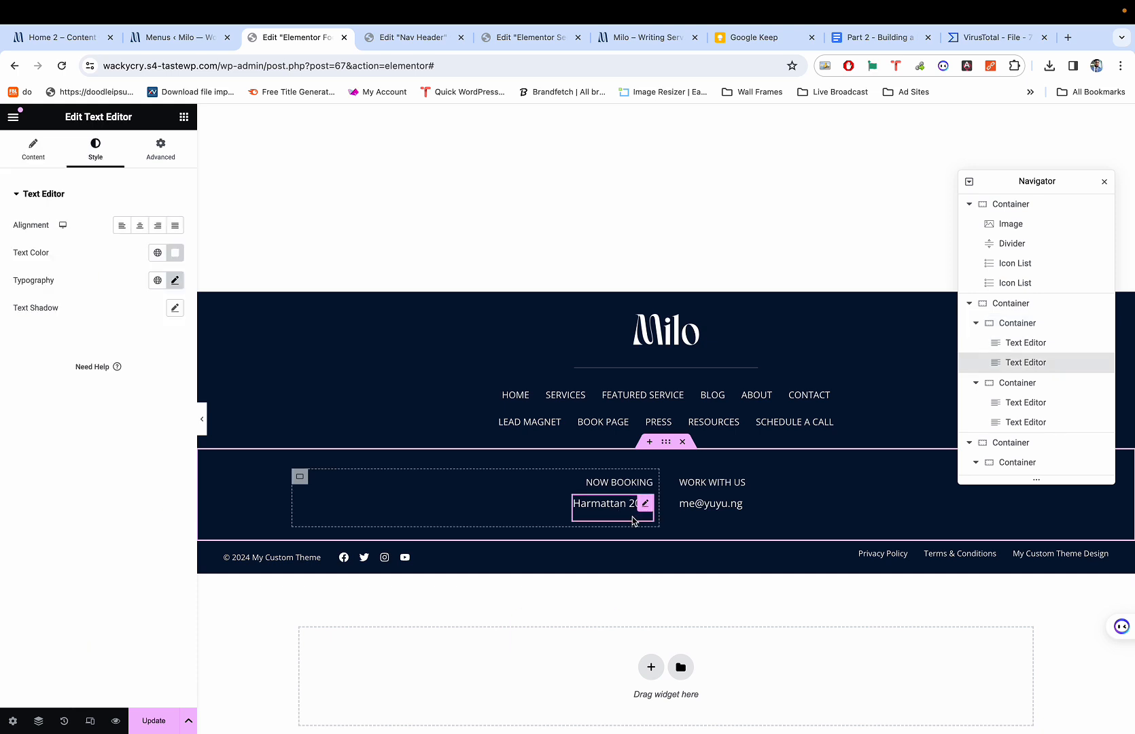
pyautogui.click(161, 150)
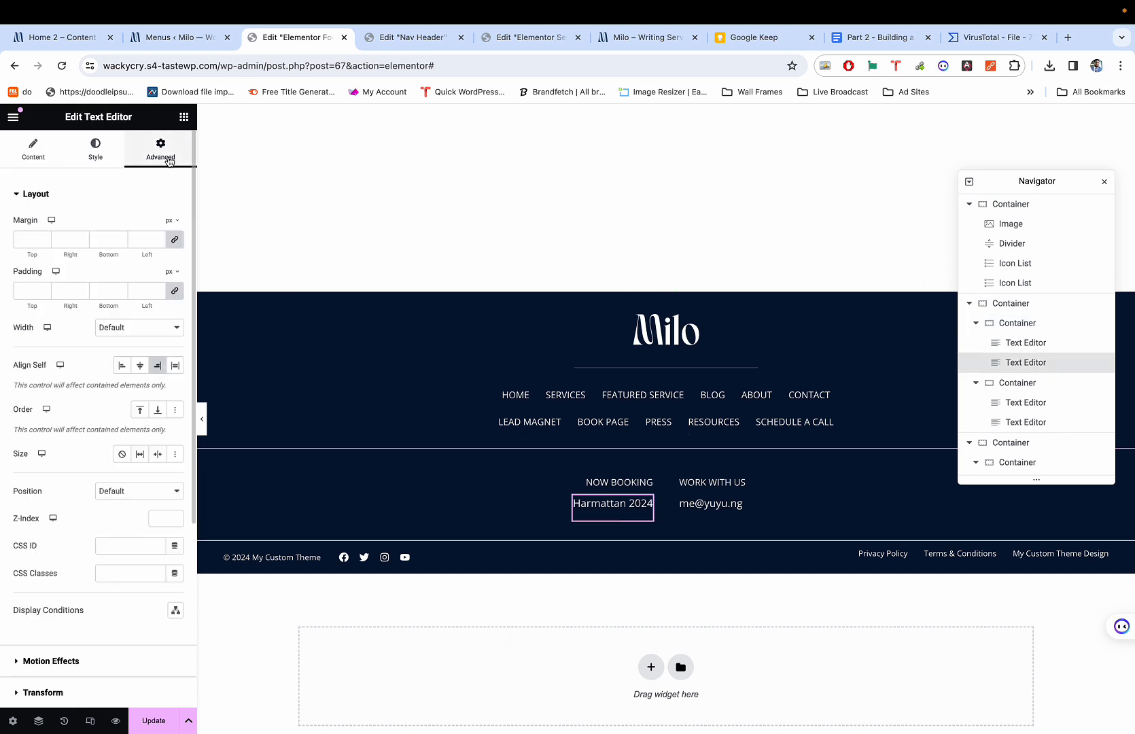
pyautogui.click(120, 242)
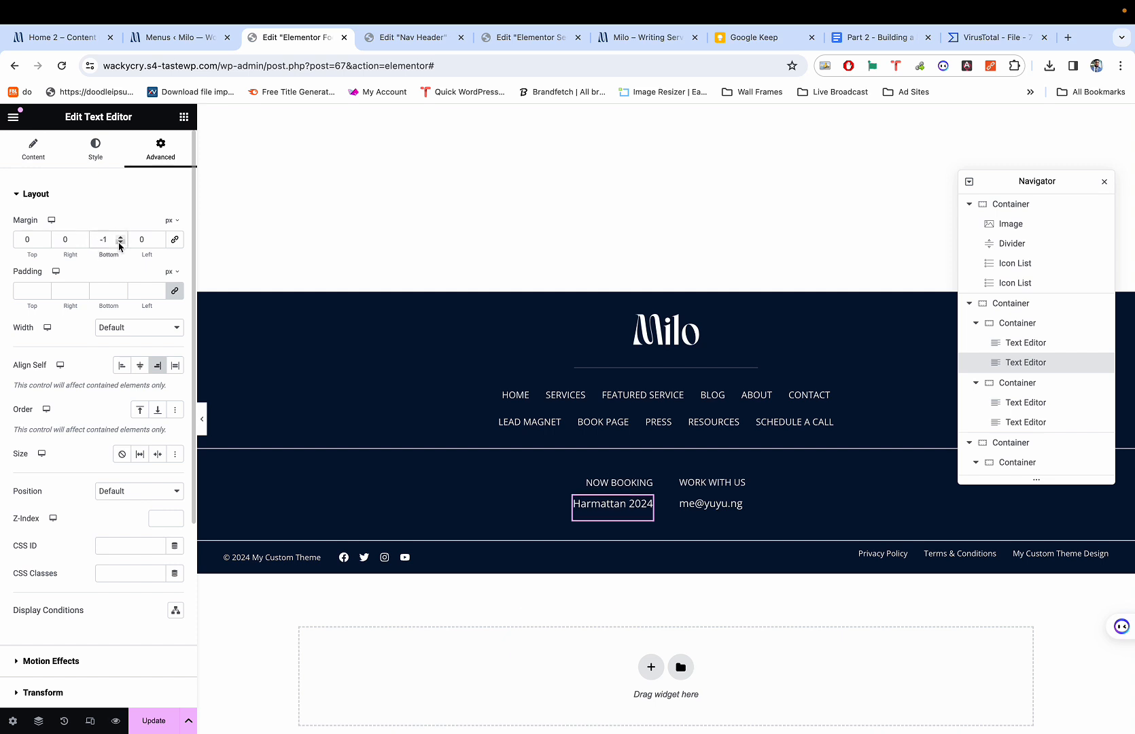
pyautogui.write('5')
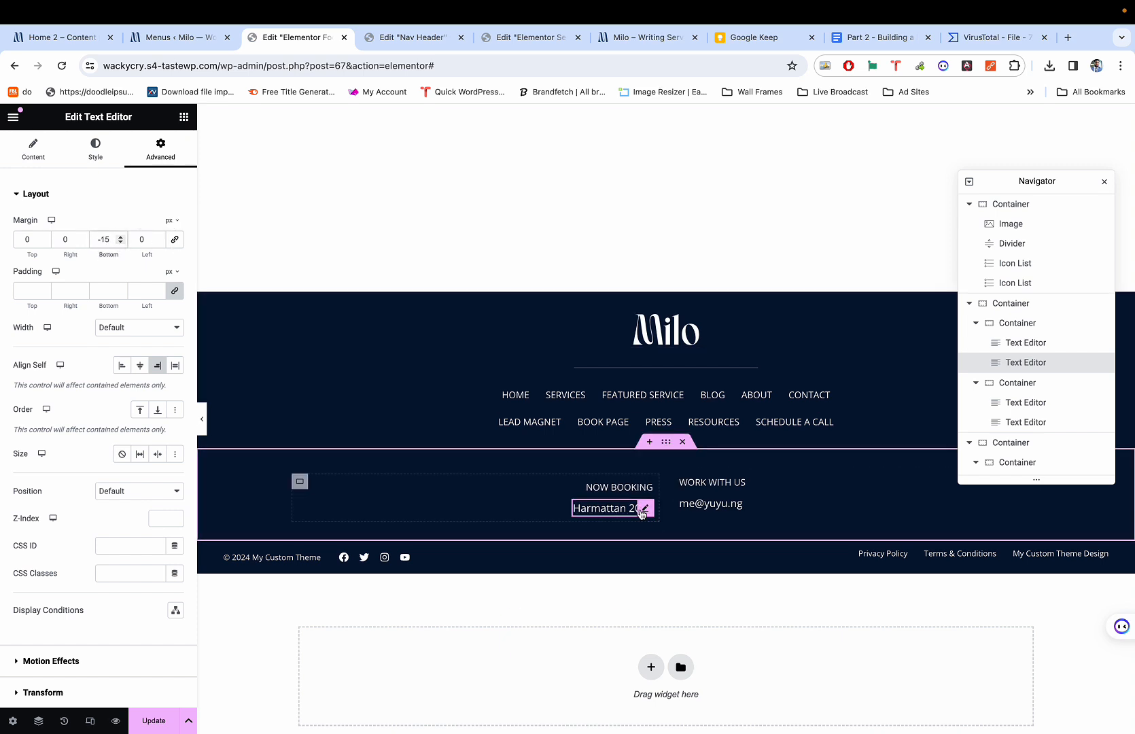
# Unlink the e-mail text widget's margins and set its bottom margin to -15 px.
pyautogui.click(735, 503)
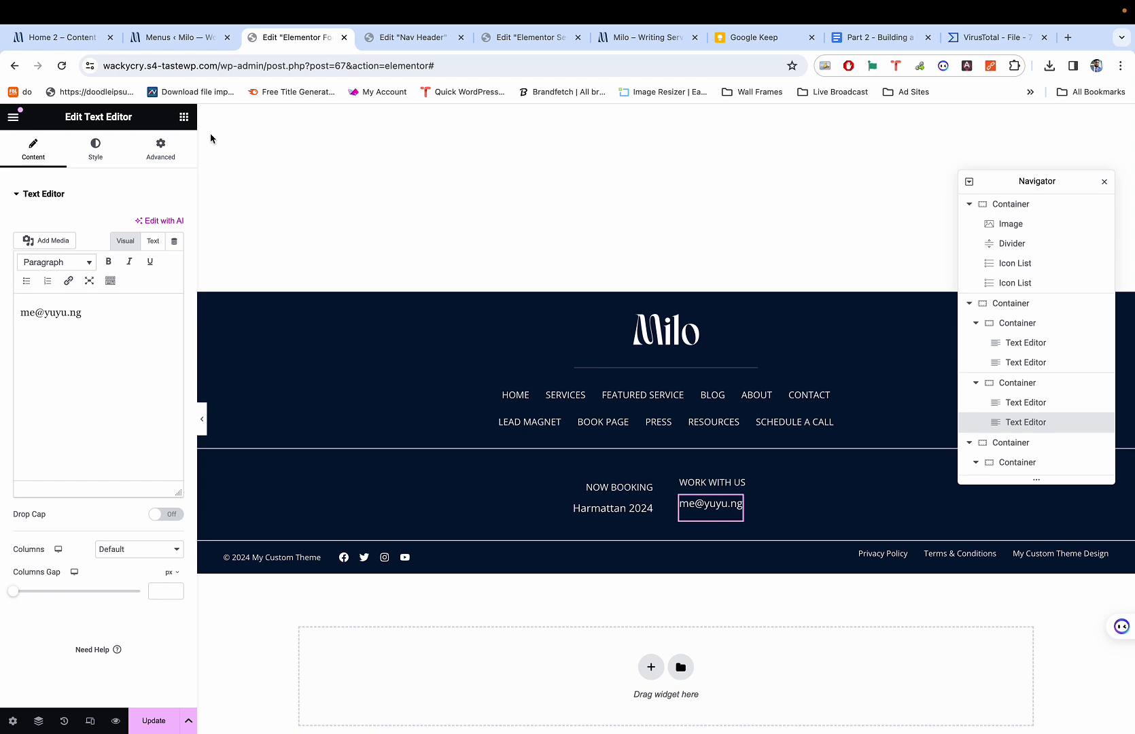
pyautogui.click(160, 149)
pyautogui.click(173, 239)
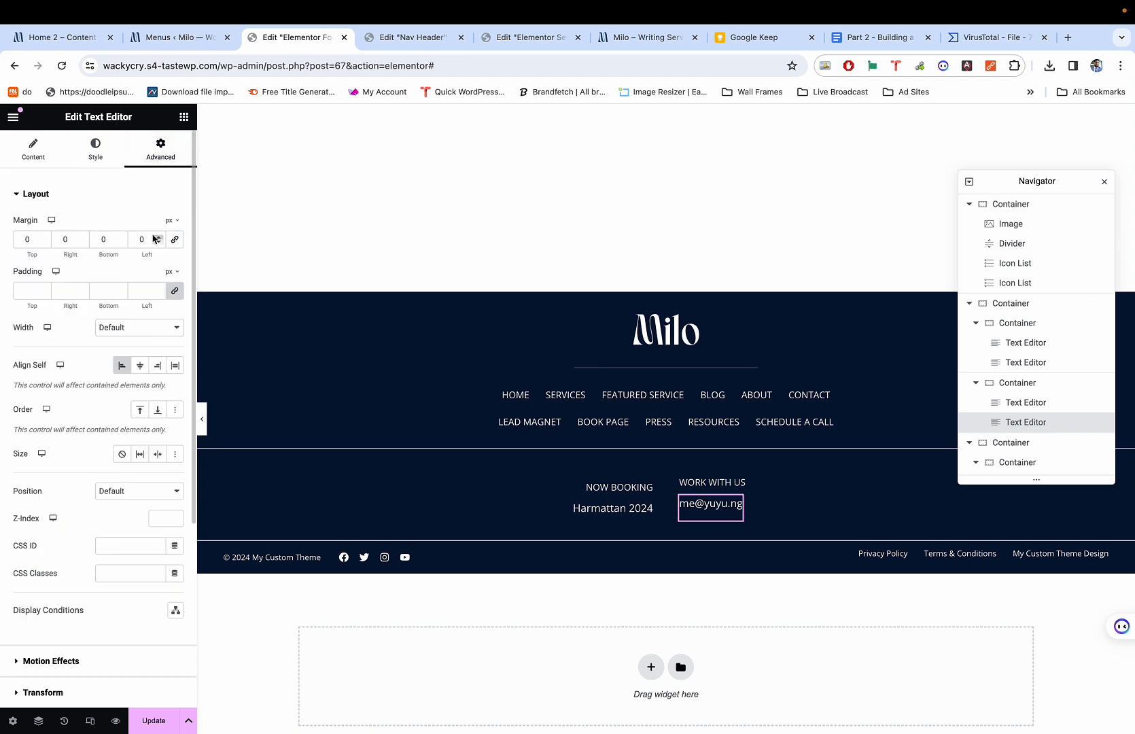
pyautogui.click(122, 244)
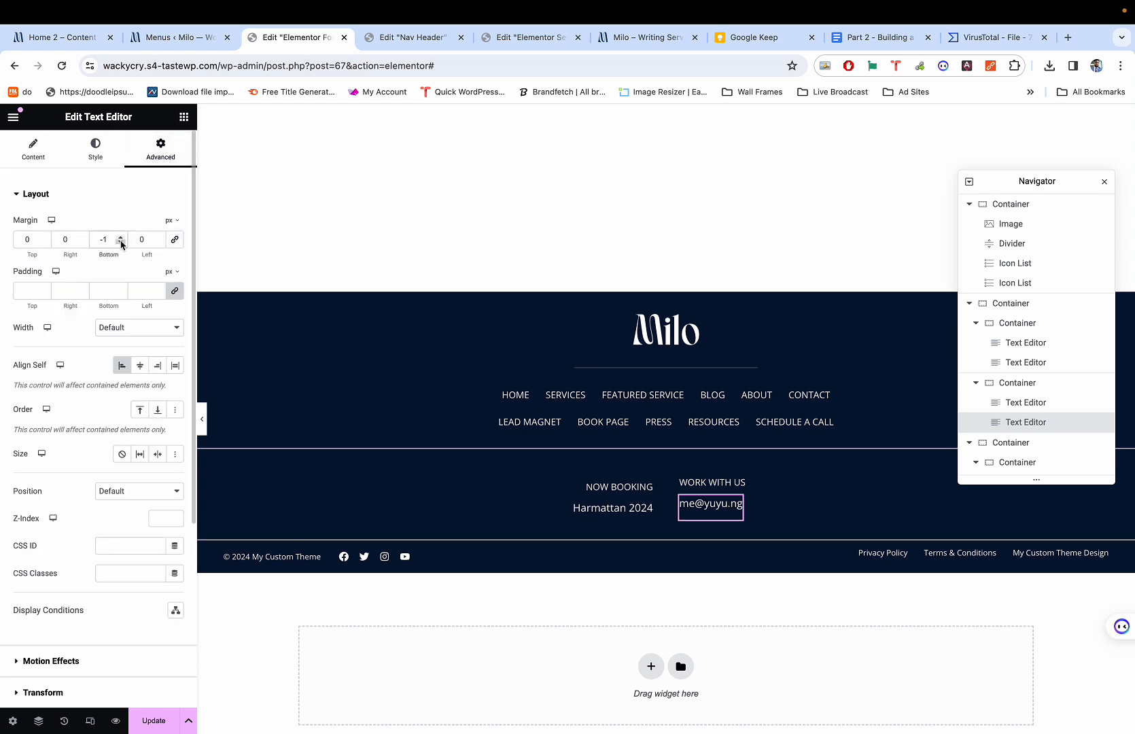
pyautogui.write('5')
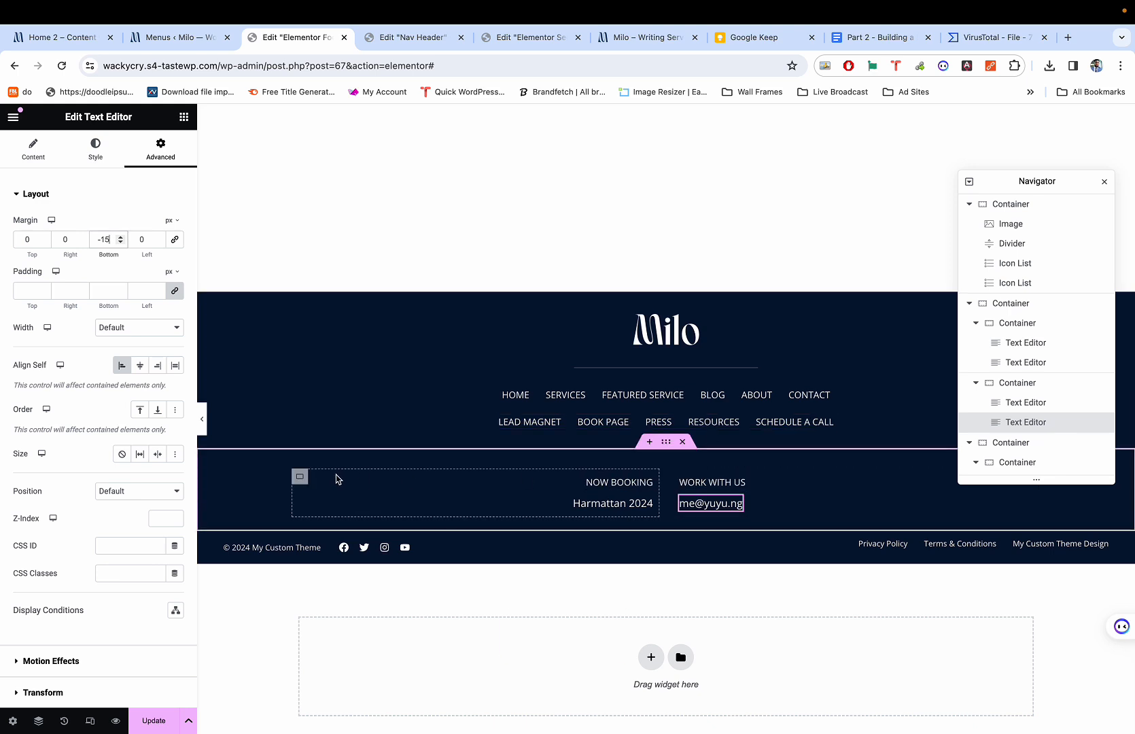
pyautogui.click(301, 477)
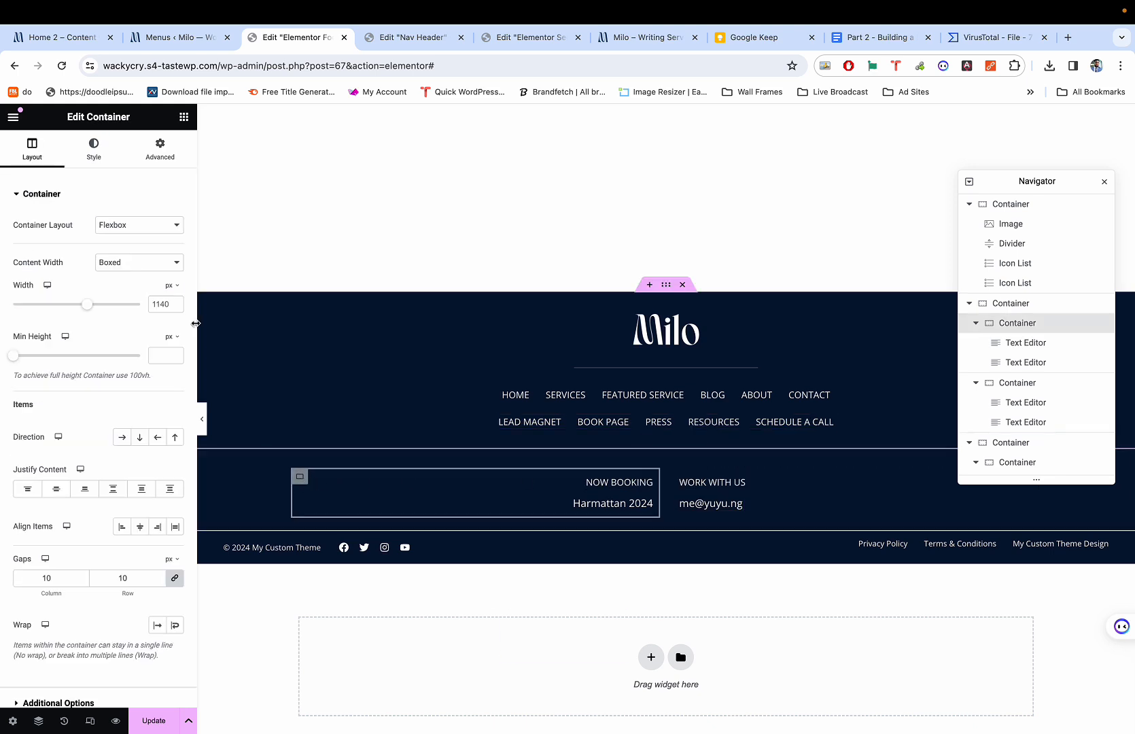
# Give the Now Booking and Work With Us containers 20 px padding on all sides.
pyautogui.click(162, 152)
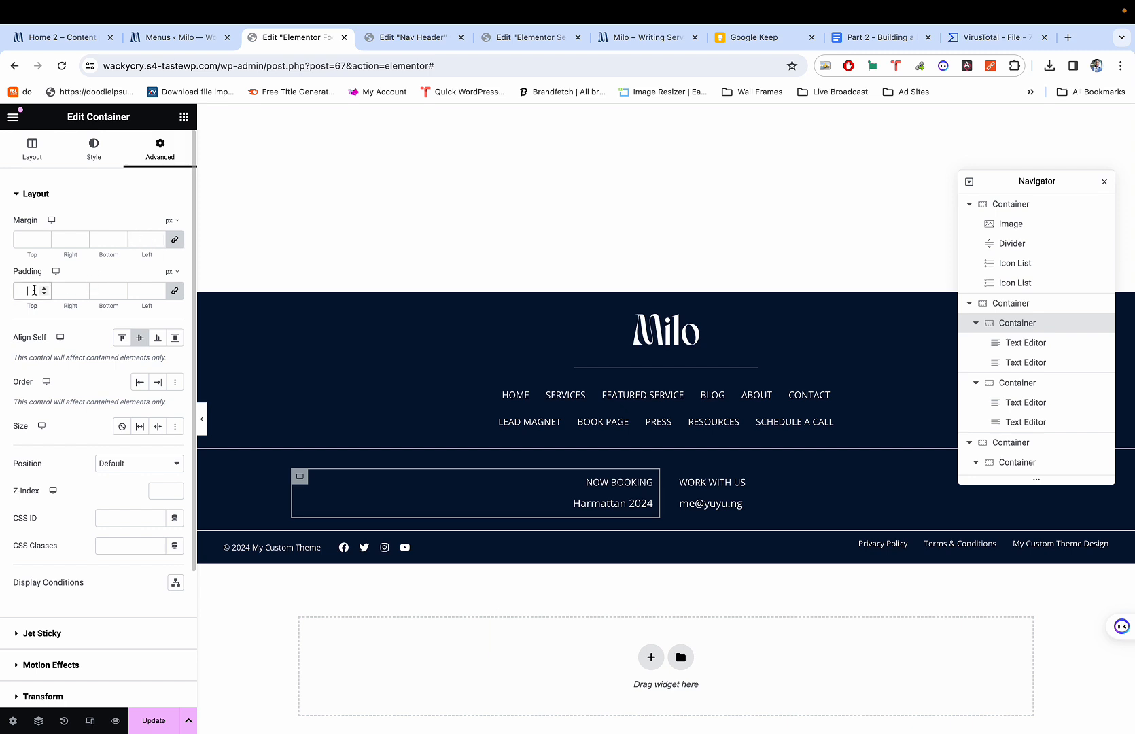
pyautogui.write('50')
pyautogui.press('BackSpace')
pyautogui.press('BackSpace')
pyautogui.write('20')
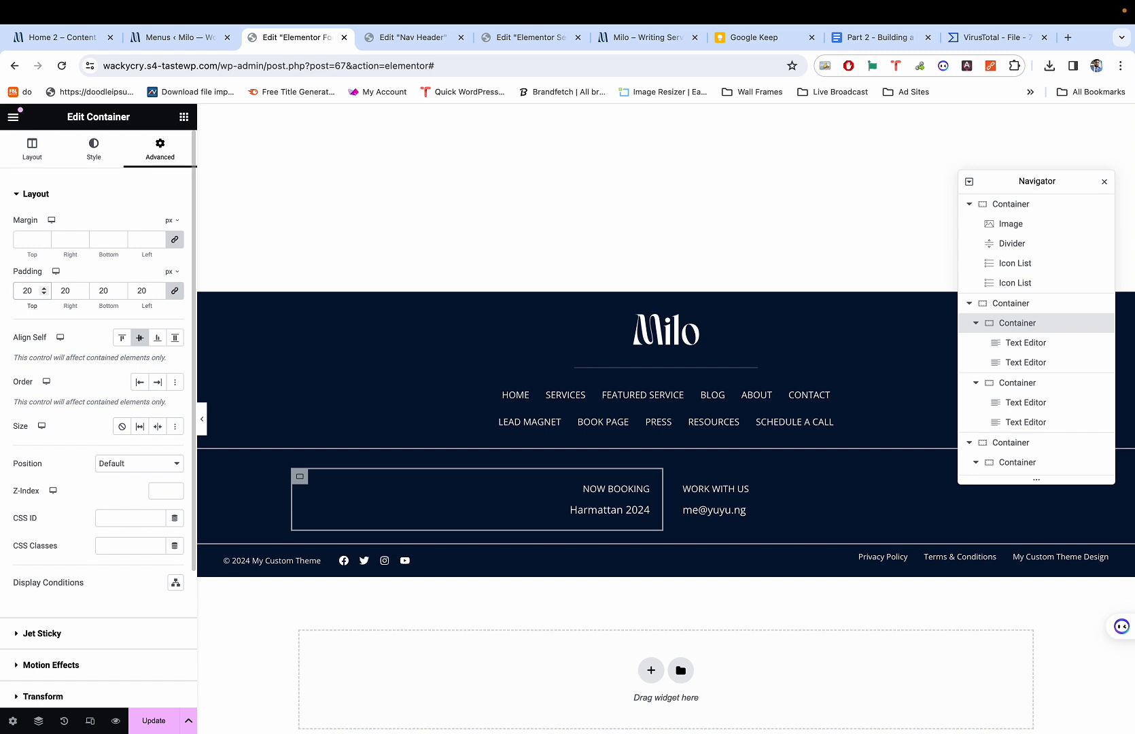
pyautogui.click(685, 480)
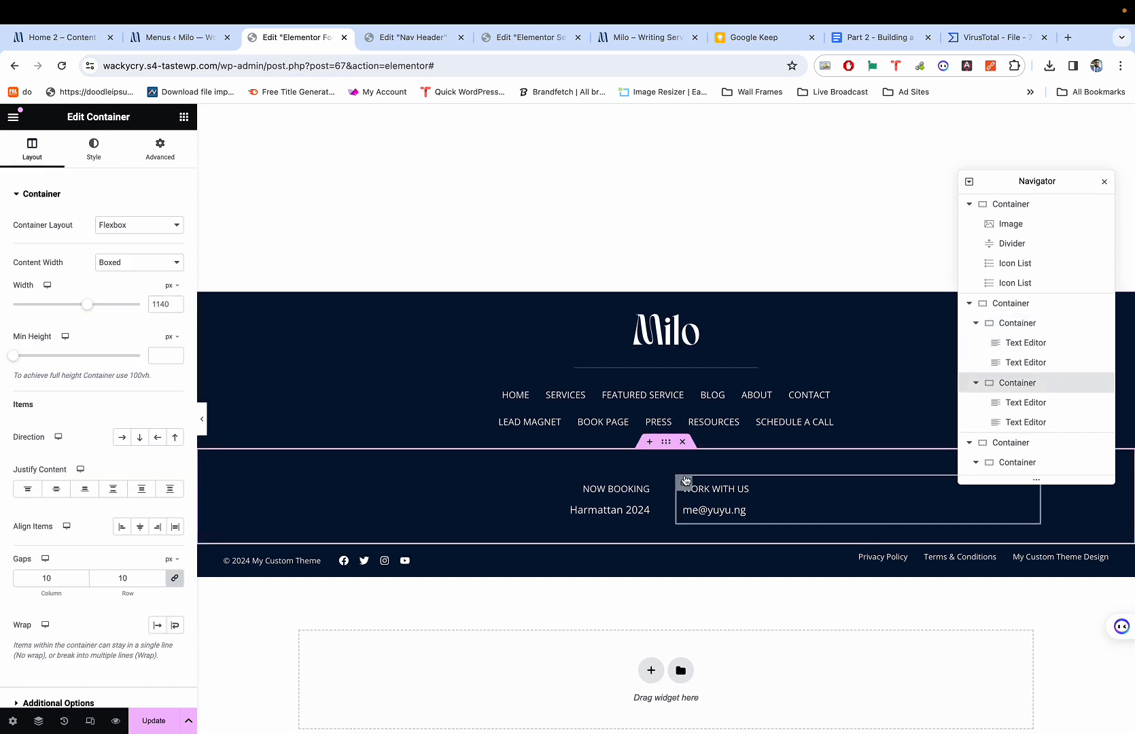
pyautogui.click(159, 148)
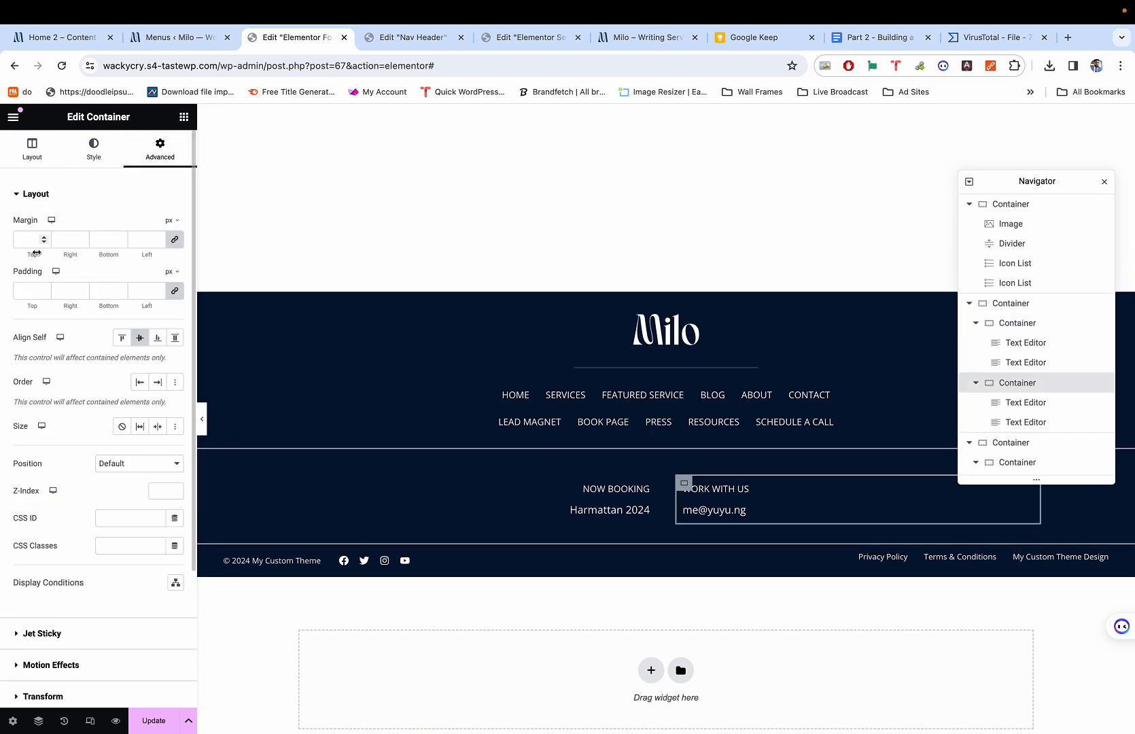
pyautogui.write('20')
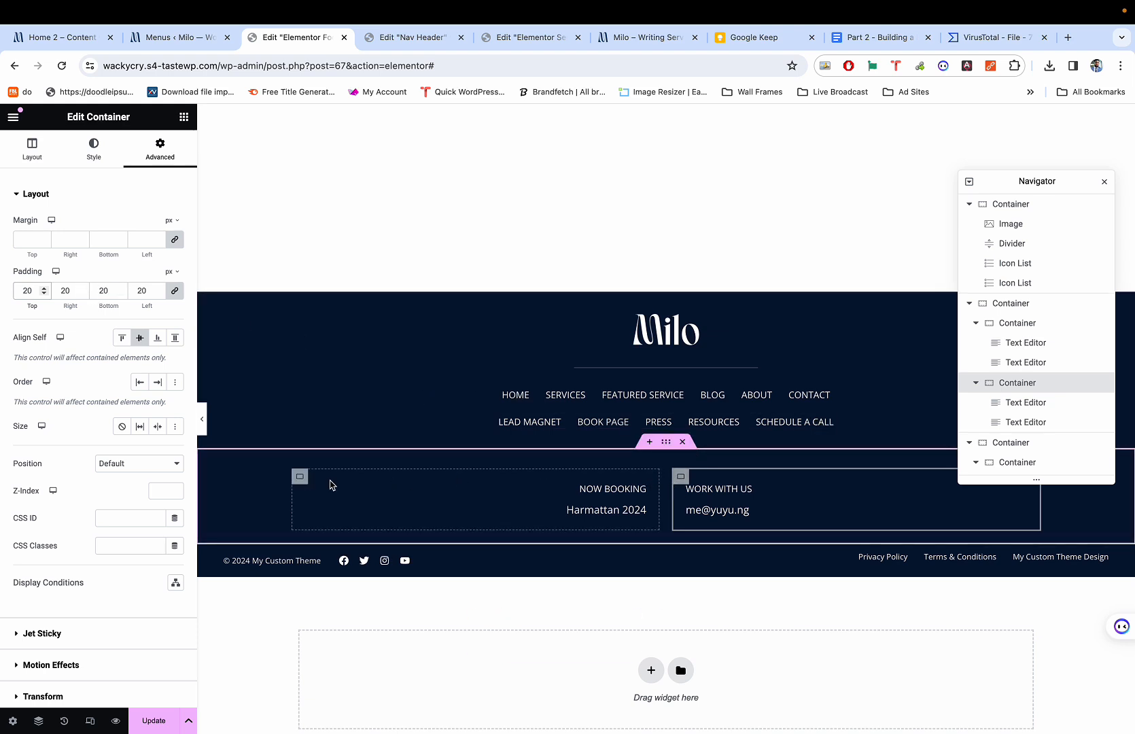
pyautogui.click(297, 481)
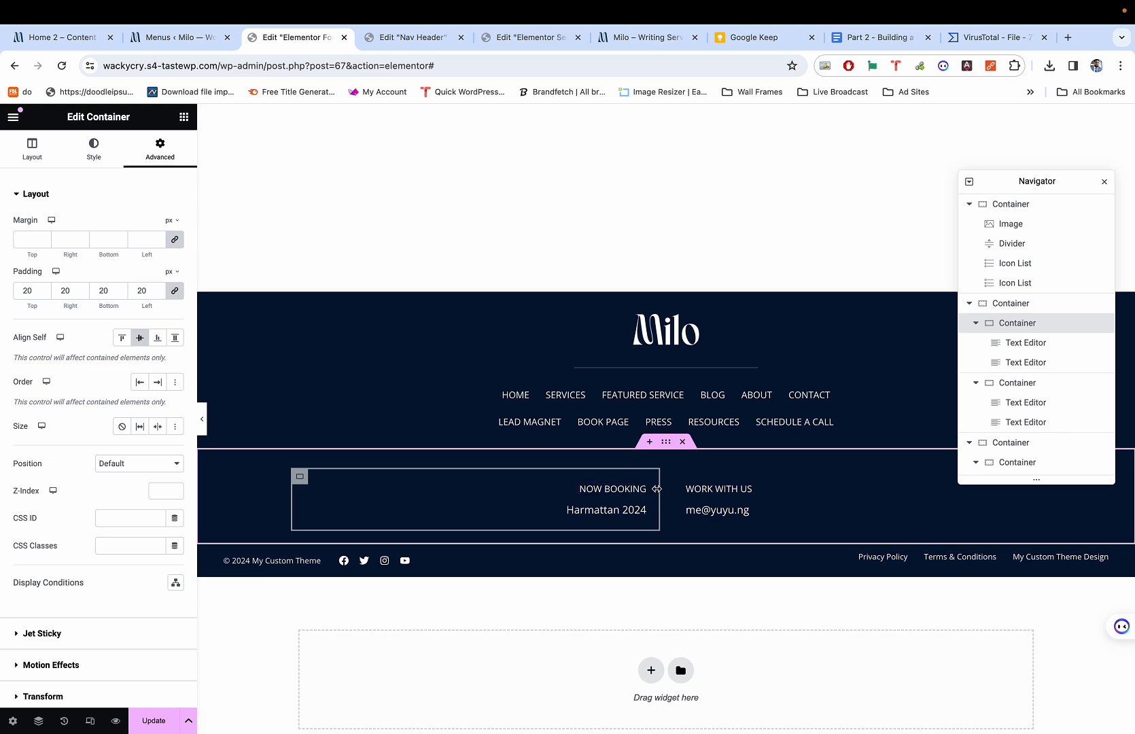
pyautogui.click(680, 475)
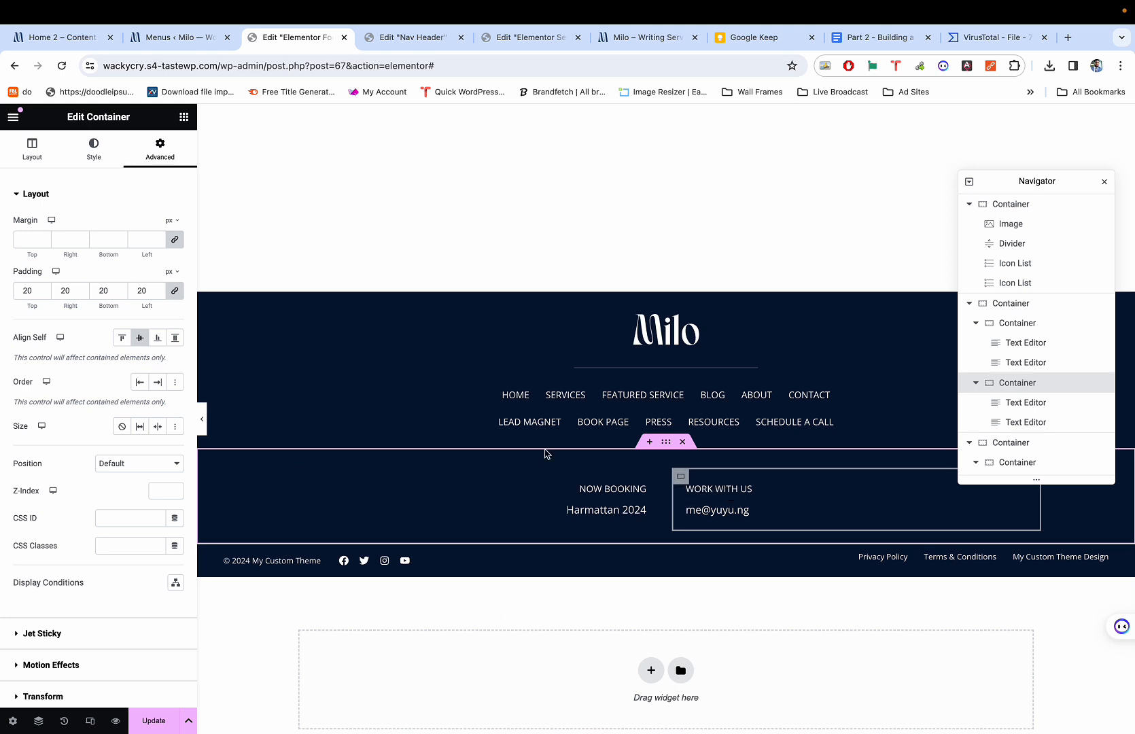
# Give the Work With Us container a solid 1 px left border.
pyautogui.click(93, 146)
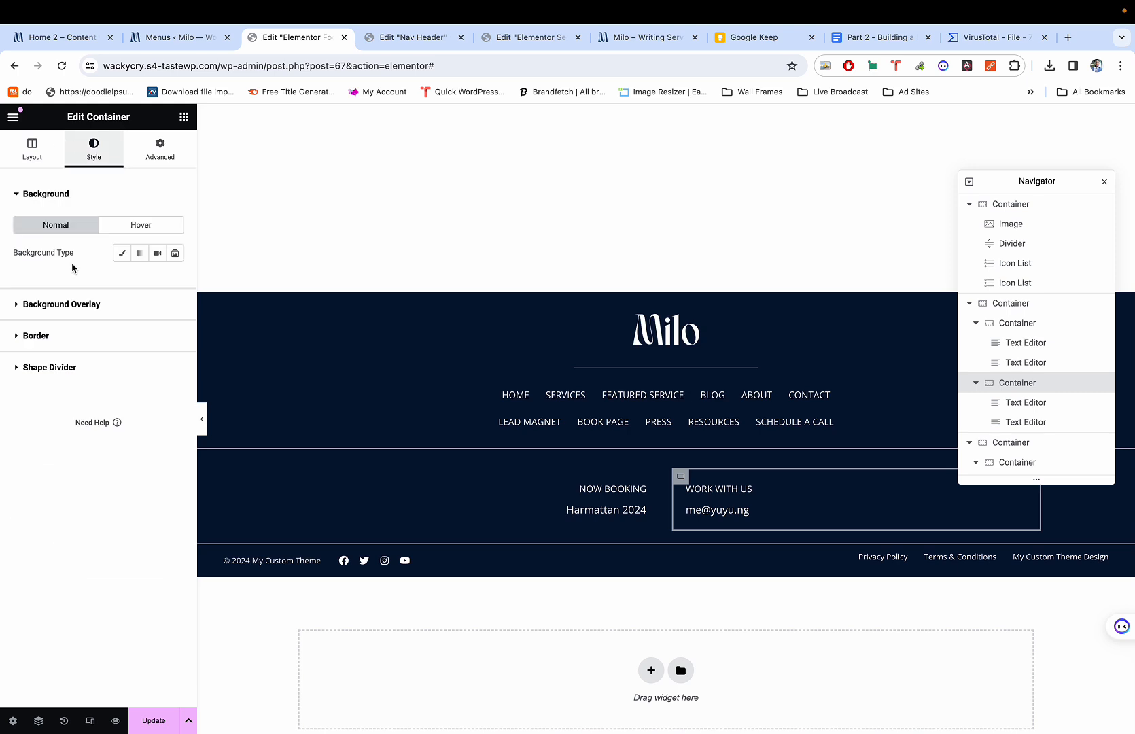
pyautogui.click(94, 332)
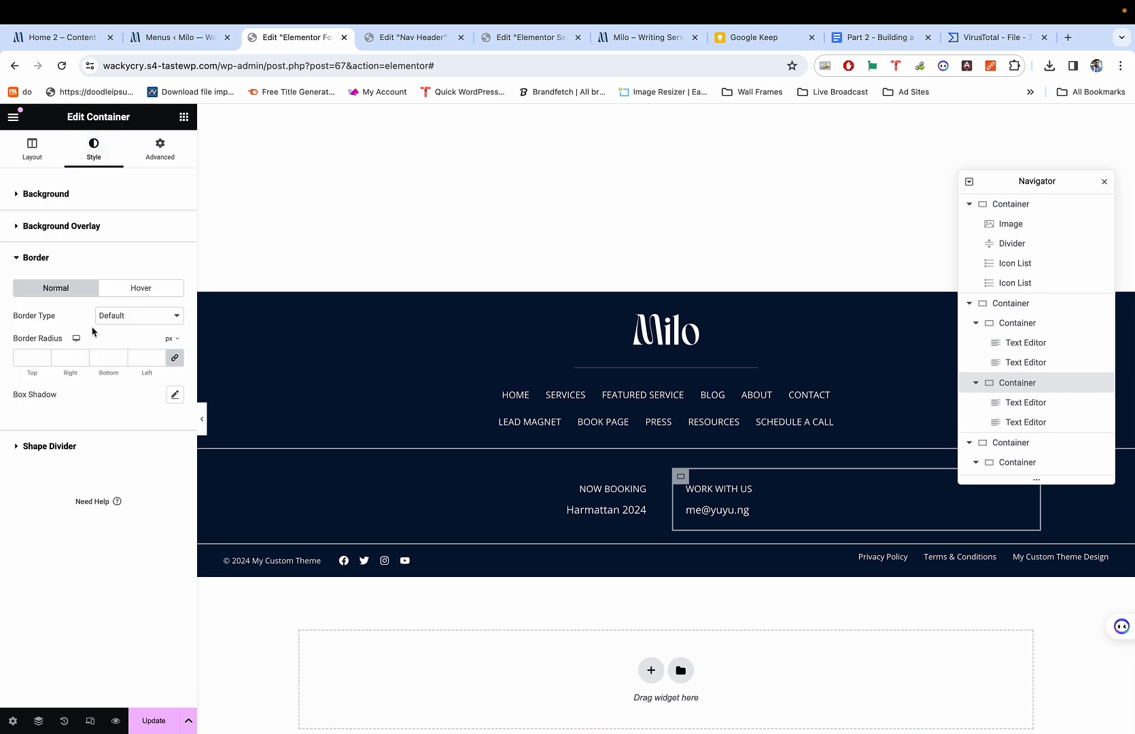
pyautogui.click(140, 317)
pyautogui.click(134, 341)
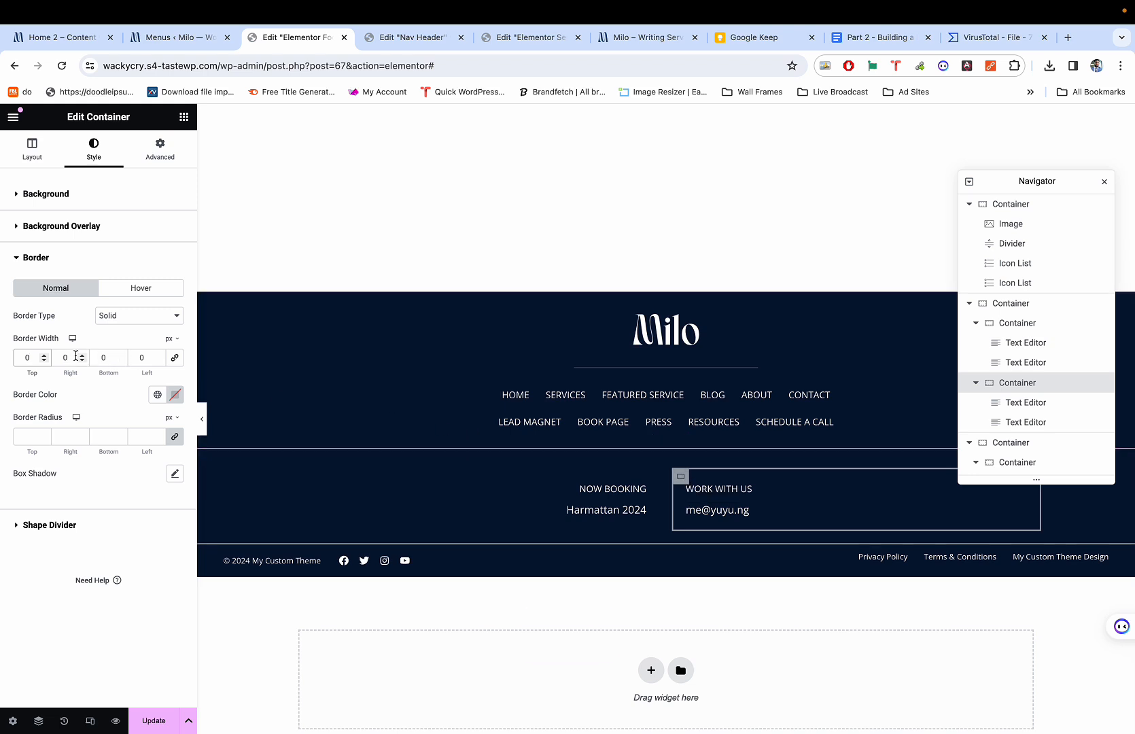
pyautogui.click(146, 356)
pyautogui.write('1')
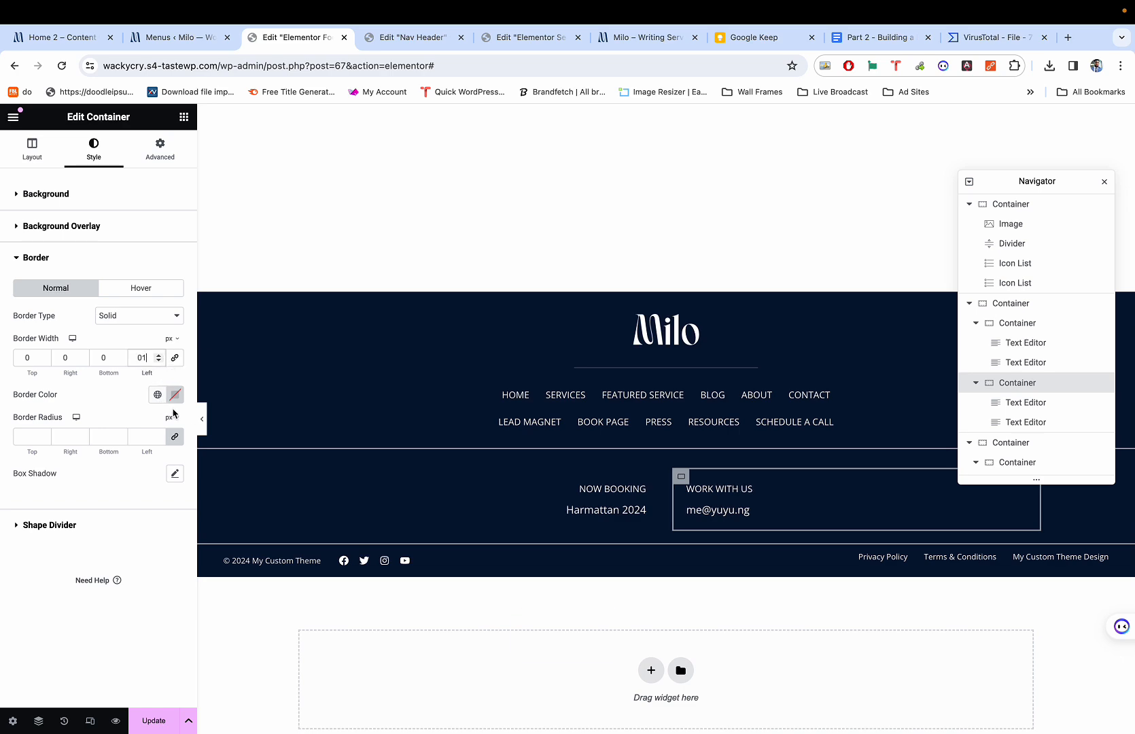
pyautogui.click(202, 419)
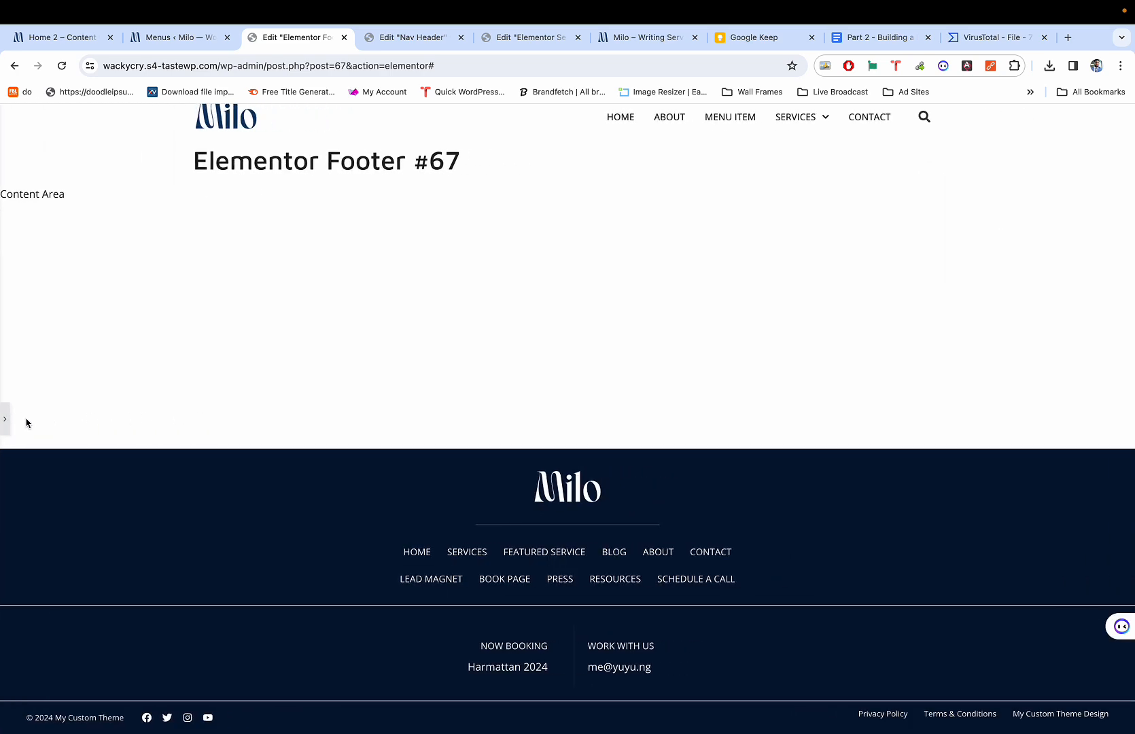
pyautogui.click(5, 419)
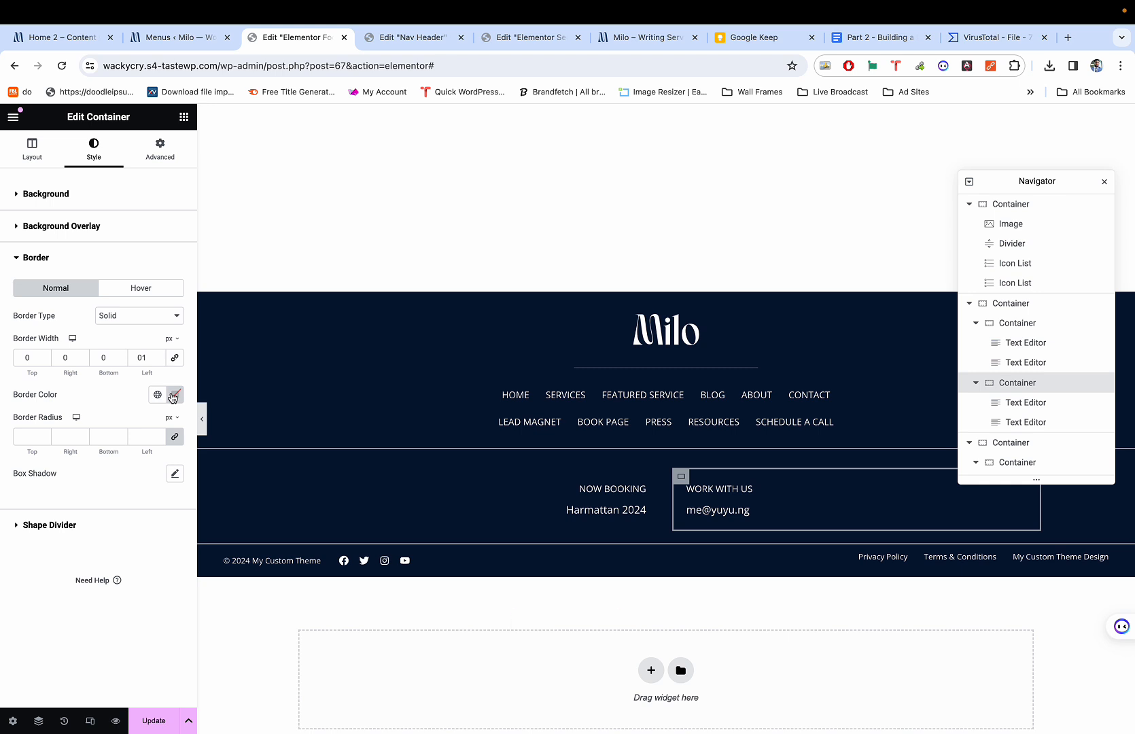
# Set the border colour to white #FFFFFF and preview the divider.
pyautogui.click(173, 396)
pyautogui.moveTo(104, 463); pyautogui.dragTo(83, 430)
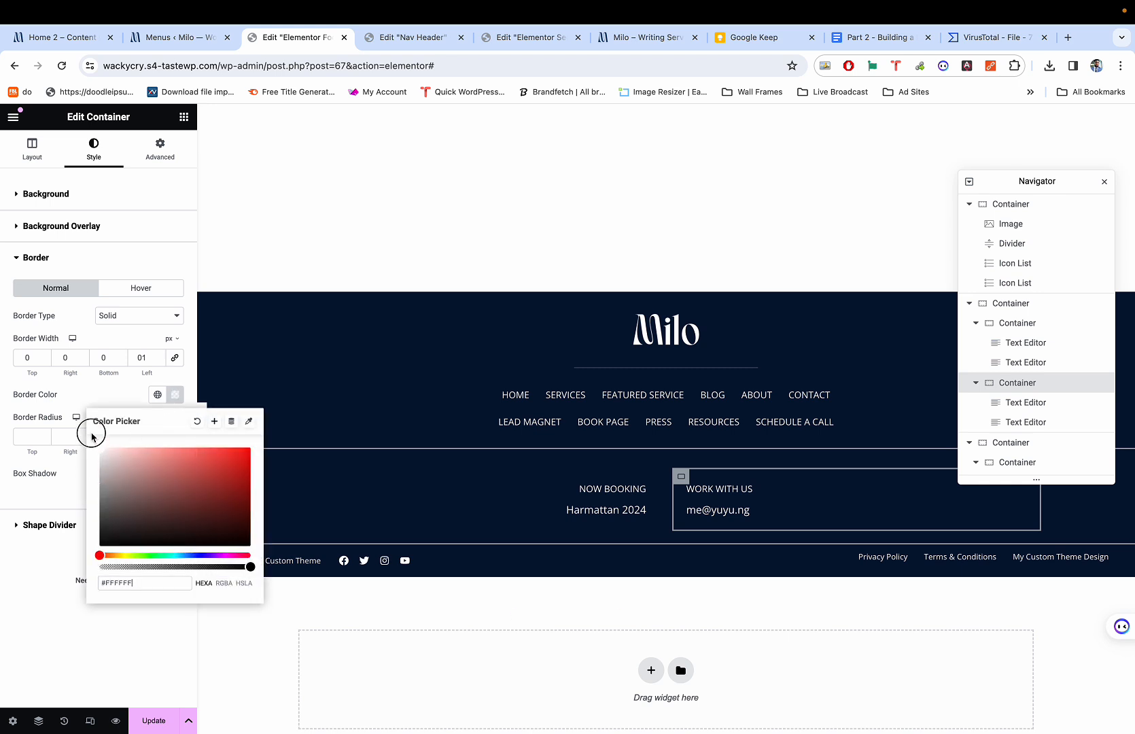
pyautogui.click(129, 394)
pyautogui.click(202, 418)
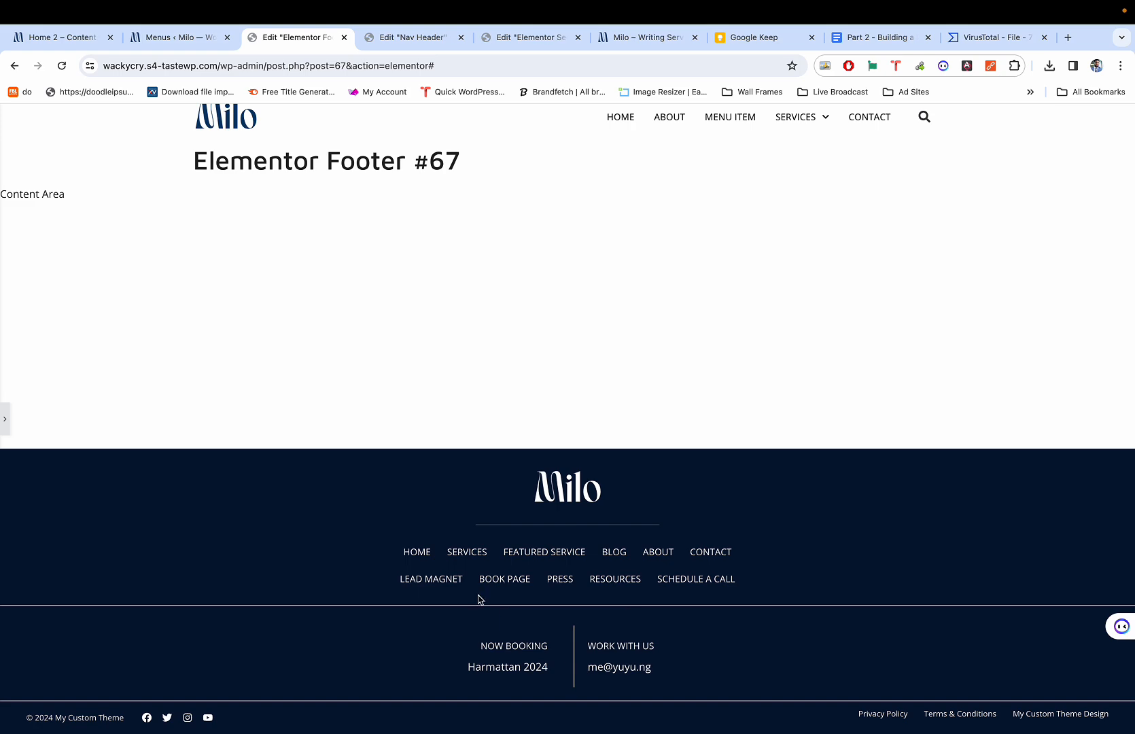
pyautogui.click(4, 431)
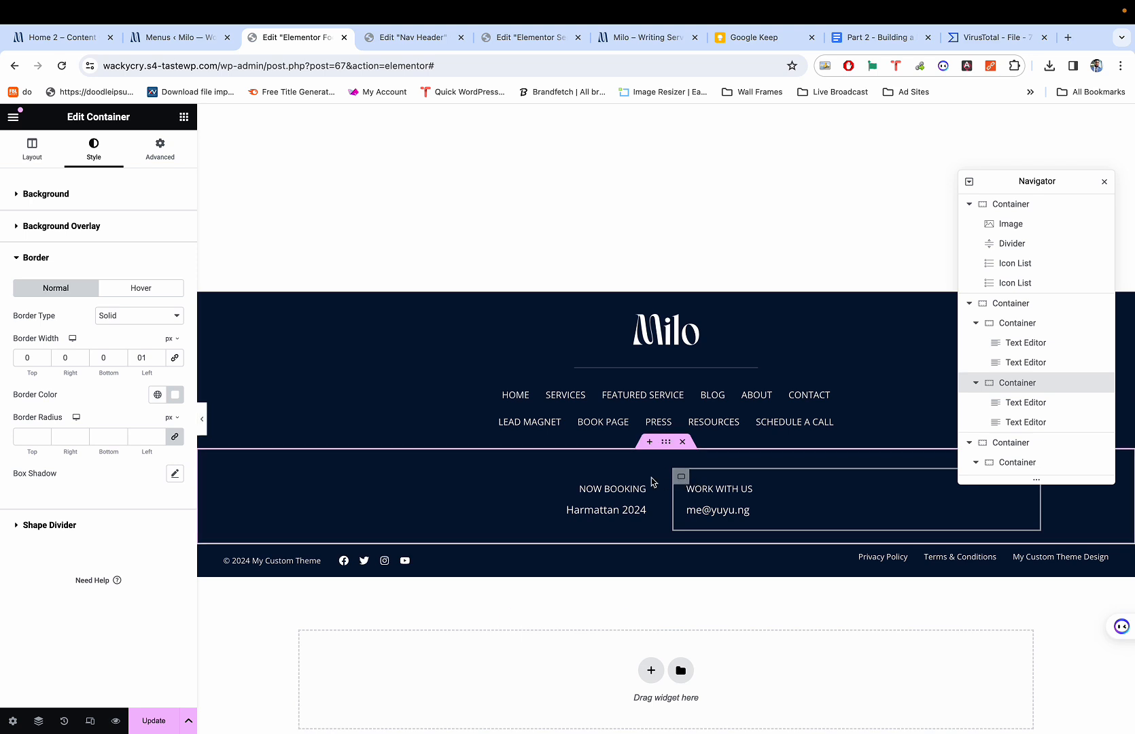
# Set the gap between the two footer columns to 0.
pyautogui.click(304, 483)
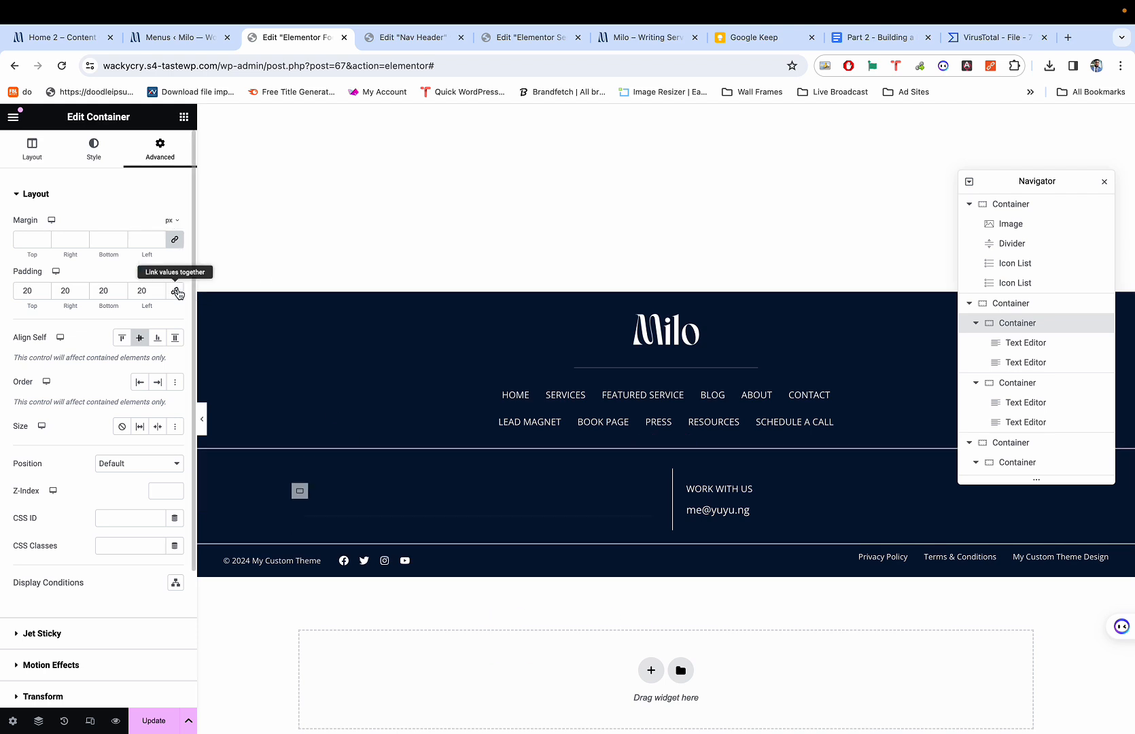
pyautogui.click(175, 239)
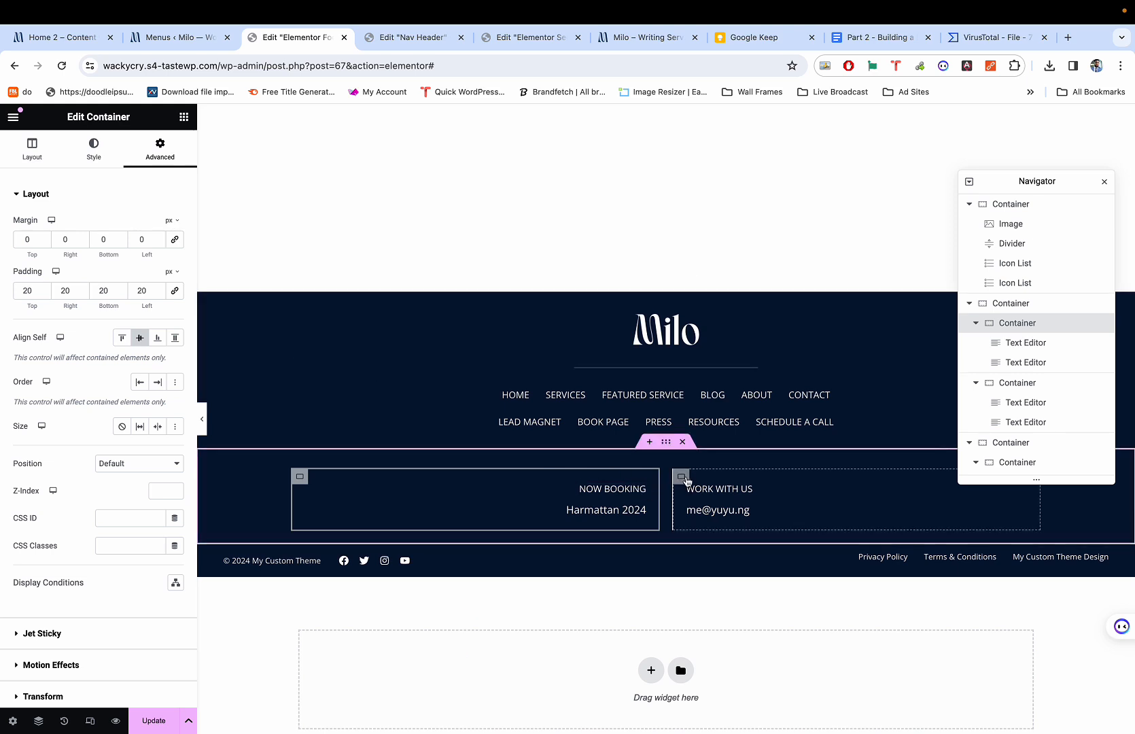
pyautogui.click(685, 478)
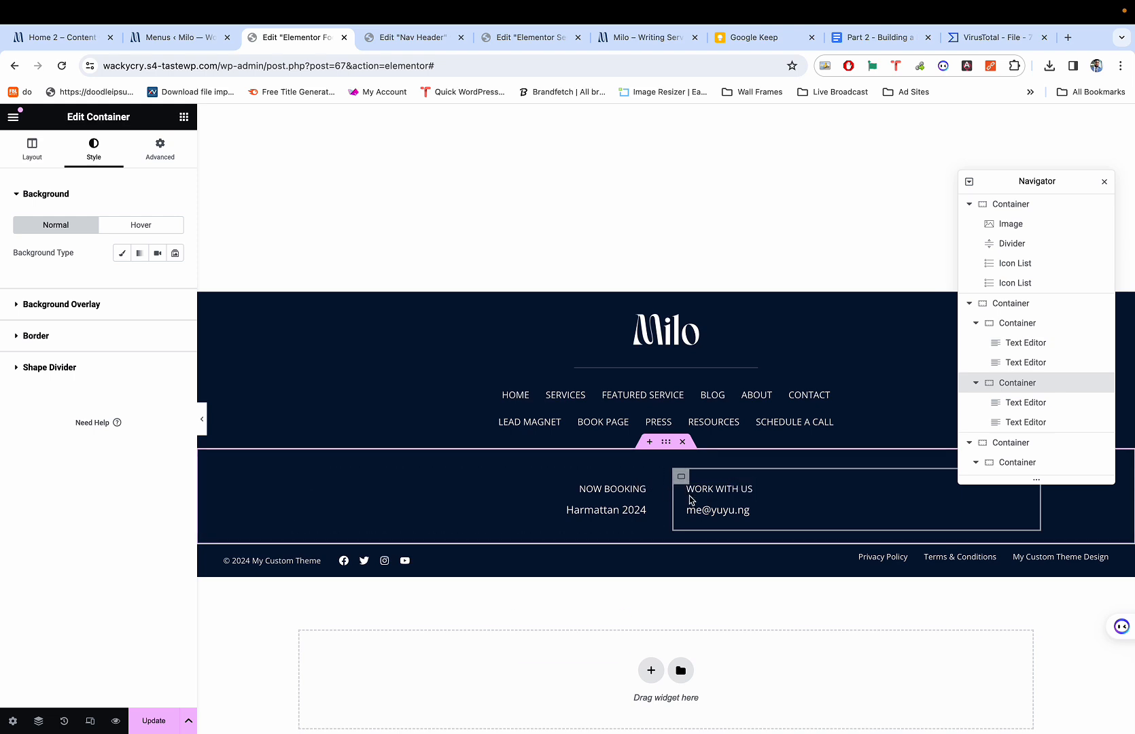
pyautogui.click(160, 148)
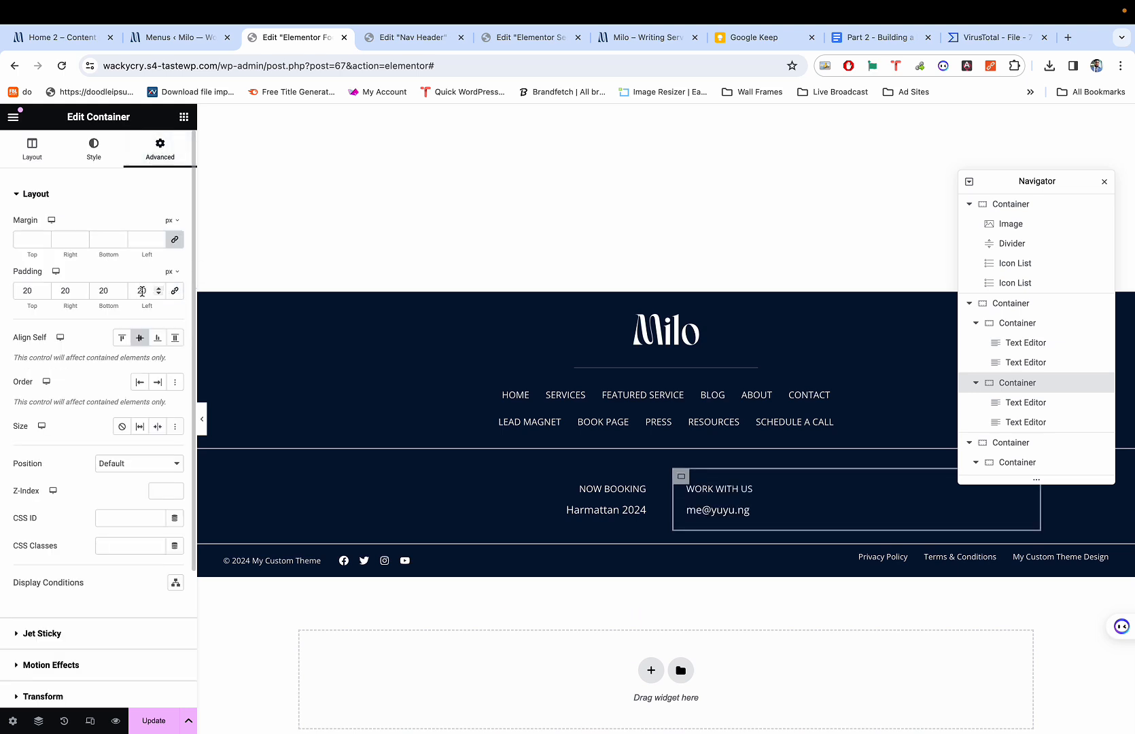
pyautogui.click(666, 447)
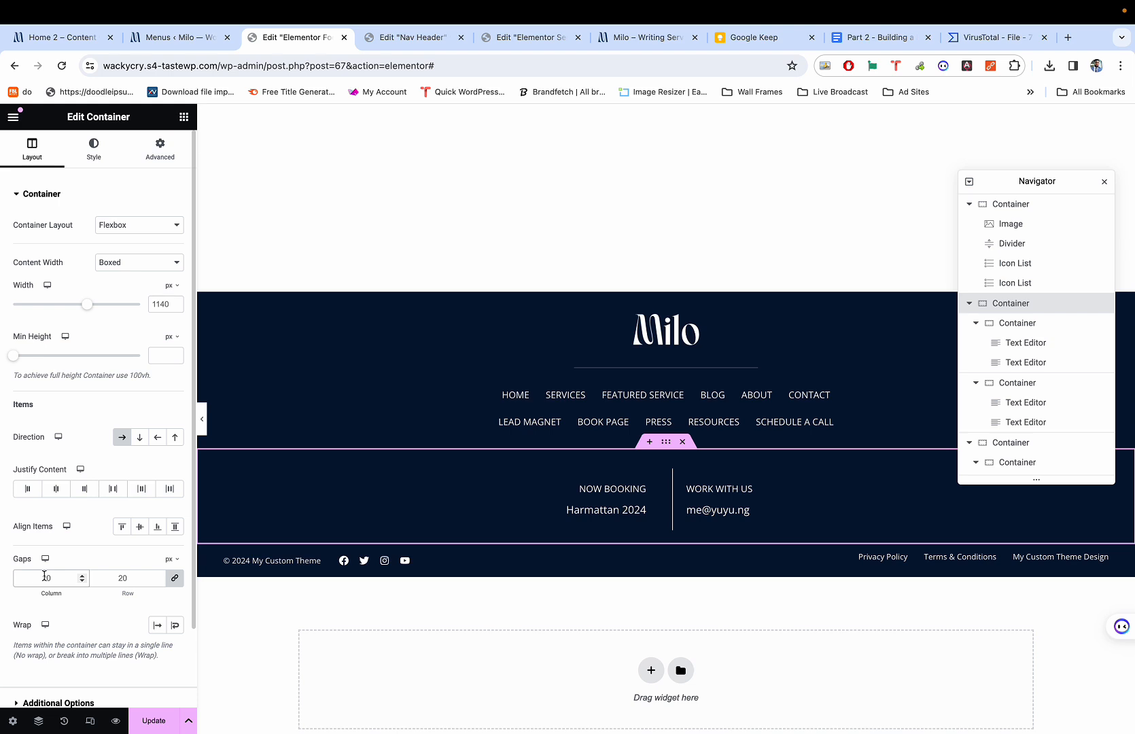
pyautogui.write('0')
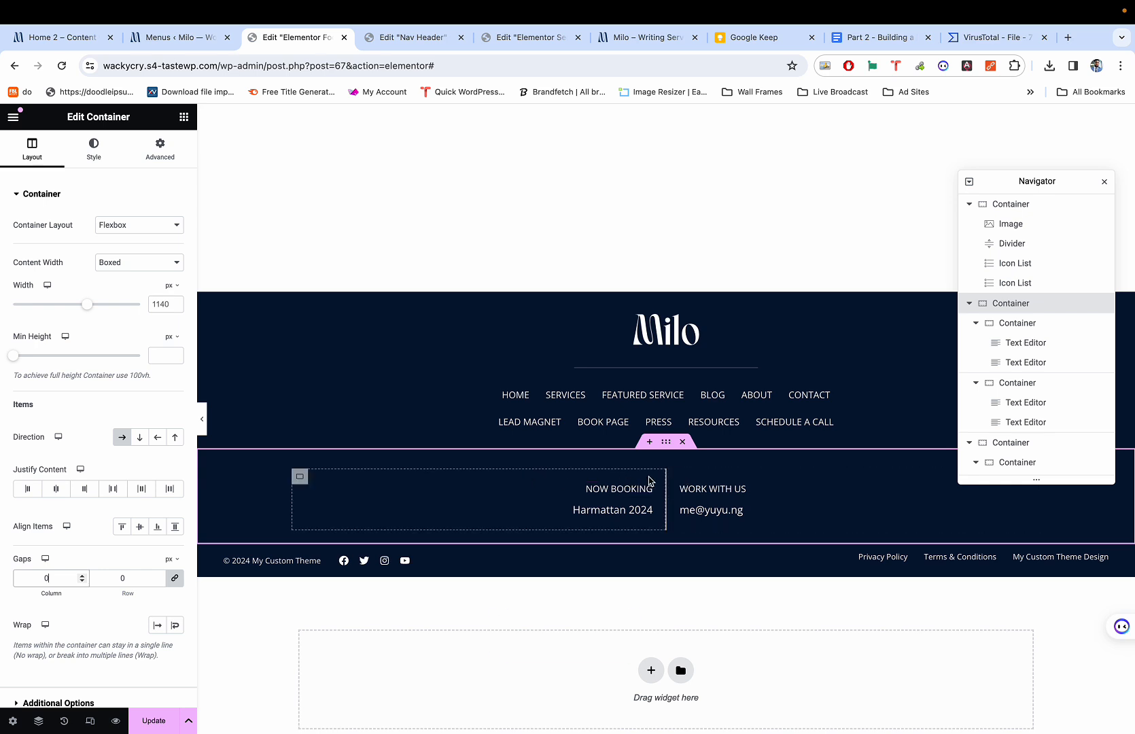
pyautogui.click(674, 478)
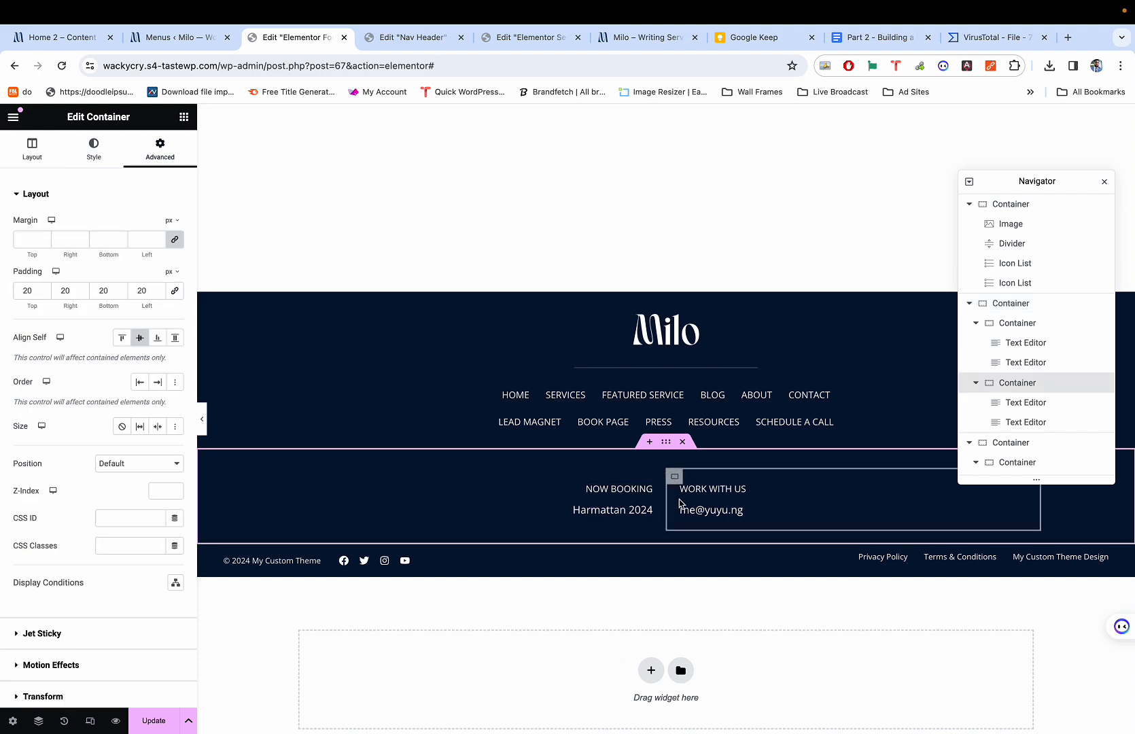
# Set the Work With Us column's top and bottom padding to 0.
pyautogui.press('super+p')
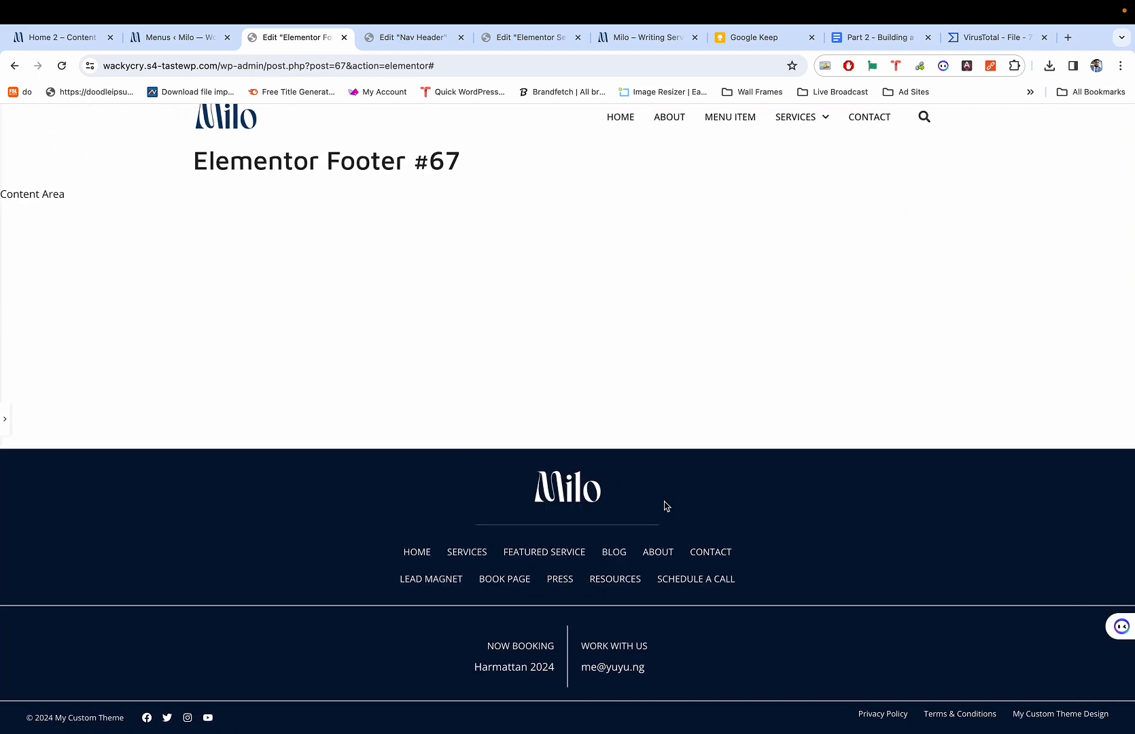
pyautogui.press('super+p')
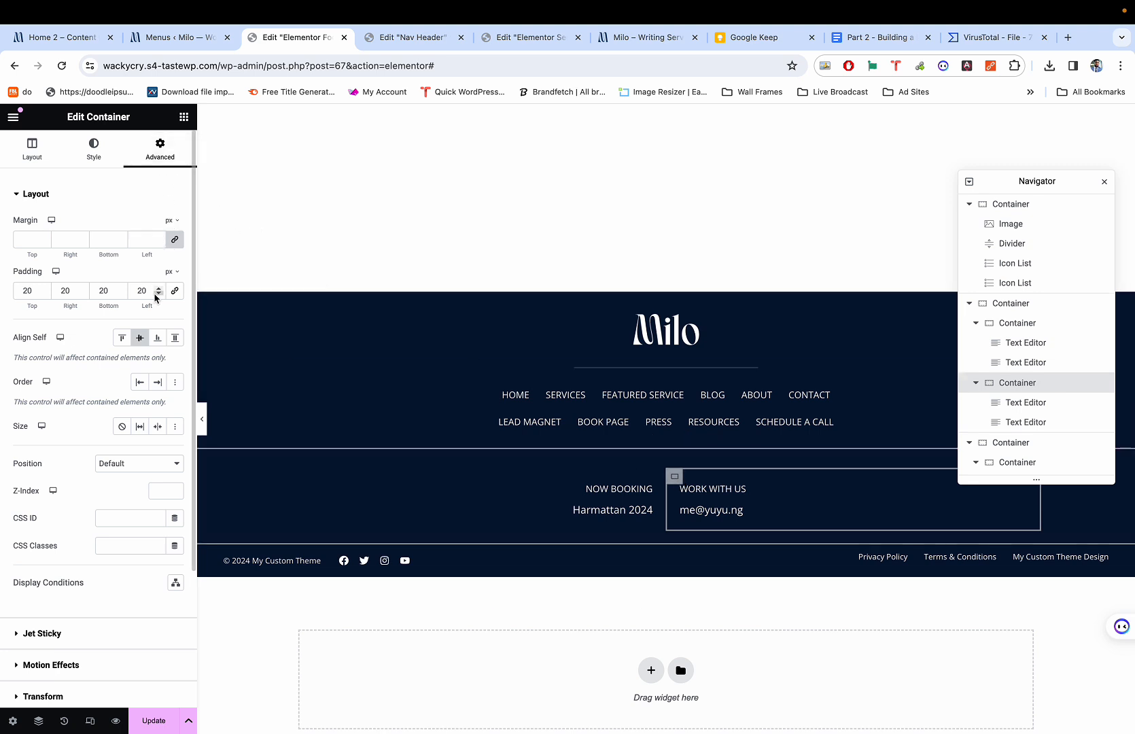
pyautogui.press('super+p')
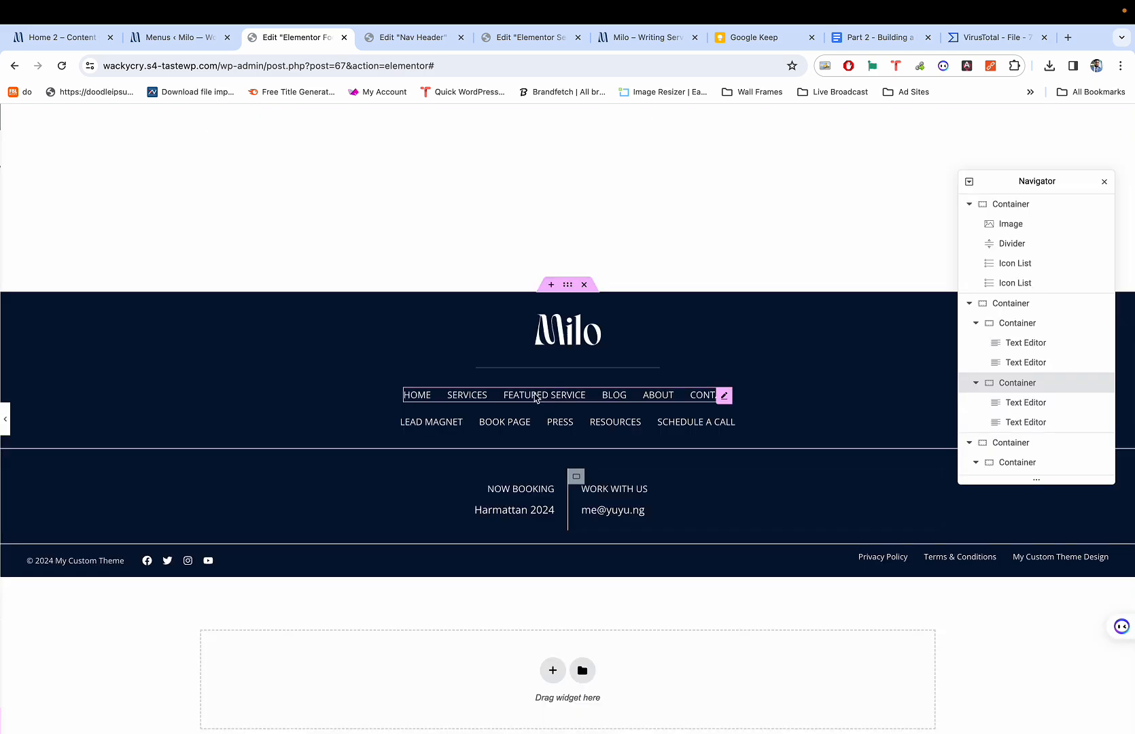
pyautogui.press('super+p')
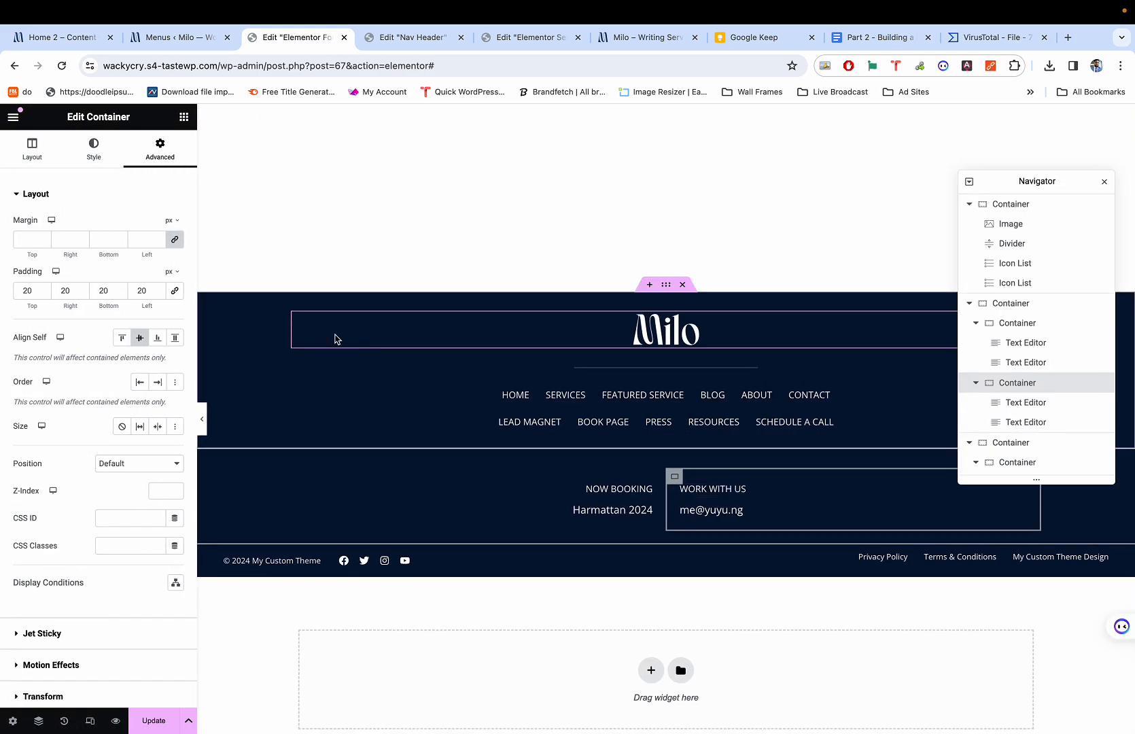
pyautogui.doubleClick(27, 290)
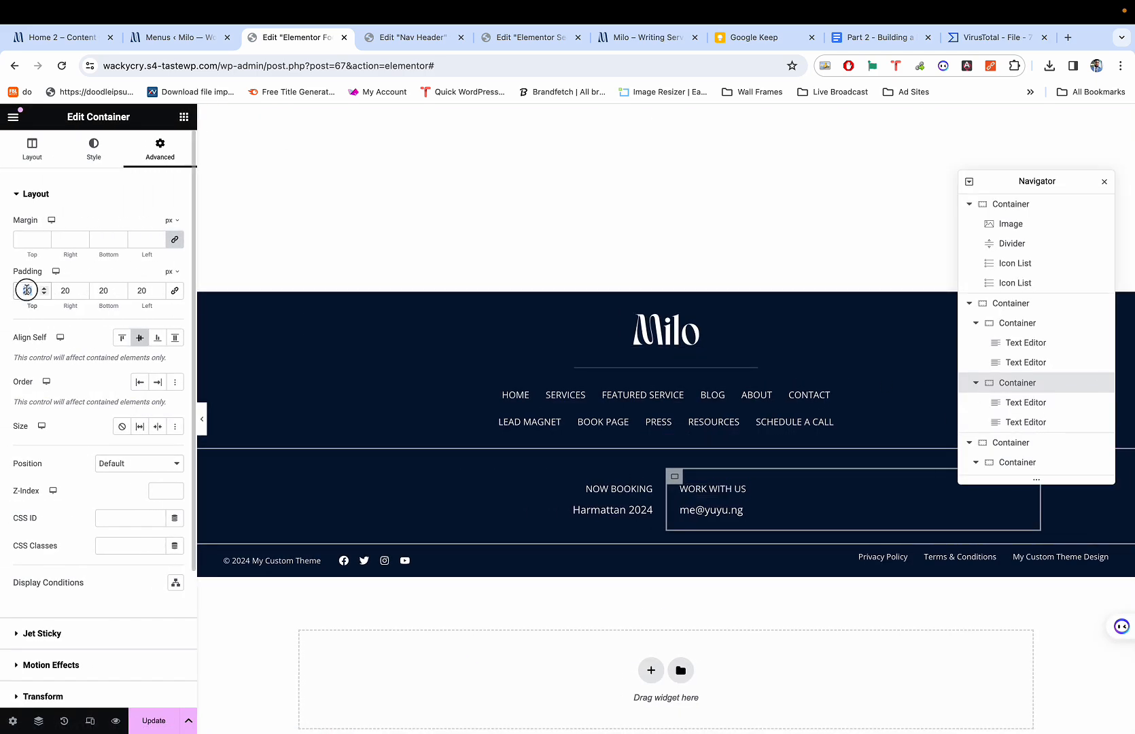
pyautogui.write('0')
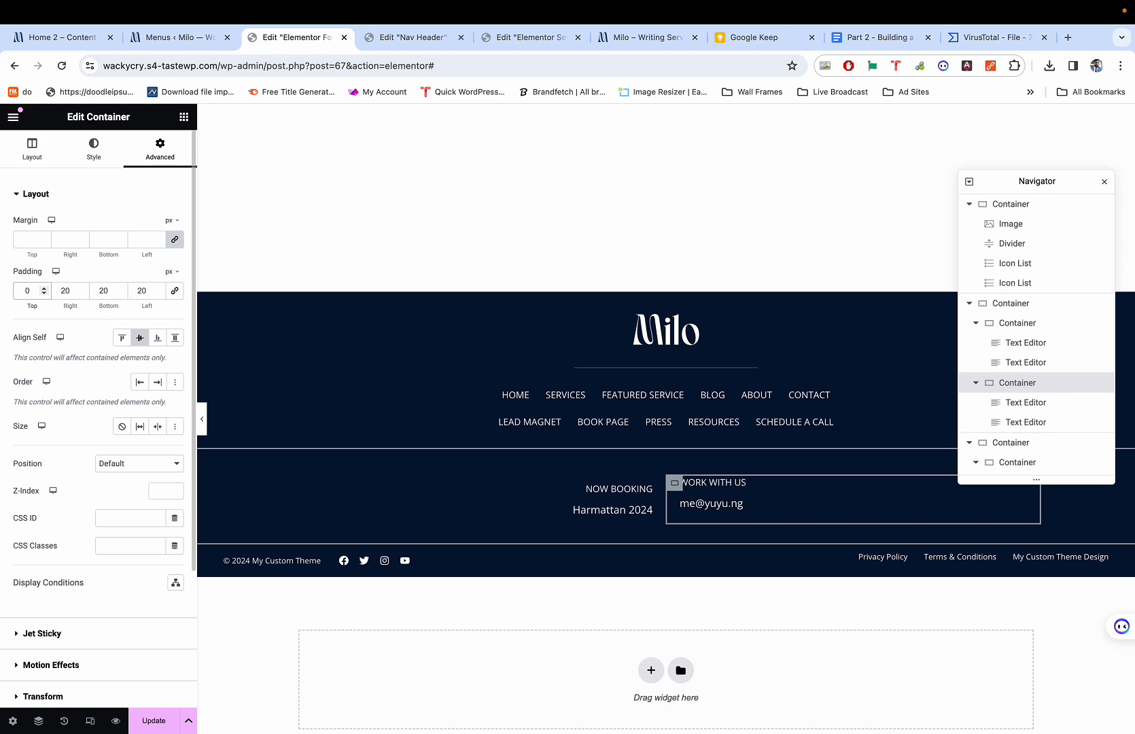
pyautogui.doubleClick(103, 290)
pyautogui.write('0')
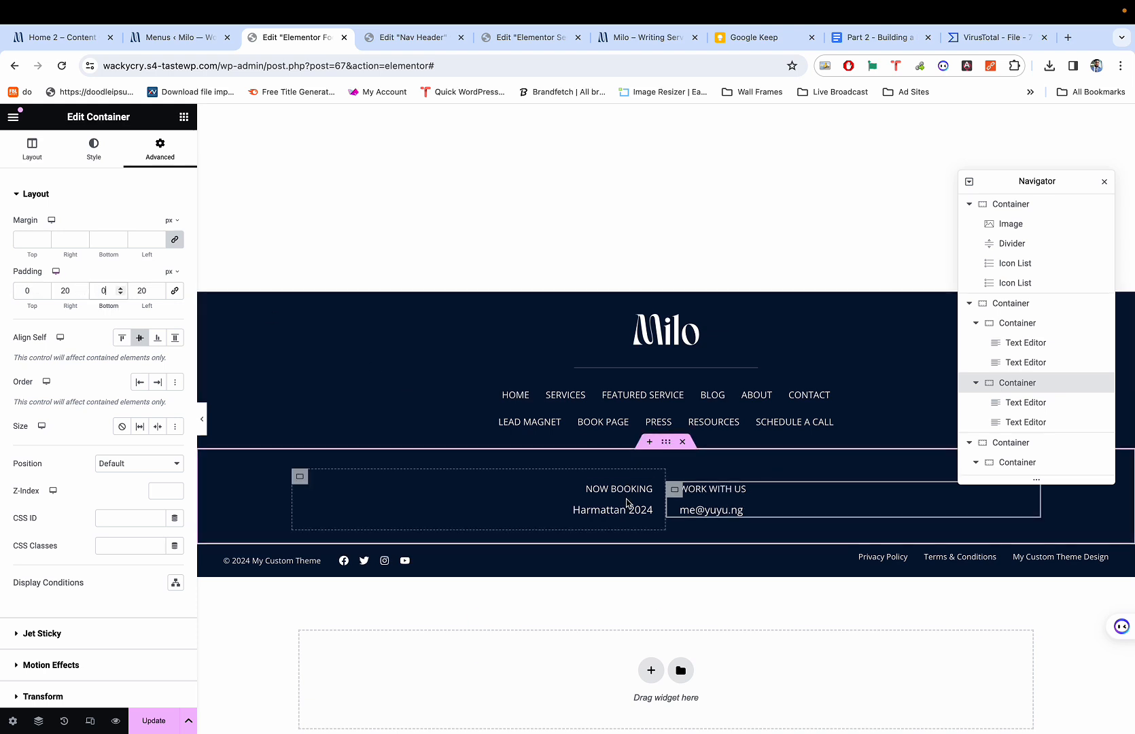
# Set the Now Booking column's top and bottom padding to 0.
pyautogui.click(300, 476)
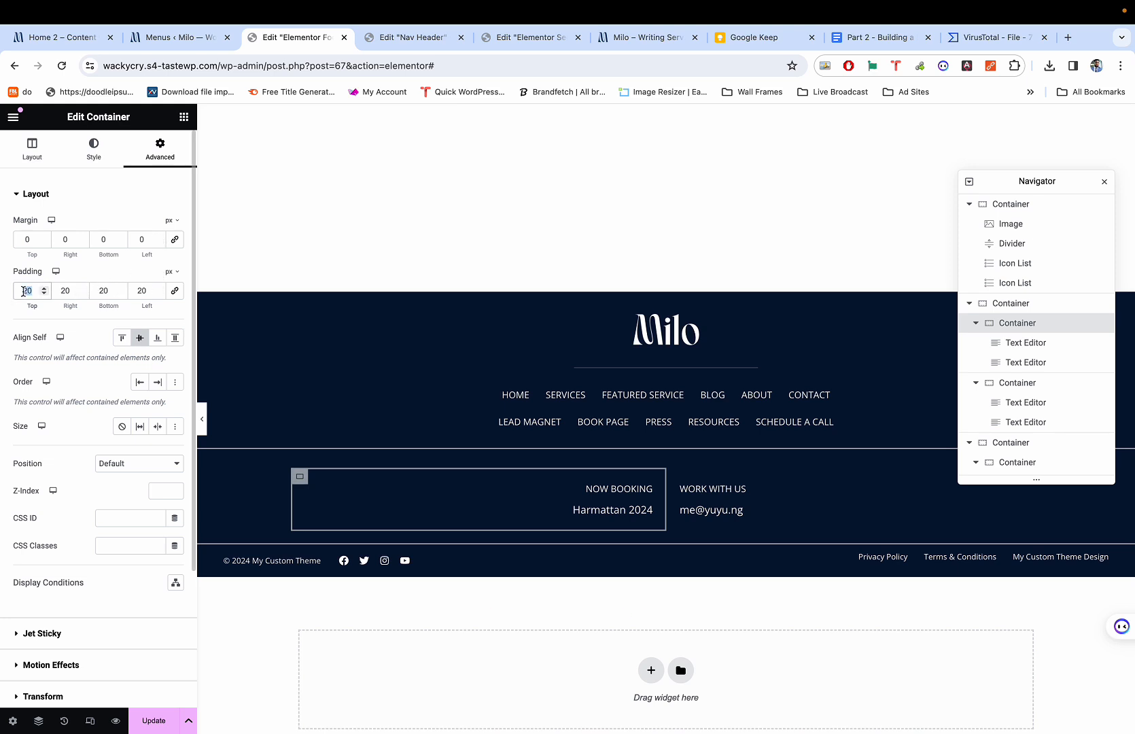
pyautogui.write('0')
pyautogui.doubleClick(101, 290)
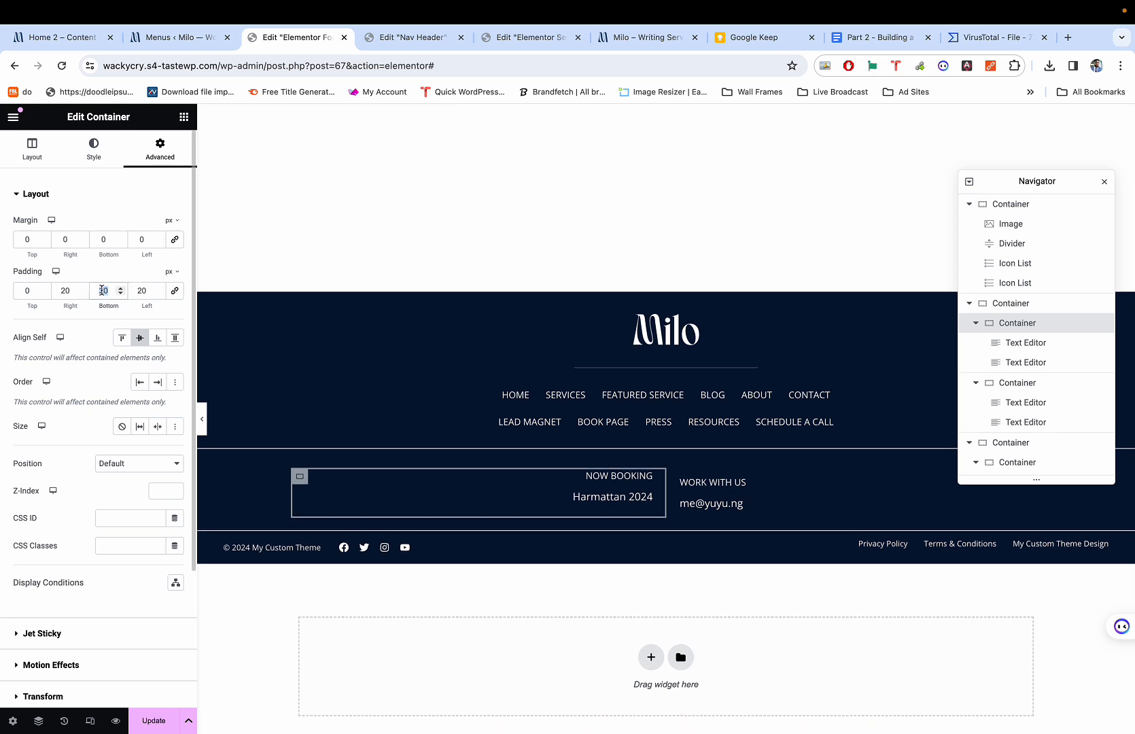
pyautogui.write('0')
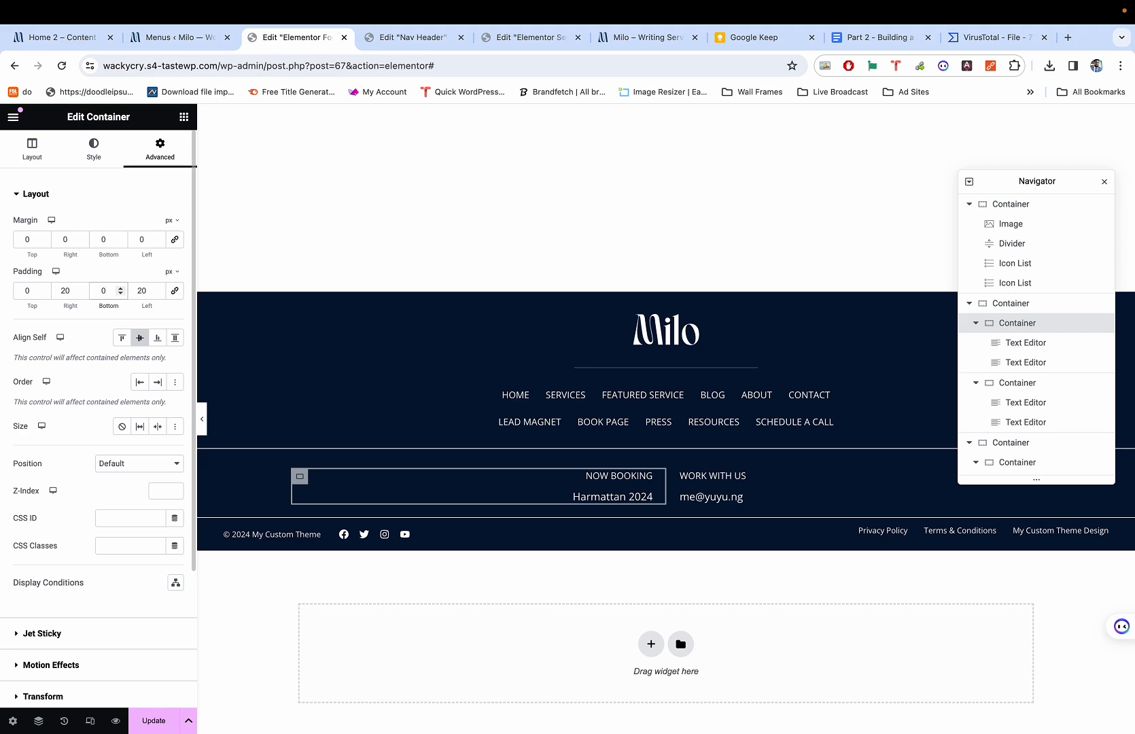
pyautogui.press('super+p')
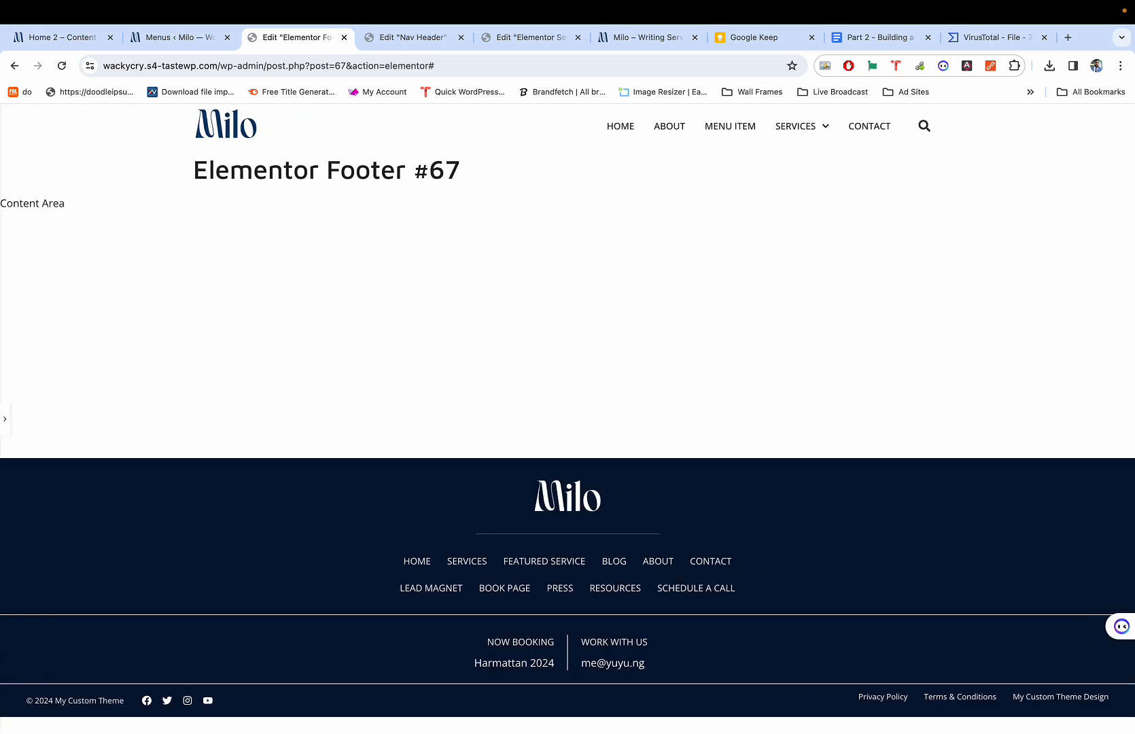
pyautogui.press('super+1')
pyautogui.press('super+3')
pyautogui.press('super+p')
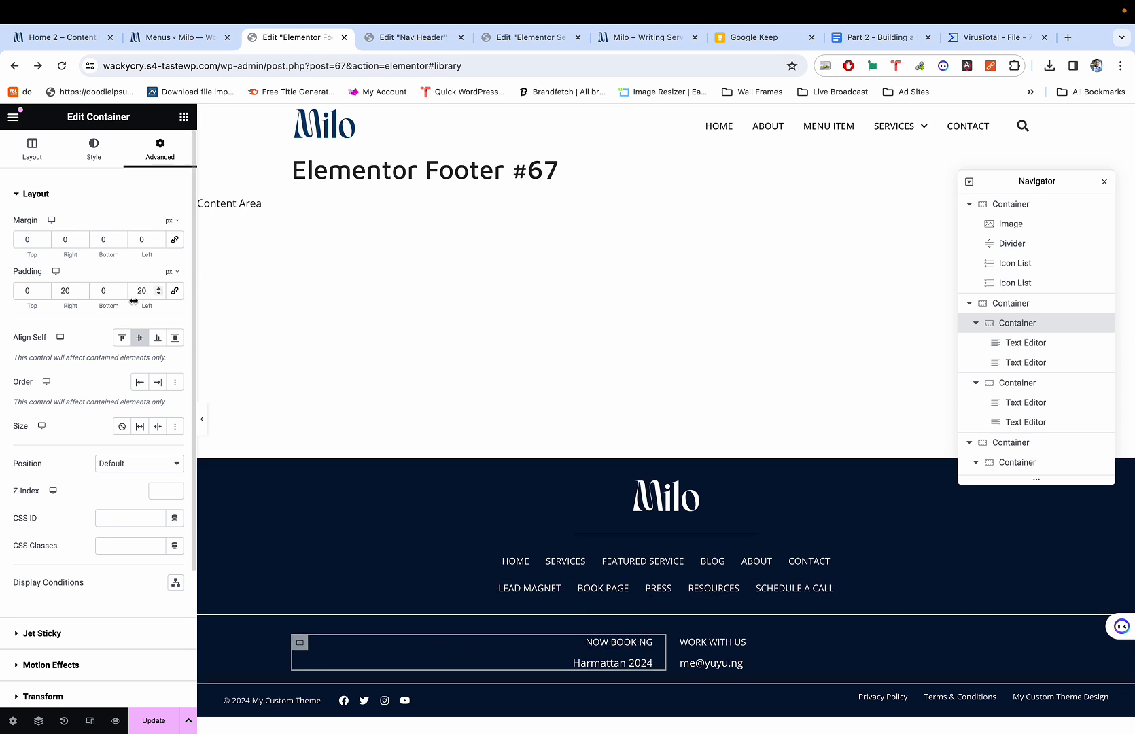
# Give the Now Booking column 30 px left and right padding.
pyautogui.doubleClick(60, 290)
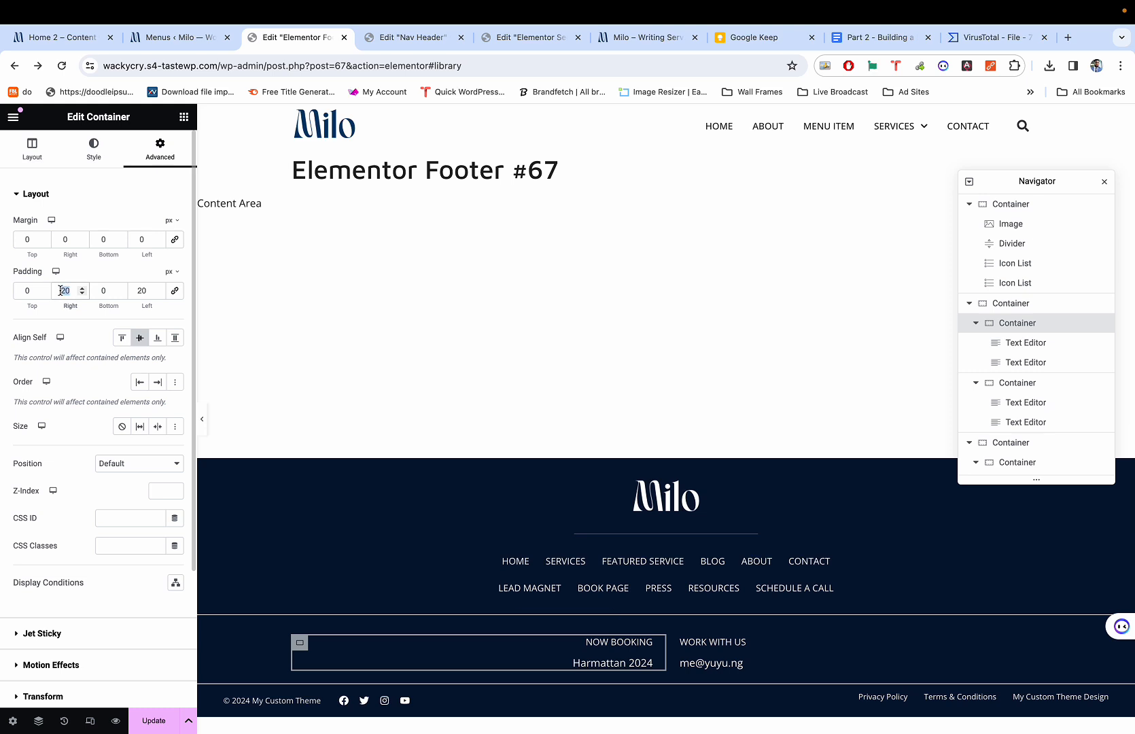
pyautogui.write('30')
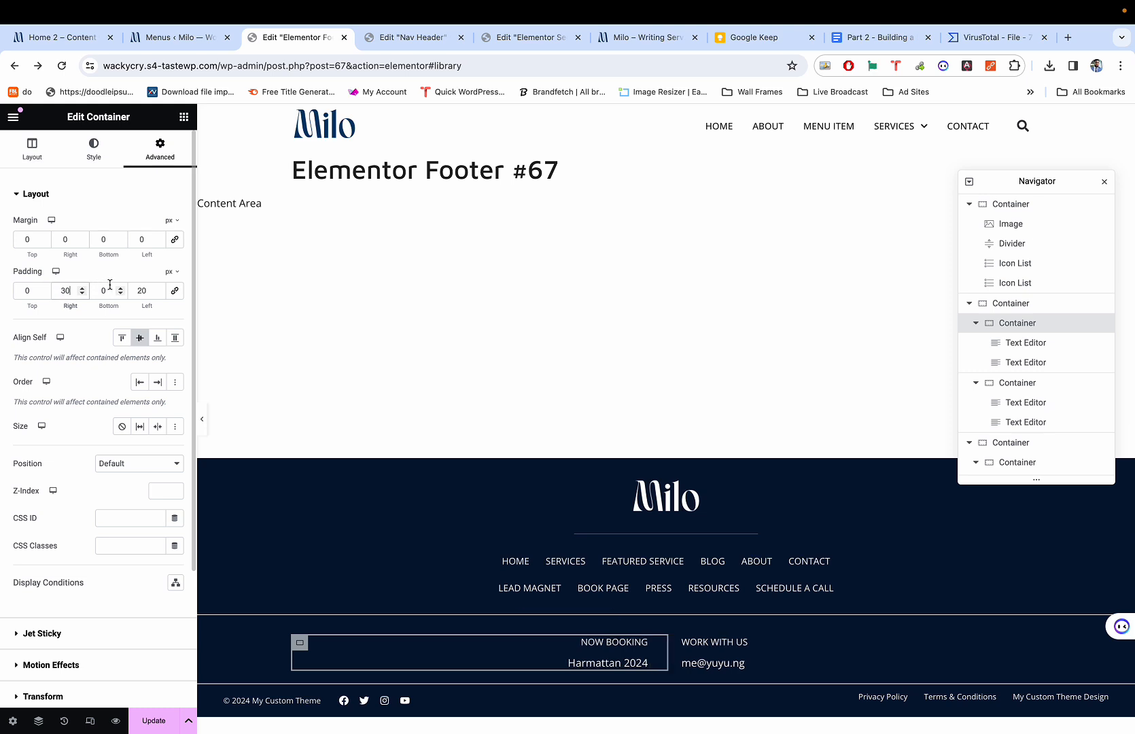
pyautogui.click(147, 290)
pyautogui.write('30')
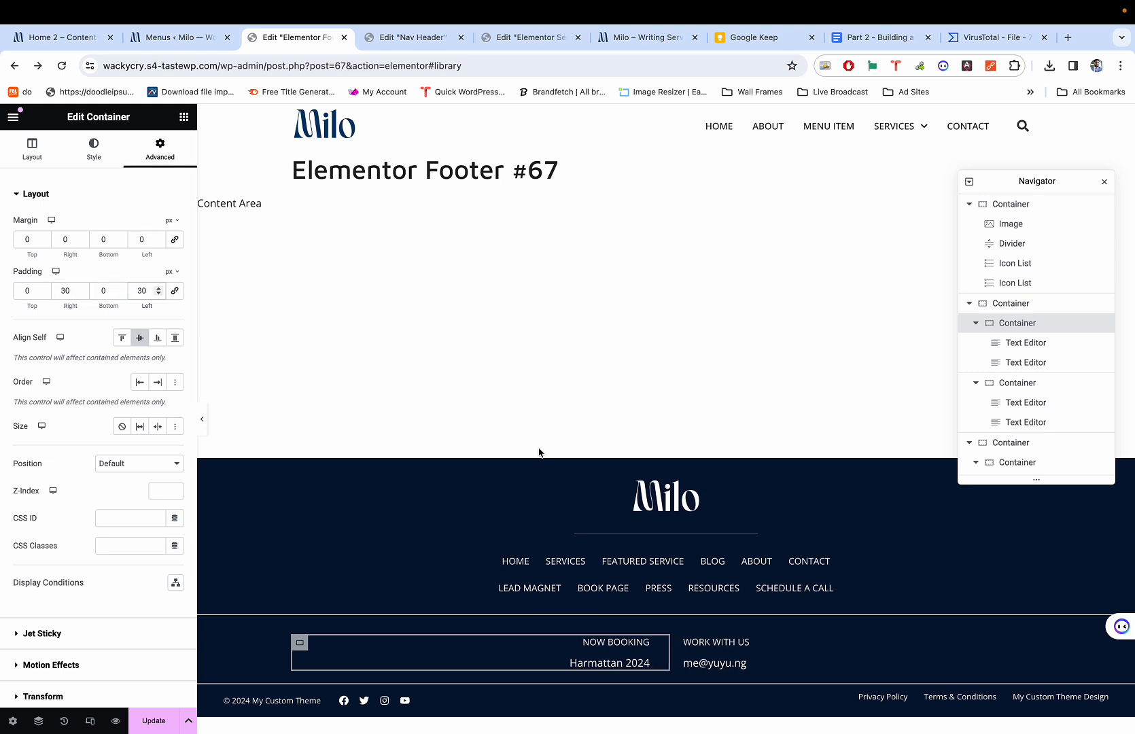
# Give the Work With Us column 30 px left and right padding.
pyautogui.click(685, 644)
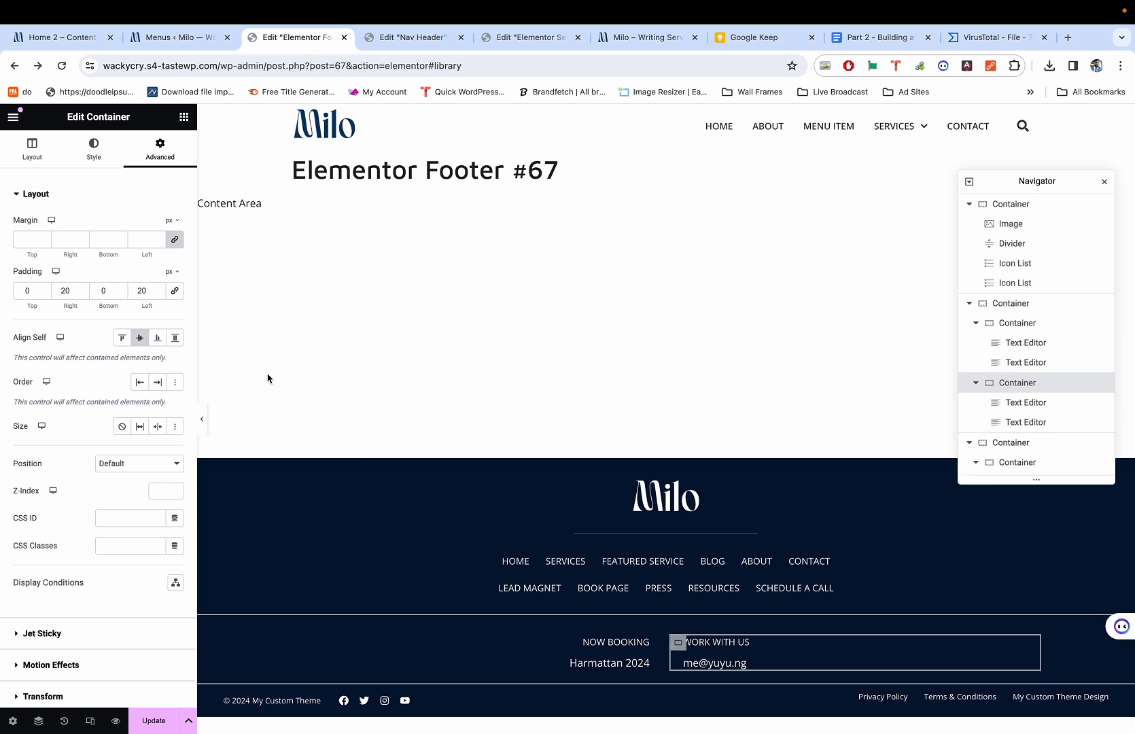
pyautogui.doubleClick(66, 296)
pyautogui.press('BackSpace')
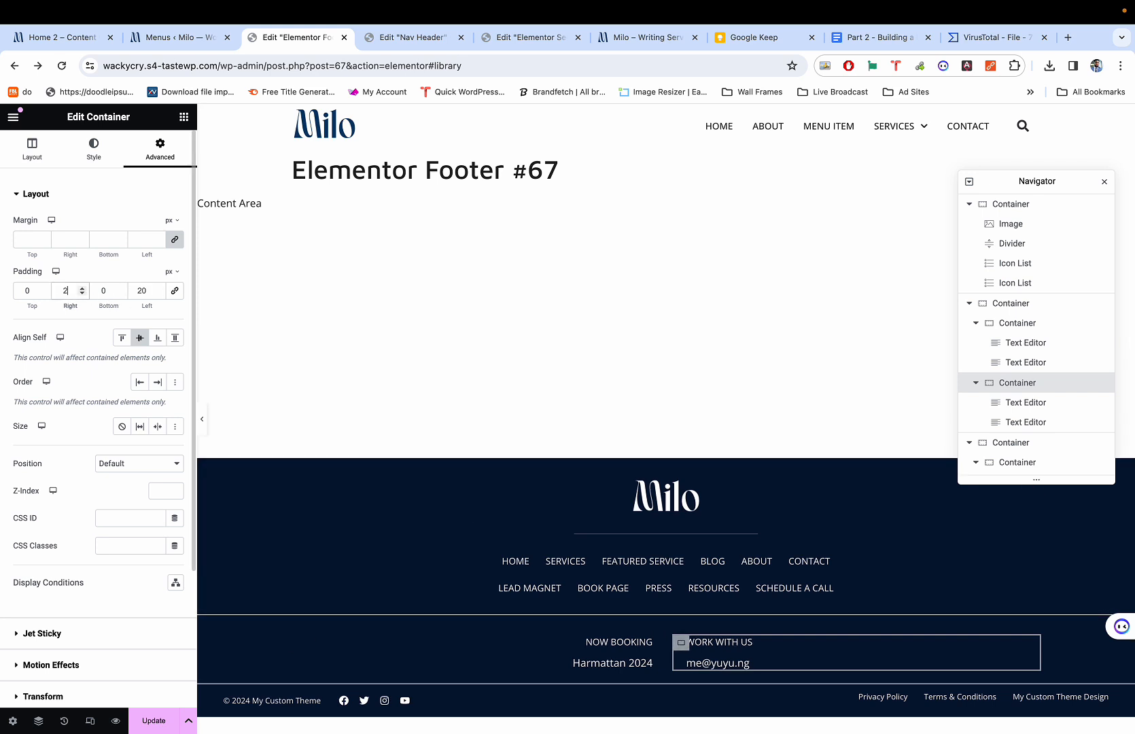
pyautogui.write('30')
pyautogui.doubleClick(141, 290)
pyautogui.write('30')
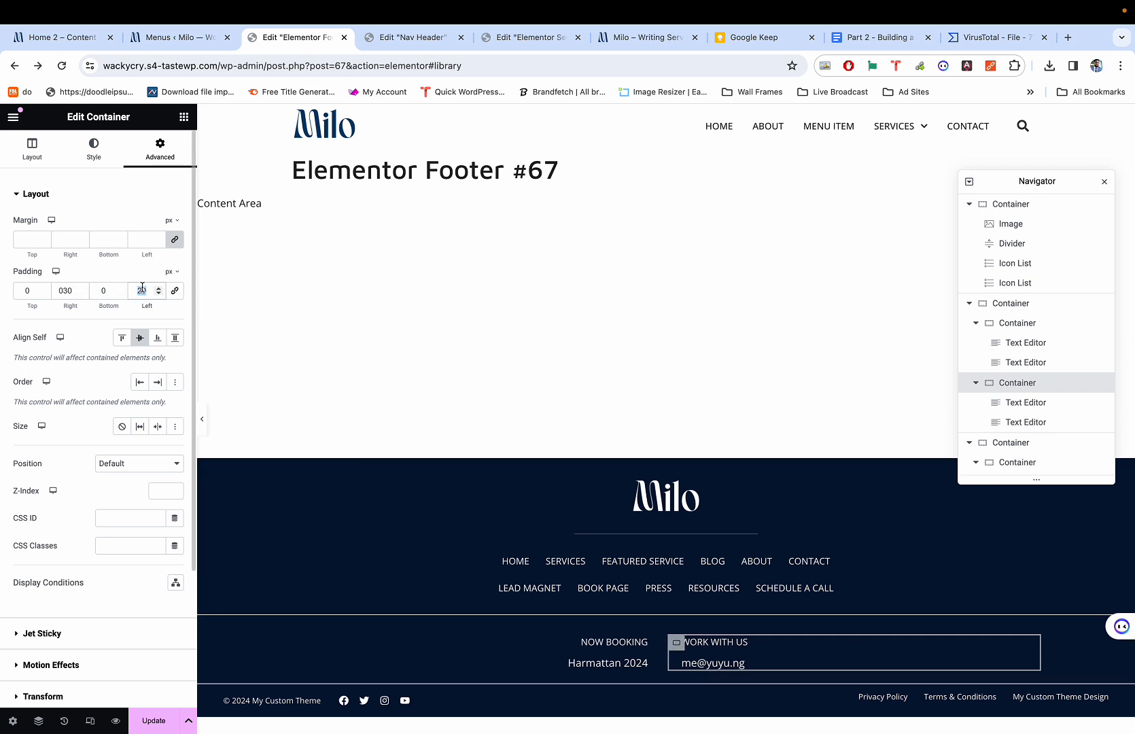
pyautogui.press('super+p')
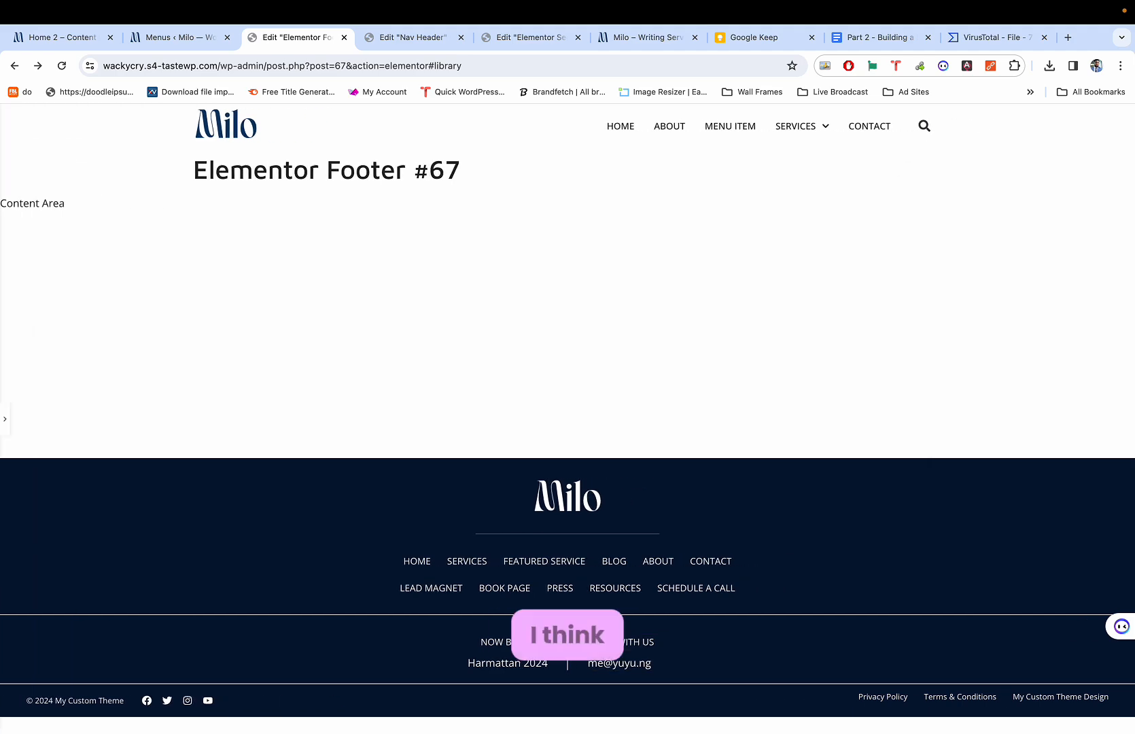
pyautogui.press('super+1')
pyautogui.press('super+3')
pyautogui.press('super+p')
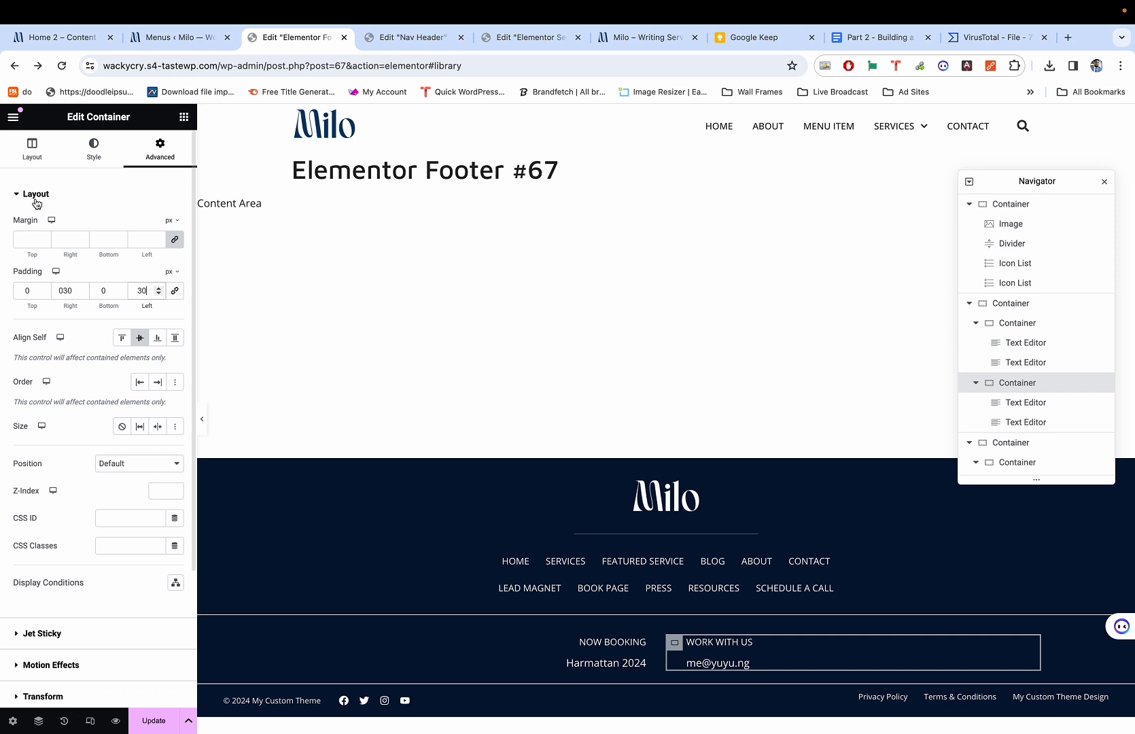
# Make the Work With Us column's left border colour semi-transparent white and preview it.
pyautogui.click(78, 162)
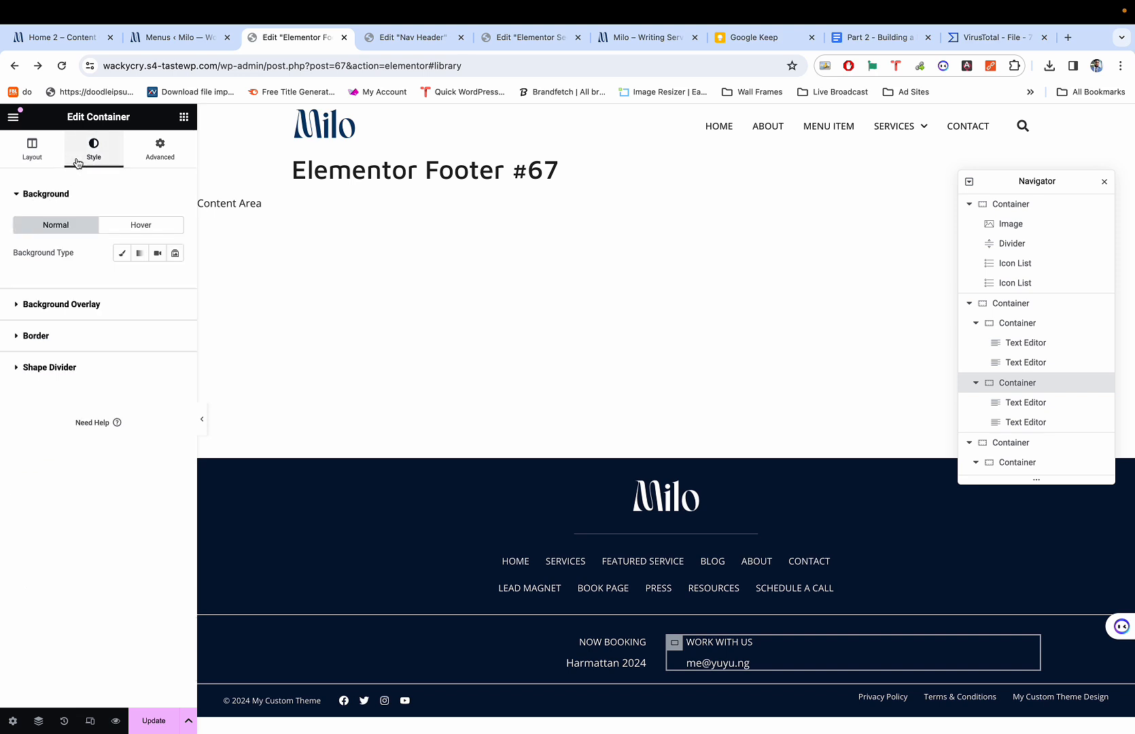
pyautogui.click(49, 343)
pyautogui.click(175, 394)
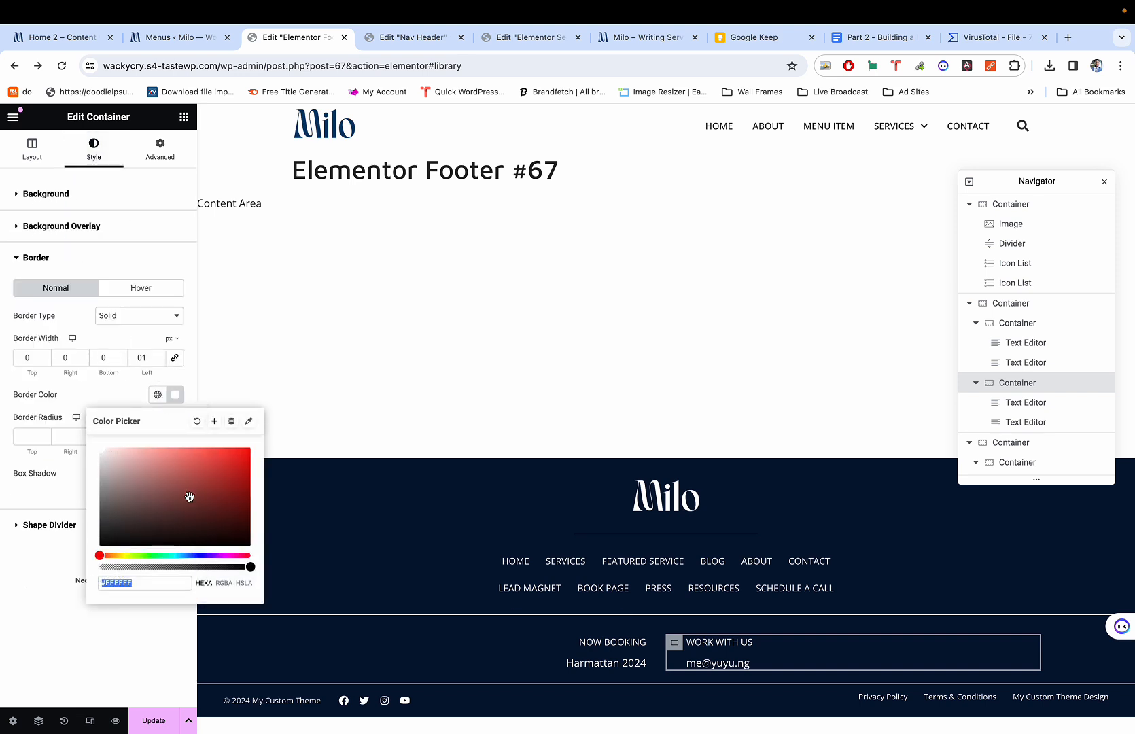
pyautogui.moveTo(250, 568); pyautogui.dragTo(155, 566)
pyautogui.click(76, 563)
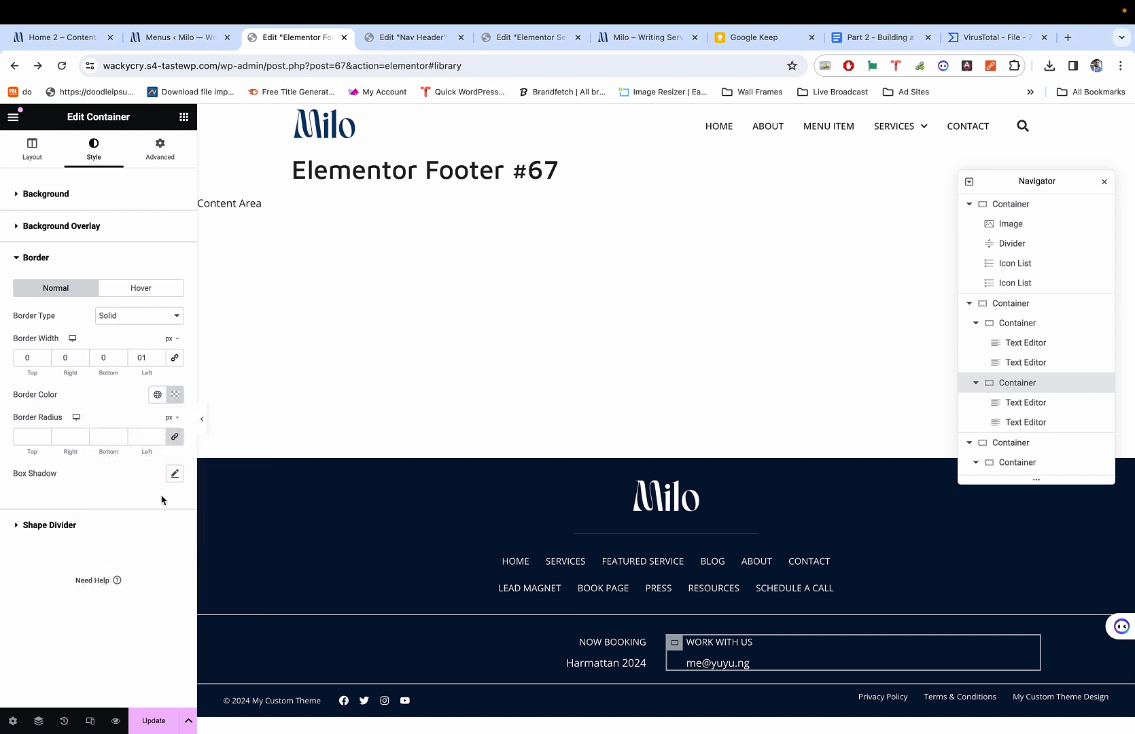
pyautogui.click(202, 420)
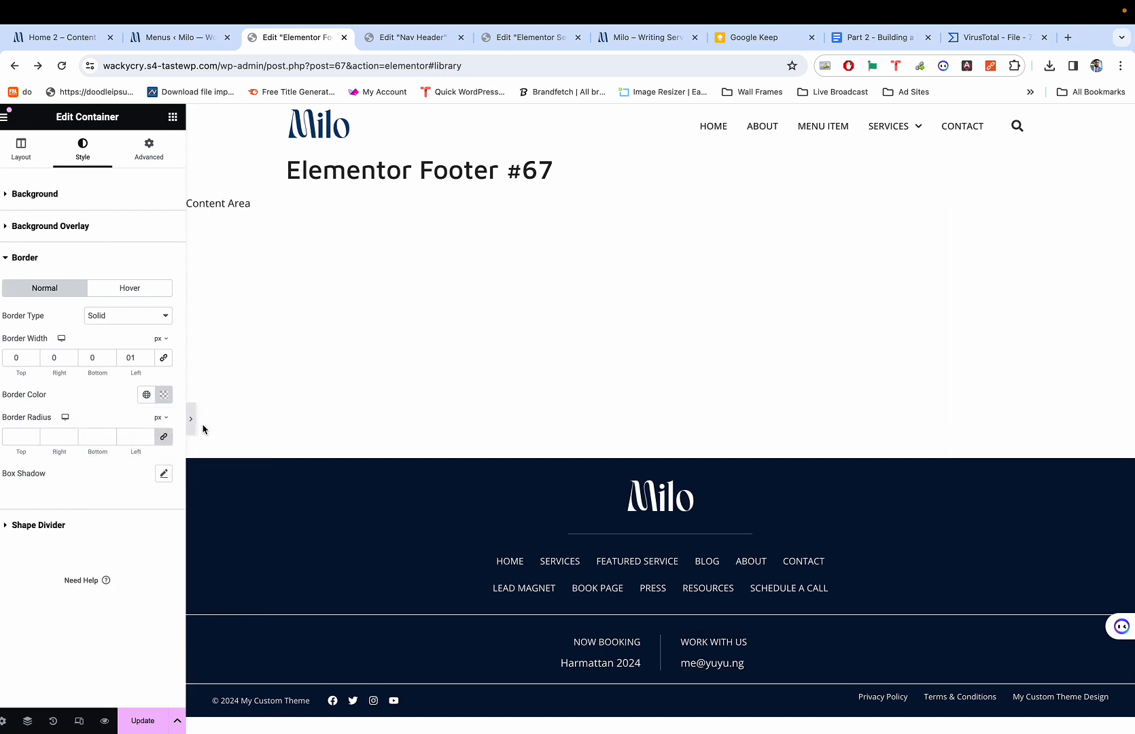
pyautogui.click(3, 416)
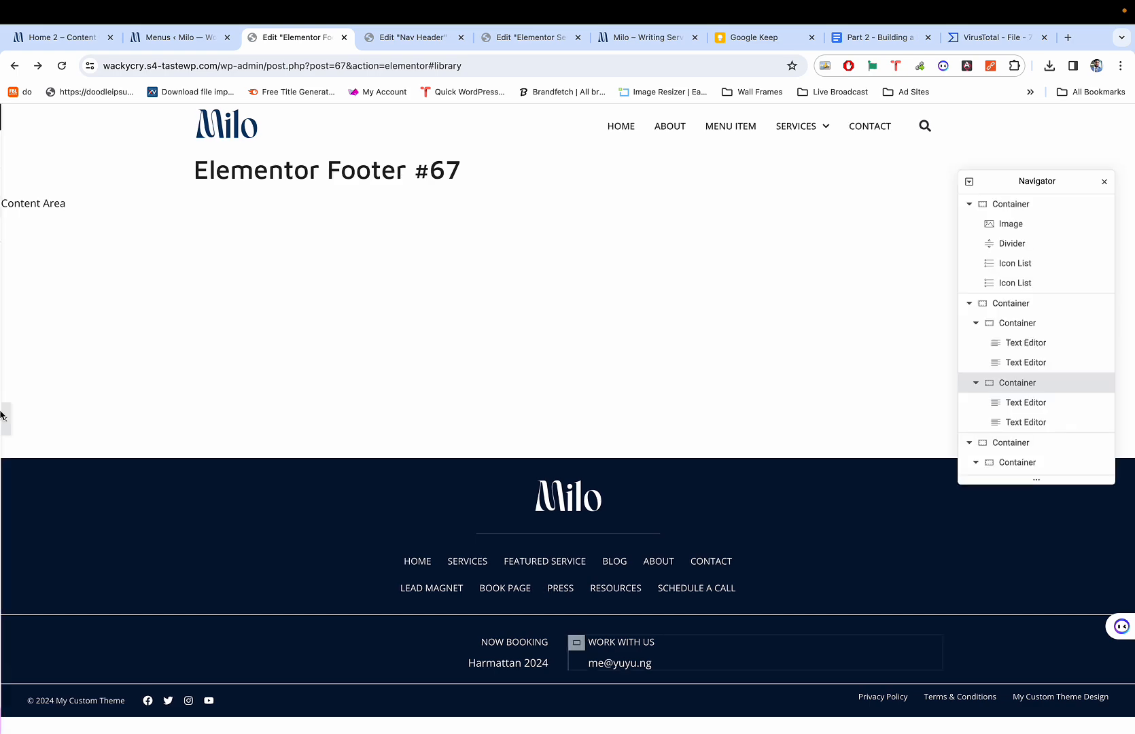
# Copy the #FFFFFF5C hex and apply it to the booking row's border colour, then preview.
pyautogui.click(178, 399)
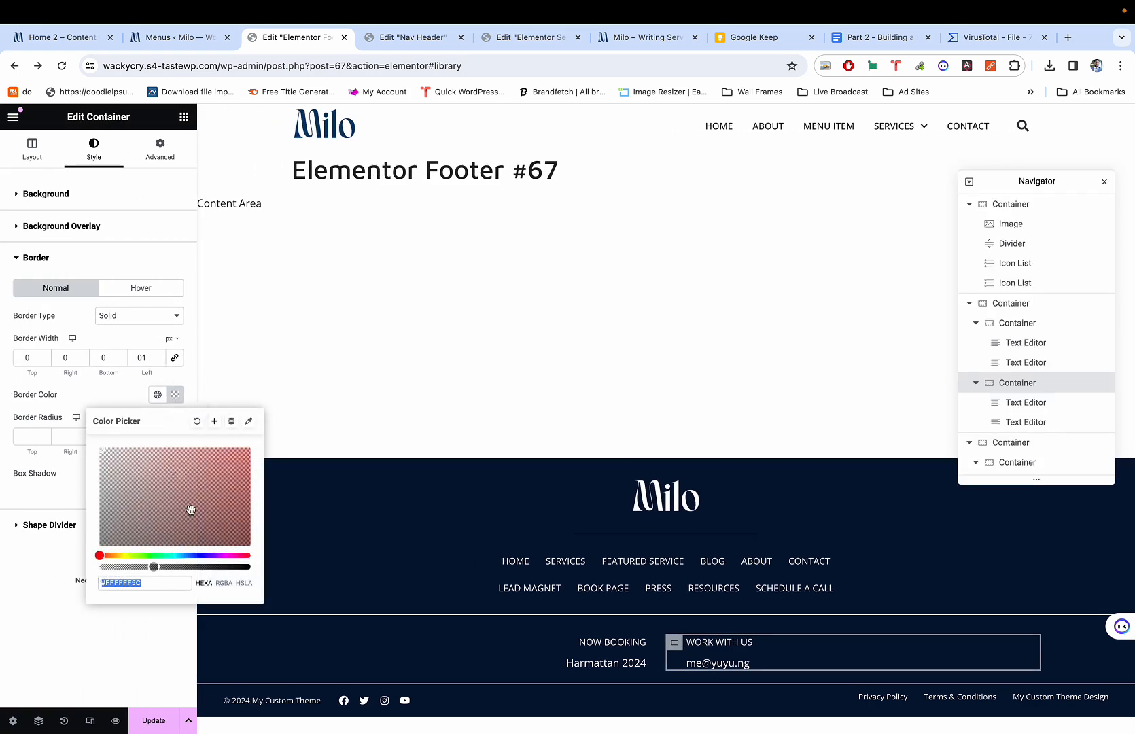
pyautogui.tripleClick(150, 587)
pyautogui.press('super+c')
pyautogui.click(36, 595)
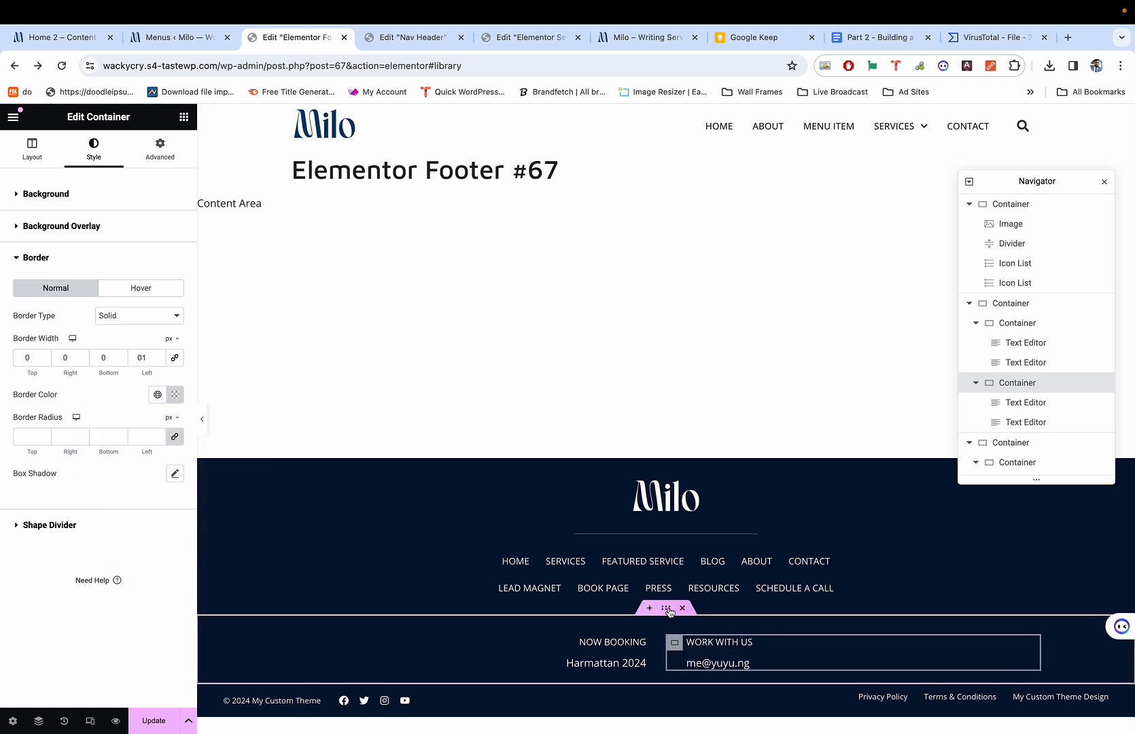
pyautogui.click(665, 608)
pyautogui.scroll(-1, 659, 605)
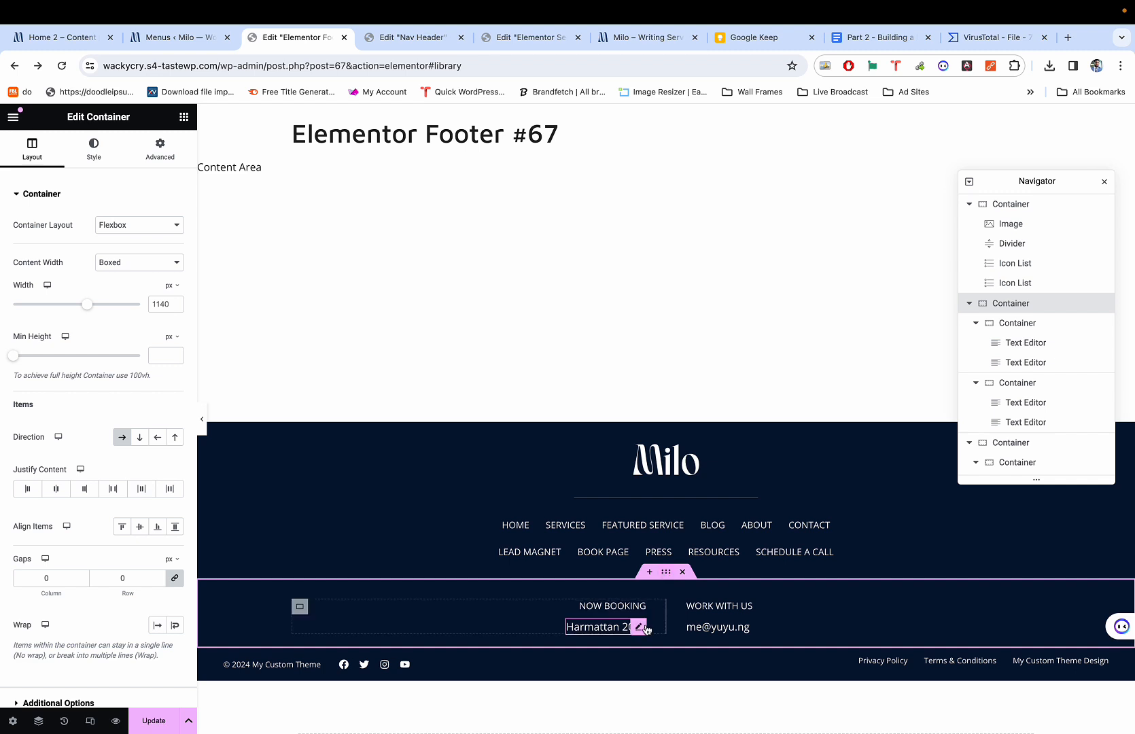
pyautogui.click(88, 160)
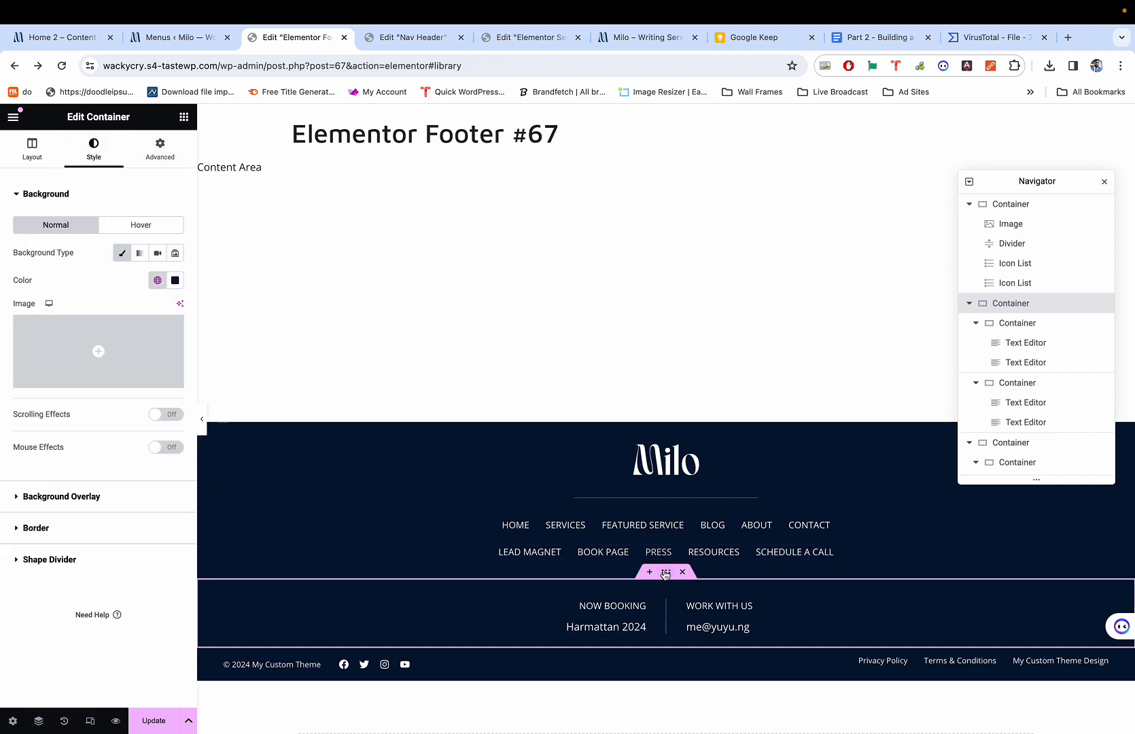
pyautogui.click(35, 527)
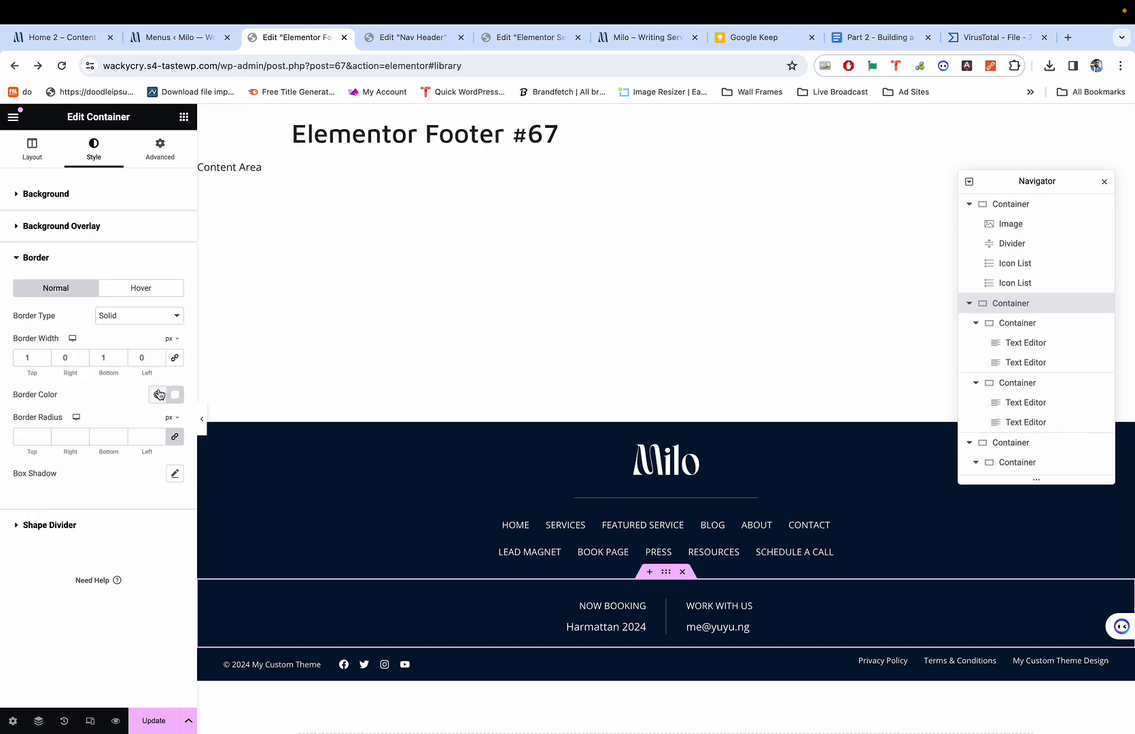
pyautogui.click(175, 395)
pyautogui.press('super+v')
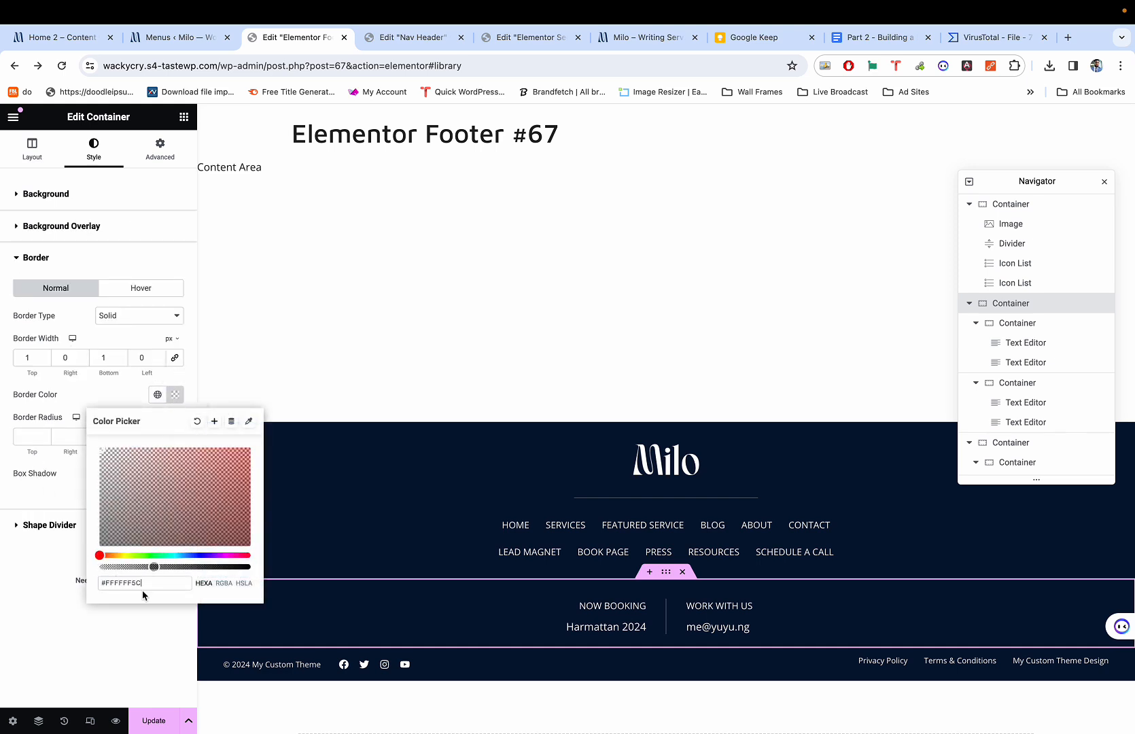
pyautogui.click(144, 613)
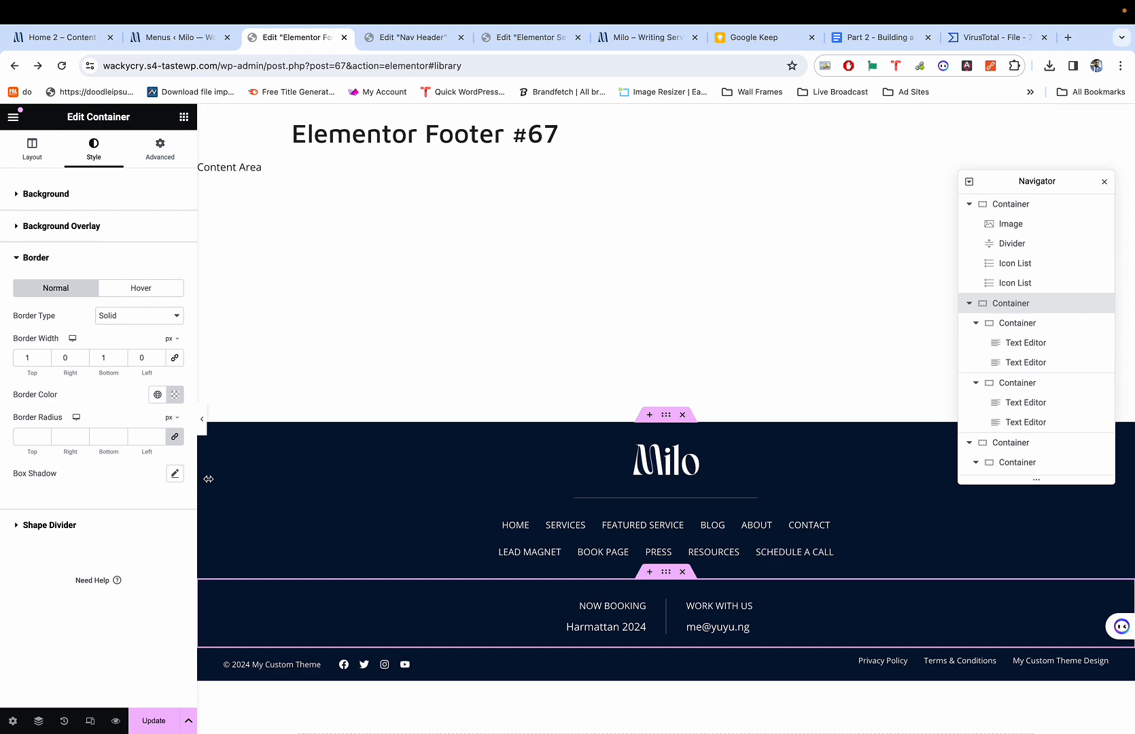
pyautogui.click(201, 418)
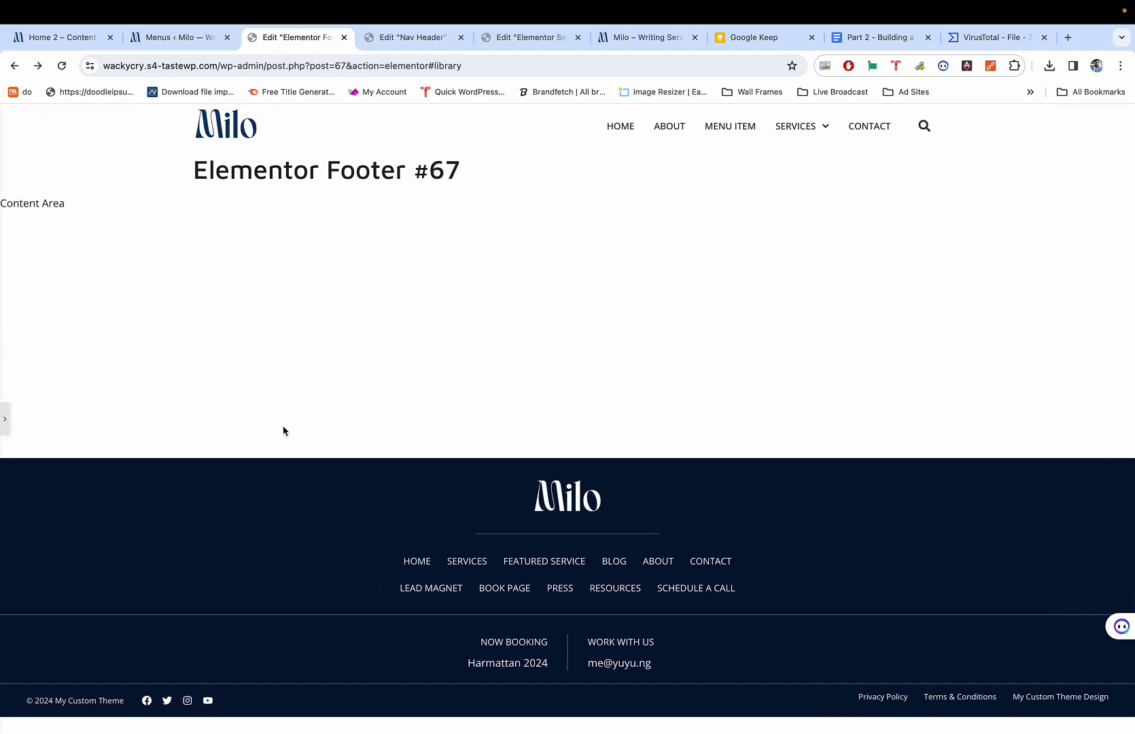
# Compare the footer against the Milo Home 2 demo footer in the other browser tab.
pyautogui.press('super+1')
pyautogui.press('super+3')
pyautogui.press('super+1')
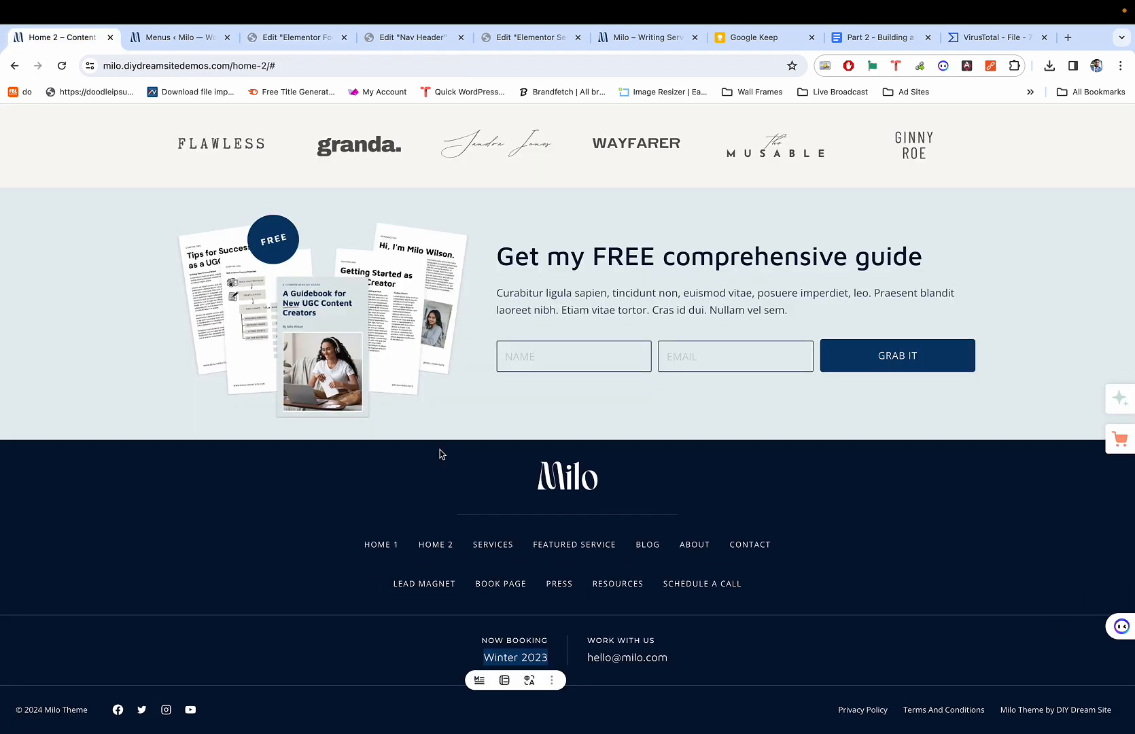
pyautogui.press('super+3')
pyautogui.press('super+1')
pyautogui.press('super+3')
pyautogui.press('super+1')
pyautogui.press('super+3')
pyautogui.press('super+1')
pyautogui.press('super+3')
pyautogui.press('super+1')
pyautogui.press('super+3')
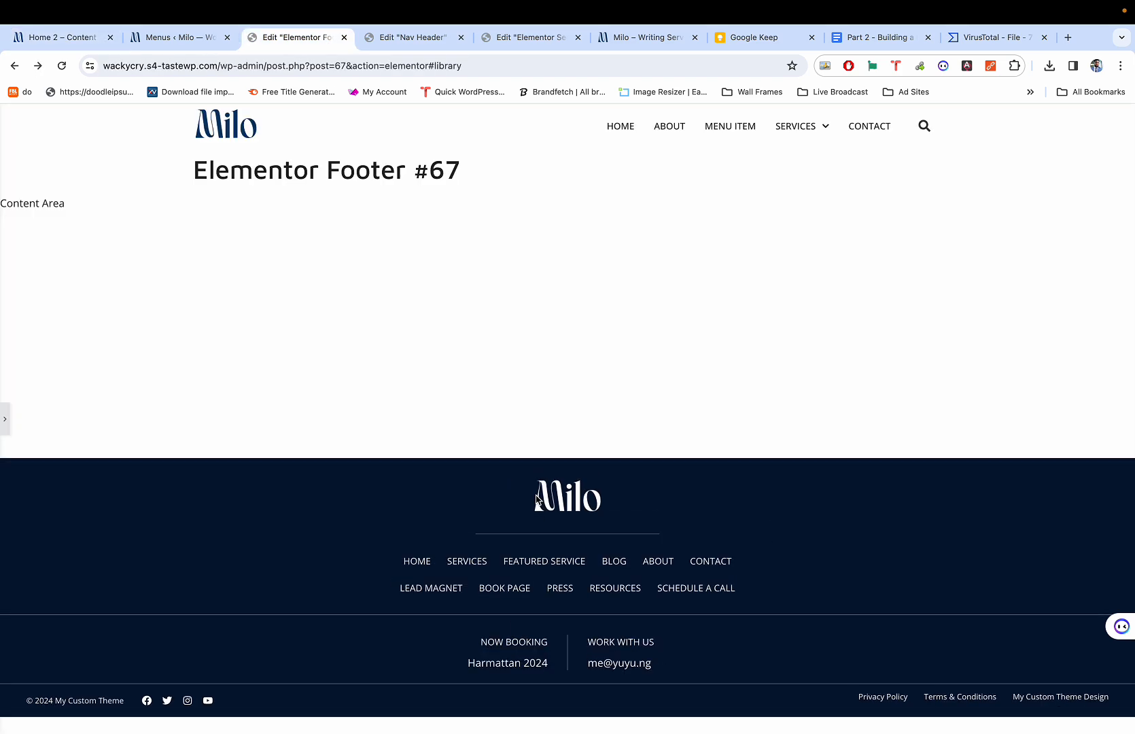
pyautogui.press('super+1')
pyautogui.press('super+3')
pyautogui.press('super+1')
pyautogui.press('super+3')
pyautogui.press('super+1')
pyautogui.press('super+3')
pyautogui.press('super+1')
pyautogui.press('super+3')
# Exit preview to restore the editor panel, then recheck the demo footer.
pyautogui.press('super+p')
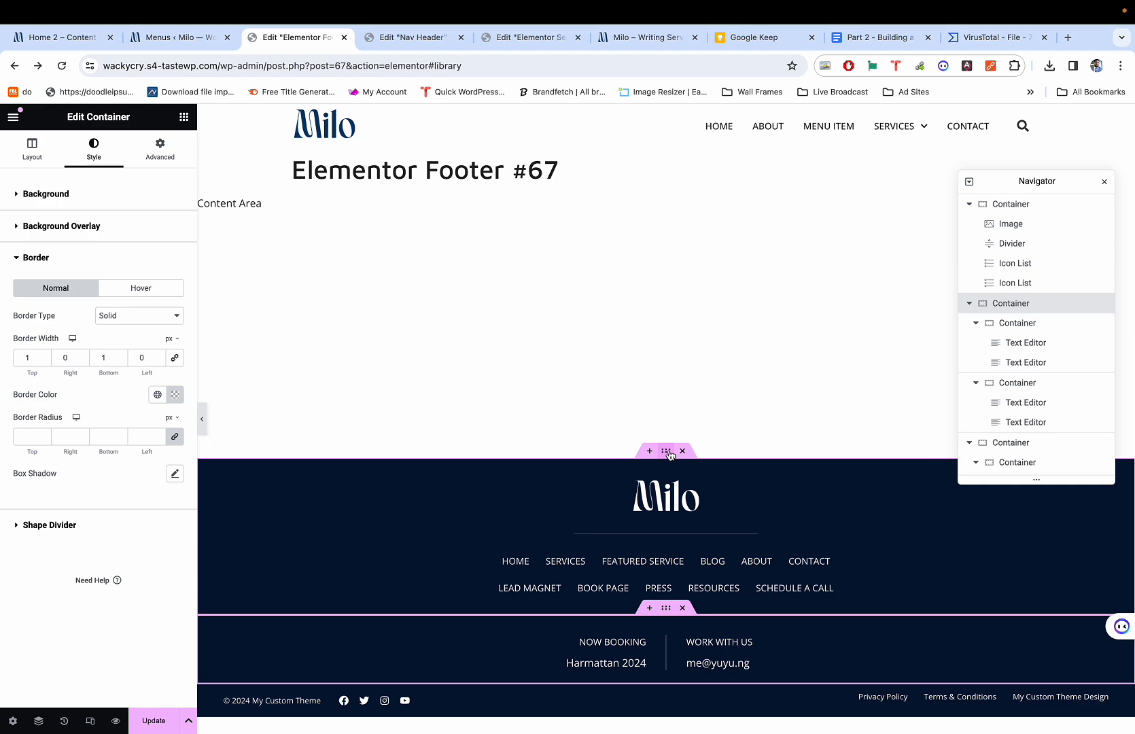
pyautogui.press('super+1')
pyautogui.press('super+3')
pyautogui.press('super+1')
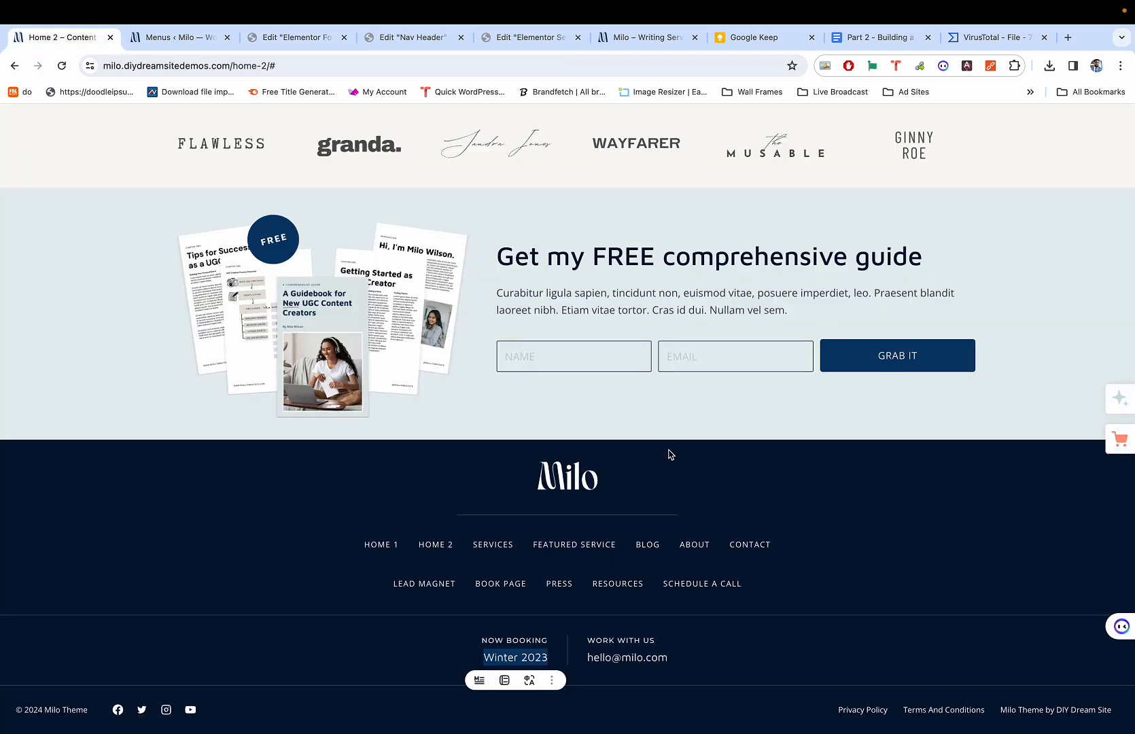
pyautogui.press('super+3')
# Set the footer divider's gap to 14 px and widen the first navigation row's link spacing.
pyautogui.click(673, 534)
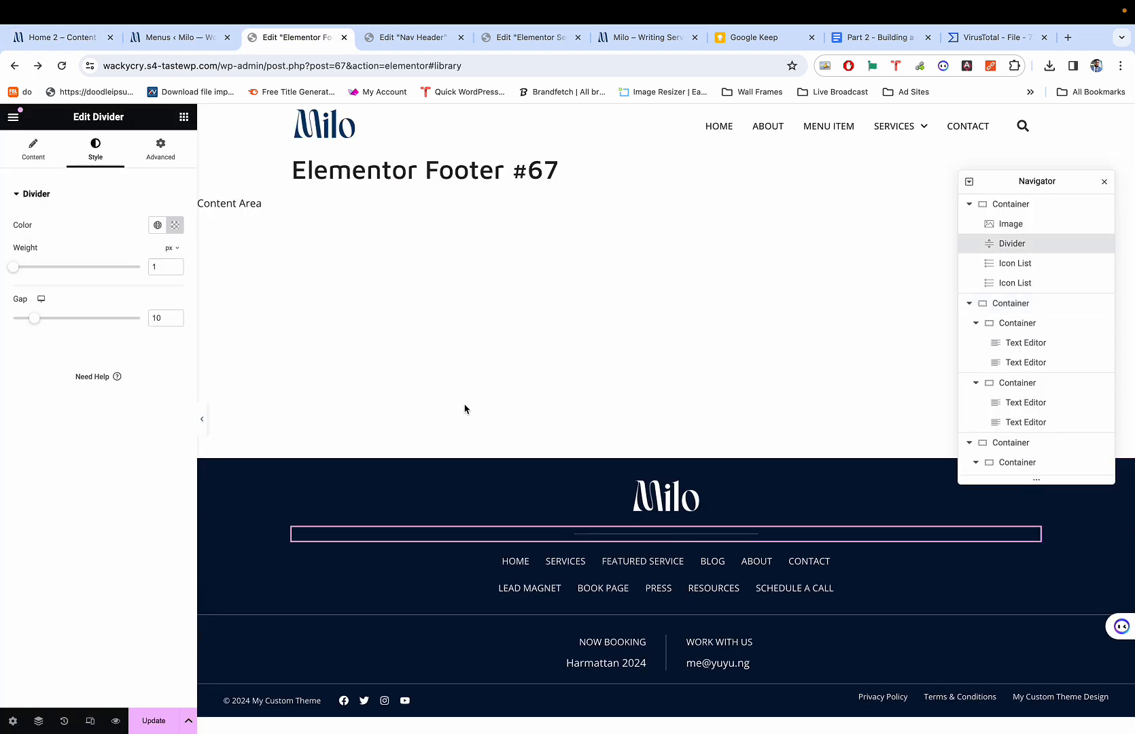
pyautogui.moveTo(35, 318); pyautogui.dragTo(50, 321)
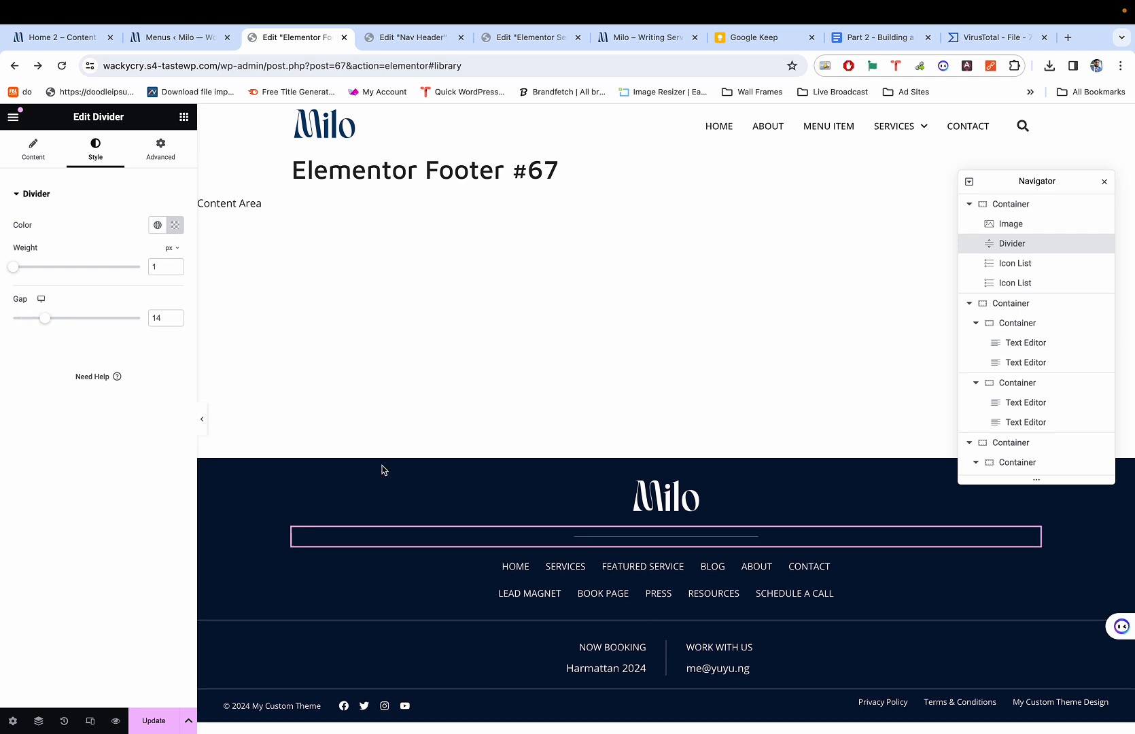
pyautogui.click(568, 566)
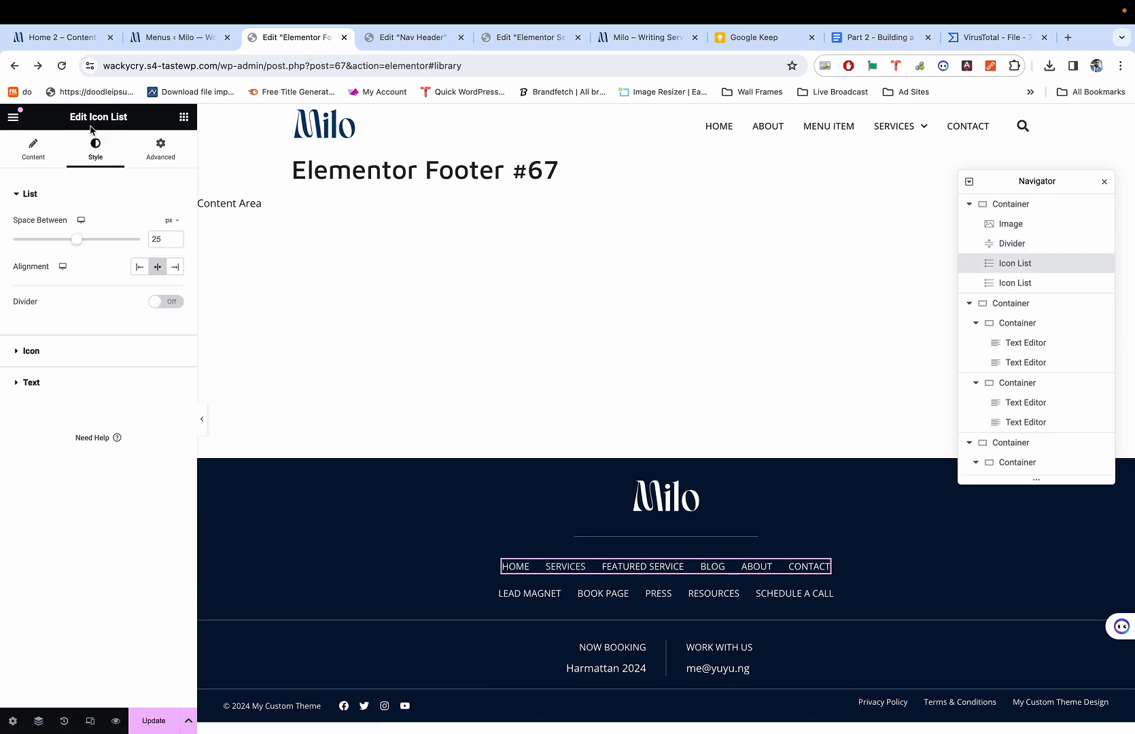
pyautogui.moveTo(77, 239); pyautogui.dragTo(104, 236)
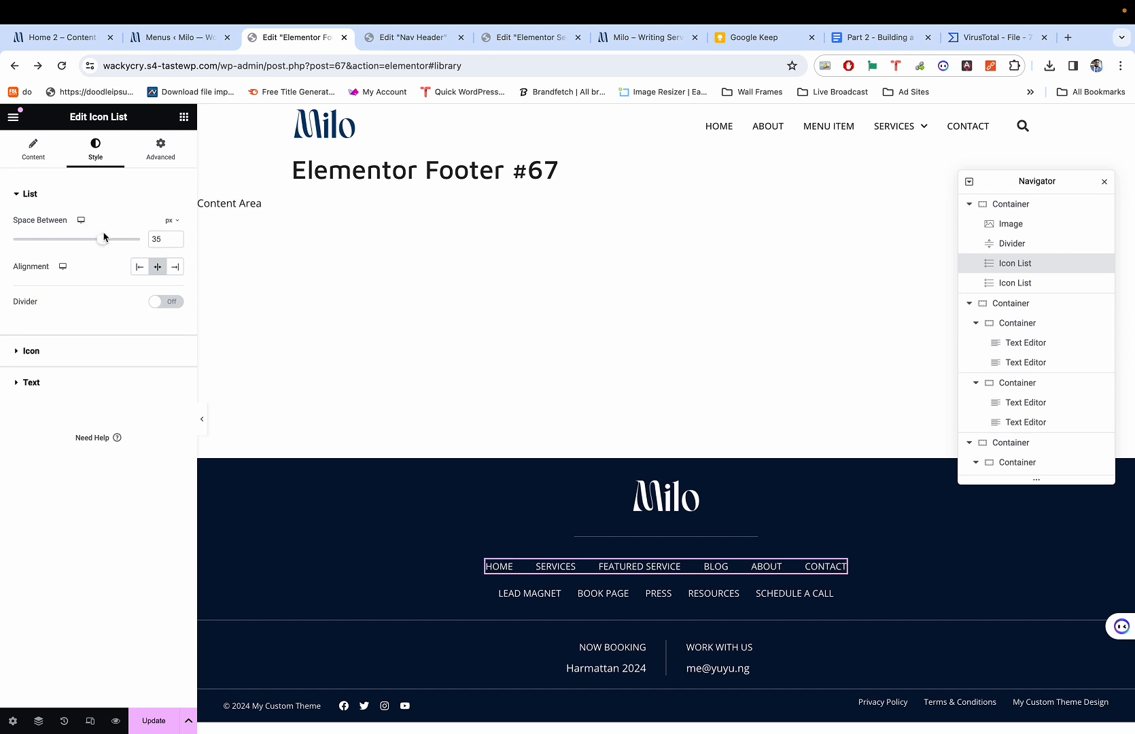
pyautogui.doubleClick(162, 238)
# Set the Lead Magnet navigation row's space between links to 35.
pyautogui.click(577, 593)
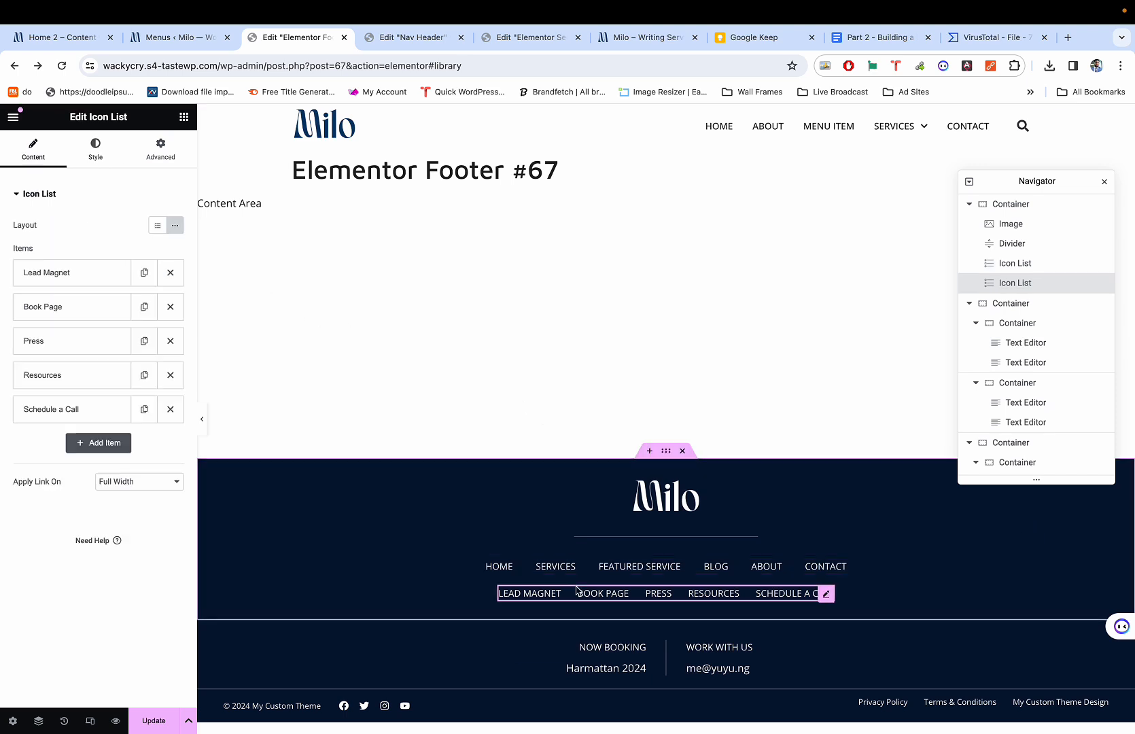
pyautogui.click(93, 149)
pyautogui.write('35')
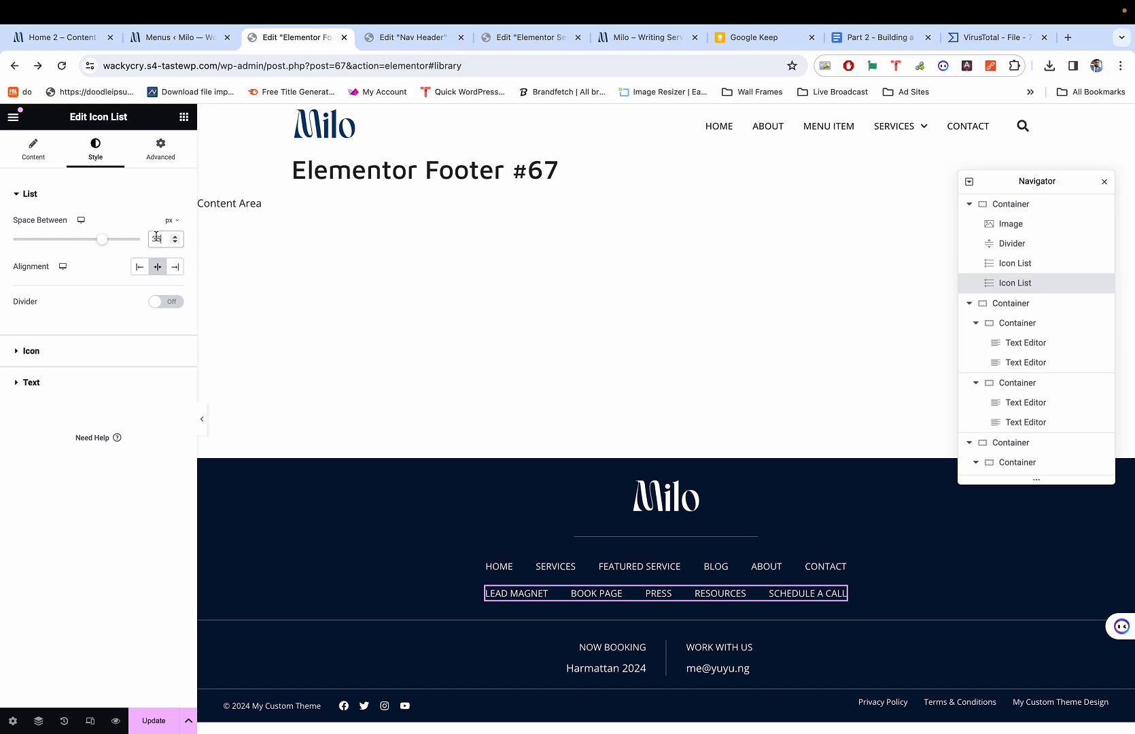
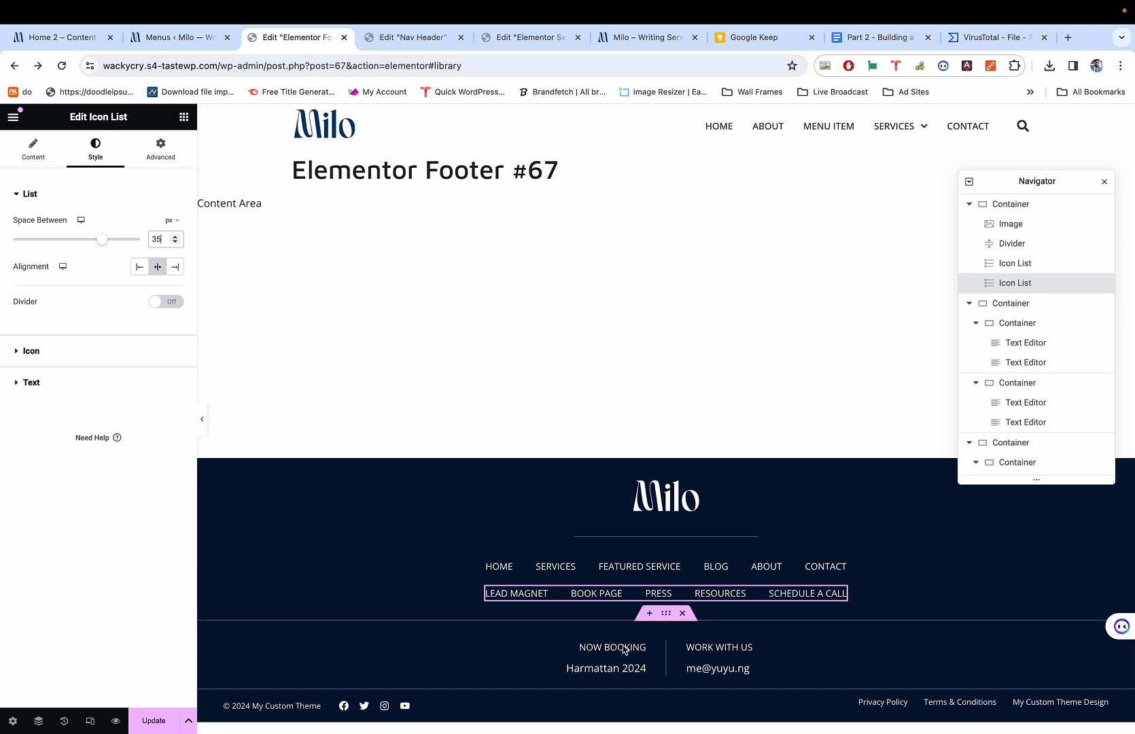
# Reduce the WORK WITH US label's font size to 12 px, matching the NOW BOOKING label.
pyautogui.click(634, 649)
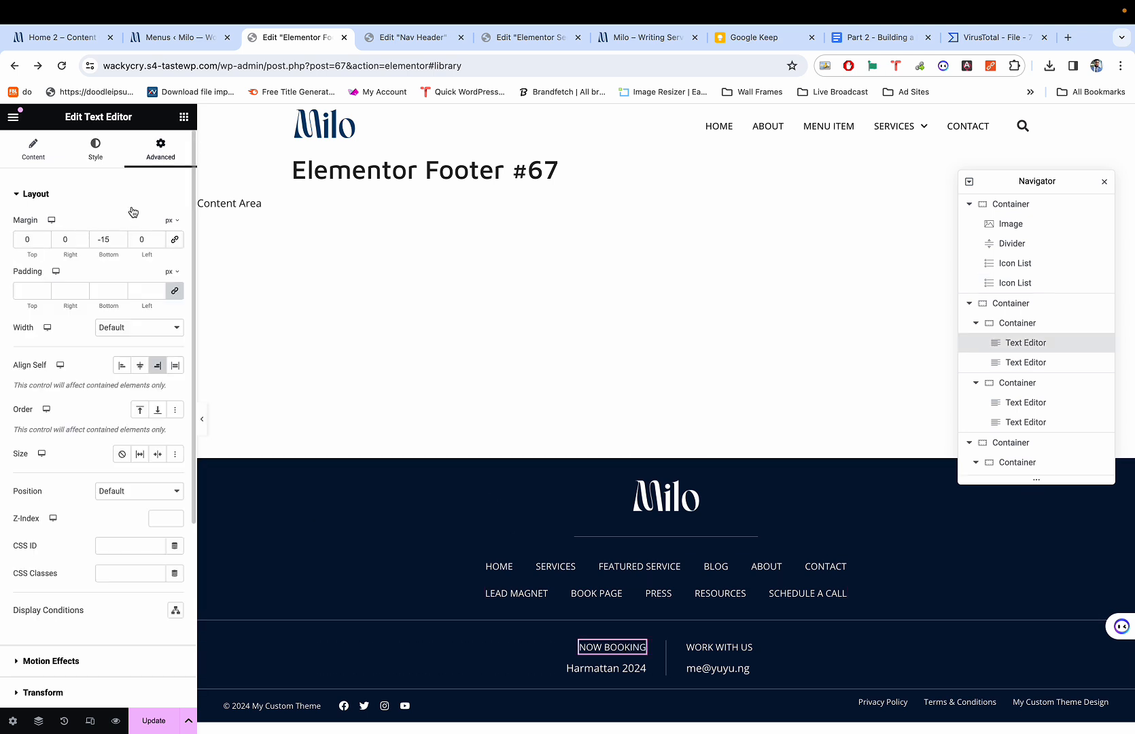
pyautogui.click(93, 153)
pyautogui.click(180, 282)
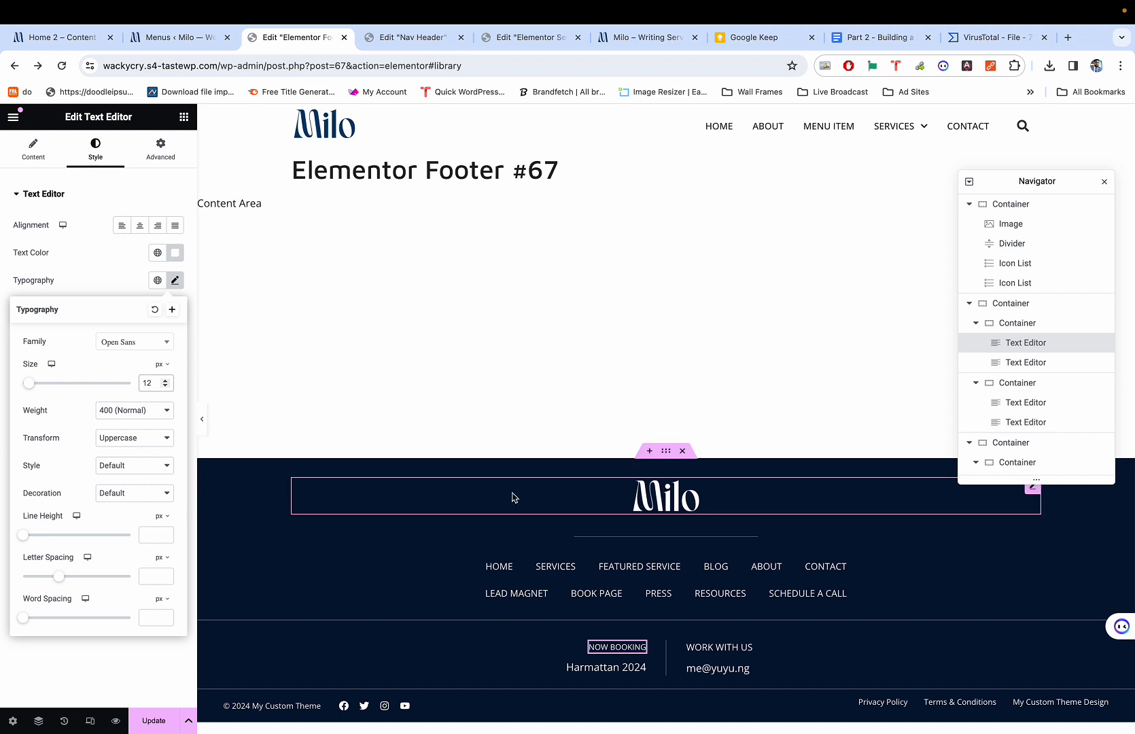
pyautogui.click(714, 646)
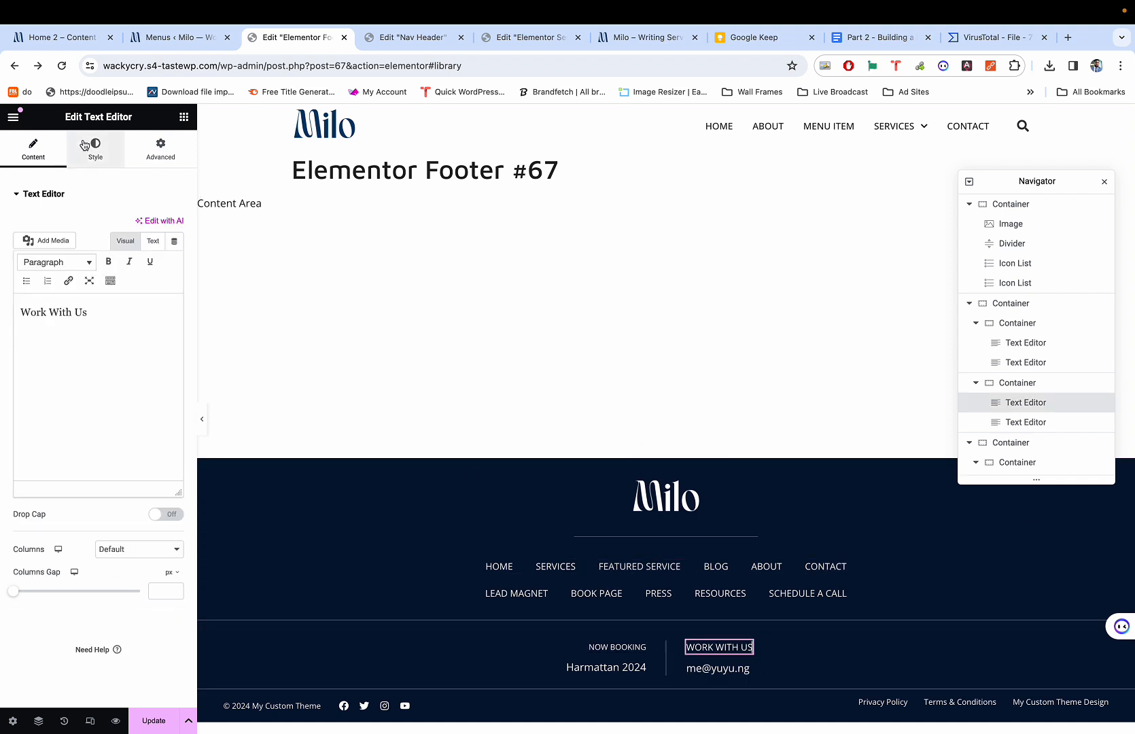
pyautogui.click(96, 146)
pyautogui.click(175, 280)
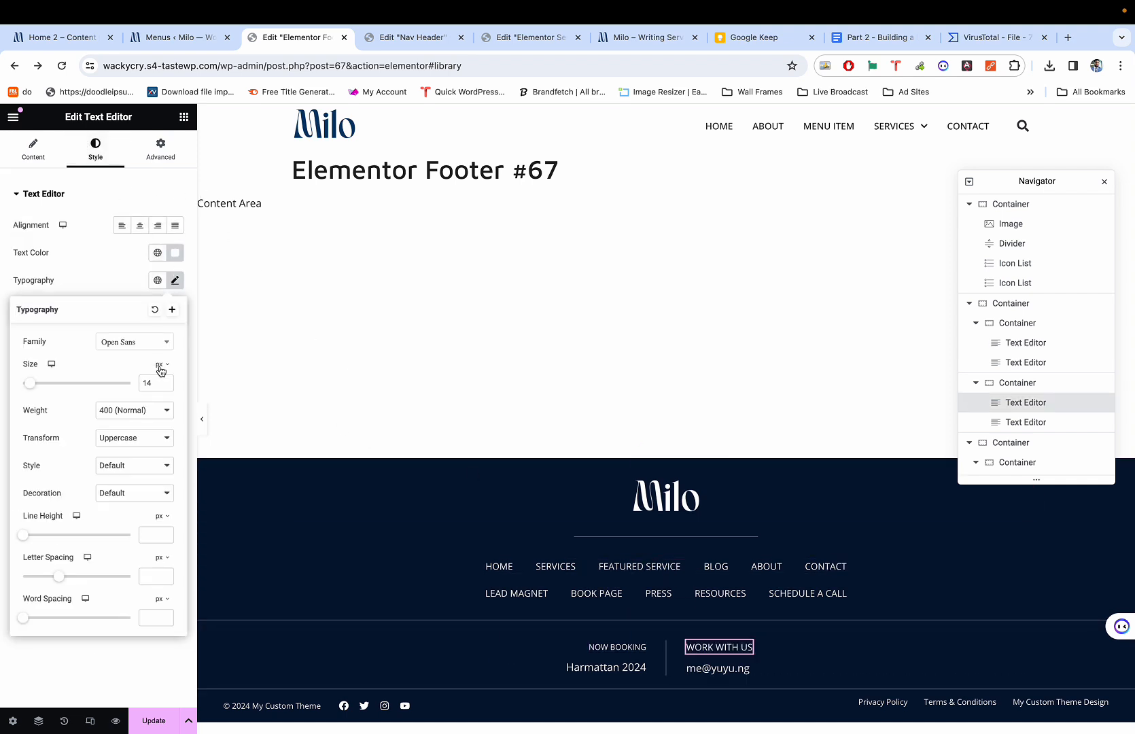
pyautogui.click(166, 386)
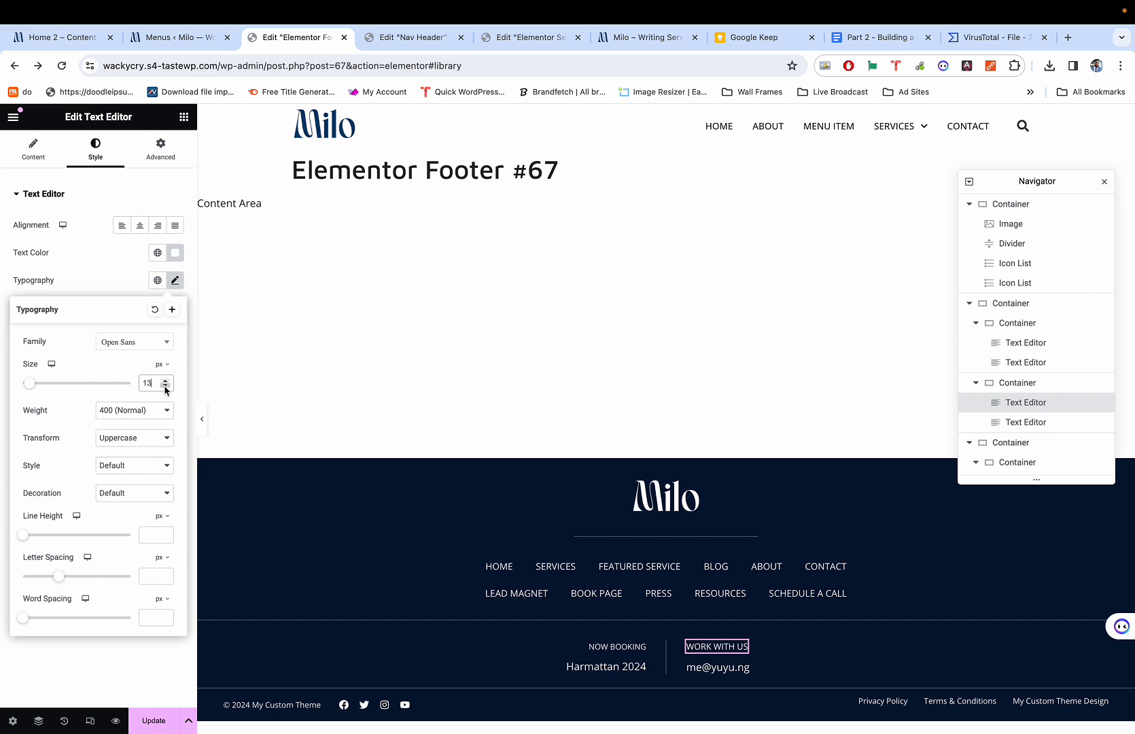
pyautogui.click(165, 386)
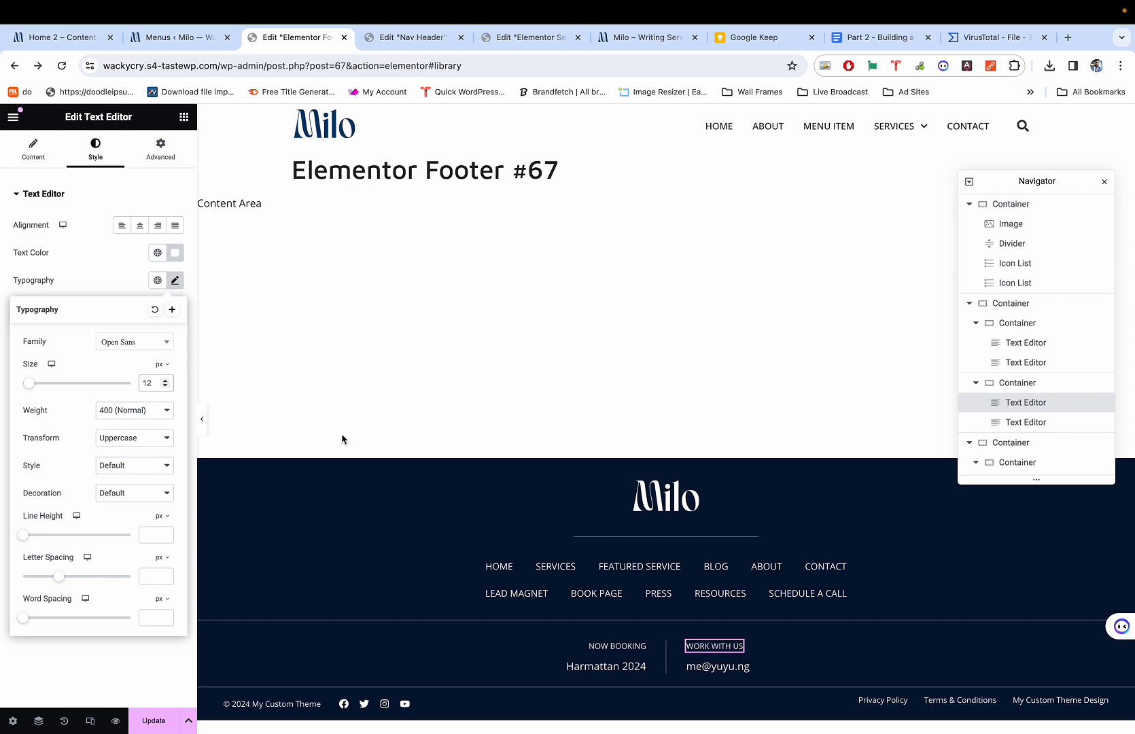
# Preview the edited footer and compare it against the live site footer.
pyautogui.press('super+1')
pyautogui.press('super+3')
pyautogui.press('super+p')
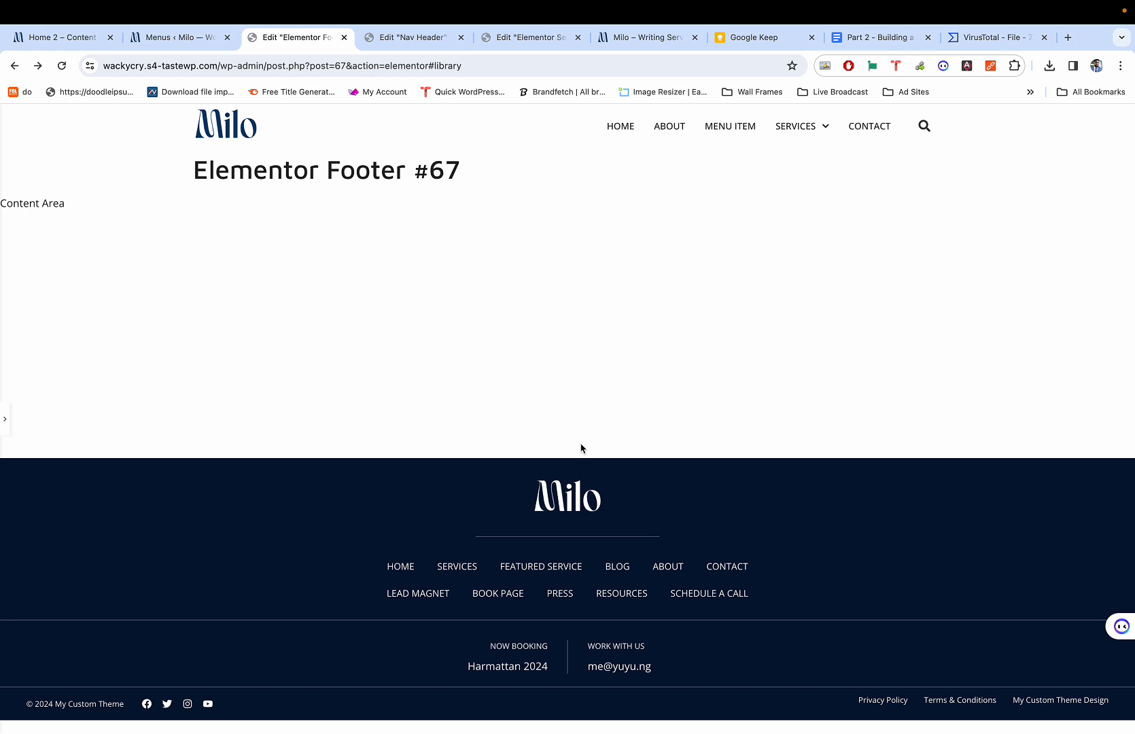
pyautogui.press('super+p')
pyautogui.press('super+1')
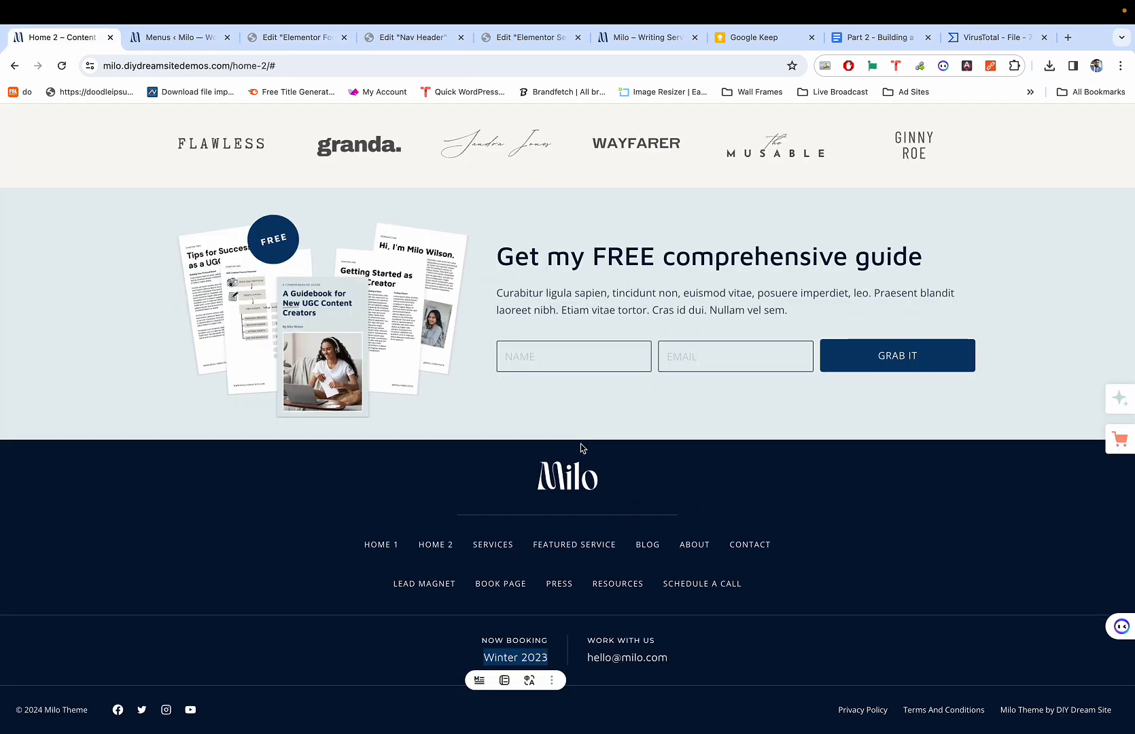
pyautogui.press('super+3')
pyautogui.press('super+1')
pyautogui.press('super+3')
pyautogui.press('super+p')
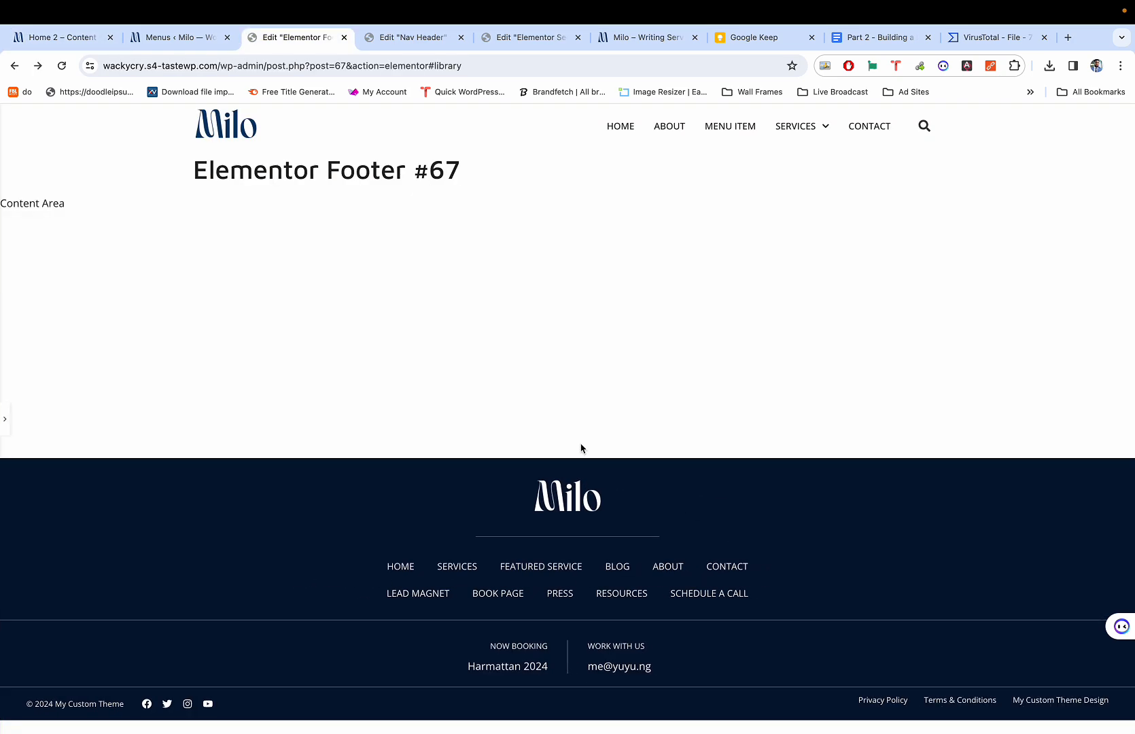
pyautogui.press('super+1')
pyautogui.press('super+3')
pyautogui.press('super+1')
pyautogui.press('super+3')
pyautogui.press('super+1')
pyautogui.press('super+3')
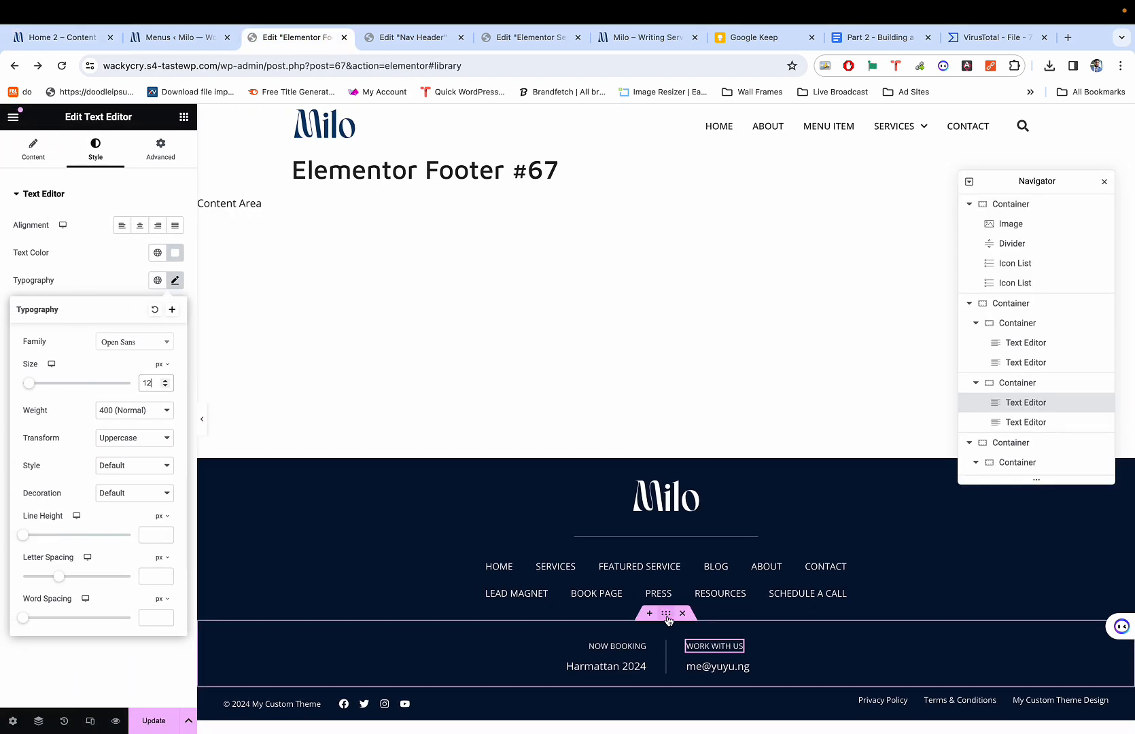
# Make the footer row's top and bottom border colour a more transparent white.
pyautogui.click(676, 629)
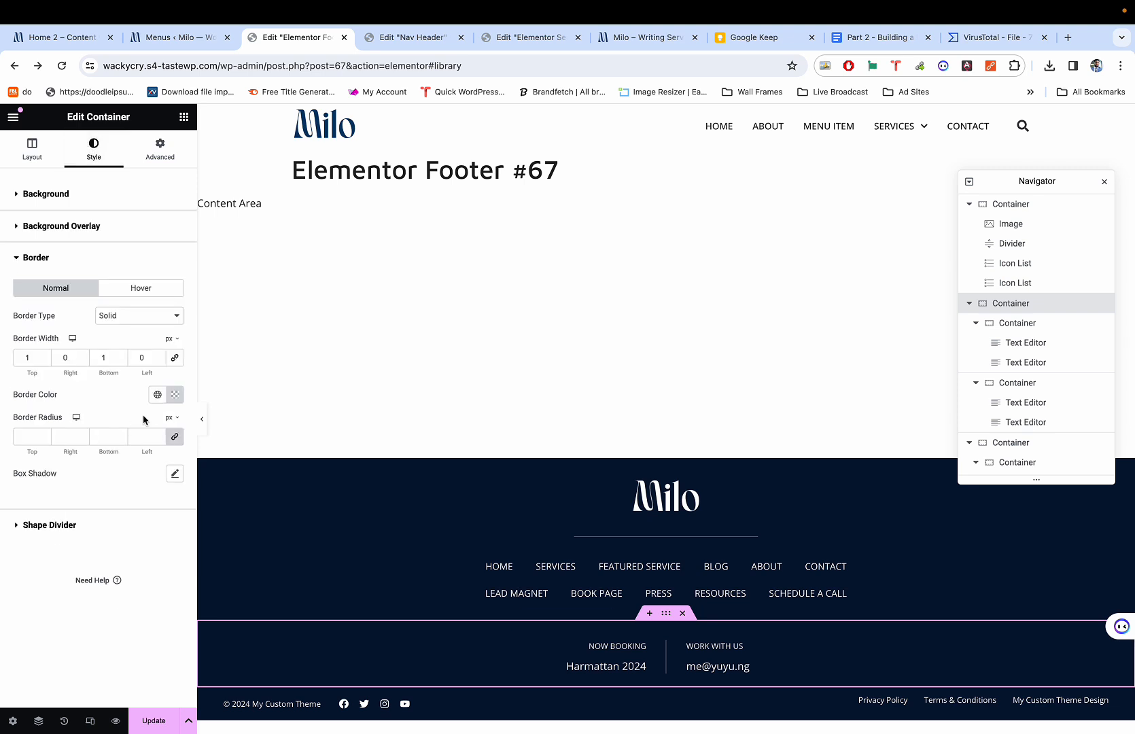
pyautogui.click(174, 395)
pyautogui.moveTo(156, 566); pyautogui.dragTo(129, 567)
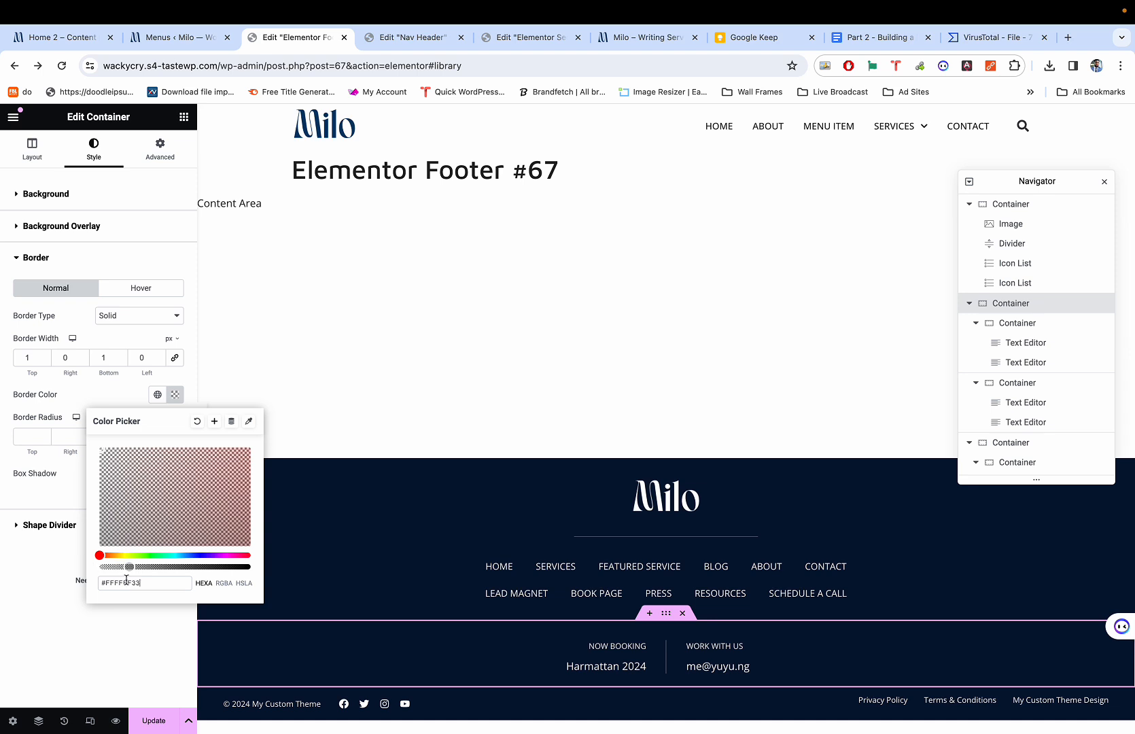
pyautogui.tripleClick(125, 580)
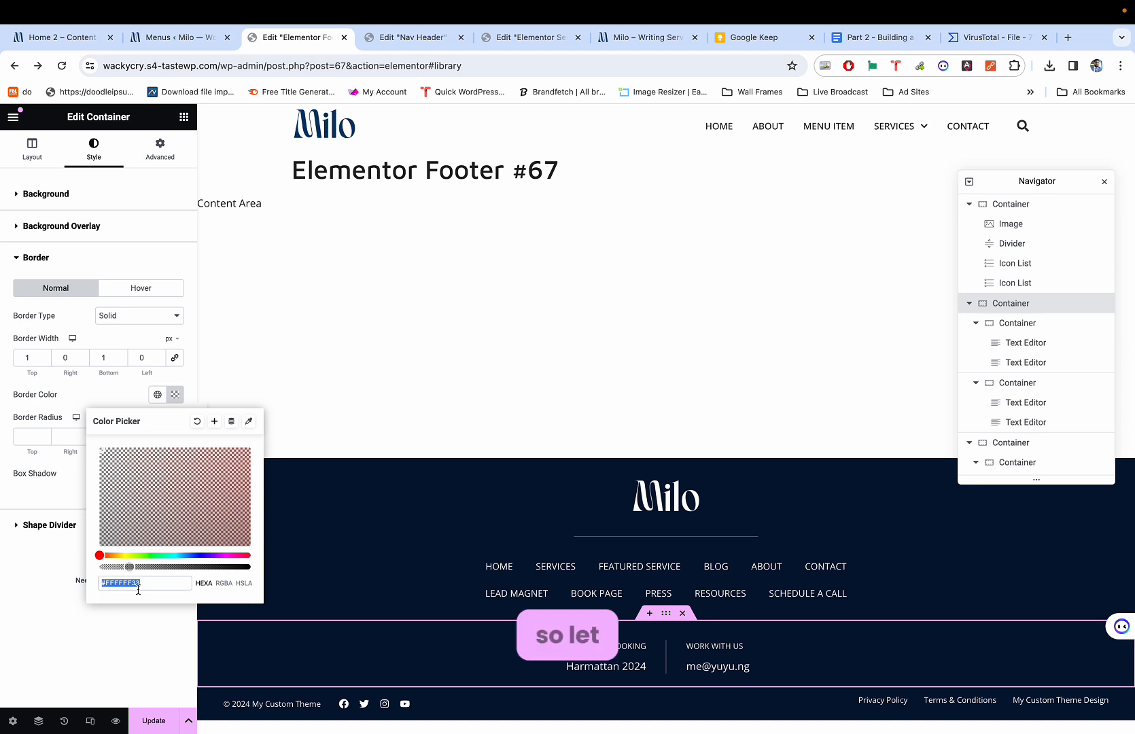
# Set the WORK WITH US column's left divider colour to #FFFFFF33.
pyautogui.click(688, 660)
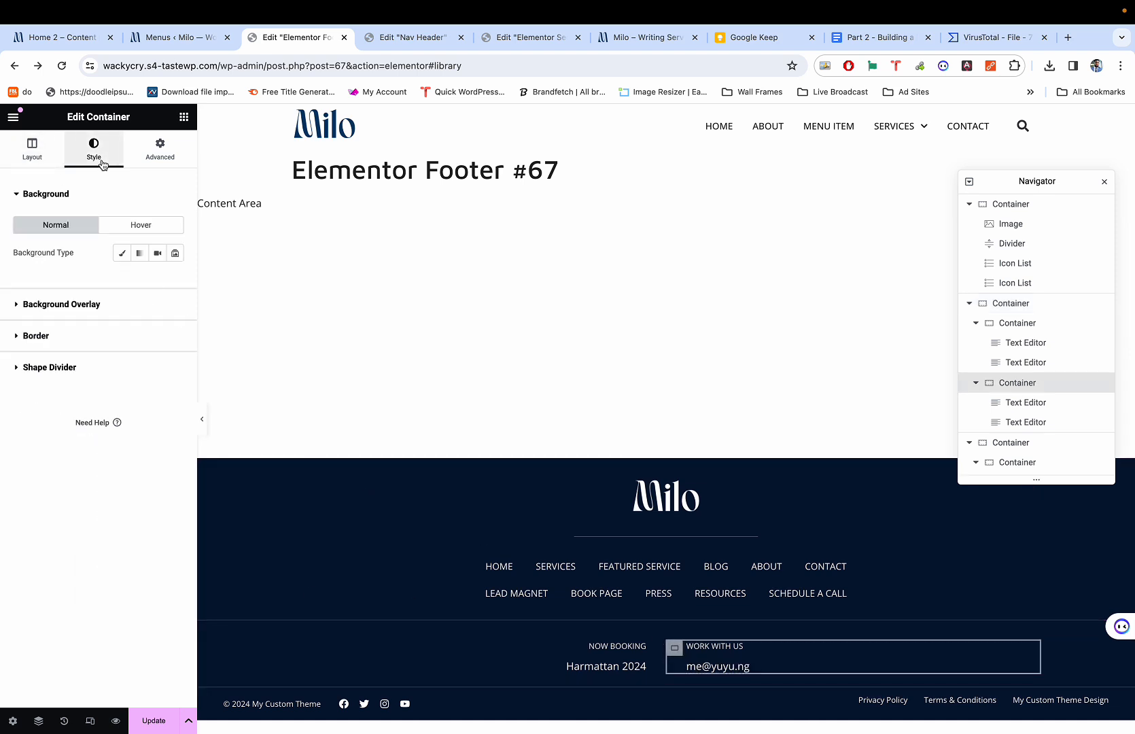
pyautogui.click(122, 253)
pyautogui.click(121, 252)
pyautogui.click(104, 334)
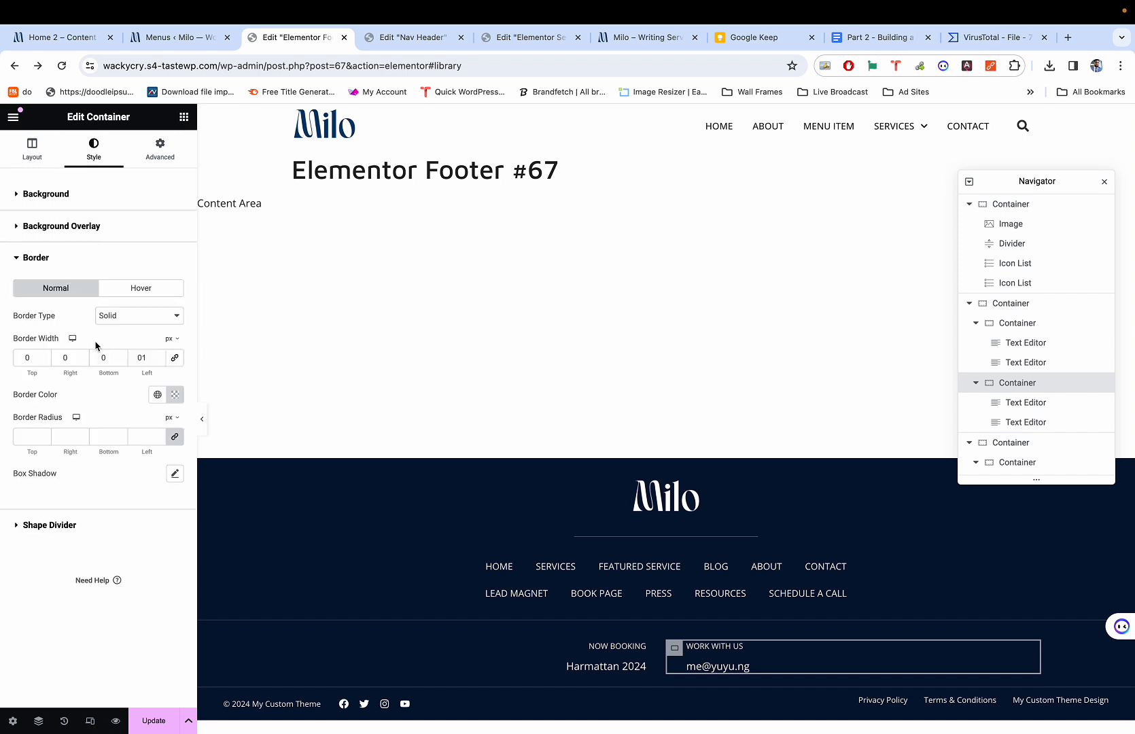
pyautogui.click(174, 395)
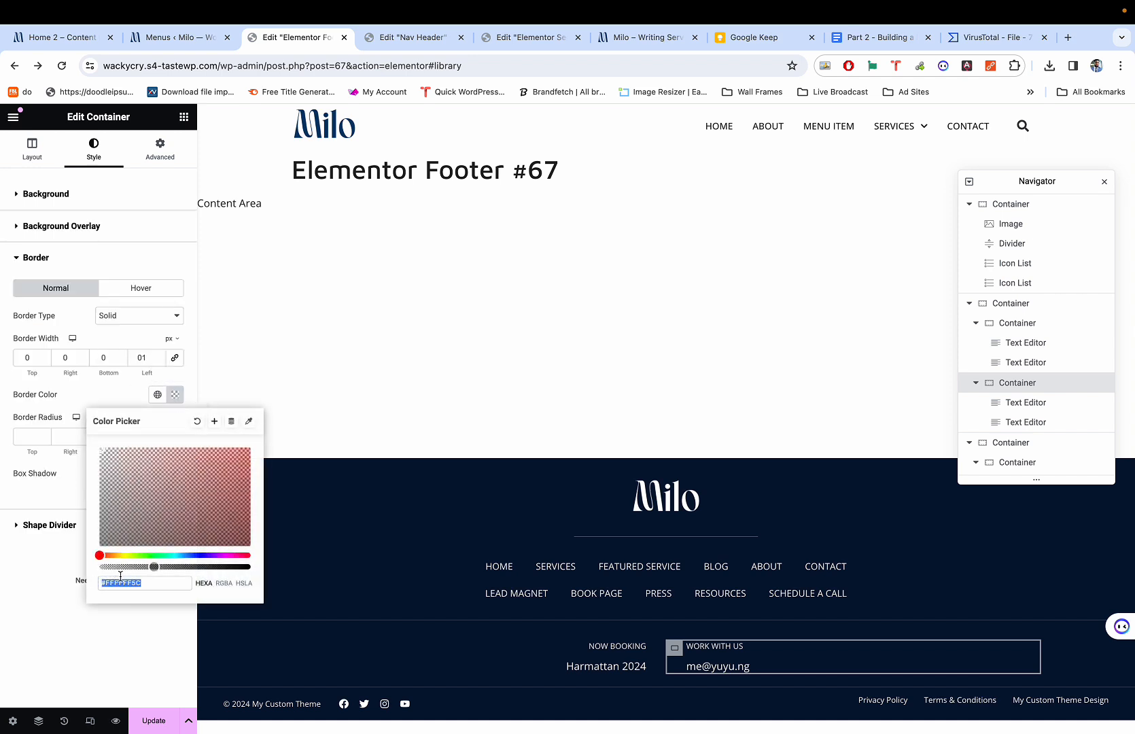
pyautogui.write('#FFFFFF33')
pyautogui.click(24, 591)
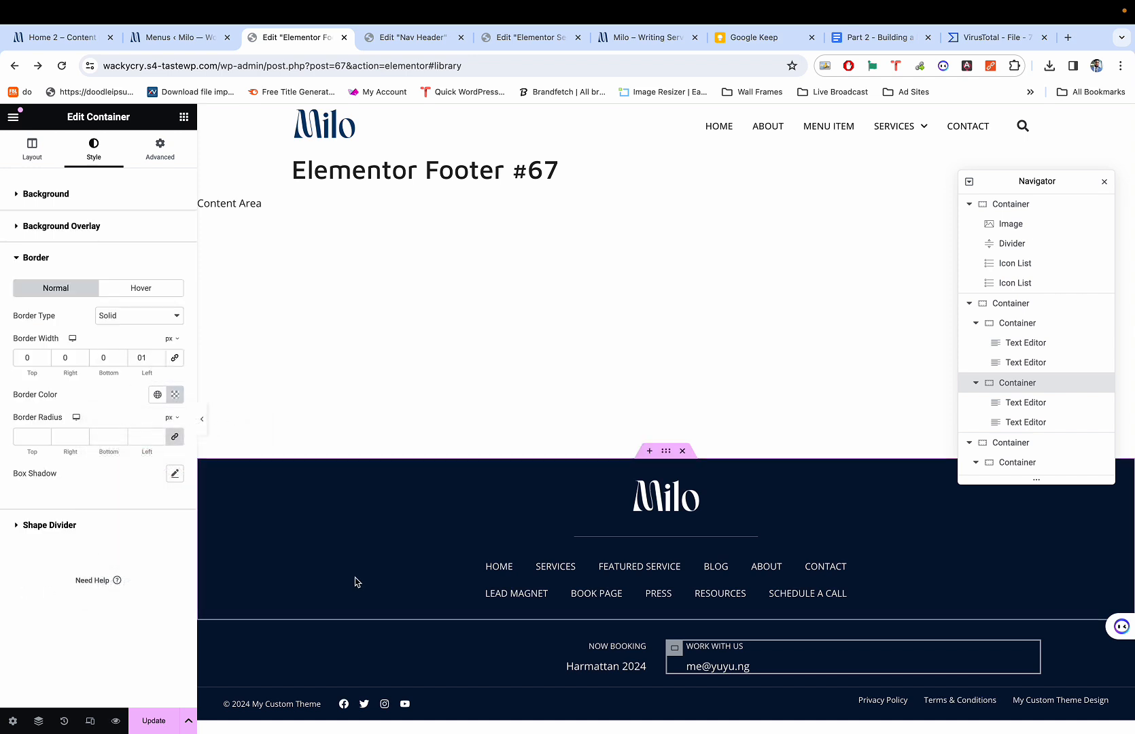
# Preview the footer borders and compare them with the live site footer.
pyautogui.press('super+p')
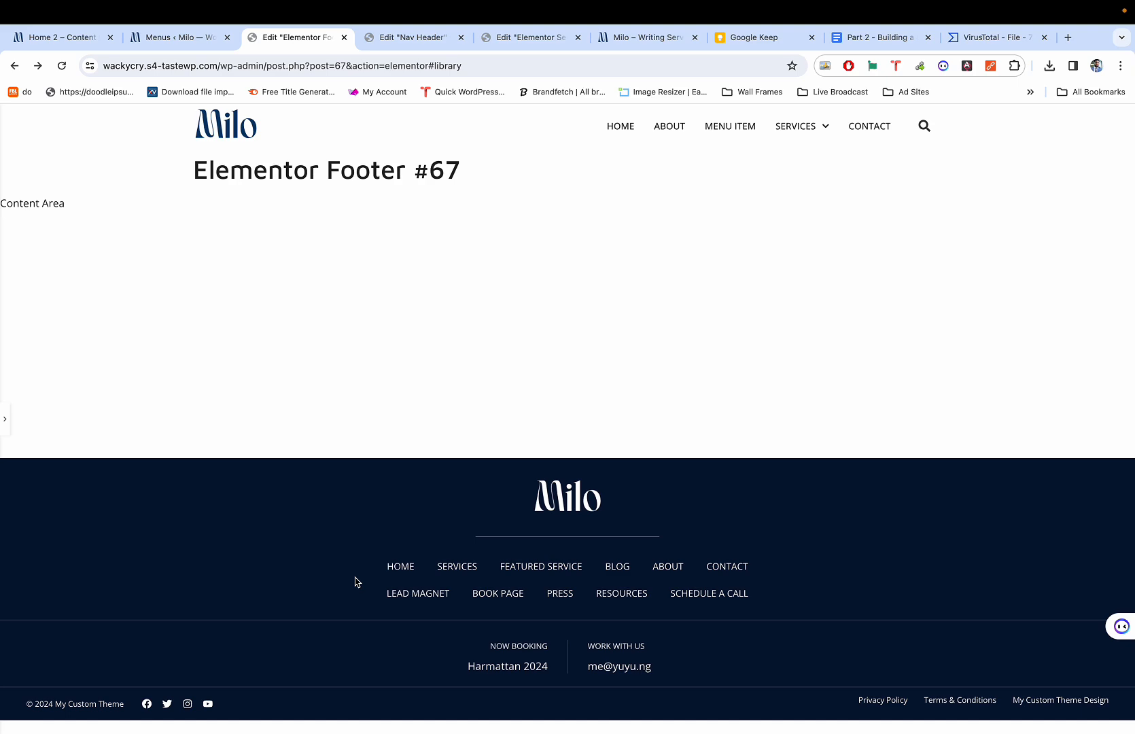
pyautogui.press('super+1')
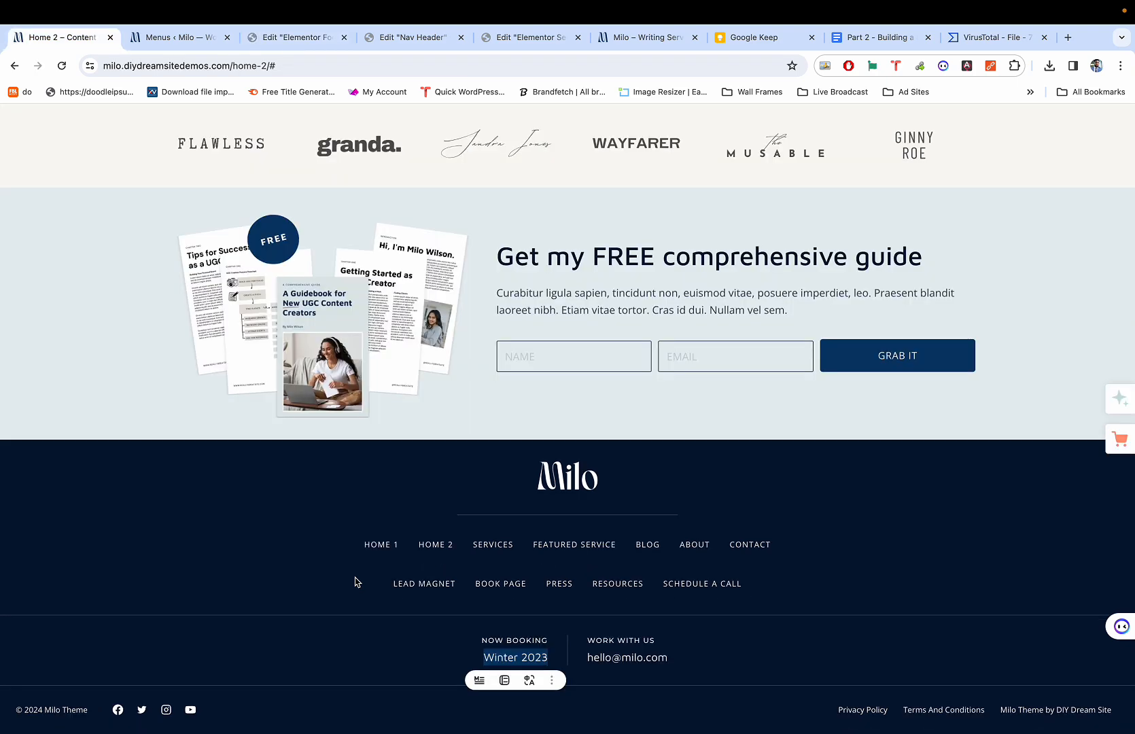
pyautogui.press('super+3')
pyautogui.press('super+1')
pyautogui.press('super+3')
pyautogui.press('super+1')
pyautogui.press('super+3')
pyautogui.press('super+1')
pyautogui.press('super+3')
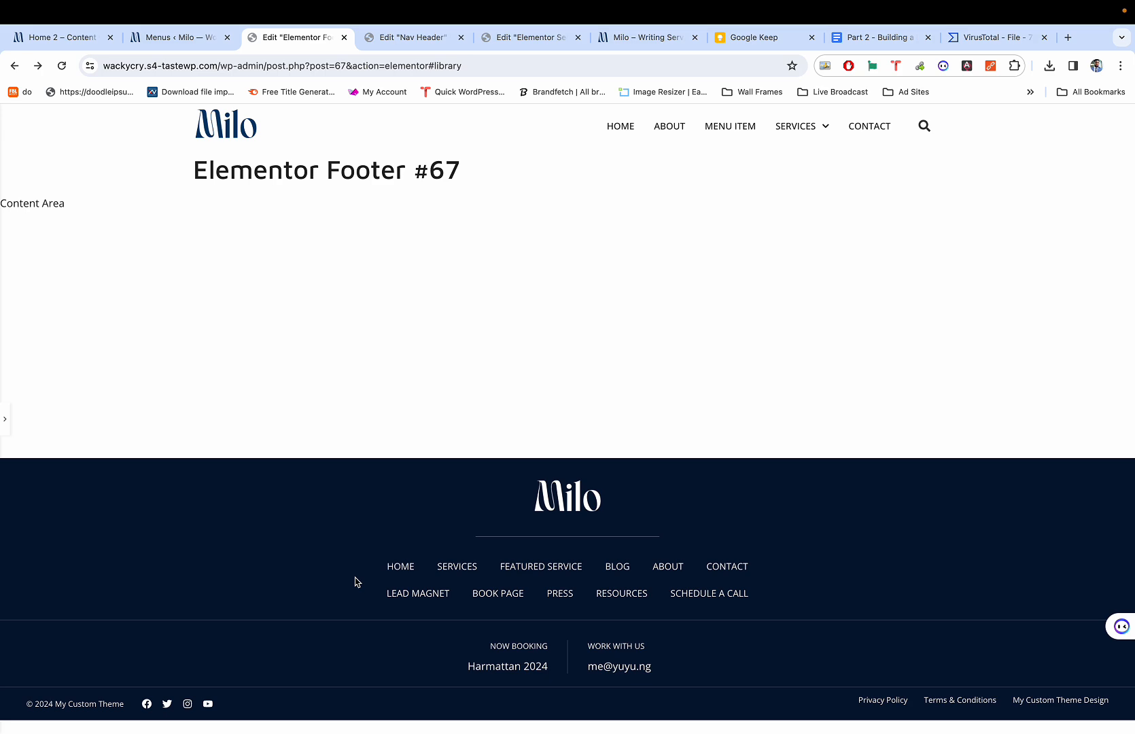
pyautogui.press('super+1')
pyautogui.press('super+3')
pyautogui.press('super+1')
pyautogui.press('super+3')
pyautogui.press('super+1')
pyautogui.press('super+3')
pyautogui.press('super+1')
pyautogui.press('super+3')
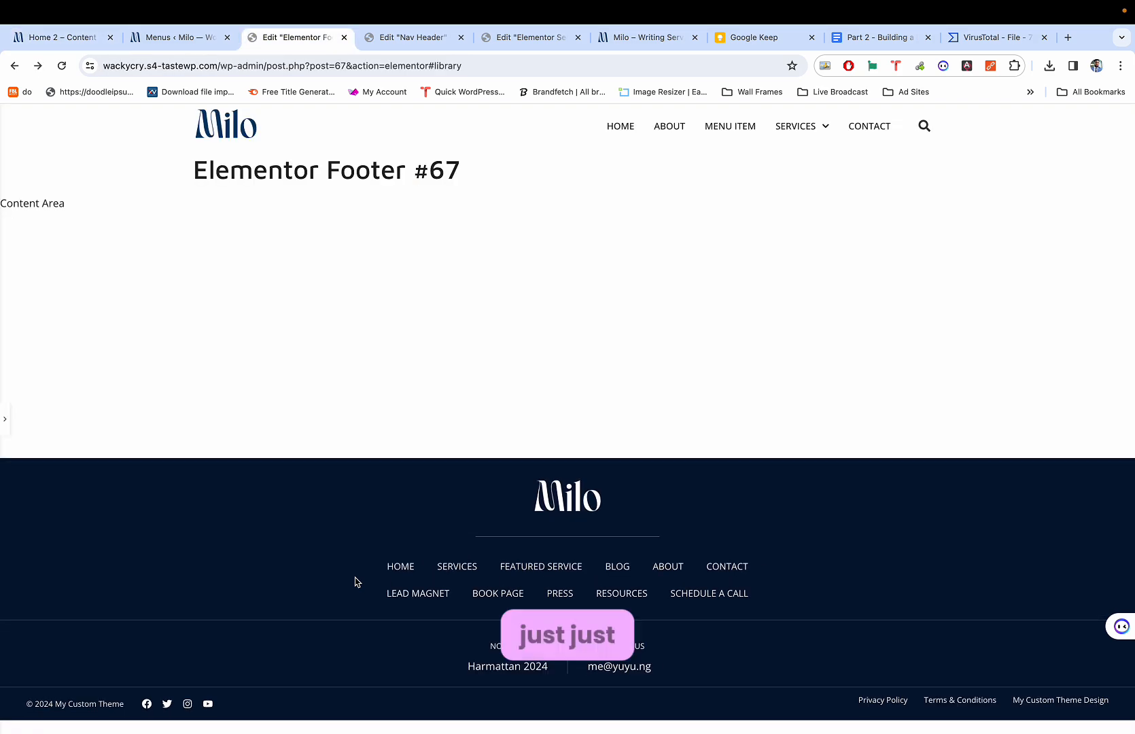
pyautogui.press('super+1')
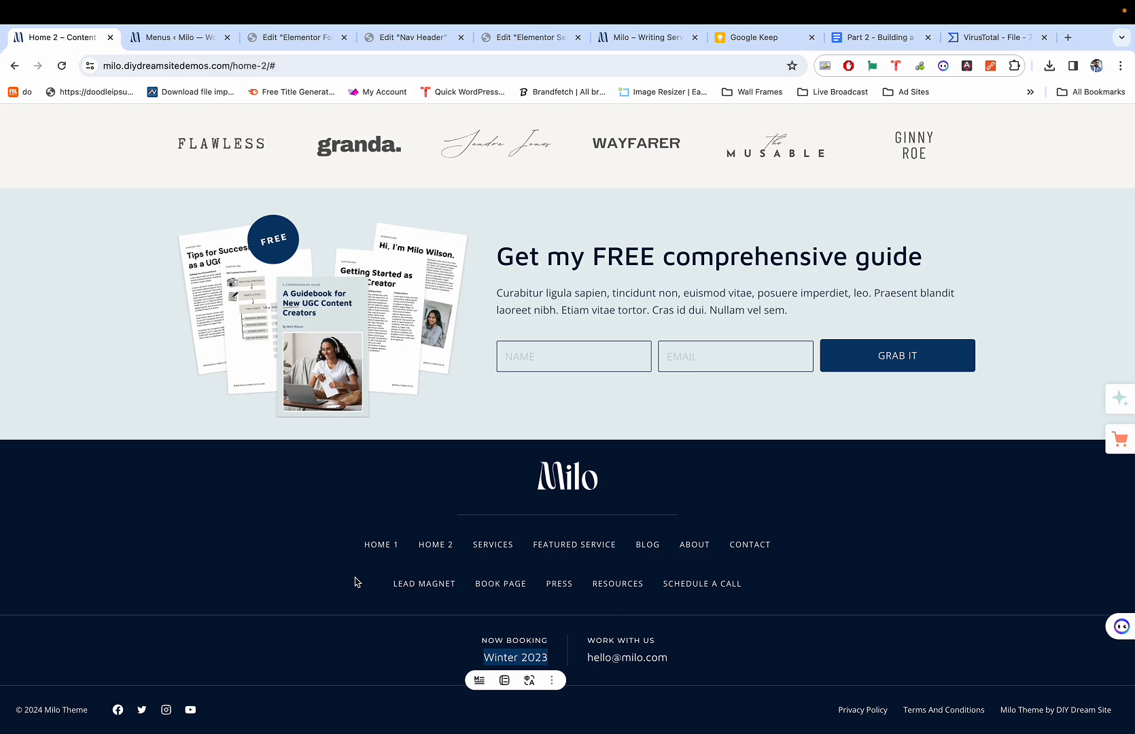
pyautogui.press('super+3')
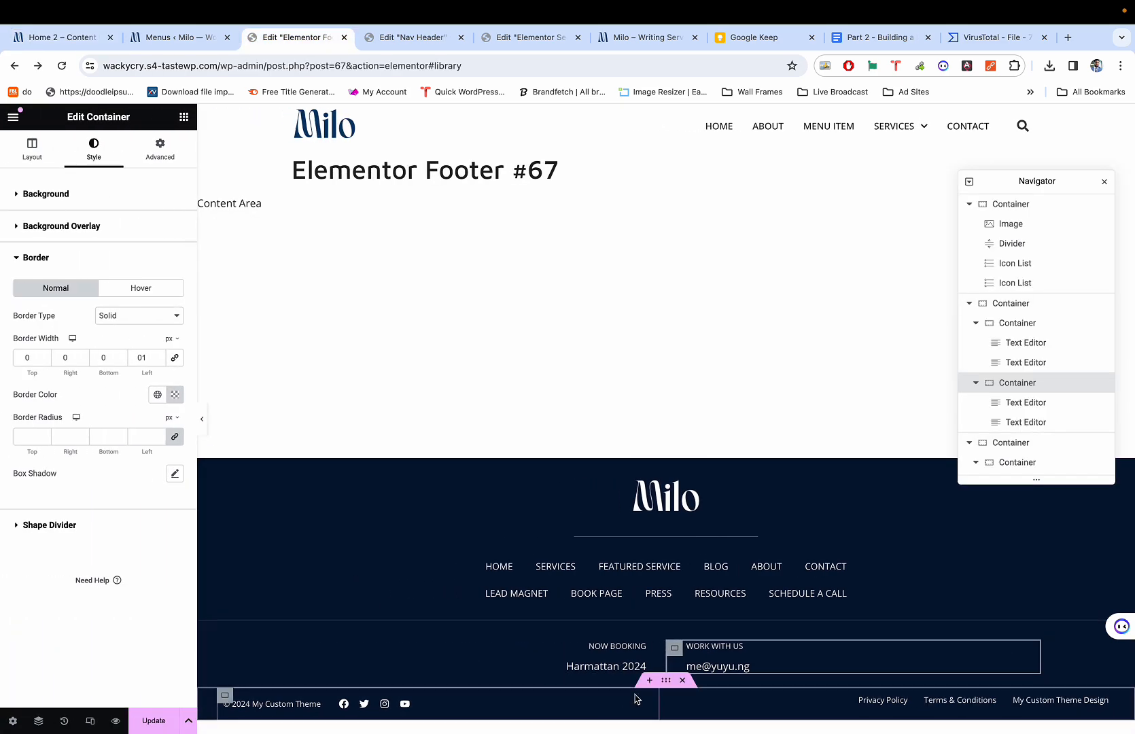
pyautogui.click(666, 680)
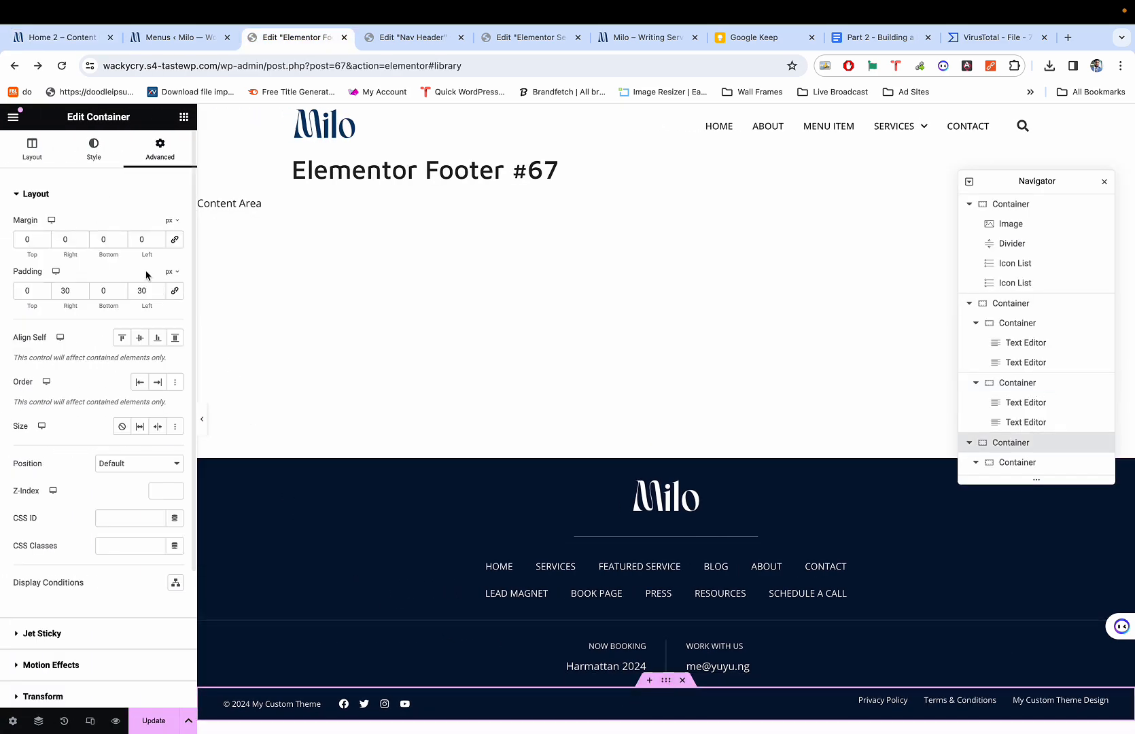
pyautogui.press('super+1')
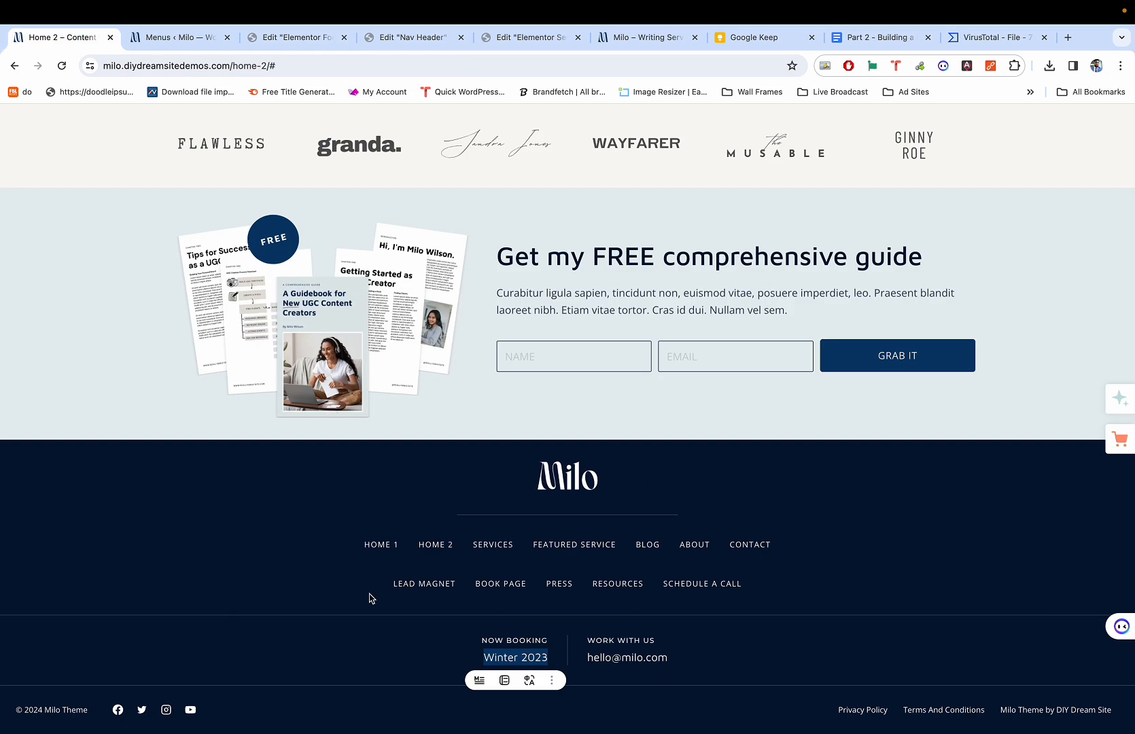
pyautogui.press('super+3')
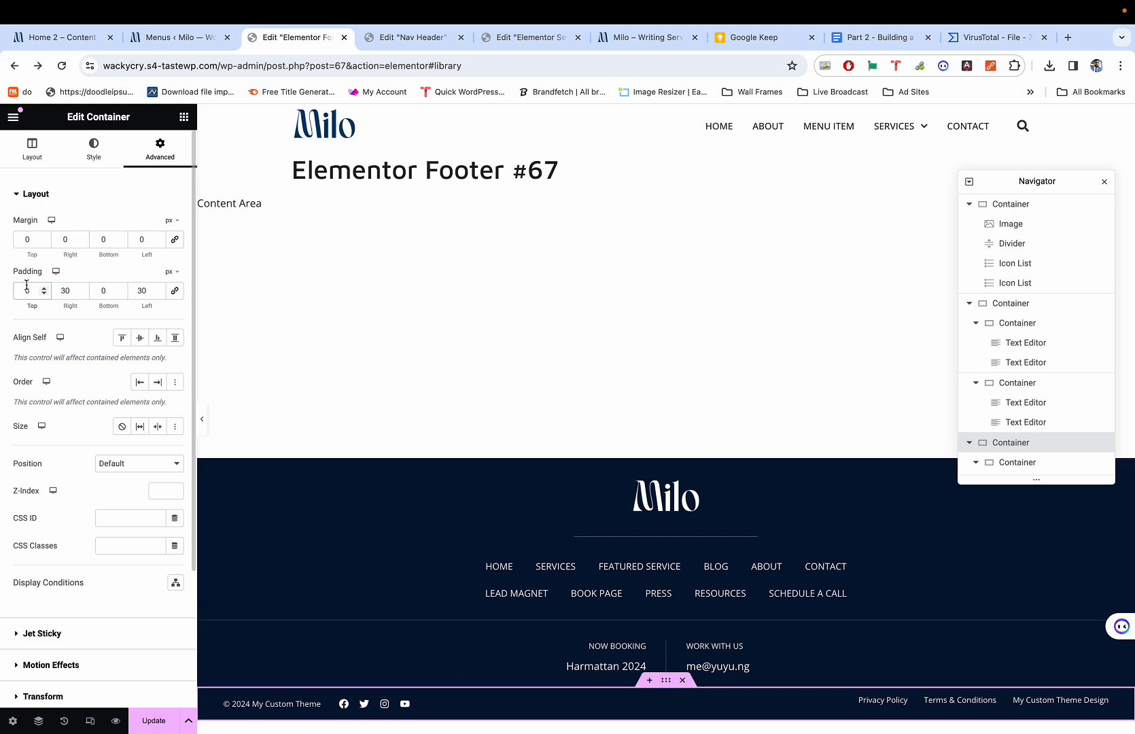
pyautogui.write('5')
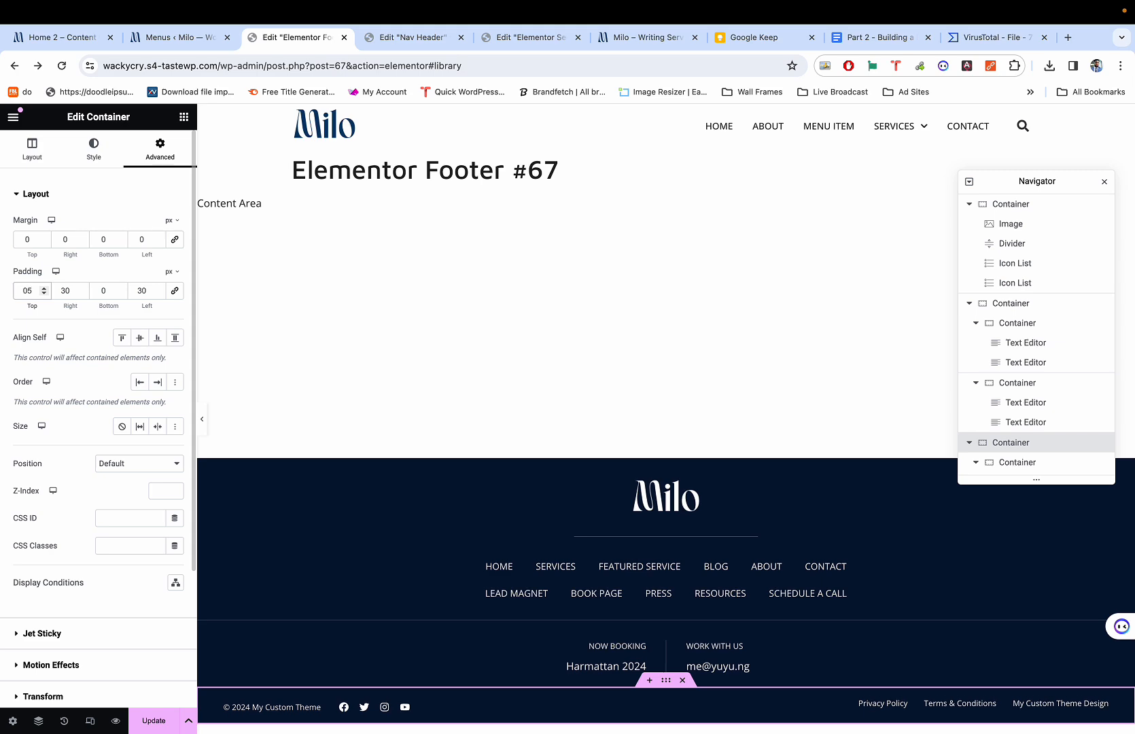
pyautogui.click(122, 293)
pyautogui.write('5')
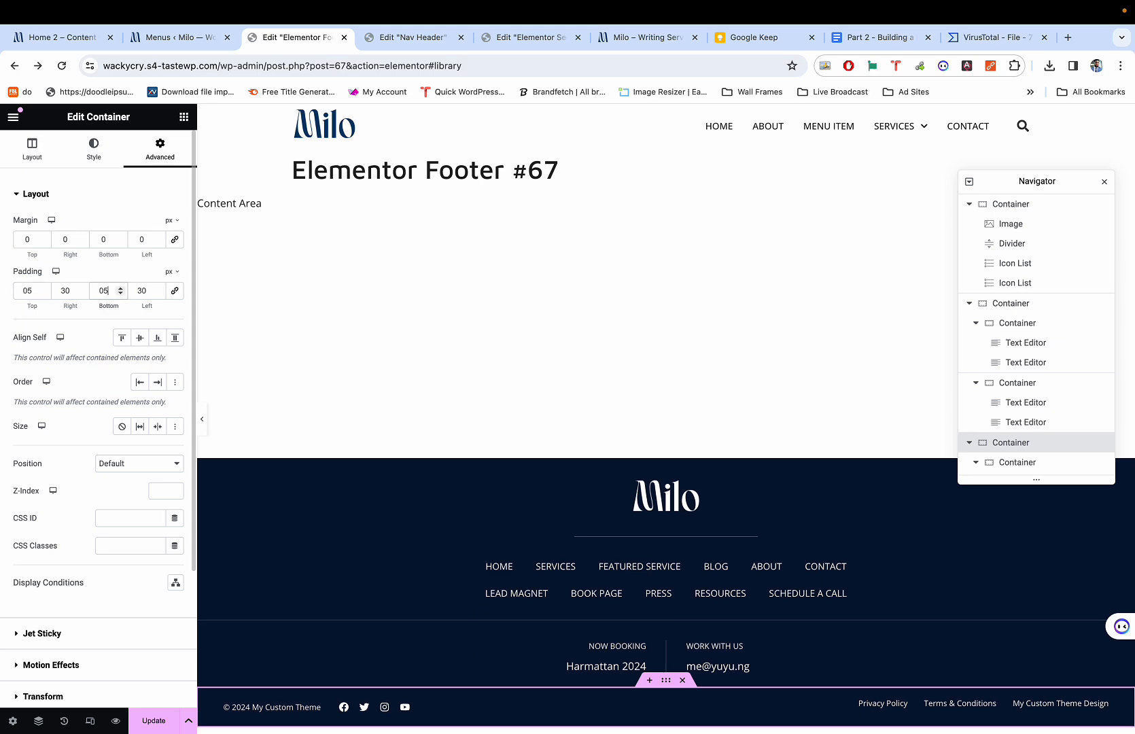
pyautogui.hotkey('ctrl', 'p')
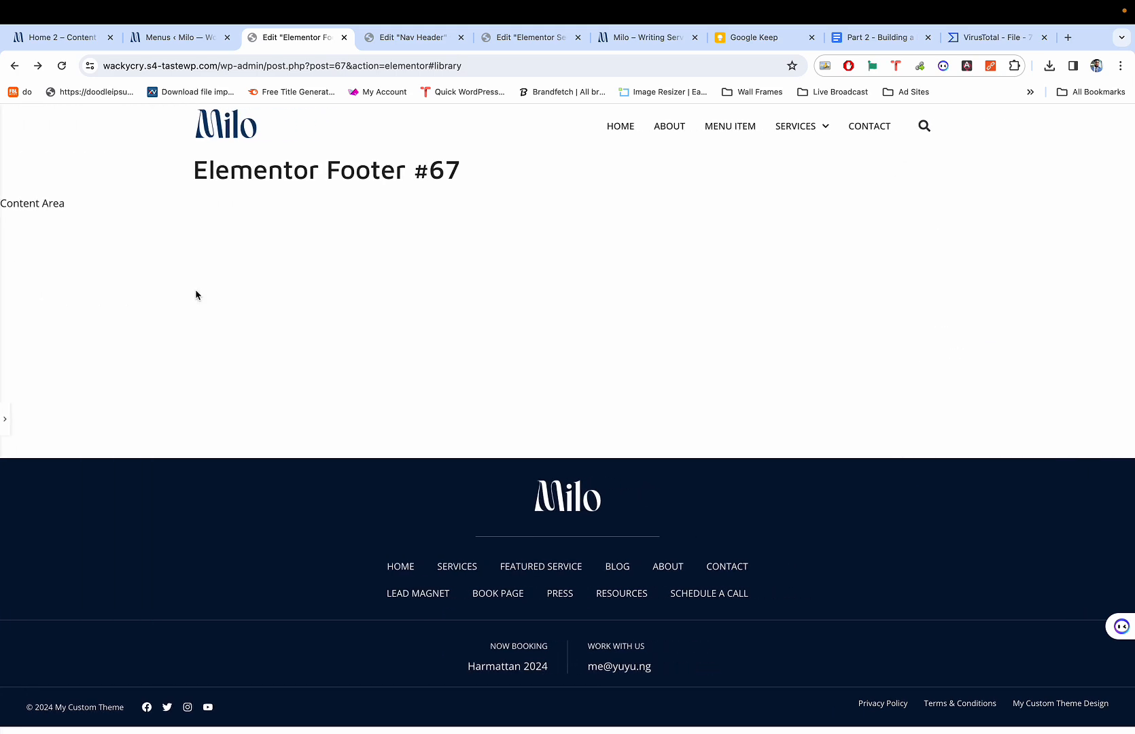
pyautogui.hotkey('ctrl', '1')
pyautogui.hotkey('ctrl', '3')
pyautogui.hotkey('ctrl', '1')
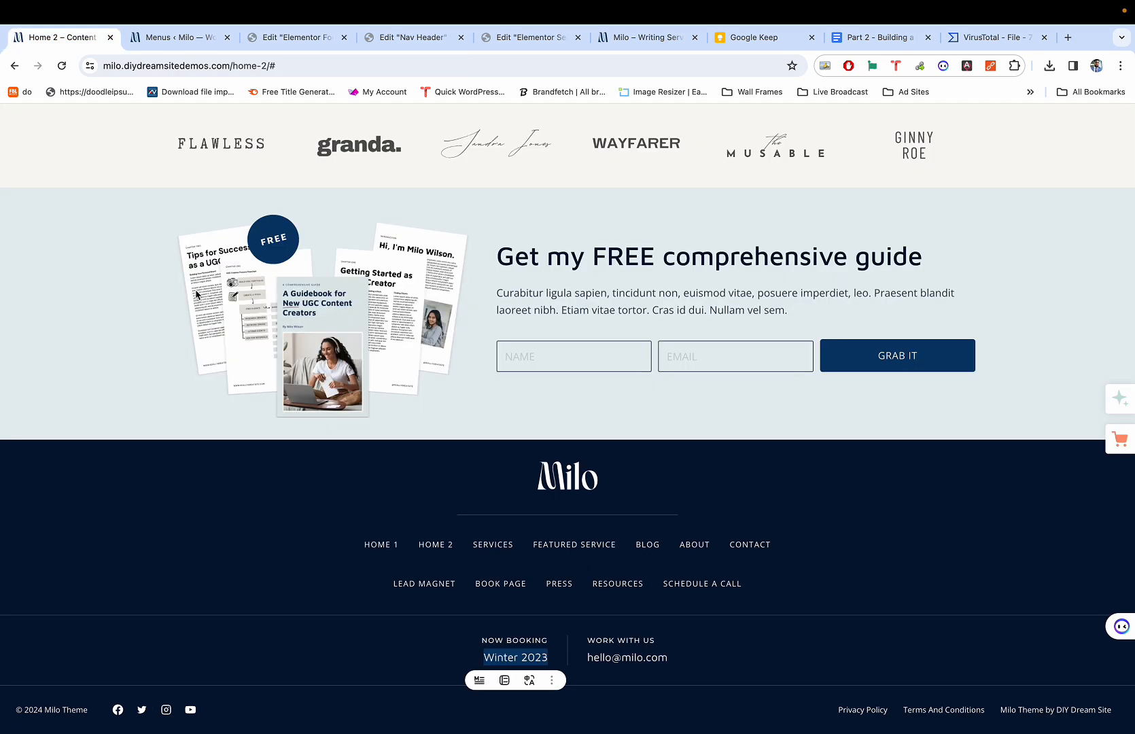
pyautogui.hotkey('ctrl', '3')
pyautogui.hotkey('ctrl', 'p')
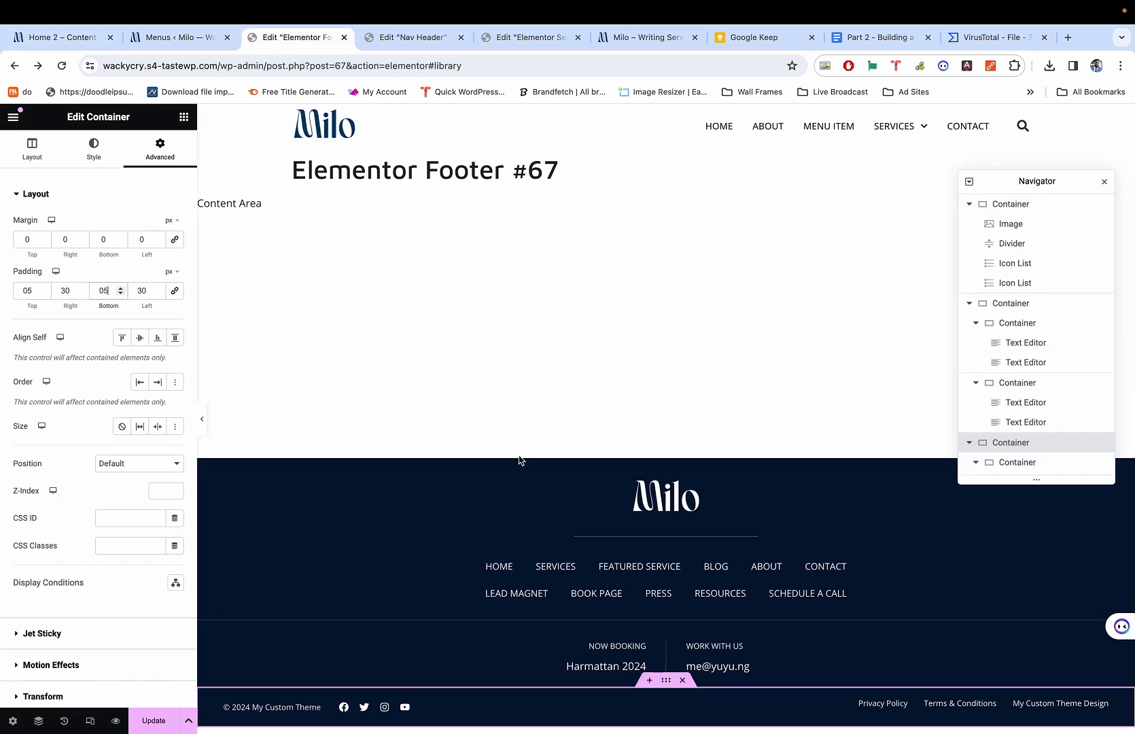
# Give the NOW BOOKING section 35 px top and bottom padding.
pyautogui.click(668, 614)
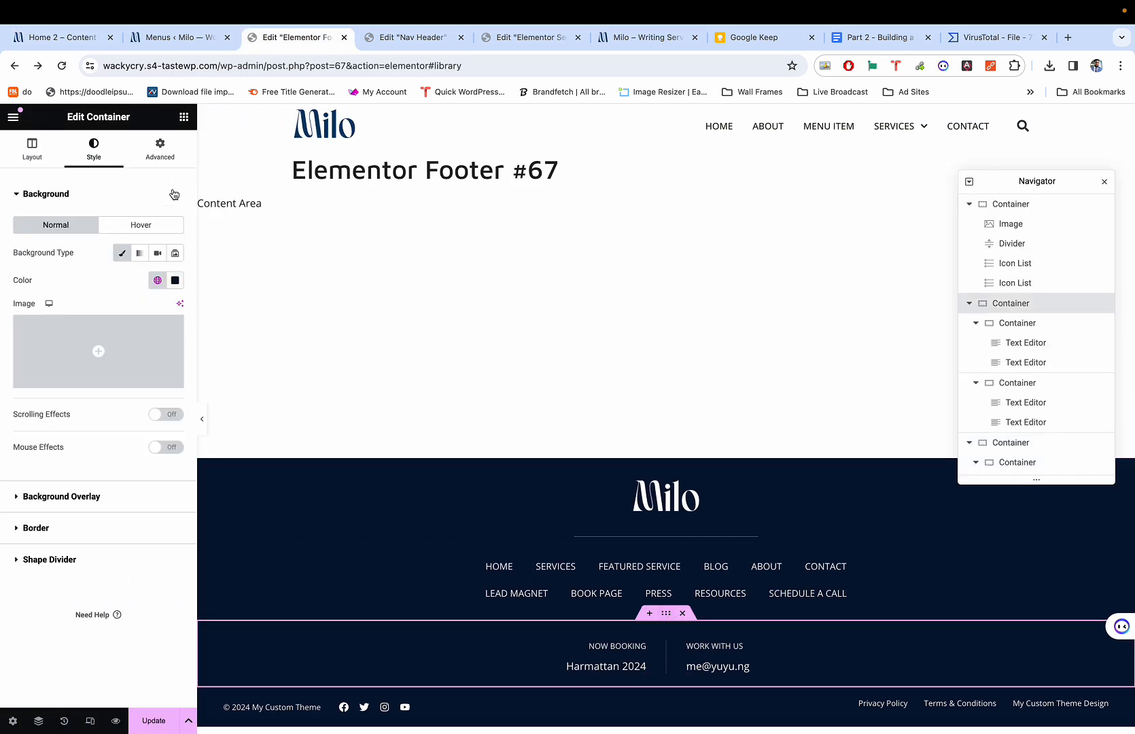
pyautogui.click(160, 148)
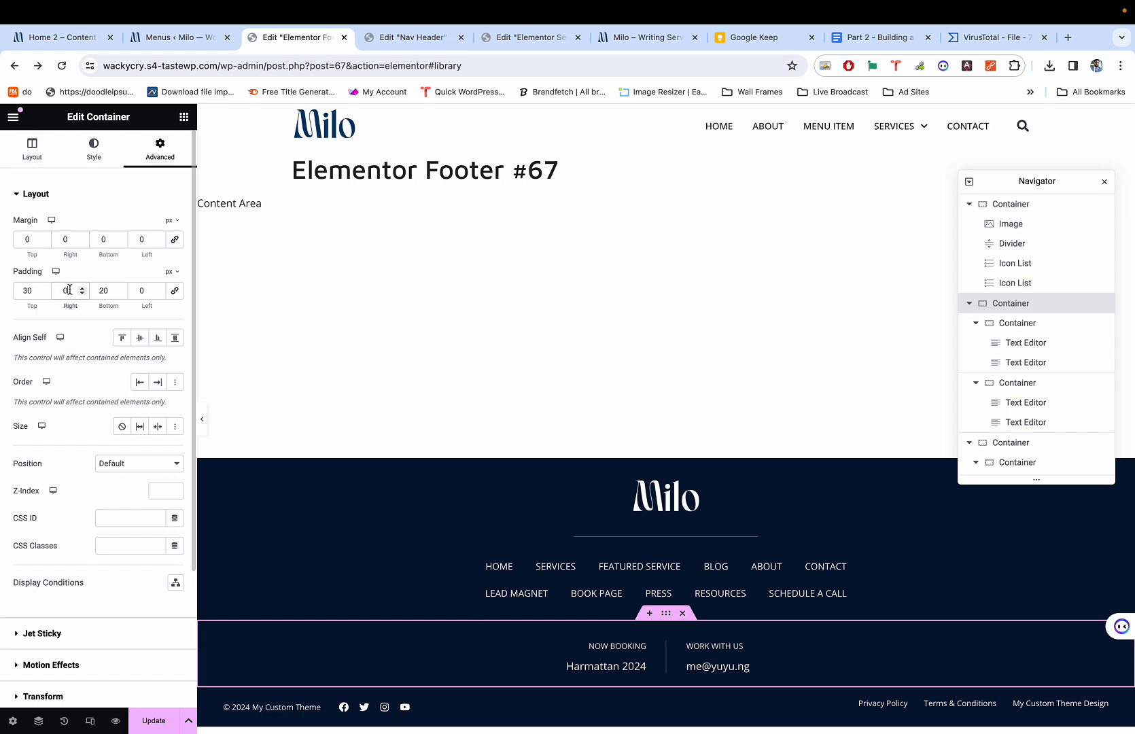
pyautogui.click(24, 288)
pyautogui.write('35')
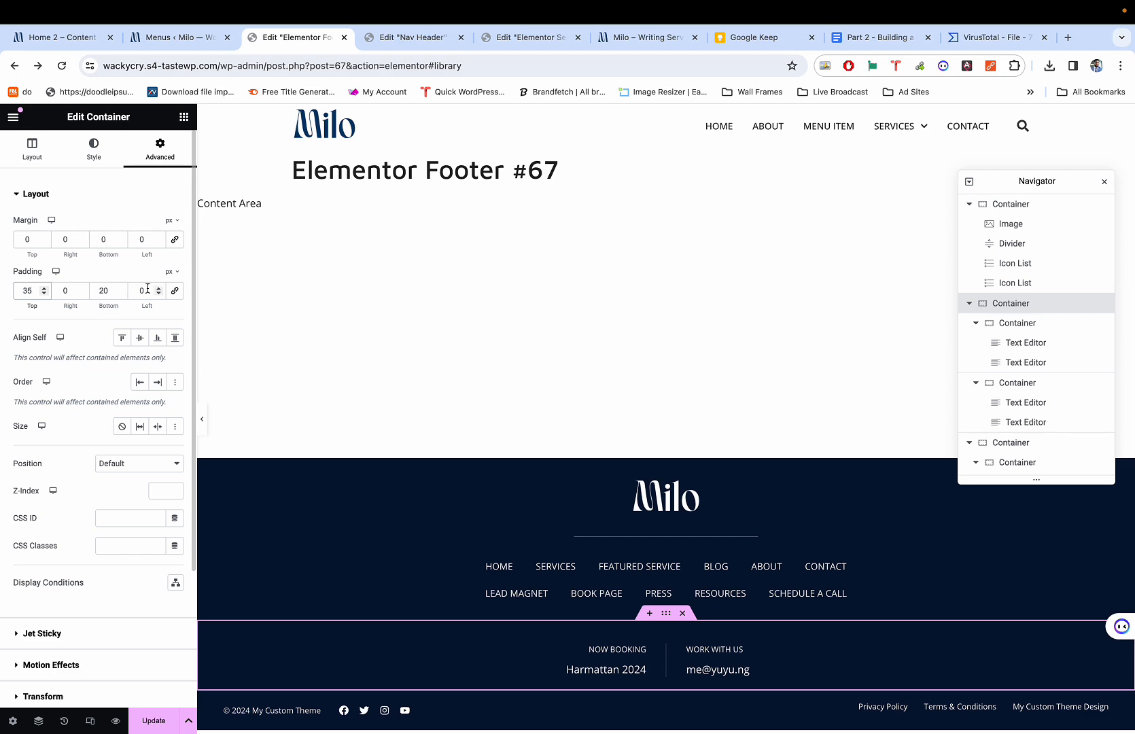
pyautogui.doubleClick(104, 291)
pyautogui.write('35')
# Preview the padded footer and compare it with the Milo demo footer.
pyautogui.press('super+p')
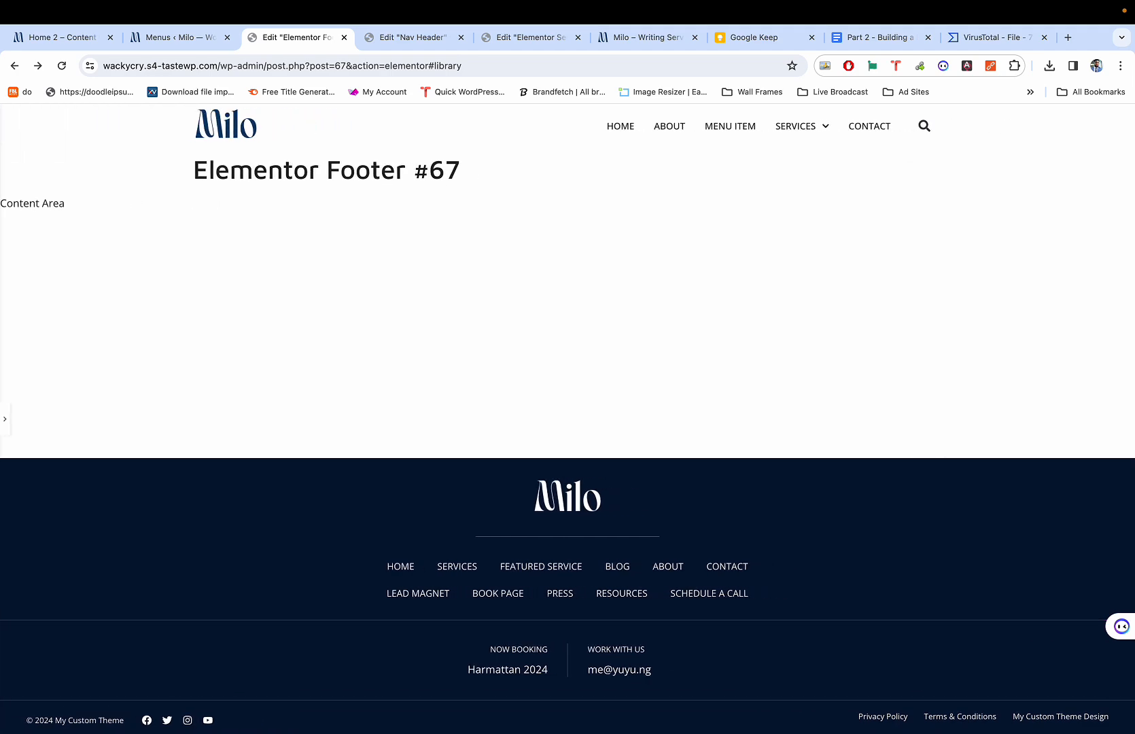
pyautogui.press('super+1')
pyautogui.press('super+3')
pyautogui.press('super+1')
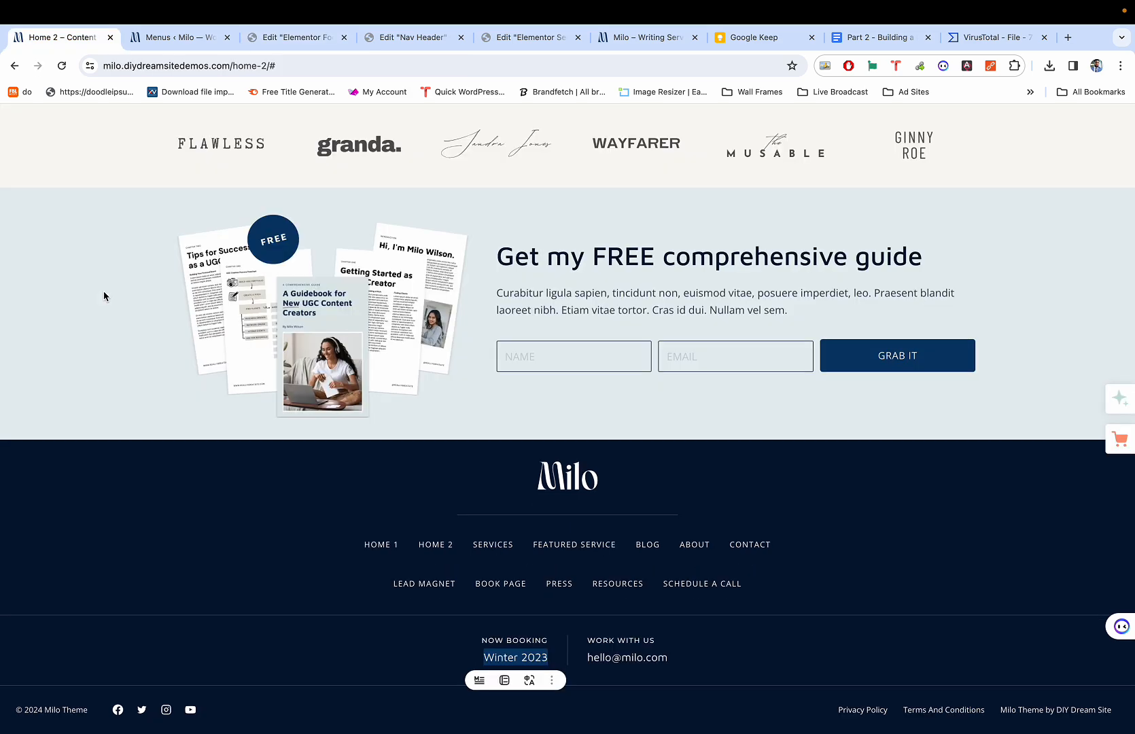
pyautogui.press('super+3')
pyautogui.press('super+1')
pyautogui.press('super+3')
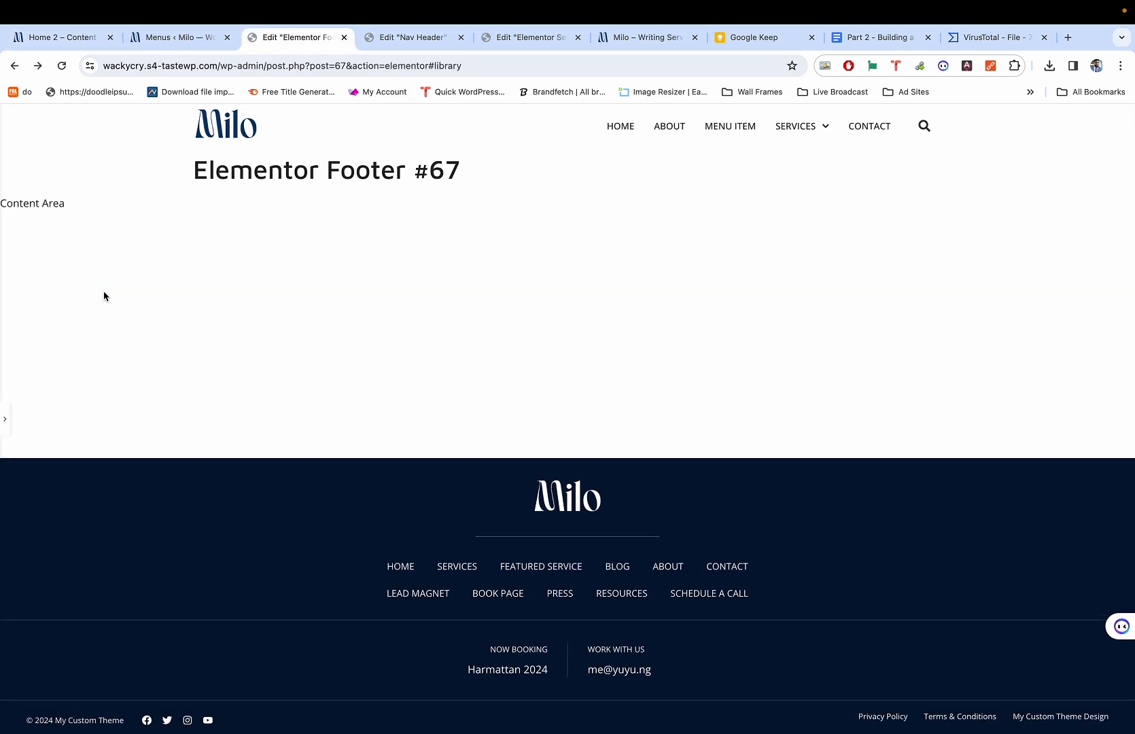
pyautogui.press('super+p')
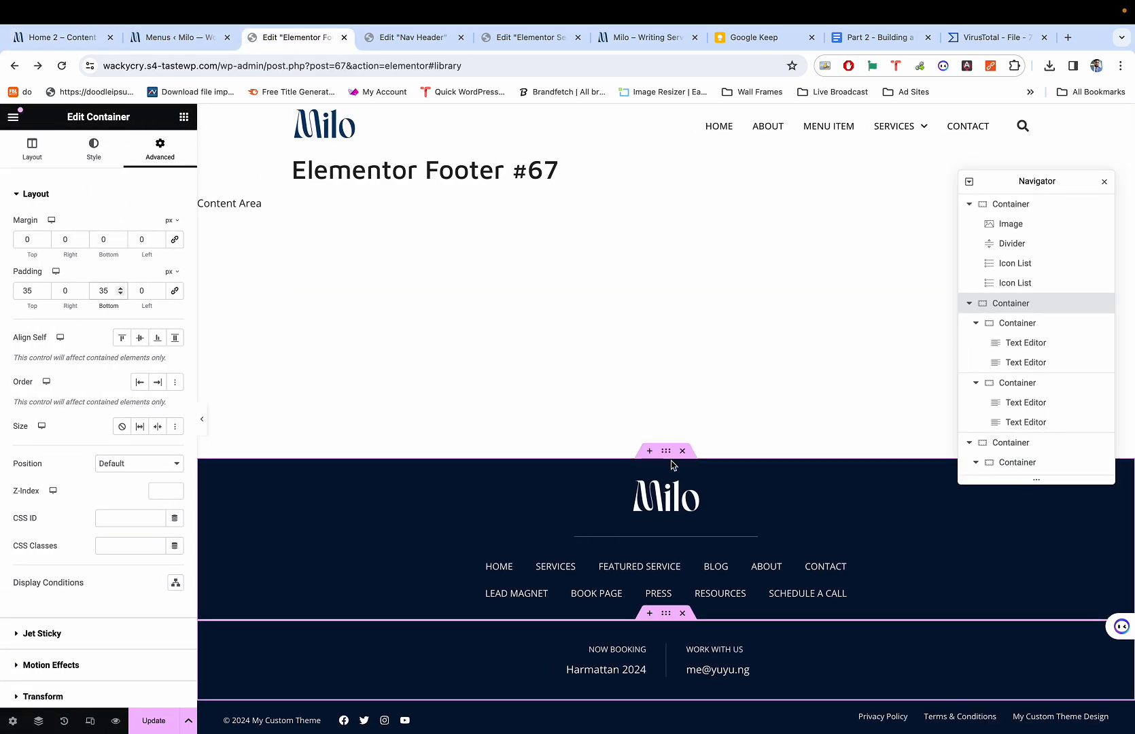
pyautogui.click(670, 459)
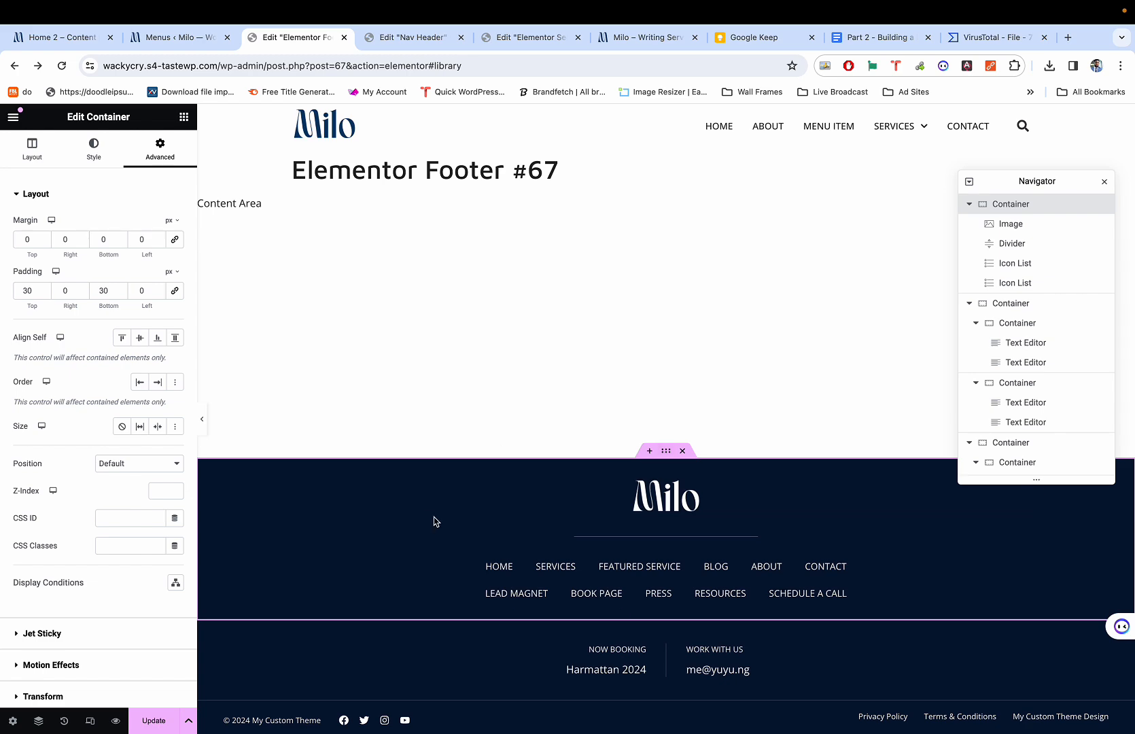
pyautogui.press('super+p')
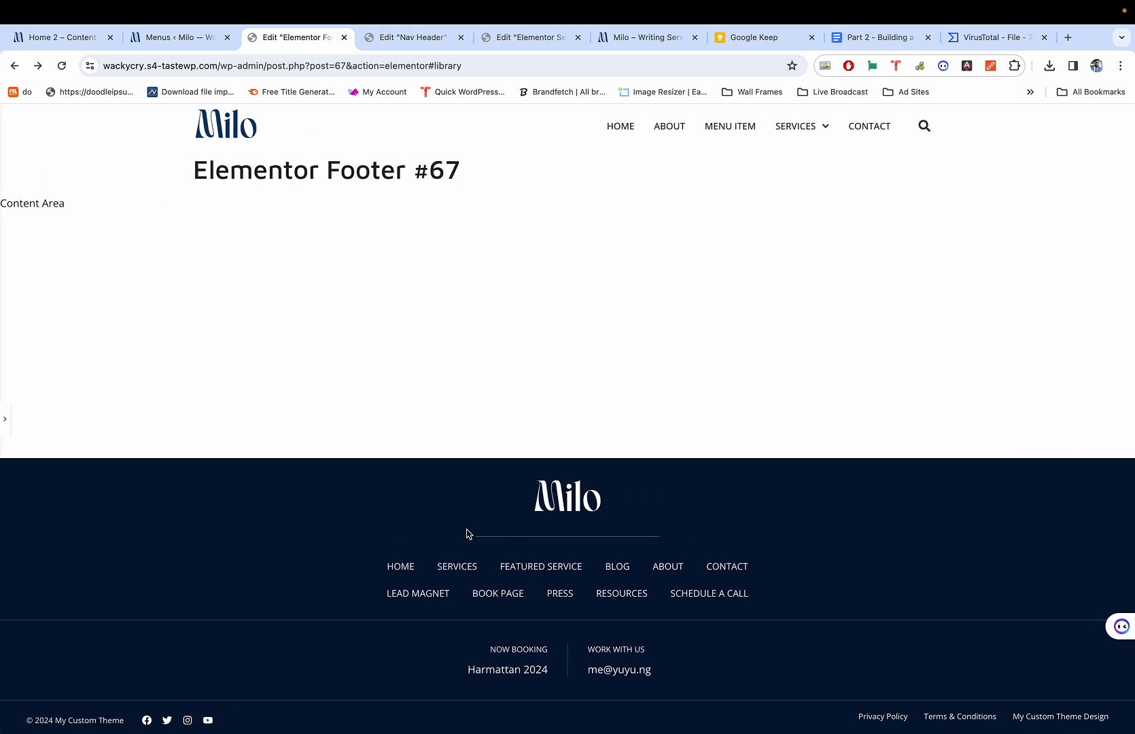
pyautogui.press('super+p')
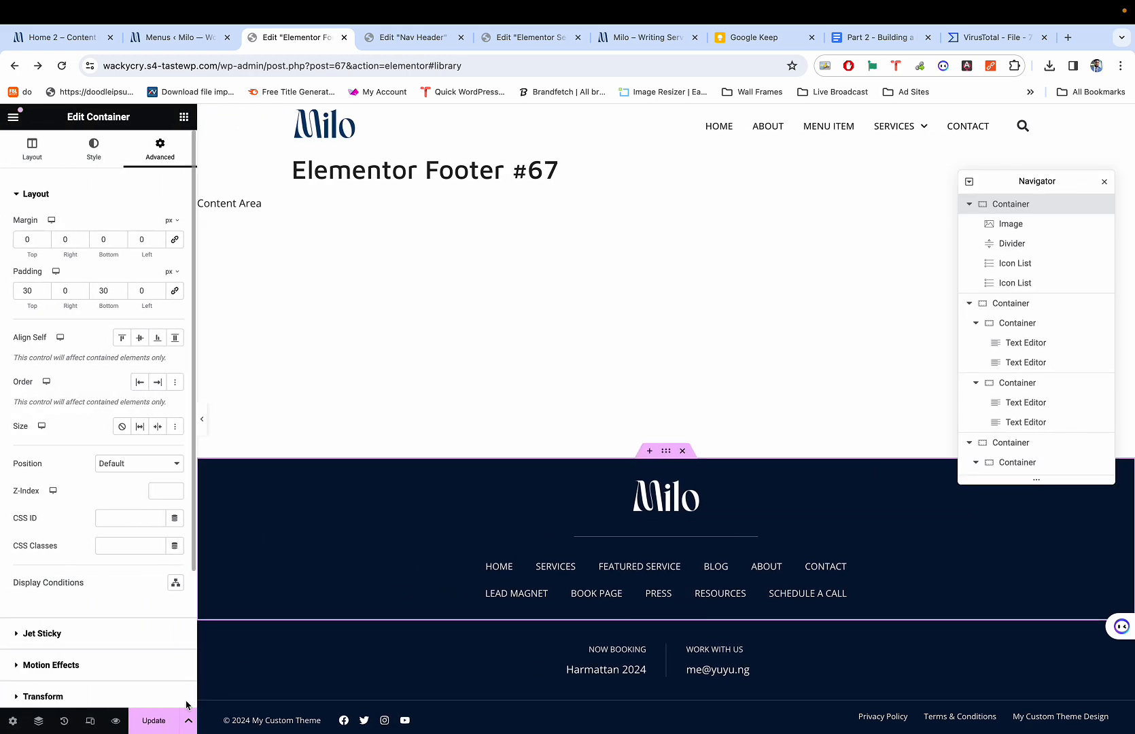
# Save the footer with Update and switch to the tablet layout.
pyautogui.click(163, 720)
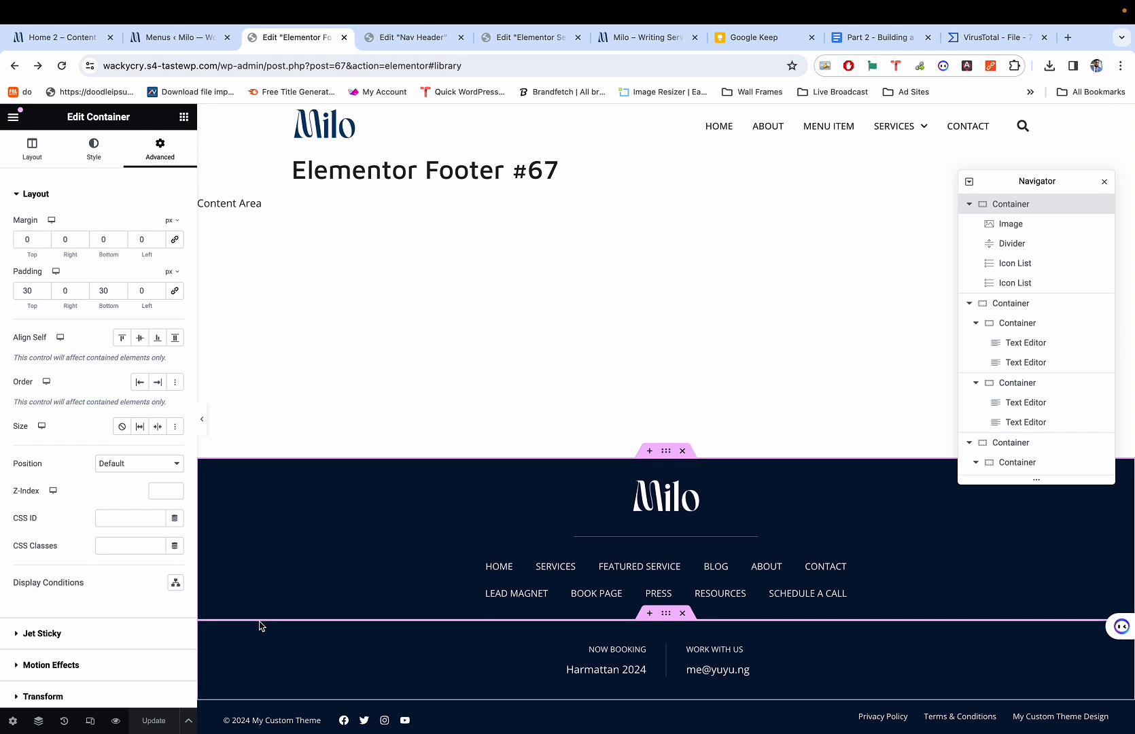
pyautogui.press('super+shift+m')
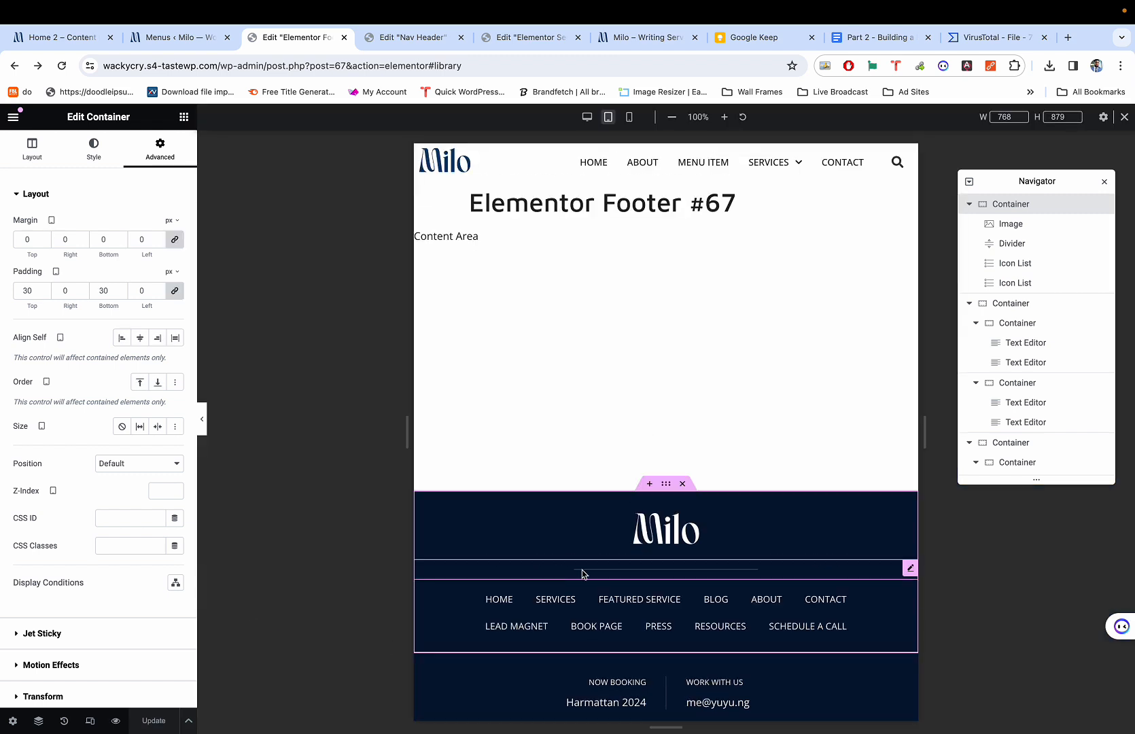
pyautogui.scroll(-4, 581, 576)
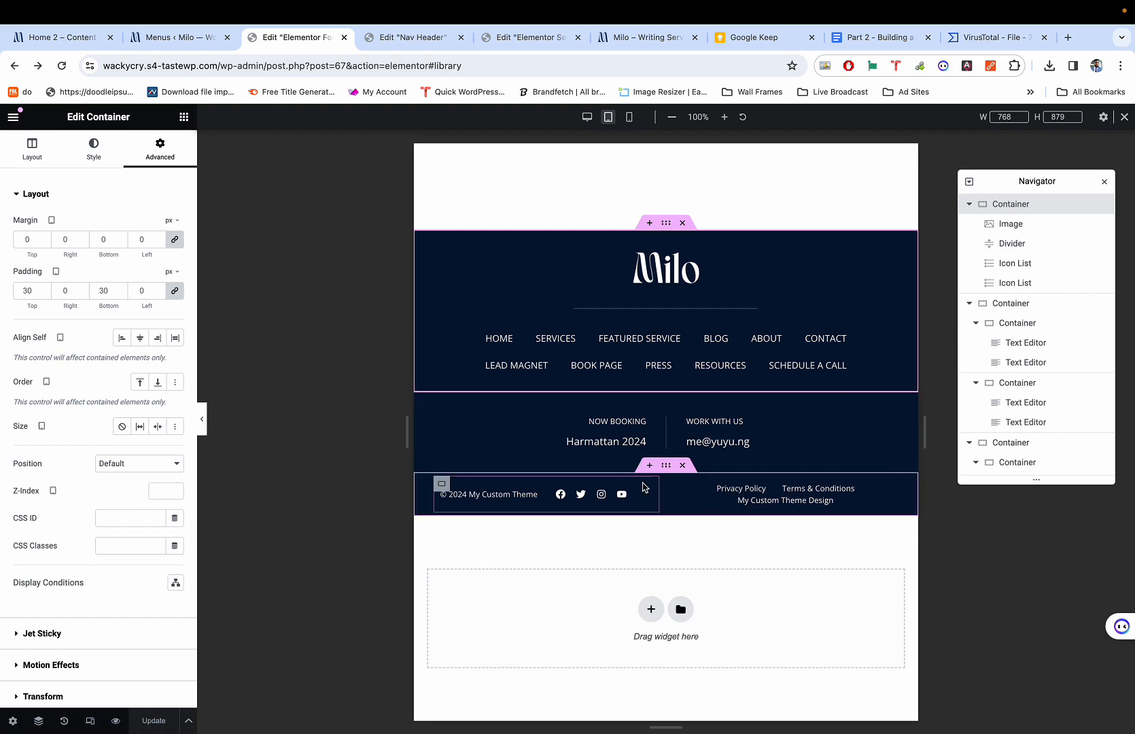
pyautogui.click(519, 492)
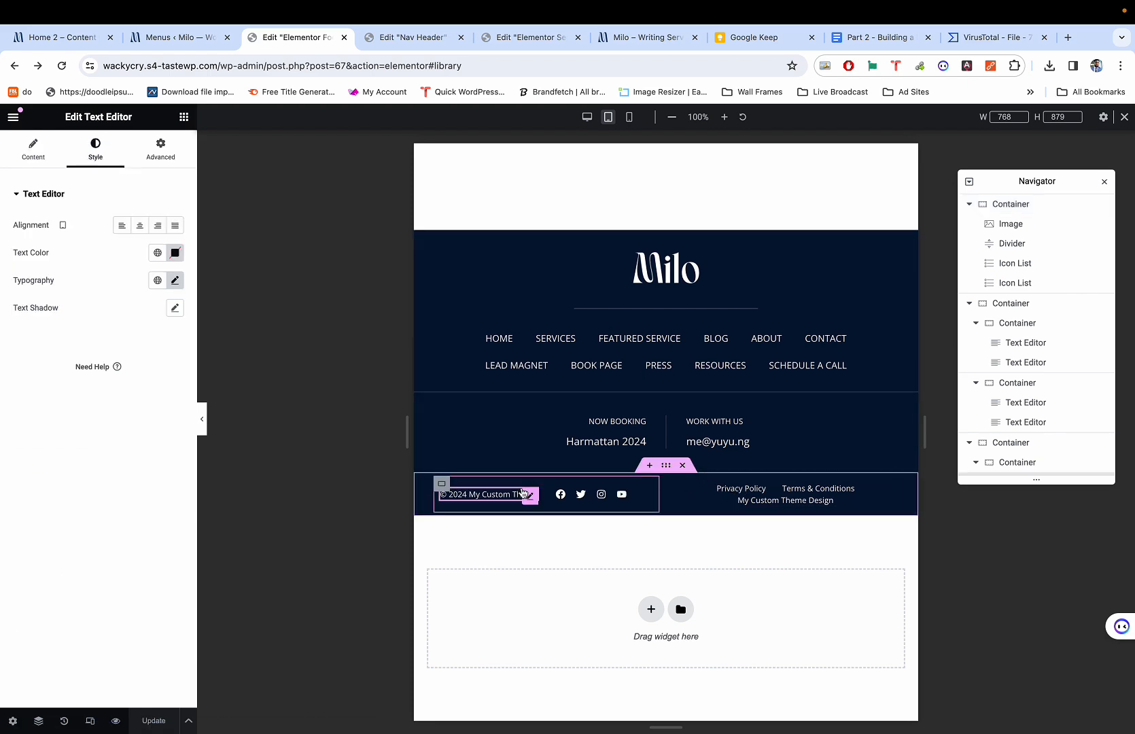
pyautogui.press('super+1')
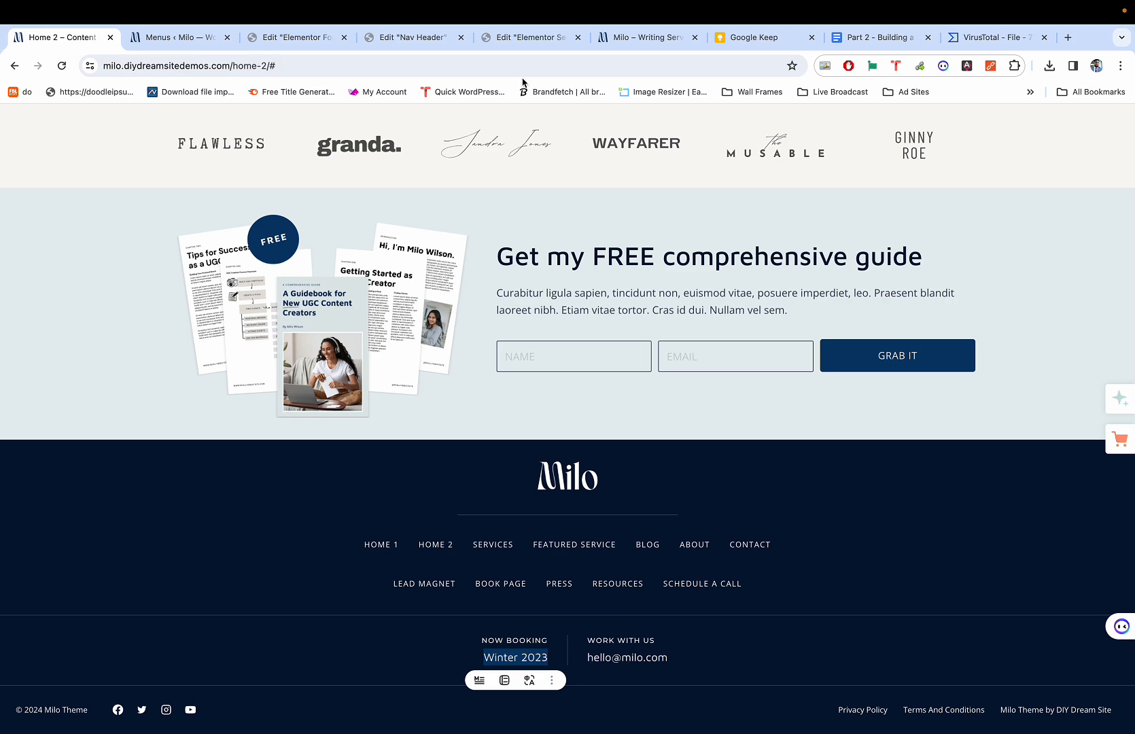
pyautogui.moveTo(360, 4)
pyautogui.click(44, 34)
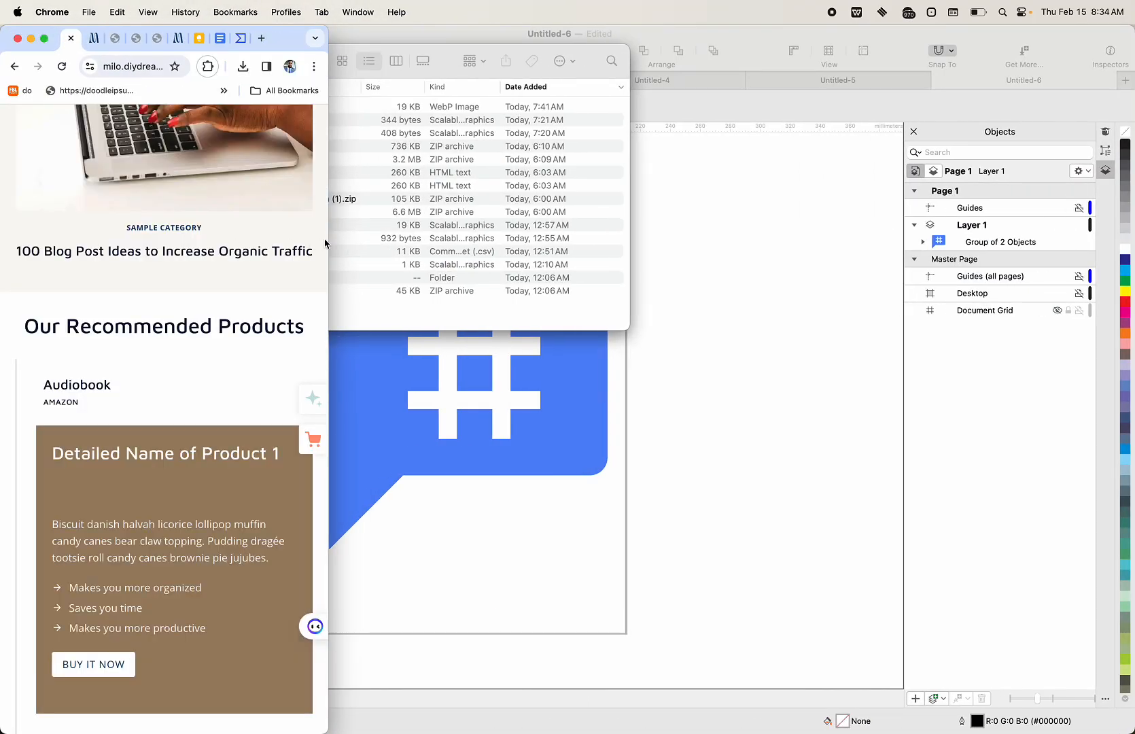
pyautogui.moveTo(331, 238); pyautogui.dragTo(733, 251)
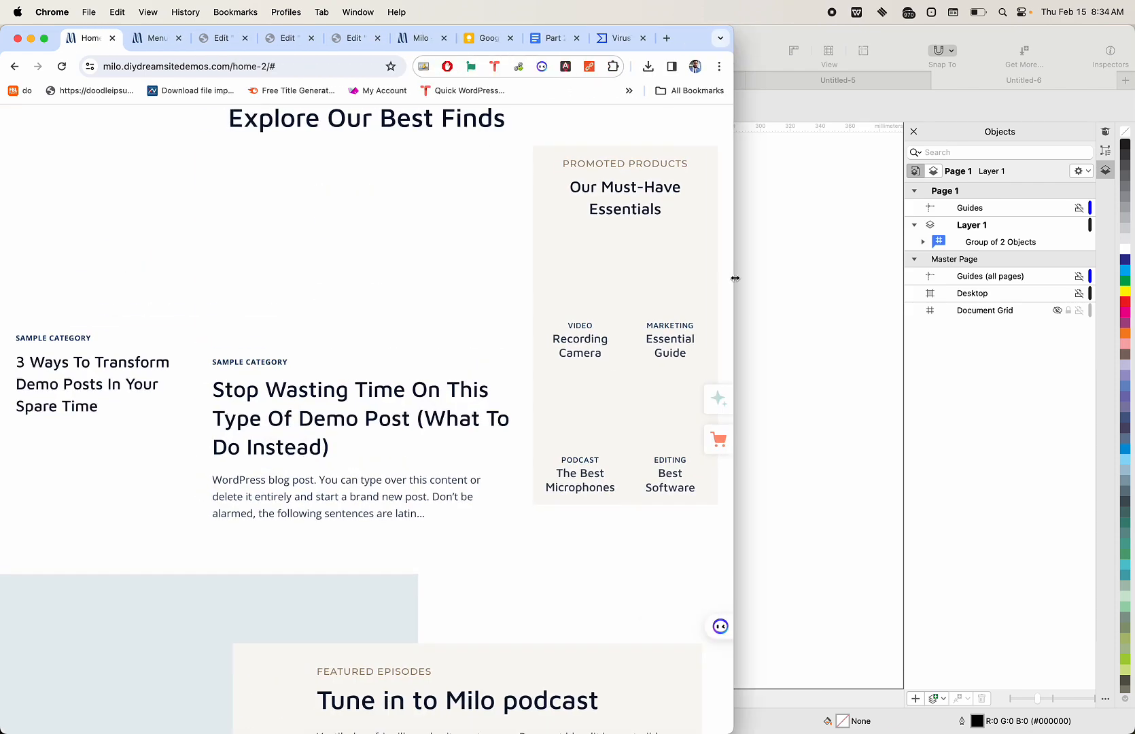
pyautogui.scroll(-5, 594, 314)
pyautogui.scroll(-10, 595, 314)
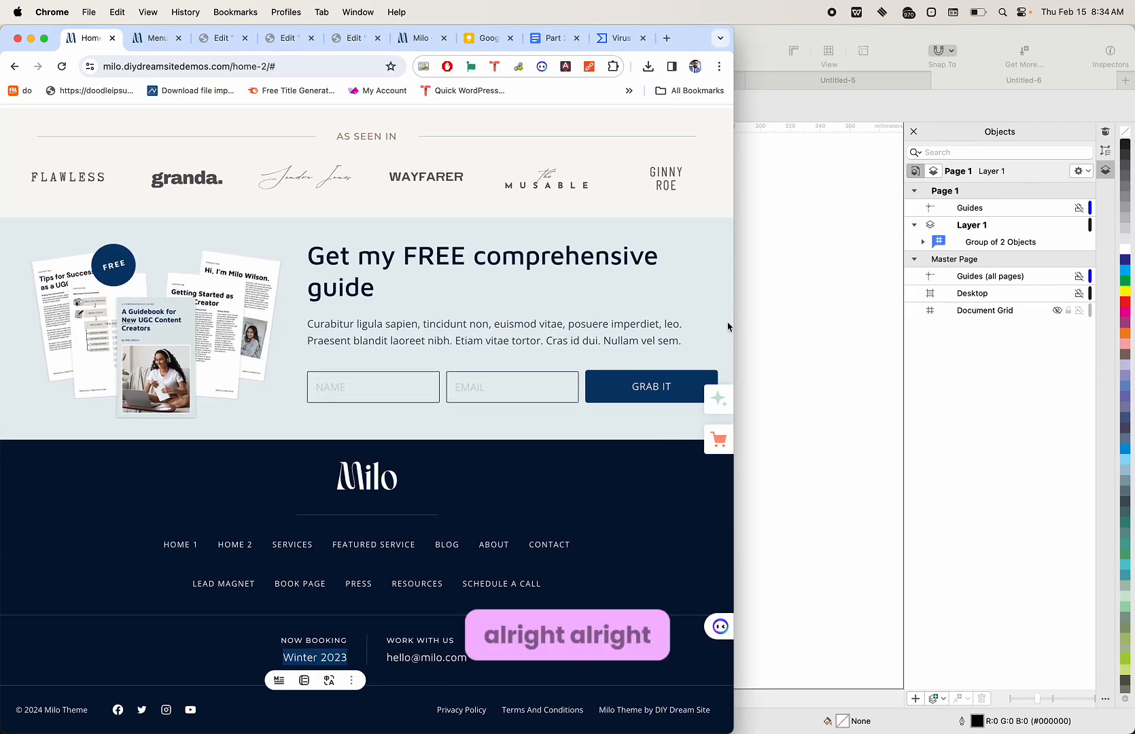
pyautogui.moveTo(734, 316); pyautogui.dragTo(782, 315)
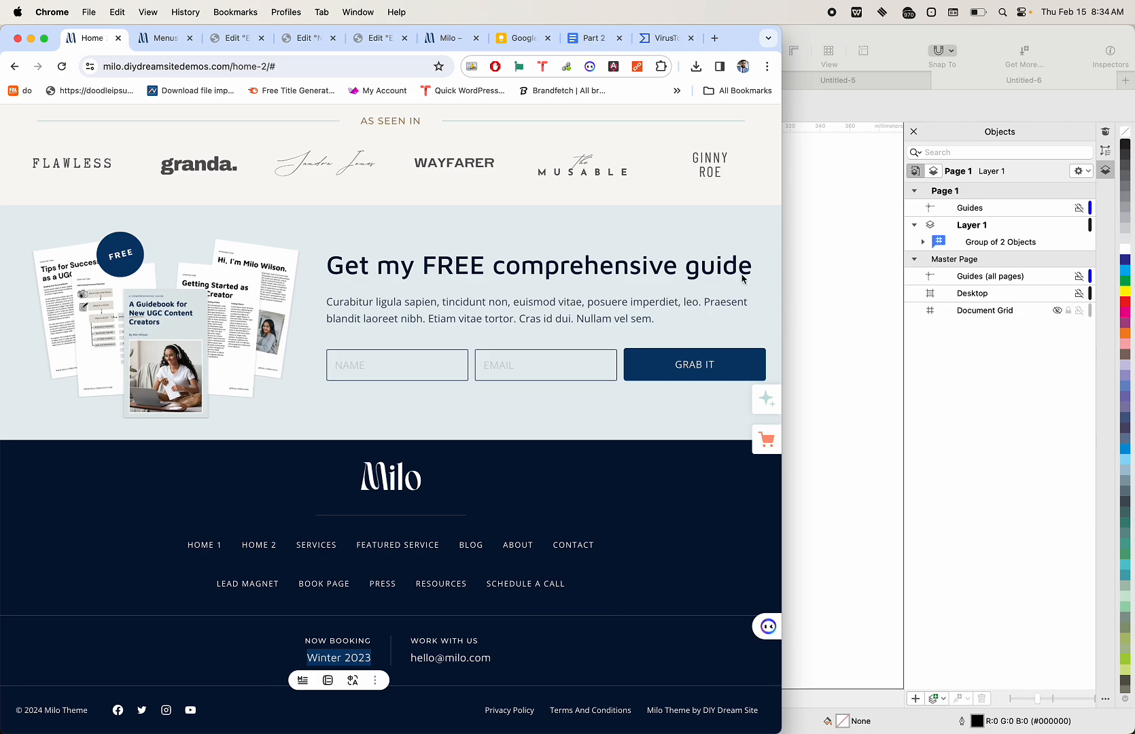
pyautogui.moveTo(783, 269); pyautogui.dragTo(328, 272)
pyautogui.scroll(-20, 111, 421)
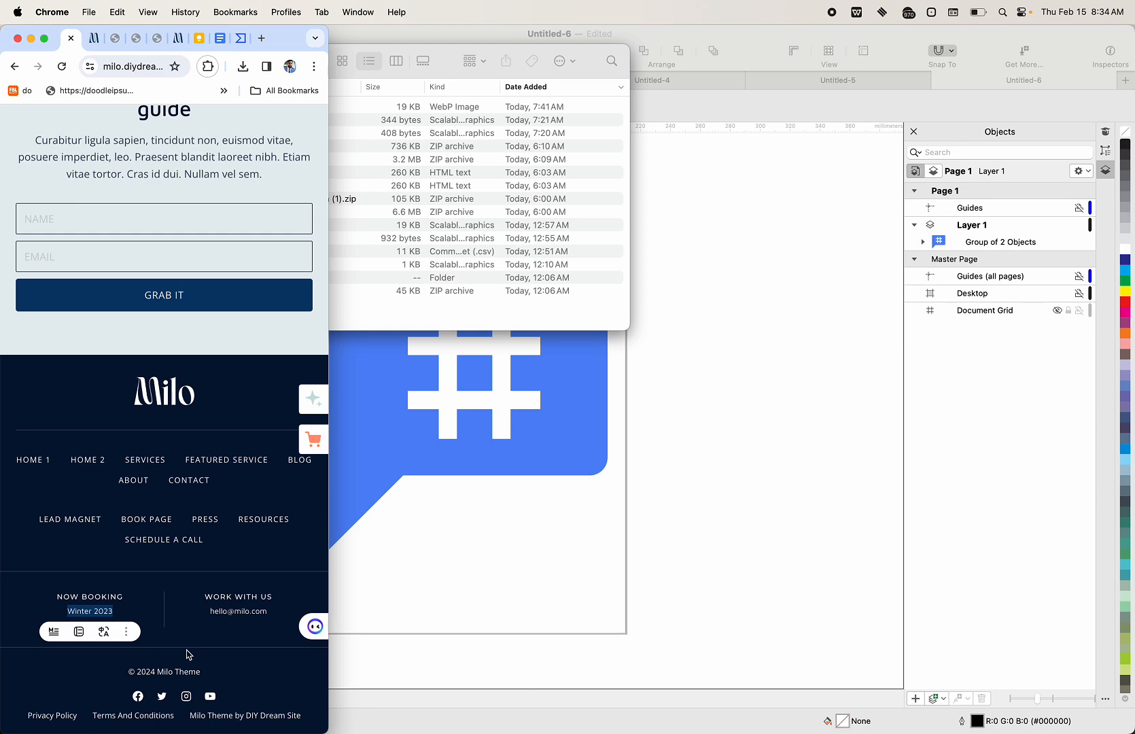
pyautogui.click(44, 39)
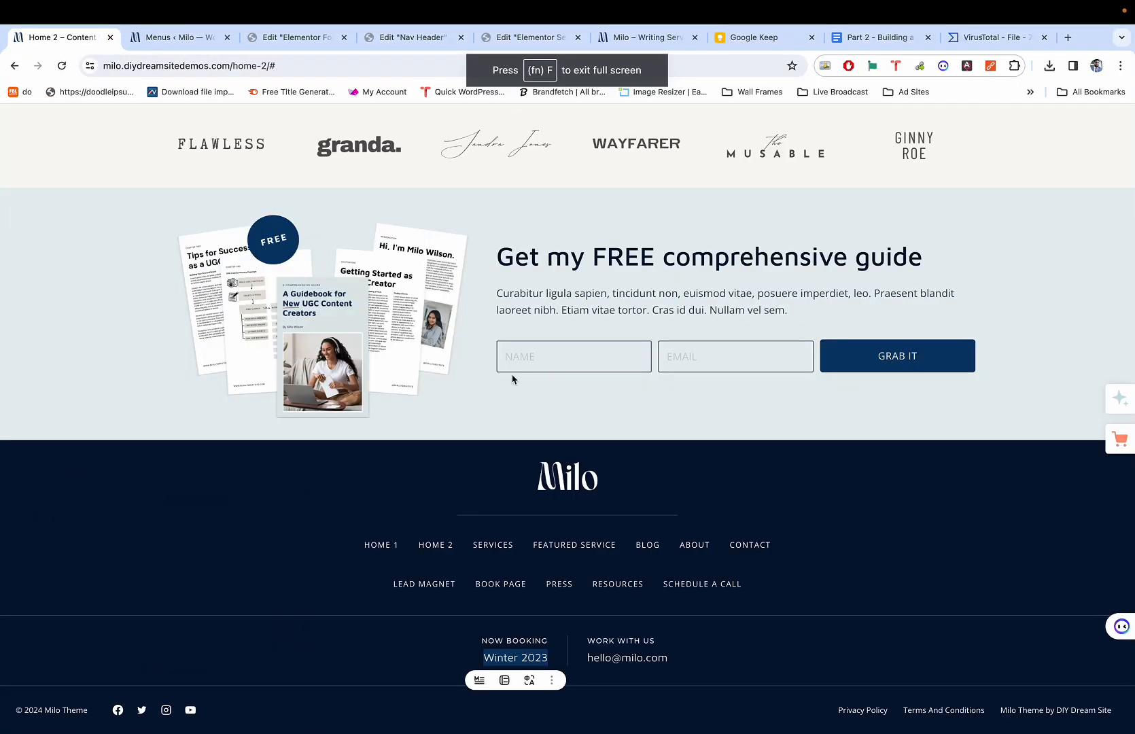
pyautogui.press('super+3')
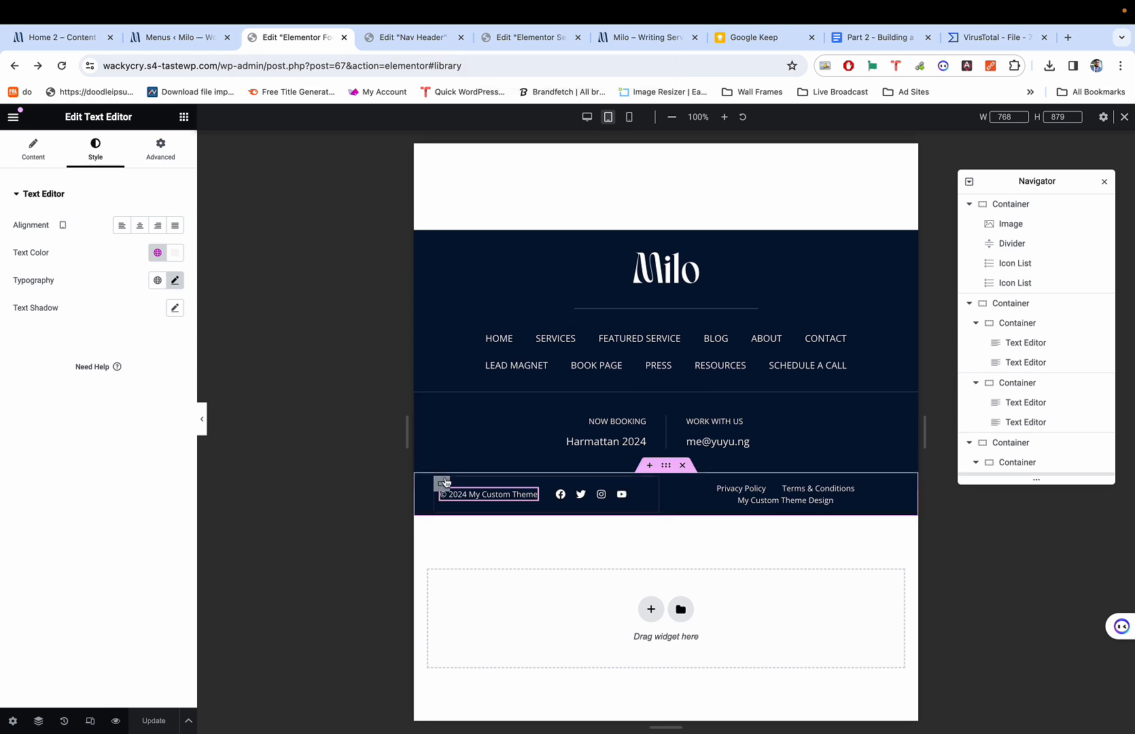
# Give the copyright bar container 0 px top/bottom and 5 px left/right padding on tablet.
pyautogui.click(665, 466)
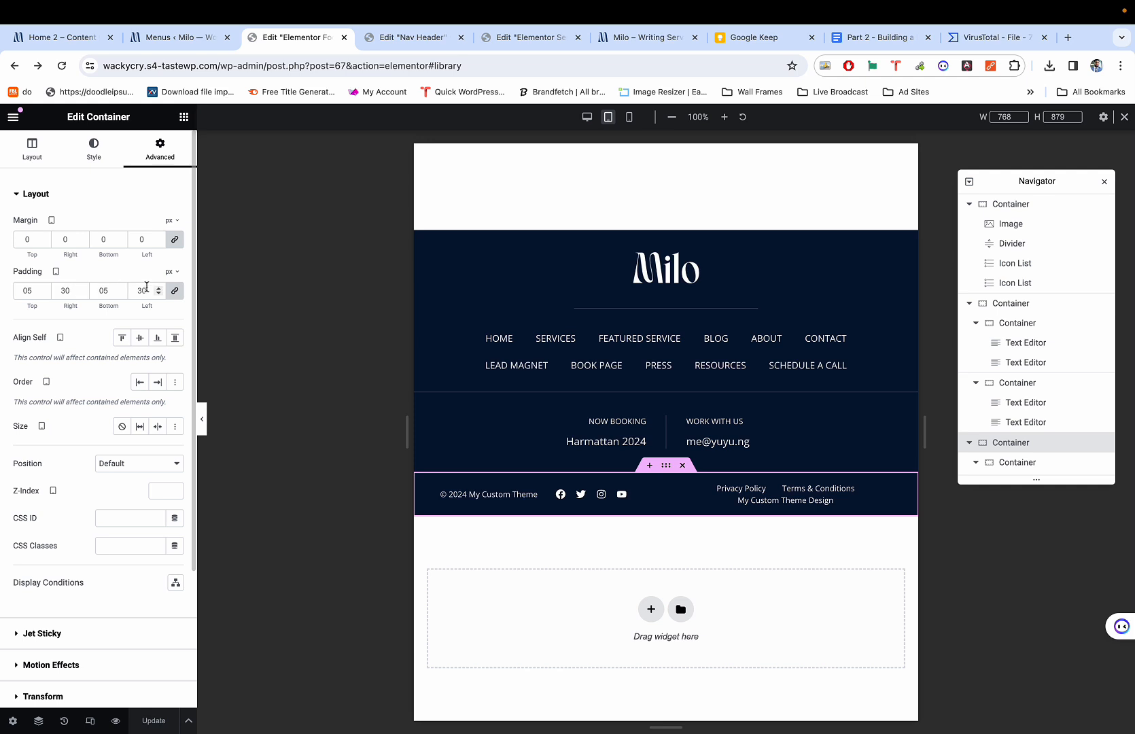
pyautogui.click(175, 290)
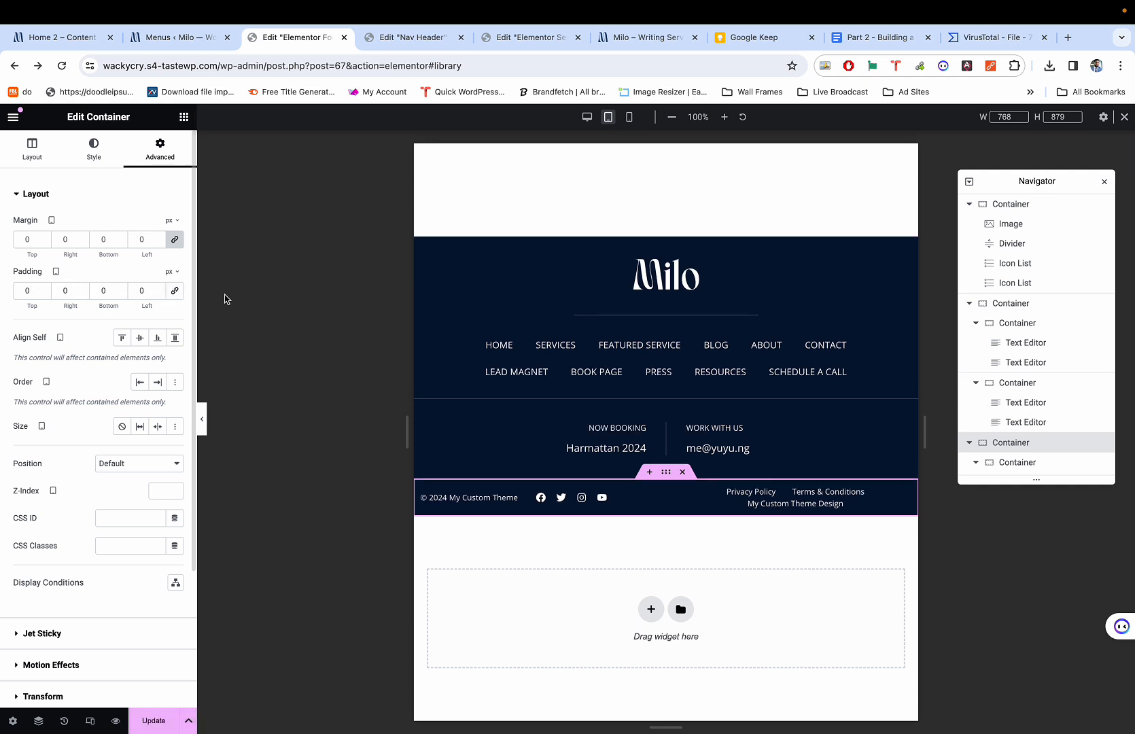
pyautogui.click(76, 297)
pyautogui.write('5')
pyautogui.click(150, 289)
pyautogui.write('5')
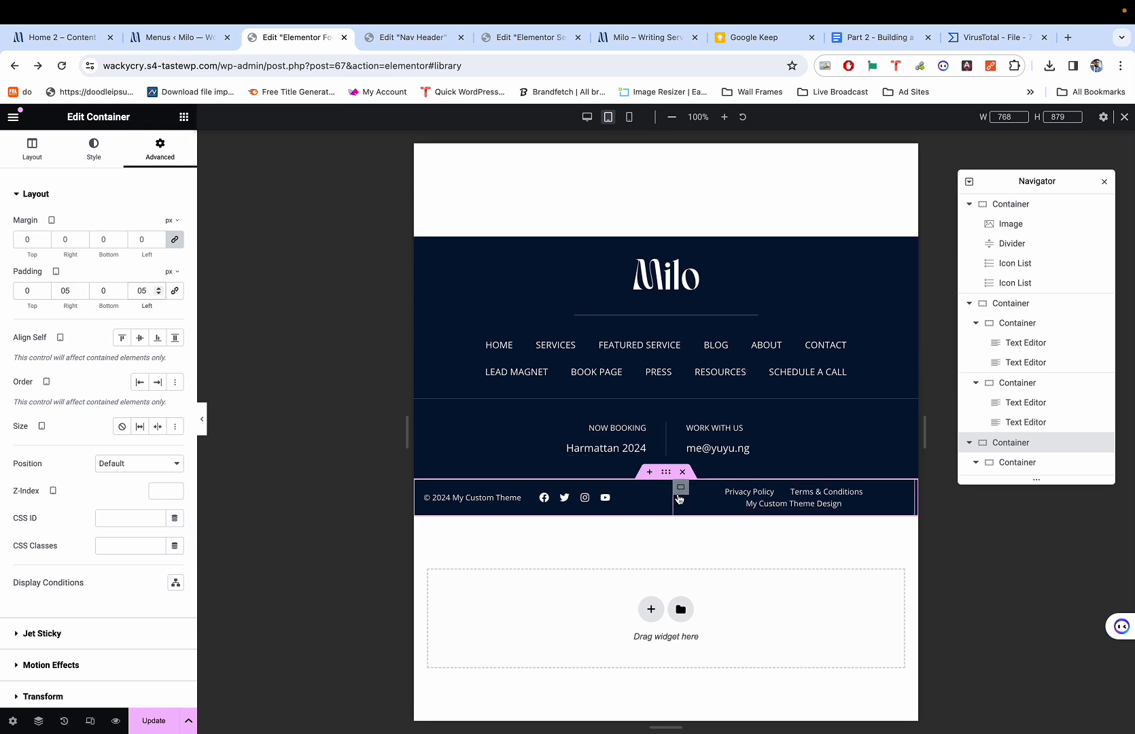
# Make both bottom-row containers Full Width and set the outer row's gaps to 0.
pyautogui.click(425, 486)
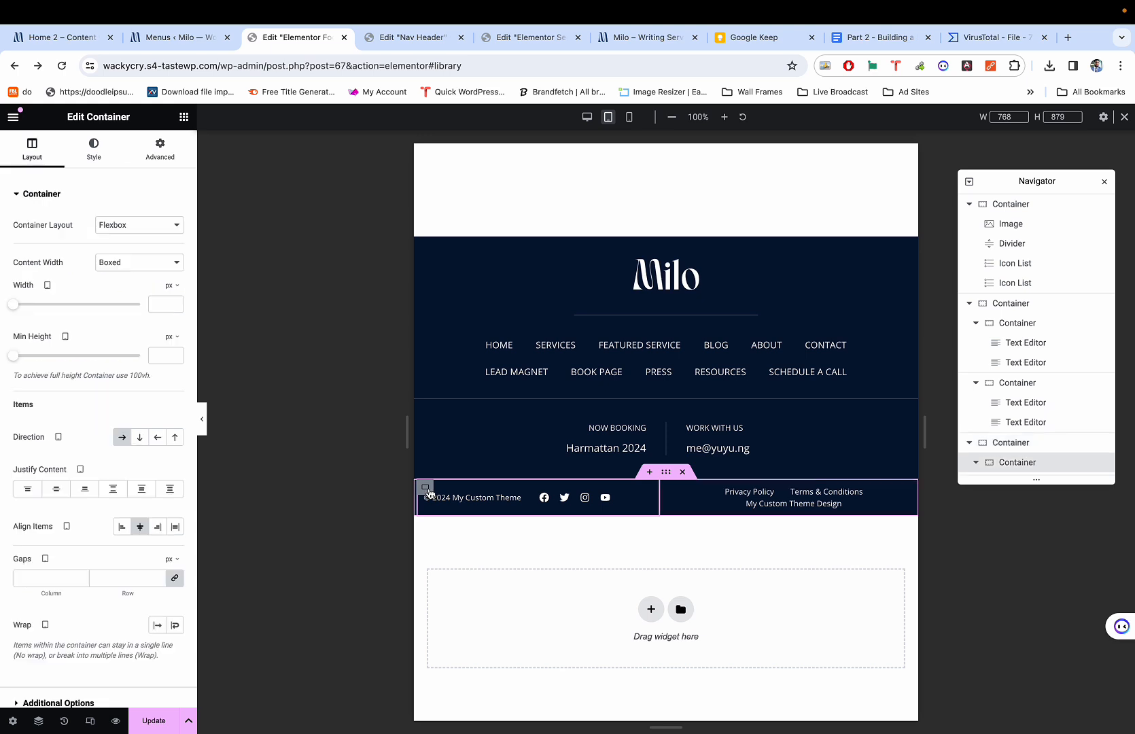
pyautogui.click(141, 265)
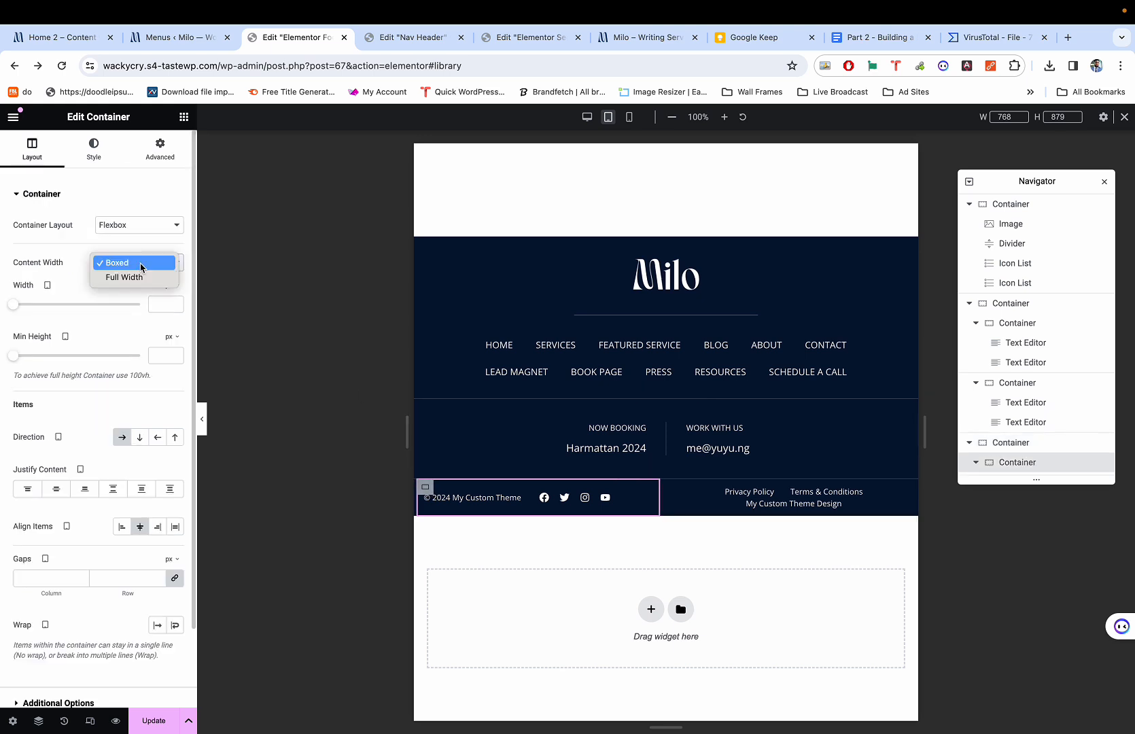
pyautogui.click(140, 278)
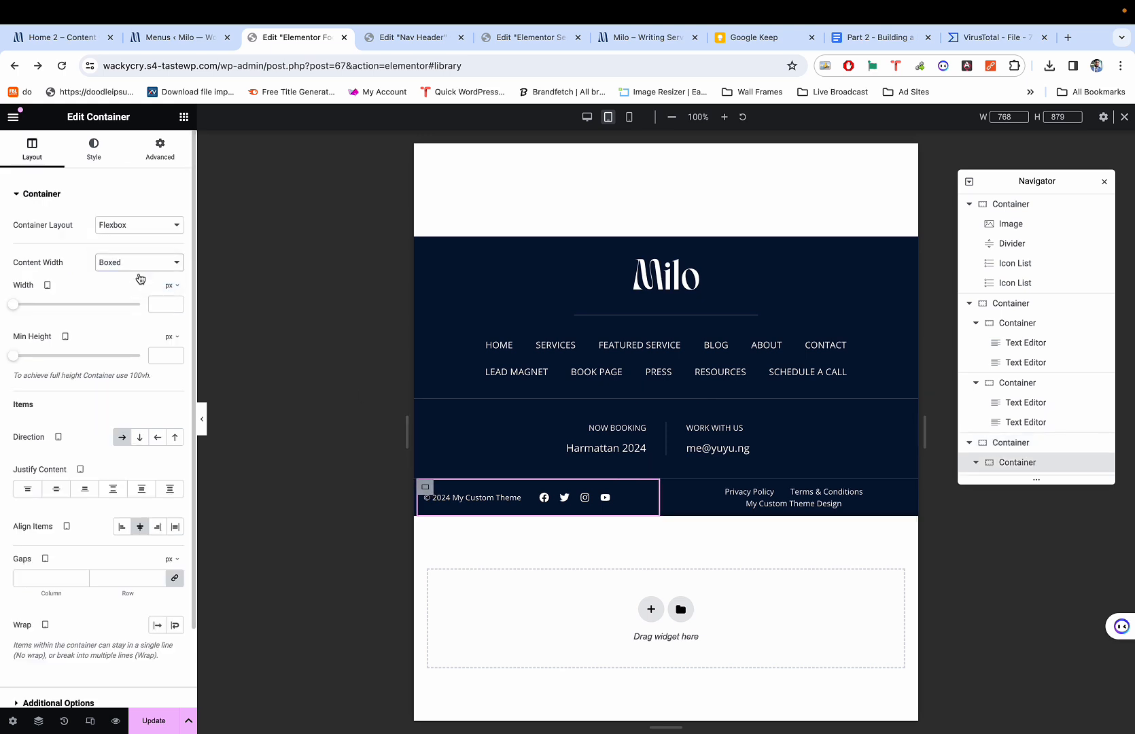
pyautogui.click(678, 489)
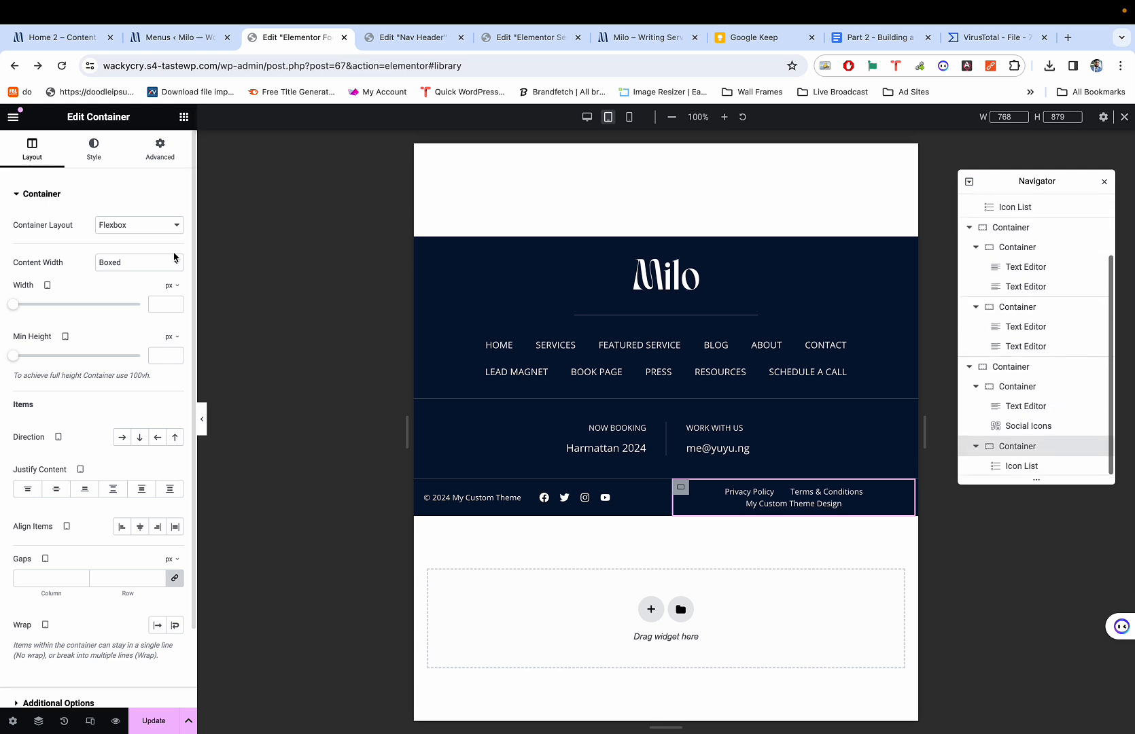
pyautogui.click(142, 255)
pyautogui.click(129, 277)
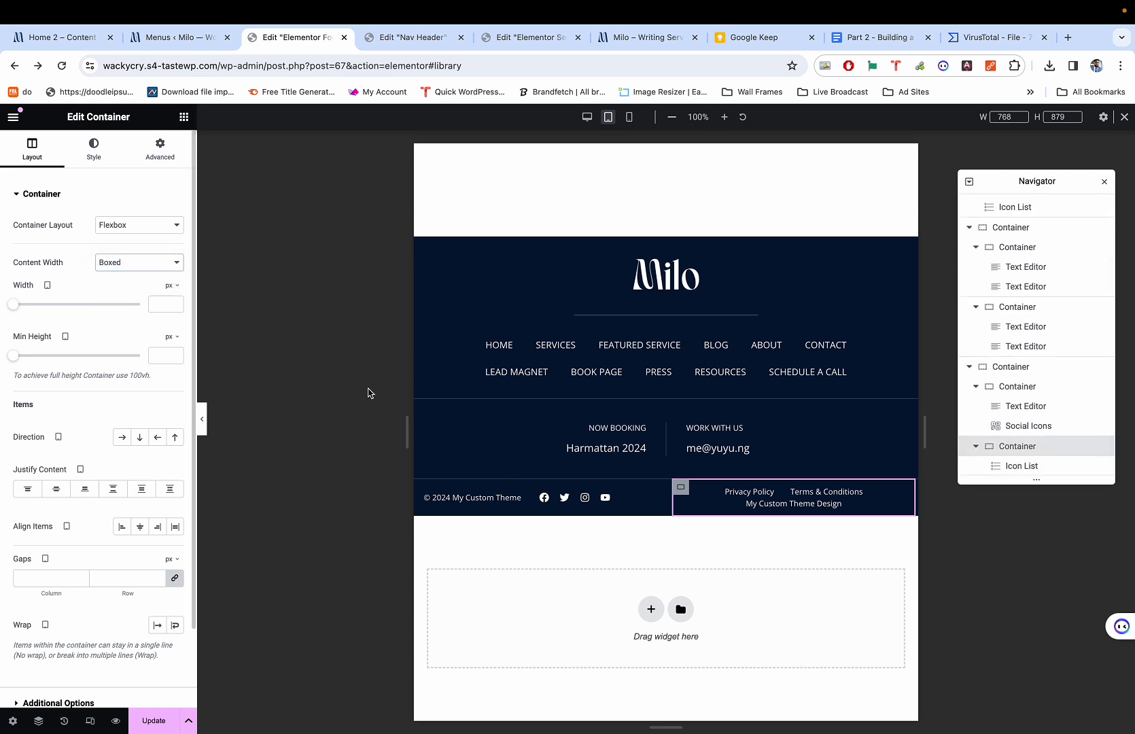
pyautogui.click(666, 477)
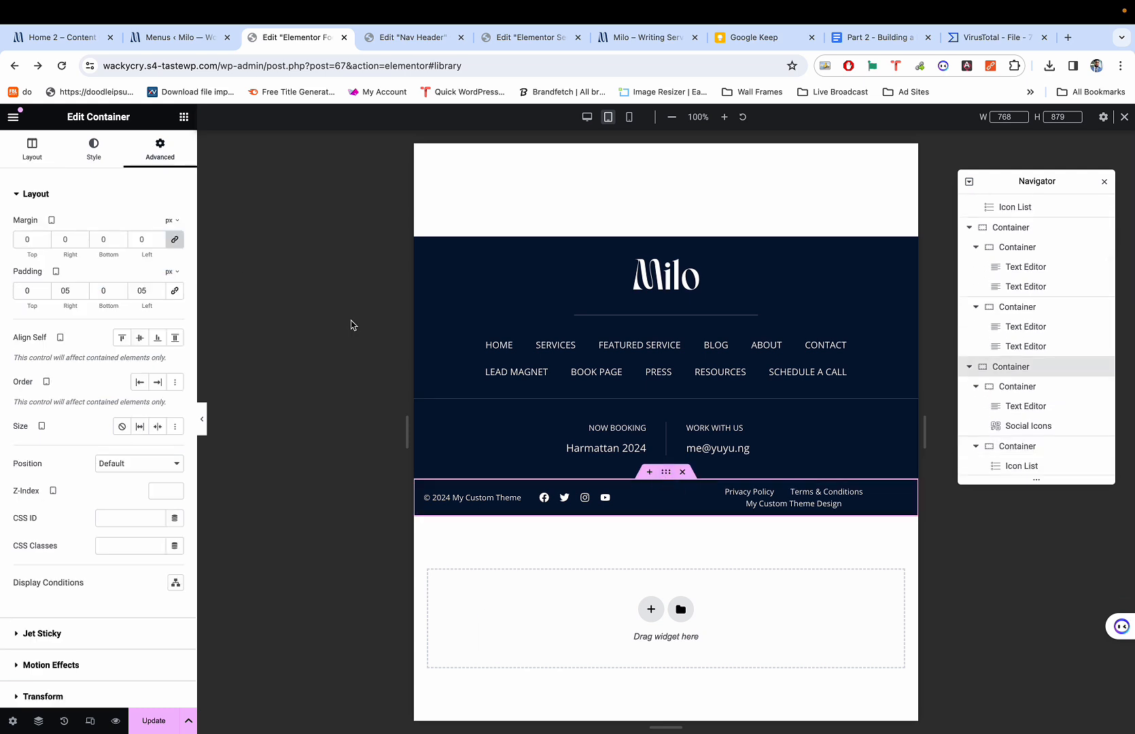
pyautogui.click(32, 160)
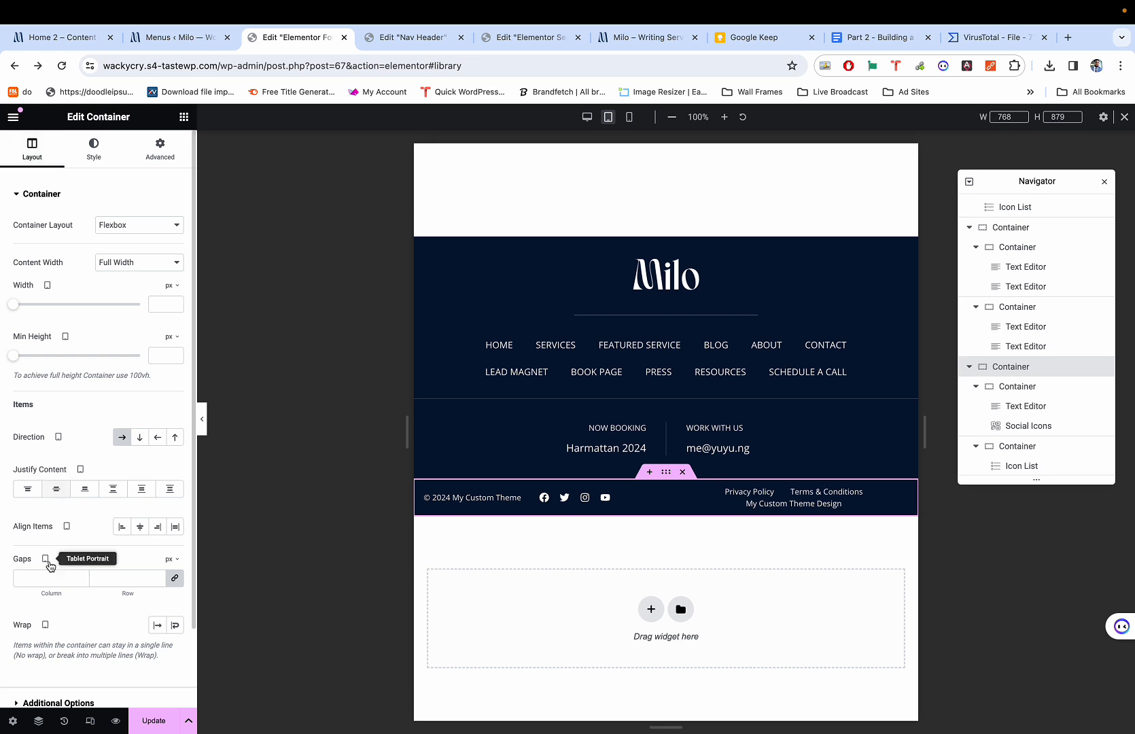
pyautogui.write('0')
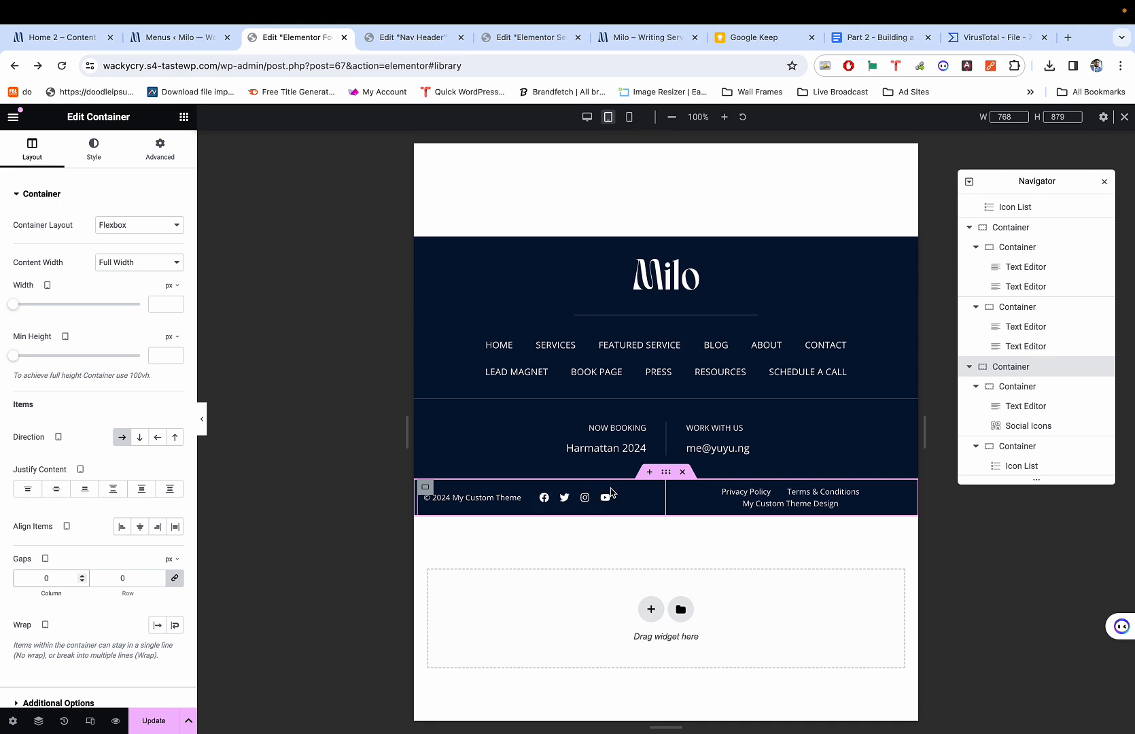
# Set the copyright-and-icons container's width to about 71%.
pyautogui.click(425, 488)
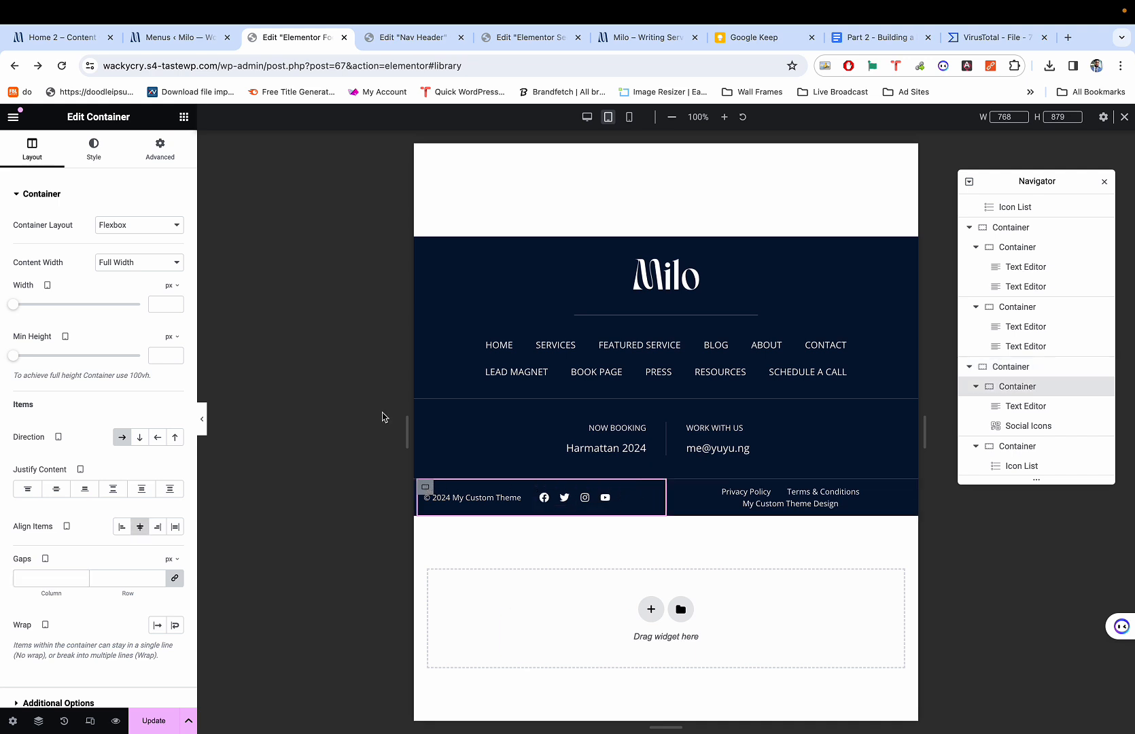
pyautogui.moveTo(14, 304); pyautogui.dragTo(26, 306)
pyautogui.click(173, 286)
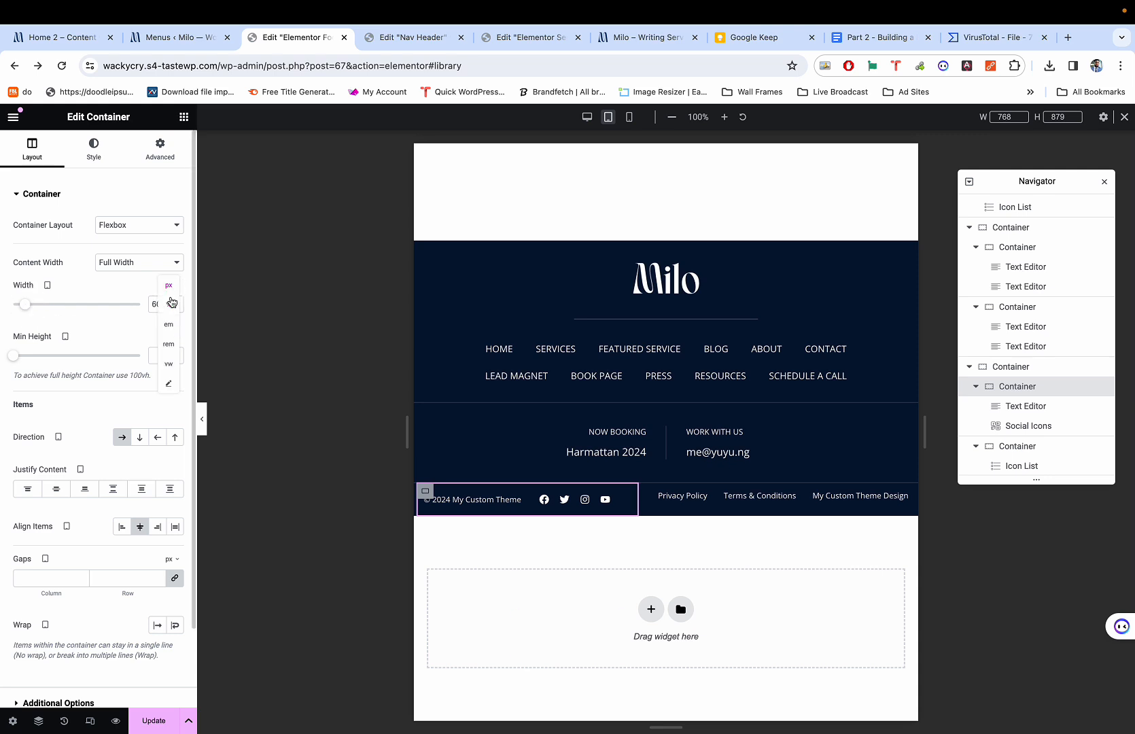
pyautogui.click(169, 304)
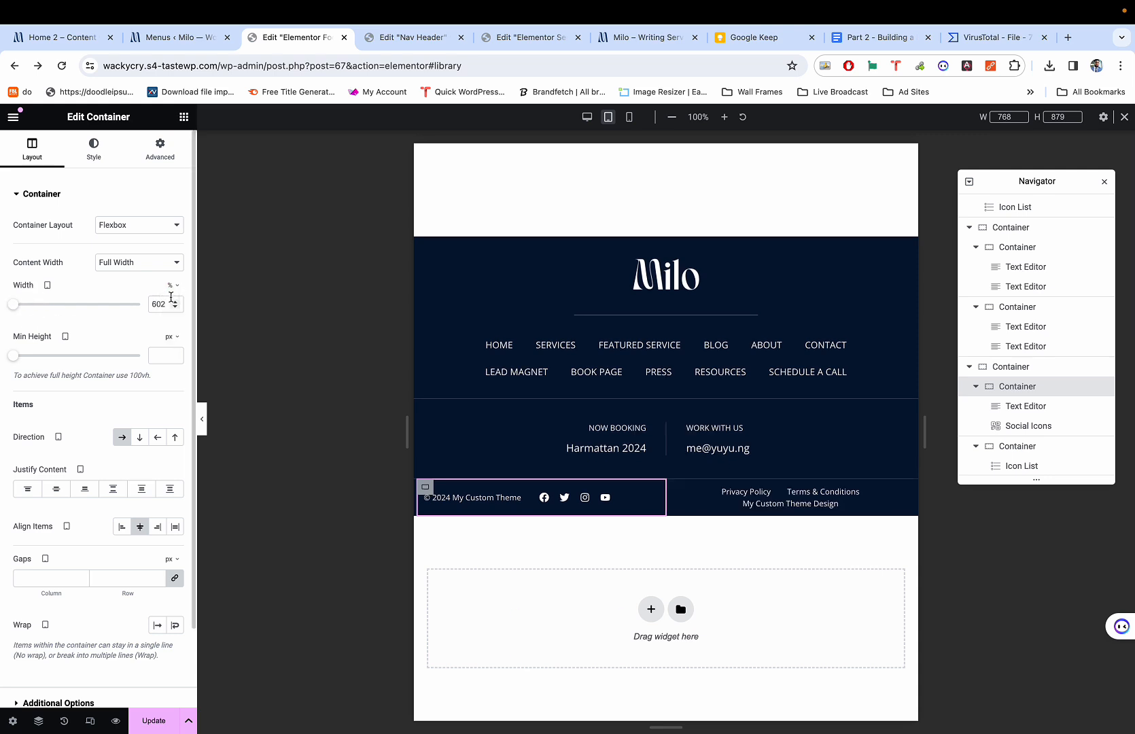
pyautogui.moveTo(15, 304); pyautogui.dragTo(106, 307)
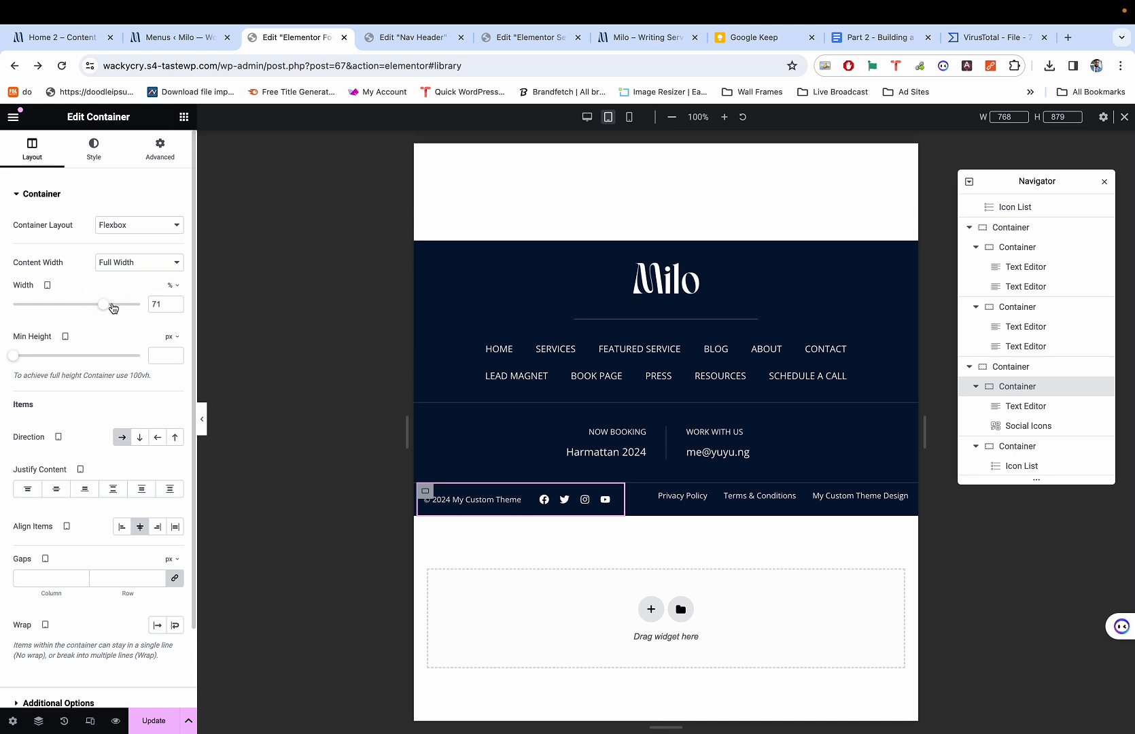
pyautogui.moveTo(406, 428); pyautogui.dragTo(478, 410)
# Keep the legal-links container Full Width and set its width to 100%.
pyautogui.click(633, 491)
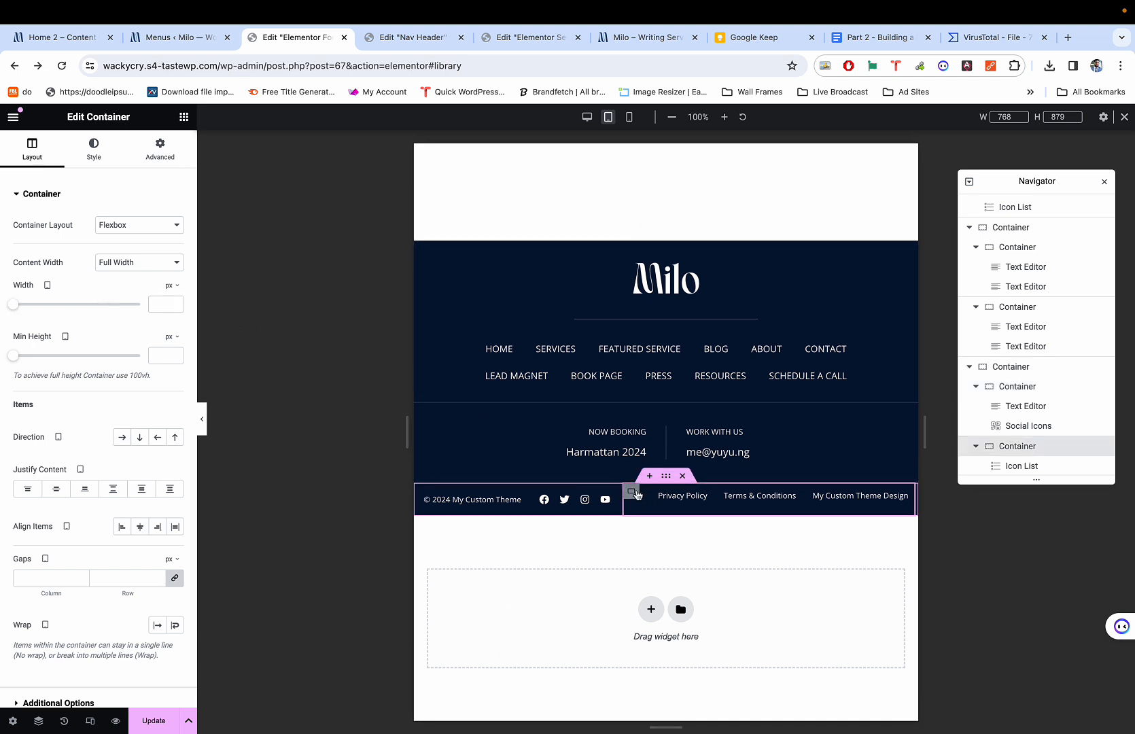
pyautogui.click(142, 262)
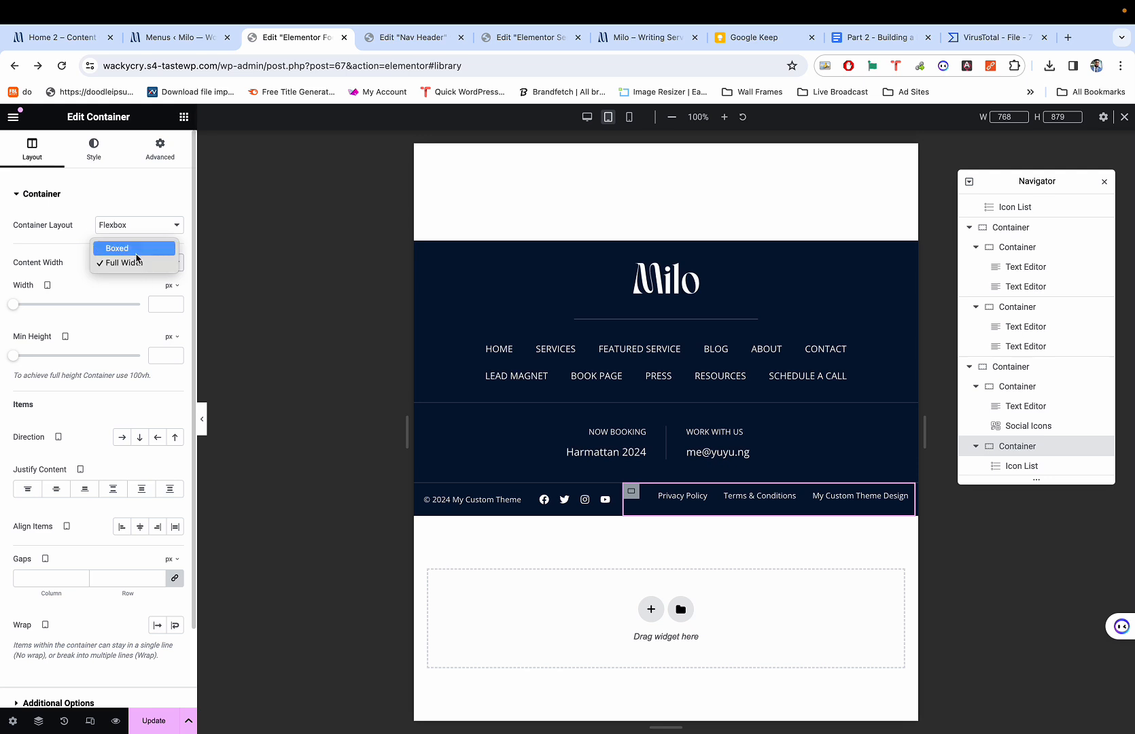
pyautogui.click(135, 254)
pyautogui.click(136, 260)
pyautogui.click(137, 277)
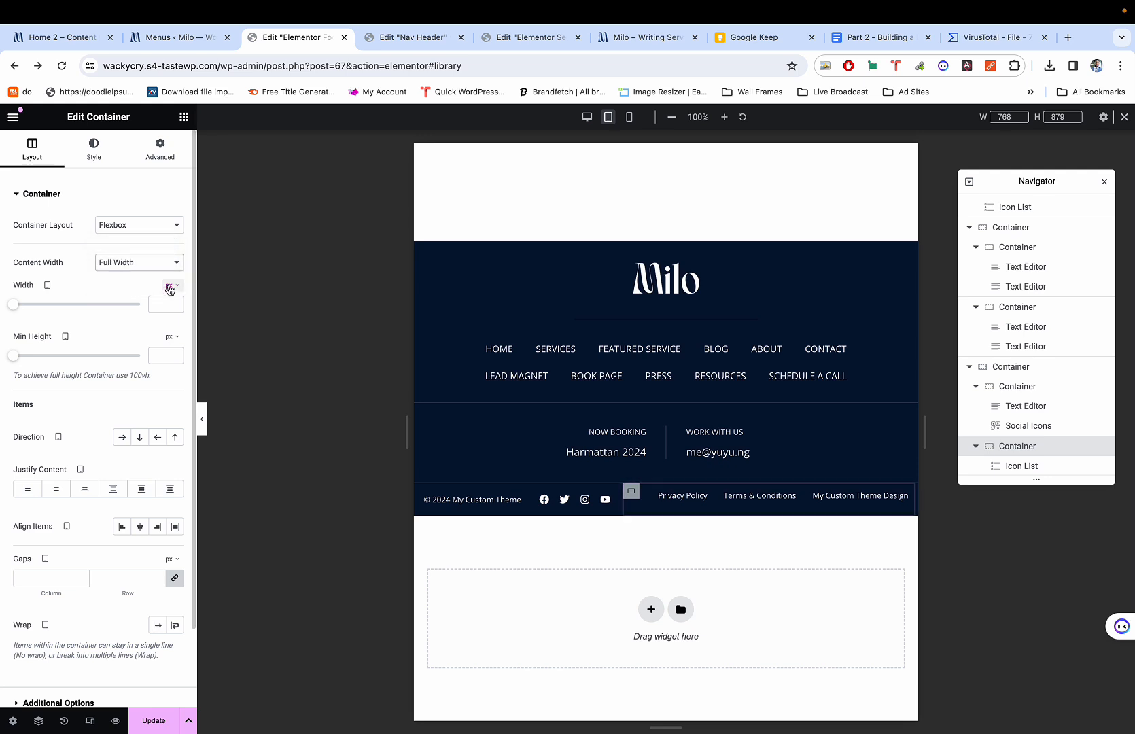
pyautogui.click(170, 286)
pyautogui.click(171, 308)
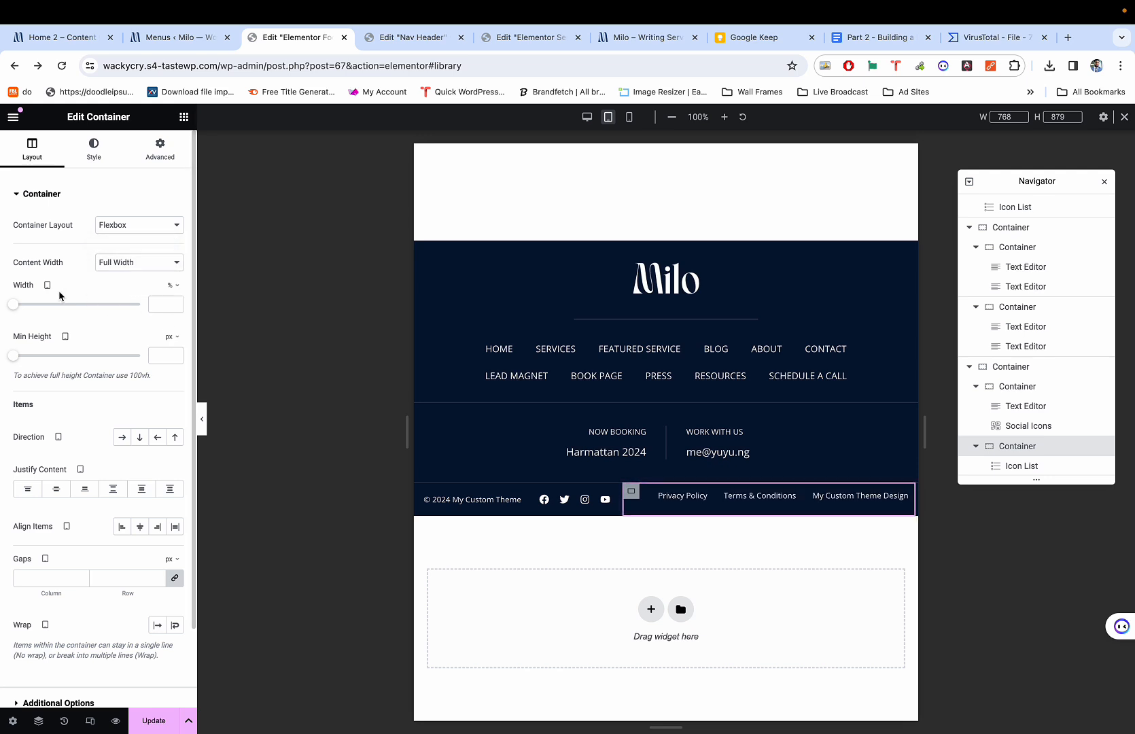
pyautogui.moveTo(16, 306); pyautogui.dragTo(167, 311)
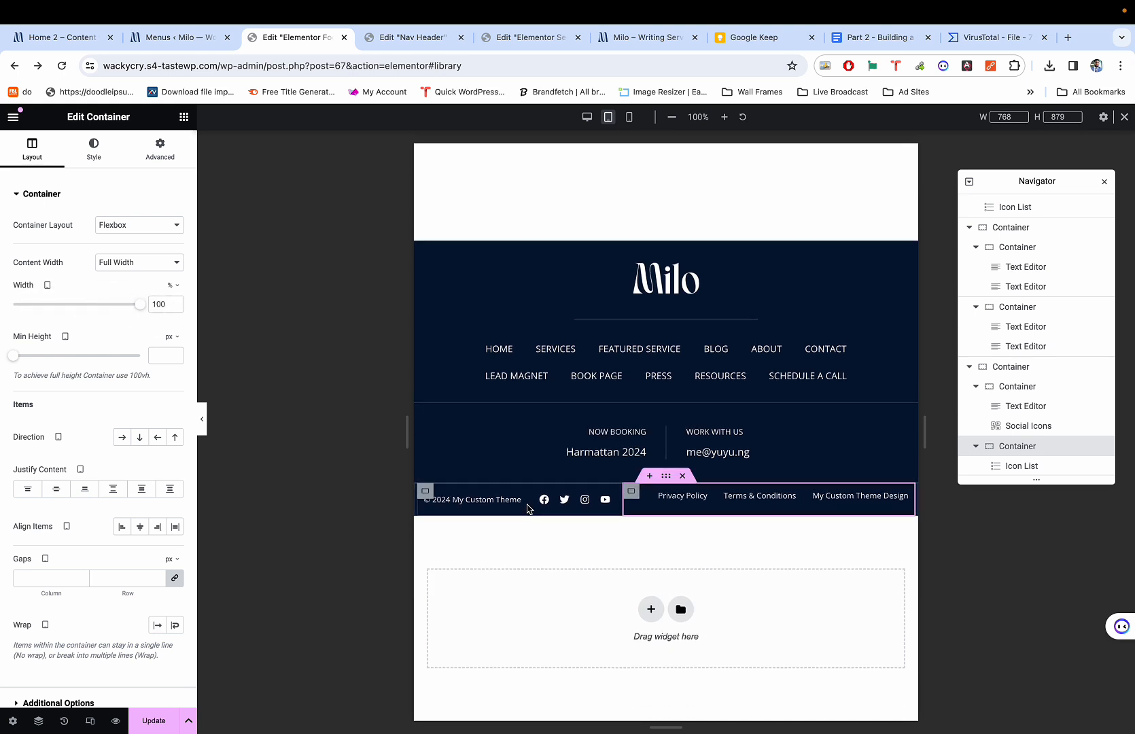
# Adjust the copyright-and-icons container's width to 70%.
pyautogui.click(427, 491)
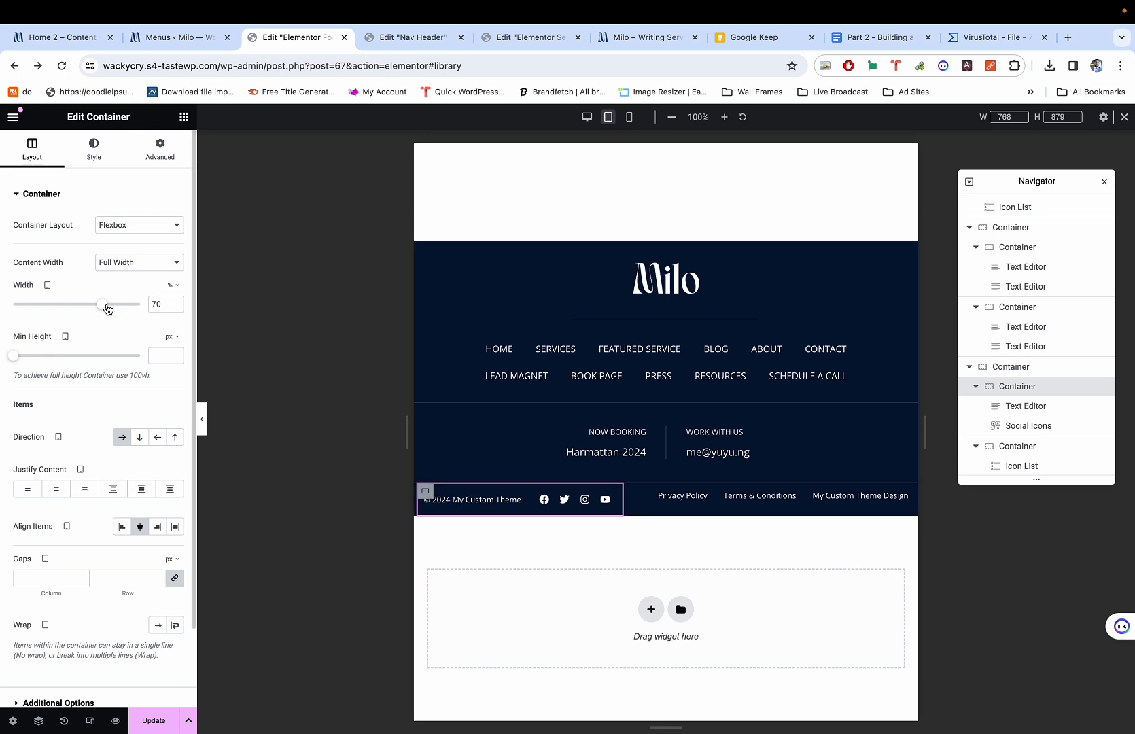
pyautogui.moveTo(104, 305); pyautogui.dragTo(153, 305)
pyautogui.moveTo(111, 309)
pyautogui.mouseDown()
pyautogui.moveTo(91, 306)
pyautogui.moveTo(121, 307)
pyautogui.moveTo(102, 304)
pyautogui.mouseUp()
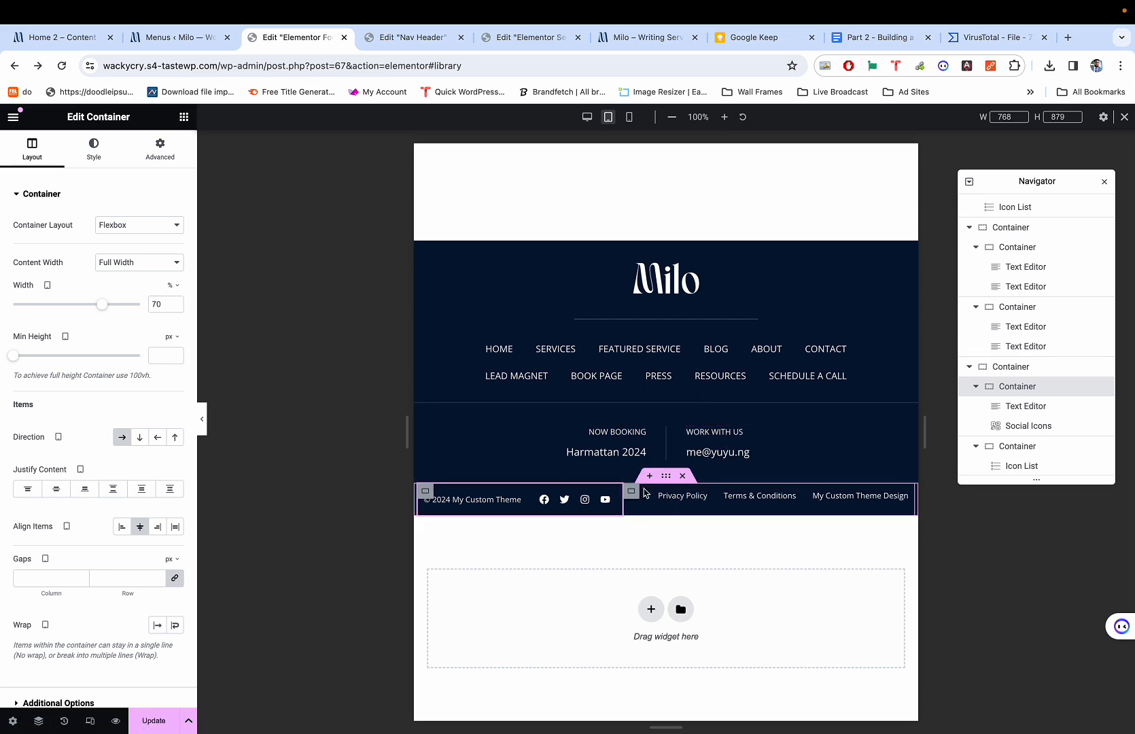
# Preview the footer at mobile width and compare it with the demo site's phone-width footer.
pyautogui.press('super+shift+m')
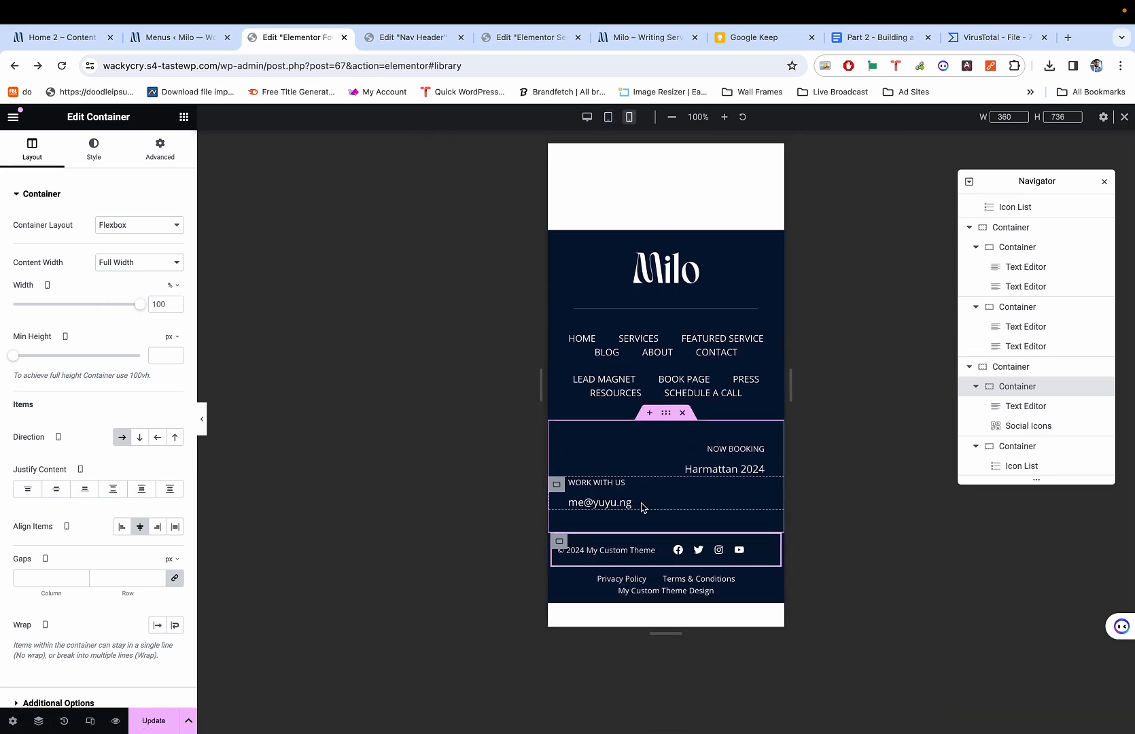
pyautogui.press('super+1')
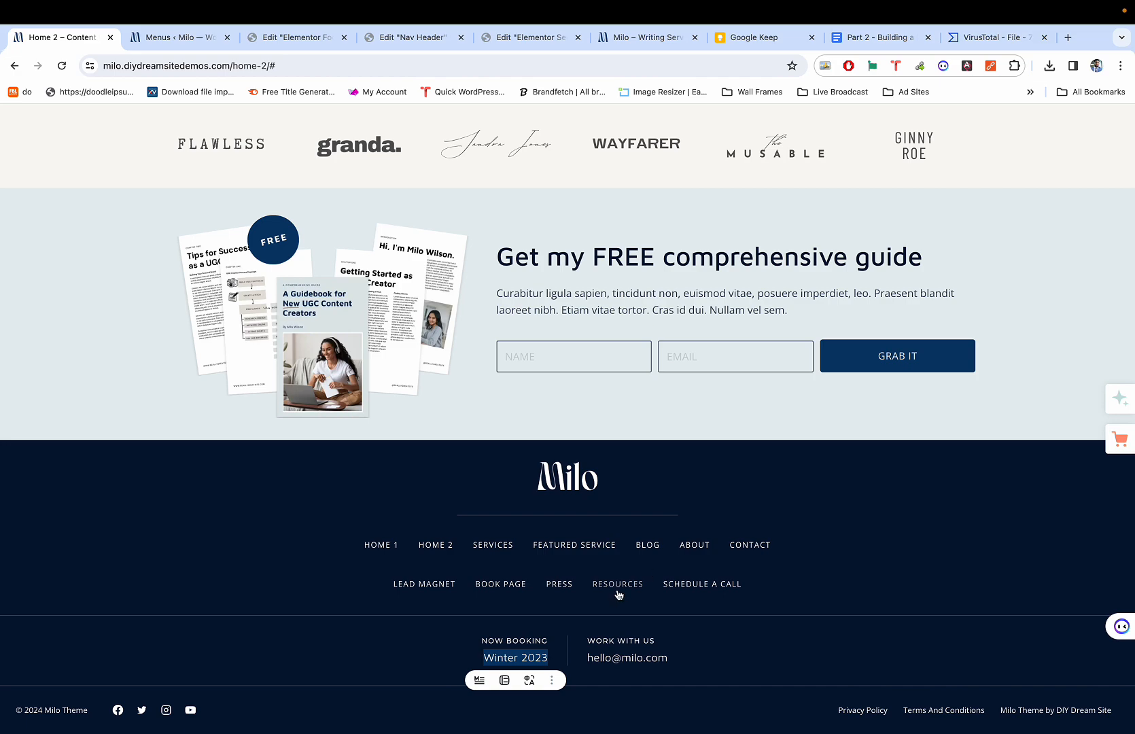
pyautogui.moveTo(82, 3)
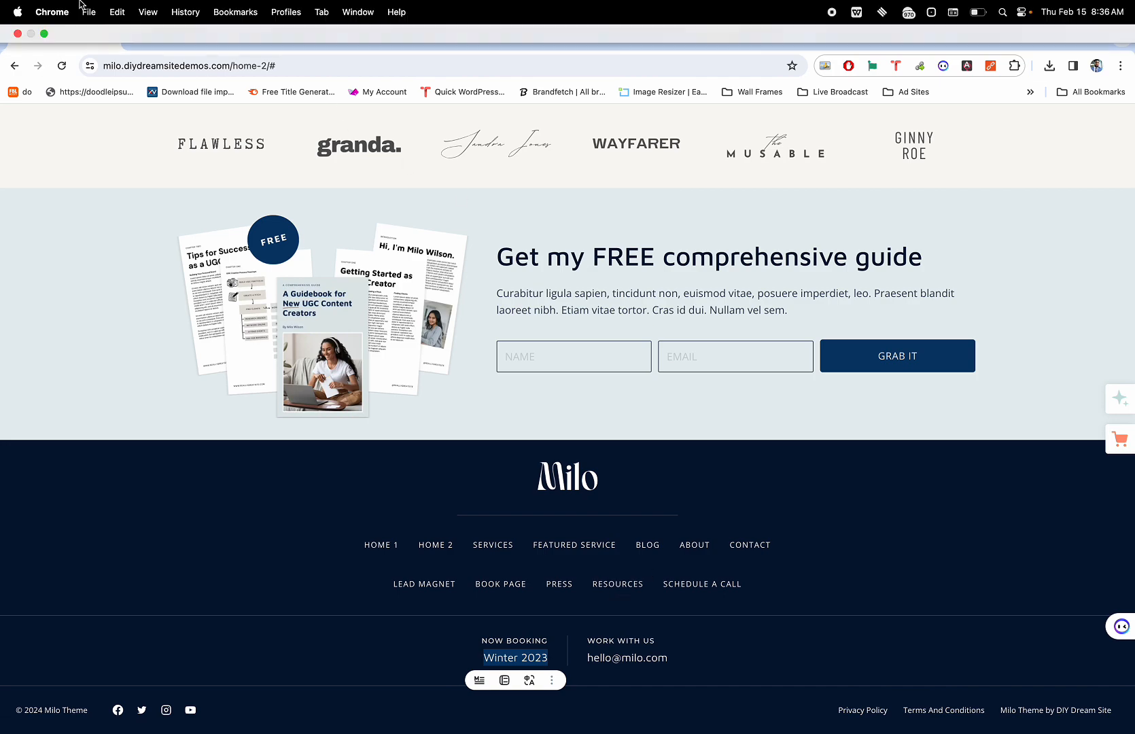
pyautogui.click(45, 33)
pyautogui.scroll(-10, 145, 385)
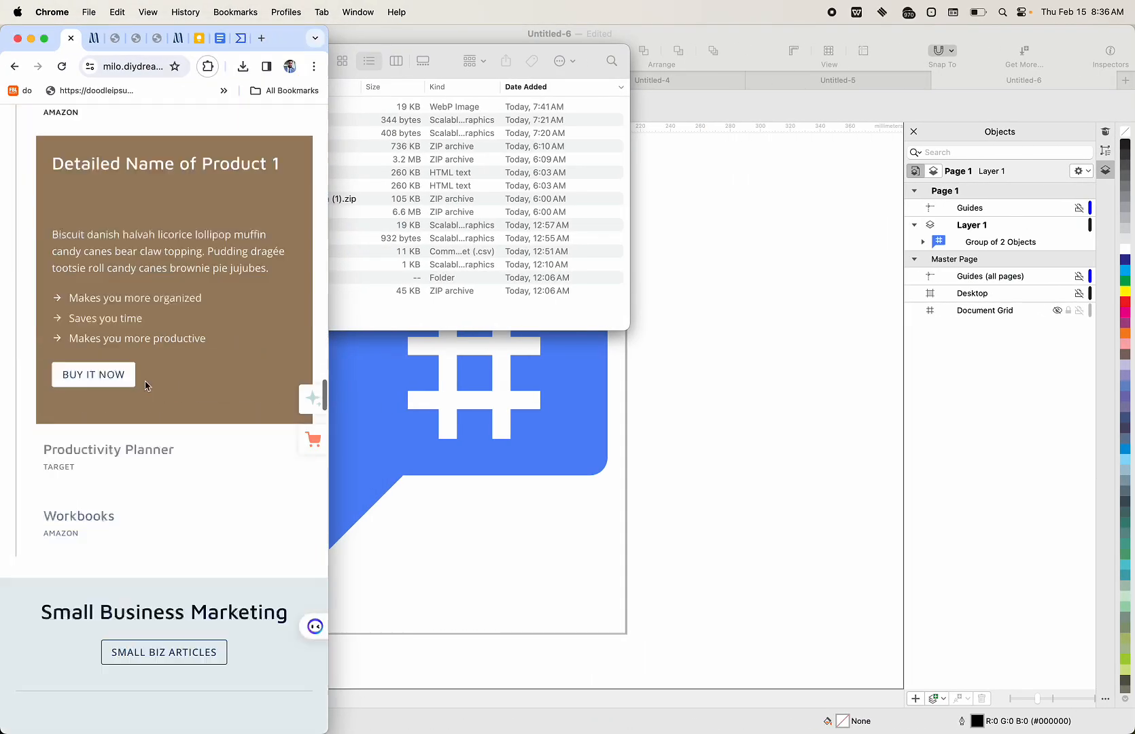
pyautogui.scroll(-15, 144, 385)
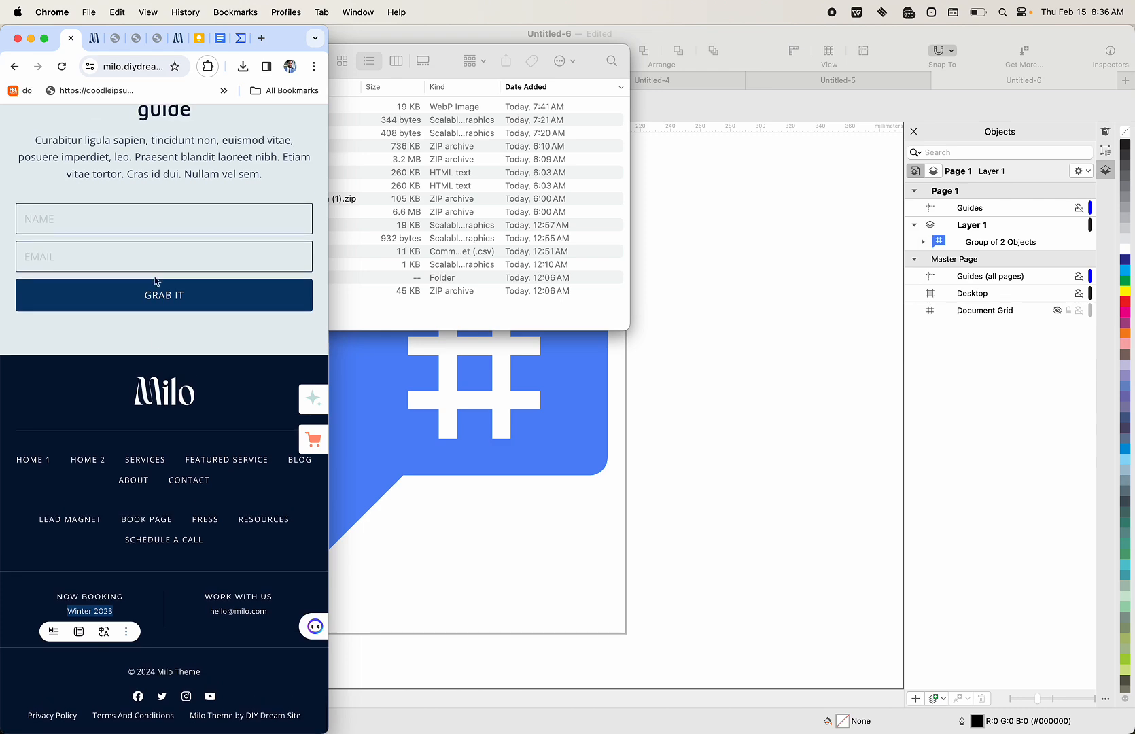
pyautogui.click(45, 40)
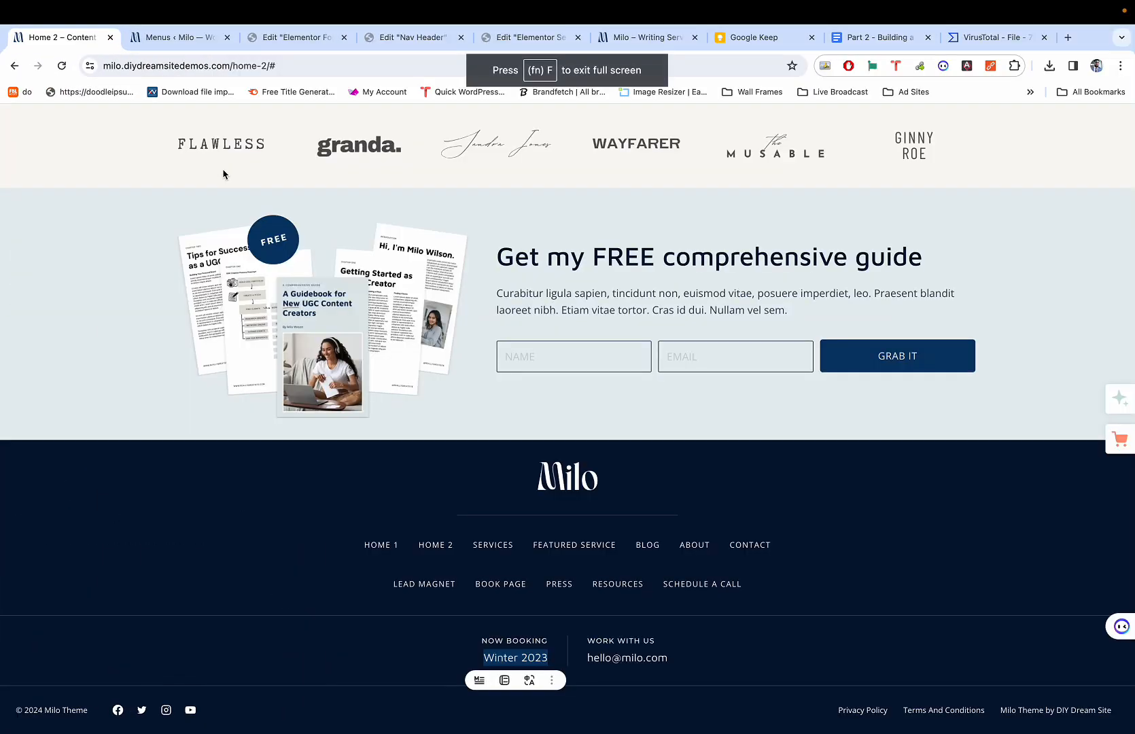
pyautogui.press('super+3')
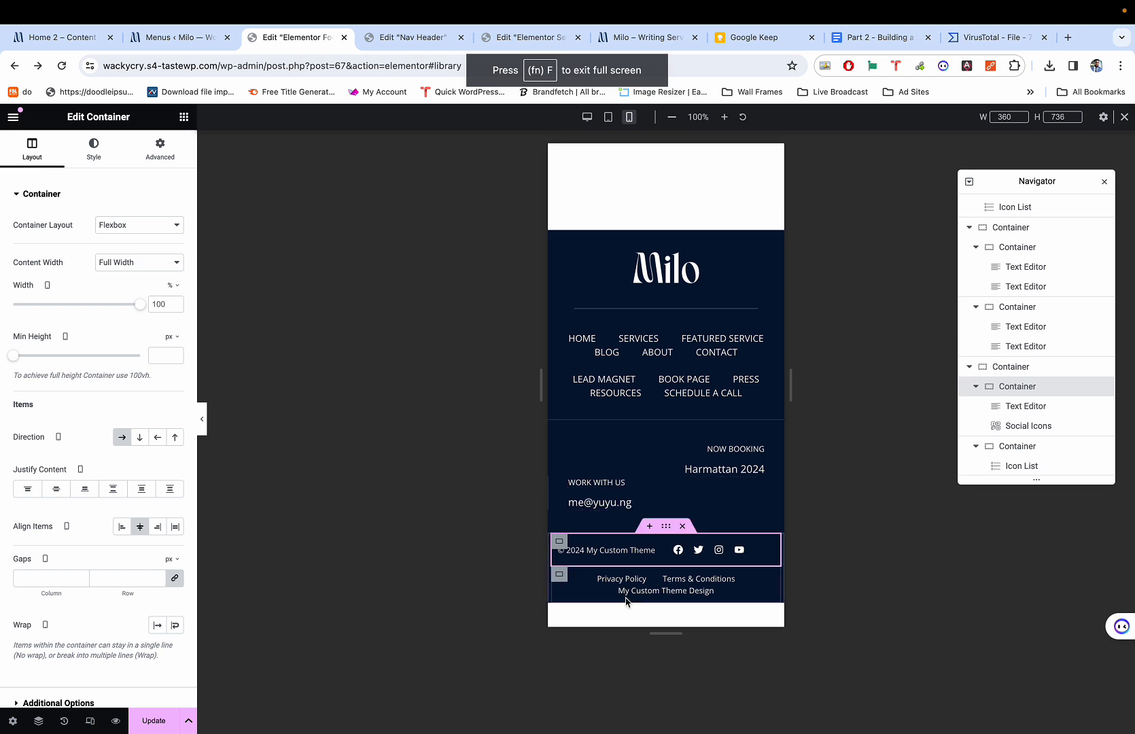
# Set the copyright container's direction to Column with a 5 px gap on mobile.
pyautogui.click(765, 580)
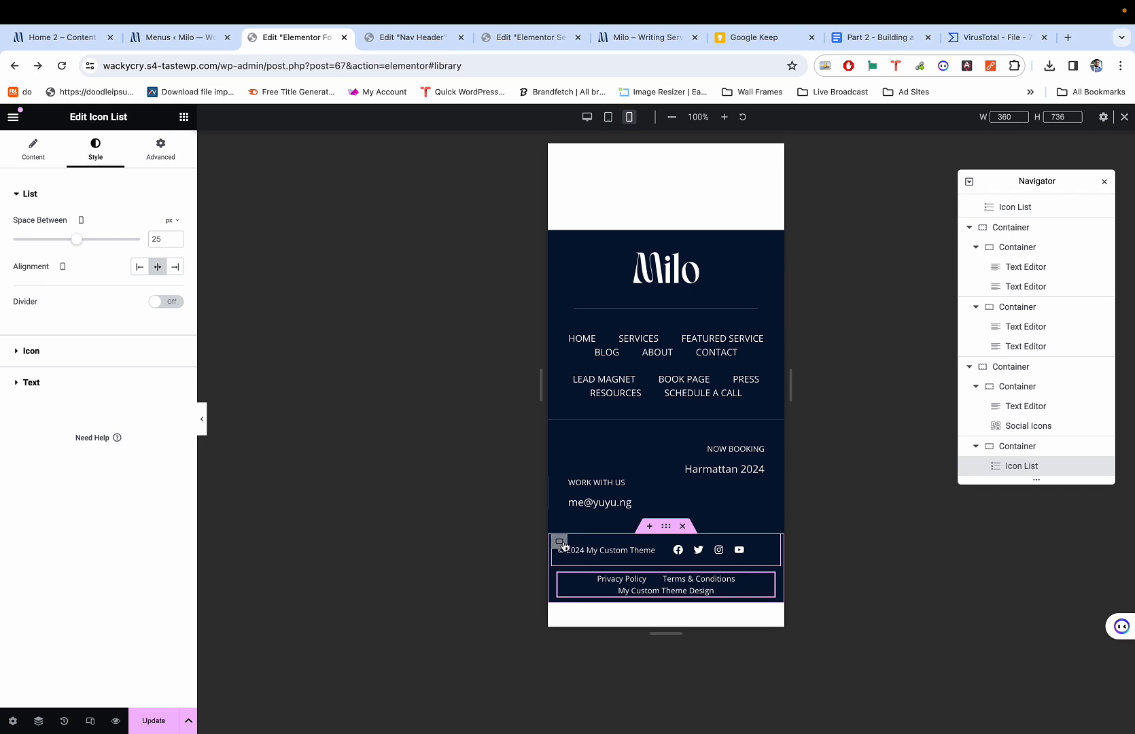
pyautogui.click(560, 543)
pyautogui.click(559, 576)
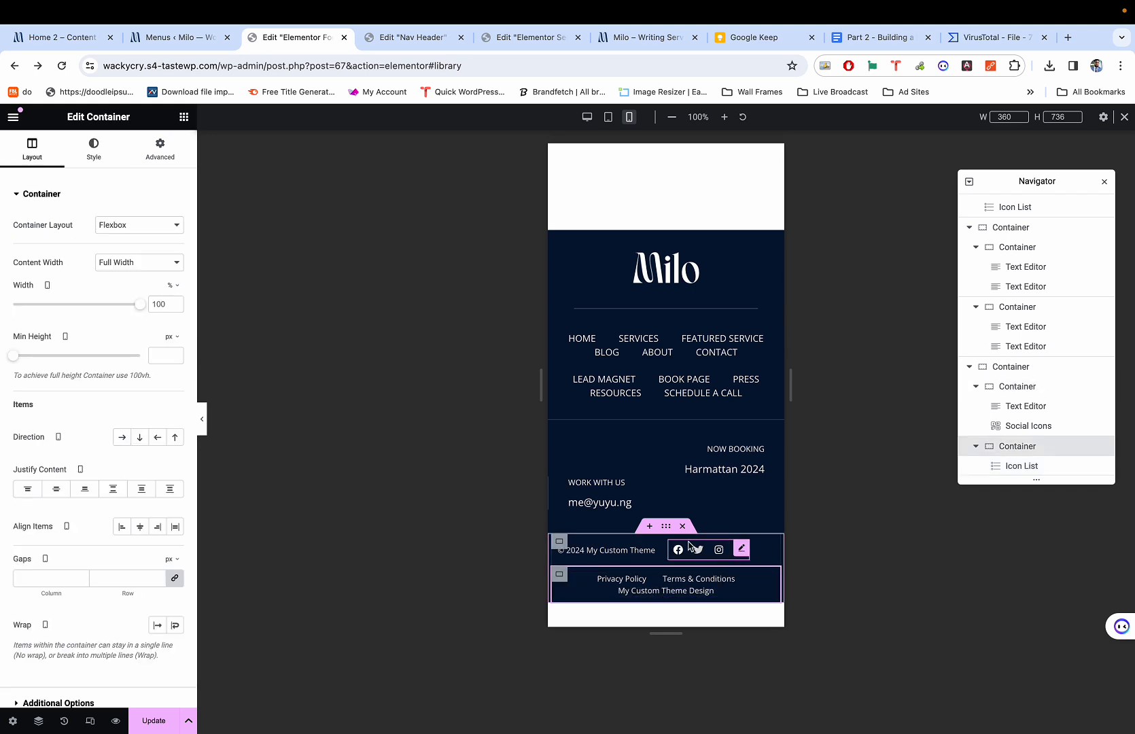
pyautogui.click(648, 553)
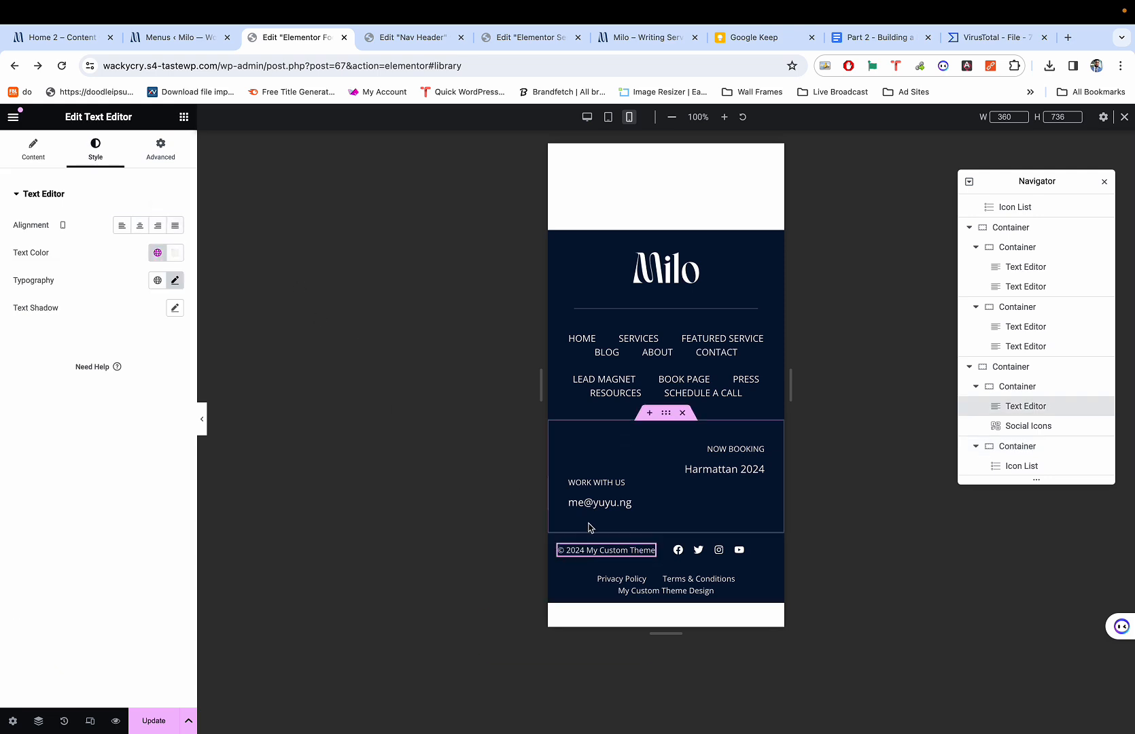
pyautogui.click(560, 542)
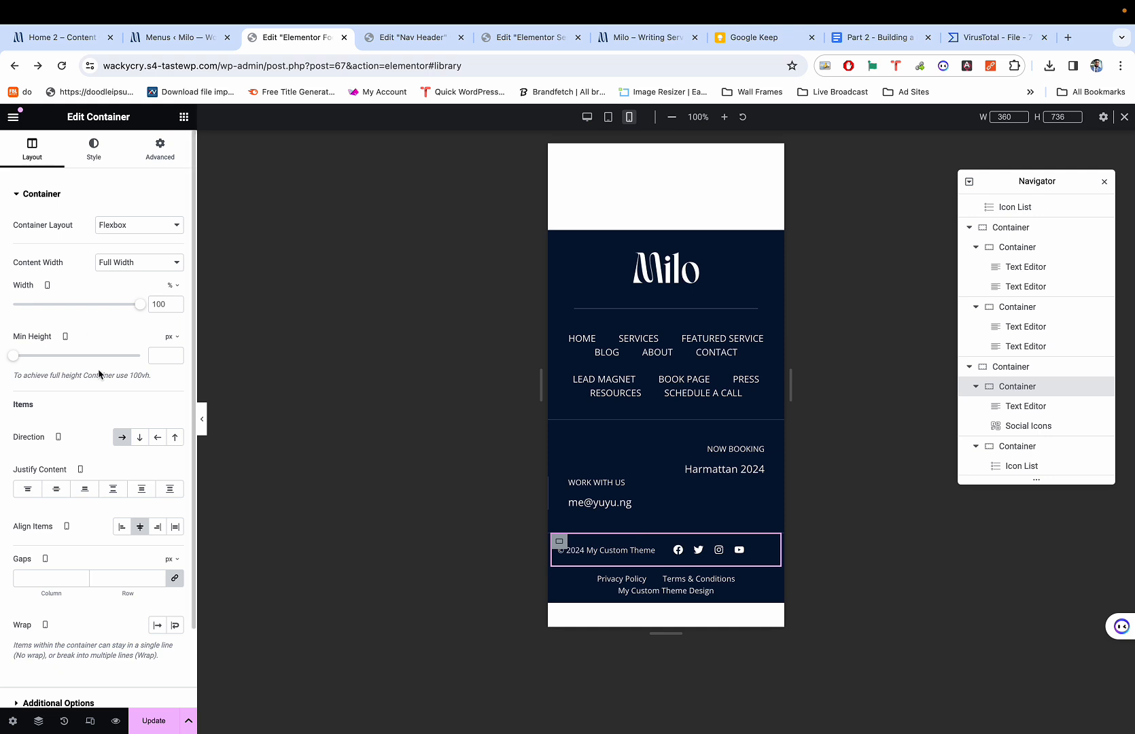
pyautogui.click(138, 436)
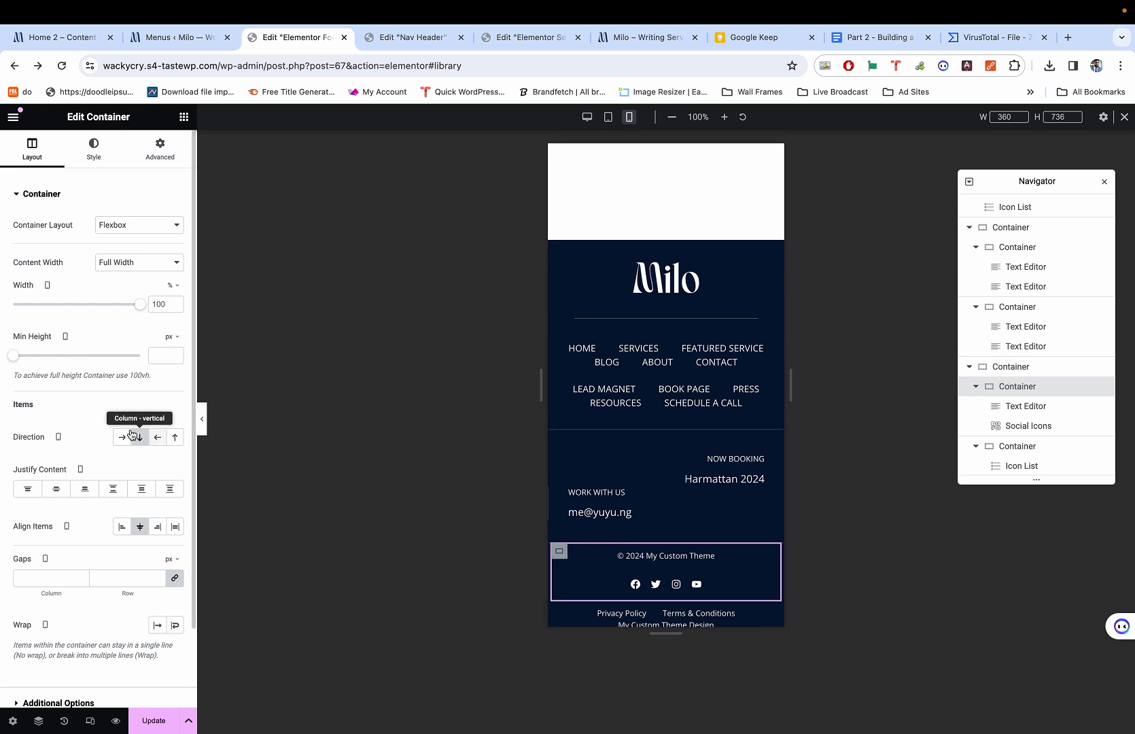
pyautogui.click(33, 574)
pyautogui.write('5')
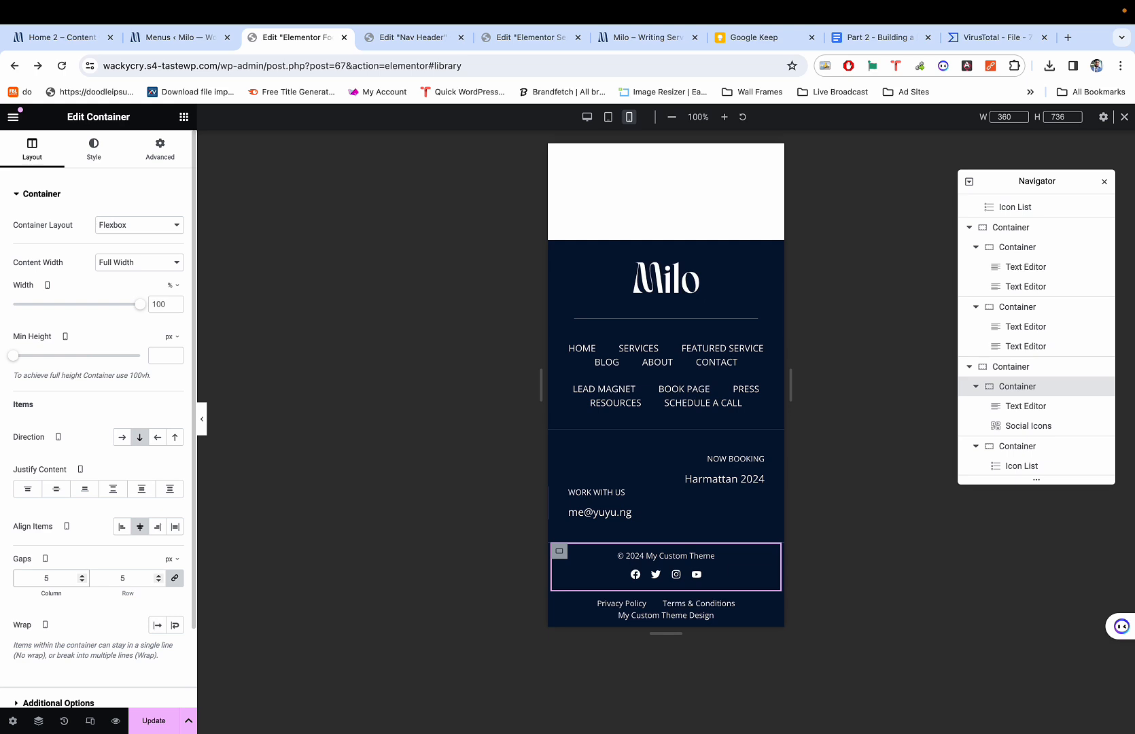
pyautogui.scroll(-2, 693, 537)
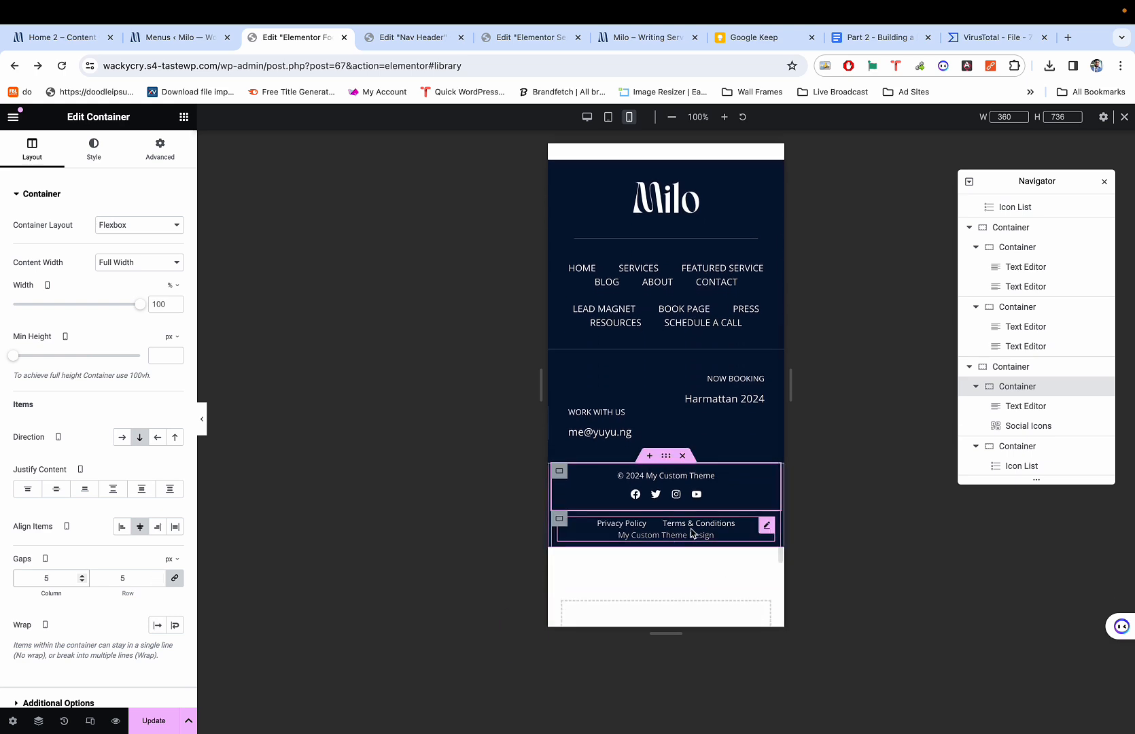
pyautogui.click(560, 520)
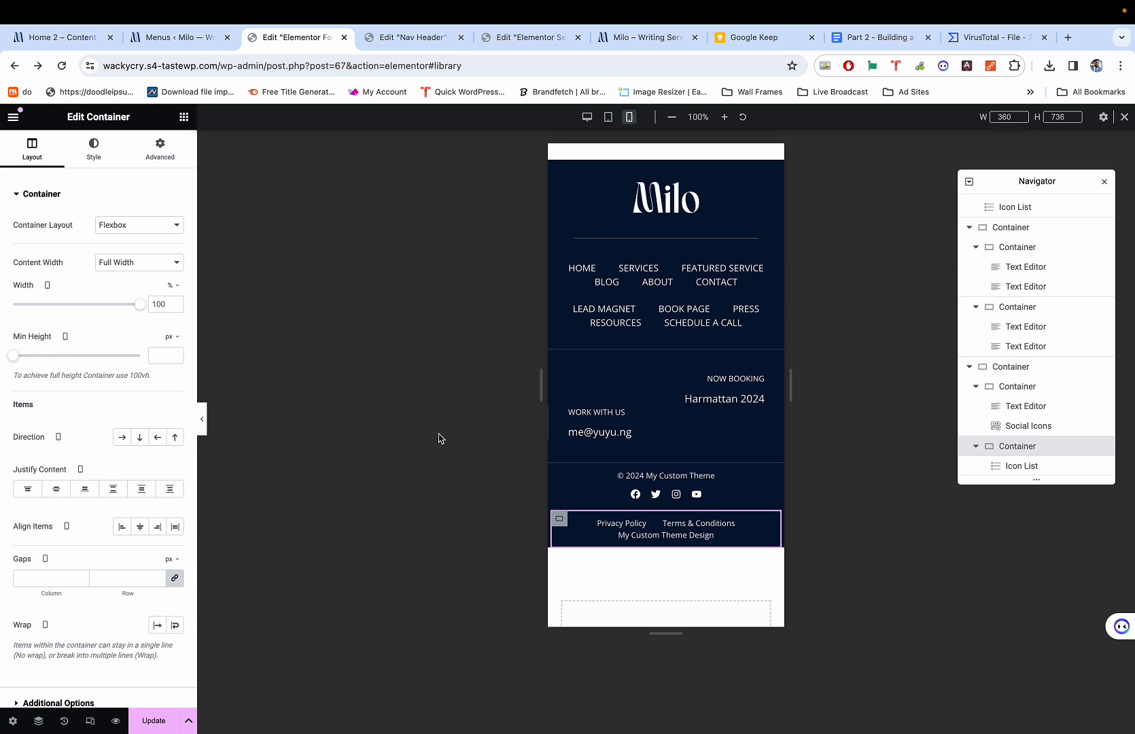
# Raise the Icon List policy links' line height to 1.8 em.
pyautogui.click(767, 524)
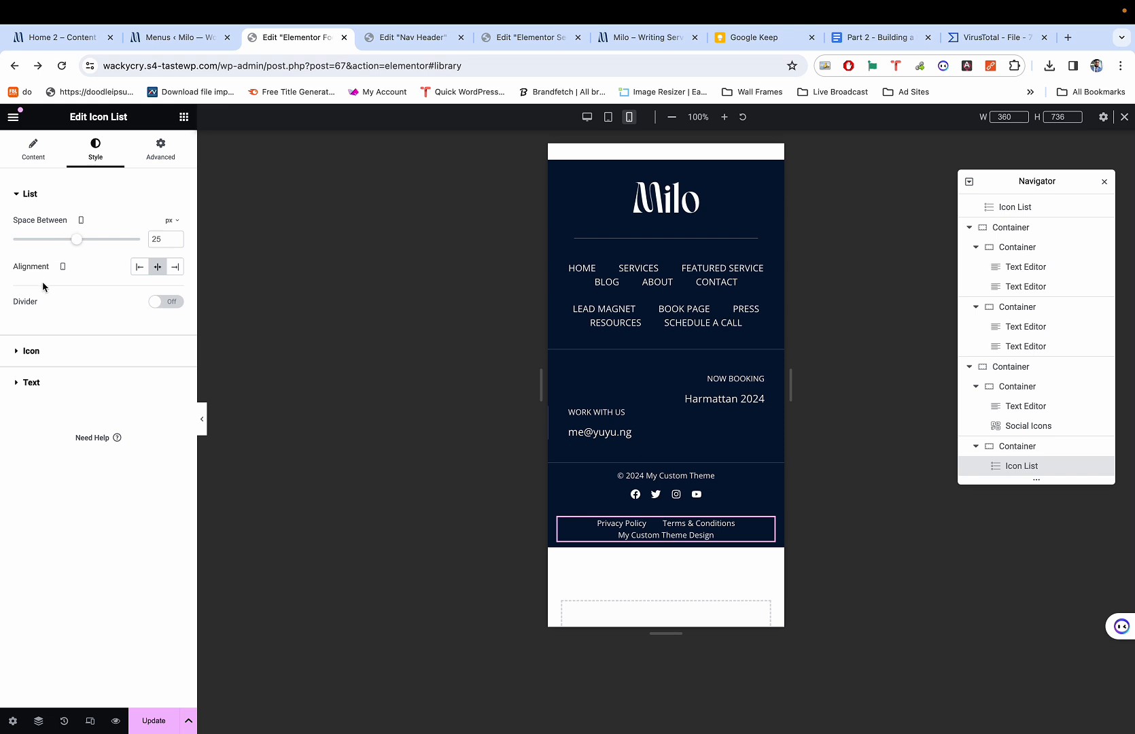
pyautogui.click(25, 153)
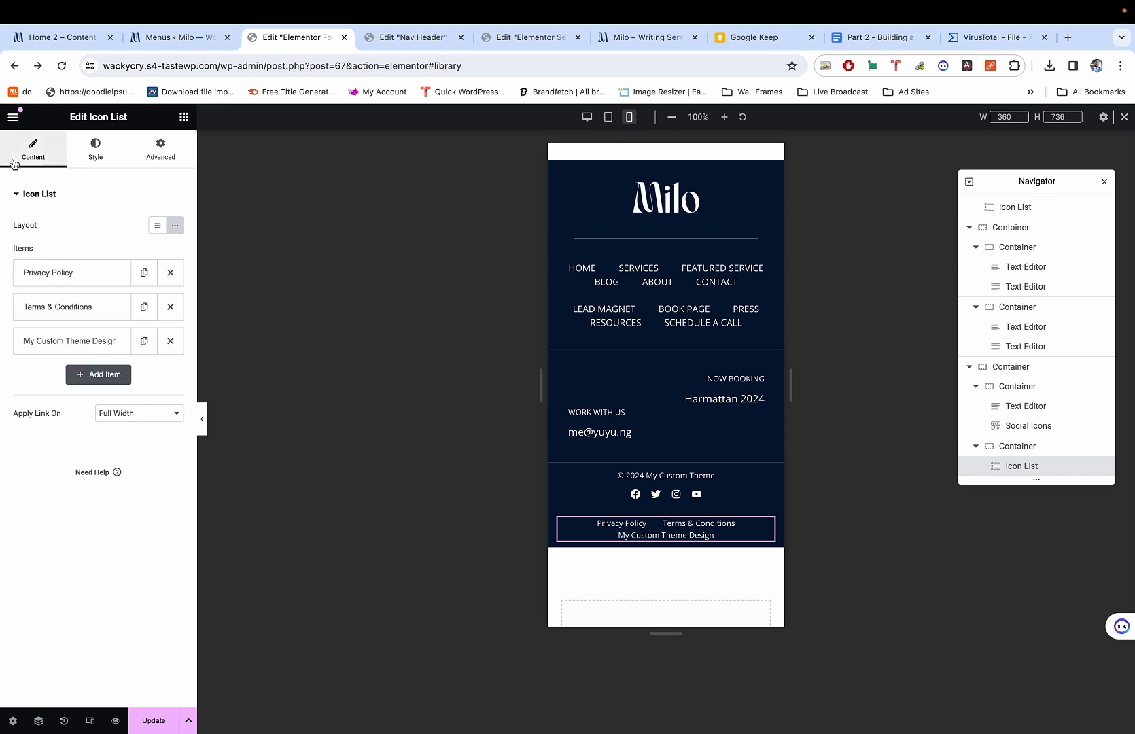
pyautogui.click(95, 146)
pyautogui.moveTo(77, 242); pyautogui.dragTo(78, 244)
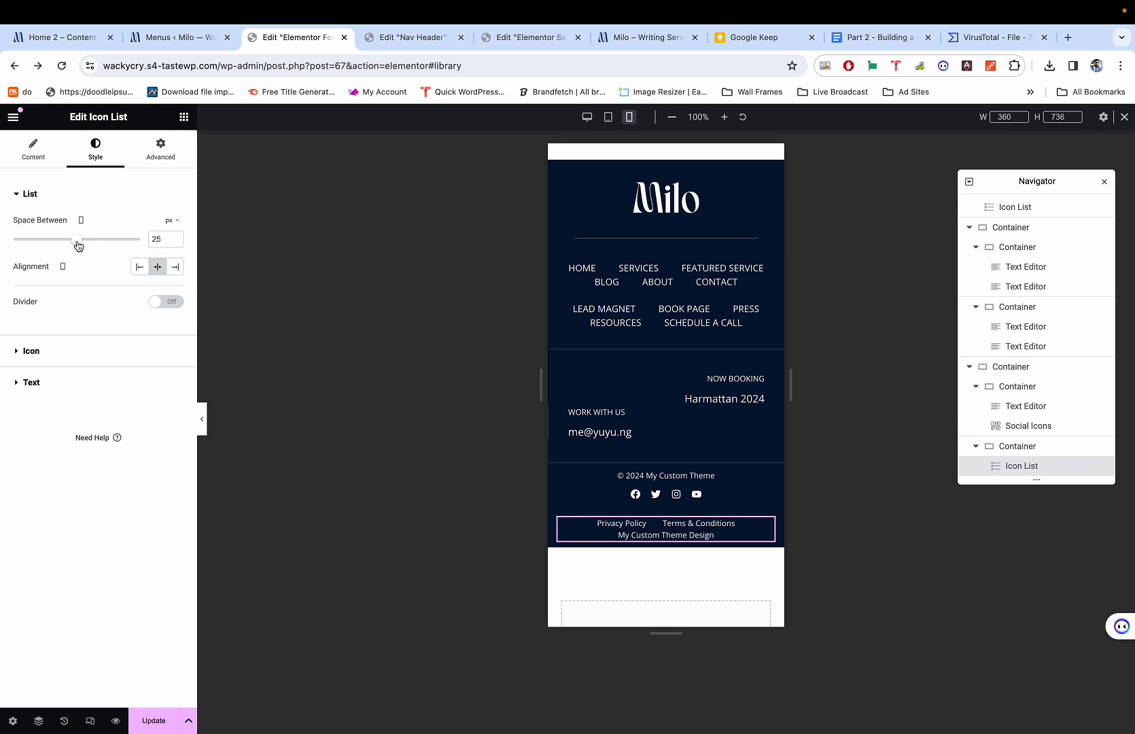
pyautogui.click(52, 378)
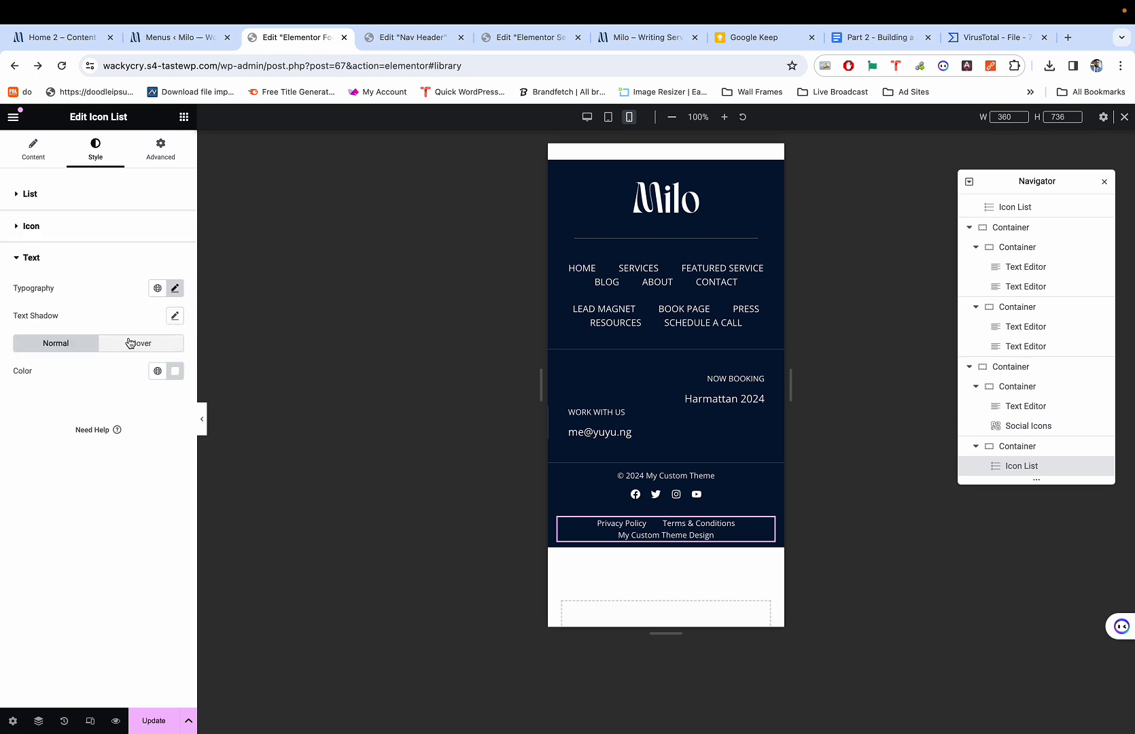
pyautogui.click(176, 289)
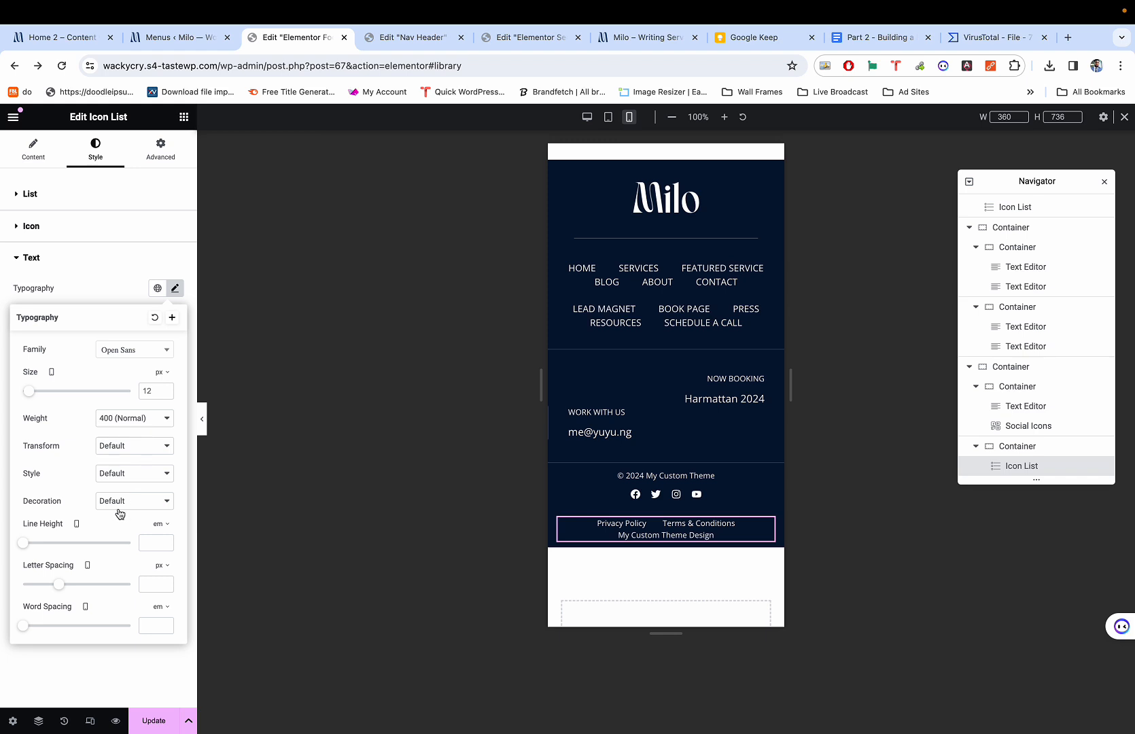
pyautogui.moveTo(23, 542); pyautogui.dragTo(41, 544)
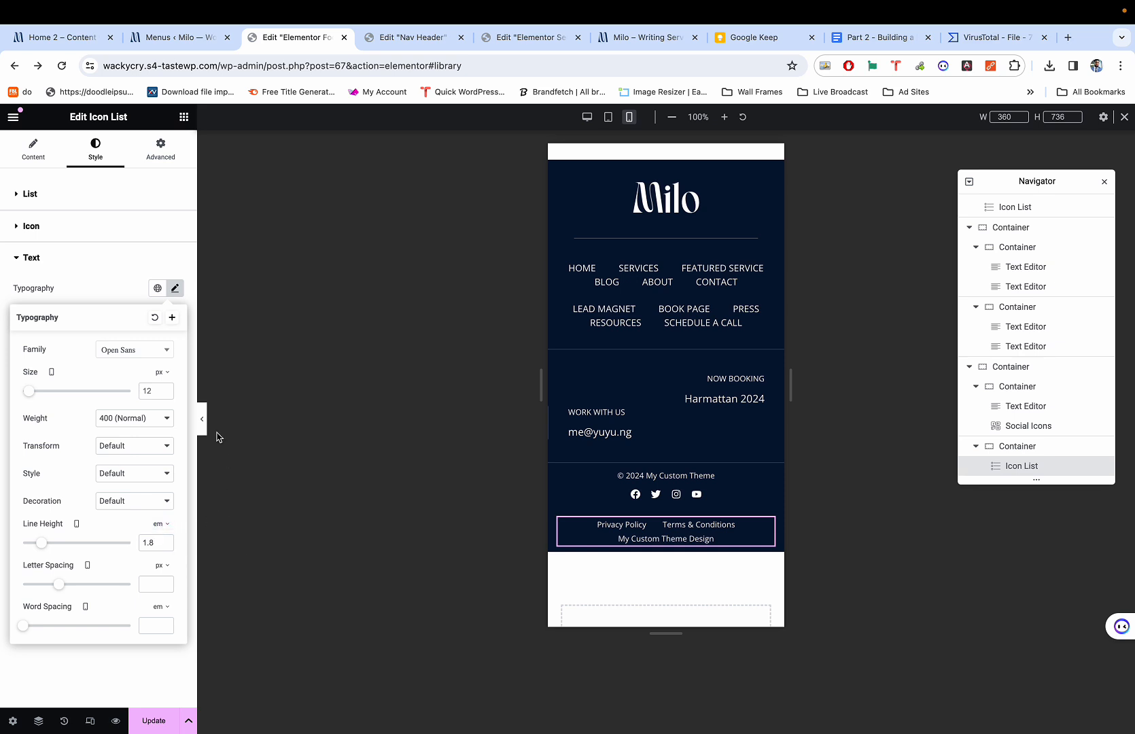
pyautogui.click(133, 295)
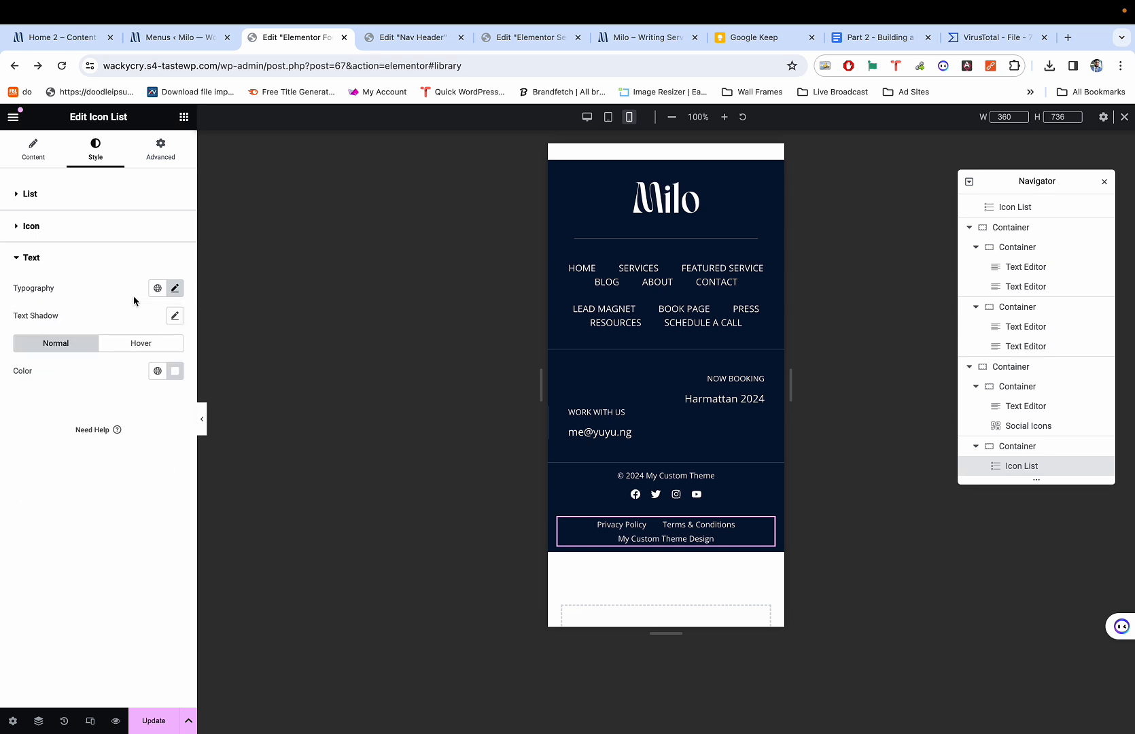
pyautogui.click(203, 421)
# Select the booking and contact block and compare it with the live demo footer.
pyautogui.click(556, 381)
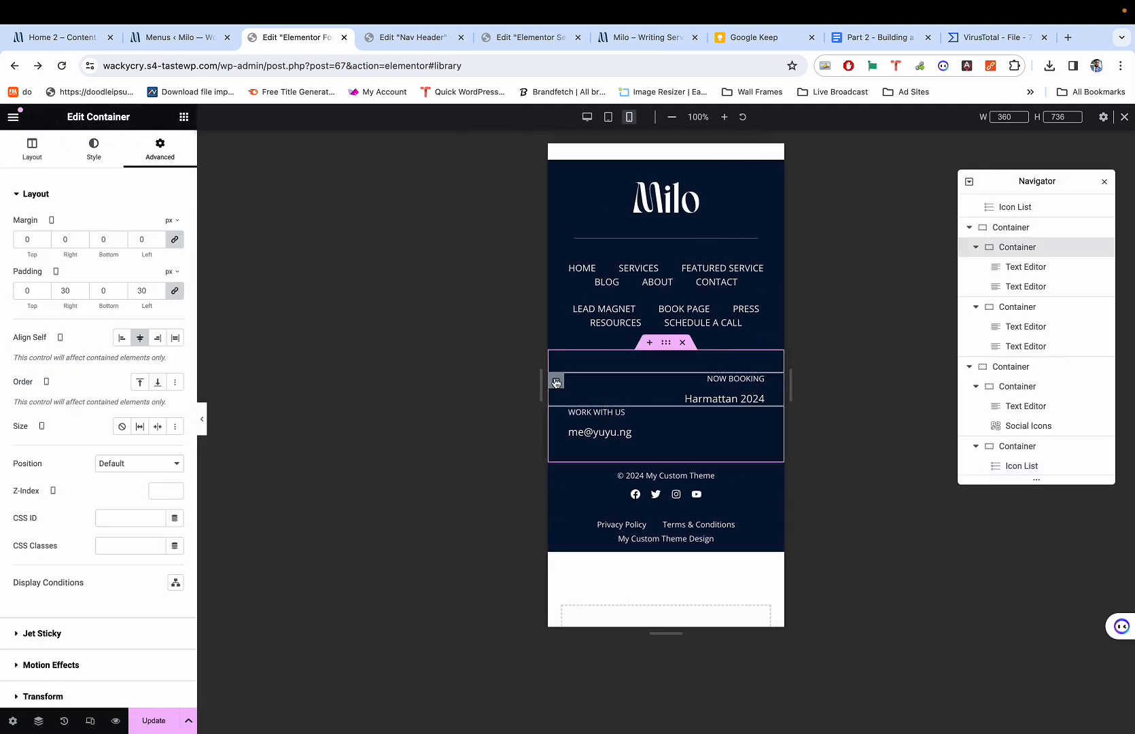
pyautogui.click(667, 346)
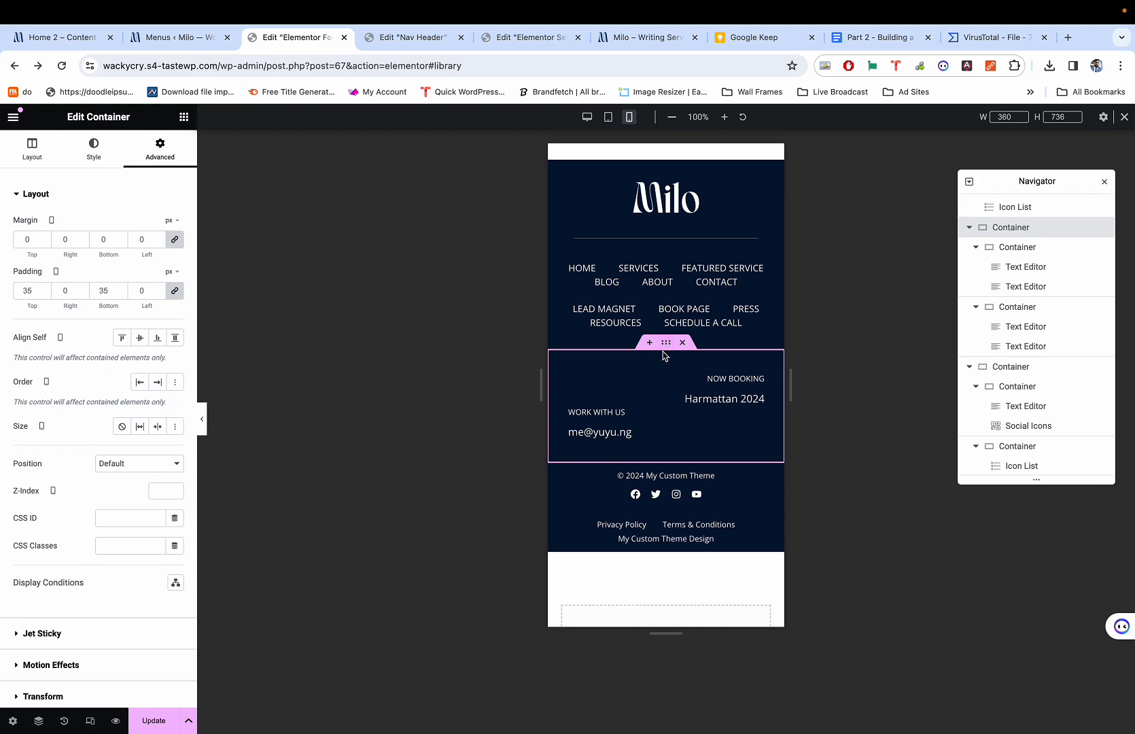
pyautogui.press('super+1')
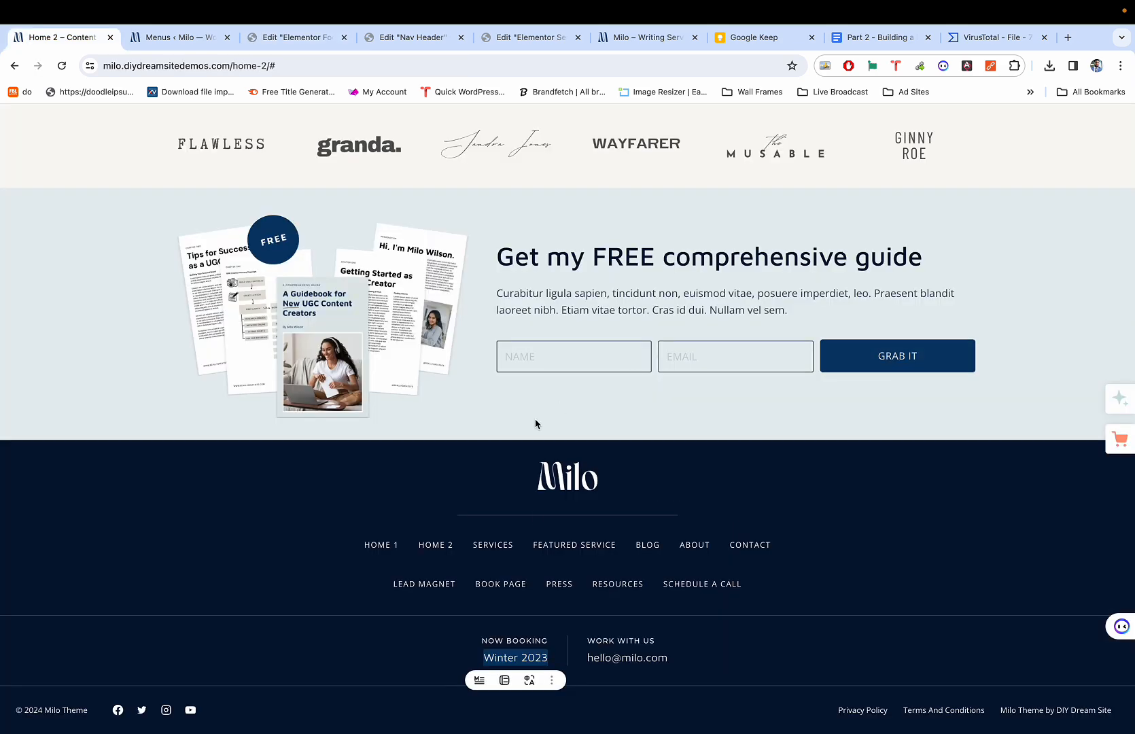
pyautogui.press('super+3')
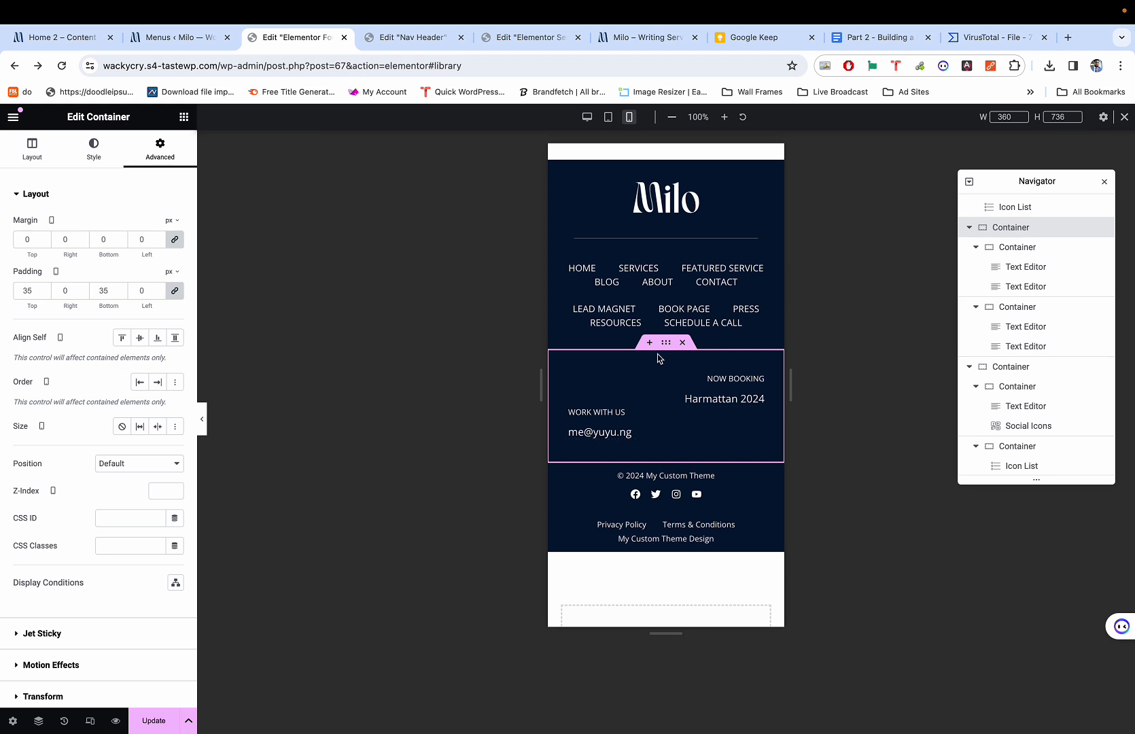
pyautogui.click(32, 148)
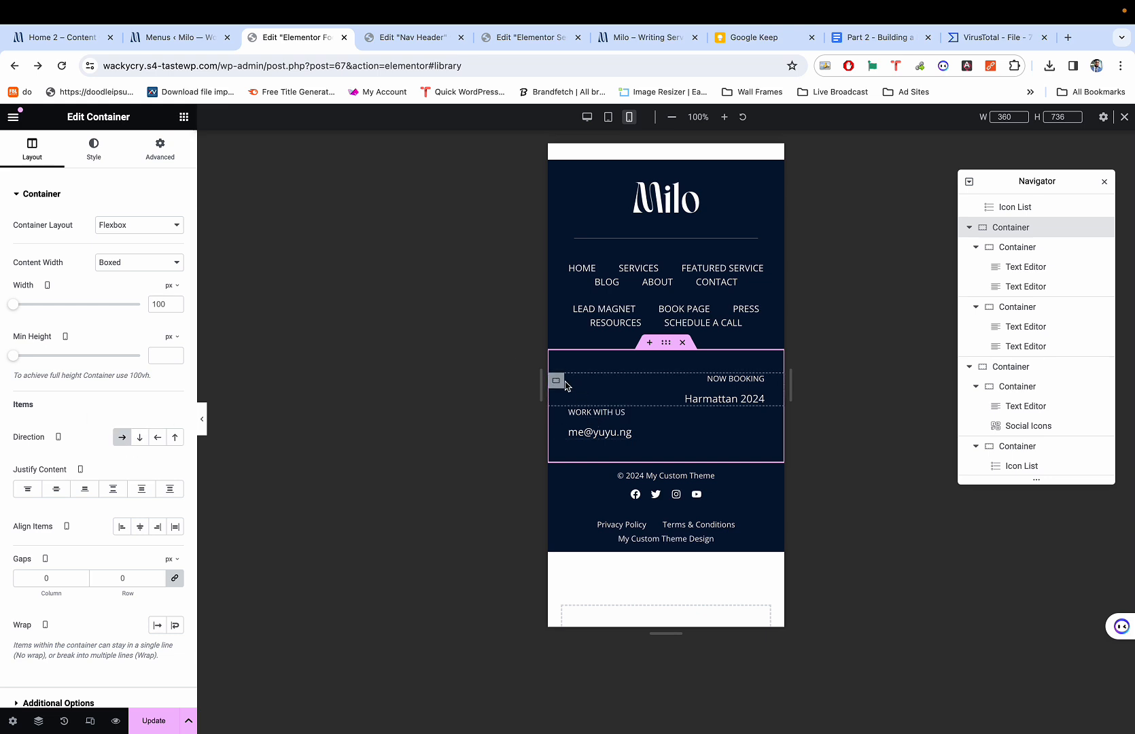
# Remove NOW BOOKING's side padding and make both NOW BOOKING and WORK WITH US containers full width.
pyautogui.click(557, 383)
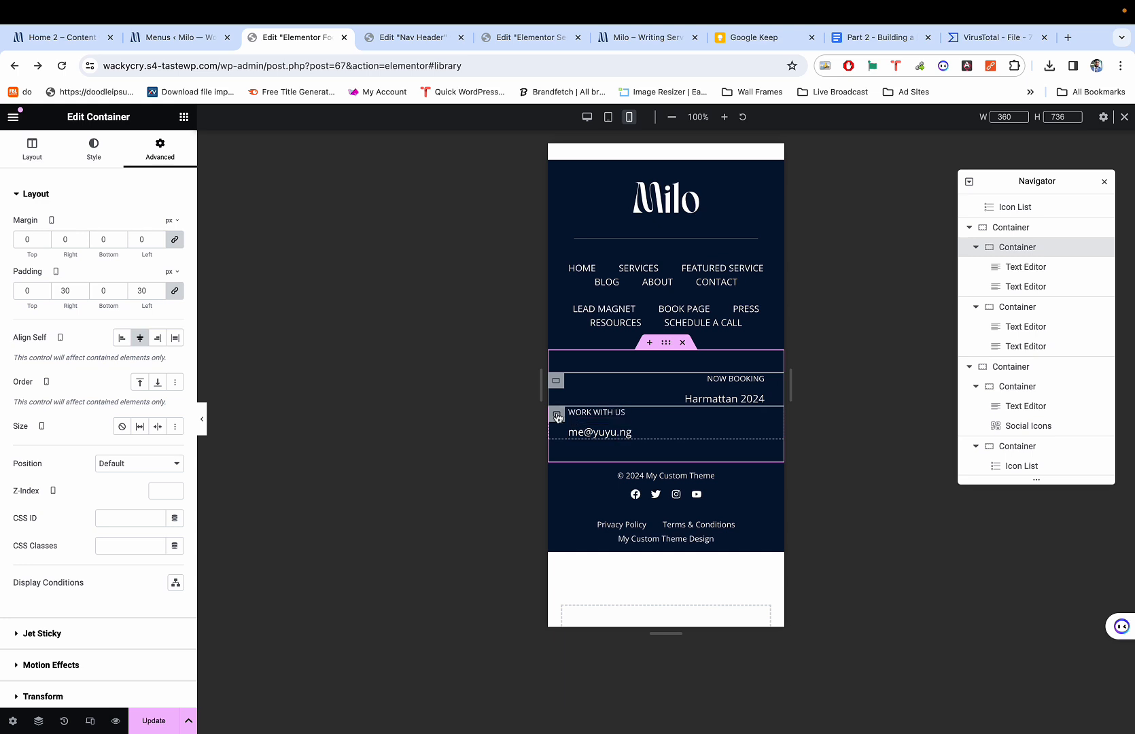
pyautogui.click(556, 414)
pyautogui.click(556, 381)
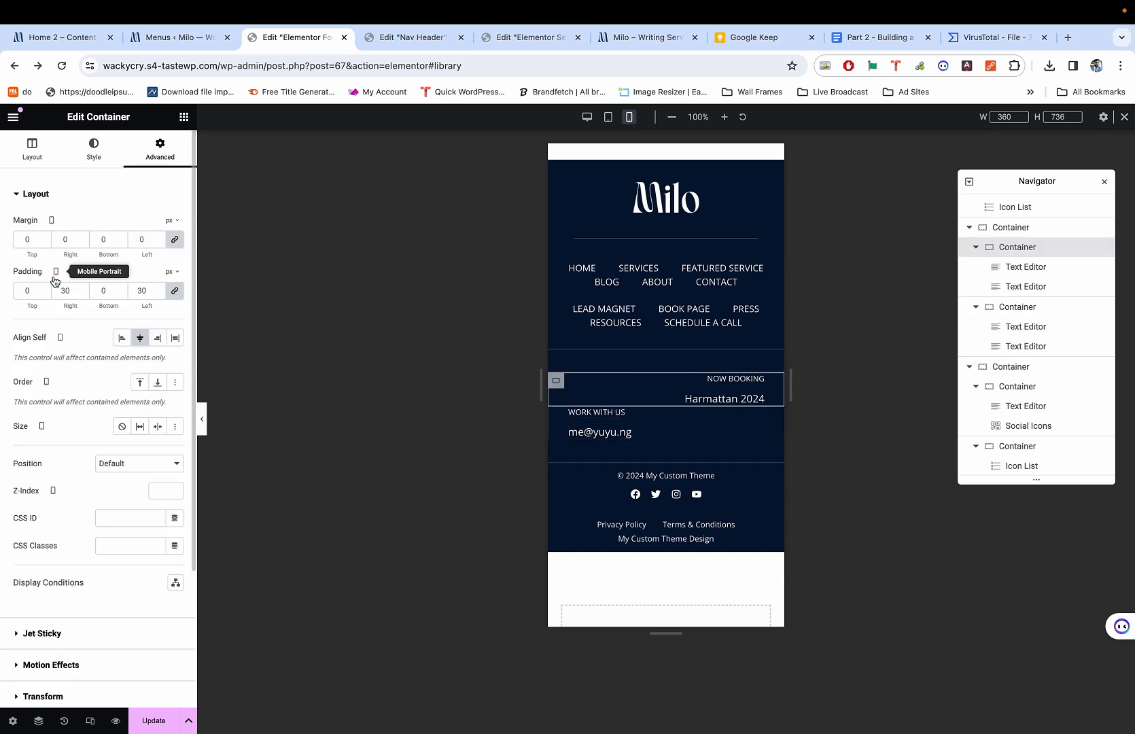
pyautogui.click(176, 292)
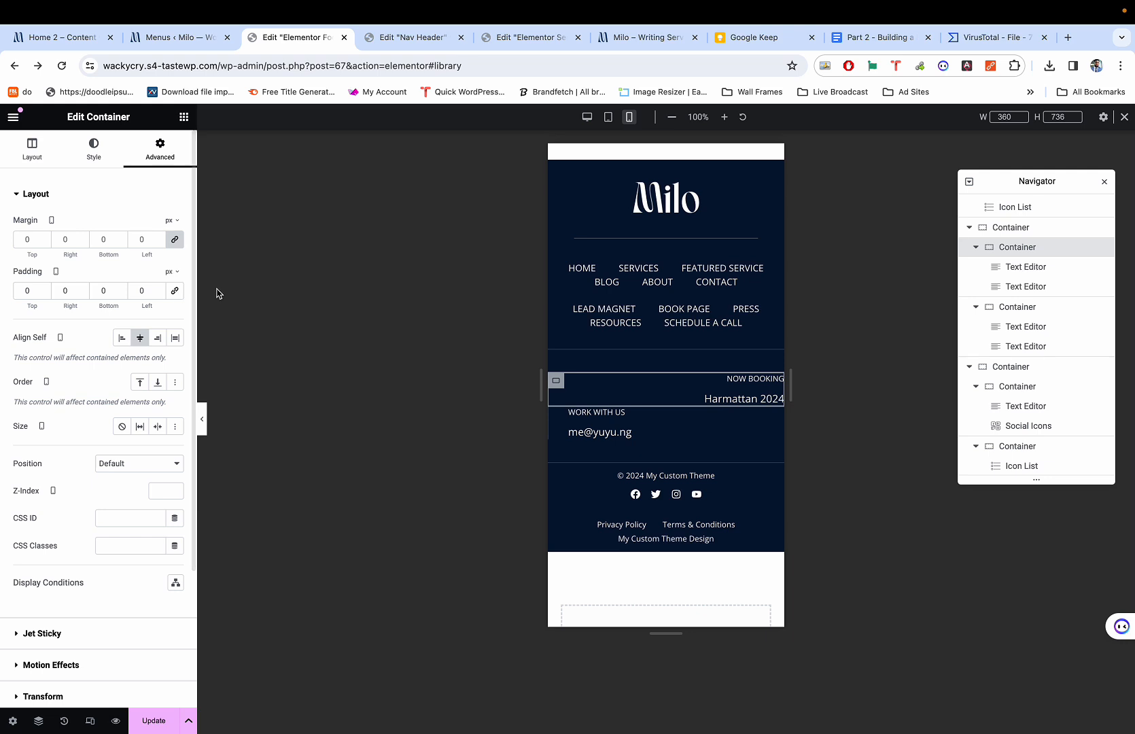
pyautogui.click(42, 144)
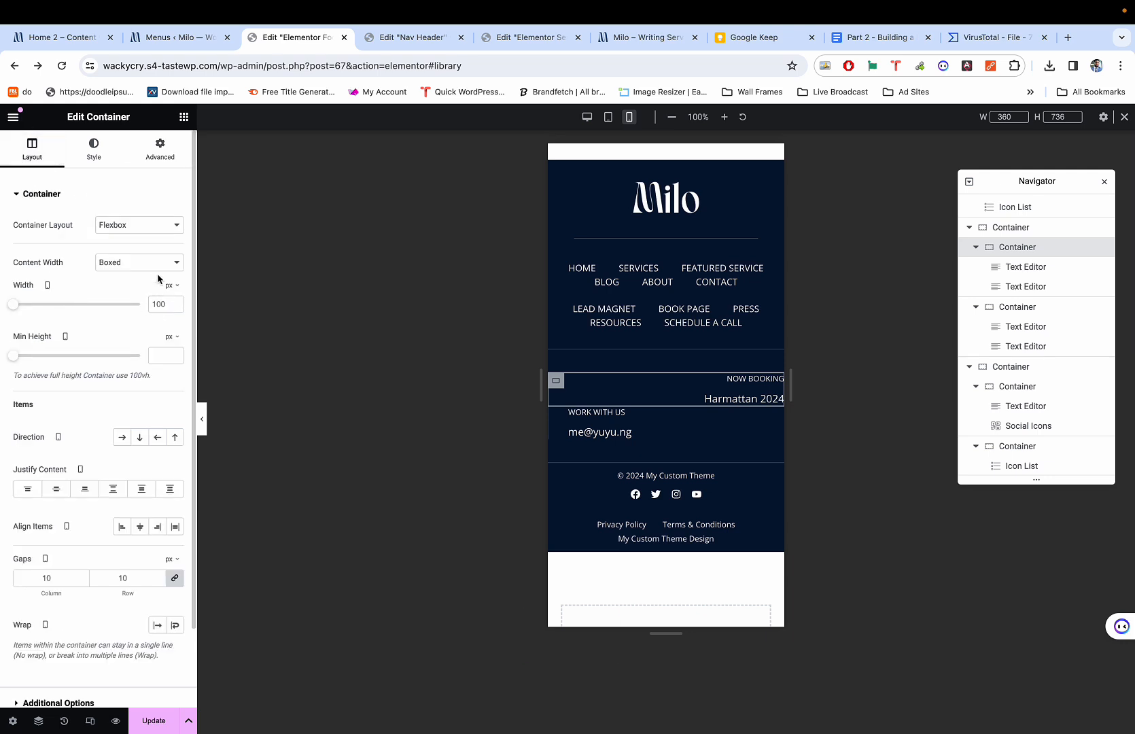
pyautogui.click(136, 259)
pyautogui.click(126, 277)
pyautogui.click(562, 415)
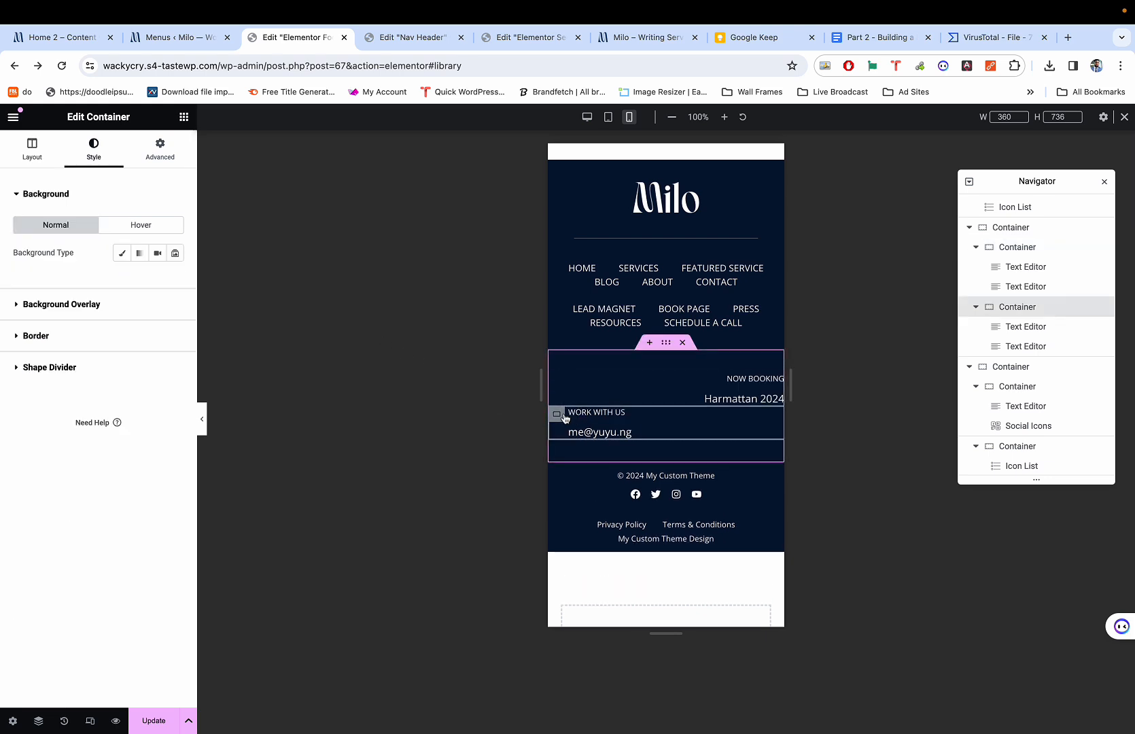
pyautogui.click(45, 160)
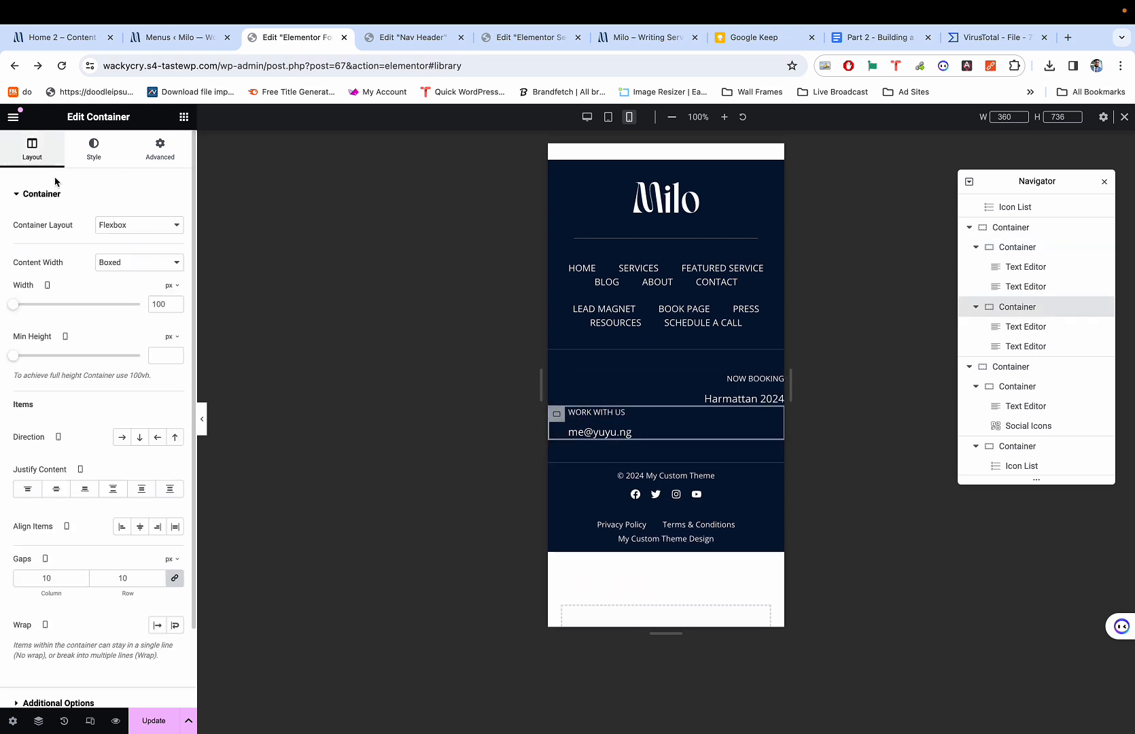
pyautogui.click(108, 263)
pyautogui.click(110, 277)
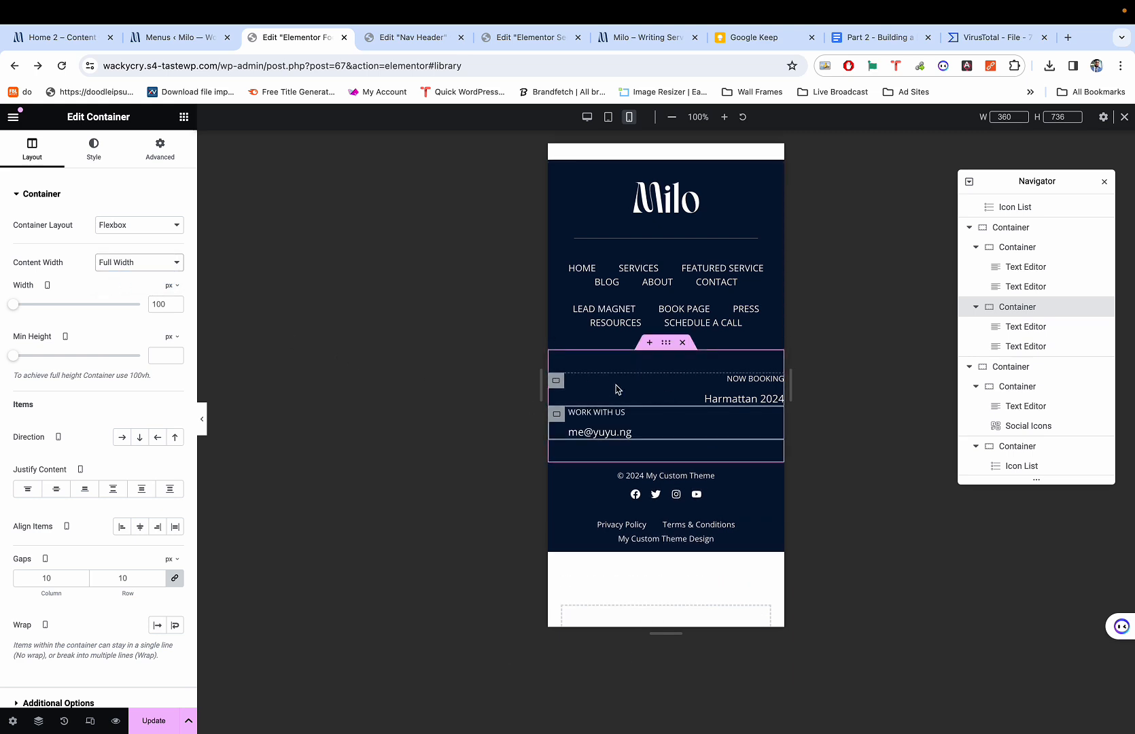
# Switch the NOW BOOKING container's width to percent and set it to about half.
pyautogui.click(569, 386)
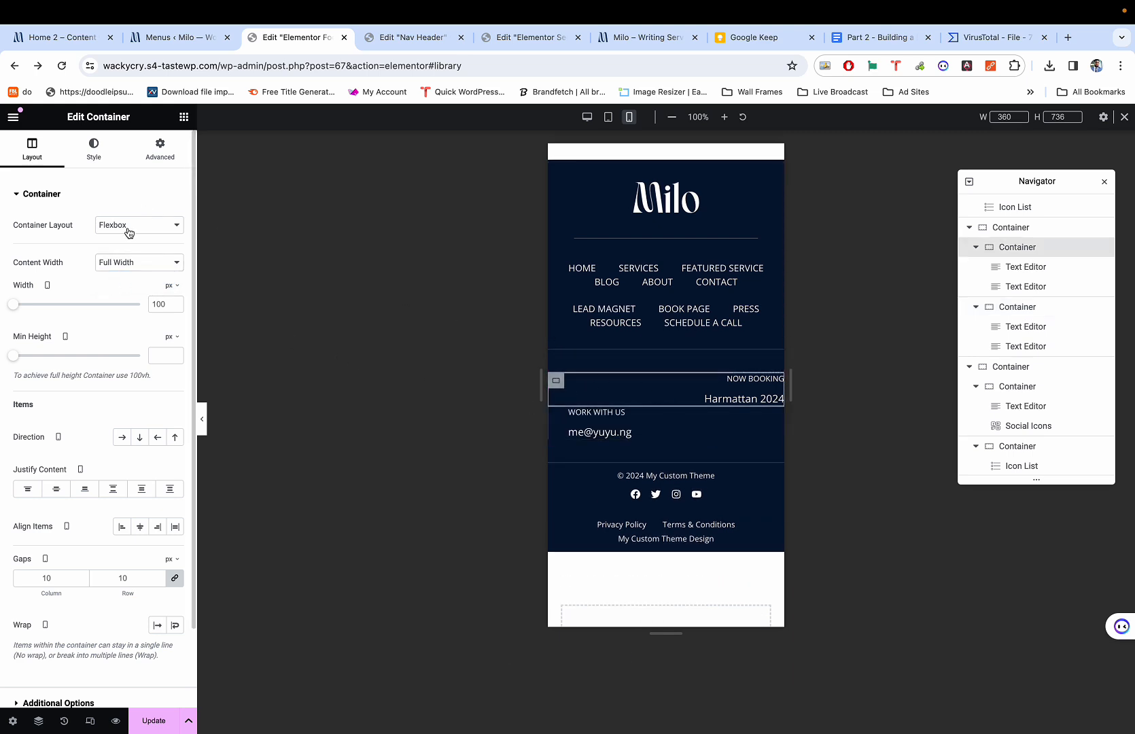
pyautogui.click(169, 304)
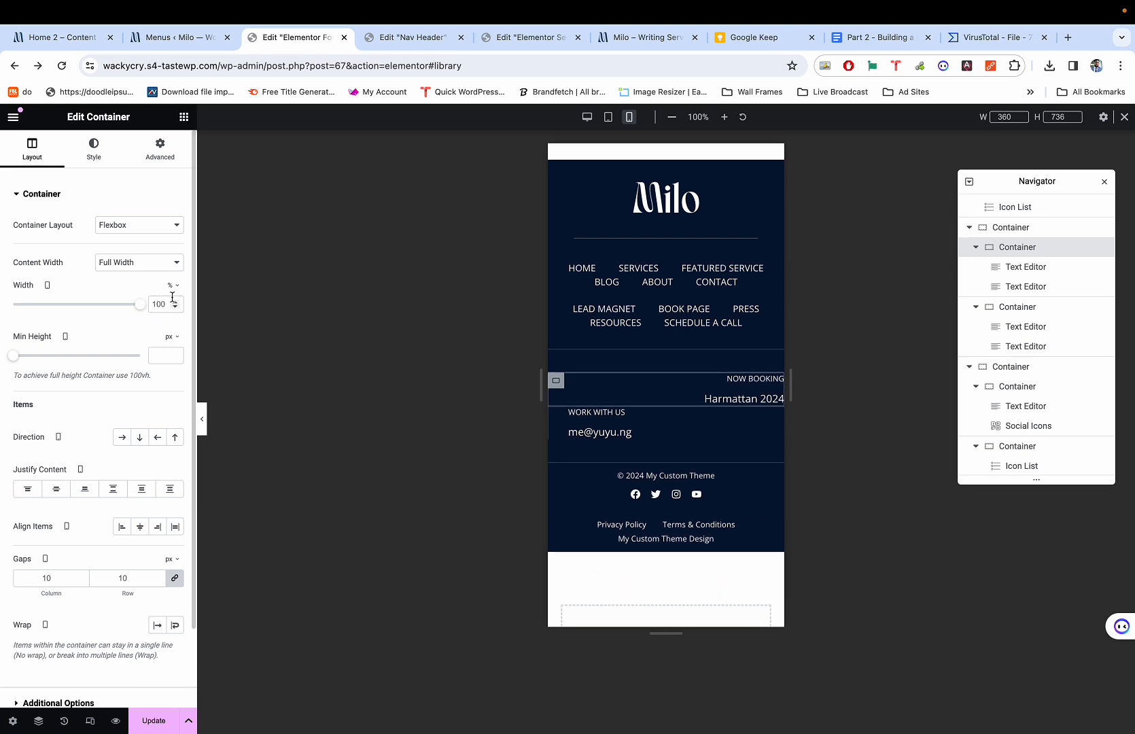
pyautogui.moveTo(139, 307); pyautogui.dragTo(66, 305)
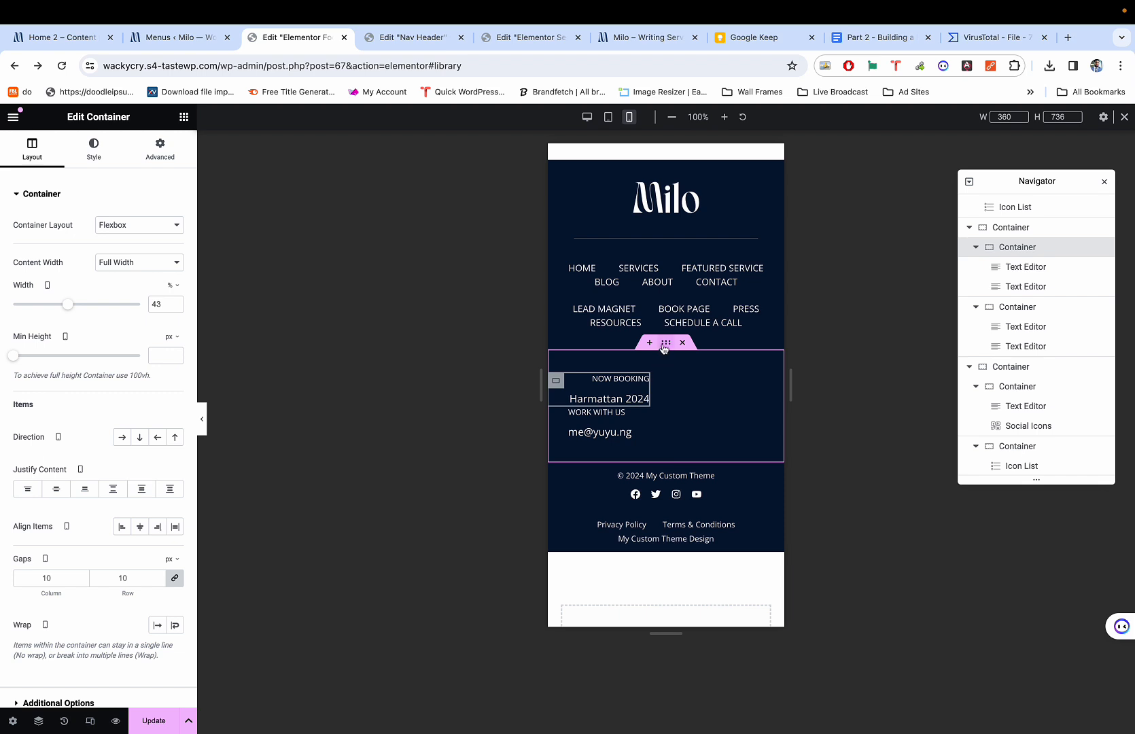
pyautogui.click(665, 346)
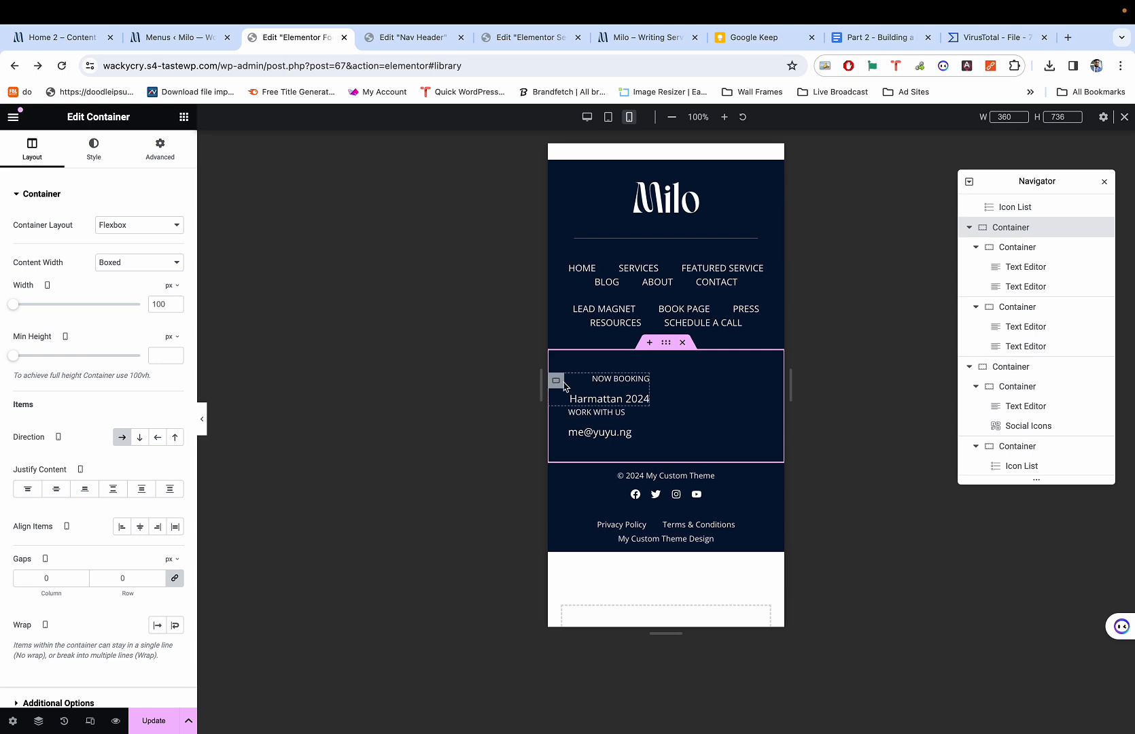
pyautogui.click(555, 383)
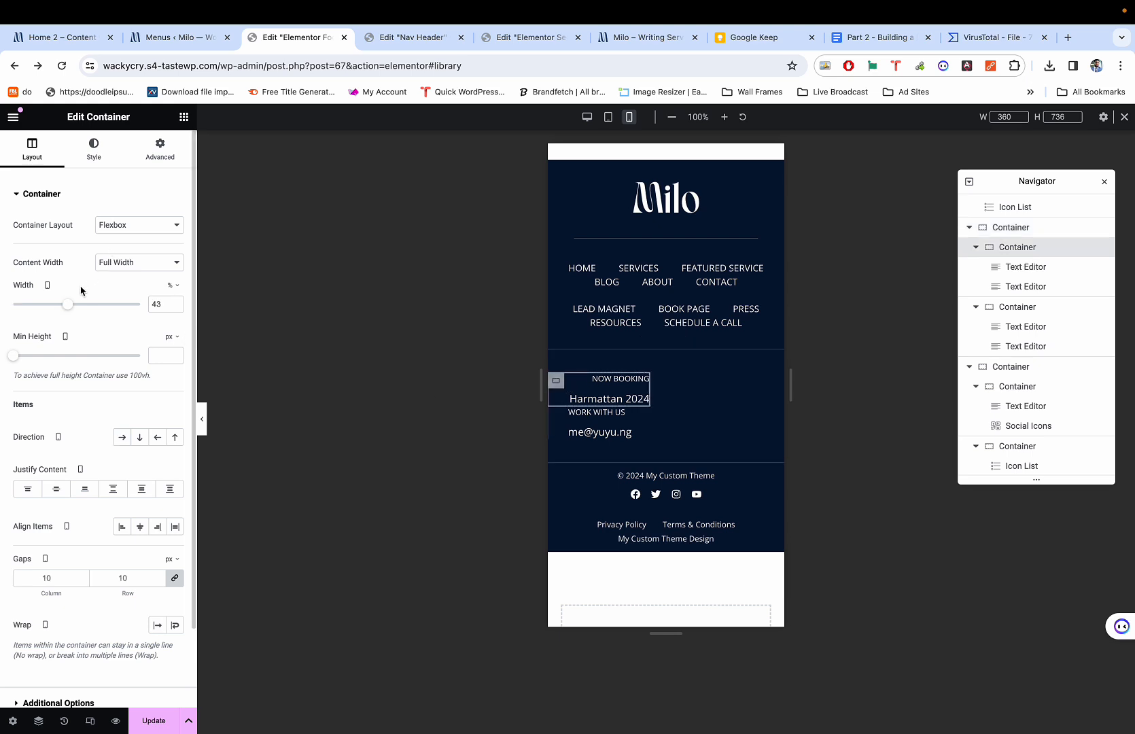
pyautogui.moveTo(72, 303); pyautogui.dragTo(81, 307)
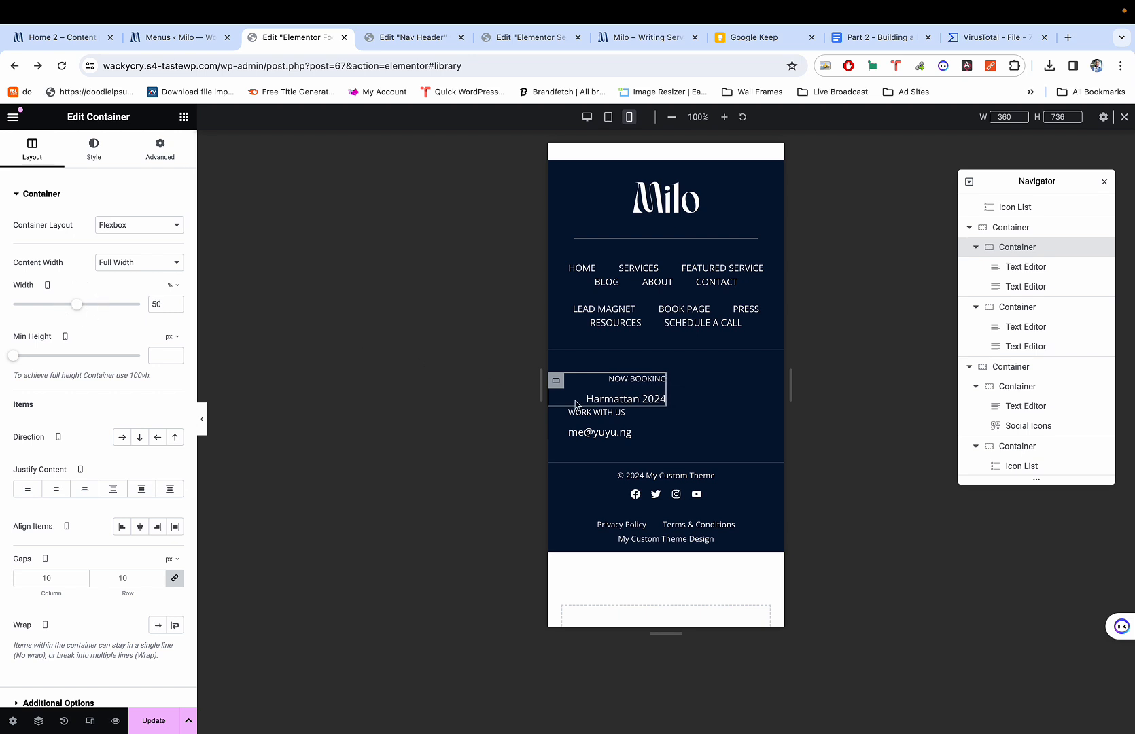
# Change the WORK WITH US container's width unit to % and narrow it to 50.
pyautogui.click(557, 413)
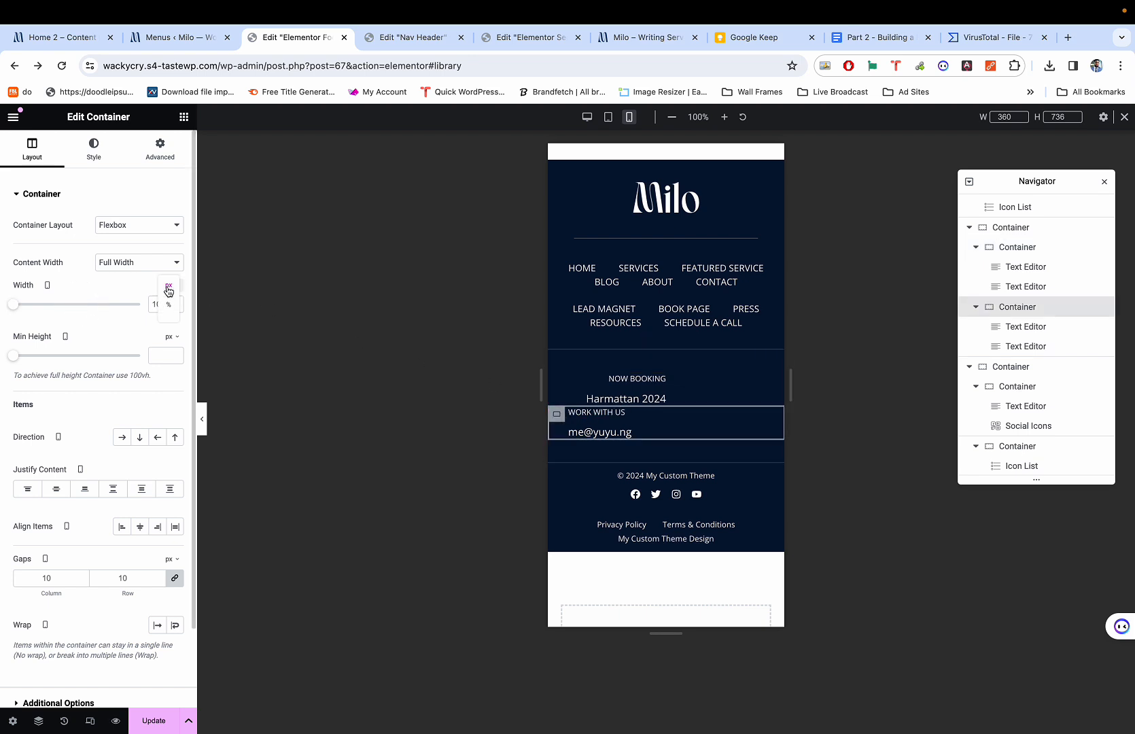
pyautogui.click(170, 288)
pyautogui.click(171, 303)
pyautogui.moveTo(134, 307); pyautogui.dragTo(77, 304)
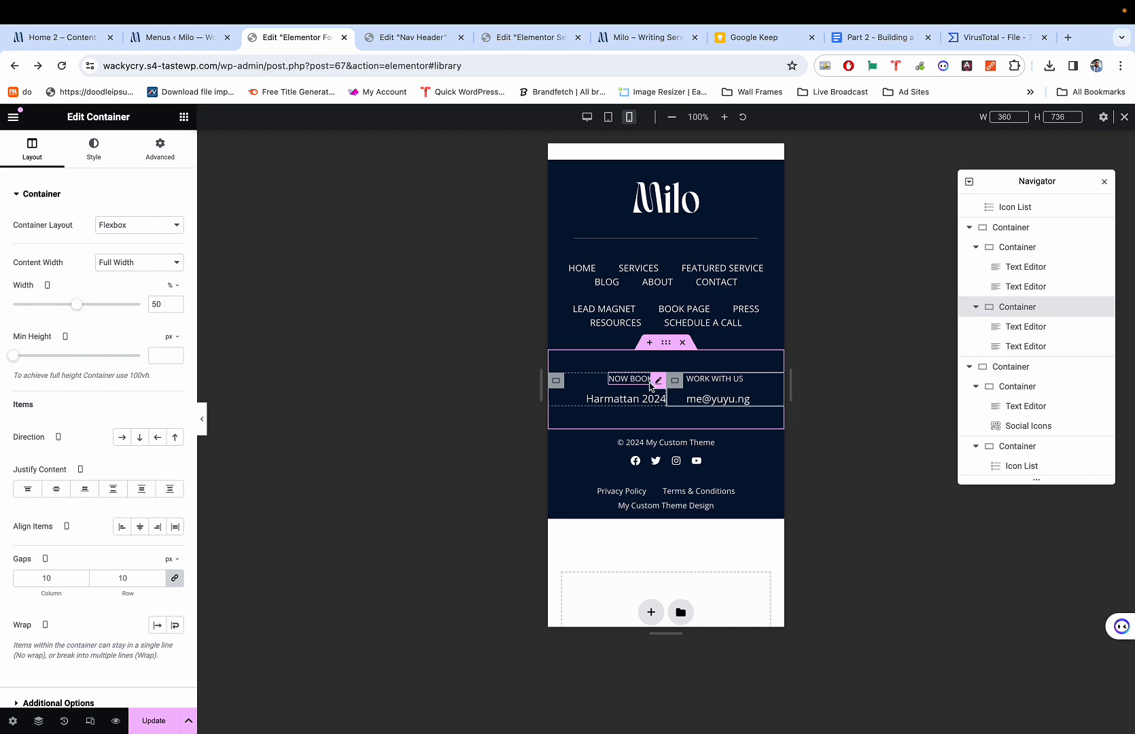
# Set Align Self to Center for the NOW BOOKING and Harmattan 2024 texts.
pyautogui.click(657, 381)
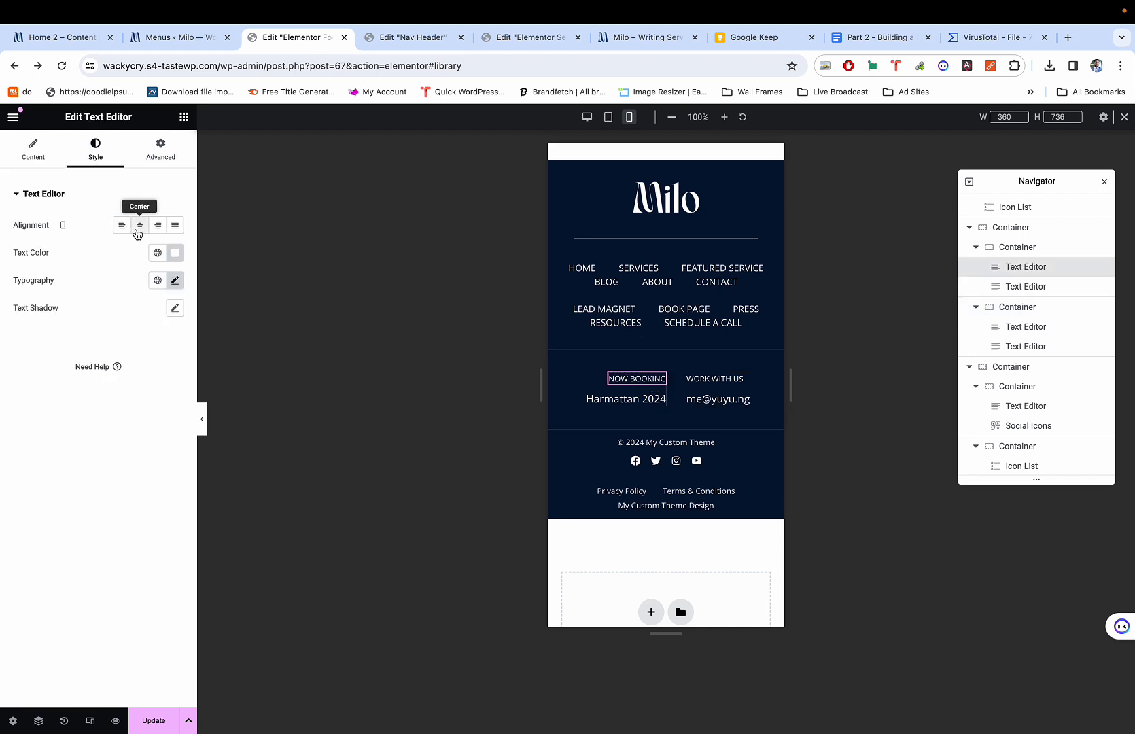
pyautogui.click(160, 150)
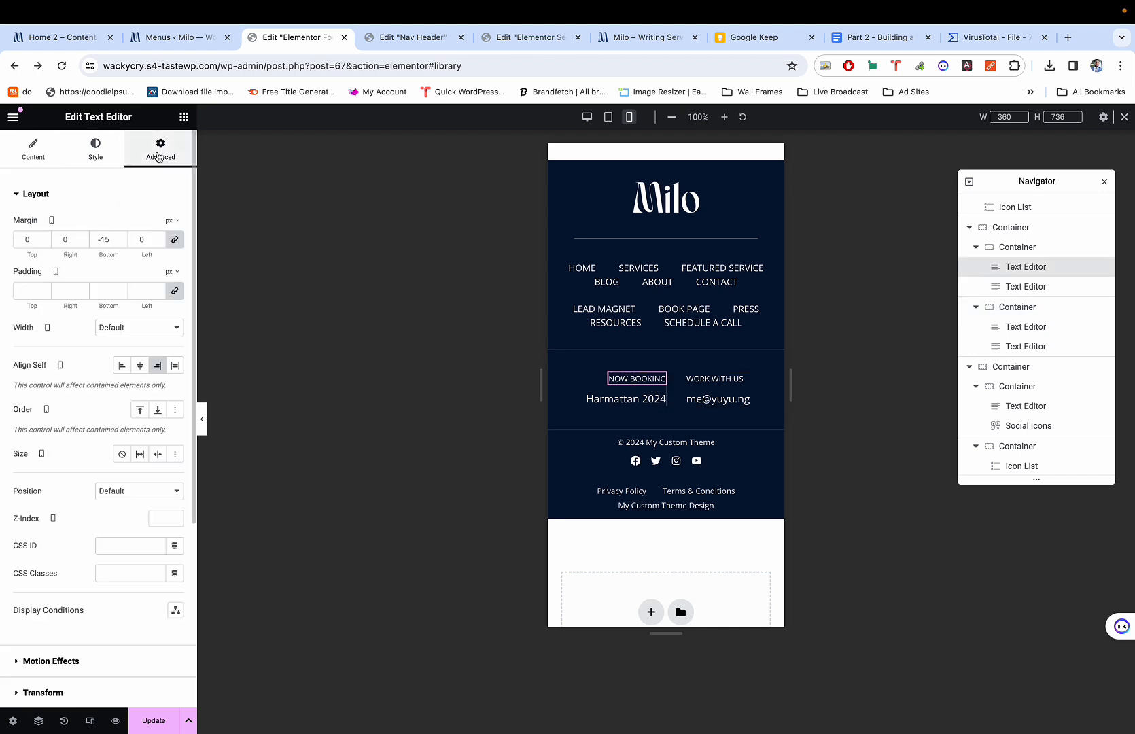
pyautogui.click(139, 365)
pyautogui.click(645, 394)
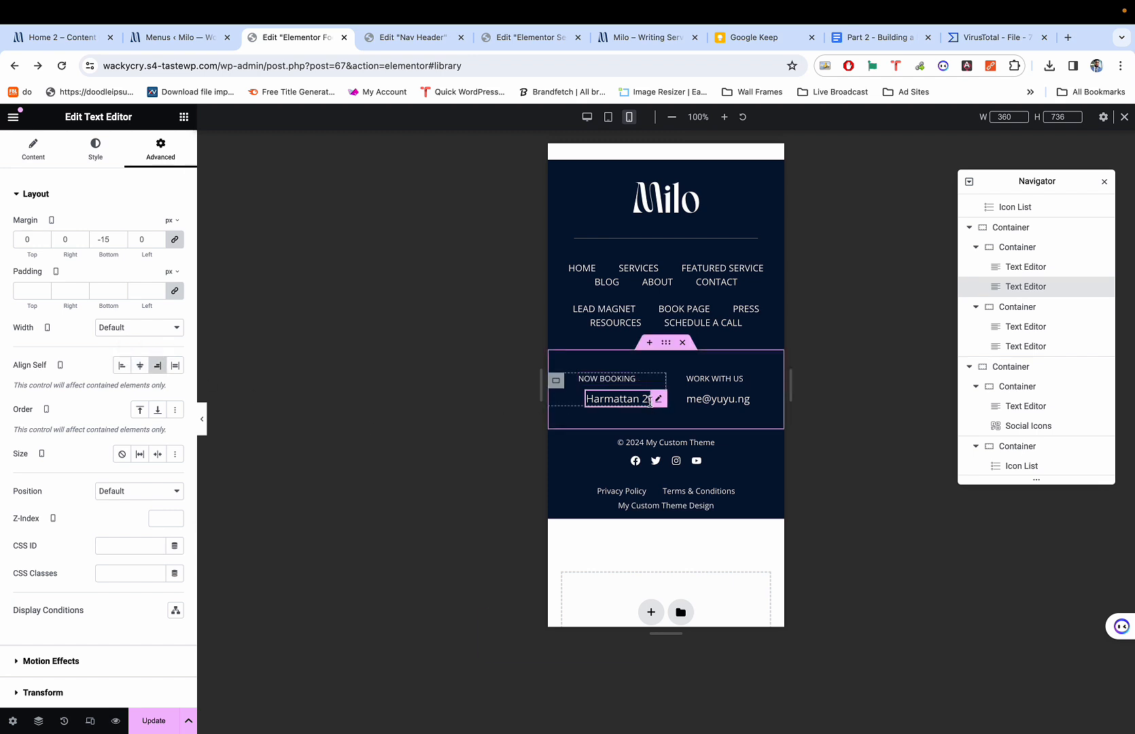
pyautogui.click(140, 364)
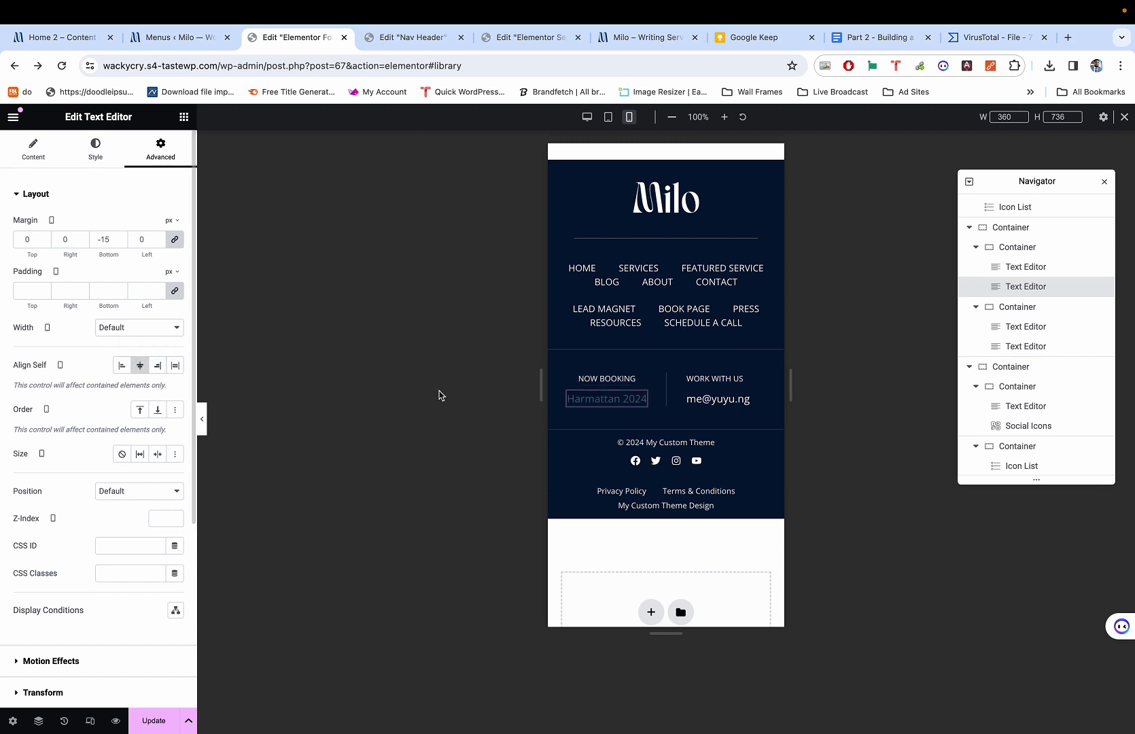
# Center the WORK WITH US and contact e-mail texts, then preview with panels hidden.
pyautogui.click(714, 379)
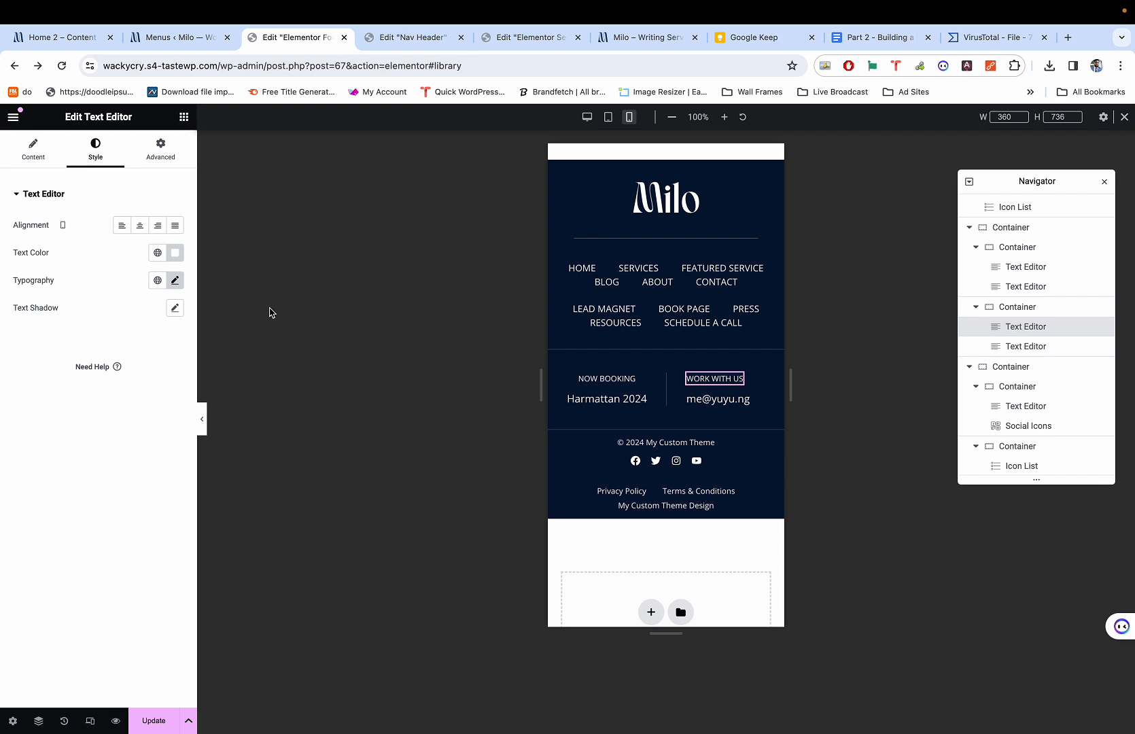
pyautogui.click(162, 161)
pyautogui.click(140, 365)
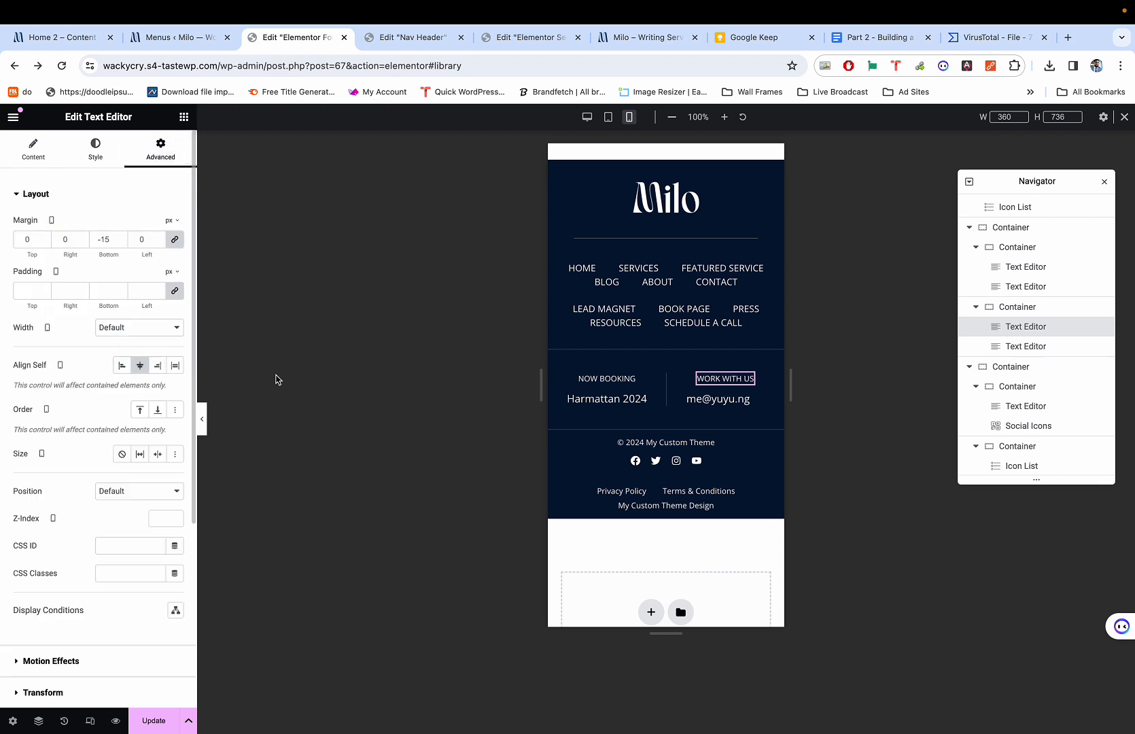
pyautogui.click(739, 399)
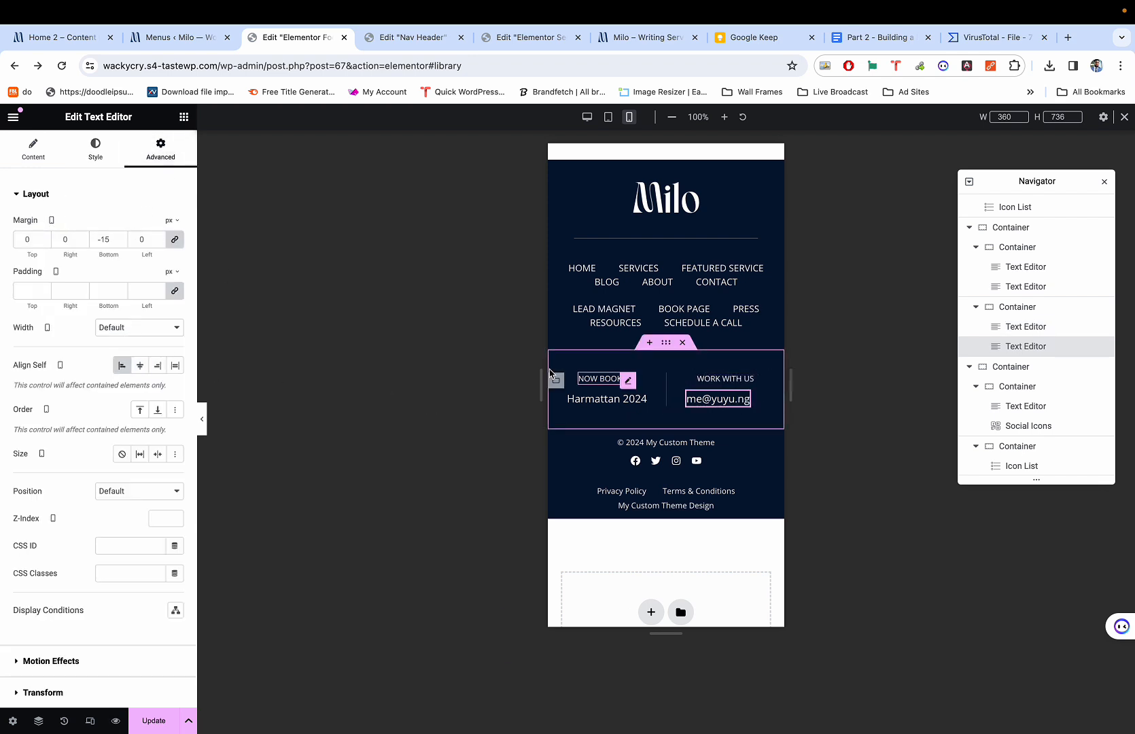
pyautogui.click(140, 366)
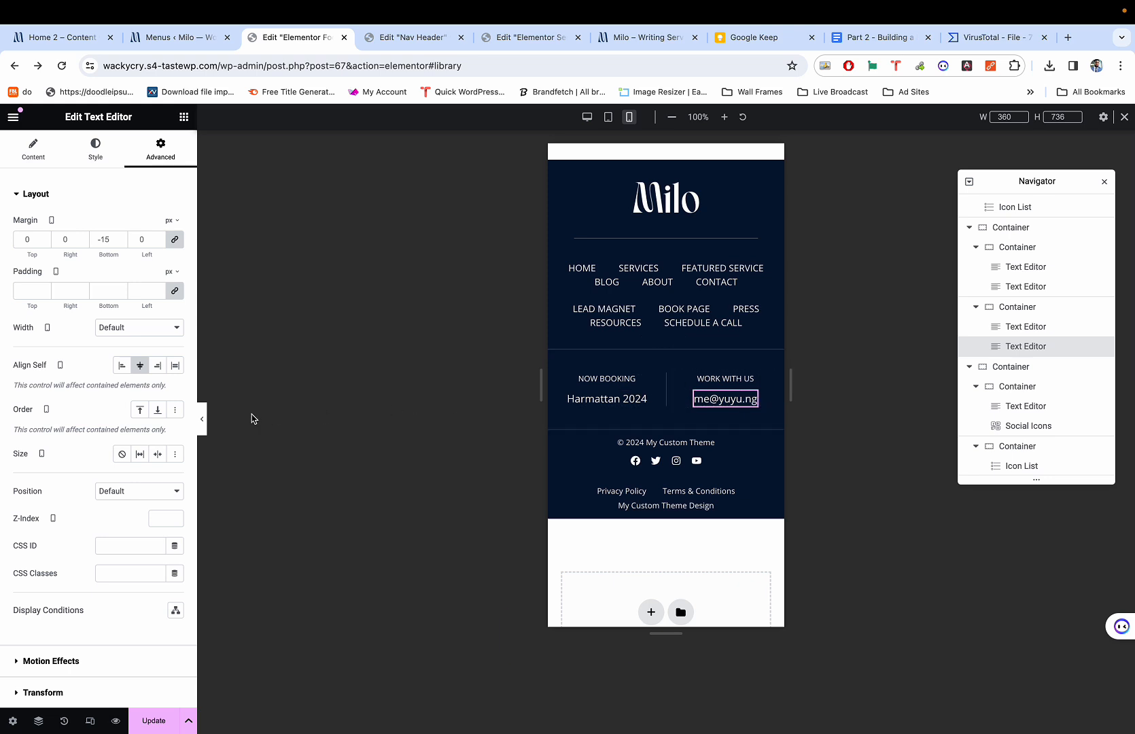
pyautogui.click(202, 419)
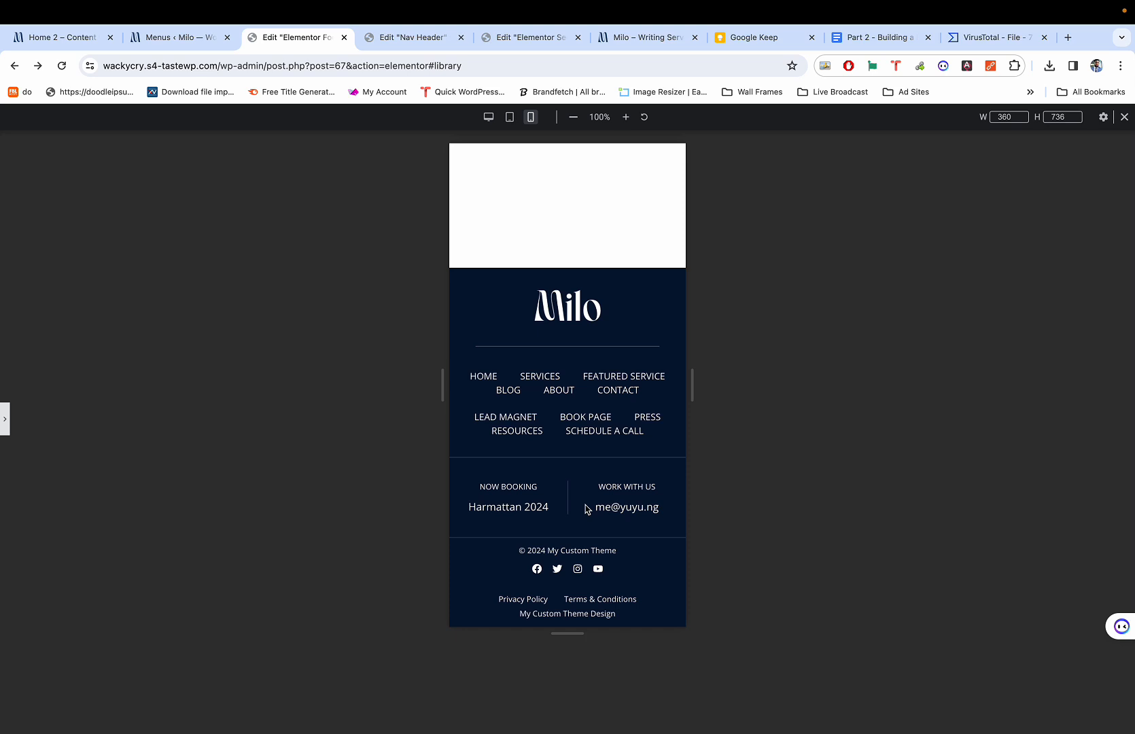
# Restore the editor panels and raise the first footer menu's line height to 1.9.
pyautogui.hotkey('ctrl', 'p')
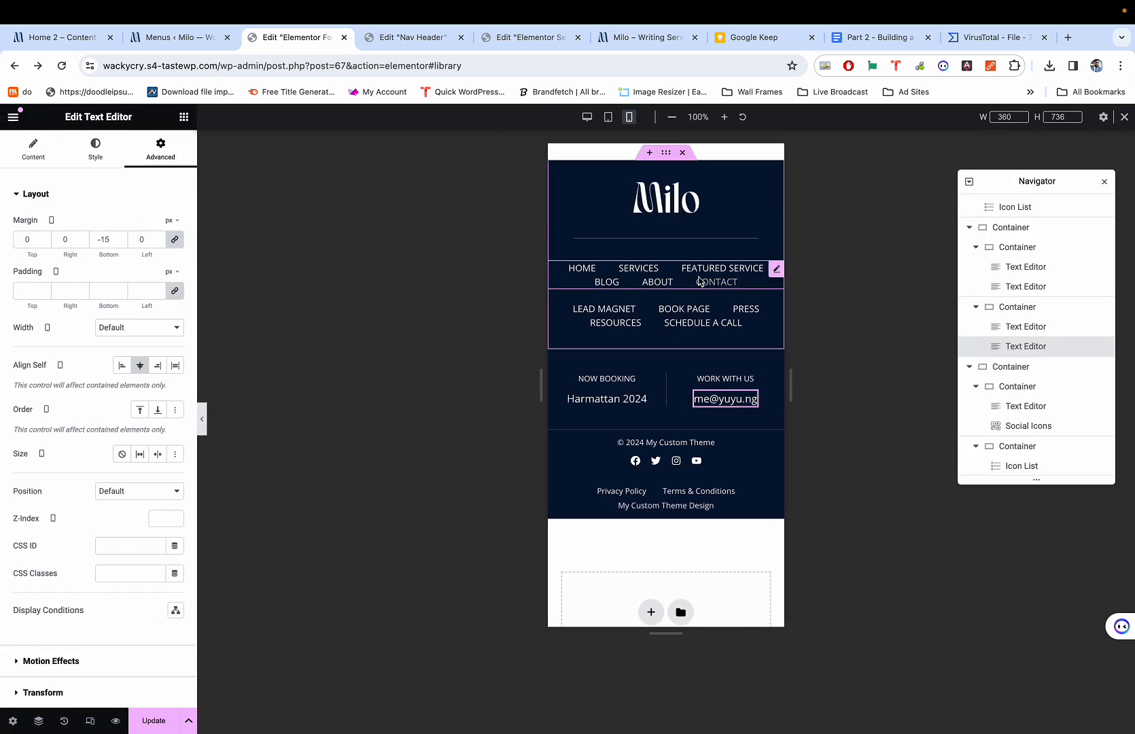
pyautogui.click(699, 277)
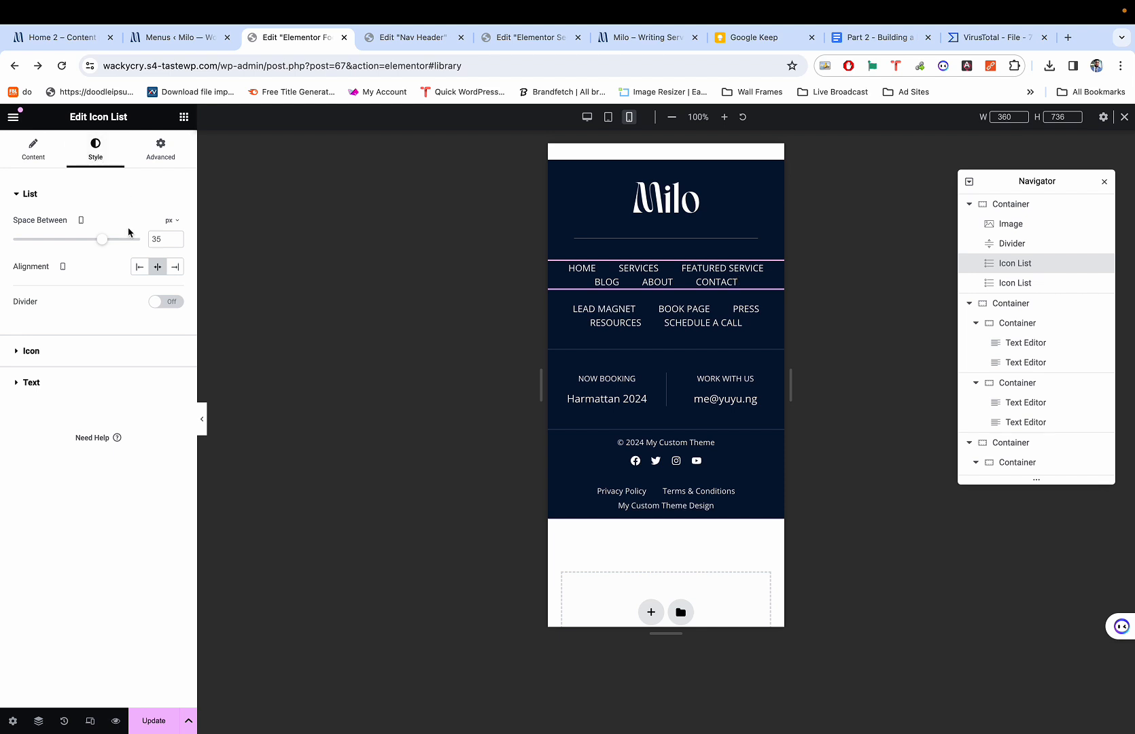
pyautogui.click(68, 382)
pyautogui.click(175, 316)
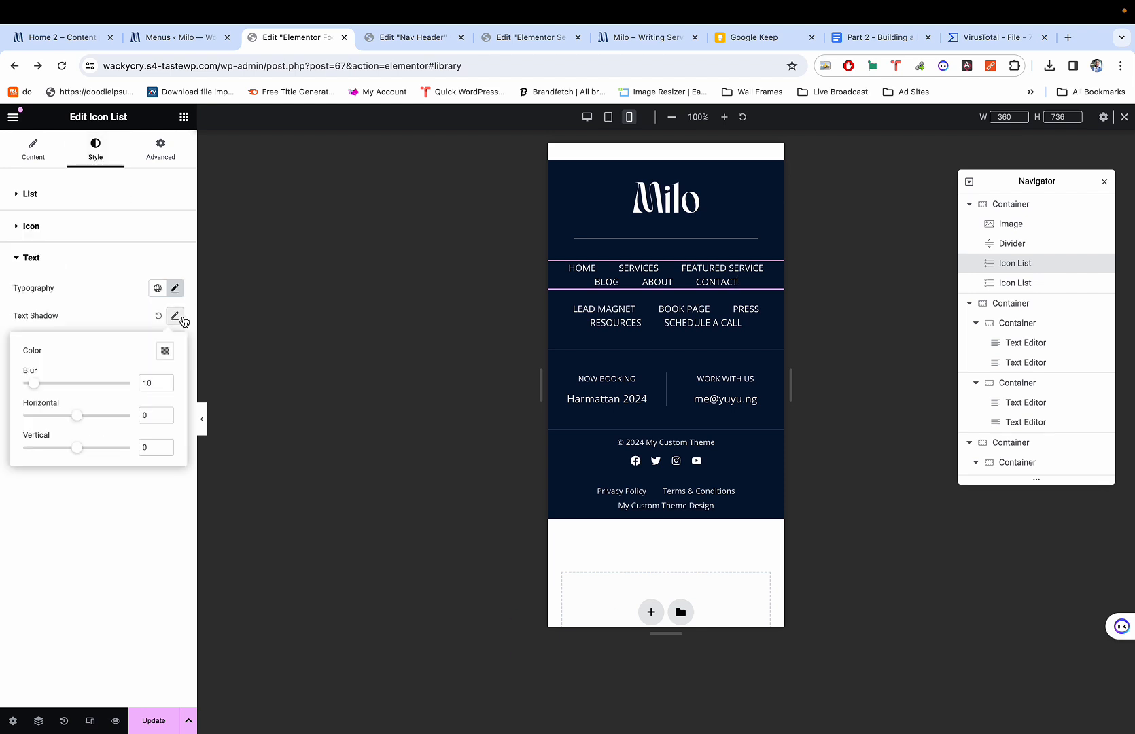
pyautogui.click(182, 320)
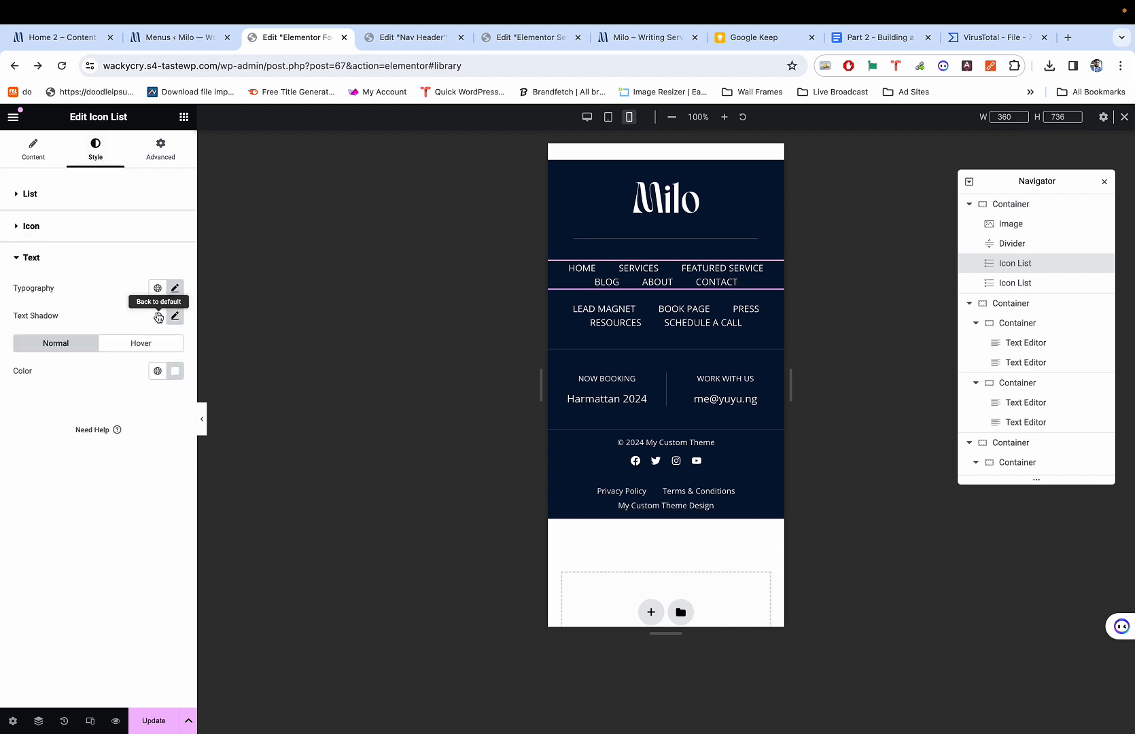
pyautogui.click(175, 289)
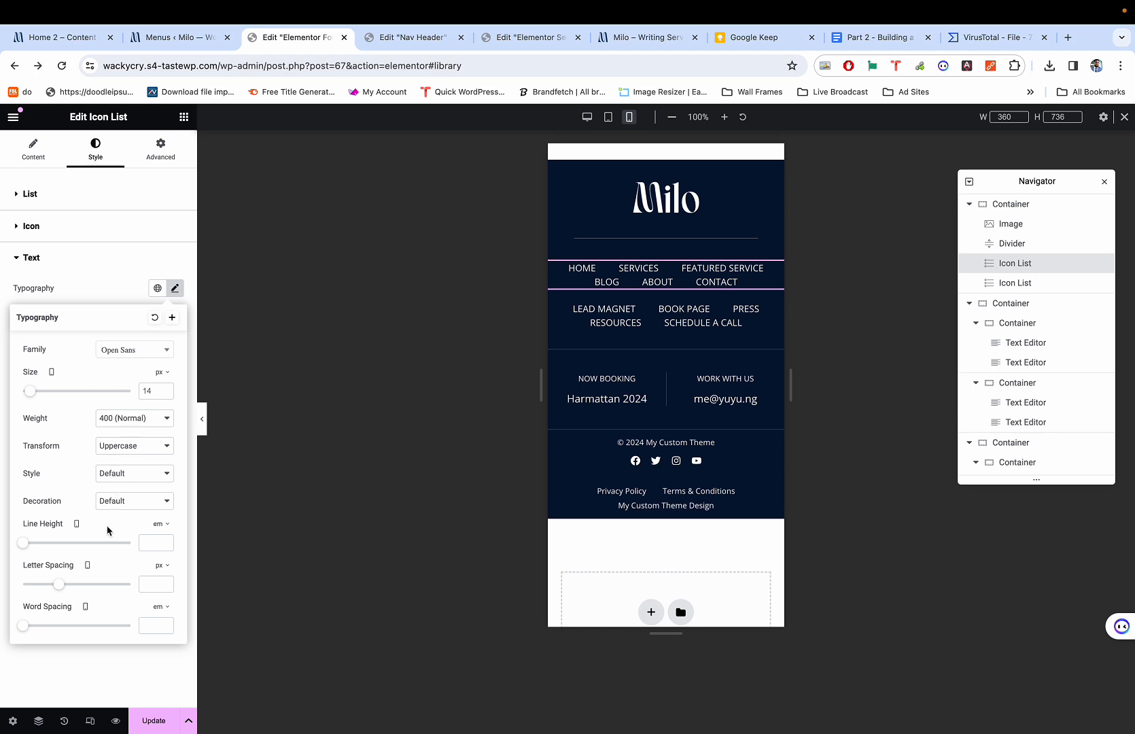
pyautogui.moveTo(26, 545); pyautogui.dragTo(46, 550)
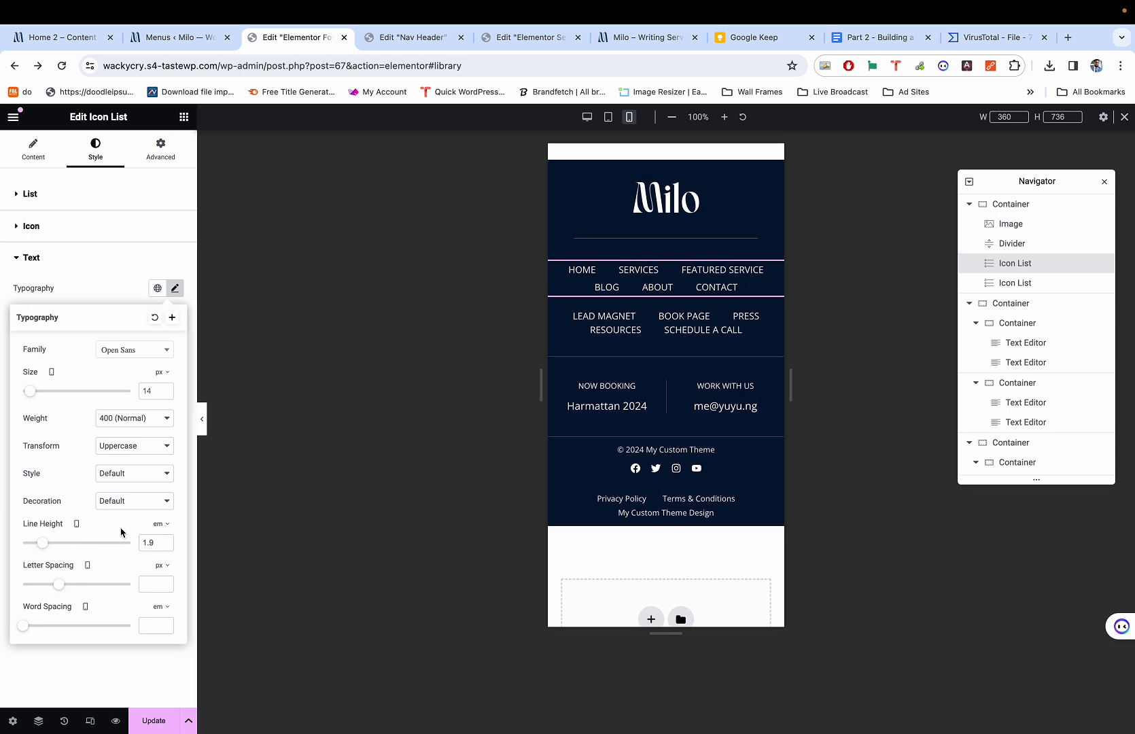
# Inspect the menu list's actions and spacing settings, trying a small spacing adjustment.
pyautogui.rightClick(630, 284)
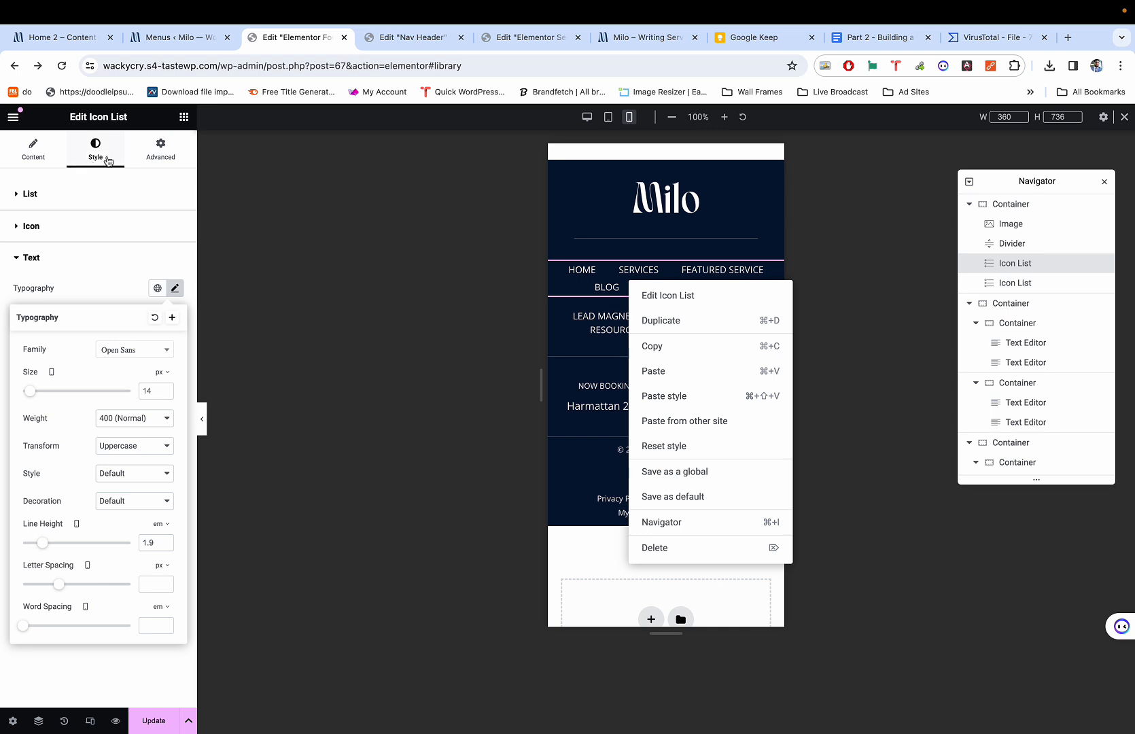
pyautogui.click(106, 161)
pyautogui.click(39, 195)
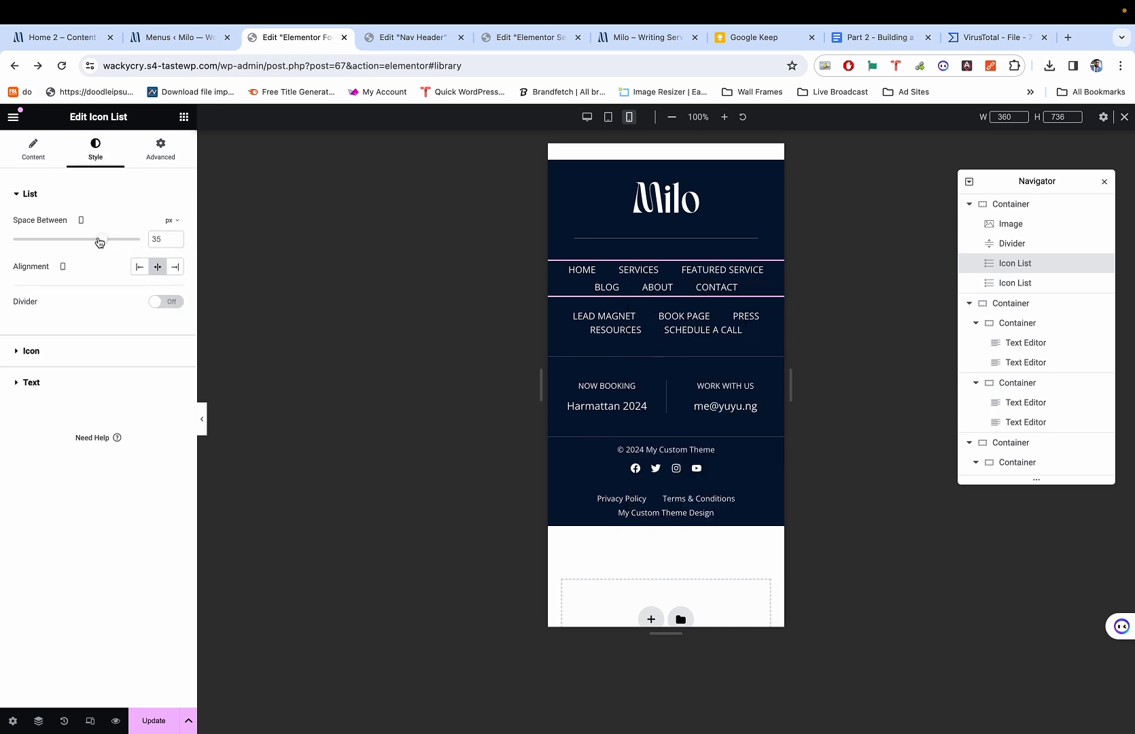
pyautogui.moveTo(100, 241)
pyautogui.mouseDown()
pyautogui.moveTo(81, 241)
pyautogui.moveTo(100, 242)
pyautogui.mouseUp()
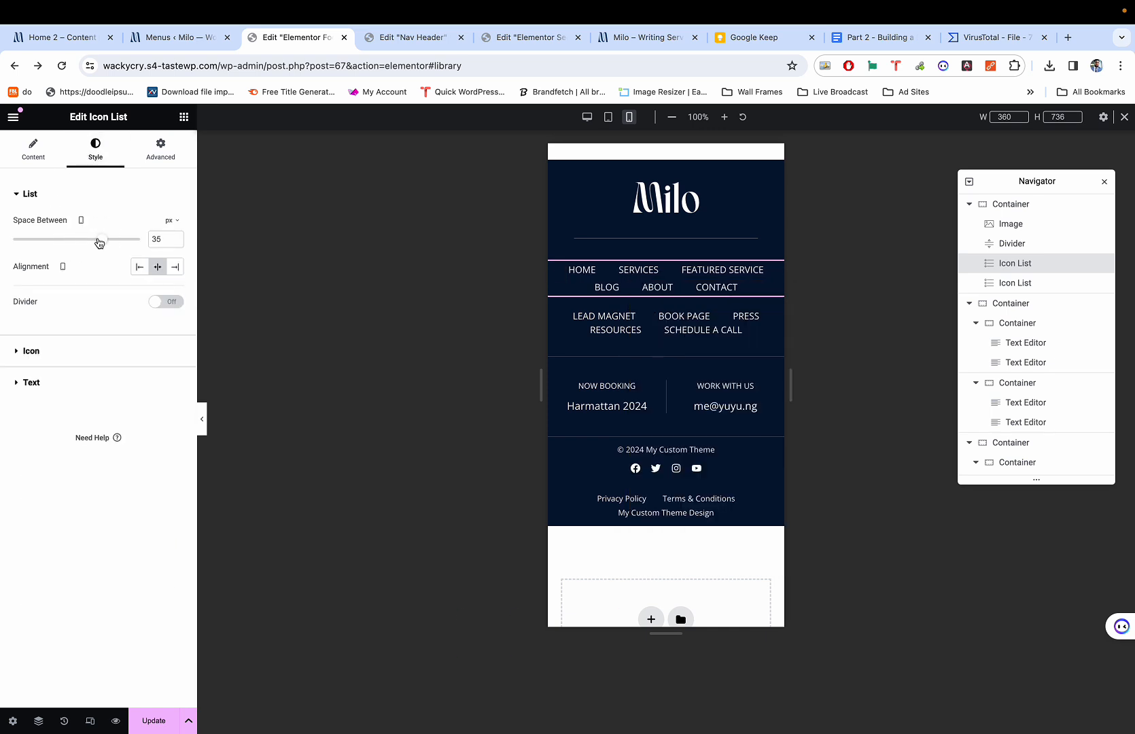
# Copy the first menu list and paste its style onto the second menu list.
pyautogui.rightClick(704, 271)
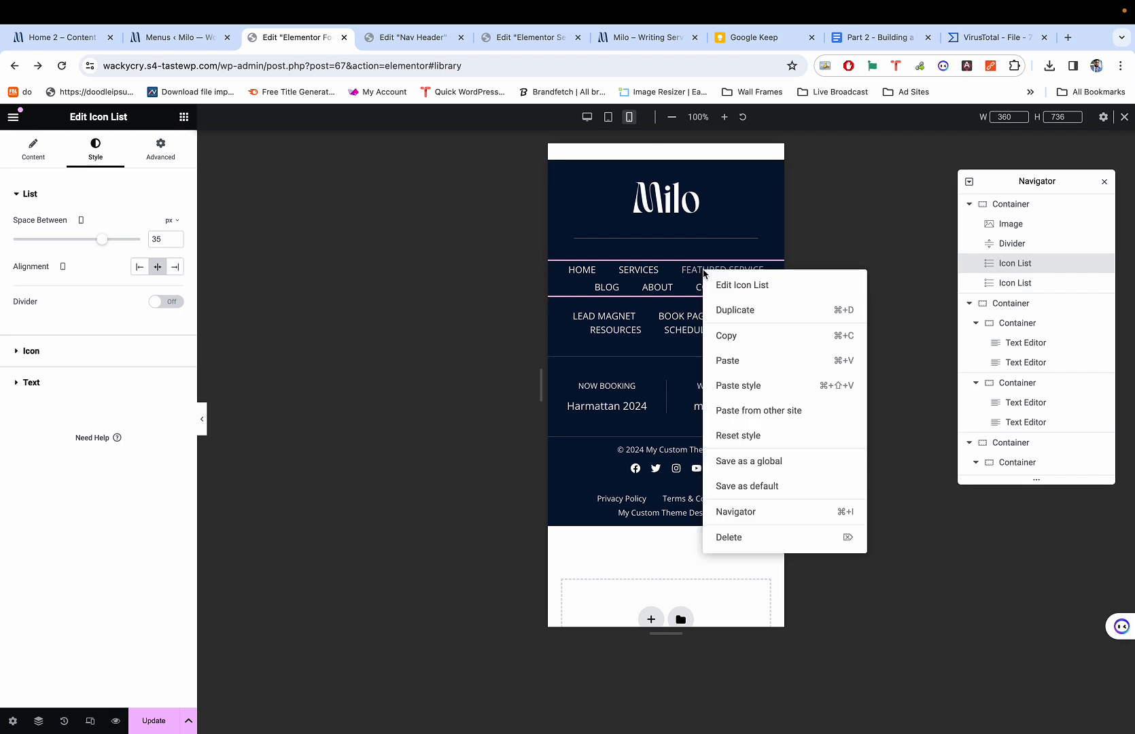
pyautogui.click(739, 347)
pyautogui.rightClick(684, 331)
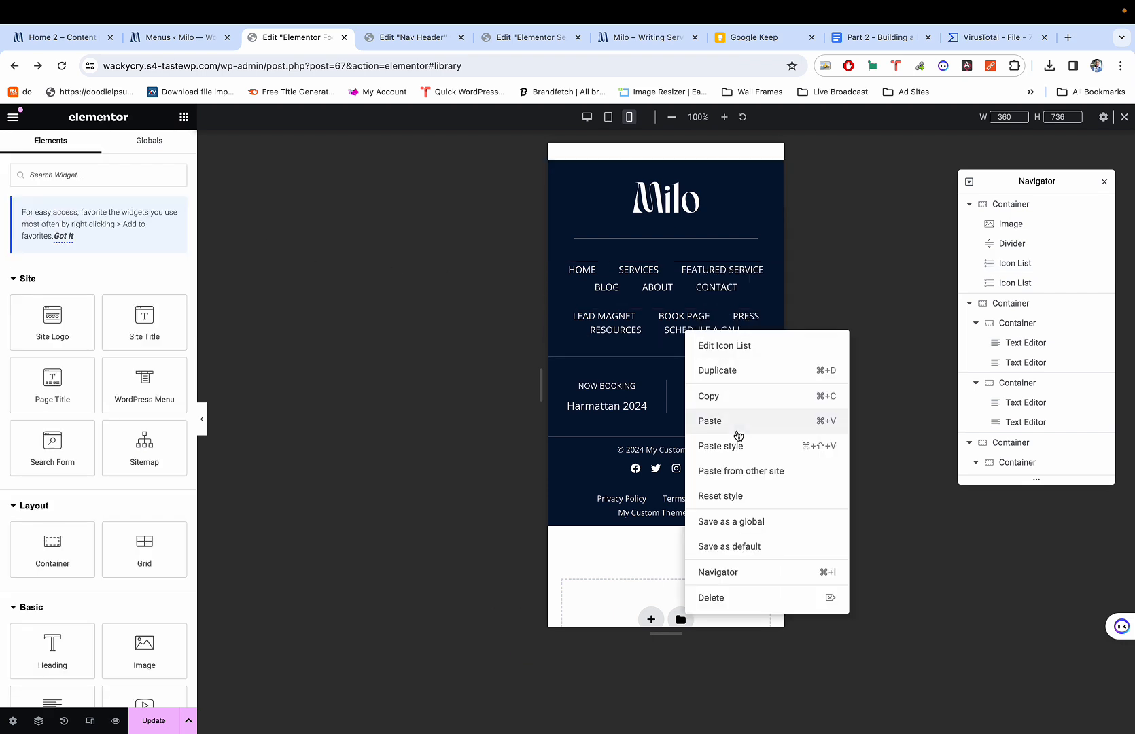
pyautogui.click(732, 444)
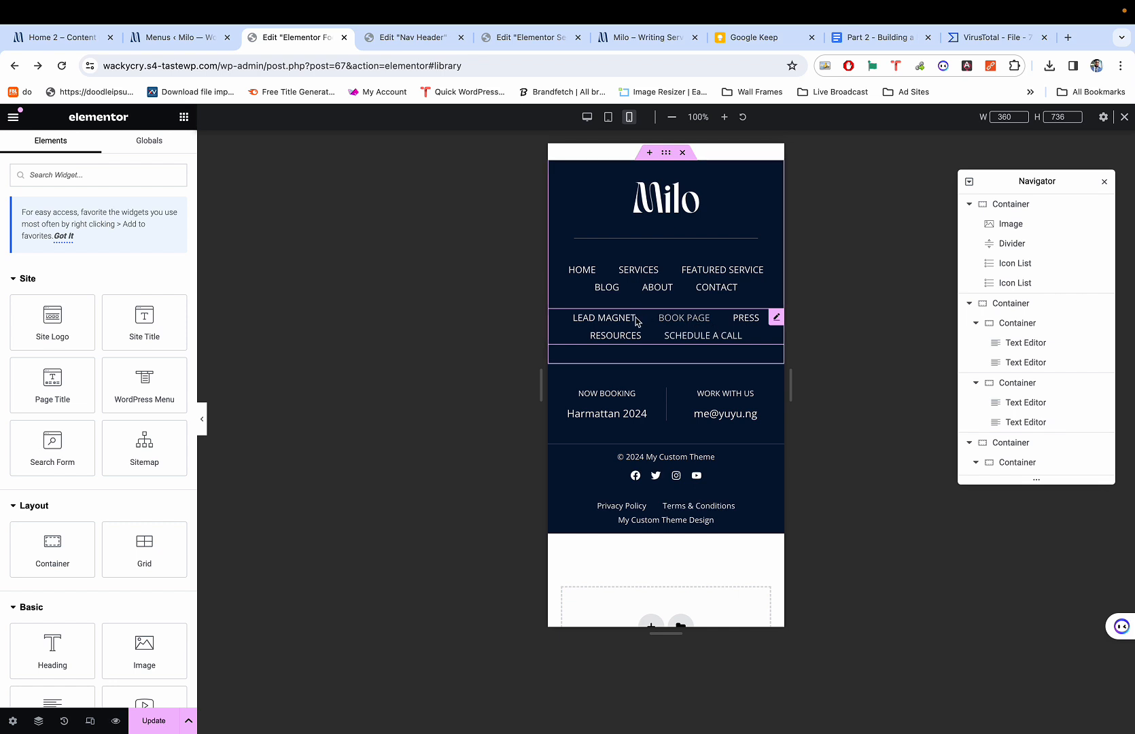
# Recheck the first menu's typography settings and switch the preview to desktop width.
pyautogui.scroll(3, 585, 469)
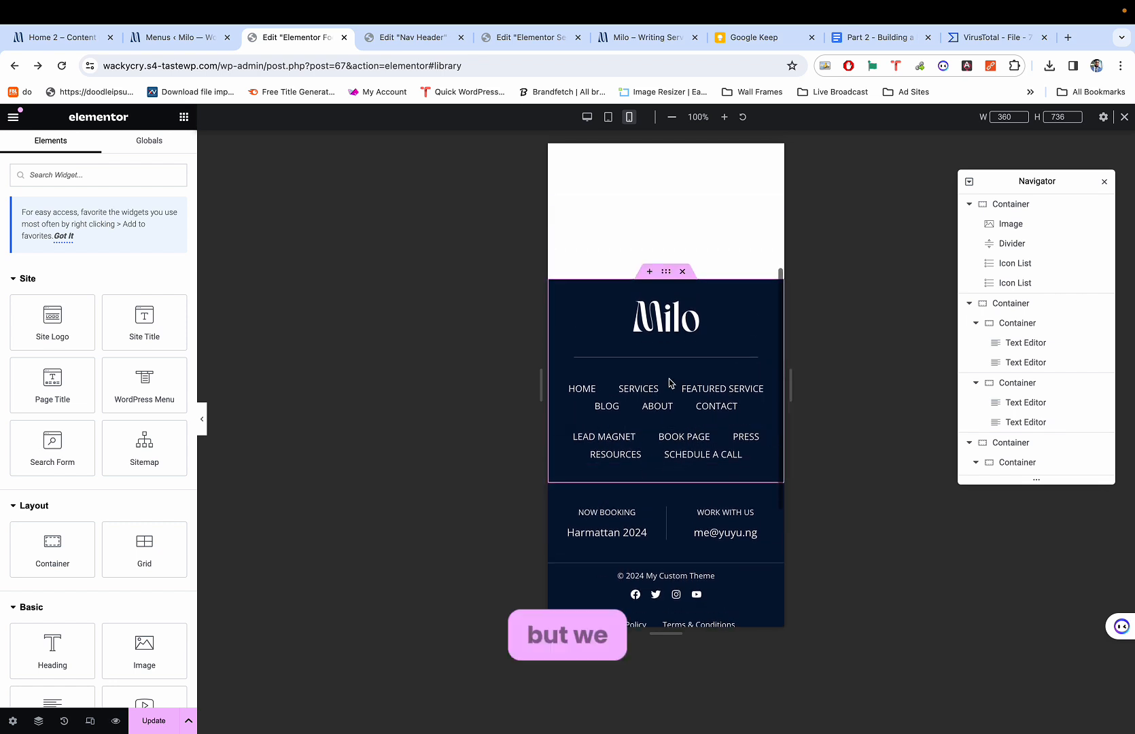
pyautogui.click(669, 384)
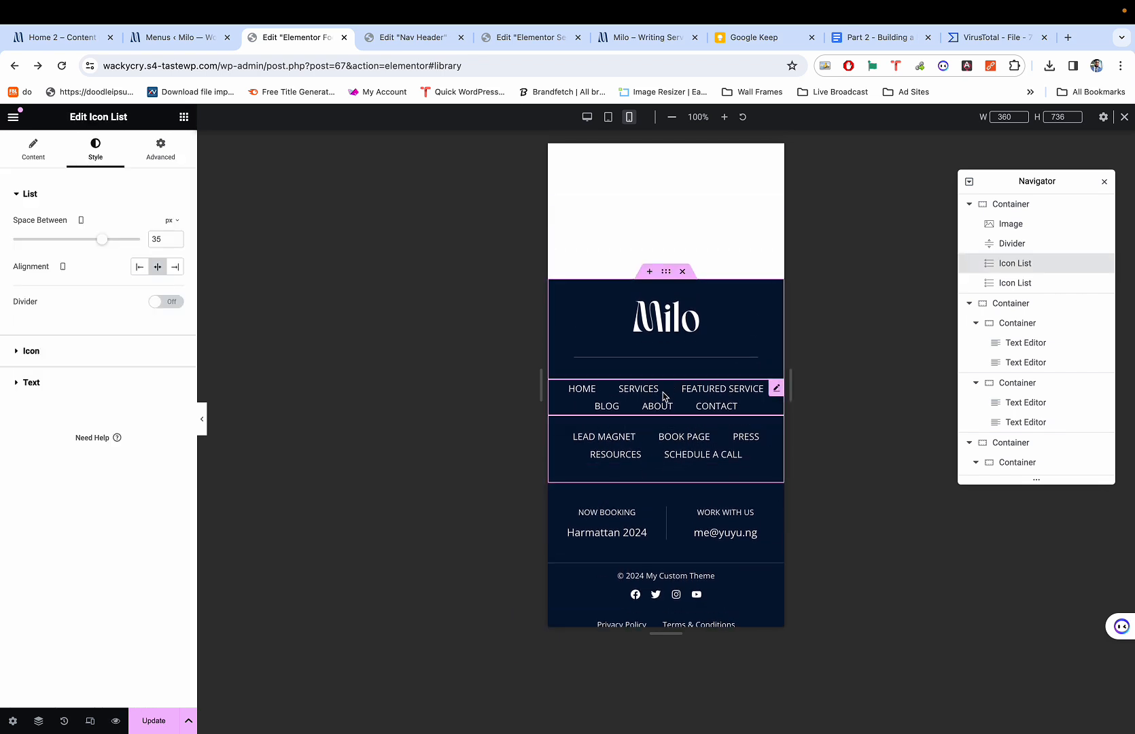
pyautogui.click(32, 382)
pyautogui.click(175, 289)
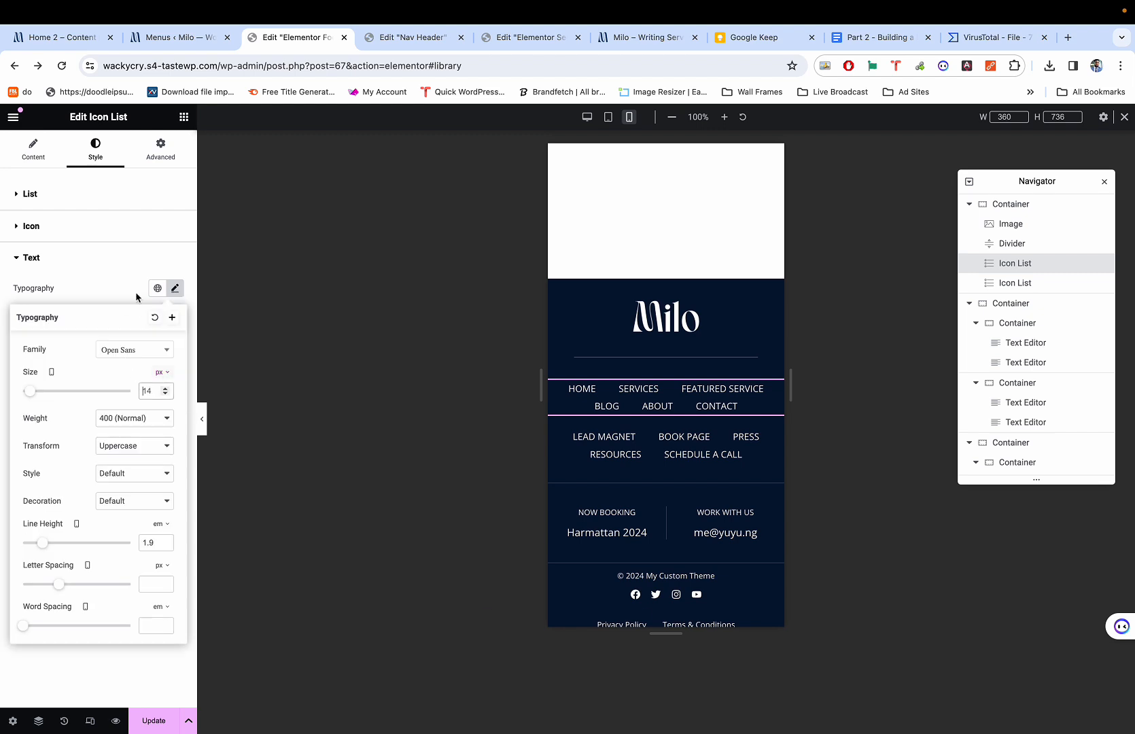
pyautogui.click(118, 281)
pyautogui.press('super+shift+m')
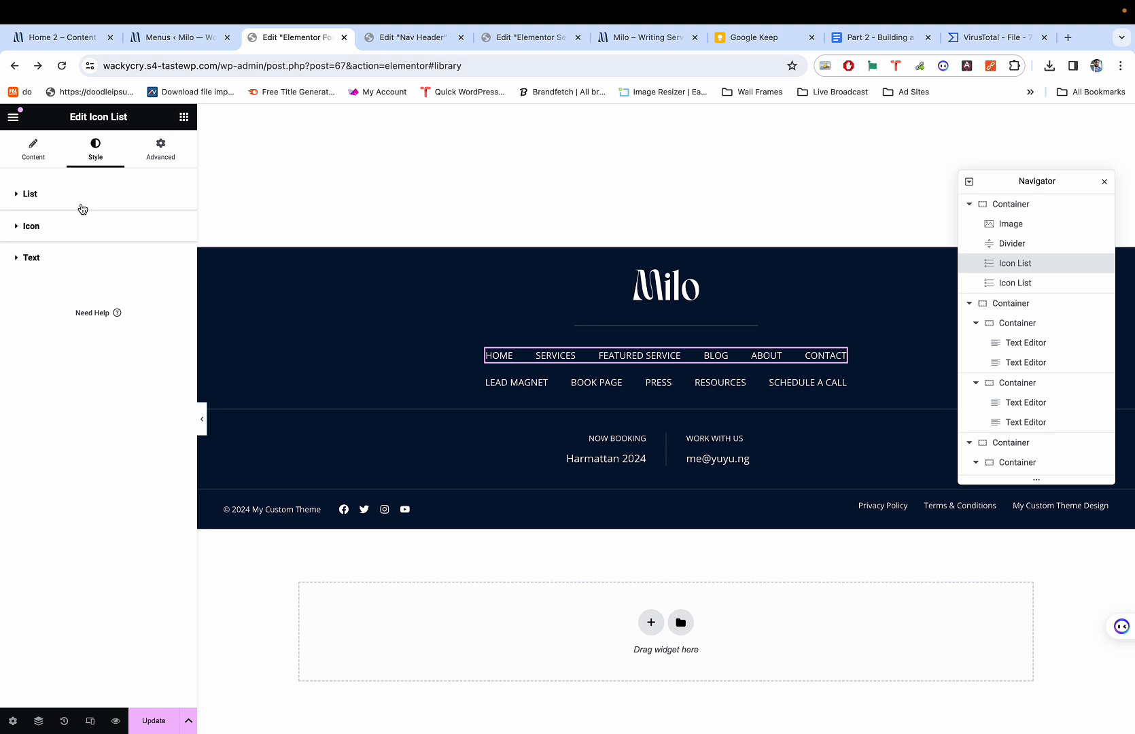
# Set the first link list's font size to 12 px.
pyautogui.click(50, 258)
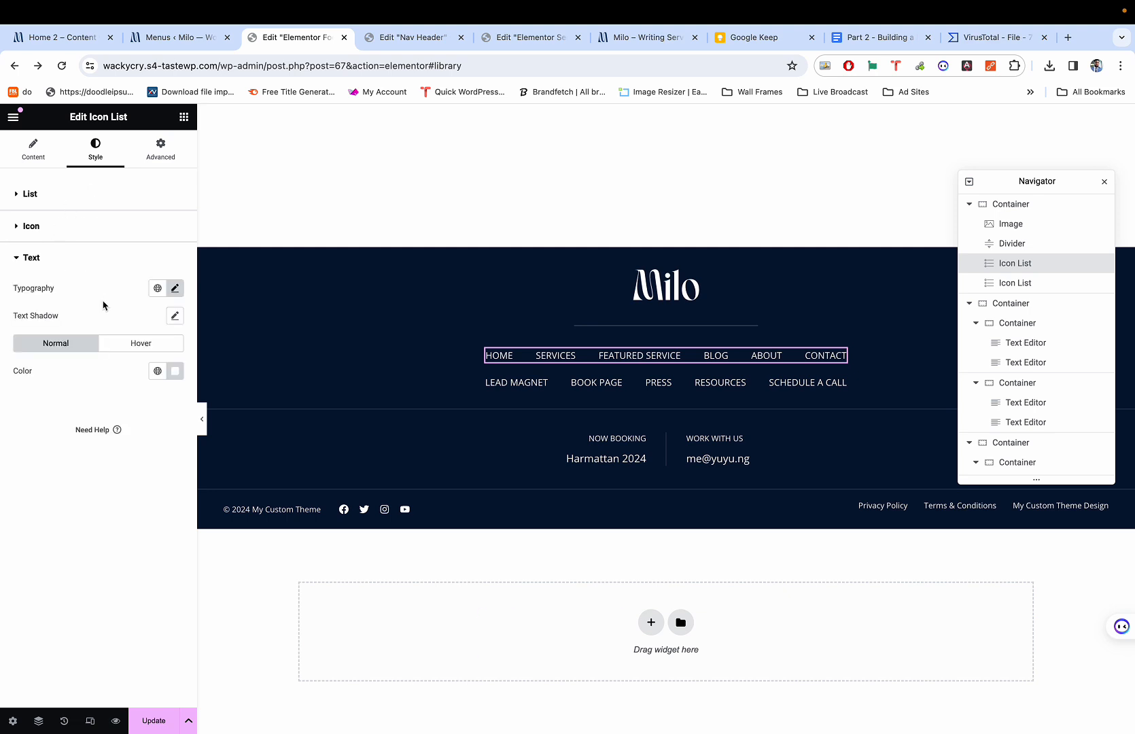
pyautogui.click(175, 289)
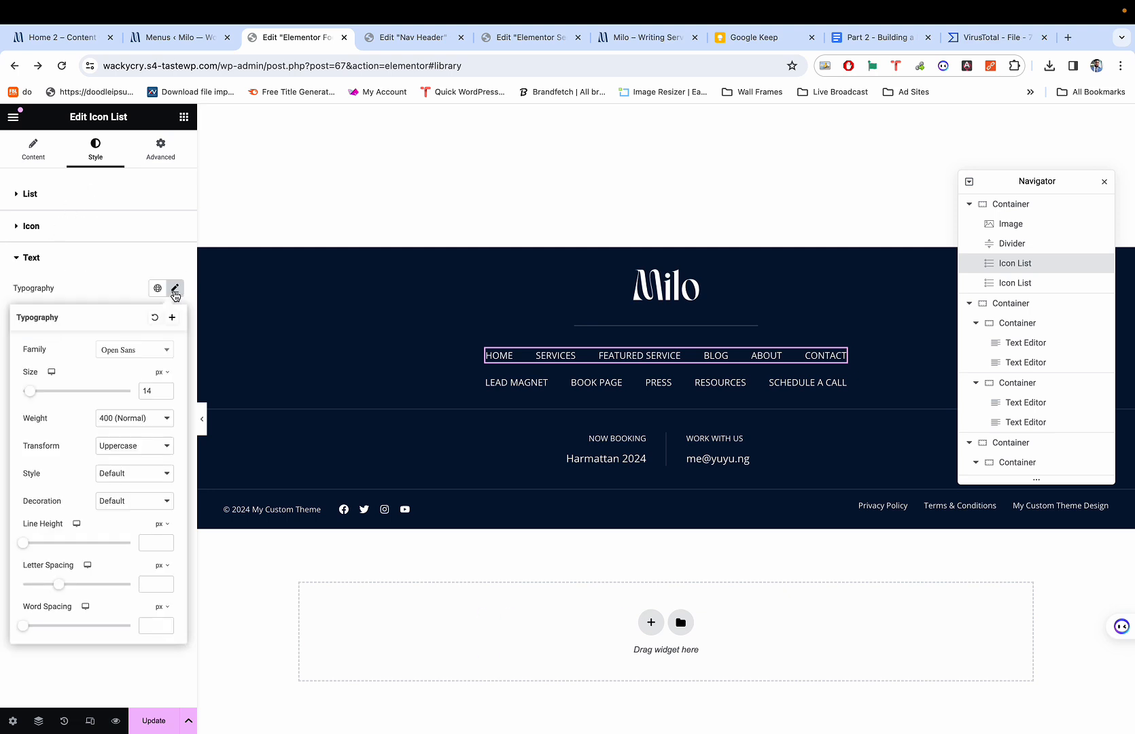
pyautogui.click(143, 391)
pyautogui.write('12')
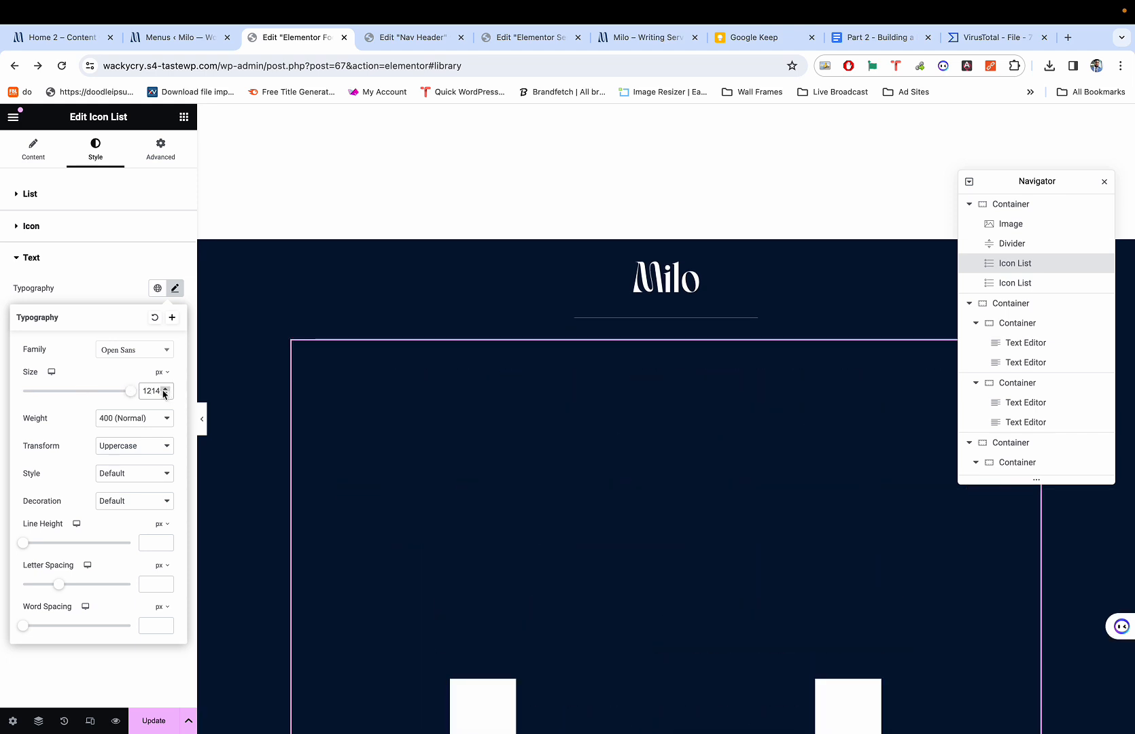
pyautogui.press('Delete')
pyautogui.press('Delete')
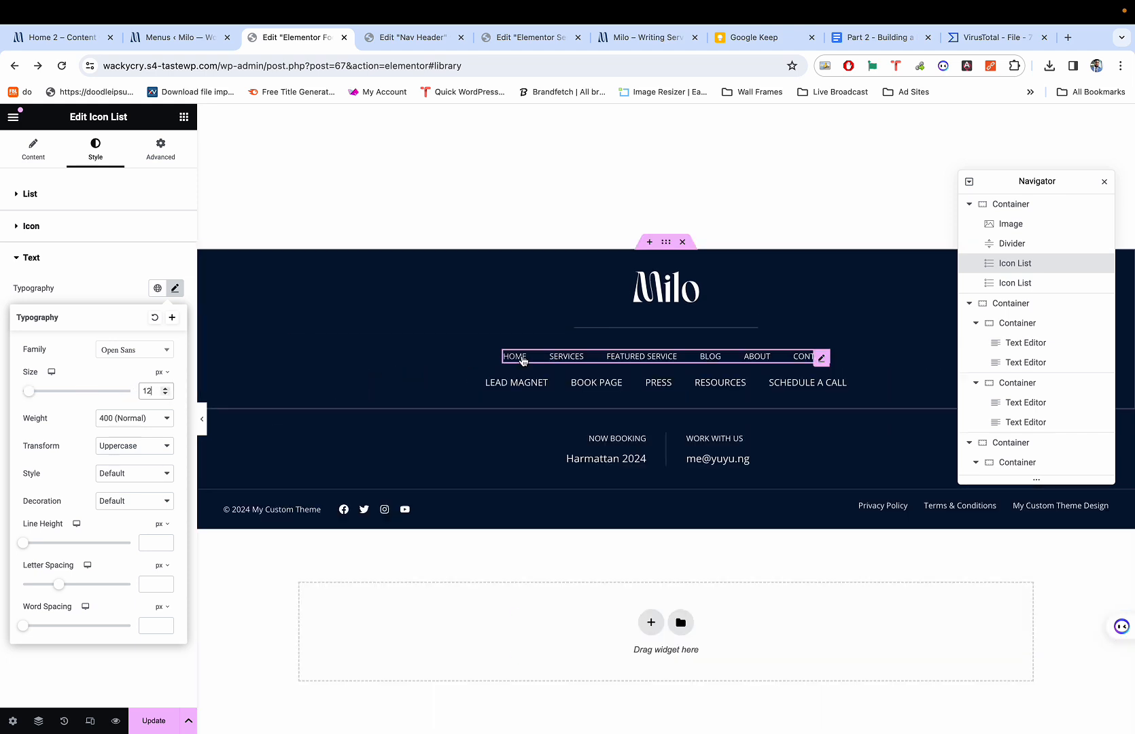
# Copy the first link list and paste its style onto the second list.
pyautogui.rightClick(633, 360)
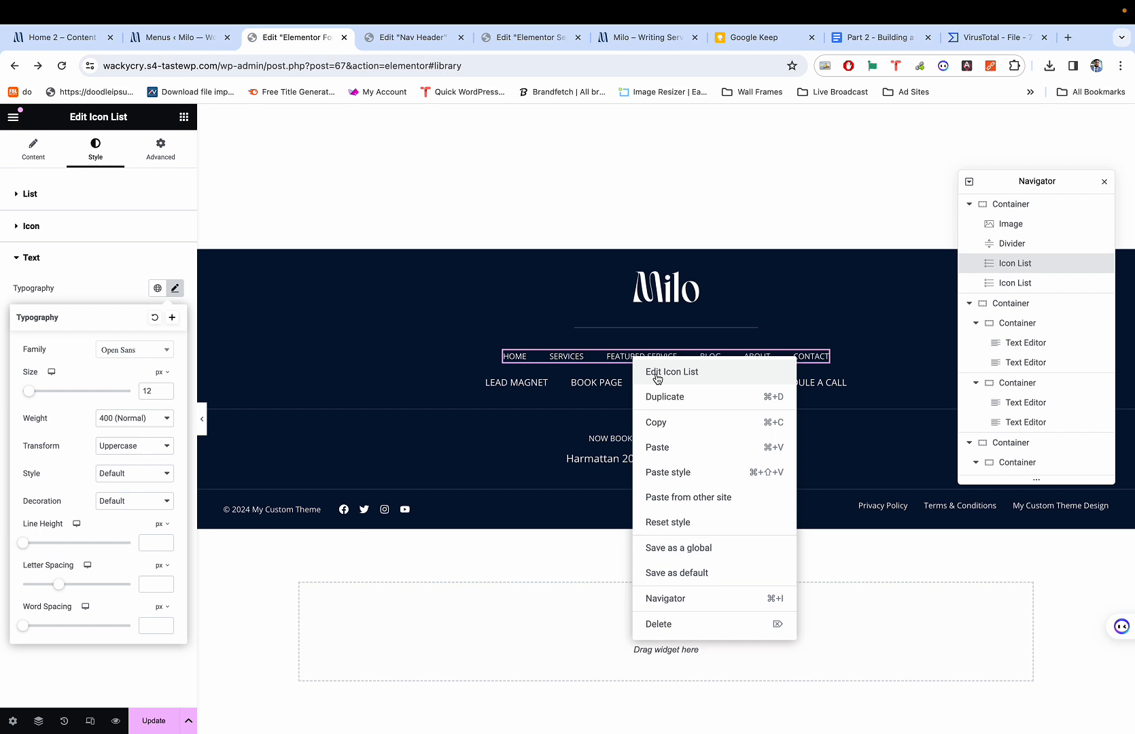
pyautogui.click(656, 424)
pyautogui.rightClick(628, 382)
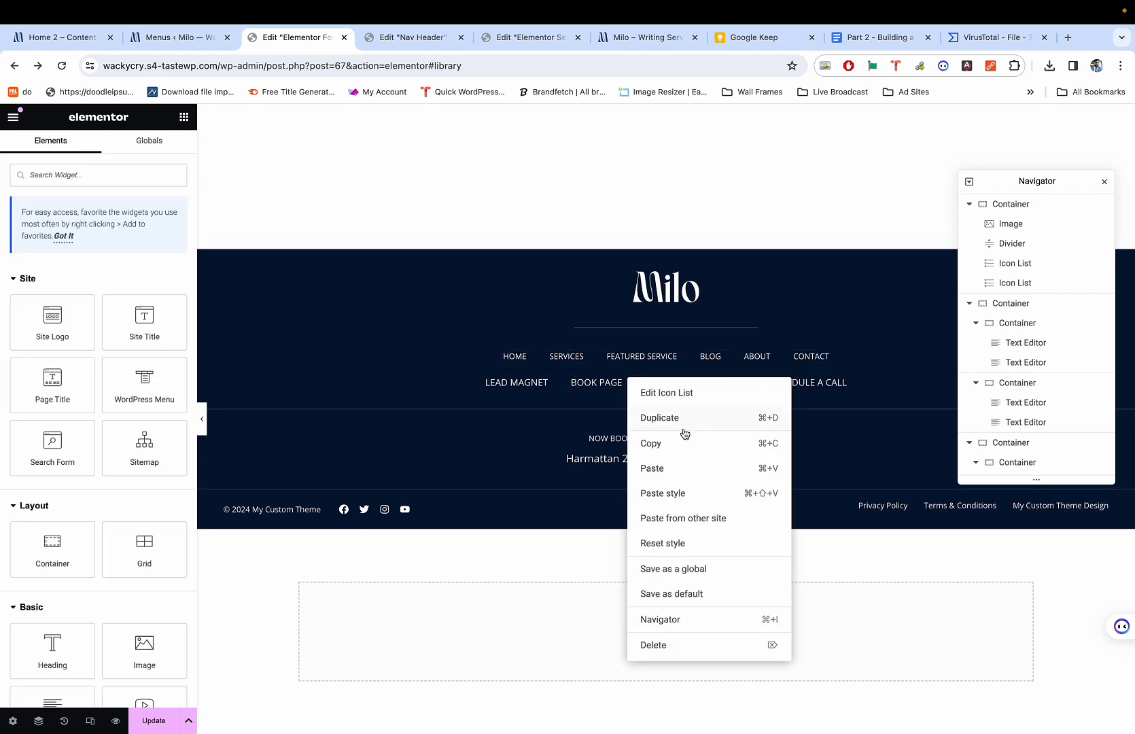
pyautogui.click(679, 491)
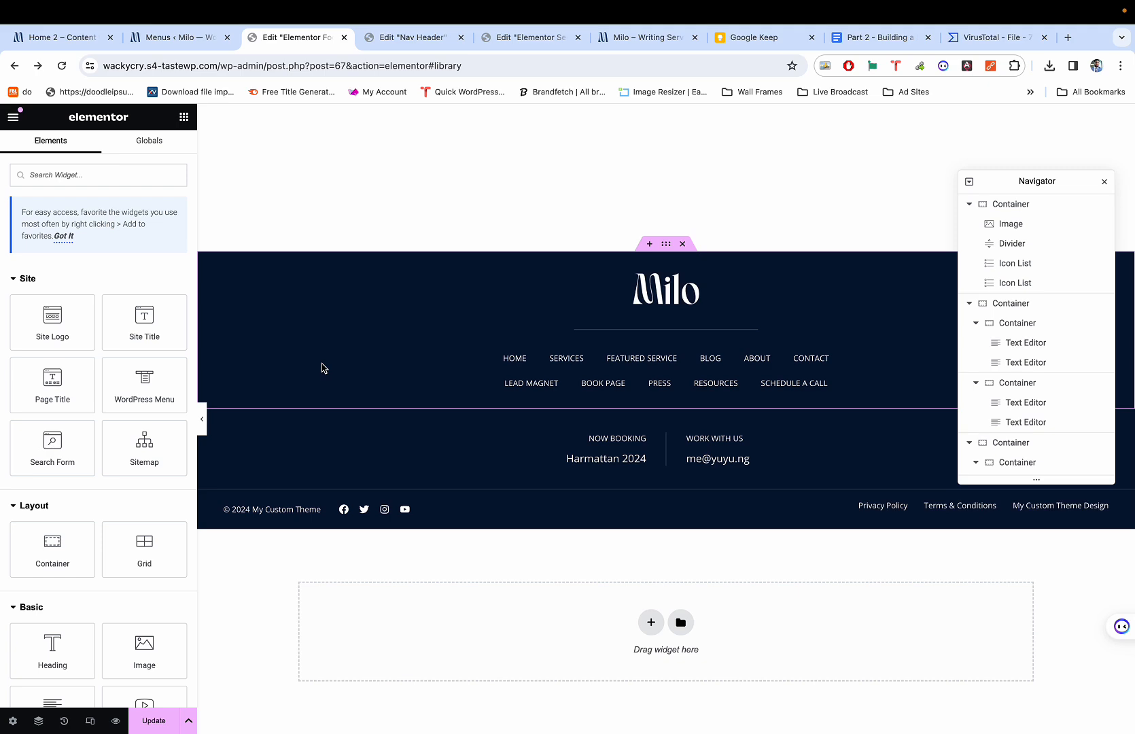
# Preview the footer at tablet and then mobile width, and return to editing.
pyautogui.press('super+p')
pyautogui.press('super+shift+m')
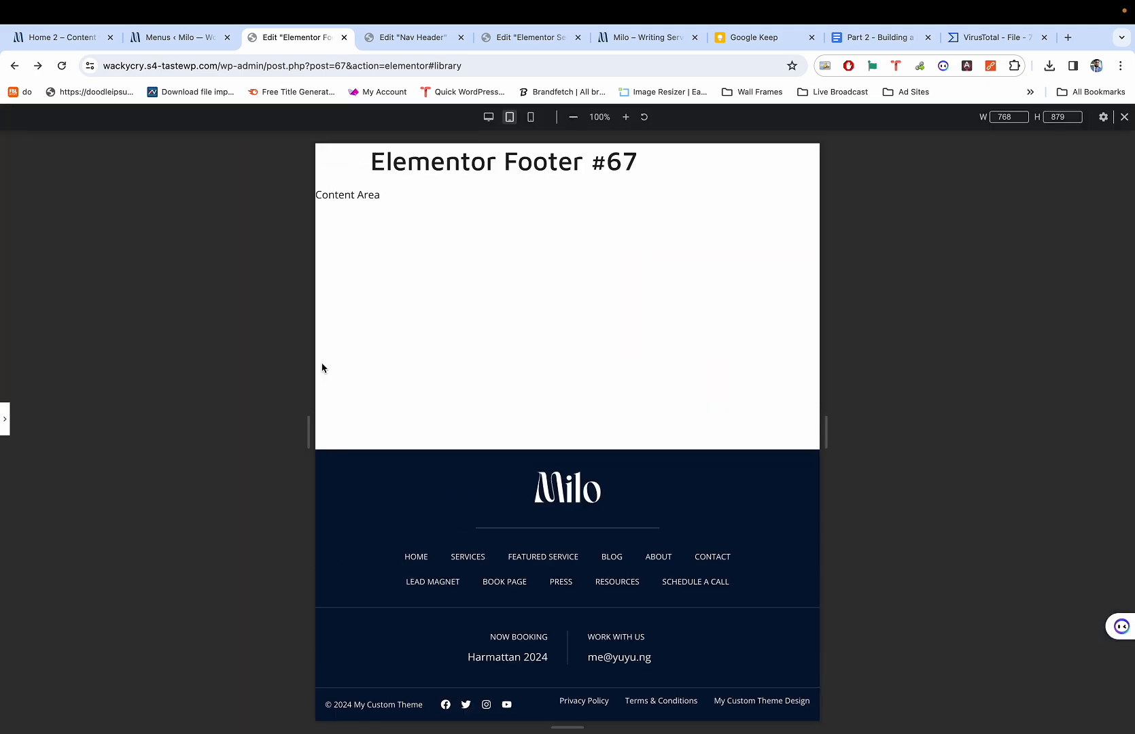
pyautogui.press('super+shift+m')
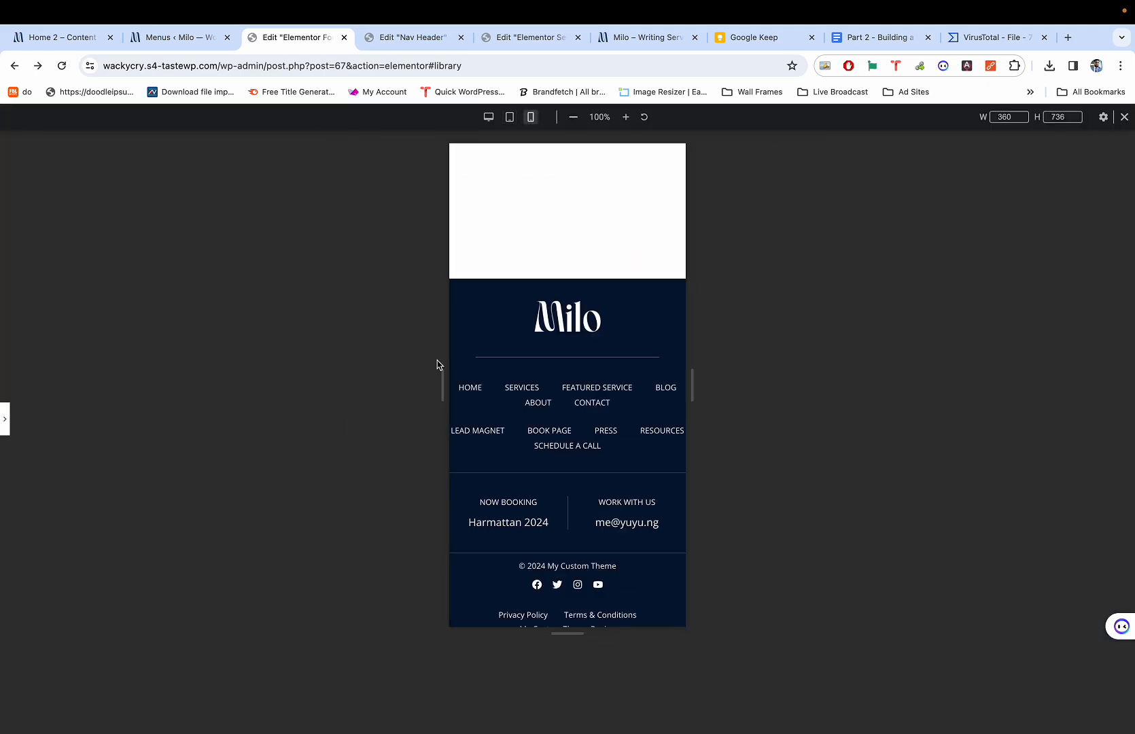
pyautogui.press('super+p')
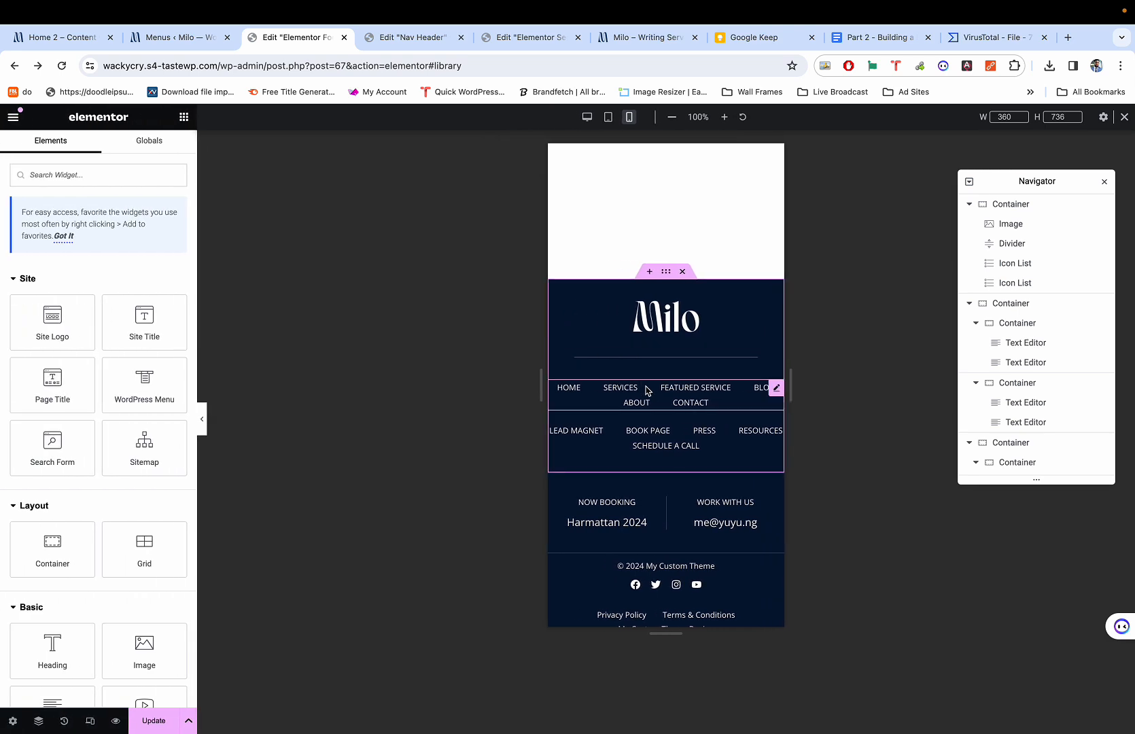
# Give the logo-and-links section unlinked mobile padding of 30/20/30/20 px.
pyautogui.click(665, 272)
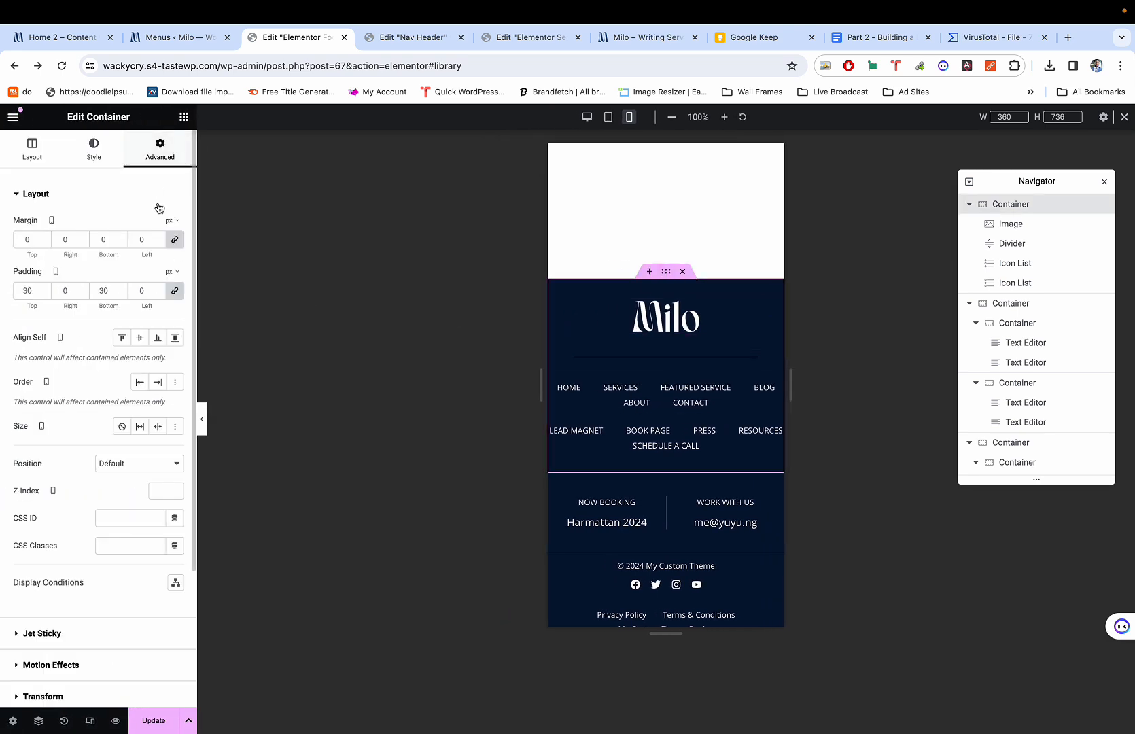
pyautogui.click(174, 293)
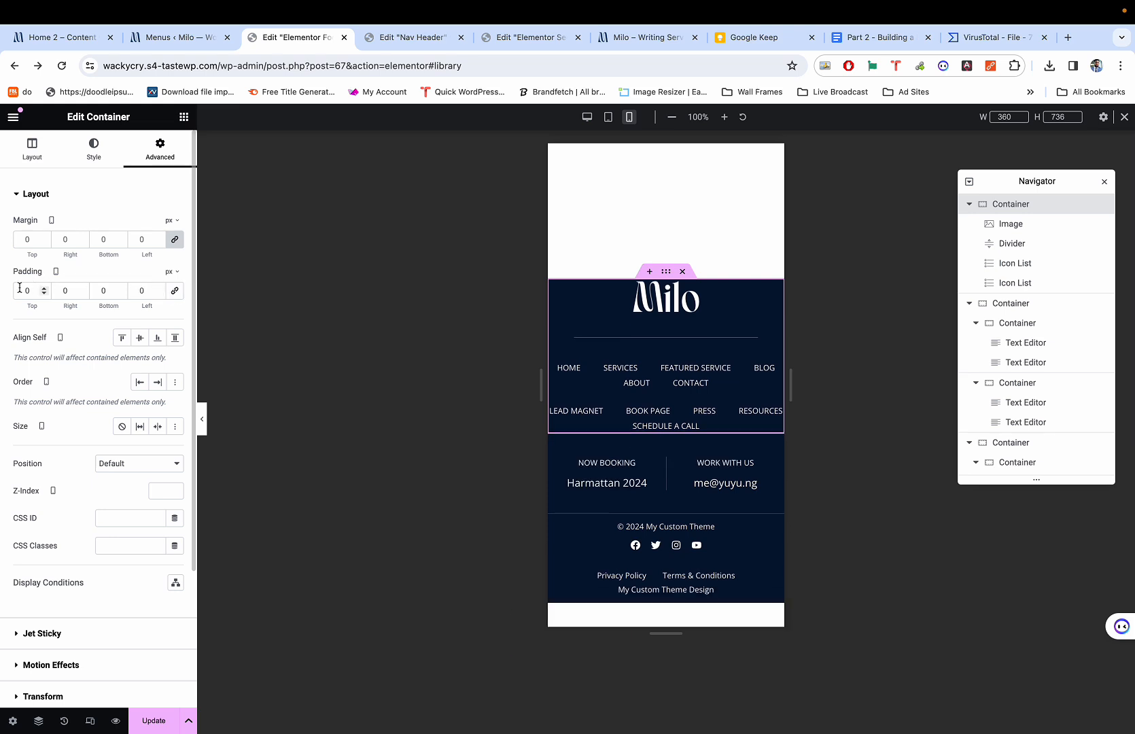
pyautogui.write('3')
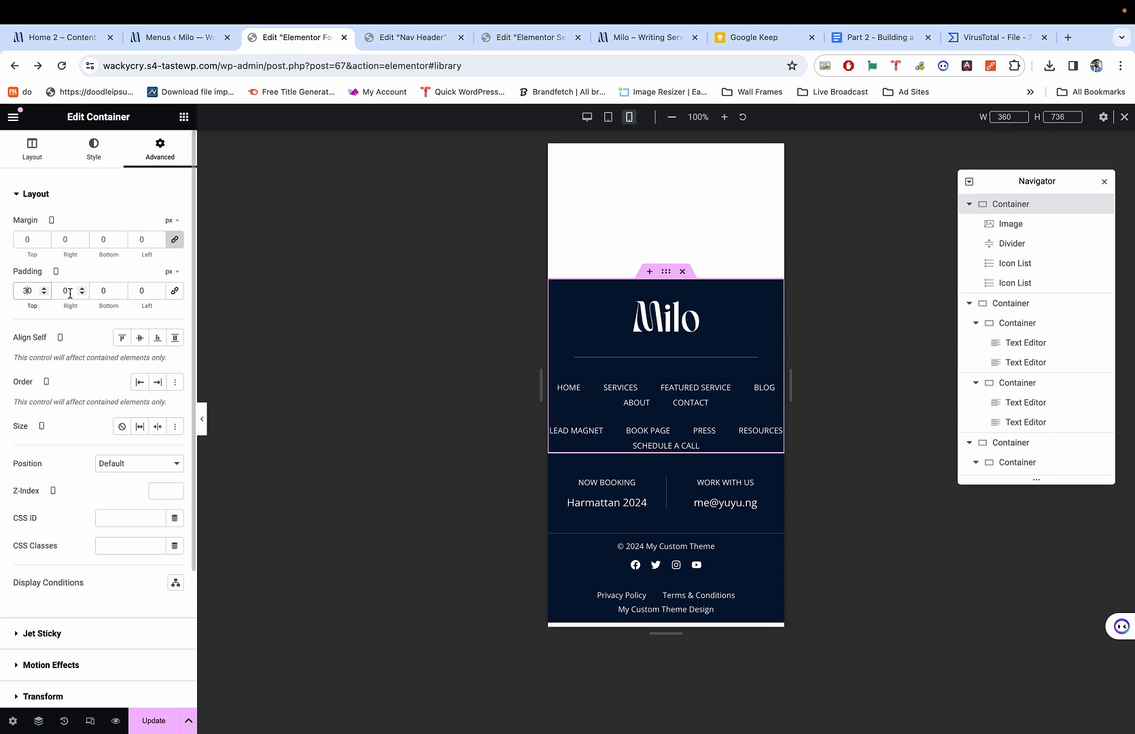
pyautogui.click(100, 291)
pyautogui.write('3')
pyautogui.click(51, 287)
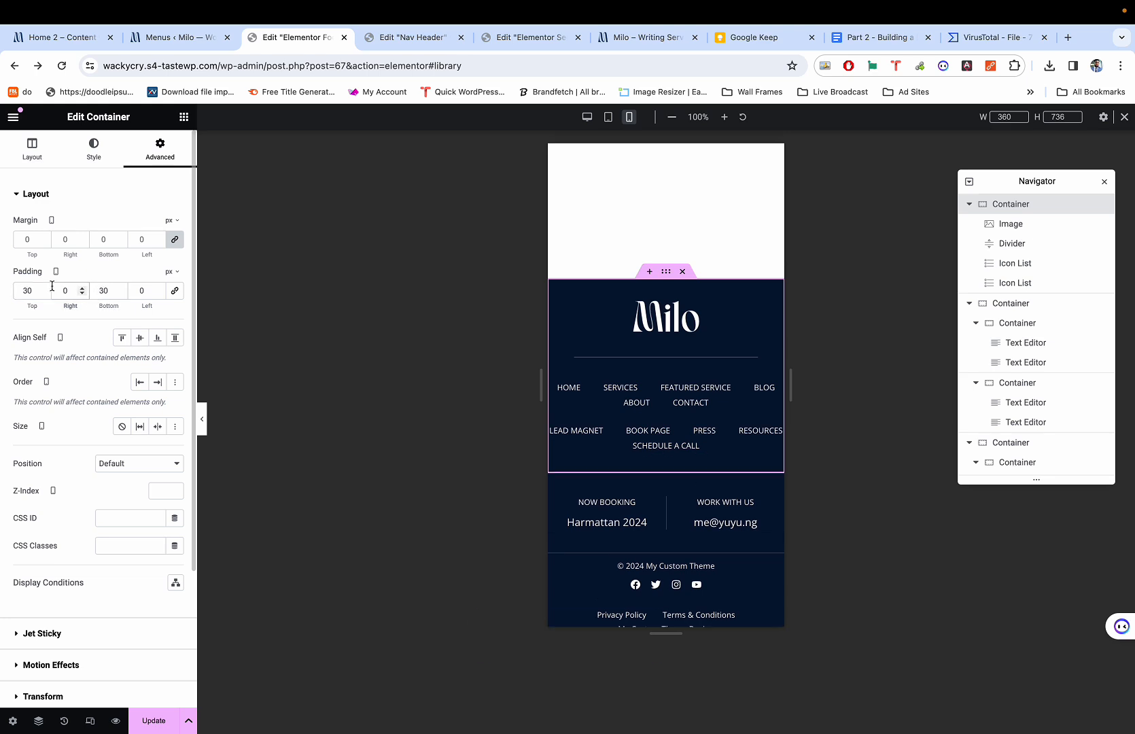
pyautogui.write('2')
pyautogui.click(140, 290)
pyautogui.write('2')
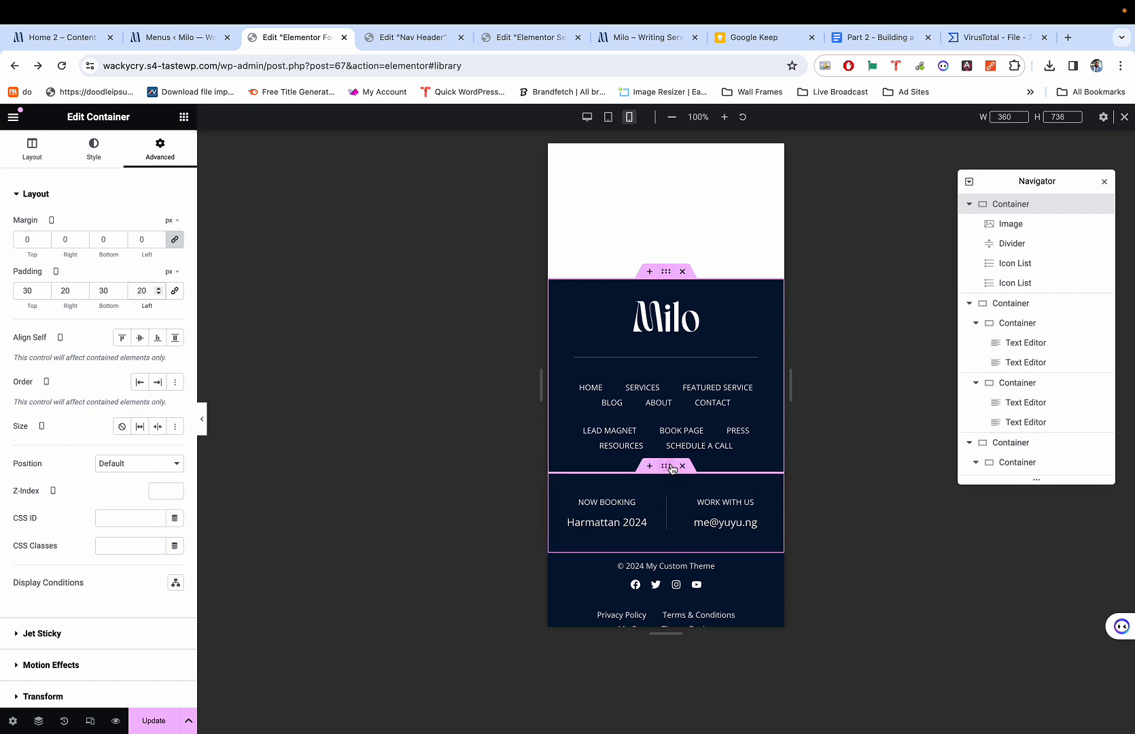
# Give the booking row section unlinked mobile padding of 30/20/30/20 px.
pyautogui.click(668, 467)
pyautogui.click(180, 145)
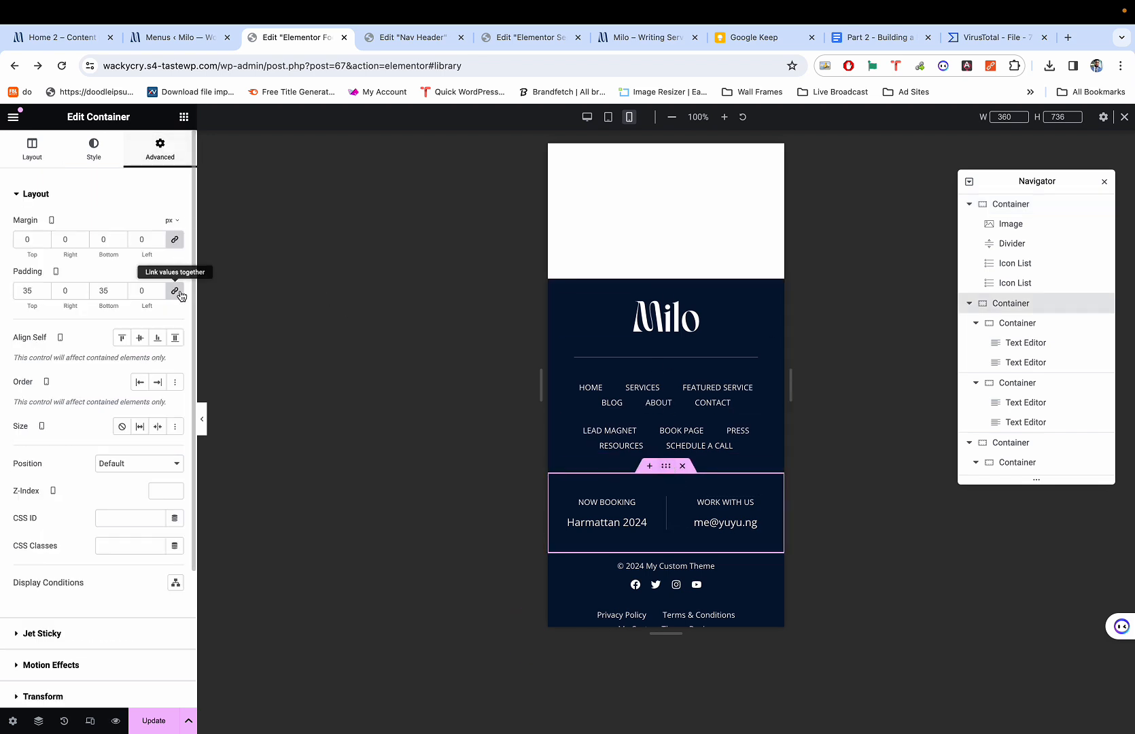
pyautogui.click(178, 291)
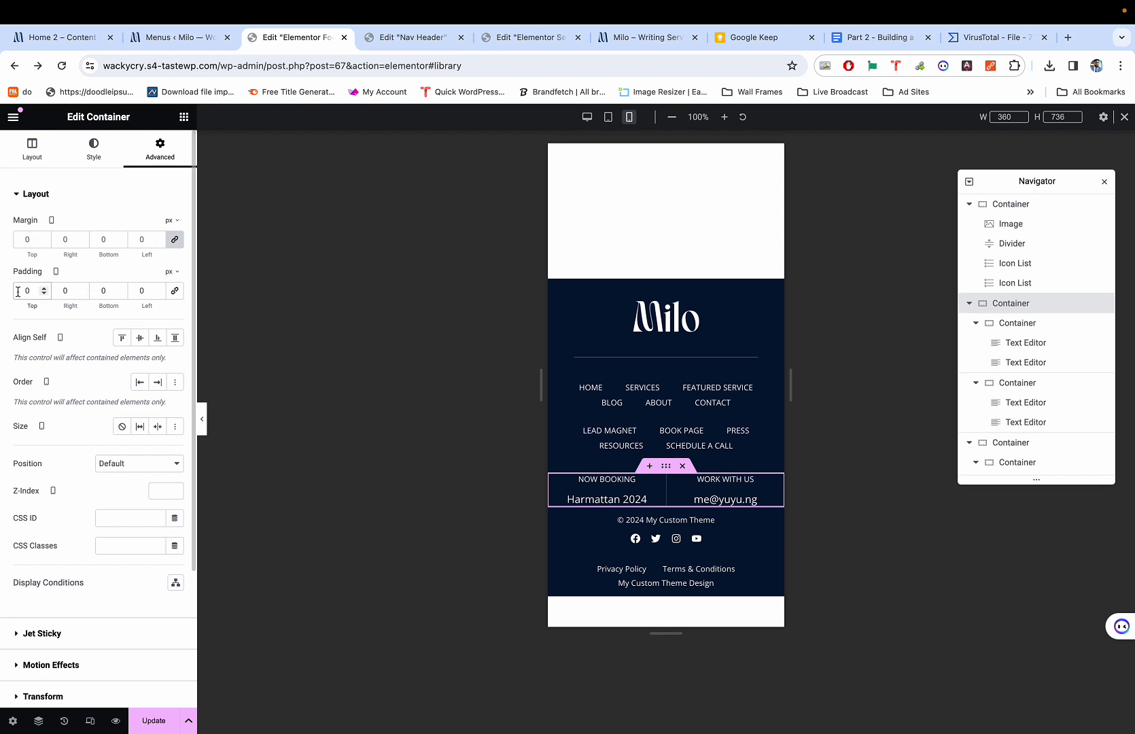
pyautogui.write('3')
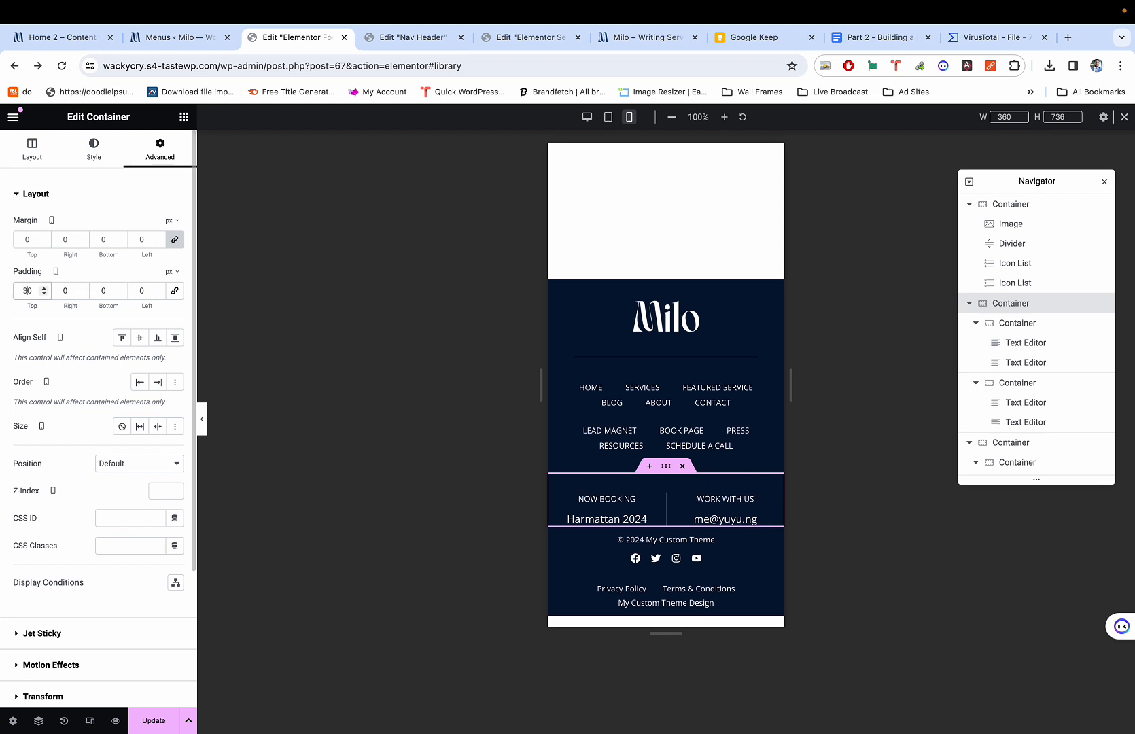
pyautogui.click(100, 292)
pyautogui.write('3')
pyautogui.click(55, 293)
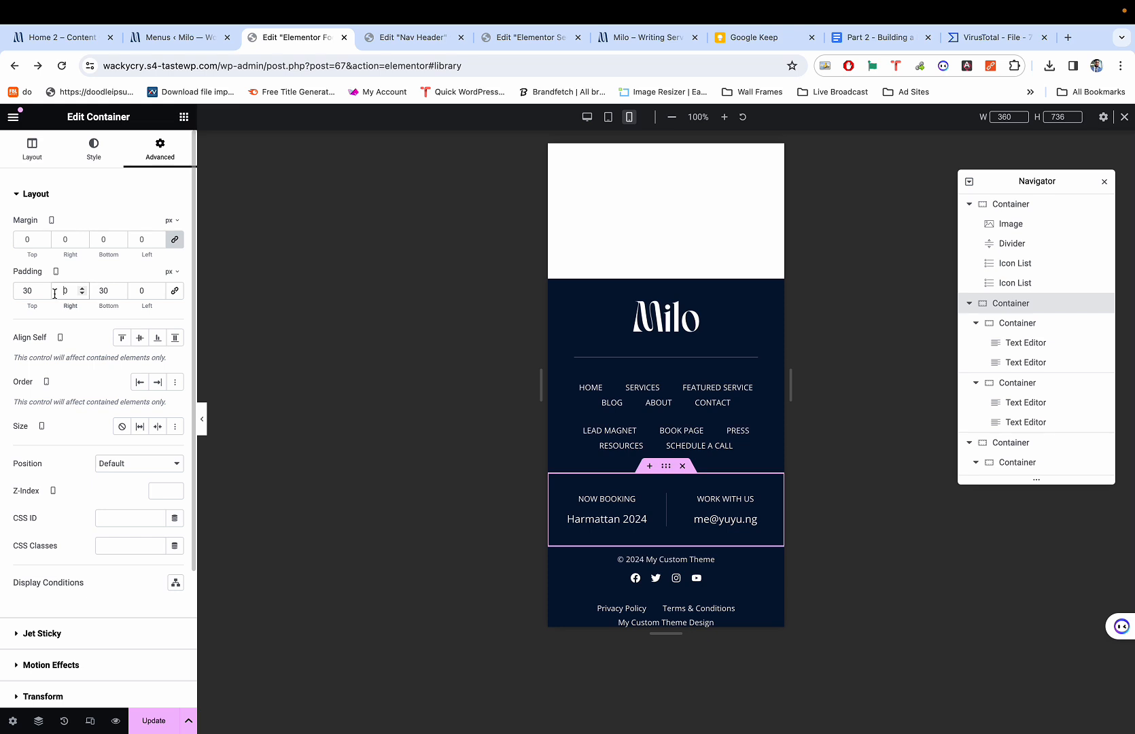
pyautogui.write('2')
pyautogui.click(135, 291)
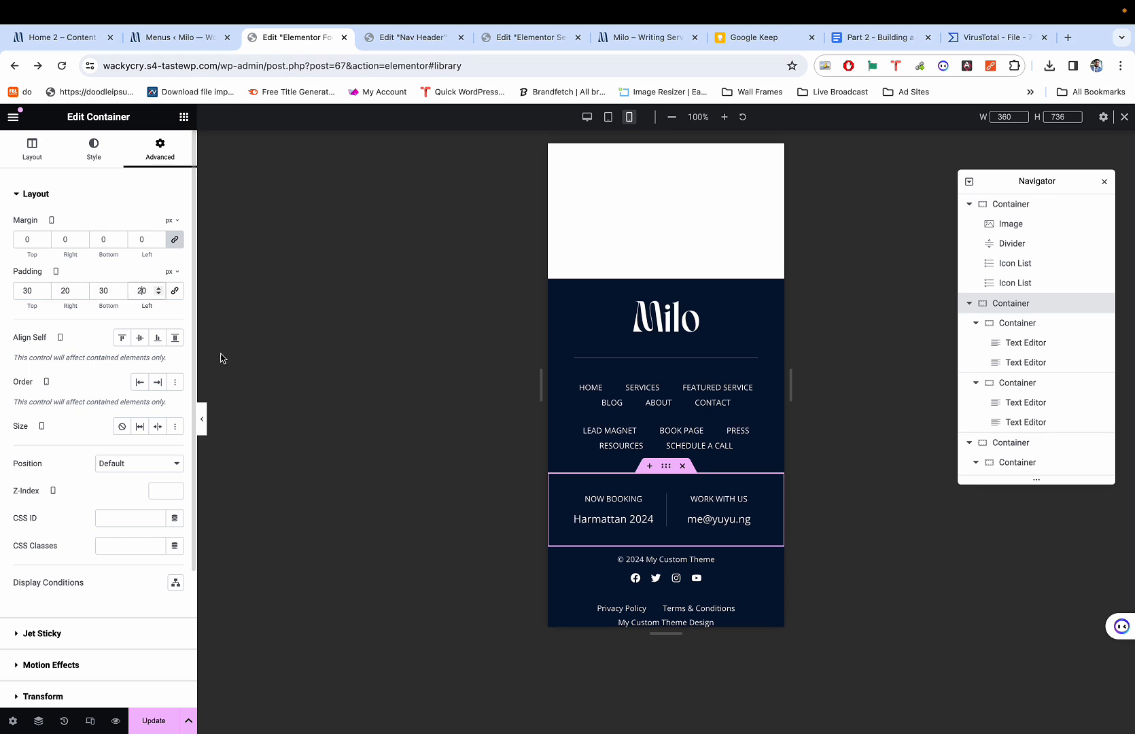
pyautogui.write('2')
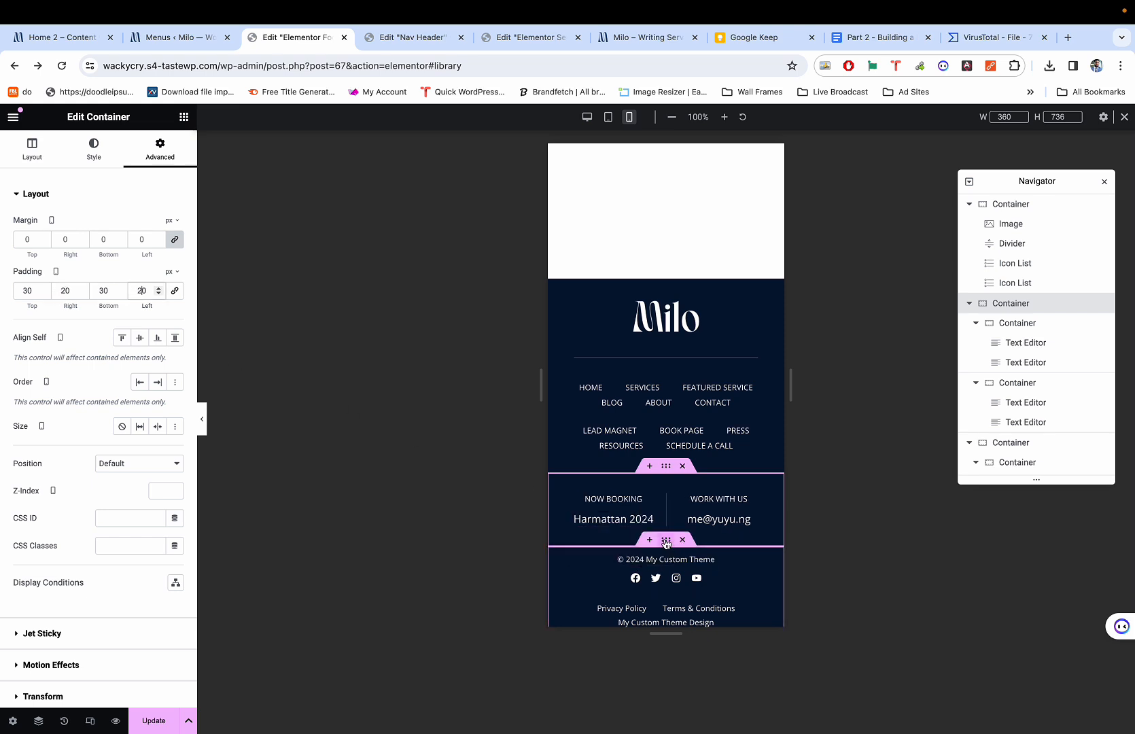
# Give the copyright row unlinked mobile padding of 10 px top/bottom and 20 px sides.
pyautogui.click(666, 540)
pyautogui.click(158, 148)
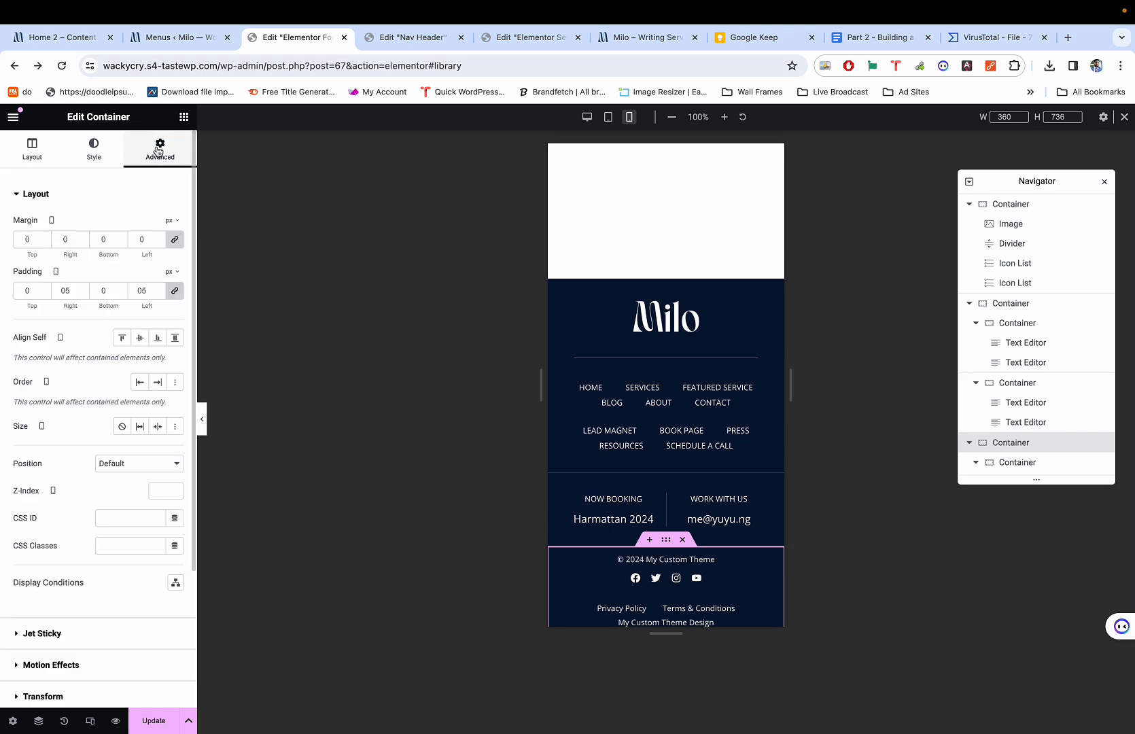
pyautogui.click(174, 291)
pyautogui.click(142, 290)
pyautogui.write('2')
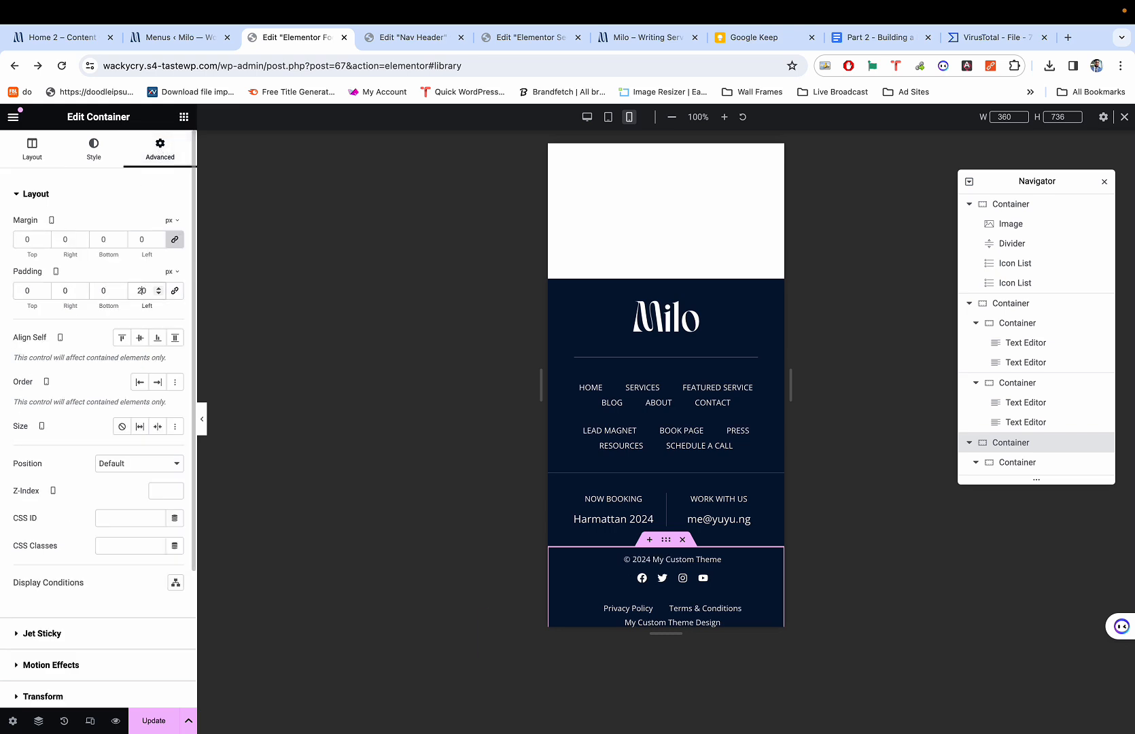
pyautogui.click(62, 290)
pyautogui.write('2')
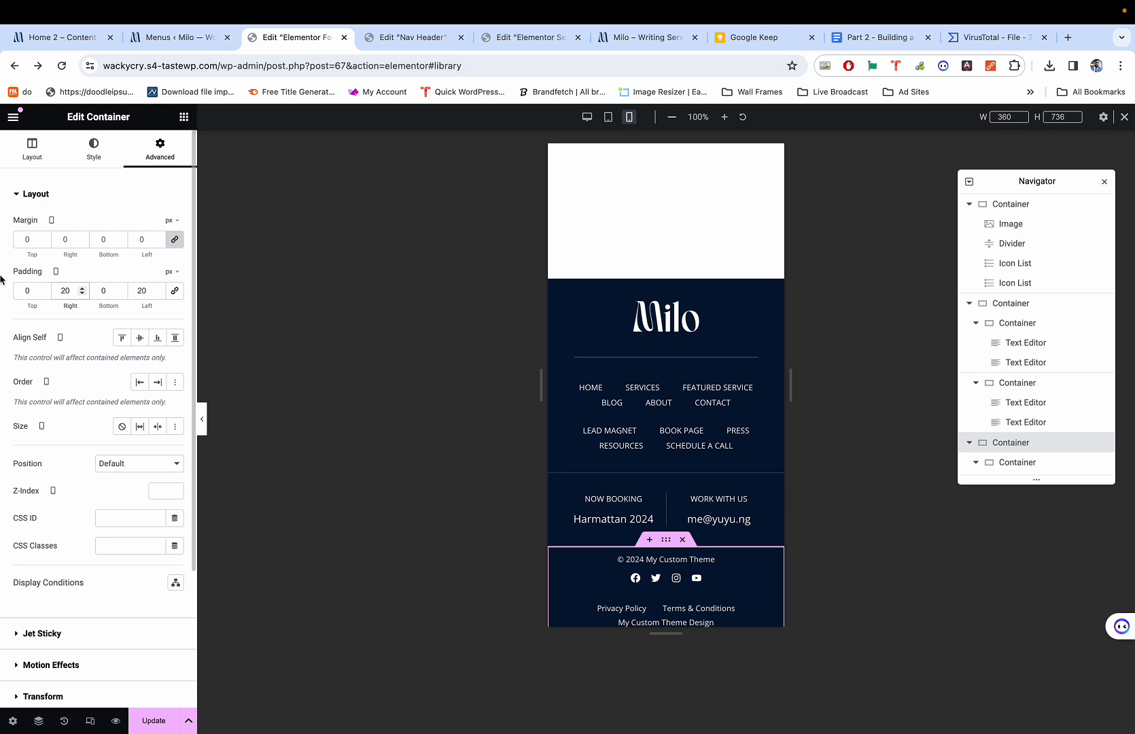
pyautogui.click(22, 288)
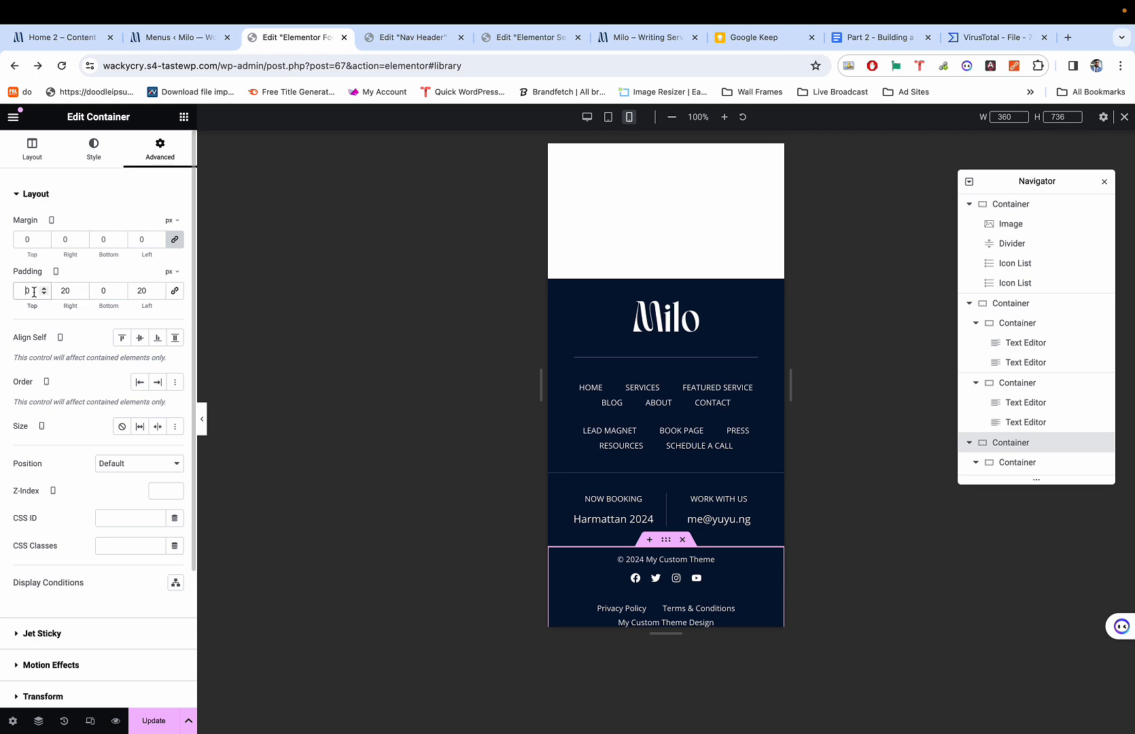
pyautogui.write('2')
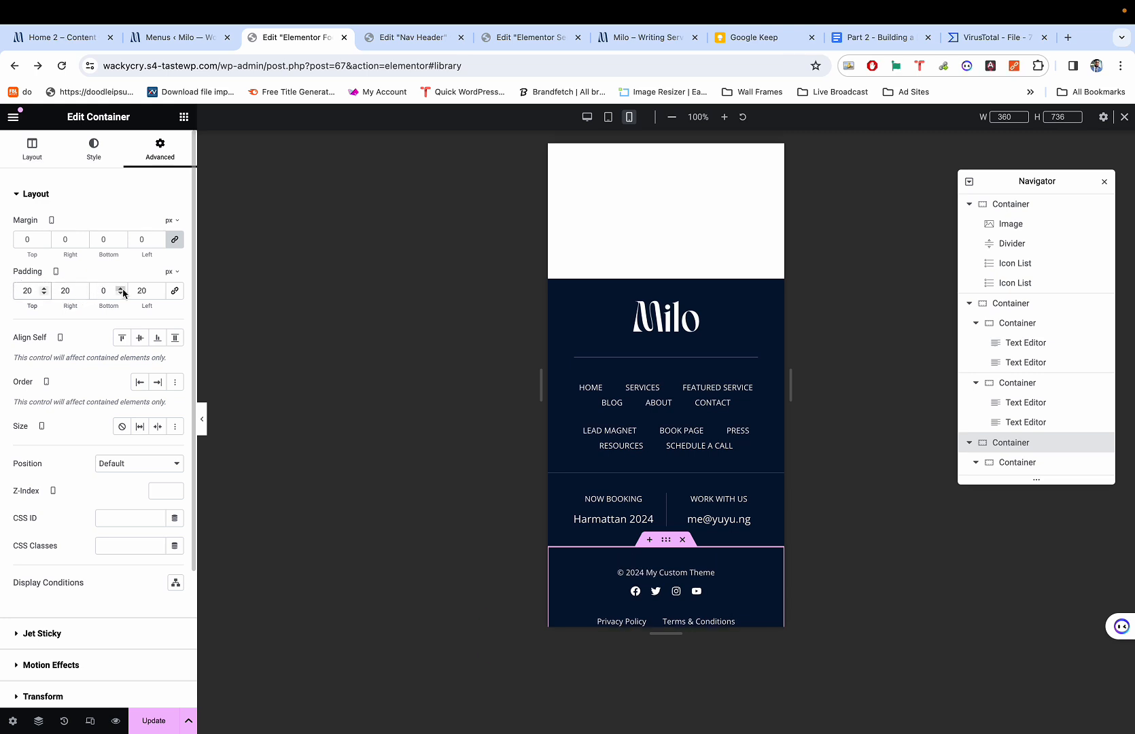
pyautogui.press('BackSpace')
pyautogui.write('1')
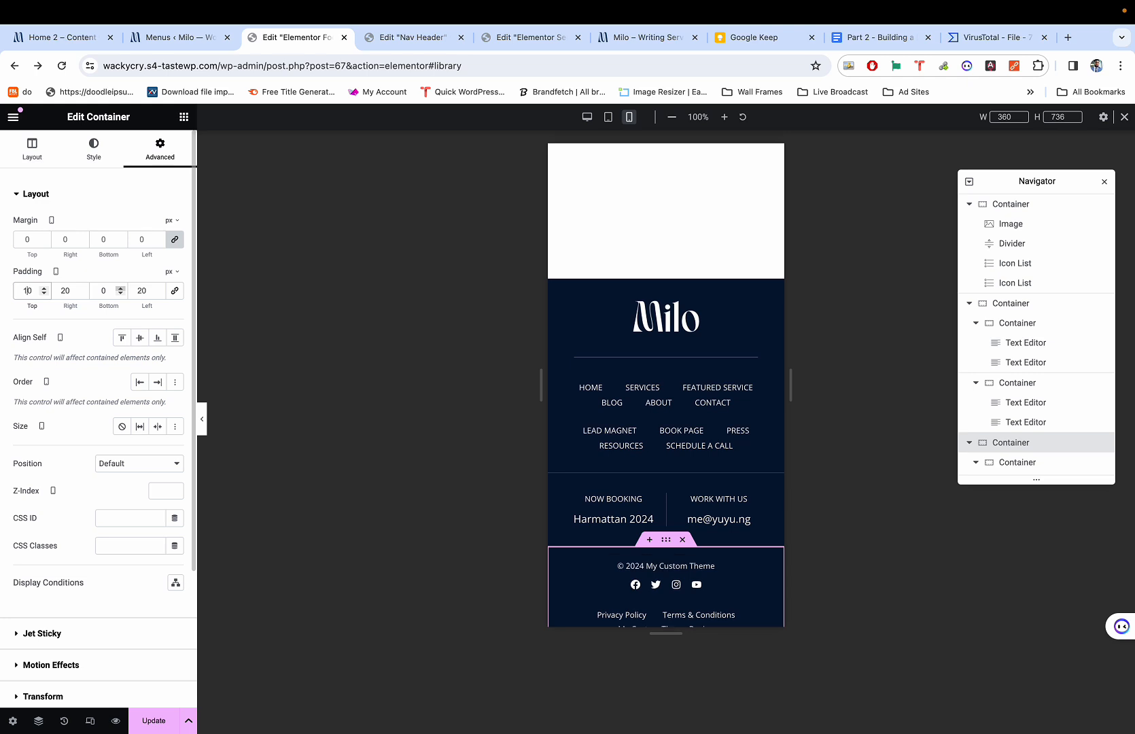
pyautogui.click(97, 288)
pyautogui.write('1')
# Preview the padded mobile footer without panels, then return to editing.
pyautogui.scroll(-3, 620, 439)
pyautogui.hotkey('ctrl', 'p')
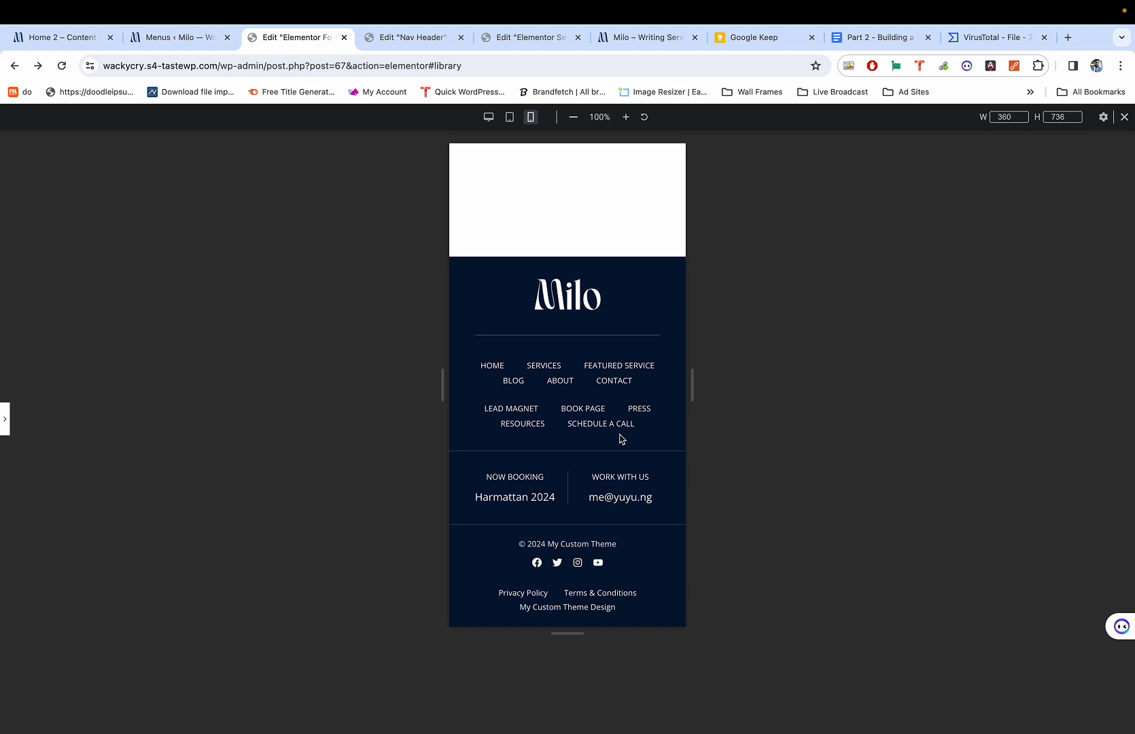
pyautogui.scroll(4, 619, 435)
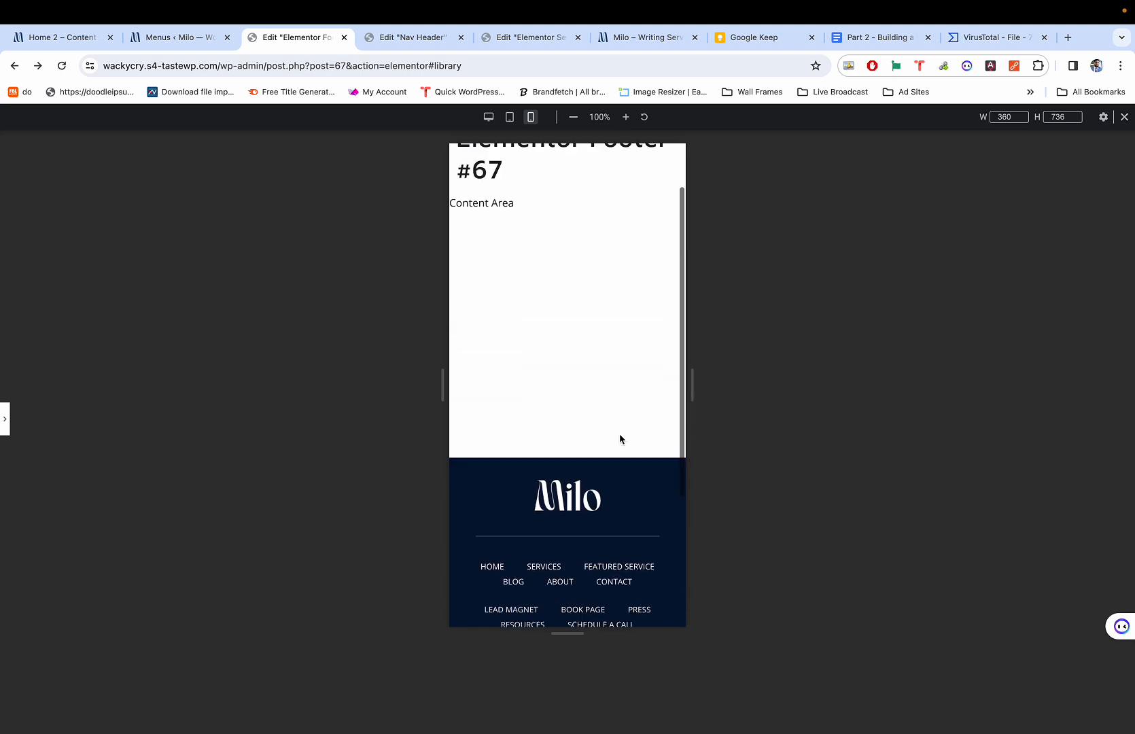
pyautogui.hotkey('ctrl', 'p')
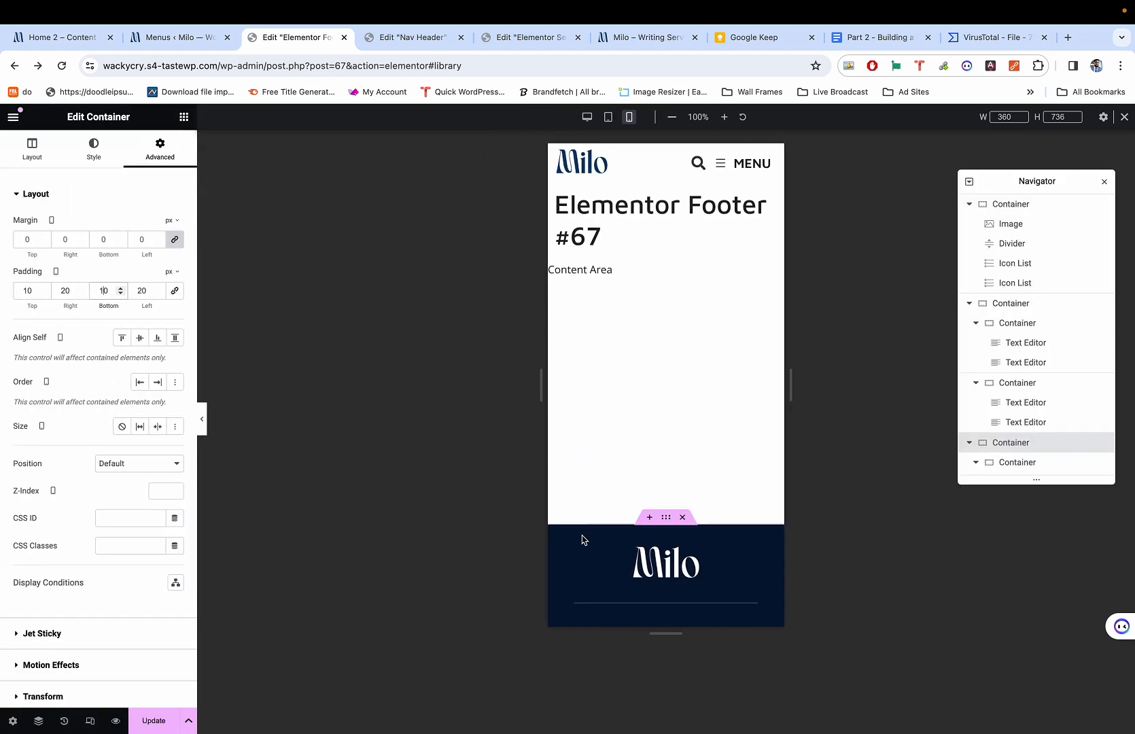
# Link the footer's Milo logo to a custom URL using the dynamic Site URL tag.
pyautogui.click(649, 569)
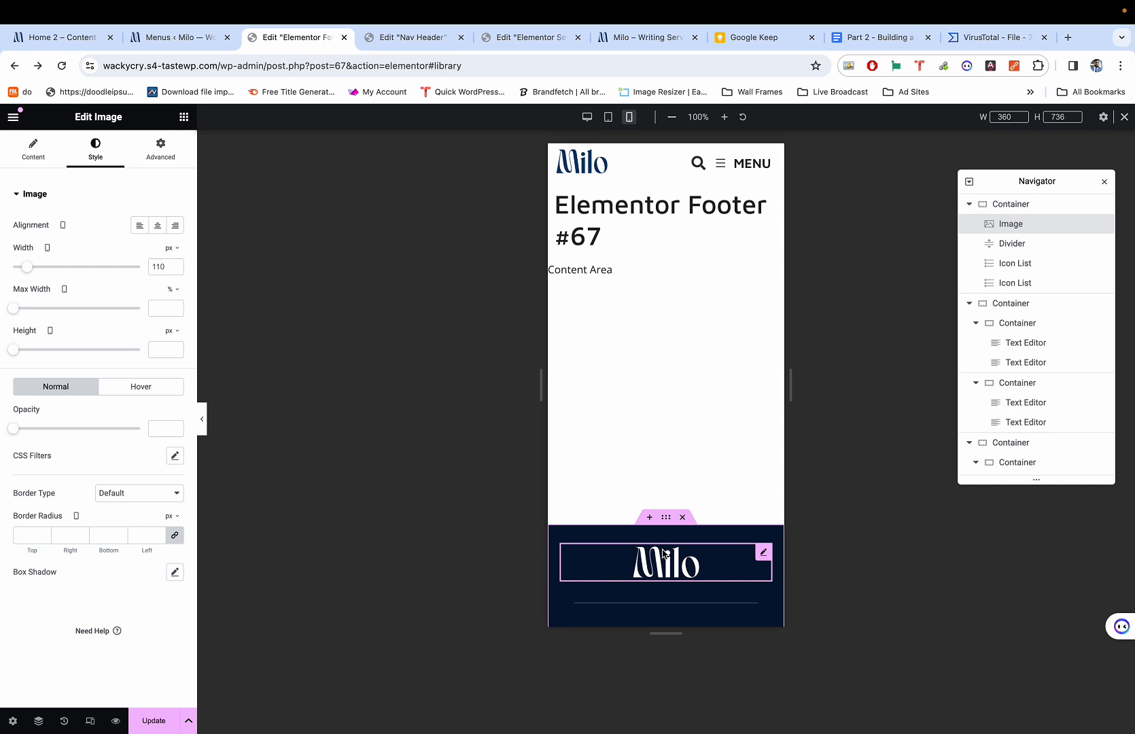
pyautogui.scroll(-1, 648, 557)
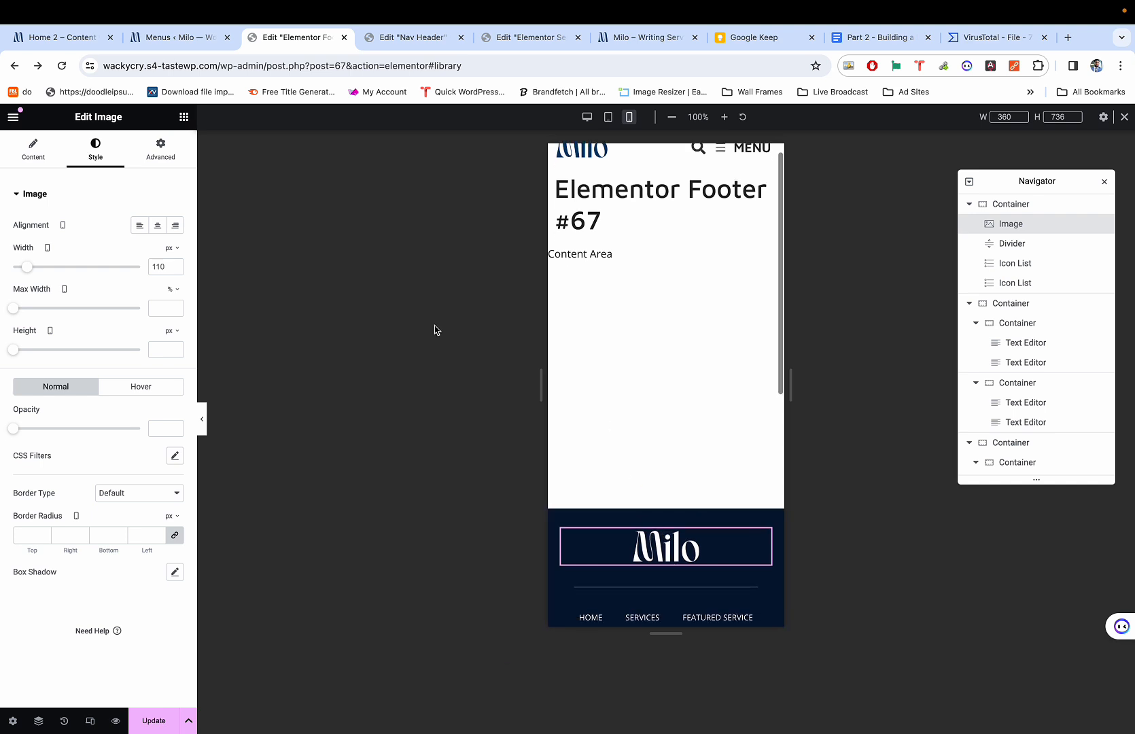
pyautogui.click(32, 150)
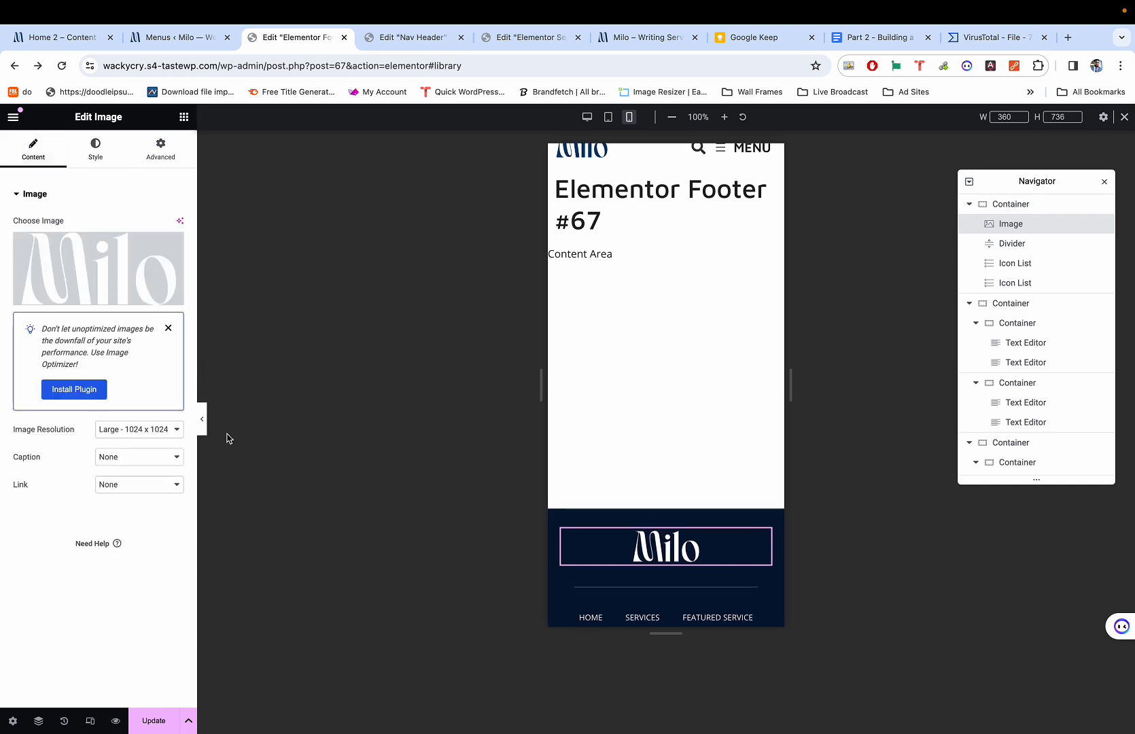
pyautogui.click(113, 484)
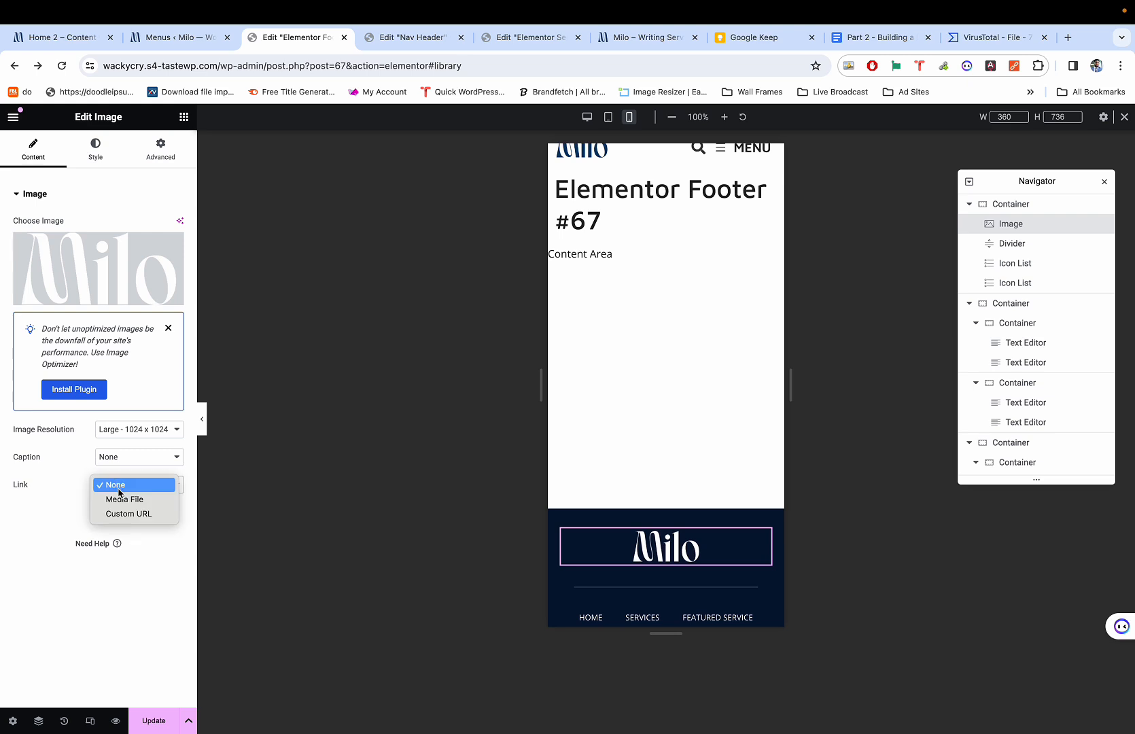
pyautogui.click(124, 515)
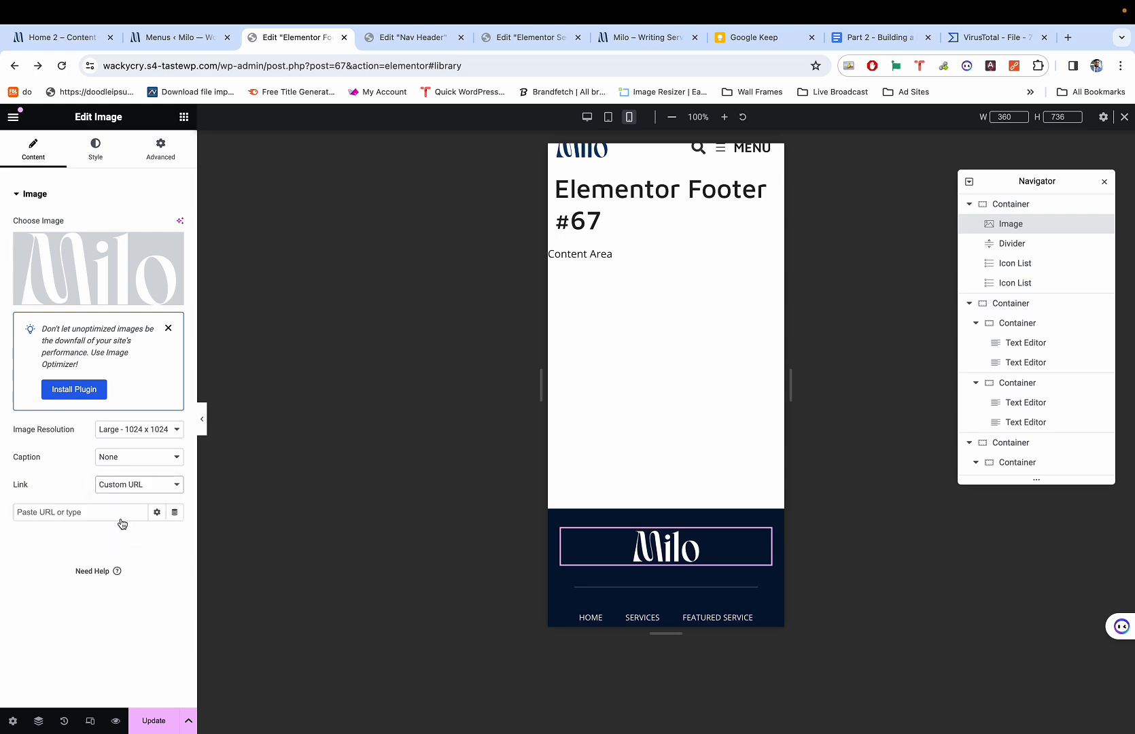
pyautogui.click(174, 511)
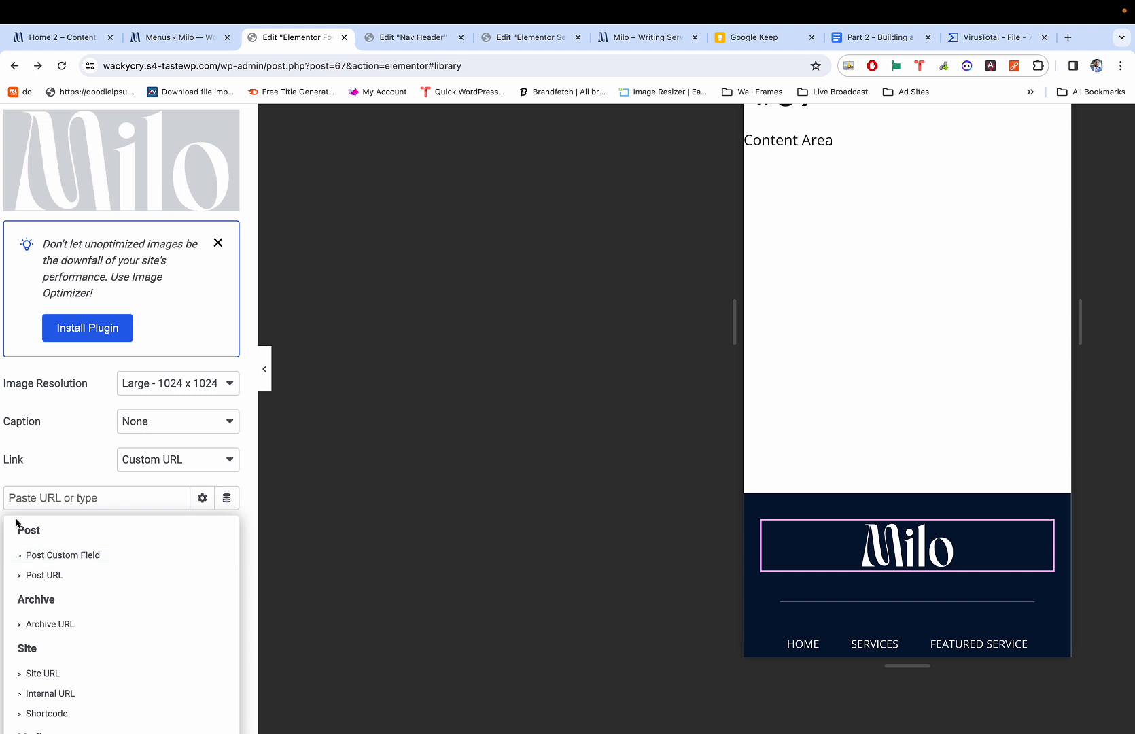
pyautogui.hscroll(-1, 17, 522)
pyautogui.click(58, 670)
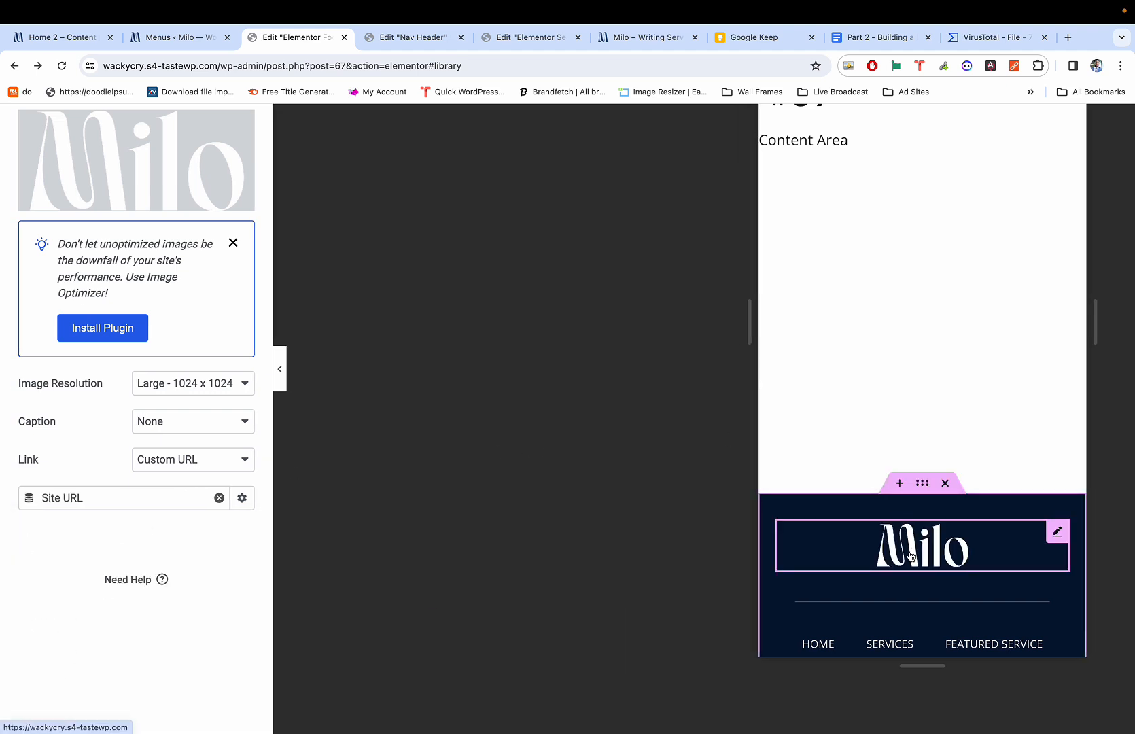
# Preview the page briefly, then save the footer with Update.
pyautogui.click(280, 372)
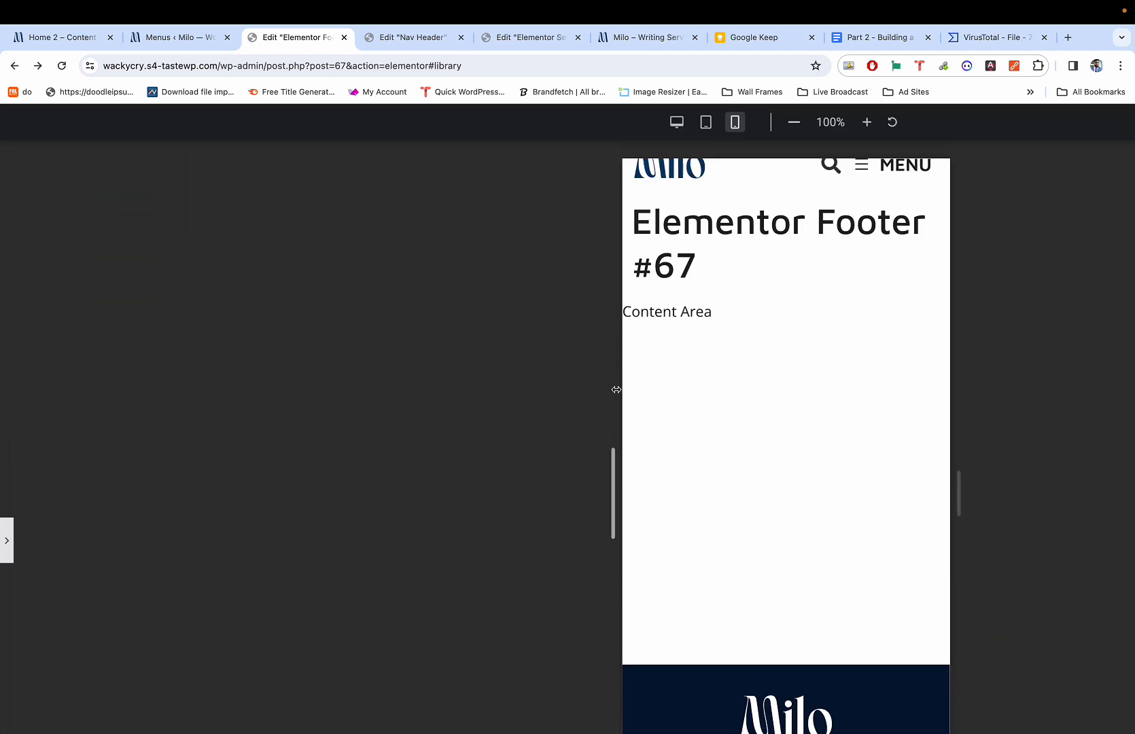
pyautogui.press('super+p')
pyautogui.scroll(-2, 372, 542)
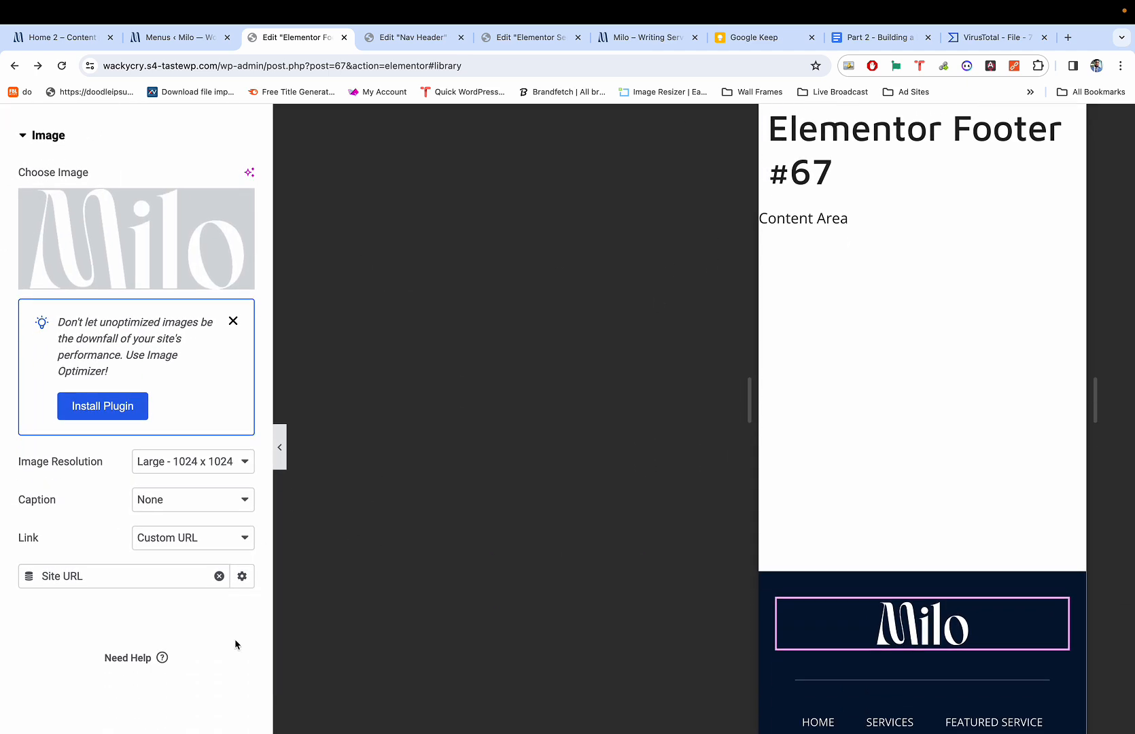
pyautogui.scroll(-2, 236, 642)
pyautogui.click(217, 716)
pyautogui.scroll(4, 352, 579)
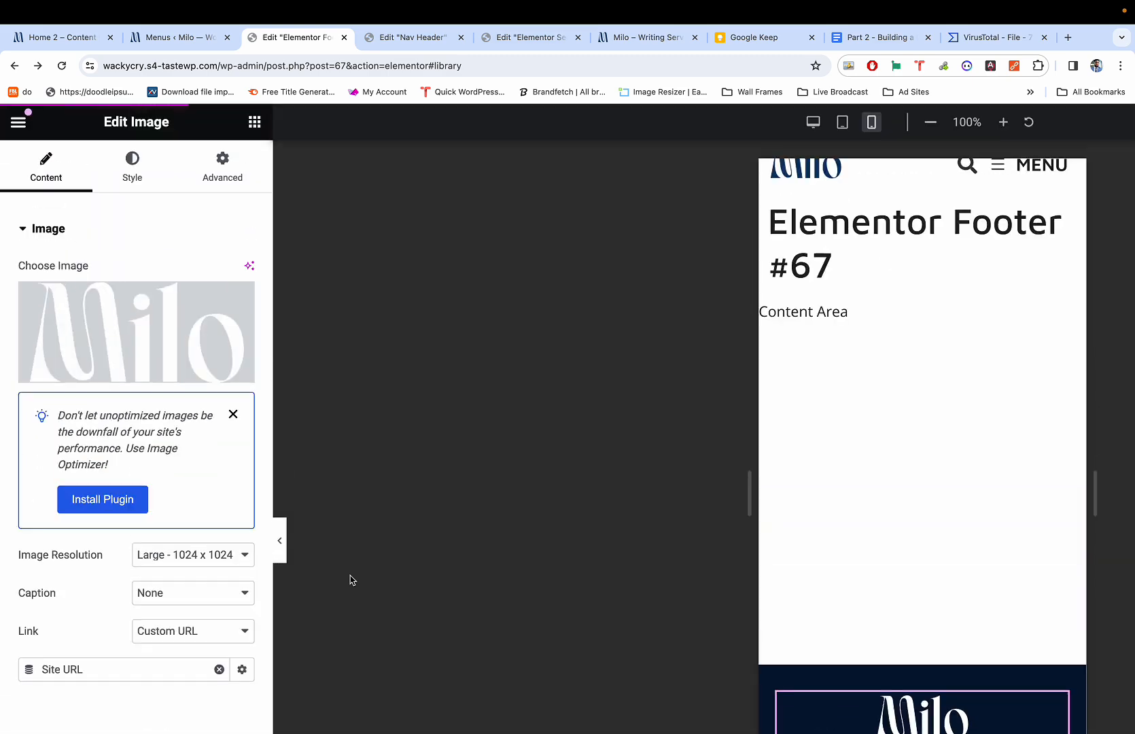
# Open the live Milo homepage in a new tab via Visit Site.
pyautogui.click(174, 39)
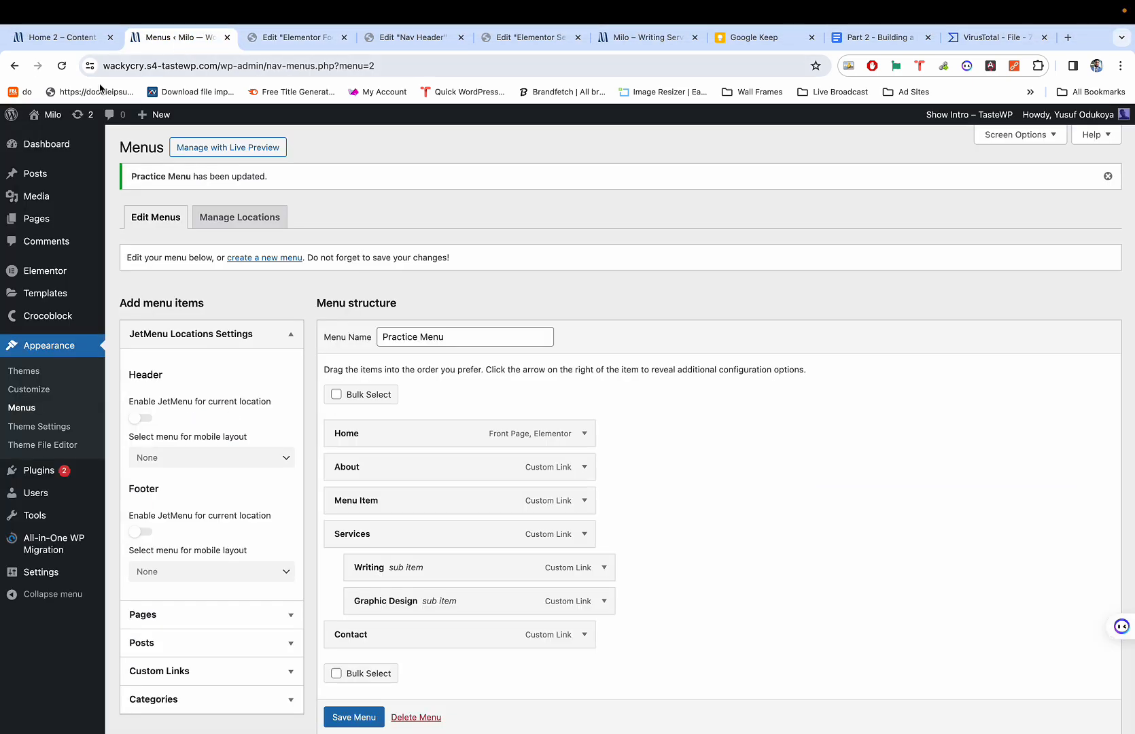
pyautogui.moveTo(52, 114)
pyautogui.keyDown('super'); pyautogui.click(58, 139); pyautogui.keyUp('super')
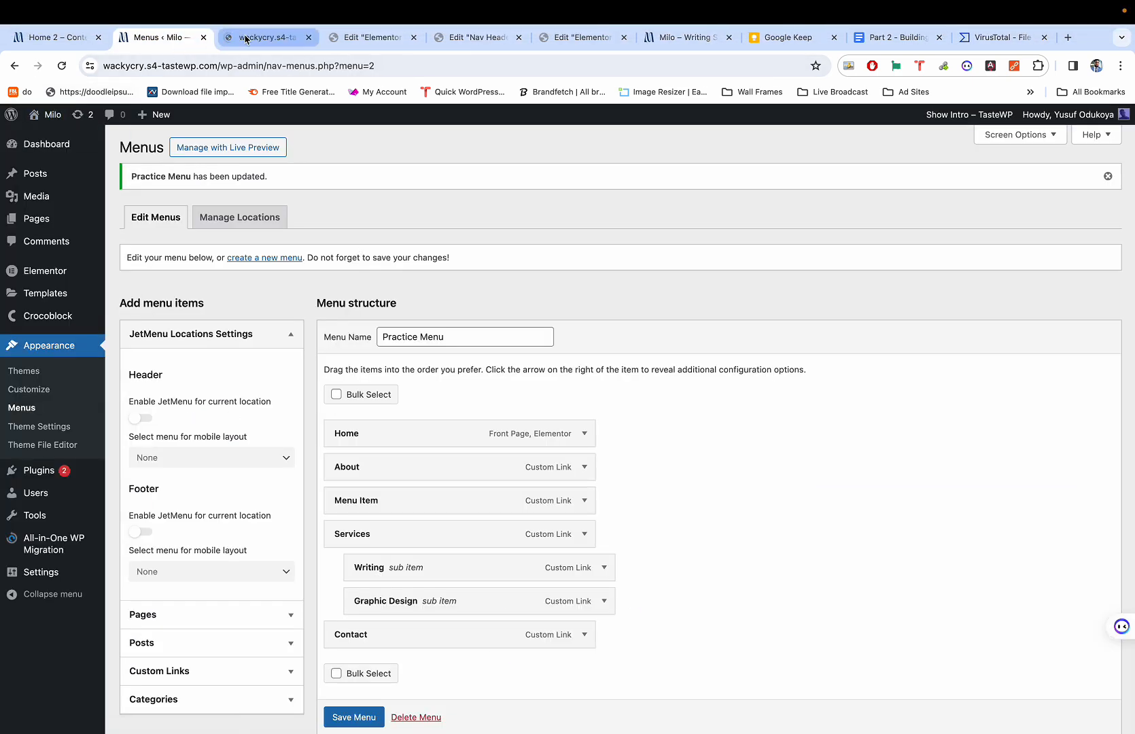
pyautogui.click(246, 39)
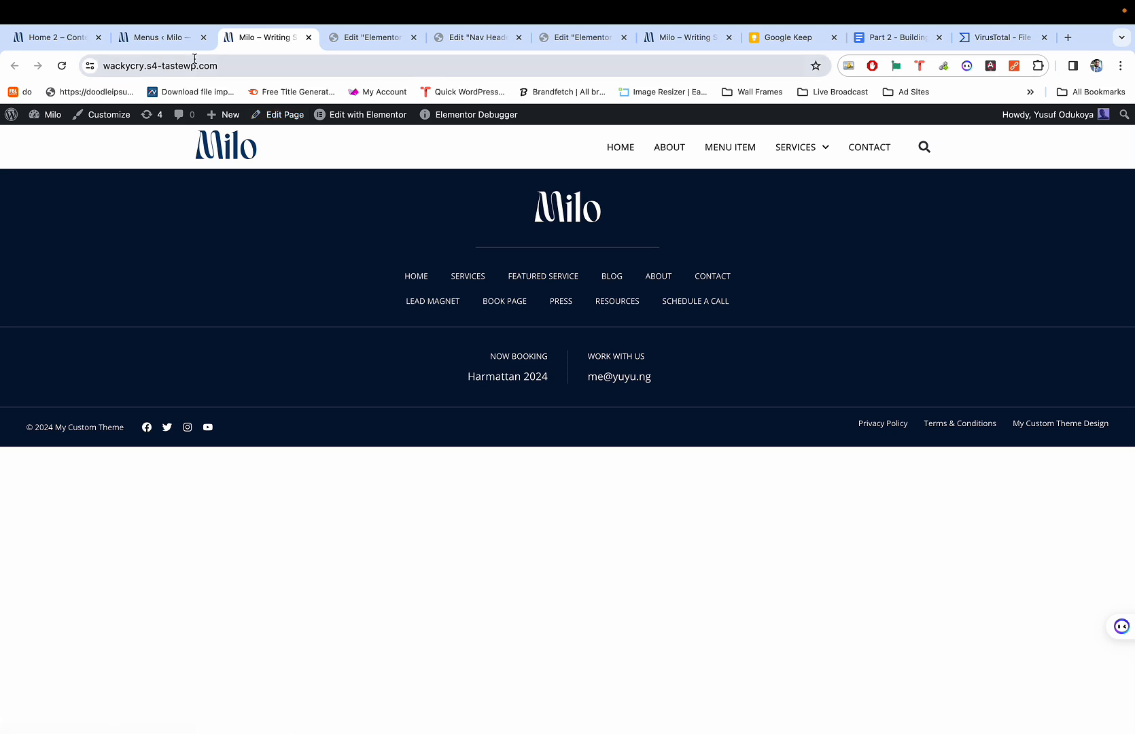
# Compare the live footer against the Home 2 demo page.
pyautogui.click(60, 39)
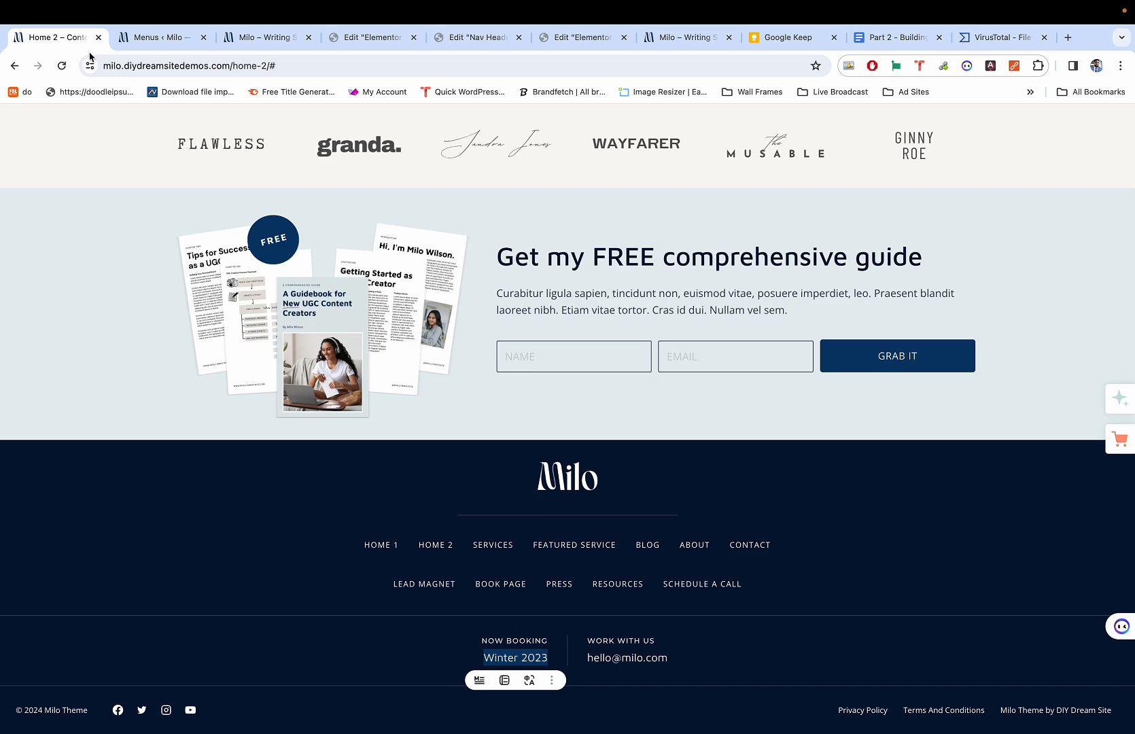
pyautogui.scroll(15, 228, 233)
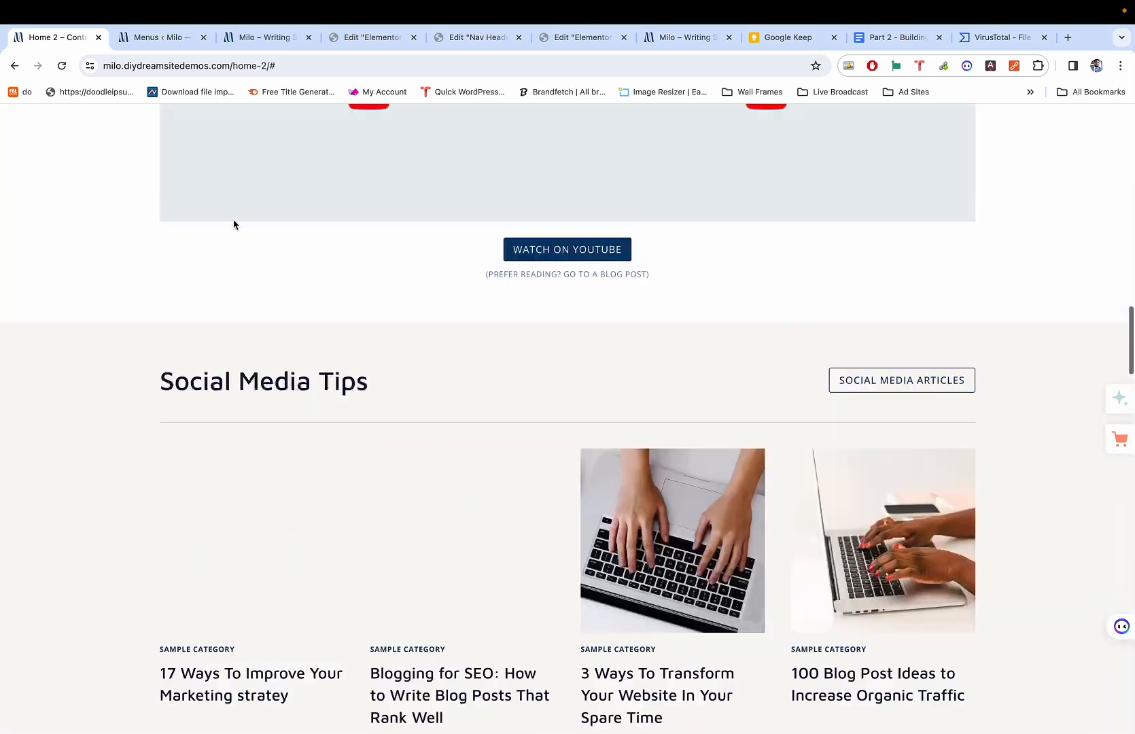
pyautogui.scroll(20, 233, 224)
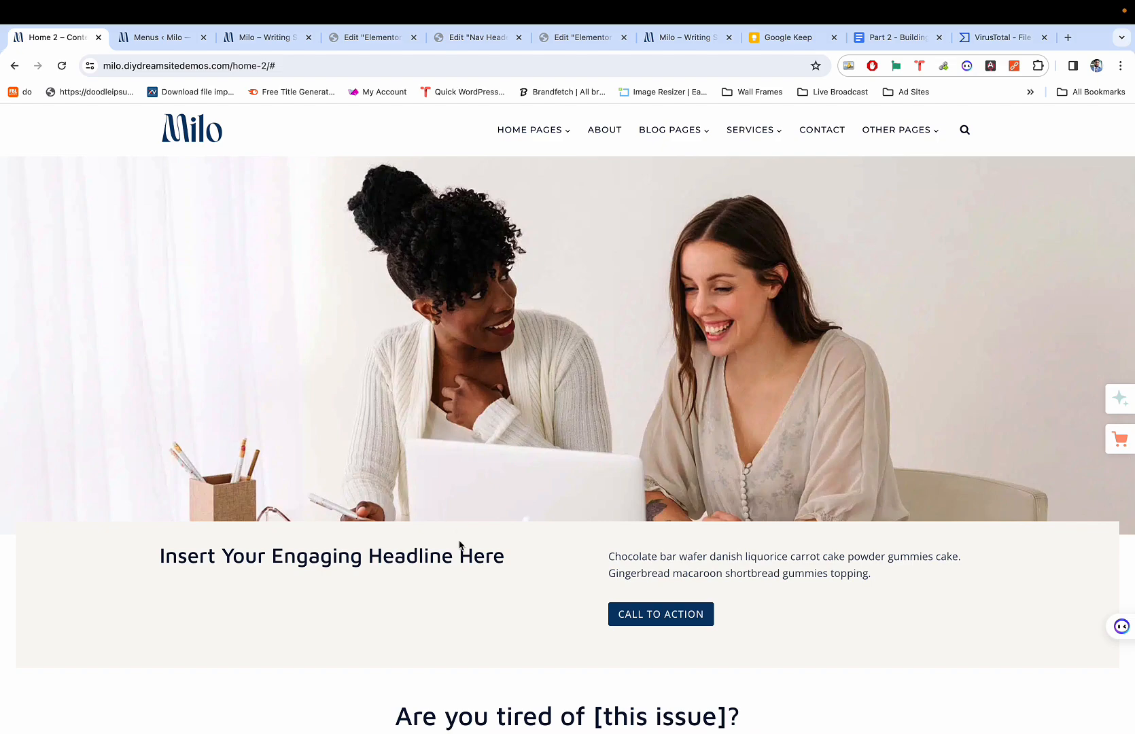
pyautogui.scroll(-5, 460, 546)
pyautogui.scroll(-20, 466, 523)
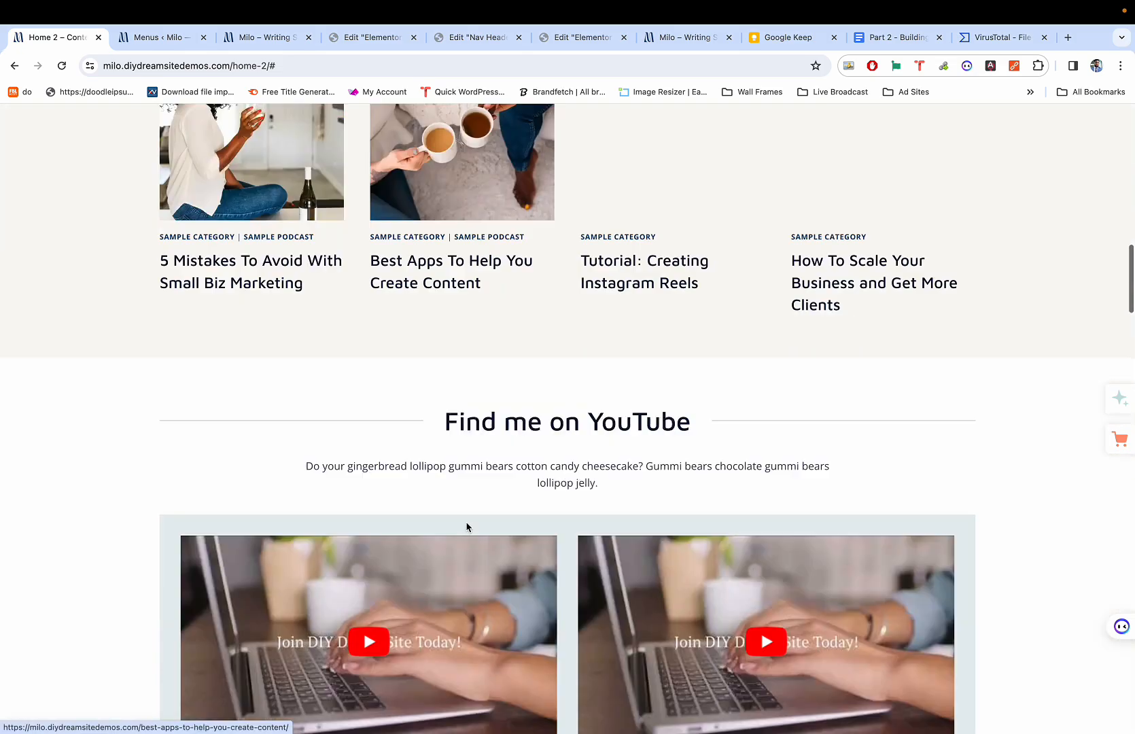
pyautogui.scroll(-15, 466, 527)
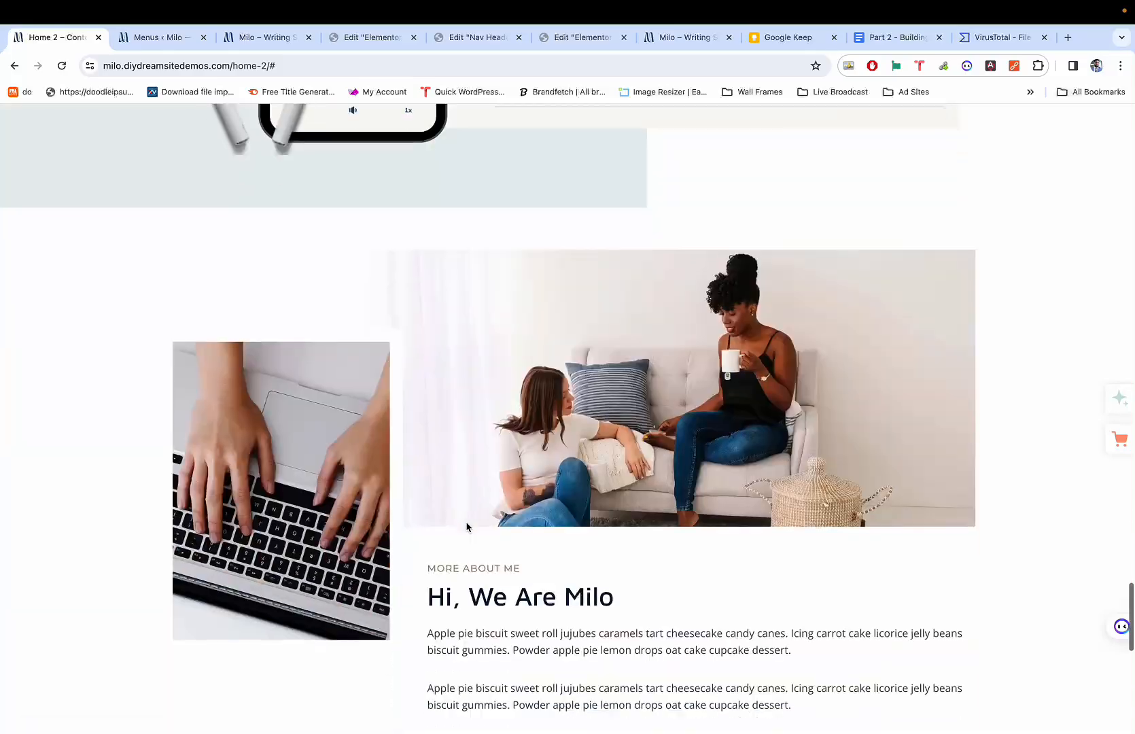
pyautogui.scroll(4, 466, 527)
pyautogui.scroll(20, 466, 526)
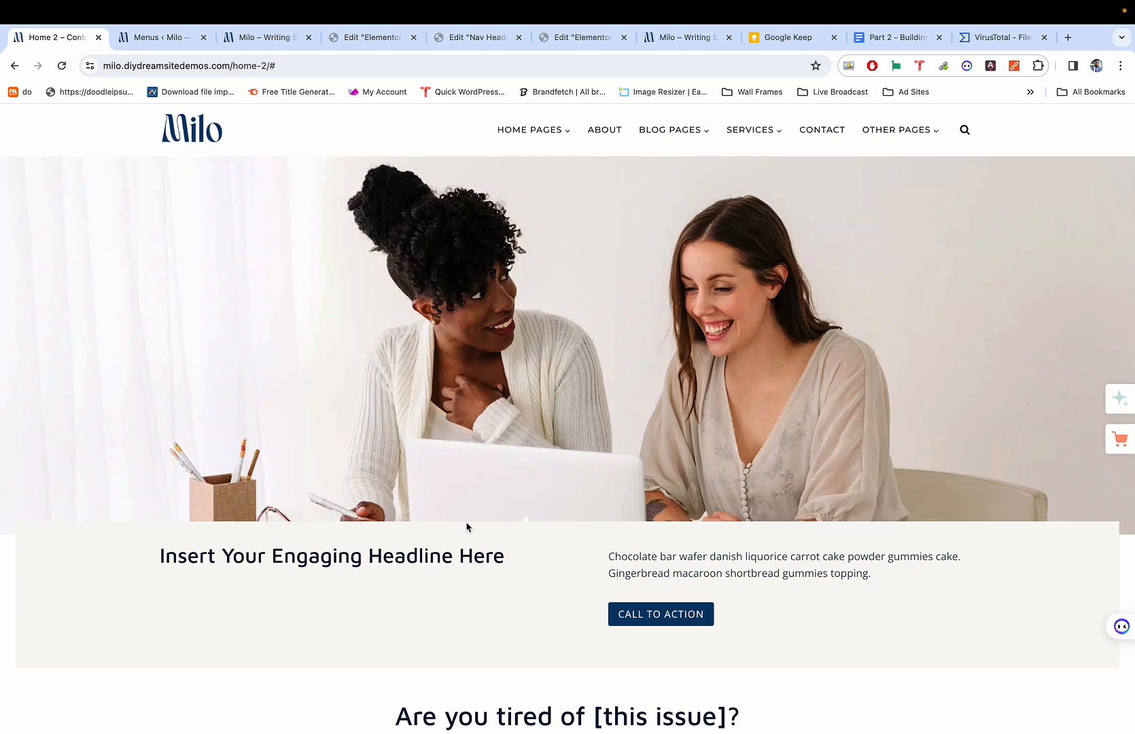
# Shrink the browser to test the live site's mobile menu, then restore full screen.
pyautogui.press('super+3')
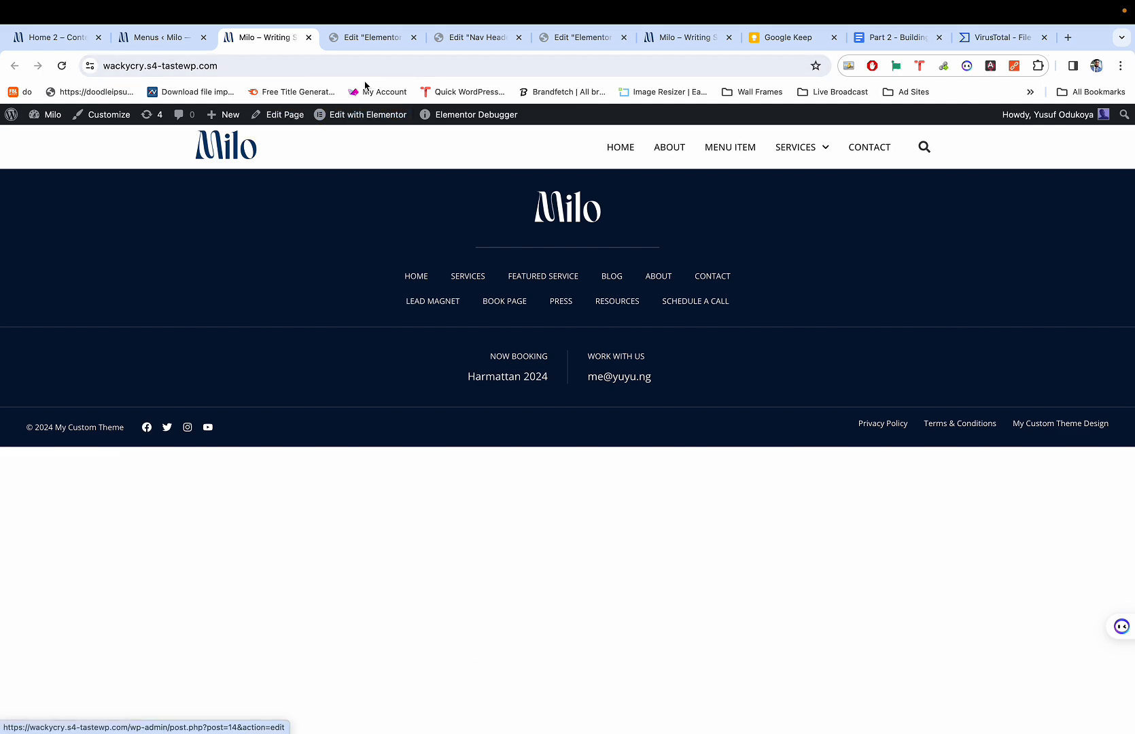
pyautogui.moveTo(547, 3)
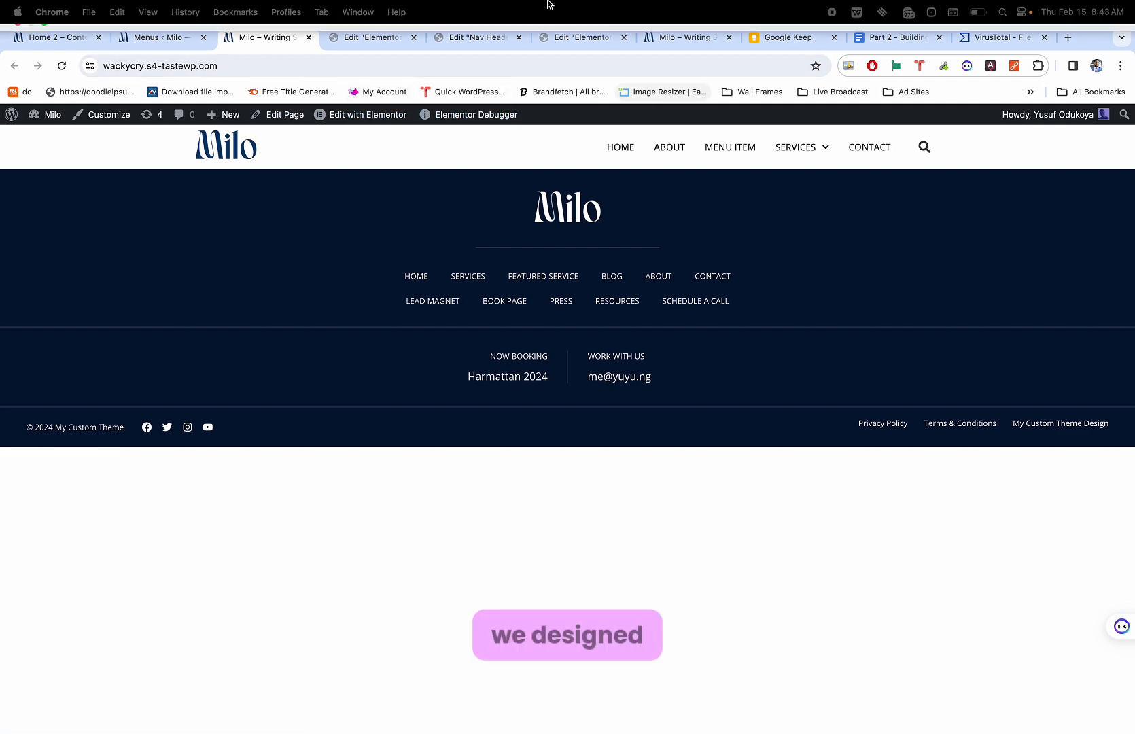
pyautogui.click(45, 34)
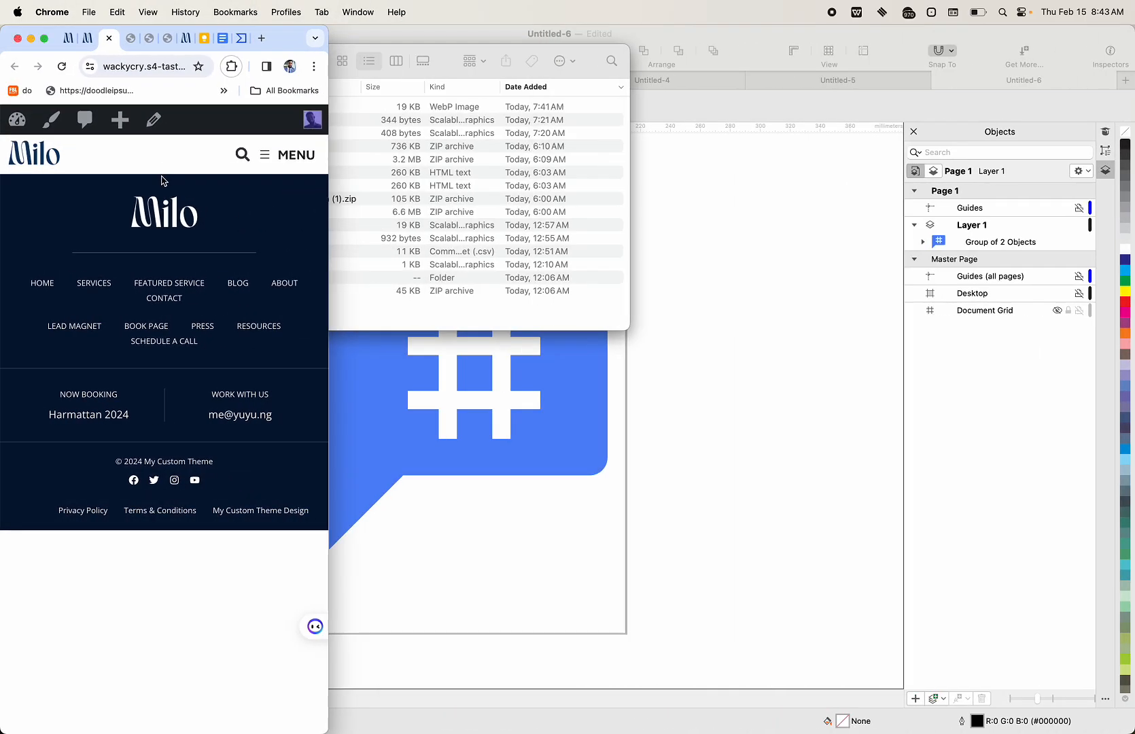
pyautogui.click(275, 157)
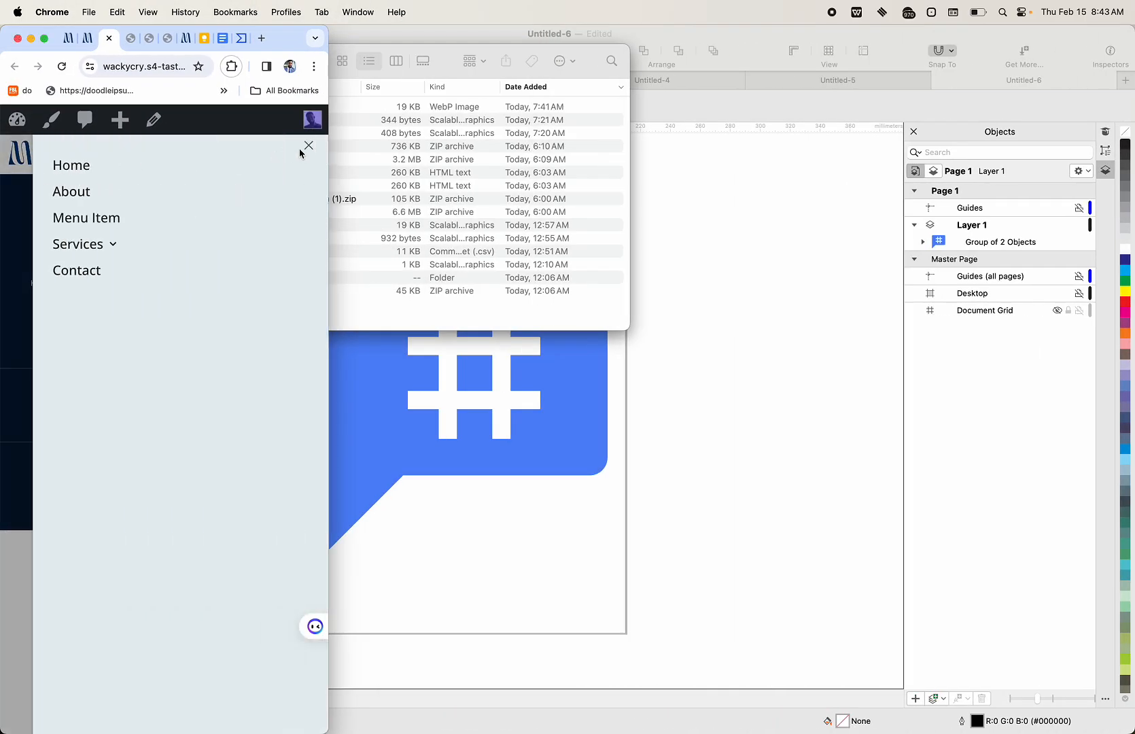
pyautogui.click(309, 146)
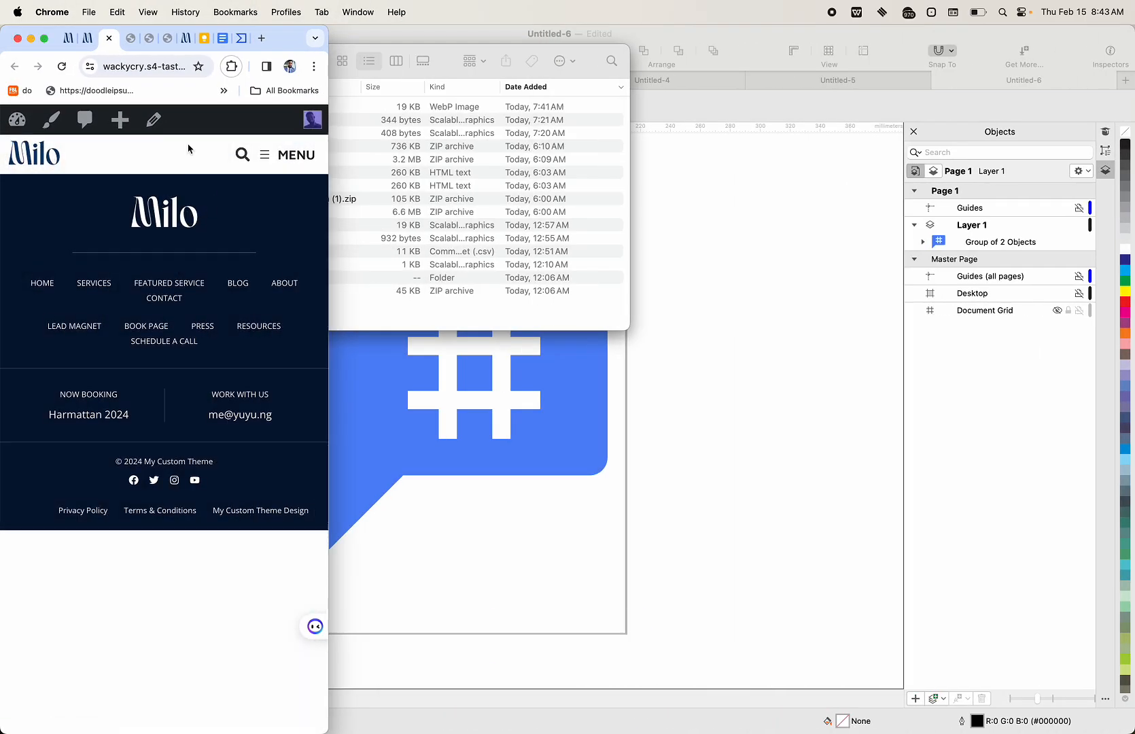
pyautogui.click(43, 39)
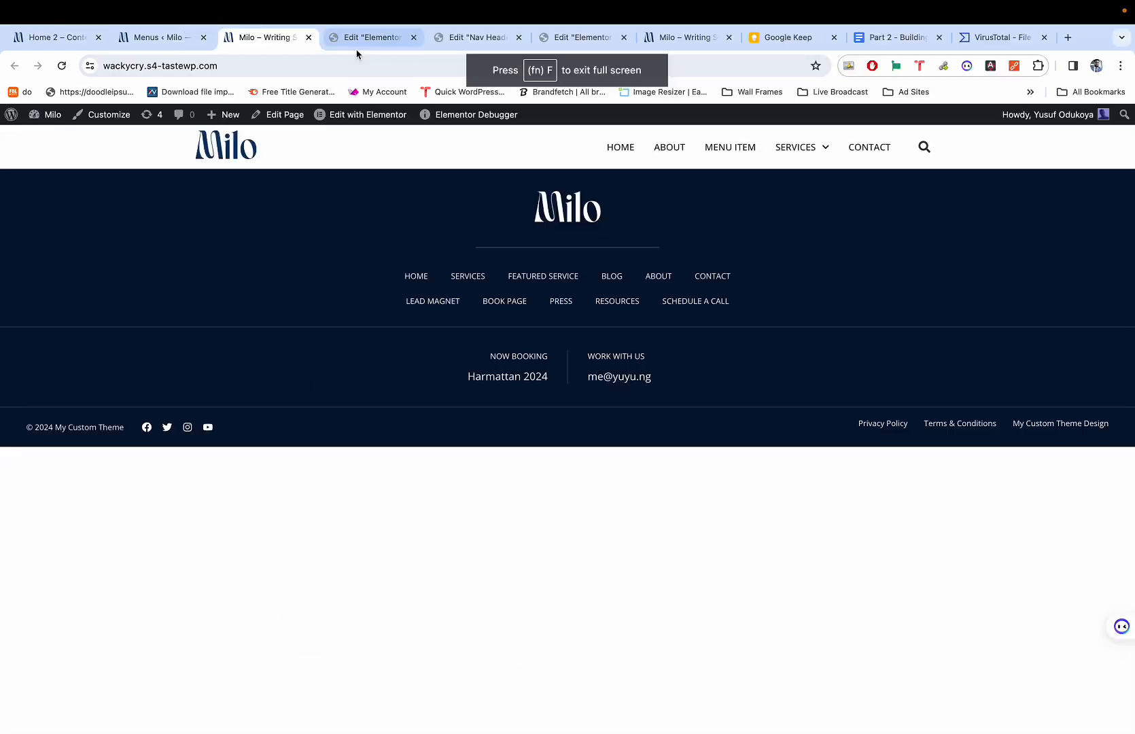
pyautogui.click(883, 38)
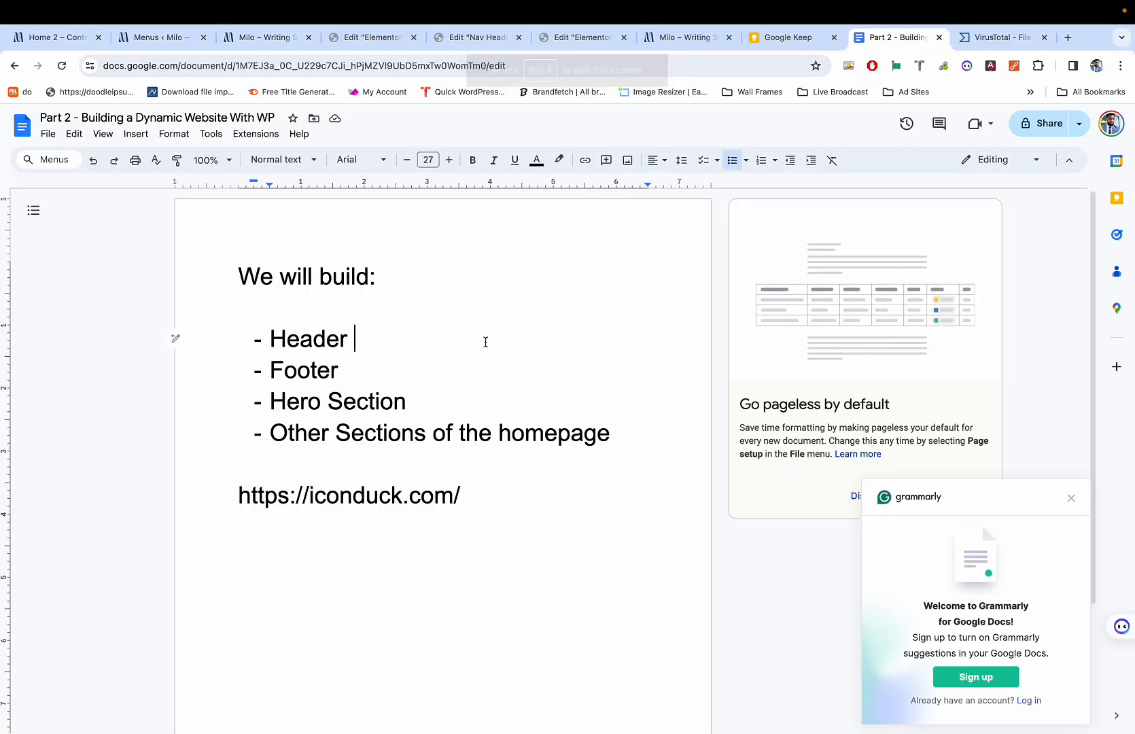
# Add a ✅ check mark after Header via the emoji picker, then paste one after Footer.
pyautogui.doubleClick(484, 342)
pyautogui.click(436, 338)
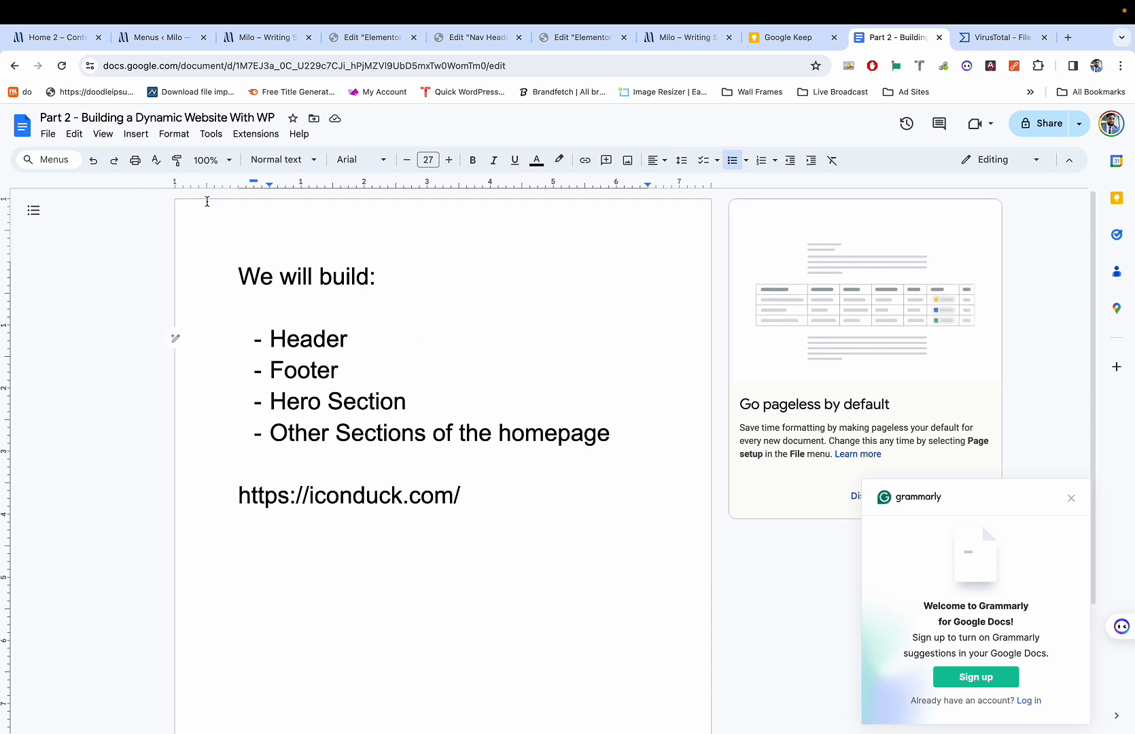
pyautogui.click(135, 134)
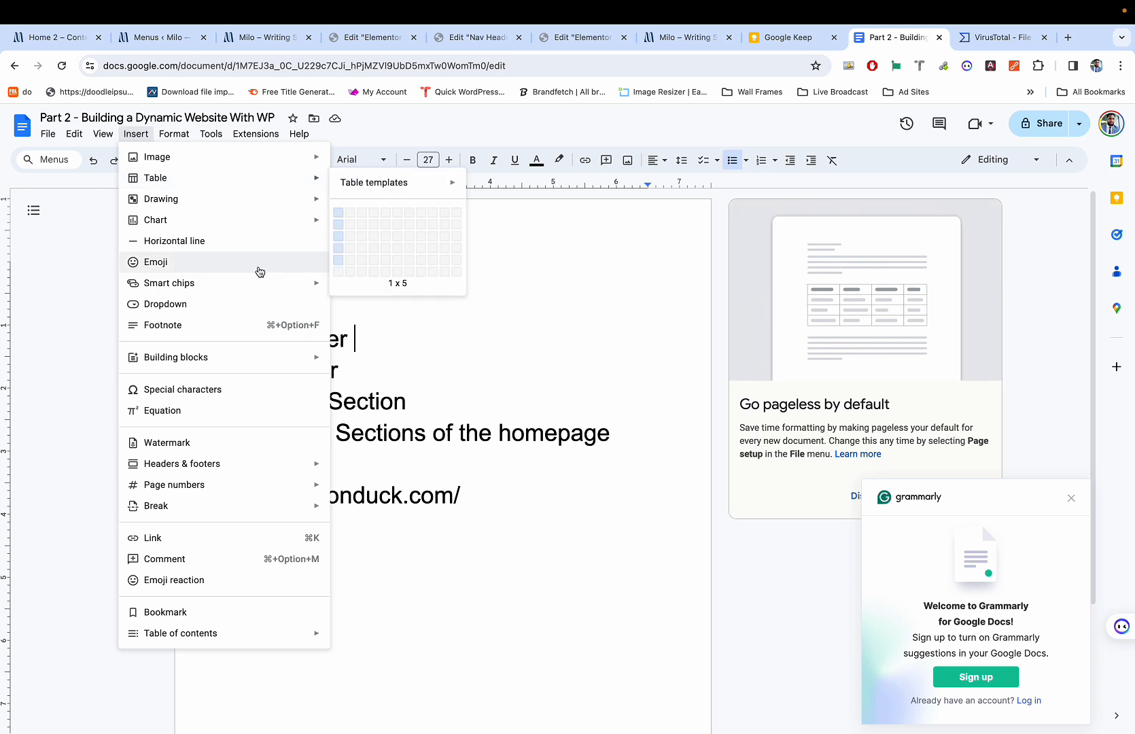
pyautogui.click(261, 263)
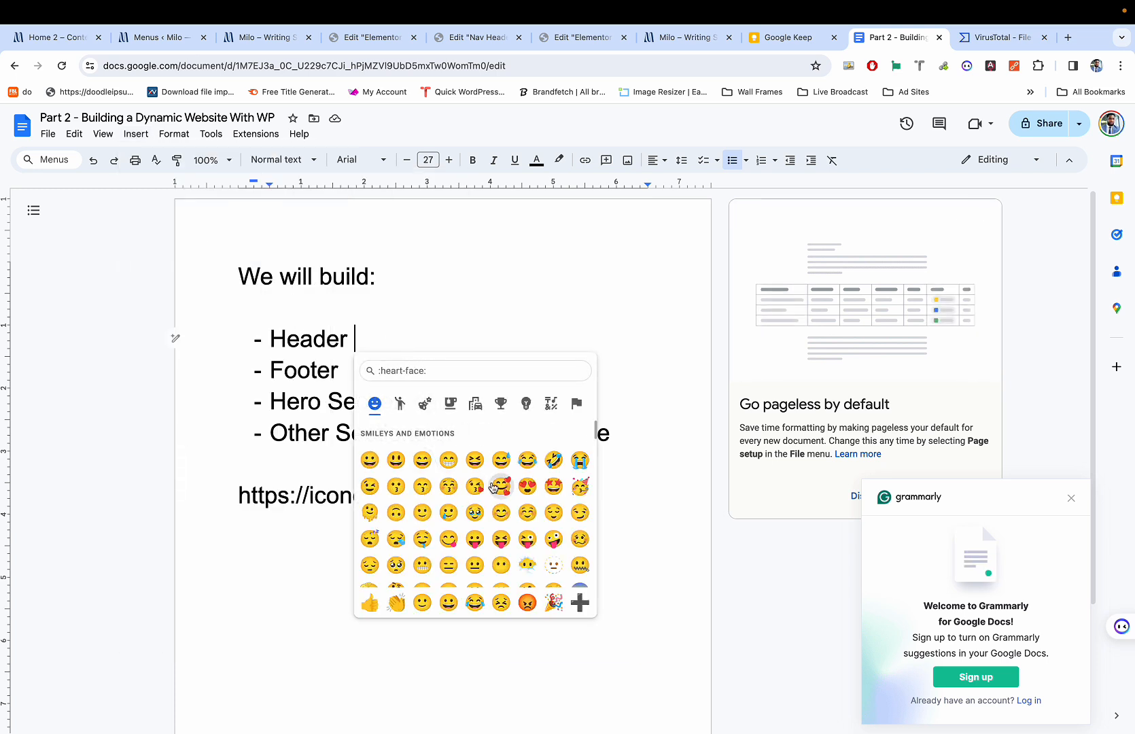
pyautogui.write('che')
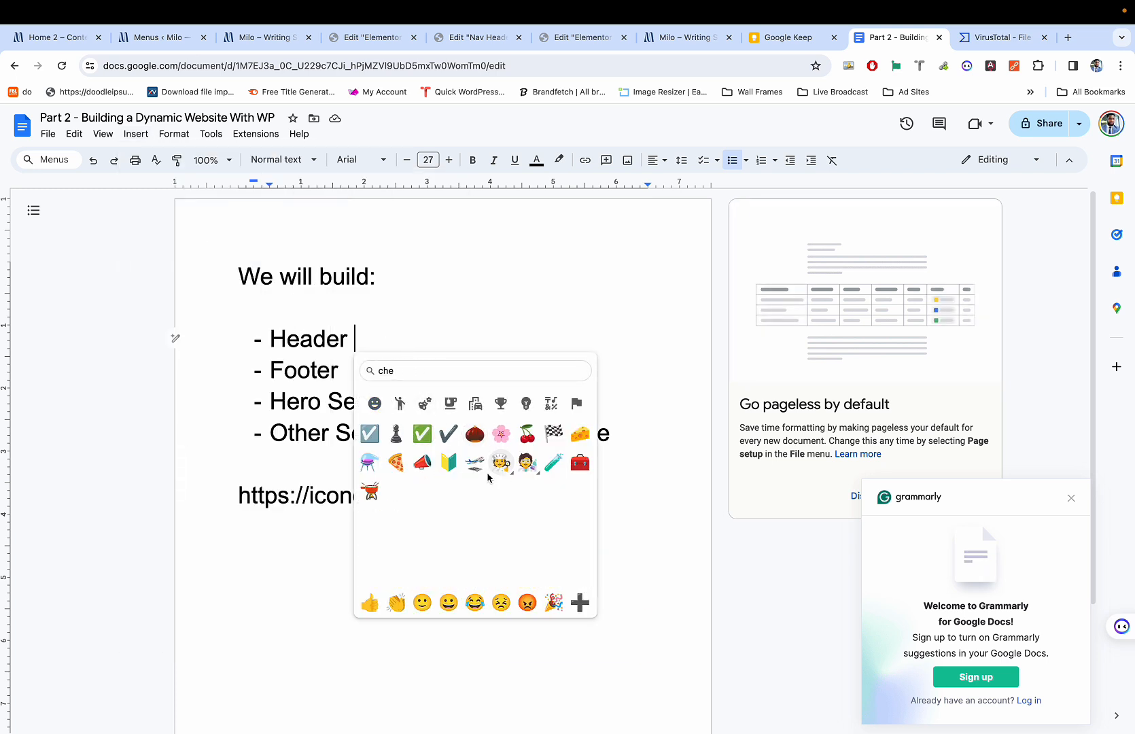
pyautogui.click(422, 433)
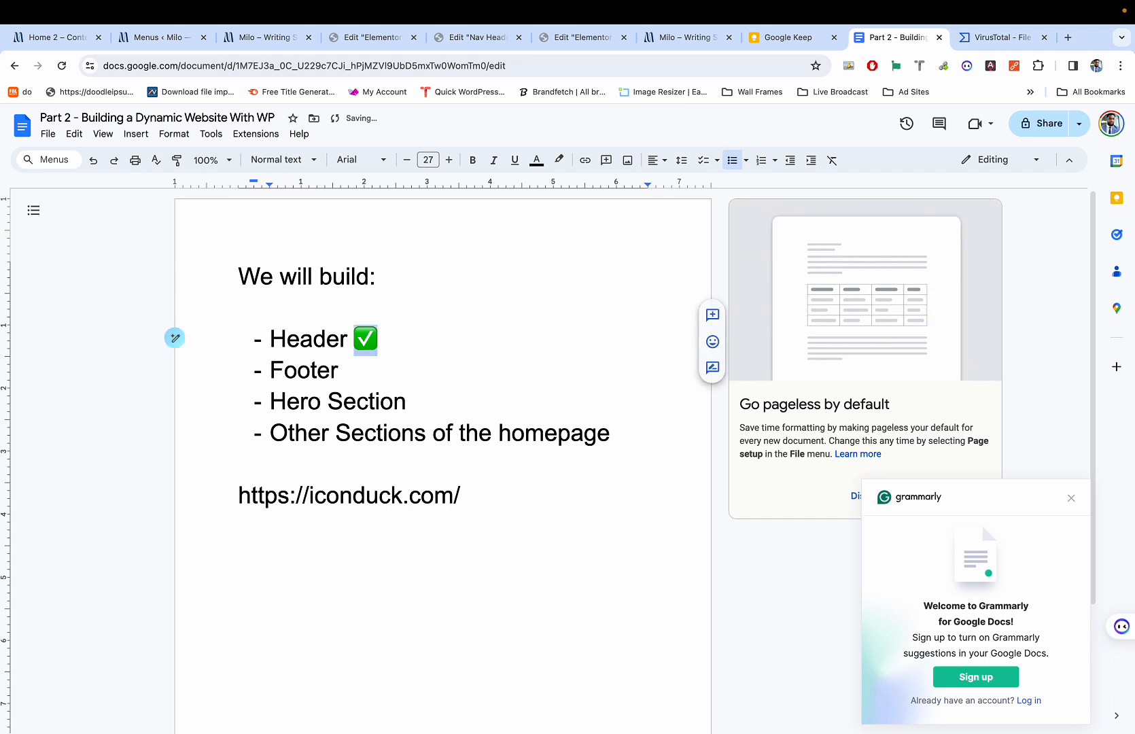
pyautogui.press('Down')
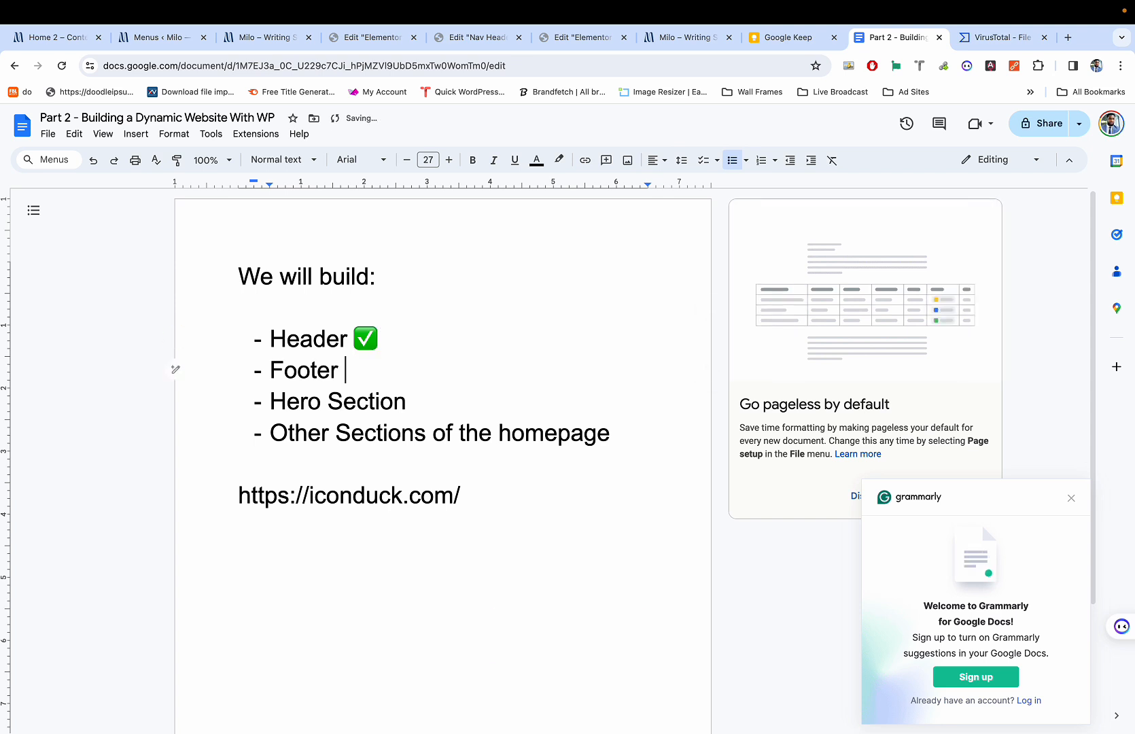
pyautogui.write('✅')
# Insert an ⌛ hourglass emoji after Hero Section, found by searching 'hour'.
pyautogui.click(437, 408)
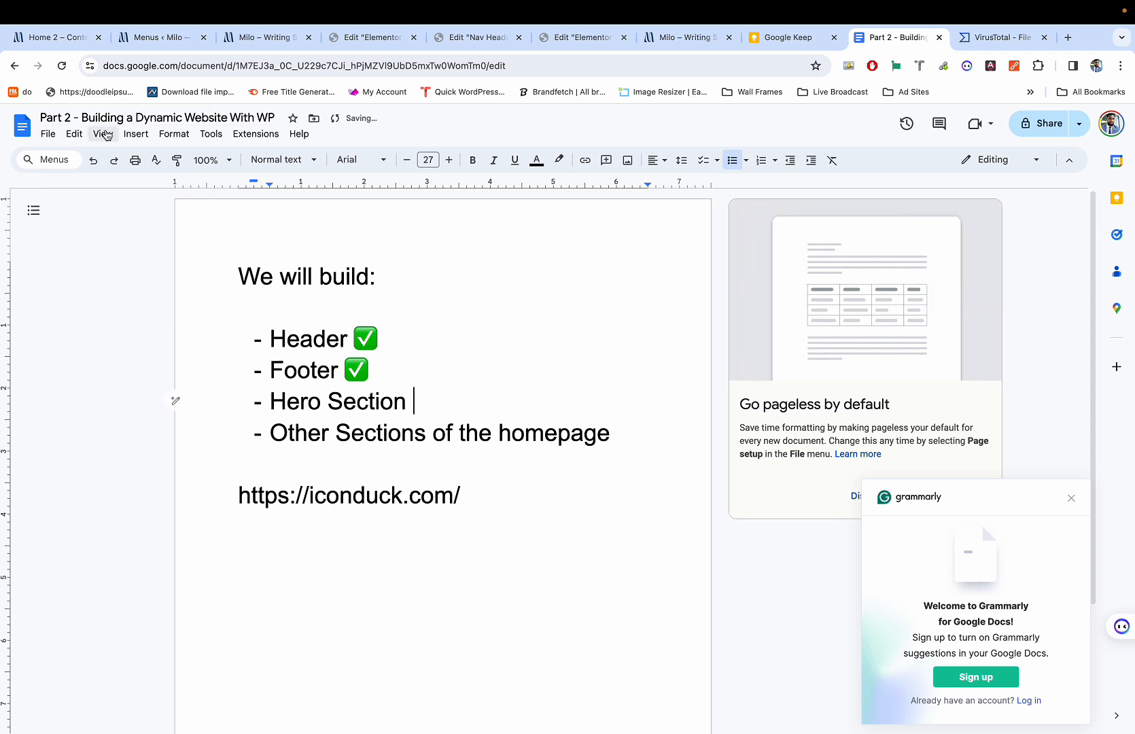
pyautogui.click(135, 134)
pyautogui.click(163, 262)
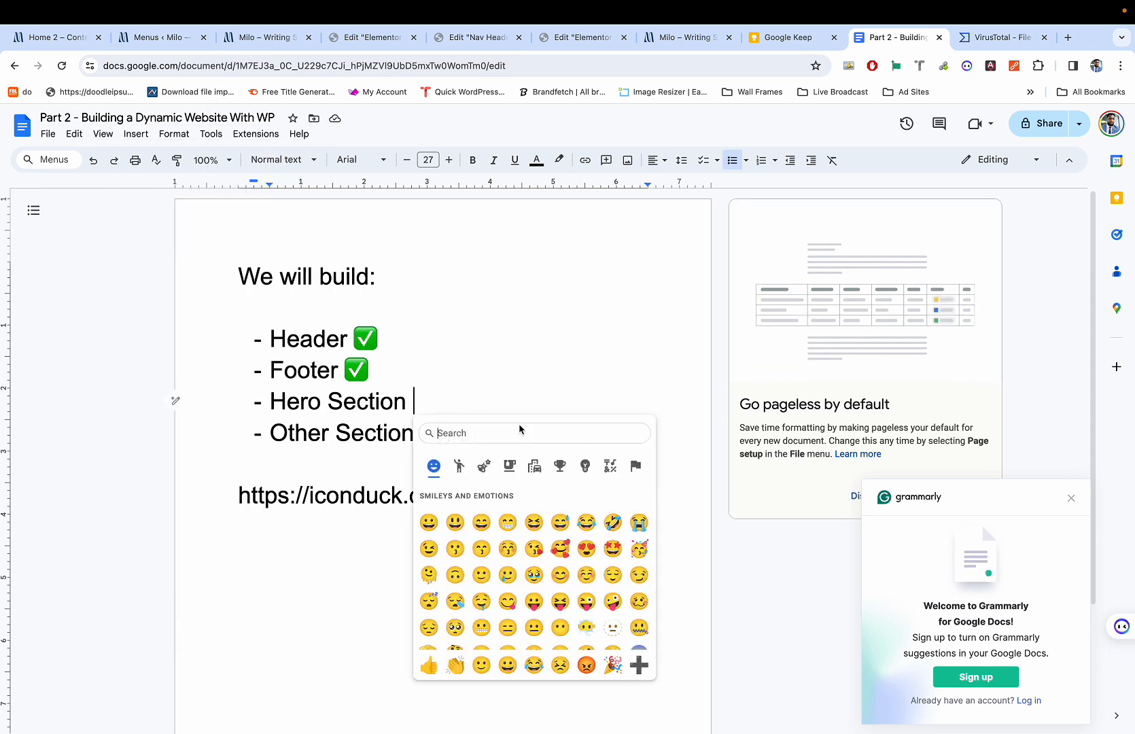
pyautogui.write('hour')
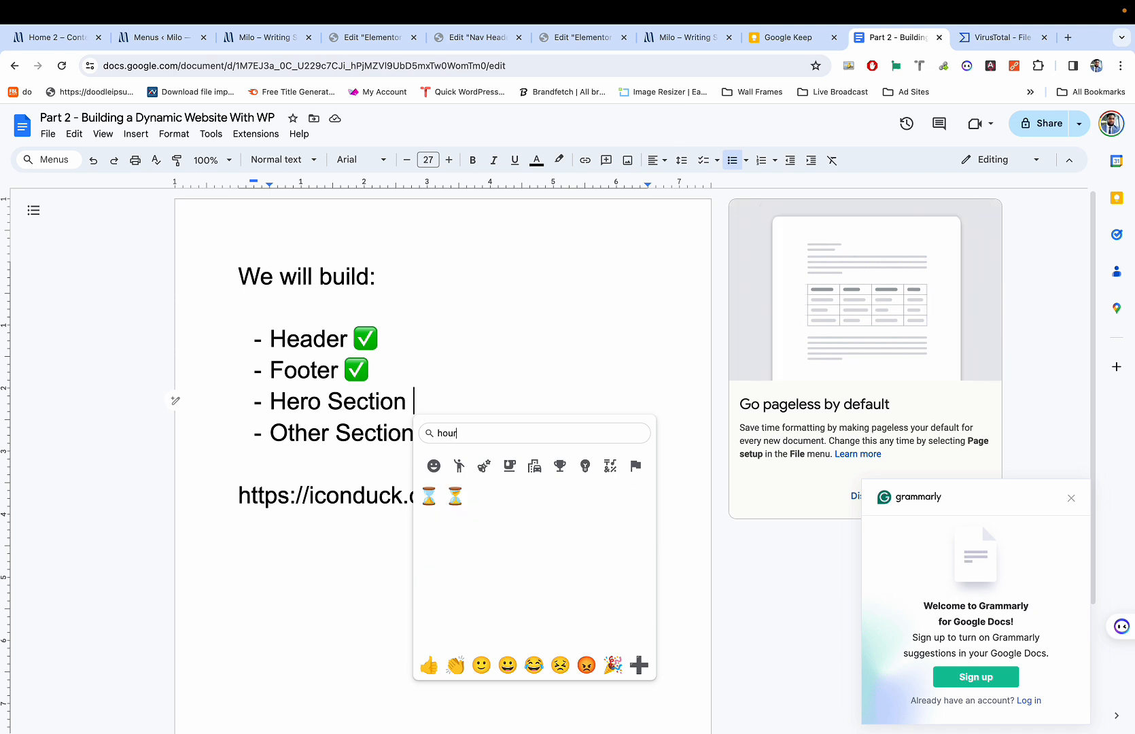
pyautogui.click(428, 497)
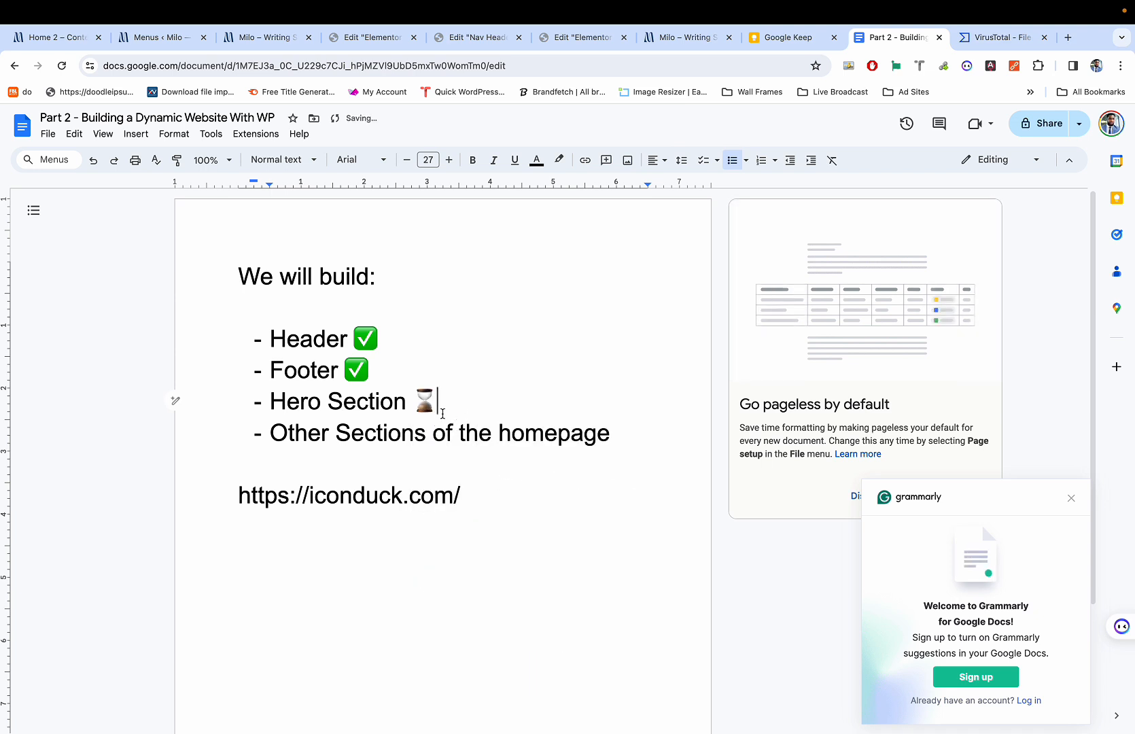
# Copy the ⌛ hourglass and paste it after Other Sections of the homepage.
pyautogui.doubleClick(430, 407)
pyautogui.hotkey('ctrl', 'c')
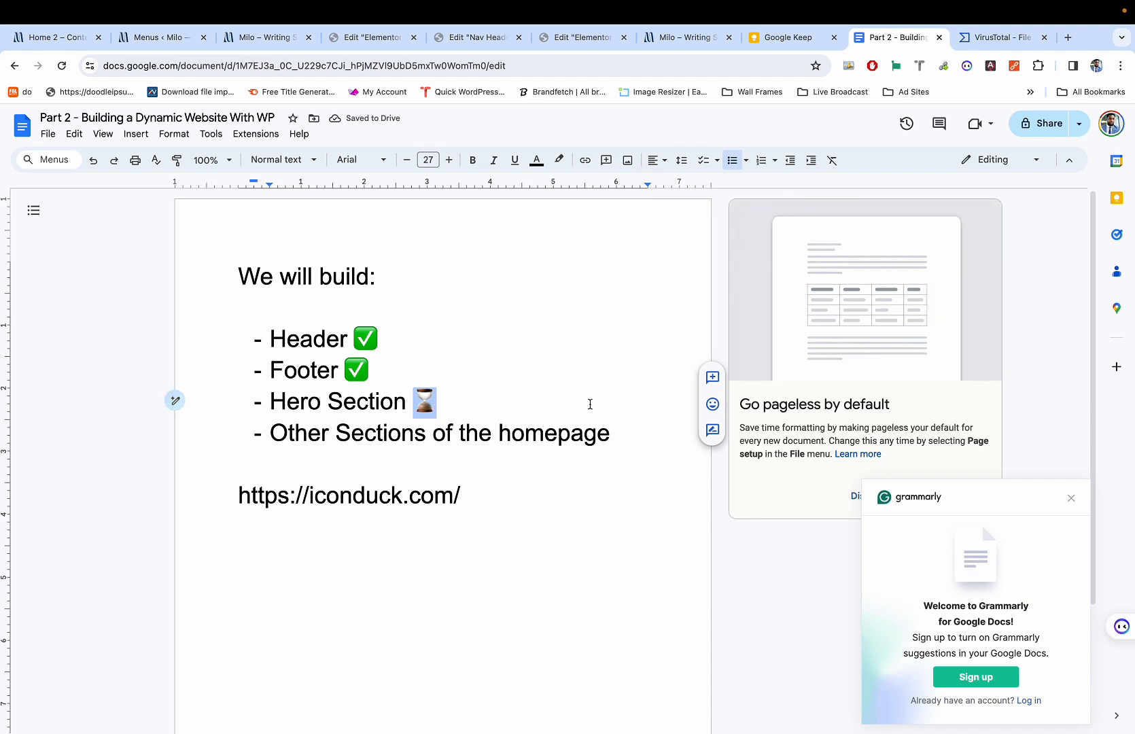
pyautogui.click(613, 433)
pyautogui.hotkey('ctrl', 'v')
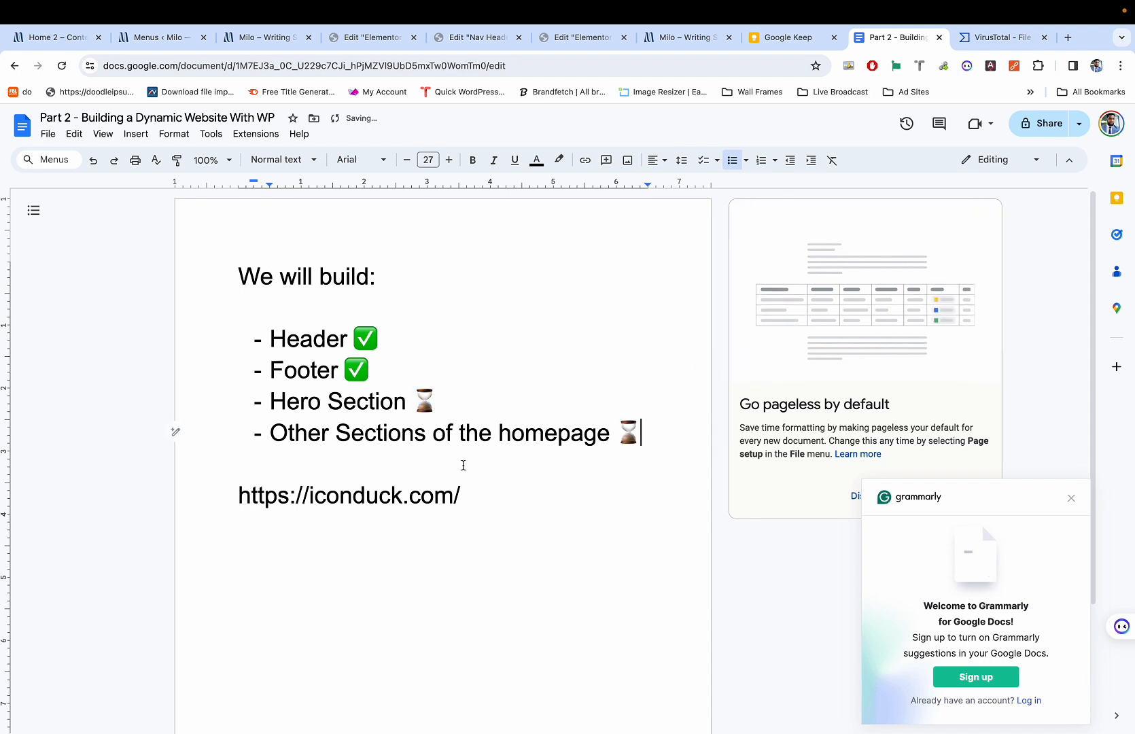
pyautogui.click(435, 495)
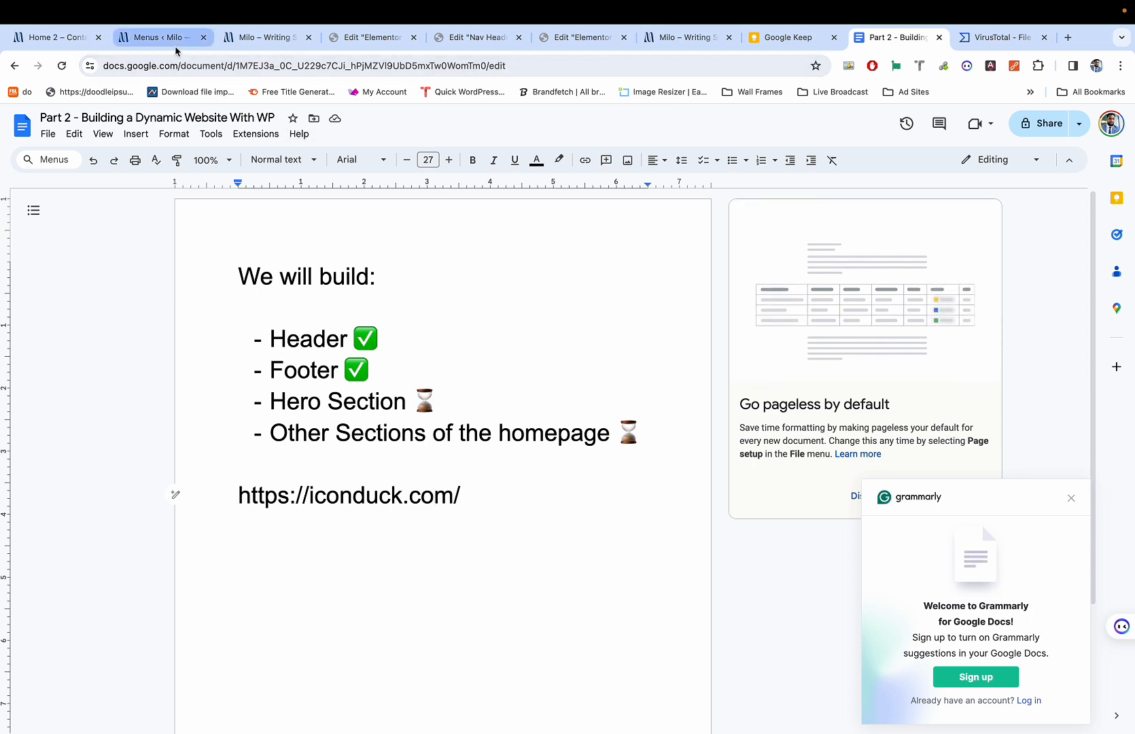
# Try opening All-in-One WP Migration Backups from the menus admin tab, but stay on the menus page.
pyautogui.click(156, 37)
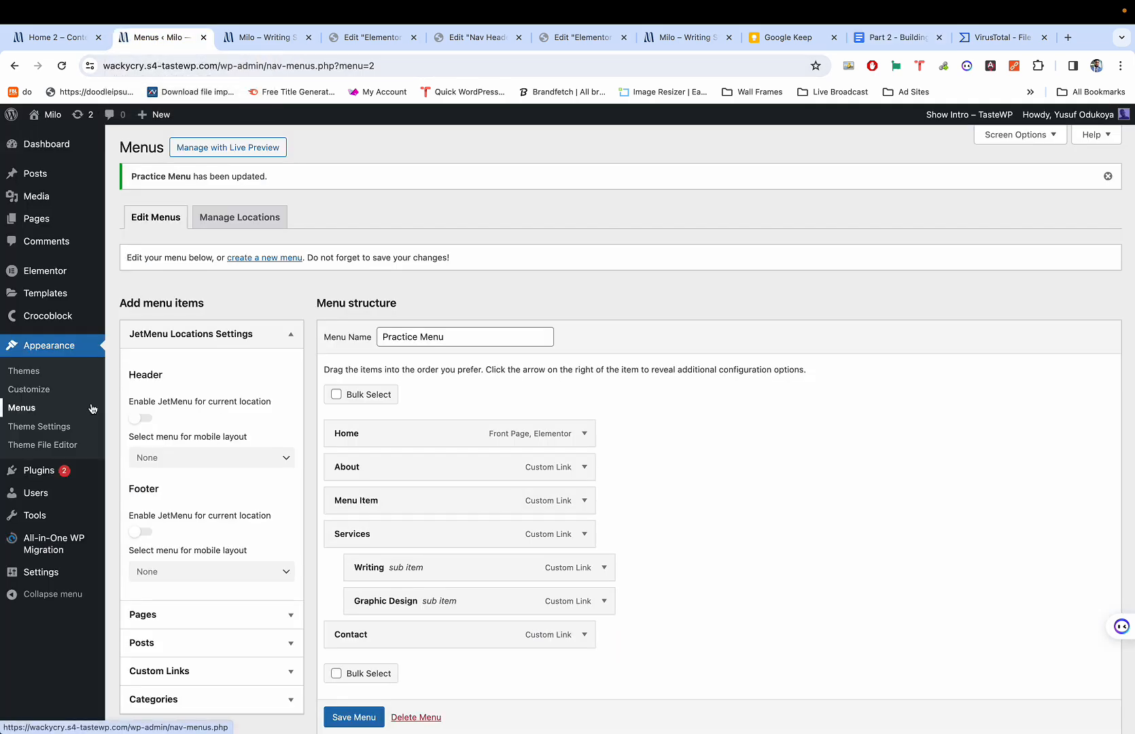
pyautogui.click(252, 43)
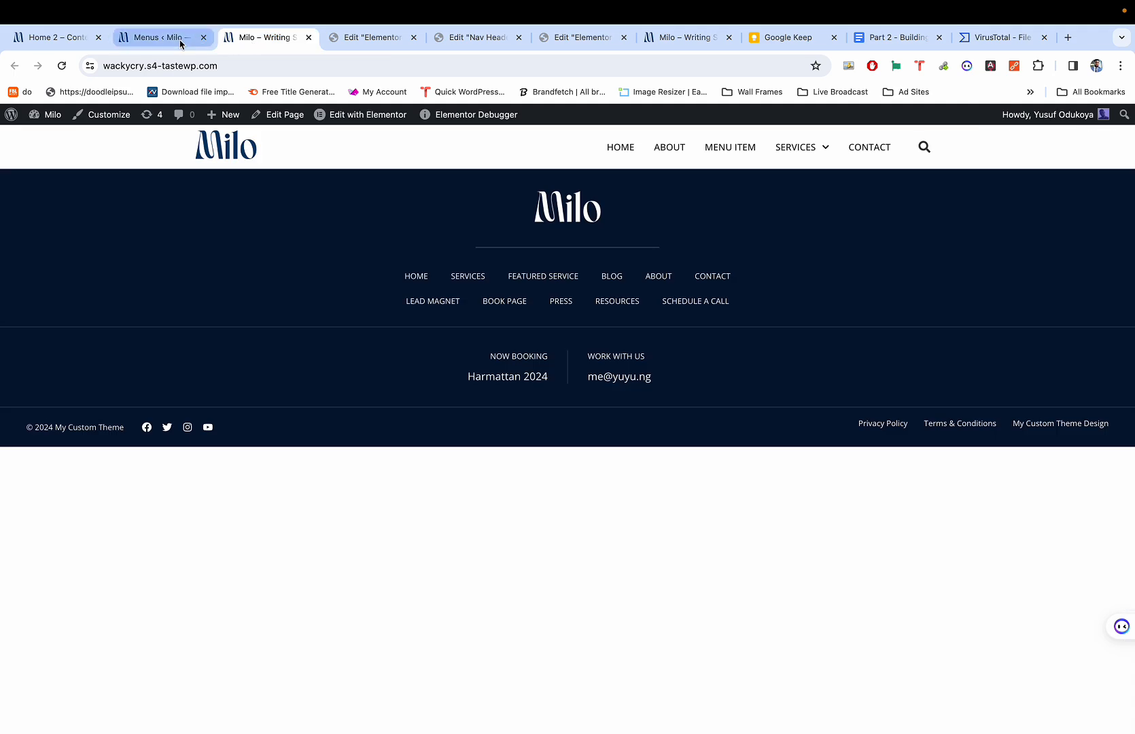
pyautogui.click(172, 43)
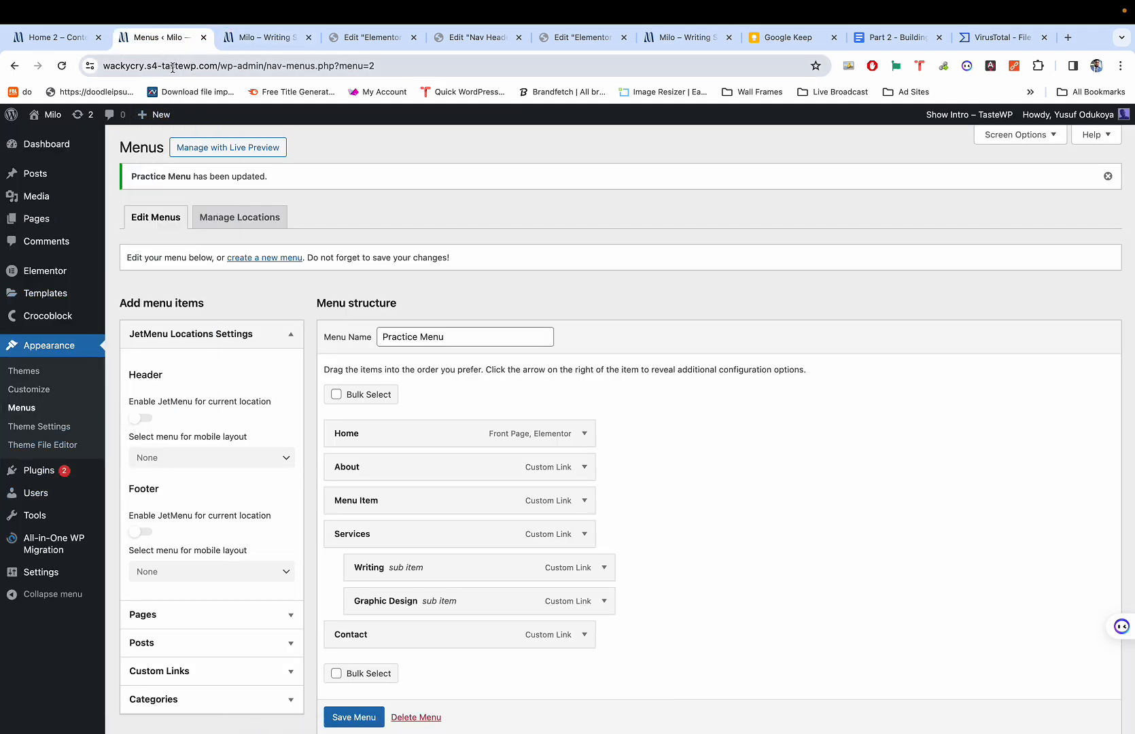
pyautogui.moveTo(59, 483)
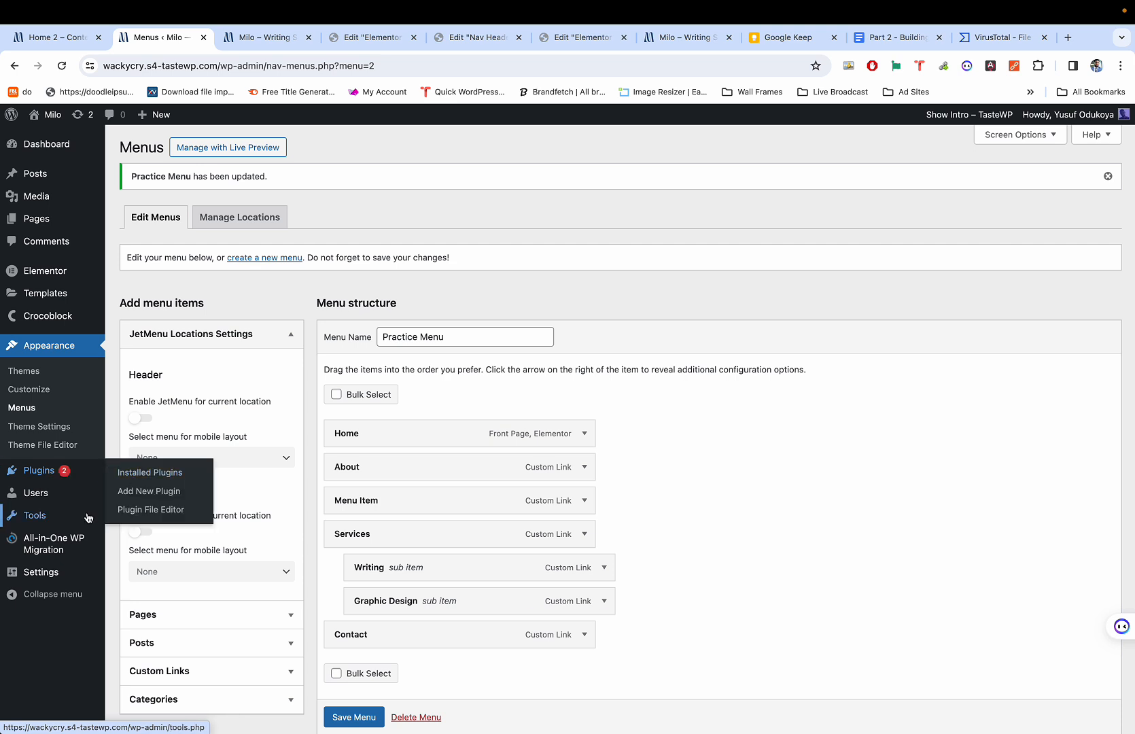
pyautogui.moveTo(71, 544)
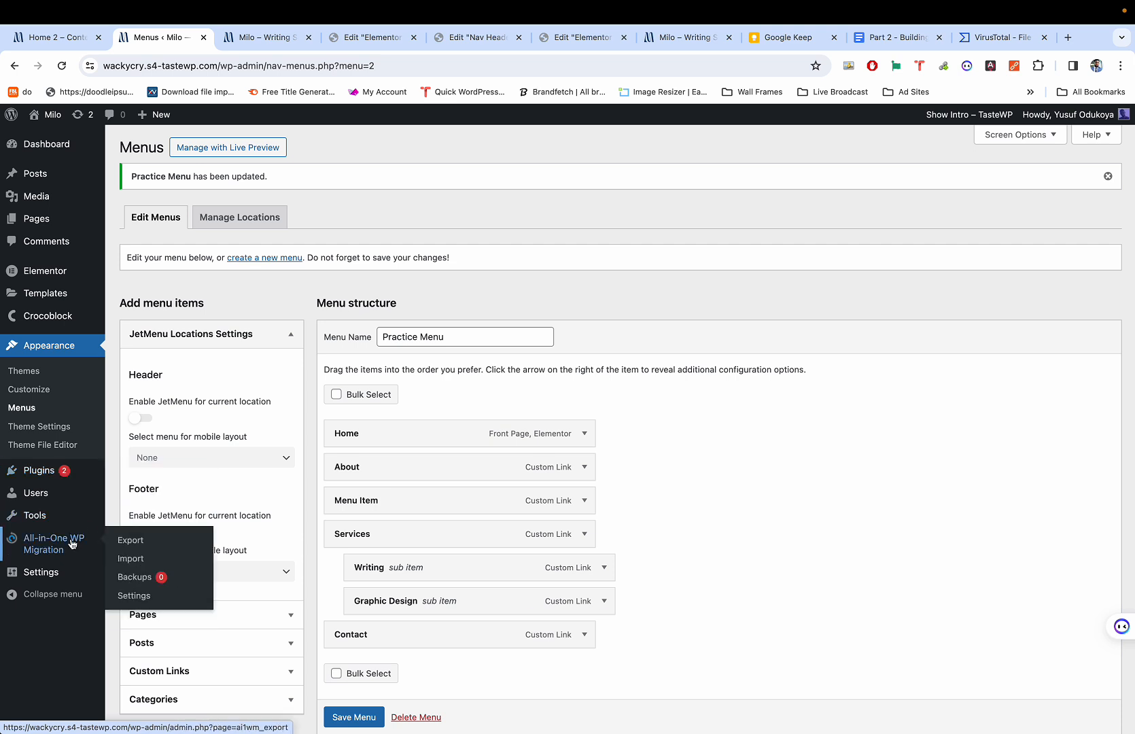
pyautogui.click(143, 581)
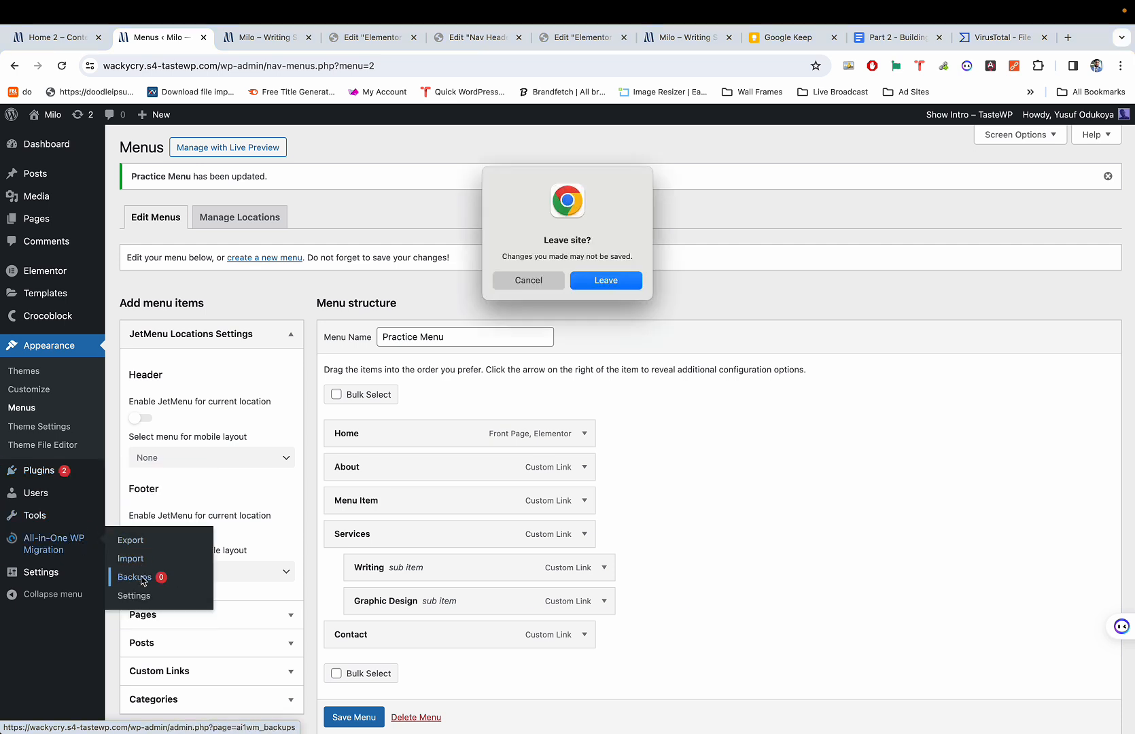
pyautogui.click(526, 281)
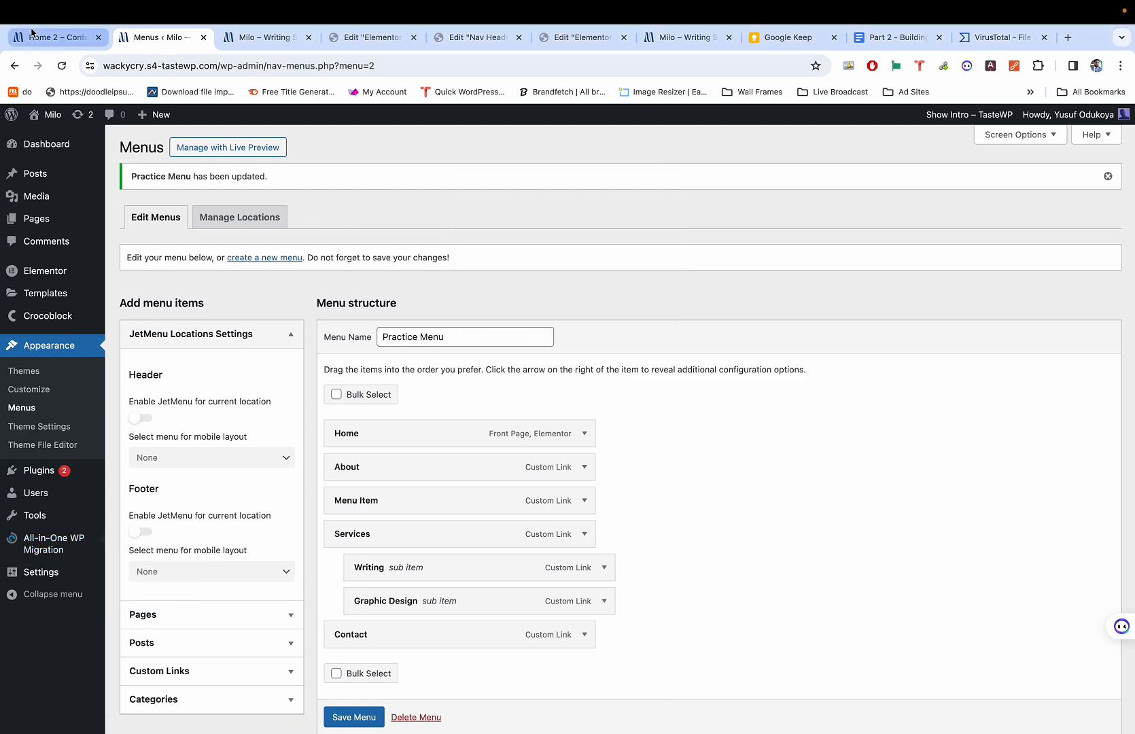
# From the live site's dashboard, create an 87.26 MB All-in-One WP Migration backup and download it.
pyautogui.click(58, 37)
pyautogui.click(261, 38)
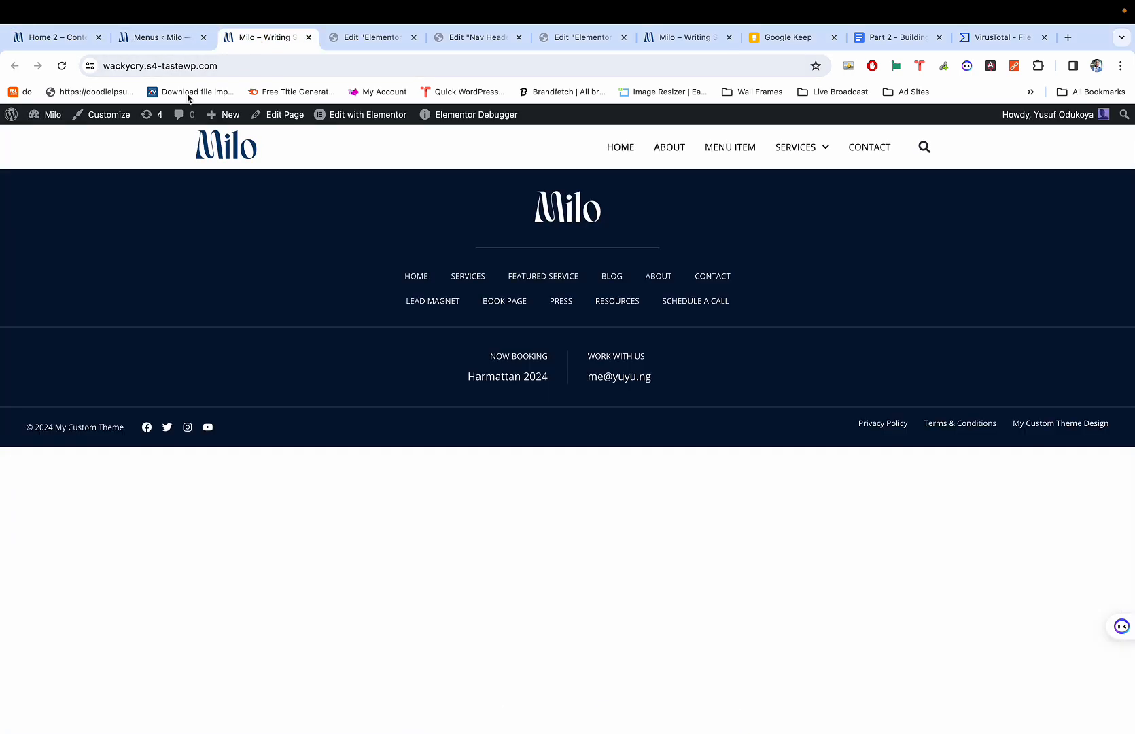
pyautogui.click(53, 115)
pyautogui.moveTo(57, 488)
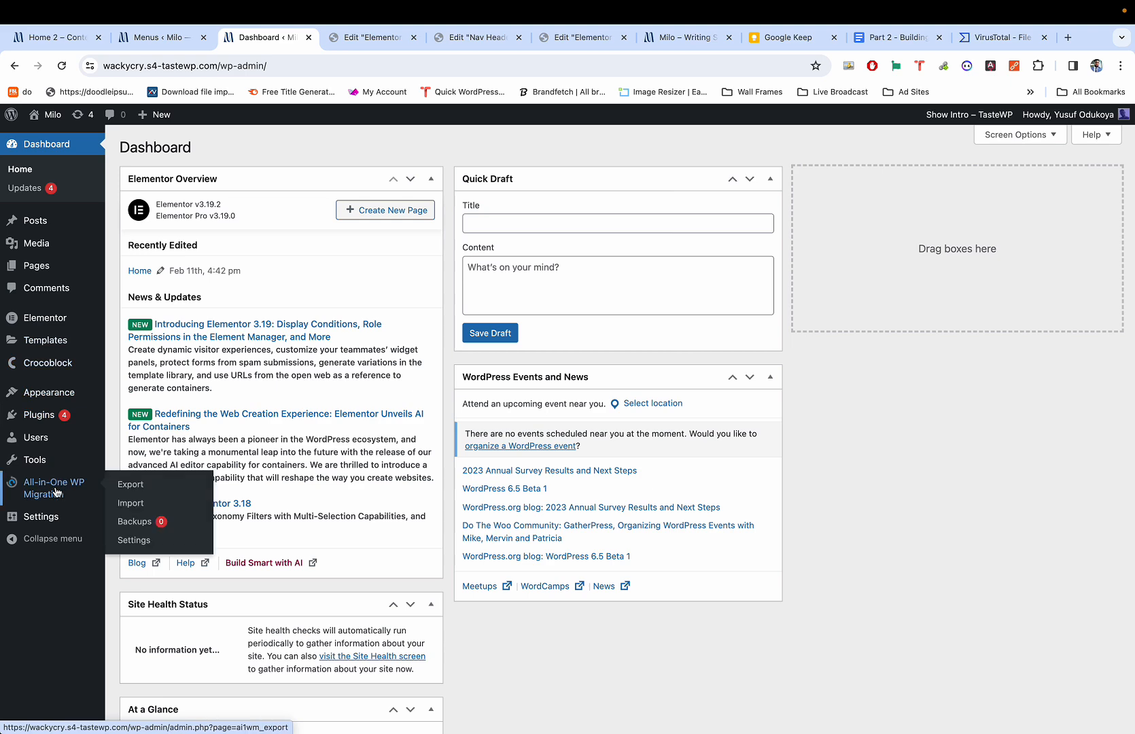
pyautogui.click(136, 531)
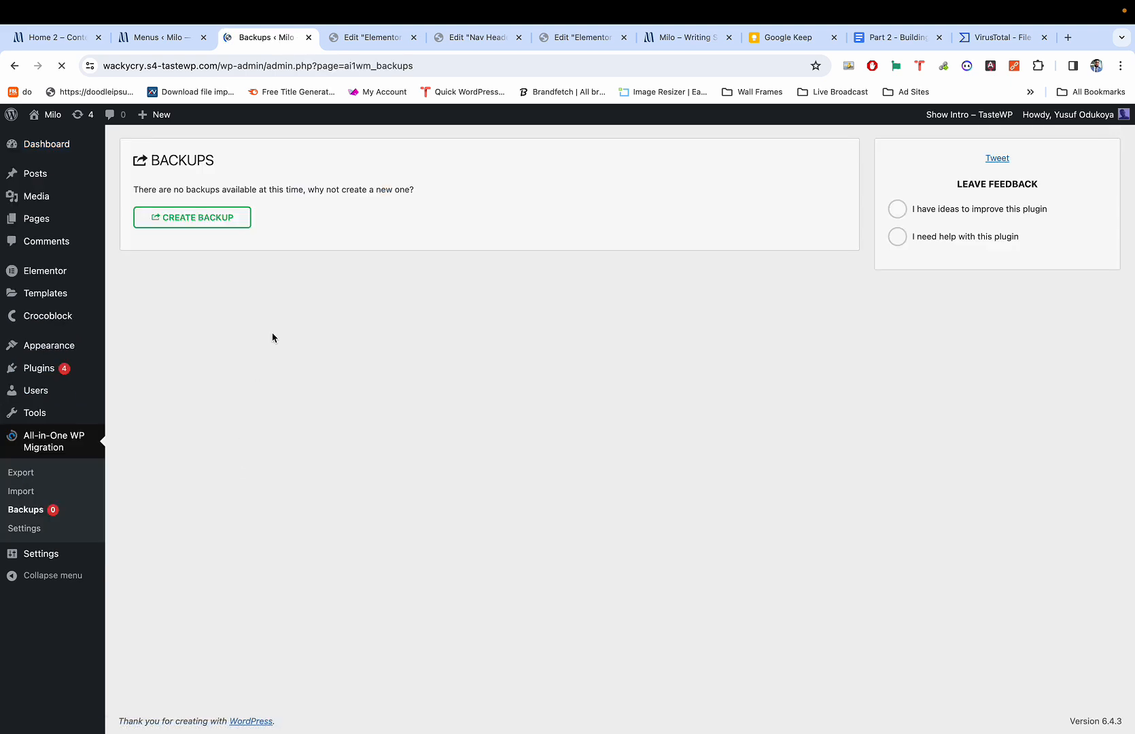
pyautogui.click(209, 222)
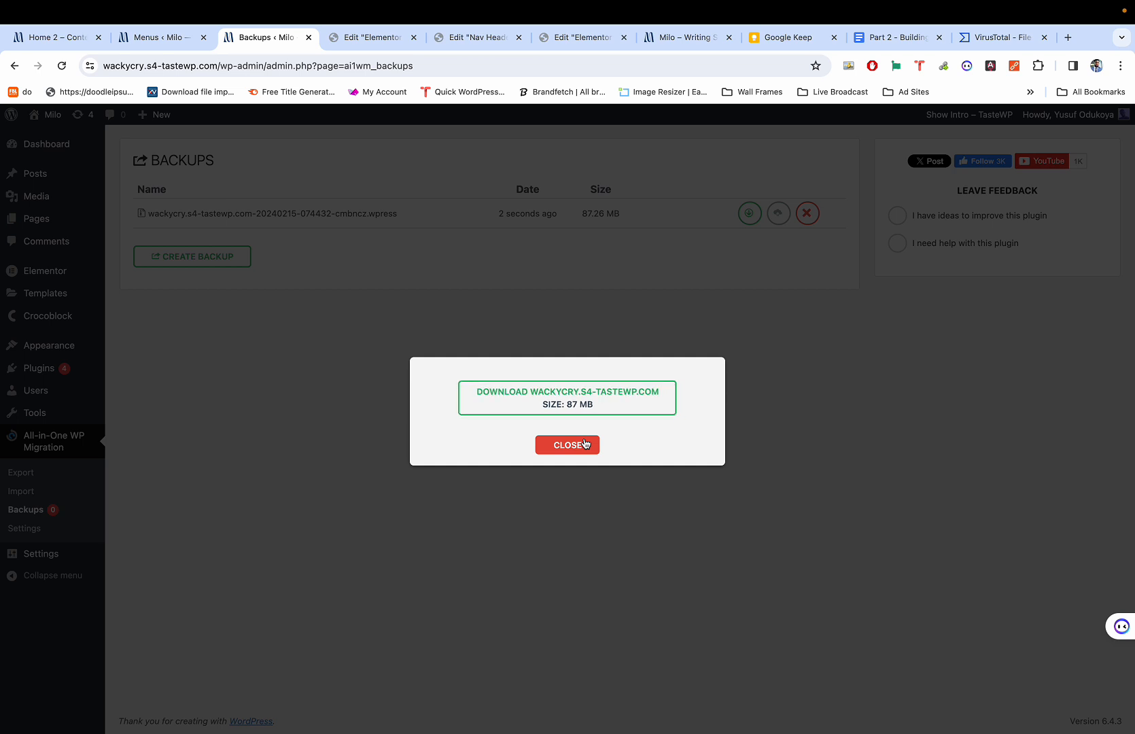
pyautogui.click(590, 399)
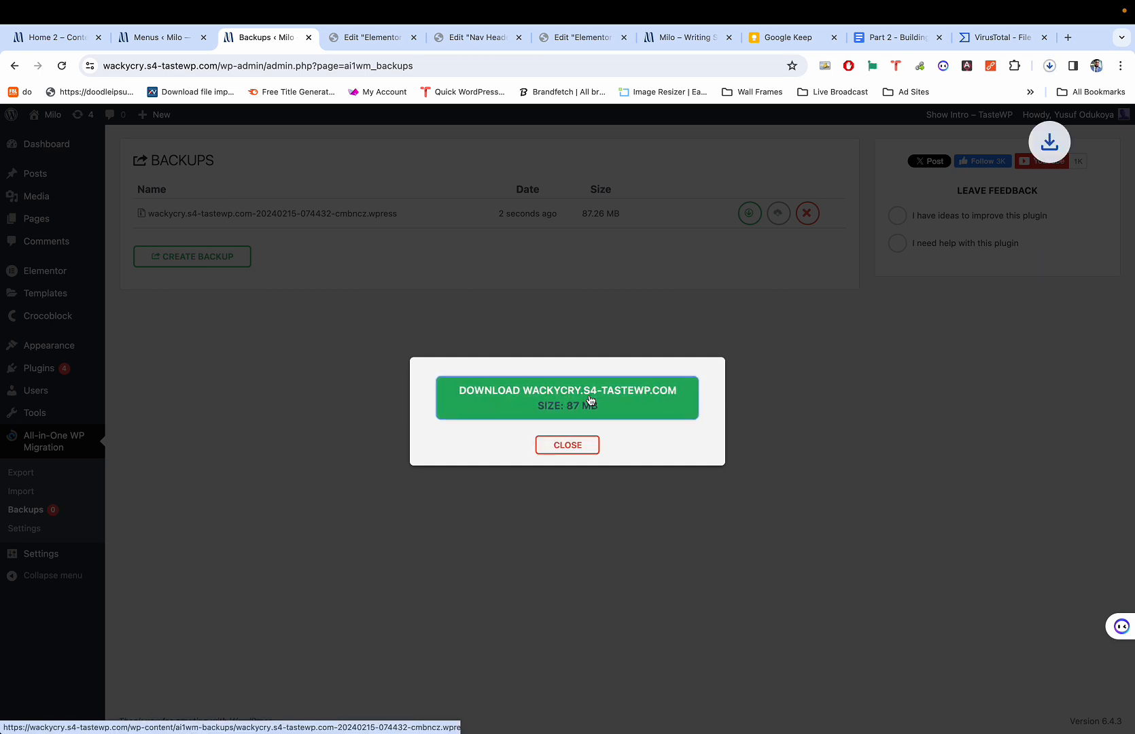
pyautogui.click(1049, 65)
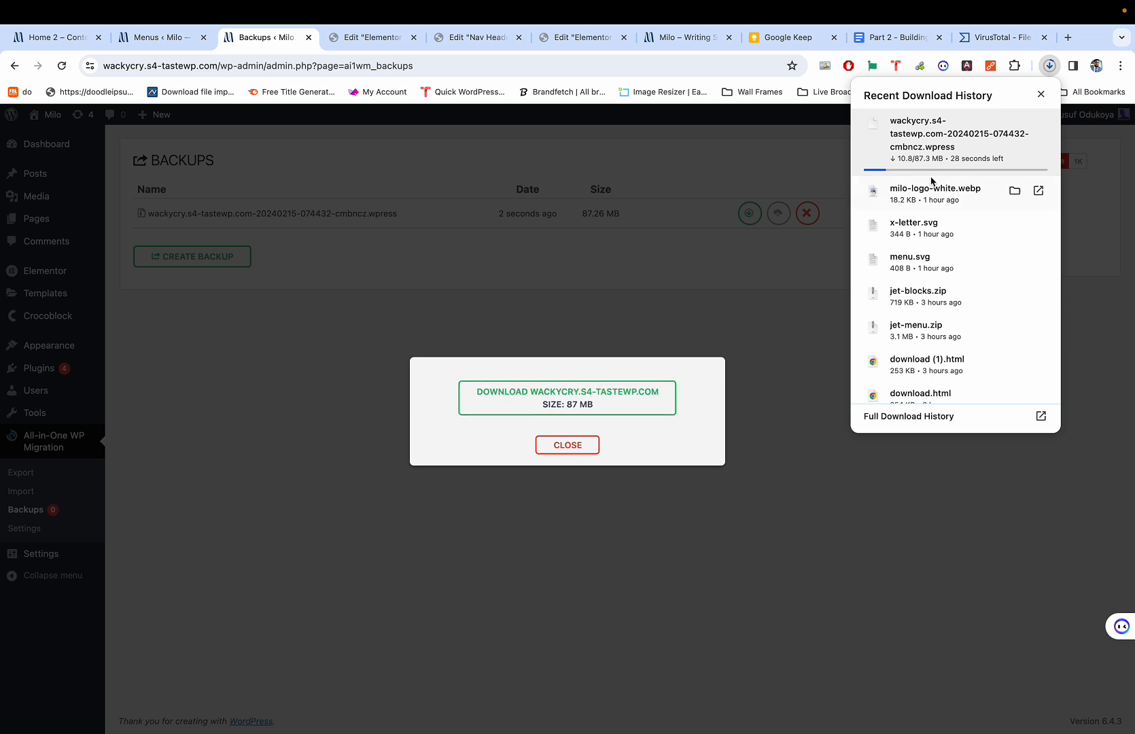